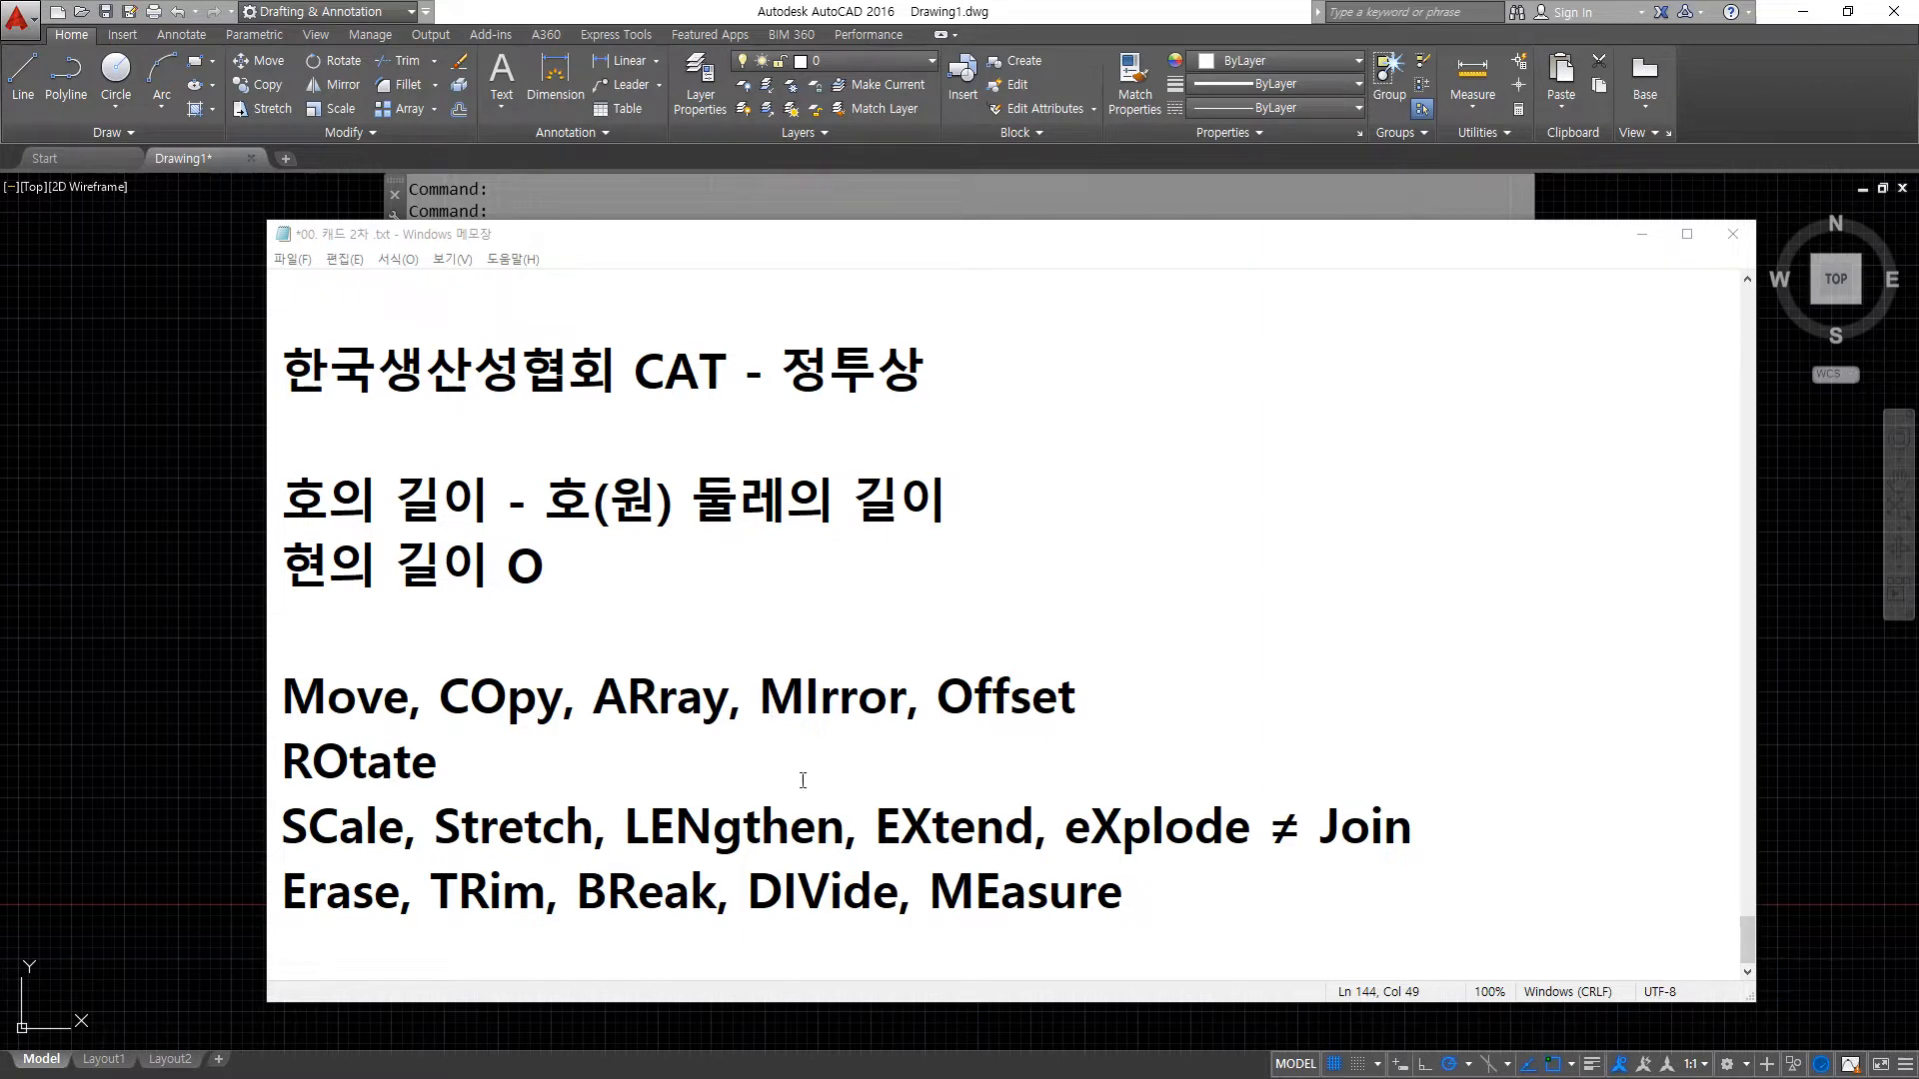
# - Cut ", eXplode ≠ Join" from the SCale line of the notes and paste it after MEasure on the line below
pyautogui.moveTo(1035, 827); pyautogui.dragTo(1418, 840)
pyautogui.hotkey('ctrl', 'x')
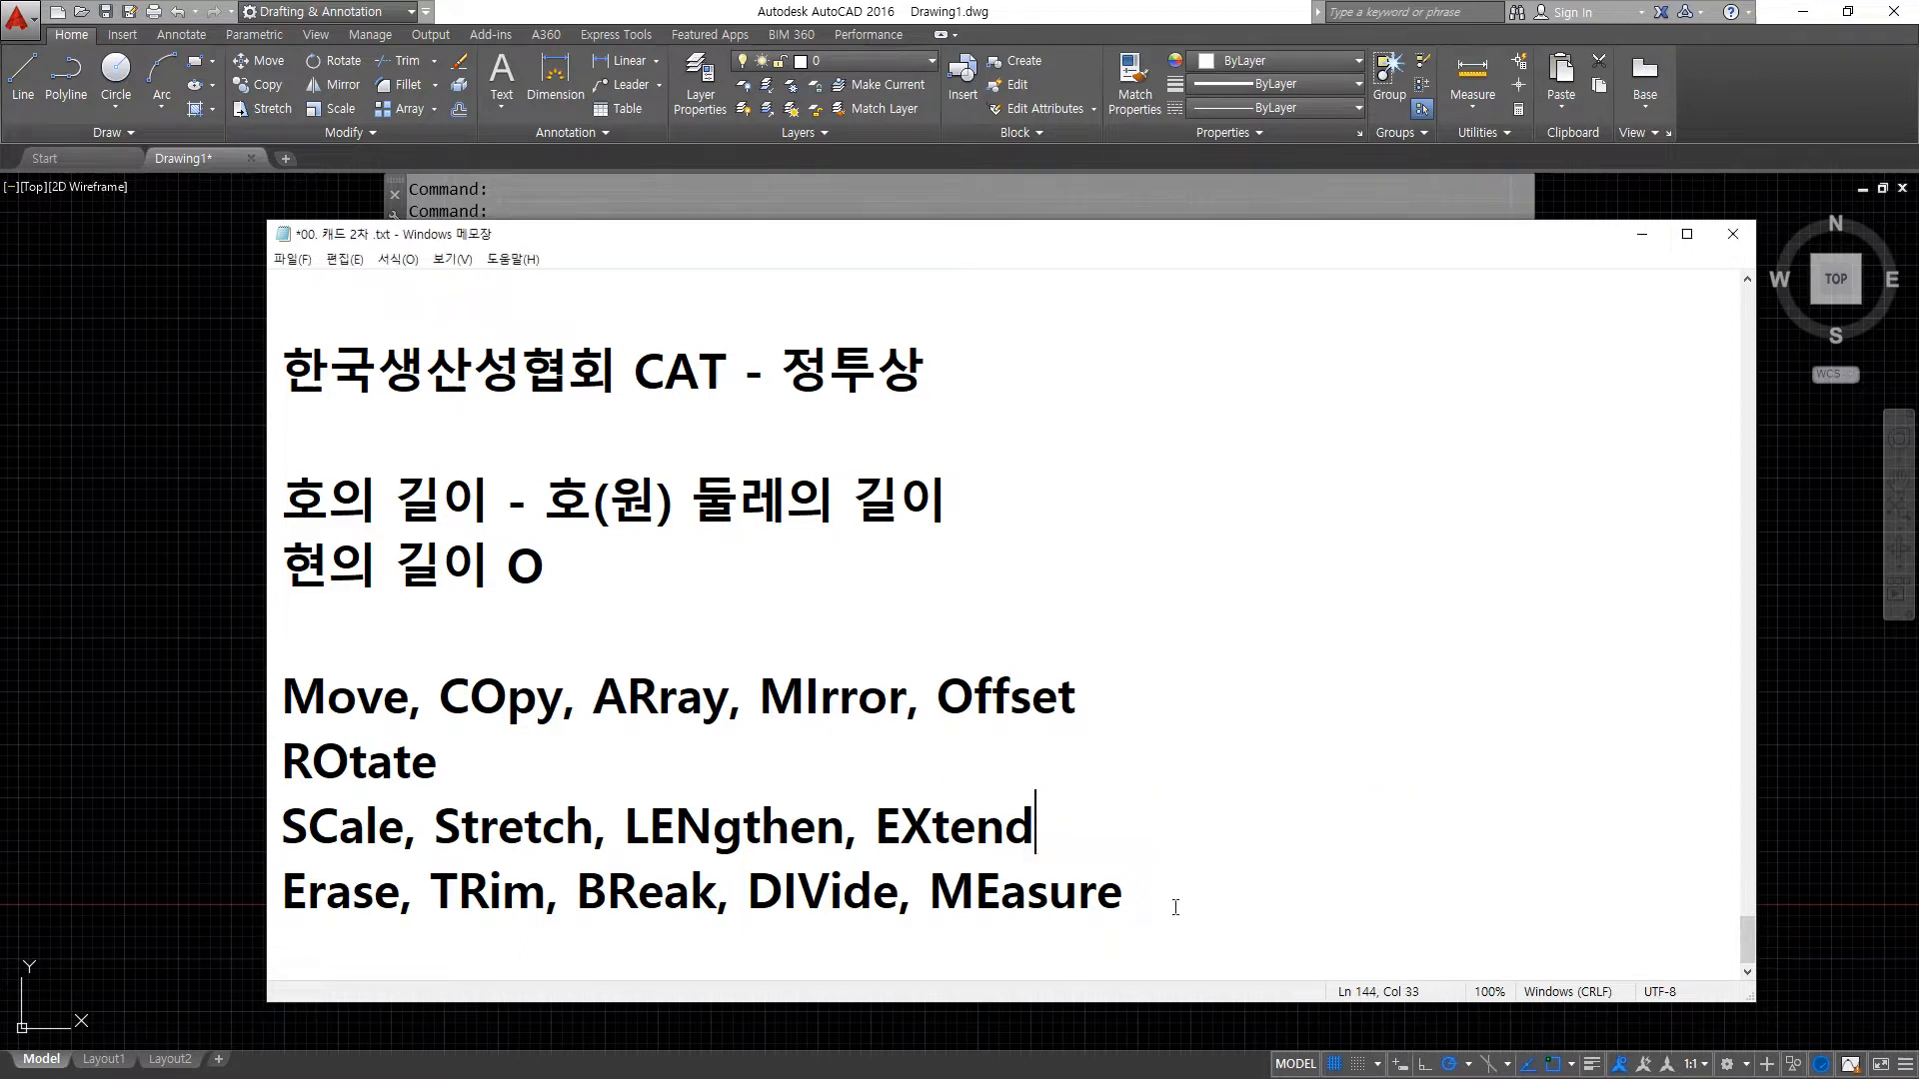
pyautogui.click(1165, 908)
pyautogui.hotkey('ctrl', 'v')
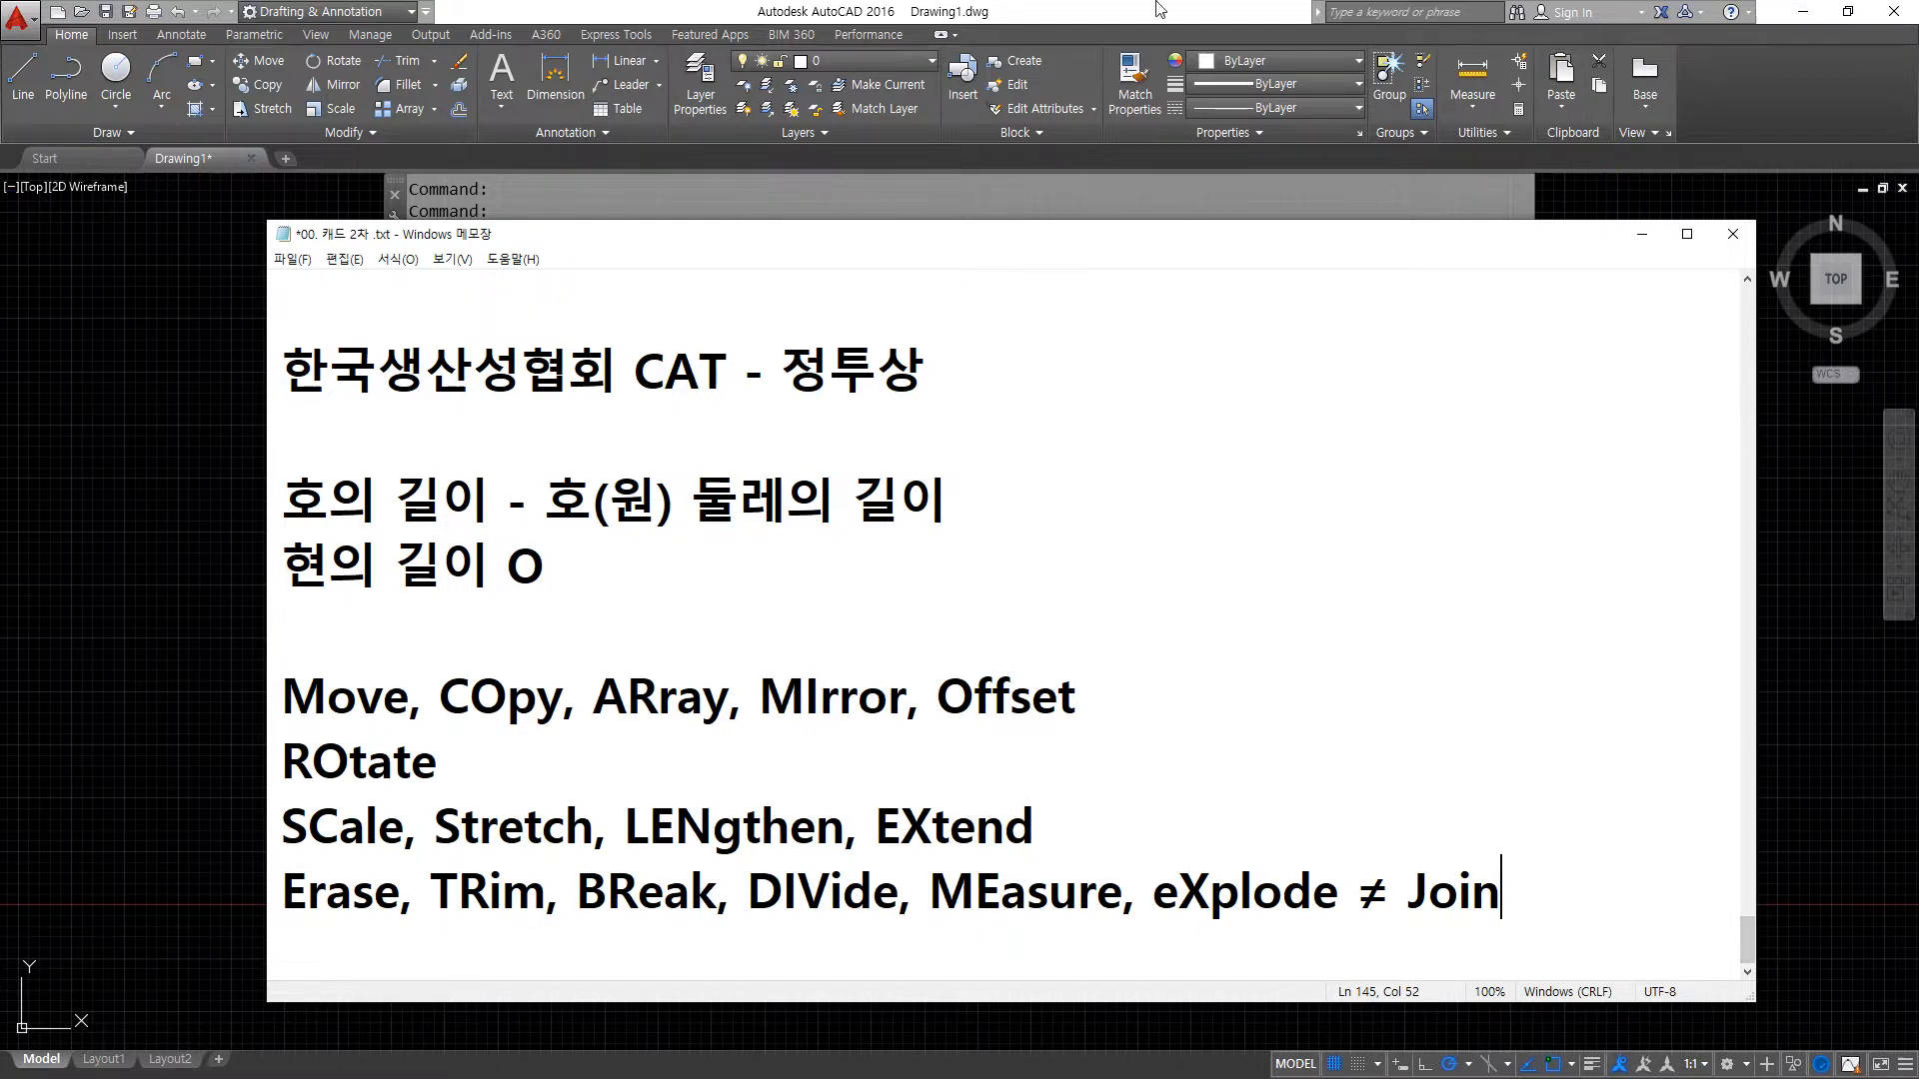
# - Switch to AutoCAD, draw a 50 by 50 rectangle and turn on the lineweight display
pyautogui.click(122, 453)
pyautogui.write('rec')
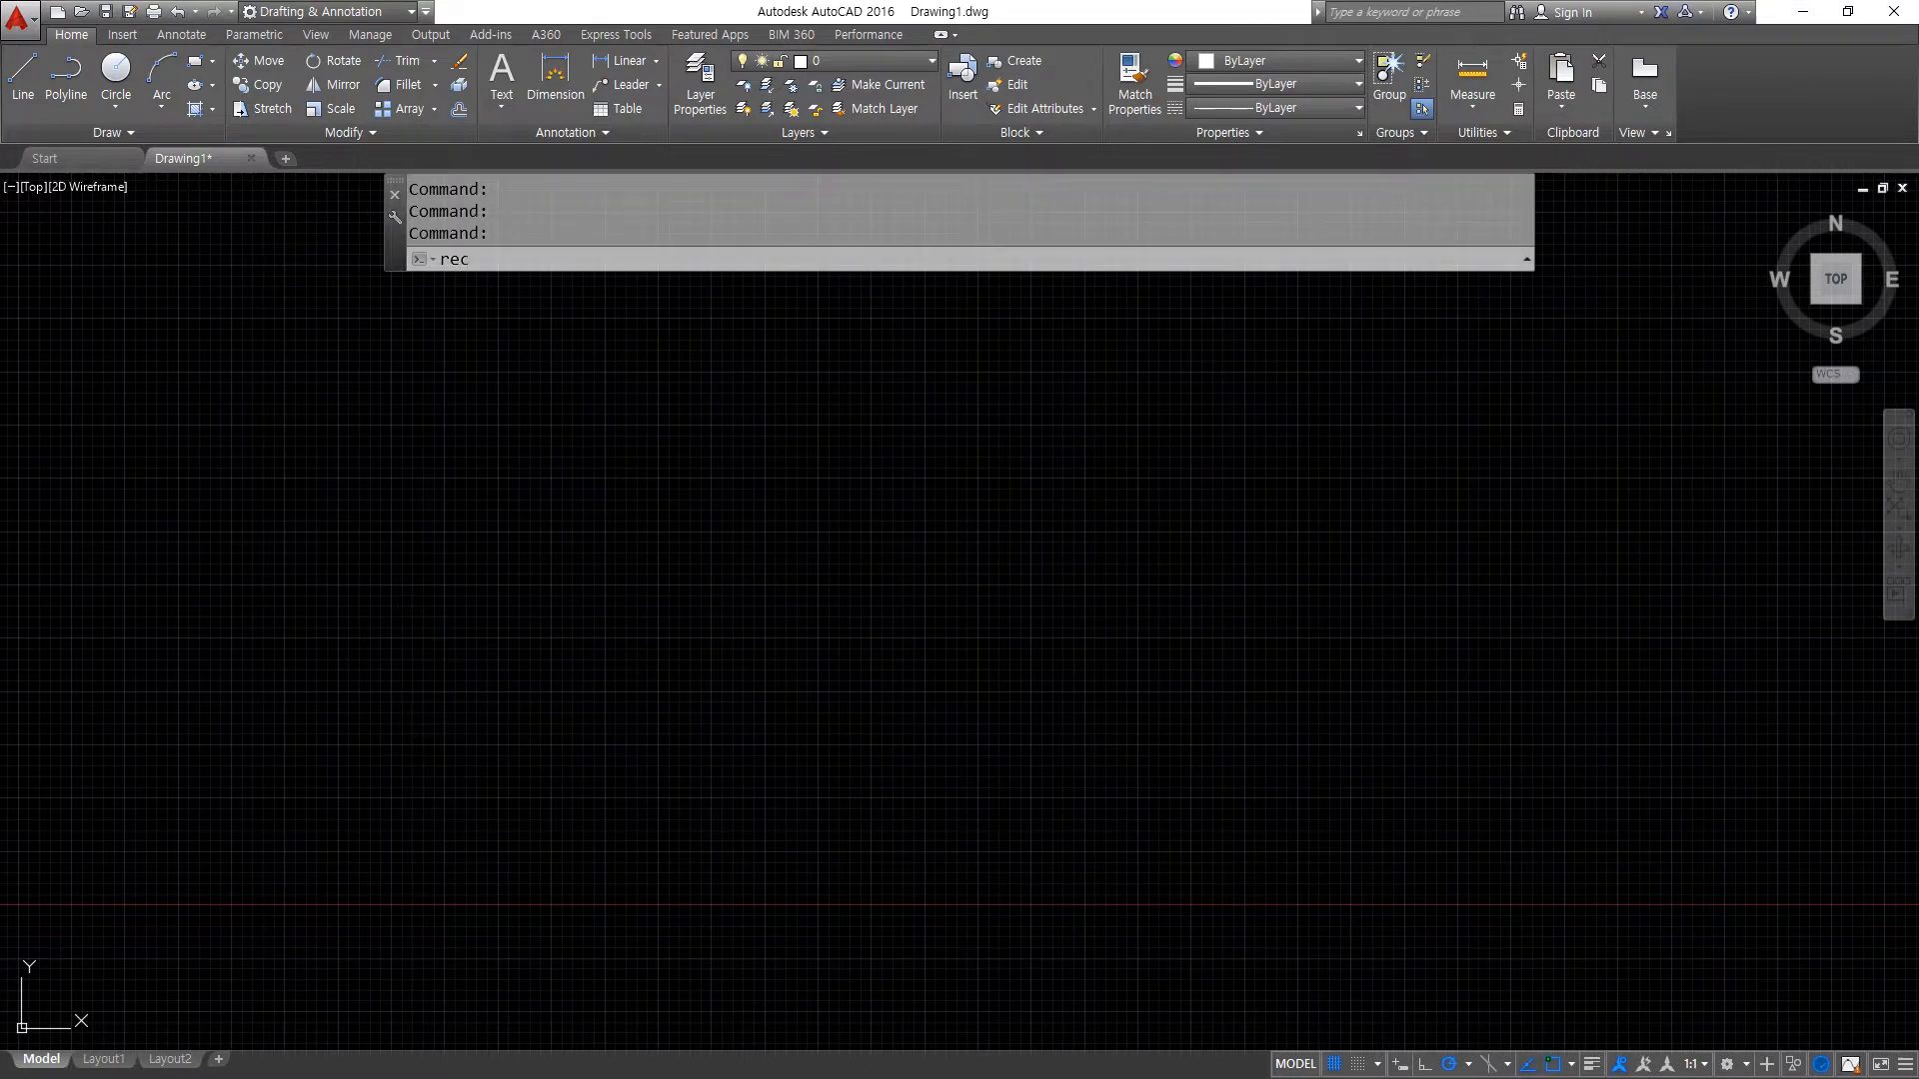
pyautogui.press('Return')
pyautogui.click(325, 705)
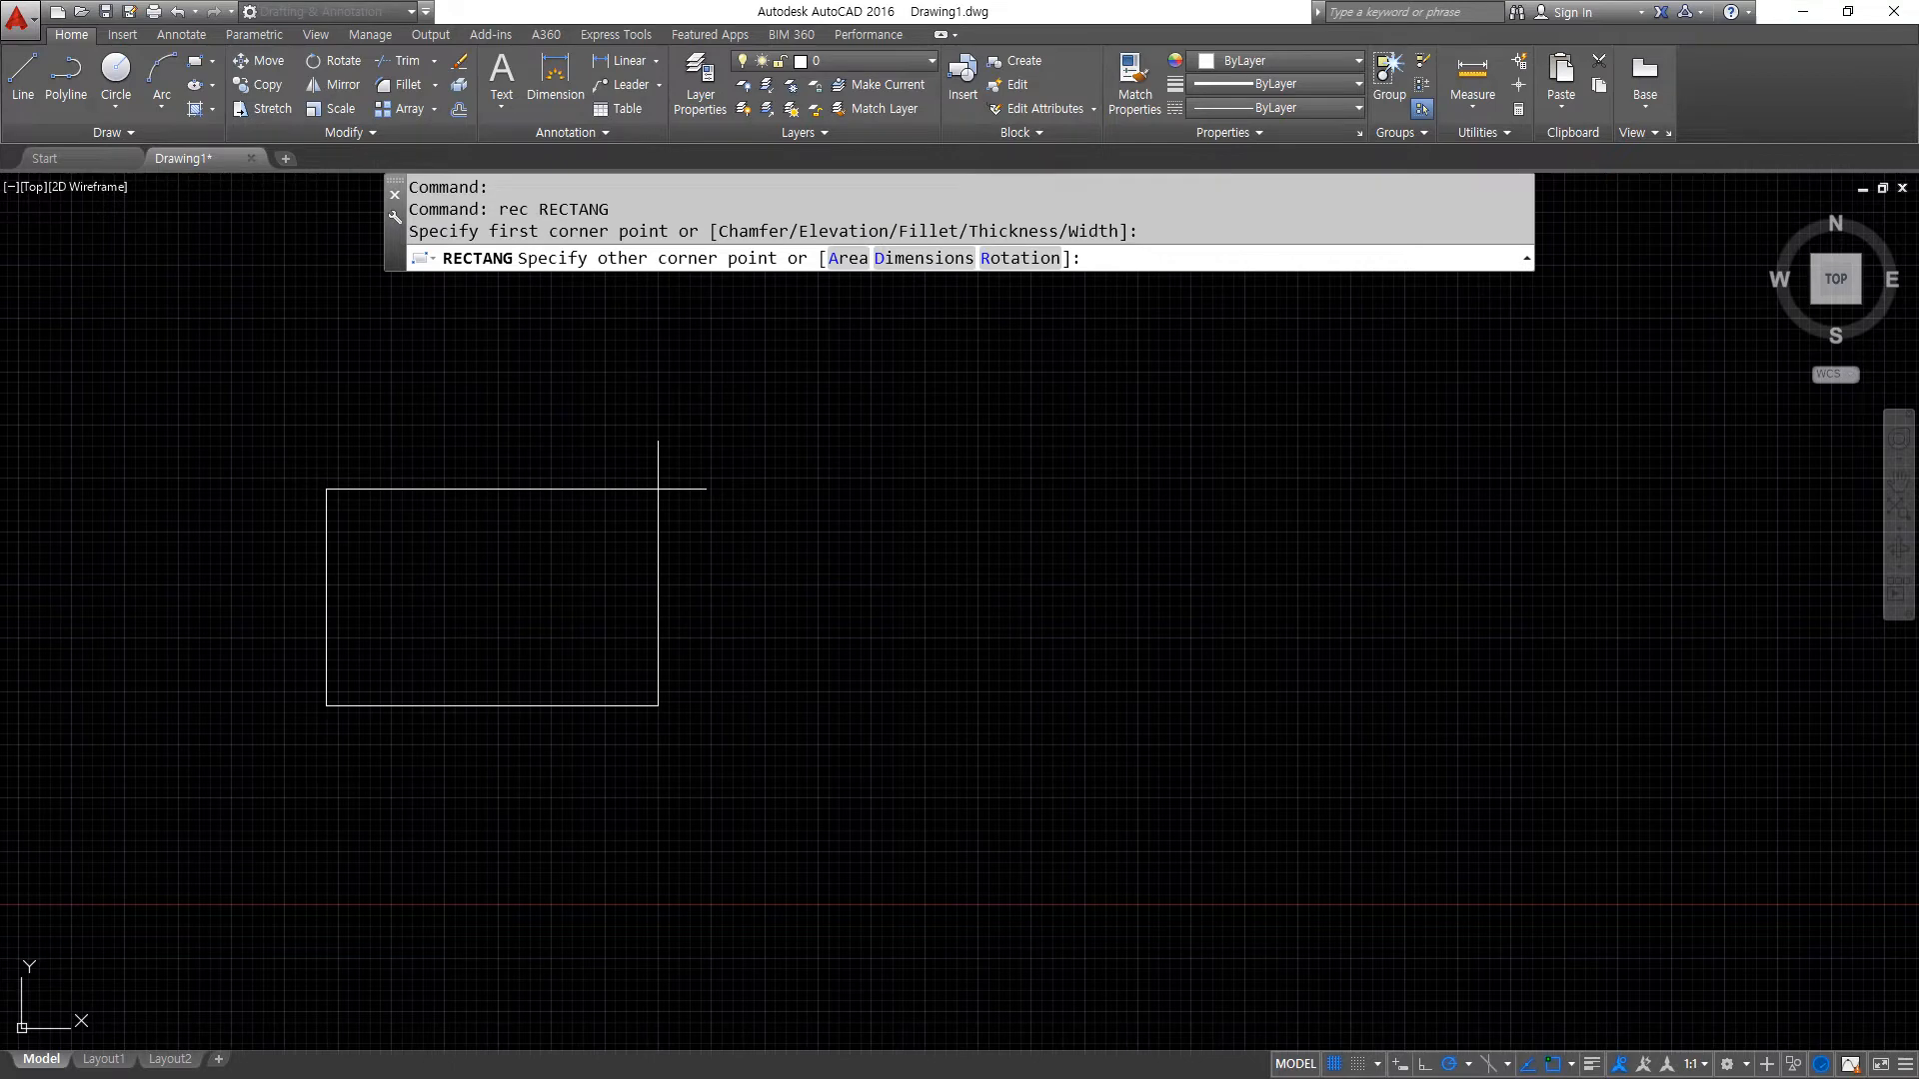
pyautogui.write('@50,50')
pyautogui.press('Return')
pyautogui.click(1593, 1063)
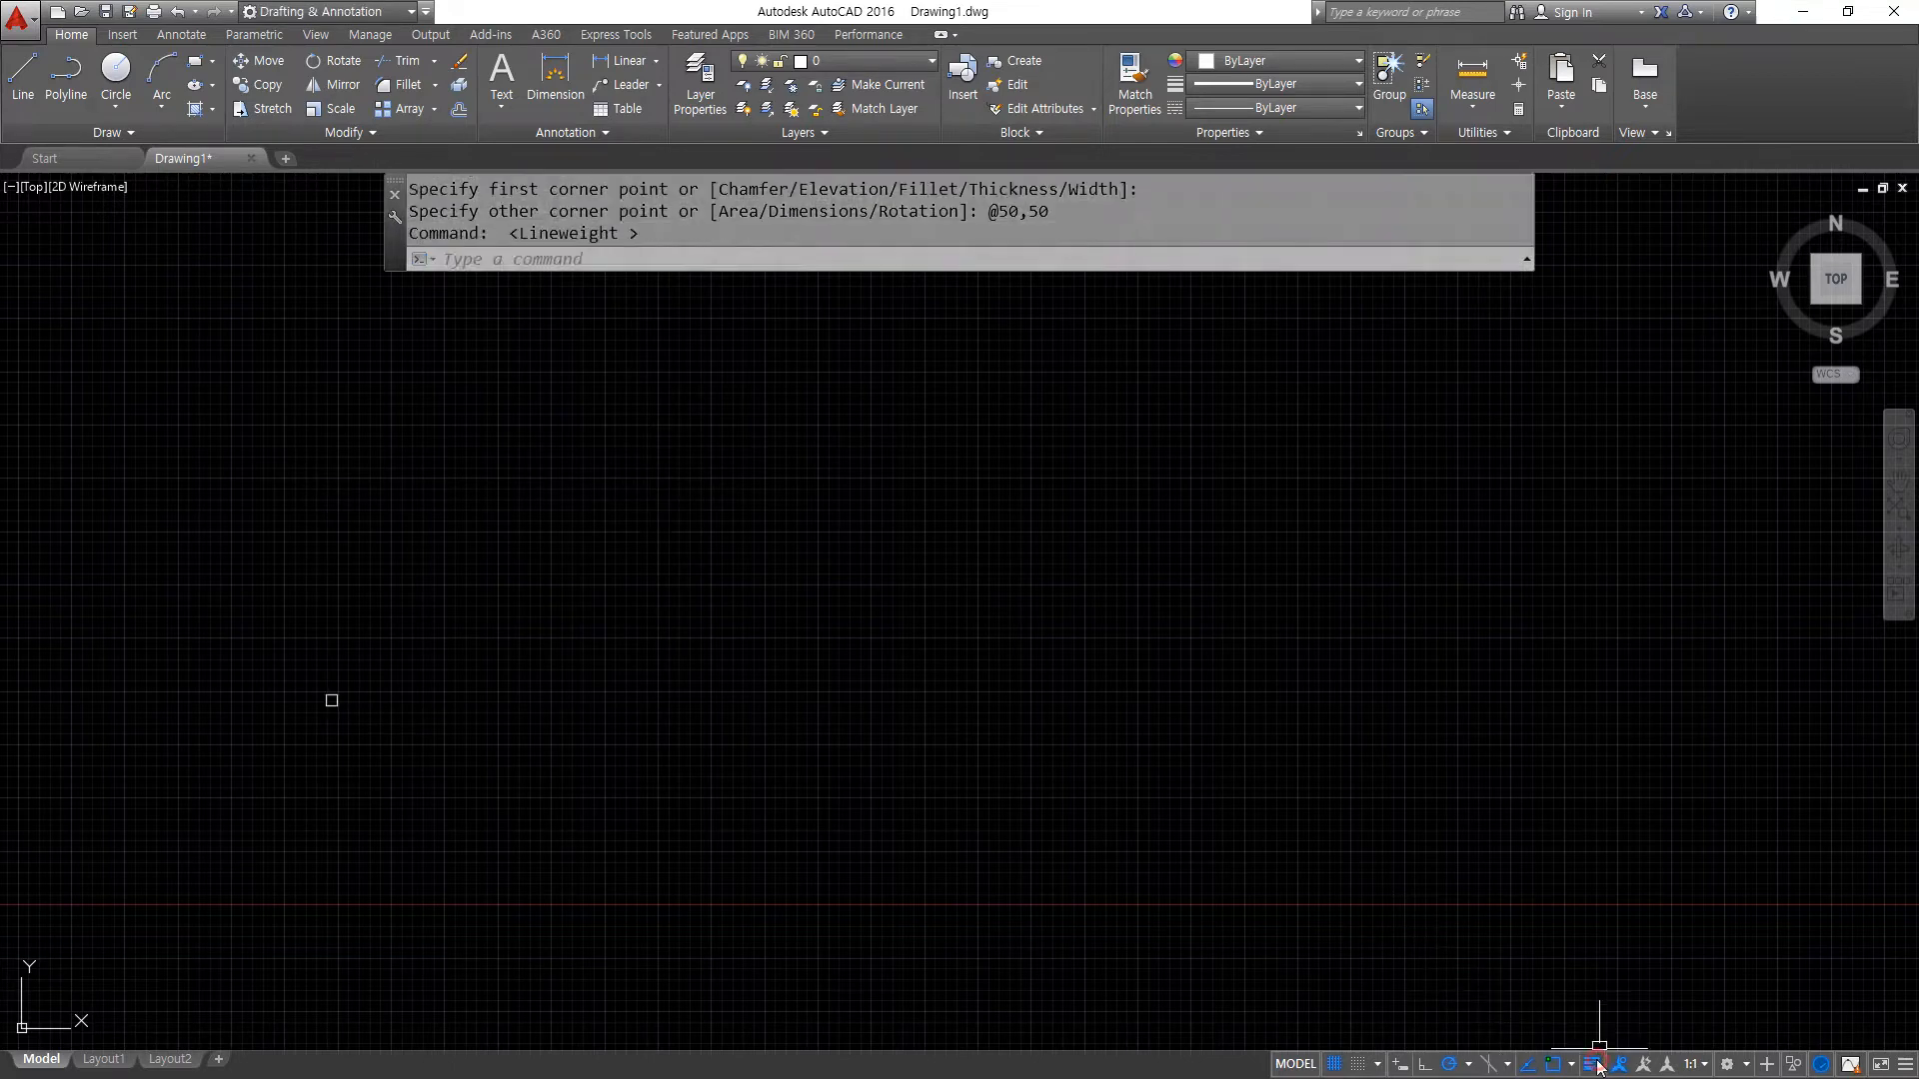
pyautogui.scroll(10, 309, 729)
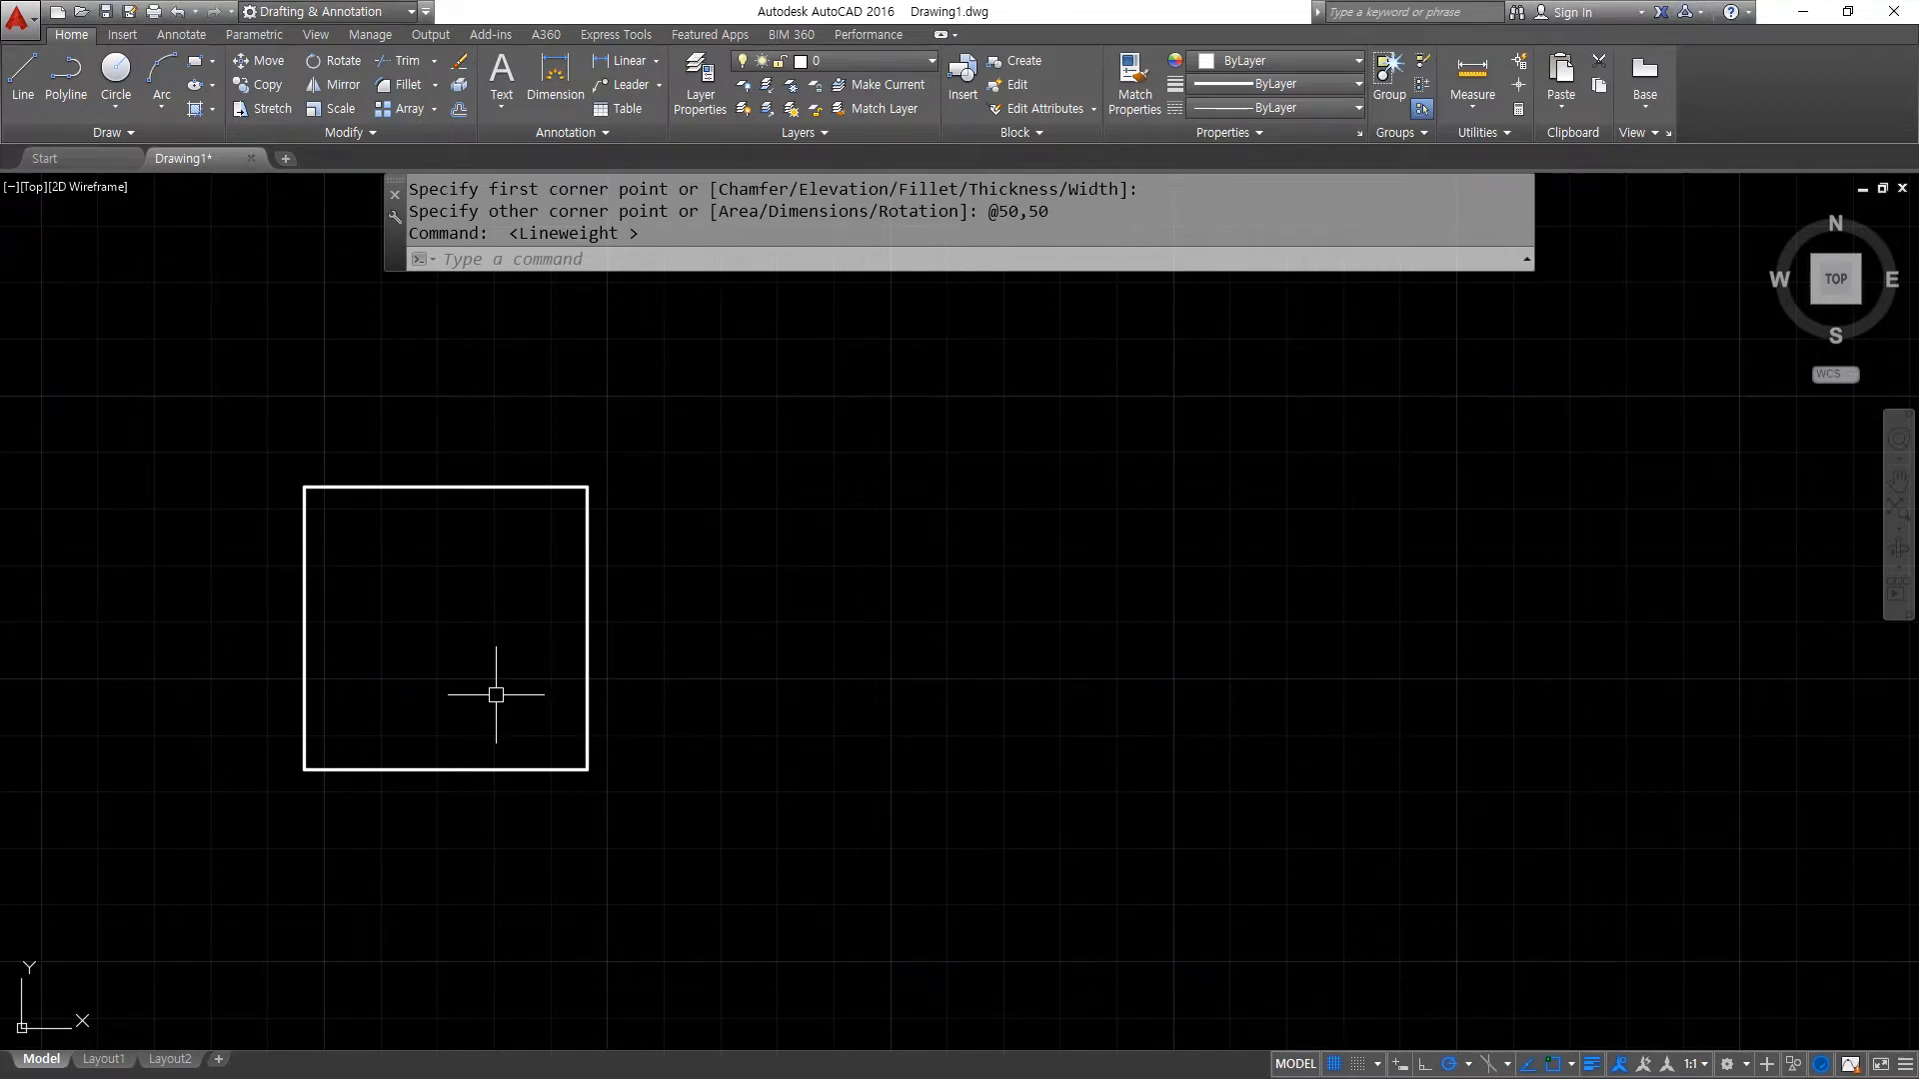
# - Move the square about 151 units horizontally to the right, using its lower-left corner as base point
pyautogui.click(266, 61)
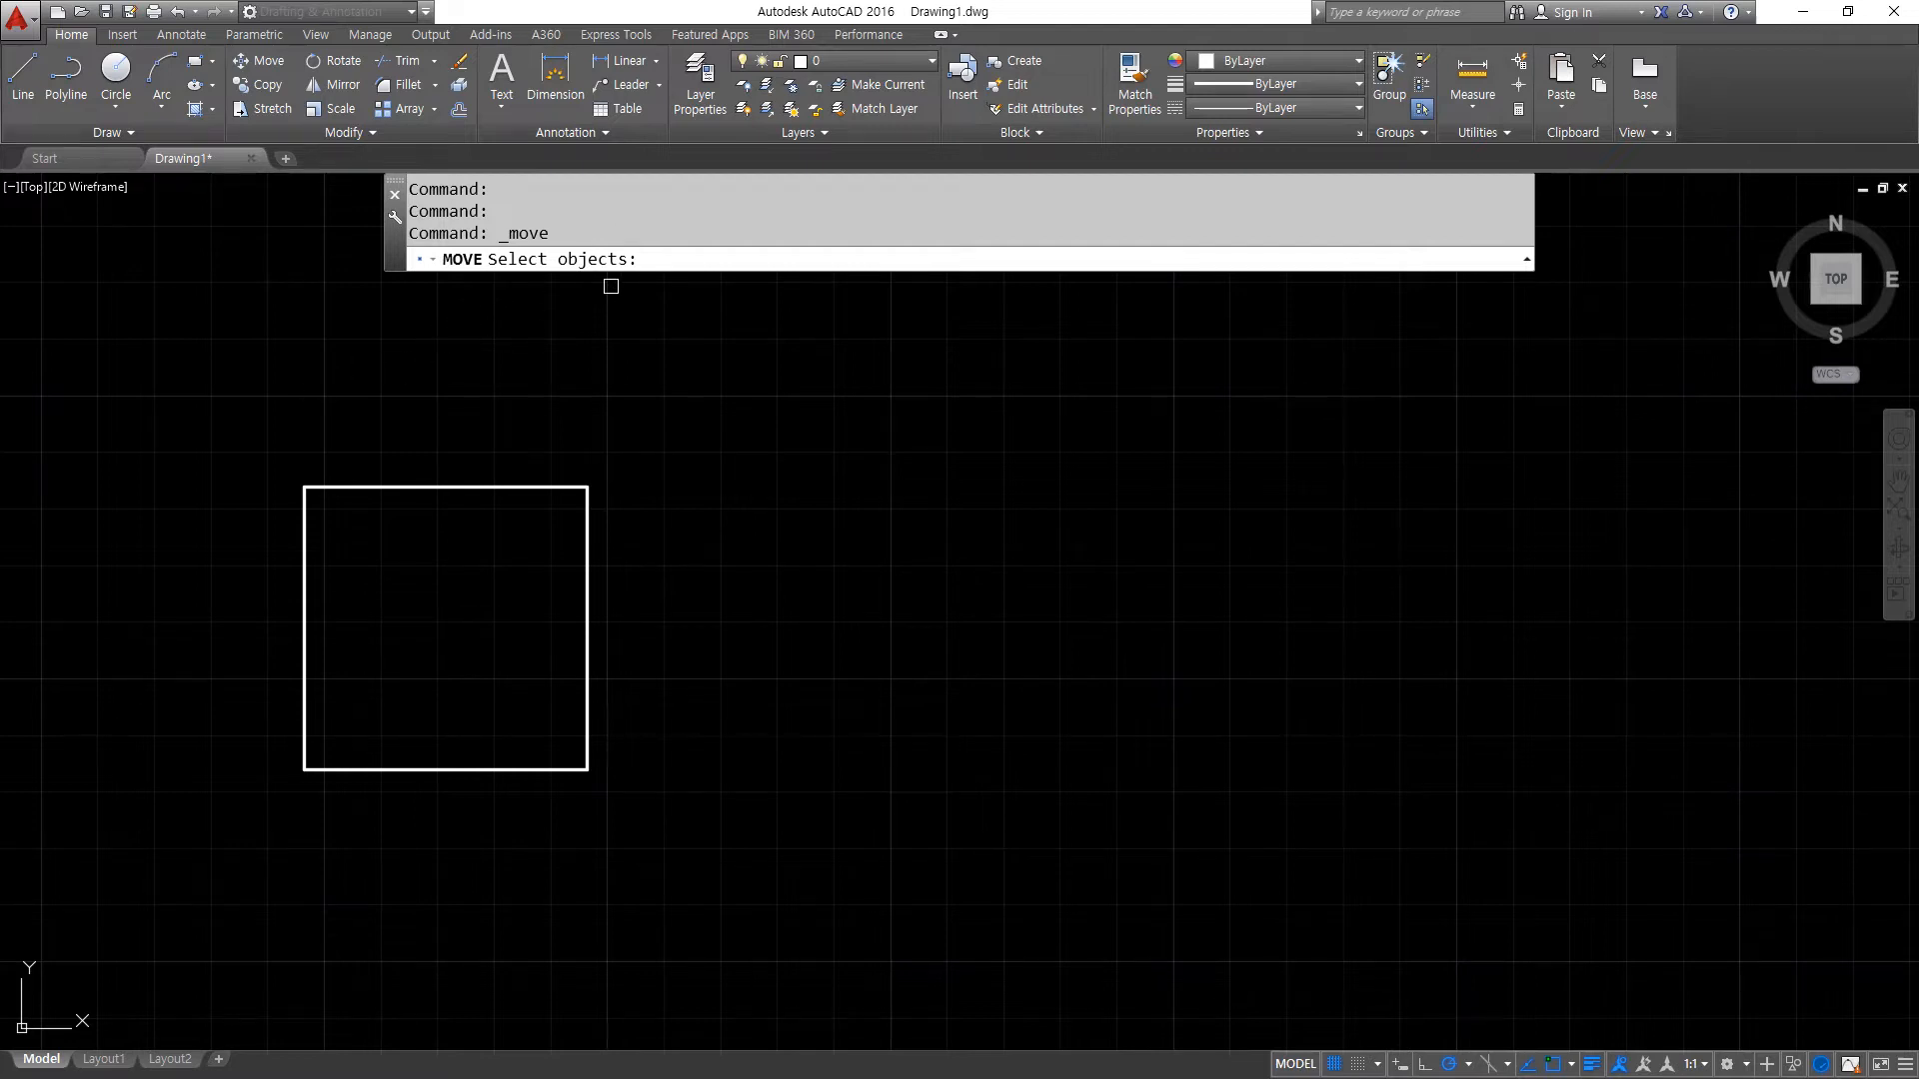
pyautogui.click(169, 413)
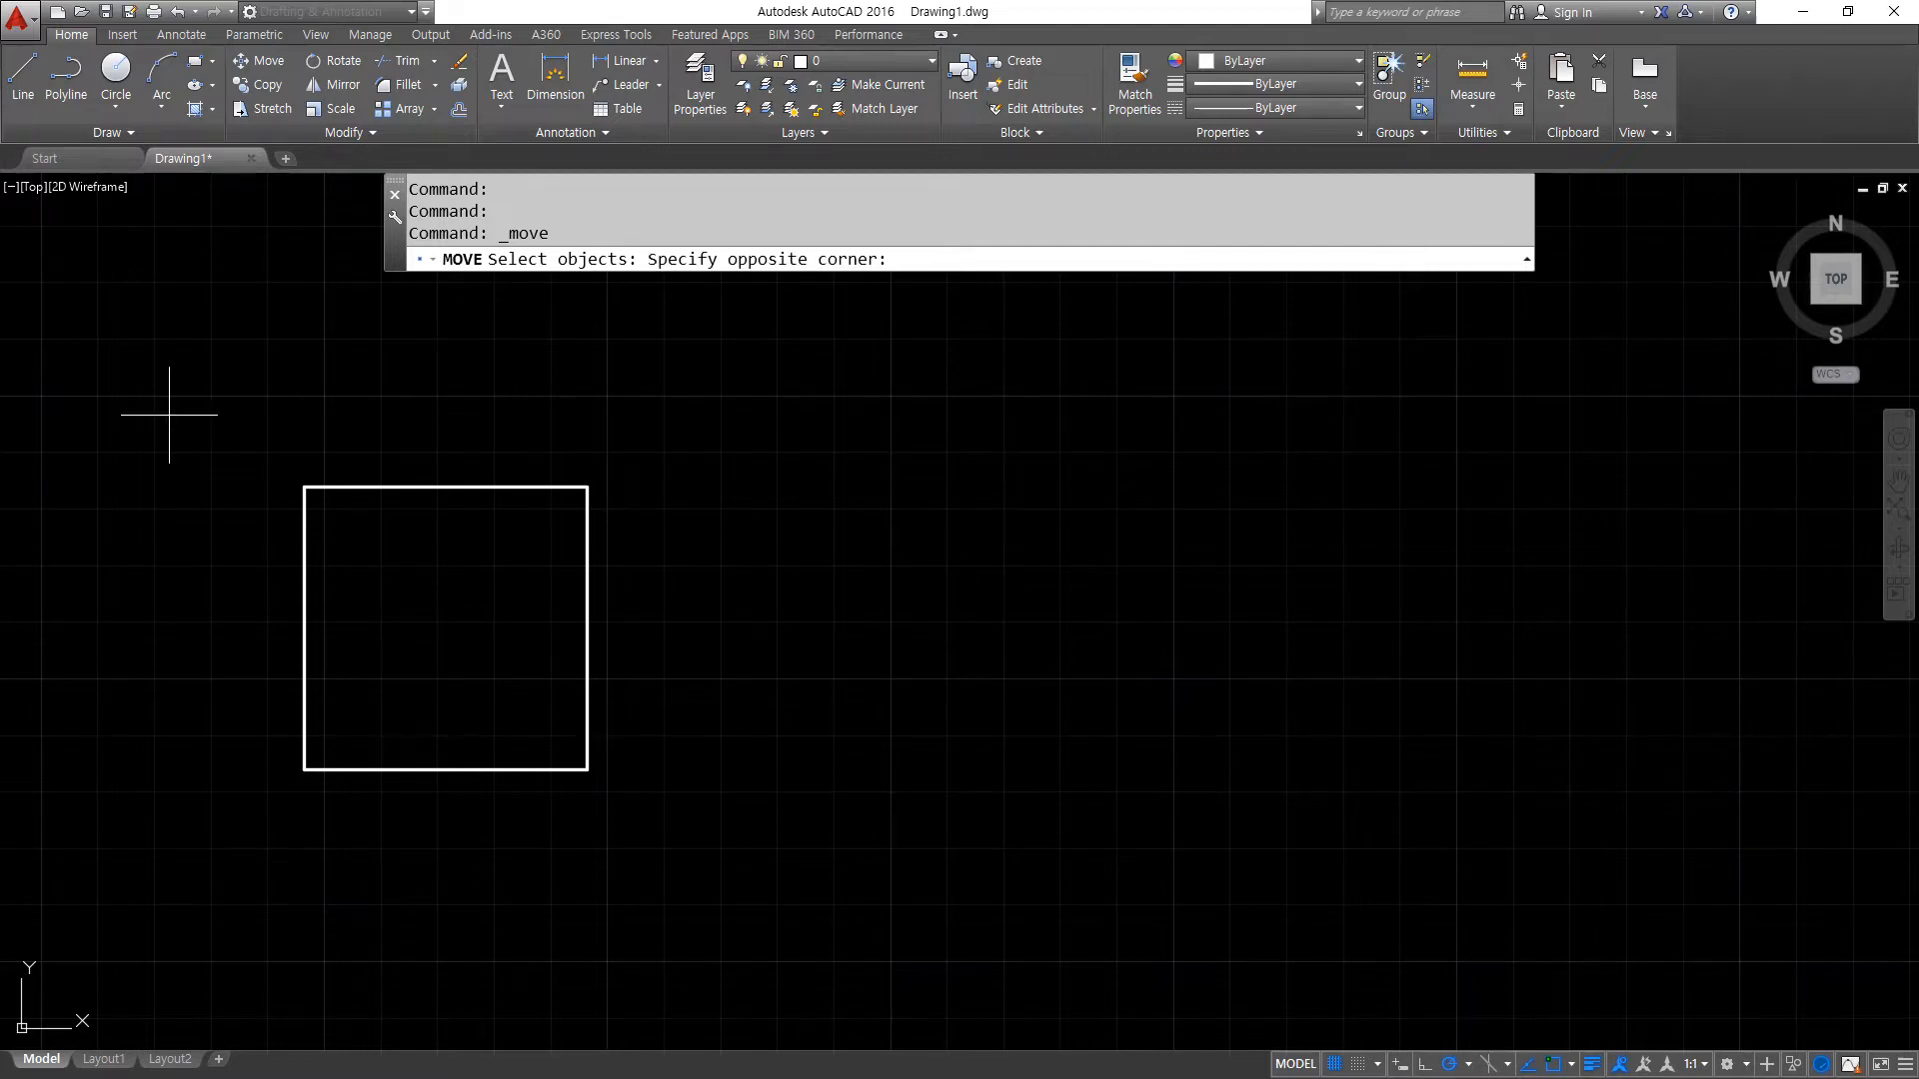
pyautogui.click(660, 885)
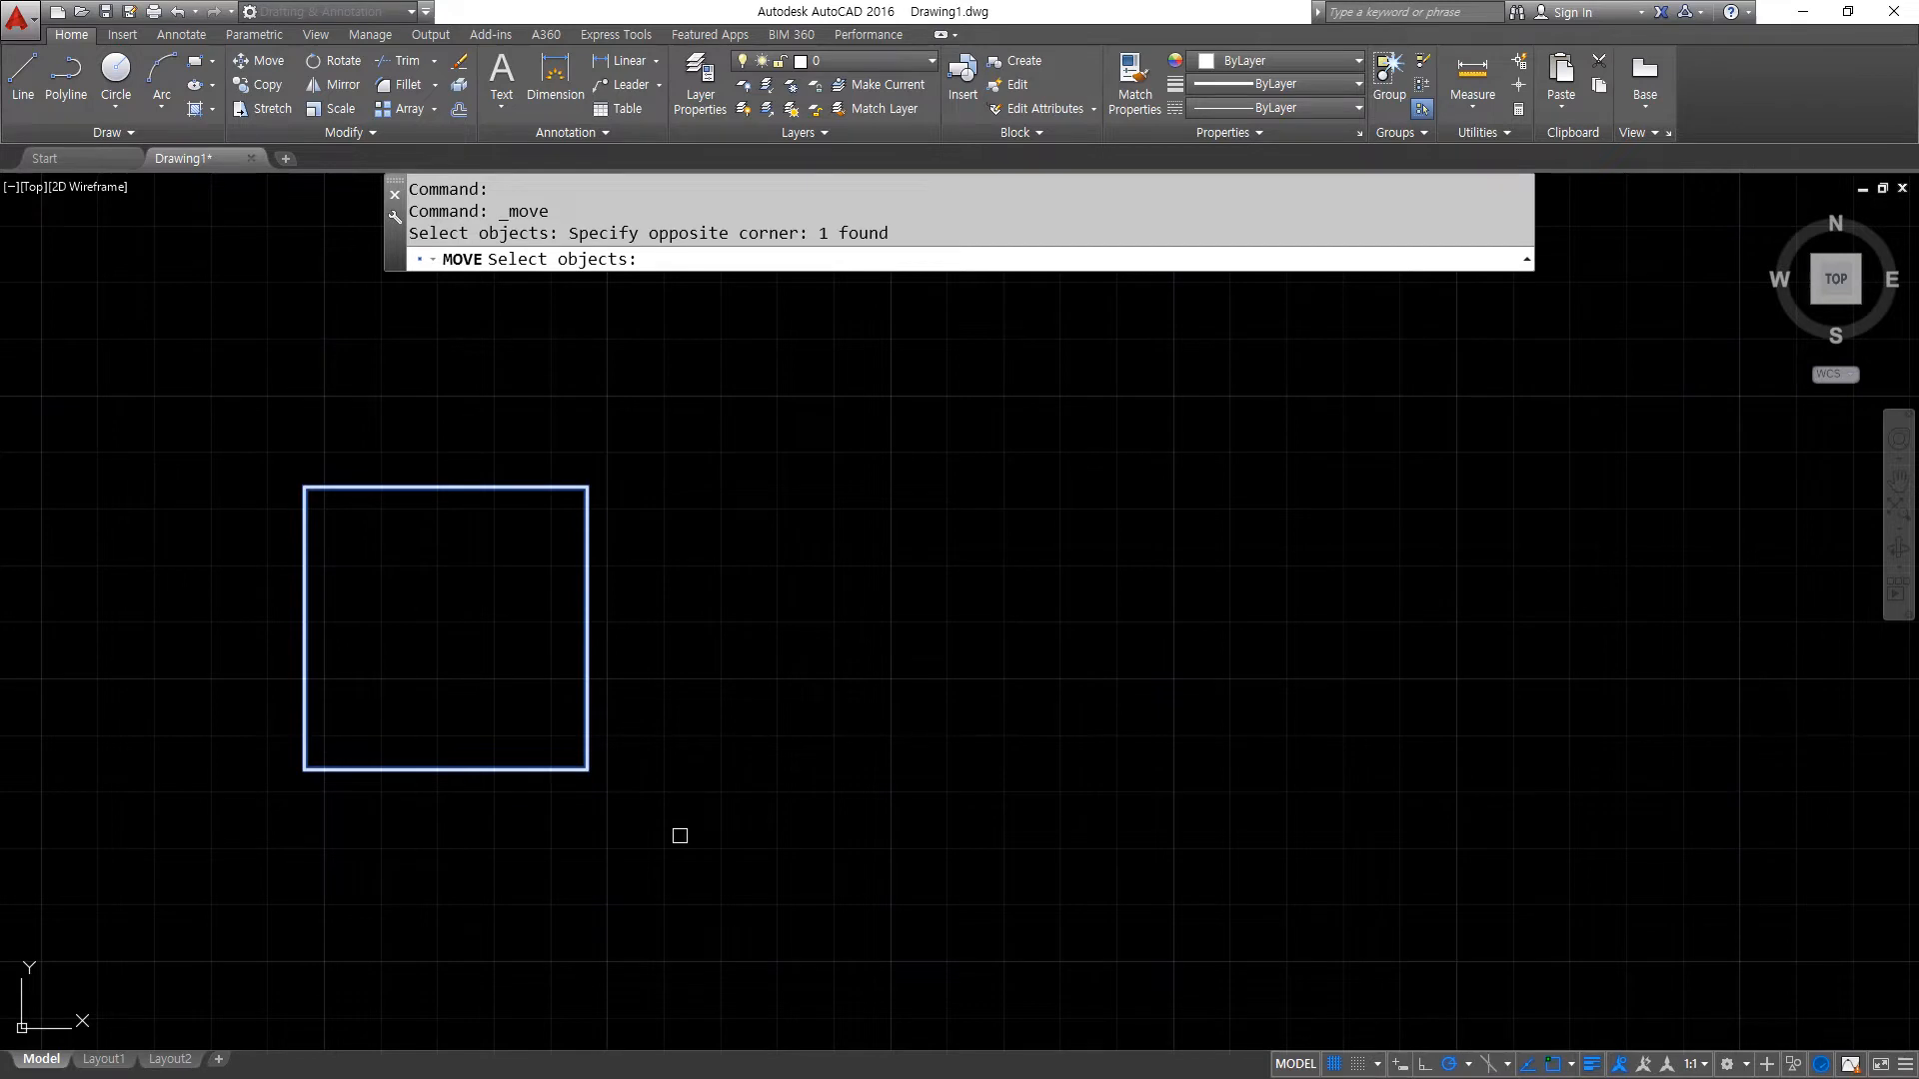
pyautogui.press('Return')
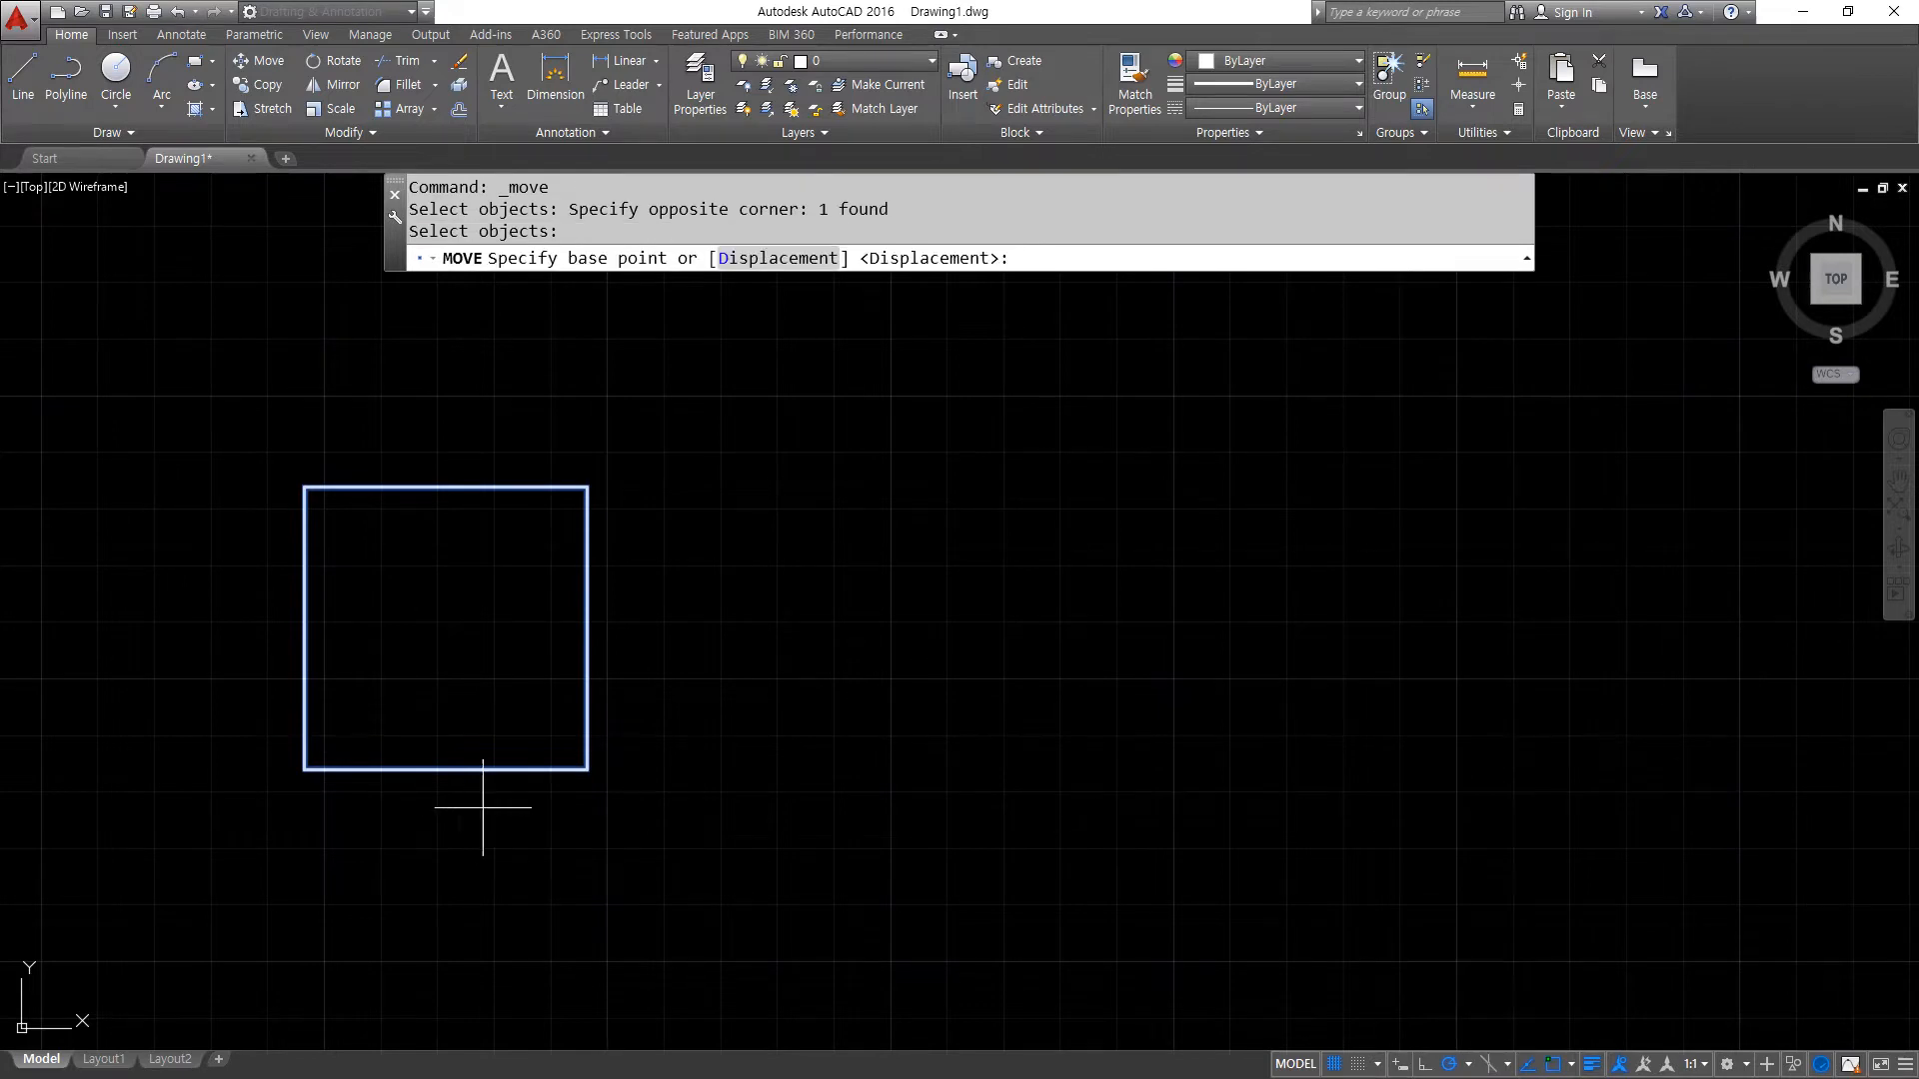
pyautogui.click(304, 770)
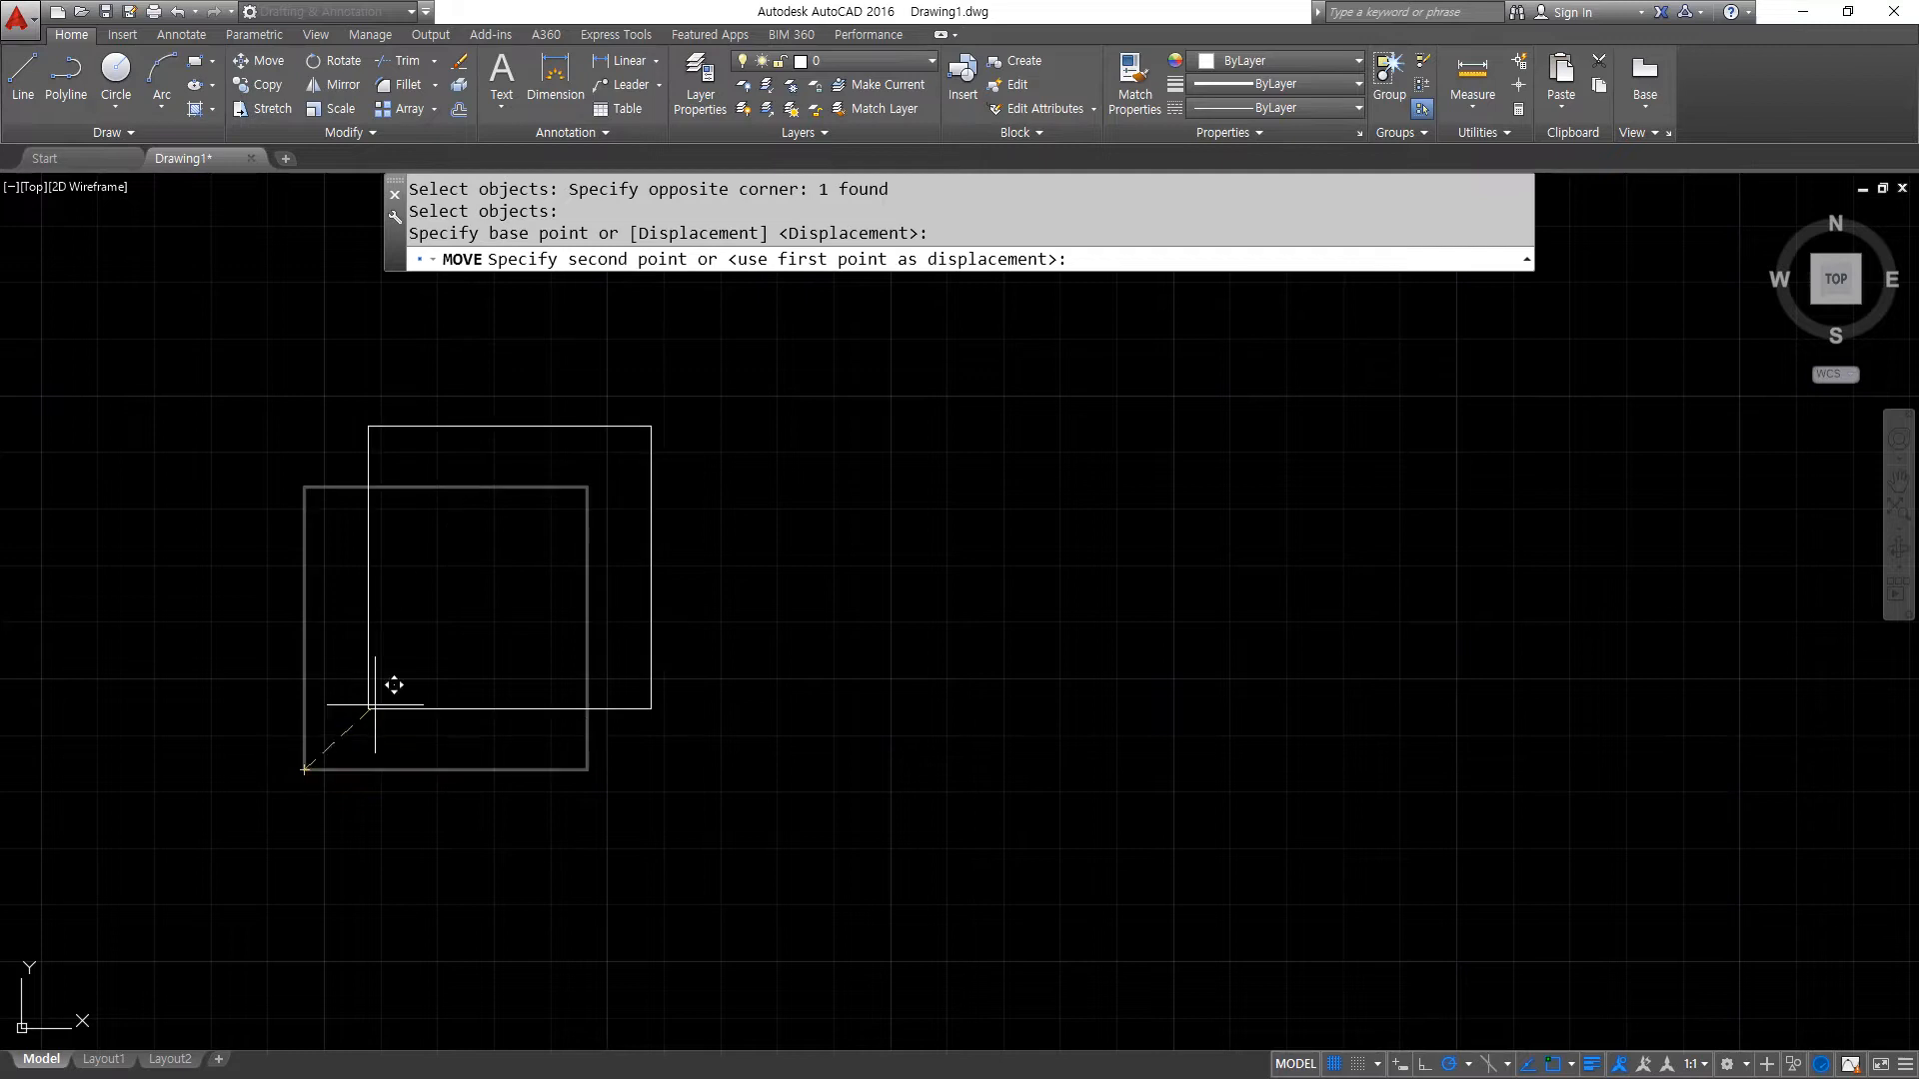
pyautogui.click(1158, 770)
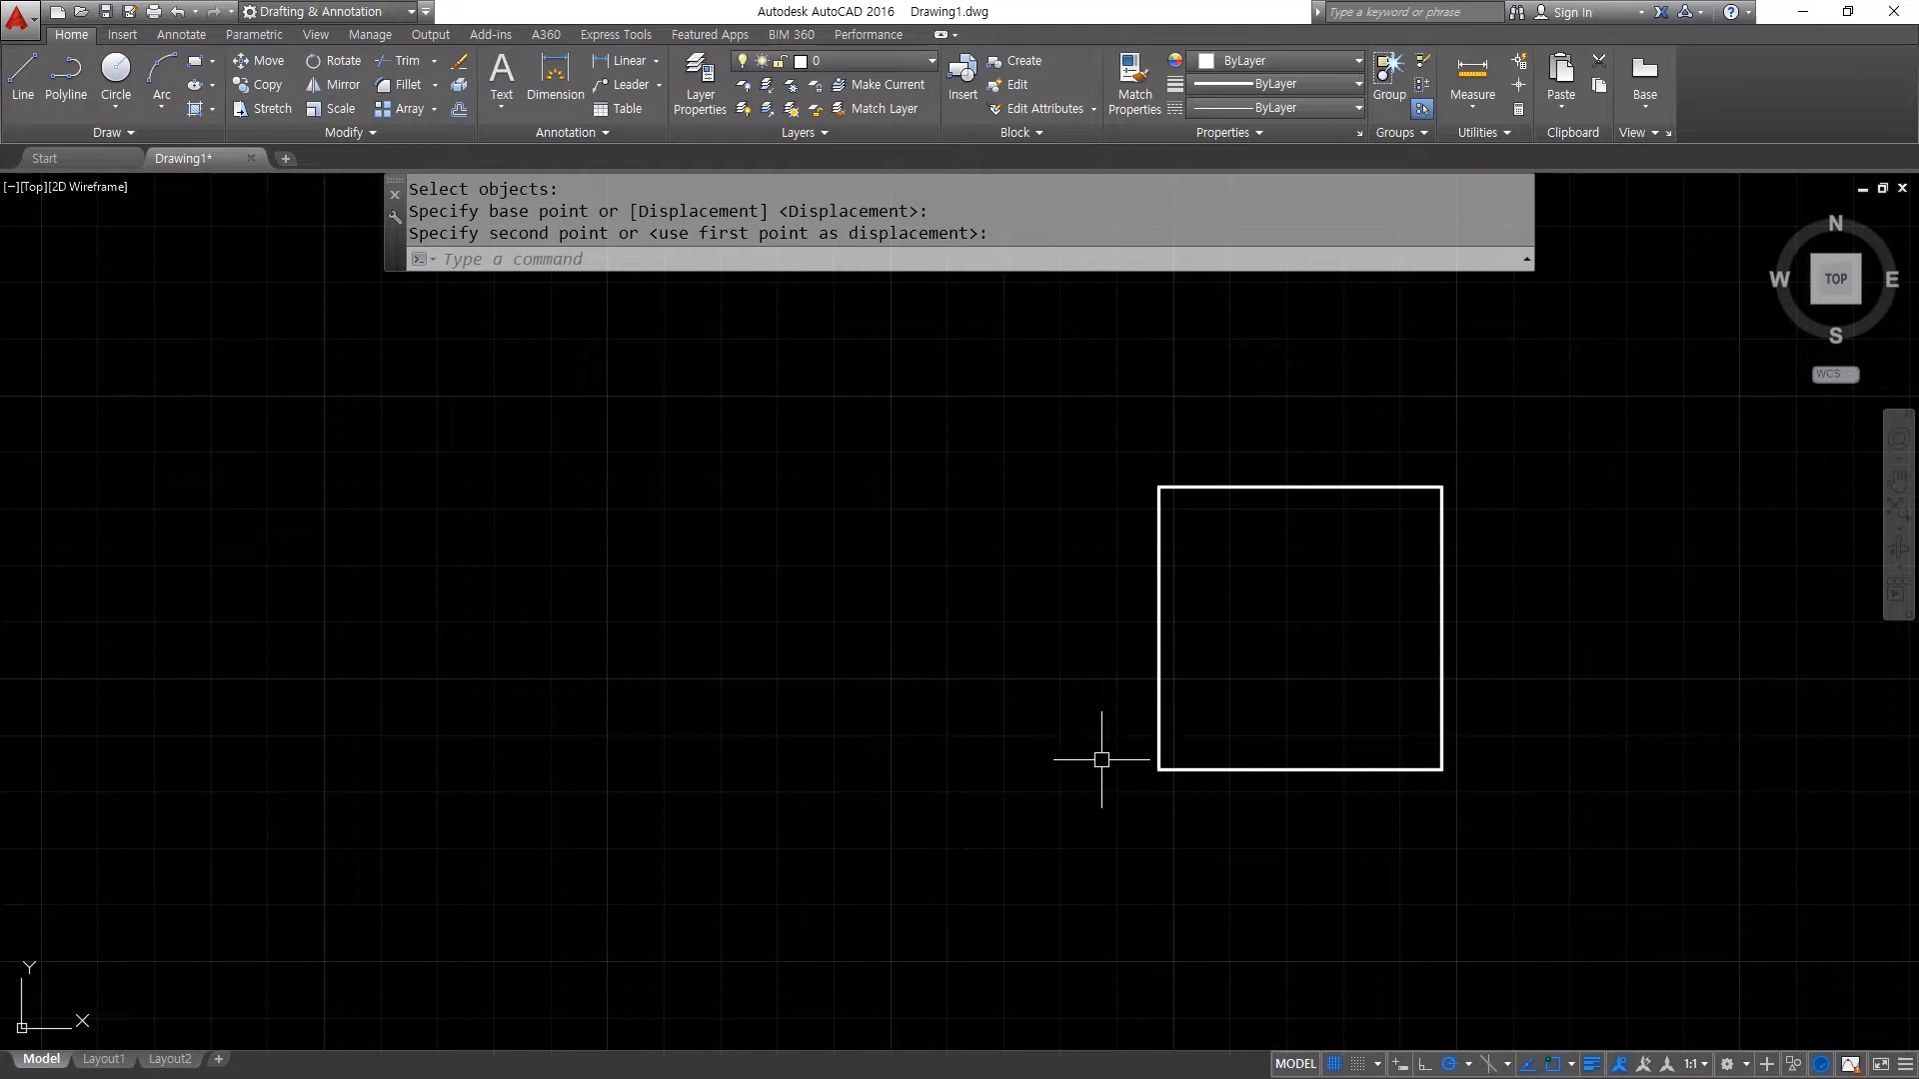
# - Move the square back to the left side of the drawing, using the midpoint of its bottom edge as base point
pyautogui.press('space')
pyautogui.click(1536, 807)
pyautogui.click(1148, 420)
pyautogui.press('space')
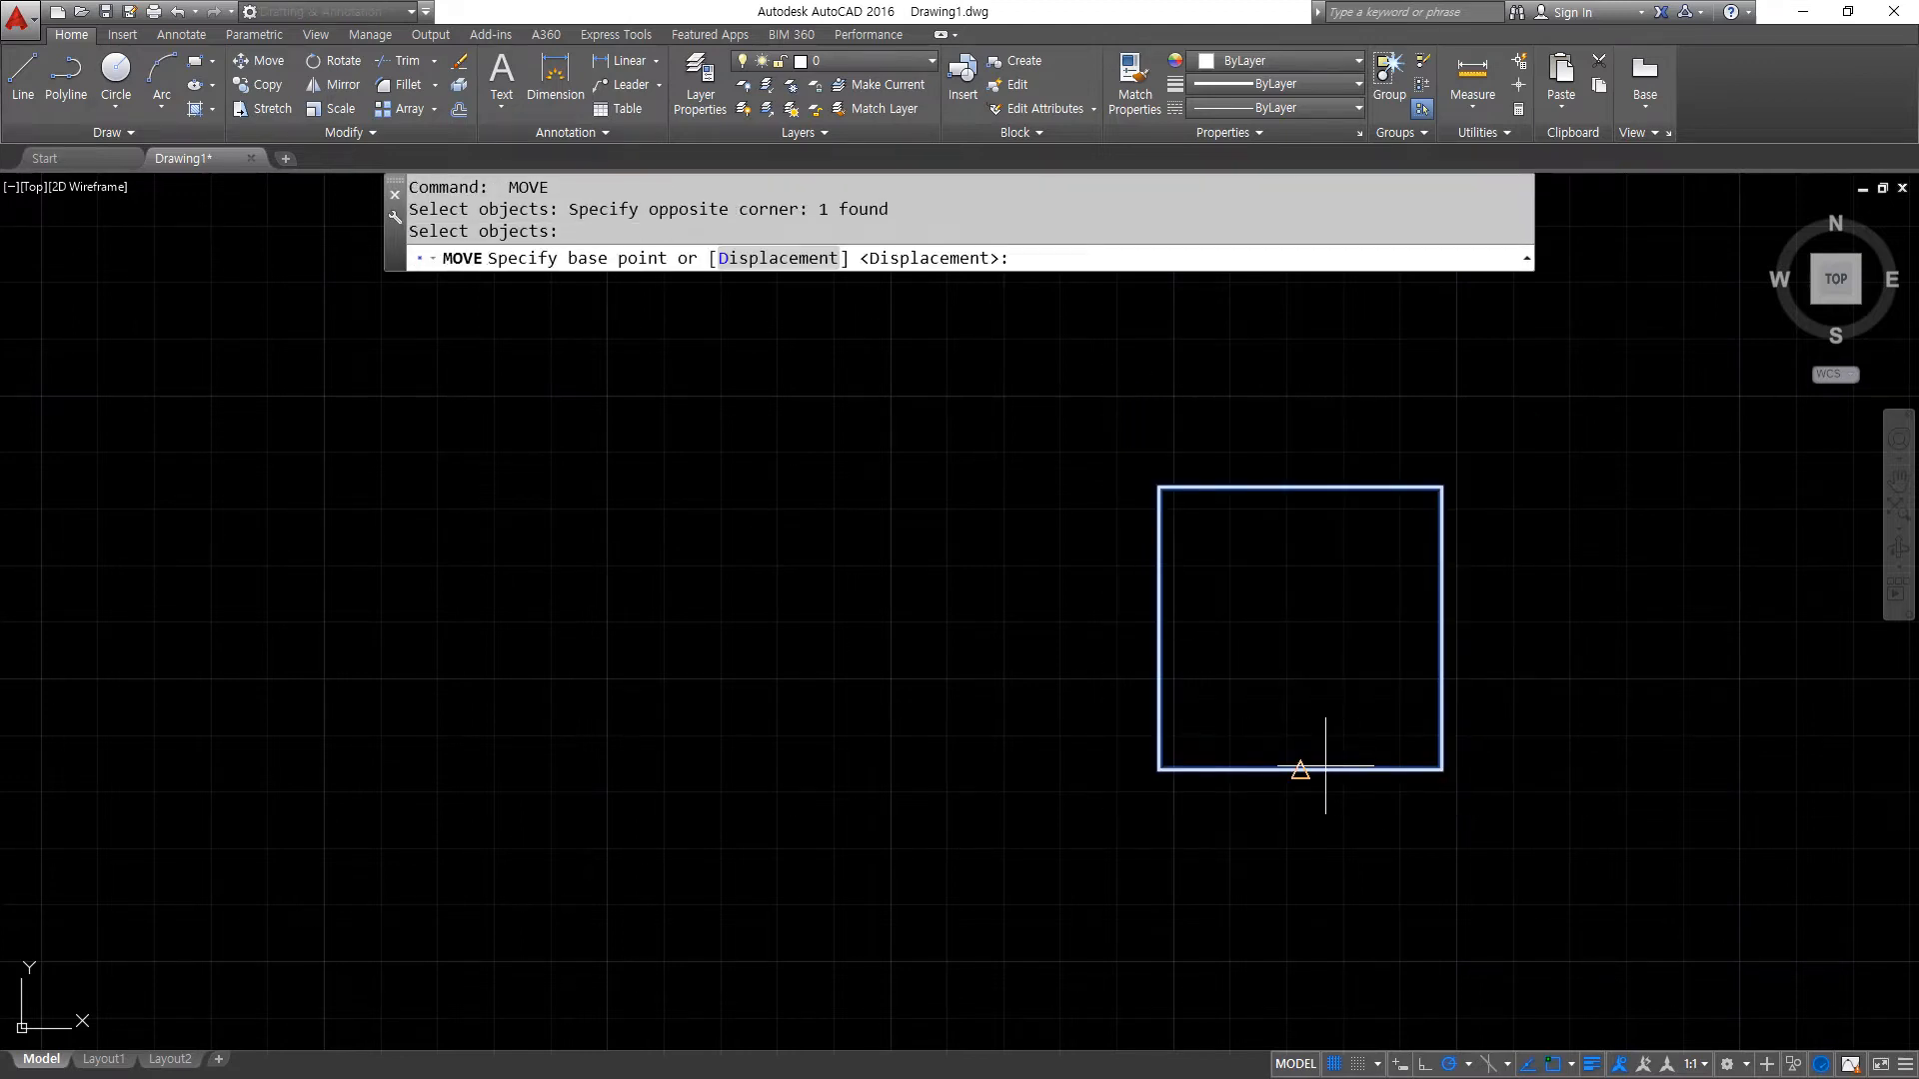
pyautogui.click(1300, 770)
pyautogui.click(308, 782)
# - Move the square to the right side of the drawing, using its lower-right corner as base point
pyautogui.press('space')
pyautogui.click(557, 870)
pyautogui.click(184, 416)
pyautogui.press('space')
pyautogui.click(450, 782)
pyautogui.click(1550, 664)
# - Move the square to the left side of the drawing, using its lower-left corner as base point
pyautogui.press('space')
pyautogui.click(1594, 720)
pyautogui.click(1127, 333)
pyautogui.press('space')
pyautogui.click(1266, 665)
pyautogui.click(226, 815)
# - Move the square to the right side of the drawing, using a point near its center as base point
pyautogui.press('space')
pyautogui.click(599, 921)
pyautogui.click(380, 578)
pyautogui.press('space')
pyautogui.click(371, 692)
pyautogui.click(1488, 563)
# - Move the square to the left side of the drawing, using its upper-right corner as base point
pyautogui.press('space')
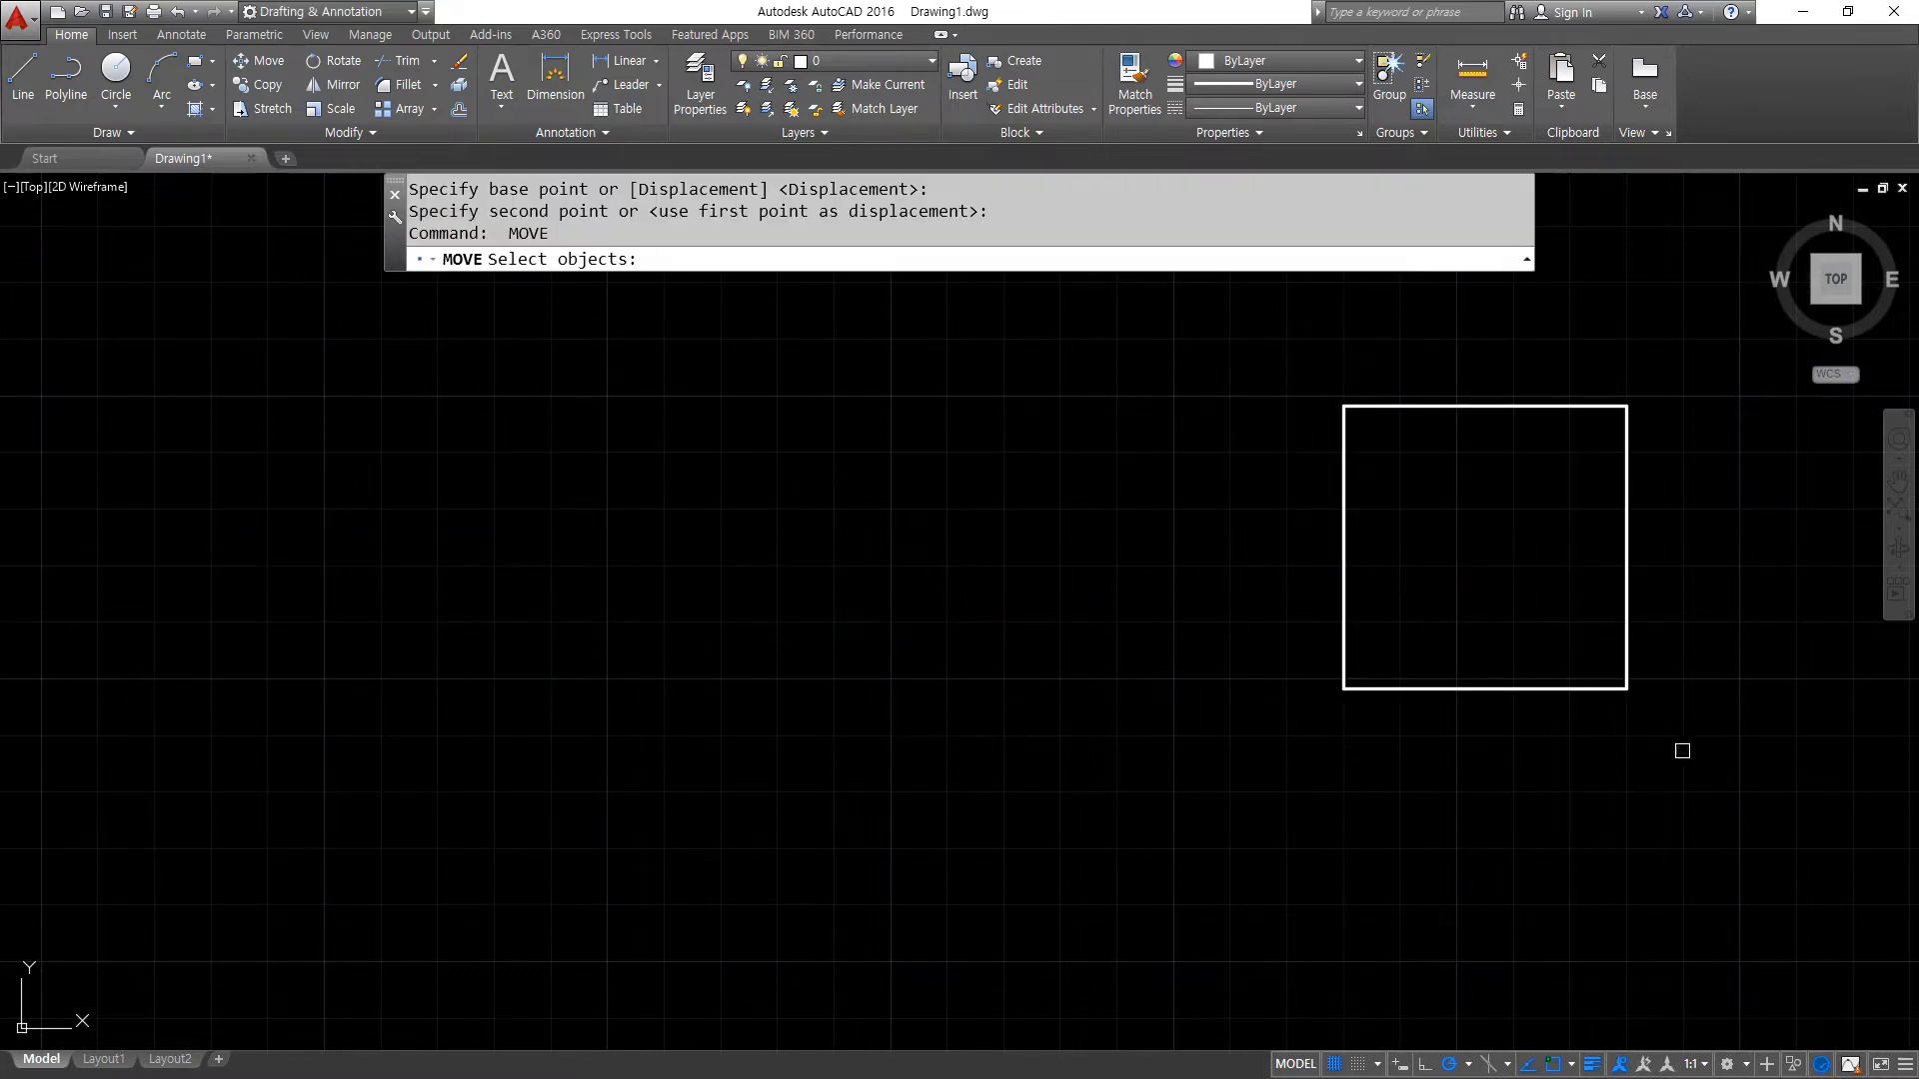
pyautogui.click(1678, 751)
pyautogui.click(1271, 280)
pyautogui.press('space')
pyautogui.click(1627, 406)
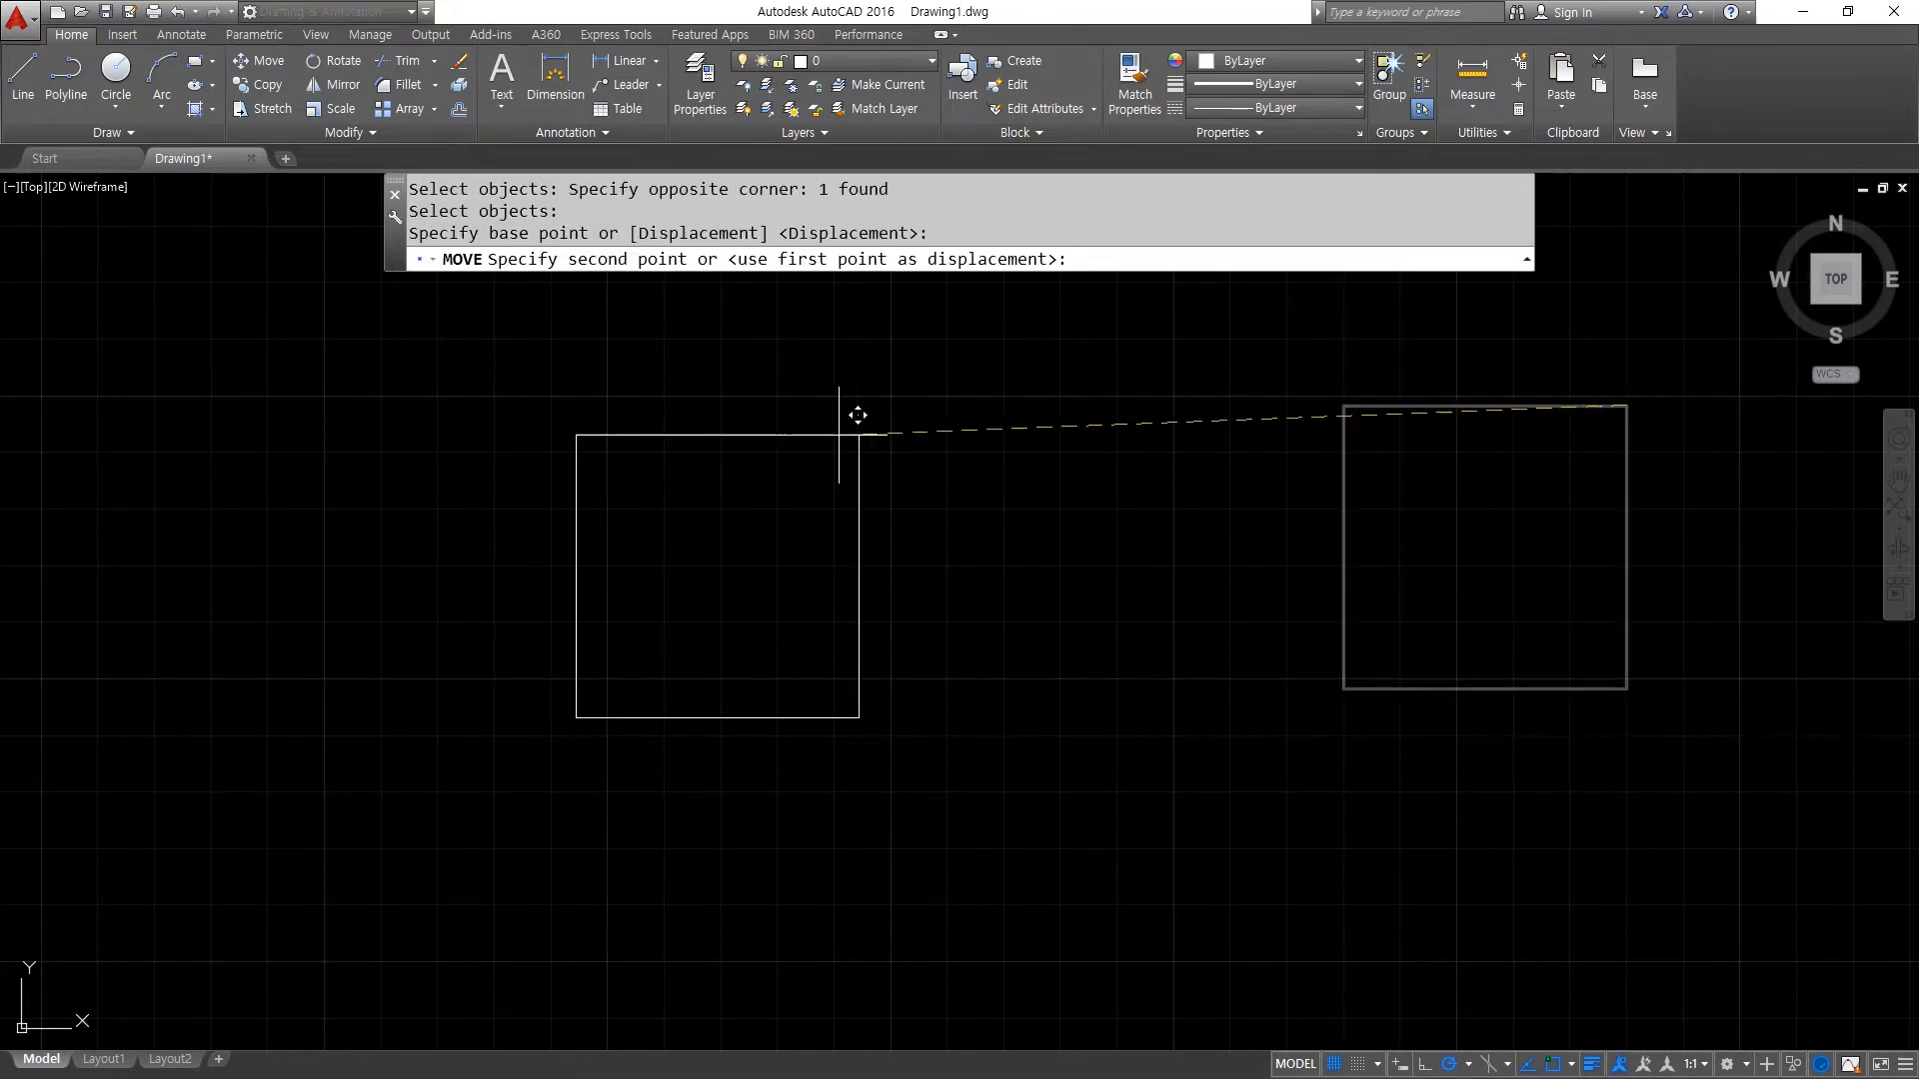
pyautogui.click(457, 509)
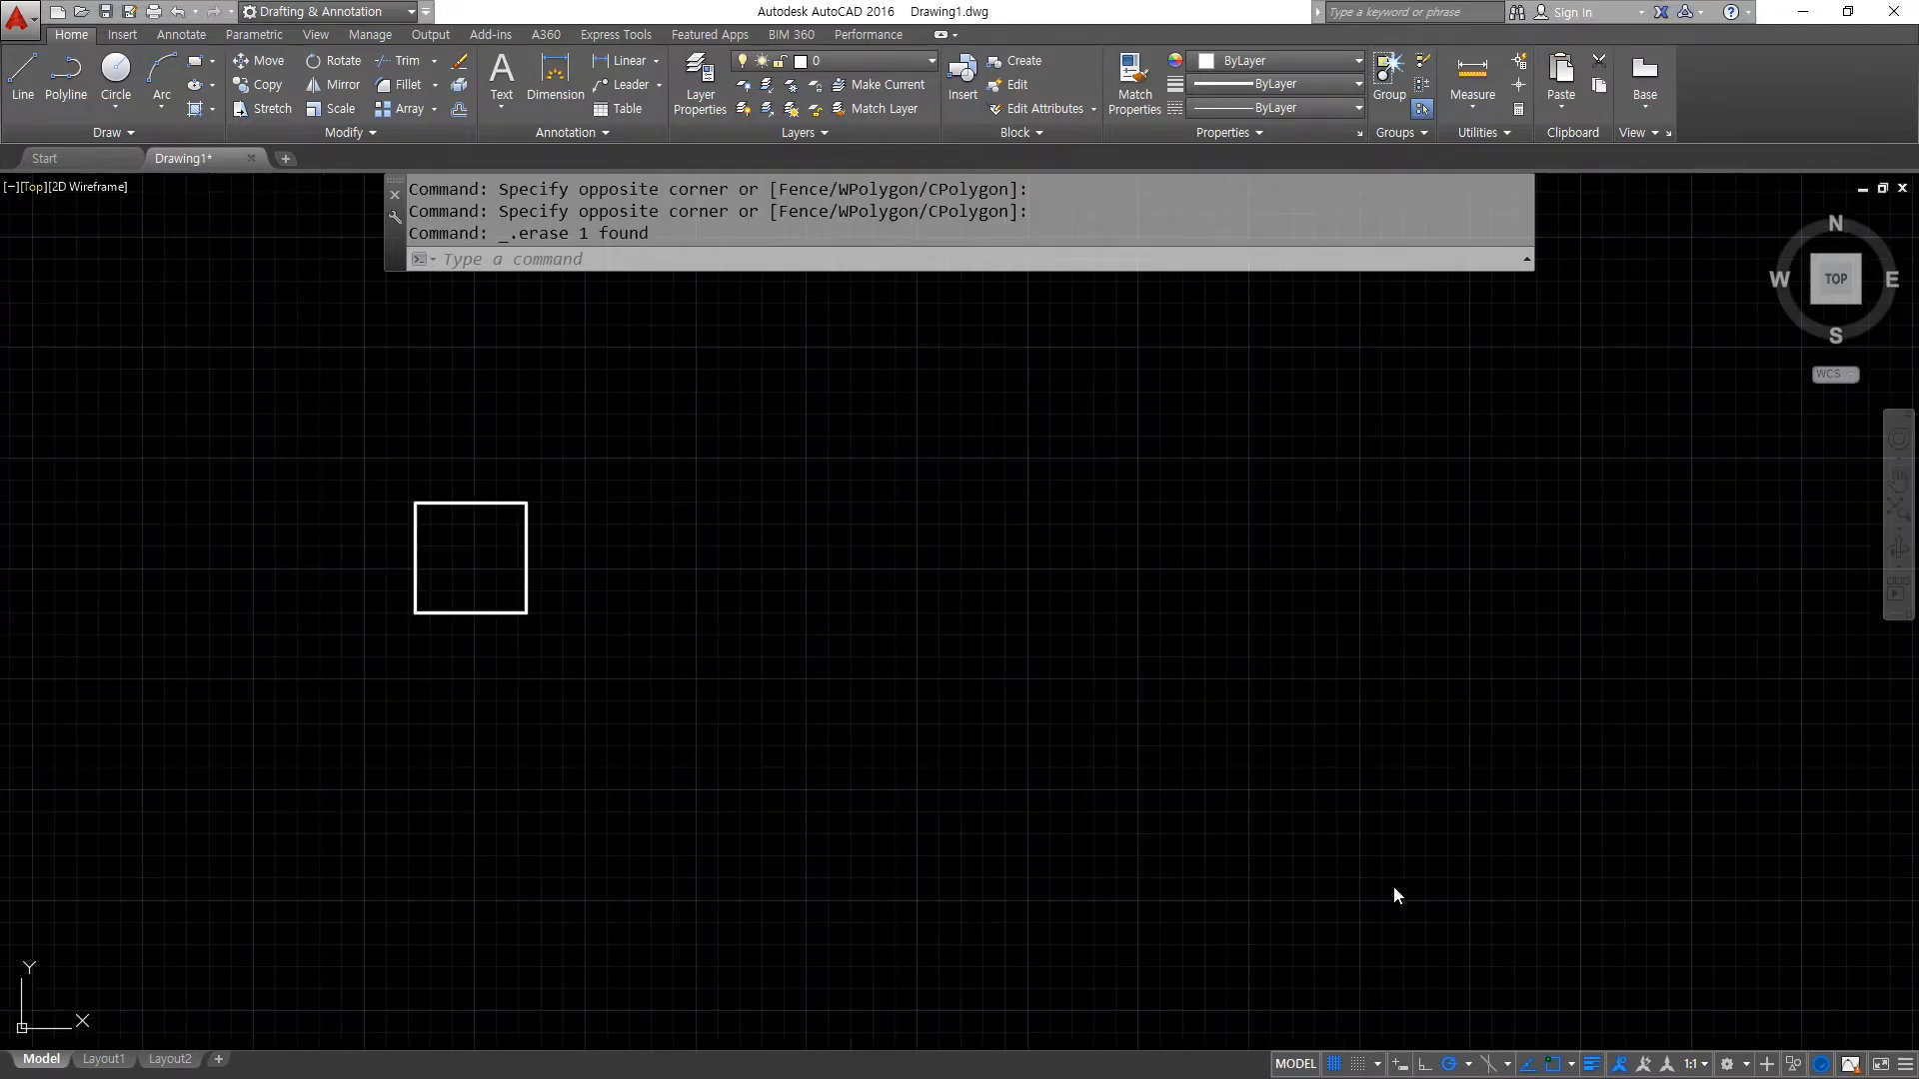
# - Draw a vertical line in the right half of the drawing, with its upper end slightly below the square's level
pyautogui.write('l')
pyautogui.press('Return')
pyautogui.click(1347, 952)
pyautogui.click(1347, 637)
pyautogui.press('Return')
pyautogui.moveTo(538, 645)
pyautogui.mouseDown()
pyautogui.moveTo(494, 664)
pyautogui.moveTo(531, 608)
pyautogui.moveTo(536, 634)
pyautogui.mouseUp()
pyautogui.moveTo(1256, 506)
pyautogui.mouseDown()
pyautogui.moveTo(1259, 571)
pyautogui.moveTo(1347, 645)
pyautogui.moveTo(1419, 643)
pyautogui.moveTo(1419, 489)
pyautogui.moveTo(1272, 497)
pyautogui.mouseUp()
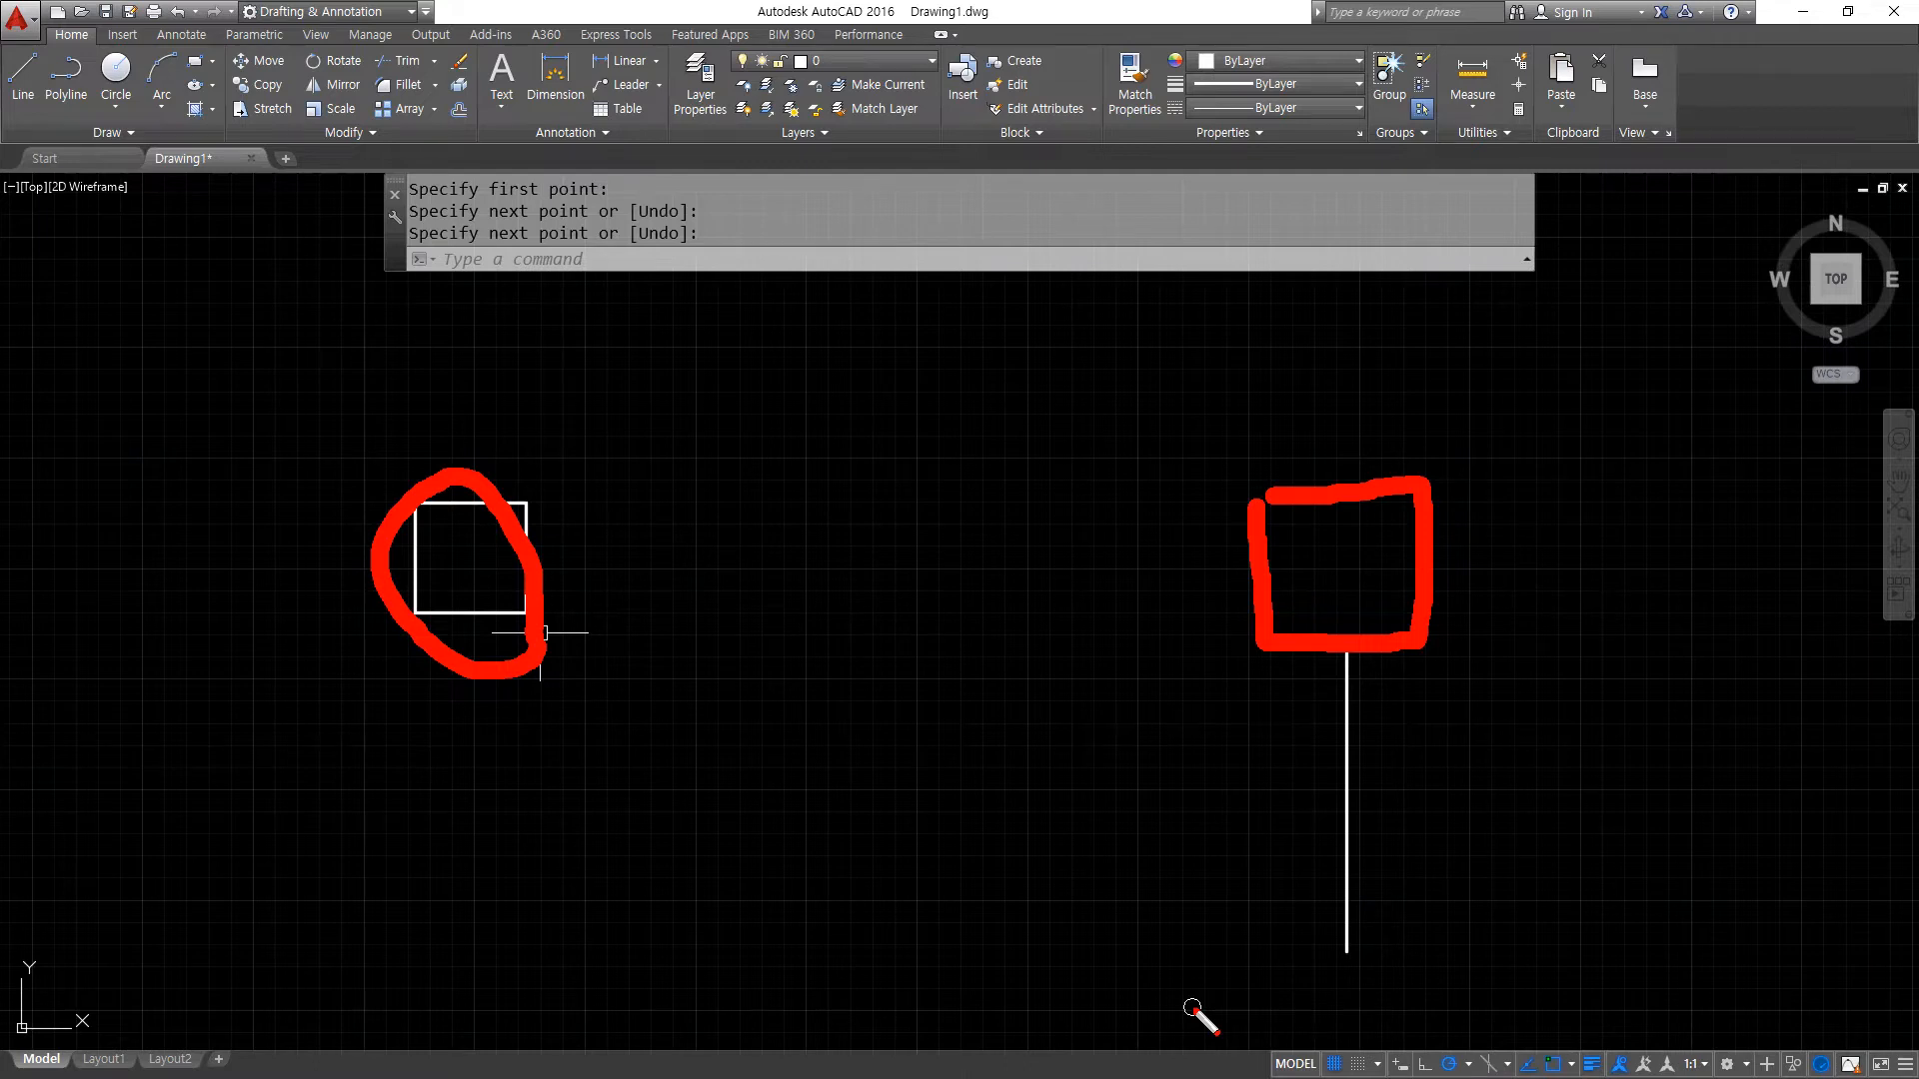
pyautogui.press('Escape')
# - Move the square by its bottom-edge midpoint onto the upper endpoint of the vertical line, and undo that move
pyautogui.write('m')
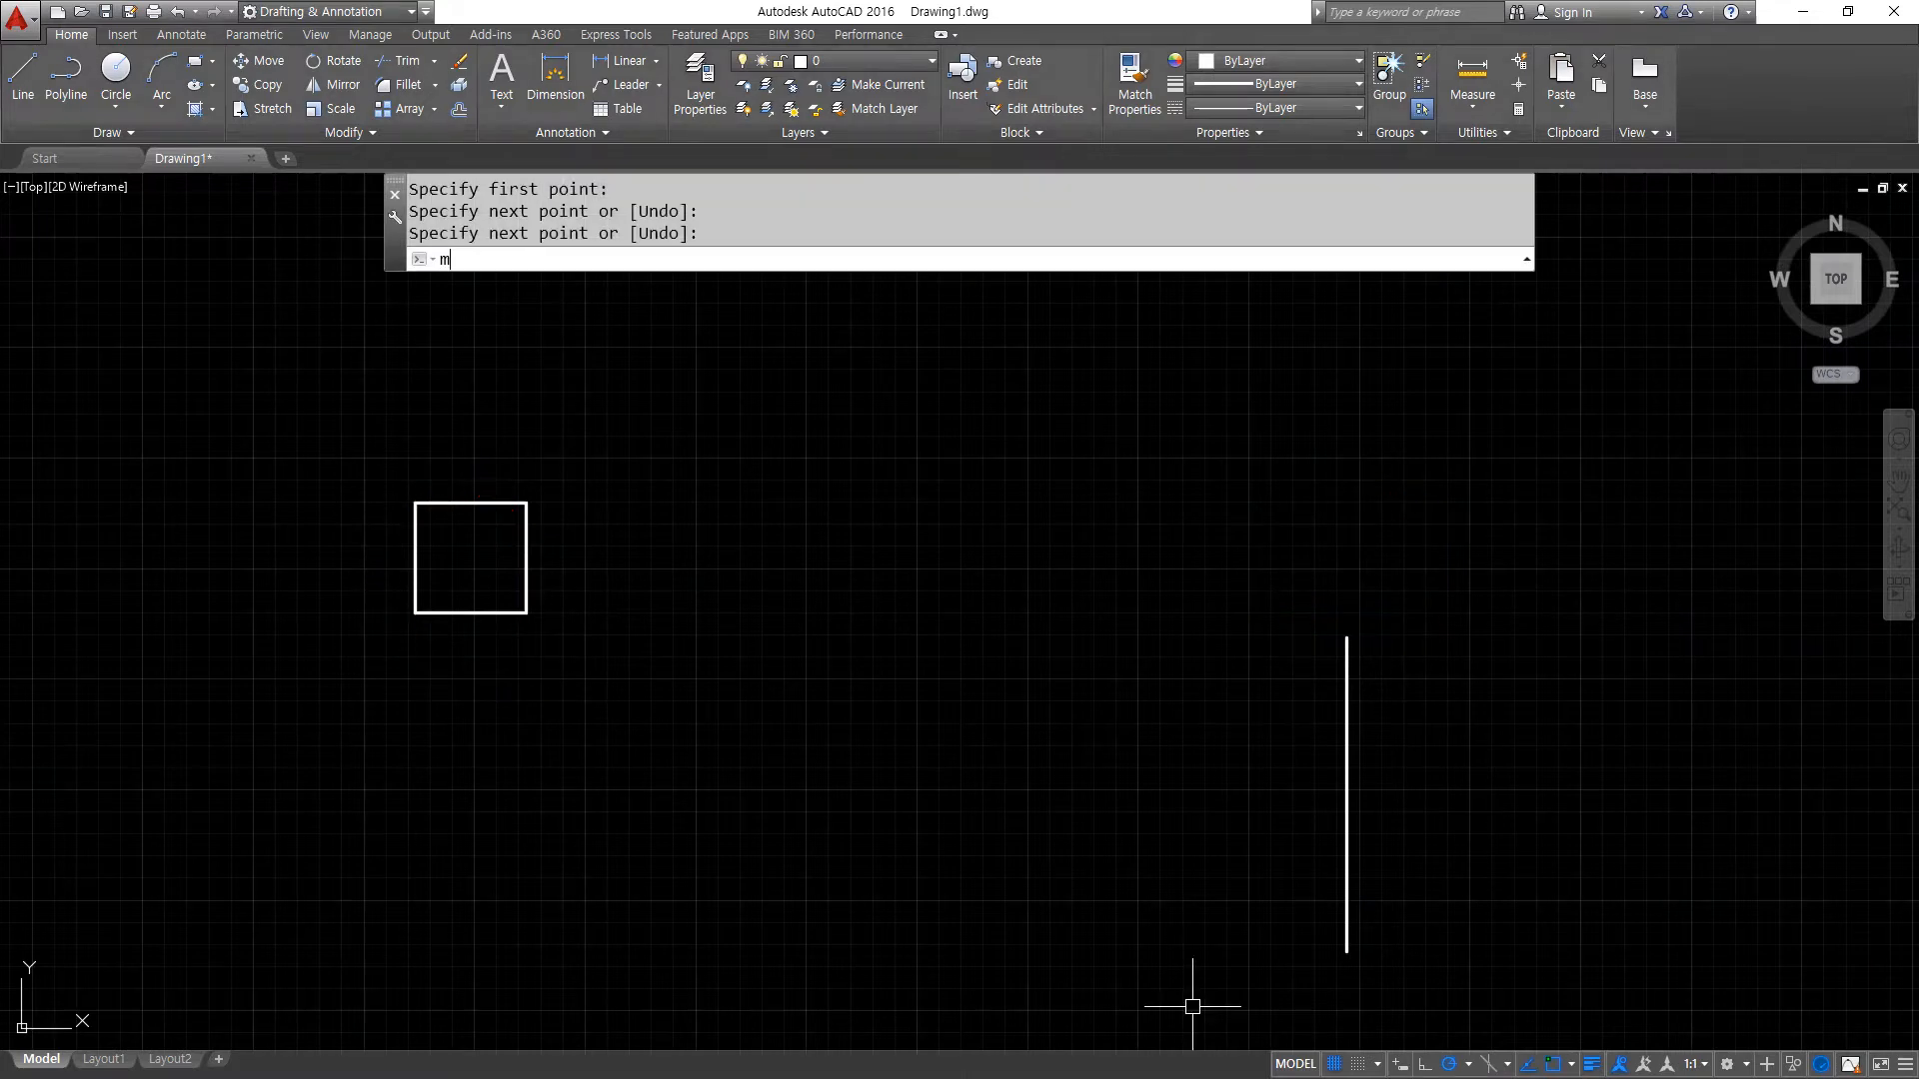
pyautogui.press('Return')
pyautogui.click(290, 415)
pyautogui.click(745, 743)
pyautogui.press('Return')
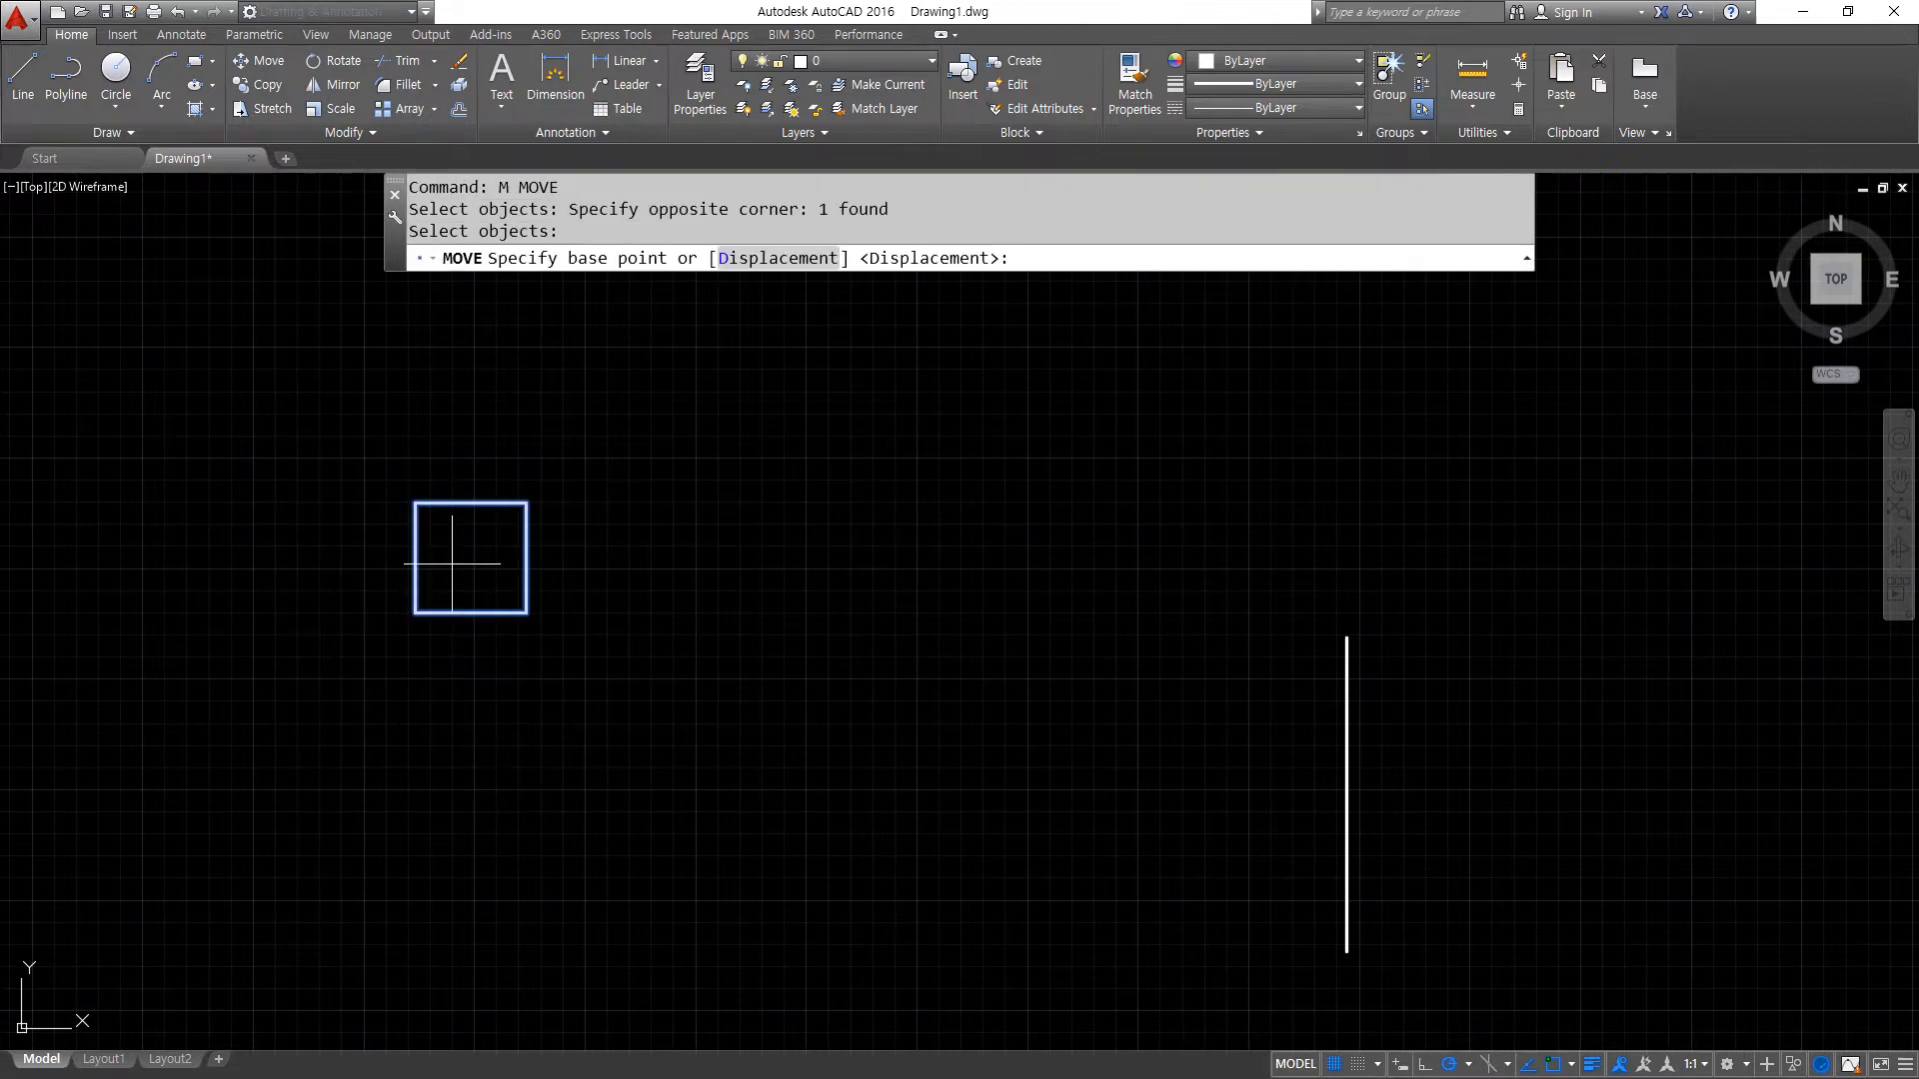
pyautogui.click(470, 612)
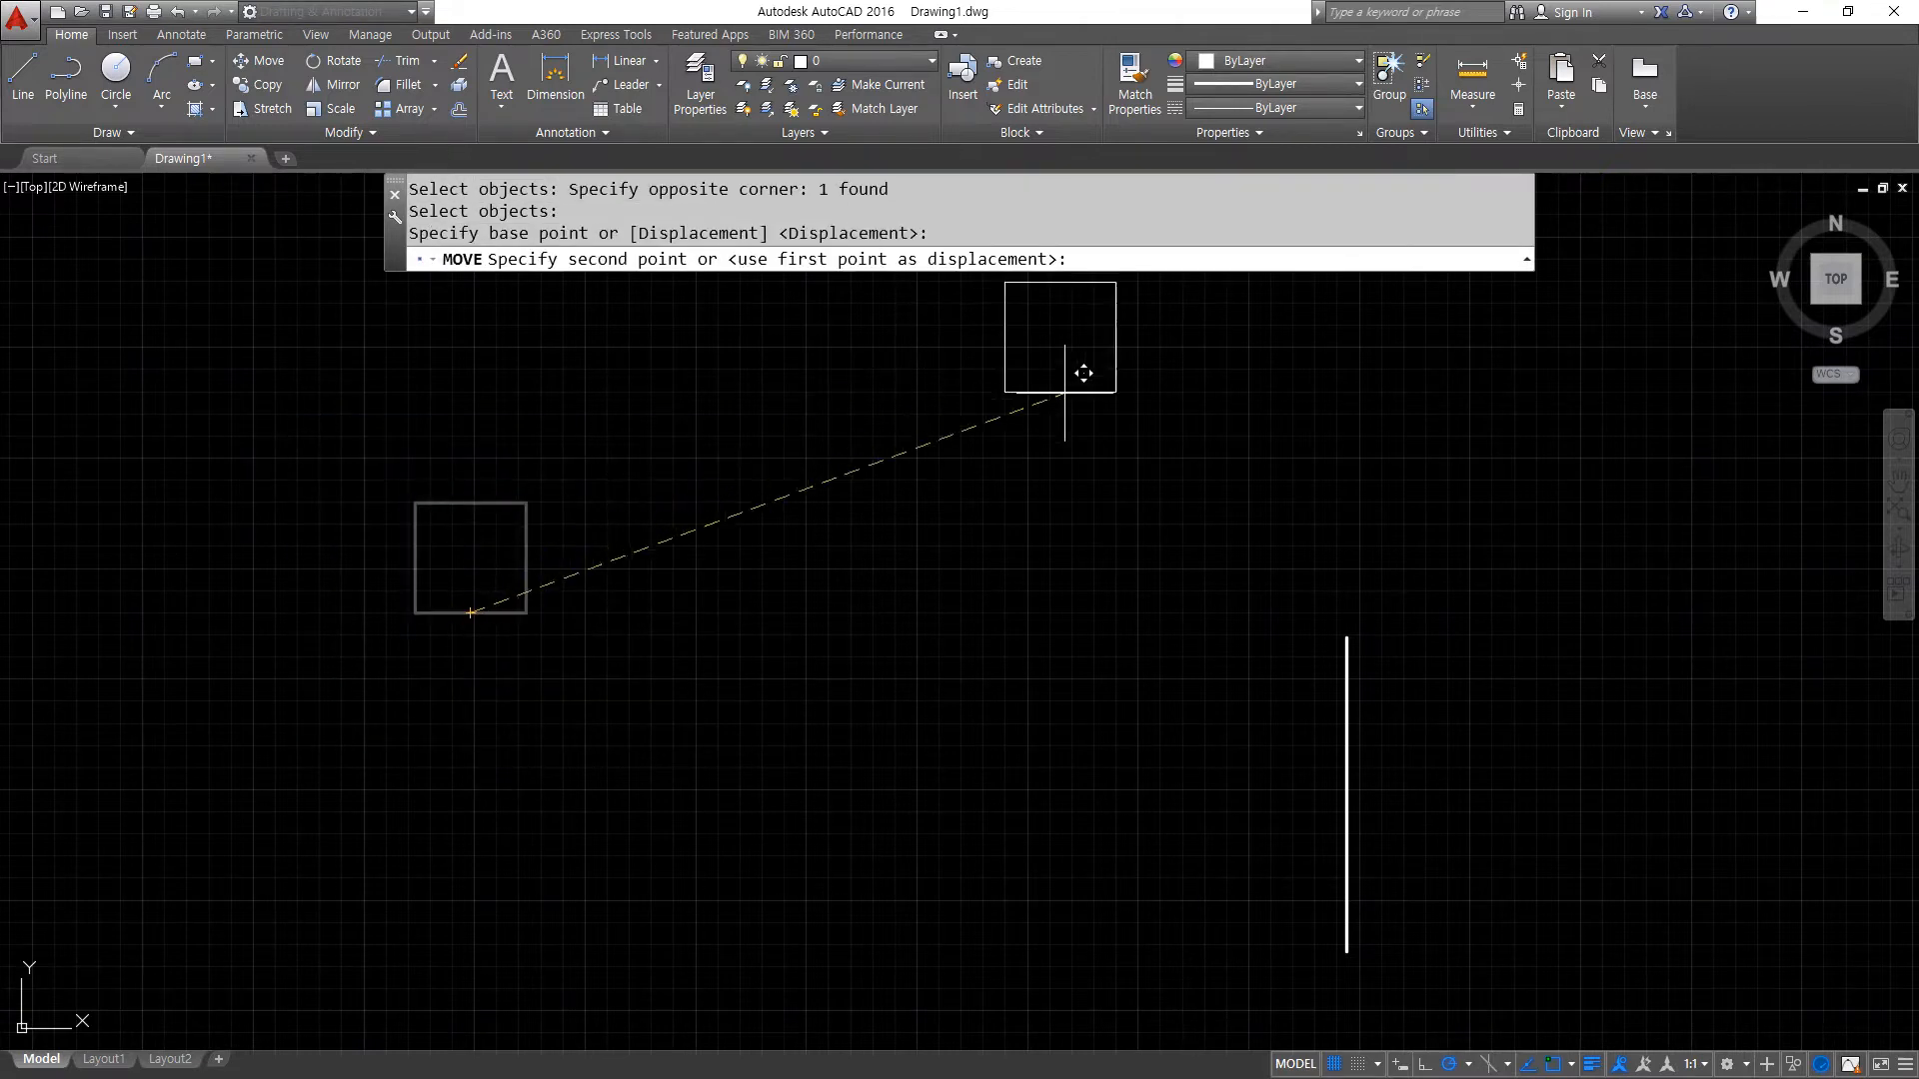
pyautogui.click(1346, 638)
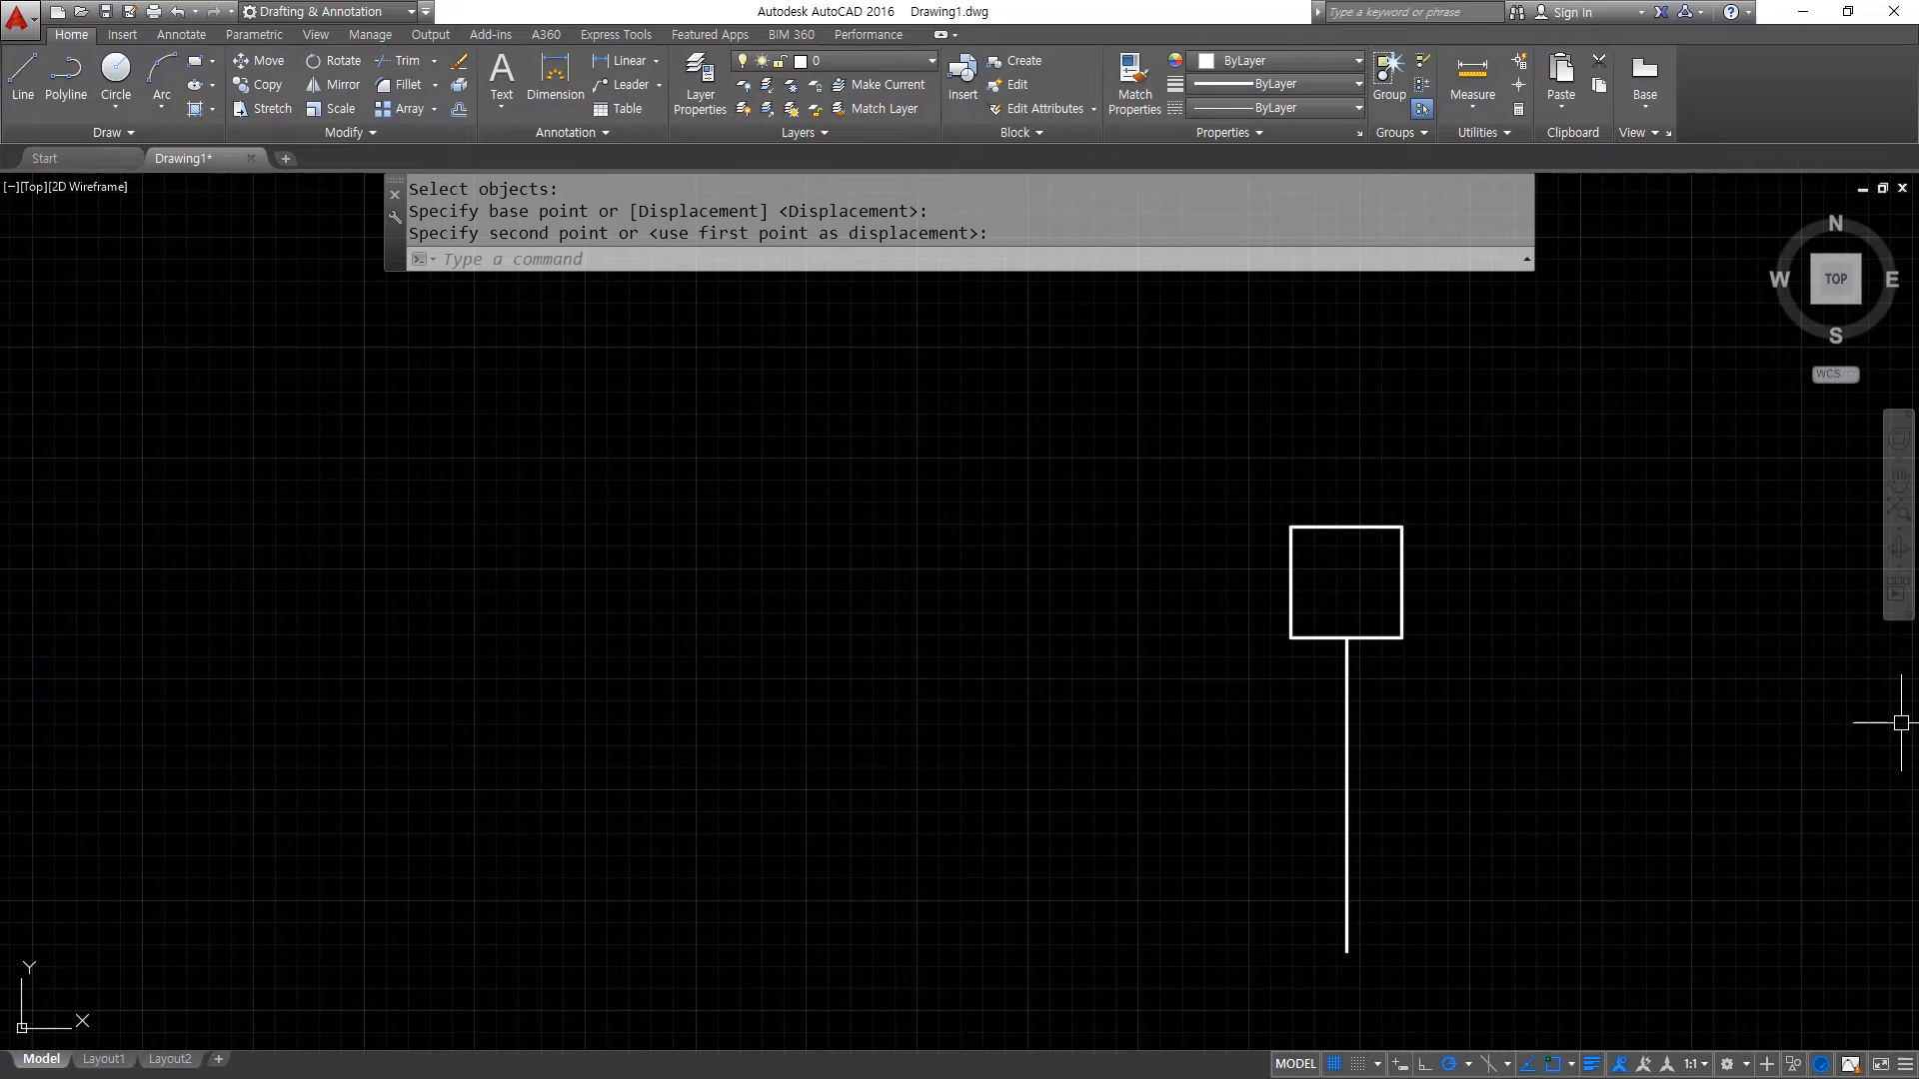
pyautogui.hotkey('ctrl', 'z')
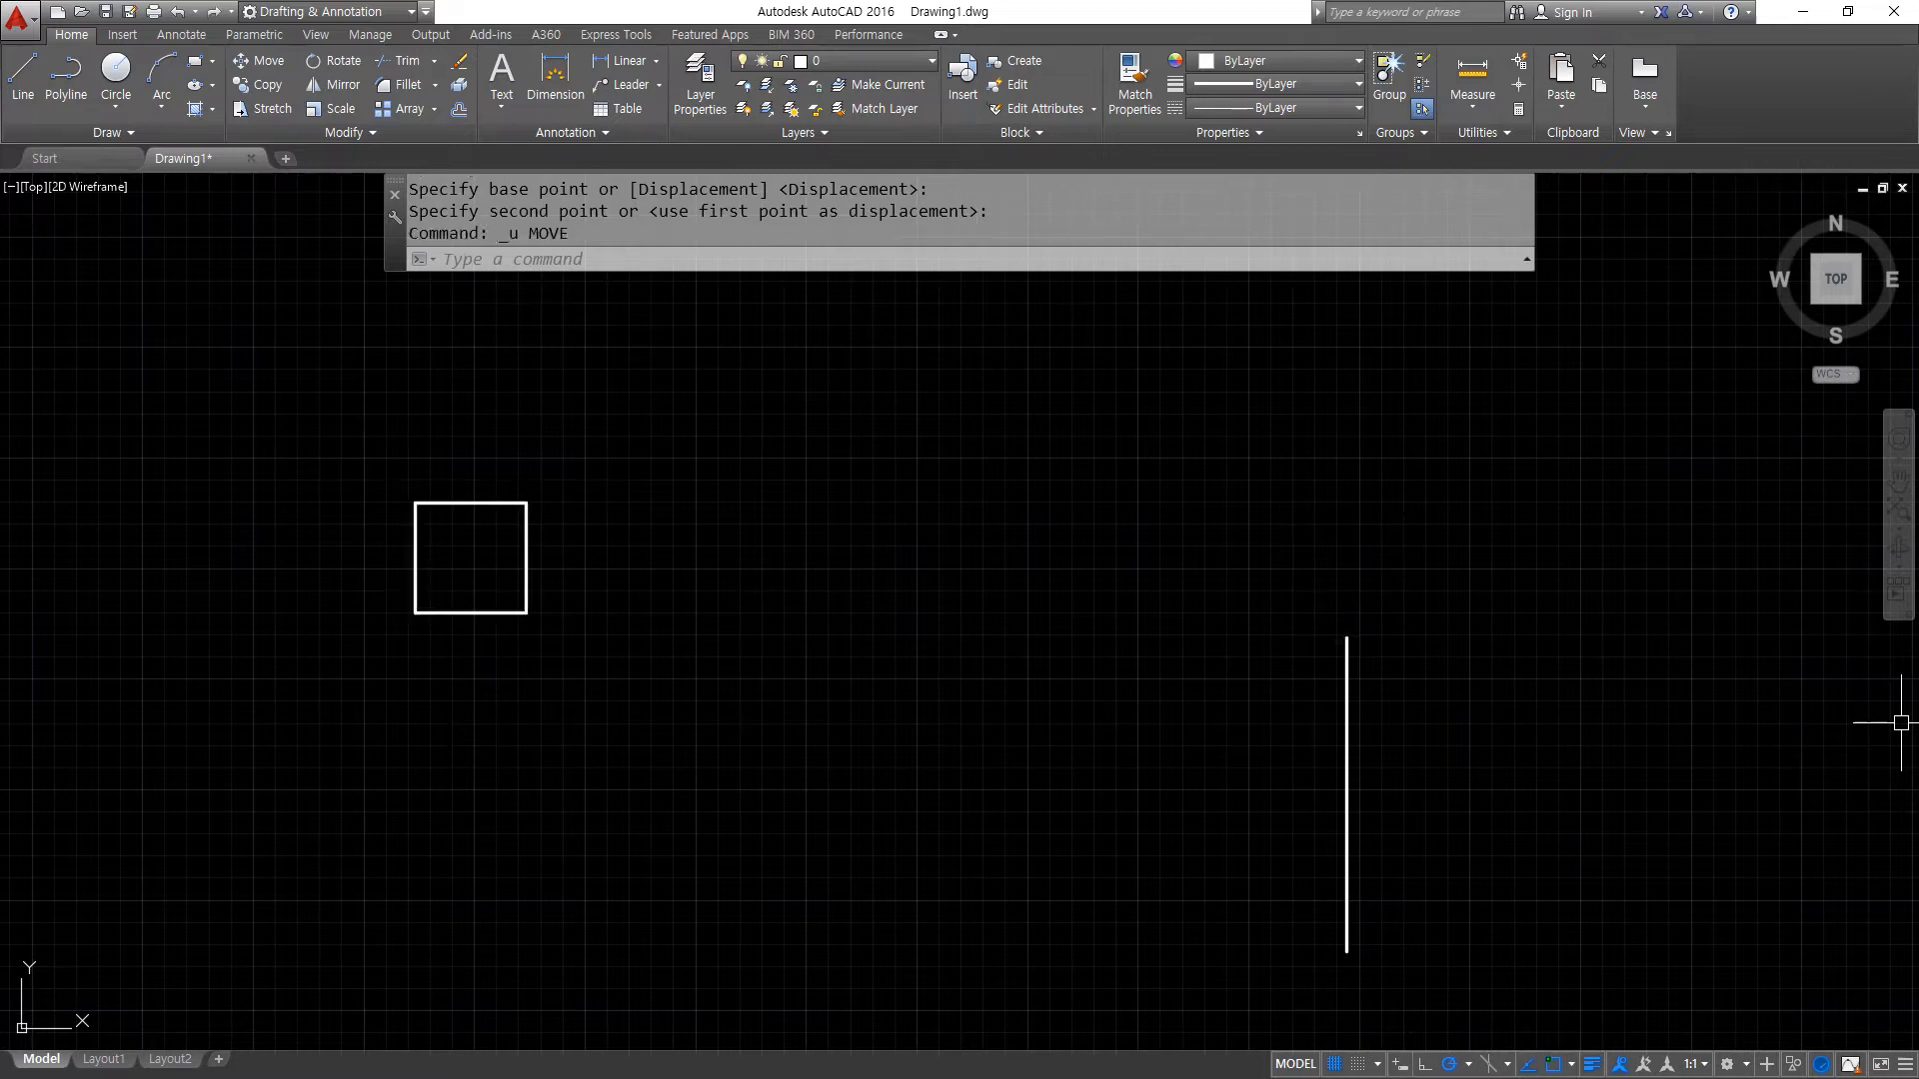
# - Move the square so the midpoint of its bottom edge sits on the upper endpoint of the vertical line
pyautogui.write('m')
pyautogui.press('Return')
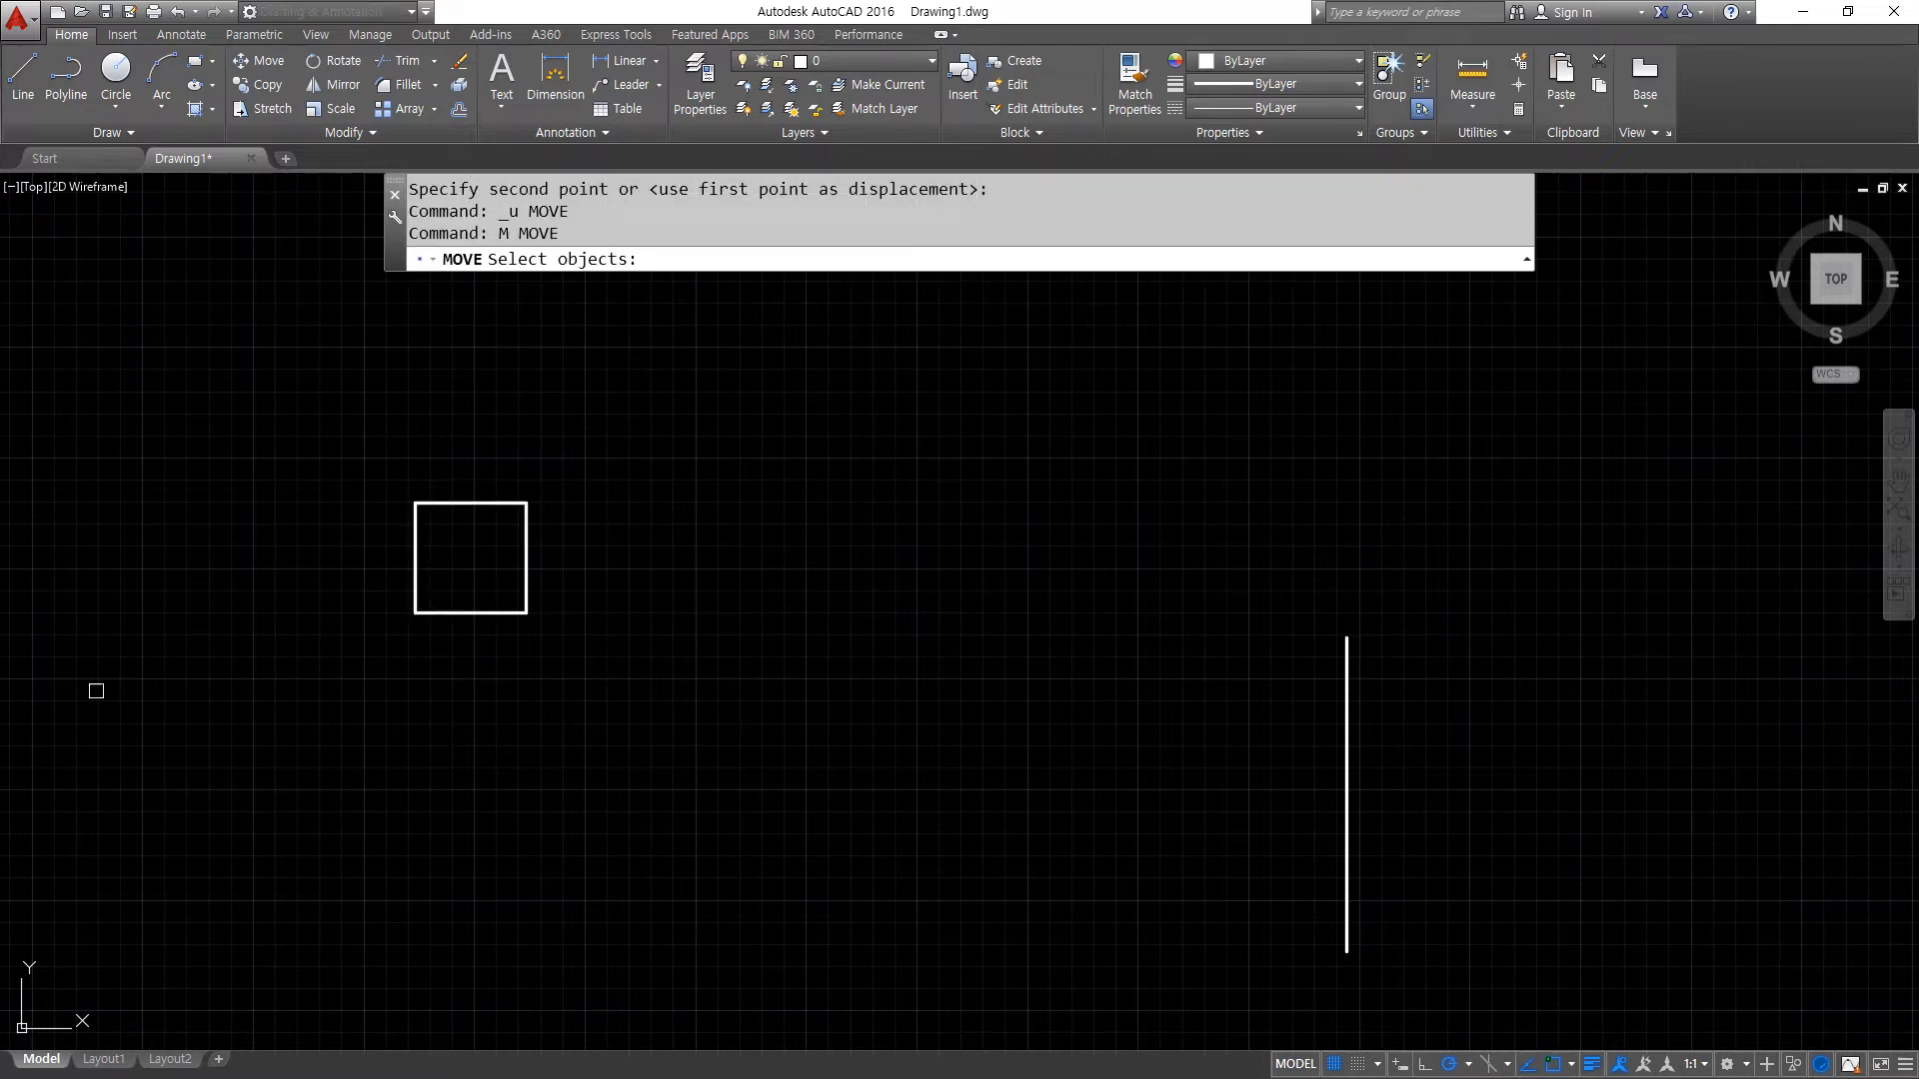
pyautogui.click(332, 419)
pyautogui.click(601, 717)
pyautogui.press('Return')
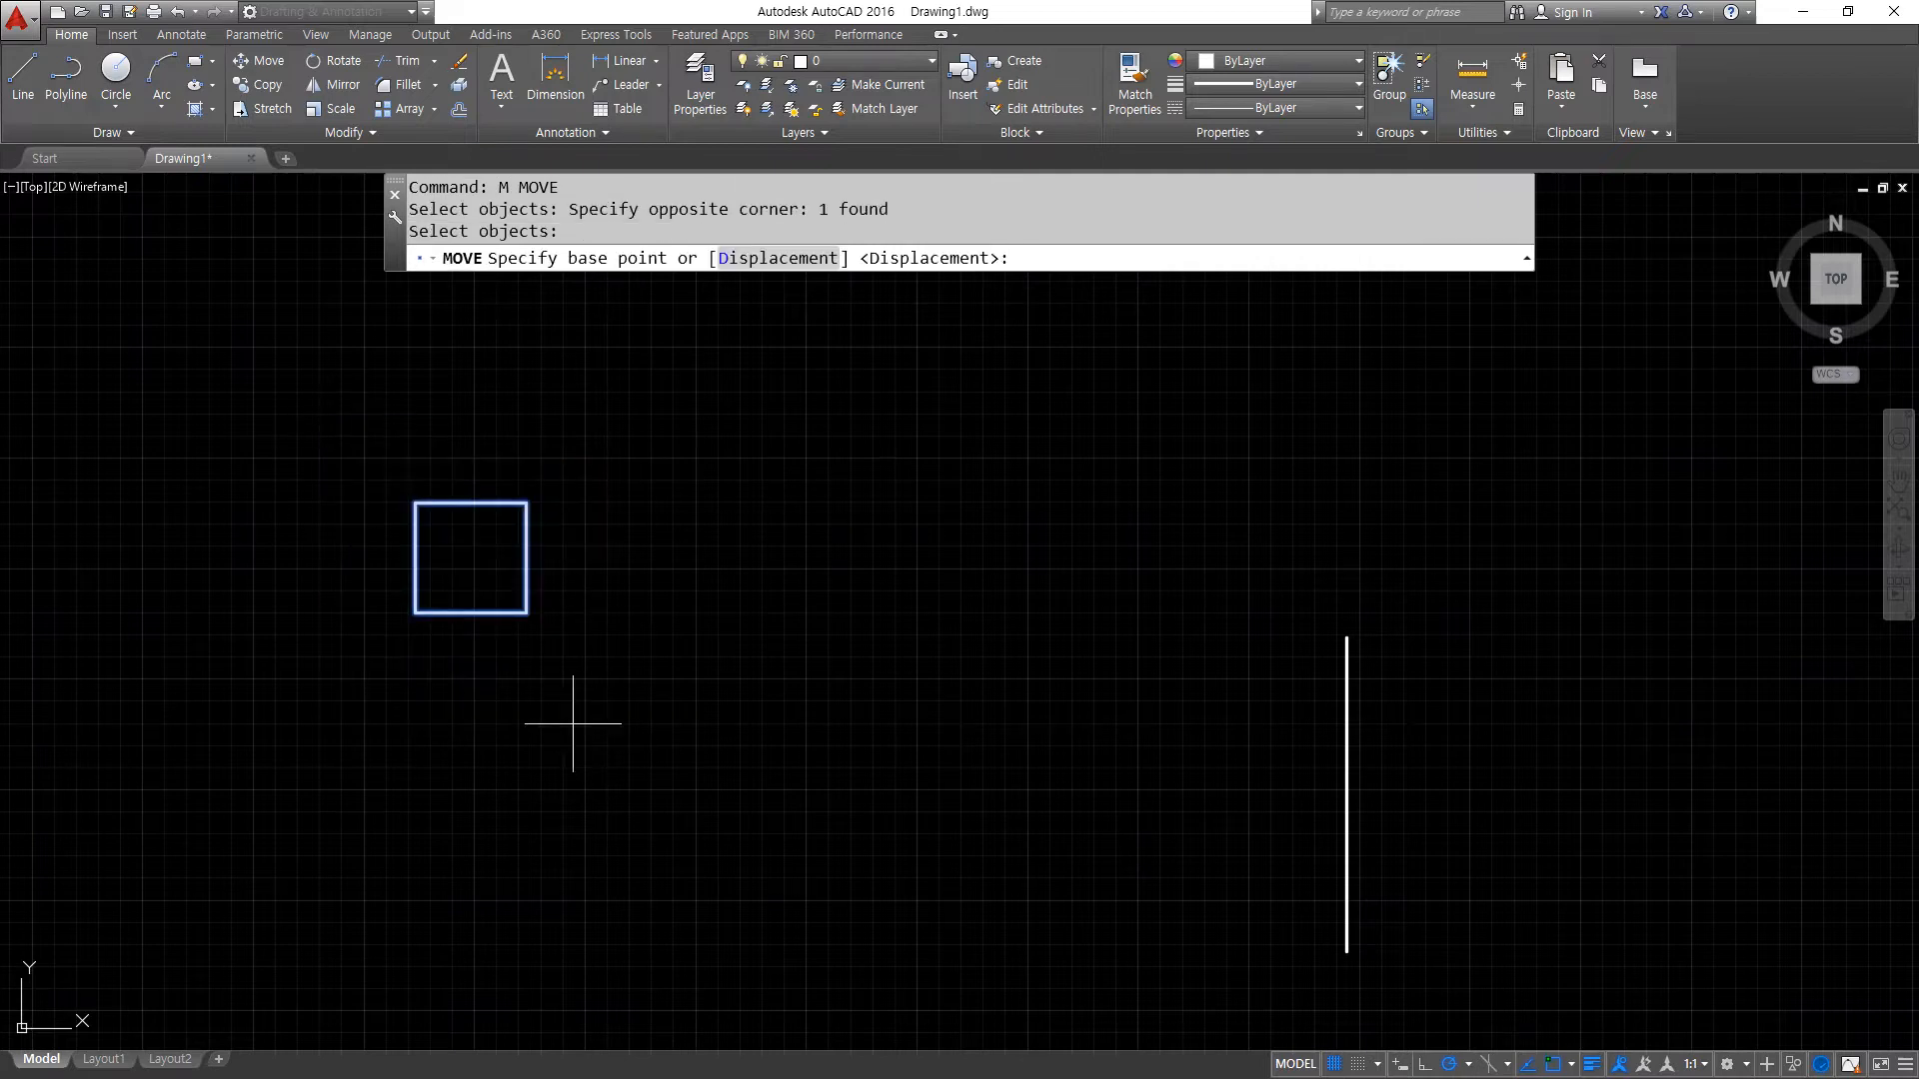
pyautogui.click(471, 611)
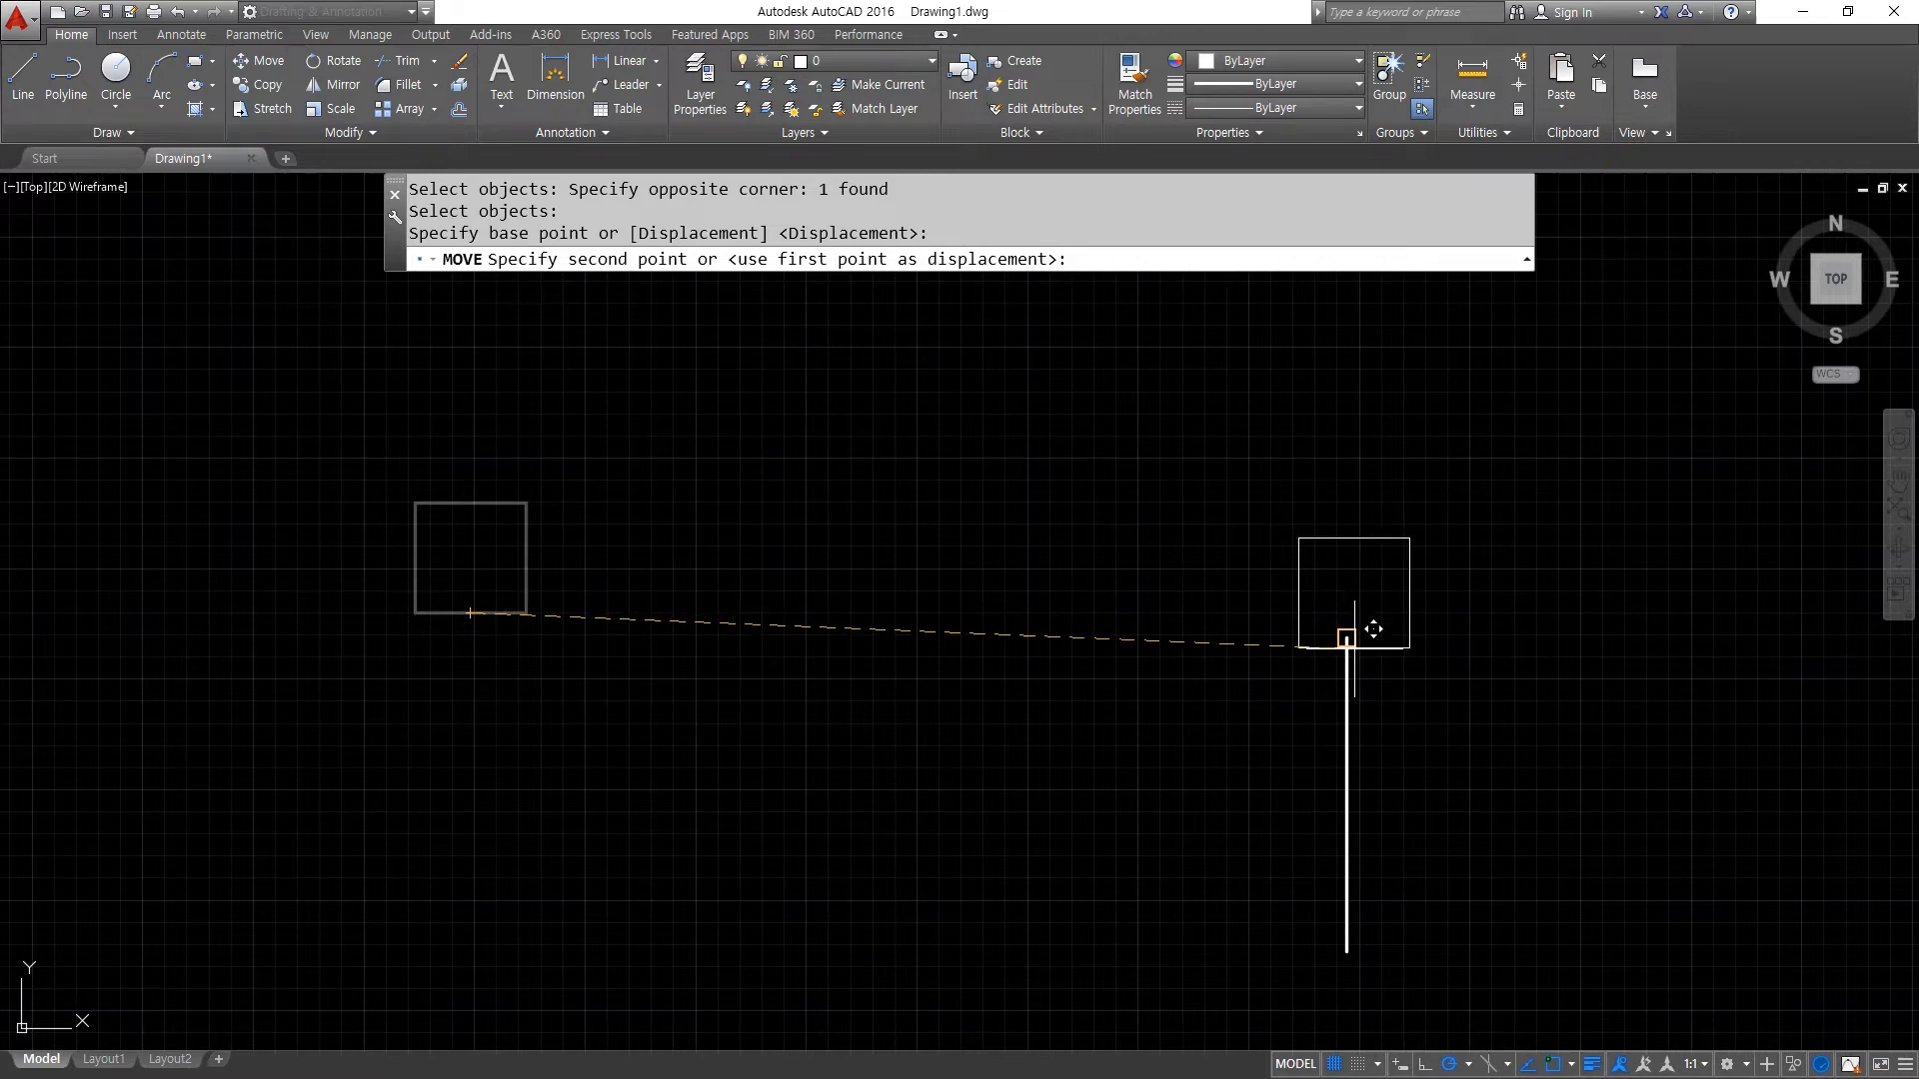
pyautogui.click(1354, 647)
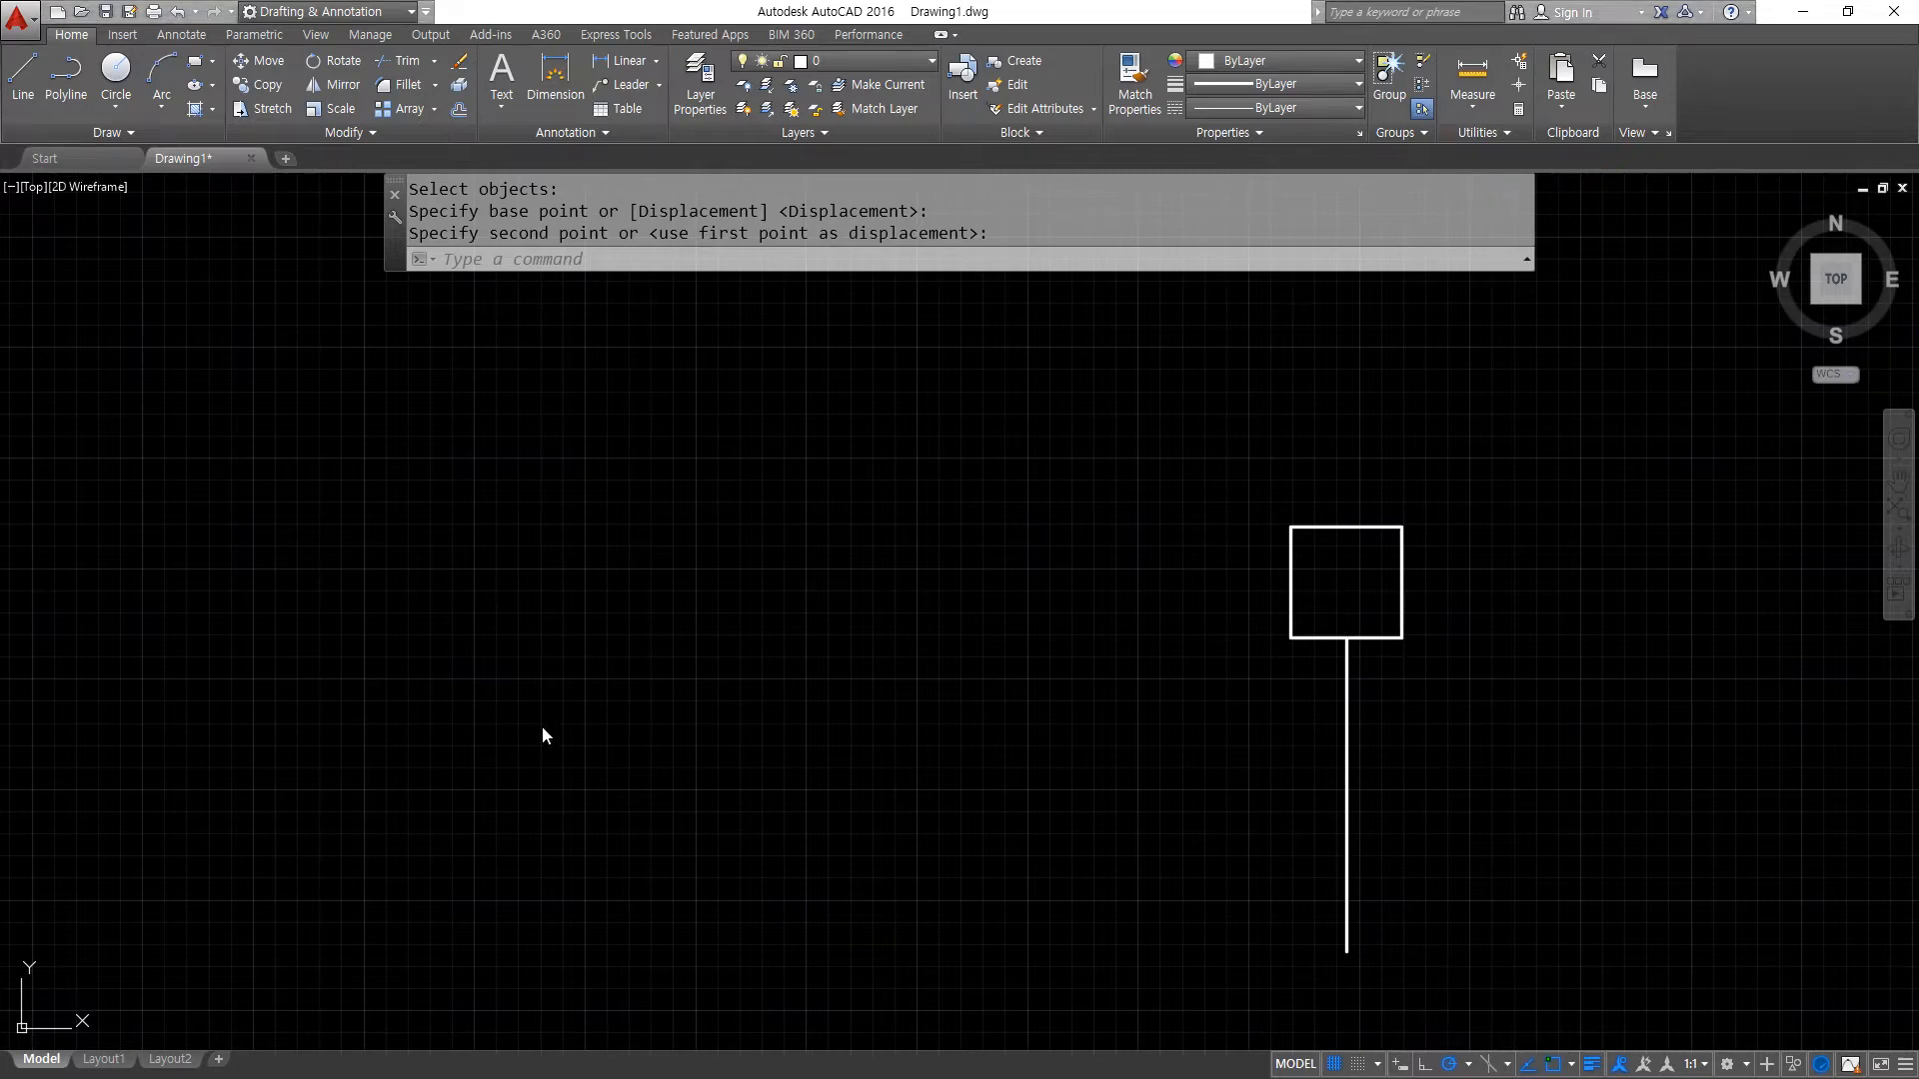
# - Draw a second vertical line of similar length in the left half of the drawing
pyautogui.write('l')
pyautogui.press('Return')
pyautogui.click(433, 944)
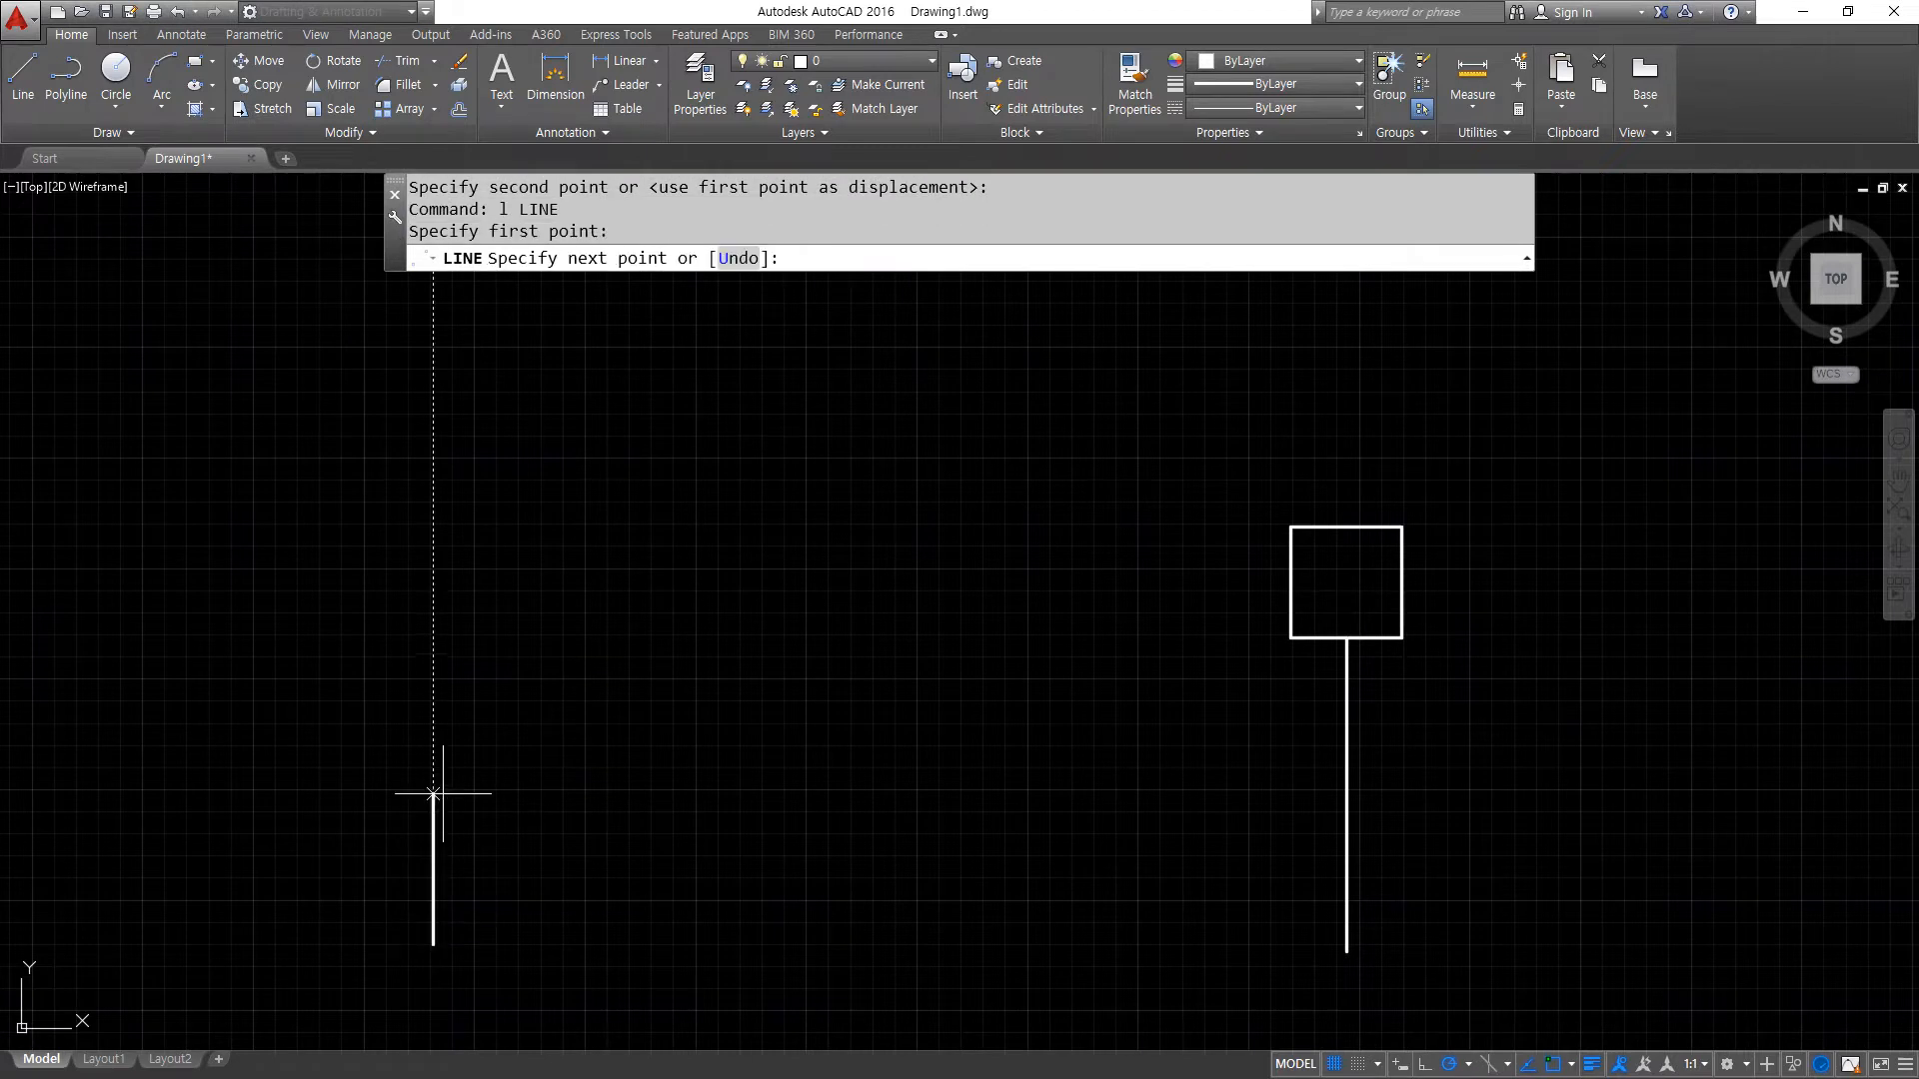
pyautogui.click(433, 617)
pyautogui.press('Return')
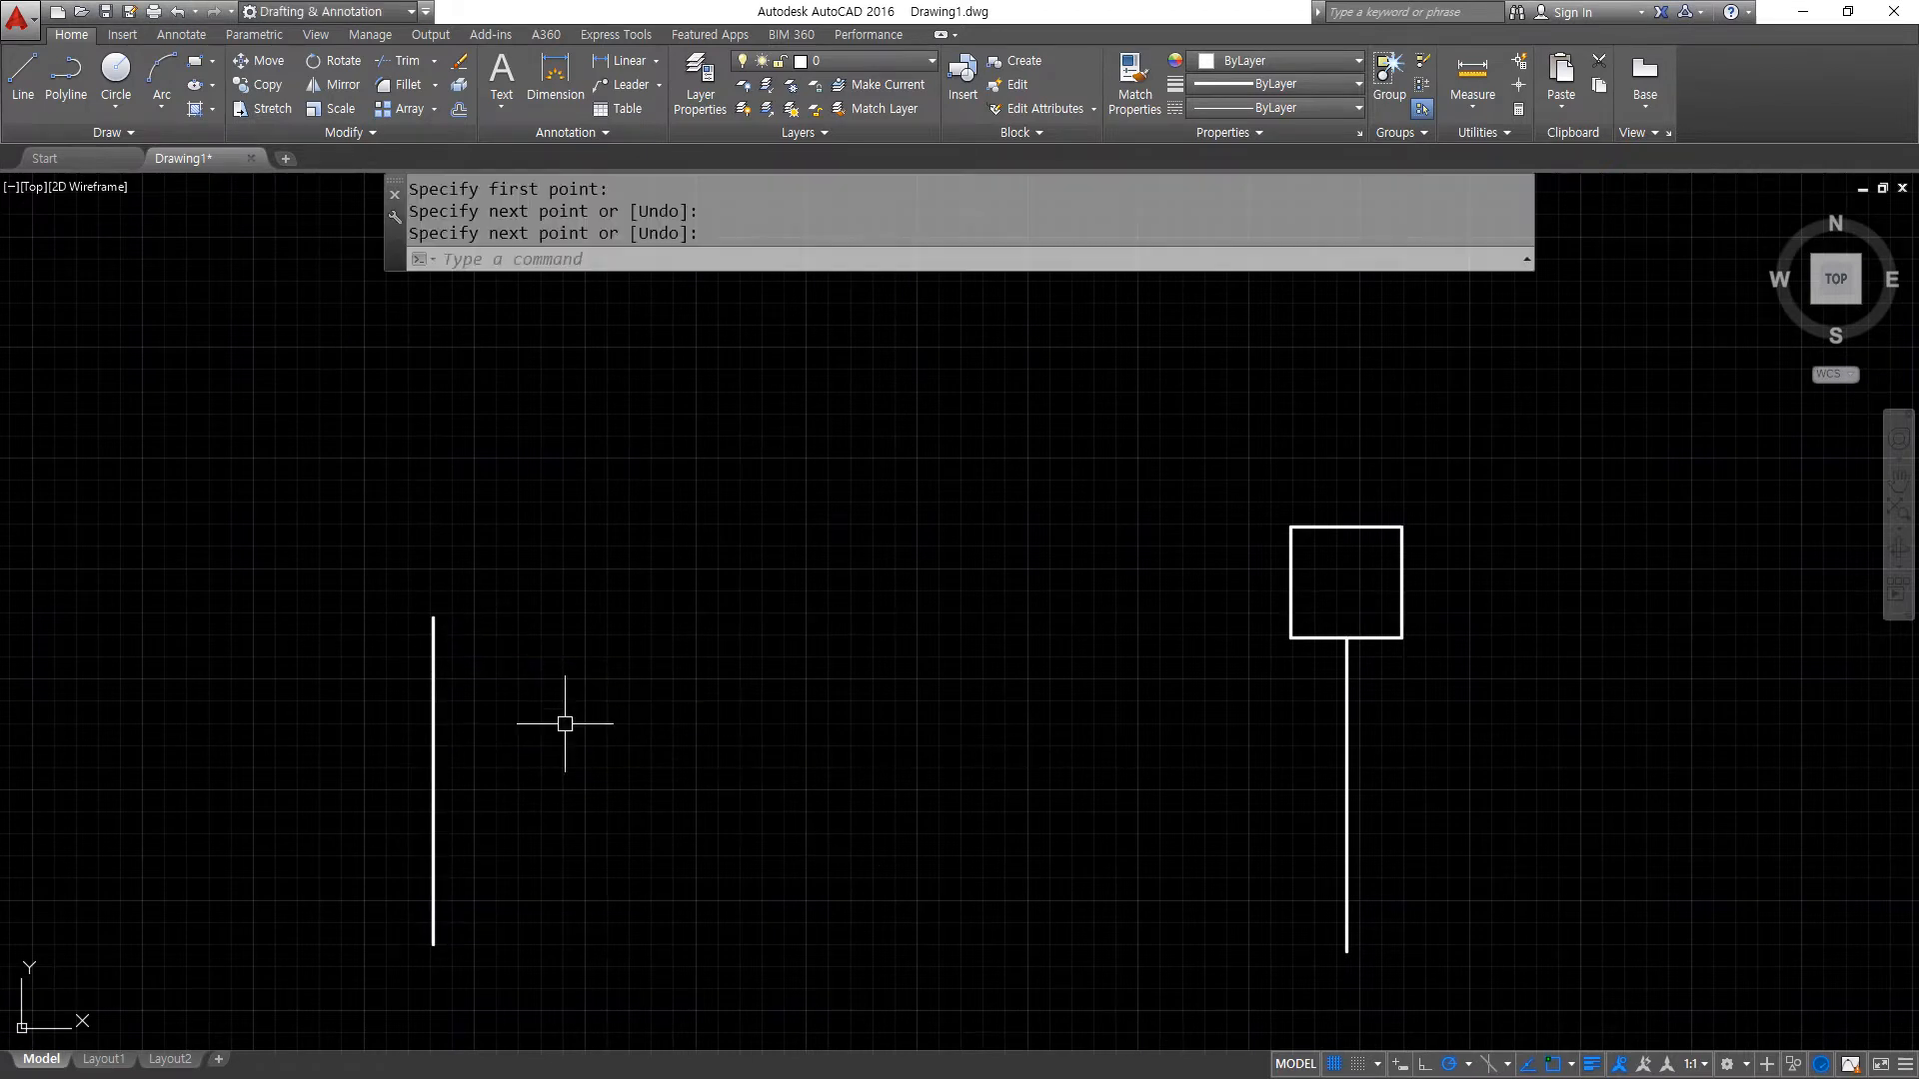
pyautogui.moveTo(439, 618)
pyautogui.mouseDown()
pyautogui.moveTo(439, 460)
pyautogui.moveTo(606, 459)
pyautogui.moveTo(602, 632)
pyautogui.moveTo(440, 635)
pyautogui.mouseUp()
# - Move the square by its lower-left corner onto the upper endpoint of the left vertical line
pyautogui.write('m')
pyautogui.press('Return')
pyautogui.click(1055, 454)
pyautogui.click(1483, 739)
pyautogui.press('Return')
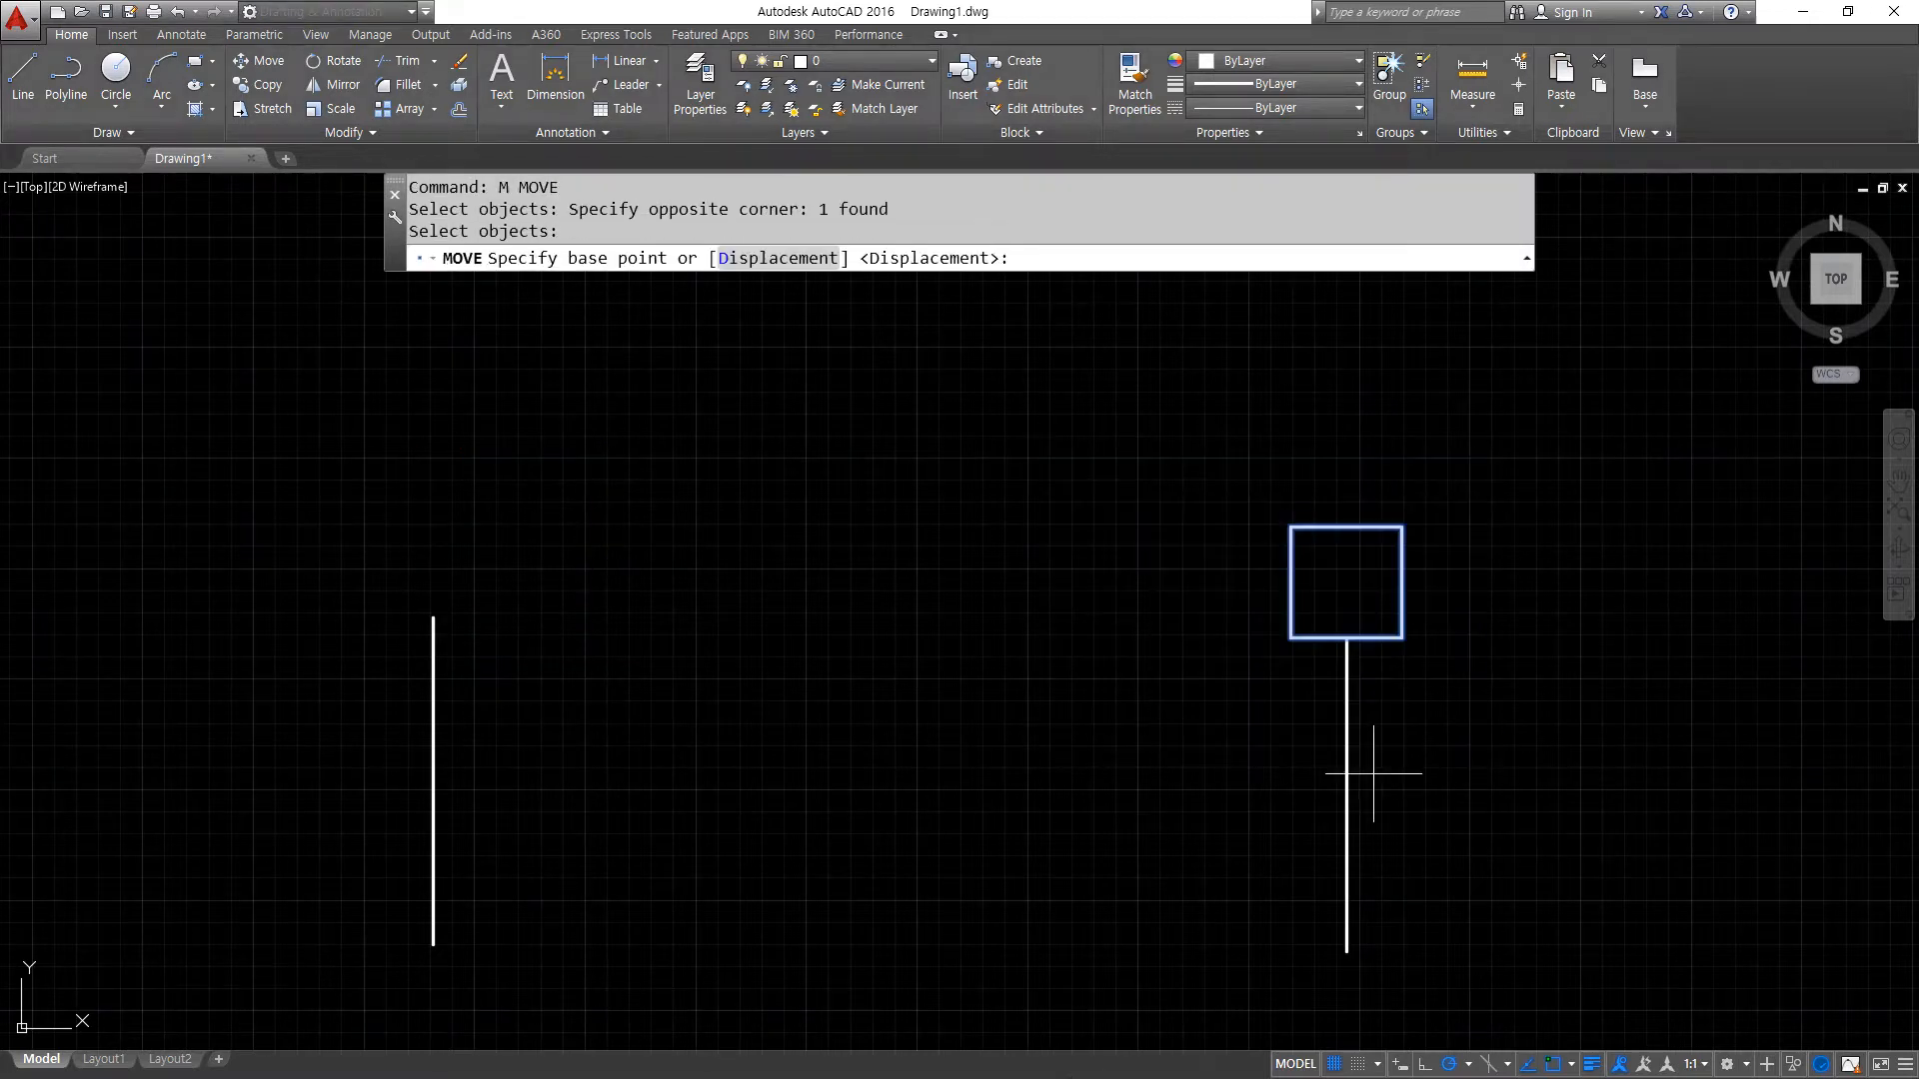
pyautogui.click(1291, 638)
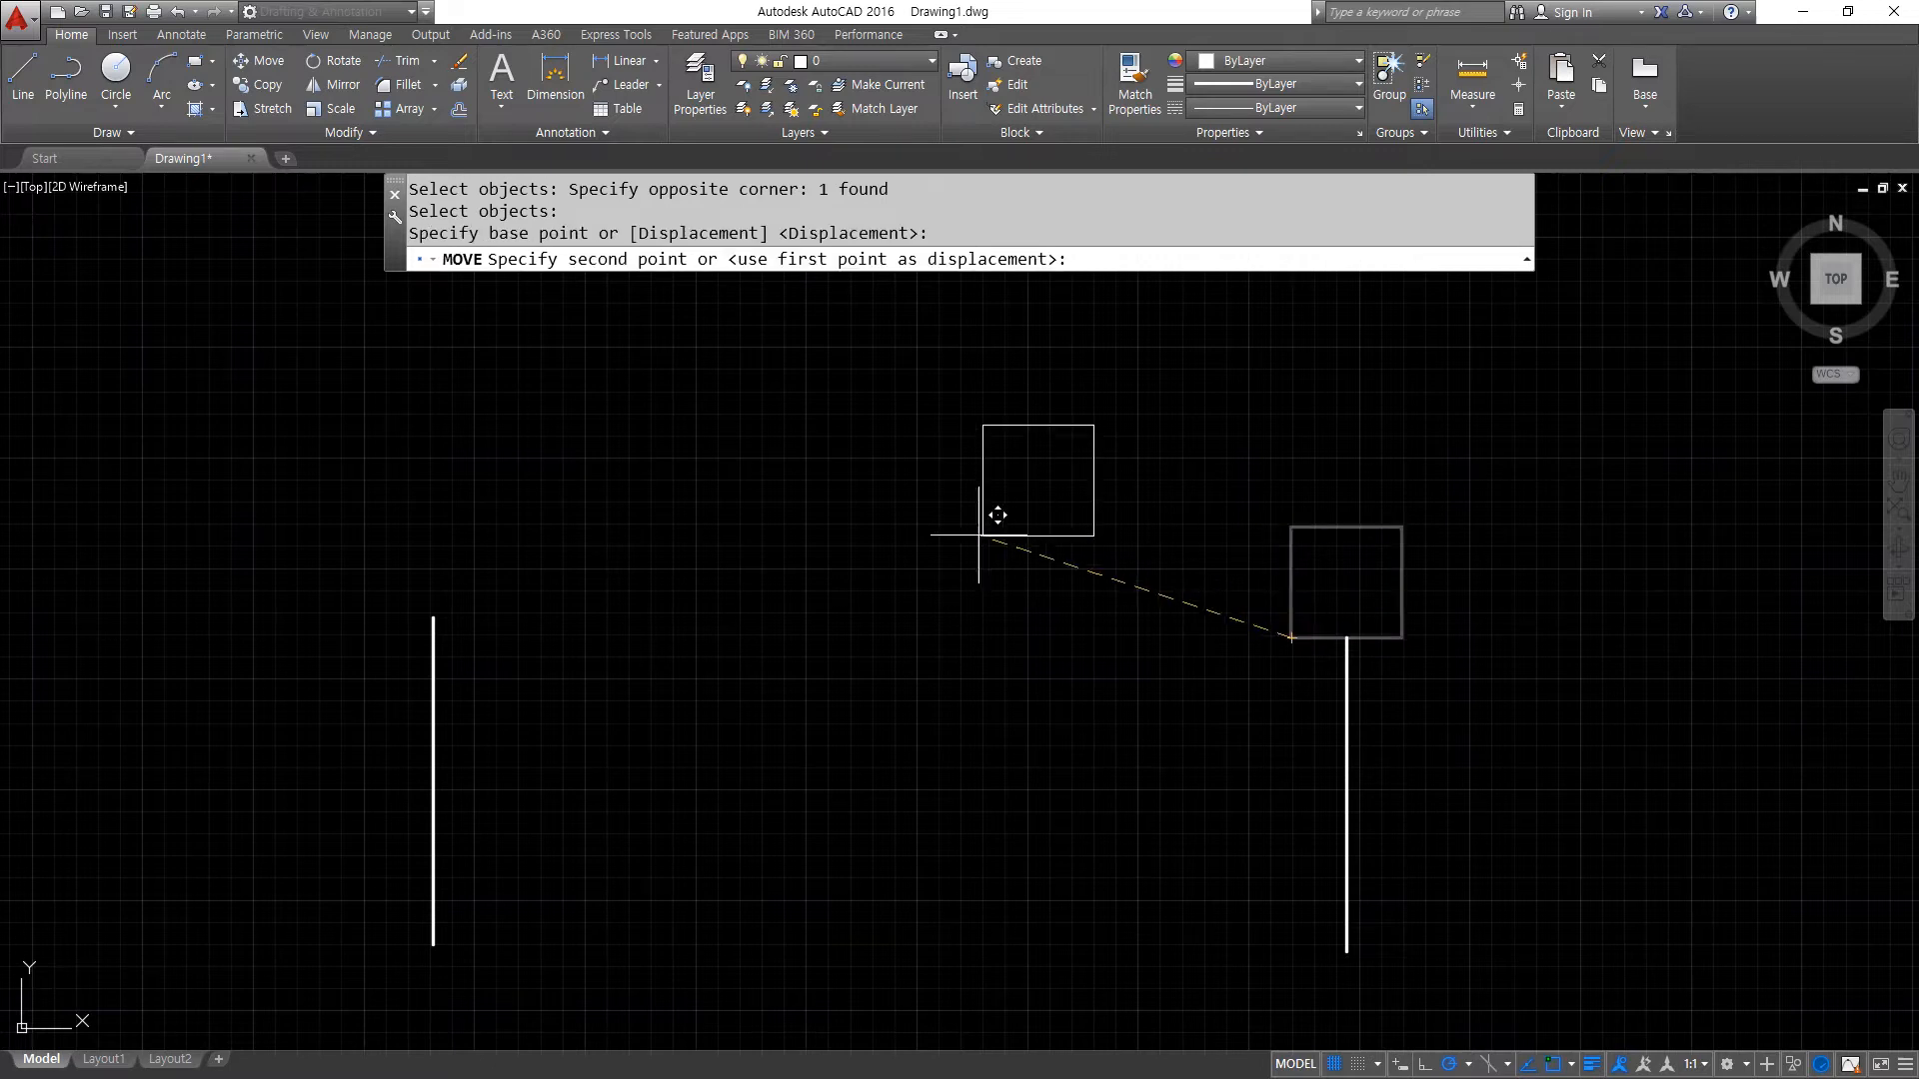
pyautogui.click(437, 613)
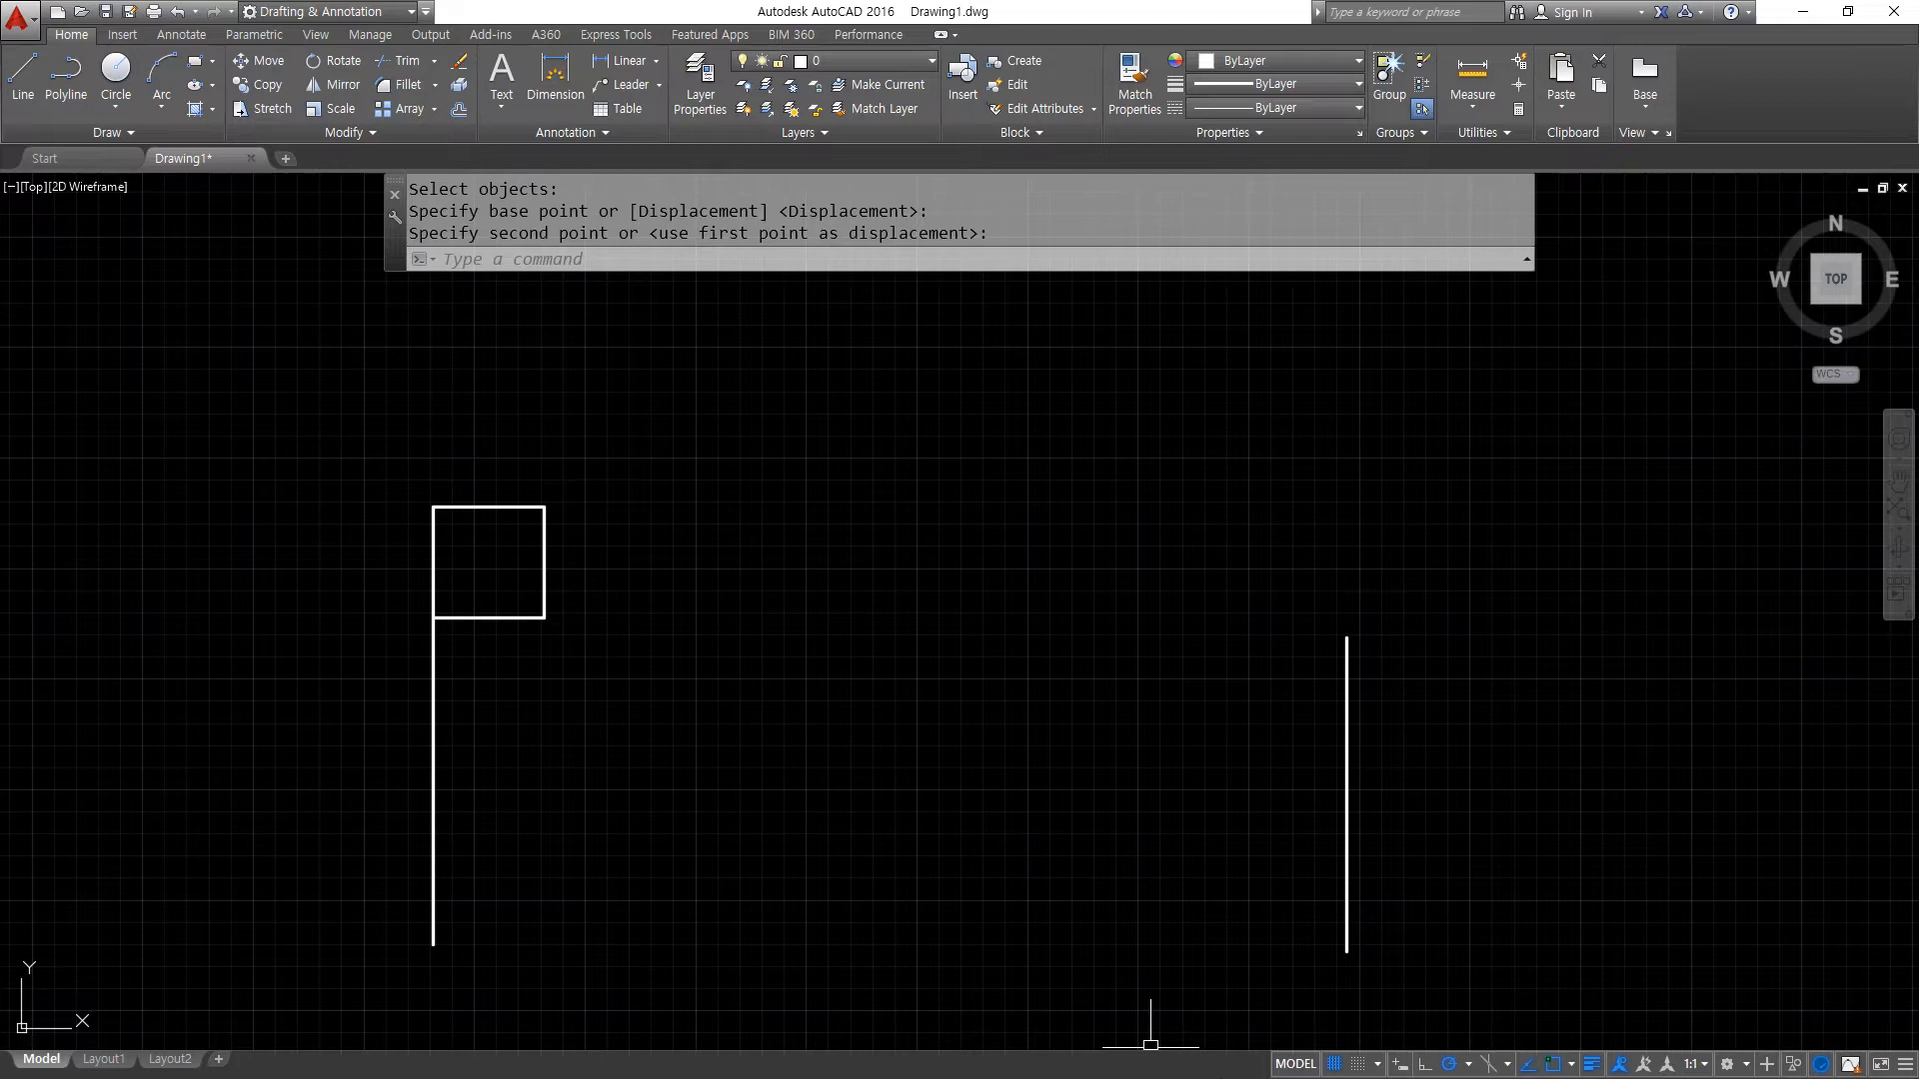
# - Erase the vertical line in the right half of the drawing and draw a large circle in its place
pyautogui.moveTo(1576, 874); pyautogui.dragTo(979, 727)
pyautogui.write('e')
pyautogui.press('Return')
pyautogui.write('c')
pyautogui.press('Return')
pyautogui.click(1224, 744)
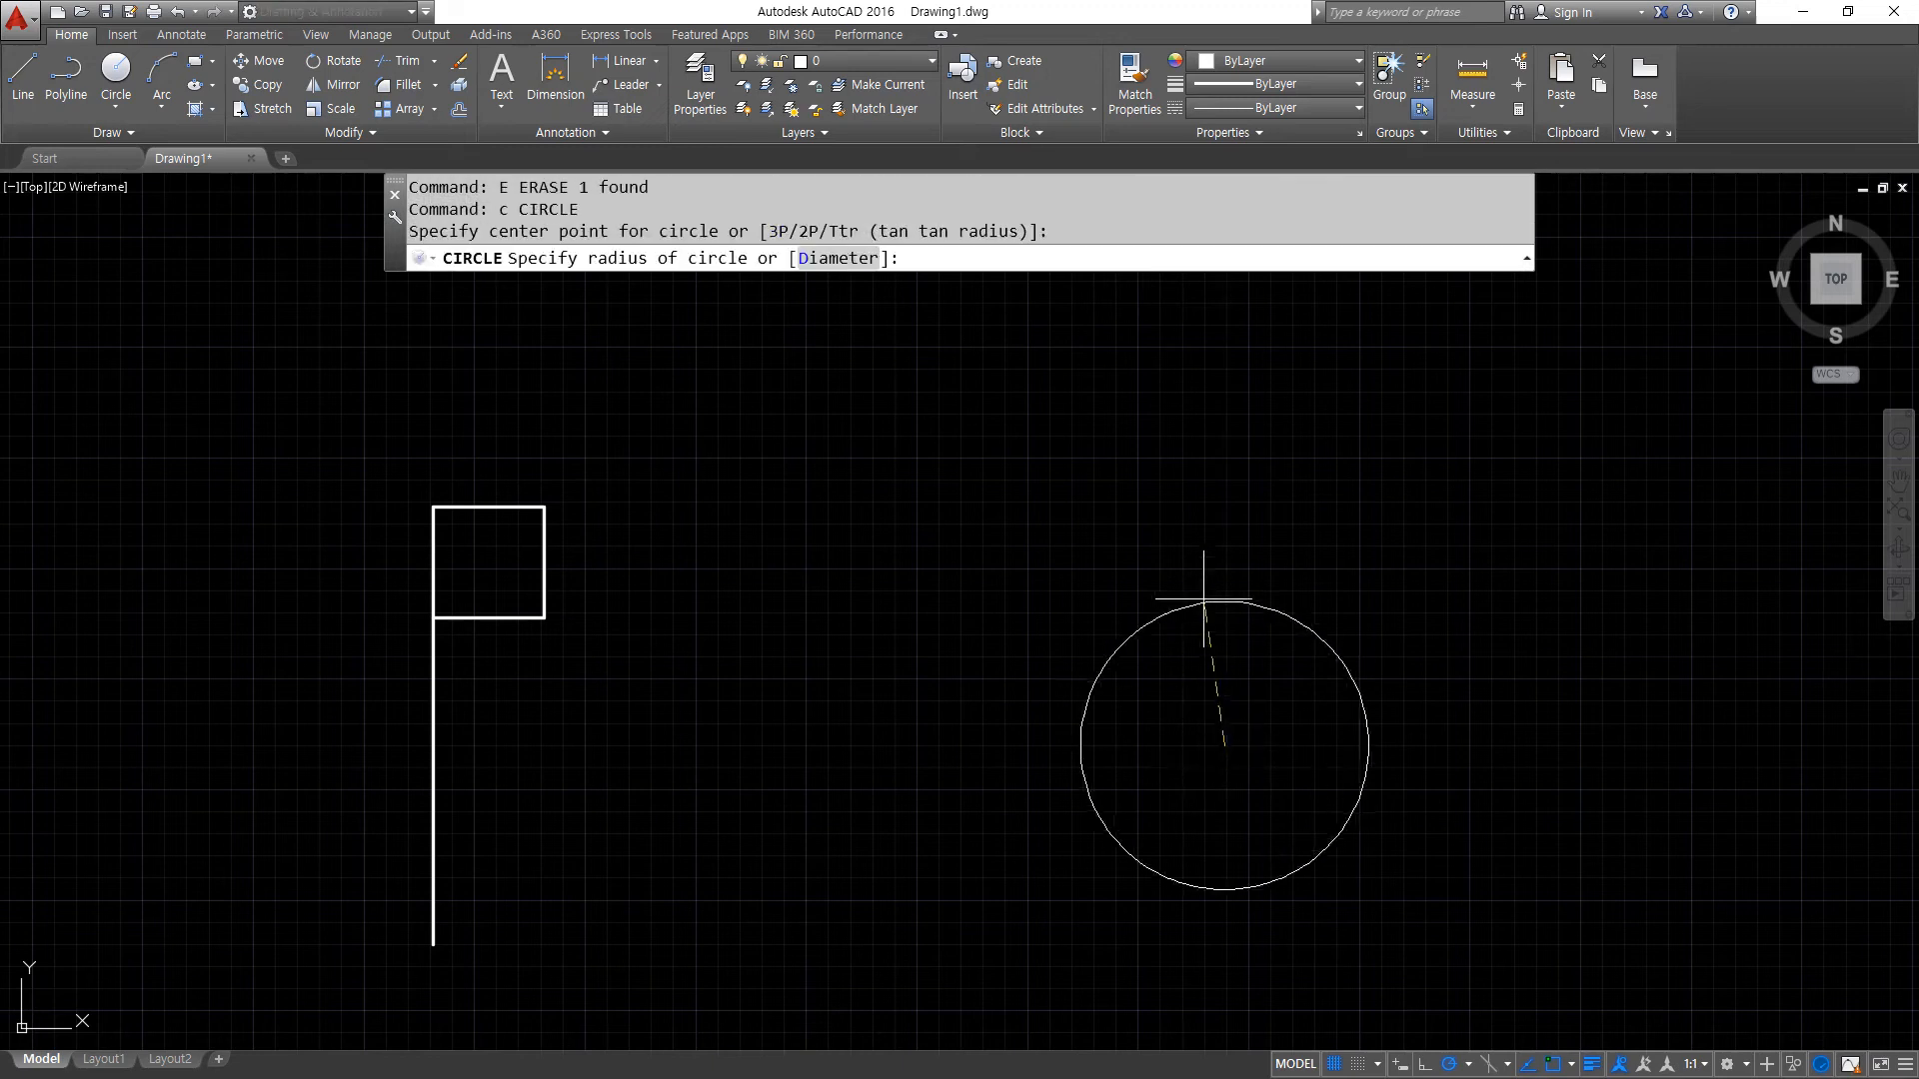
pyautogui.click(1224, 462)
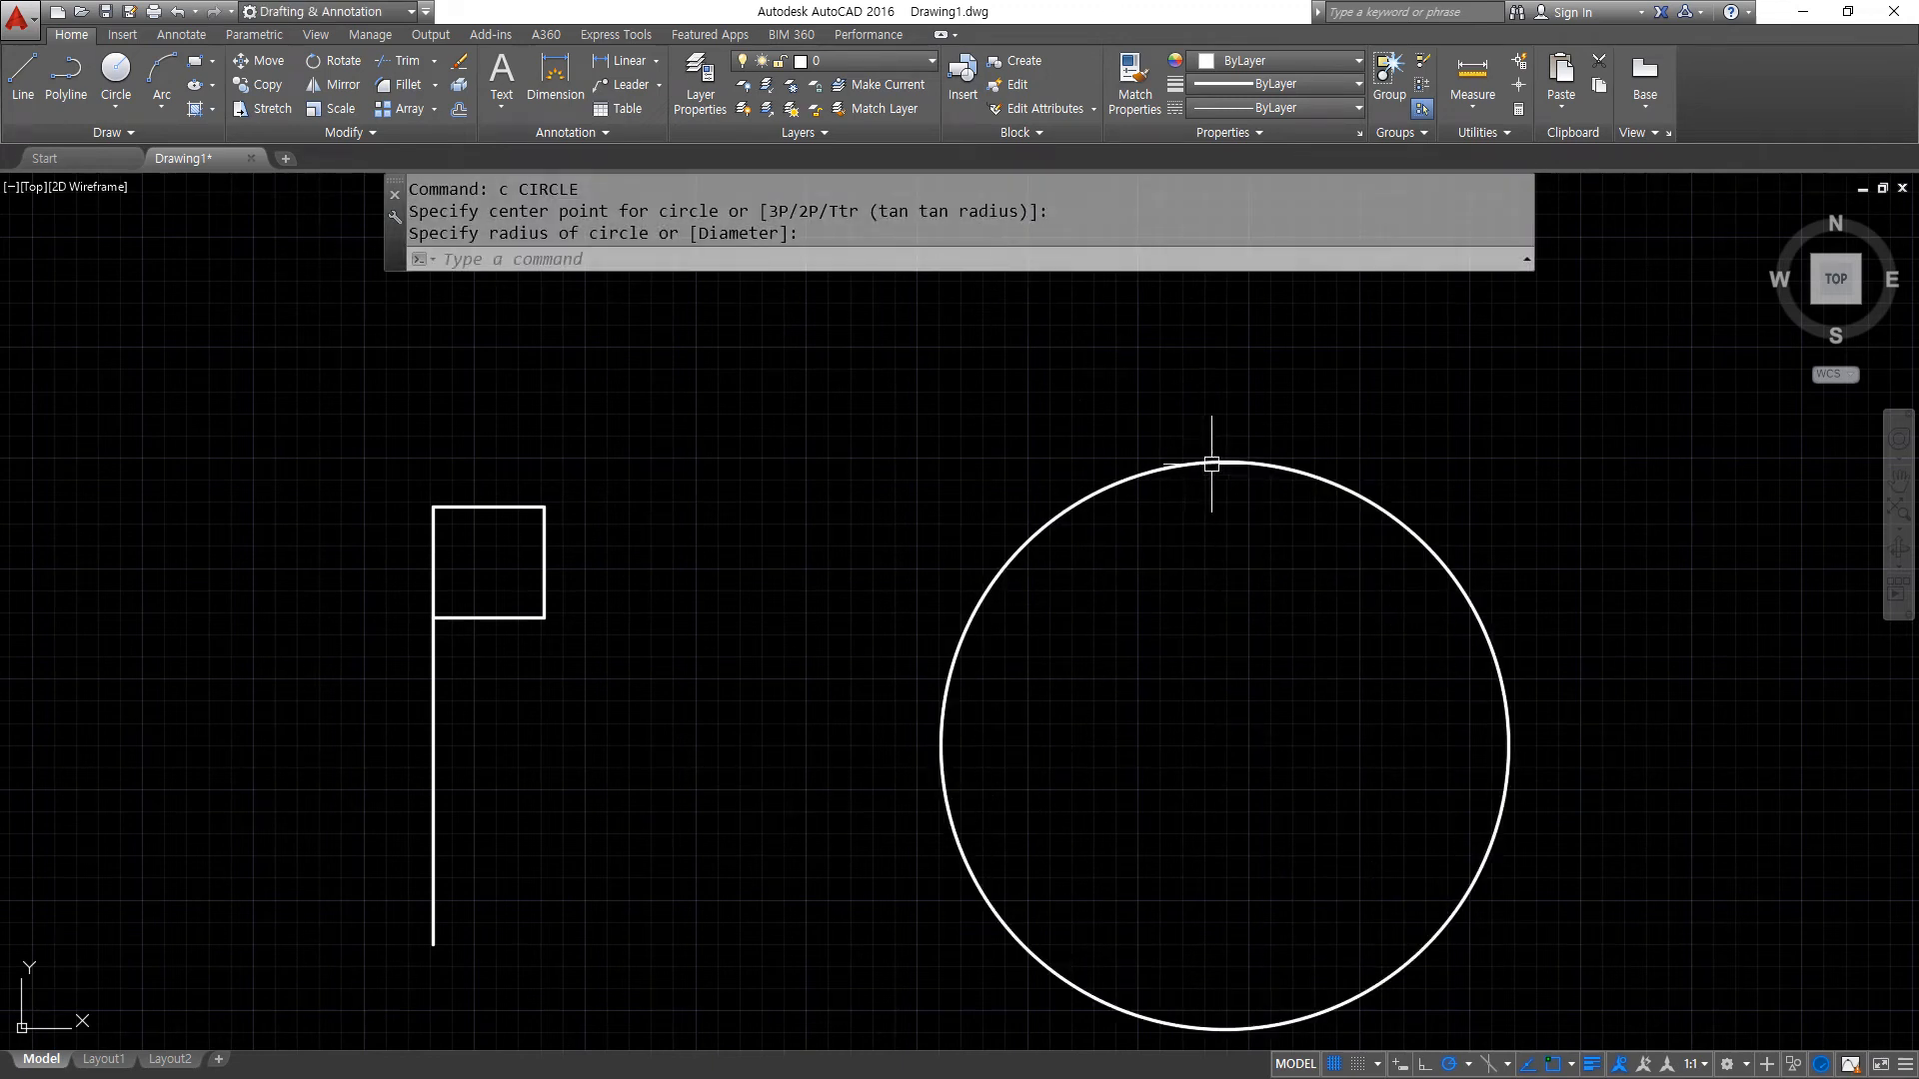
pyautogui.moveTo(1222, 454)
pyautogui.mouseDown()
pyautogui.moveTo(1237, 469)
pyautogui.moveTo(1147, 462)
pyautogui.moveTo(1150, 362)
pyautogui.moveTo(1275, 363)
pyautogui.moveTo(1279, 440)
pyautogui.moveTo(1299, 451)
pyautogui.mouseUp()
pyautogui.press('Escape')
# - Move the square by the midpoint of its bottom edge onto the top quadrant of the large circle
pyautogui.write('m')
pyautogui.press('Return')
pyautogui.click(485, 610)
pyautogui.press('Return')
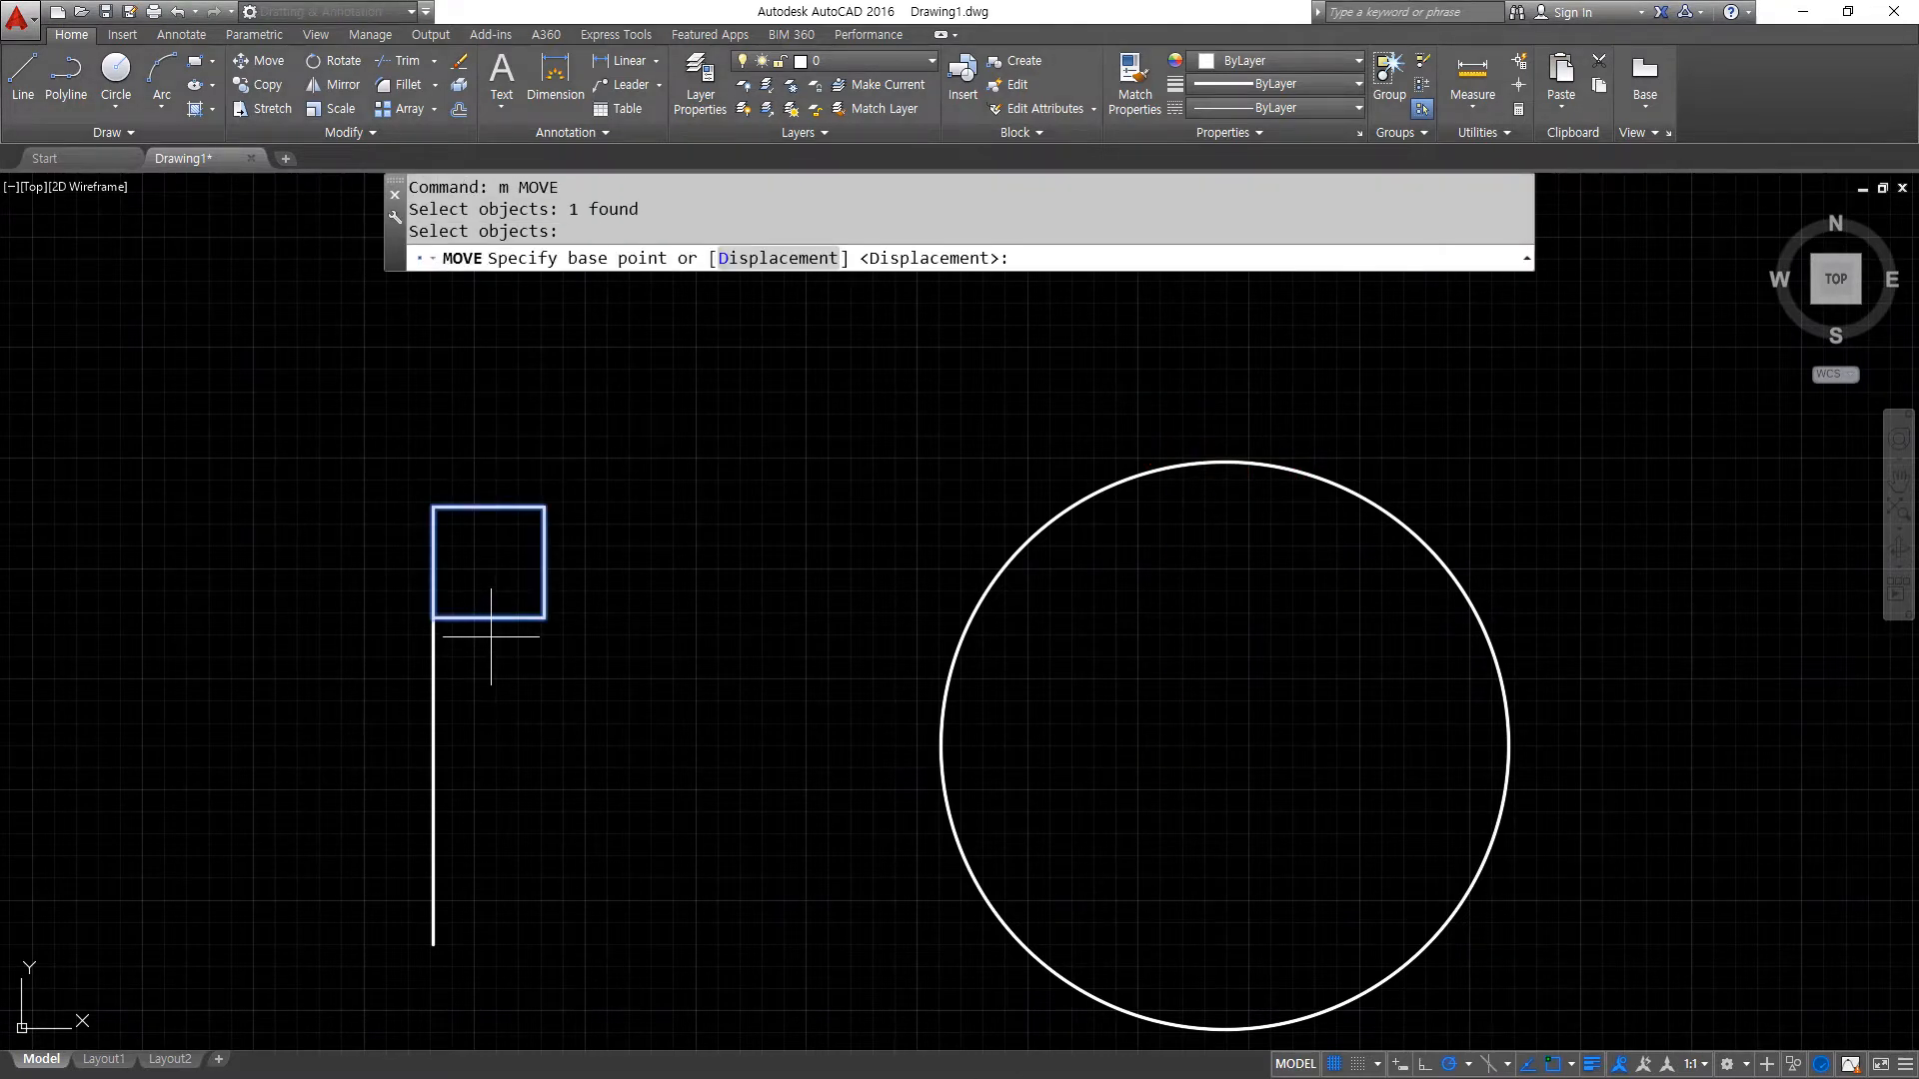
pyautogui.click(488, 617)
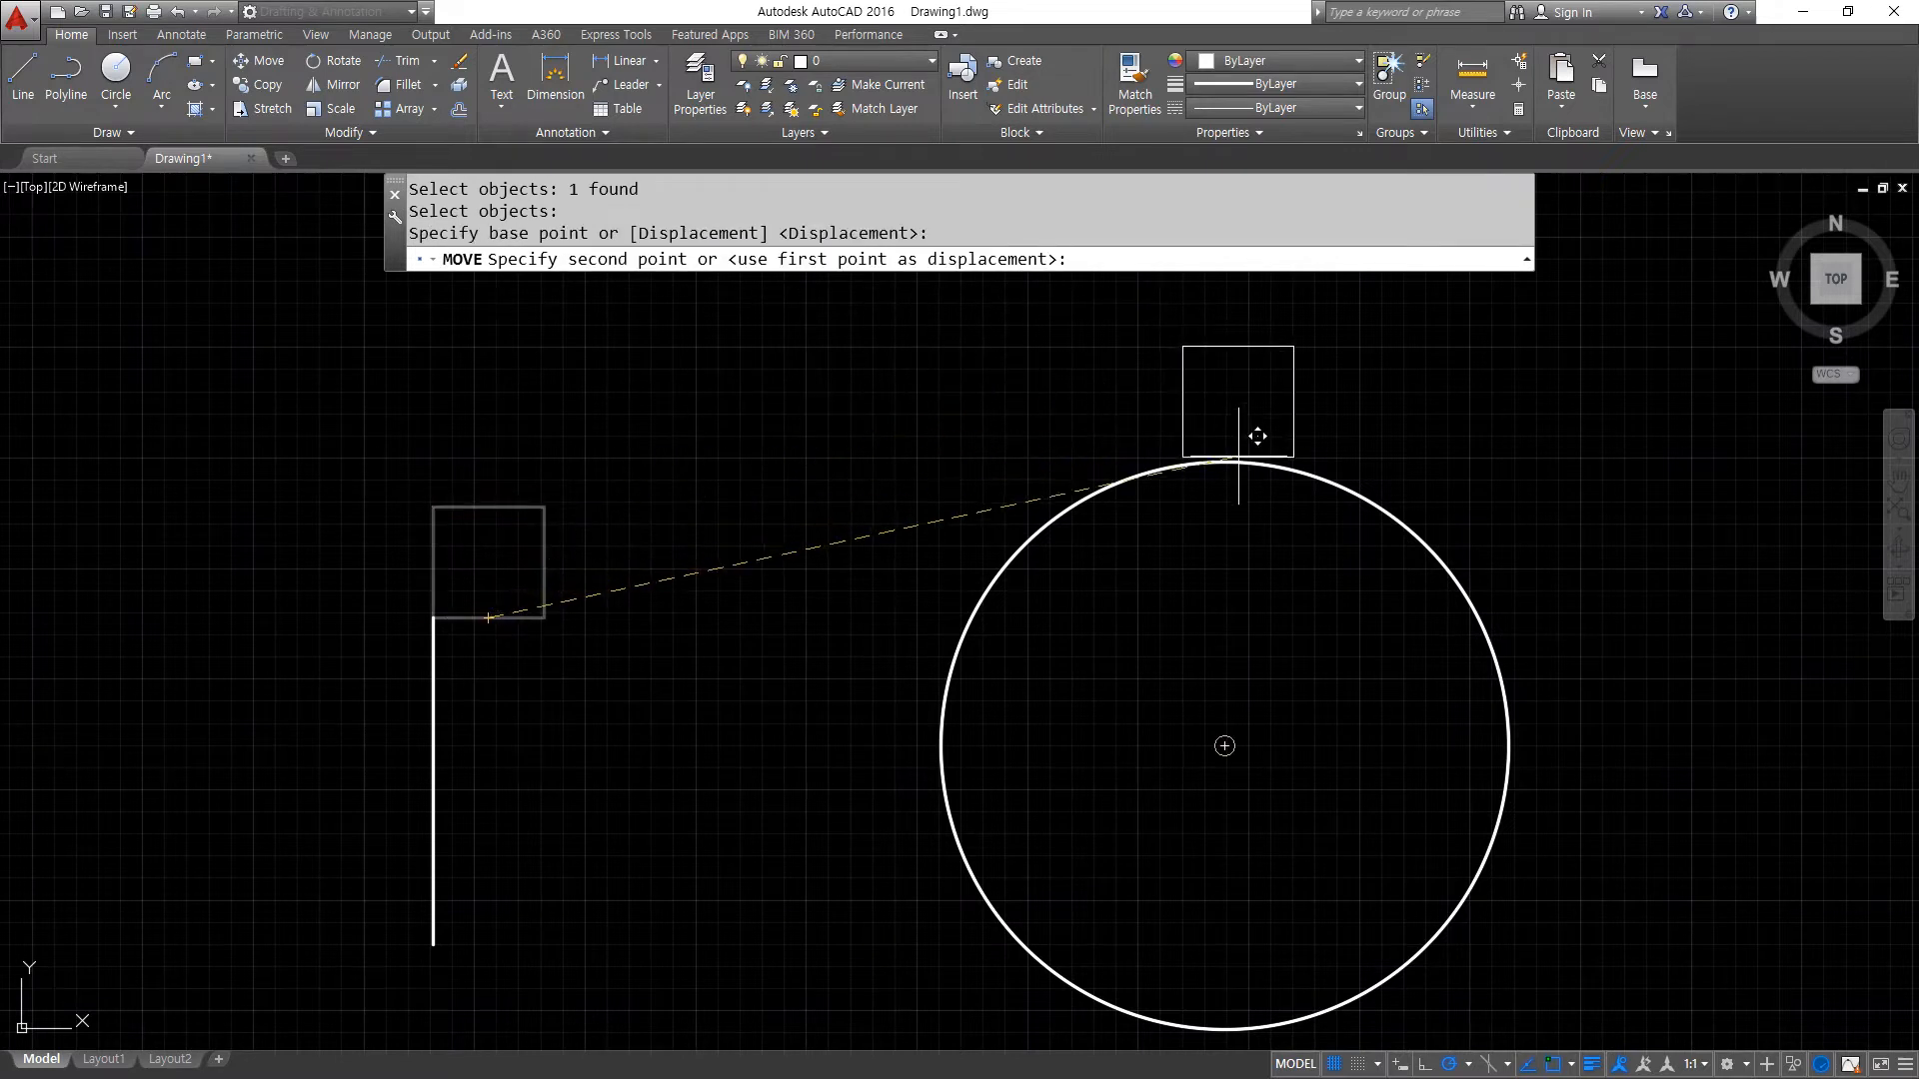
pyautogui.keyDown('shift'); pyautogui.rightClick(1195, 391); pyautogui.keyUp('shift')
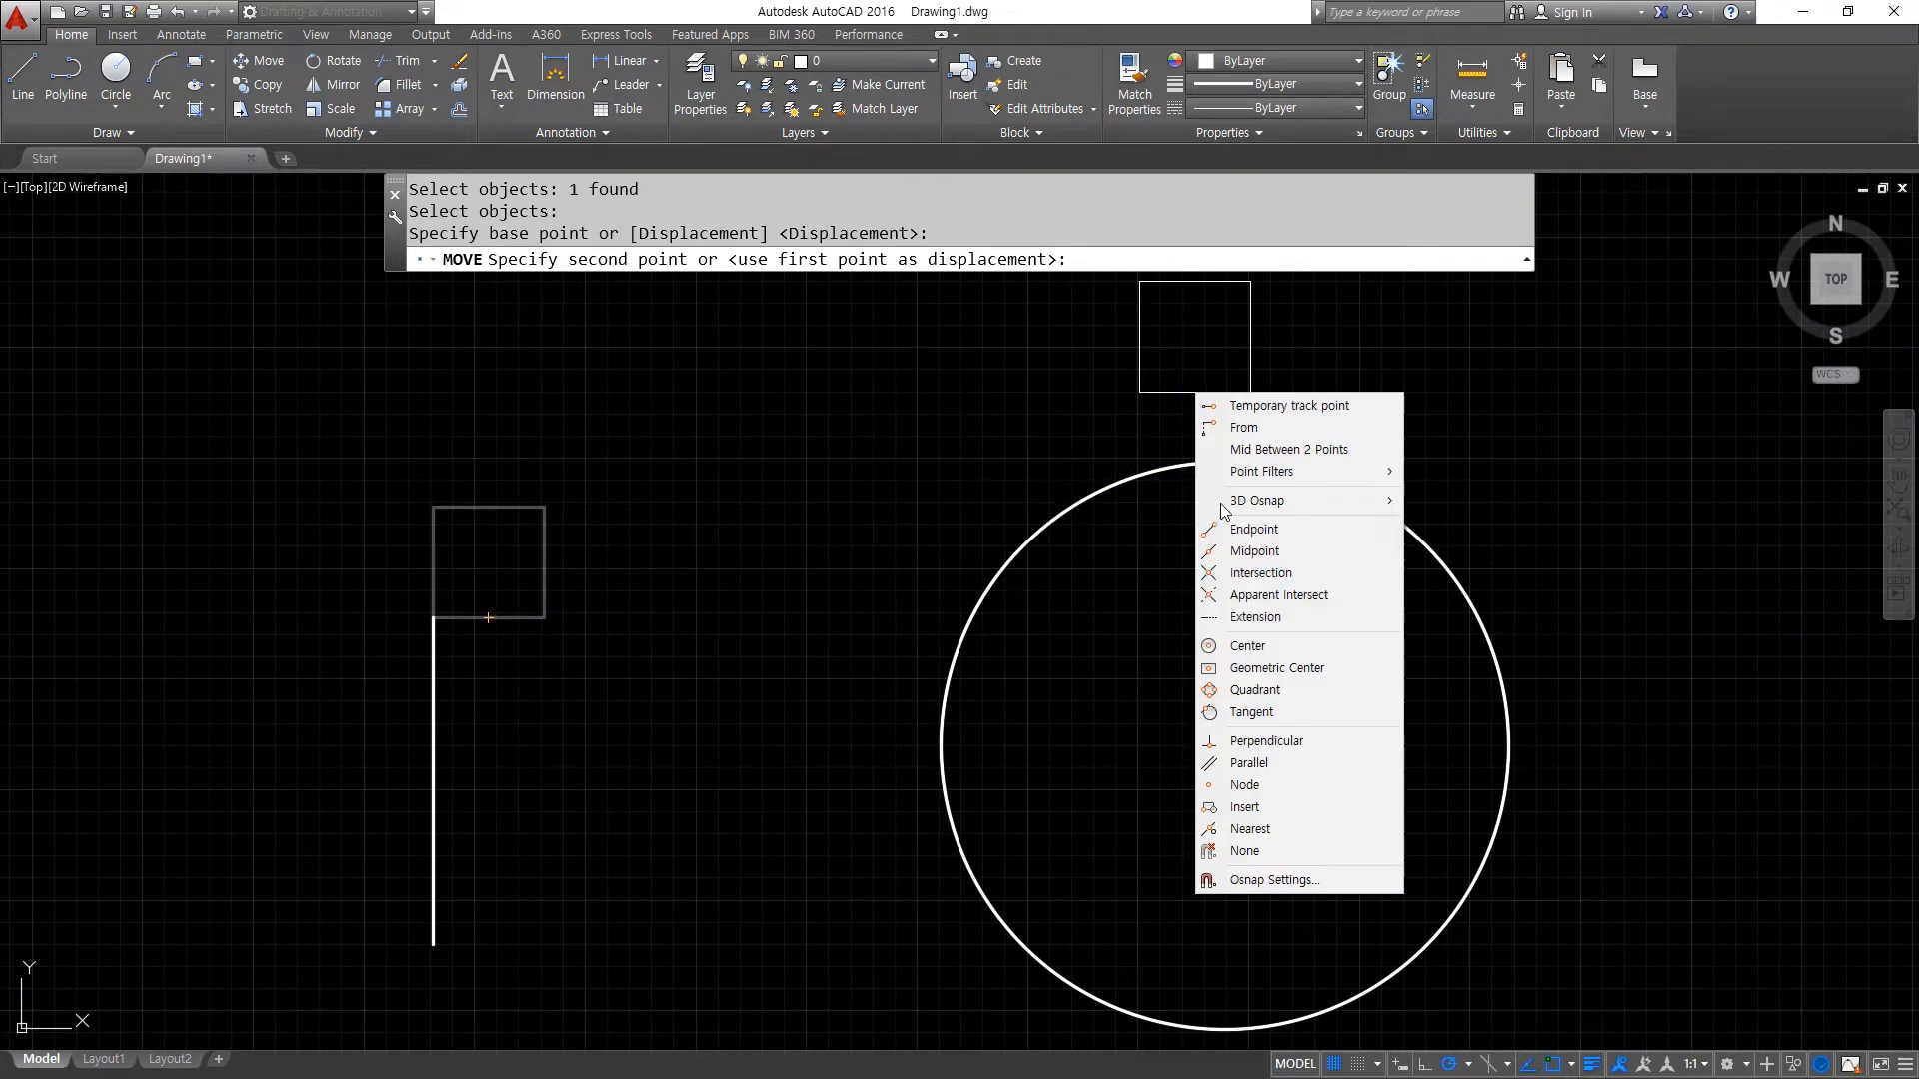
pyautogui.click(1296, 689)
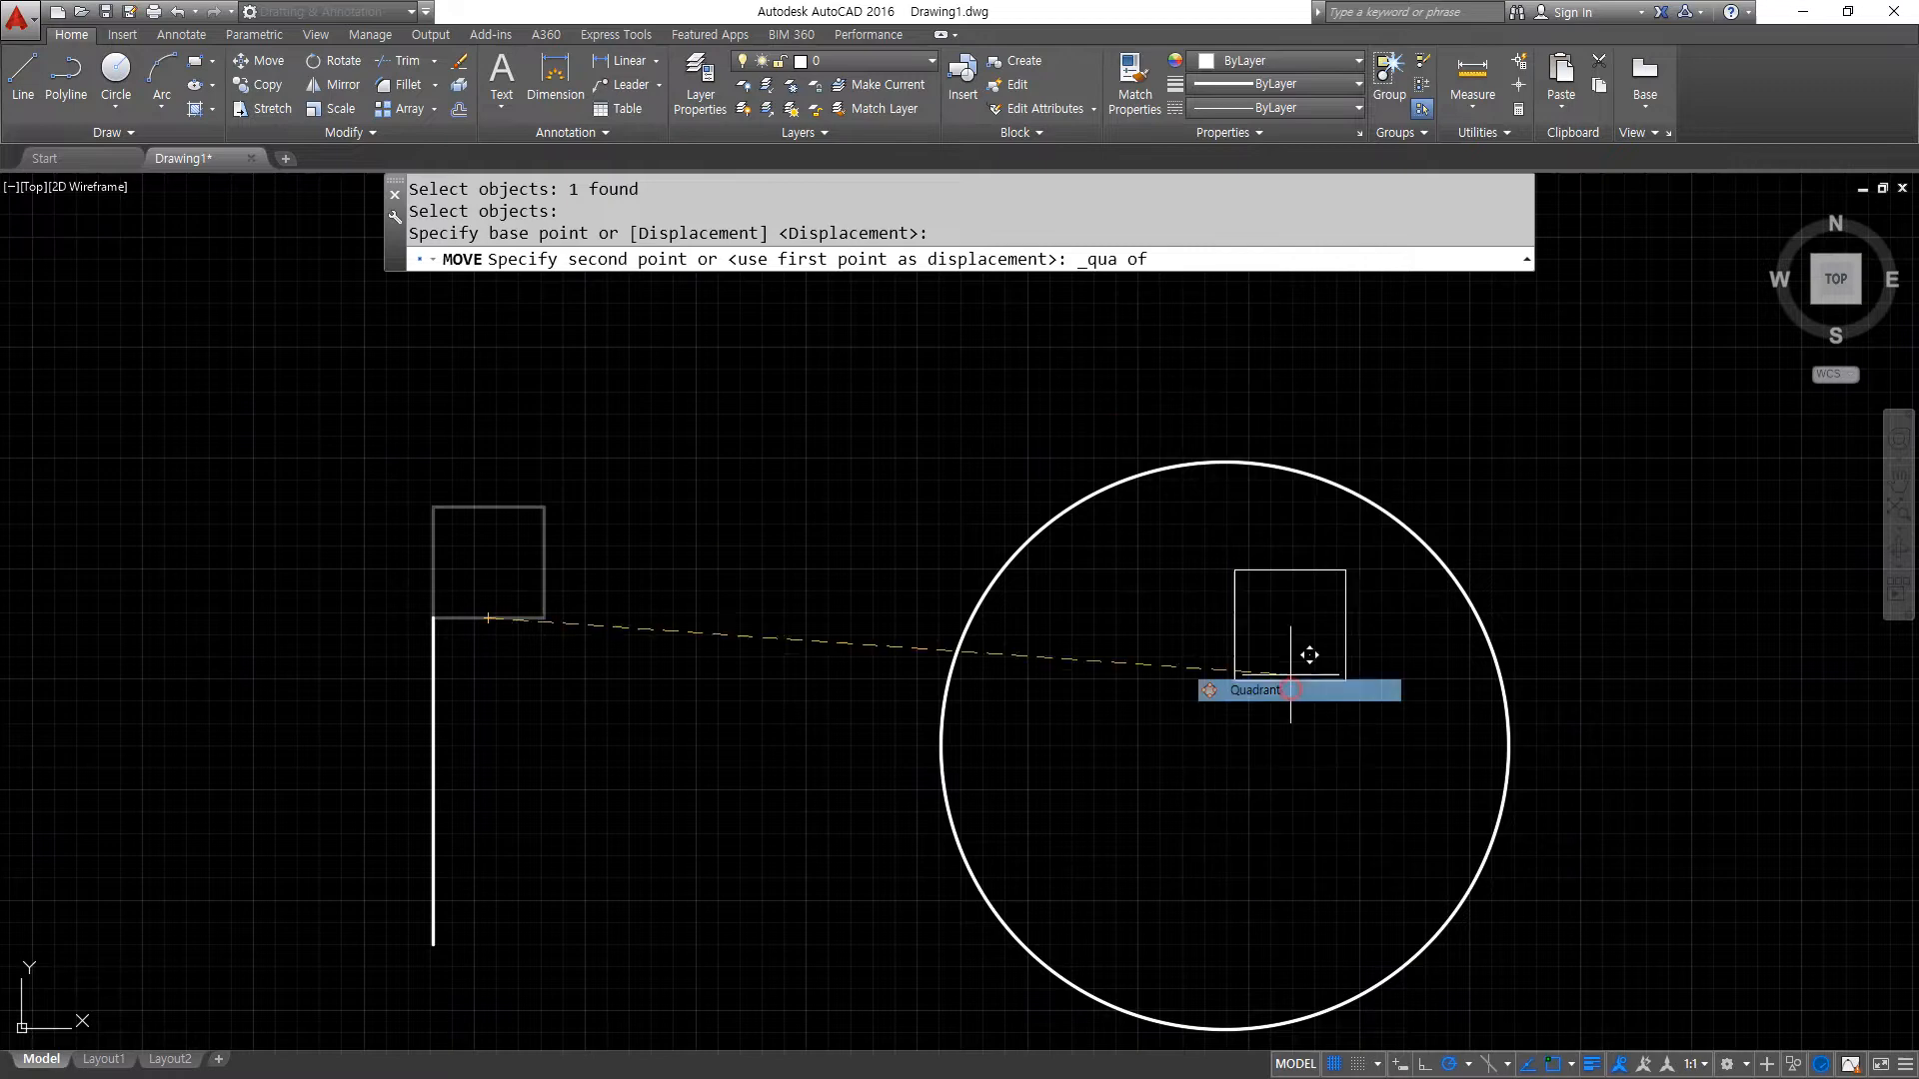
pyautogui.click(1224, 457)
# - Copy the square by its bottom-edge midpoint, placing four copies in a horizontal row above the vertical line at the original's height
pyautogui.scroll(-3, 1279, 800)
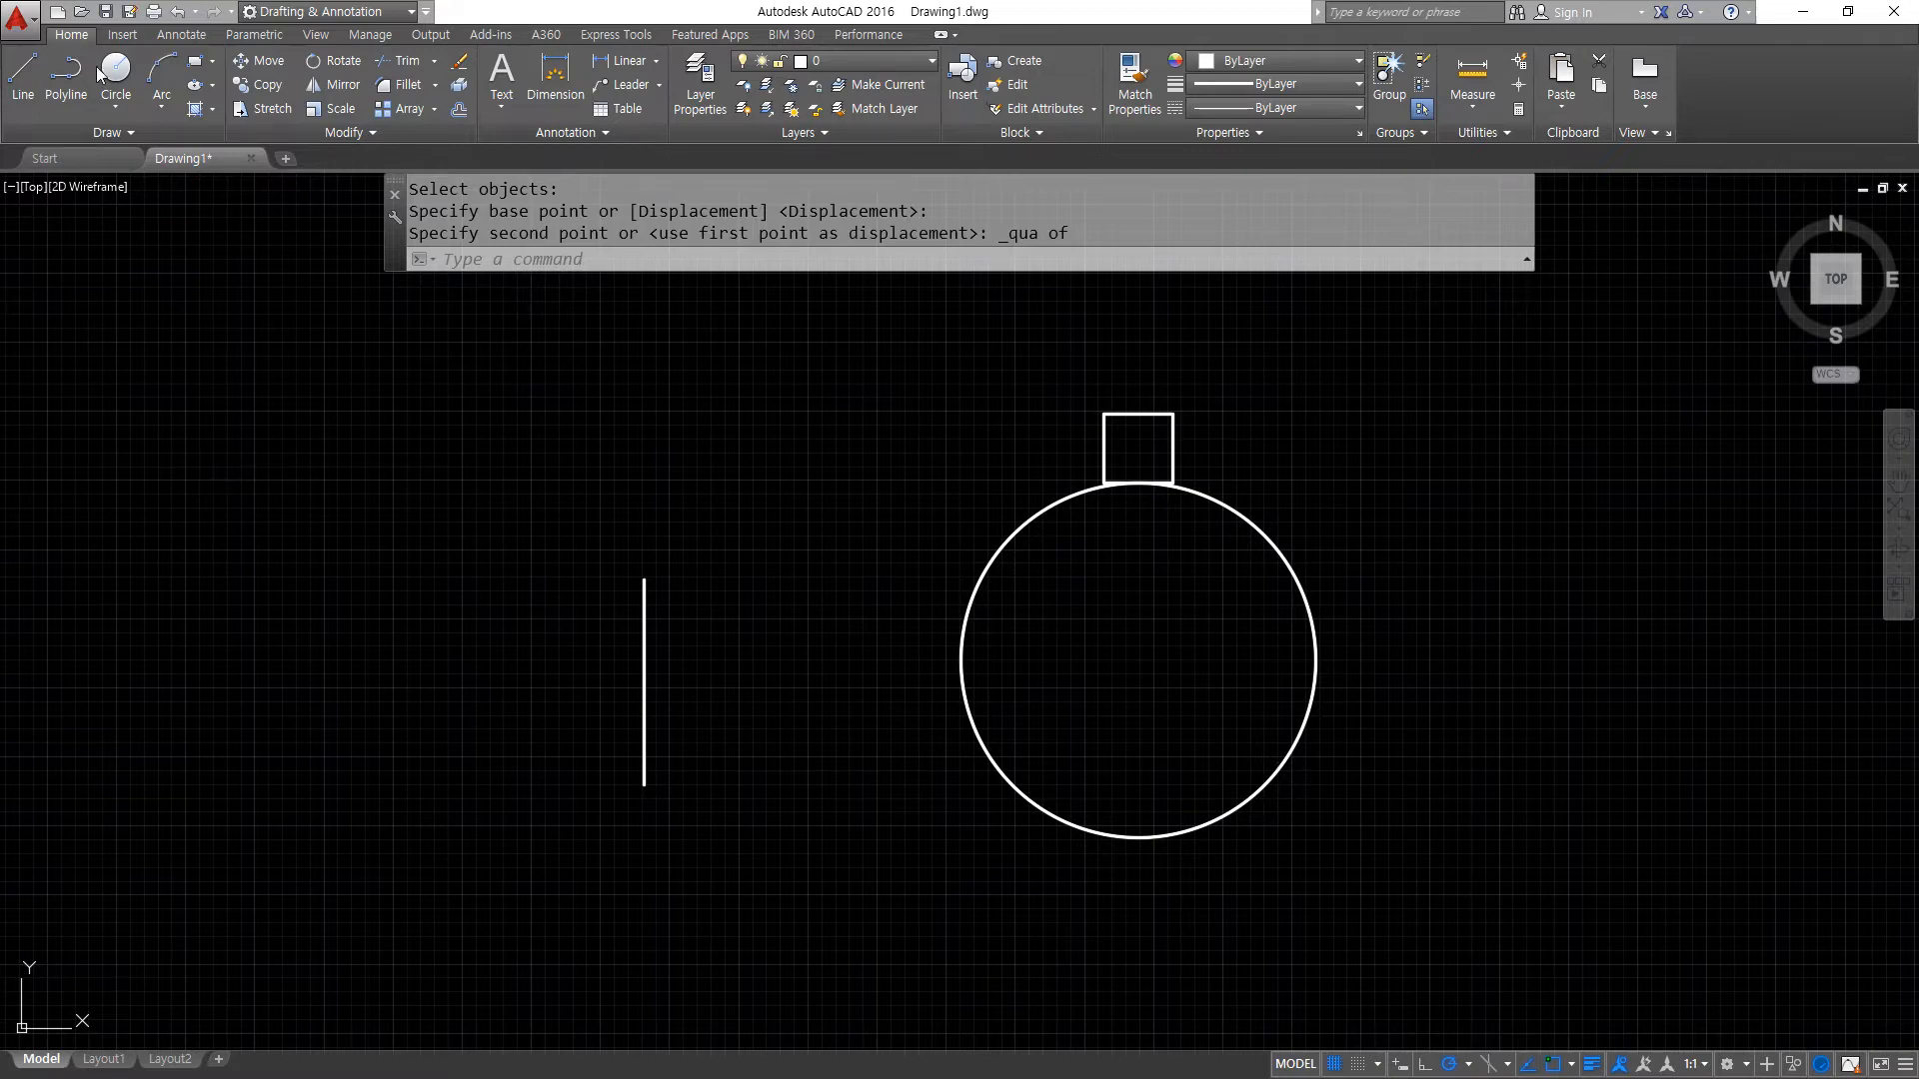
pyautogui.click(256, 86)
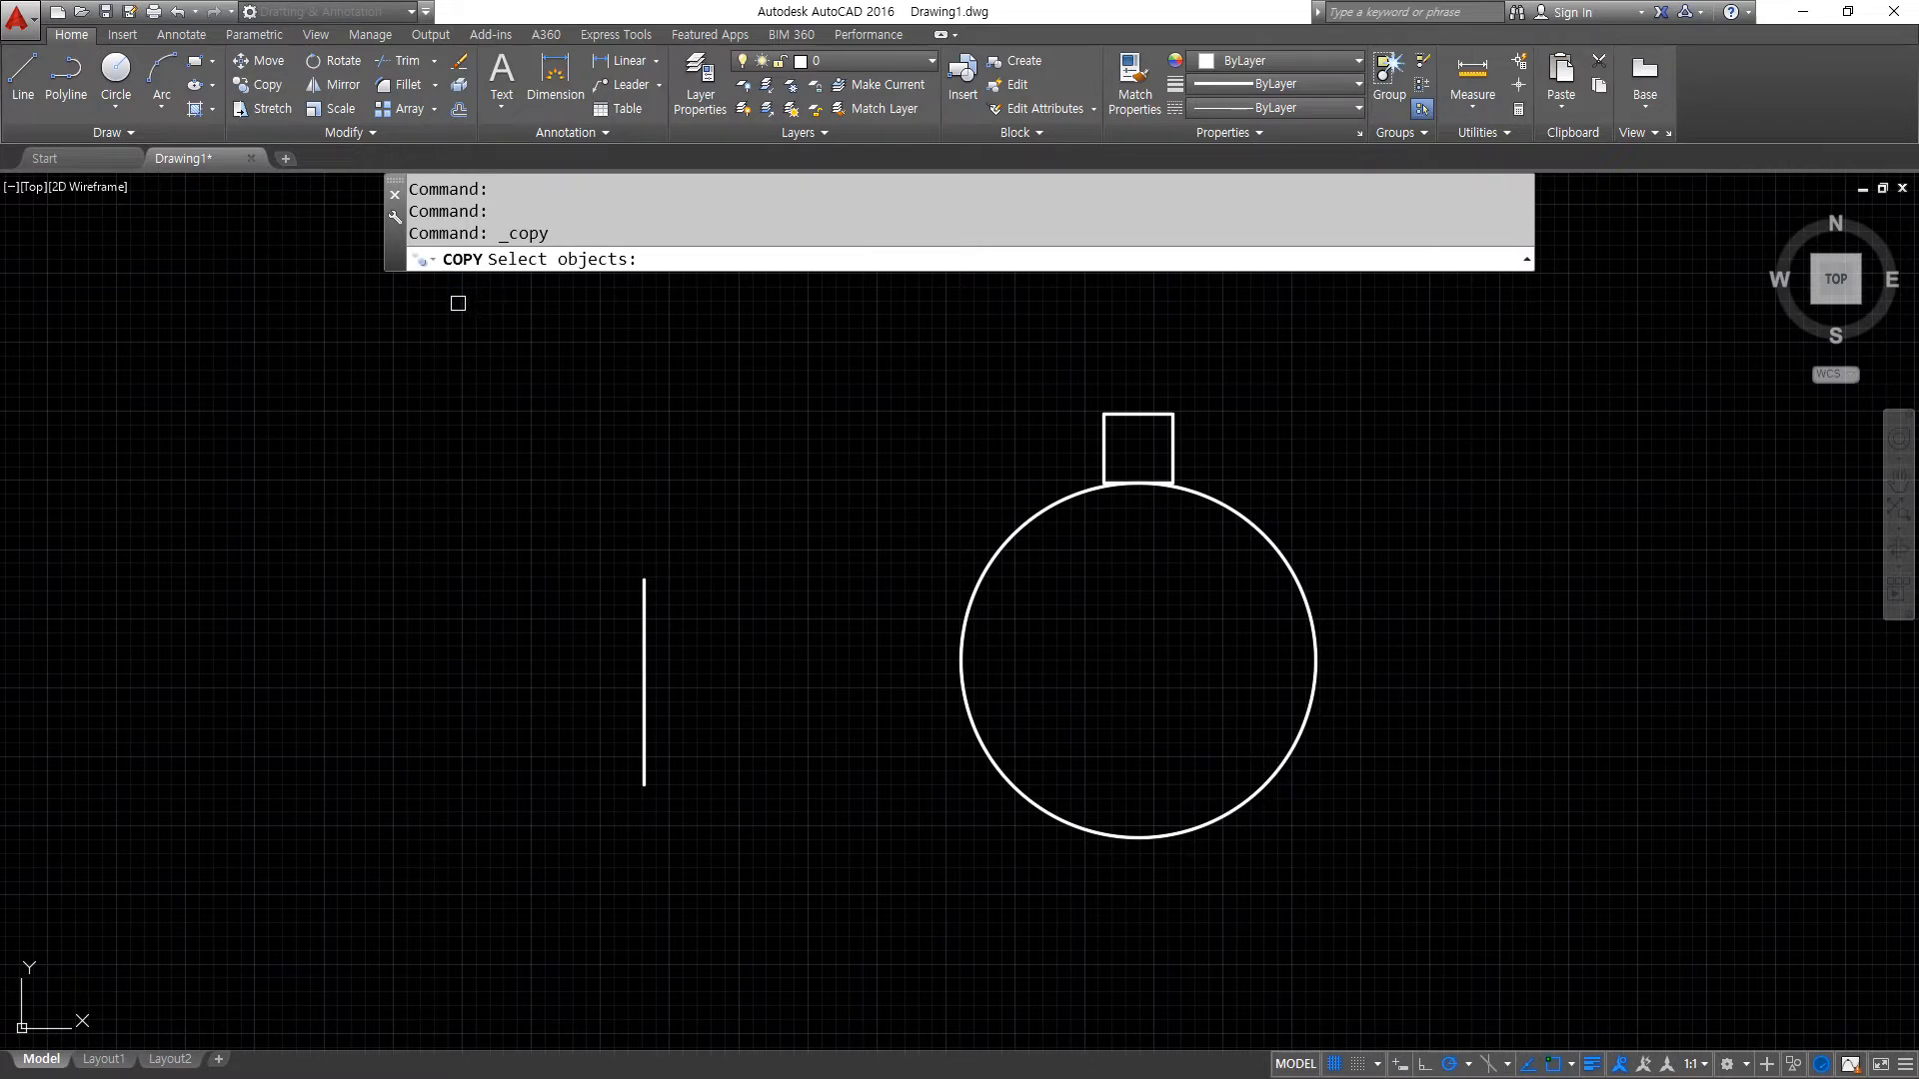
pyautogui.click(995, 344)
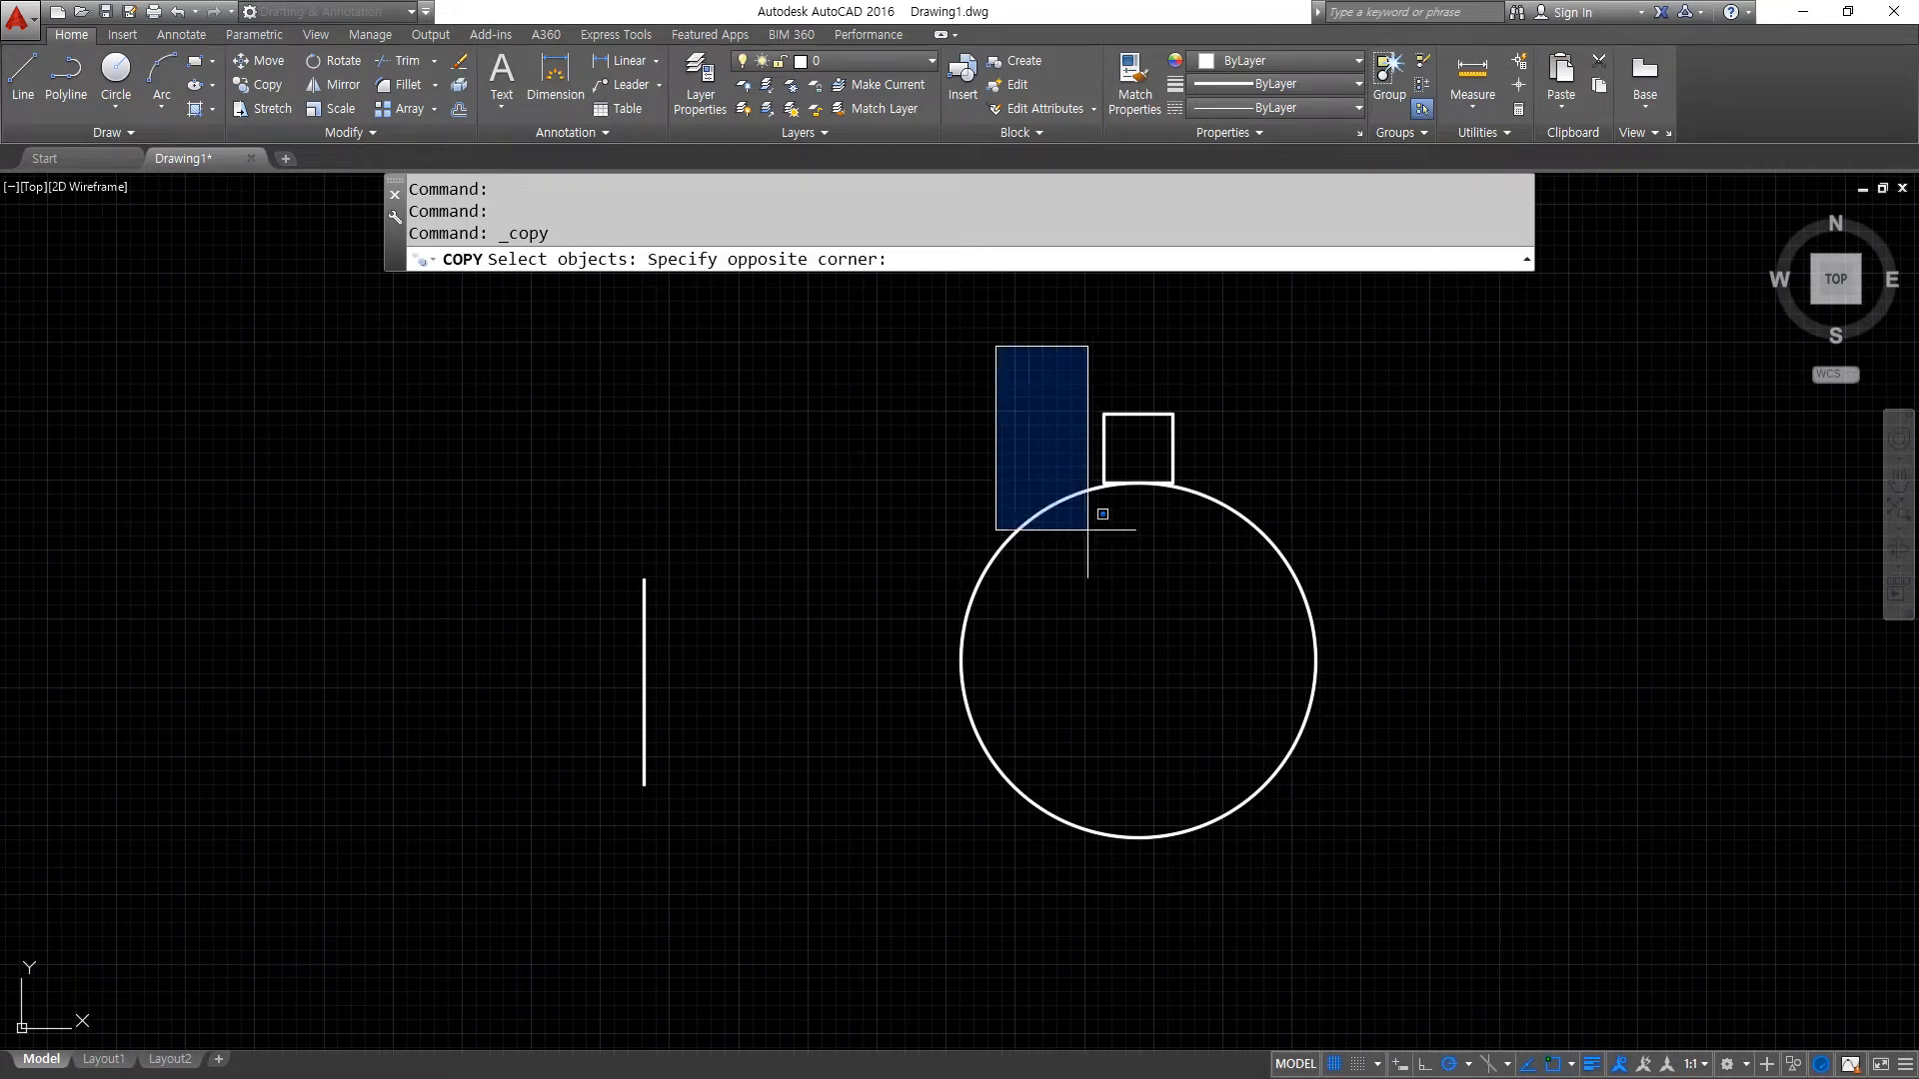
pyautogui.click(1201, 551)
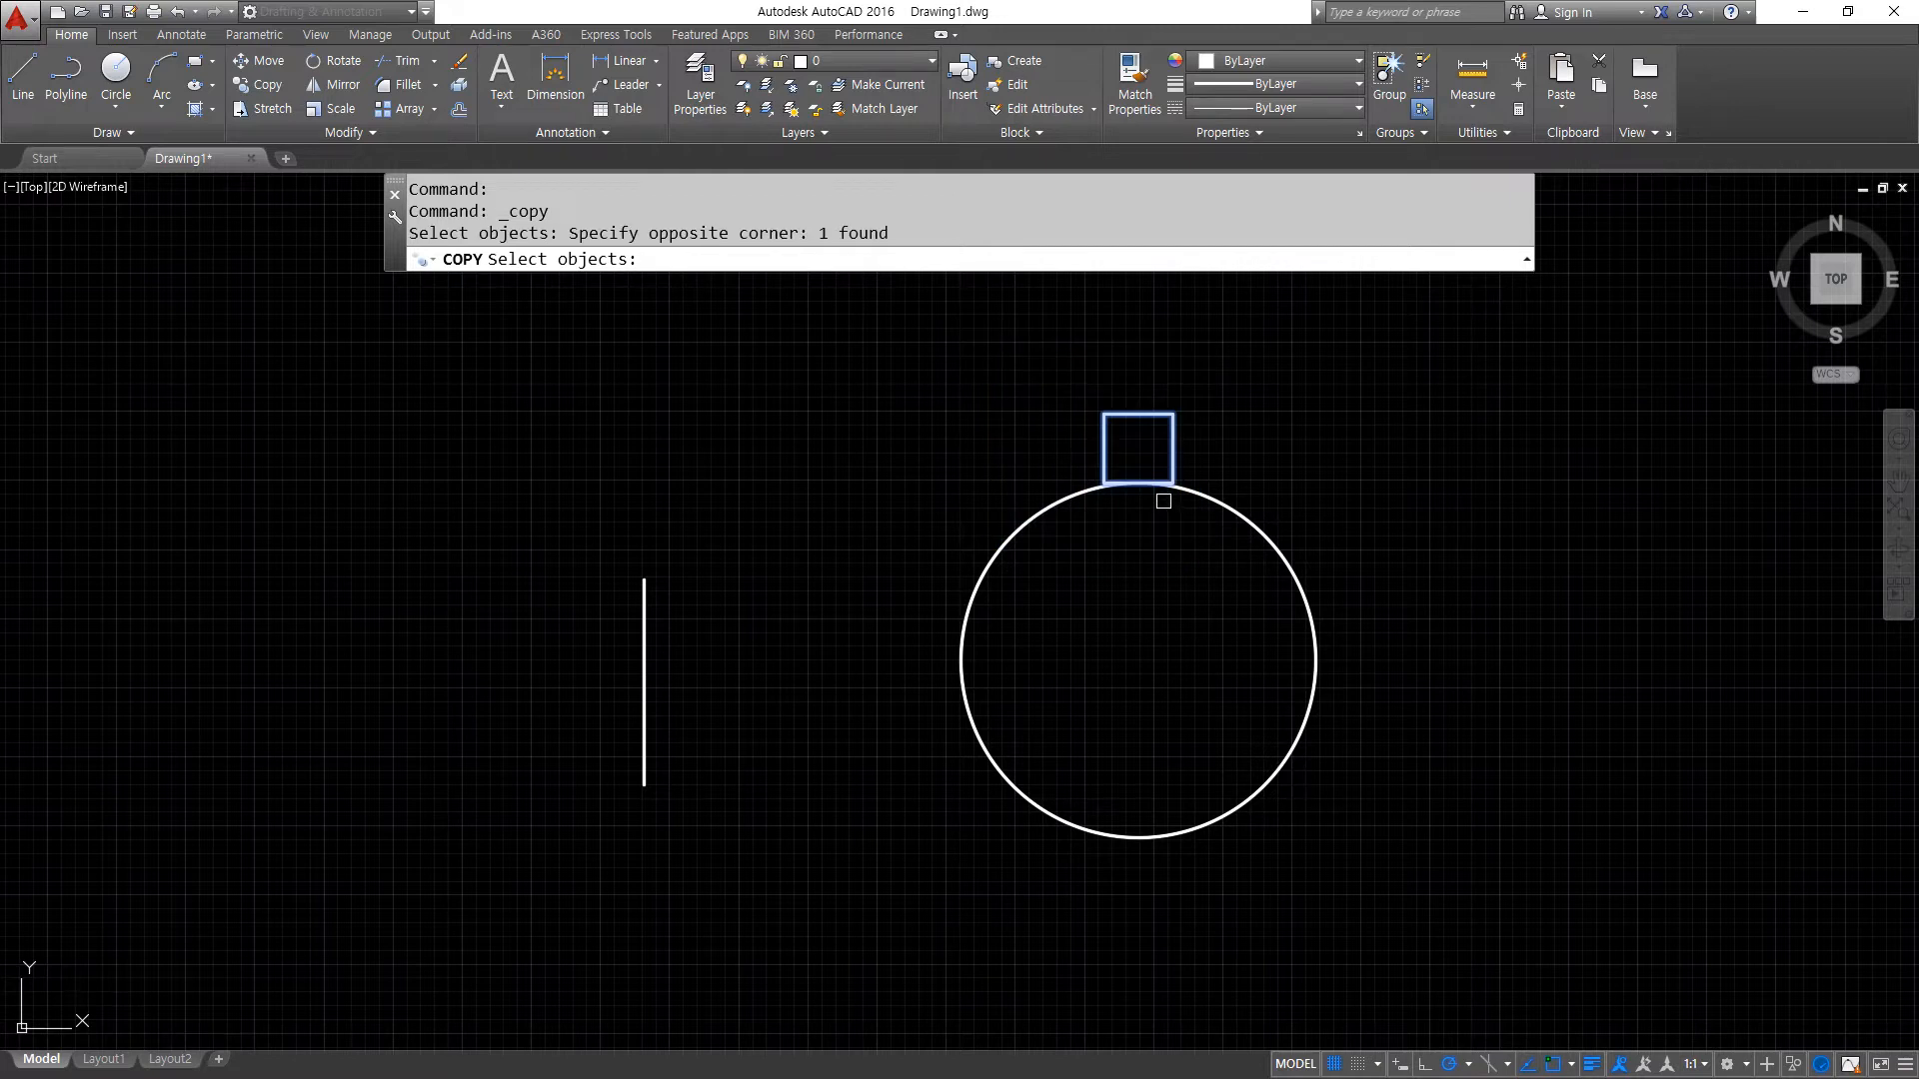
pyautogui.press('Return')
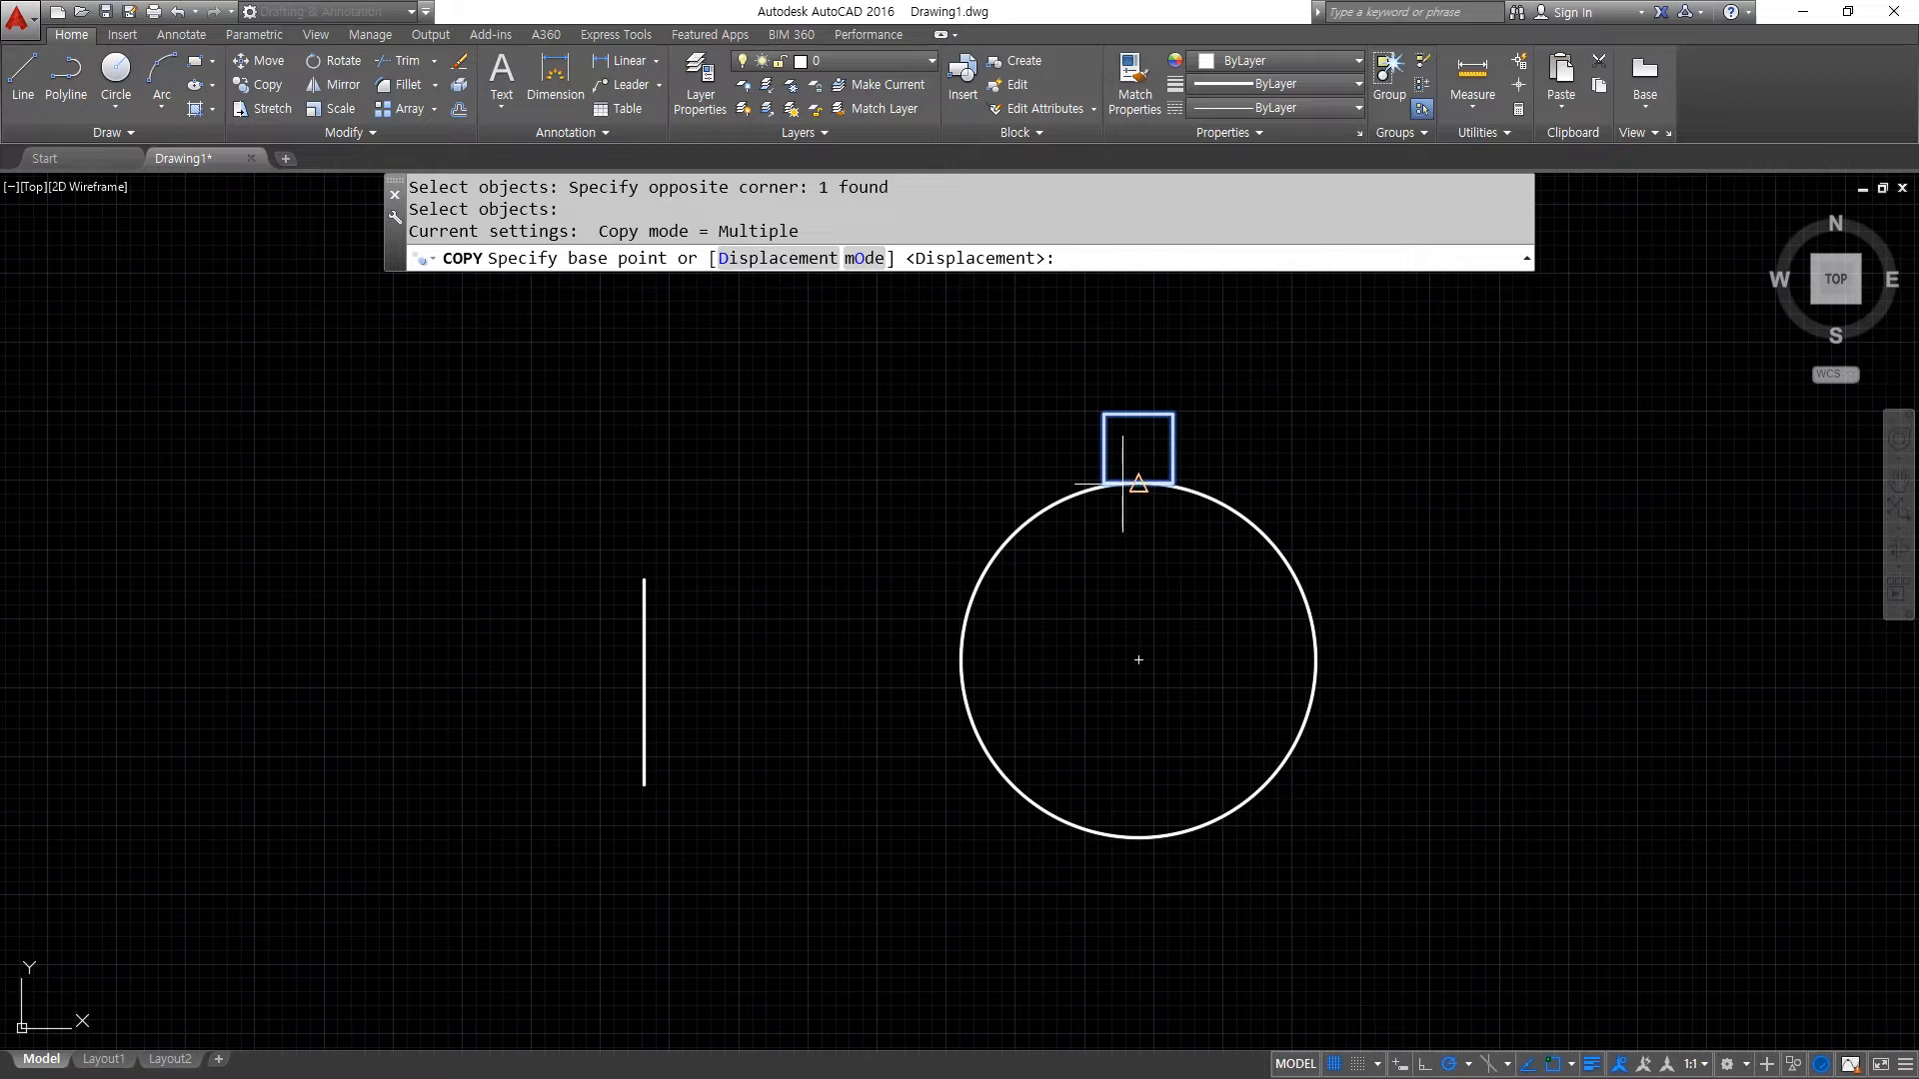
pyautogui.click(1123, 485)
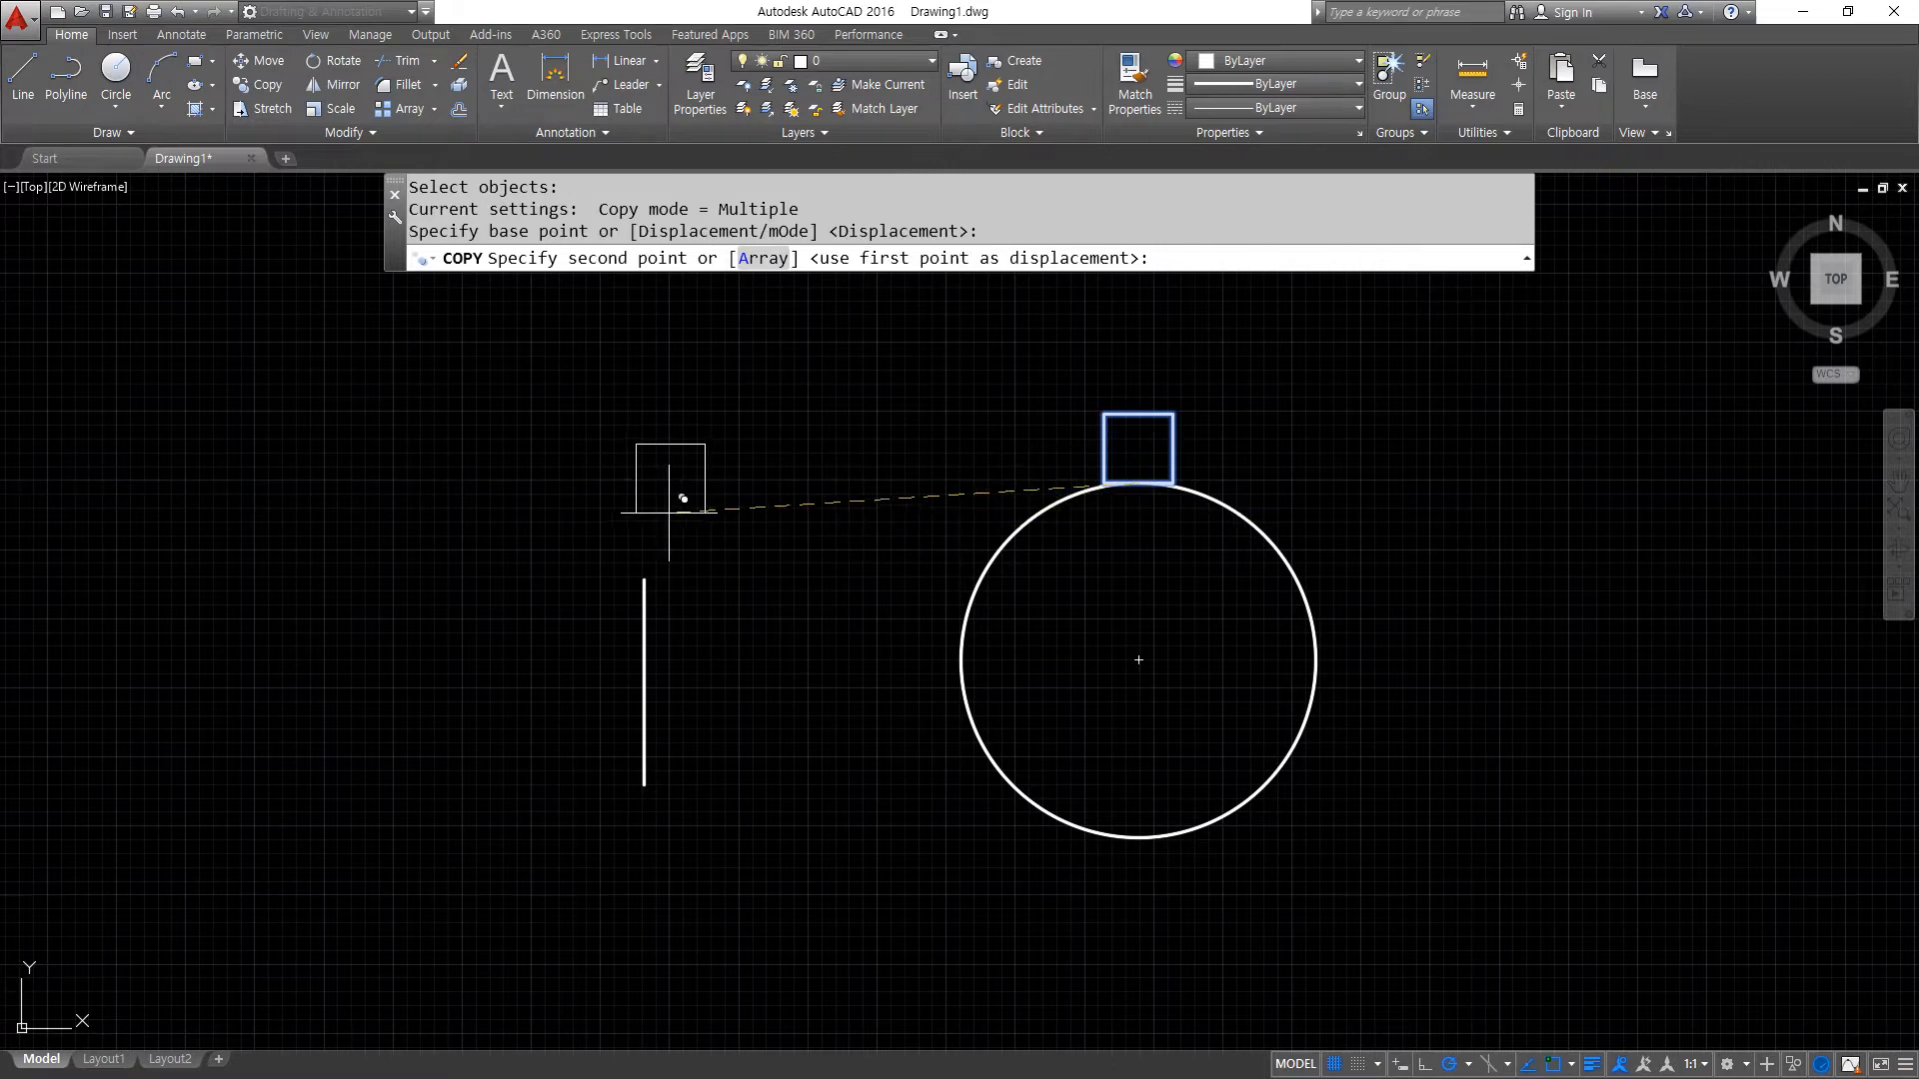
pyautogui.click(625, 483)
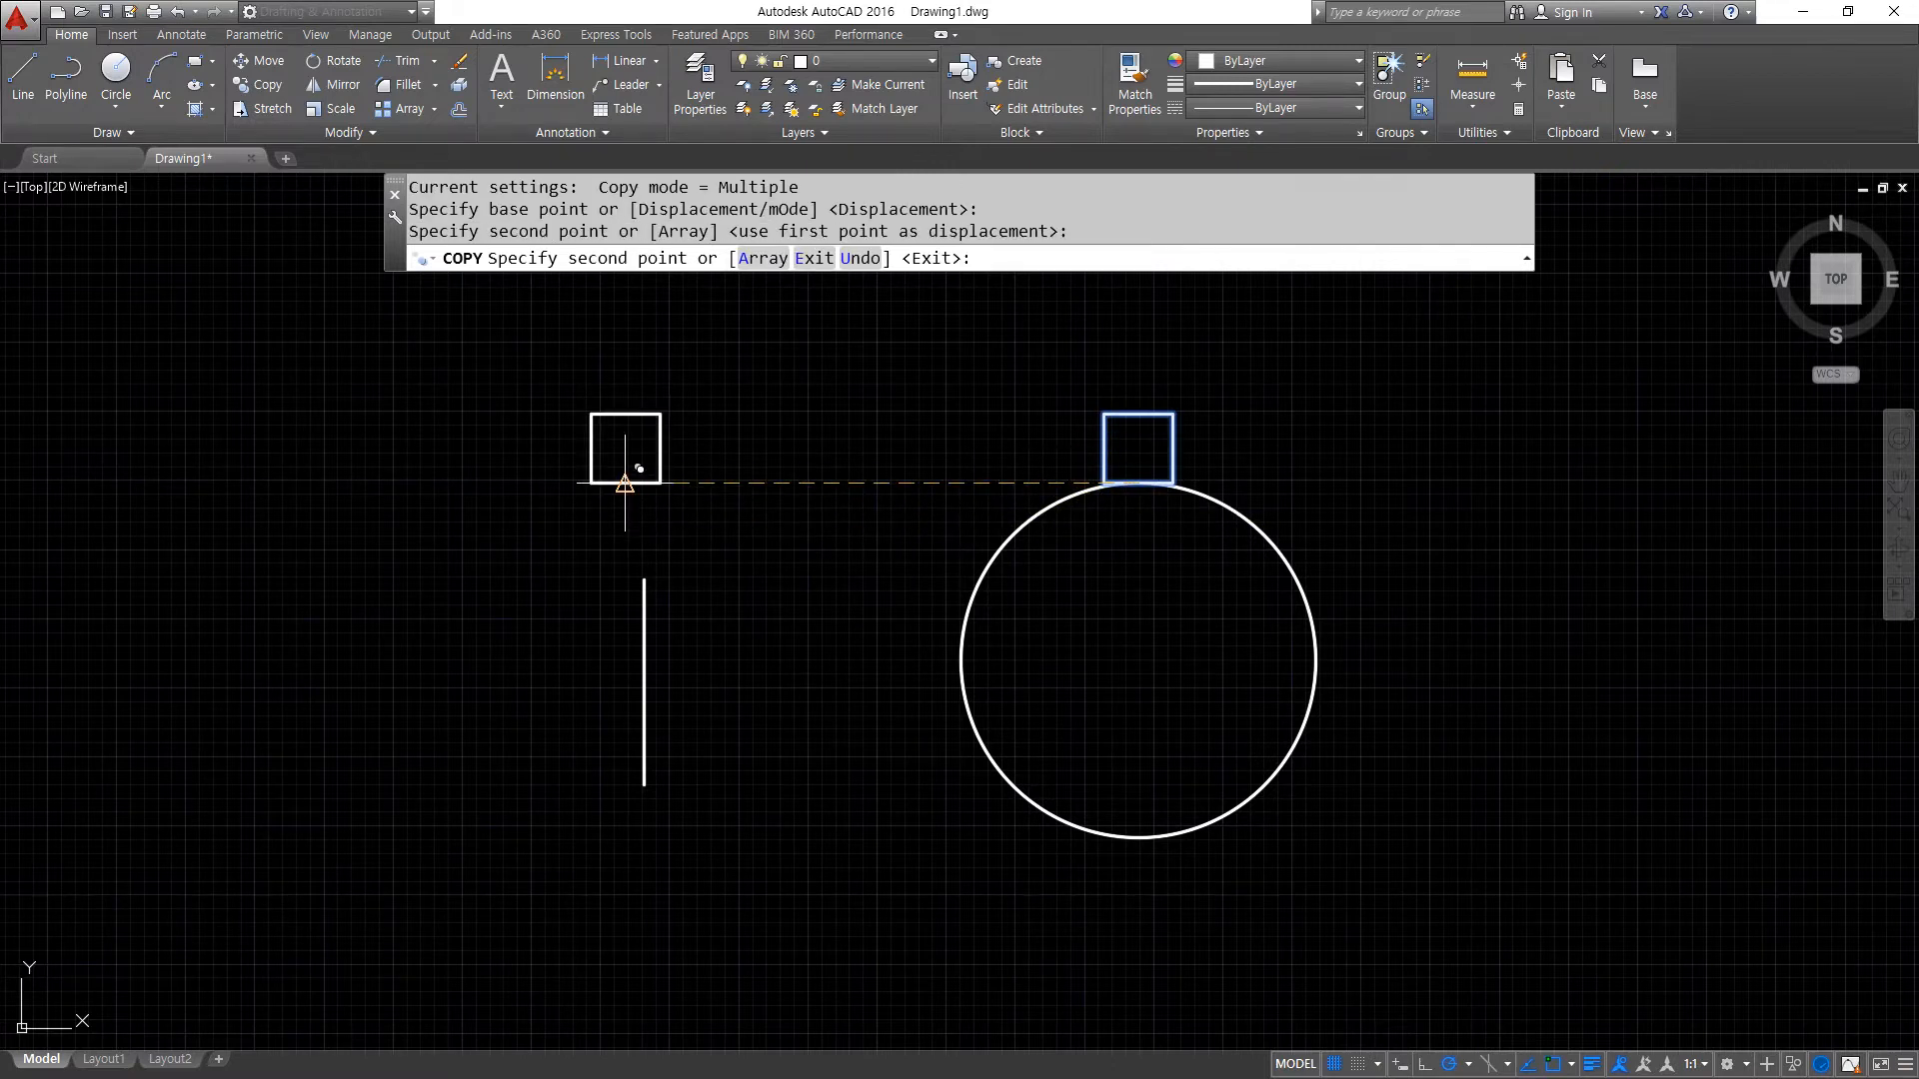
pyautogui.click(455, 484)
pyautogui.click(316, 483)
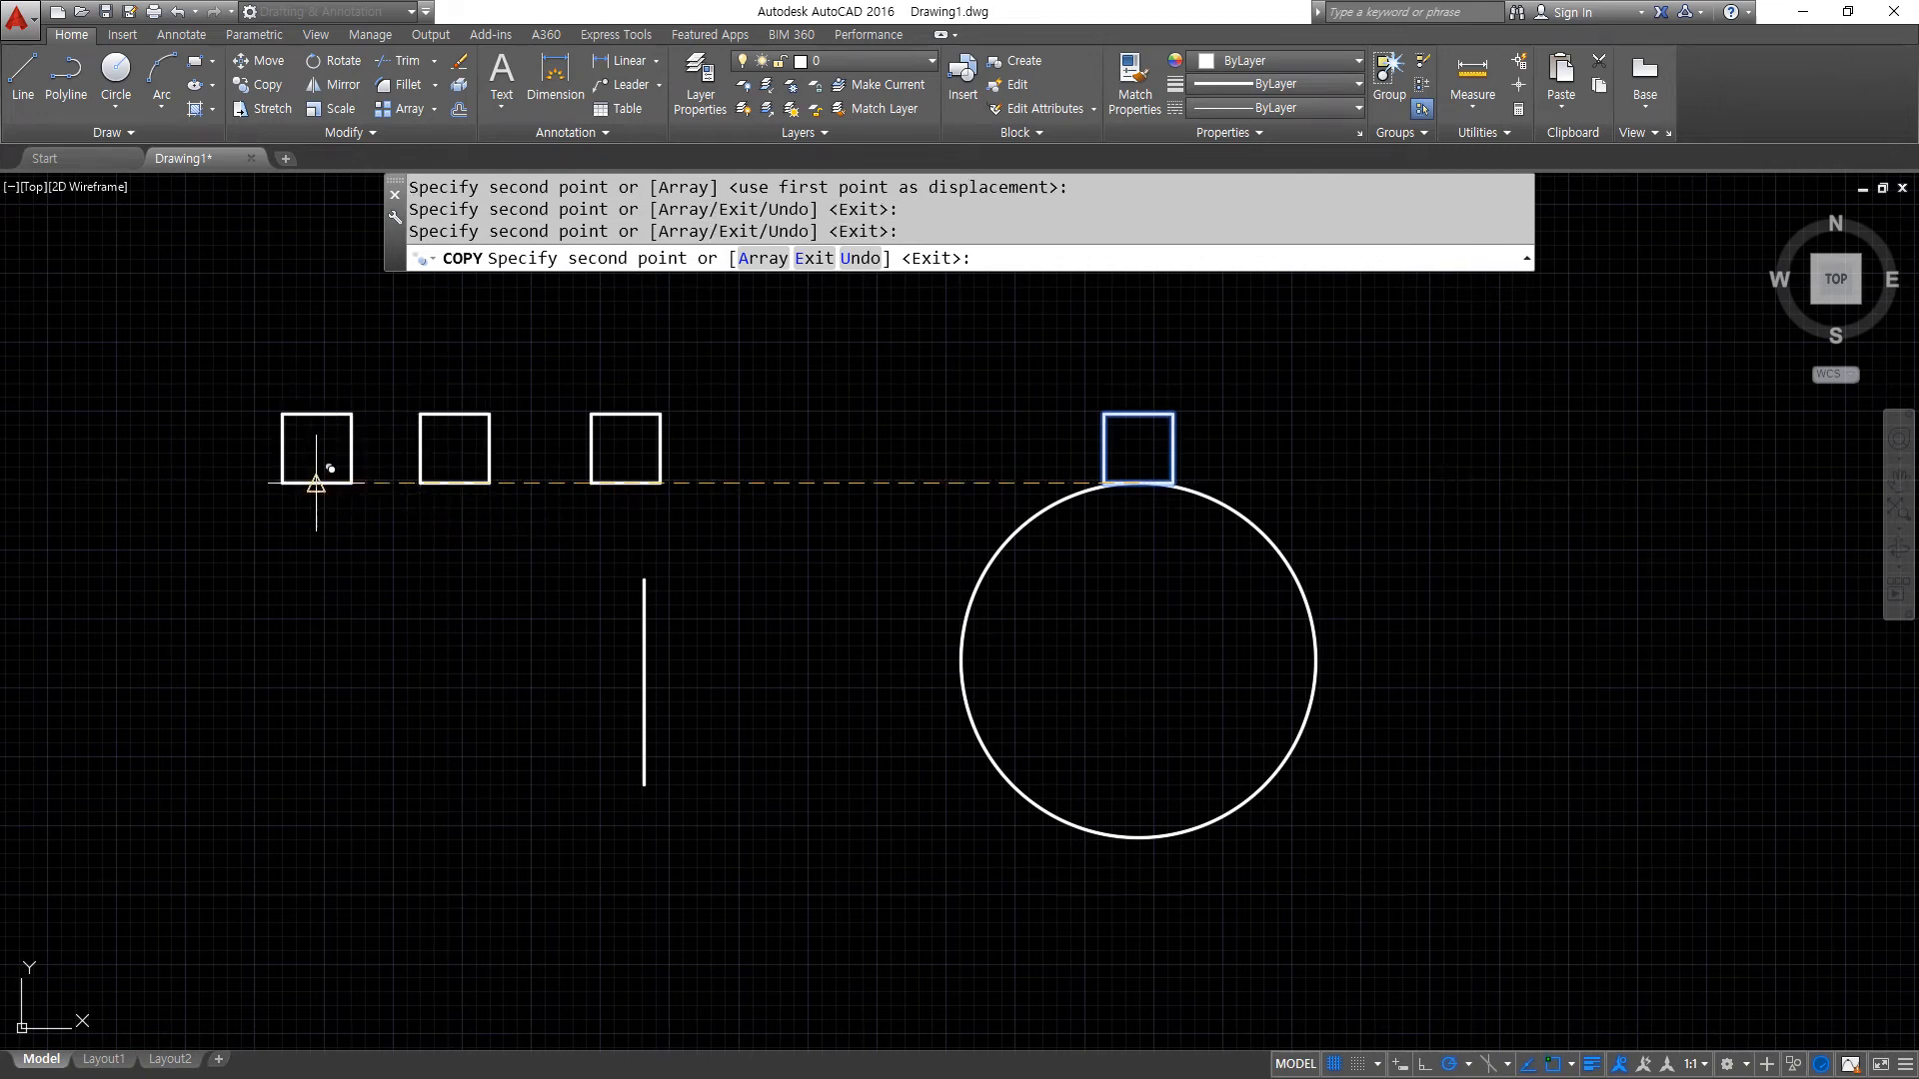
pyautogui.click(207, 483)
# - Place three more copies in a row above, one on each side of the vertical line, and one centred on the line's upper endpoint
pyautogui.click(357, 355)
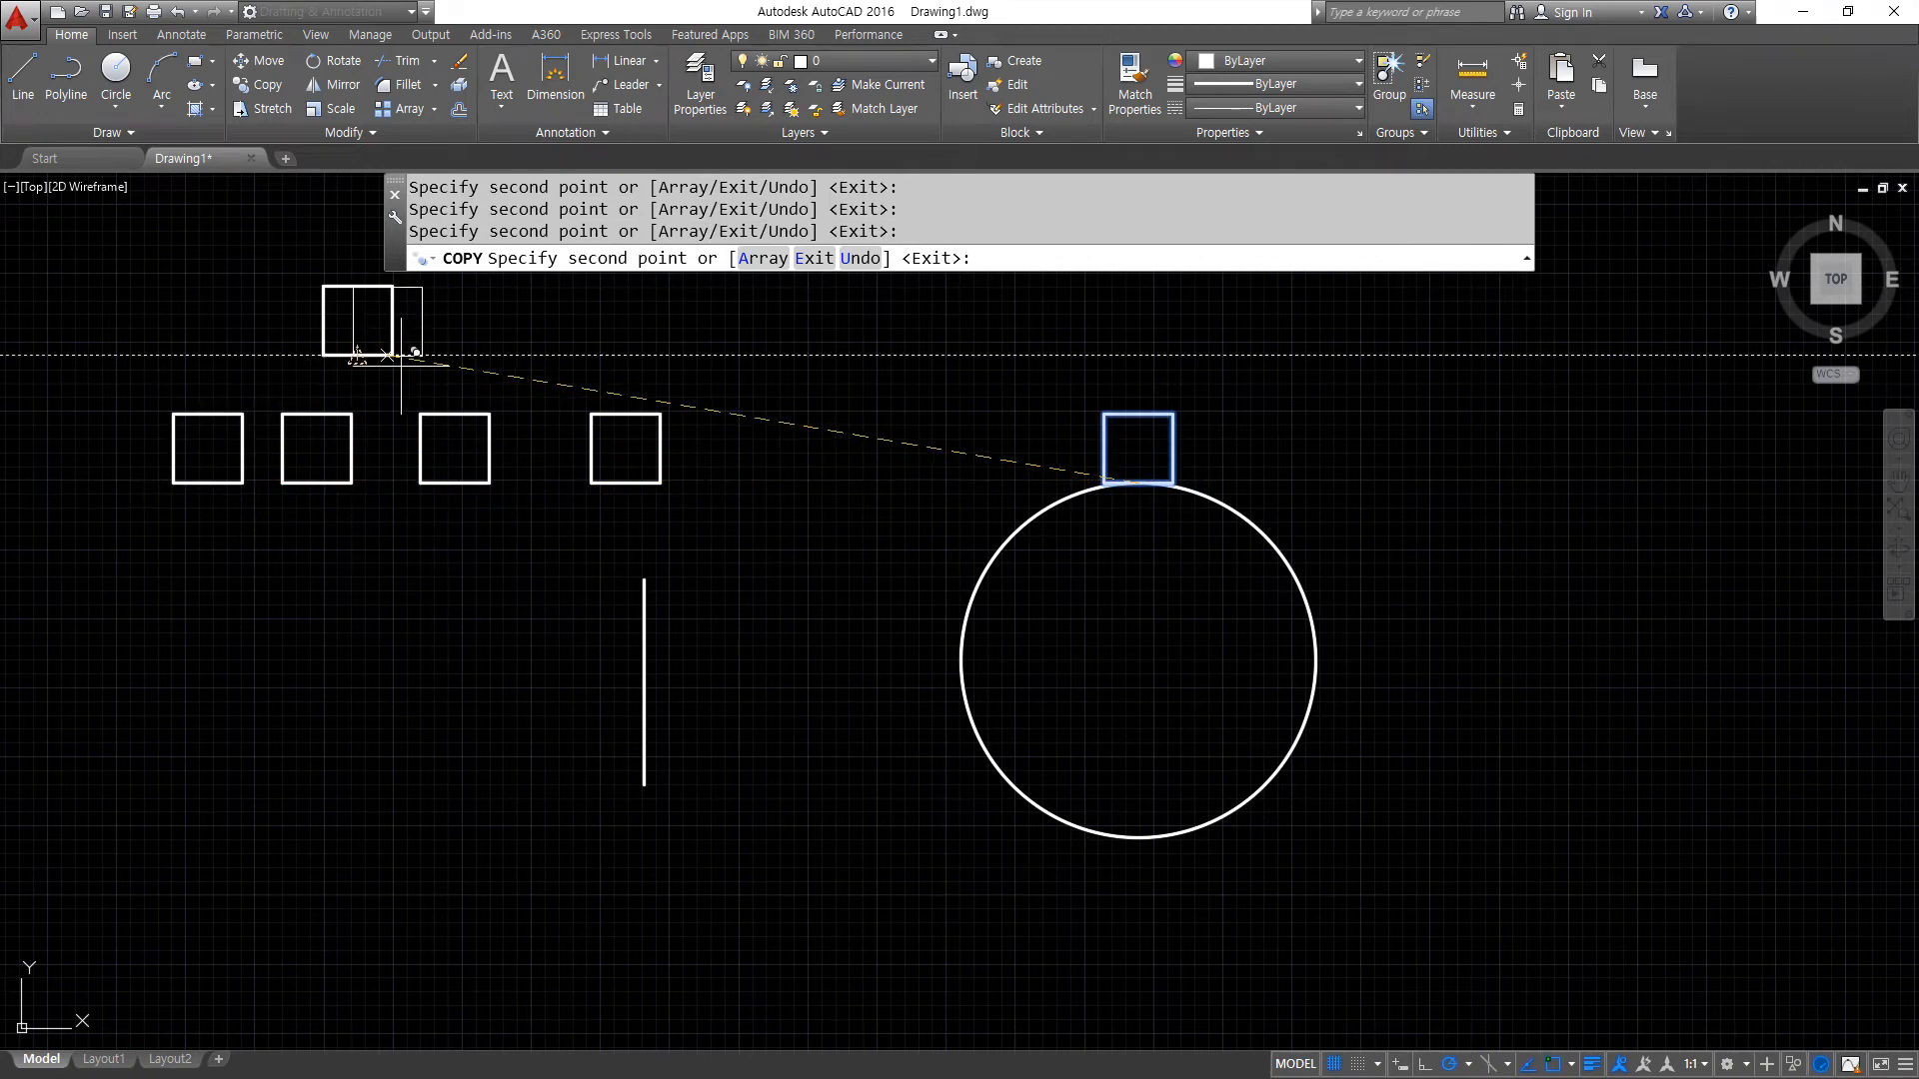
pyautogui.click(568, 355)
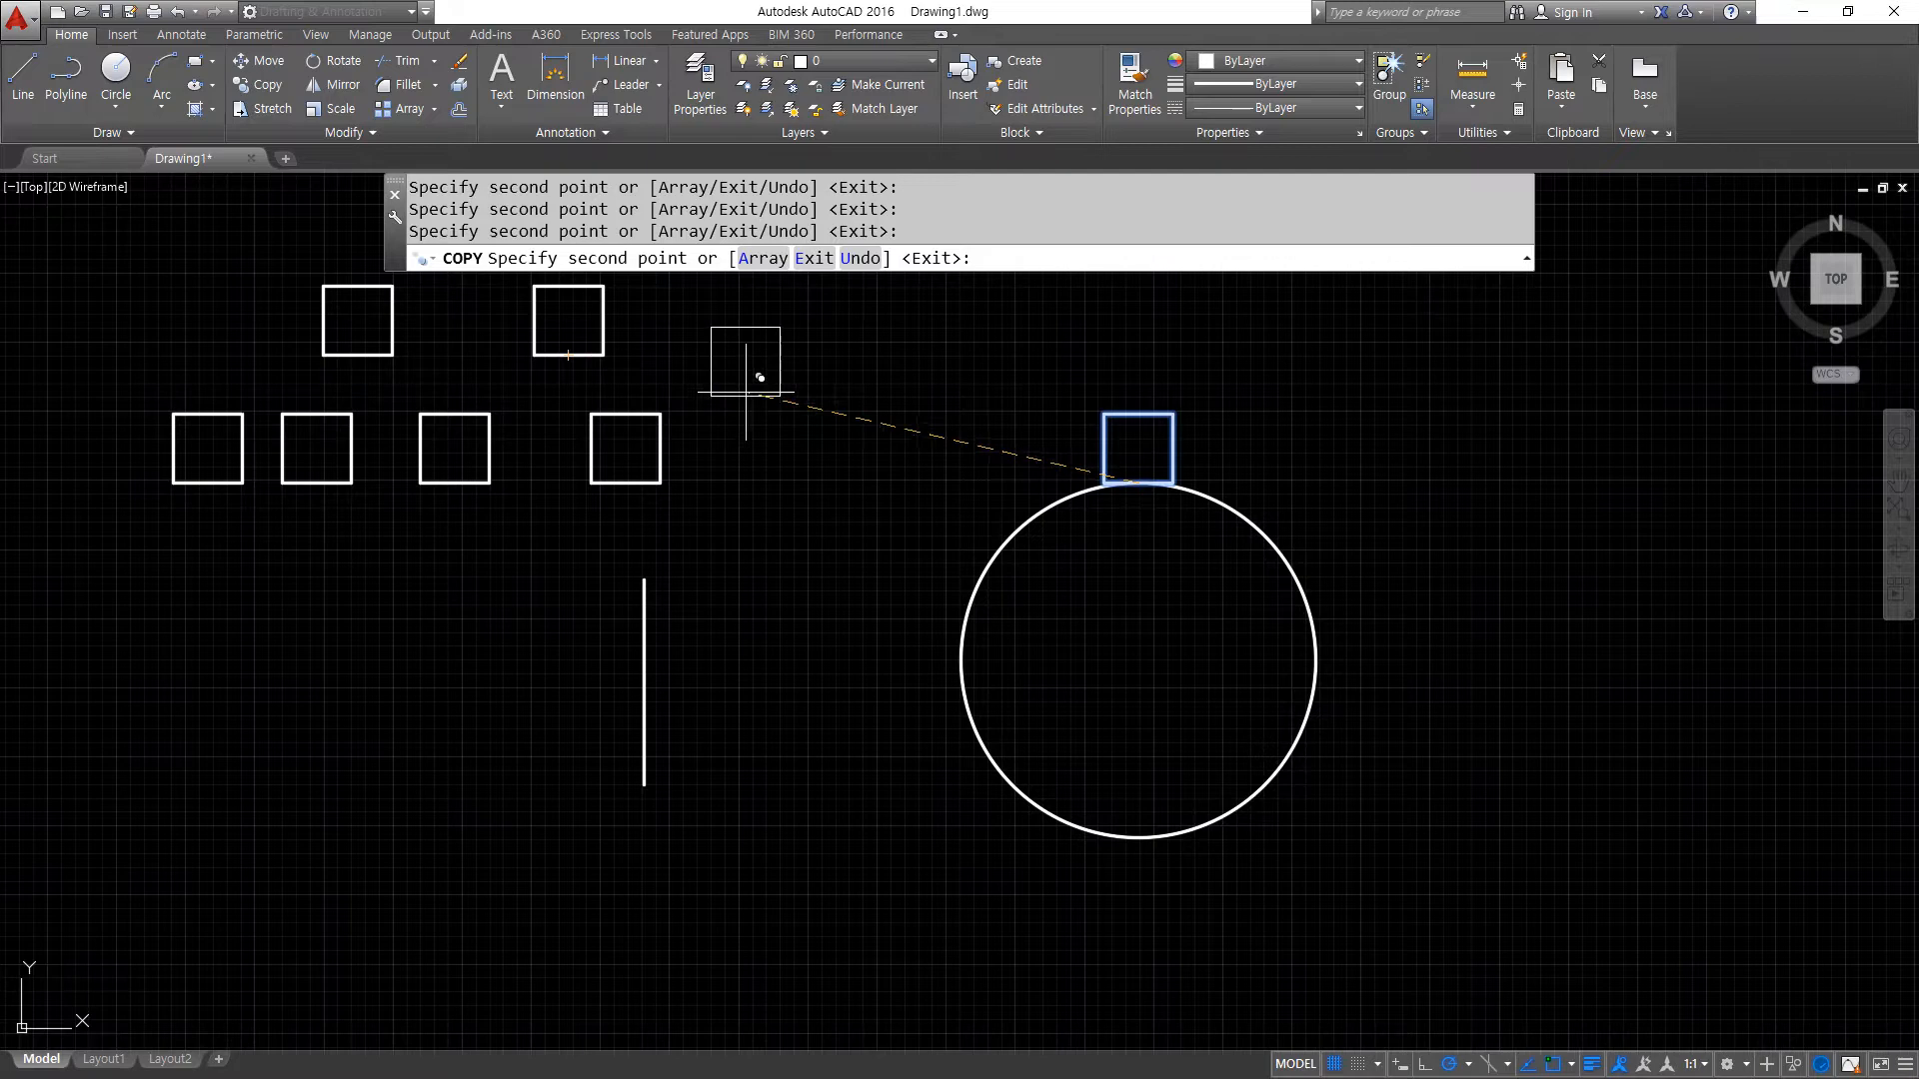
pyautogui.click(760, 356)
pyautogui.click(759, 637)
pyautogui.click(498, 662)
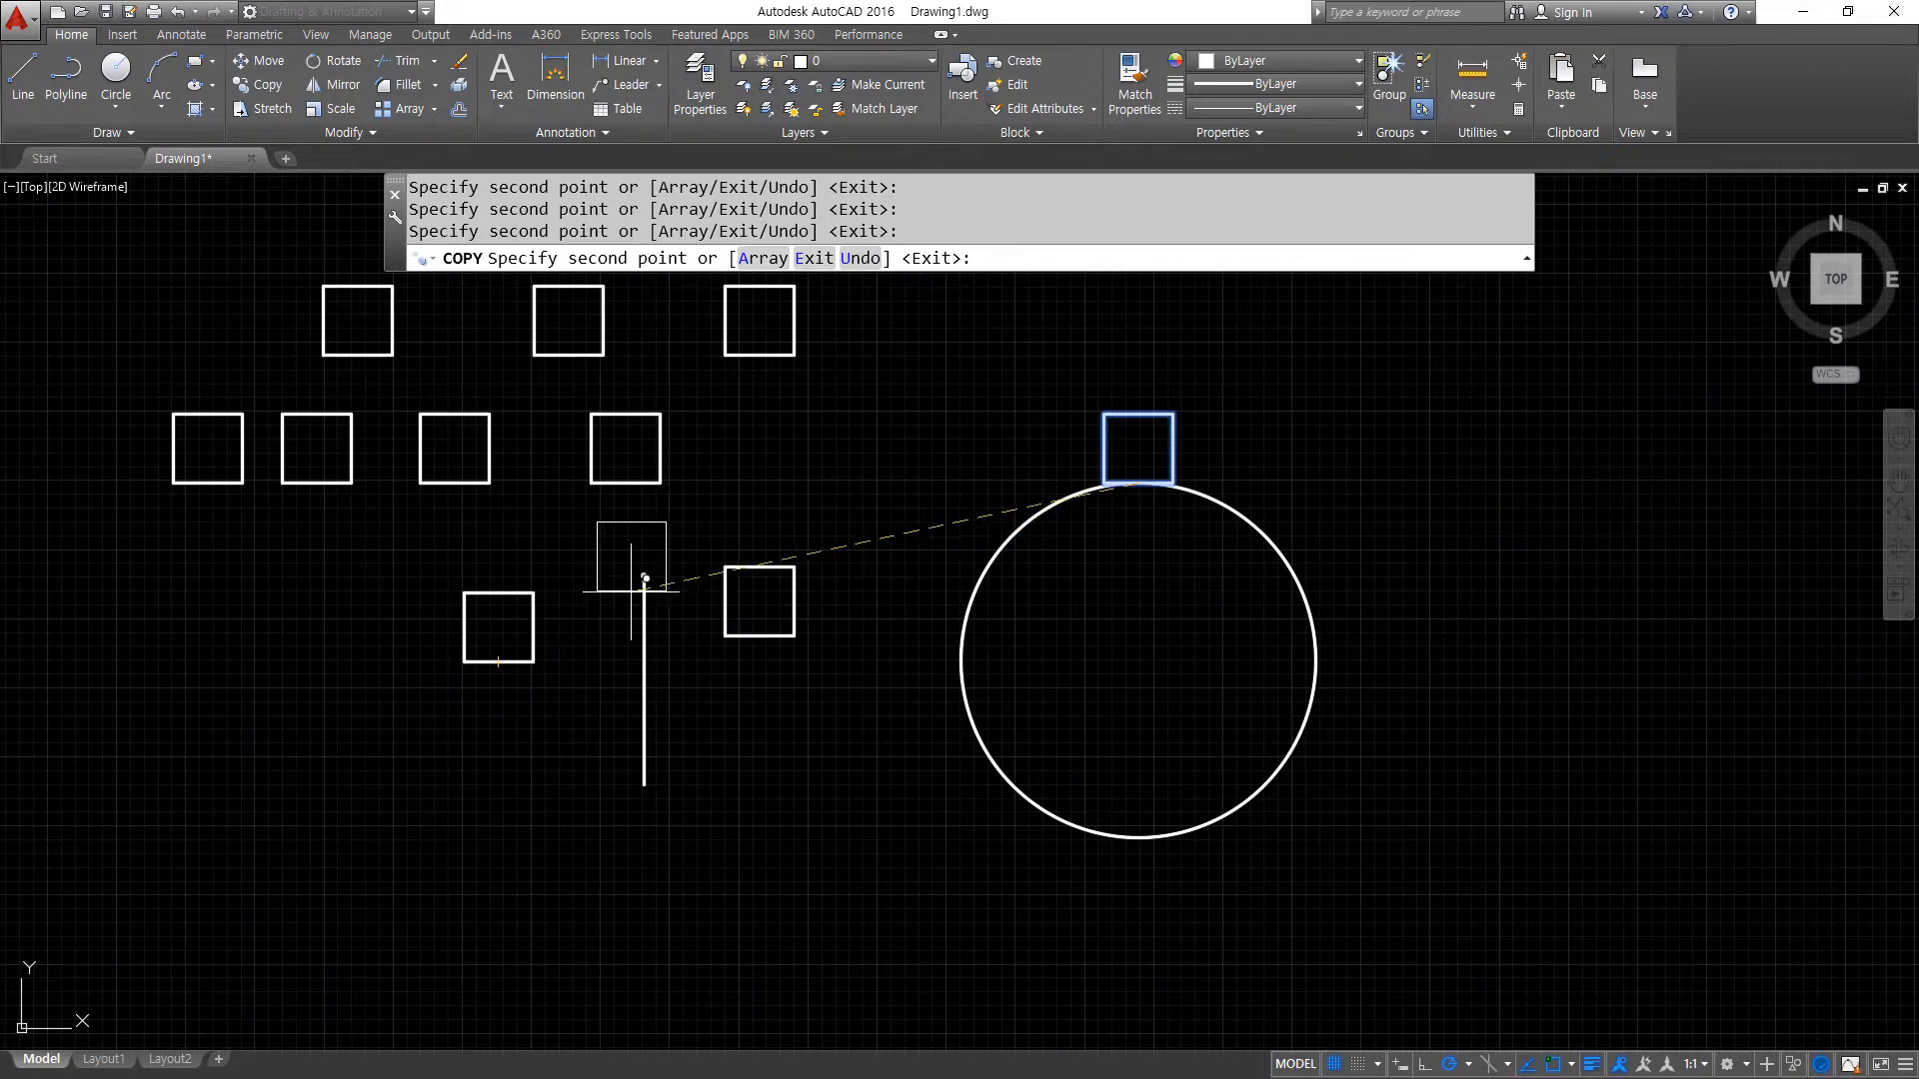
pyautogui.click(644, 580)
pyautogui.press('Return')
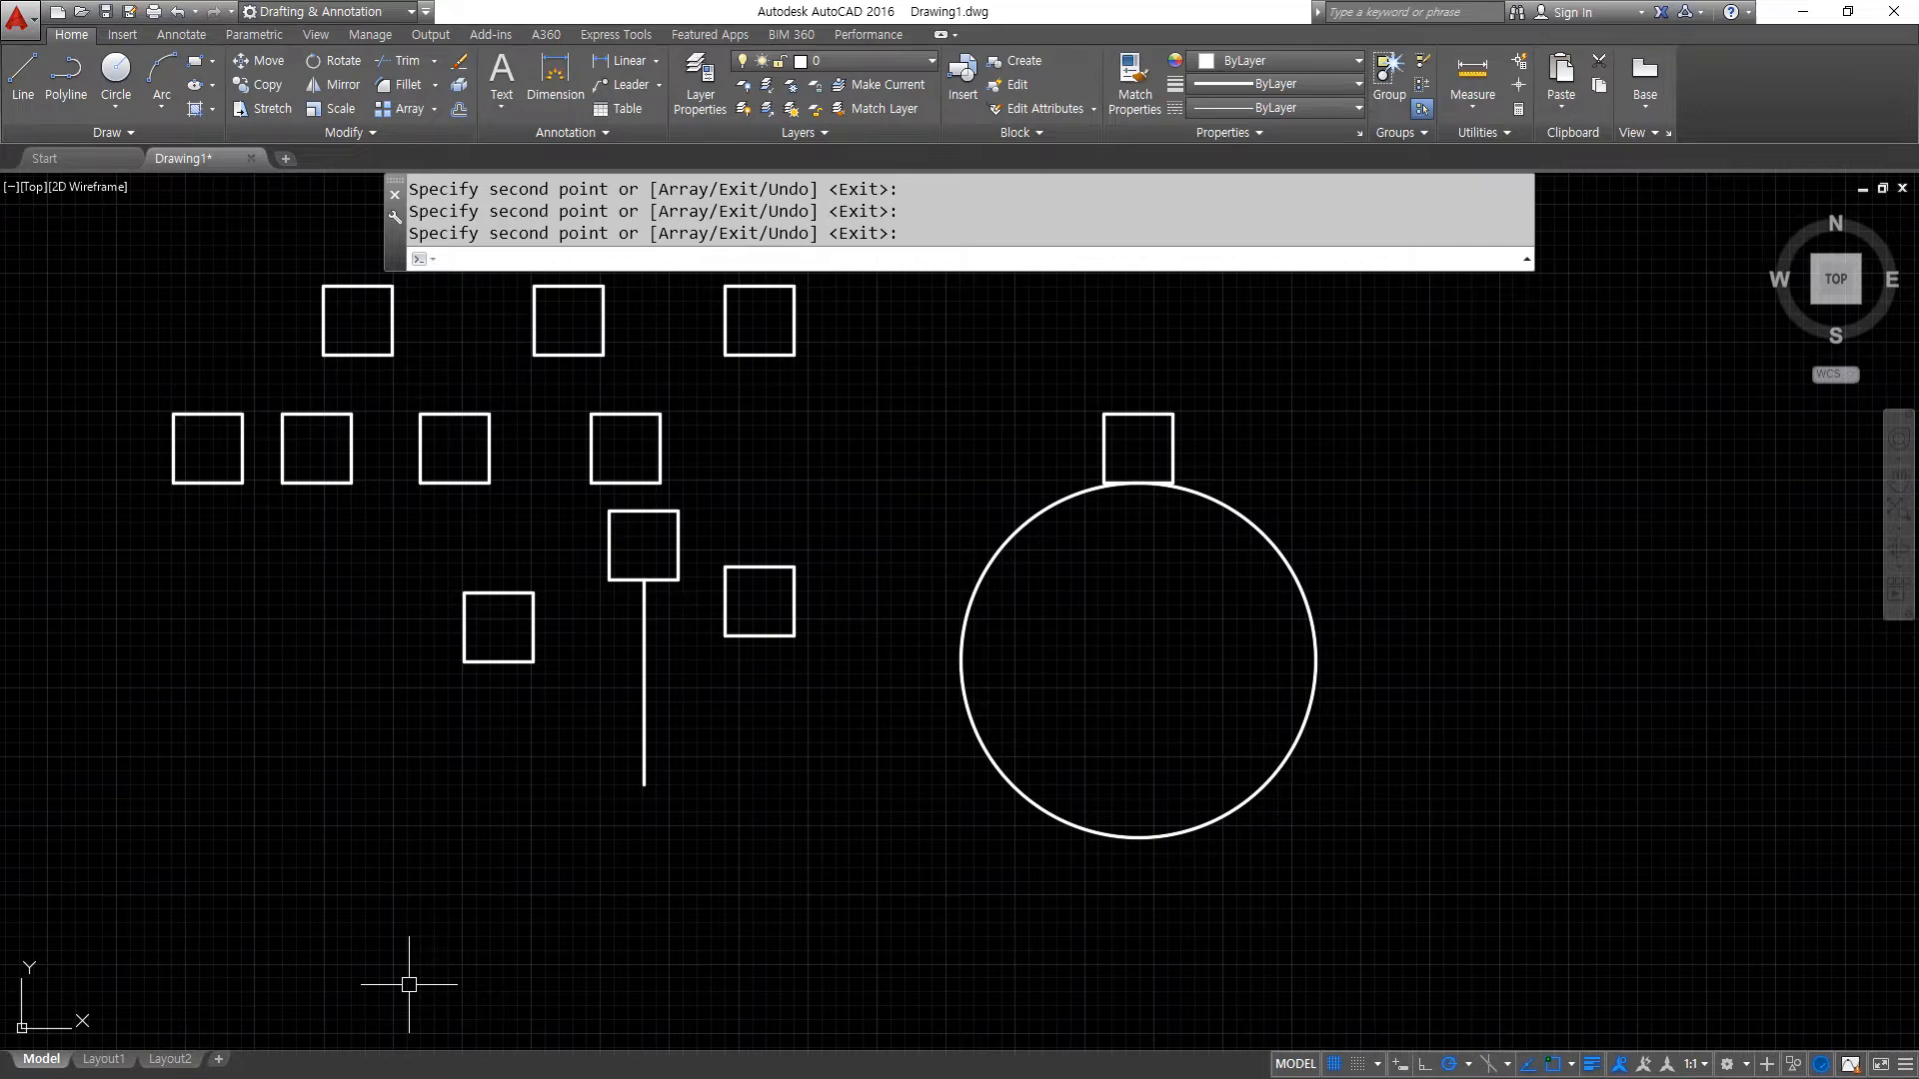
# - Copy the square on top of the circle by its top-edge midpoint onto the circle's bottom quadrant
pyautogui.write('cp')
pyautogui.press('Return')
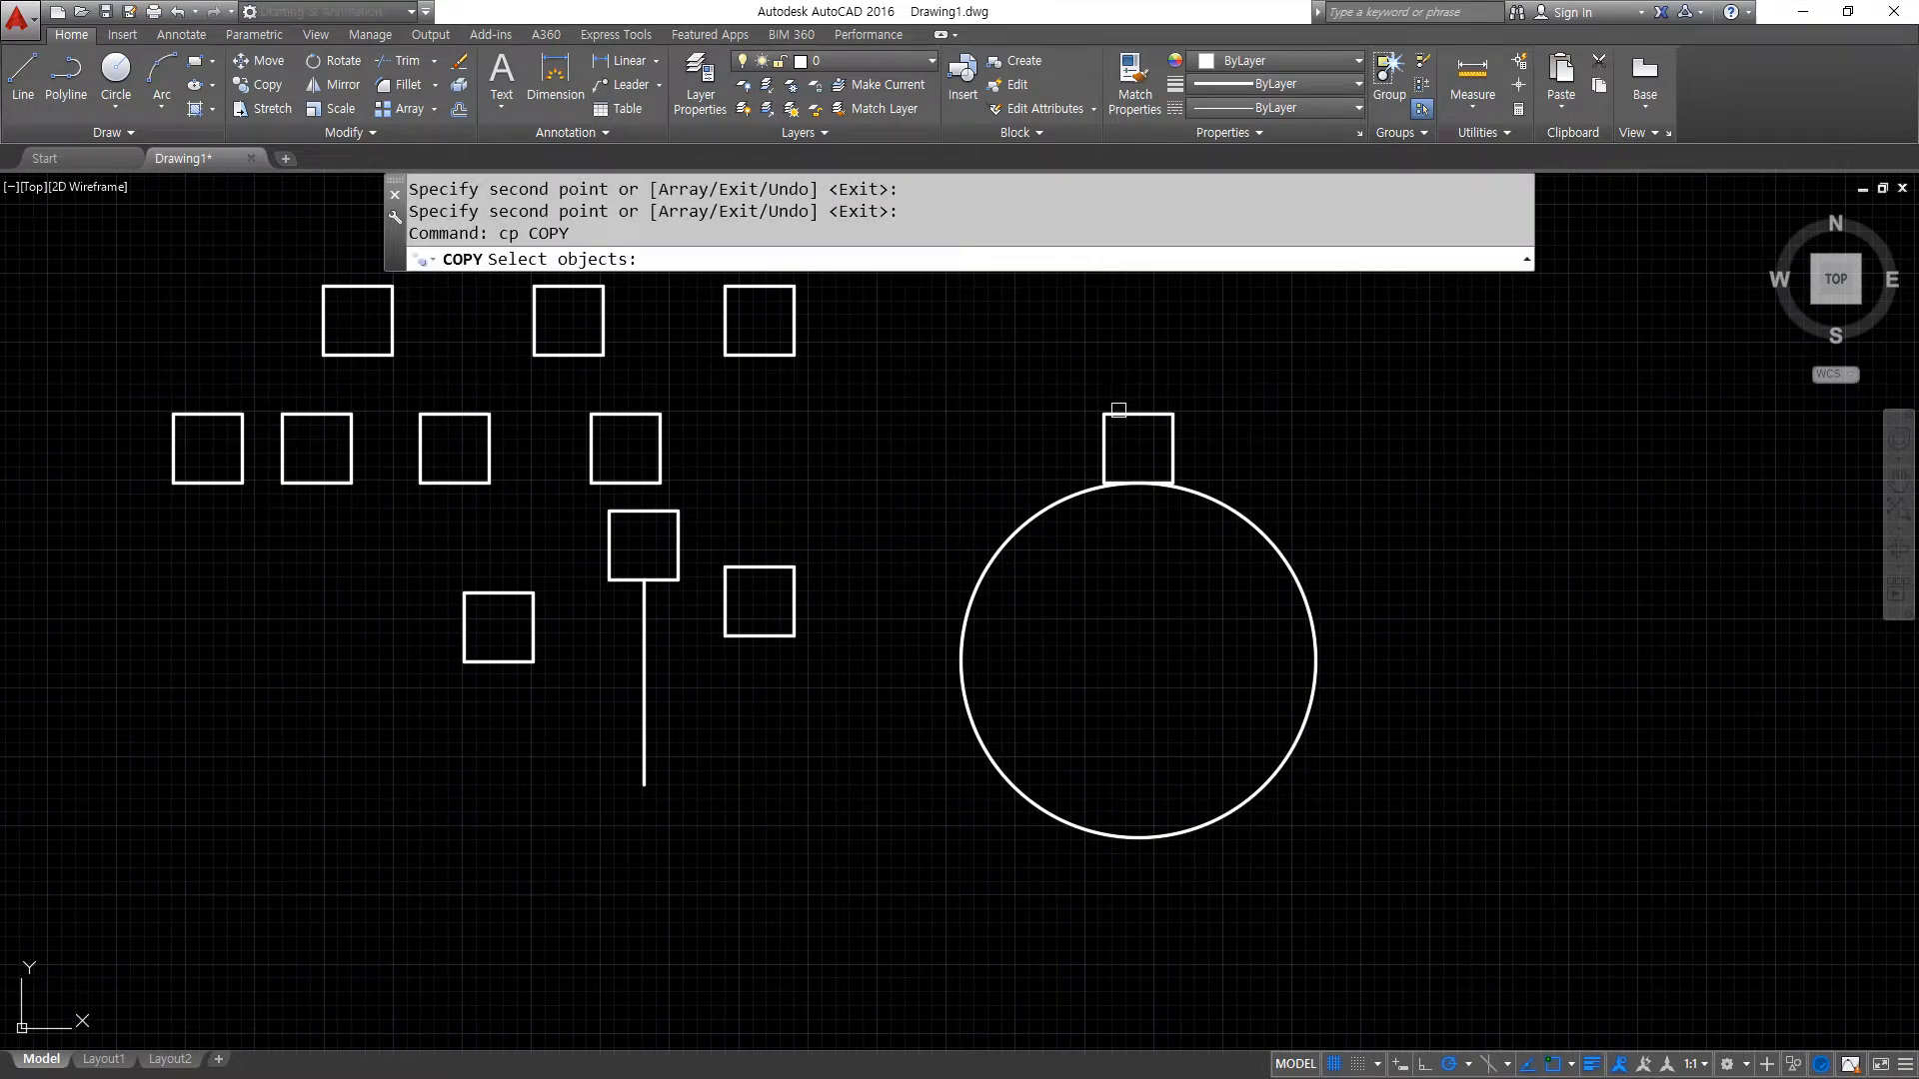
pyautogui.click(1118, 412)
pyautogui.press('Return')
pyautogui.click(1138, 413)
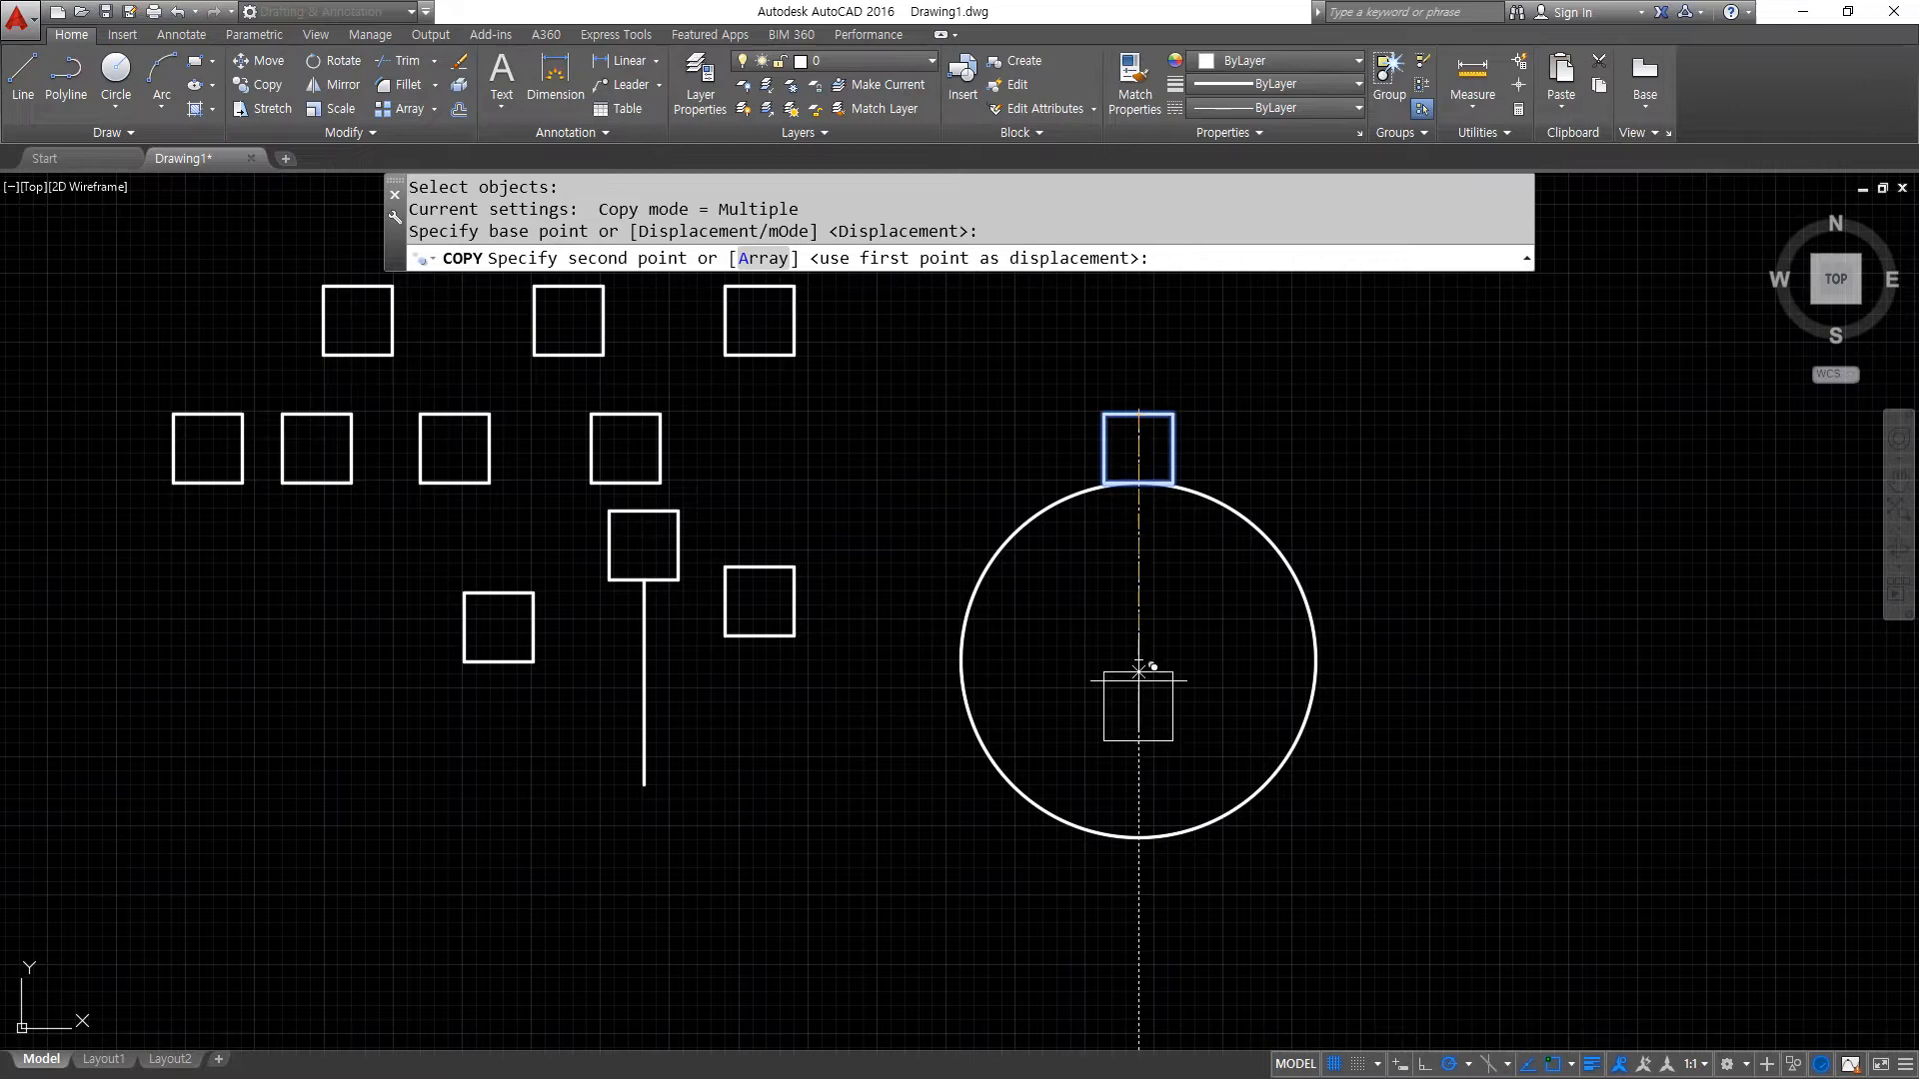
pyautogui.click(1139, 840)
pyautogui.press('Return')
# - Copy the square above the vertical line by its top-edge midpoint onto the line's lower endpoint
pyautogui.press('Return')
pyautogui.click(613, 578)
pyautogui.press('Return')
pyautogui.click(644, 511)
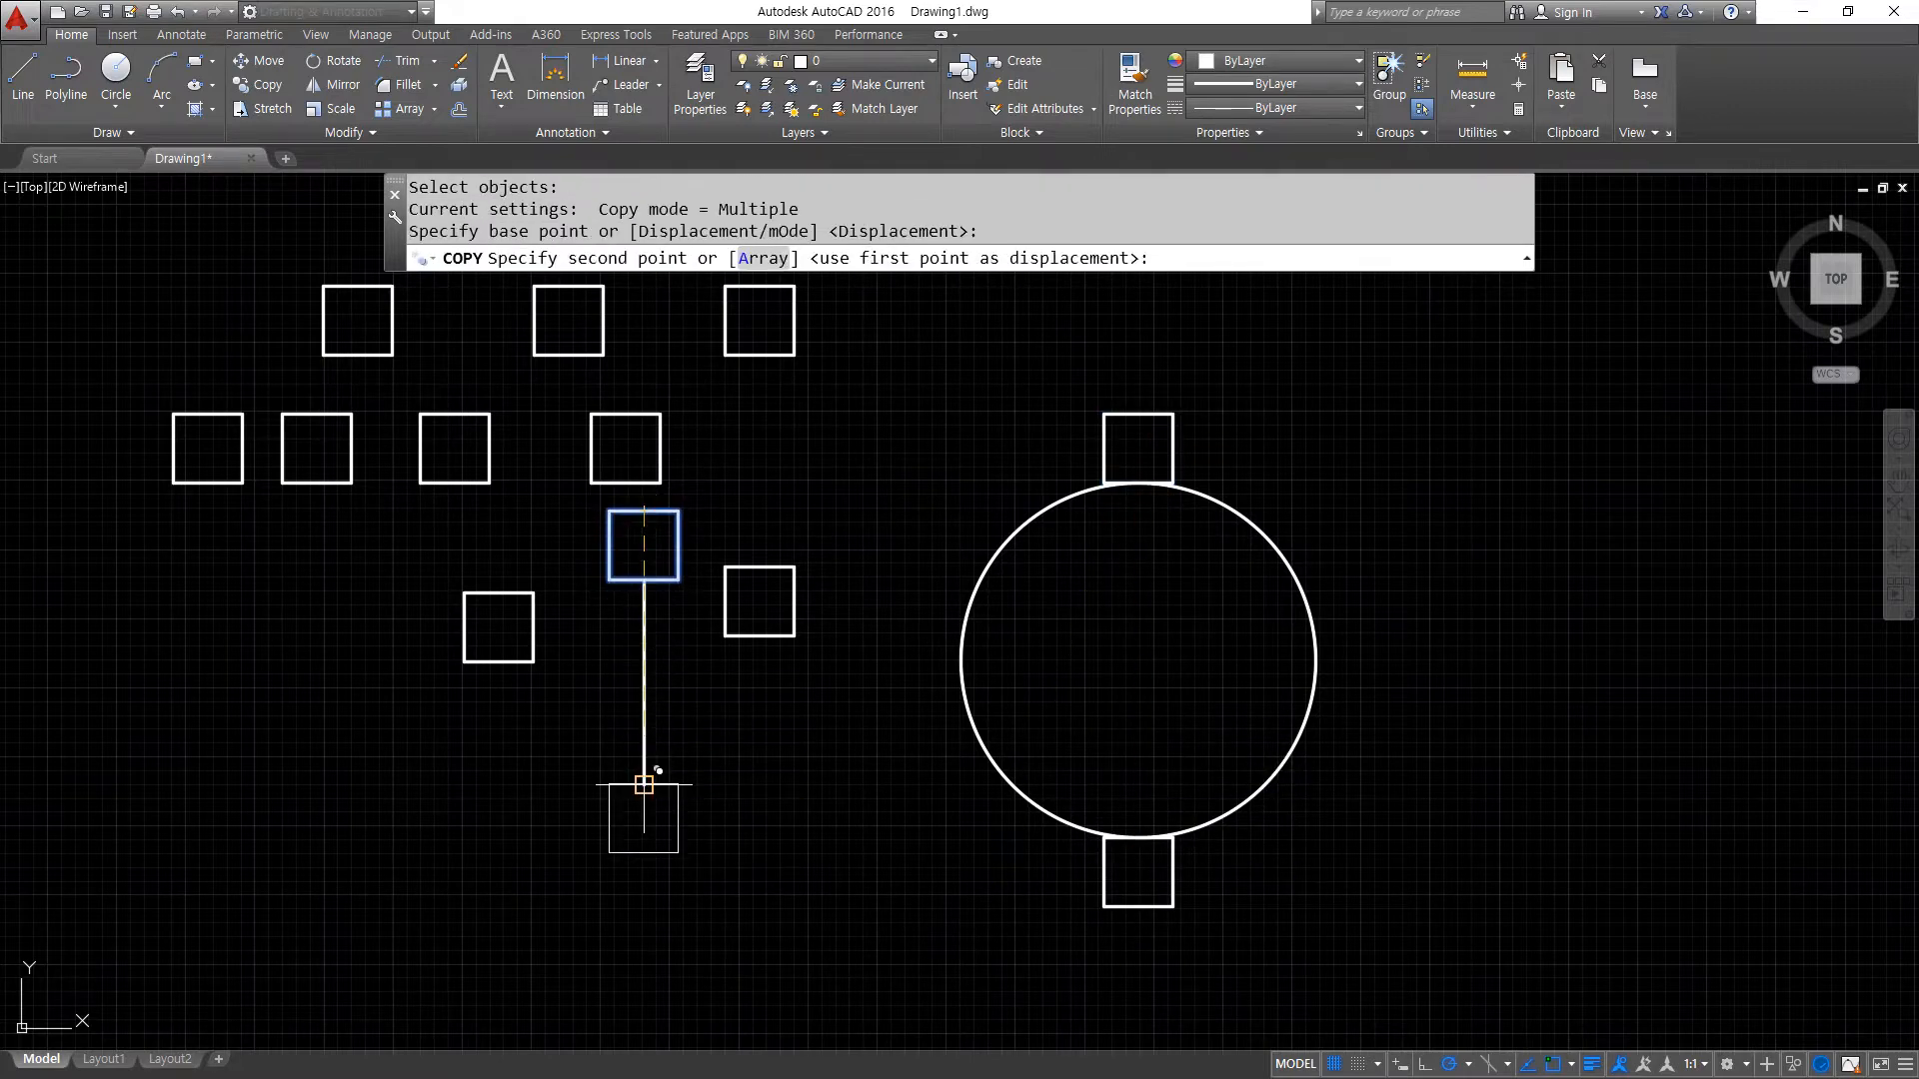
pyautogui.click(644, 784)
pyautogui.press('Return')
# - Erase the nine loose square copies, keeping only the squares attached to the vertical line and the circle
pyautogui.click(786, 672)
pyautogui.click(743, 559)
pyautogui.write('e')
pyautogui.press('space')
pyautogui.click(518, 709)
pyautogui.click(148, 341)
pyautogui.write('e')
pyautogui.press('space')
pyautogui.click(710, 440)
pyautogui.click(471, 343)
pyautogui.write('e')
pyautogui.press('space')
pyautogui.click(862, 390)
pyautogui.click(692, 345)
pyautogui.write('e')
pyautogui.press('space')
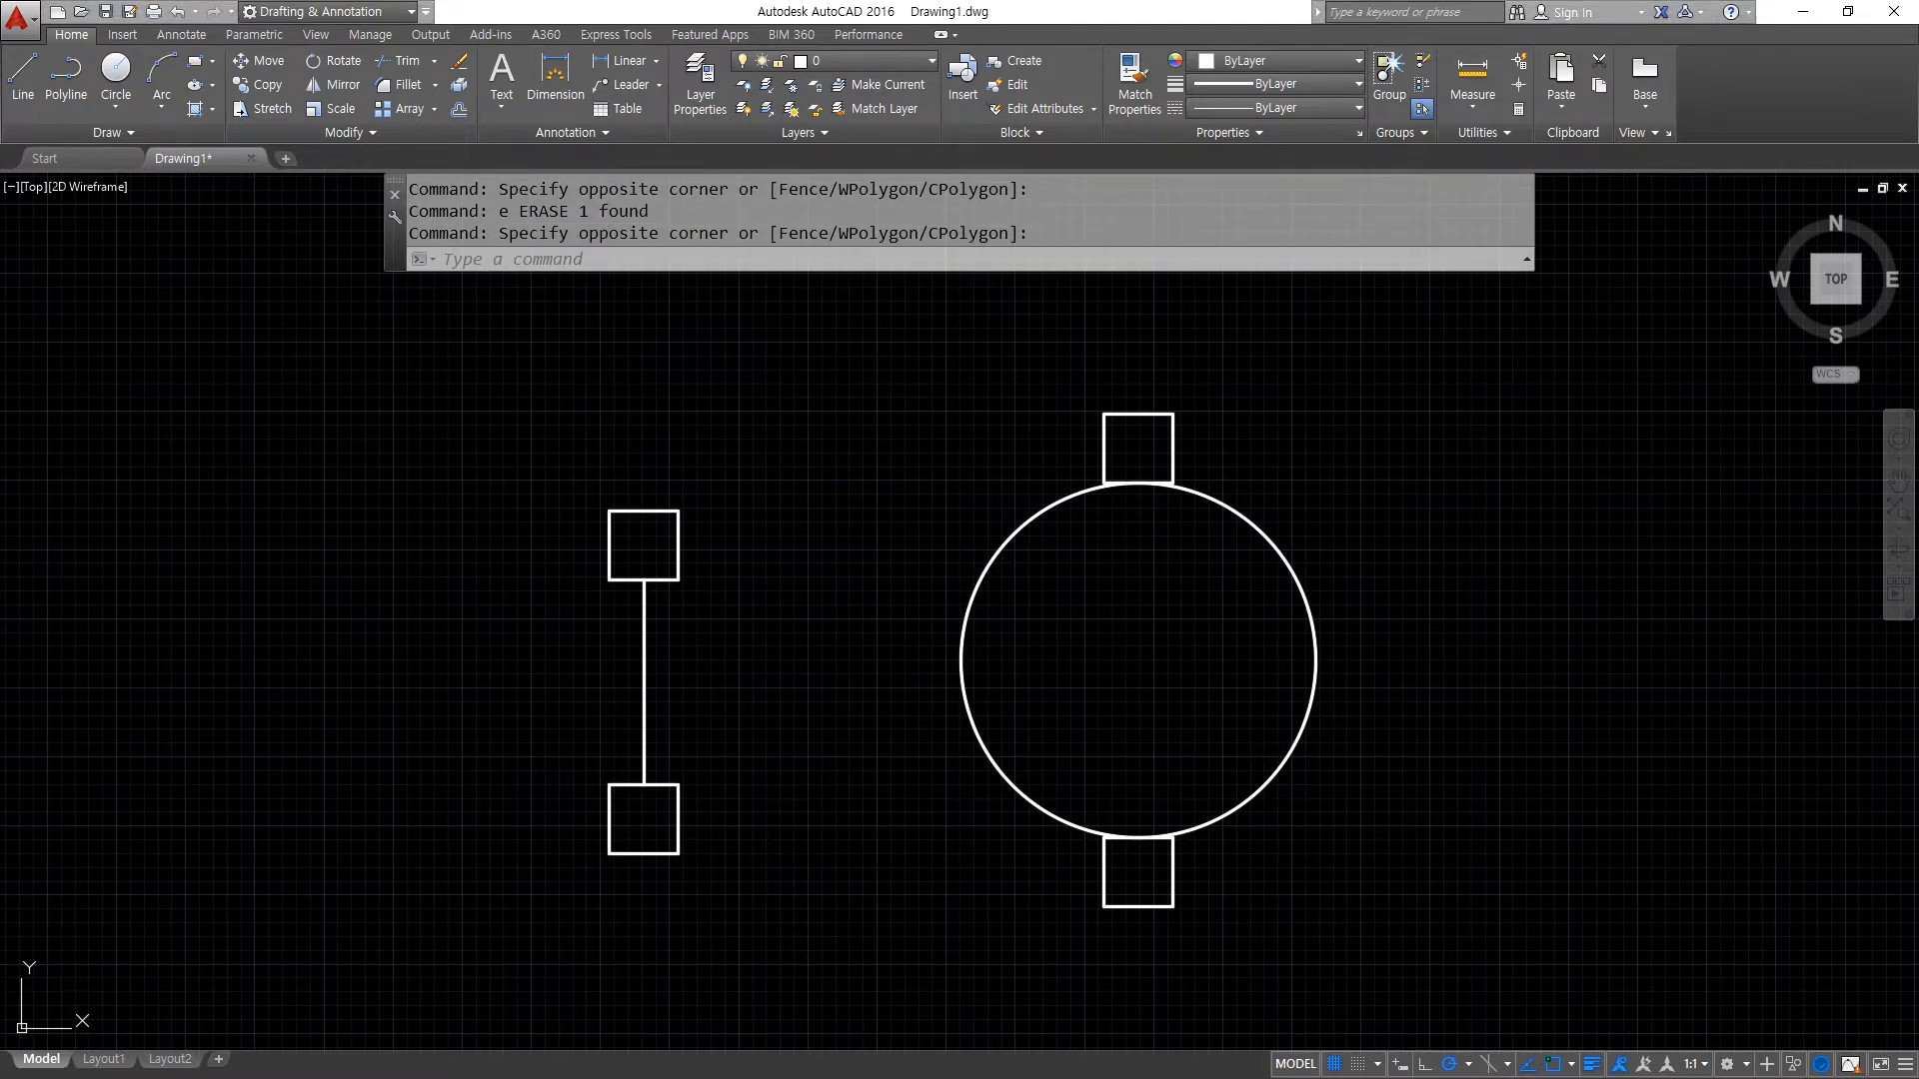
# - Examine the round plate with circular holes in the browser's reference drawings, and move the browser back out of the way
pyautogui.moveTo(0, 217); pyautogui.dragTo(813, 212)
pyautogui.moveTo(800, 285)
pyautogui.mouseDown()
pyautogui.moveTo(728, 352)
pyautogui.moveTo(804, 345)
pyautogui.moveTo(765, 332)
pyautogui.mouseUp()
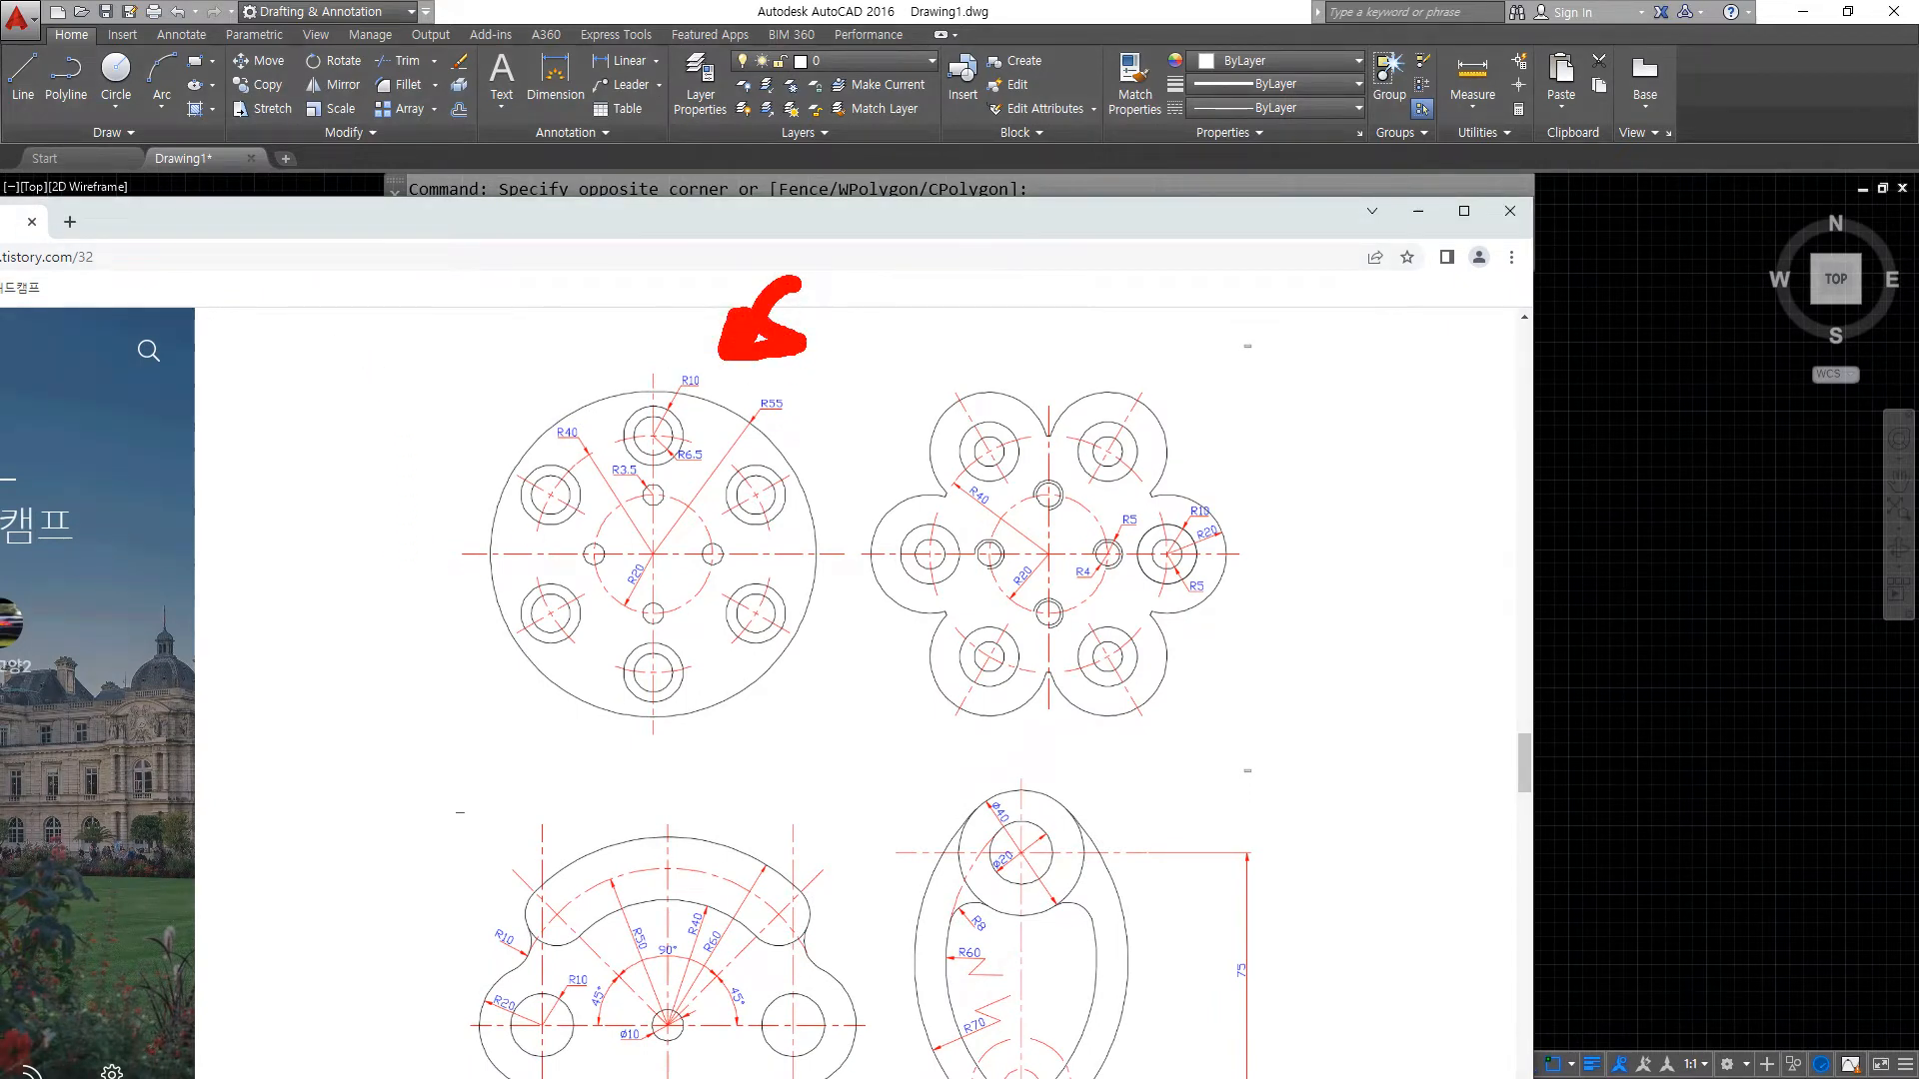
pyautogui.press('Escape')
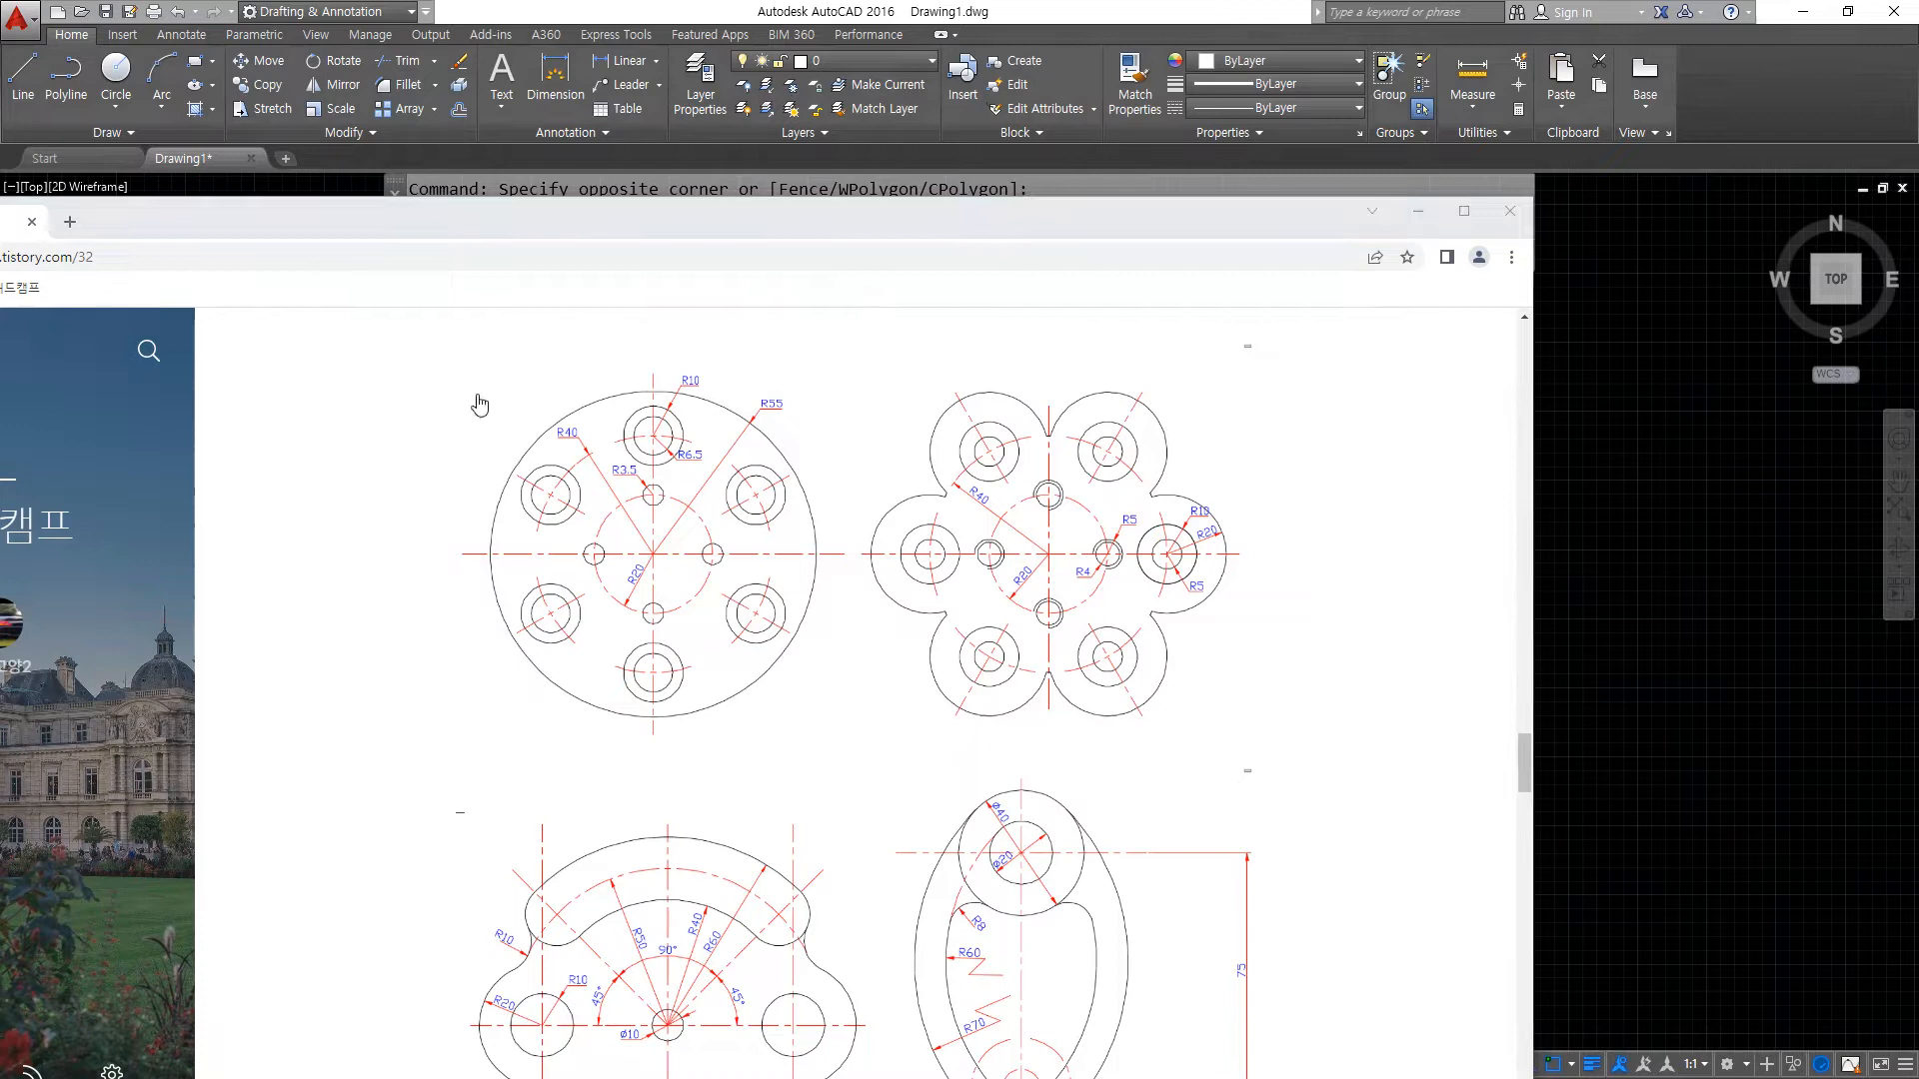
pyautogui.moveTo(737, 223); pyautogui.dragTo(0, 222)
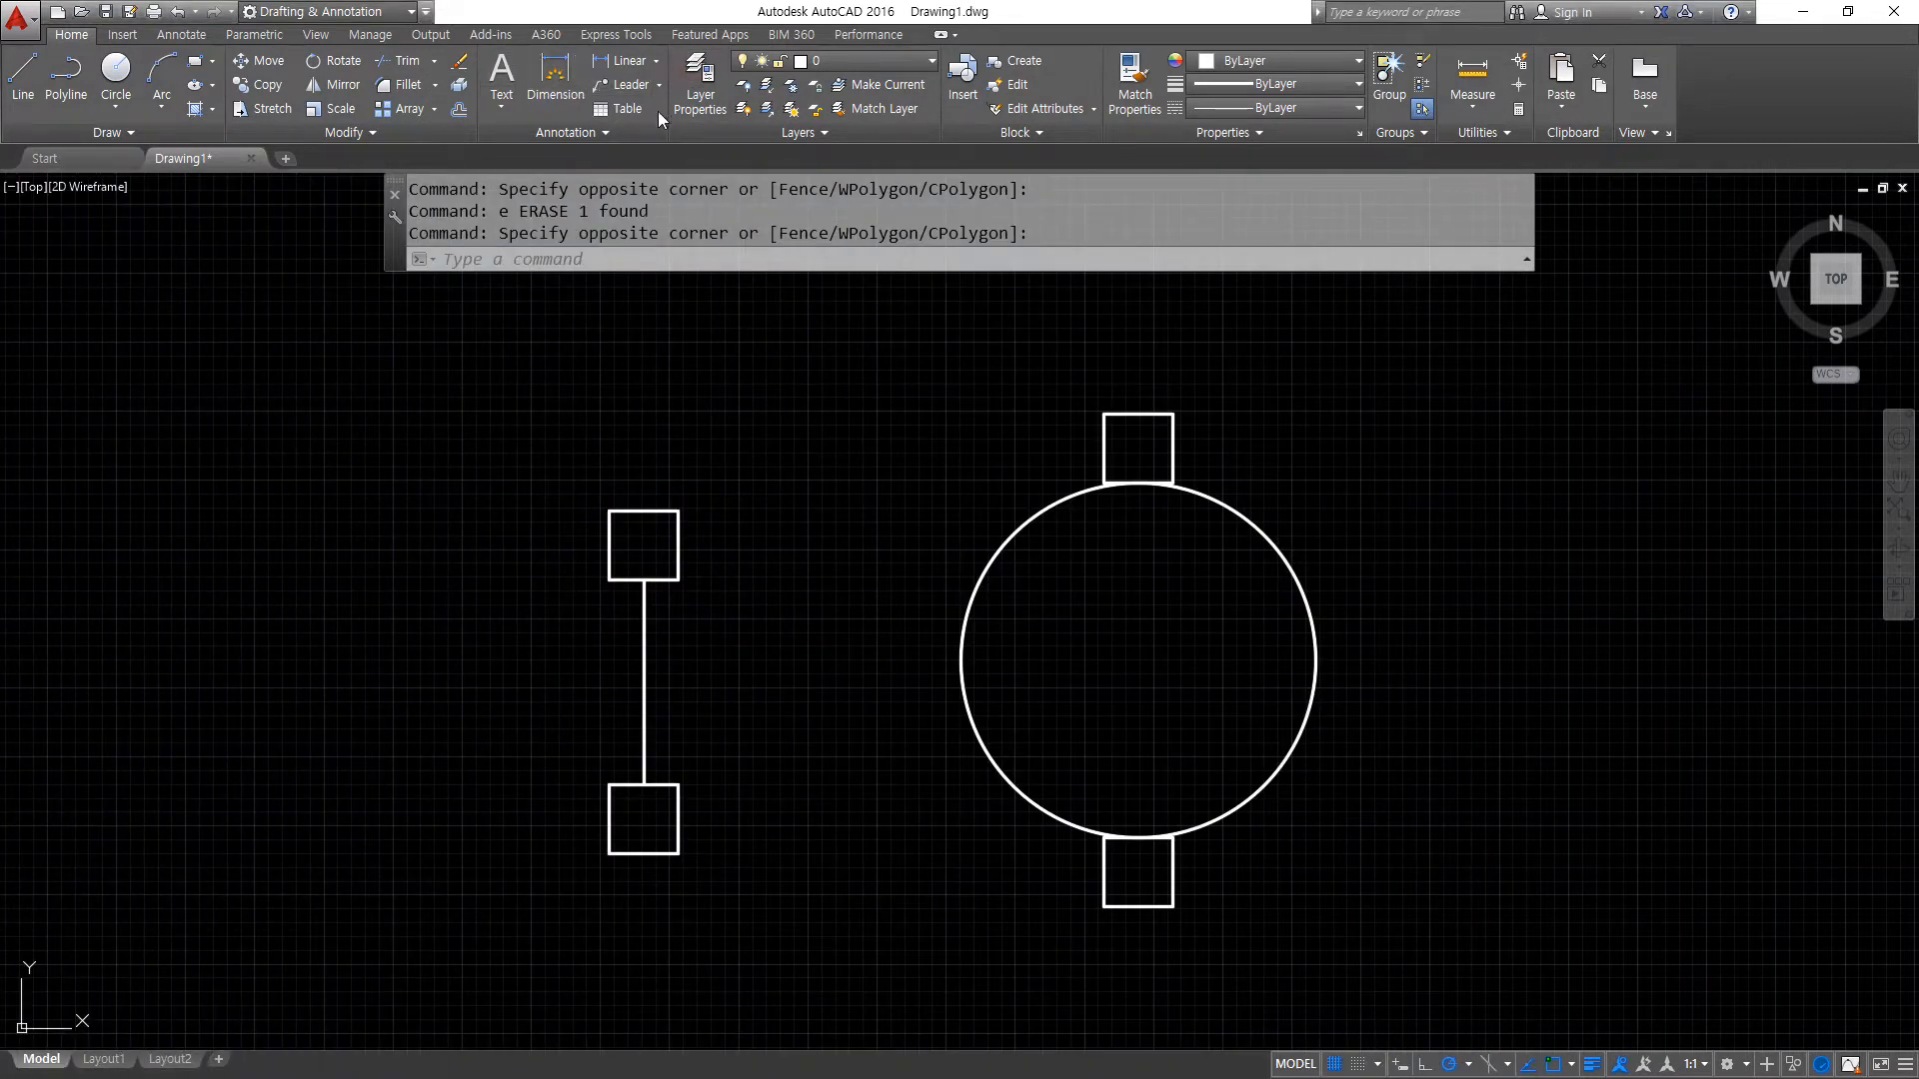
# - Create a new layer named cen and set its color to red (index 1)
pyautogui.click(707, 93)
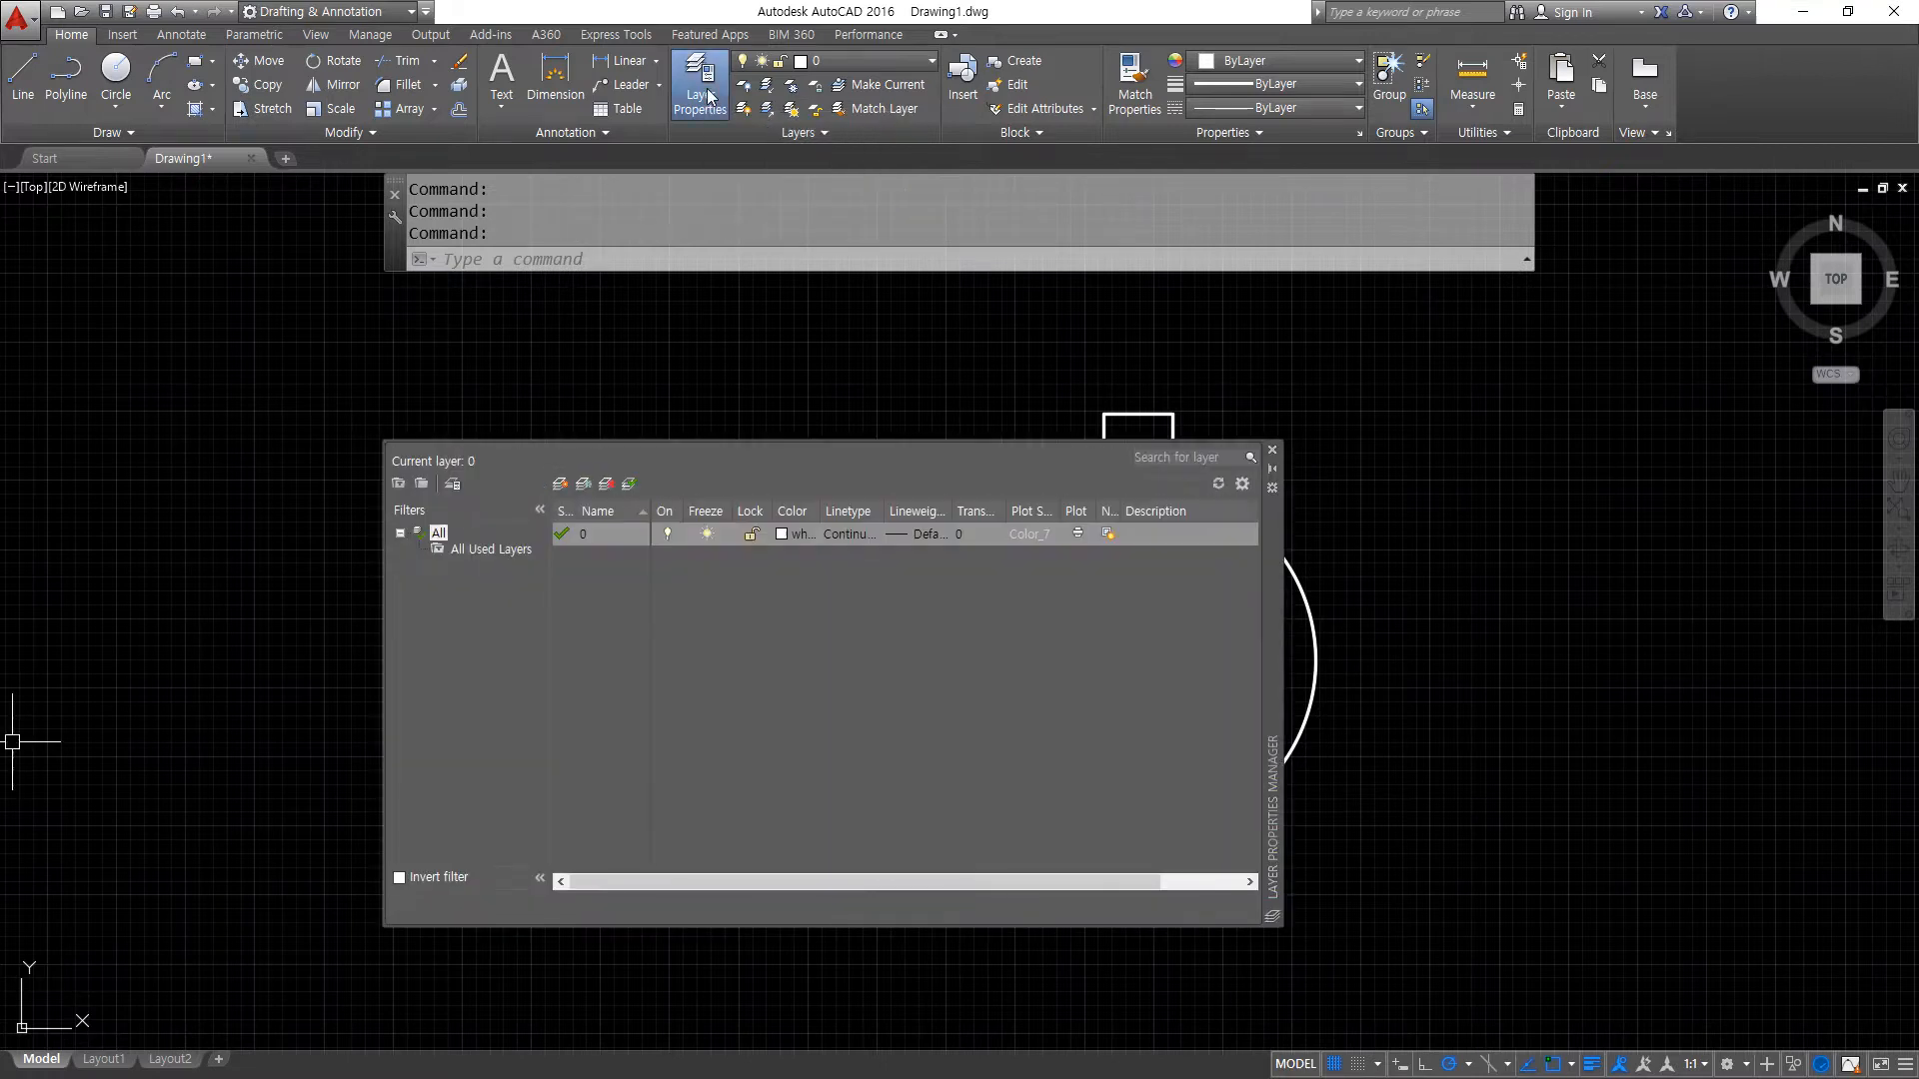
pyautogui.click(560, 485)
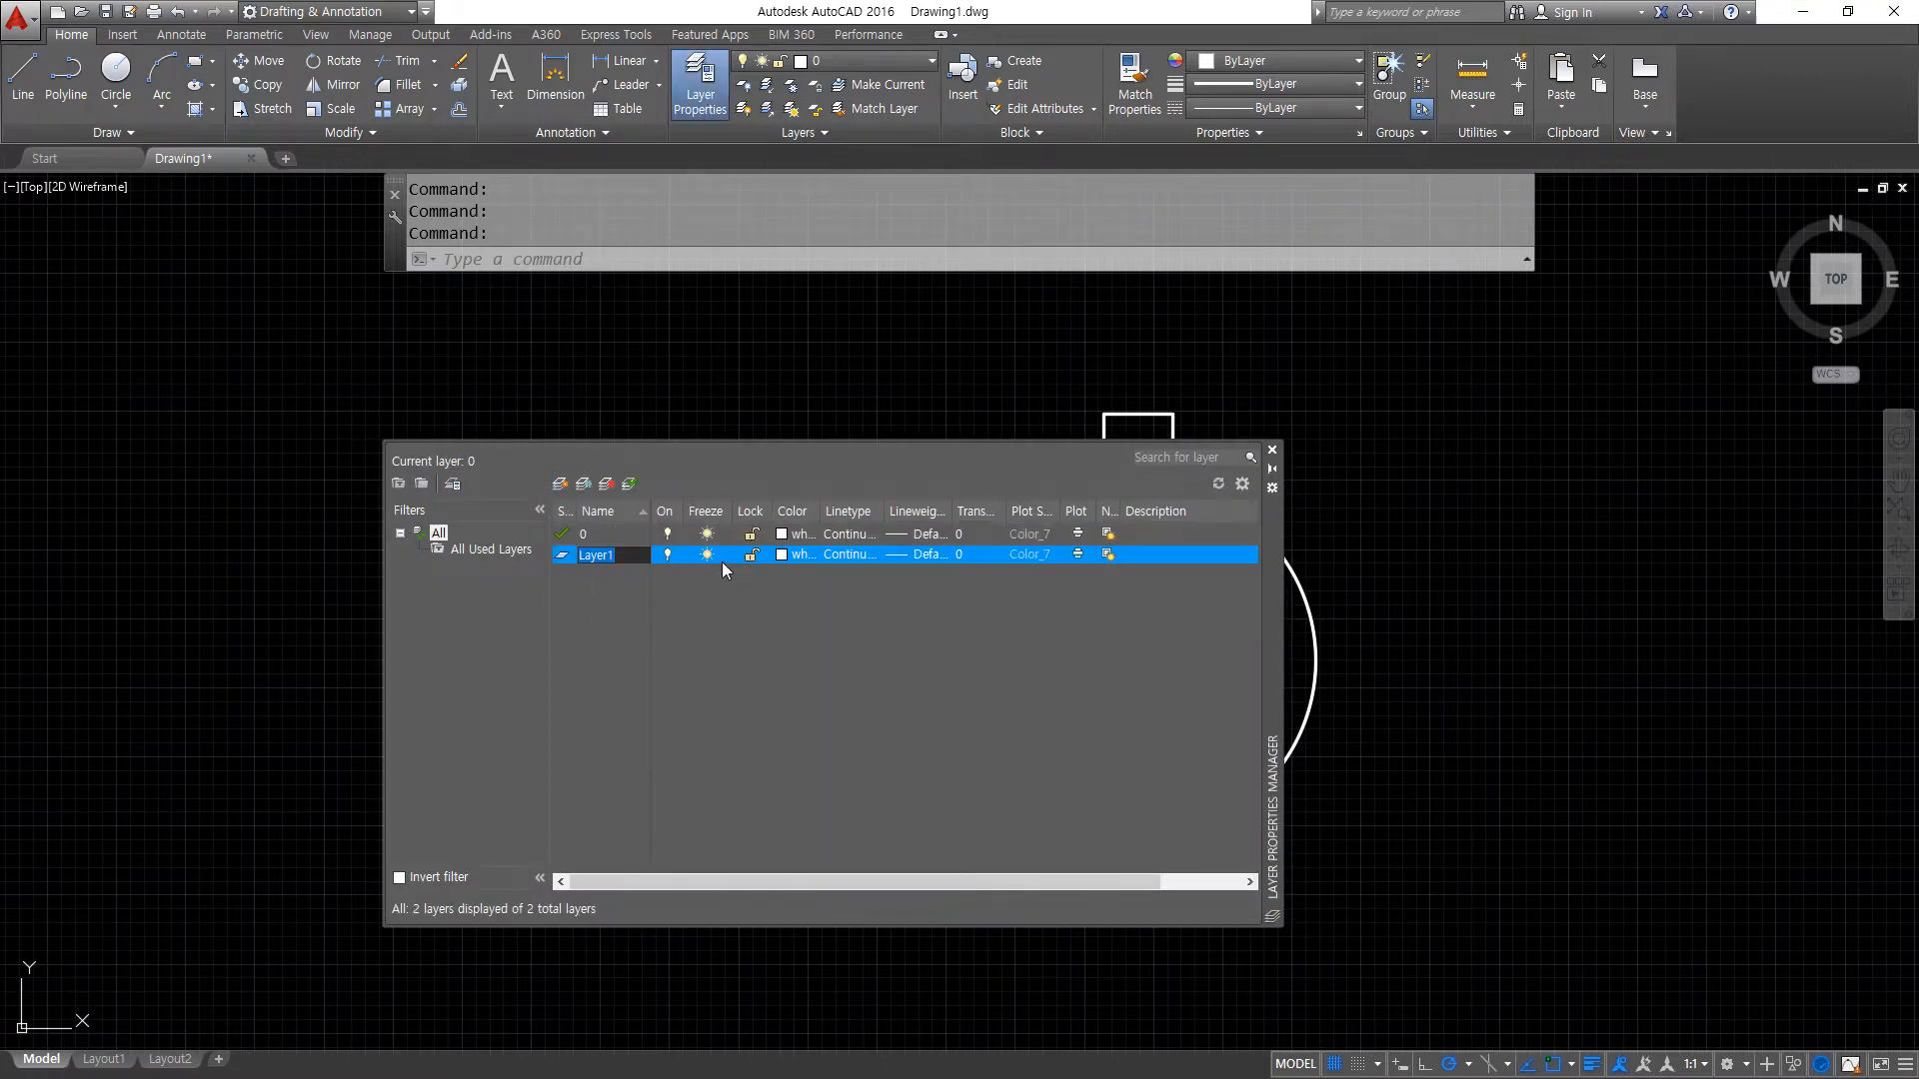
pyautogui.write('cen')
pyautogui.click(794, 554)
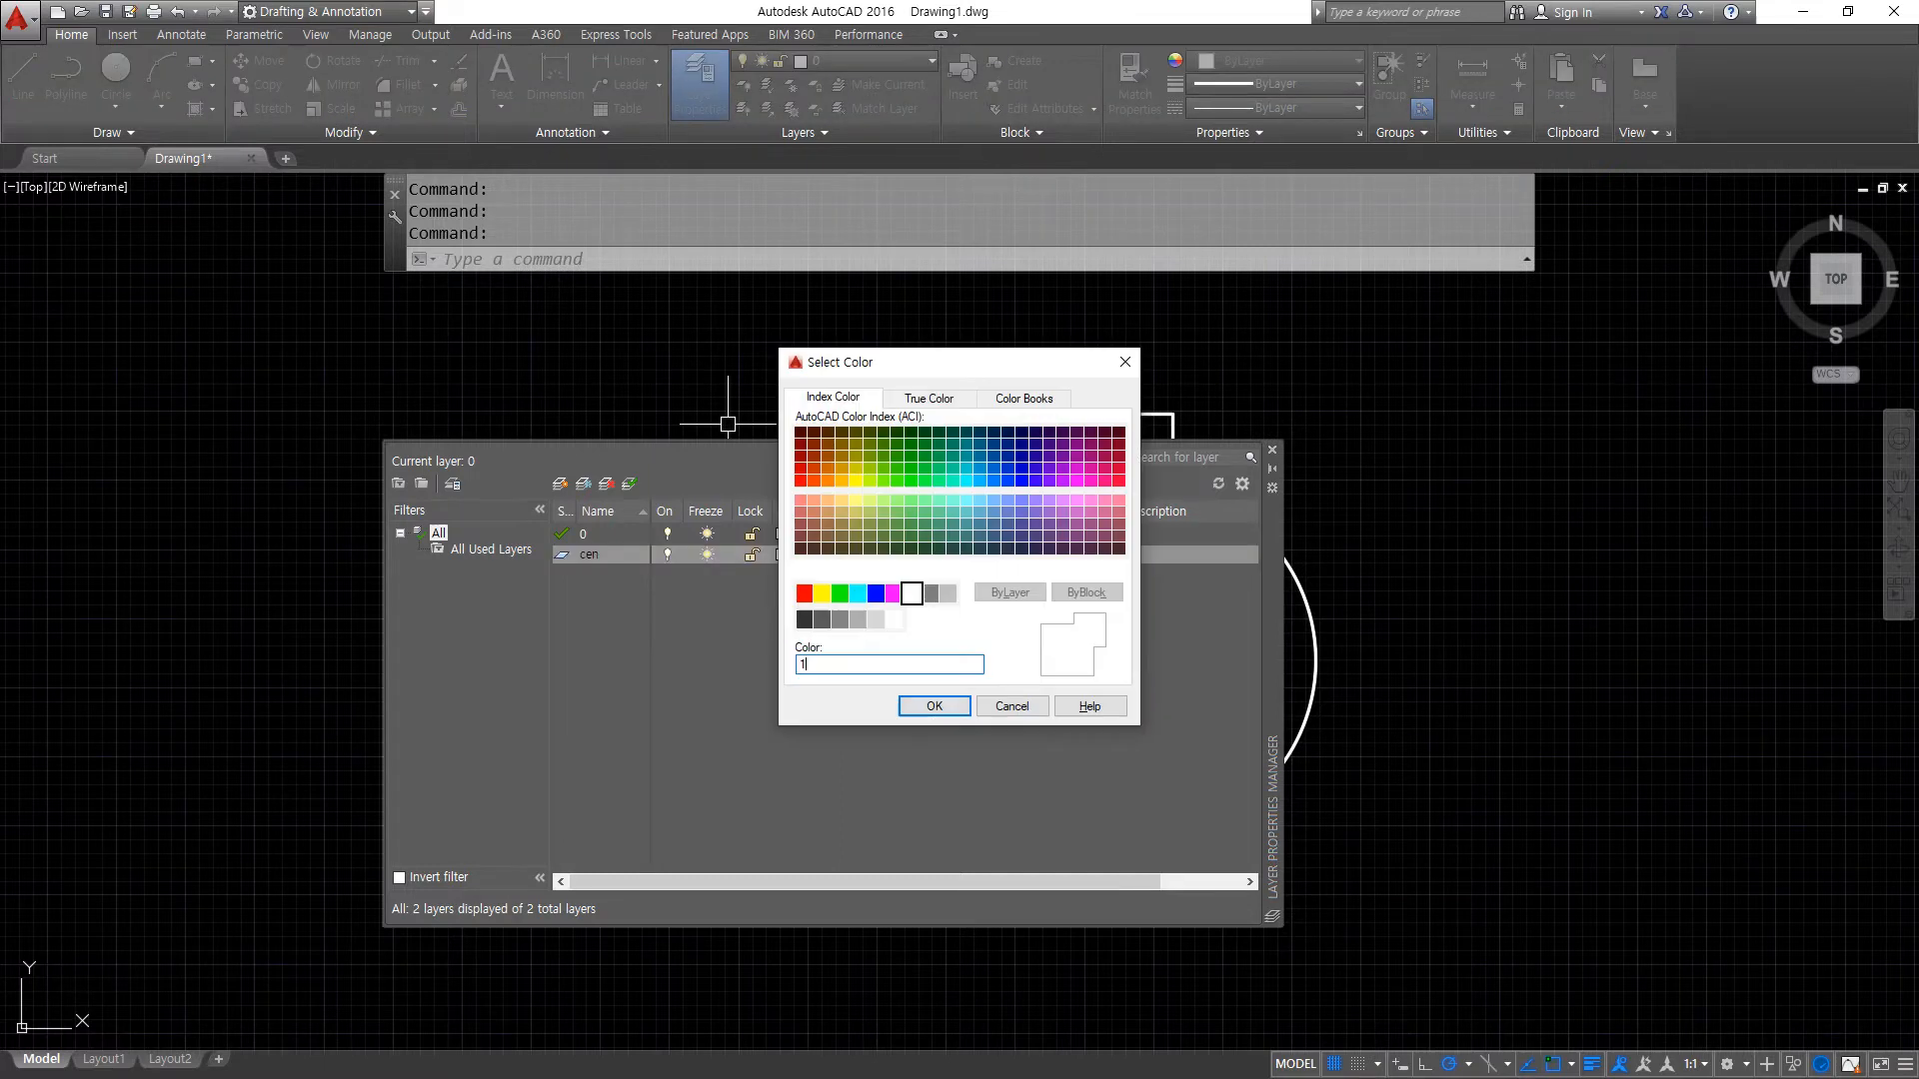
pyautogui.press('Return')
# - Load the CENTER linetype, assign it to the cen layer, and close the layer manager
pyautogui.click(856, 553)
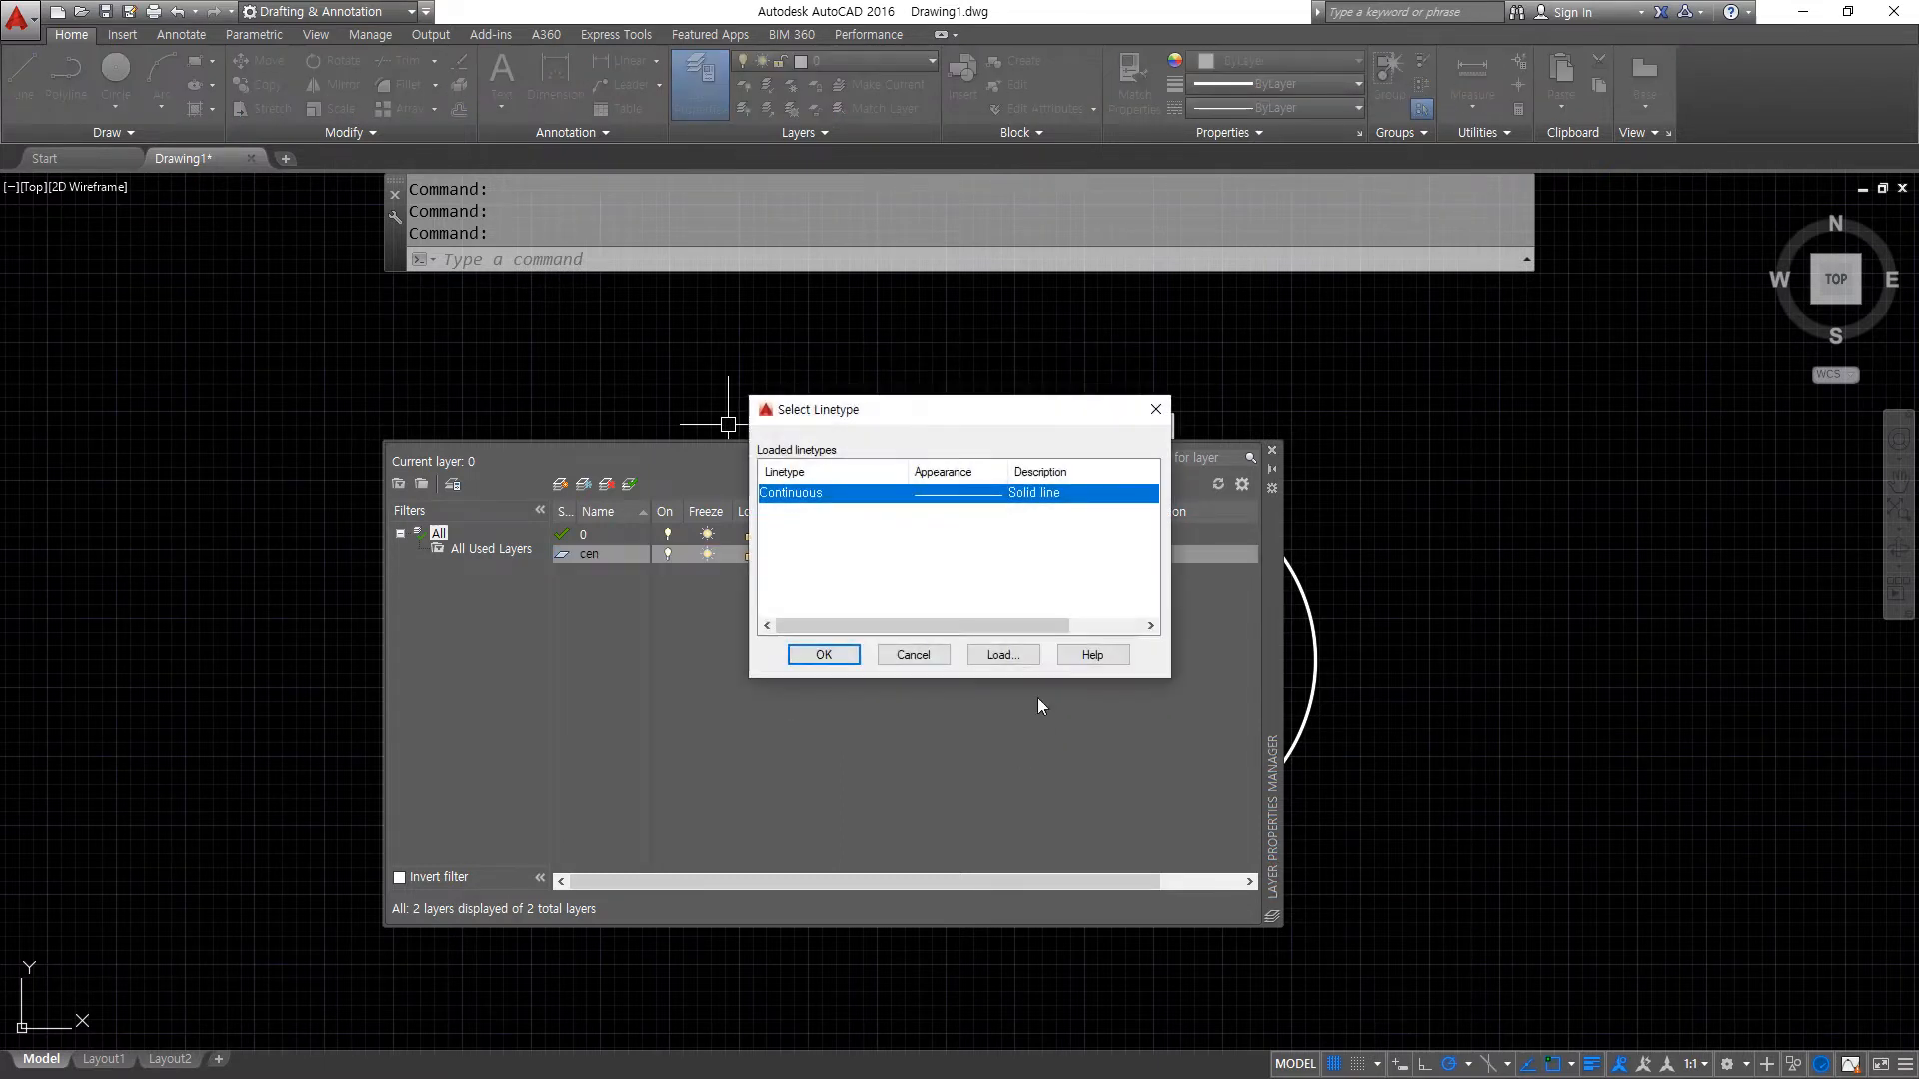
pyautogui.click(1010, 656)
pyautogui.press('c')
pyautogui.click(865, 677)
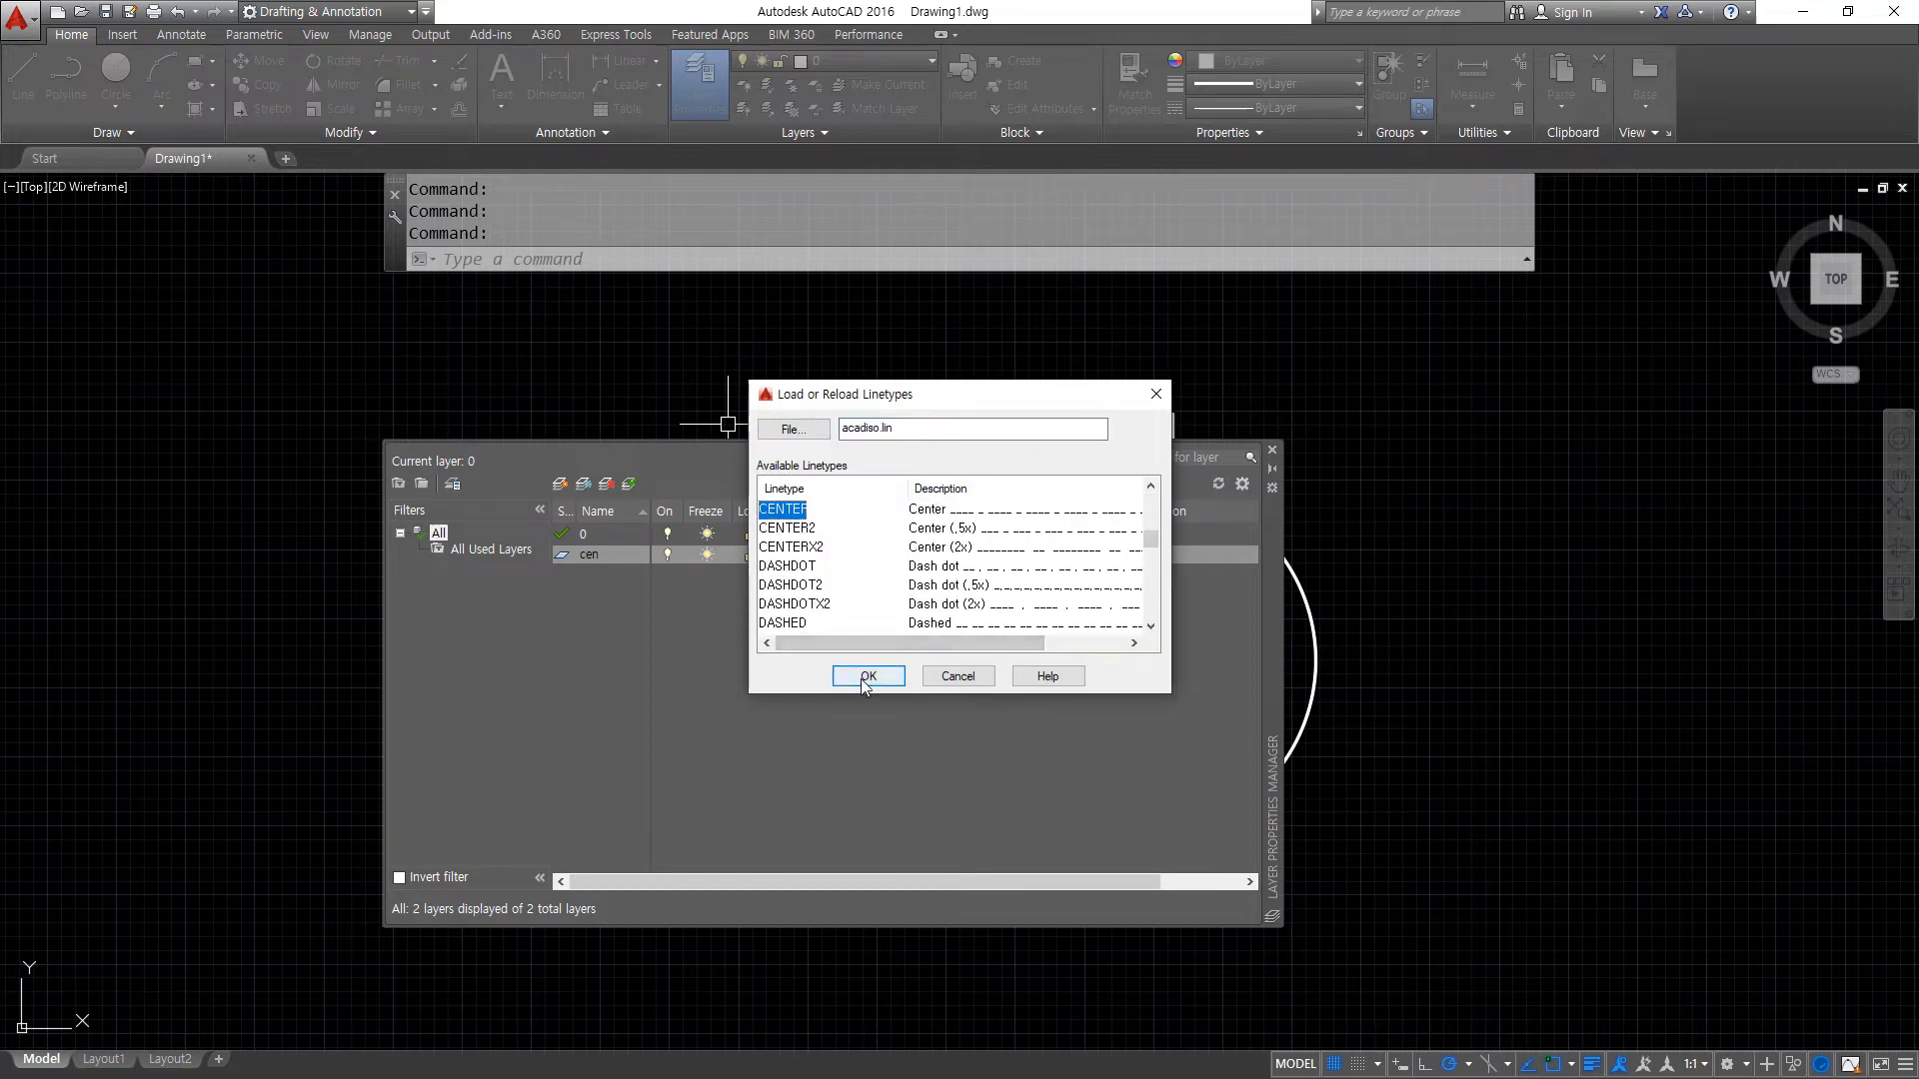
pyautogui.click(790, 491)
pyautogui.click(822, 655)
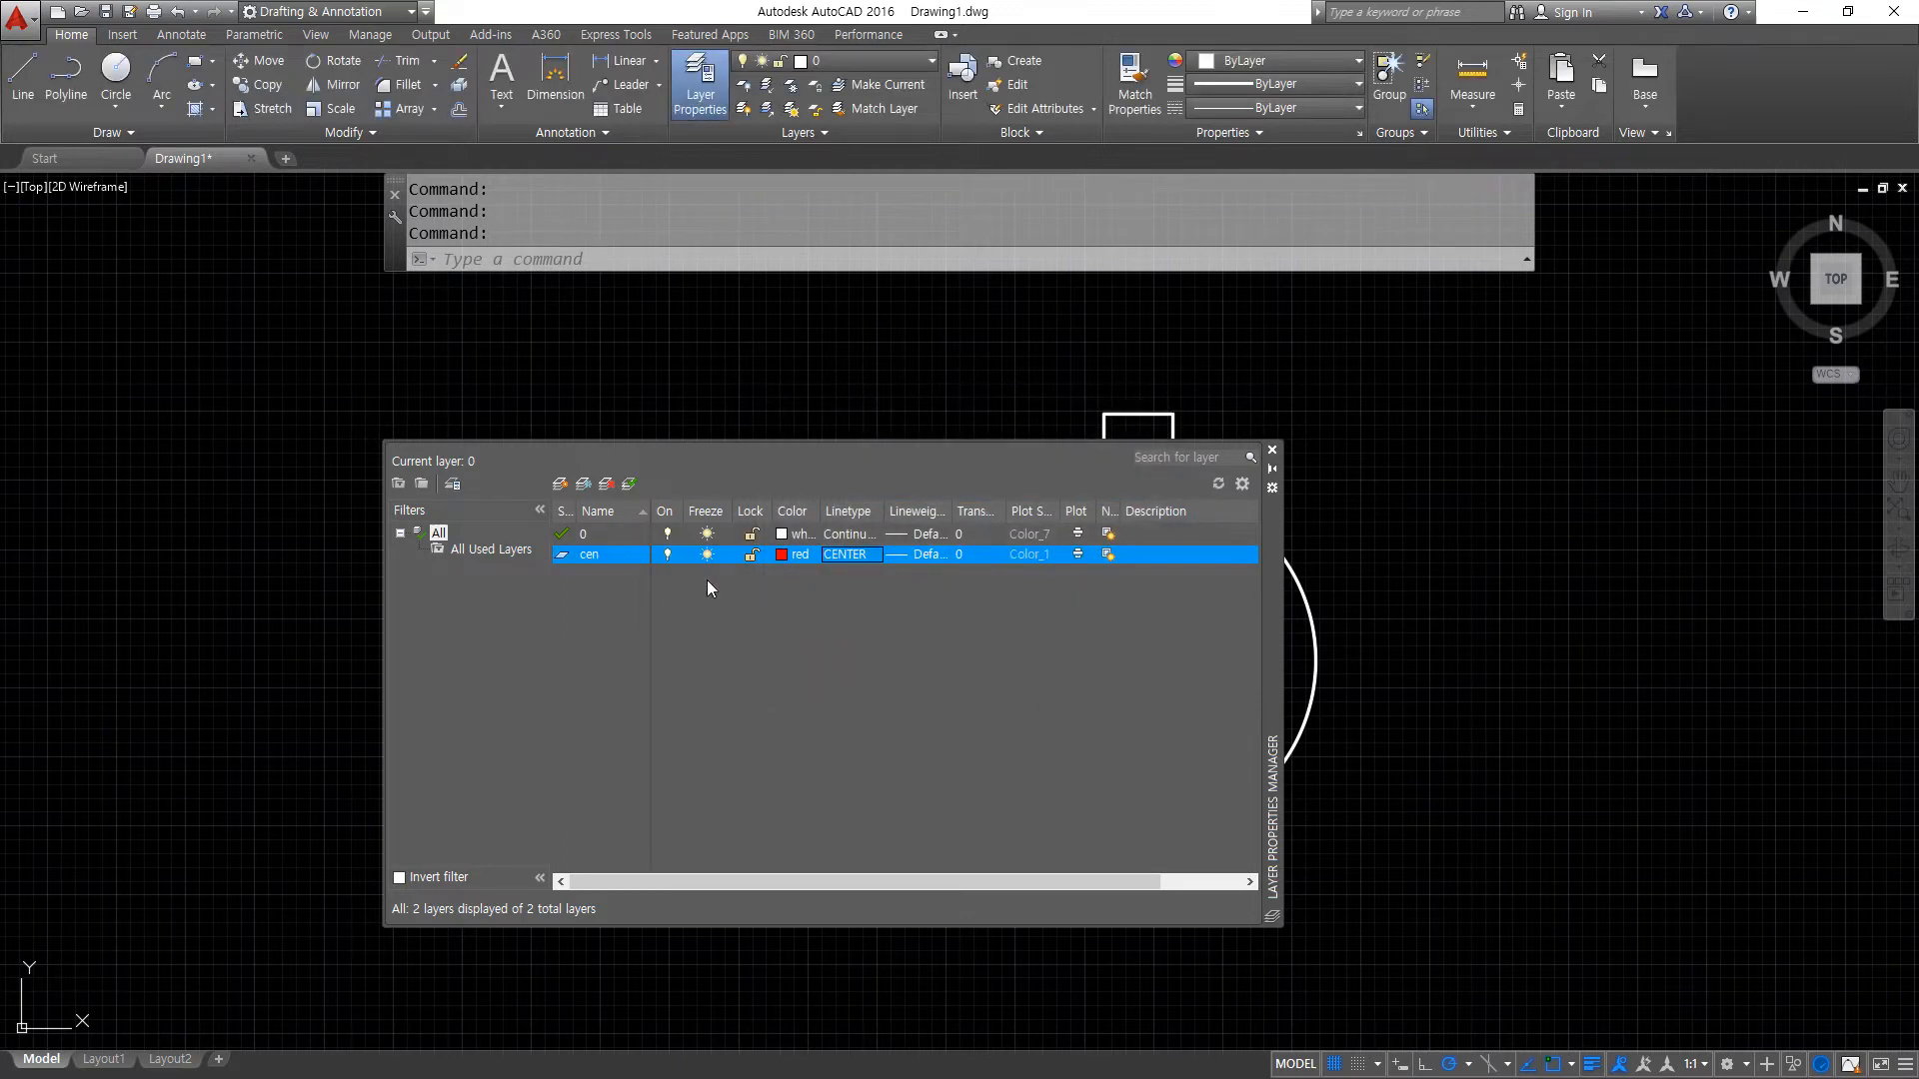
pyautogui.click(1272, 450)
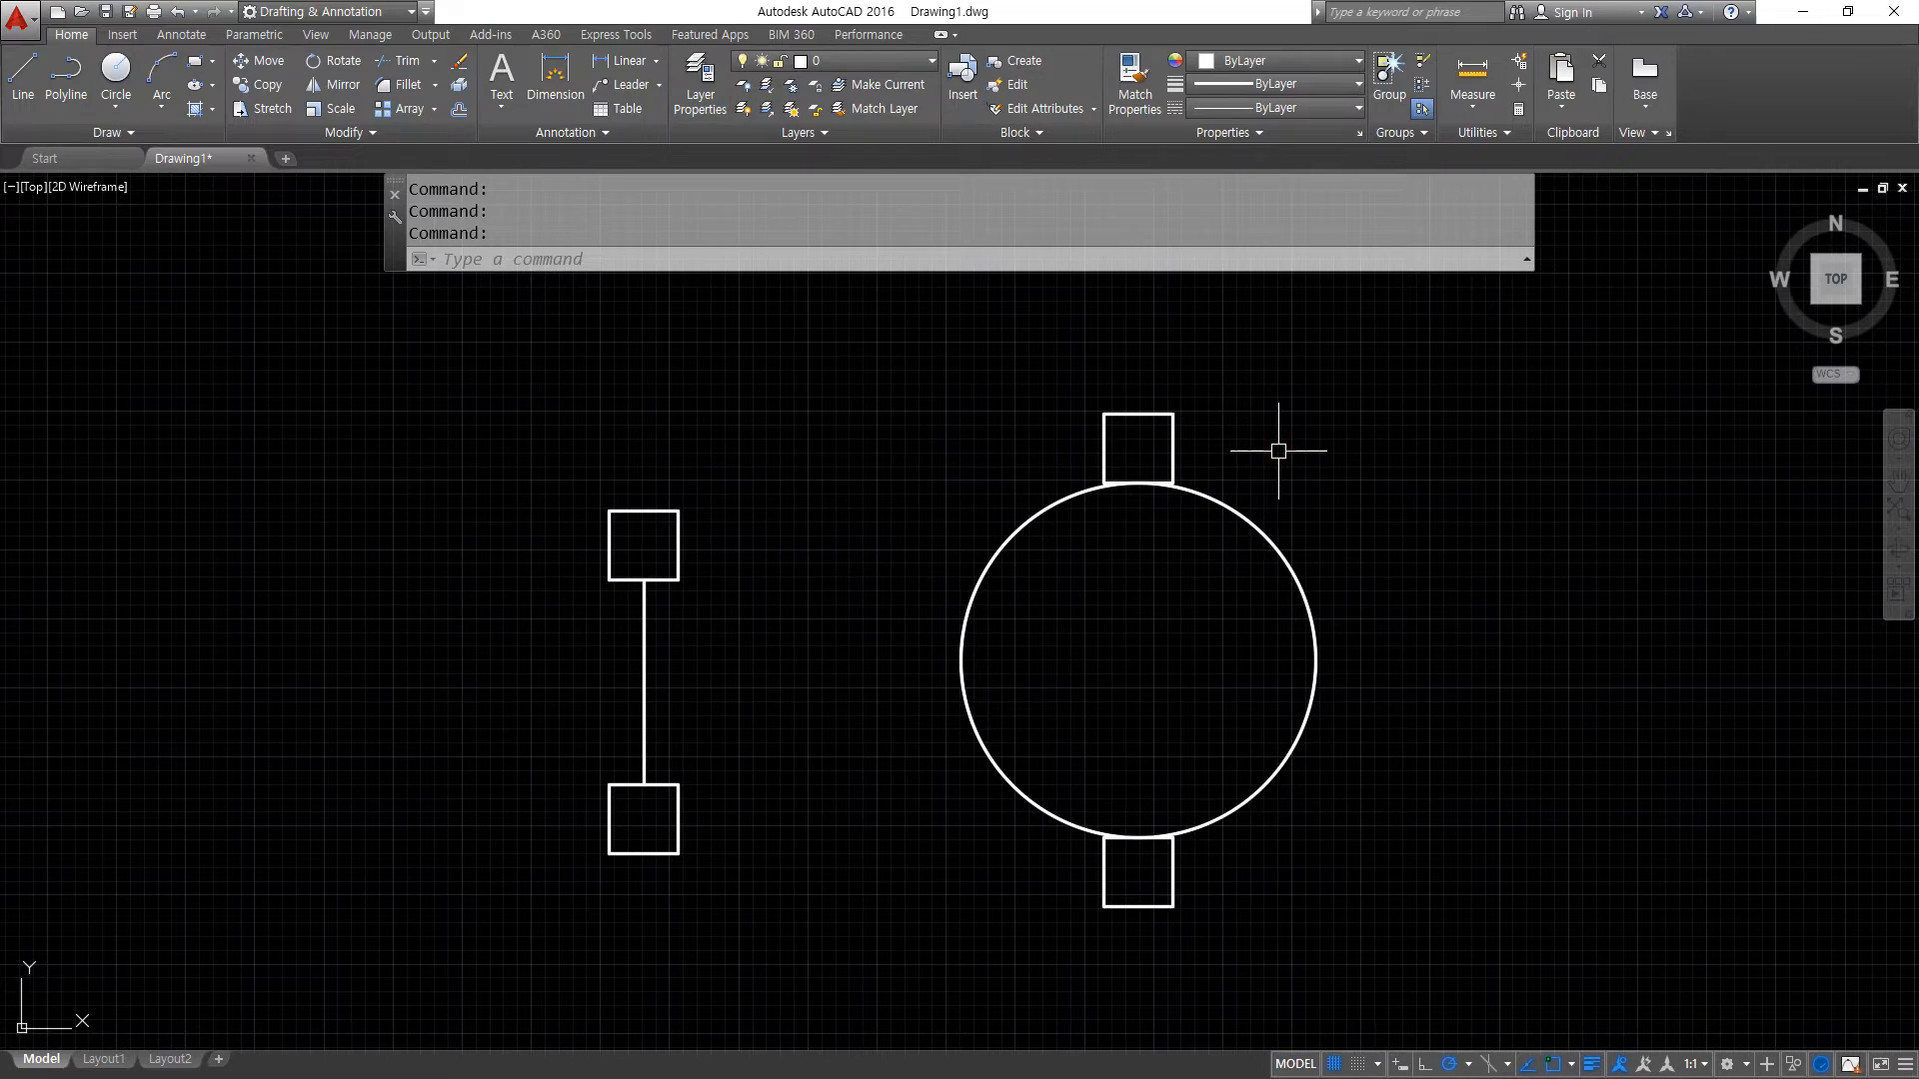
# - Lower the global linetype scale factor with LTSCALE
pyautogui.write('lts')
pyautogui.press('Return')
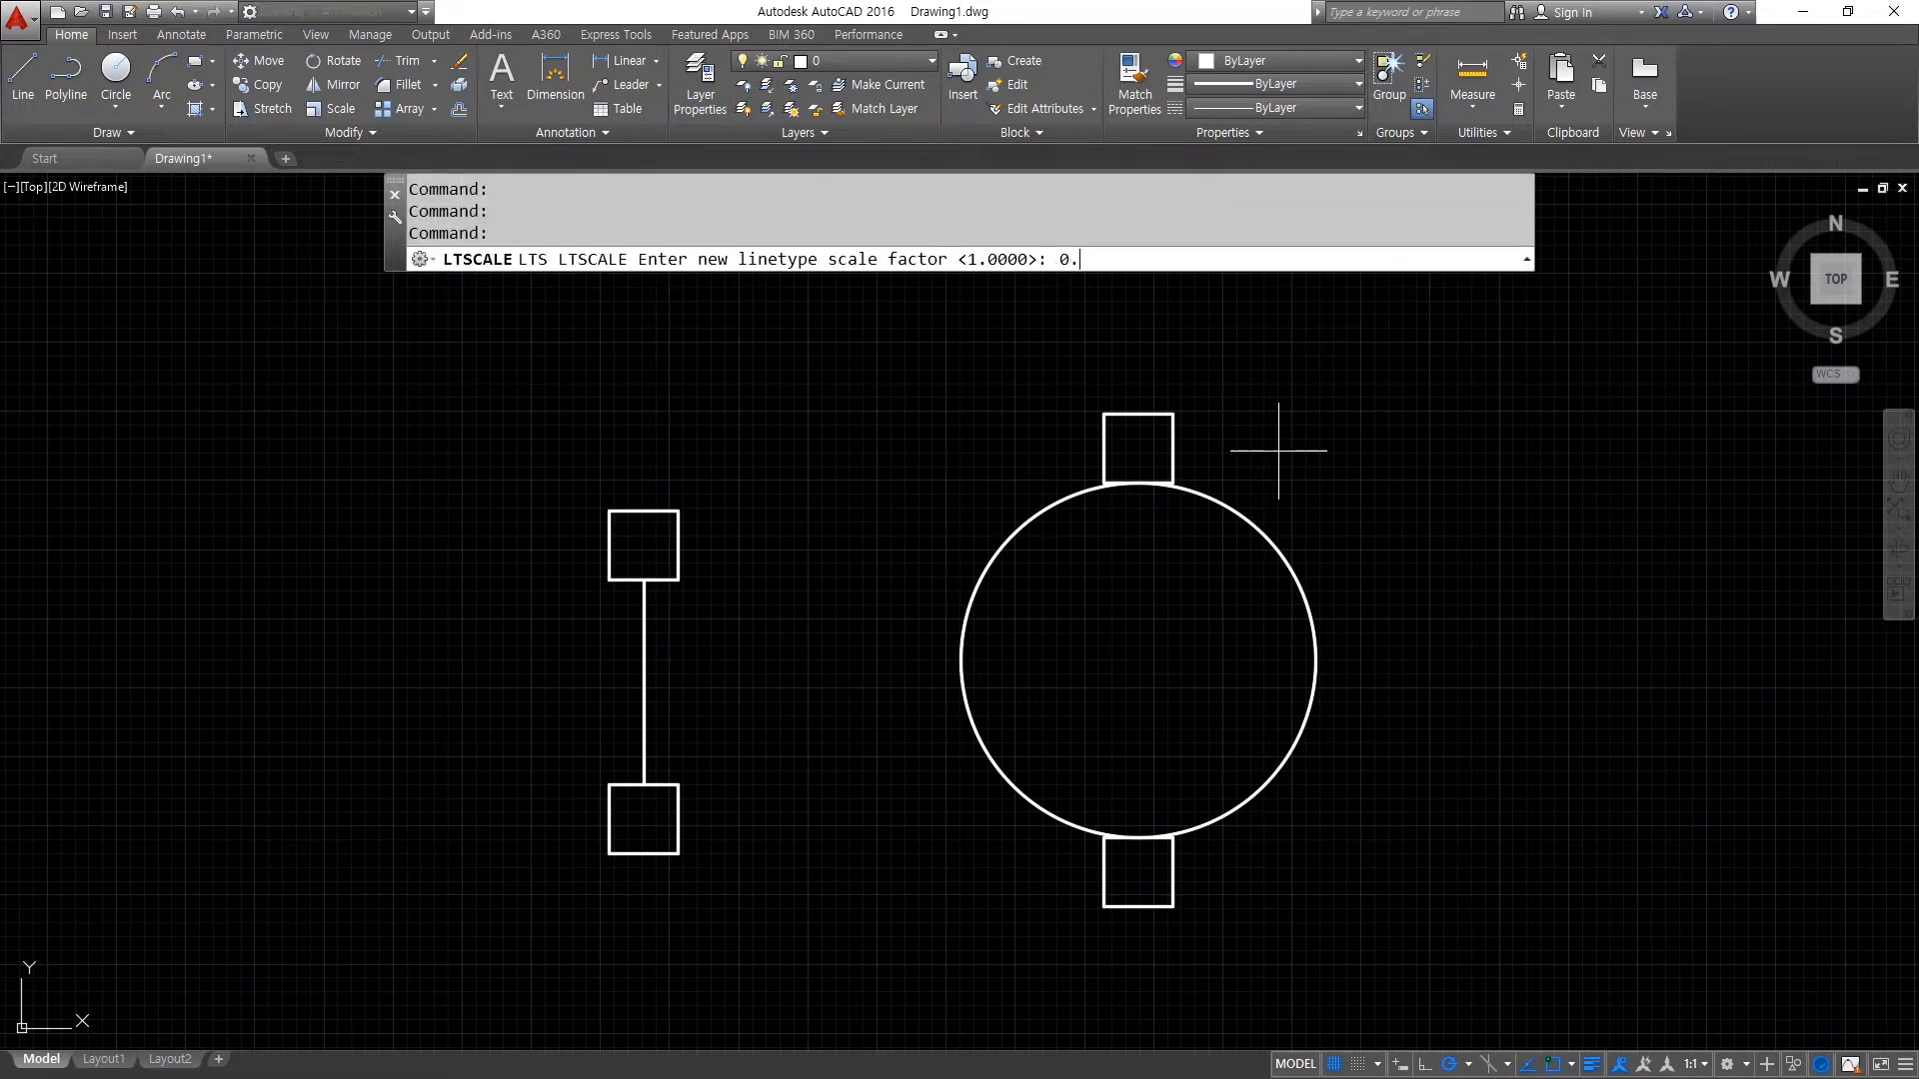
pyautogui.press('Return')
# - Erase the circle, the vertical line and all four squares to empty the drawing
pyautogui.click(1454, 948)
pyautogui.click(400, 285)
pyautogui.write('e')
pyautogui.press('Return')
# - Draw four construction lines through one central point: horizontal, vertical, and two mirrored diagonals about 30° from horizontal
pyautogui.write('xl')
pyautogui.press('Return')
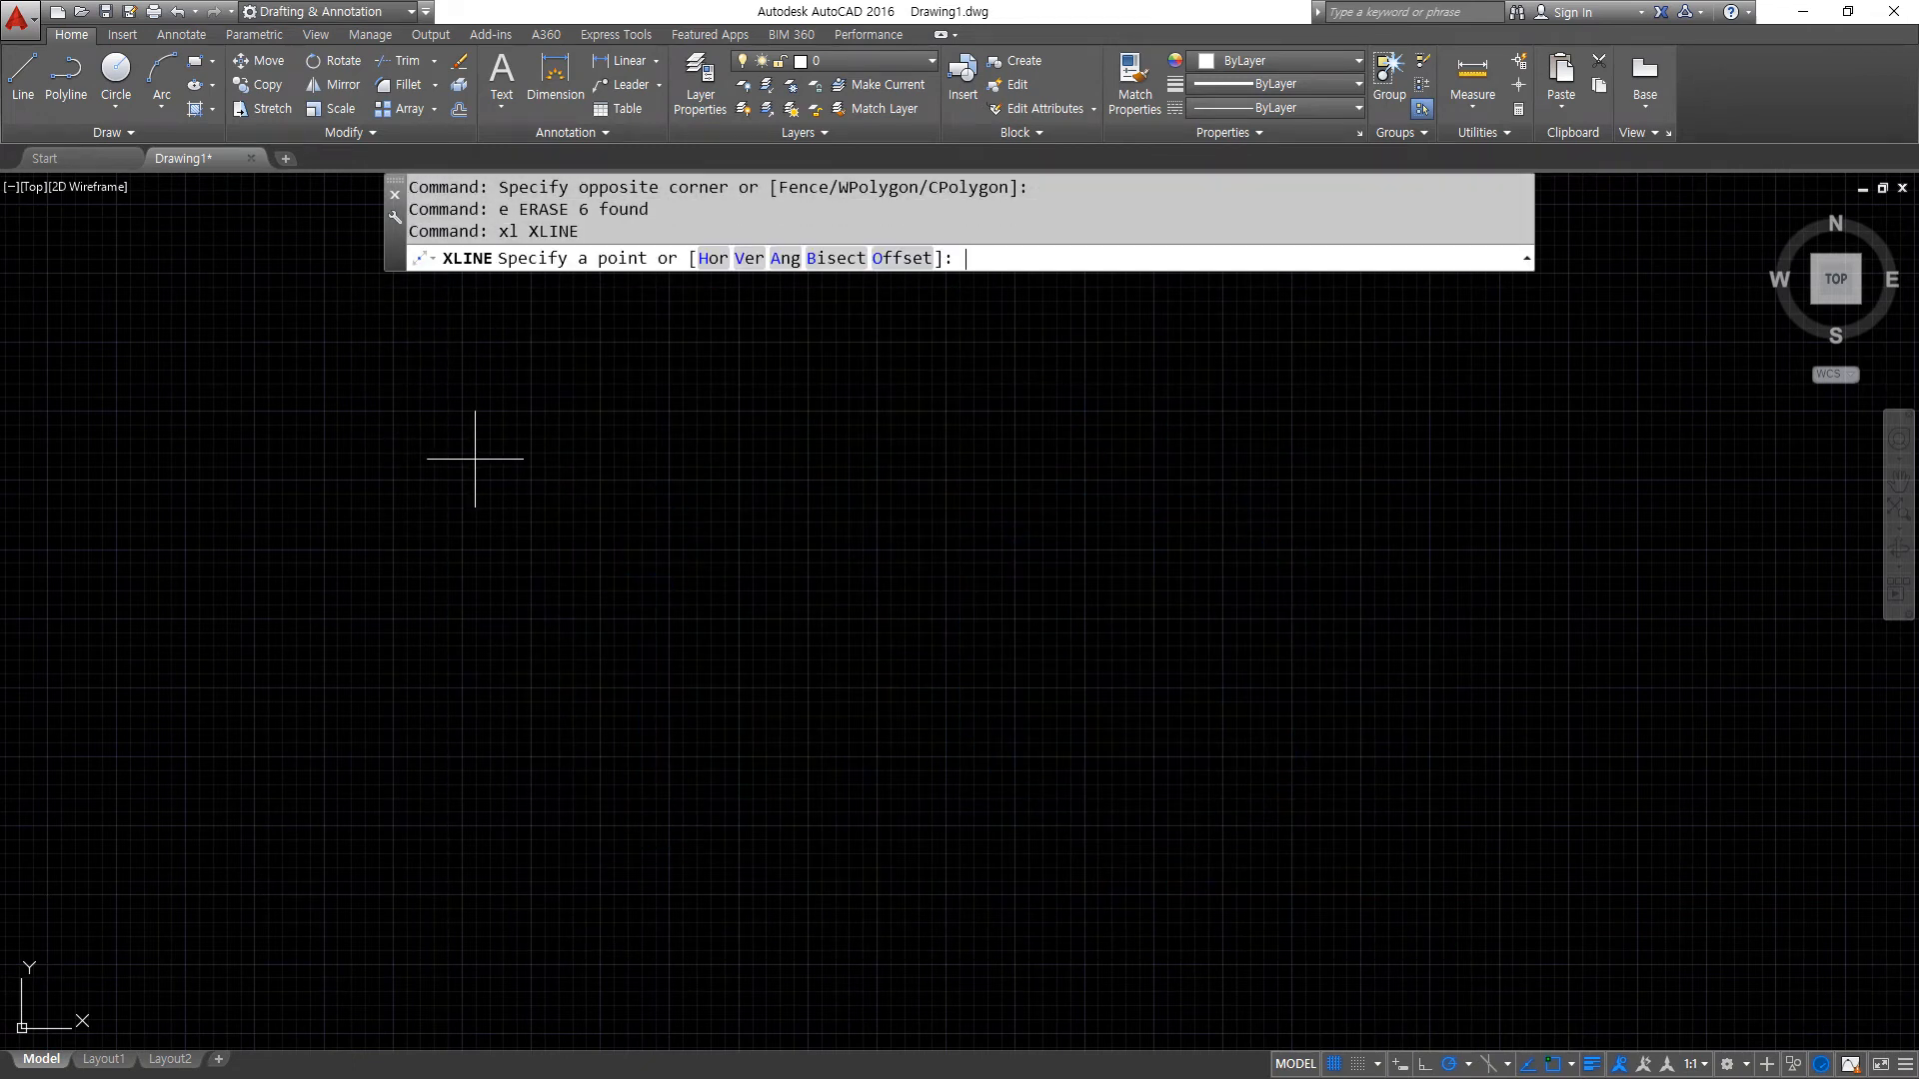
pyautogui.click(916, 610)
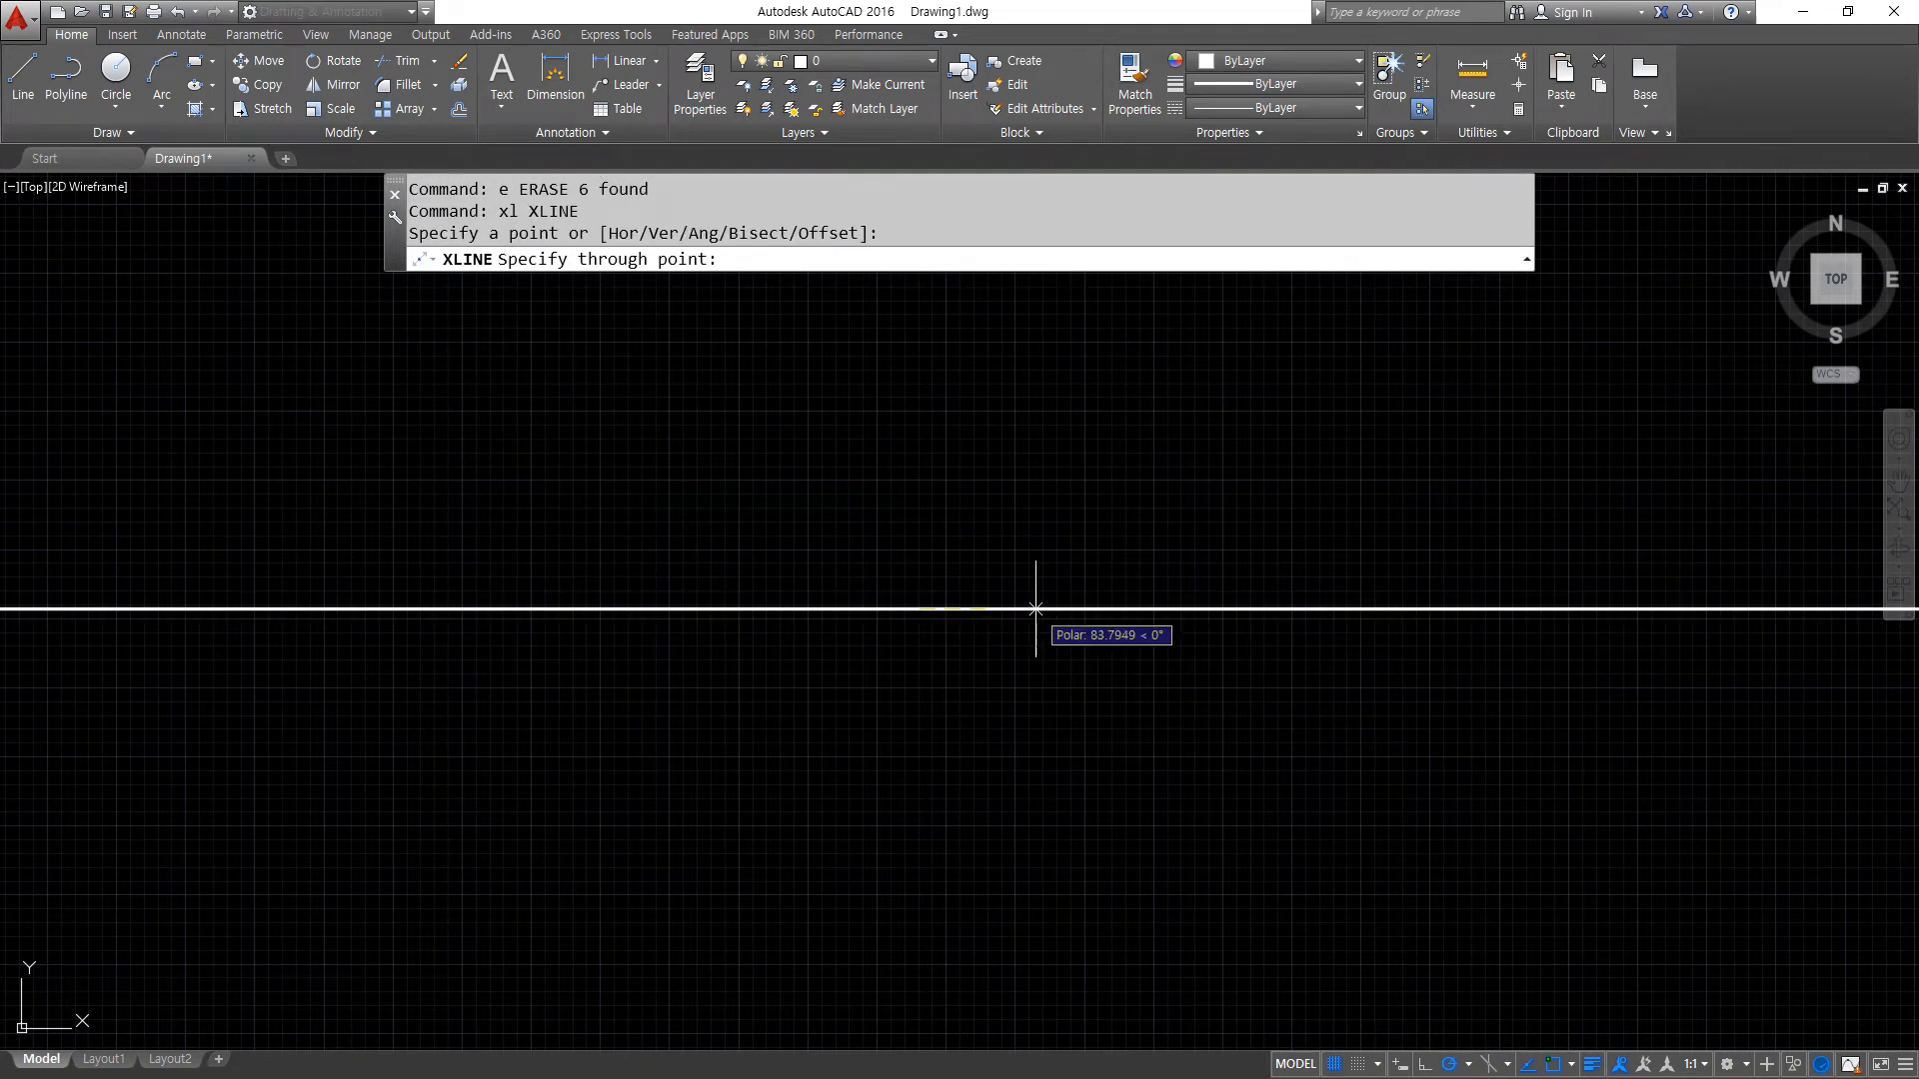
pyautogui.click(1035, 608)
pyautogui.click(1034, 545)
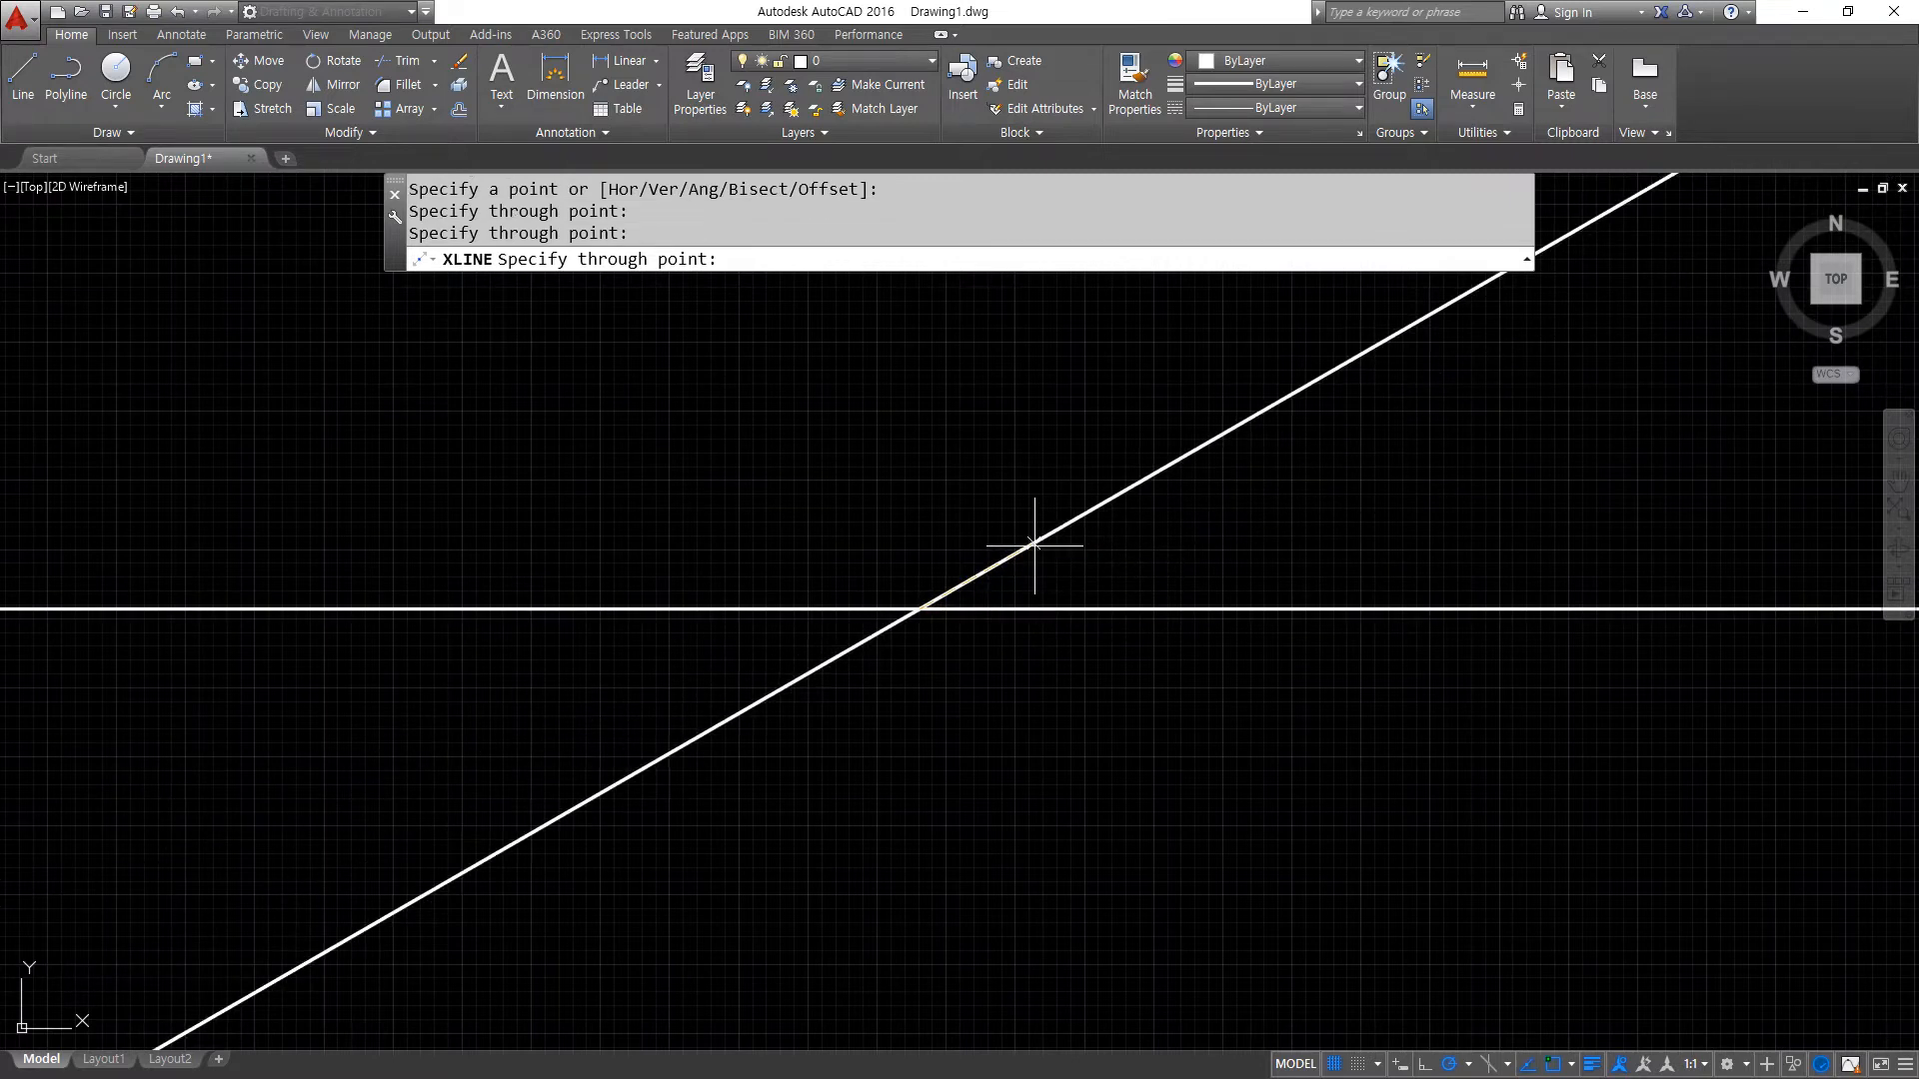
pyautogui.click(920, 498)
pyautogui.click(785, 544)
pyautogui.press('Return')
# - Assign all four construction lines to the cen layer and clear the selection
pyautogui.click(960, 671)
pyautogui.click(866, 549)
pyautogui.click(849, 61)
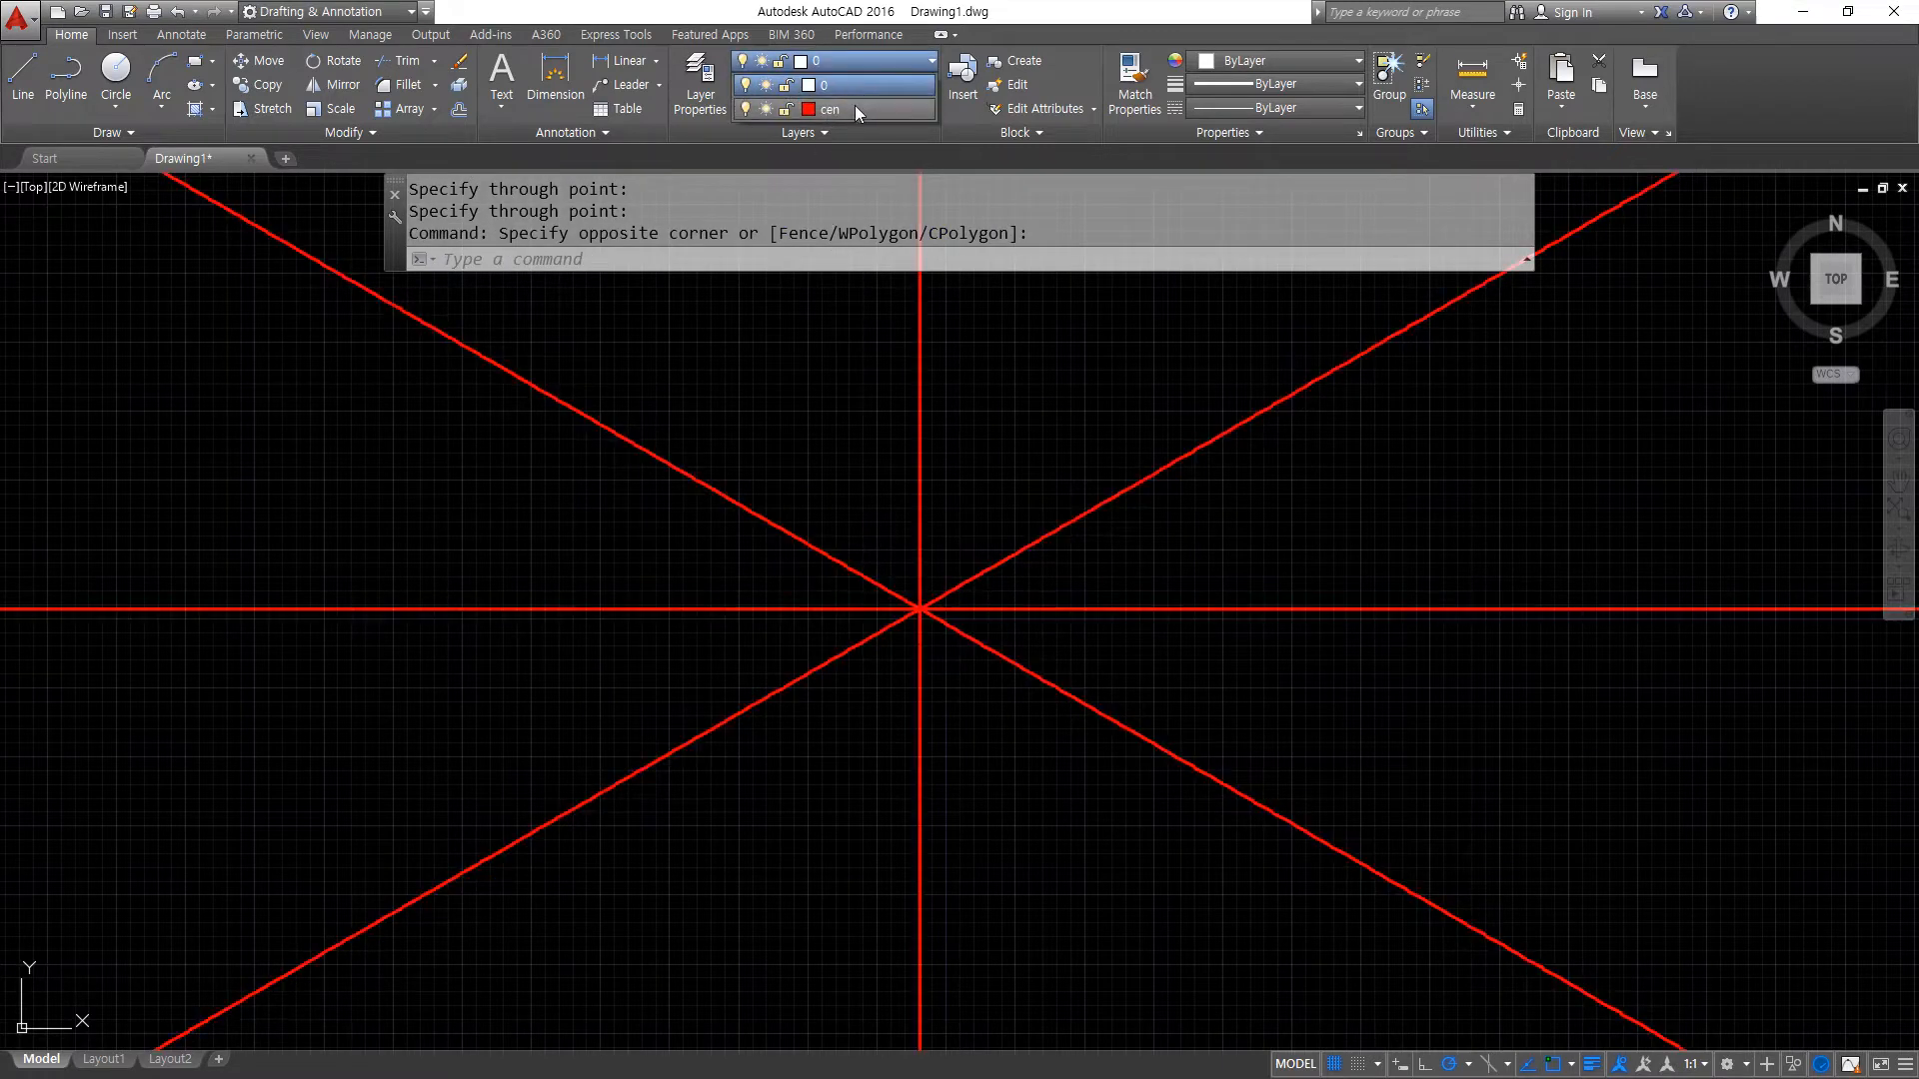
pyautogui.click(854, 108)
pyautogui.press('Escape')
# - Draw a circle of radius 20 centred on the intersection of the construction lines
pyautogui.scroll(10, 937, 599)
pyautogui.moveTo(712, 832); pyautogui.dragTo(861, 642, button='middle')
pyautogui.write('c')
pyautogui.press('Return')
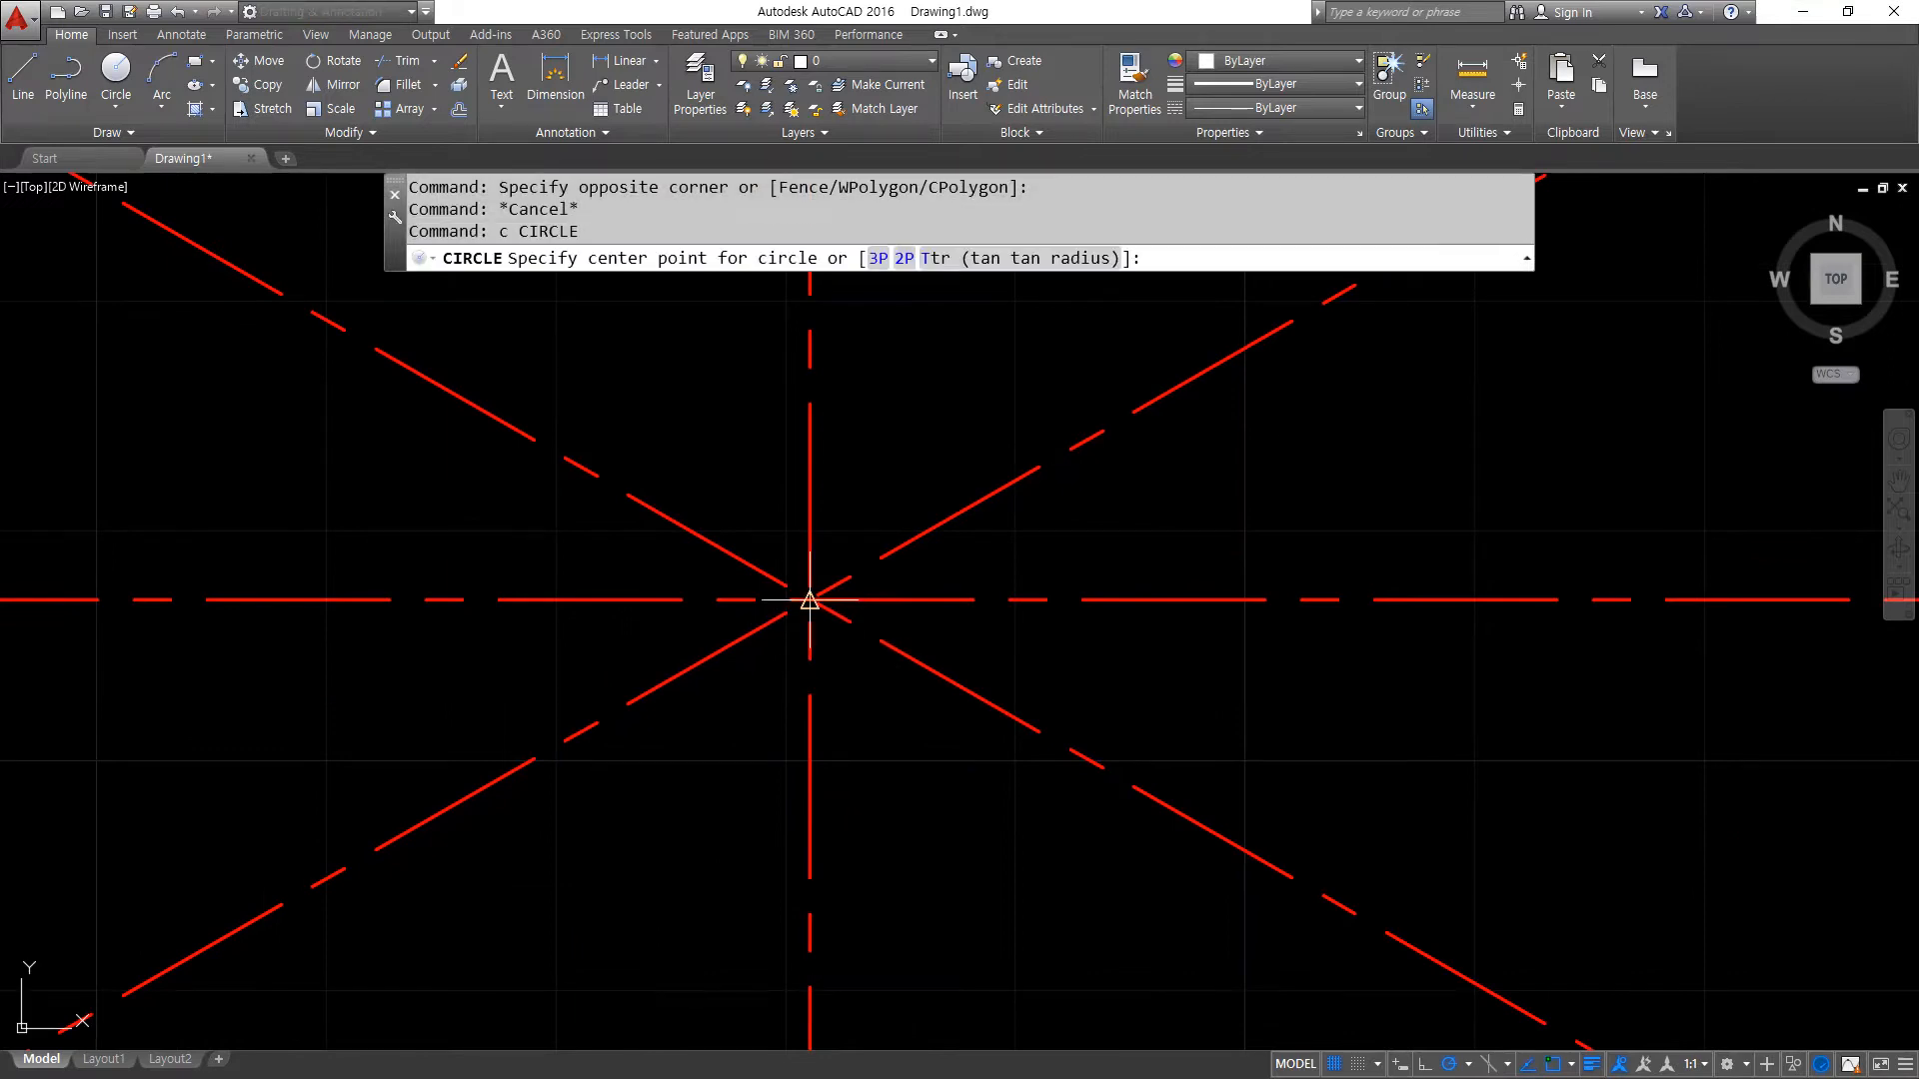
pyautogui.click(810, 599)
pyautogui.write('2')
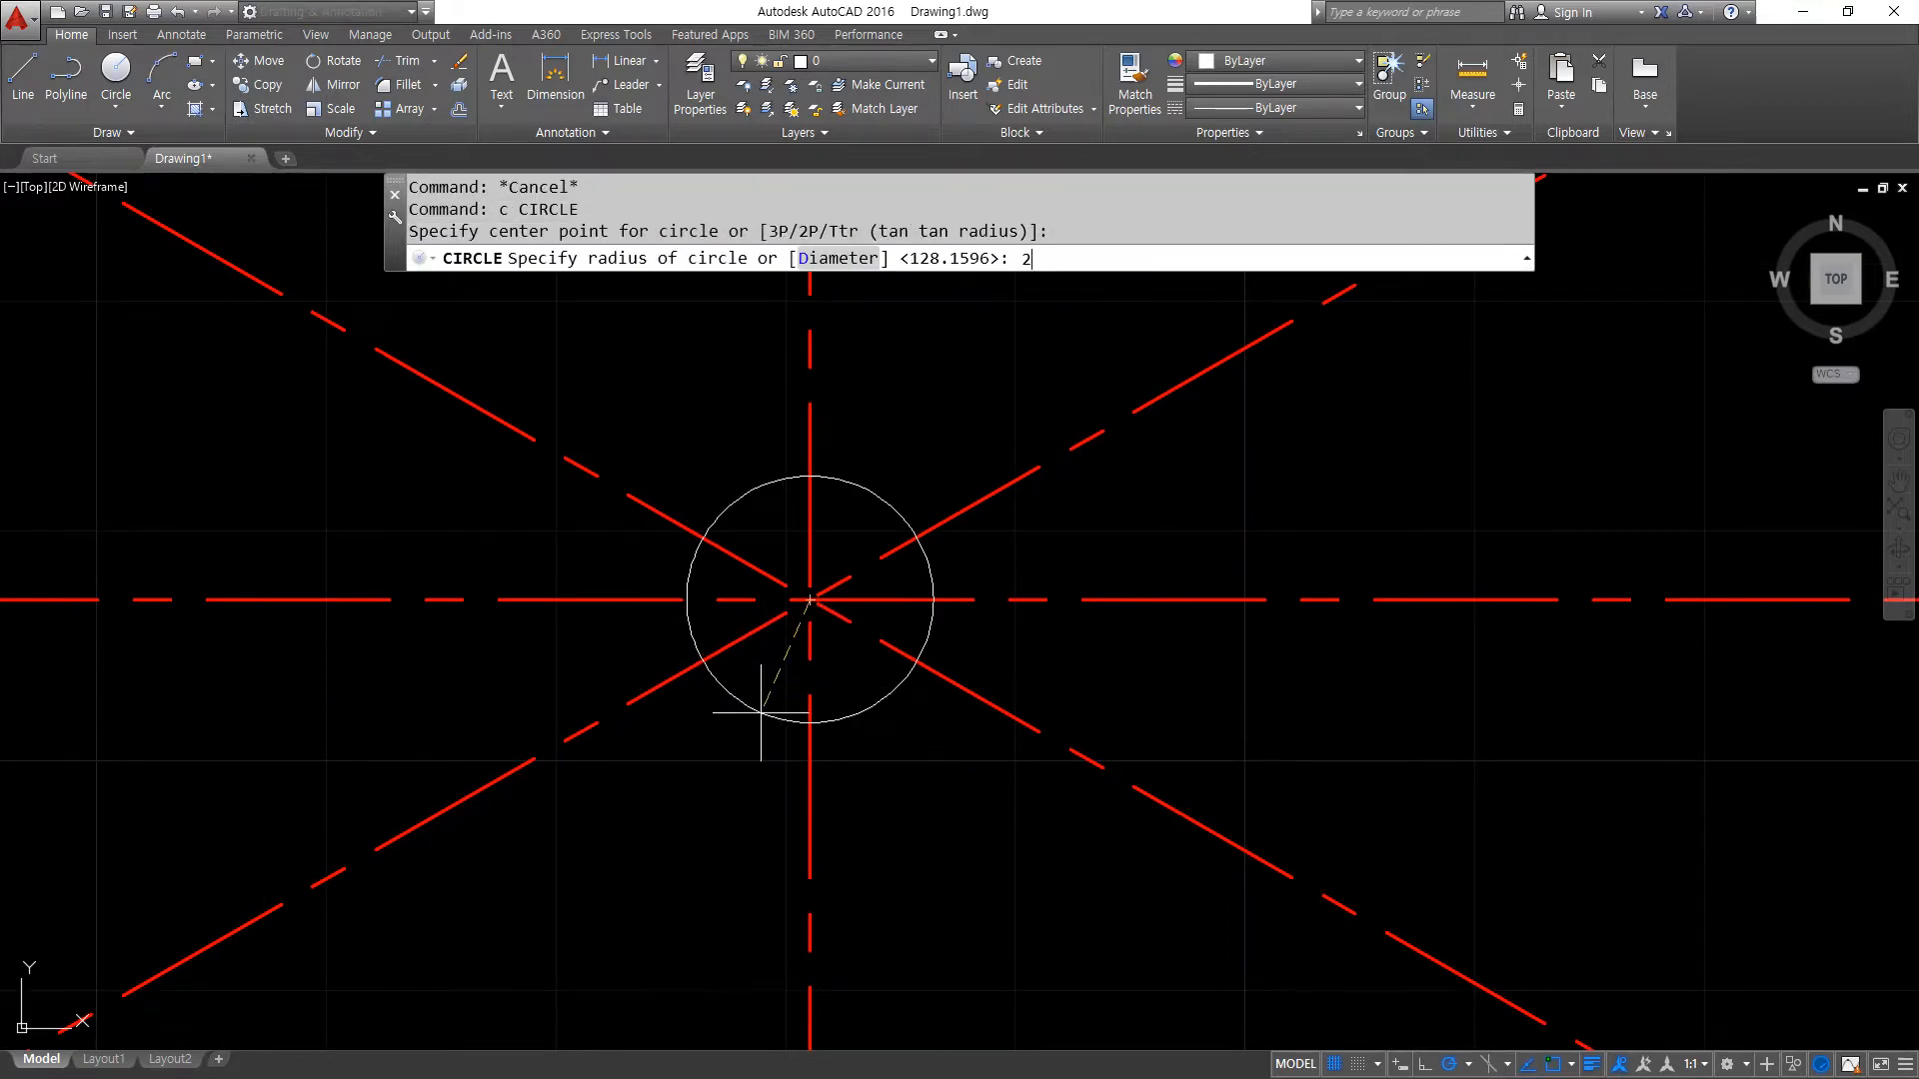
pyautogui.write('0')
pyautogui.press('Return')
pyautogui.press('Return')
# - Draw two more concentric circles of radius 40 and 55 around the same centre point
pyautogui.click(805, 601)
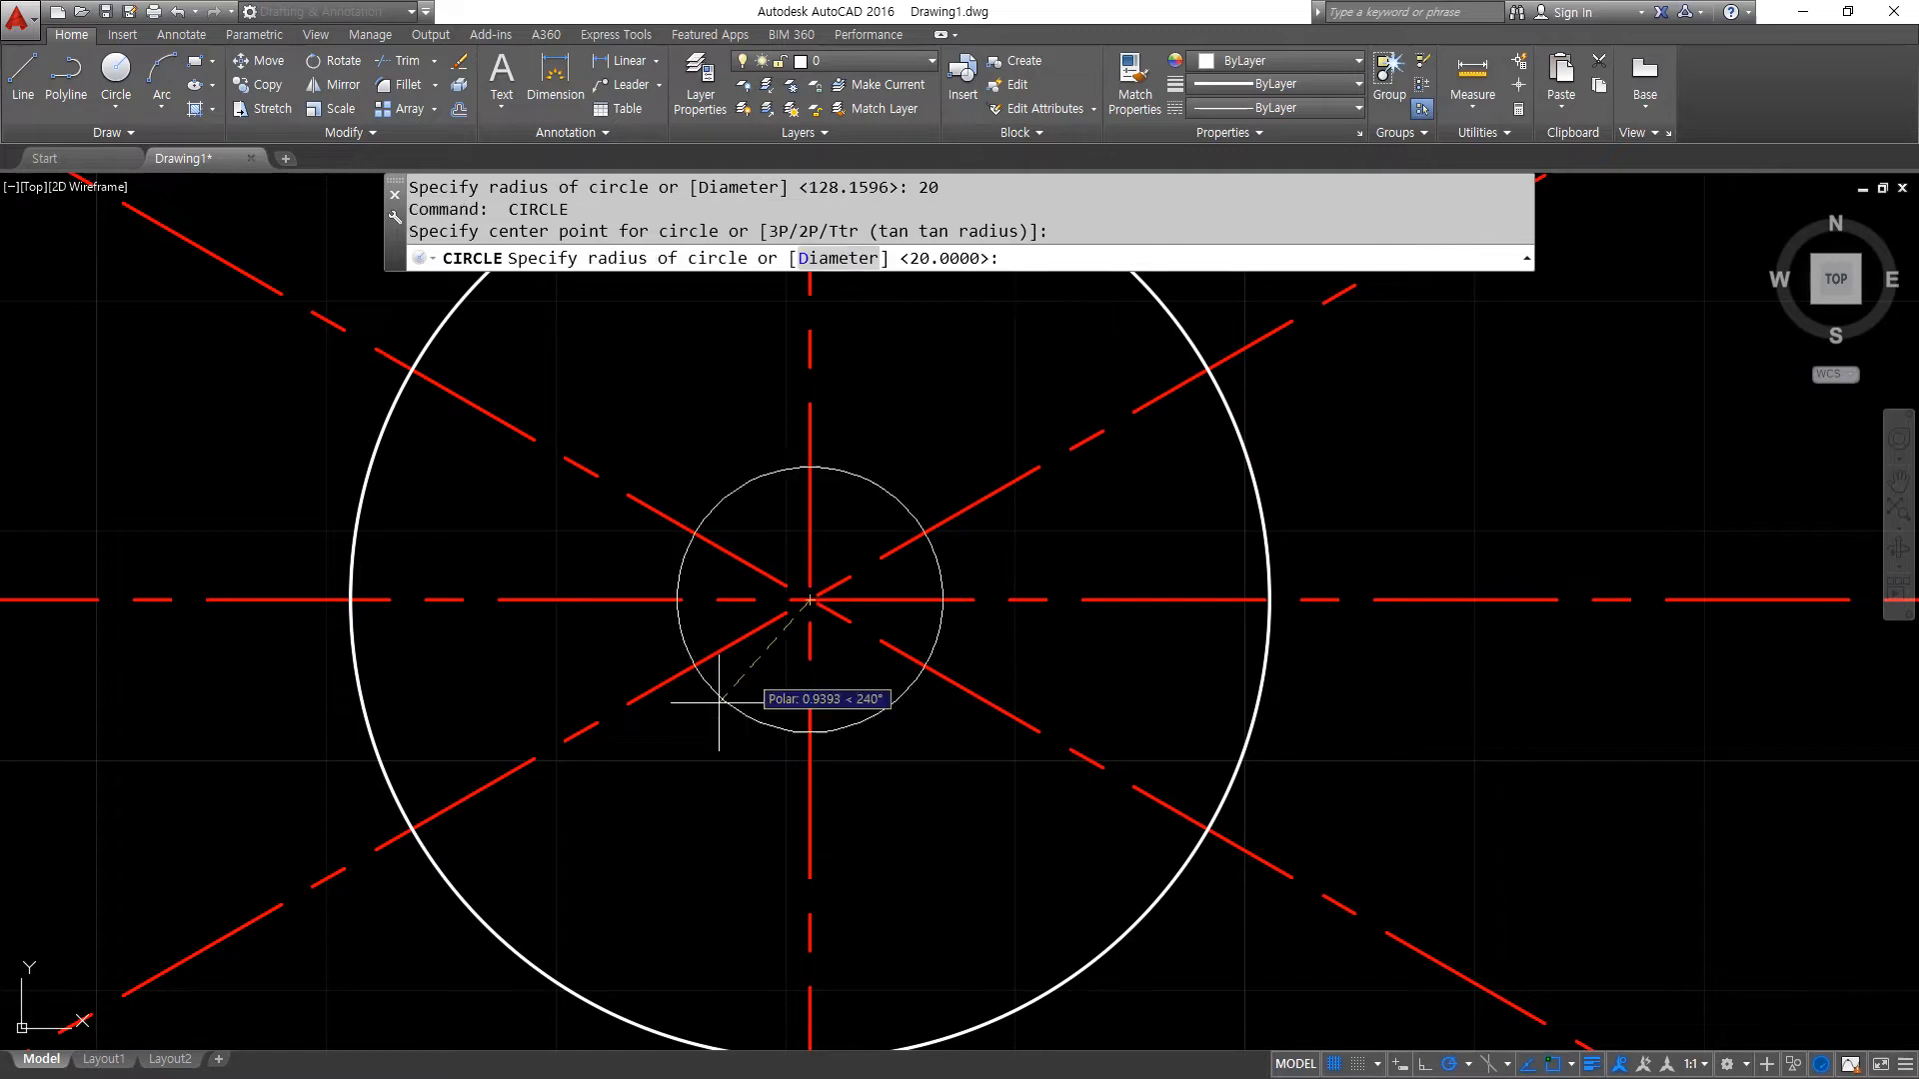
pyautogui.scroll(-3, 715, 700)
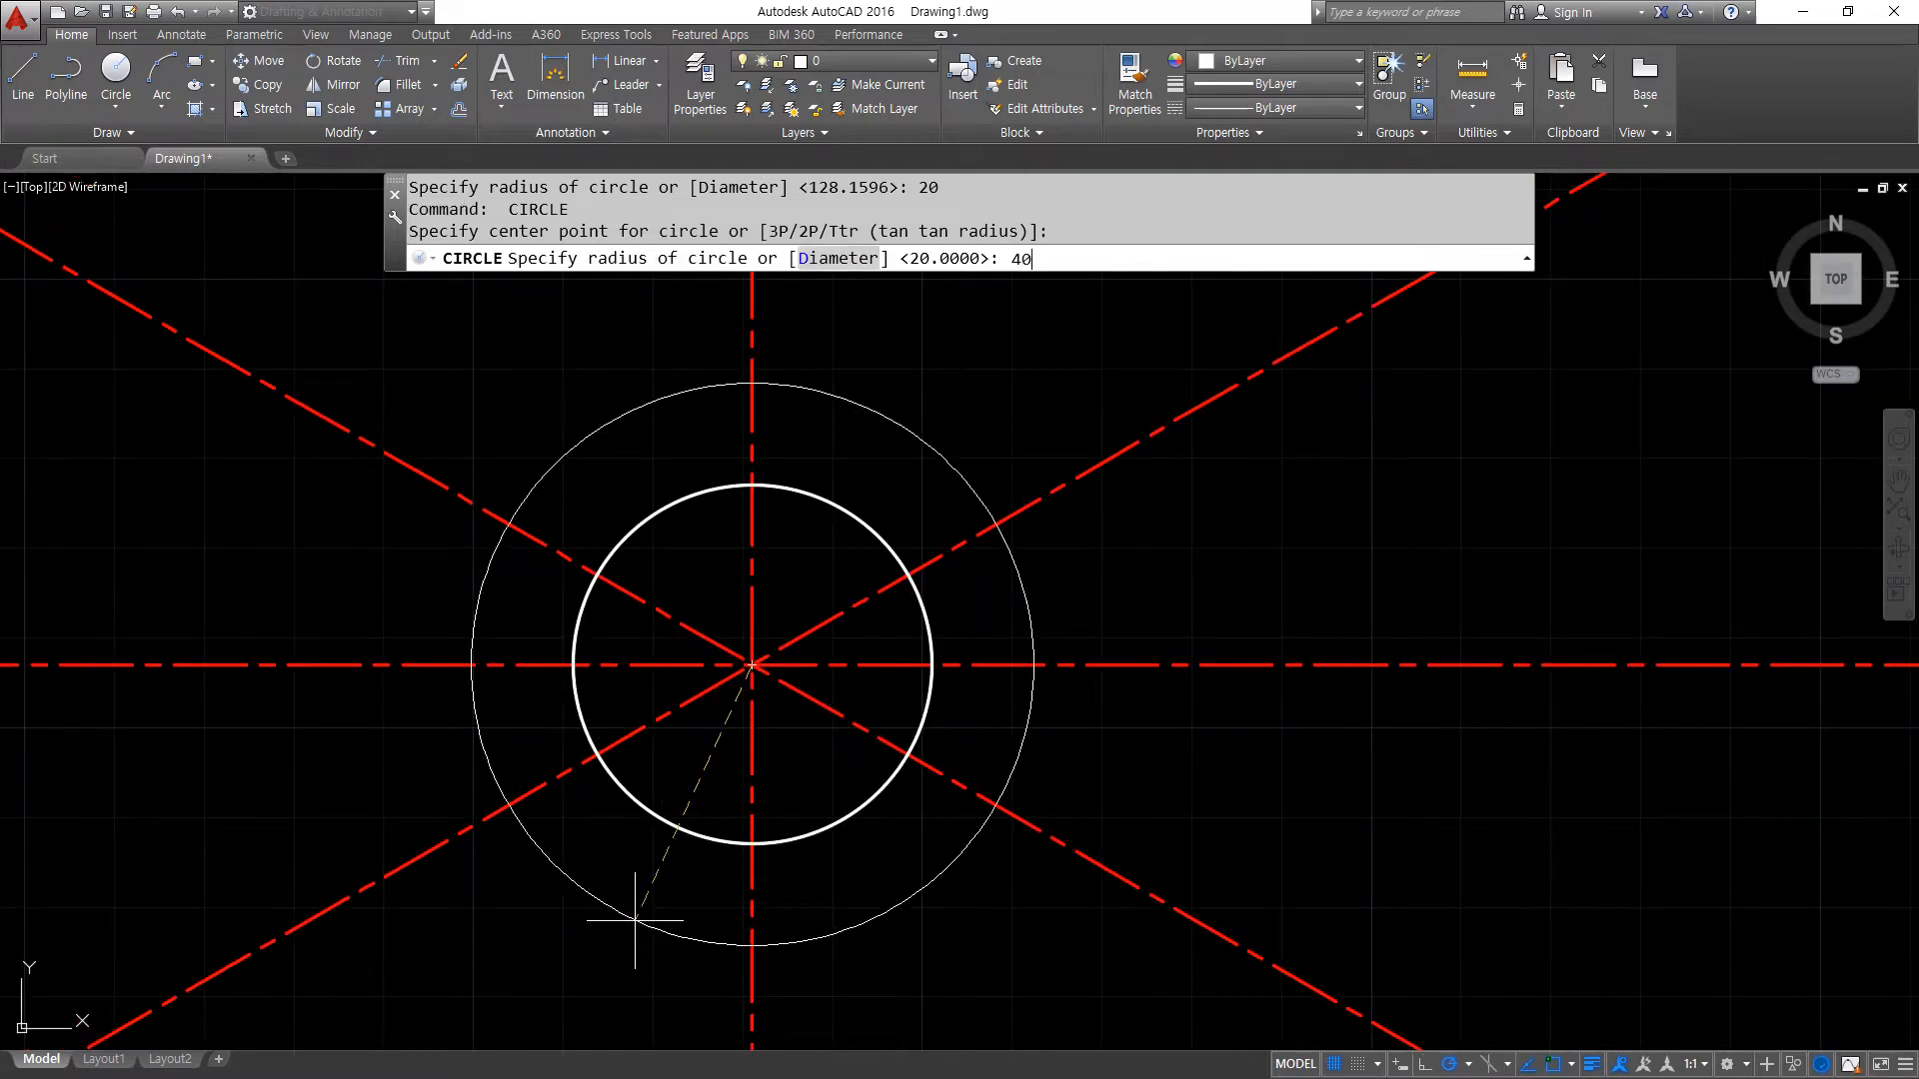
pyautogui.write('40')
pyautogui.press('Return')
pyautogui.press('Return')
pyautogui.click(751, 663)
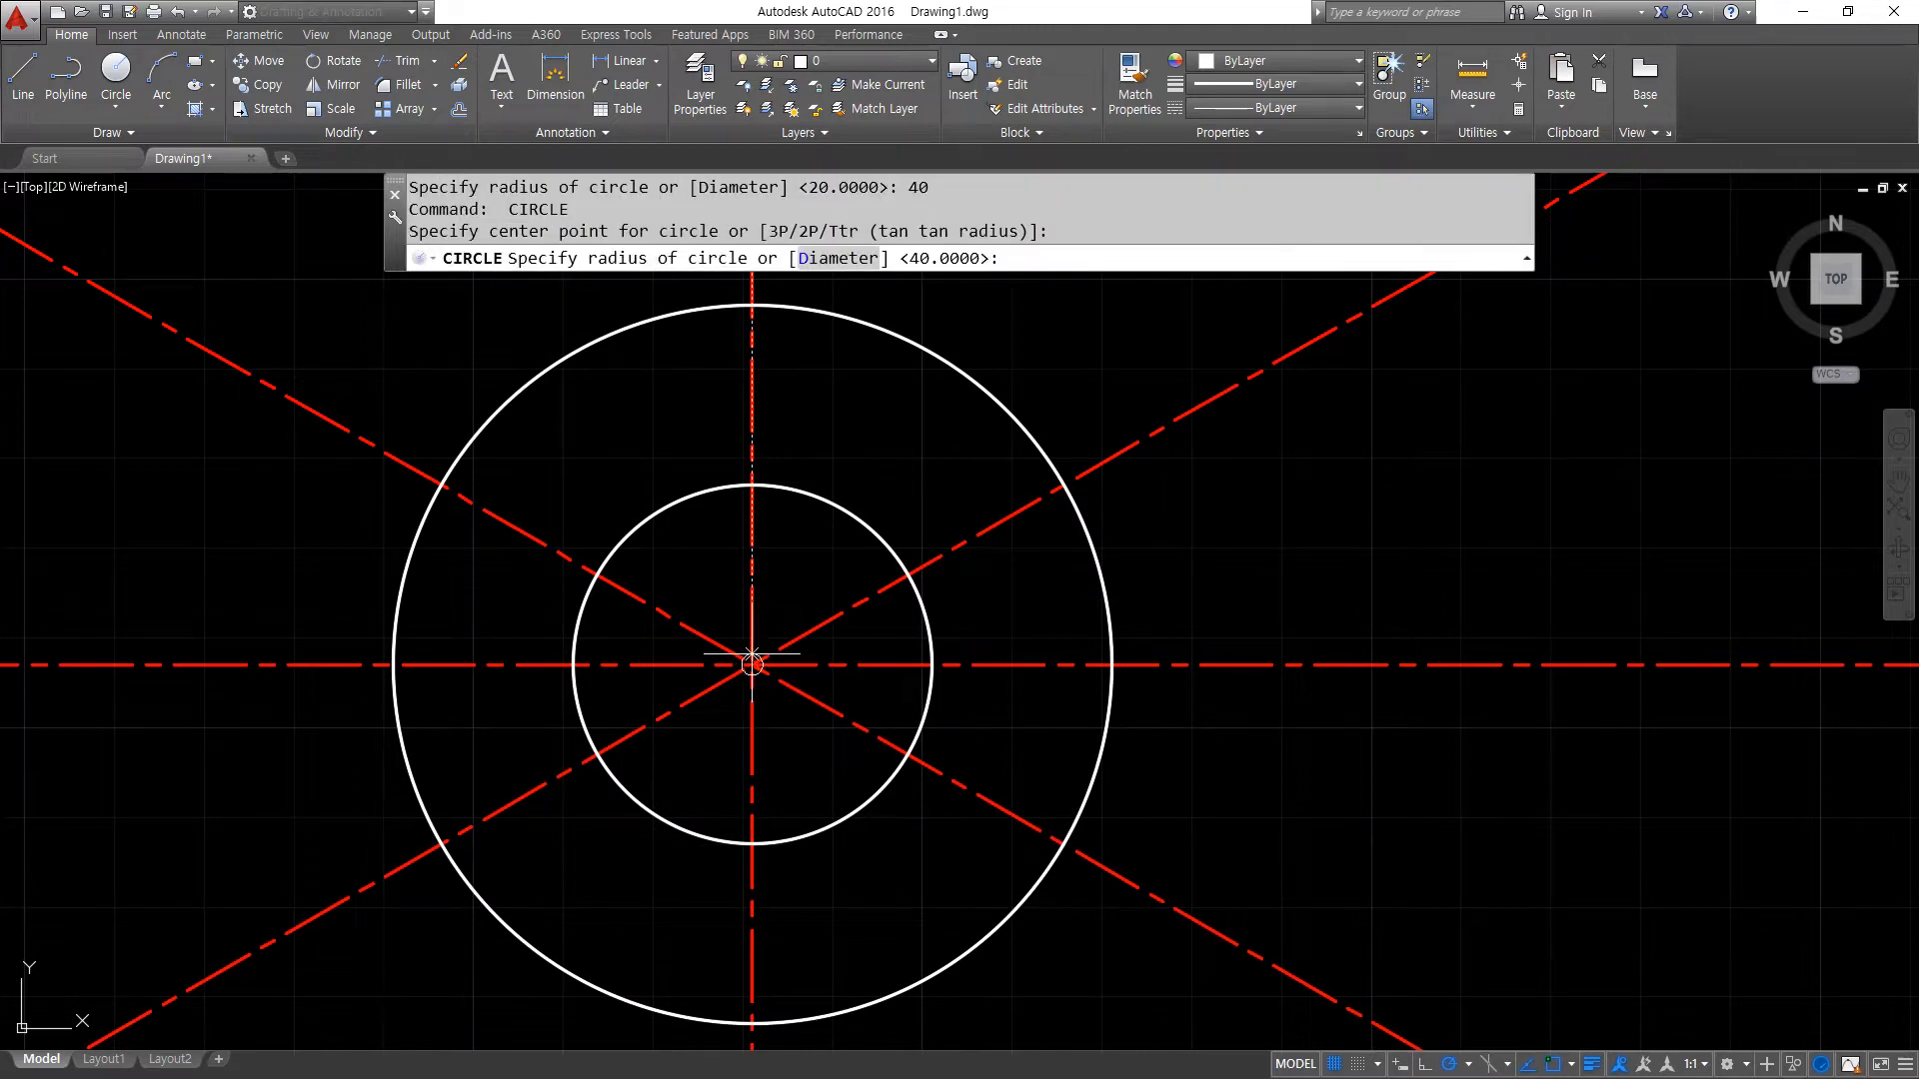
pyautogui.write('55')
pyautogui.press('Return')
# - Offset the outermost circle outward by 5
pyautogui.scroll(-4, 410, 809)
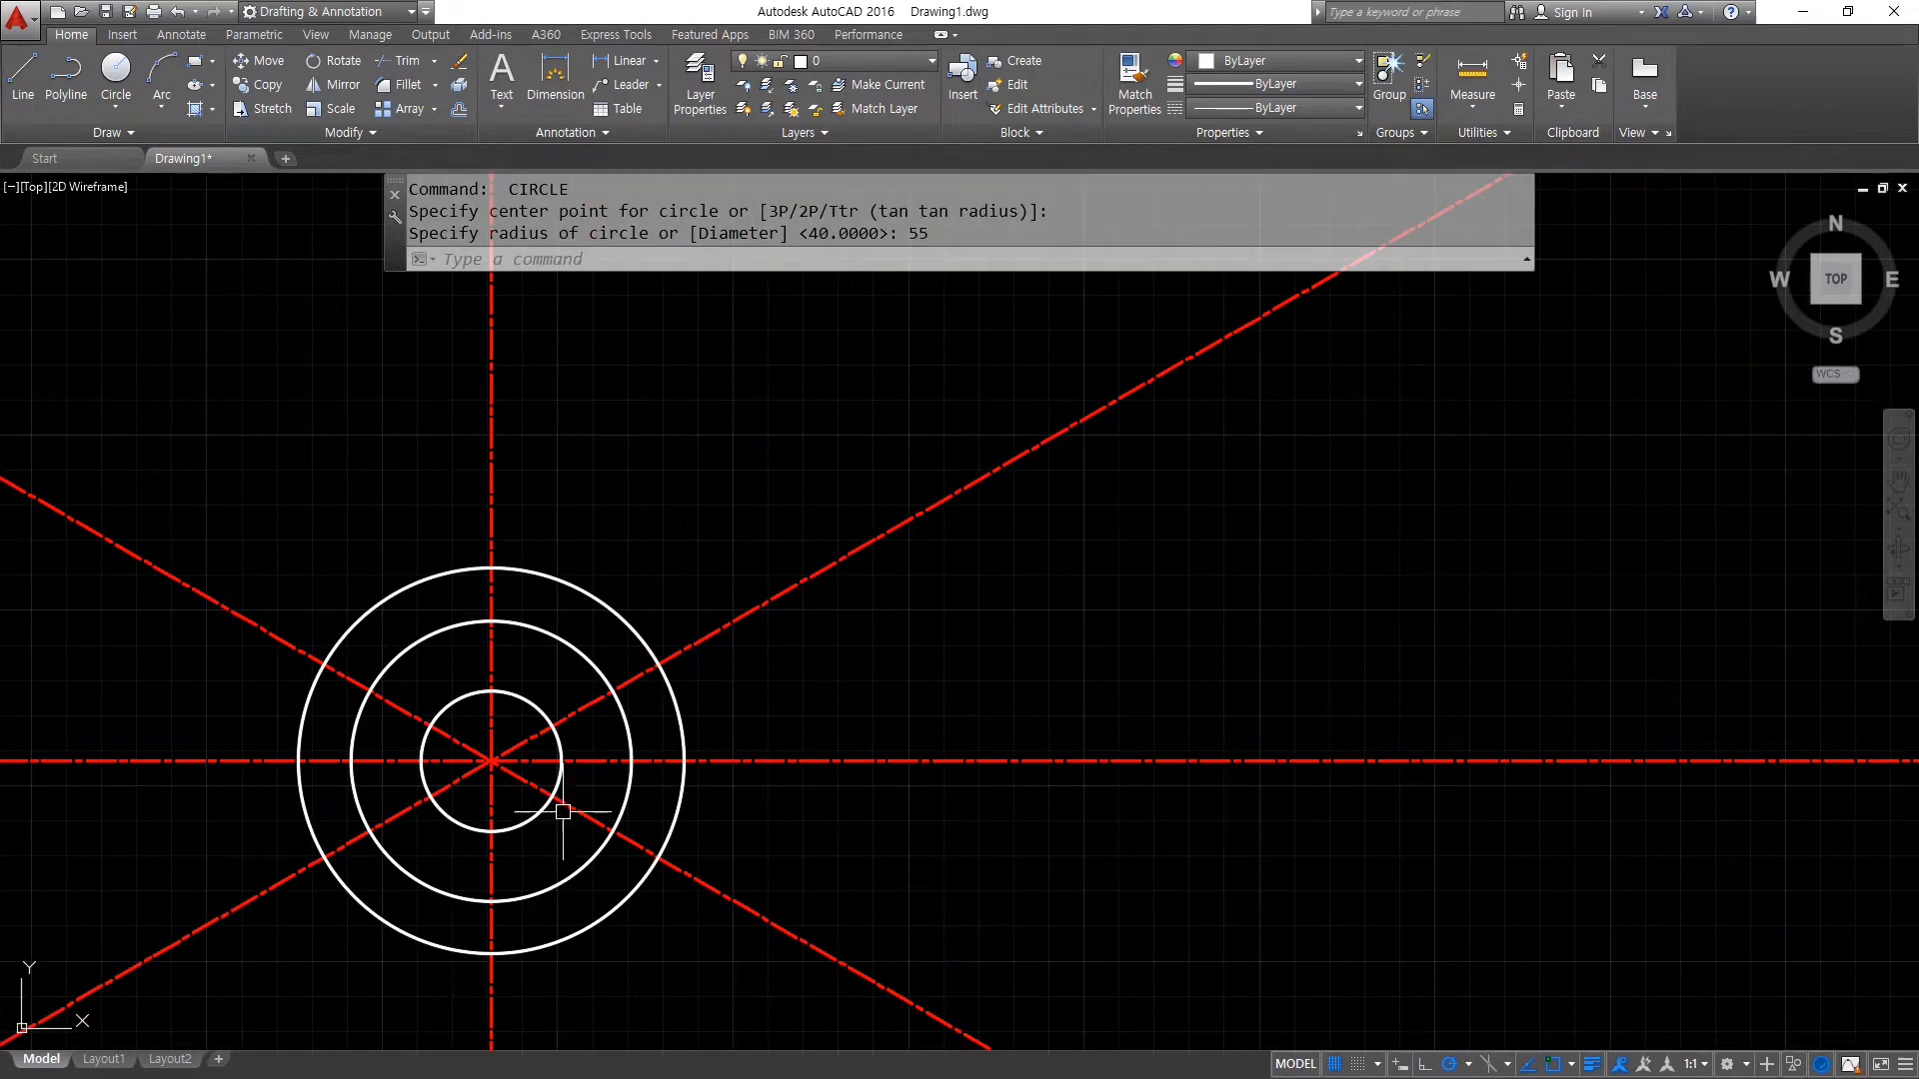
pyautogui.write('o')
pyautogui.press('Return')
pyautogui.write('5')
pyautogui.press('Return')
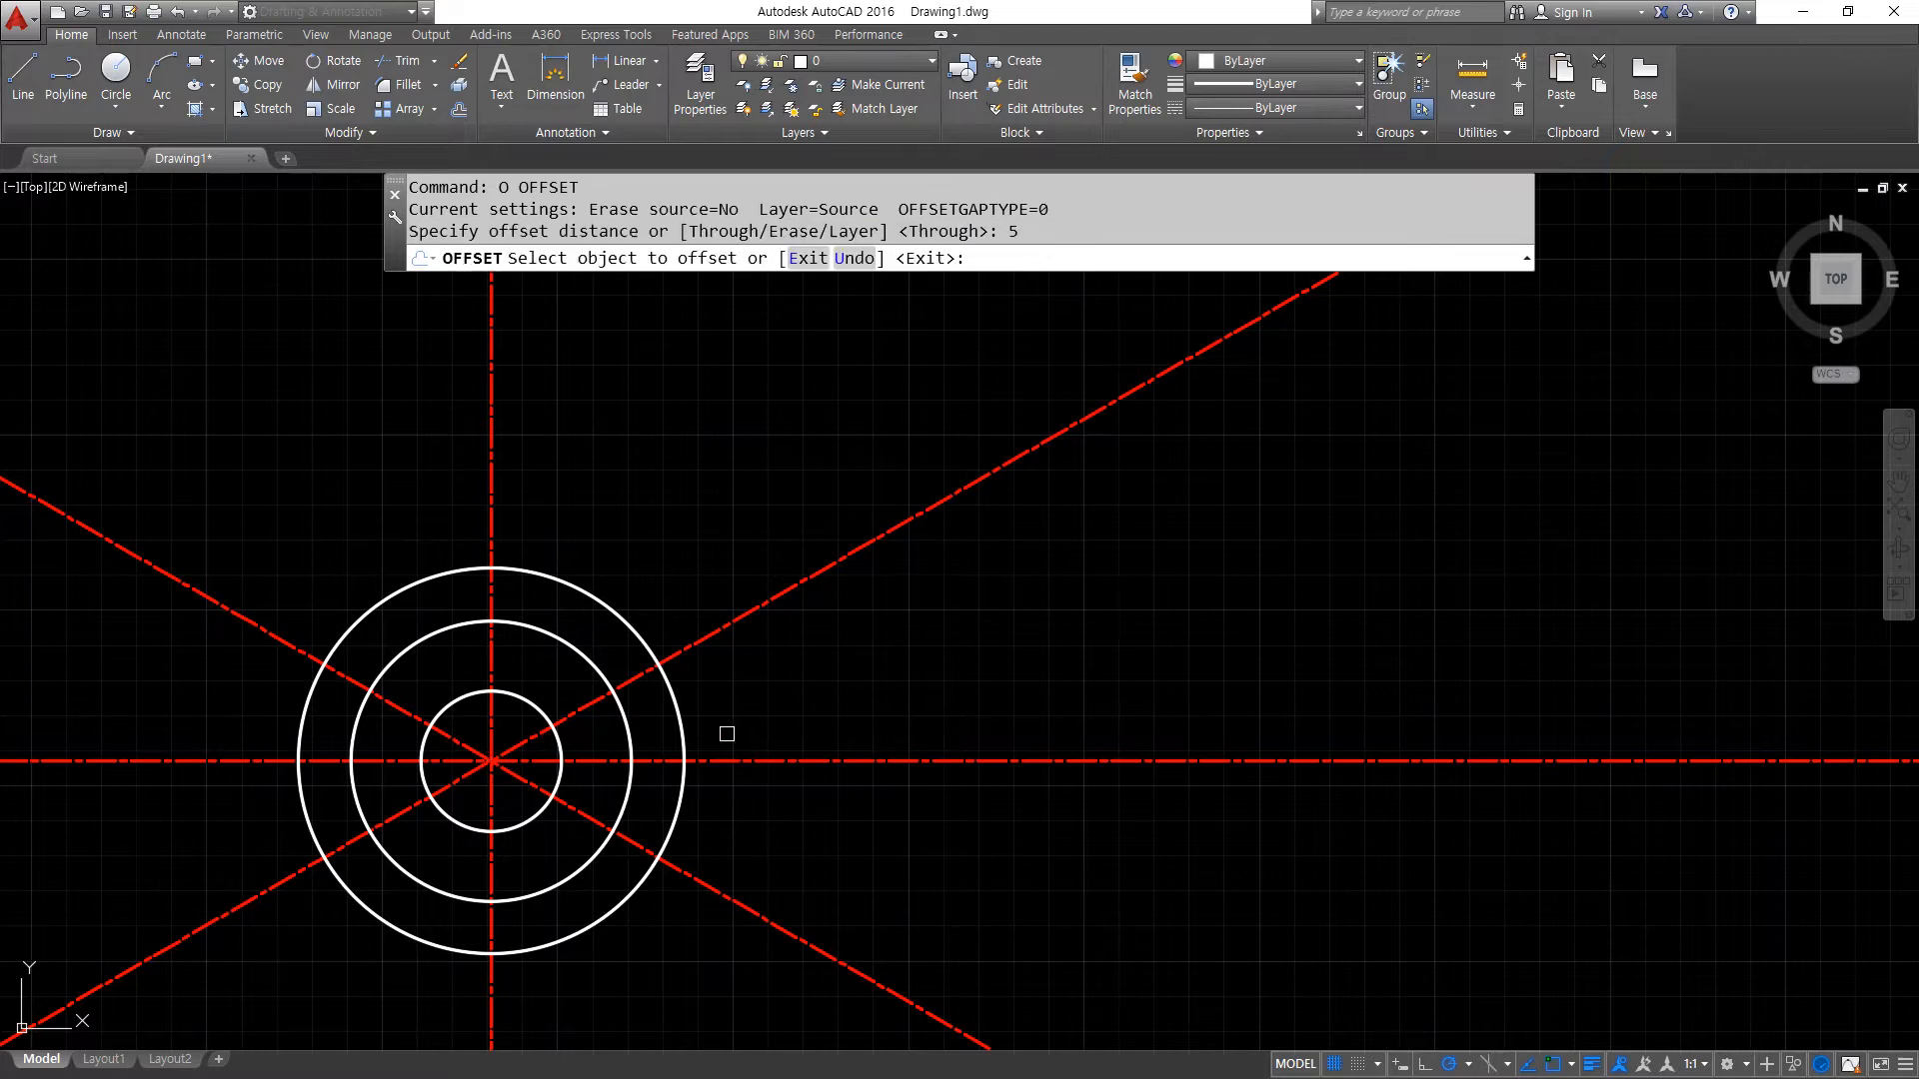
pyautogui.click(684, 730)
pyautogui.click(797, 704)
pyautogui.press('Return')
# - Trim away all parts of the four center lines that extend beyond the outermost circle
pyautogui.write('tr')
pyautogui.press('Return')
pyautogui.press('Return')
pyautogui.click(918, 429)
pyautogui.click(800, 1035)
pyautogui.moveTo(719, 949); pyautogui.dragTo(869, 867, button='middle')
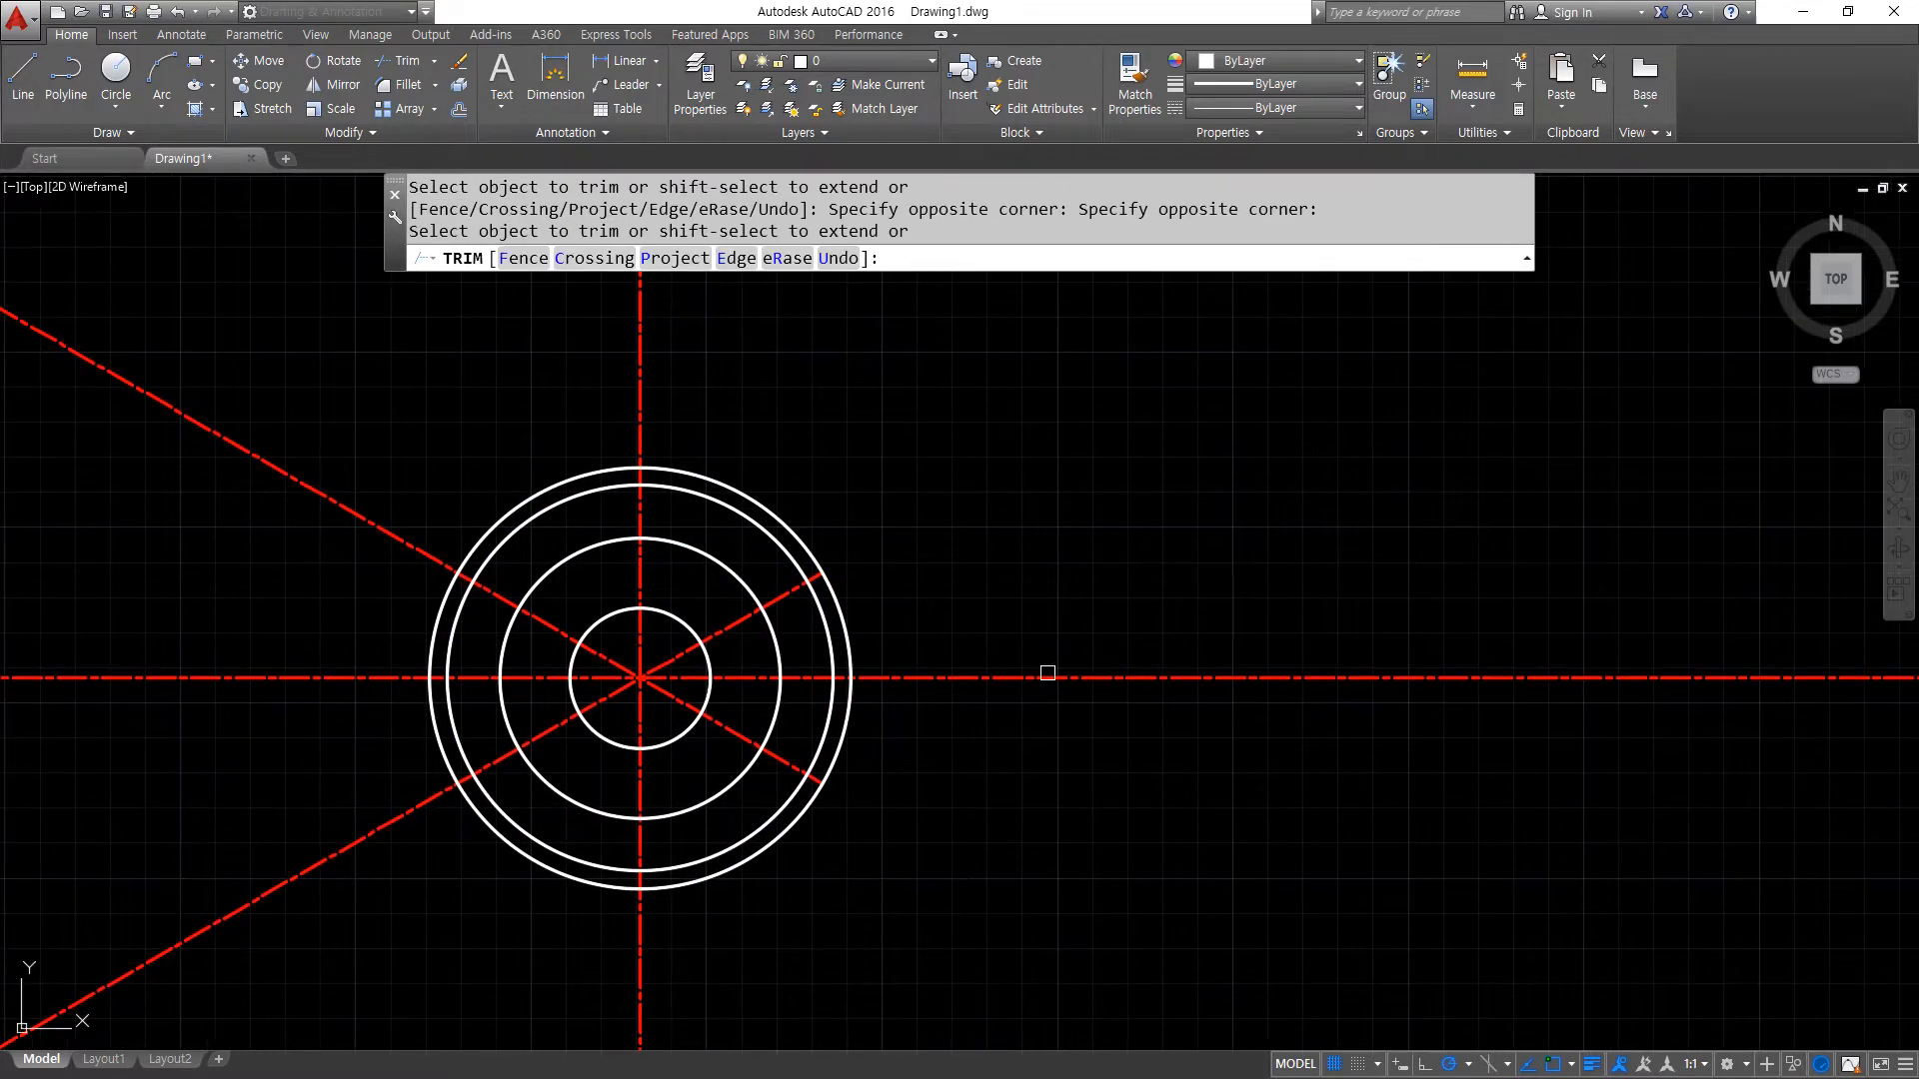
pyautogui.click(303, 385)
pyautogui.click(154, 962)
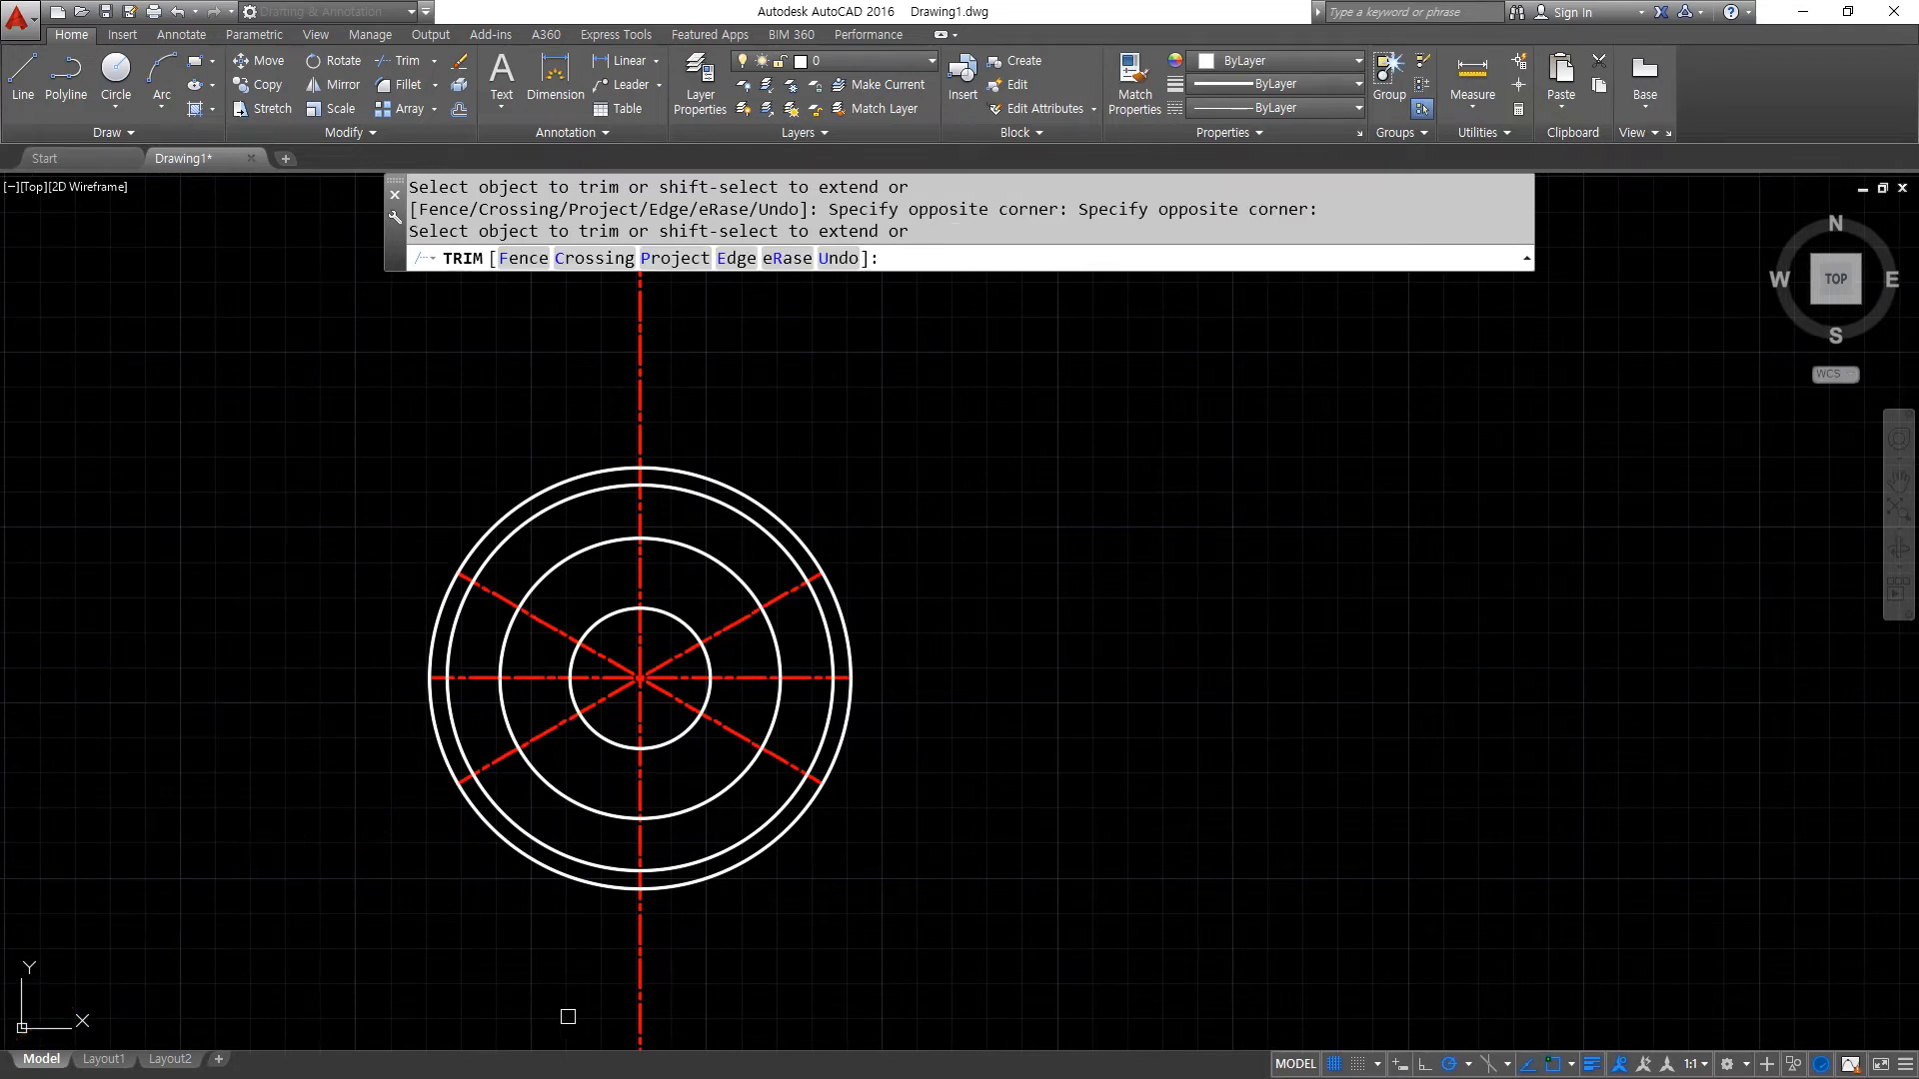
pyautogui.click(639, 986)
pyautogui.click(647, 347)
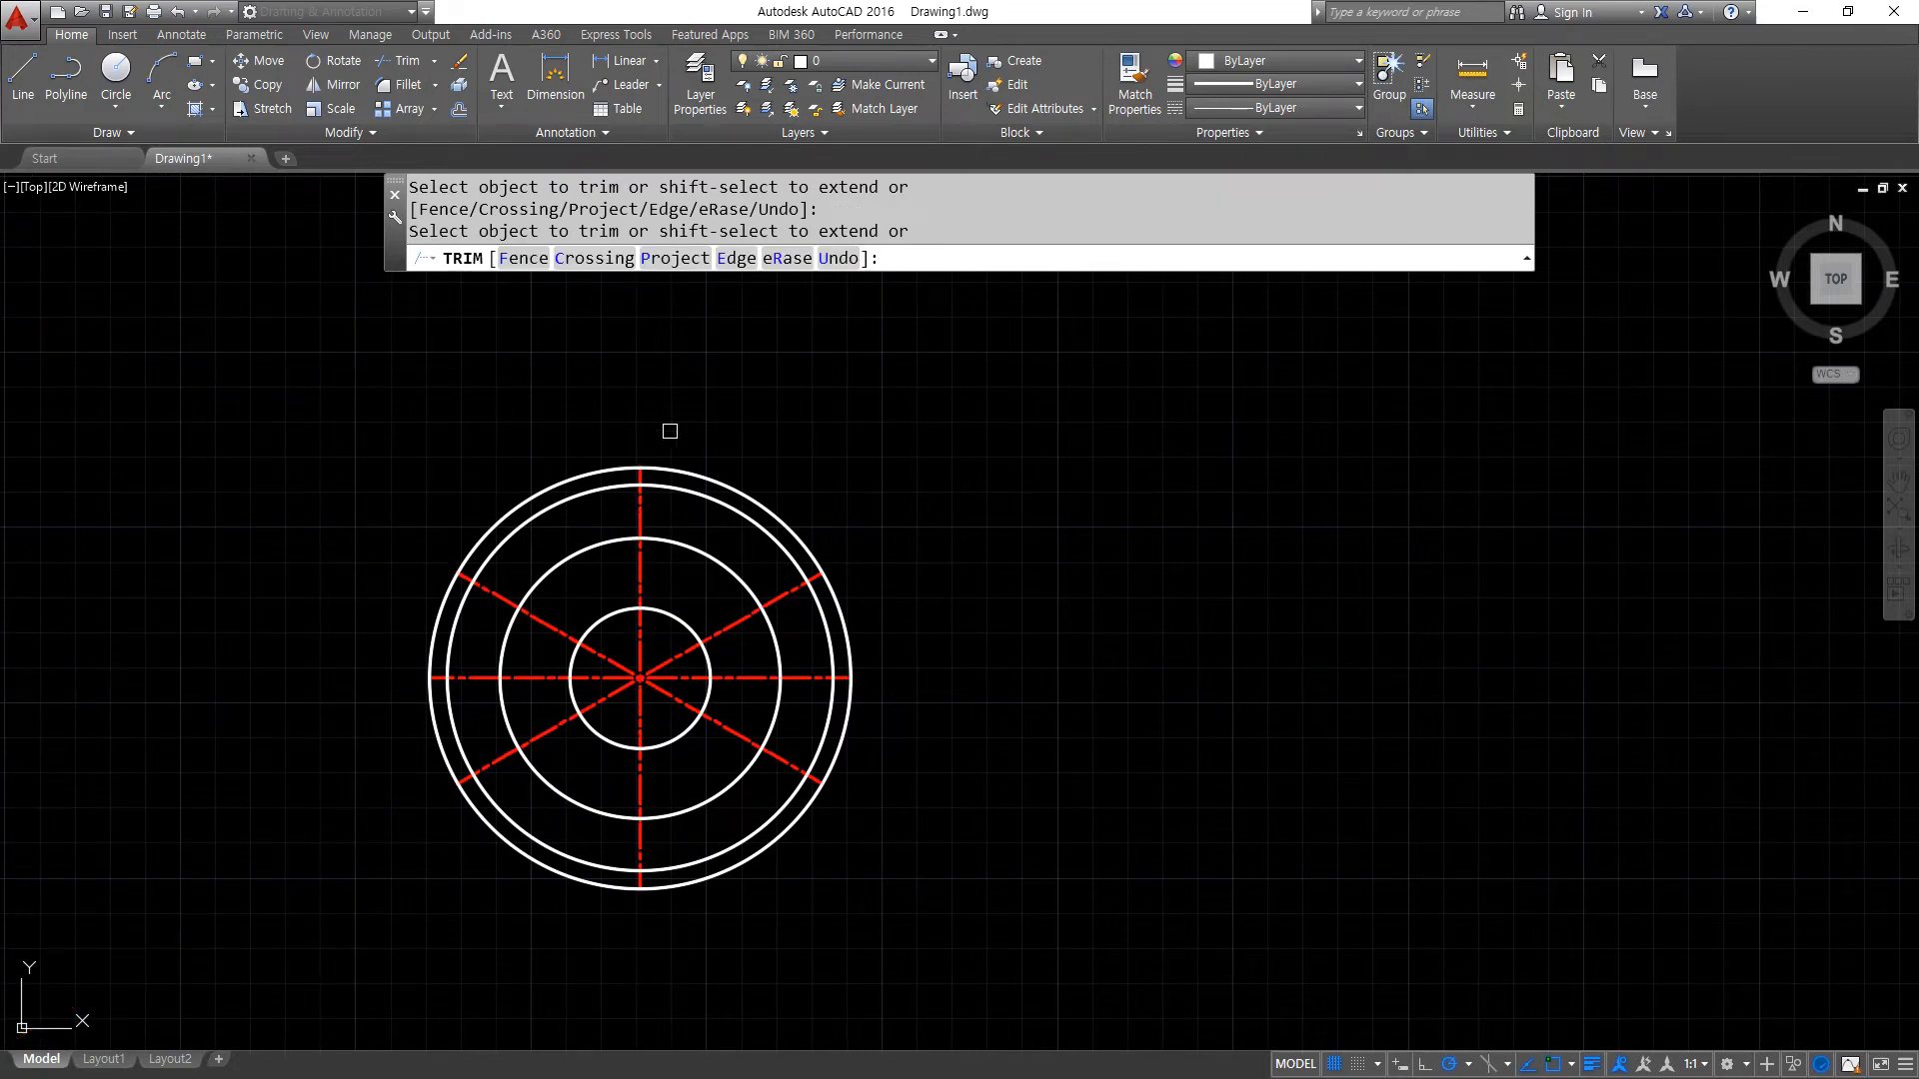
pyautogui.press('Return')
# - Erase the outermost offset circle so the center lines extend slightly past the plate edge
pyautogui.click(705, 478)
pyautogui.write('e')
pyautogui.press('Return')
pyautogui.scroll(2, 645, 792)
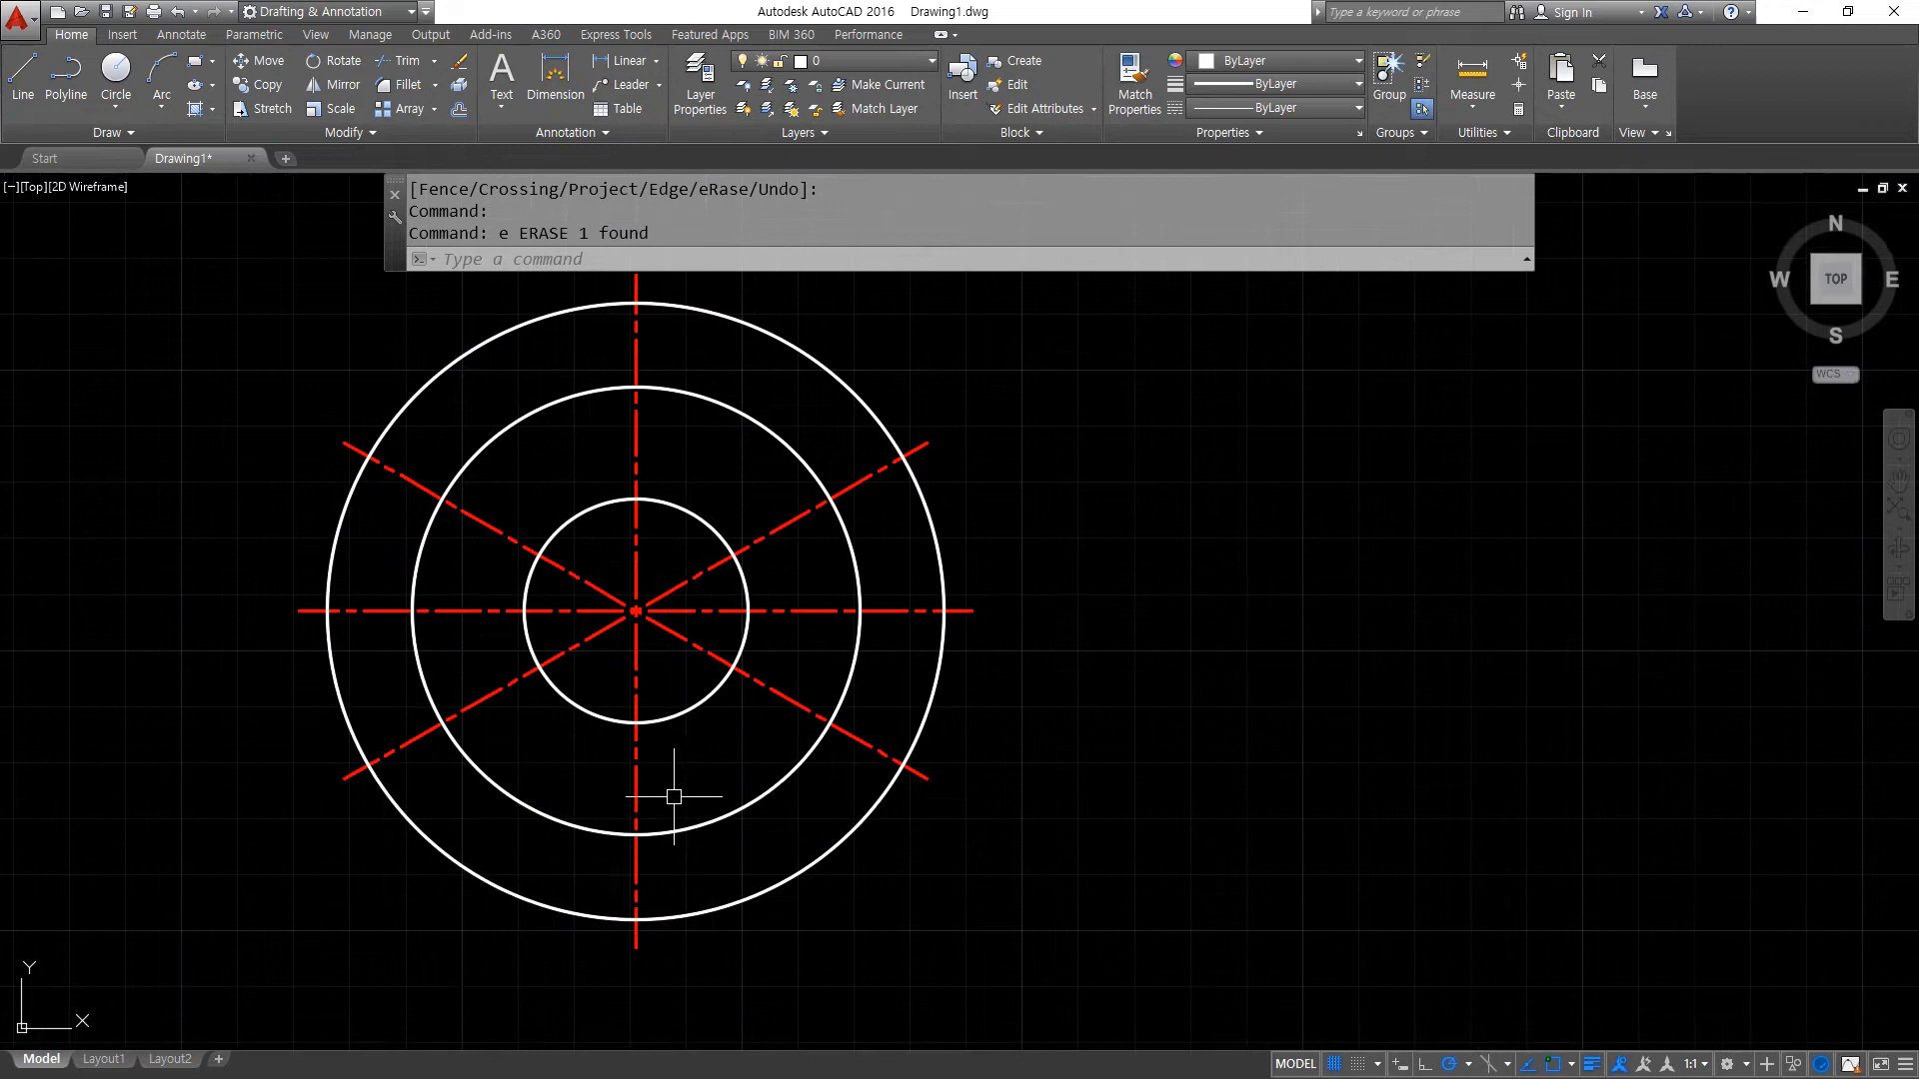
pyautogui.write('M')
pyautogui.press('Return')
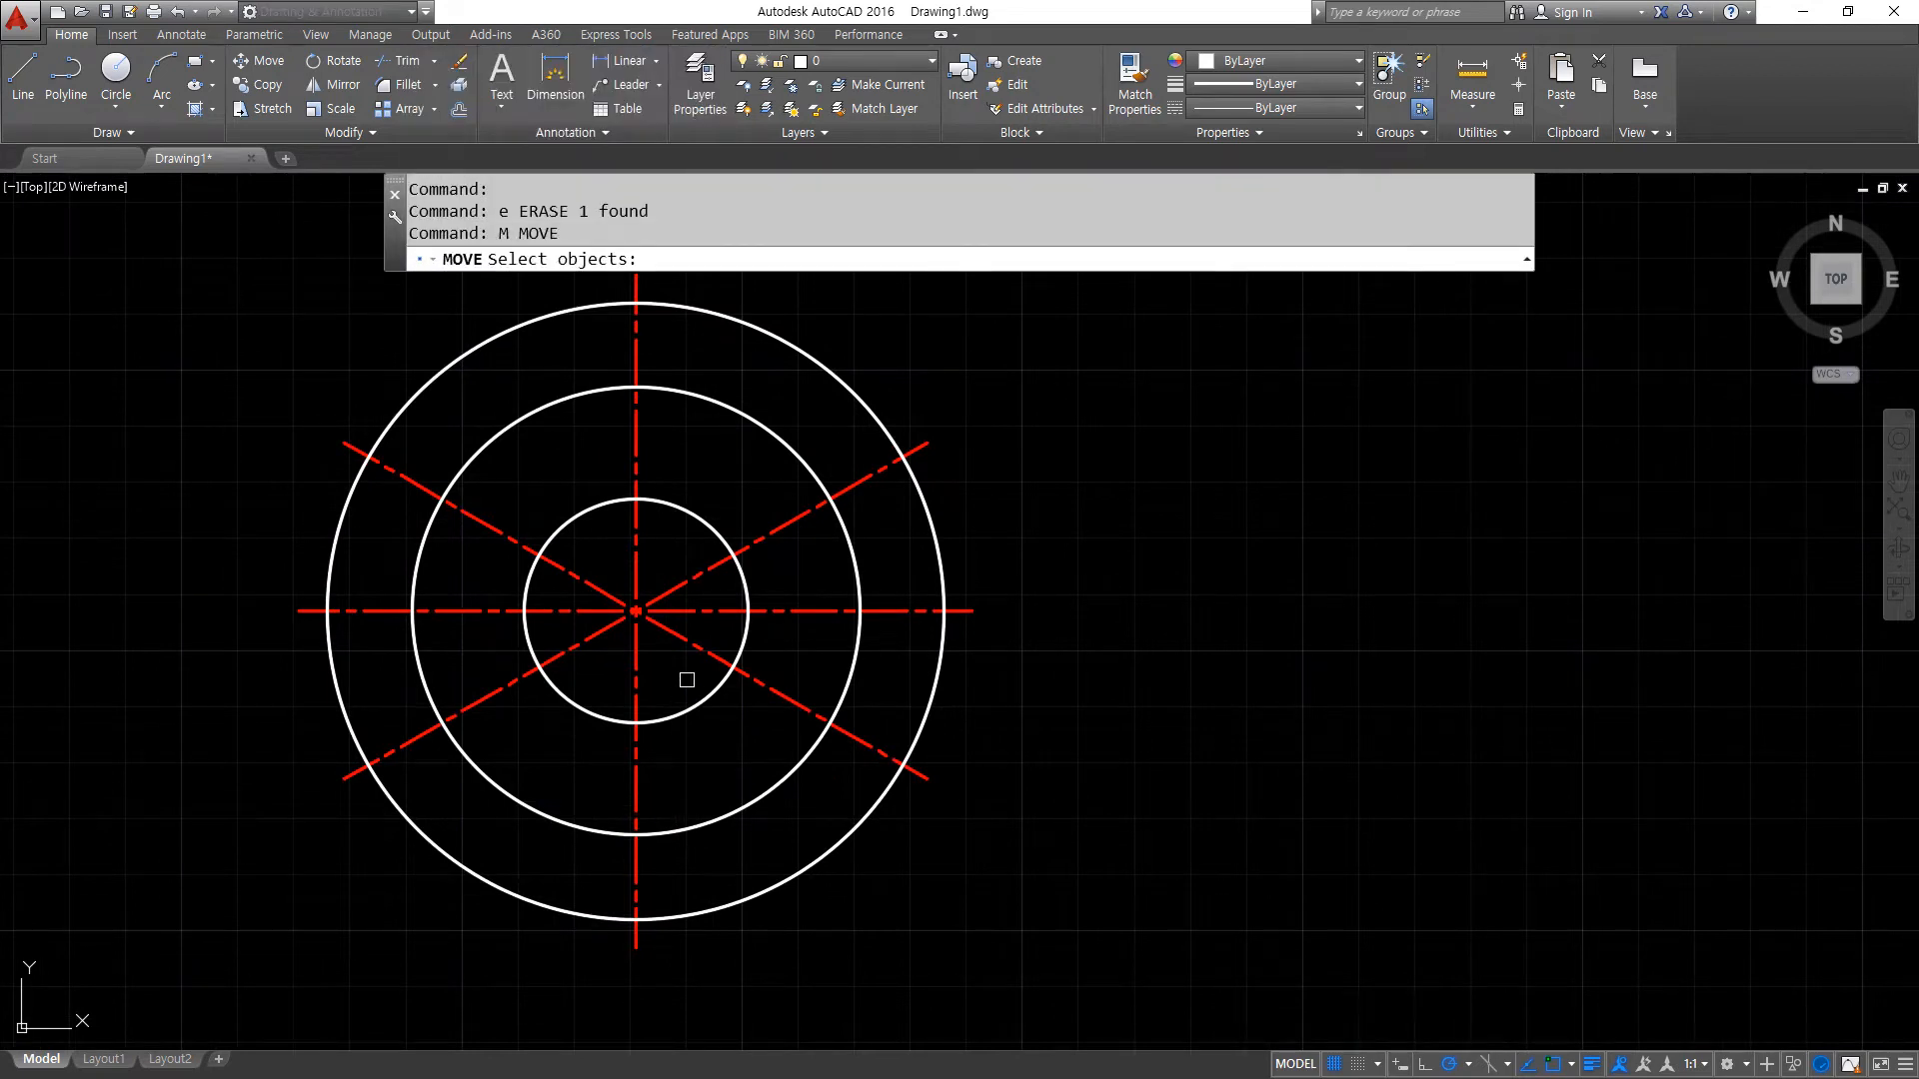
pyautogui.click(697, 647)
pyautogui.click(719, 807)
pyautogui.click(688, 713)
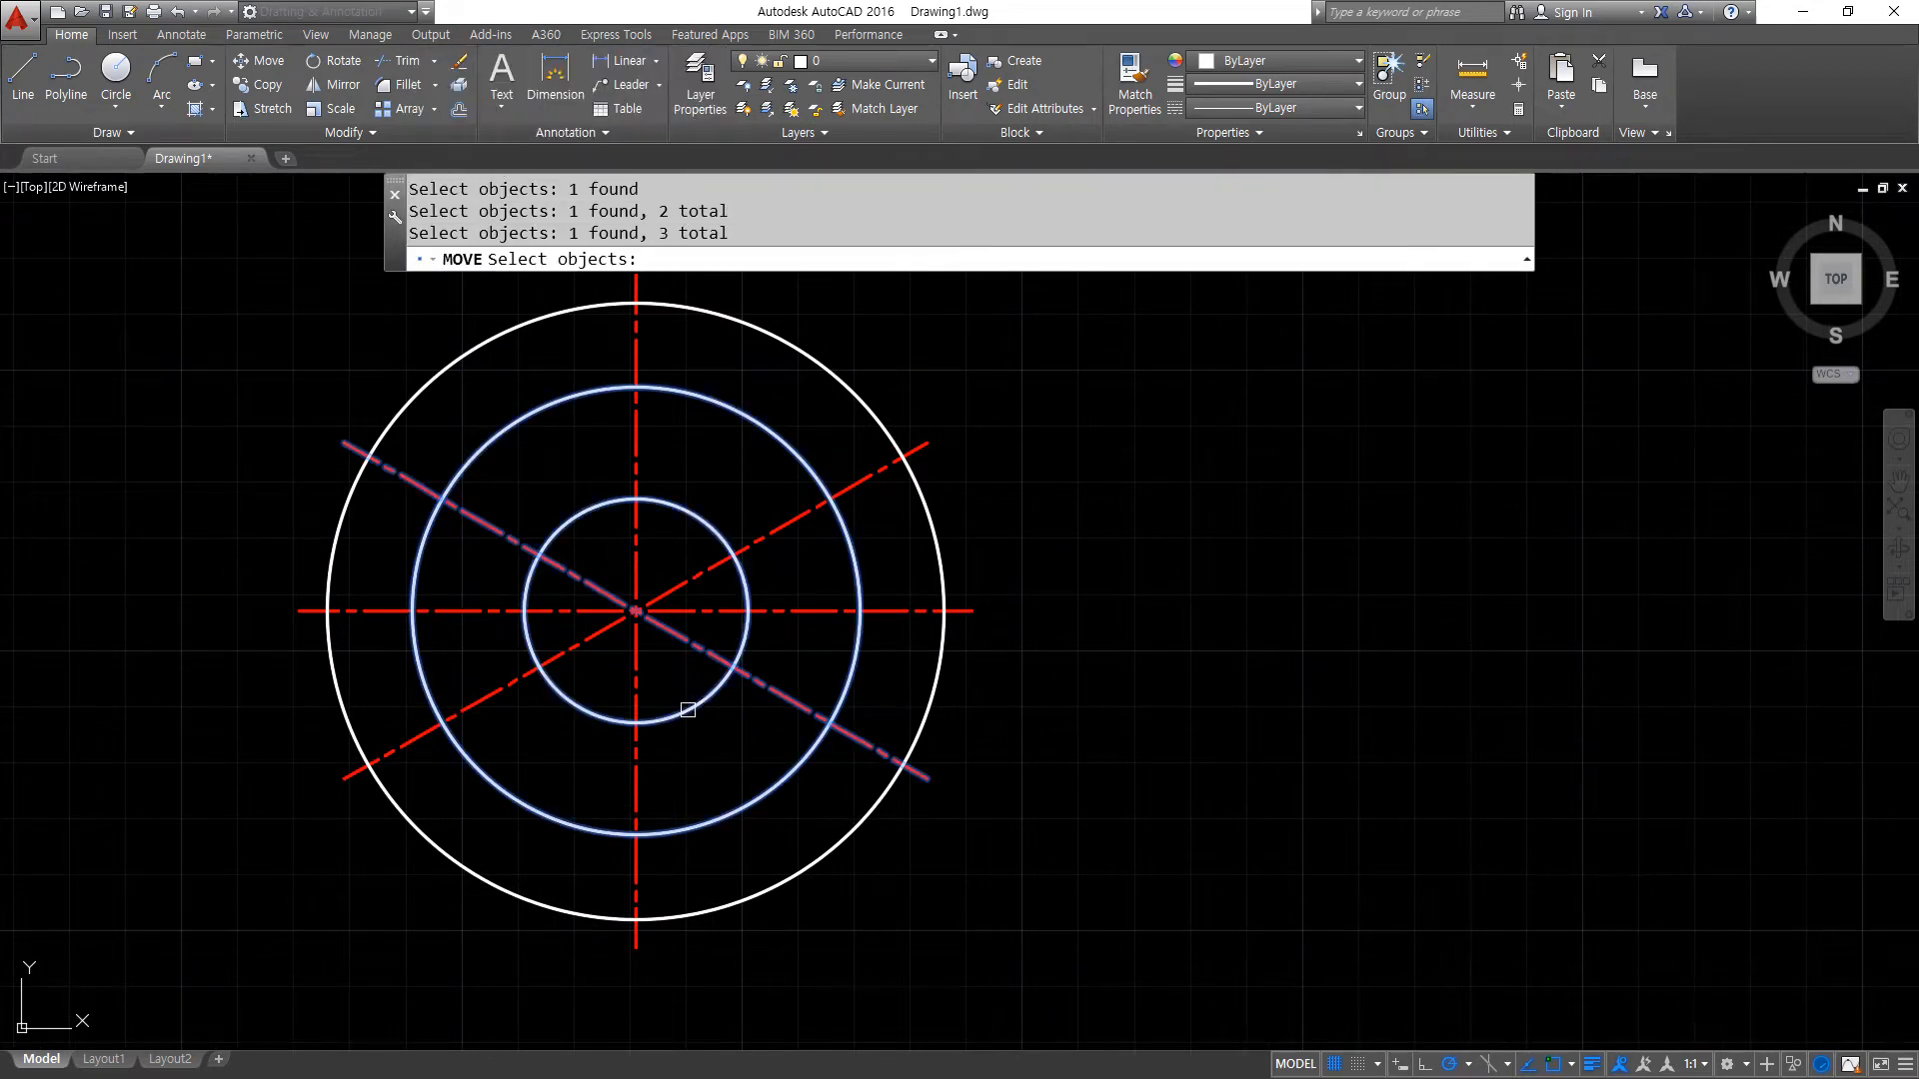
pyautogui.press('Return')
pyautogui.press('Escape')
pyautogui.press('Escape')
# - Match the properties of a diagonal center line onto the radius 20 and radius 40 circles
pyautogui.write('ma')
pyautogui.press('Return')
pyautogui.click(776, 691)
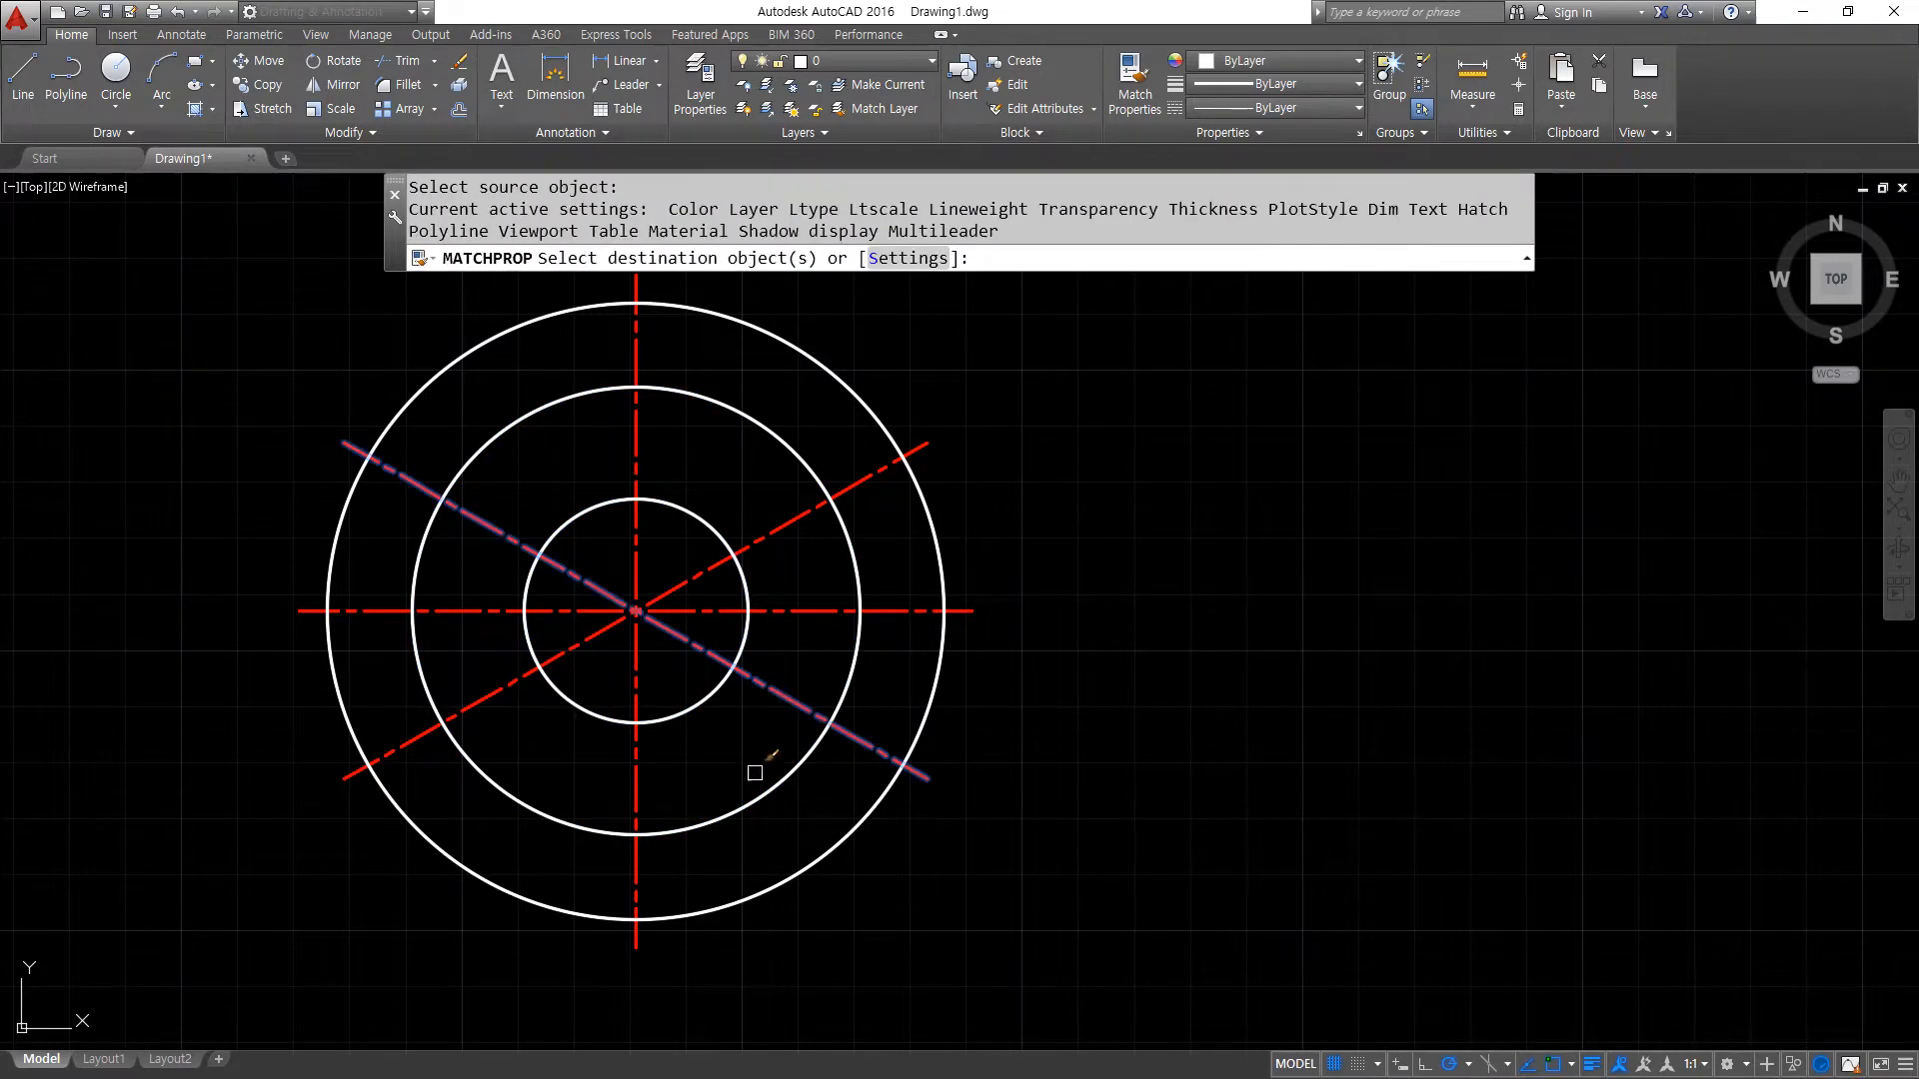
pyautogui.click(741, 805)
pyautogui.click(698, 710)
pyautogui.press('Return')
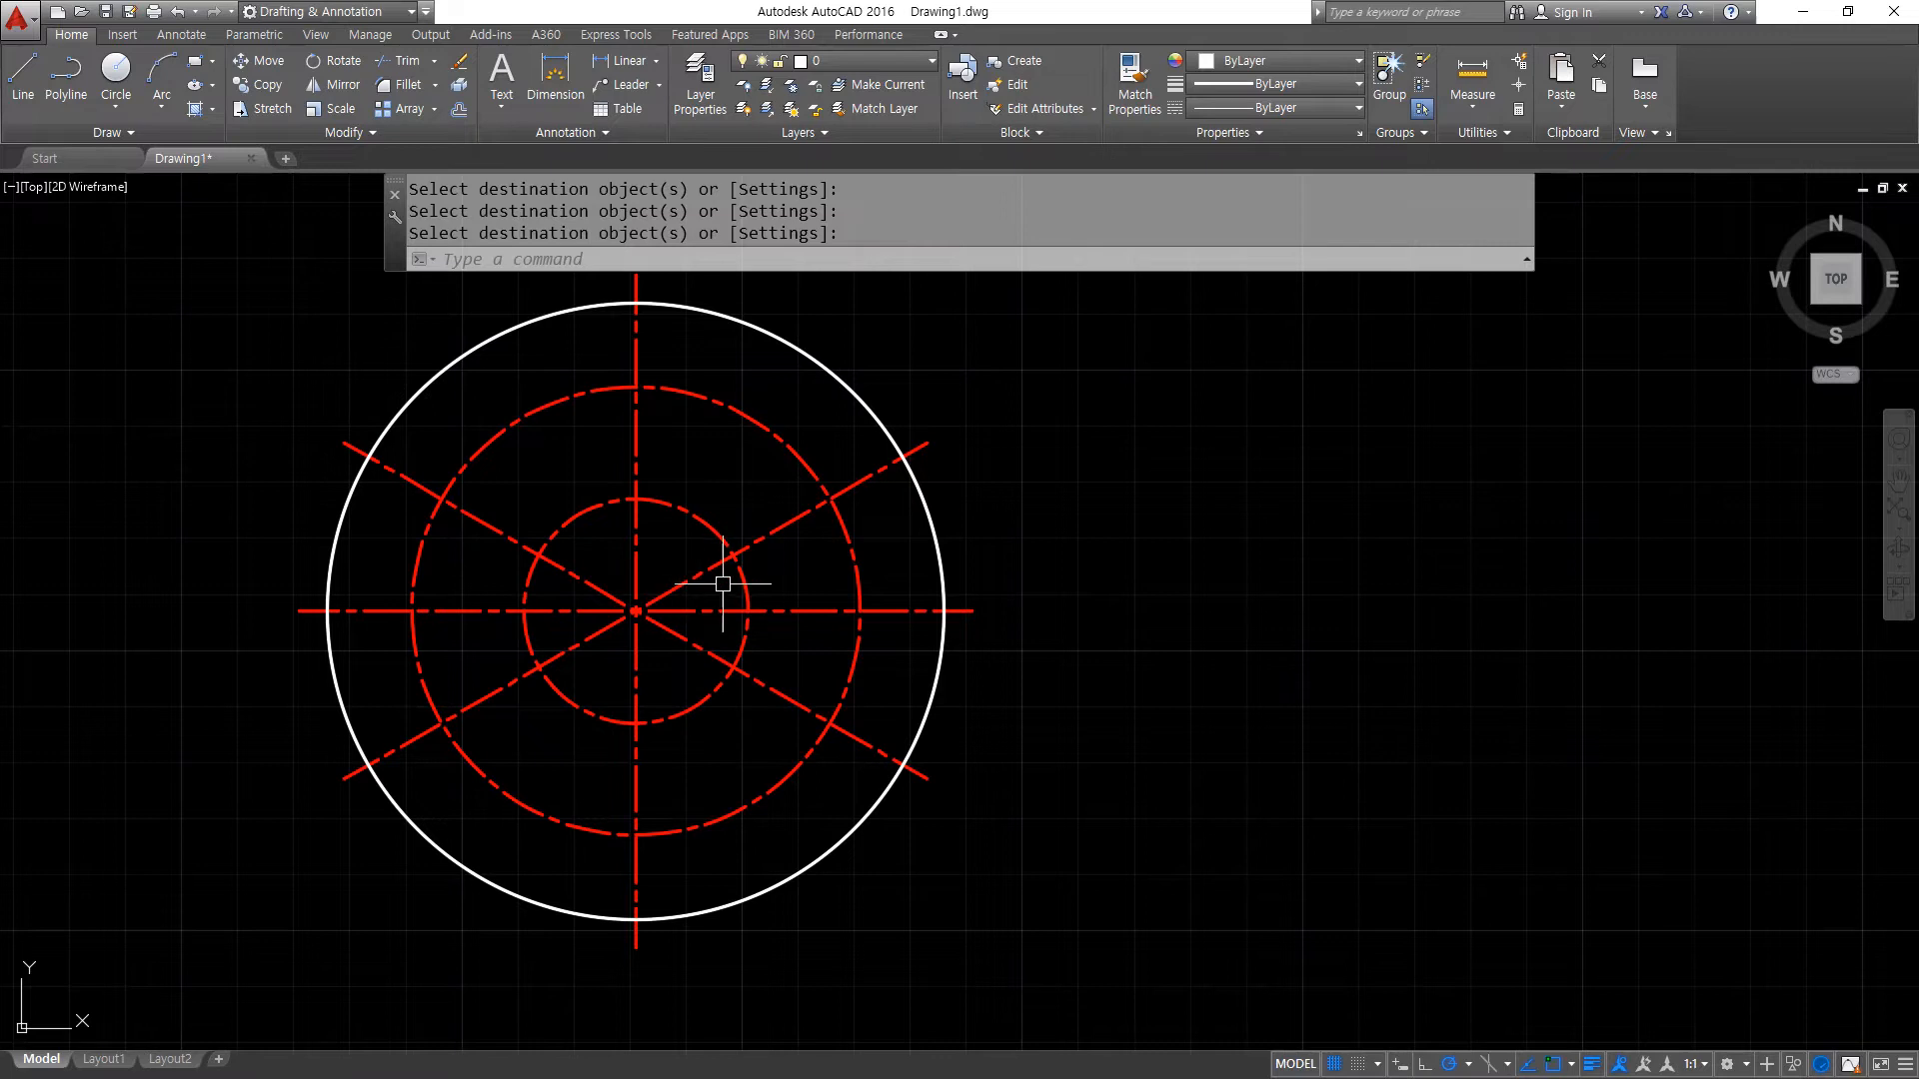
# - Draw a hole circle of radius 3.5 where the vertical center line crosses the top of the inner center-line circle
pyautogui.scroll(2, 673, 523)
pyautogui.moveTo(649, 497); pyautogui.dragTo(619, 700, button='middle')
pyautogui.write('c')
pyautogui.press('Return')
pyautogui.click(565, 684)
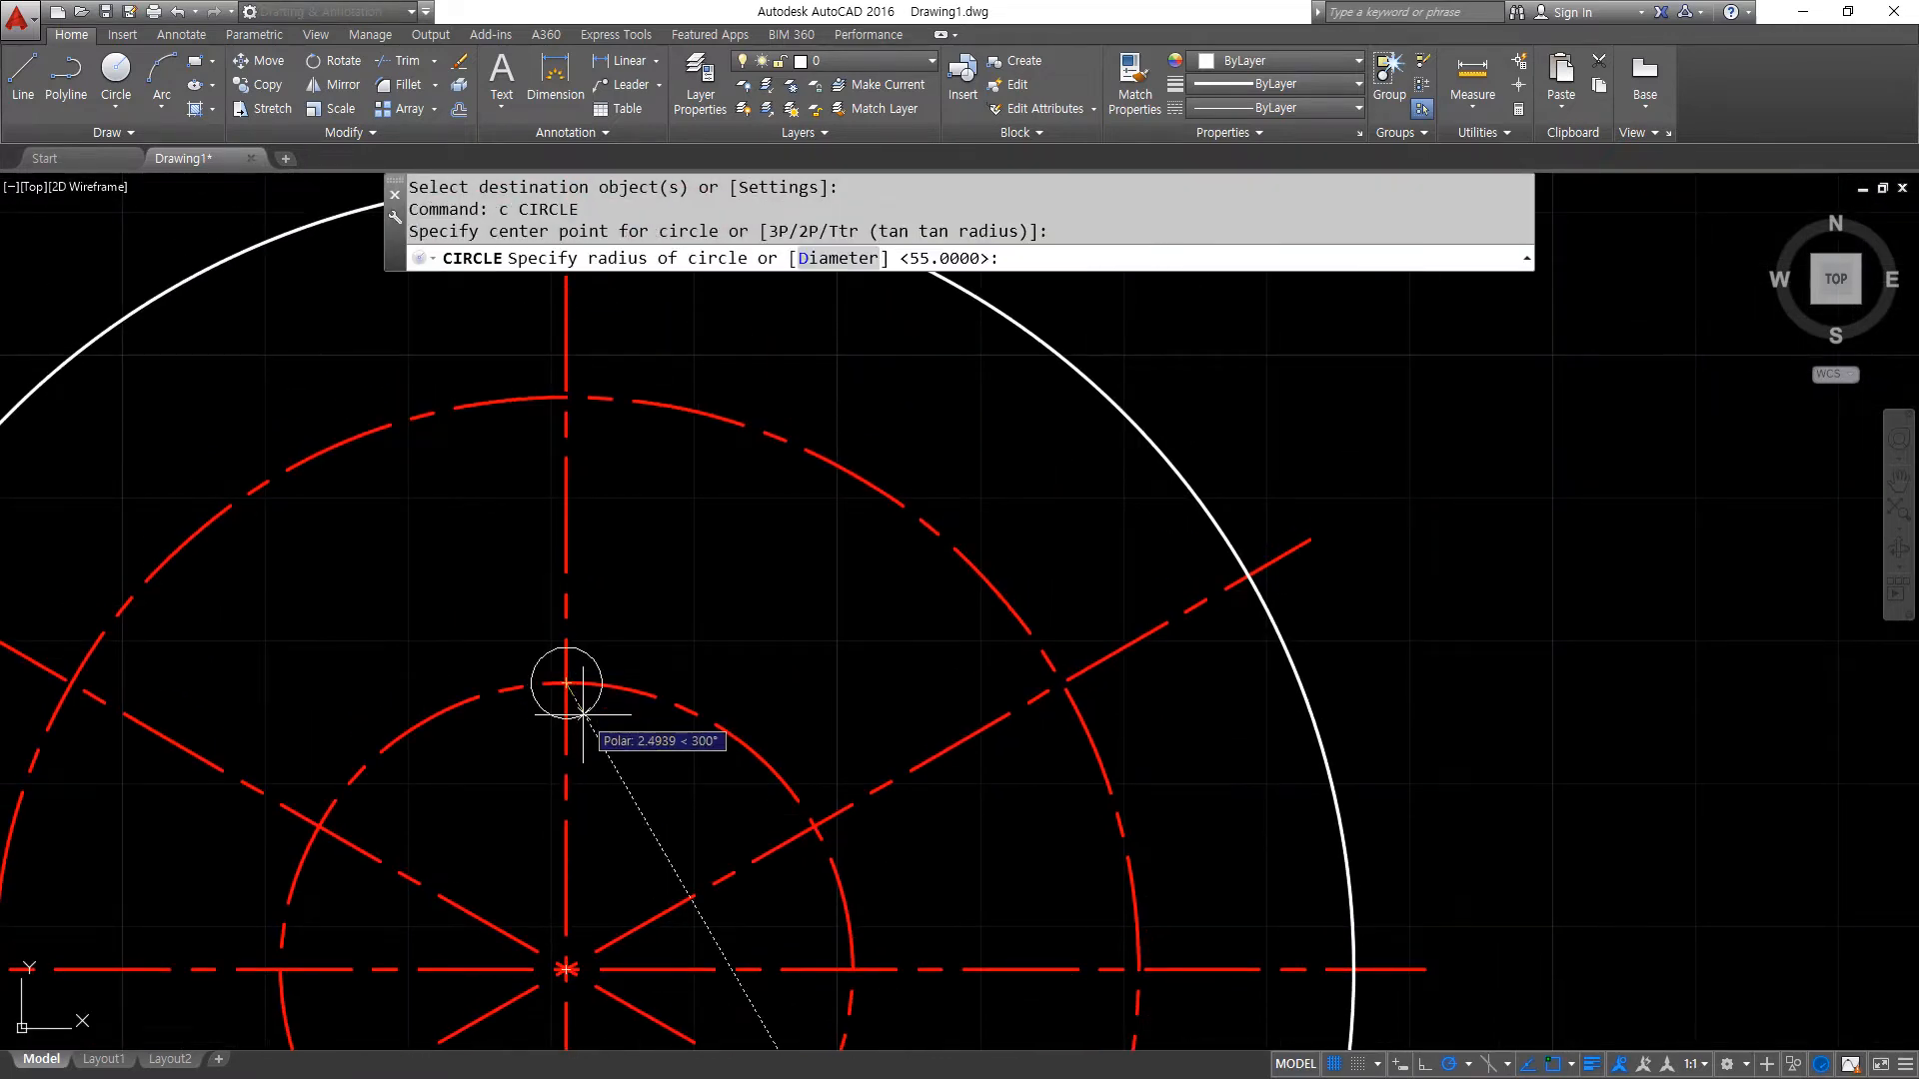
pyautogui.write('3.5')
pyautogui.press('Return')
pyautogui.press('Return')
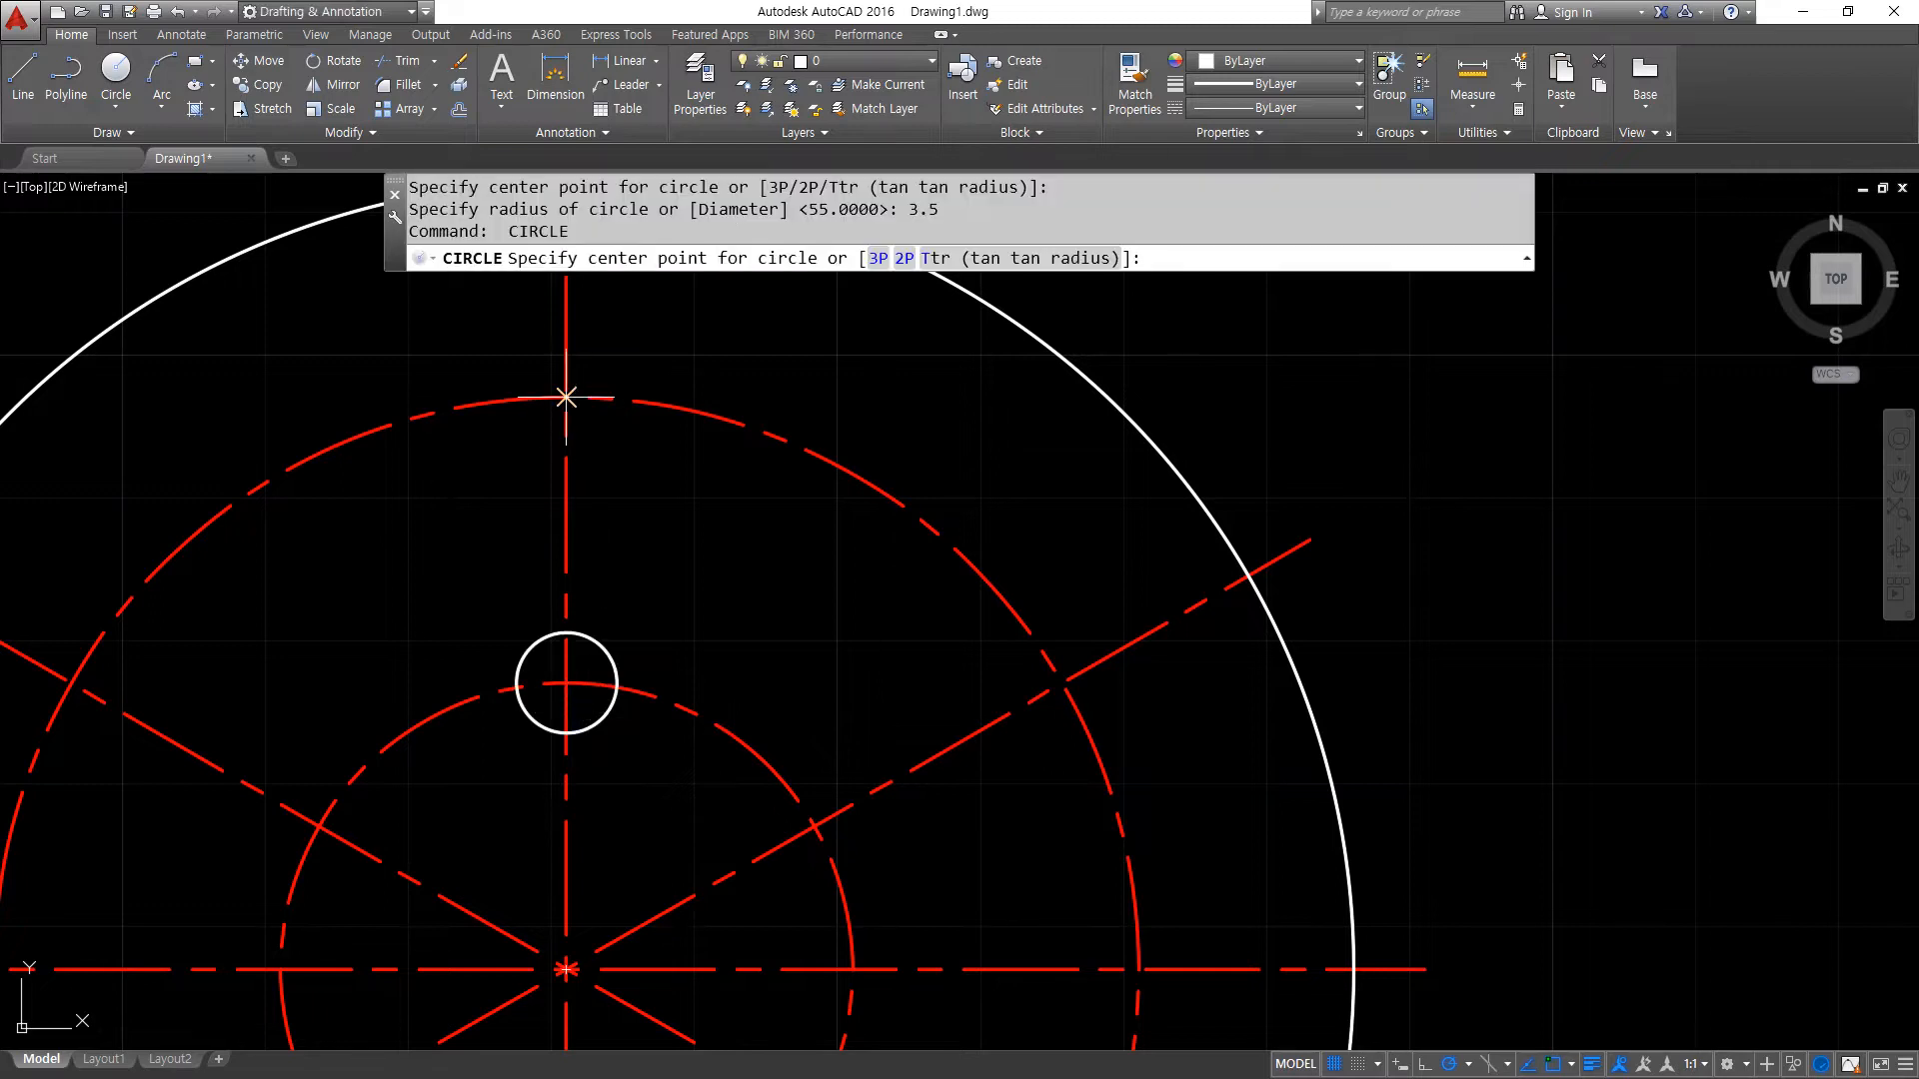
# - Draw concentric circles of radius 6.5 and 10 where the vertical center line crosses the top of the larger center-line circle
pyautogui.click(566, 398)
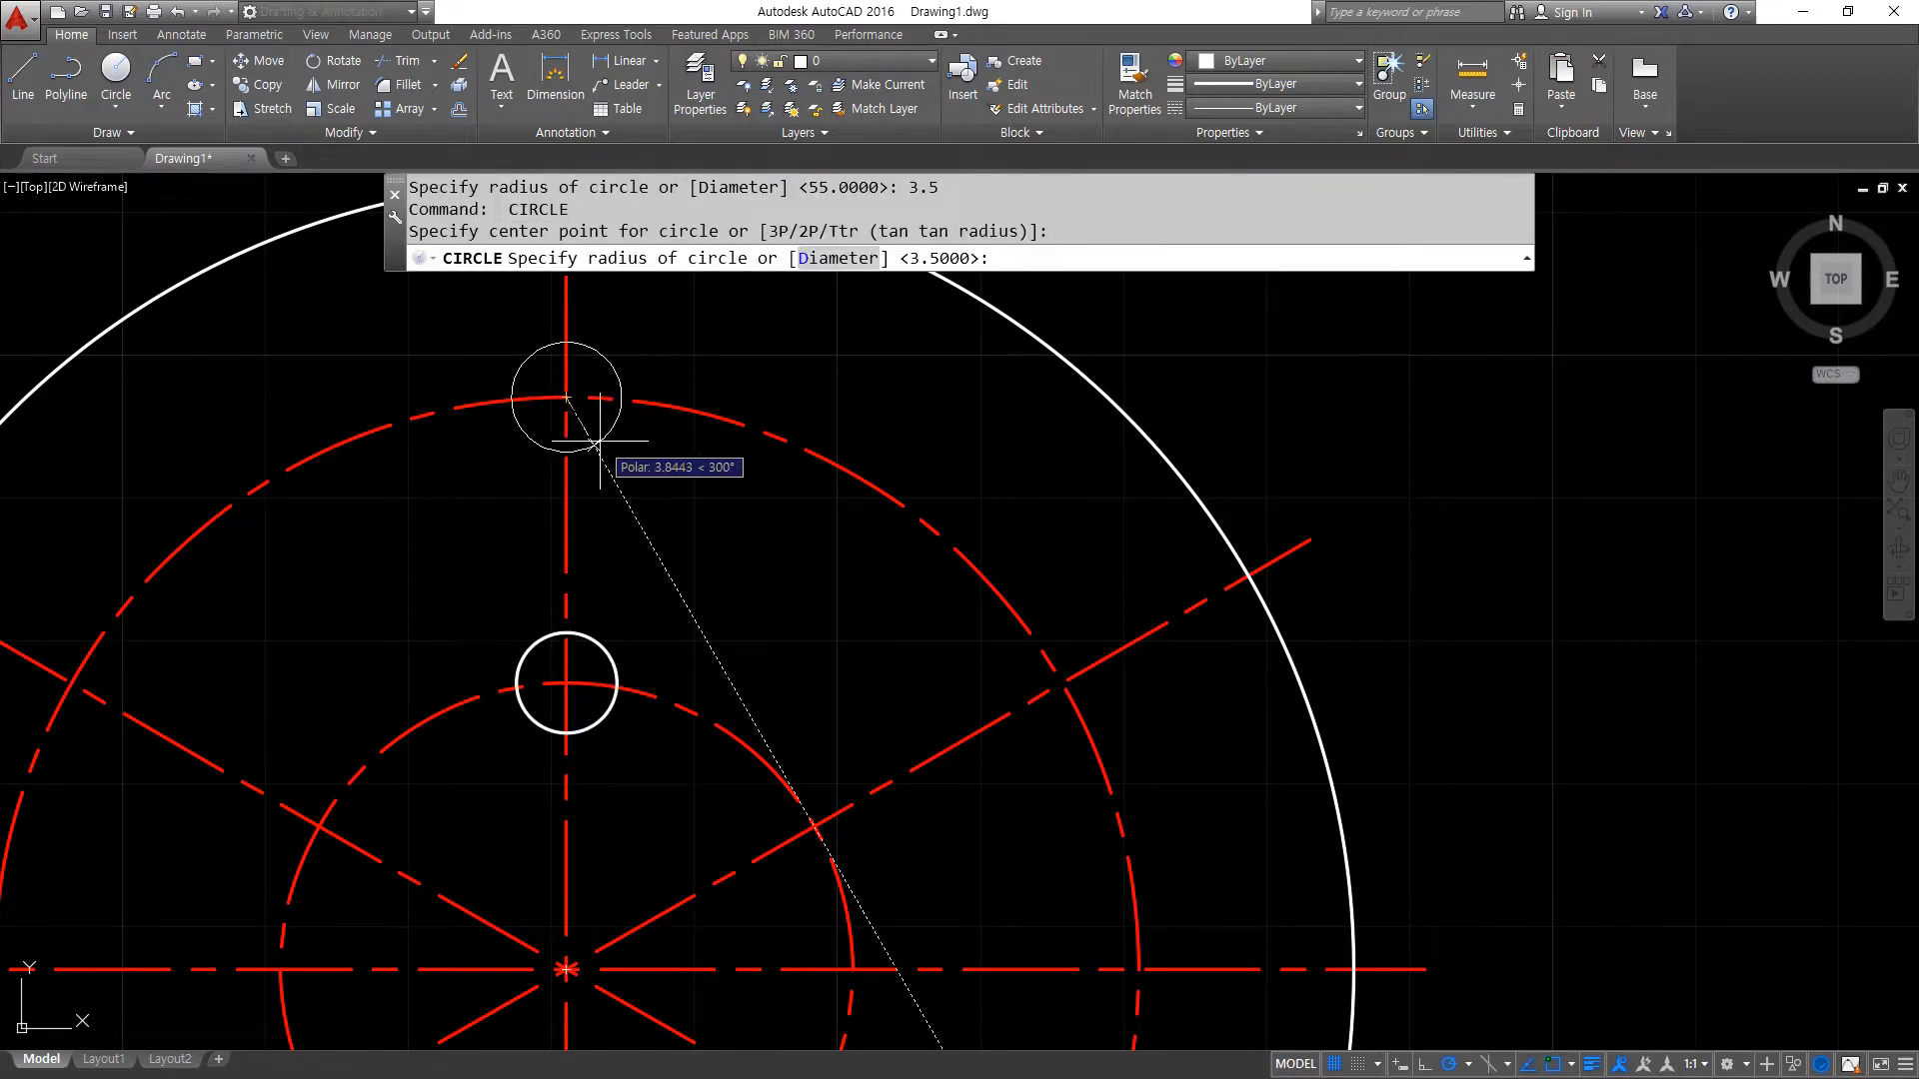
pyautogui.write('6.5')
pyautogui.press('Return')
pyautogui.press('Return')
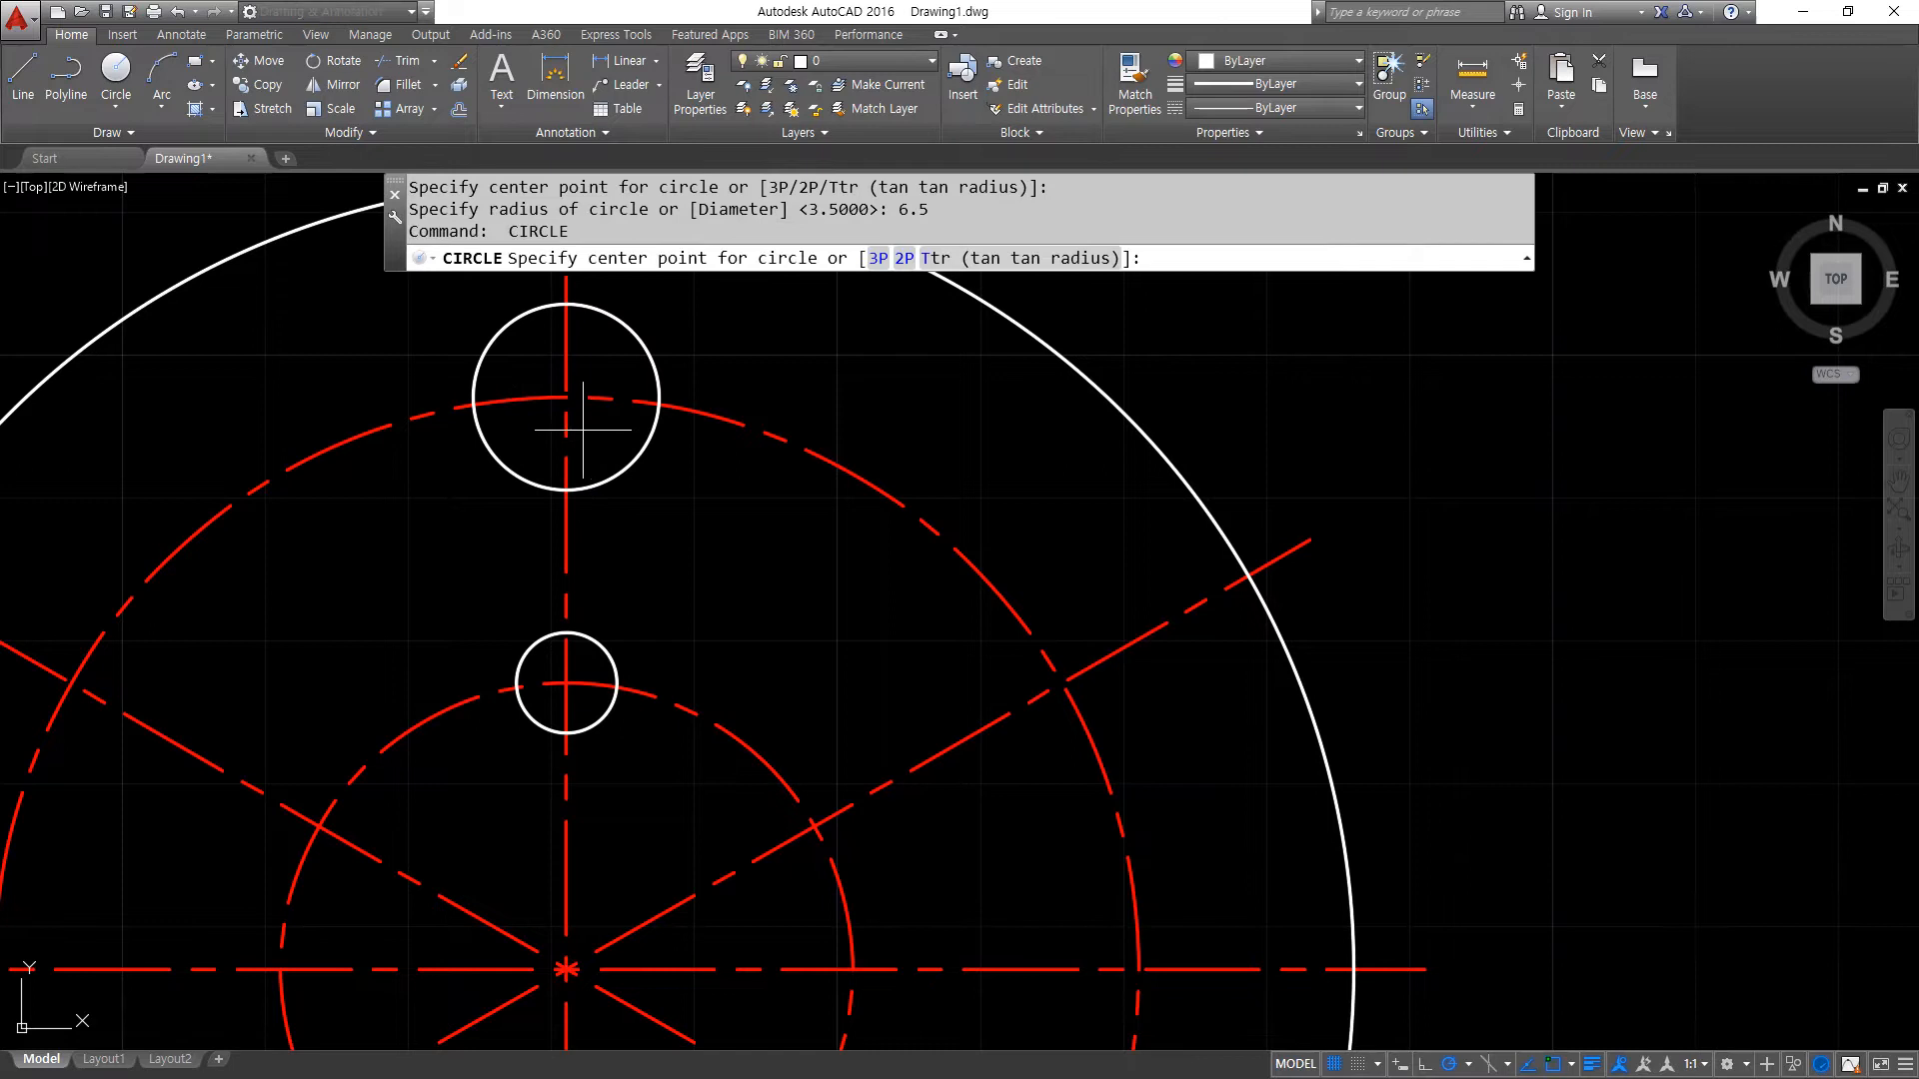
pyautogui.click(565, 398)
pyautogui.write('10')
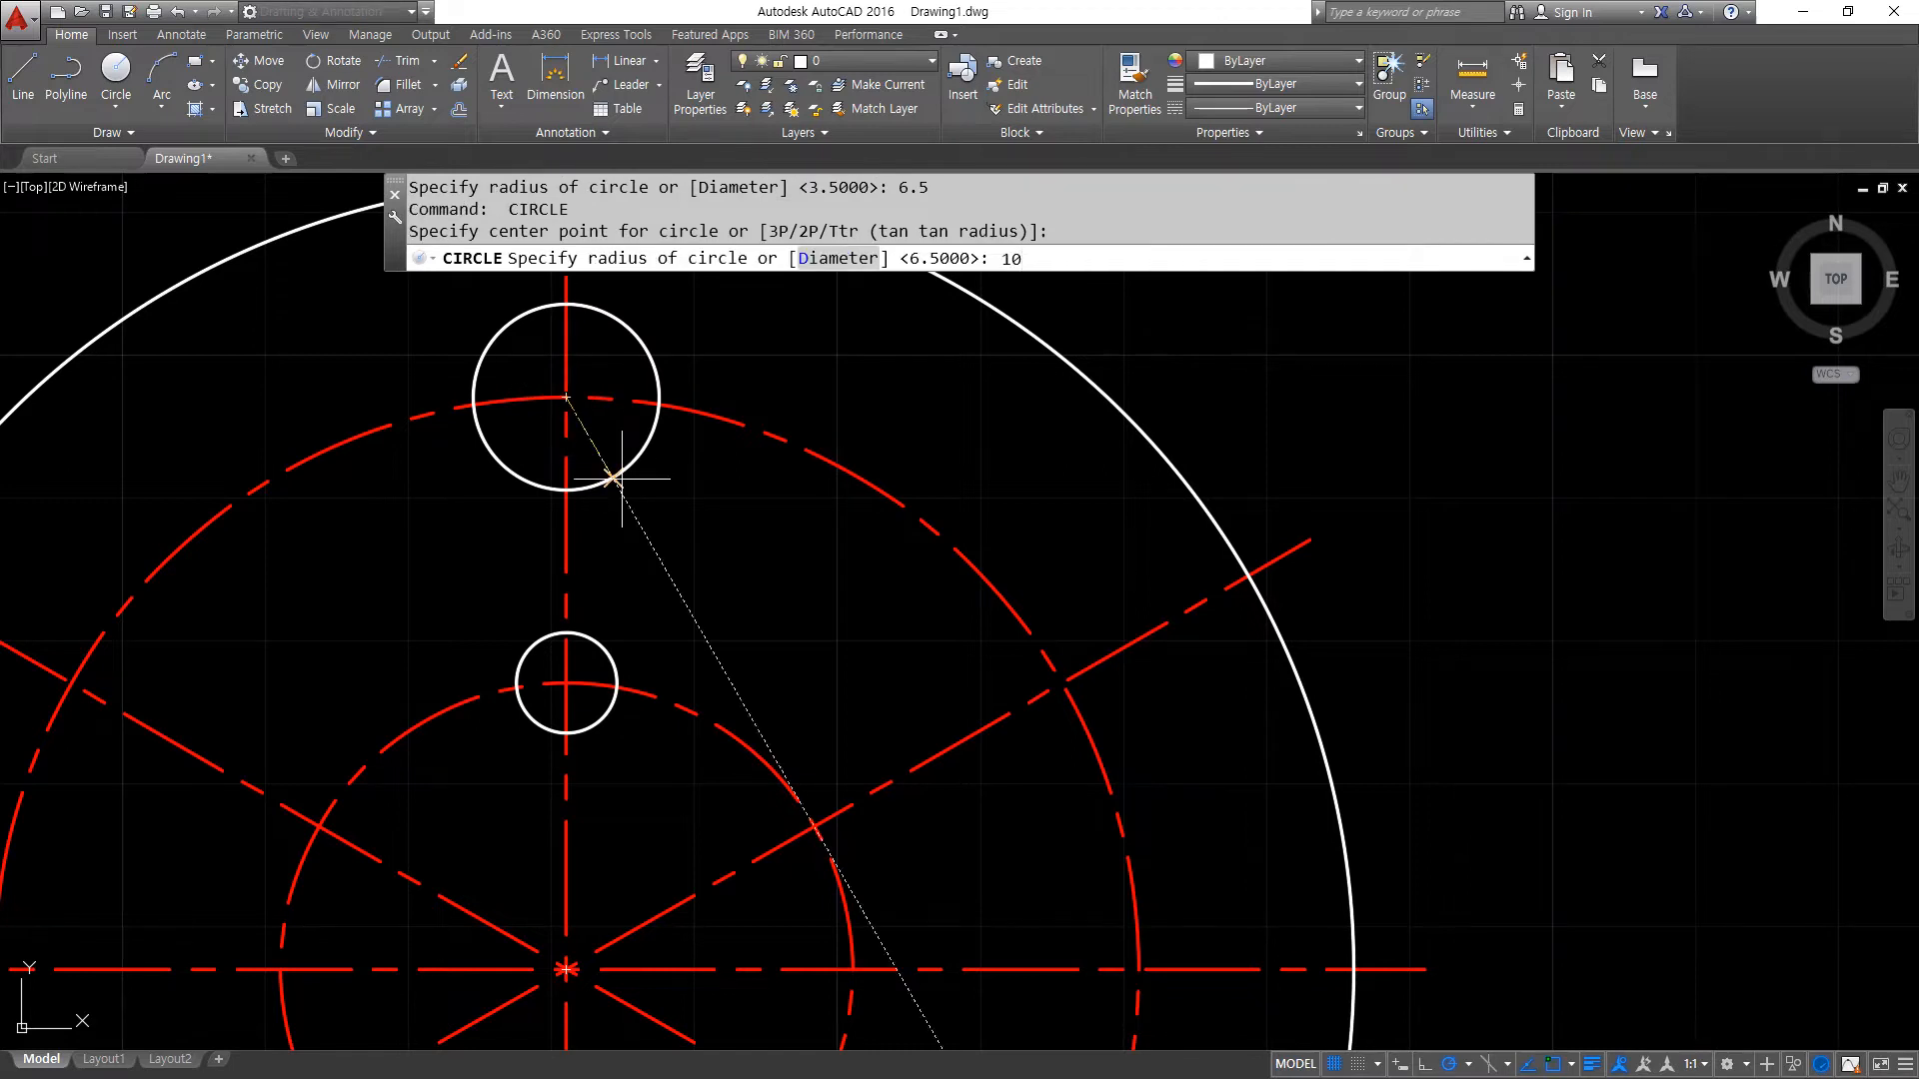
pyautogui.press('Return')
# - Copy the small hole from its centre to the left, bottom and right center-line intersections on the inner center-line circle
pyautogui.write('cp')
pyautogui.press('Return')
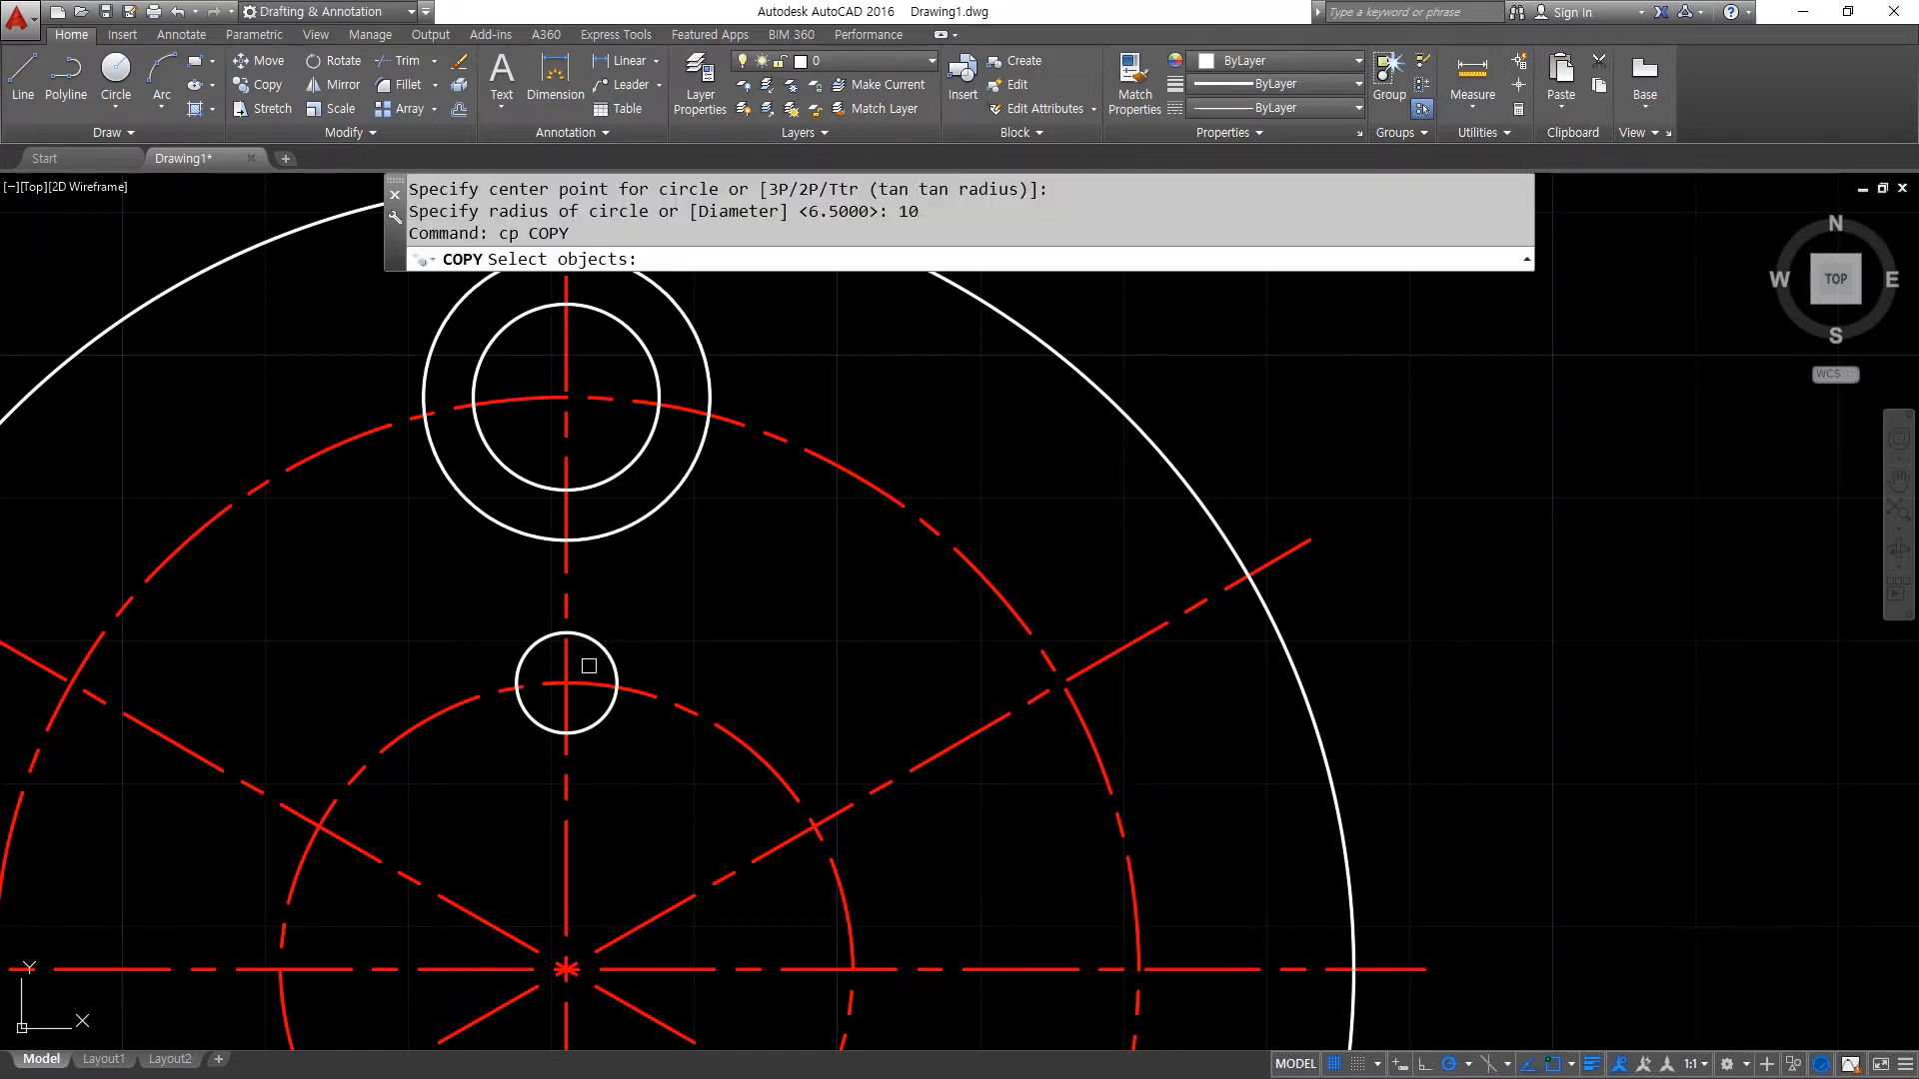
pyautogui.click(578, 732)
pyautogui.press('Return')
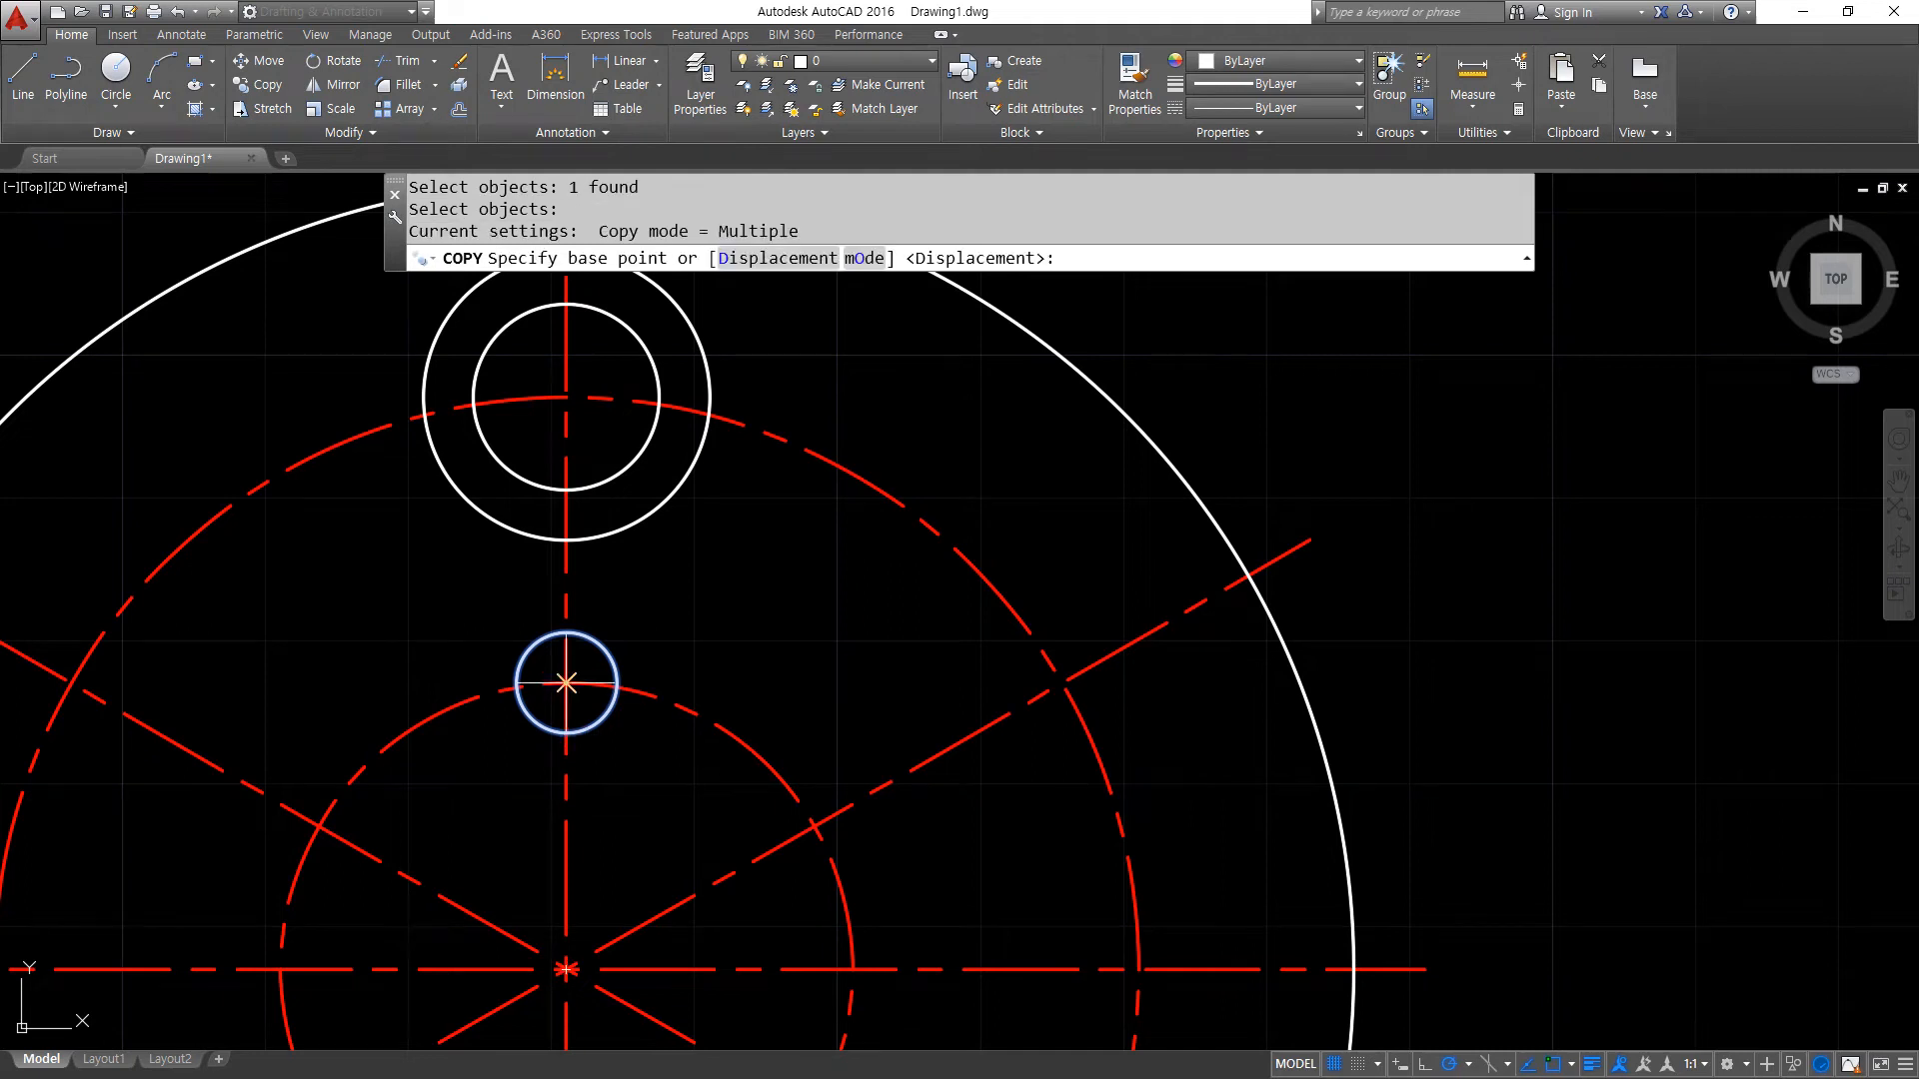
pyautogui.click(565, 683)
pyautogui.scroll(-2, 470, 759)
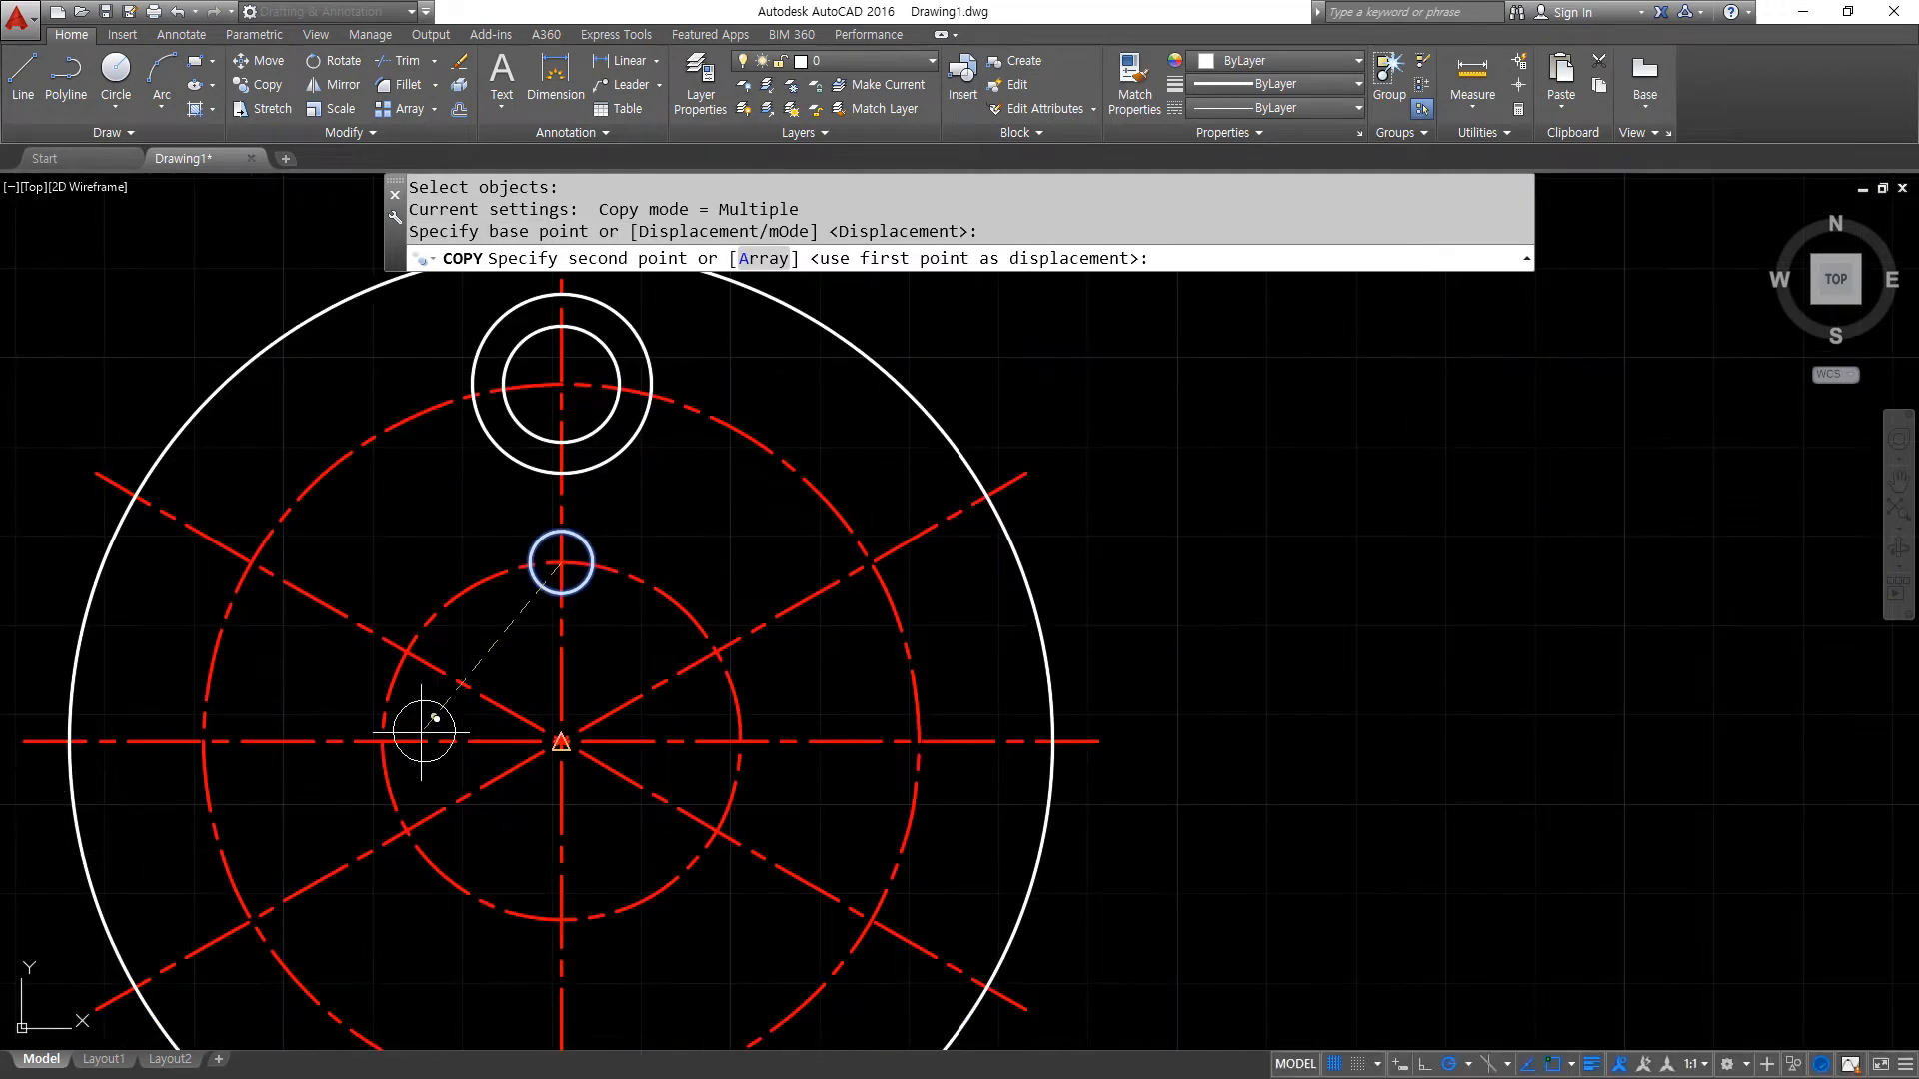
pyautogui.click(383, 742)
pyautogui.click(561, 919)
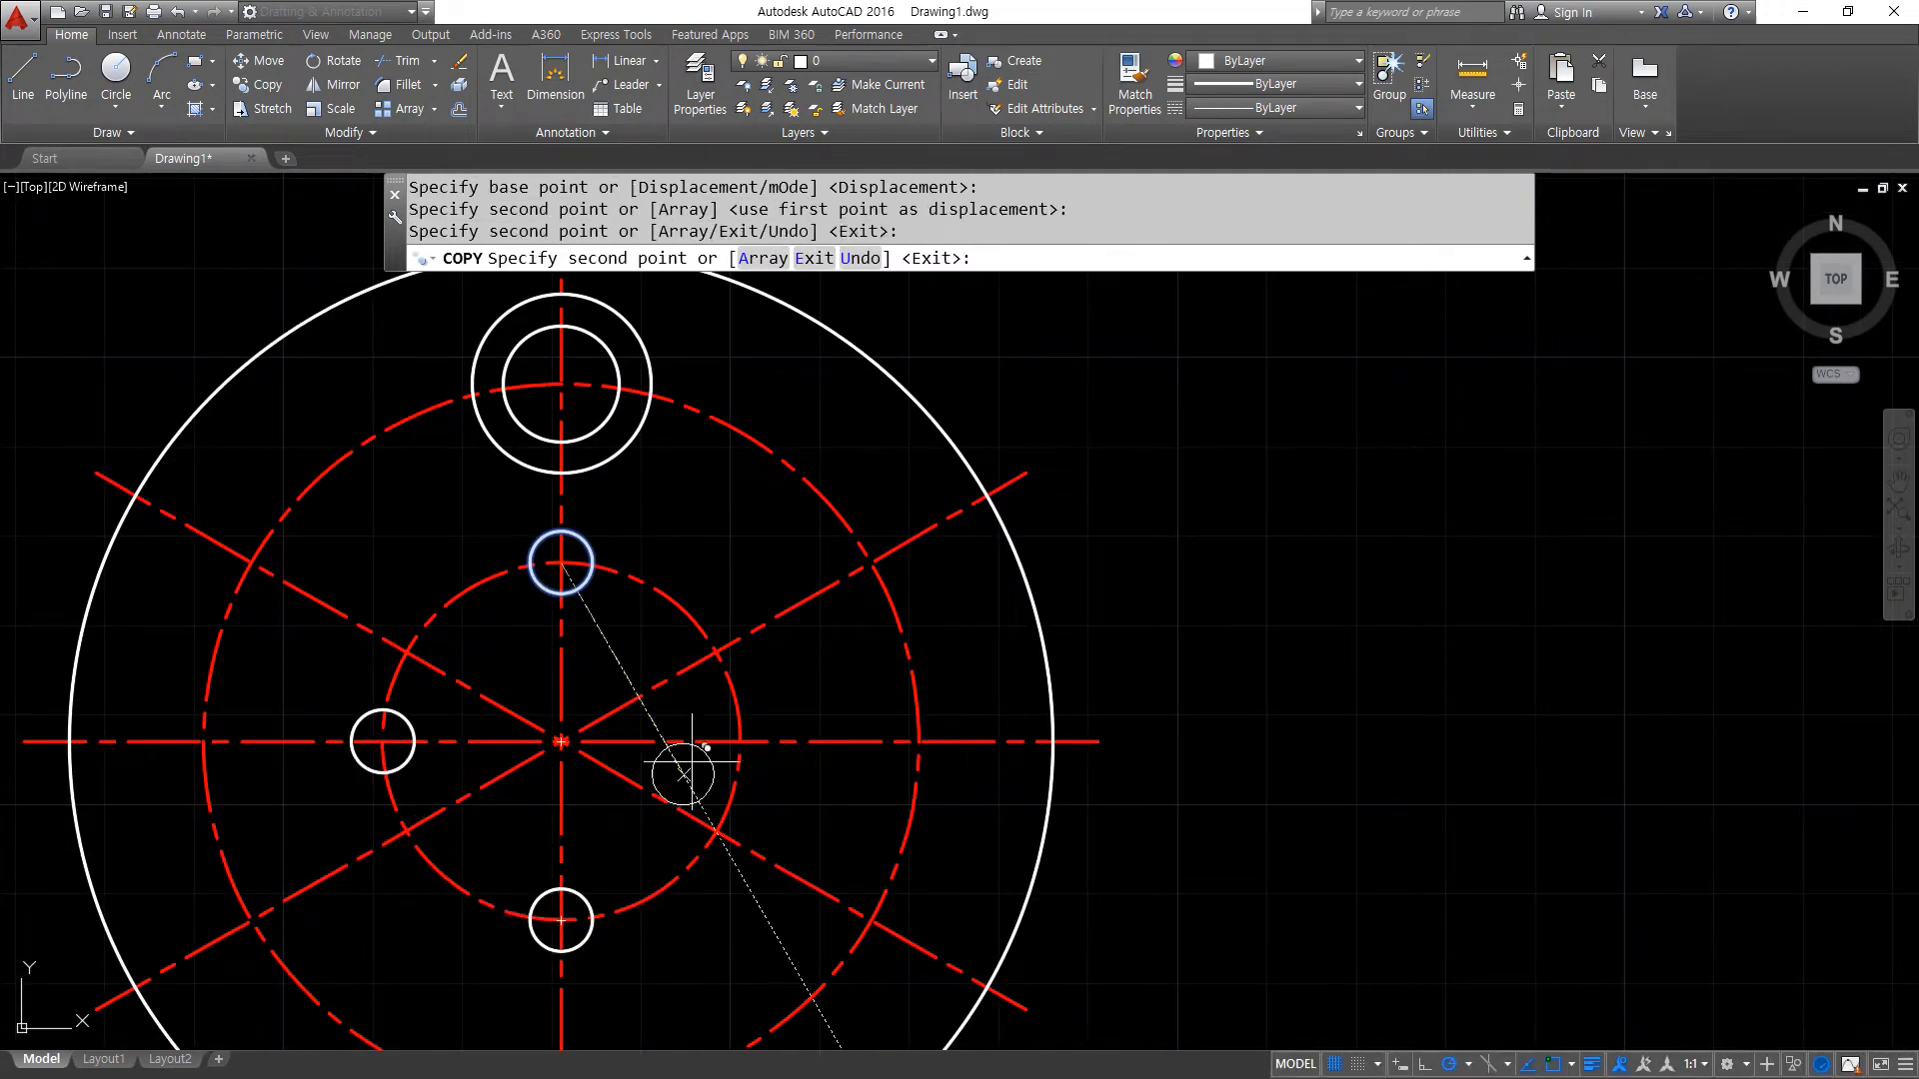
pyautogui.click(740, 741)
pyautogui.press('Return')
# - Copy the concentric circle pair from its centre to the bottom and four diagonal center-line intersections on the larger center-line circle
pyautogui.scroll(-2, 525, 550)
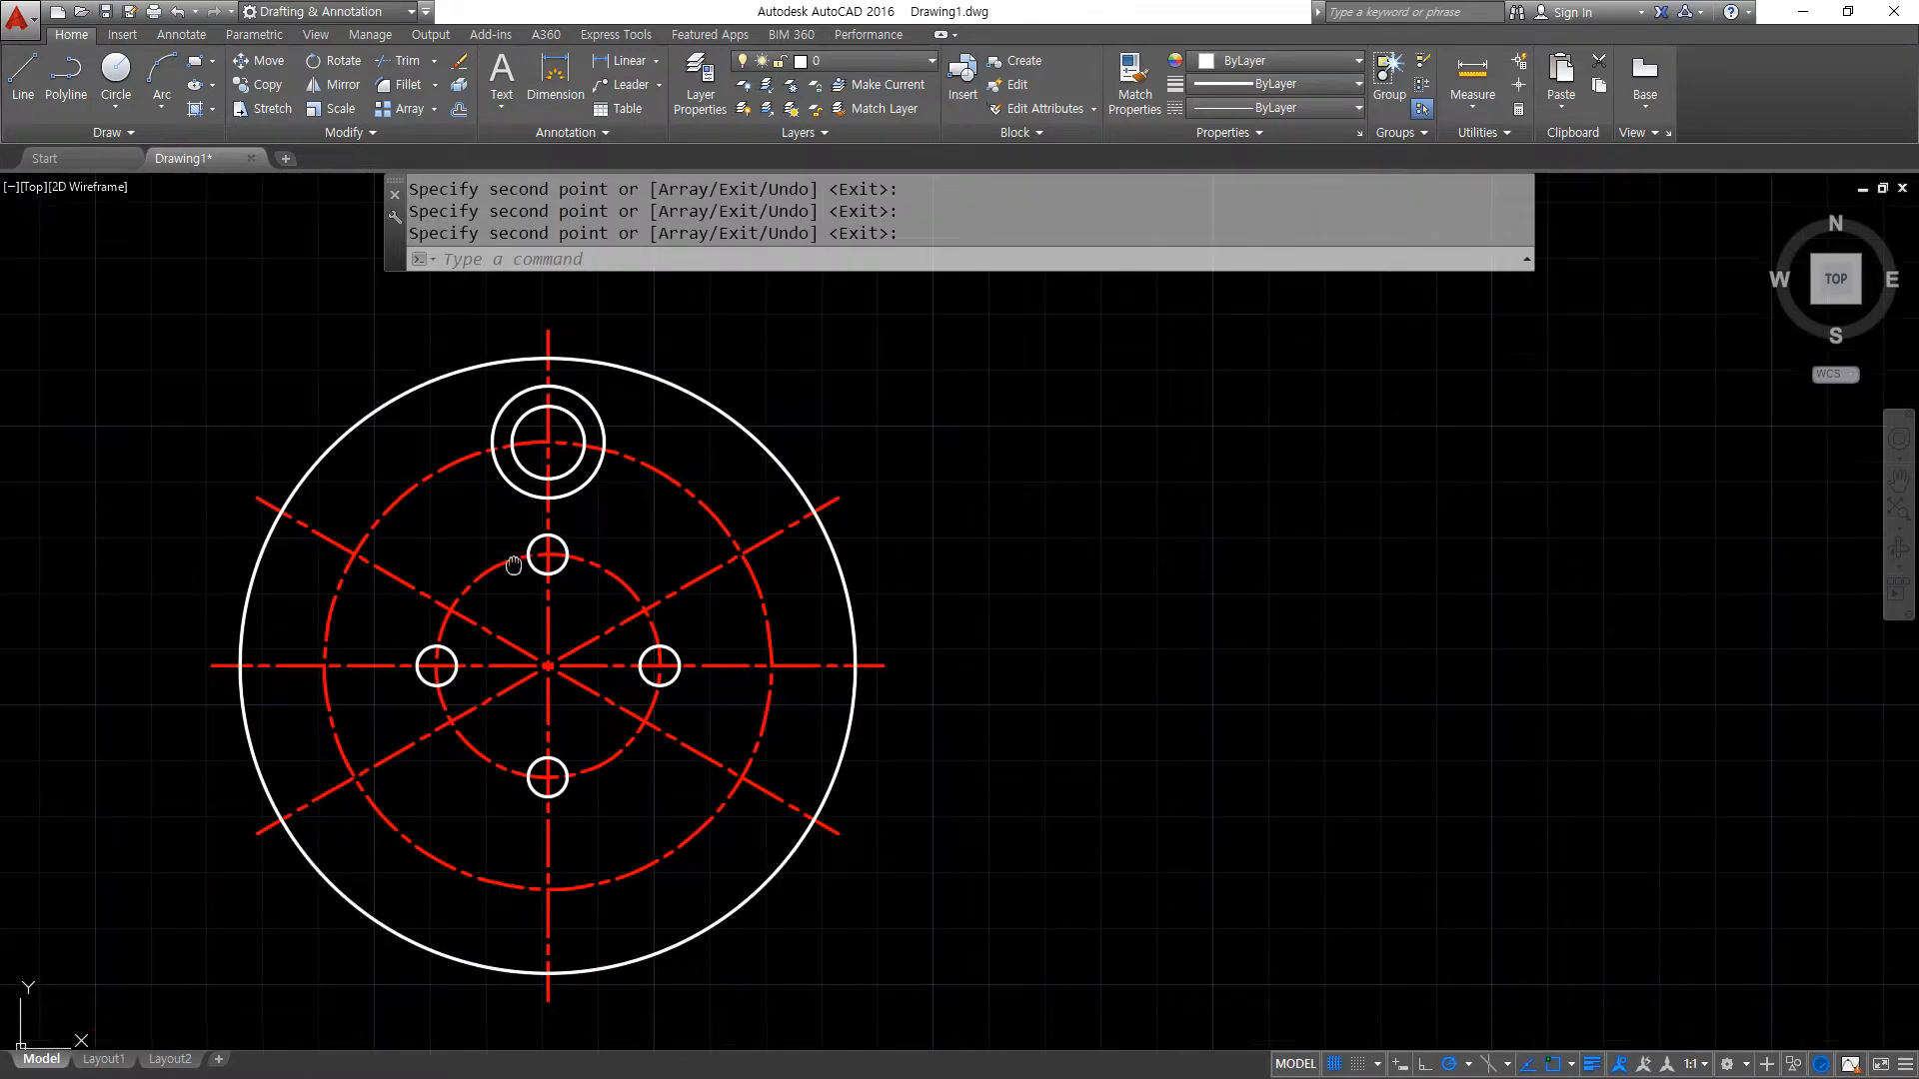
pyautogui.press('Return')
pyautogui.click(464, 302)
pyautogui.click(652, 512)
pyautogui.press('Return')
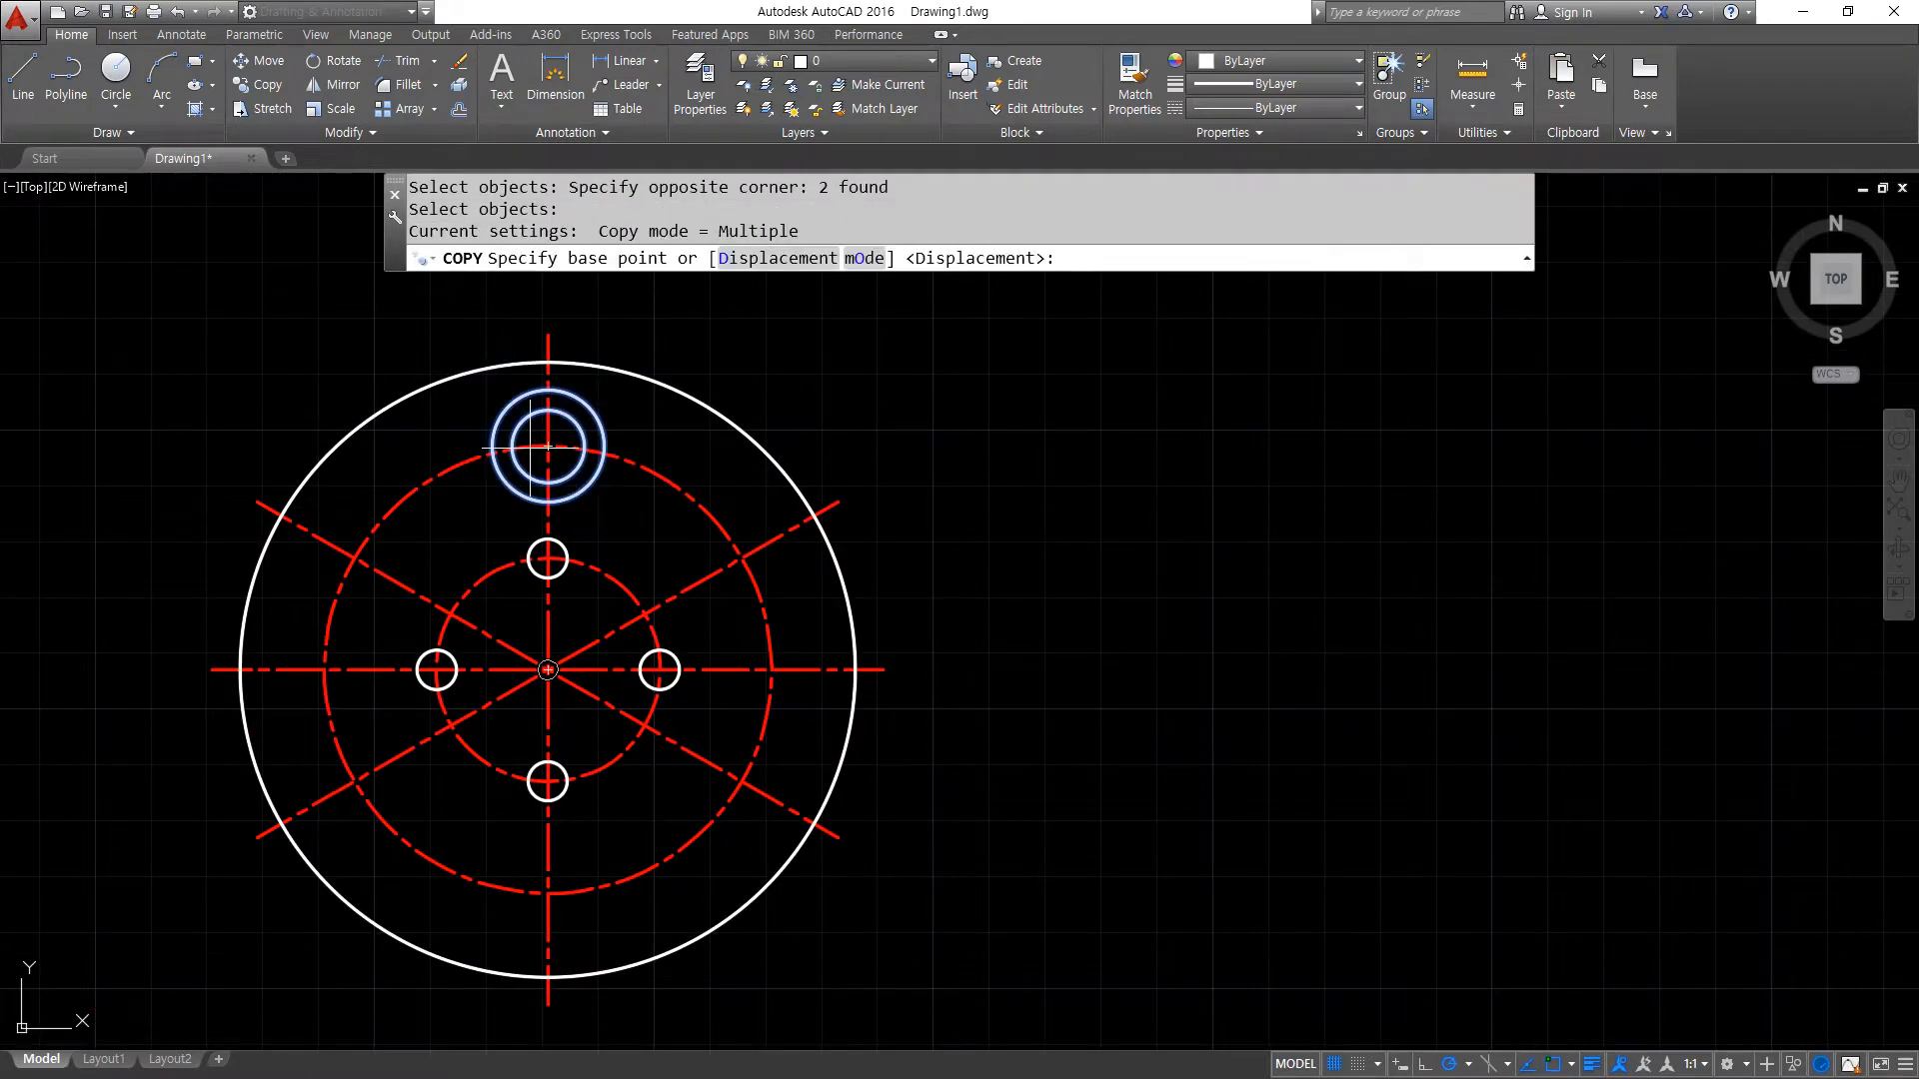
pyautogui.click(548, 446)
pyautogui.click(354, 557)
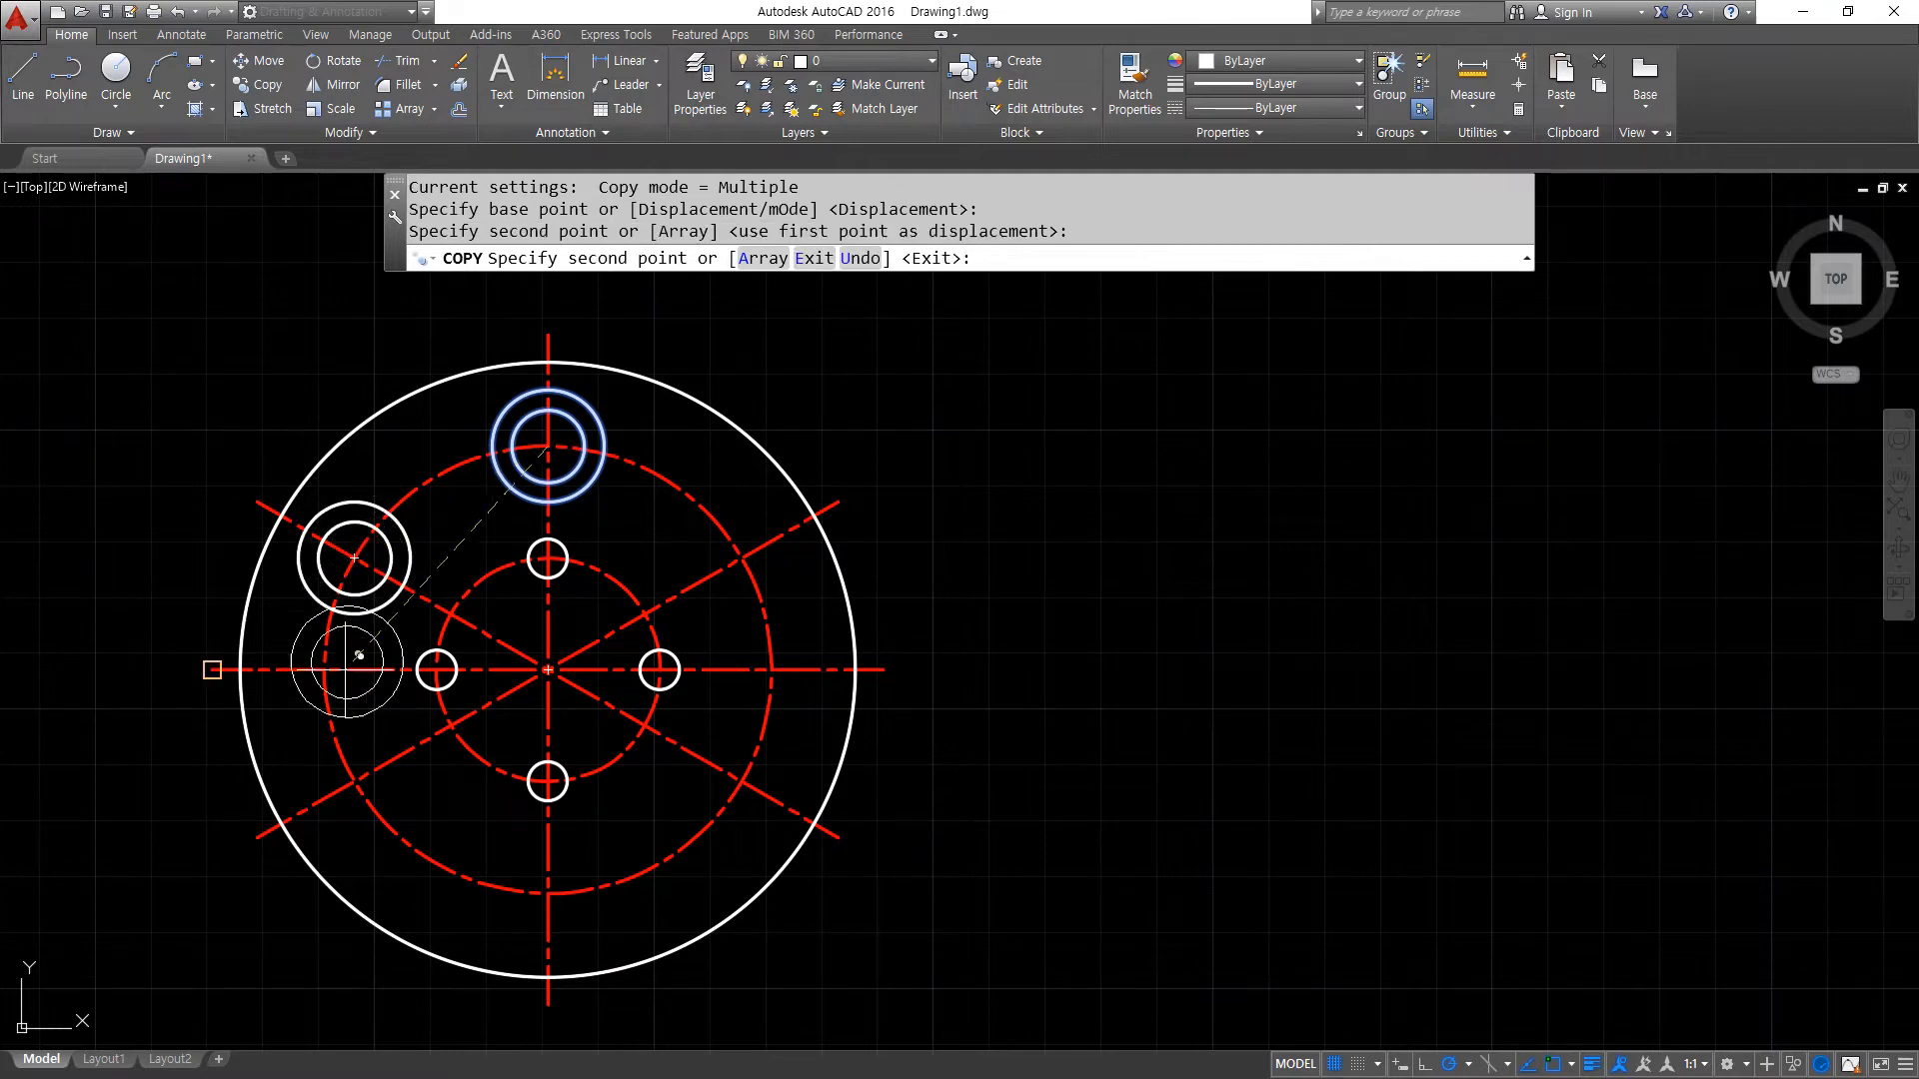
pyautogui.click(356, 778)
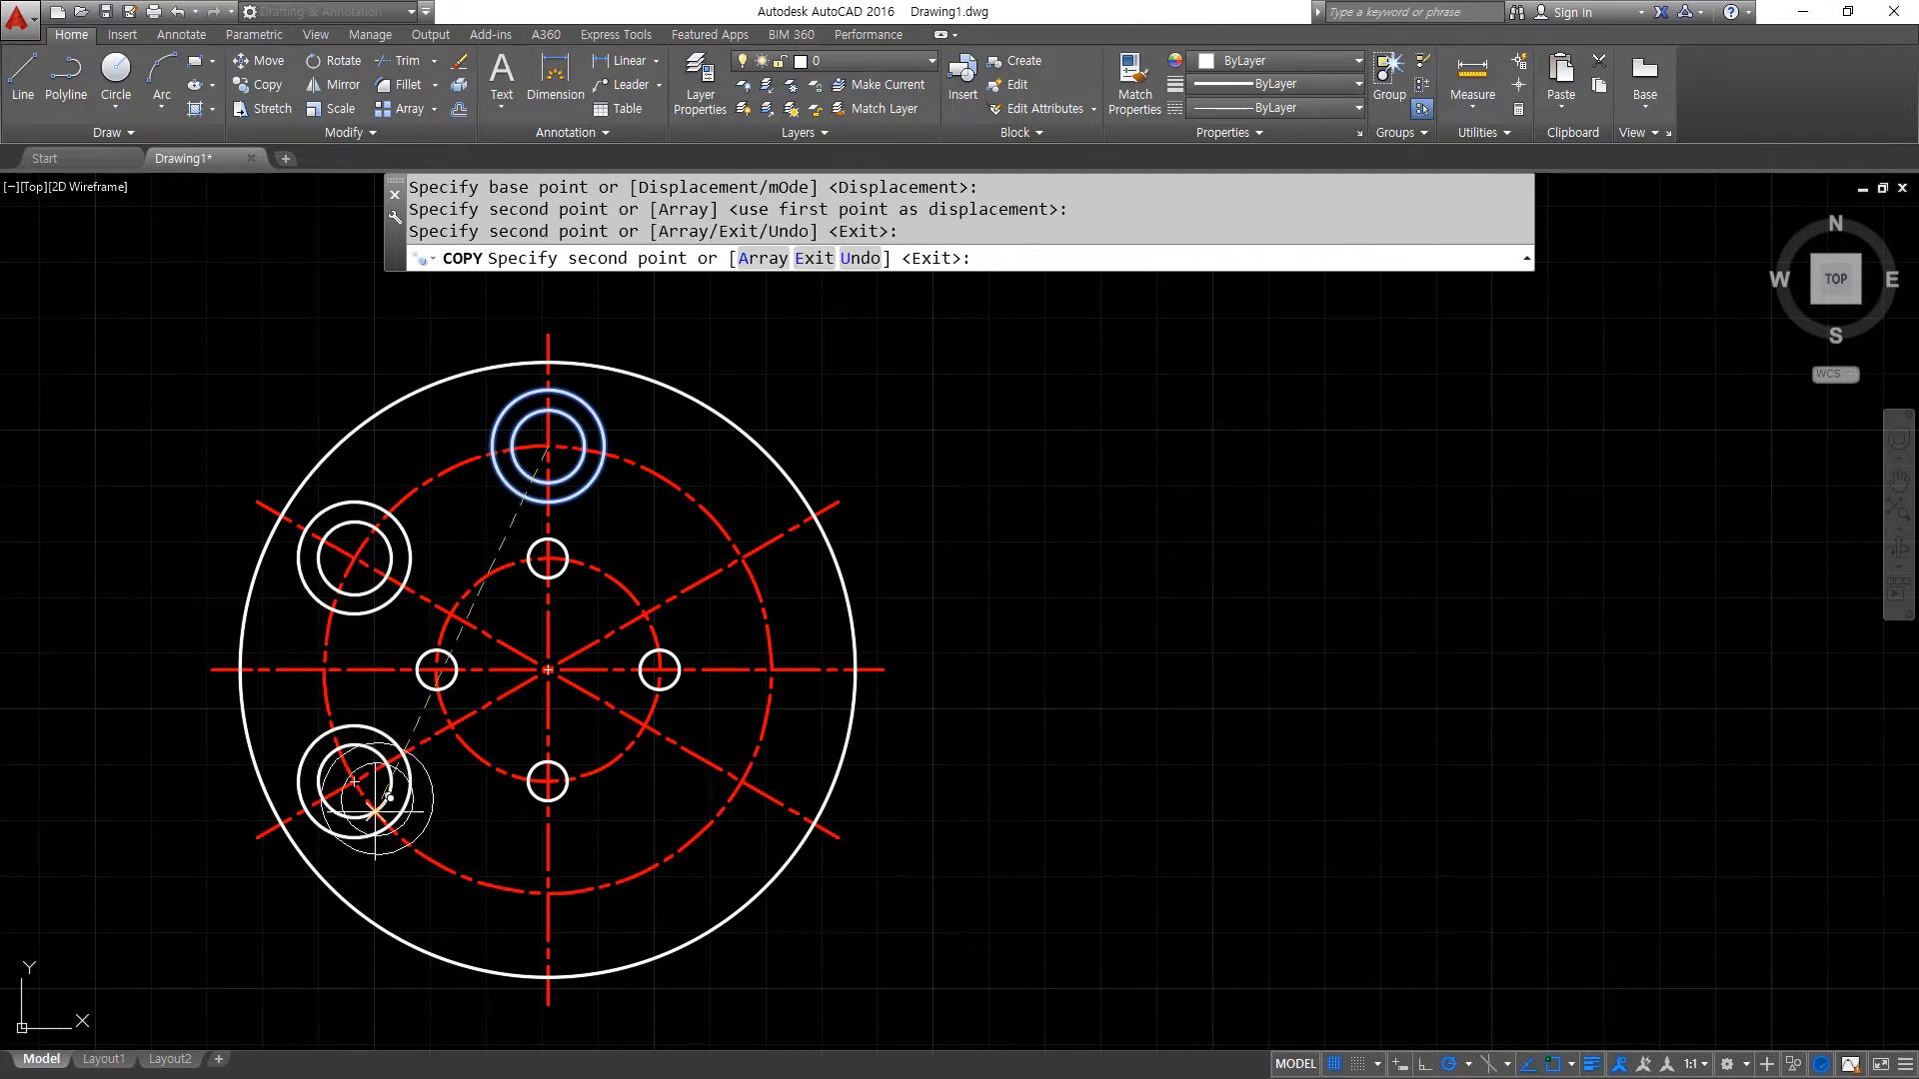
pyautogui.click(548, 893)
pyautogui.click(742, 781)
pyautogui.click(739, 557)
pyautogui.press('Return')
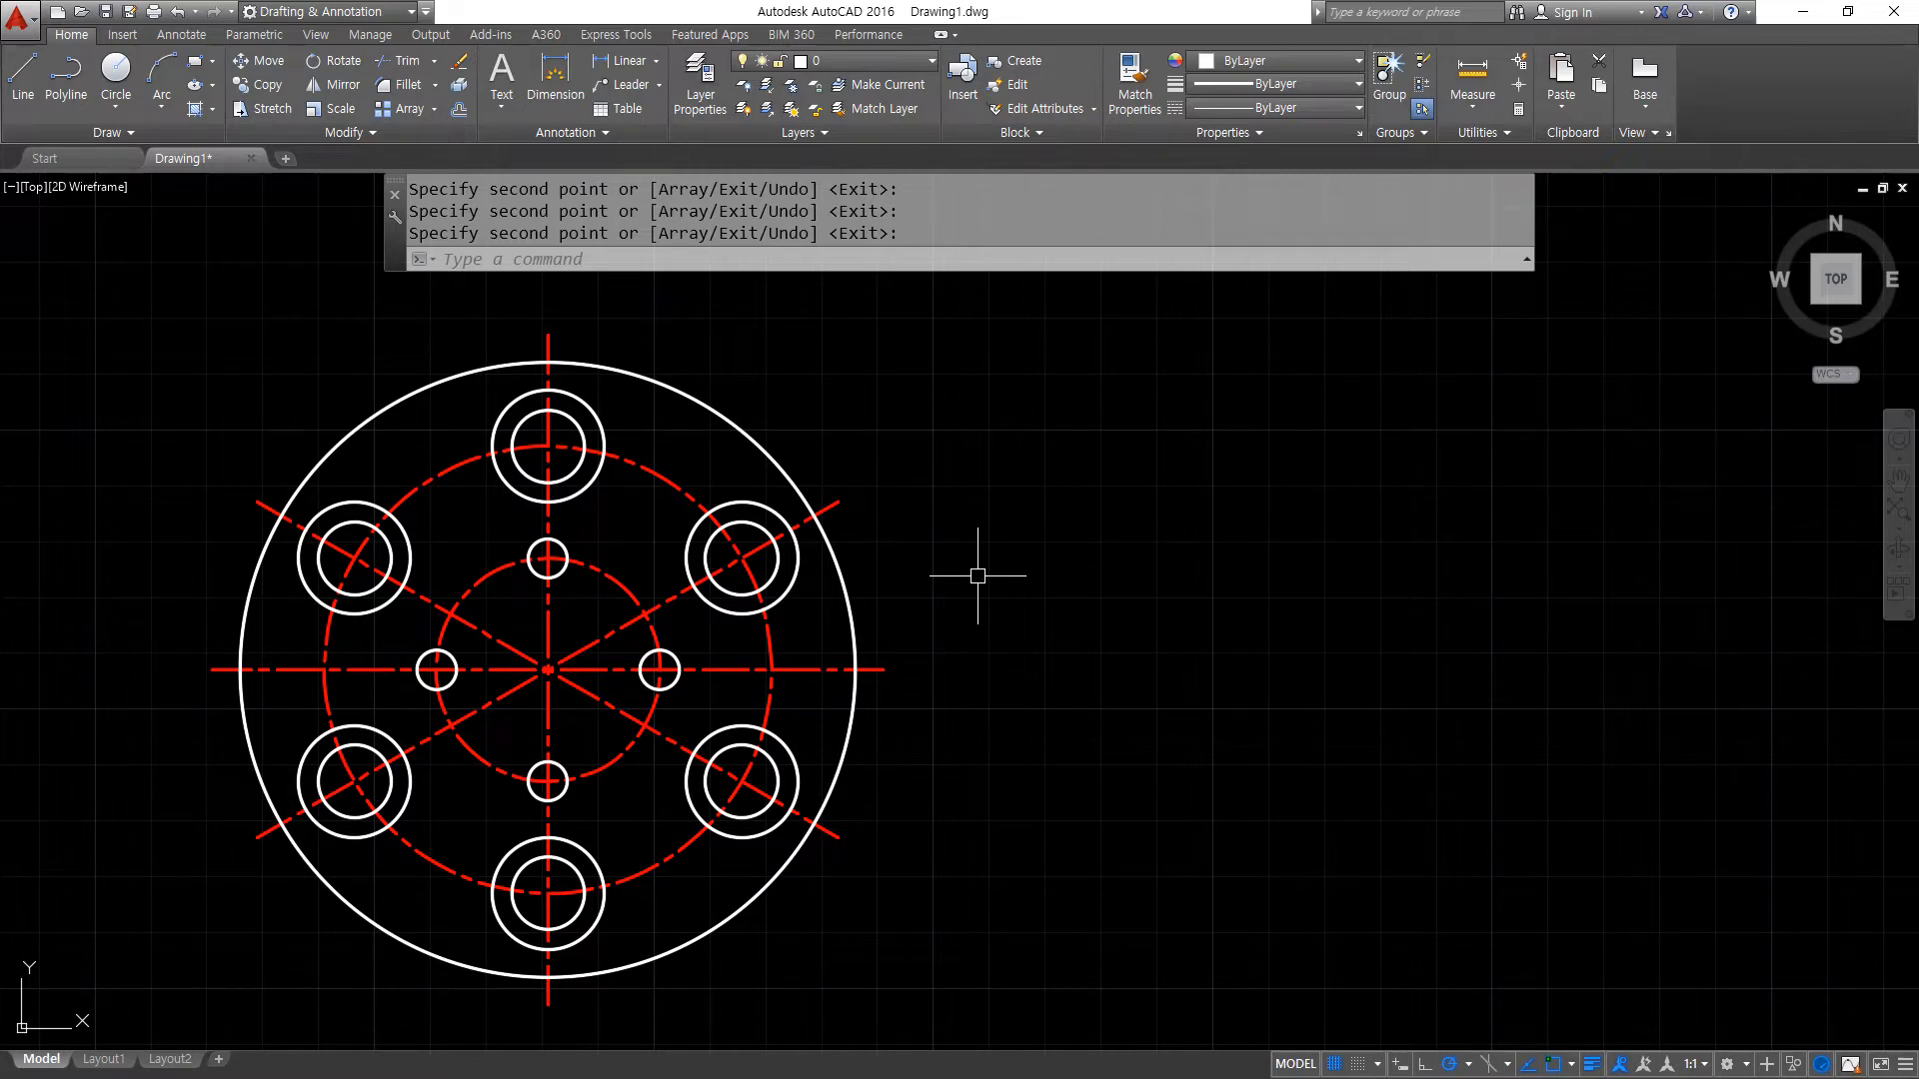
pyautogui.press('Return')
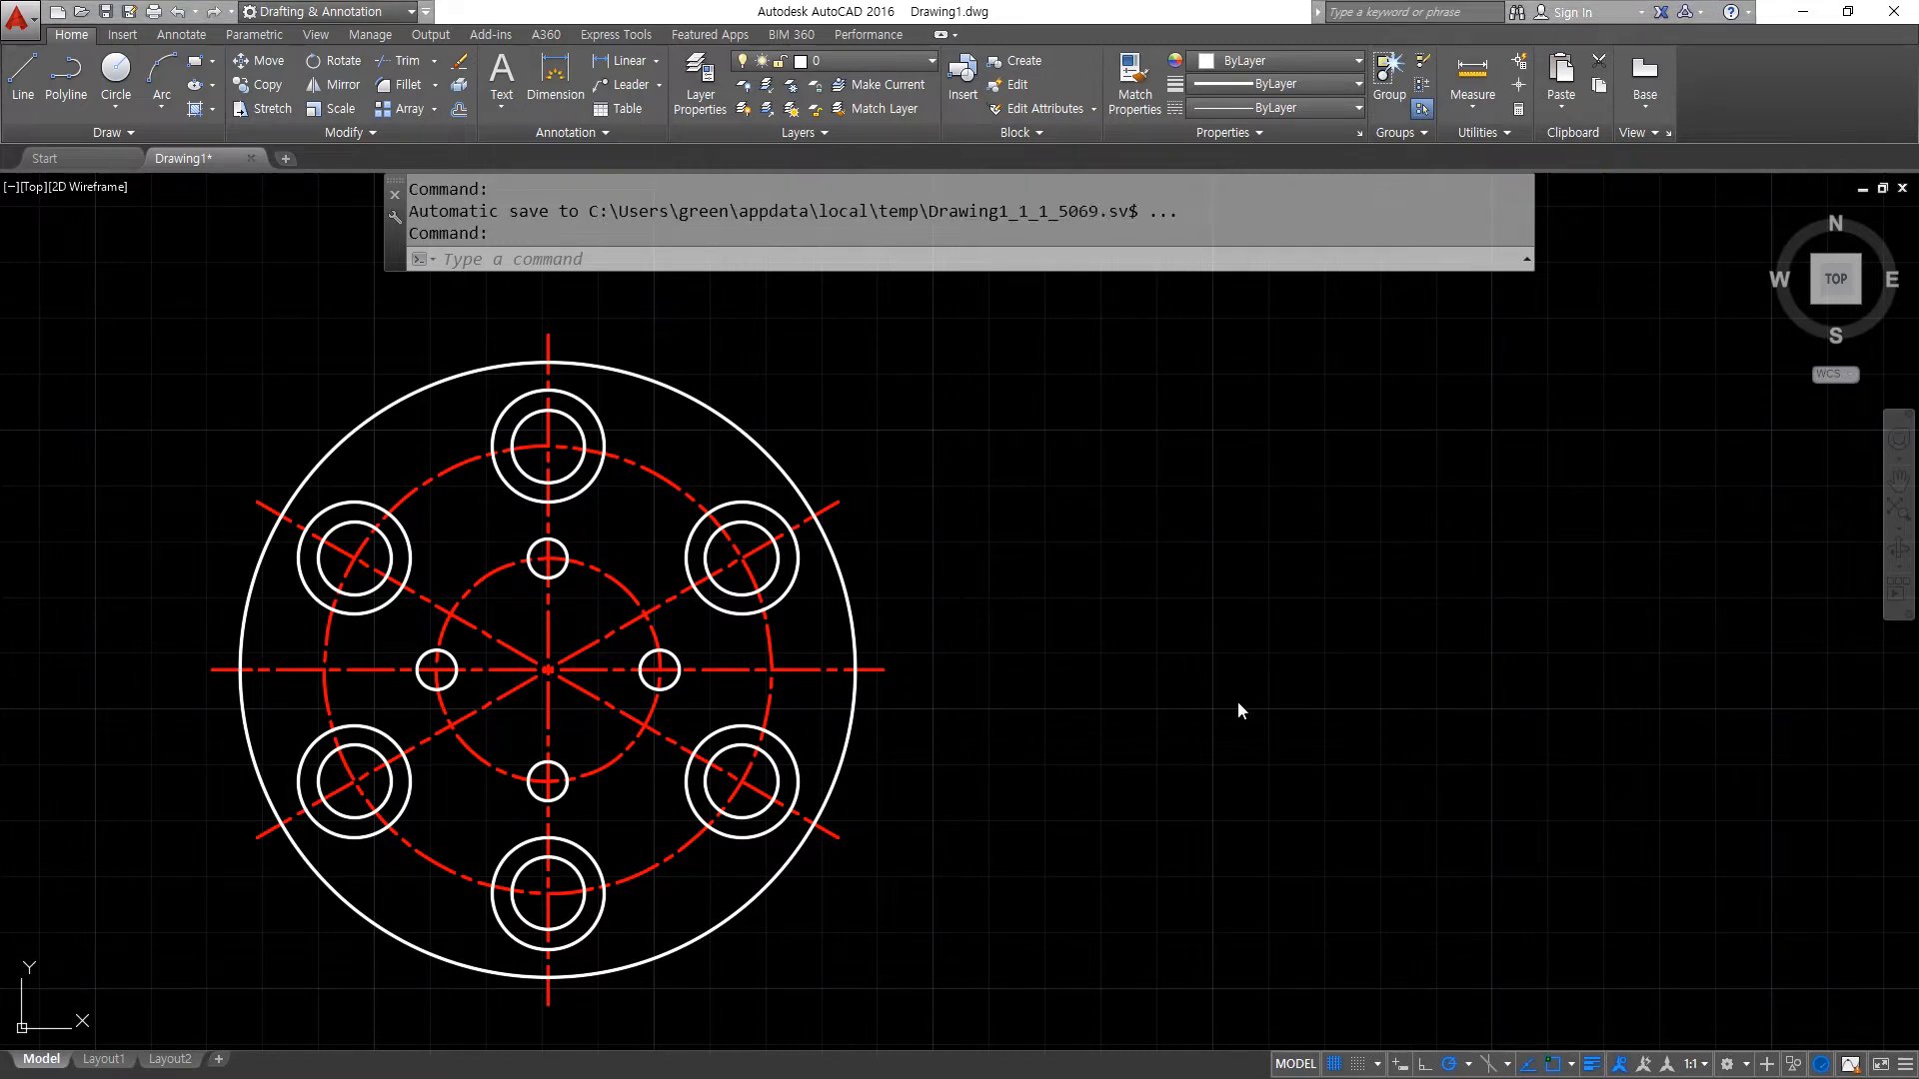
pyautogui.moveTo(1187, 561); pyautogui.dragTo(771, 556, button='middle')
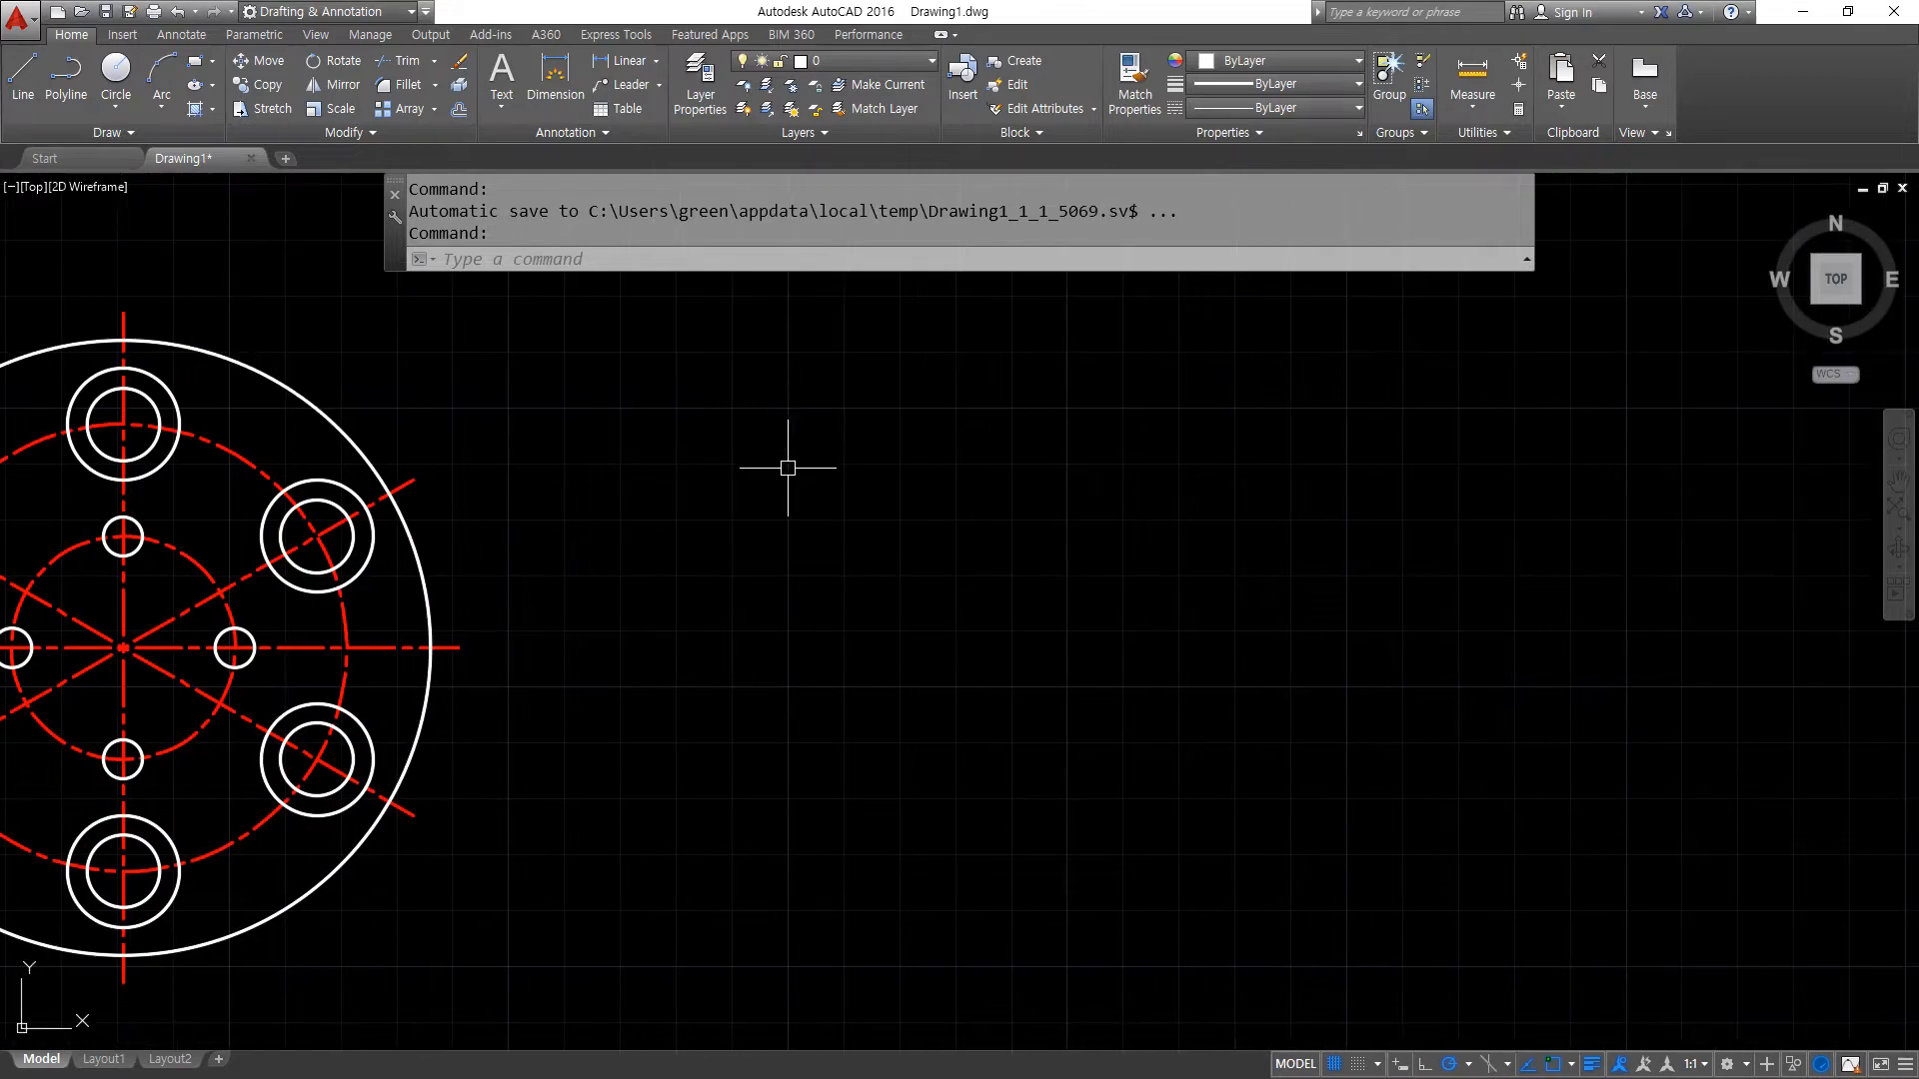
pyautogui.write('c')
pyautogui.press('Return')
pyautogui.press('Escape')
# - Copy the outer circle of the upper-right hole pair from its centre into the empty area right of the plate
pyautogui.write('cp')
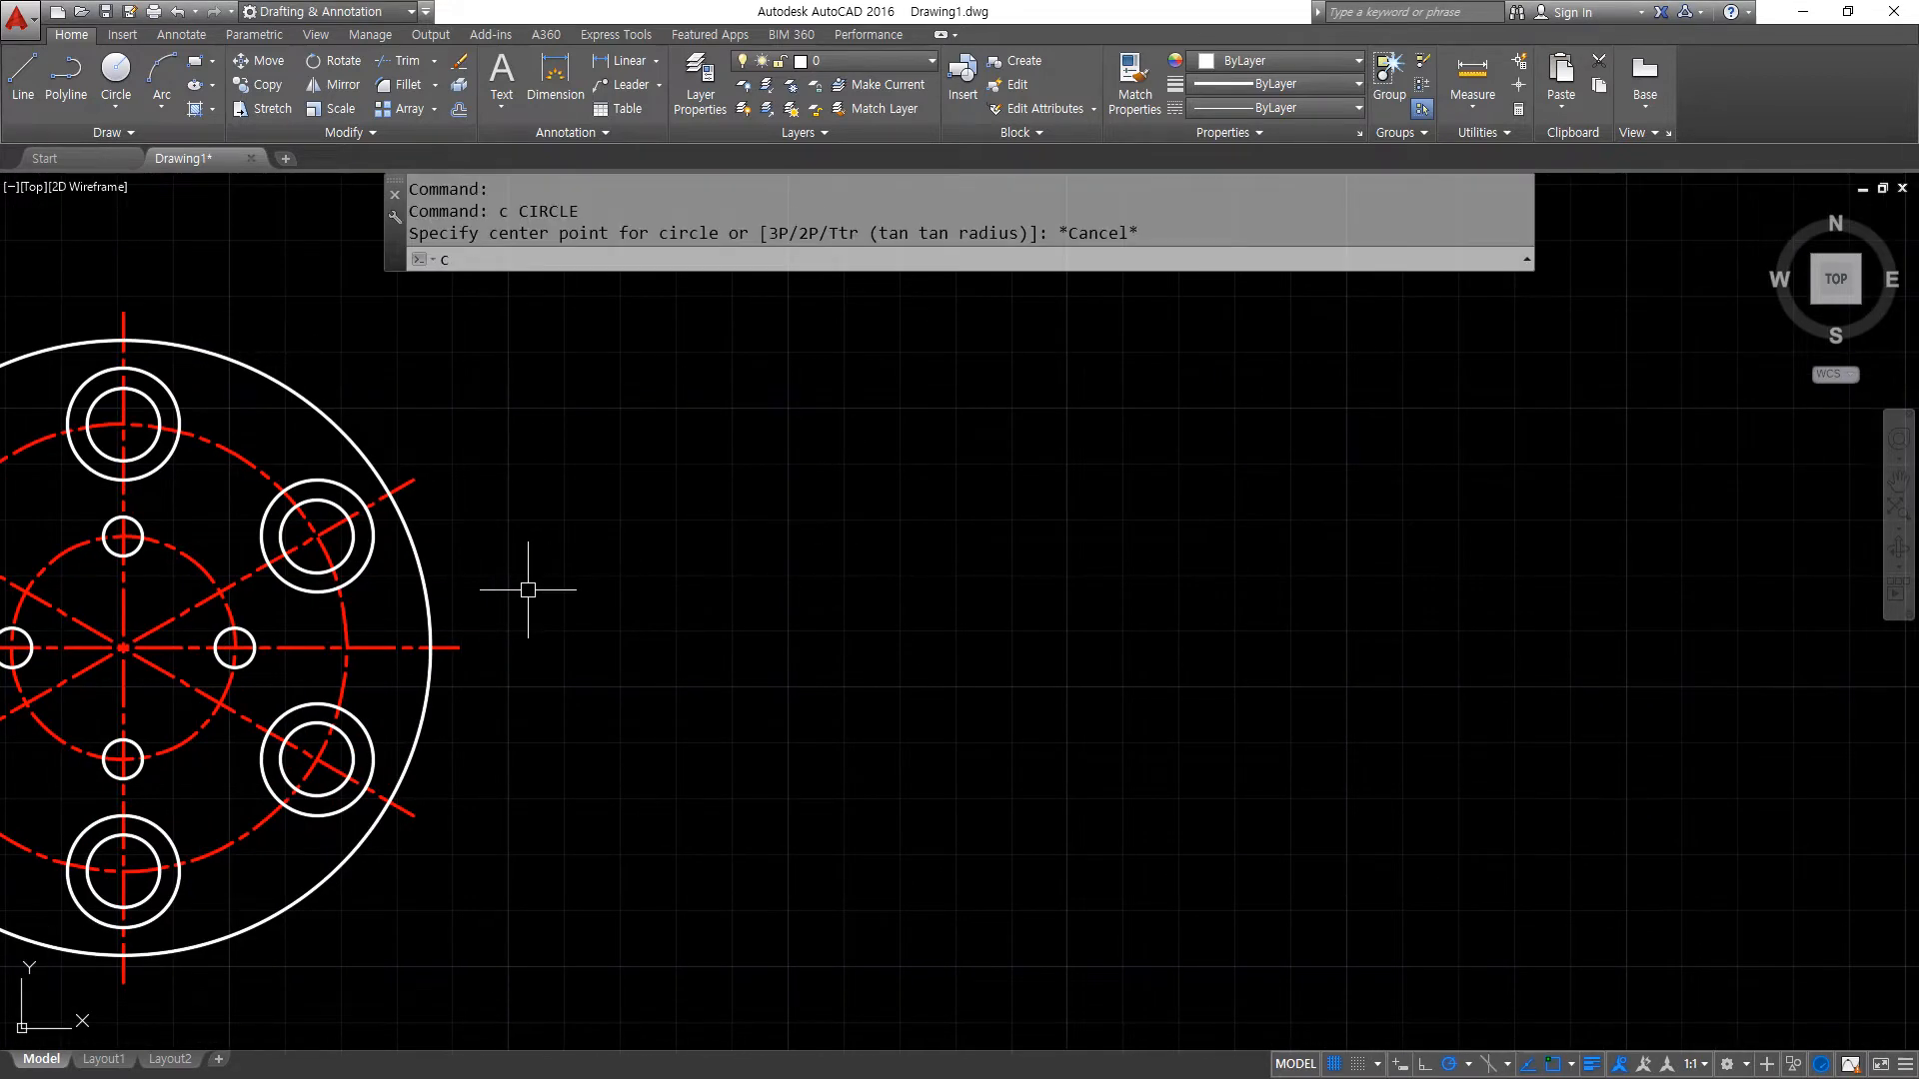
pyautogui.press('Return')
pyautogui.click(372, 556)
pyautogui.press('Return')
pyautogui.click(317, 537)
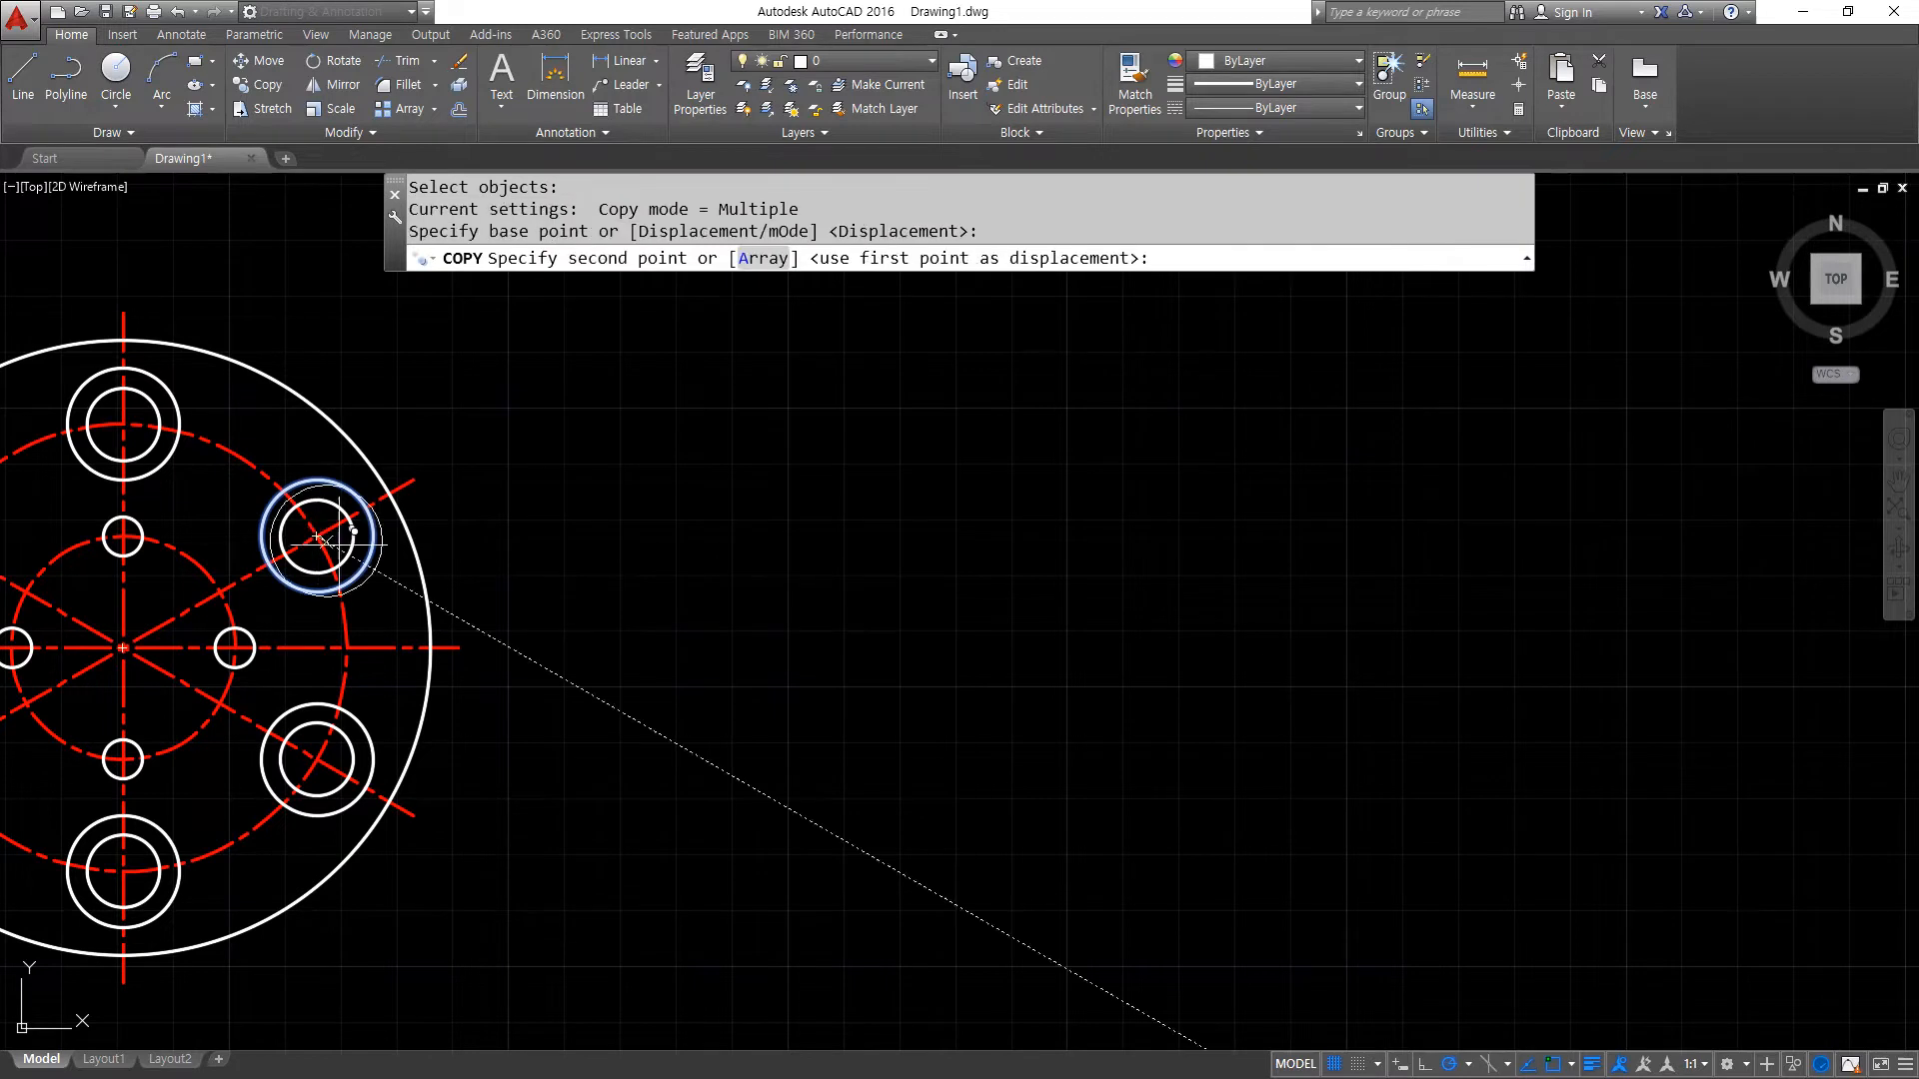
pyautogui.click(744, 537)
pyautogui.press('Return')
# - Copy the lone circle beside the plate from its centre as a horizontal array of 10 items spaced 30 apart to the right
pyautogui.write('cp')
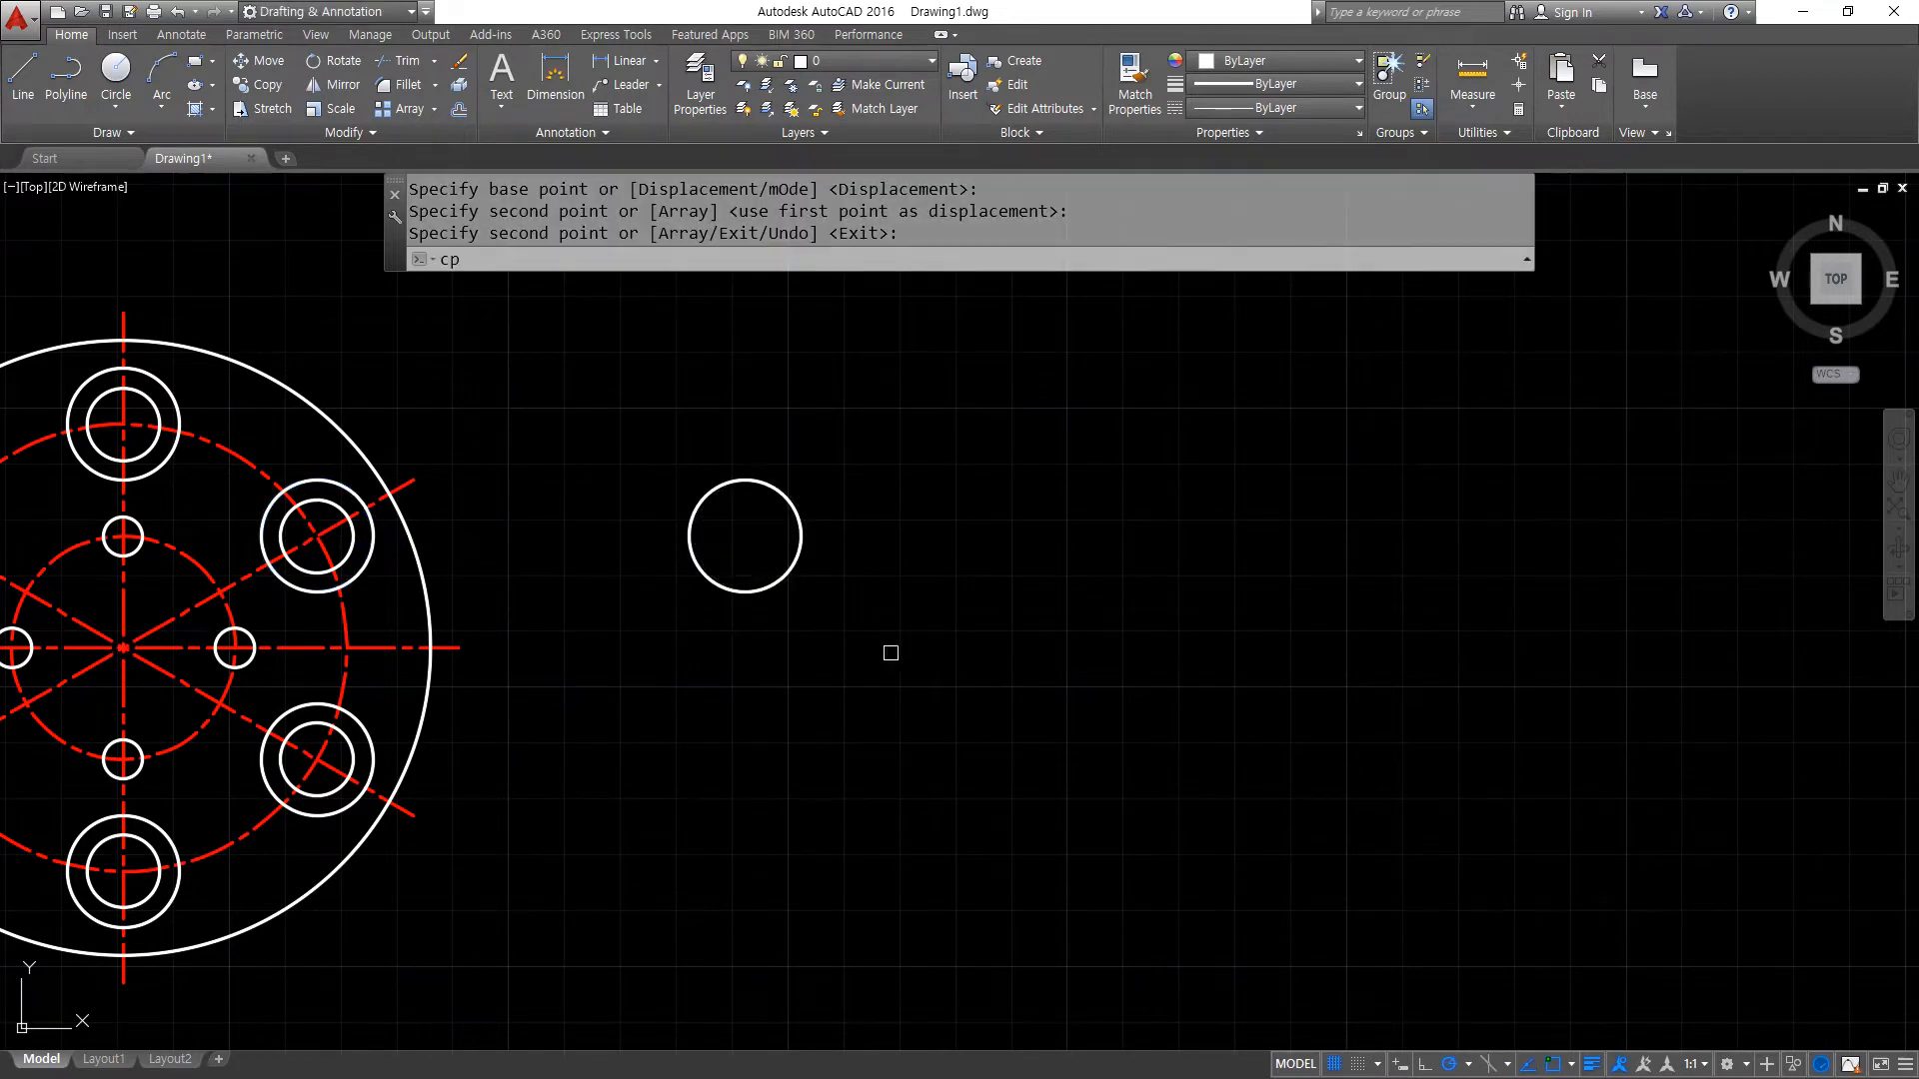
pyautogui.press('Return')
pyautogui.click(891, 652)
pyautogui.click(597, 450)
pyautogui.press('Return')
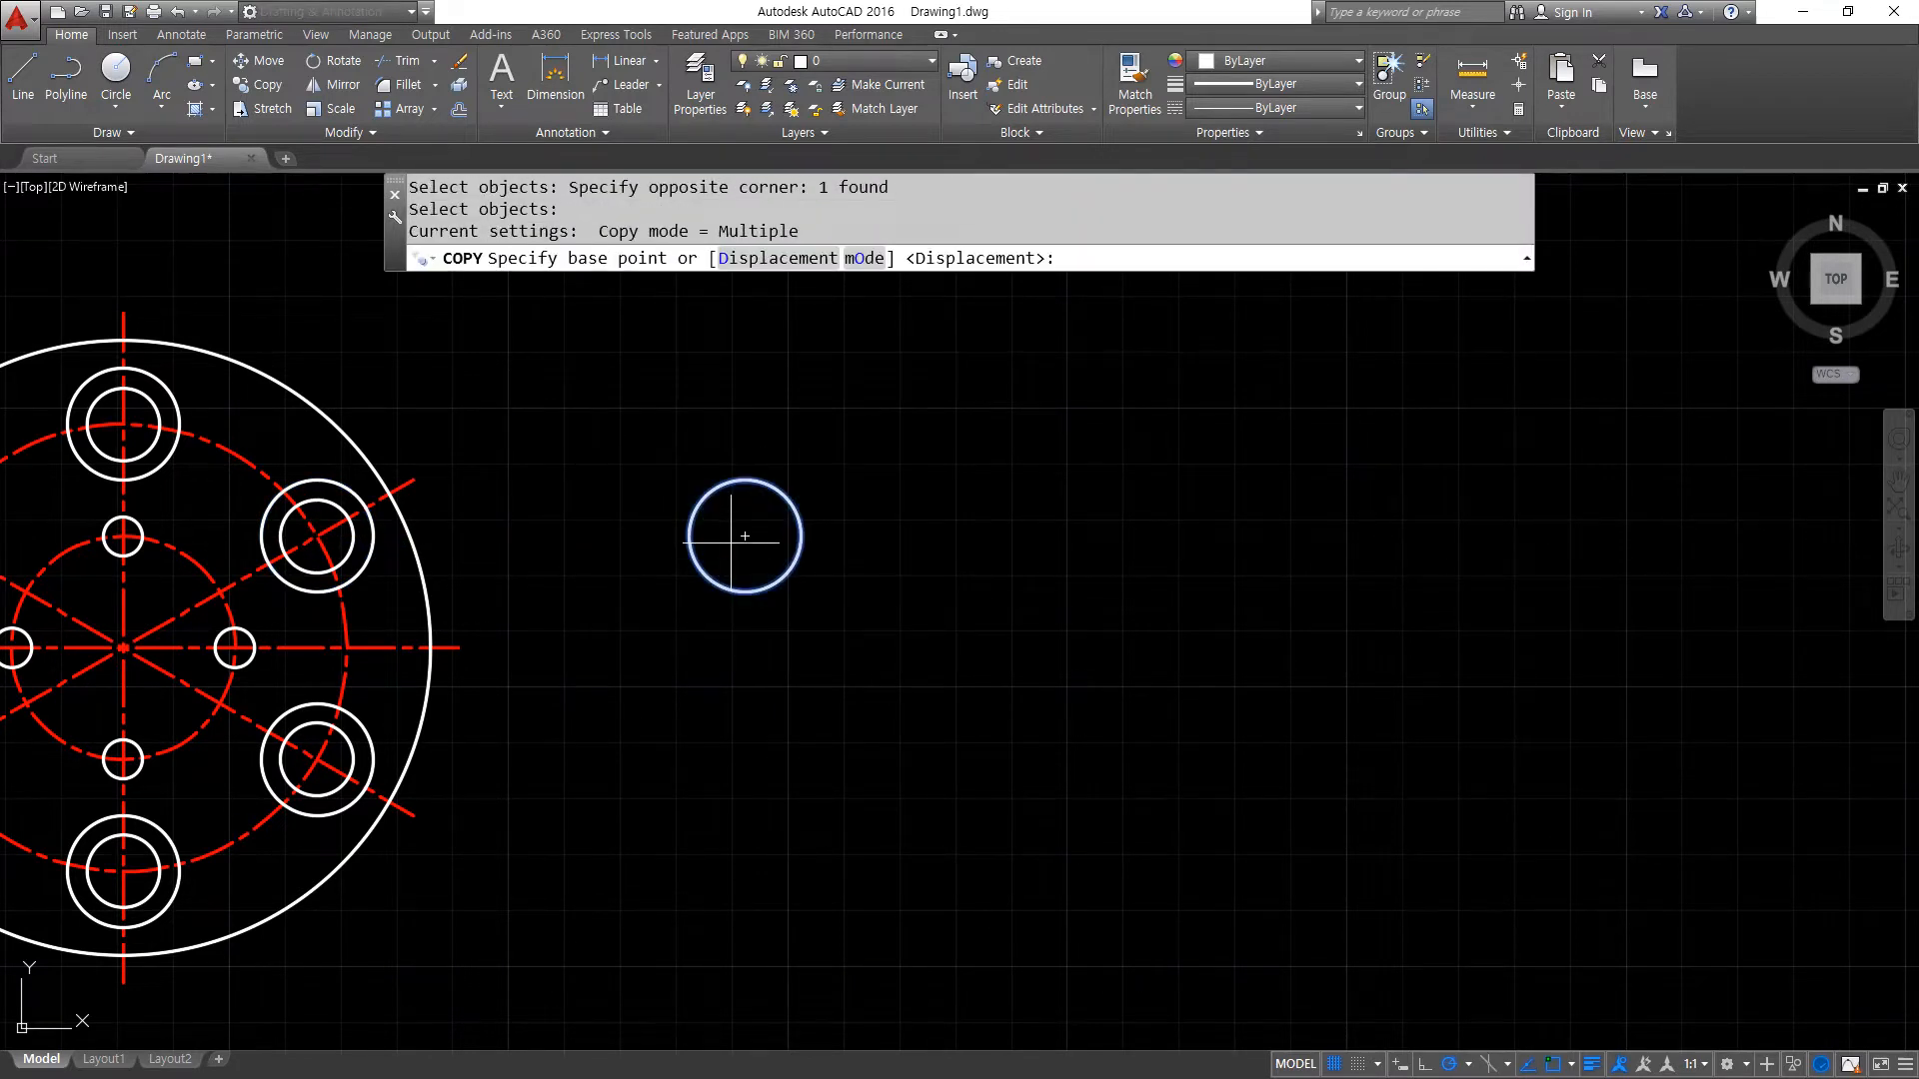
pyautogui.click(745, 537)
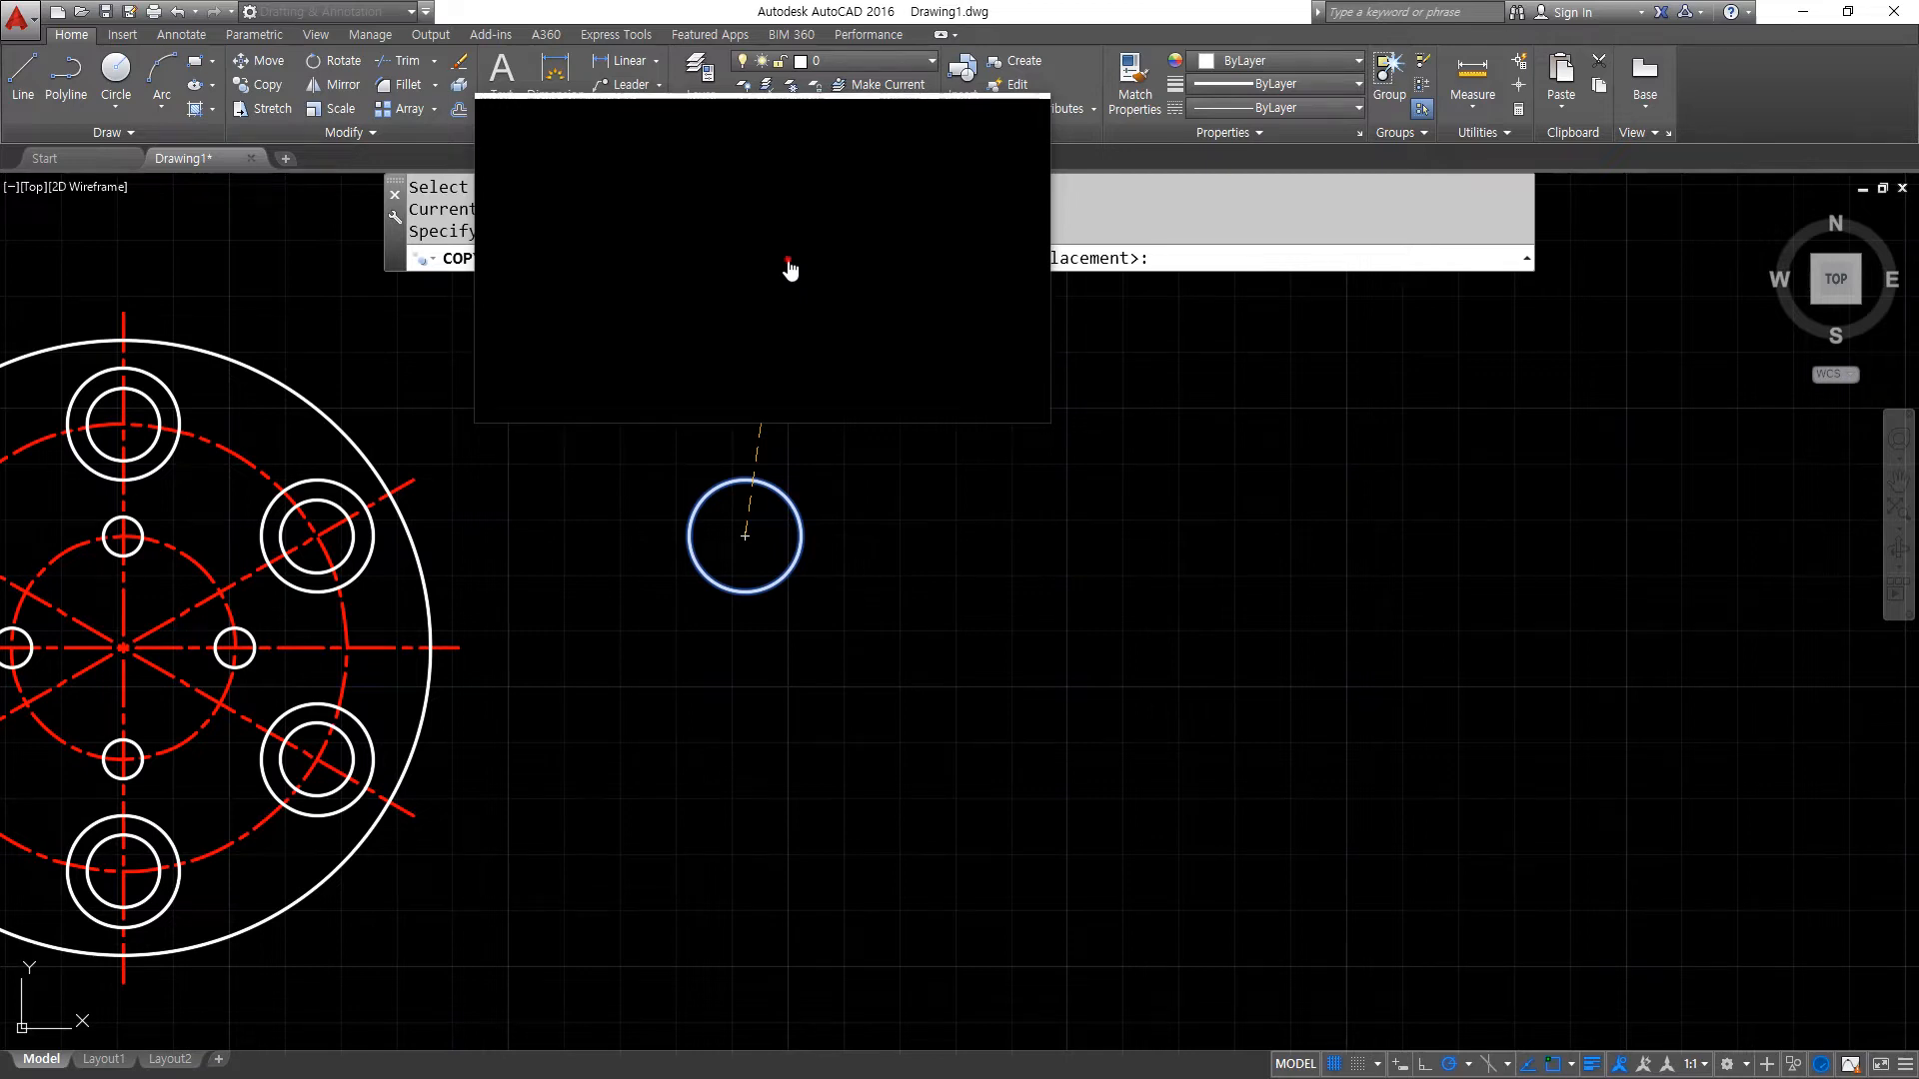
pyautogui.write('A')
pyautogui.press('Return')
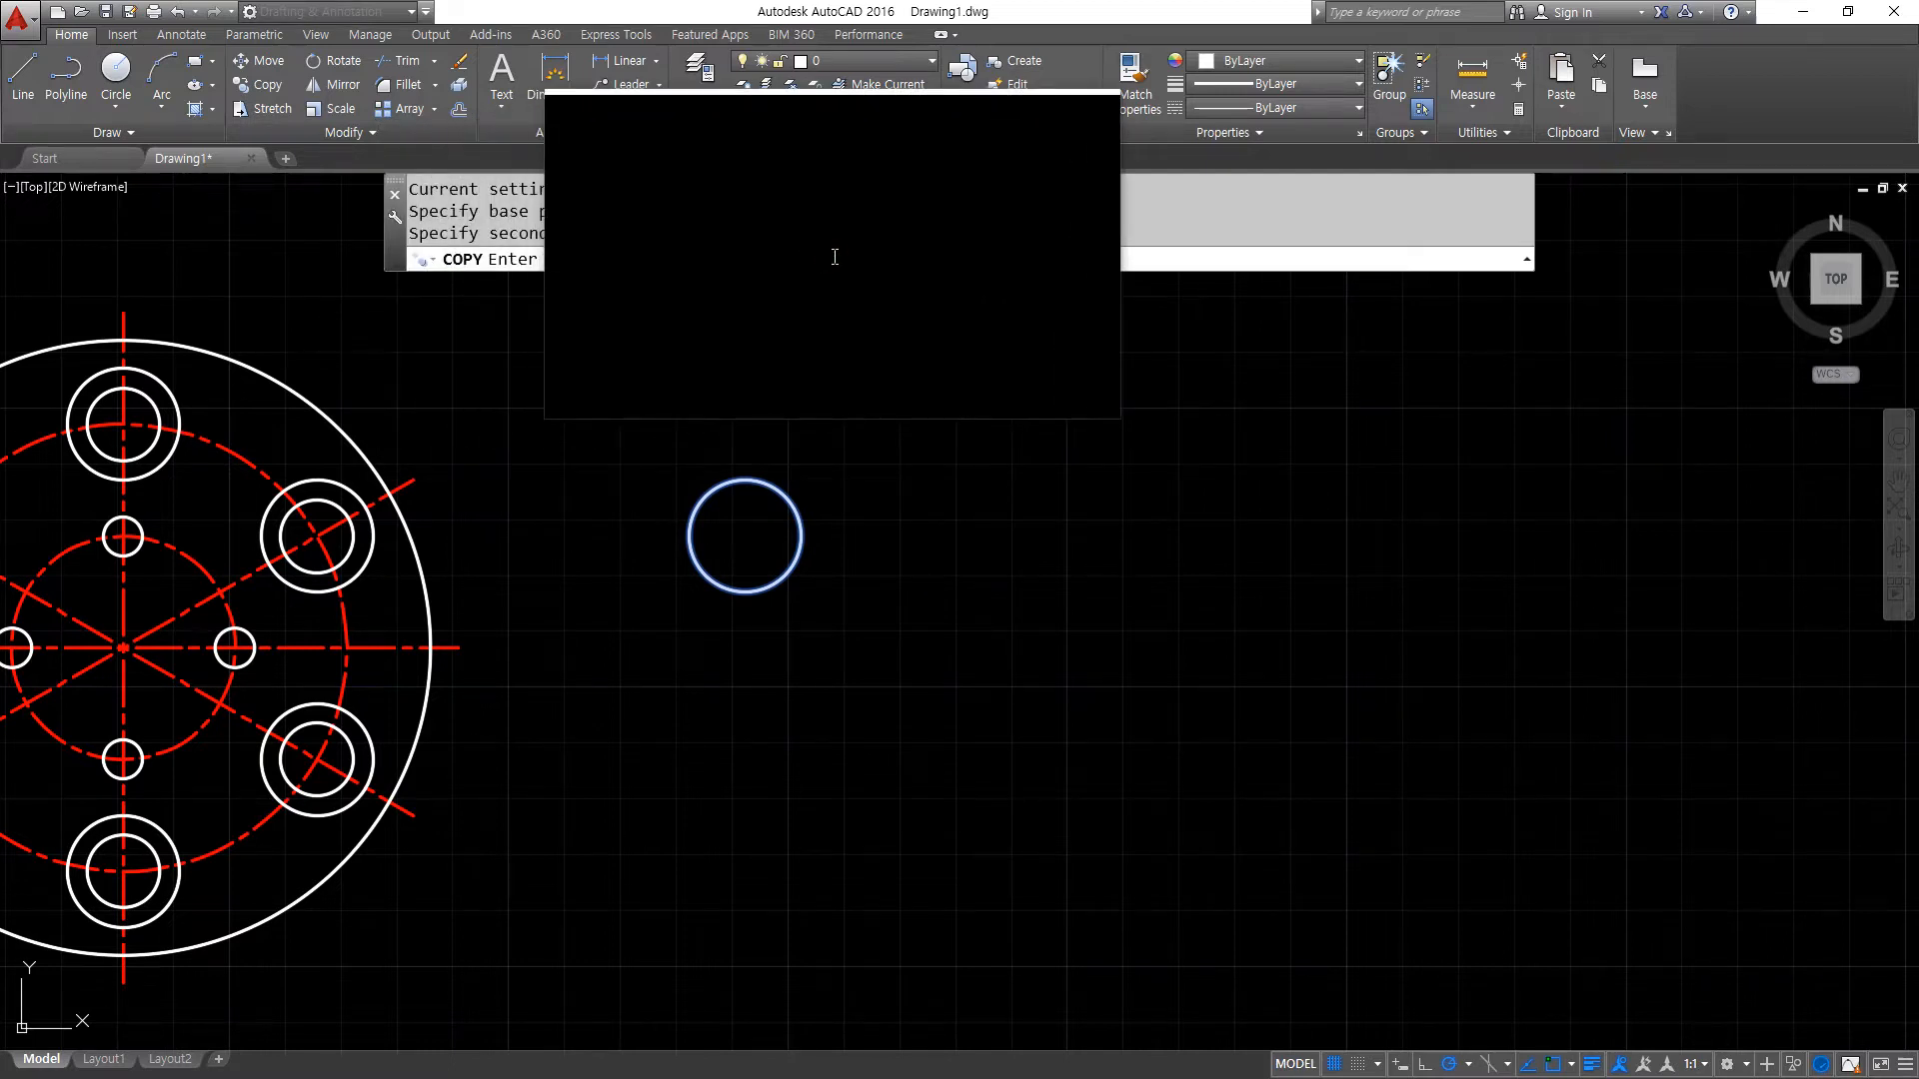
pyautogui.press('Return')
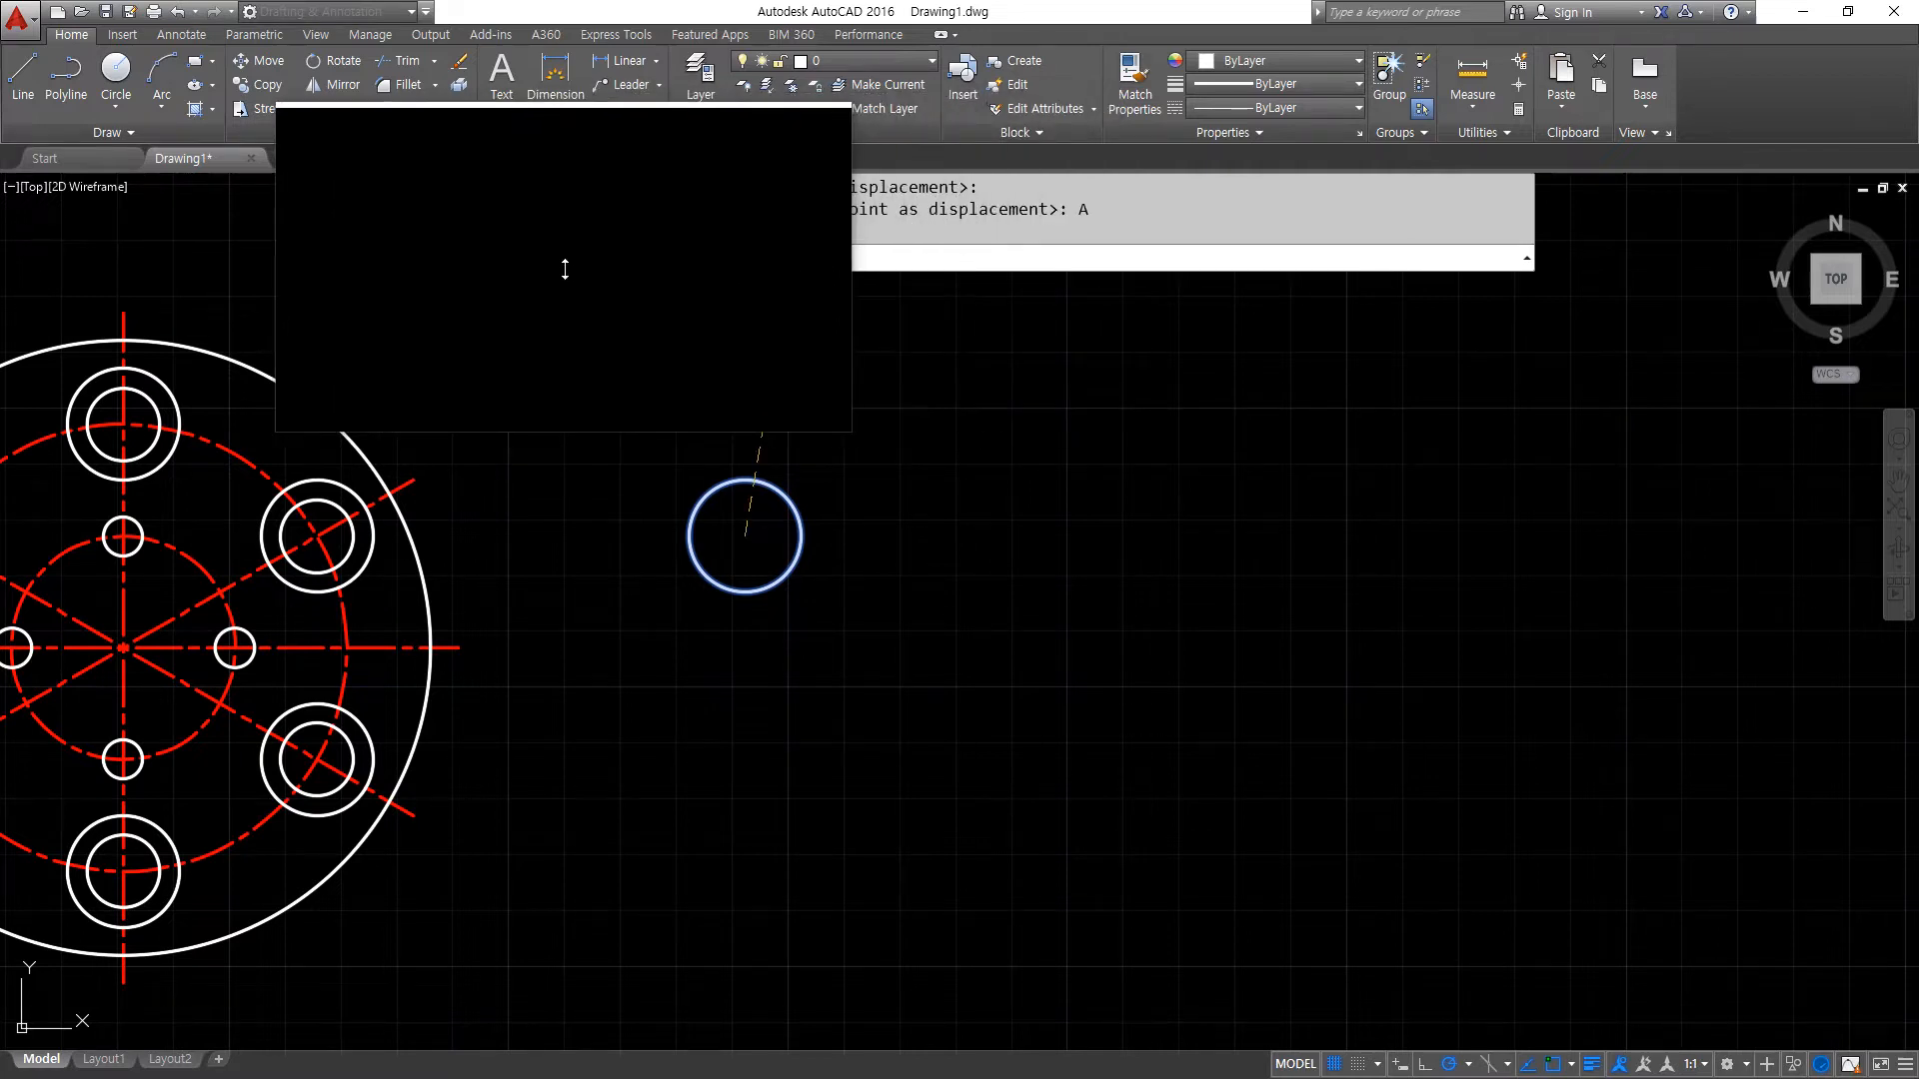
pyautogui.write('10')
pyautogui.press('Return')
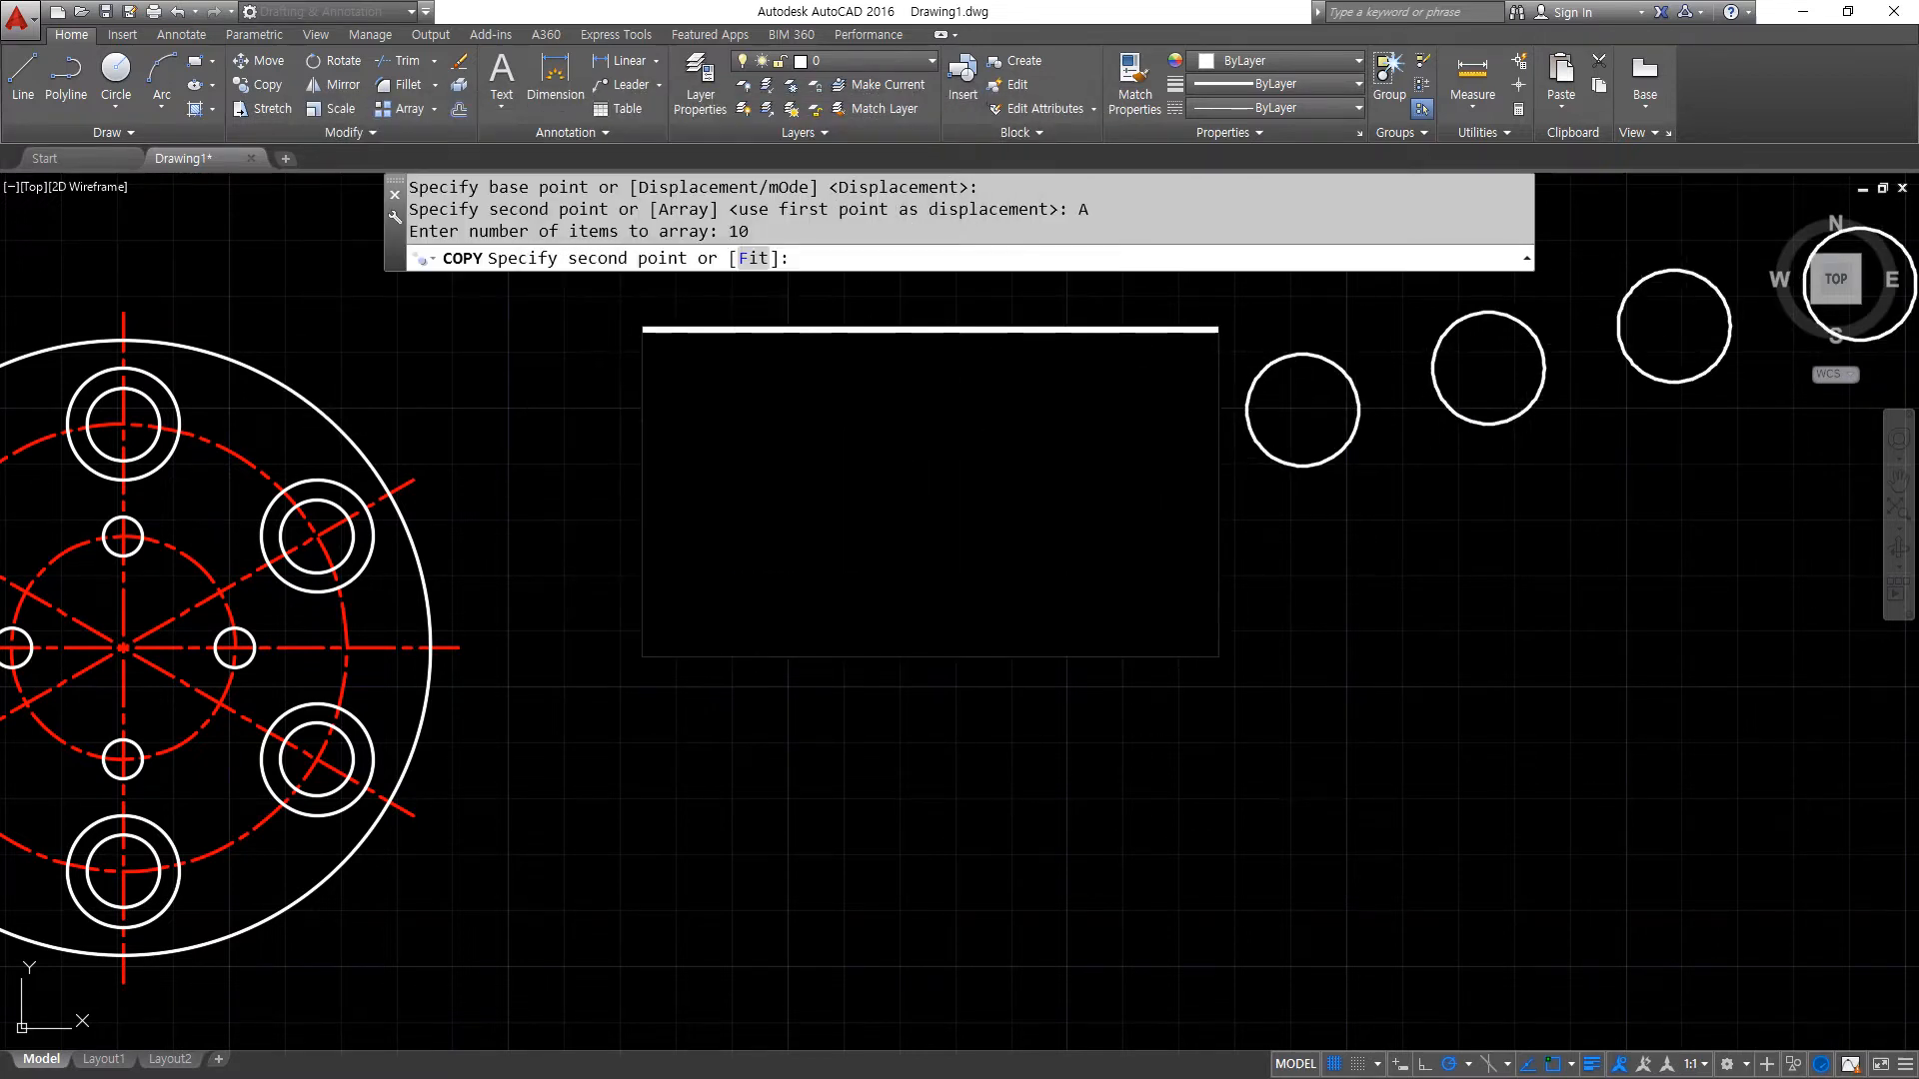
pyautogui.press('alt')
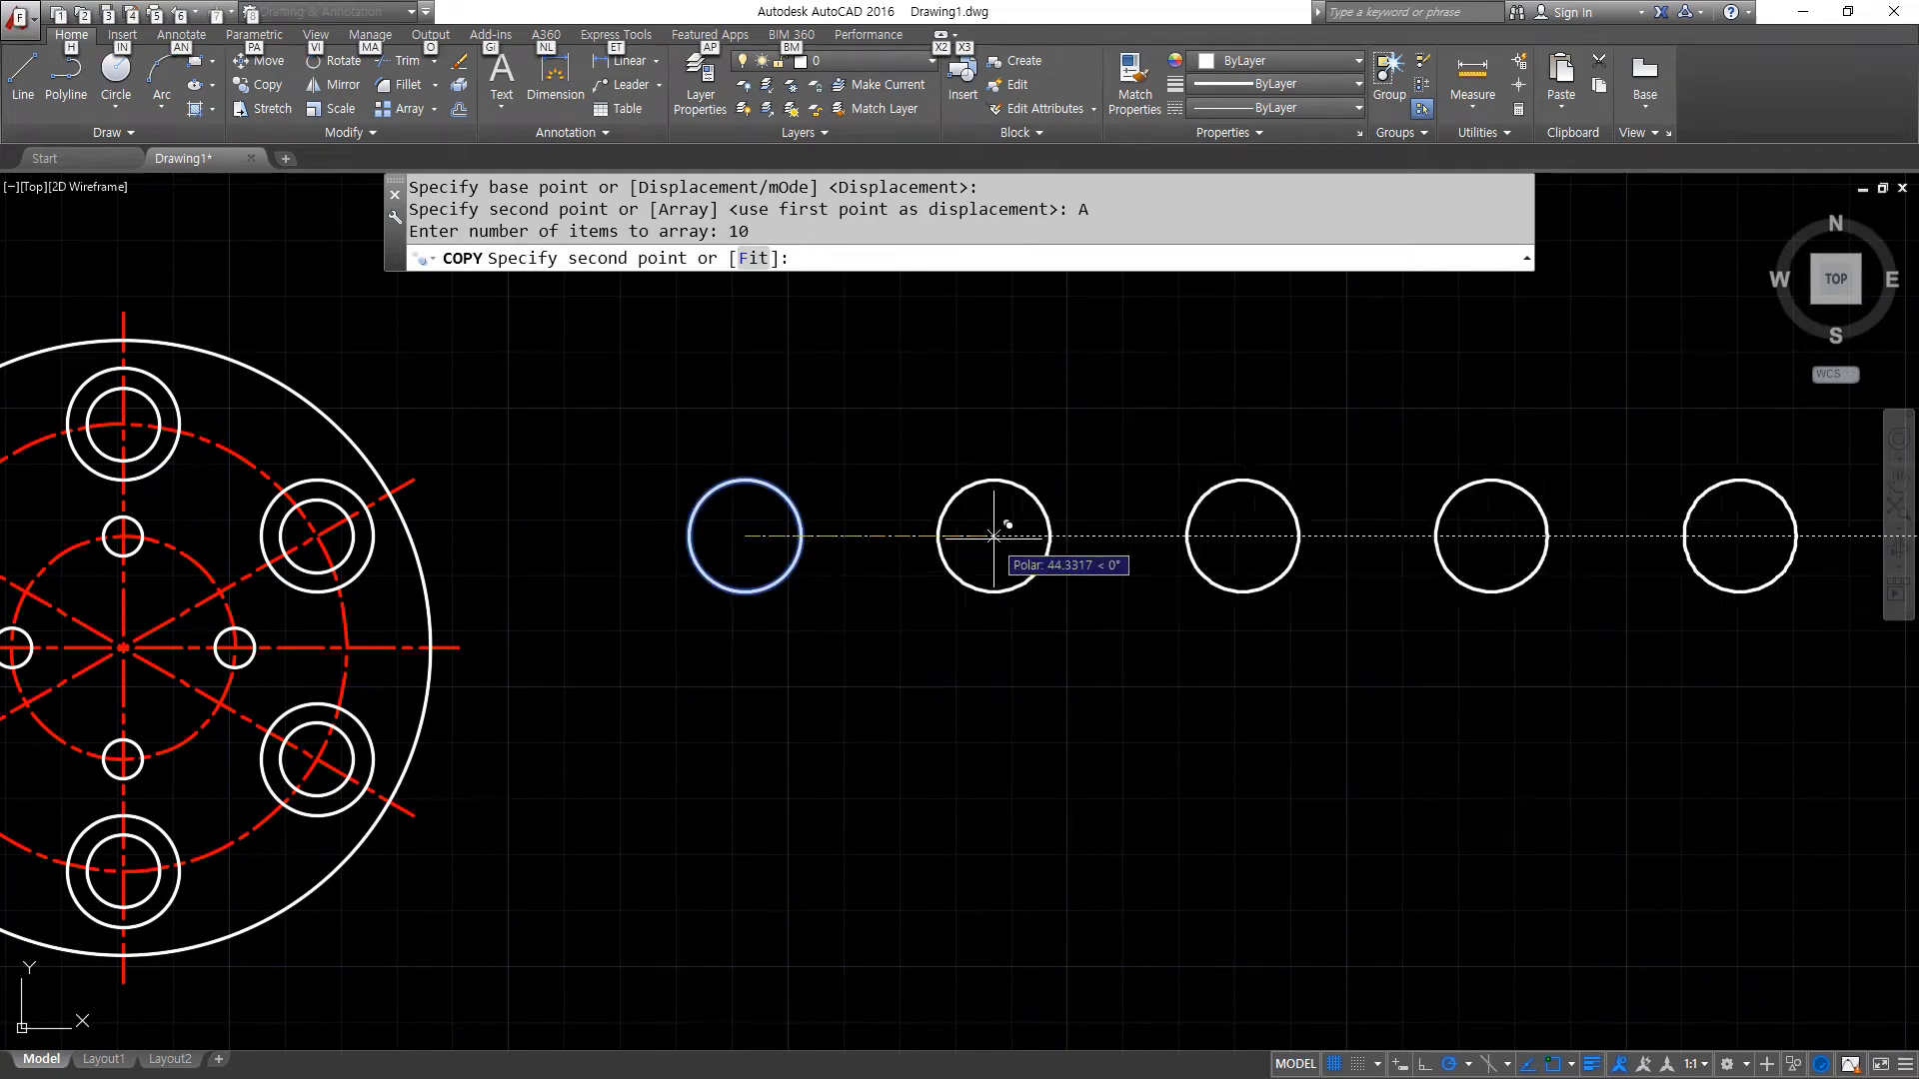
pyautogui.scroll(-2, 993, 535)
pyautogui.moveTo(984, 536); pyautogui.dragTo(446, 531, button='middle')
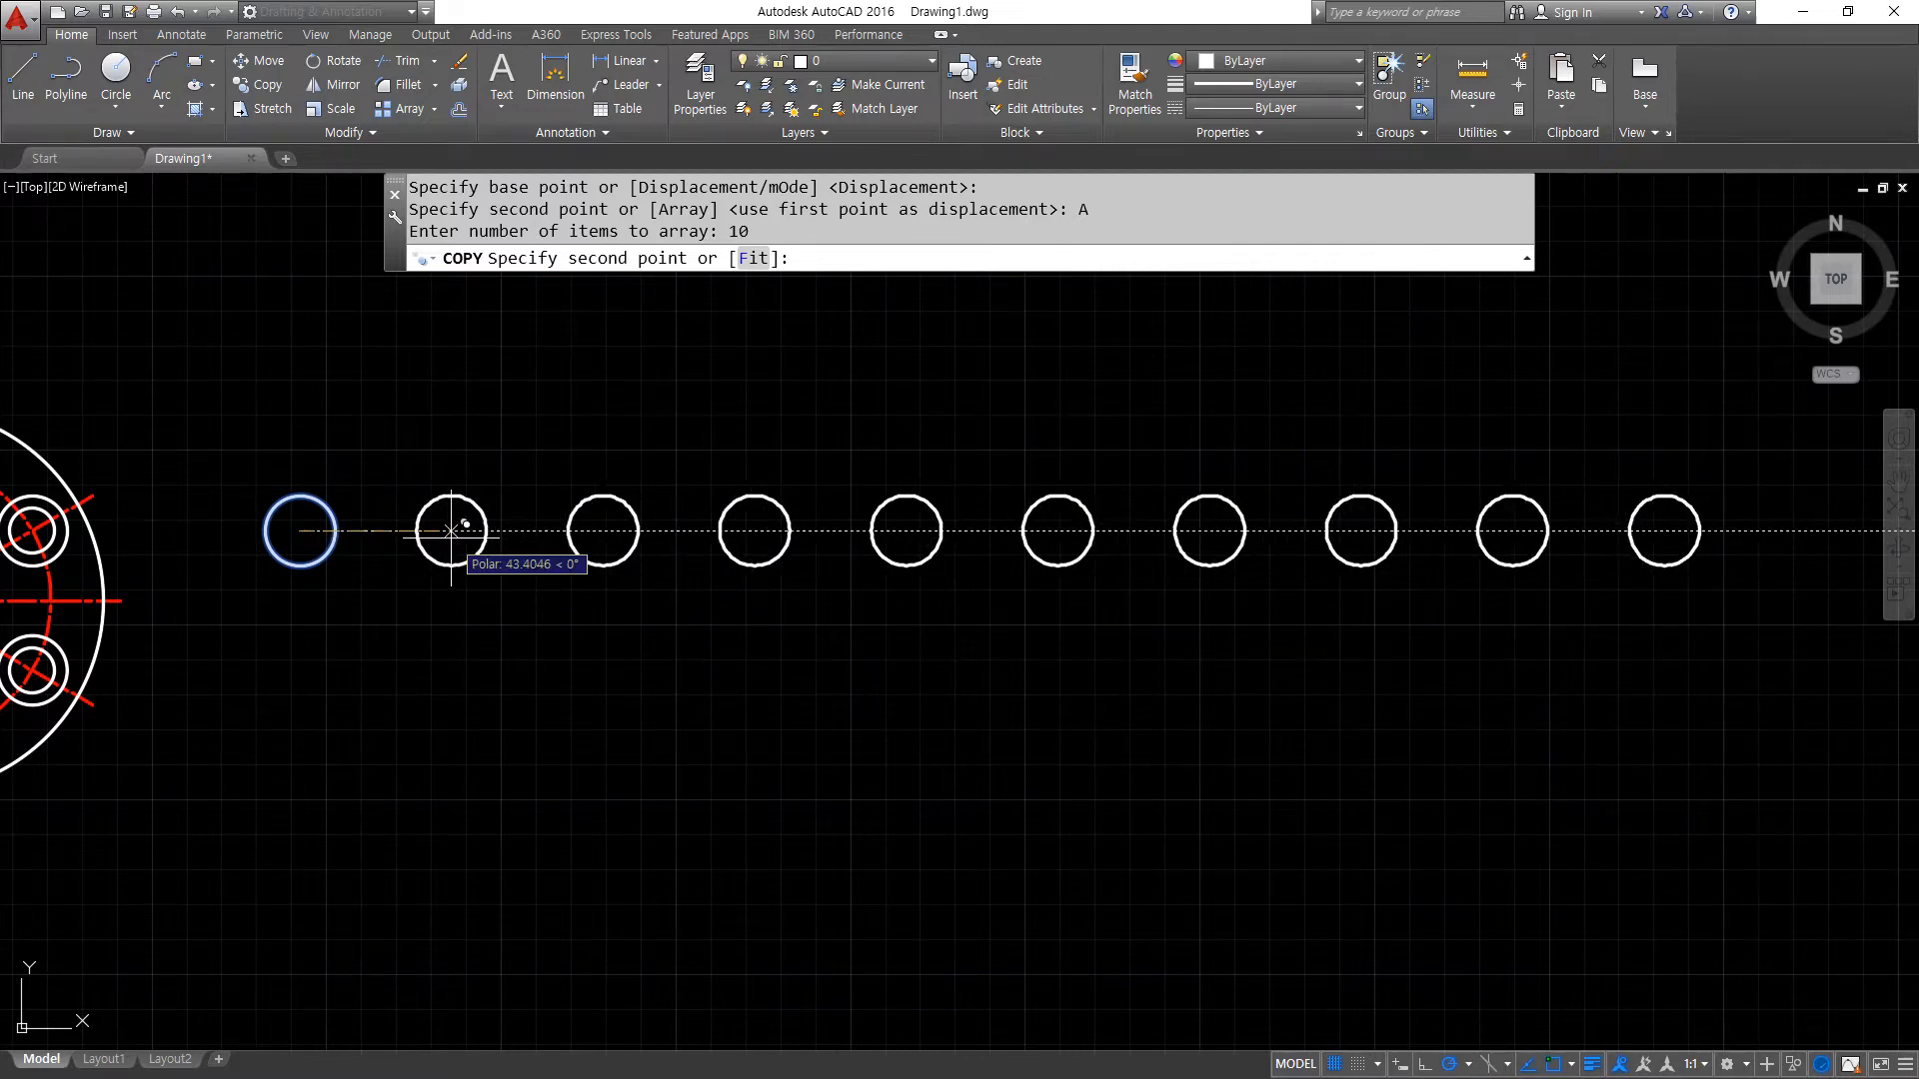
pyautogui.write('30')
pyautogui.press('Return')
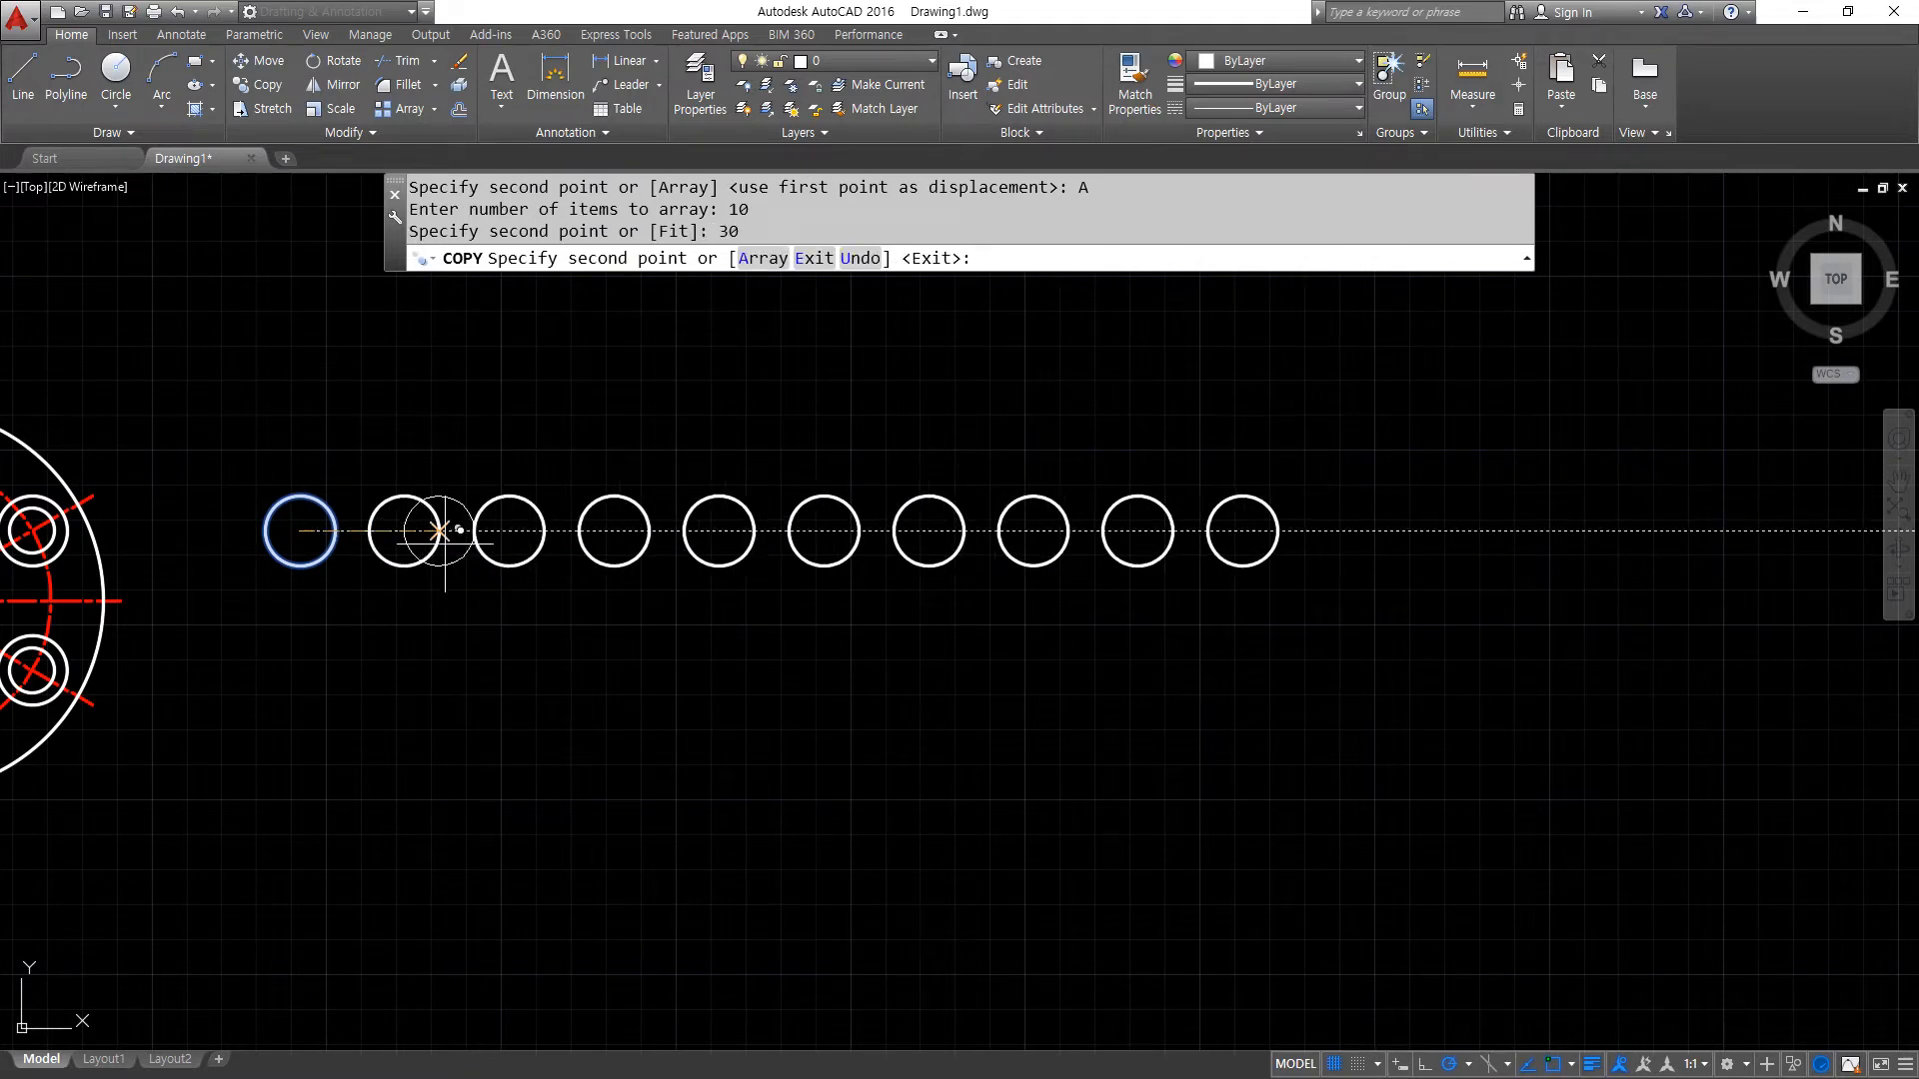
pyautogui.press('Return')
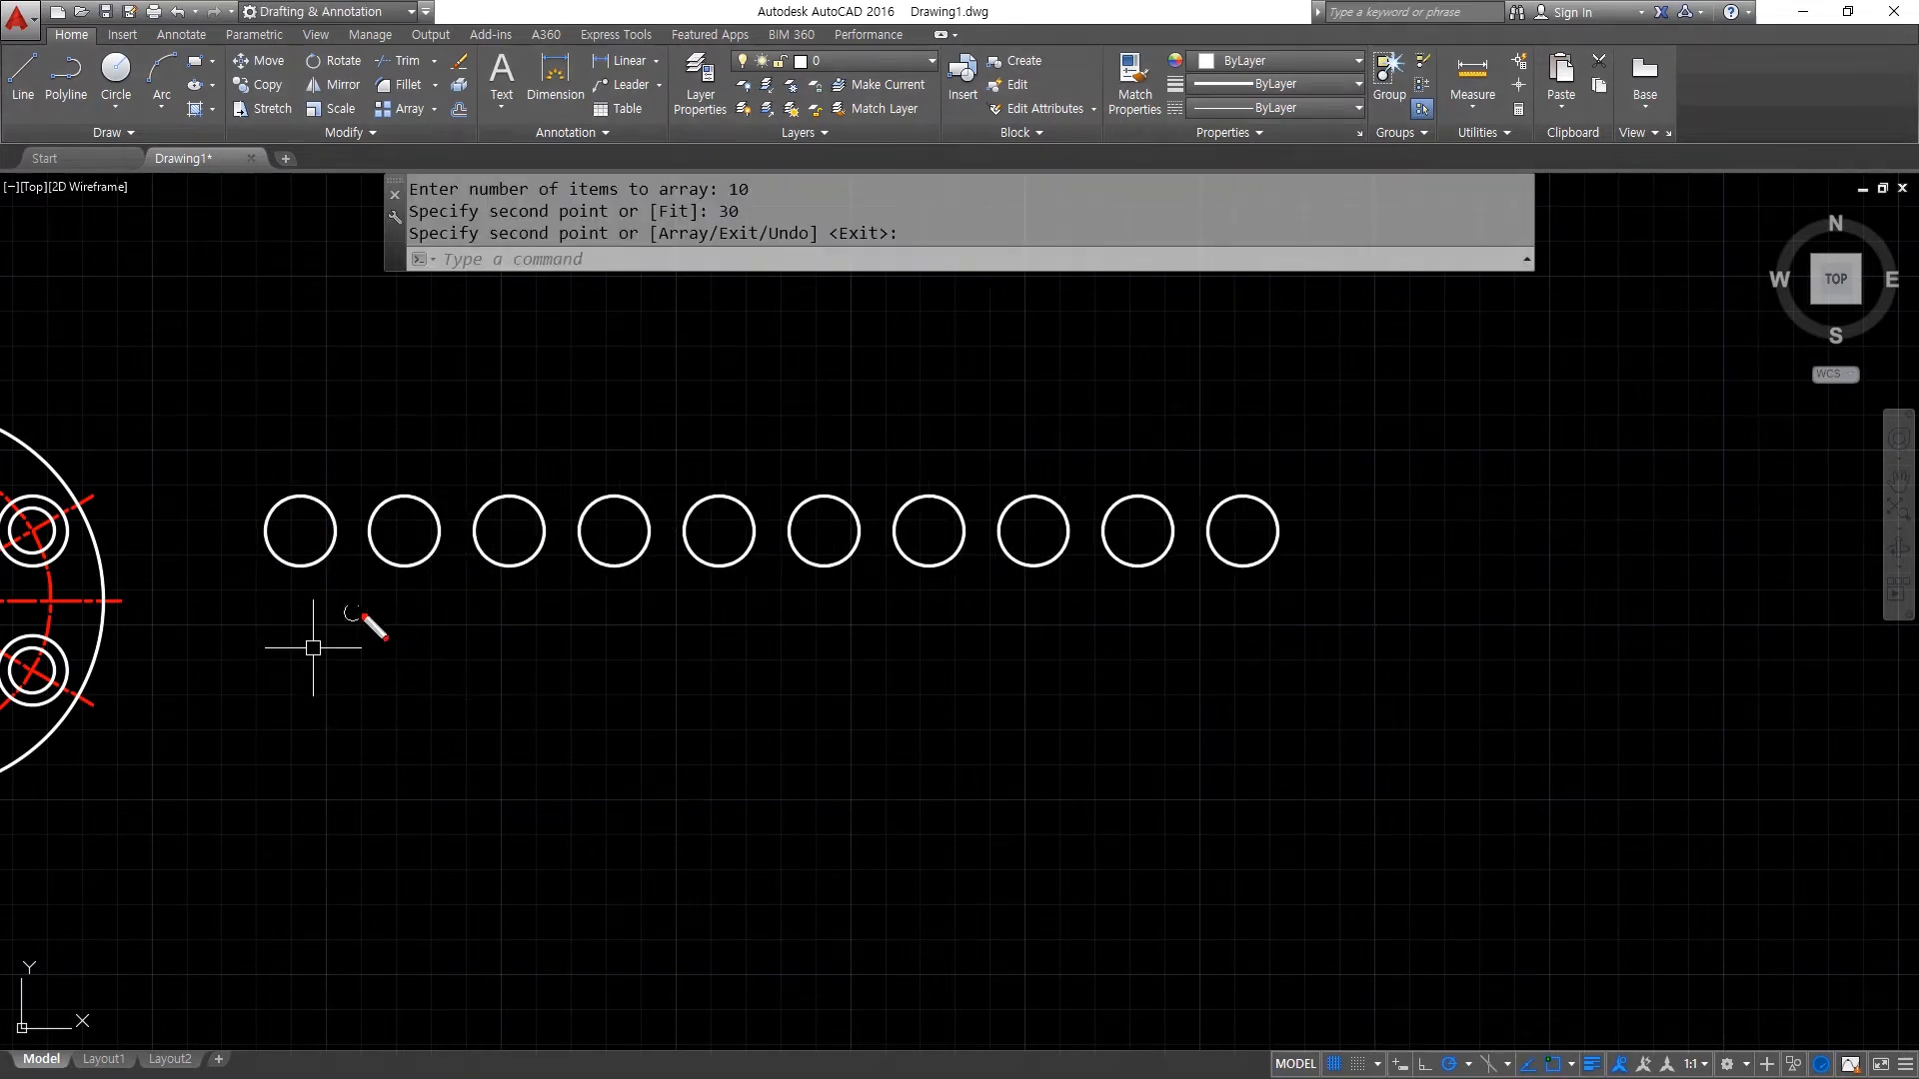
pyautogui.moveTo(483, 468); pyautogui.dragTo(458, 566)
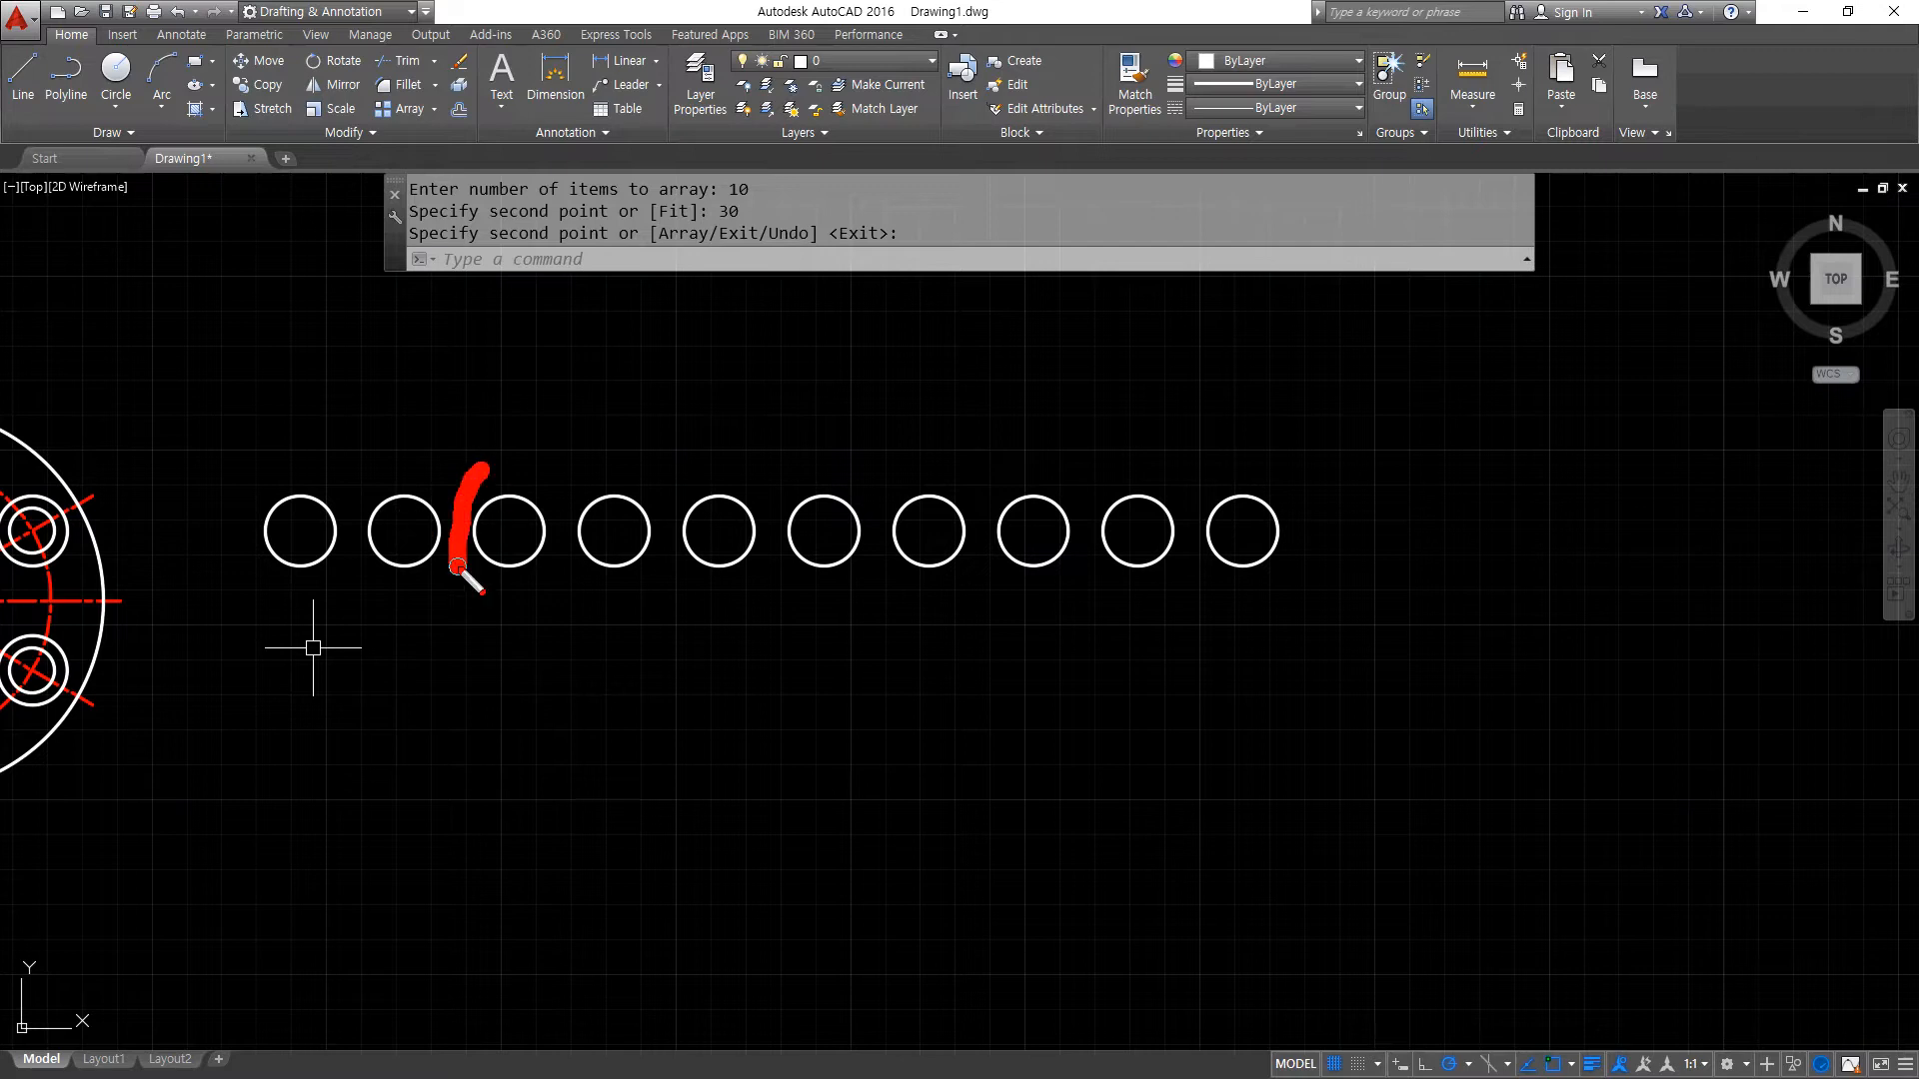
pyautogui.moveTo(802, 470); pyautogui.dragTo(756, 587)
pyautogui.moveTo(1001, 499); pyautogui.dragTo(966, 575)
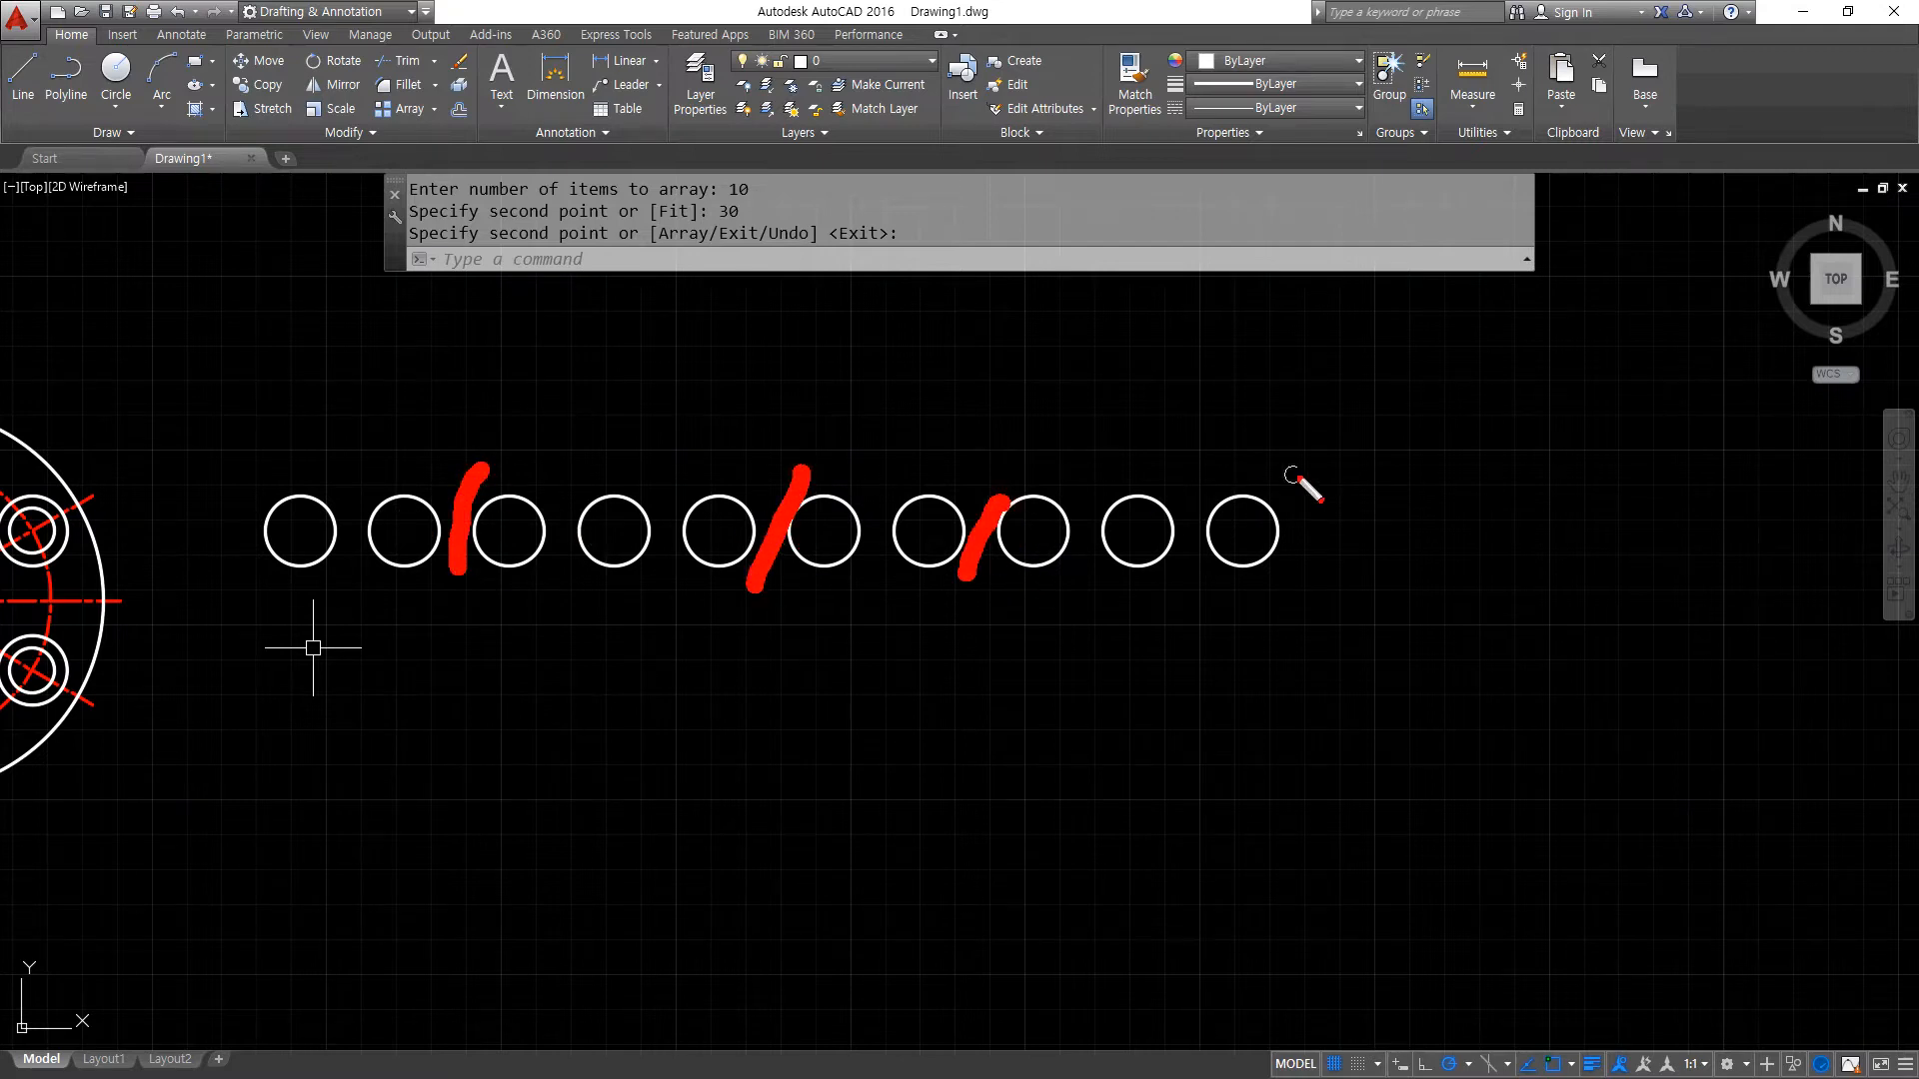
pyautogui.moveTo(1307, 485); pyautogui.dragTo(1279, 570)
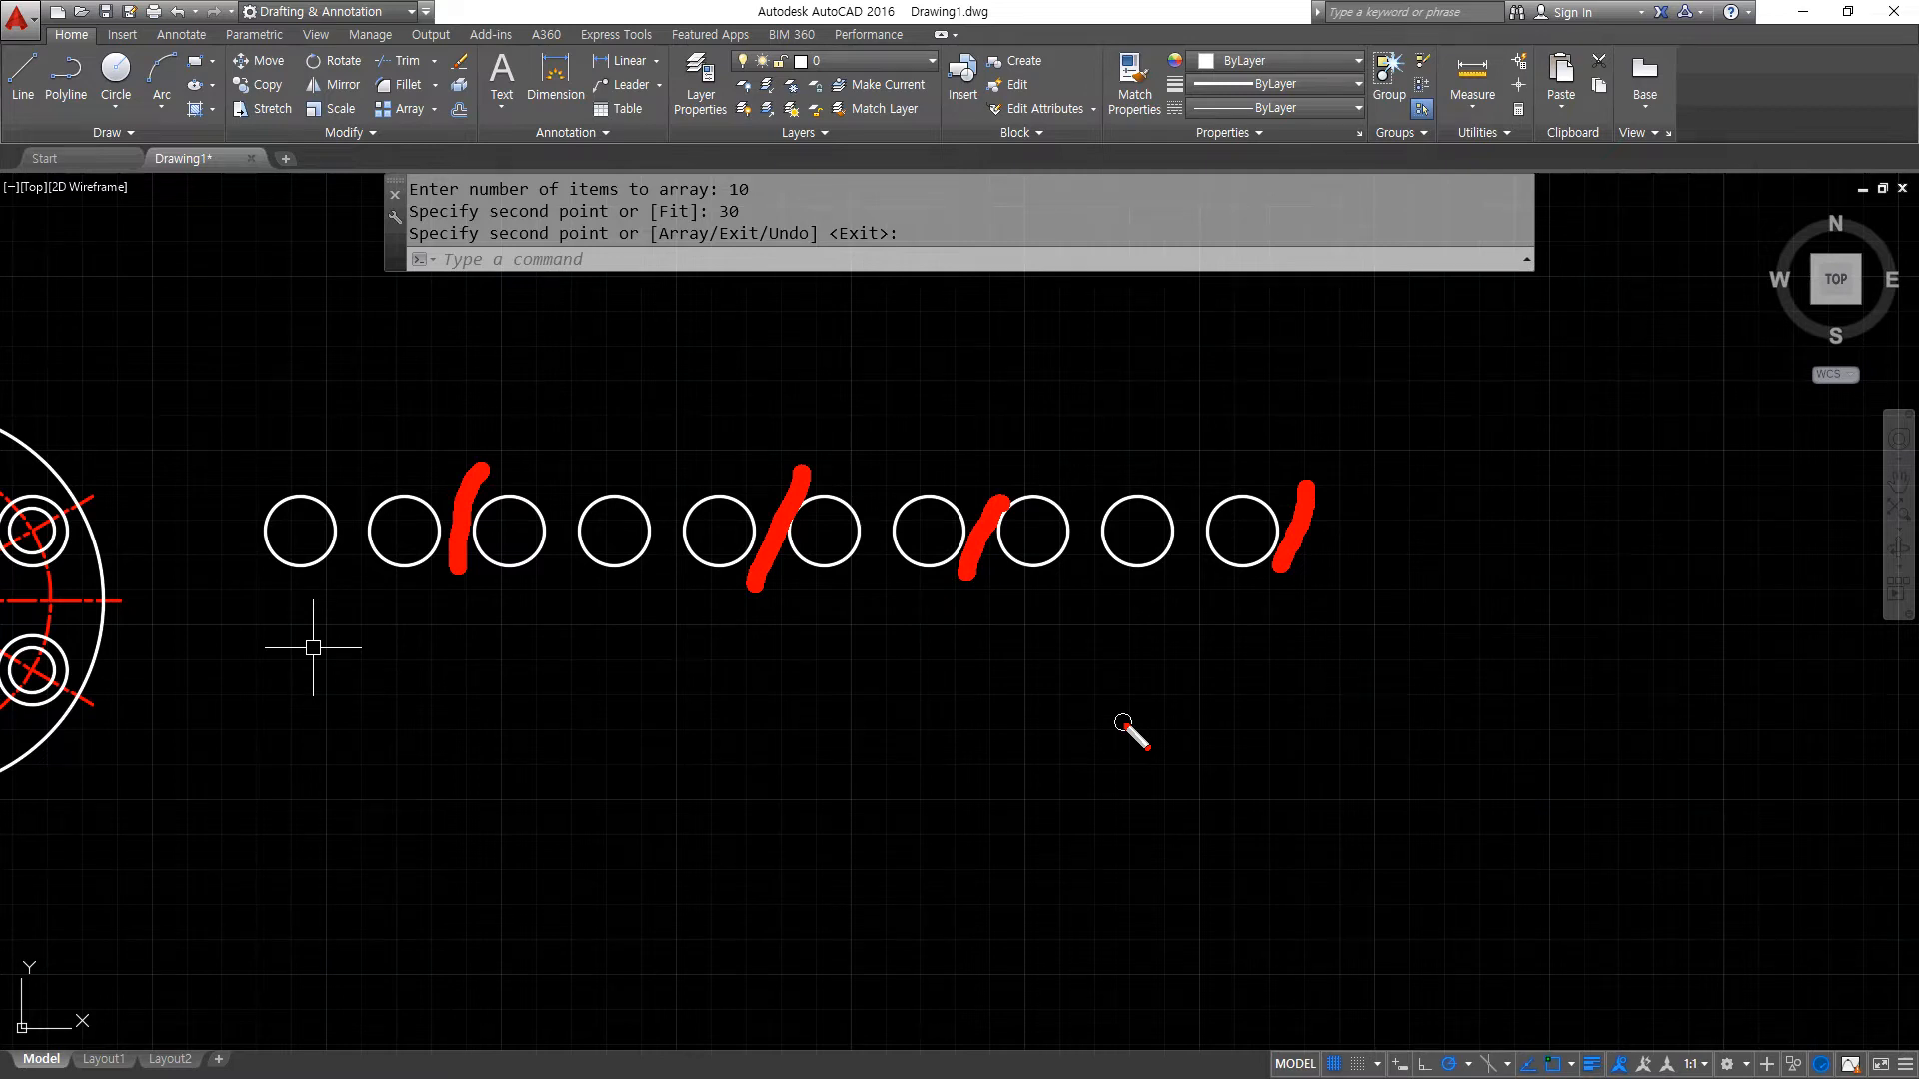
pyautogui.press('Escape')
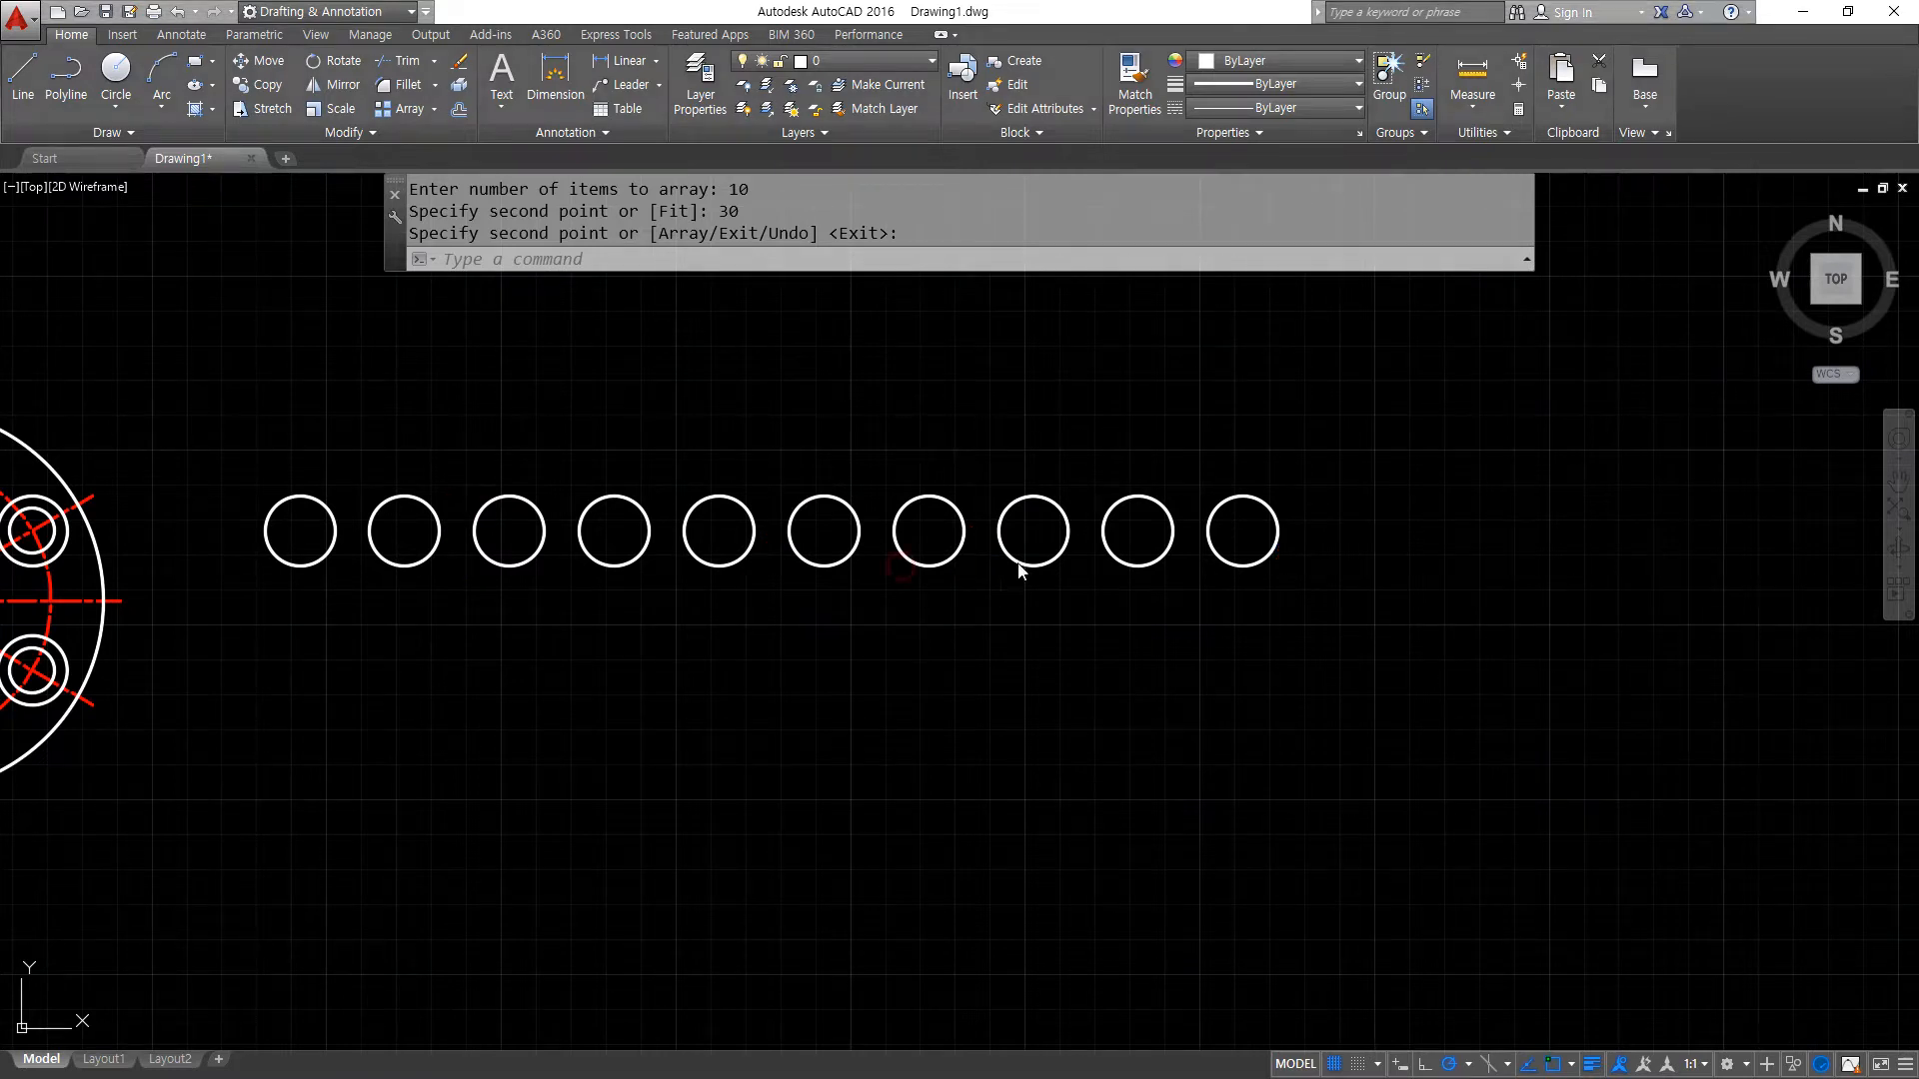
# - Erase the nine arrayed circles, keeping only the first one beside the plate
pyautogui.press('Return')
pyautogui.click(1385, 633)
pyautogui.click(411, 377)
pyautogui.write('e')
pyautogui.press('Return')
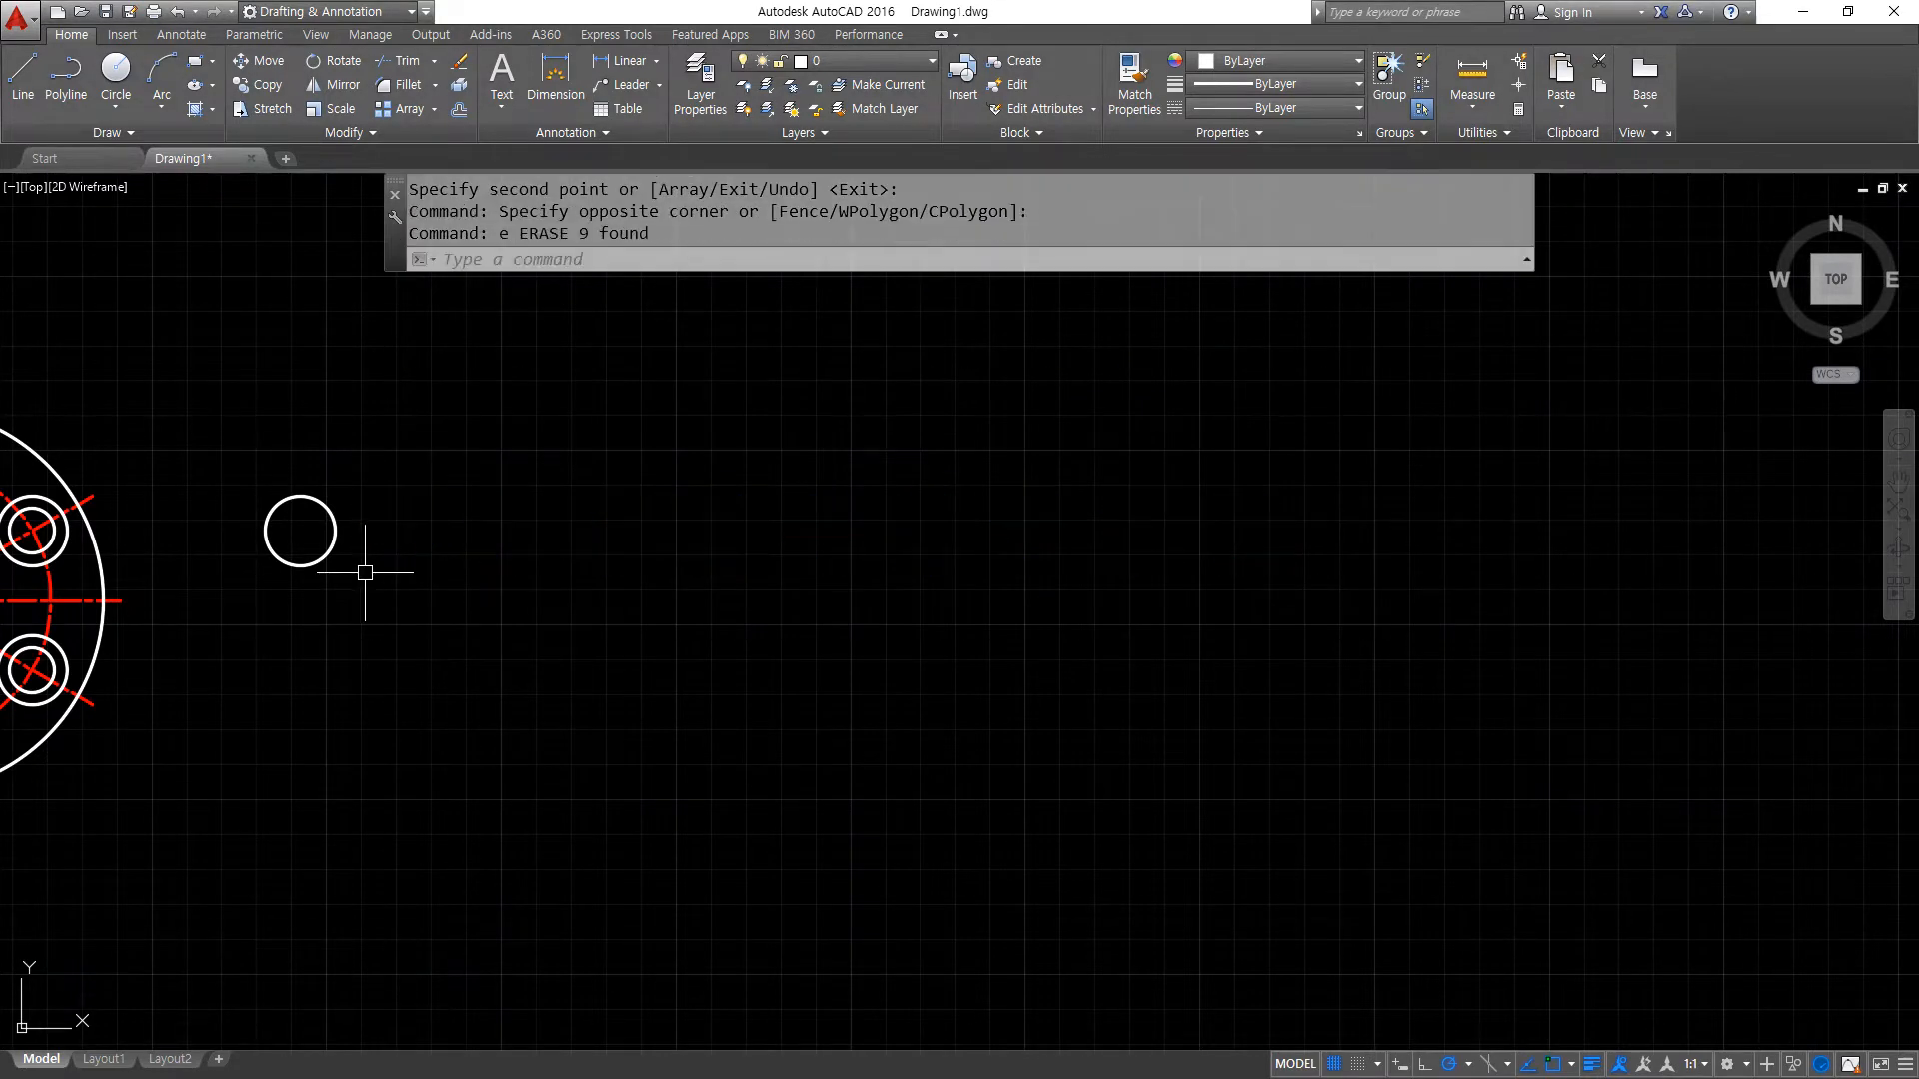
# - Copy the remaining circle from its centre as a 10-item array using the Fit option across 300 horizontally to the right
pyautogui.write('cp')
pyautogui.press('Return')
pyautogui.click(372, 573)
pyautogui.click(250, 444)
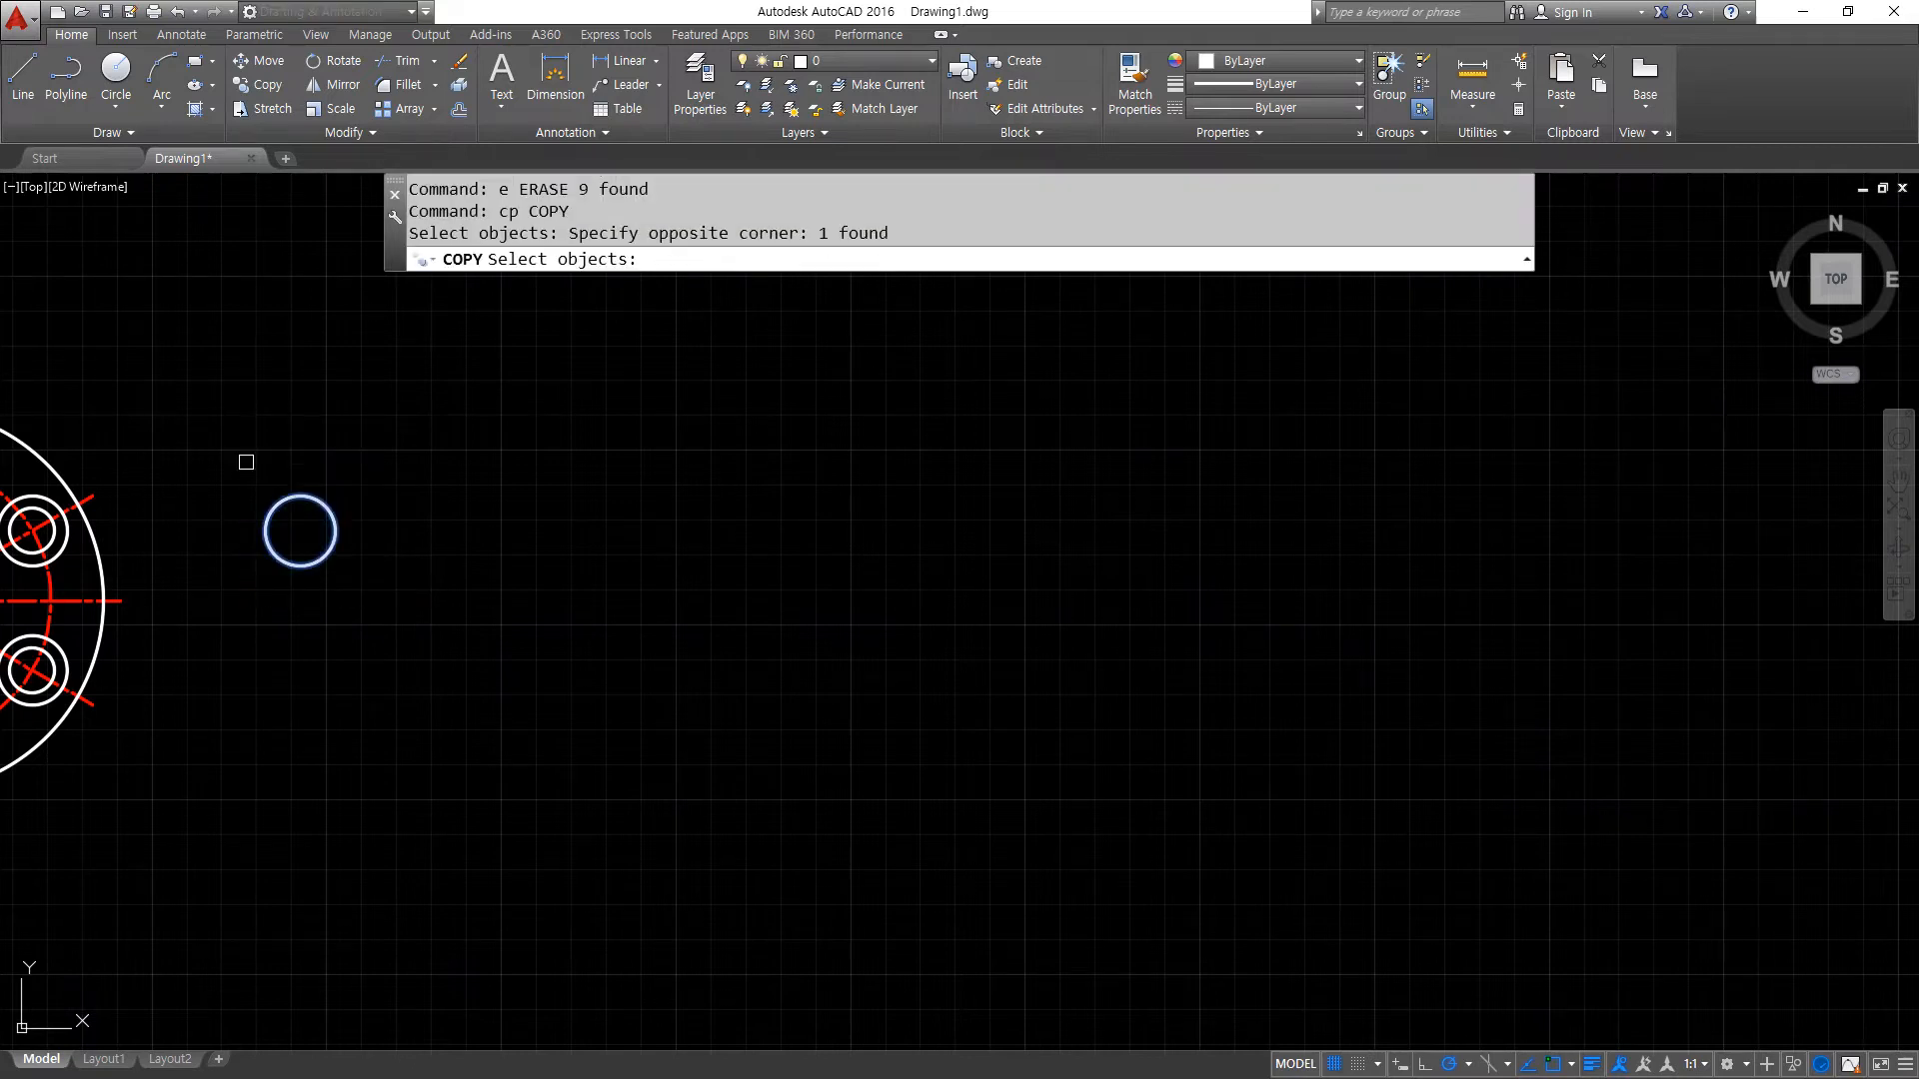
pyautogui.press('Return')
pyautogui.click(299, 530)
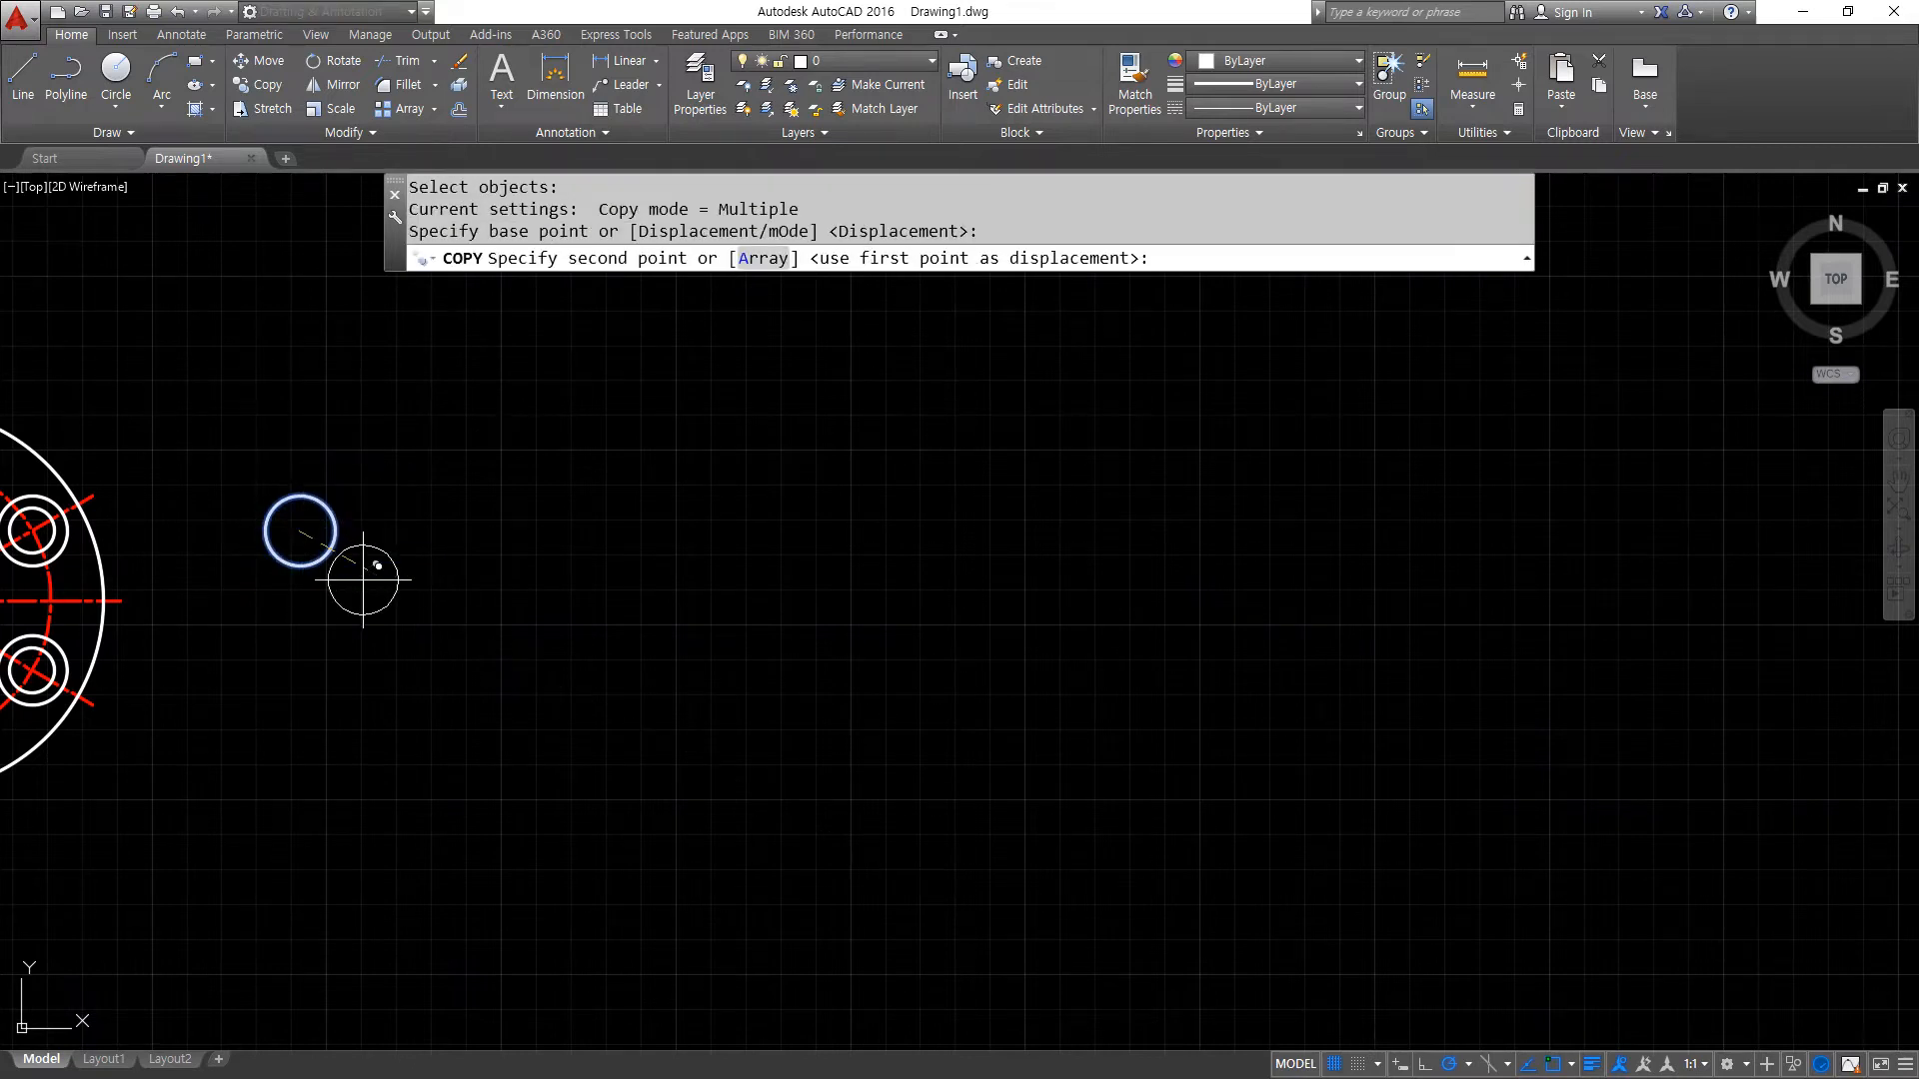
pyautogui.click(747, 258)
pyautogui.write('1')
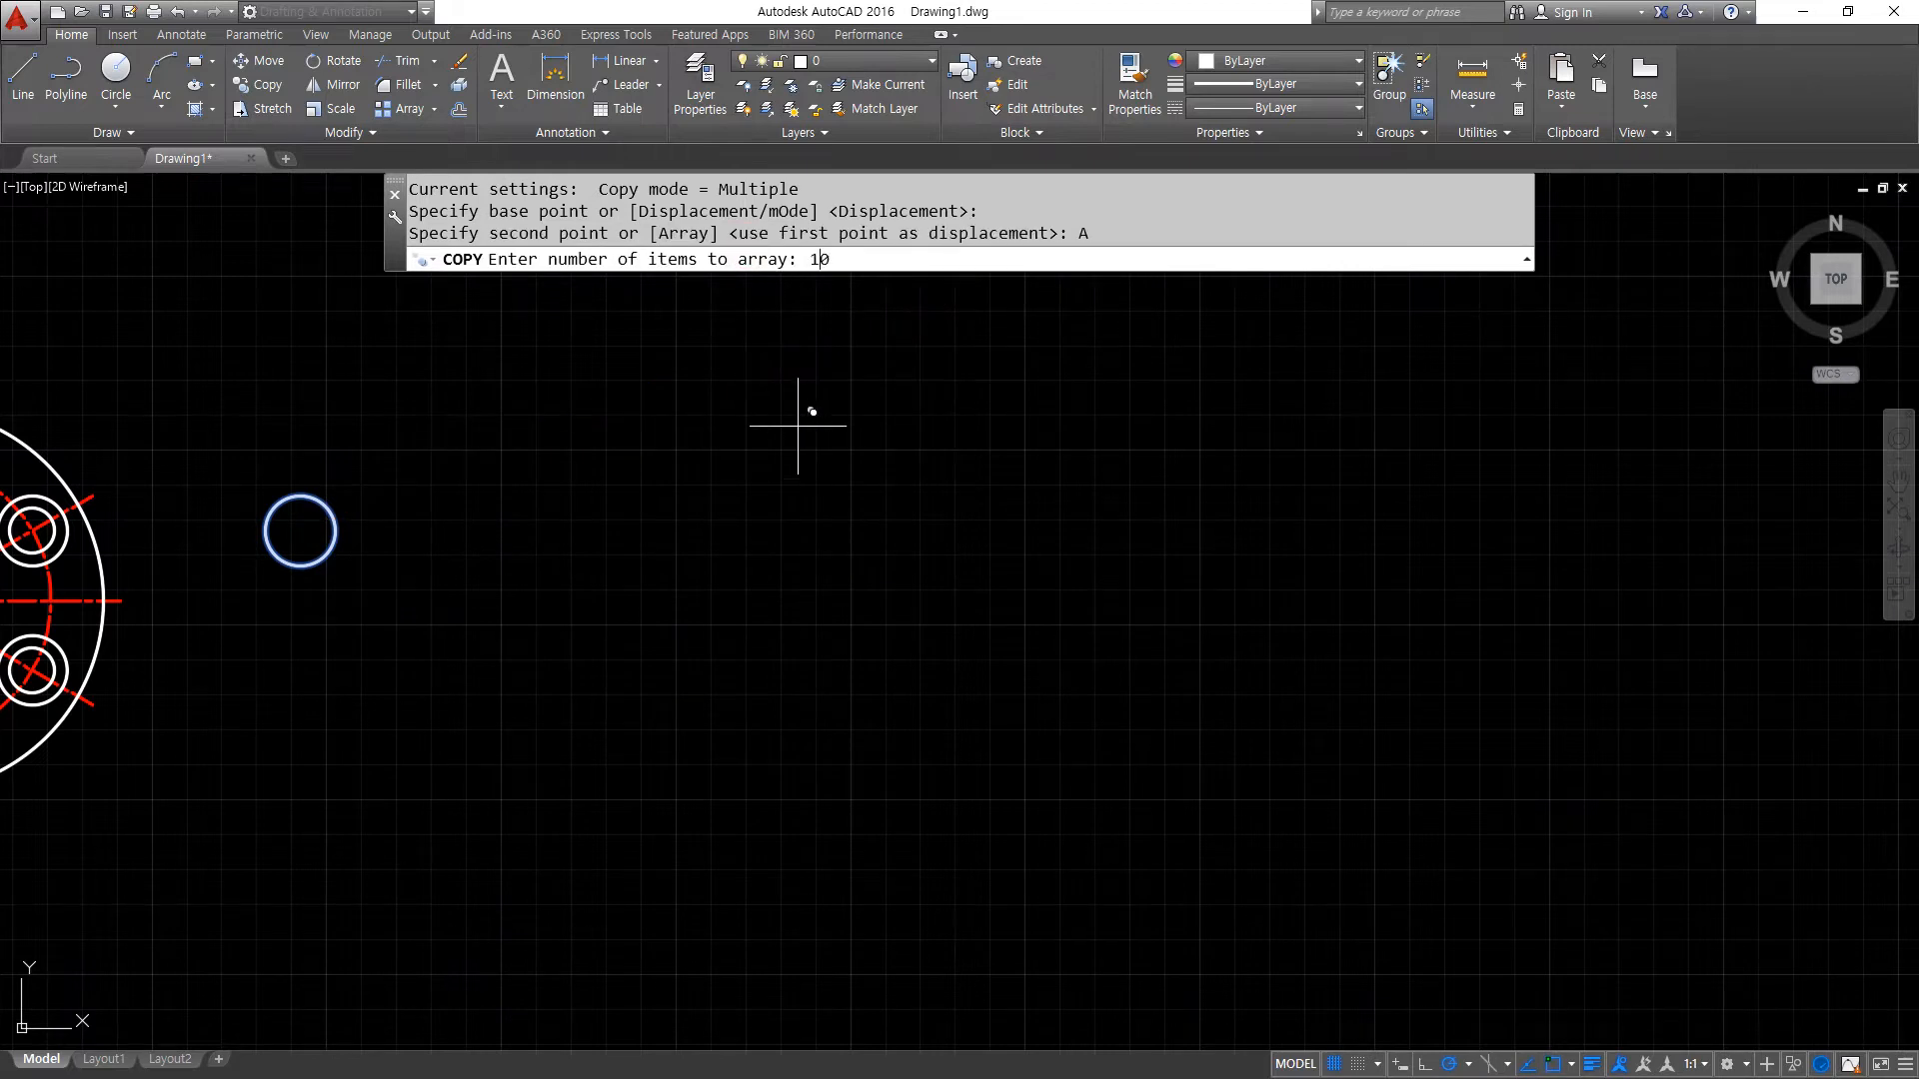
pyautogui.write('0')
pyautogui.press('Return')
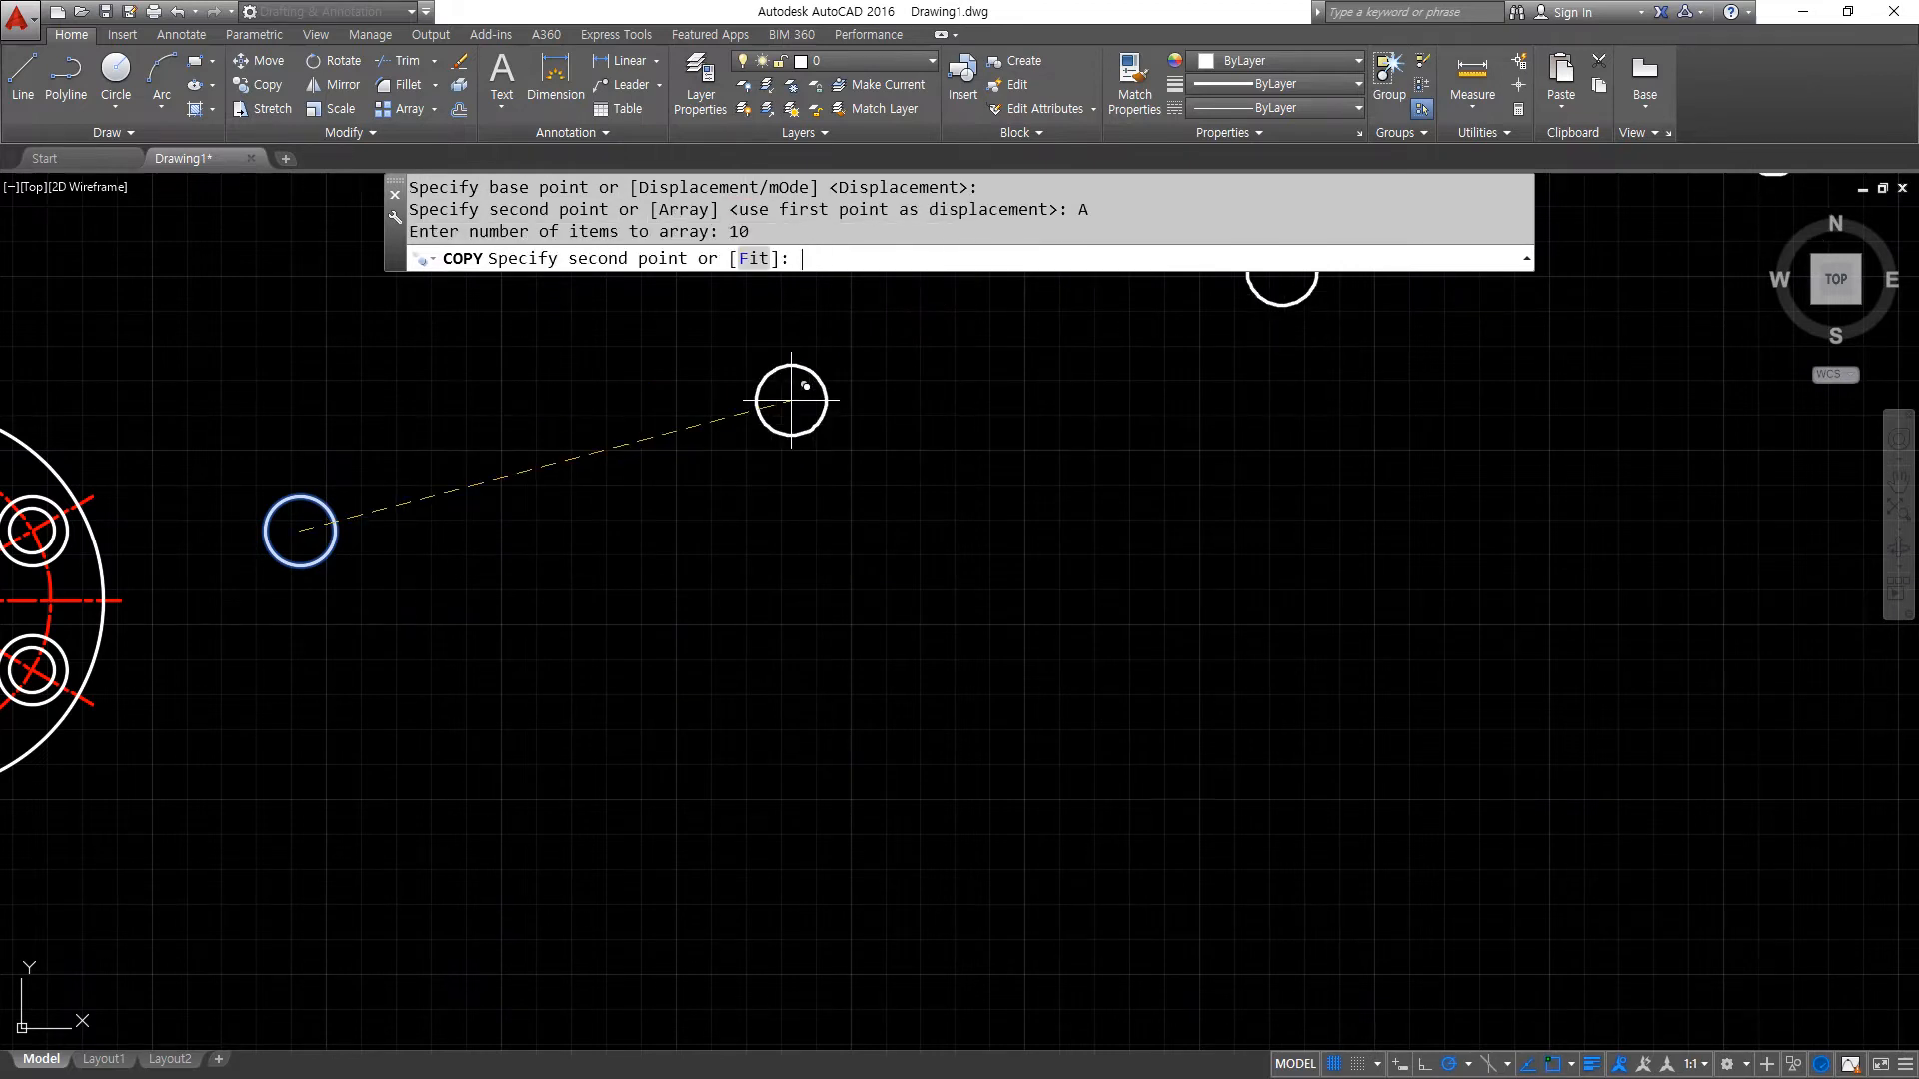
pyautogui.press('super+plus')
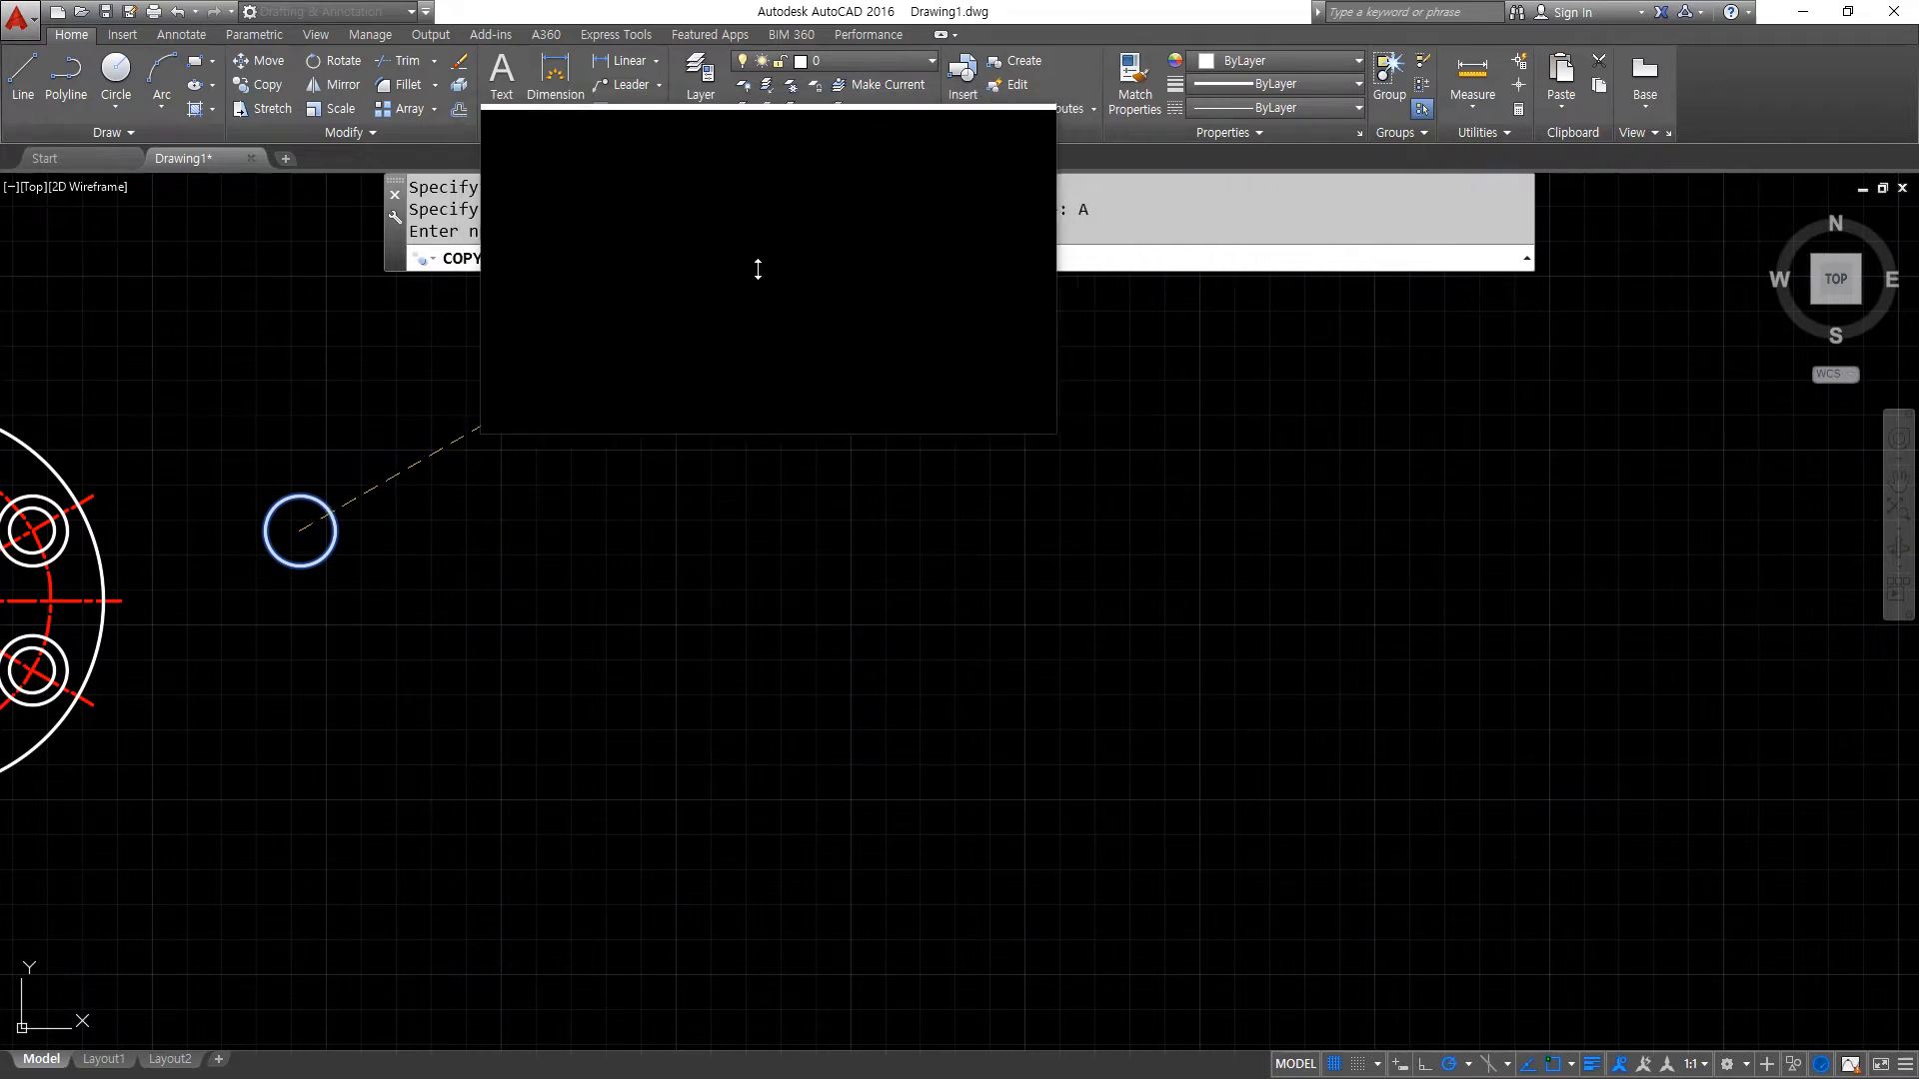
pyautogui.write('F')
pyautogui.press('Return')
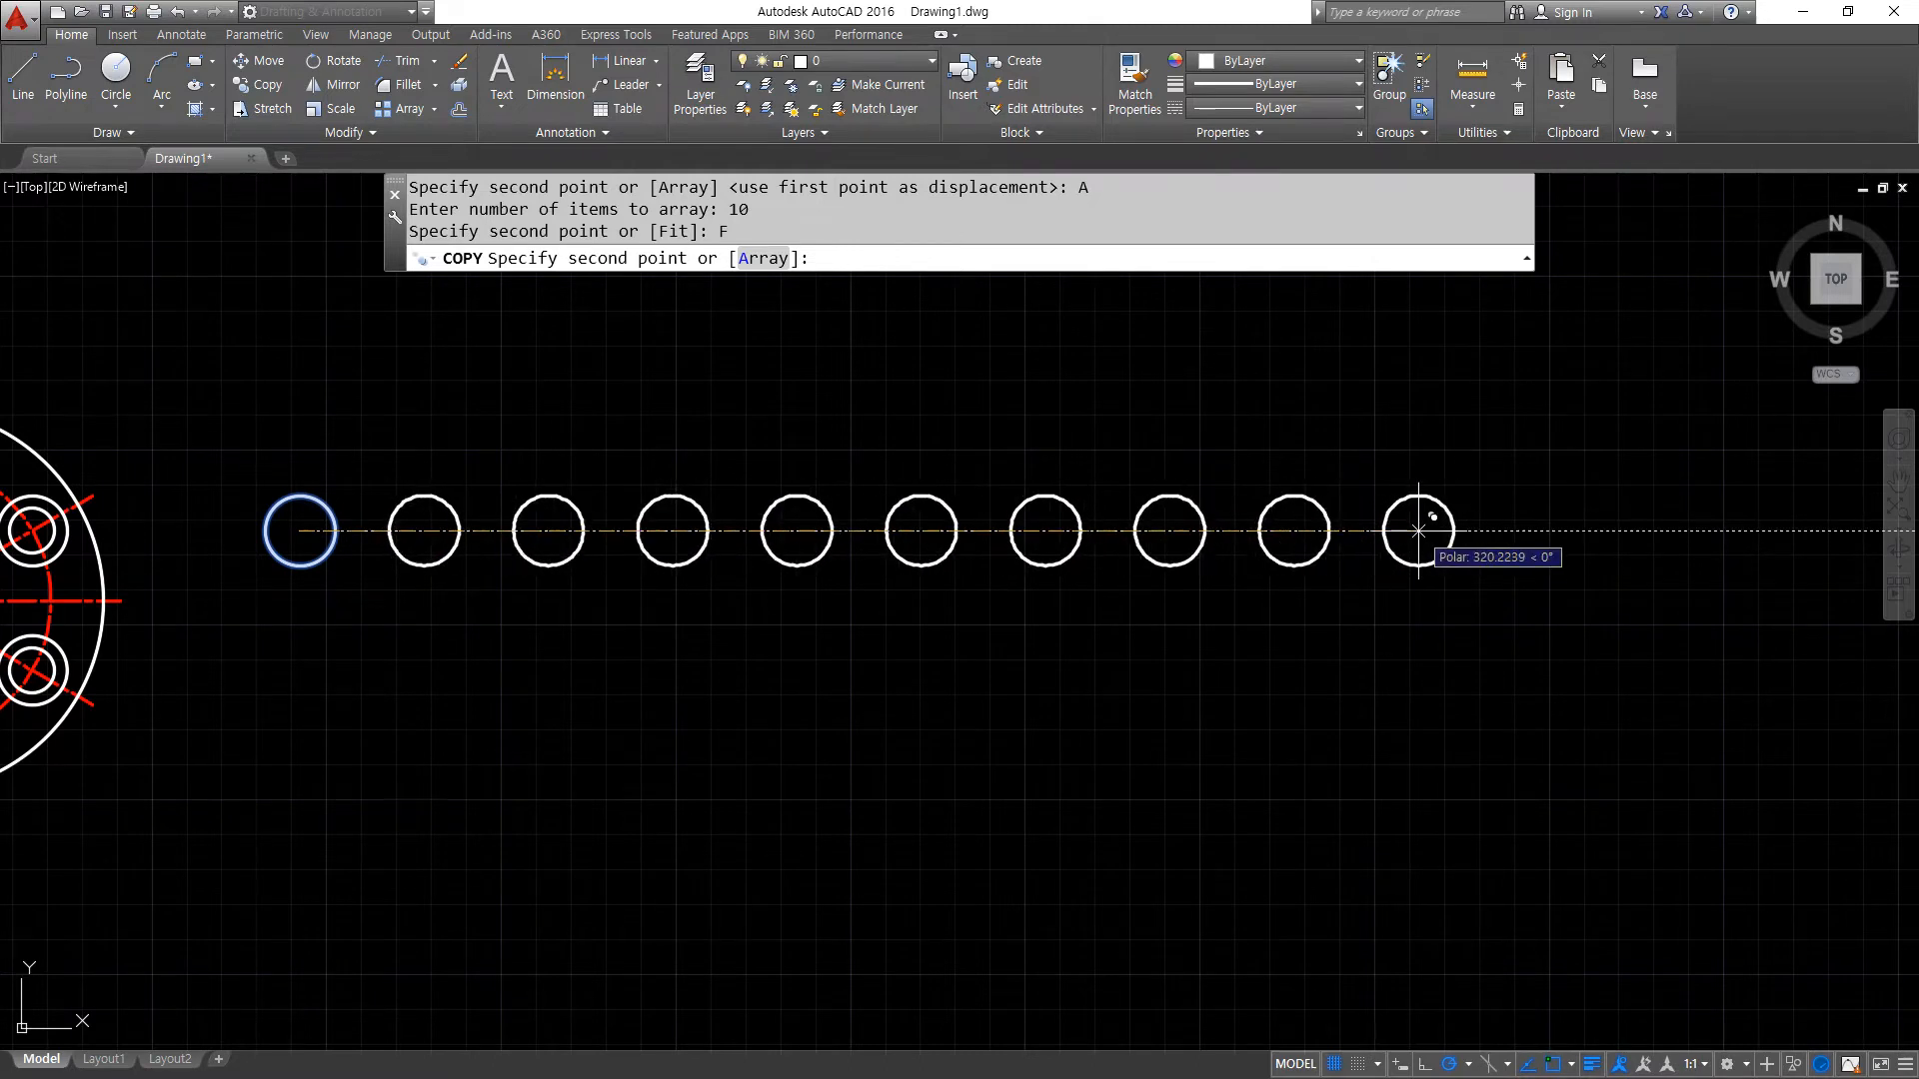
pyautogui.write('300')
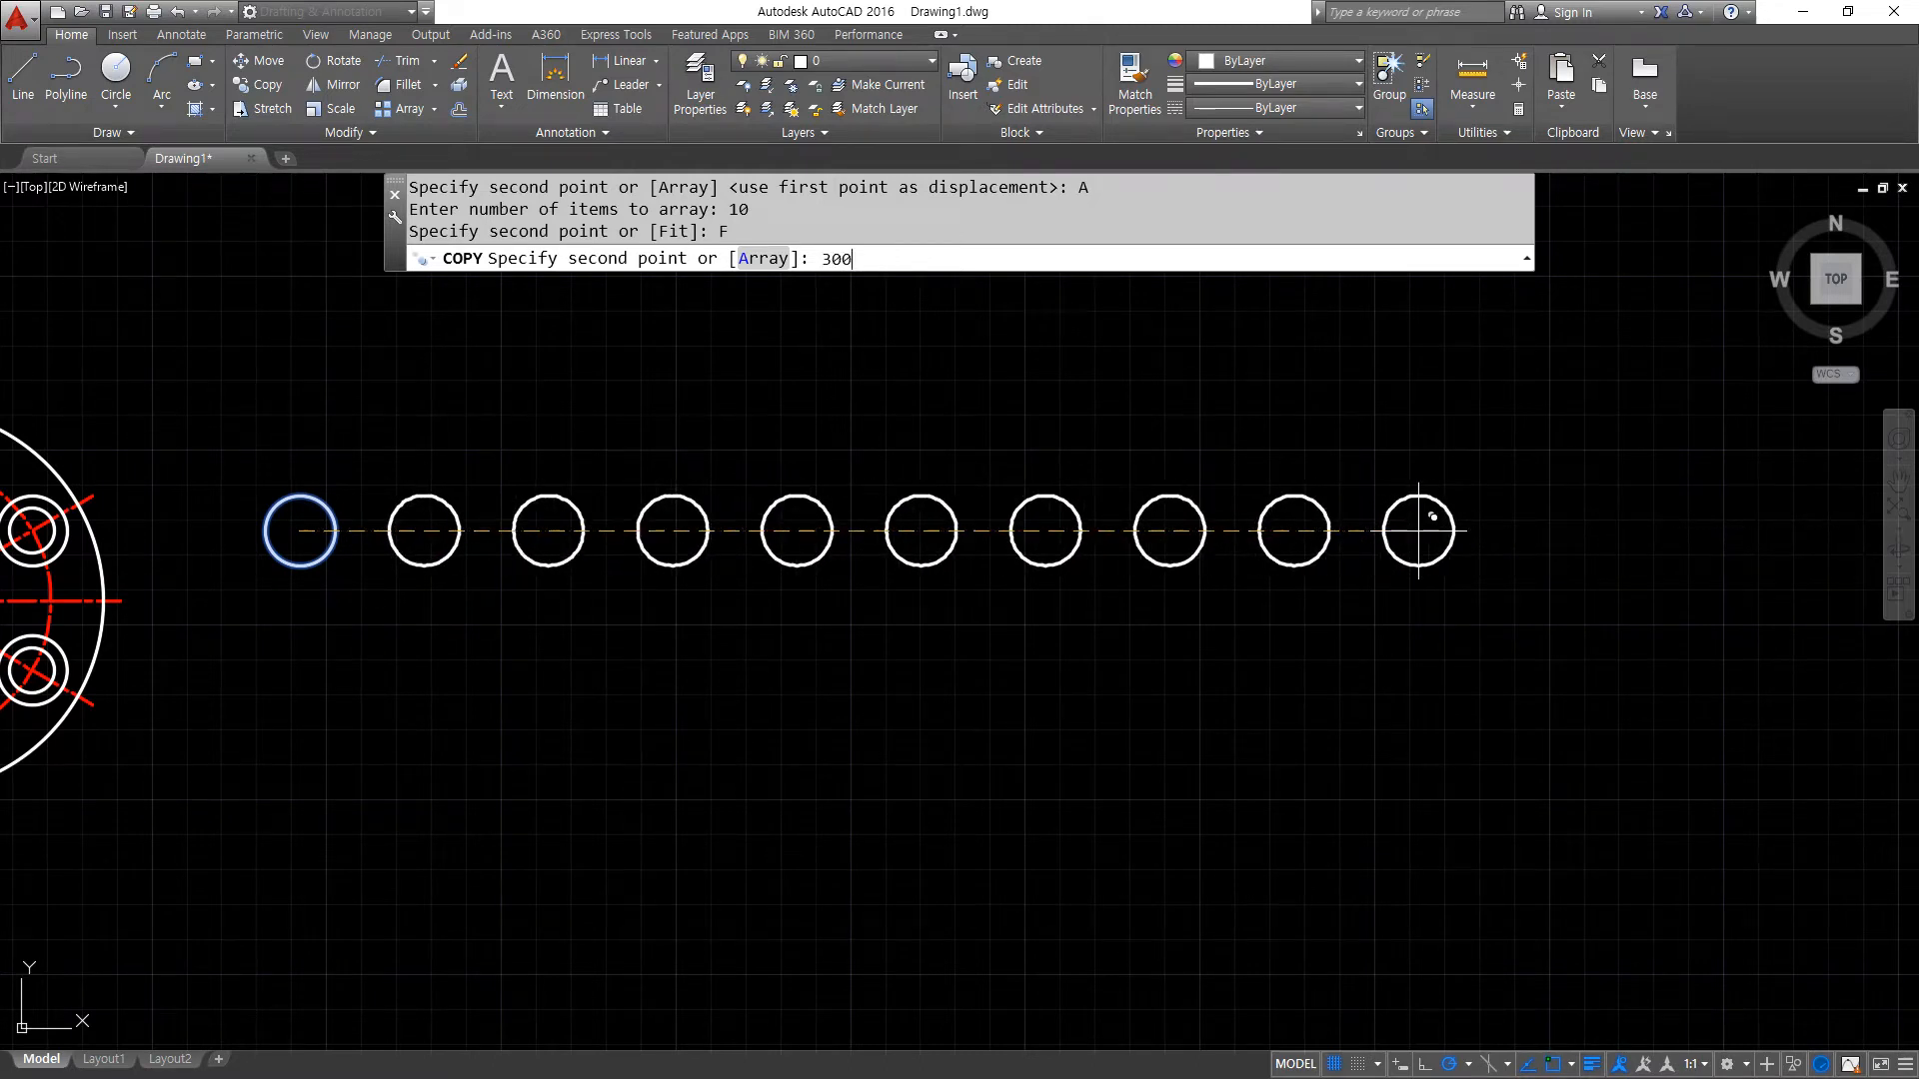
pyautogui.press('Return')
pyautogui.press('Return')
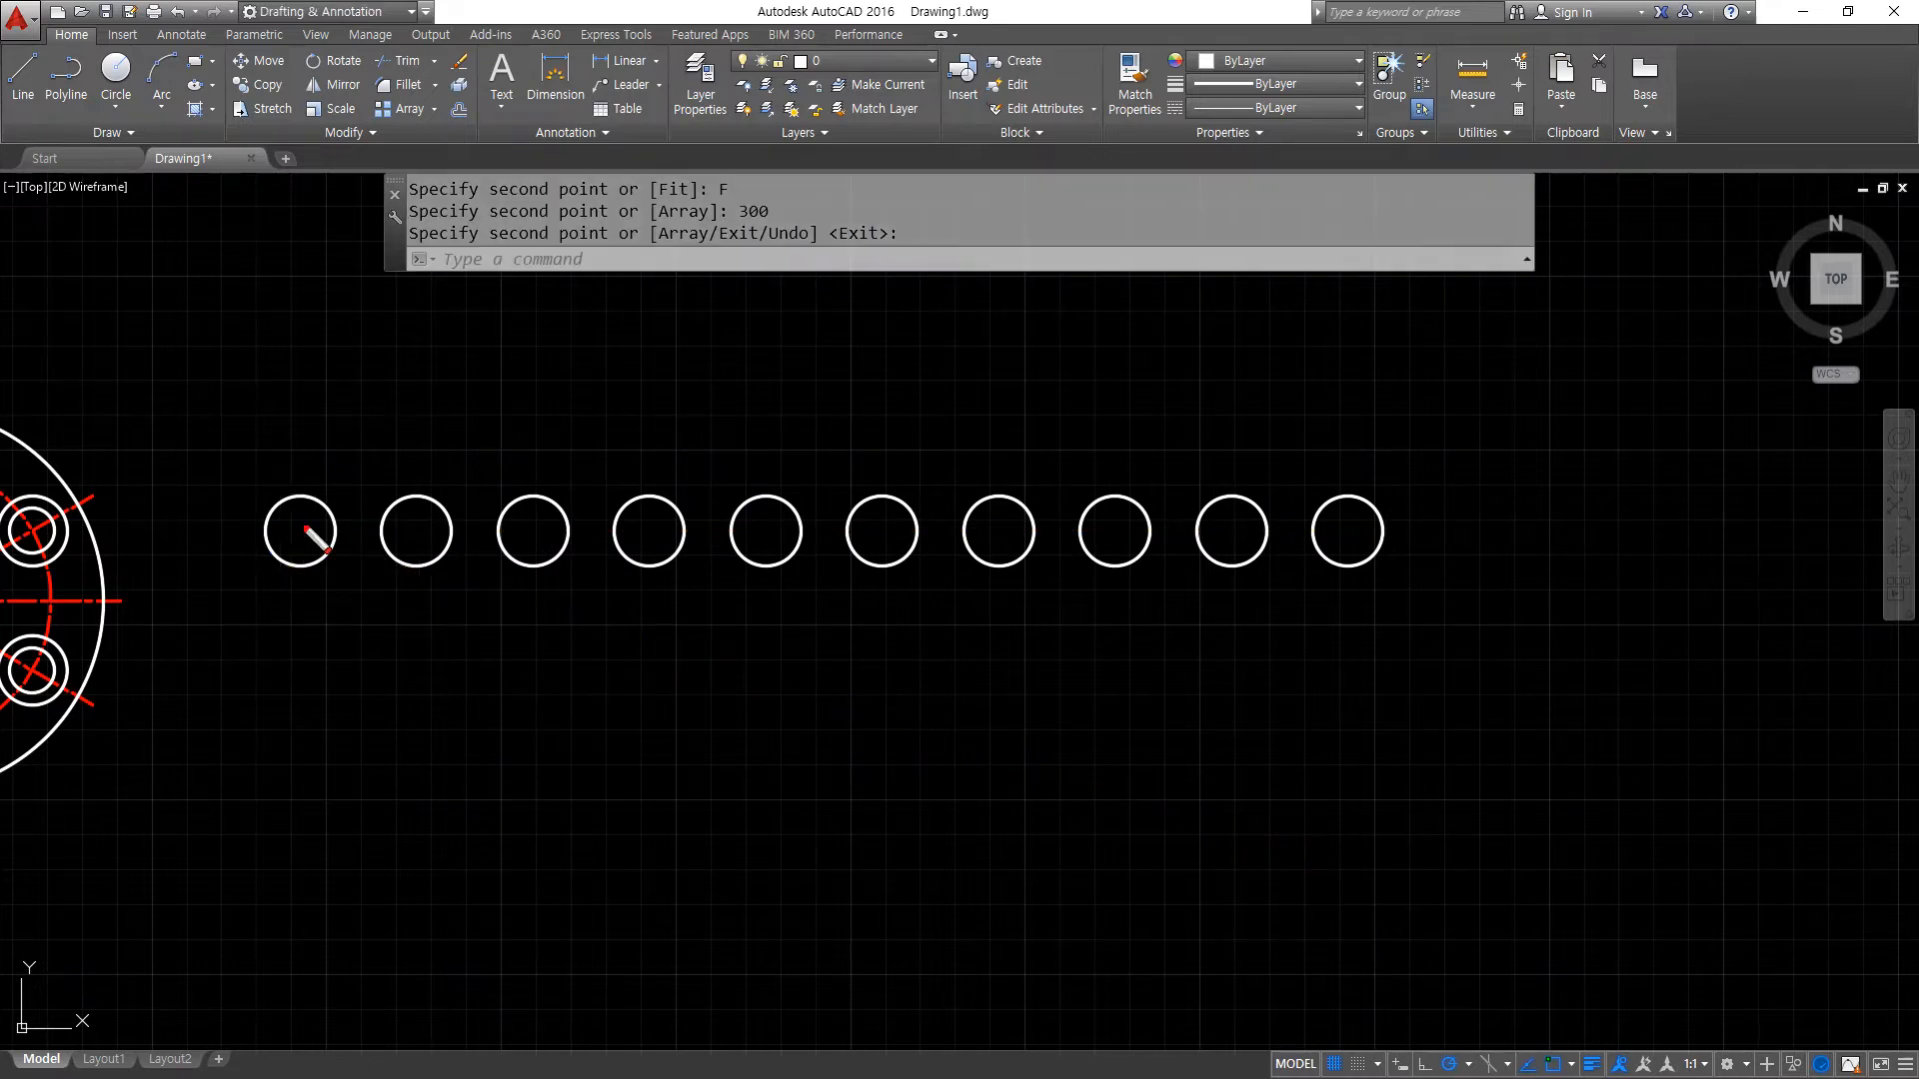
pyautogui.moveTo(1377, 521); pyautogui.dragTo(1317, 580)
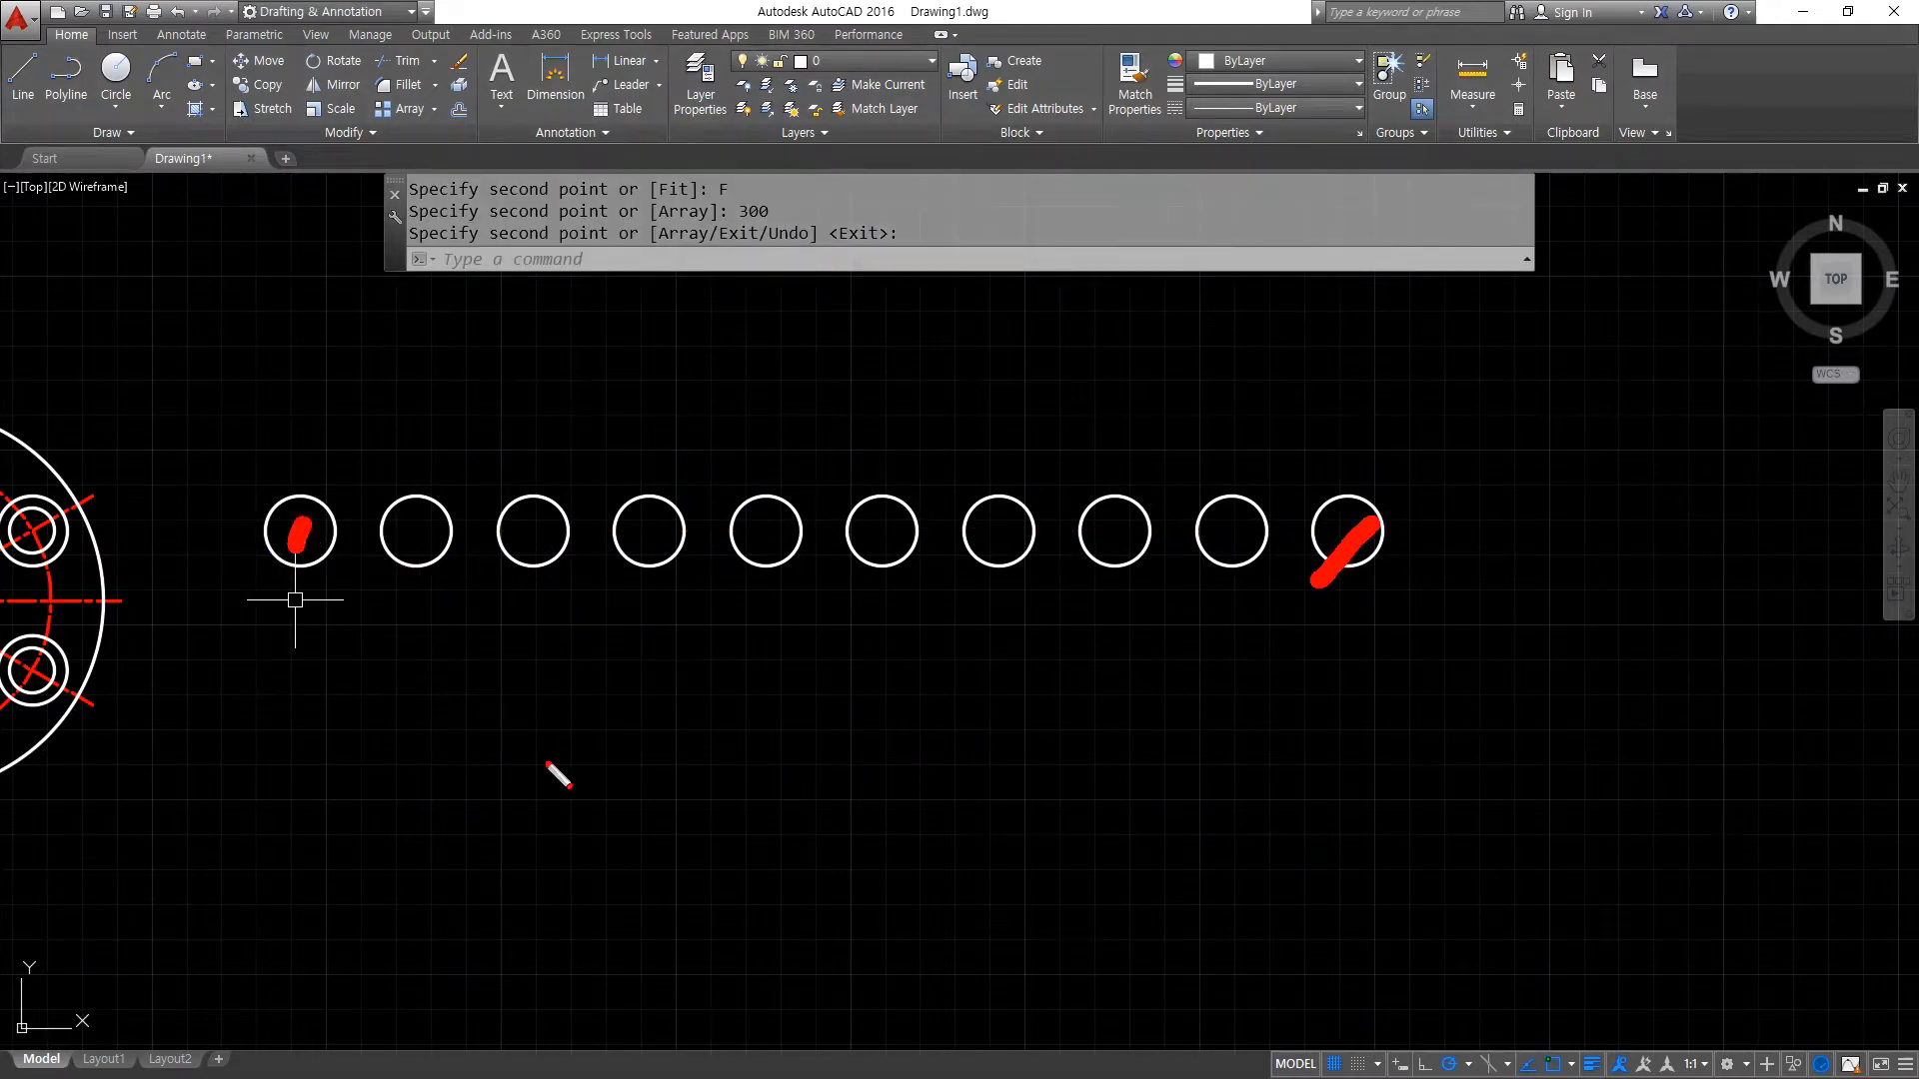
pyautogui.moveTo(383, 578)
pyautogui.mouseDown()
pyautogui.moveTo(452, 651)
pyautogui.moveTo(674, 689)
pyautogui.moveTo(1194, 643)
pyautogui.moveTo(1214, 595)
pyautogui.mouseUp()
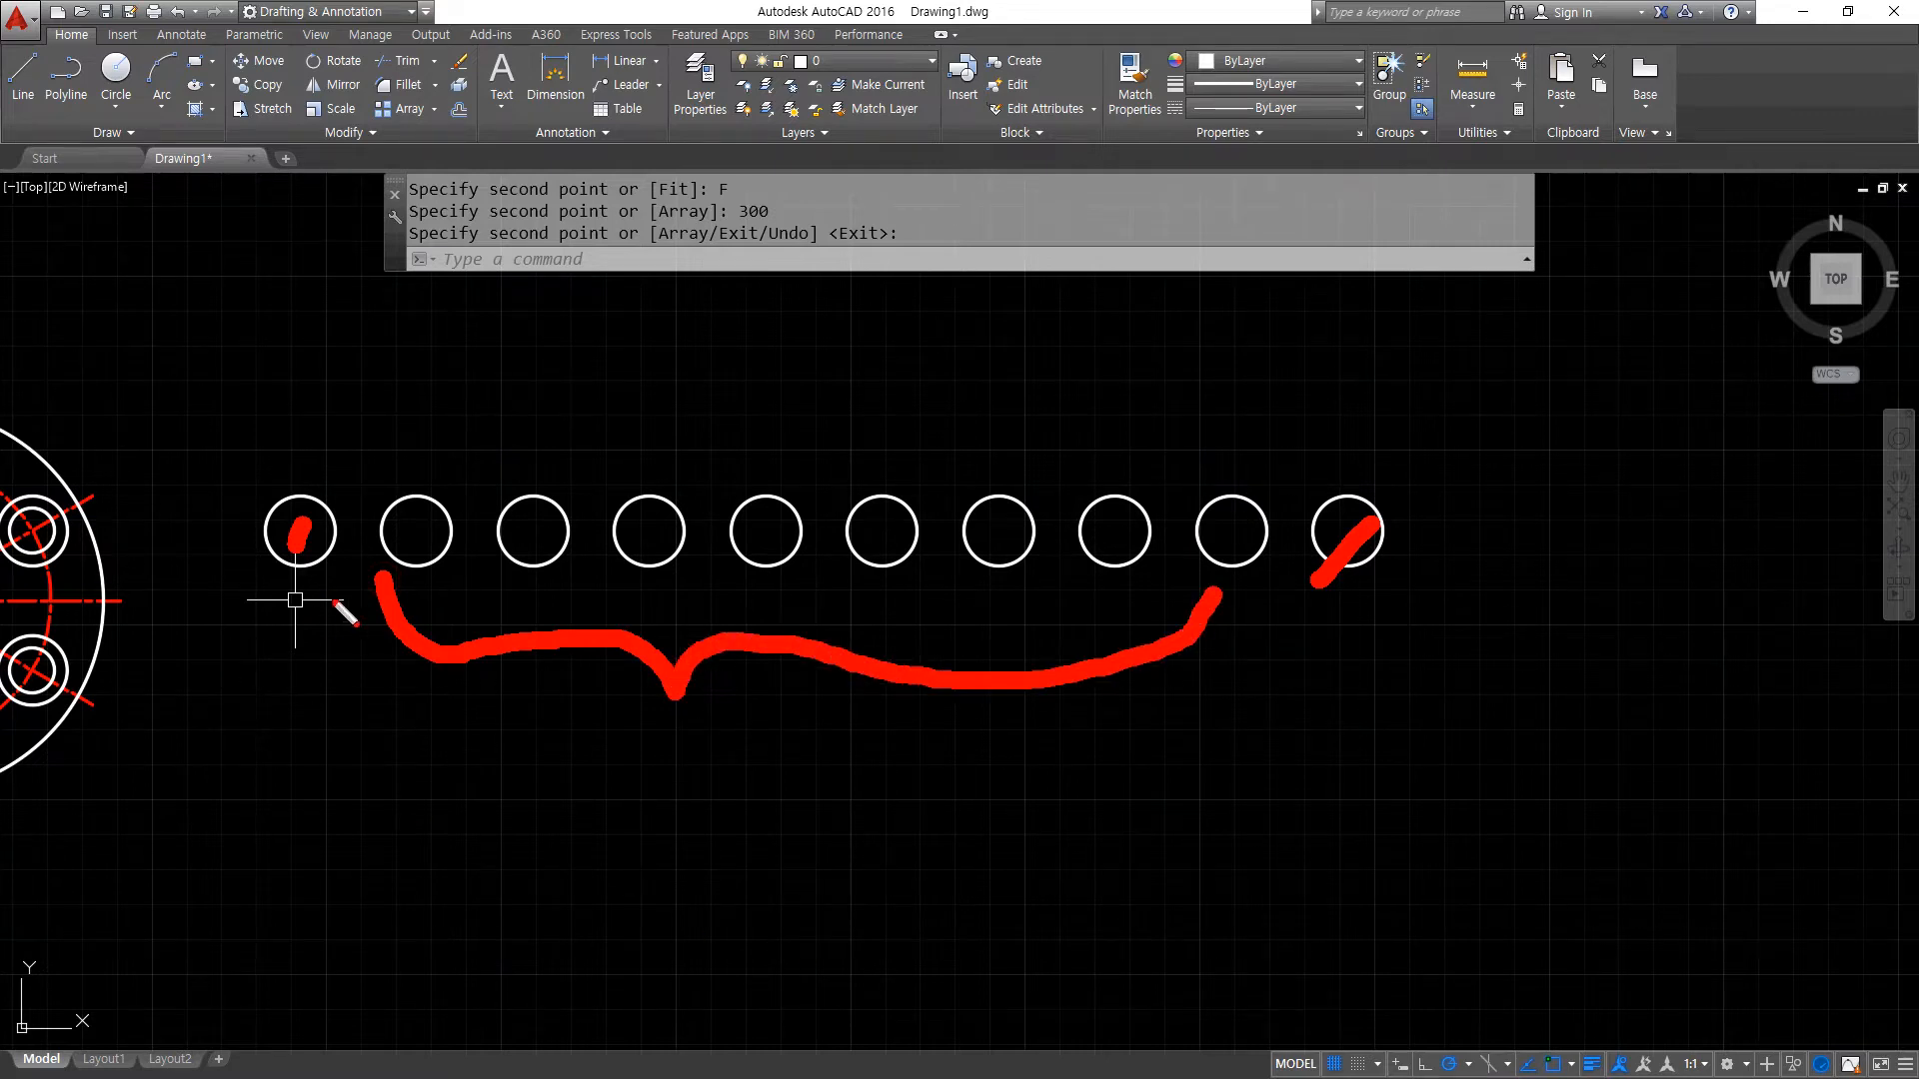
pyautogui.moveTo(391, 621)
pyautogui.mouseDown()
pyautogui.moveTo(416, 419)
pyautogui.moveTo(393, 626)
pyautogui.mouseUp()
pyautogui.moveTo(484, 492); pyautogui.dragTo(453, 572)
pyautogui.moveTo(836, 503); pyautogui.dragTo(811, 571)
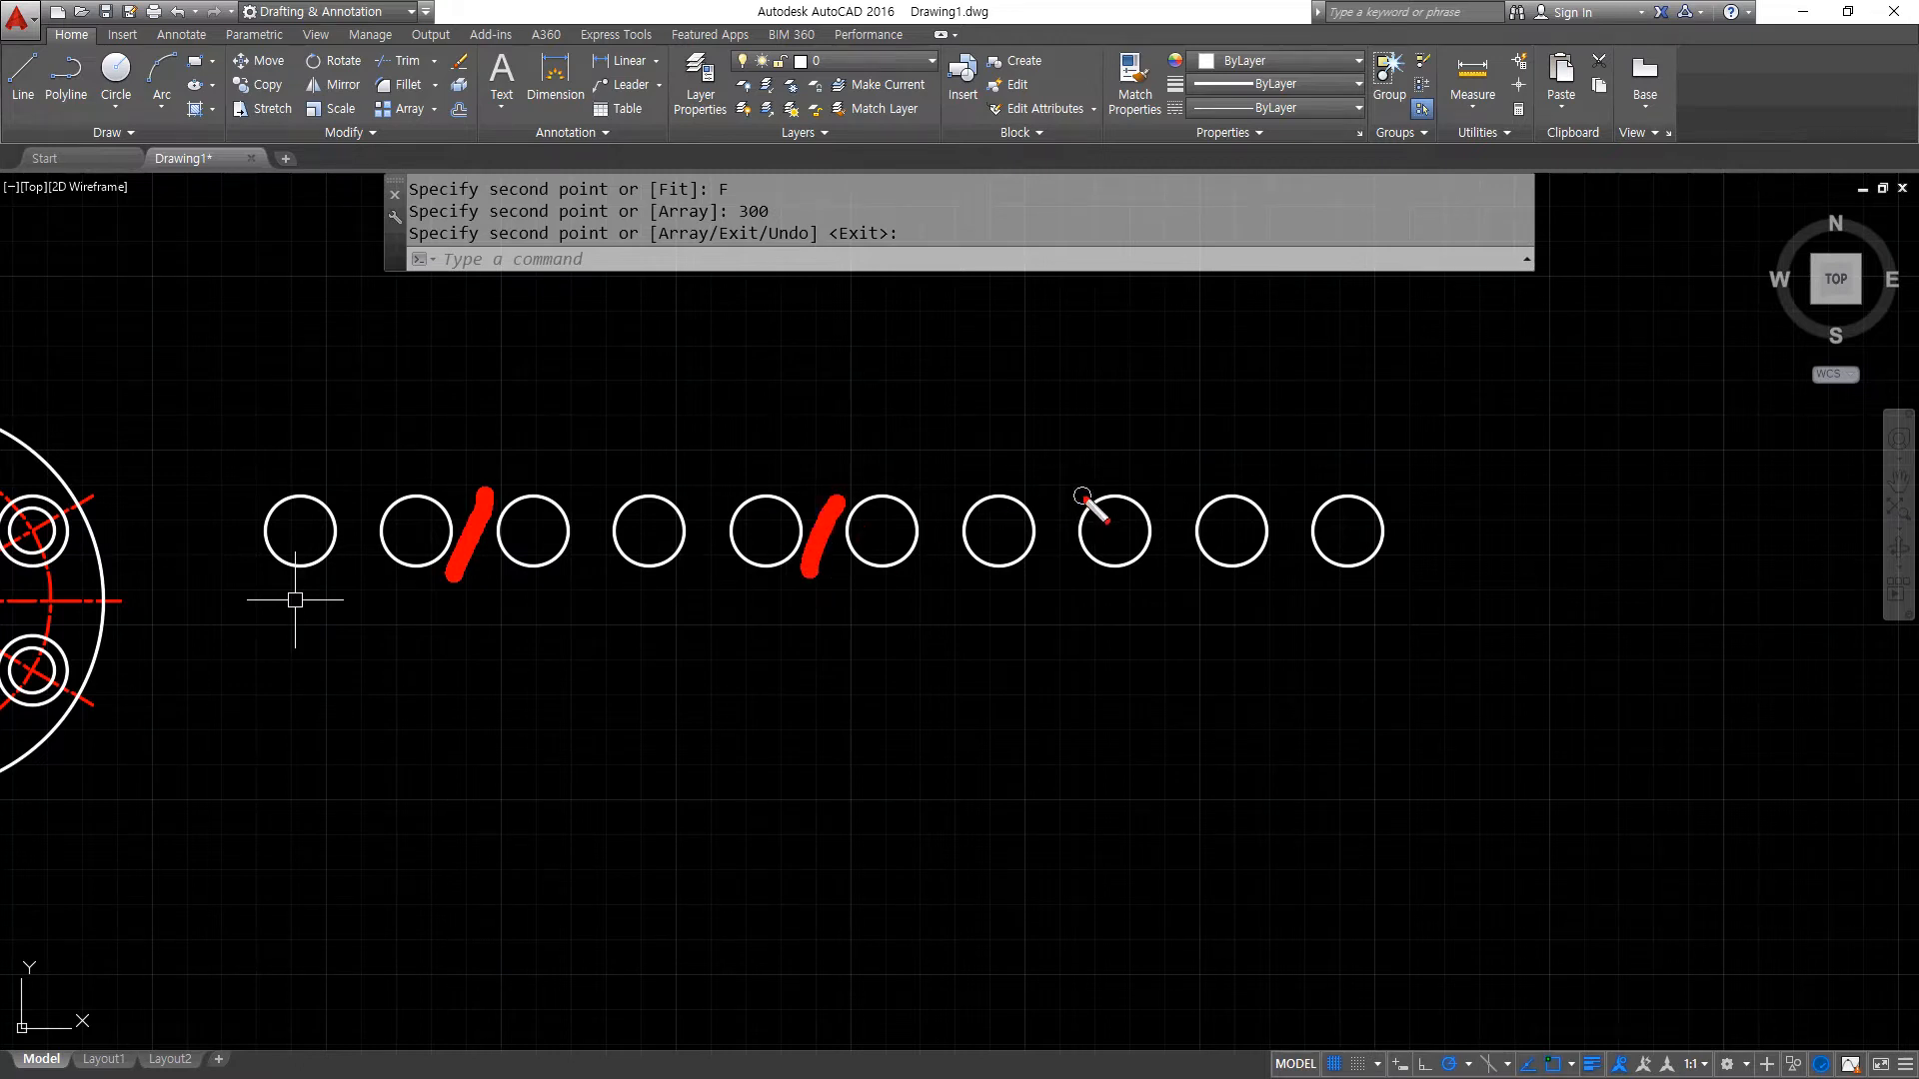
pyautogui.moveTo(1076, 493); pyautogui.dragTo(1039, 616)
pyautogui.press('Escape')
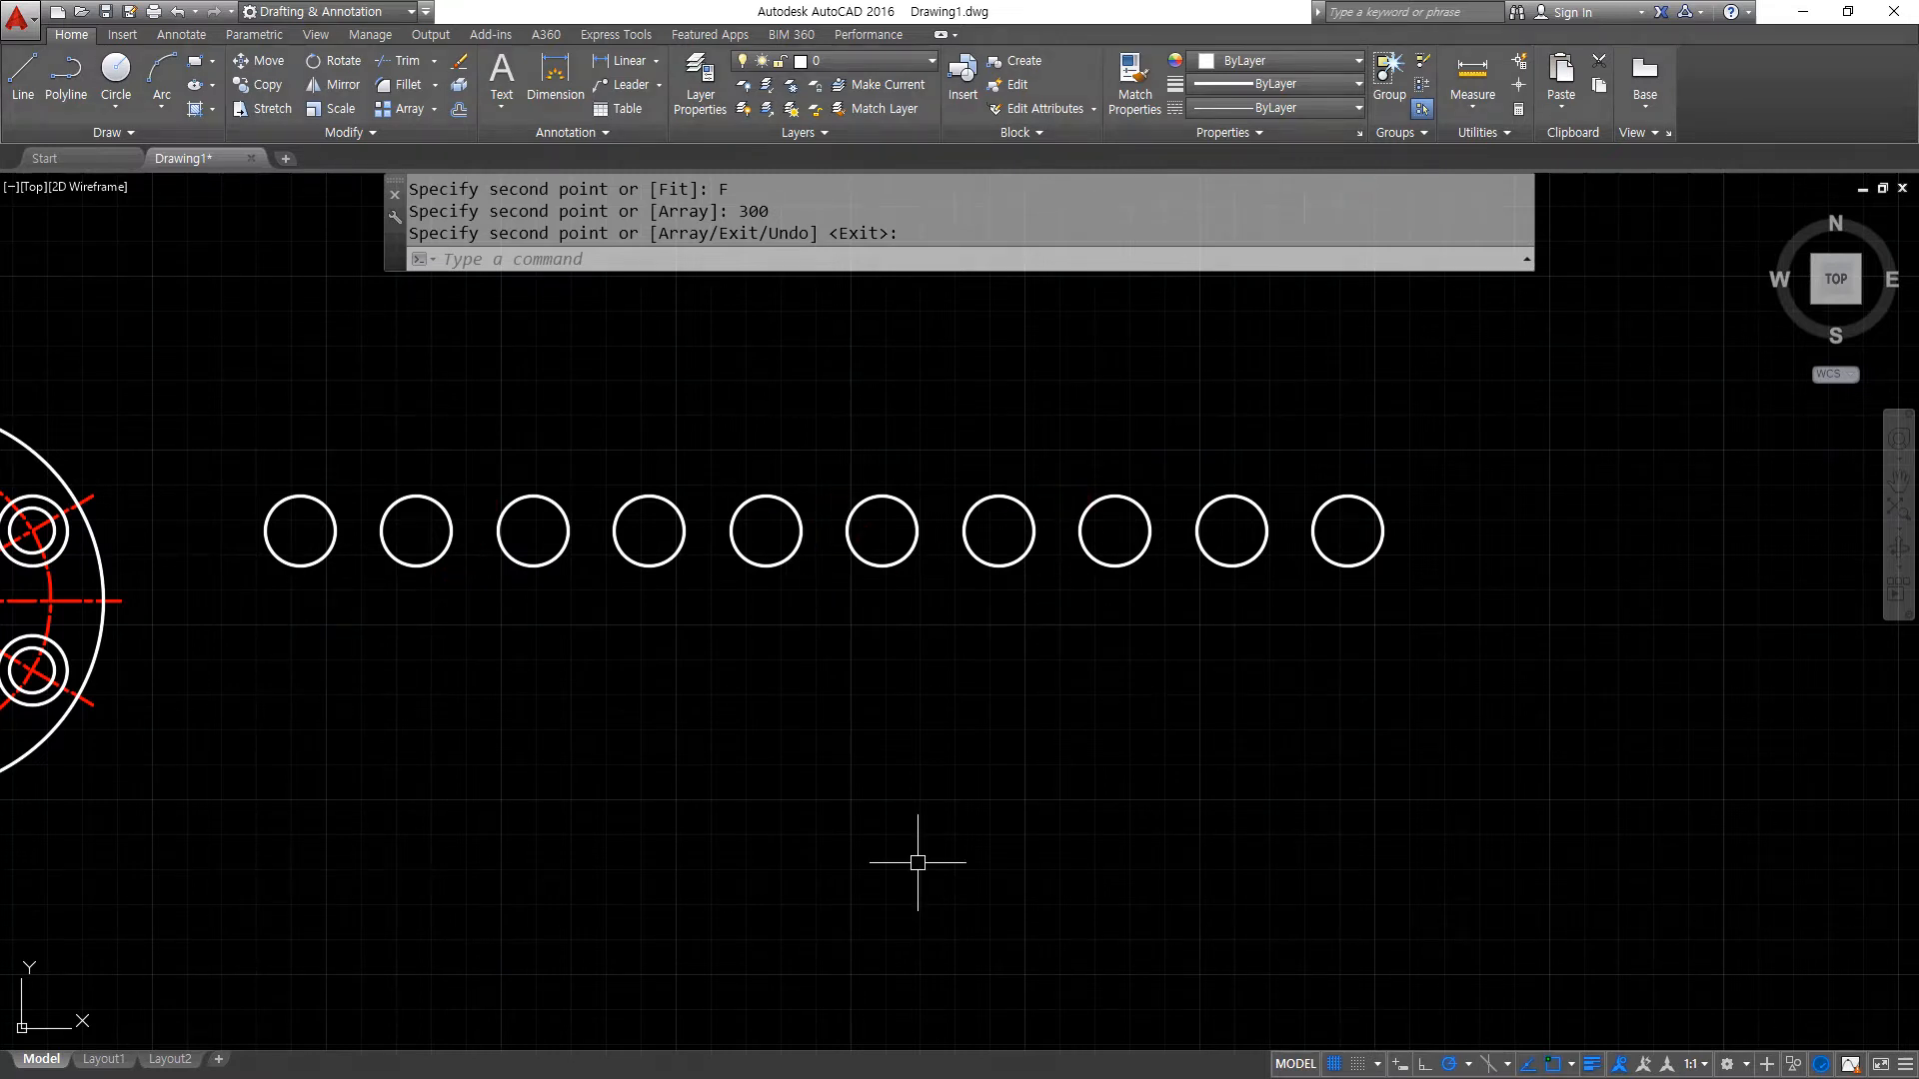
# - Erase the nine circles of the fitted array, leaving the original circle
pyautogui.click(325, 457)
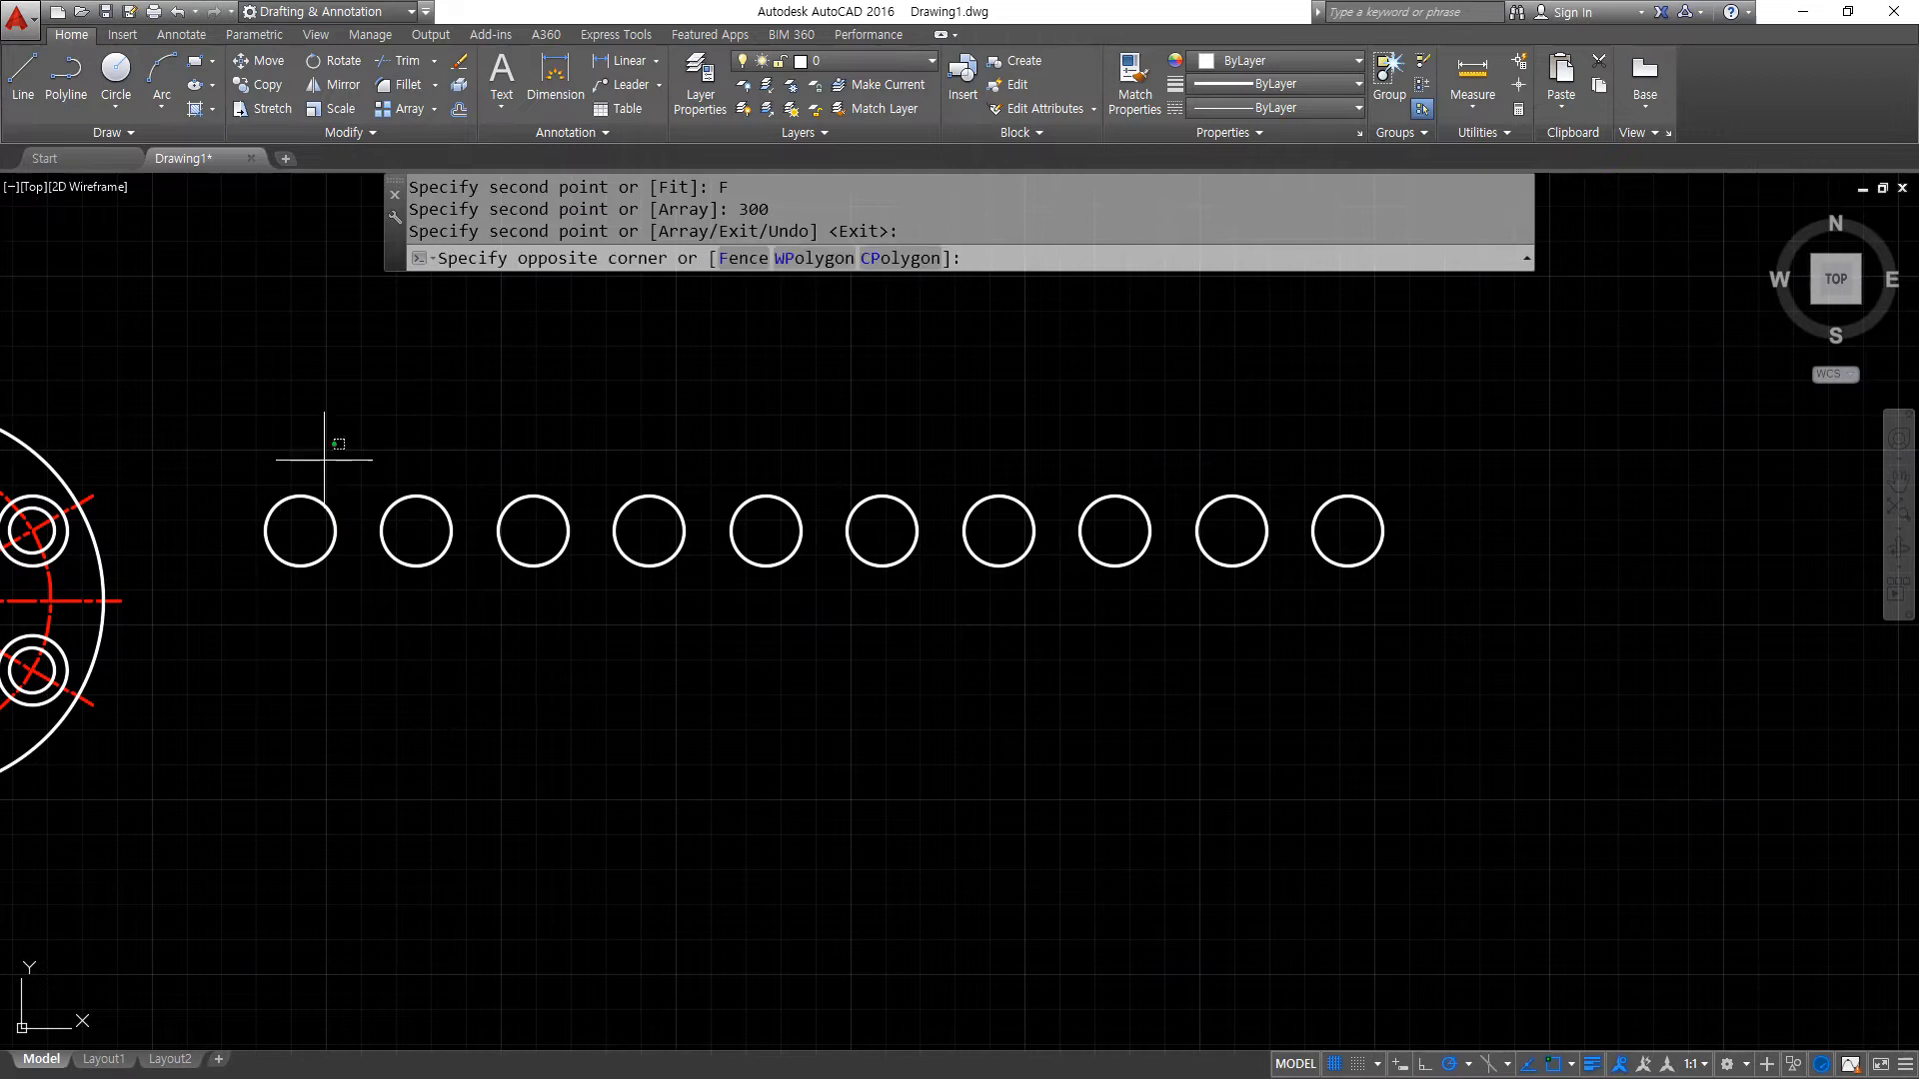
pyautogui.click(1479, 612)
pyautogui.write('e')
pyautogui.press('Return')
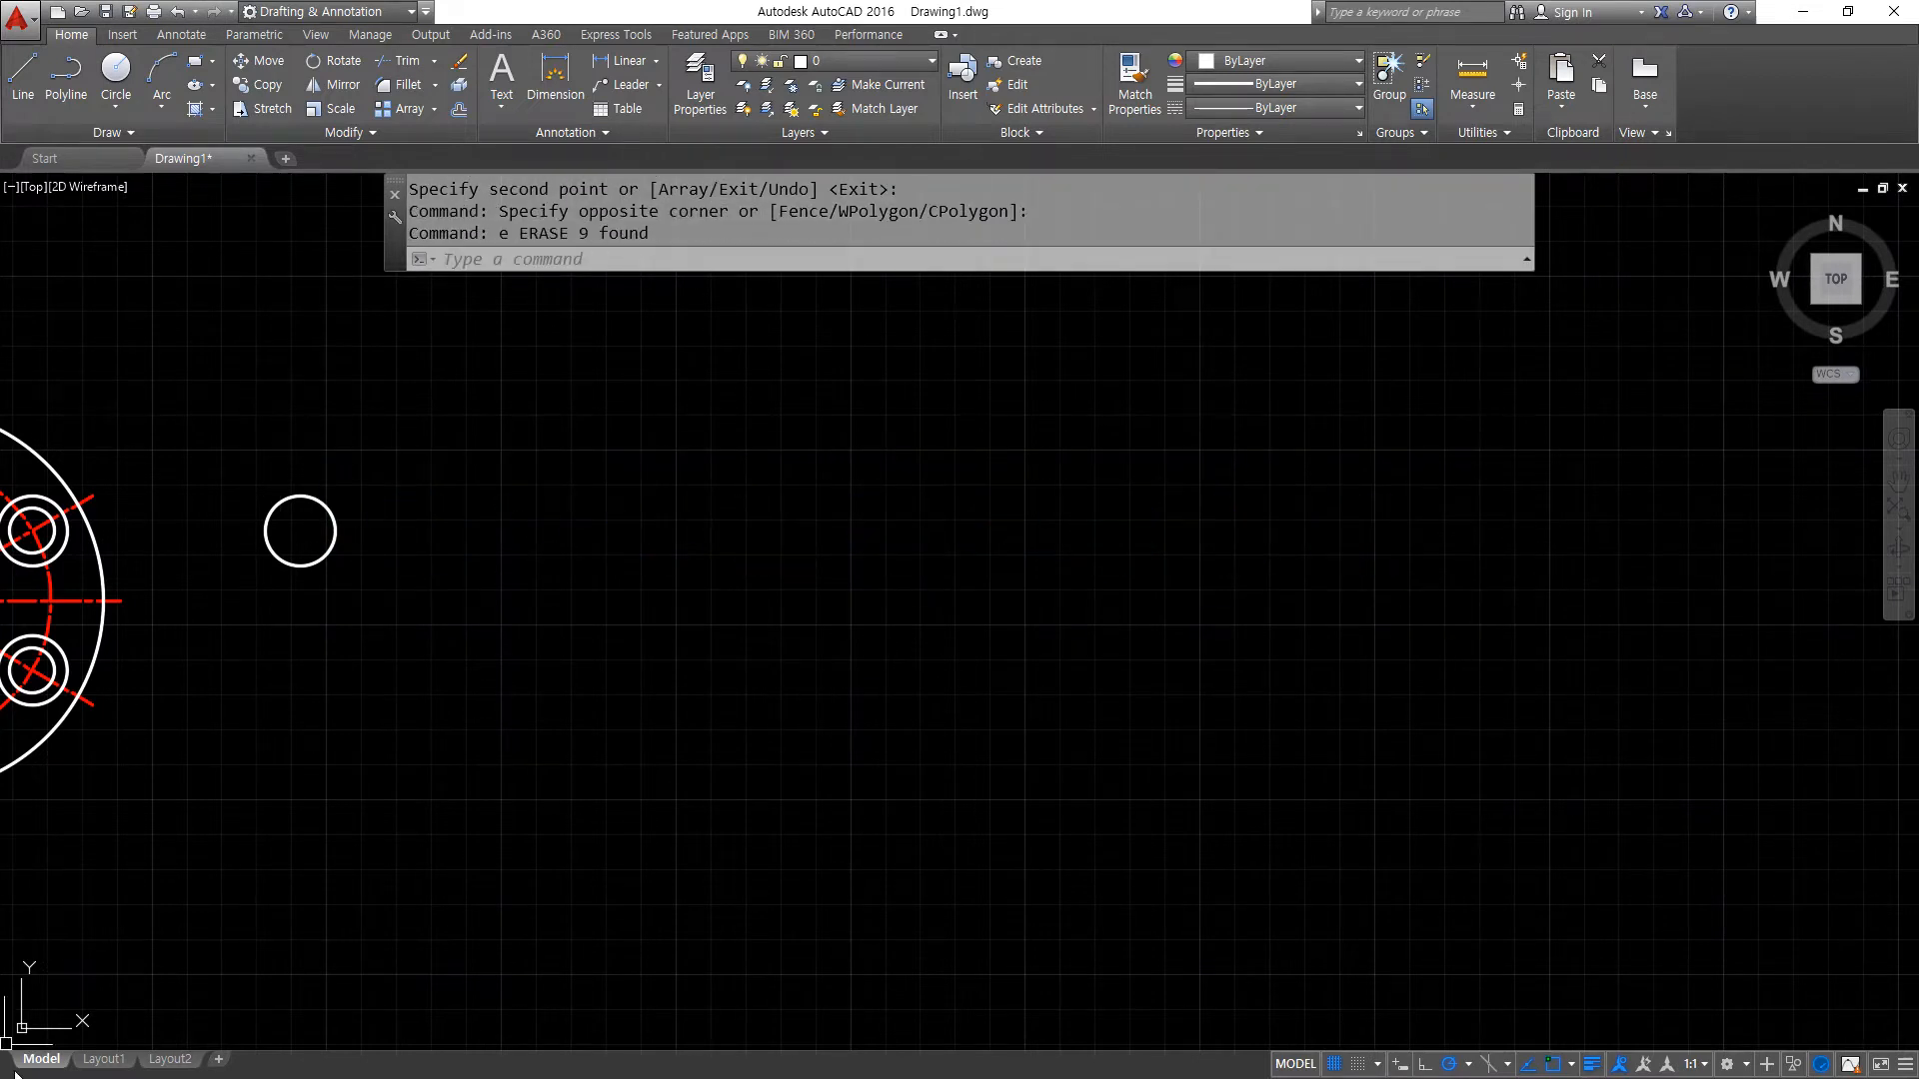
# - Switch to the Notepad notes and look over the Array and Mirror entries in the command list
pyautogui.hotkey('alt', 'Tab')
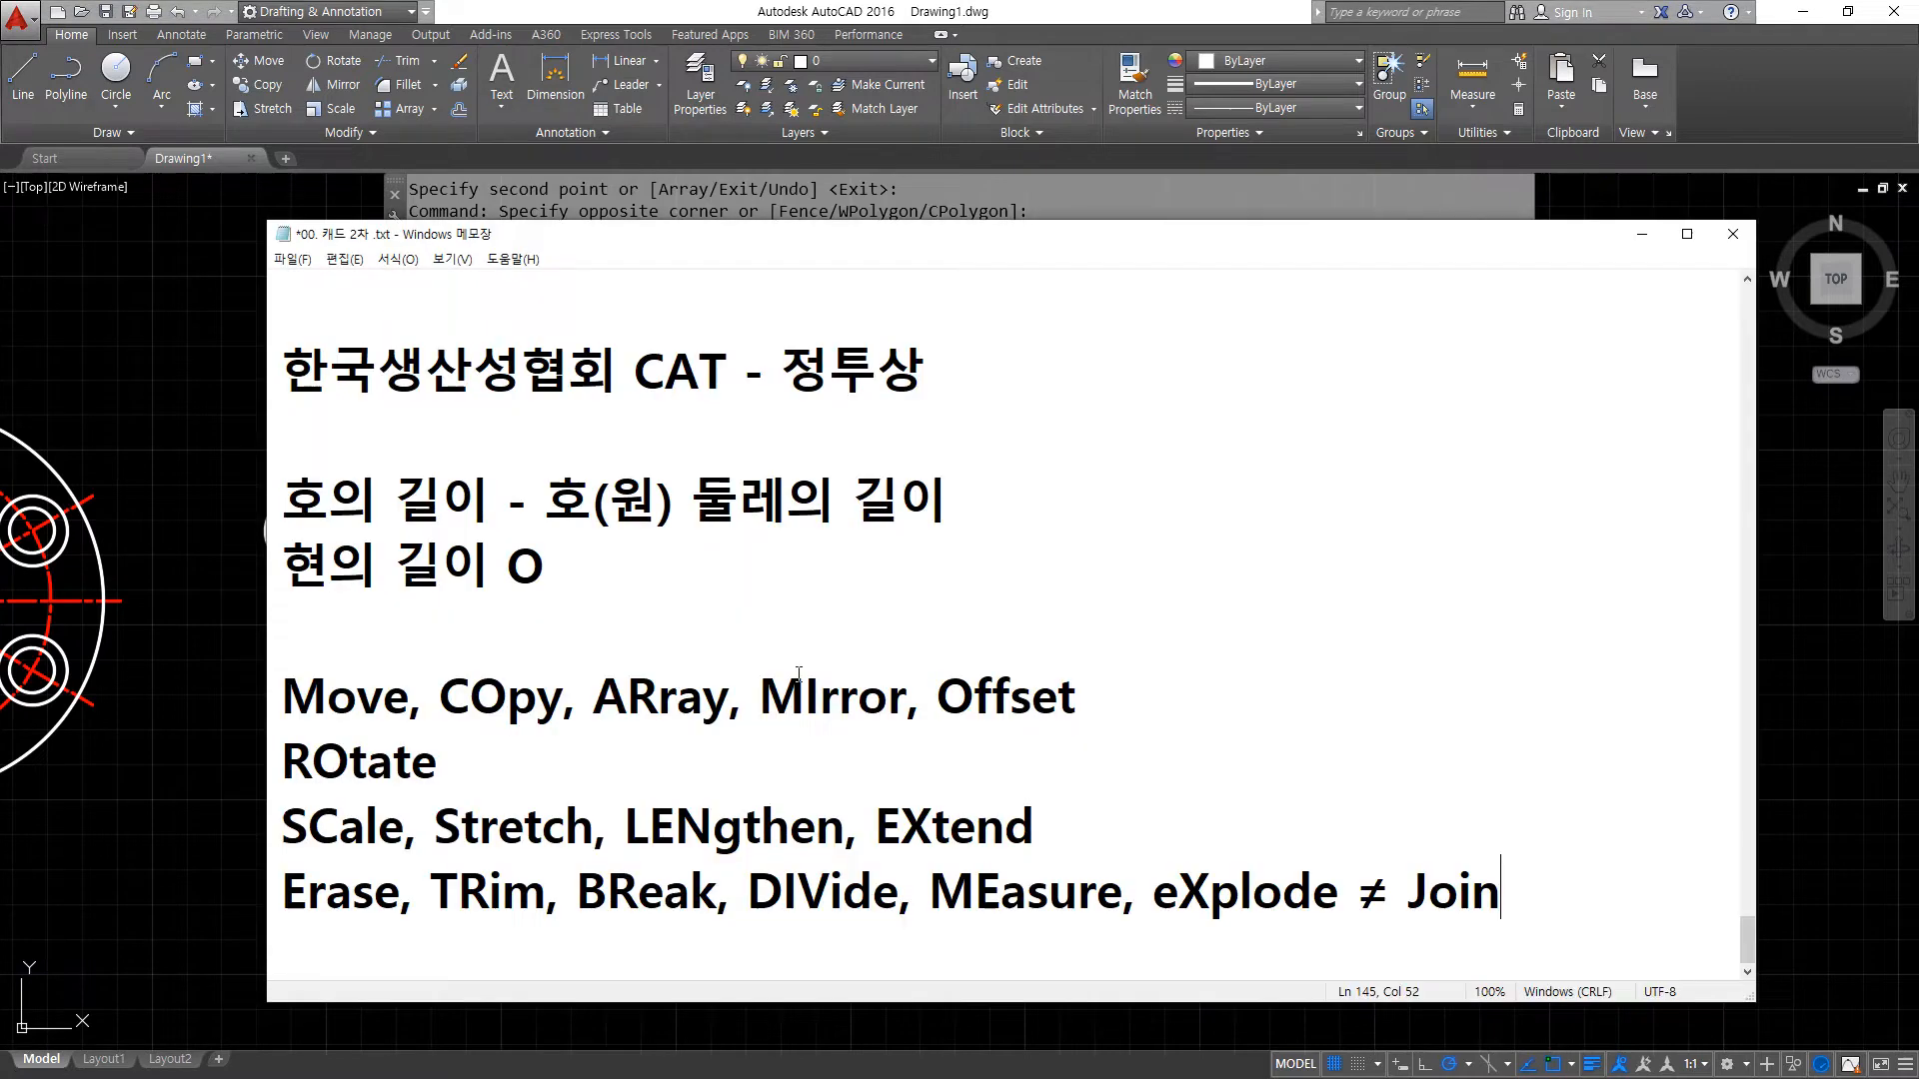
pyautogui.moveTo(878, 739)
pyautogui.mouseDown()
pyautogui.moveTo(823, 741)
pyautogui.moveTo(903, 695)
pyautogui.moveTo(845, 745)
pyautogui.mouseUp()
pyautogui.moveTo(705, 744)
pyautogui.mouseDown()
pyautogui.moveTo(760, 741)
pyautogui.moveTo(609, 745)
pyautogui.mouseUp()
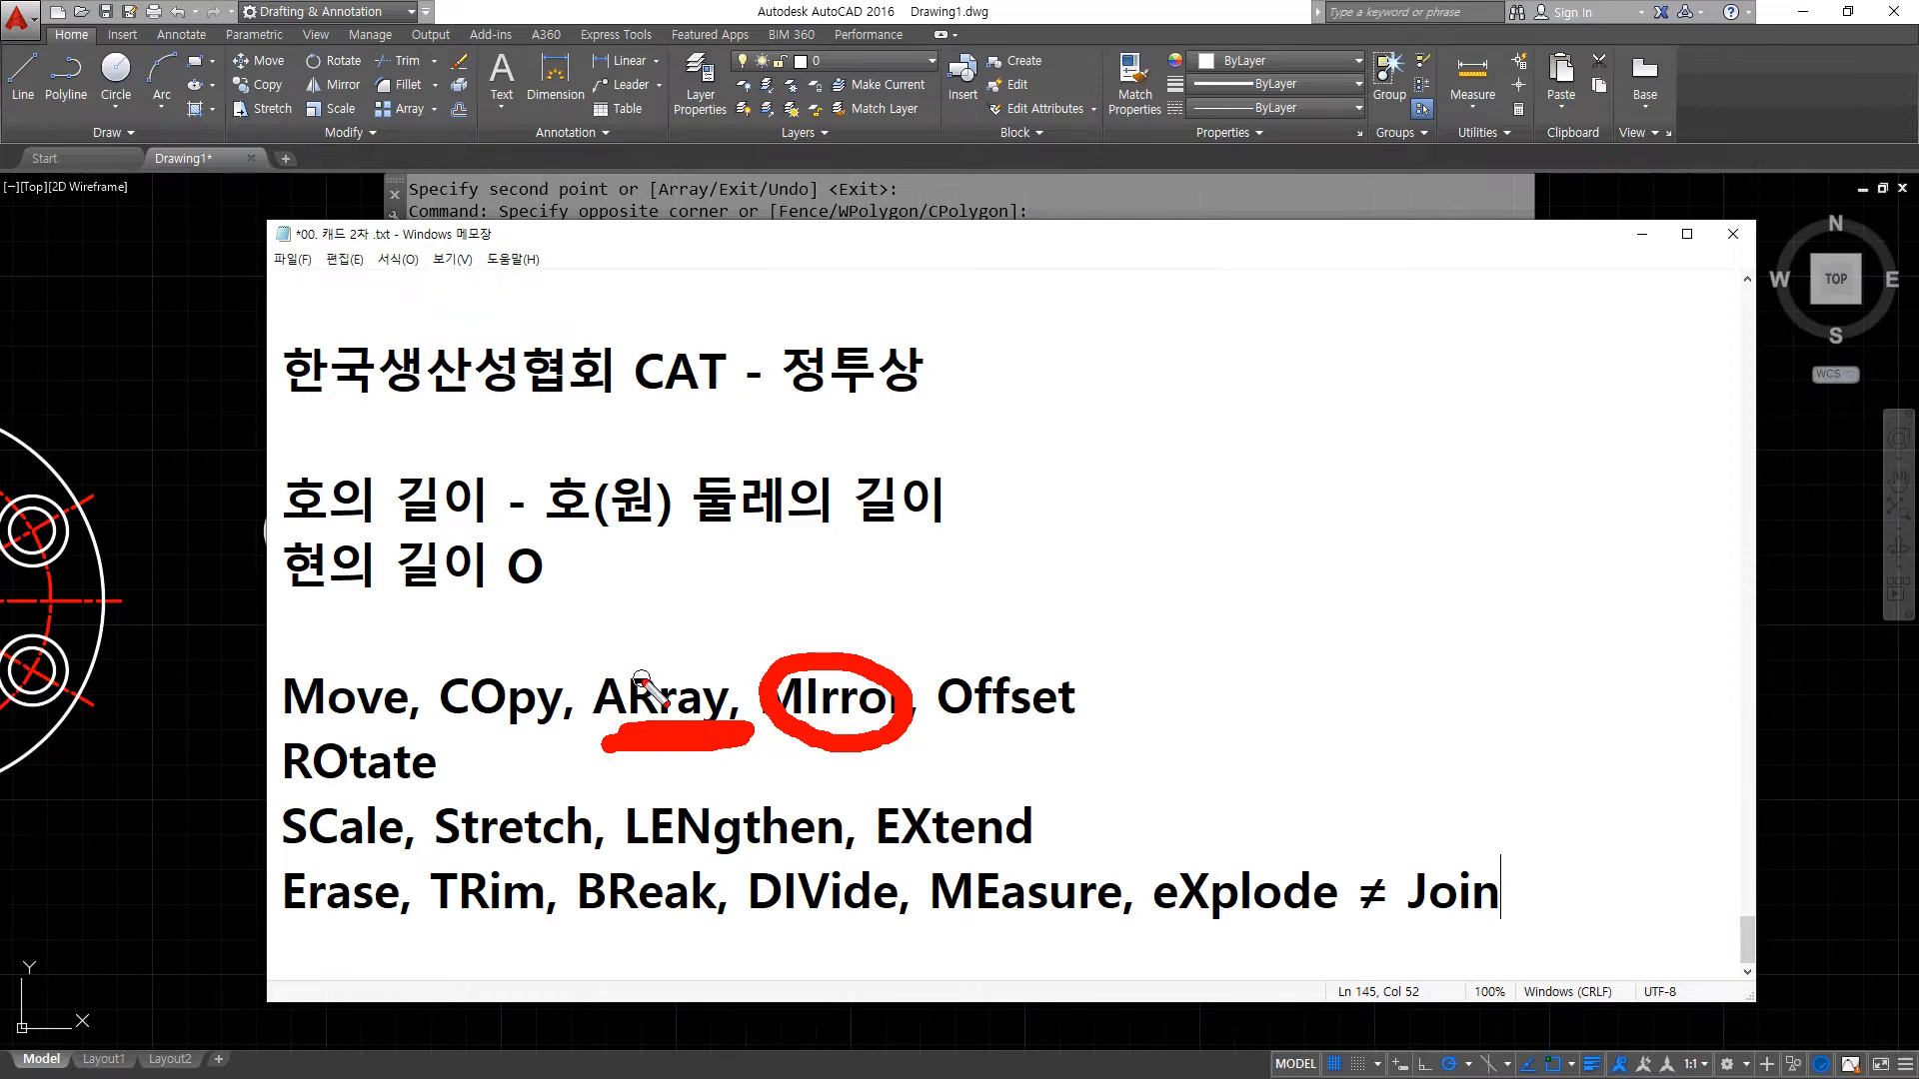
pyautogui.press('Escape')
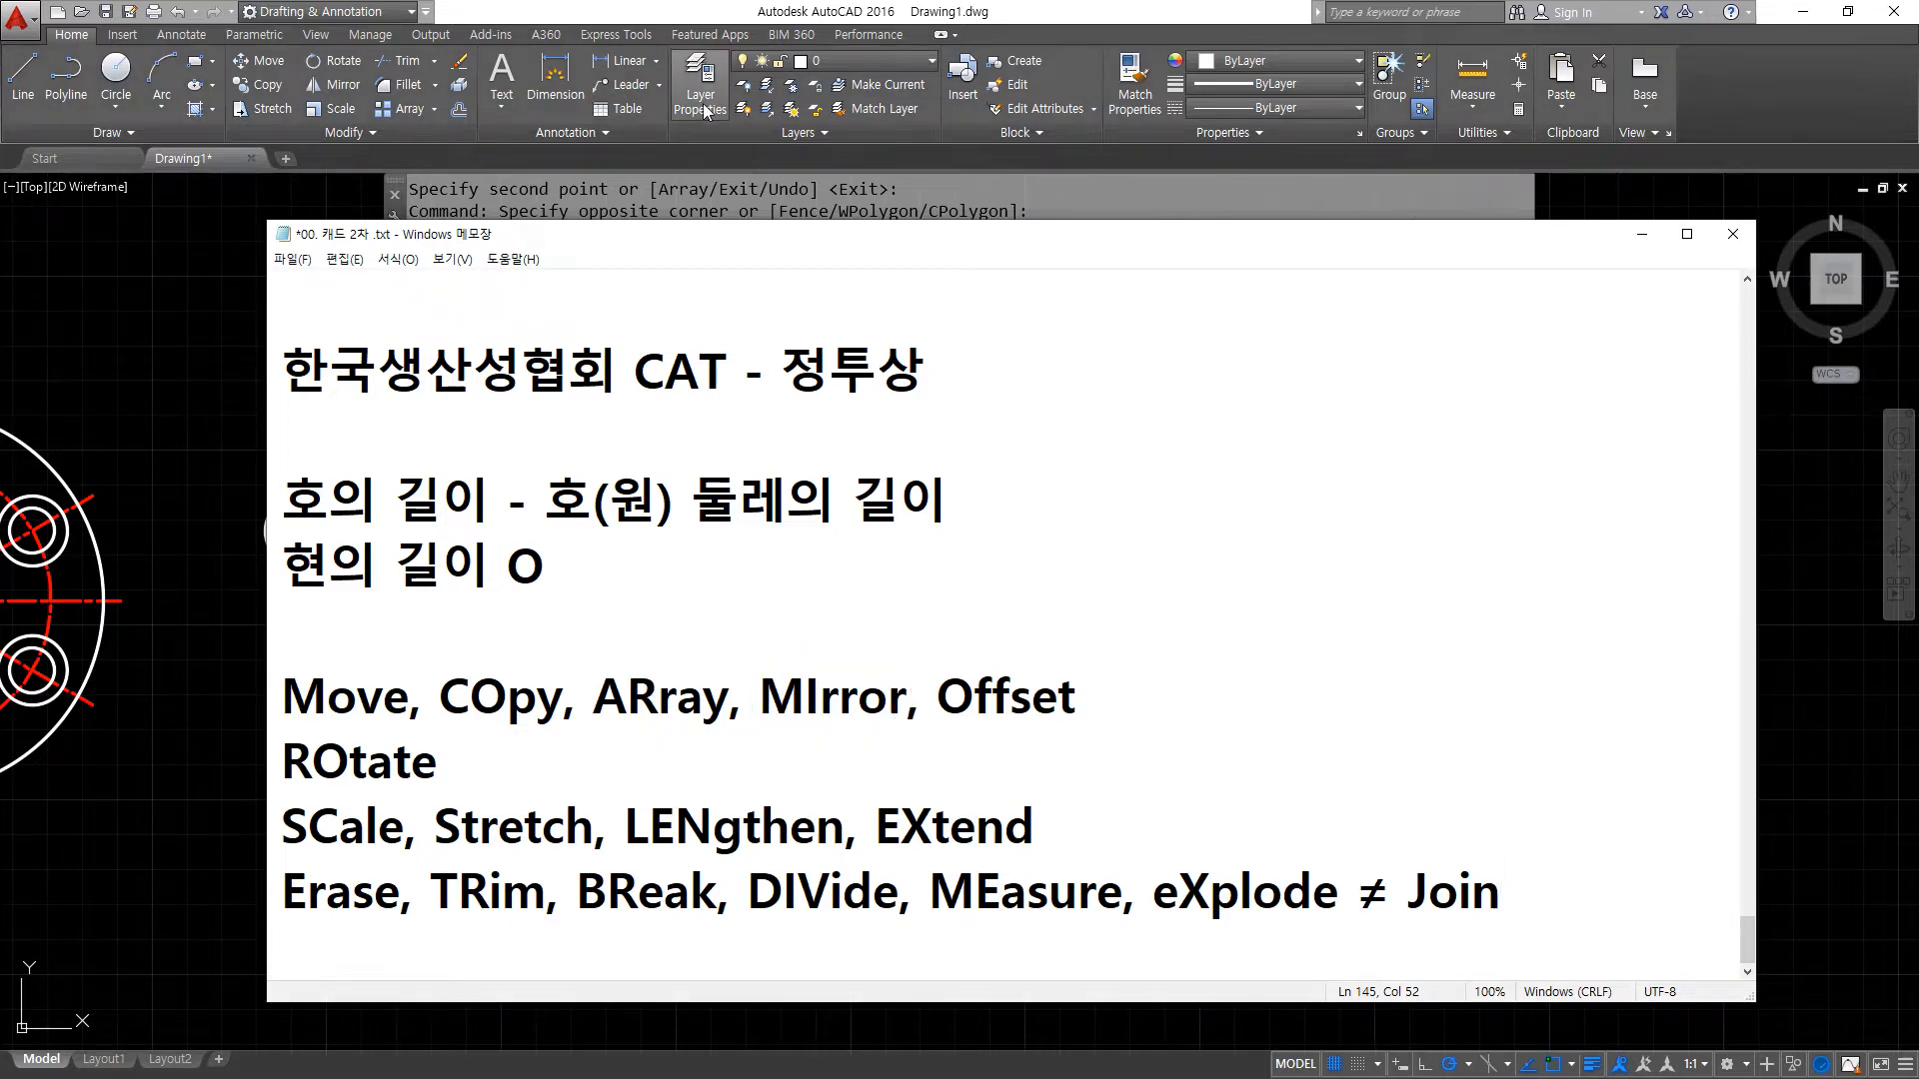
# - Switch back to AutoCAD and erase the lone circle beside the plate
pyautogui.click(704, 10)
pyautogui.moveTo(407, 592); pyautogui.dragTo(270, 520)
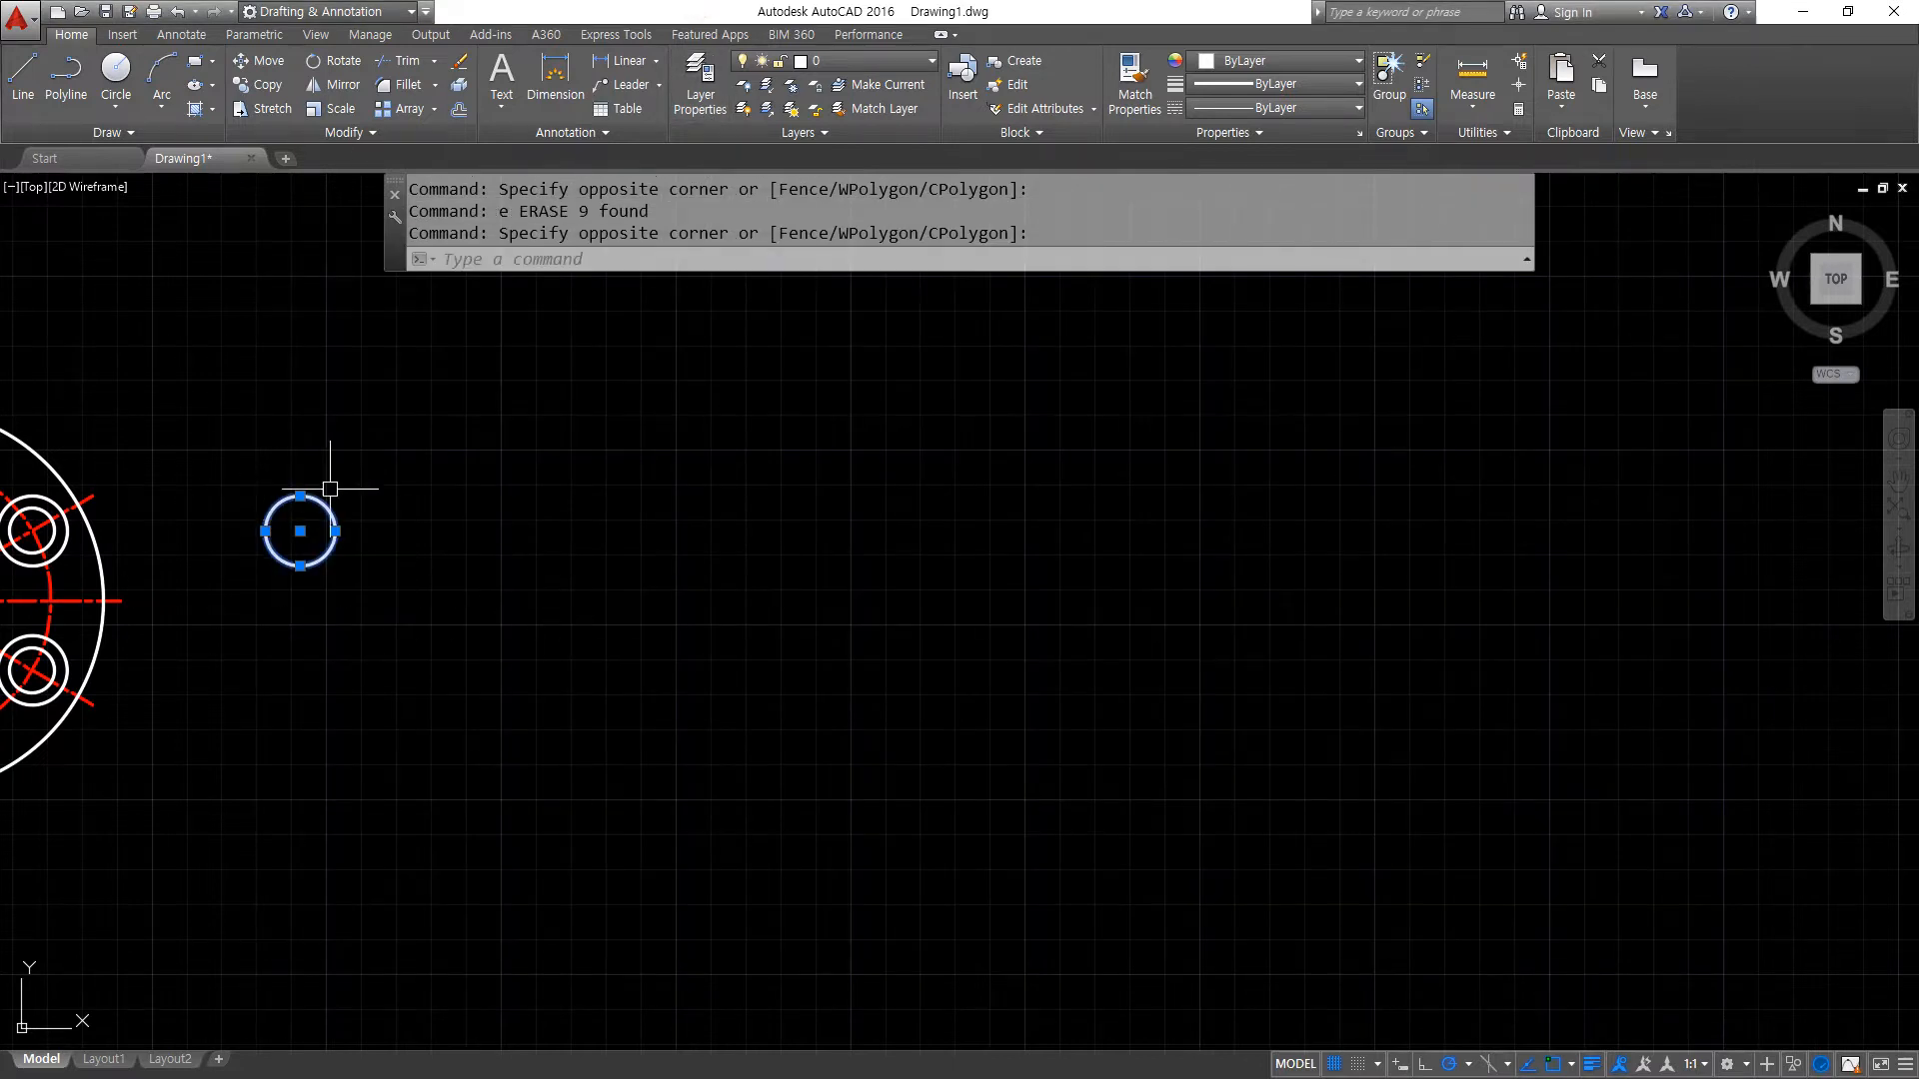
pyautogui.write('e')
pyautogui.press('Return')
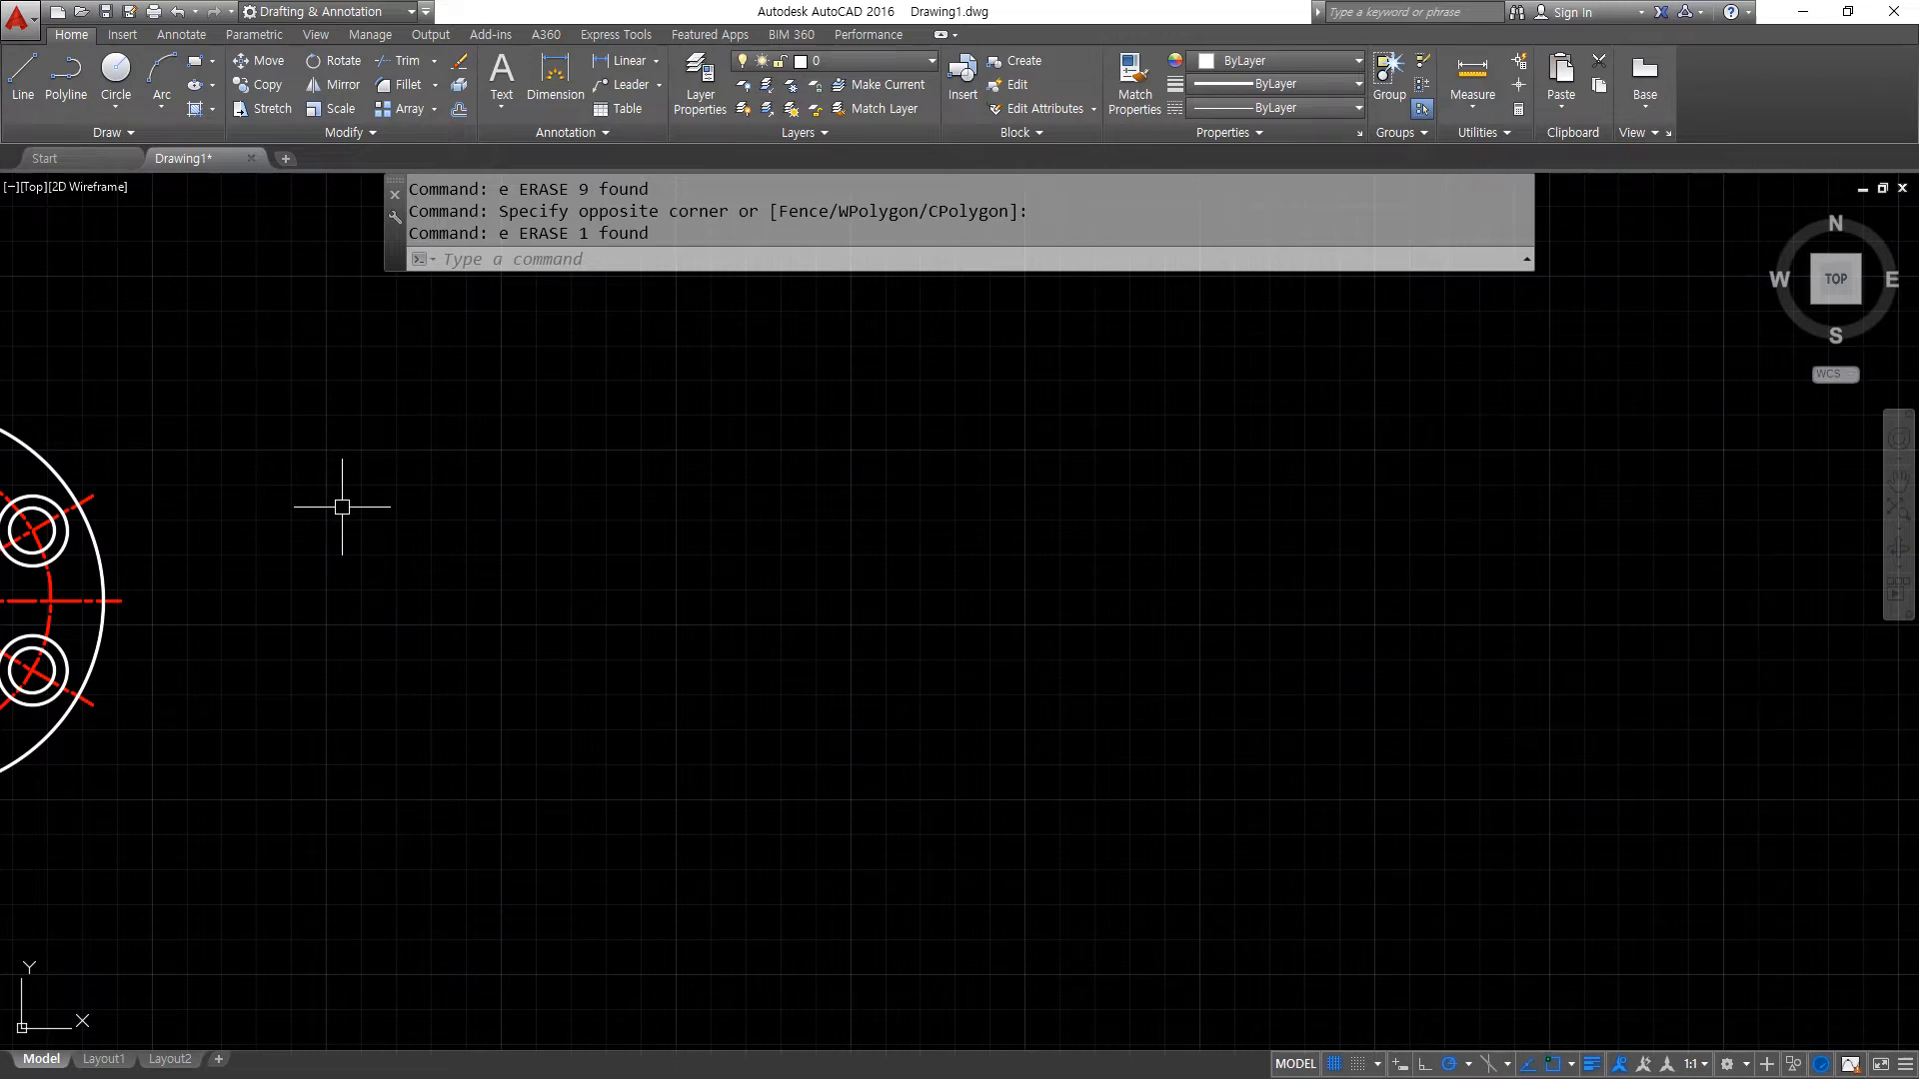
# - Erase the whole plate drawing that is still left in the model
pyautogui.scroll(-4, 341, 506)
pyautogui.moveTo(377, 539); pyautogui.dragTo(586, 560, button='middle')
pyautogui.moveTo(604, 770); pyautogui.dragTo(240, 429)
pyautogui.write('e')
pyautogui.press('Return')
# - Zoom to all, start a spline using the CV method and outline the large upper lobe of a butterfly's left wing
pyautogui.write('z')
pyautogui.press('Return')
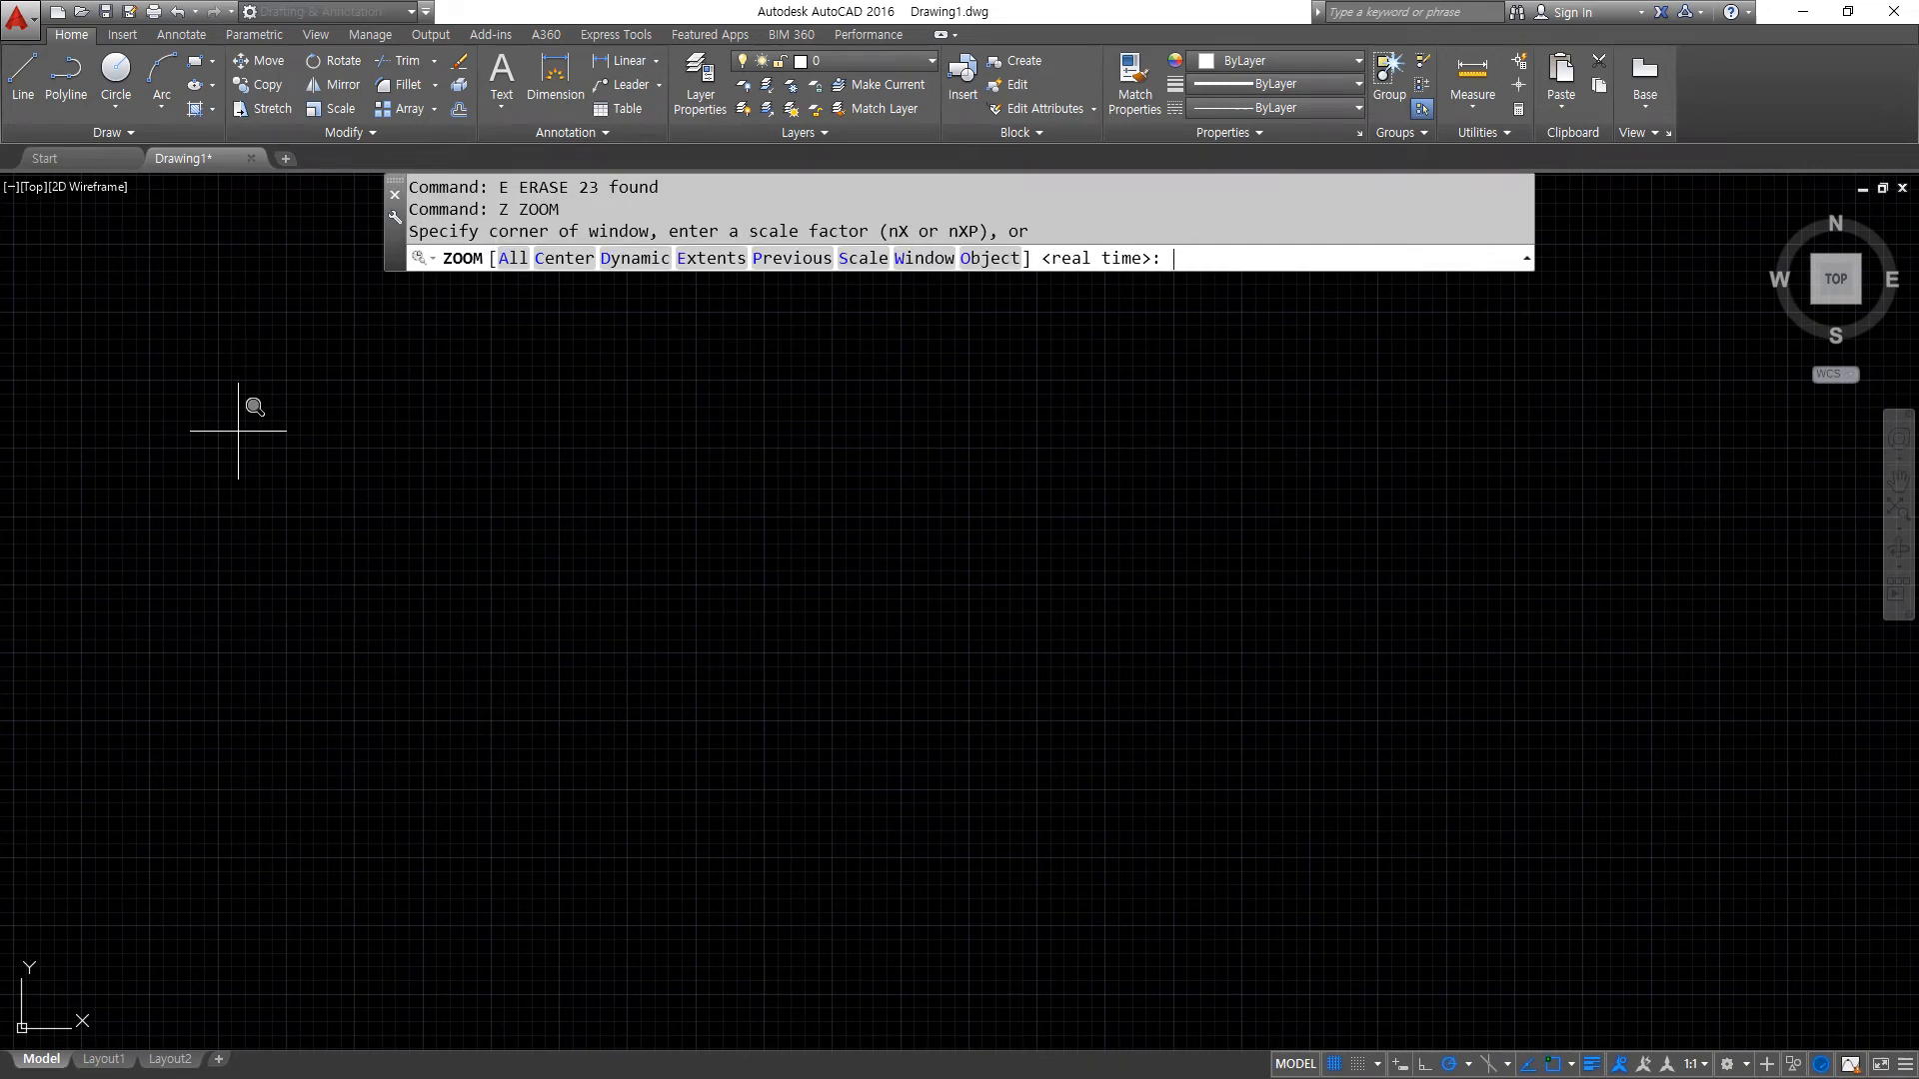
pyautogui.write('a')
pyautogui.press('Return')
pyautogui.write('spl')
pyautogui.press('Return')
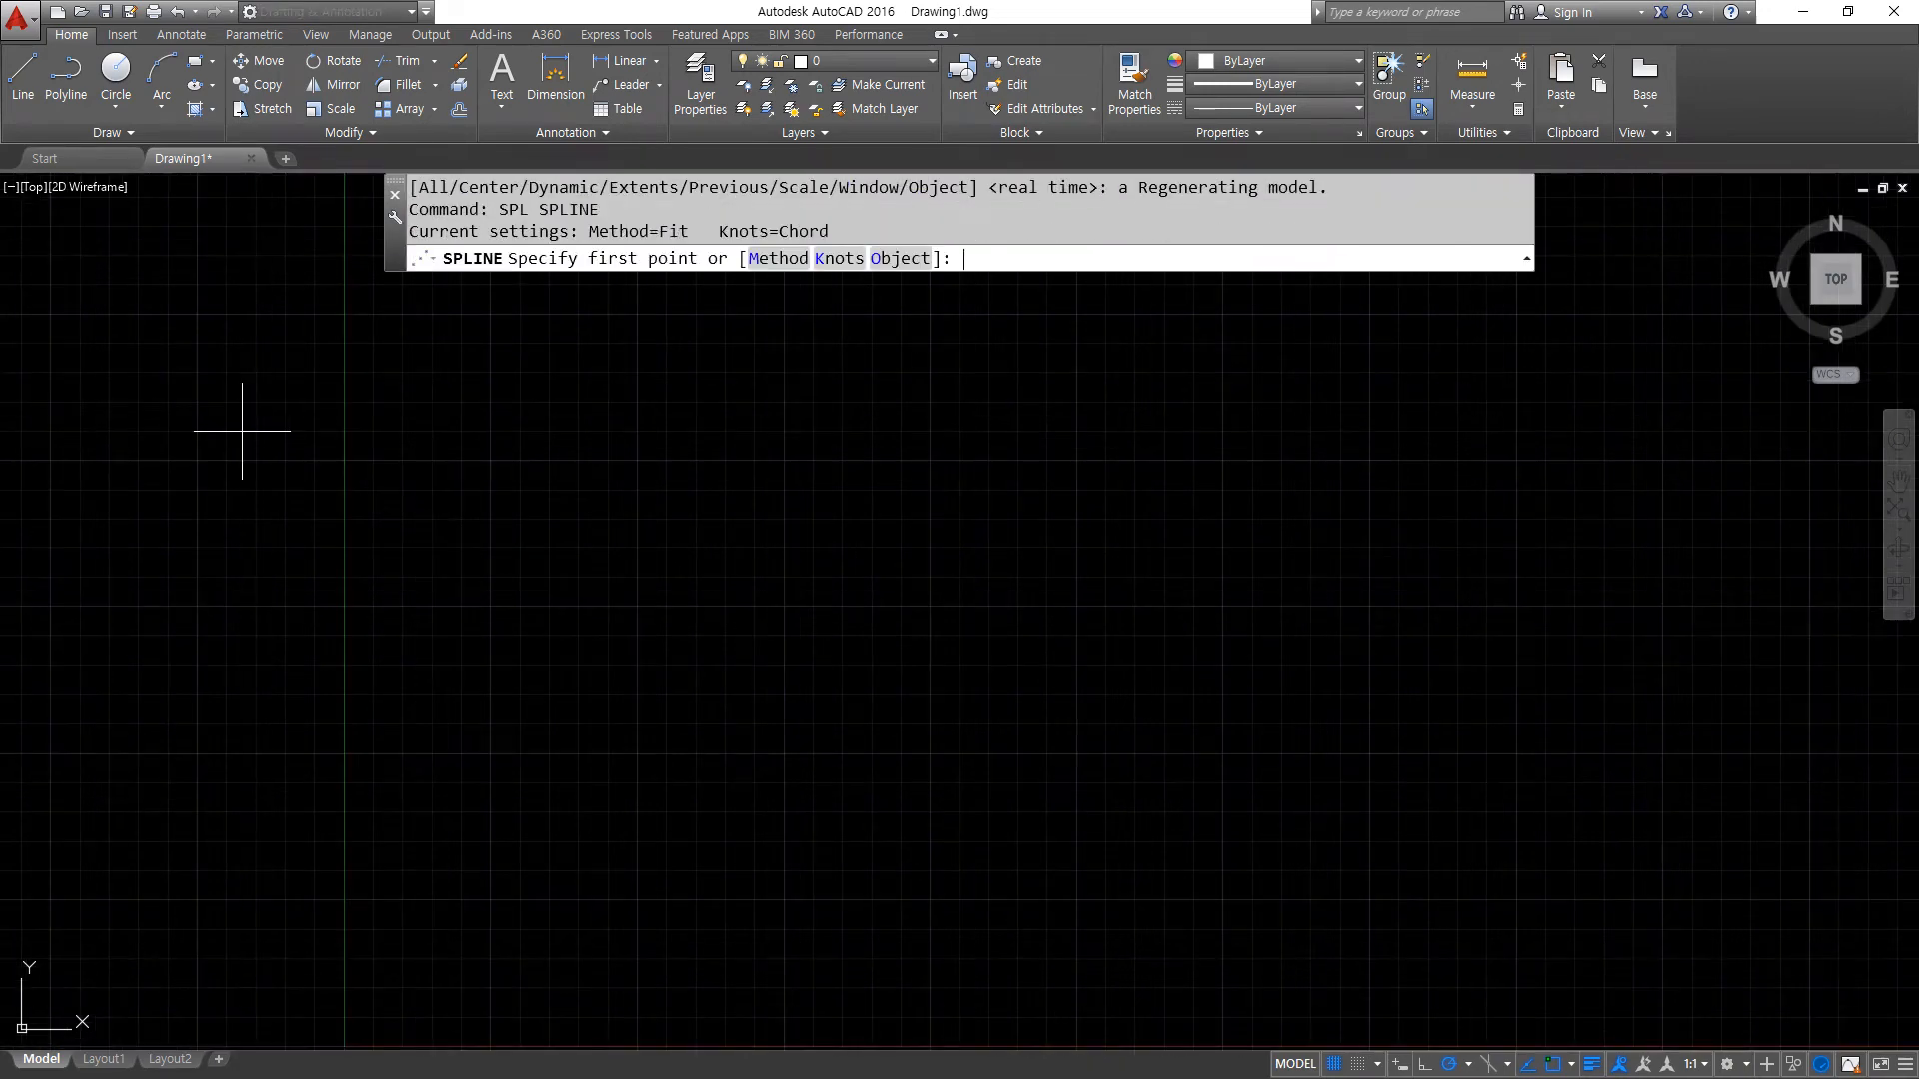
pyautogui.click(764, 258)
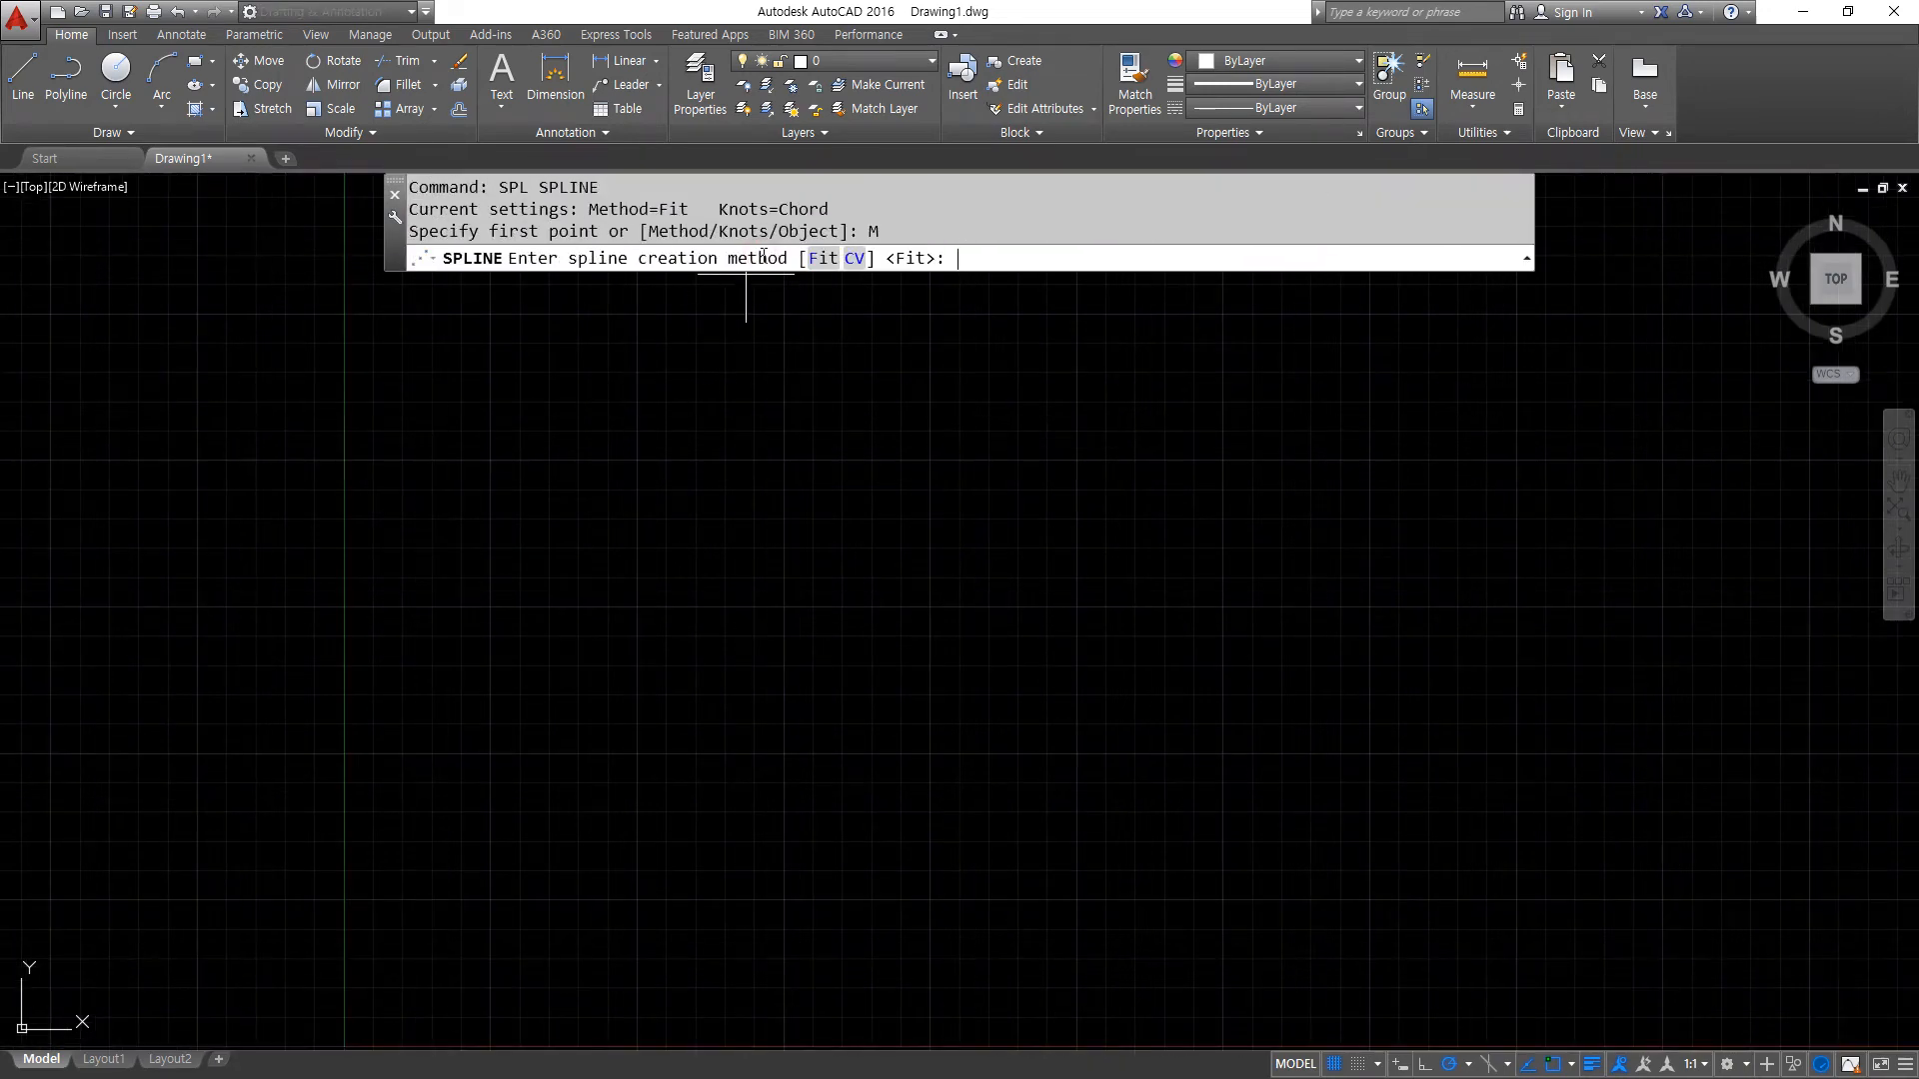
pyautogui.click(855, 257)
pyautogui.click(838, 590)
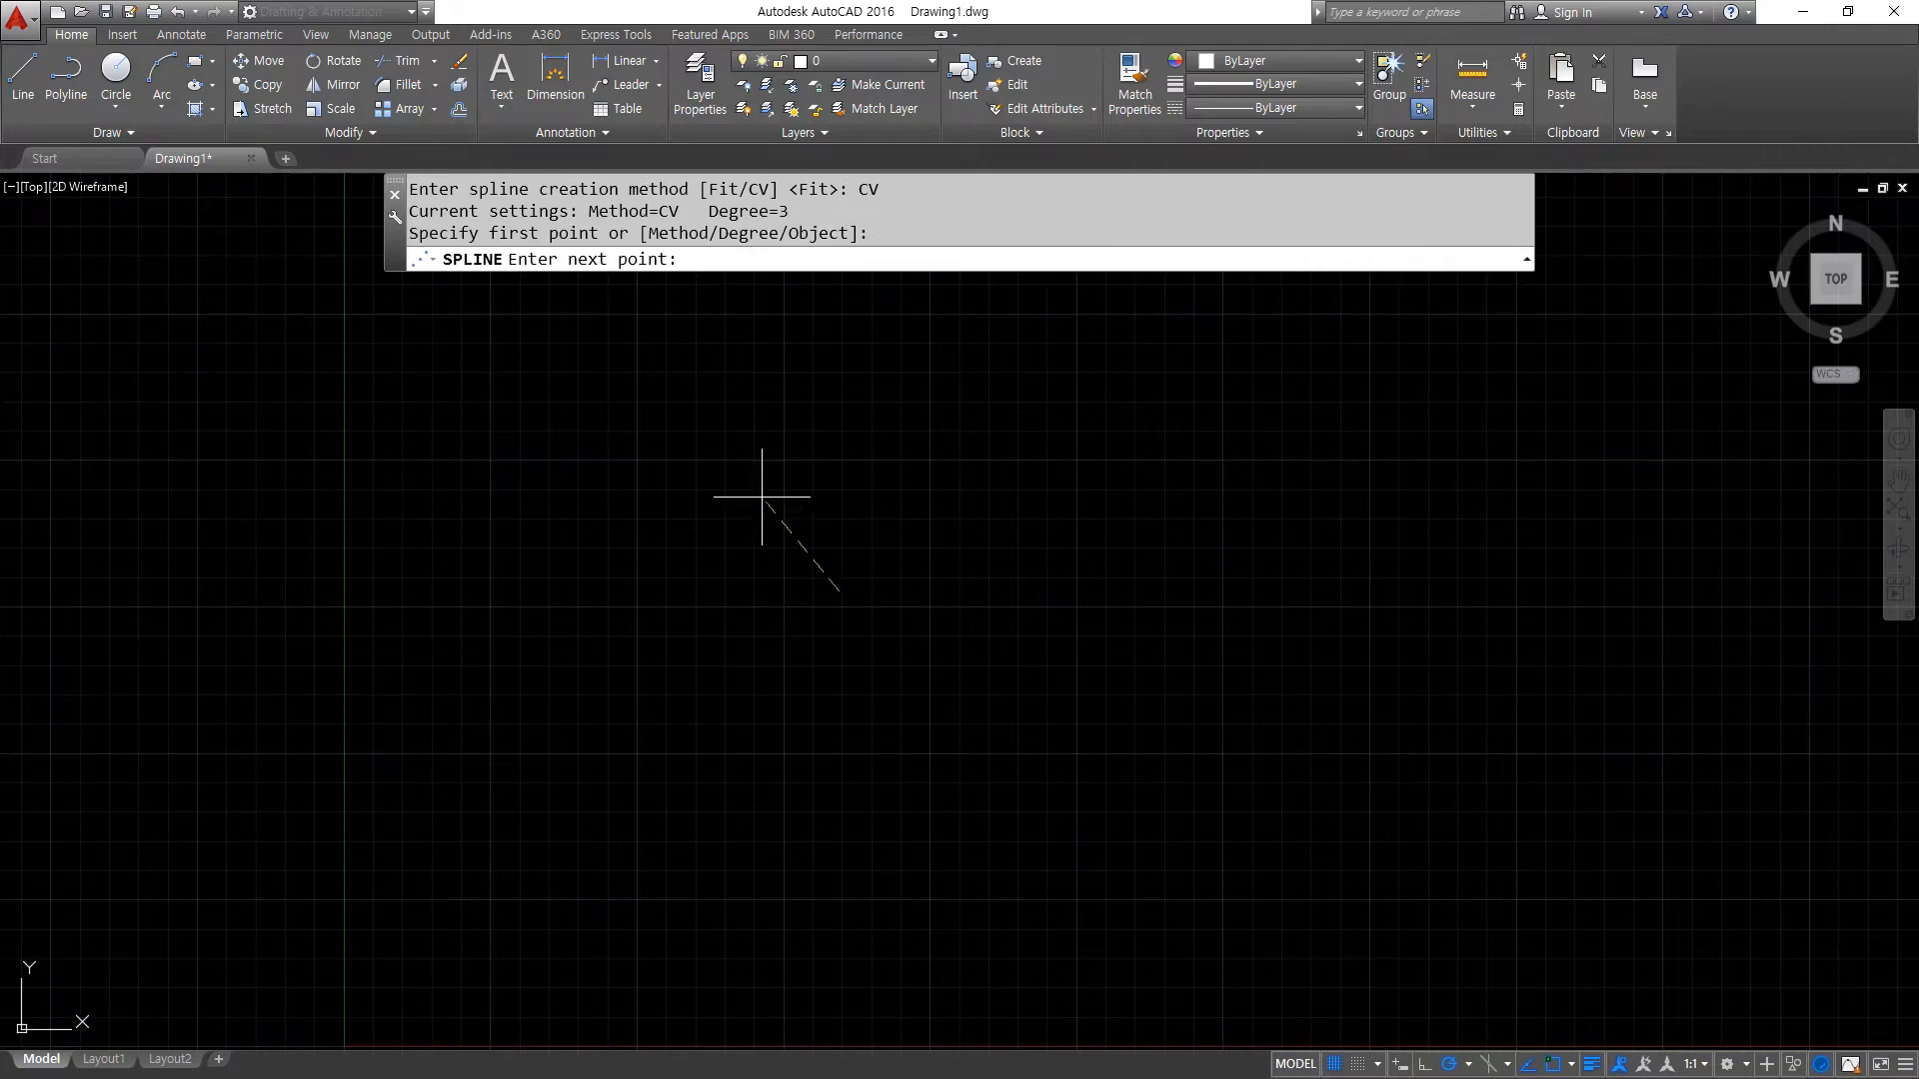
pyautogui.click(707, 365)
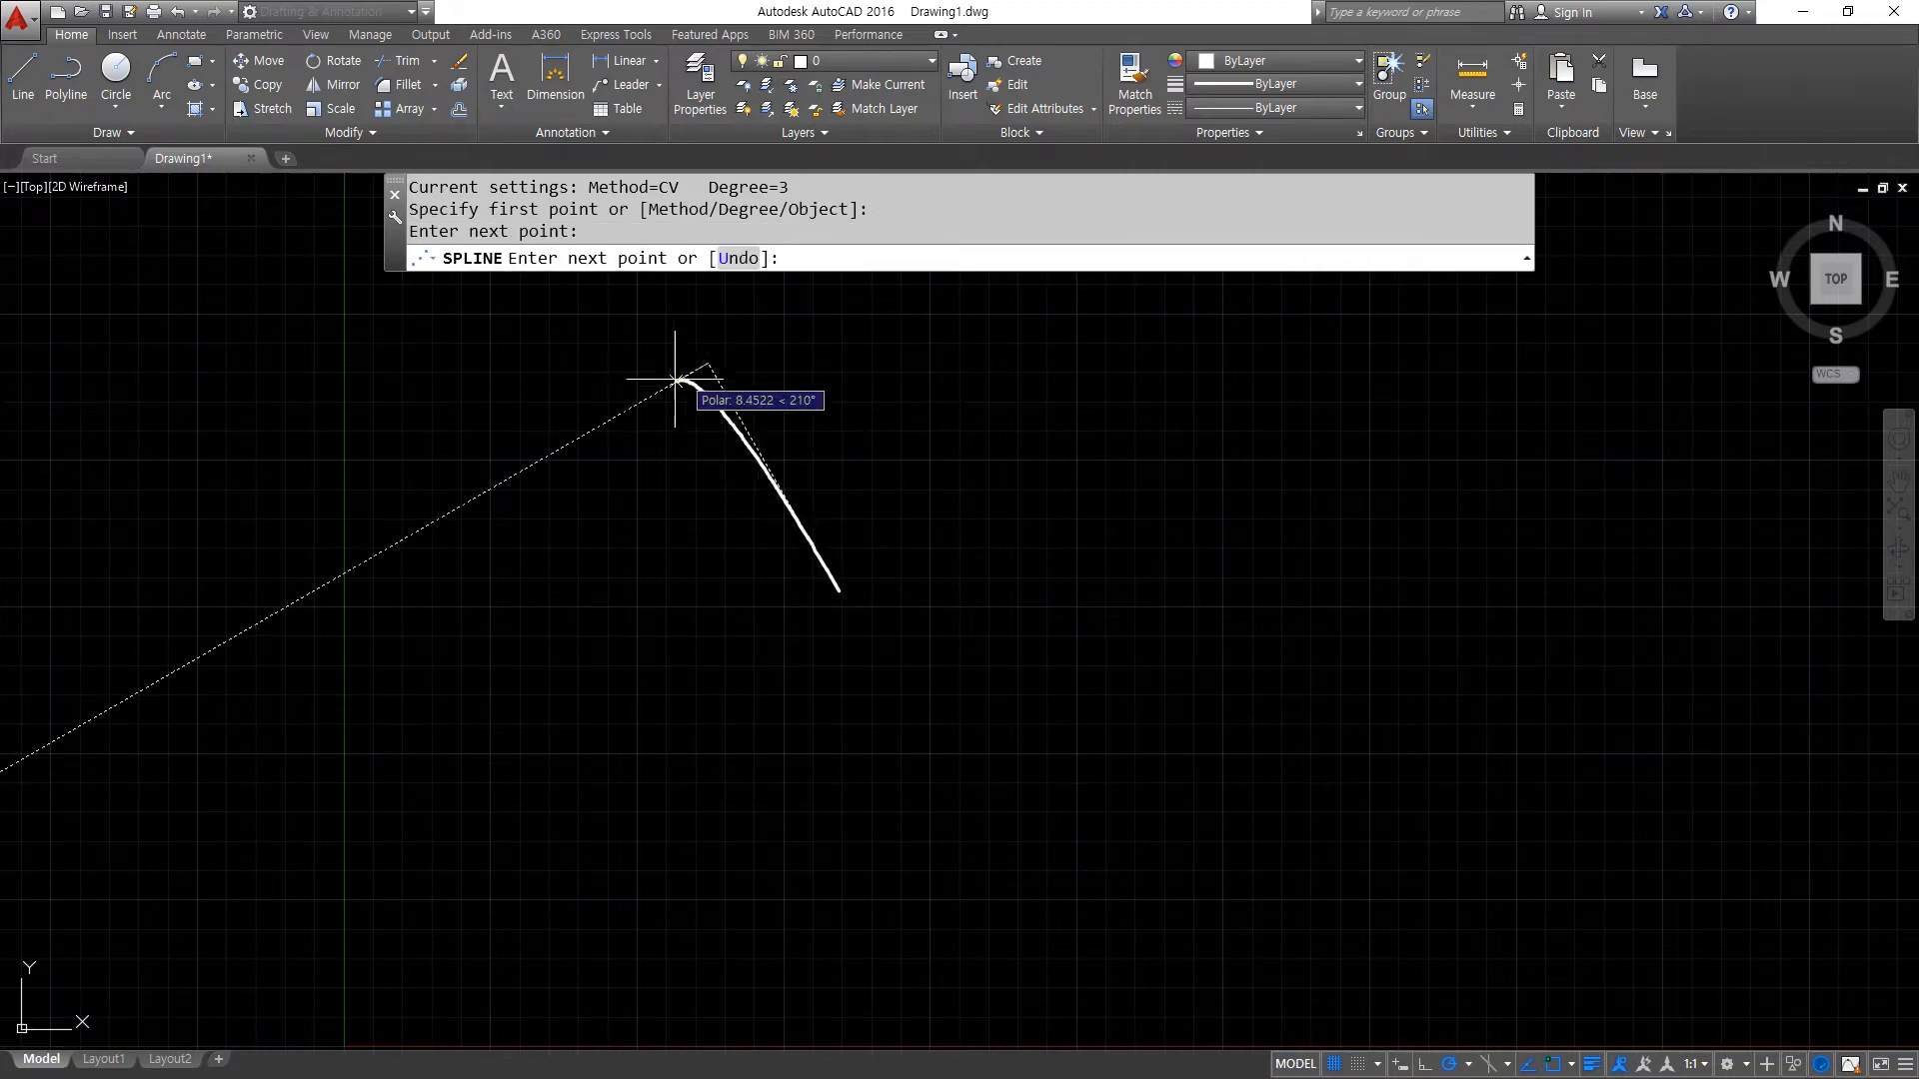
pyautogui.click(611, 437)
pyautogui.click(585, 537)
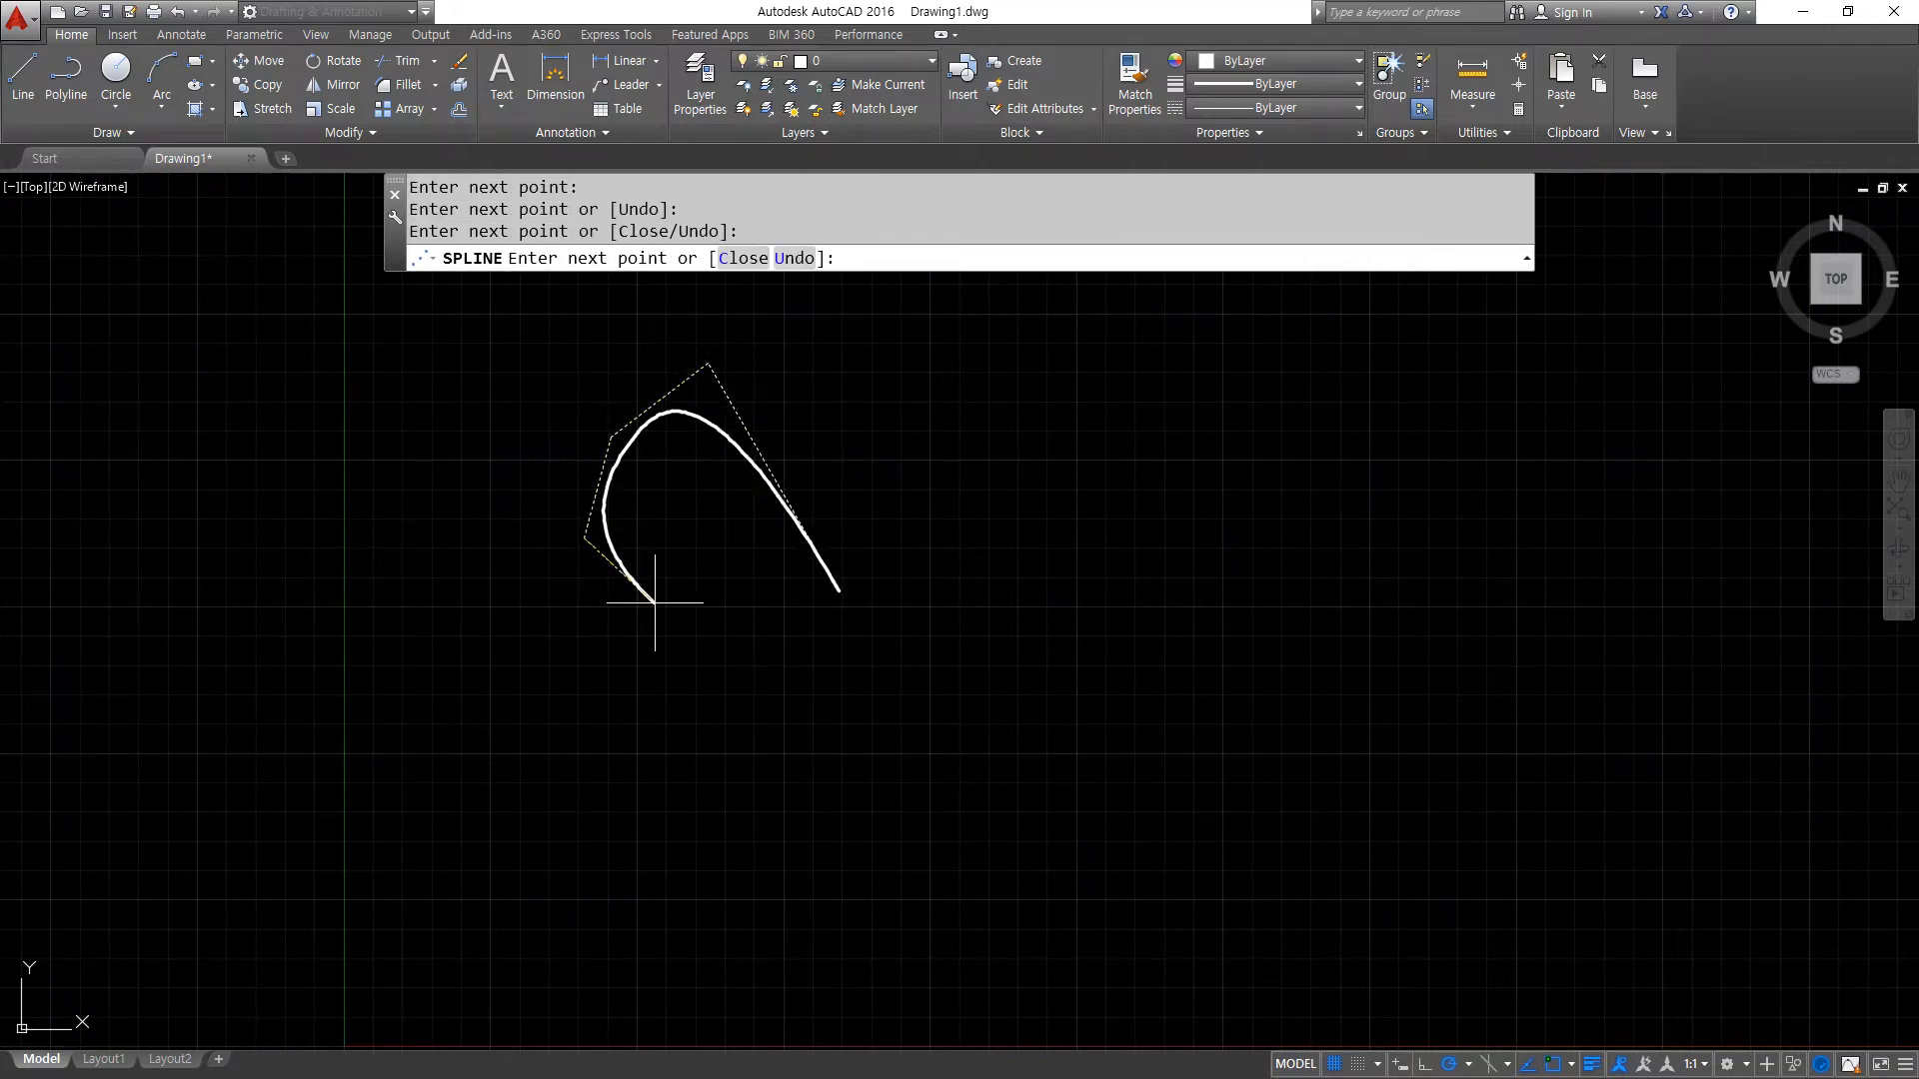
pyautogui.click(690, 599)
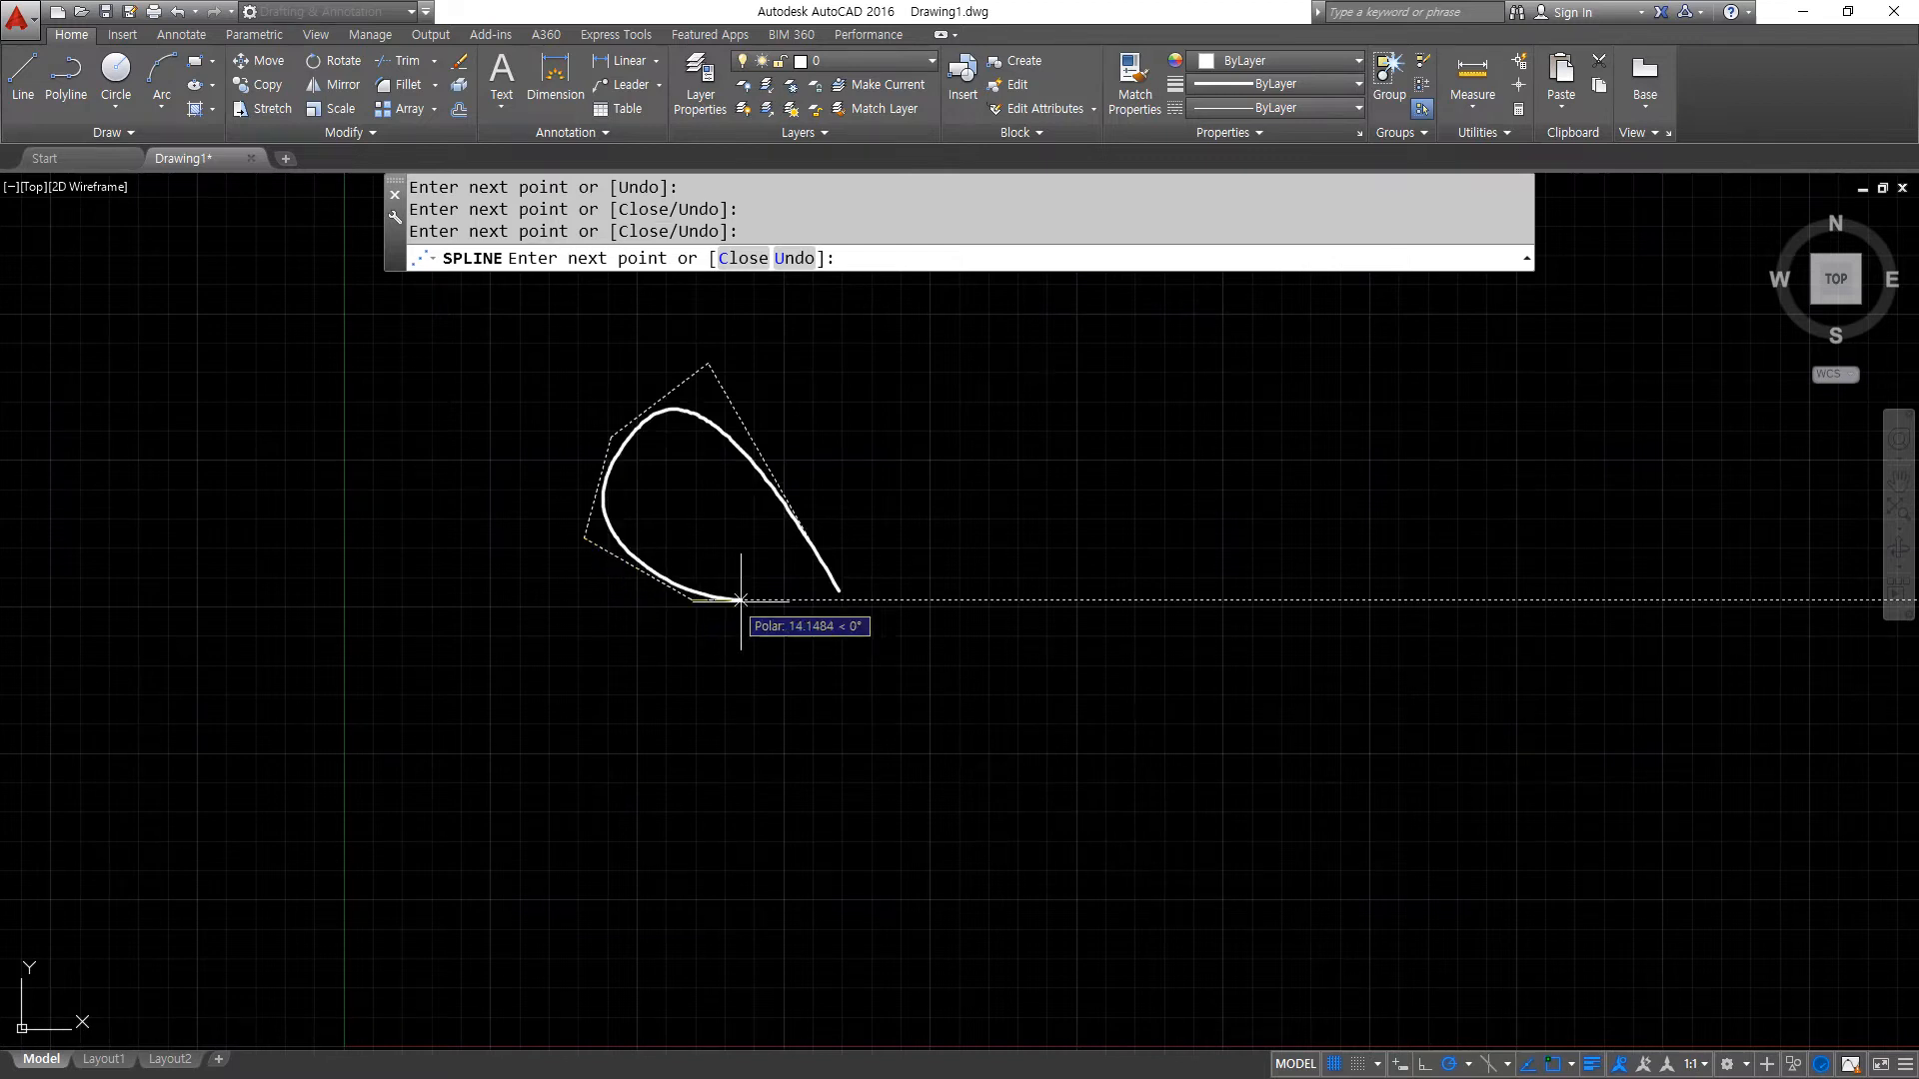
pyautogui.click(795, 600)
# - Continue the spline around a small lobe below the upper wing, up to a narrow peak beside the body
pyautogui.scroll(2, 796, 619)
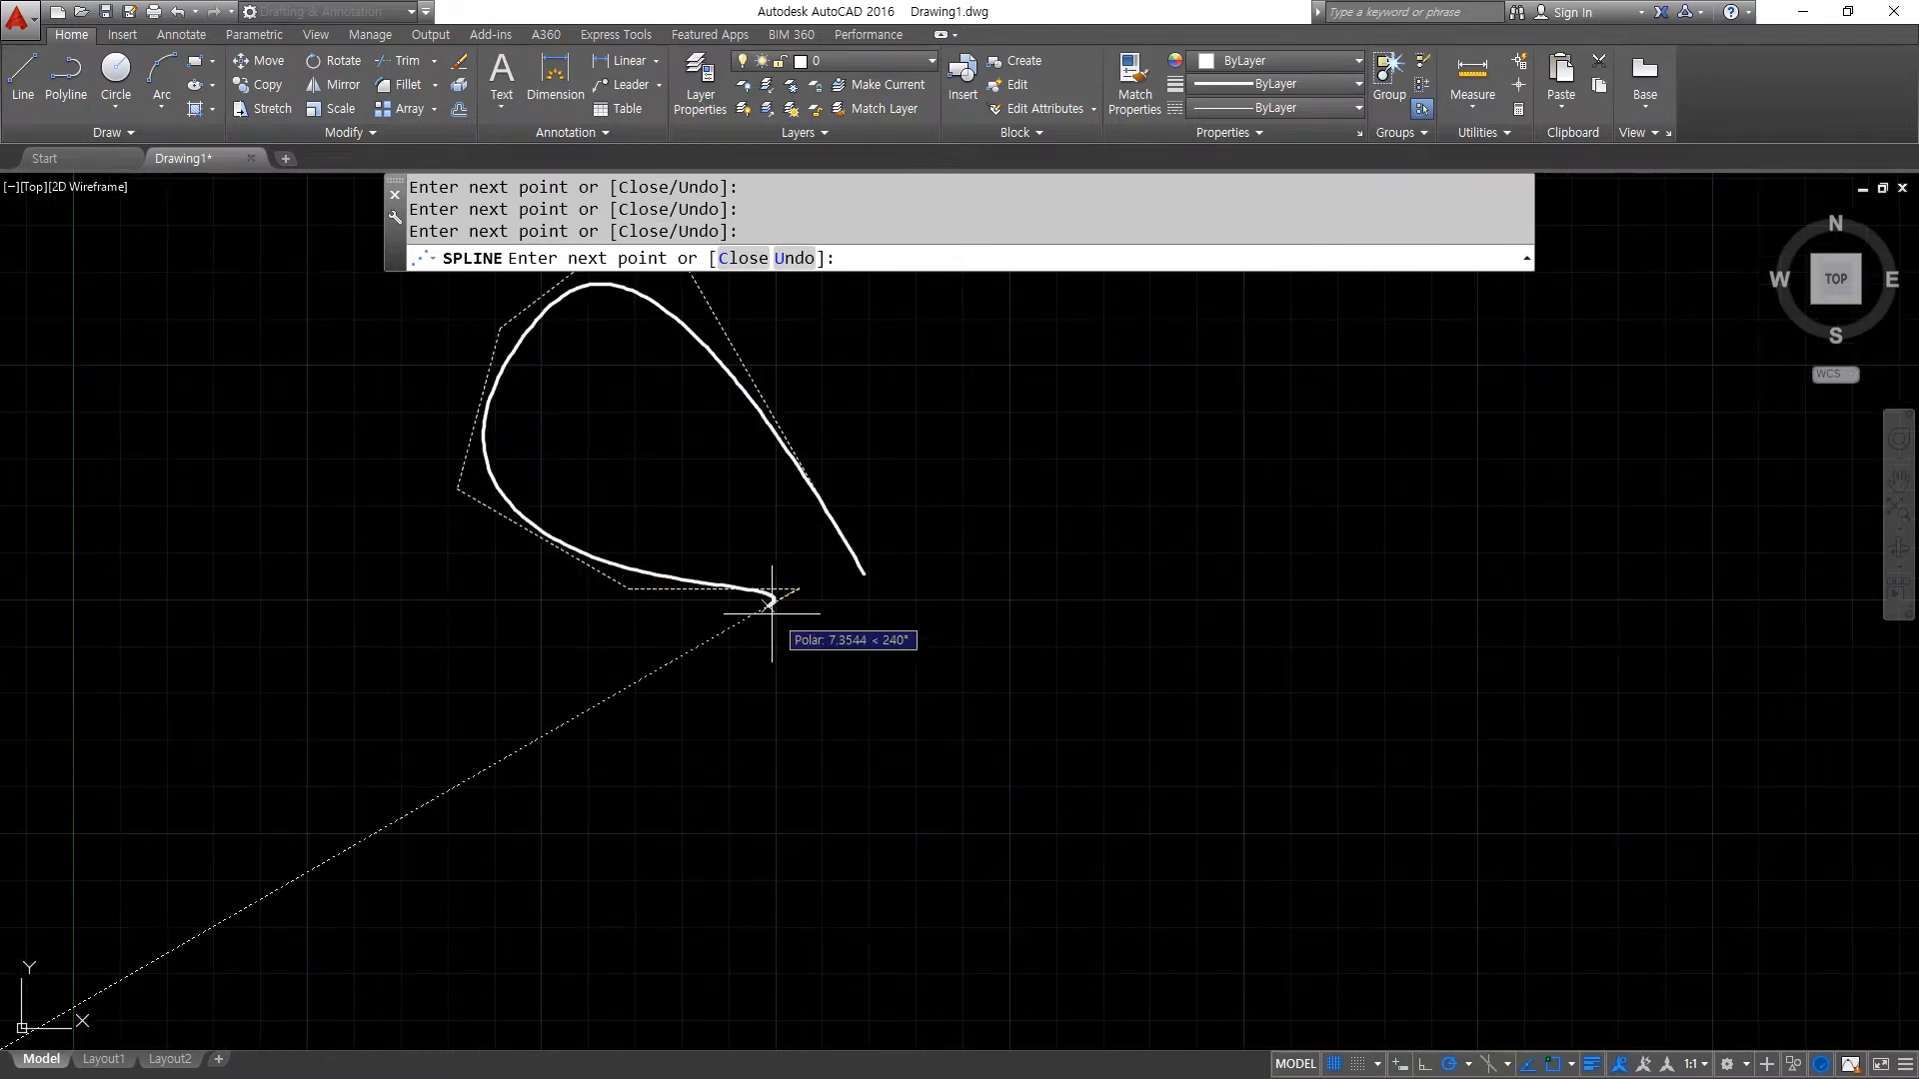
pyautogui.click(739, 695)
pyautogui.click(780, 707)
pyautogui.click(838, 638)
pyautogui.click(844, 650)
pyautogui.click(819, 715)
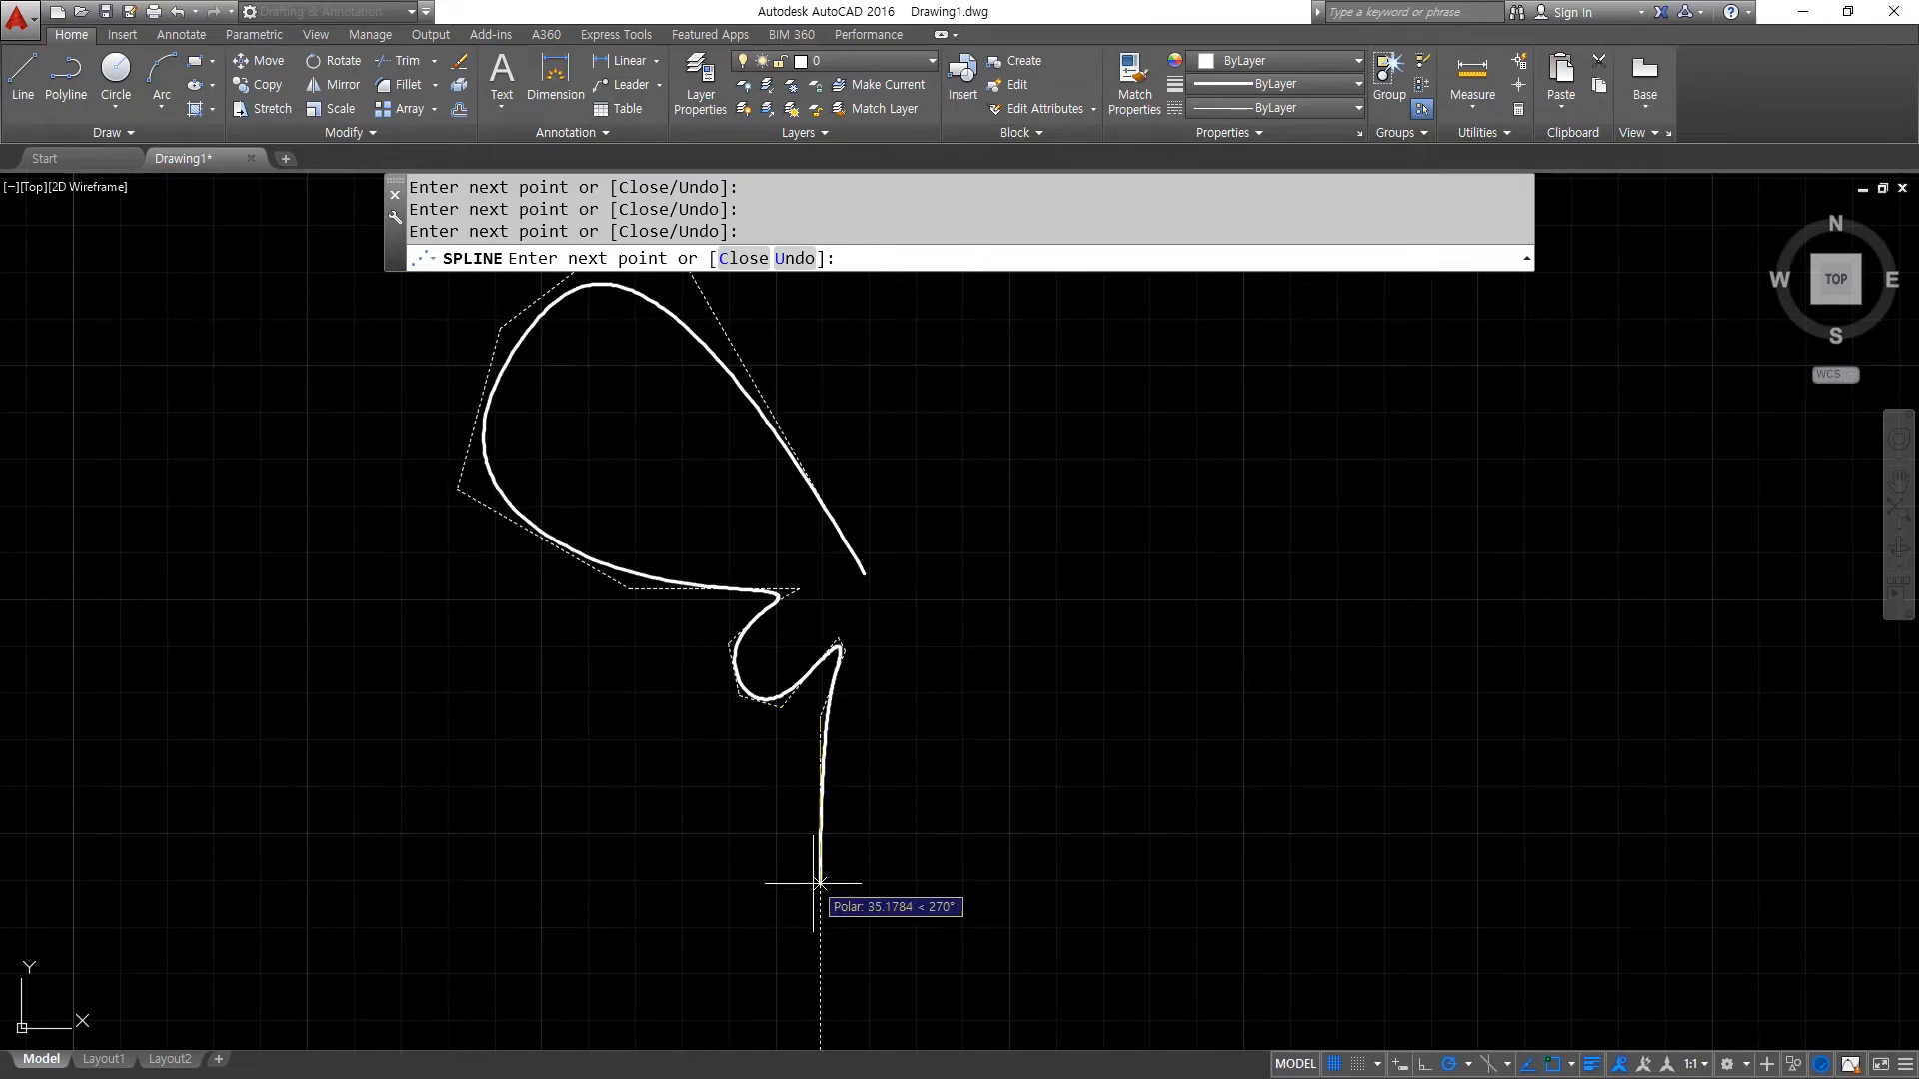
# - Run the spline down into a long narrow tail and back up to its start point, and finish it there
pyautogui.click(806, 977)
pyautogui.moveTo(806, 977); pyautogui.dragTo(774, 780, button='middle')
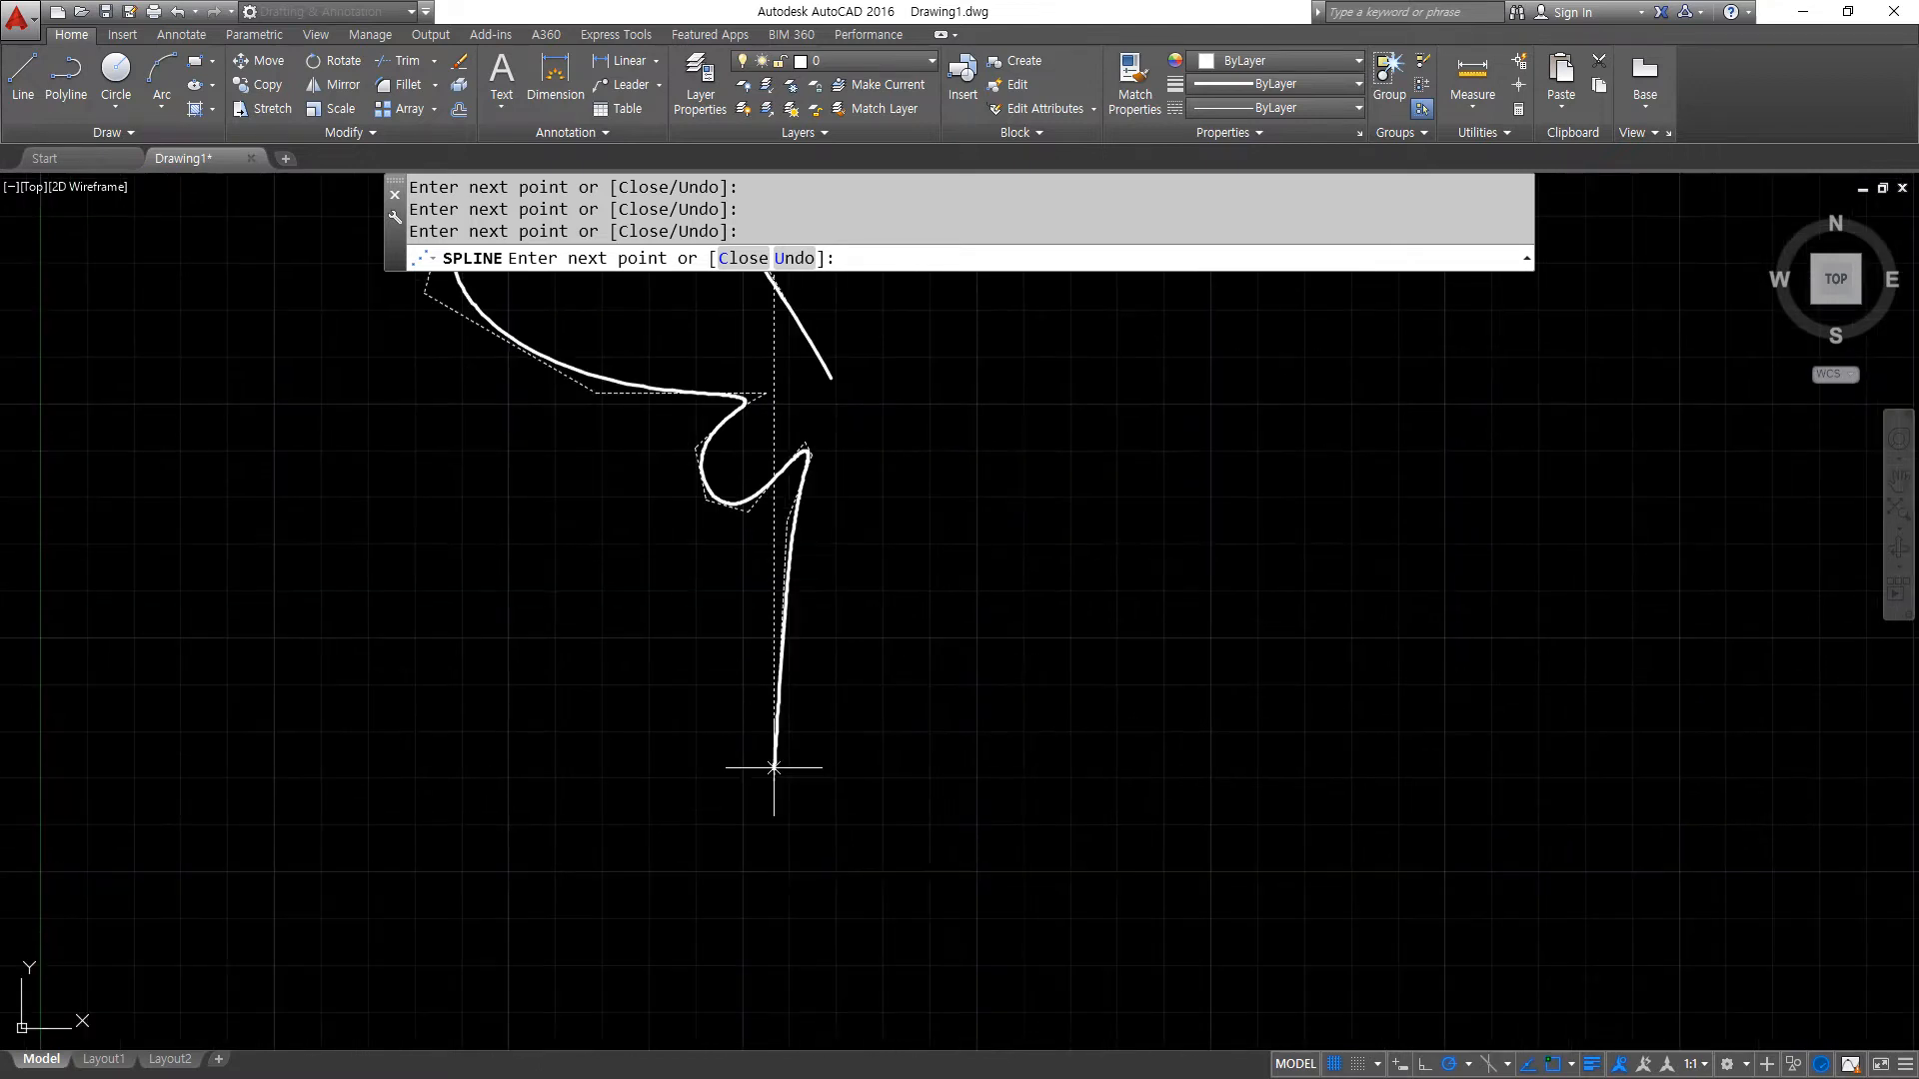
pyautogui.click(786, 945)
pyautogui.click(811, 904)
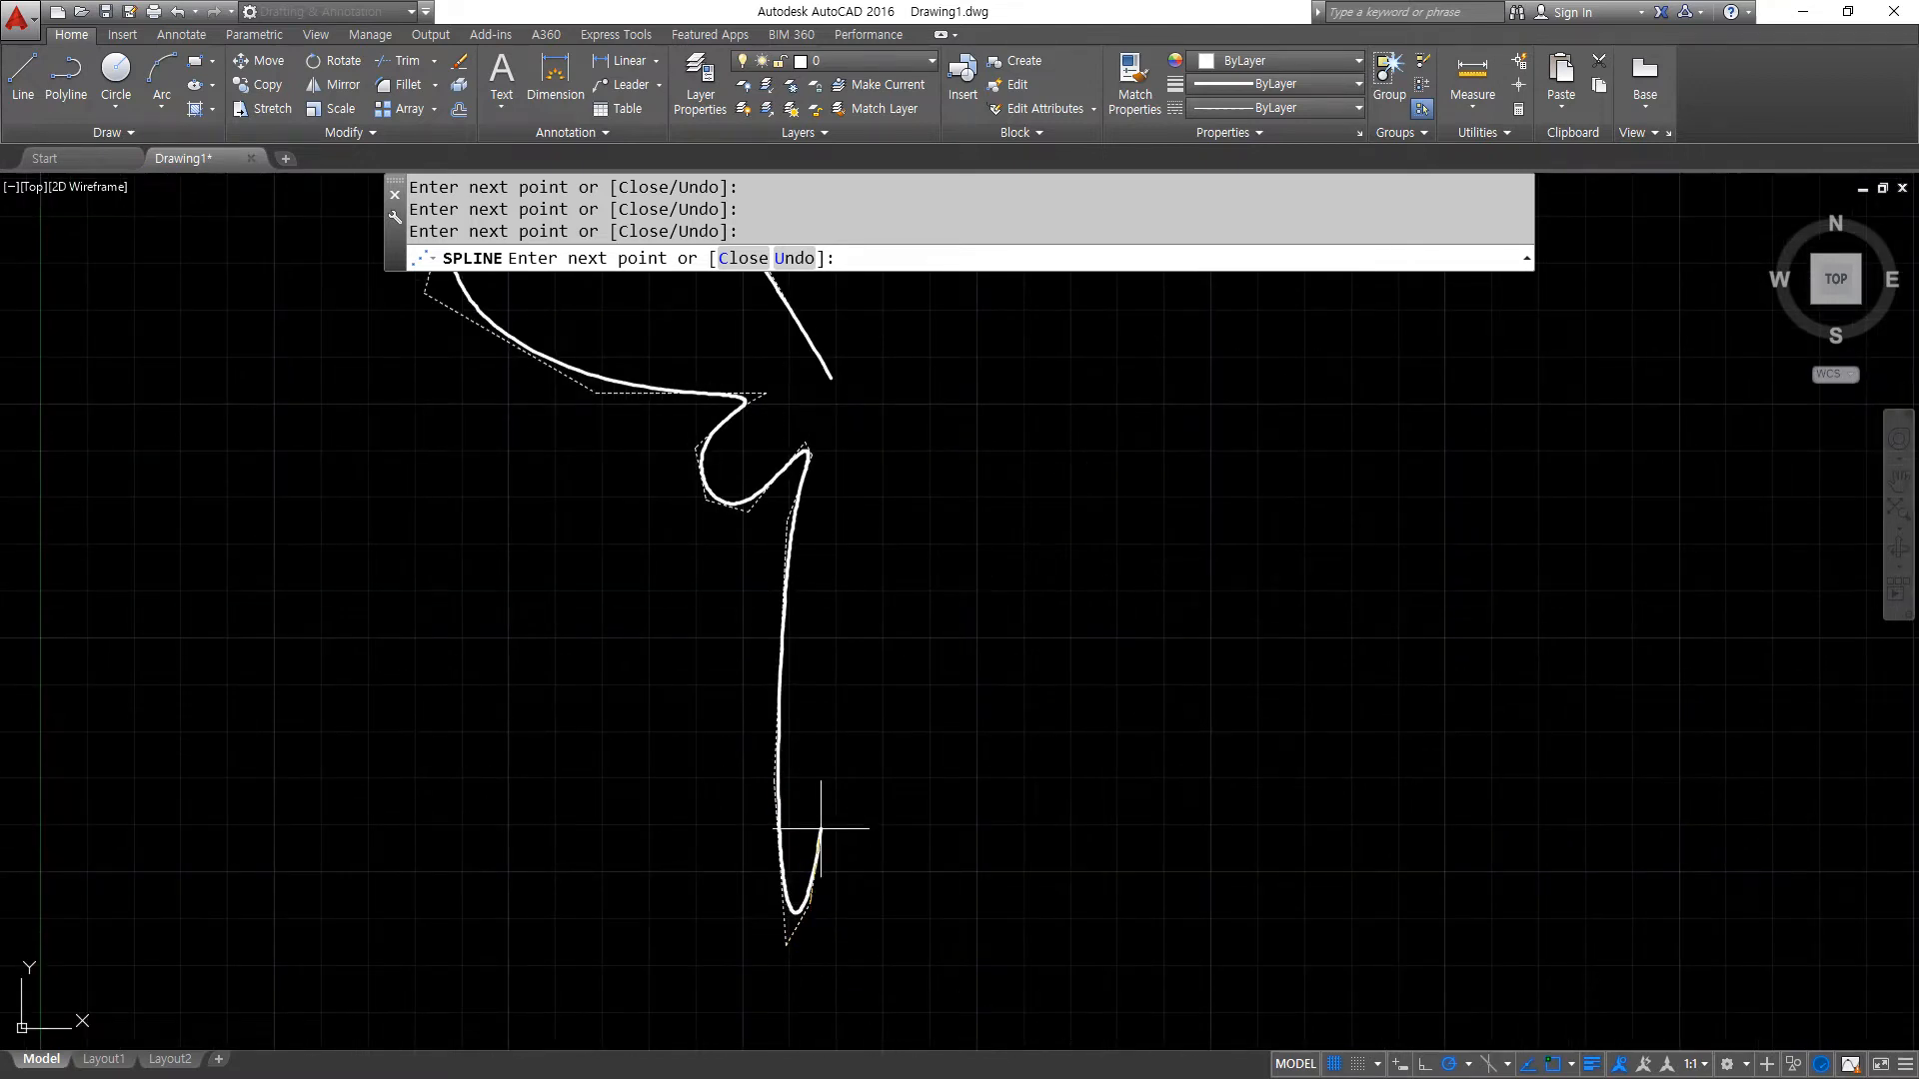
pyautogui.click(796, 757)
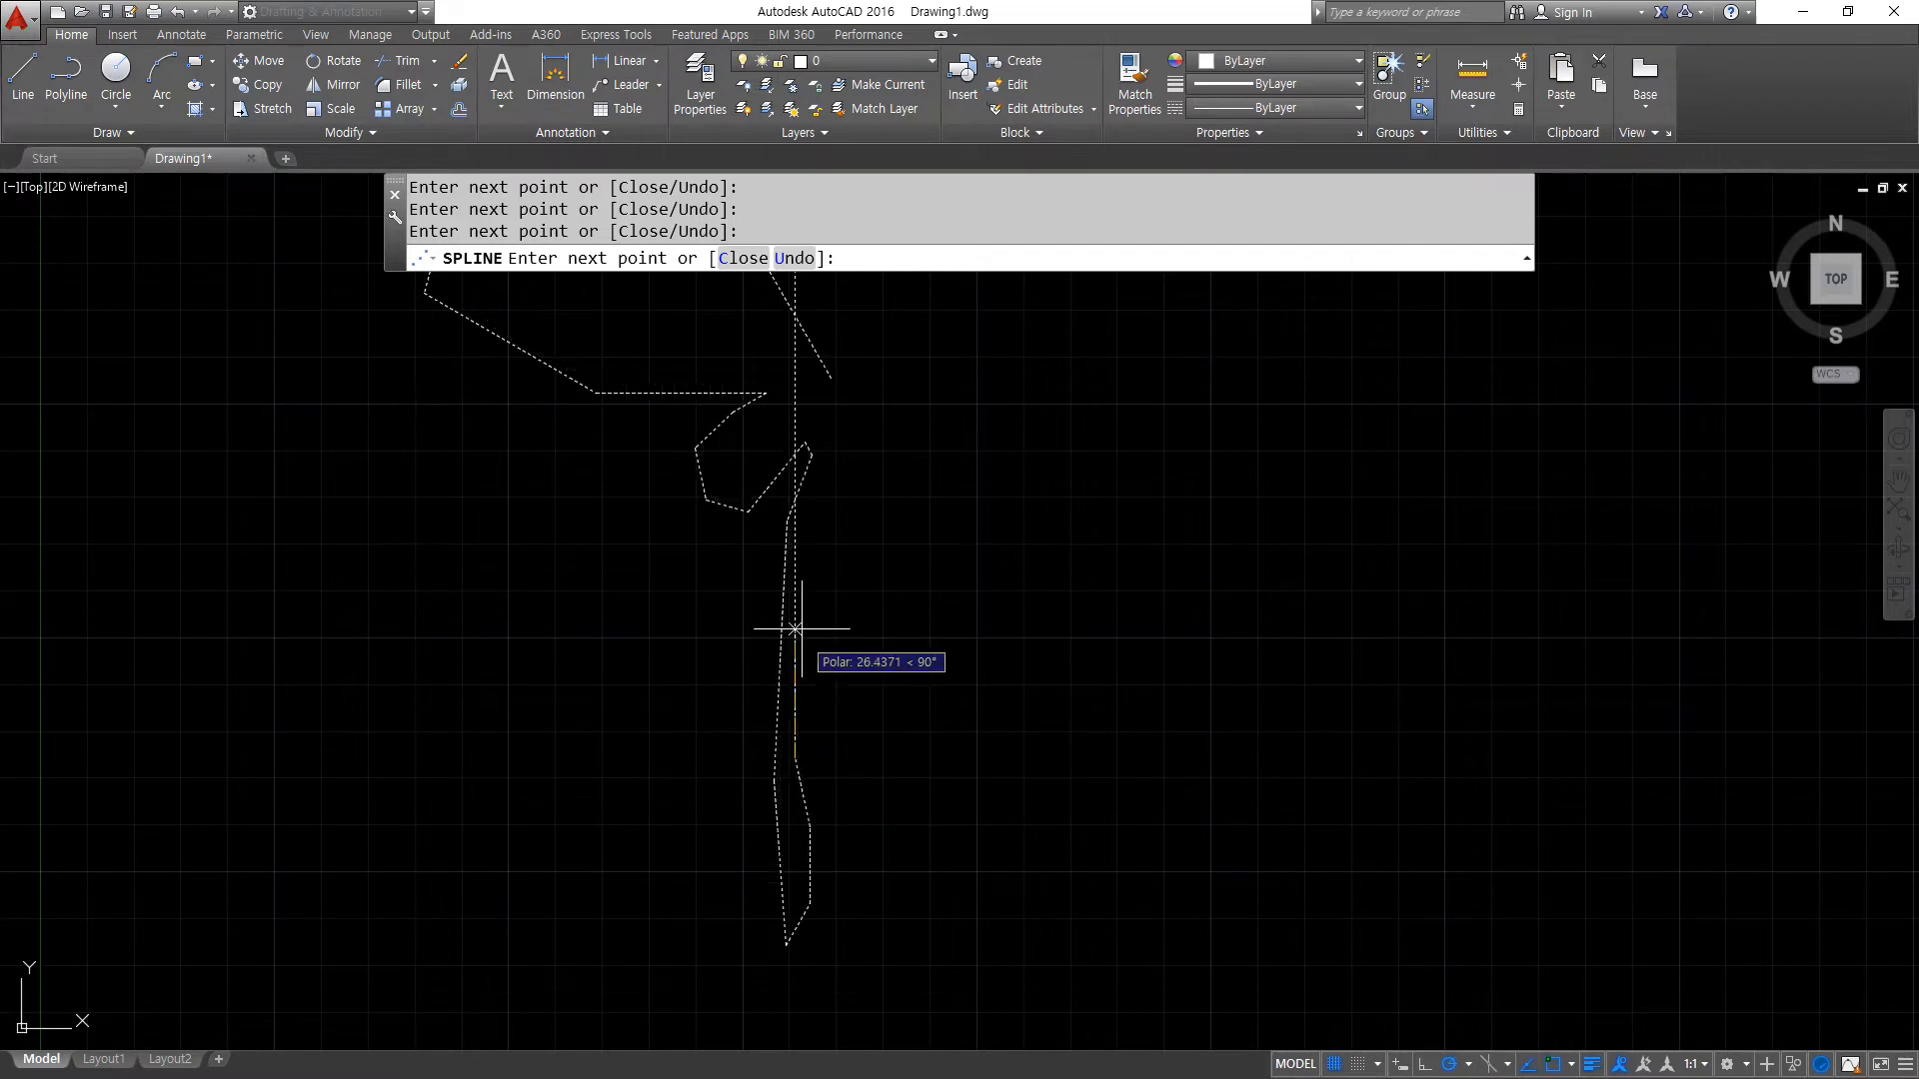
pyautogui.click(795, 610)
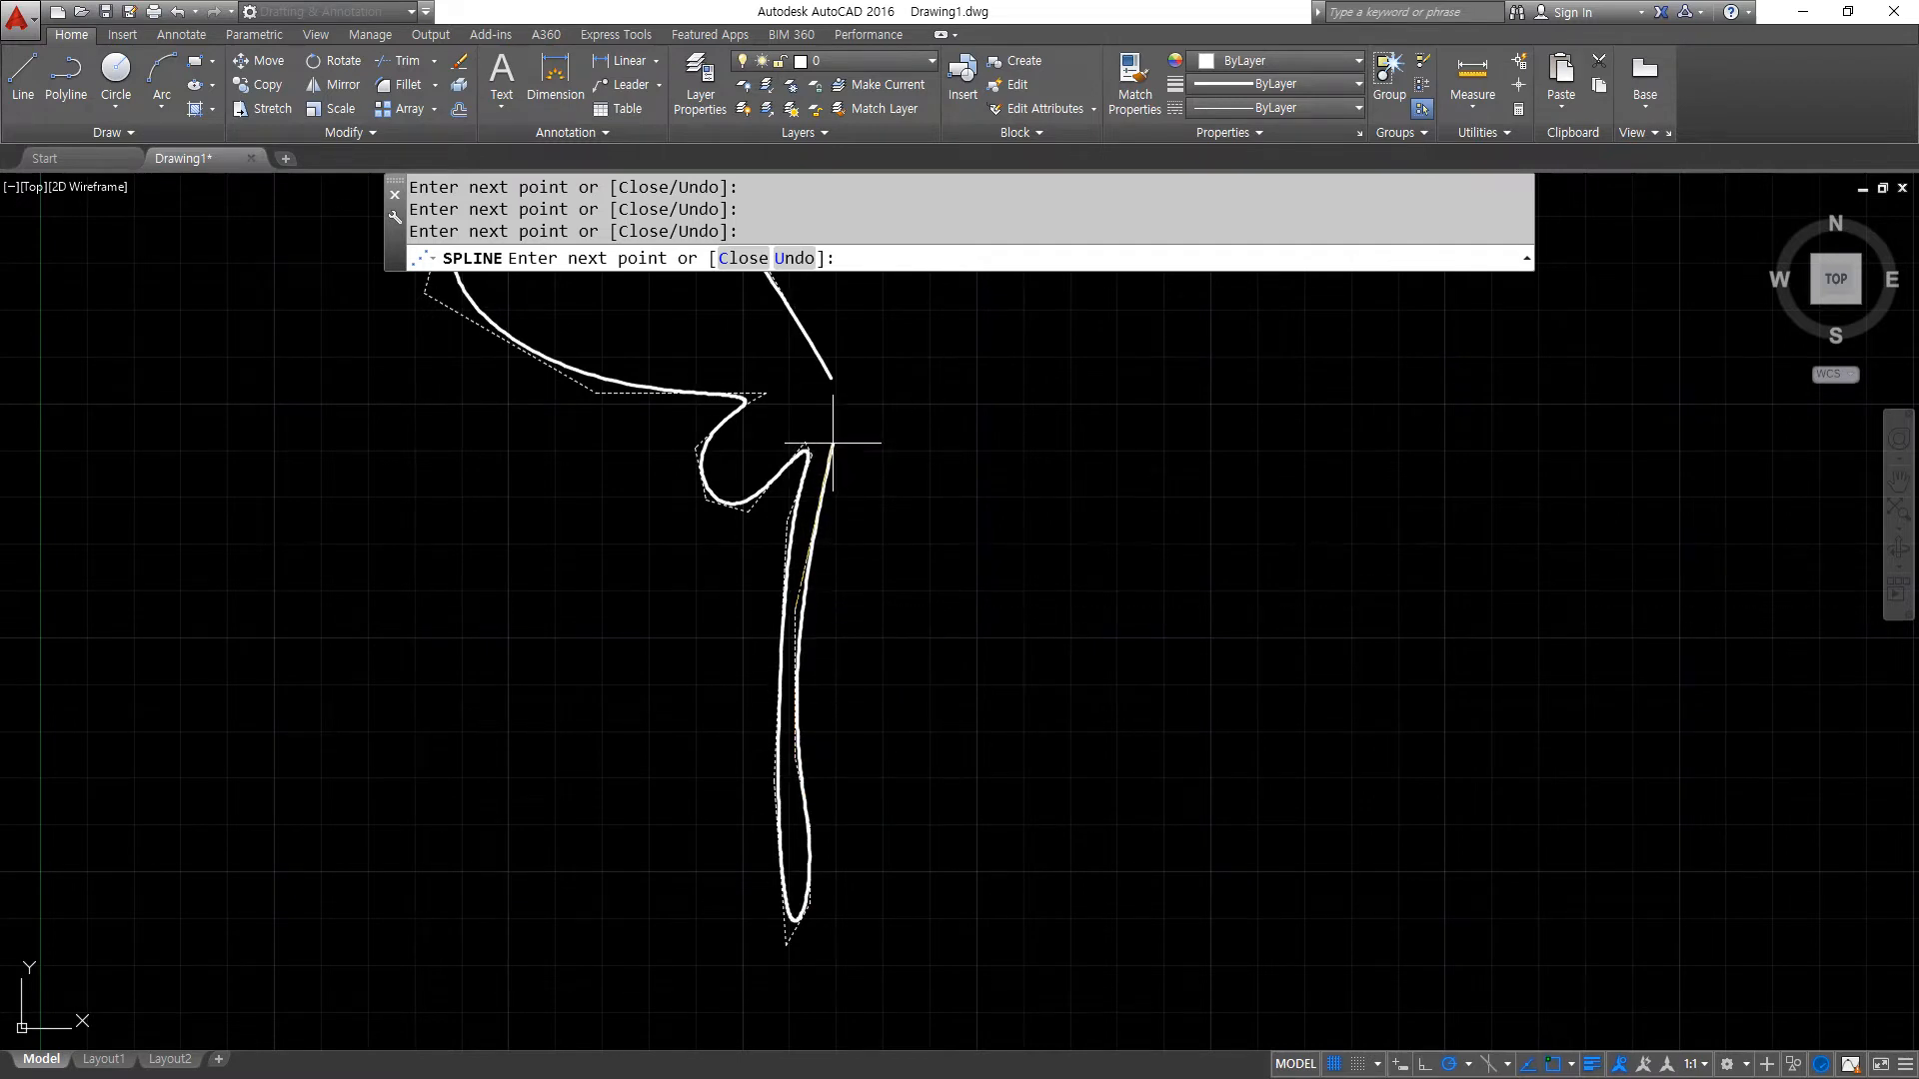
pyautogui.click(830, 378)
pyautogui.press('Return')
# - Stretch the spline's topmost control vertex about 14 units horizontally to the right
pyautogui.scroll(-3, 933, 501)
pyautogui.scroll(5, 934, 502)
pyautogui.scroll(-1, 749, 549)
pyautogui.moveTo(749, 549); pyautogui.dragTo(815, 497, button='middle')
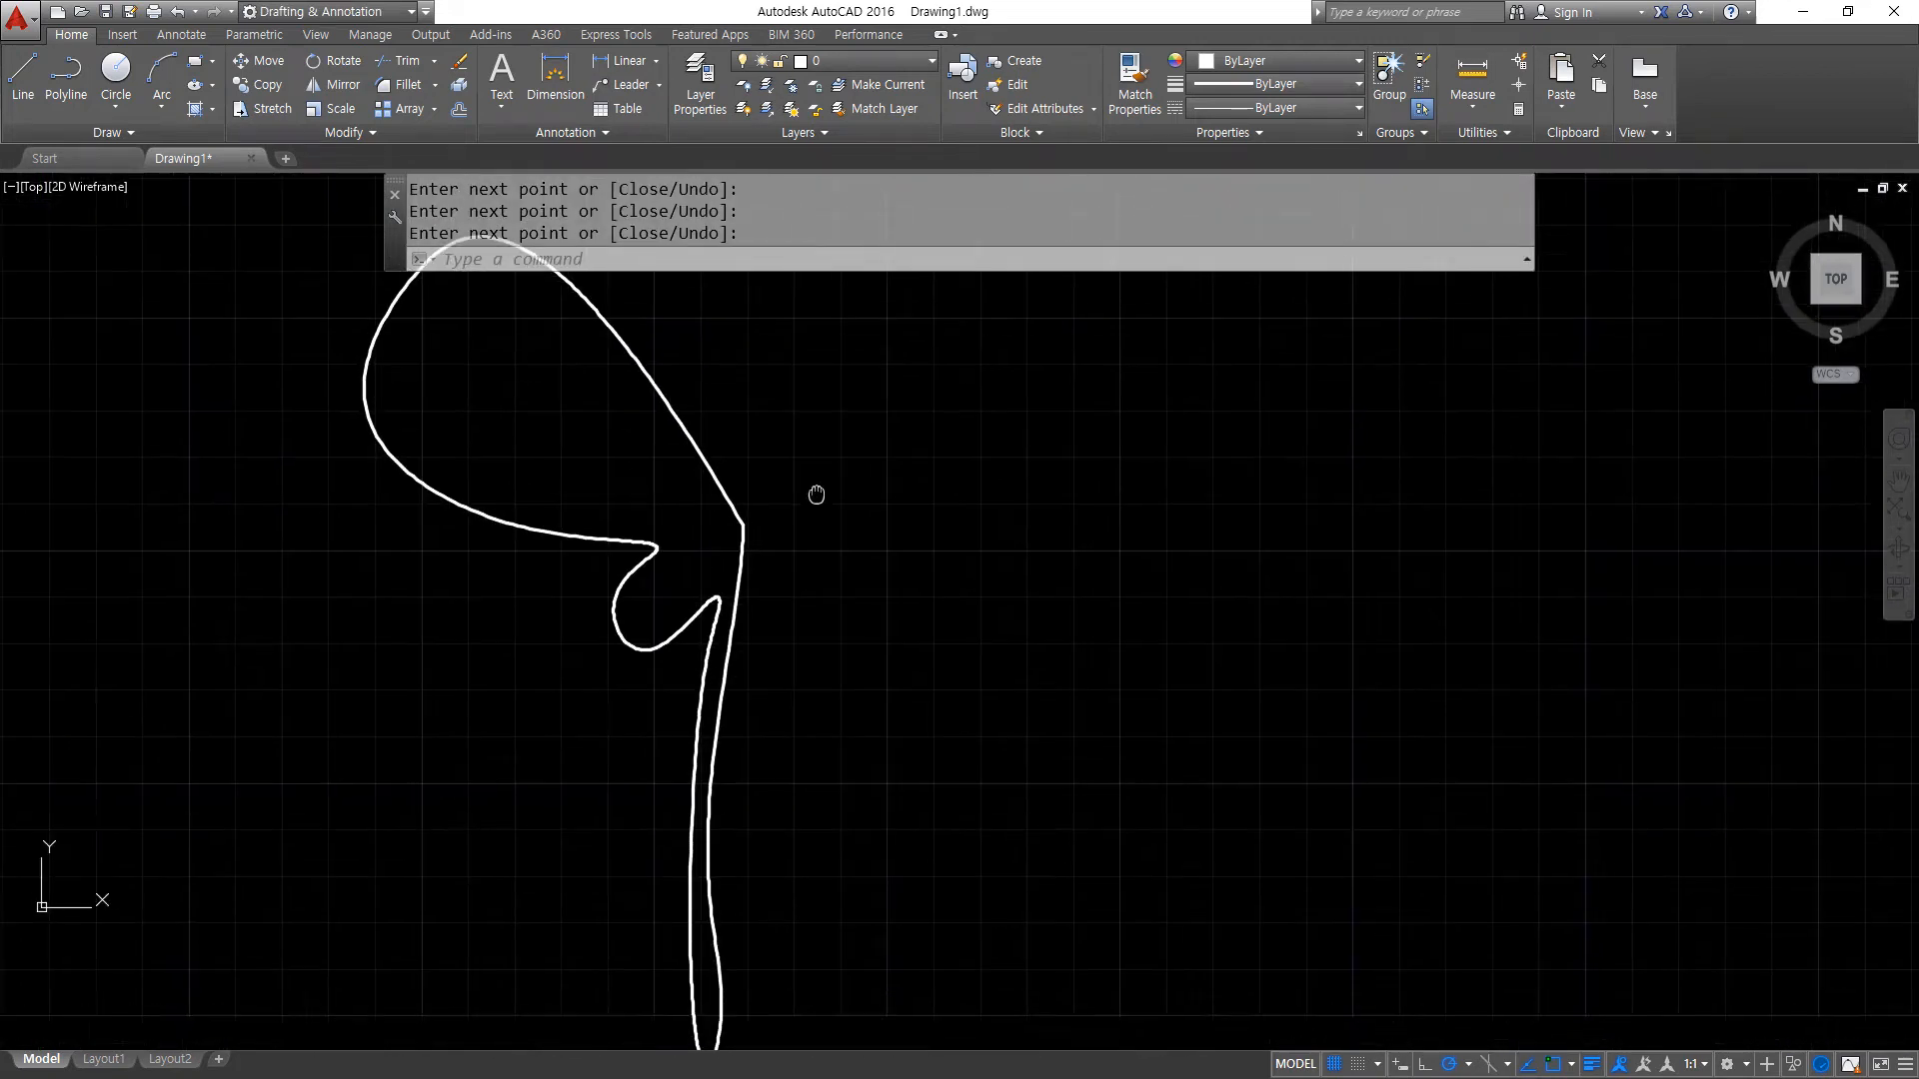
pyautogui.scroll(-4, 831, 524)
pyautogui.click(739, 463)
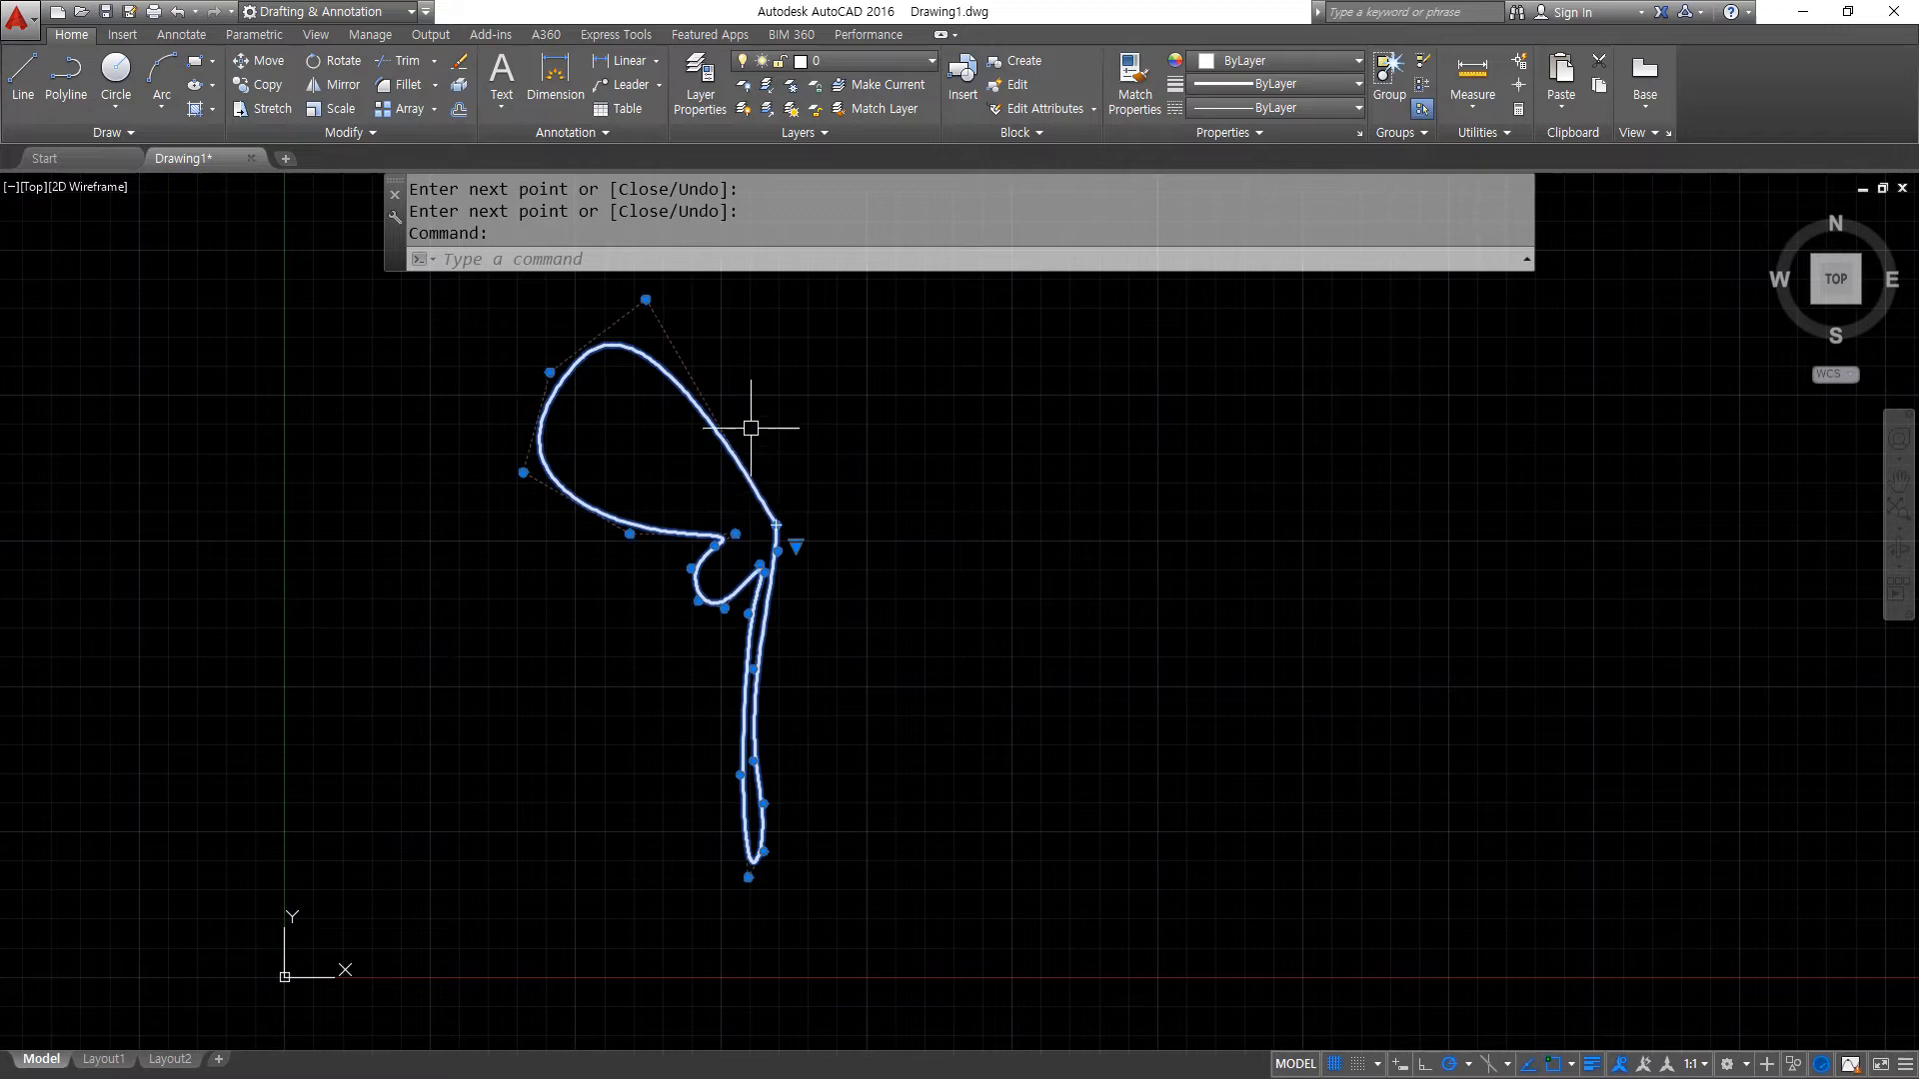
pyautogui.click(646, 299)
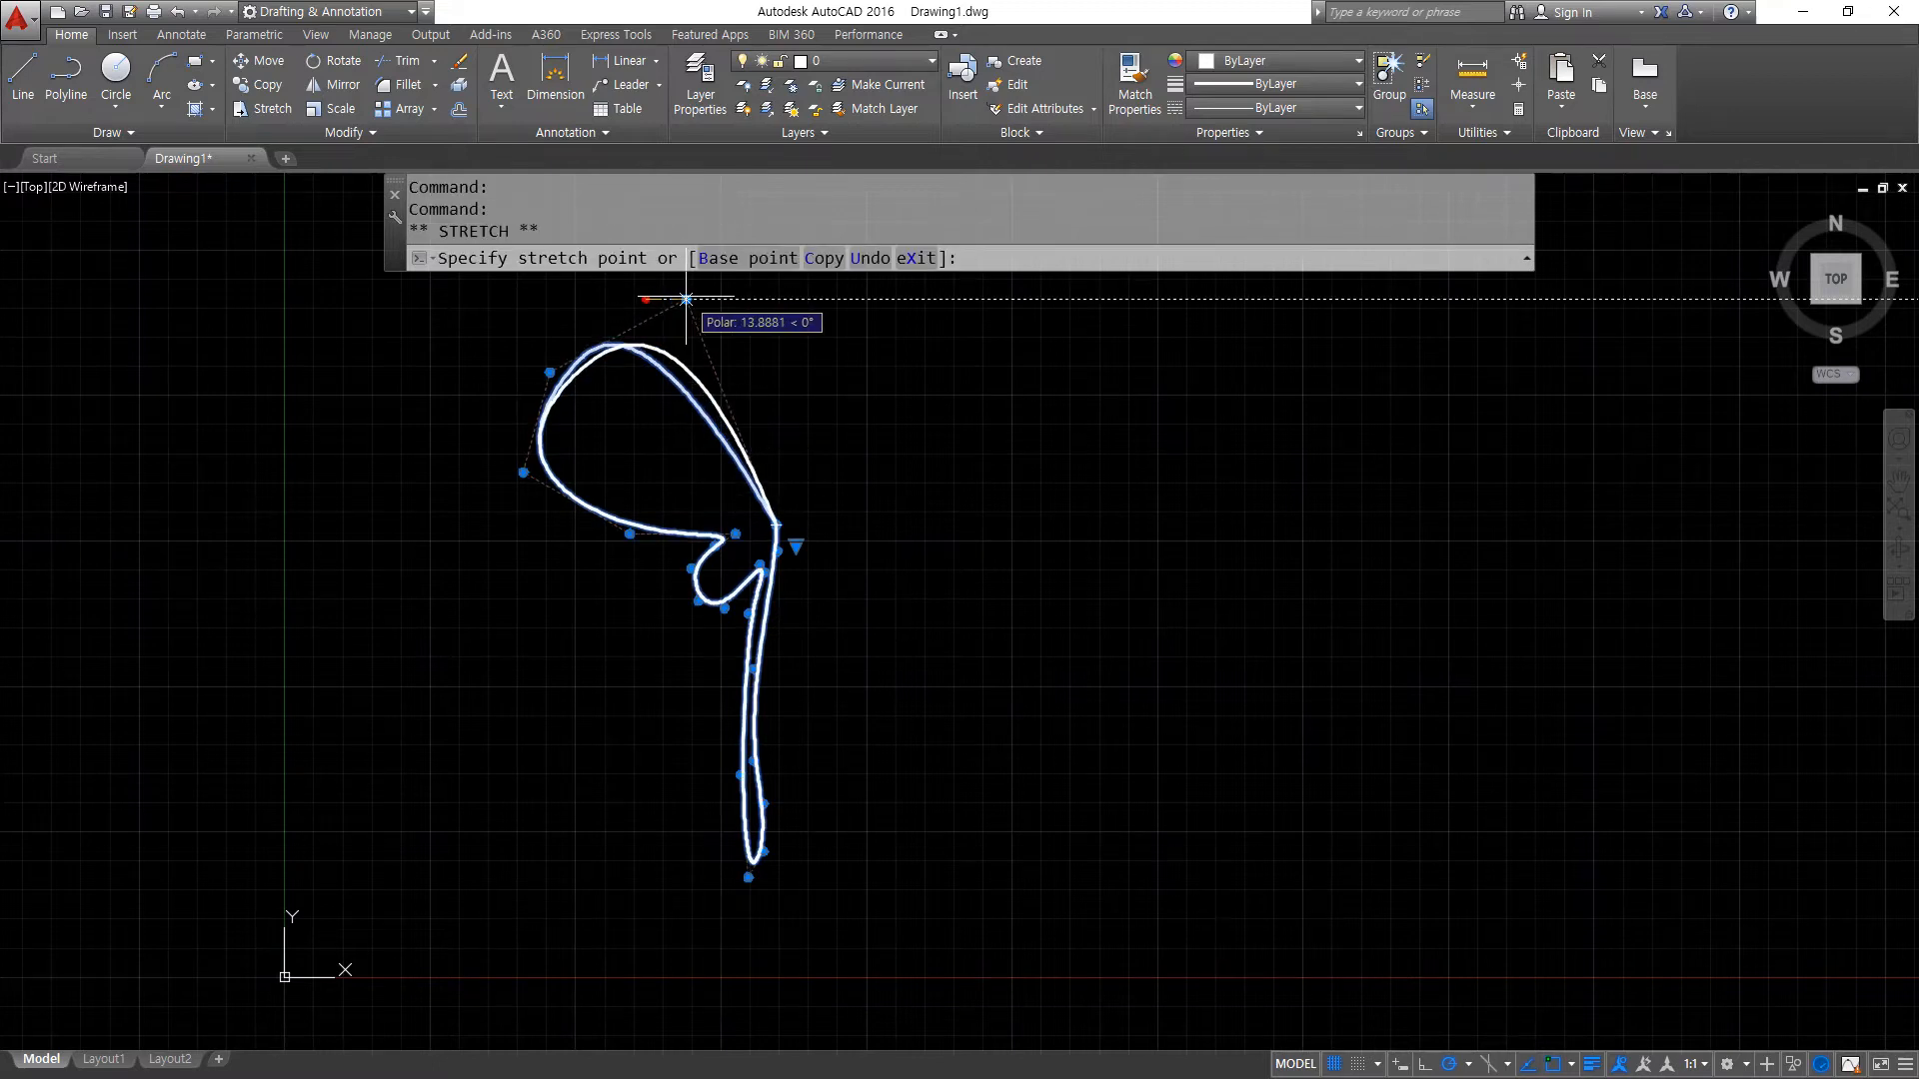
pyautogui.click(686, 299)
pyautogui.press('Escape')
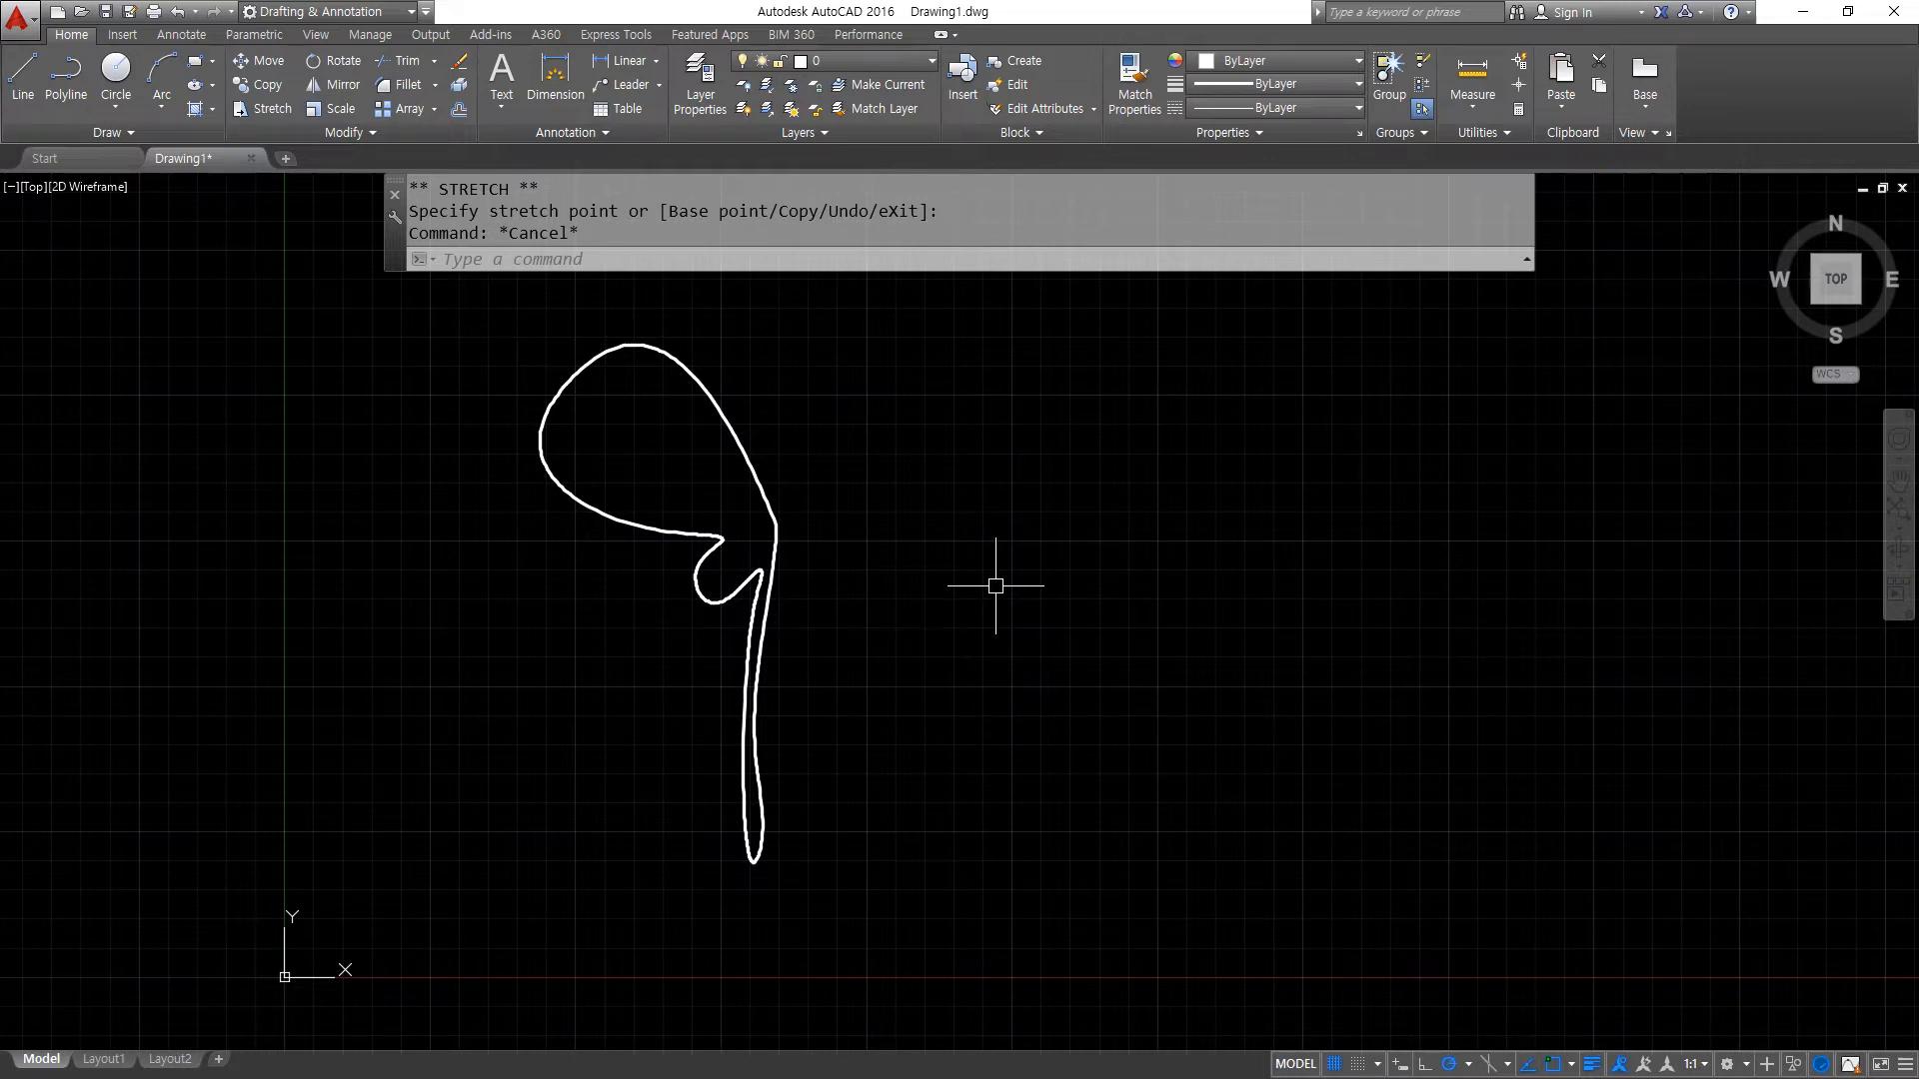
# - Draw a vertical line just right of the wing spline as the butterfly's centre axis
pyautogui.write('l')
pyautogui.press('Return')
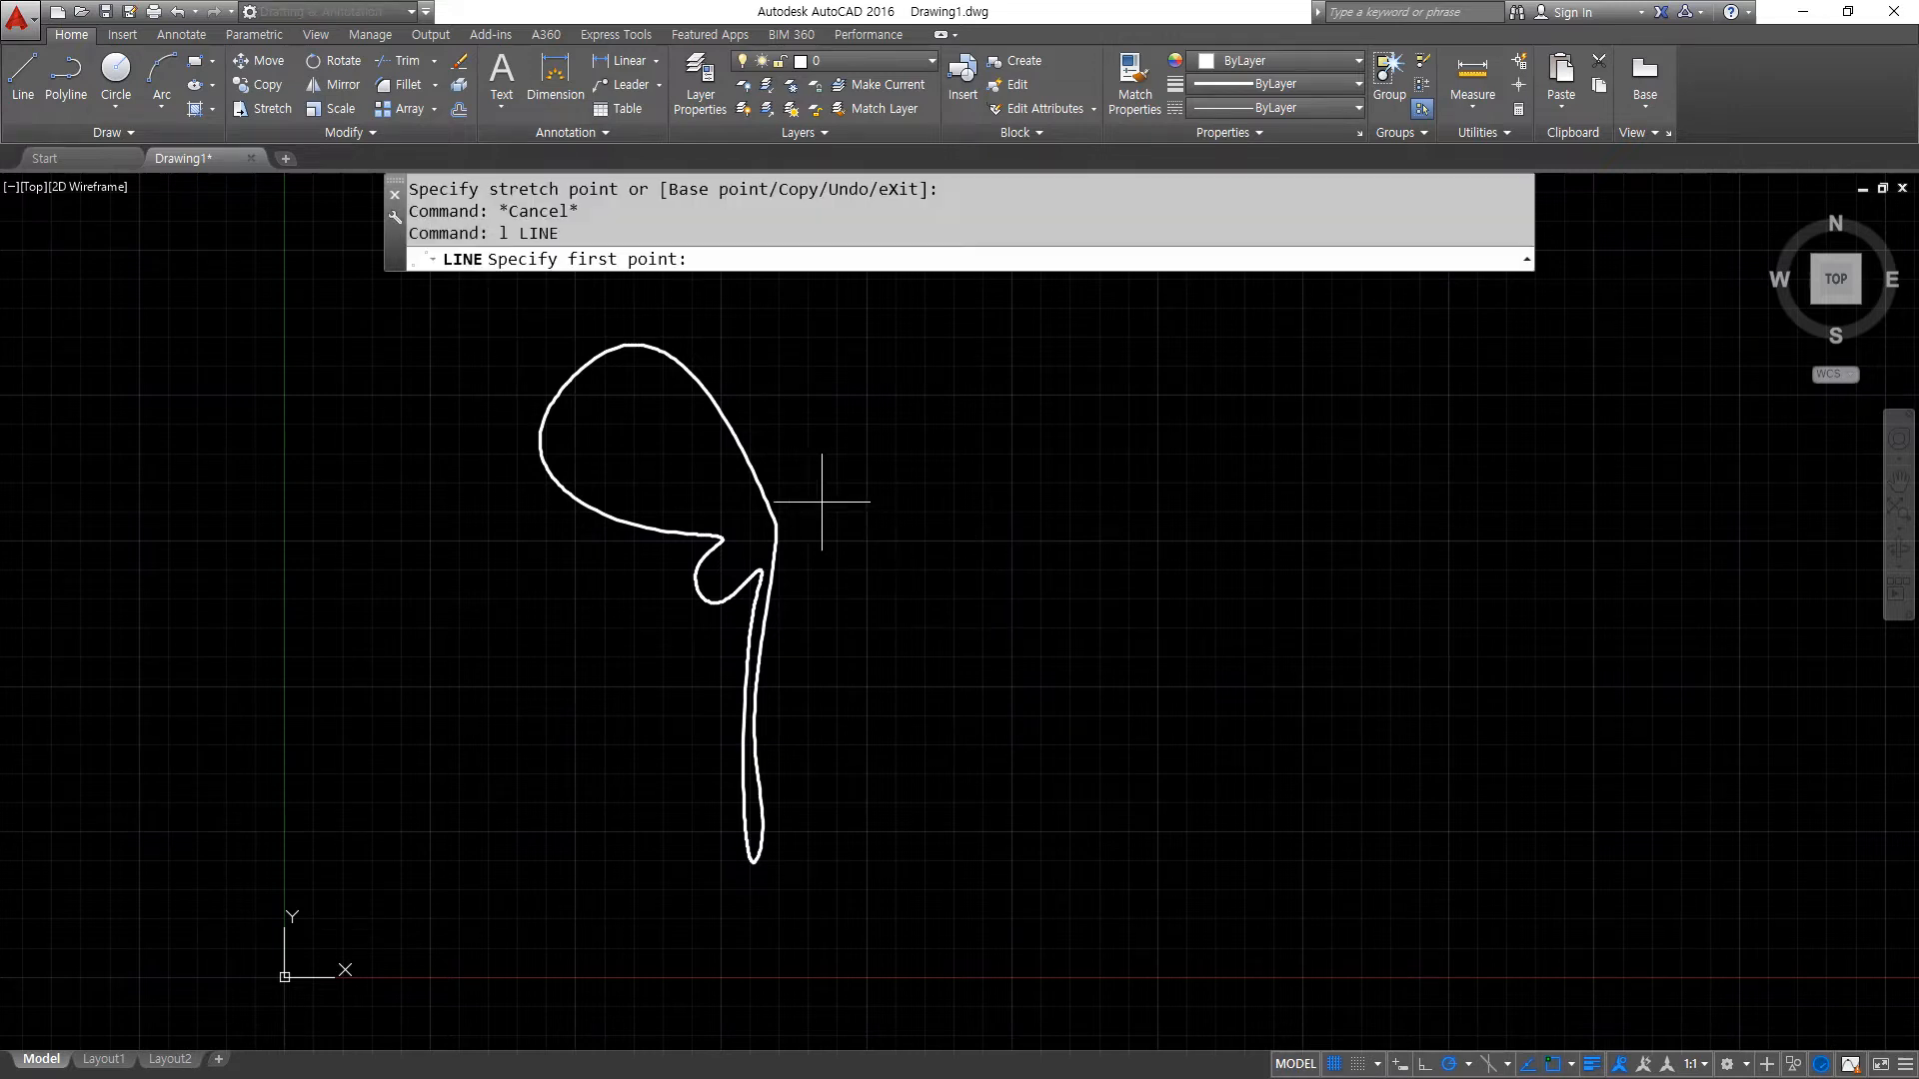
pyautogui.click(799, 410)
pyautogui.click(800, 718)
pyautogui.press('Return')
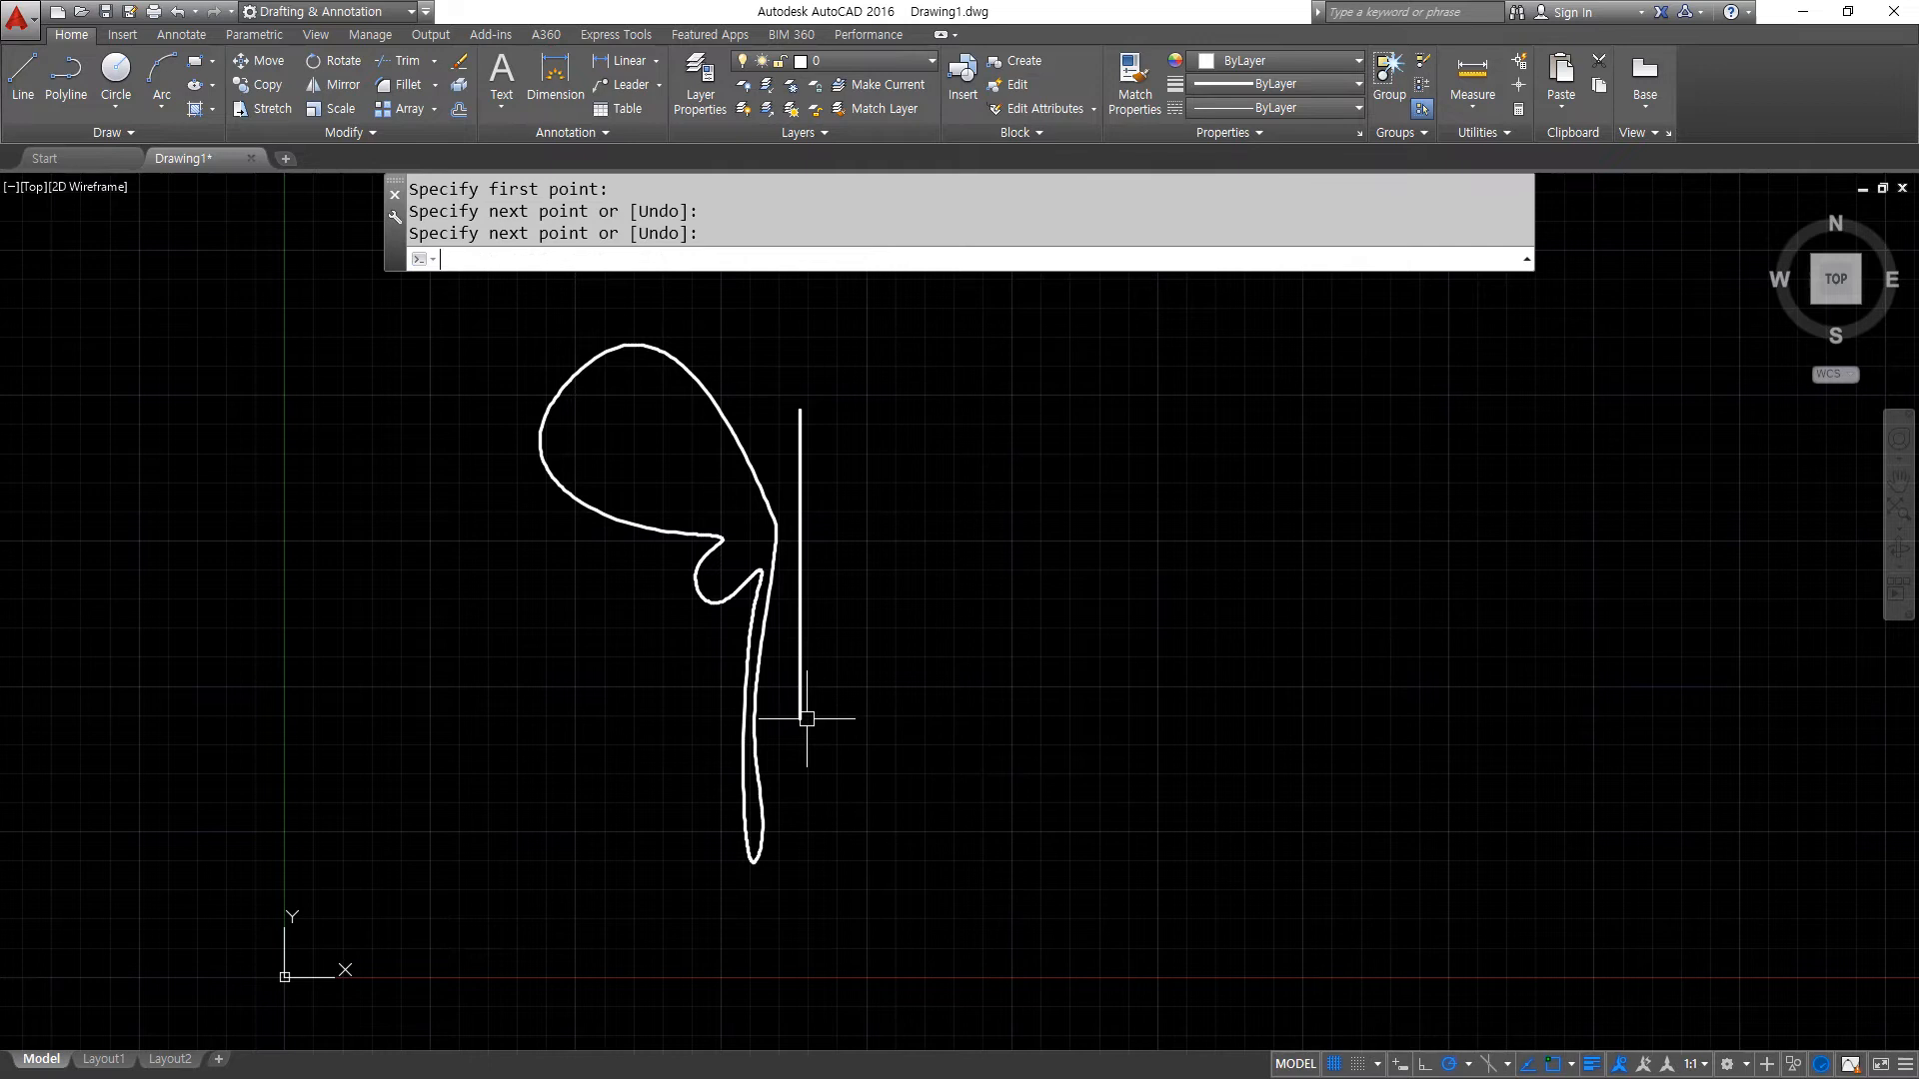
# - Move the vertical axis line slightly to the left, closer to the wing spline
pyautogui.scroll(4, 811, 630)
pyautogui.write('m')
pyautogui.press('Return')
pyautogui.click(844, 589)
pyautogui.click(703, 702)
pyautogui.press('Return')
pyautogui.click(1291, 604)
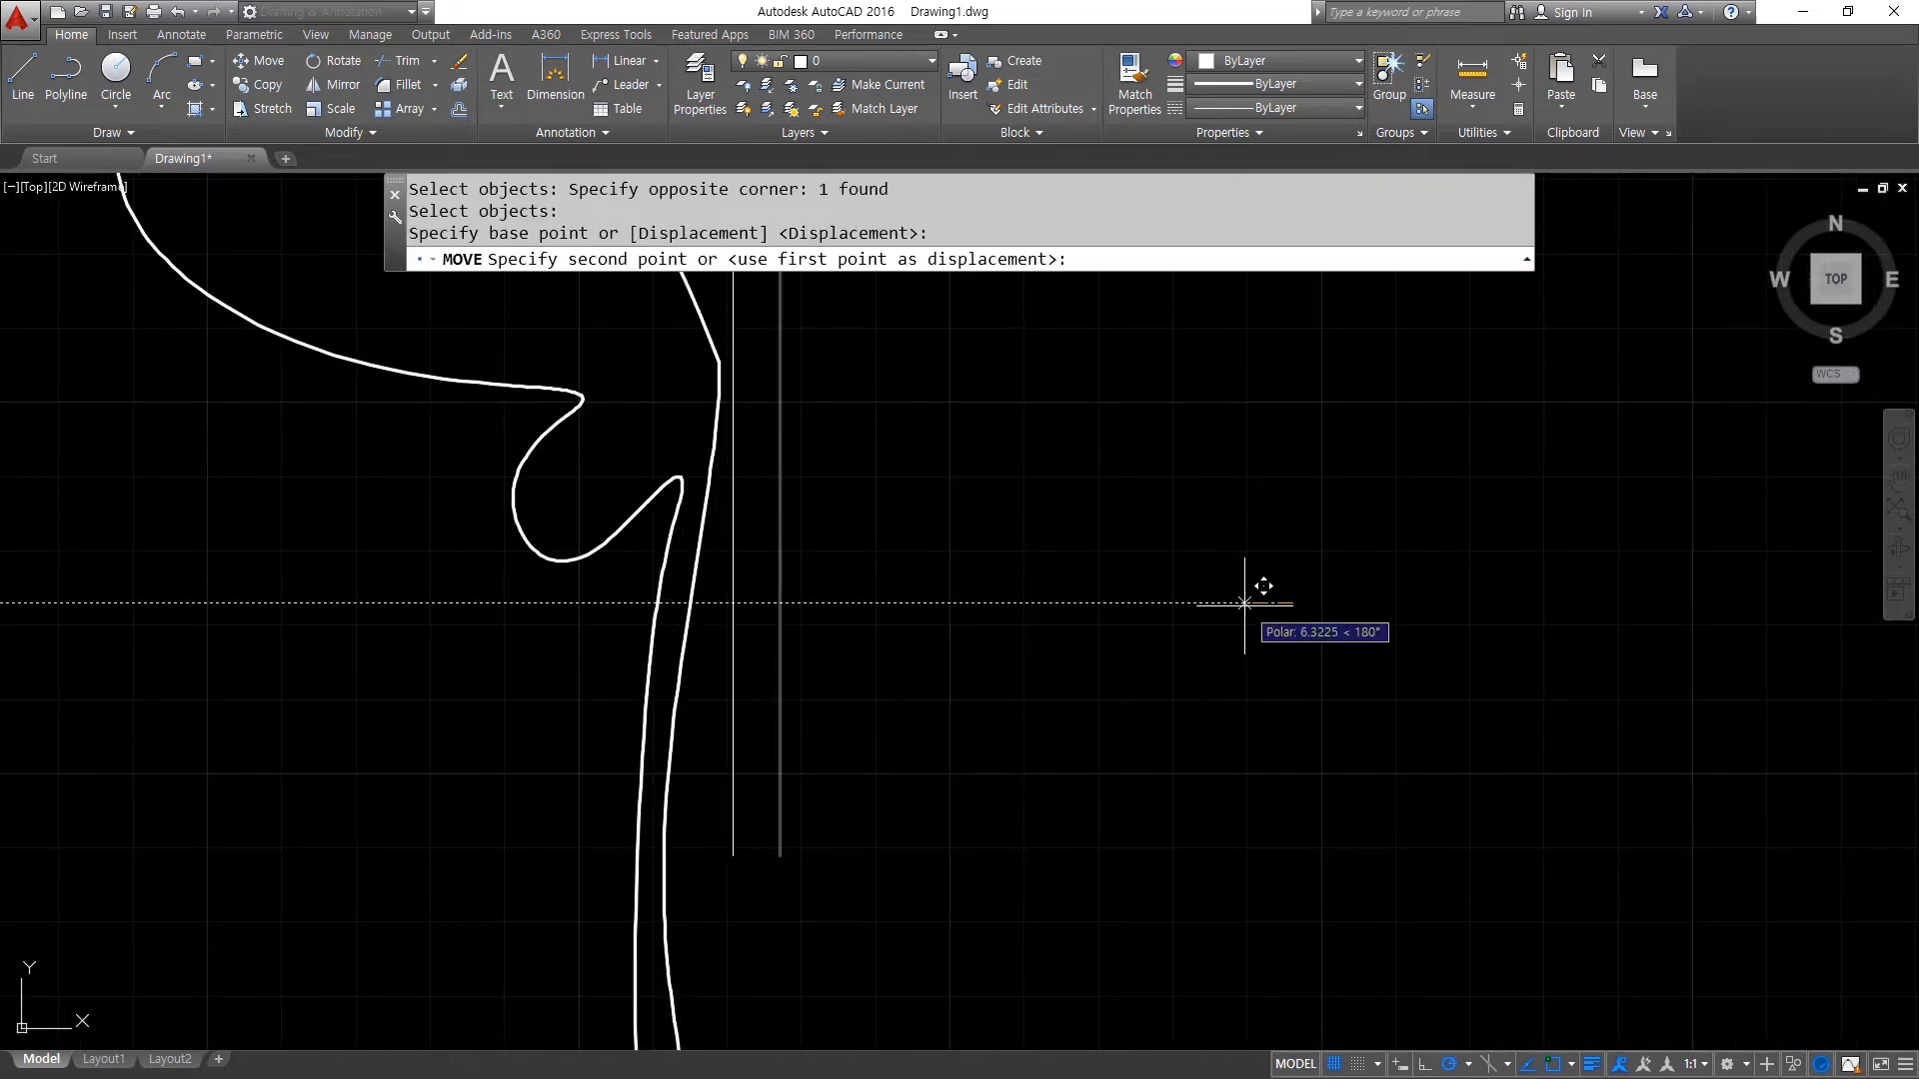
pyautogui.click(1259, 603)
# - Move the vertical axis line well to the right, away from the wing spline
pyautogui.press('Return')
pyautogui.click(809, 613)
pyautogui.click(719, 677)
pyautogui.press('Return')
pyautogui.click(884, 680)
pyautogui.click(1237, 690)
# - Move the vertical axis line back to the left, leaving a small gap beside the wing spline
pyautogui.press('Return')
pyautogui.click(1269, 695)
pyautogui.click(1123, 745)
pyautogui.press('Return')
pyautogui.click(1370, 673)
pyautogui.click(1039, 672)
# - Mirror the wing spline about the vertical line, from its upper to its lower endpoint, keeping the source object
pyautogui.scroll(-3, 914, 616)
pyautogui.moveTo(888, 622)
pyautogui.mouseDown(button='middle')
pyautogui.moveTo(848, 656)
pyautogui.moveTo(904, 646)
pyautogui.mouseUp(button='middle')
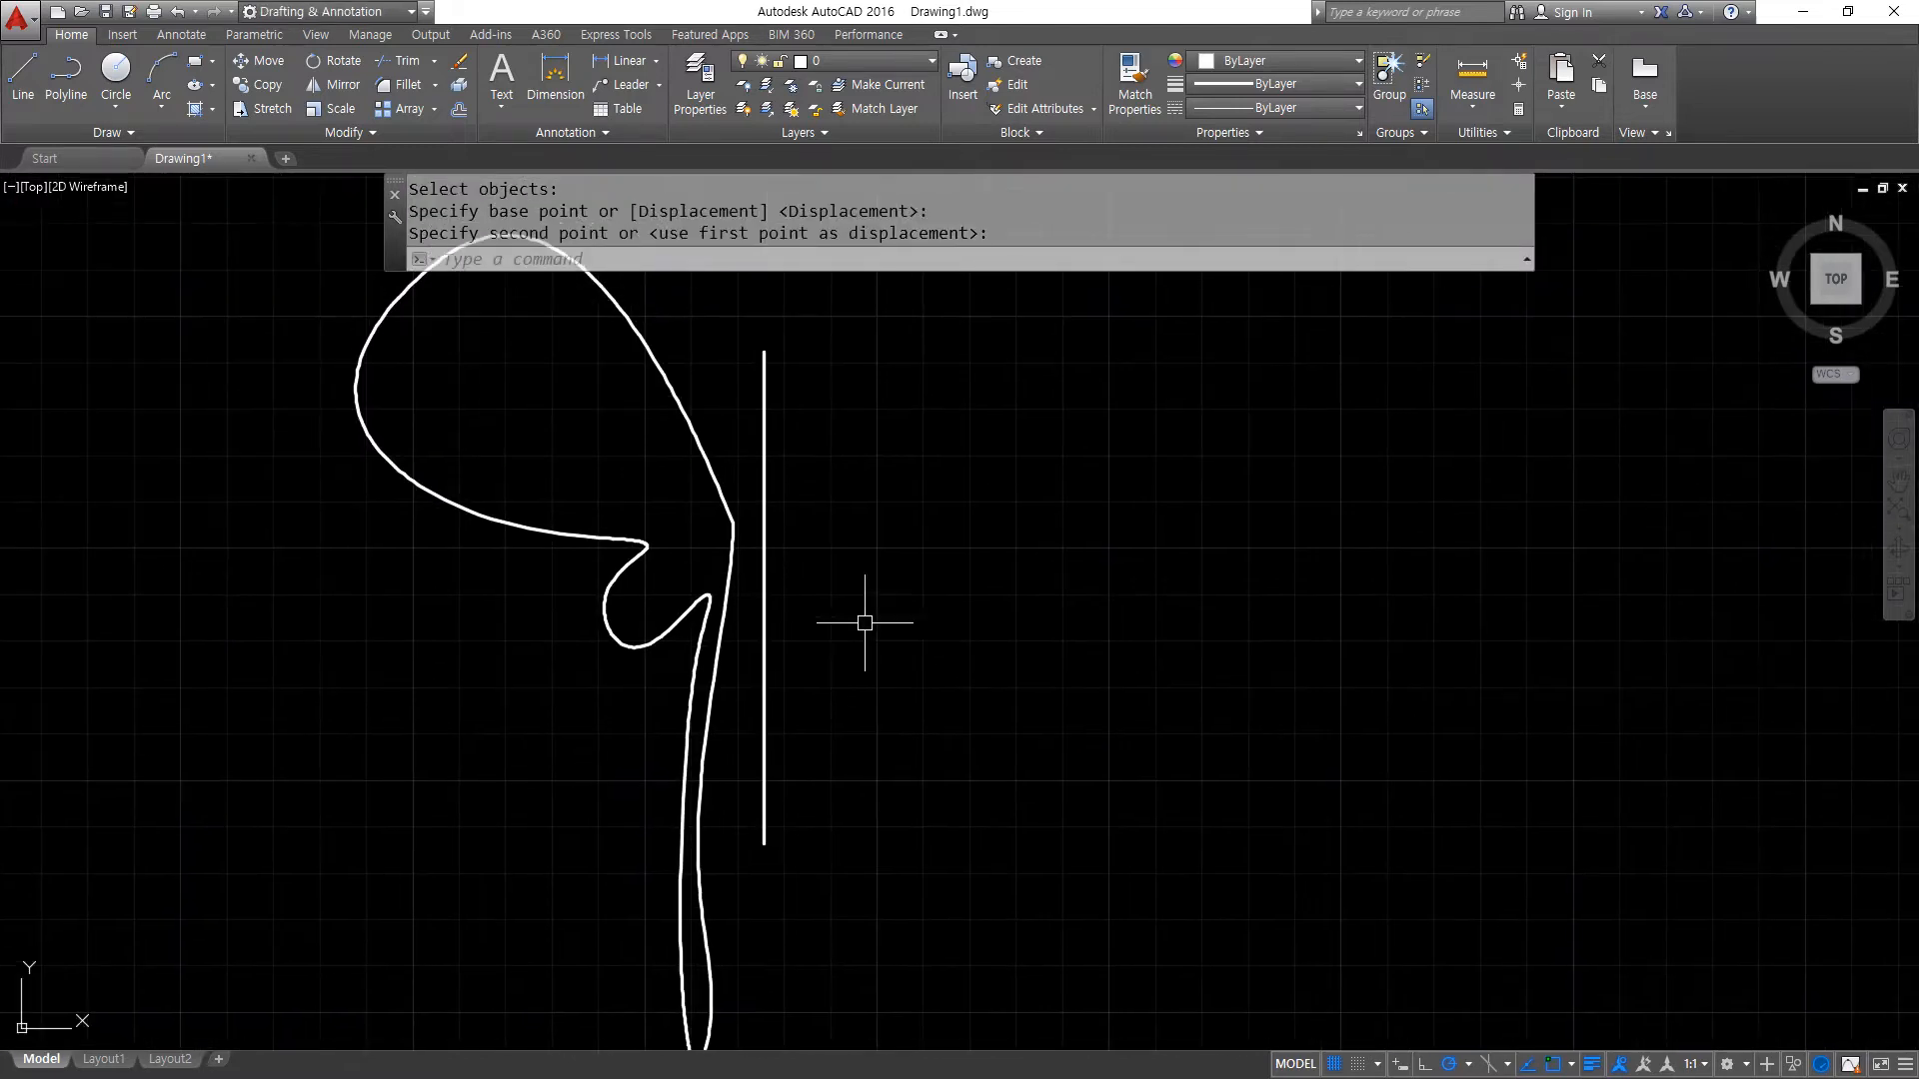
pyautogui.write('mi')
pyautogui.press('Return')
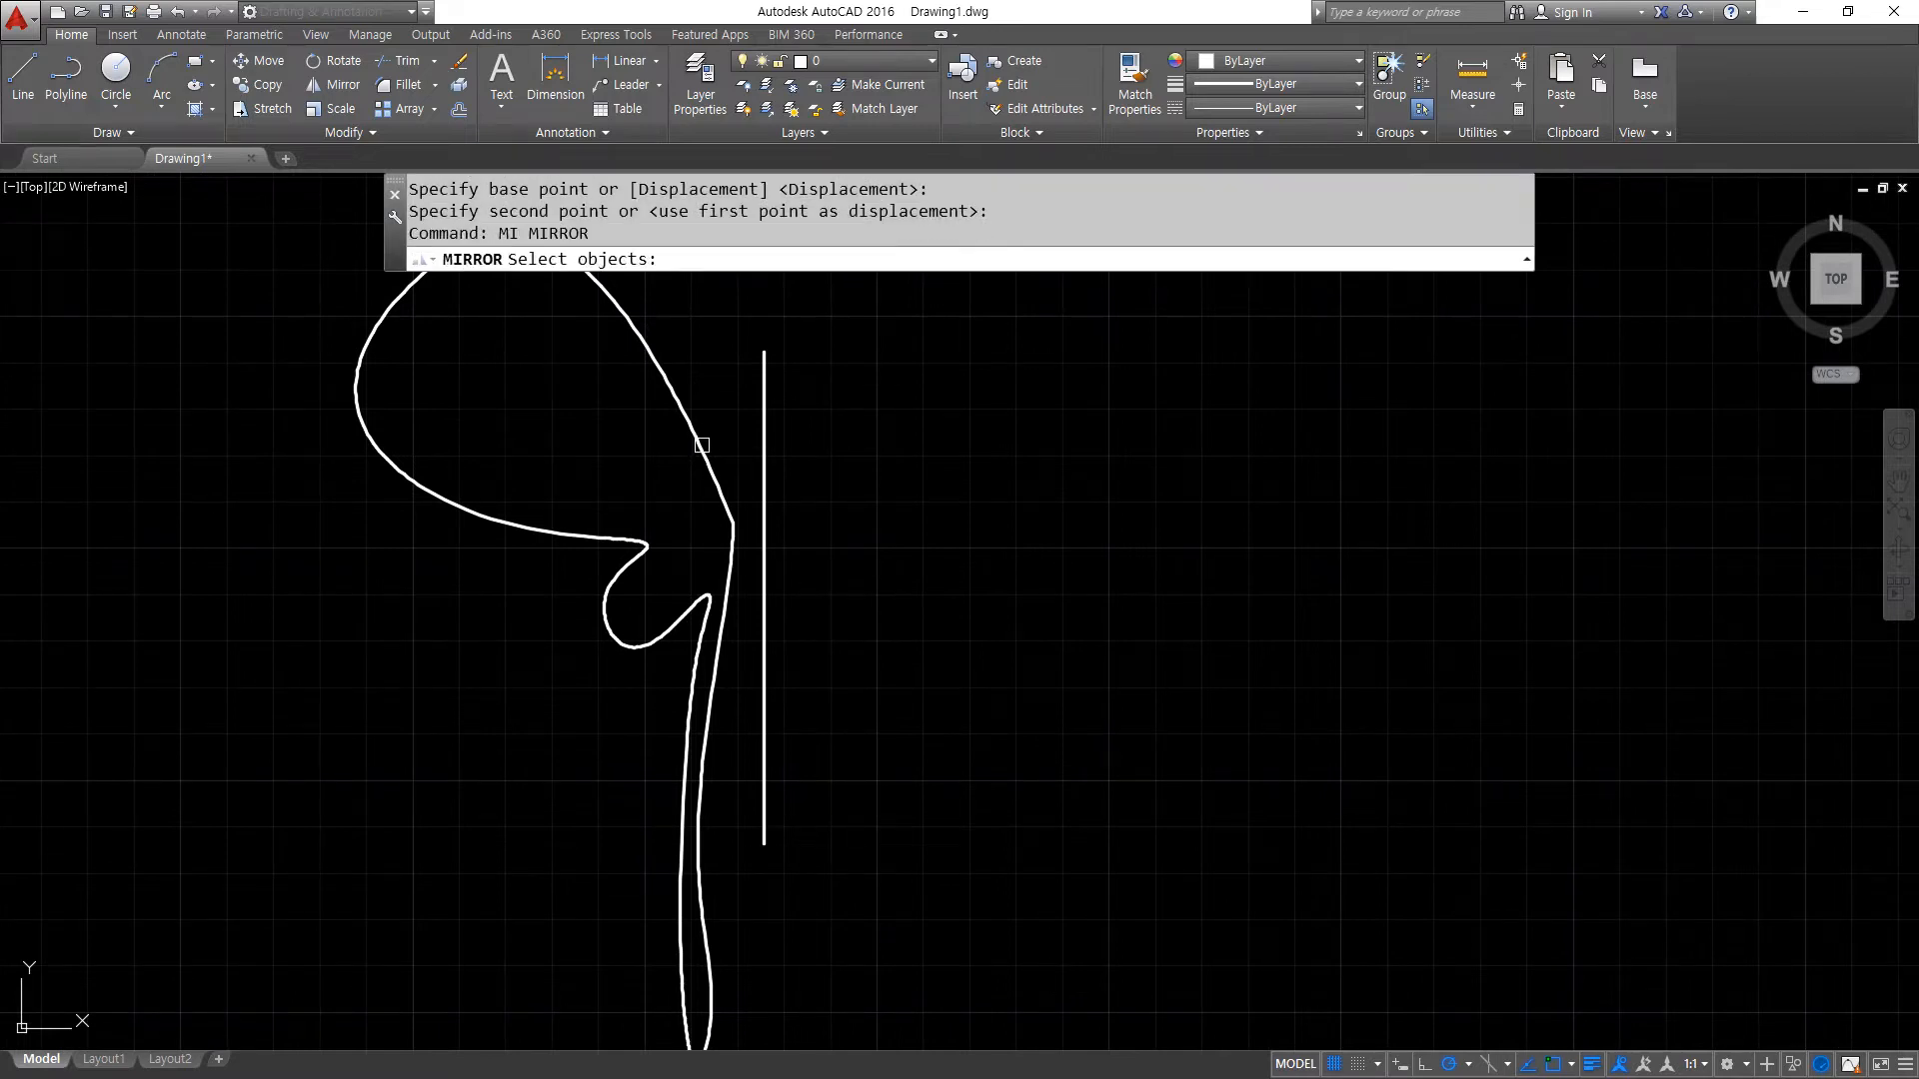
pyautogui.click(663, 387)
pyautogui.click(636, 396)
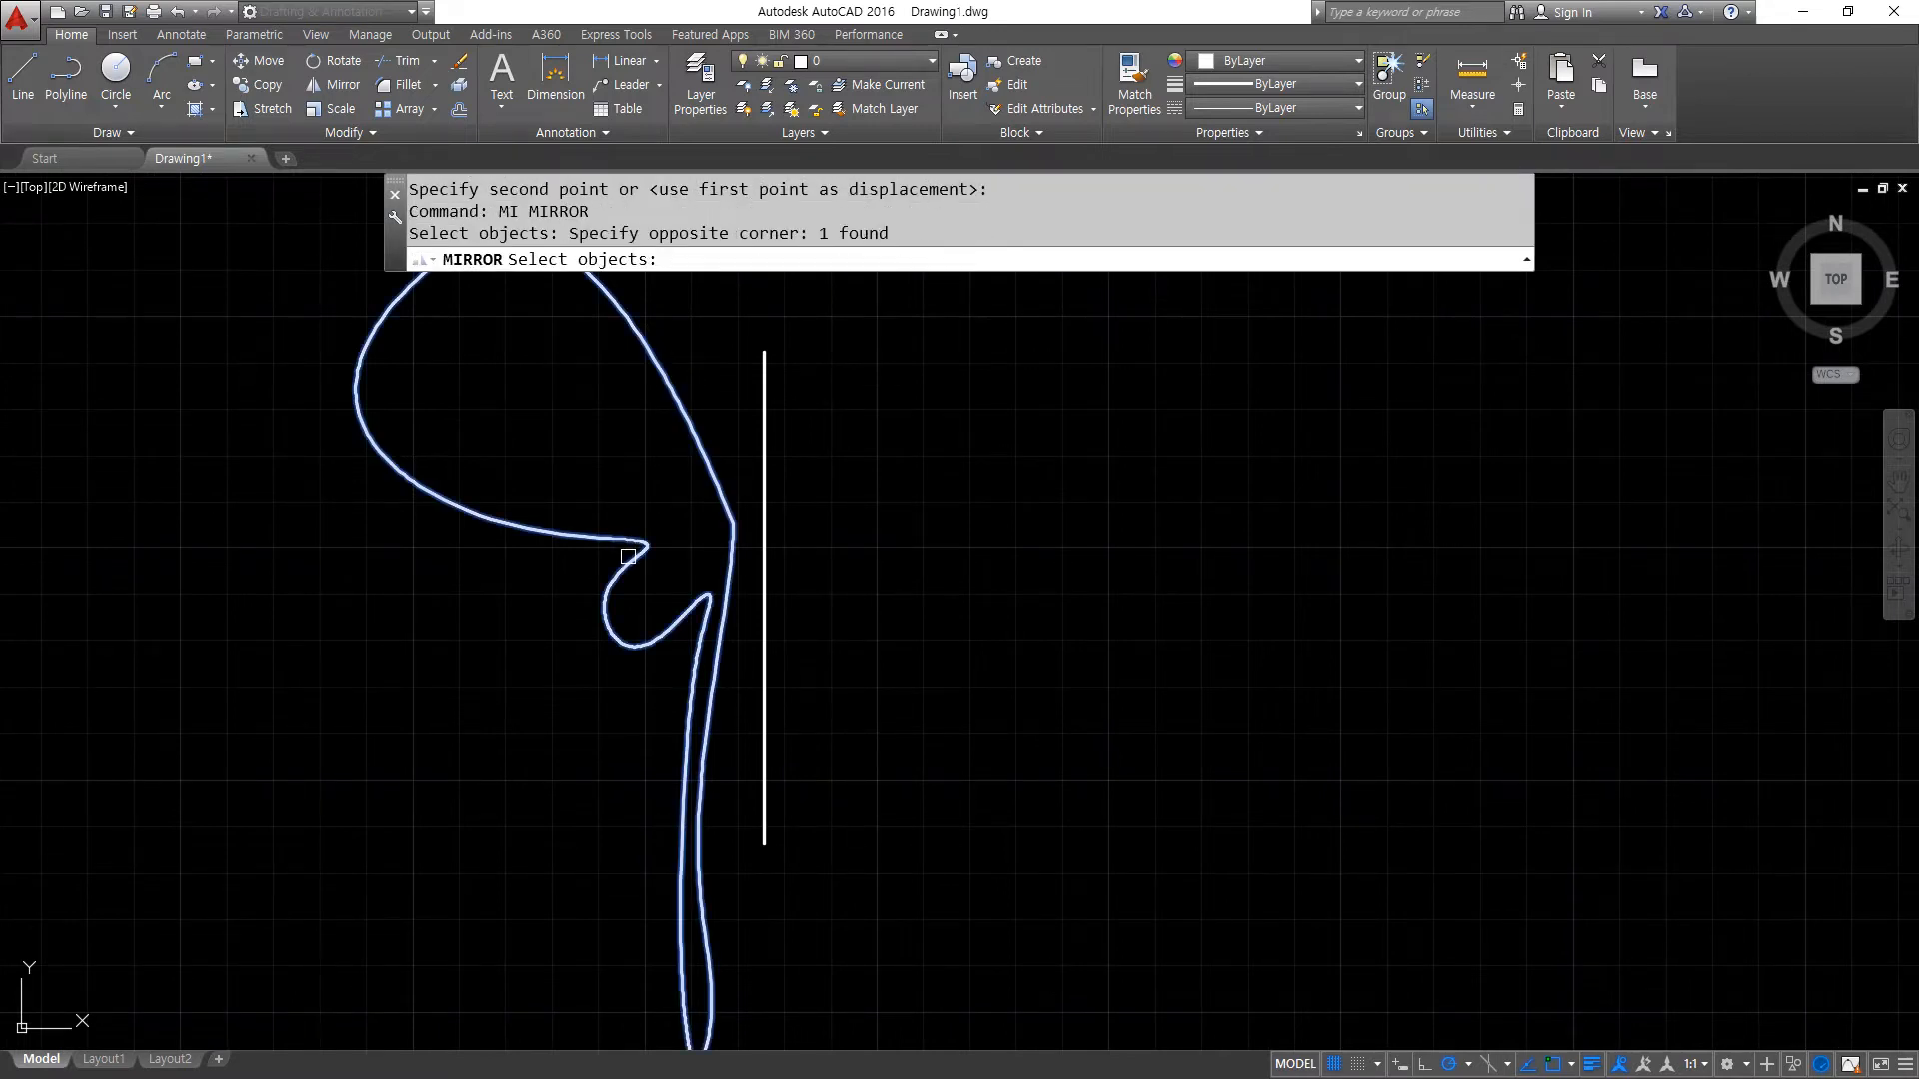
pyautogui.press('Return')
pyautogui.moveTo(751, 279); pyautogui.dragTo(1015, 277)
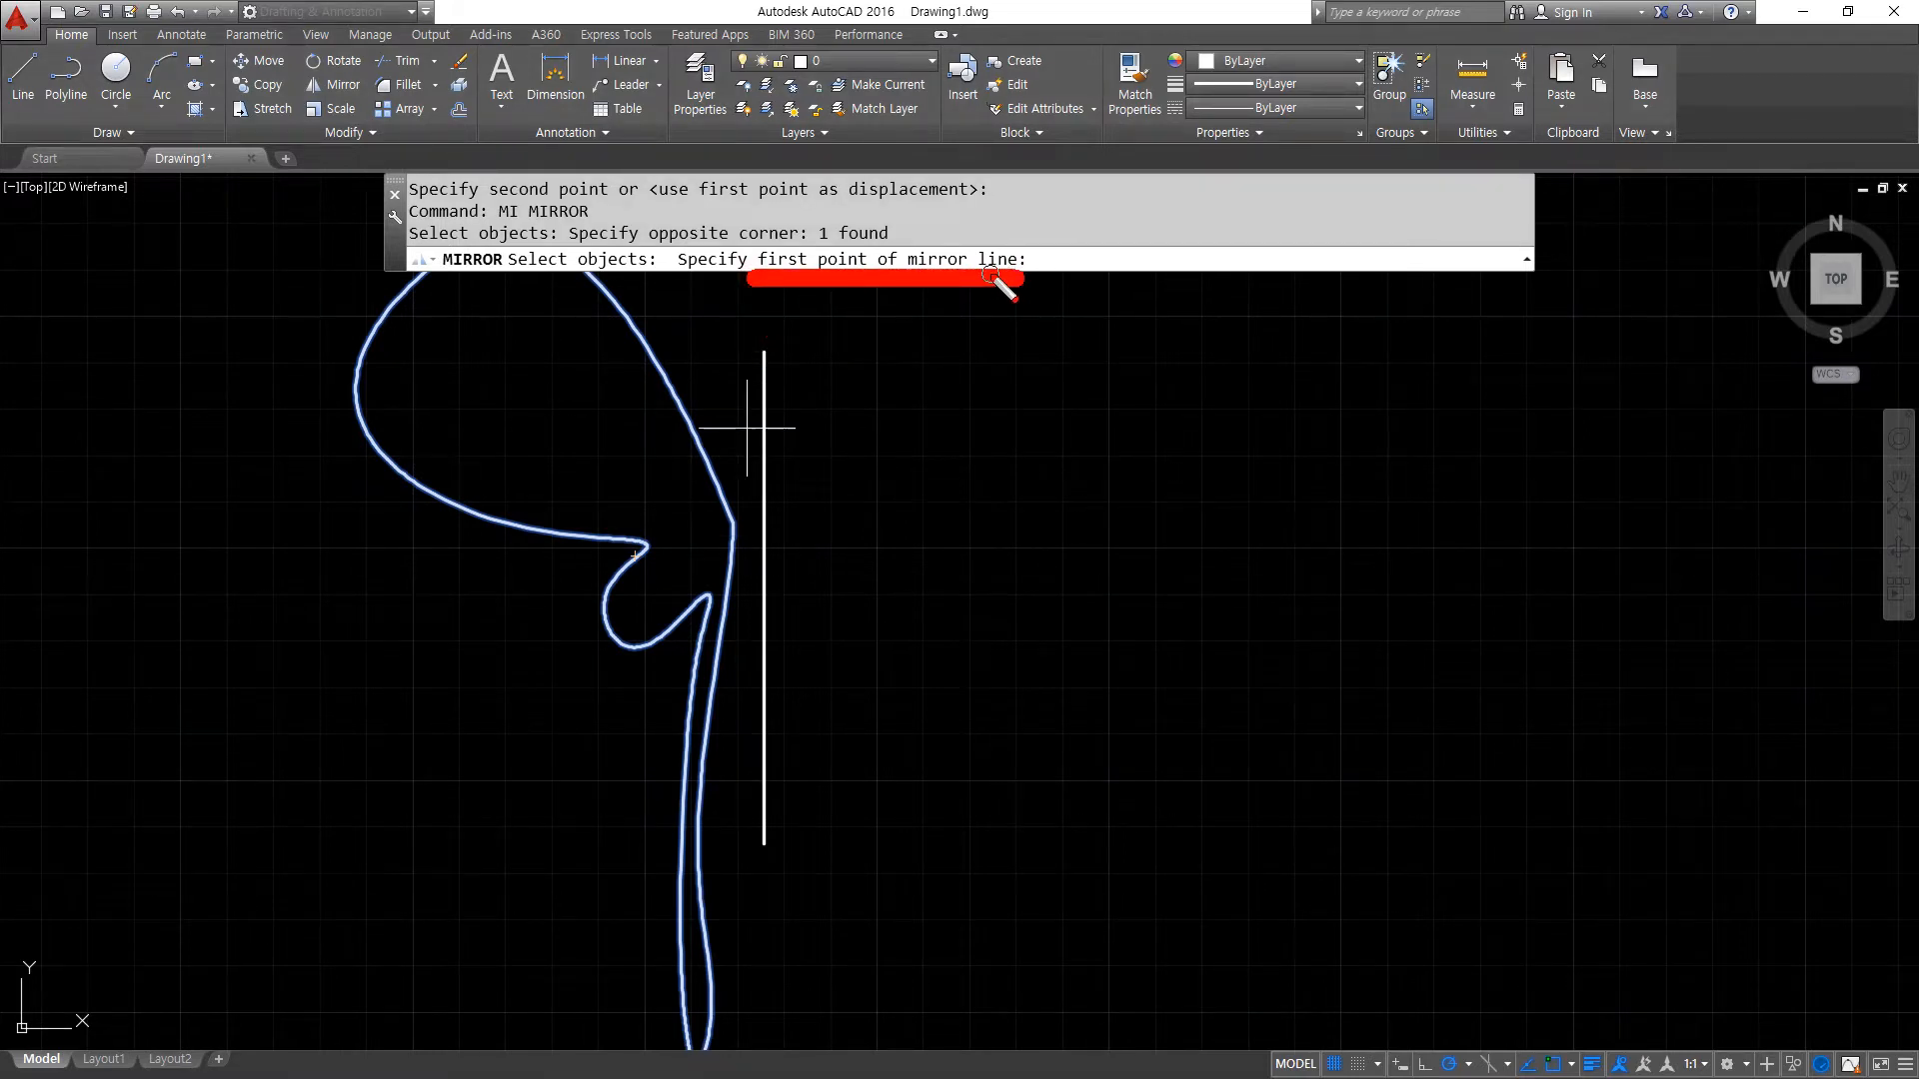
pyautogui.press('Escape')
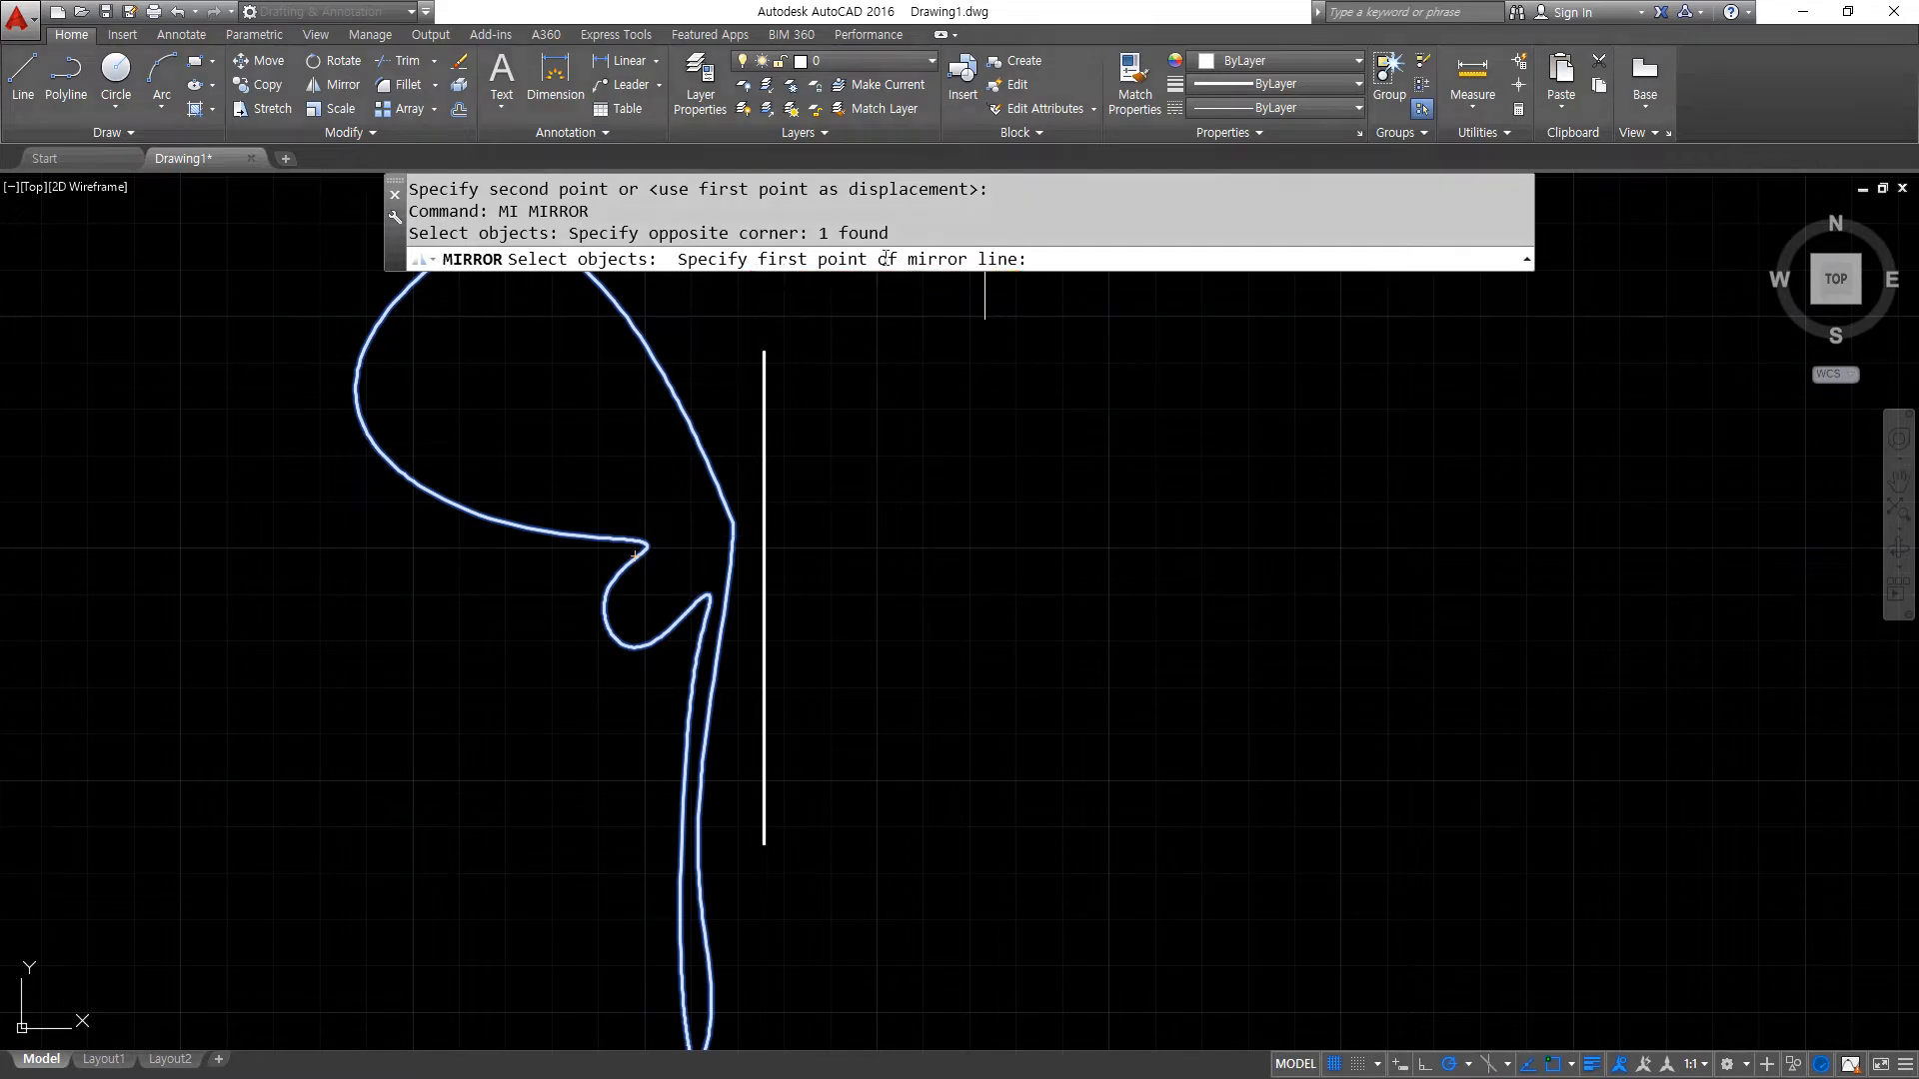
pyautogui.click(764, 351)
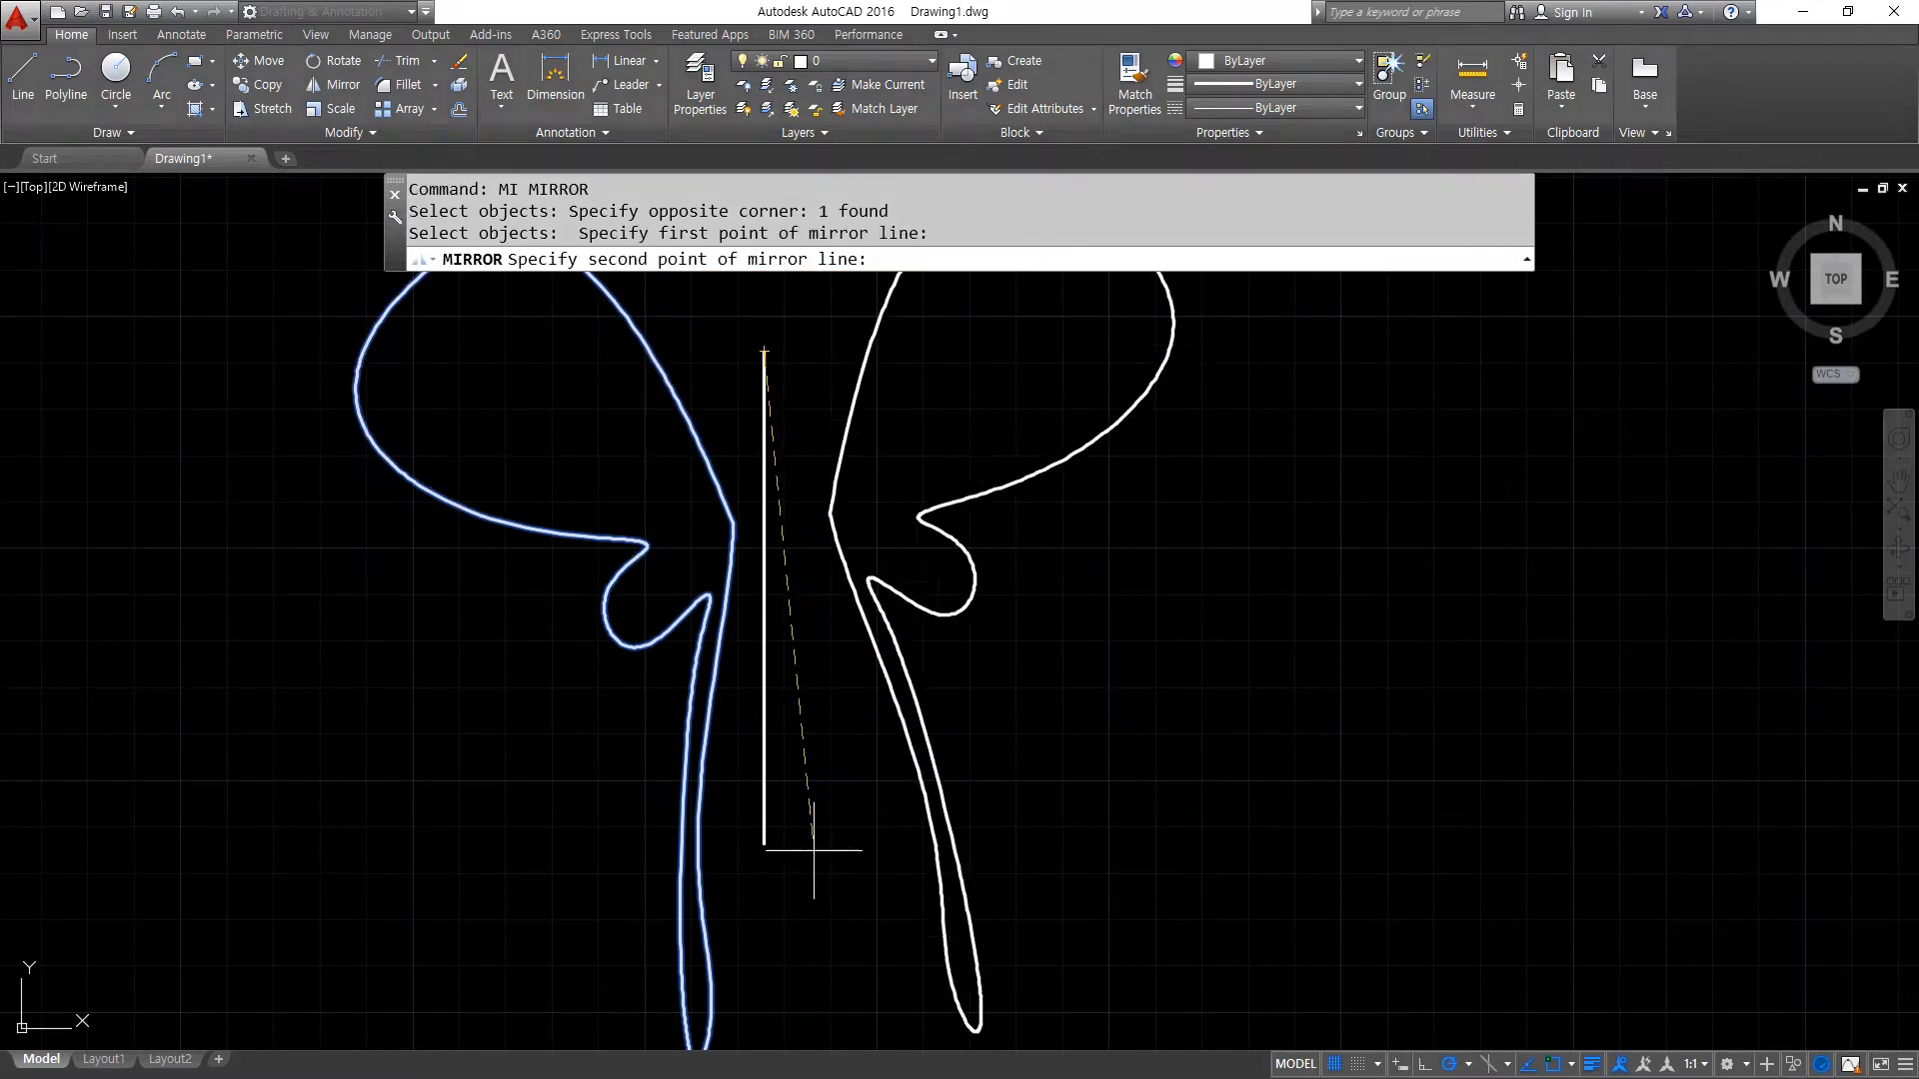
pyautogui.click(764, 843)
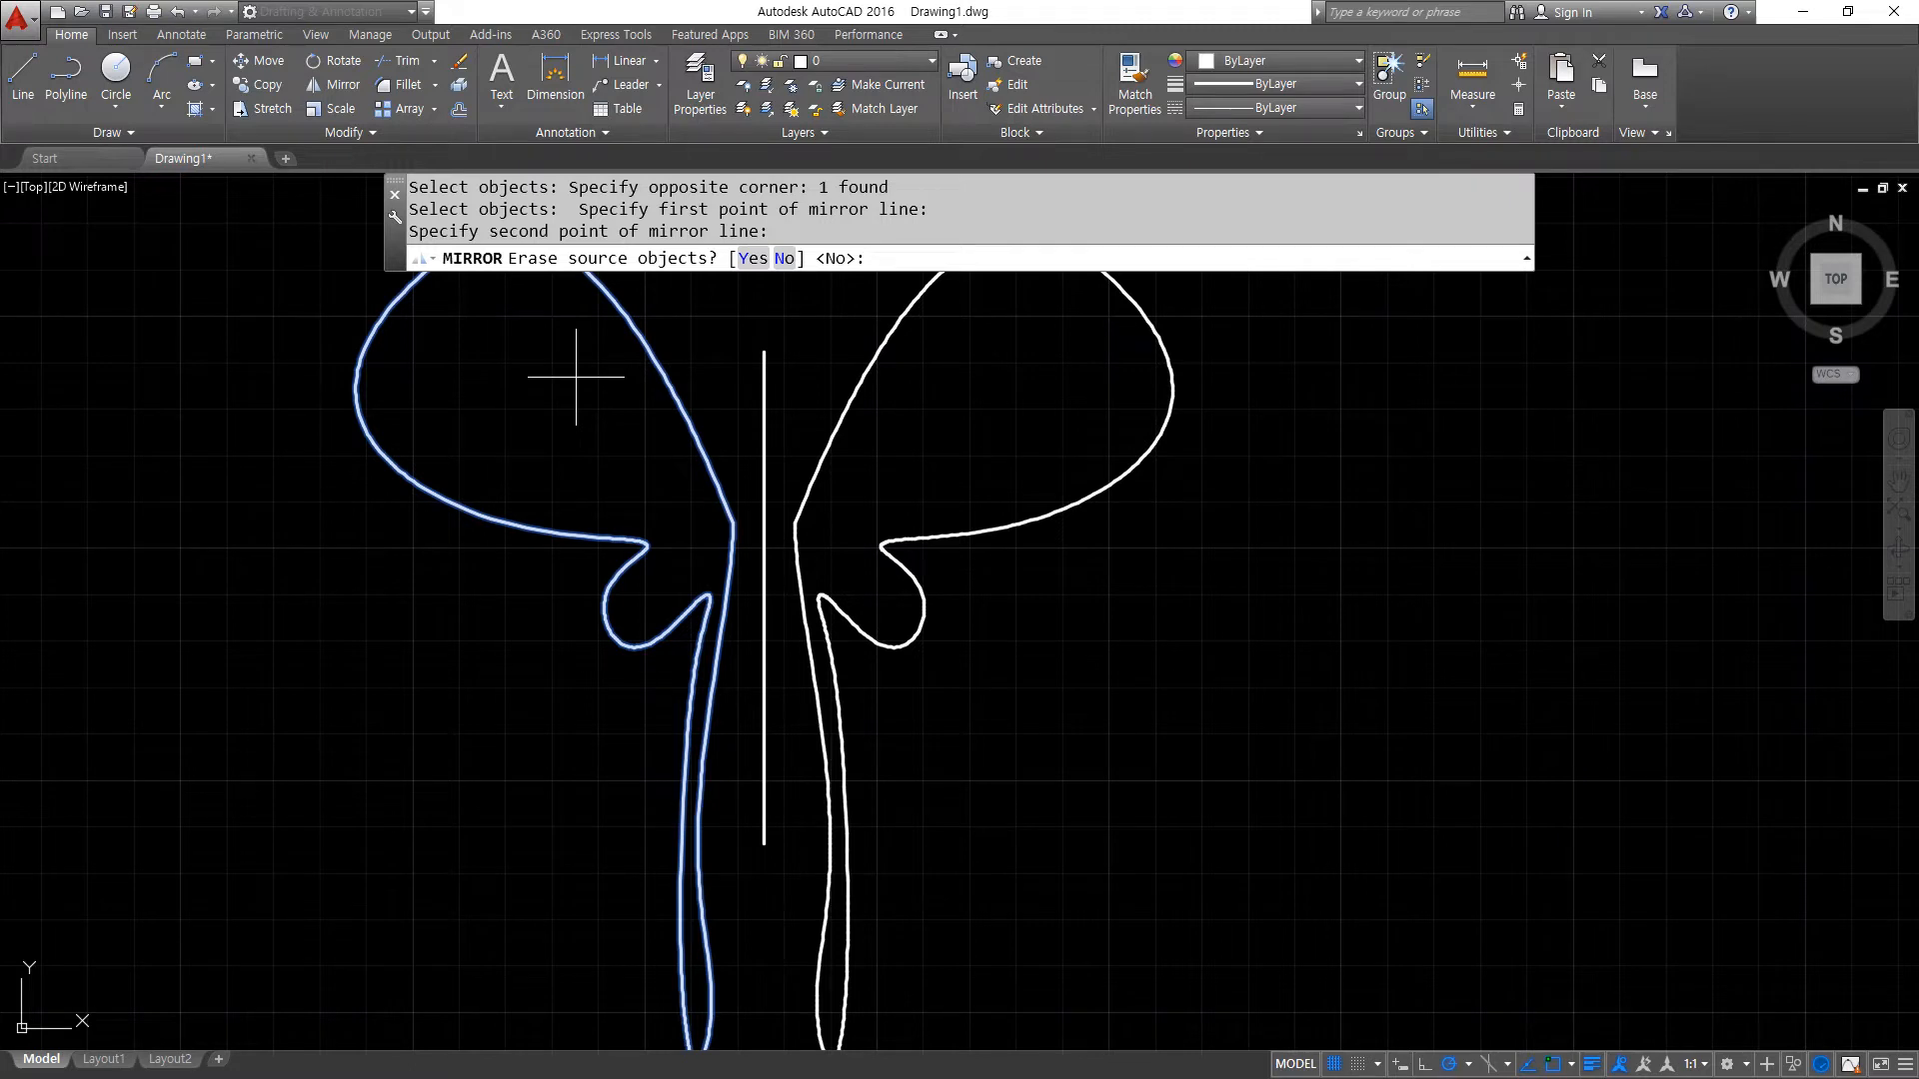
pyautogui.press('Return')
# - Draw a vertical ellipse as the body, its long axis on the centre line and its width reaching the wing edges
pyautogui.scroll(-3, 741, 585)
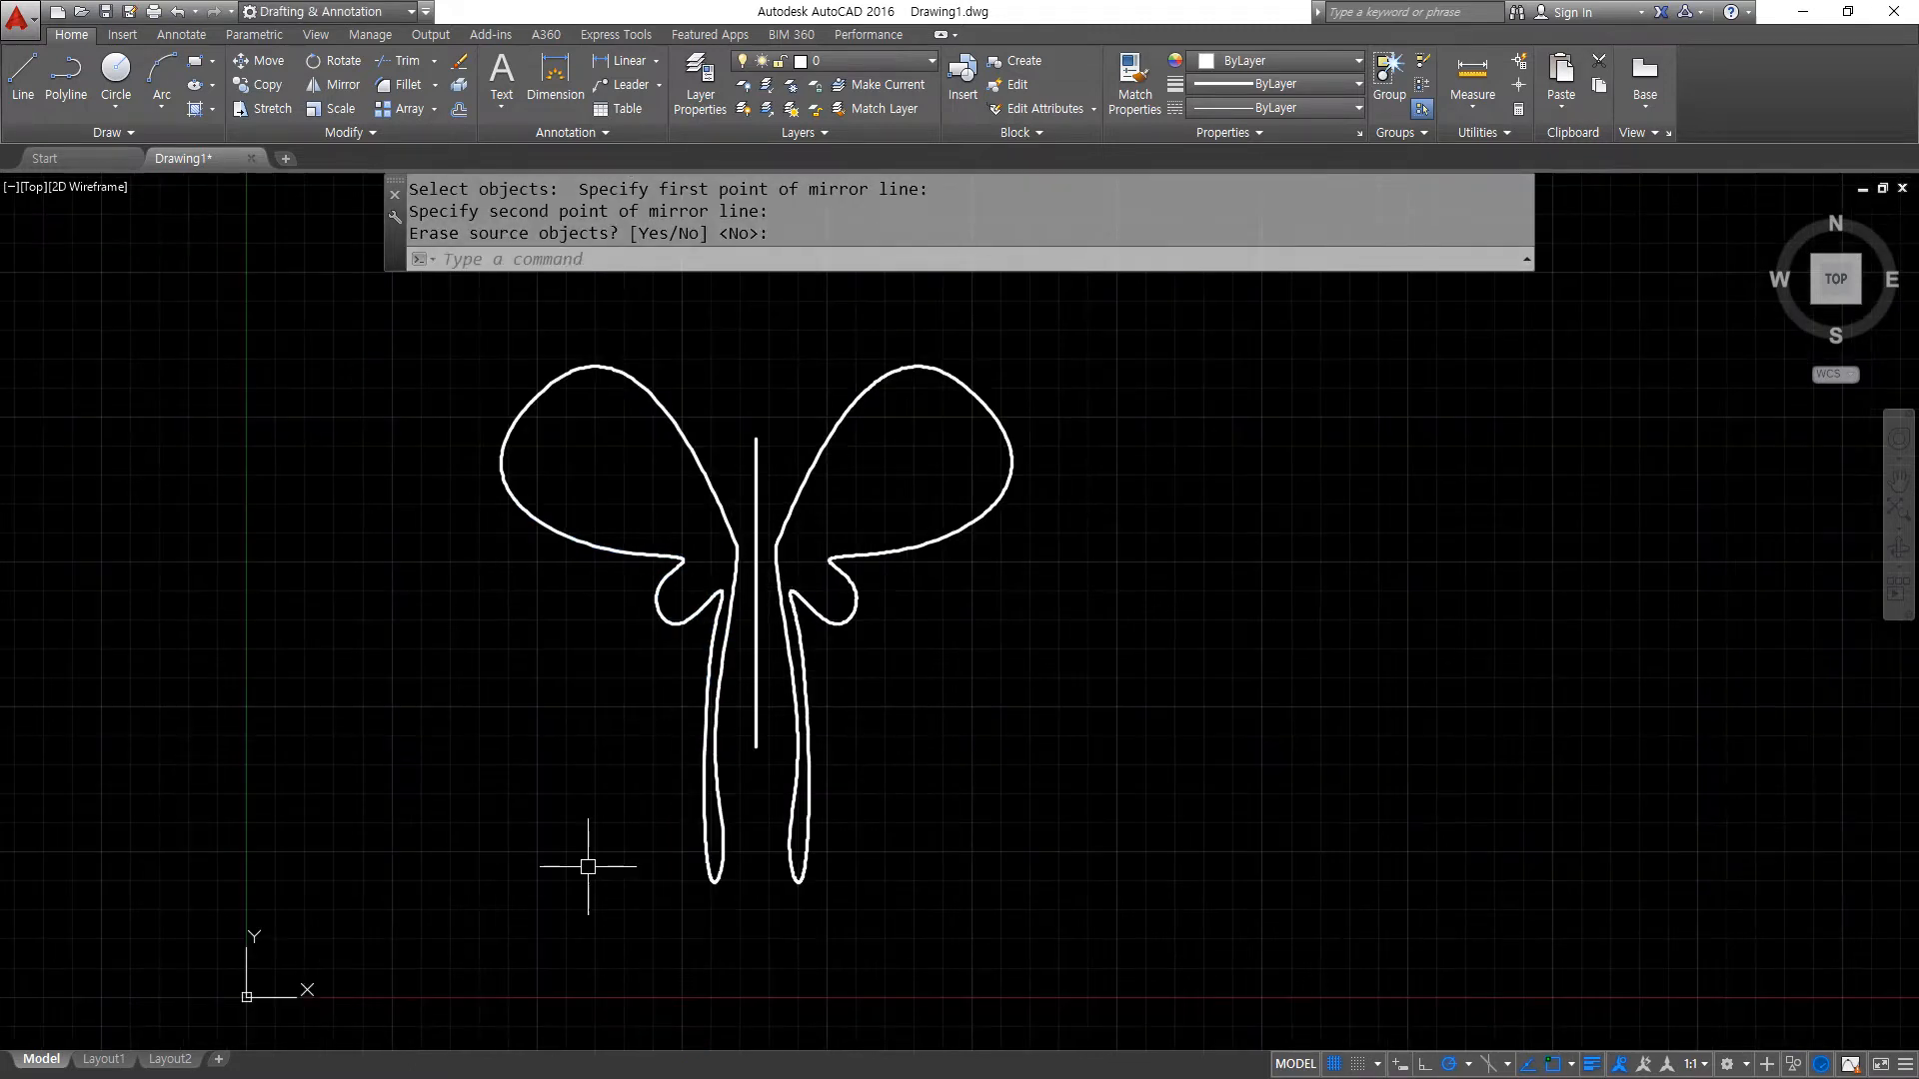
pyautogui.scroll(4, 699, 558)
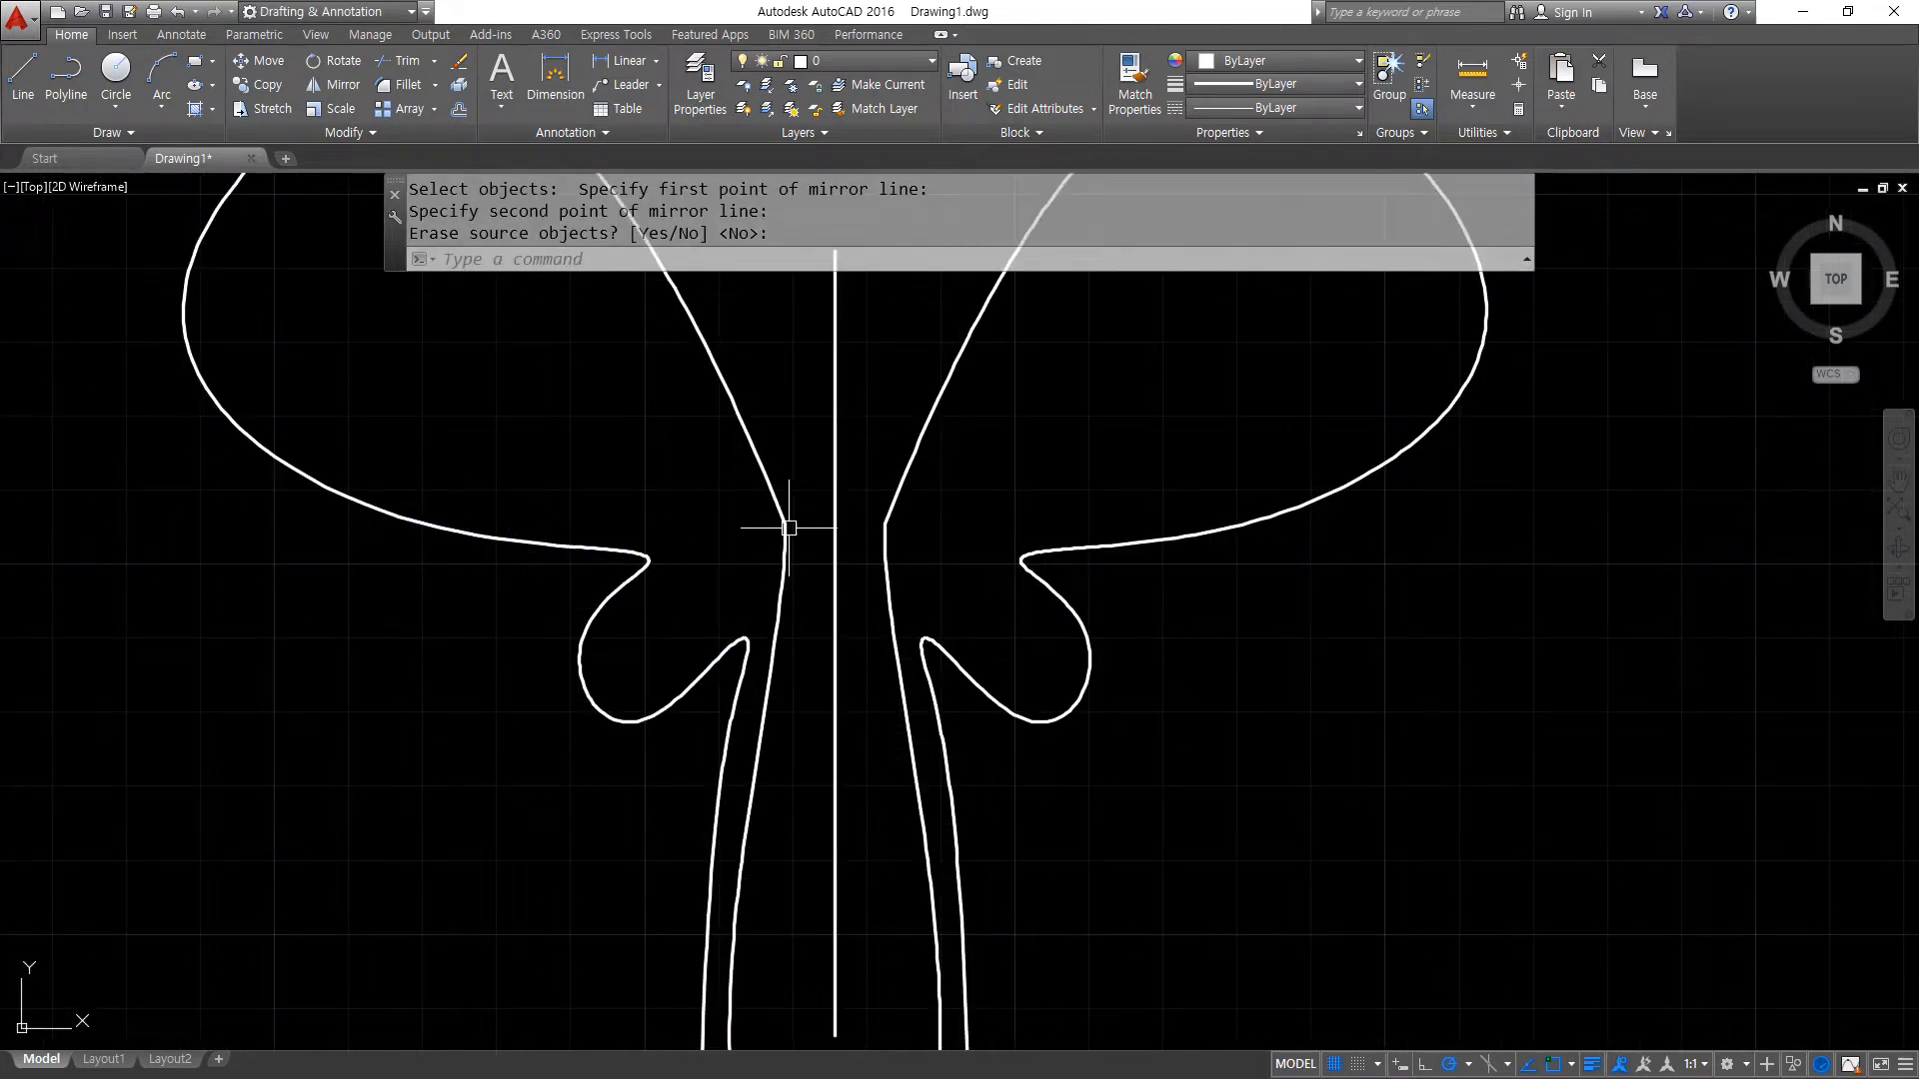
pyautogui.write('el')
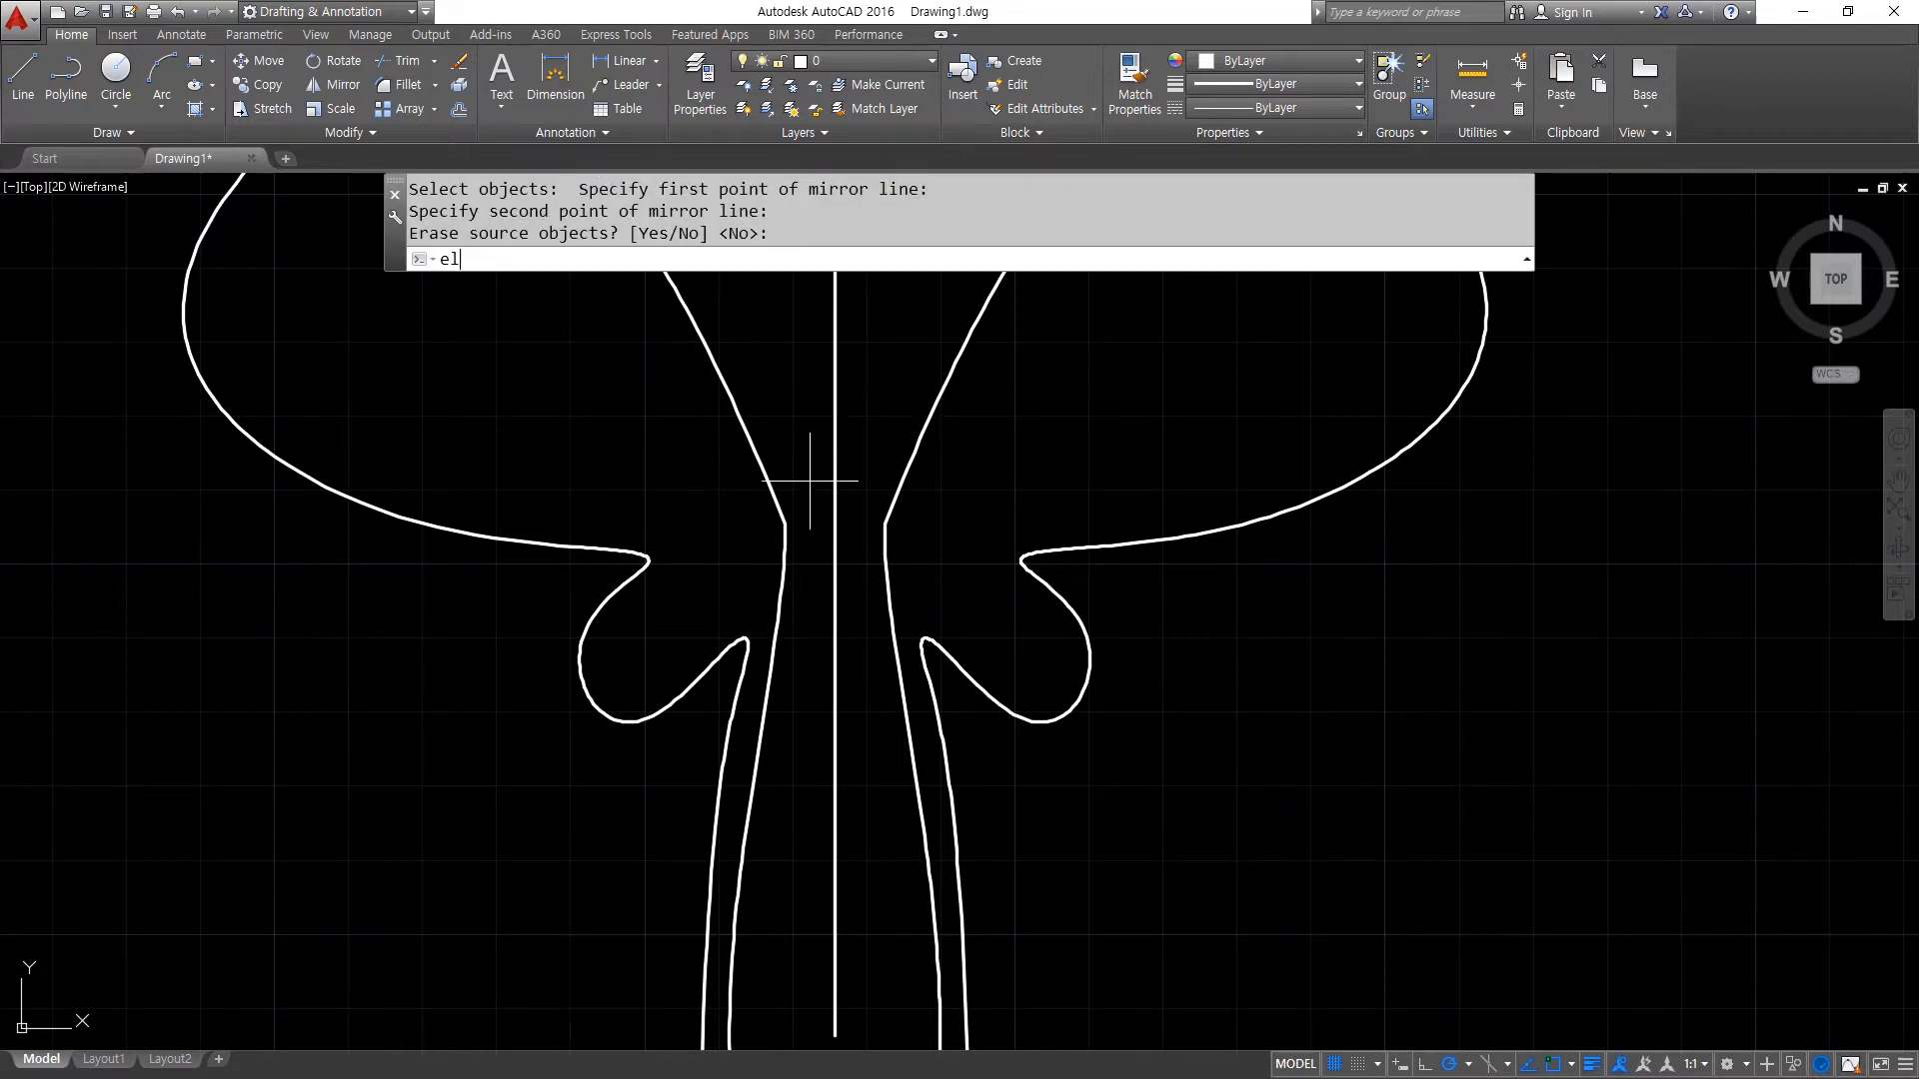
pyautogui.press('Return')
pyautogui.write('nea')
pyautogui.press('space')
pyautogui.click(835, 469)
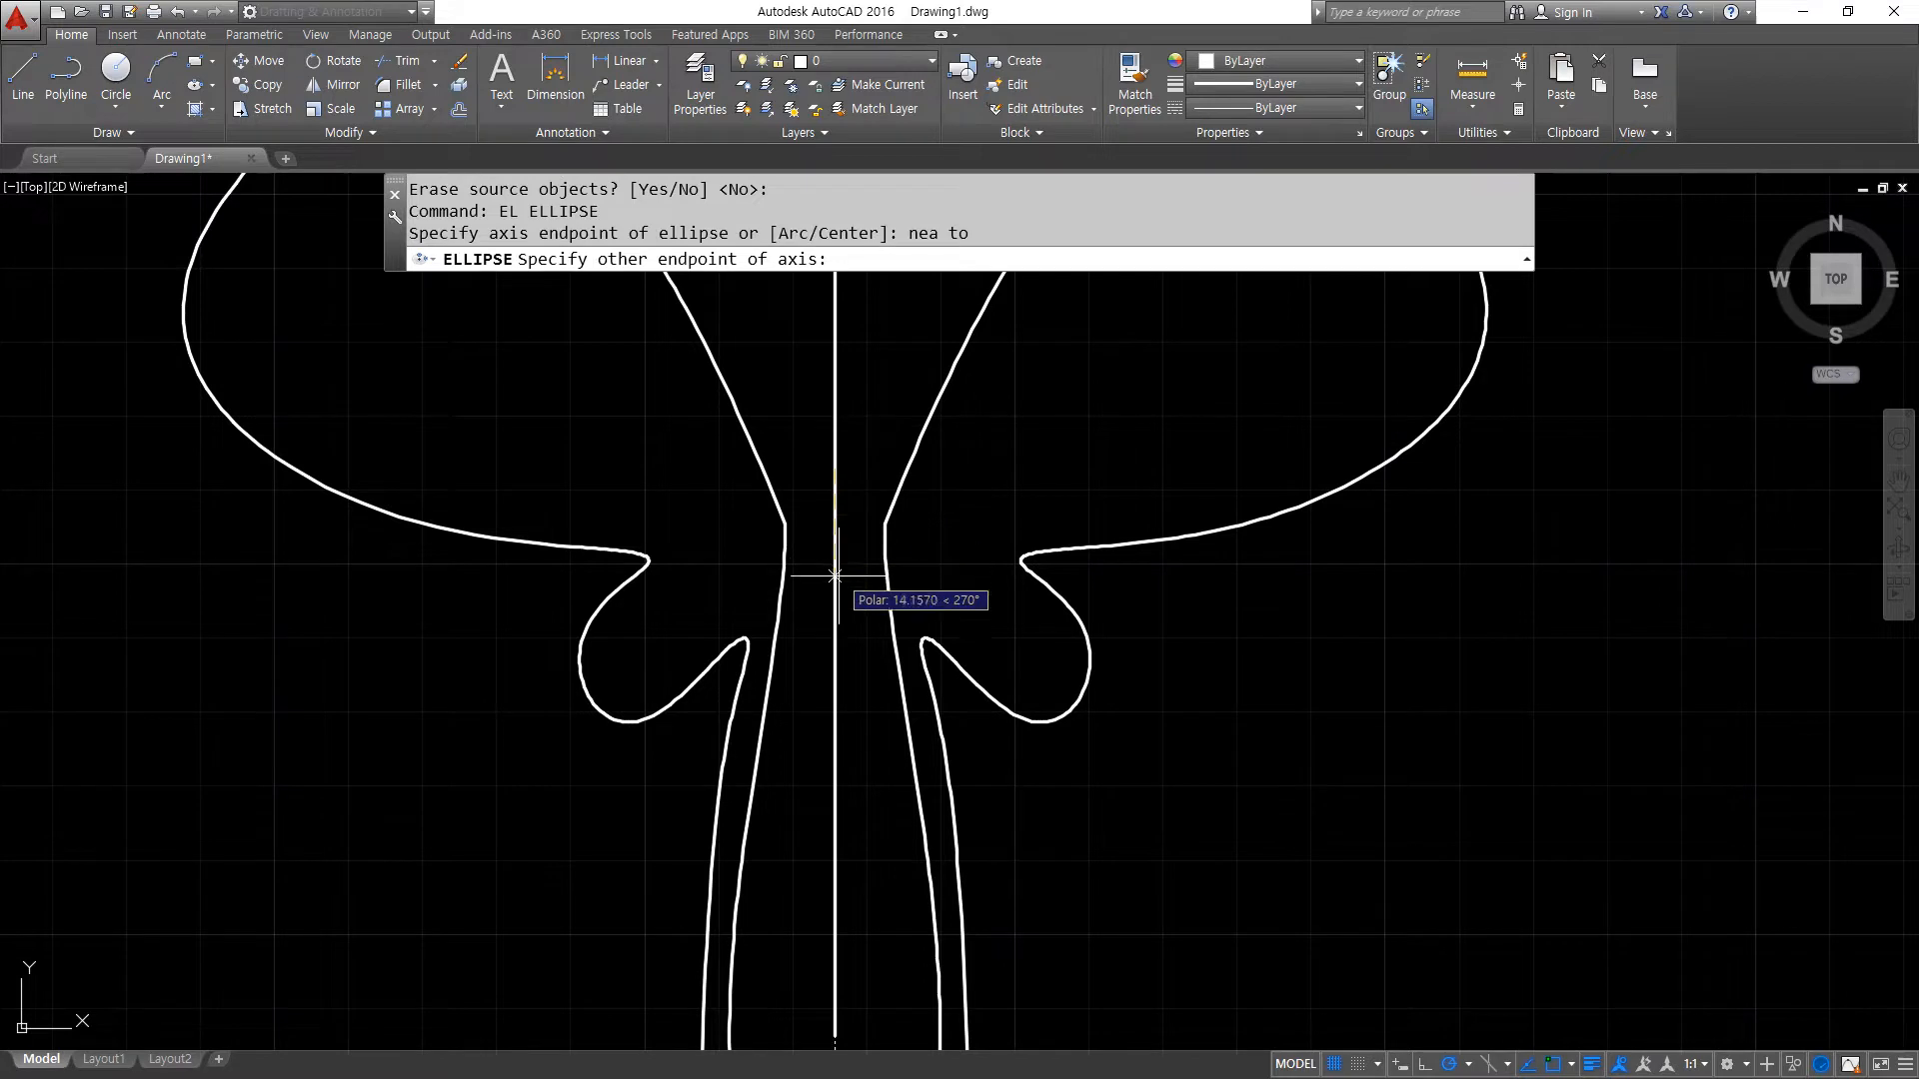
pyautogui.click(836, 653)
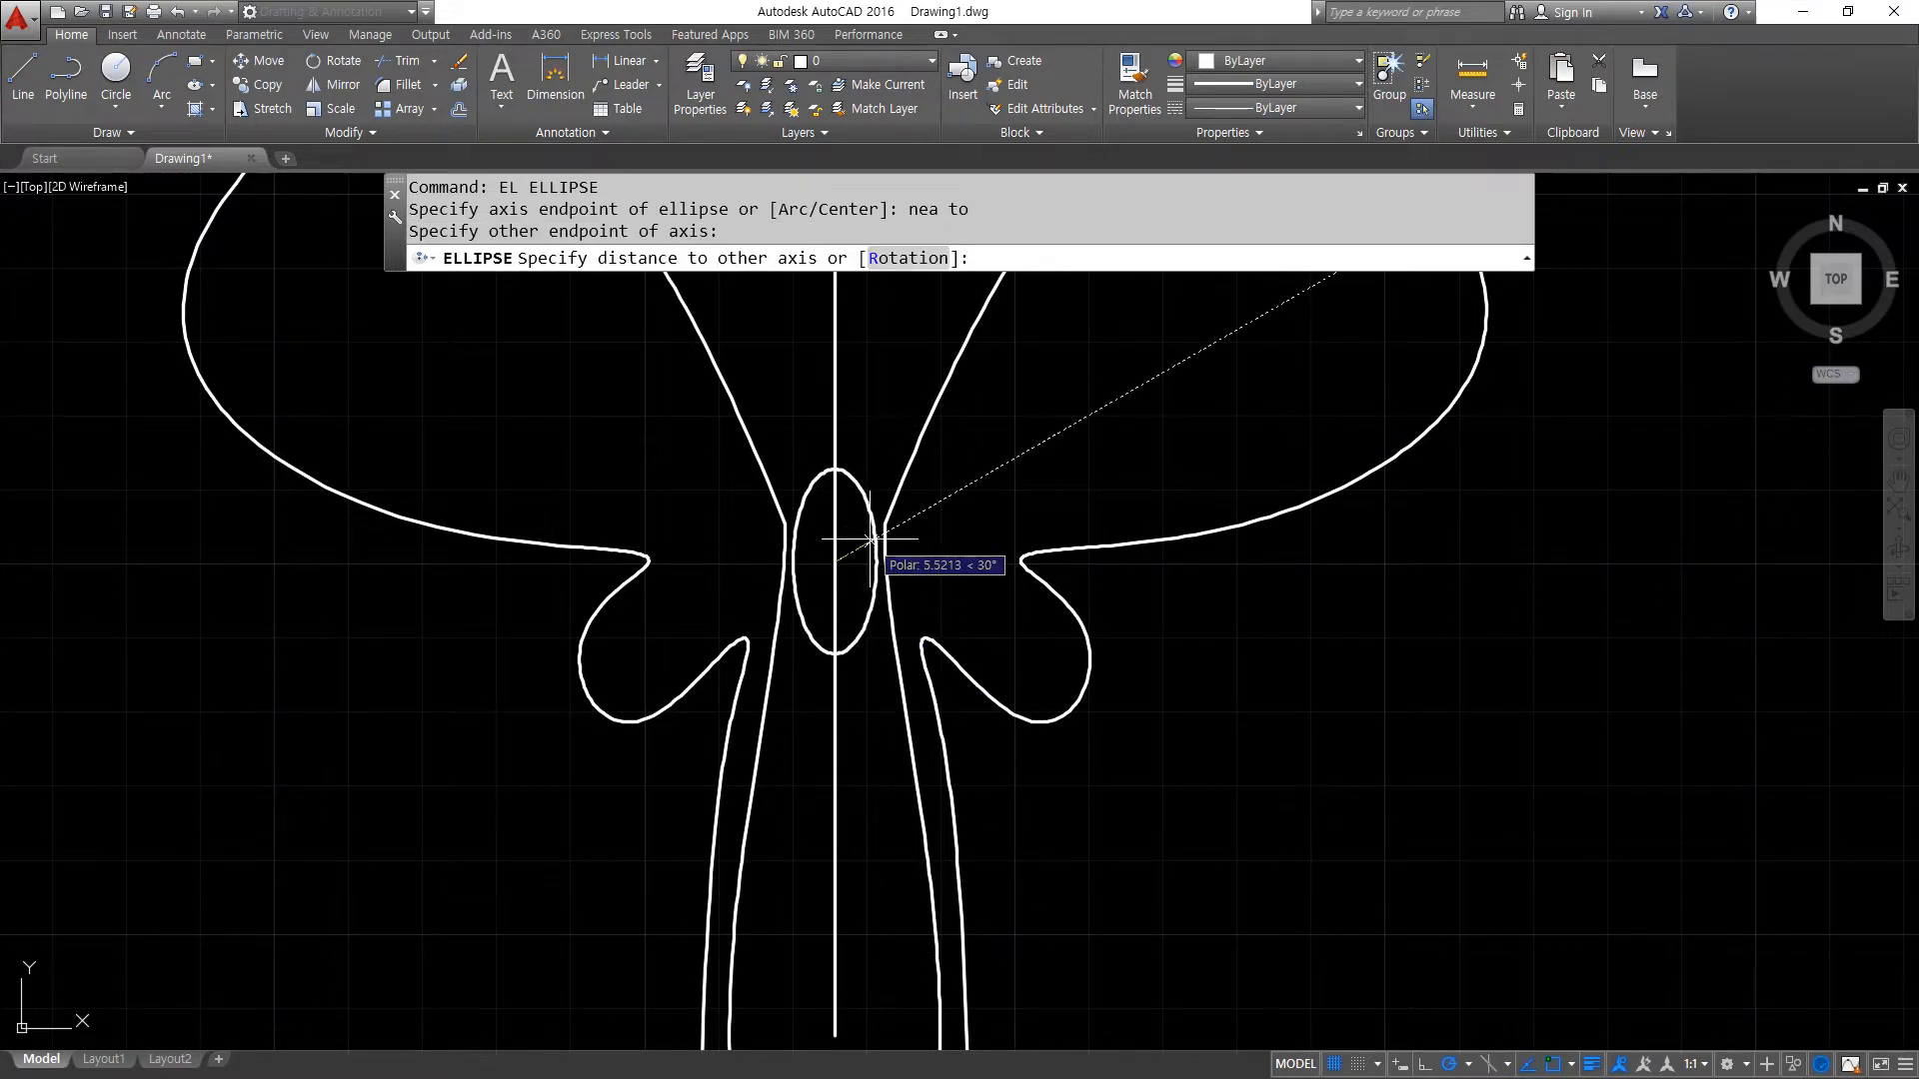
pyautogui.click(884, 562)
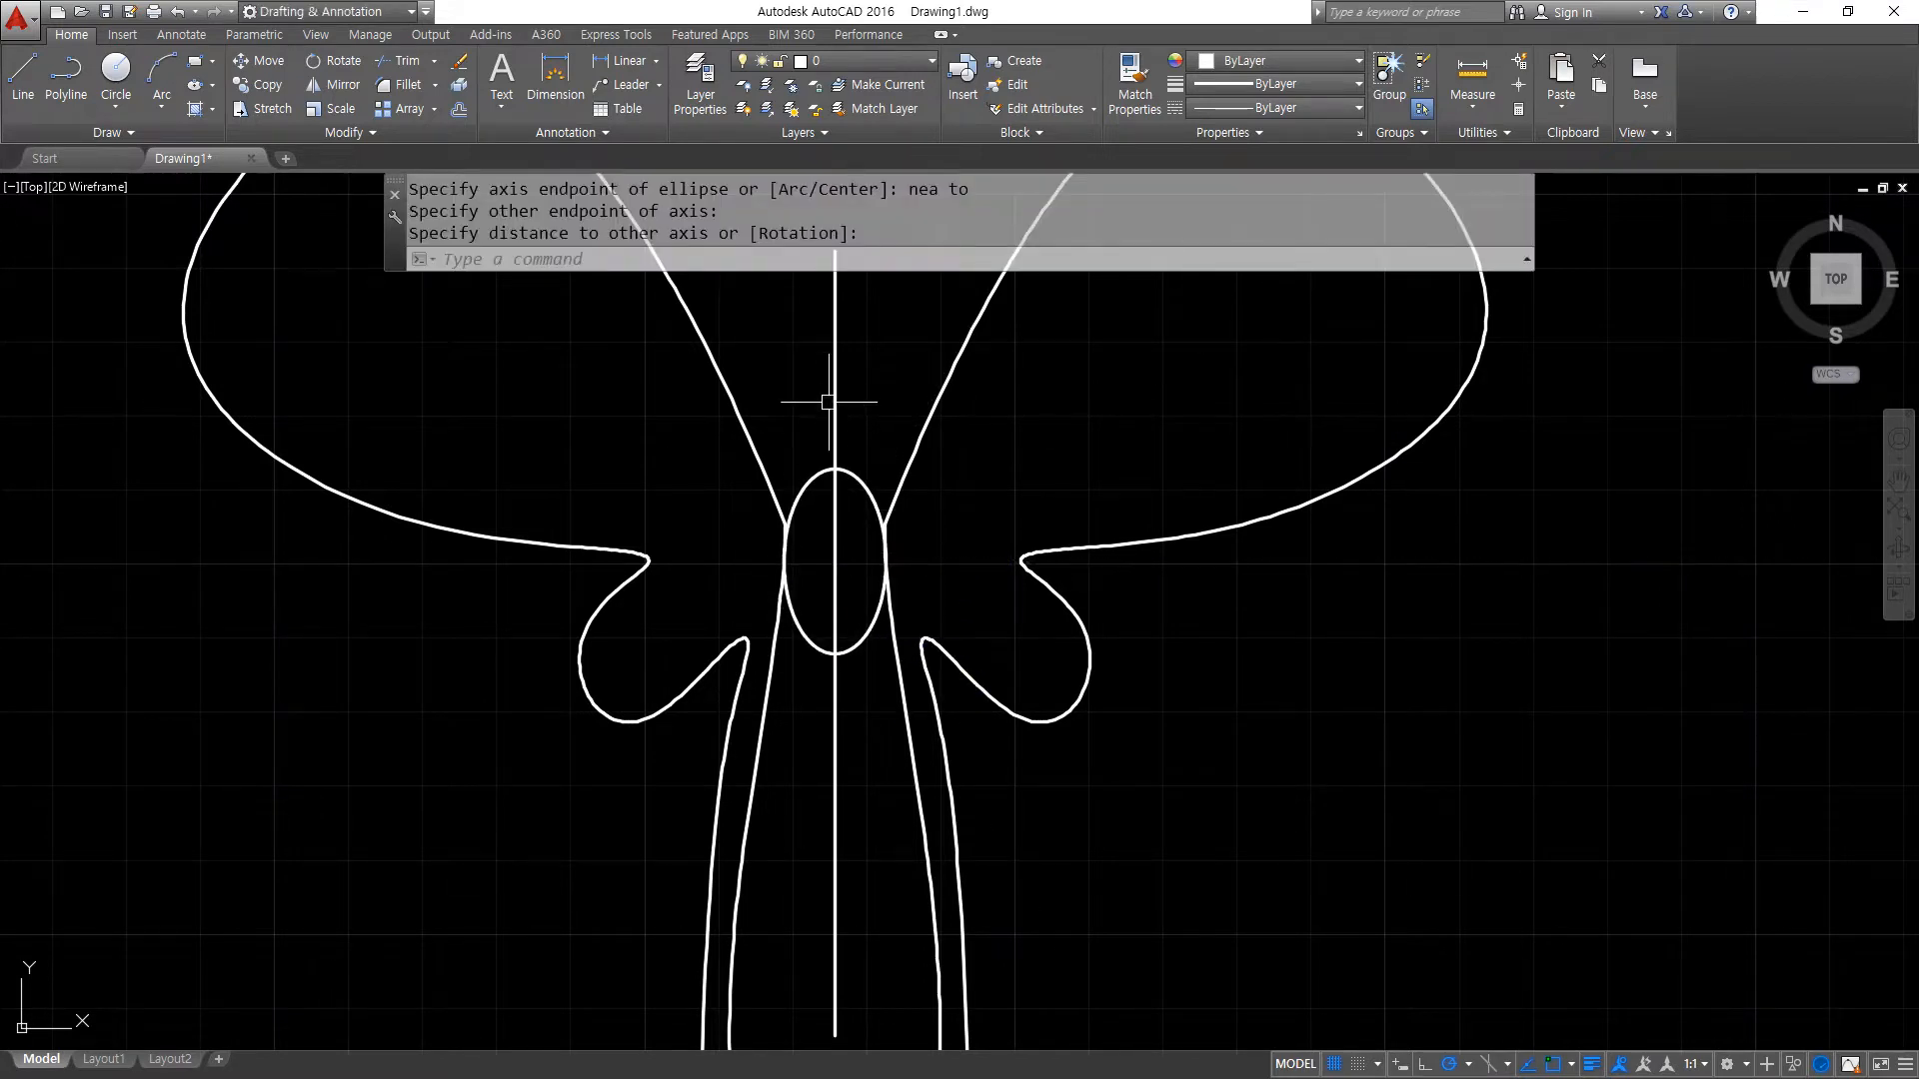
# - Draw a circle as the head, centred on the centre line above the ellipse and reaching the ellipse's top
pyautogui.write('c')
pyautogui.press('Return')
pyautogui.write('nea')
pyautogui.press('Return')
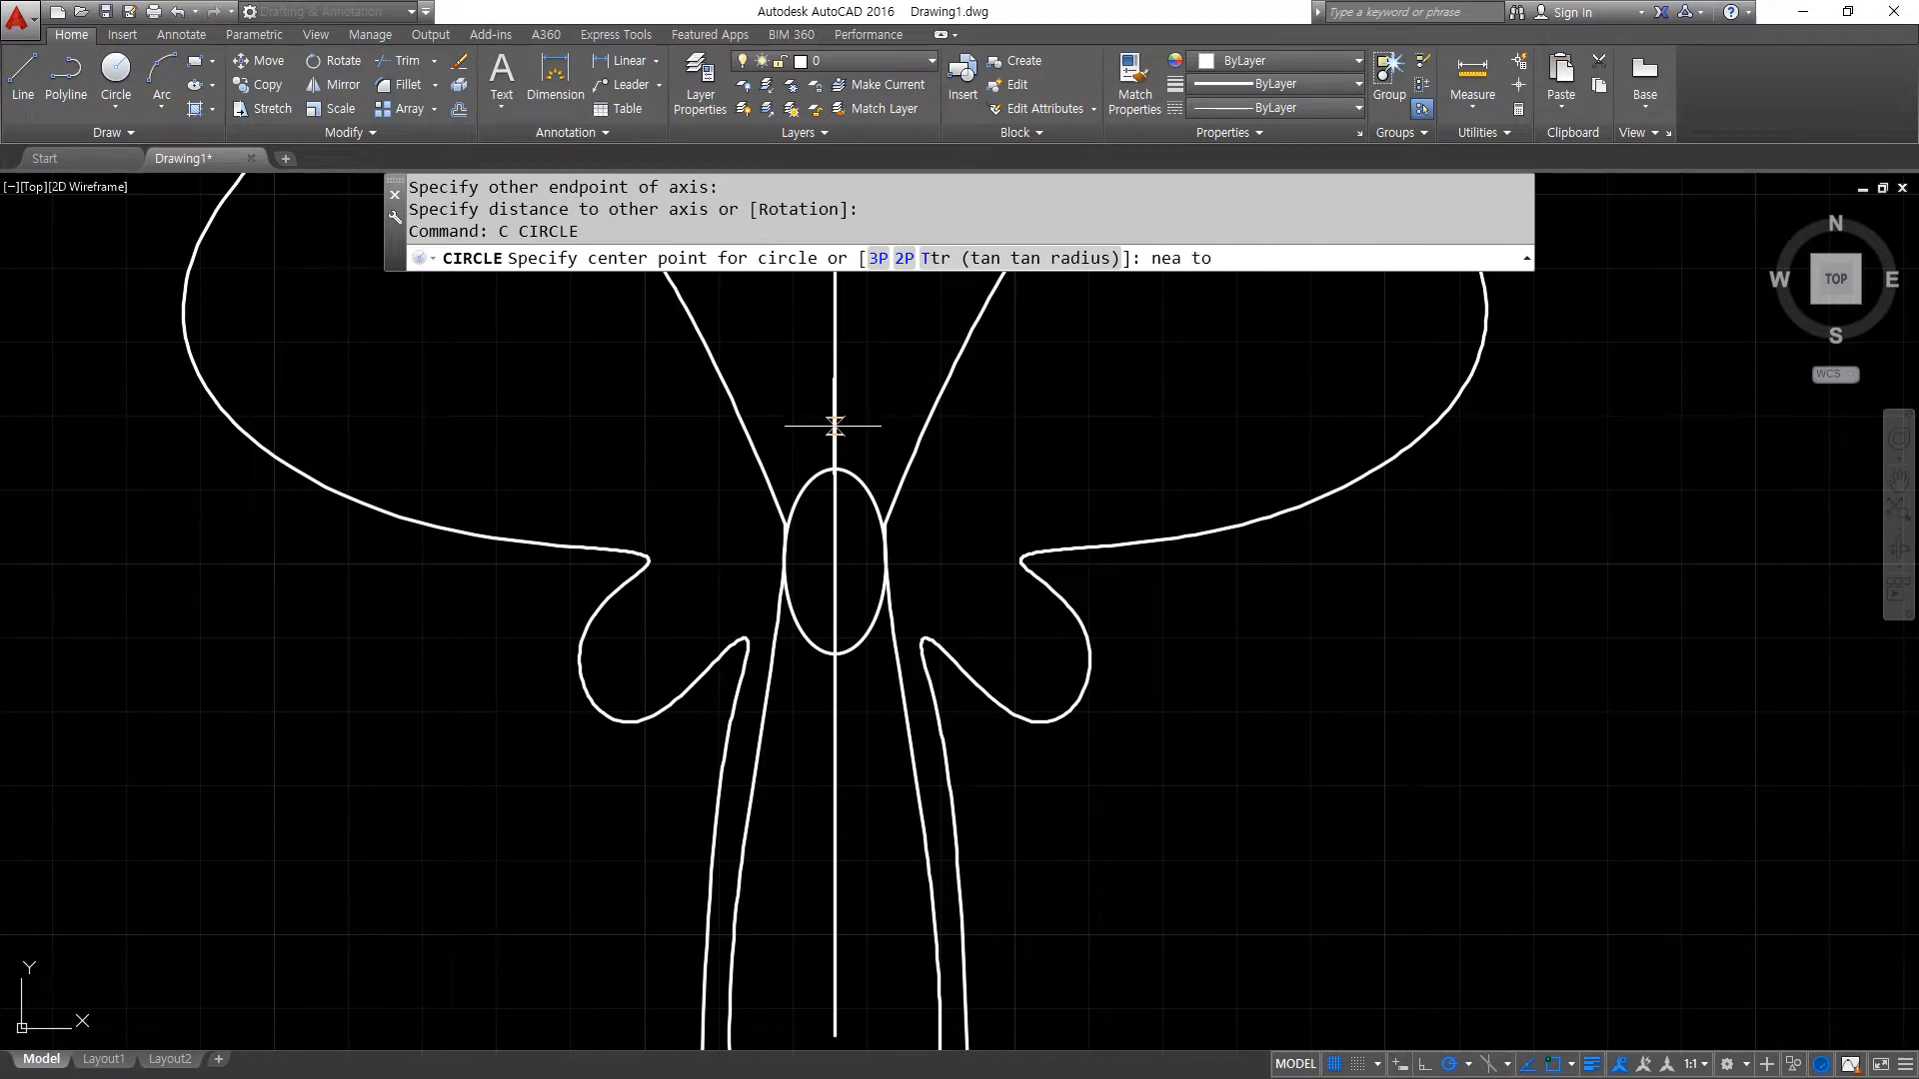
pyautogui.click(835, 428)
pyautogui.click(836, 468)
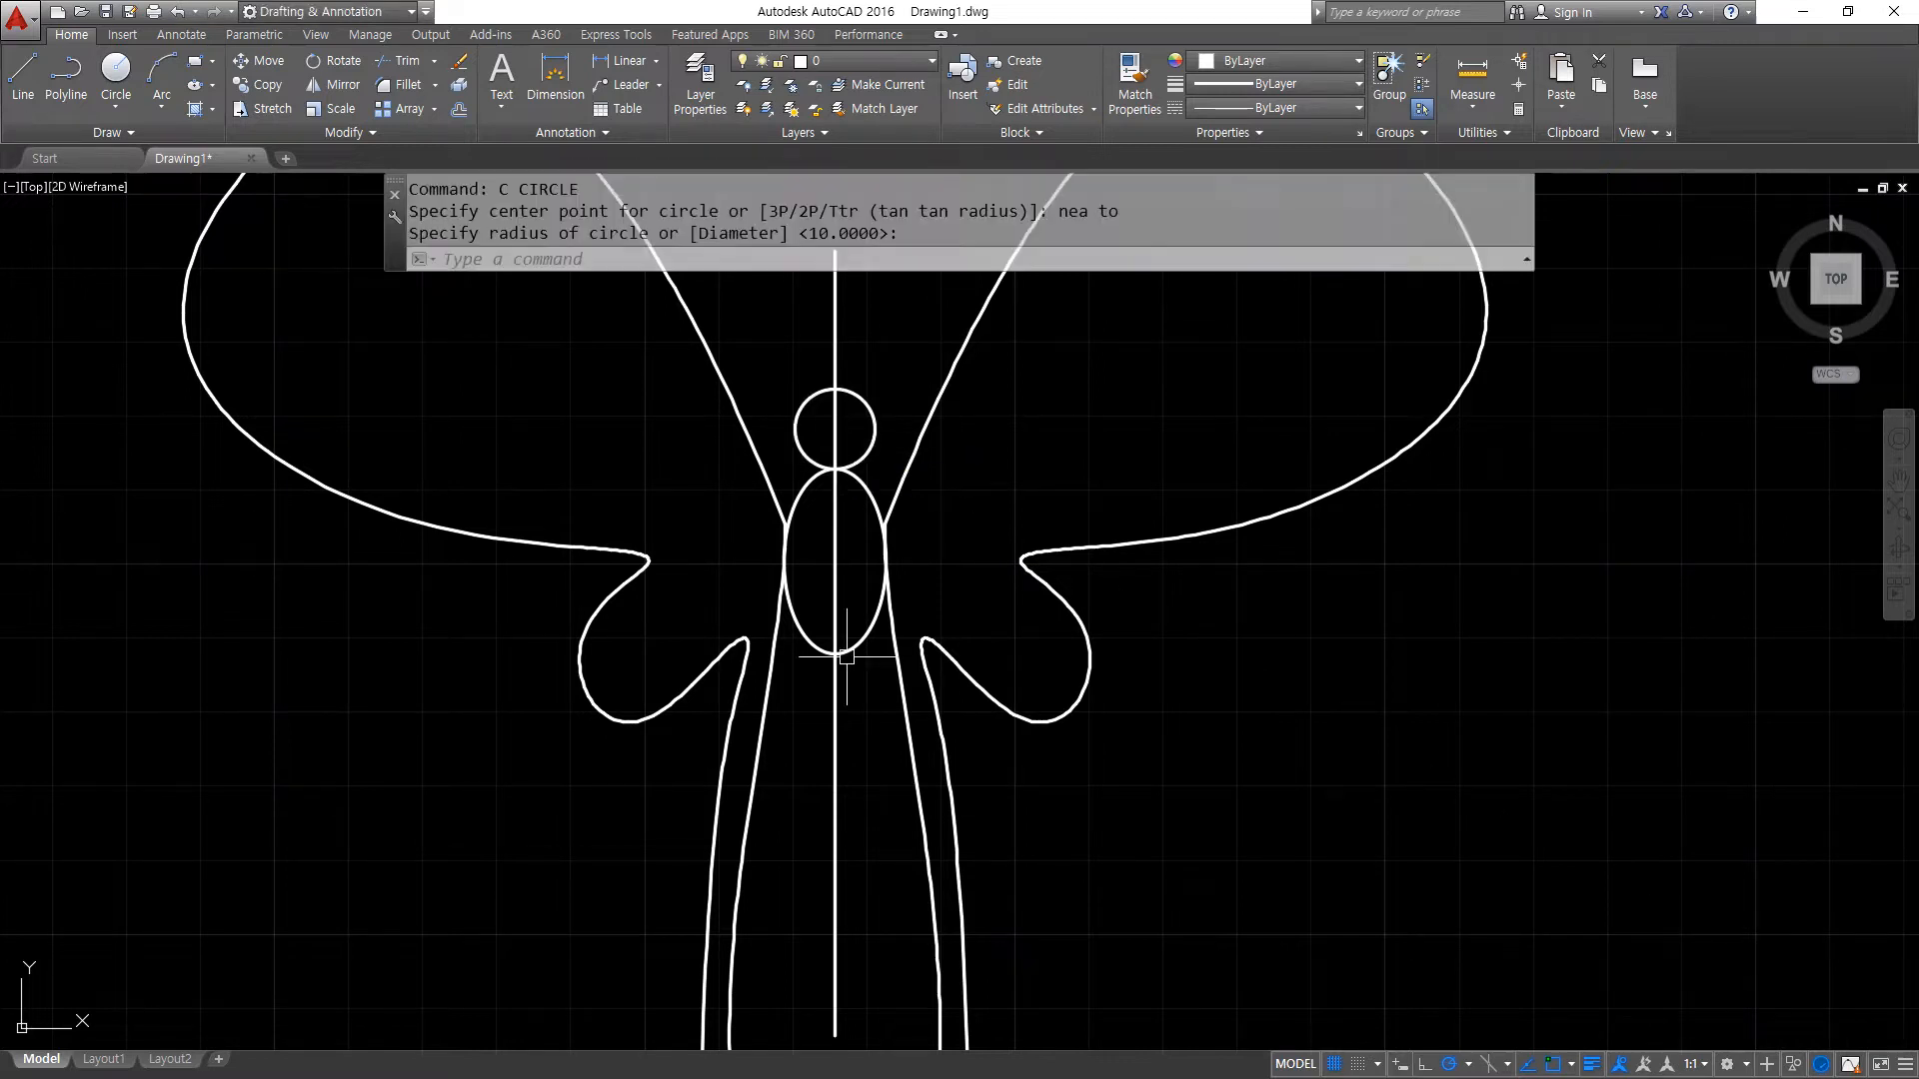
# - Erase the vertical centre line running through the butterfly's head and body
pyautogui.click(838, 718)
pyautogui.write('e')
pyautogui.press('Return')
pyautogui.scroll(-4, 792, 856)
pyautogui.moveTo(792, 857); pyautogui.dragTo(715, 604, button='middle')
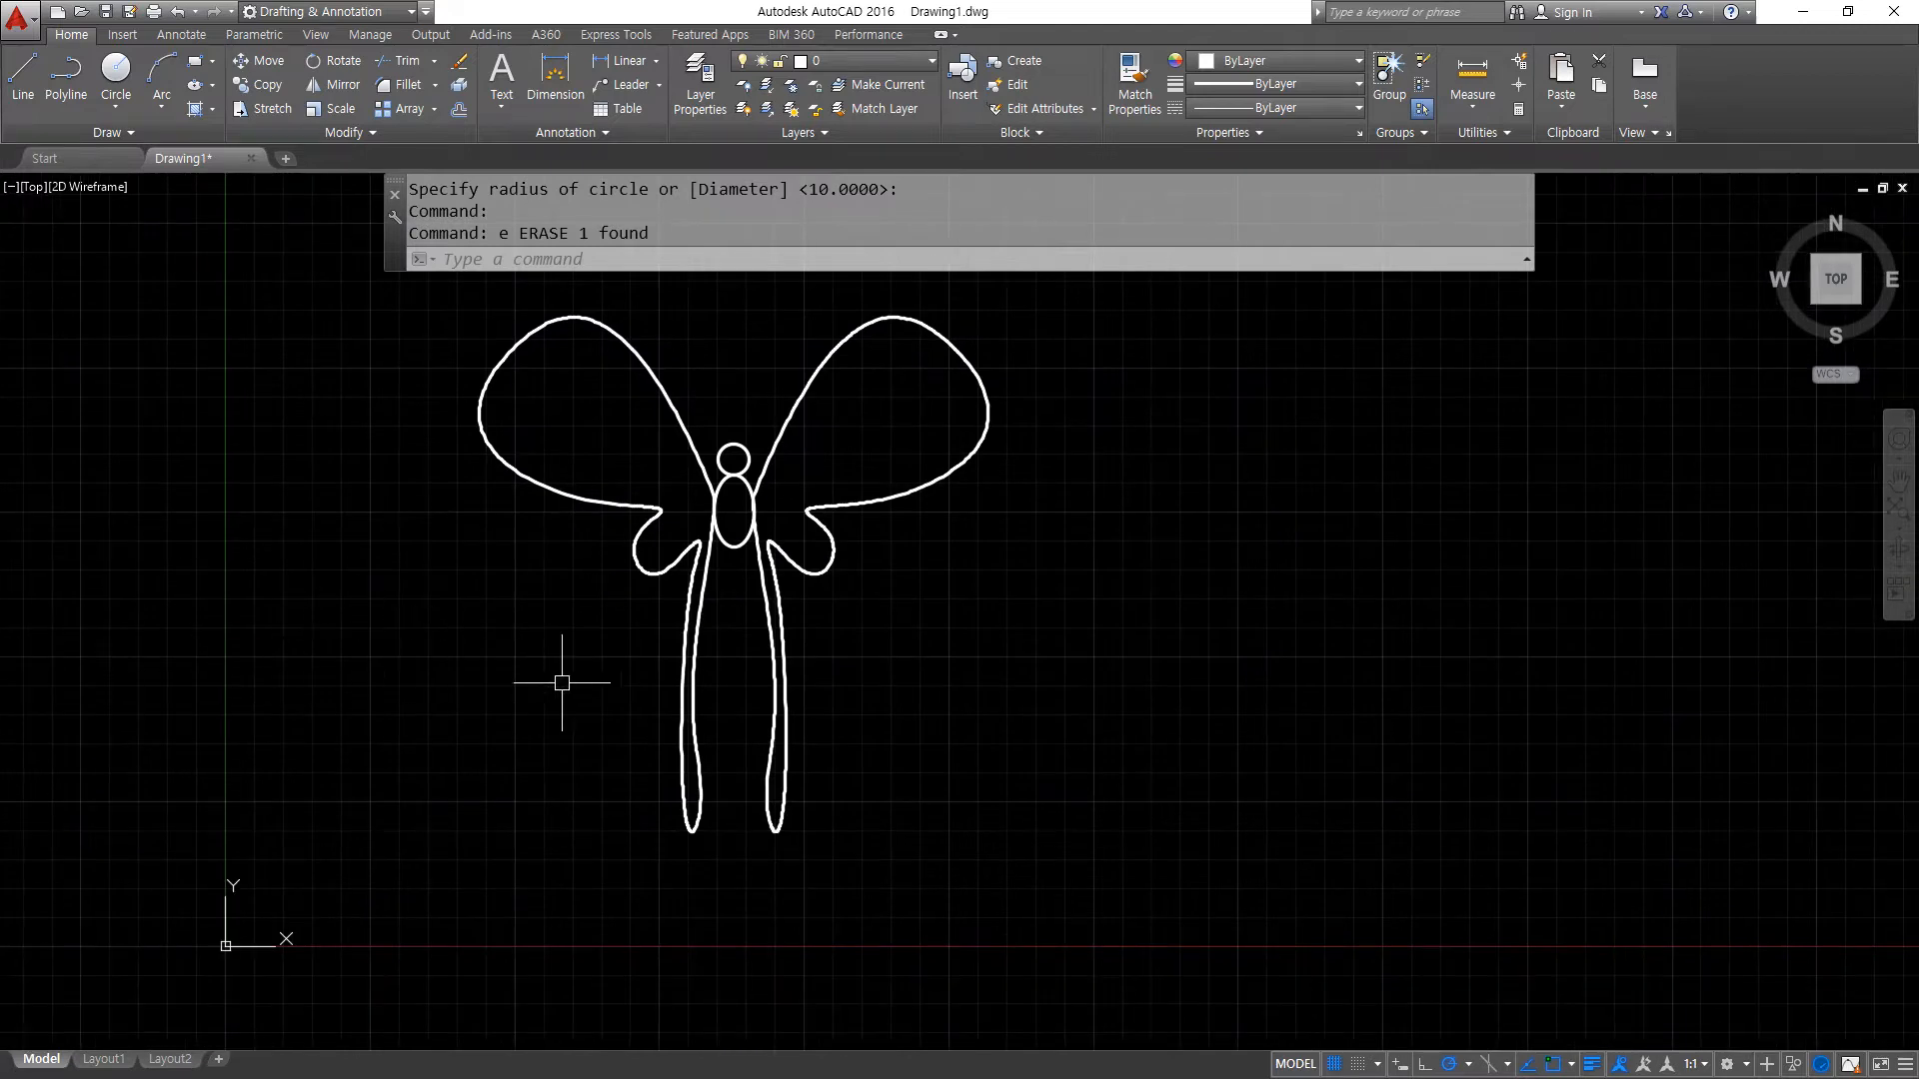
pyautogui.moveTo(441, 648); pyautogui.dragTo(450, 703, button='middle')
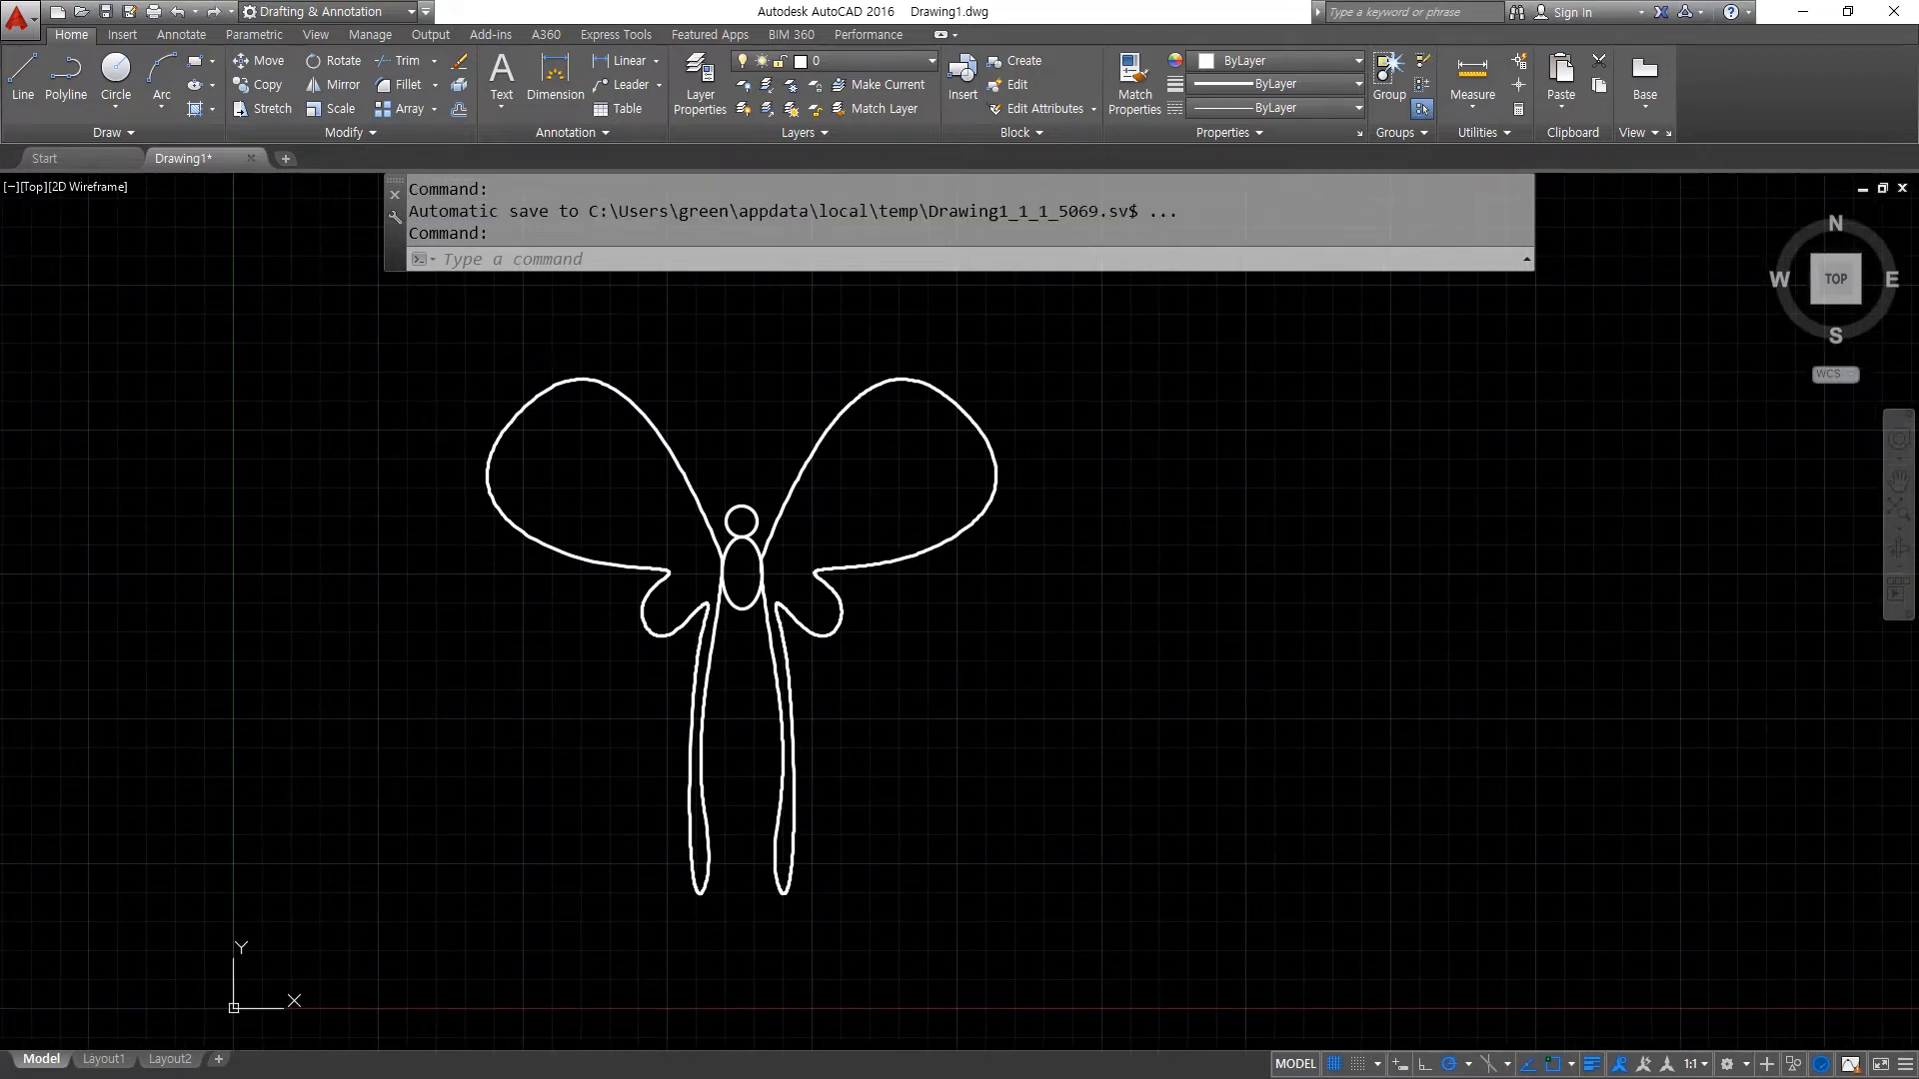
# - Draw a diagonal line sloping from above the butterfly down past the outer side of its right wing
pyautogui.scroll(-2, 690, 789)
pyautogui.moveTo(781, 546); pyautogui.dragTo(730, 611, button='middle')
pyautogui.write('l')
pyautogui.press('Return')
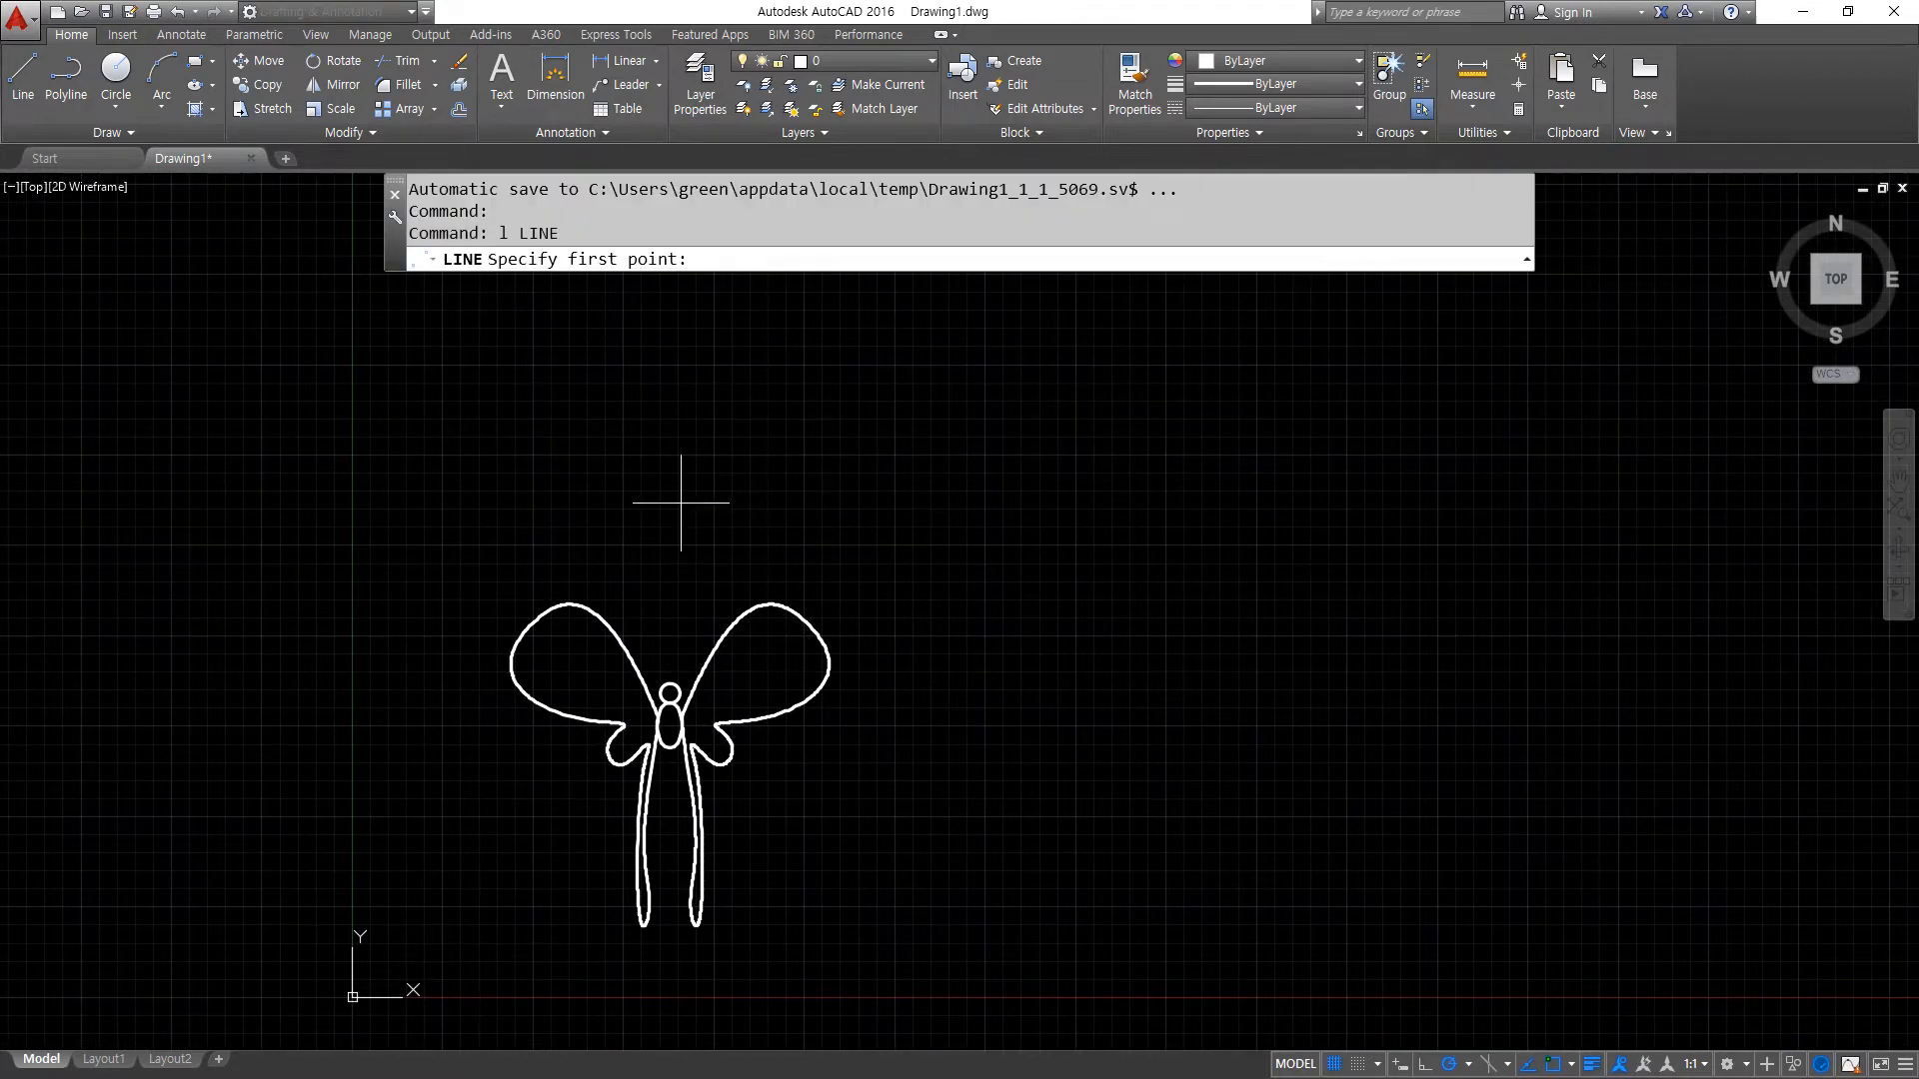
pyautogui.click(710, 437)
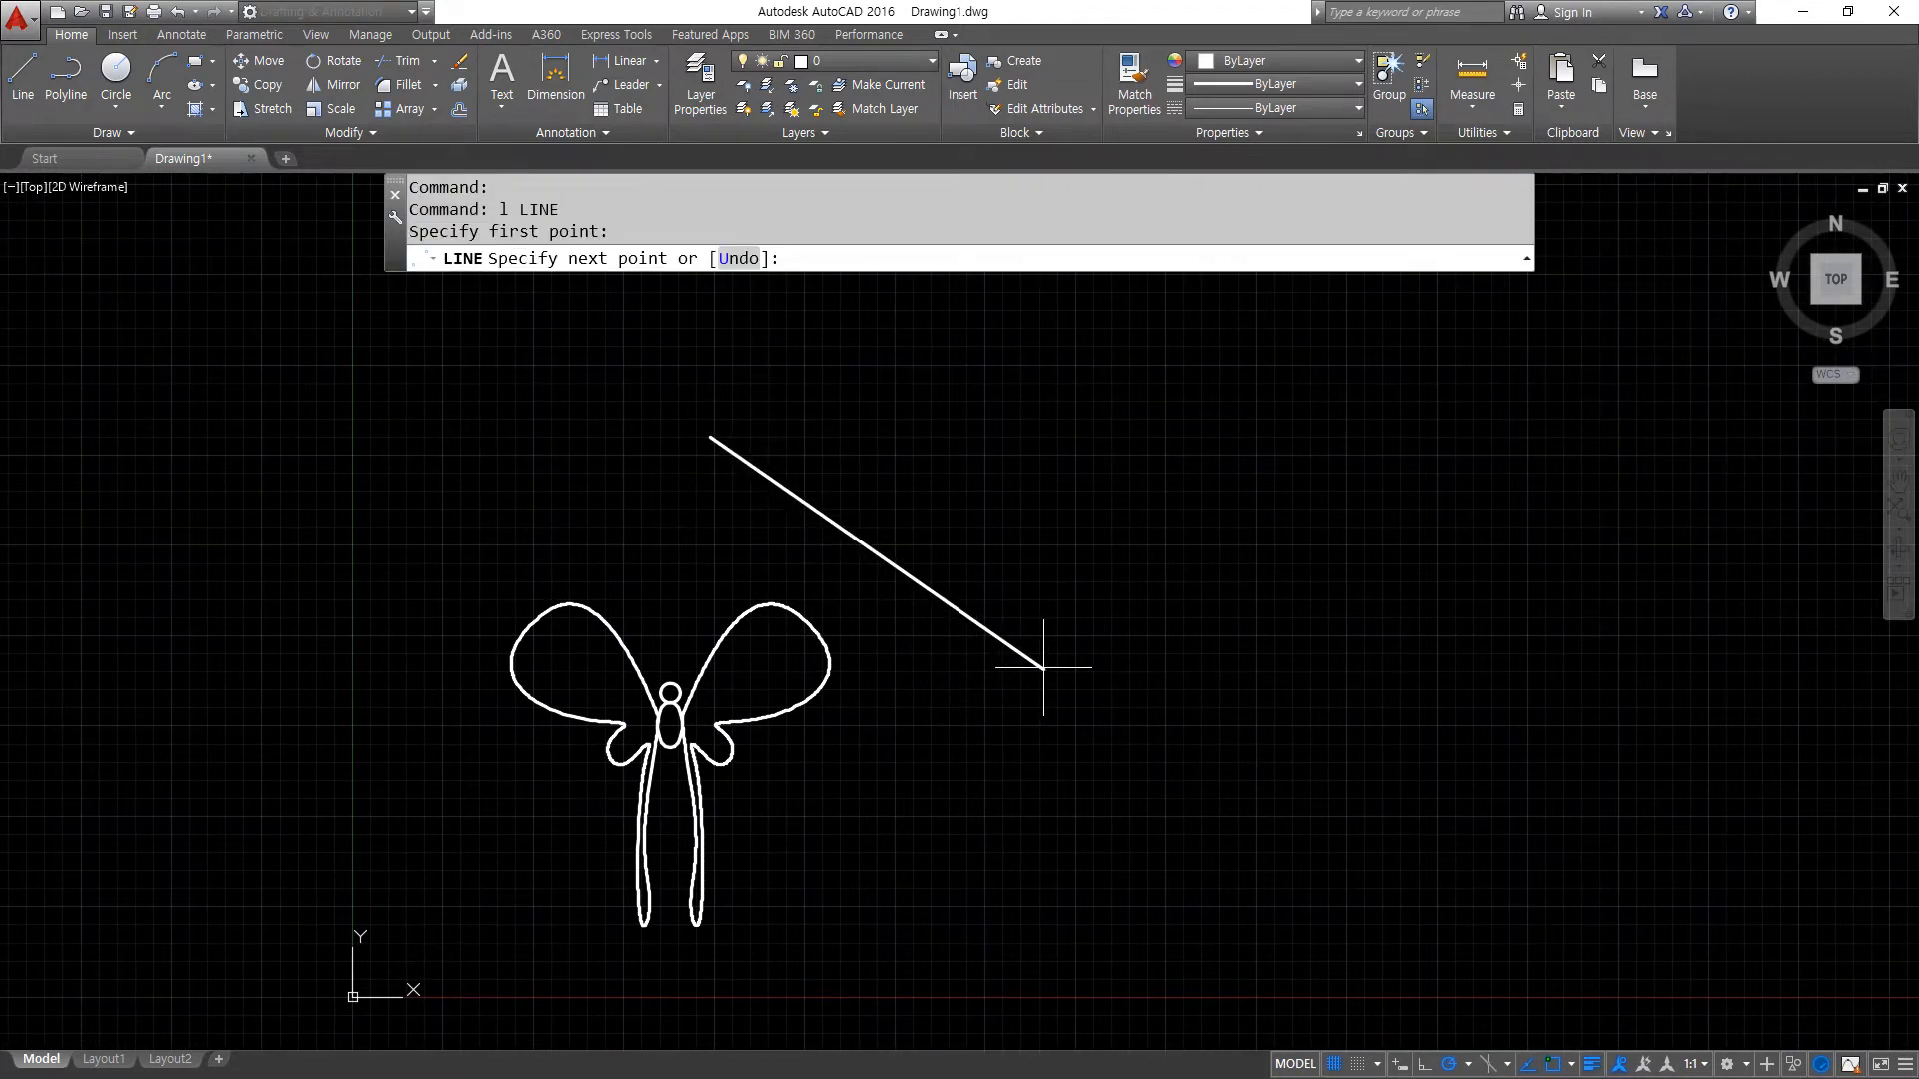
pyautogui.click(1027, 784)
pyautogui.press('Return')
# - Mirror the whole butterfly about the diagonal line, from its upper to its lower endpoint, keeping the source objects
pyautogui.write('mi')
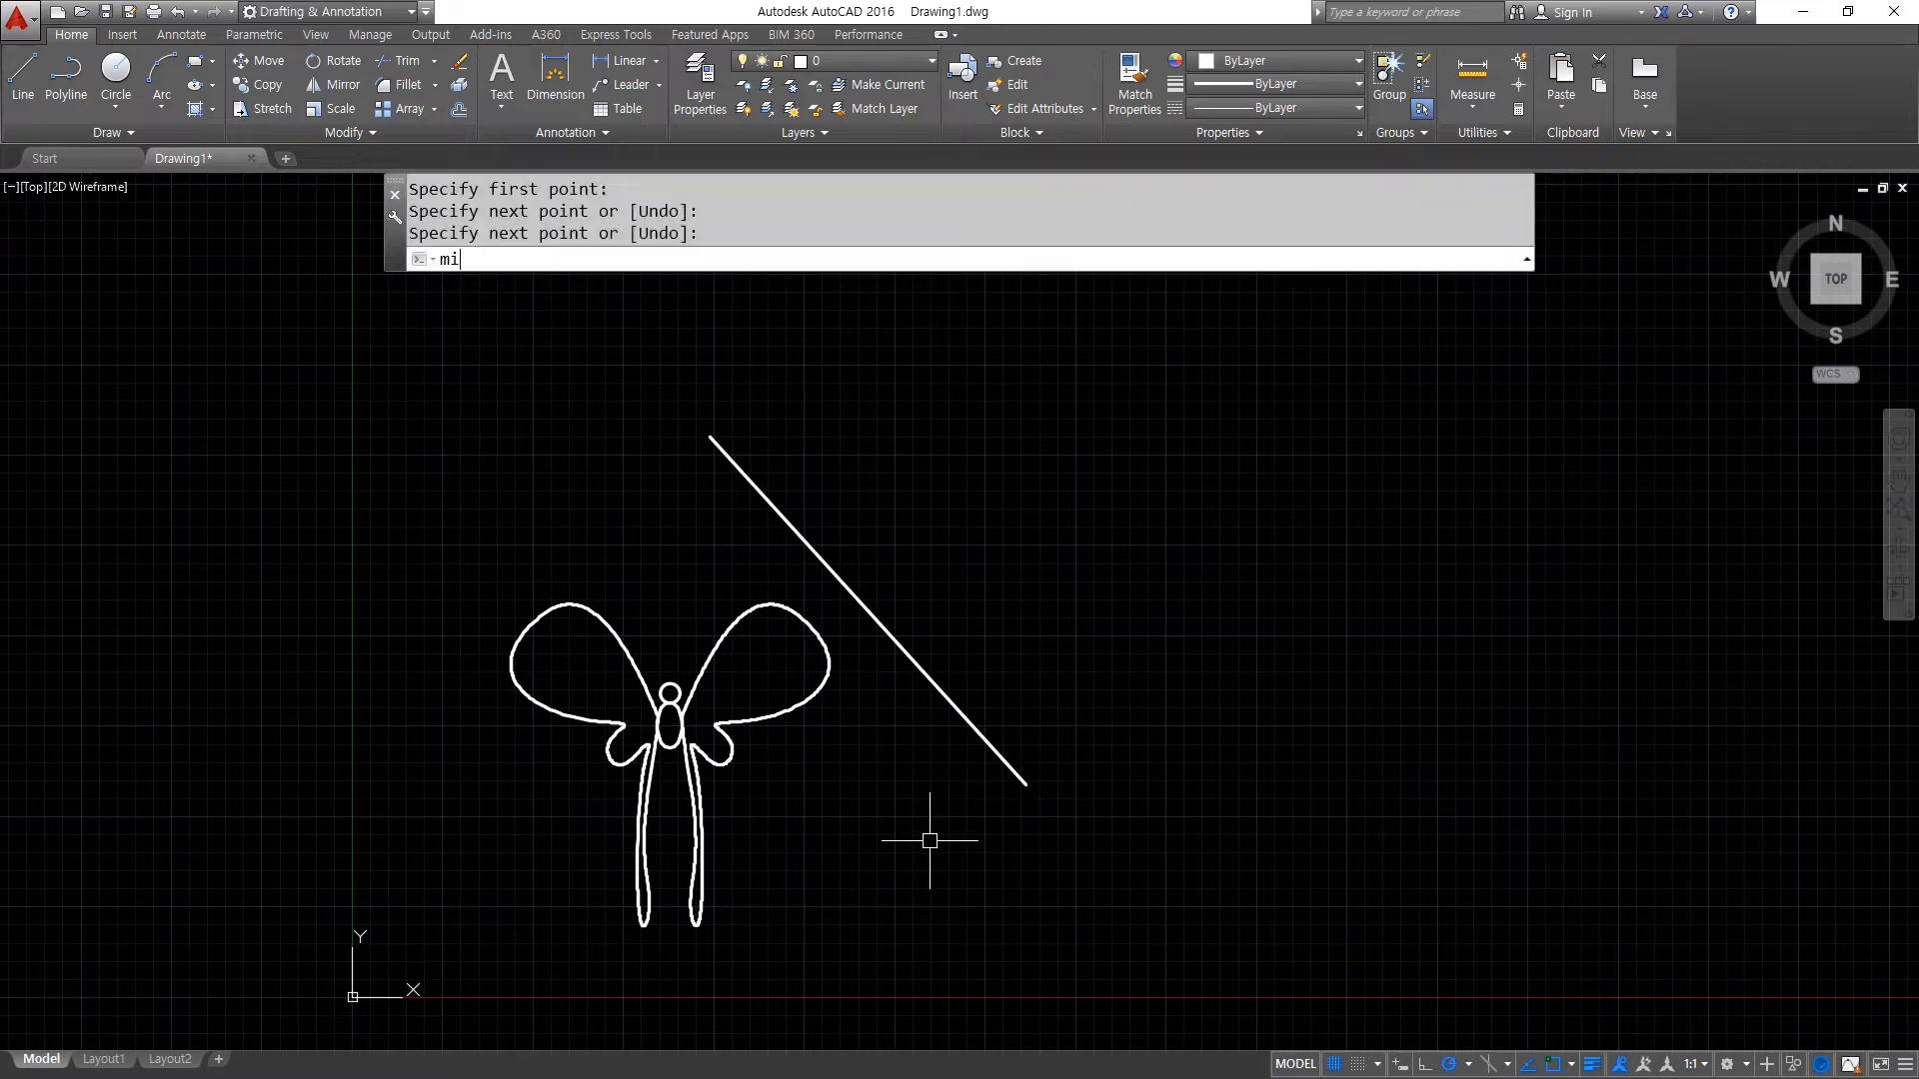
pyautogui.press('Return')
pyautogui.click(457, 553)
pyautogui.click(899, 974)
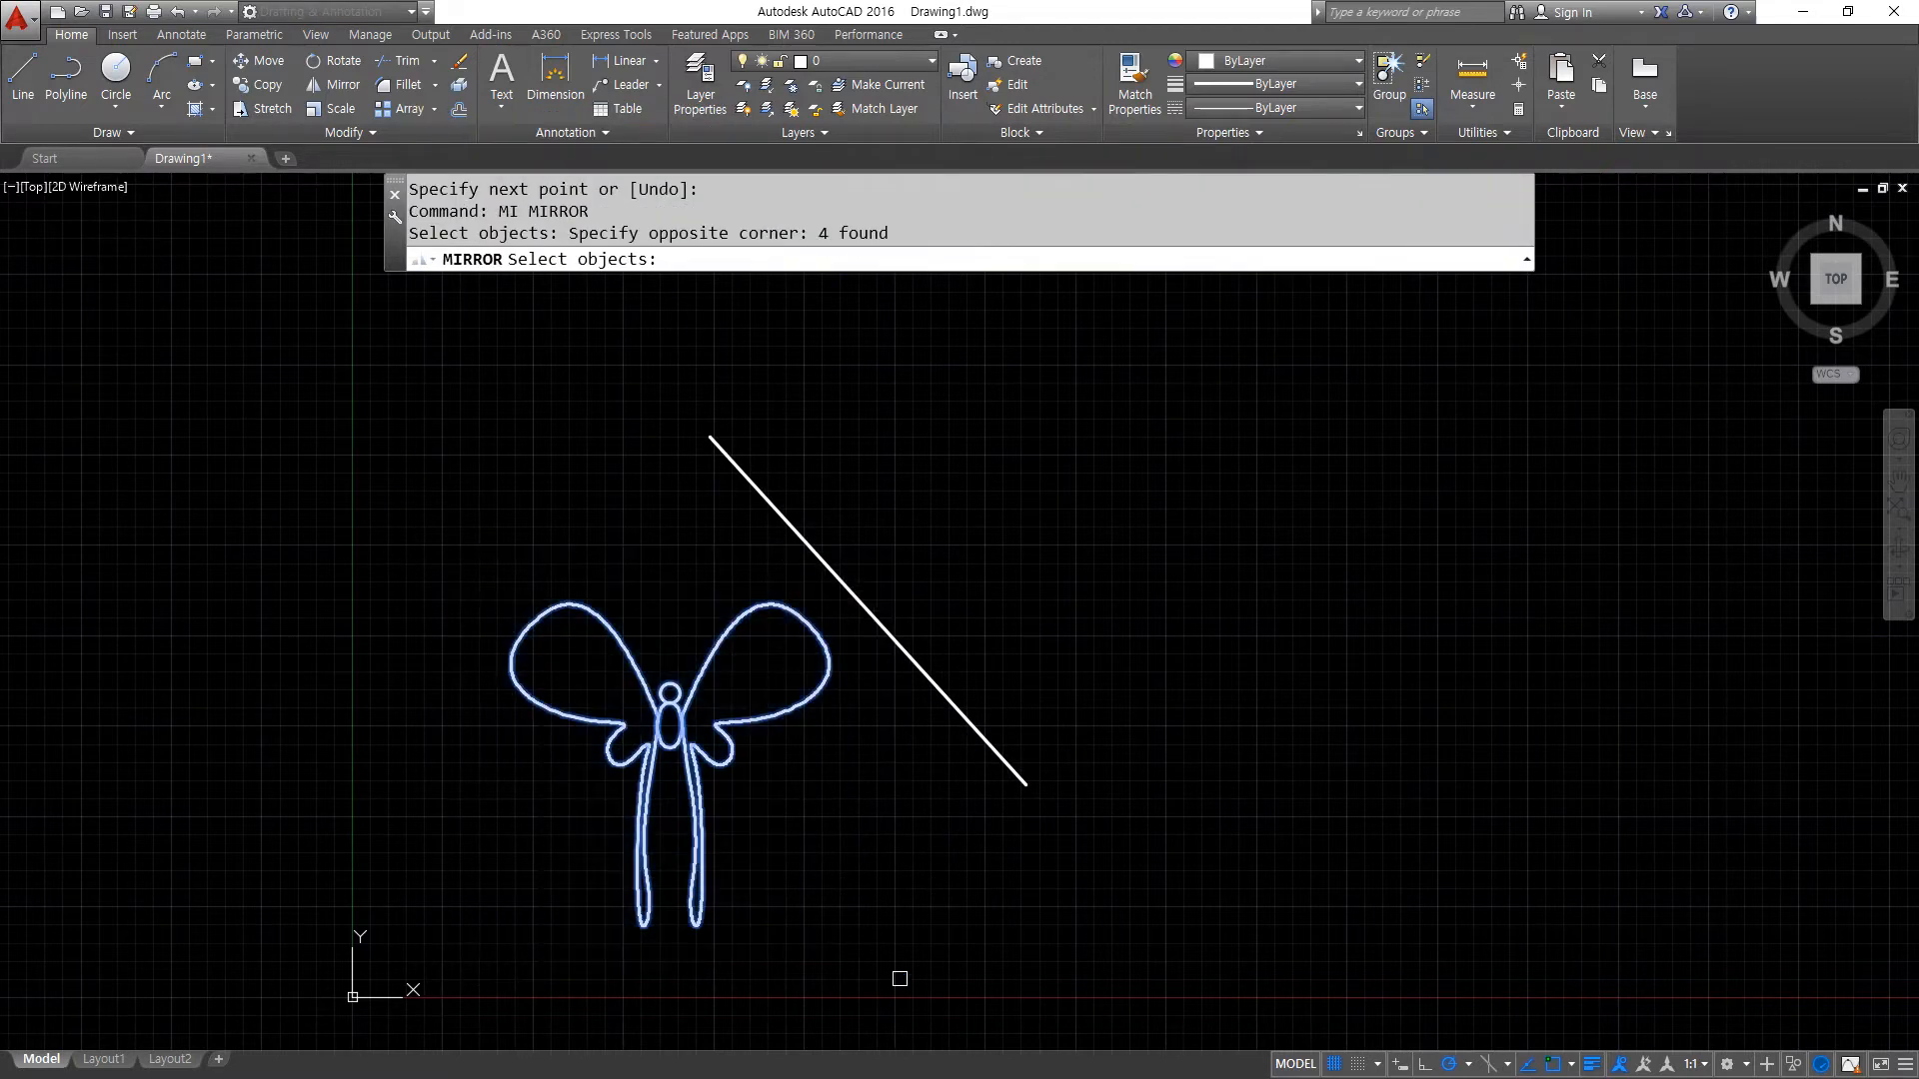
pyautogui.press('Return')
pyautogui.click(710, 437)
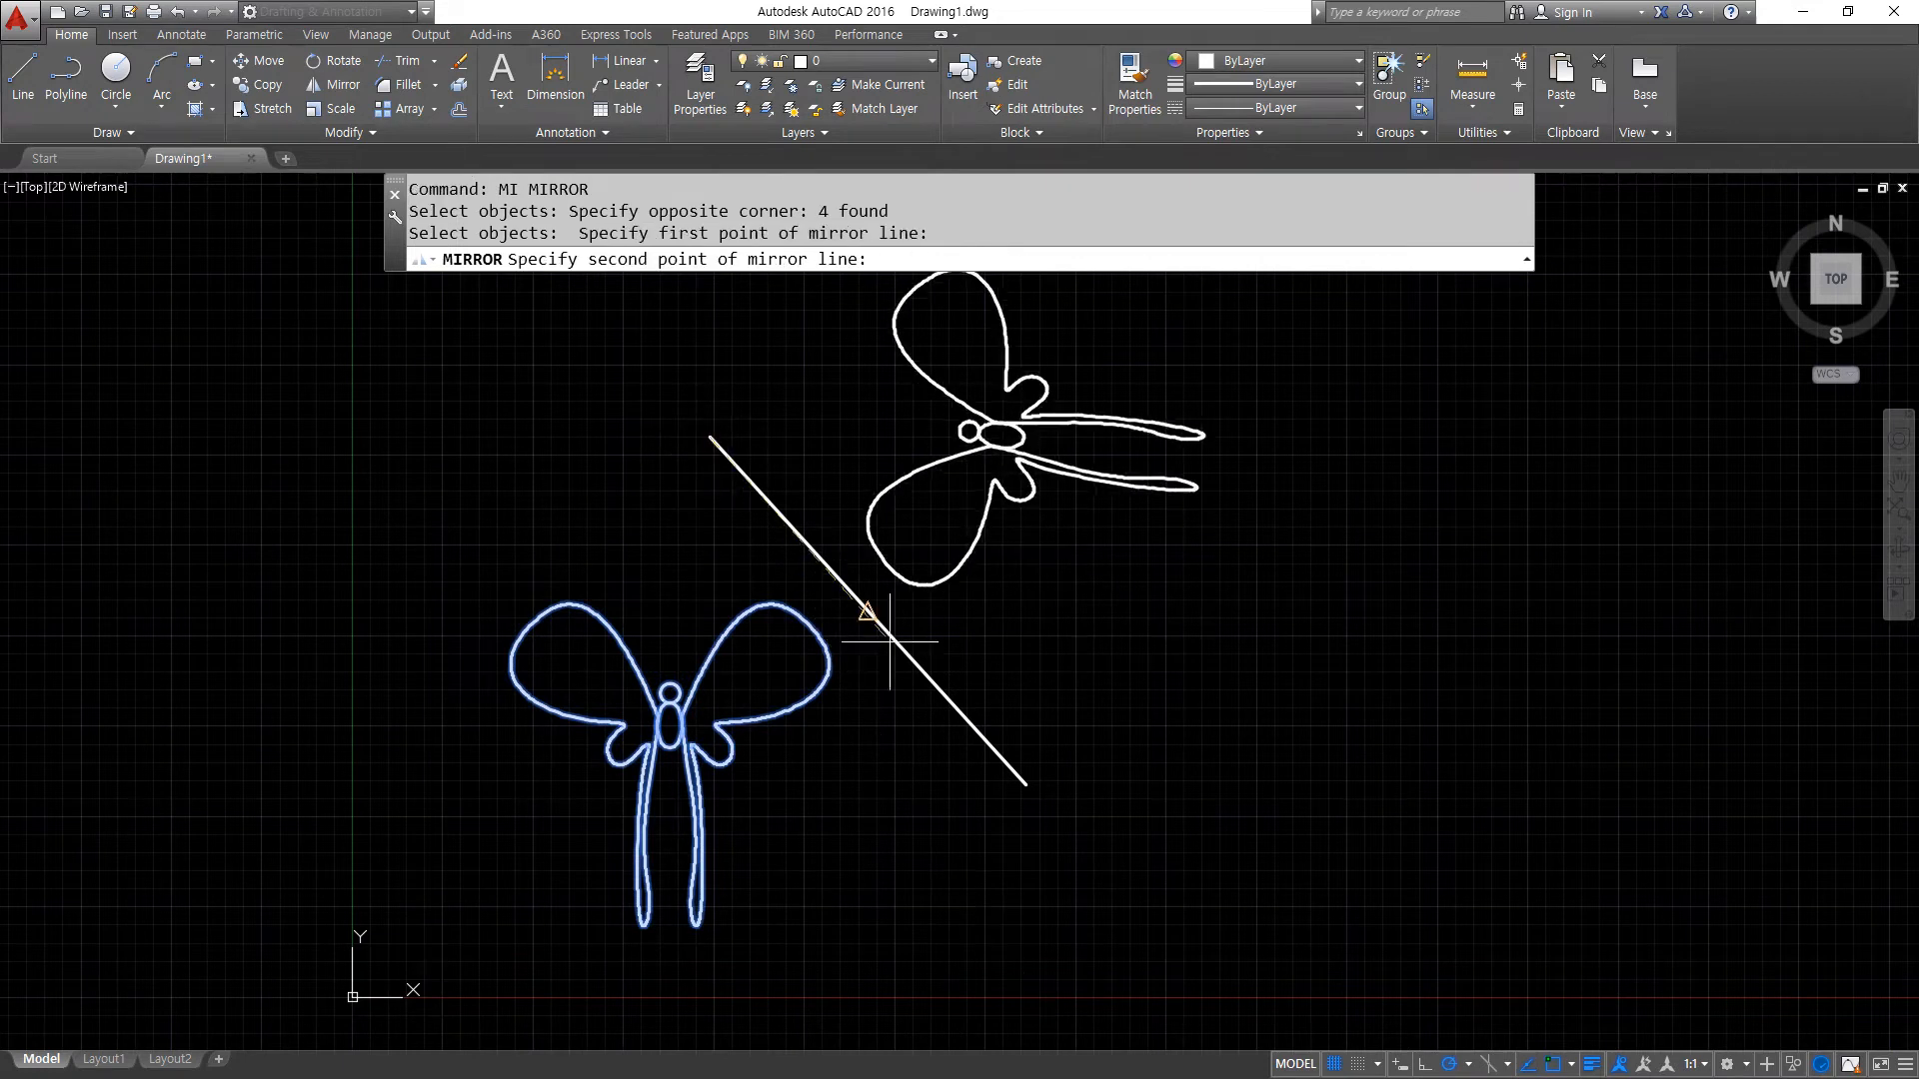
pyautogui.click(1022, 784)
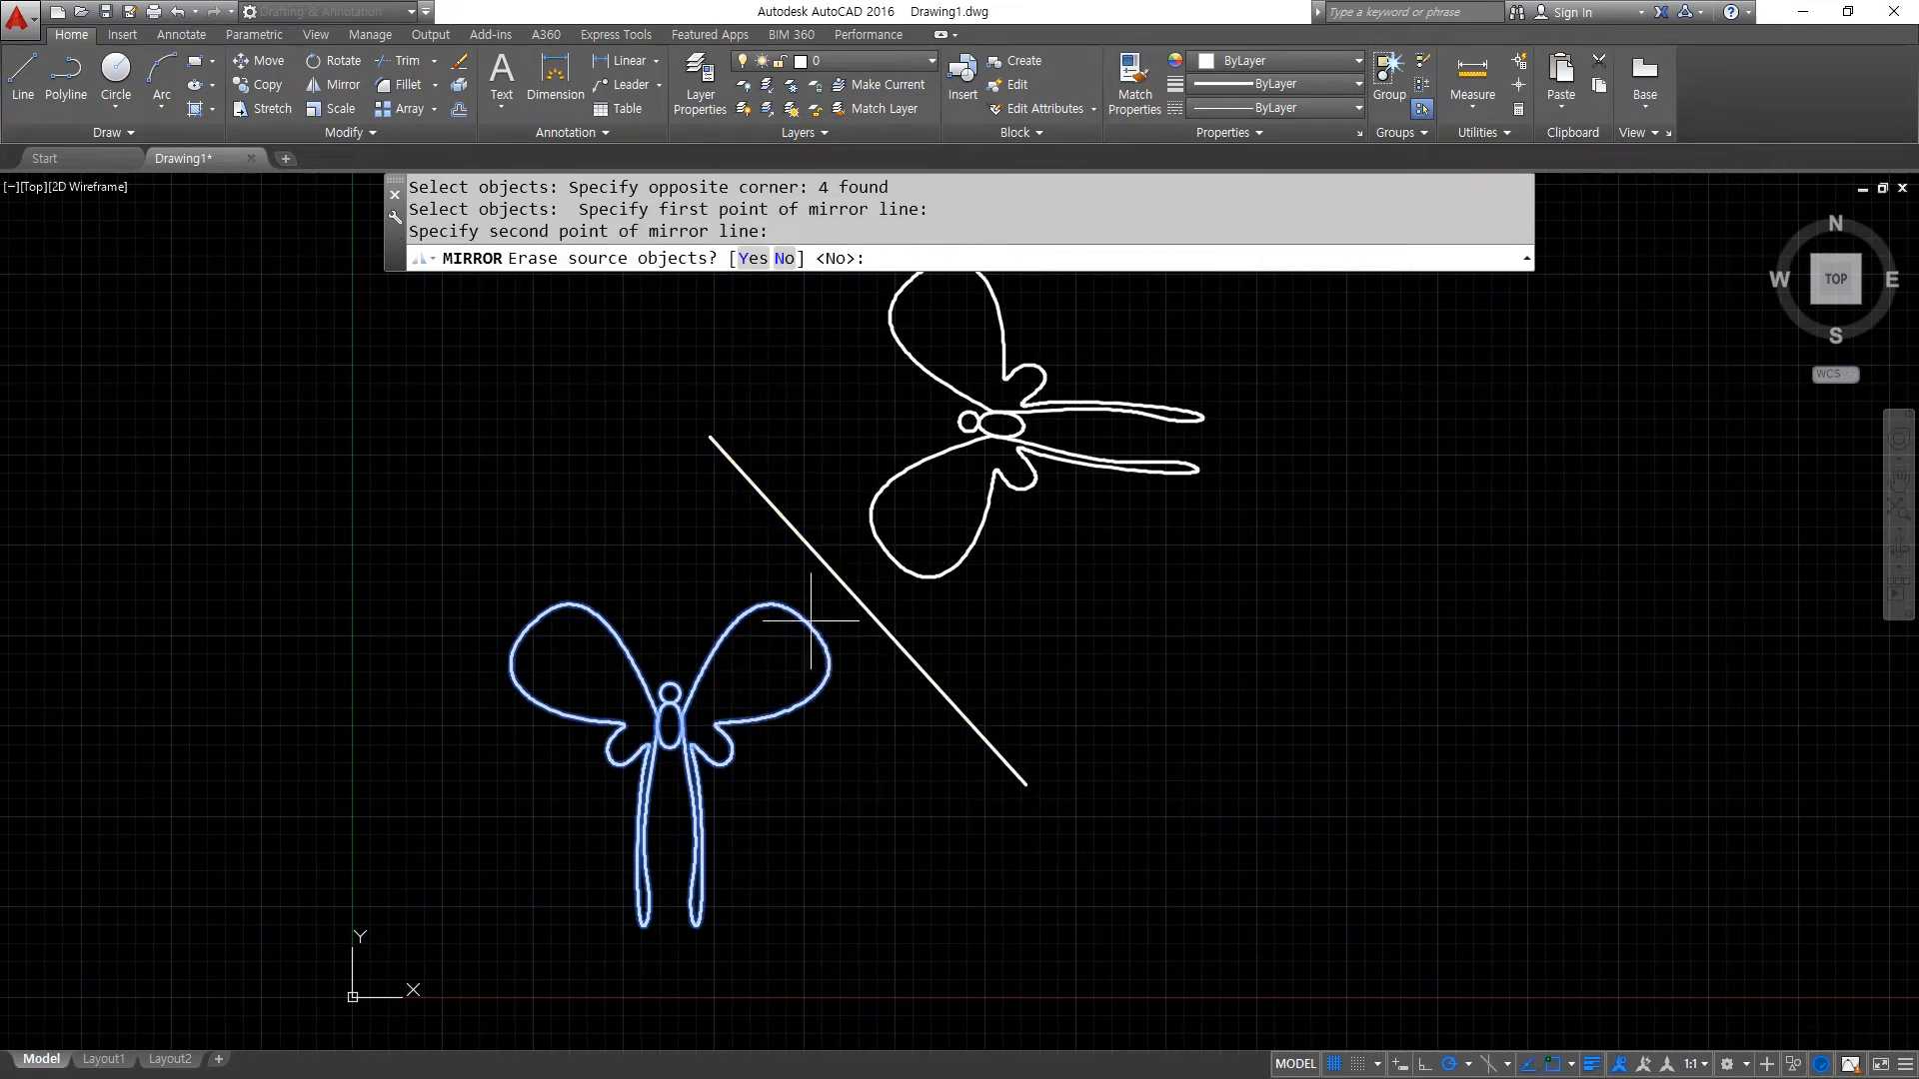
pyautogui.press('Return')
# - Draw a vertical line left of the mirrored butterfly, crossing the diagonal line near its upper end
pyautogui.moveTo(797, 436); pyautogui.dragTo(755, 616, button='middle')
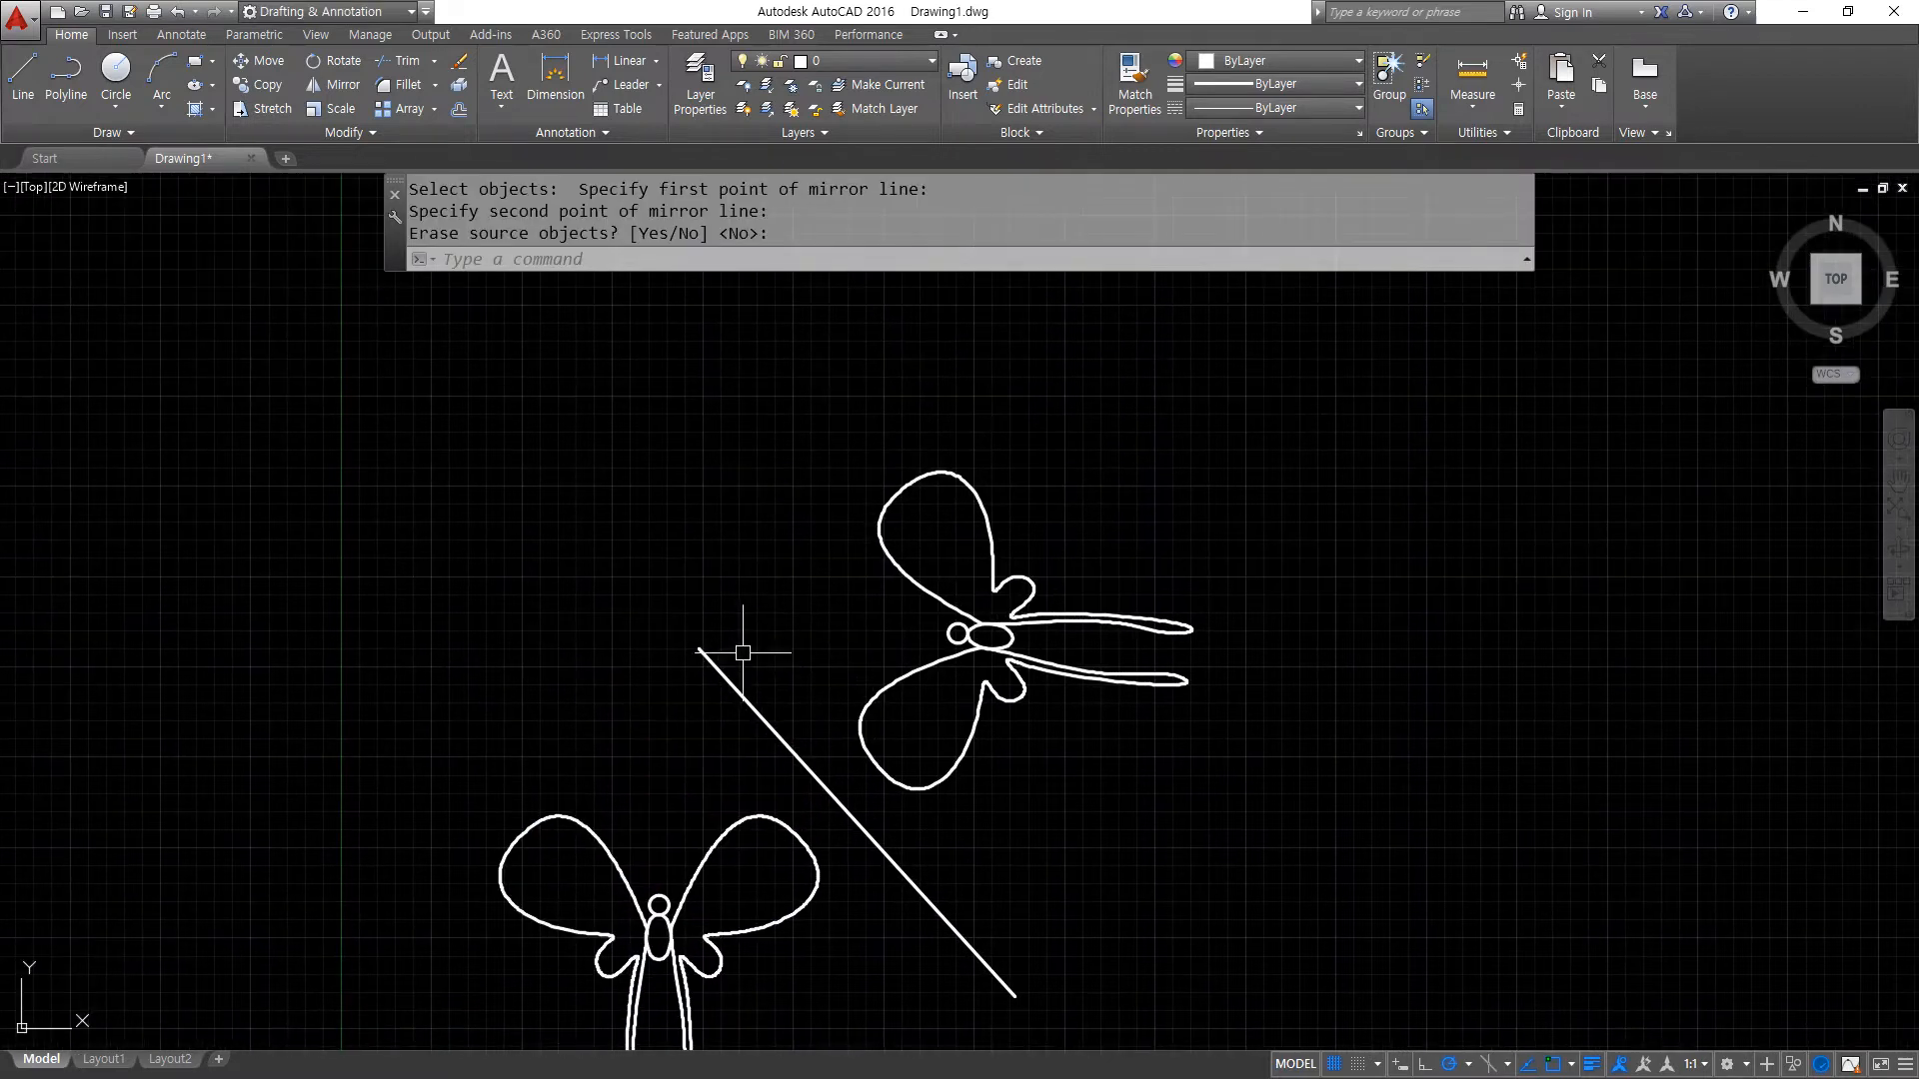
pyautogui.write('l')
pyautogui.press('Return')
pyautogui.click(746, 411)
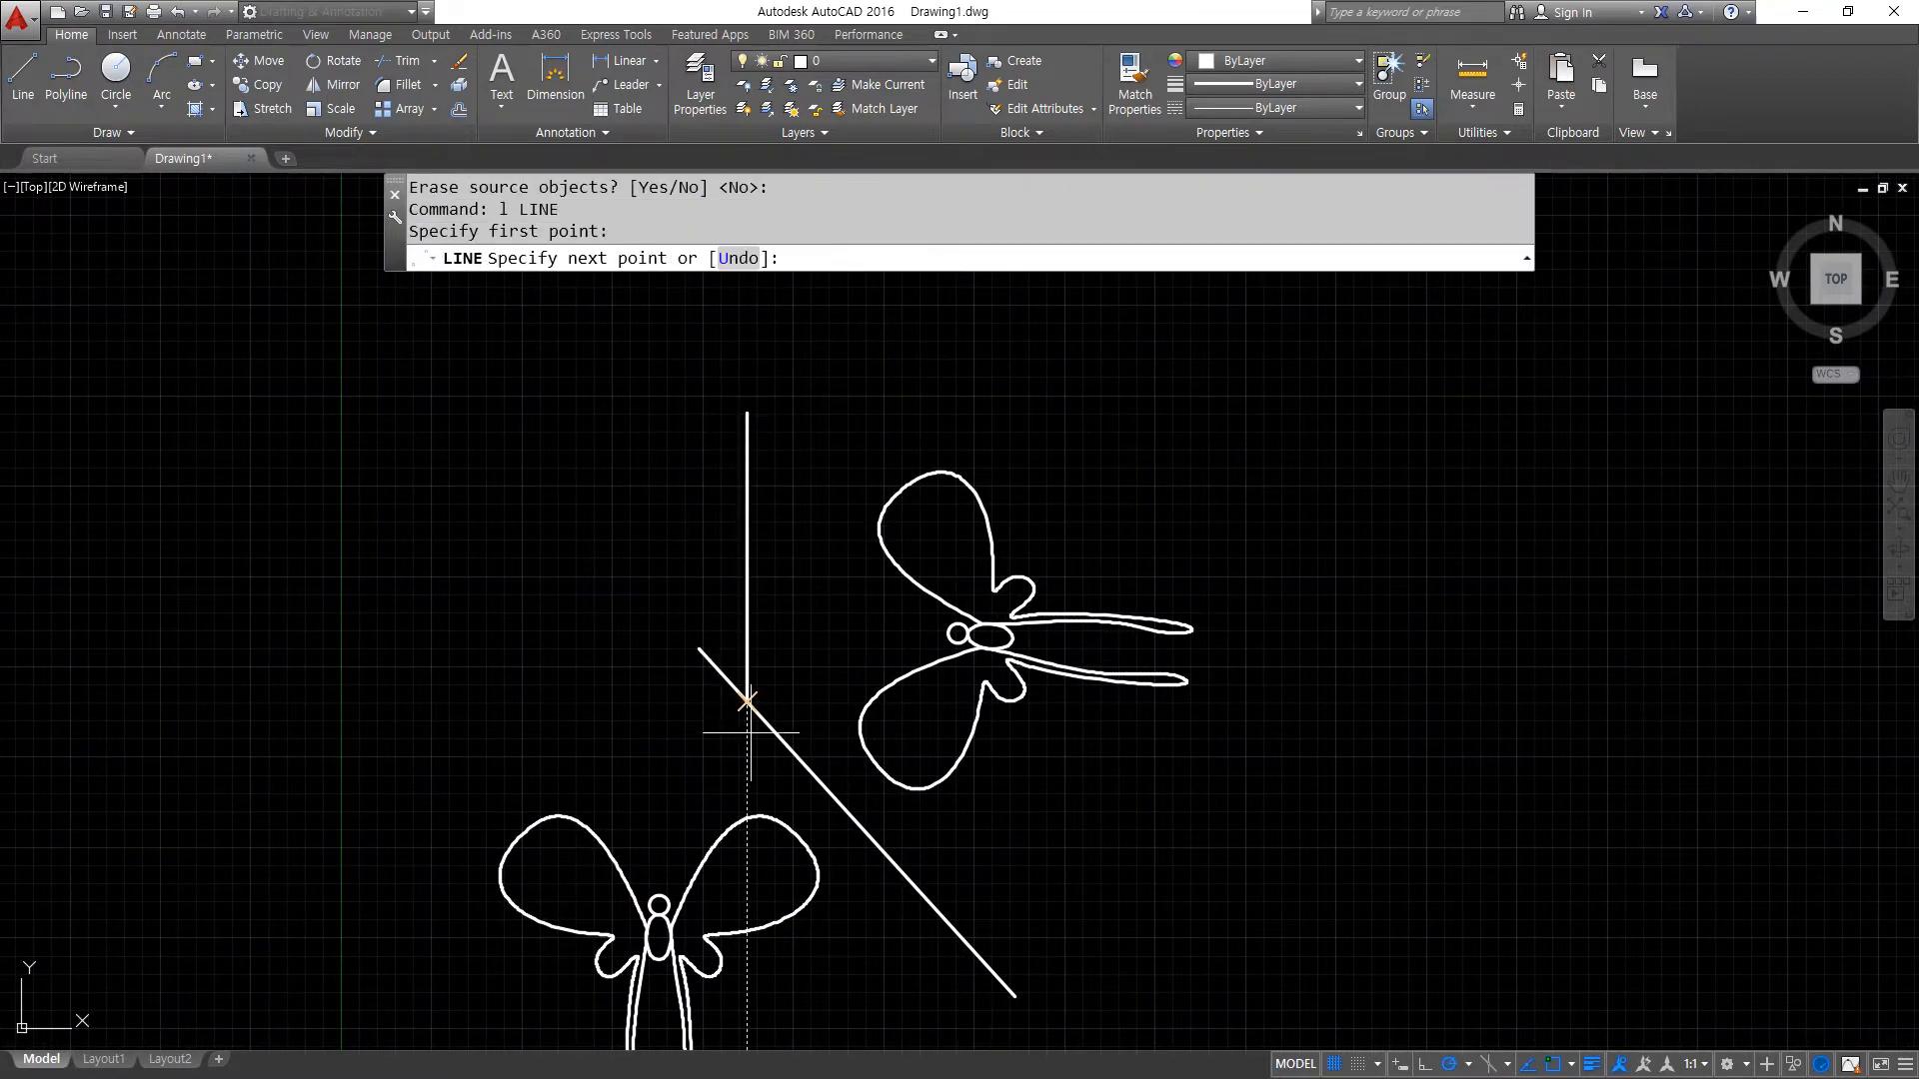
pyautogui.click(747, 756)
pyautogui.press('Return')
# - Mirror the sideways butterfly to the other side of the vertical line, using its endpoints as axis and erasing the source objects
pyautogui.write('mi')
pyautogui.press('Return')
pyautogui.click(1184, 779)
pyautogui.click(894, 423)
pyautogui.press('Return')
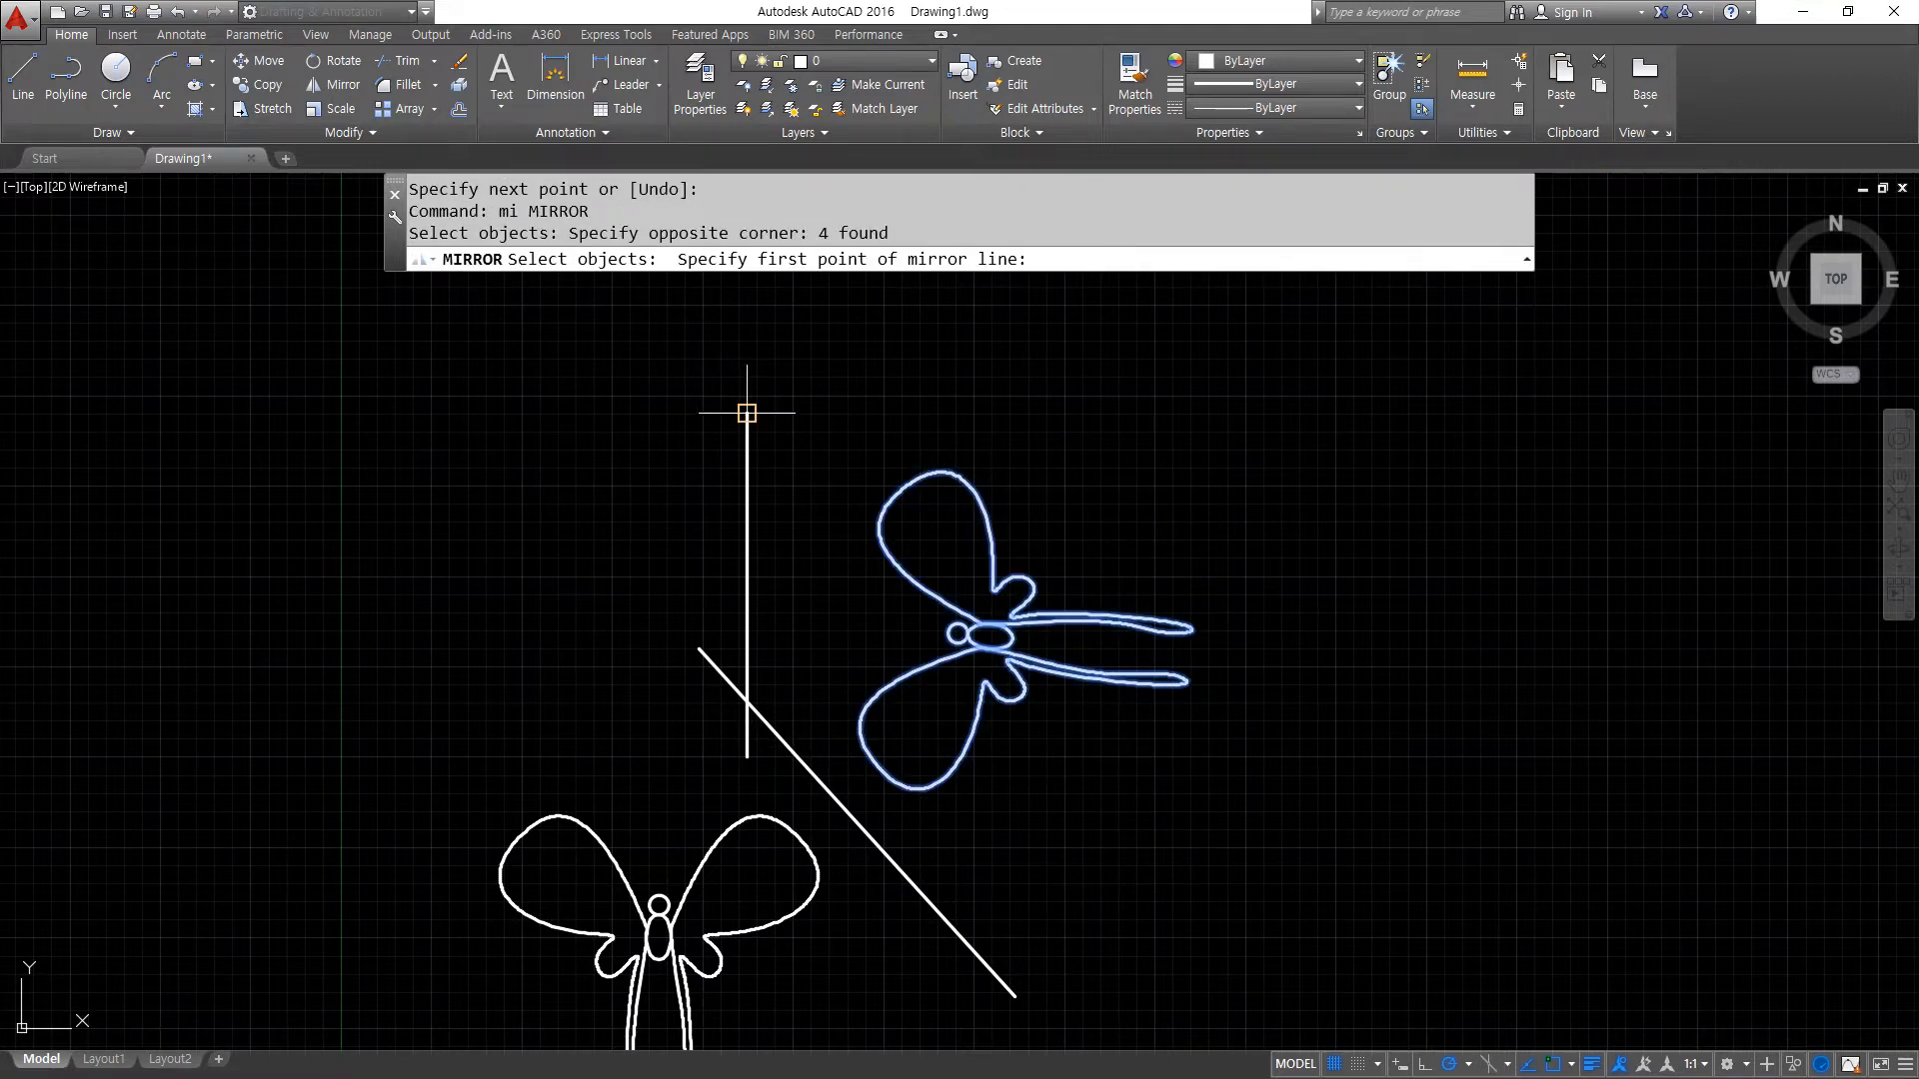
pyautogui.click(747, 413)
pyautogui.click(747, 756)
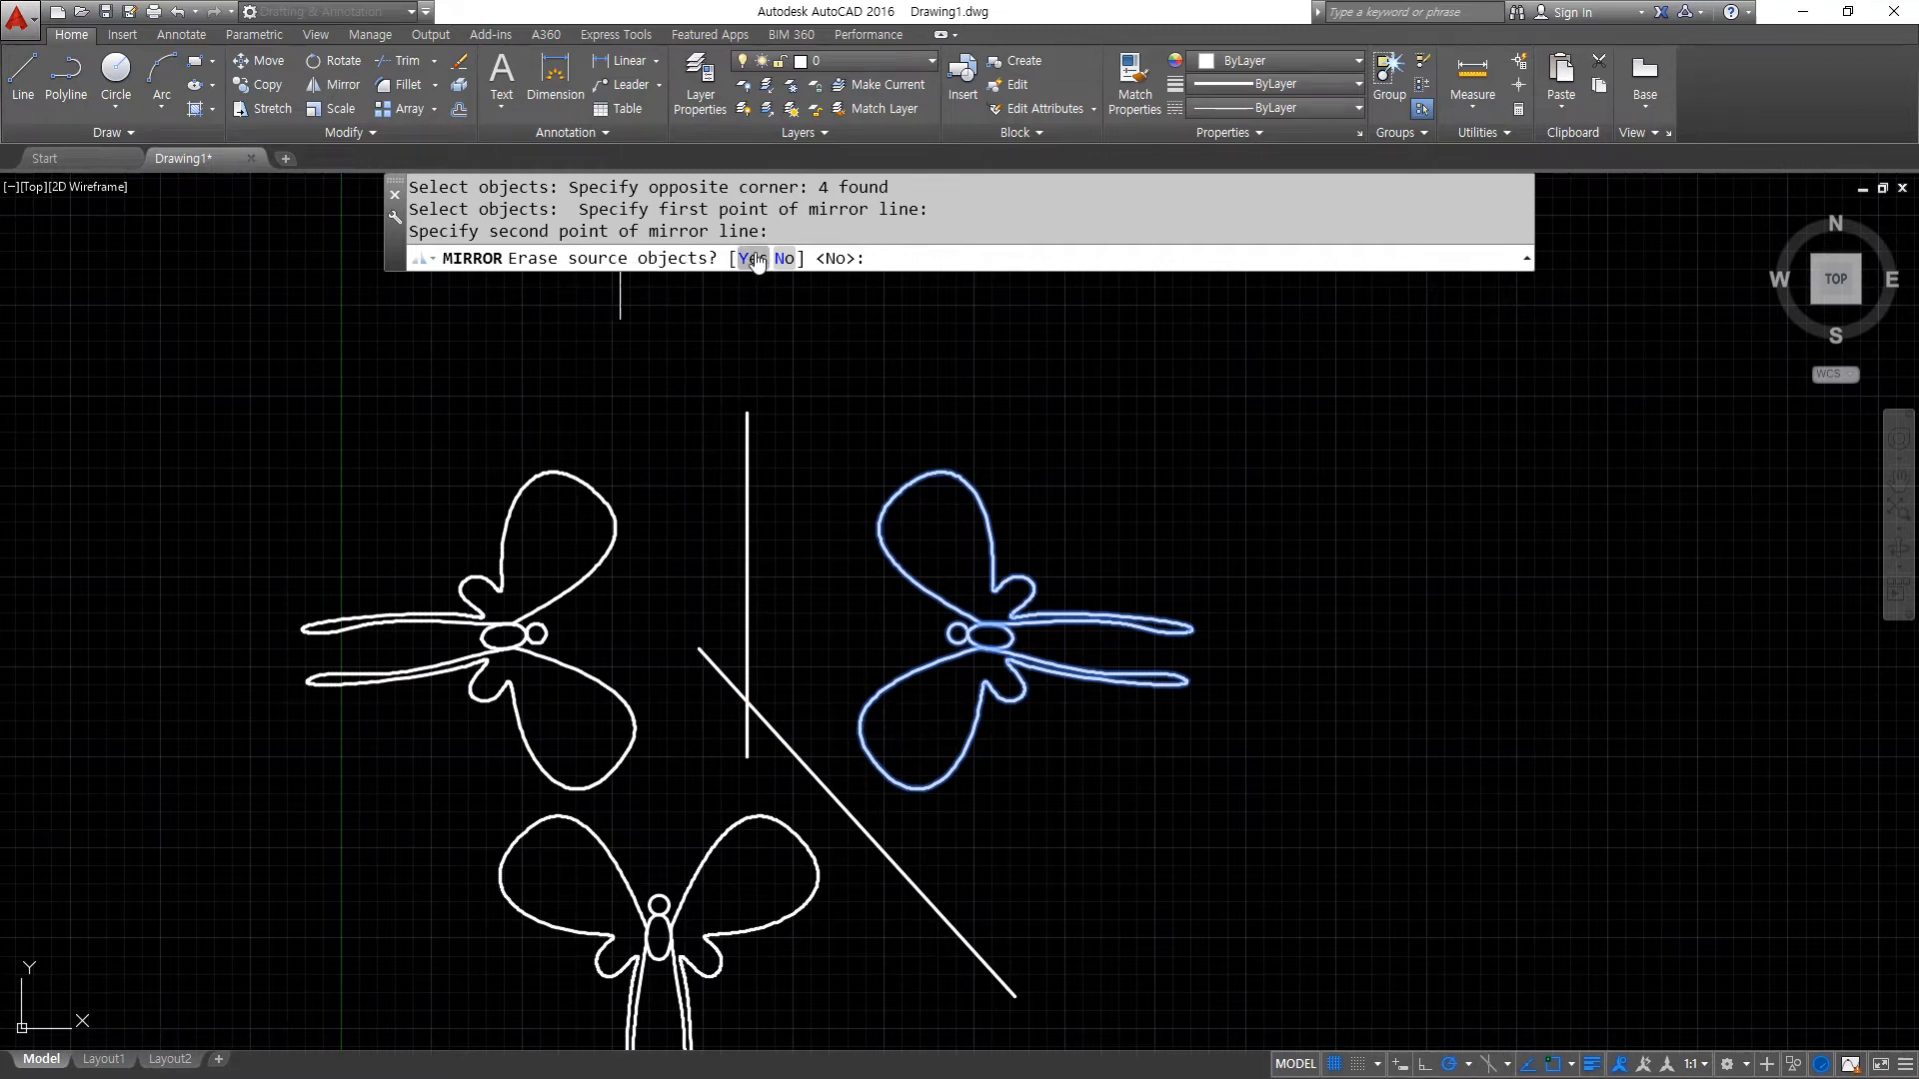
pyautogui.moveTo(1081, 418)
pyautogui.mouseDown()
pyautogui.moveTo(990, 410)
pyautogui.moveTo(865, 840)
pyautogui.moveTo(1248, 568)
pyautogui.moveTo(1091, 434)
pyautogui.mouseUp()
pyautogui.moveTo(1177, 338)
pyautogui.mouseDown()
pyautogui.moveTo(1123, 390)
pyautogui.moveTo(1175, 410)
pyautogui.mouseUp()
pyautogui.moveTo(348, 514); pyautogui.dragTo(407, 521)
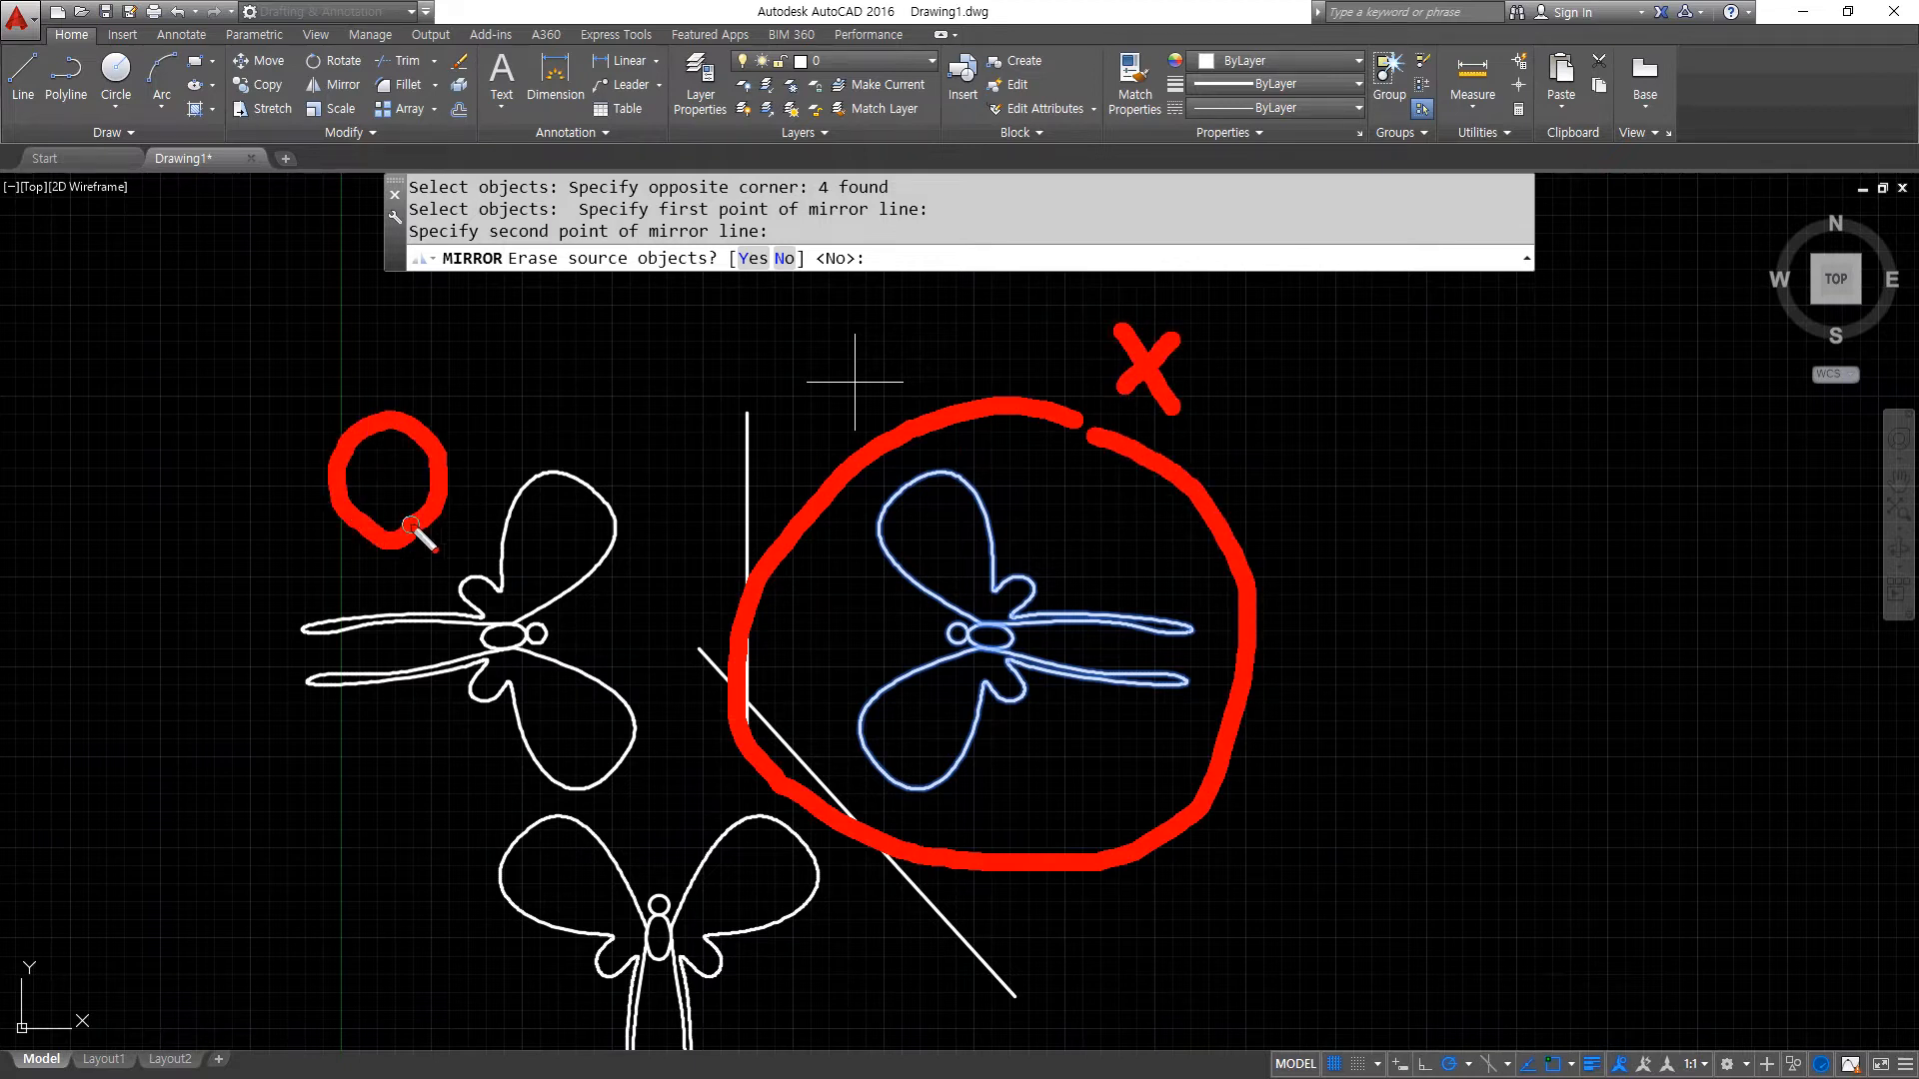
pyautogui.press('Escape')
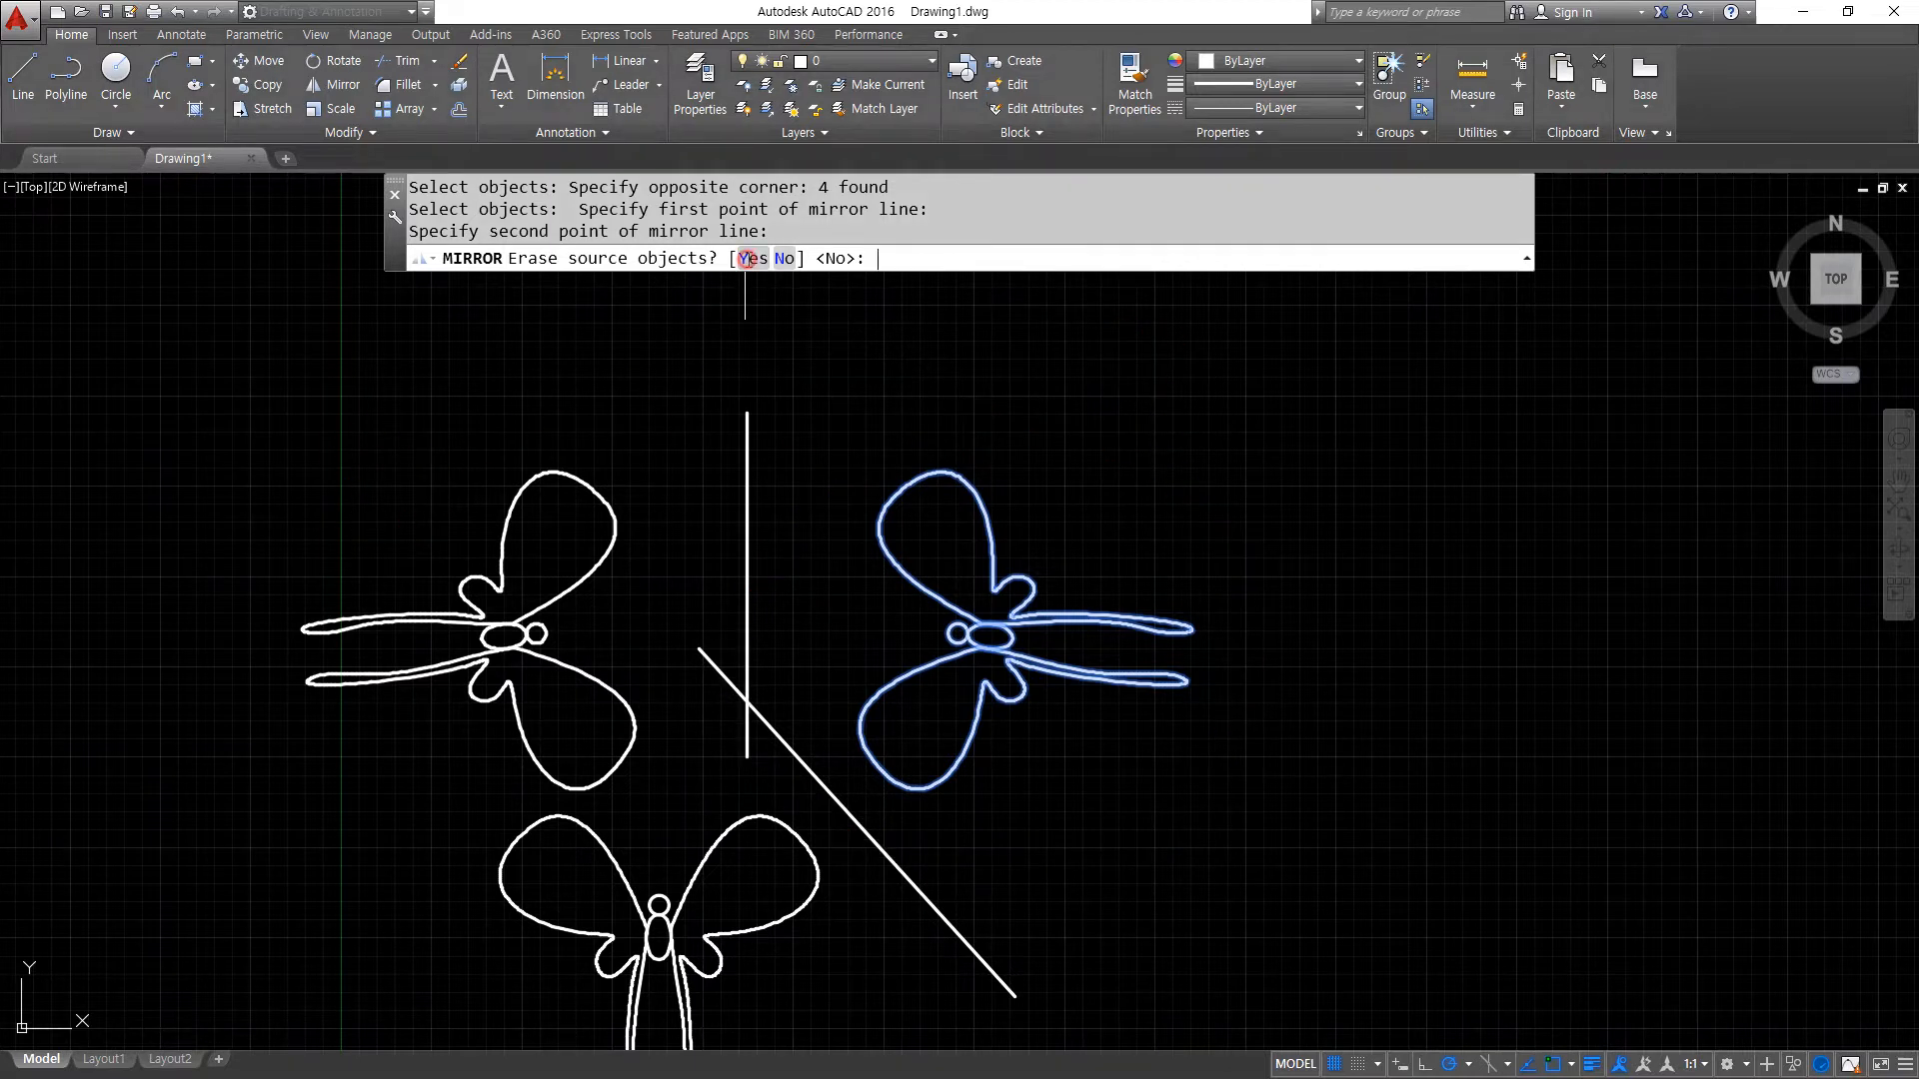
pyautogui.click(748, 258)
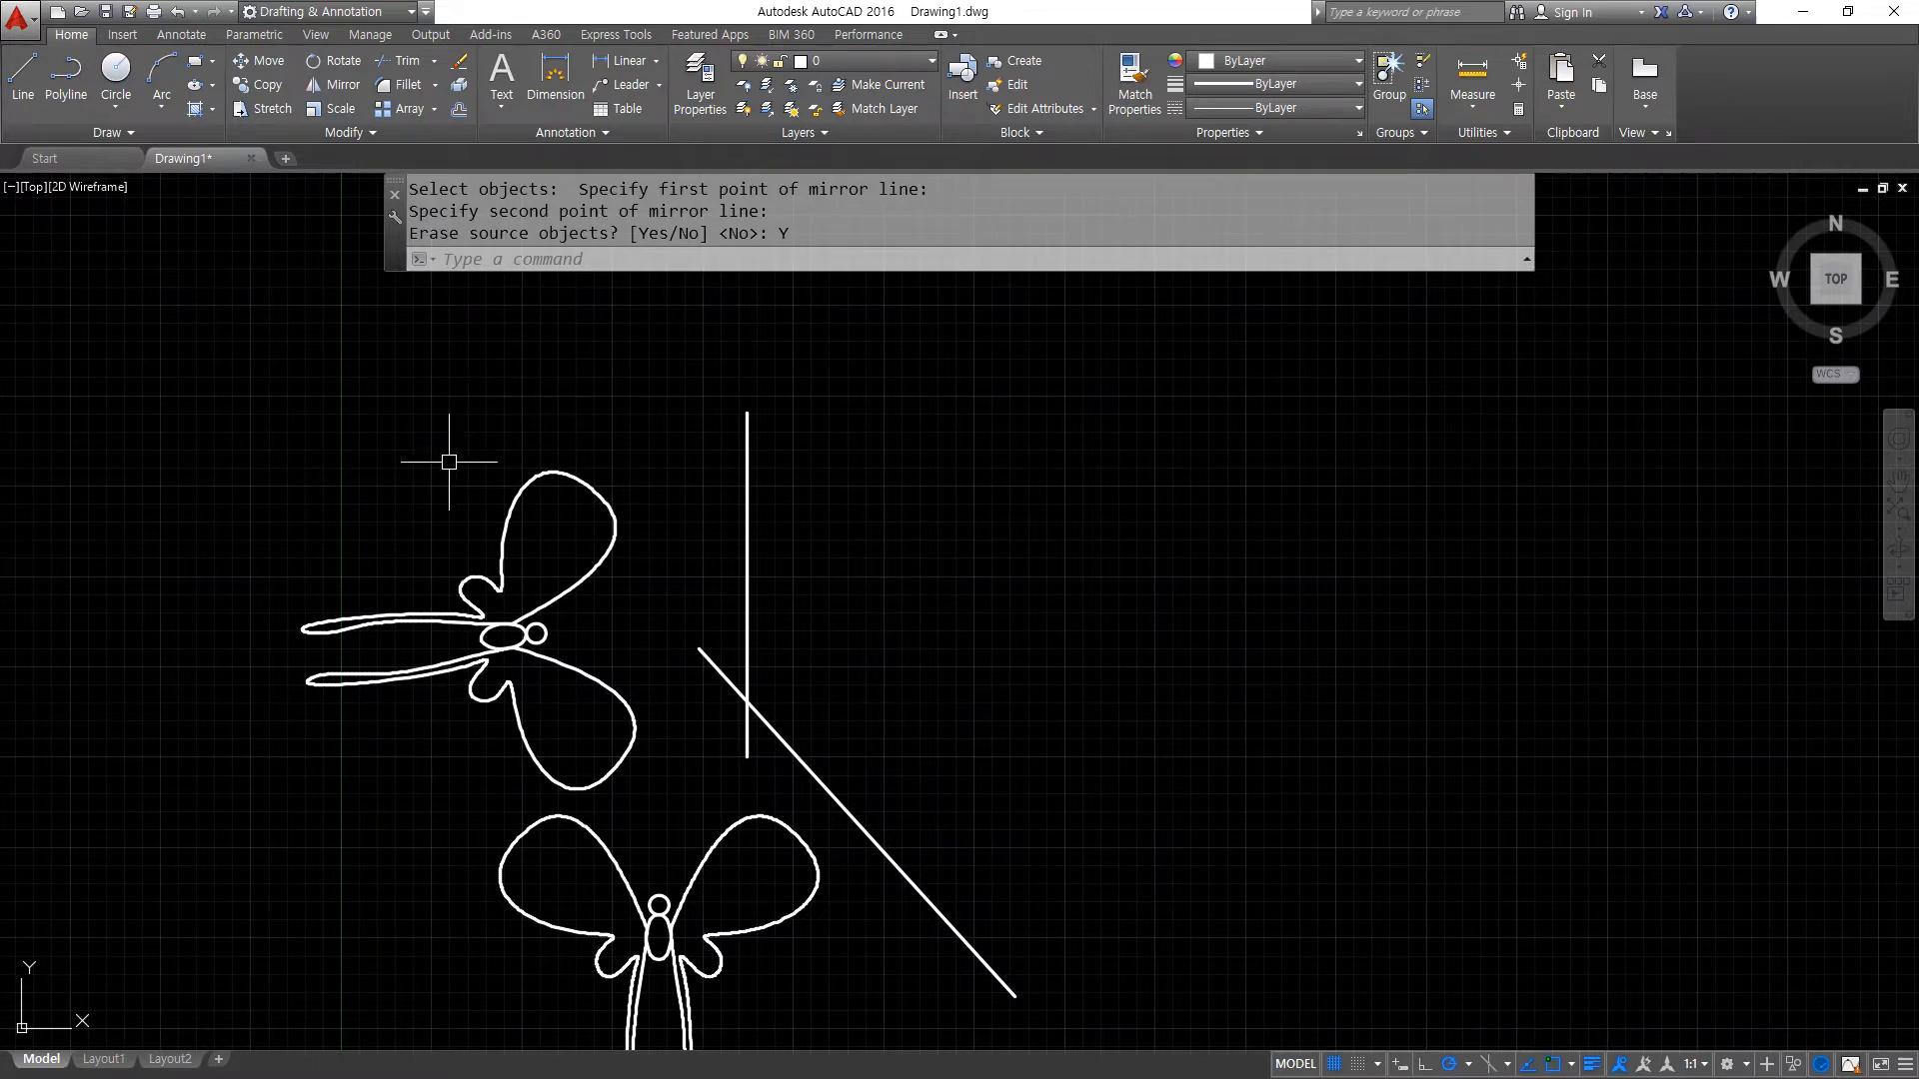
# - Mirror the sideways butterfly back across the vertical line to its right side, again erasing the source objects
pyautogui.press('Return')
pyautogui.click(643, 780)
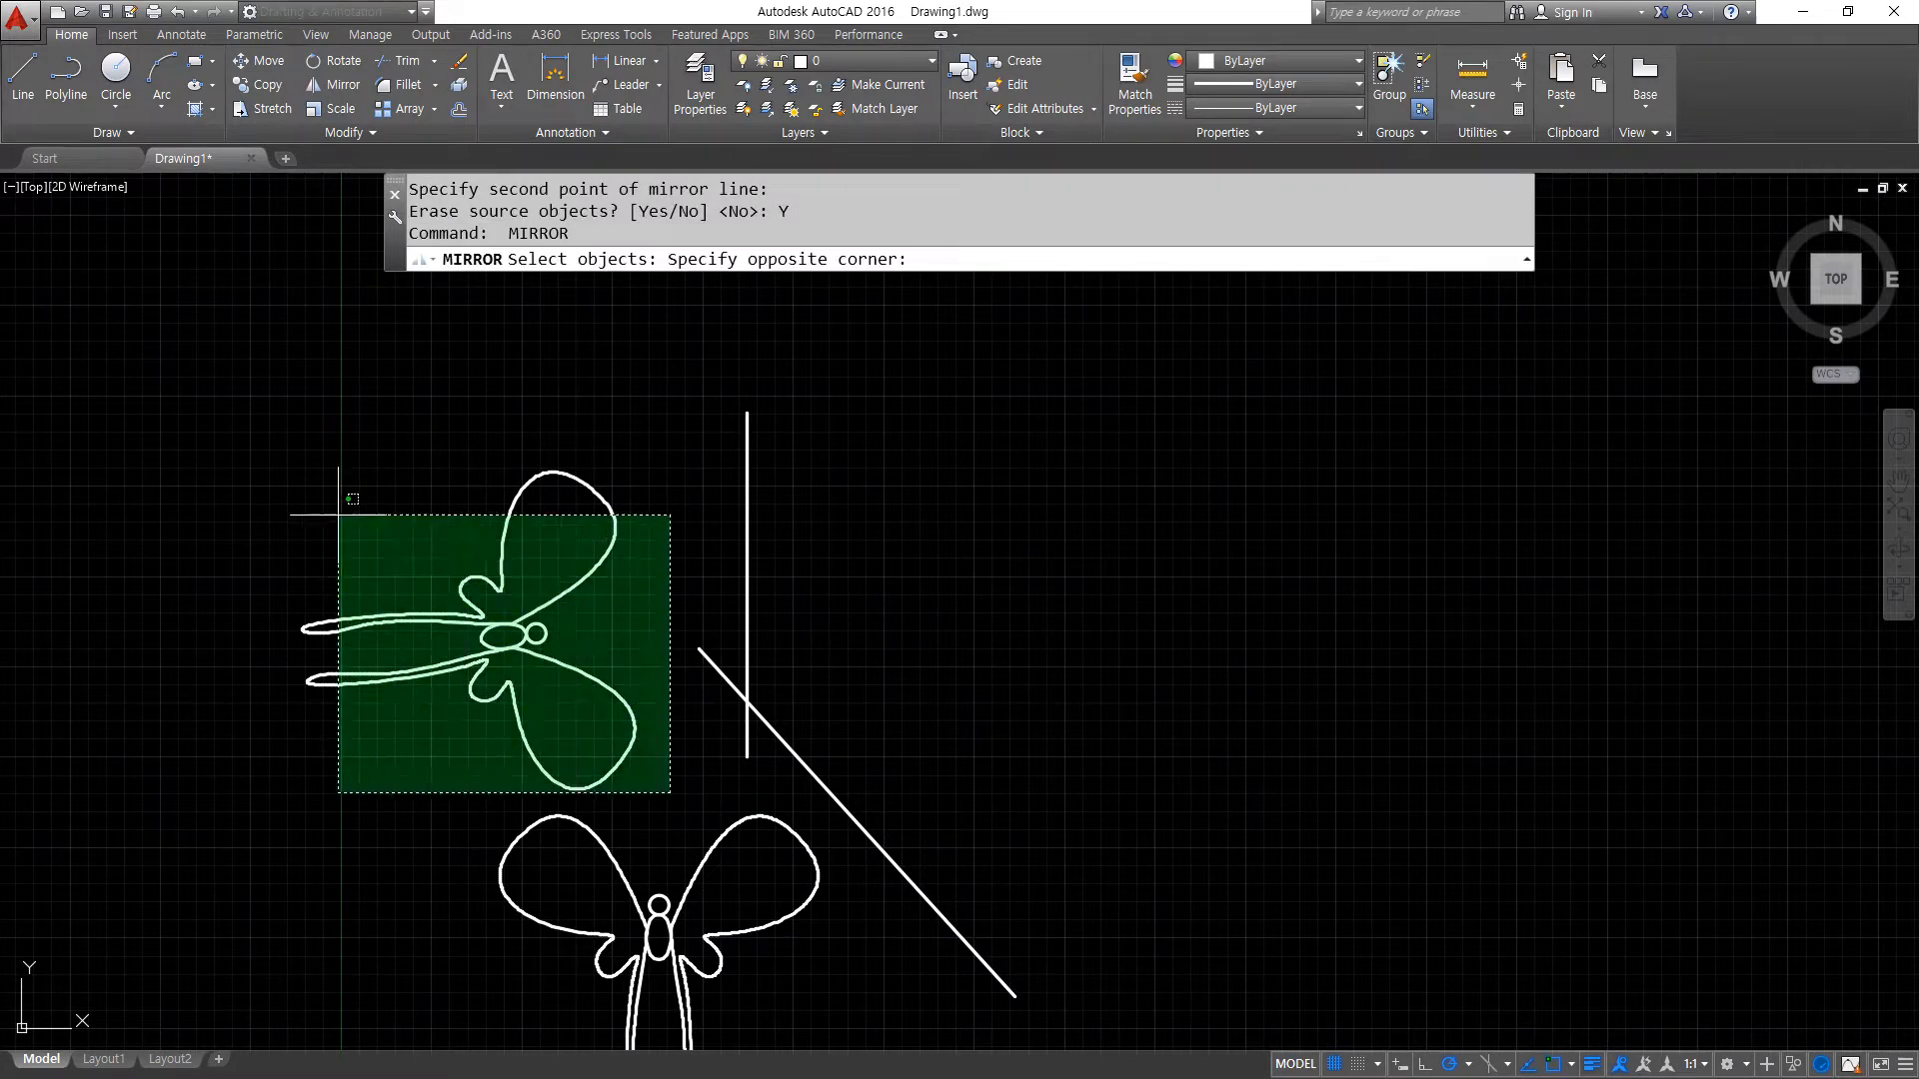
pyautogui.click(266, 463)
pyautogui.press('Return')
pyautogui.click(747, 414)
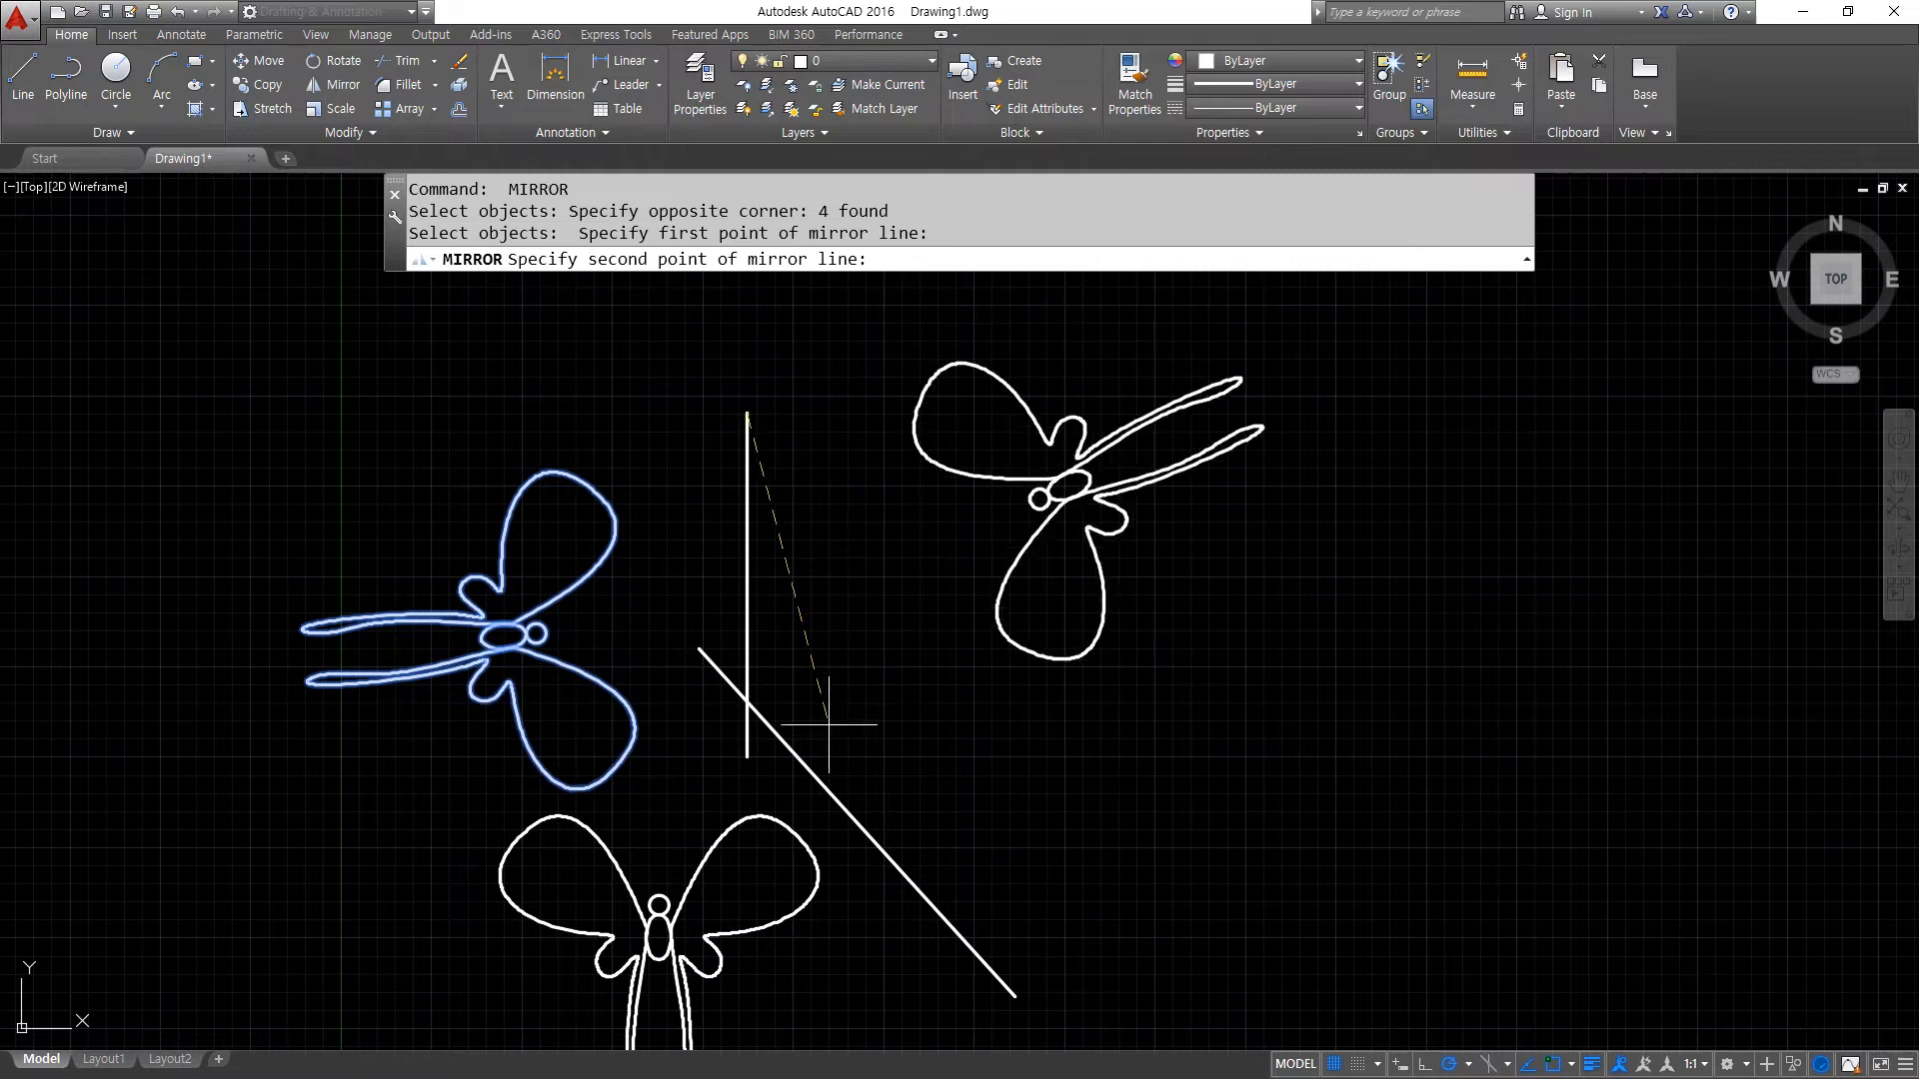
pyautogui.click(746, 756)
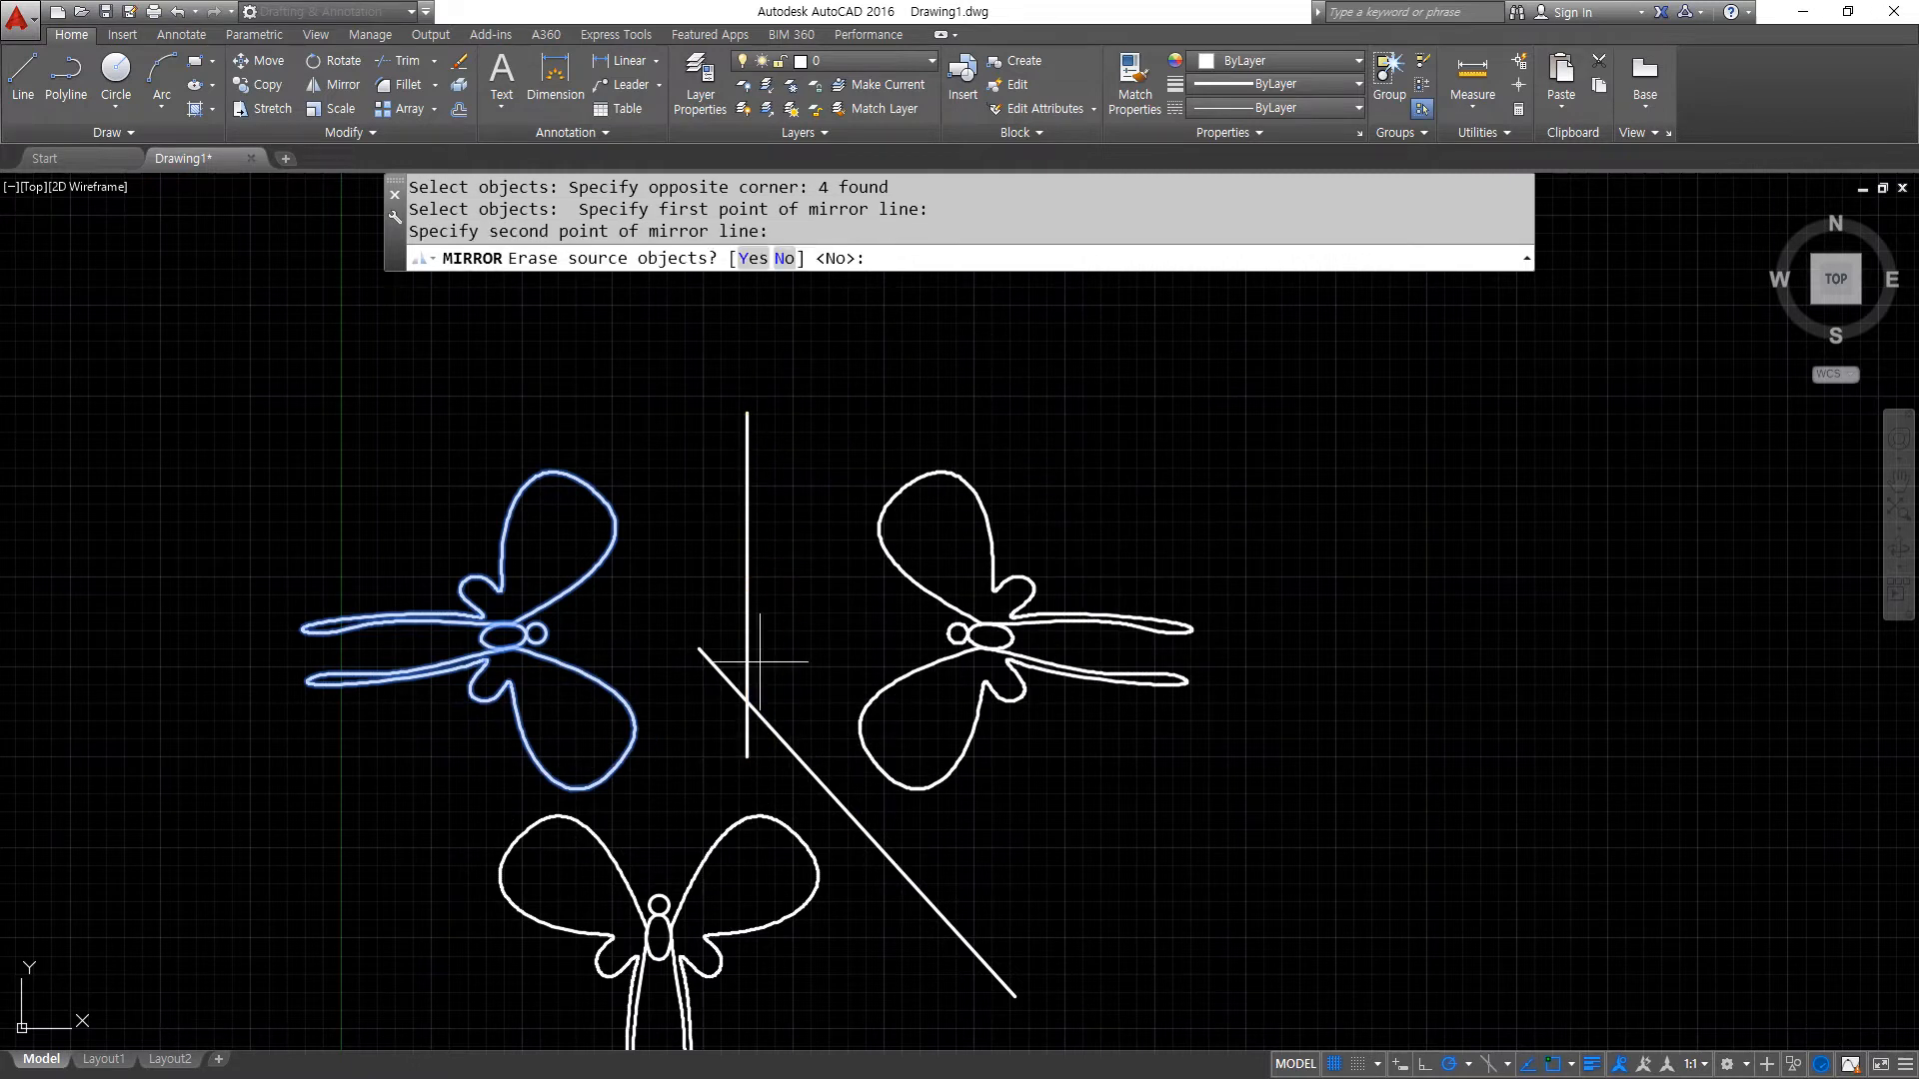
pyautogui.click(752, 259)
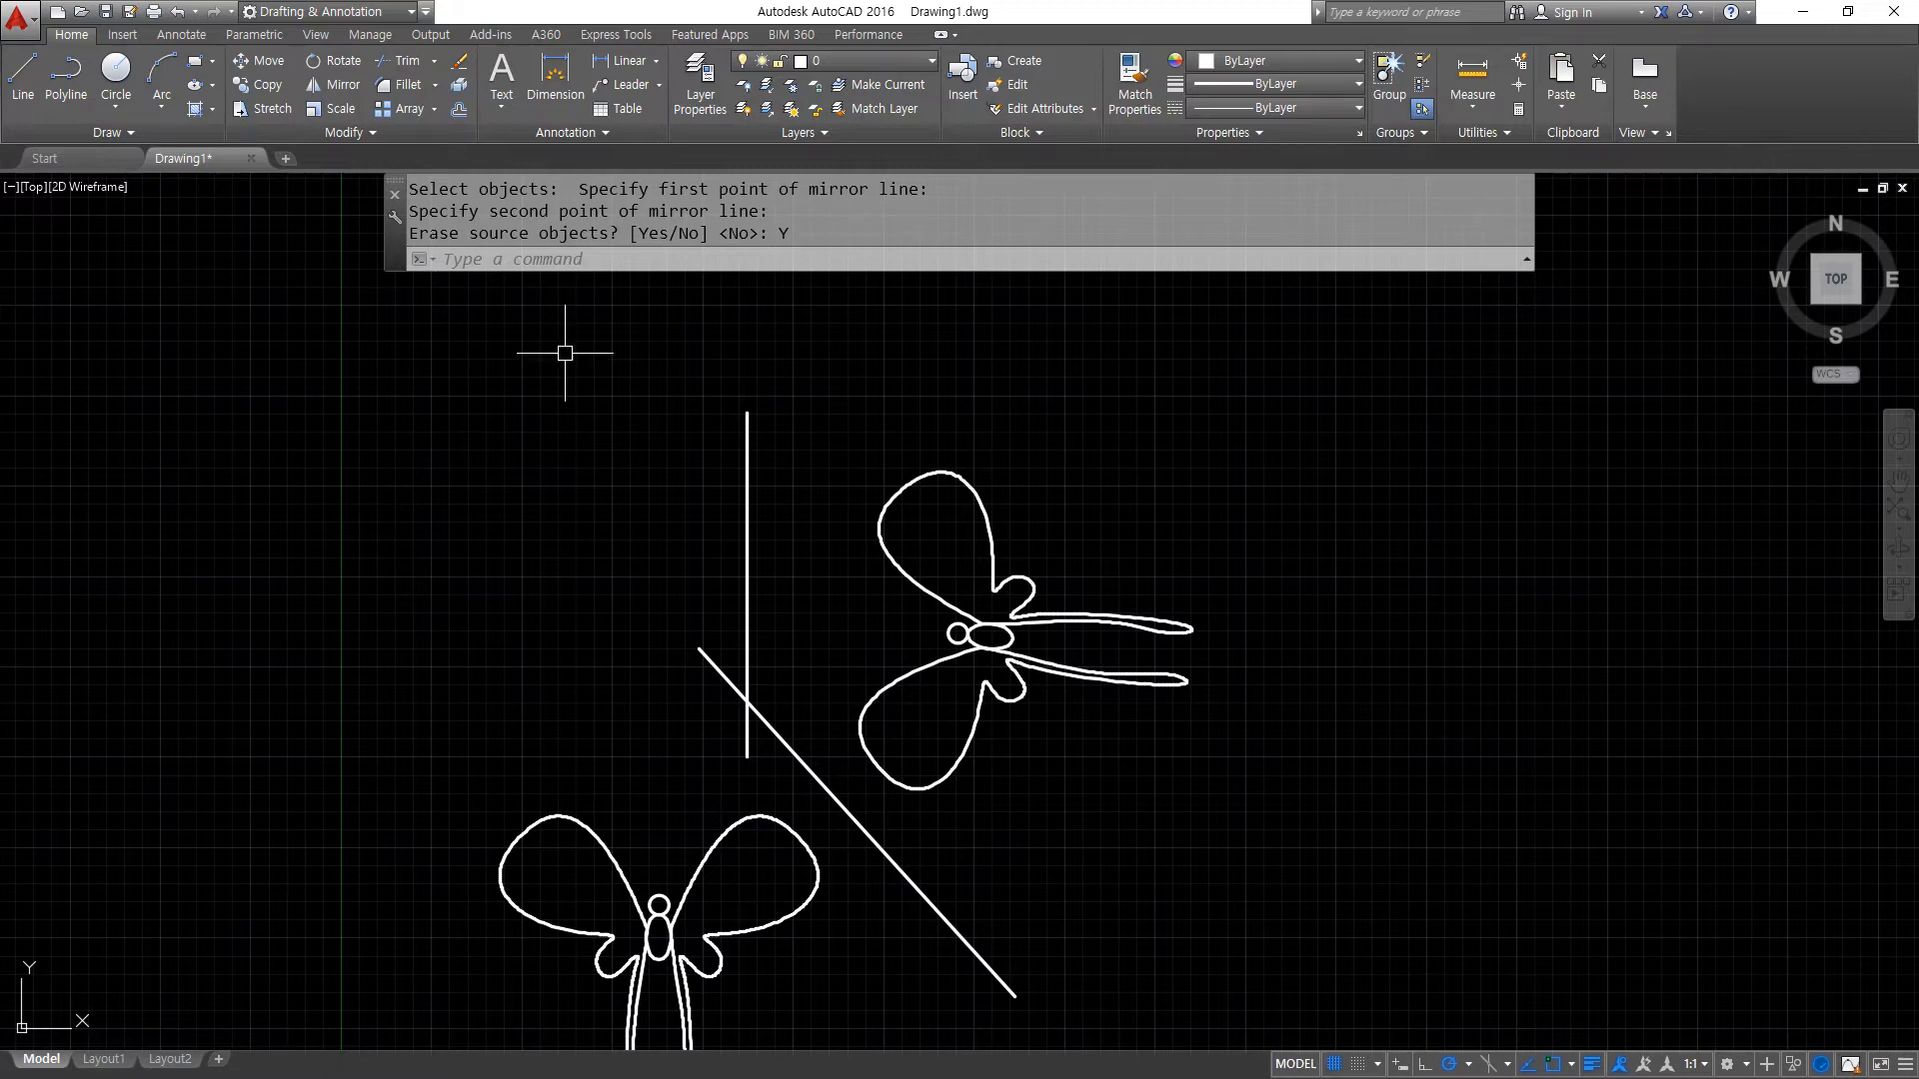
# - Switch to the browser showing the dimensioned plate drawing and move its window clear of the AutoCAD drawing area
pyautogui.hotkey('alt', 'Tab')
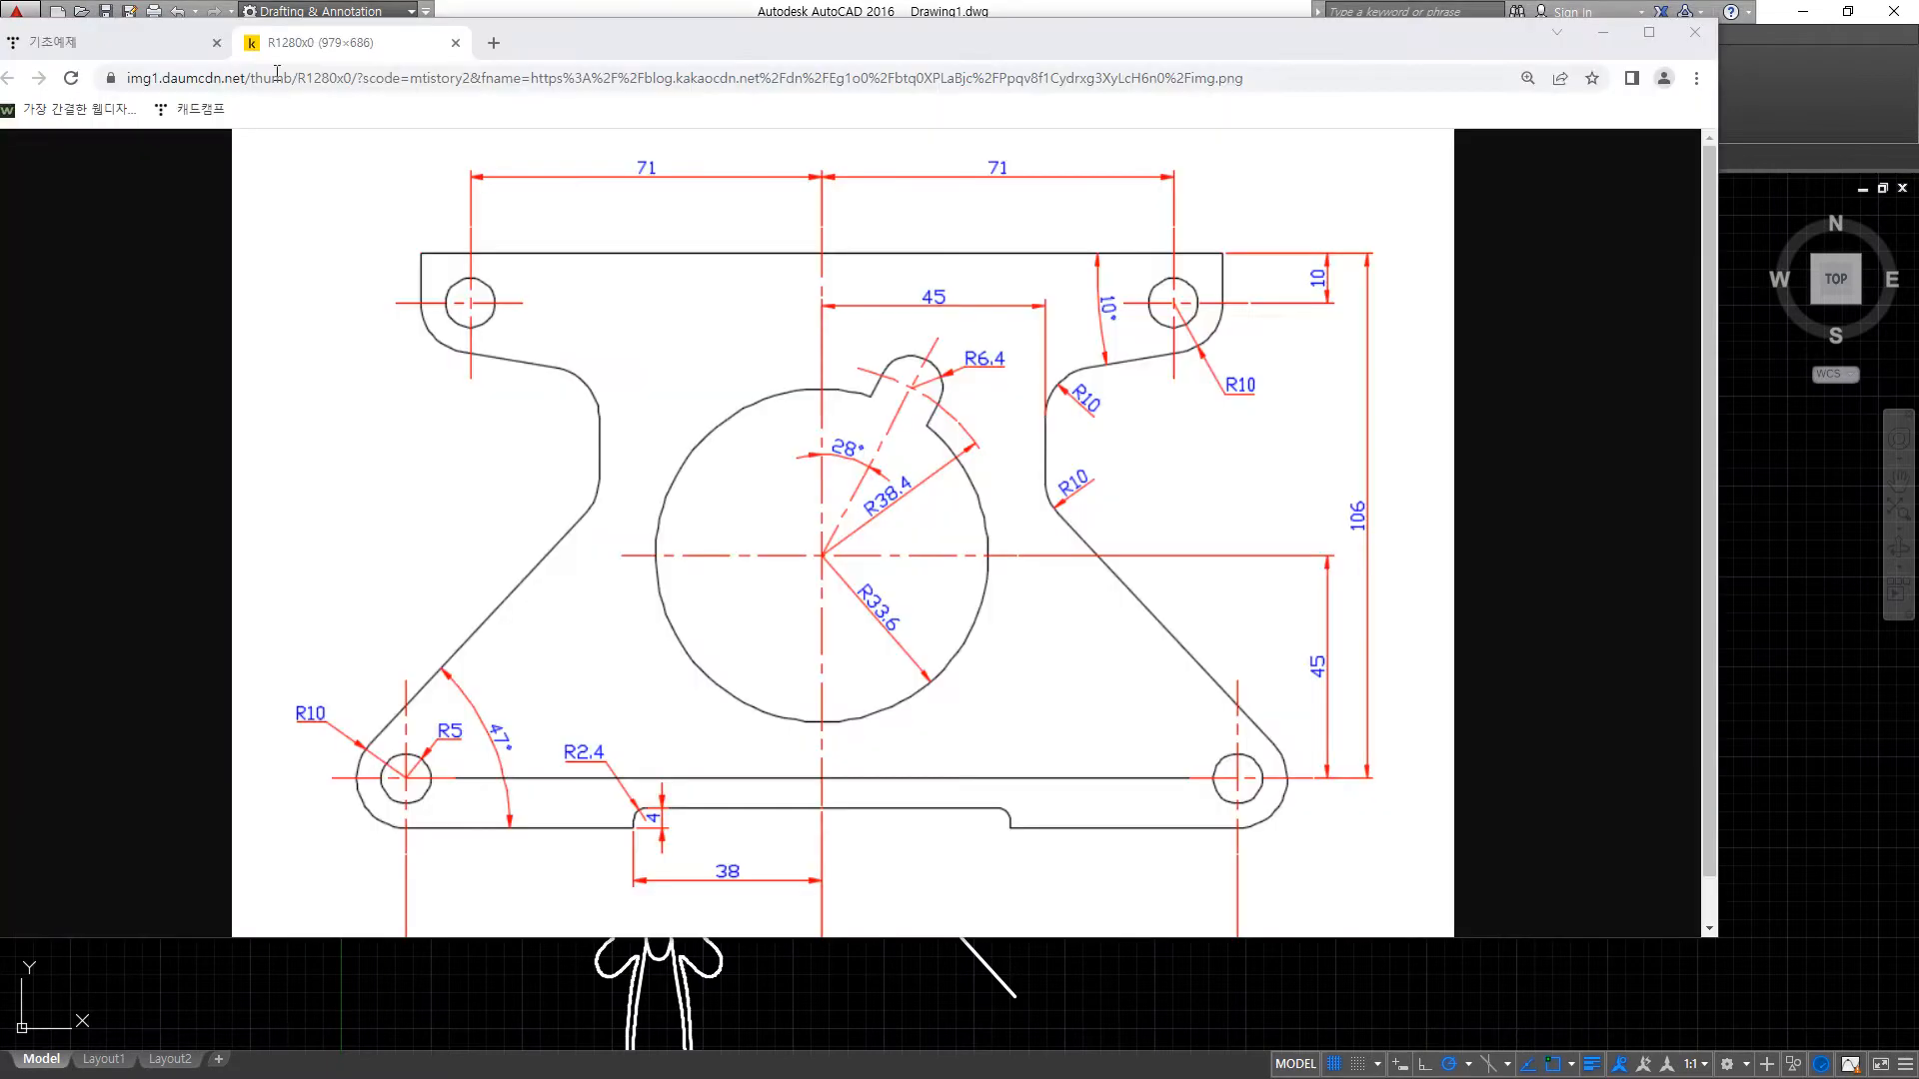
pyautogui.moveTo(869, 42); pyautogui.dragTo(0, 140)
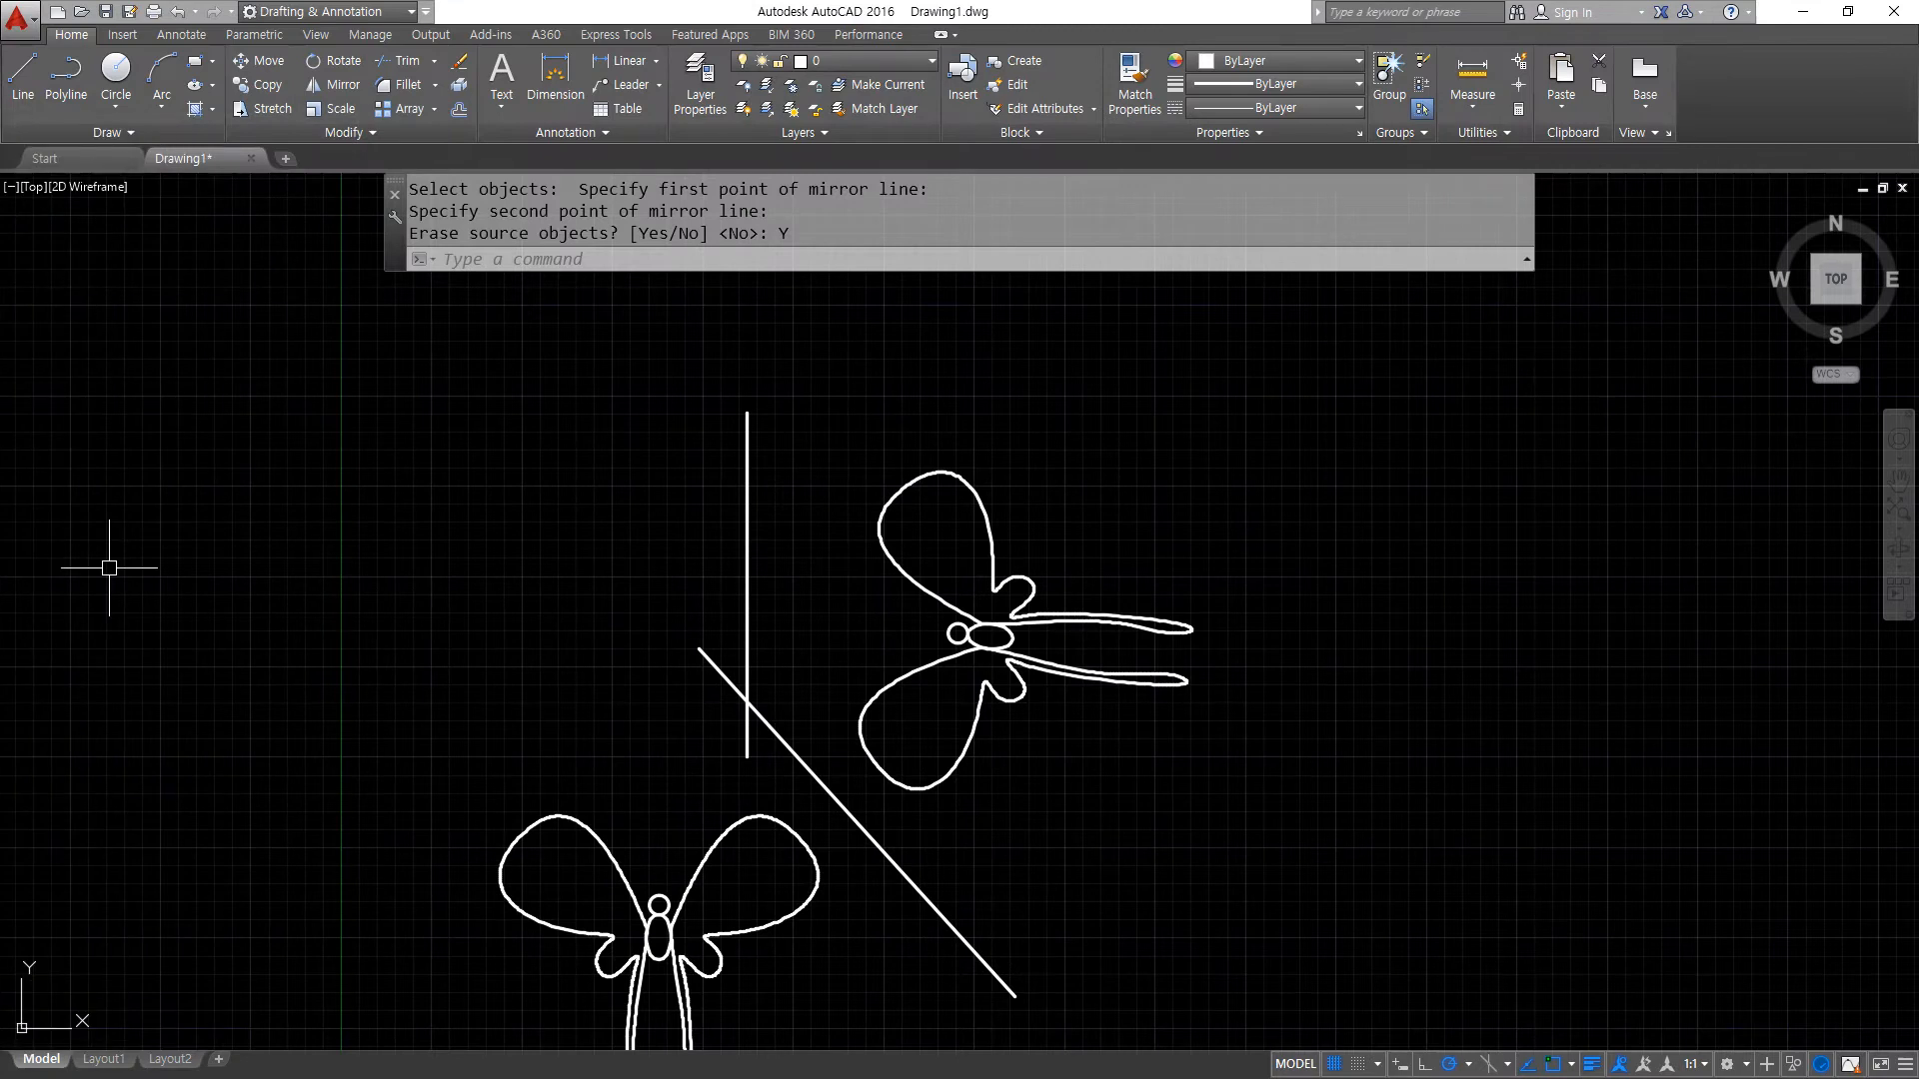
# - Erase both butterflies and the two mirror lines, and zoom to the whole drawing area
pyautogui.scroll(-5, 1203, 485)
pyautogui.click(1366, 732)
pyautogui.click(1485, 827)
pyautogui.click(763, 429)
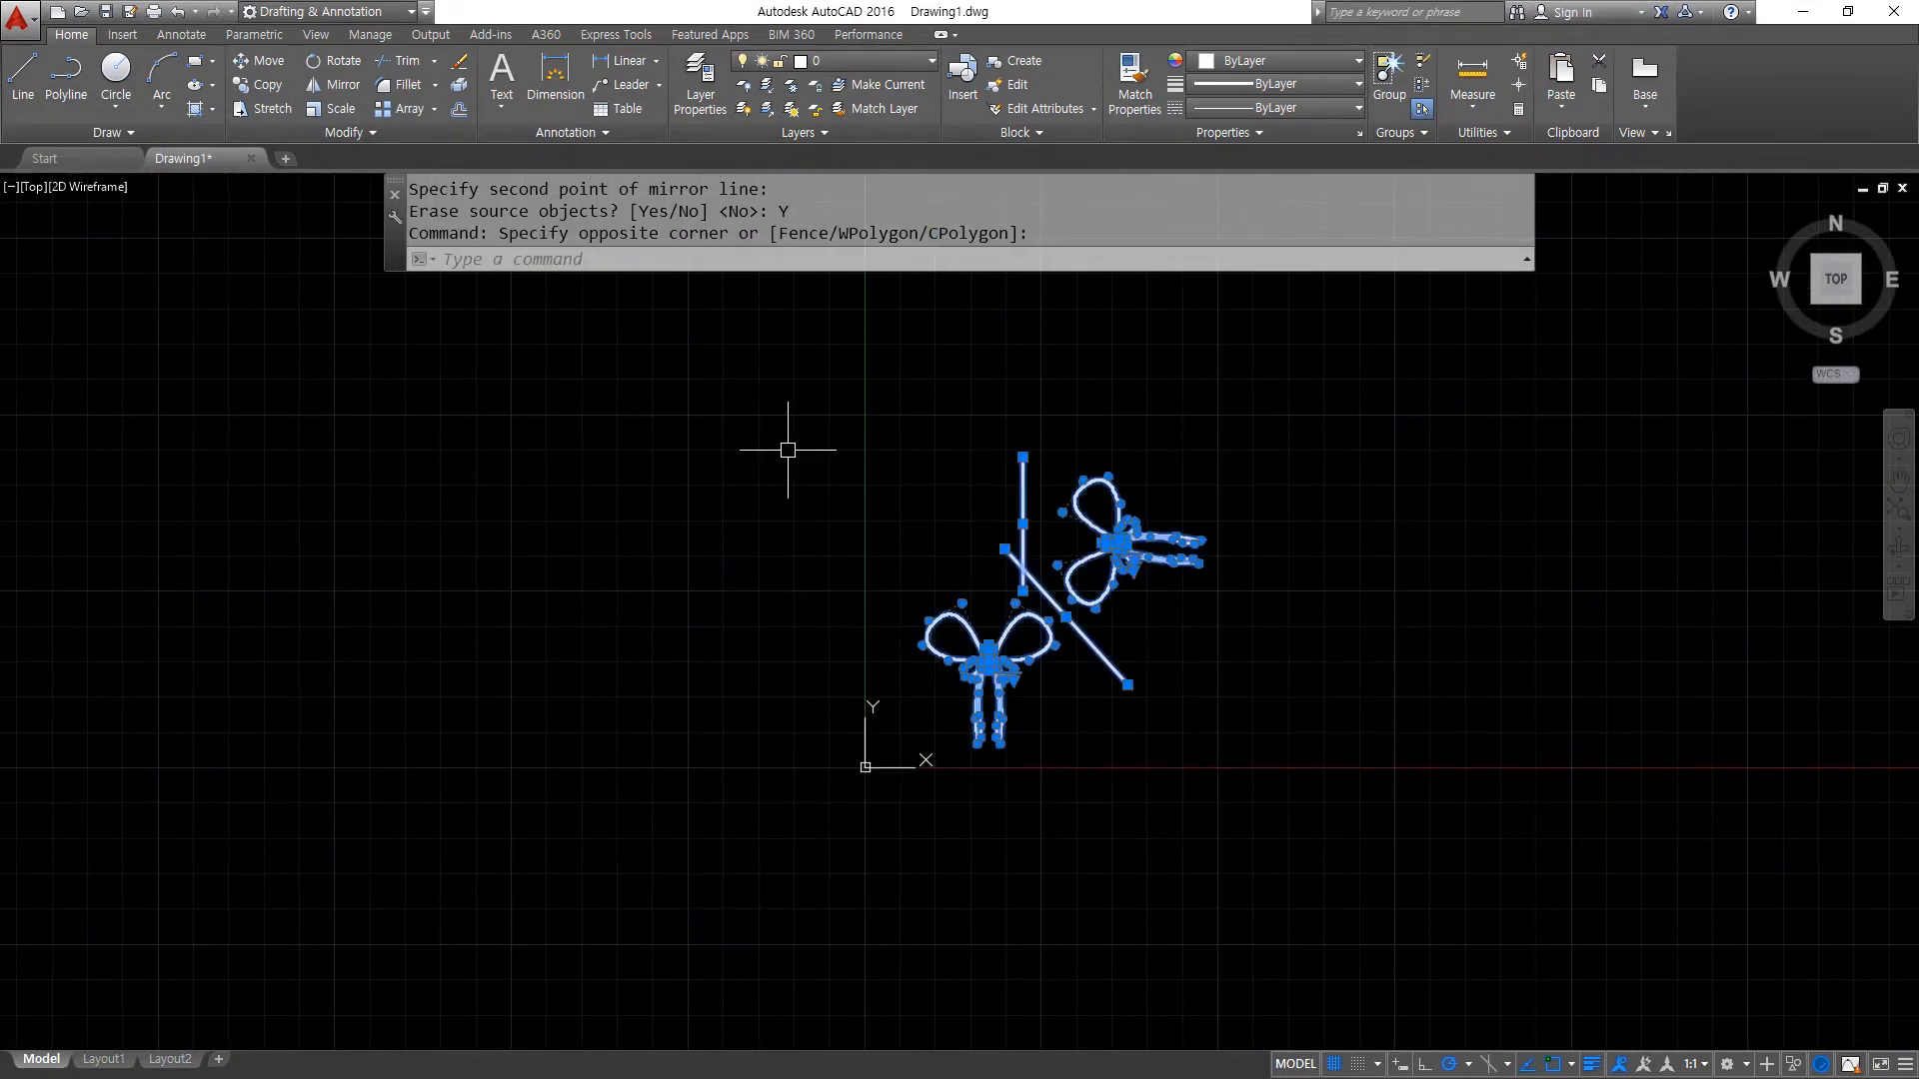
pyautogui.write('E')
pyautogui.press('Return')
pyautogui.write('Z')
pyautogui.press('Return')
pyautogui.write('a')
# - Draw a horizontal and a vertical construction line crossing at one point near the middle of the drawing area
pyautogui.press('Return')
pyautogui.write('xl')
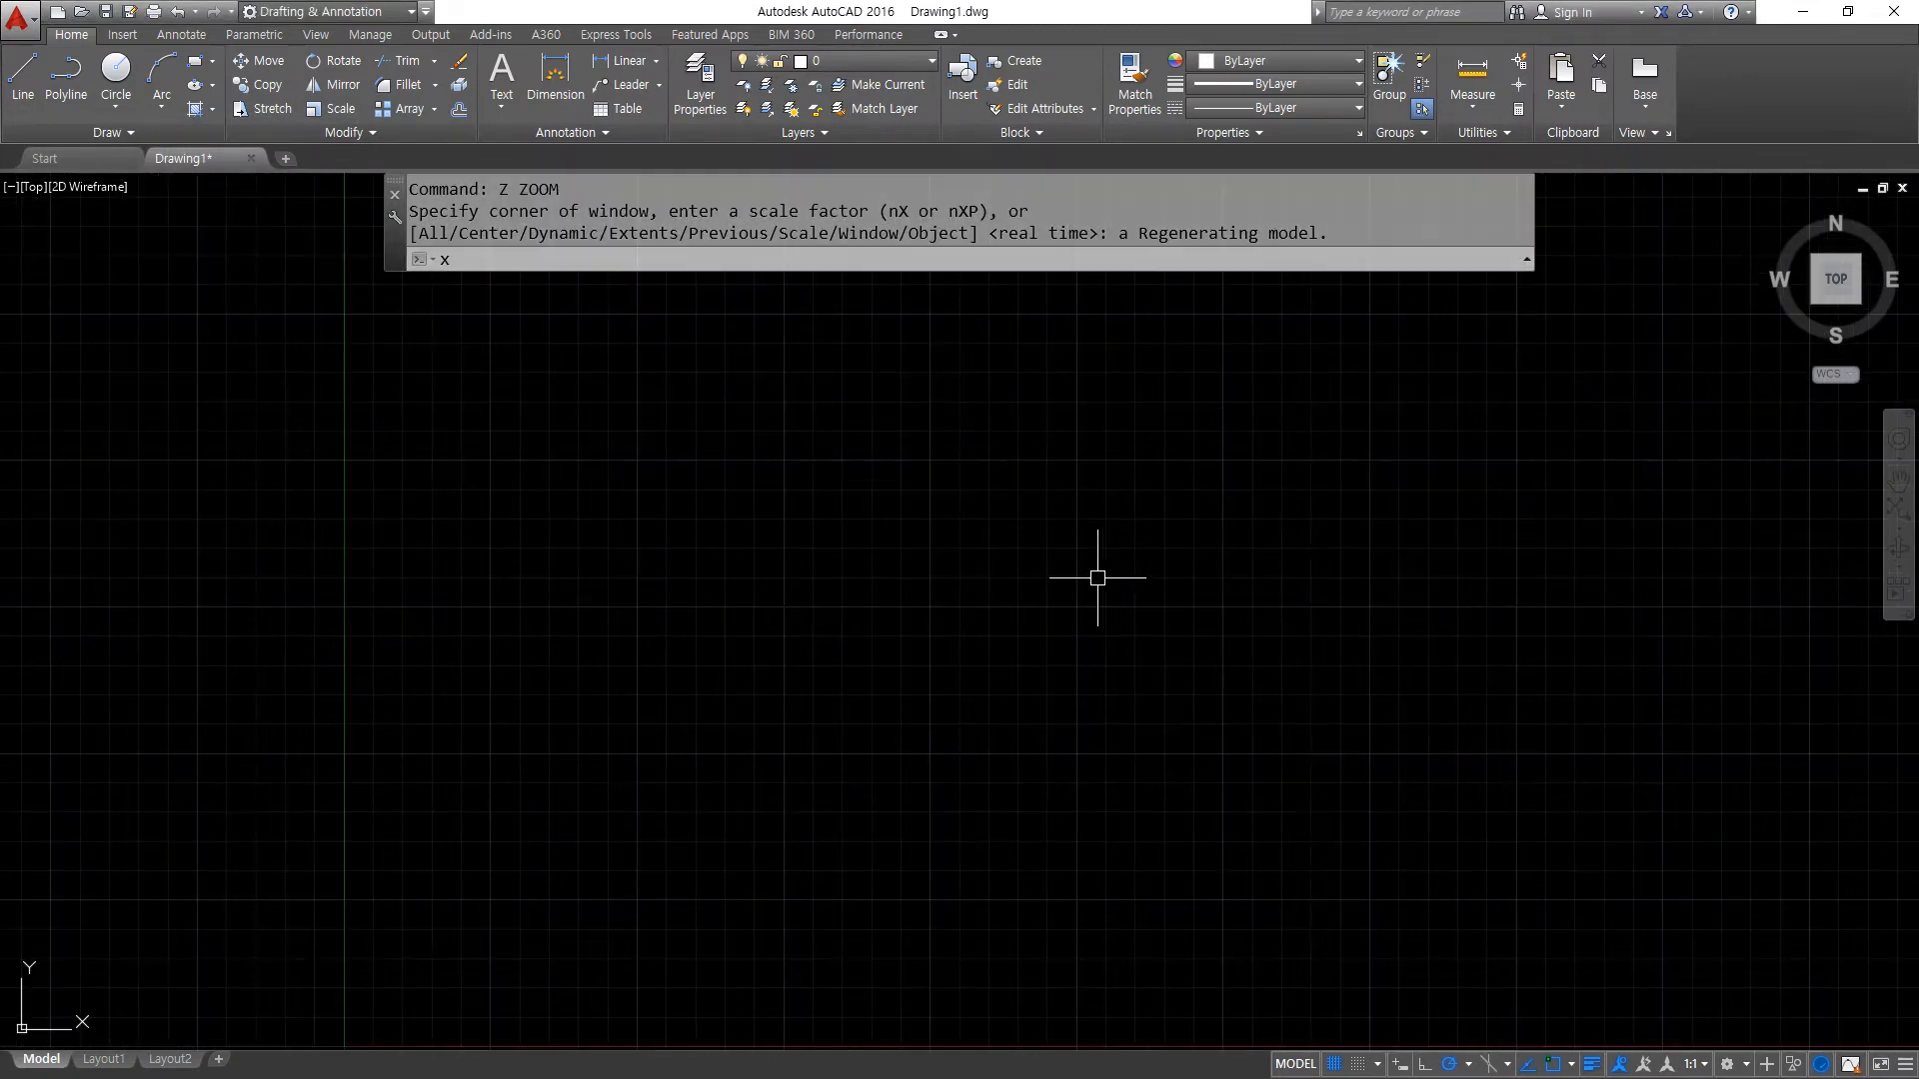
pyautogui.press('Return')
pyautogui.click(903, 608)
pyautogui.click(993, 607)
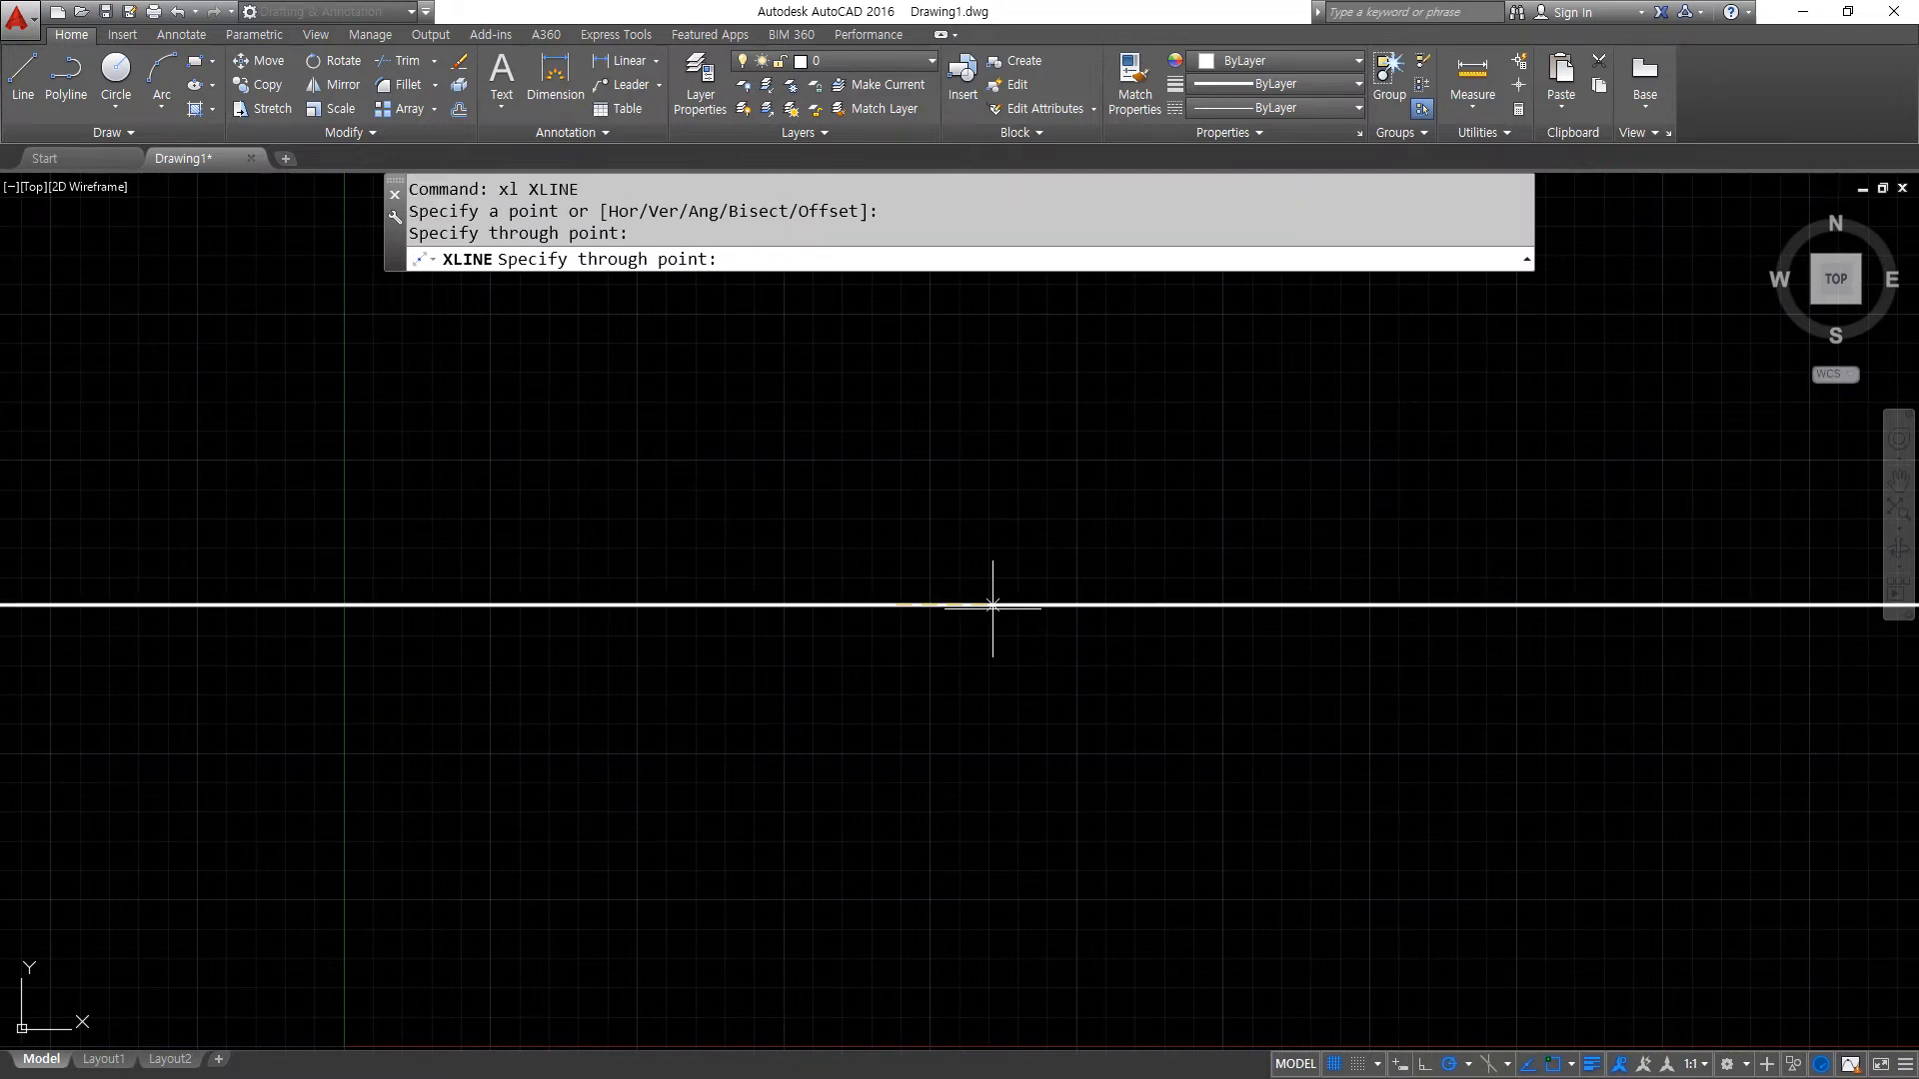
pyautogui.click(896, 529)
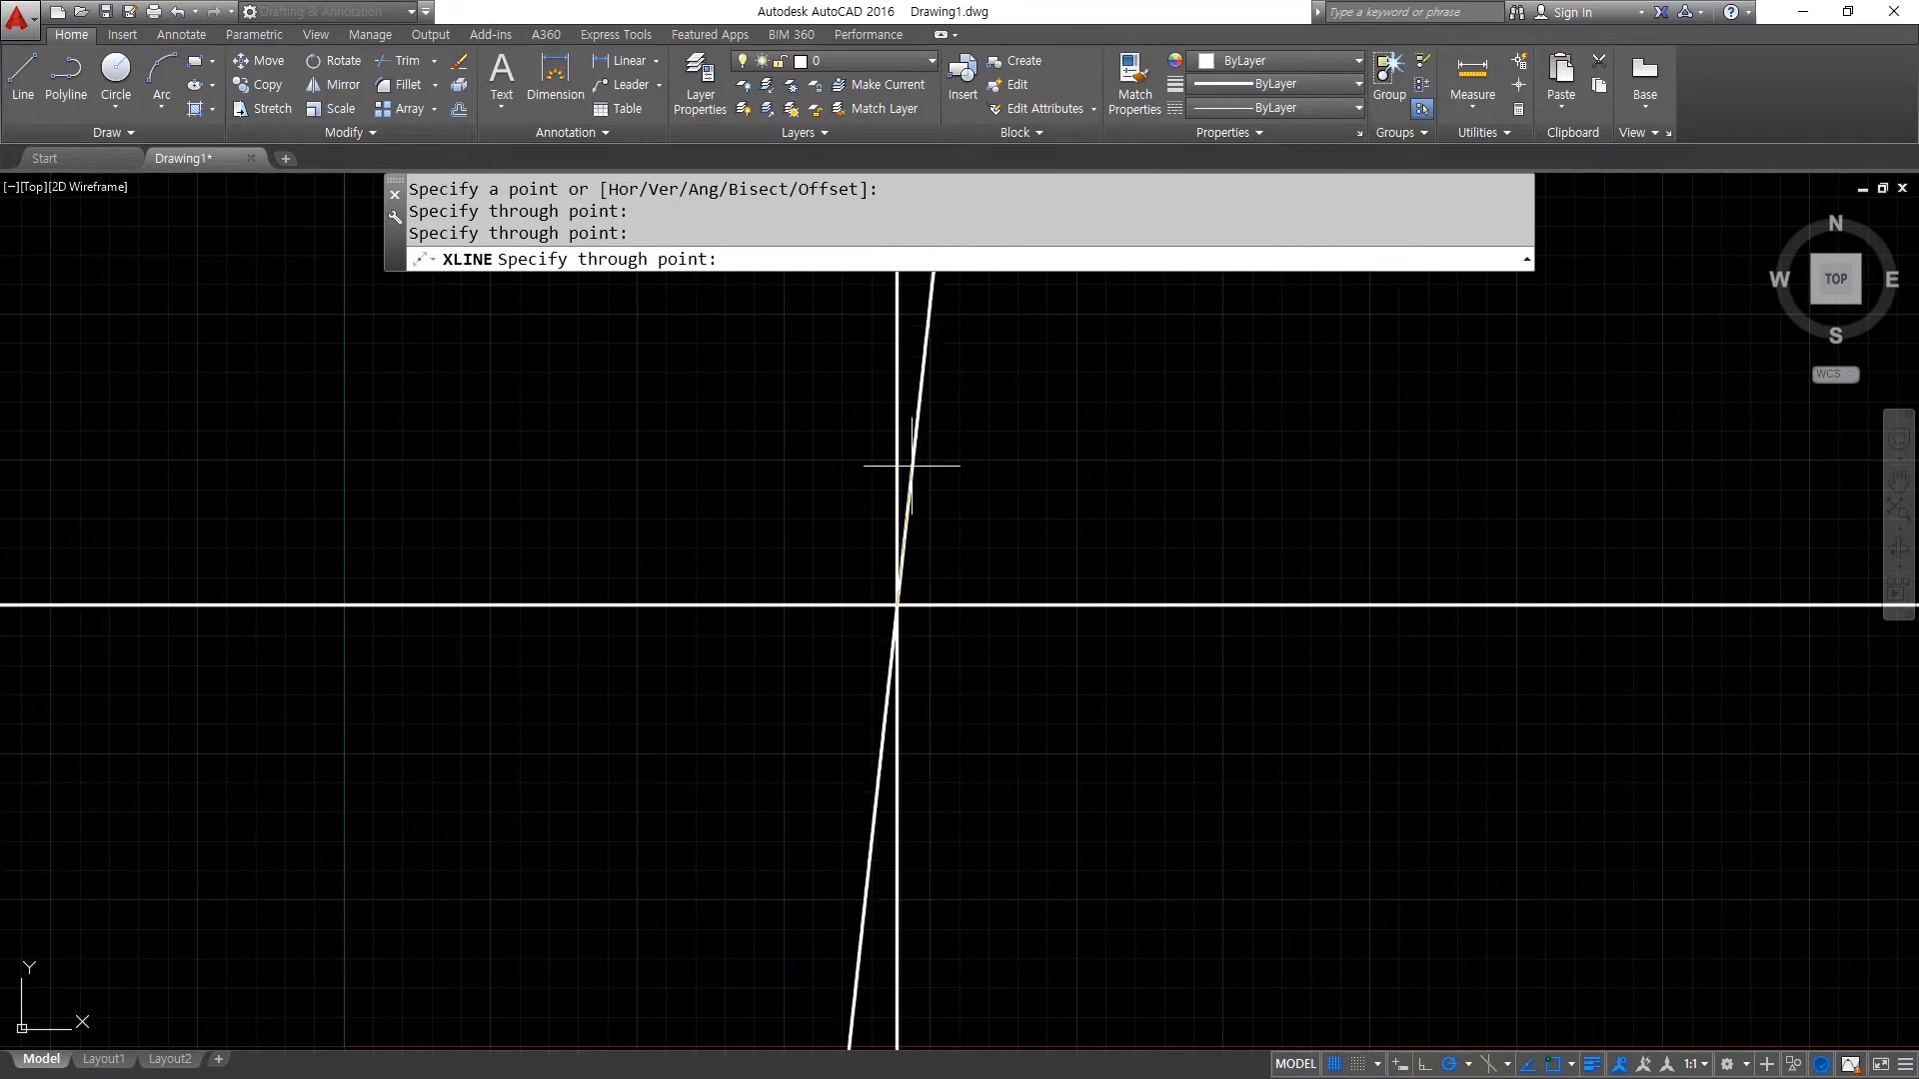
pyautogui.press('Escape')
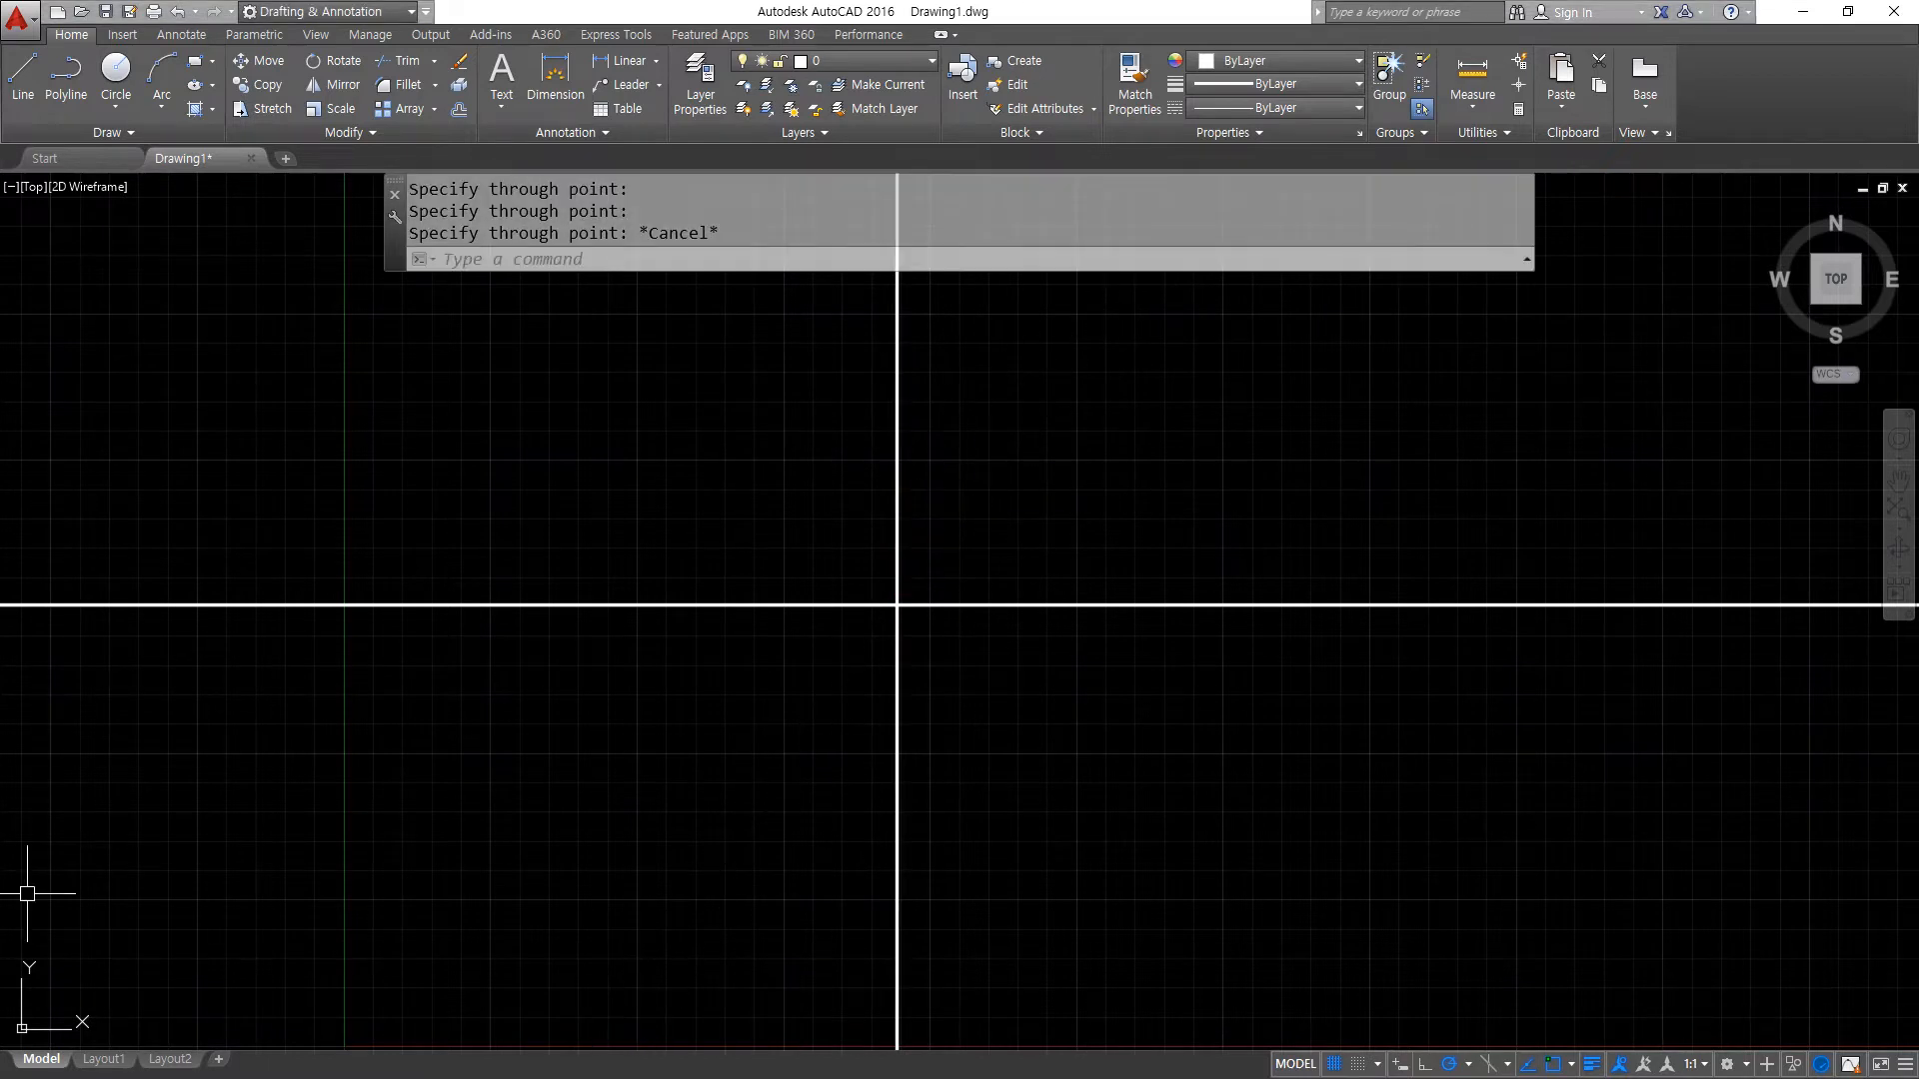
# - Switch to the Calculator, compute 90 - 28 for the slanted line's angle, and return to the drawing
pyautogui.hotkey('alt', 'Tab')
pyautogui.write('90 - 28')
pyautogui.press('Return')
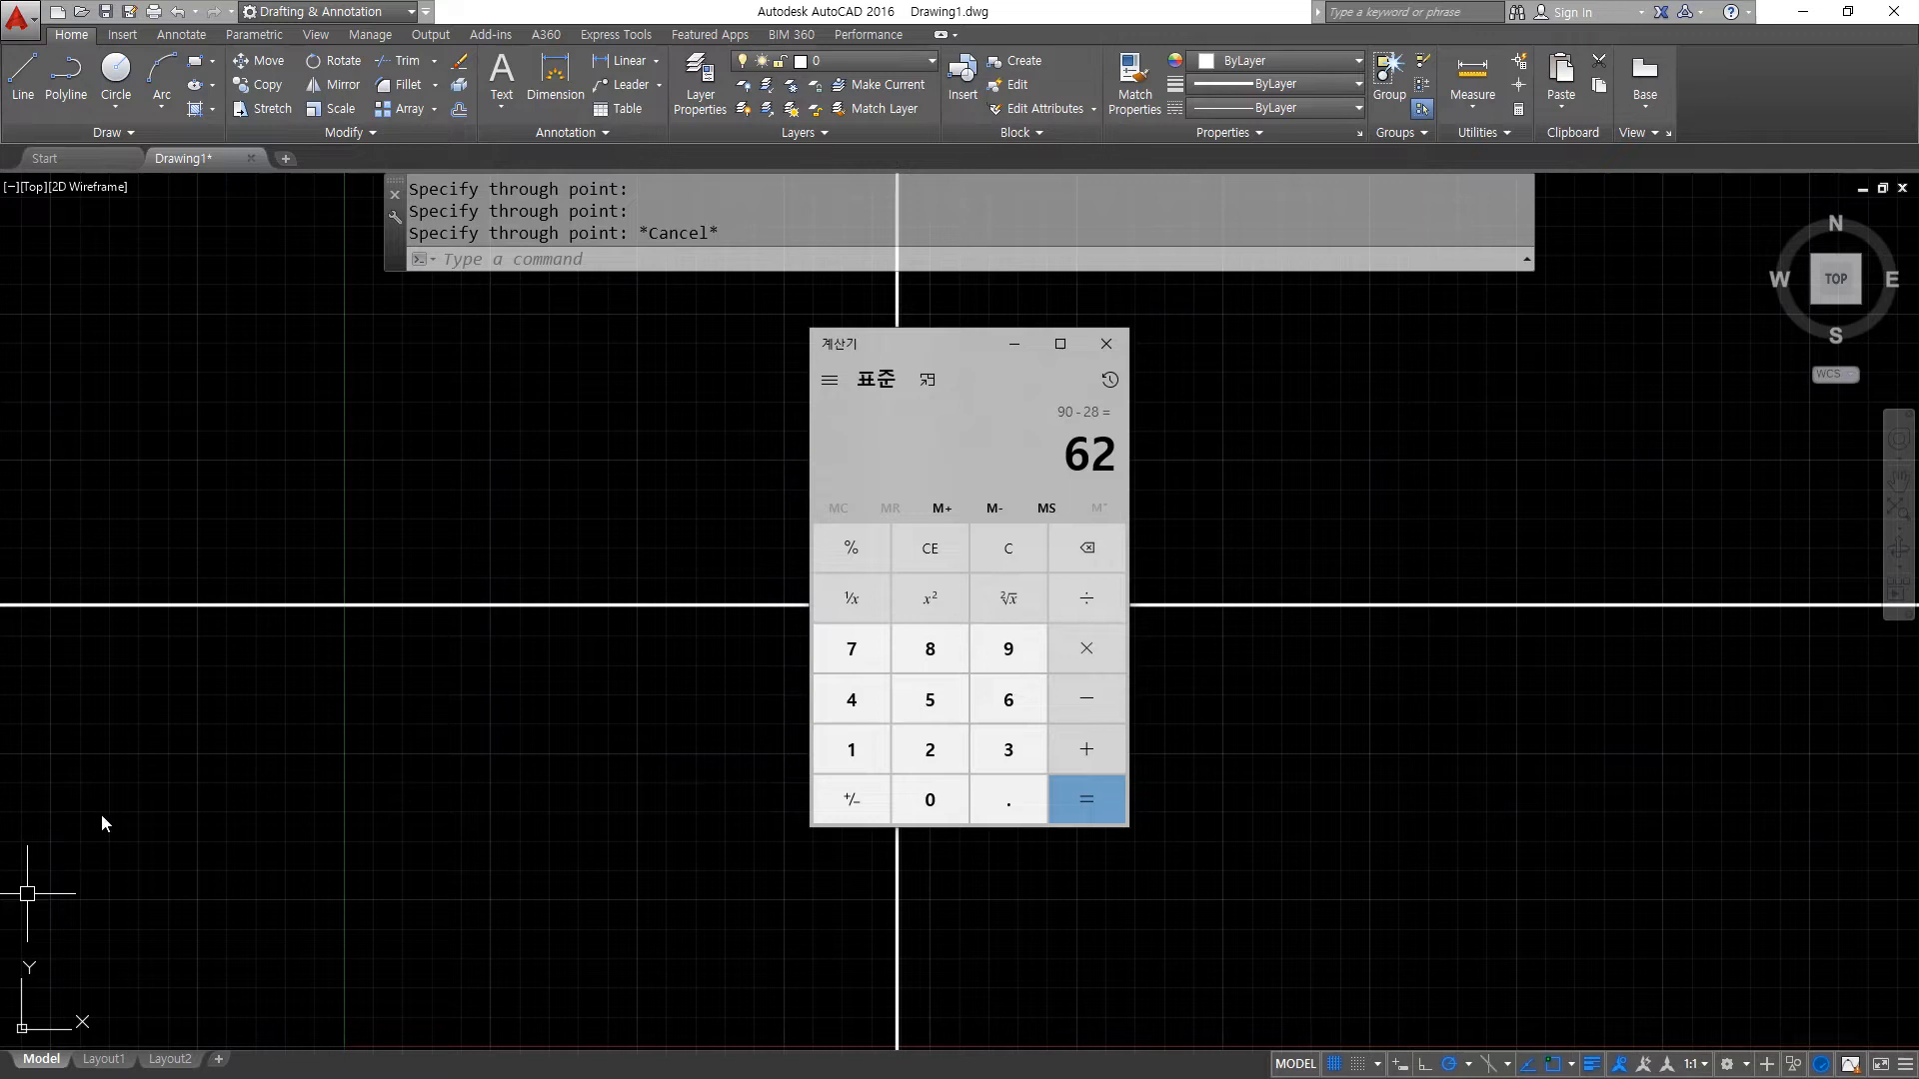
pyautogui.click(1157, 347)
# - Draw a construction line at an angle of 62 degrees through the intersection of the horizontal and vertical lines
pyautogui.write('xl')
pyautogui.press('Return')
pyautogui.write('a')
pyautogui.press('Return')
pyautogui.press('Return')
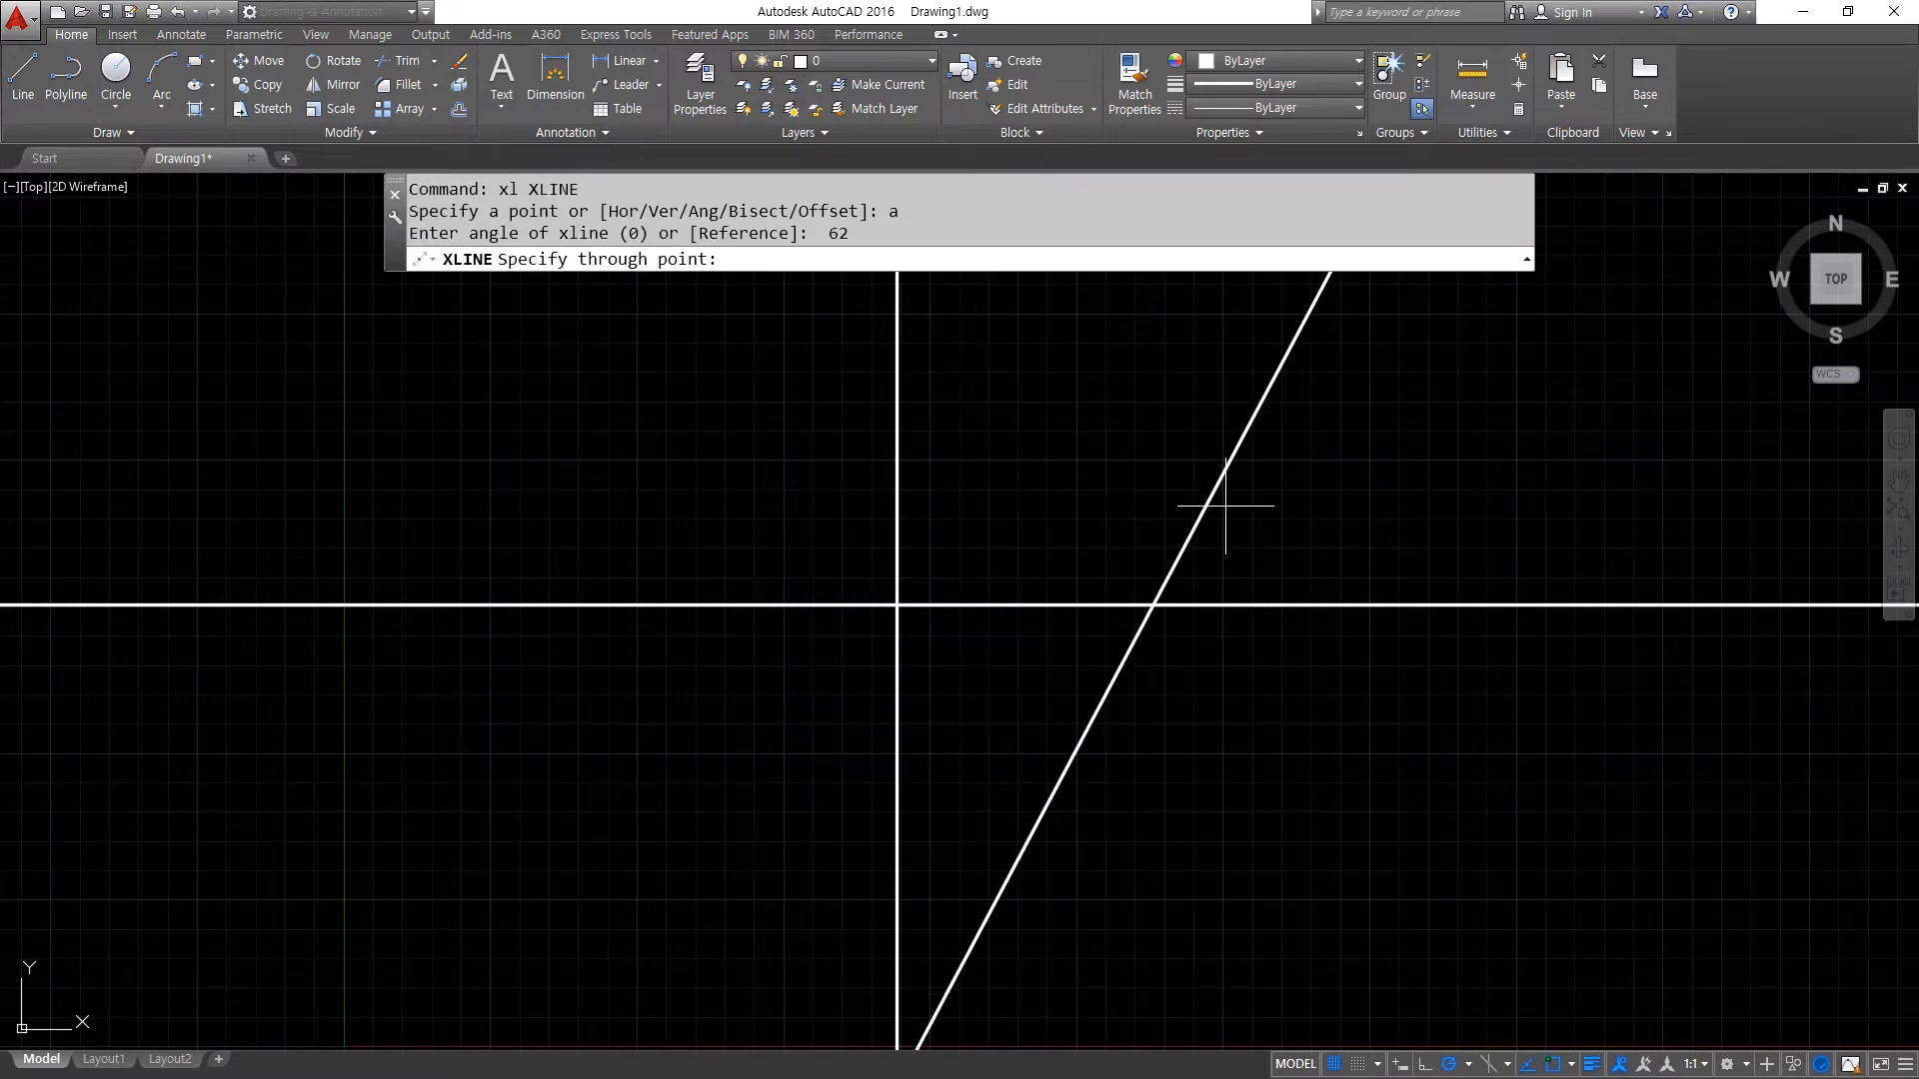
pyautogui.click(897, 607)
# - Trim off the part of the angled line below the intersection, using all objects as cutting edges
pyautogui.press('Return')
pyautogui.write('tr')
pyautogui.press('Return')
pyautogui.press('Return')
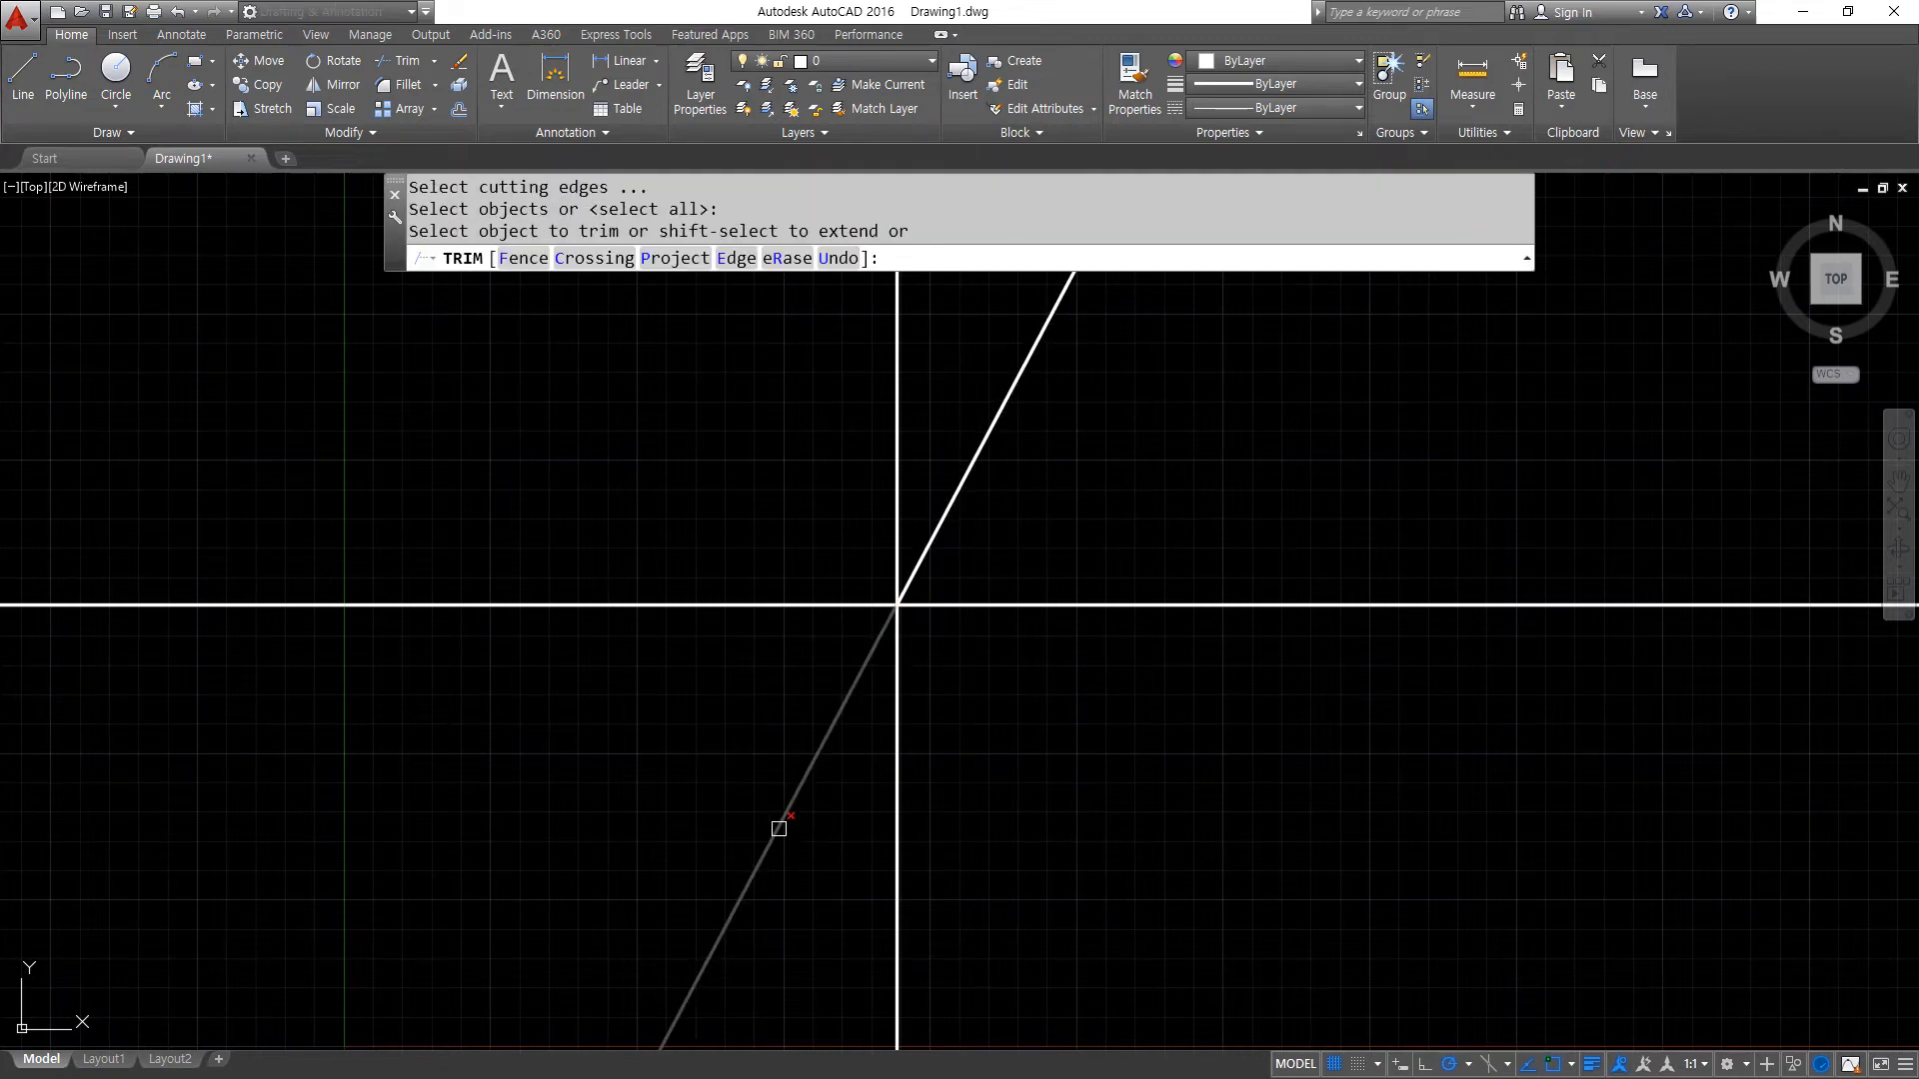
pyautogui.click(779, 828)
# - Move the horizontal, vertical and angled lines to the cen layer and clear the selection
pyautogui.click(957, 659)
pyautogui.click(833, 541)
pyautogui.click(887, 58)
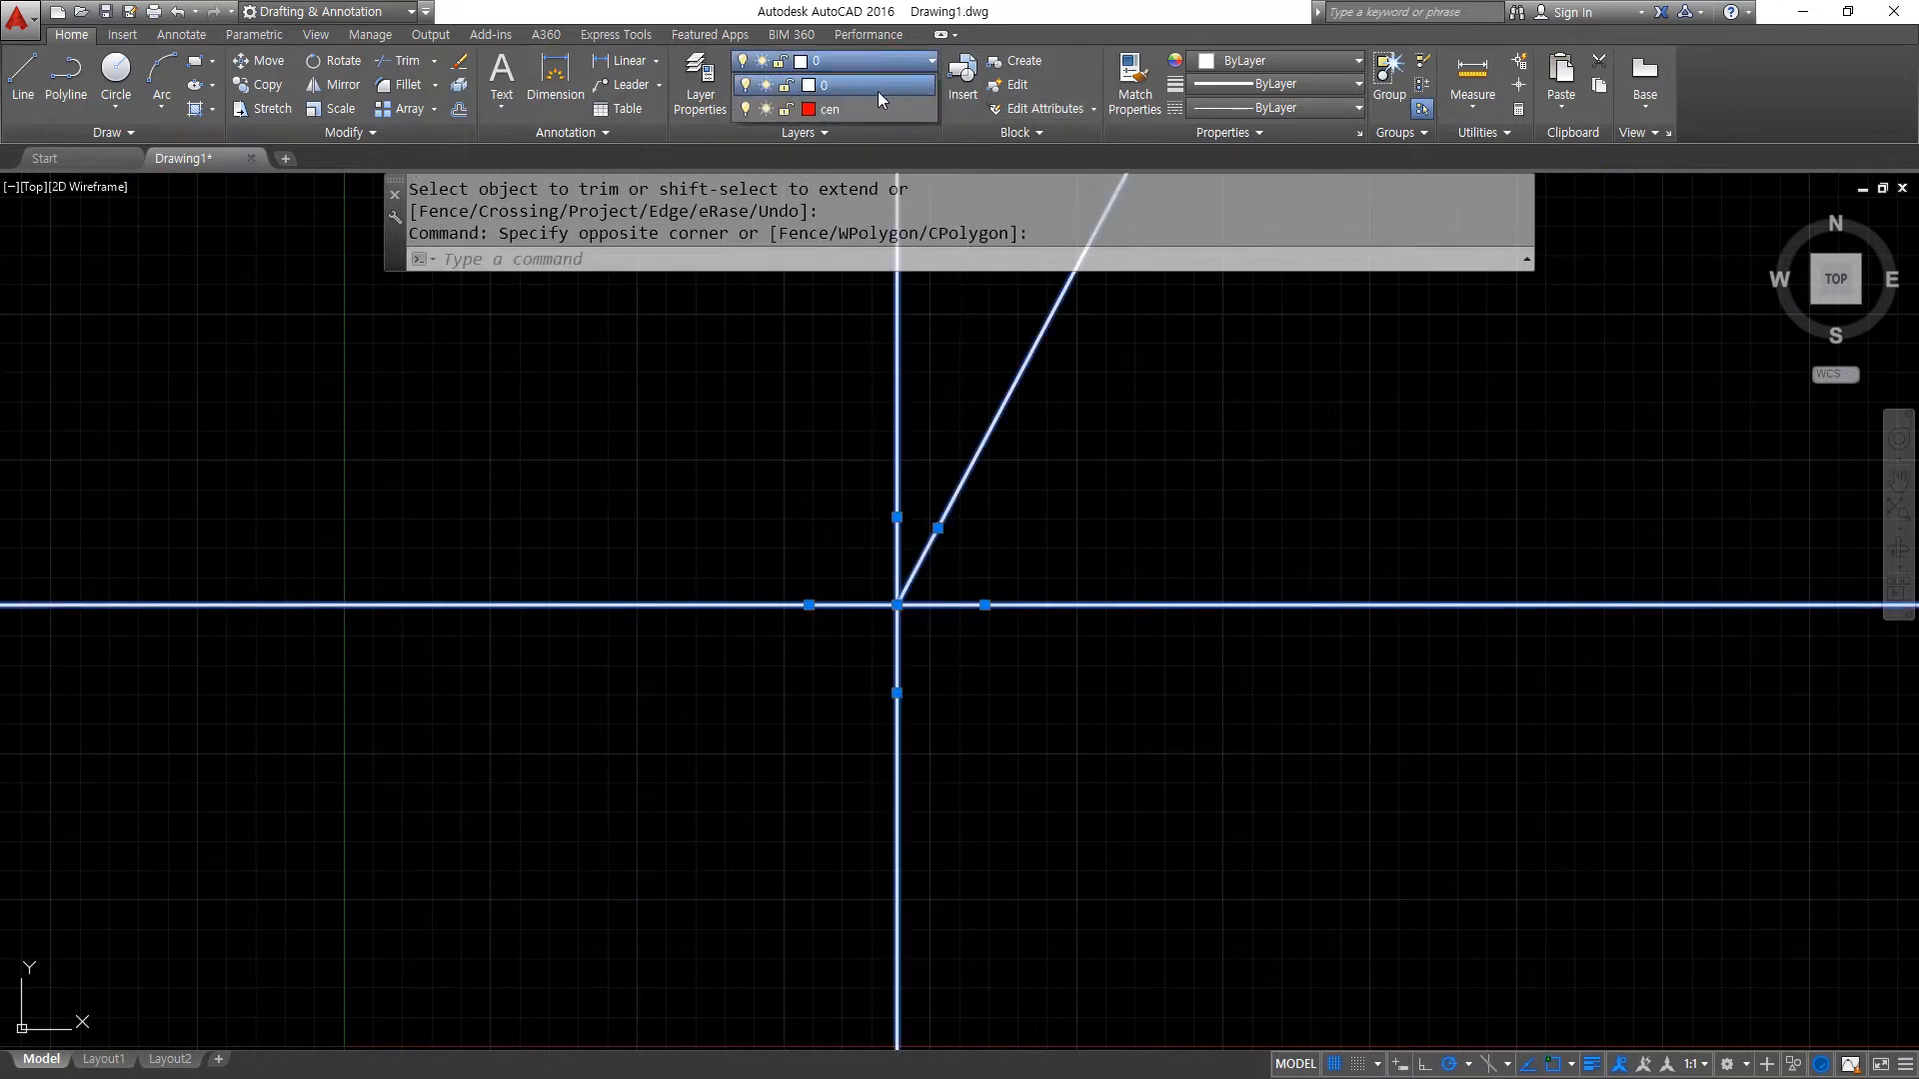
pyautogui.click(867, 110)
pyautogui.press('Escape')
pyautogui.press('Escape')
# - Draw a circle of radius 33.6 centred on the intersection of the centre lines
pyautogui.scroll(1, 849, 686)
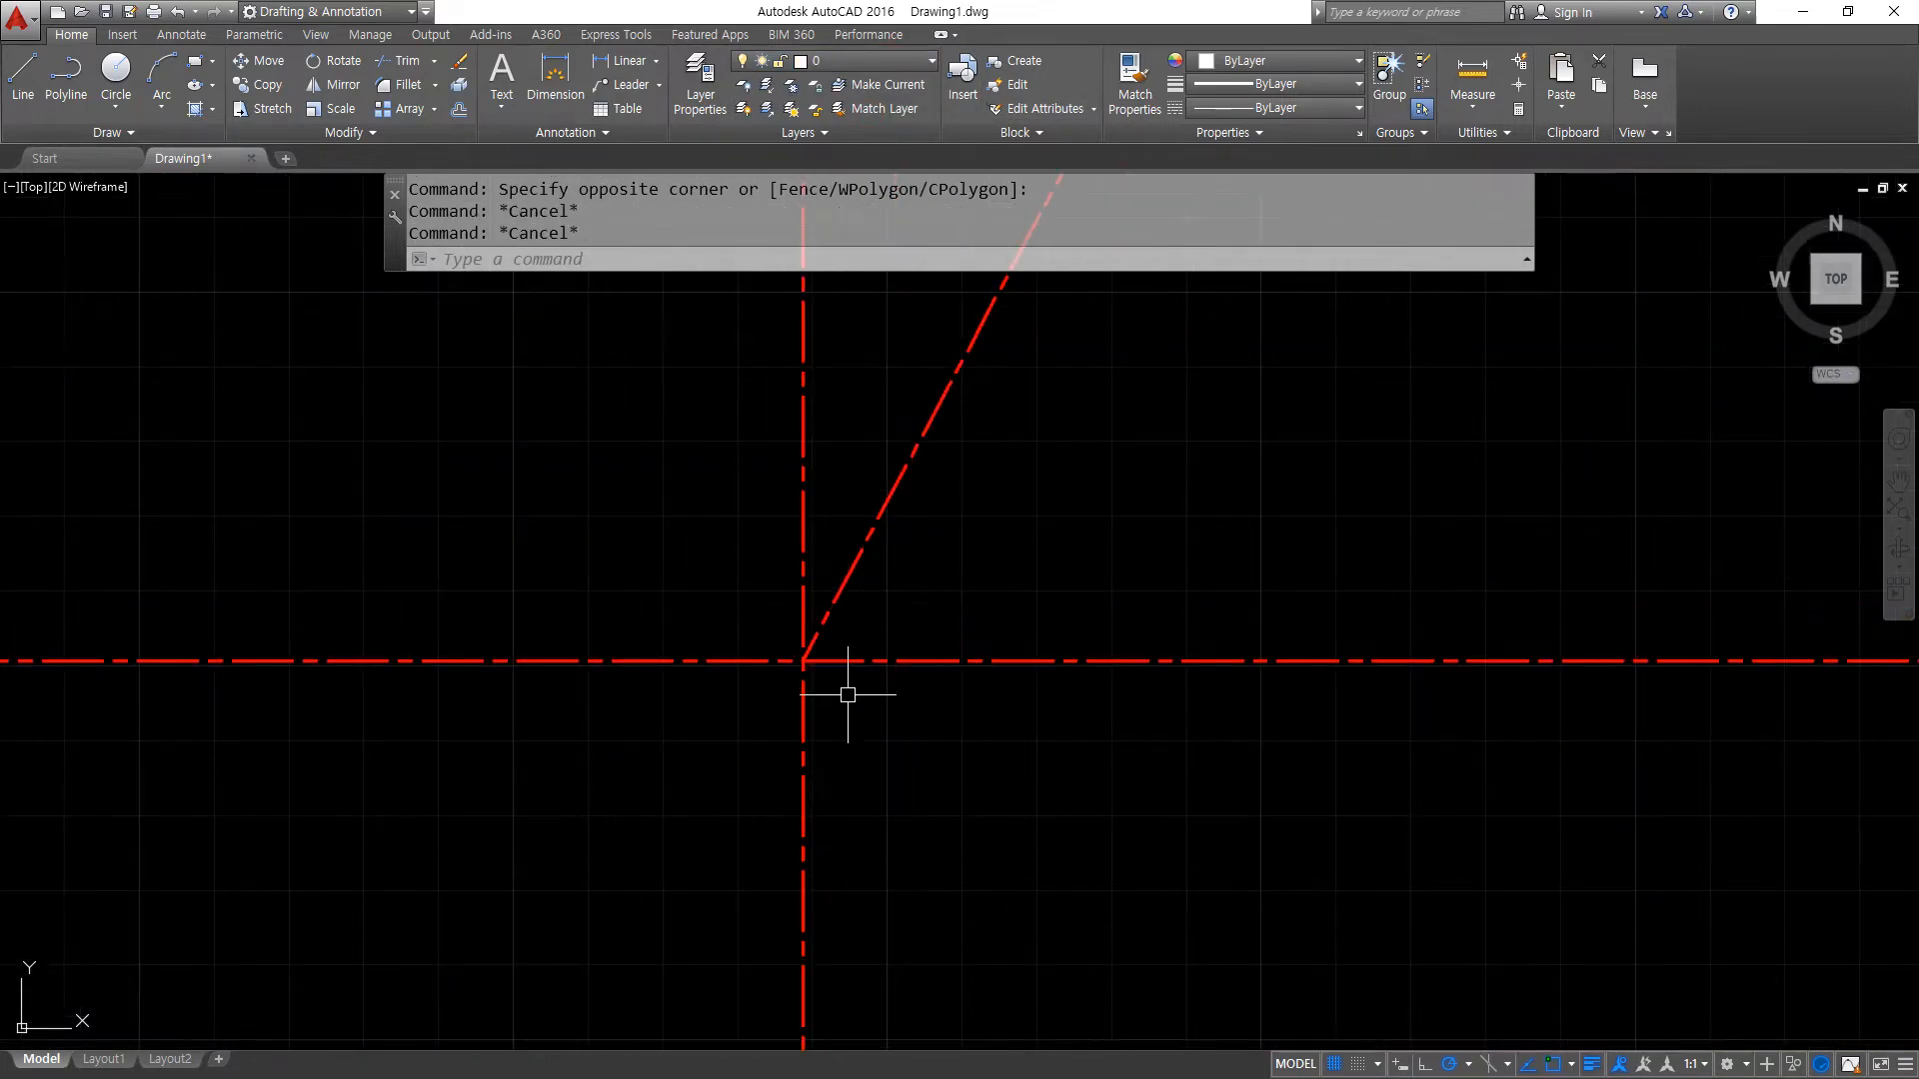
pyautogui.write('c')
pyautogui.press('Return')
pyautogui.click(803, 661)
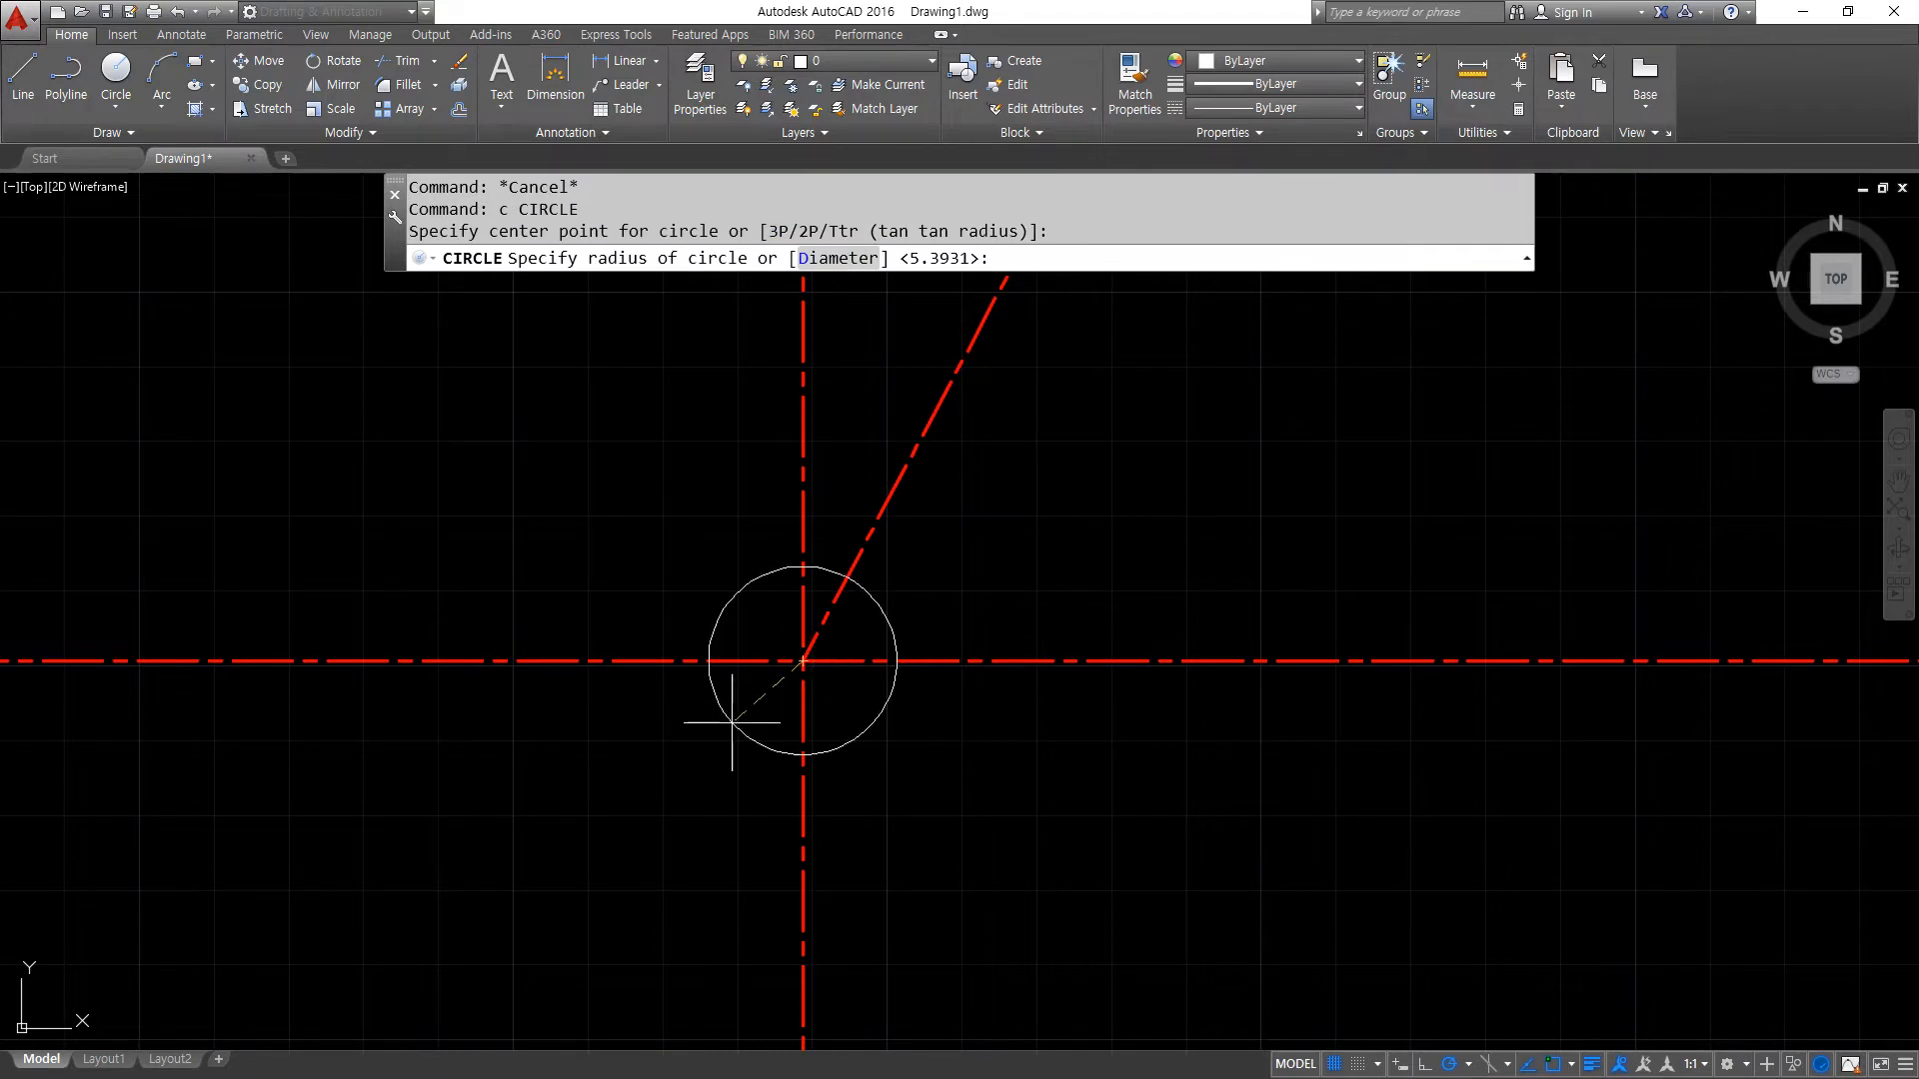
pyautogui.write('33.6')
pyautogui.press('Return')
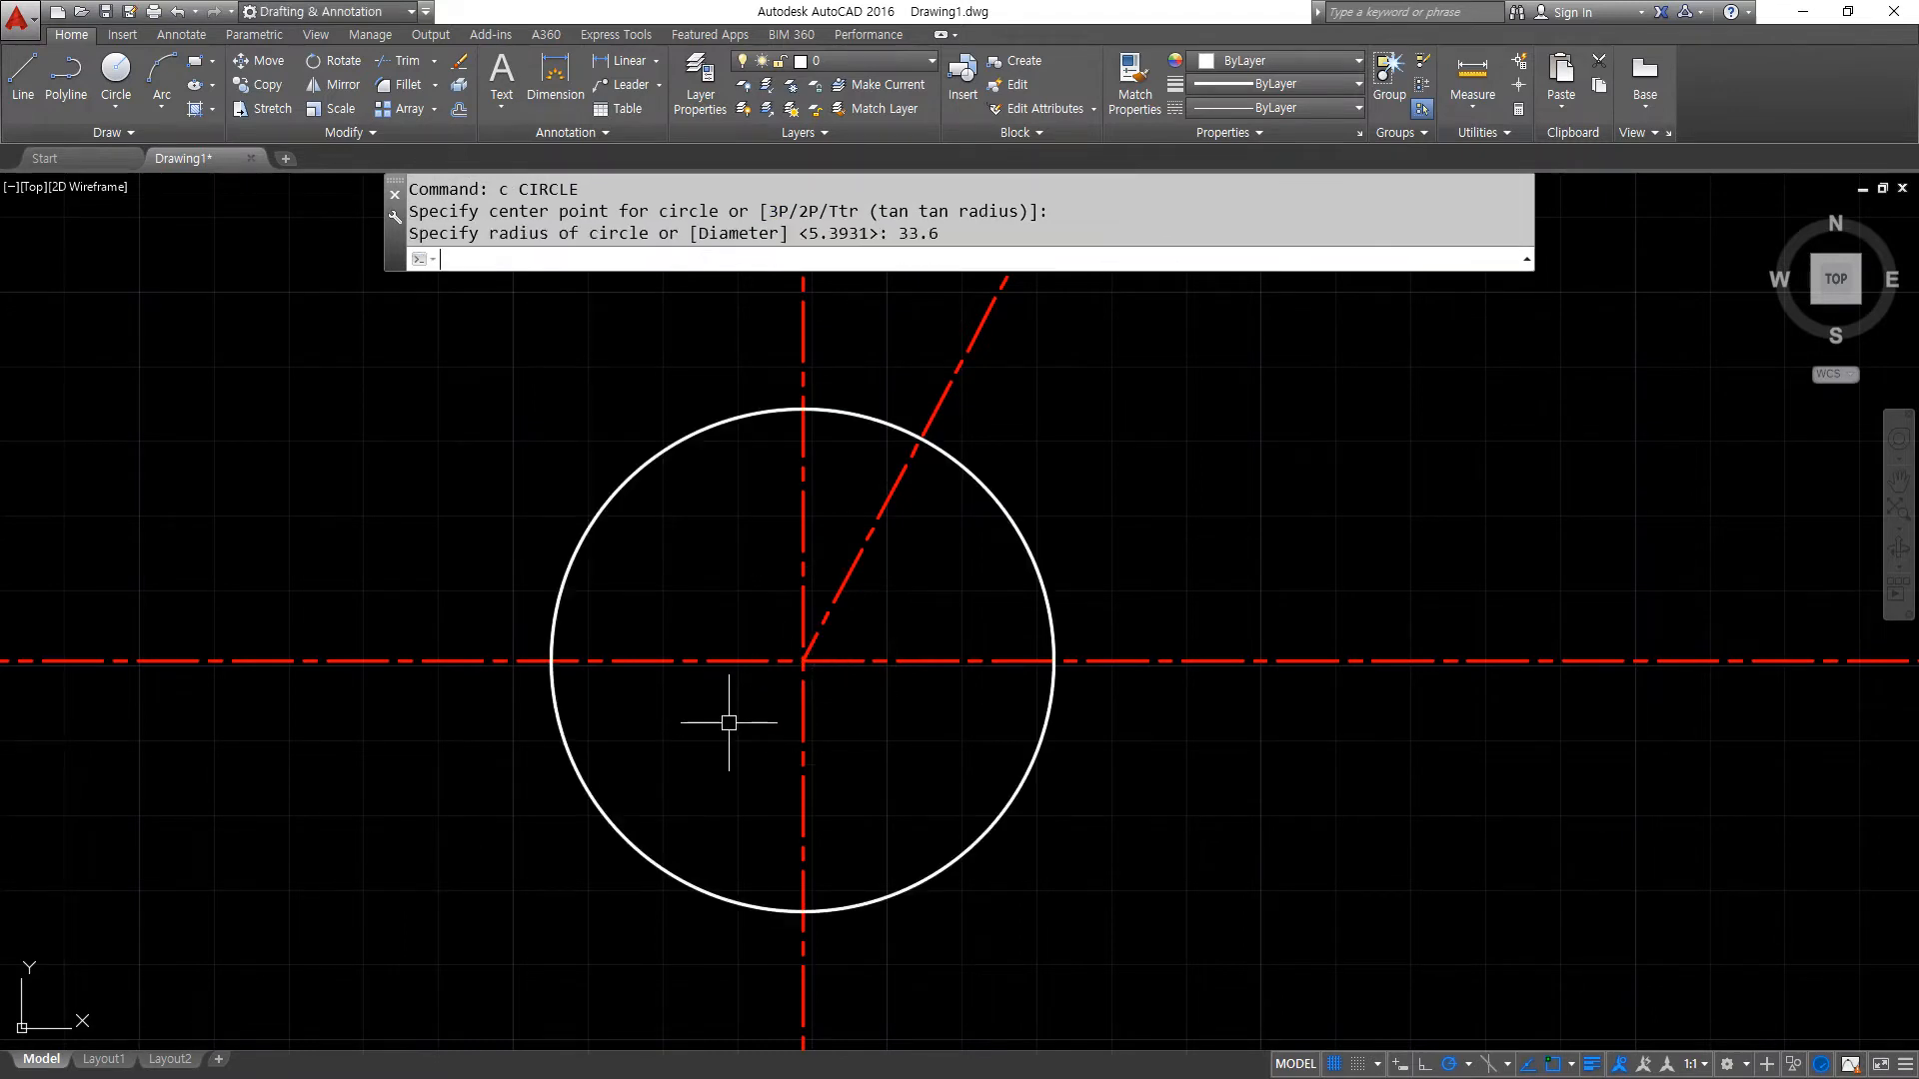
# - Draw a trial circle of radius 38 centred on the centre-line intersection and erase it
pyautogui.write('c')
pyautogui.press('Return')
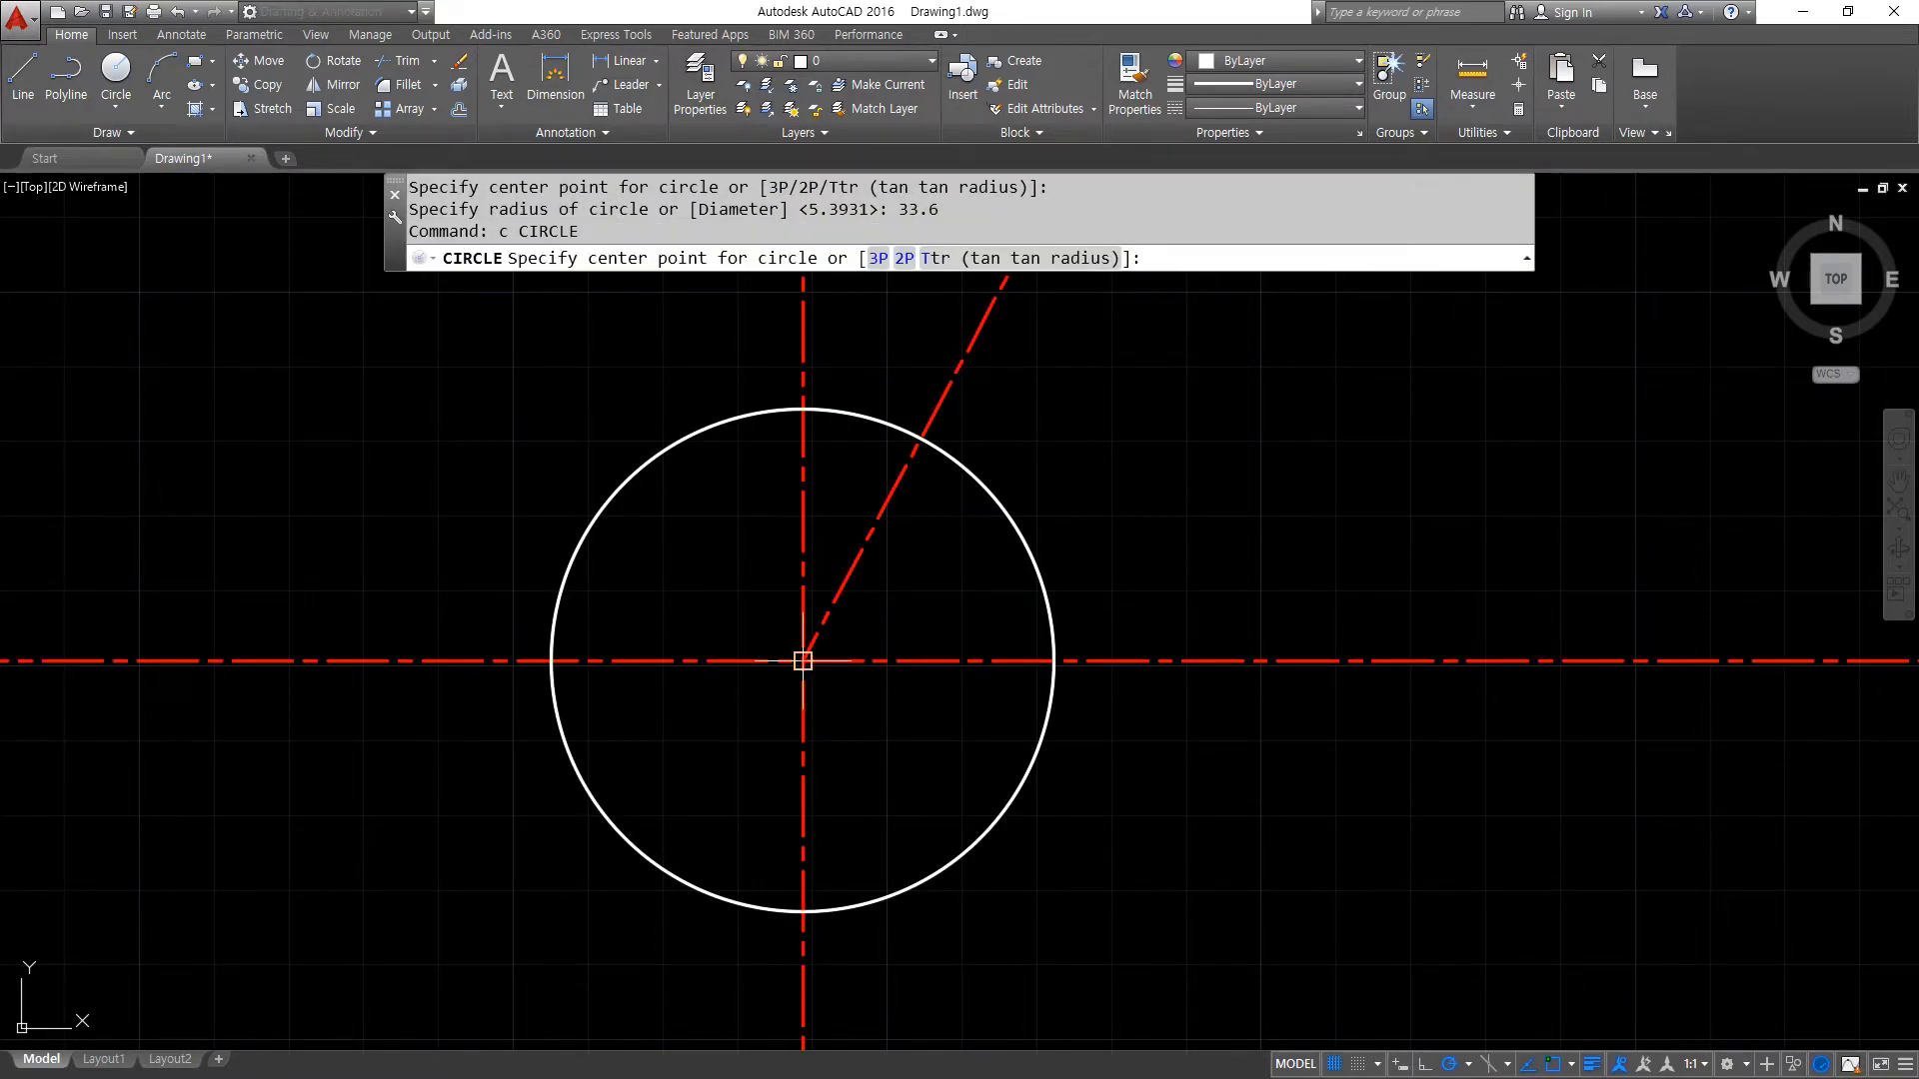
pyautogui.click(803, 660)
pyautogui.write('38')
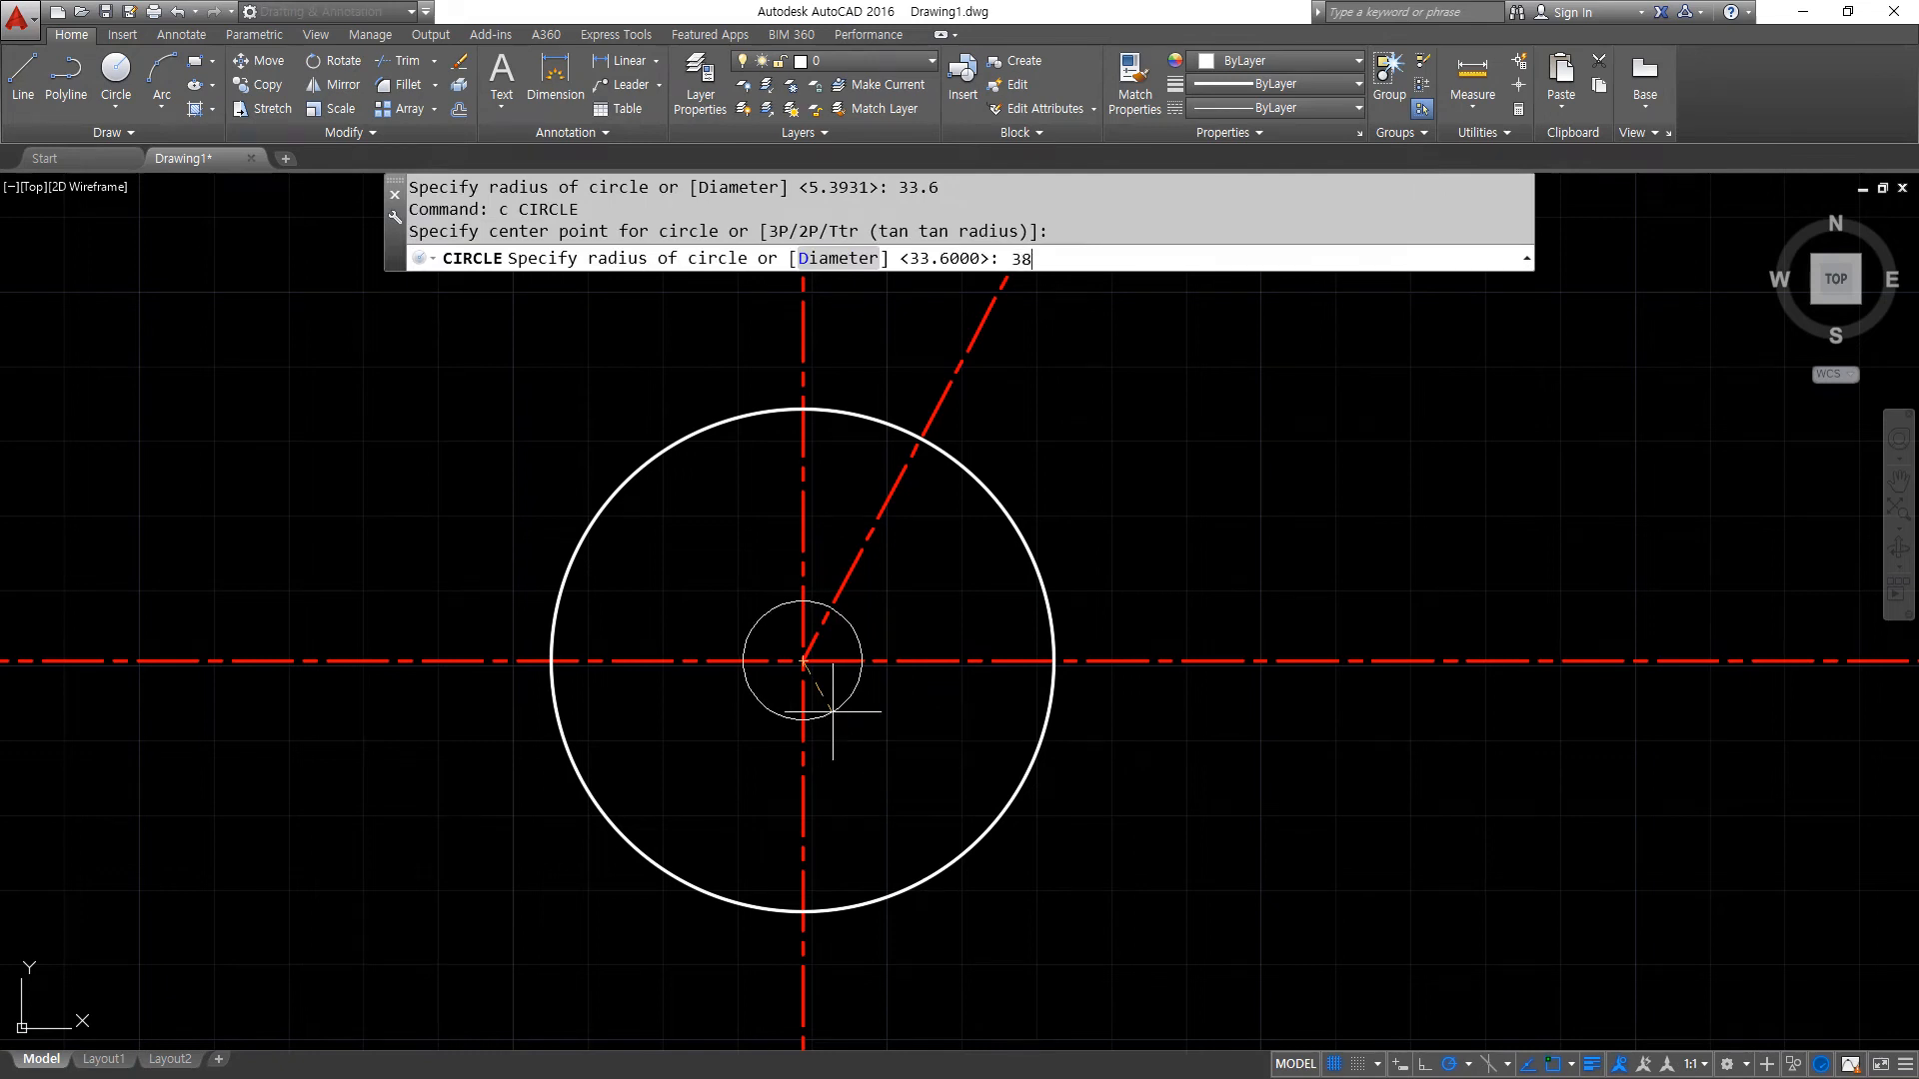
pyautogui.press('Return')
pyautogui.write('4')
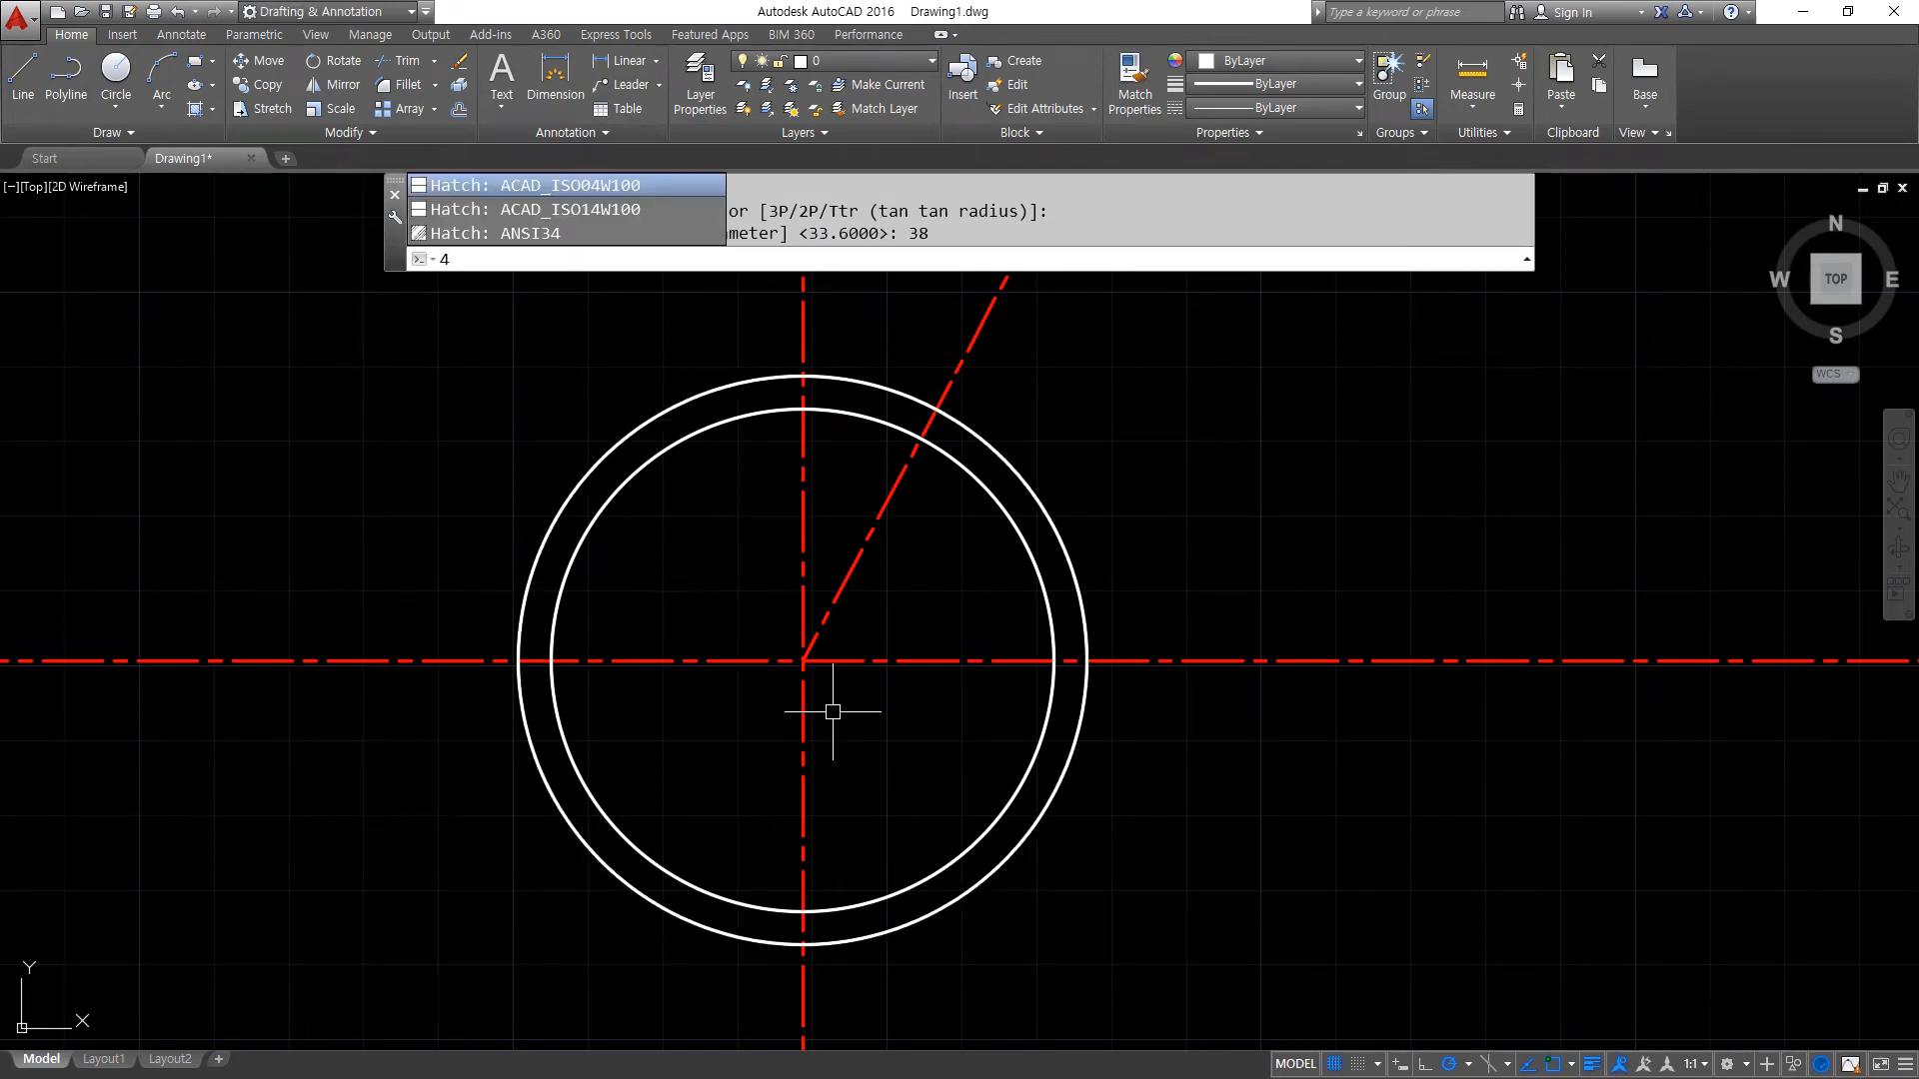
pyautogui.press('Escape')
pyautogui.click(1020, 428)
pyautogui.write('e')
pyautogui.press('Return')
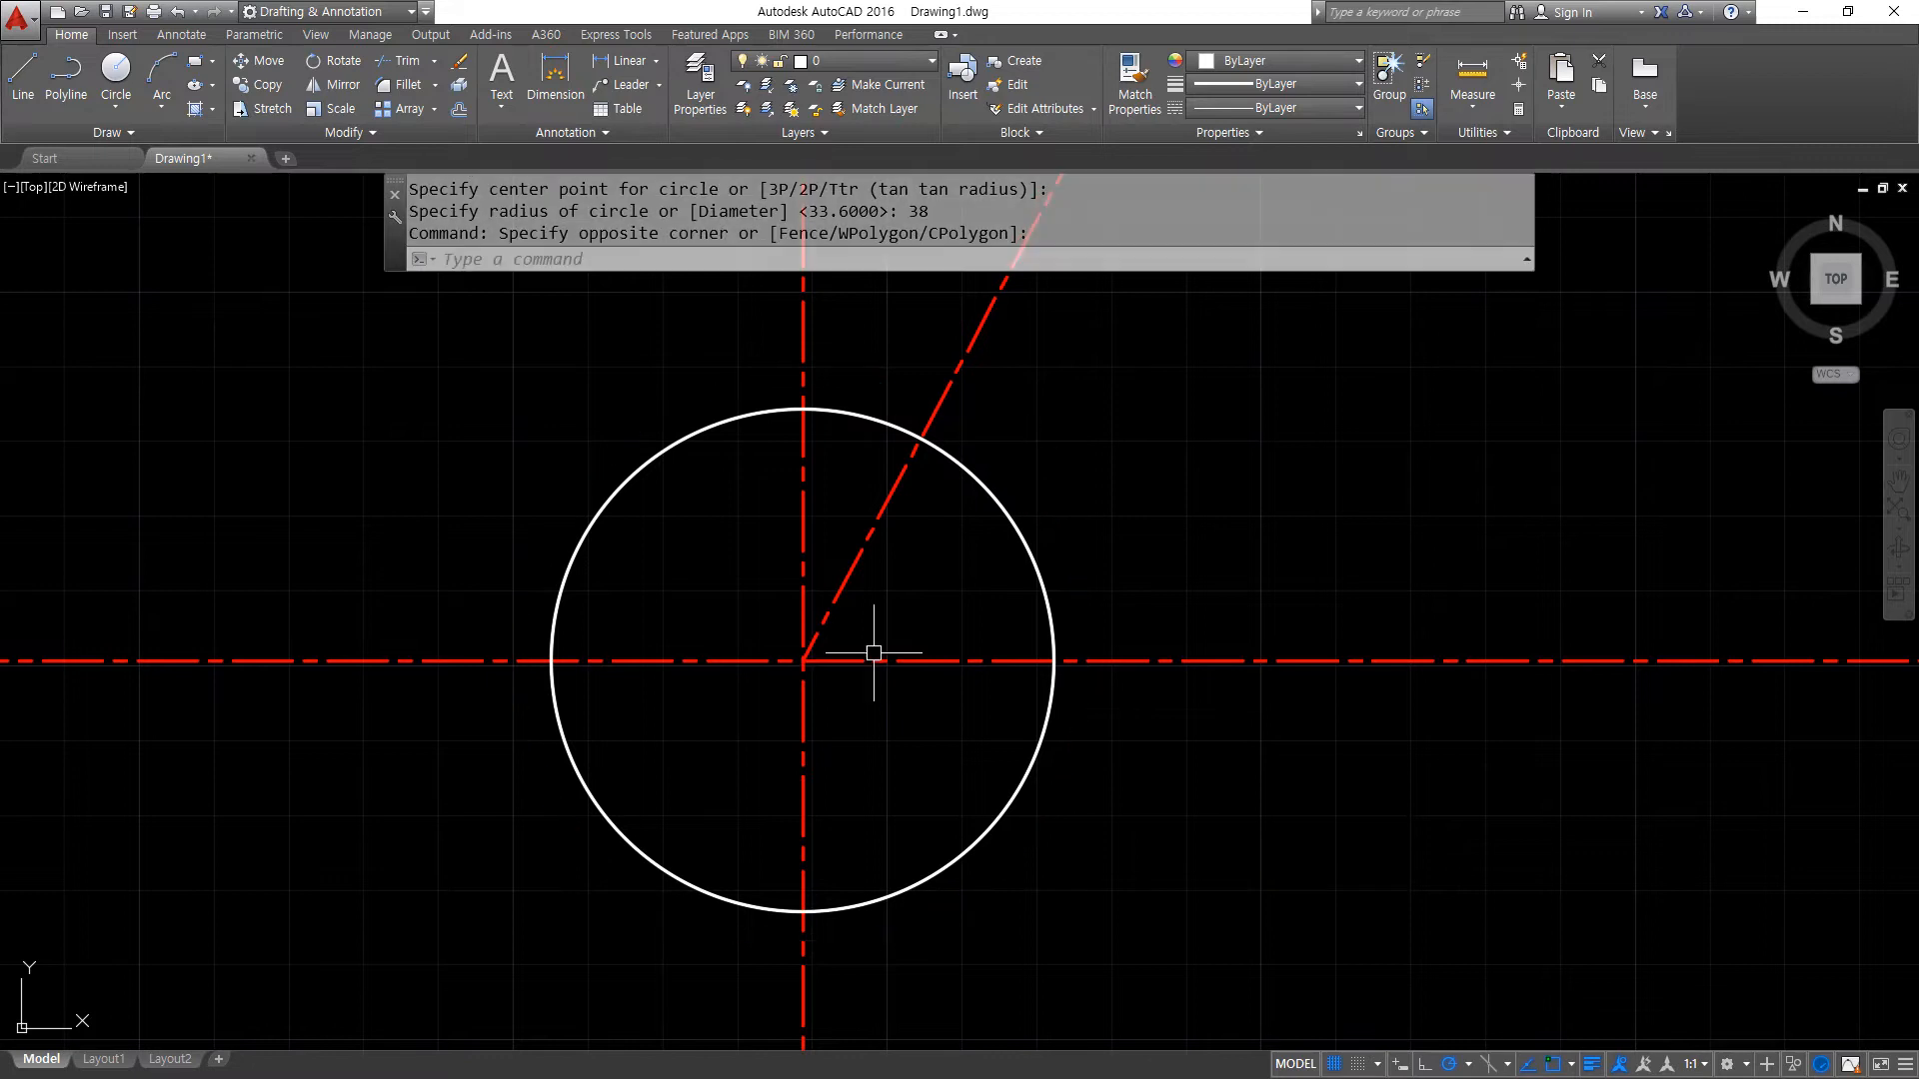
# - Draw a circle of radius 38.4 concentric with the 33.6 radius circle
pyautogui.write('c')
pyautogui.press('Return')
pyautogui.click(802, 660)
pyautogui.write('3')
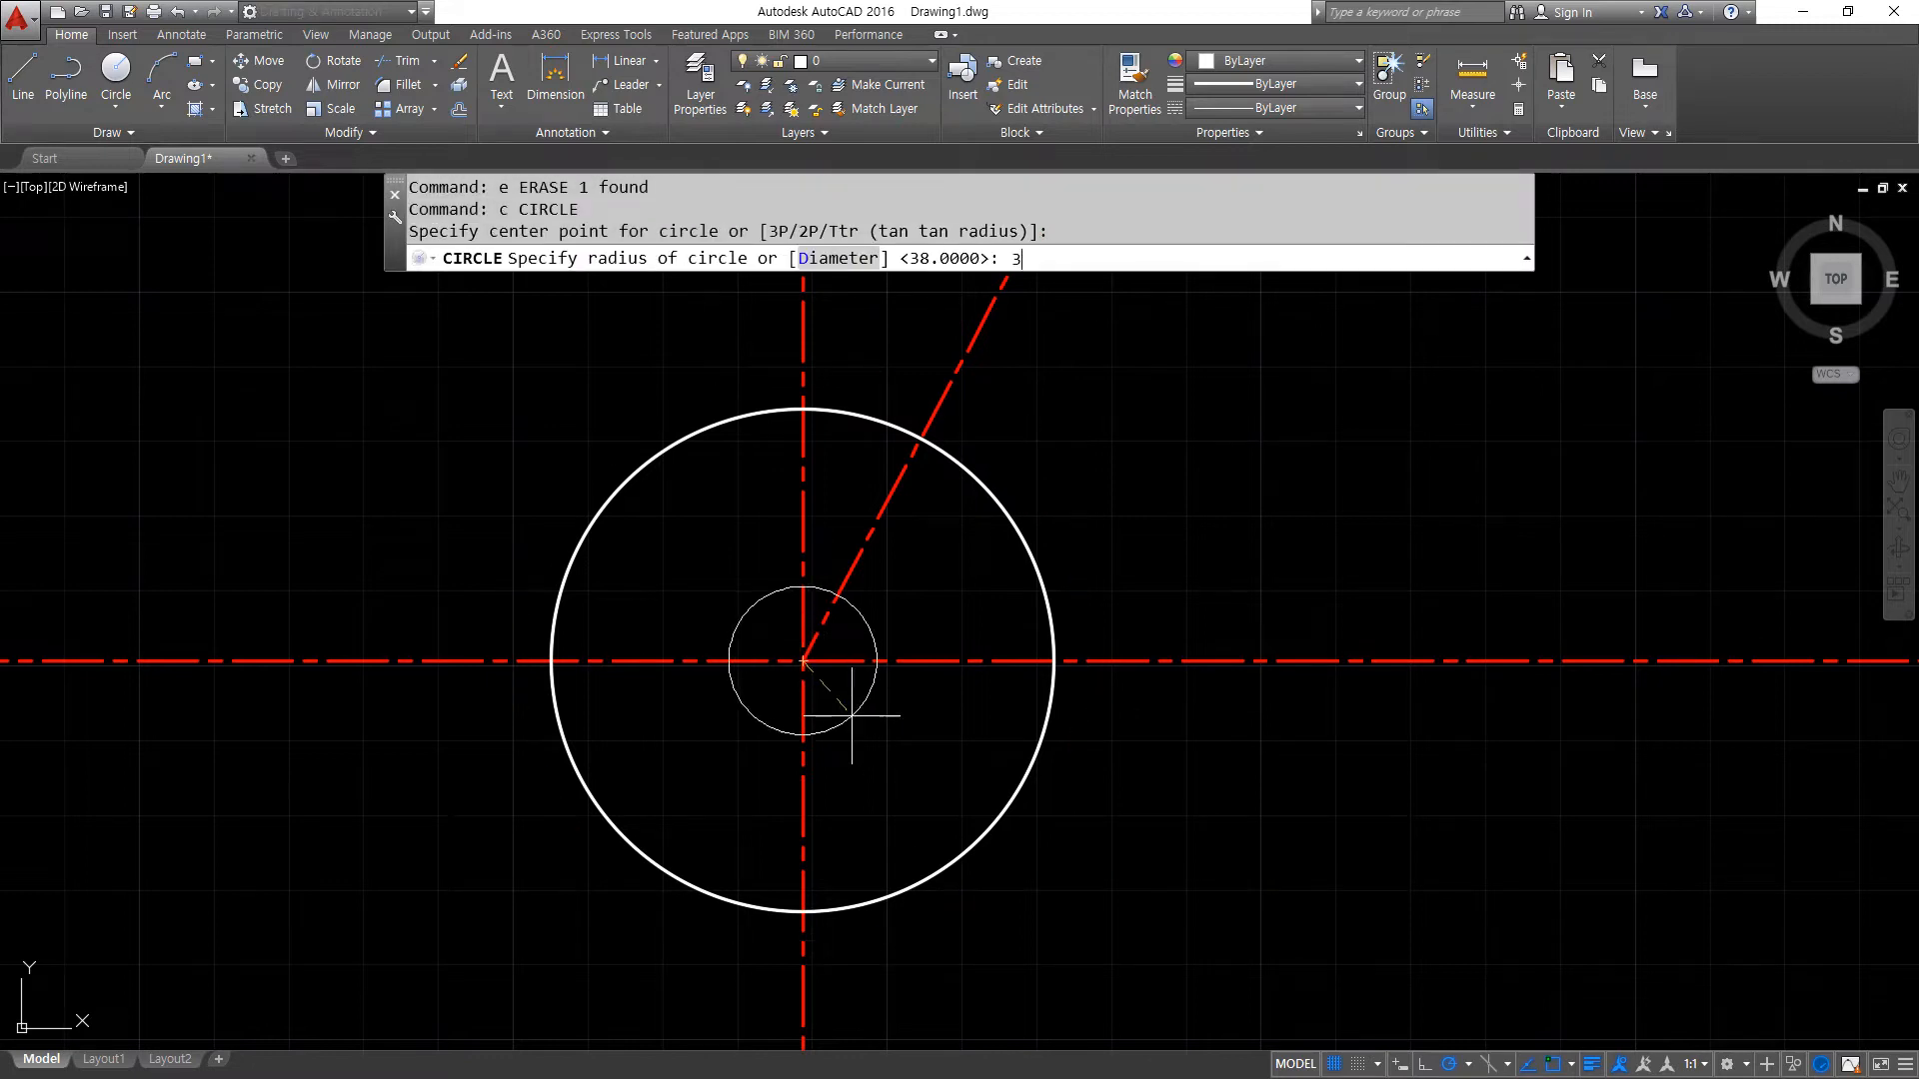
pyautogui.press('Return')
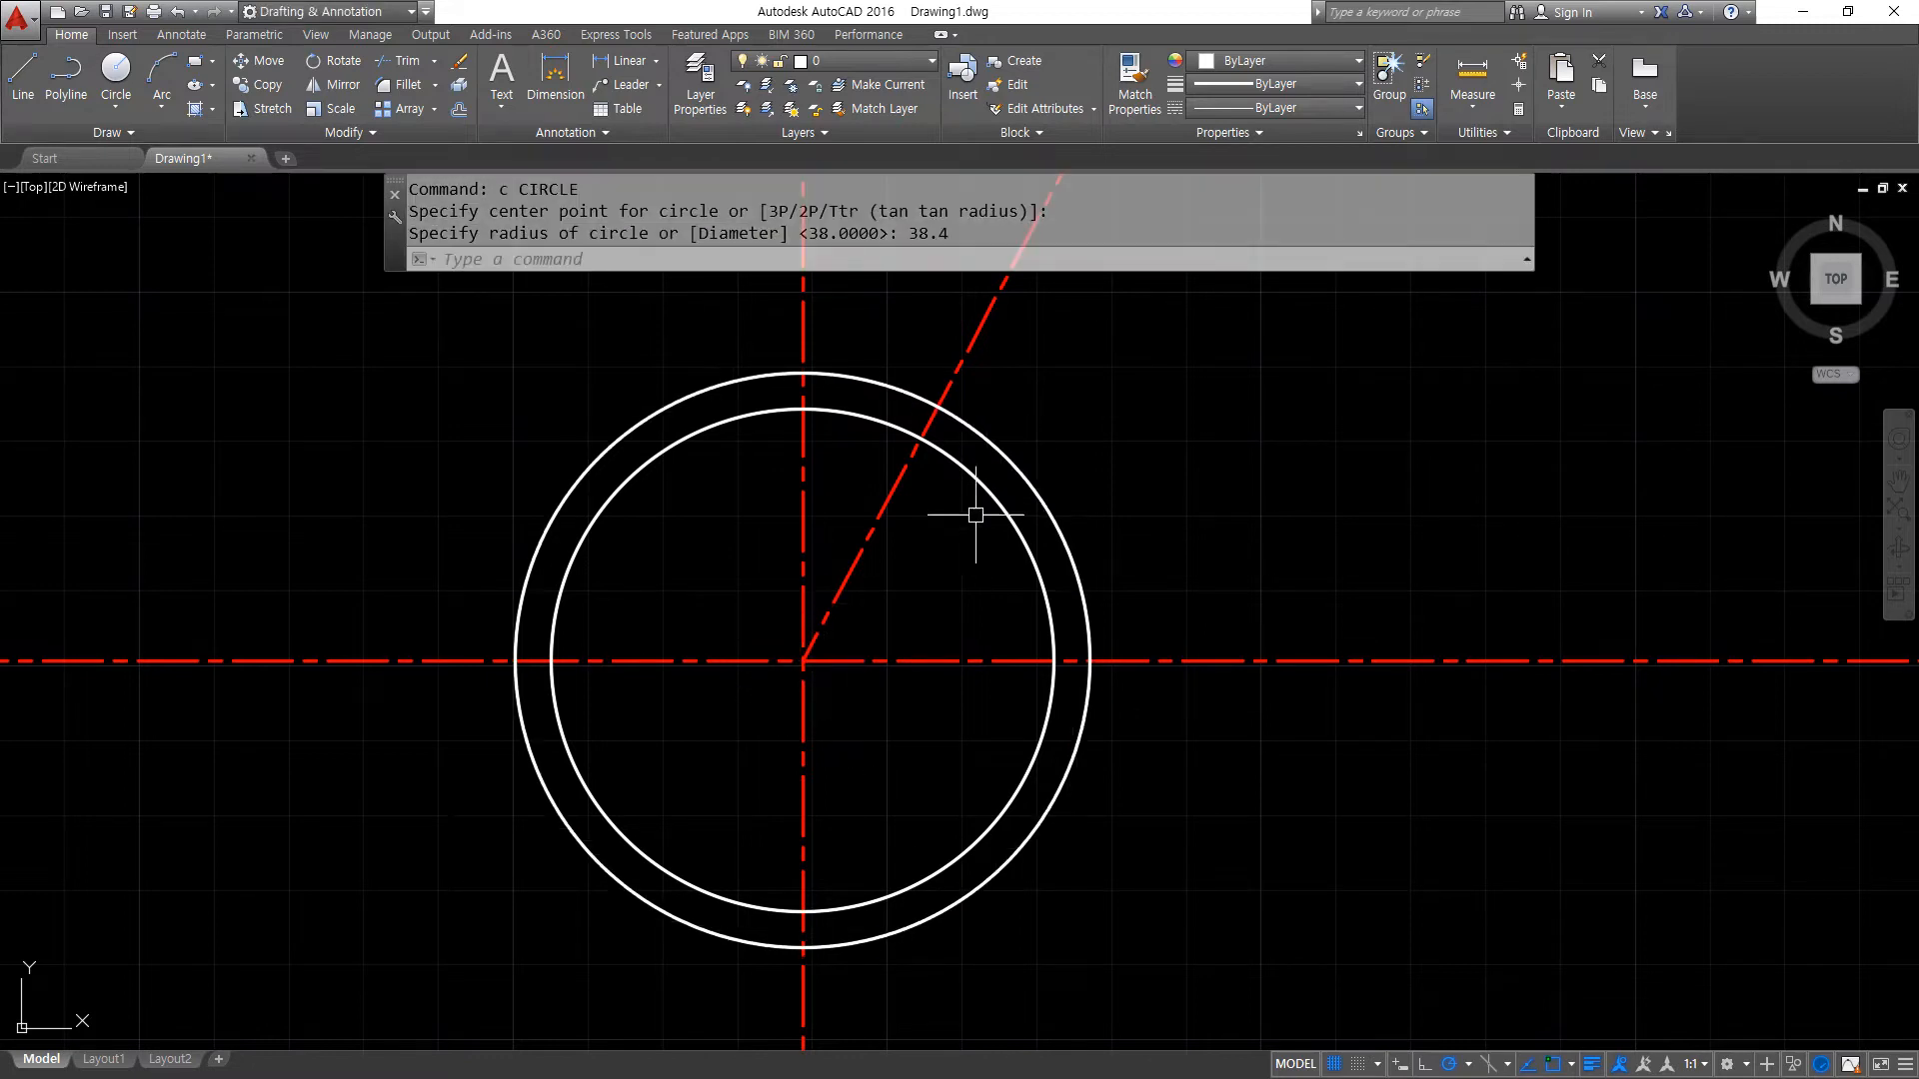
# - Draw a circle of radius 6.4 centred where the angled line crosses the 38.4 radius circle
pyautogui.write('c')
pyautogui.press('Return')
pyautogui.click(937, 407)
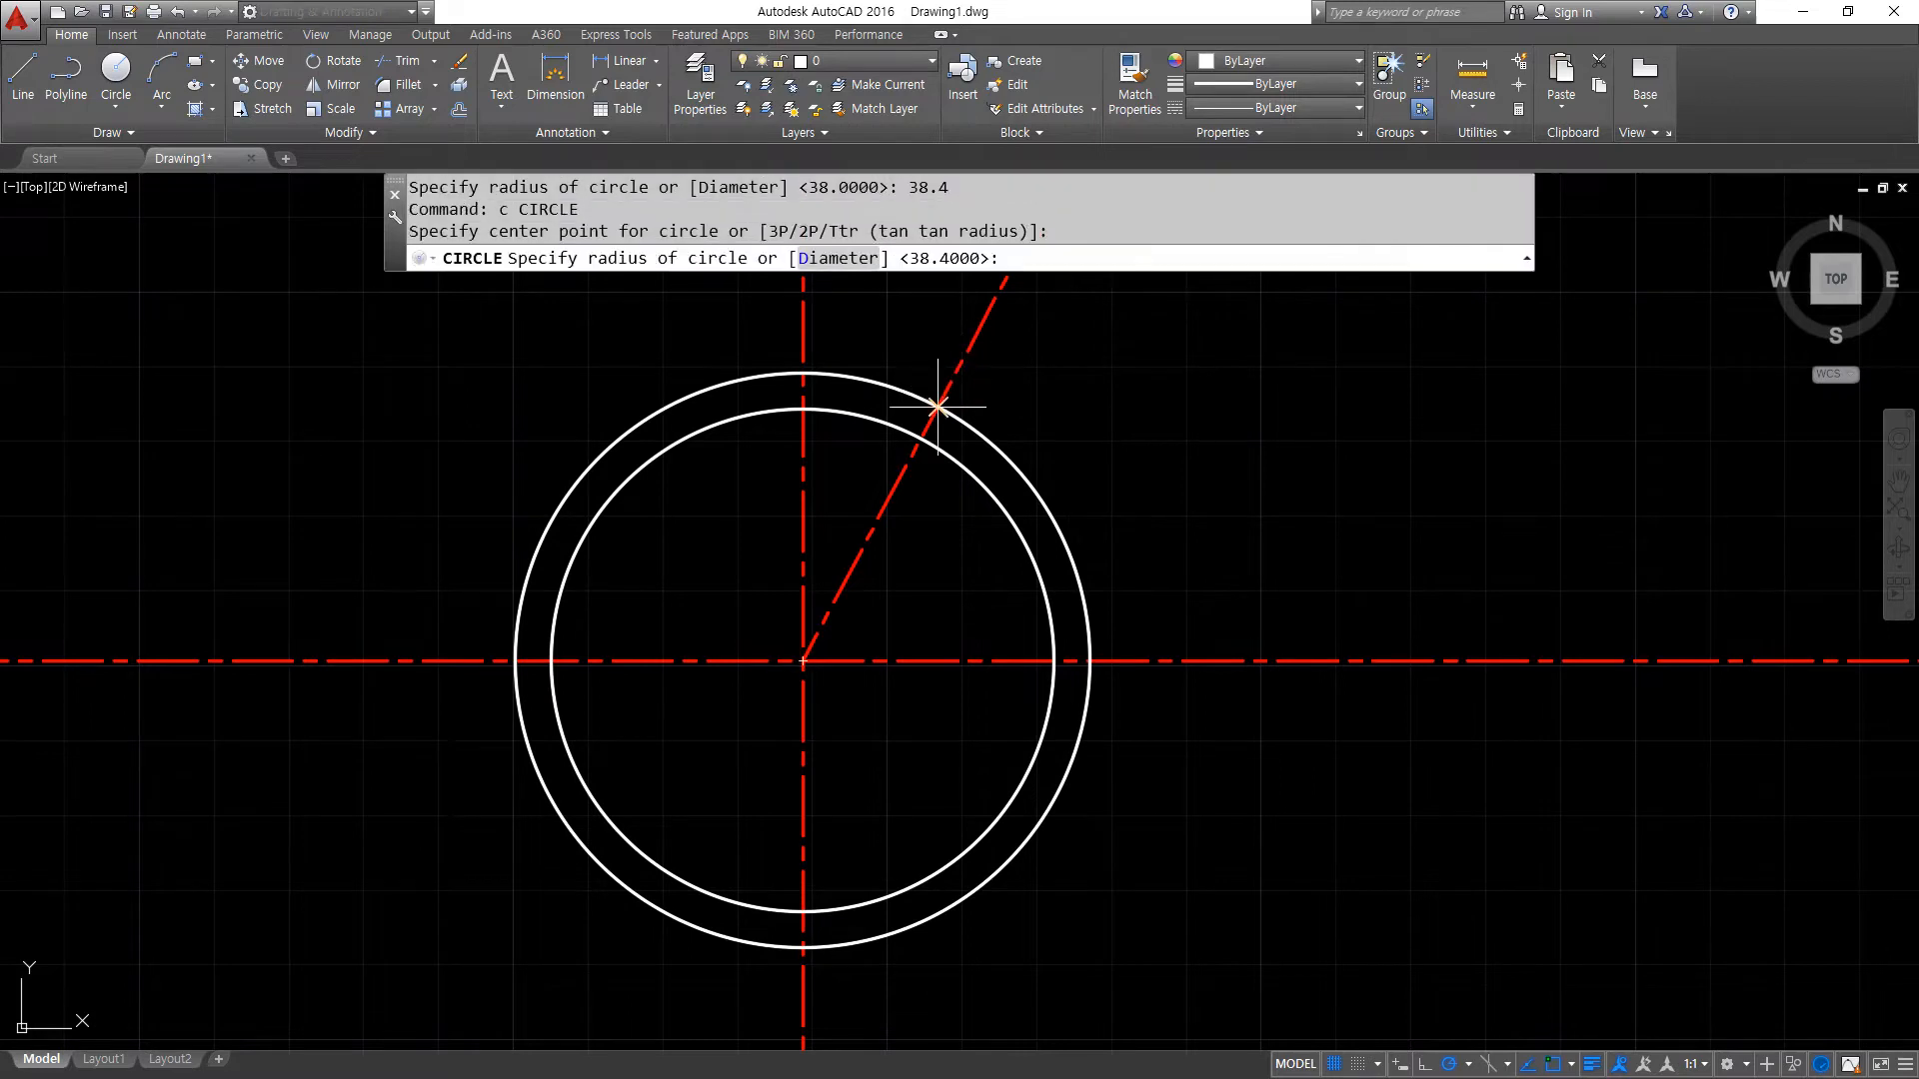
pyautogui.write('6.4')
pyautogui.press('Return')
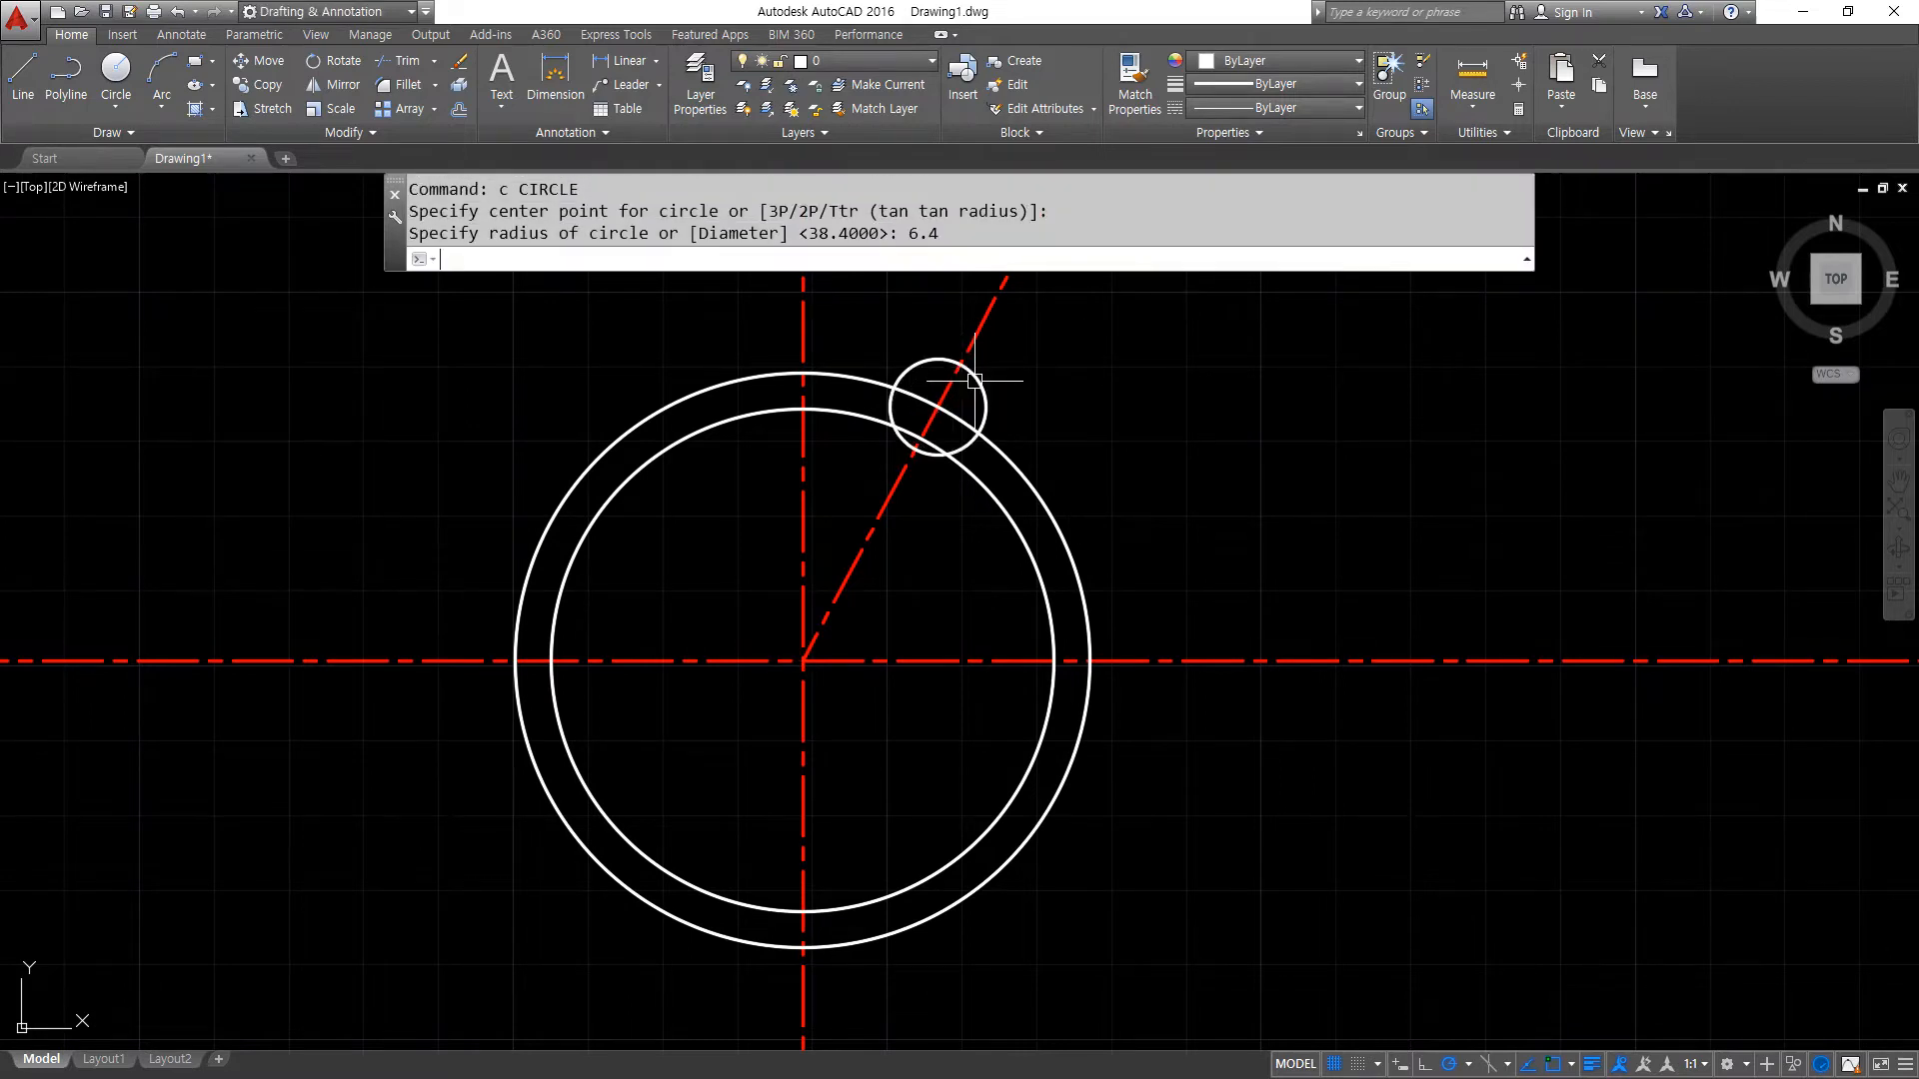
# - Offset the small 6.4 radius circle outward by 5
pyautogui.scroll(2, 979, 371)
pyautogui.write('o')
pyautogui.press('Return')
pyautogui.write('5')
pyautogui.press('Return')
pyautogui.click(978, 378)
pyautogui.click(1059, 385)
pyautogui.press('Return')
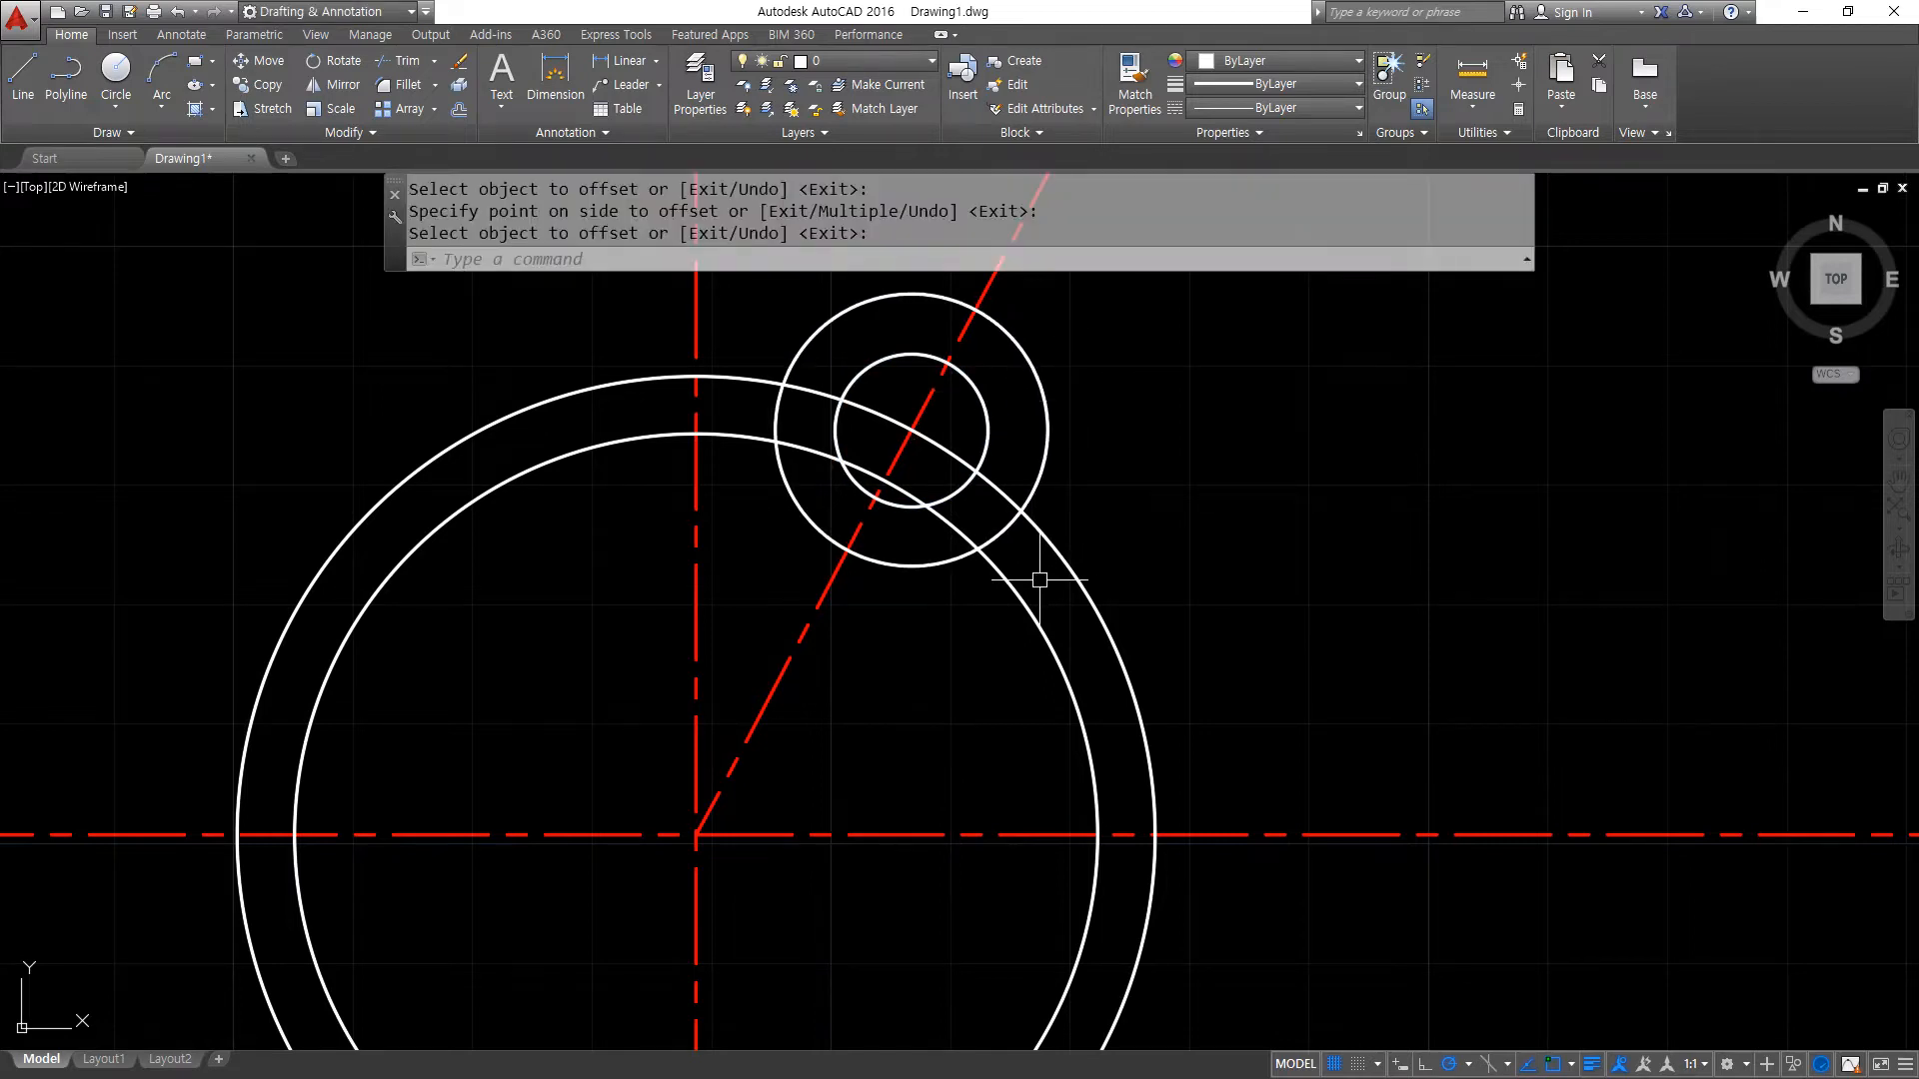
# - Match the angled centre line's properties onto the 38.4 radius circle
pyautogui.write('ma')
pyautogui.press('Return')
pyautogui.click(828, 593)
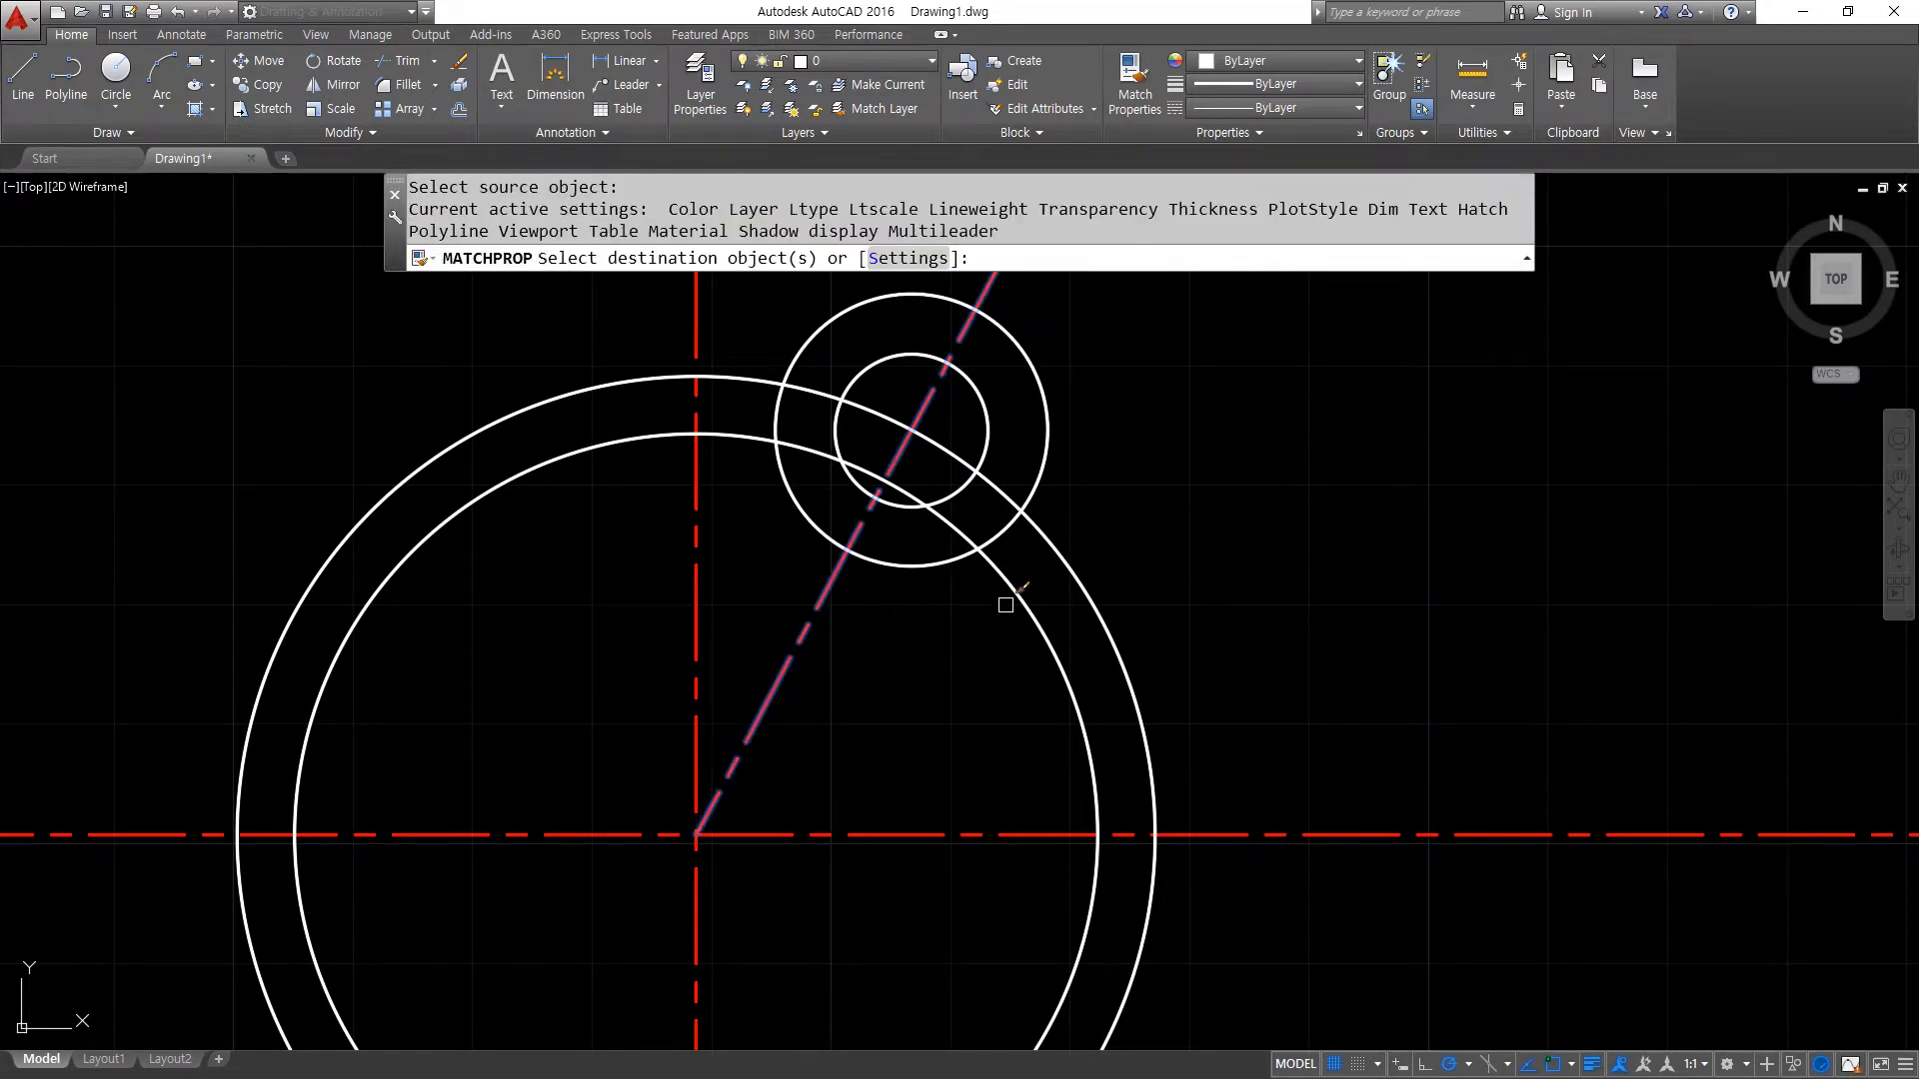
pyautogui.click(1073, 562)
pyautogui.press('Return')
# - Trim the 38.4 radius centre-line circle and the angled line outside the offset circle, using that circle as cutting edge
pyautogui.write('tr')
pyautogui.press('Return')
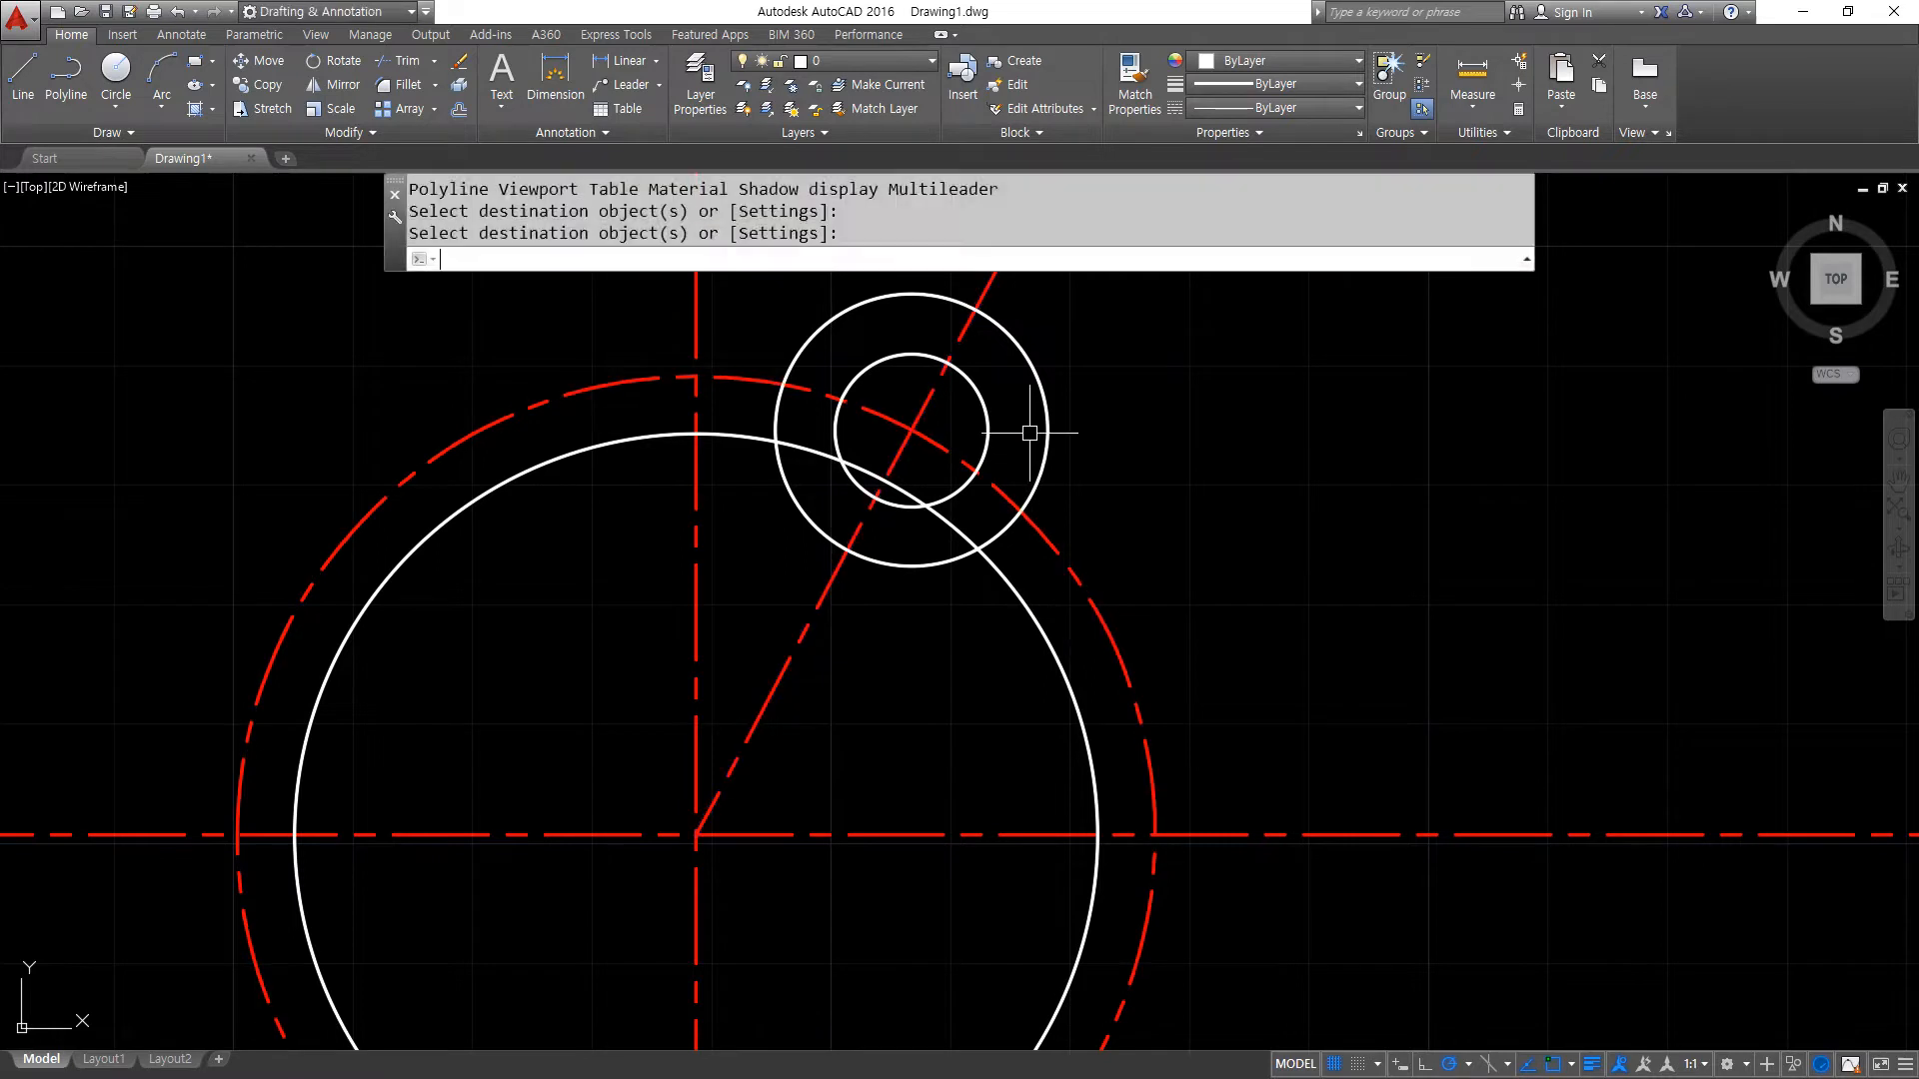
pyautogui.click(1048, 405)
pyautogui.press('Return')
pyautogui.click(1067, 558)
pyautogui.click(963, 485)
pyautogui.click(982, 295)
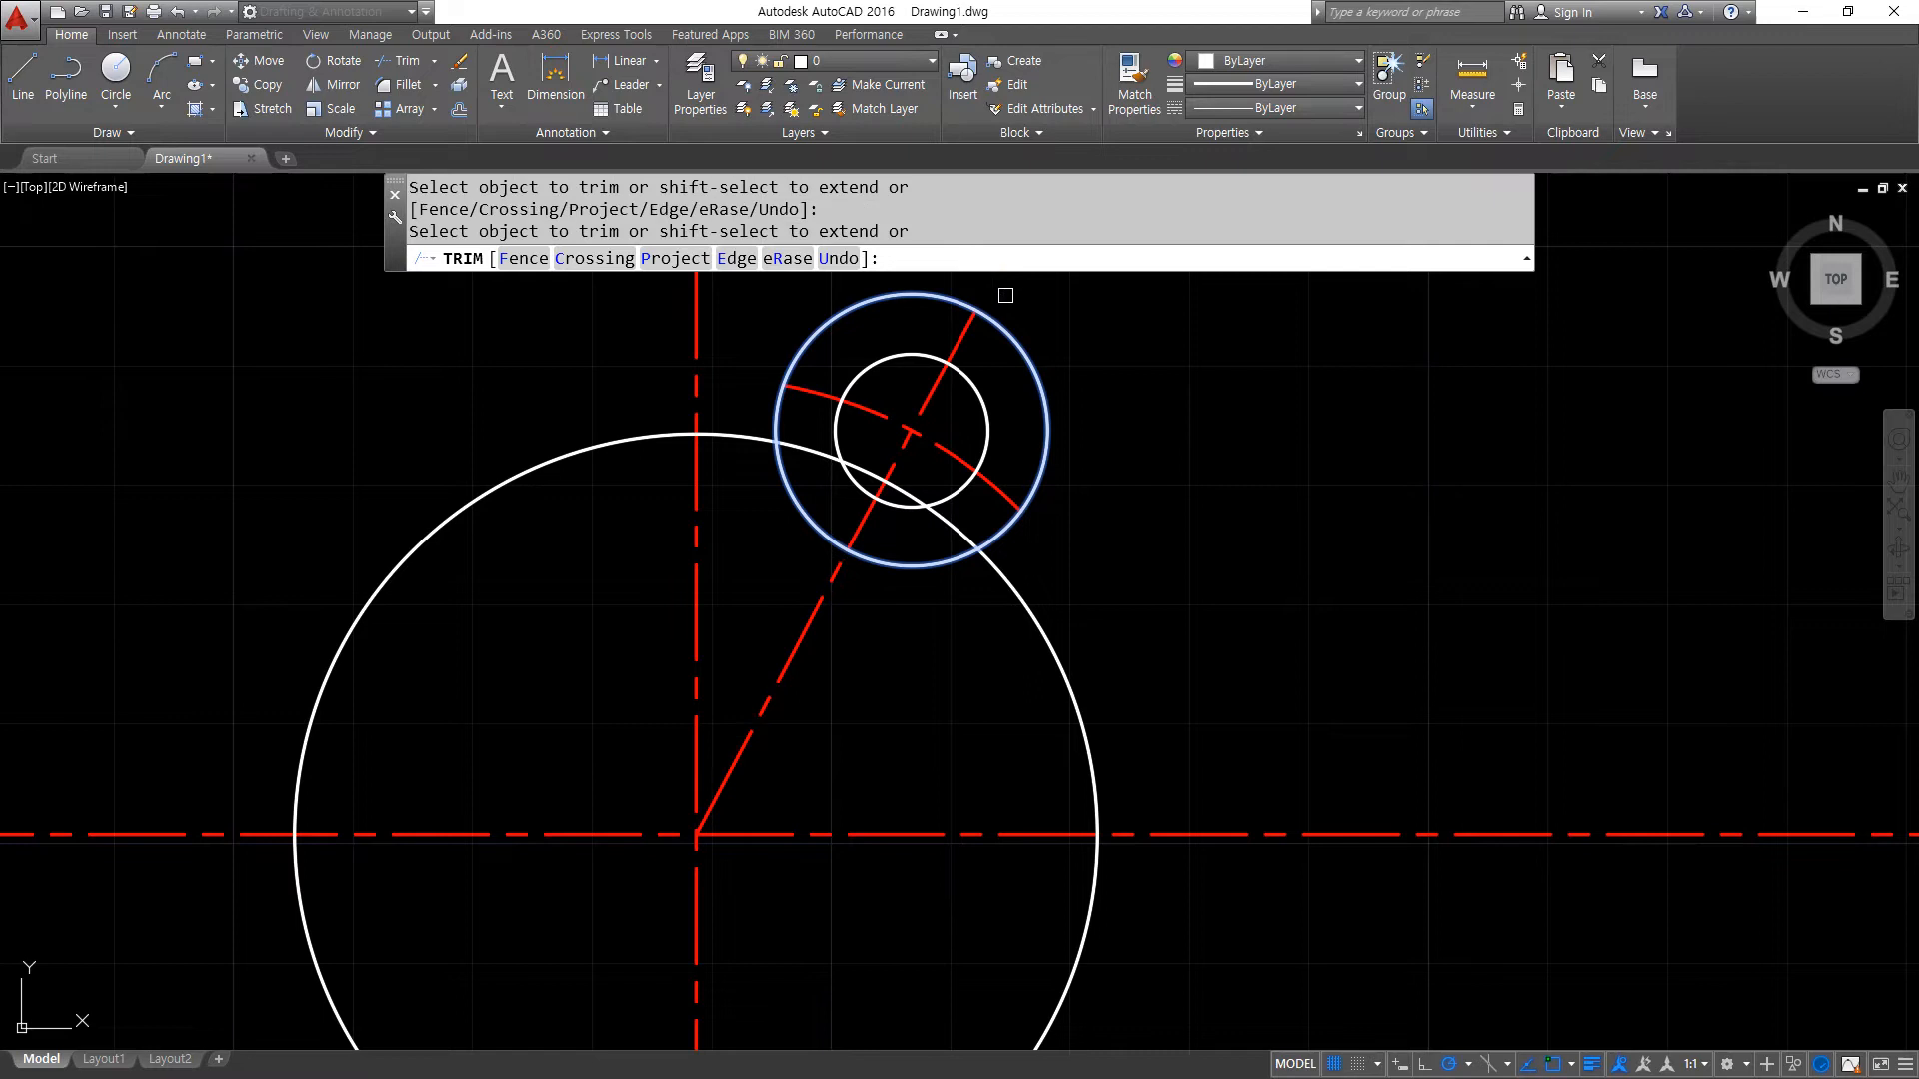
pyautogui.press('Return')
# - Erase the offset helper circle around the 6.4 radius circle
pyautogui.click(1037, 381)
pyautogui.write('e')
pyautogui.press('Return')
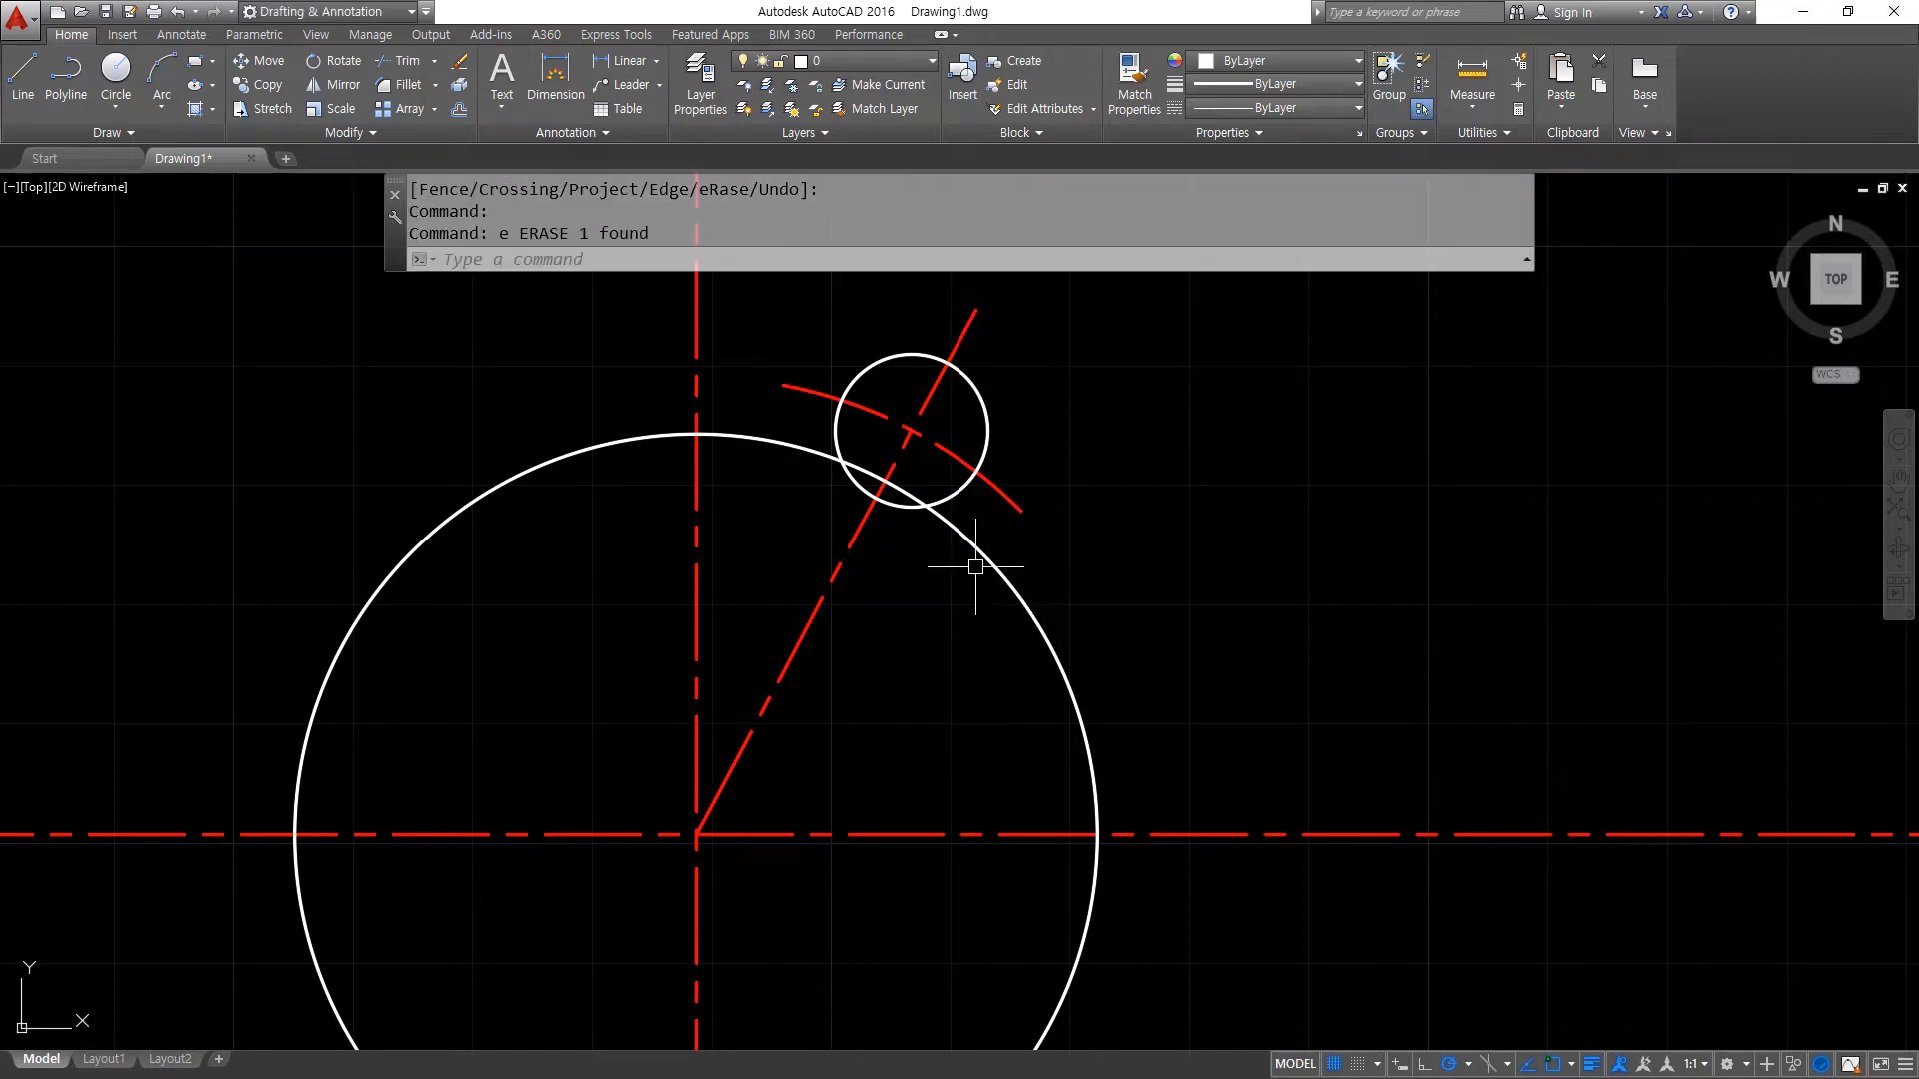
# - Offset the angled centre line by 6.4 to both sides
pyautogui.write('O')
pyautogui.press('Return')
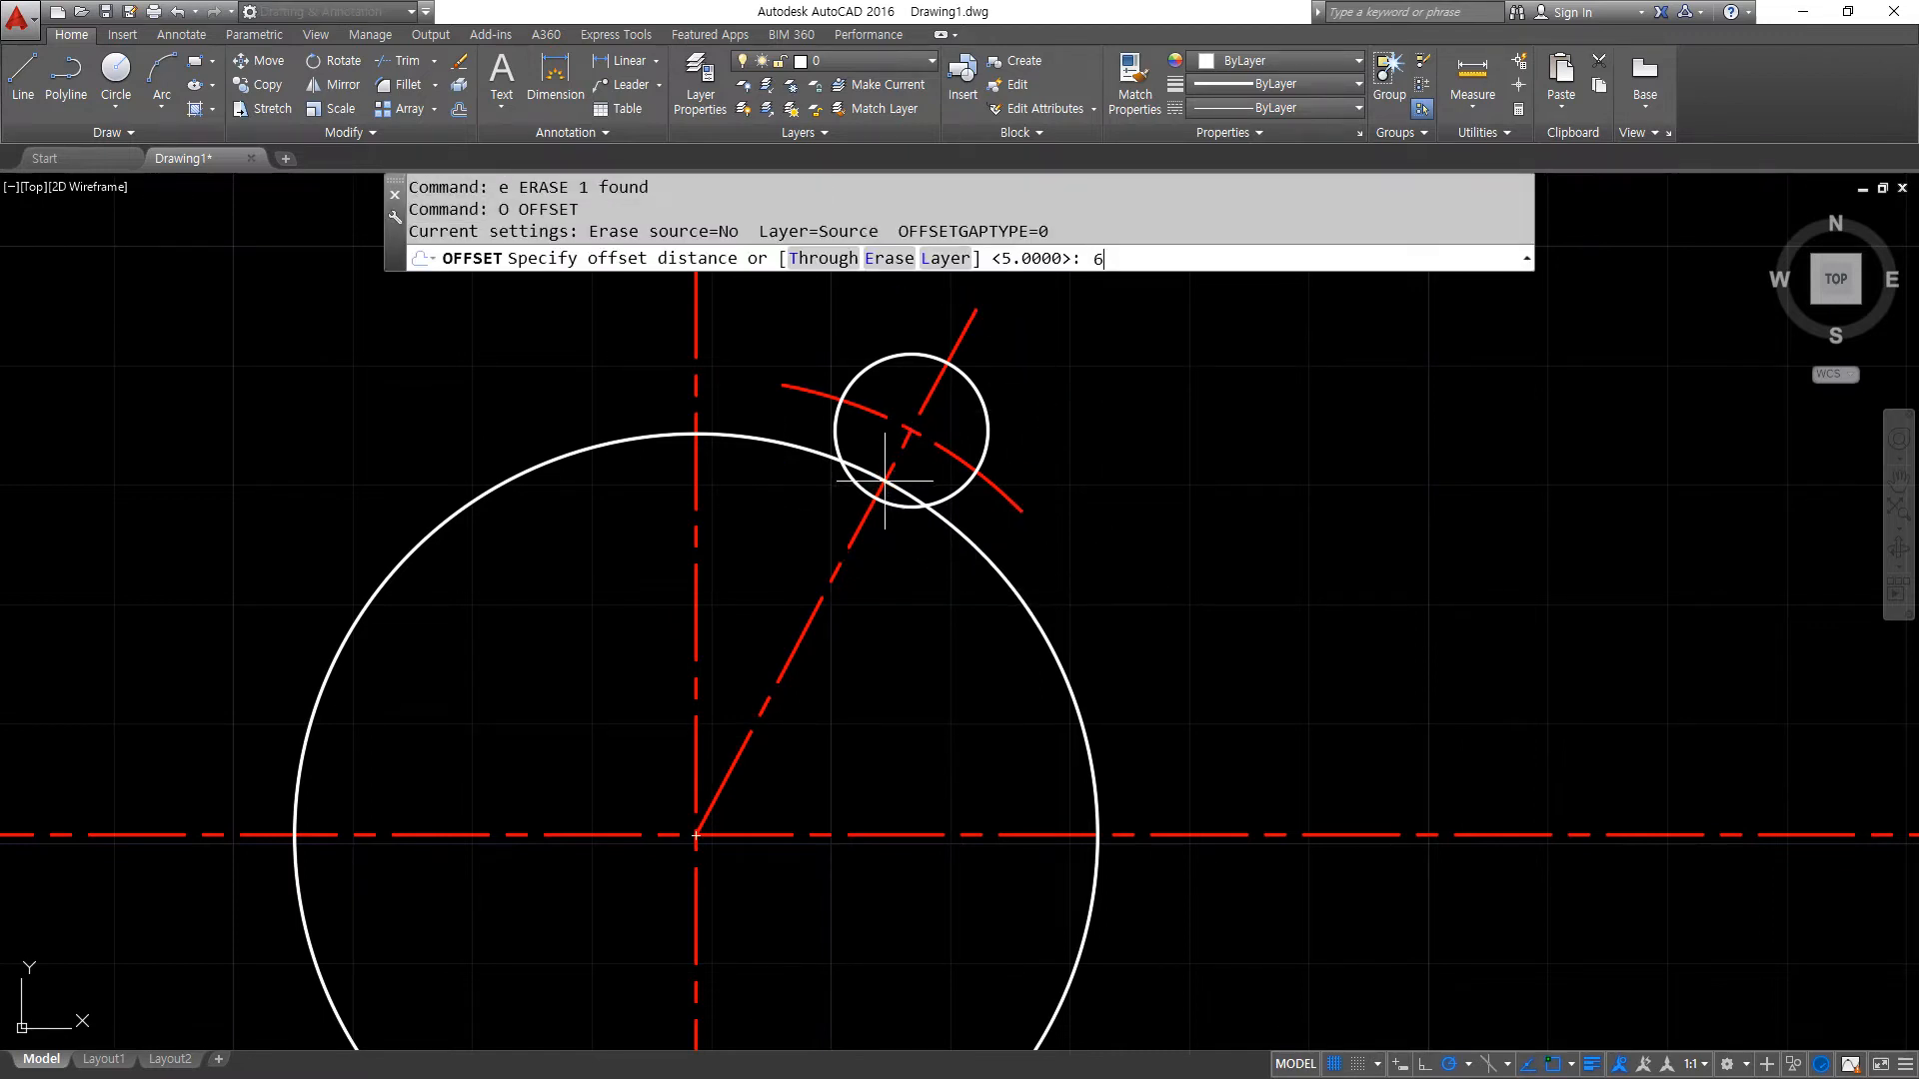
pyautogui.write('6.4')
pyautogui.press('Return')
pyautogui.click(861, 379)
pyautogui.press('Escape')
pyautogui.press('Return')
pyautogui.press('Return')
pyautogui.click(938, 395)
pyautogui.click(930, 340)
pyautogui.click(961, 342)
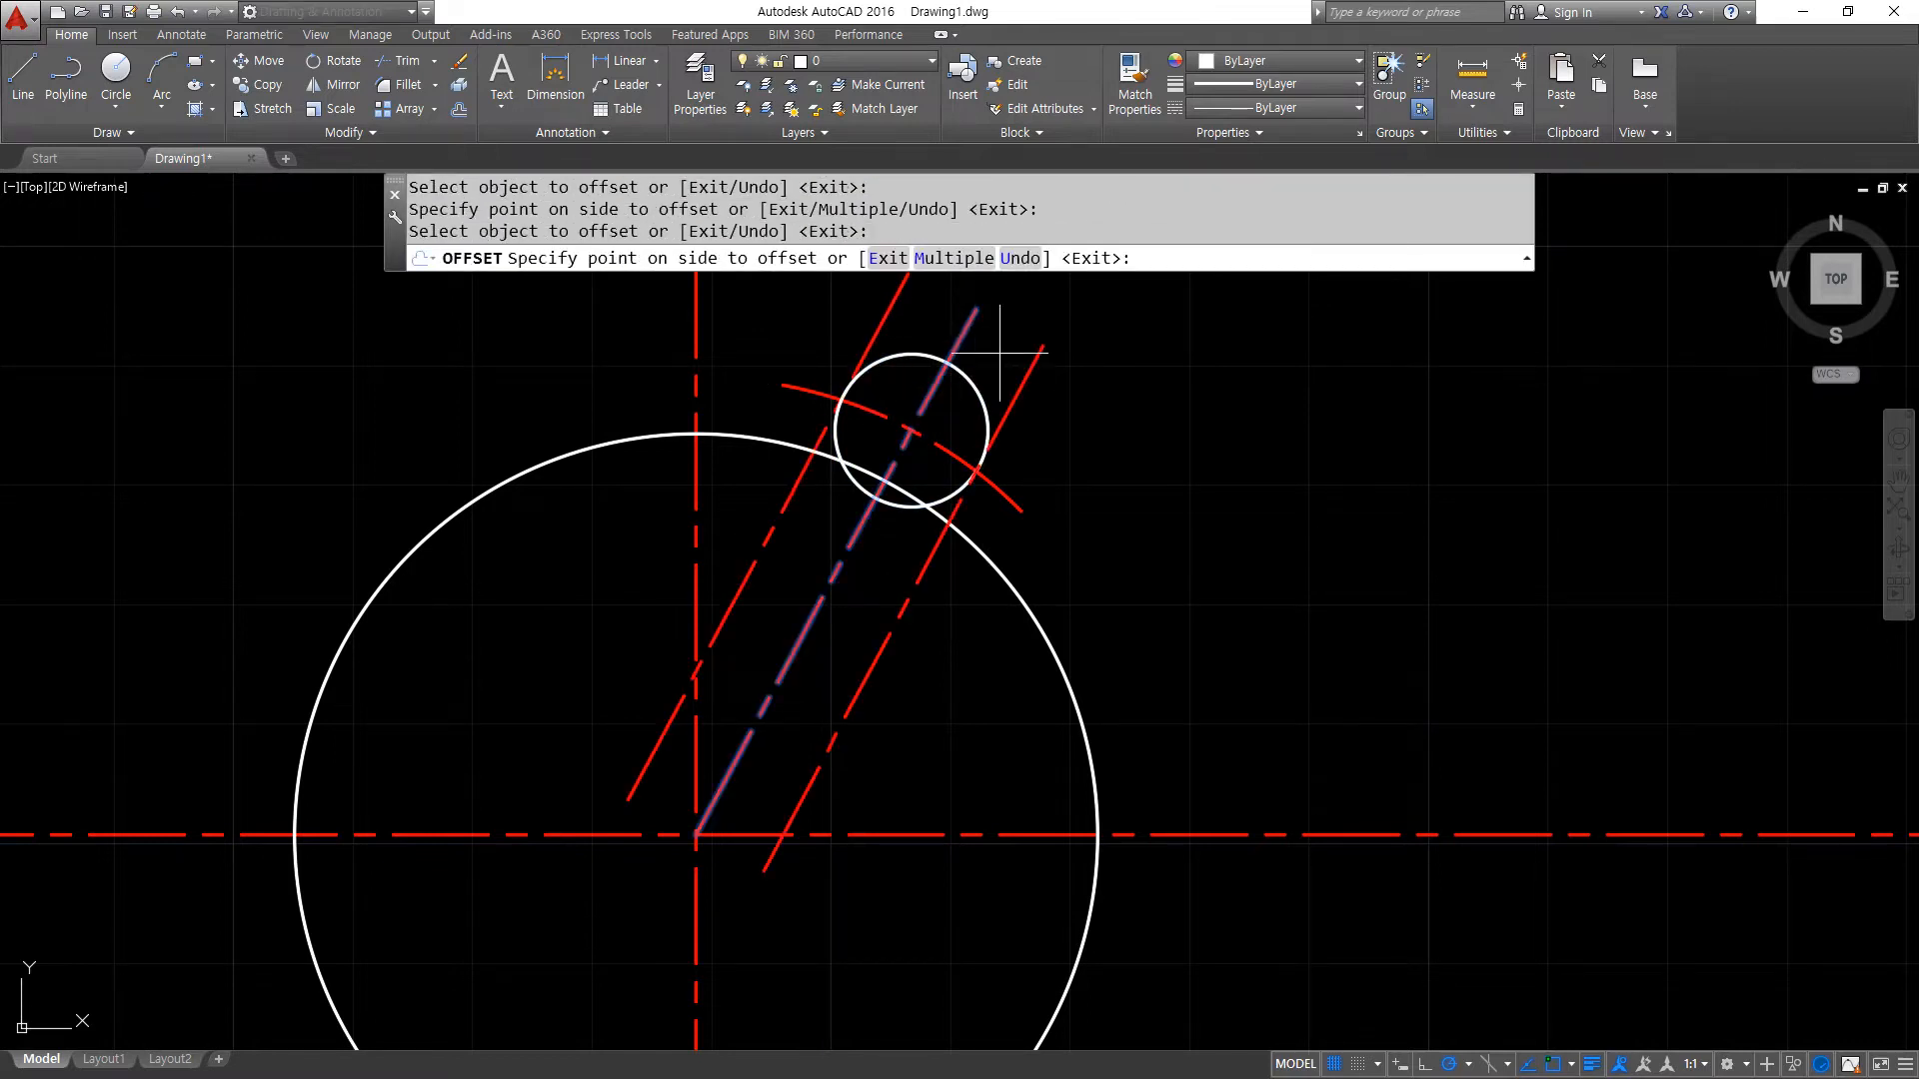
pyautogui.click(1028, 407)
pyautogui.press('Return')
# - Match the small circle's properties onto the two offset angled lines
pyautogui.write('ma')
pyautogui.press('Return')
pyautogui.click(981, 398)
pyautogui.click(1011, 399)
pyautogui.click(889, 318)
pyautogui.press('Return')
# - Trim the overlapping pieces of the small and large circles between the offset lines, using all objects as cutting edges
pyautogui.scroll(2, 862, 363)
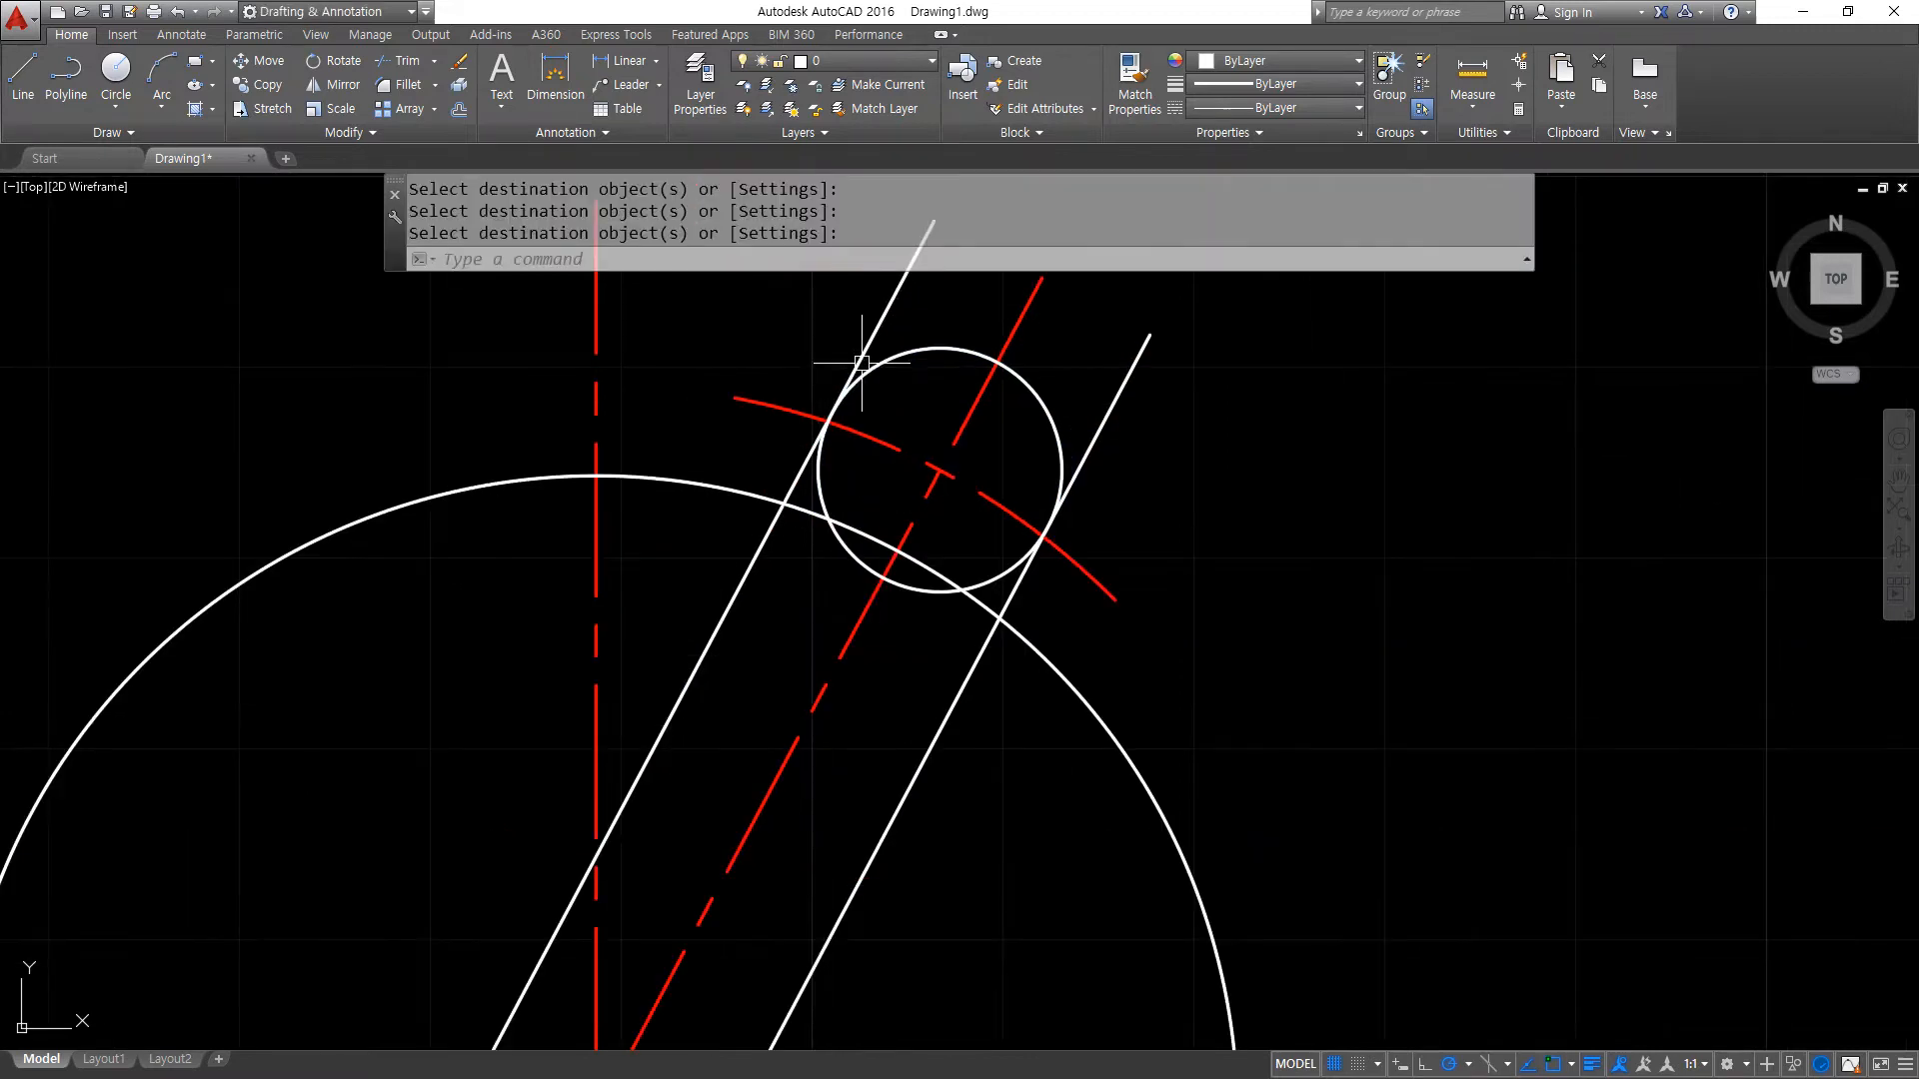
pyautogui.write('tr')
pyautogui.press('Return')
pyautogui.press('Return')
pyautogui.click(874, 501)
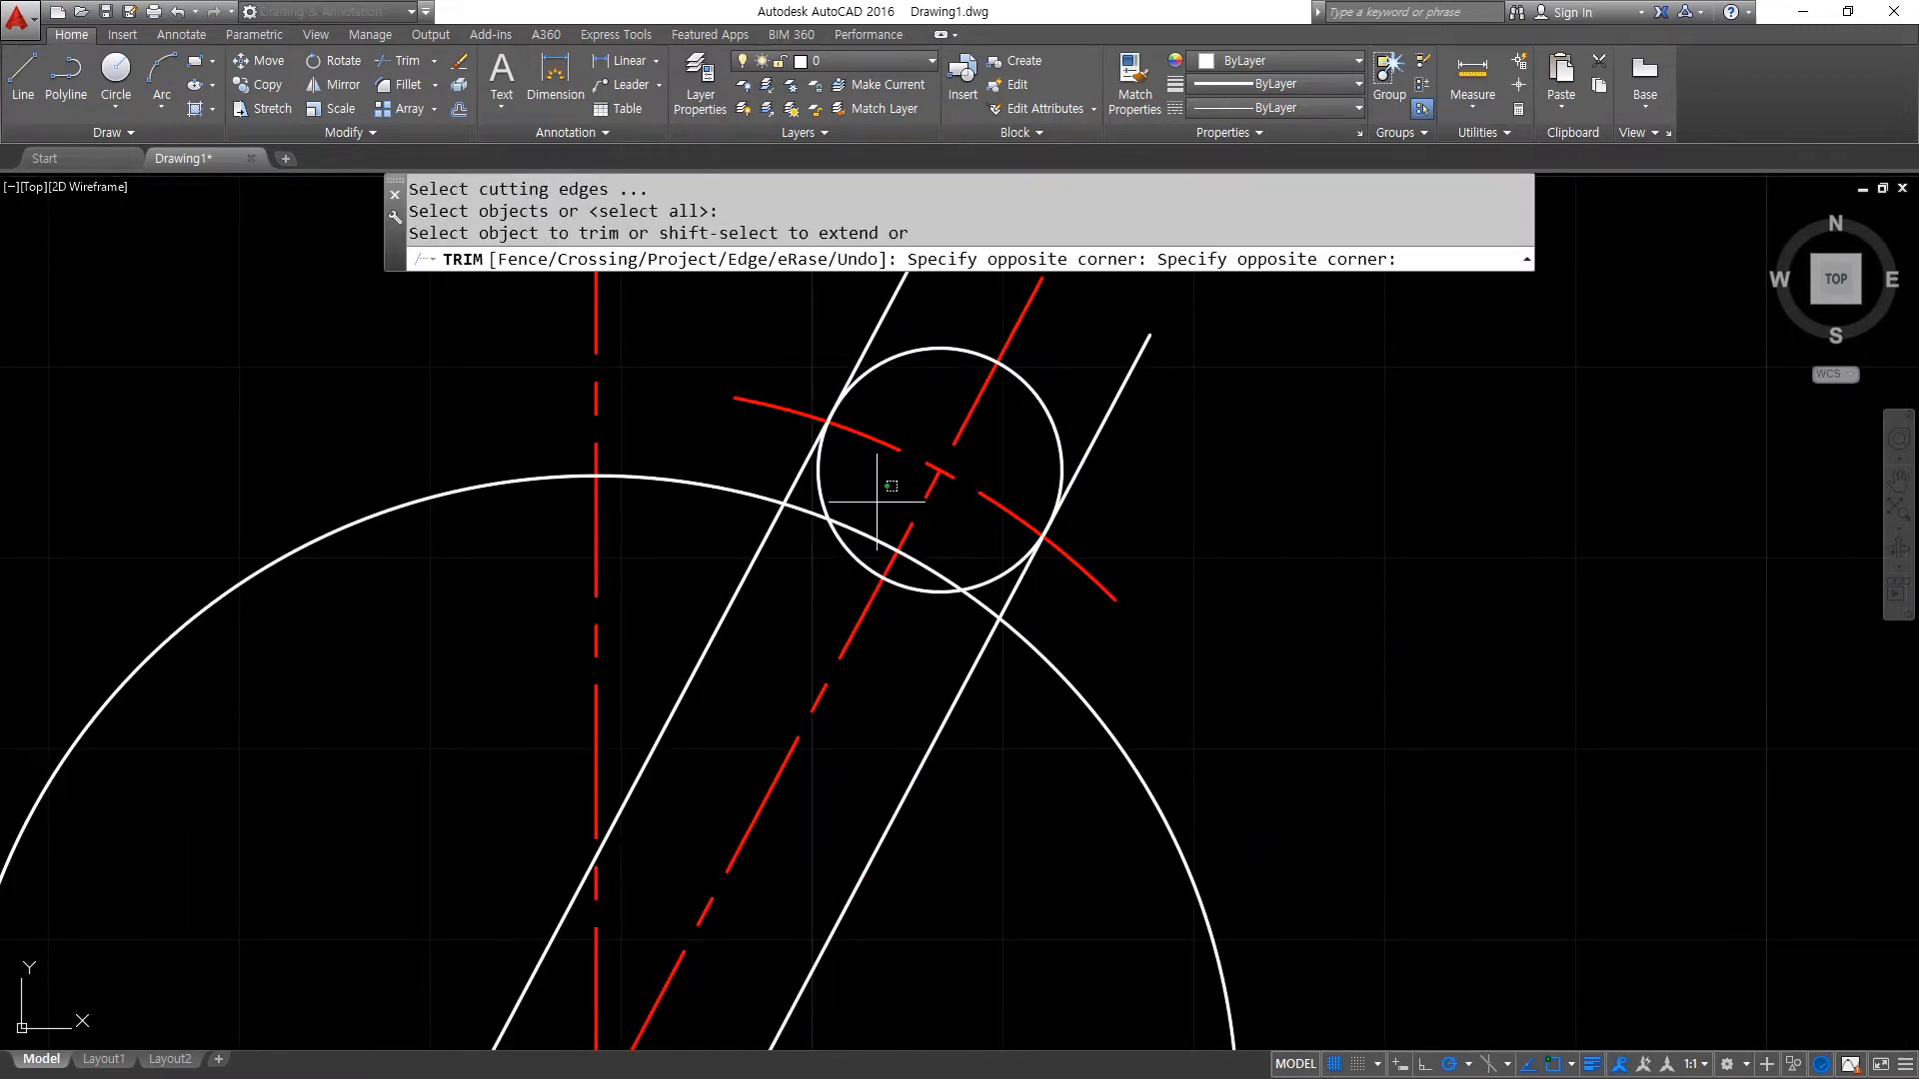
pyautogui.click(844, 561)
pyautogui.press('Return')
# - Fillet the left offset line at radius 0 with the small circle's arc and with the large circle
pyautogui.write('f')
pyautogui.press('Return')
pyautogui.click(804, 464)
pyautogui.click(889, 353)
pyautogui.press('Return')
pyautogui.click(817, 443)
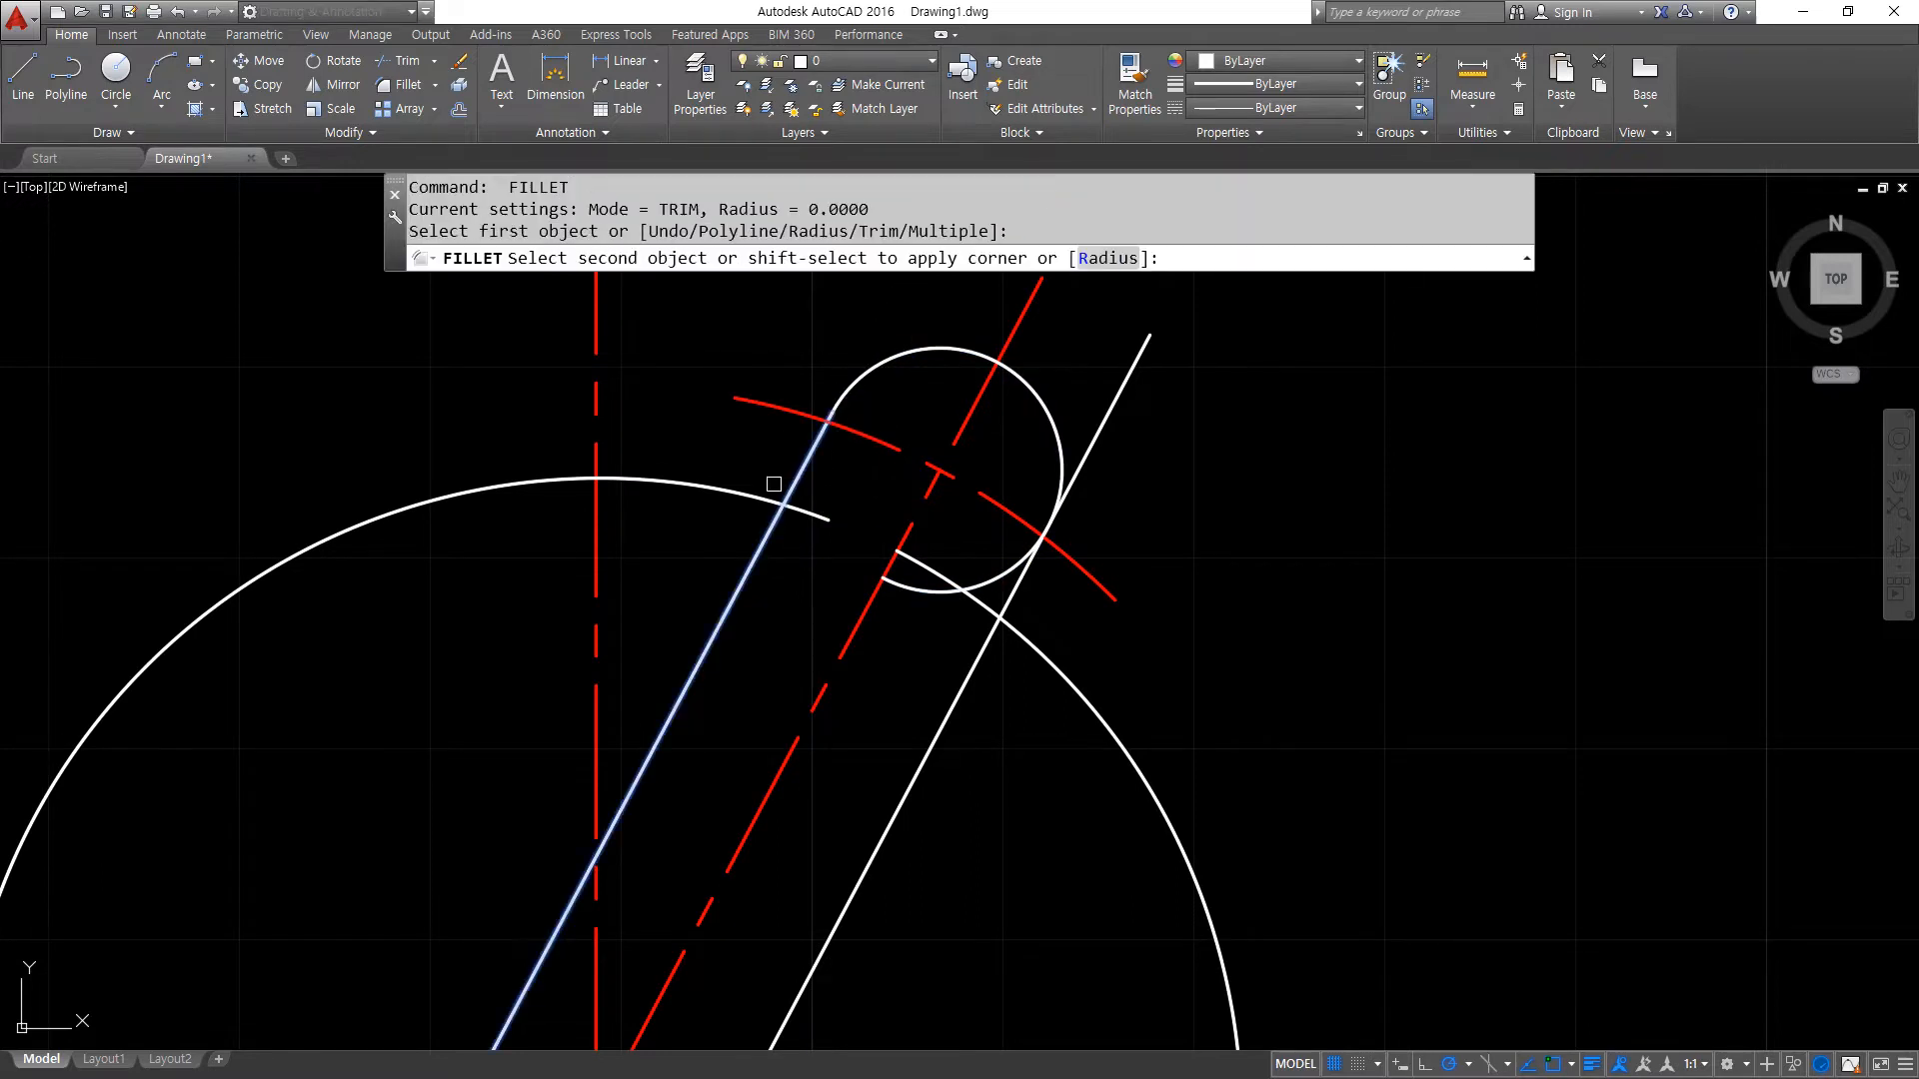
pyautogui.click(771, 484)
# - Fillet the right offset line at radius 0 with the small circle's arc and with the large circle
pyautogui.press('Return')
pyautogui.click(1058, 428)
pyautogui.click(1027, 558)
pyautogui.press('Return')
pyautogui.click(1019, 576)
pyautogui.click(1019, 634)
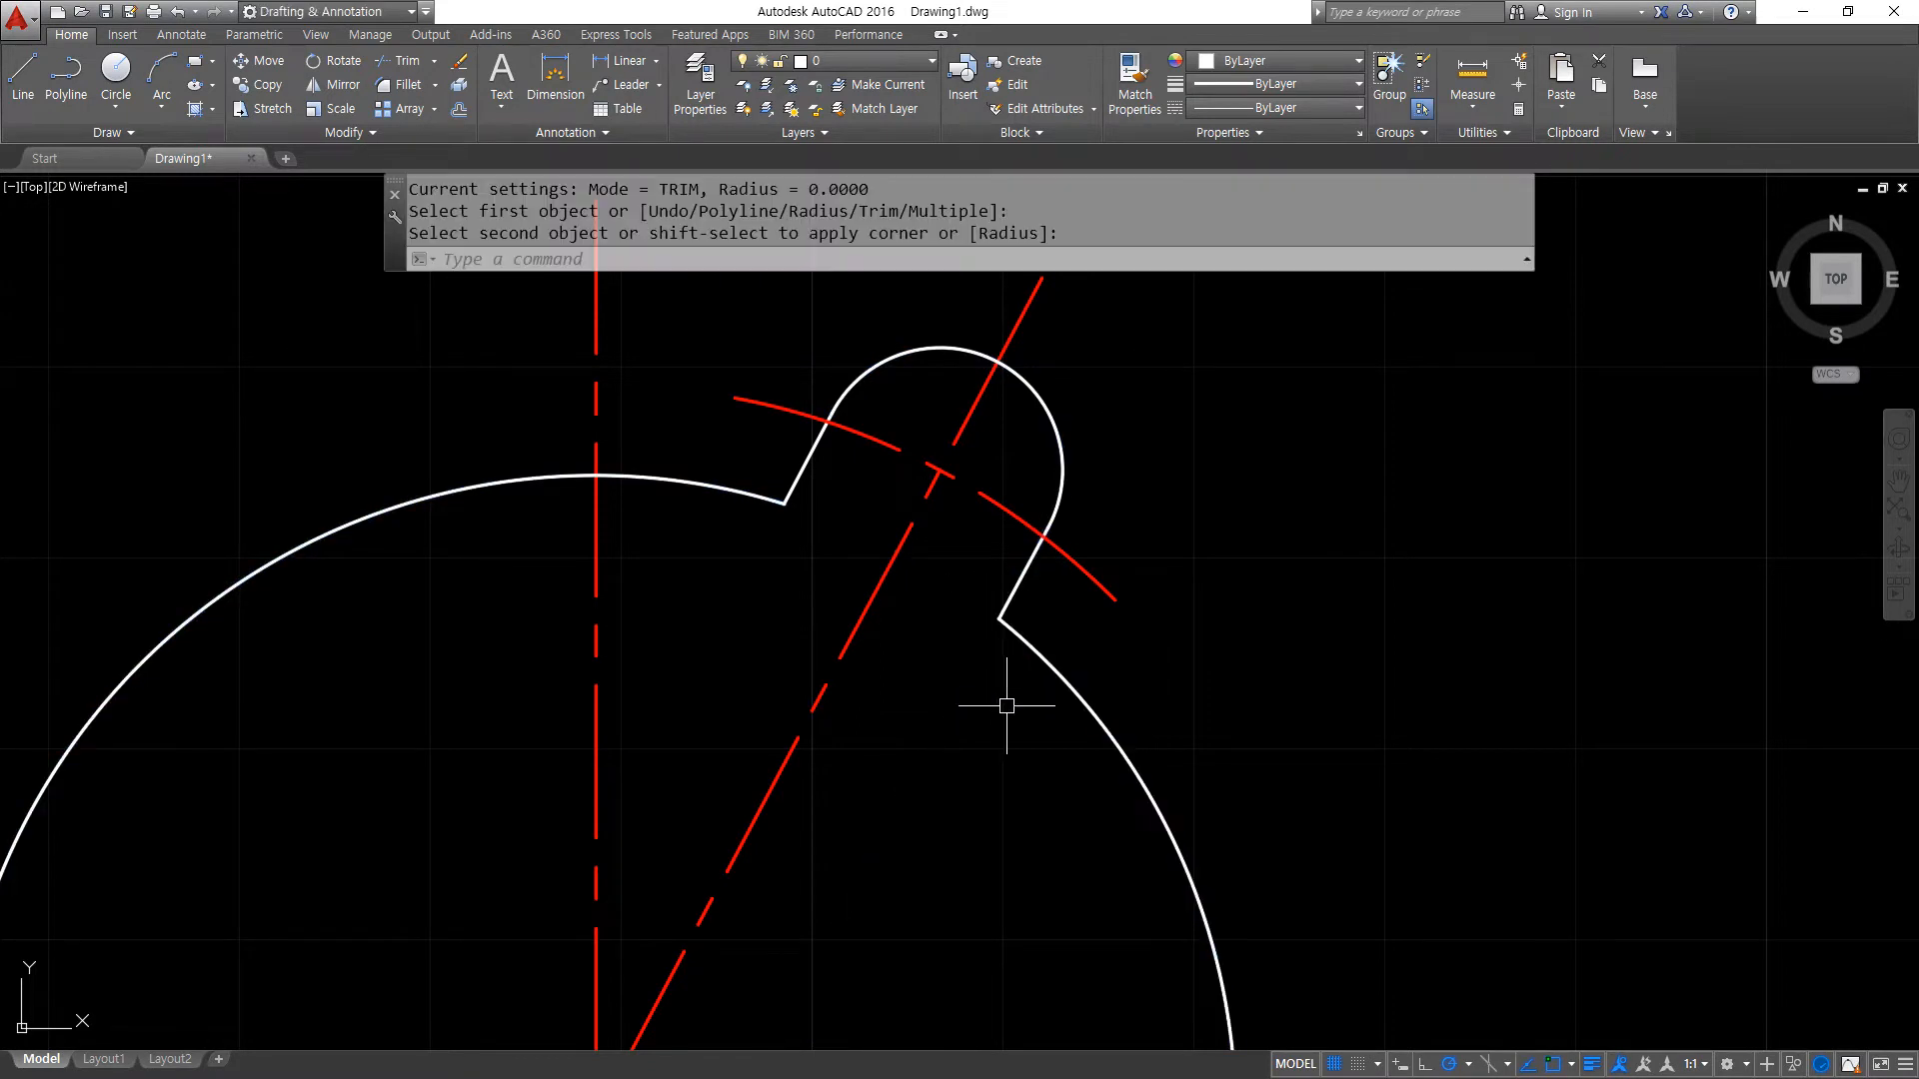
# - Offset the horizontal centre line downward by 45
pyautogui.scroll(-4, 985, 685)
pyautogui.scroll(-4, 988, 714)
pyautogui.moveTo(680, 533)
pyautogui.mouseDown()
pyautogui.moveTo(659, 530)
pyautogui.moveTo(657, 765)
pyautogui.mouseUp()
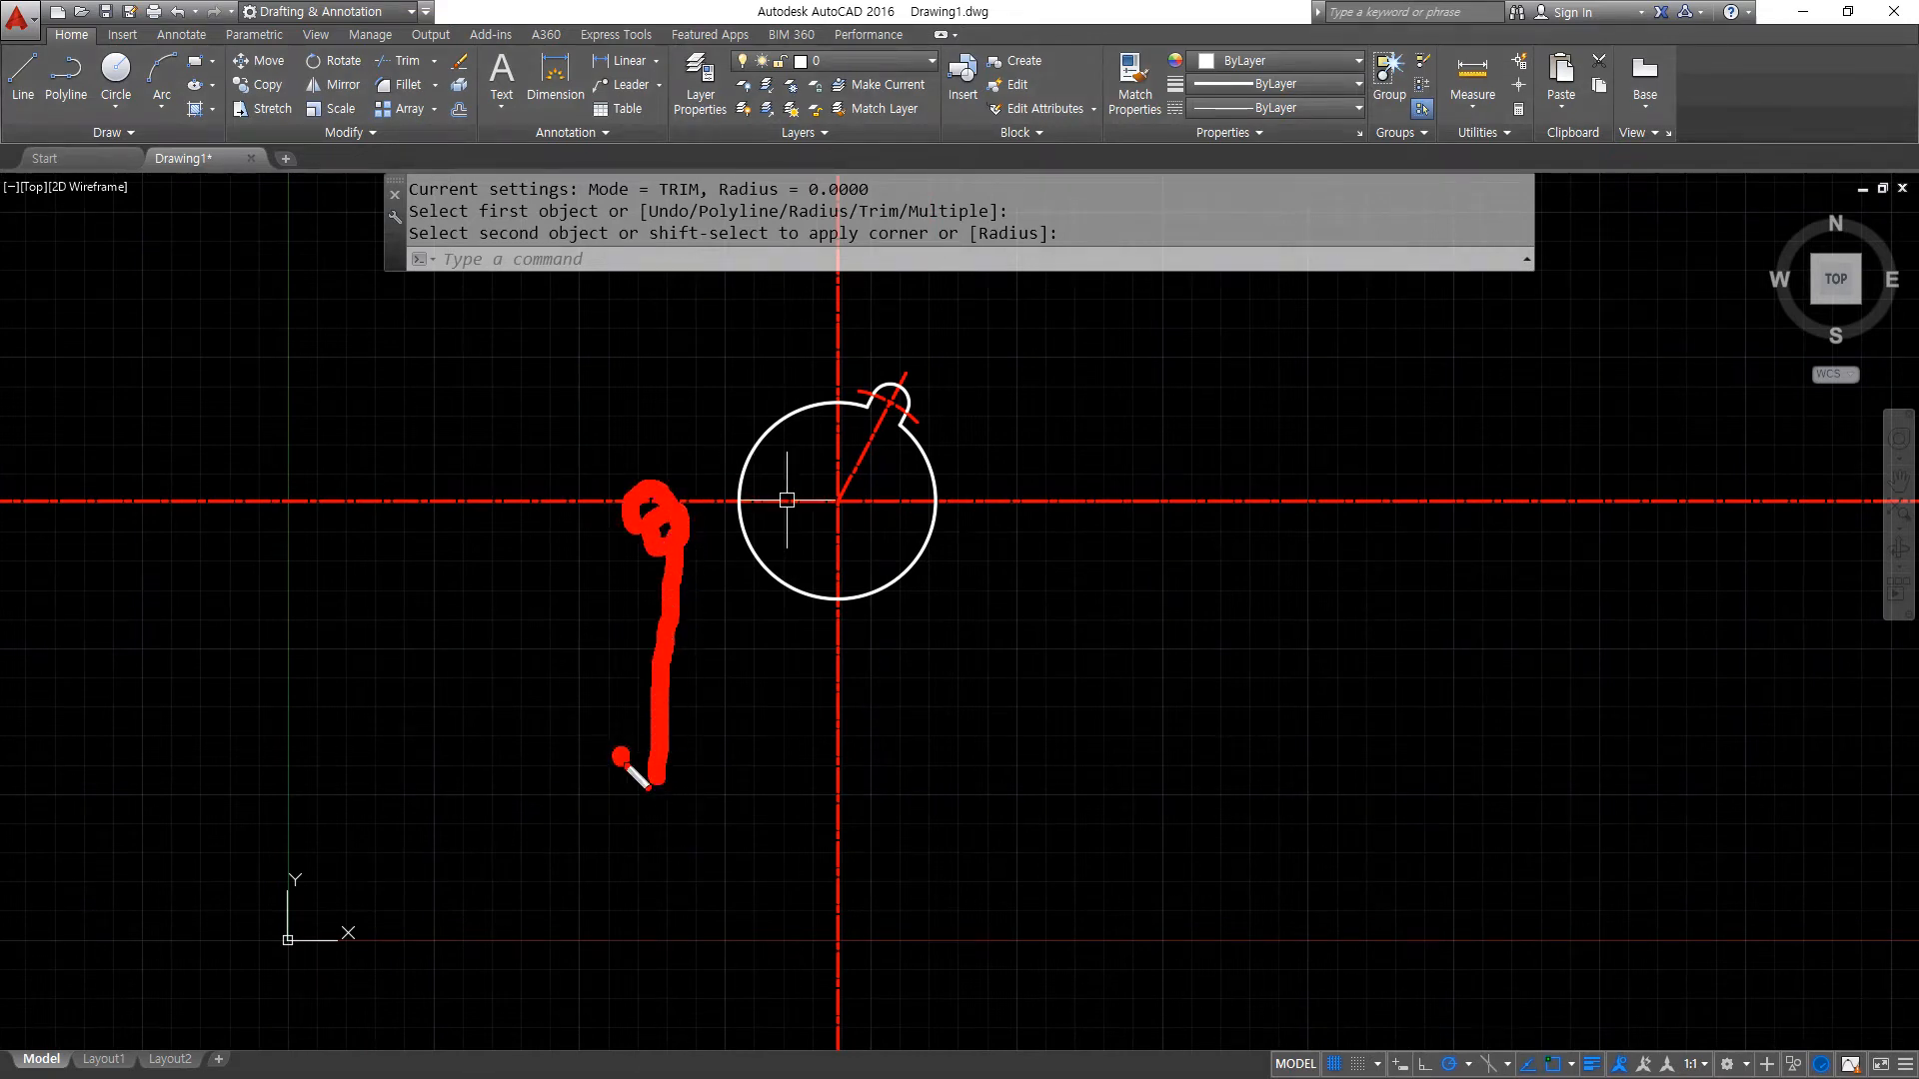
pyautogui.press('Escape')
pyautogui.write('o')
pyautogui.press('Return')
pyautogui.write('45')
pyautogui.press('Return')
pyautogui.click(651, 501)
pyautogui.click(651, 661)
pyautogui.press('Return')
pyautogui.press('Return')
# - Offset the lower horizontal centre line downward by 10
pyautogui.write('10')
pyautogui.press('Return')
pyautogui.click(646, 632)
pyautogui.click(630, 739)
pyautogui.press('Return')
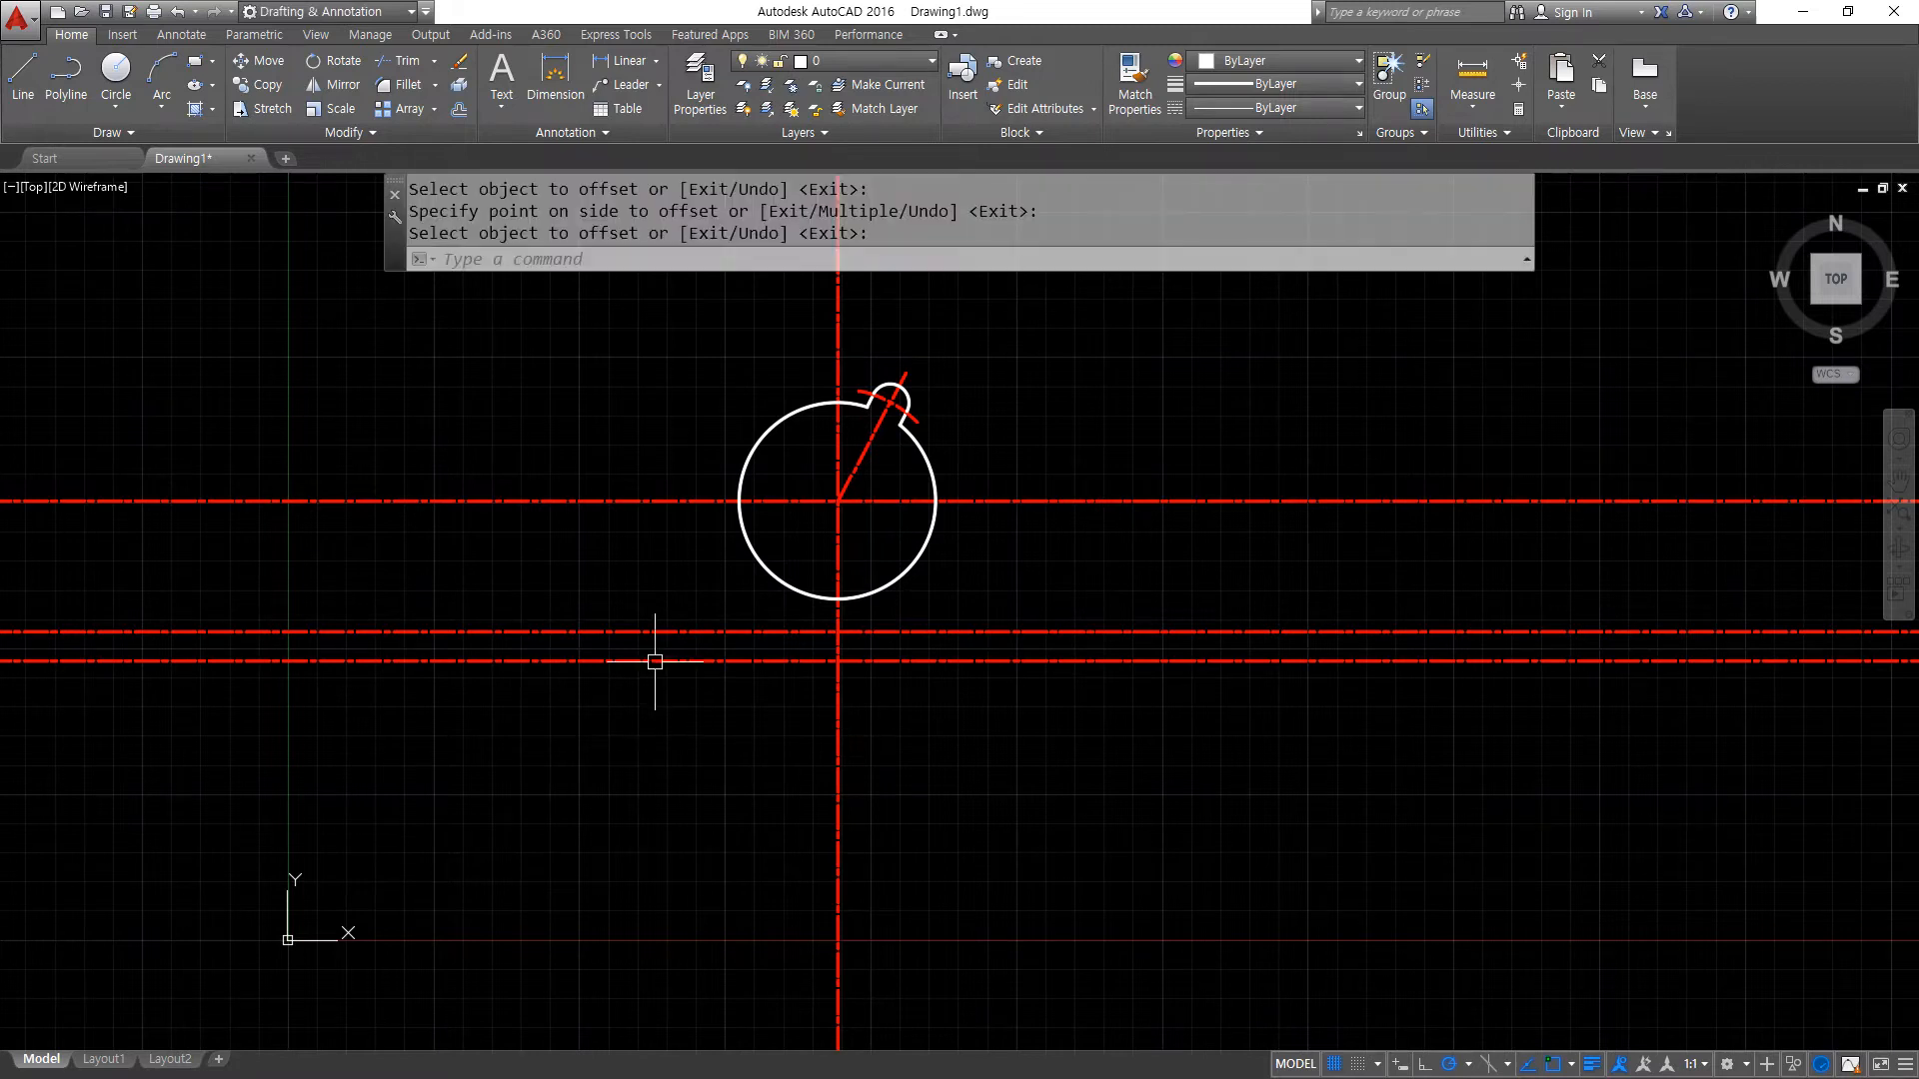
# - Offset the vertical centre line to the left for the lower-left circle's centre
pyautogui.moveTo(844, 744)
pyautogui.mouseDown()
pyautogui.moveTo(566, 741)
pyautogui.moveTo(623, 774)
pyautogui.mouseUp()
pyautogui.press('Escape')
pyautogui.write('o')
pyautogui.press('Return')
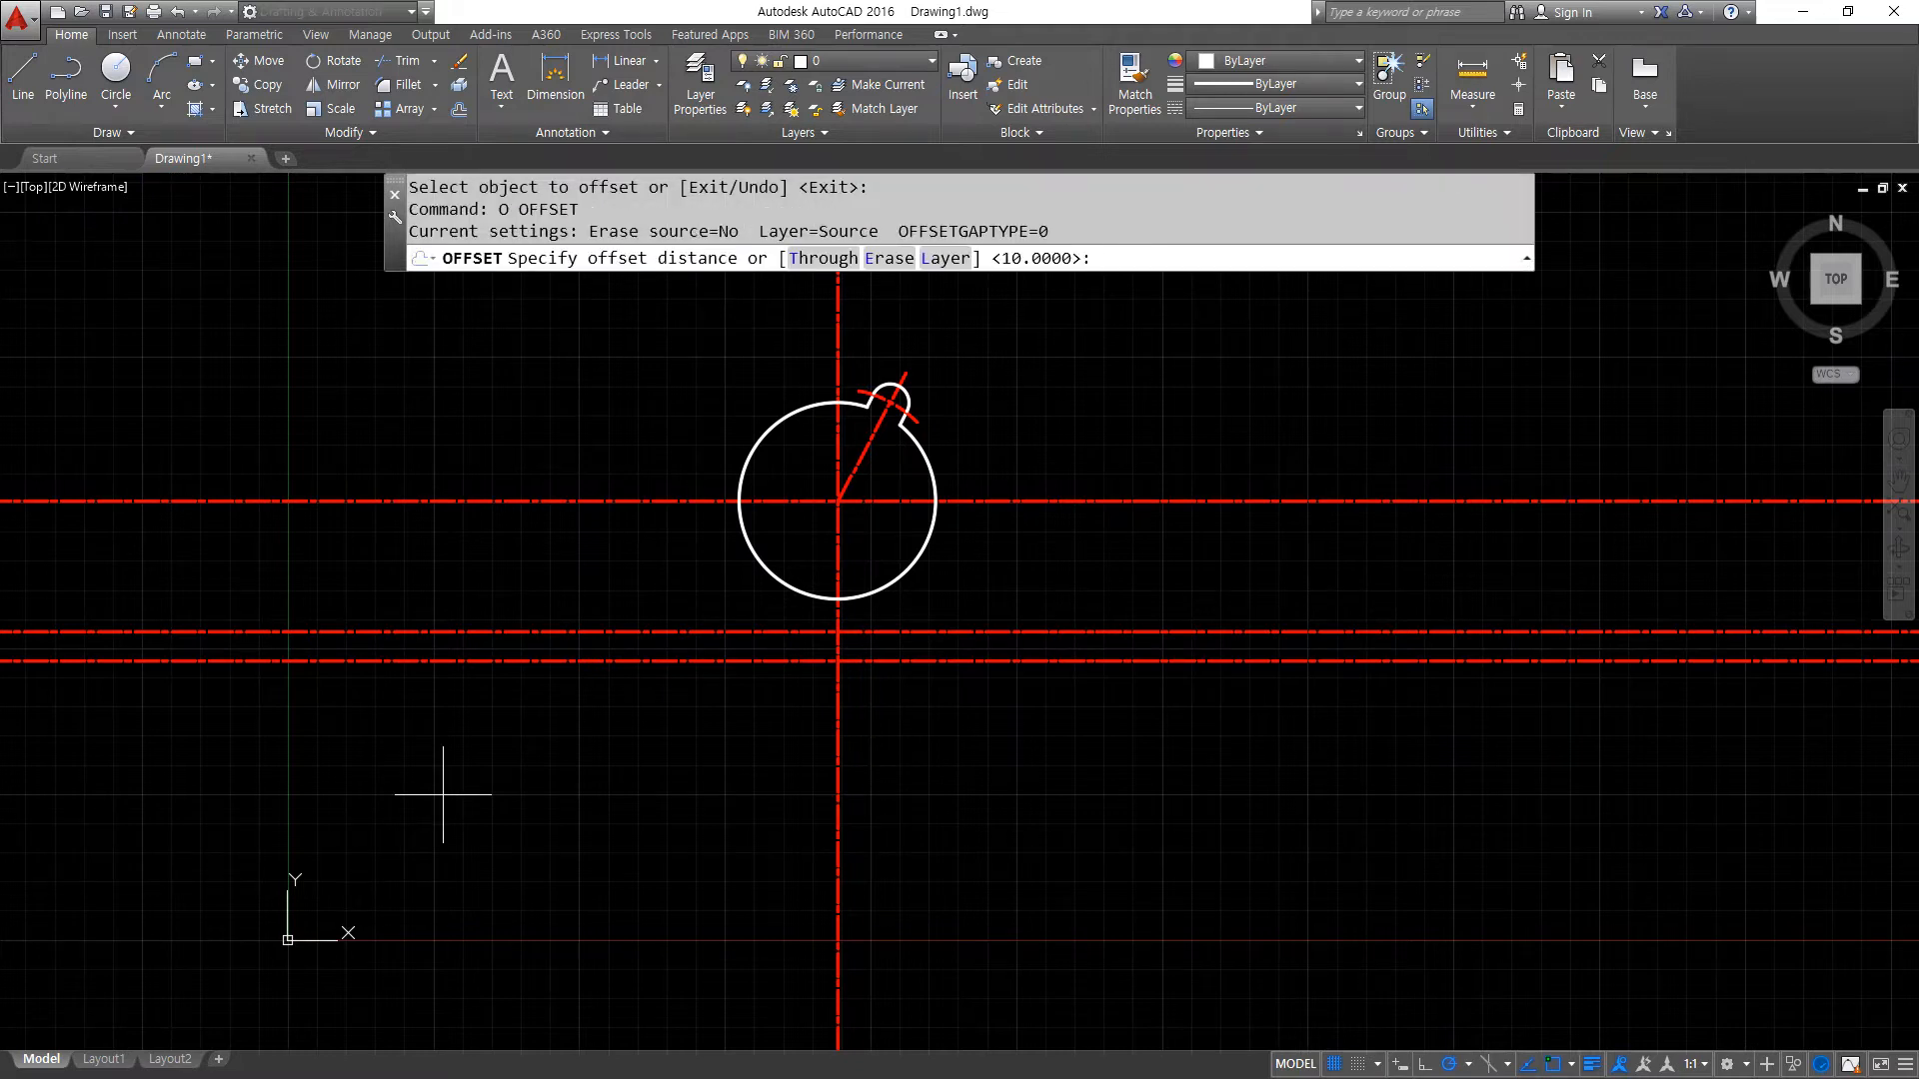
pyautogui.press('Return')
pyautogui.click(832, 712)
pyautogui.click(578, 719)
pyautogui.press('Return')
# - Match the large circle's properties onto the lowest horizontal line
pyautogui.scroll(4, 600, 651)
pyautogui.write('ma')
pyautogui.press('Return')
pyautogui.click(1033, 461)
pyautogui.click(813, 683)
pyautogui.press('Return')
# - Draw a circle of radius 10 centred where the left vertical and lower horizontal centre lines cross
pyautogui.write('c')
pyautogui.press('Return')
pyautogui.click(566, 610)
pyautogui.write('10')
pyautogui.press('Return')
# - Fillet the bottom line with the 10 radius circle at radius 0, ending the line at its tangent point
pyautogui.write('f')
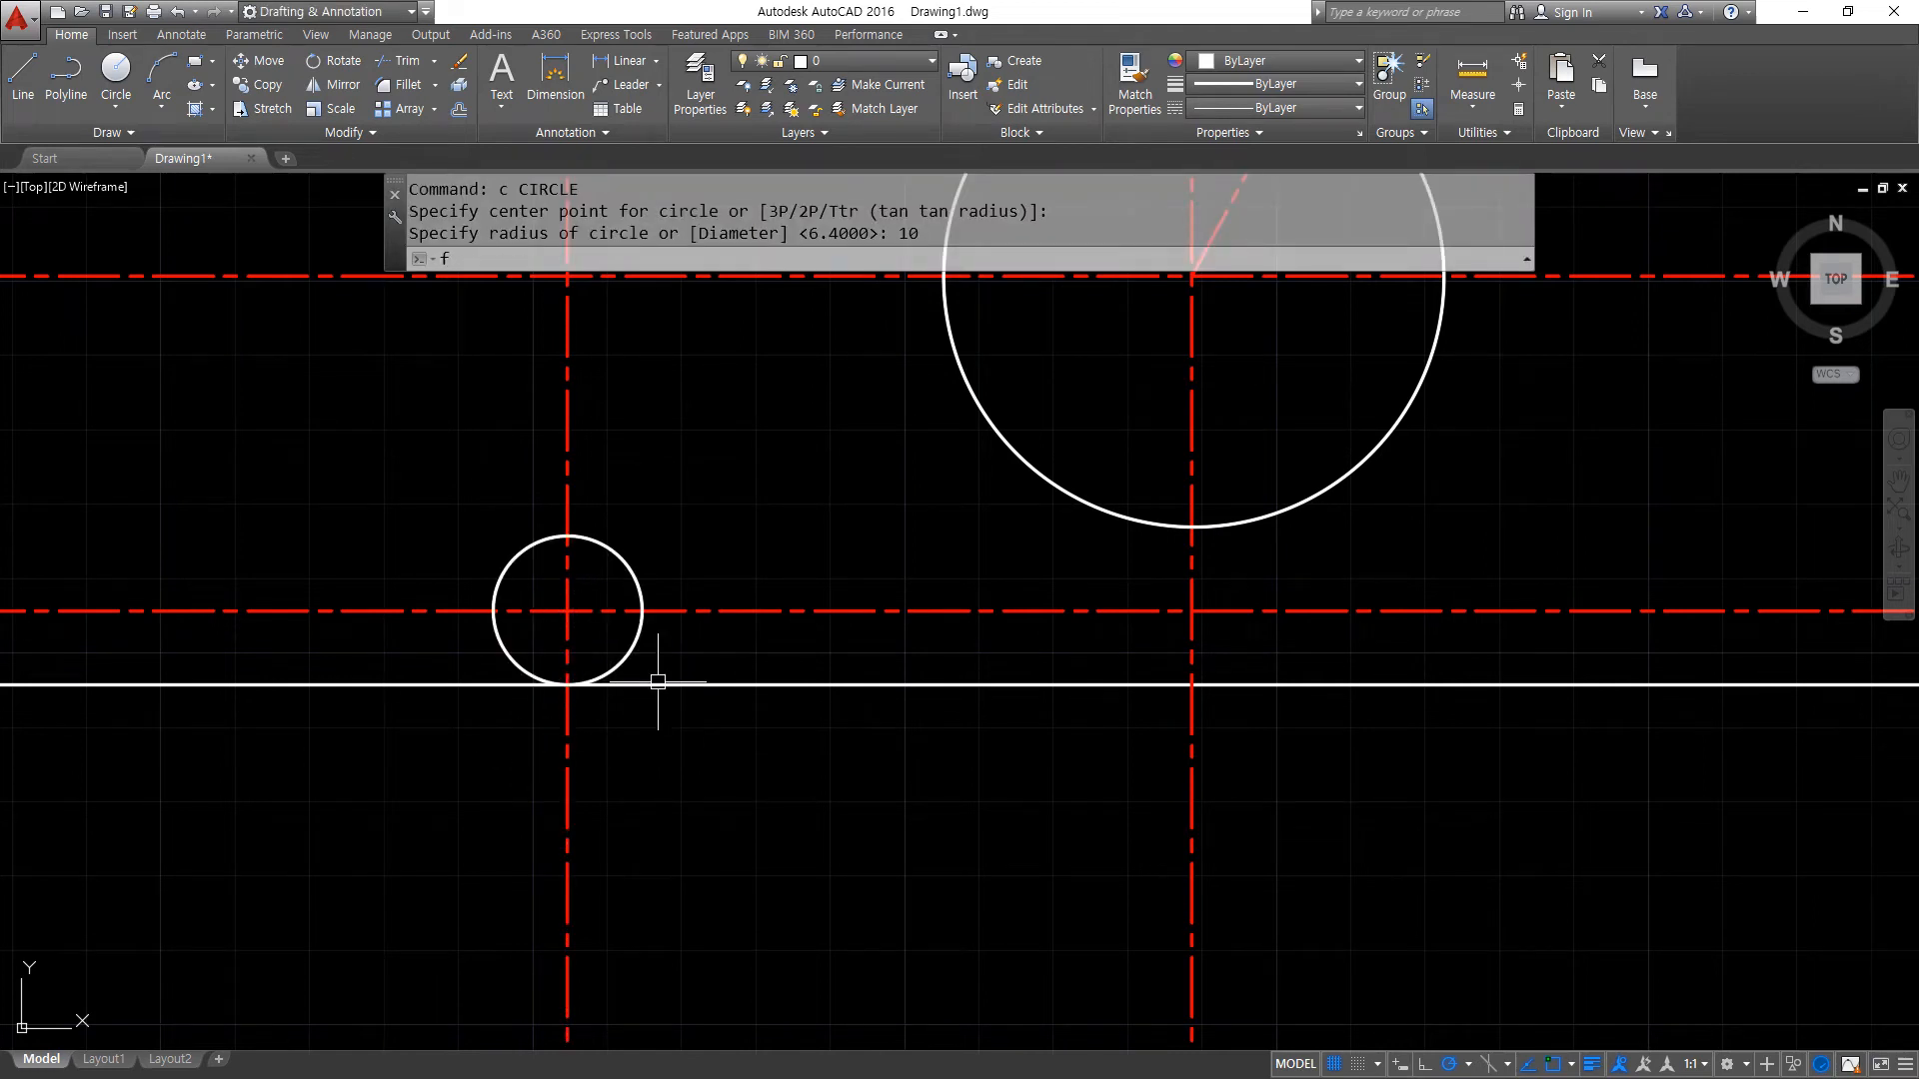
pyautogui.press('Return')
pyautogui.click(621, 684)
pyautogui.click(509, 675)
# - Offset the 10 radius circle outward by 5
pyautogui.moveTo(578, 645); pyautogui.dragTo(552, 695, button='middle')
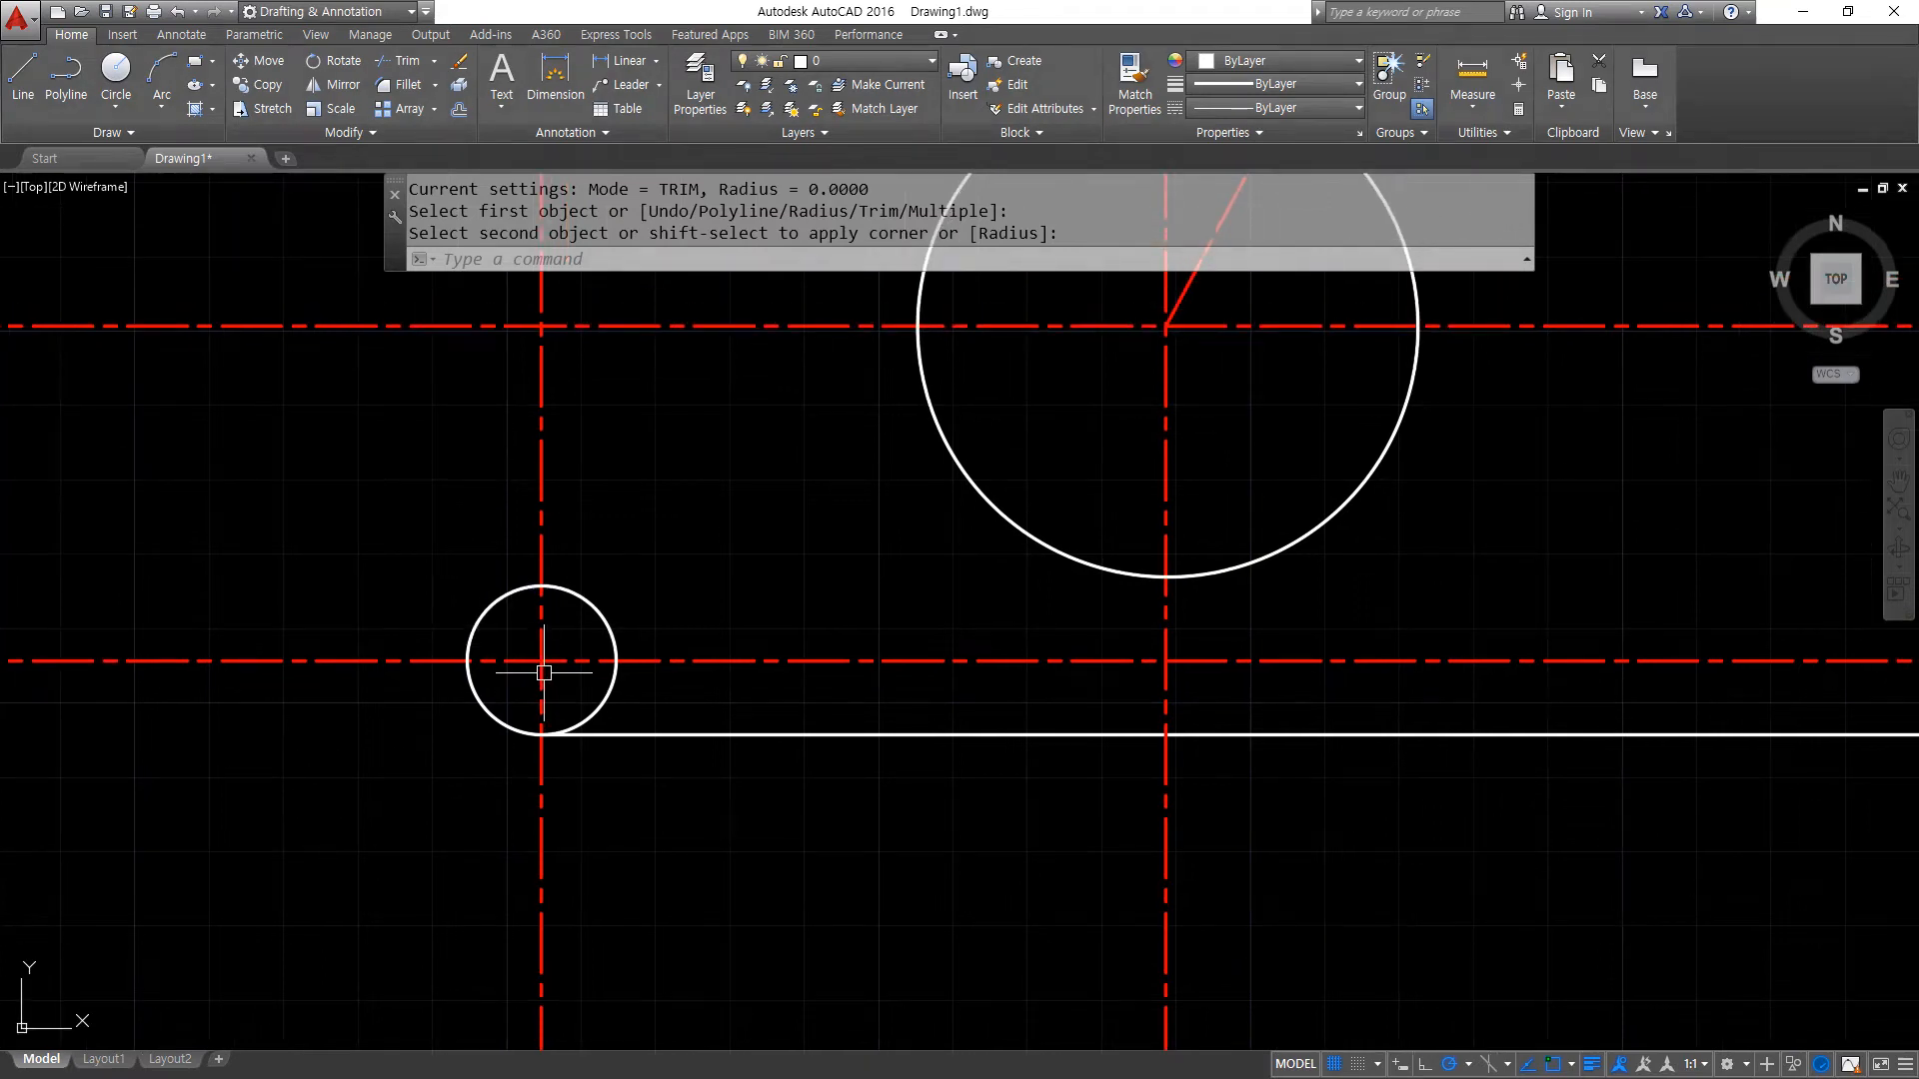
pyautogui.write('o')
pyautogui.press('Return')
pyautogui.write('5')
pyautogui.press('Return')
pyautogui.click(603, 623)
pyautogui.click(656, 536)
pyautogui.press('Return')
# - Trim the left vertical and lower horizontal centre lines outside the offset circle, using that circle as cutting edge
pyautogui.write('tr')
pyautogui.press('Return')
pyautogui.click(617, 574)
pyautogui.press('Return')
pyautogui.click(544, 494)
pyautogui.click(530, 500)
pyautogui.click(369, 654)
pyautogui.click(527, 814)
pyautogui.click(560, 834)
pyautogui.click(705, 661)
pyautogui.click(653, 668)
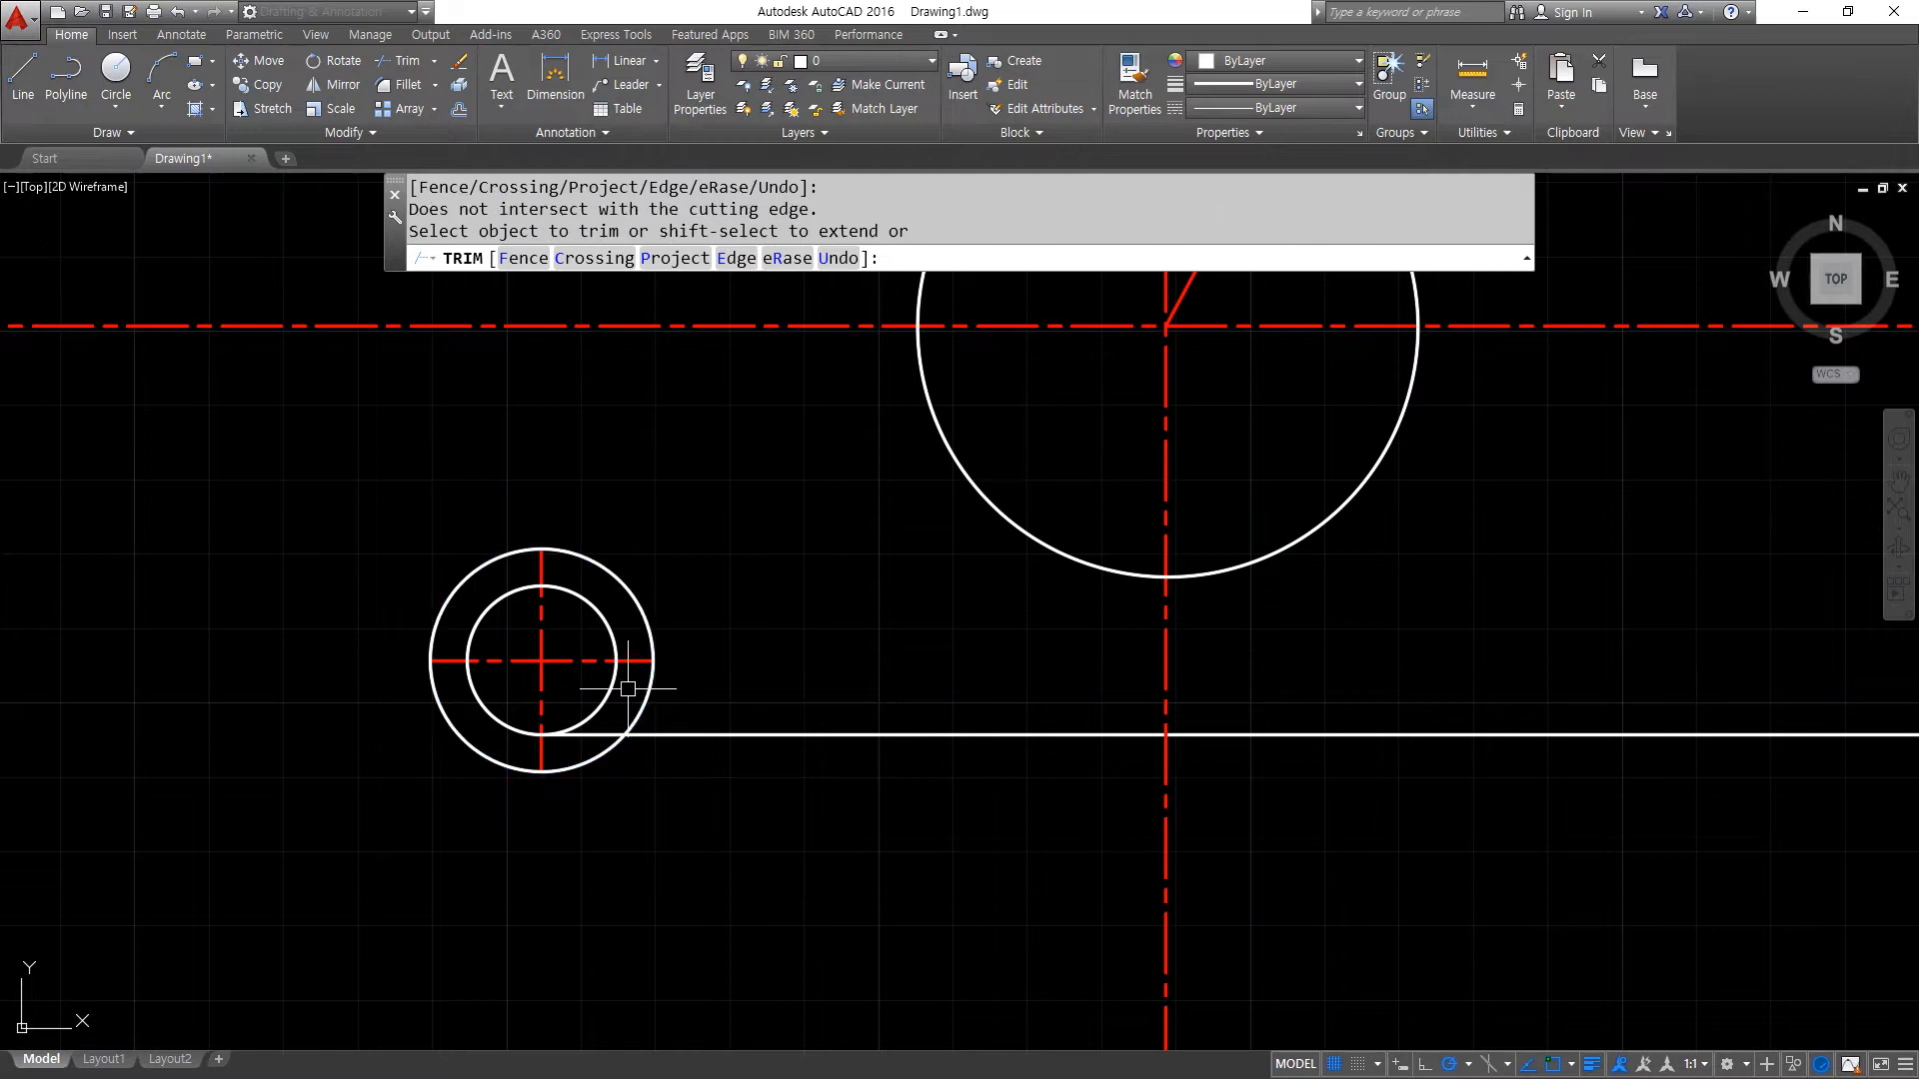
pyautogui.press('Return')
# - Erase the offset helper circle around the 10 radius circle
pyautogui.click(645, 688)
pyautogui.write('e')
pyautogui.press('Return')
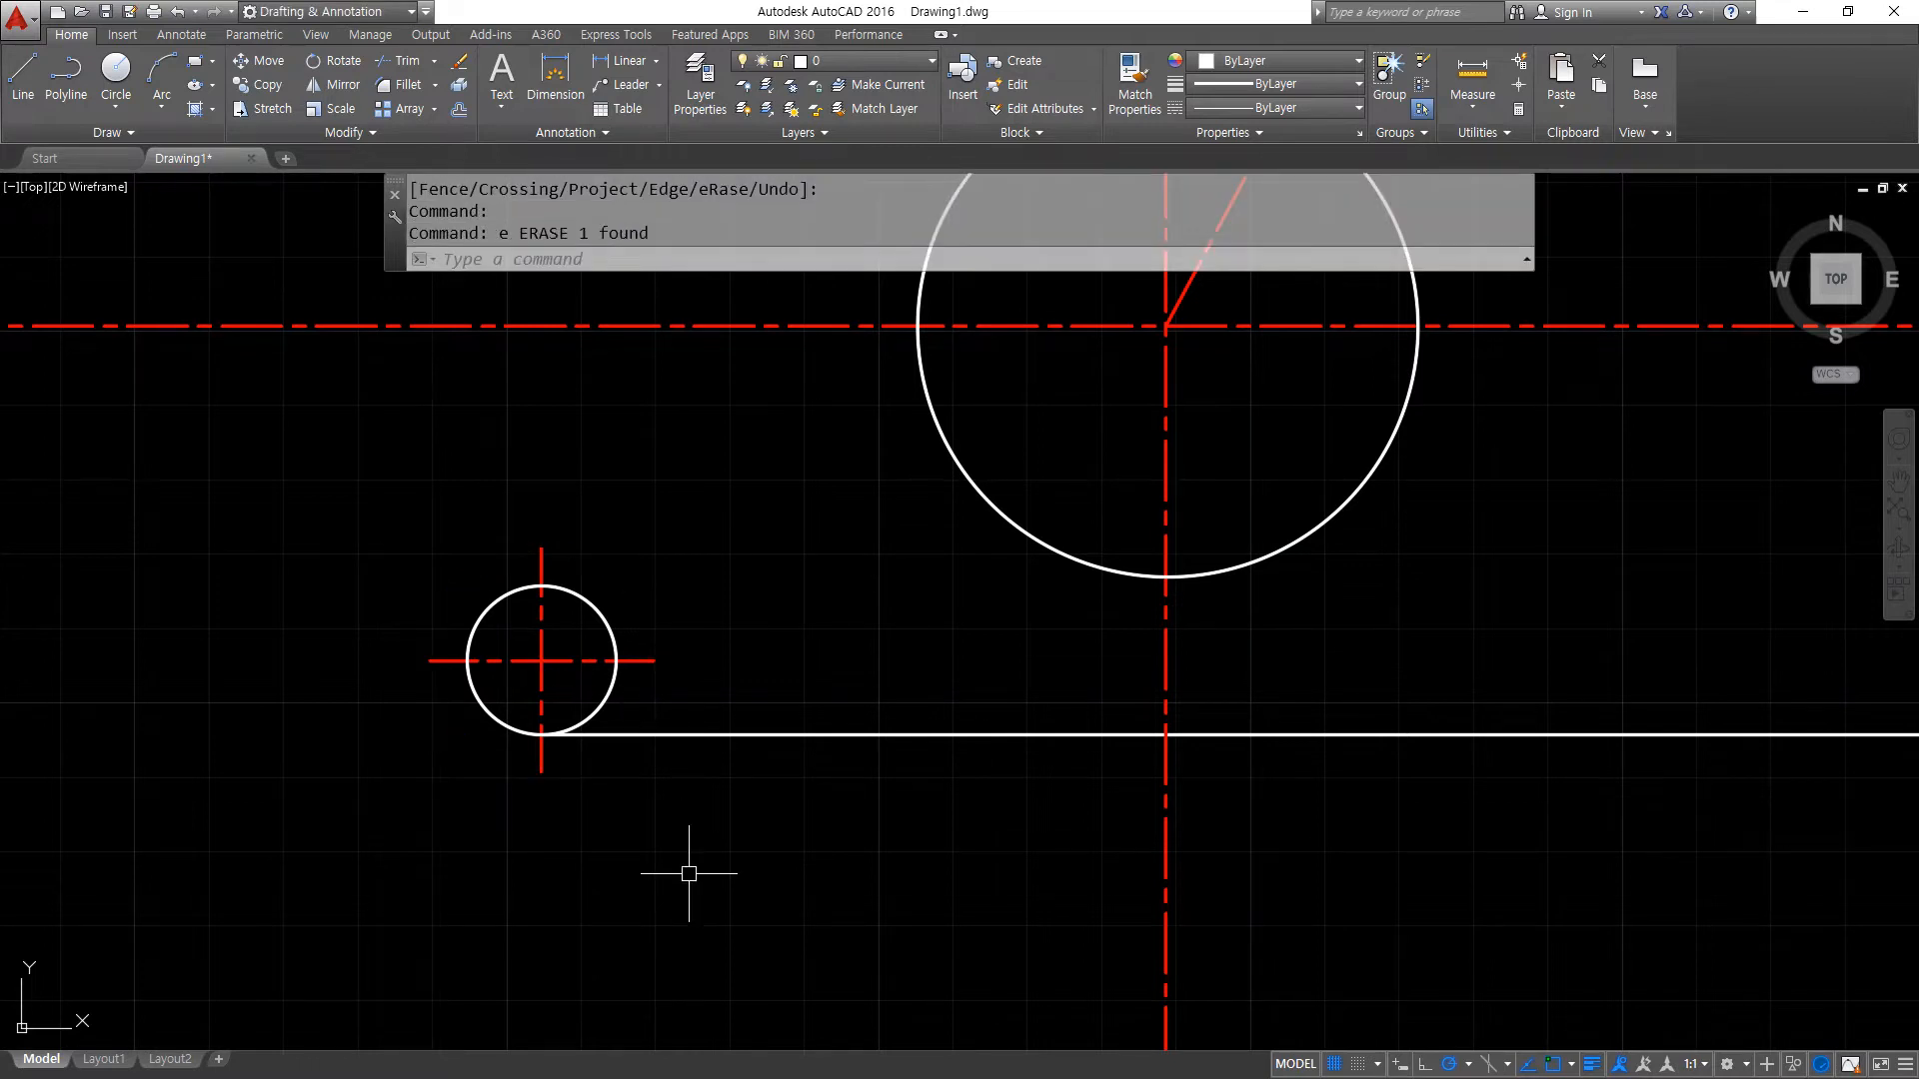
pyautogui.moveTo(473, 622); pyautogui.dragTo(742, 397)
pyautogui.moveTo(687, 493); pyautogui.dragTo(789, 680)
pyautogui.moveTo(814, 489)
pyautogui.mouseDown()
pyautogui.moveTo(821, 554)
pyautogui.moveTo(894, 489)
pyautogui.moveTo(883, 588)
pyautogui.mouseUp()
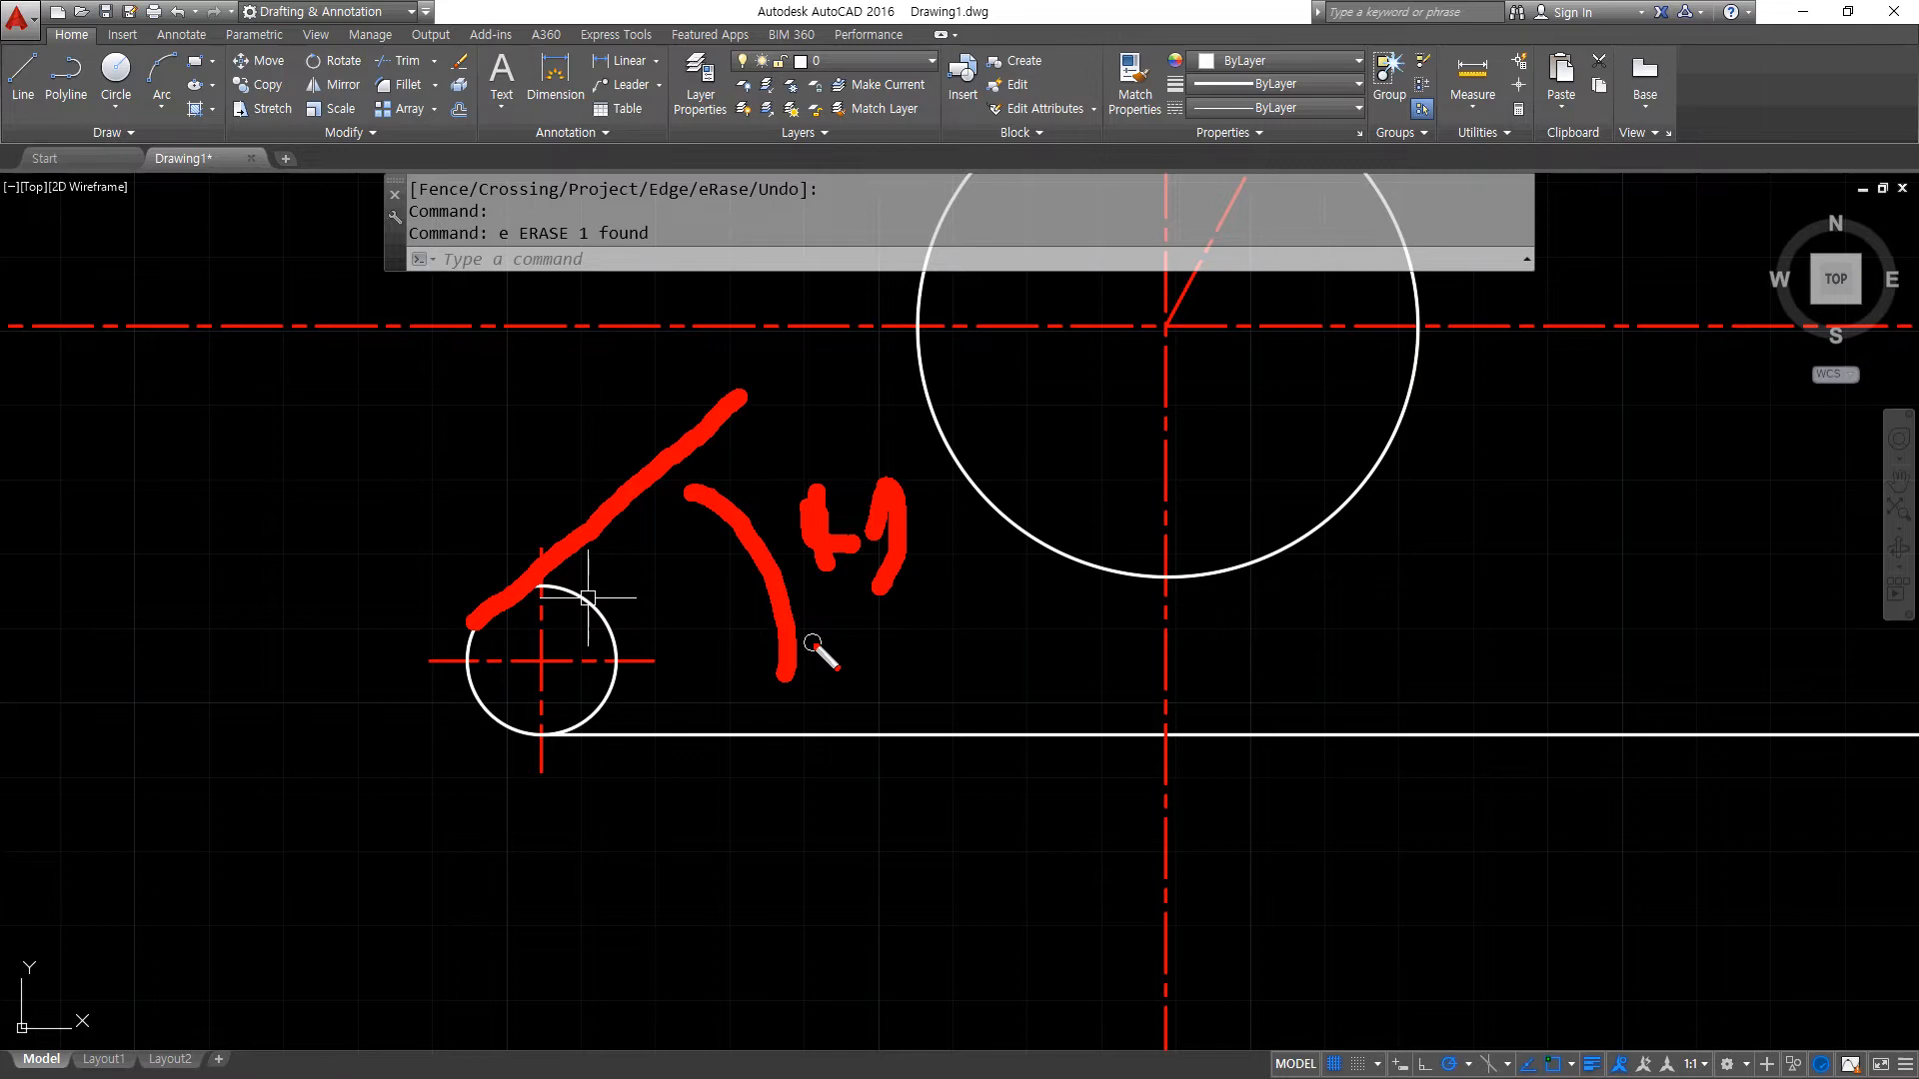
pyautogui.press('Escape')
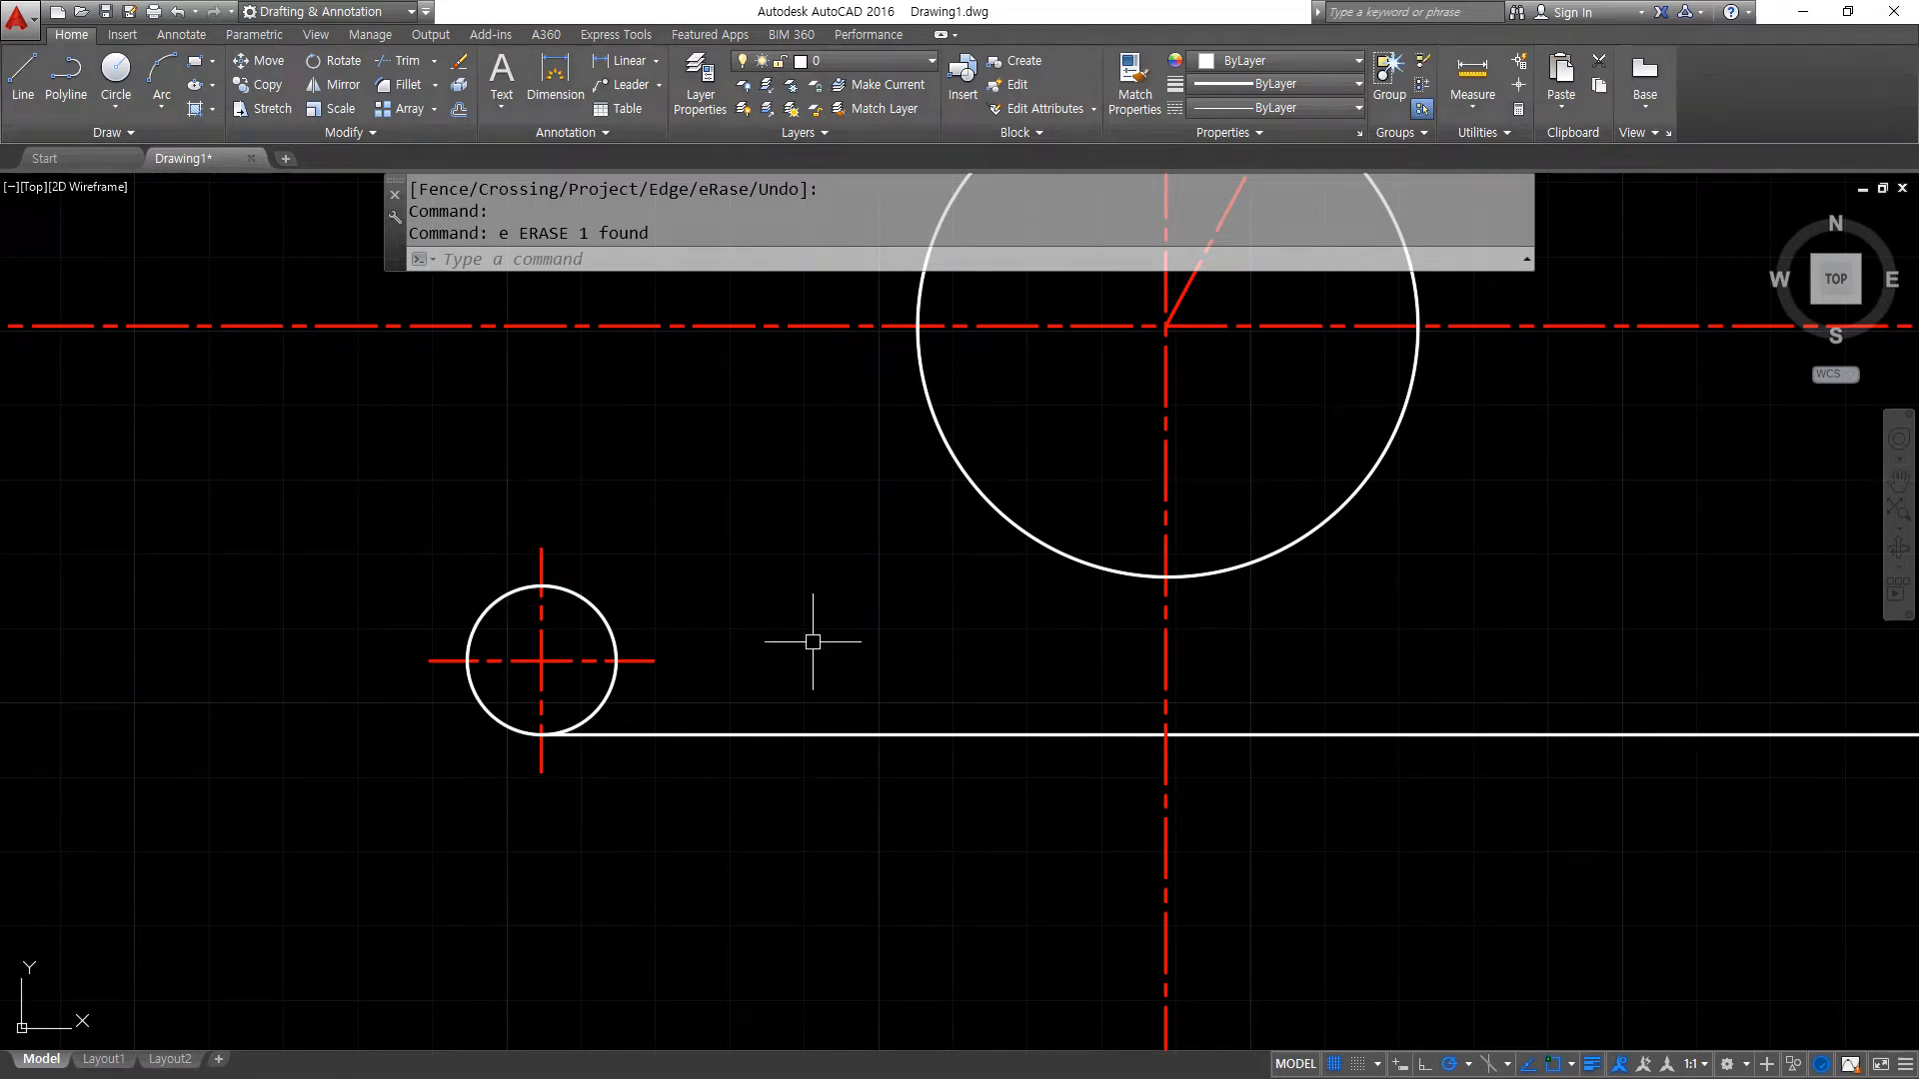
# - Draw a construction line at an angle of 47 degrees through the 10 radius circle's centre
pyautogui.write('xl')
pyautogui.press('Return')
pyautogui.write('a')
pyautogui.press('Return')
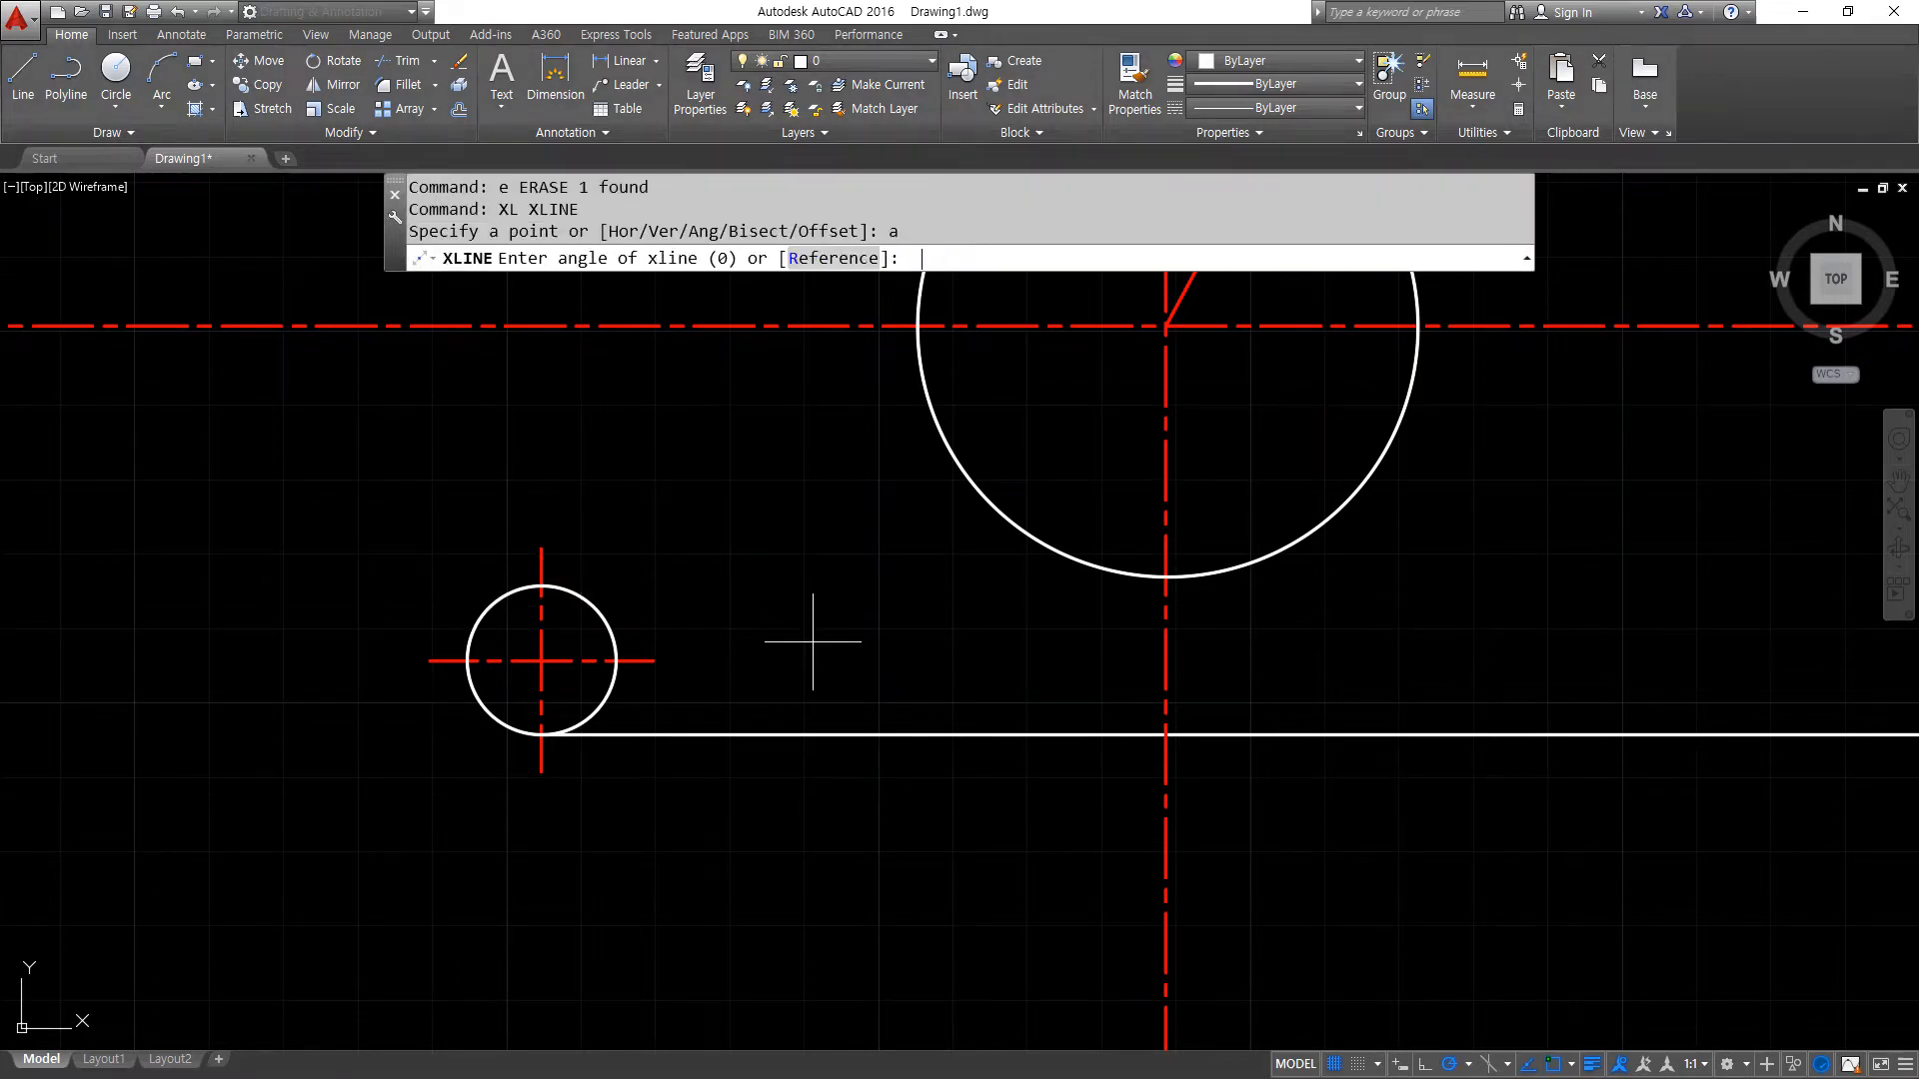
pyautogui.write('47')
pyautogui.press('Return')
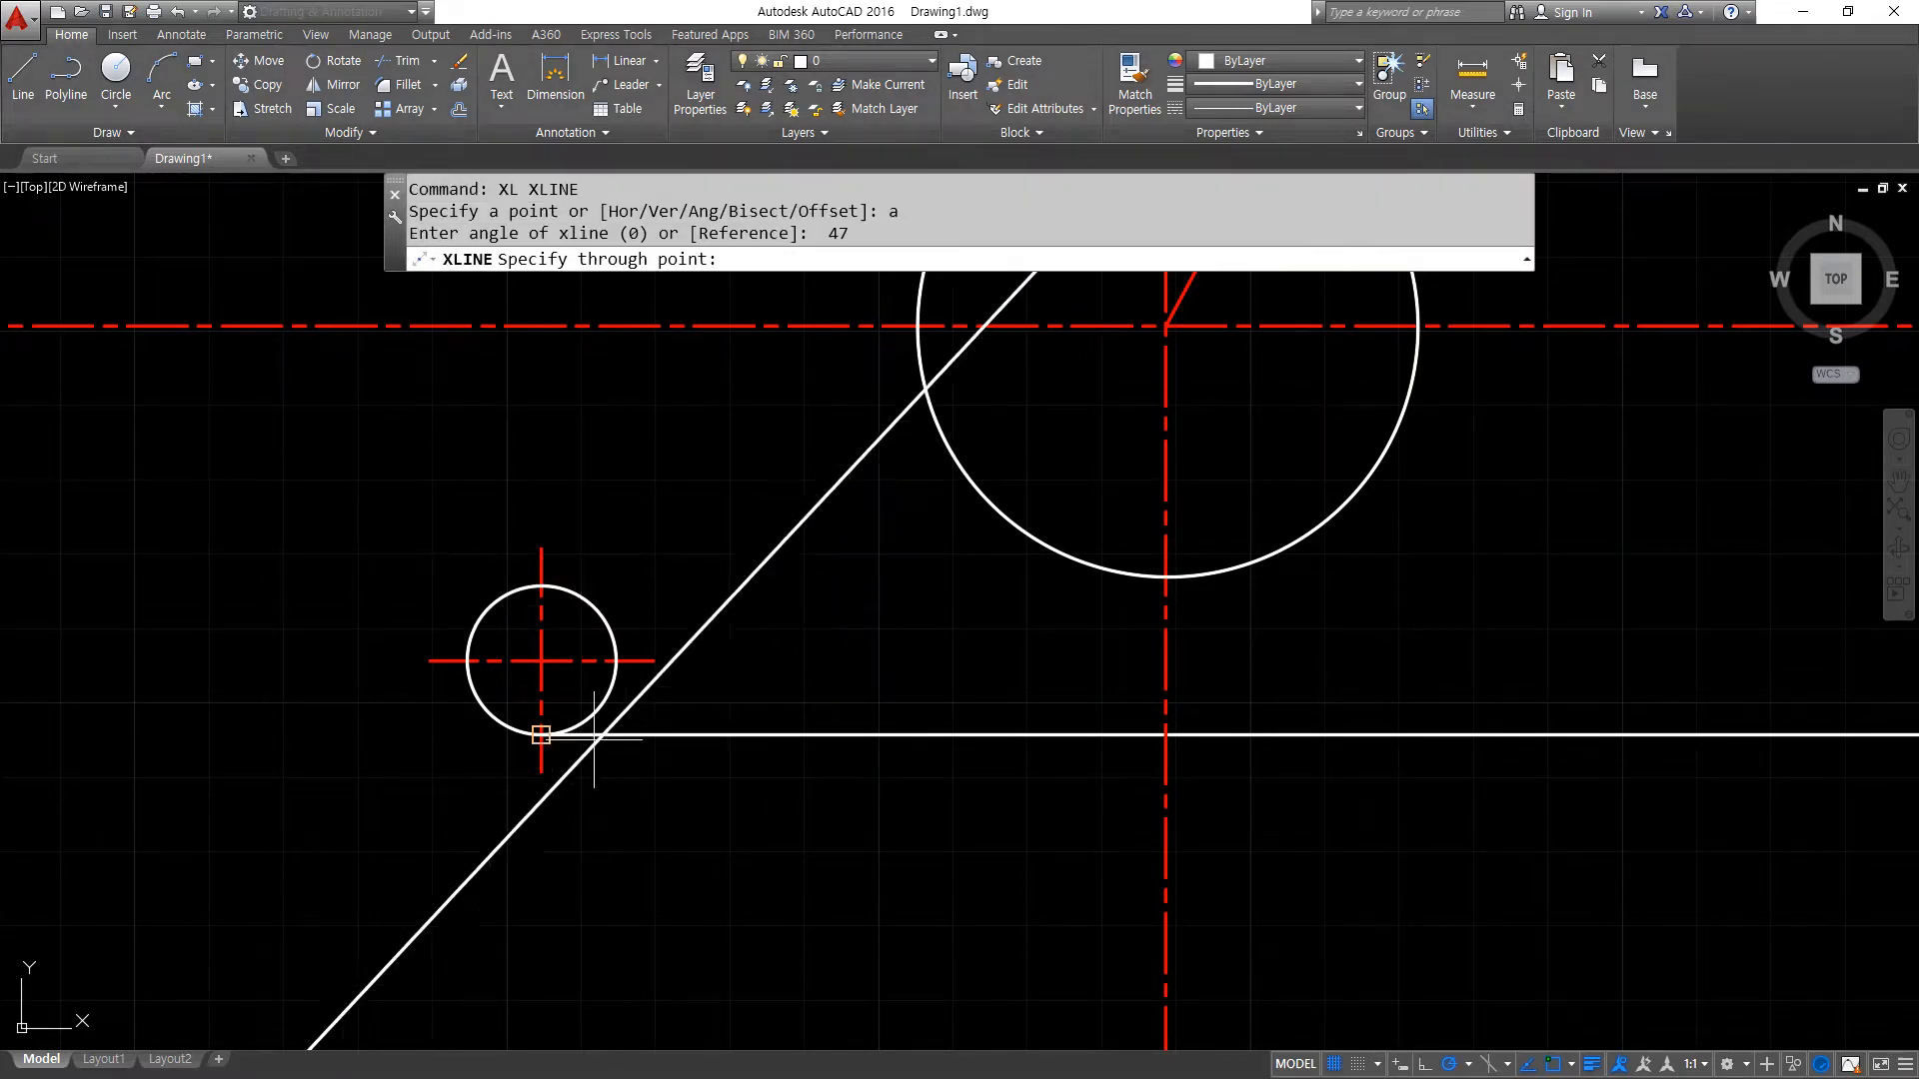
pyautogui.scroll(8, 541, 661)
pyautogui.click(519, 681)
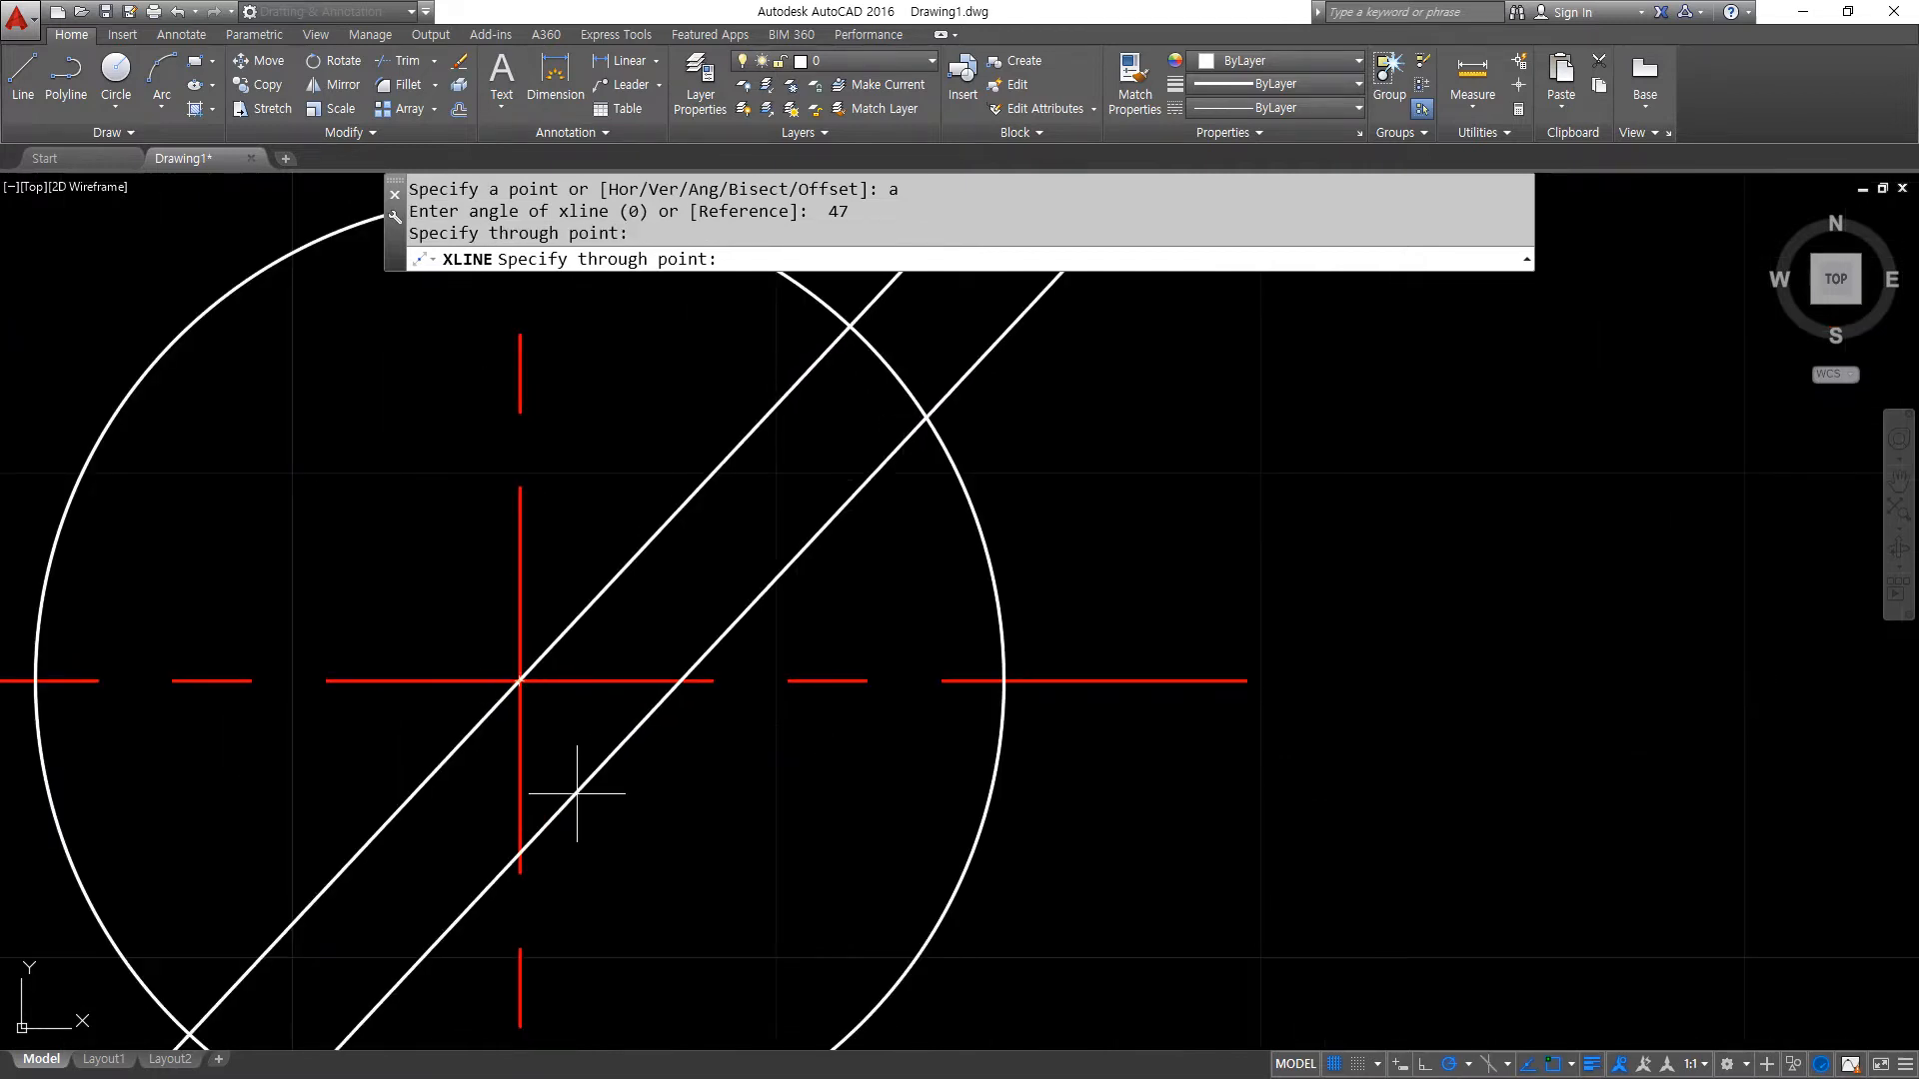
# - Offset the 47 degree construction line by 10 to the upper-left side of the 10 radius circle
pyautogui.press('Return')
pyautogui.write('o')
pyautogui.press('Return')
pyautogui.write('10')
pyautogui.press('Return')
pyautogui.click(635, 539)
pyautogui.click(408, 519)
pyautogui.scroll(-4, 419, 578)
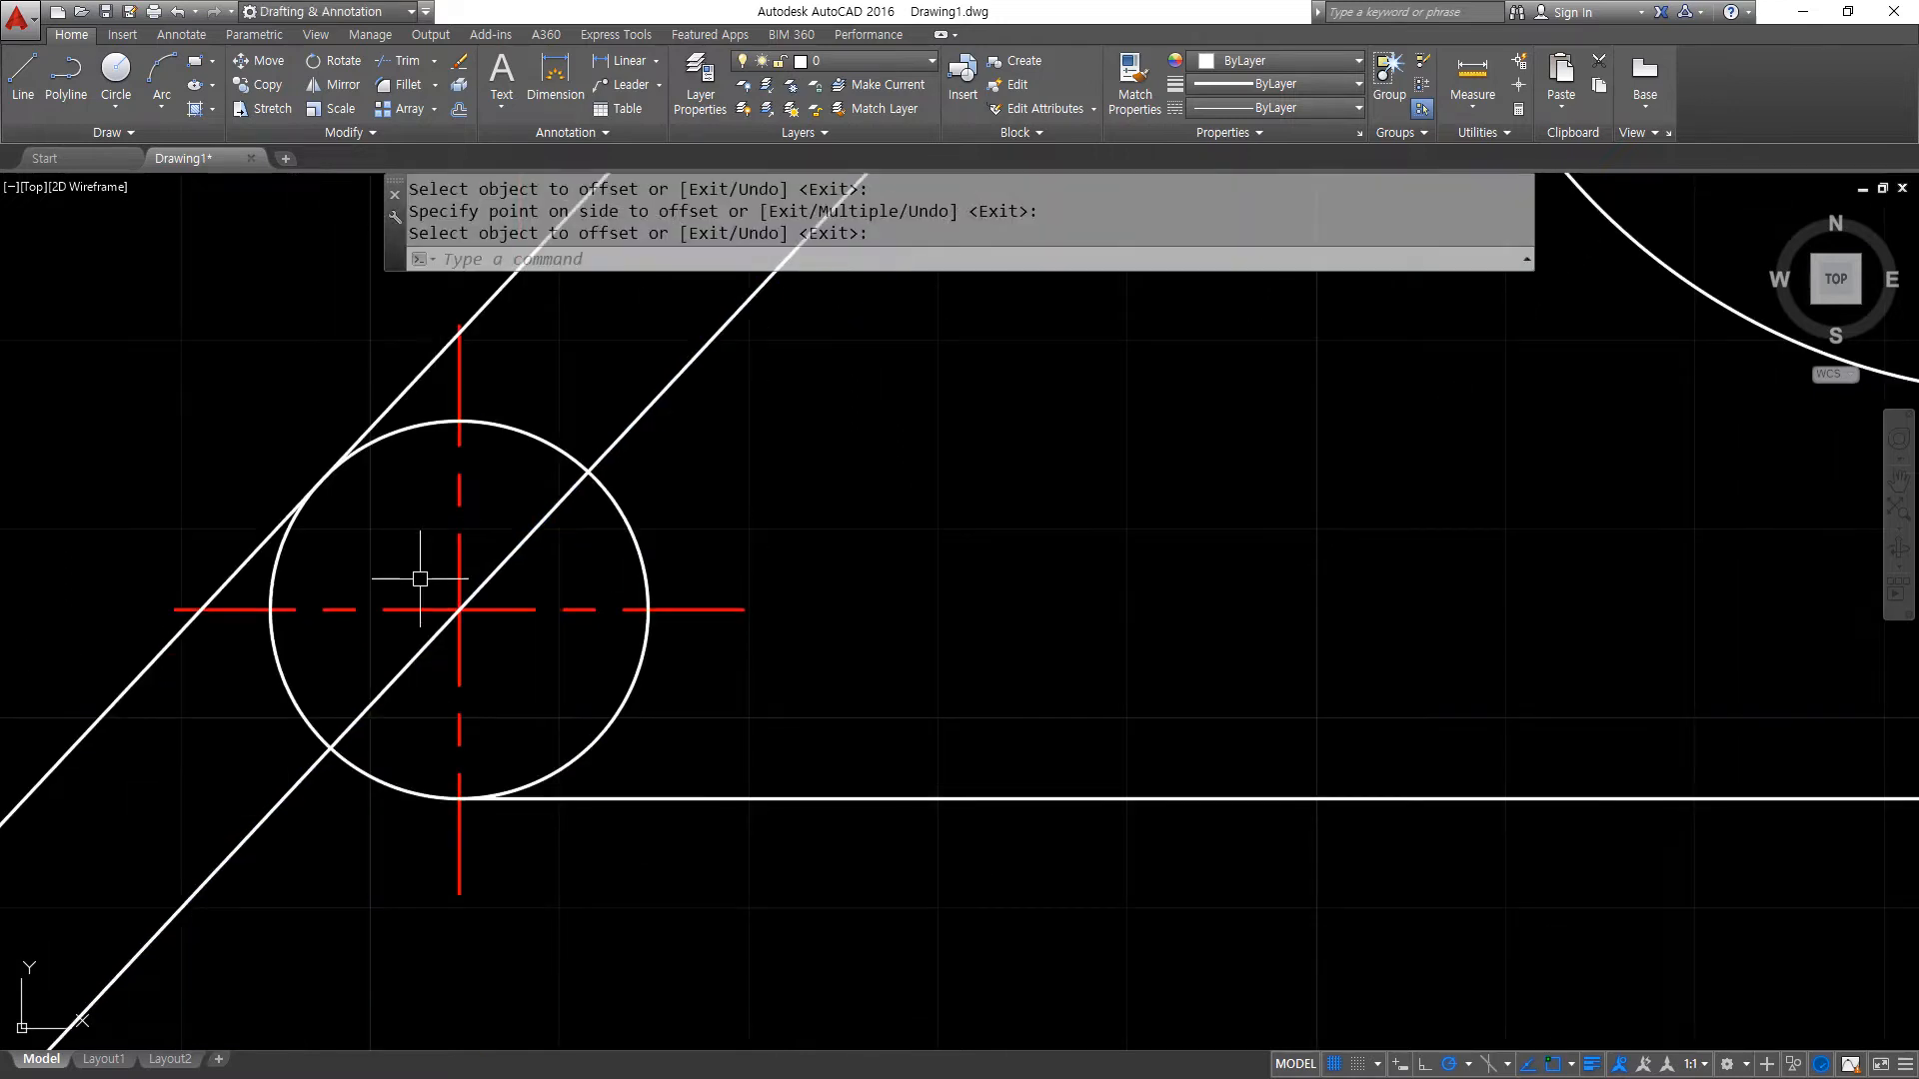
# - Delete the 47 degree construction line that passes through the 10 radius circle's centre
pyautogui.moveTo(473, 615)
pyautogui.mouseDown()
pyautogui.moveTo(440, 645)
pyautogui.moveTo(468, 621)
pyautogui.moveTo(392, 500)
pyautogui.moveTo(441, 471)
pyautogui.mouseUp()
pyautogui.moveTo(497, 598)
pyautogui.mouseDown()
pyautogui.moveTo(574, 662)
pyautogui.moveTo(511, 706)
pyautogui.mouseUp()
pyautogui.press('Escape')
pyautogui.click(516, 542)
pyautogui.press('Delete')
# - Fillet the 10 radius circle with the tangent construction line using radius 0
pyautogui.write('f')
pyautogui.press('Return')
pyautogui.click(297, 520)
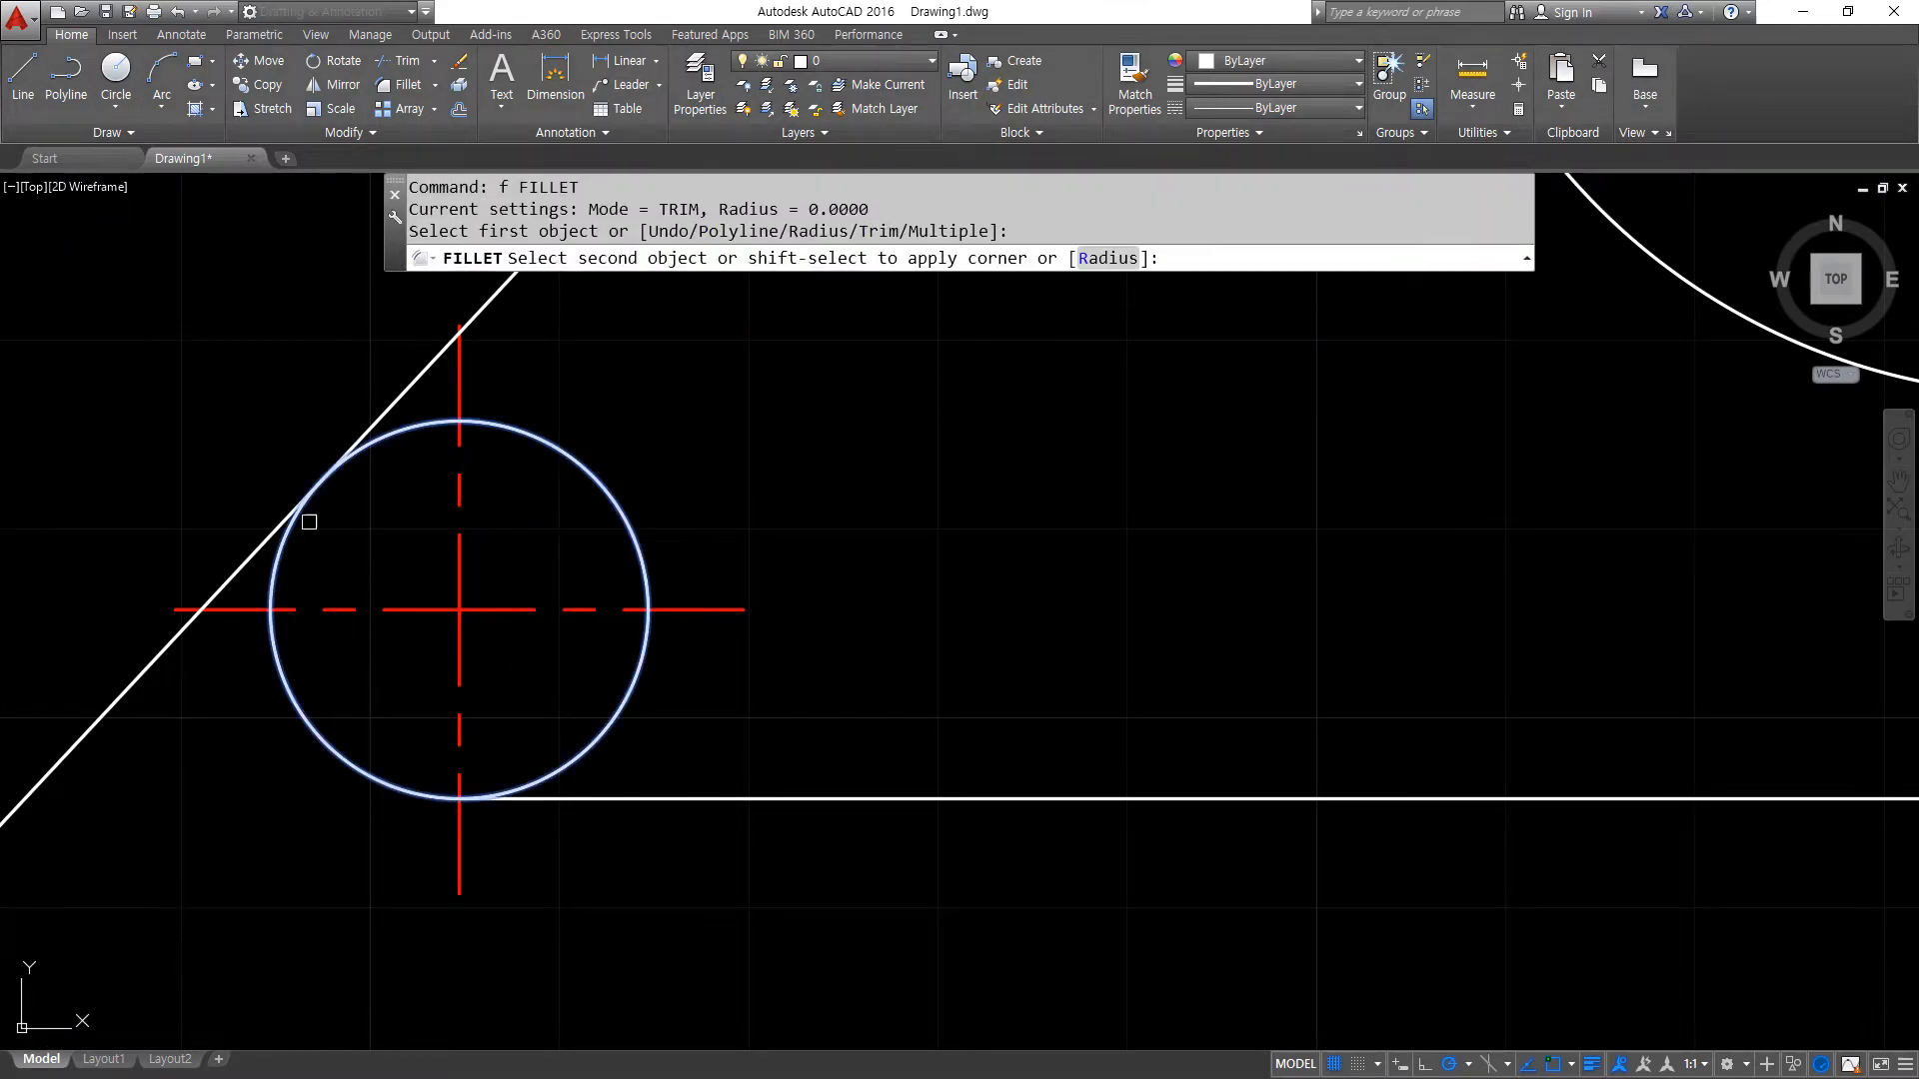
pyautogui.click(376, 413)
# - Erase the filleted tangent construction line
pyautogui.scroll(-3, 484, 606)
pyautogui.moveTo(609, 615); pyautogui.dragTo(608, 741, button='middle')
pyautogui.click(553, 548)
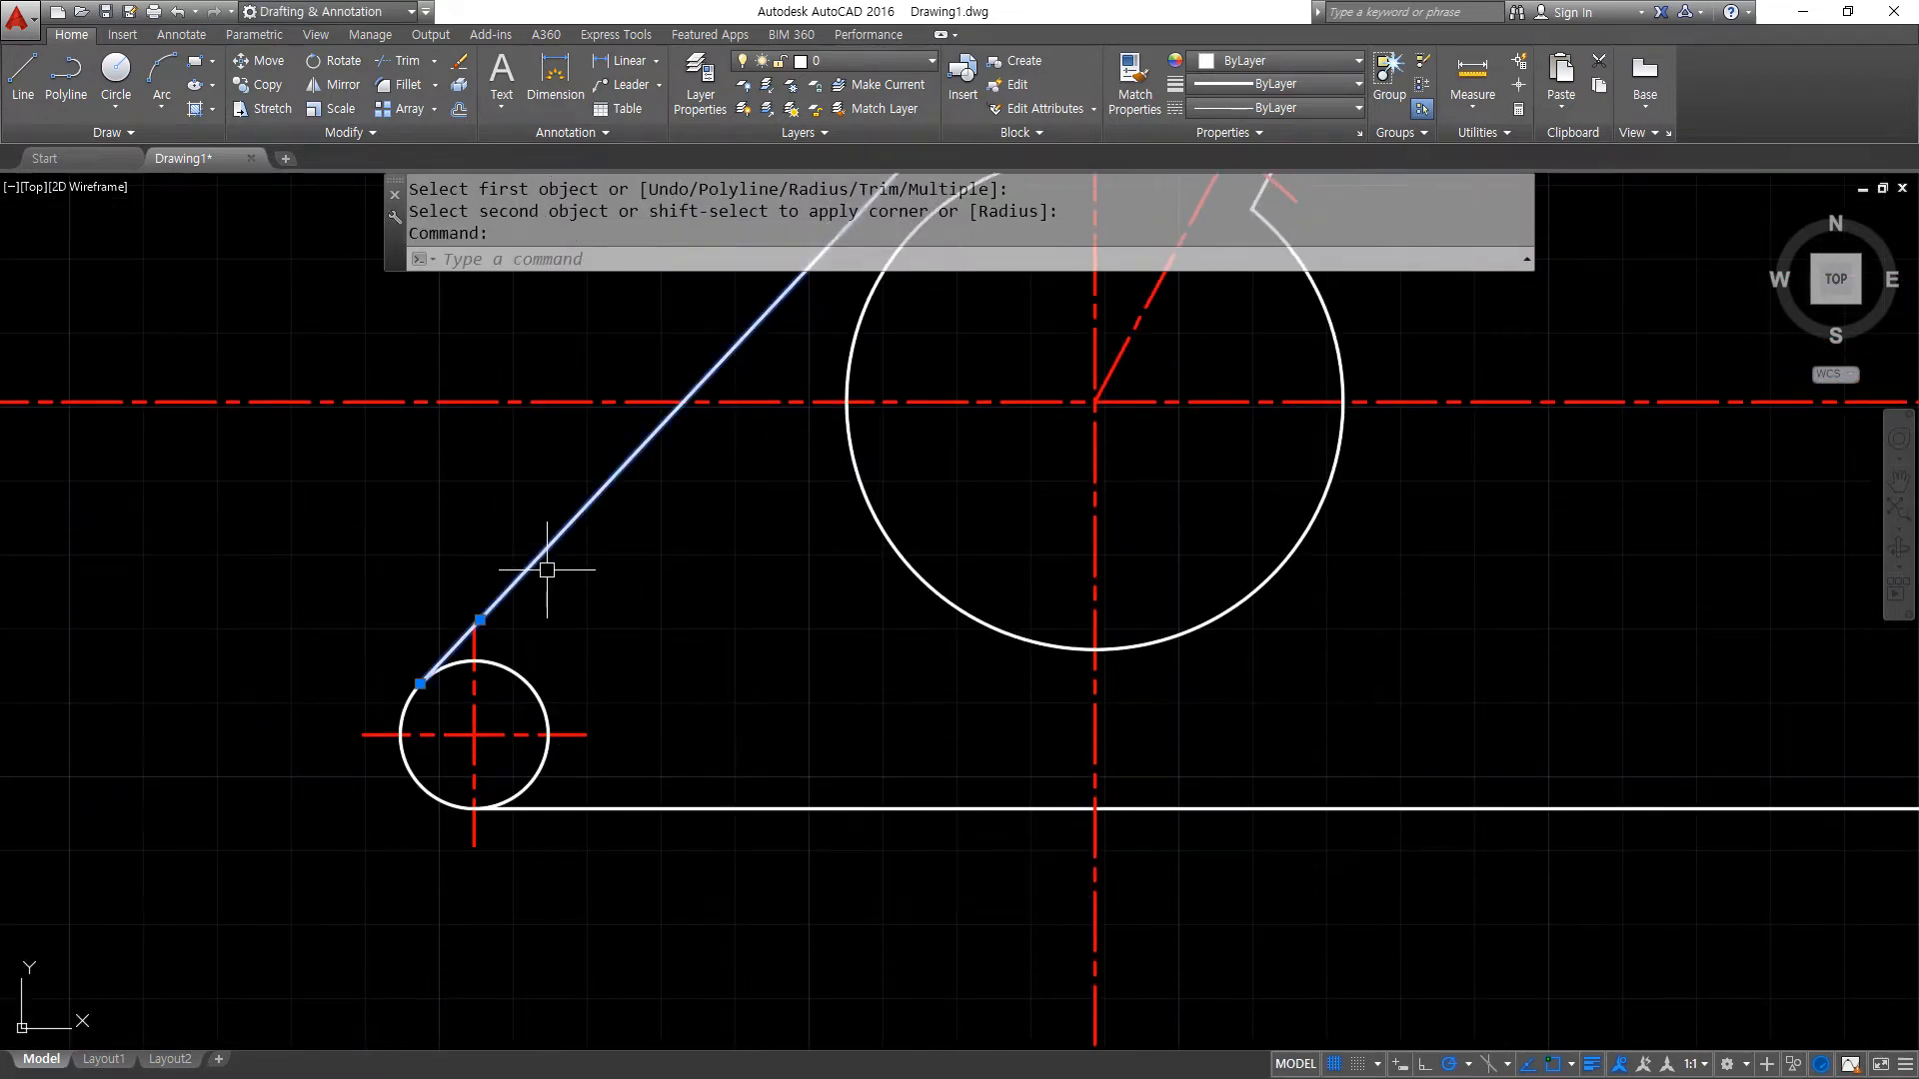
pyautogui.write('e')
pyautogui.press('Return')
pyautogui.scroll(4, 394, 699)
pyautogui.write('l')
pyautogui.press('Return')
pyautogui.keyDown('shift'); pyautogui.rightClick(455, 489); pyautogui.keyUp('shift')
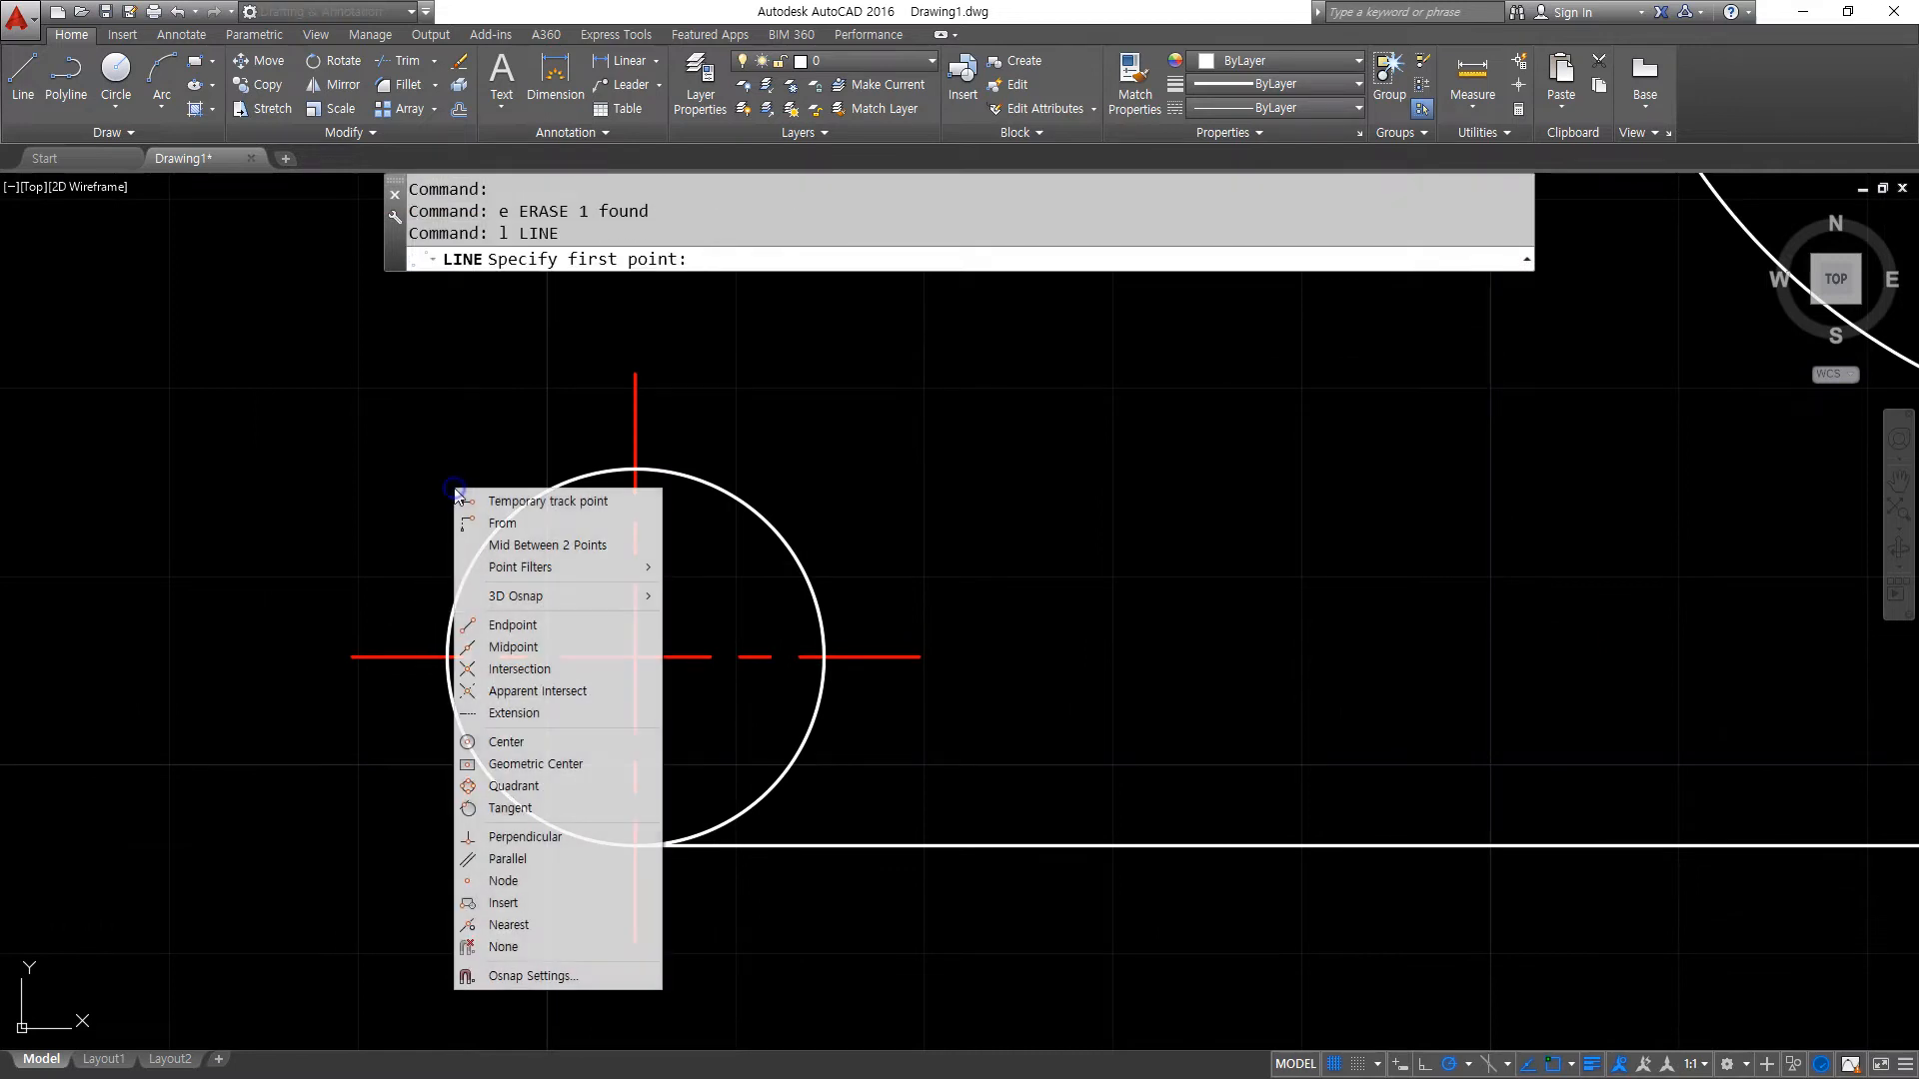
pyautogui.click(549, 808)
pyautogui.click(465, 573)
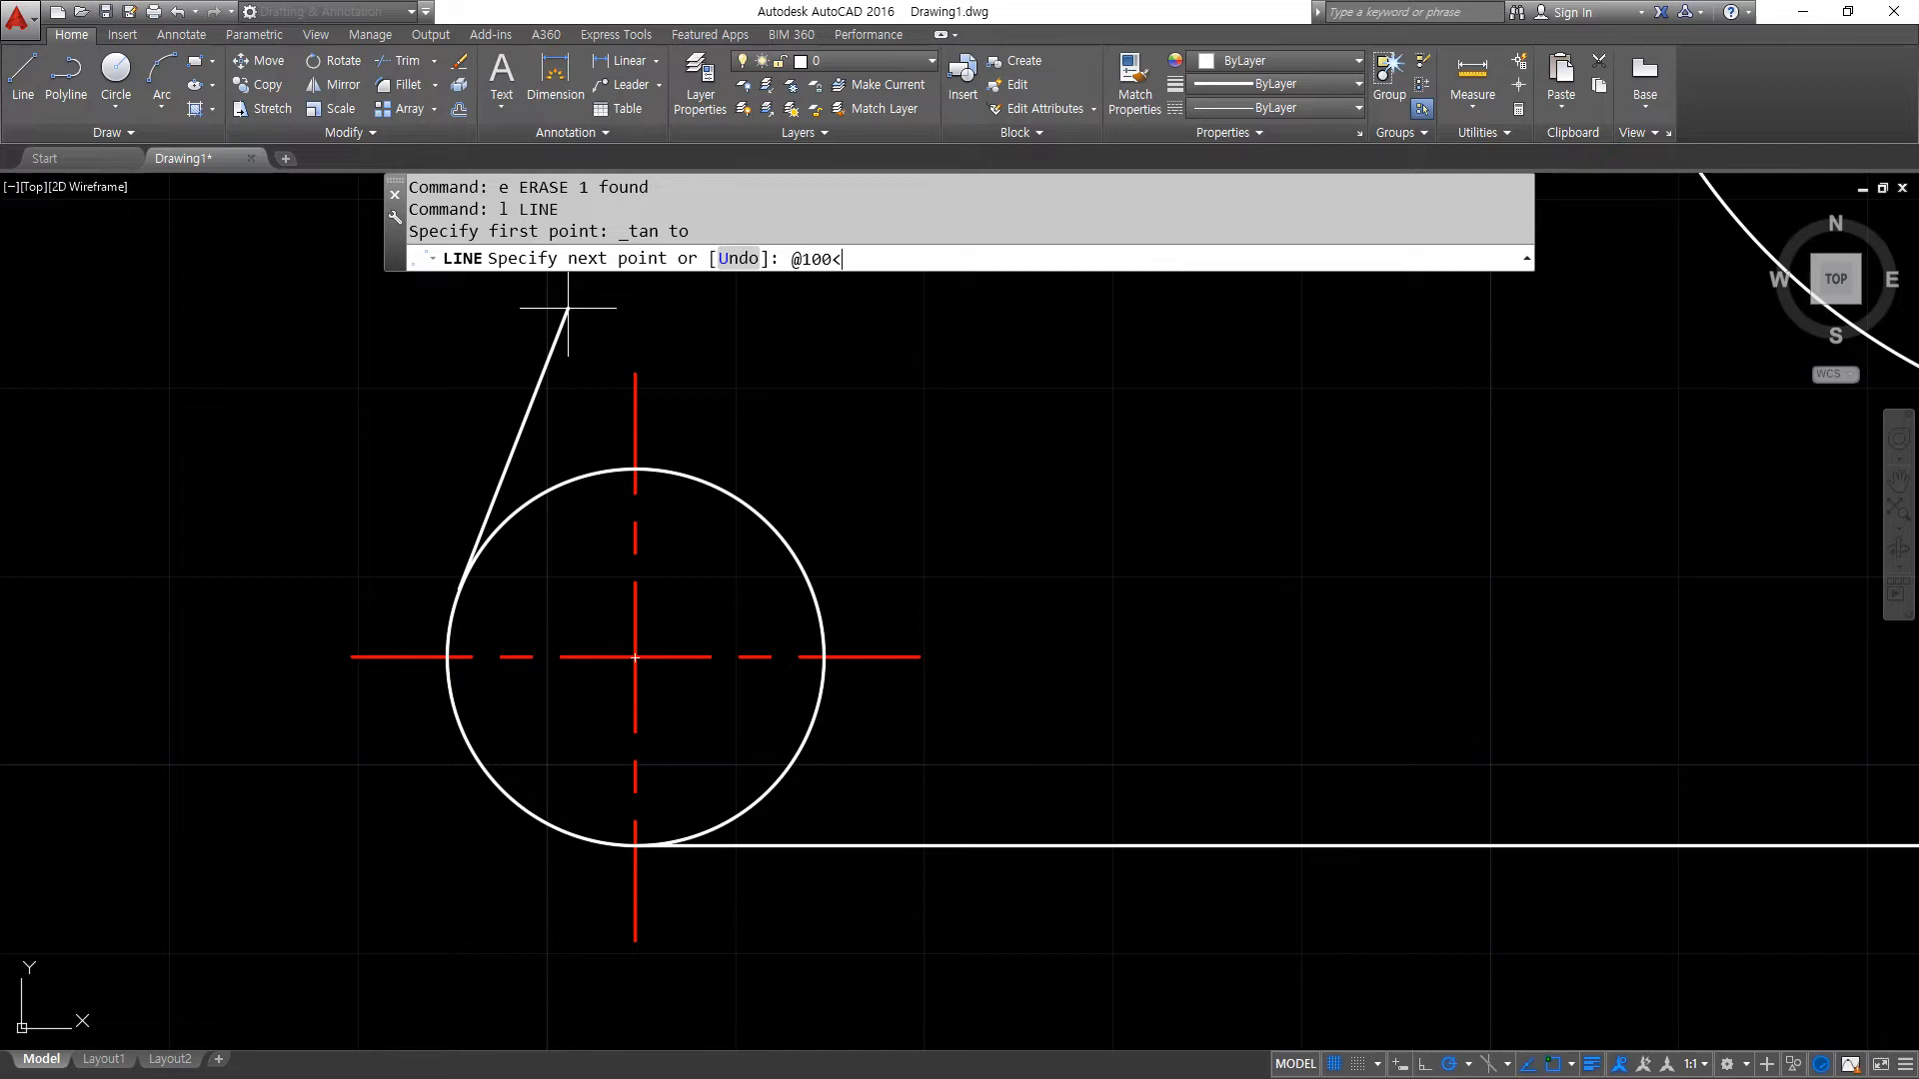
pyautogui.press('Return')
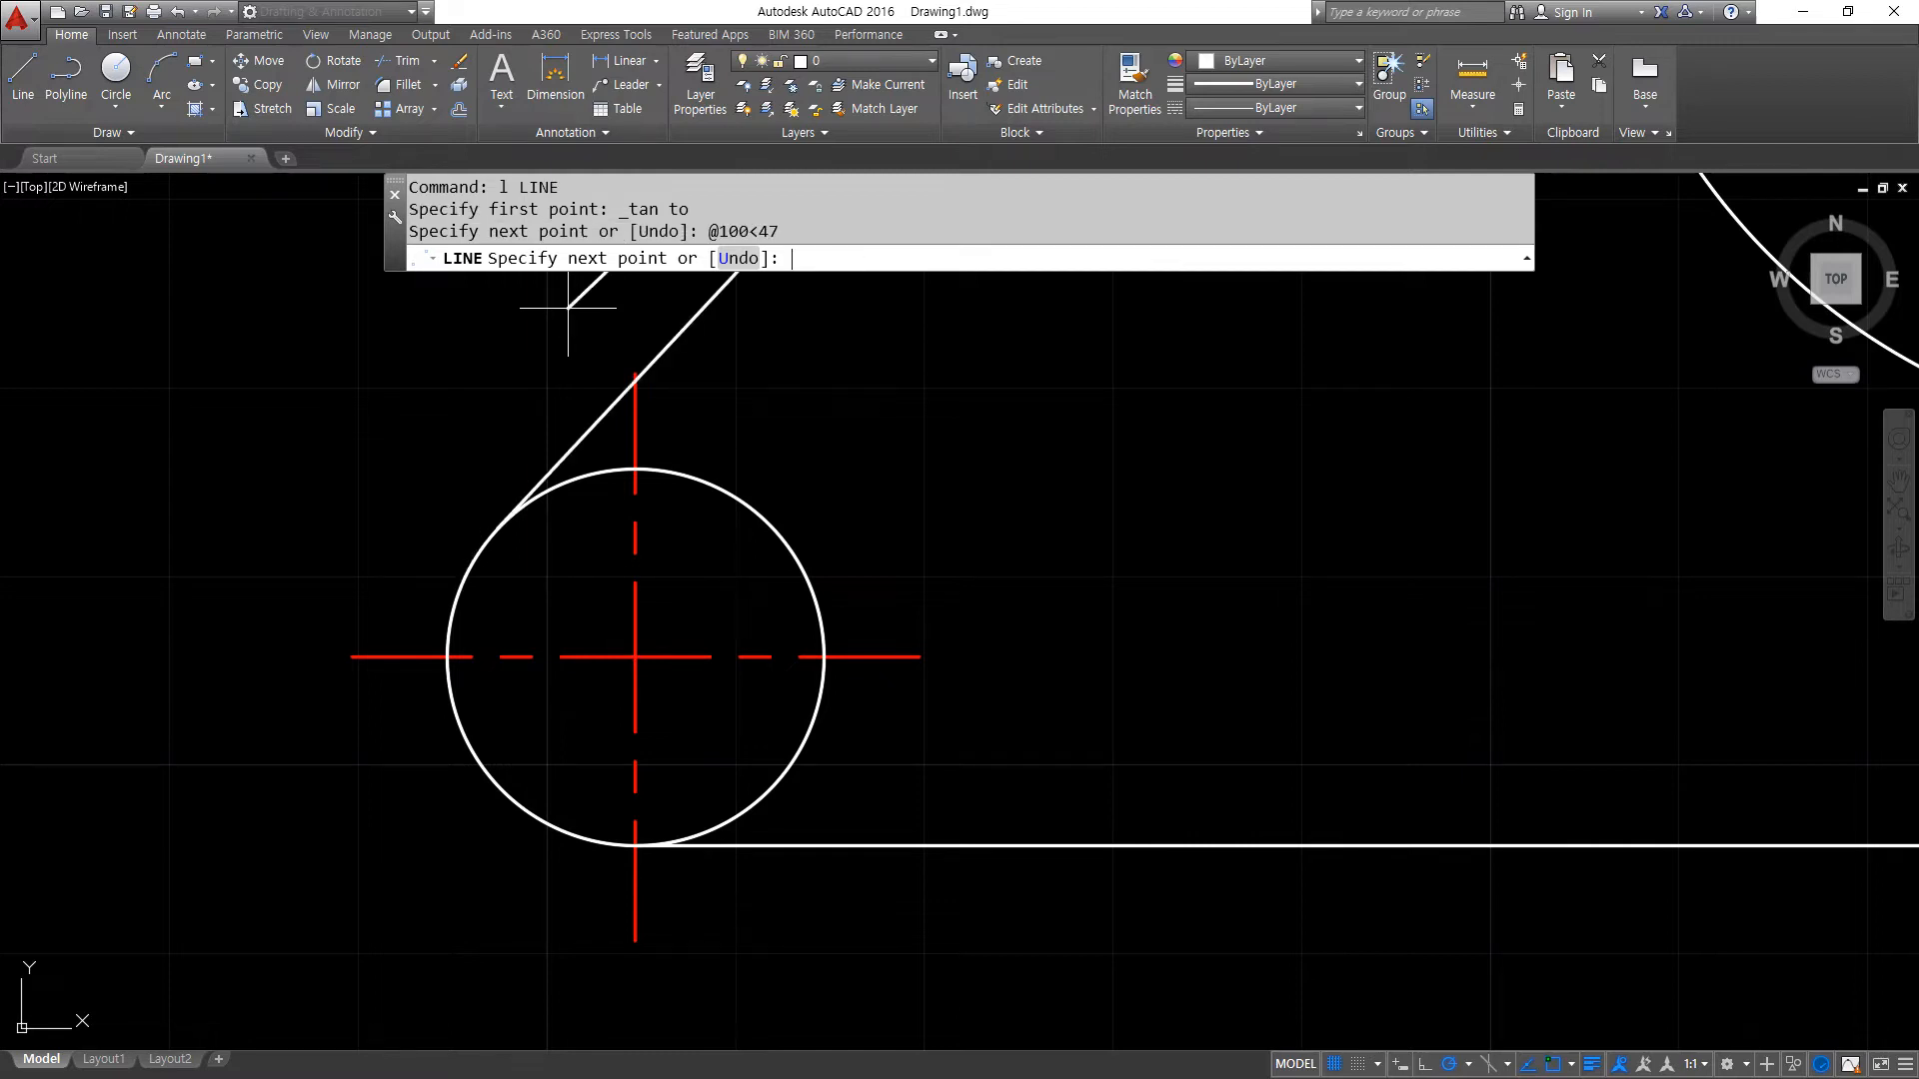
pyautogui.press('Return')
# - Offset the small circle's horizontal centre line upward by 106
pyautogui.scroll(-4, 612, 492)
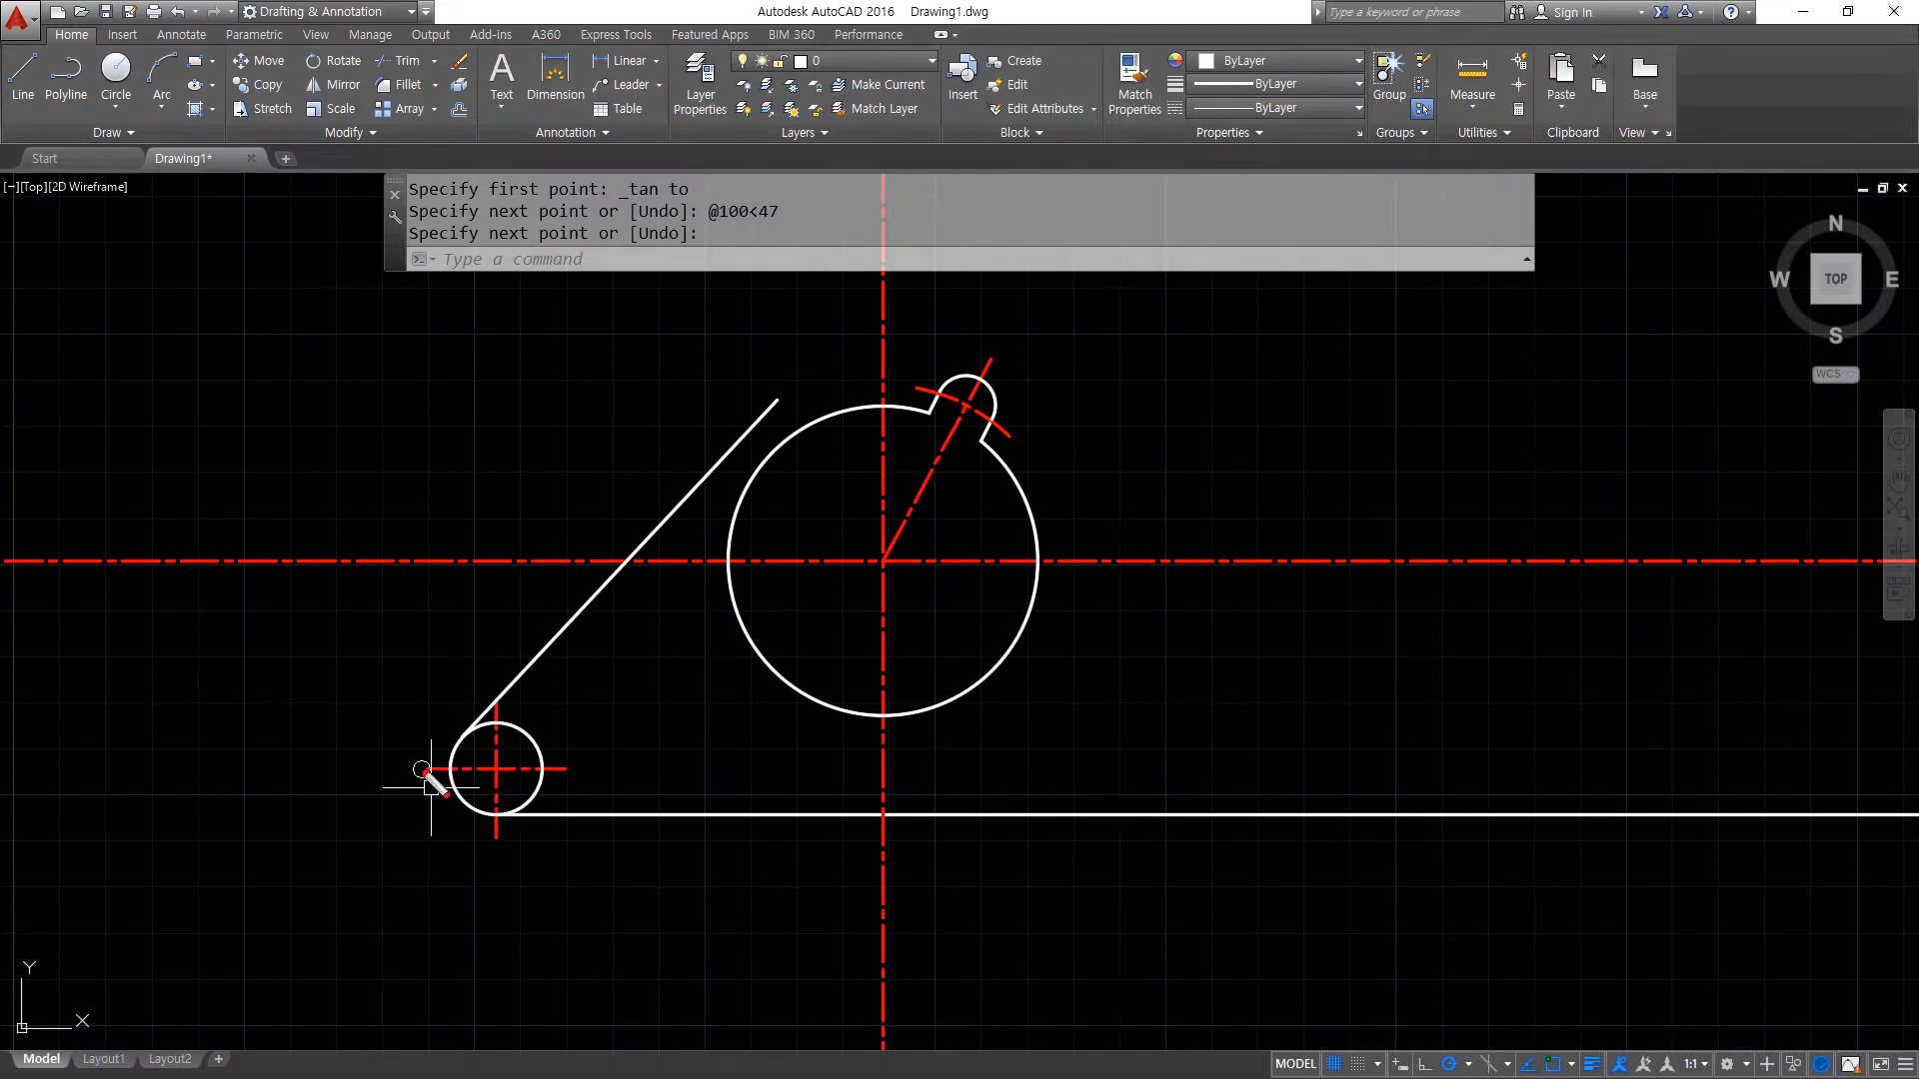
pyautogui.moveTo(422, 769); pyautogui.dragTo(676, 770)
pyautogui.moveTo(437, 766)
pyautogui.mouseDown()
pyautogui.moveTo(438, 362)
pyautogui.moveTo(497, 402)
pyautogui.mouseUp()
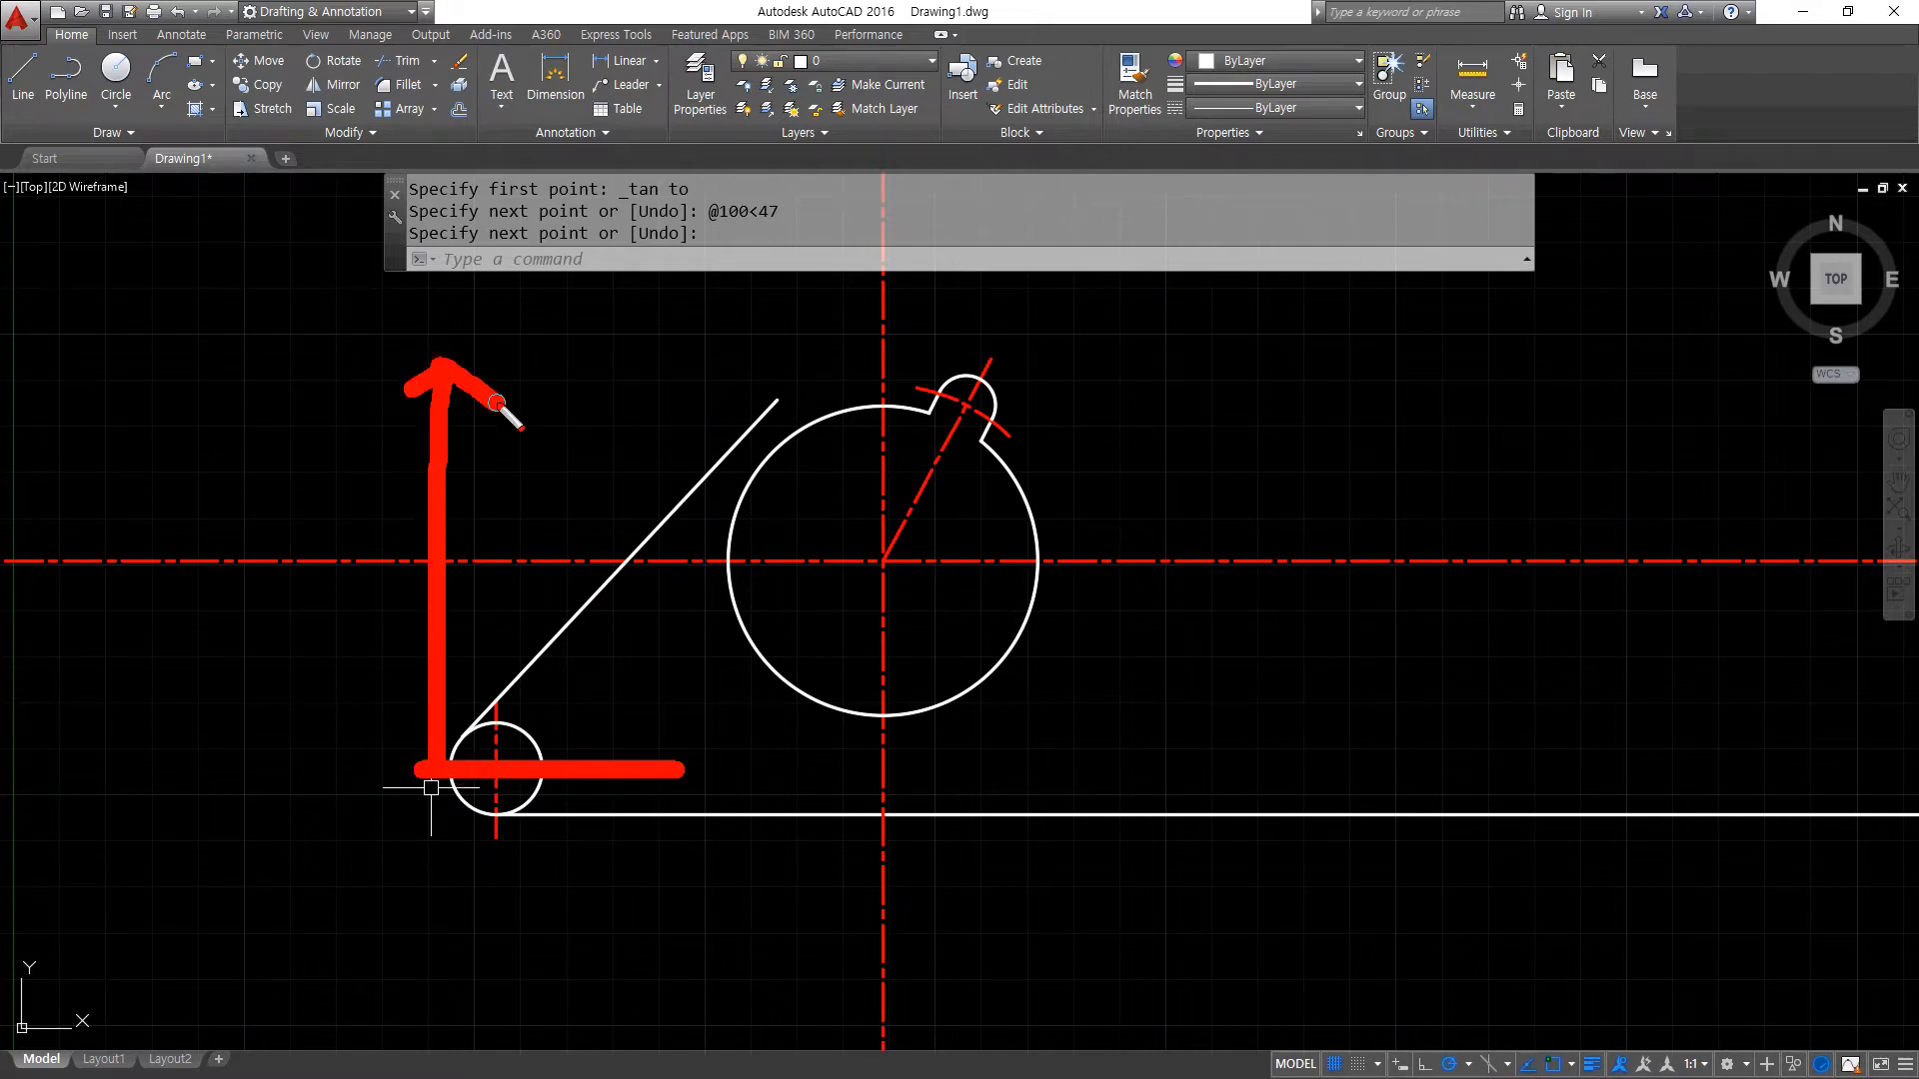
pyautogui.press('Escape')
pyautogui.write('o')
pyautogui.press('Return')
pyautogui.write('106')
pyautogui.press('Return')
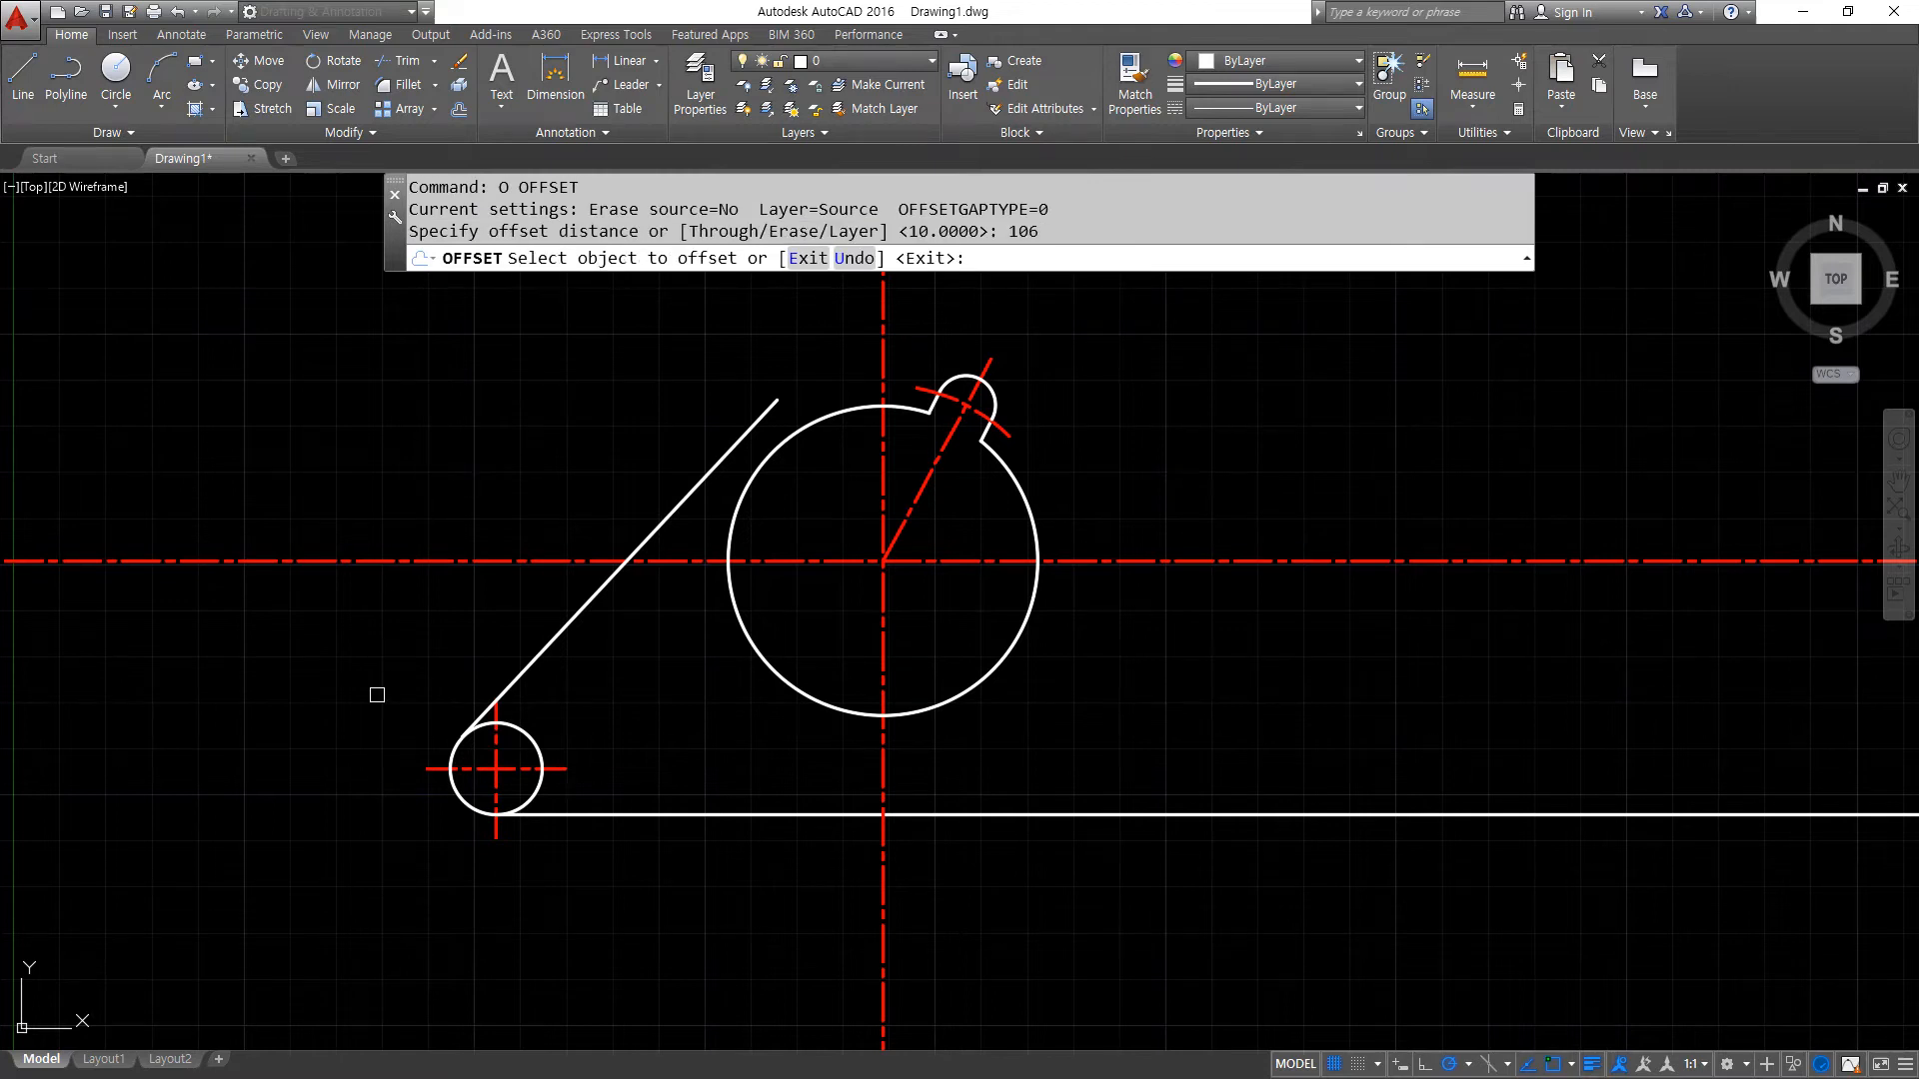
pyautogui.click(427, 770)
pyautogui.click(428, 483)
pyautogui.moveTo(442, 459); pyautogui.dragTo(445, 653, button='middle')
pyautogui.moveTo(517, 459)
pyautogui.mouseDown()
pyautogui.moveTo(532, 430)
pyautogui.moveTo(560, 462)
pyautogui.moveTo(771, 436)
pyautogui.mouseUp()
pyautogui.press('Escape')
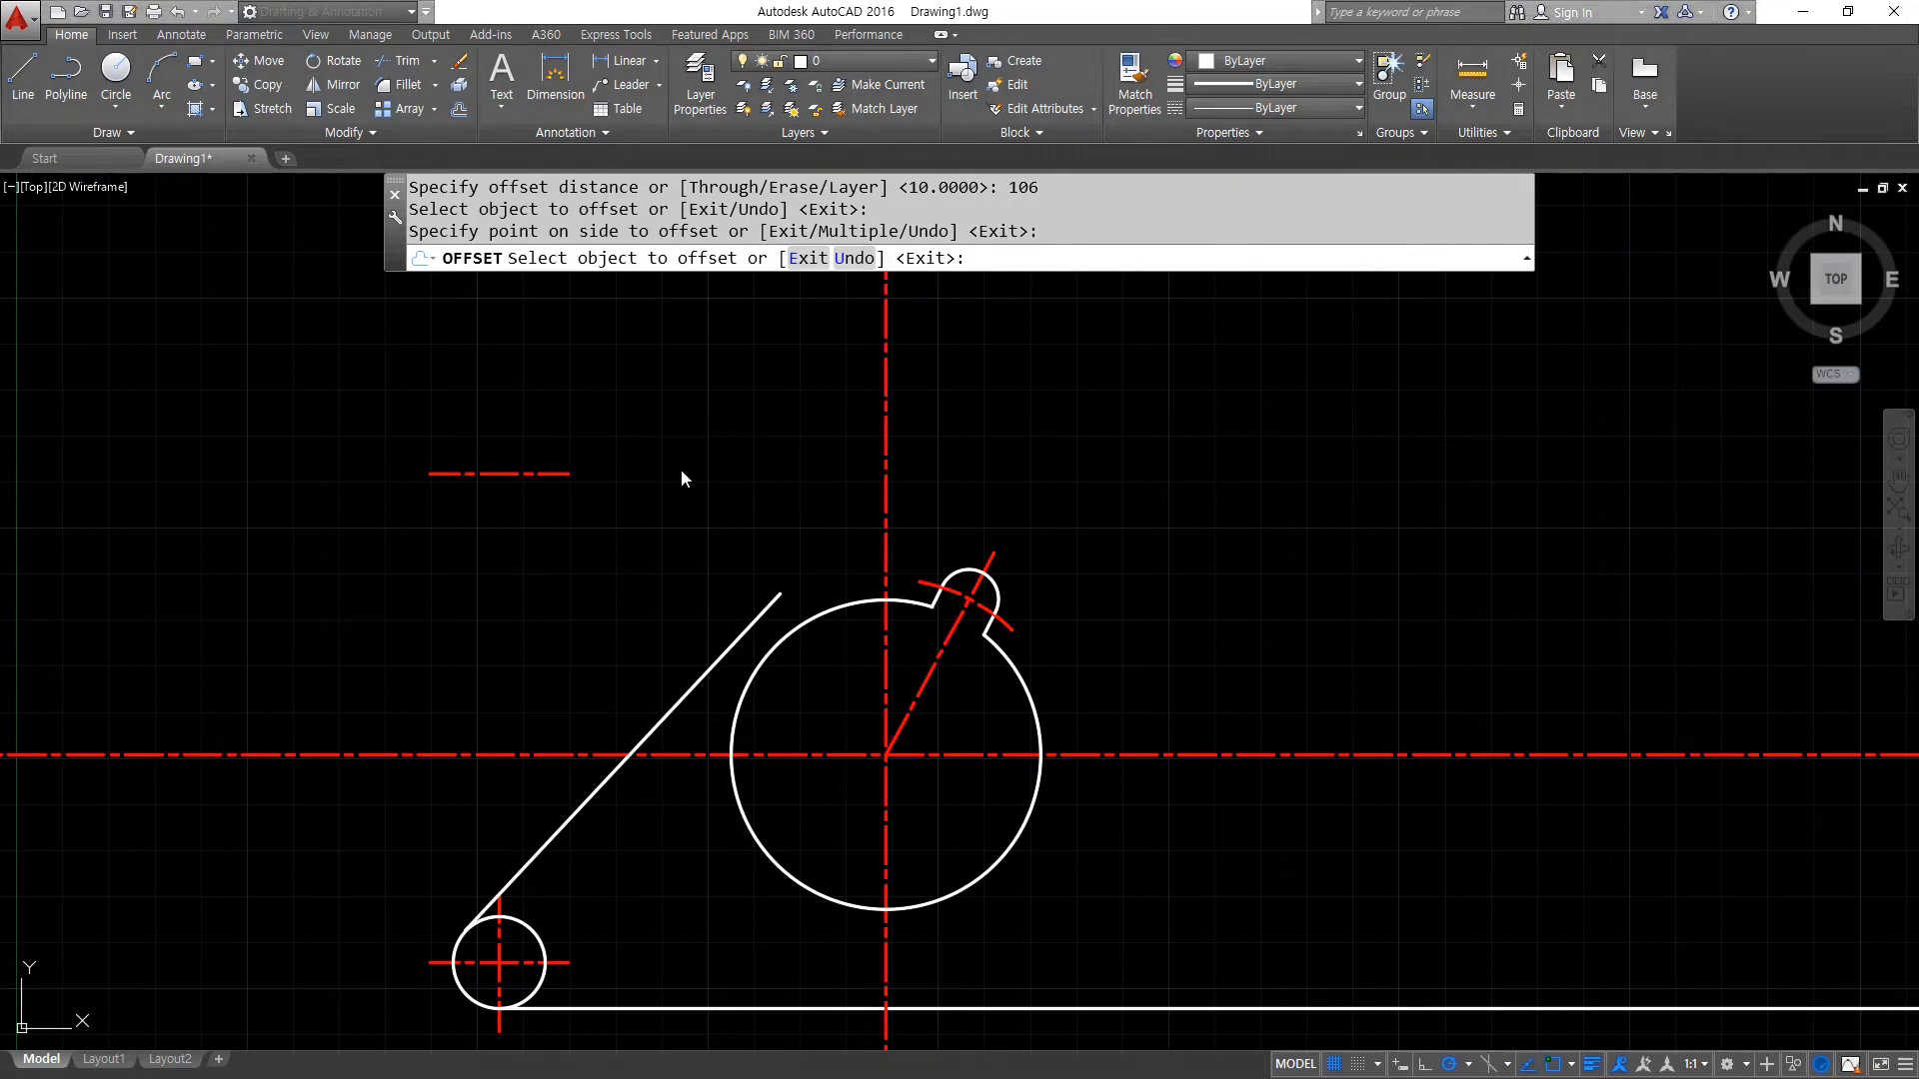
pyautogui.write('o')
pyautogui.press('Return')
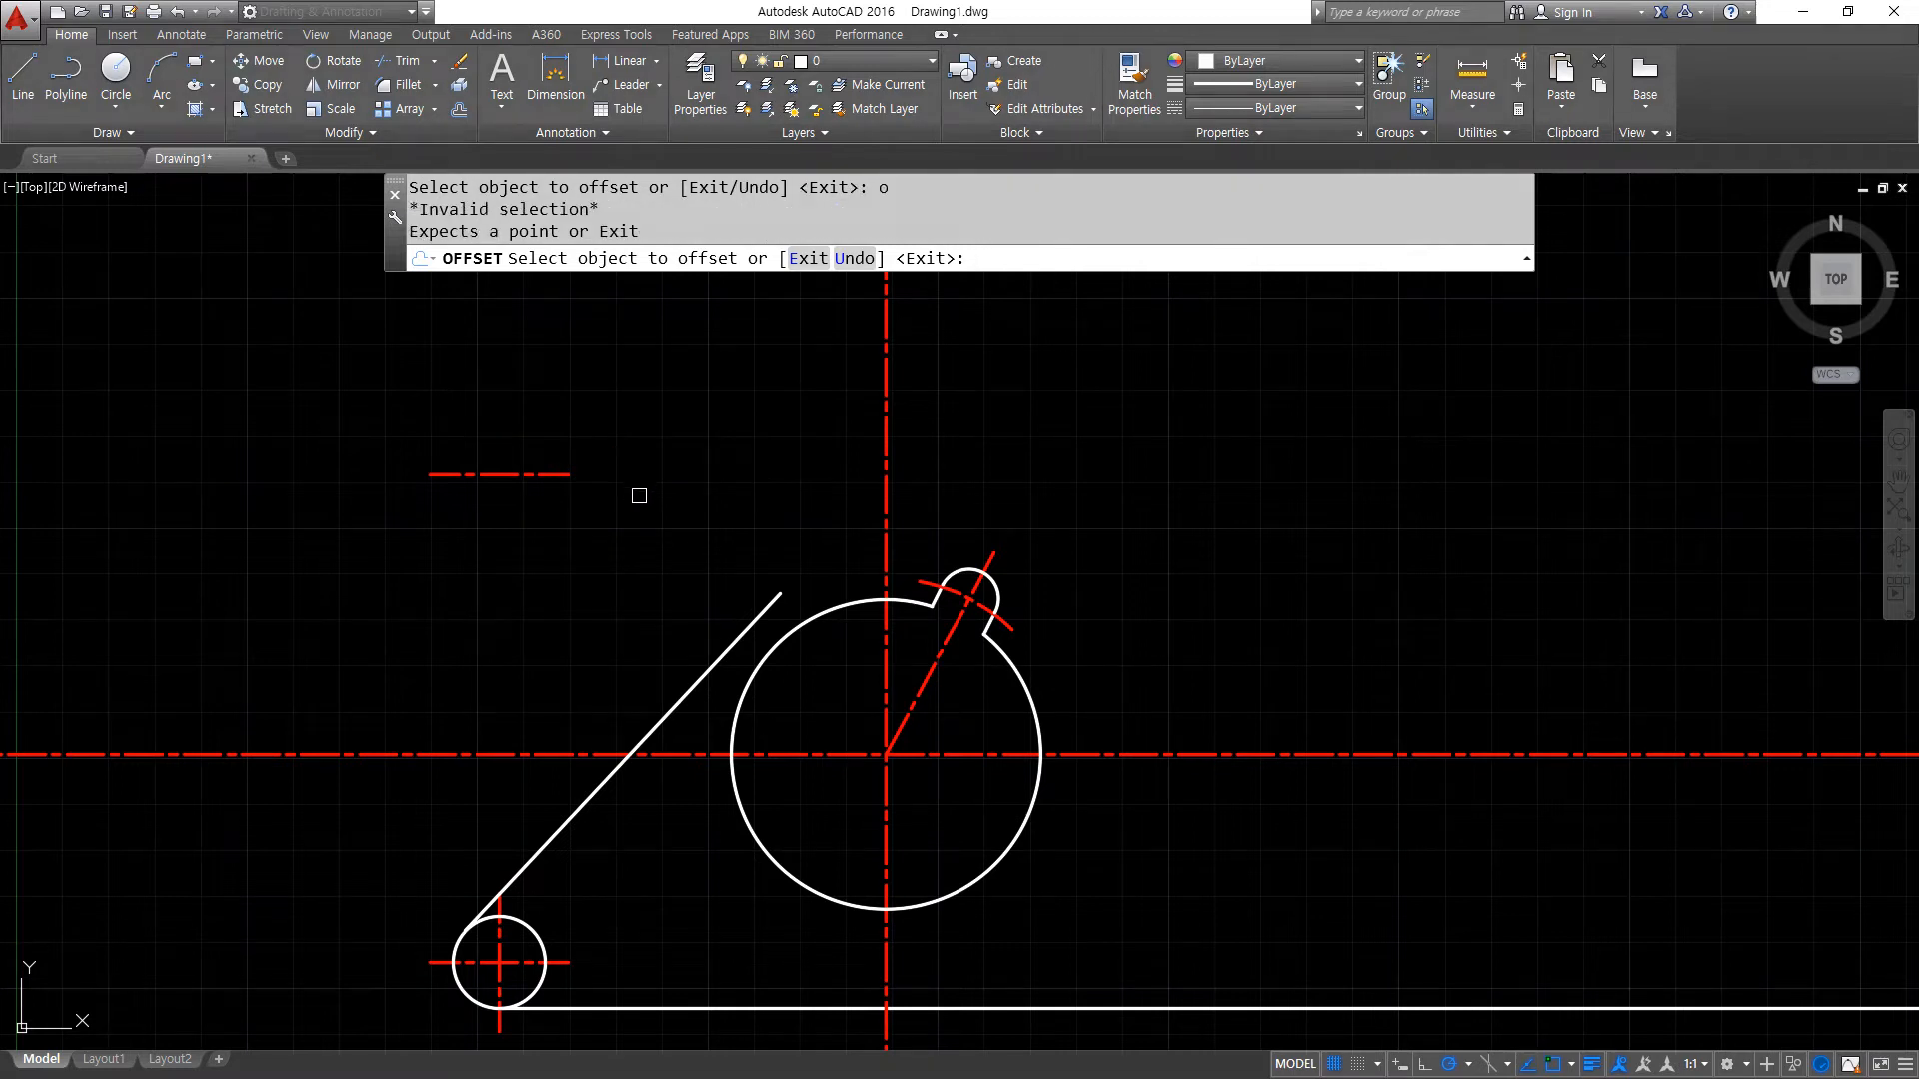
pyautogui.press('Escape')
# - Extend the offset horizontal centre line to the large circle's vertical centre line
pyautogui.write('ex')
pyautogui.press('Return')
pyautogui.press('Return')
pyautogui.click(561, 473)
pyautogui.click(564, 475)
pyautogui.write('ma')
pyautogui.press('Escape')
pyautogui.press('Escape')
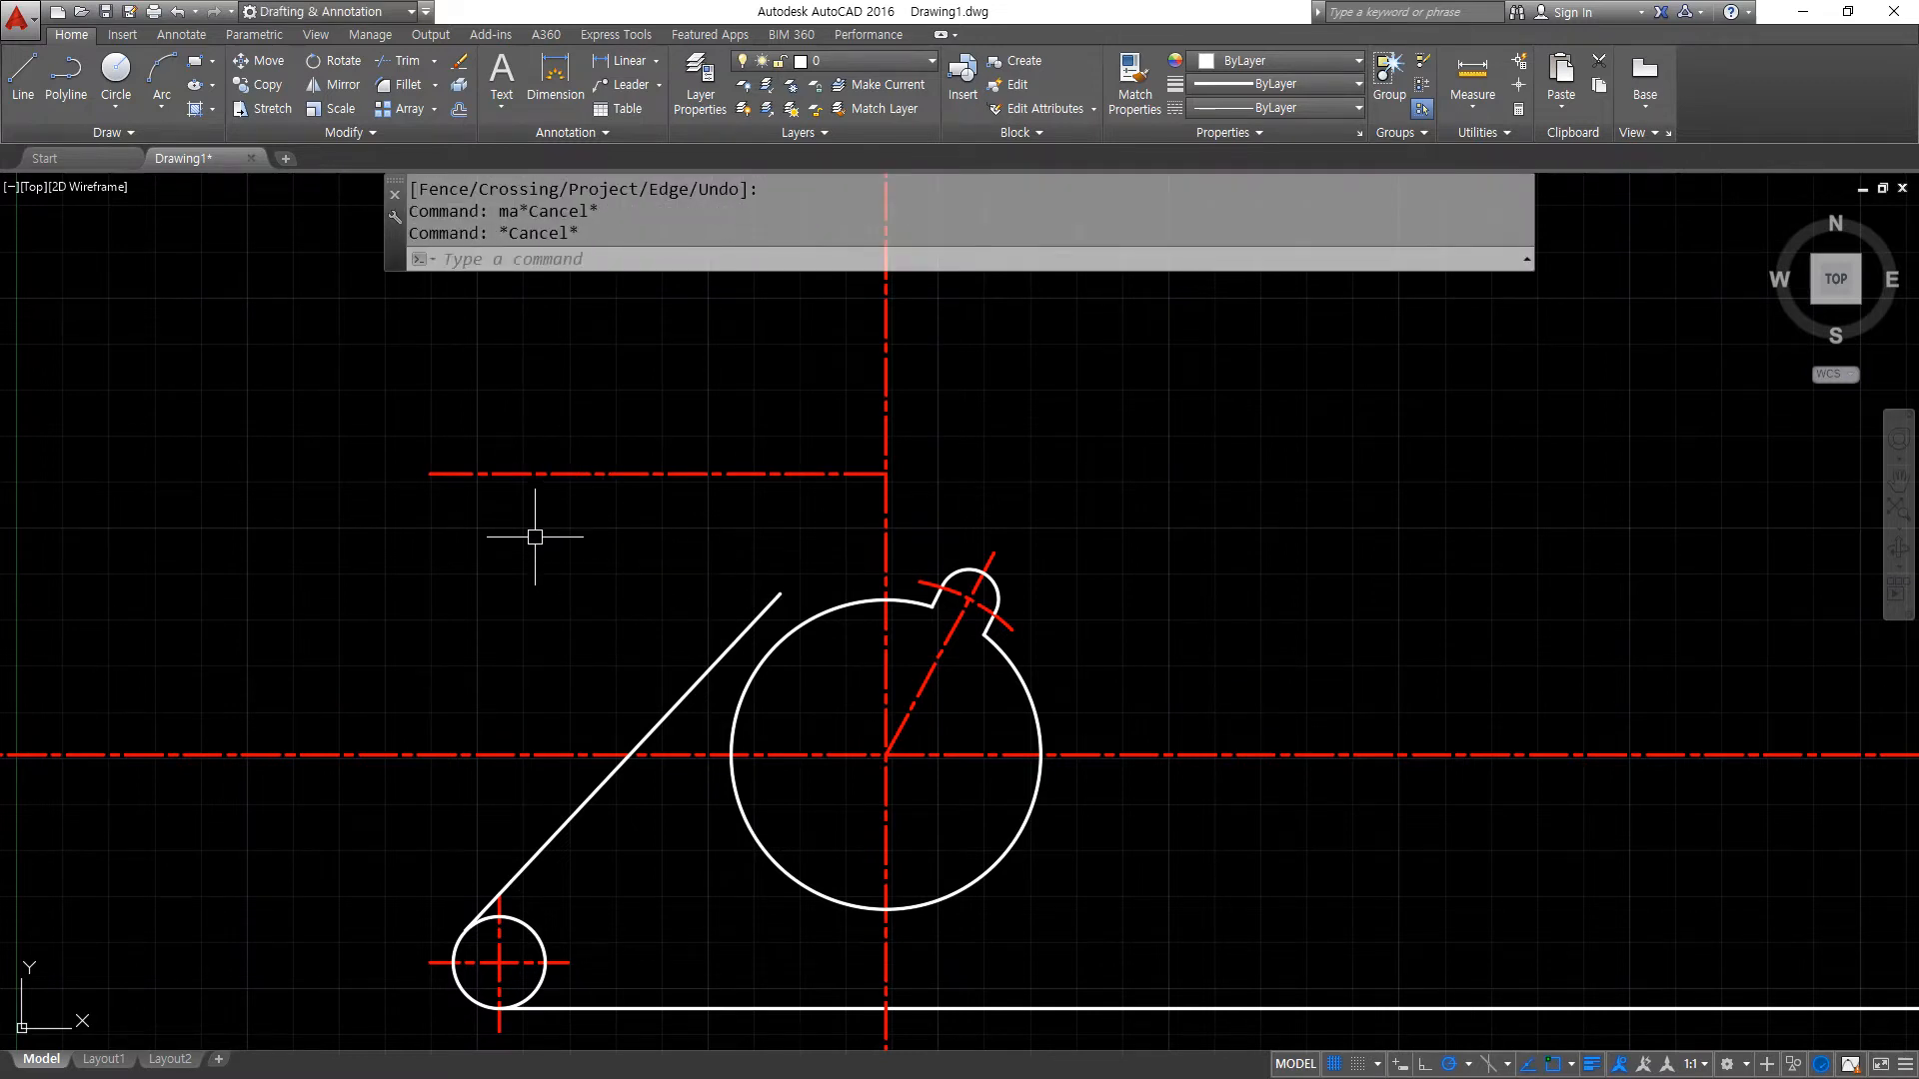
# - Offset the extended horizontal centre line downward by 10
pyautogui.write('o')
pyautogui.press('Return')
pyautogui.write('10')
pyautogui.press('Return')
pyautogui.click(552, 476)
pyautogui.click(544, 535)
pyautogui.press('Return')
# - Match the upper of the two horizontal centre lines to the properties of the white slanted line
pyautogui.write('ma')
pyautogui.press('Return')
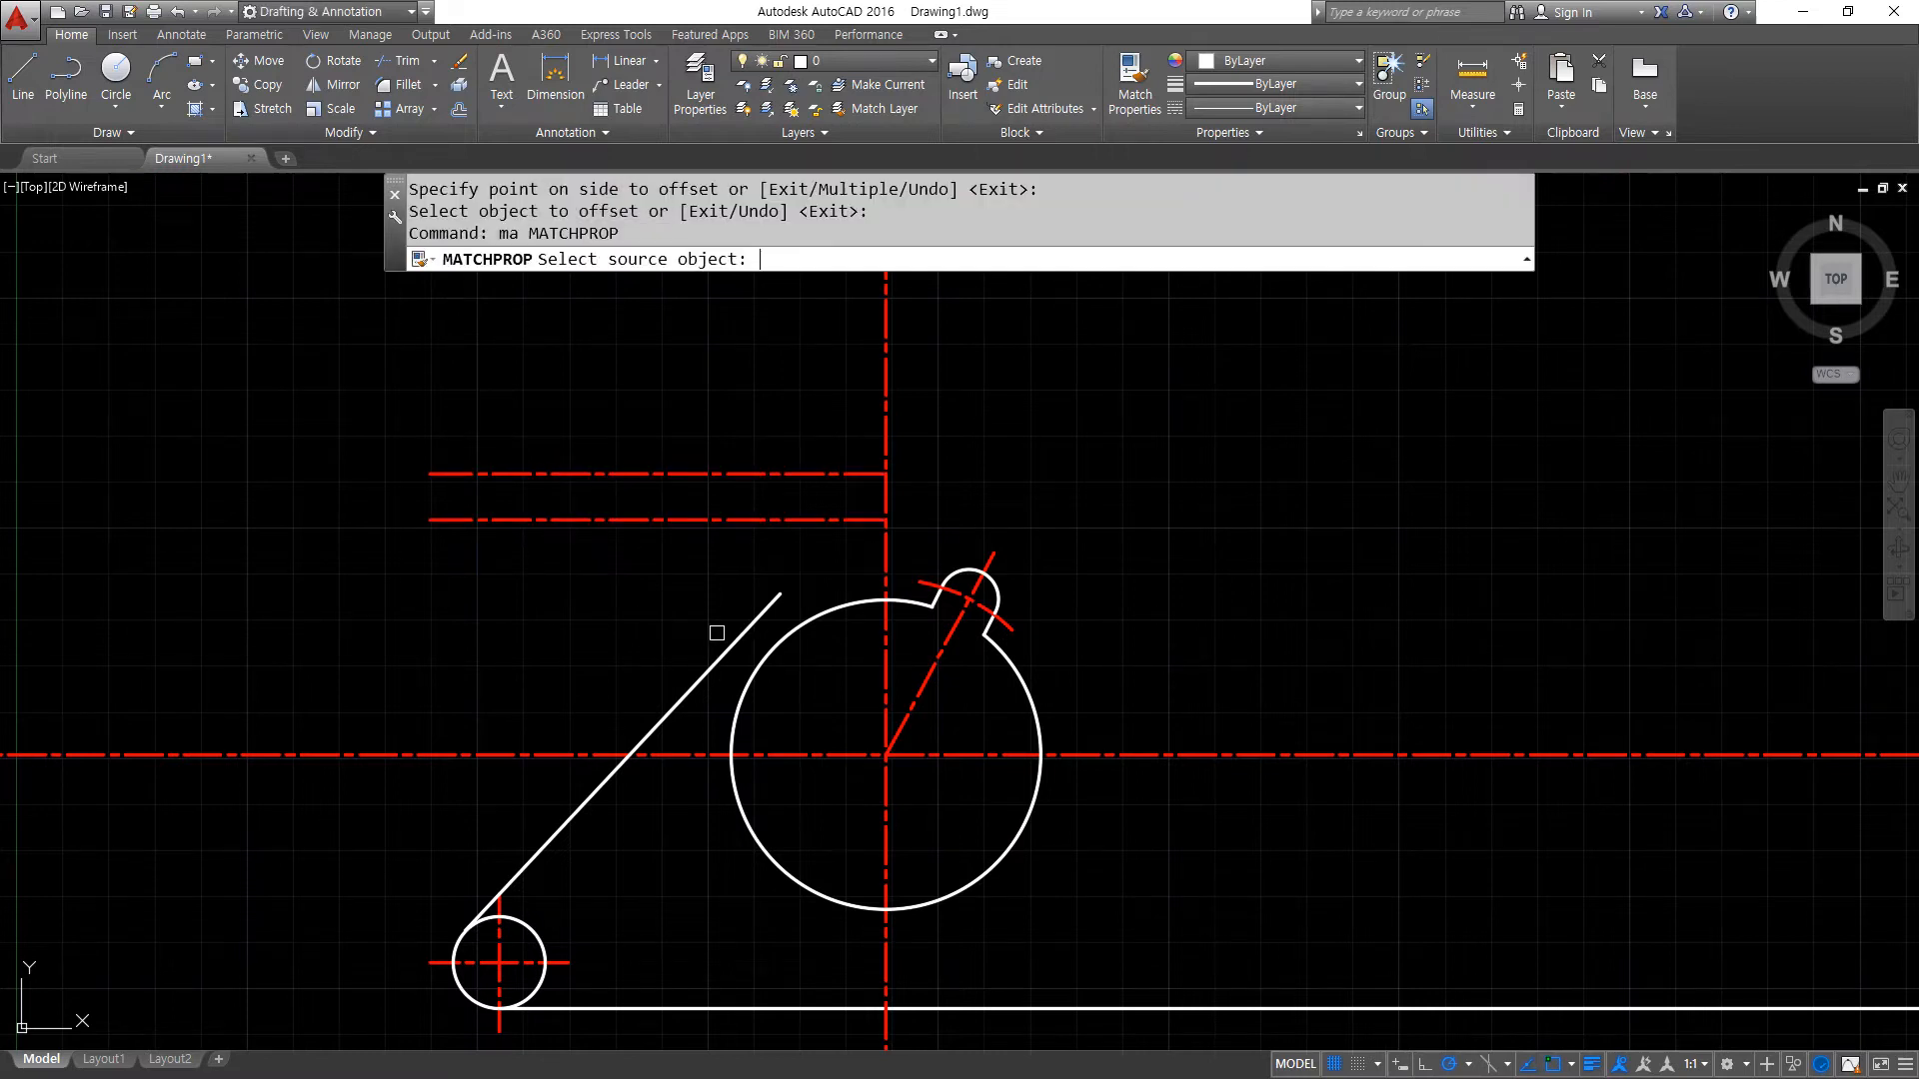
pyautogui.click(718, 647)
pyautogui.click(728, 473)
pyautogui.press('Return')
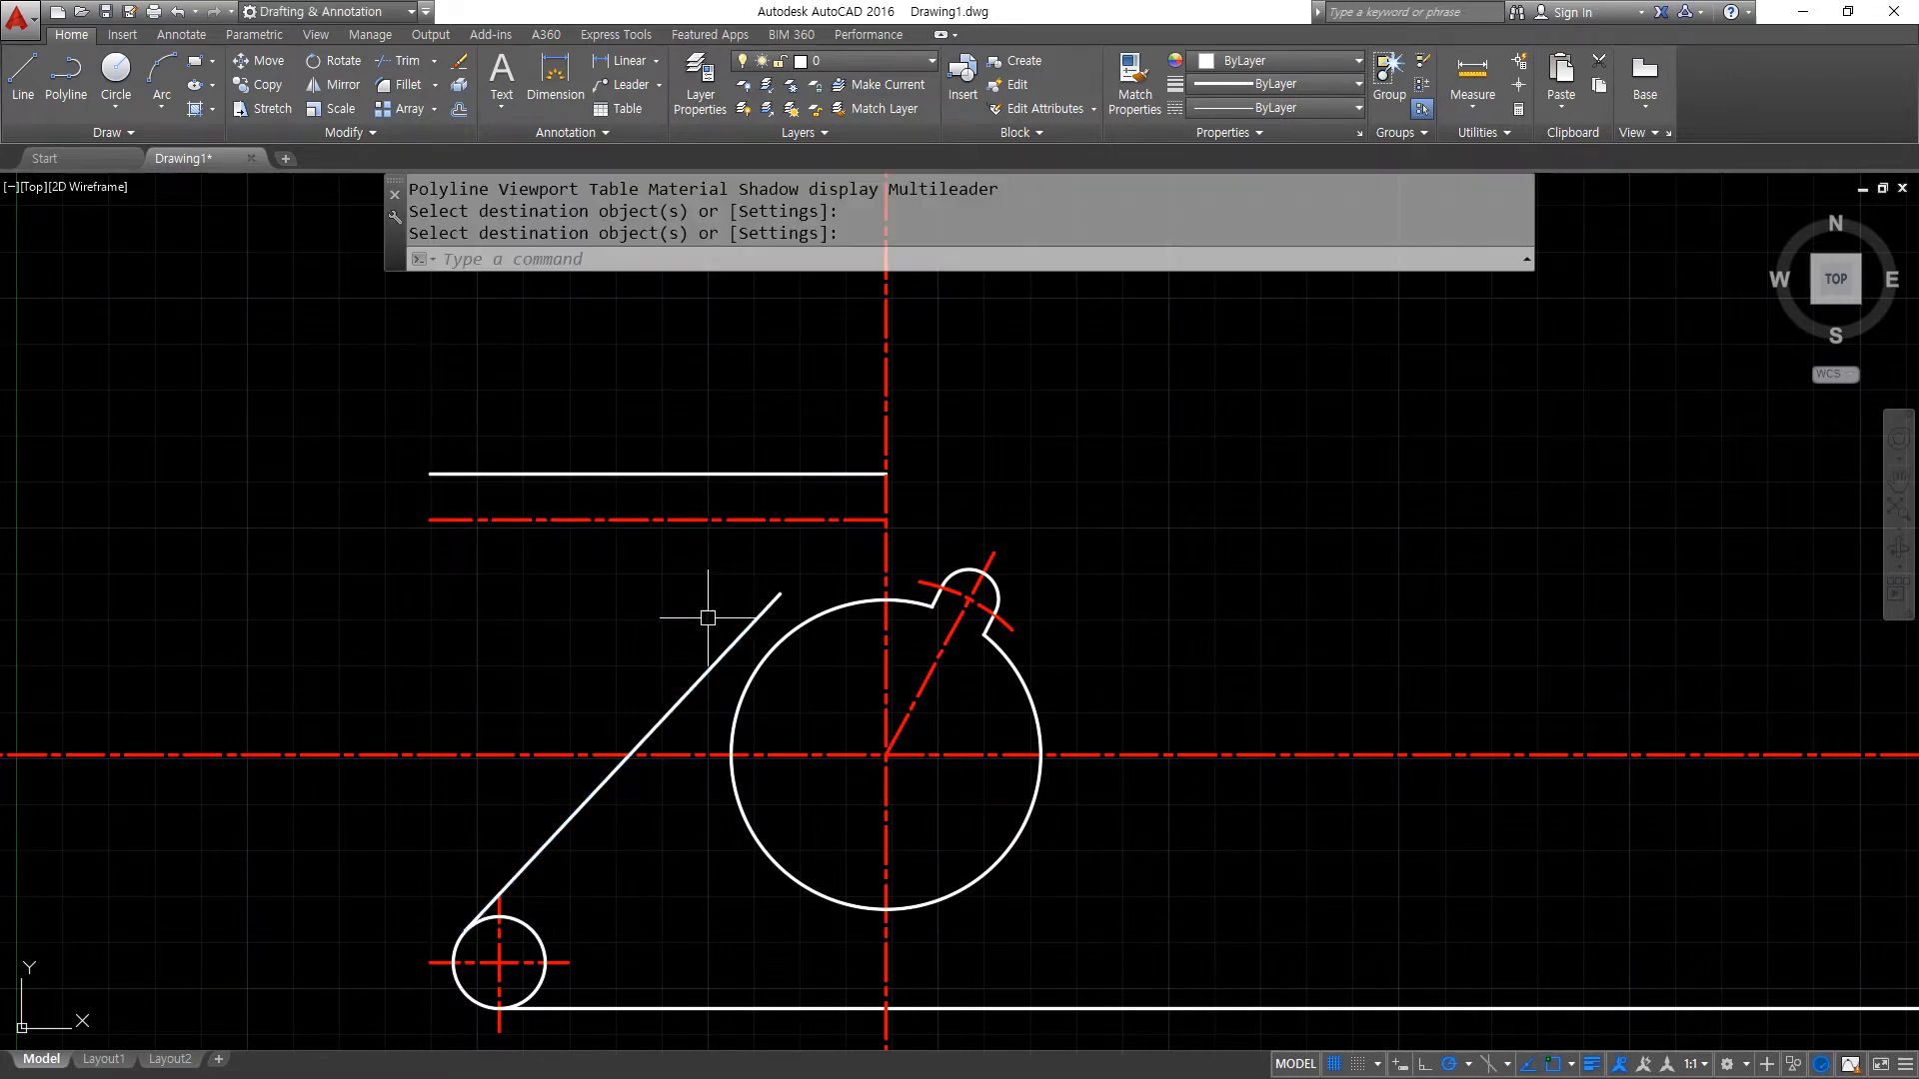
# - Offset the bottom edge line downward and the top edge line upward by 5 each as helper lines
pyautogui.scroll(-2, 680, 629)
pyautogui.moveTo(664, 651); pyautogui.dragTo(639, 613, button='middle')
pyautogui.write('o')
pyautogui.press('Return')
pyautogui.write('5')
pyautogui.press('Return')
pyautogui.click(854, 810)
pyautogui.click(853, 896)
pyautogui.click(721, 483)
pyautogui.click(706, 407)
pyautogui.press('Return')
# - Trim the vertical centre line beyond the two helper lines and erase the lower helper line
pyautogui.write('tr')
pyautogui.press('Return')
pyautogui.press('Return')
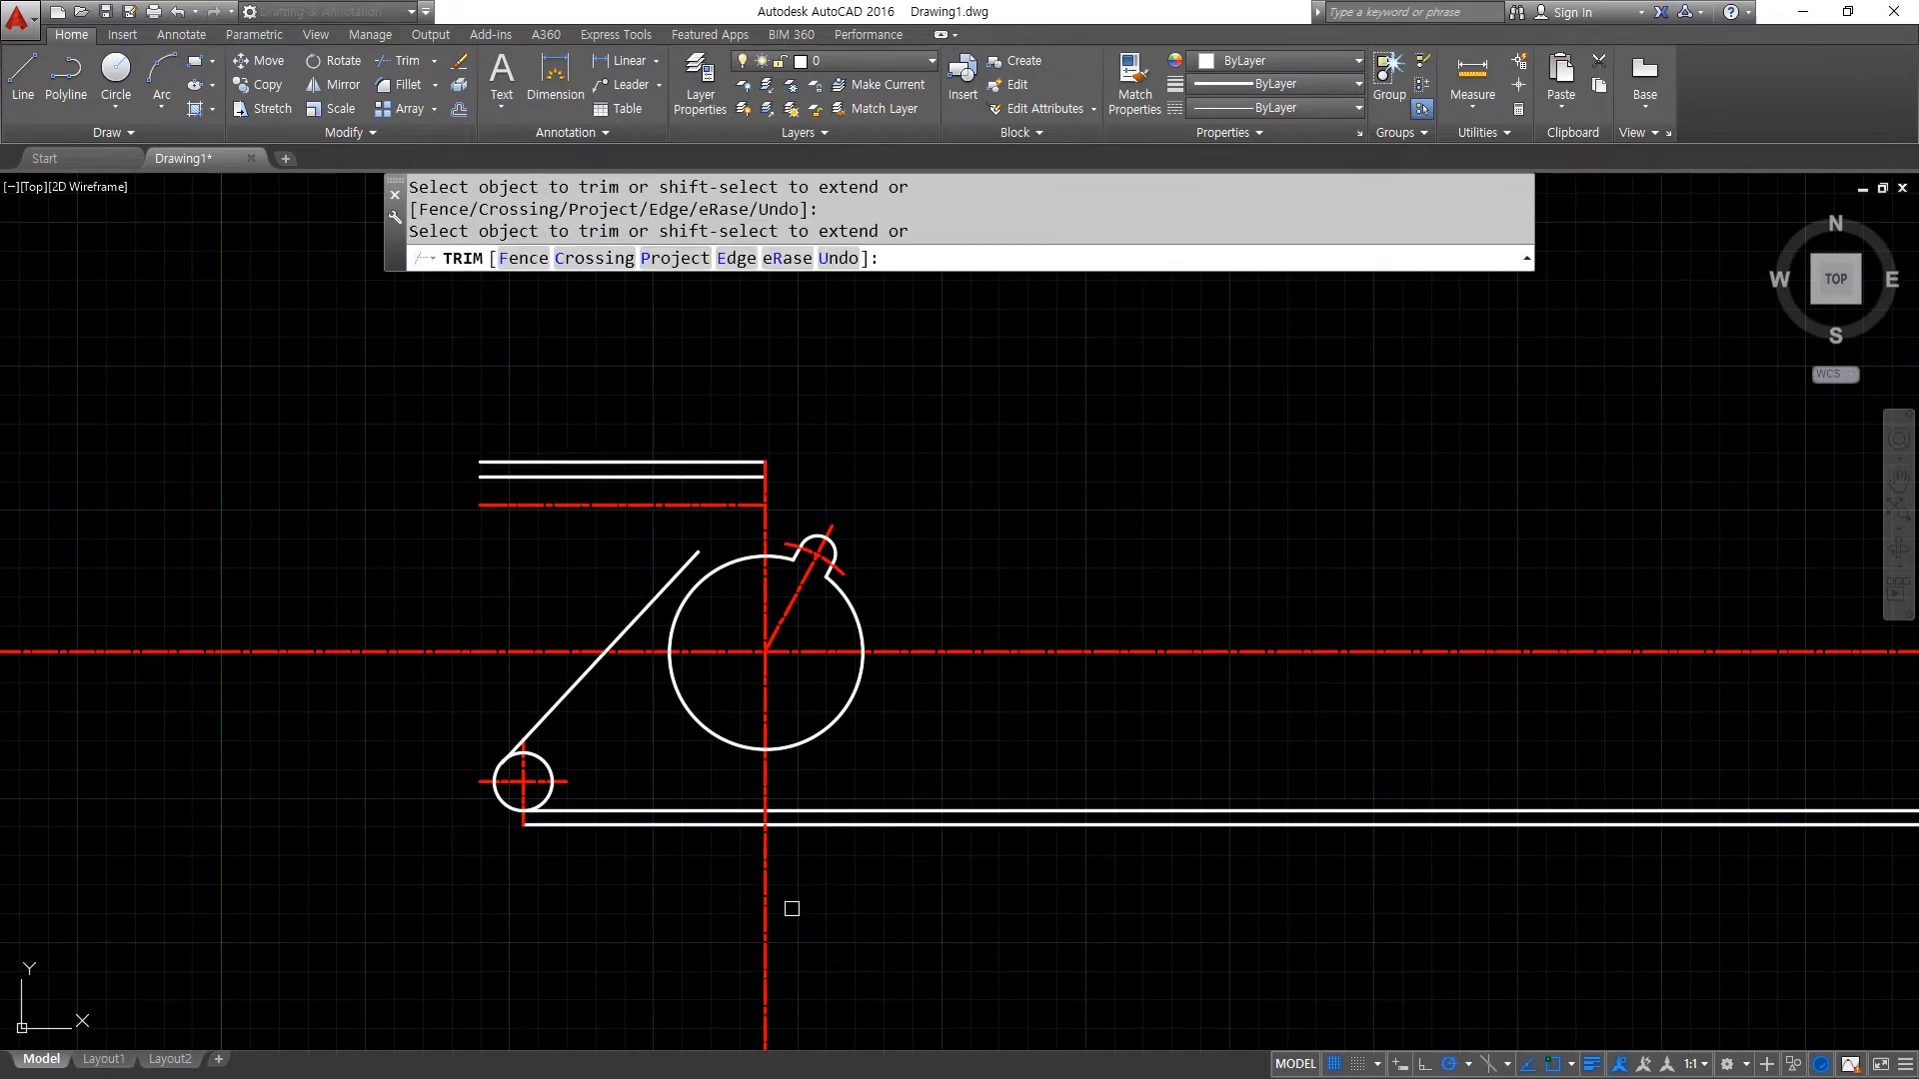
pyautogui.click(764, 926)
pyautogui.press('Return')
pyautogui.click(829, 824)
pyautogui.write('e')
pyautogui.press('Return')
# - Offset the large circle outward by 5
pyautogui.write('o')
pyautogui.press('Return')
pyautogui.write('5')
pyautogui.press('Return')
pyautogui.click(836, 717)
pyautogui.click(909, 748)
pyautogui.press('Return')
# - Trim the horizontal centre line on both sides outside the offset circle, and erase that helper circle
pyautogui.write('tr')
pyautogui.press('Return')
pyautogui.click(858, 718)
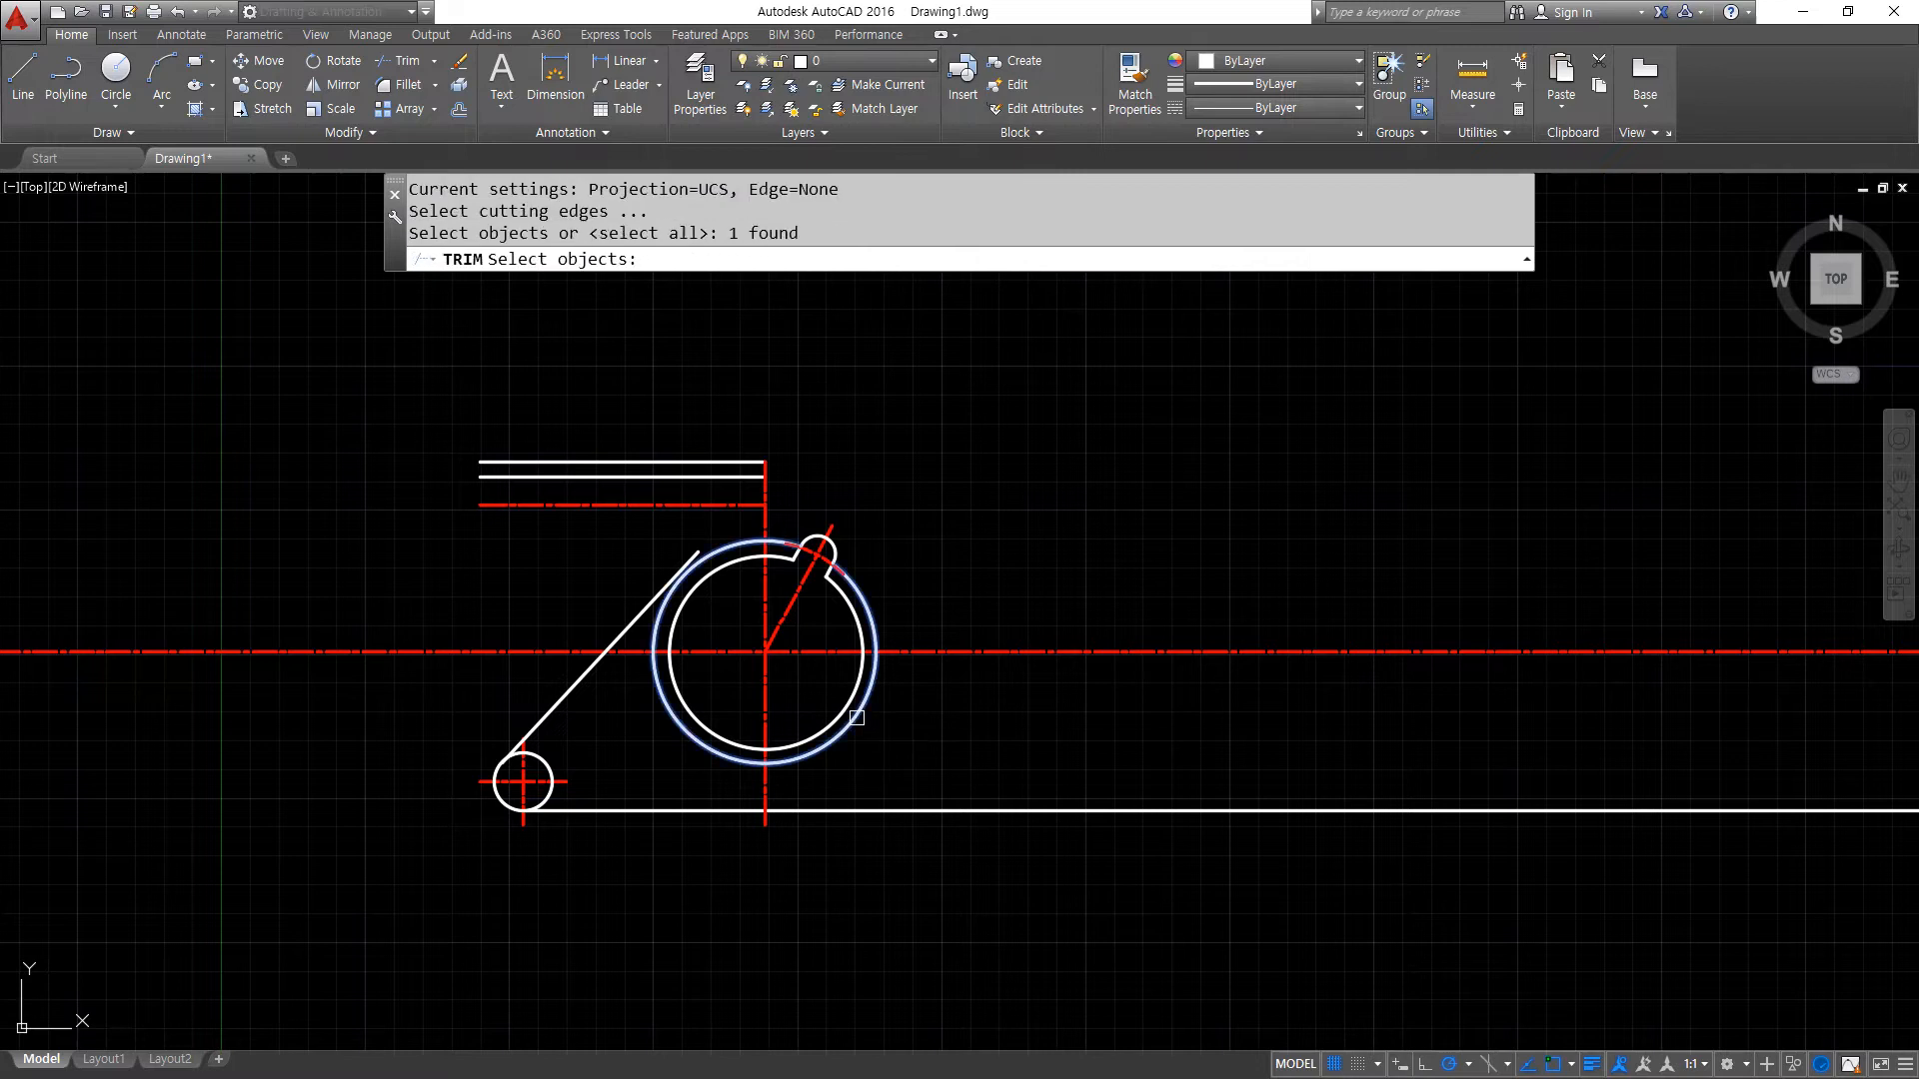
pyautogui.press('Return')
pyautogui.click(906, 655)
pyautogui.click(686, 694)
pyautogui.click(508, 655)
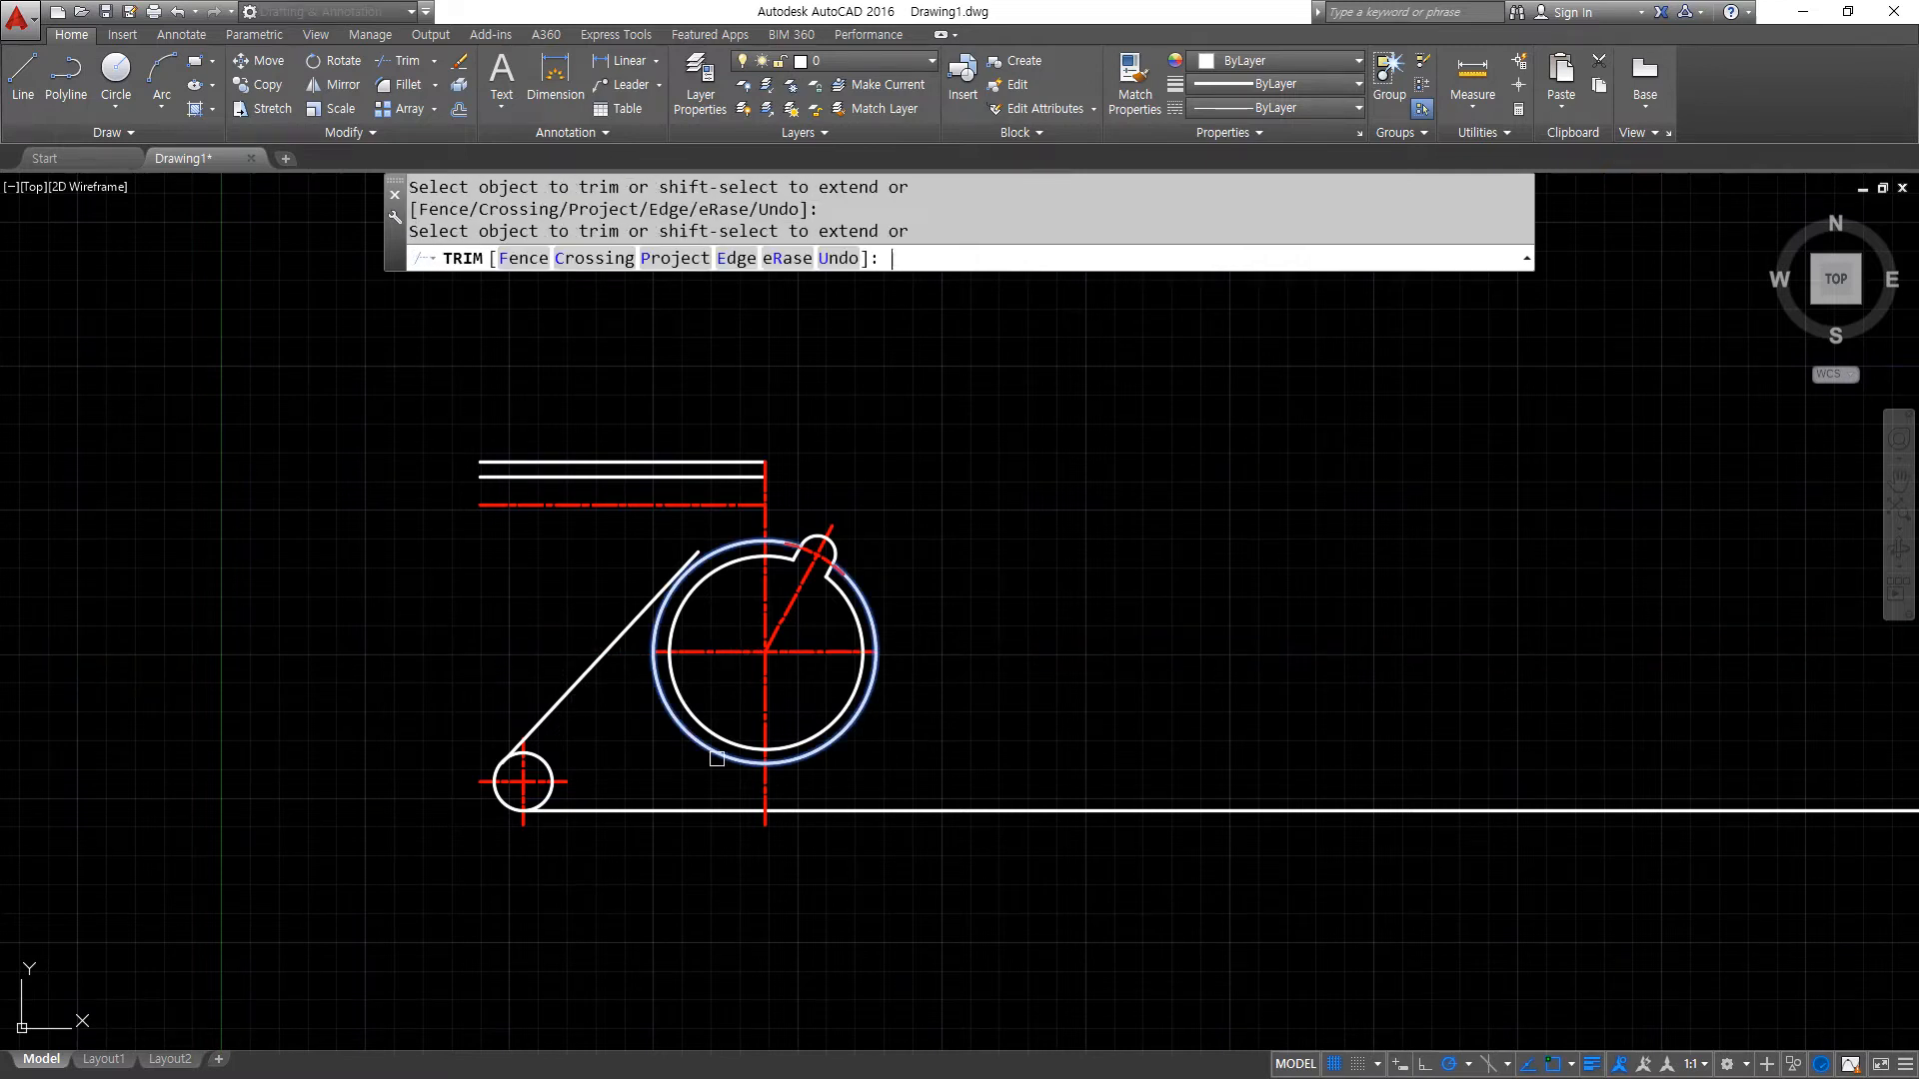
pyautogui.press('Return')
pyautogui.click(827, 742)
pyautogui.write('e')
pyautogui.press('Return')
# - Trim the part of the bottom edge line that lies right of the vertical centre line
pyautogui.write('tr')
pyautogui.press('Return')
pyautogui.press('Return')
pyautogui.click(871, 807)
pyautogui.scroll(2, 594, 508)
pyautogui.scroll(2, 694, 420)
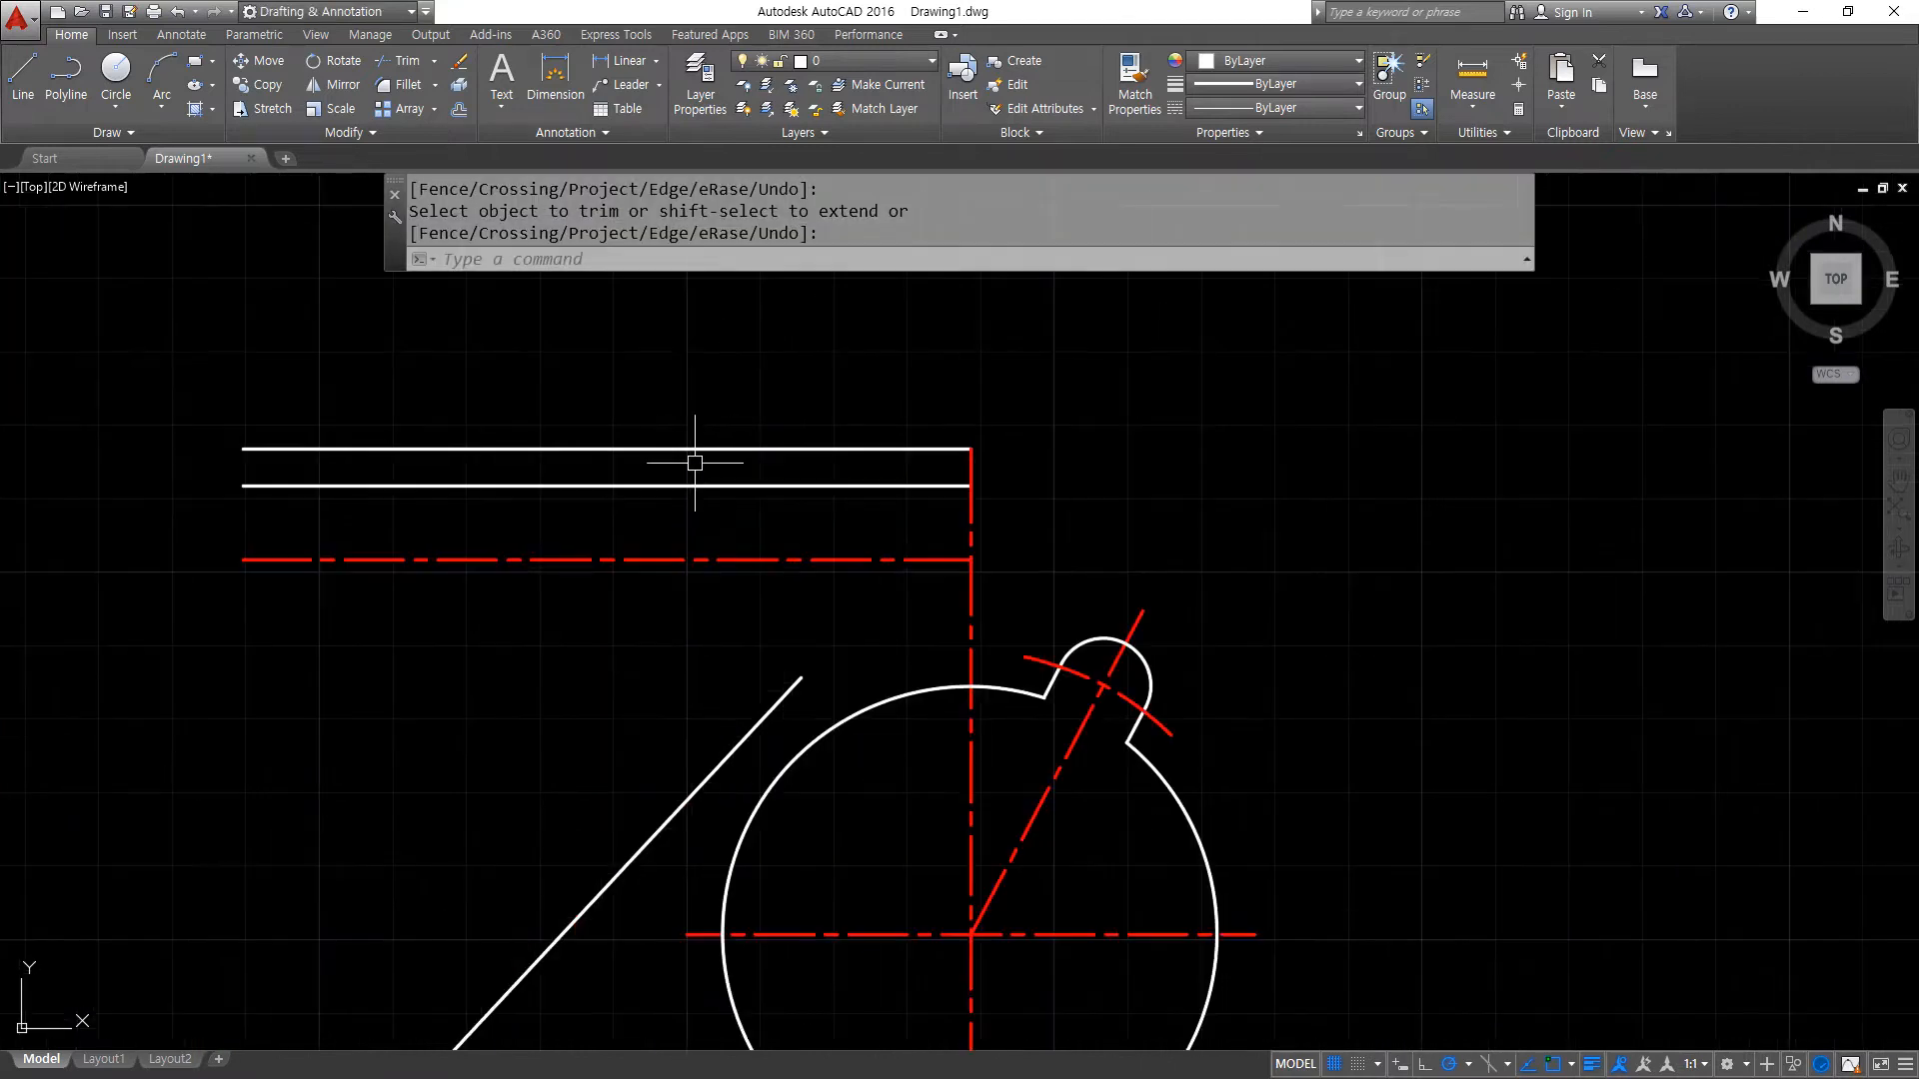
pyautogui.press('Return')
# - Erase the helper line above the top edge line
pyautogui.click(692, 446)
pyautogui.write('e')
pyautogui.press('Return')
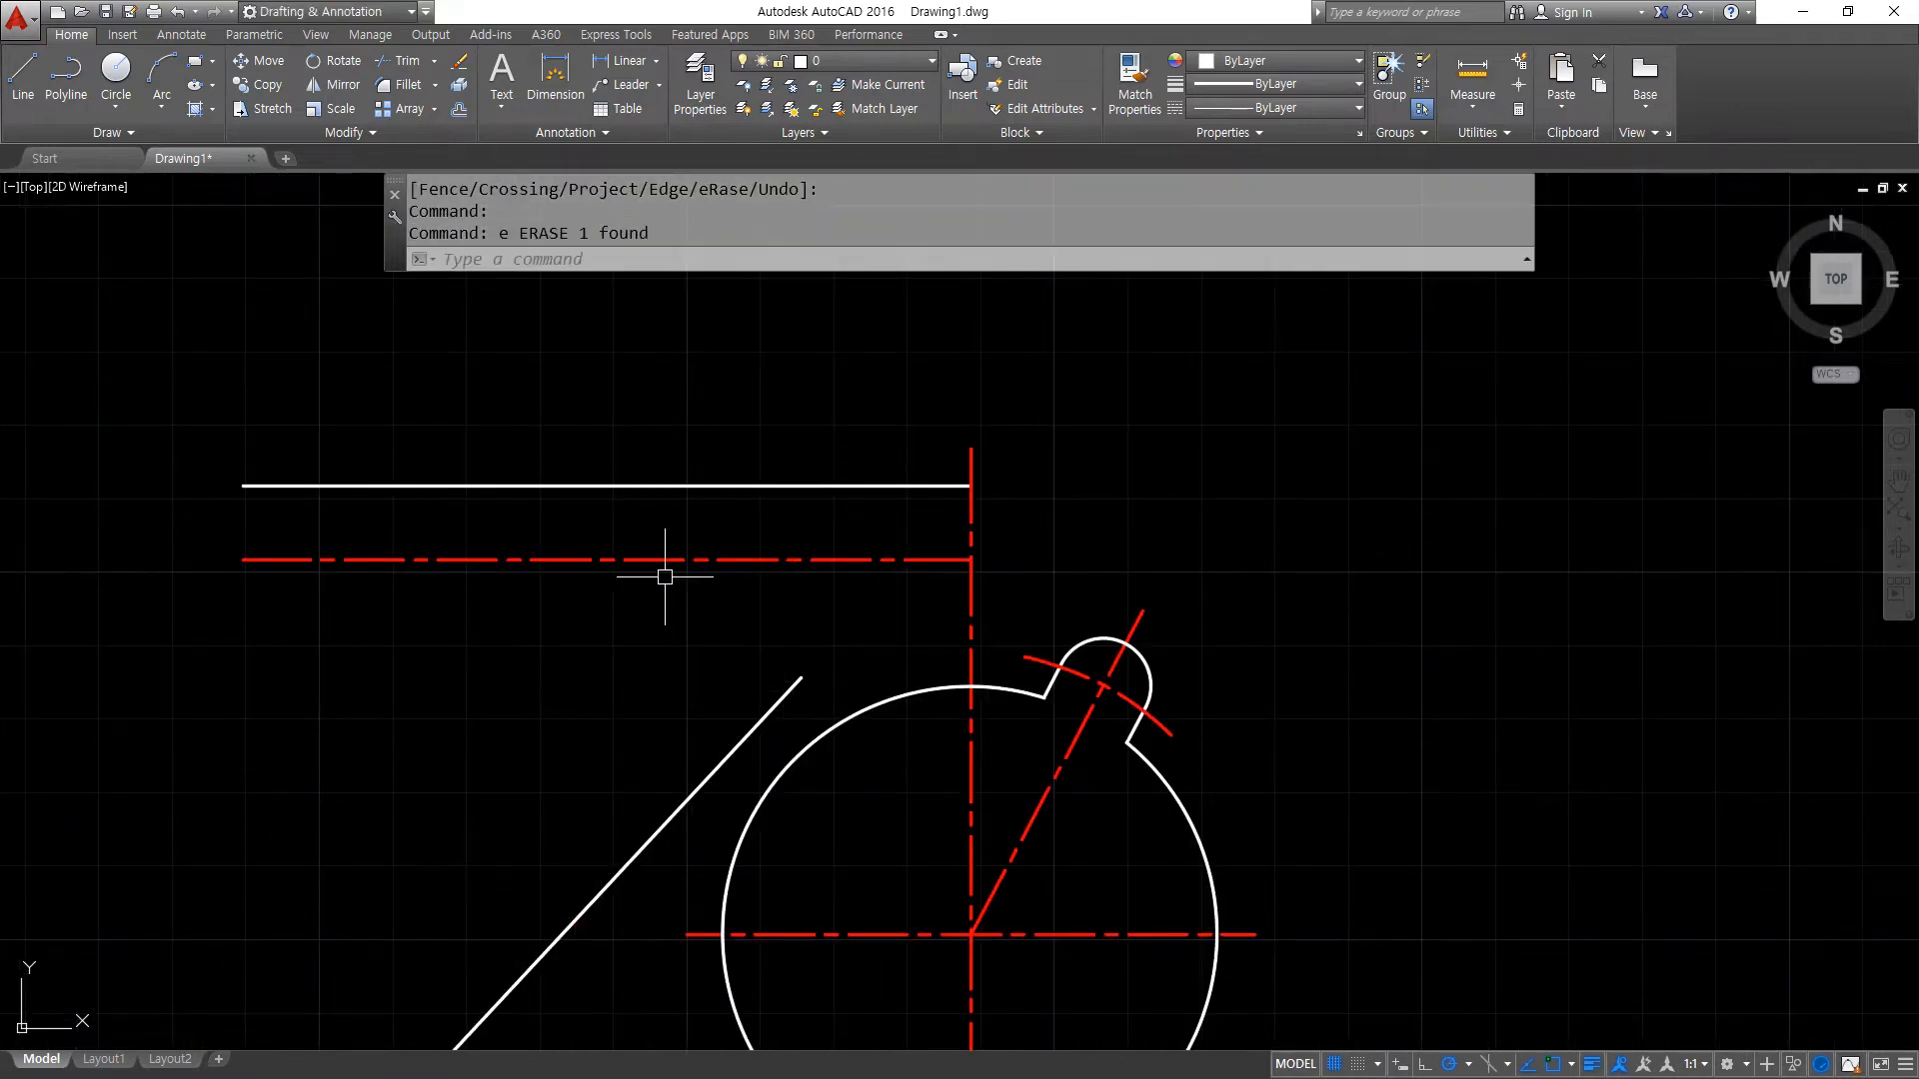
pyautogui.hotkey('ctrl', 'Tab')
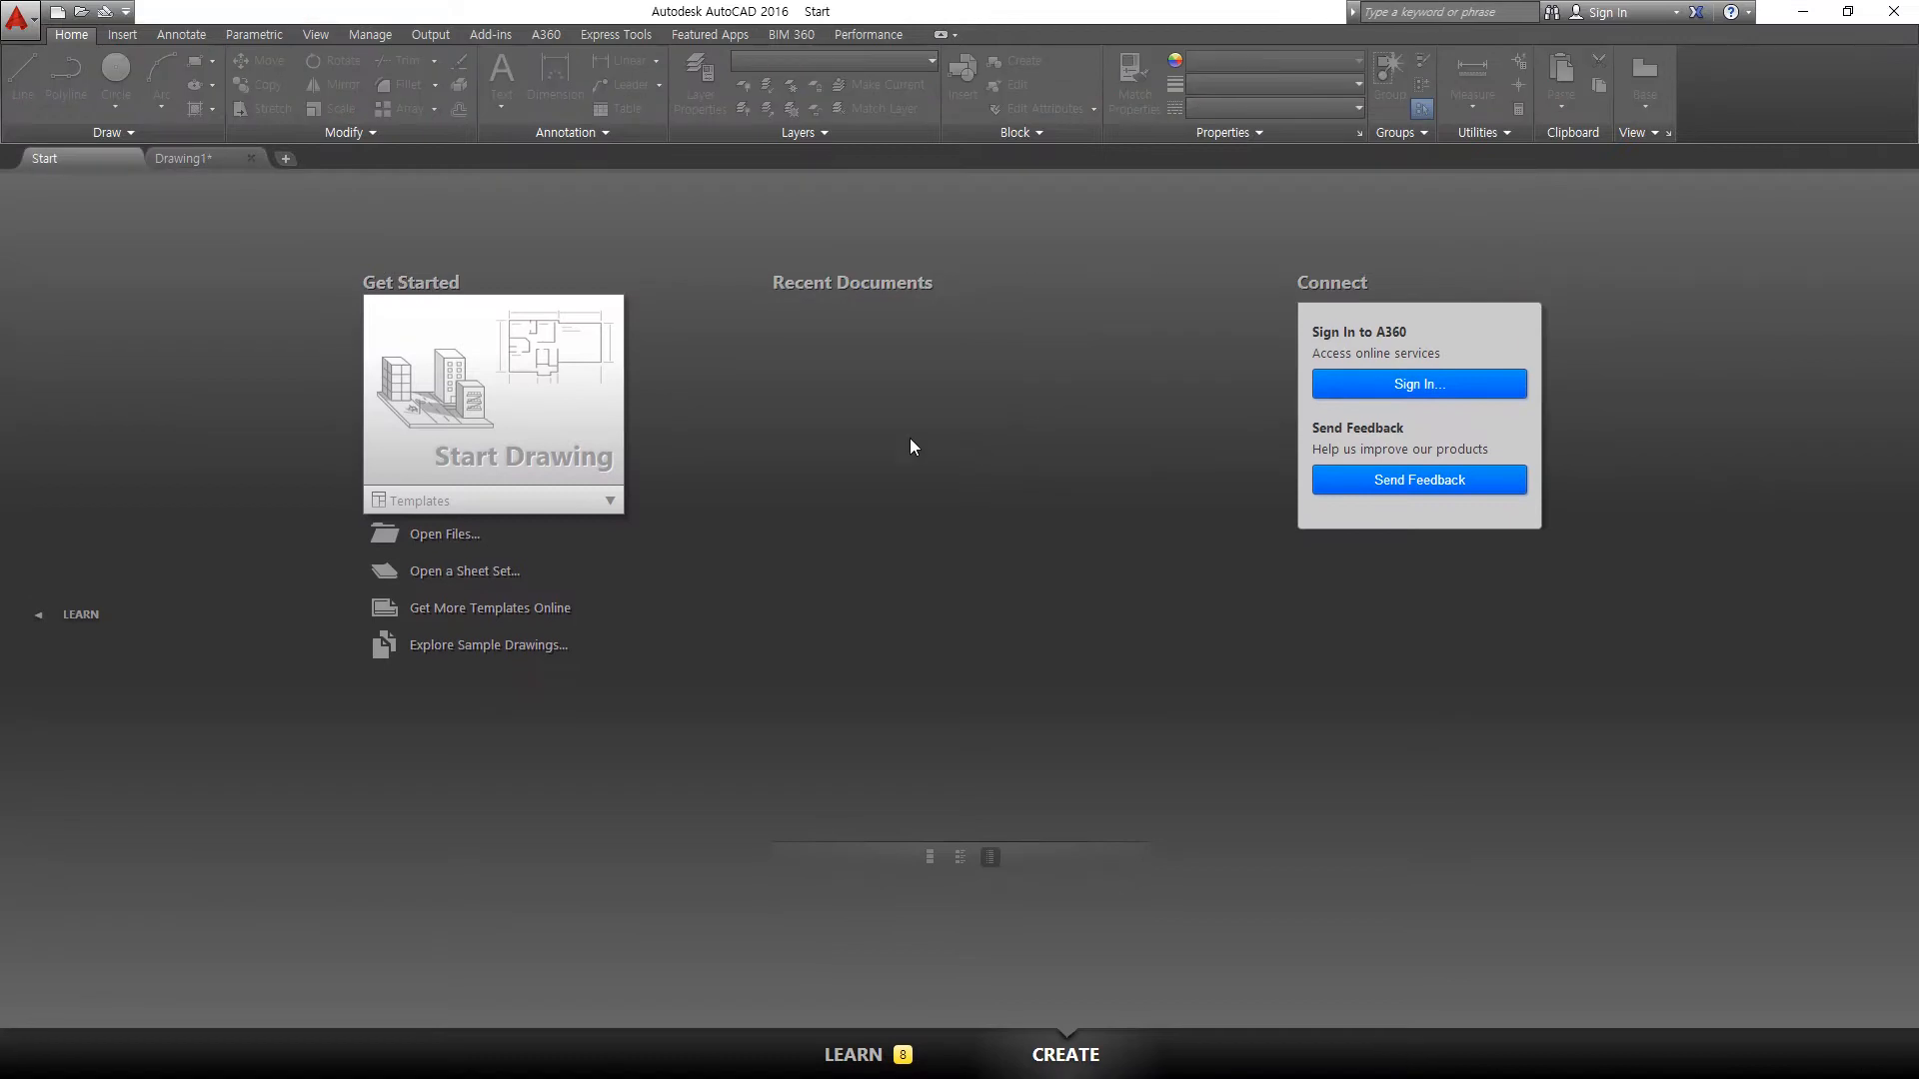
pyautogui.click(192, 158)
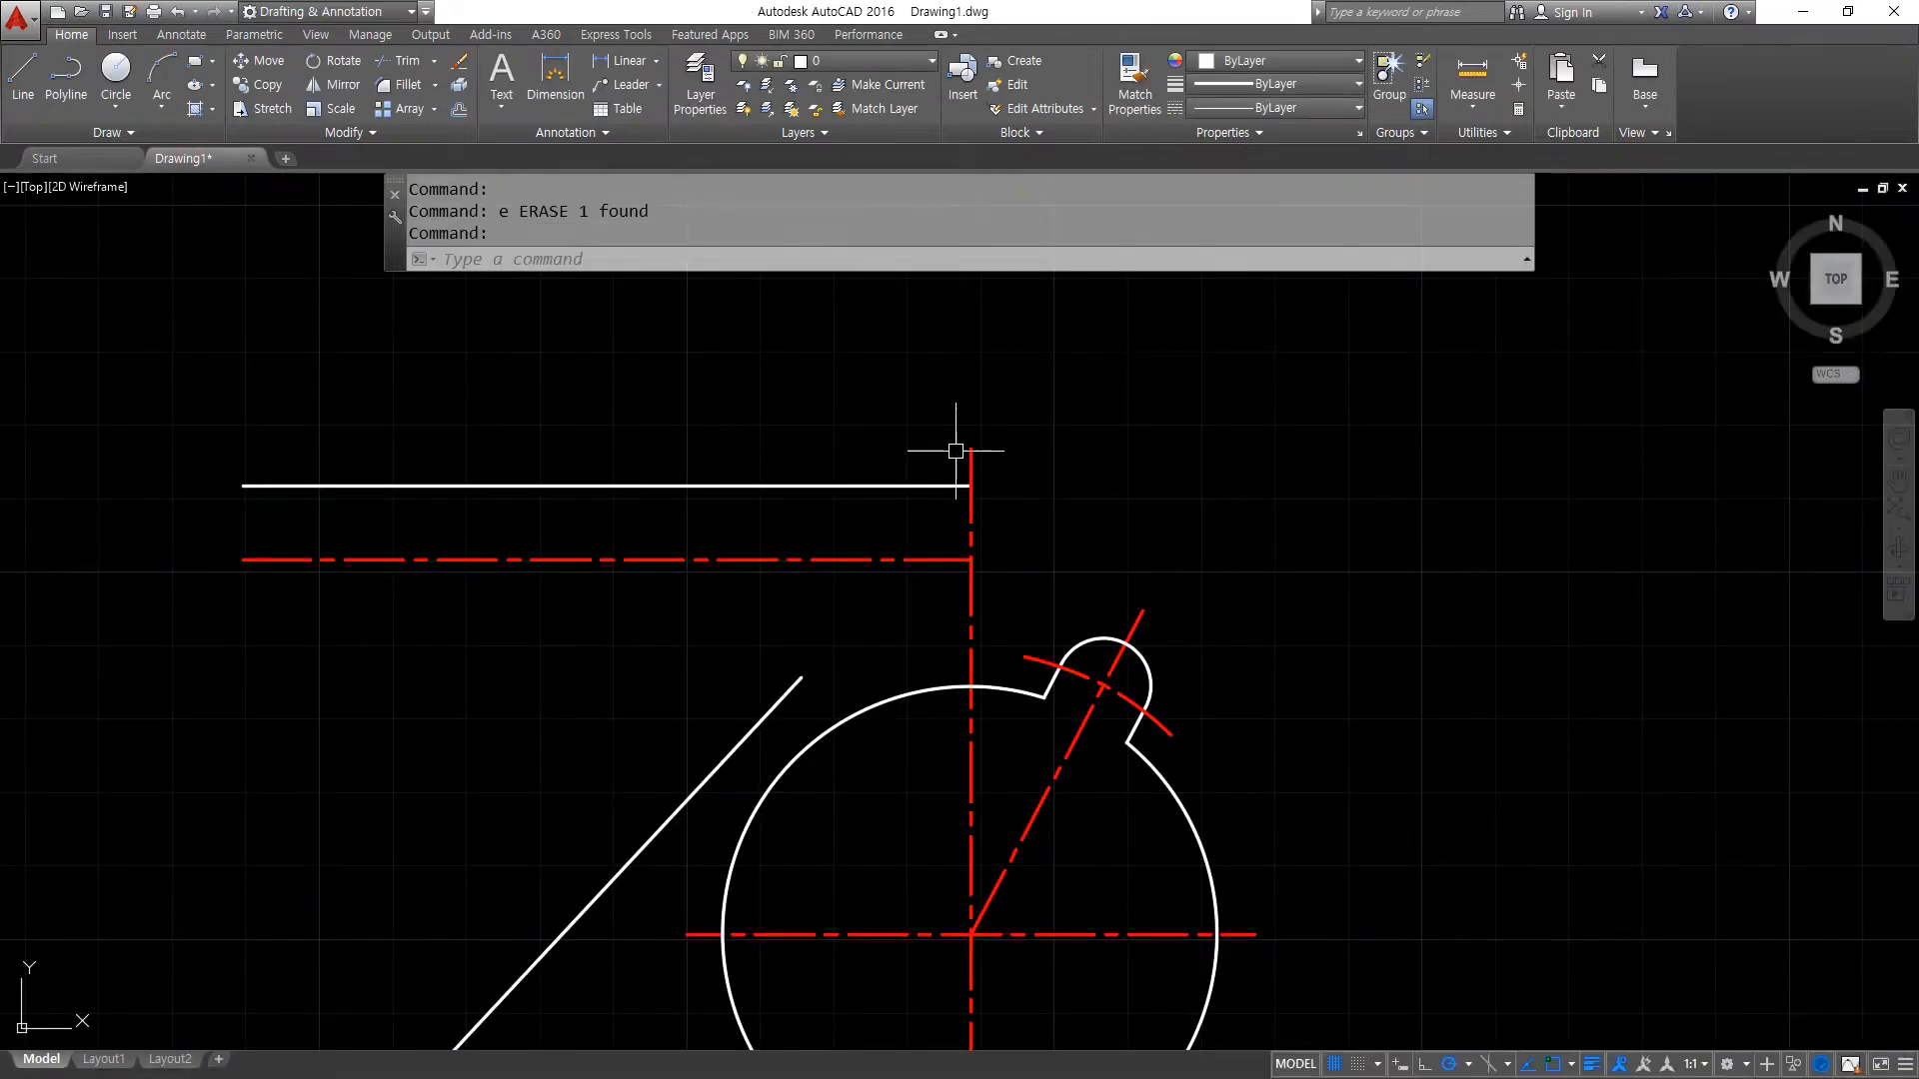
pyautogui.moveTo(978, 569); pyautogui.dragTo(984, 628)
pyautogui.moveTo(974, 505)
pyautogui.mouseDown()
pyautogui.moveTo(568, 521)
pyautogui.moveTo(624, 552)
pyautogui.mouseUp()
pyautogui.press('Escape')
# - Offset the vertical centre line of the large circle to the left by 71
pyautogui.write('o')
pyautogui.press('Return')
pyautogui.write('71')
pyautogui.press('Return')
pyautogui.click(970, 470)
pyautogui.click(547, 620)
pyautogui.press('Return')
# - Draw a circle of radius 10 where the offset vertical centre line crosses the upper horizontal centre line
pyautogui.write('c')
pyautogui.press('Return')
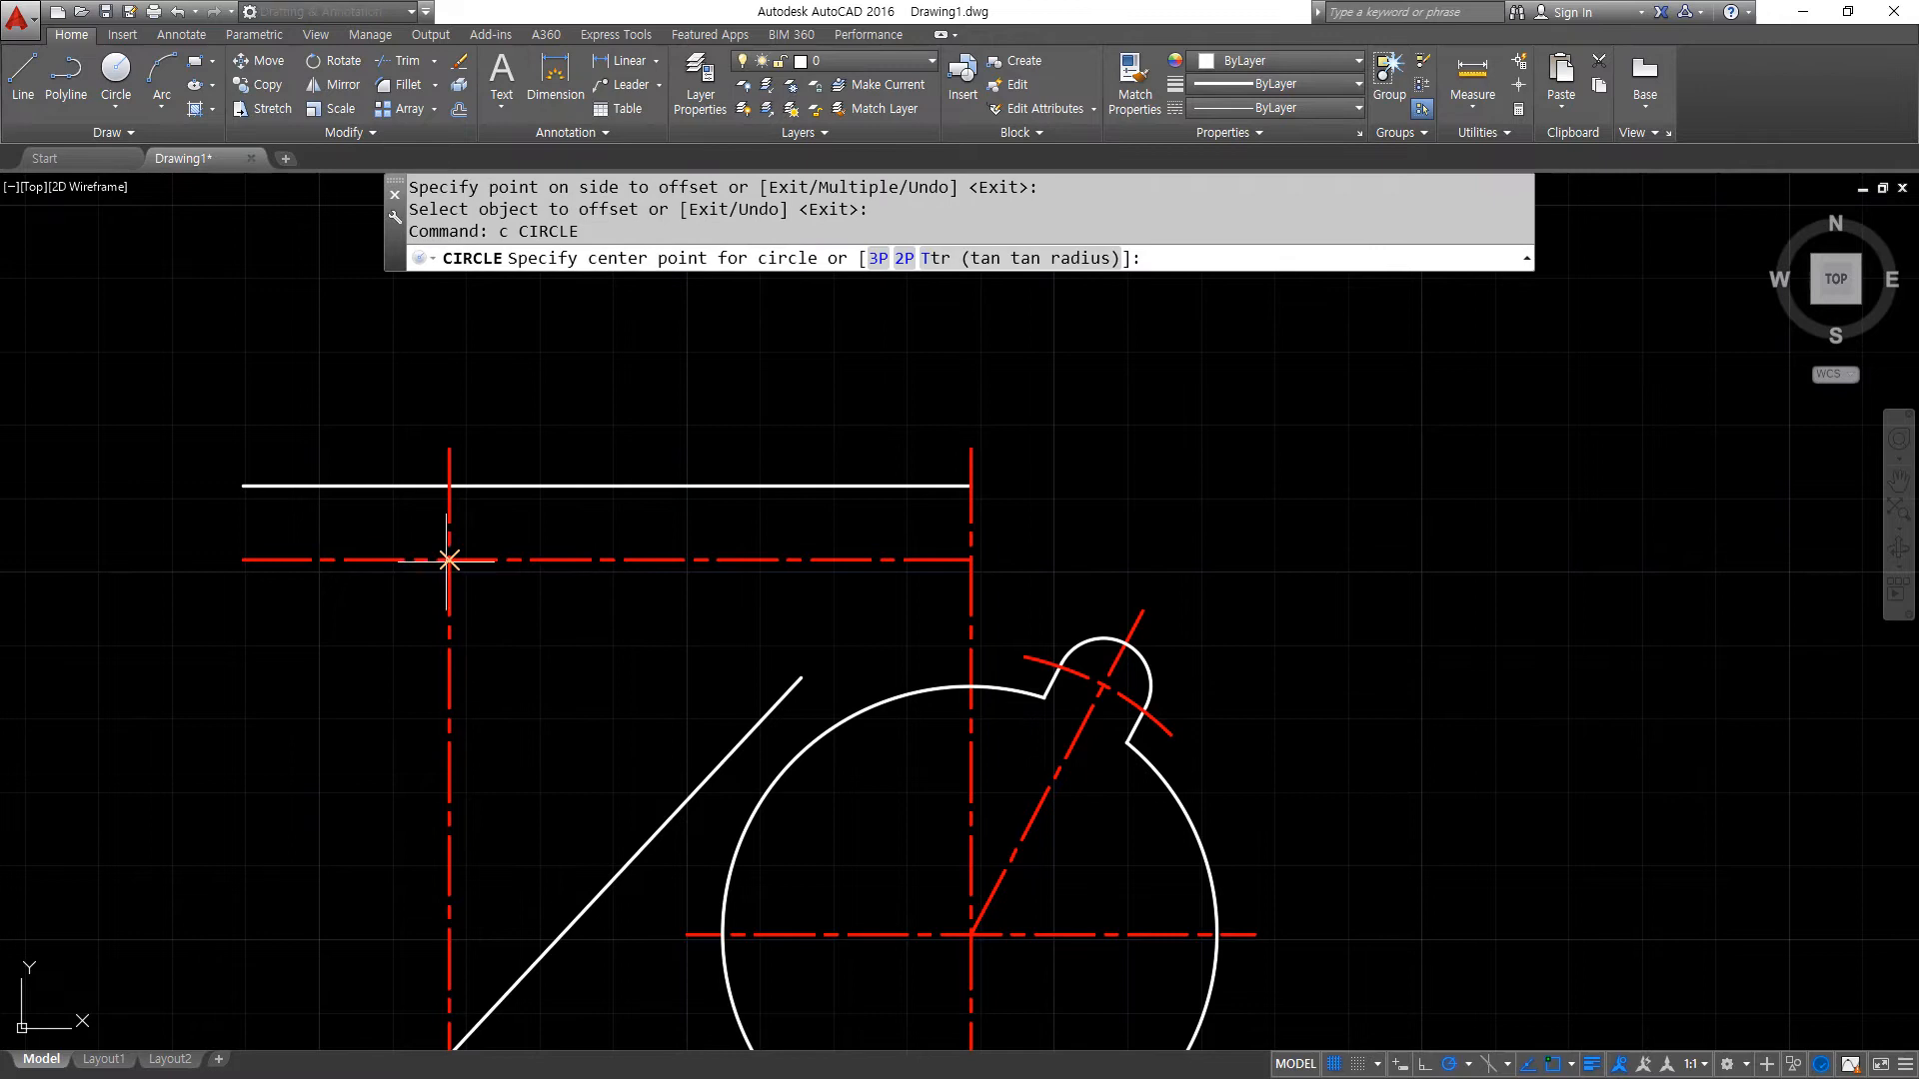
pyautogui.click(449, 560)
pyautogui.write('10')
pyautogui.press('Return')
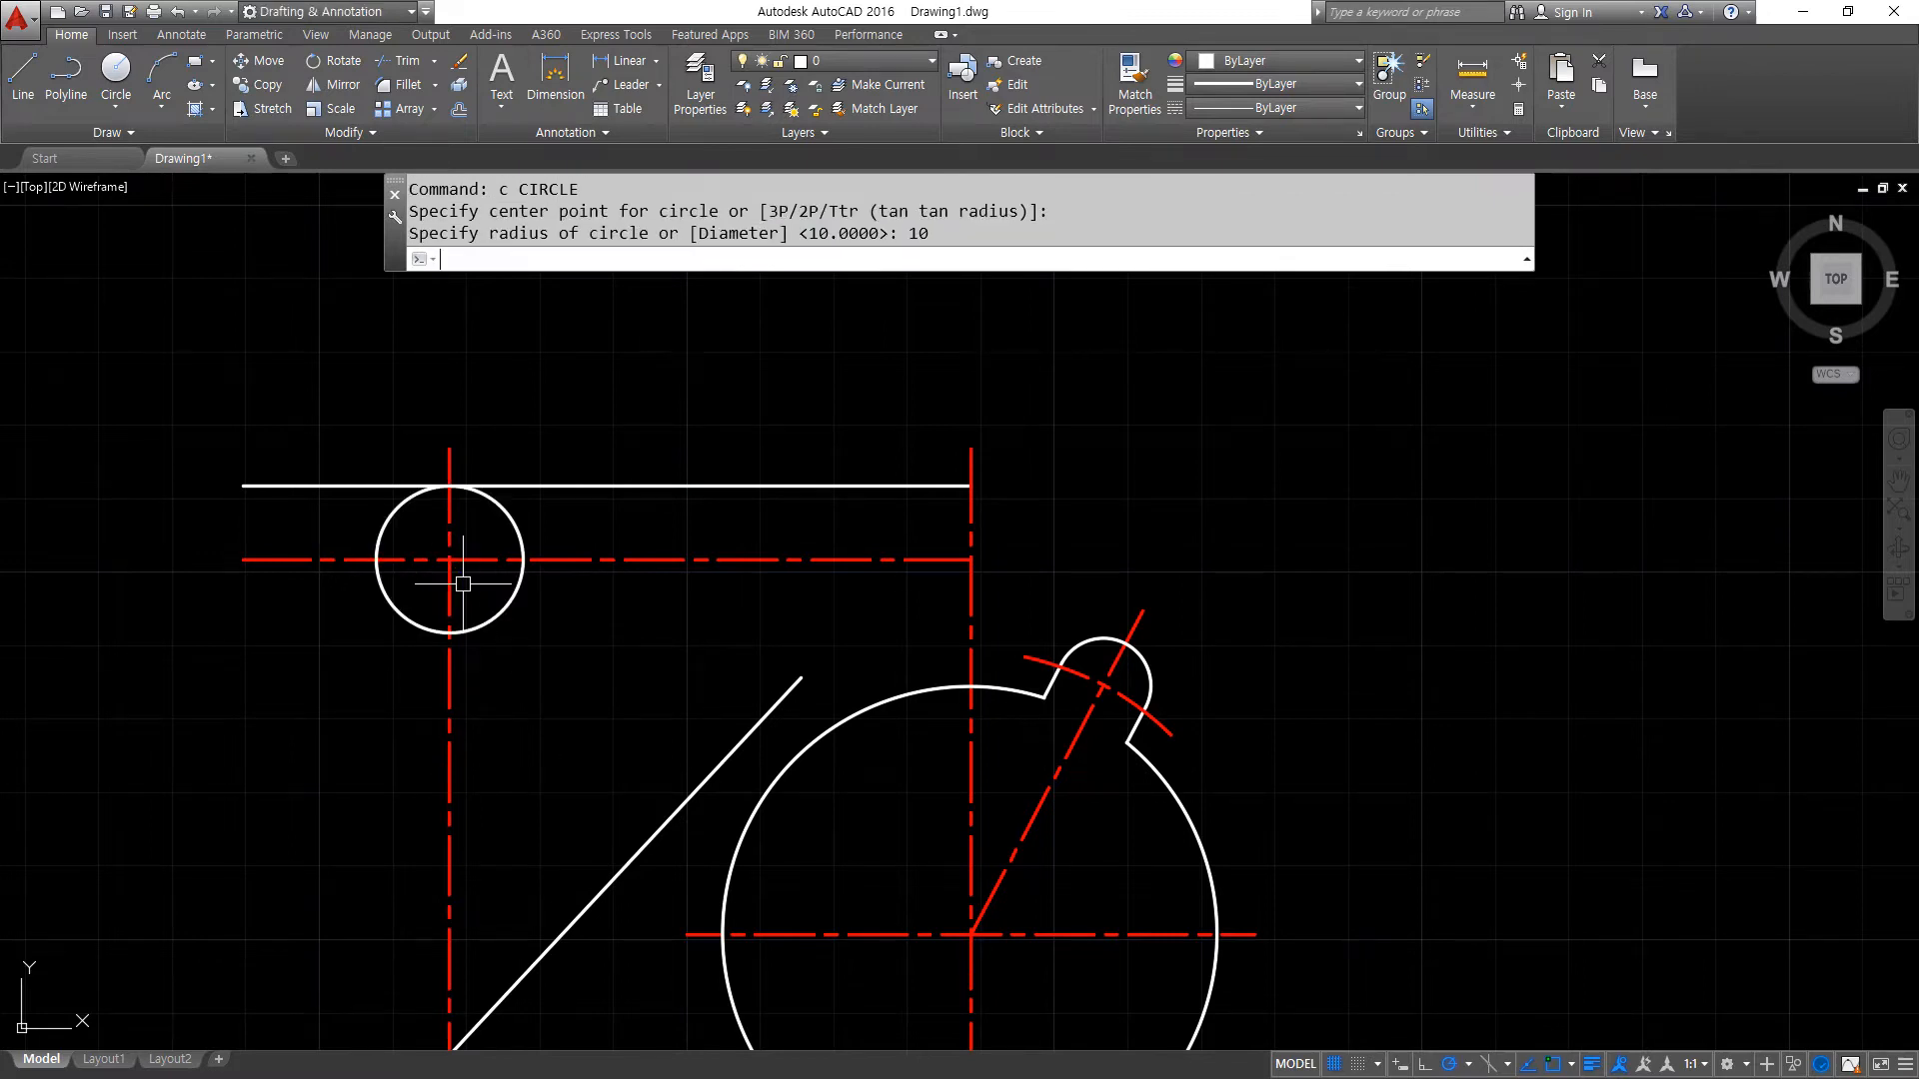
# - Offset the upper 10 radius circle outward by 5
pyautogui.write('o')
pyautogui.press('Return')
pyautogui.write('5')
pyautogui.press('Return')
pyautogui.click(487, 622)
pyautogui.click(494, 637)
pyautogui.press('Return')
# - Trim the upper circle's vertical and horizontal centre lines where they extend outside the offset helper circle
pyautogui.write('tr')
pyautogui.press('Return')
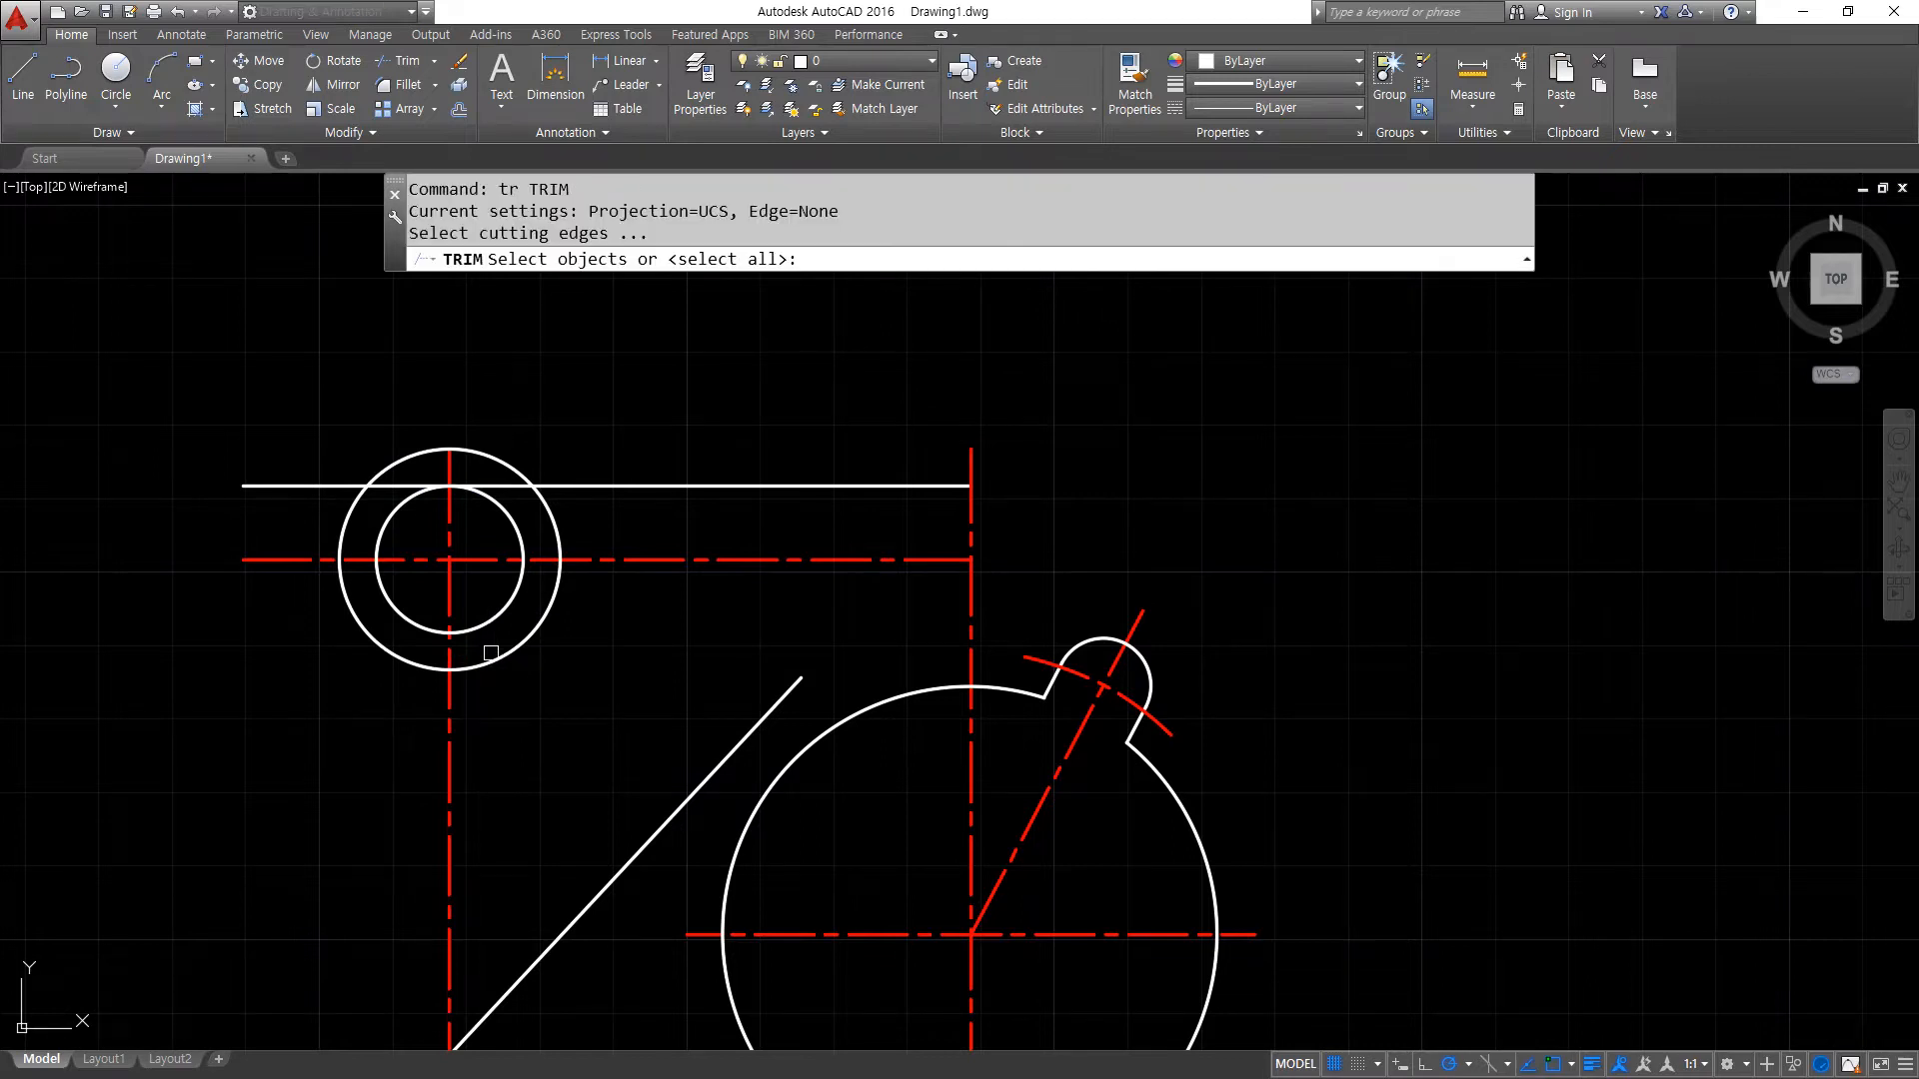
pyautogui.click(455, 670)
pyautogui.press('Return')
pyautogui.press('Return')
pyautogui.click(517, 644)
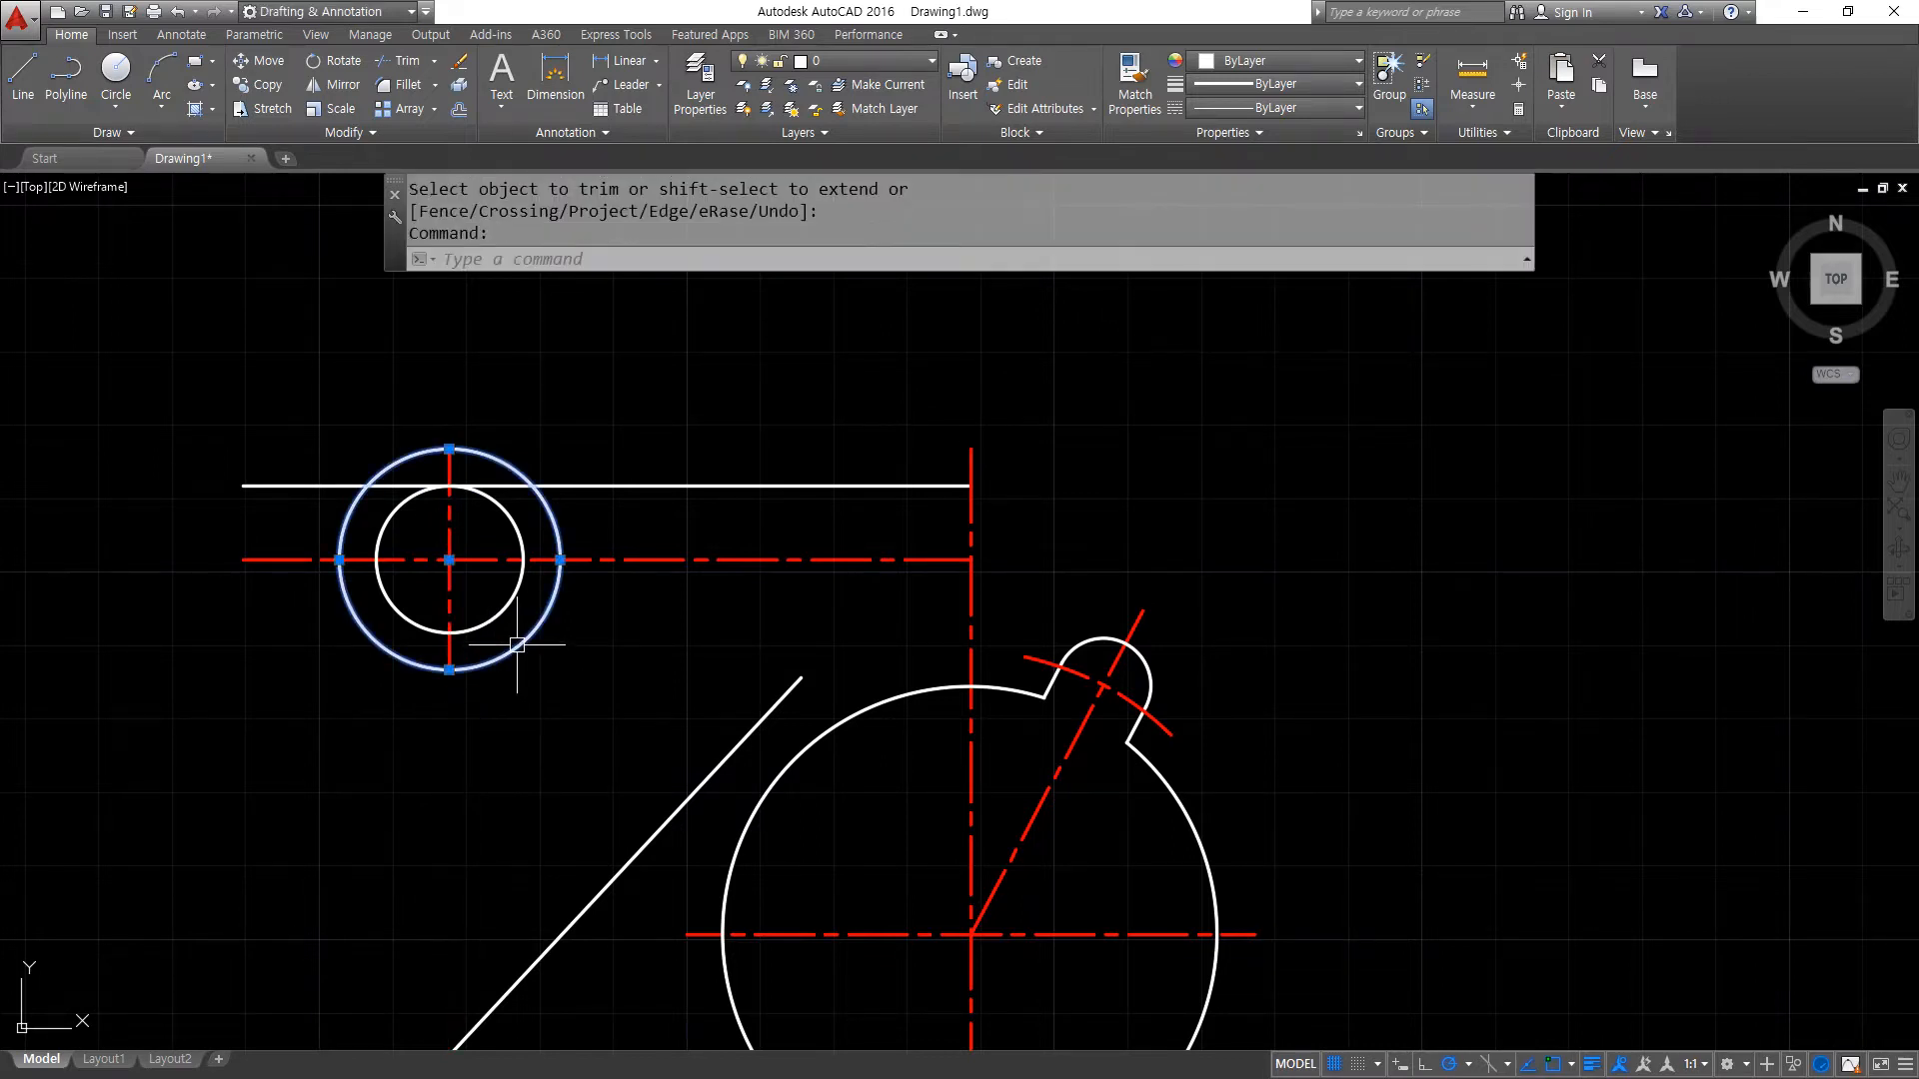
pyautogui.press('Escape')
pyautogui.write('tr')
pyautogui.press('Return')
pyautogui.press('Return')
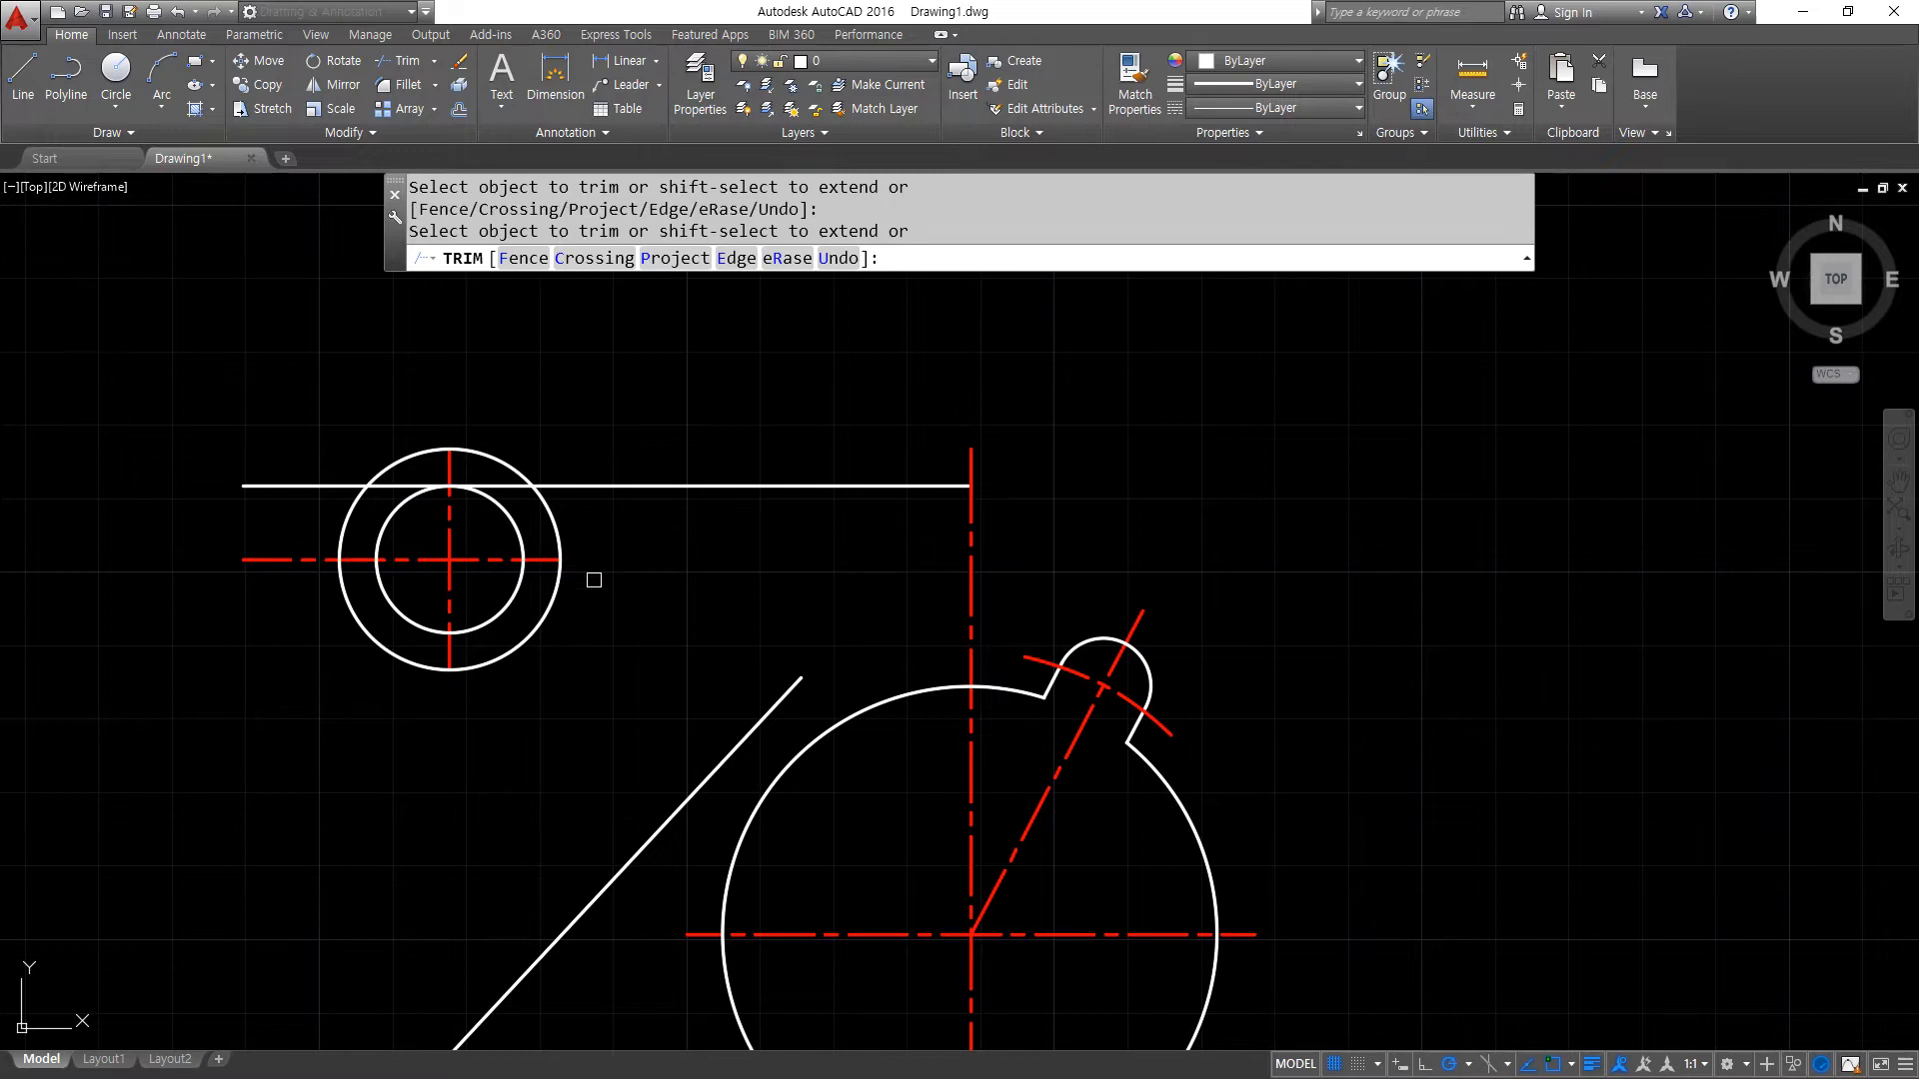
# - Erase the offset helper circle around the upper 10 radius circle
pyautogui.press('Return')
pyautogui.click(487, 665)
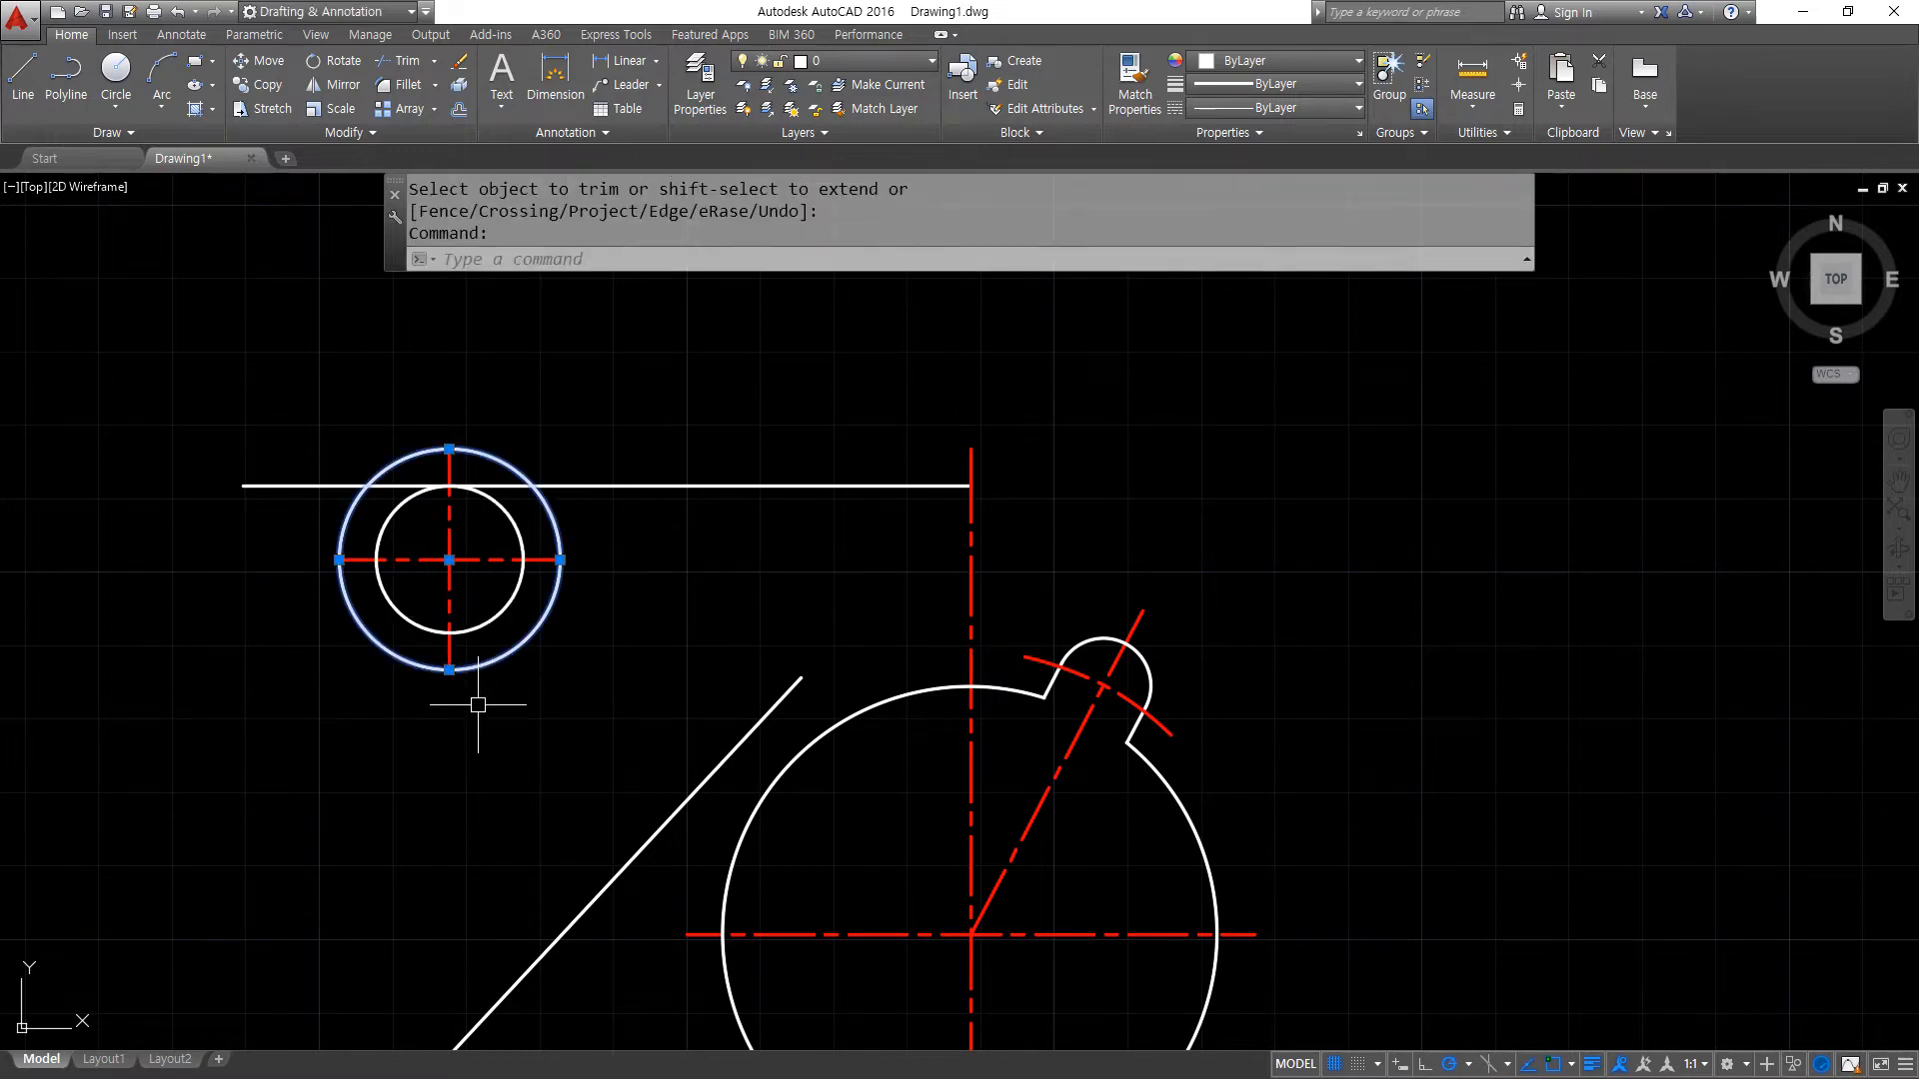
pyautogui.write('e')
pyautogui.press('Return')
# - Draw a vertical line from the upper circle's left quadrant up to the top horizontal line
pyautogui.moveTo(407, 804); pyautogui.dragTo(404, 690, button='middle')
pyautogui.moveTo(373, 484); pyautogui.dragTo(369, 572, button='middle')
pyautogui.scroll(2, 364, 523)
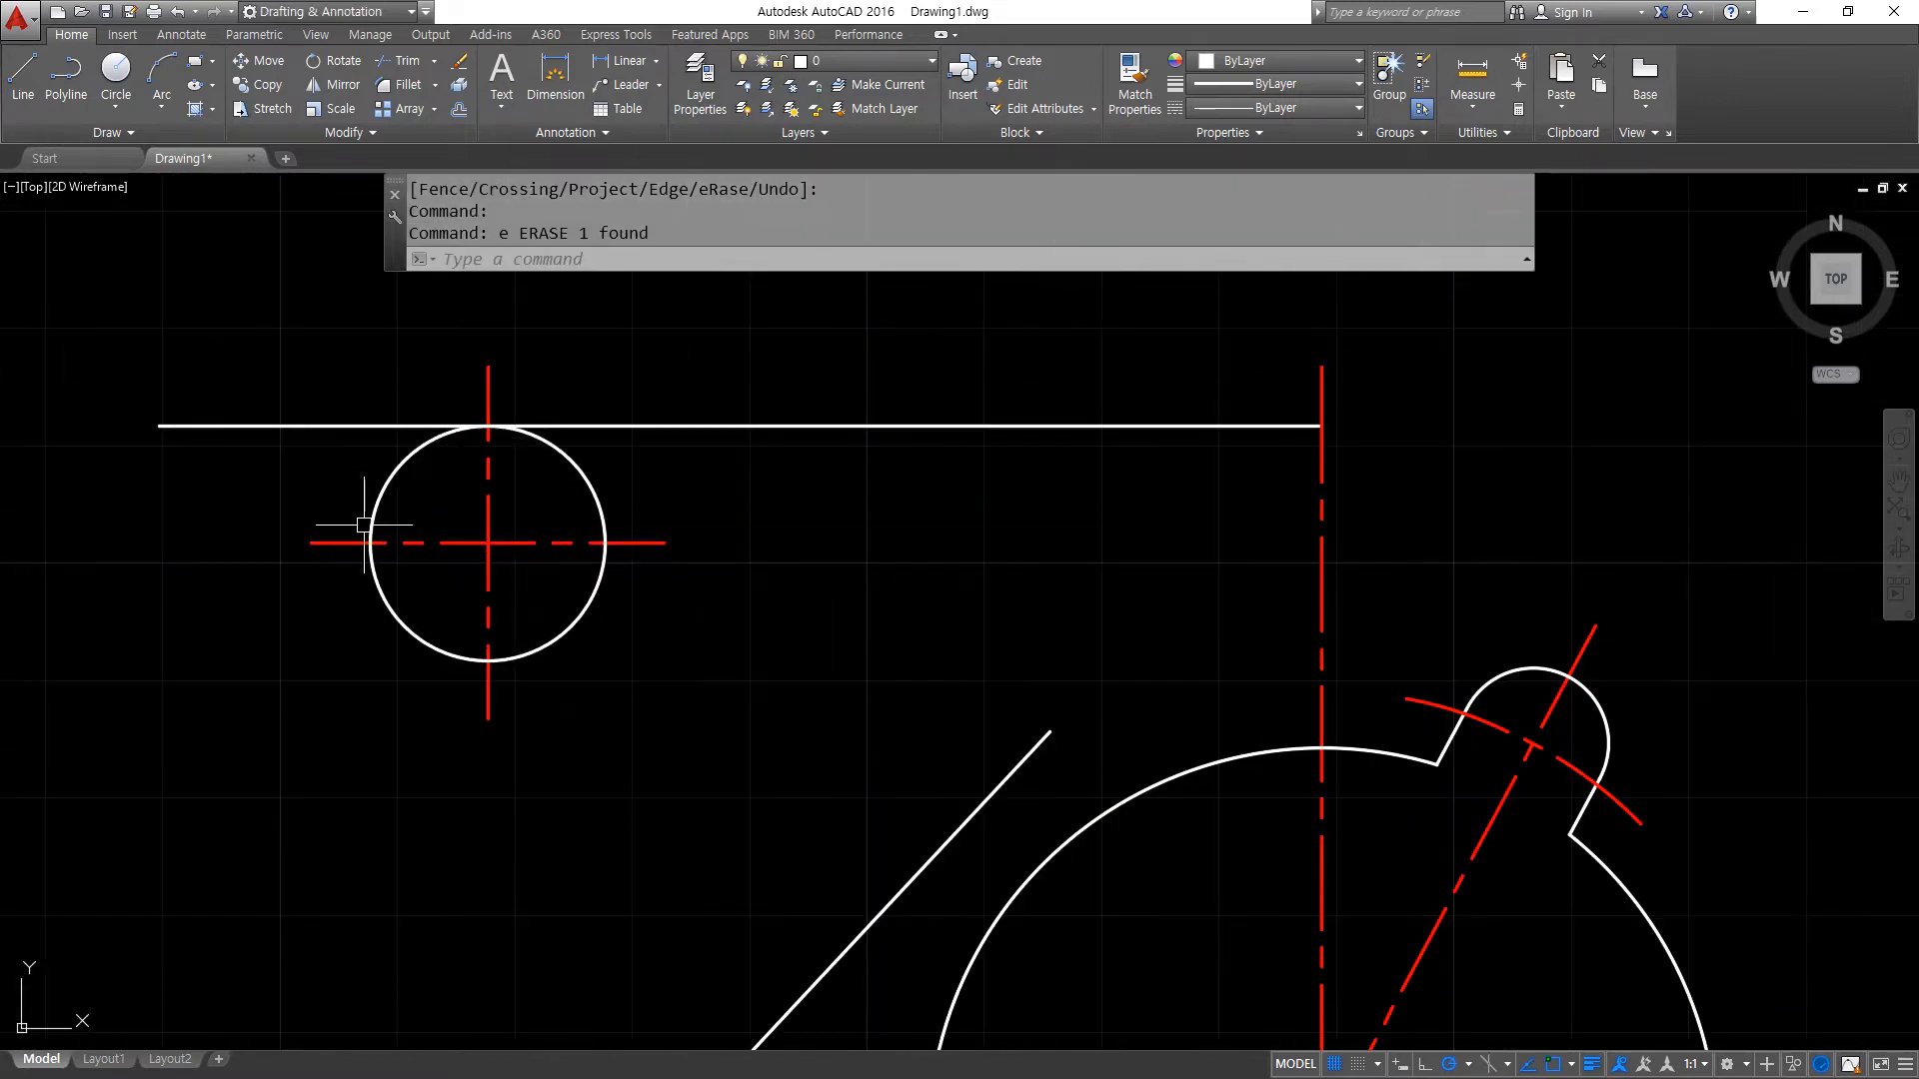
pyautogui.write('l')
pyautogui.press('Return')
pyautogui.click(371, 542)
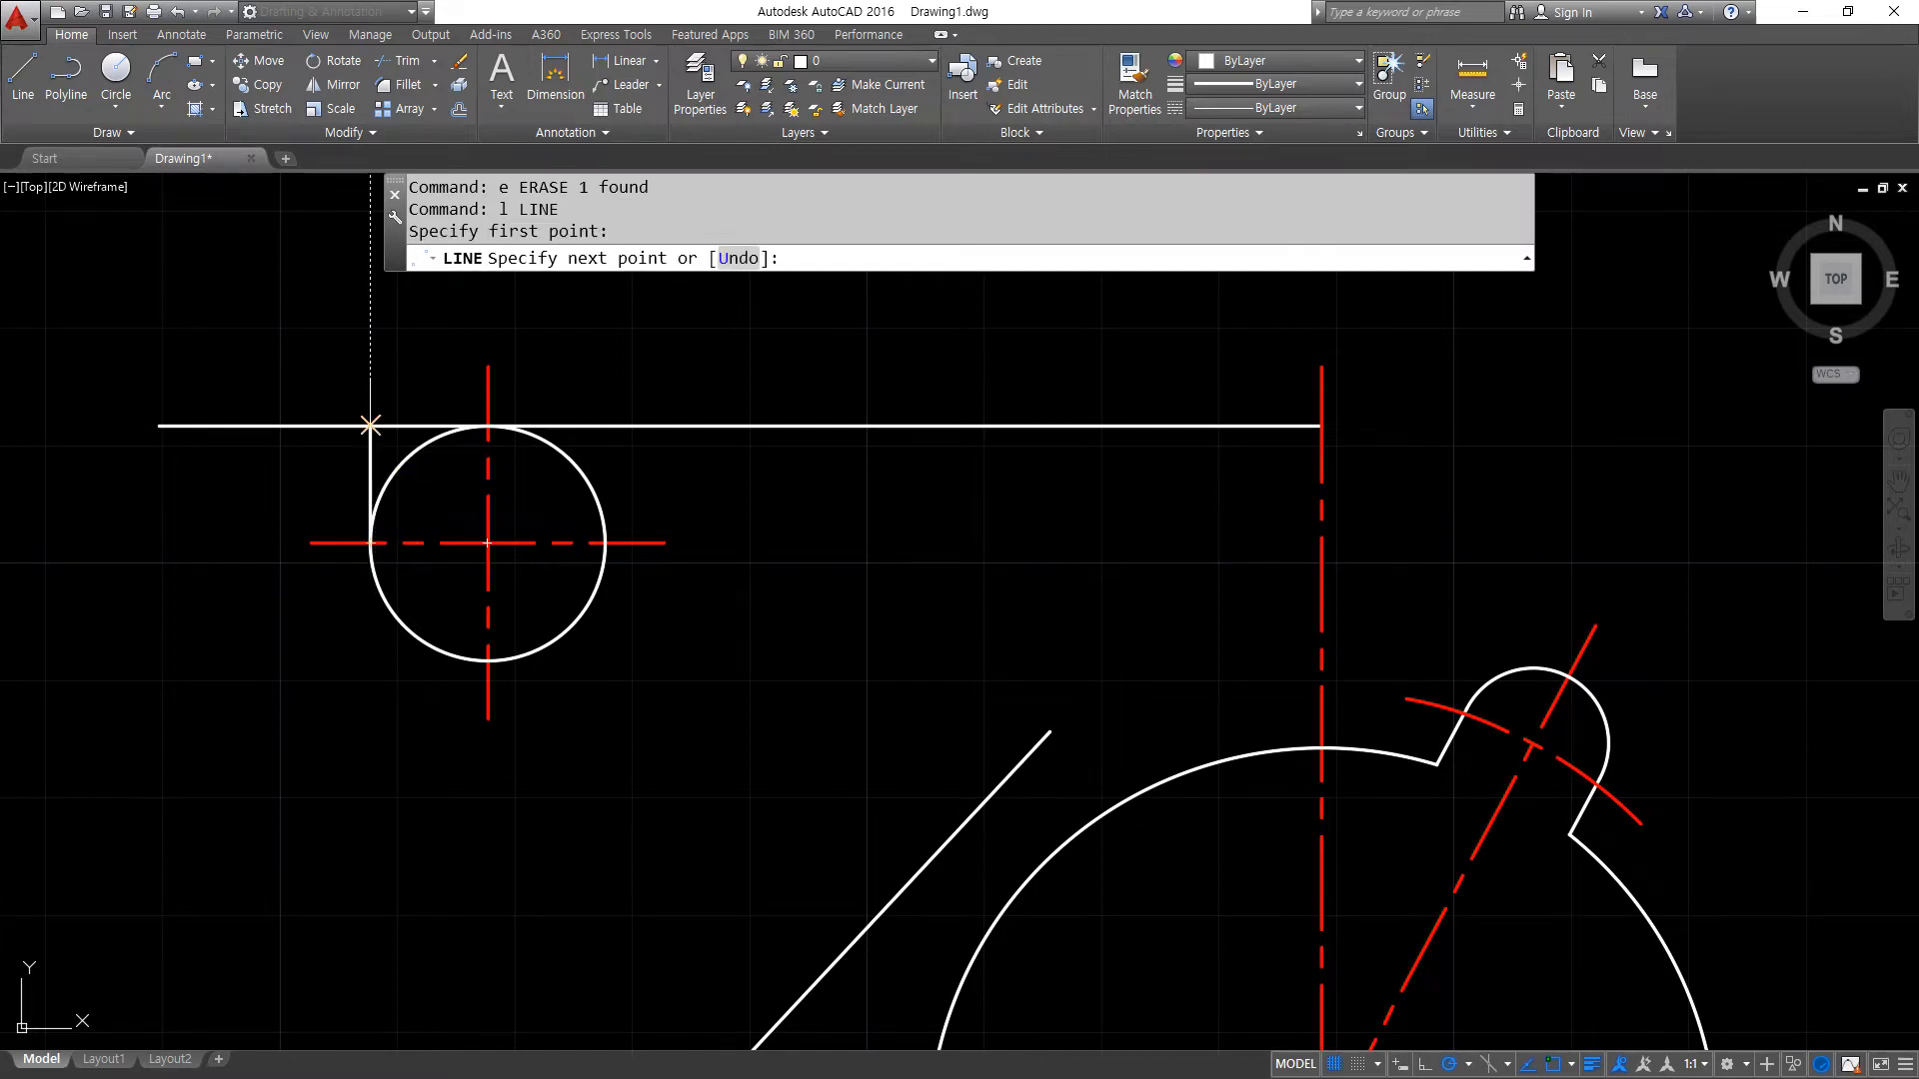
pyautogui.press('Return')
# - Fillet the top horizontal line and the new vertical line into a sharp corner with radius 0
pyautogui.write('f')
pyautogui.press('Return')
pyautogui.click(399, 425)
pyautogui.click(371, 475)
pyautogui.scroll(-2, 399, 633)
# - Draw an angled construction line sloping down to the right through the centre of the upper circle
pyautogui.moveTo(405, 682); pyautogui.dragTo(412, 583, button='middle')
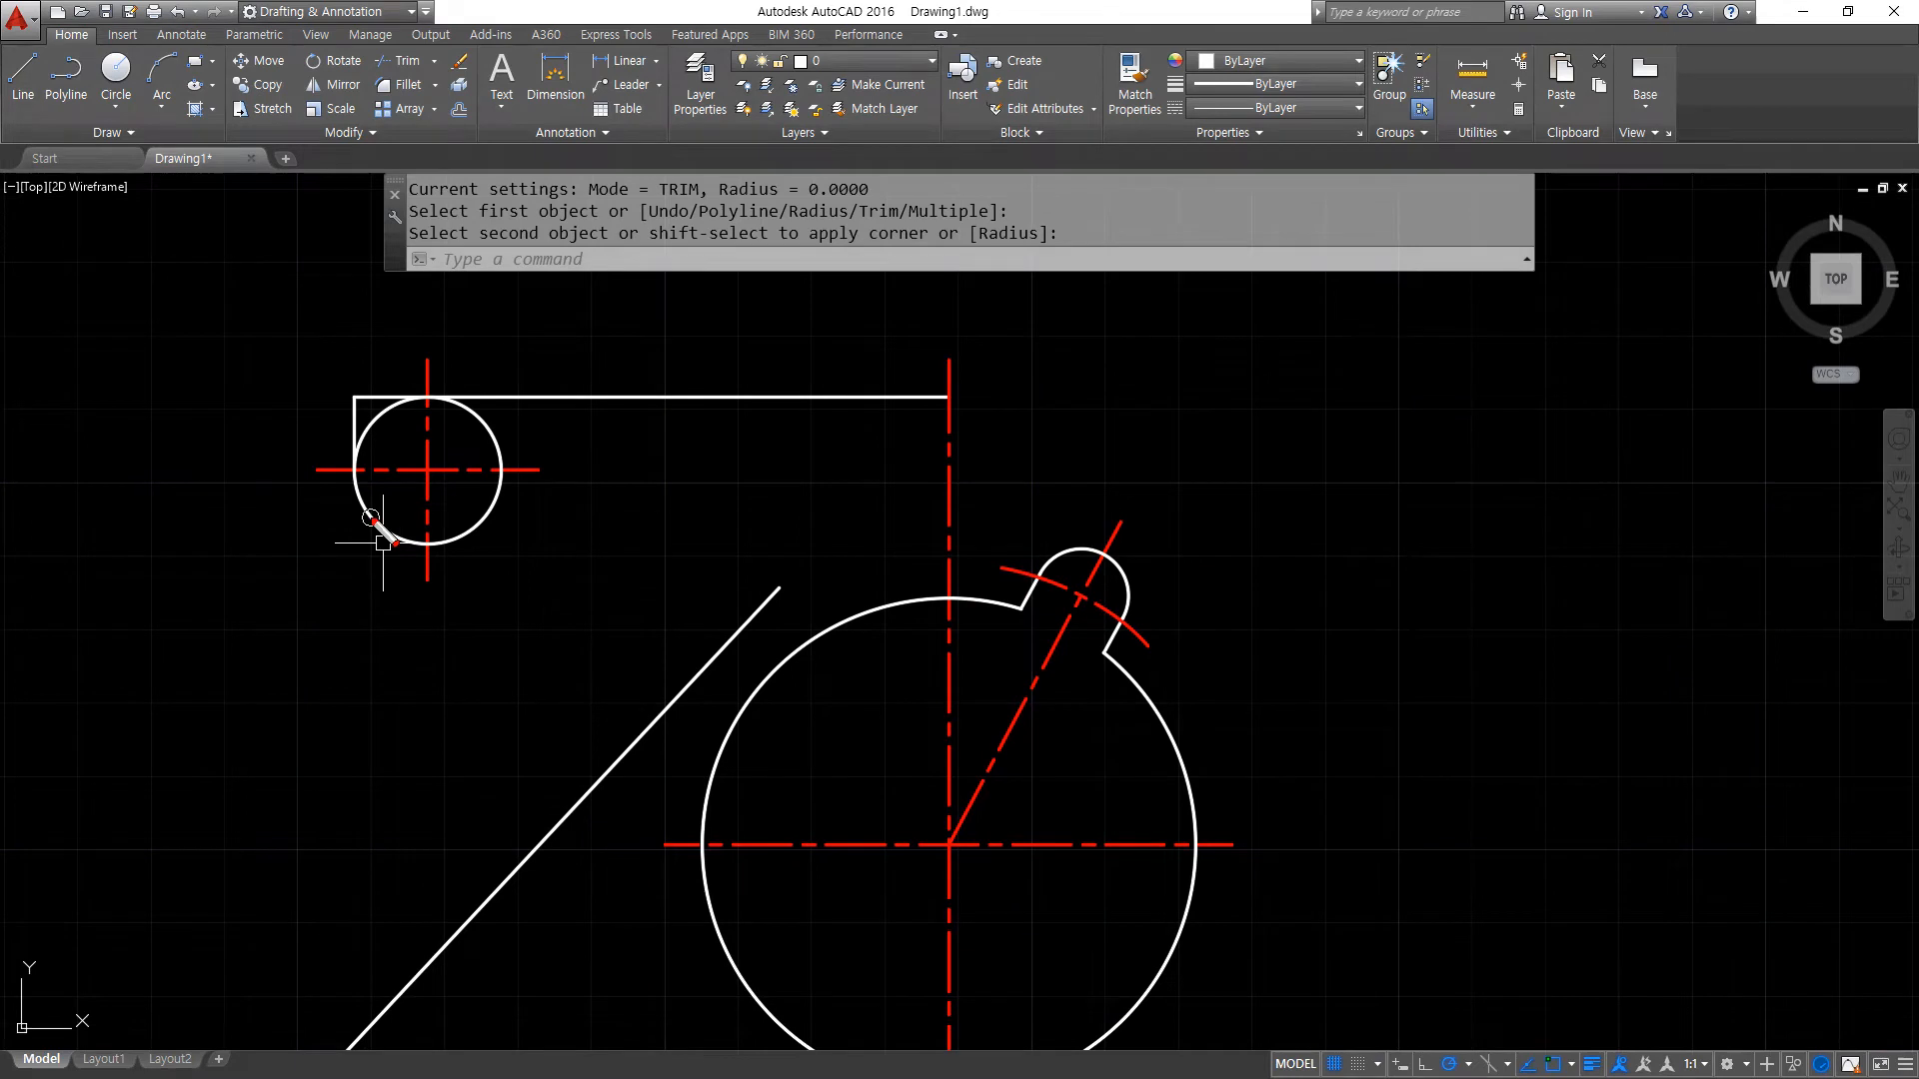
pyautogui.moveTo(387, 526); pyautogui.dragTo(612, 723)
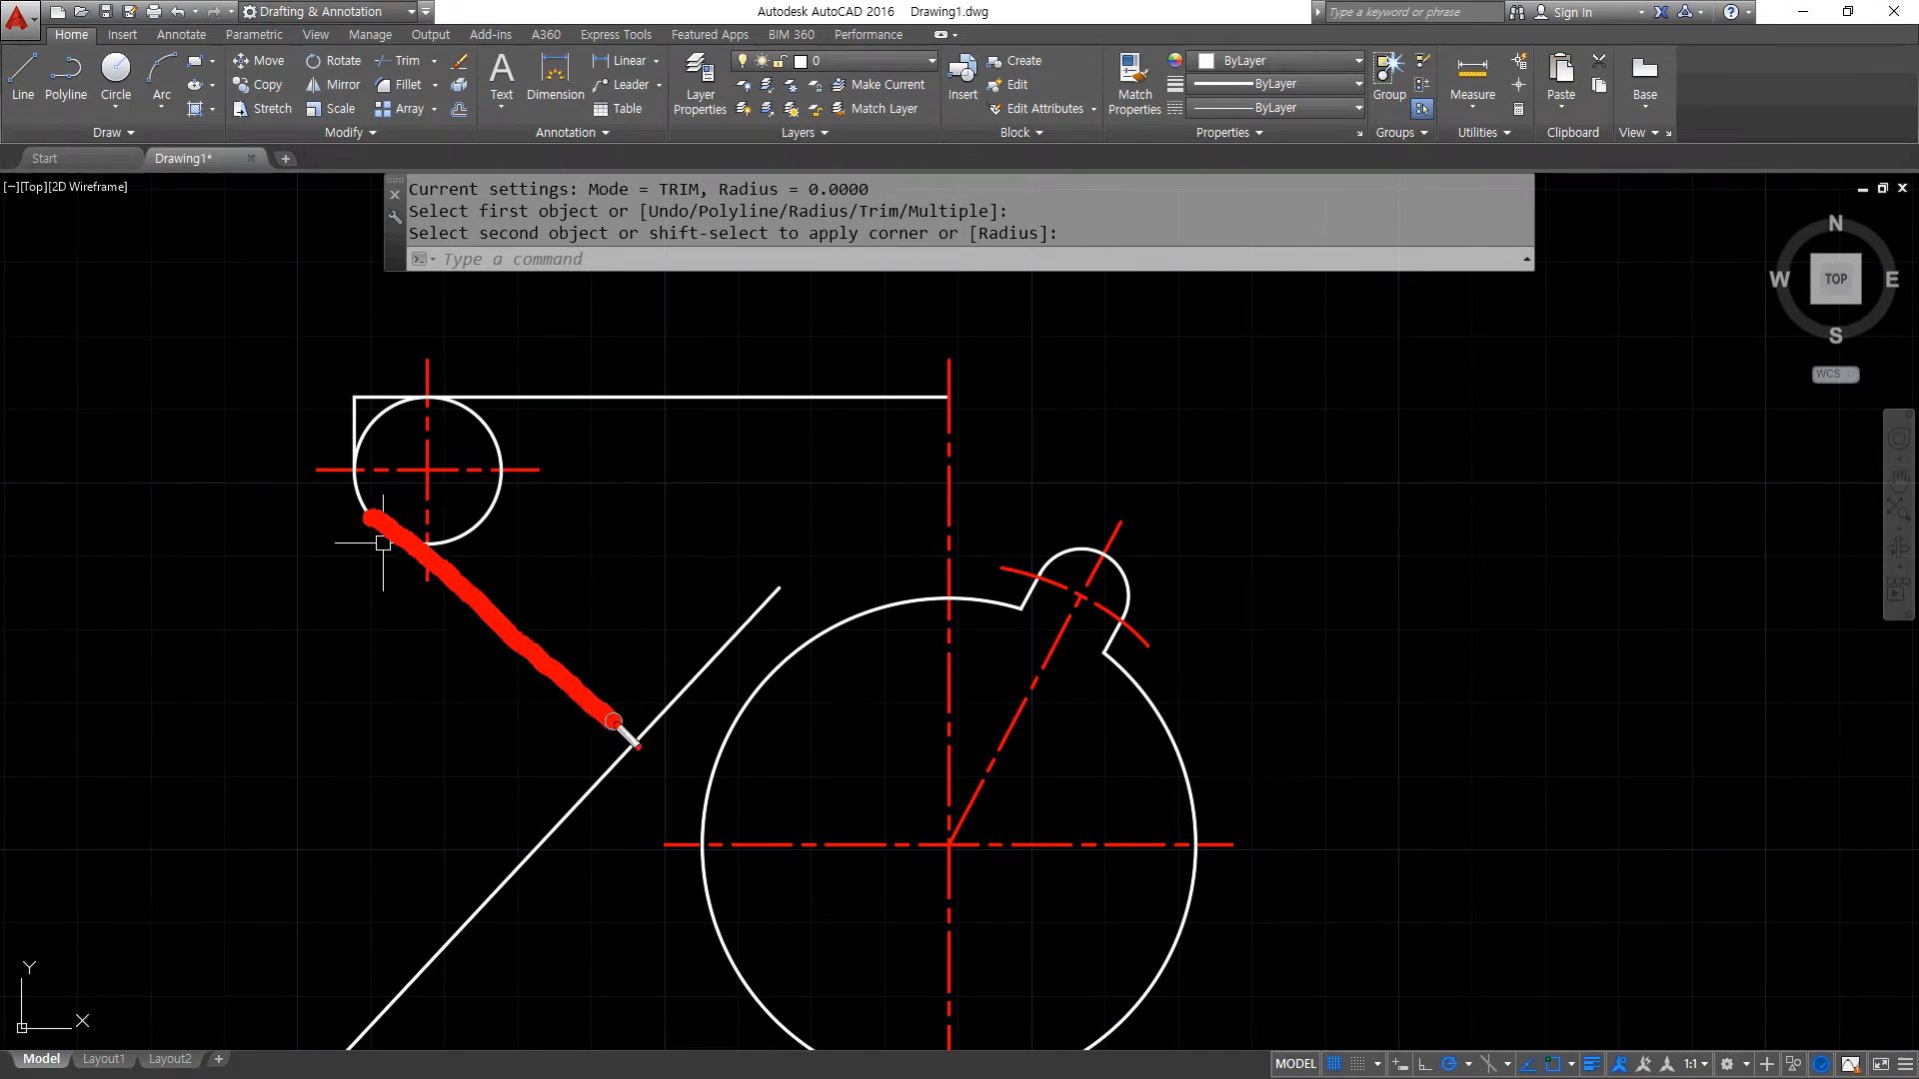
pyautogui.press('Escape')
pyautogui.write('xl')
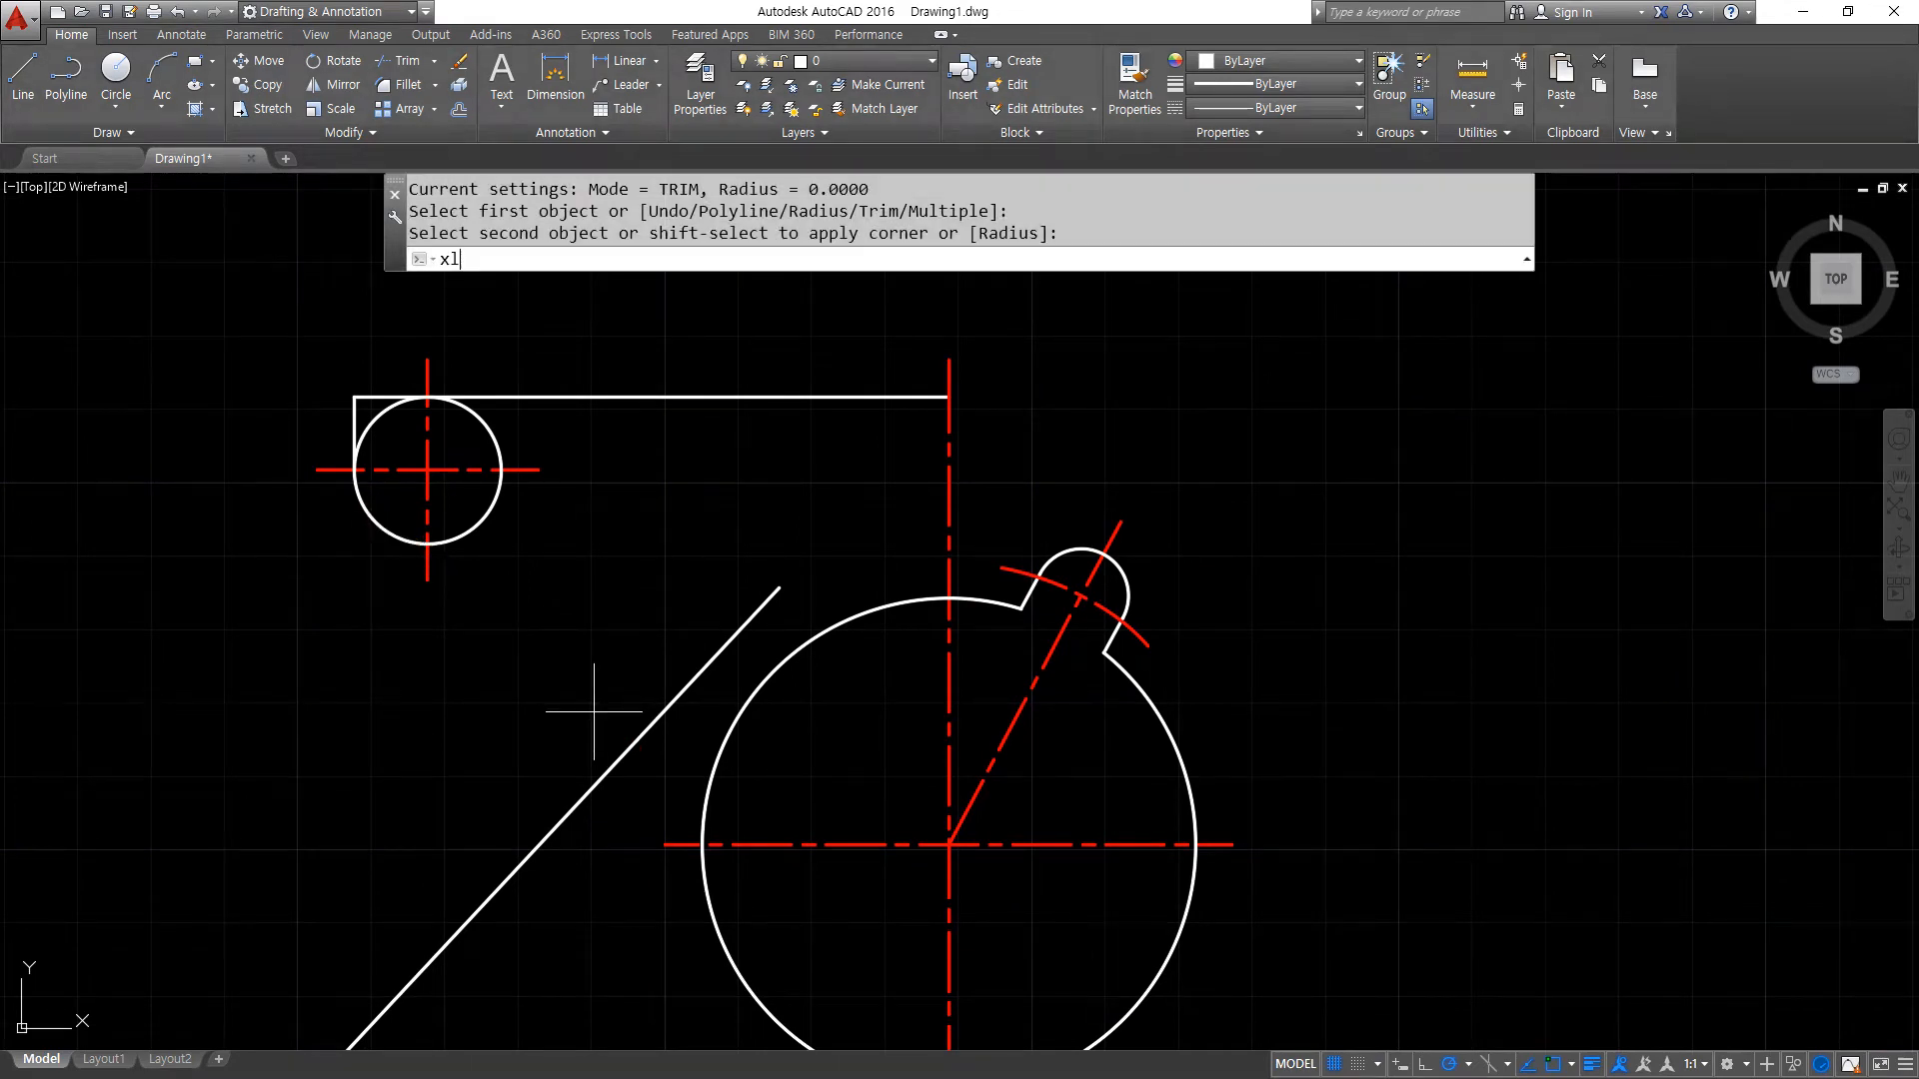
pyautogui.press('Return')
pyautogui.write('a')
pyautogui.press('Return')
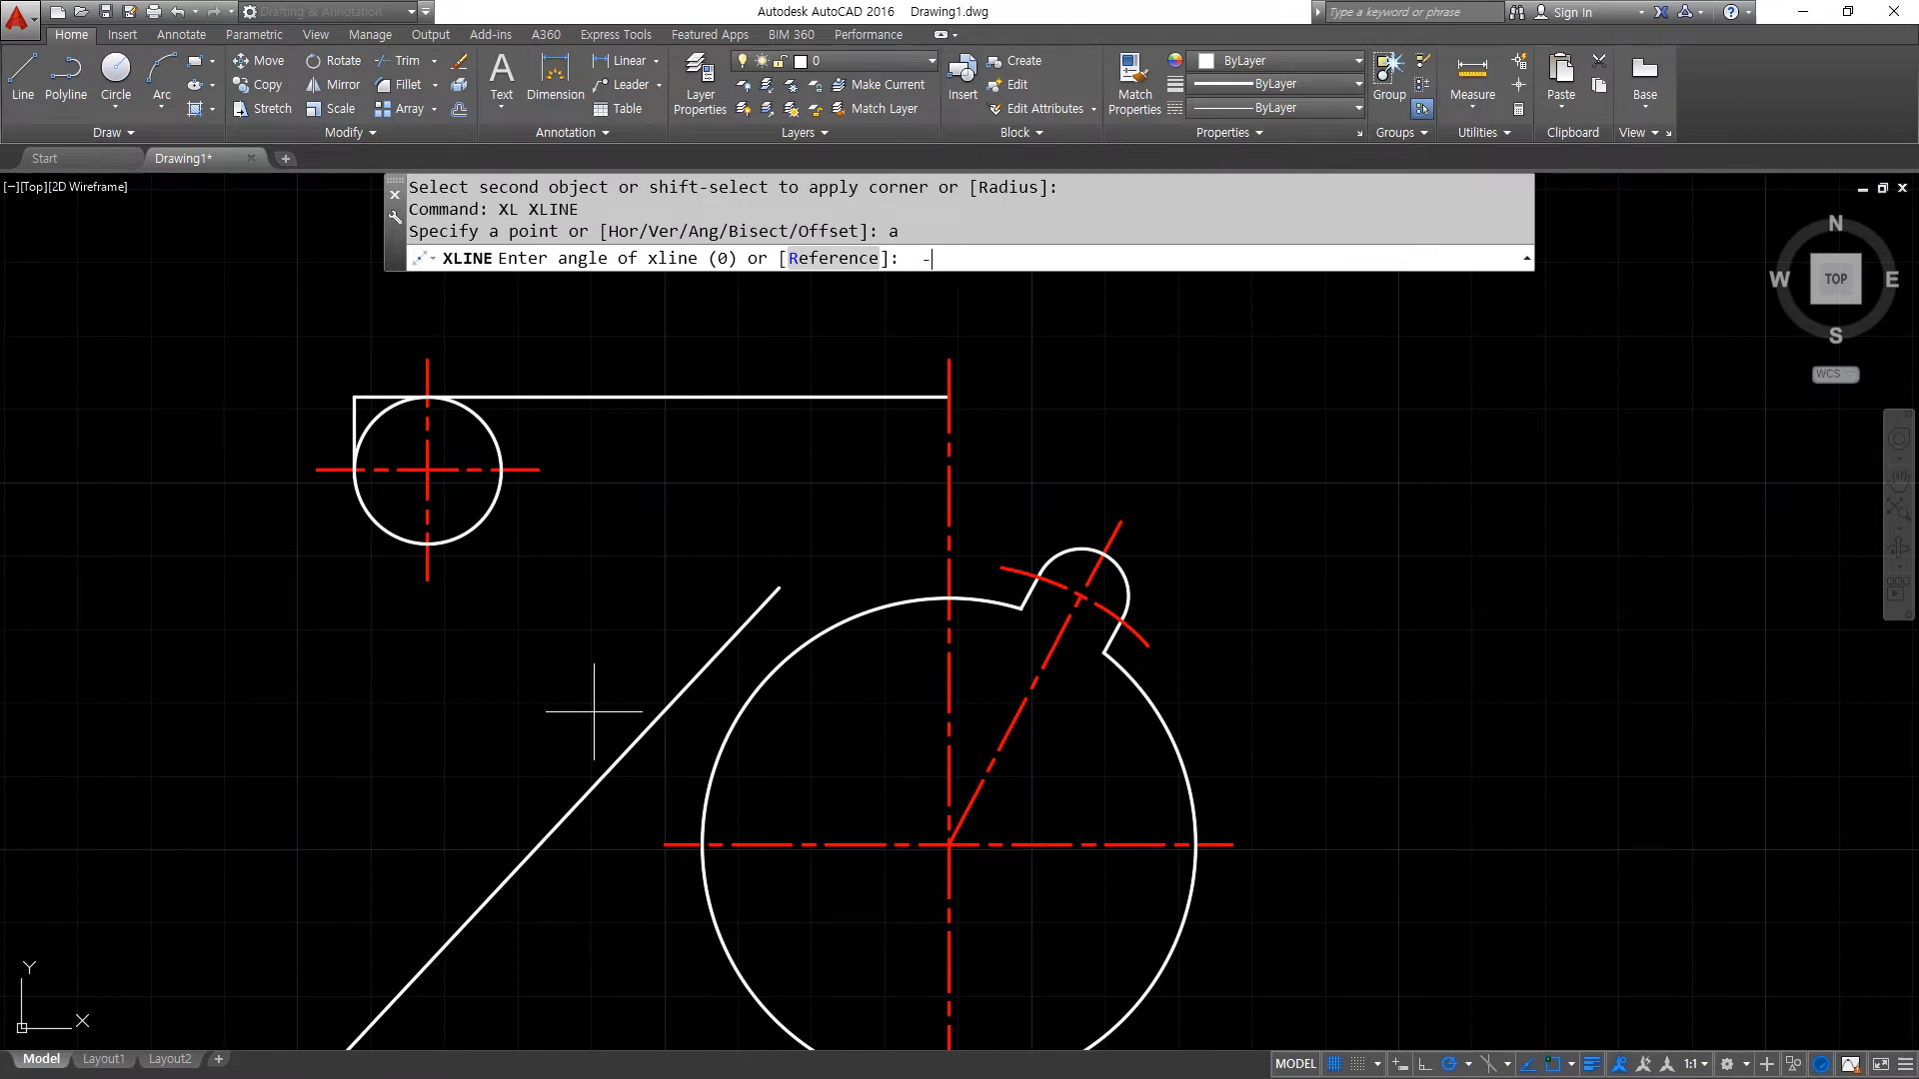
pyautogui.press('Return')
pyautogui.click(428, 472)
pyautogui.press('Return')
# - Offset the sloping construction line 10 downward so it is tangent to the upper circle's underside
pyautogui.write('o')
pyautogui.press('Return')
pyautogui.write('10')
pyautogui.press('Return')
pyautogui.click(590, 501)
pyautogui.click(591, 517)
pyautogui.press('Return')
# - Erase the original sloping construction line through the upper circle's centre
pyautogui.press('Return')
pyautogui.press('Escape')
pyautogui.write('e')
pyautogui.press('Return')
pyautogui.click(583, 498)
# - Fillet the offset sloping line to the lower side of the upper circle, keeping the line's right-hand part
pyautogui.press('Return')
pyautogui.write('f')
# - Trim the upper circle to the lower-left arc between the vertical edge and the sloping line
pyautogui.press('Return')
pyautogui.click(522, 555)
pyautogui.click(381, 521)
pyautogui.write('tr')
pyautogui.press('Return')
pyautogui.press('Return')
pyautogui.click(490, 516)
pyautogui.click(488, 430)
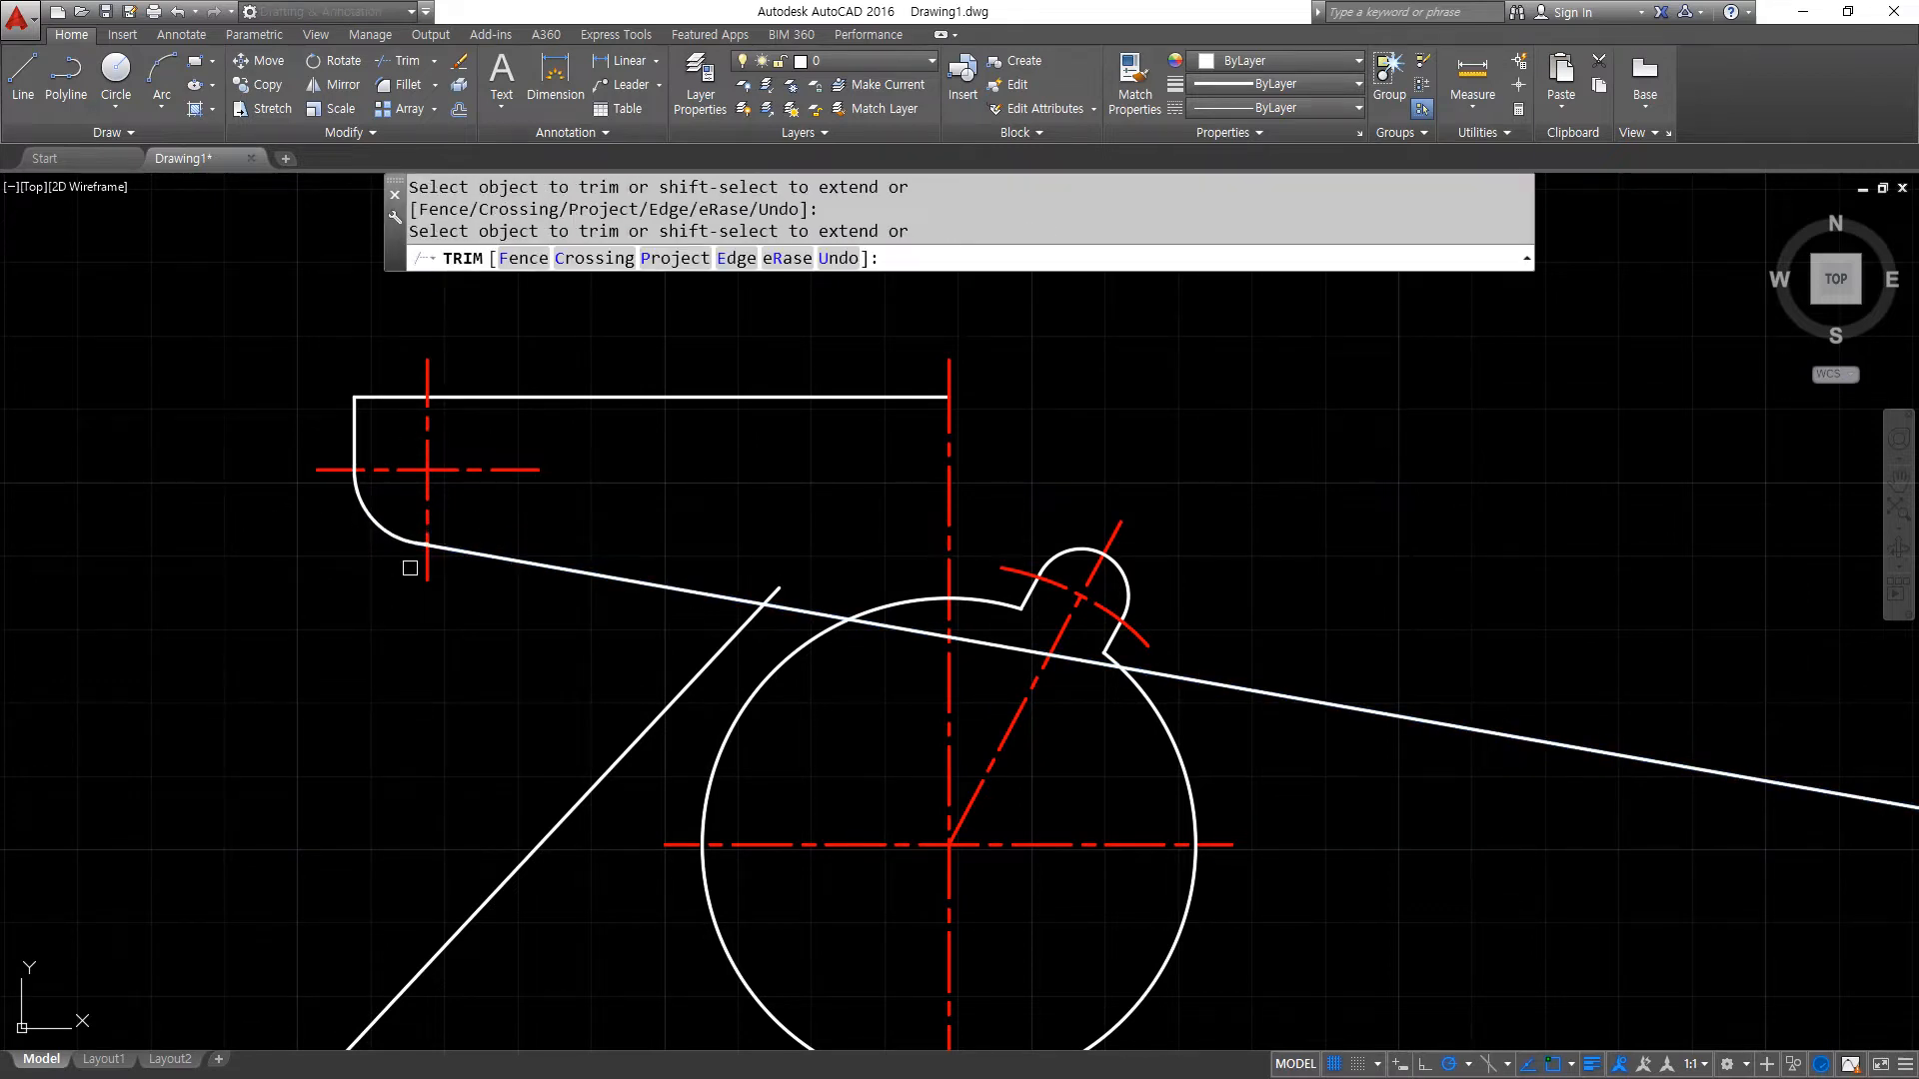
pyautogui.scroll(5, 410, 568)
pyautogui.scroll(4, 466, 390)
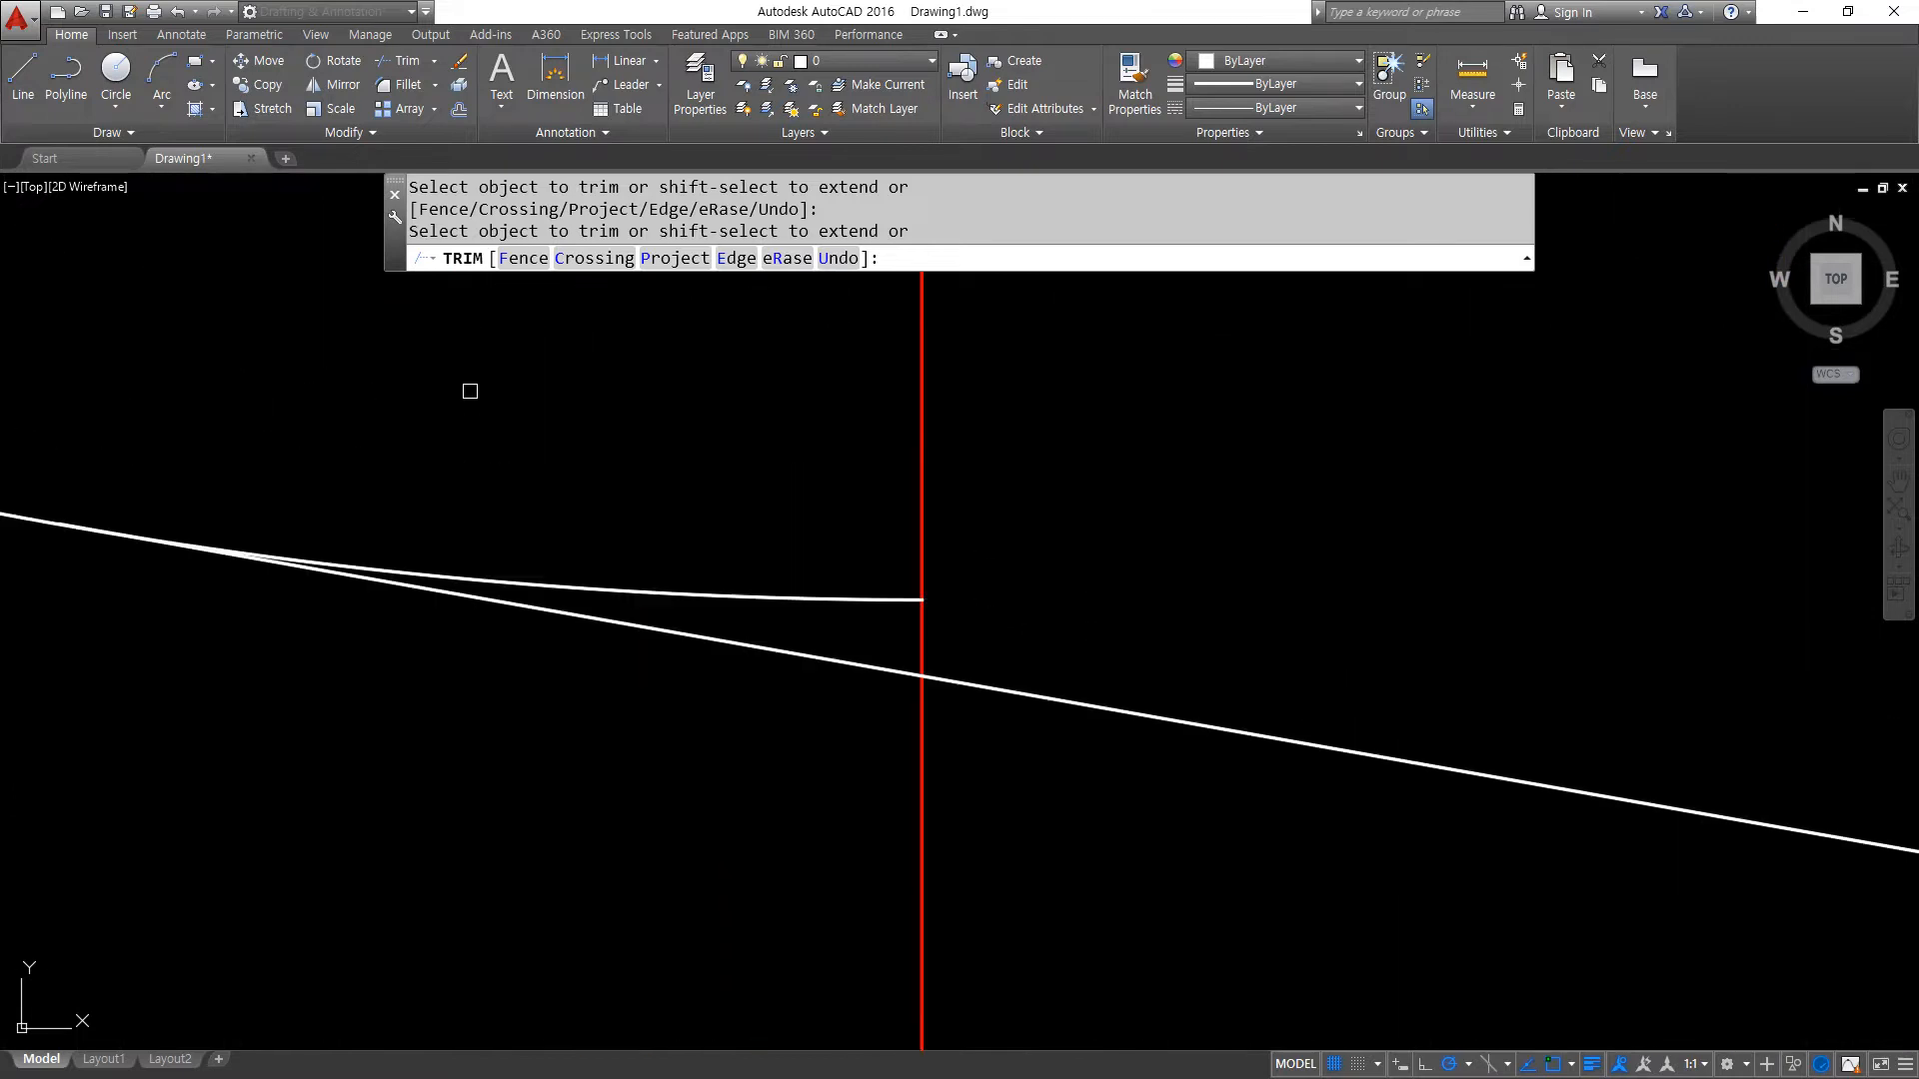
pyautogui.click(696, 592)
pyautogui.scroll(-8, 544, 507)
pyautogui.moveTo(578, 561); pyautogui.dragTo(480, 566, button='middle')
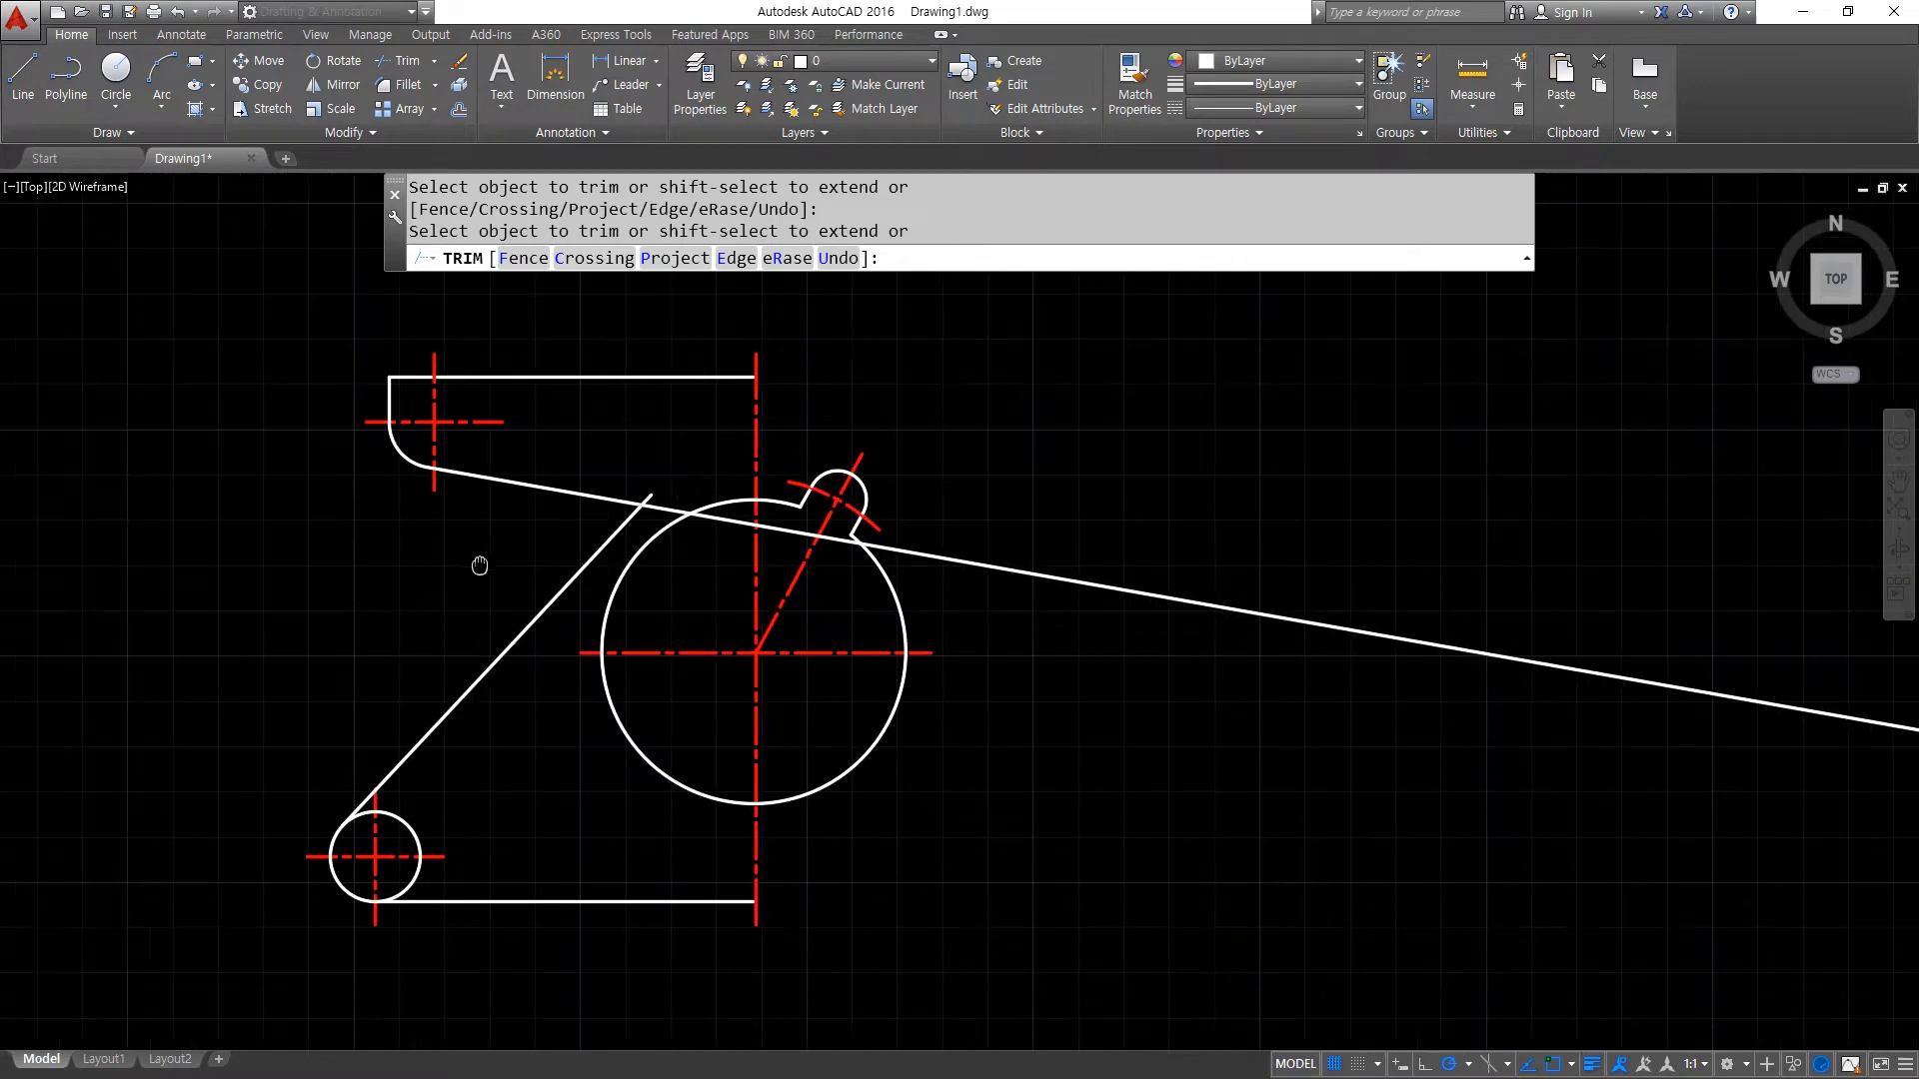
pyautogui.moveTo(758, 412); pyautogui.dragTo(767, 710)
pyautogui.moveTo(752, 577)
pyautogui.mouseDown()
pyautogui.moveTo(539, 576)
pyautogui.moveTo(535, 771)
pyautogui.mouseUp()
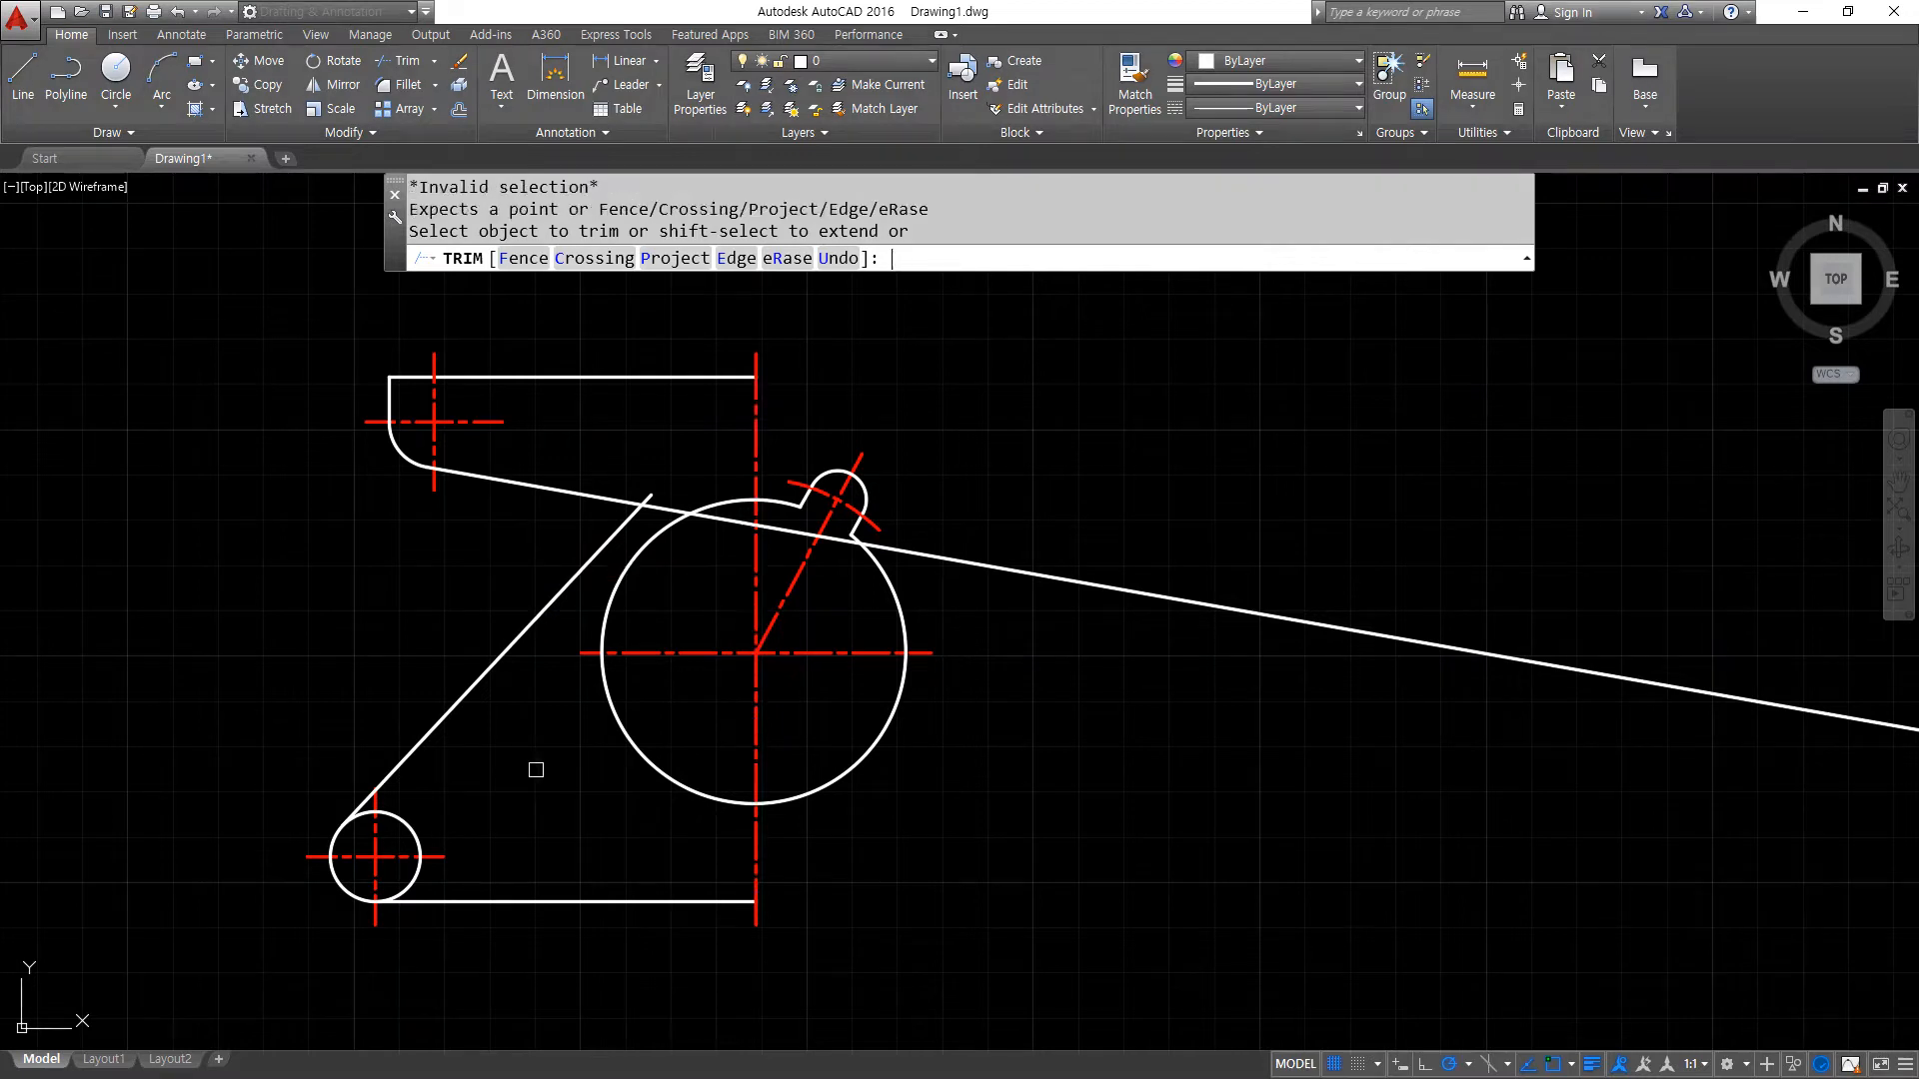
pyautogui.press('Escape')
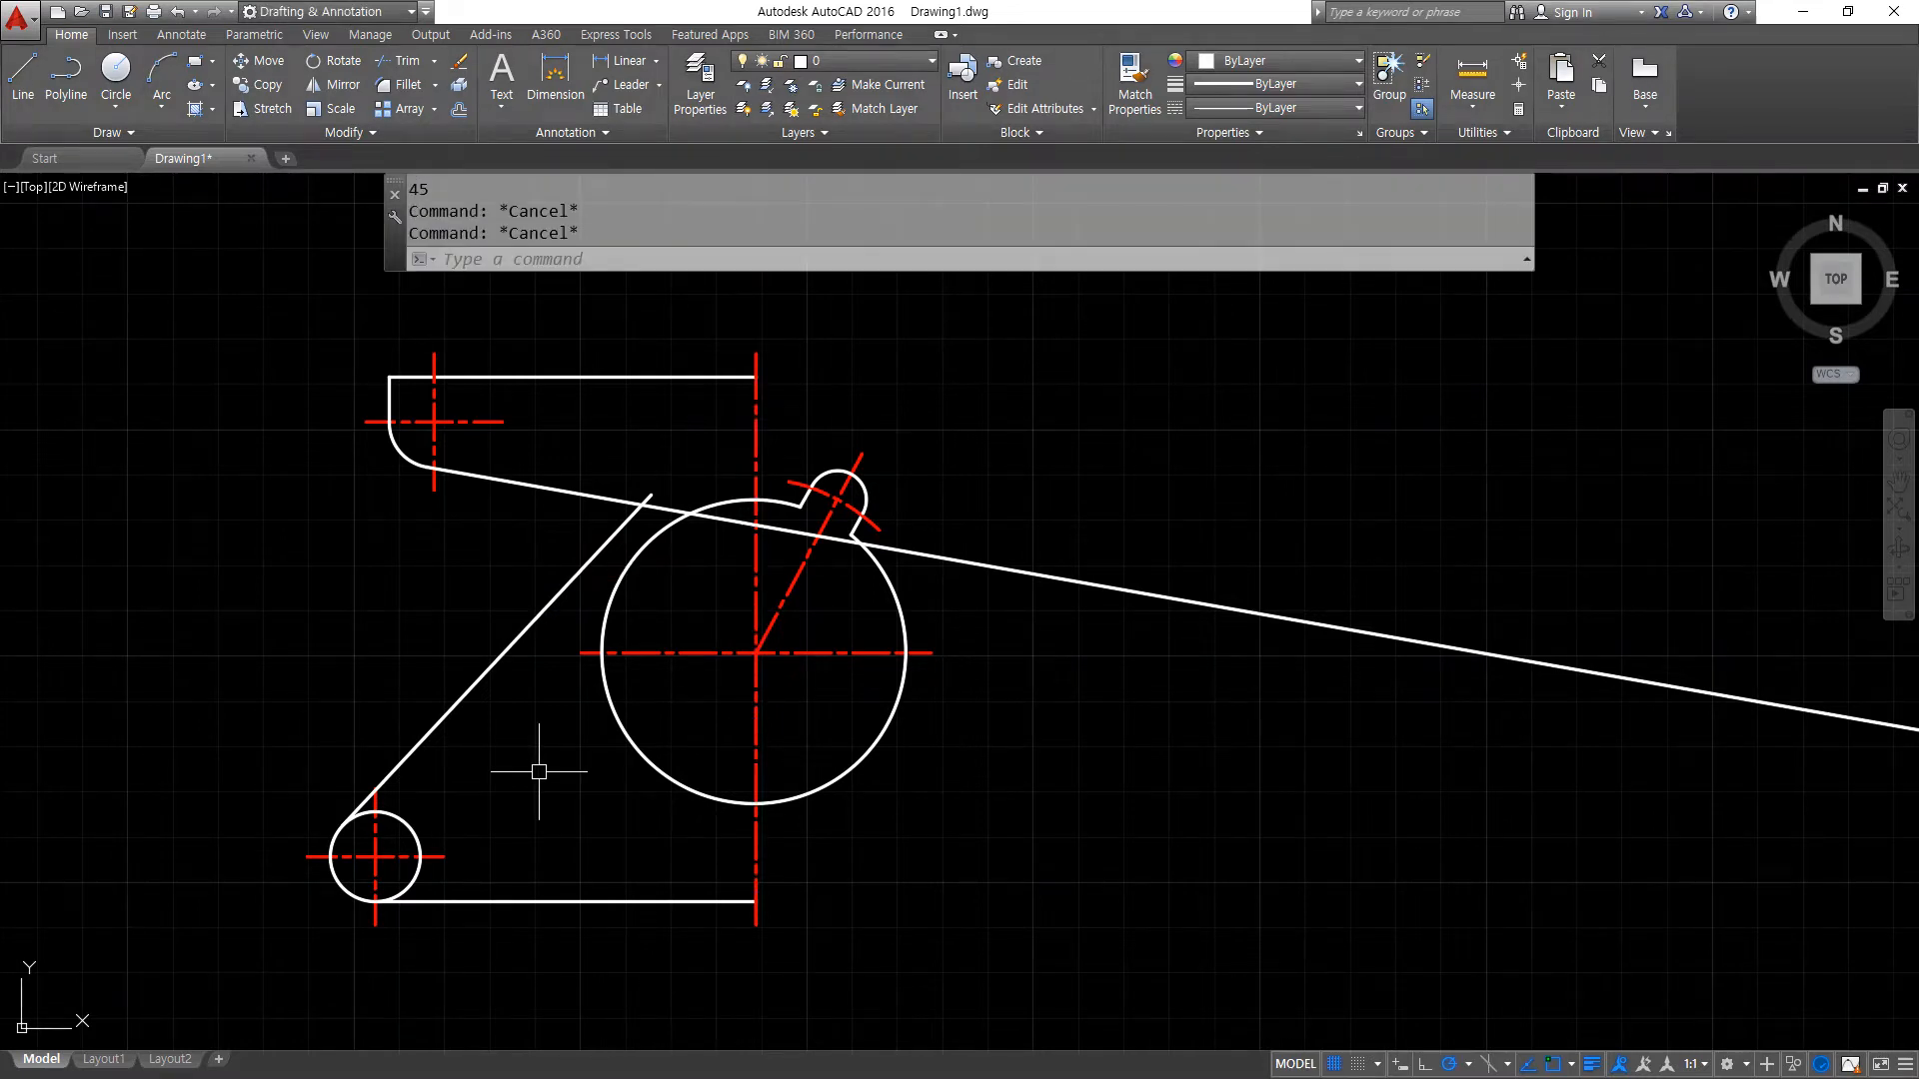
# - Offset the main vertical centre line 45 to the left
pyautogui.write('o')
pyautogui.press('Return')
pyautogui.write('45')
pyautogui.press('Return')
pyautogui.click(756, 575)
pyautogui.click(583, 635)
pyautogui.press('Return')
# - Match the offset vertical line's properties to those of the white outline
pyautogui.write('ma')
pyautogui.press('Return')
pyautogui.click(561, 594)
pyautogui.click(552, 565)
pyautogui.press('Return')
# - Fillet the offset vertical line with the upper sloping line and the lower diagonal line at radius 10
pyautogui.write('f')
pyautogui.press('Return')
pyautogui.write('r')
pyautogui.press('Return')
pyautogui.write('1')
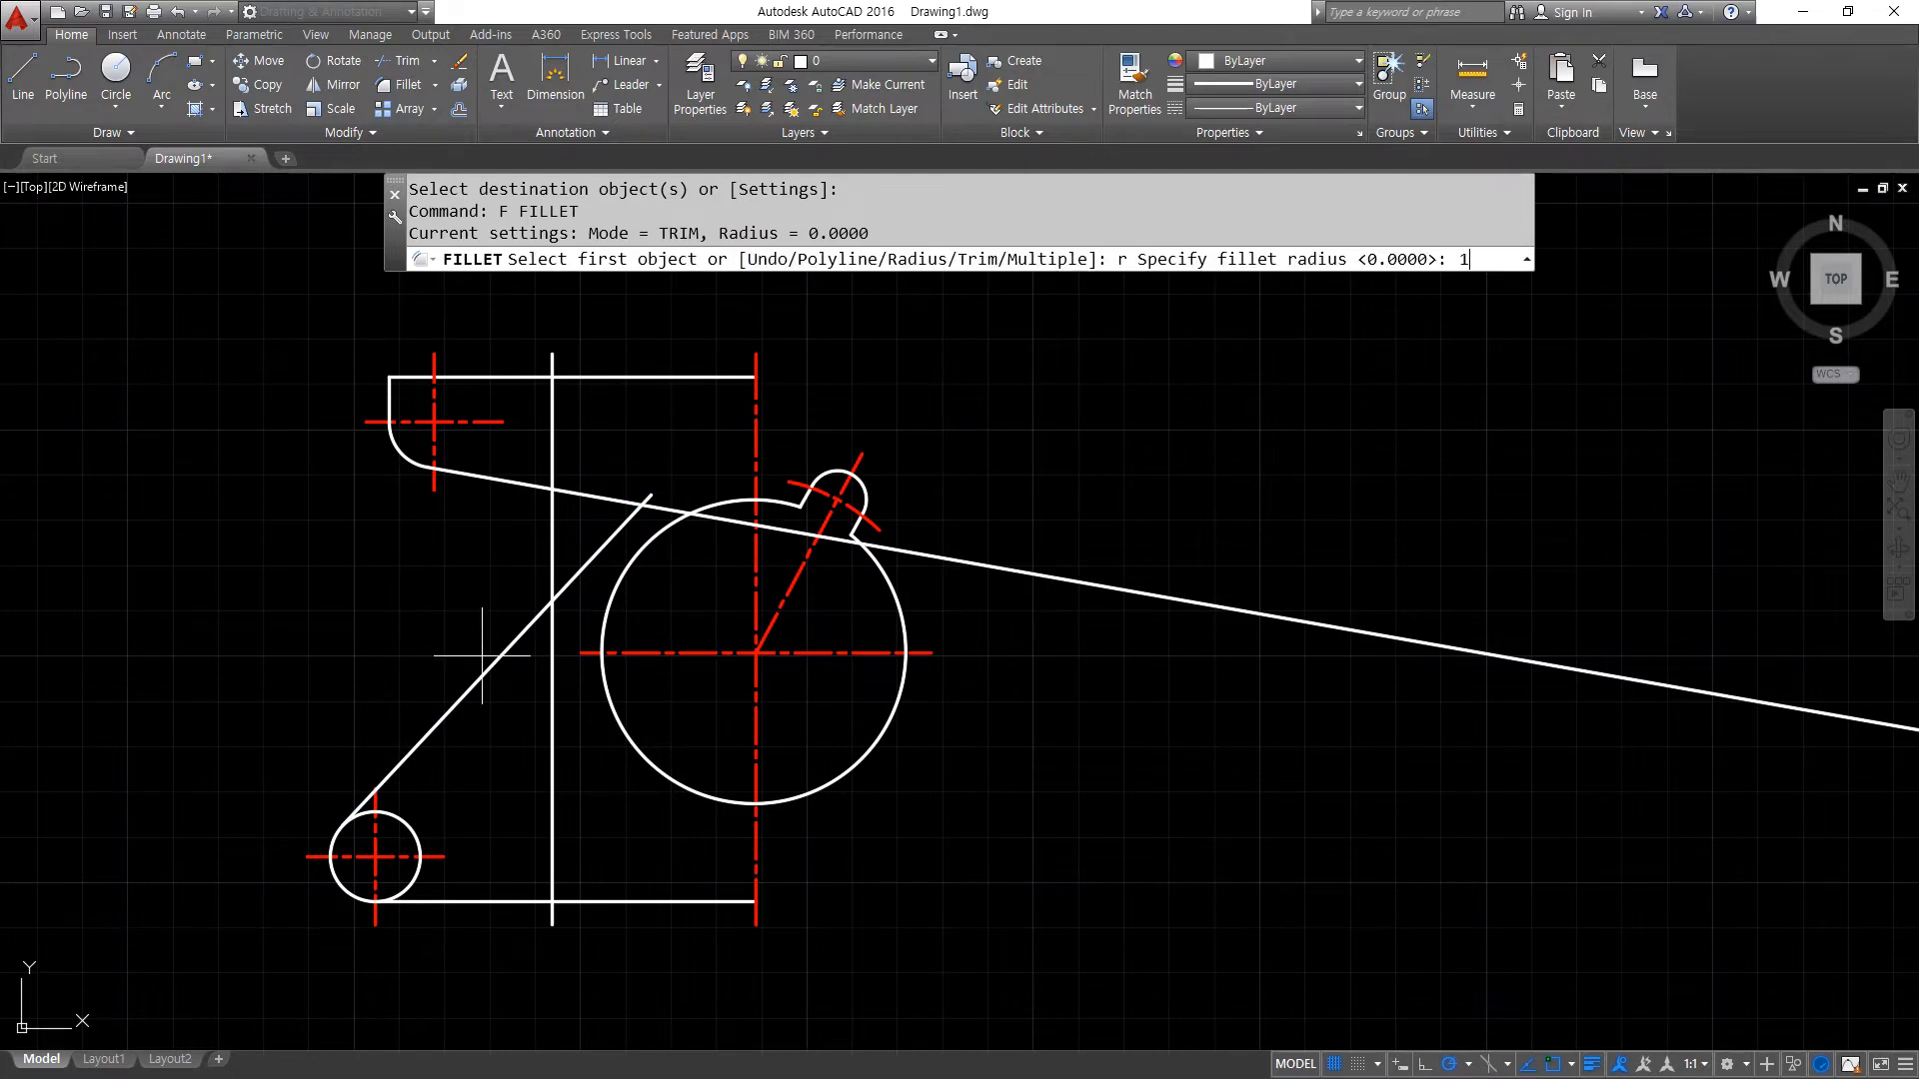
pyautogui.write('0')
pyautogui.press('Return')
pyautogui.click(505, 479)
pyautogui.click(558, 567)
pyautogui.press('Return')
pyautogui.click(555, 600)
pyautogui.click(515, 636)
pyautogui.moveTo(648, 952); pyautogui.dragTo(587, 786, button='middle')
pyautogui.scroll(4, 372, 755)
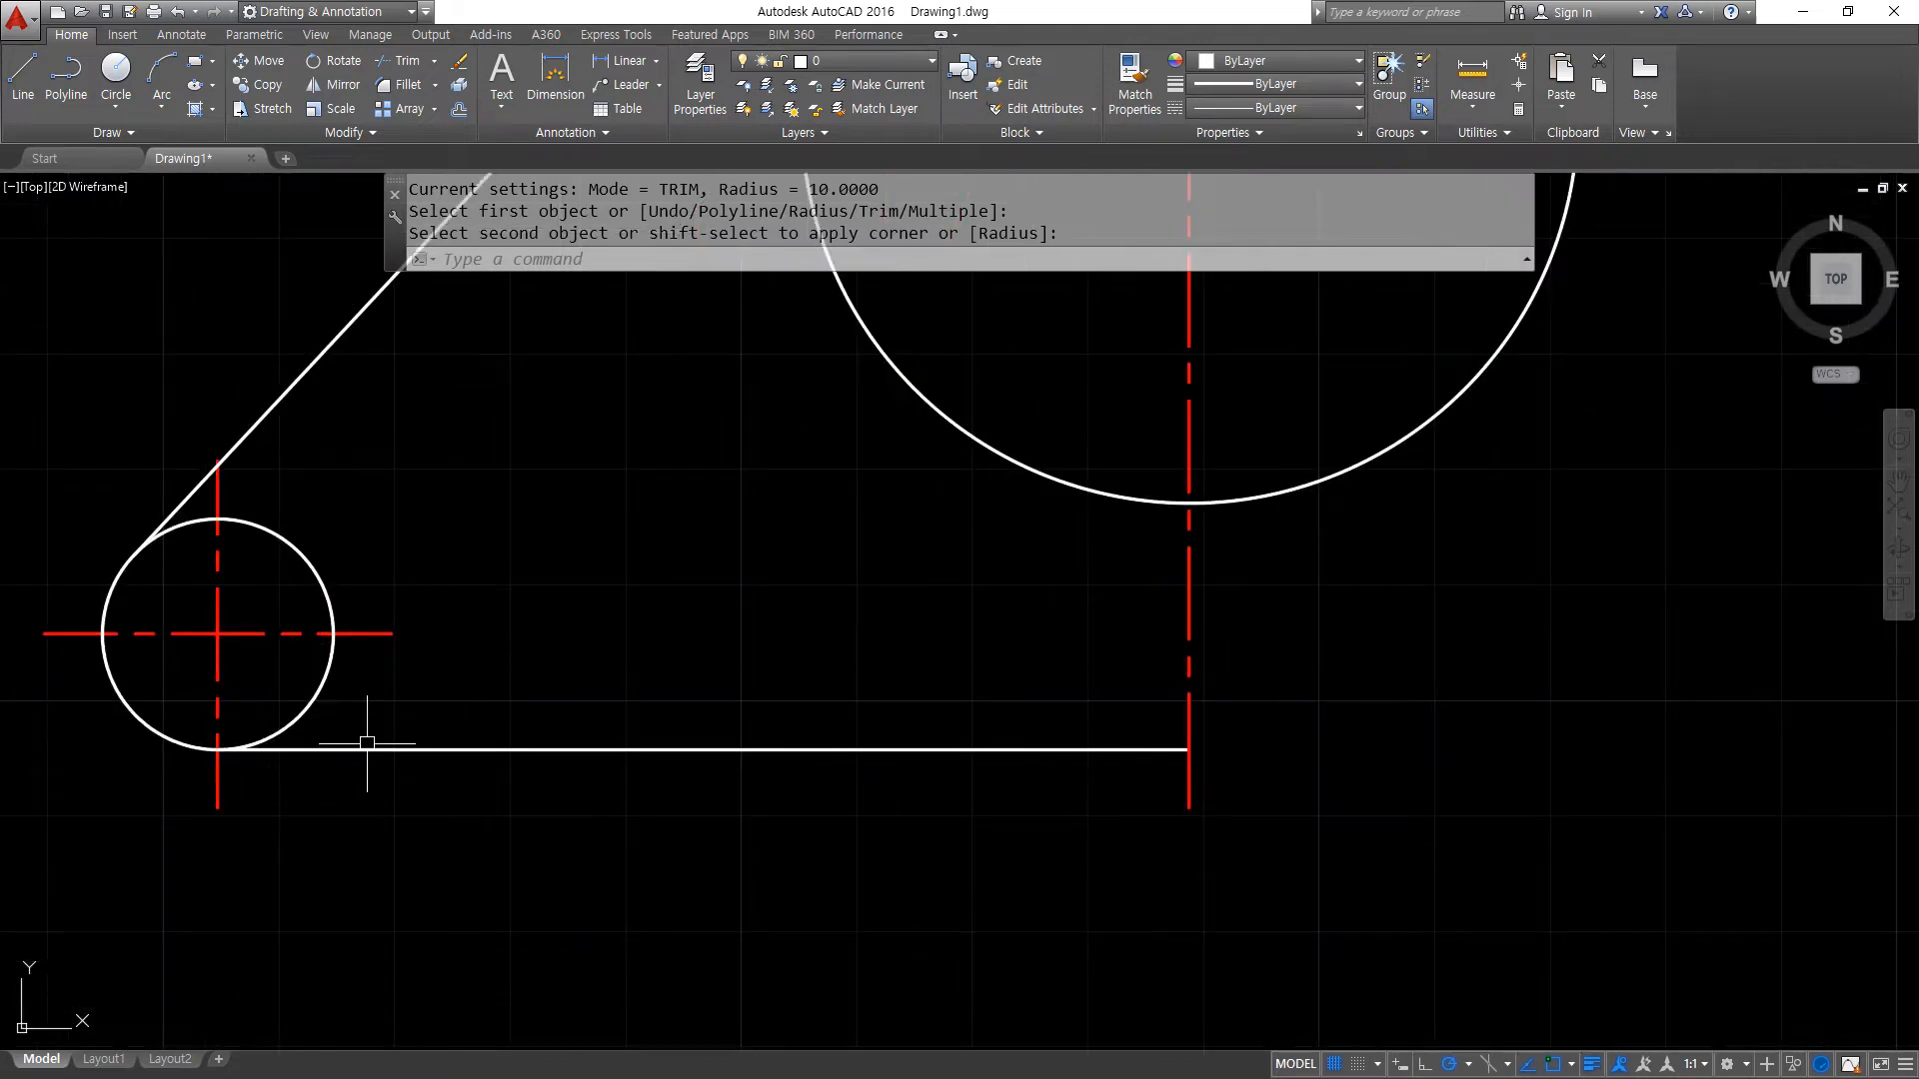
pyautogui.moveTo(367, 743); pyautogui.dragTo(568, 805, button='middle')
pyautogui.press('Escape')
pyautogui.write('tr')
pyautogui.press('Return')
pyautogui.click(687, 907)
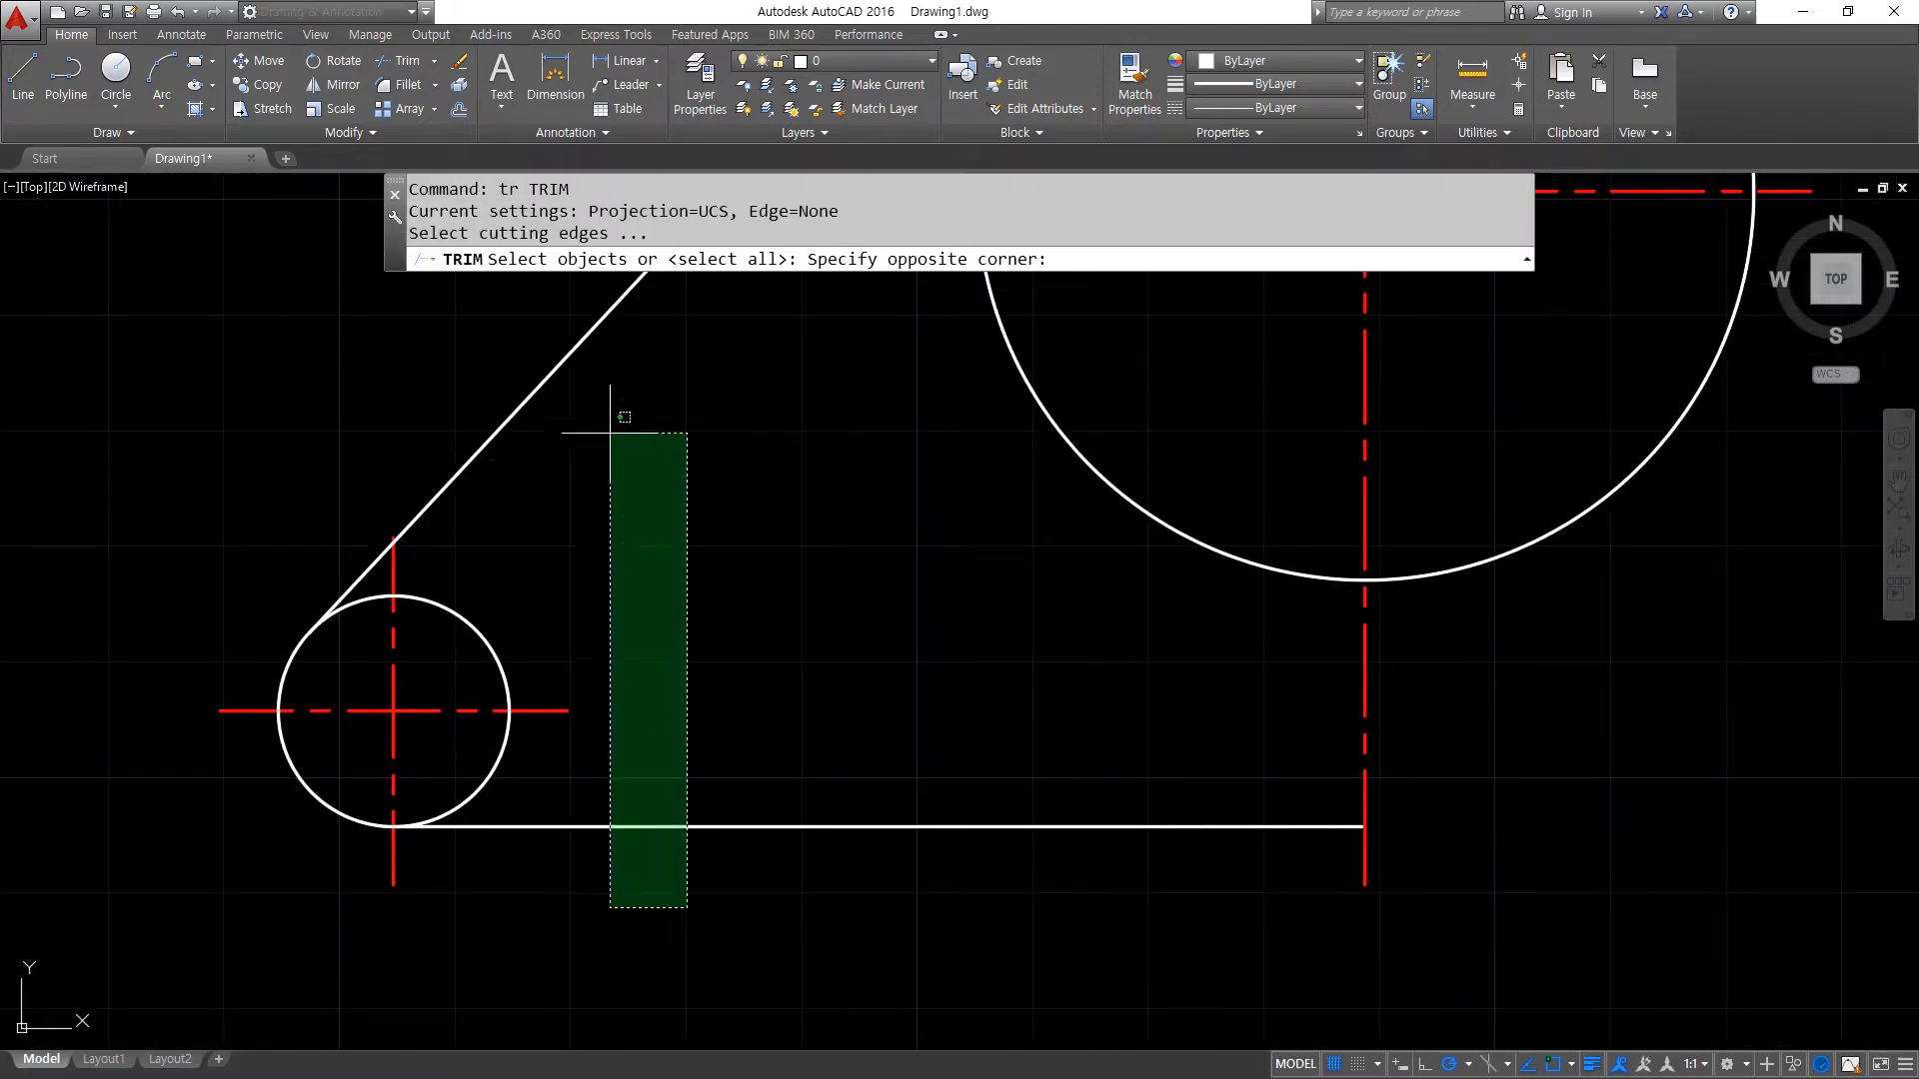
pyautogui.click(606, 314)
pyautogui.press('Return')
pyautogui.click(464, 617)
pyautogui.click(461, 468)
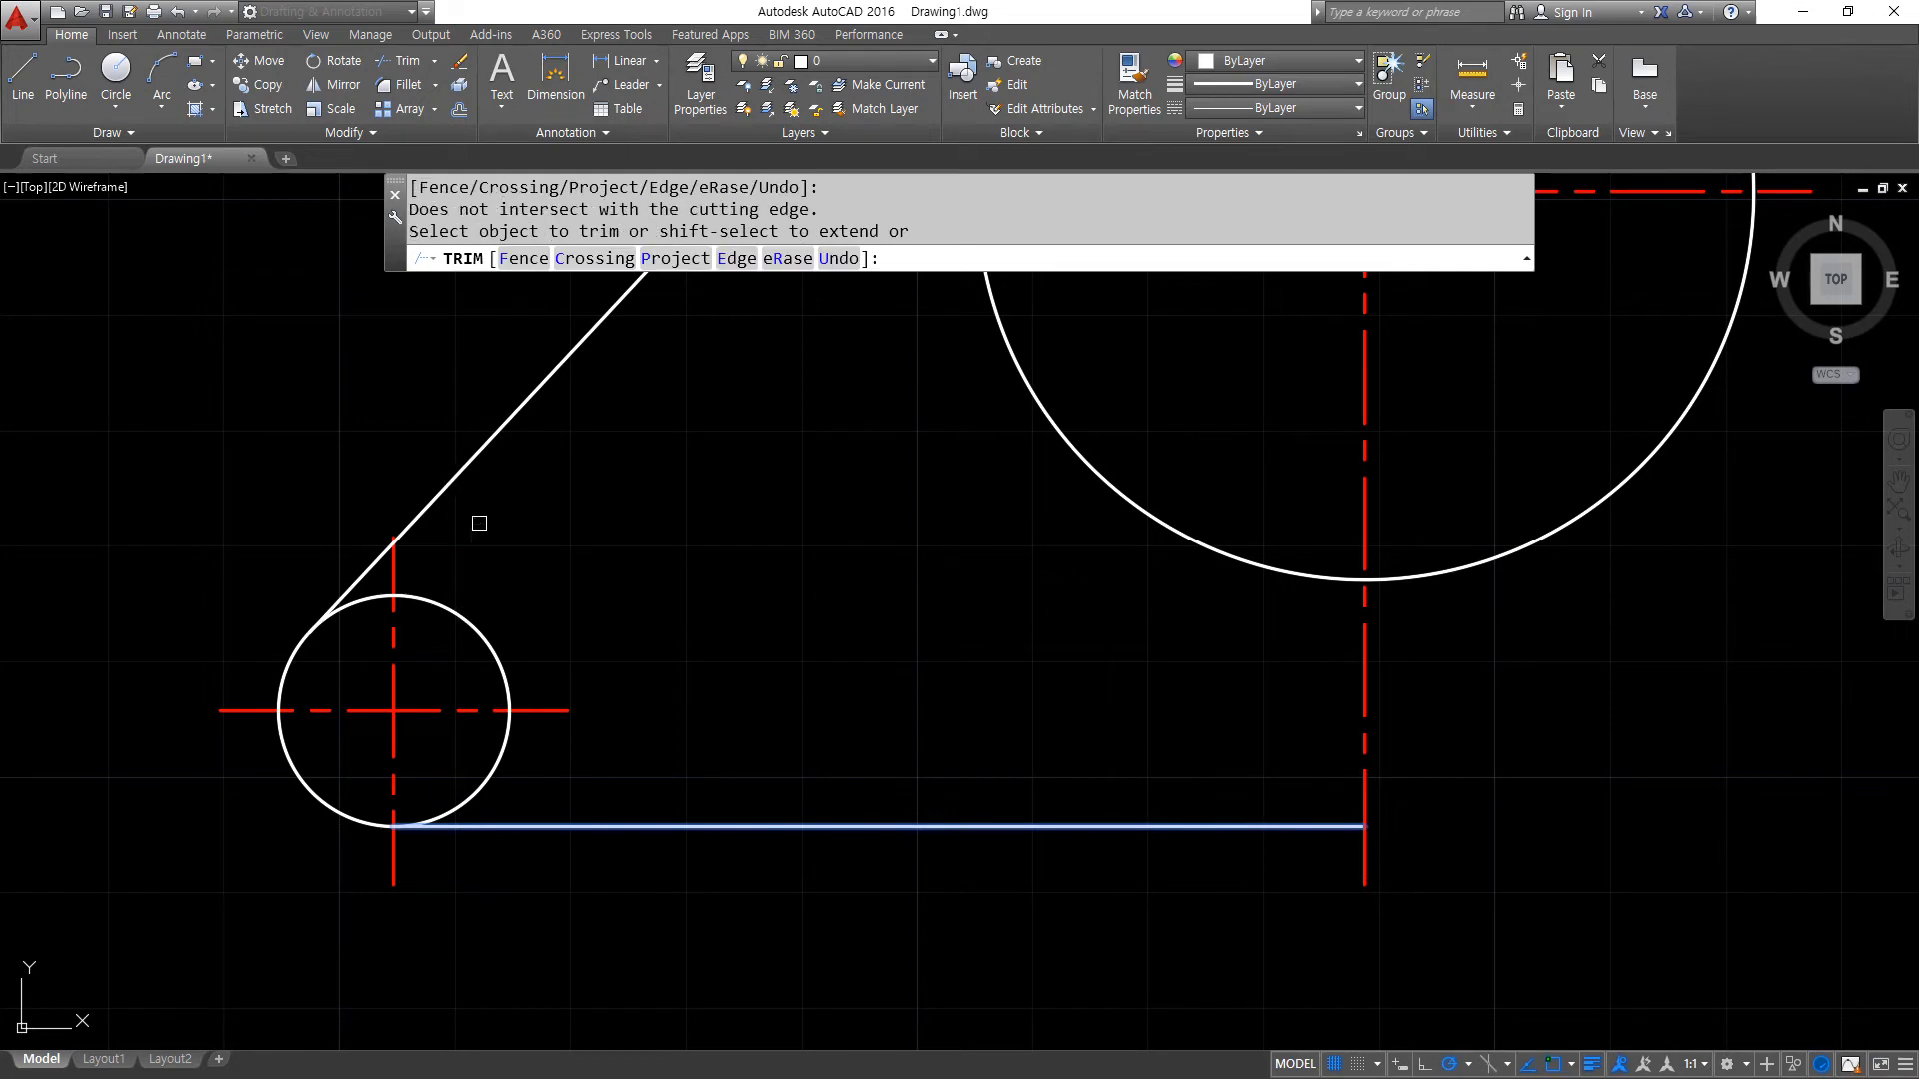
pyautogui.press('Return')
pyautogui.press('Return')
# - Trim the lower circle's inner portion between the diagonal line and the bottom horizontal line, keeping the outer arc
pyautogui.click(484, 462)
pyautogui.click(460, 444)
pyautogui.click(565, 826)
pyautogui.press('Return')
pyautogui.click(514, 784)
pyautogui.click(453, 750)
pyautogui.press('Return')
# - Offset the bottom horizontal line 4 upward
pyautogui.scroll(-2, 755, 740)
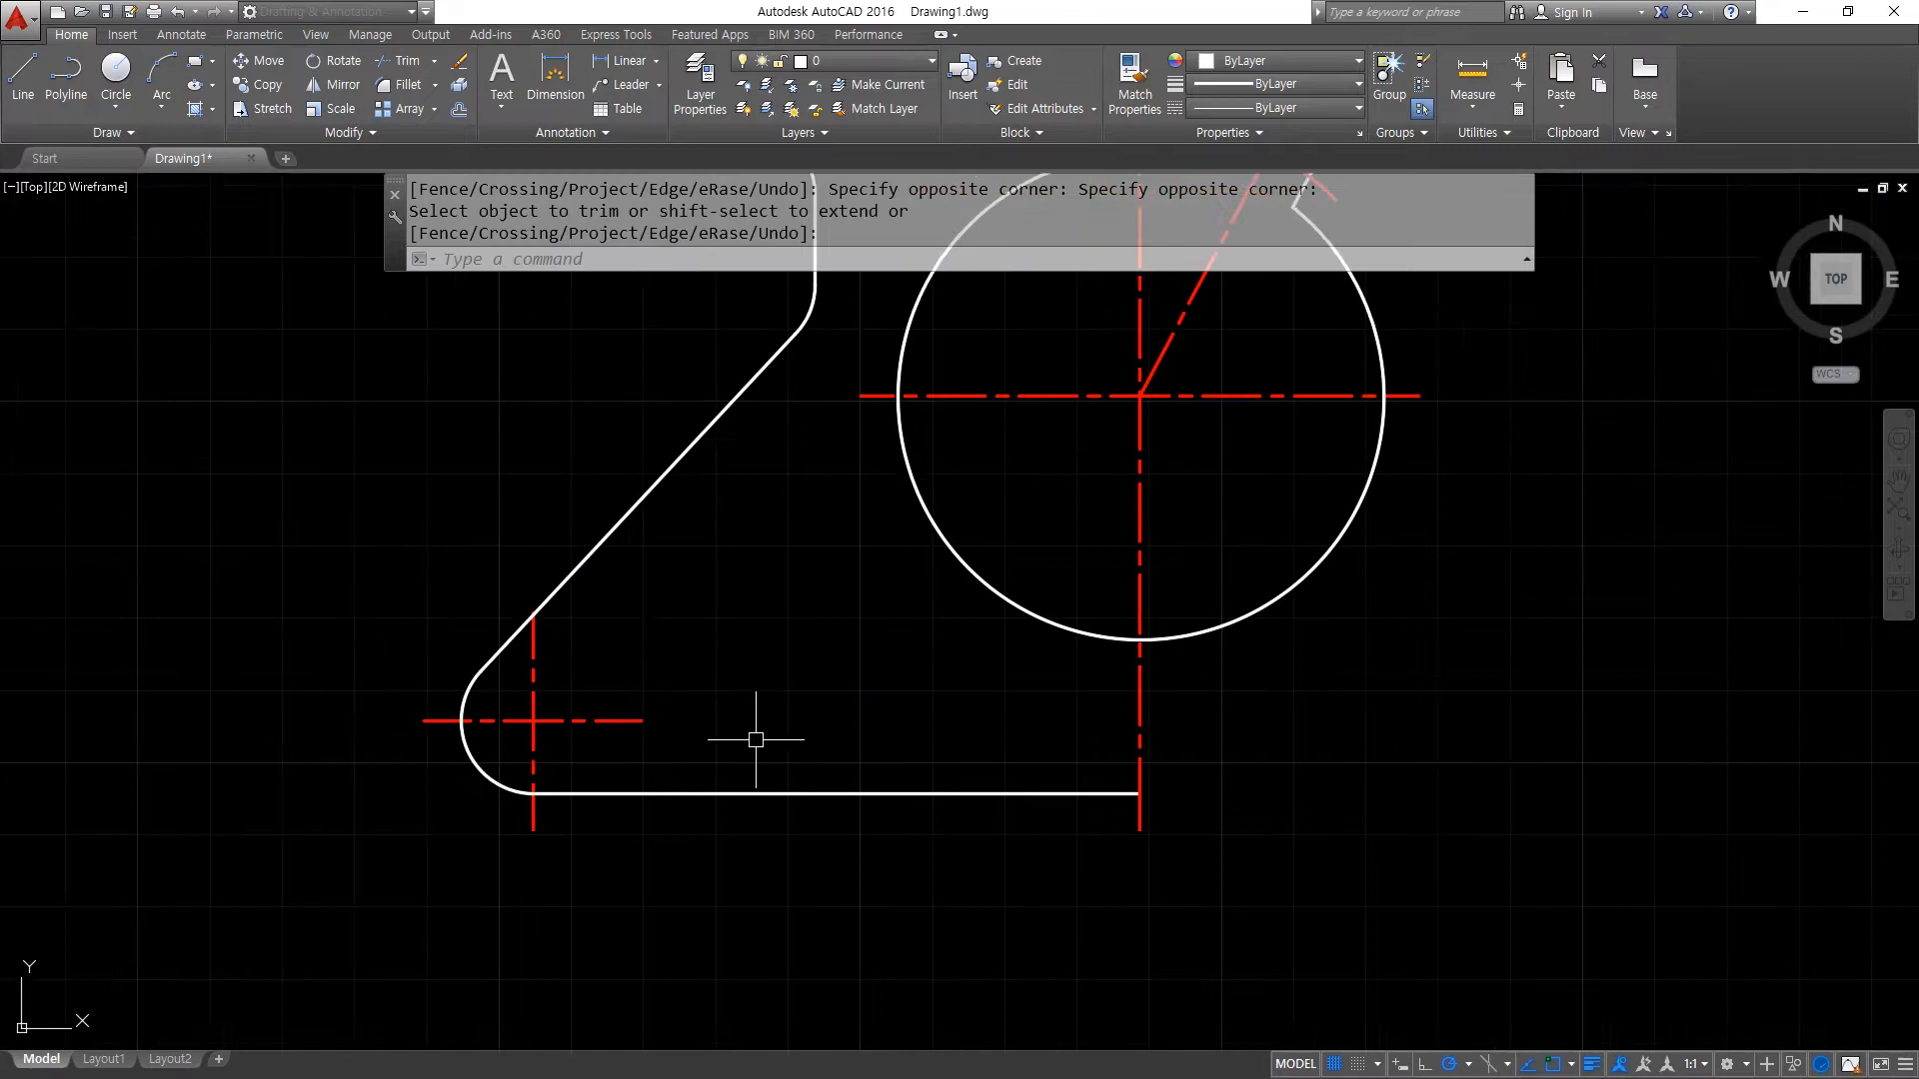
pyautogui.moveTo(898, 730); pyautogui.dragTo(559, 690, button='middle')
pyautogui.scroll(2, 784, 735)
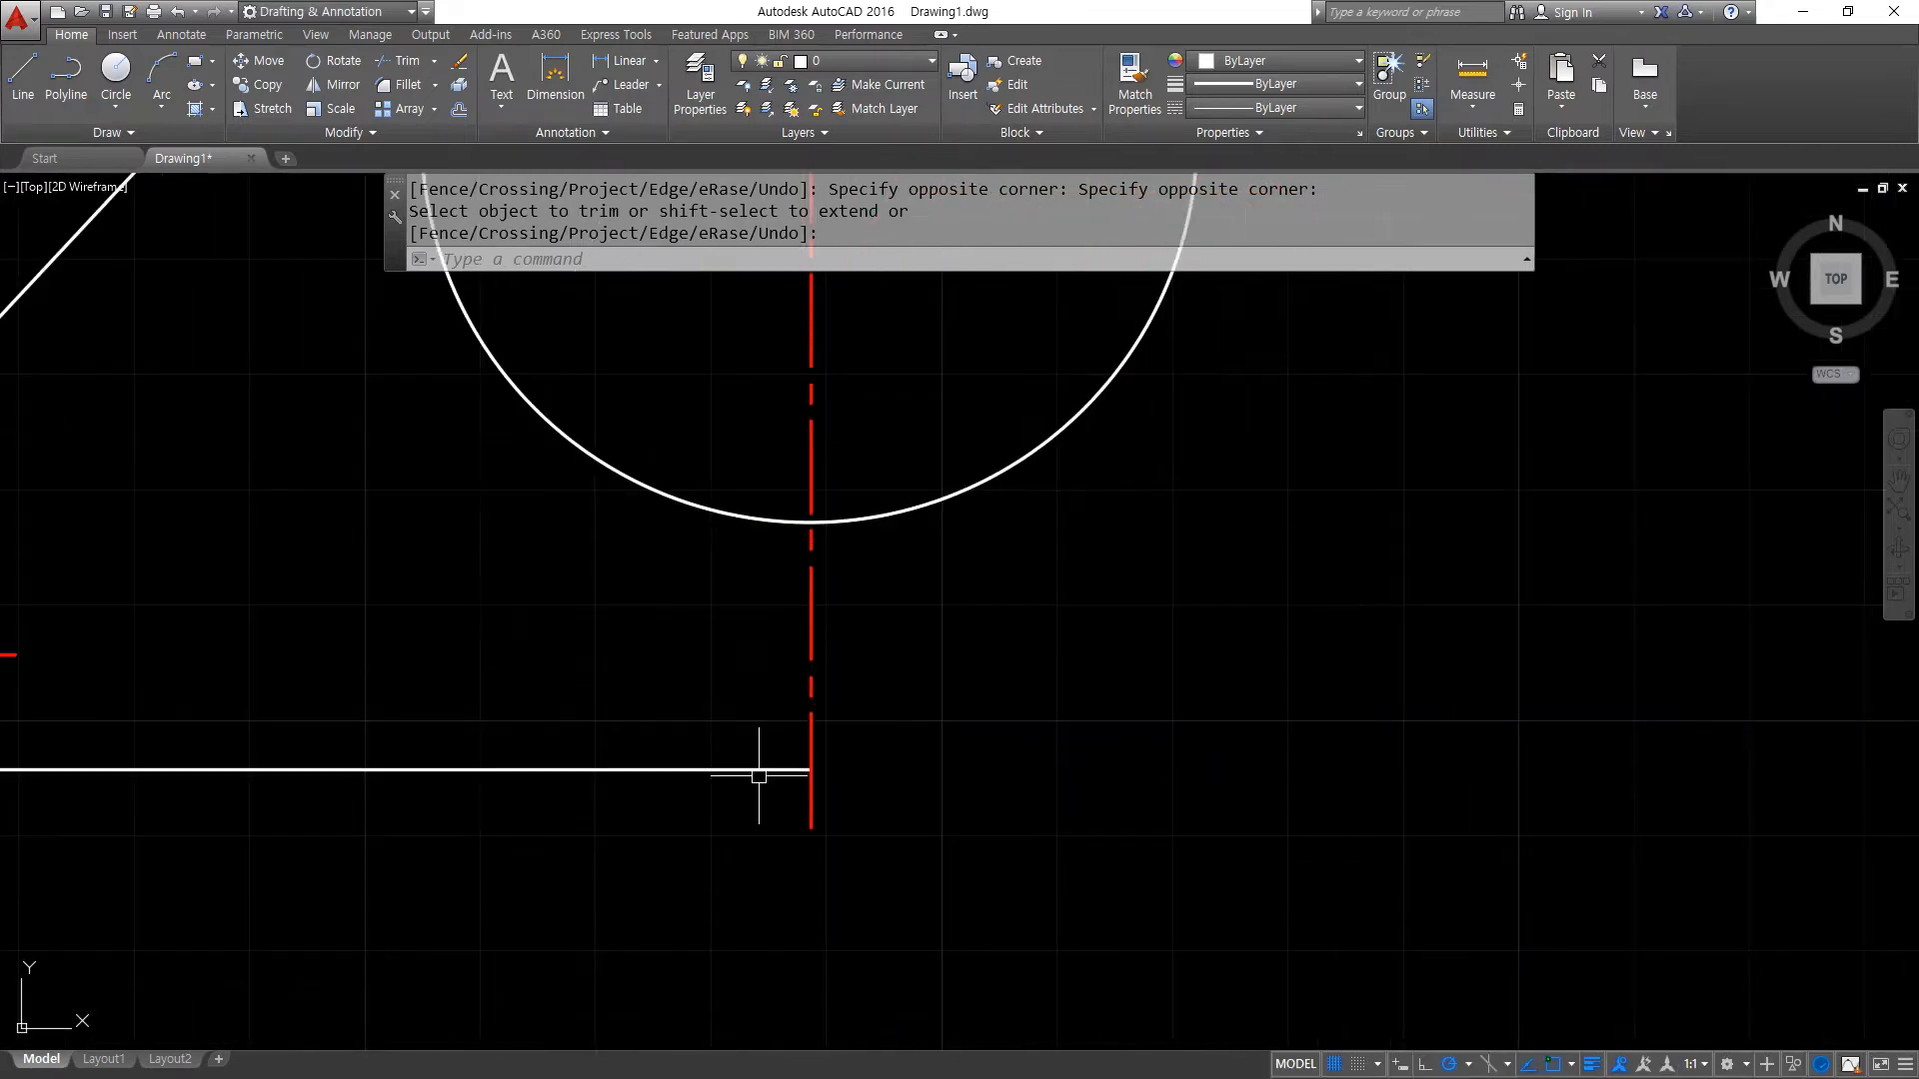
pyautogui.press('Return')
pyautogui.write('o')
pyautogui.press('Return')
pyautogui.write('4')
pyautogui.press('Return')
pyautogui.click(687, 770)
pyautogui.click(680, 680)
pyautogui.press('Return')
pyautogui.press('Return')
# - Offset the main vertical centre line 38 to the left
pyautogui.write('38')
pyautogui.press('Return')
pyautogui.click(808, 676)
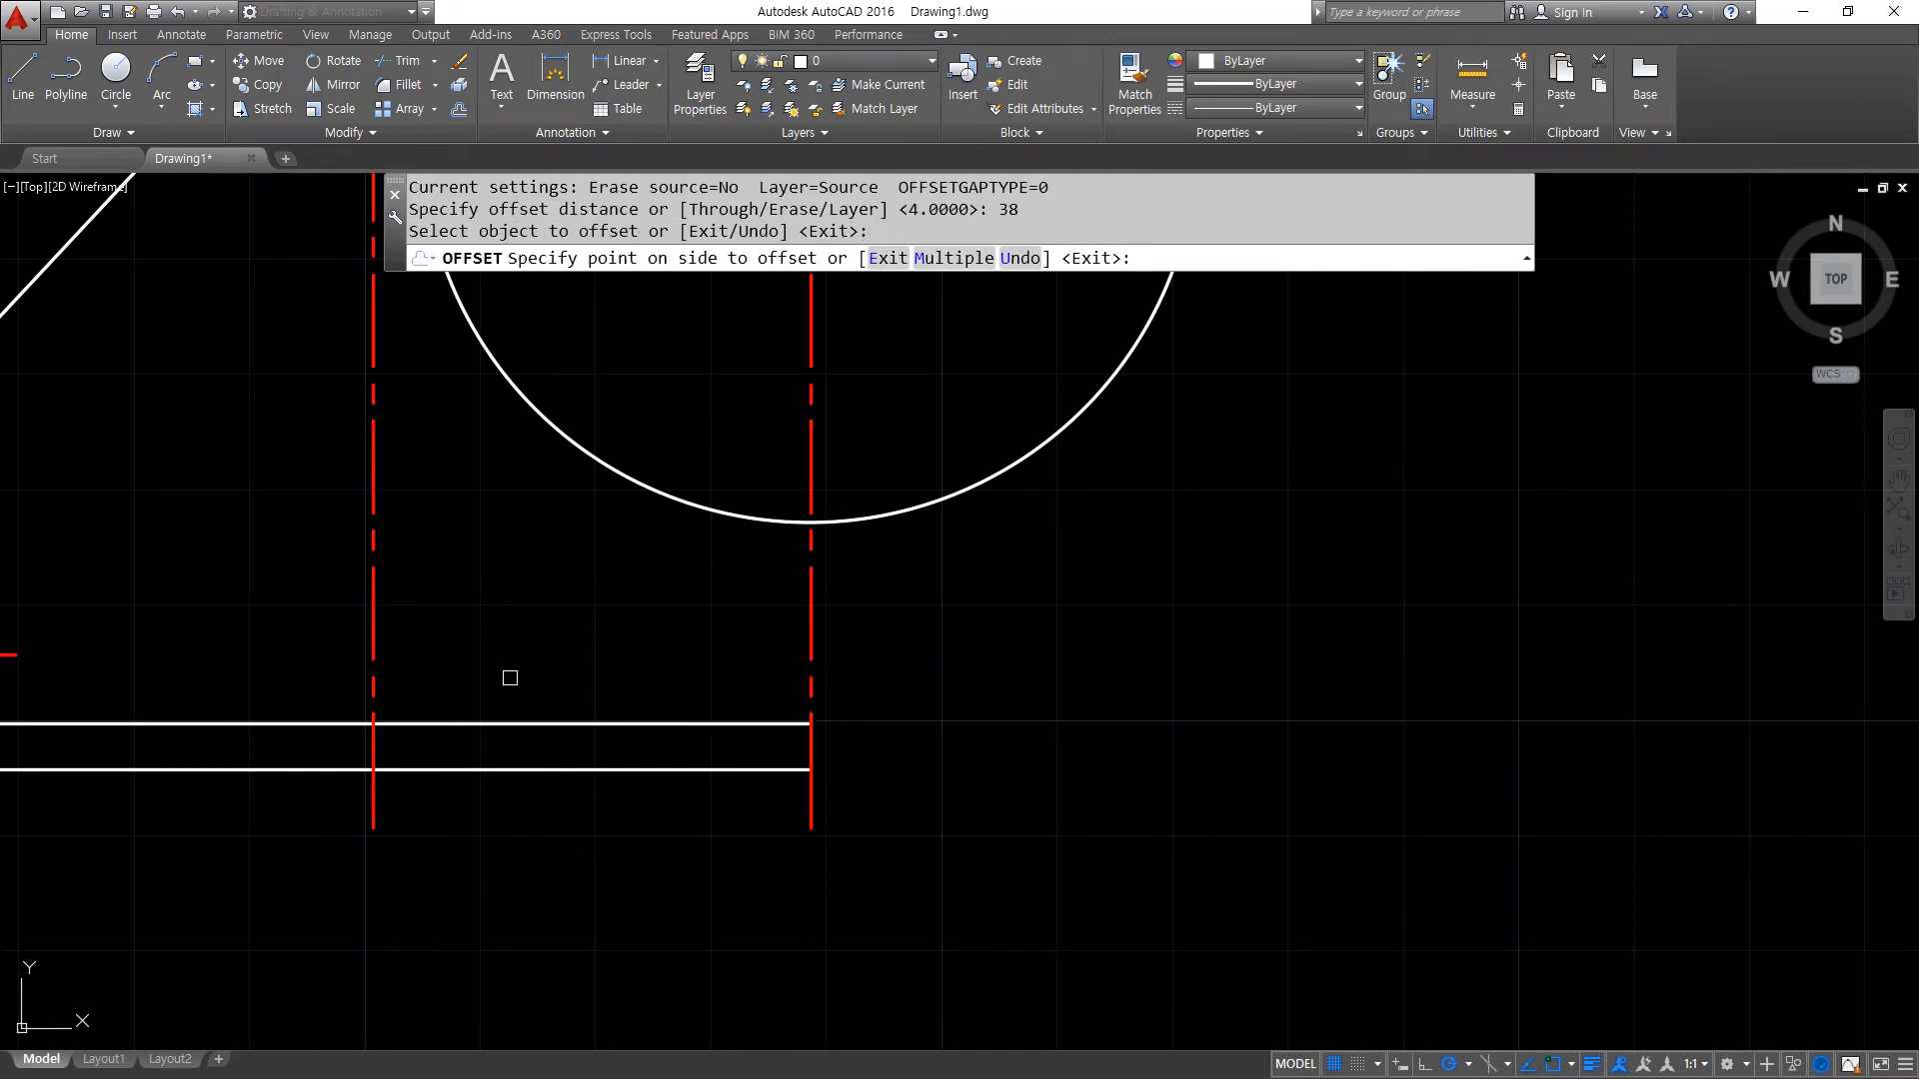
pyautogui.click(504, 673)
pyautogui.press('Return')
# - Match the properties of the vertical line offset by 38 to those of the white horizontal line
pyautogui.write('ma')
pyautogui.press('Return')
pyautogui.click(427, 719)
pyautogui.click(372, 740)
pyautogui.press('Return')
# - Fillet the recess's vertical line and its raised horizontal line at radius 2.4
pyautogui.write('f')
pyautogui.press('Return')
pyautogui.write('r')
pyautogui.press('Return')
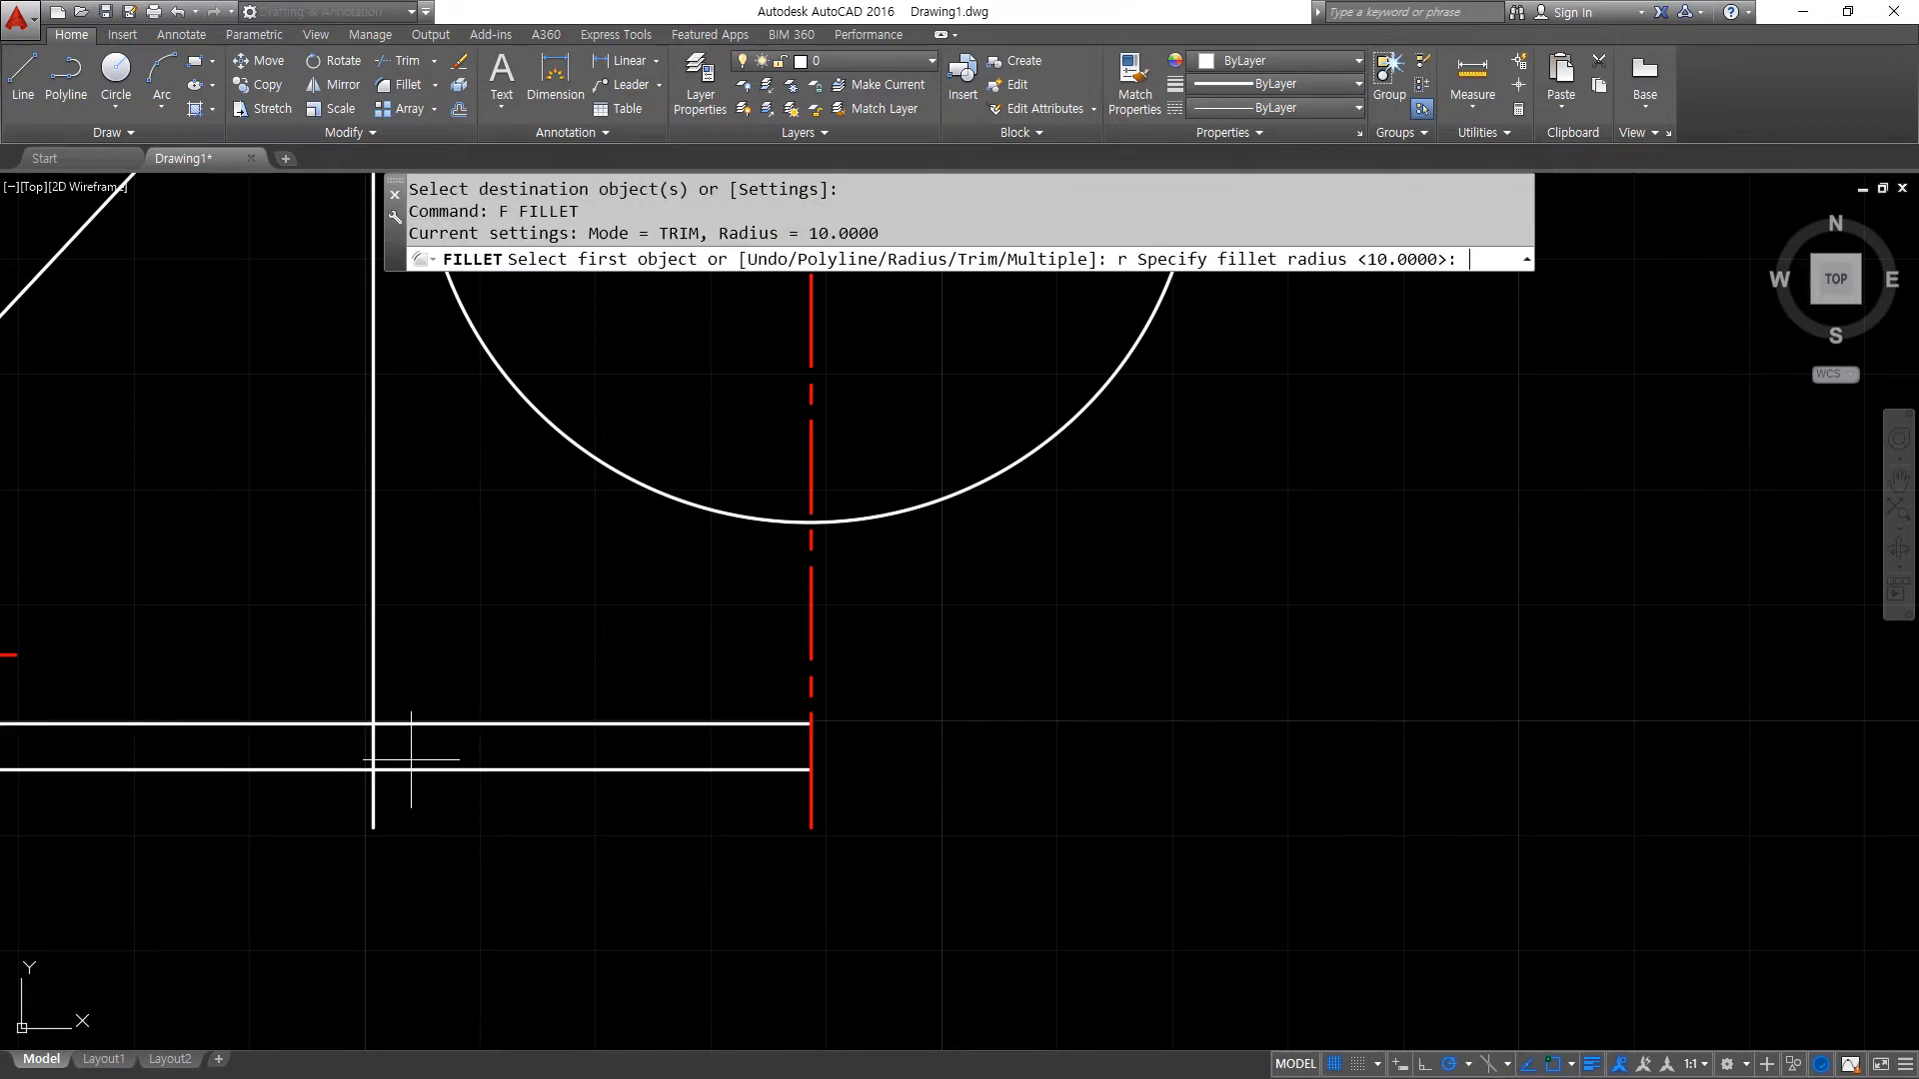
pyautogui.write('2.4')
pyautogui.press('Return')
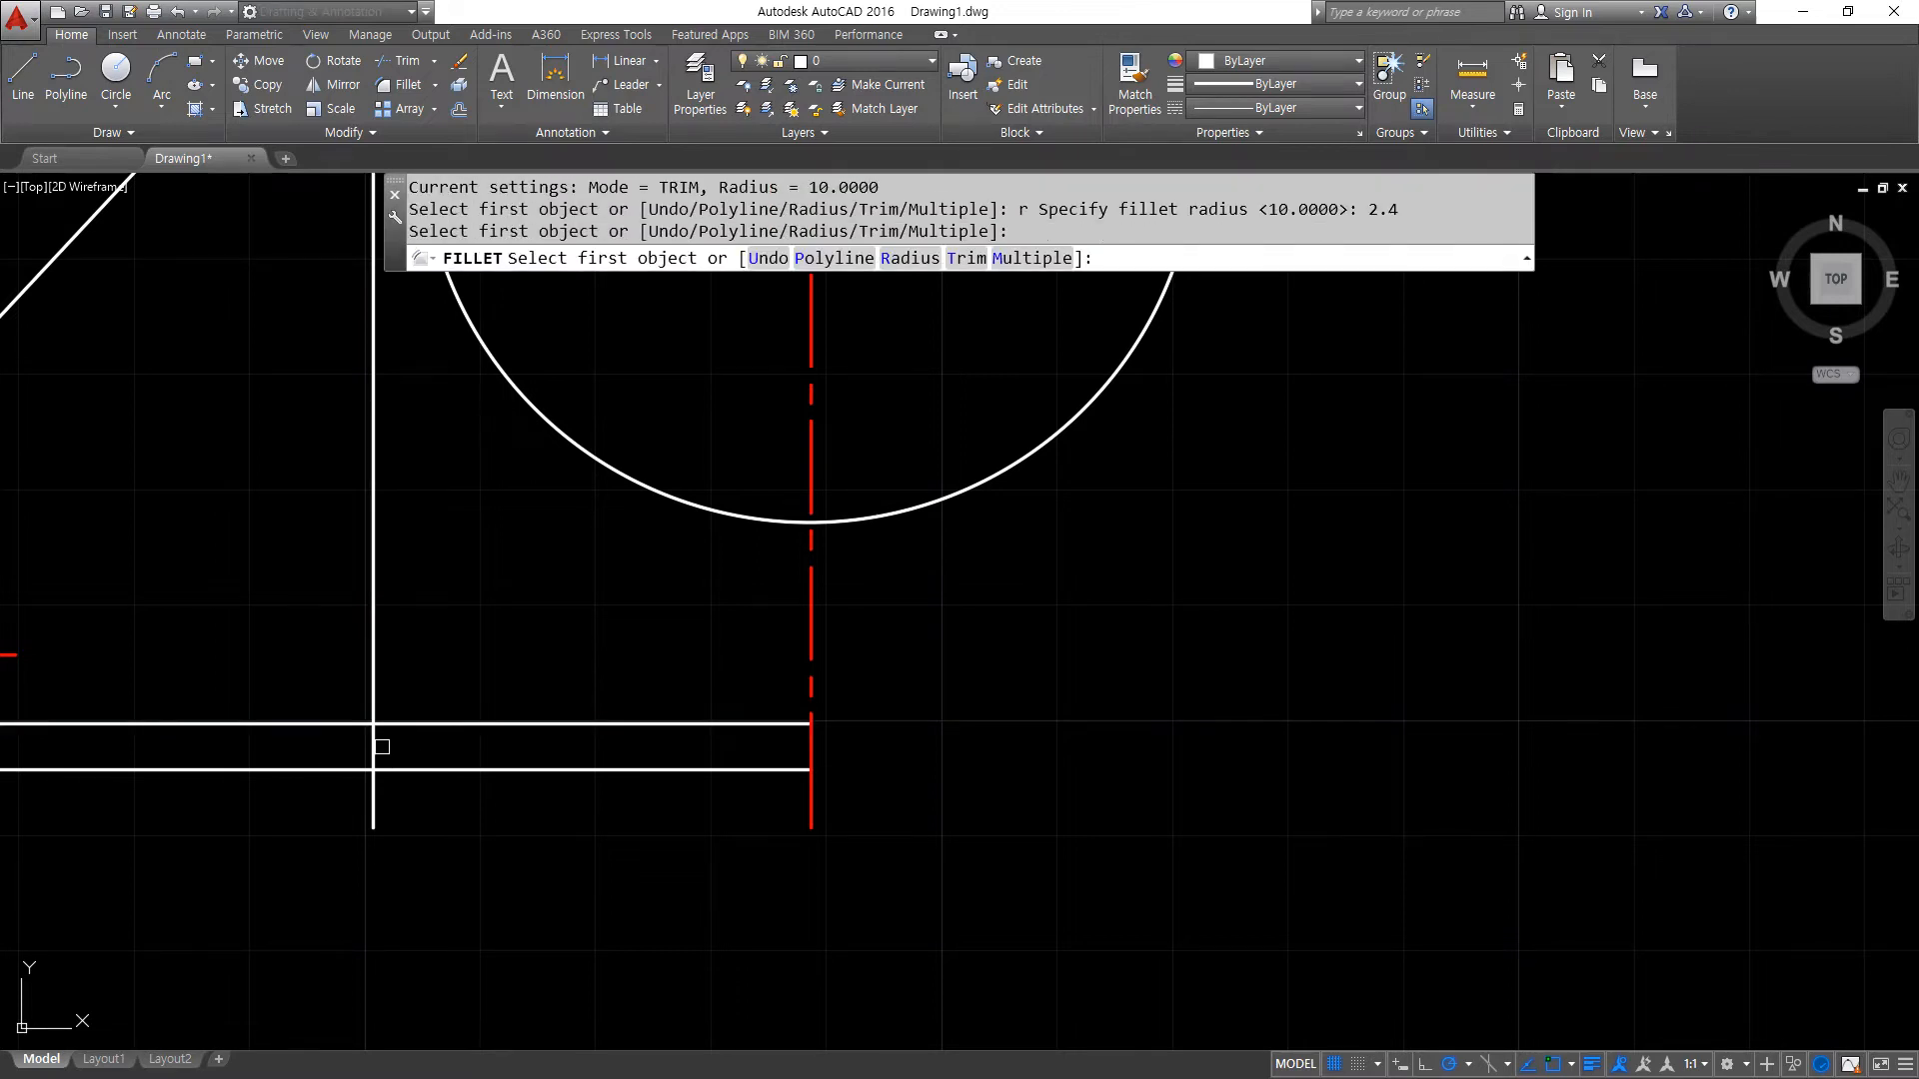
pyautogui.click(368, 738)
pyautogui.click(381, 725)
# - Fillet the recess's vertical line and the bottom horizontal line into a sharp corner with radius 0
pyautogui.write('f')
pyautogui.press('Return')
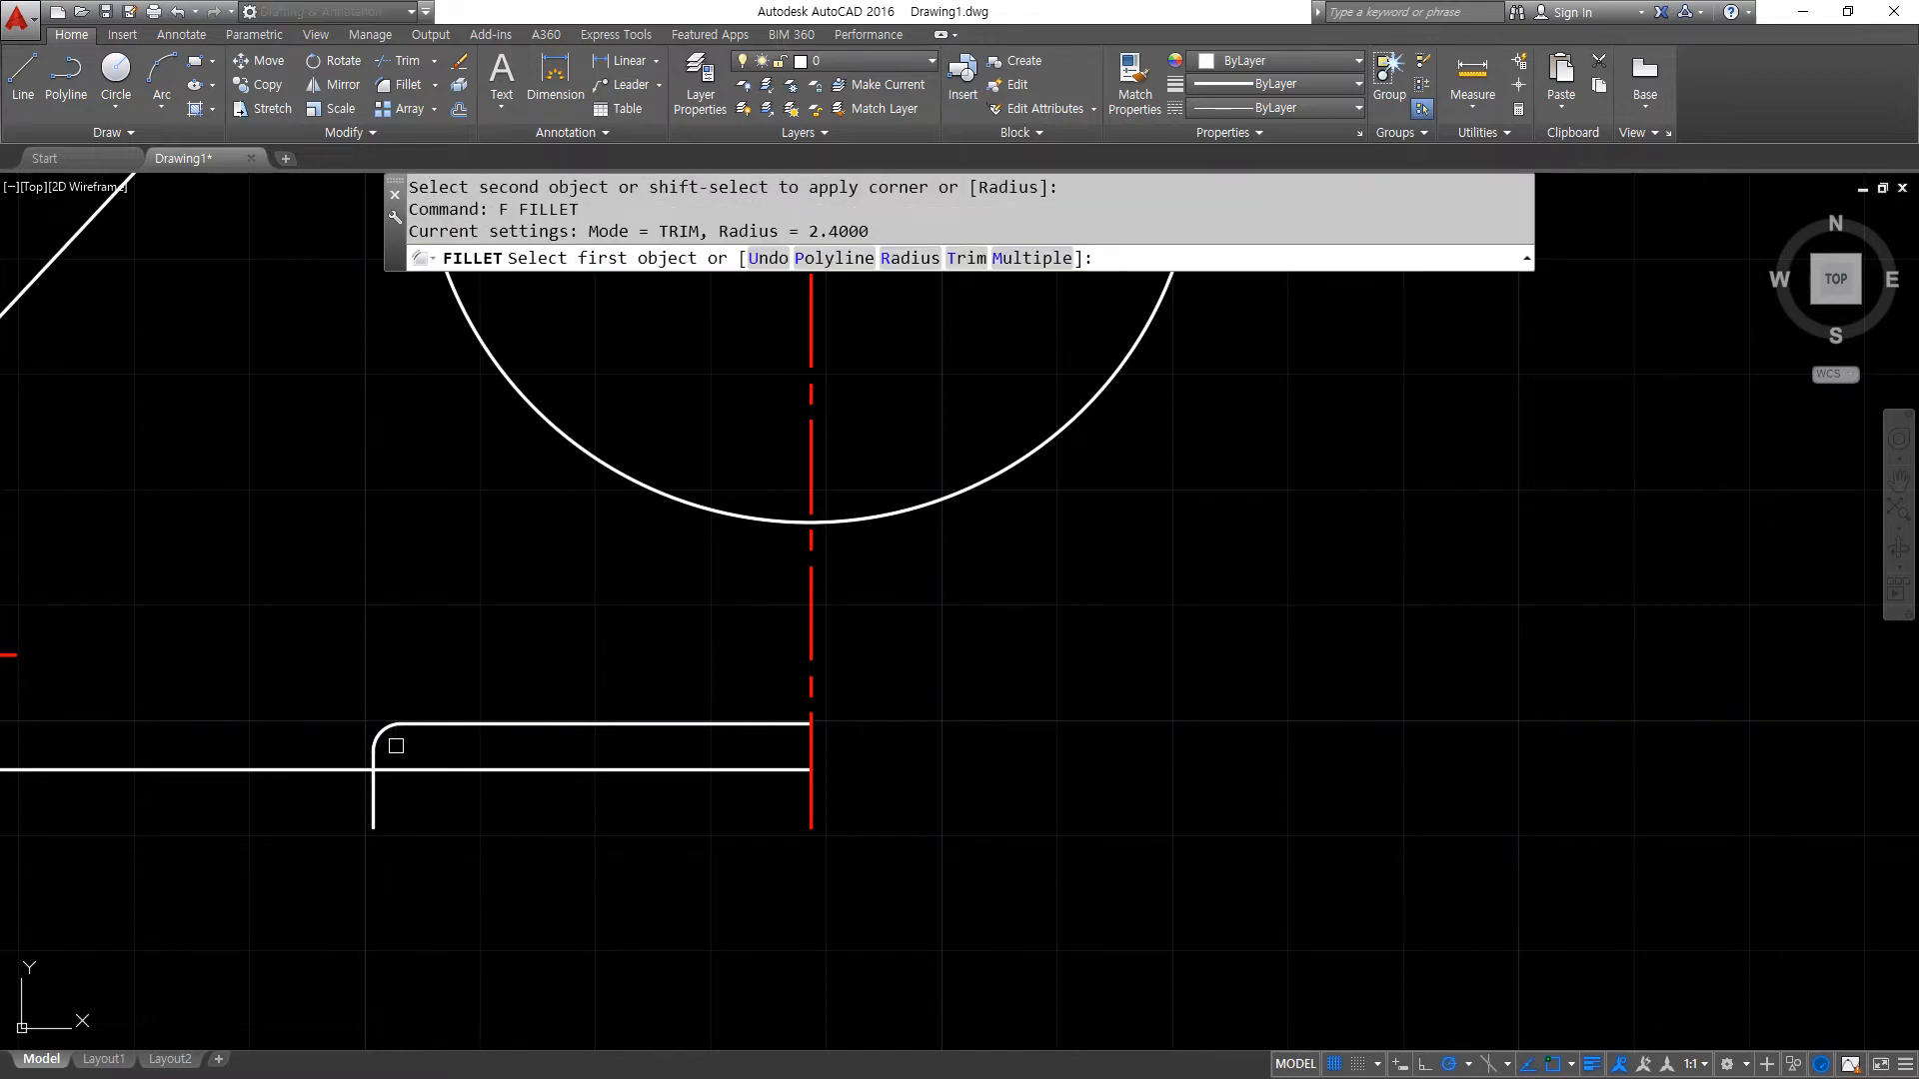
pyautogui.write('r')
pyautogui.press('Return')
pyautogui.write('0')
pyautogui.press('Return')
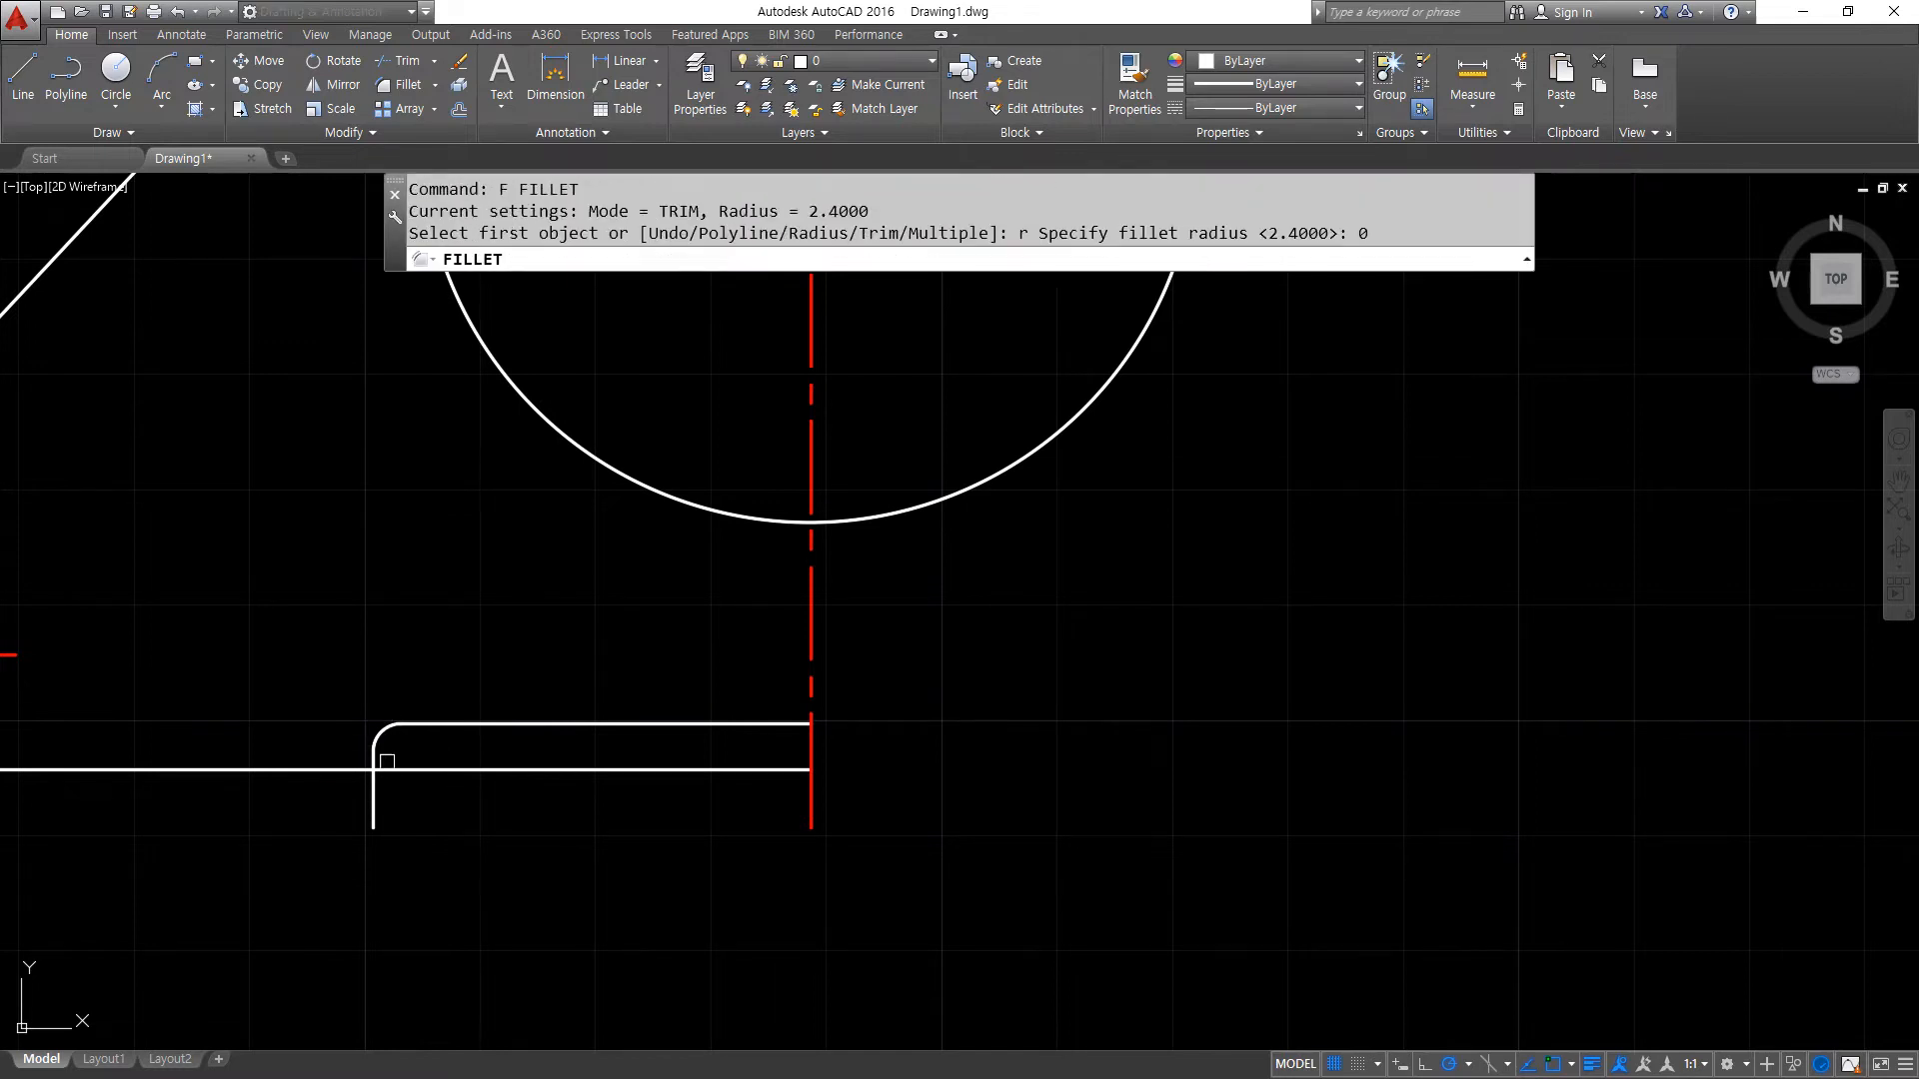
pyautogui.click(339, 766)
pyautogui.click(338, 766)
# - Draw a circle of radius 5 at the centres of both the upper and lower left corner arcs
pyautogui.scroll(-2, 439, 762)
pyautogui.scroll(-1, 492, 673)
pyautogui.moveTo(491, 674); pyautogui.dragTo(551, 767, button='middle')
pyautogui.scroll(1, 484, 676)
pyautogui.write('c')
pyautogui.press('Return')
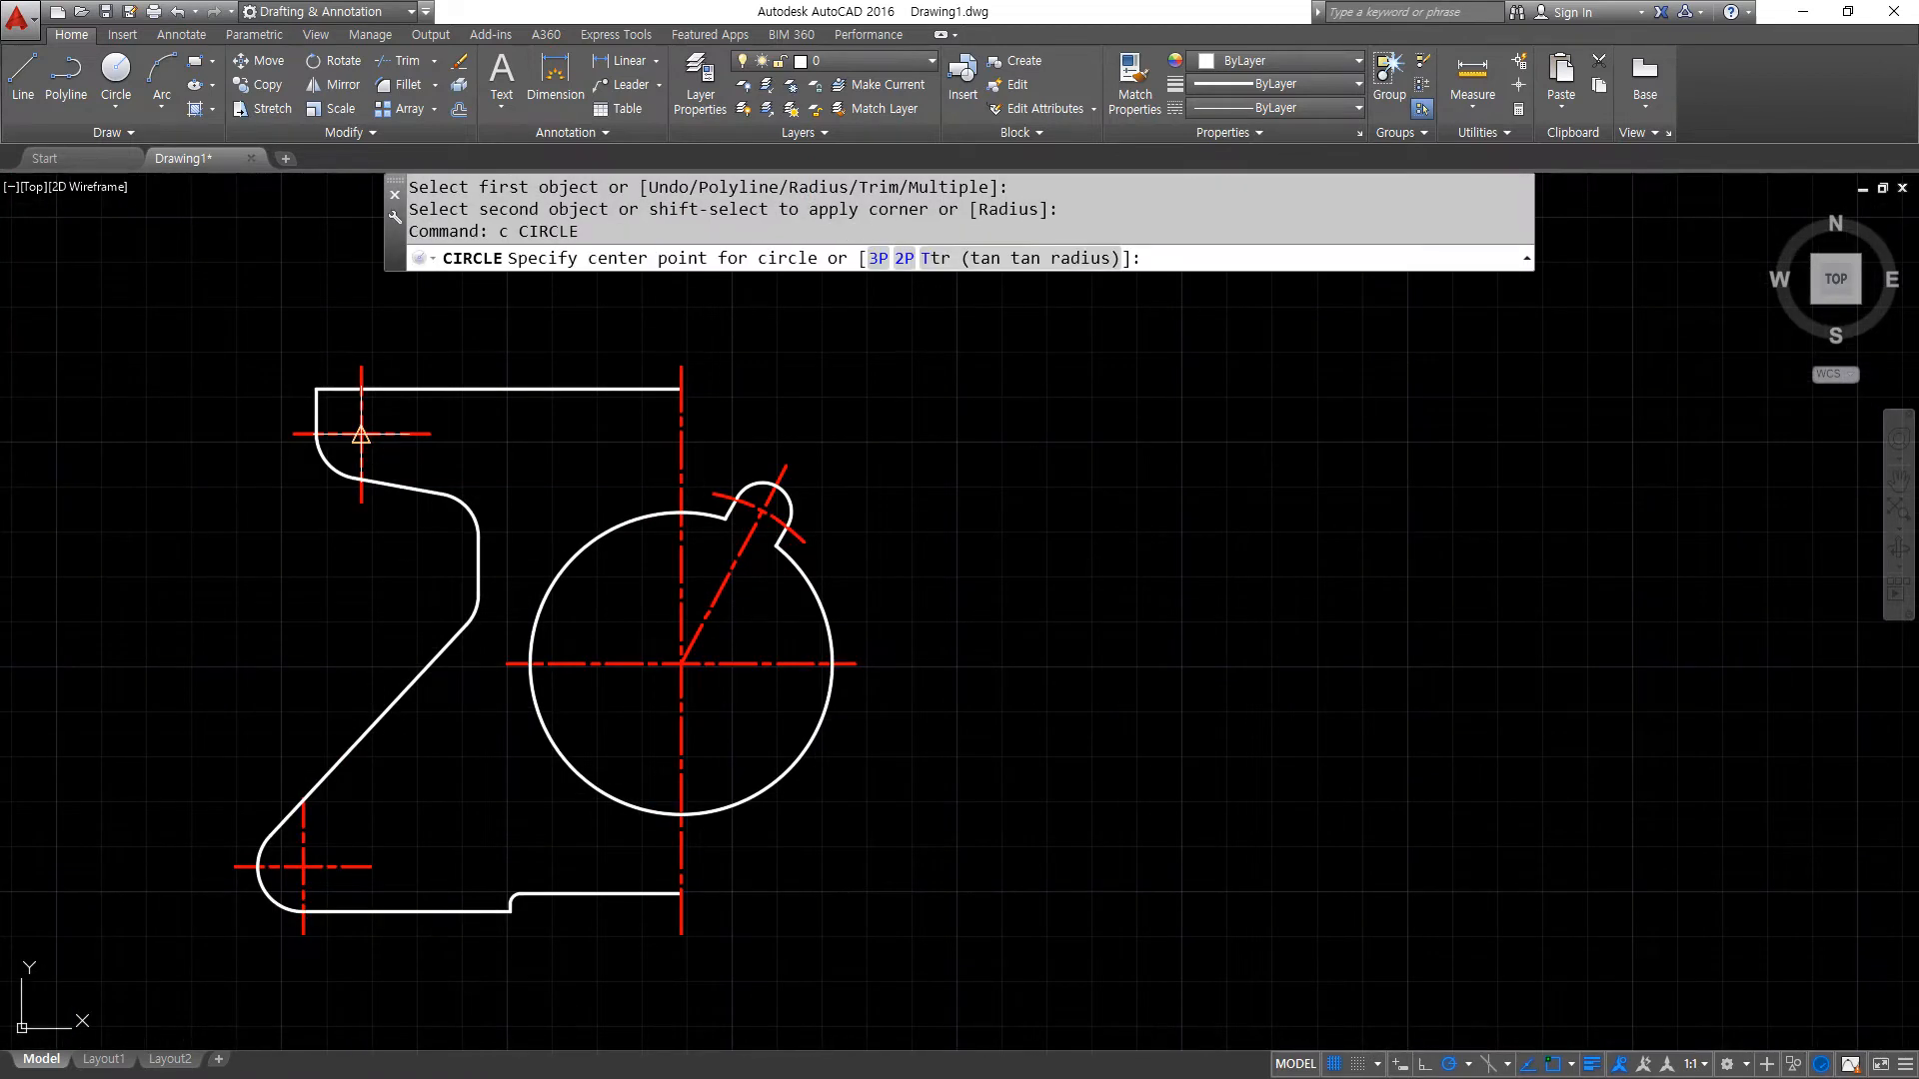
pyautogui.click(360, 434)
pyautogui.write('5')
pyautogui.press('Return')
pyautogui.press('Return')
pyautogui.click(303, 867)
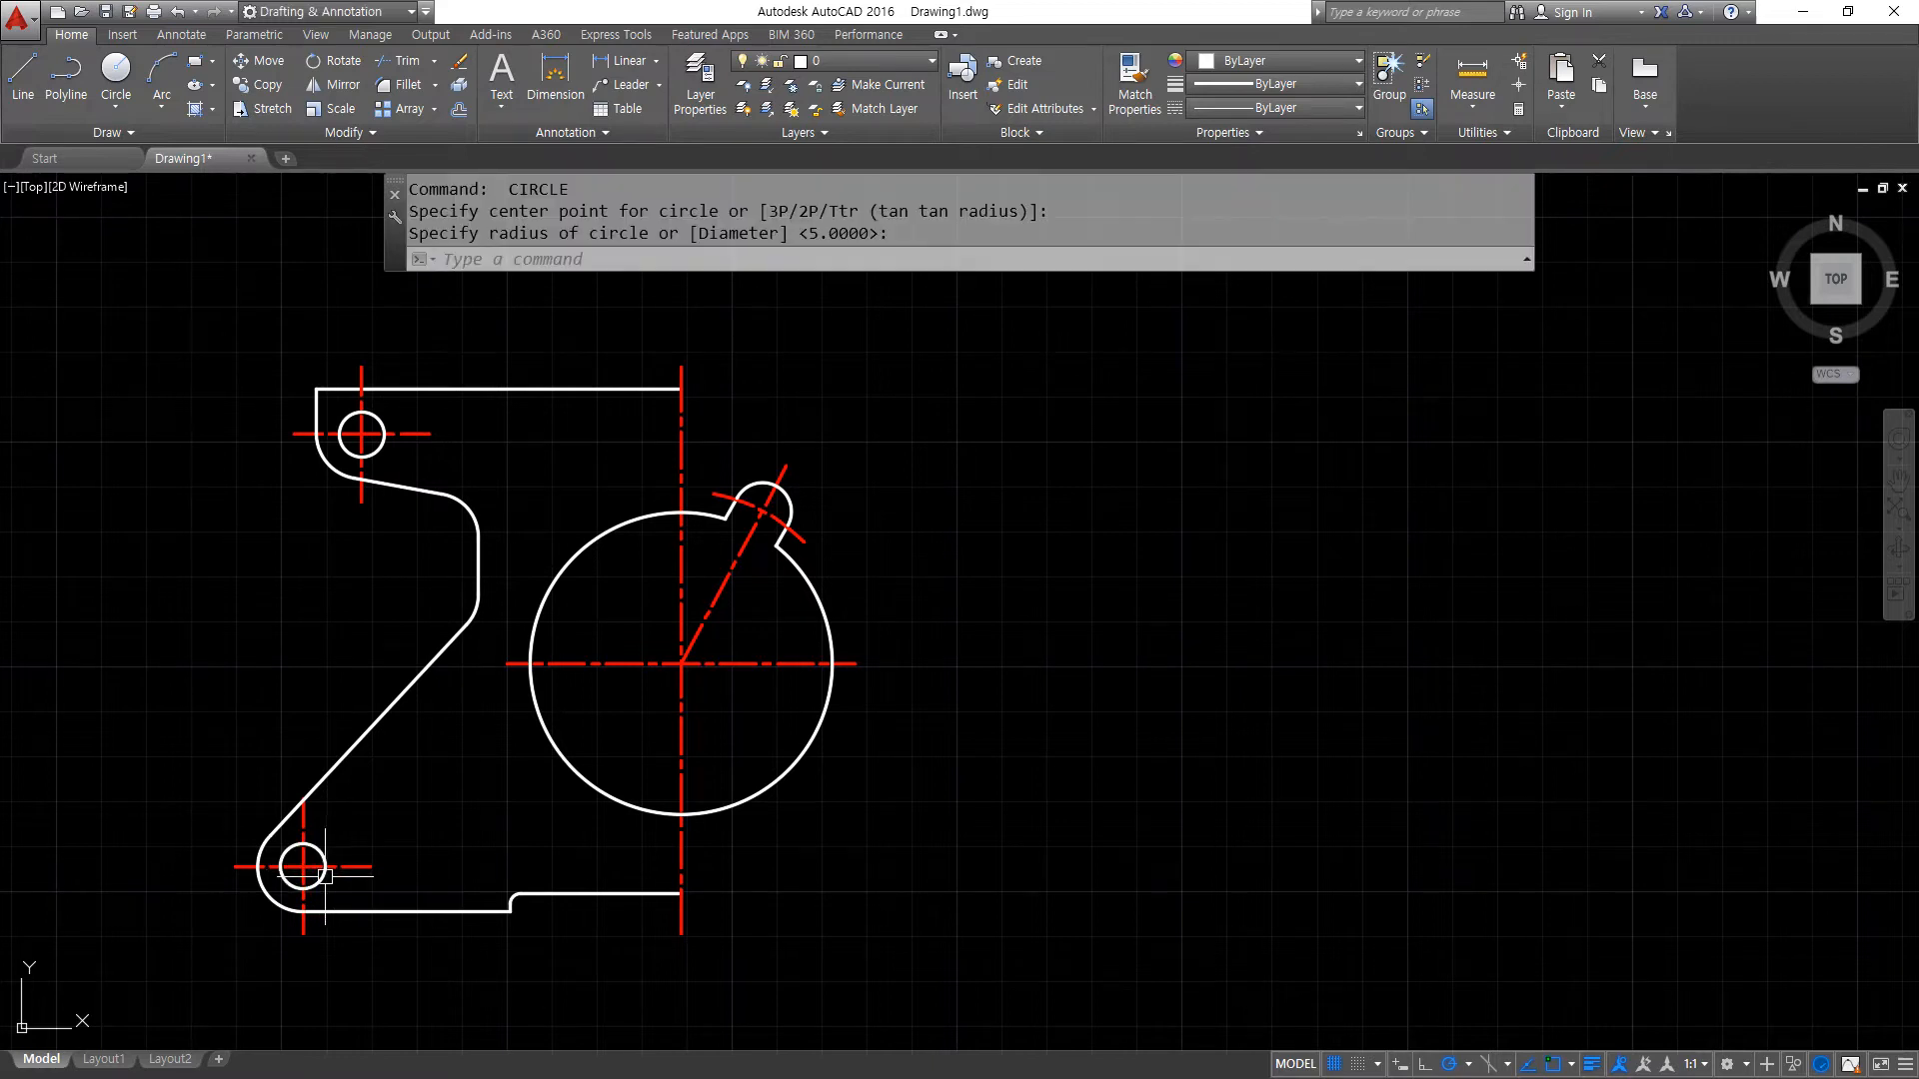
# - Mirror the left half outline, holes and their centre lines about the main vertical centre line, keeping the source objects
pyautogui.write('mi')
pyautogui.press('Return')
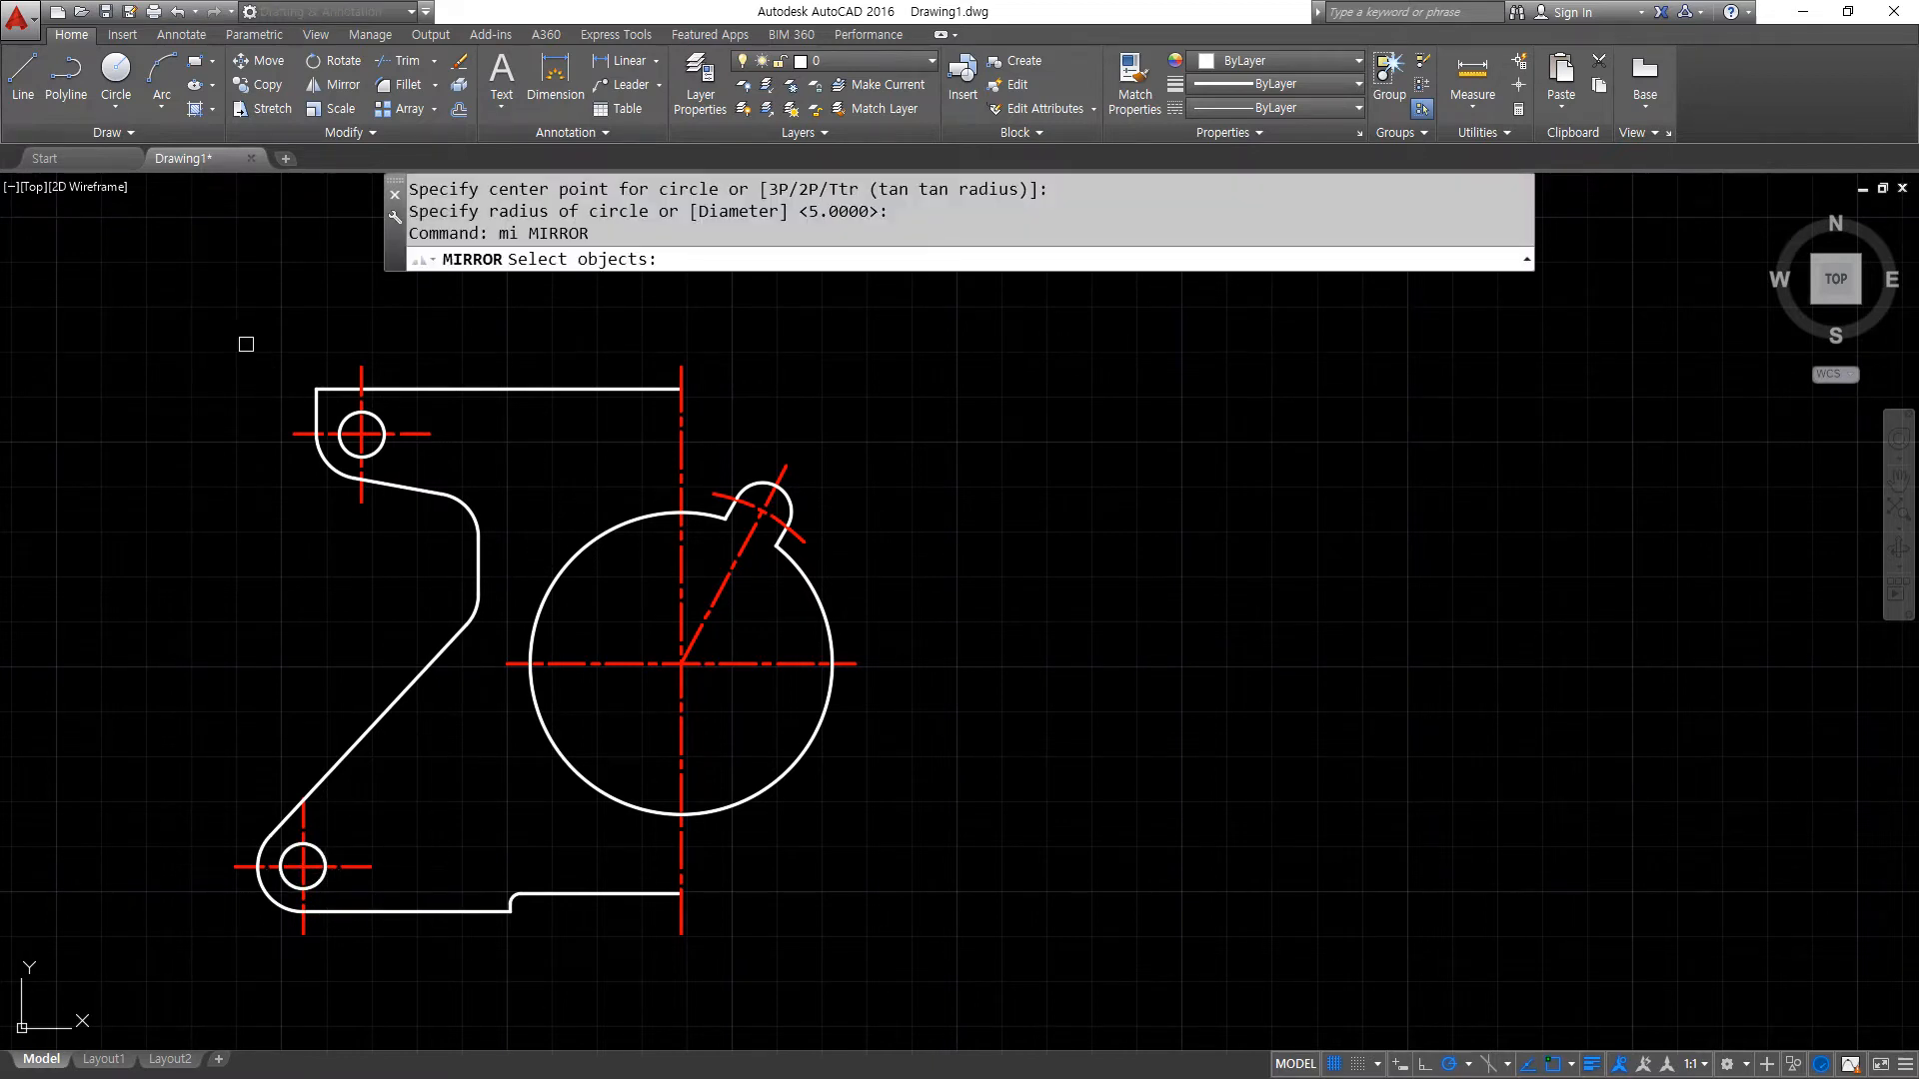
pyautogui.click(197, 289)
pyautogui.click(685, 613)
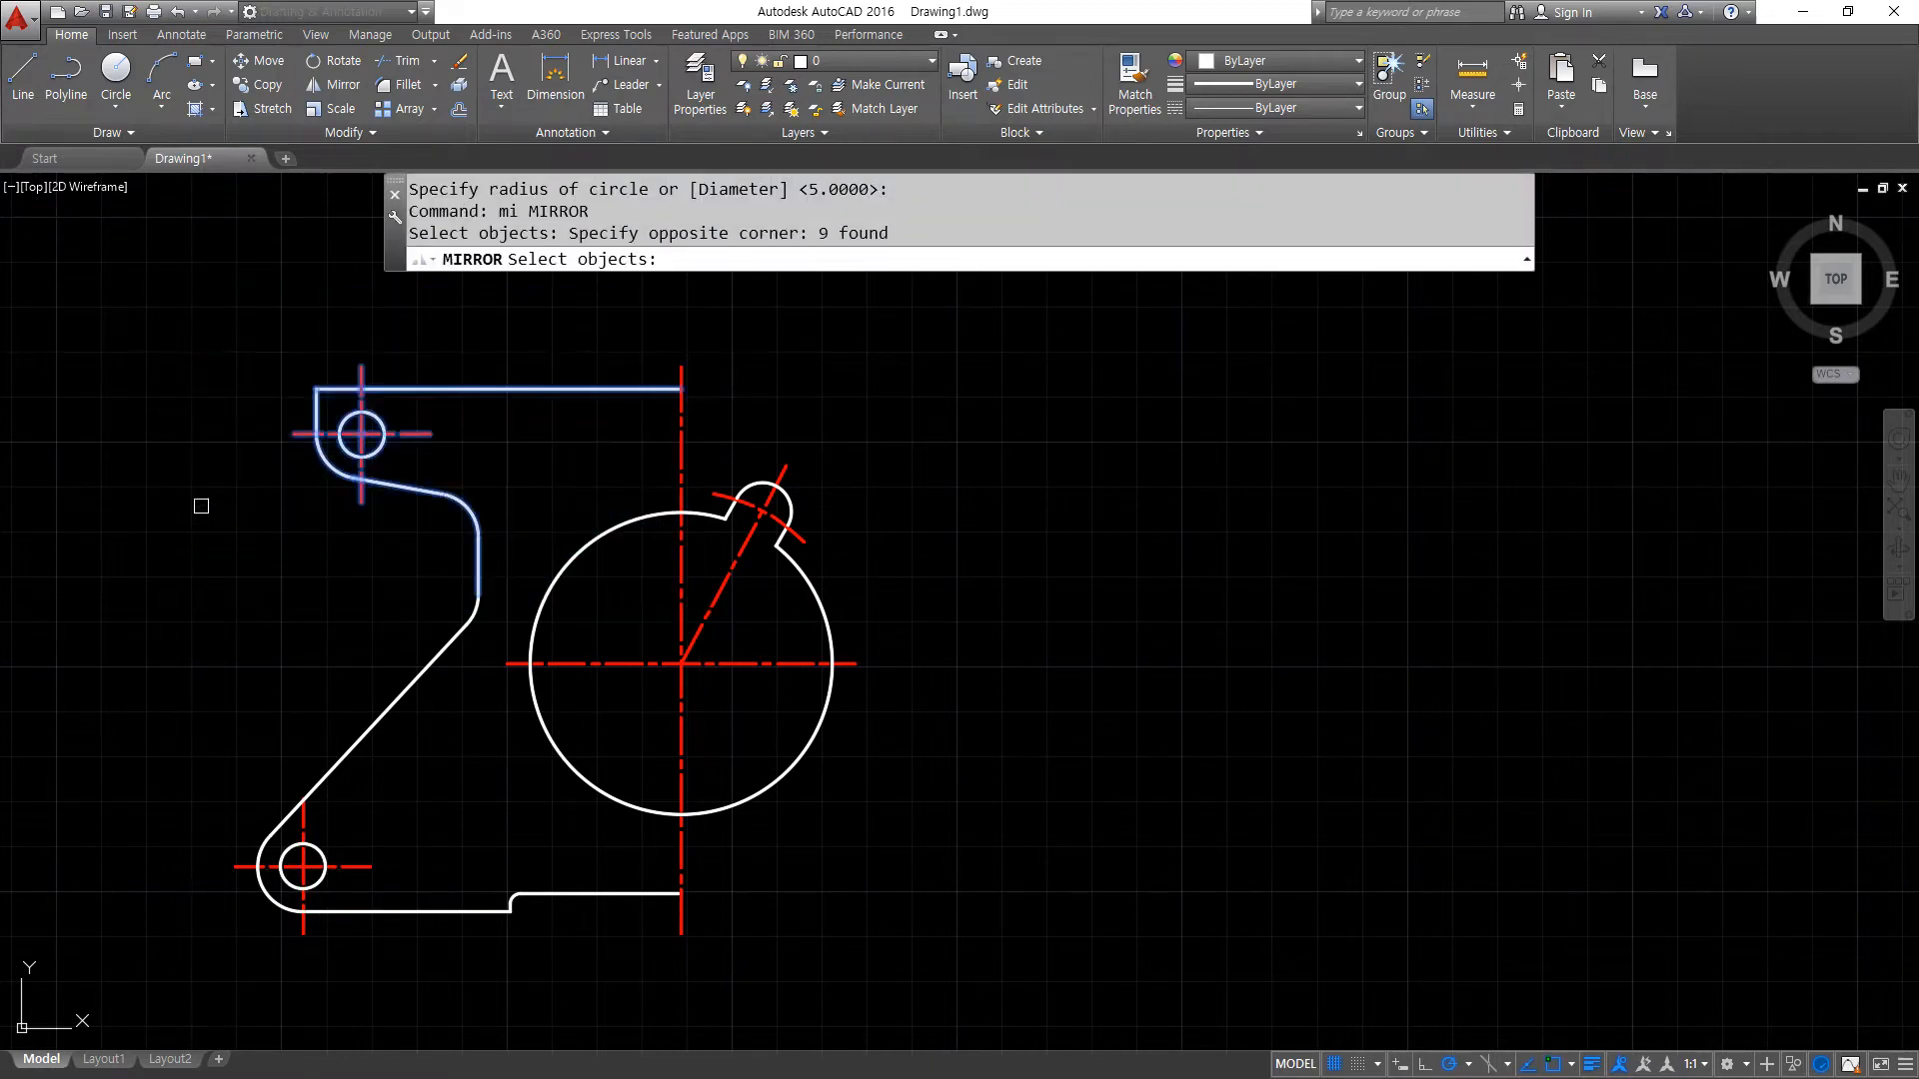
pyautogui.click(107, 483)
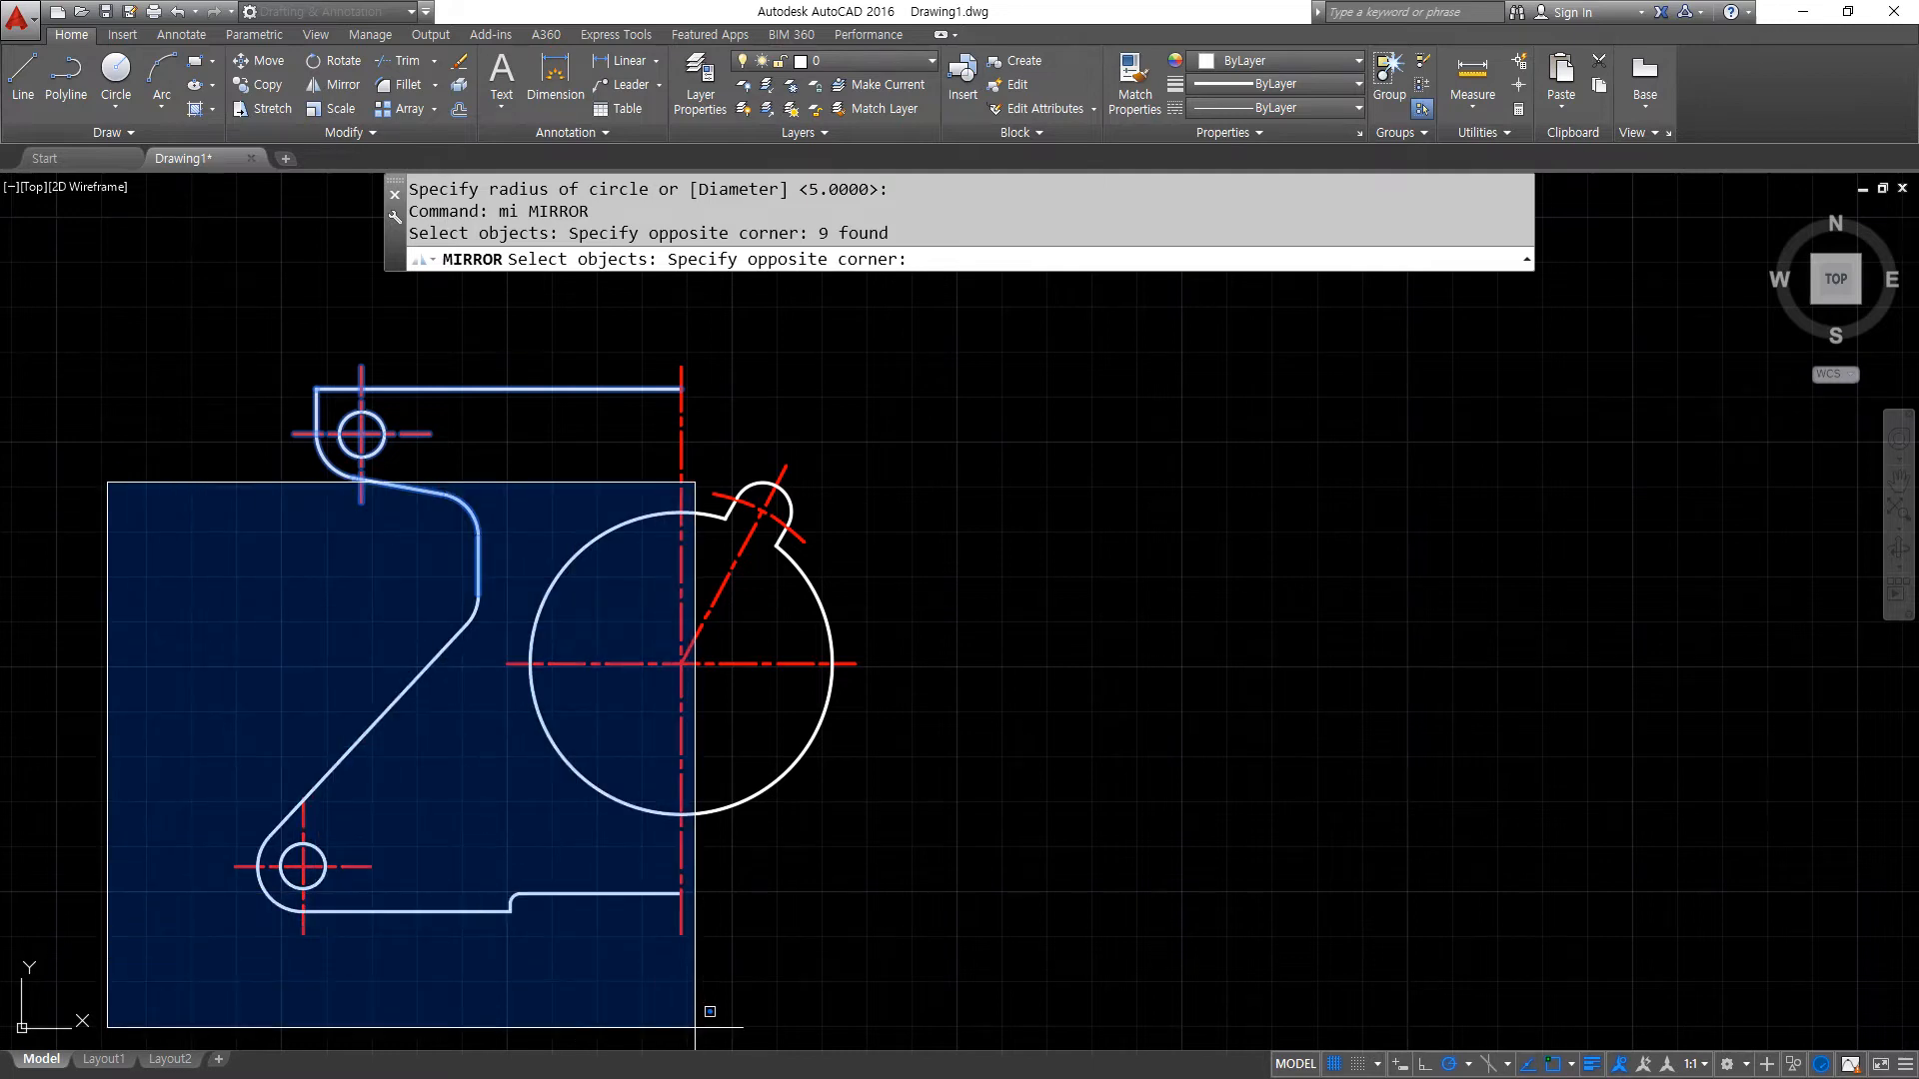
pyautogui.click(695, 1028)
pyautogui.press('Return')
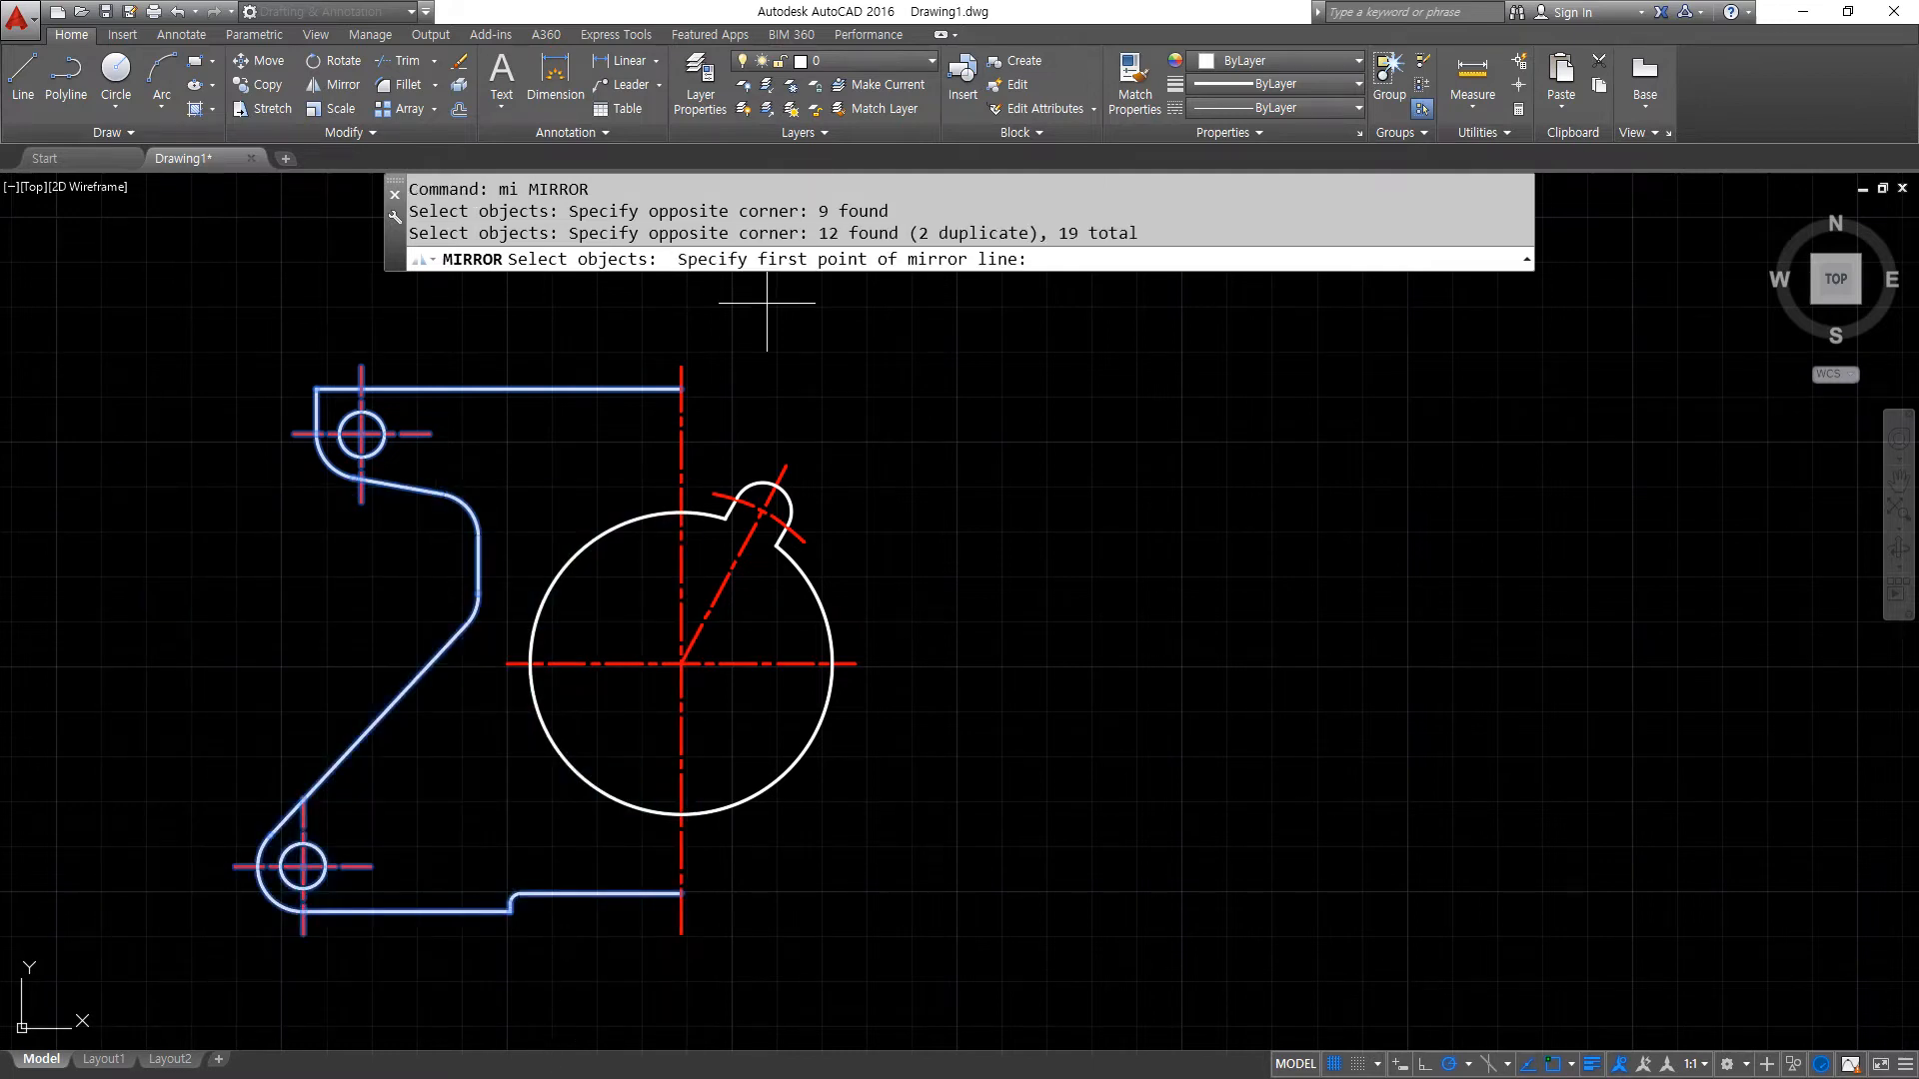
pyautogui.click(683, 366)
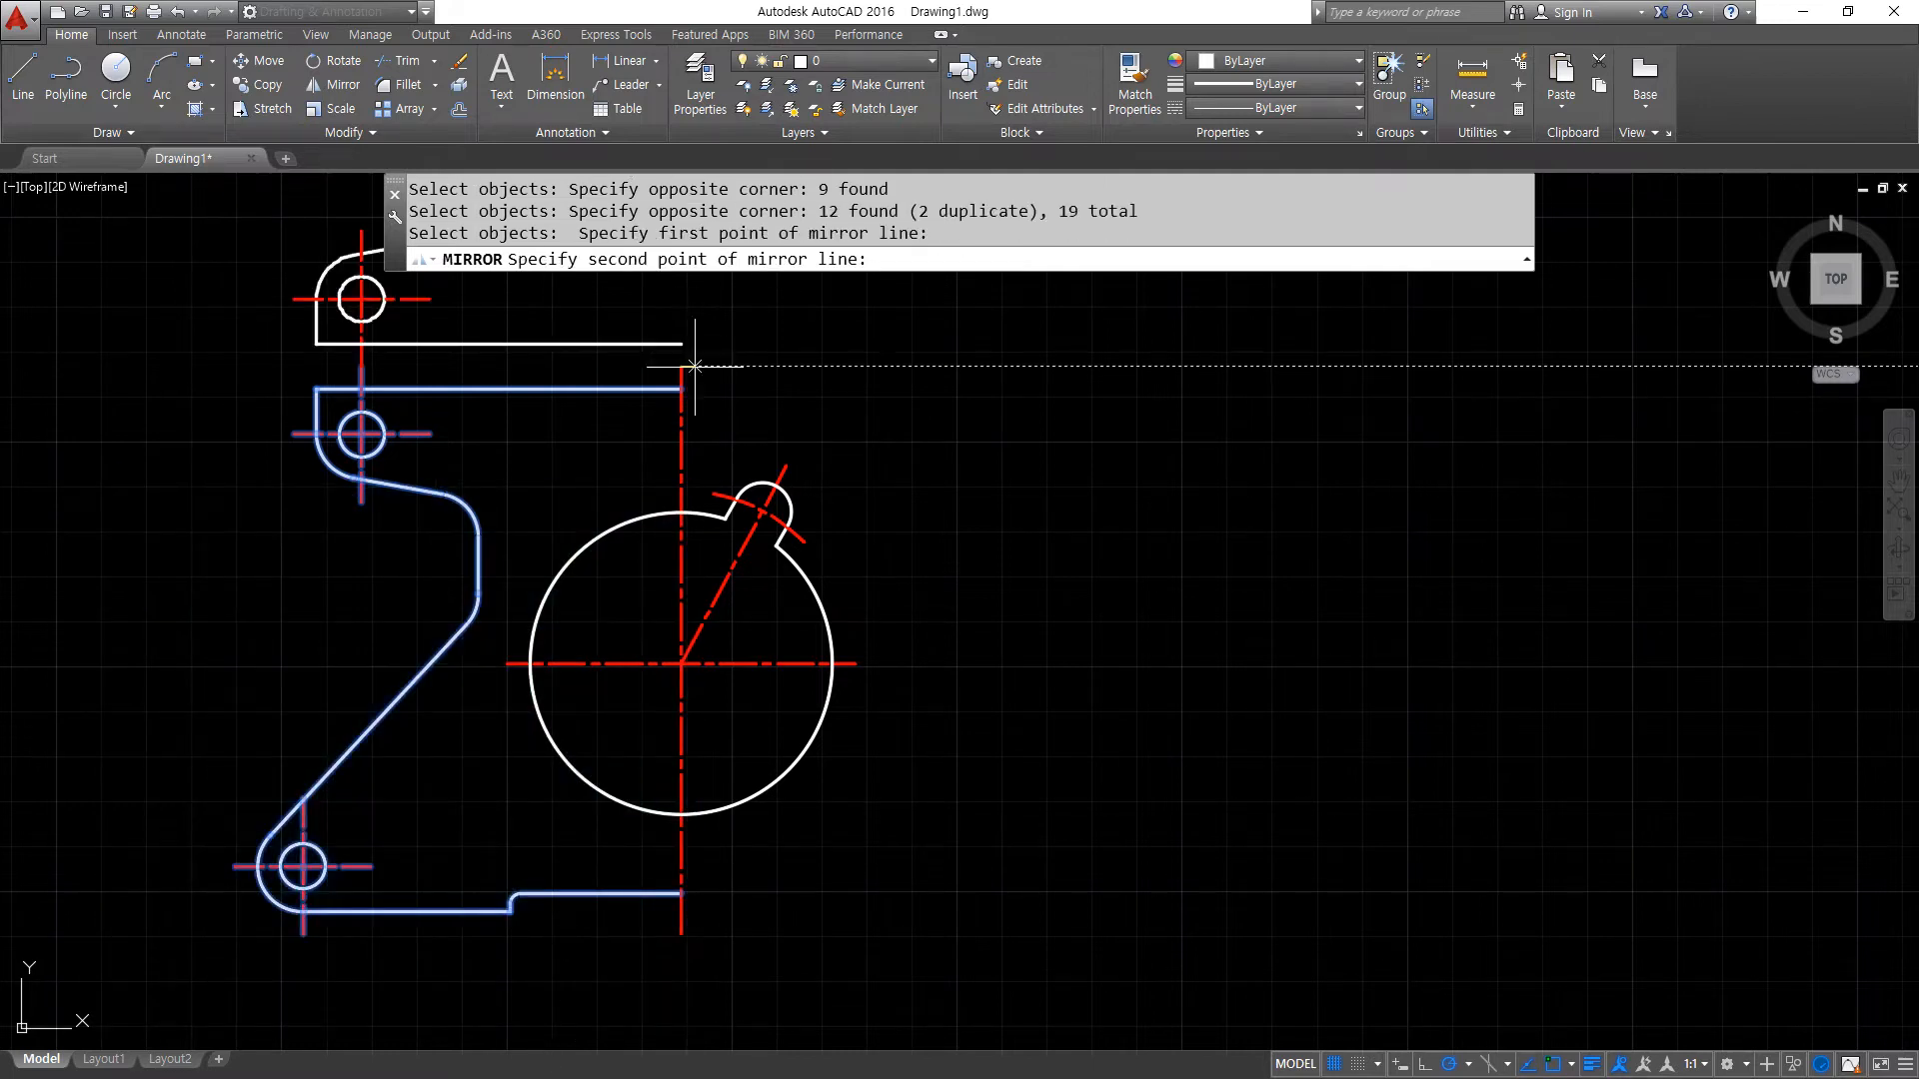
pyautogui.click(681, 934)
pyautogui.press('Return')
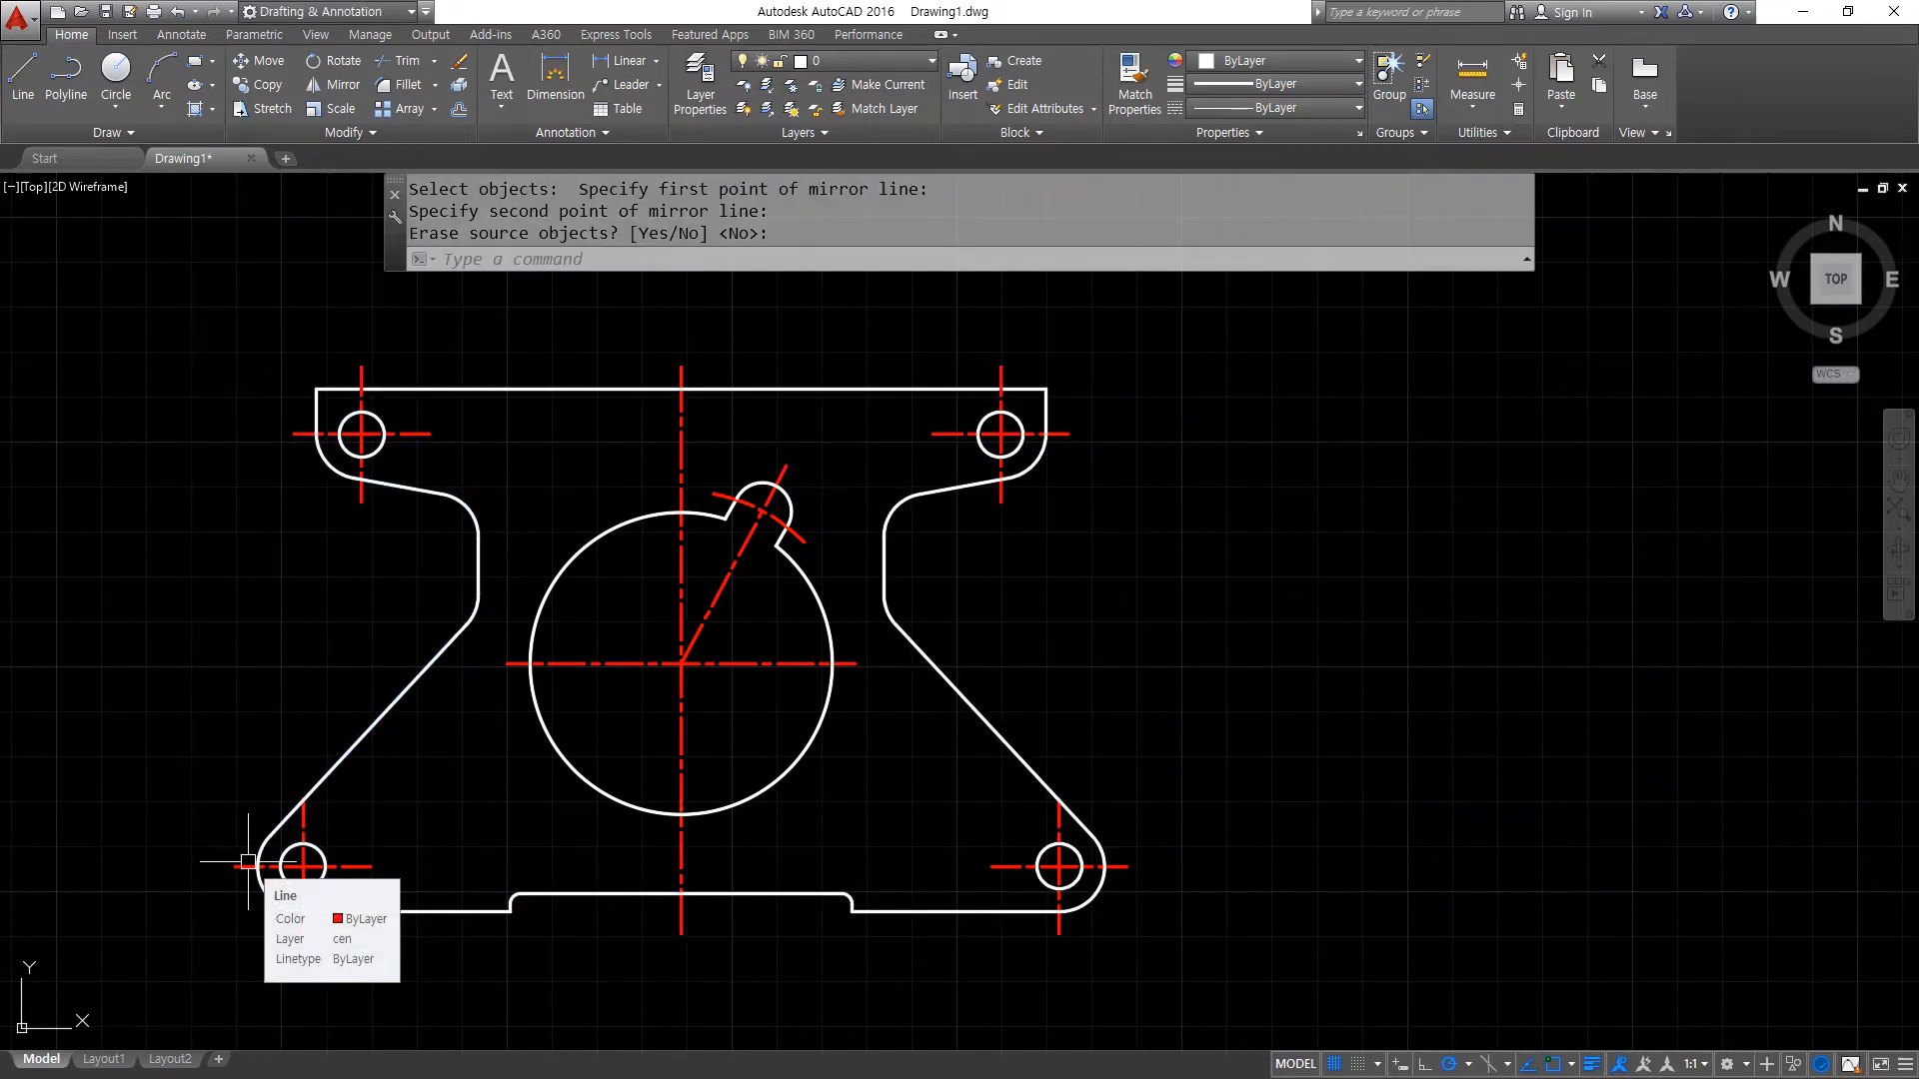
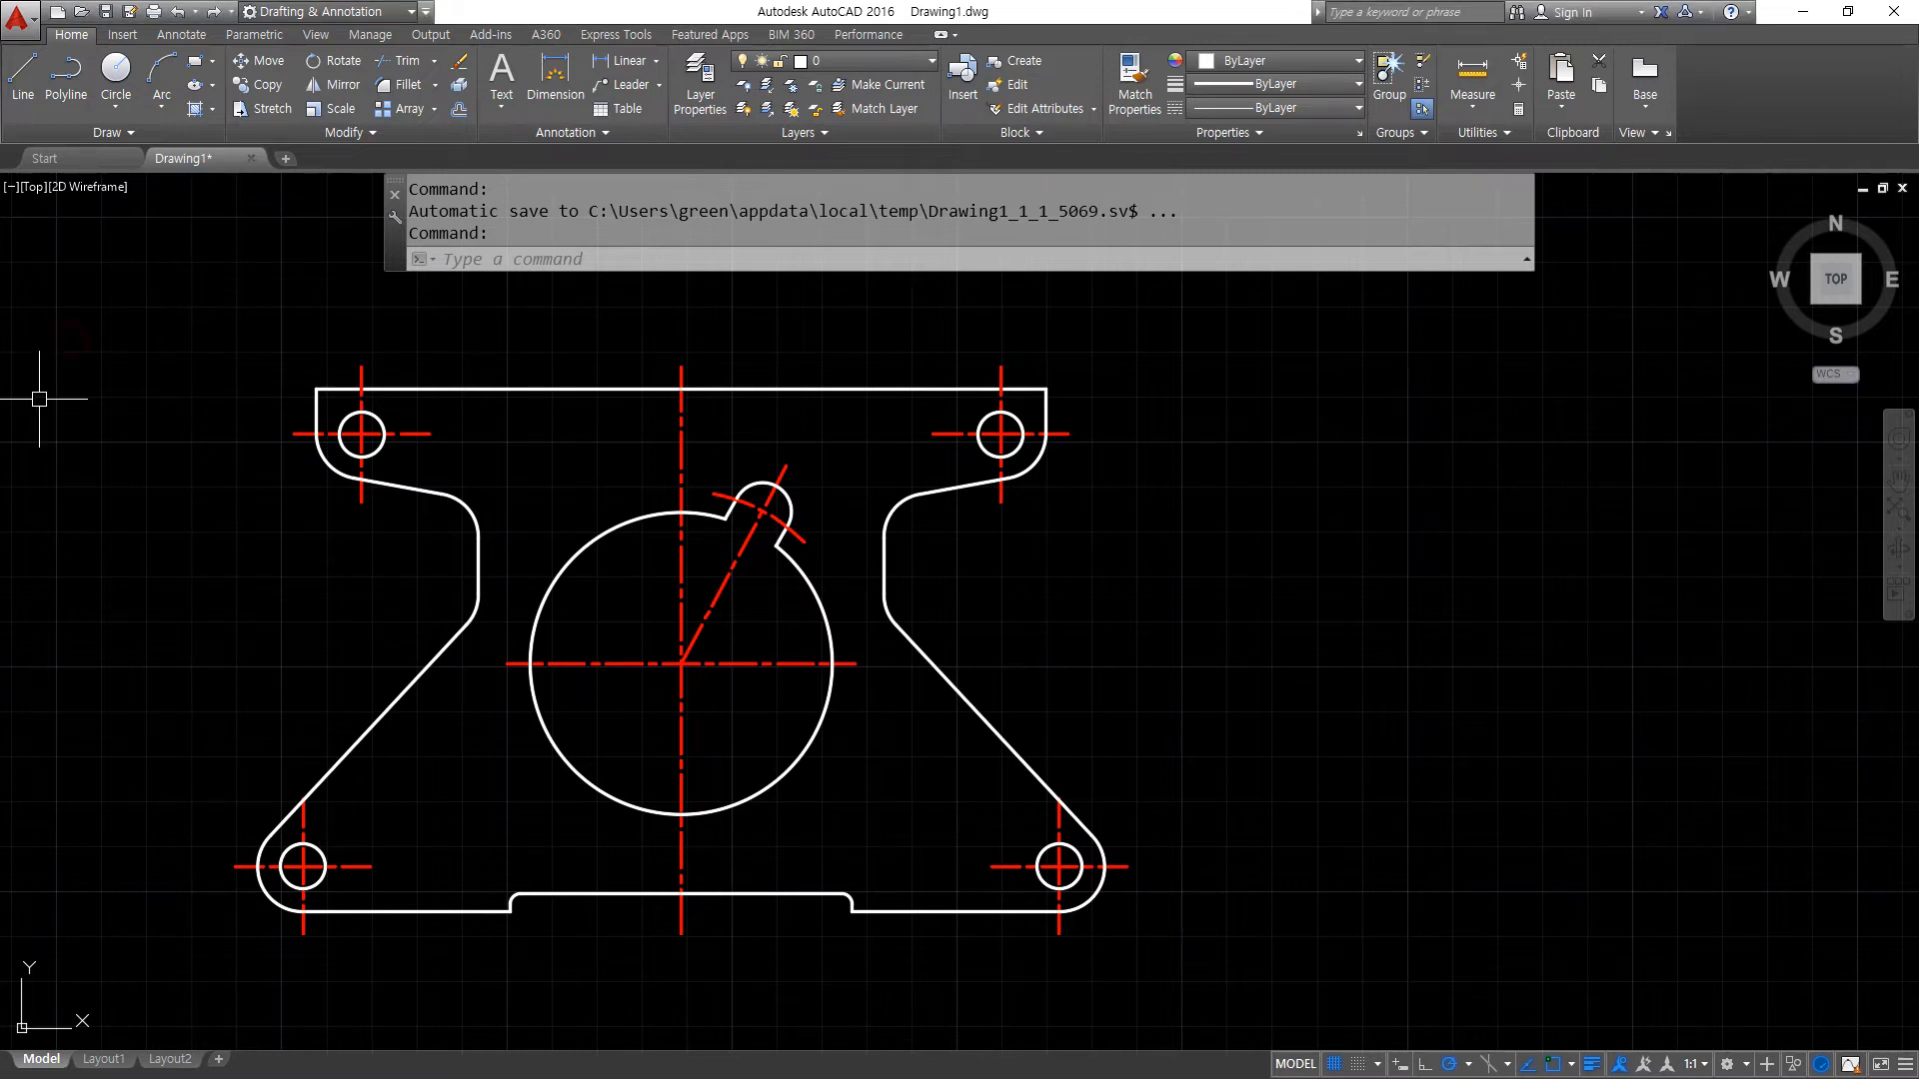
# - Erase the entire plate drawing, including its outline, holes and centre lines
pyautogui.click(110, 344)
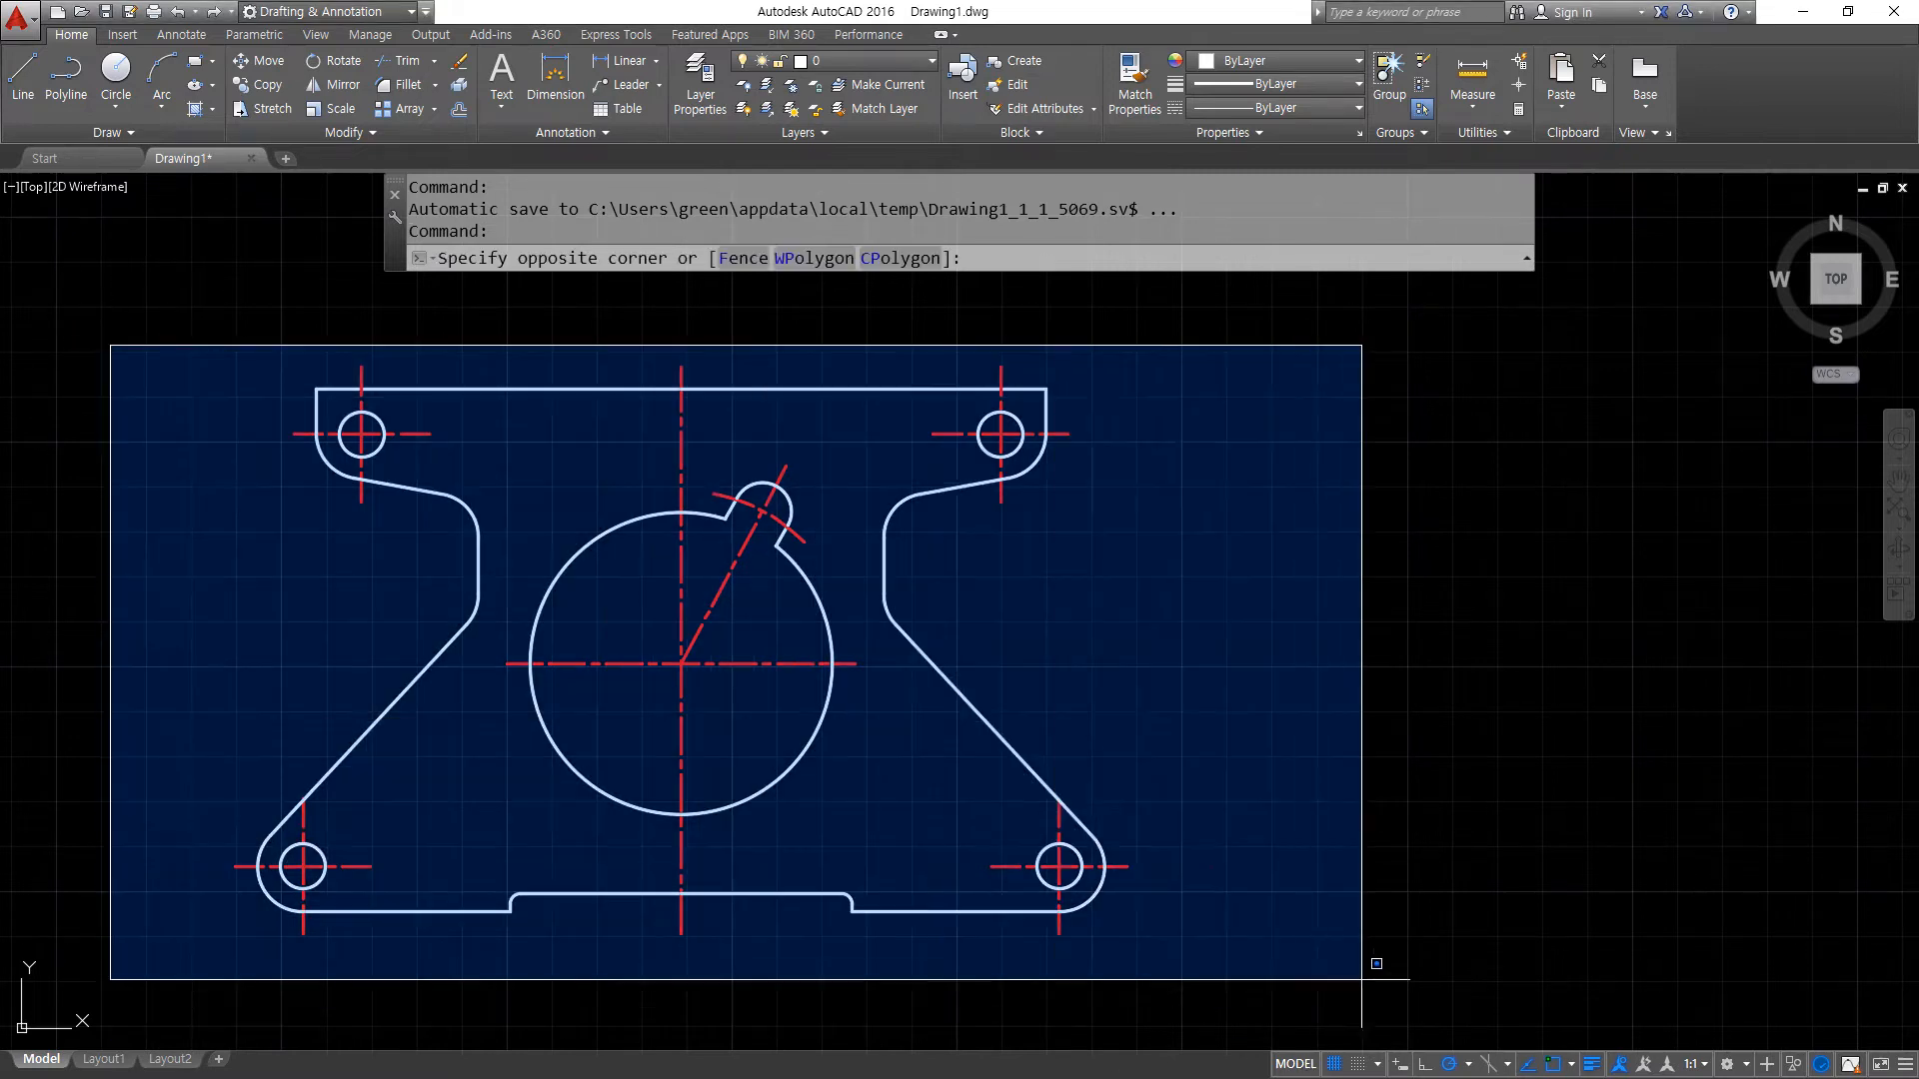
pyautogui.click(1373, 941)
pyautogui.press('Delete')
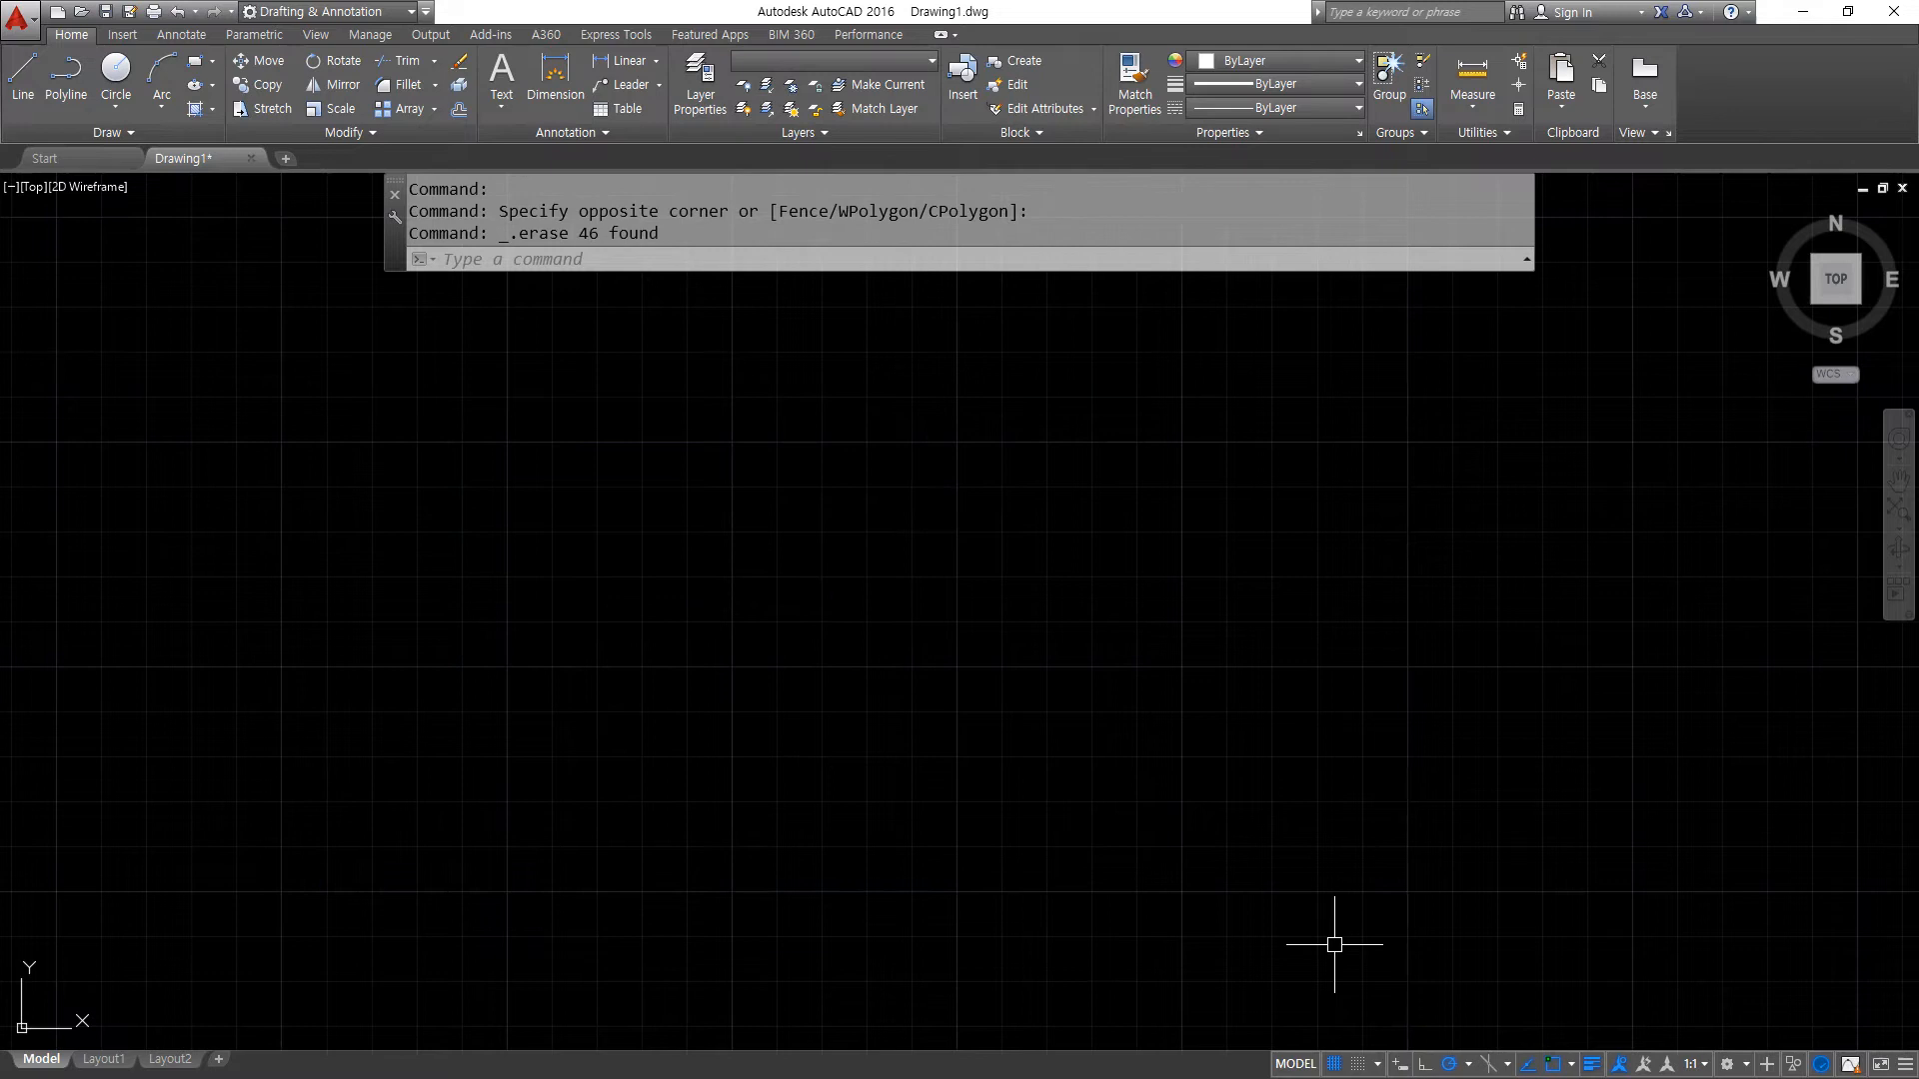
pyautogui.click(439, 110)
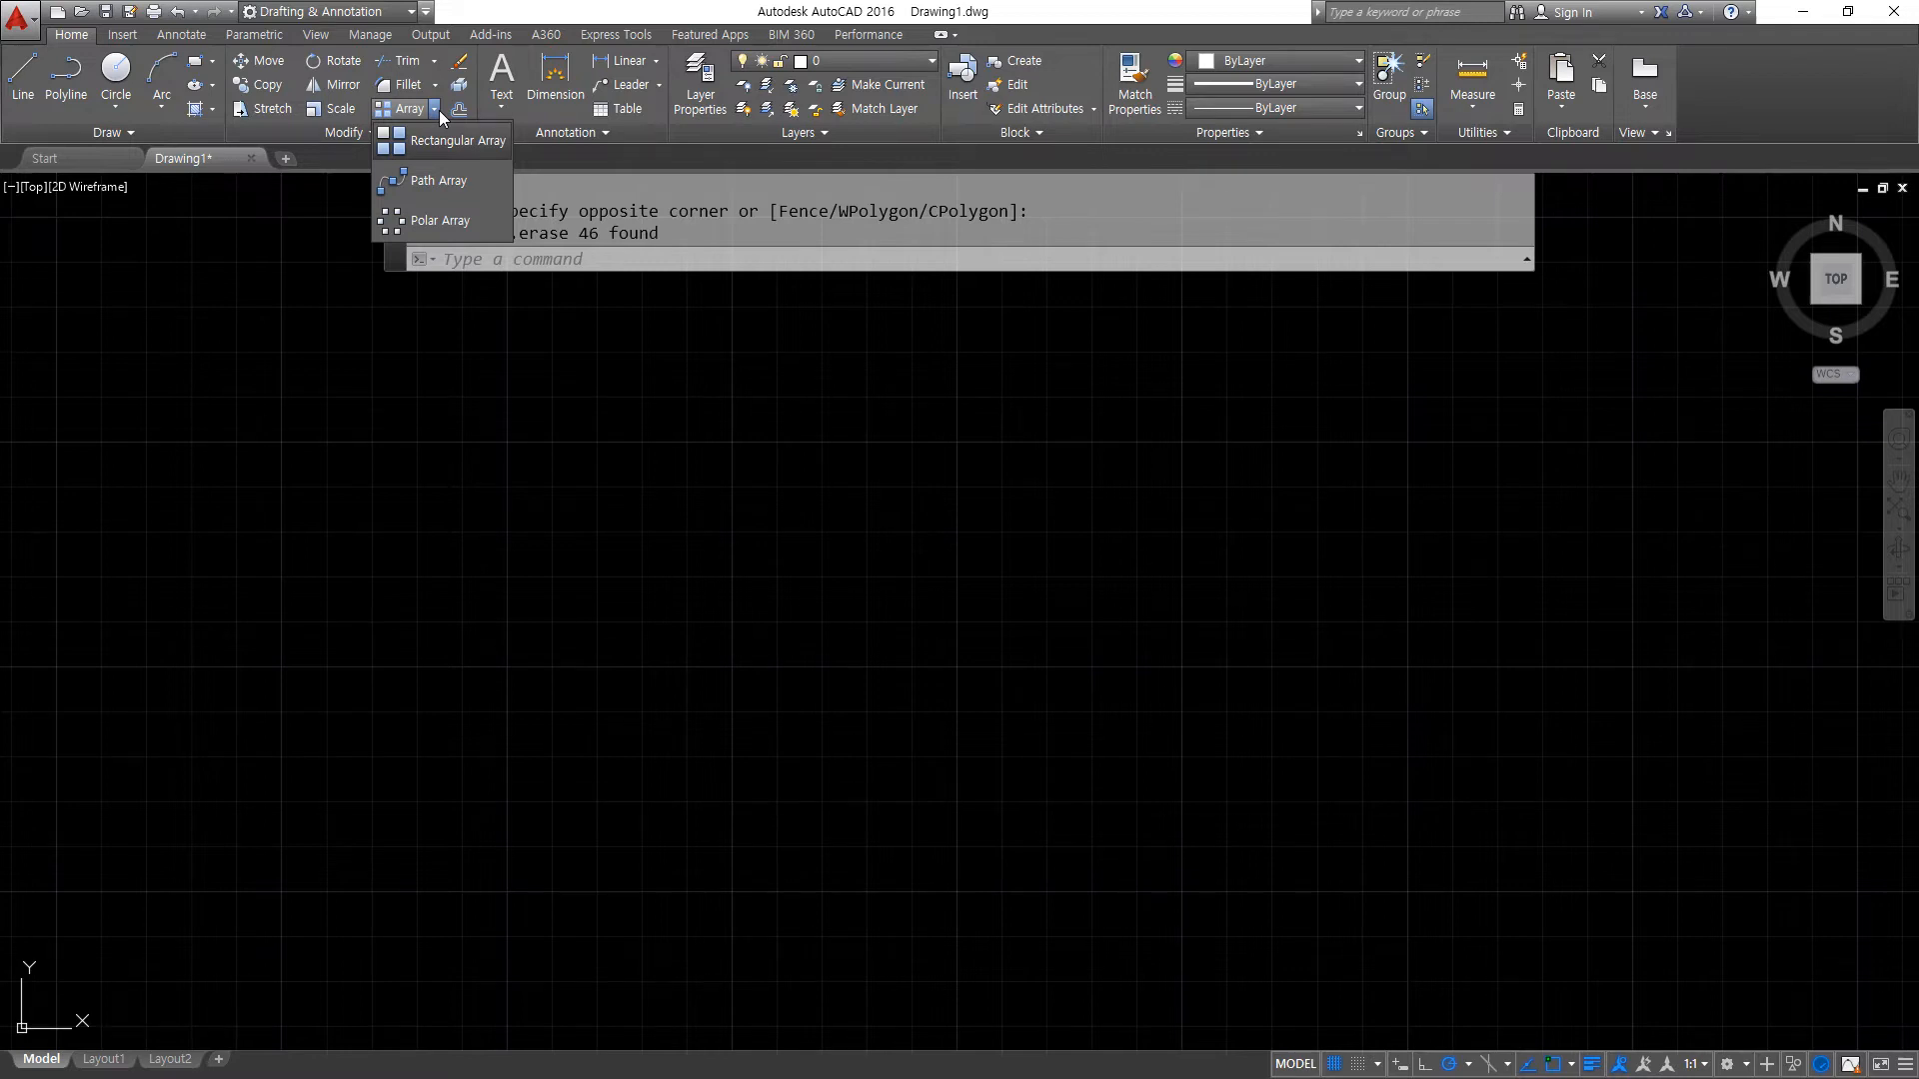
pyautogui.press('super+plus')
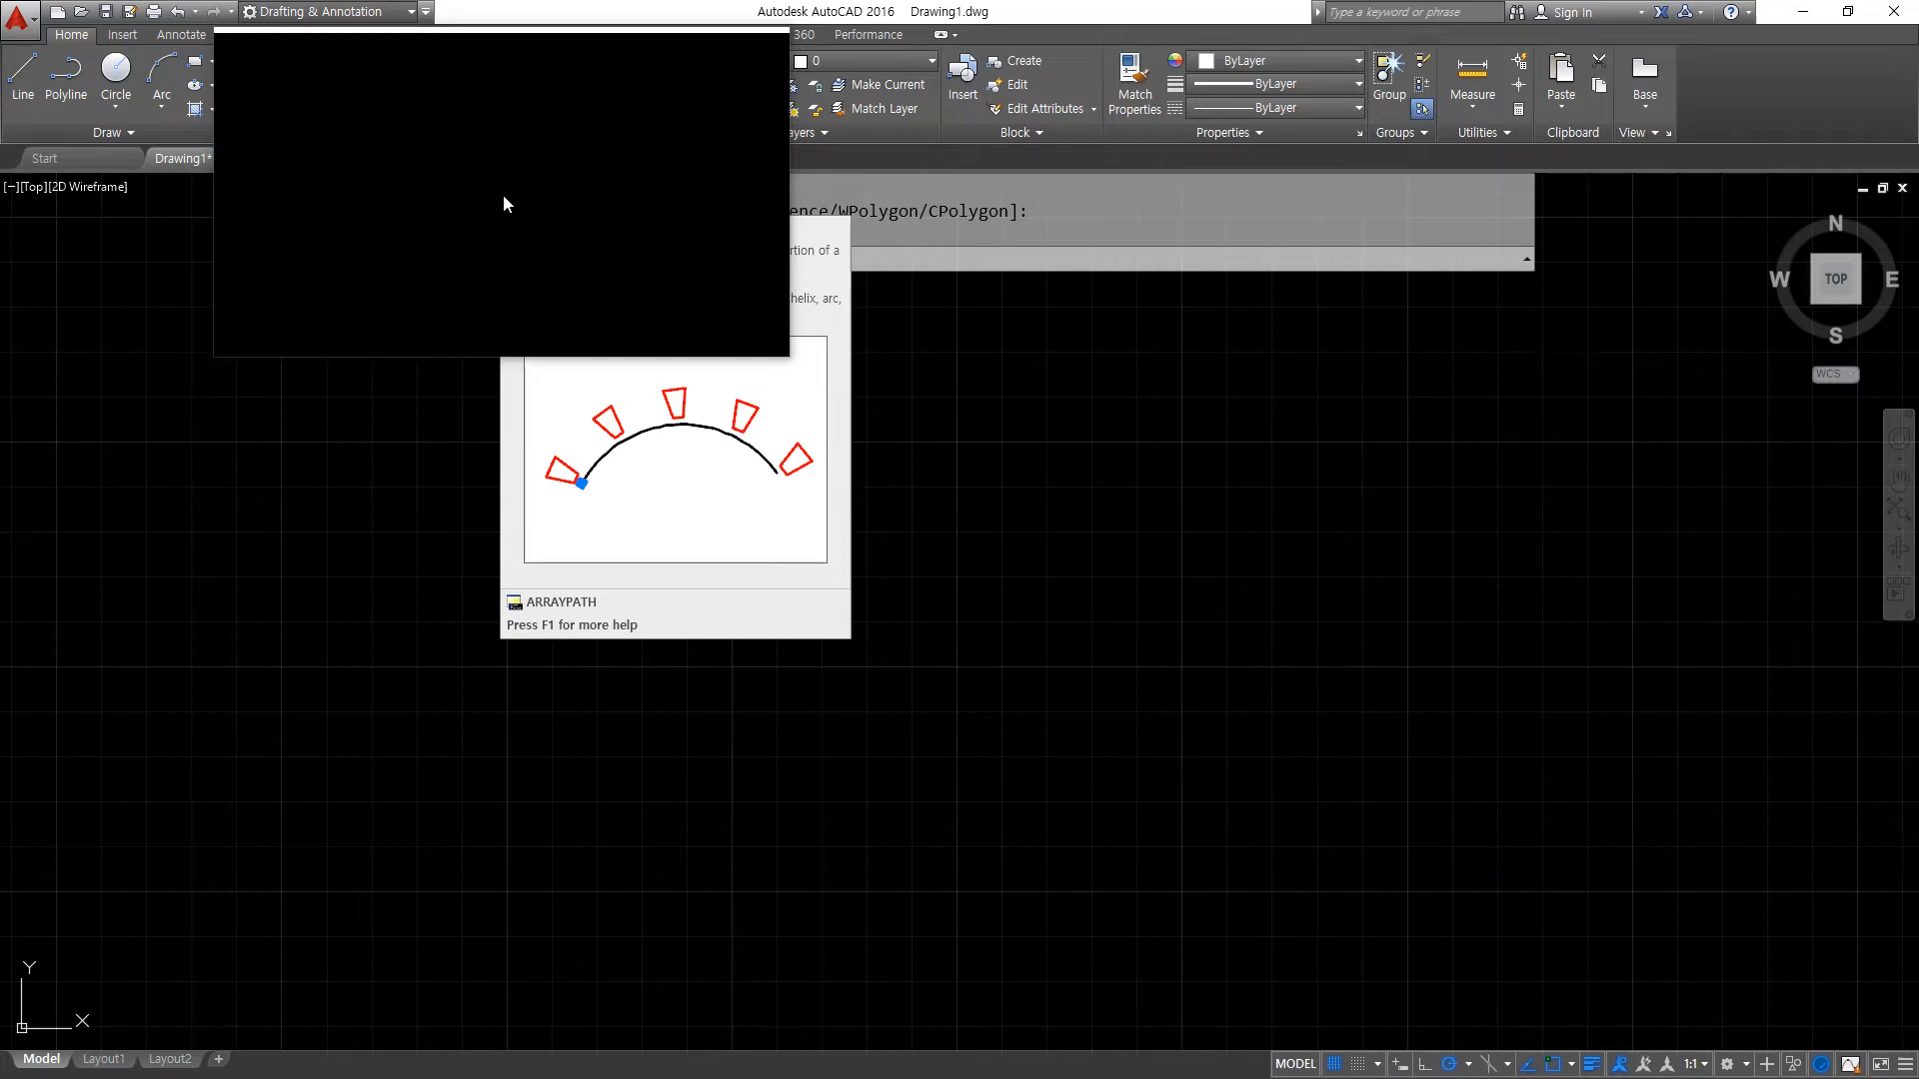
pyautogui.press('Delete')
pyautogui.press('Escape')
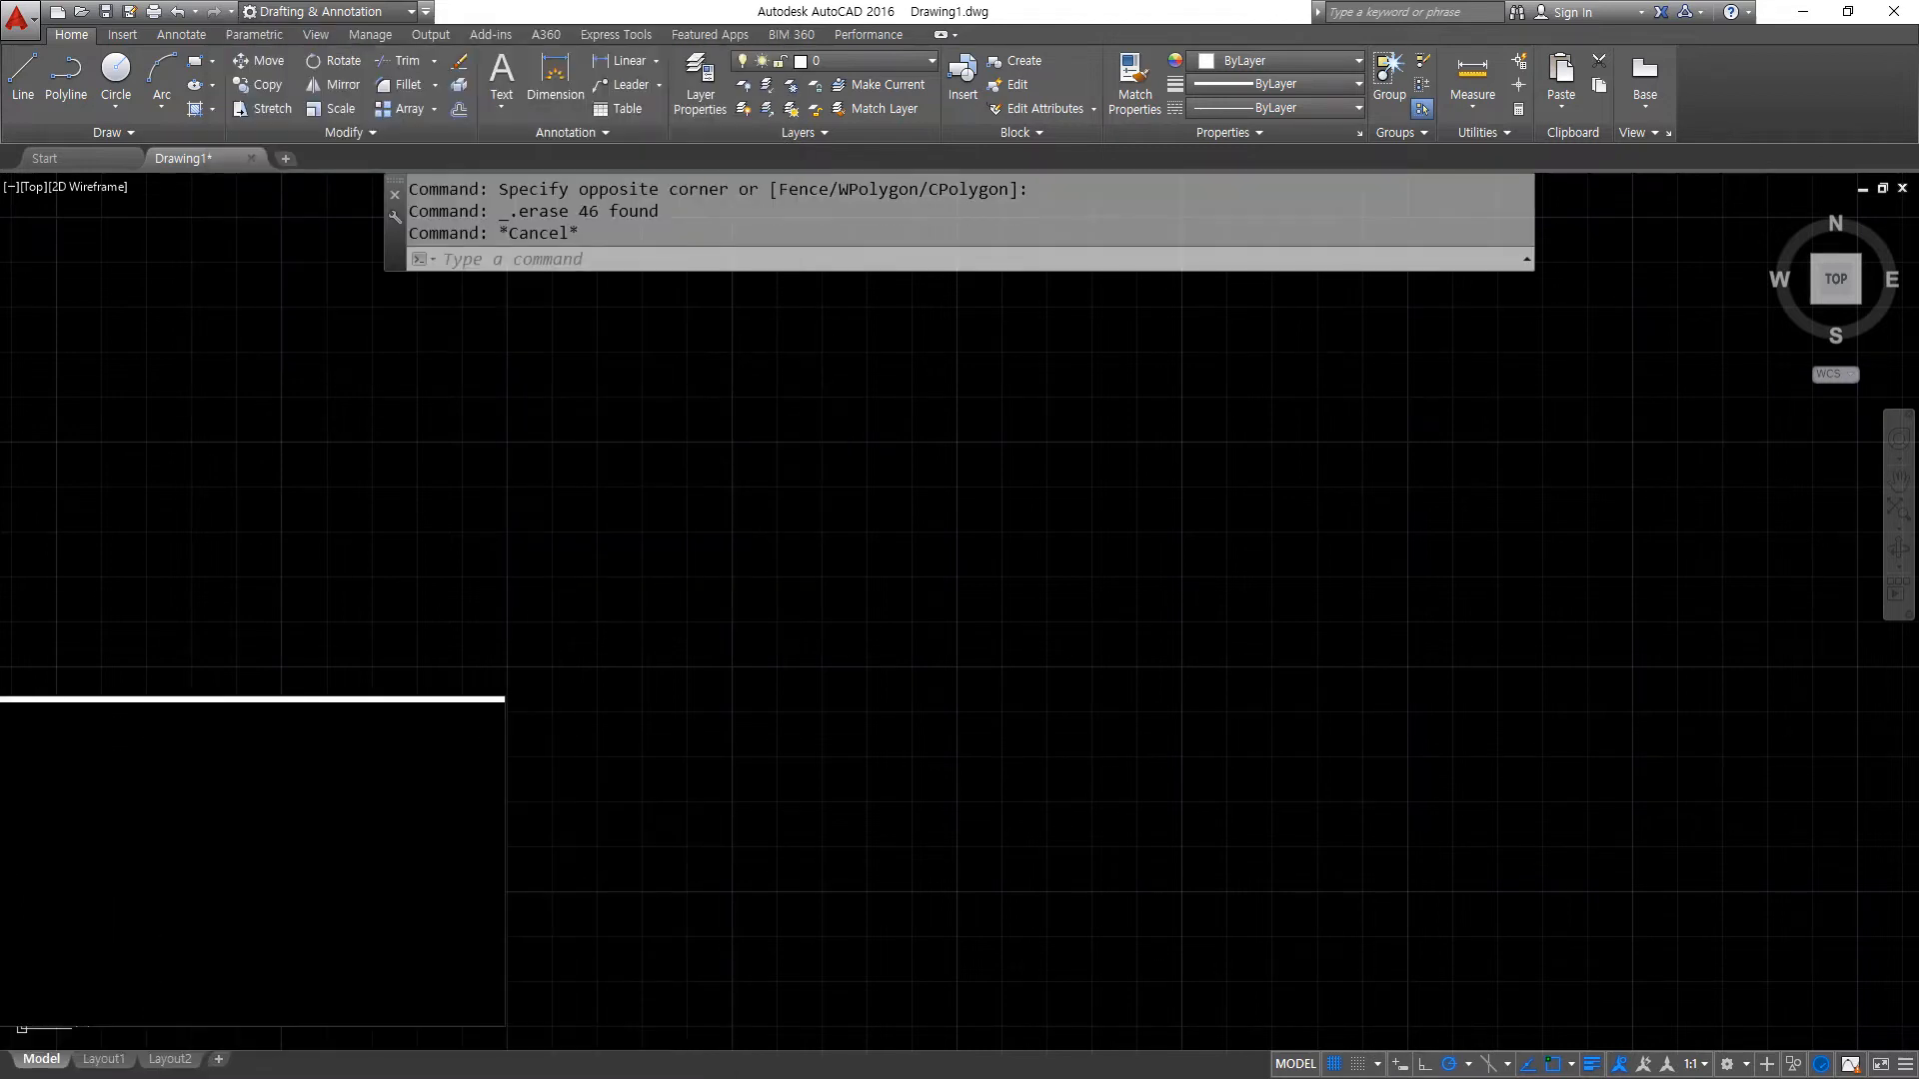
# - Show the whole drawing area and draw a 50 by 50 rectangle from a freely picked lower-left corner
pyautogui.write('z')
pyautogui.press('Return')
pyautogui.write('a')
pyautogui.press('Return')
pyautogui.write('rec')
pyautogui.press('Return')
pyautogui.click(549, 763)
pyautogui.write('@')
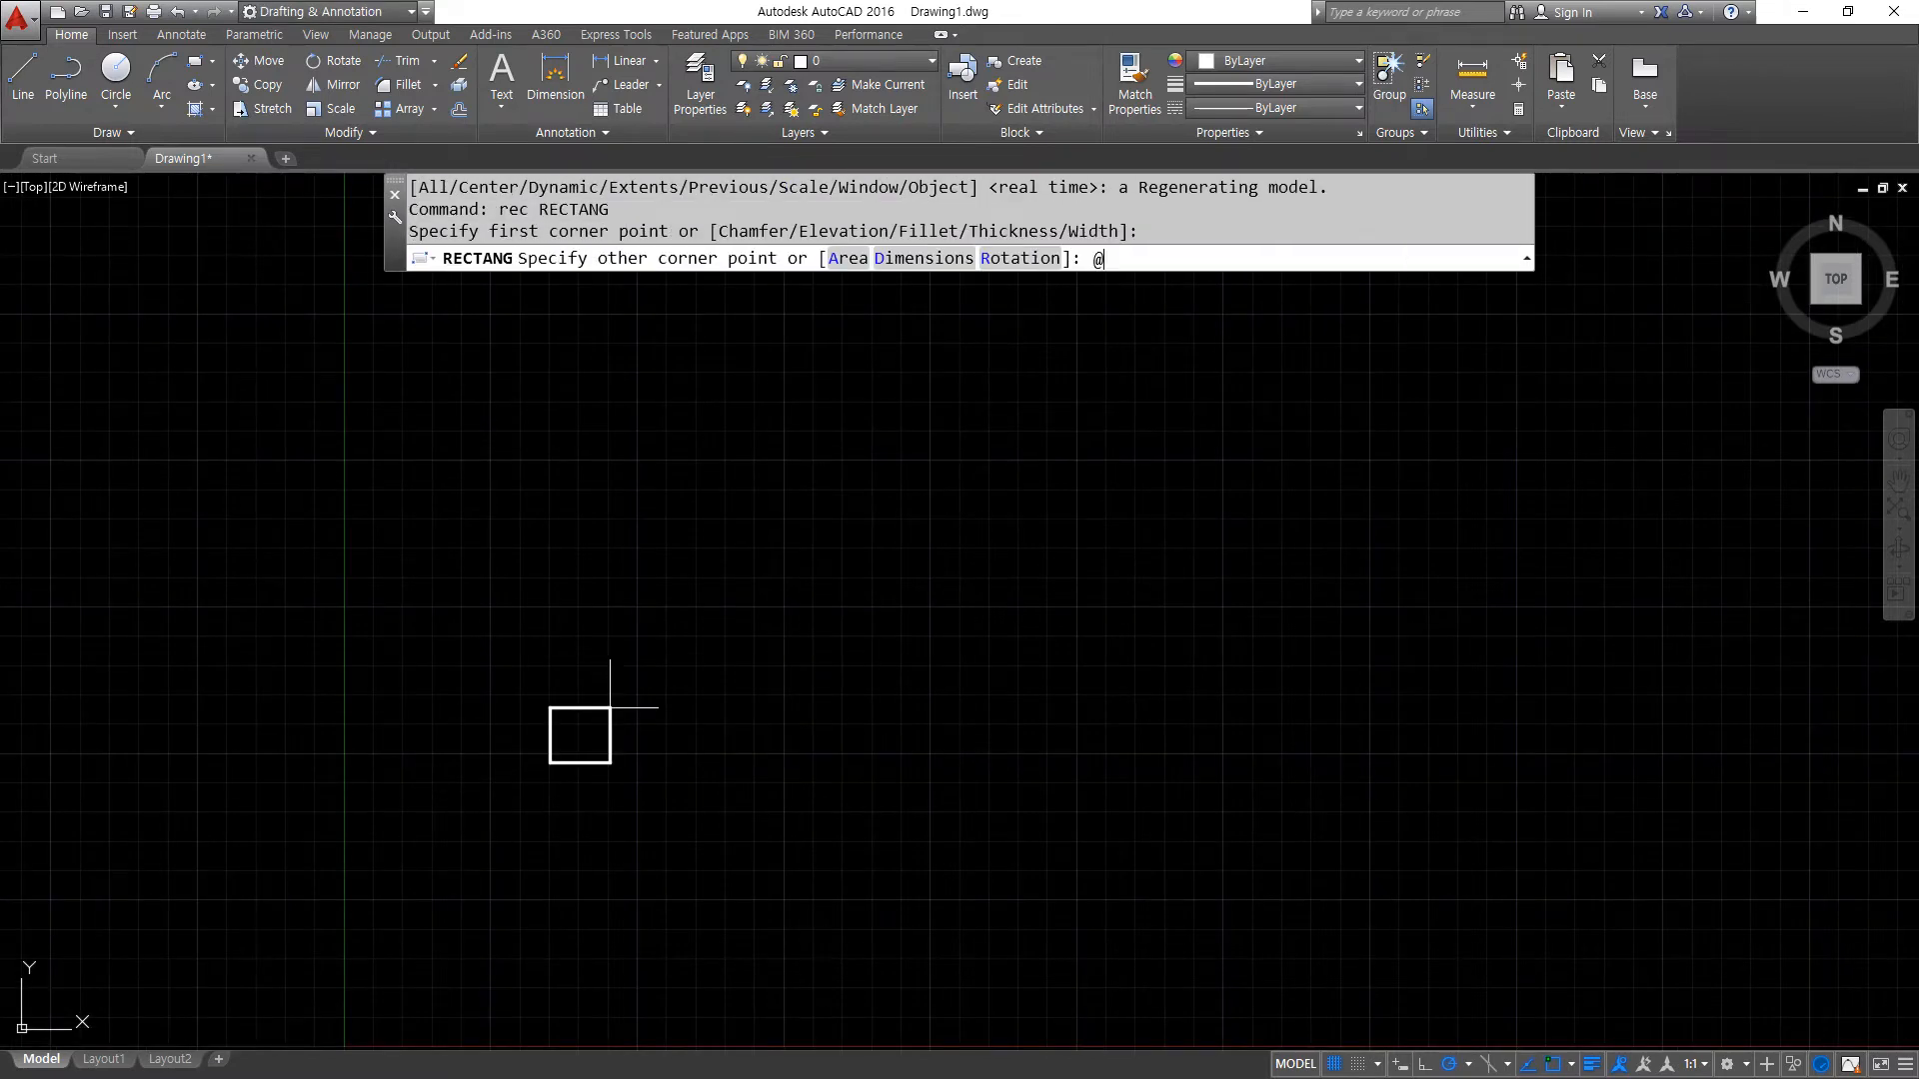
pyautogui.write('50,50')
pyautogui.press('Return')
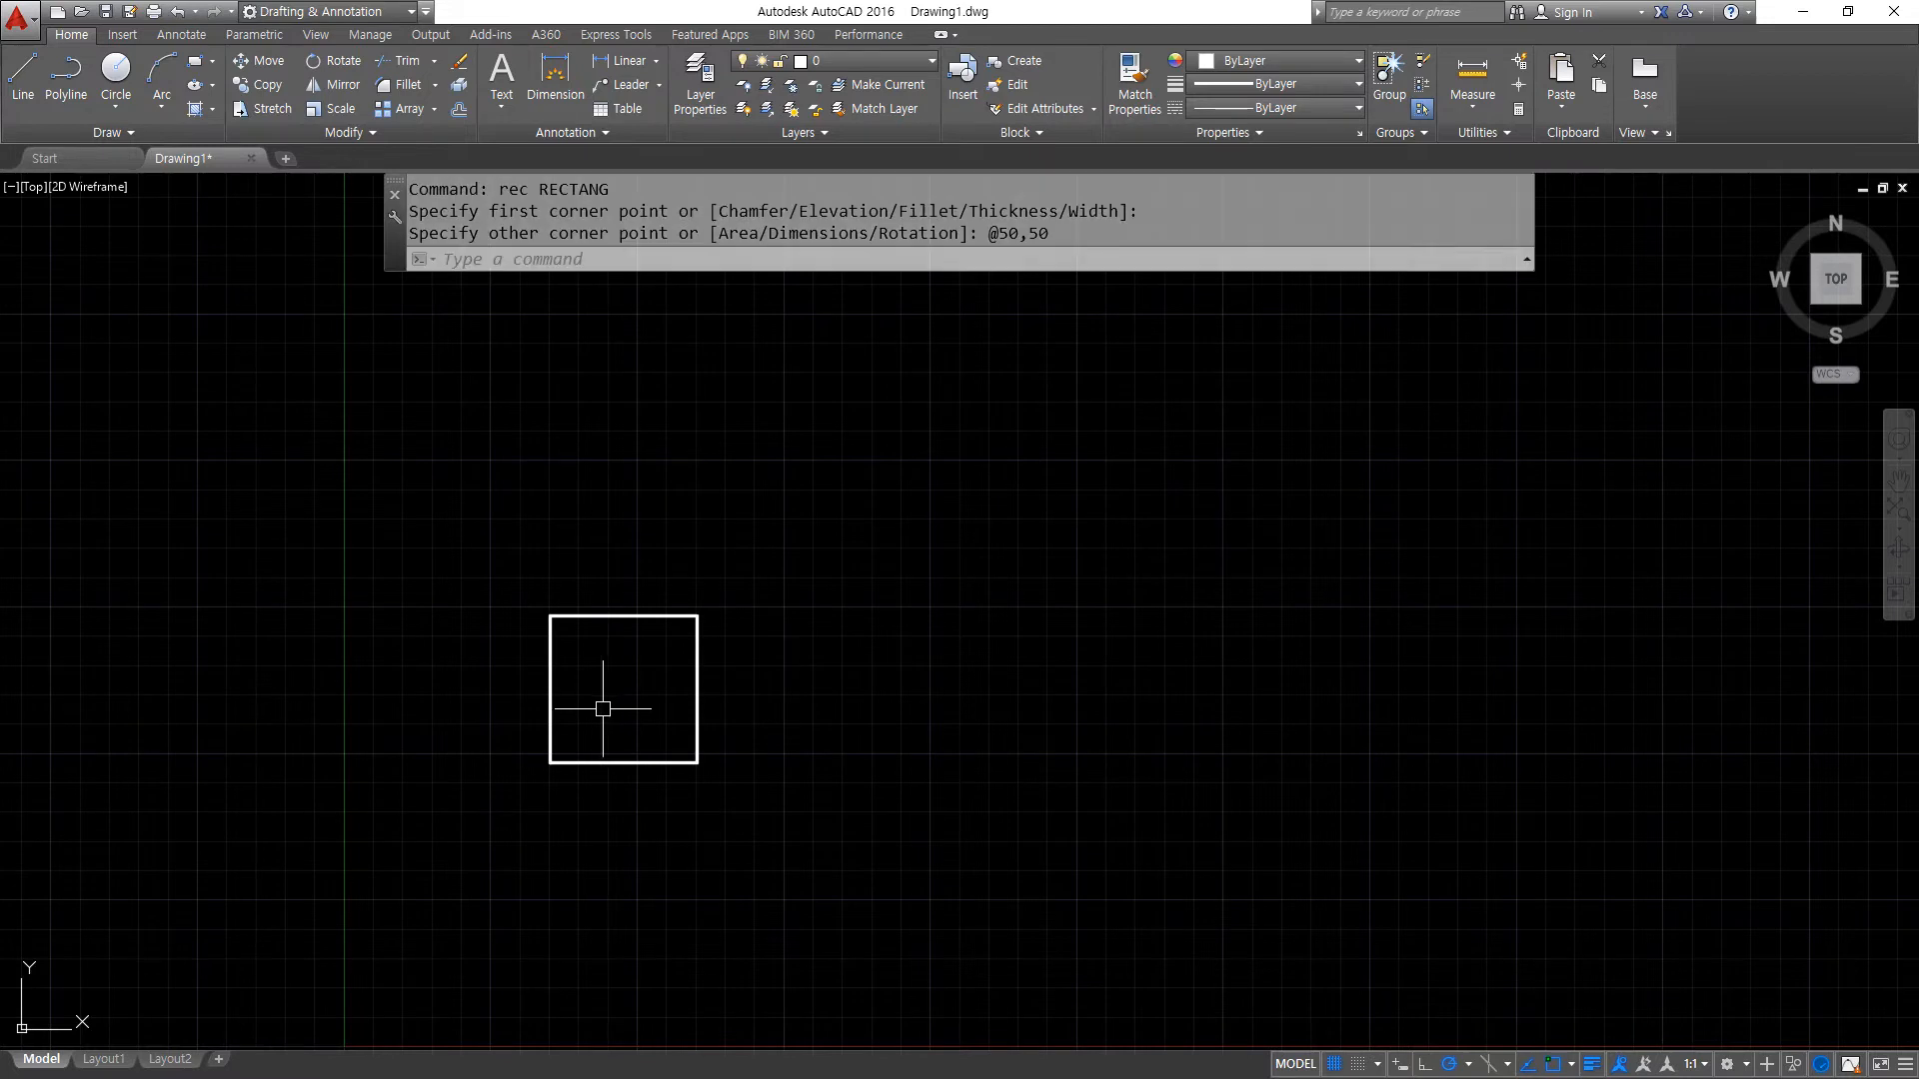
pyautogui.scroll(2, 669, 707)
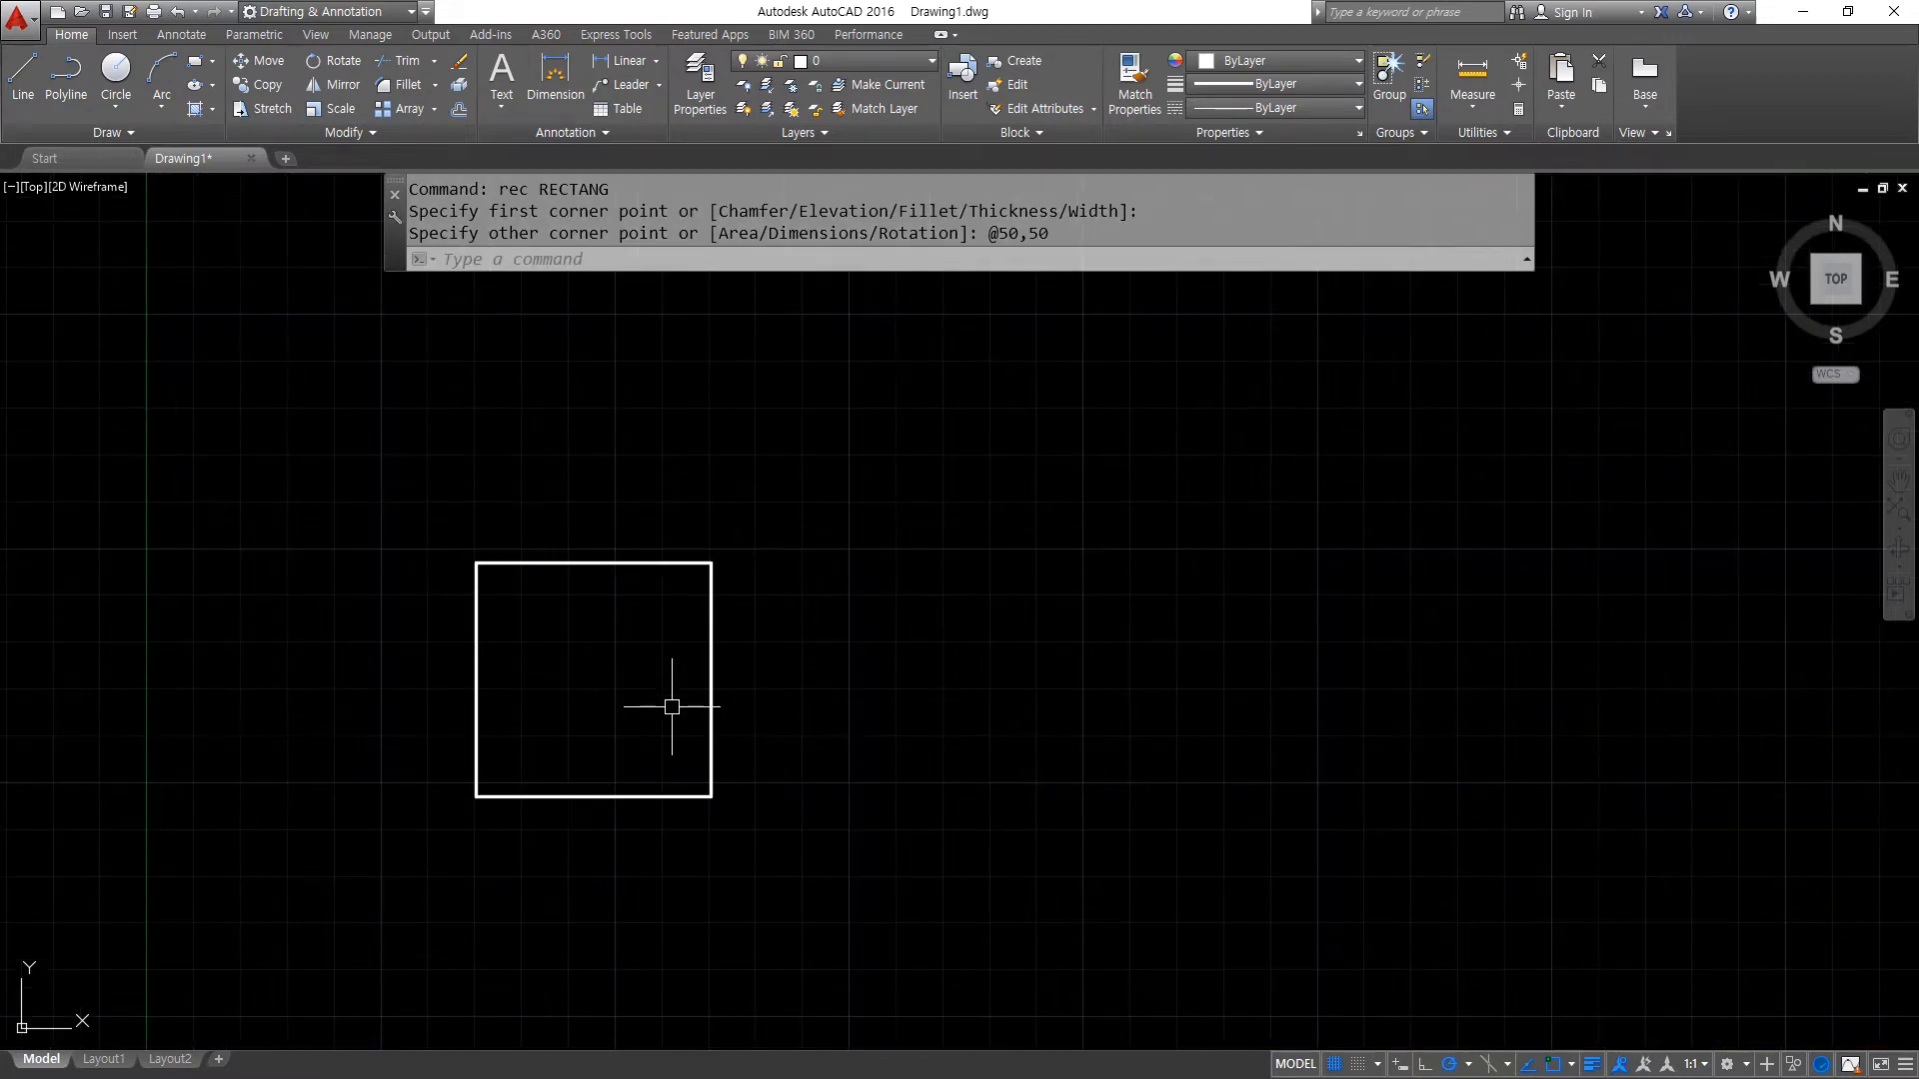
# - Erase the 50 by 50 rectangle
pyautogui.click(772, 860)
pyautogui.click(459, 470)
pyautogui.write('e')
pyautogui.press('Return')
# - Draw a rectangle from a freely picked corner to the absolute point 50,30
pyautogui.write('REC')
pyautogui.press('Return')
pyautogui.click(488, 800)
pyautogui.write('50,30')
pyautogui.press('Return')
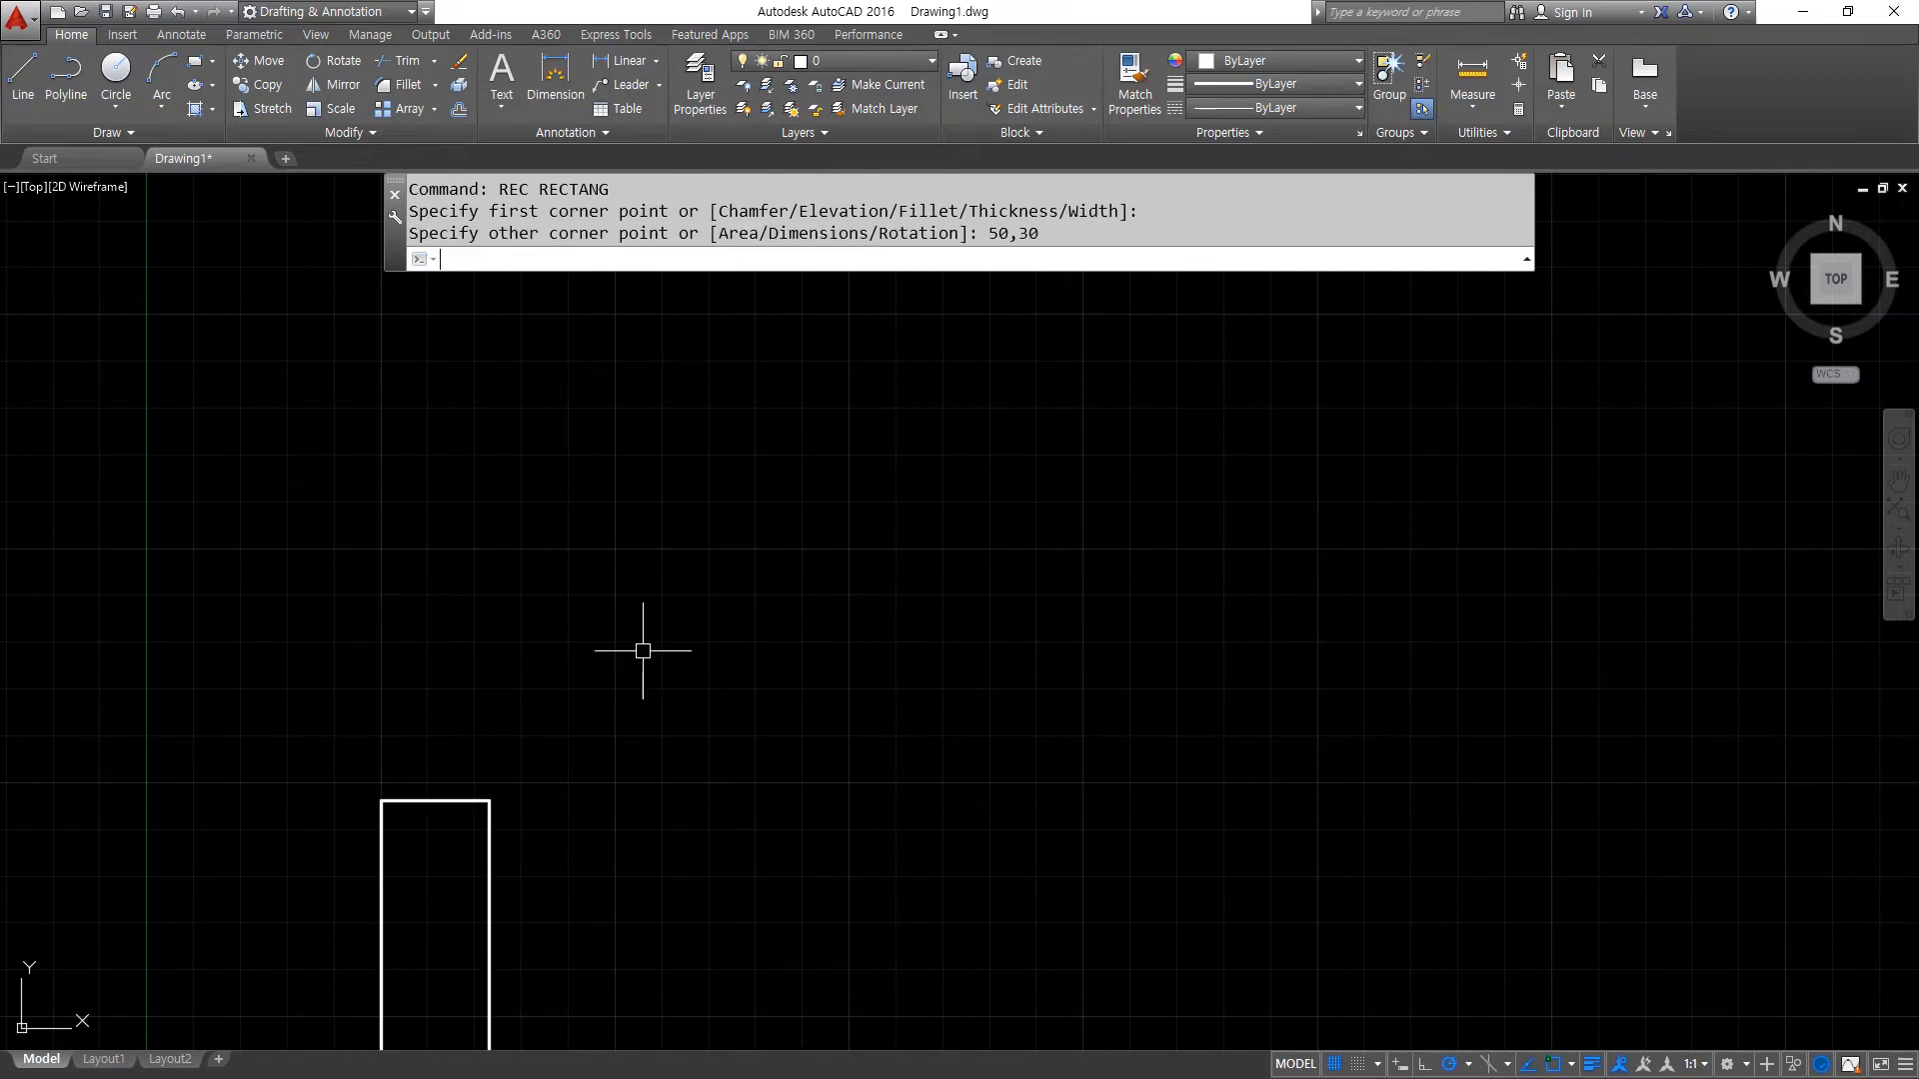
# - Erase the tall rectangle drawn to the absolute point 50,30
pyautogui.click(630, 843)
pyautogui.click(214, 650)
pyautogui.write('e')
pyautogui.press('Return')
# - Draw a rectangle 50 wide and 30 high from a freely picked lower-left corner, using relative coordinates
pyautogui.write('rec')
pyautogui.press('Return')
pyautogui.click(455, 757)
pyautogui.write('@50,30')
pyautogui.press('Return')
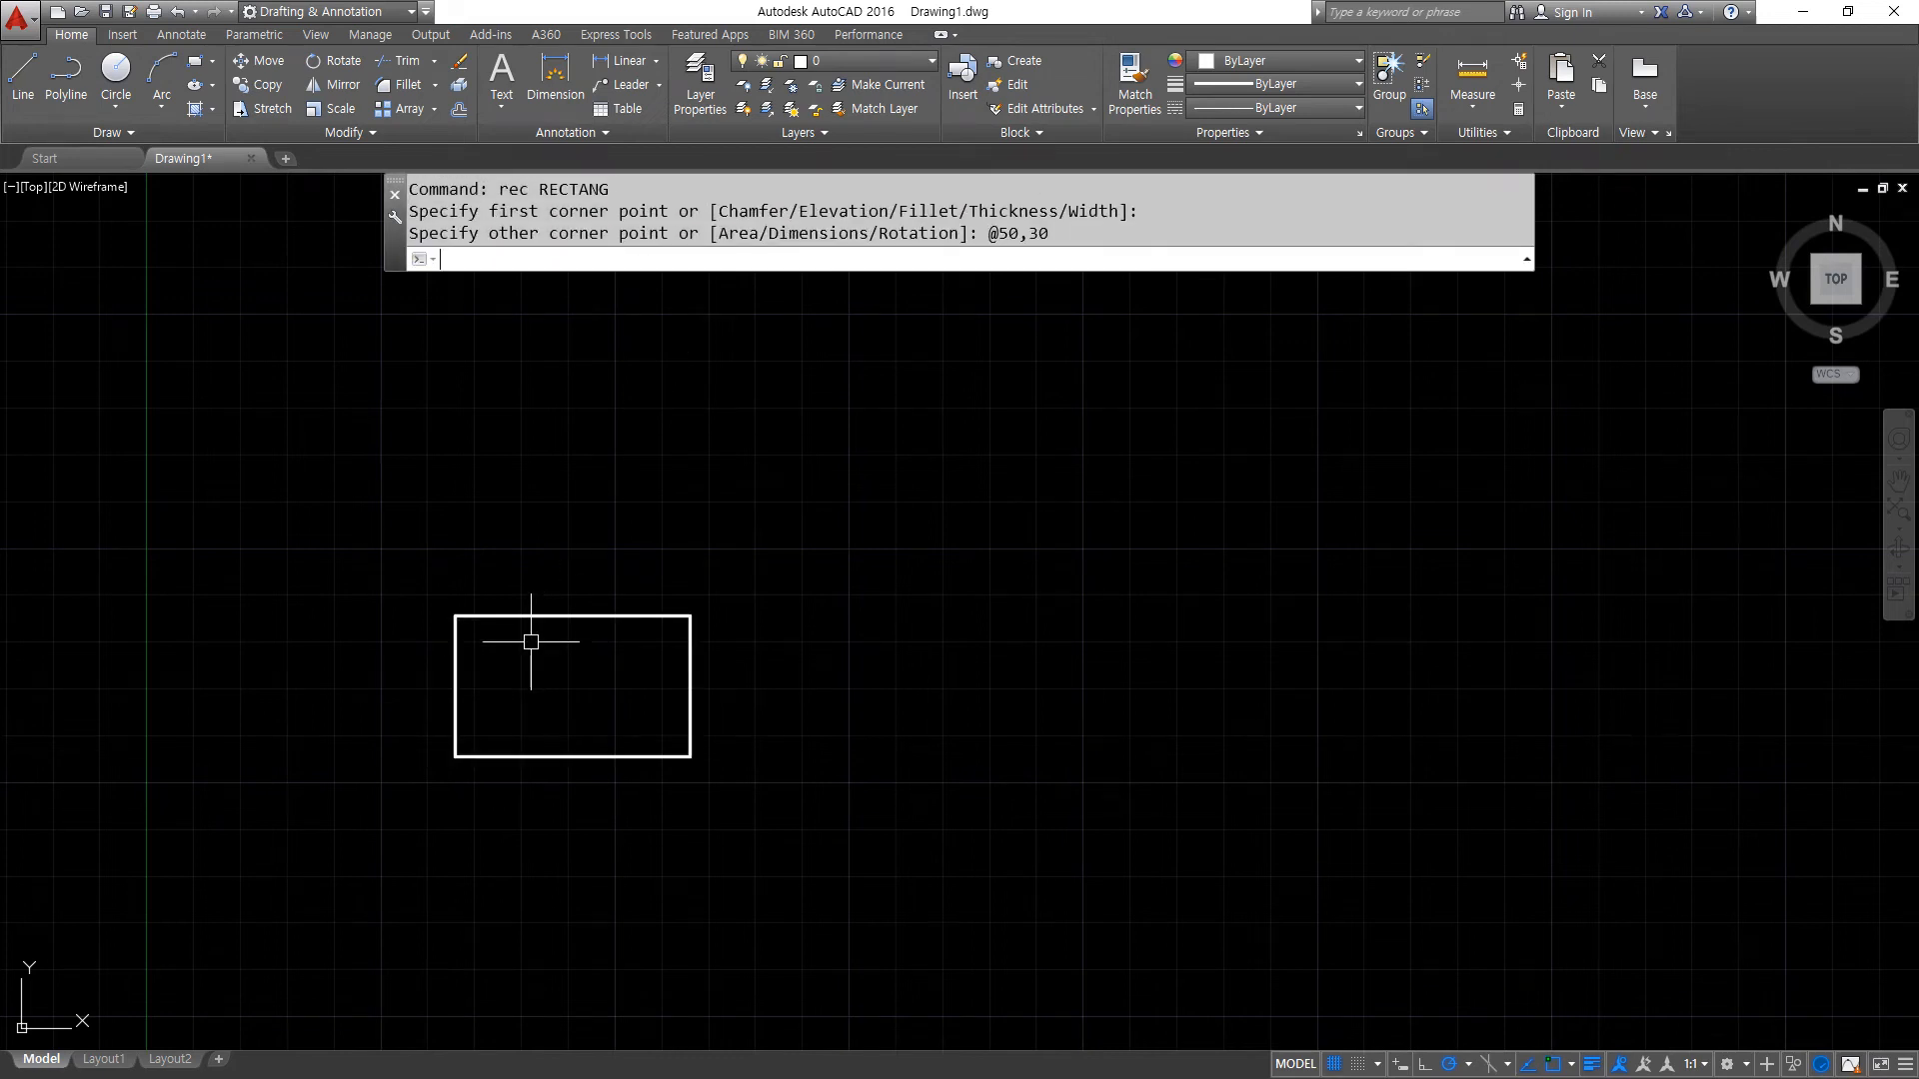
# - Create an array of the 50 by 30 rectangle with the Rectangular array type
pyautogui.moveTo(555, 709); pyautogui.dragTo(460, 722, button='middle')
pyautogui.write('ar')
pyautogui.press('Return')
pyautogui.click(257, 522)
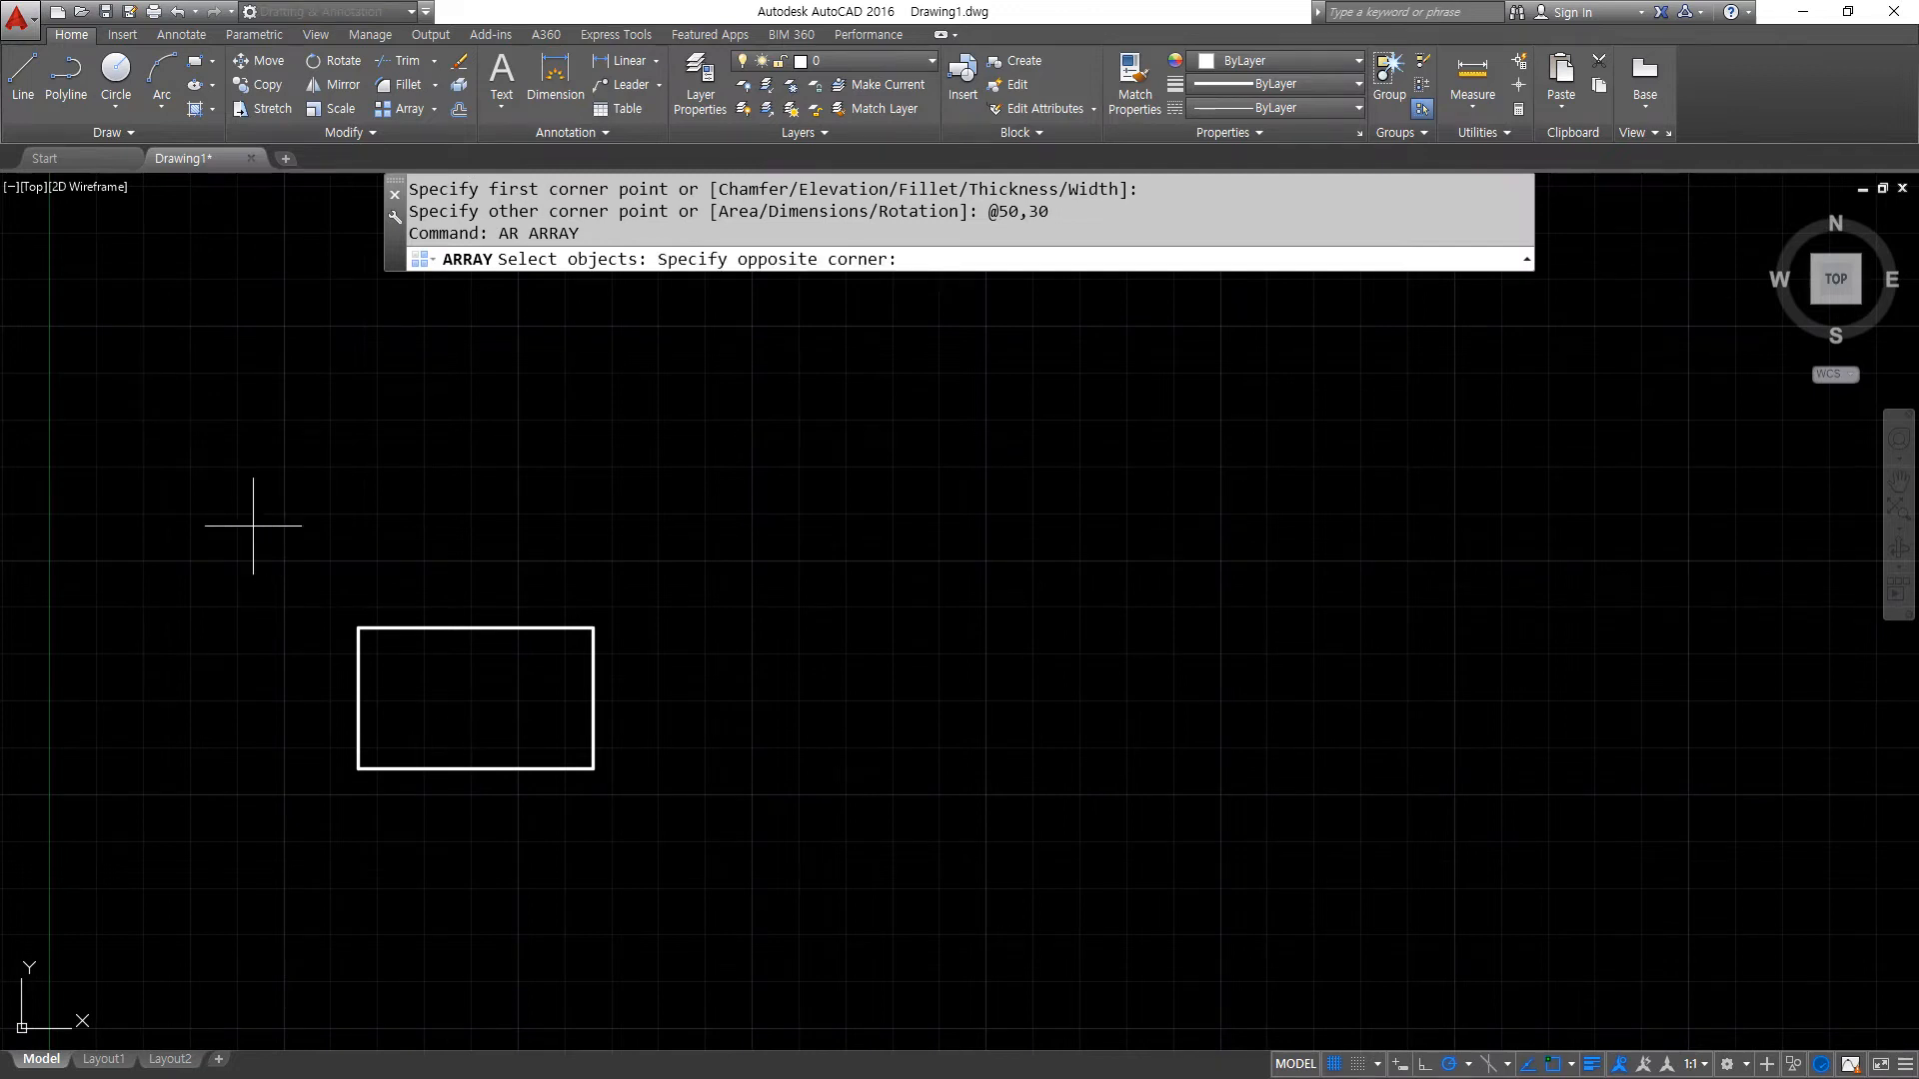
pyautogui.click(723, 836)
pyautogui.press('Return')
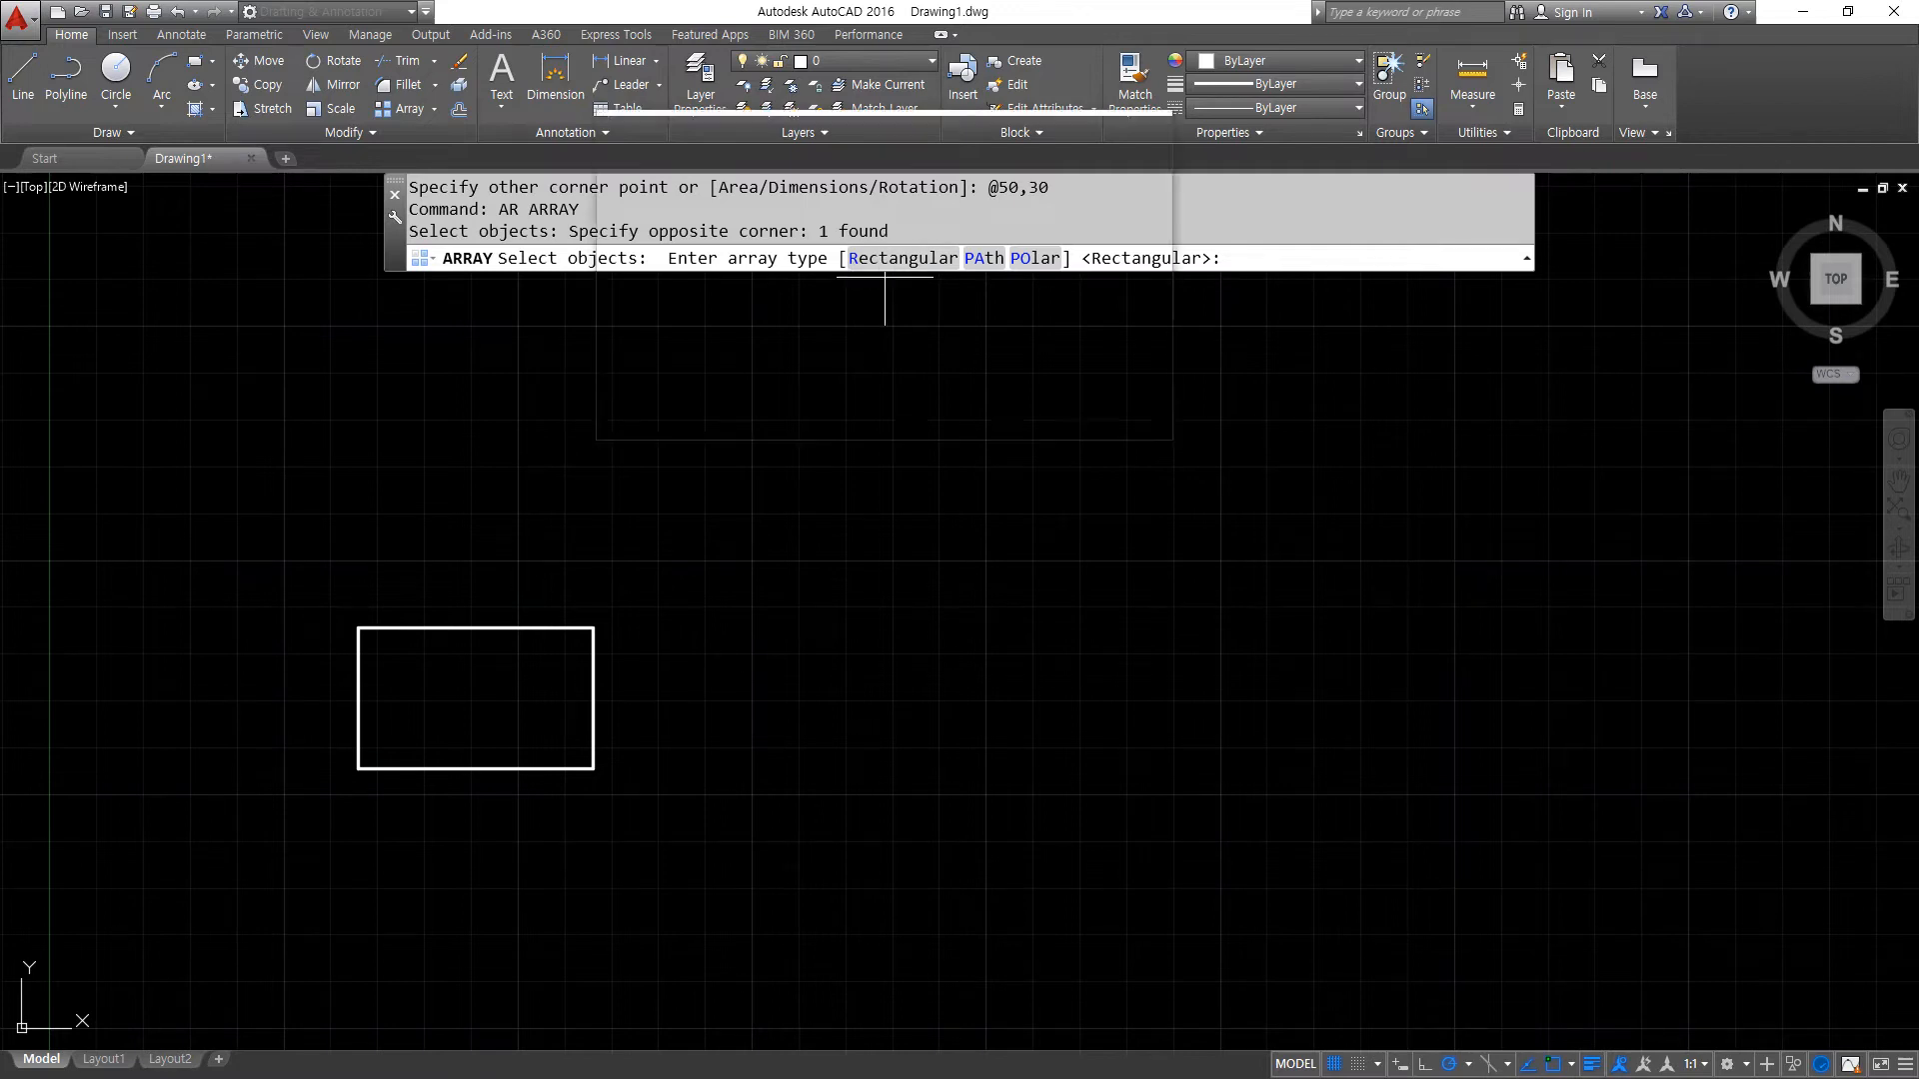
pyautogui.press('super+plus')
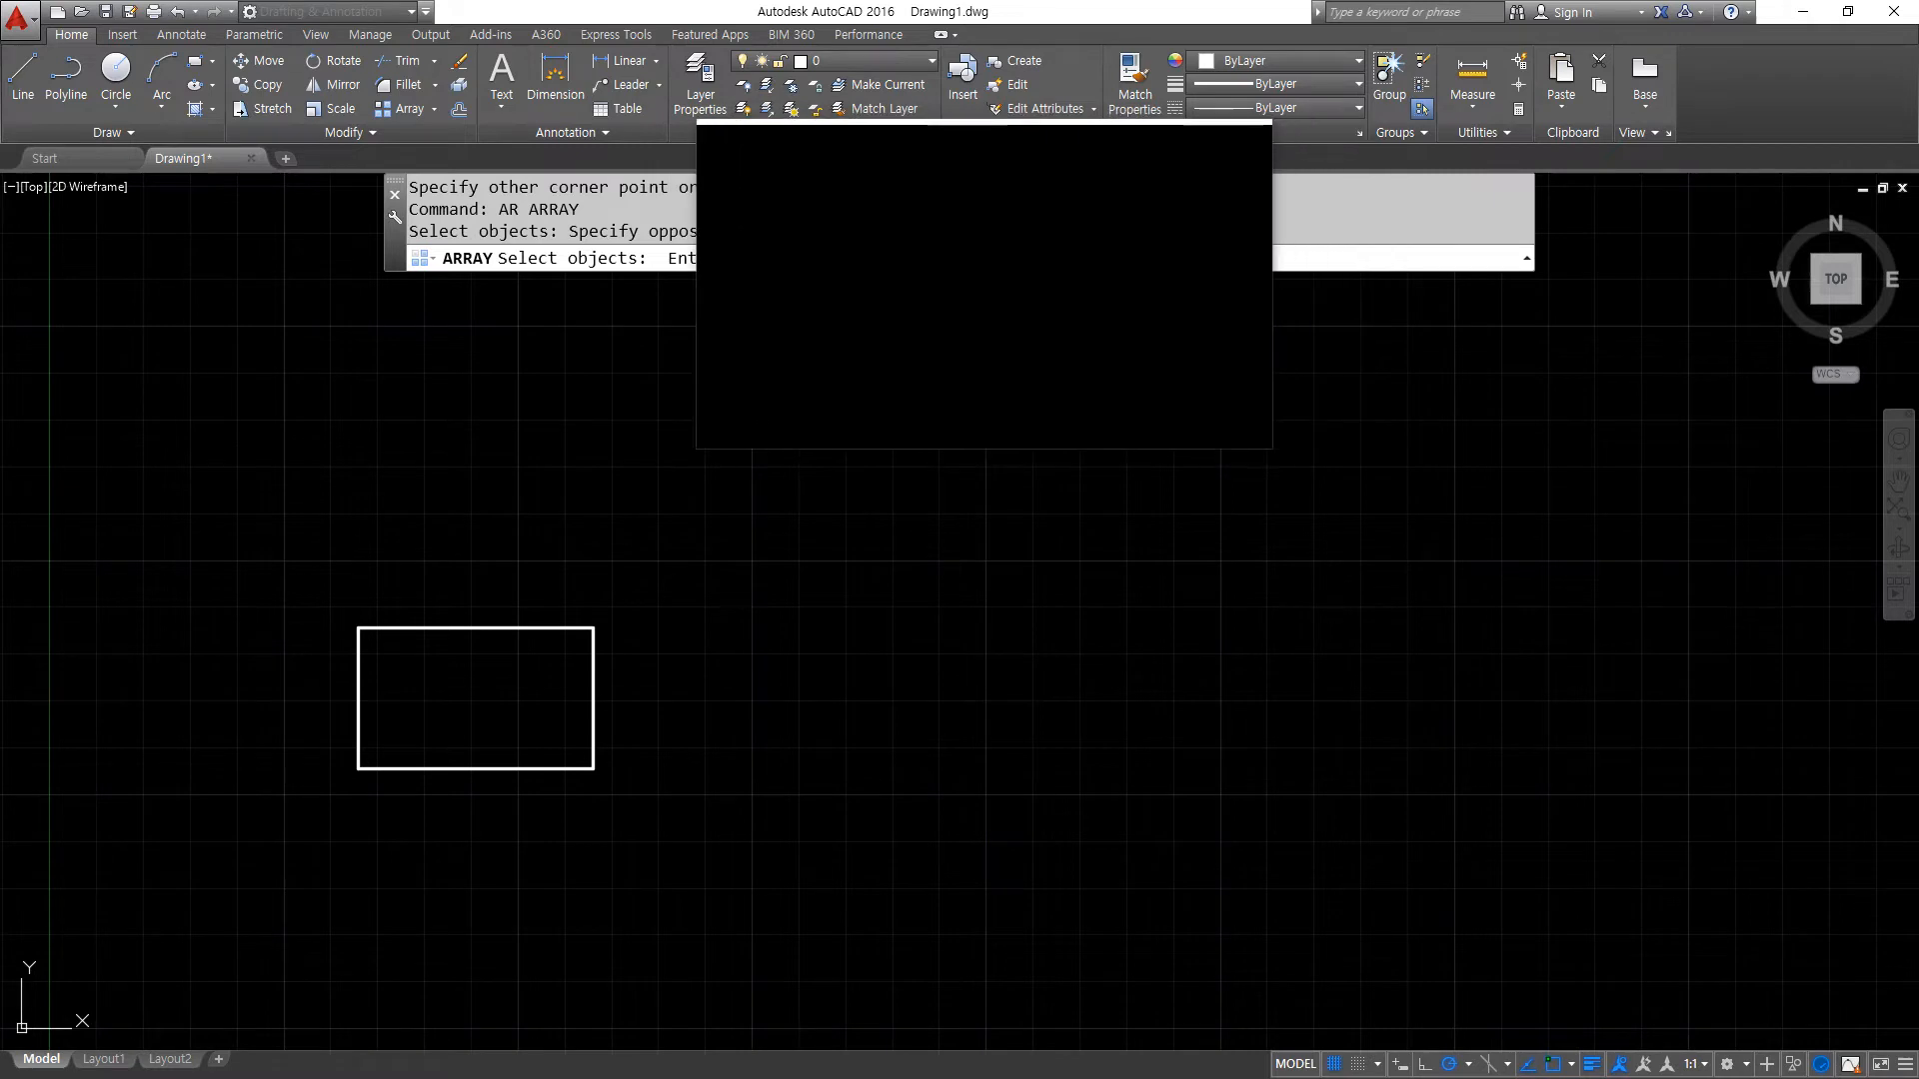
pyautogui.rightClick(910, 260)
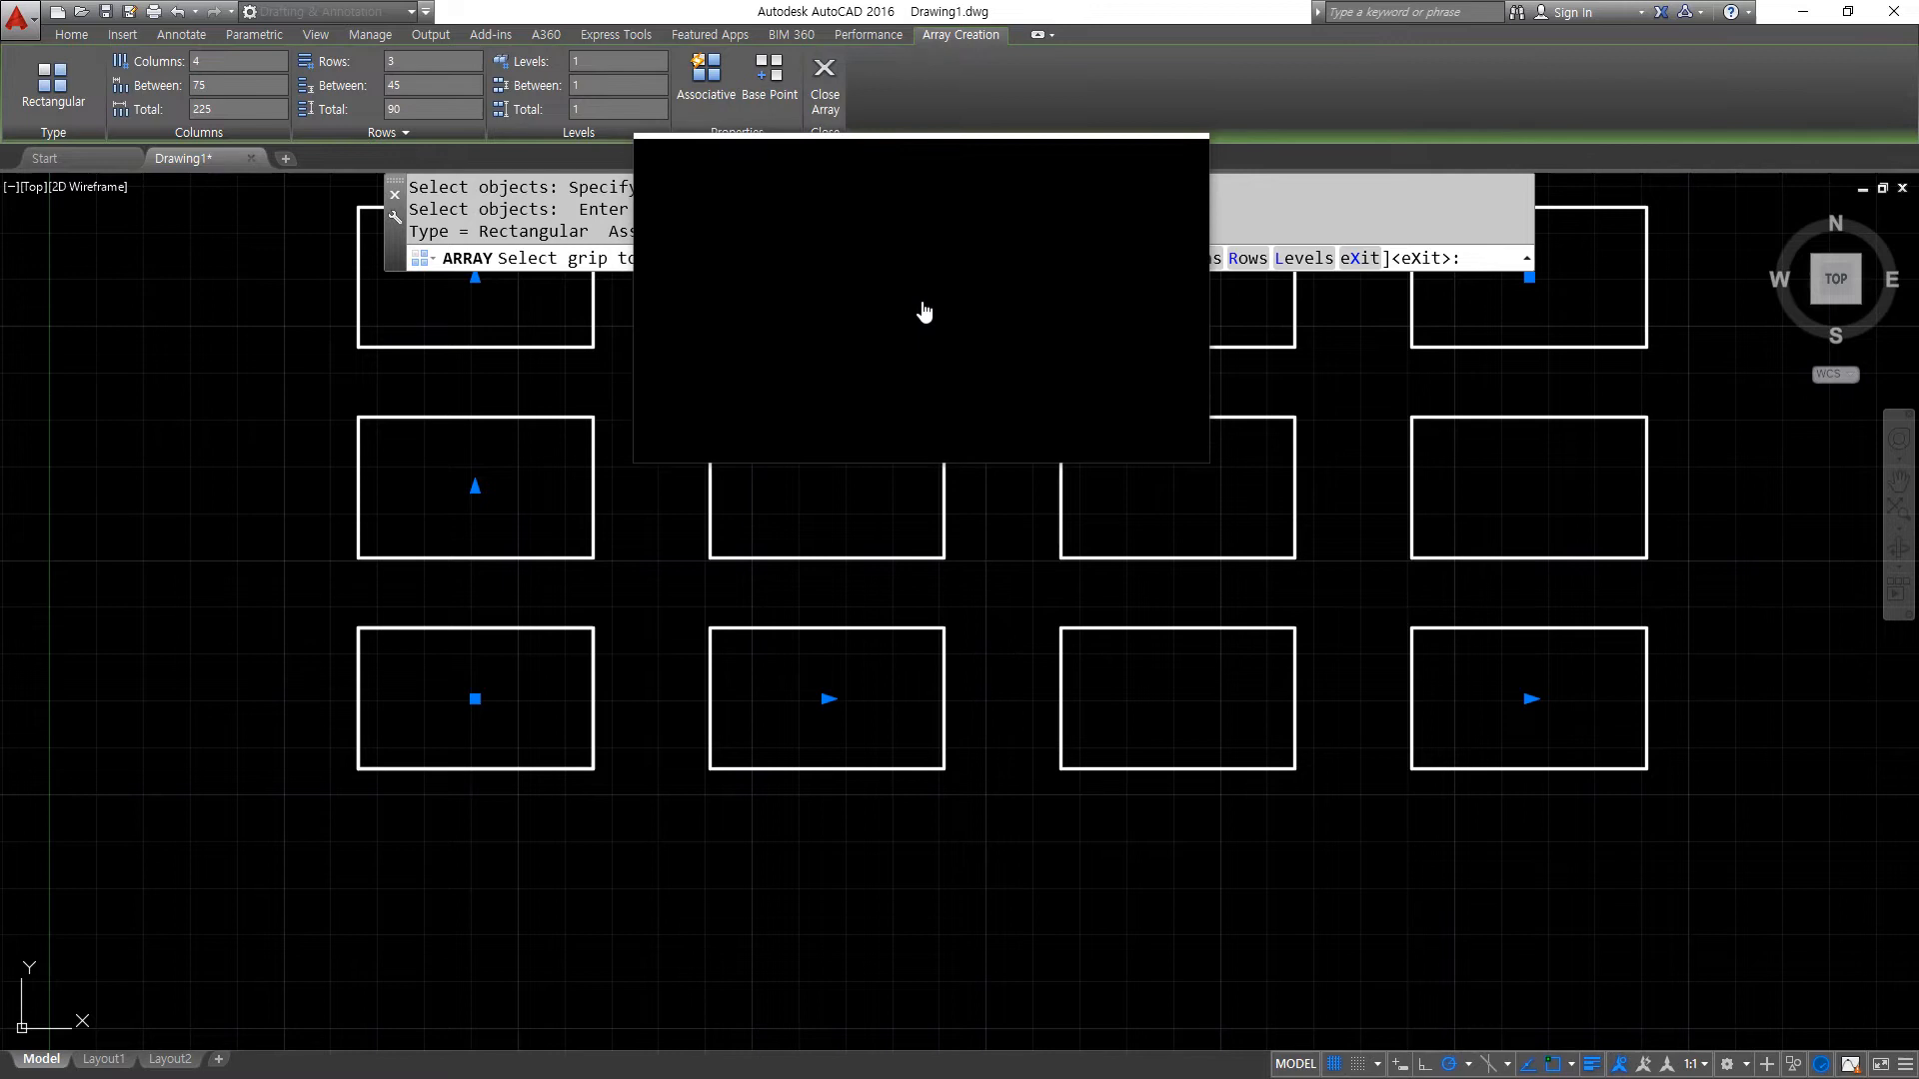
pyautogui.scroll(-2, 905, 473)
pyautogui.moveTo(885, 508); pyautogui.dragTo(818, 633, button='middle')
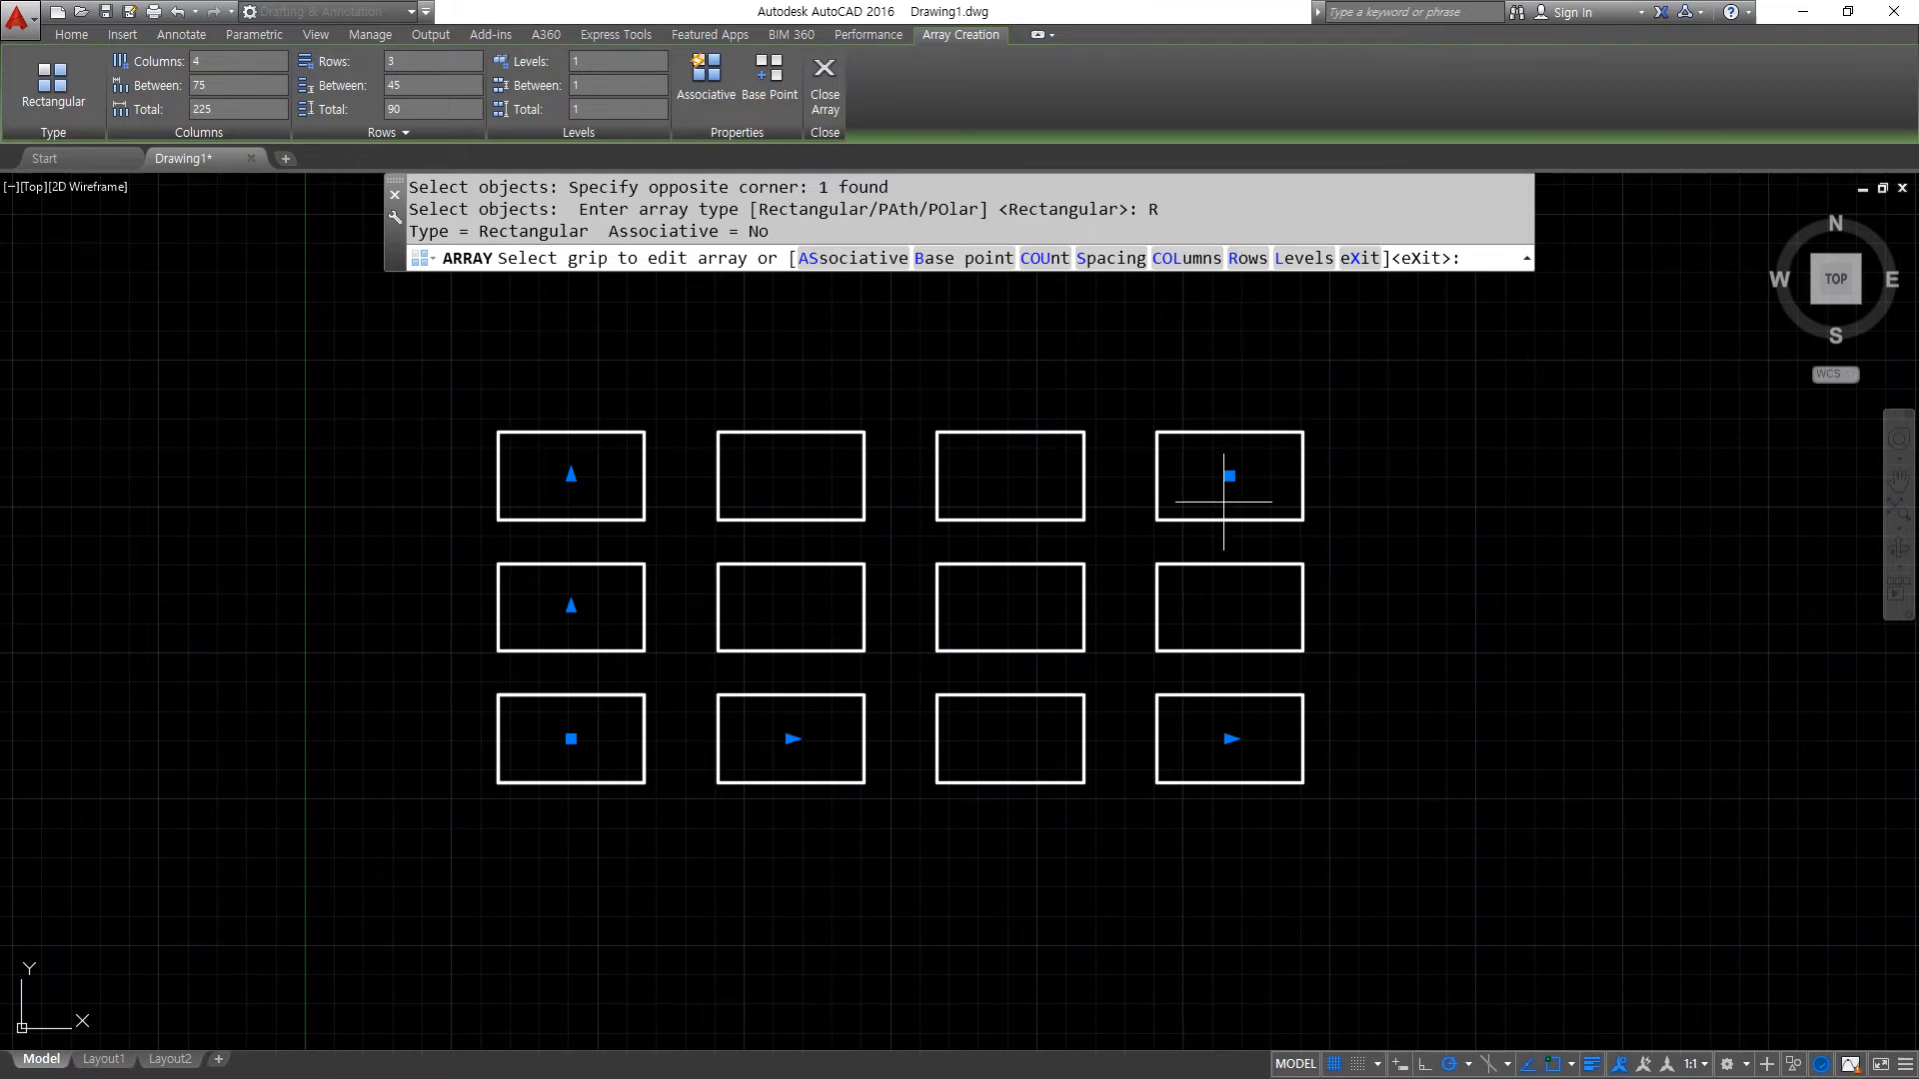
# - Examine how the rectangular array's copies are organised into vertical columns and horizontal rows
pyautogui.press('super+plus')
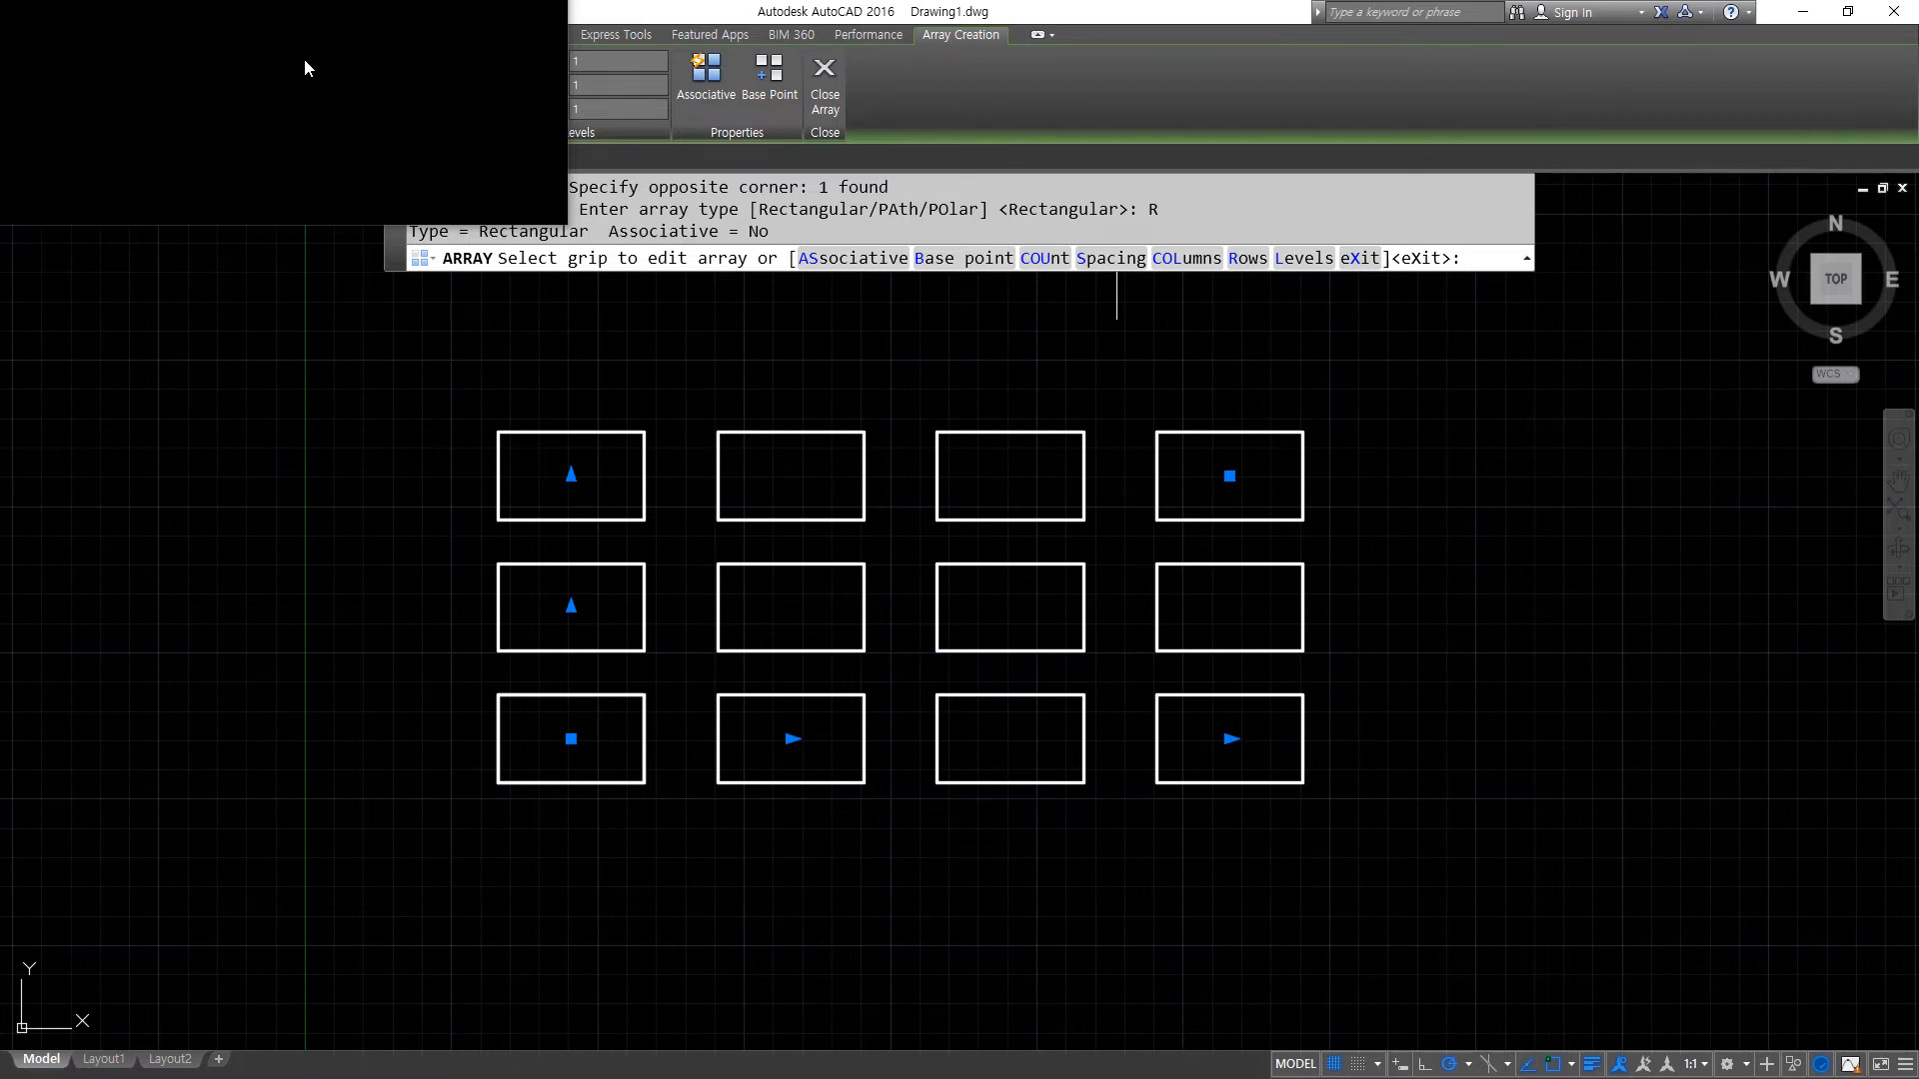
pyautogui.press('super+Escape')
pyautogui.hotkey('ctrl', 'alt', 'd')
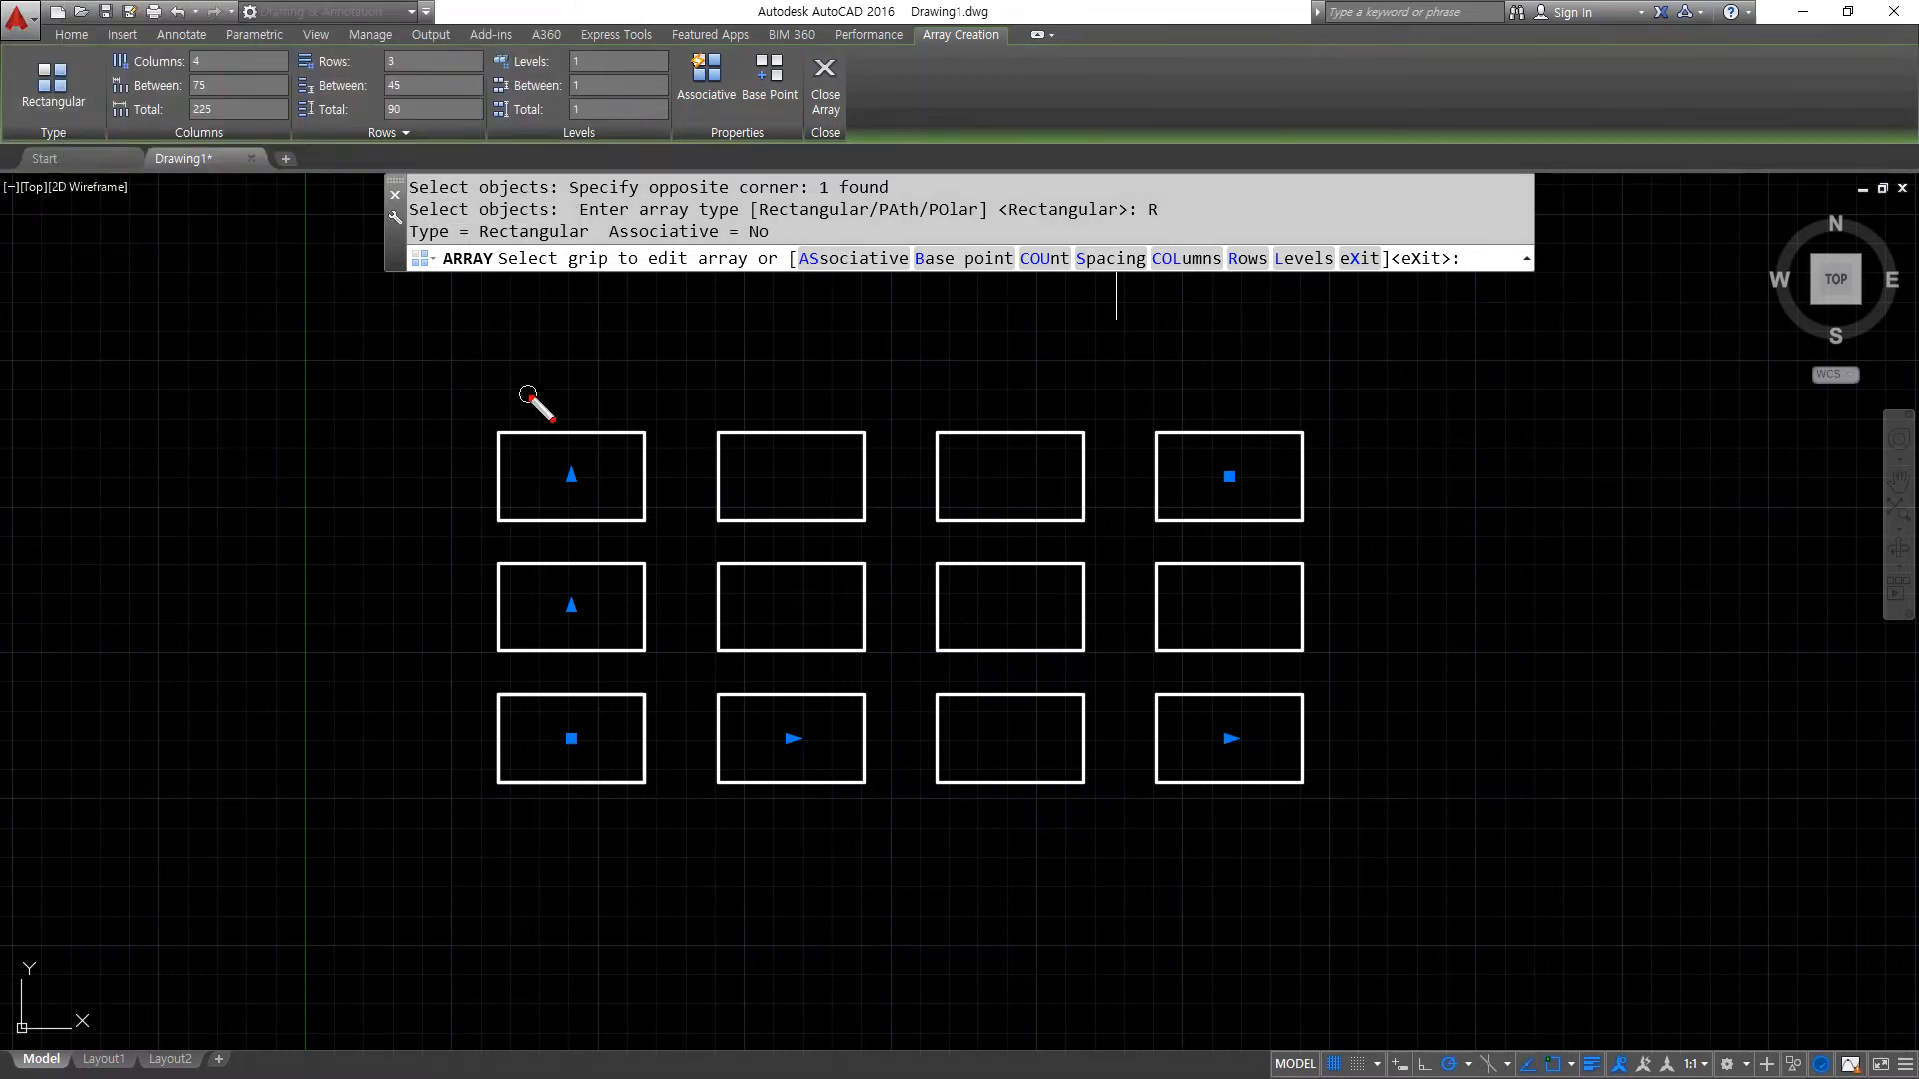
pyautogui.moveTo(578, 376); pyautogui.dragTo(578, 885)
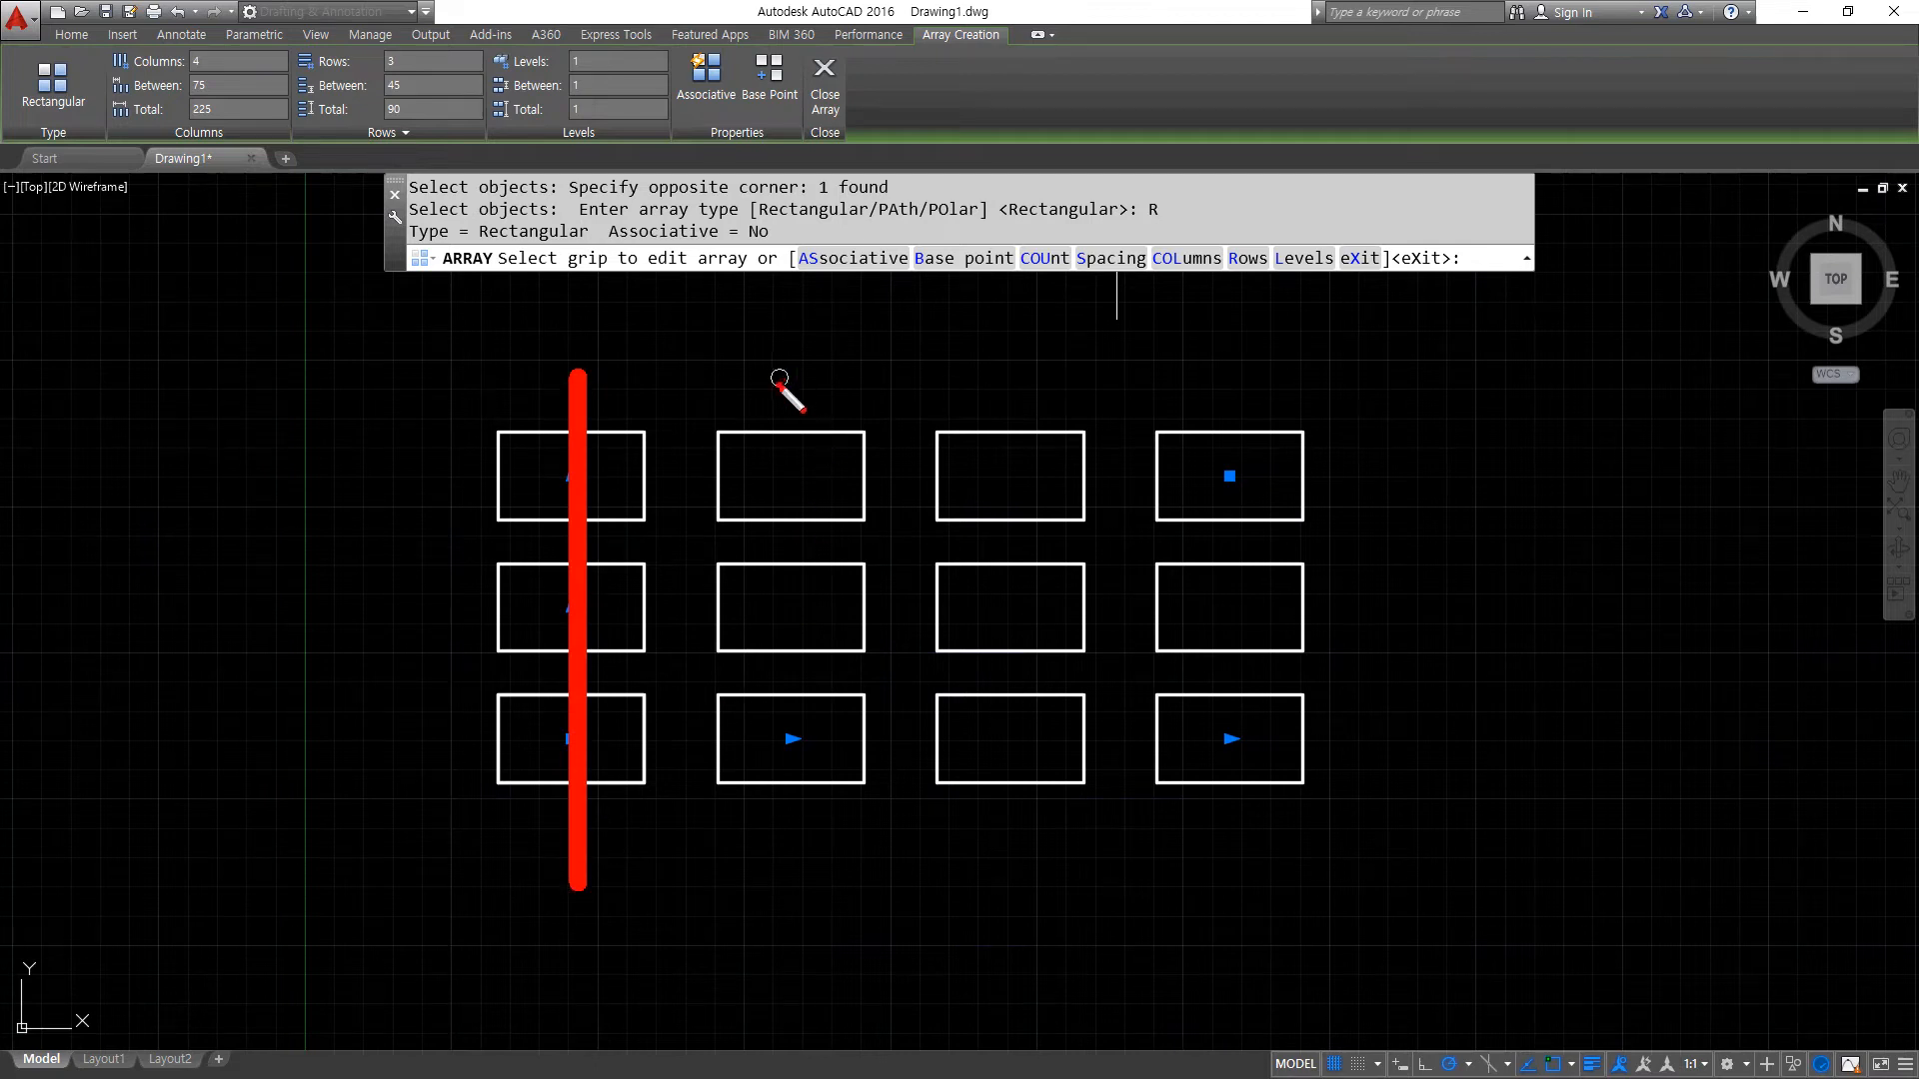
pyautogui.moveTo(779, 378); pyautogui.dragTo(778, 900)
pyautogui.moveTo(982, 379); pyautogui.dragTo(982, 797)
pyautogui.moveTo(1245, 387); pyautogui.dragTo(1251, 946)
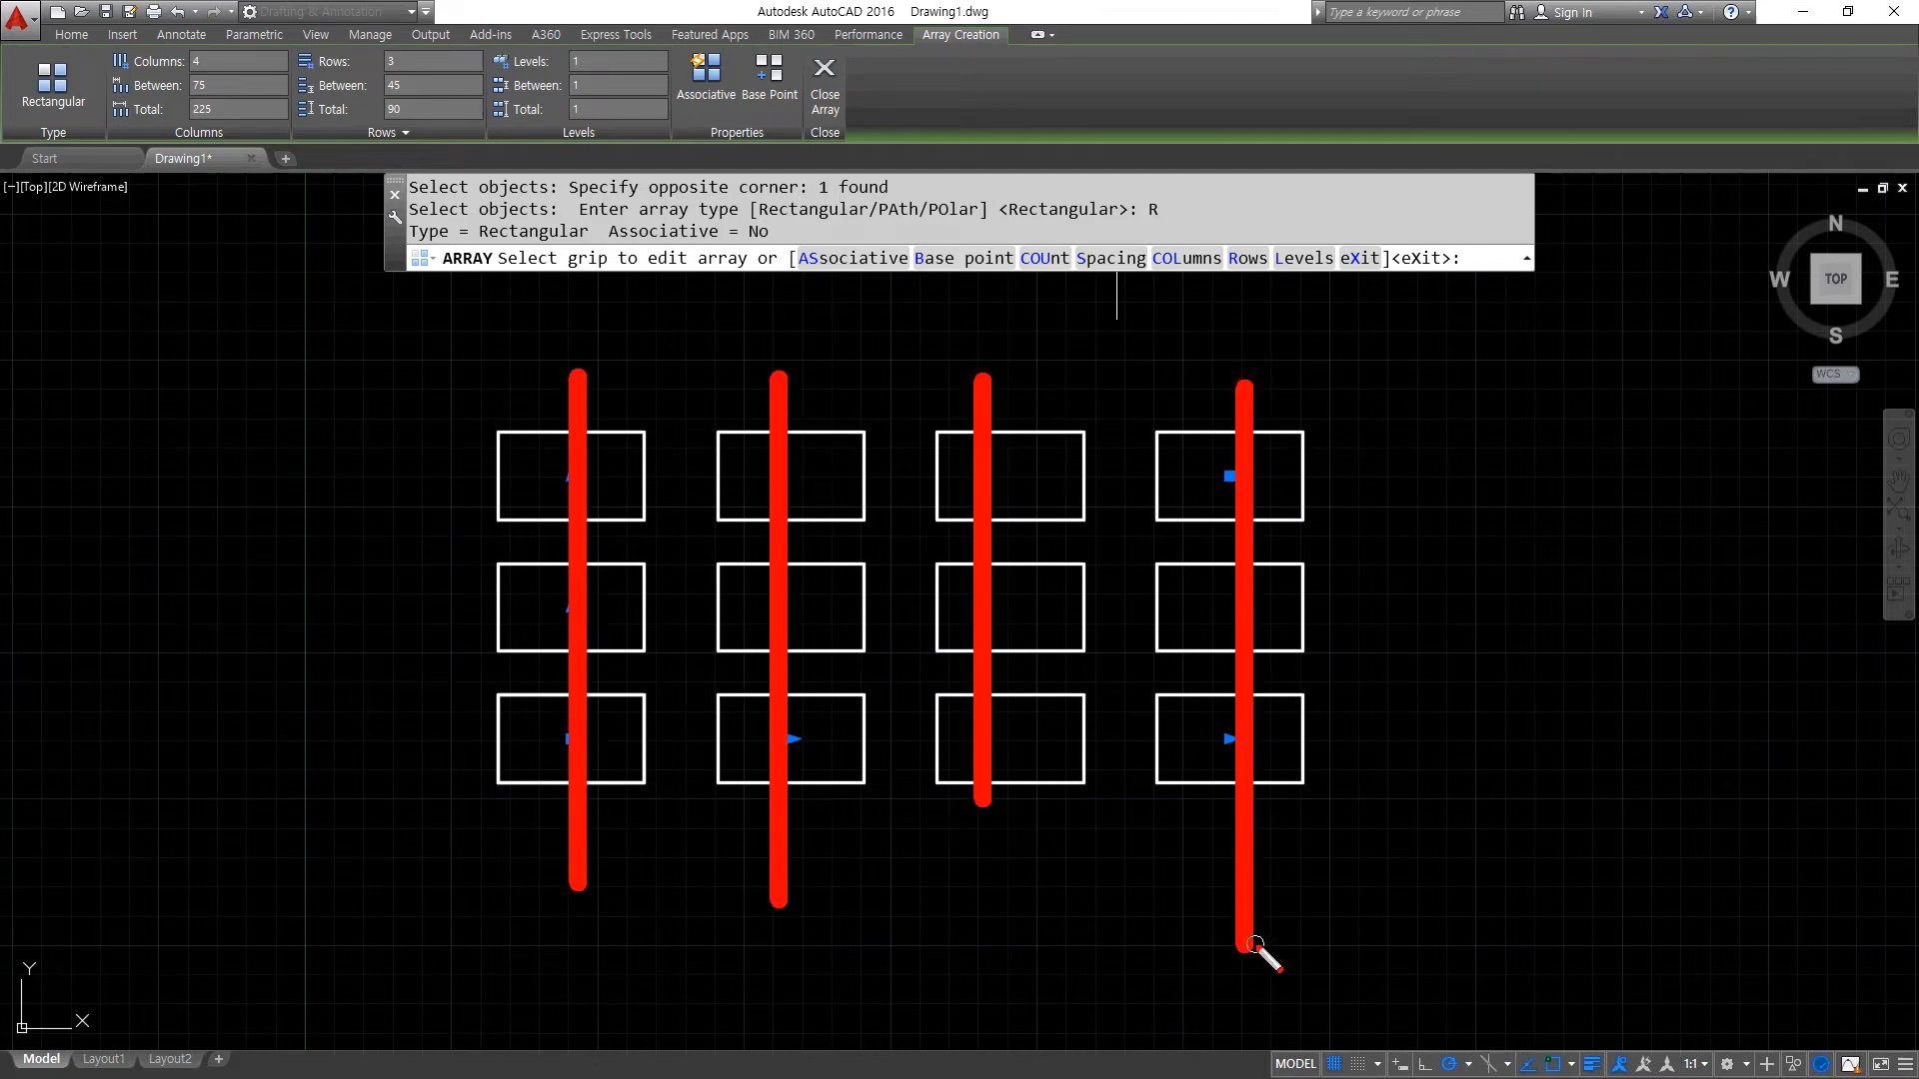
pyautogui.press('e')
pyautogui.moveTo(1321, 738); pyautogui.dragTo(383, 737)
pyautogui.moveTo(455, 610); pyautogui.dragTo(1397, 610)
pyautogui.moveTo(1331, 476); pyautogui.dragTo(509, 475)
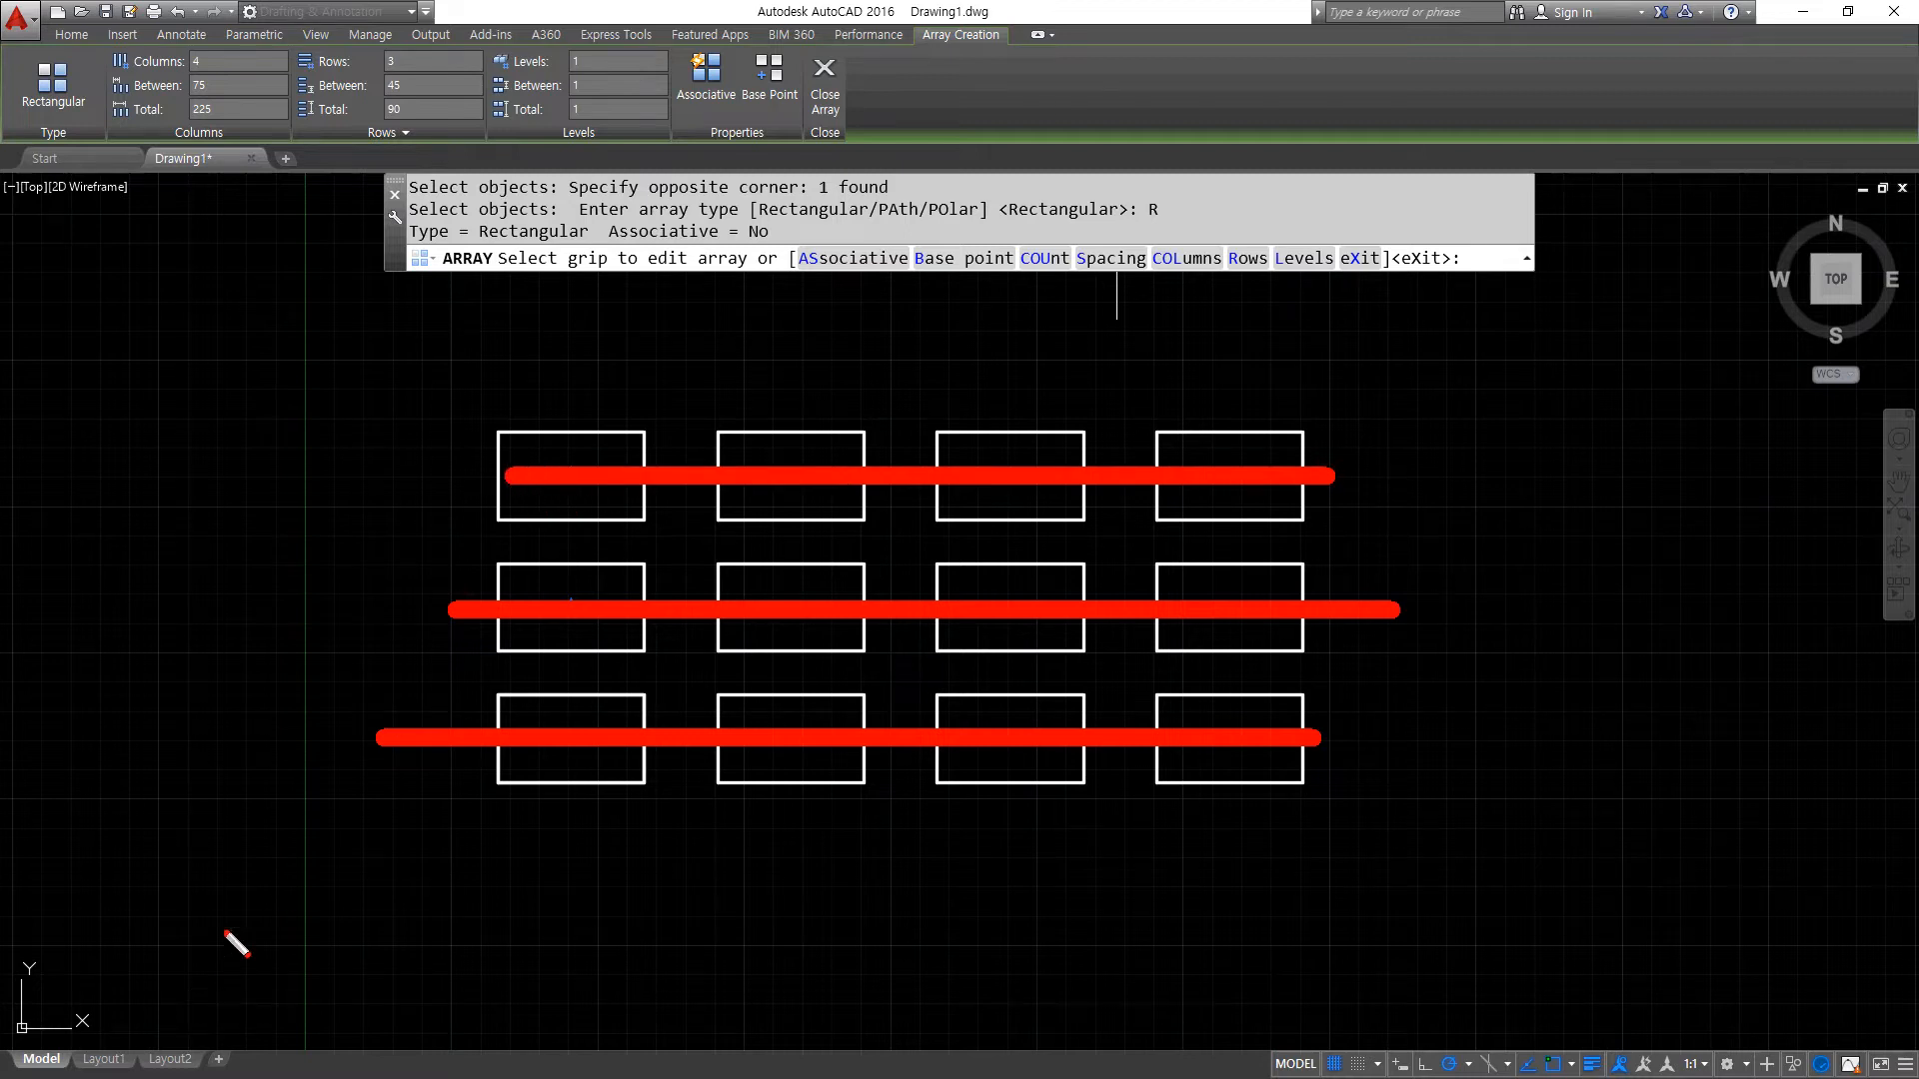
pyautogui.press('e')
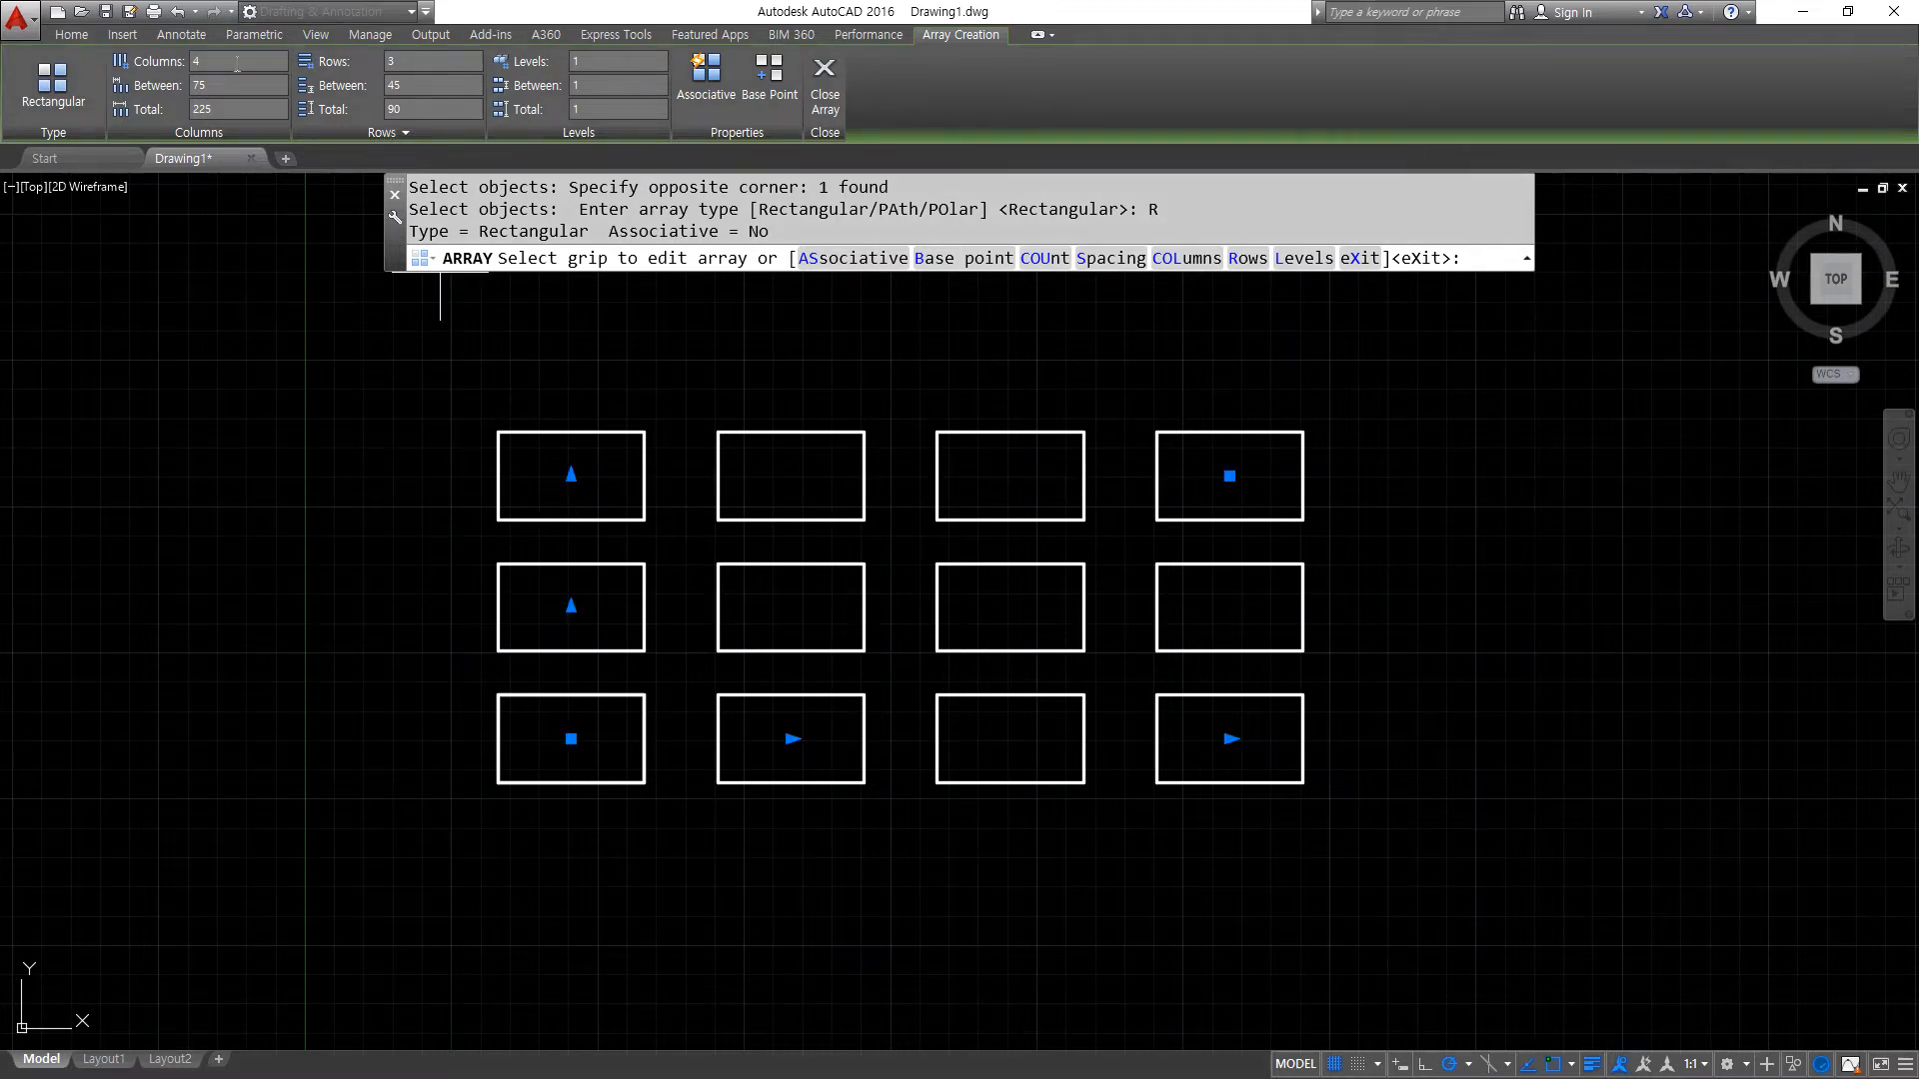
# - Examine which distance between two adjacent rectangles in the bottom row the column spacing refers to
pyautogui.press('super+plus')
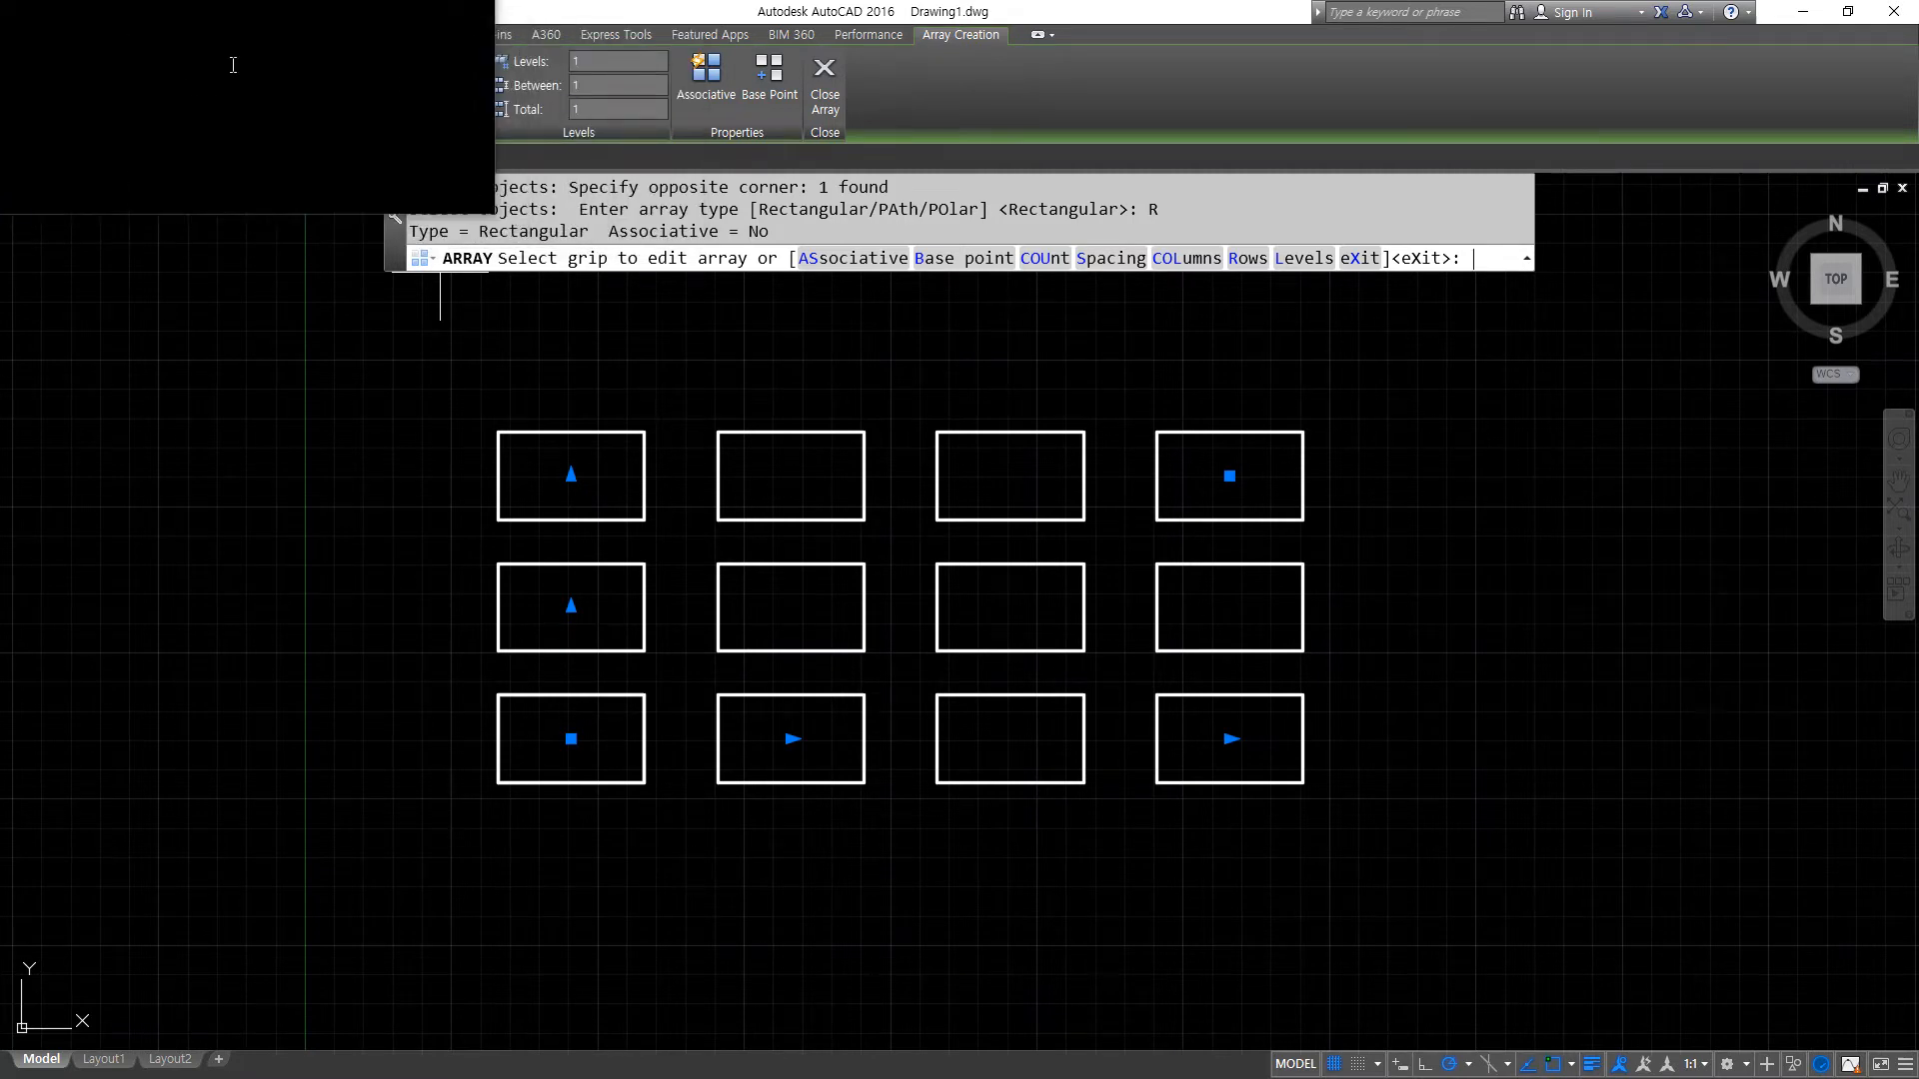
pyautogui.press('super+Escape')
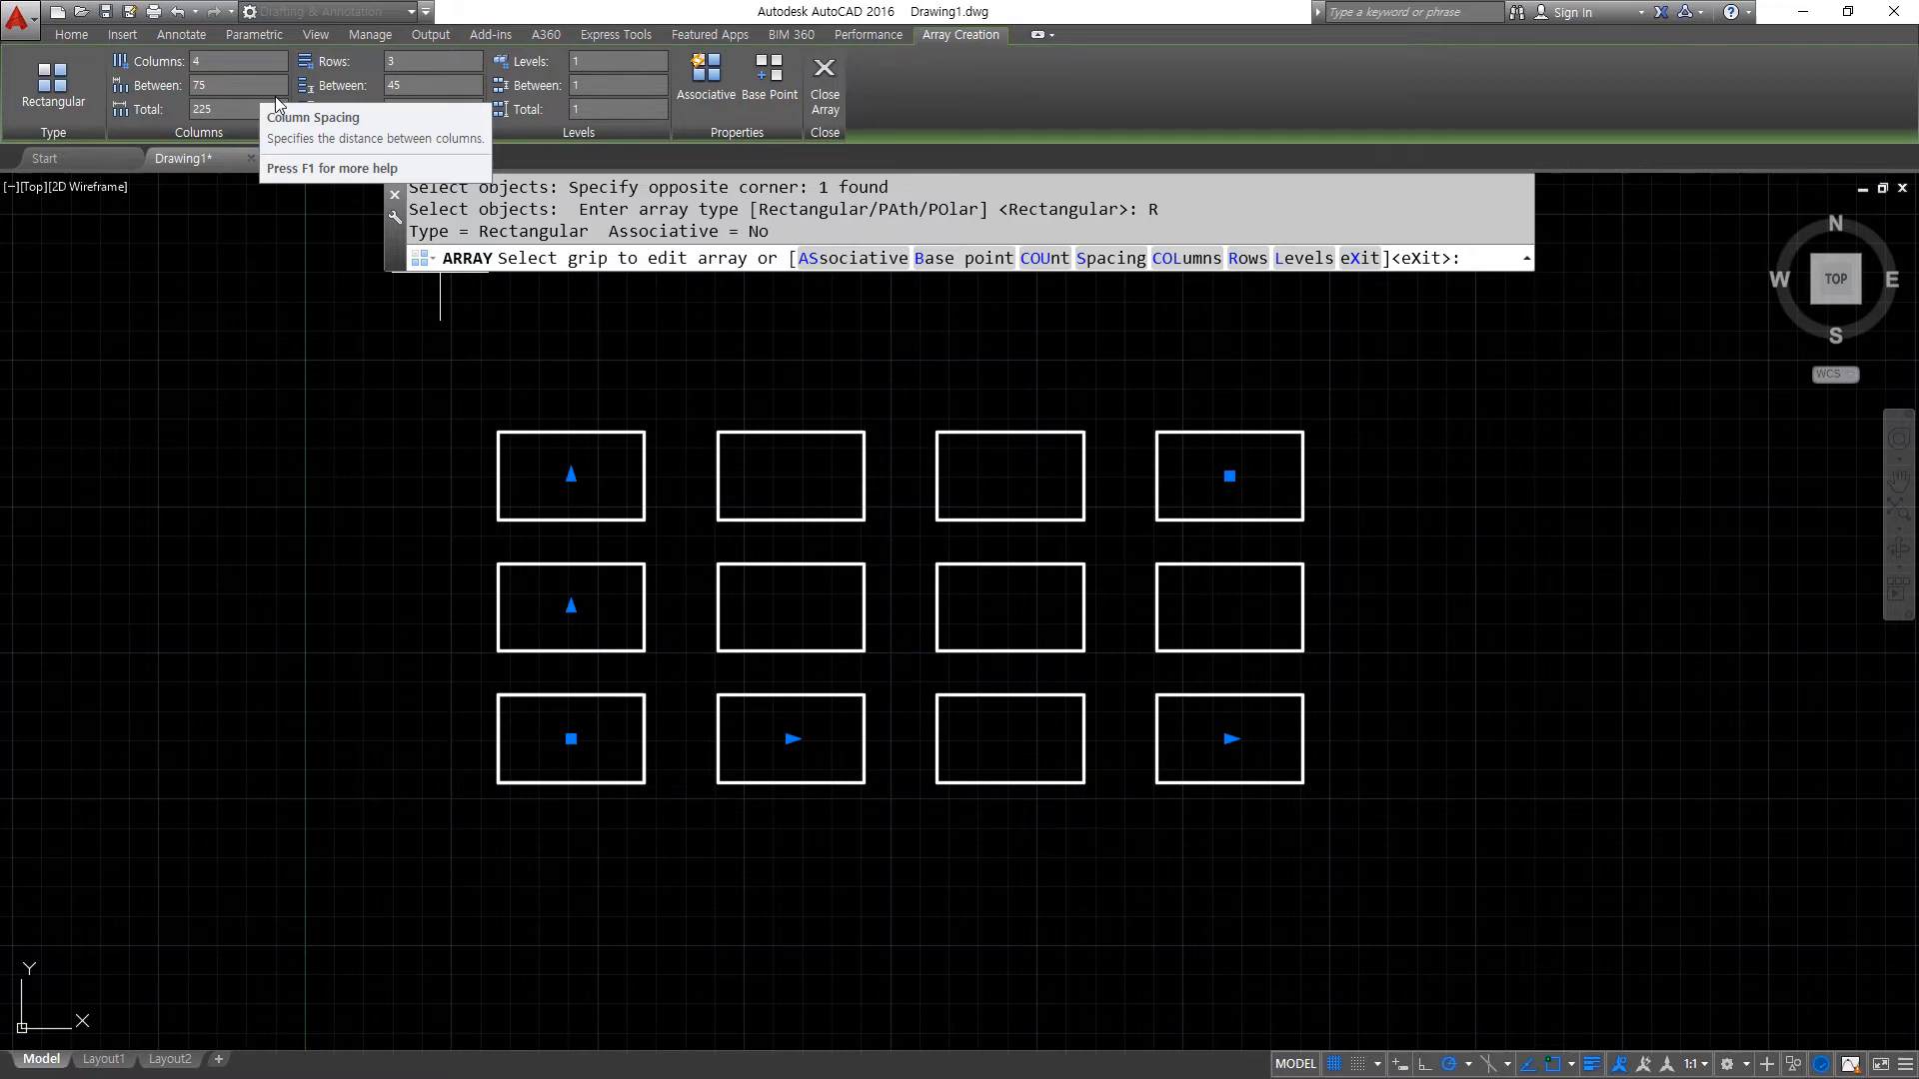
pyautogui.scroll(2, 573, 695)
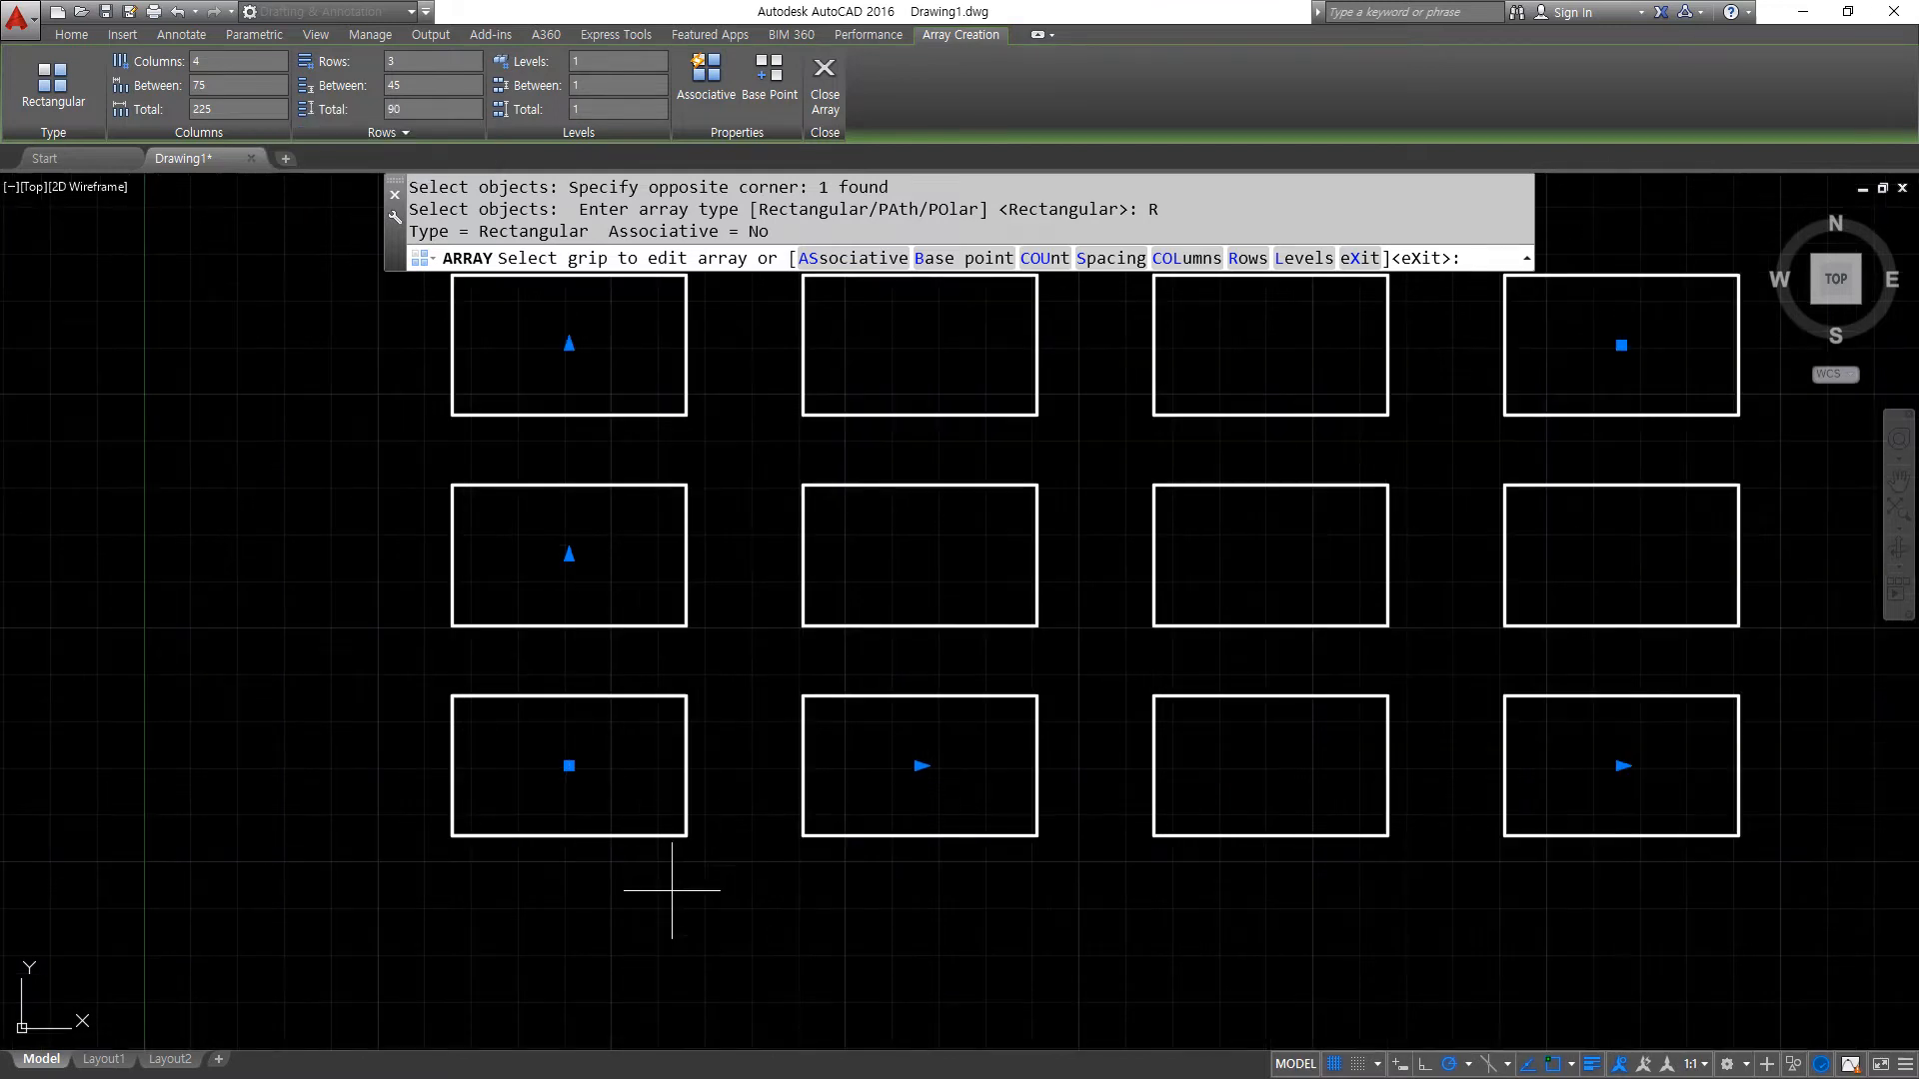
pyautogui.moveTo(686, 830)
pyautogui.mouseDown()
pyautogui.moveTo(686, 934)
pyautogui.moveTo(802, 896)
pyautogui.moveTo(800, 931)
pyautogui.mouseUp()
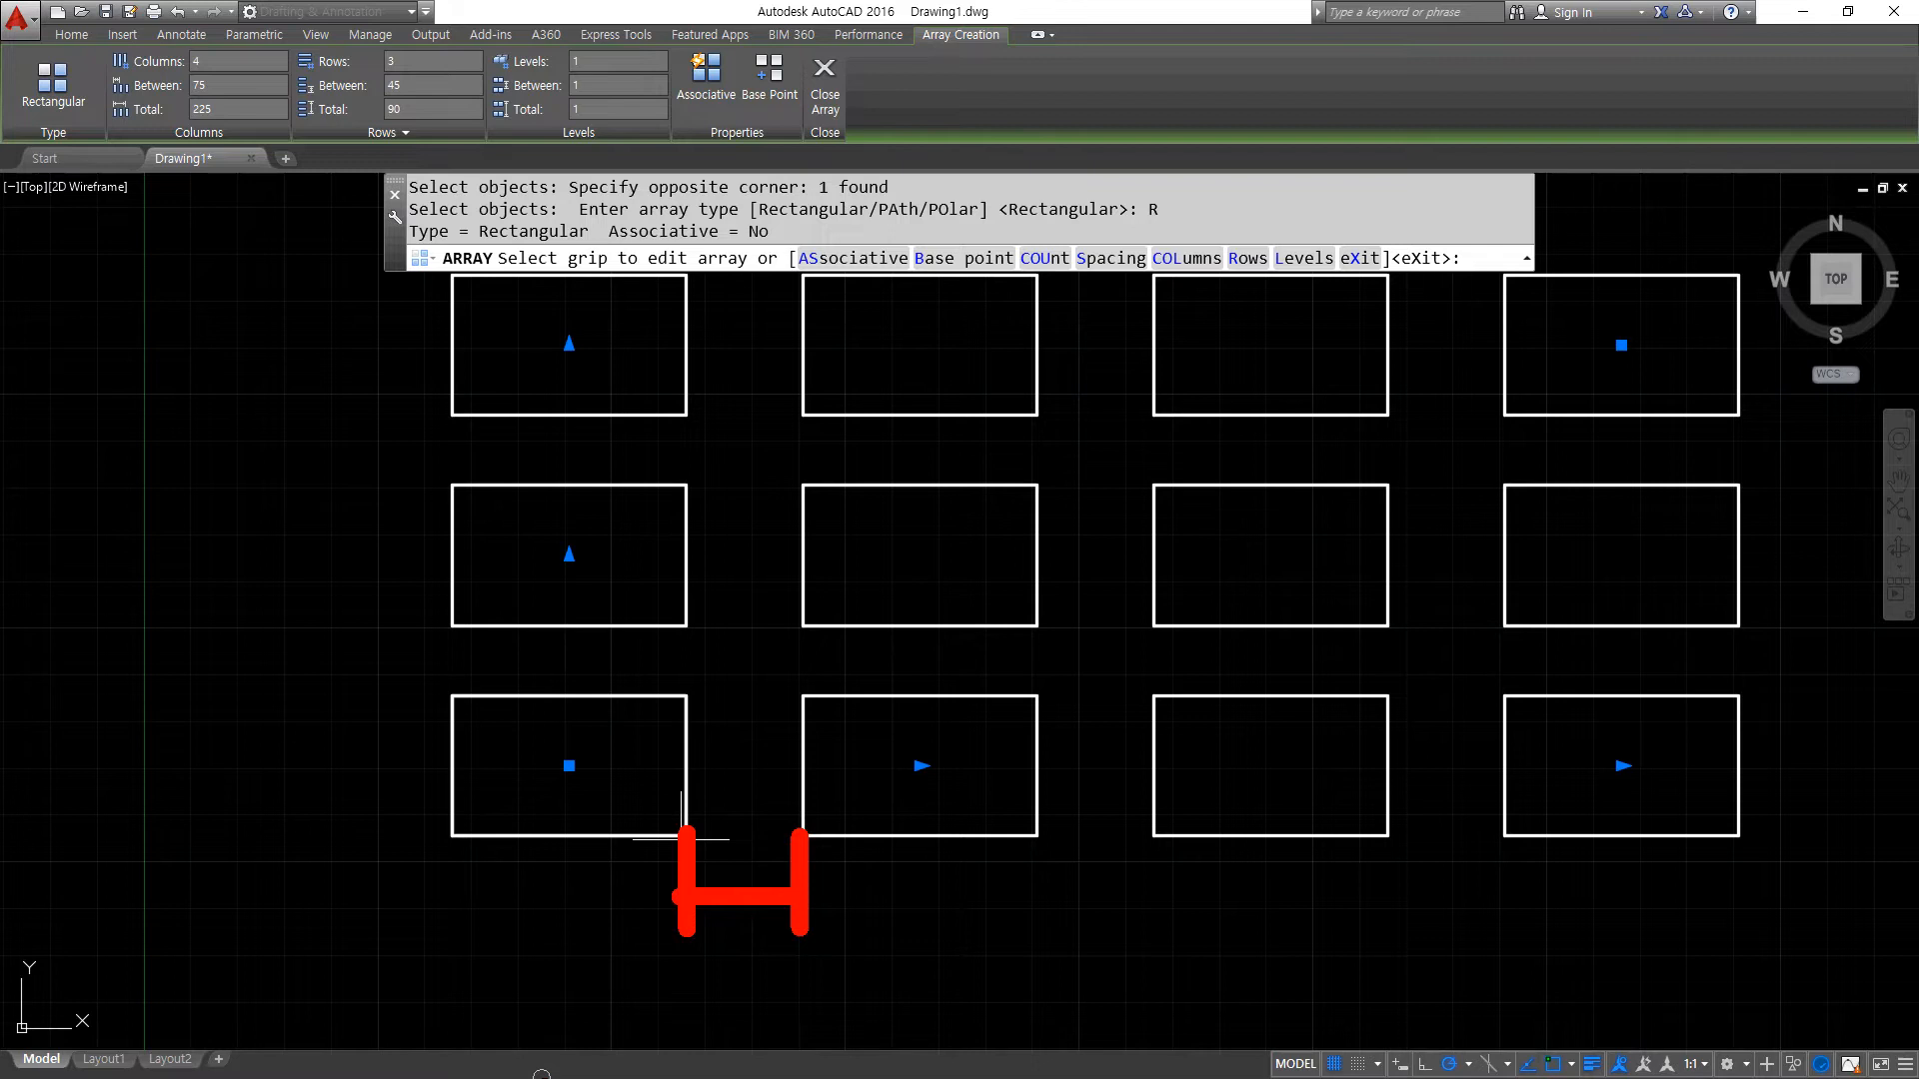
pyautogui.click(479, 873)
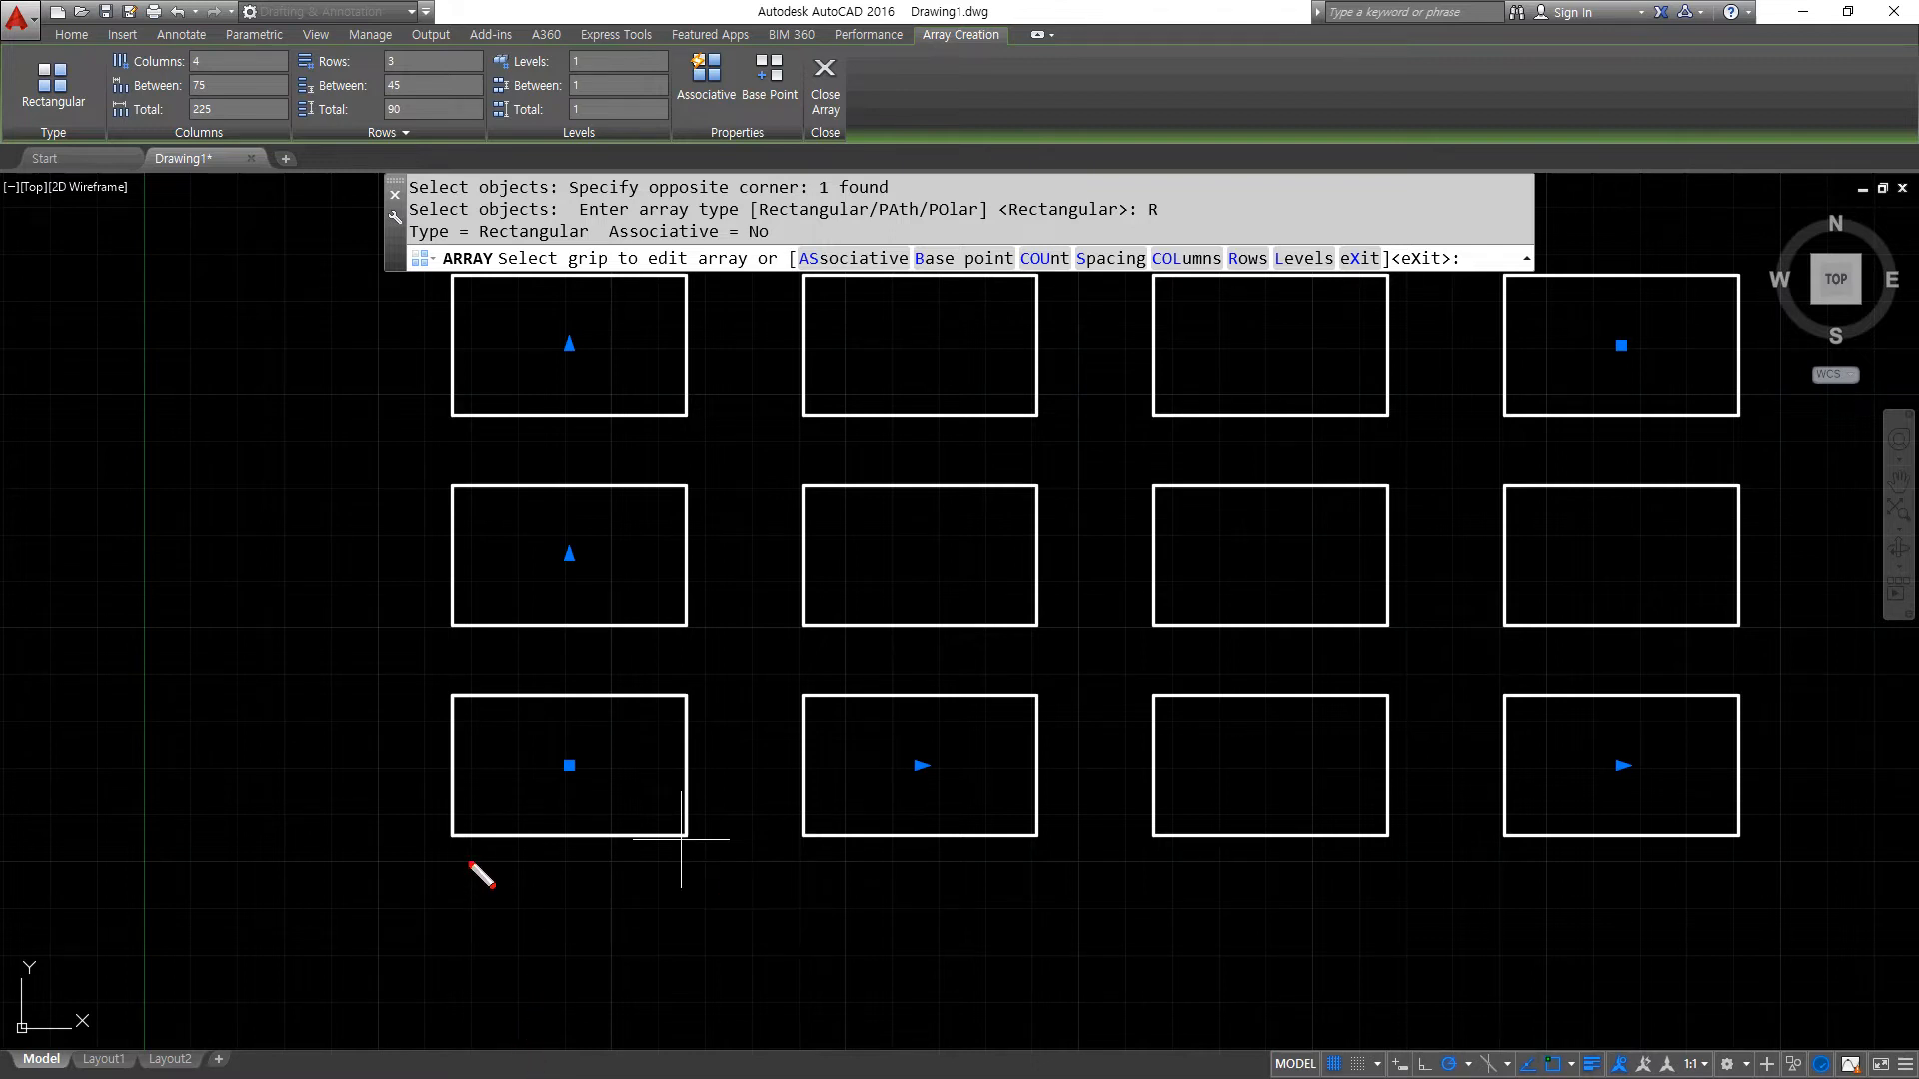
pyautogui.moveTo(456, 817)
pyautogui.mouseDown()
pyautogui.moveTo(456, 966)
pyautogui.moveTo(798, 945)
pyautogui.mouseUp()
pyautogui.moveTo(803, 827); pyautogui.dragTo(801, 974)
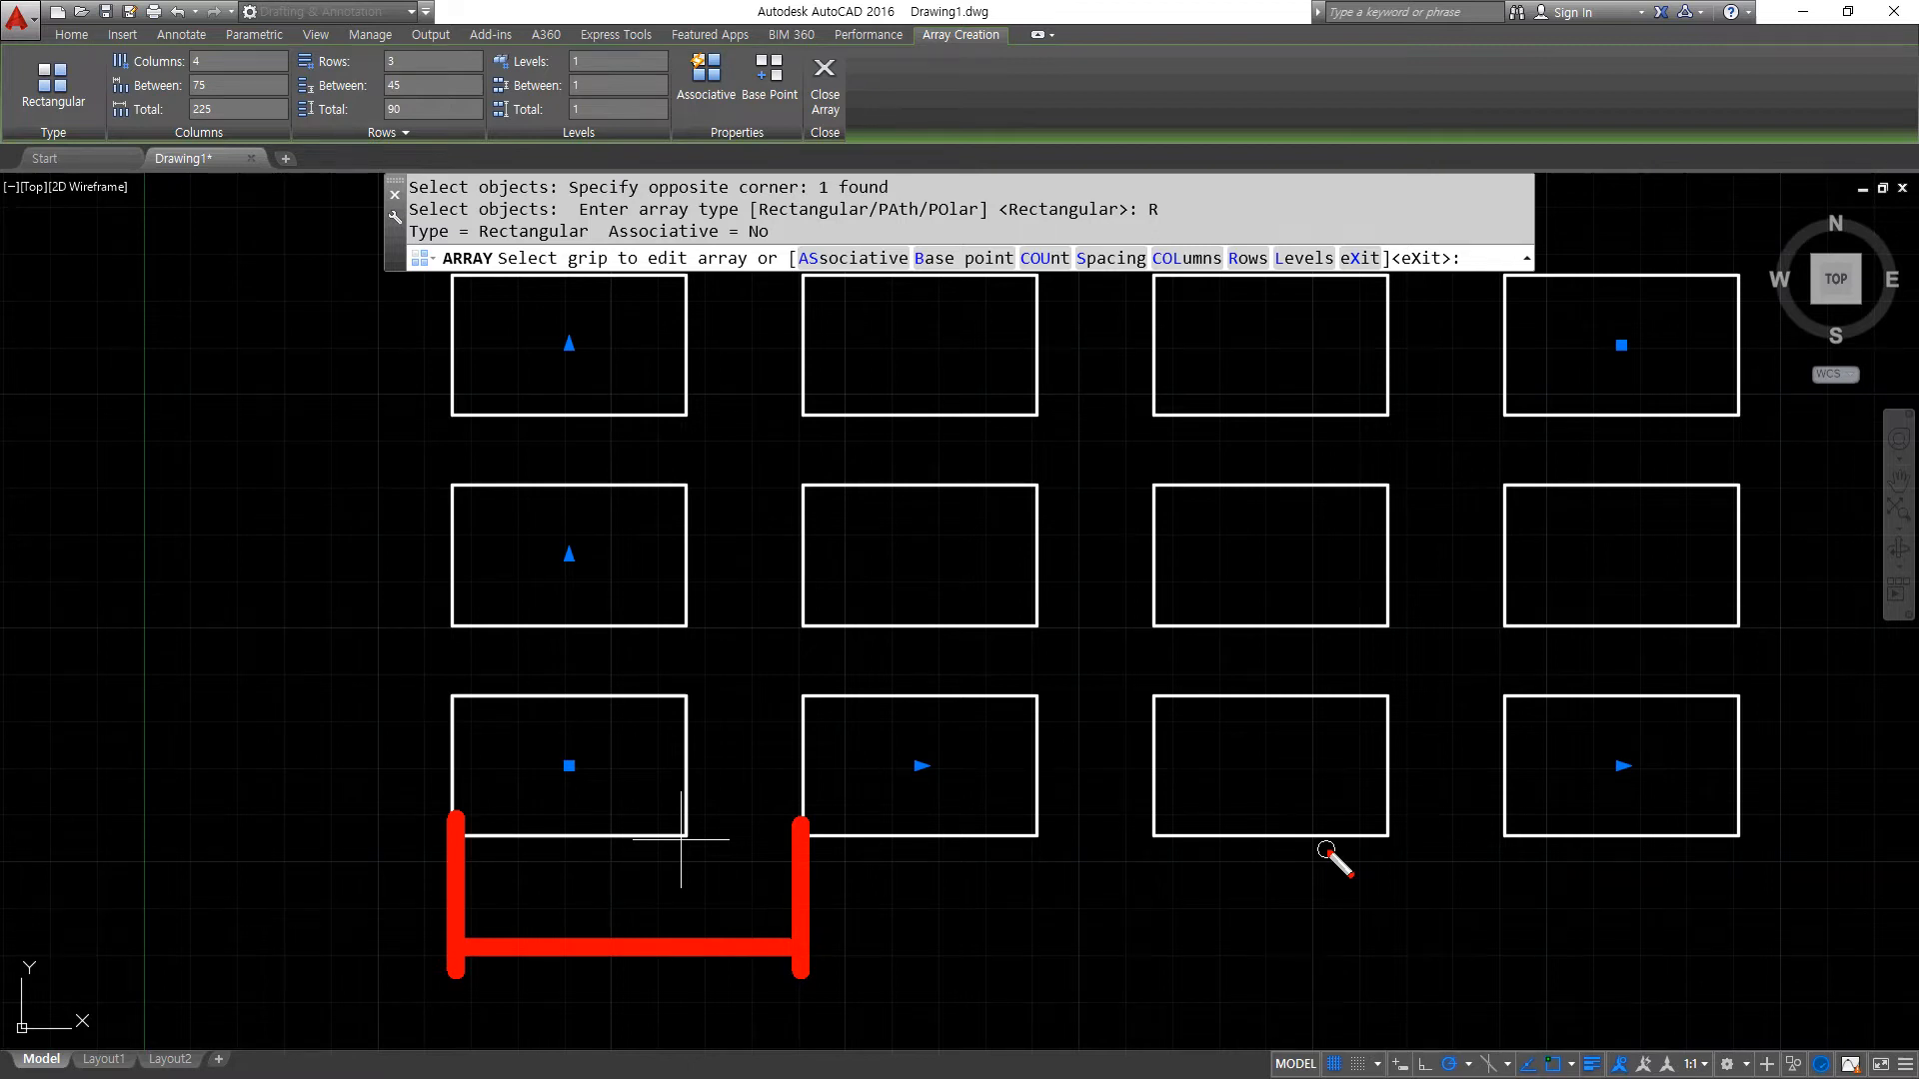
# - Set the rectangular array's column count to 10 and check the resulting columns
pyautogui.scroll(-3, 1249, 820)
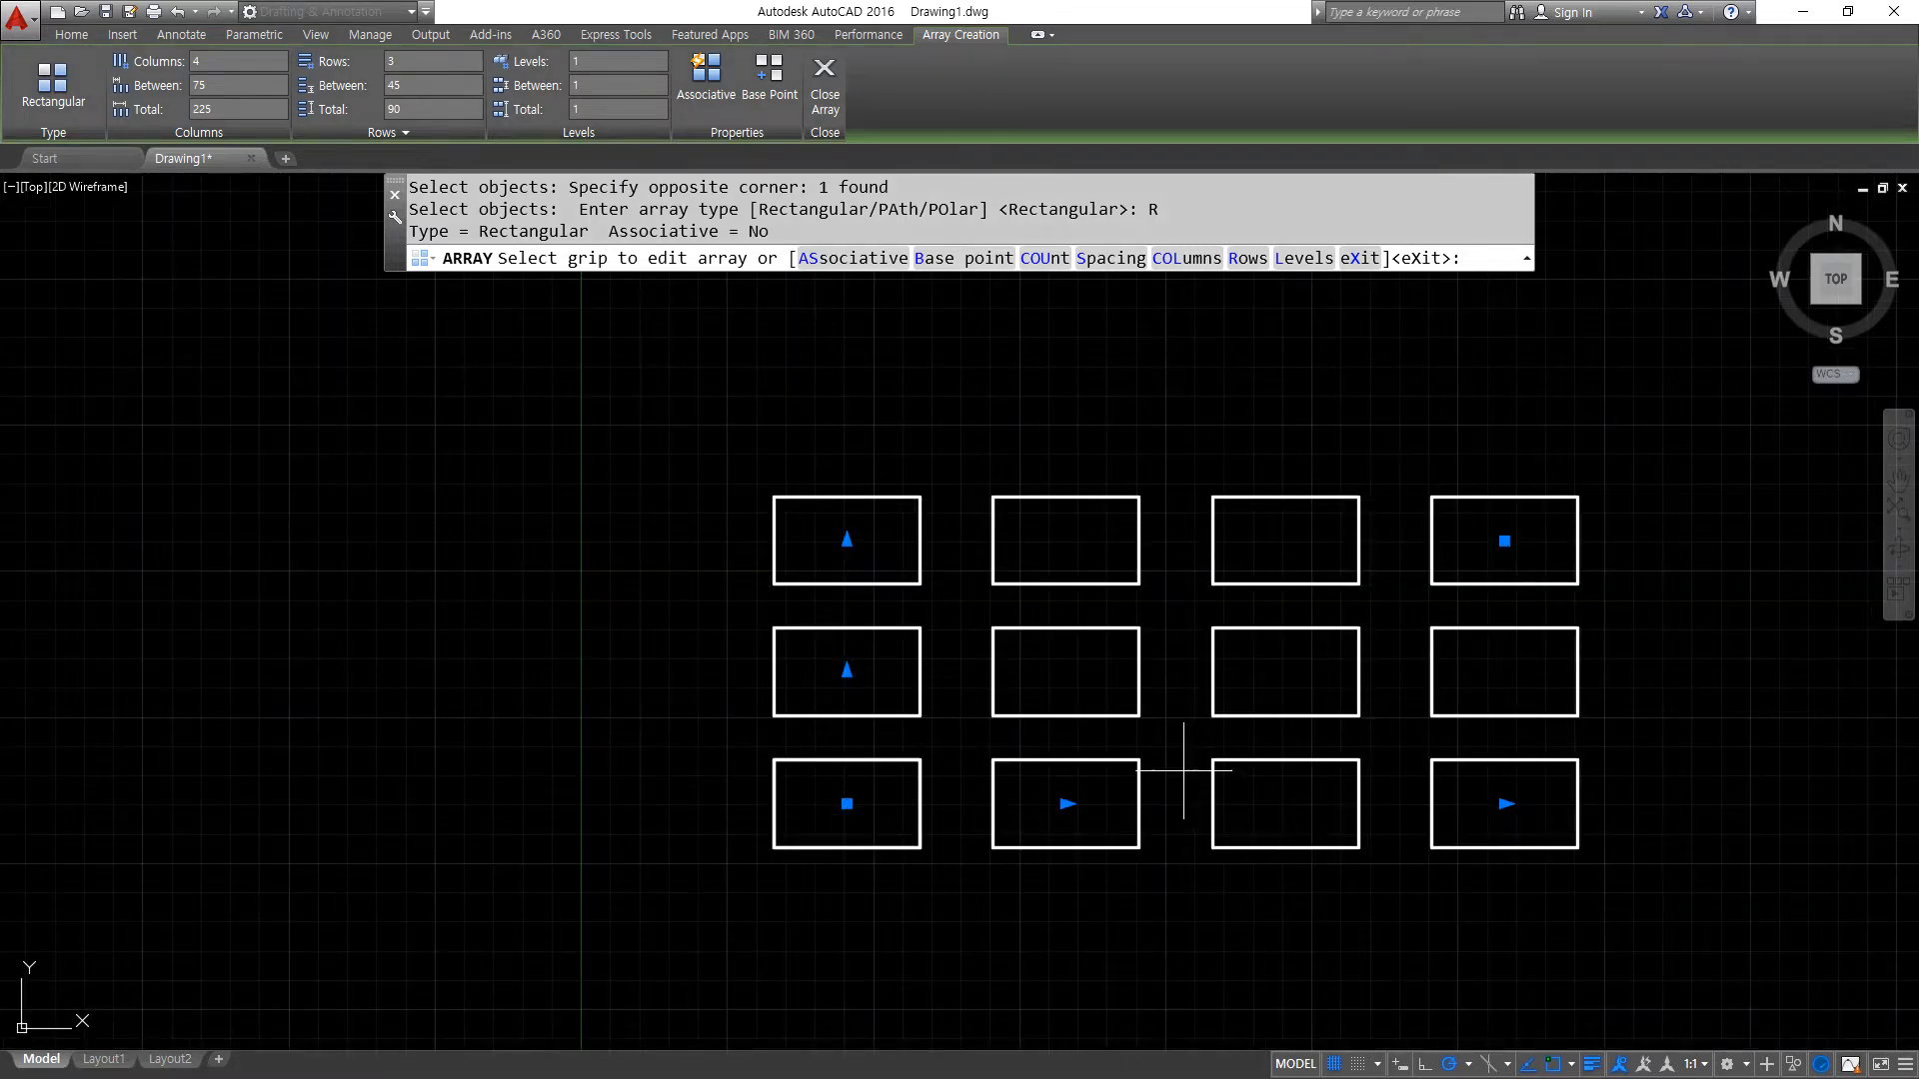
pyautogui.click(221, 60)
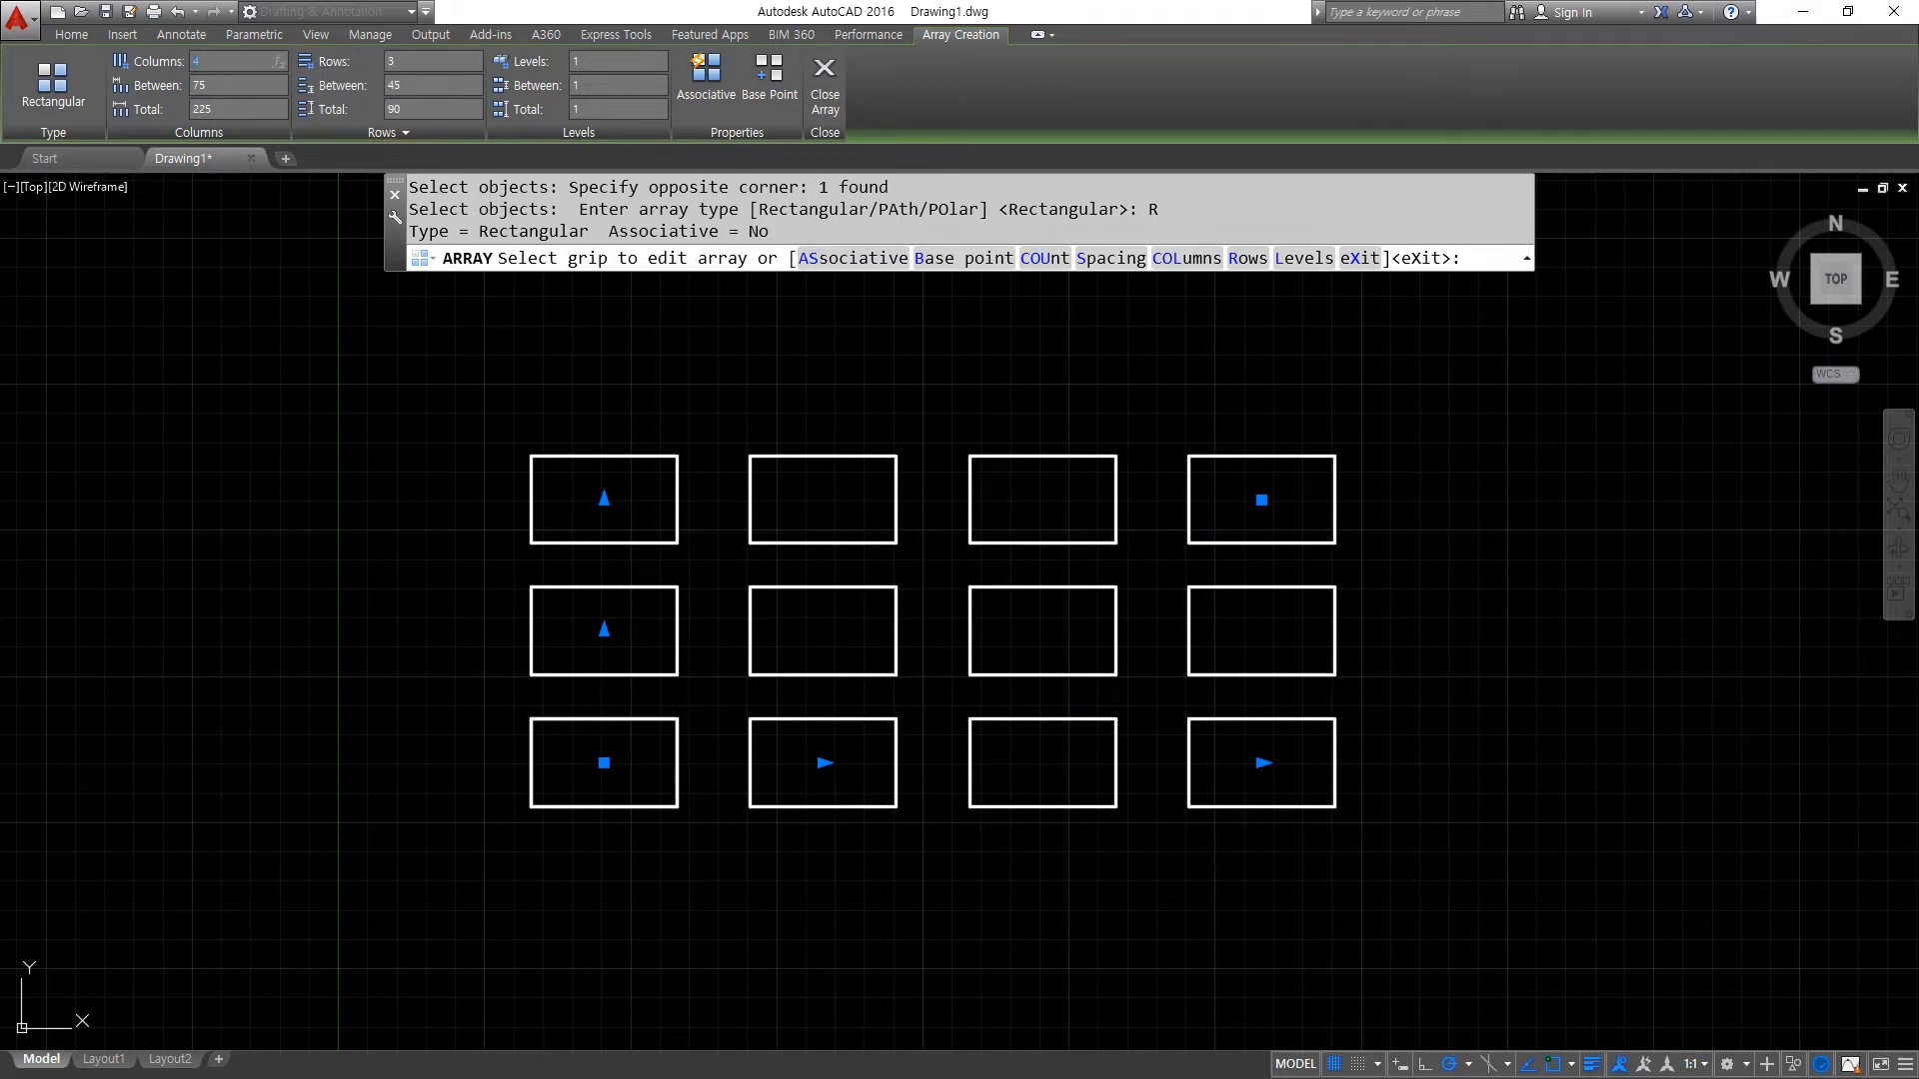
pyautogui.press('Return')
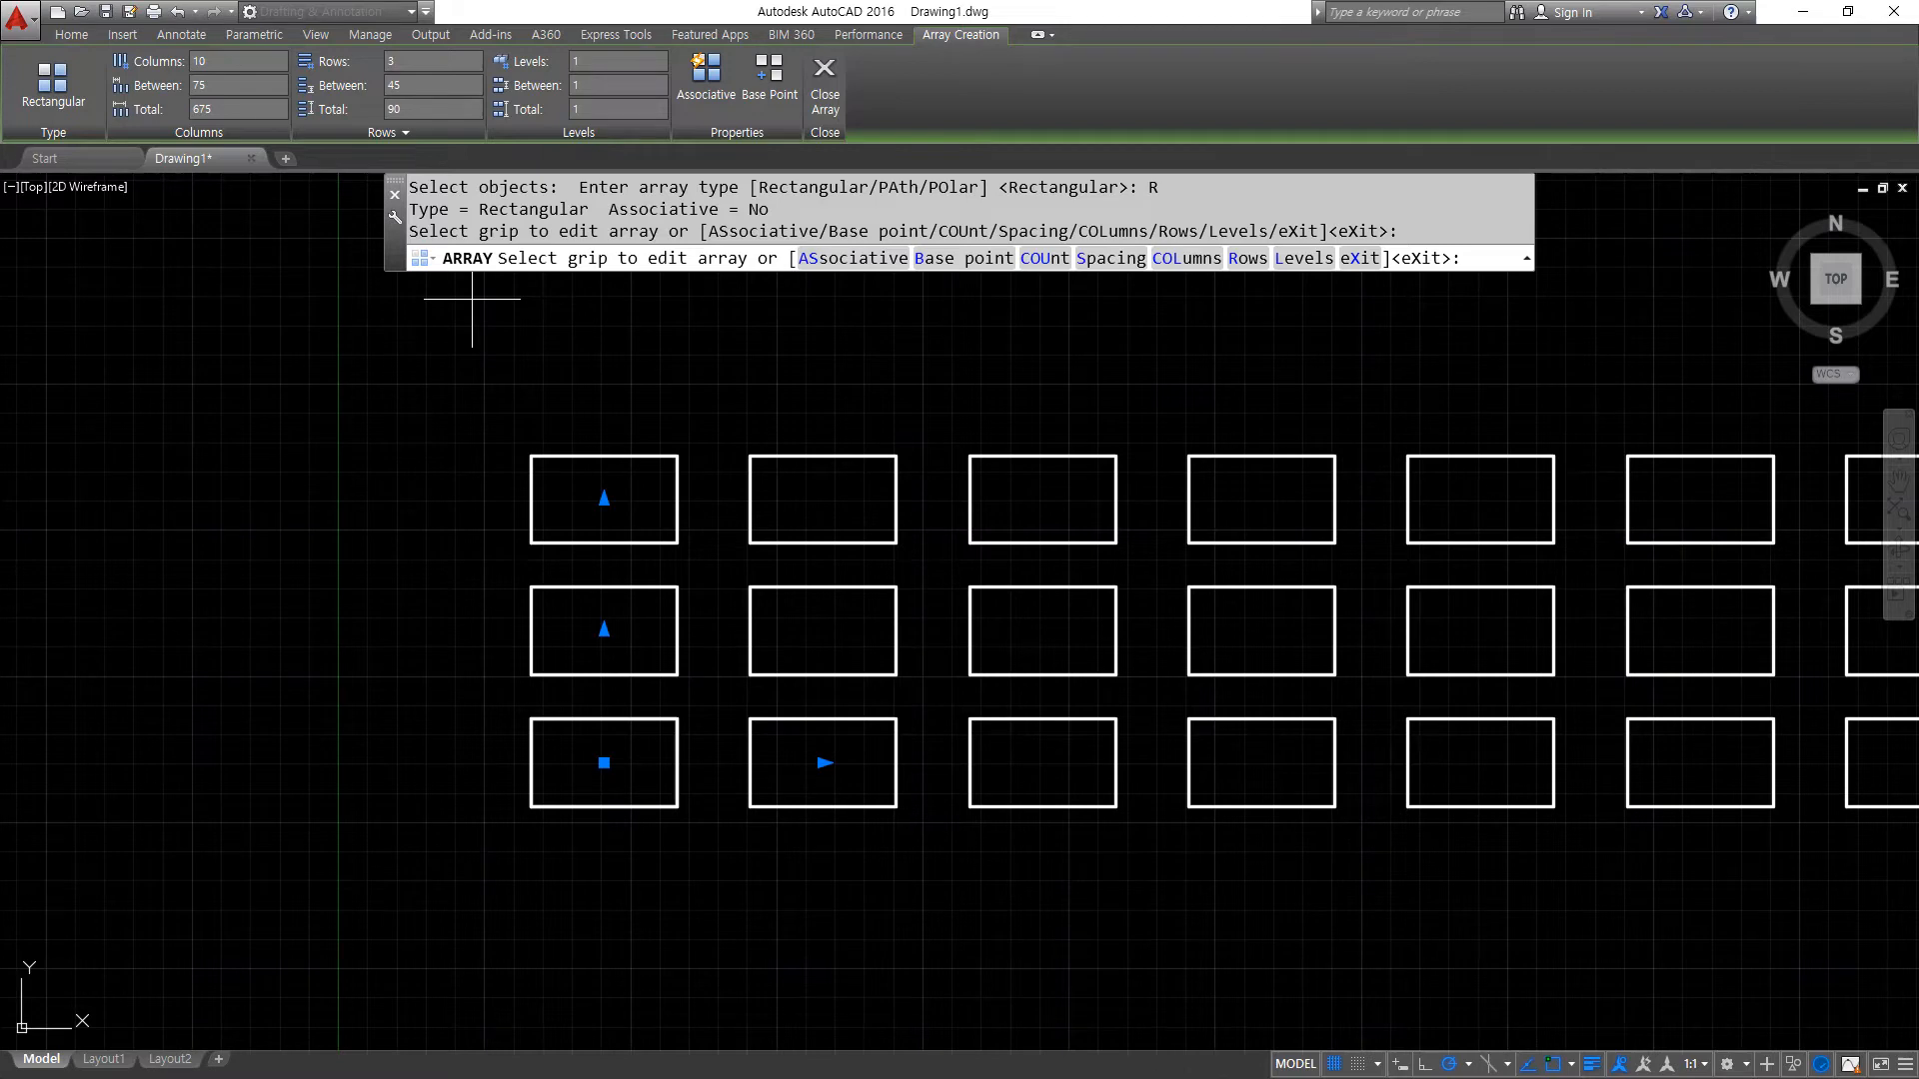
pyautogui.scroll(-2, 1618, 589)
pyautogui.moveTo(1383, 569); pyautogui.dragTo(879, 651, button='middle')
pyautogui.scroll(-2, 541, 688)
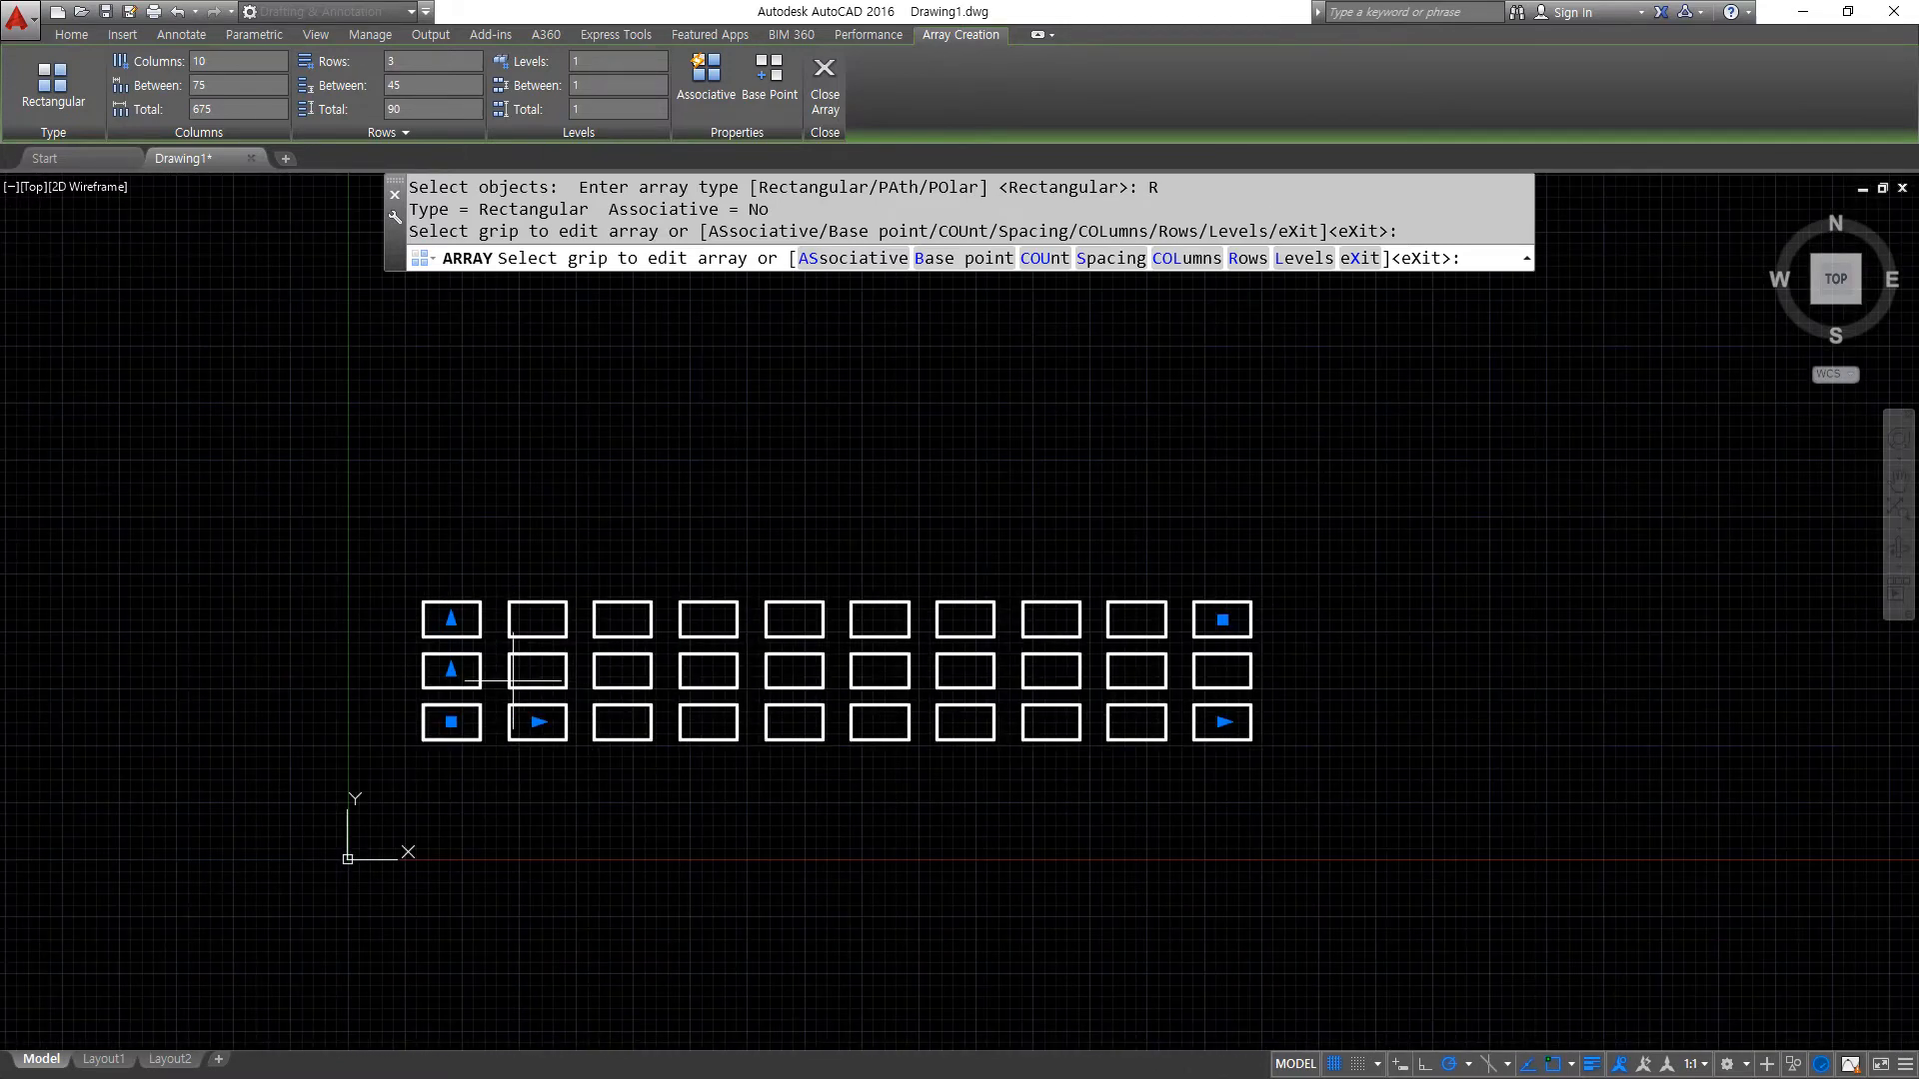
pyautogui.moveTo(444, 579); pyautogui.dragTo(444, 803)
pyautogui.moveTo(530, 576); pyautogui.dragTo(530, 802)
pyautogui.moveTo(631, 627); pyautogui.dragTo(630, 789)
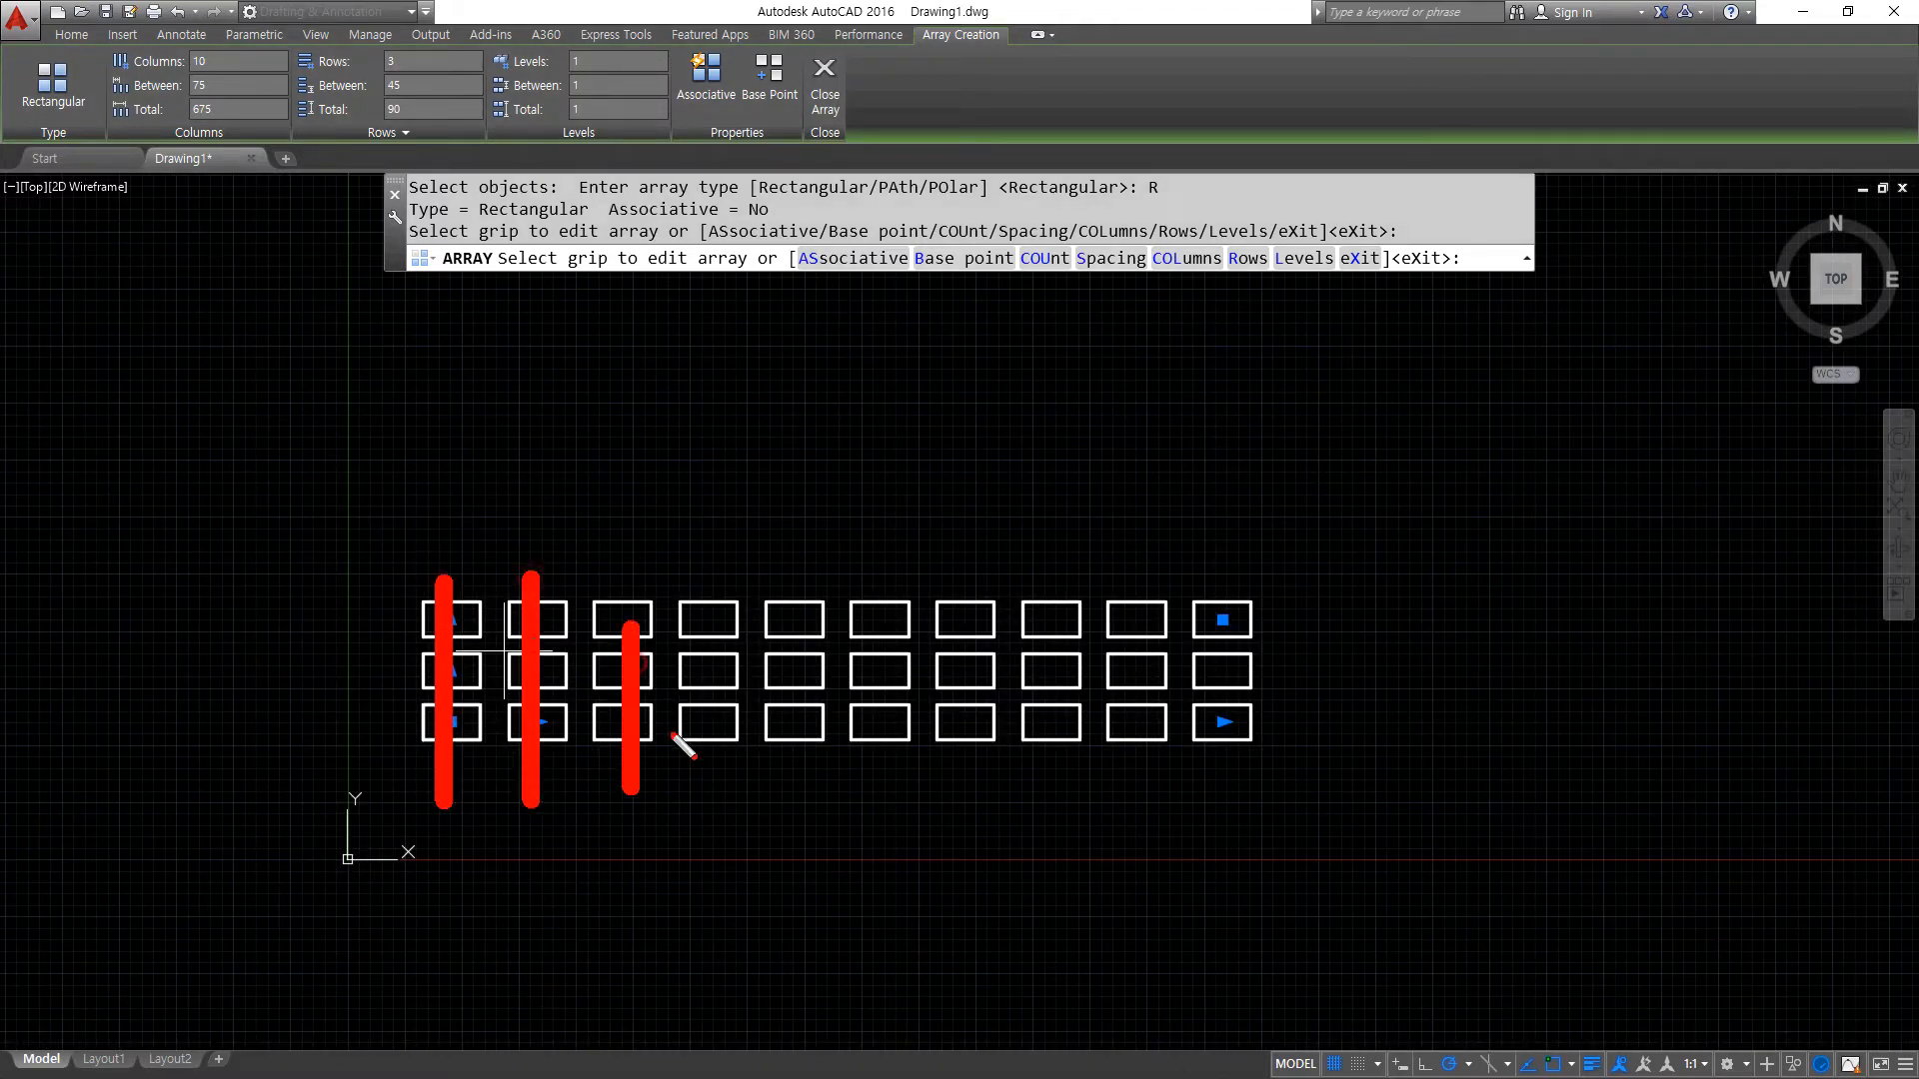
pyautogui.moveTo(736, 577); pyautogui.dragTo(736, 783)
# - Set the rectangular array to 5 columns and 10 rows
pyautogui.doubleClick(232, 62)
pyautogui.write('5')
pyautogui.press('Return')
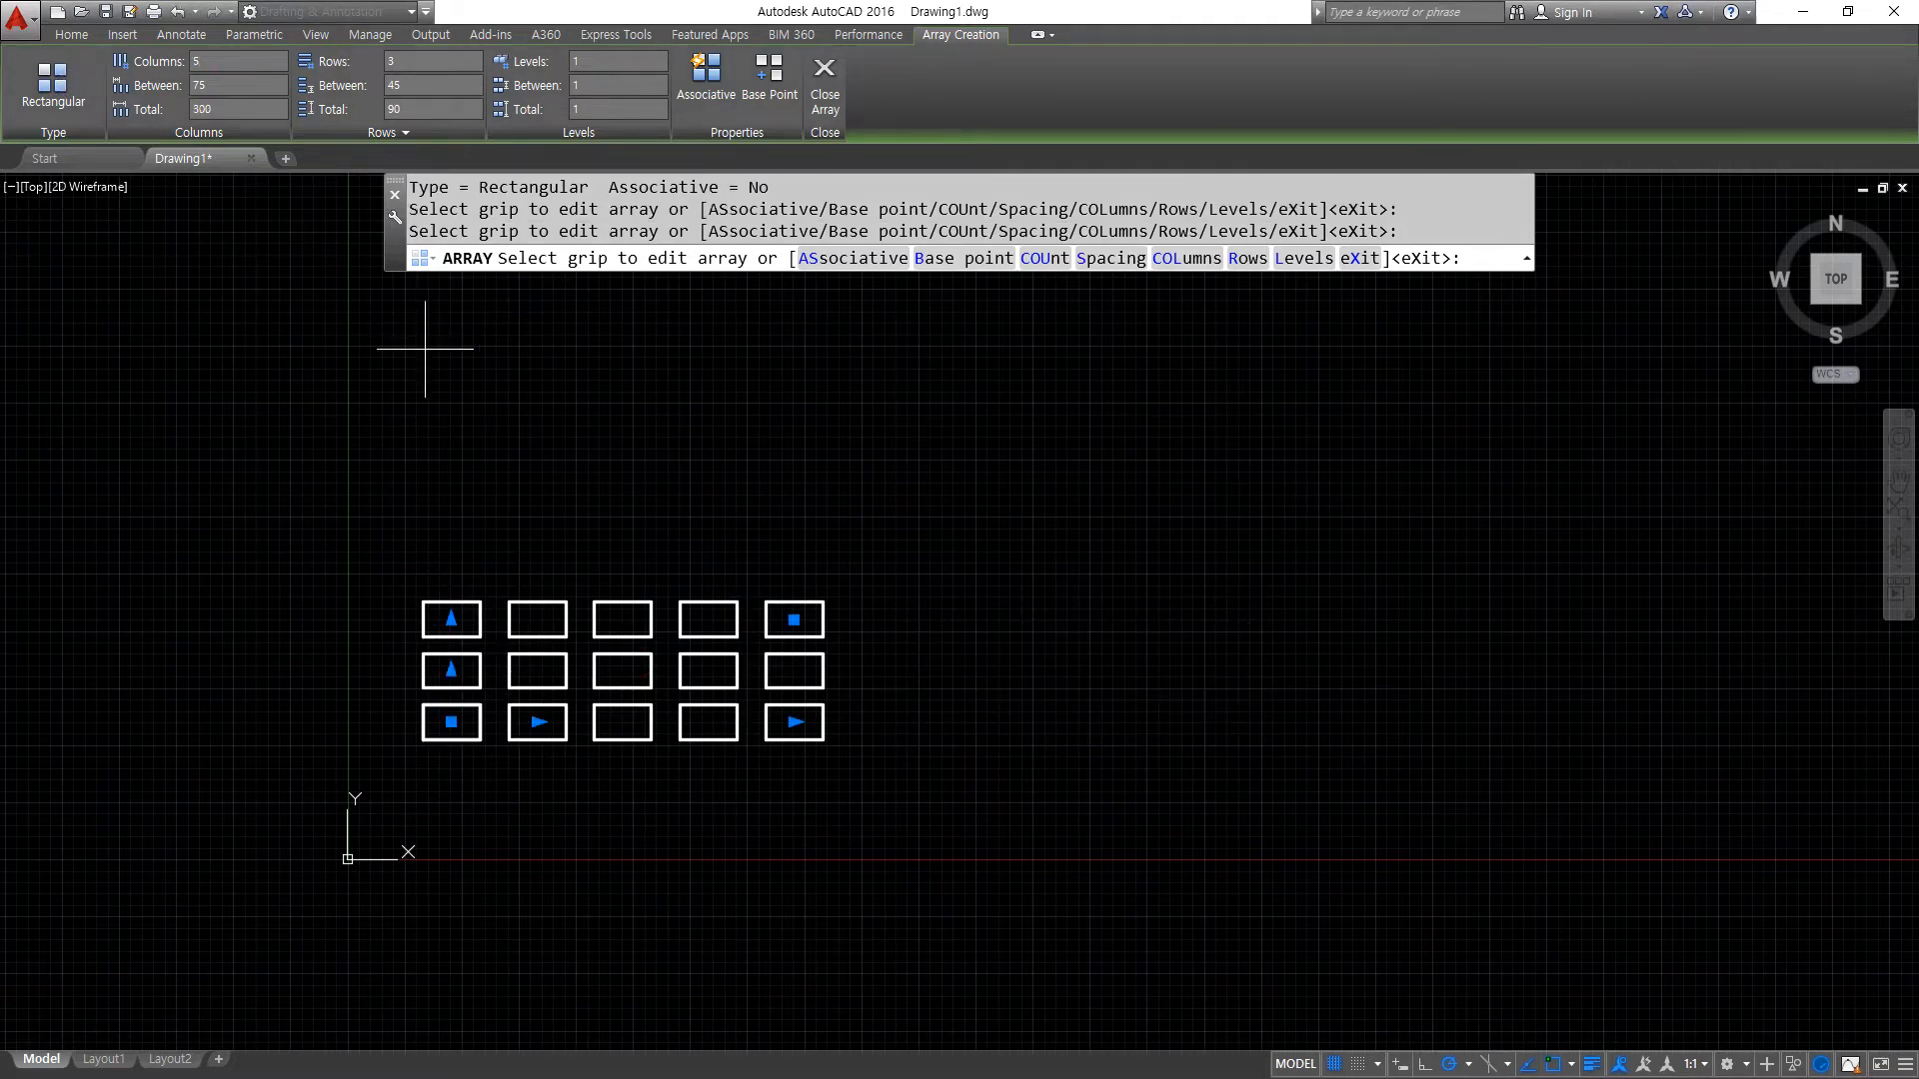
pyautogui.scroll(2, 567, 637)
pyautogui.doubleClick(410, 62)
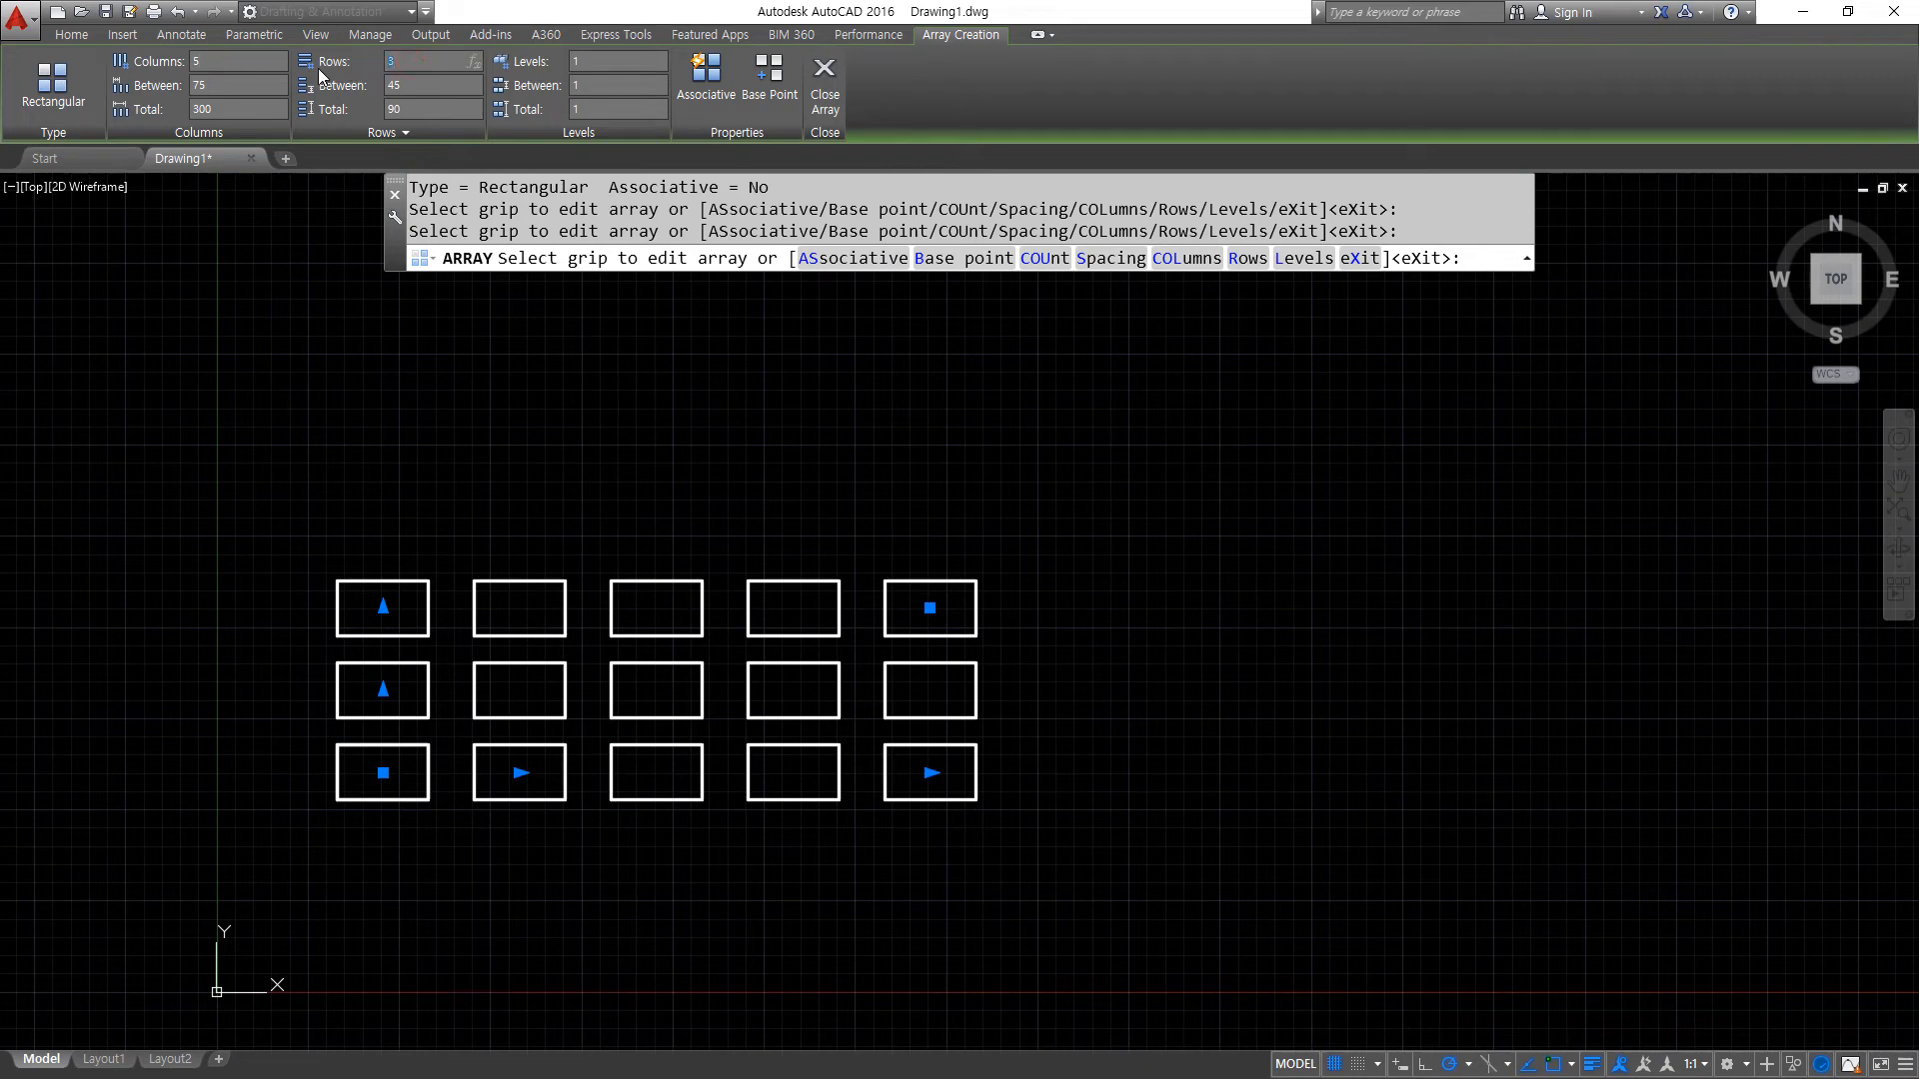
pyautogui.write('10')
pyautogui.press('Return')
pyautogui.scroll(-3, 790, 689)
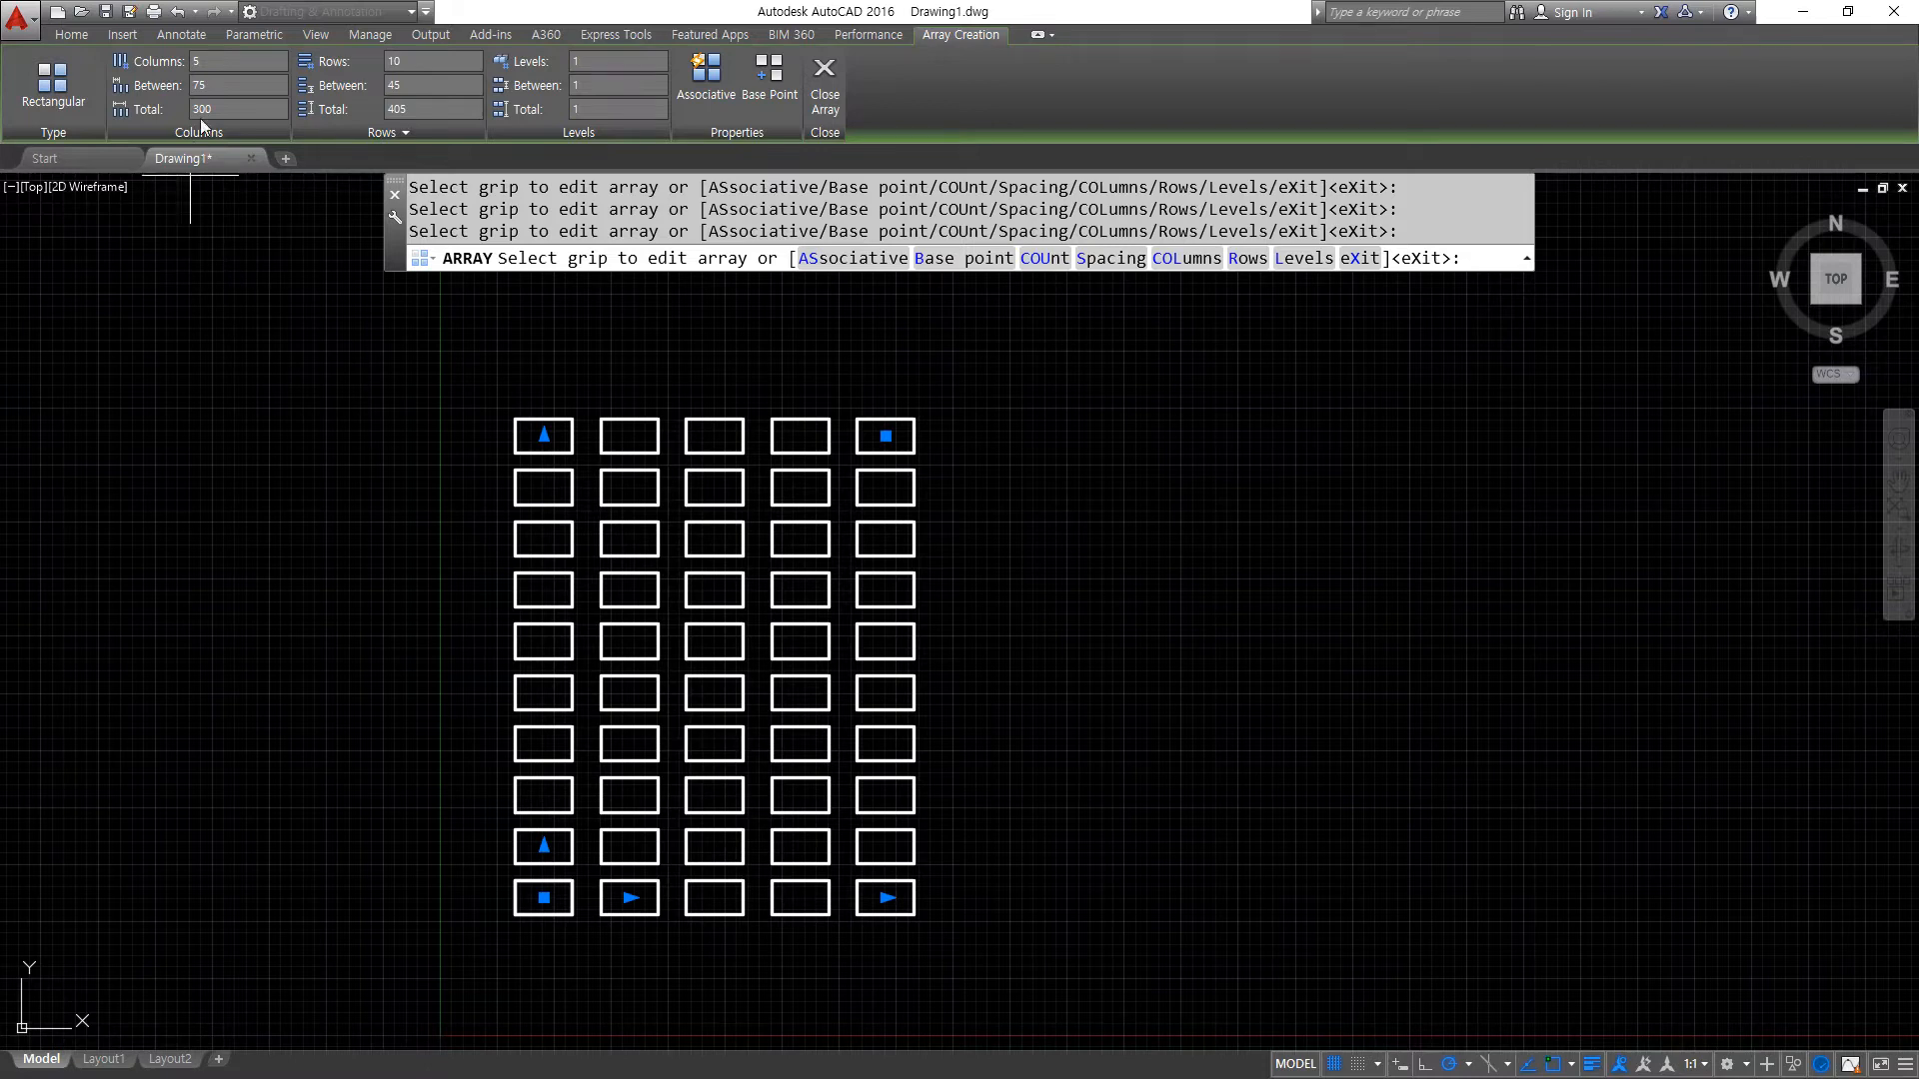
pyautogui.scroll(2, 597, 881)
pyautogui.scroll(3, 596, 882)
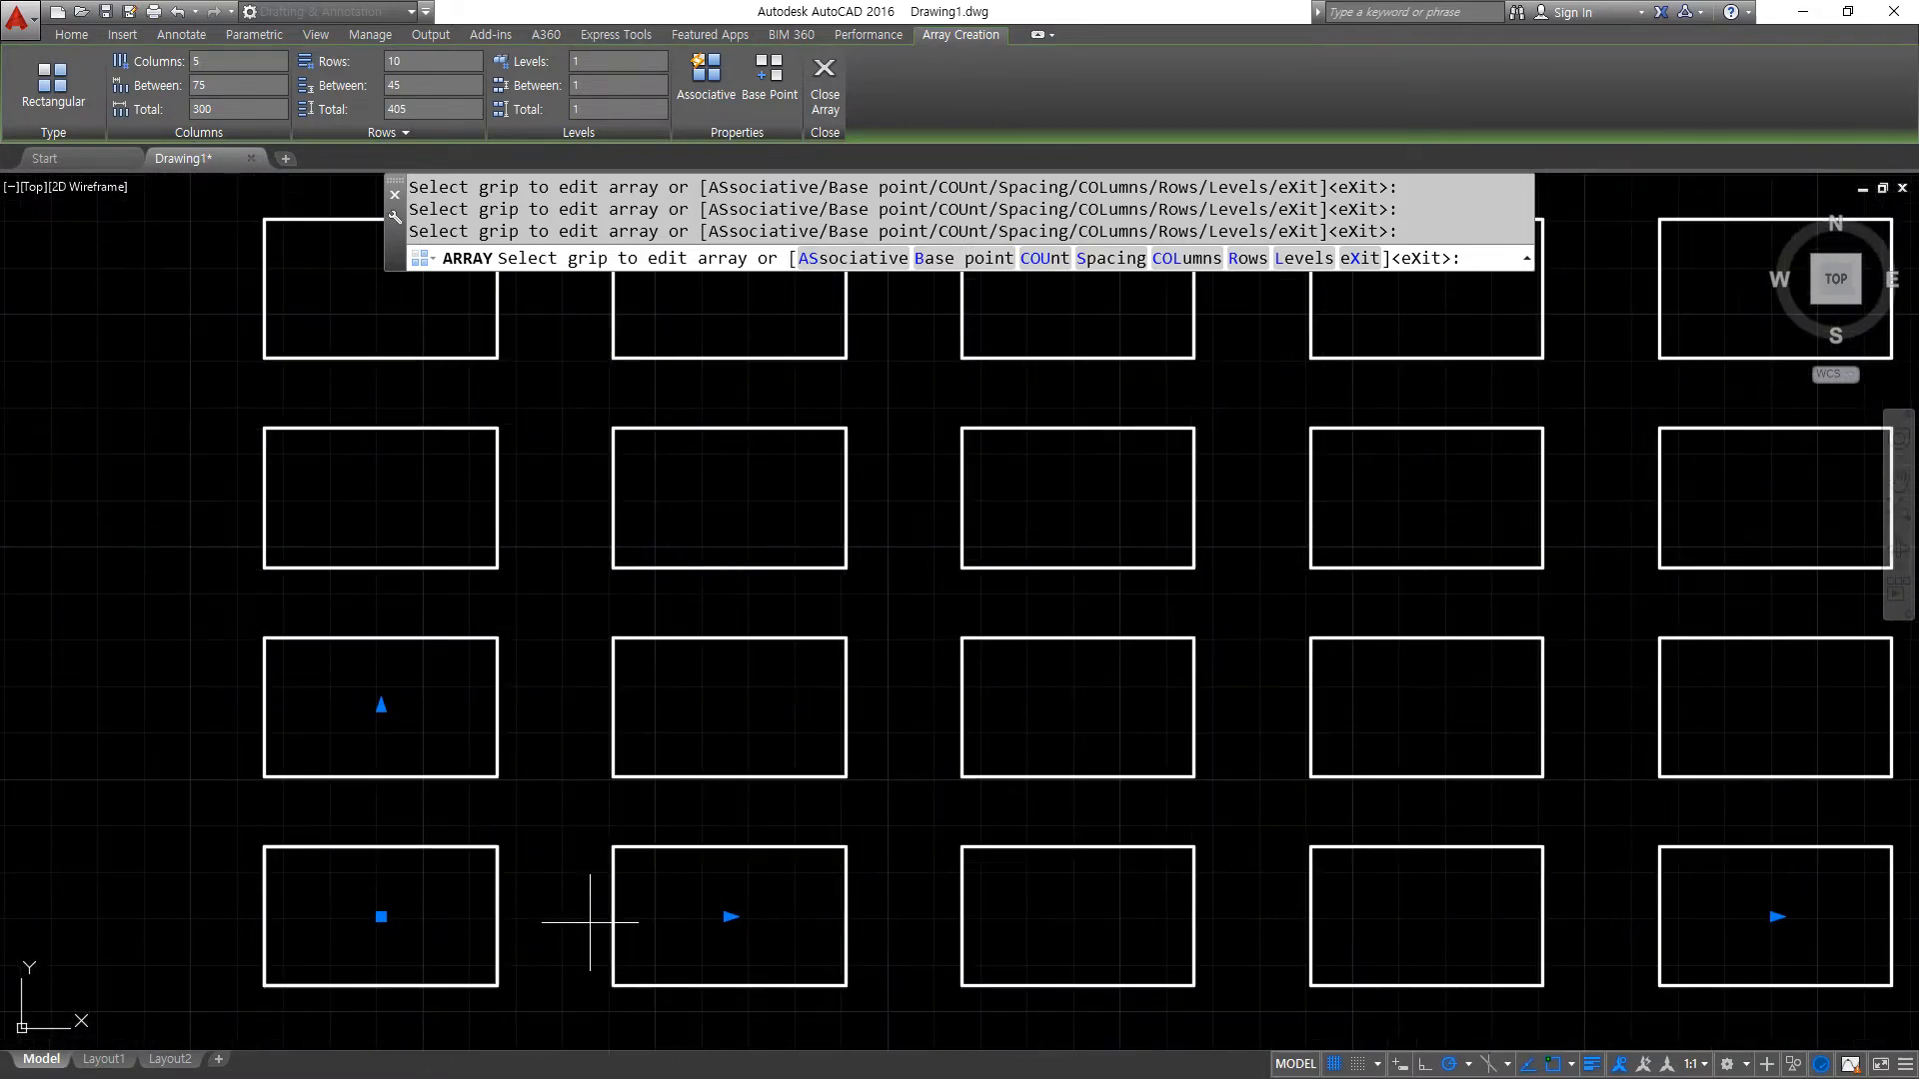
# - Set the rectangular array to 4 columns and 3 rows
pyautogui.moveTo(231, 68); pyautogui.dragTo(158, 66)
pyautogui.write('4')
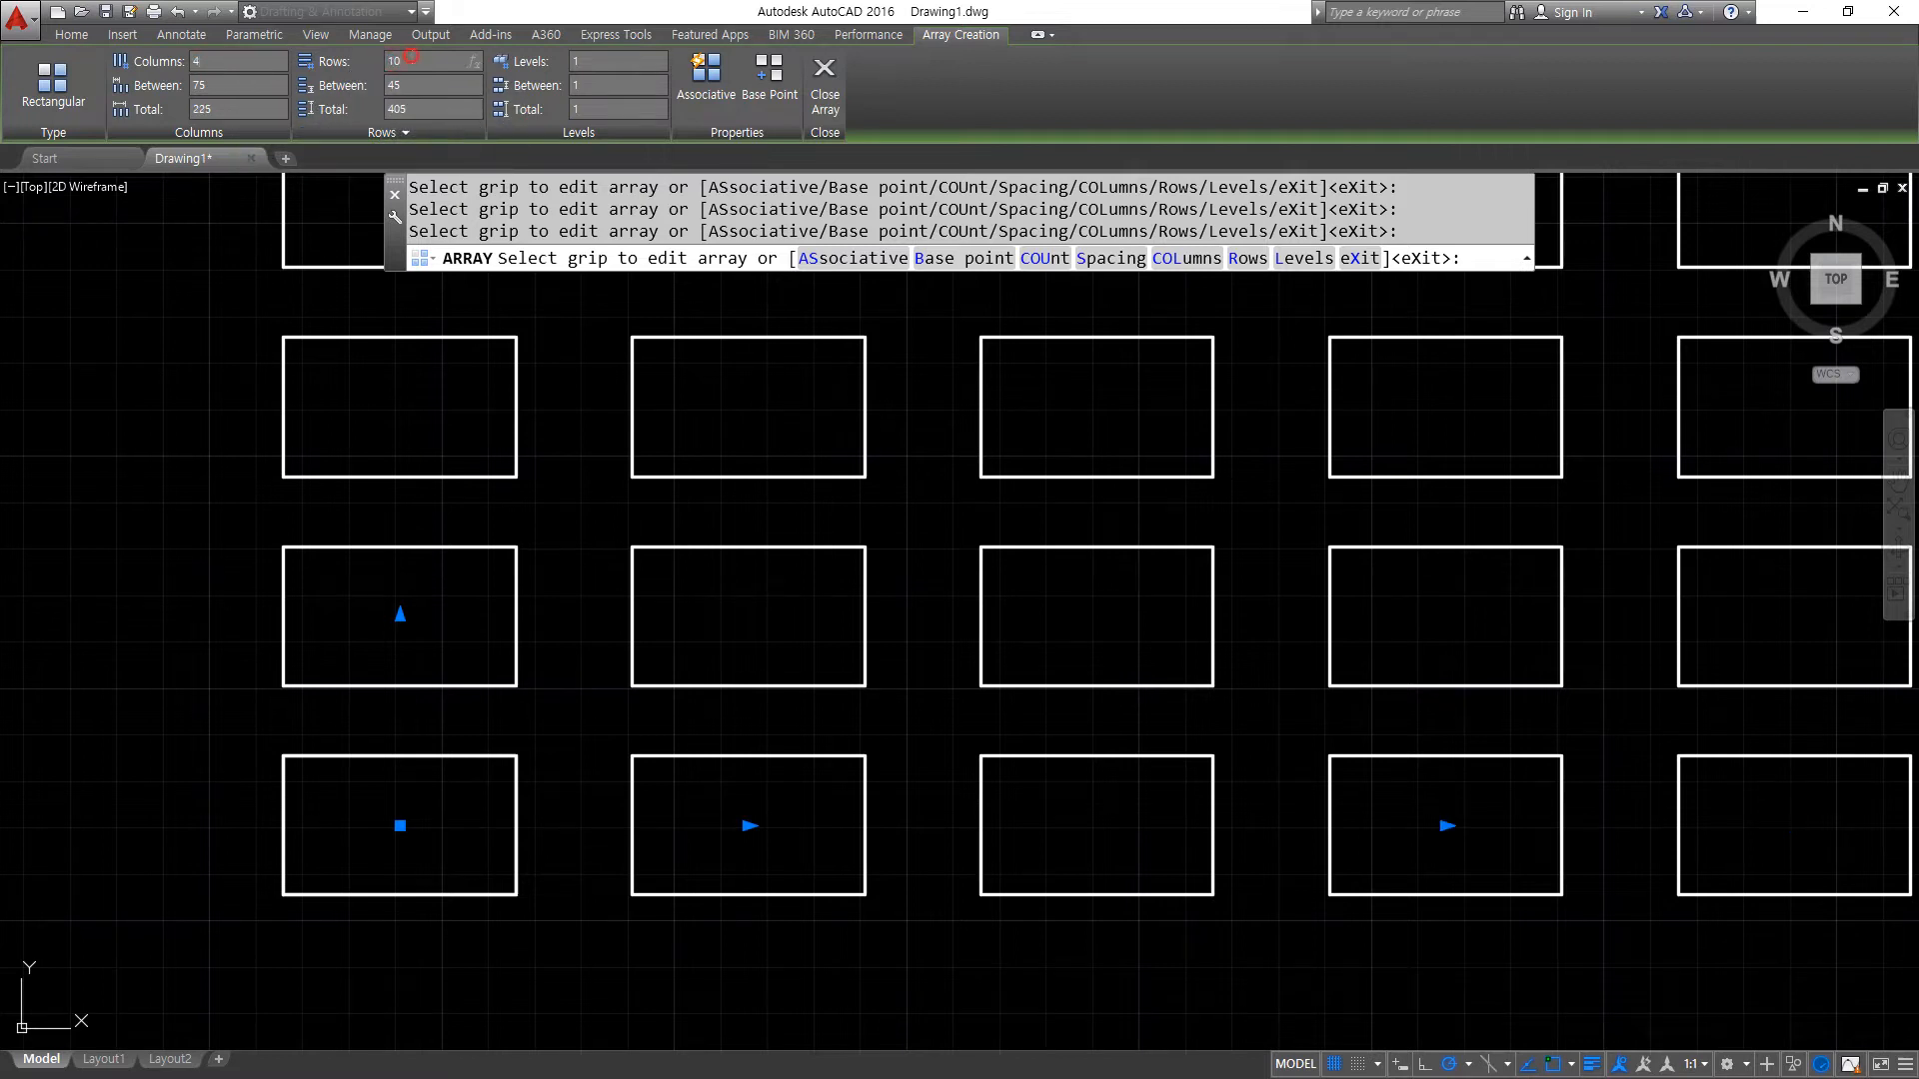
pyautogui.moveTo(408, 62); pyautogui.dragTo(352, 64)
pyautogui.write('3')
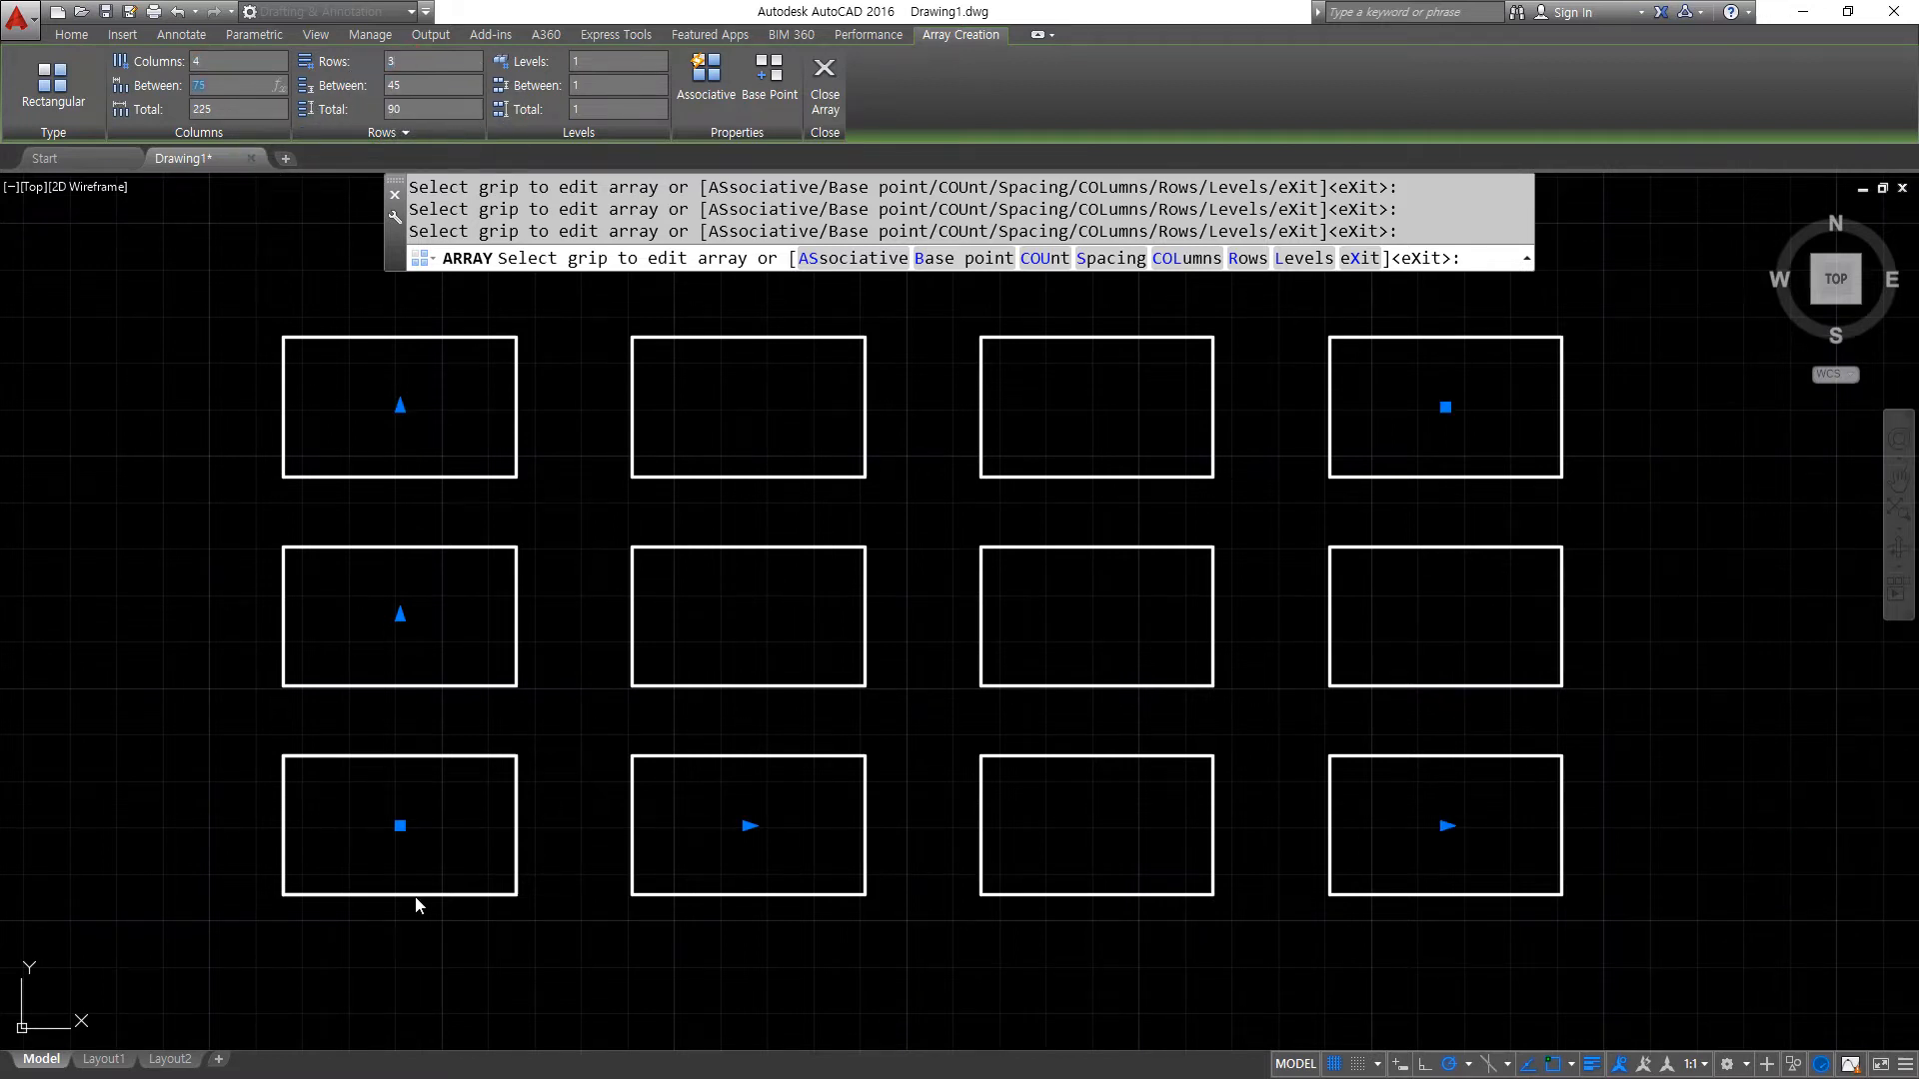
# - Set the rectangular array's column spacing to 60, covering one rectangle's width plus the gap to the next column
pyautogui.moveTo(287, 891)
pyautogui.mouseDown()
pyautogui.moveTo(358, 871)
pyautogui.moveTo(482, 889)
pyautogui.moveTo(528, 829)
pyautogui.moveTo(504, 760)
pyautogui.mouseUp()
pyautogui.moveTo(533, 897); pyautogui.dragTo(611, 881)
pyautogui.press('Escape')
pyautogui.write('0')
pyautogui.press('Return')
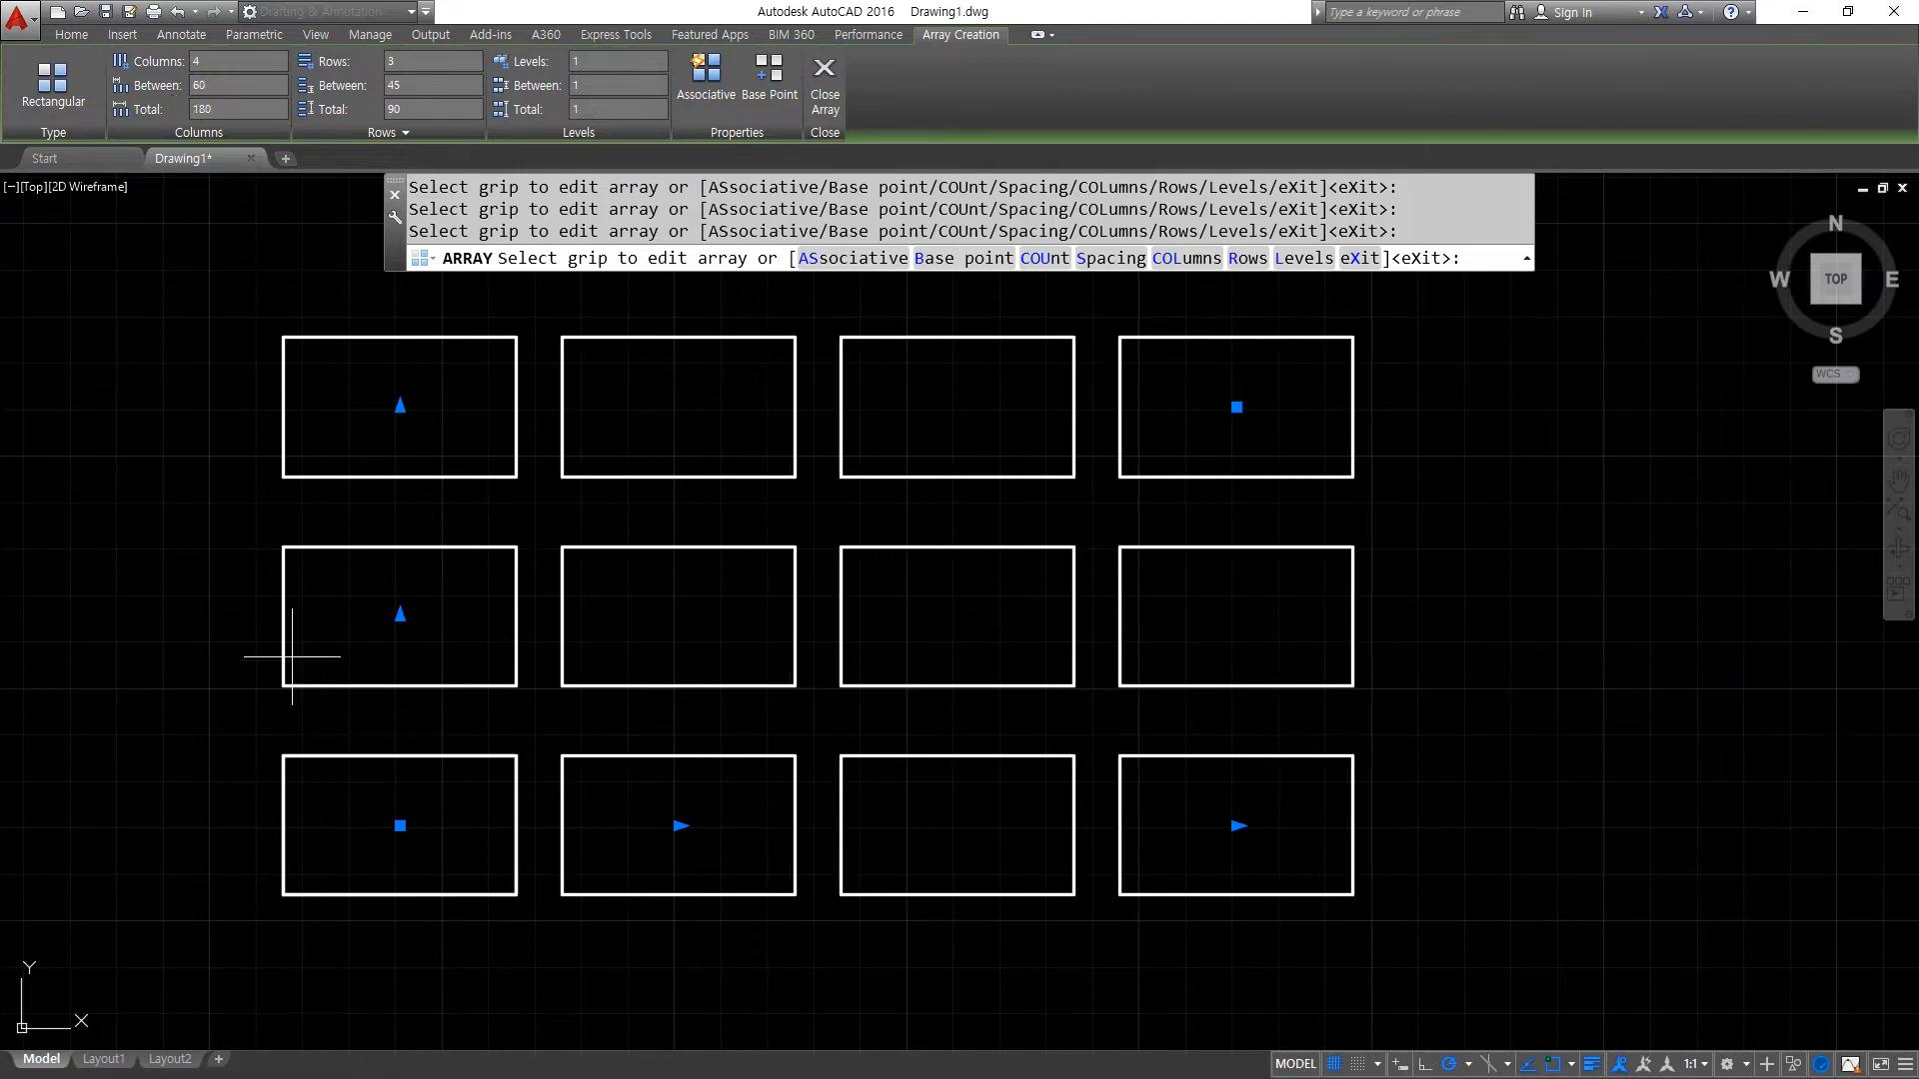
# - Set the row spacing to 40, covering one rectangle's height plus the gap above it, and finish the array
pyautogui.moveTo(438, 749); pyautogui.dragTo(455, 688)
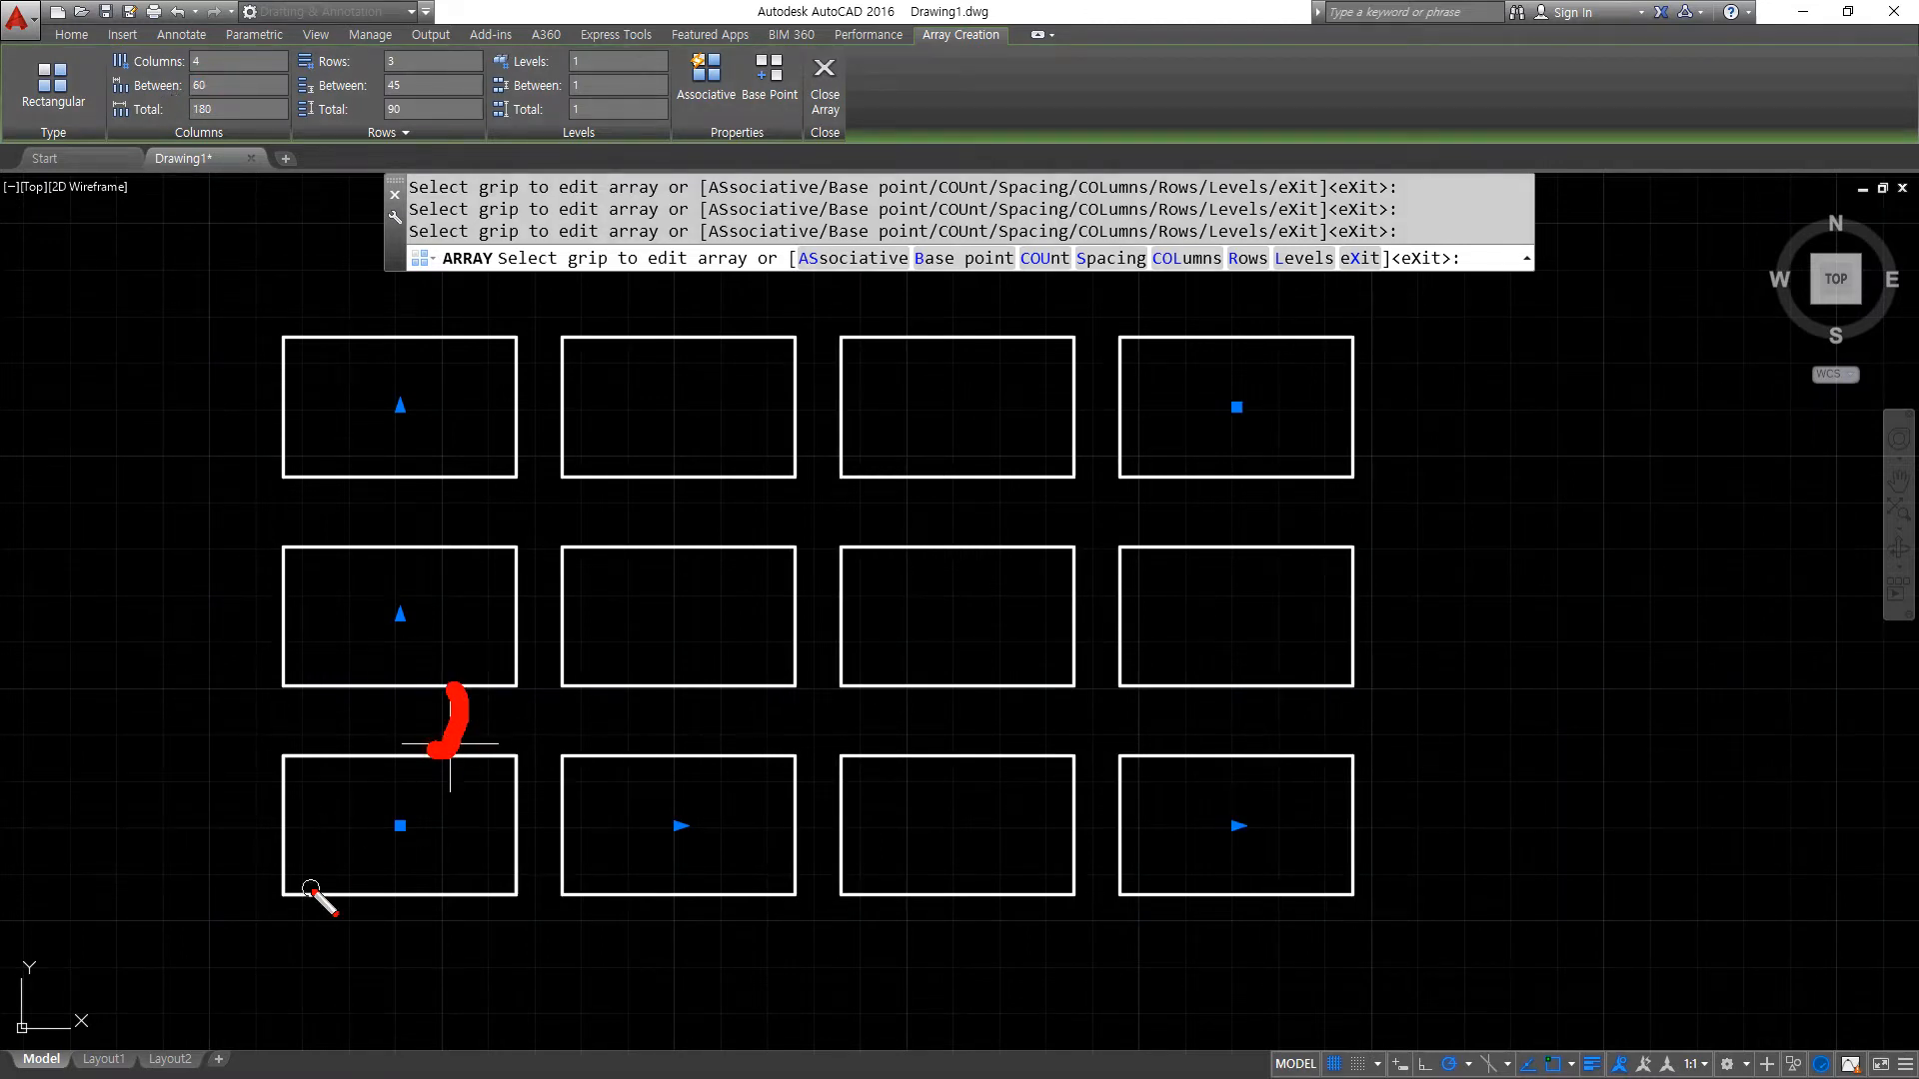
pyautogui.moveTo(291, 895)
pyautogui.mouseDown()
pyautogui.moveTo(240, 762)
pyautogui.moveTo(284, 695)
pyautogui.mouseUp()
pyautogui.press('e')
pyautogui.moveTo(288, 894)
pyautogui.mouseDown()
pyautogui.moveTo(265, 827)
pyautogui.moveTo(286, 695)
pyautogui.mouseUp()
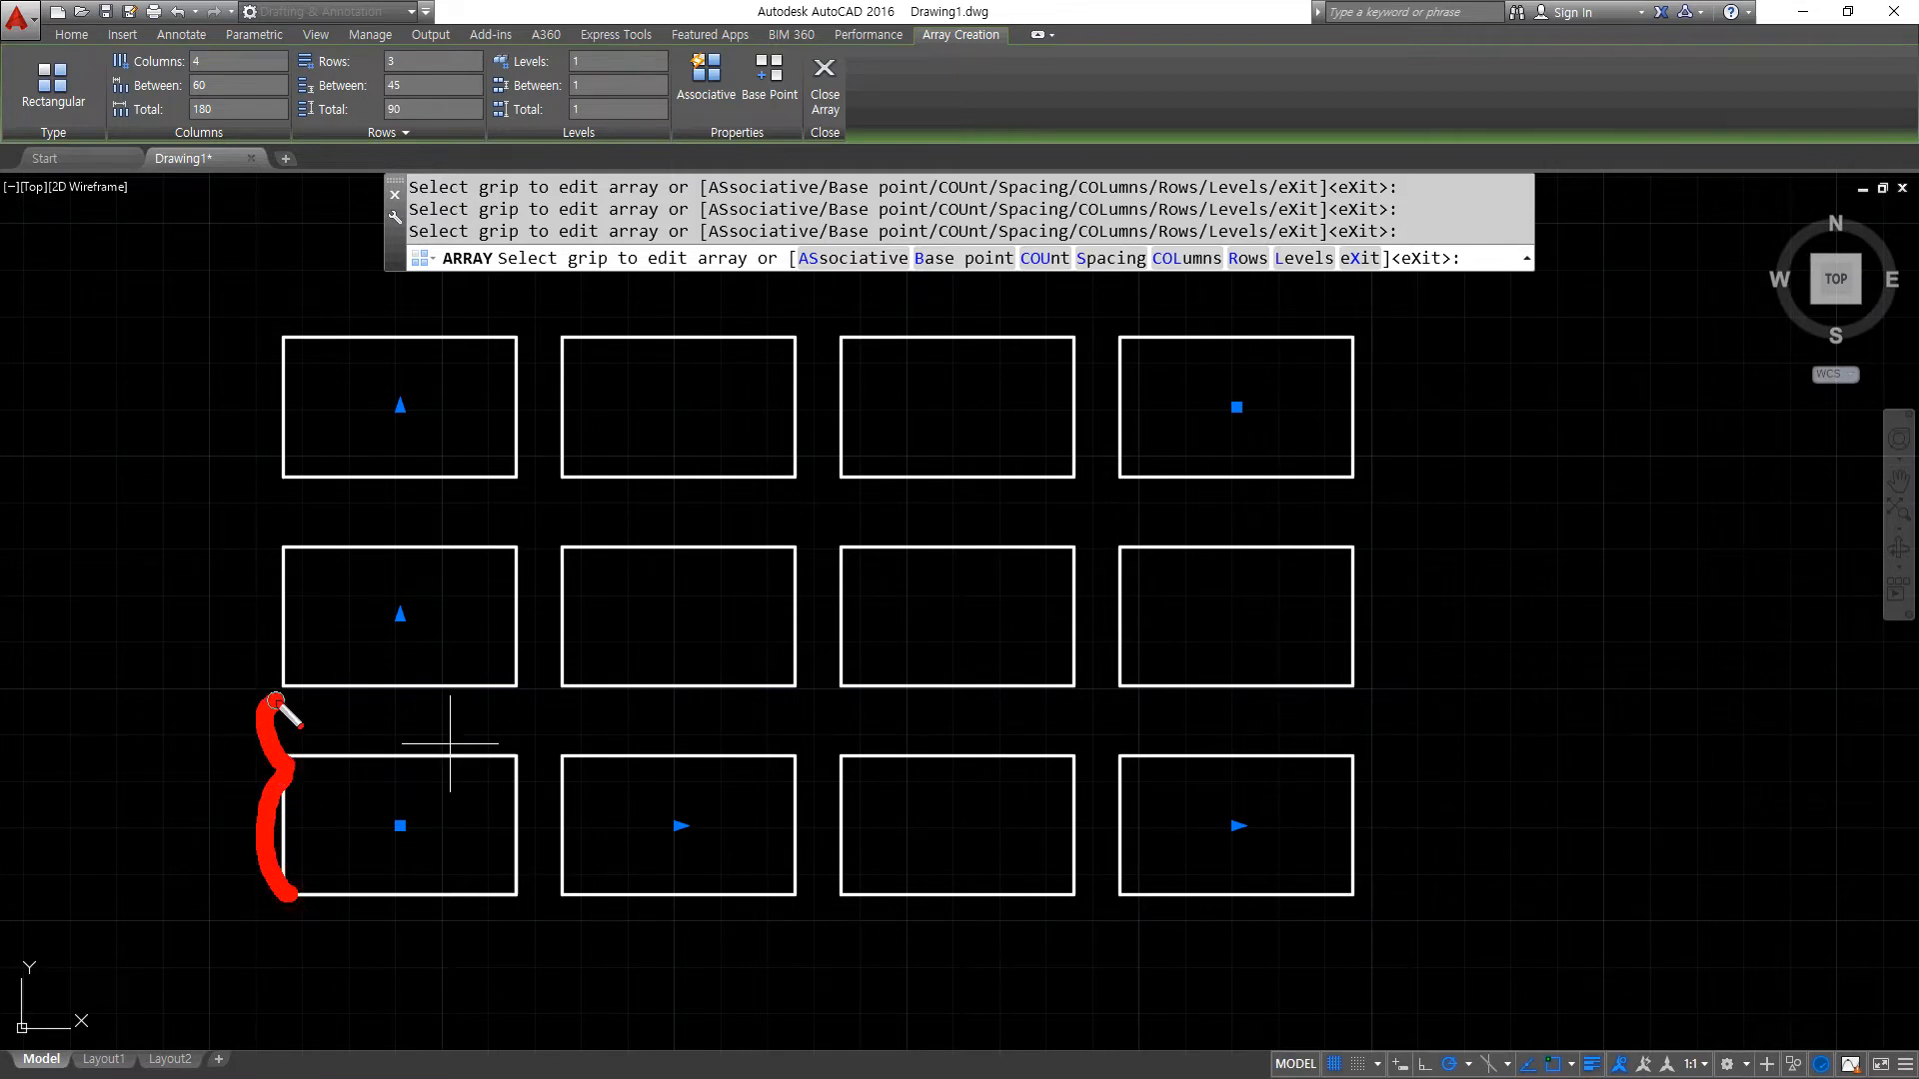
pyautogui.press('Escape')
pyautogui.moveTo(411, 87); pyautogui.dragTo(351, 87)
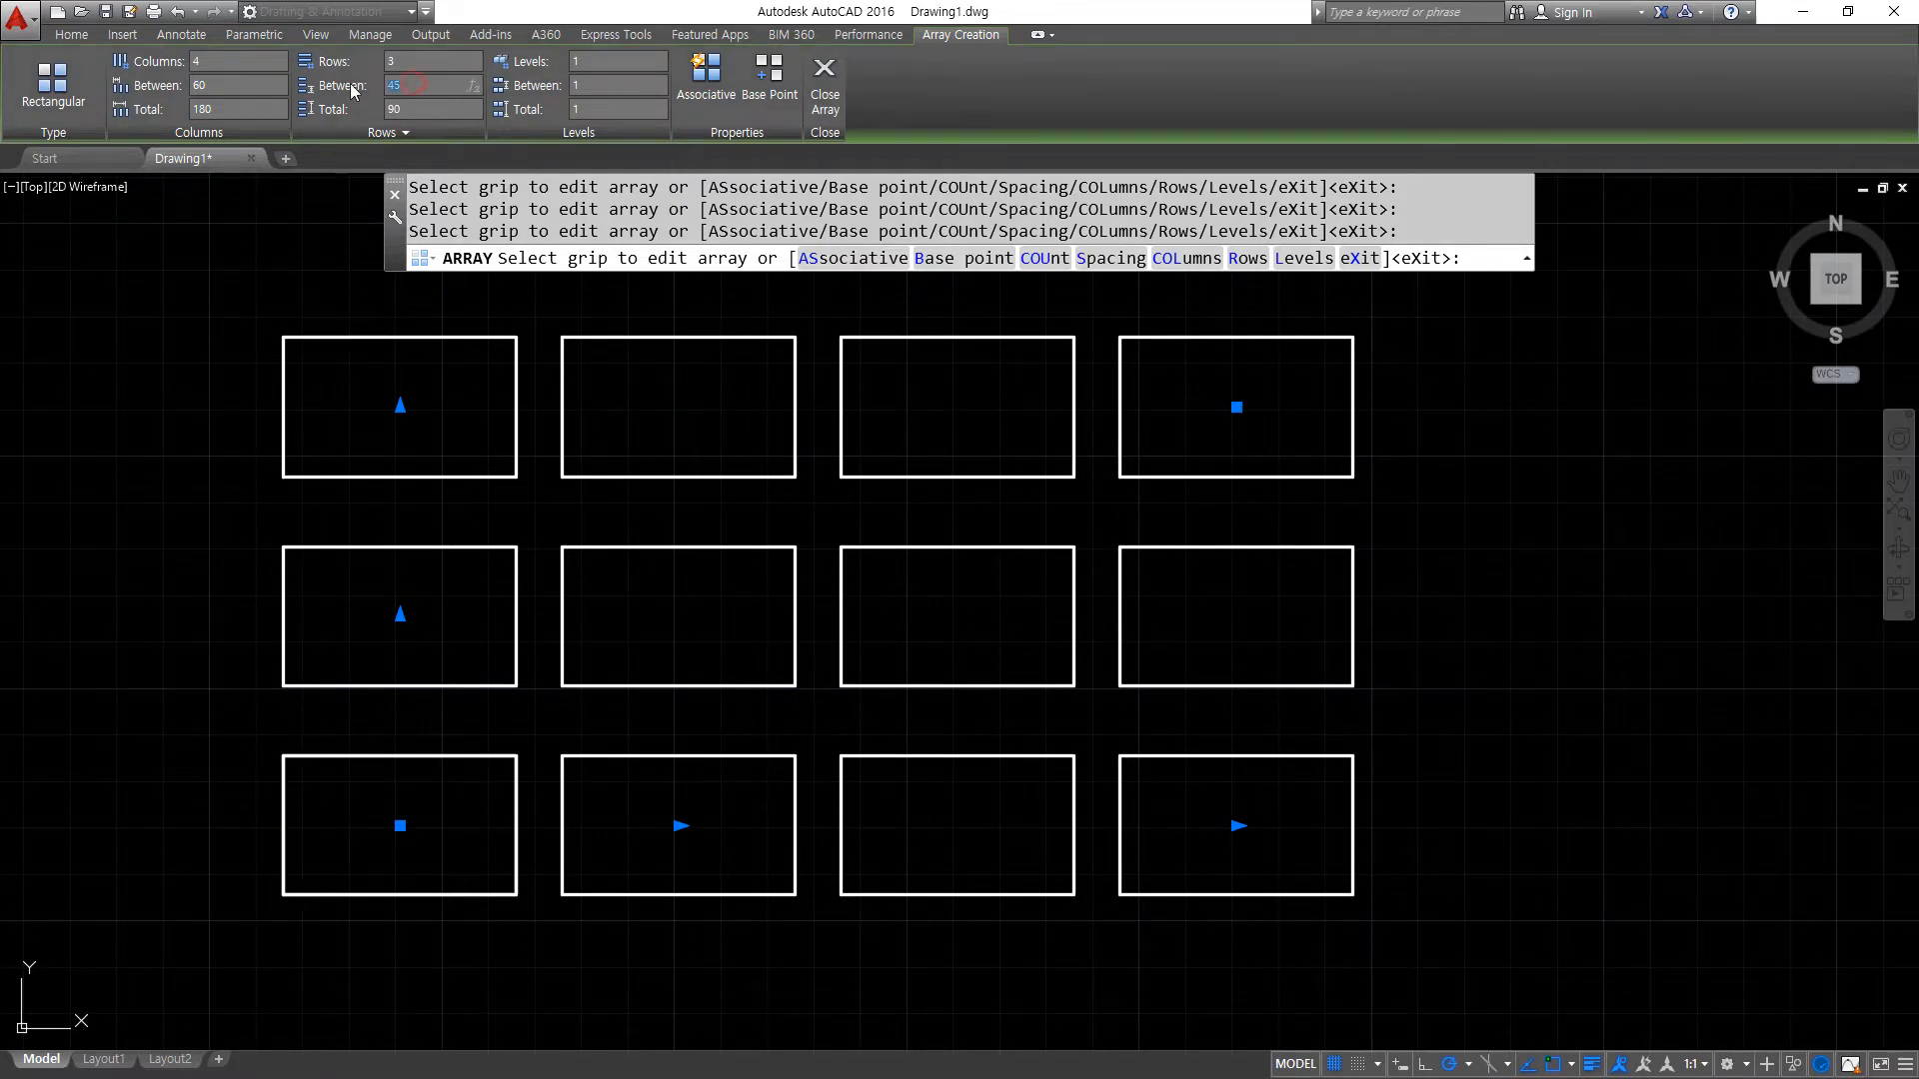
pyautogui.write('40')
pyautogui.press('Return')
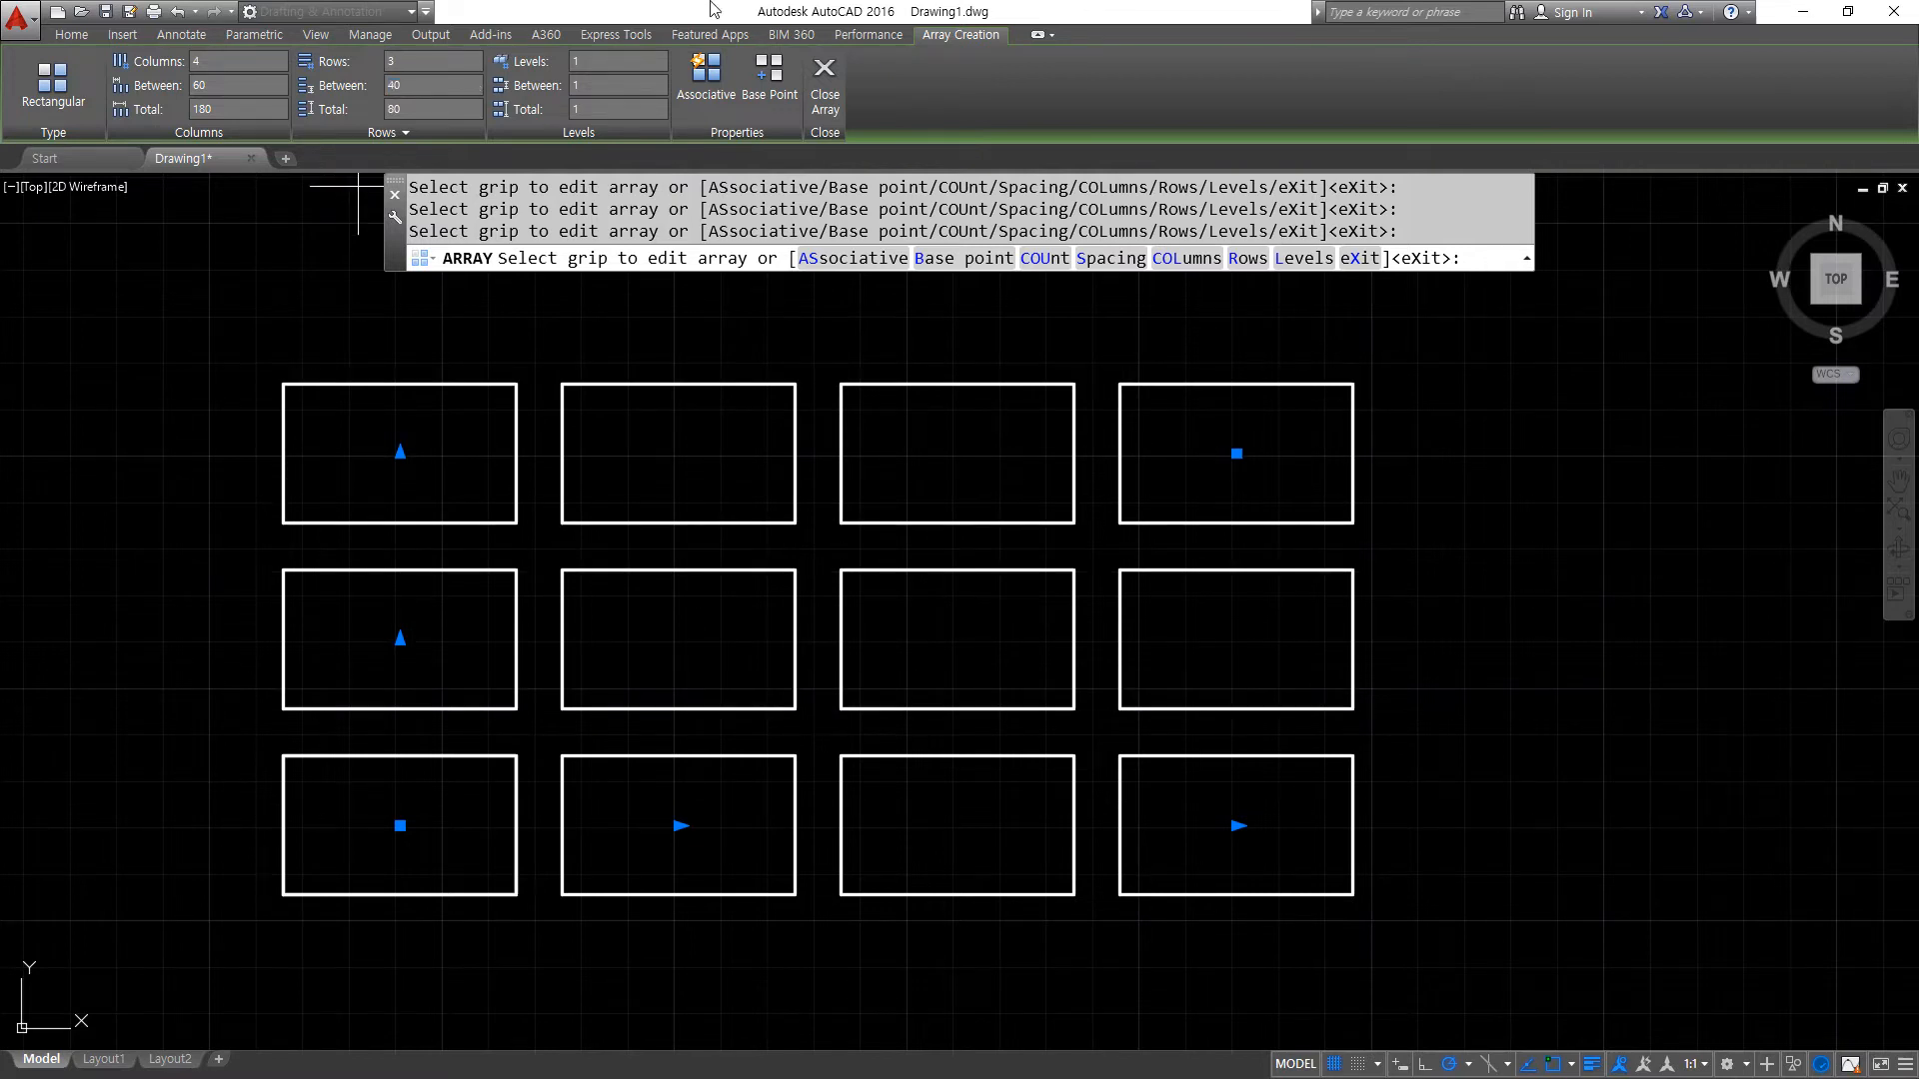
pyautogui.click(825, 80)
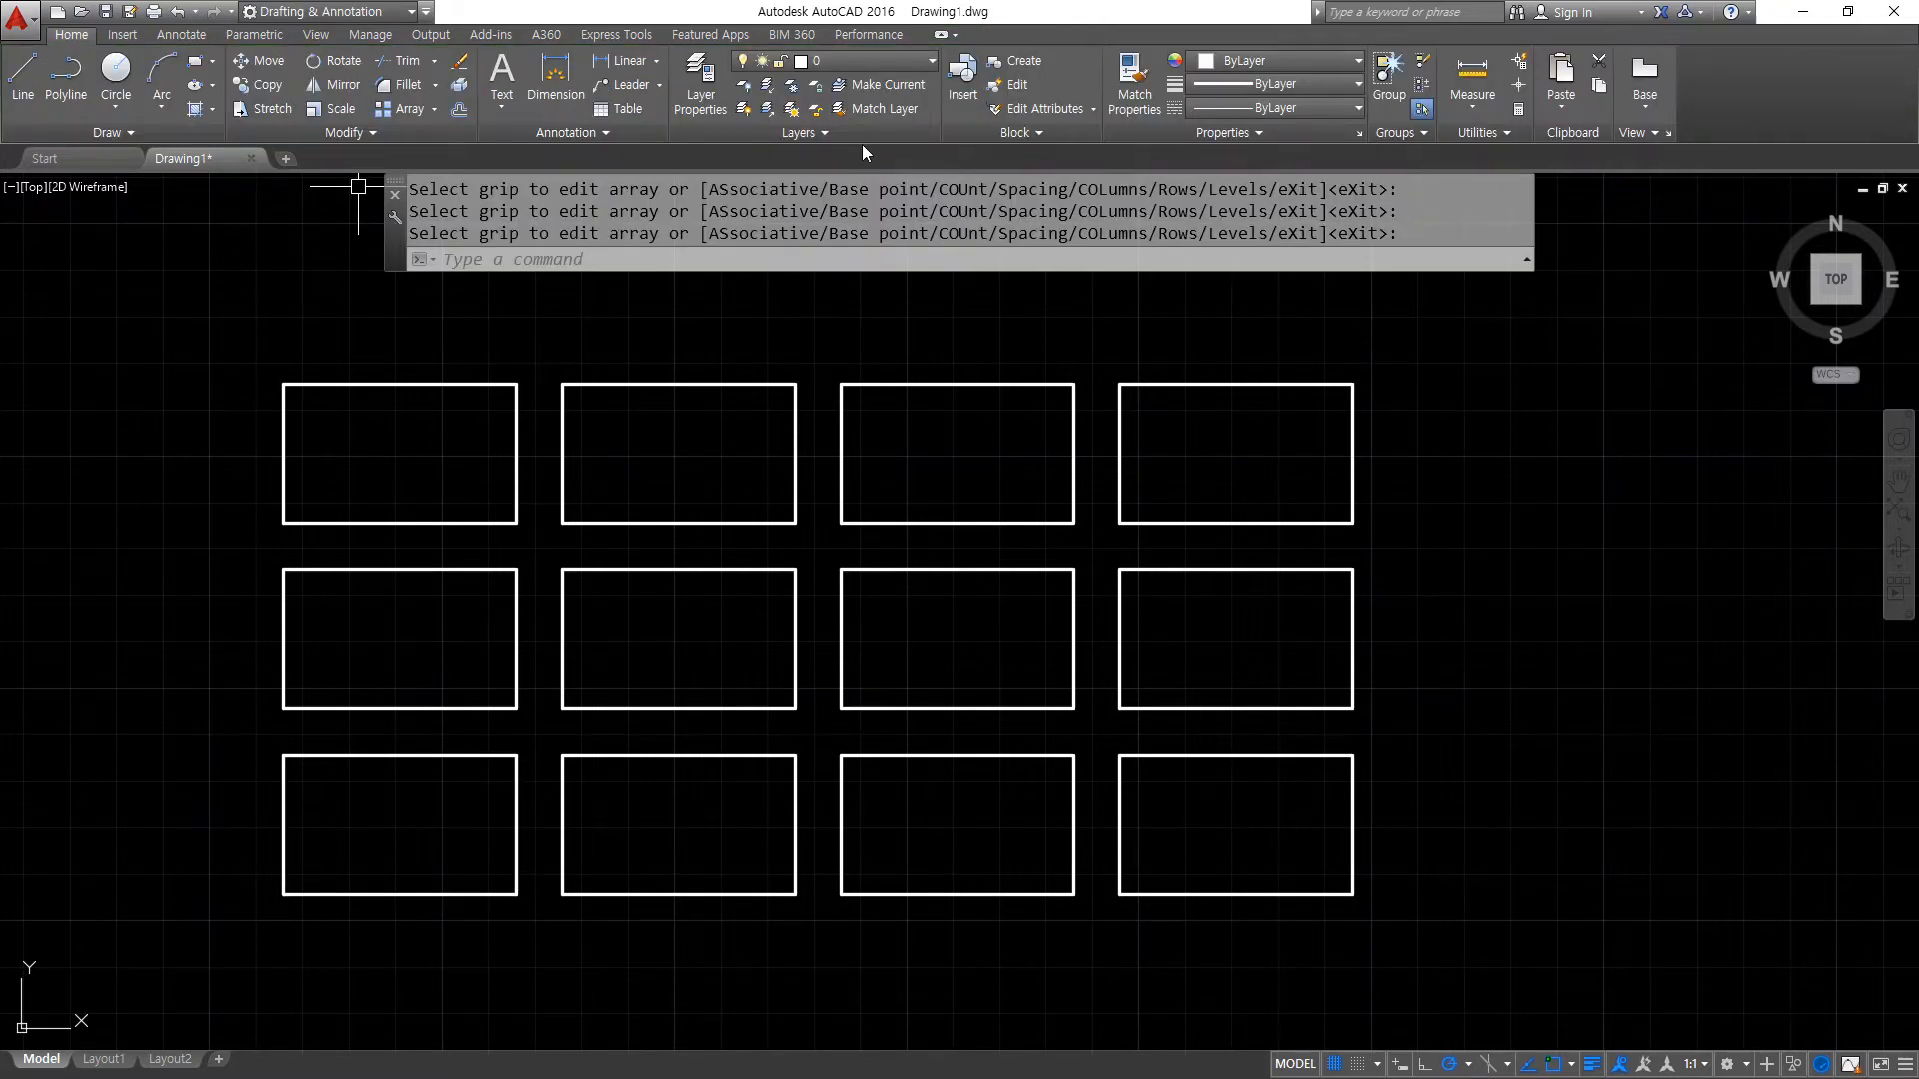
# - Delete all the arrayed copies, keeping only the rectangle in the first column of the bottom row
pyautogui.click(1542, 886)
pyautogui.click(684, 404)
pyautogui.press('Delete')
pyautogui.click(570, 634)
pyautogui.click(291, 424)
pyautogui.press('Delete')
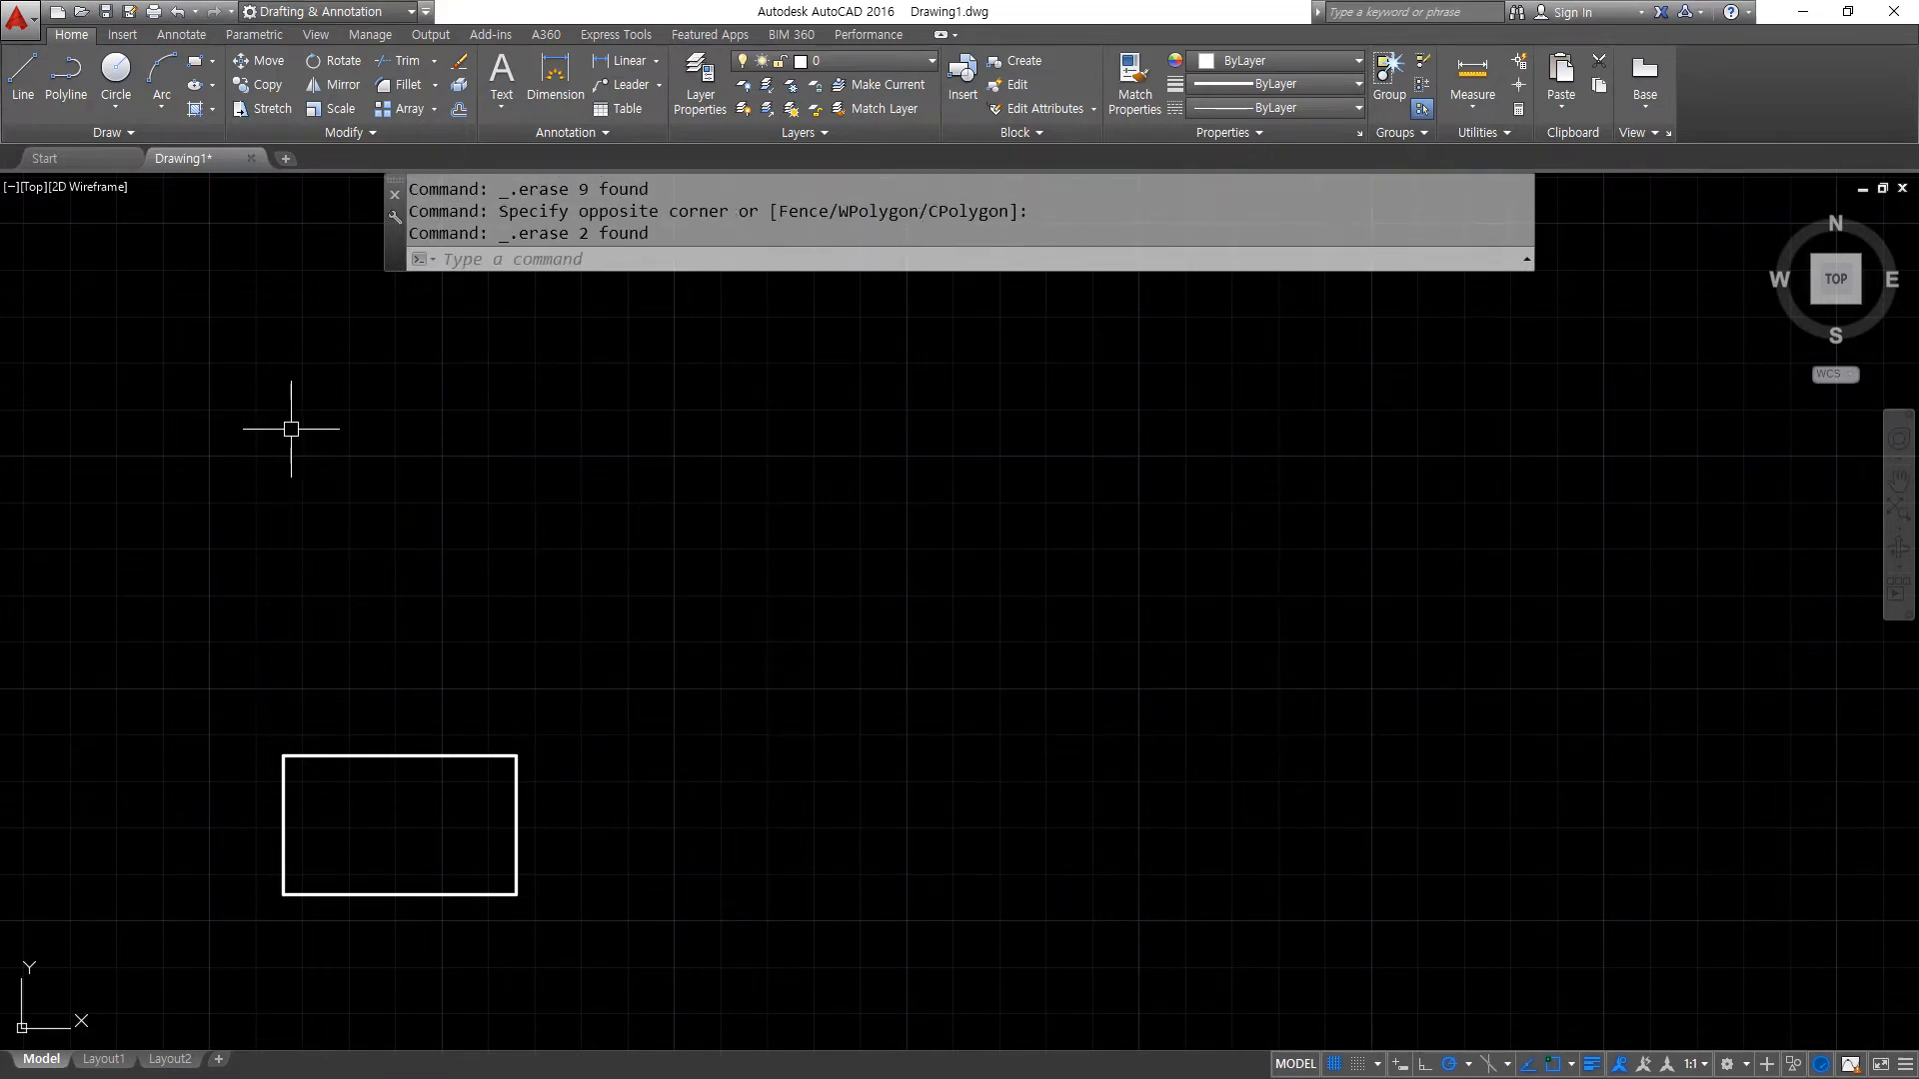
# - Start a rectangular array of the remaining rectangle
pyautogui.write('ar')
pyautogui.press('Return')
pyautogui.click(236, 642)
pyautogui.click(552, 952)
pyautogui.press('Return')
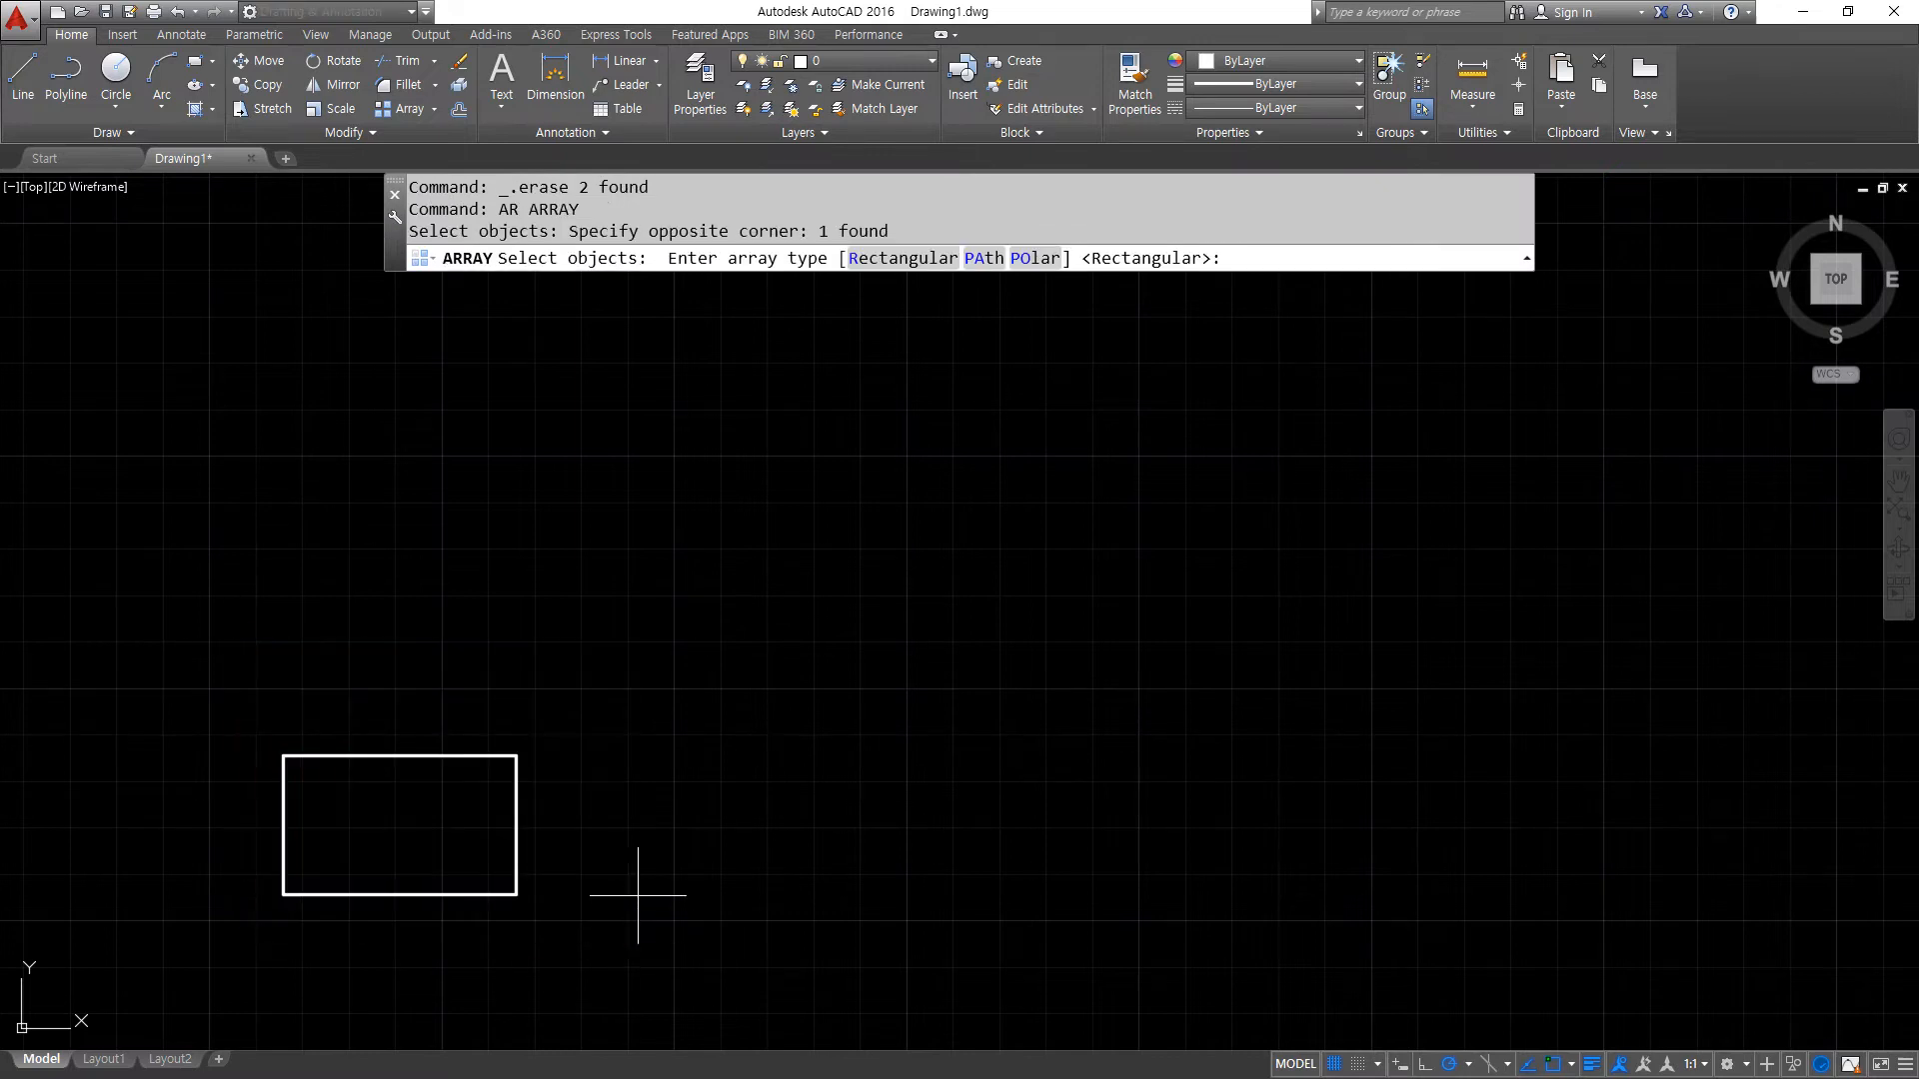
pyautogui.click(866, 262)
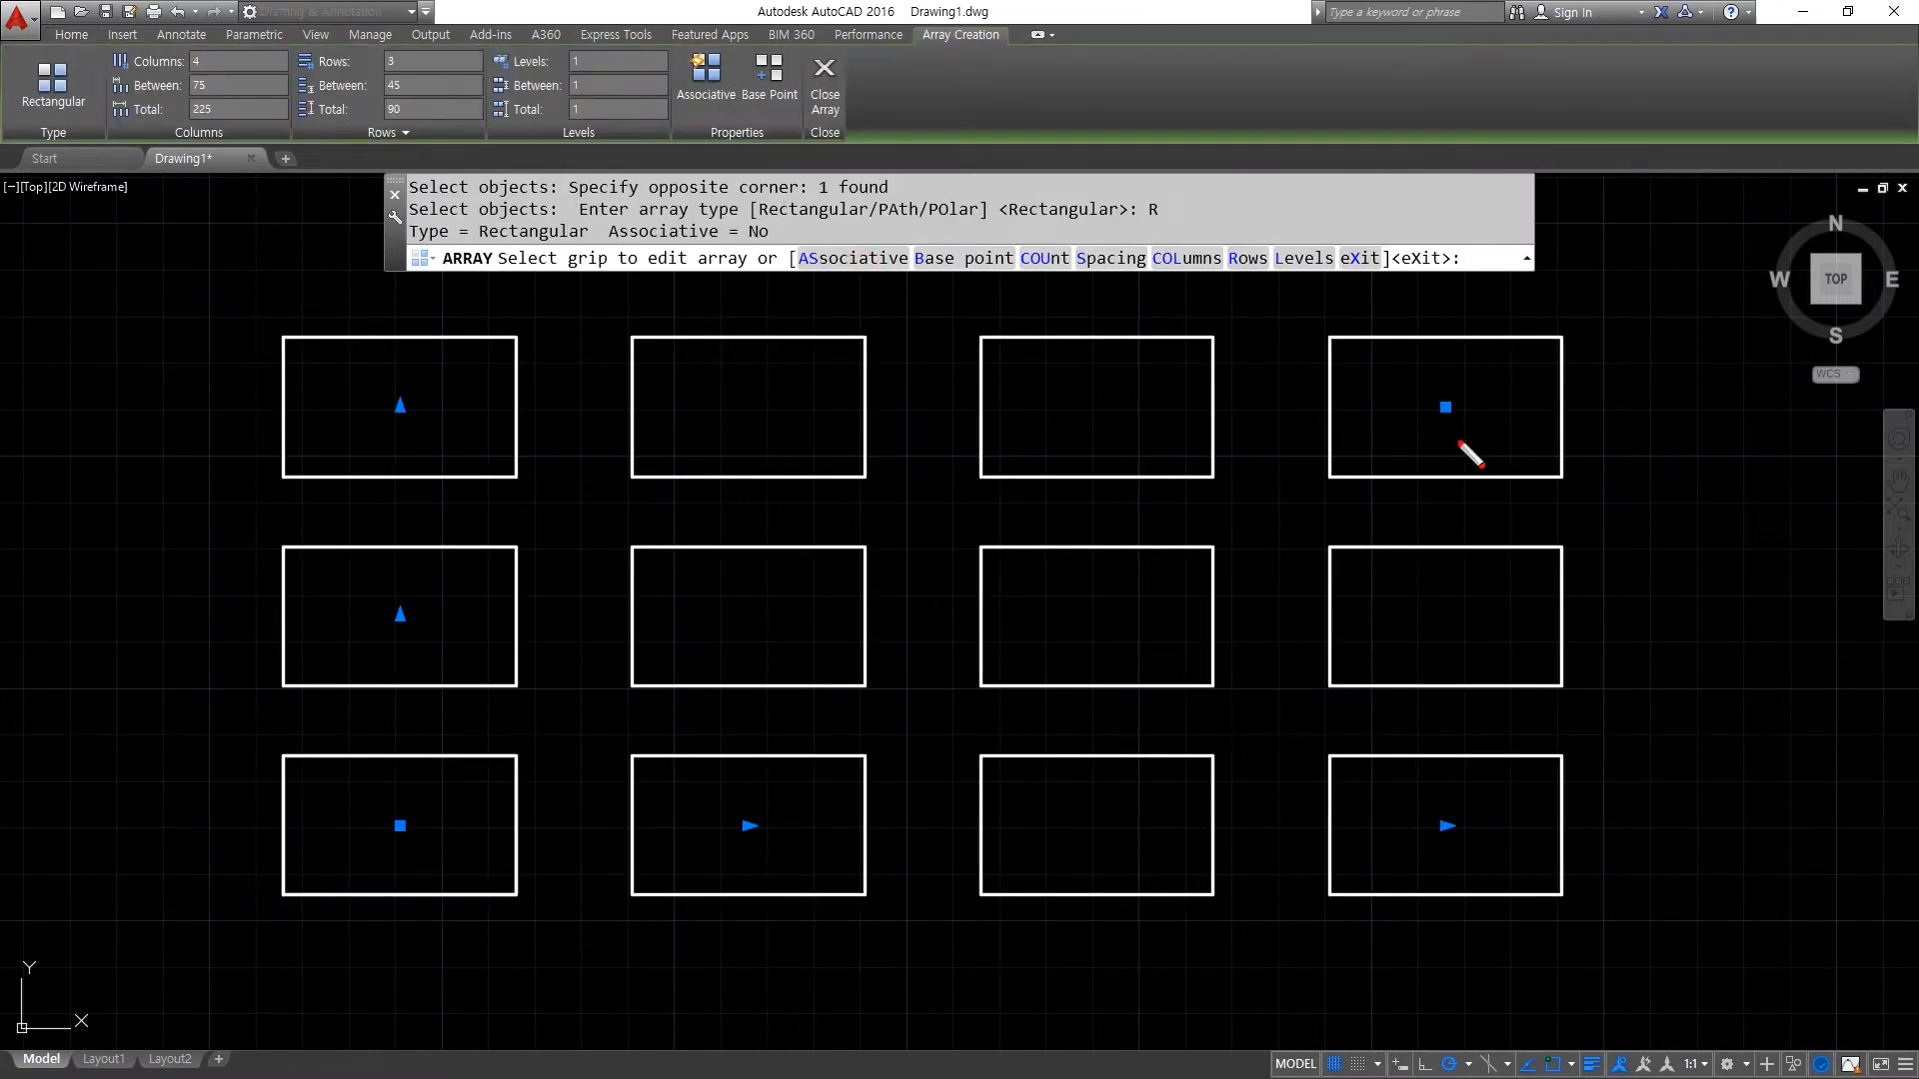
# - Examine the grips on the array's corner, bottom-row and first-column rectangles that control its counts and spacing
pyautogui.moveTo(1419, 401); pyautogui.dragTo(1477, 462)
pyautogui.moveTo(1462, 883)
pyautogui.mouseDown()
pyautogui.moveTo(1460, 797)
pyautogui.moveTo(1464, 869)
pyautogui.mouseUp()
pyautogui.moveTo(767, 875)
pyautogui.mouseDown()
pyautogui.moveTo(702, 871)
pyautogui.moveTo(772, 851)
pyautogui.mouseUp()
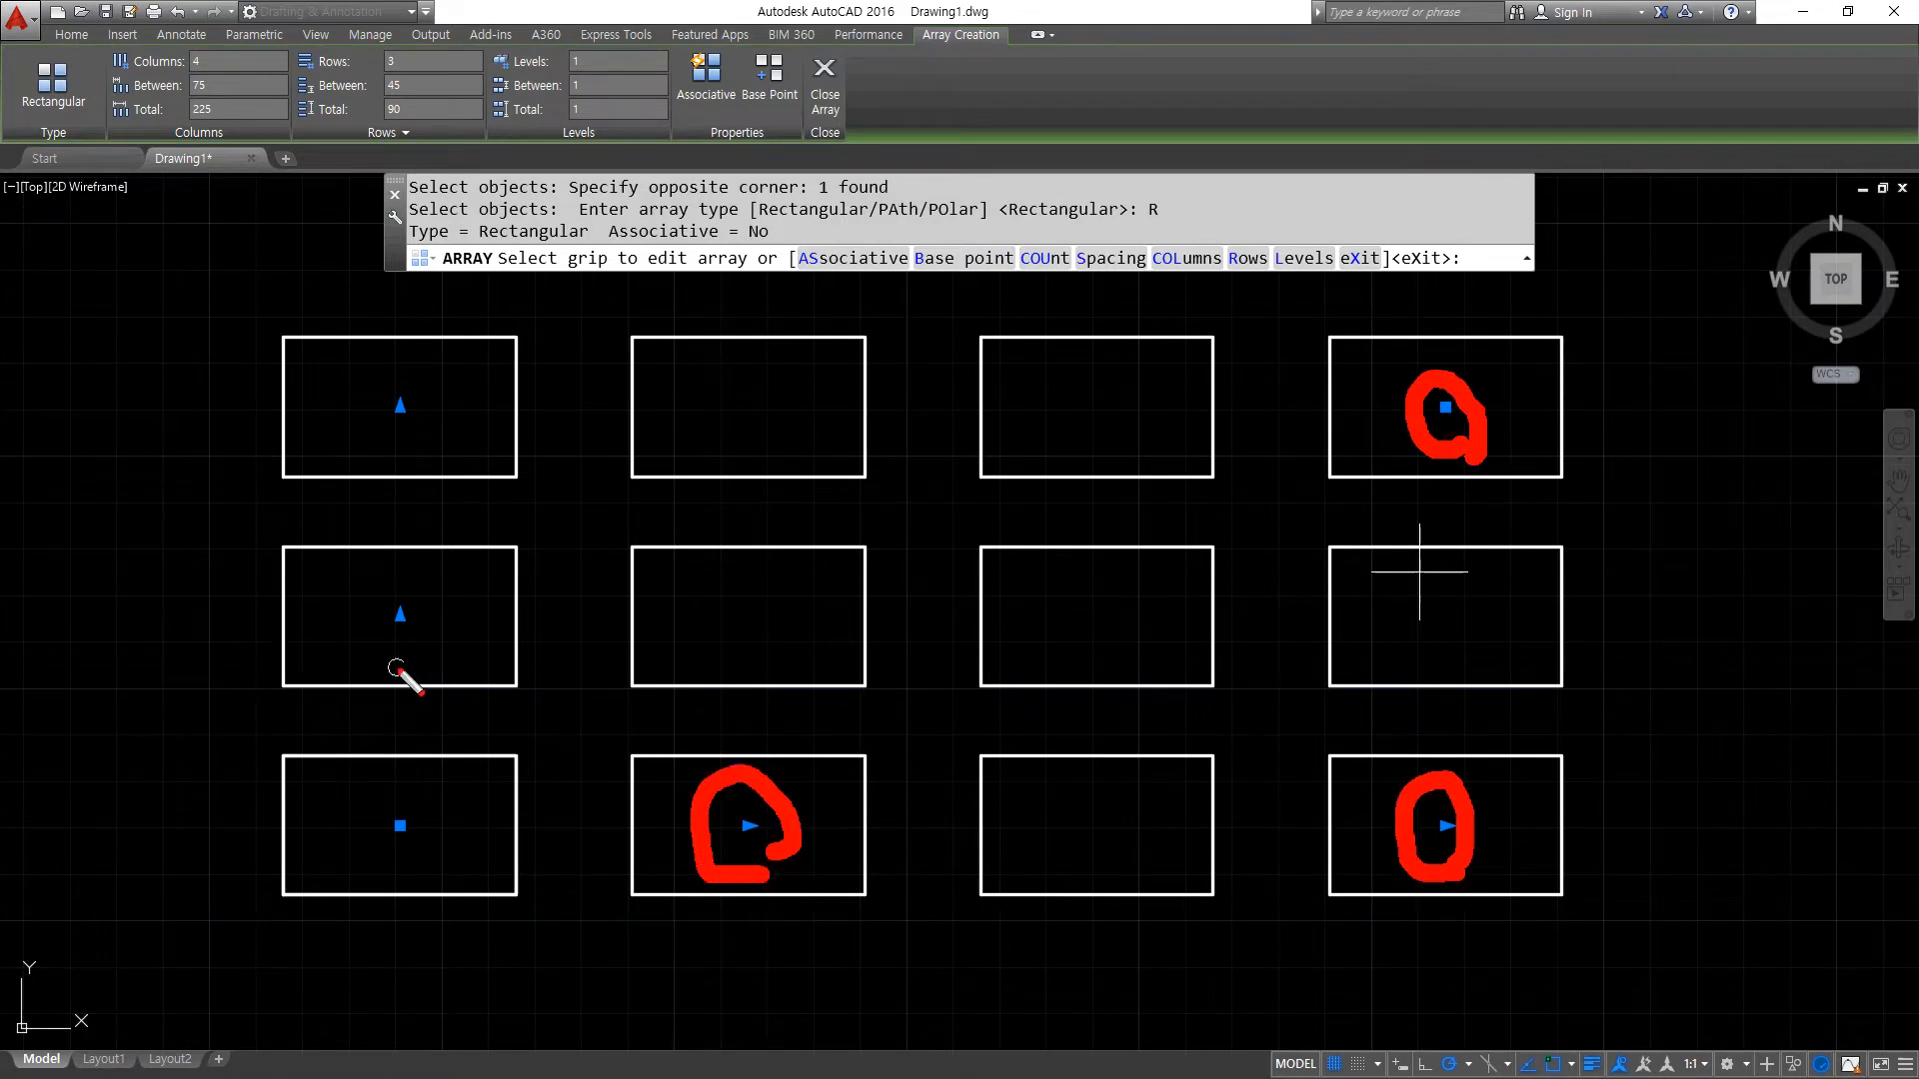
pyautogui.moveTo(396, 668); pyautogui.dragTo(471, 662)
pyautogui.moveTo(485, 457)
pyautogui.mouseDown()
pyautogui.moveTo(365, 455)
pyautogui.moveTo(440, 444)
pyautogui.mouseUp()
pyautogui.press('Escape')
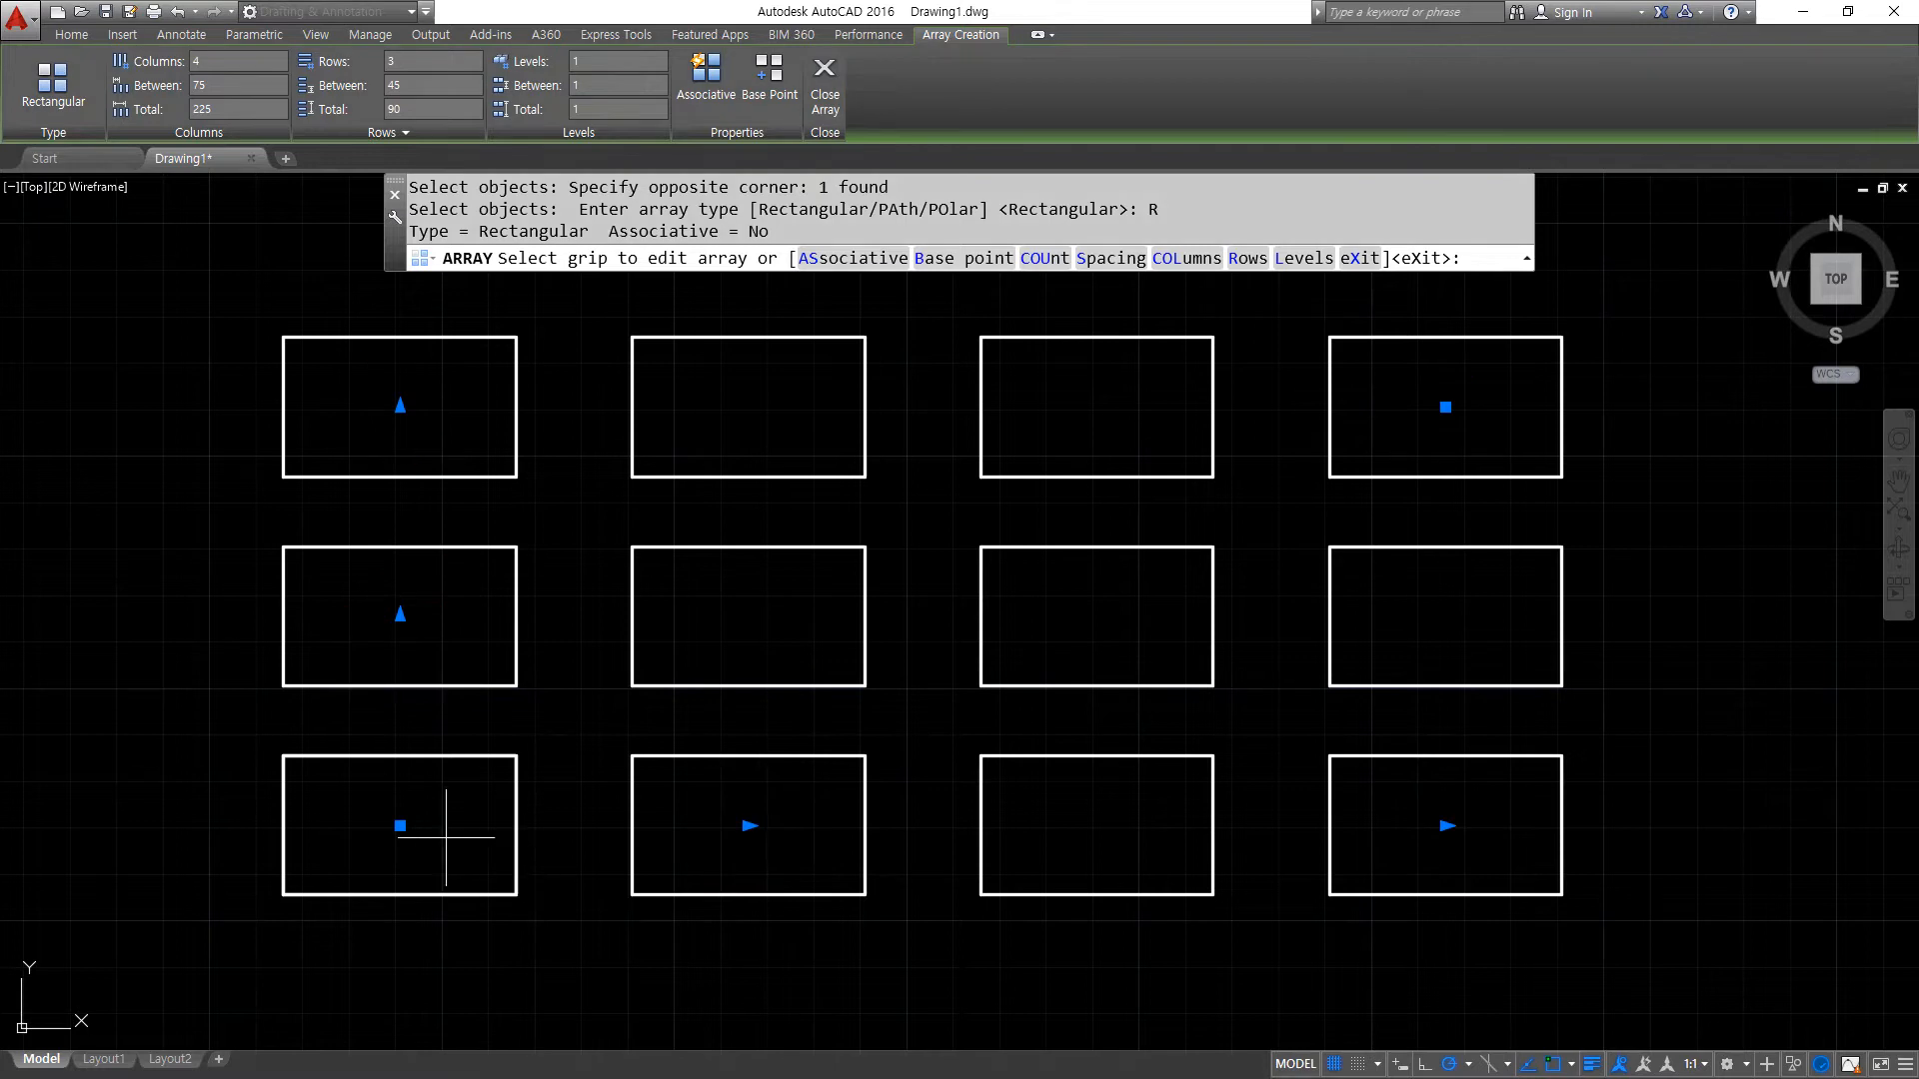
# - Move the whole array preview up and to the right, away from the original rectangle, using its base grip
pyautogui.click(400, 825)
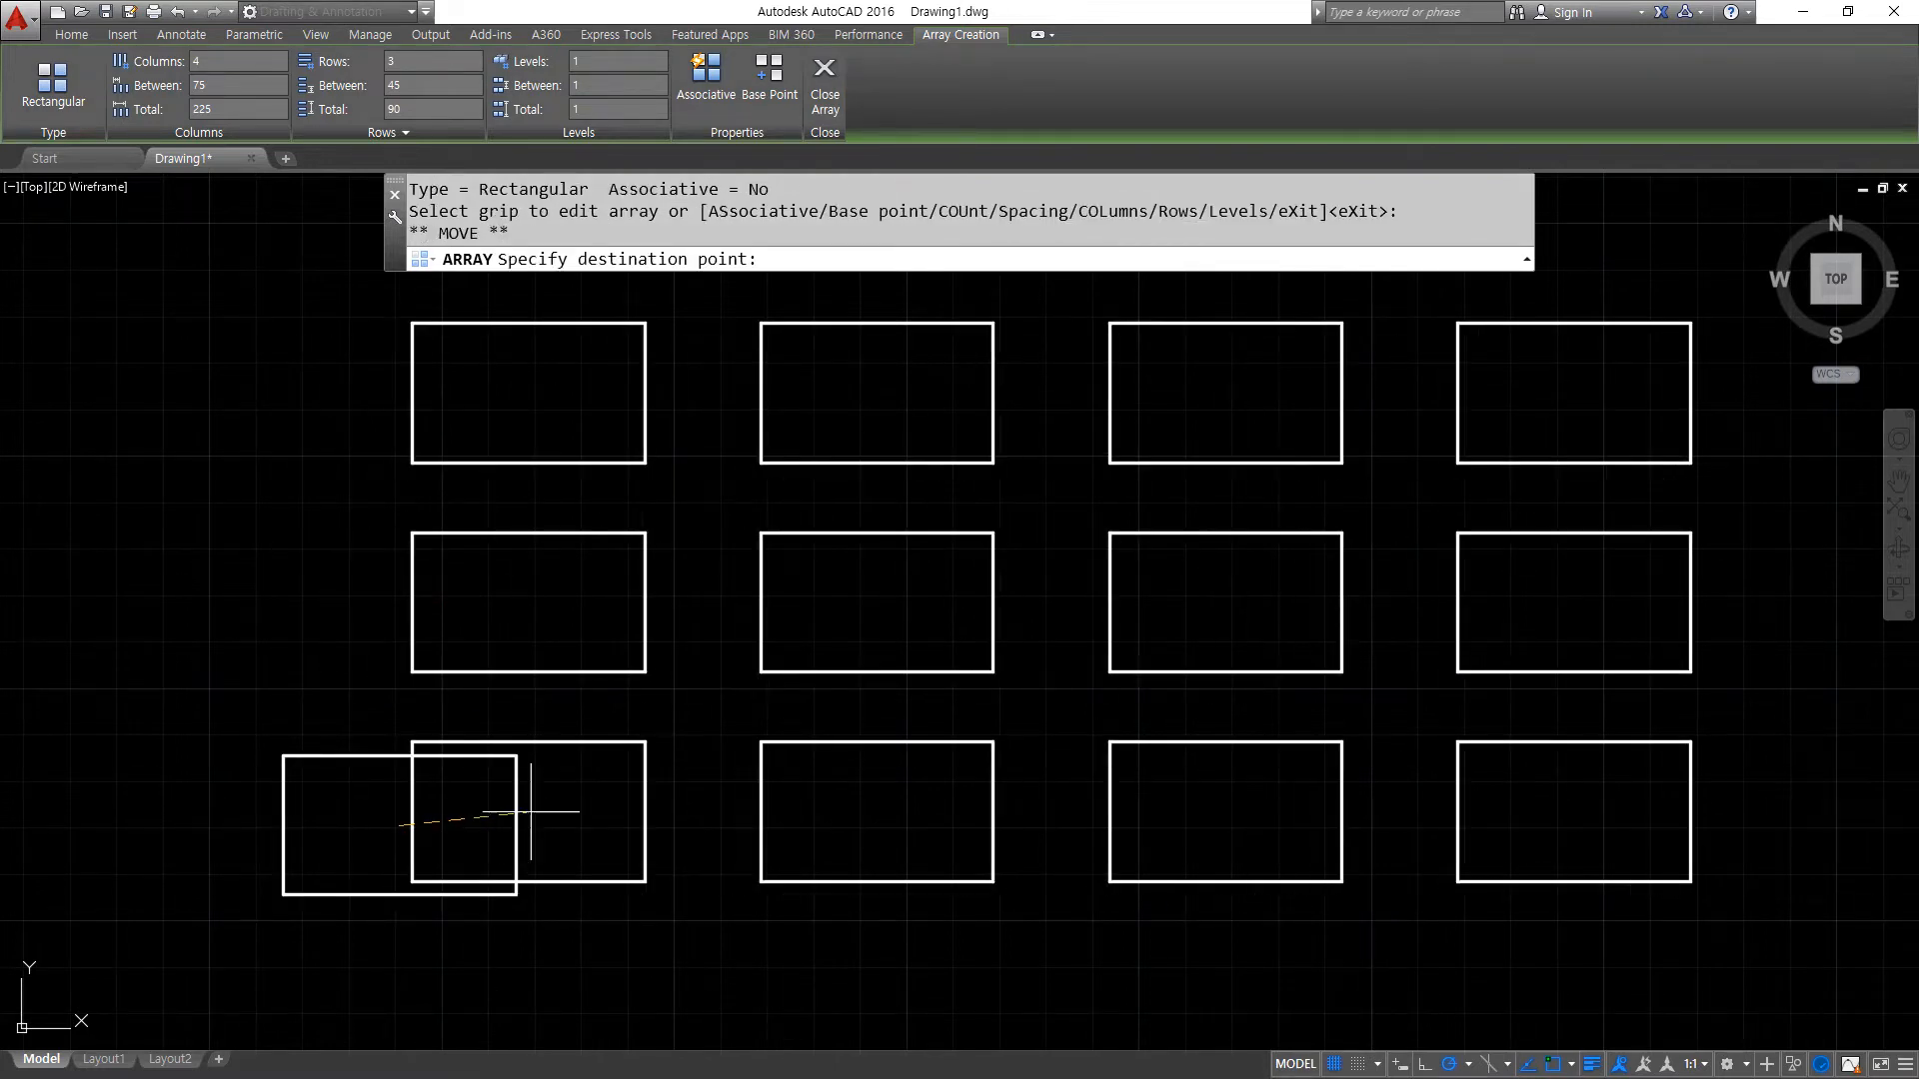
pyautogui.click(667, 692)
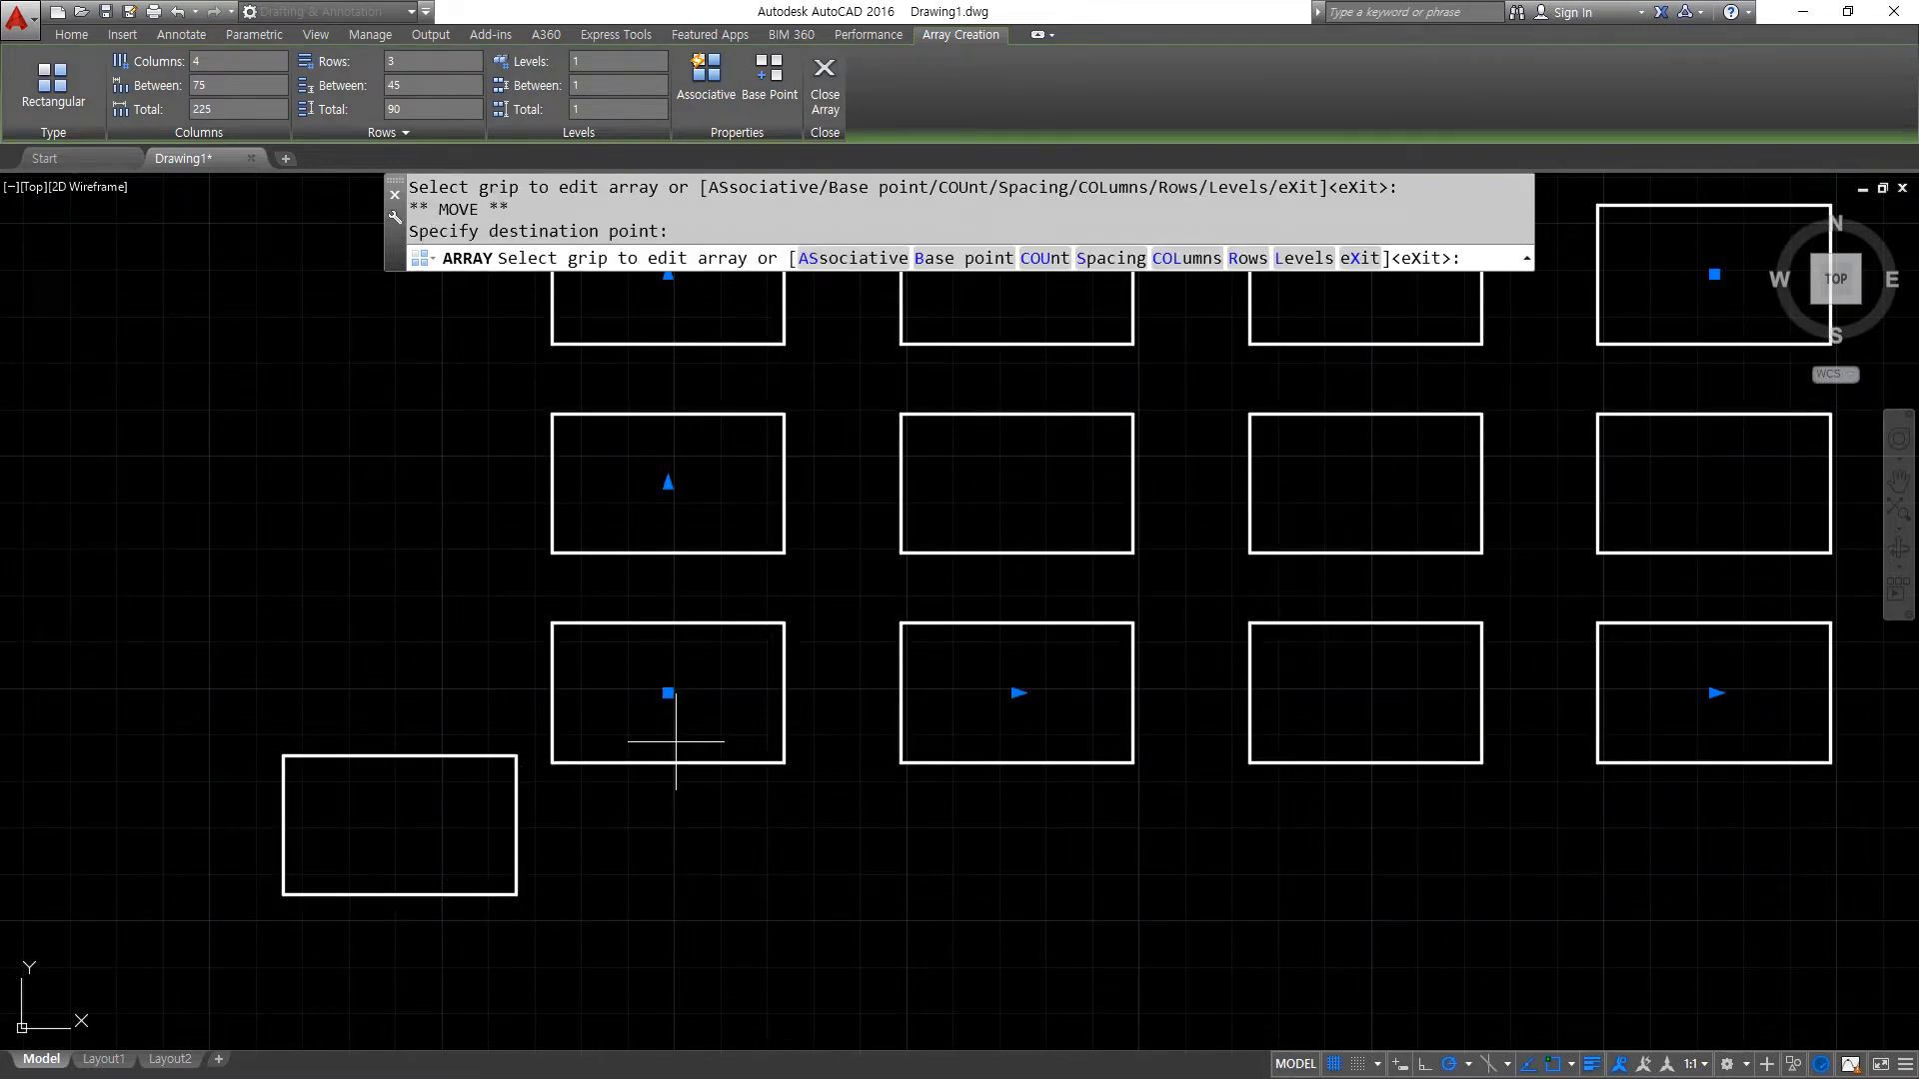
pyautogui.click(666, 693)
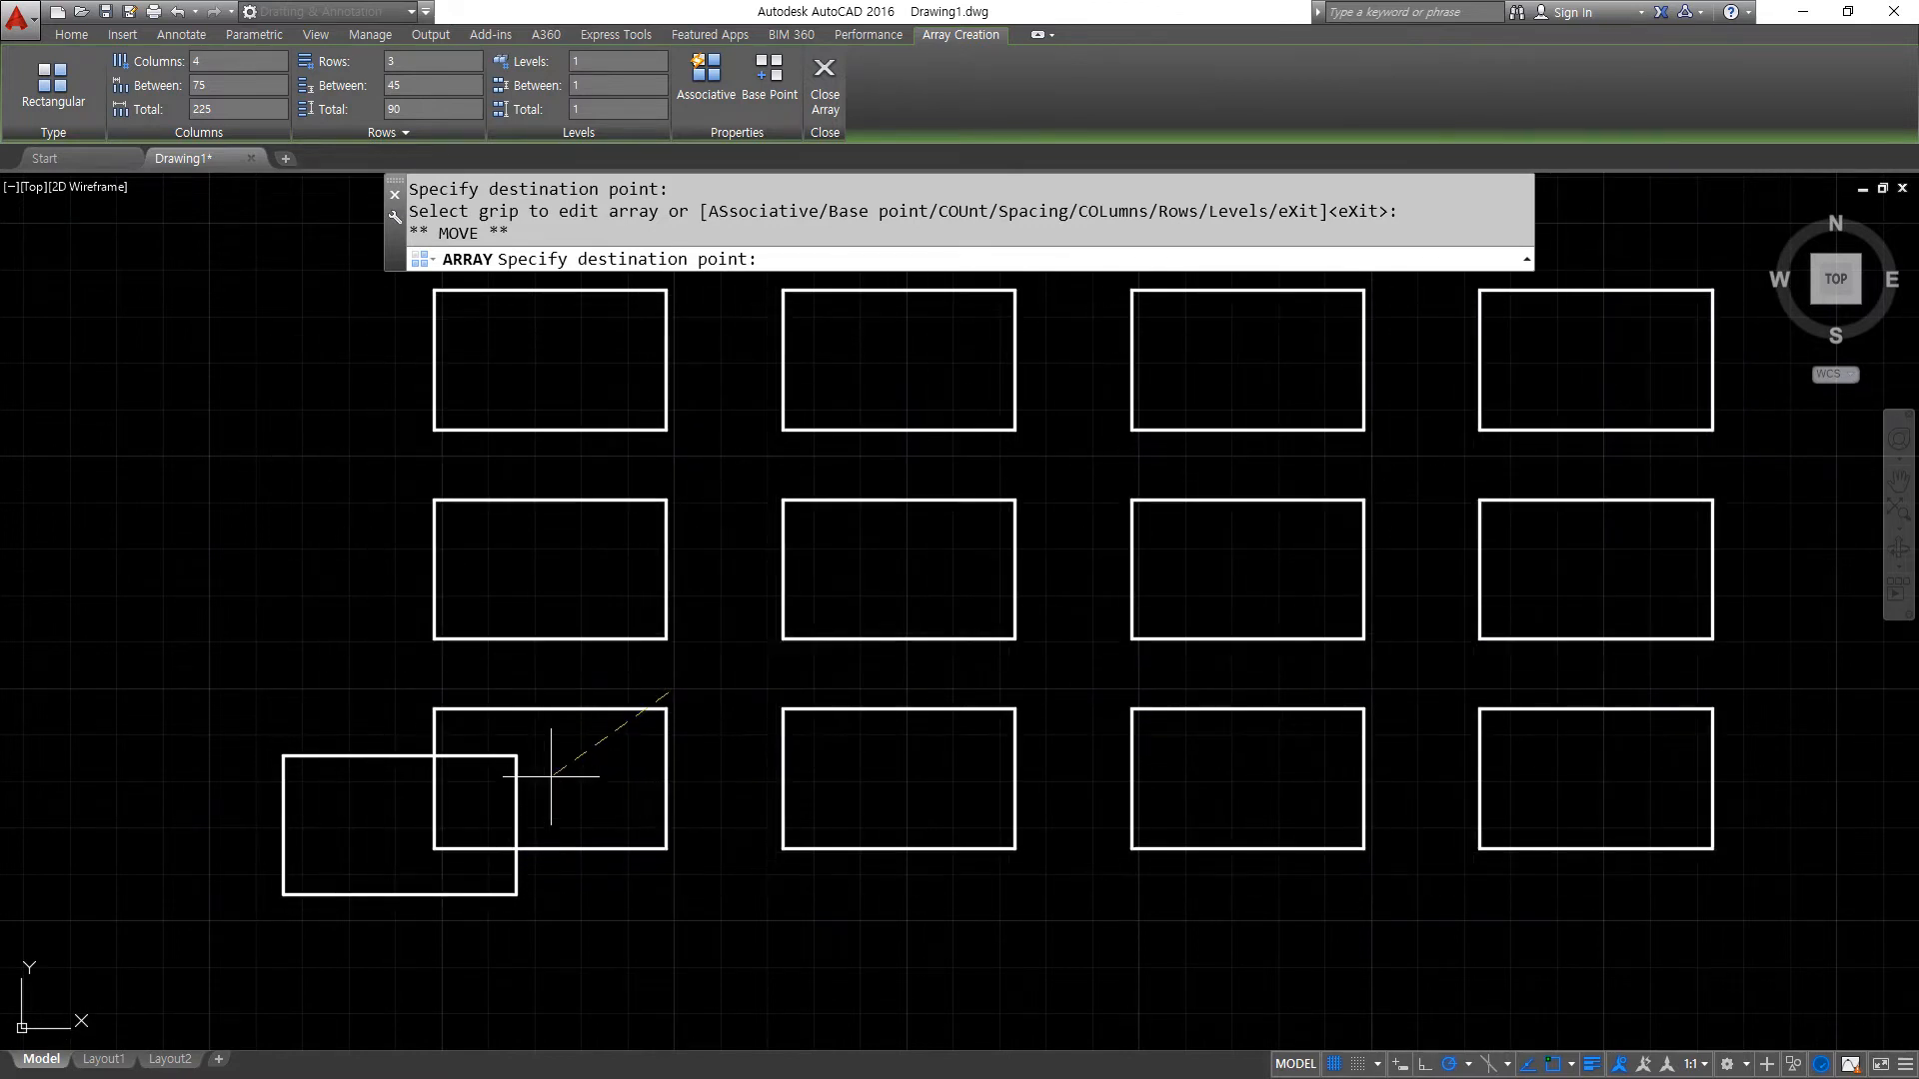
pyautogui.click(750, 508)
# - Widen the column spacing to about 100.58 and the row spacing to about 70.59 using the spacing grips
pyautogui.scroll(-6, 728, 686)
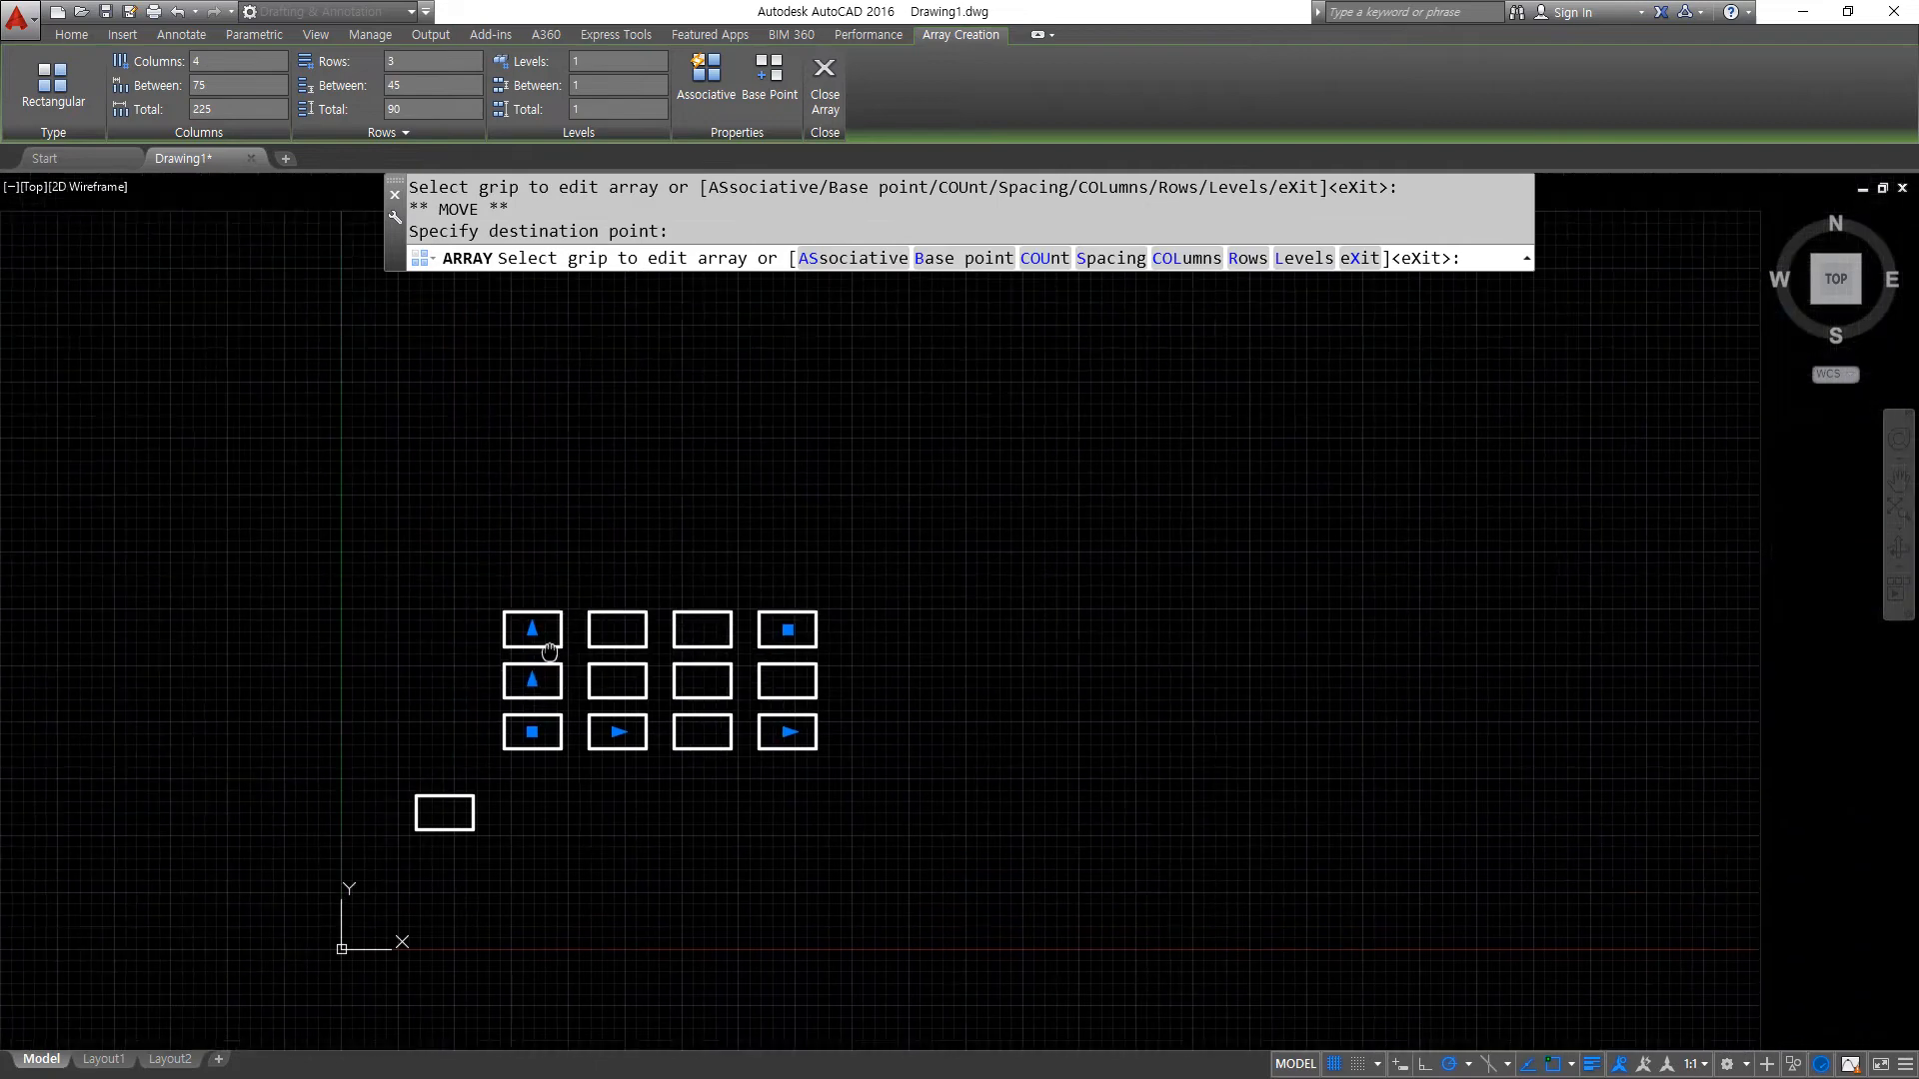
pyautogui.scroll(4, 603, 728)
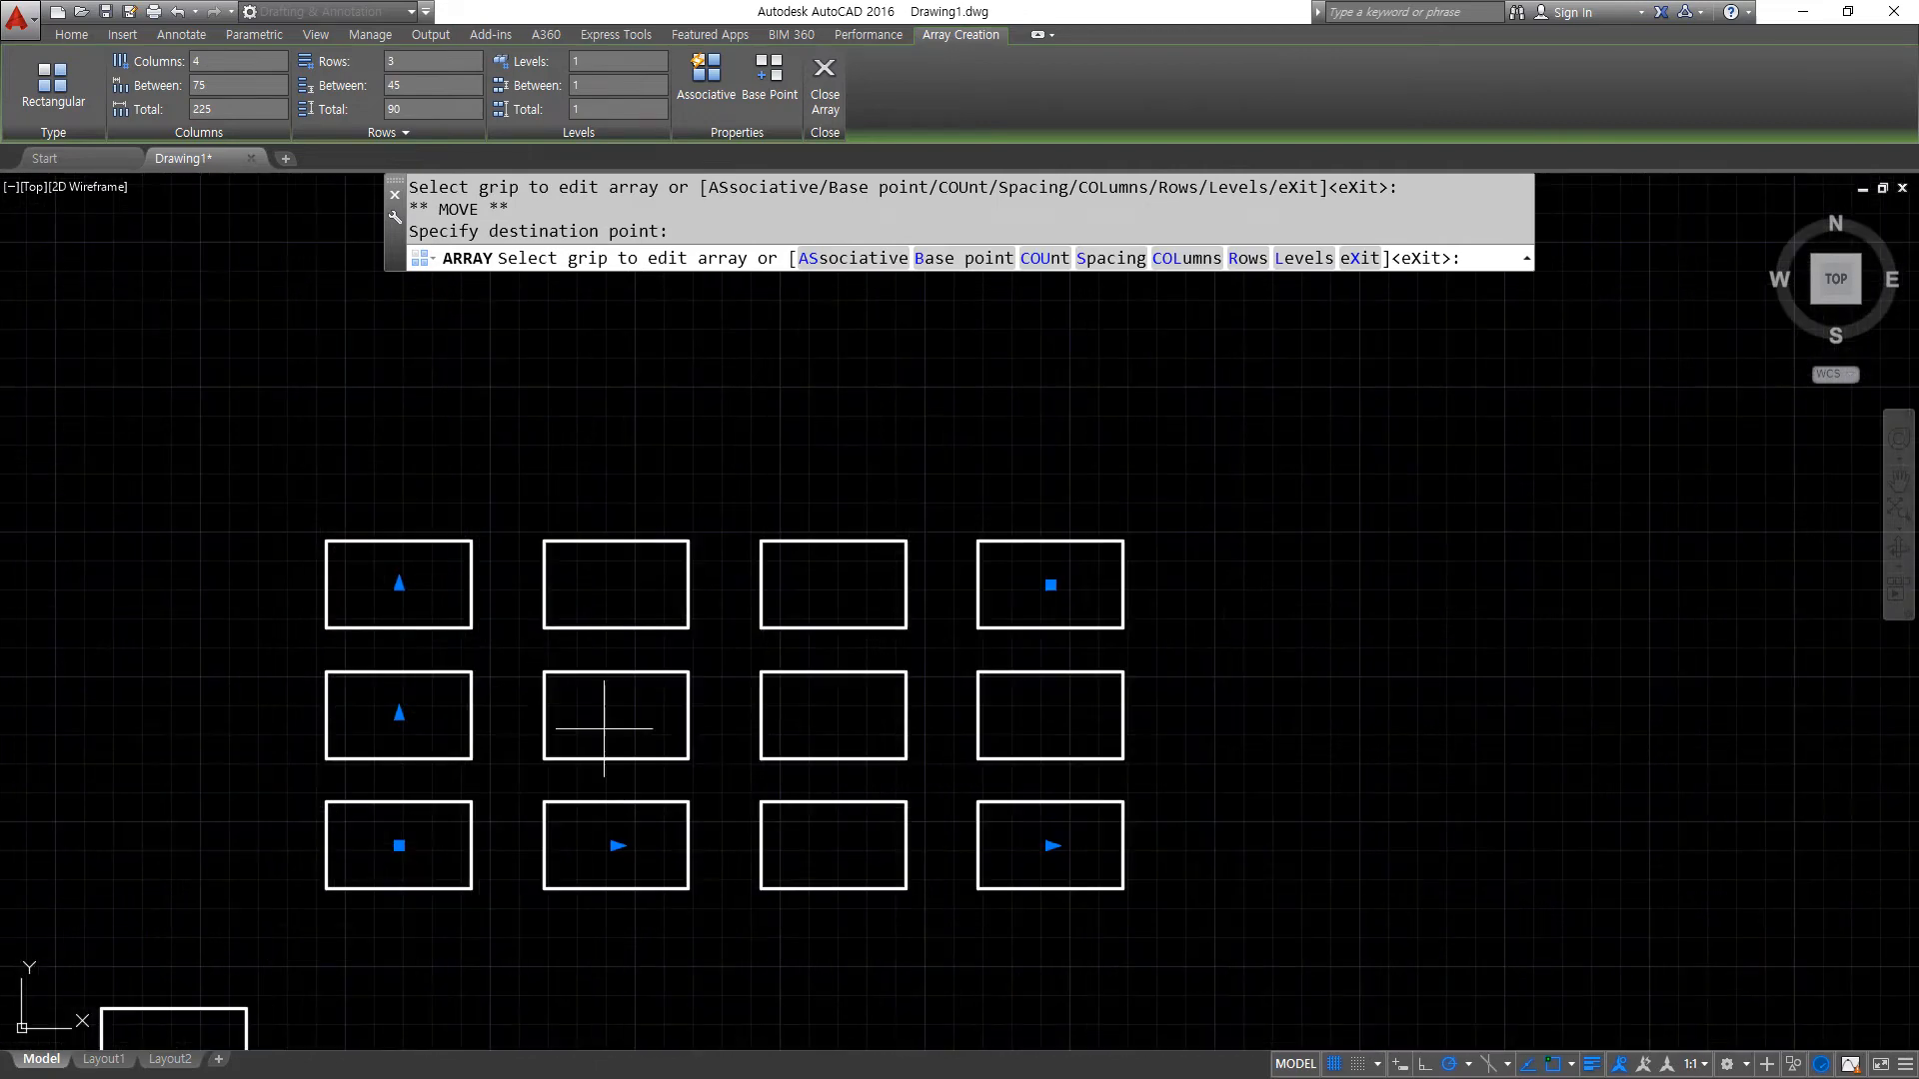
pyautogui.click(615, 845)
pyautogui.click(690, 845)
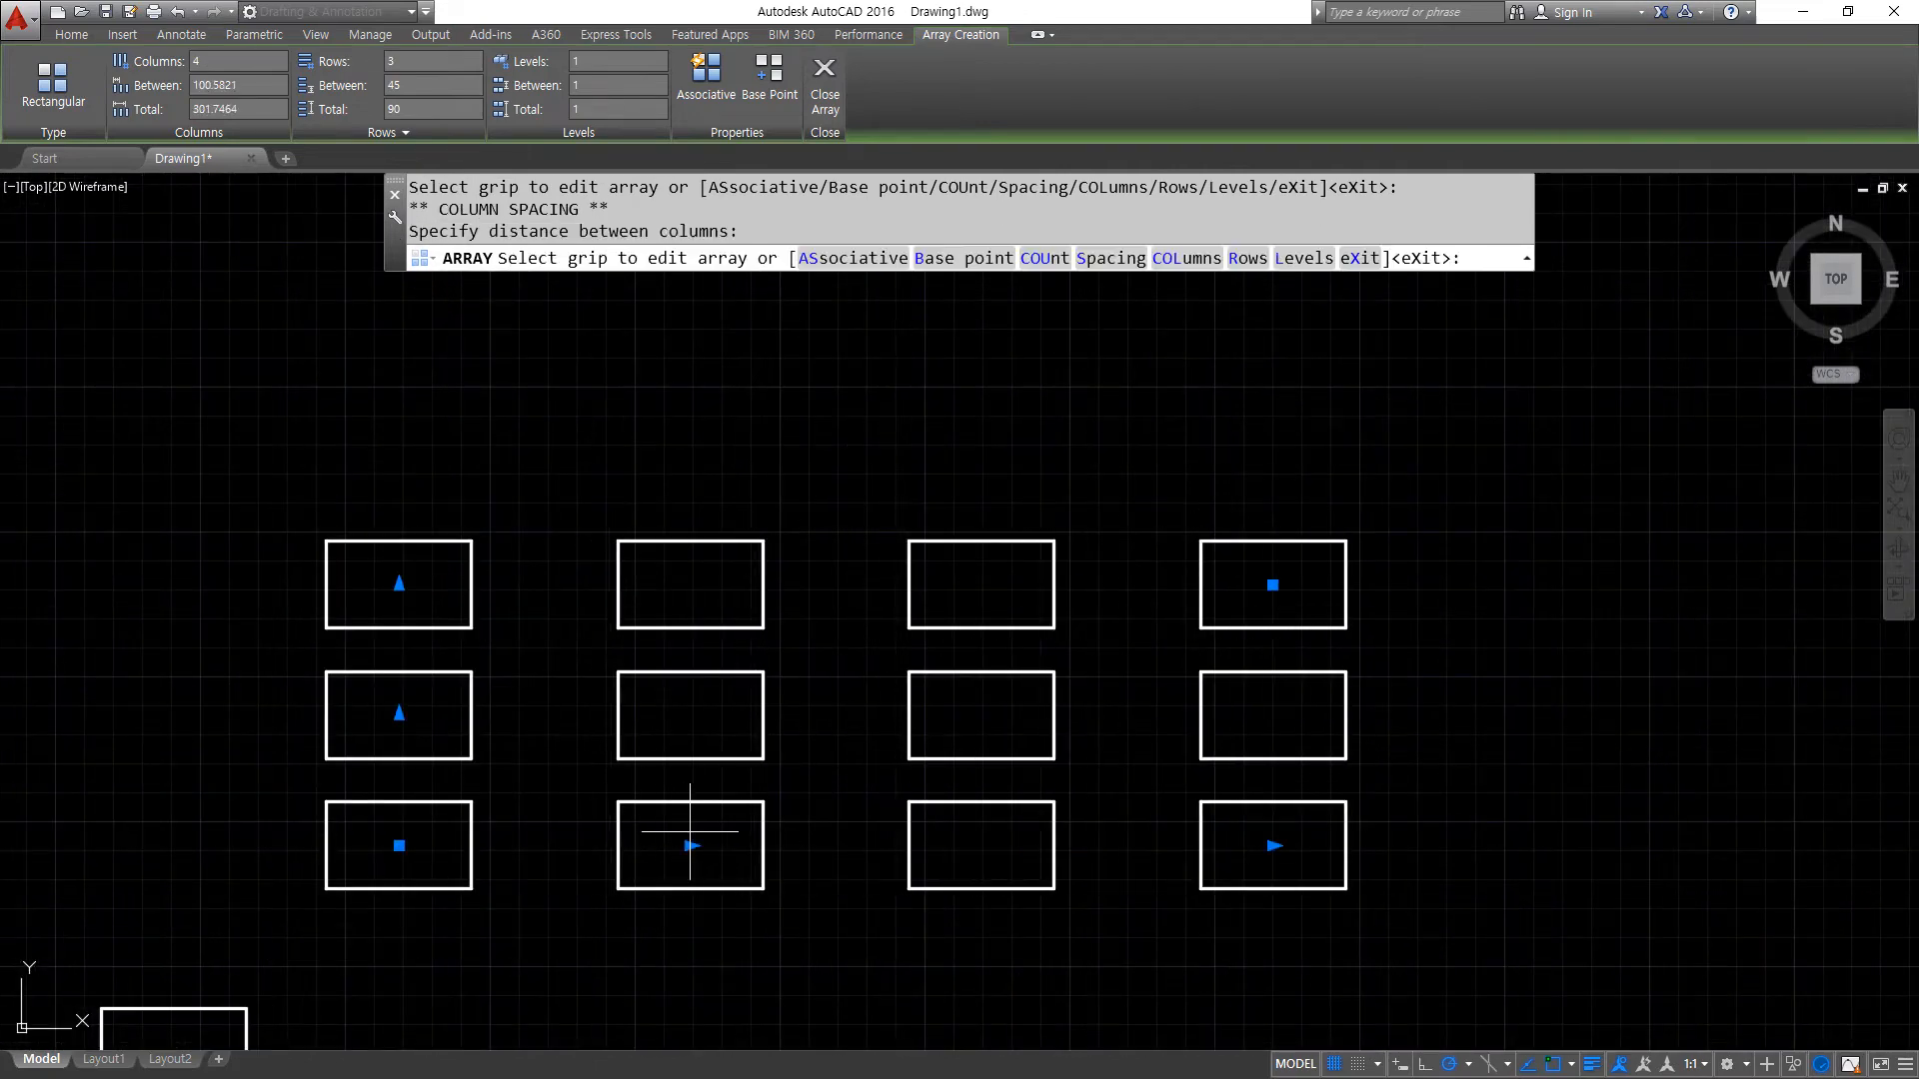
pyautogui.click(399, 712)
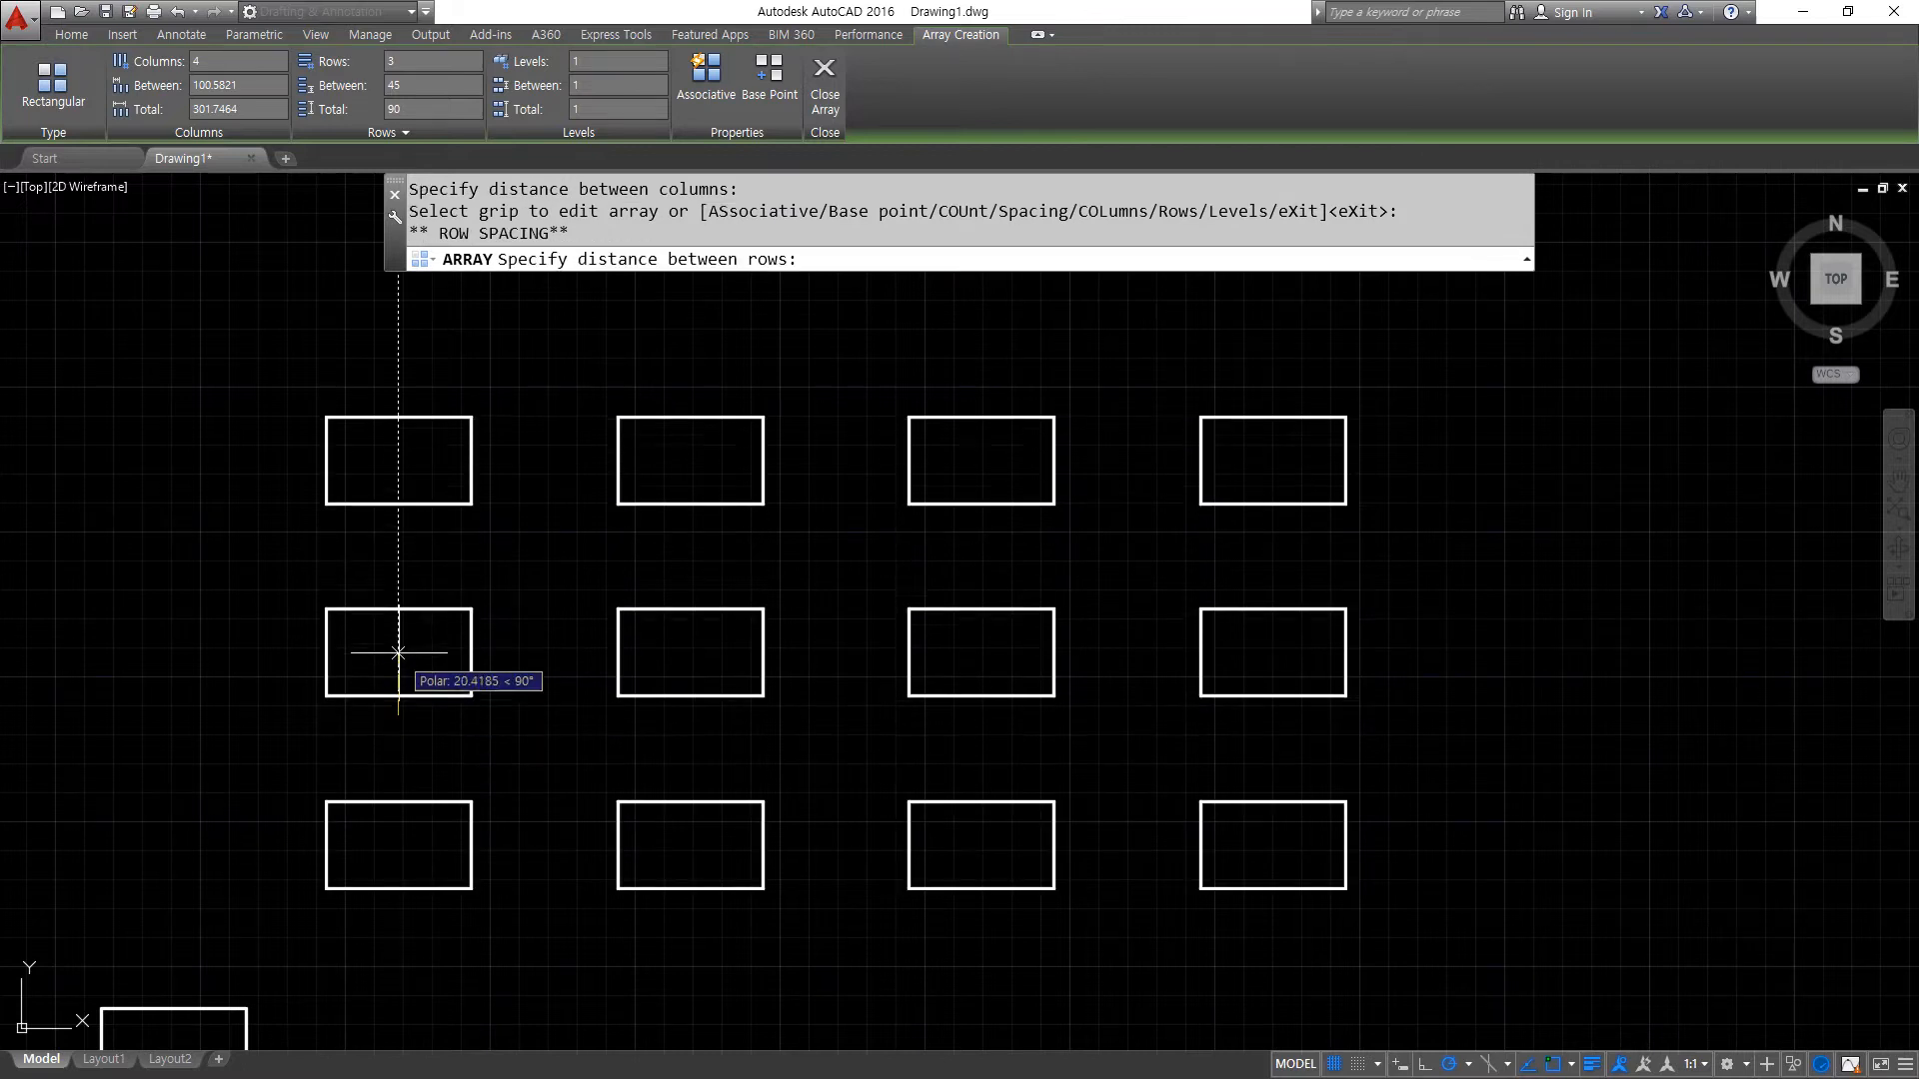
pyautogui.click(399, 638)
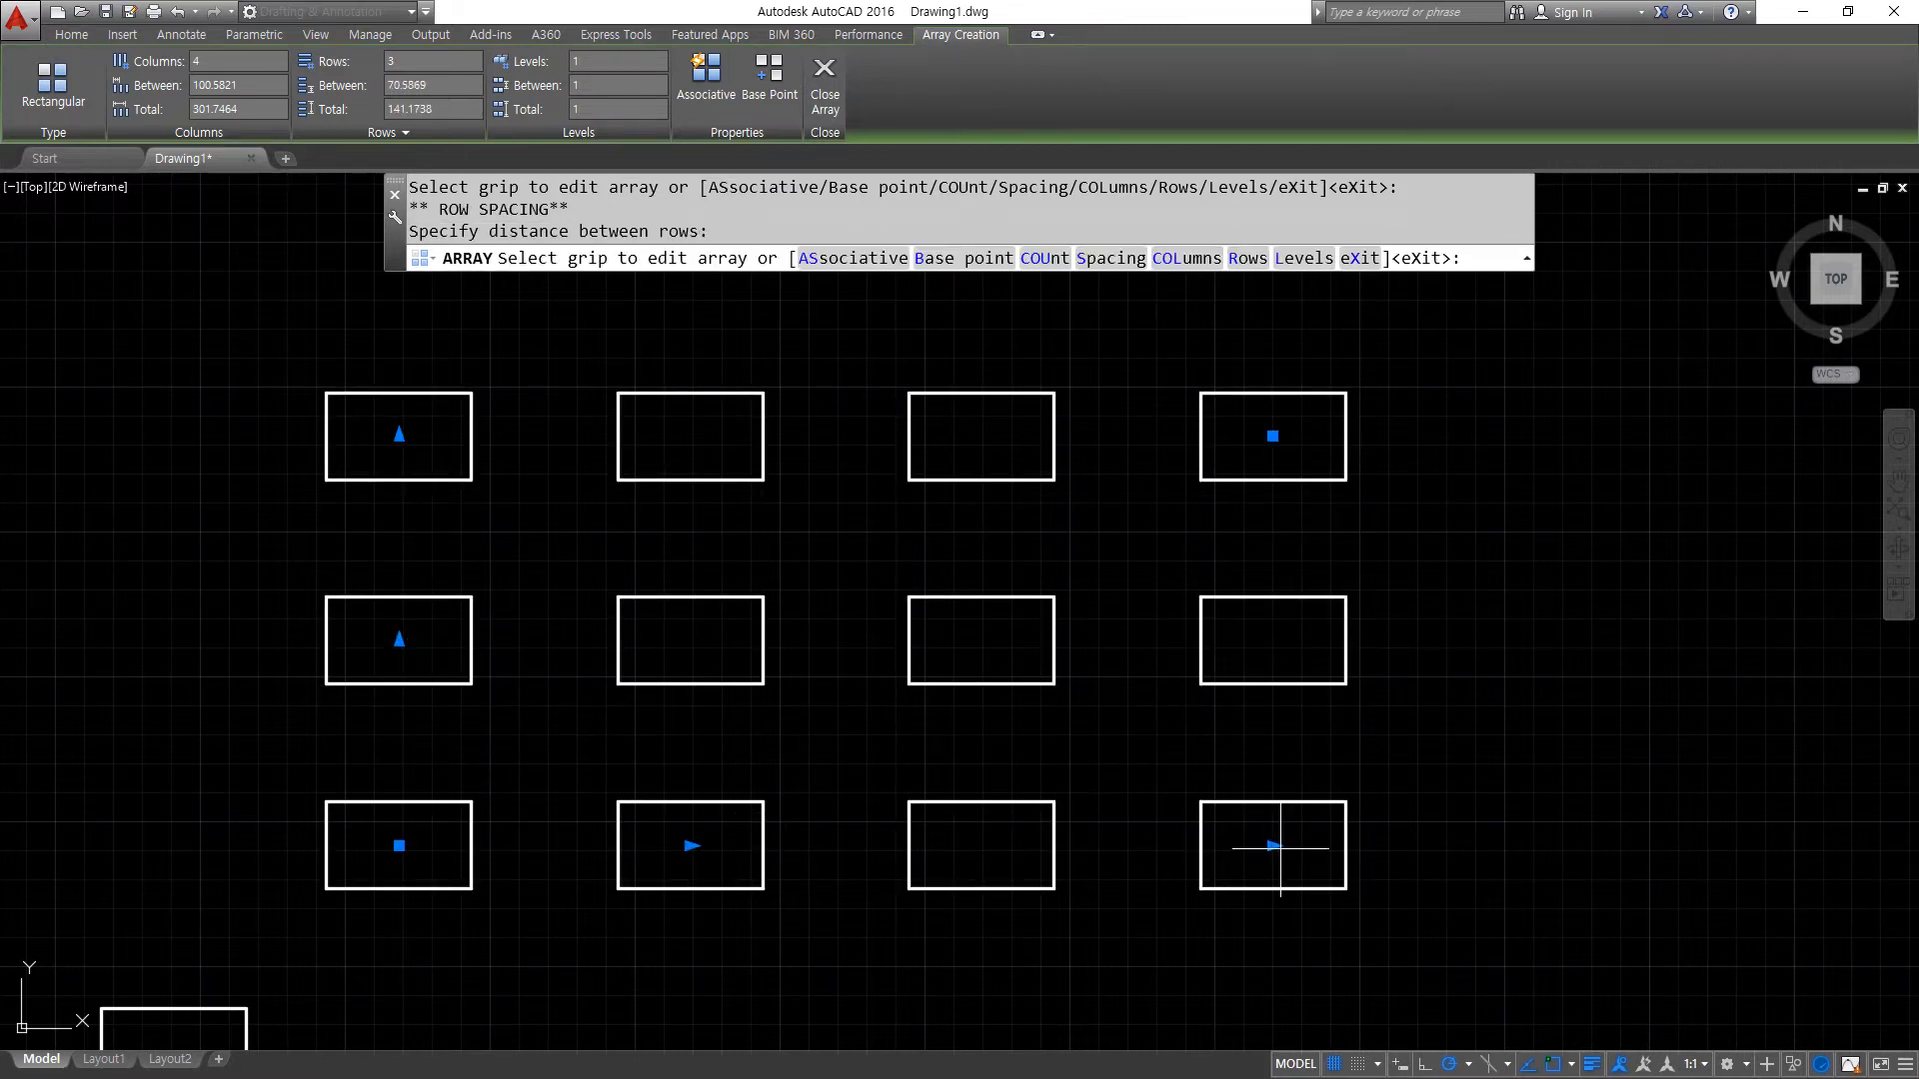
# - Reduce the column spacing to about 62.66 and extend the array first to 5 and finally to 8 columns with the grips
pyautogui.click(1272, 846)
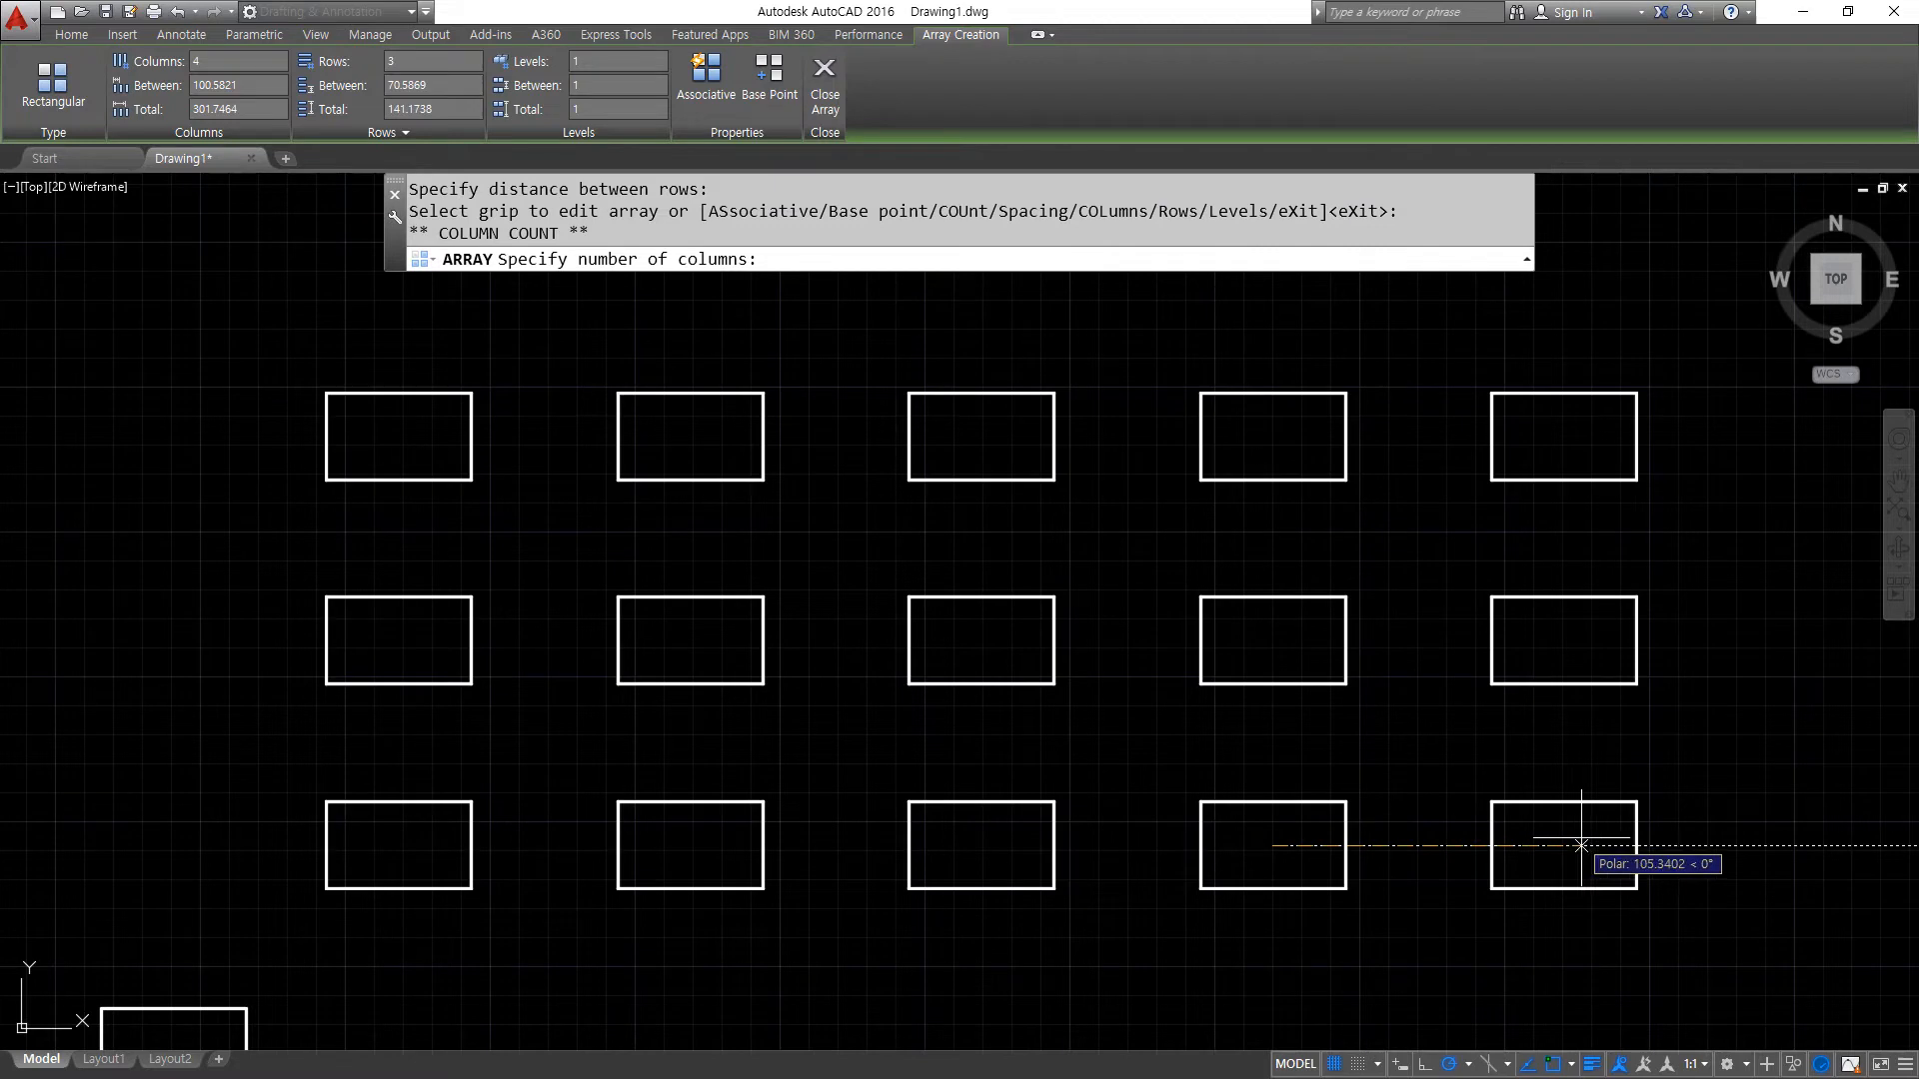
pyautogui.click(1788, 843)
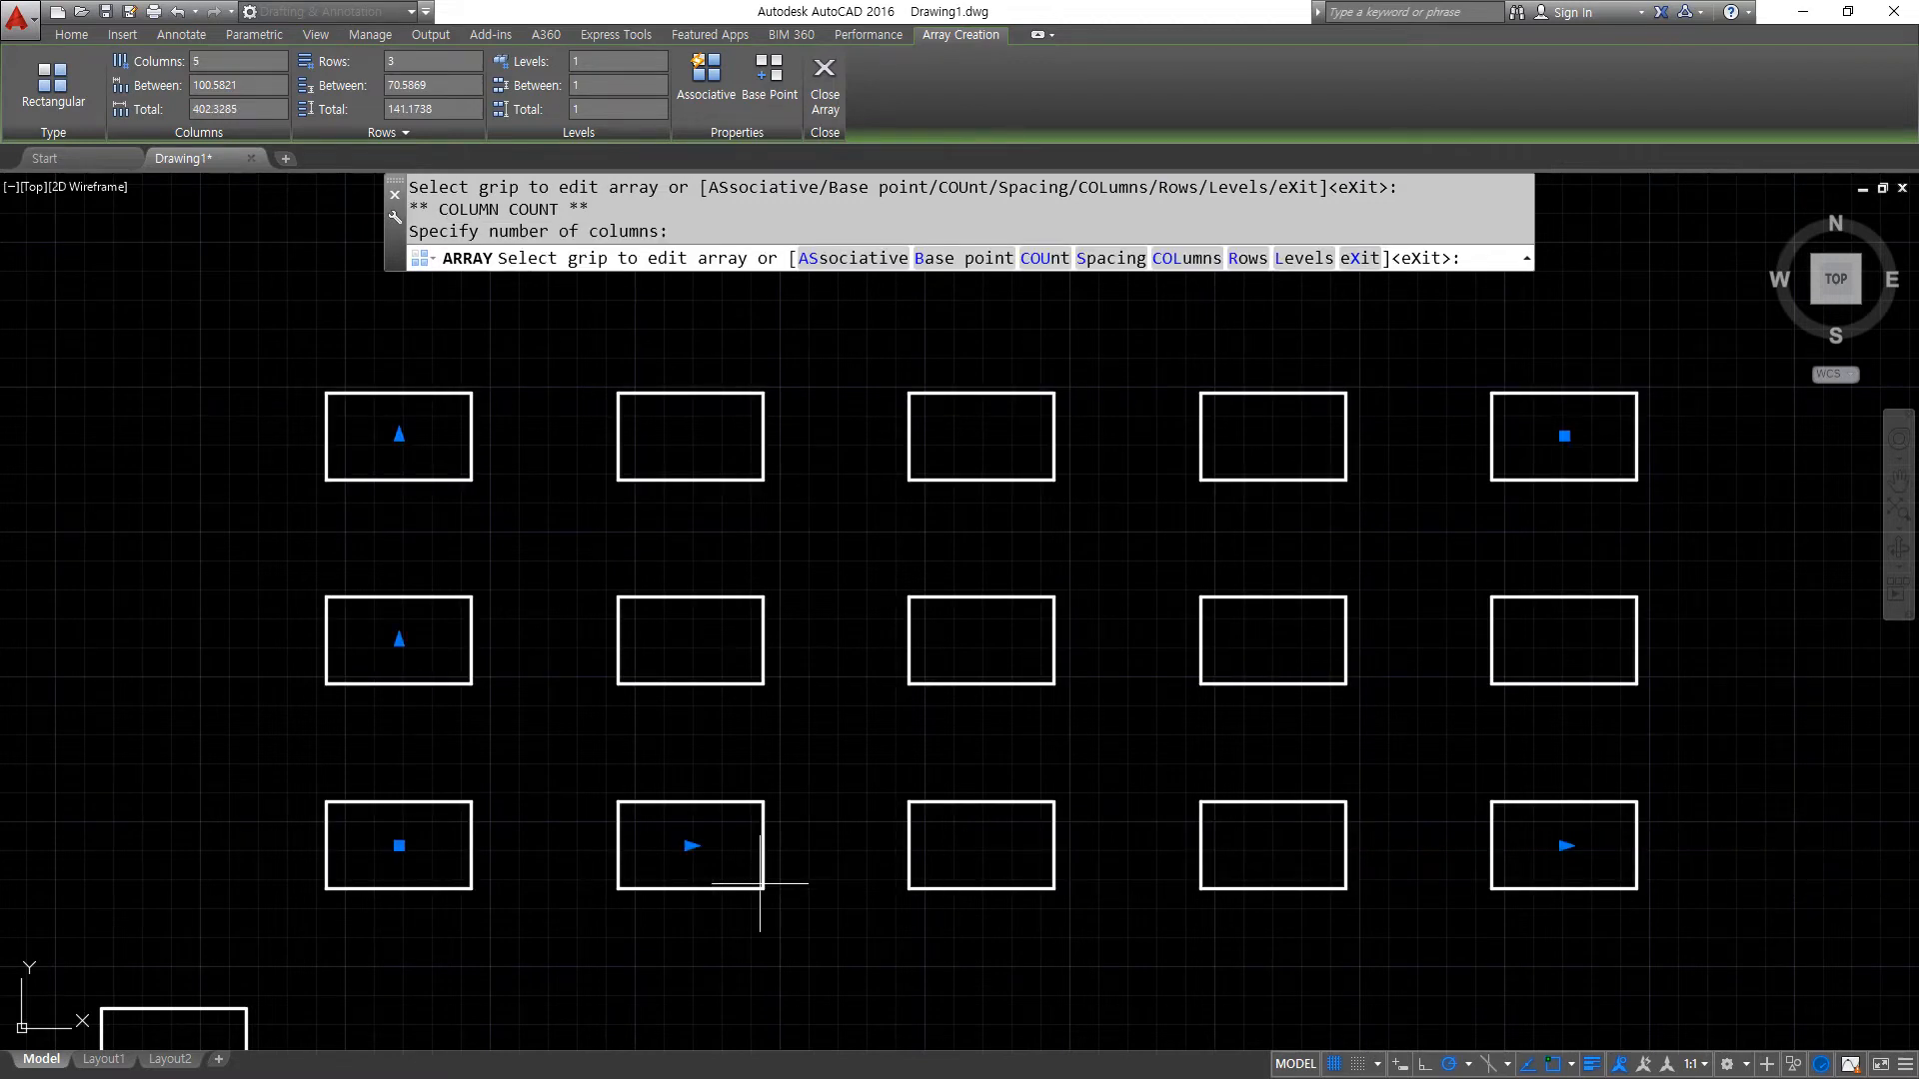
pyautogui.click(689, 846)
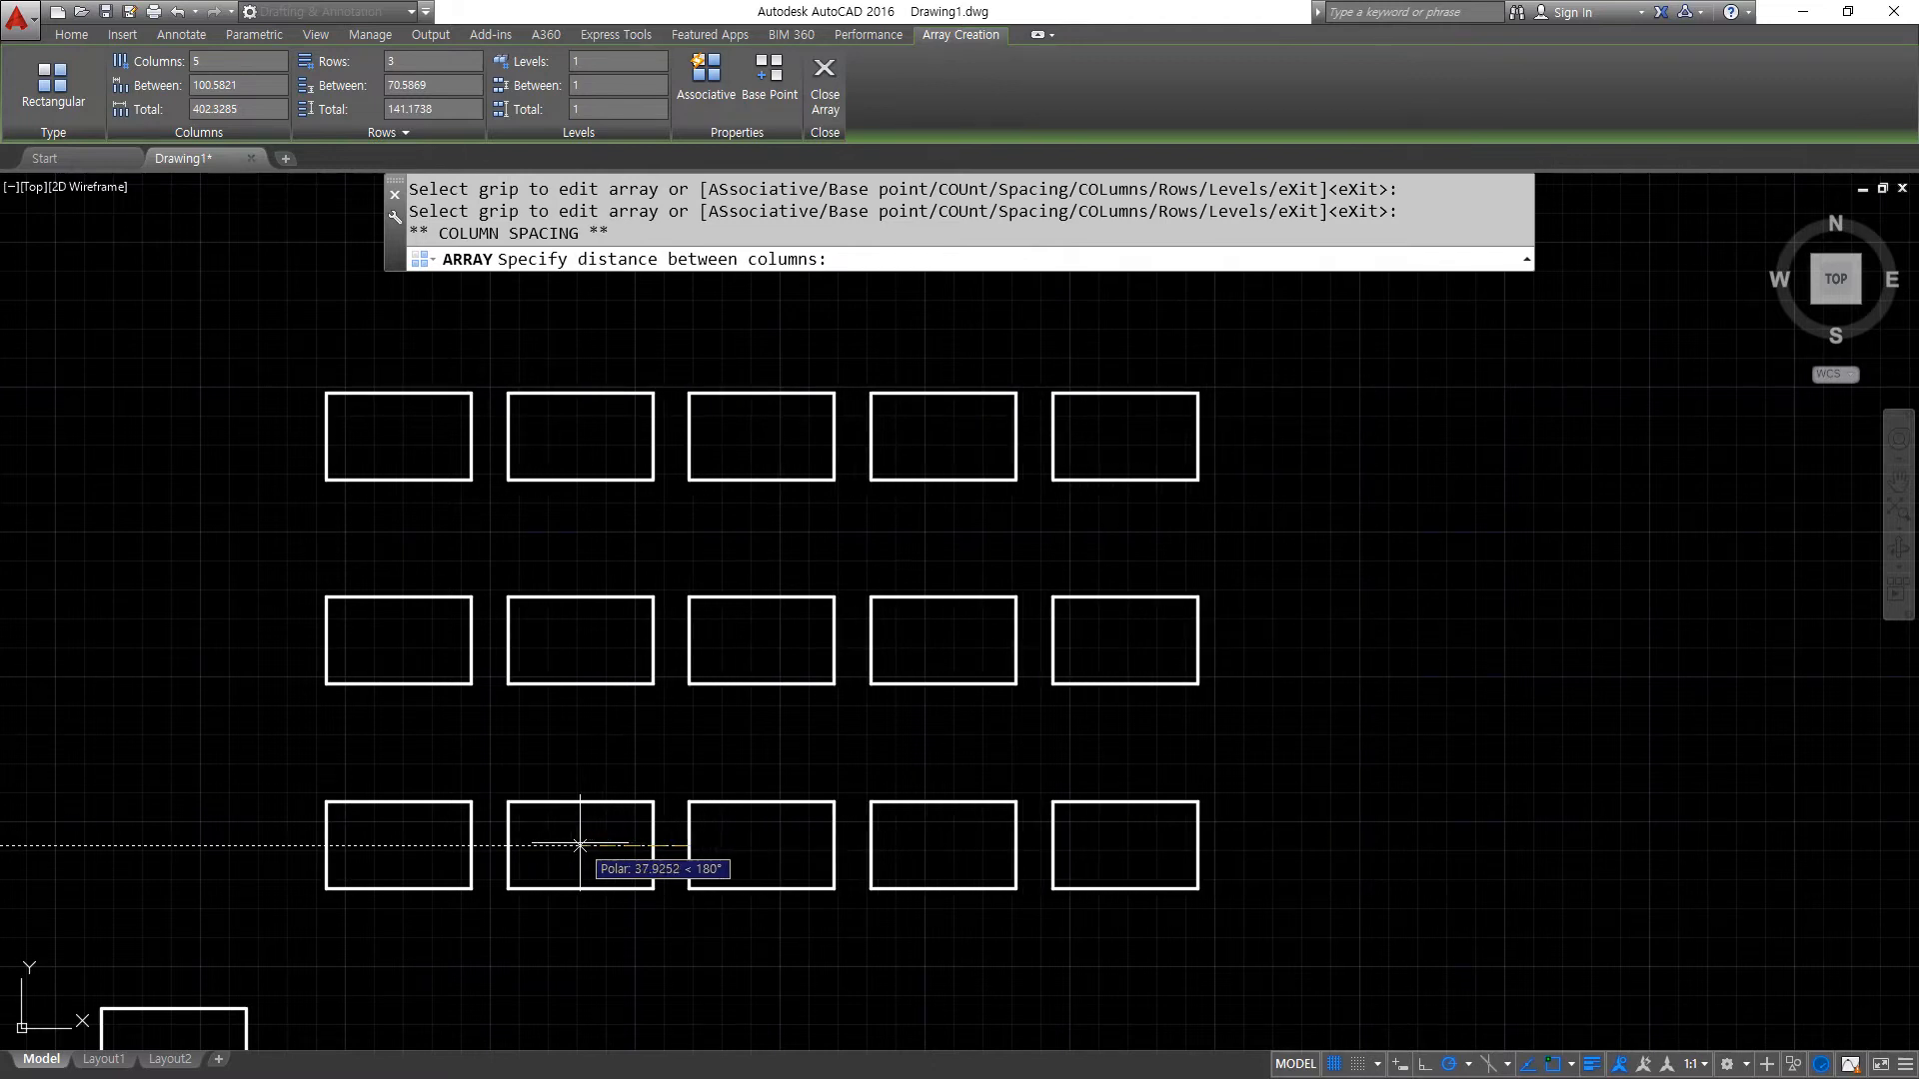
pyautogui.click(582, 845)
pyautogui.click(1127, 845)
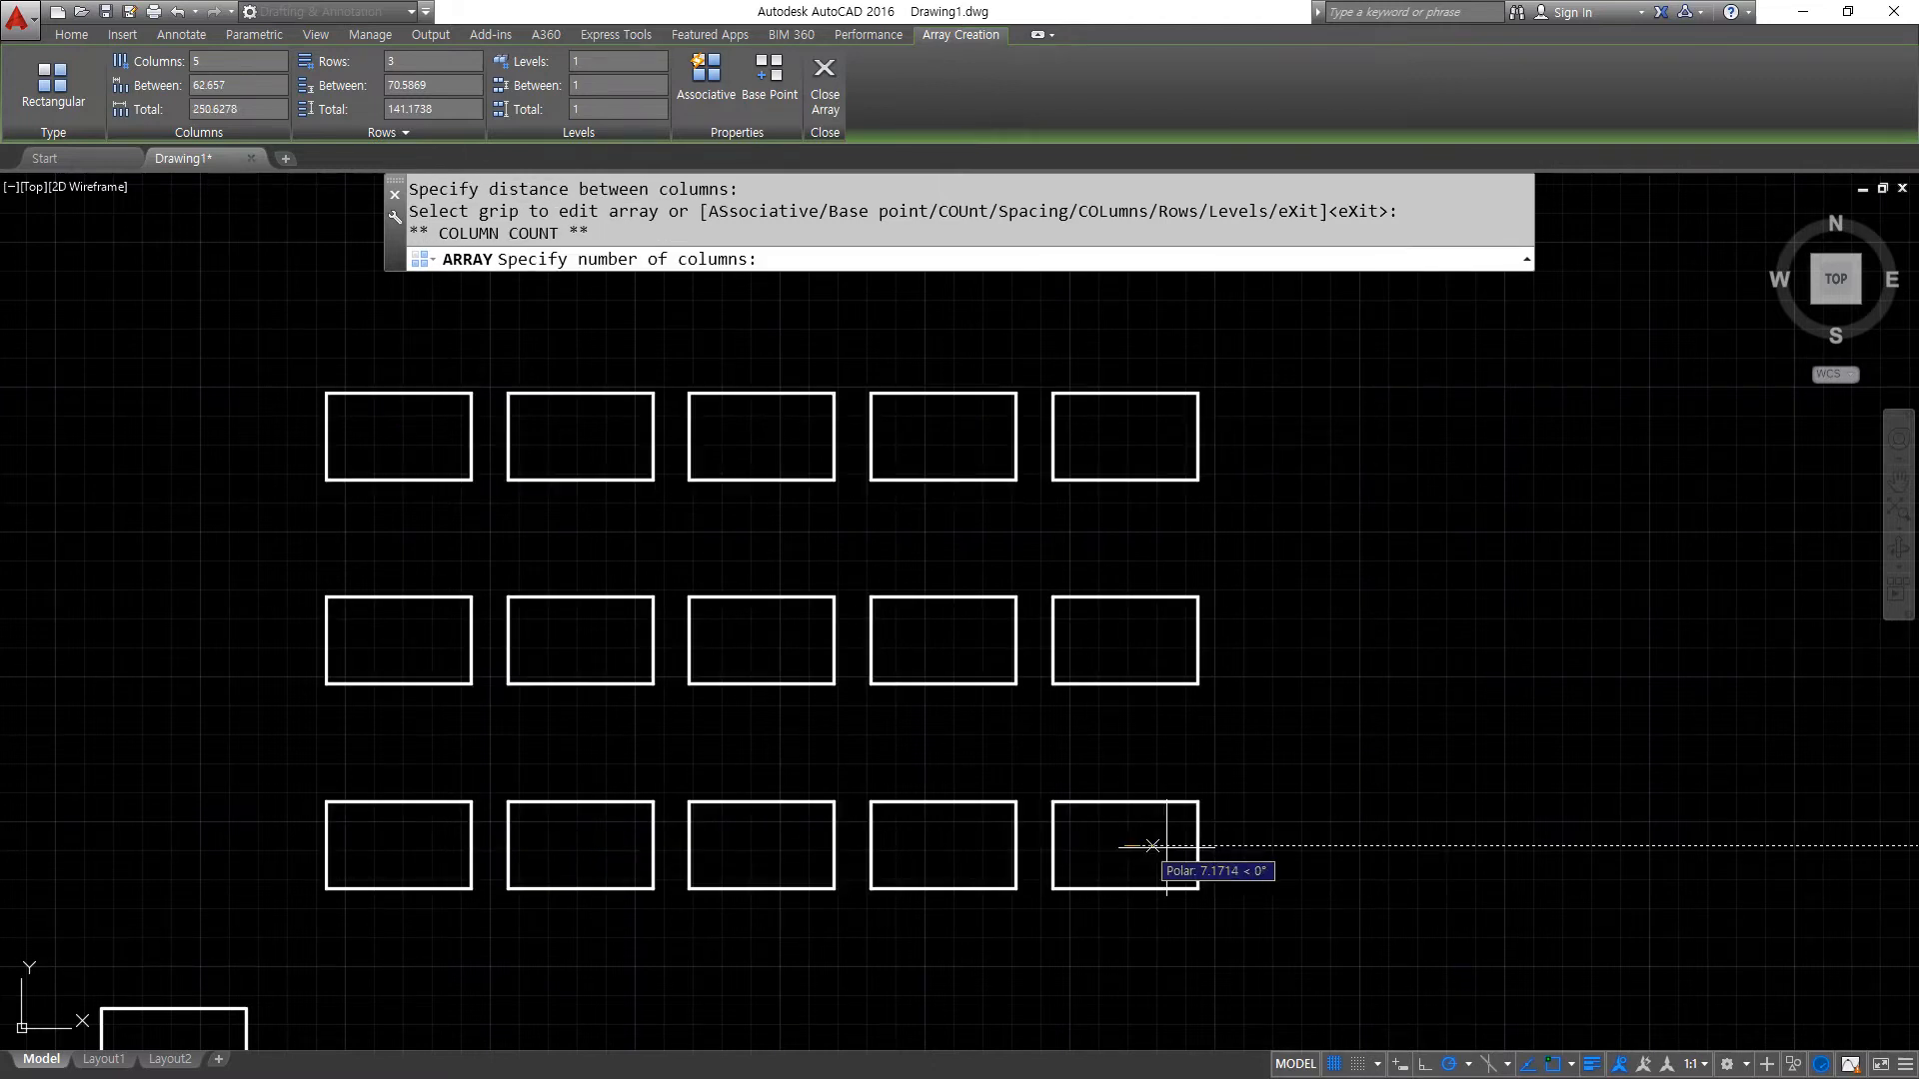
pyautogui.click(1667, 845)
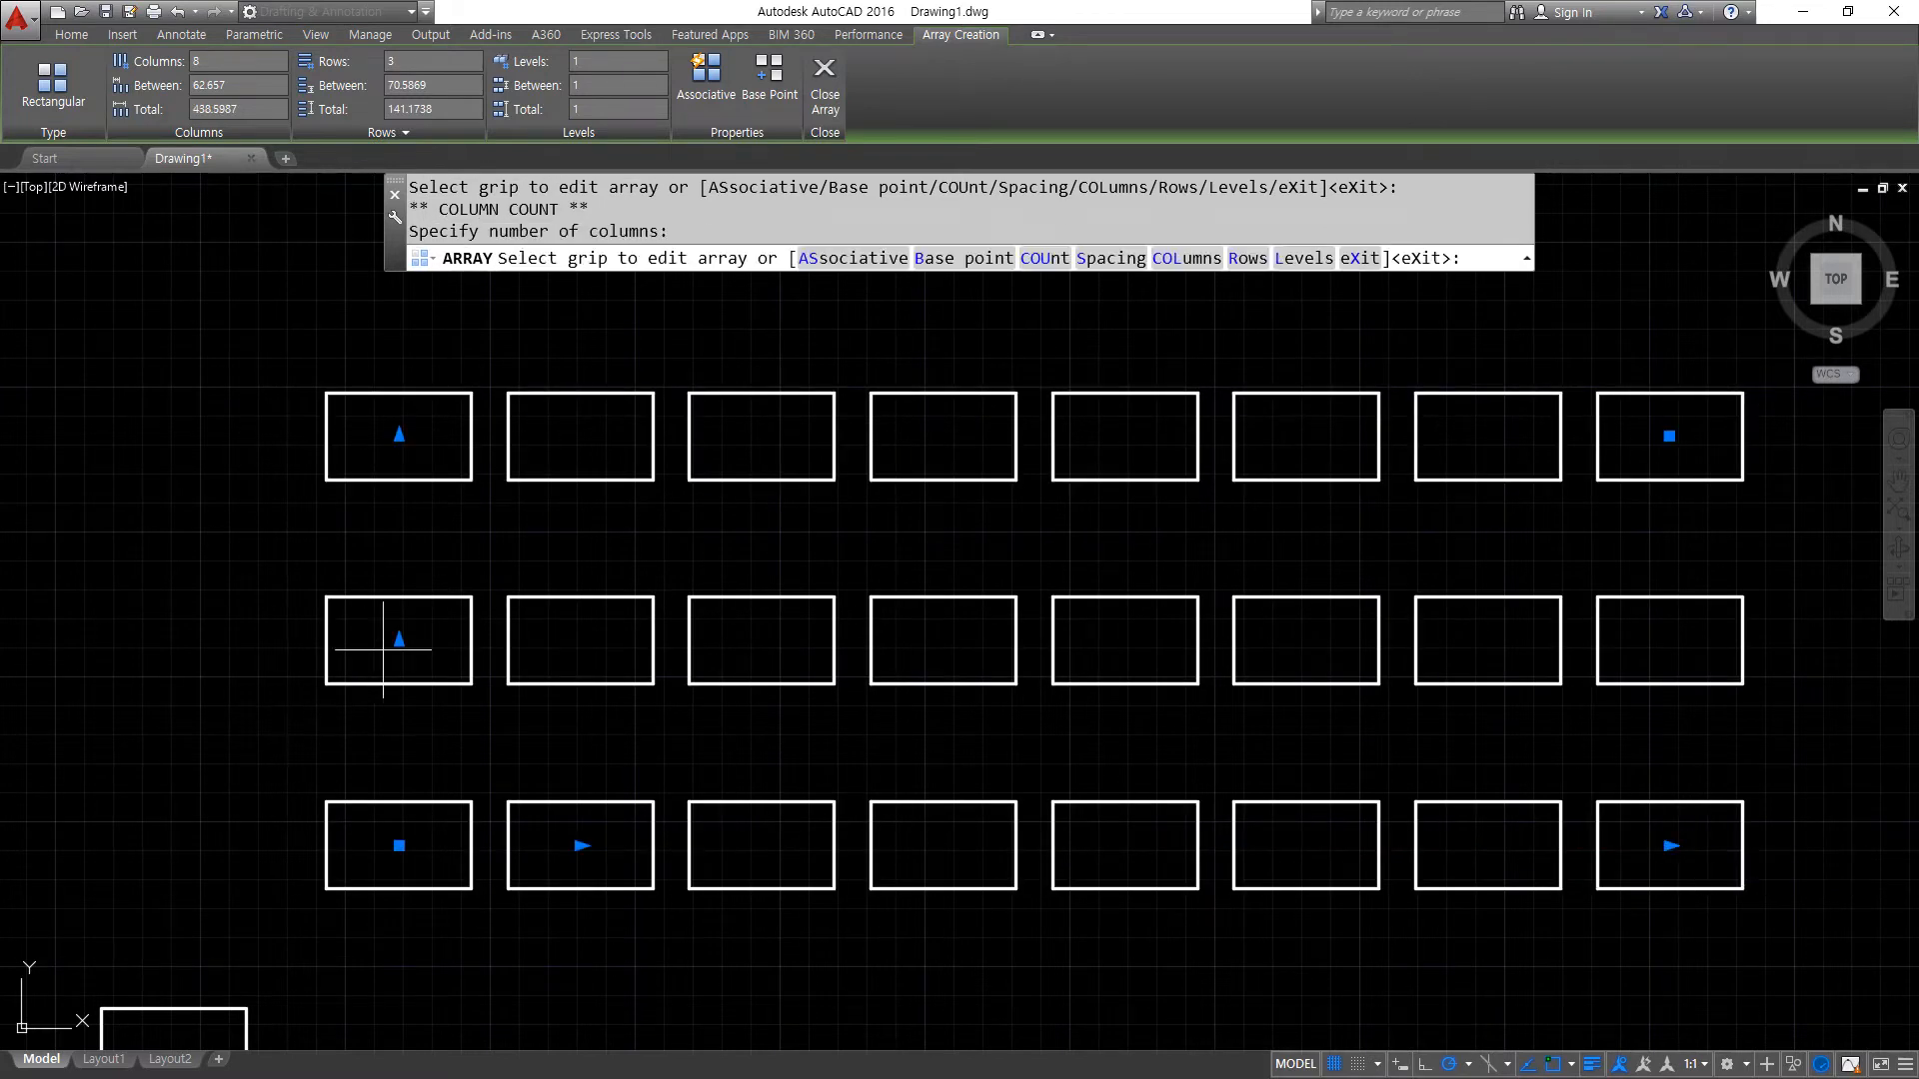
# - Reduce the row spacing to about 39.58 and set the array to 5 rows and 4 columns with the count grips
pyautogui.click(399, 640)
pyautogui.click(400, 728)
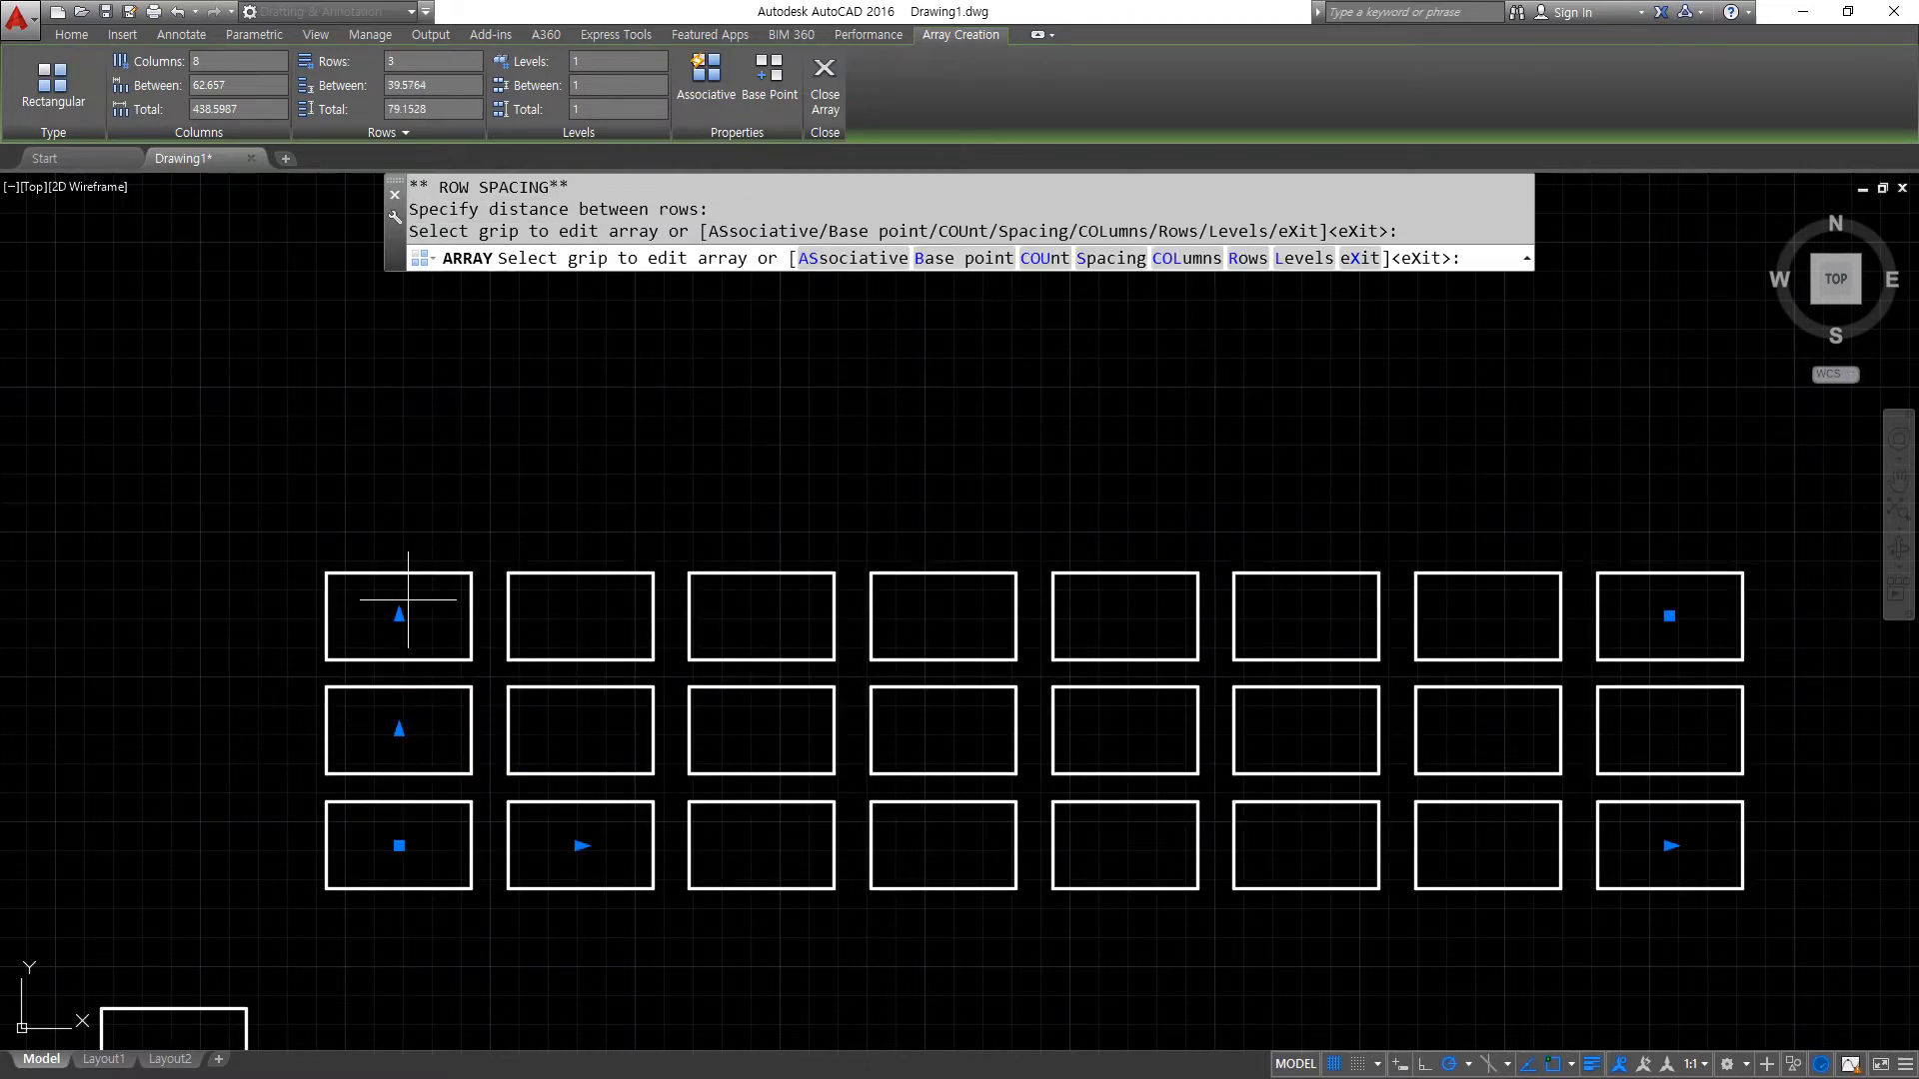
pyautogui.click(399, 616)
pyautogui.click(401, 387)
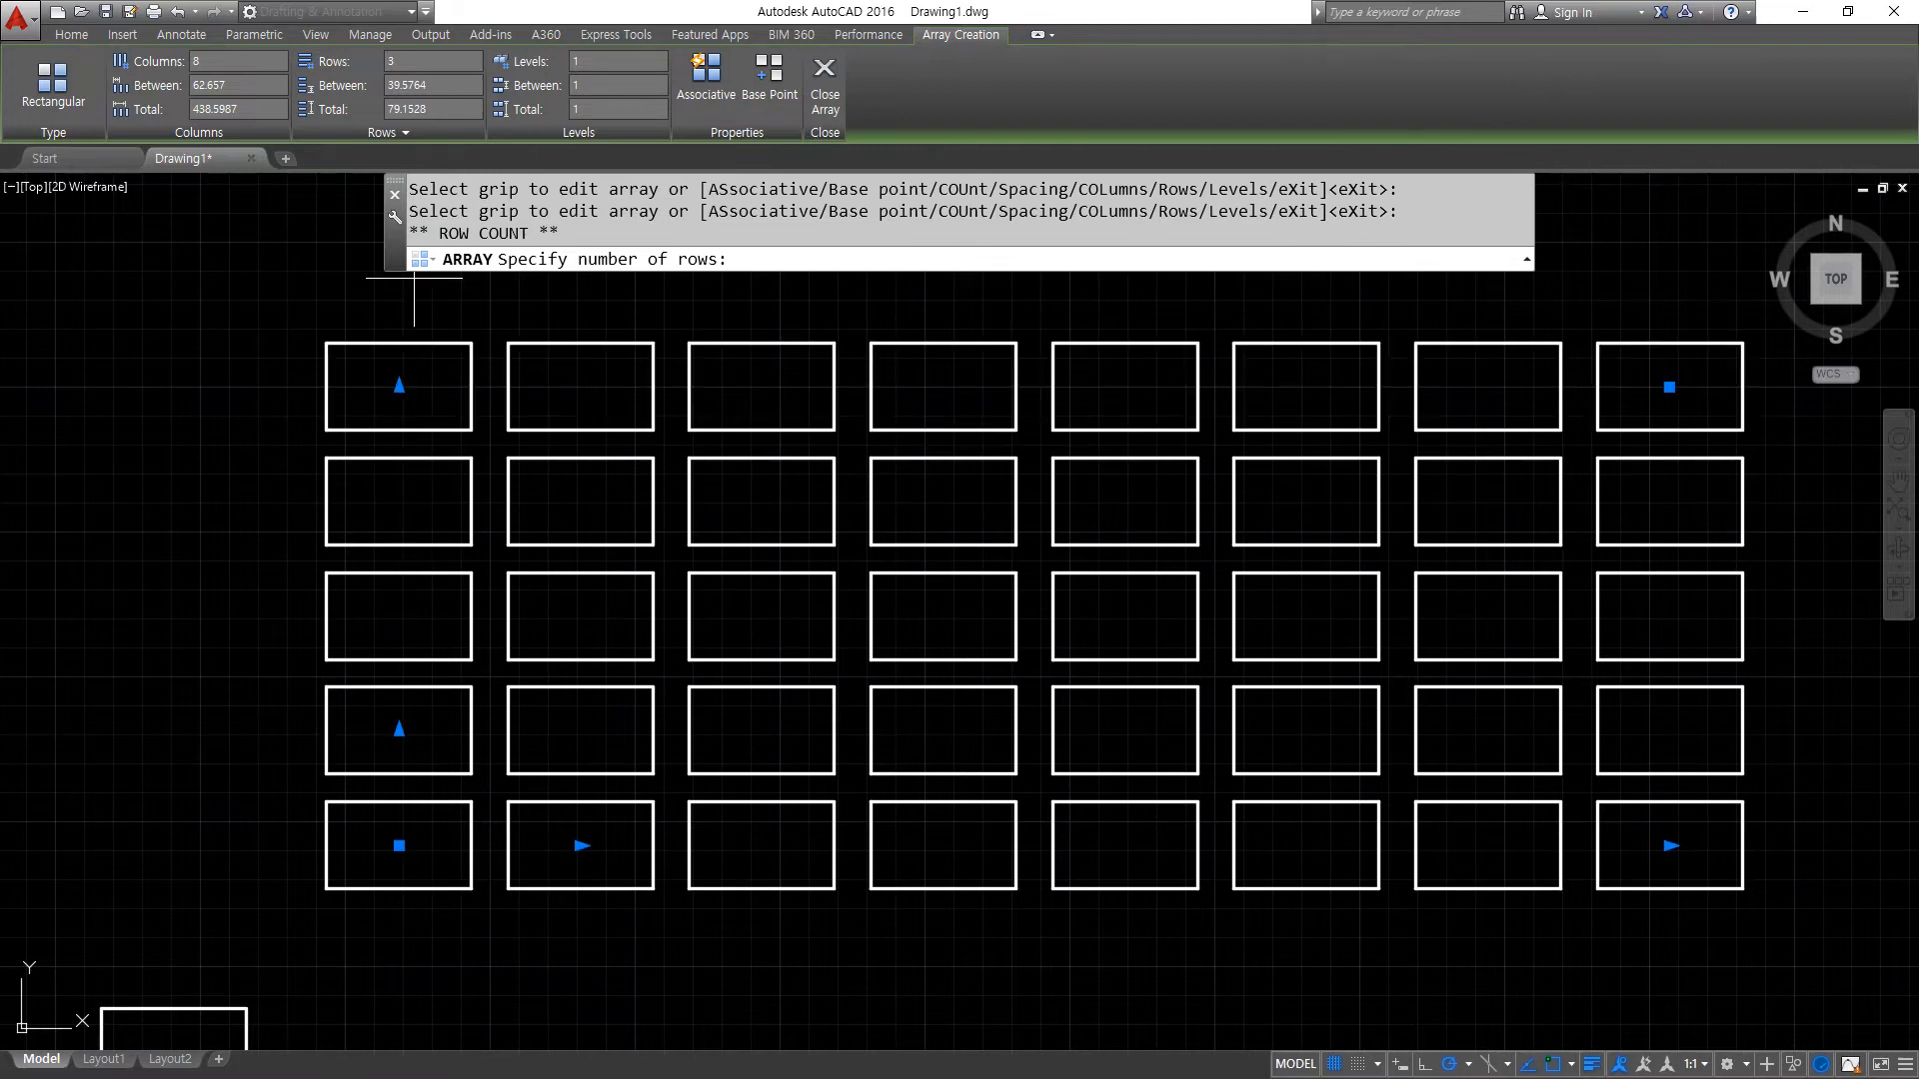
pyautogui.click(1669, 386)
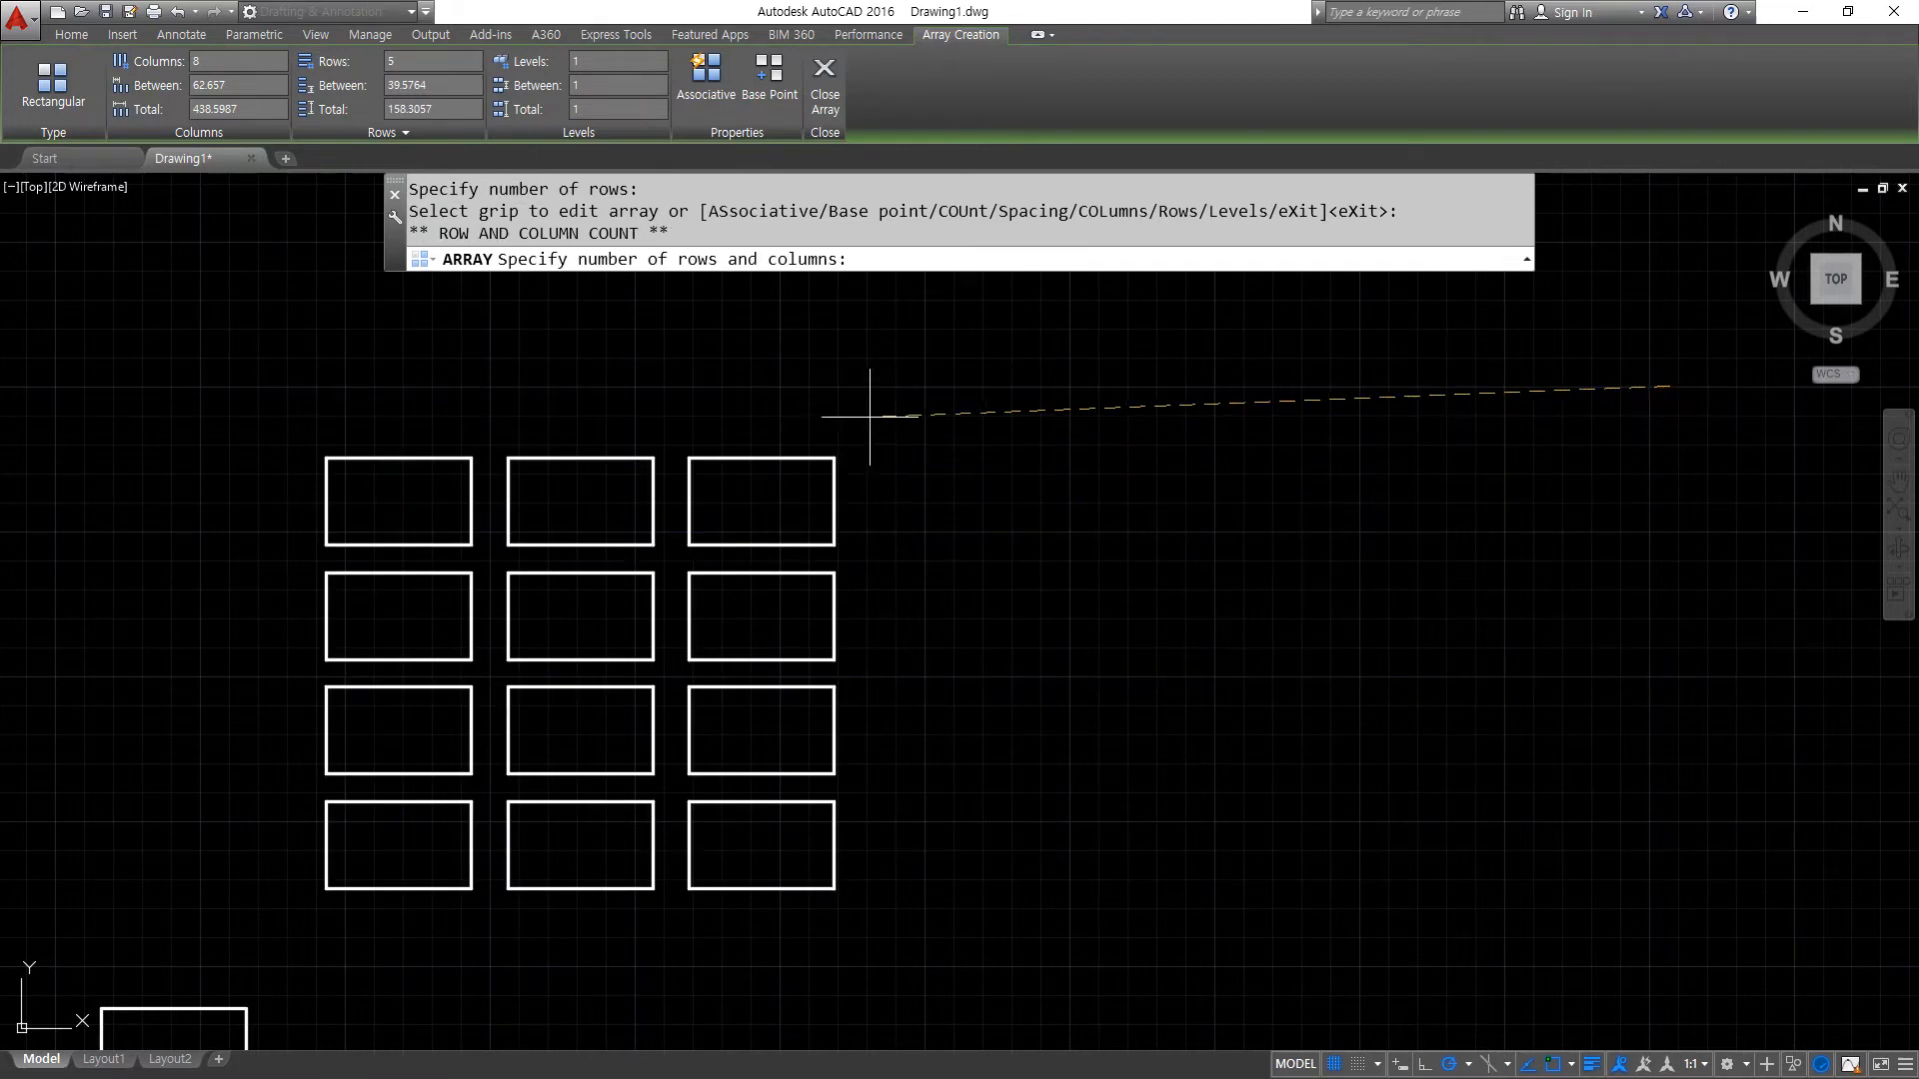
pyautogui.click(1000, 375)
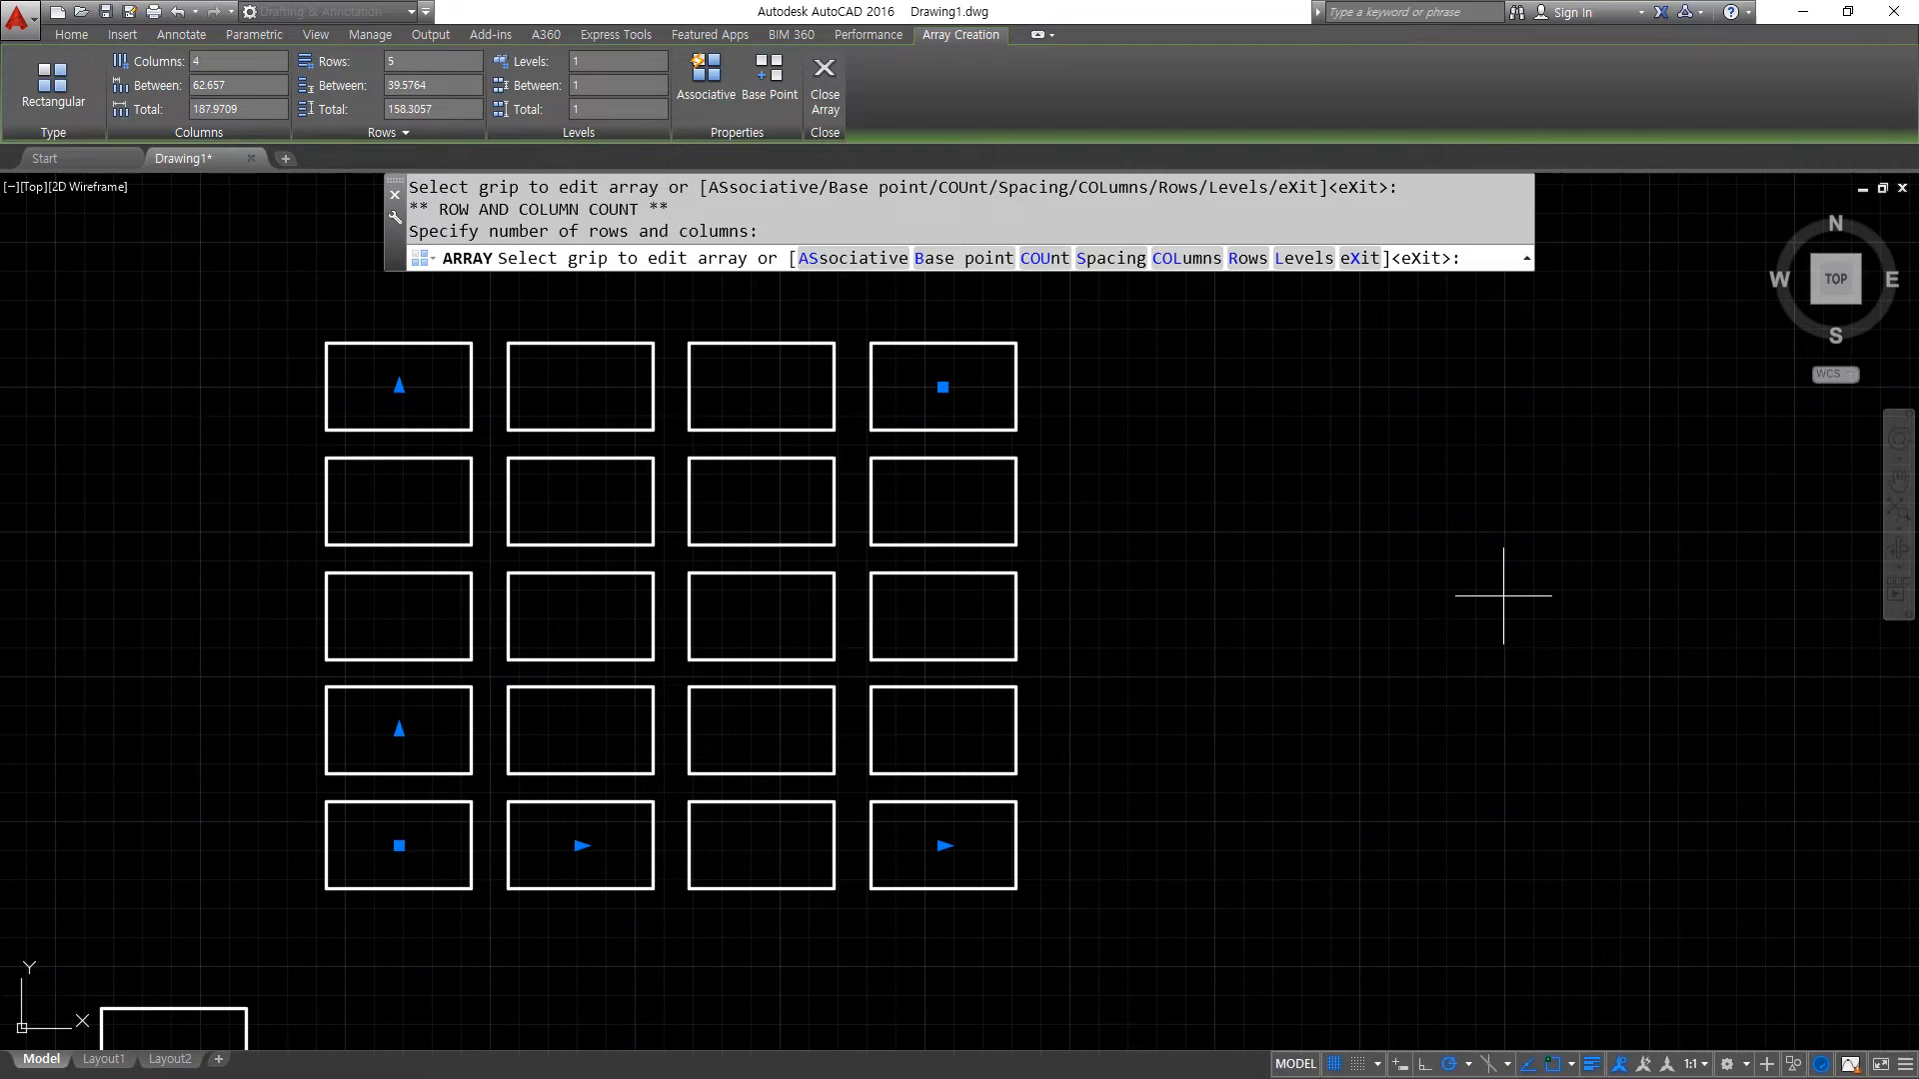
# - Try extending the array to 5 columns on the opposite side of its base rectangle, and bring it back to 4 columns
pyautogui.scroll(-2, 1156, 686)
pyautogui.scroll(4, 1362, 763)
pyautogui.scroll(-3, 1247, 842)
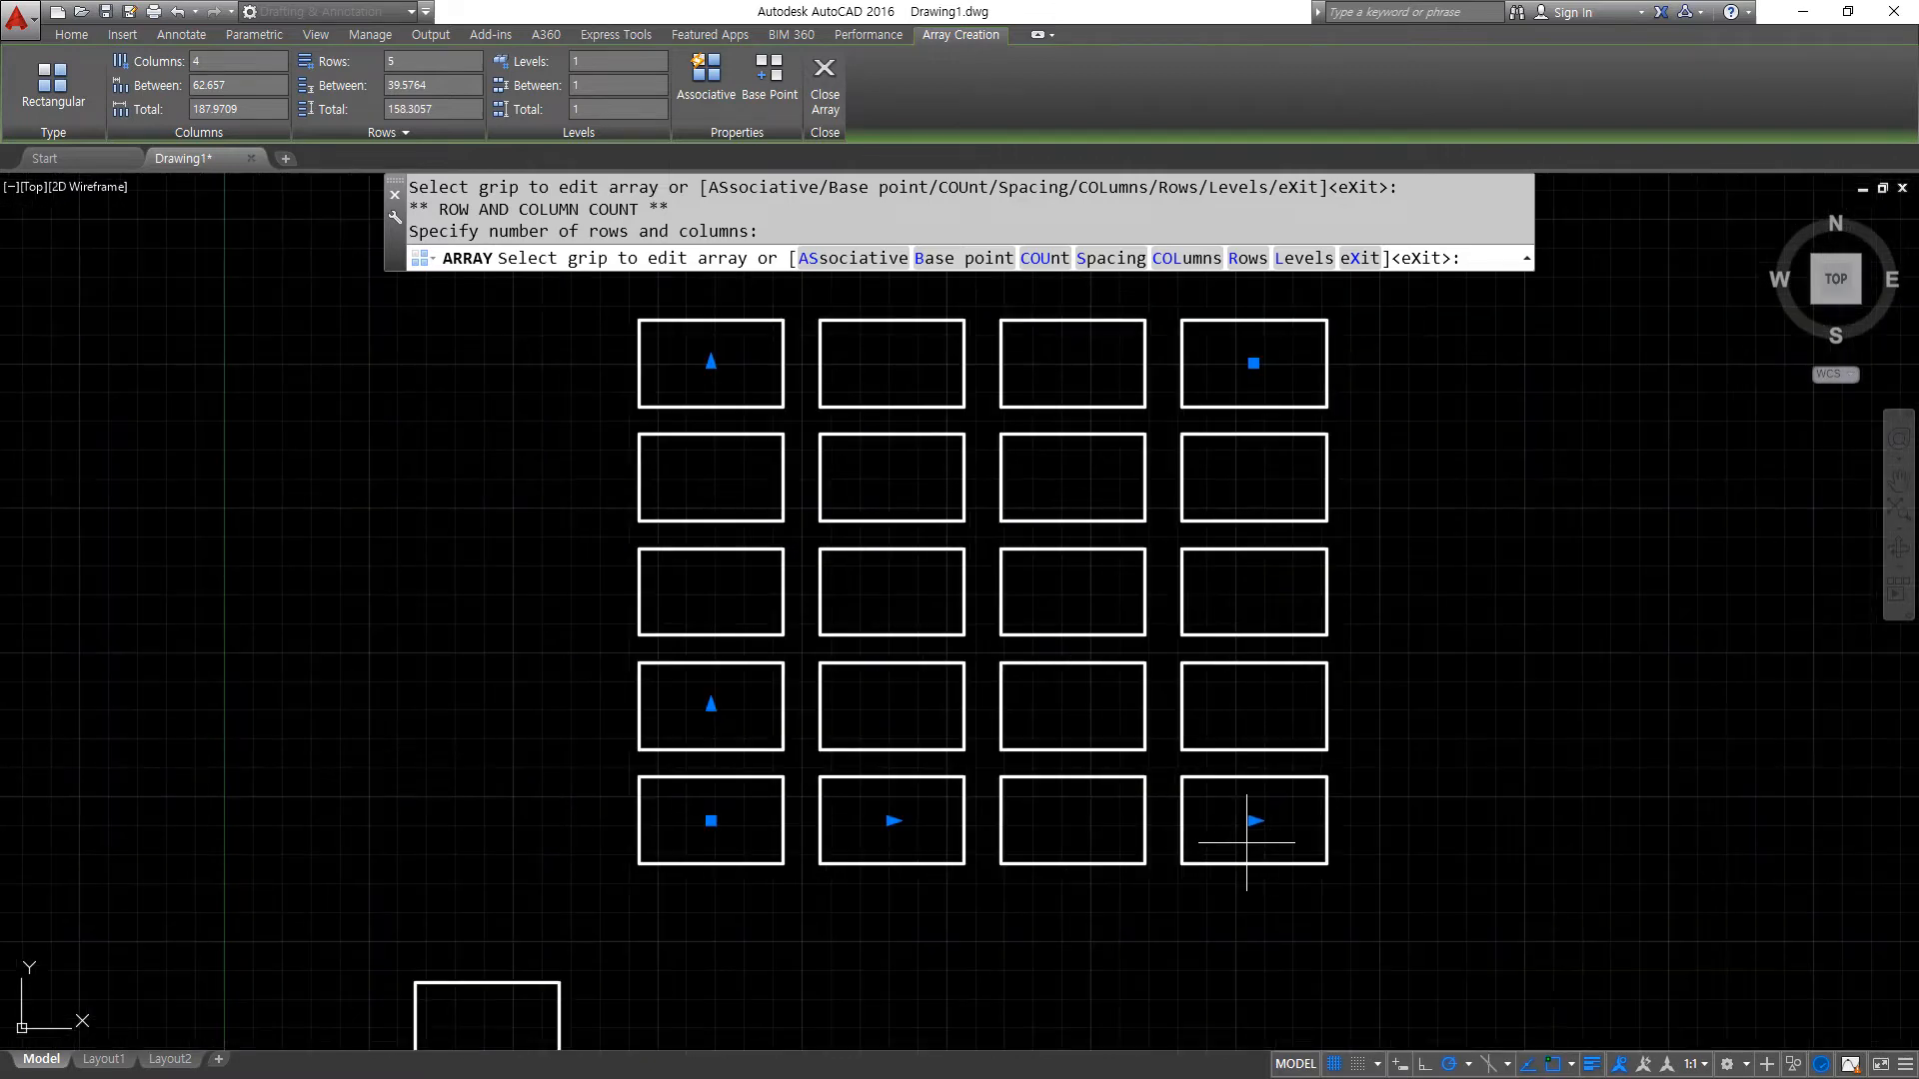
pyautogui.moveTo(1246, 842); pyautogui.dragTo(1459, 836, button='middle')
pyautogui.click(1464, 829)
pyautogui.click(72, 823)
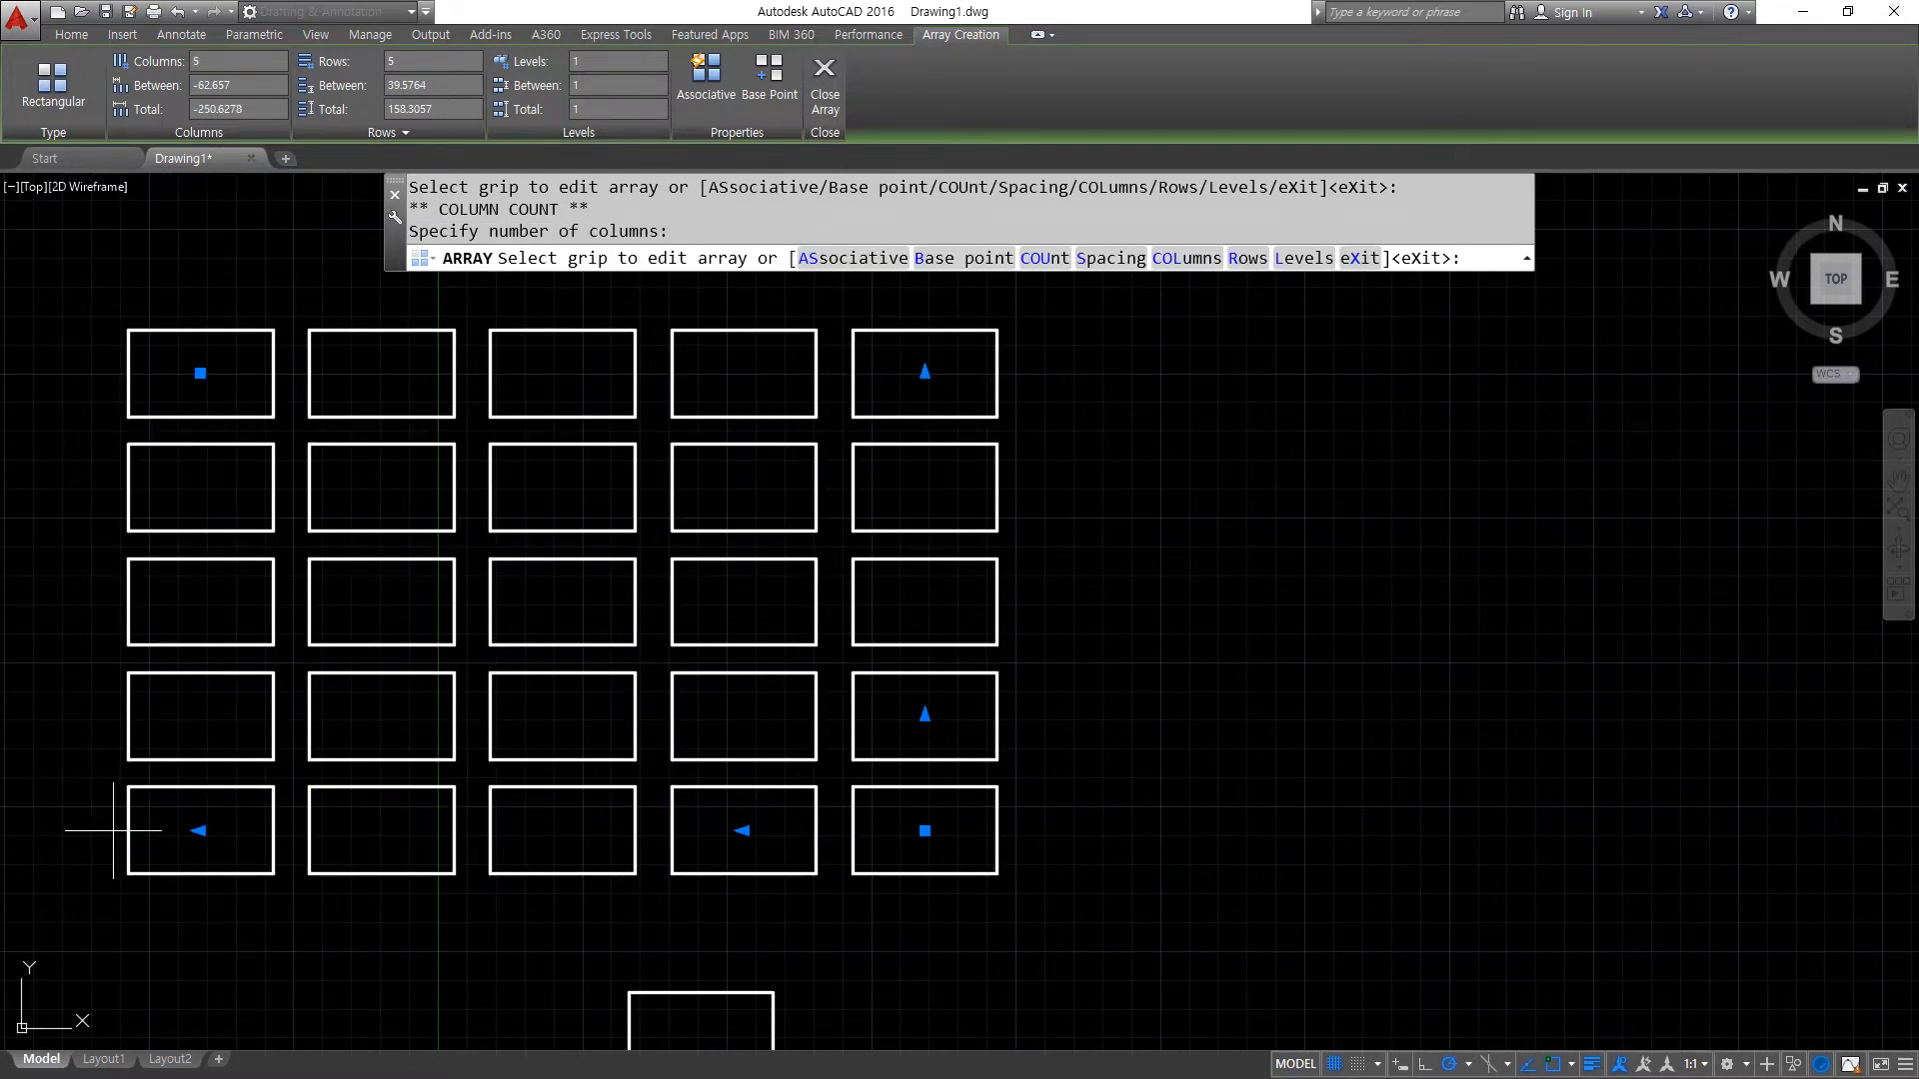
pyautogui.click(198, 830)
pyautogui.click(1596, 832)
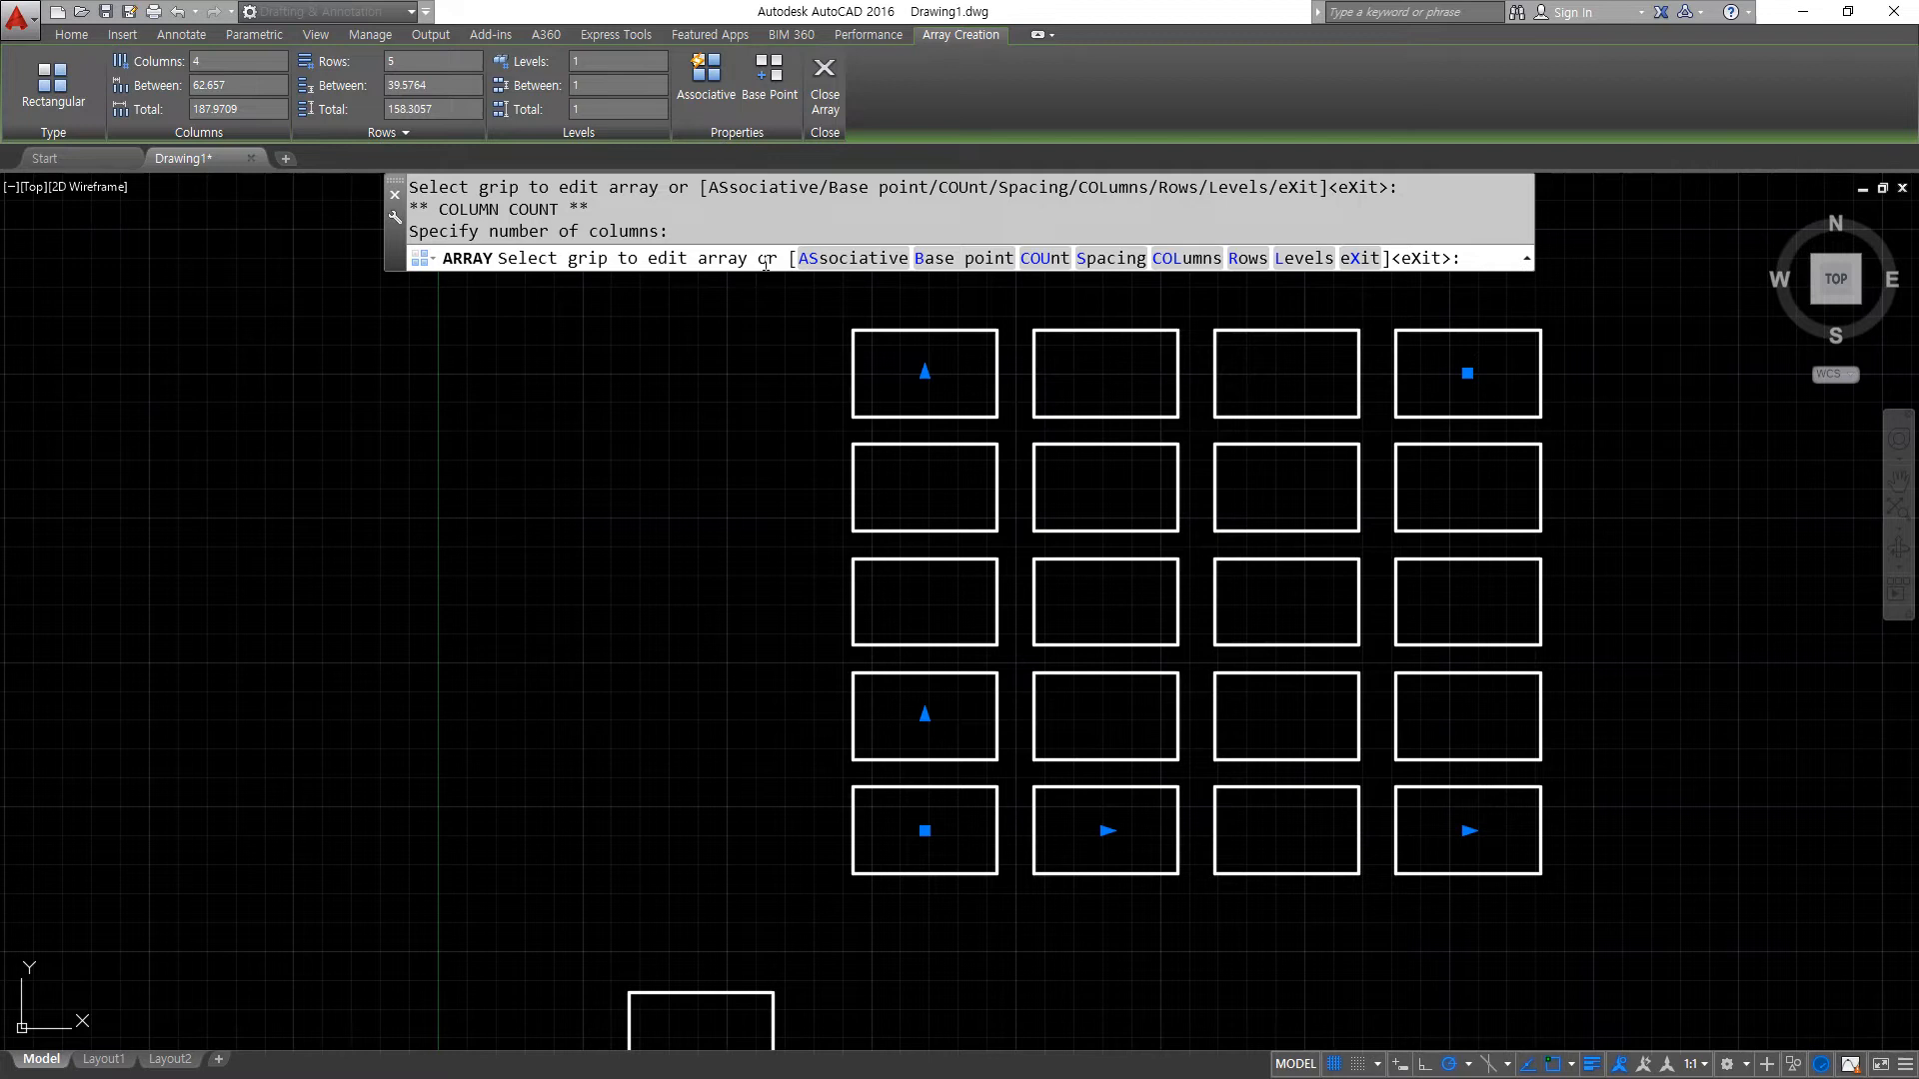
# - Finish the rectangular array with 4 columns and 5 rows
pyautogui.press('super+plus')
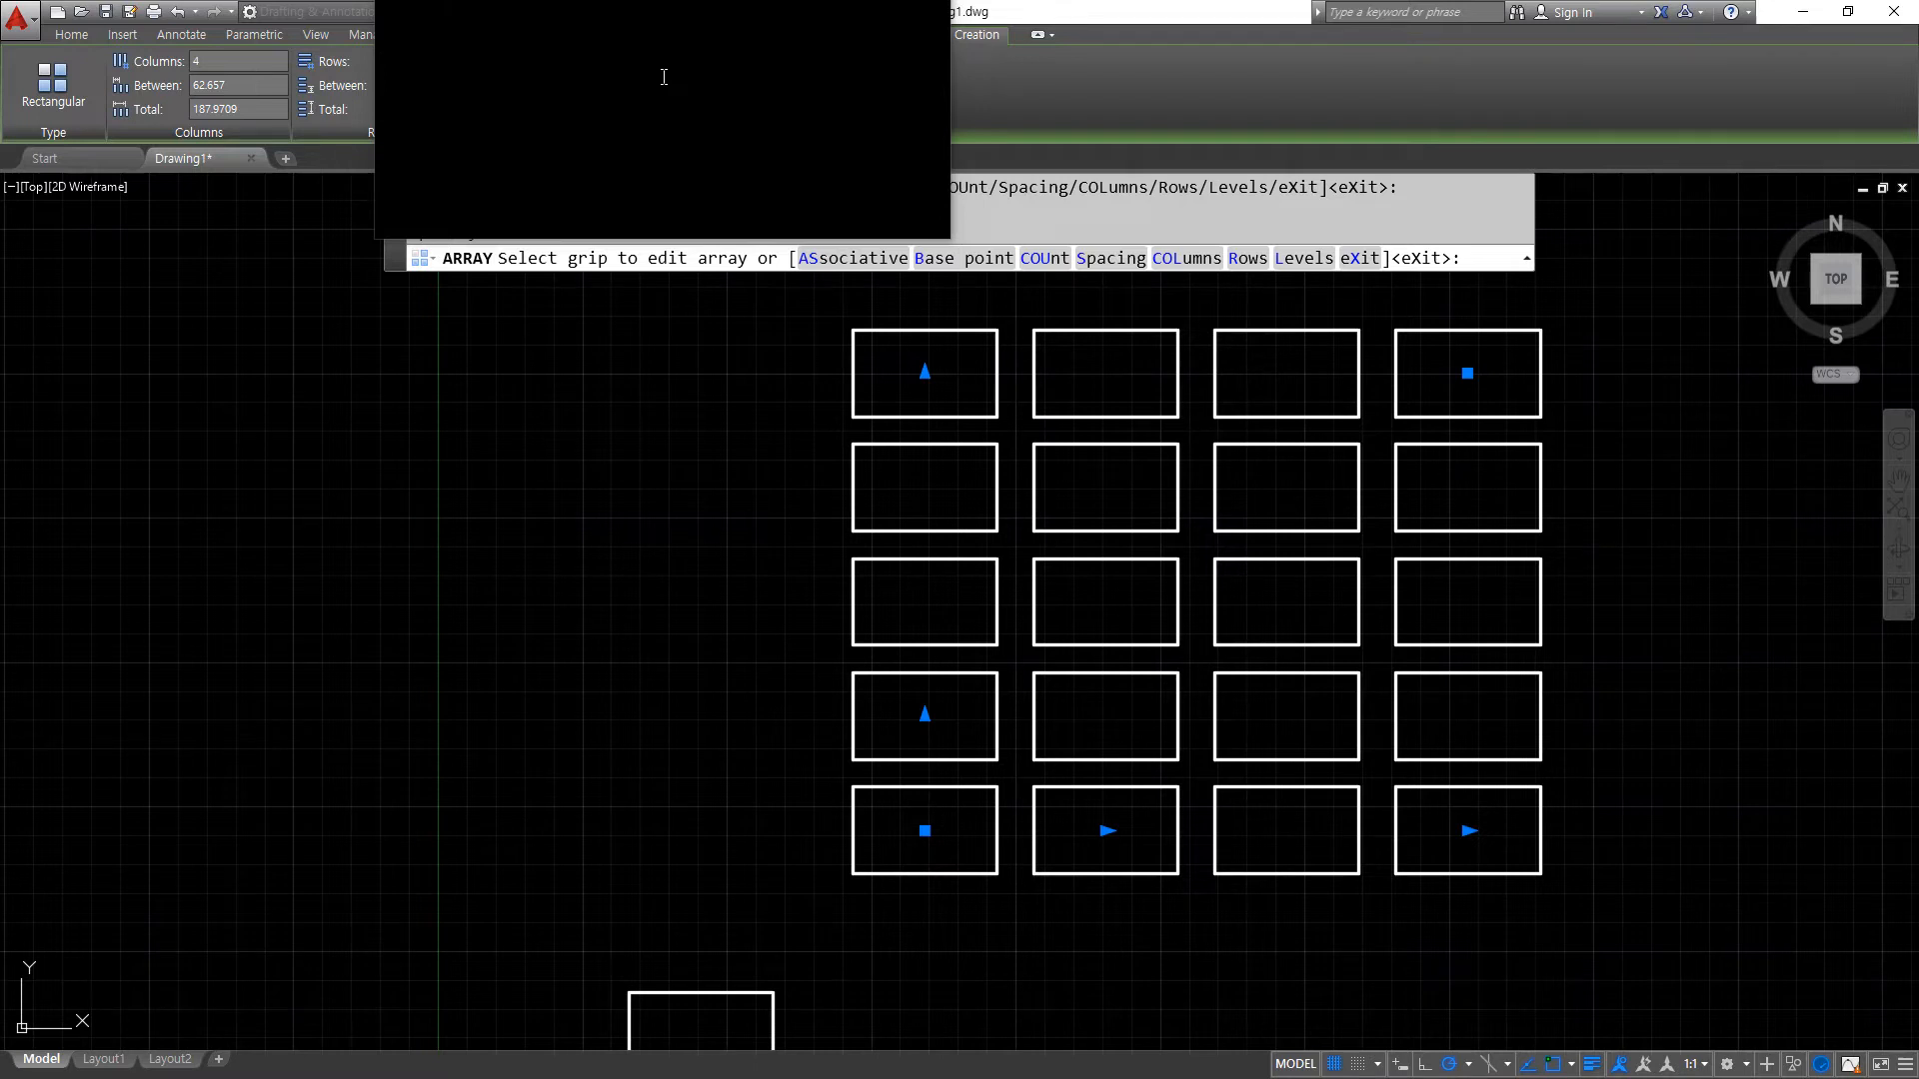
pyautogui.click(817, 80)
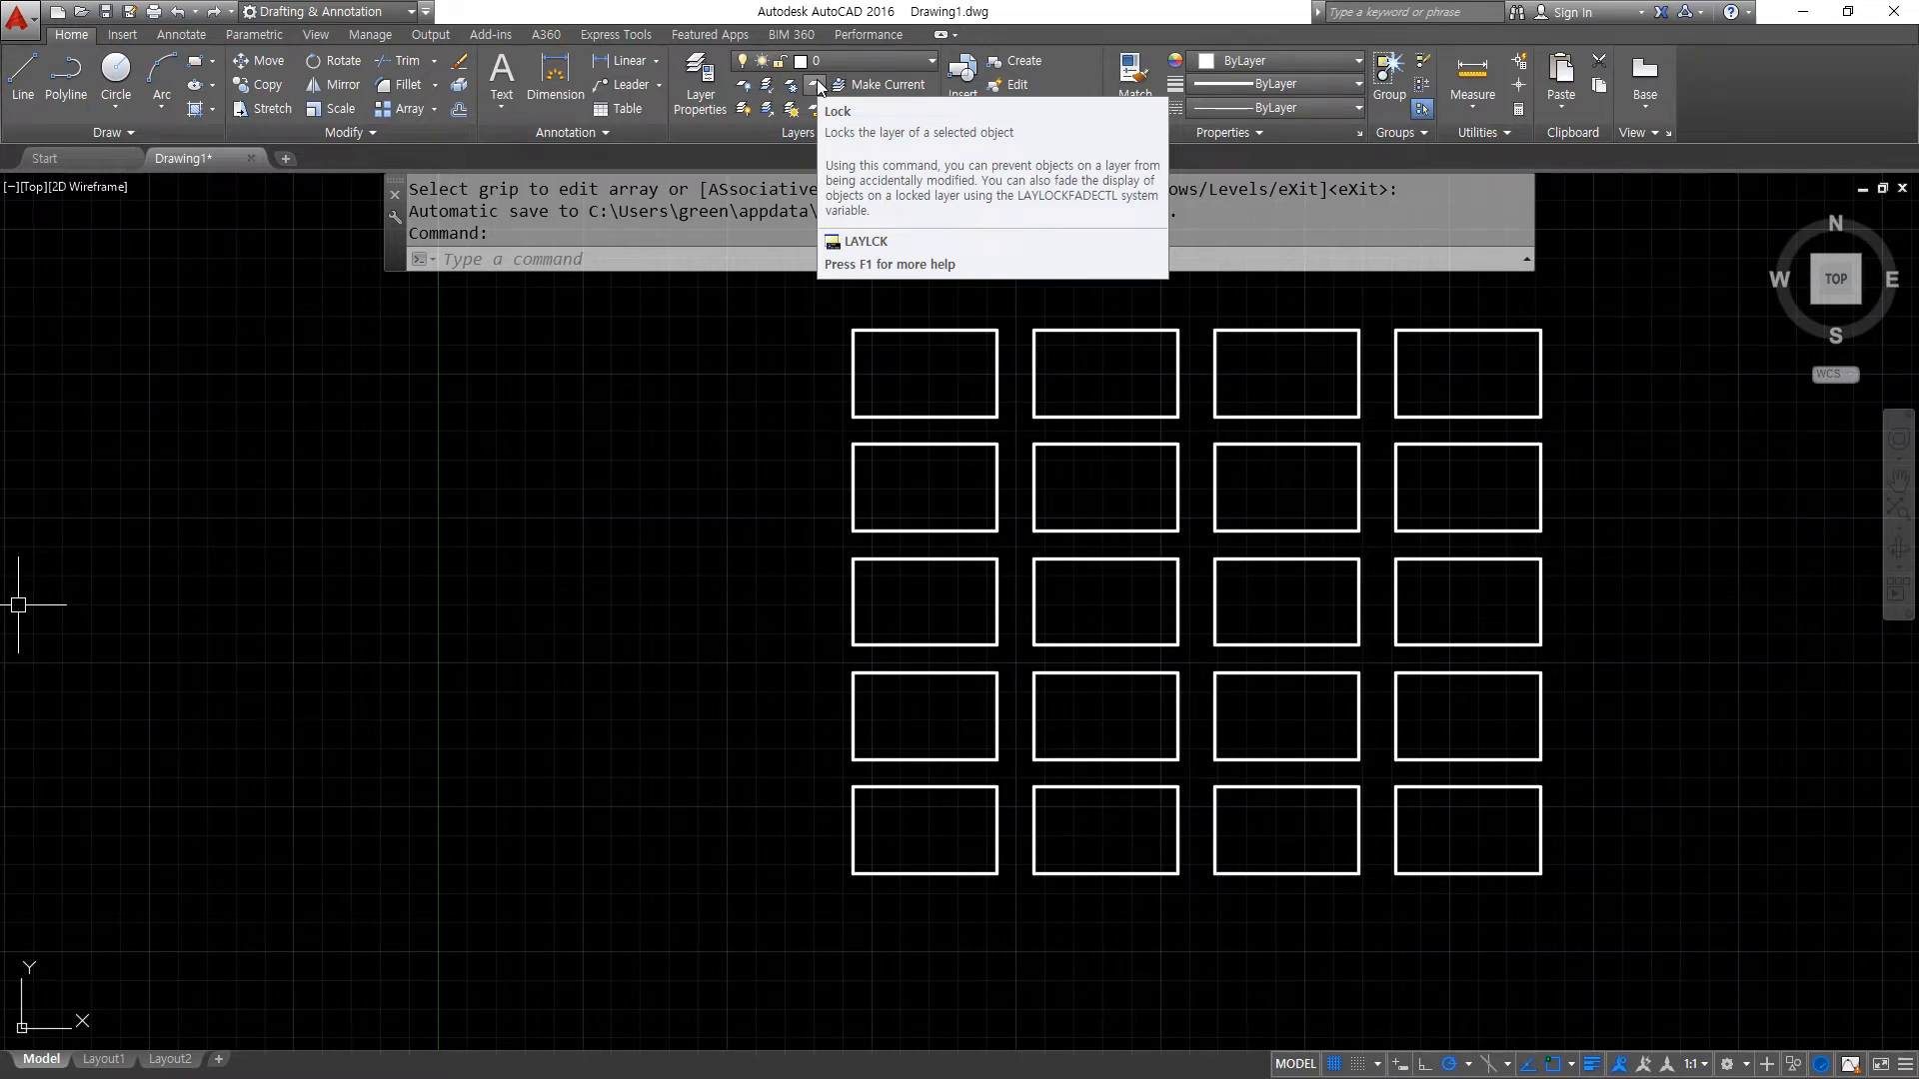
# - Reduce the array to 3 rows and 3 columns with its corner grip, and move it diagonally up to the right by its base grip
pyautogui.click(1129, 787)
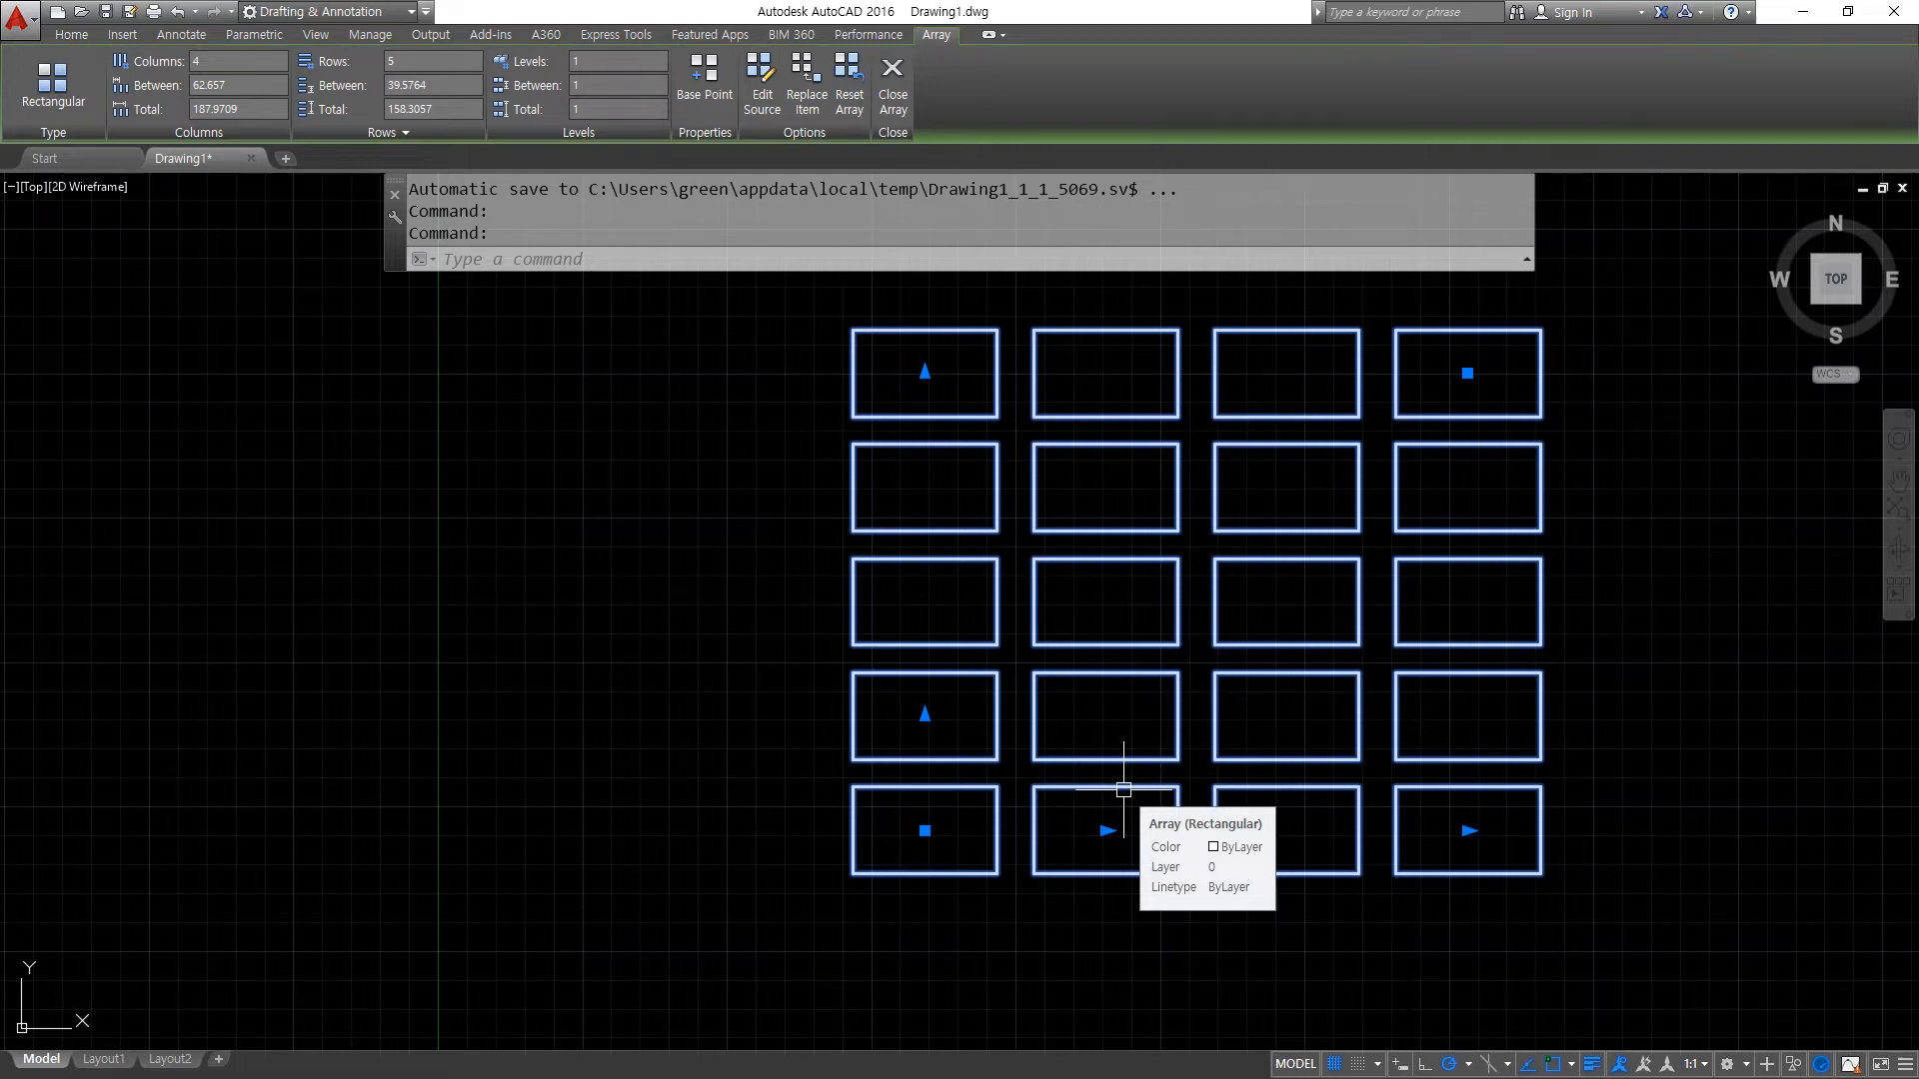
pyautogui.click(1470, 369)
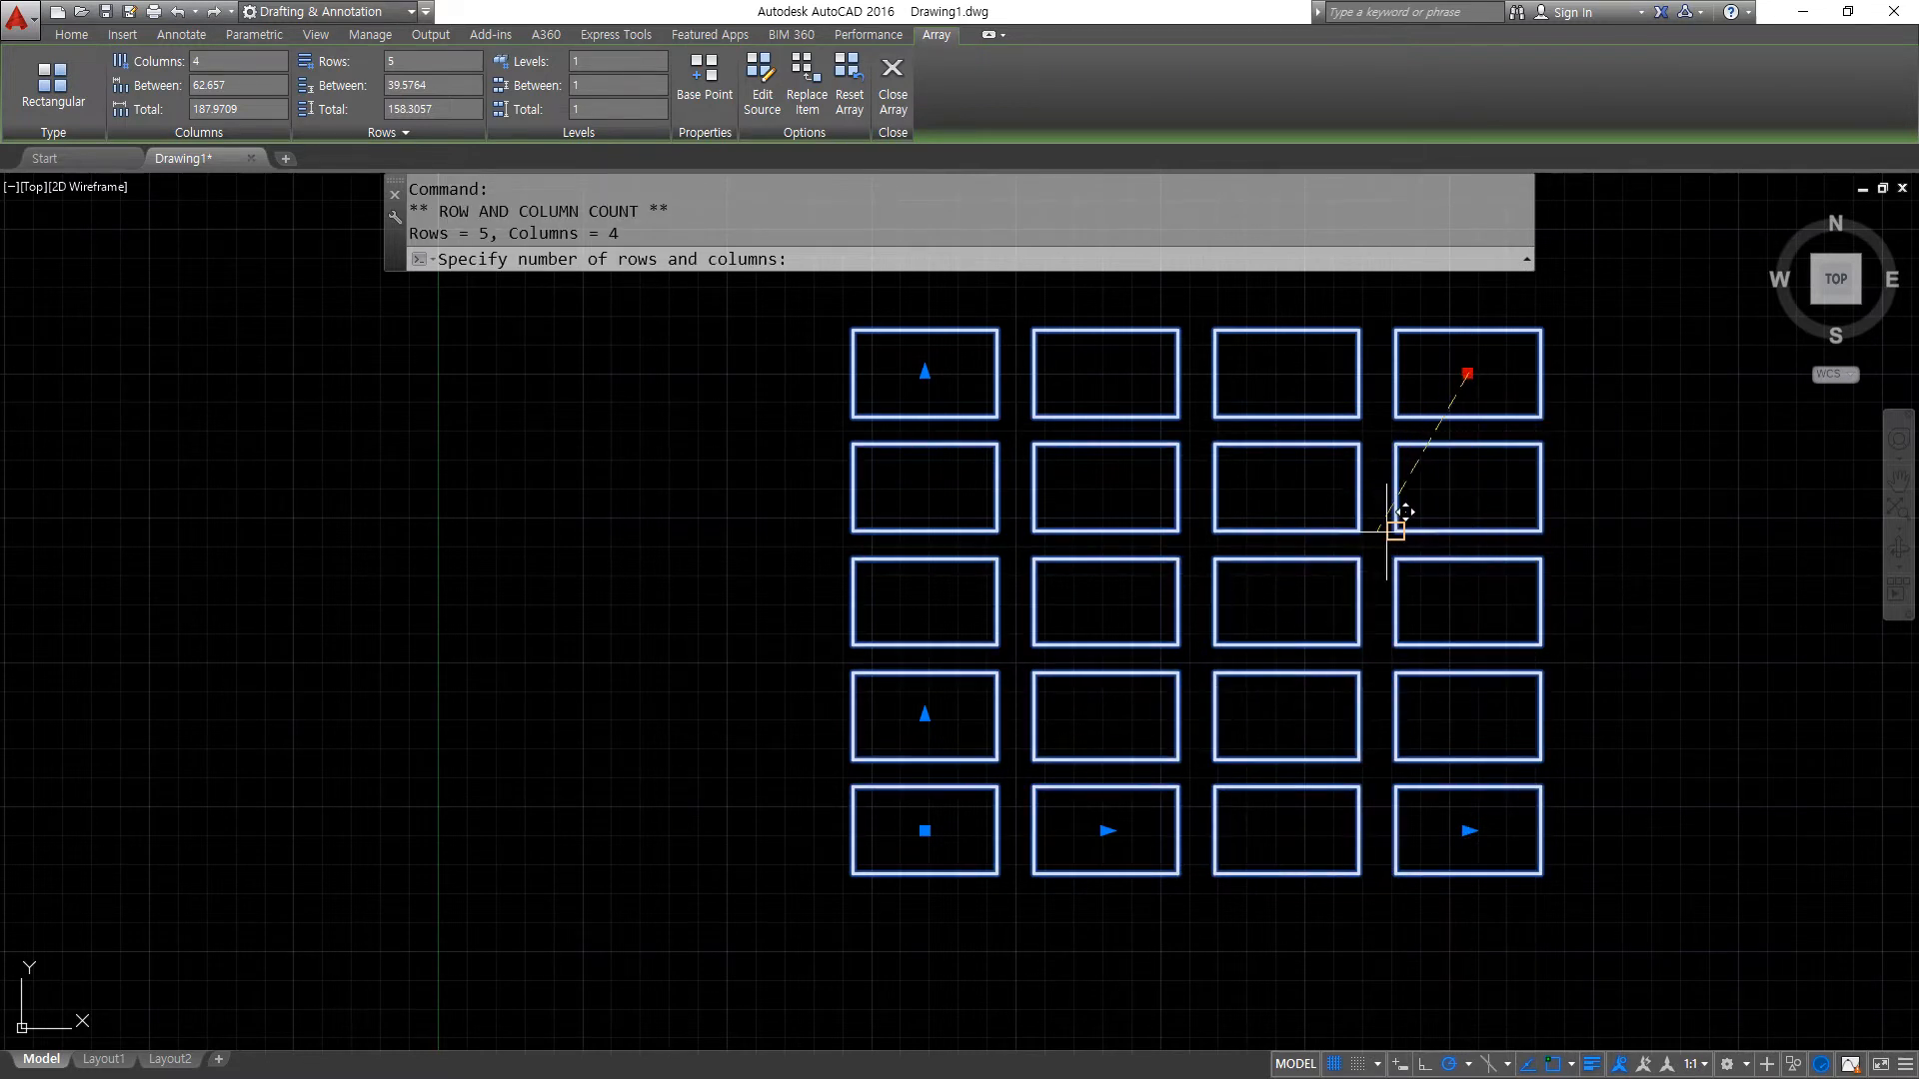
pyautogui.click(1276, 650)
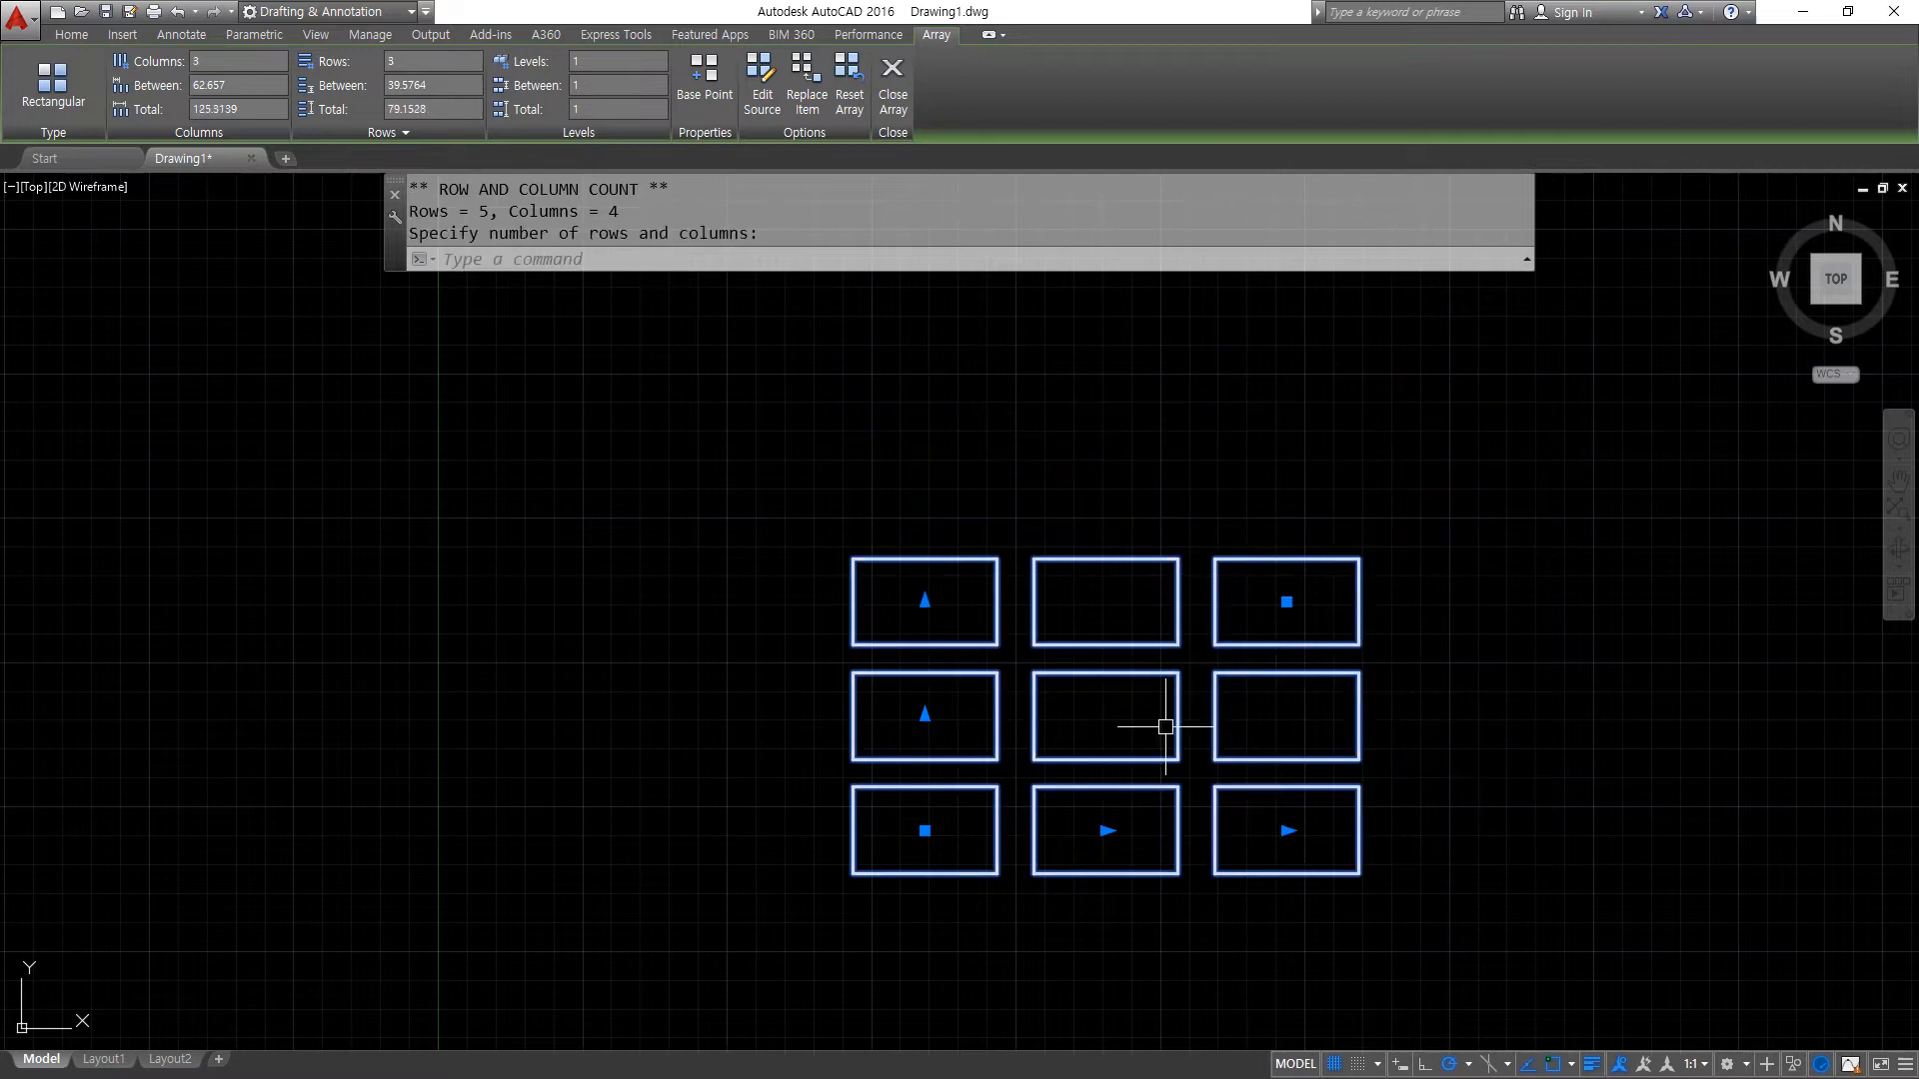
pyautogui.click(924, 830)
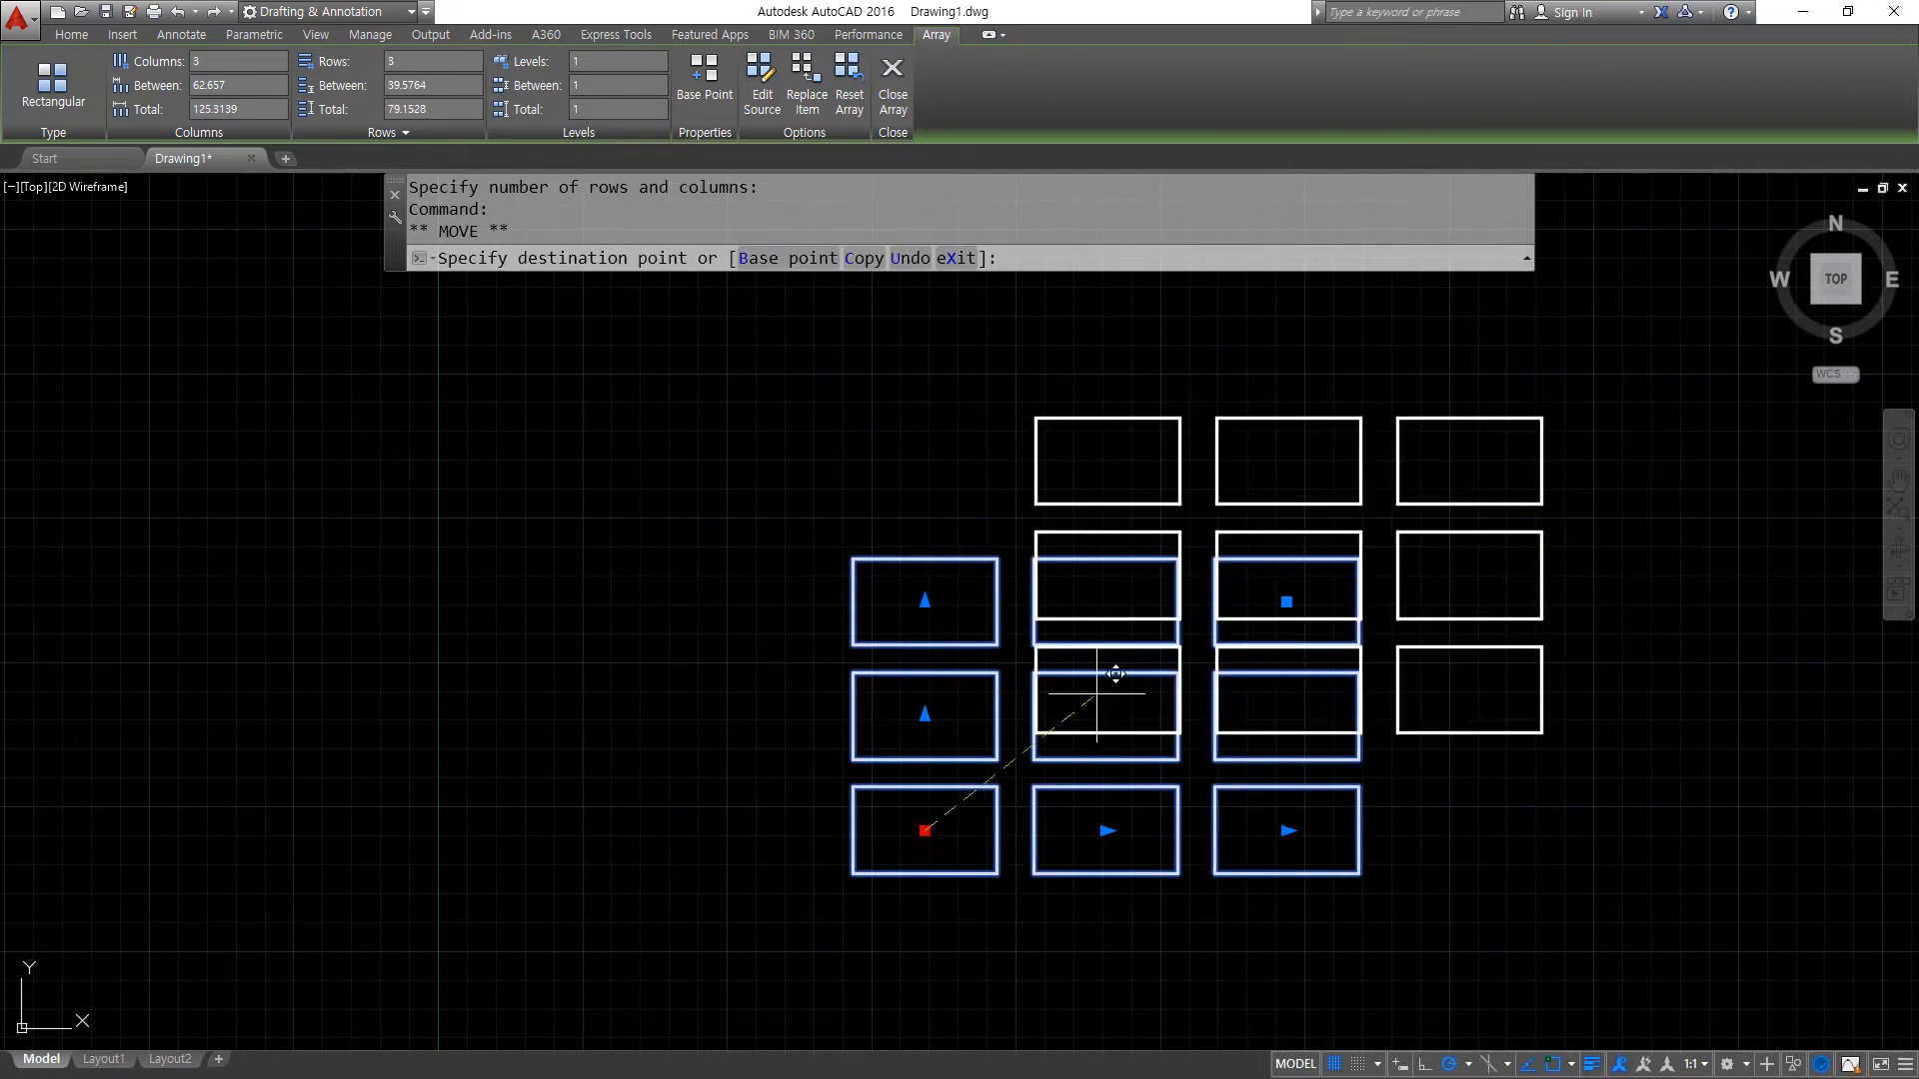
pyautogui.click(996, 672)
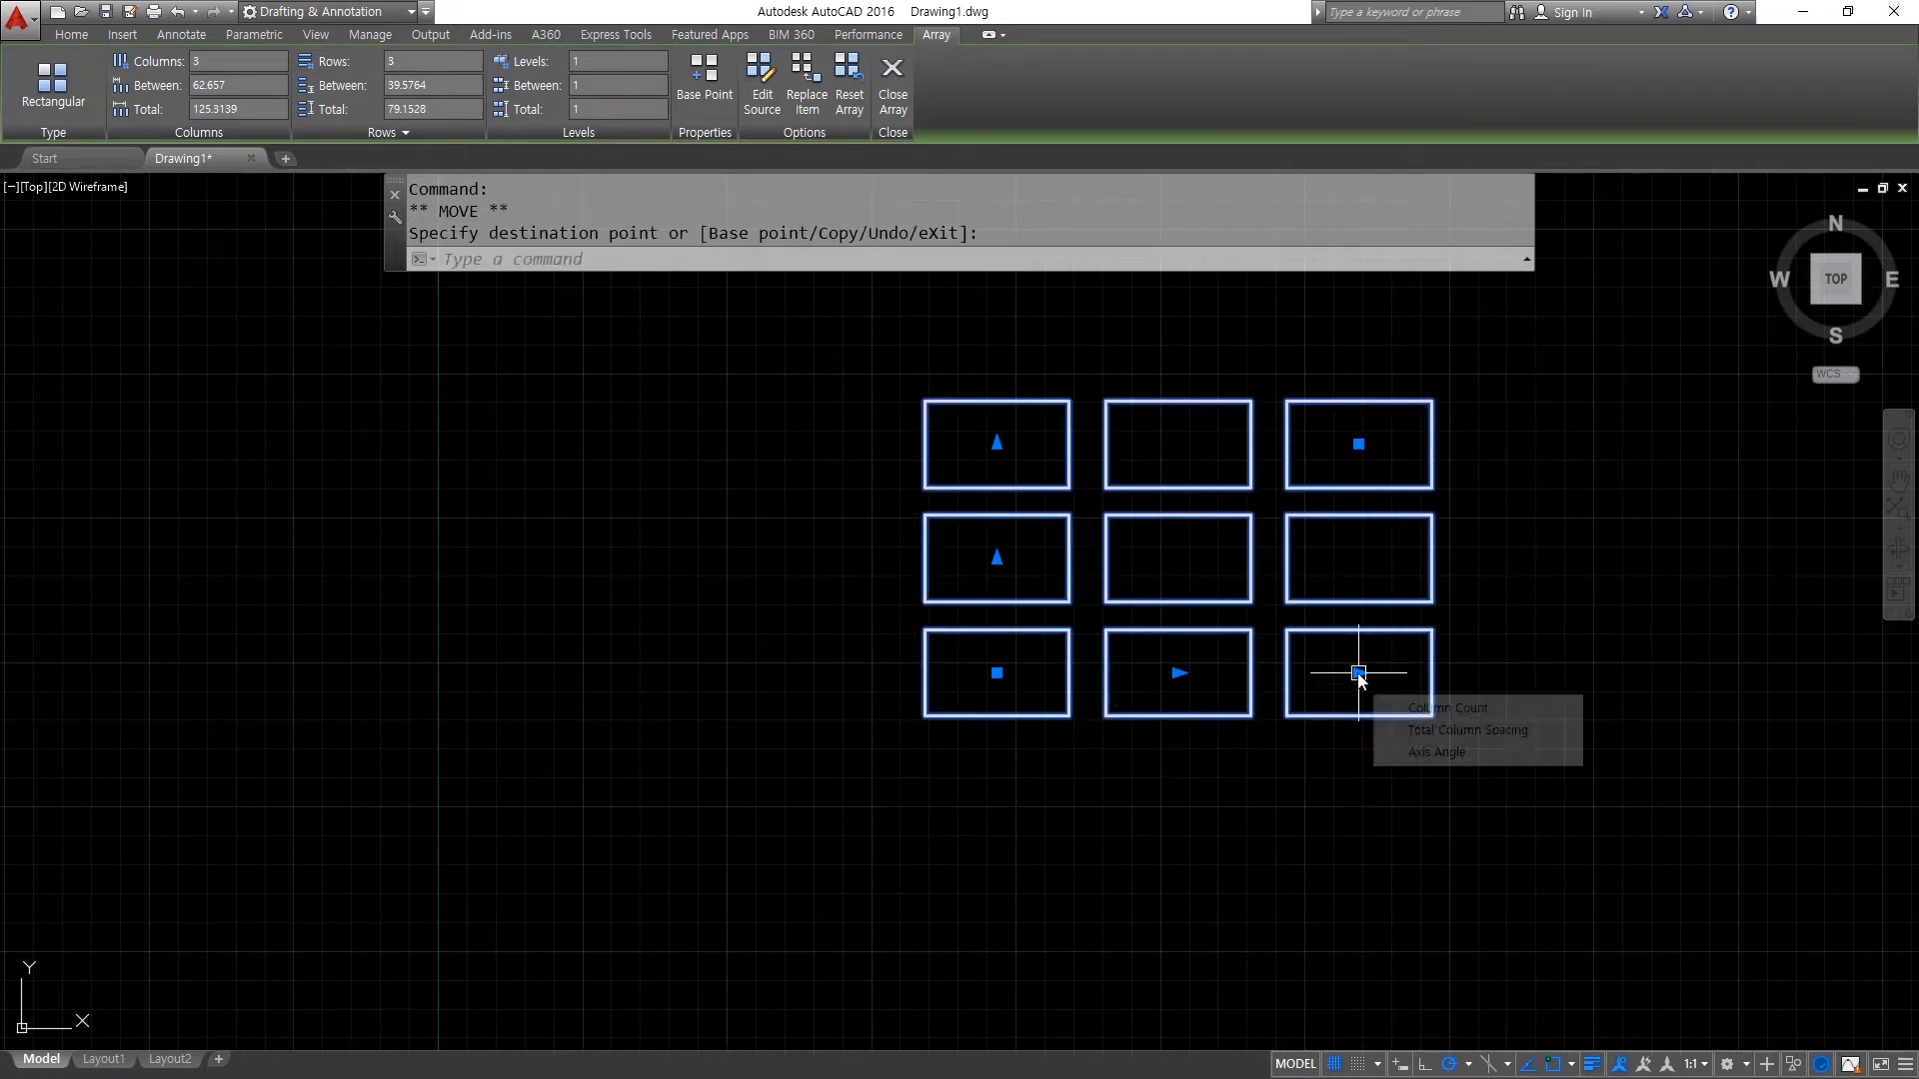
# - Extend the moved array to 4 columns and 4 rows with the count grips
pyautogui.click(1358, 673)
pyautogui.click(1670, 683)
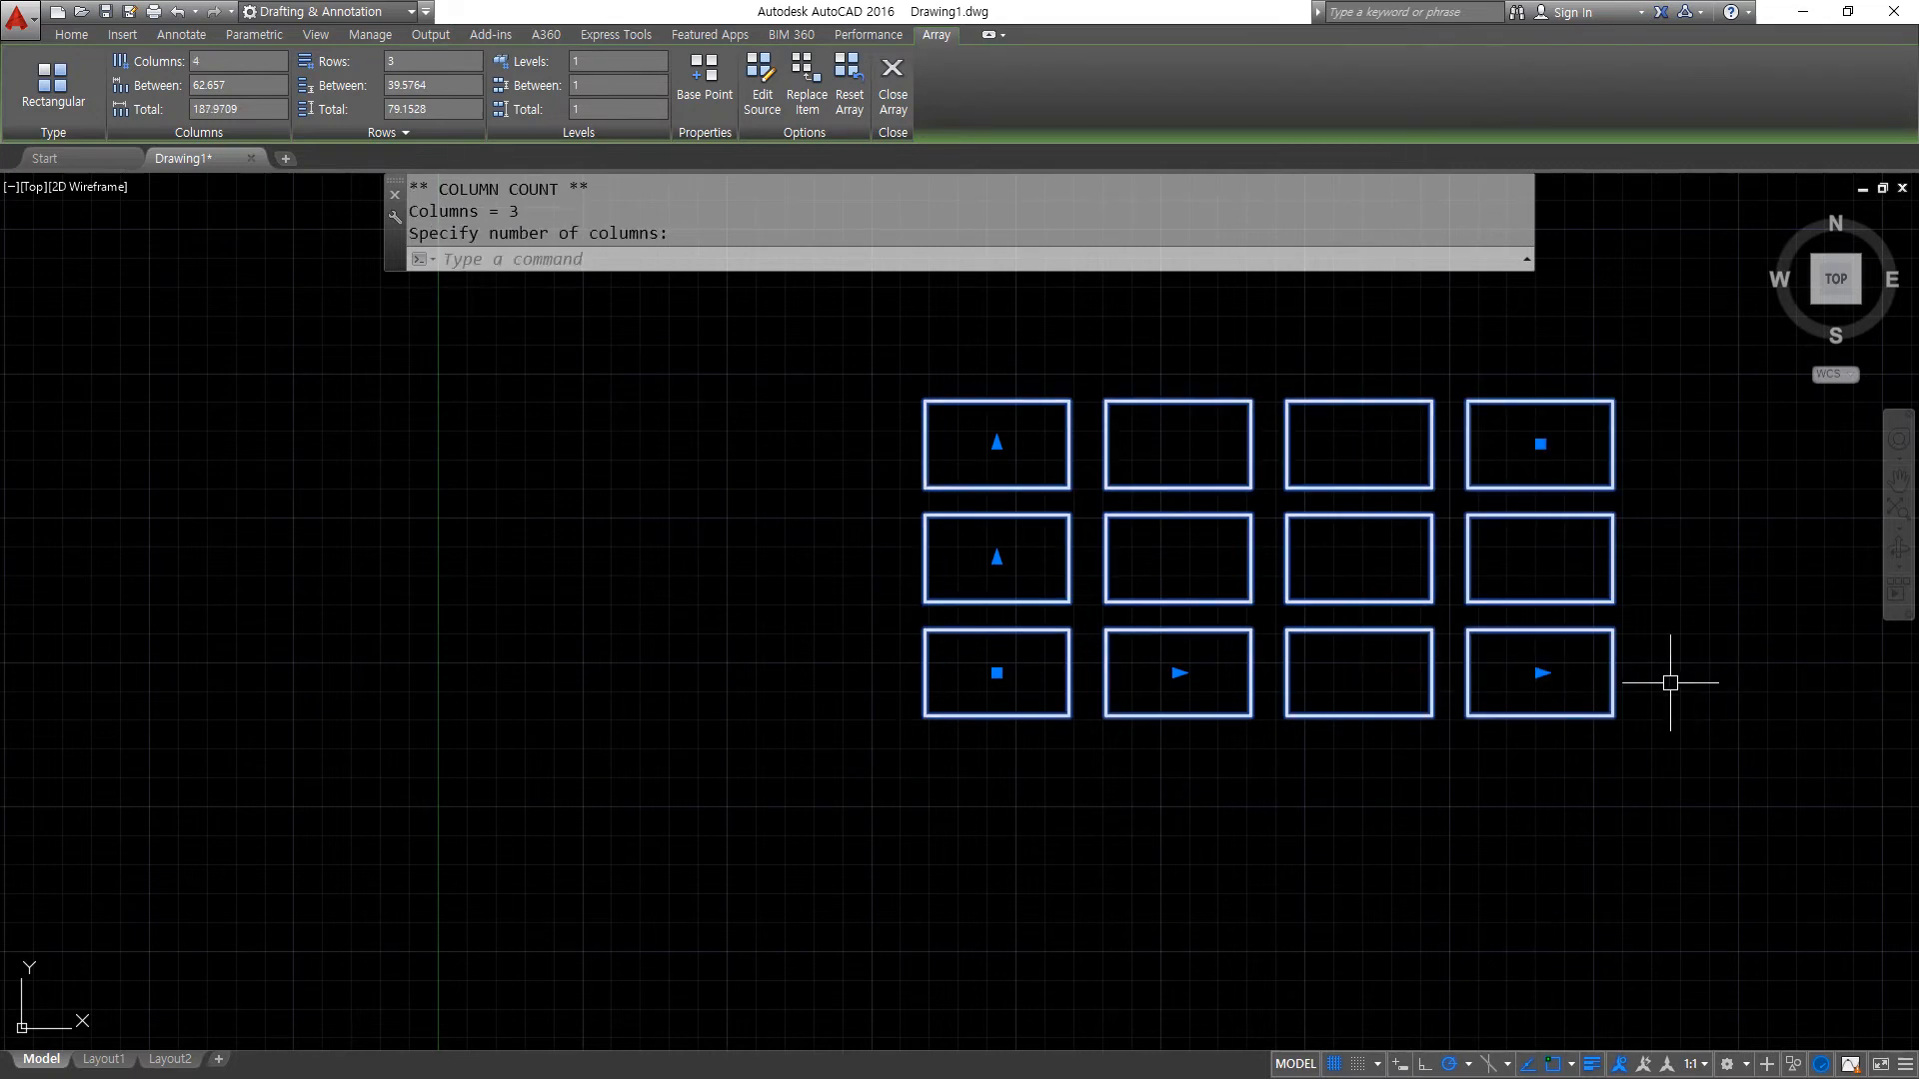
pyautogui.click(996, 441)
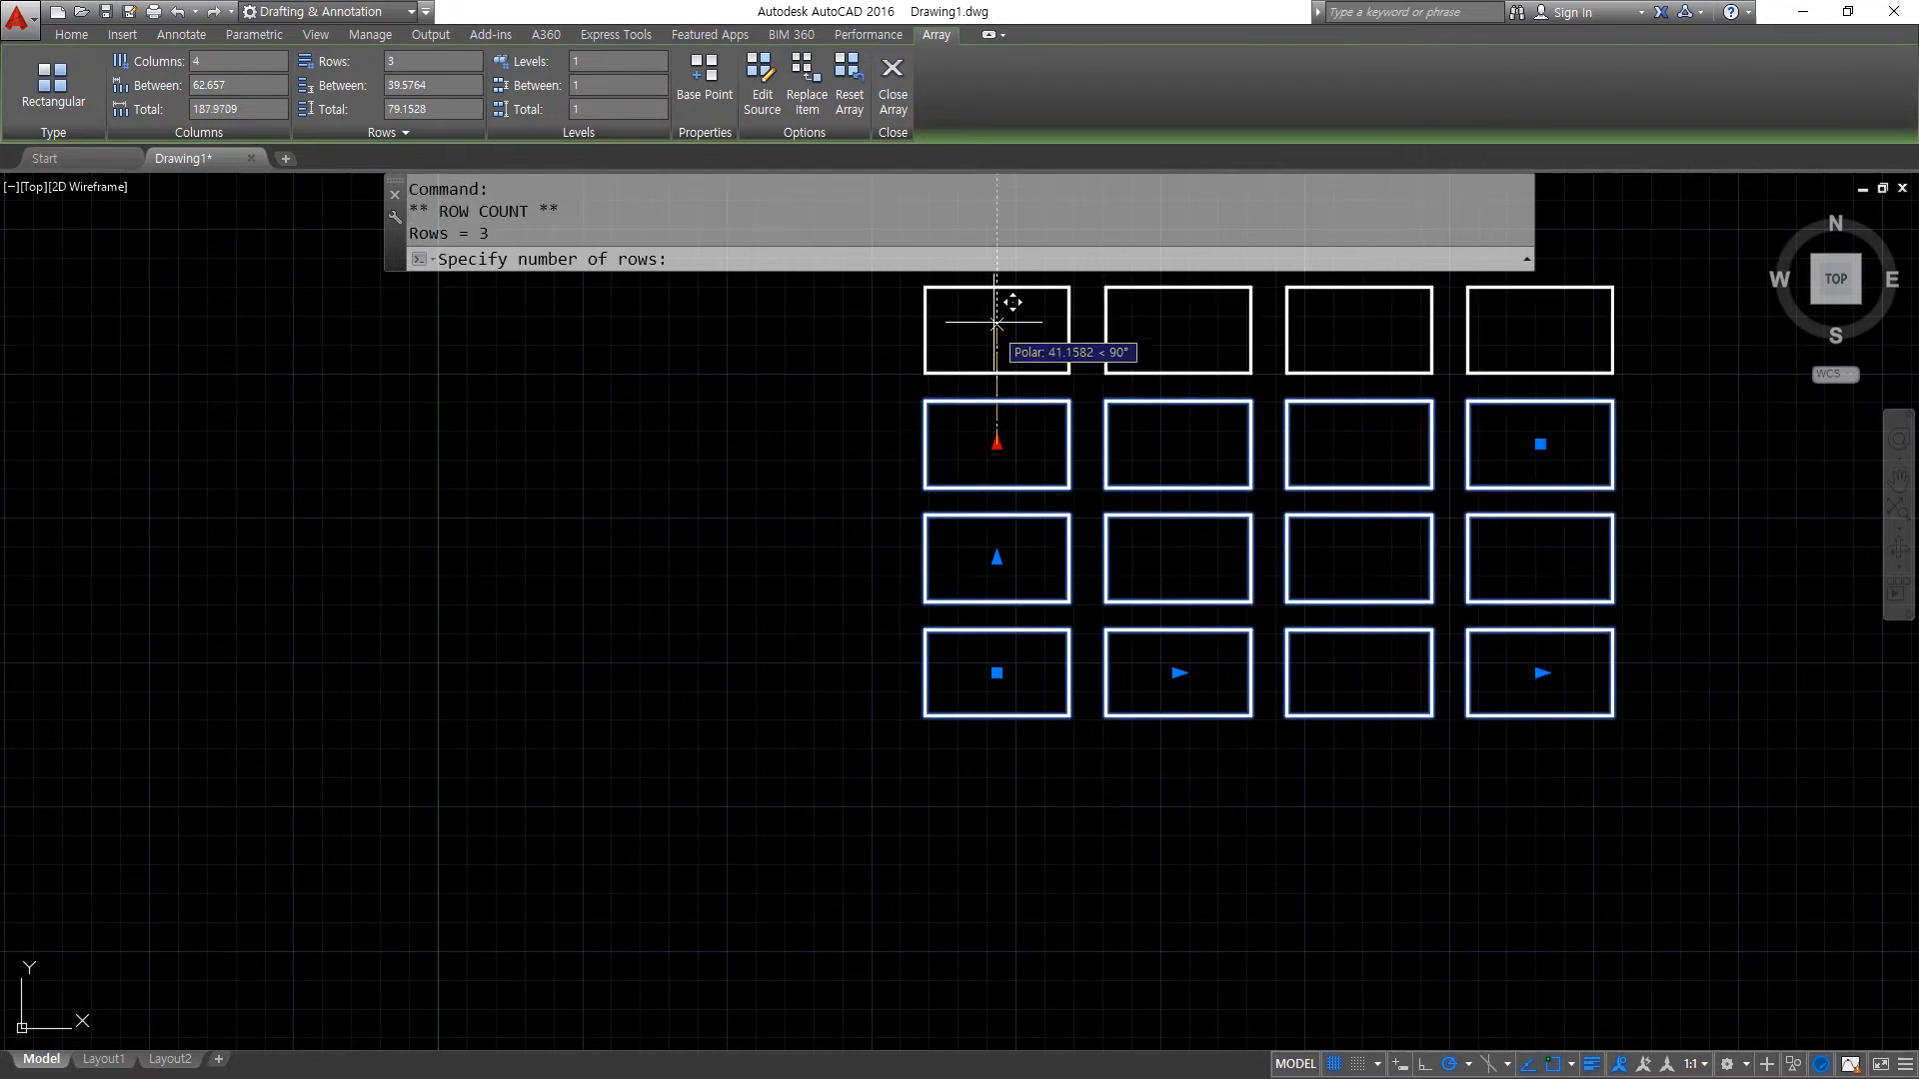
pyautogui.click(996, 321)
# - Set the array's column spacing to 60 and its row spacing to 40
pyautogui.moveTo(1038, 424)
pyautogui.mouseDown(button='middle')
pyautogui.moveTo(770, 583)
pyautogui.moveTo(795, 589)
pyautogui.mouseUp(button='middle')
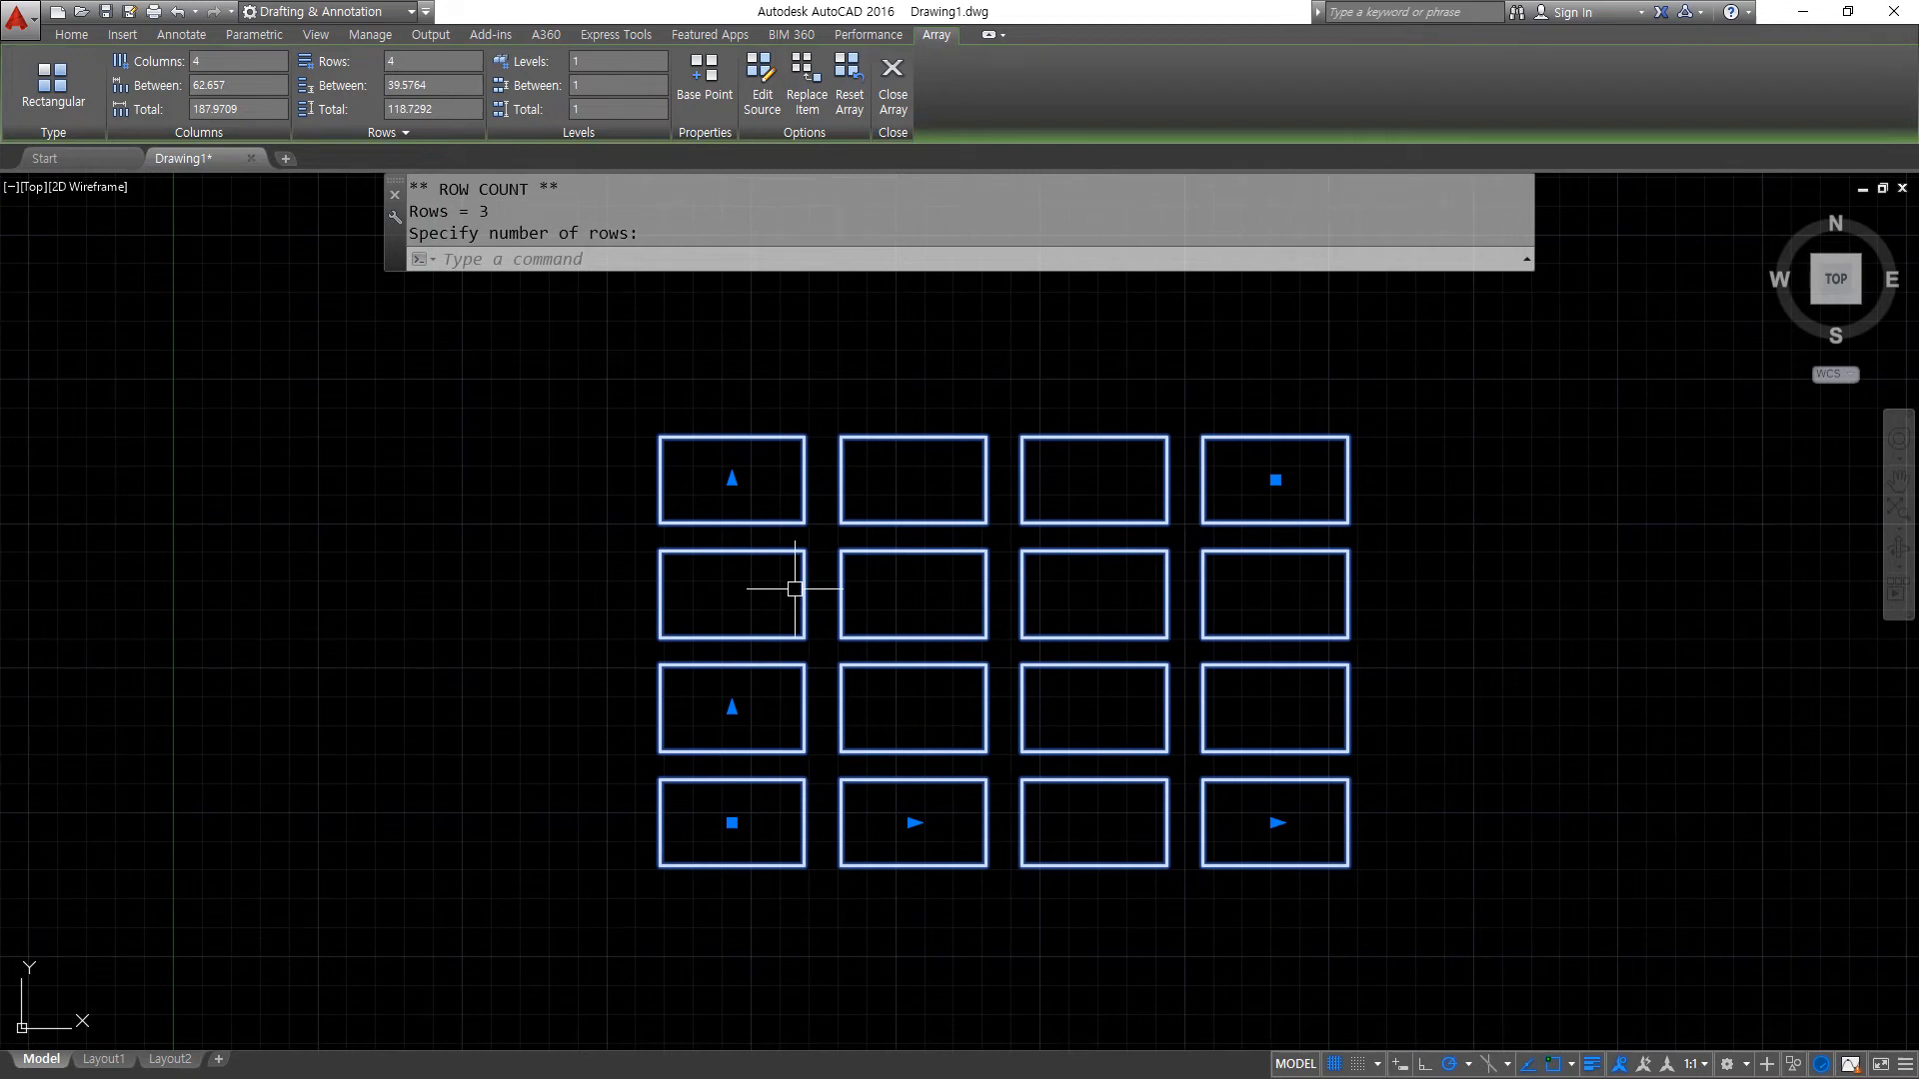
pyautogui.click(215, 85)
pyautogui.write('60')
pyautogui.press('Return')
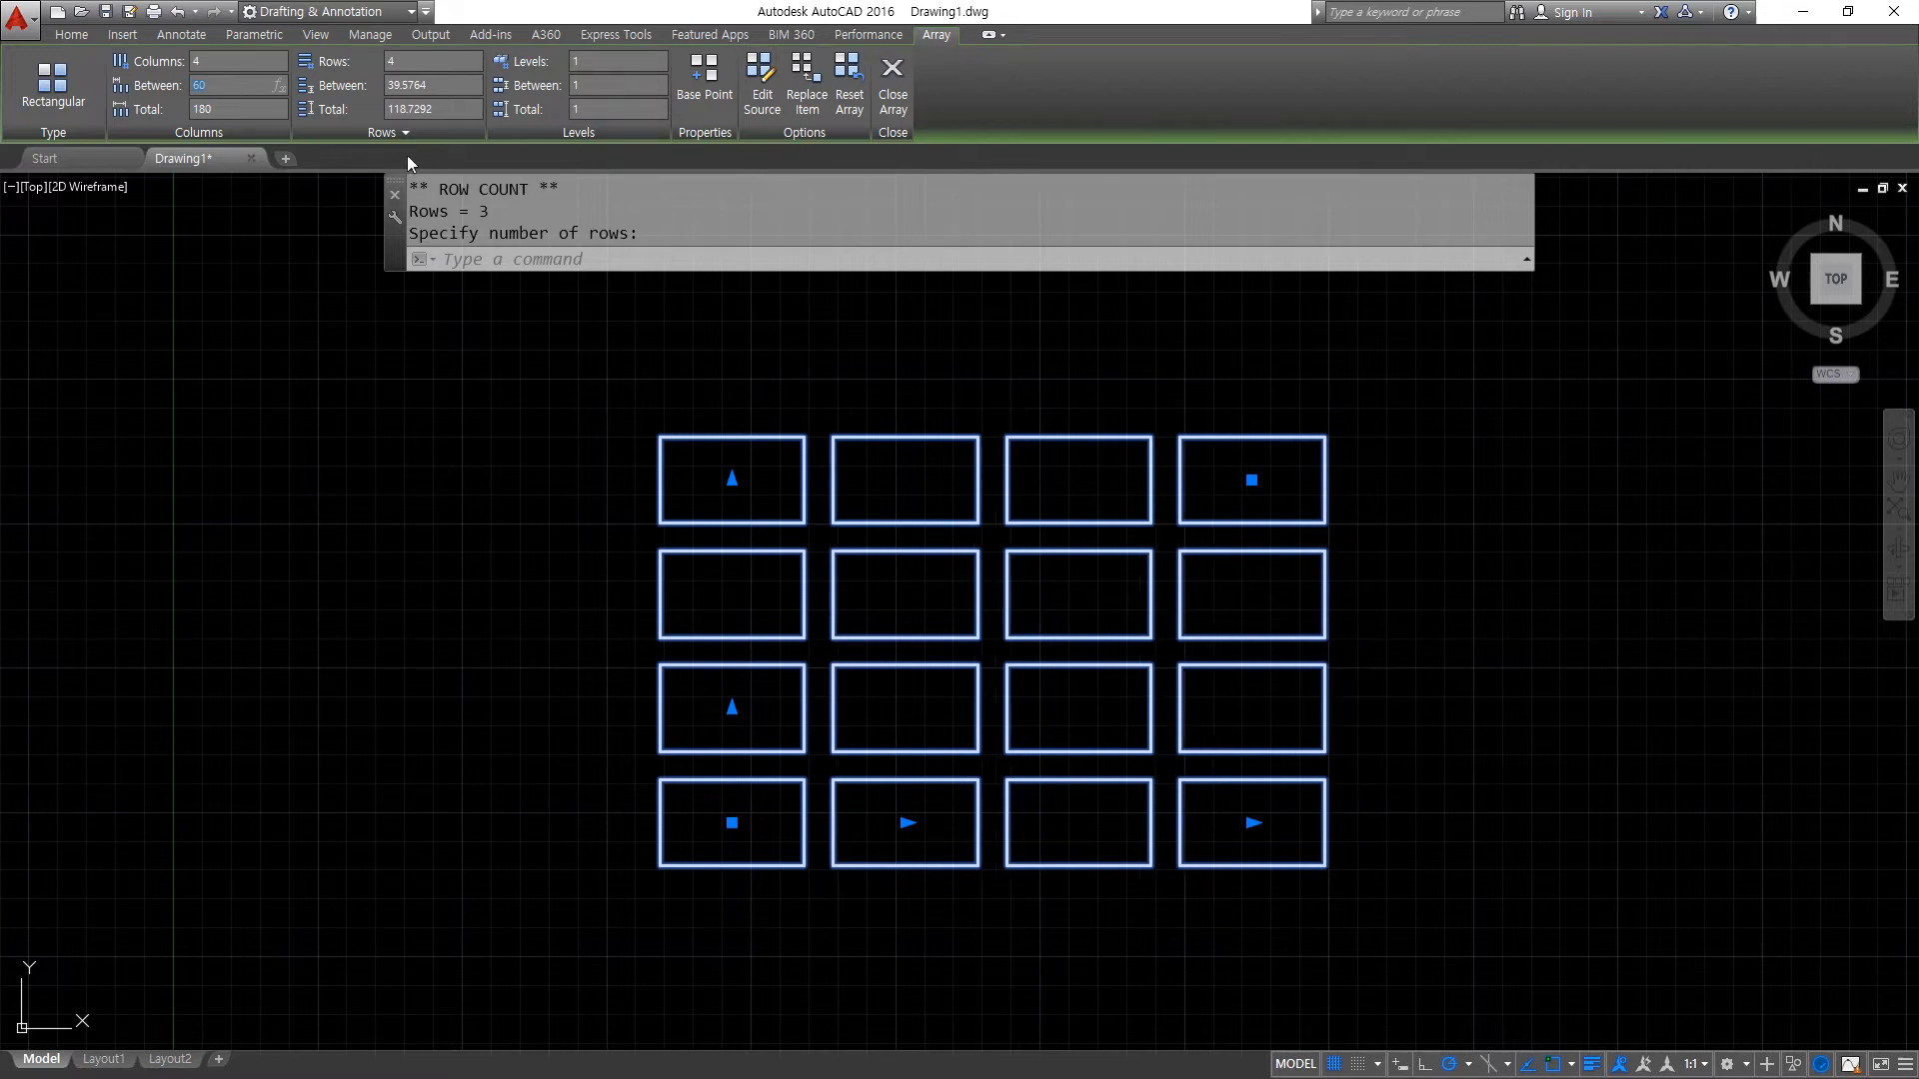
pyautogui.click(445, 84)
pyautogui.write('40')
pyautogui.press('Return')
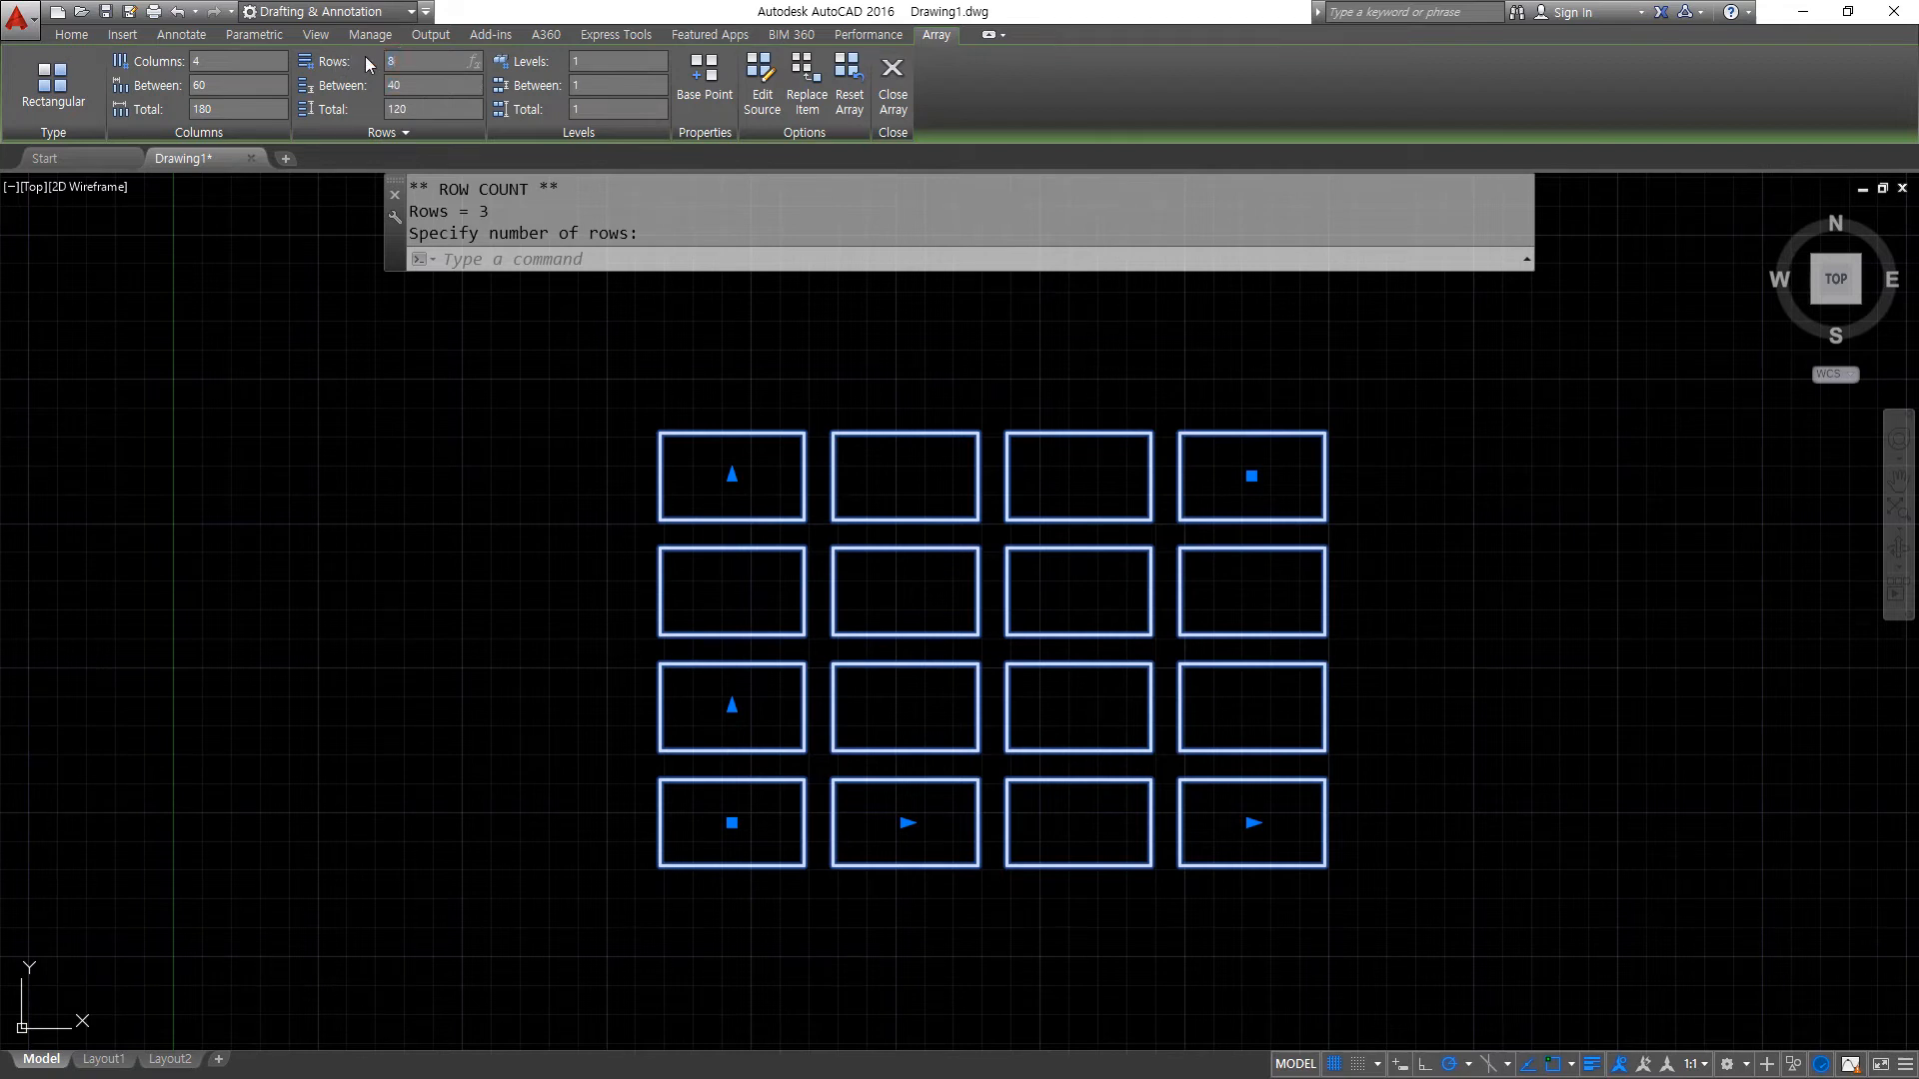
# - Set the array's row count to 8 and finish editing the array
pyautogui.write('8')
pyautogui.press('Return')
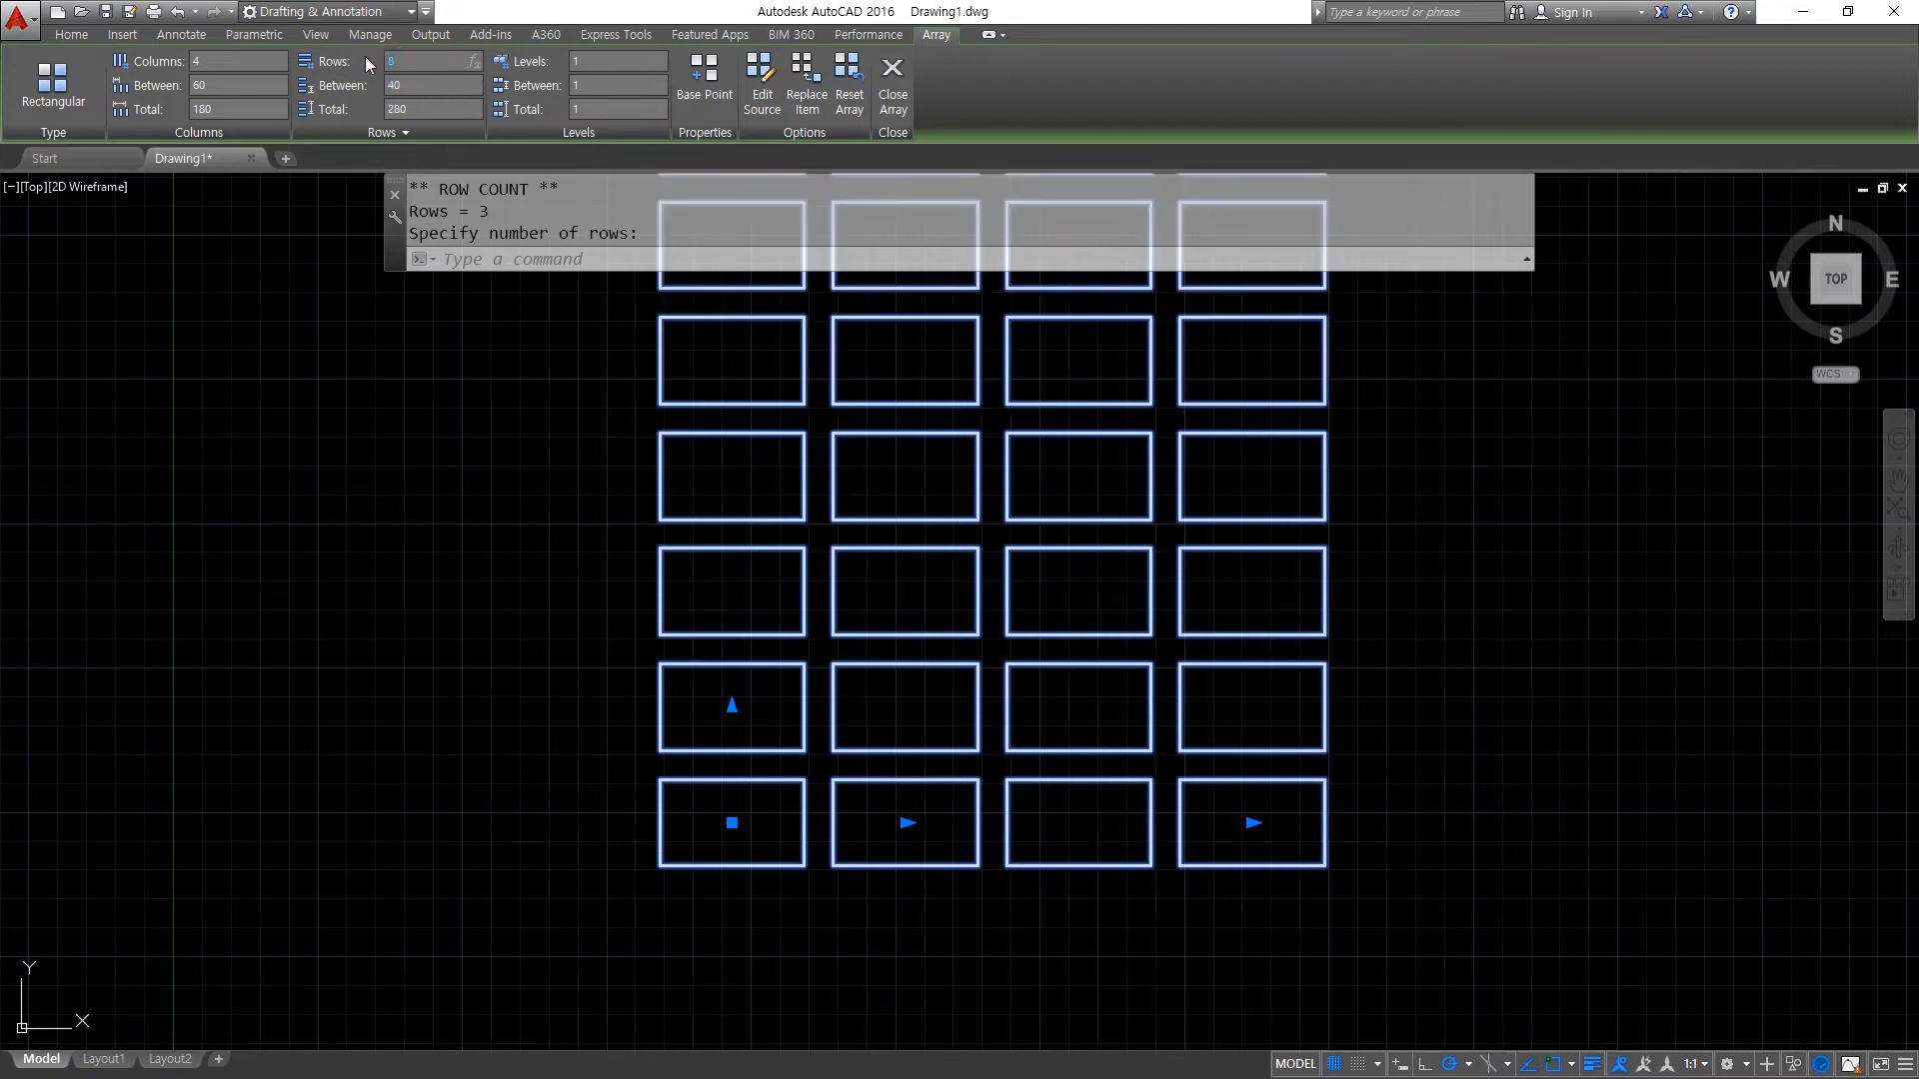
pyautogui.click(904, 101)
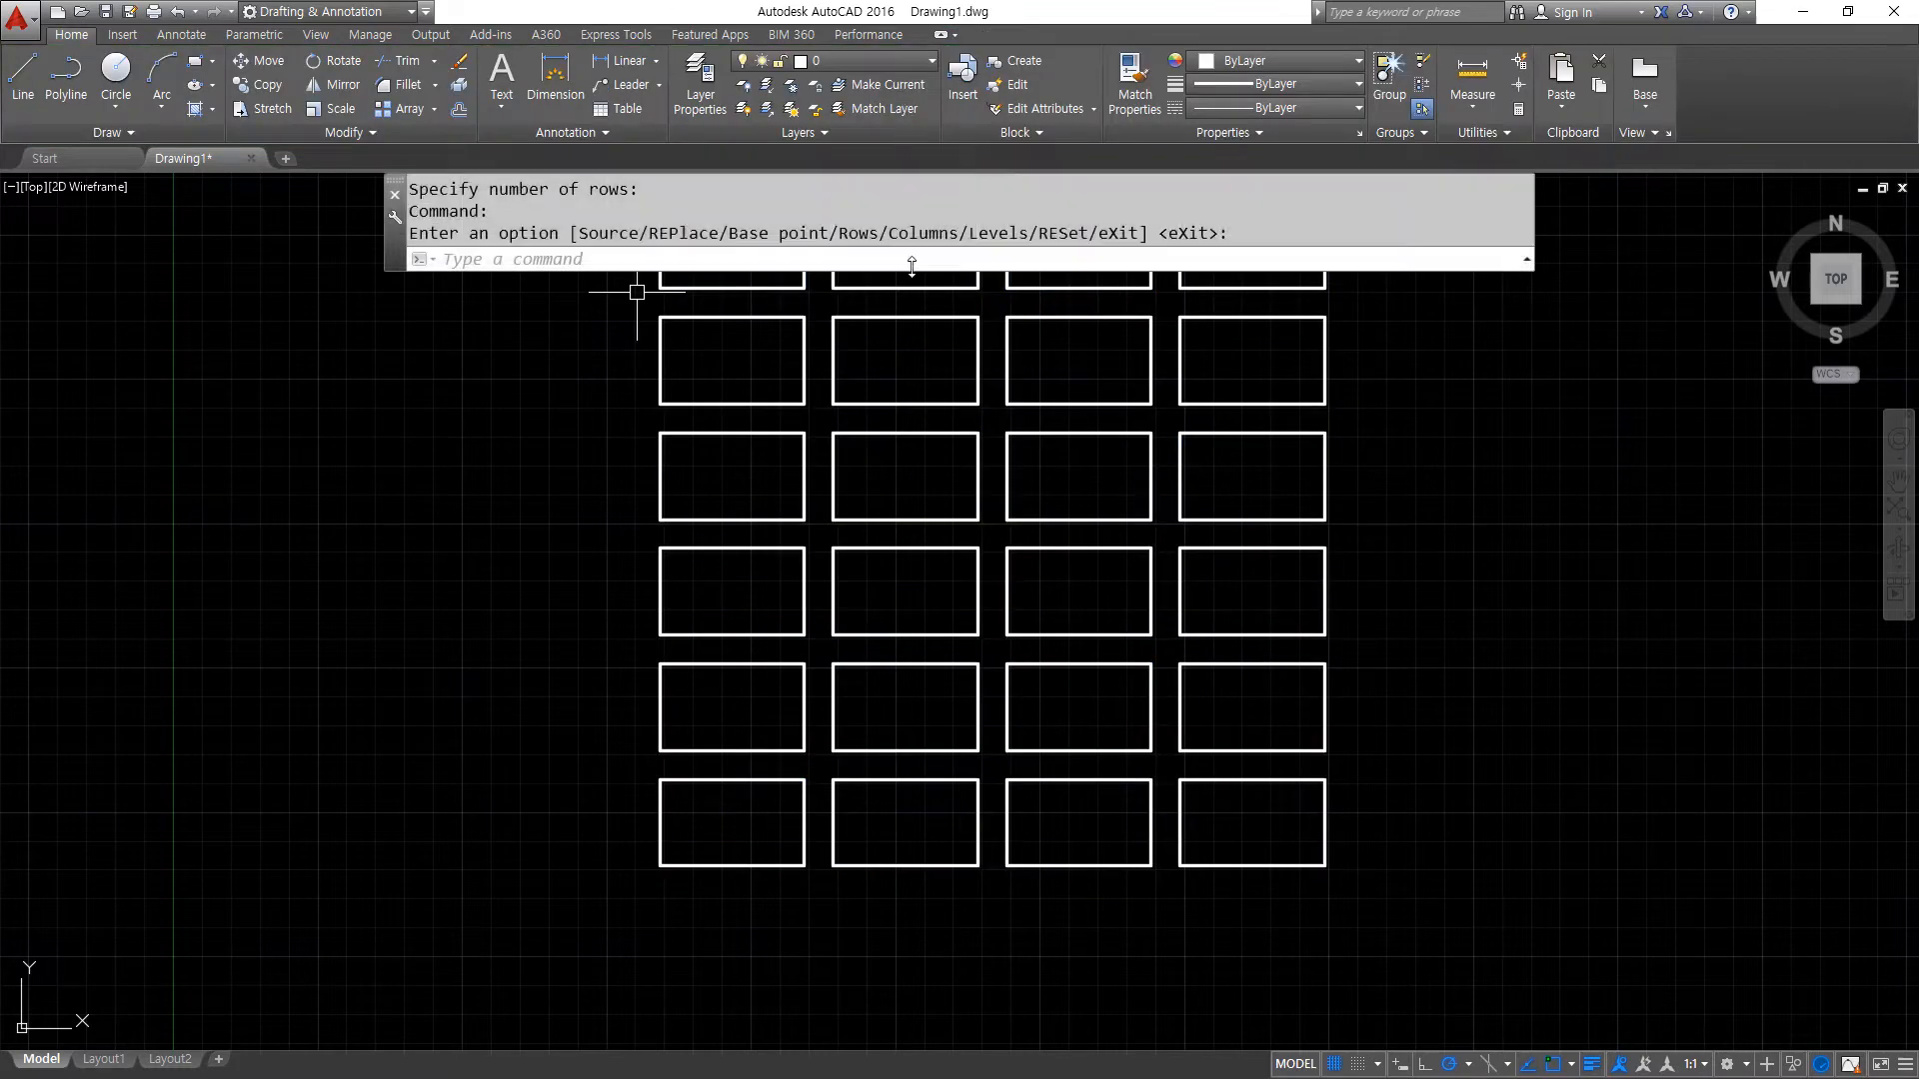
# - Switch to the Notepad command list, underline the eXplode entry, and return to AutoCAD with the array deselected
pyautogui.moveTo(890, 432); pyautogui.dragTo(764, 525, button='middle')
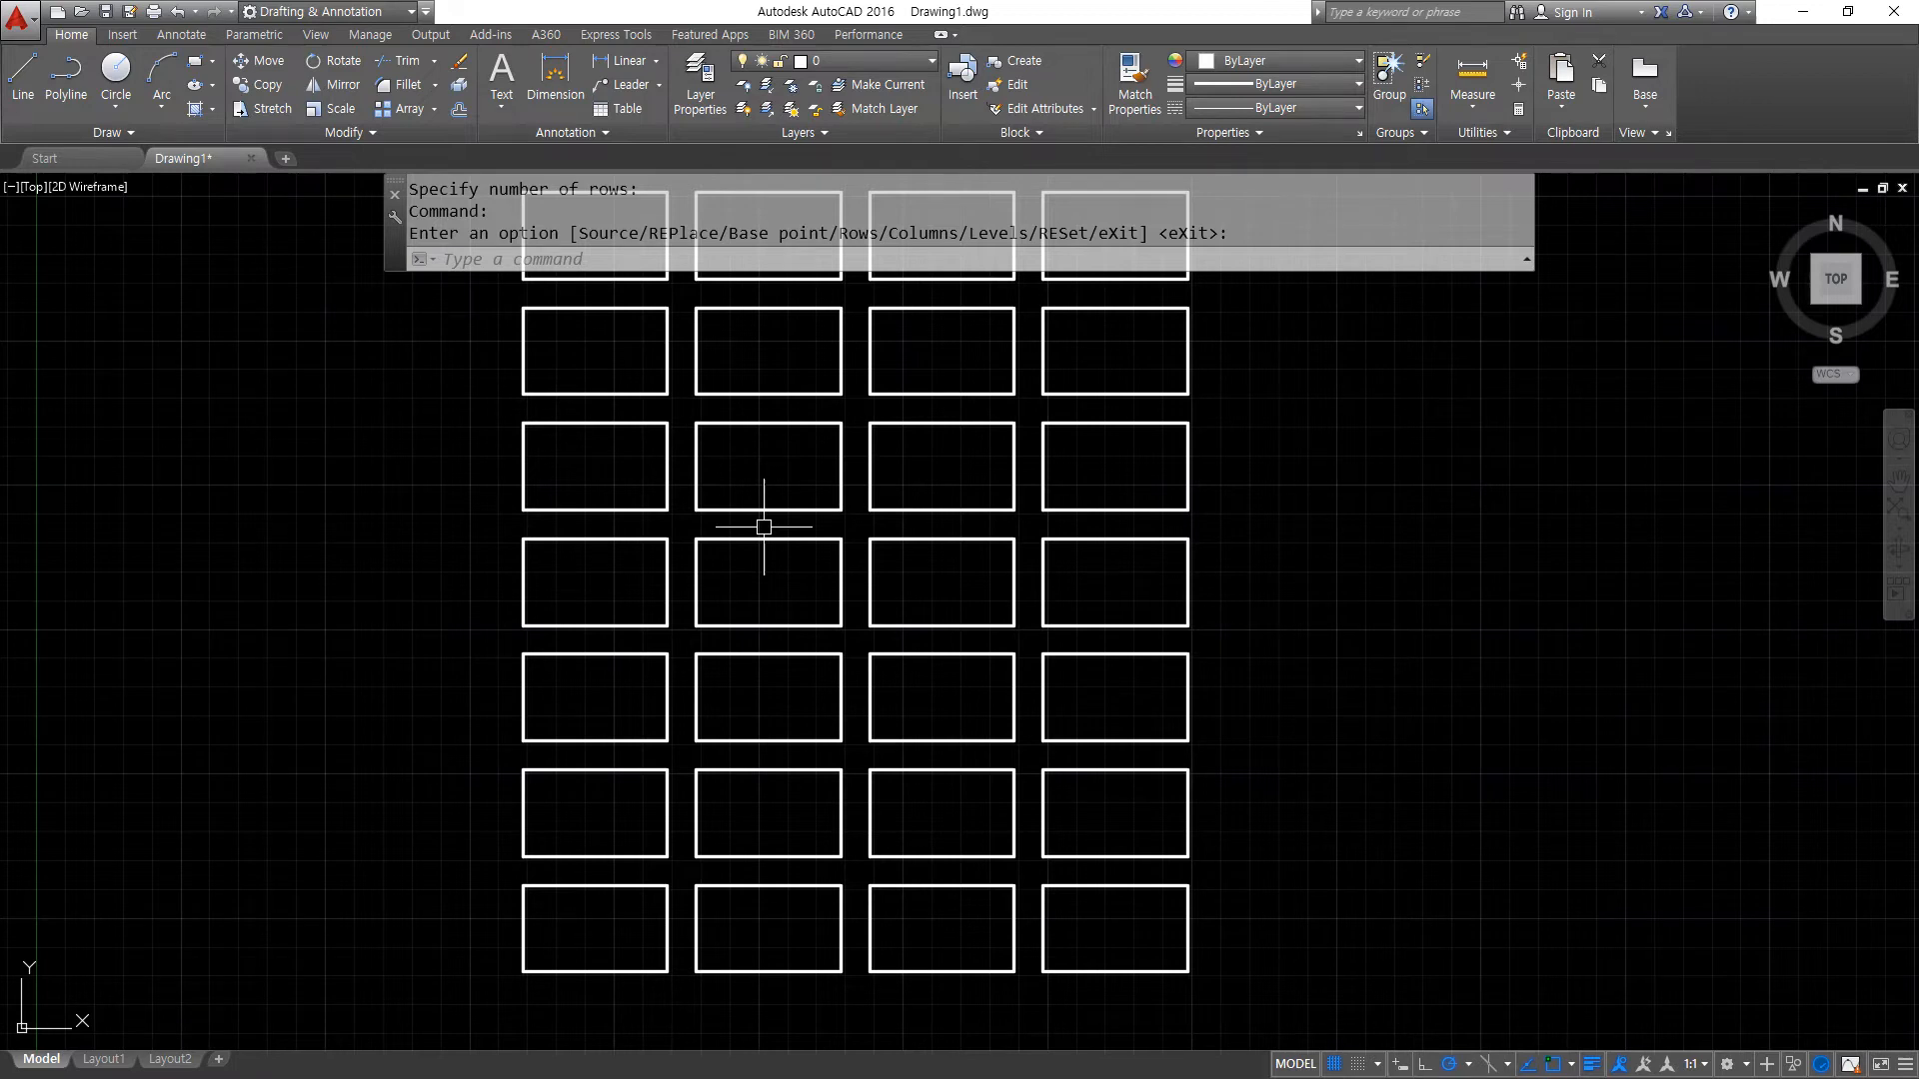
pyautogui.click(763, 542)
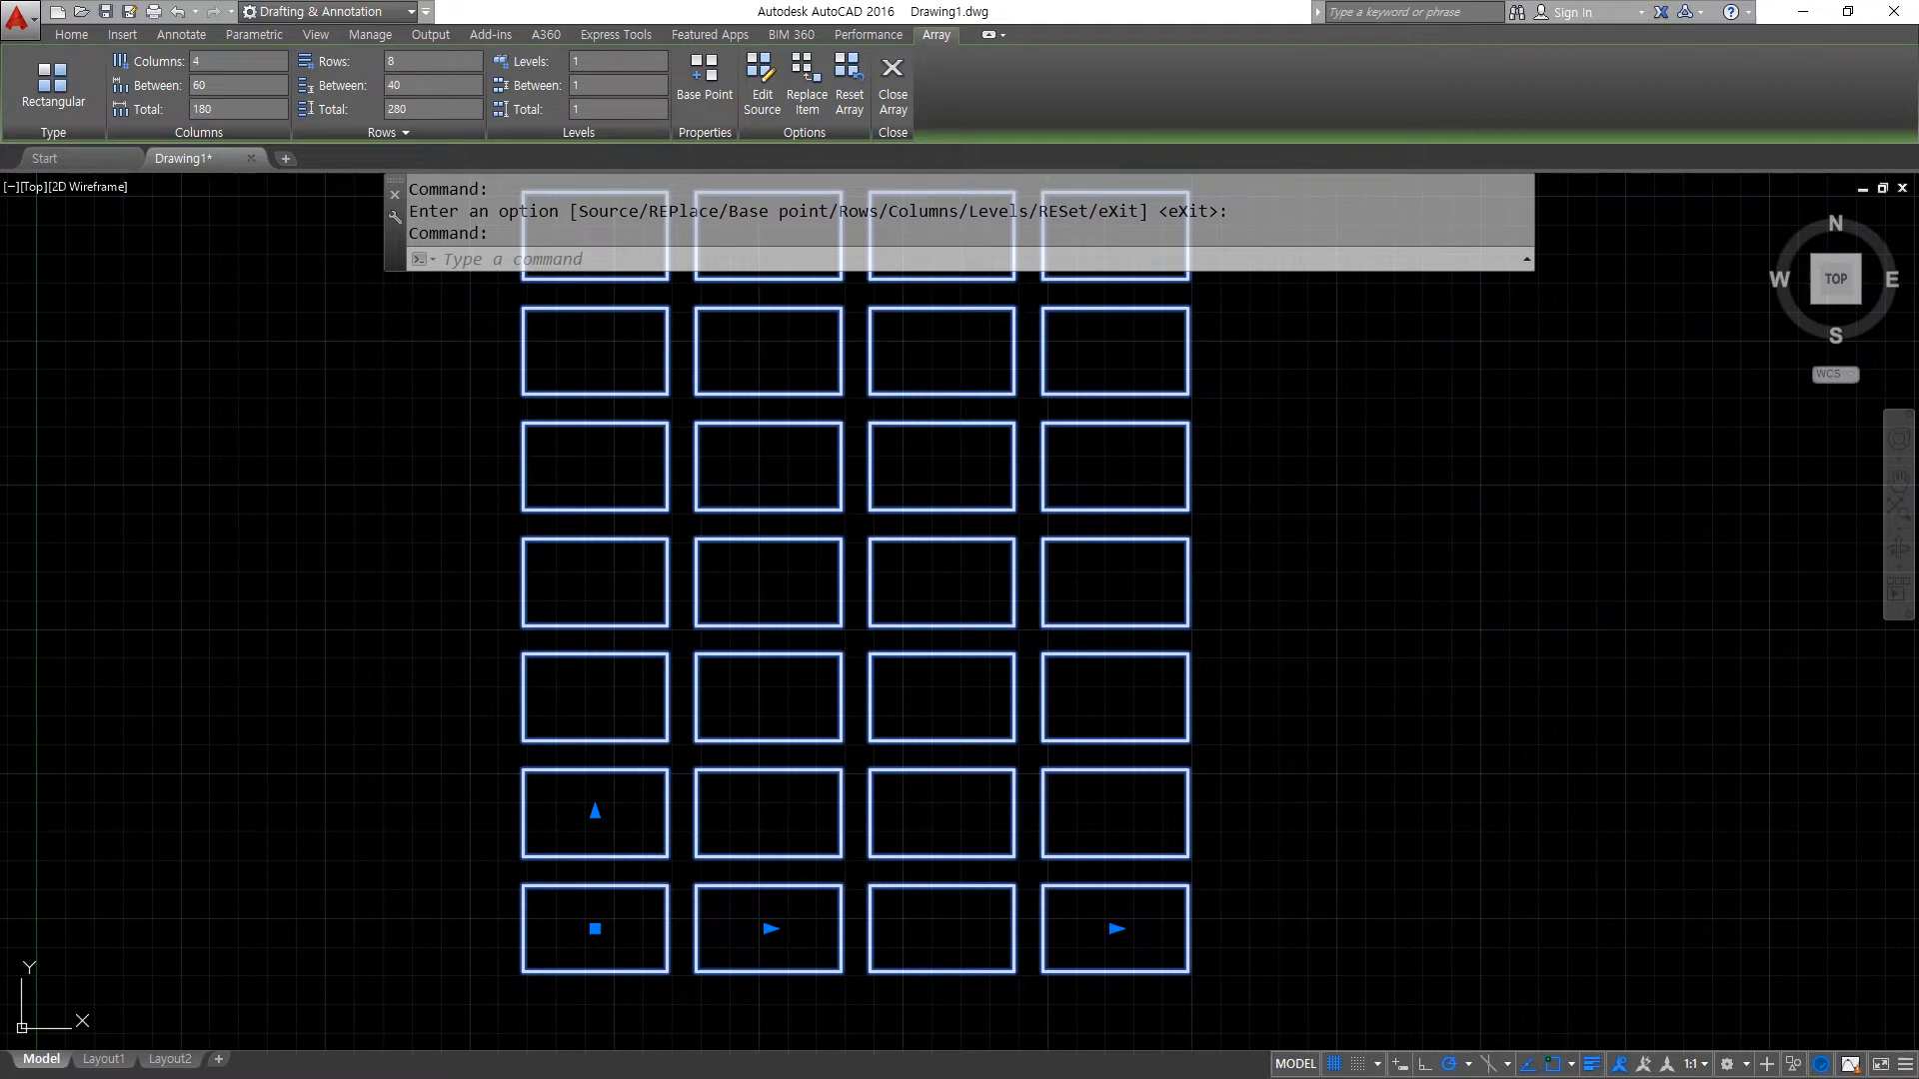
pyautogui.hotkey('alt', 'Tab')
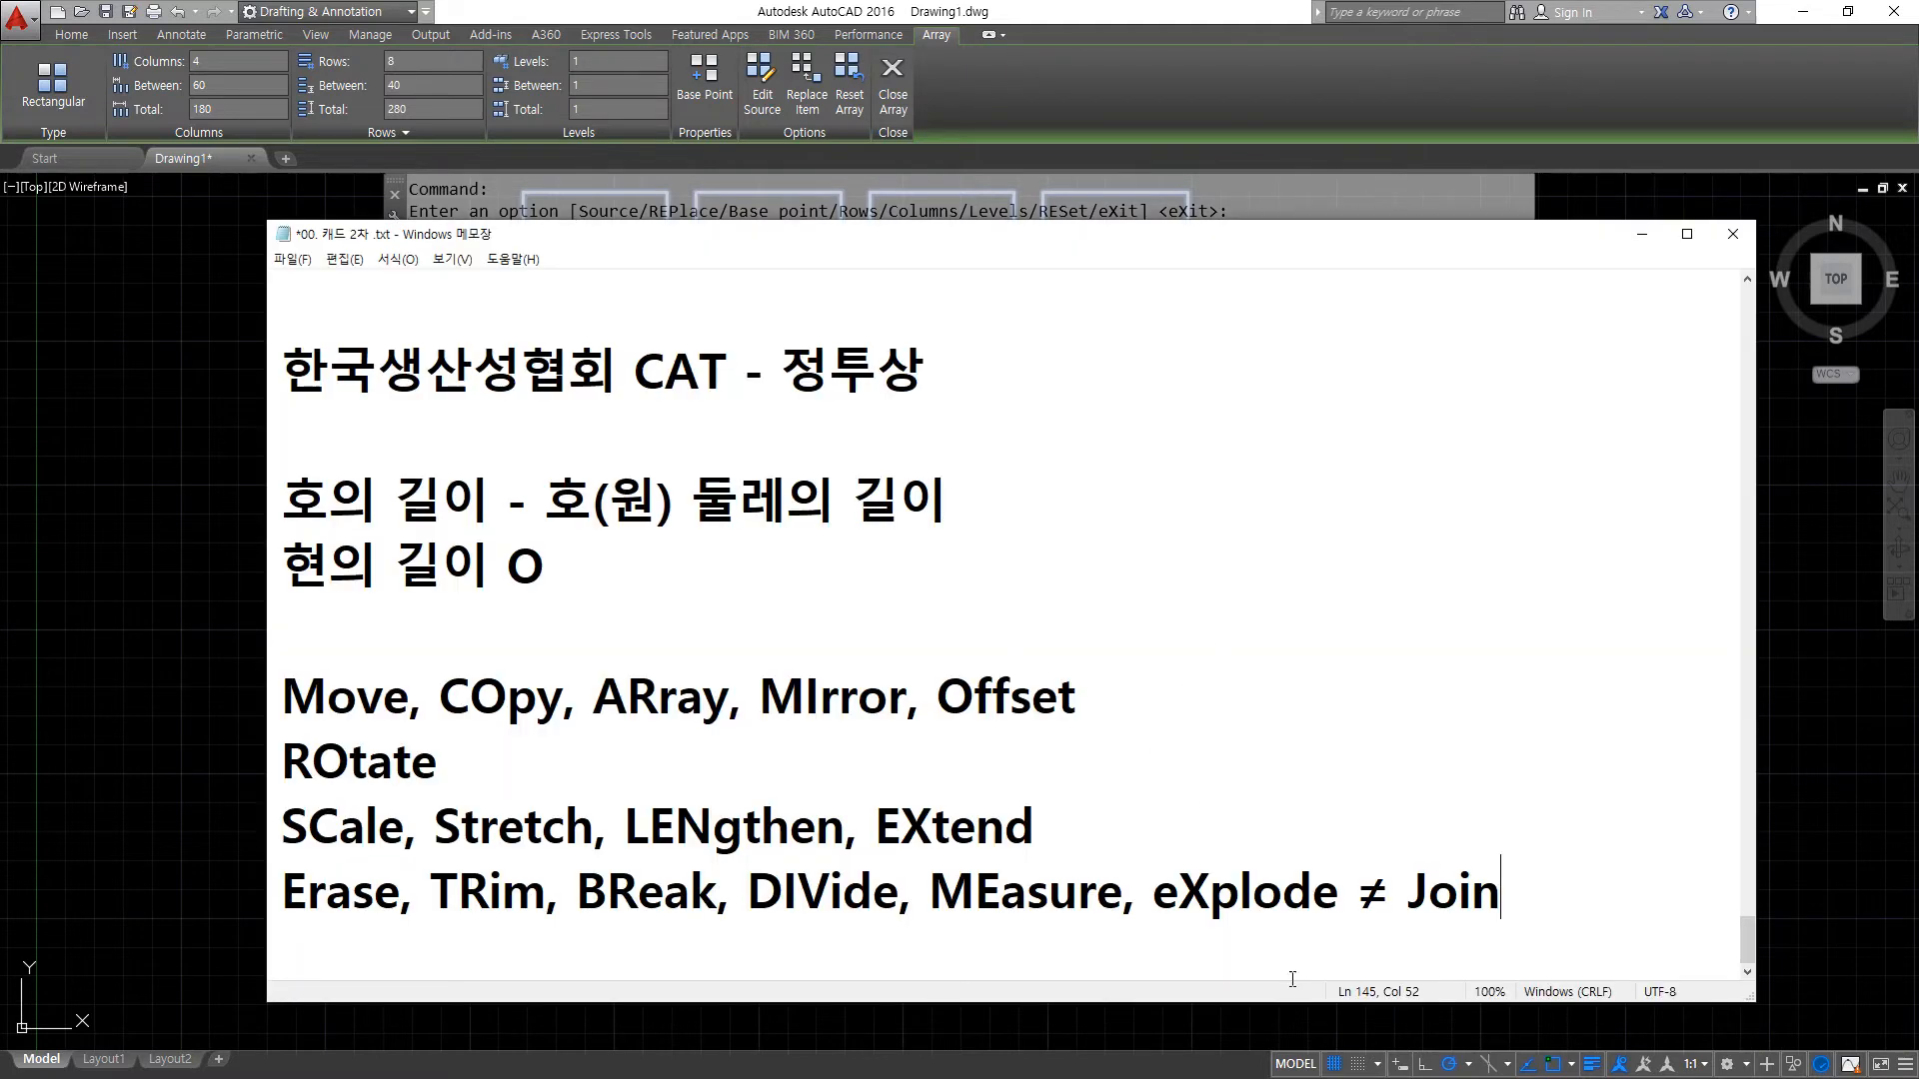
pyautogui.moveTo(1148, 929)
pyautogui.mouseDown()
pyautogui.moveTo(1354, 944)
pyautogui.moveTo(1154, 945)
pyautogui.mouseUp()
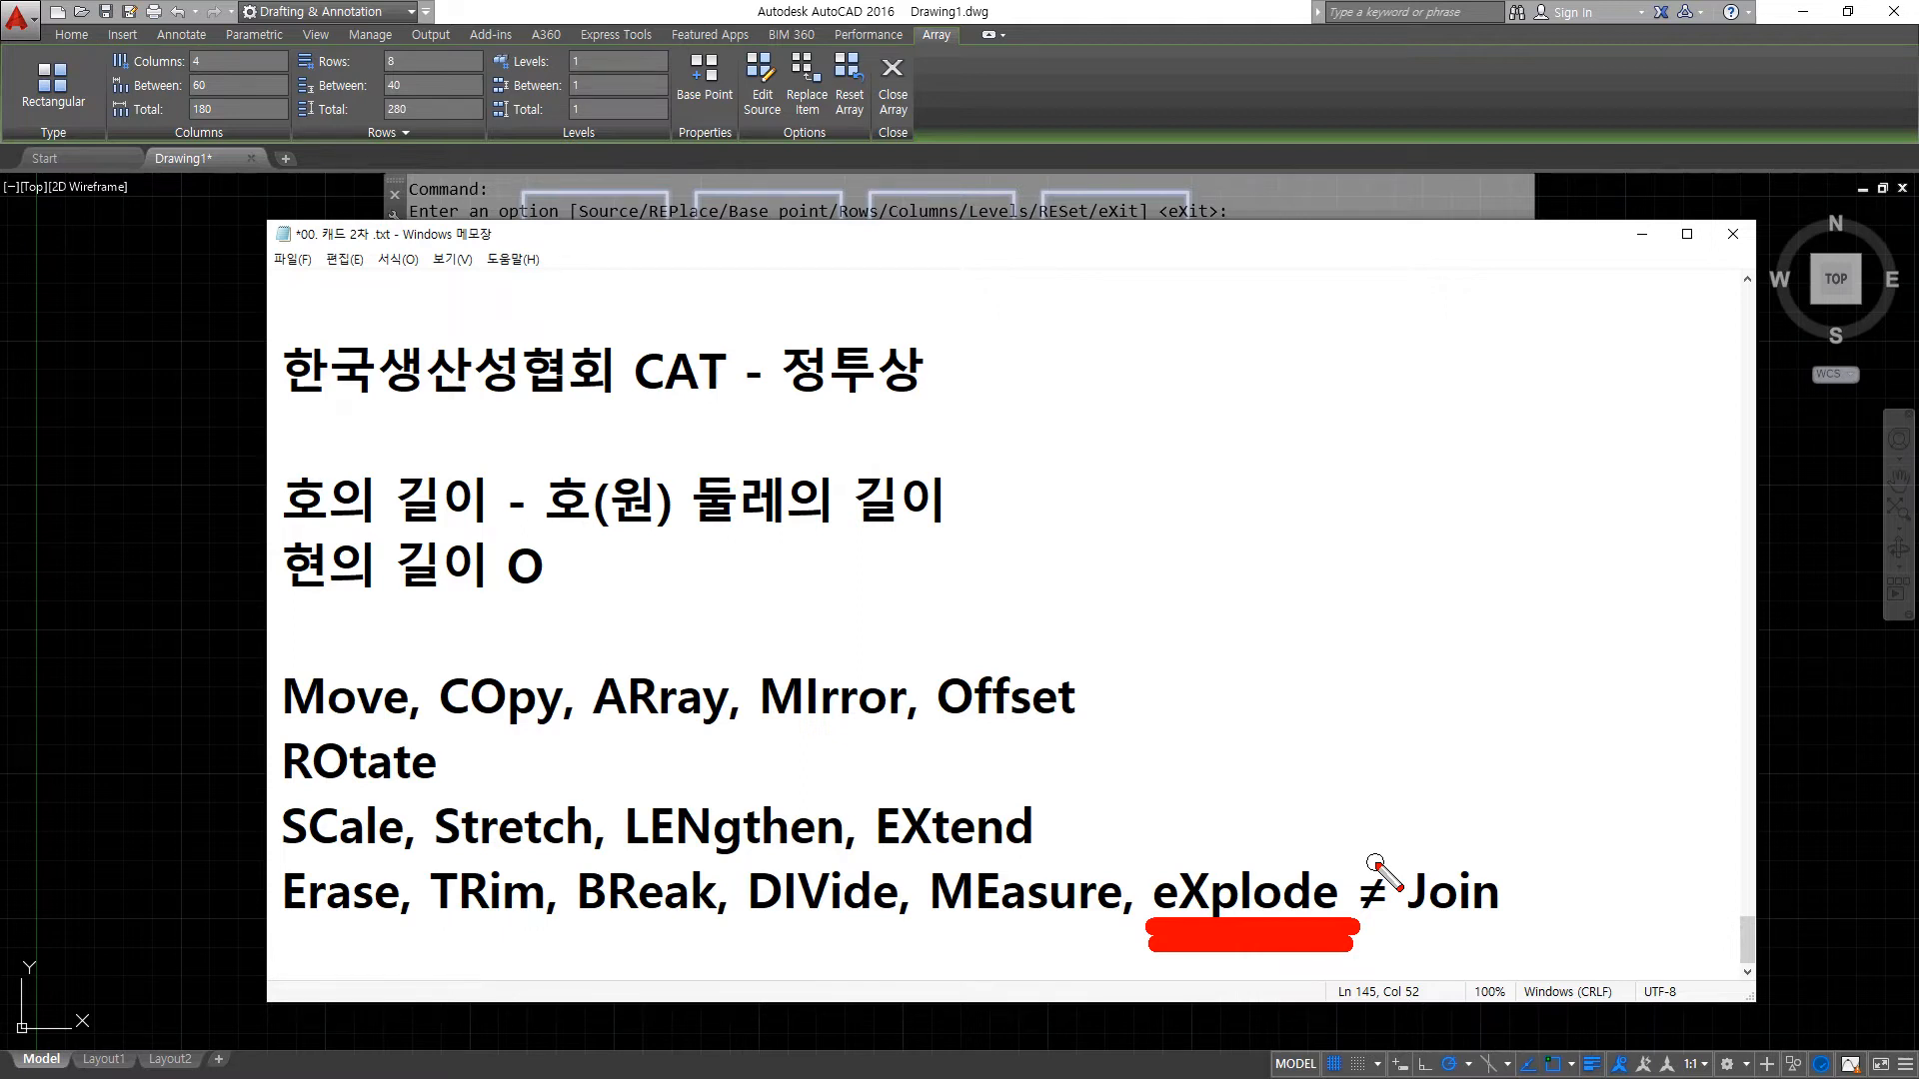
pyautogui.press('Escape')
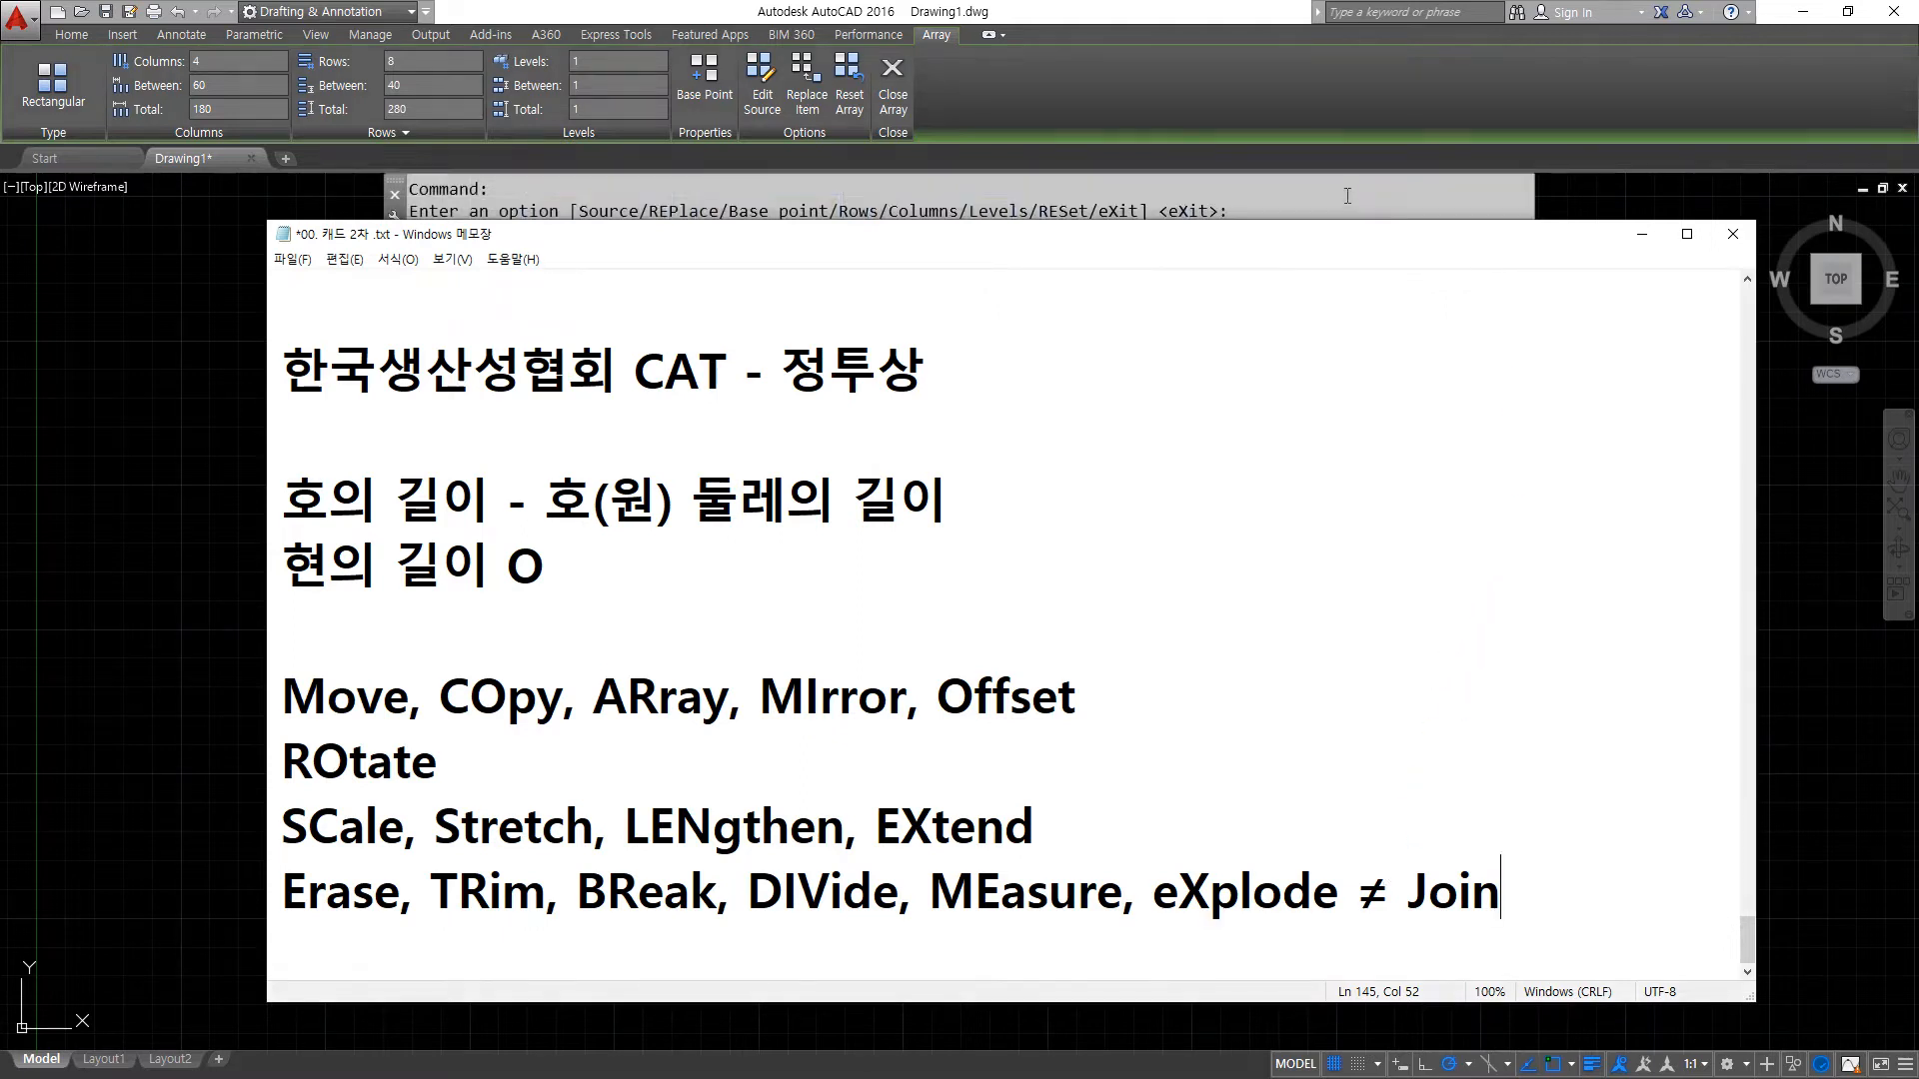
pyautogui.click(1057, 111)
pyautogui.press('Escape')
pyautogui.press('Escape')
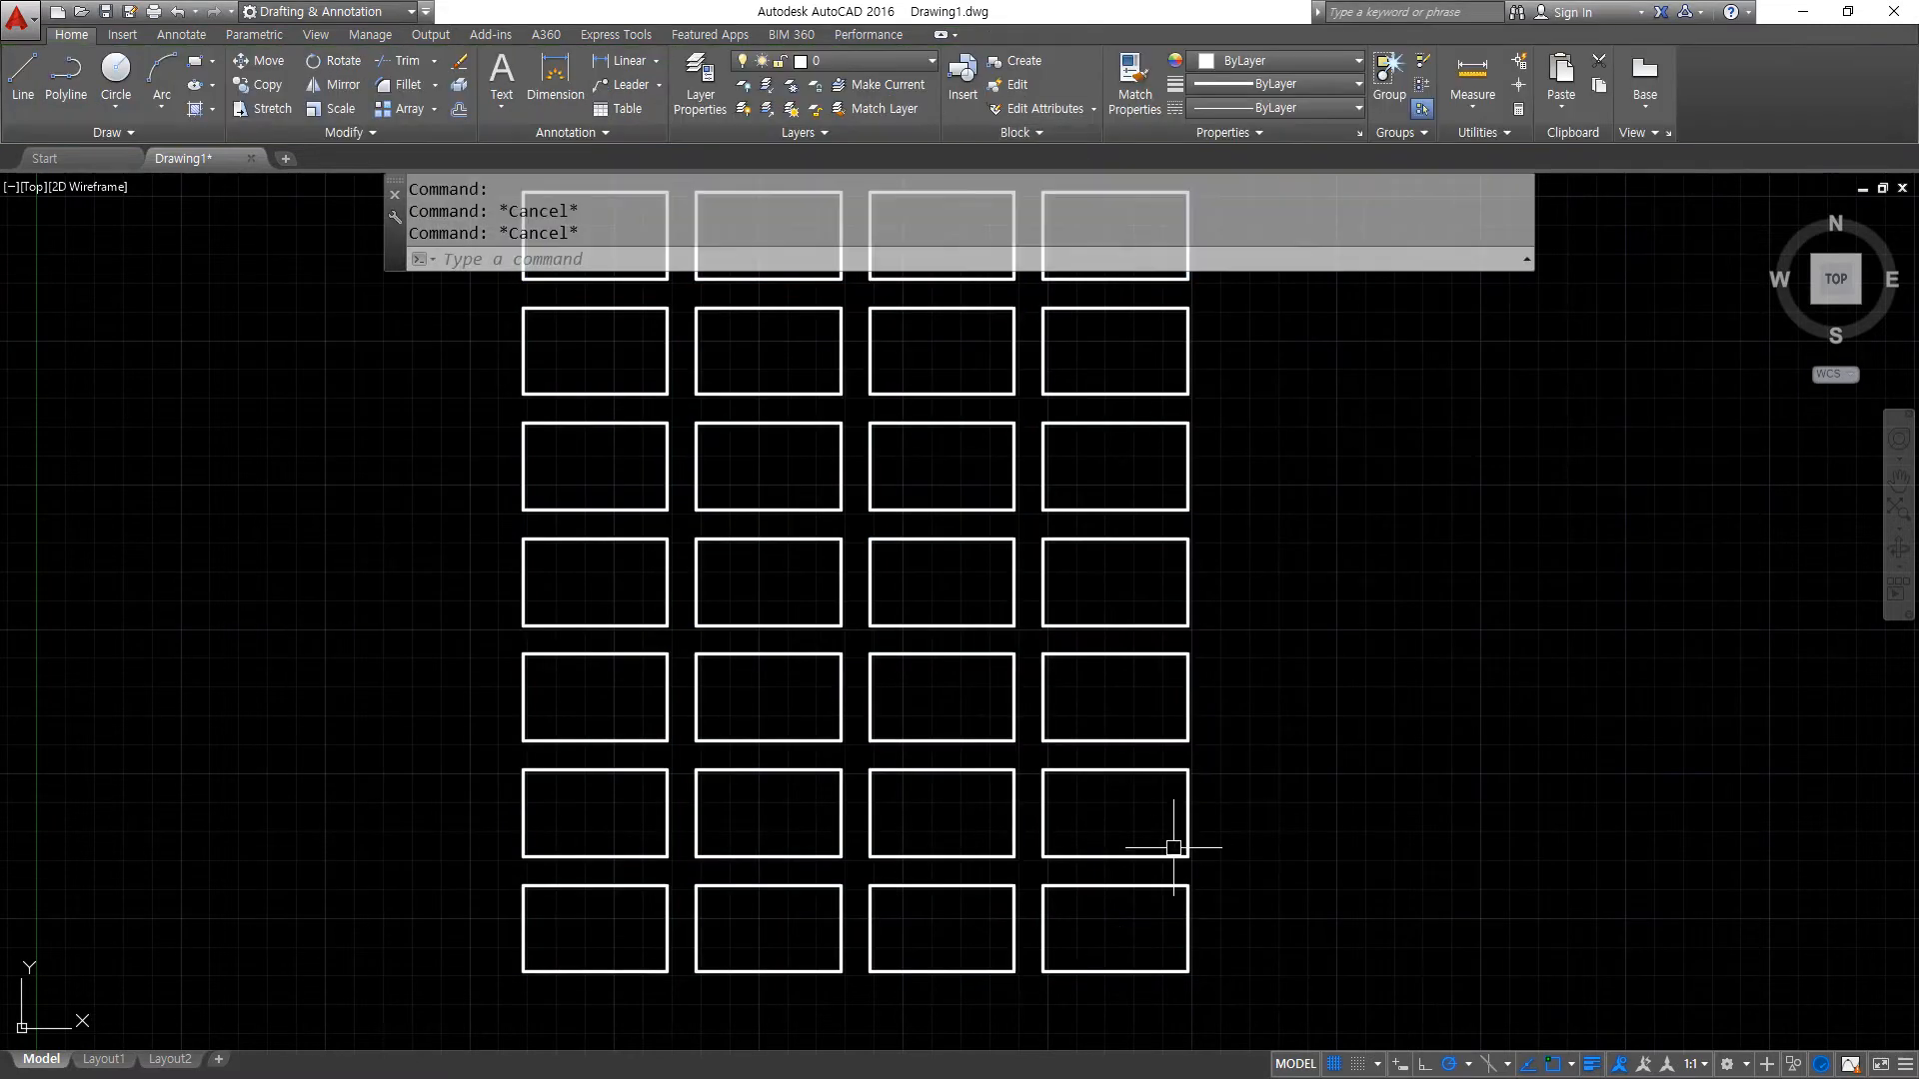
# - Explode the rectangular array into separate rectangles
pyautogui.write('x')
pyautogui.press('Return')
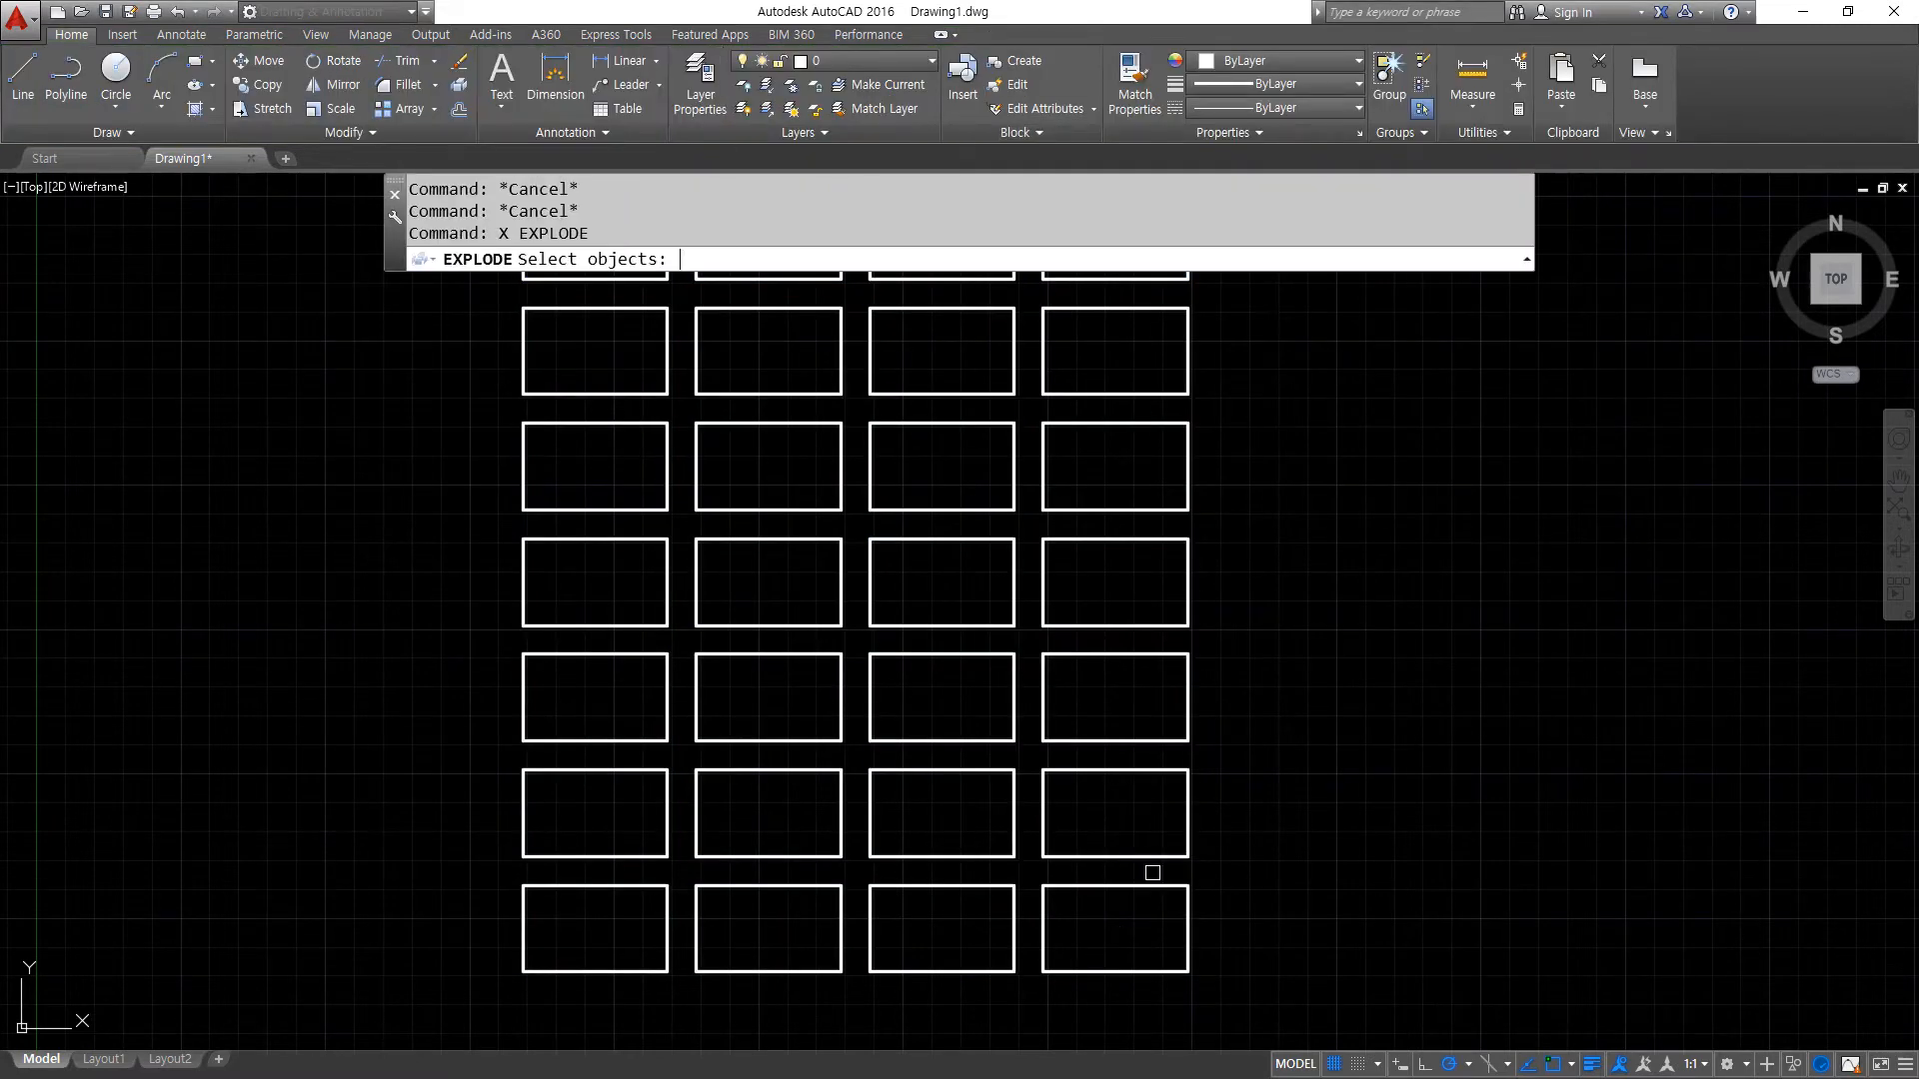
pyautogui.click(814, 647)
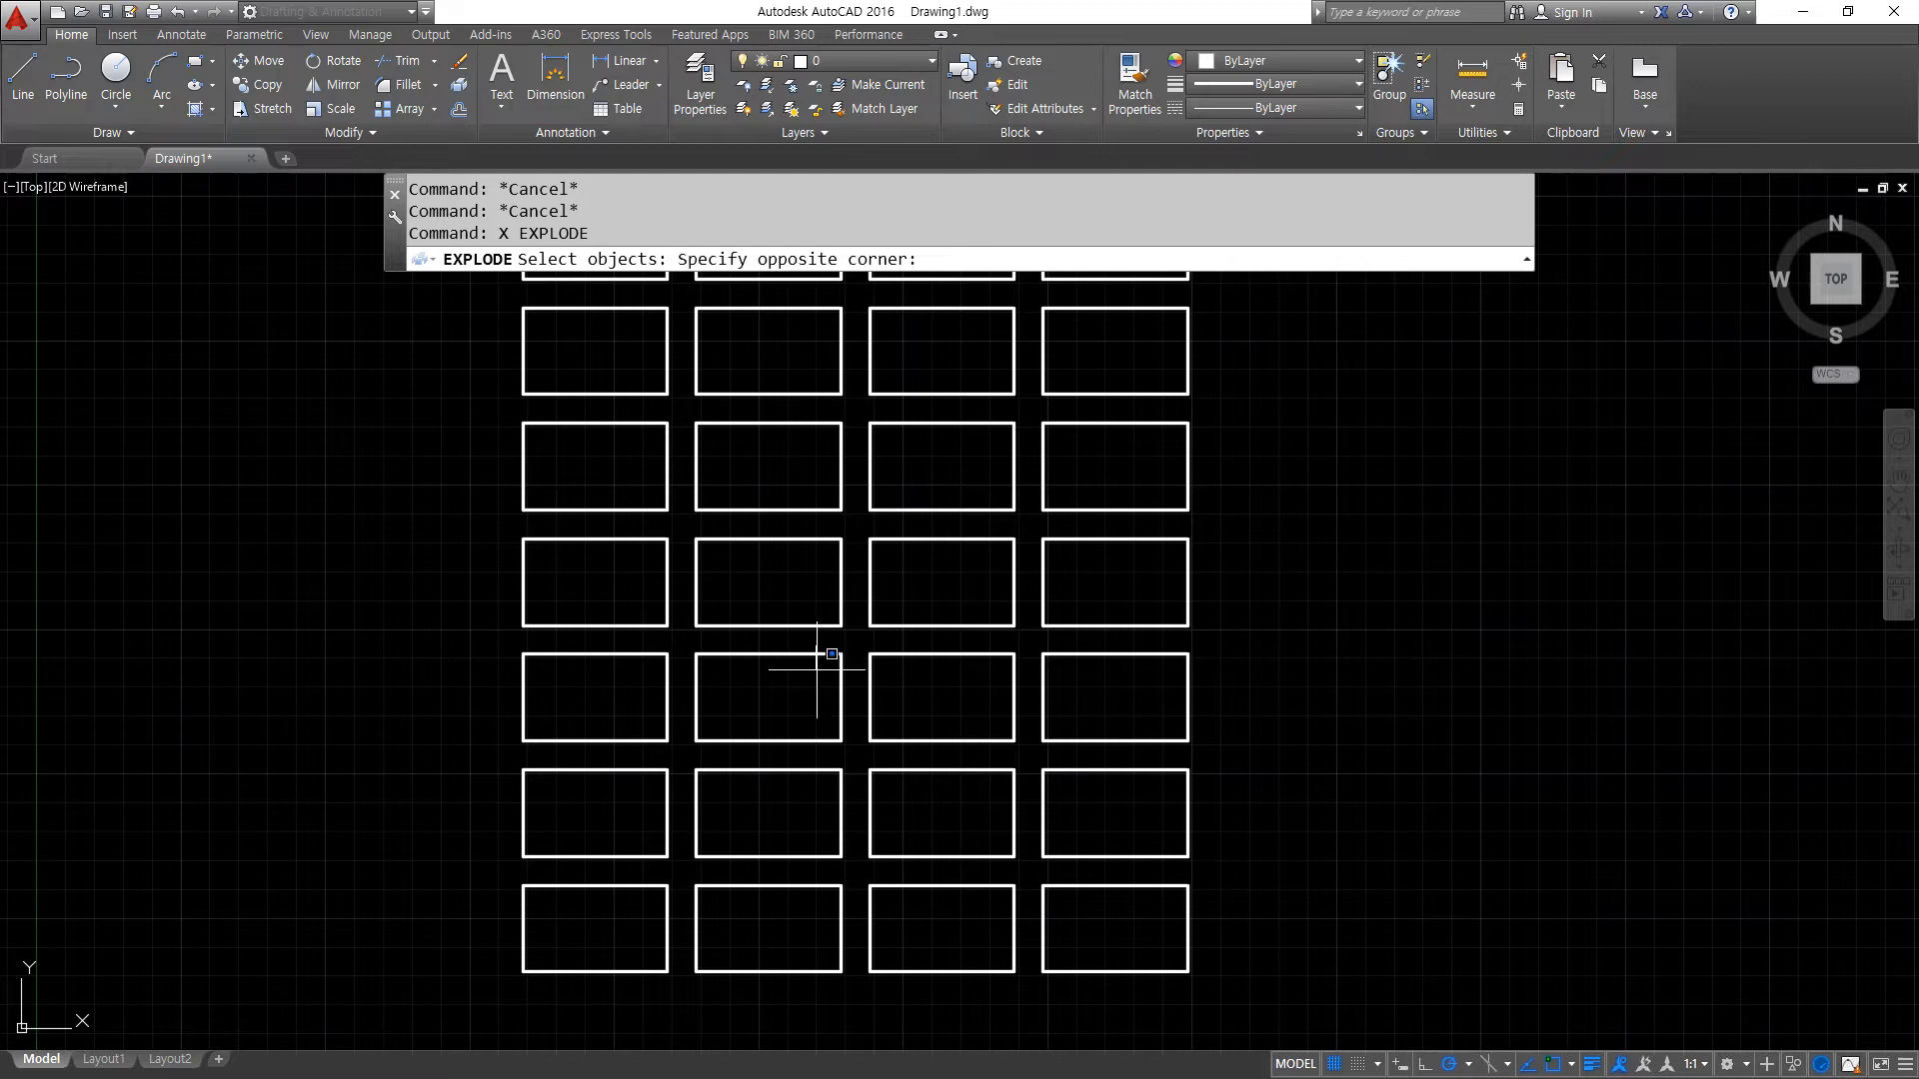
pyautogui.click(787, 703)
pyautogui.press('Return')
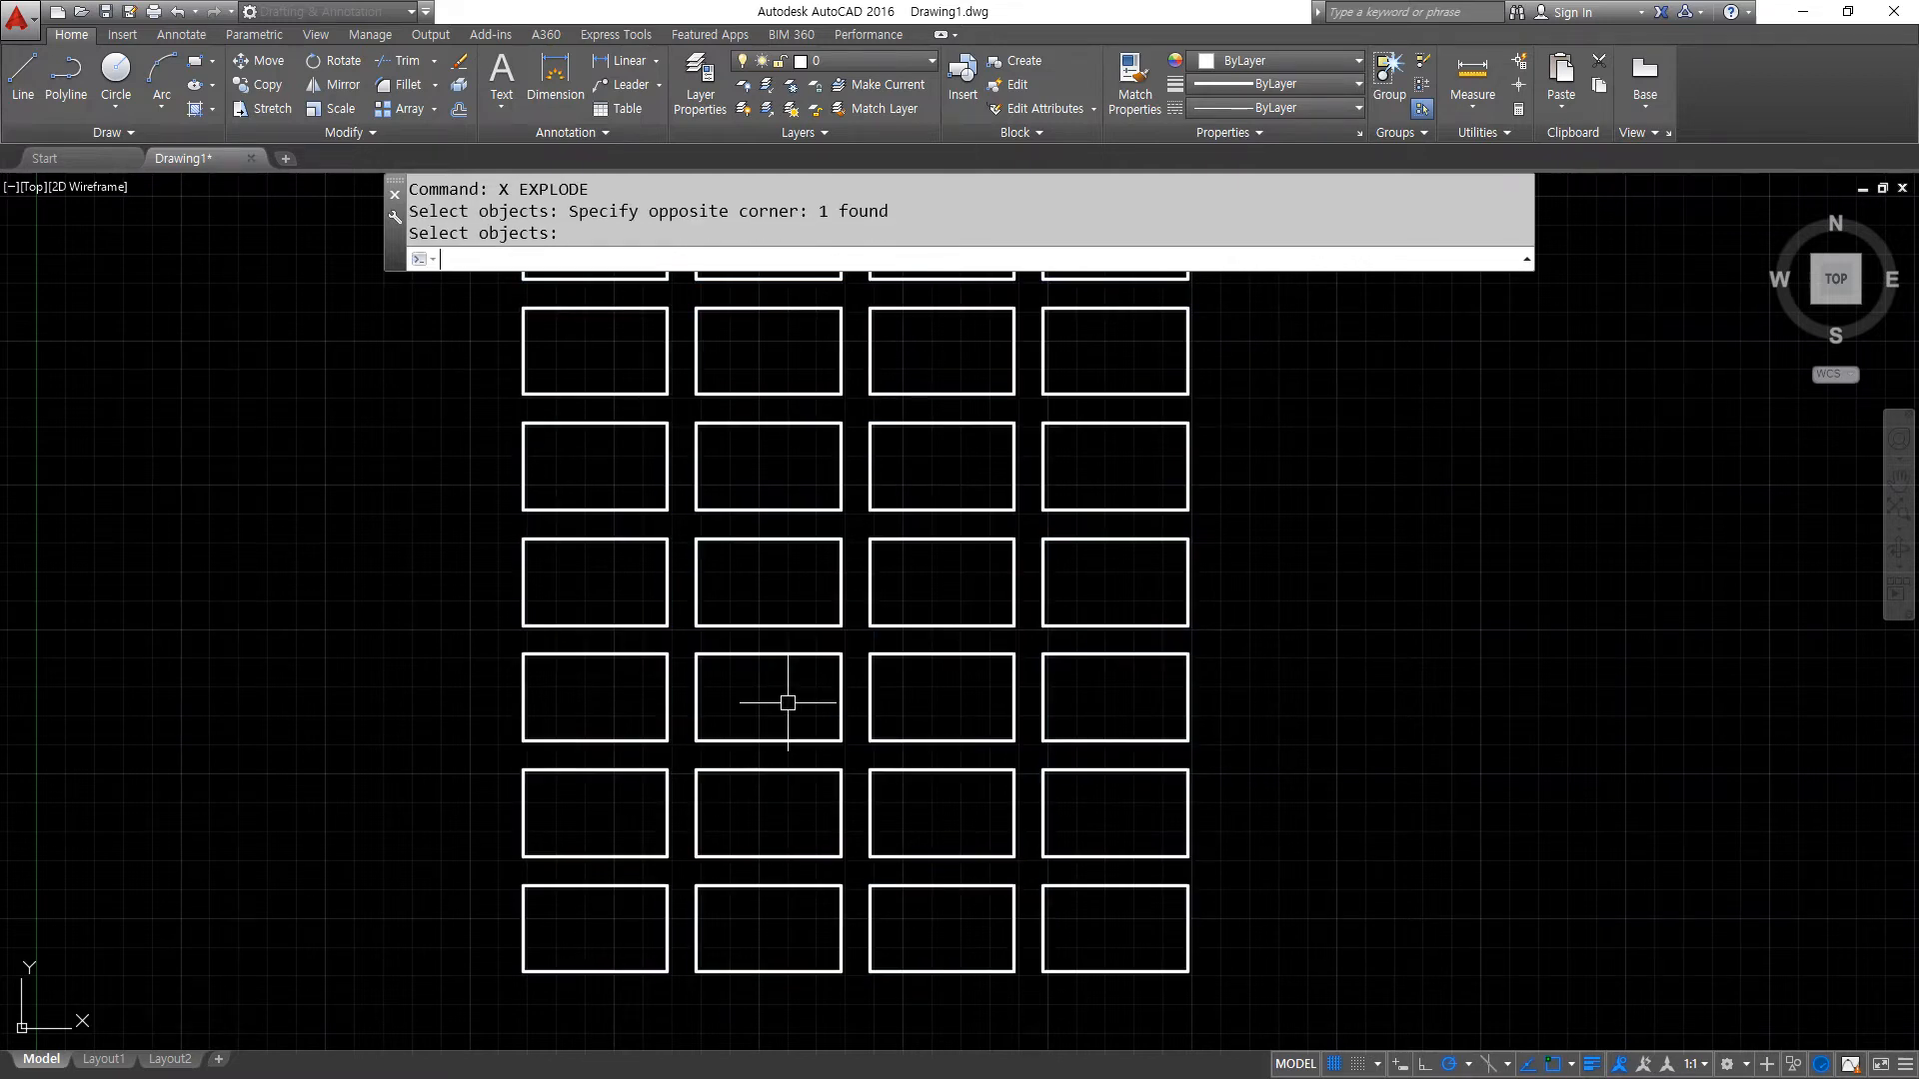
# - Select one rectangle in the second column to check that it is independent, and undo the explode
pyautogui.click(784, 632)
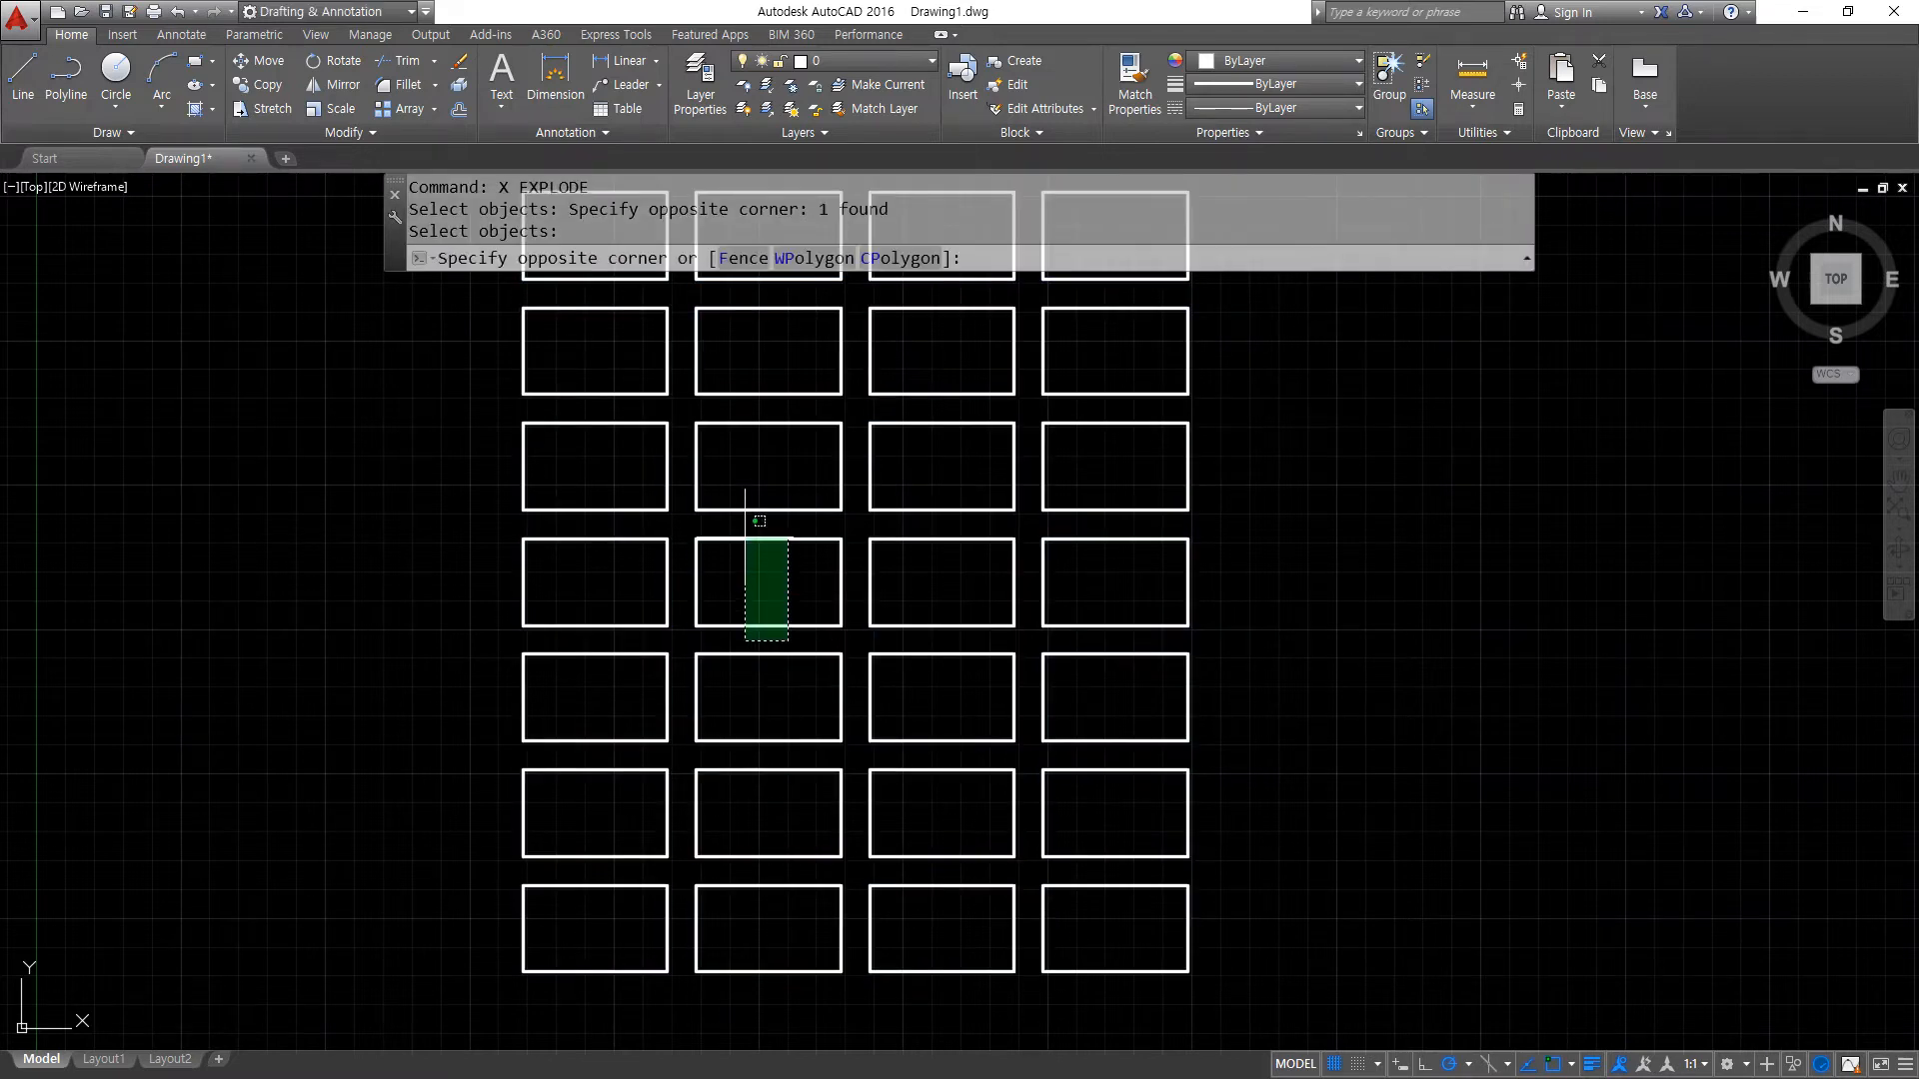
pyautogui.click(745, 536)
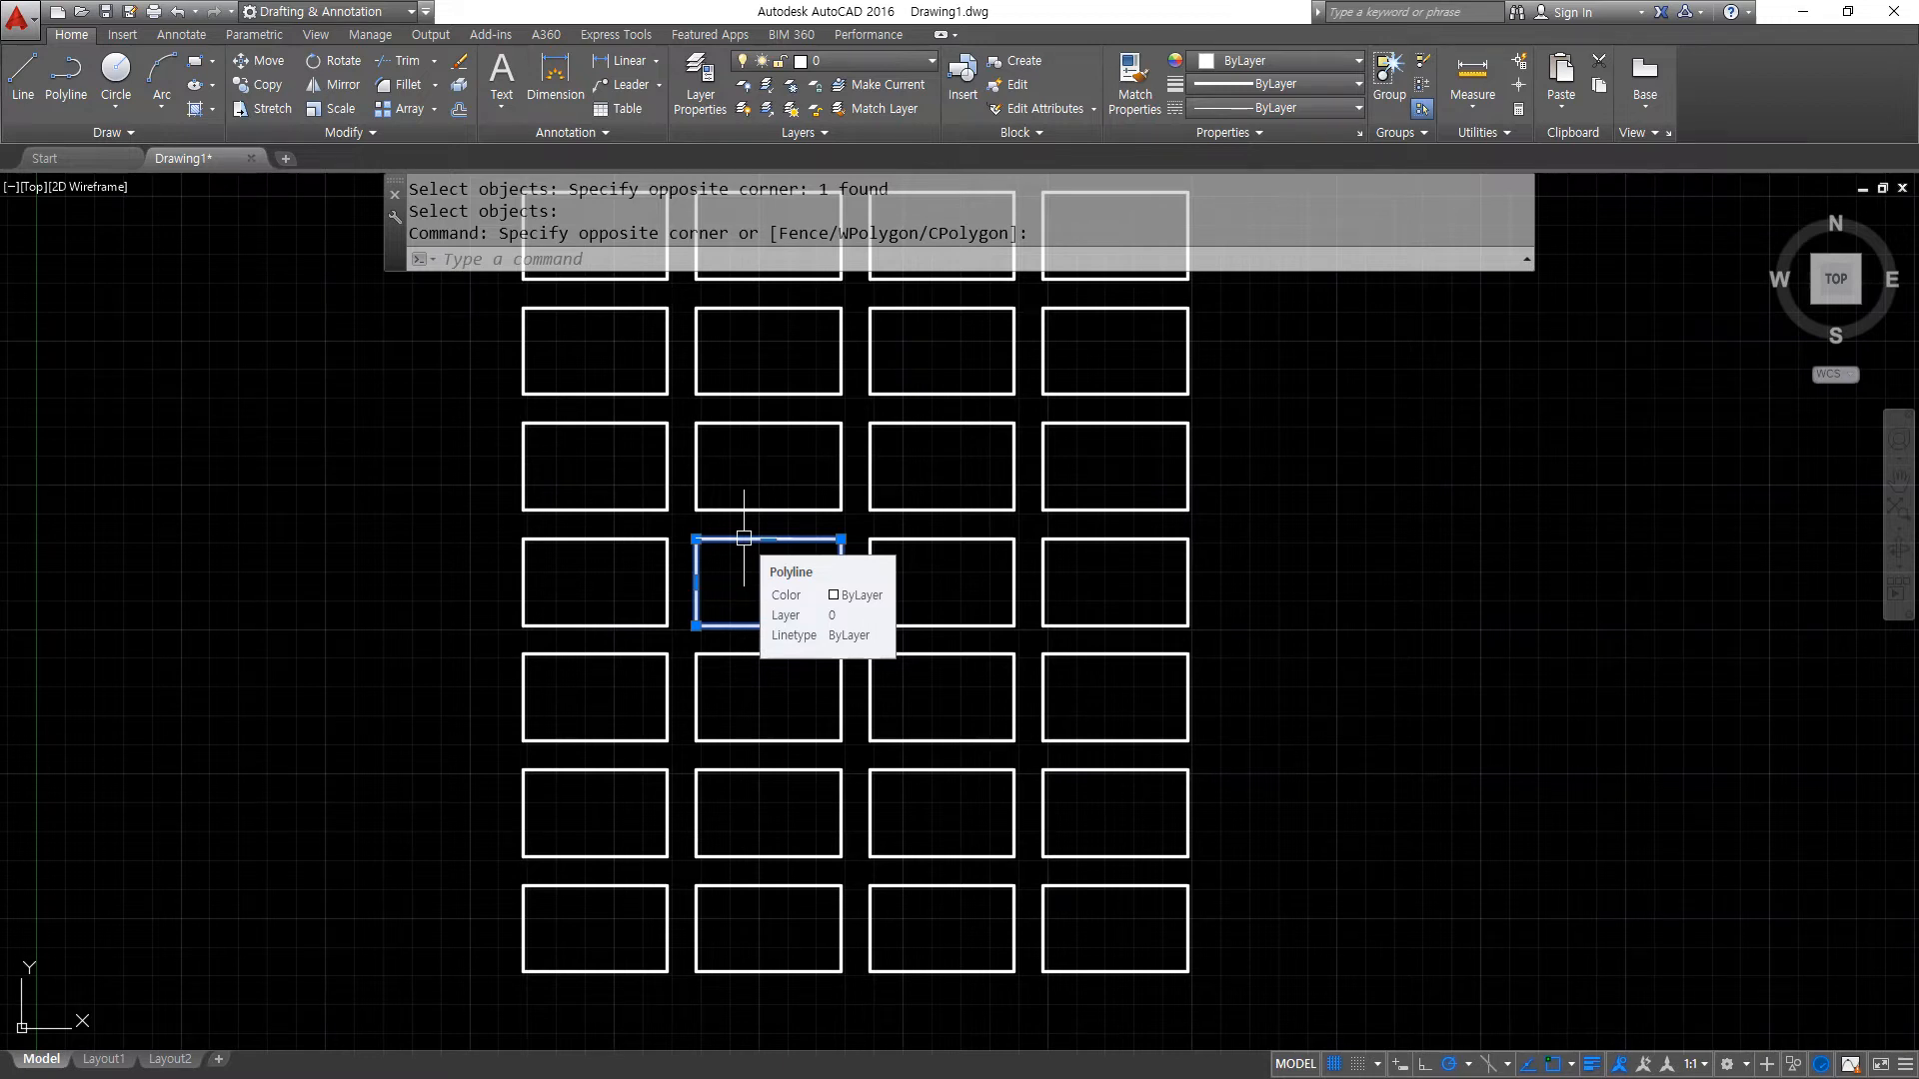
pyautogui.press('Escape')
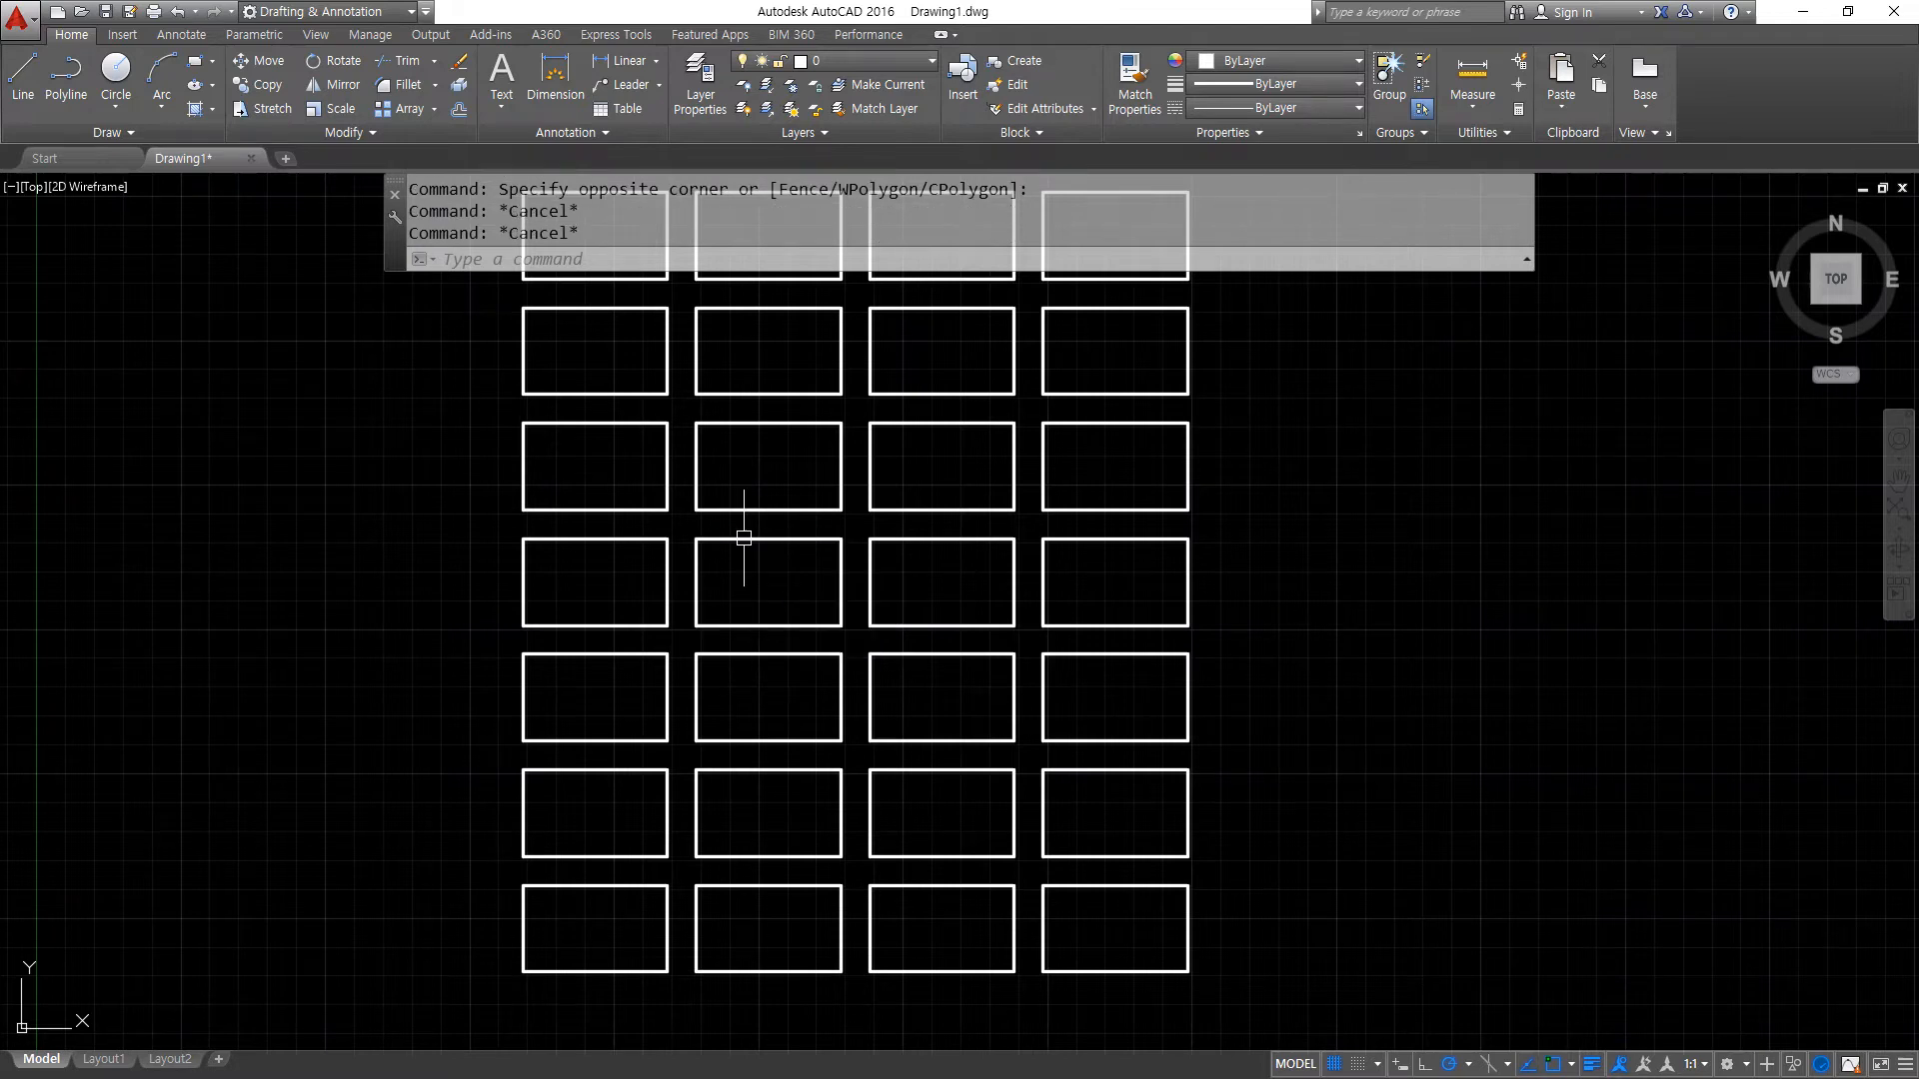
pyautogui.hotkey('ctrl', 'z')
pyautogui.hotkey('ctrl', 'z')
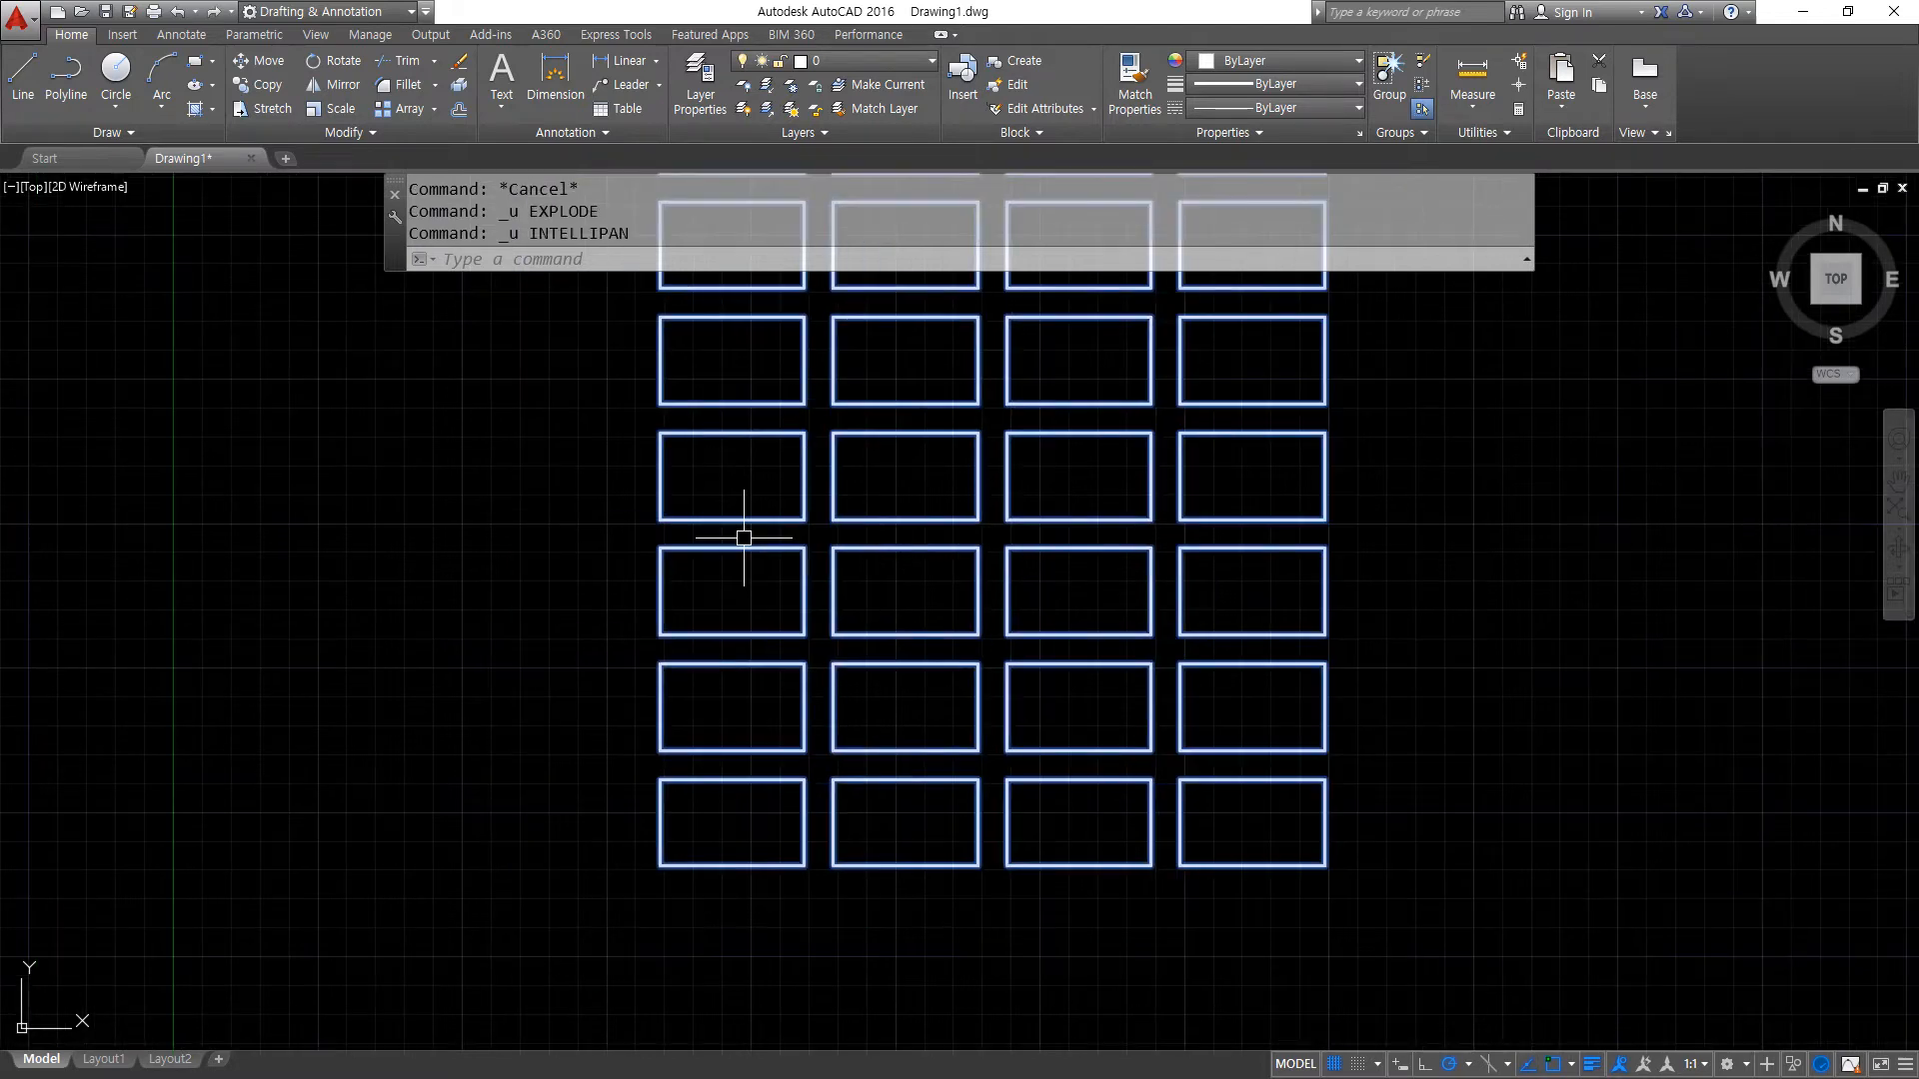
# - Open the array's source for editing through the item in the second column, third row from the bottom
pyautogui.moveTo(1046, 642)
pyautogui.mouseDown(button='middle')
pyautogui.moveTo(763, 783)
pyautogui.moveTo(740, 634)
pyautogui.mouseUp(button='middle')
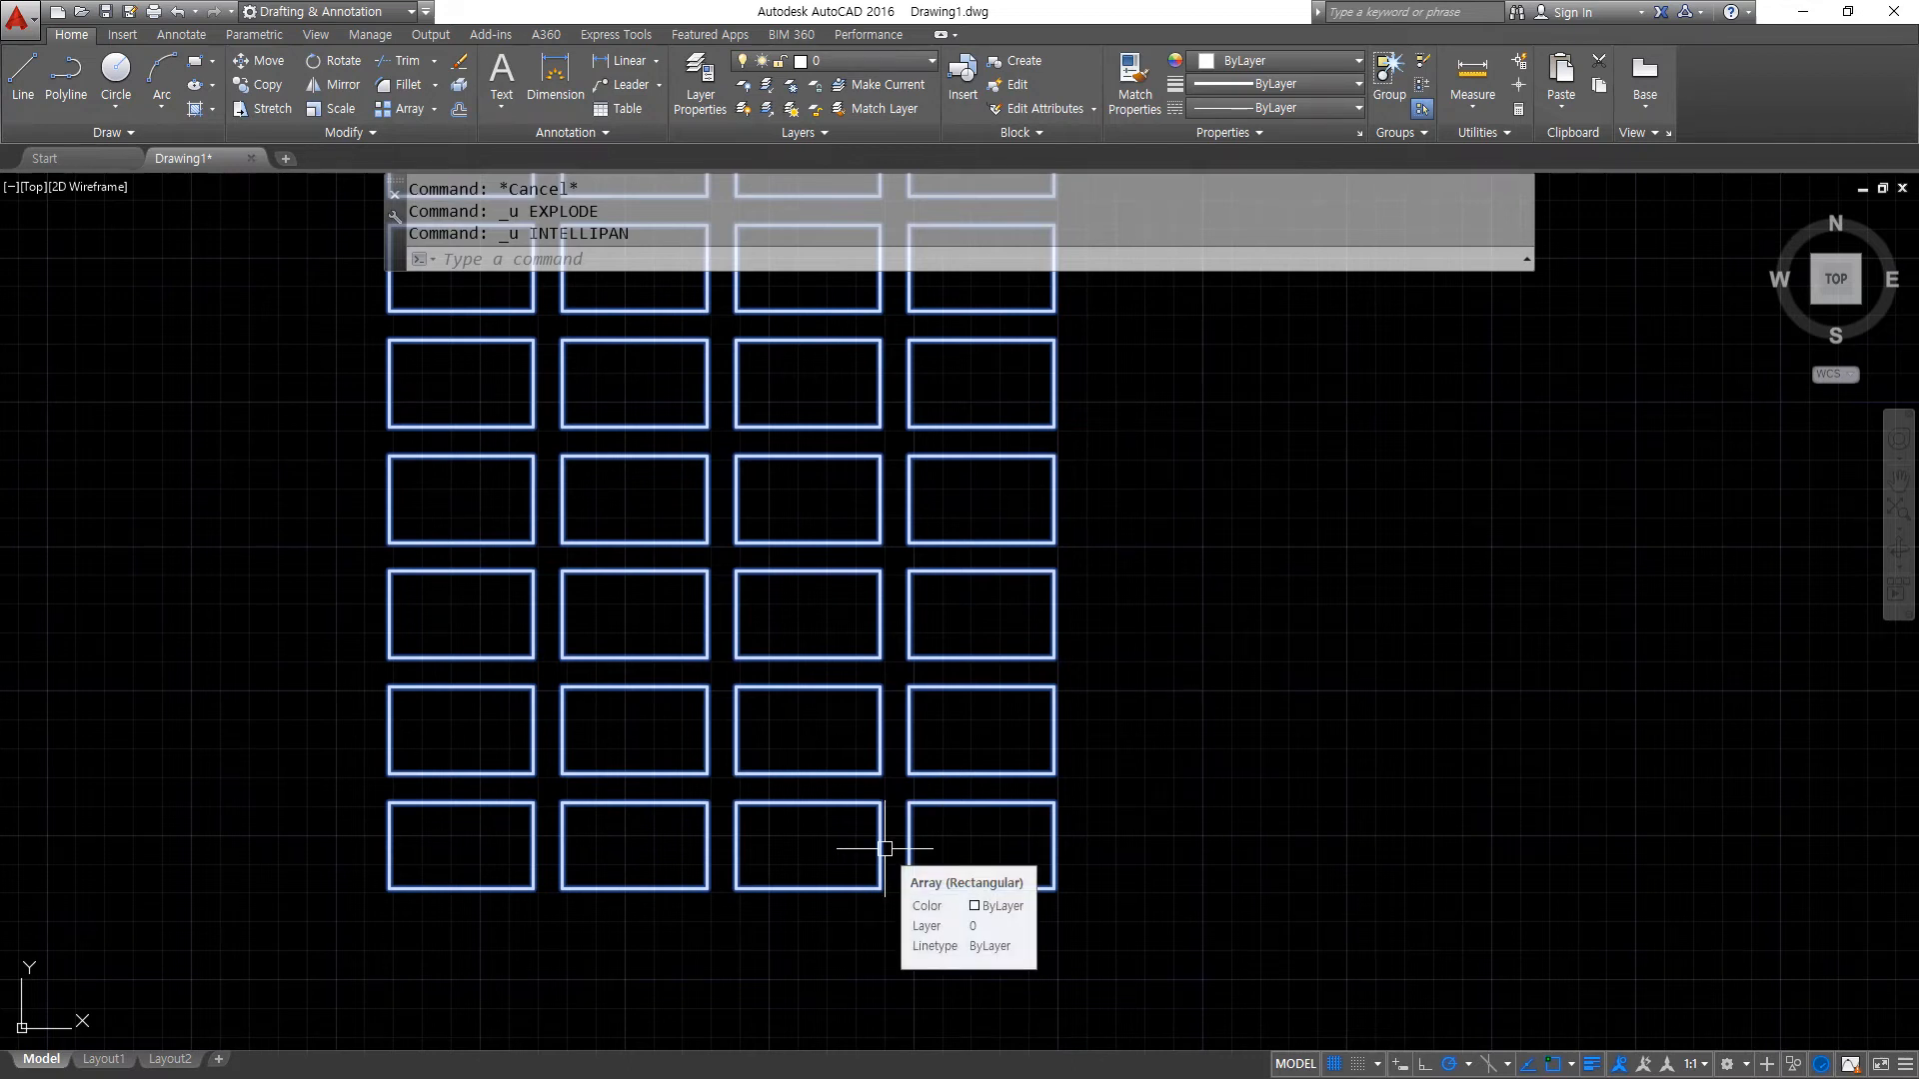
pyautogui.click(845, 690)
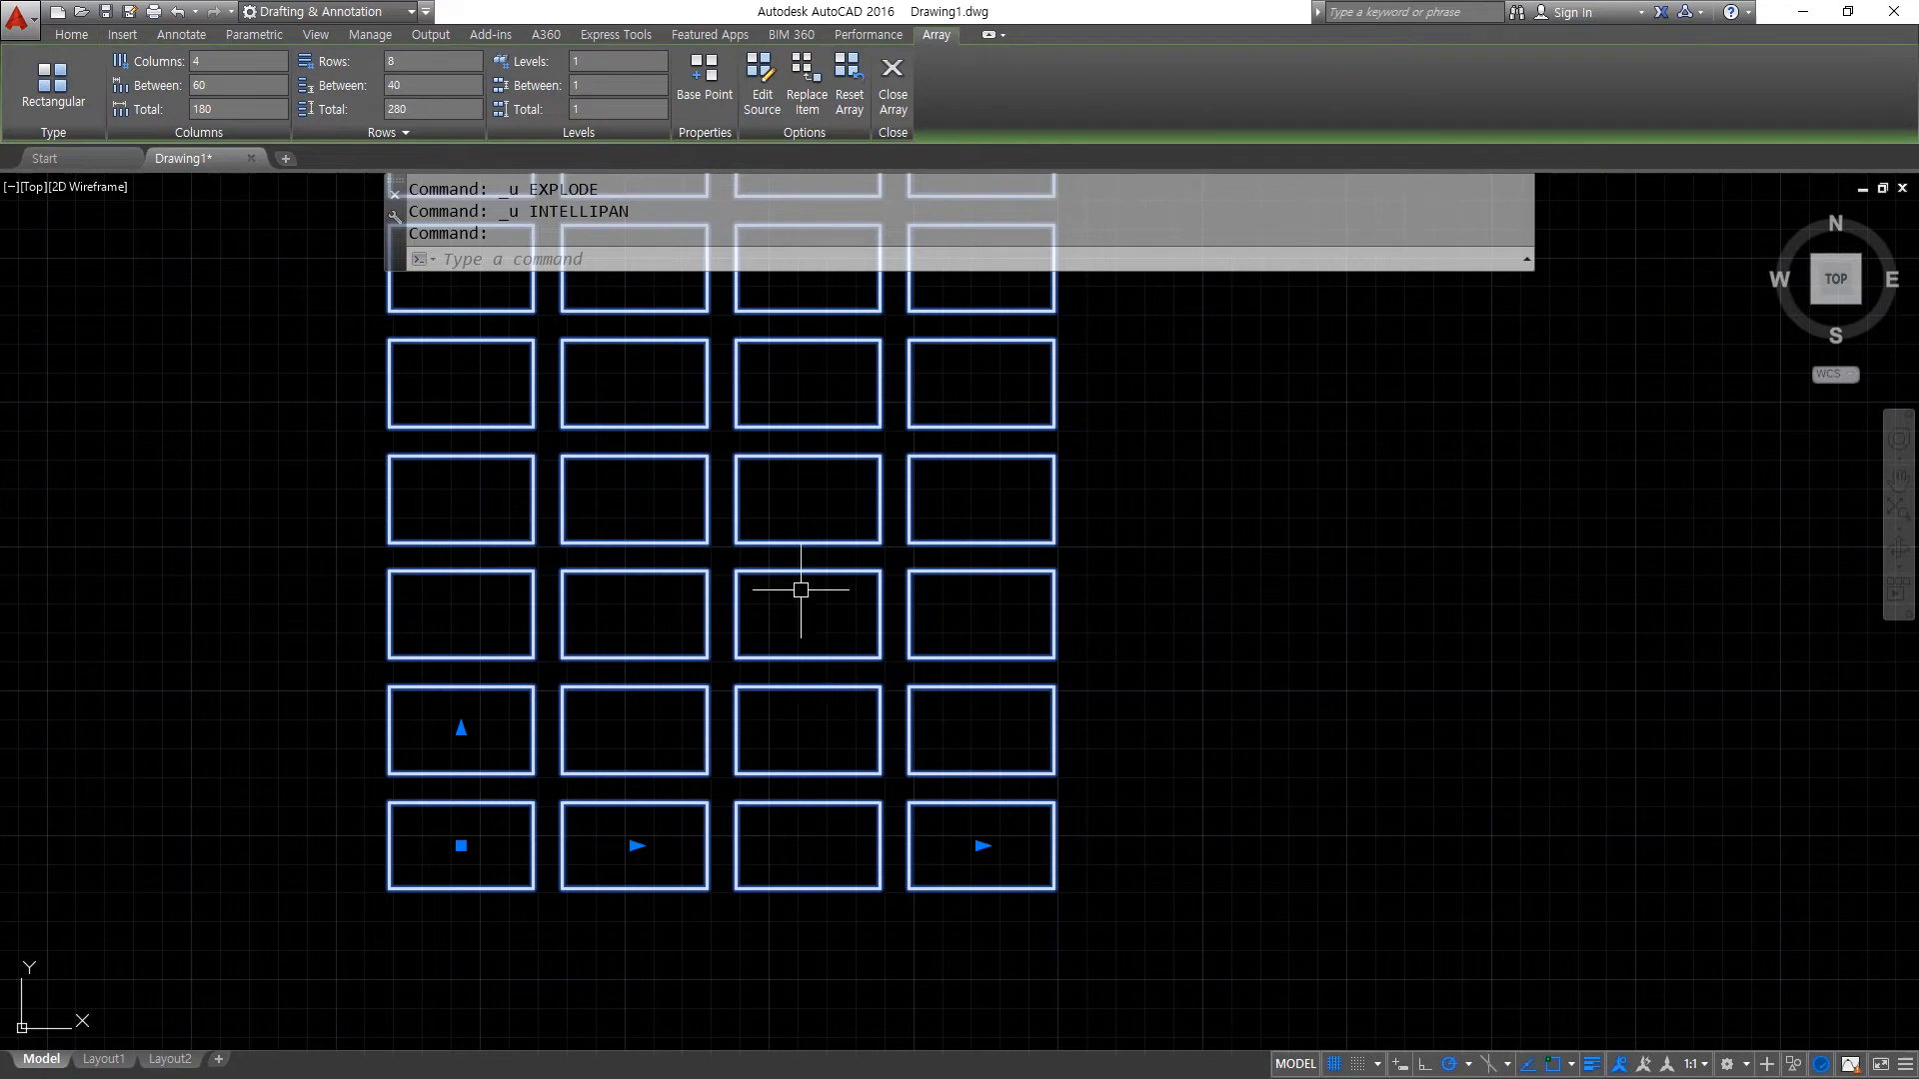
pyautogui.click(767, 114)
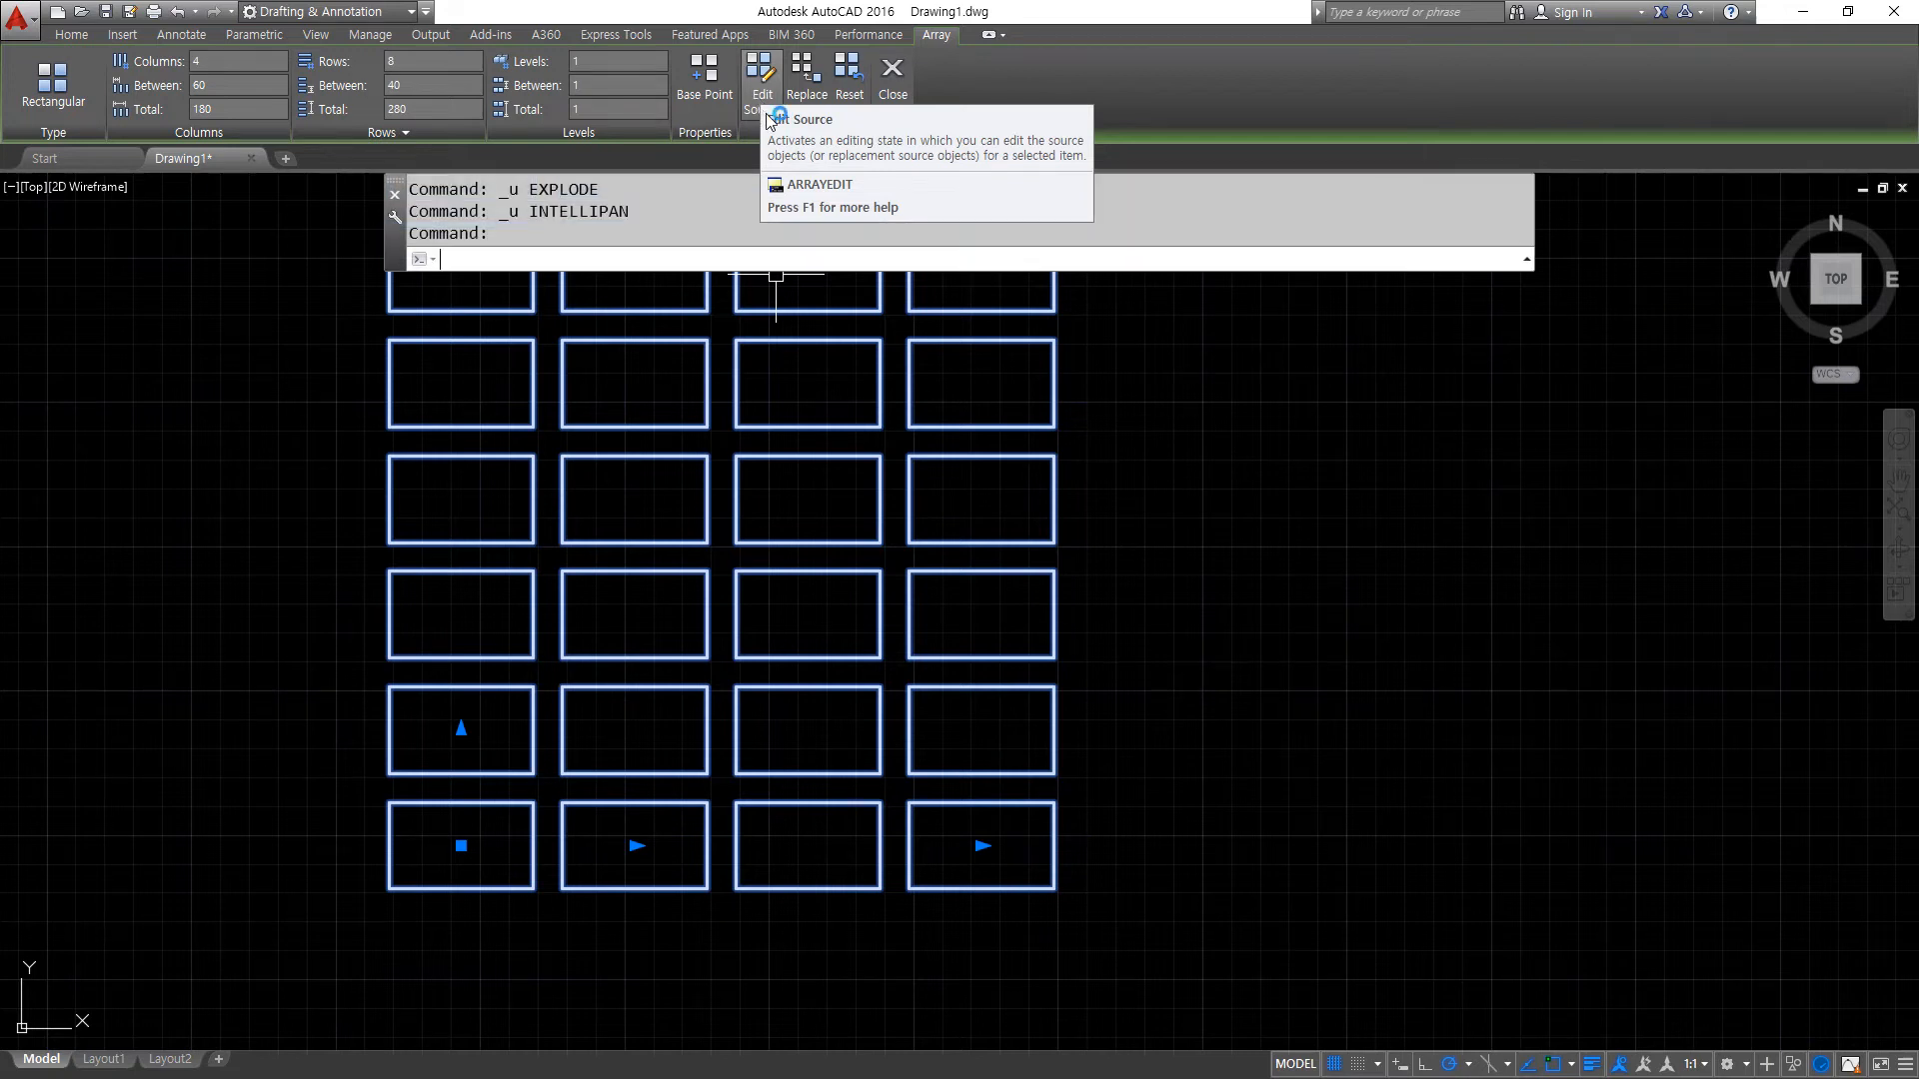
pyautogui.click(767, 84)
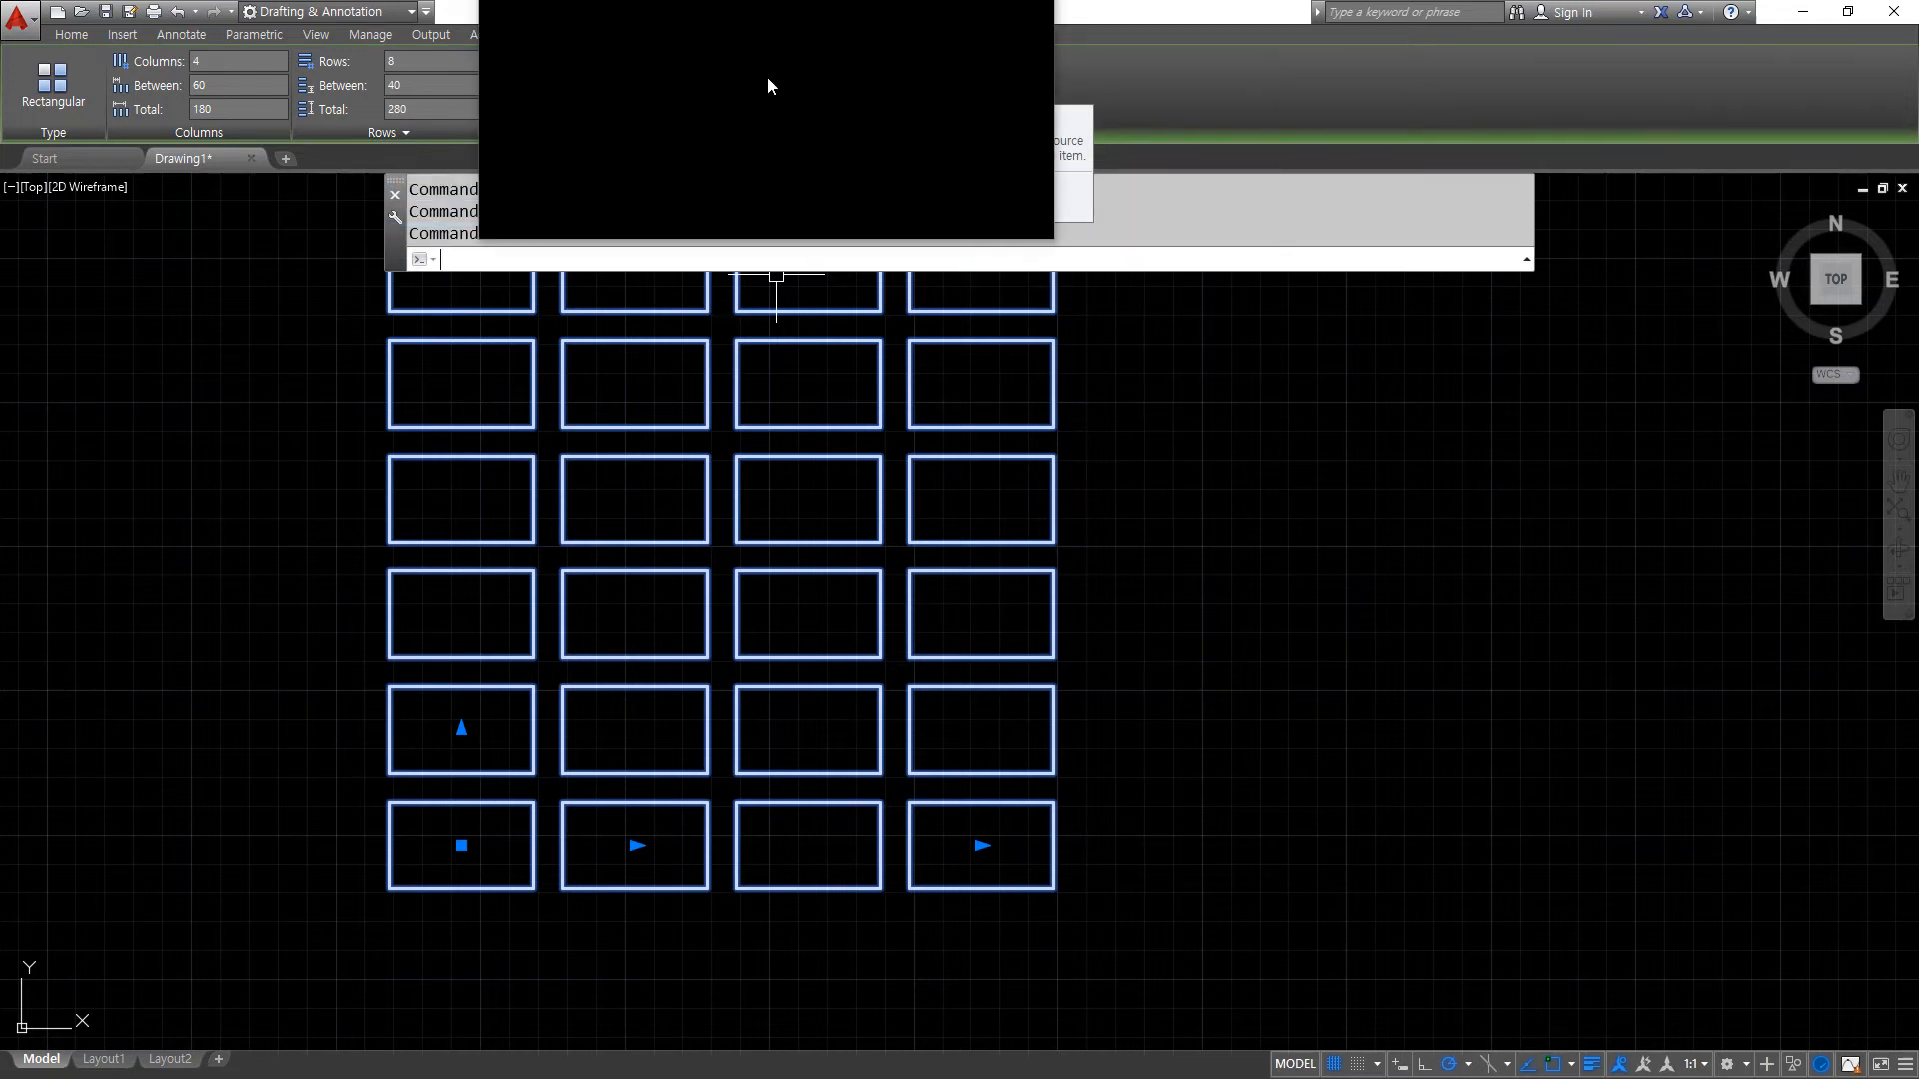
pyautogui.click(767, 80)
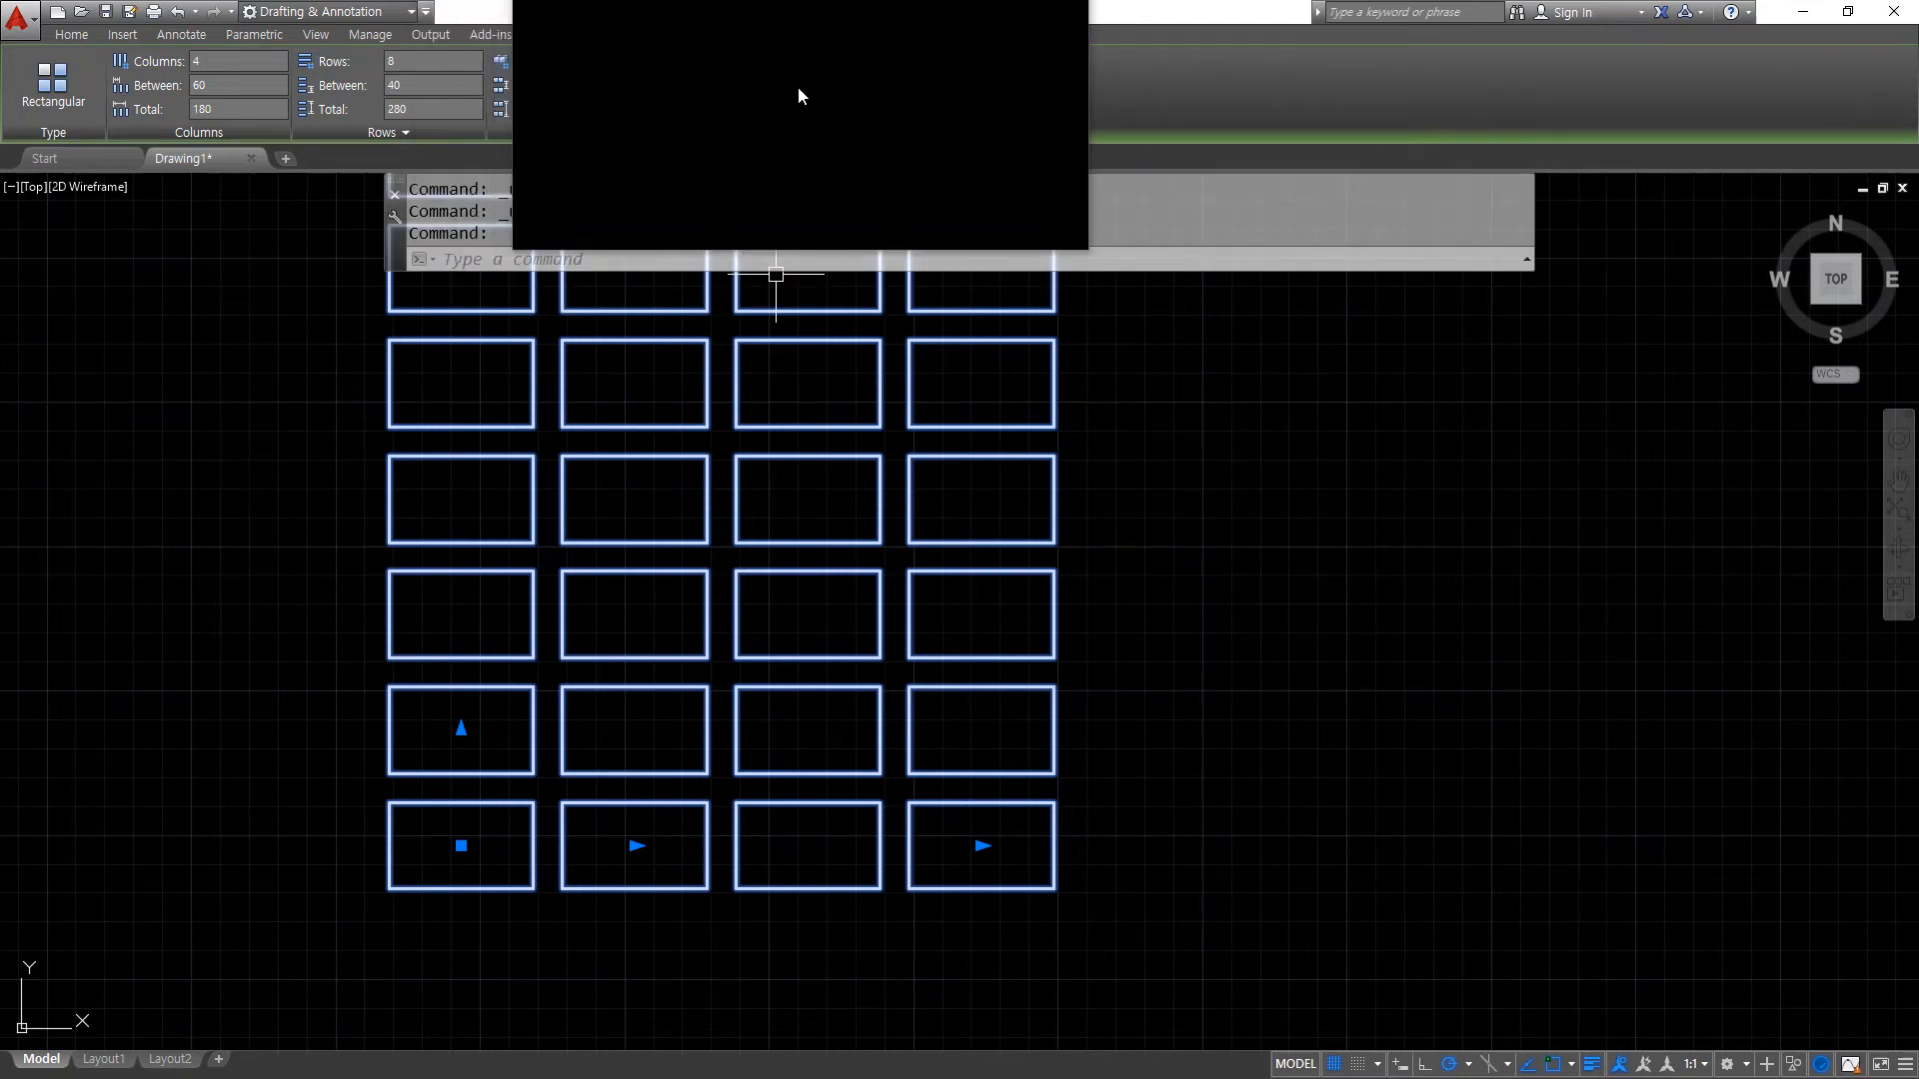
pyautogui.click(767, 82)
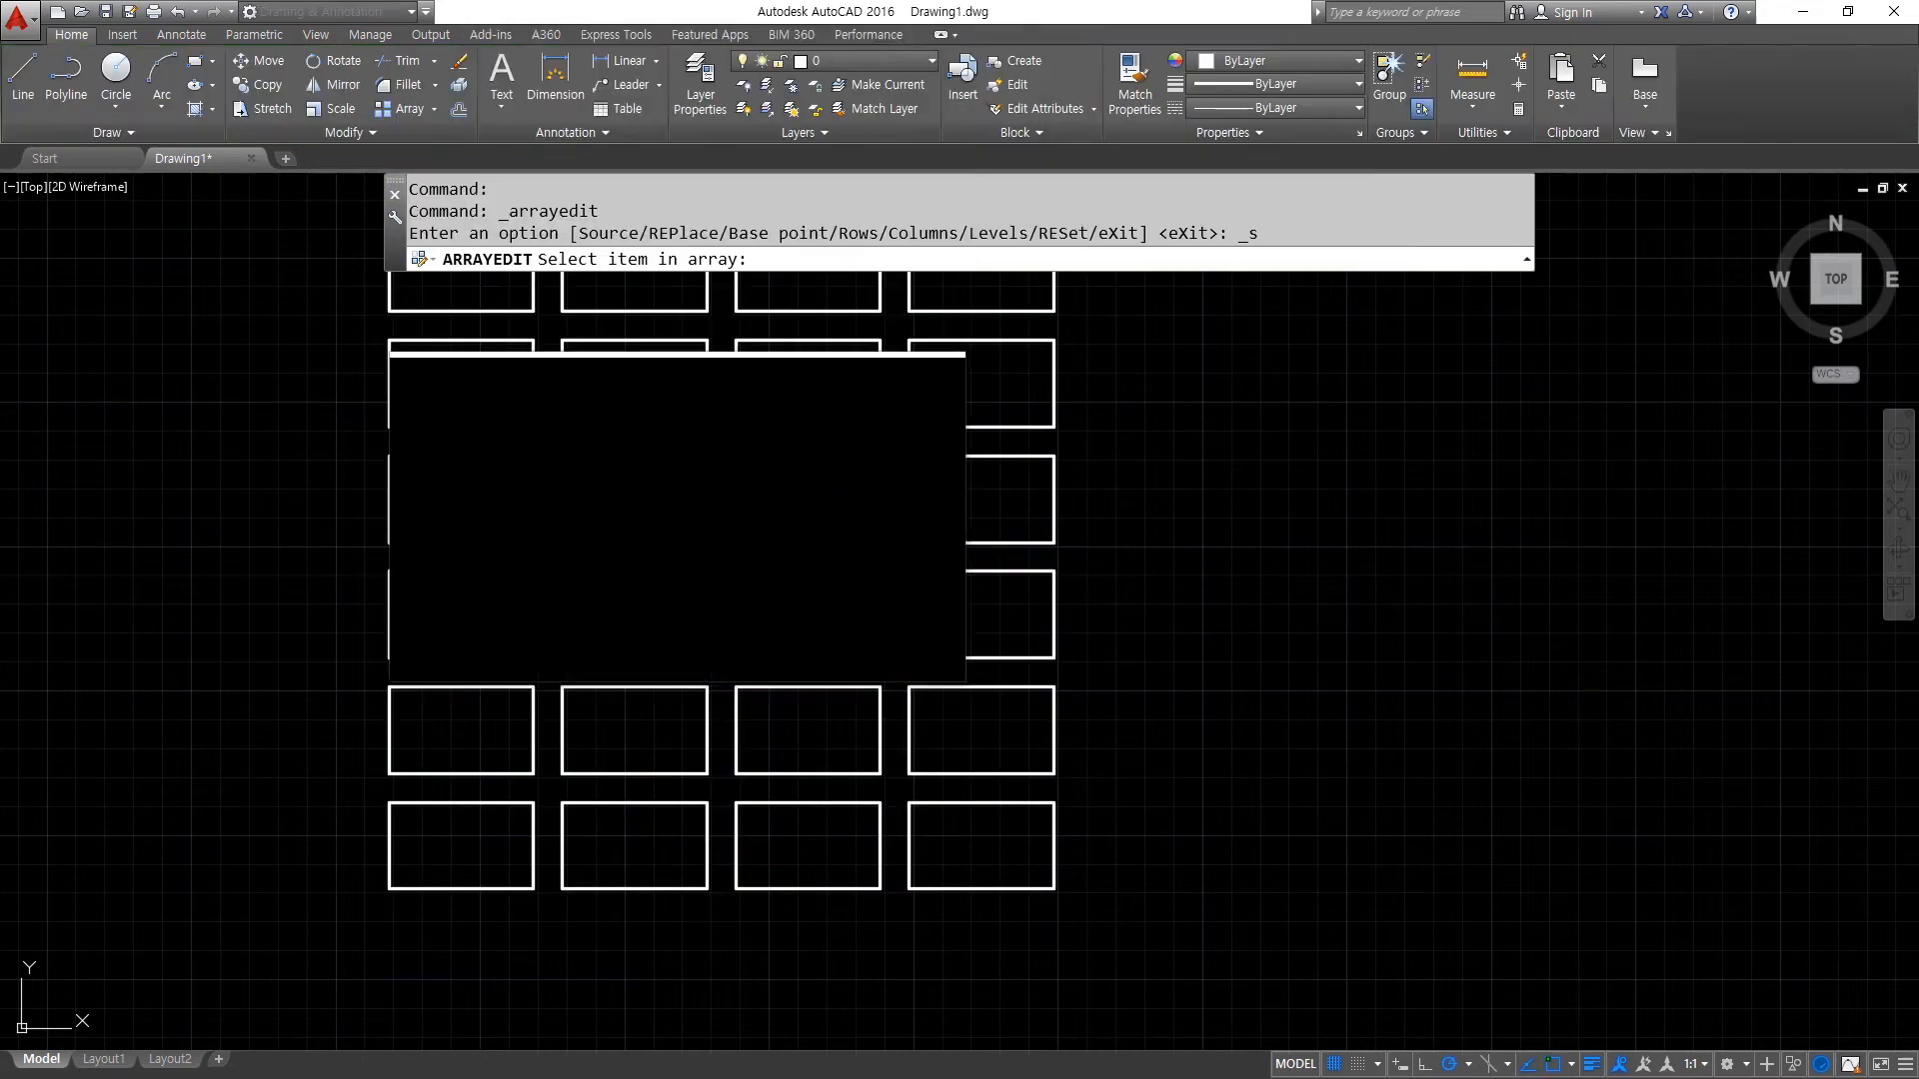
pyautogui.click(674, 654)
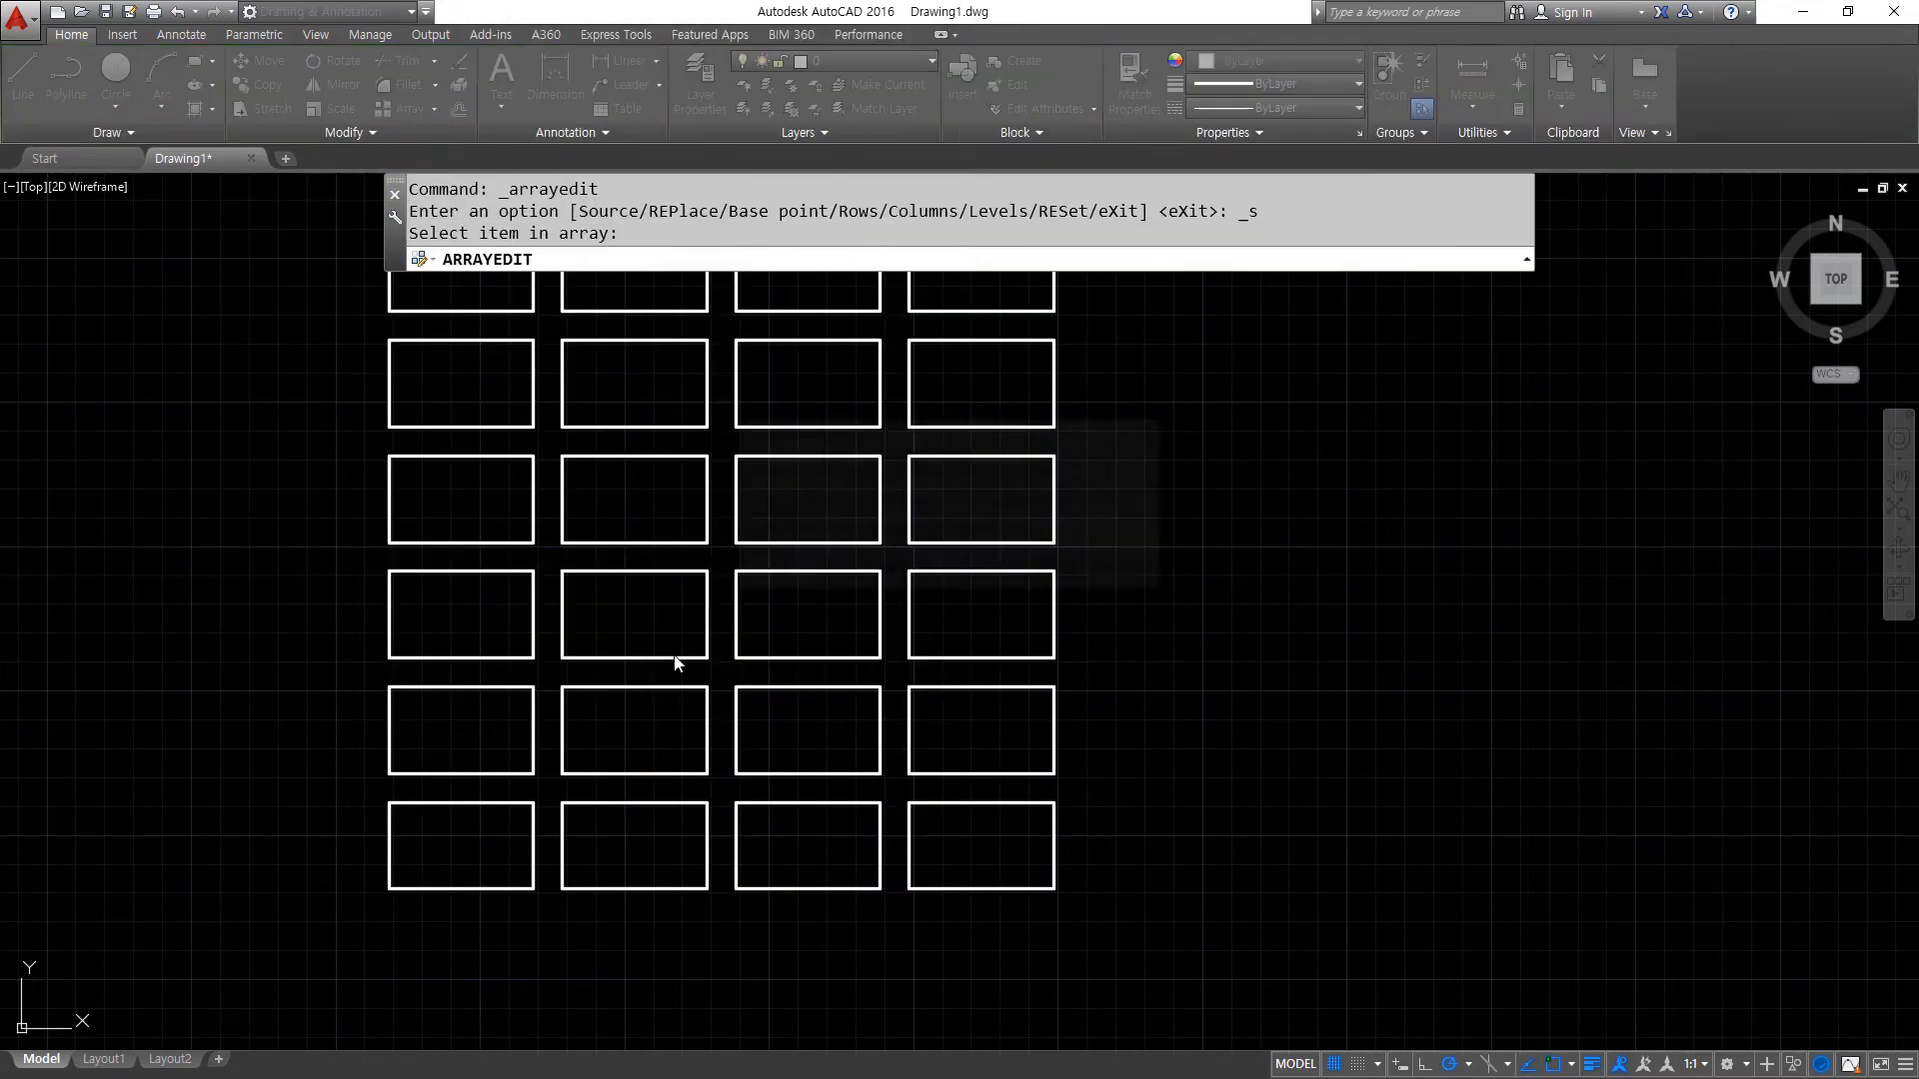
pyautogui.click(1039, 574)
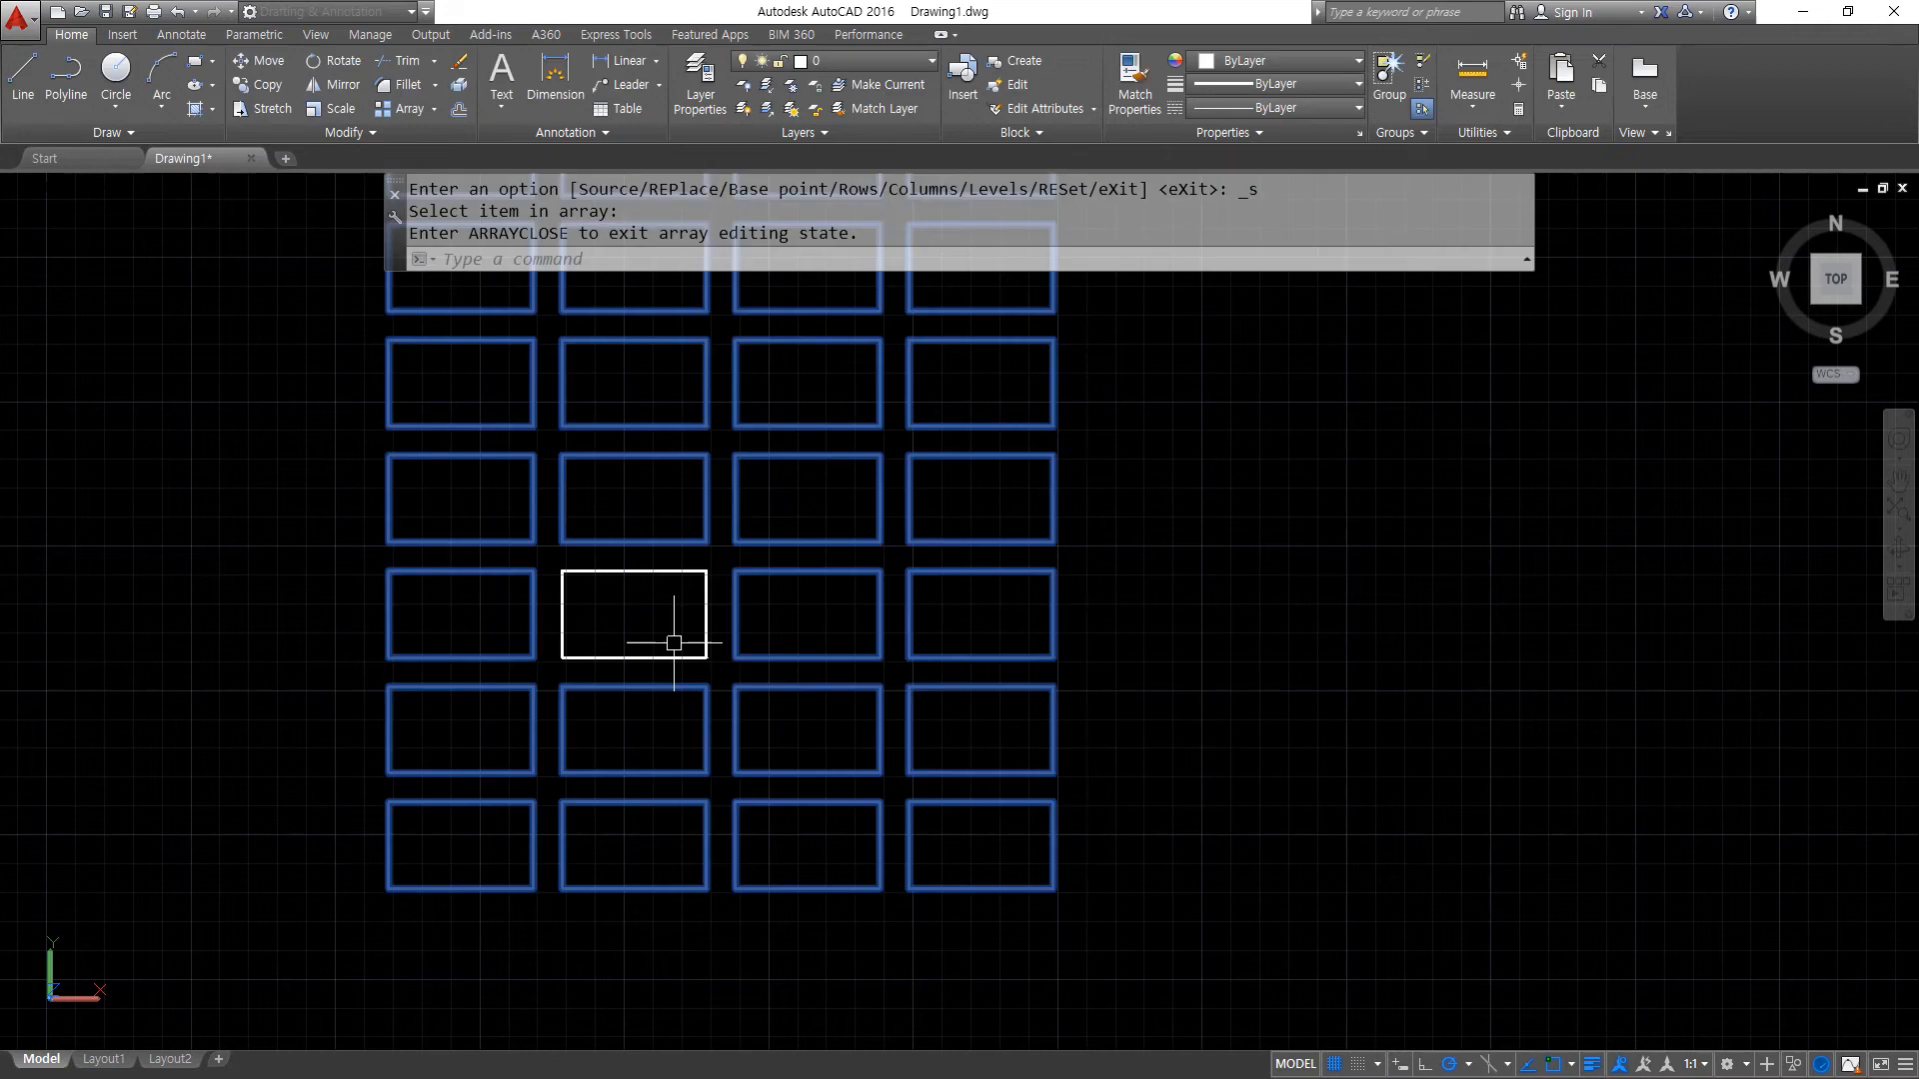
# - Draw a horizontal line from the midpoint of the source rectangle's right edge inward to just past its center
pyautogui.scroll(3, 674, 640)
pyautogui.write('l')
pyautogui.press('Return')
pyautogui.click(740, 584)
pyautogui.click(564, 583)
pyautogui.press('Return')
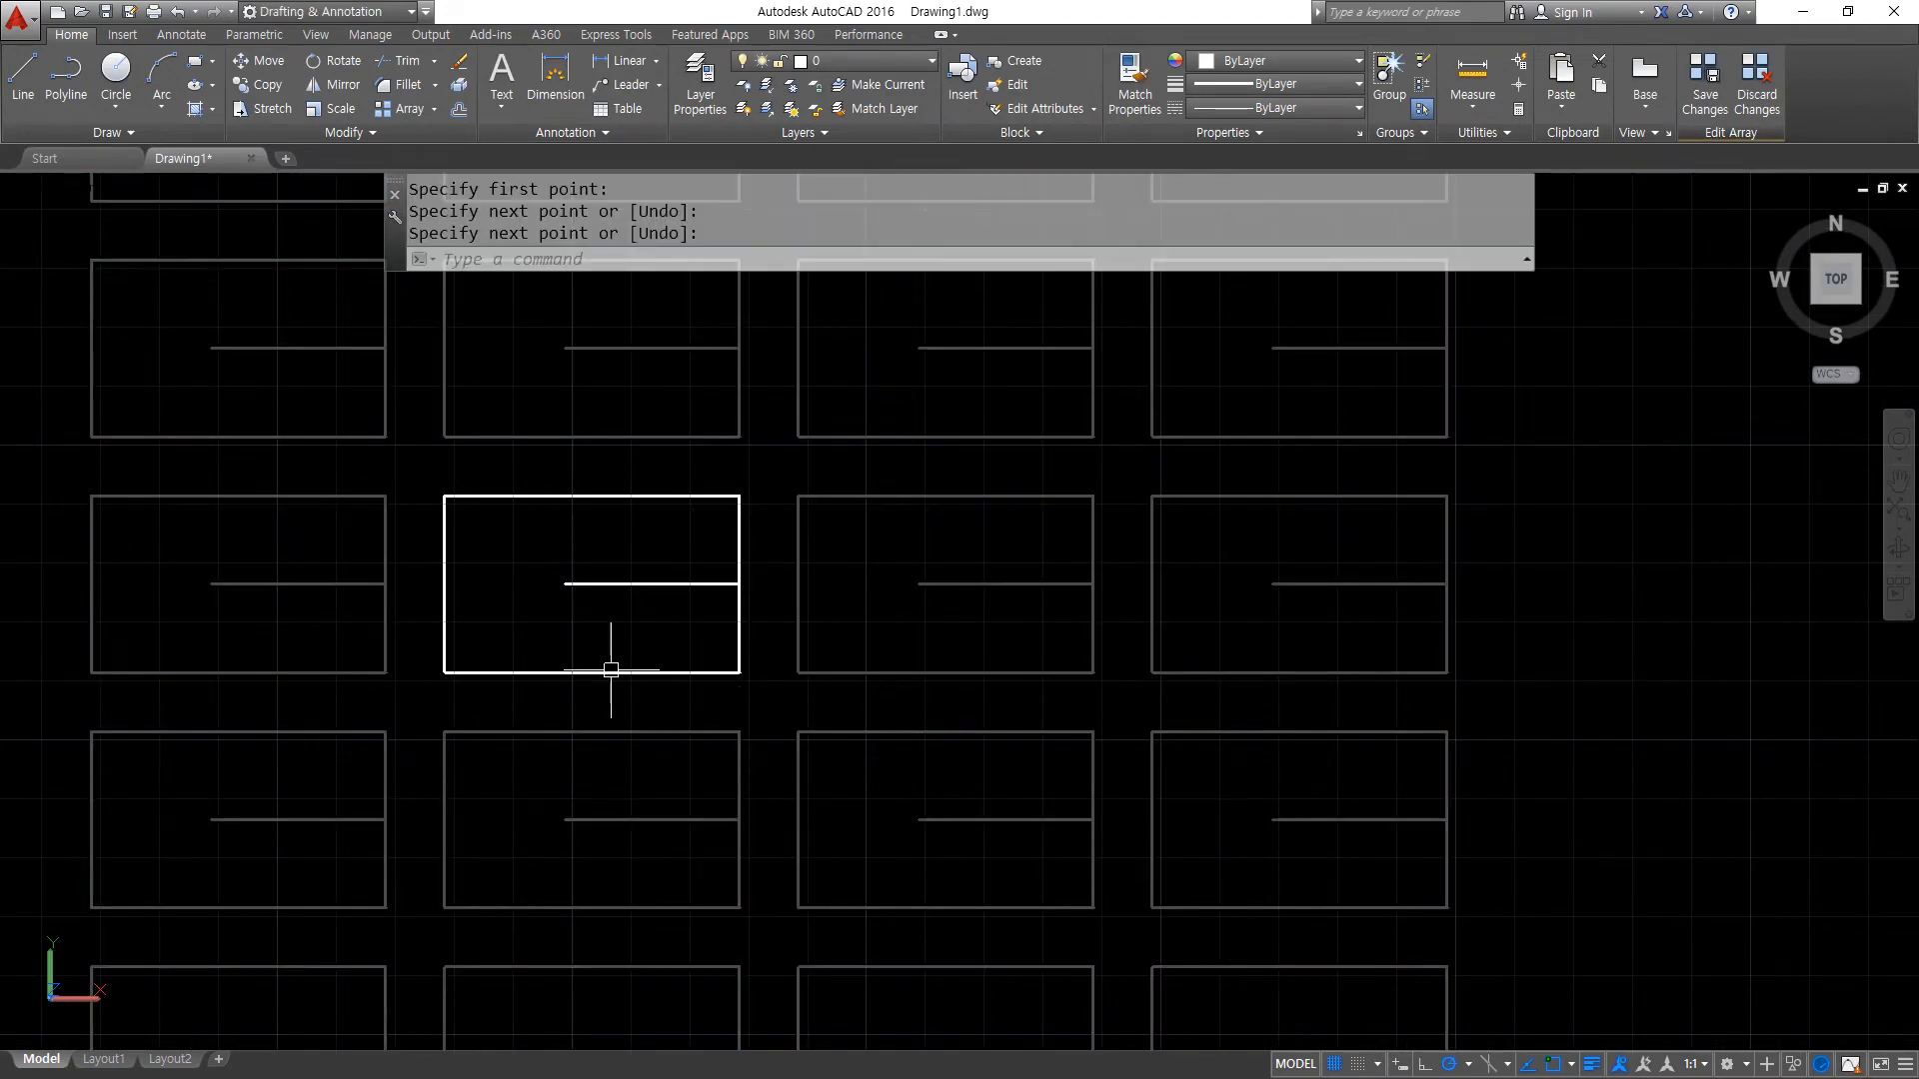
# - Draw a vertical line from the midpoint of the source rectangle's bottom edge up to the horizontal line
pyautogui.press('Return')
pyautogui.click(591, 674)
pyautogui.click(591, 583)
pyautogui.press('Return')
# - Join the source item's two inner lines in a sharp corner with a zero-radius fillet, and undo a further fillet against the bottom edge
pyautogui.write('f')
pyautogui.press('Return')
pyautogui.click(594, 619)
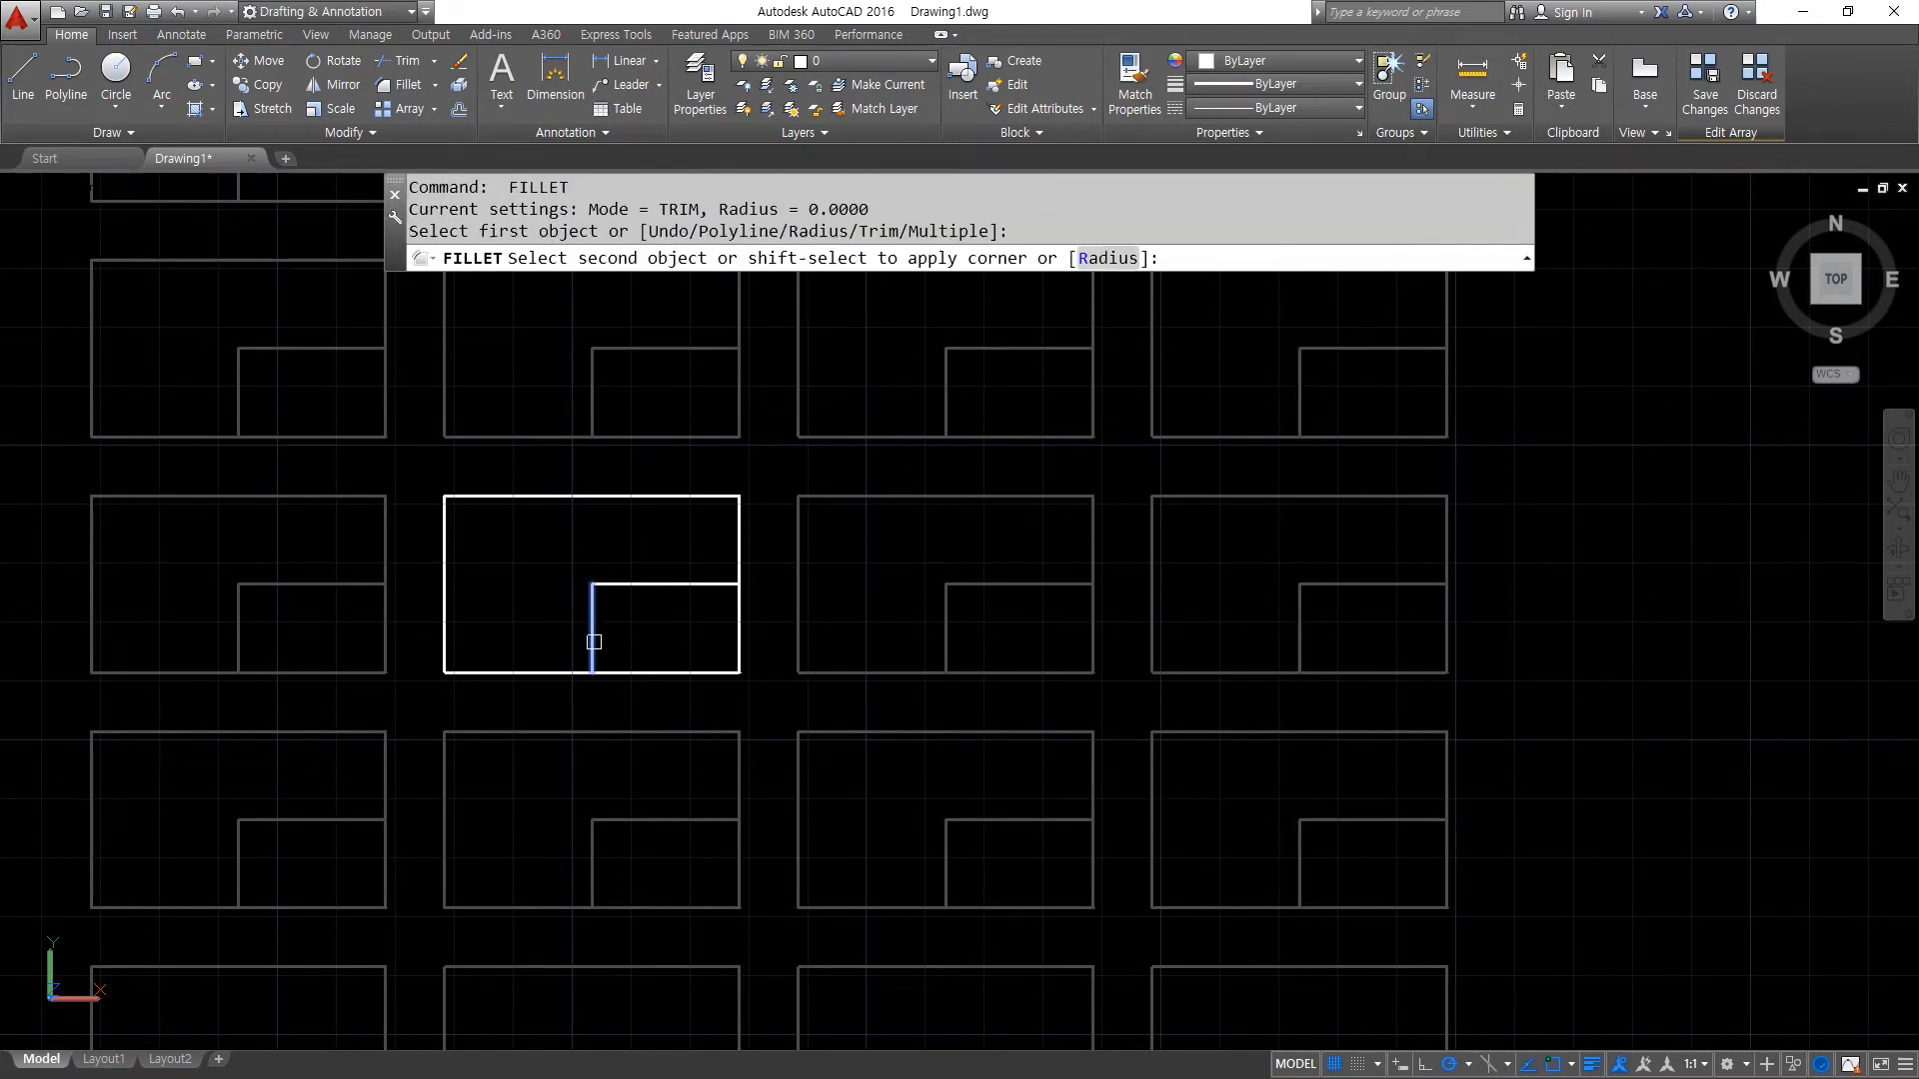
pyautogui.click(570, 671)
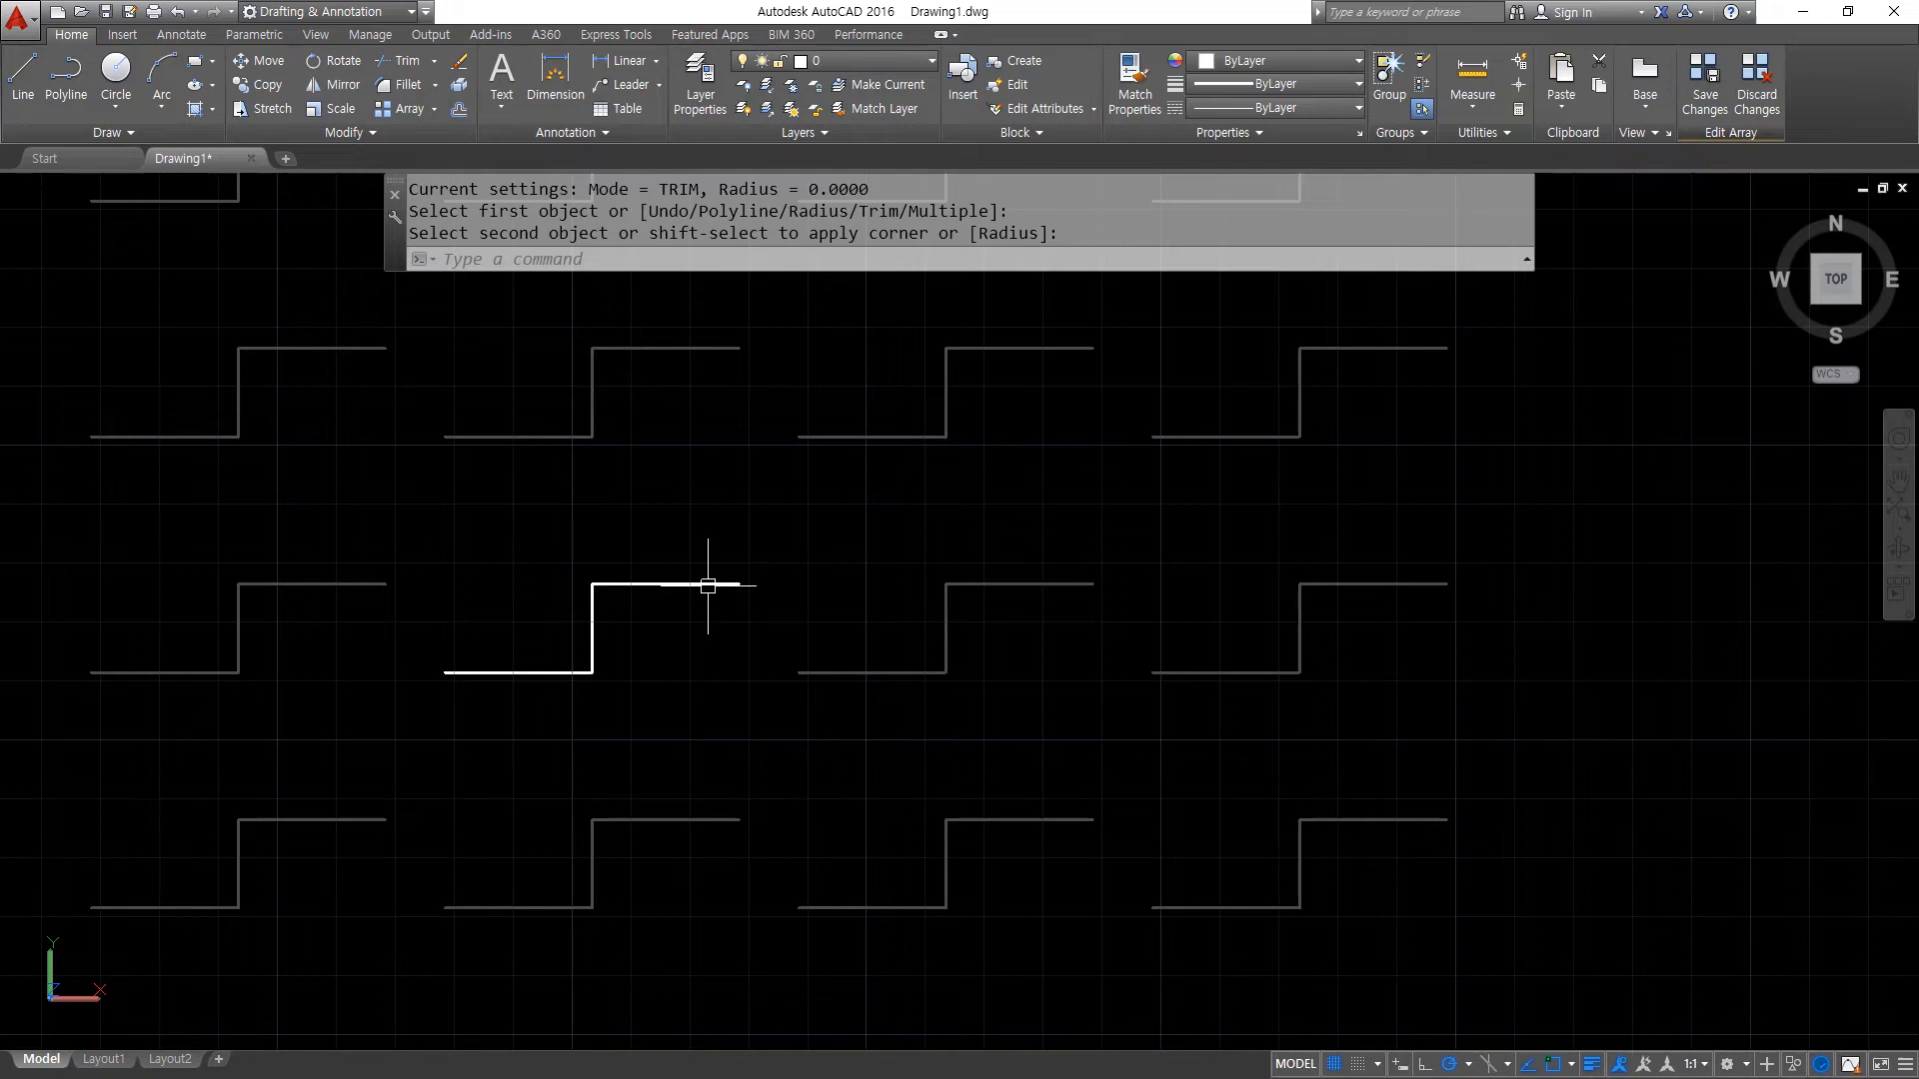
pyautogui.hotkey('ctrl', 'z')
# - Trim the source rectangle's outer edges around its lower-right quarter to leave a closed L-shaped outline
pyautogui.write('tr')
pyautogui.press('Return')
pyautogui.press('Return')
pyautogui.click(762, 684)
pyautogui.click(712, 642)
pyautogui.press('Return')
pyautogui.moveTo(578, 696)
pyautogui.mouseDown()
pyautogui.moveTo(433, 561)
pyautogui.moveTo(742, 614)
pyautogui.moveTo(607, 671)
pyautogui.mouseUp()
pyautogui.press('Escape')
pyautogui.scroll(-4, 899, 614)
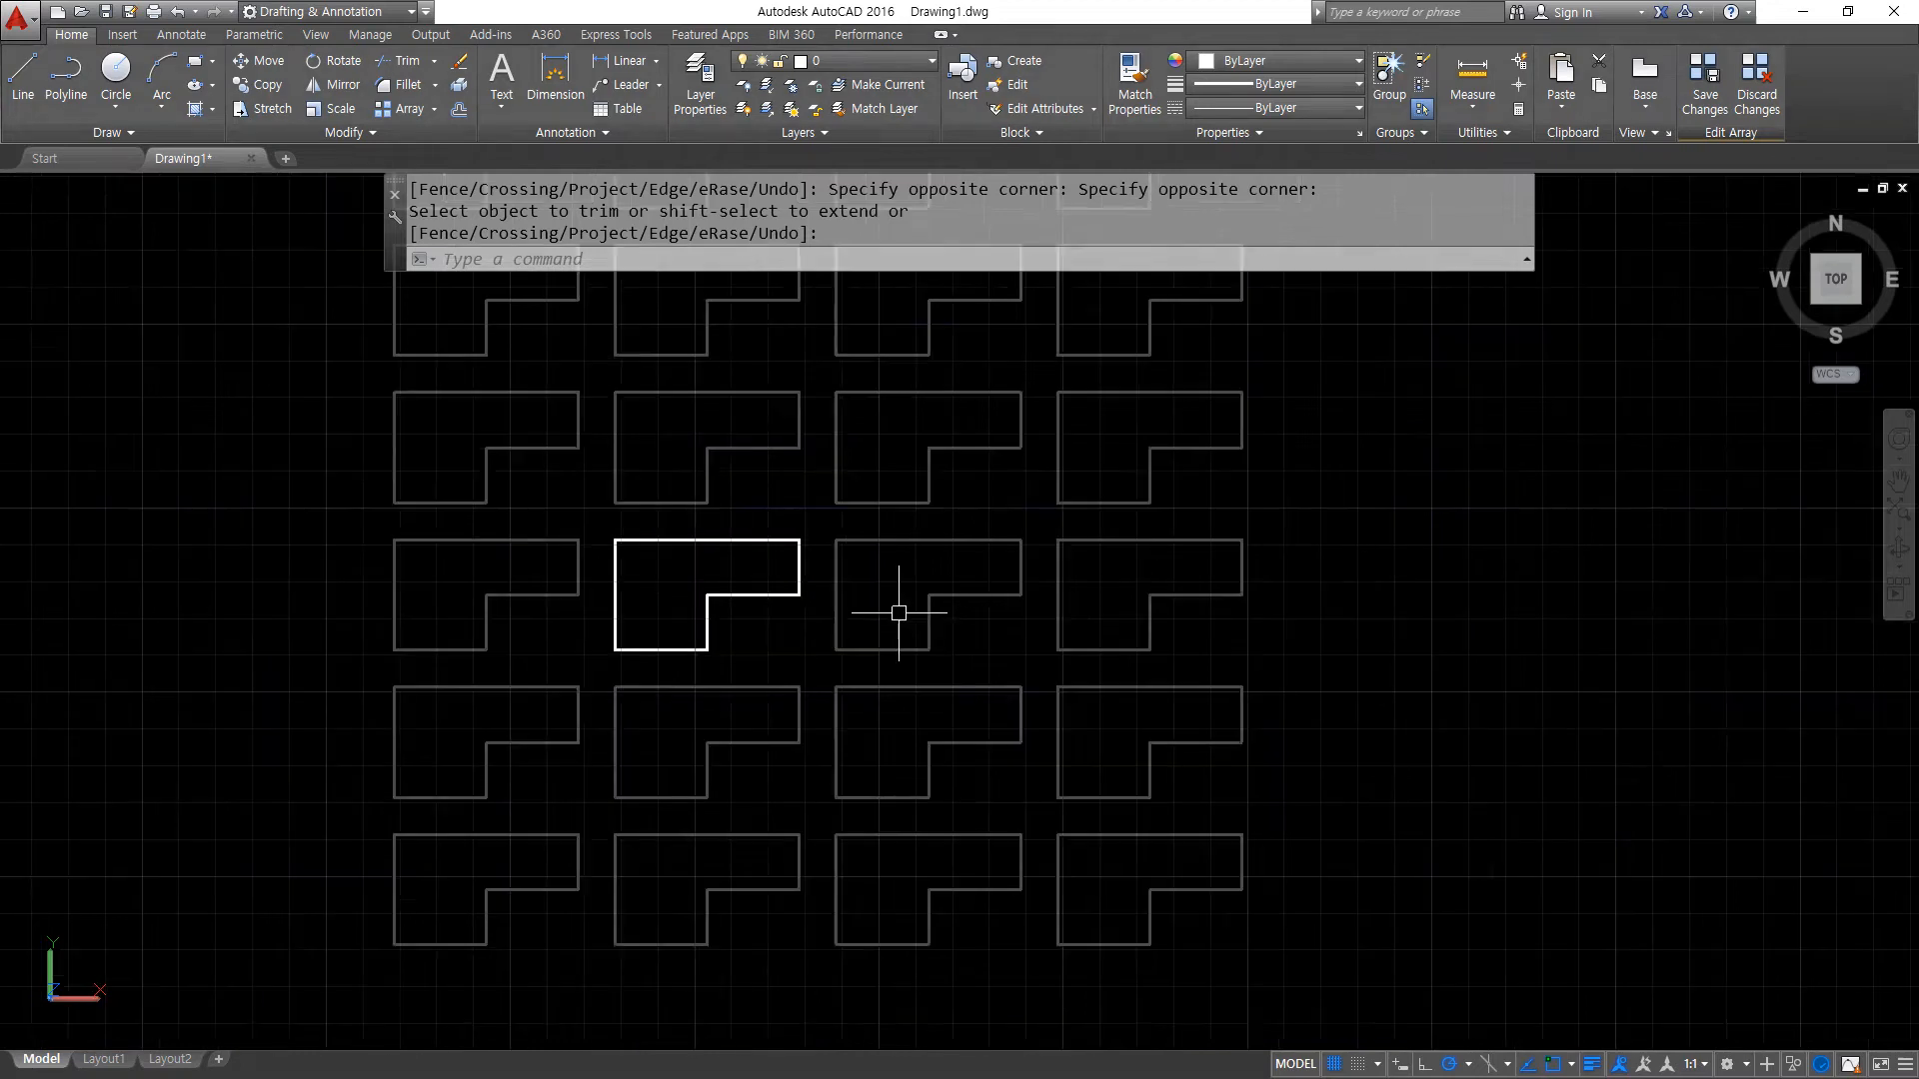
# - Regenerate the drawing display while the array's source is open for editing
pyautogui.moveTo(886, 511); pyautogui.dragTo(790, 609, button='middle')
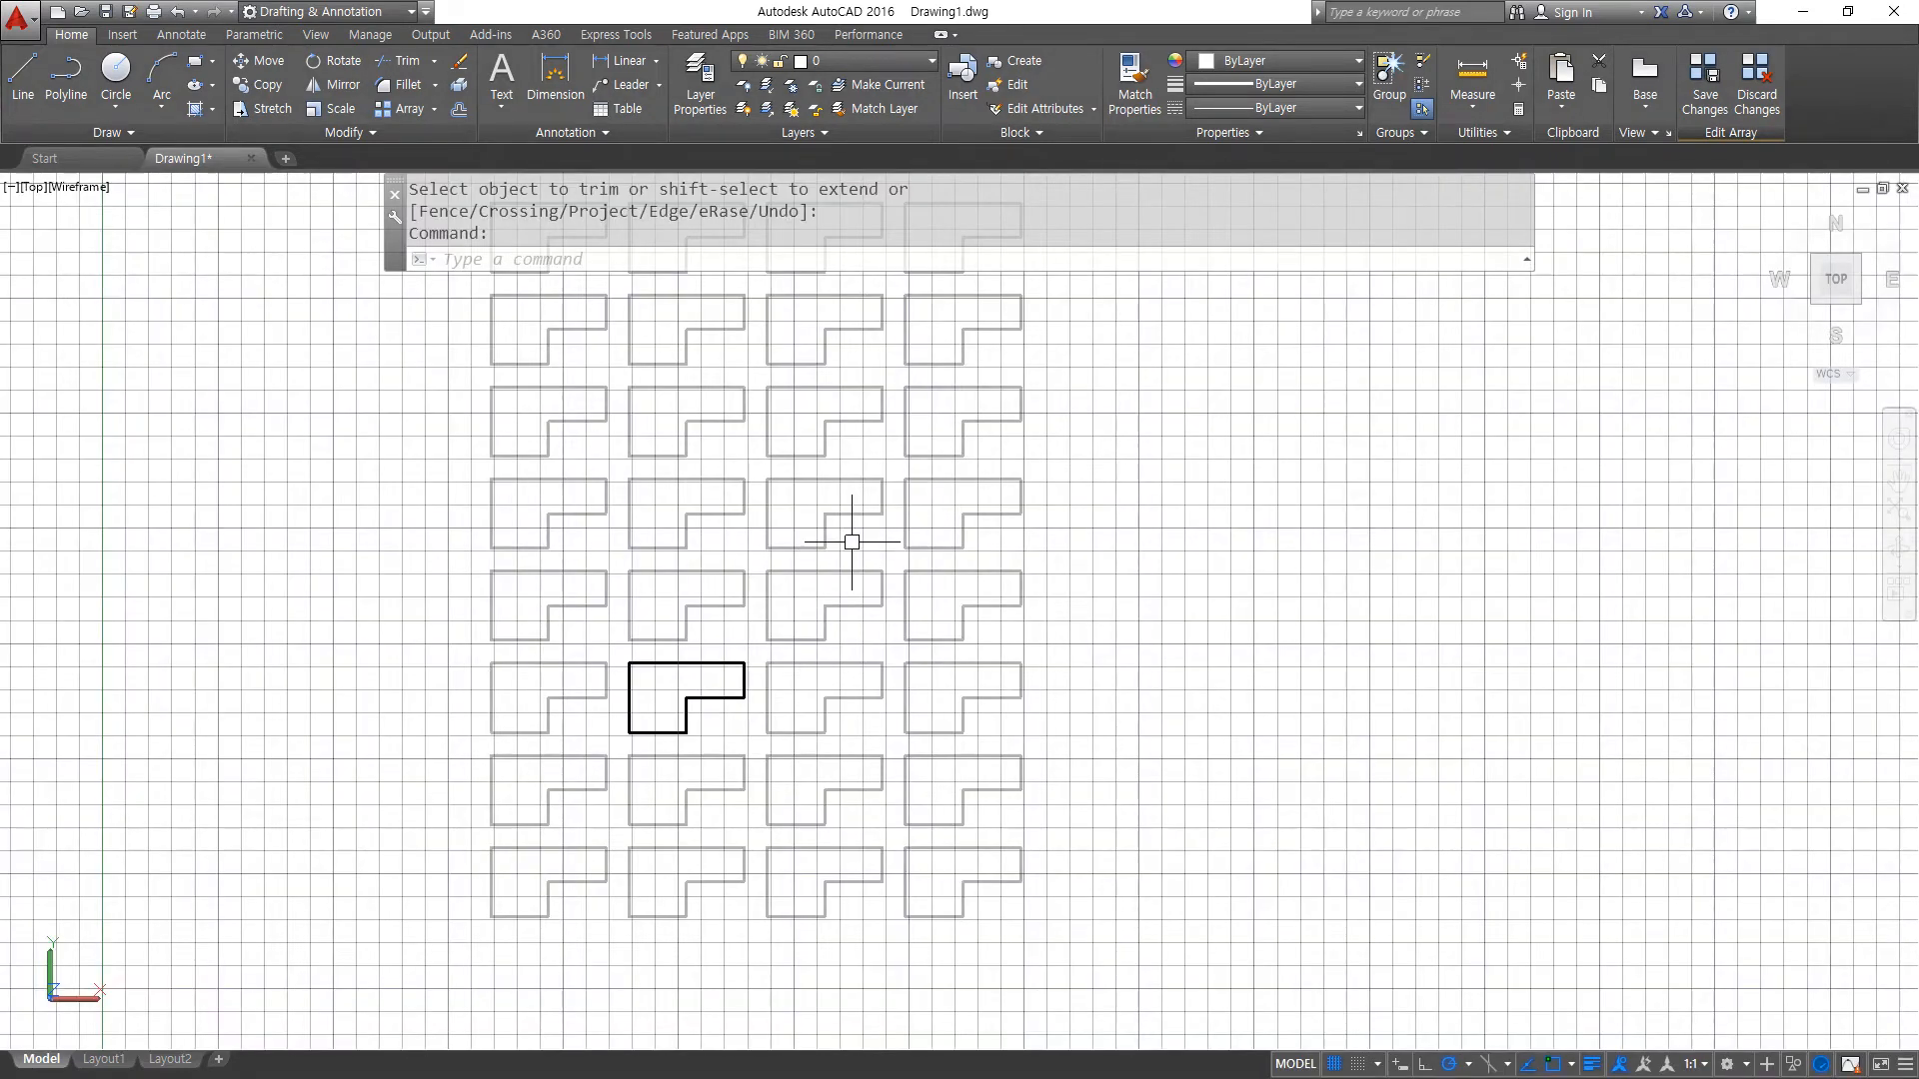
pyautogui.press('Return')
pyautogui.press('Escape')
pyautogui.write('re')
pyautogui.press('Return')
pyautogui.moveTo(587, 492); pyautogui.dragTo(764, 450, button='middle')
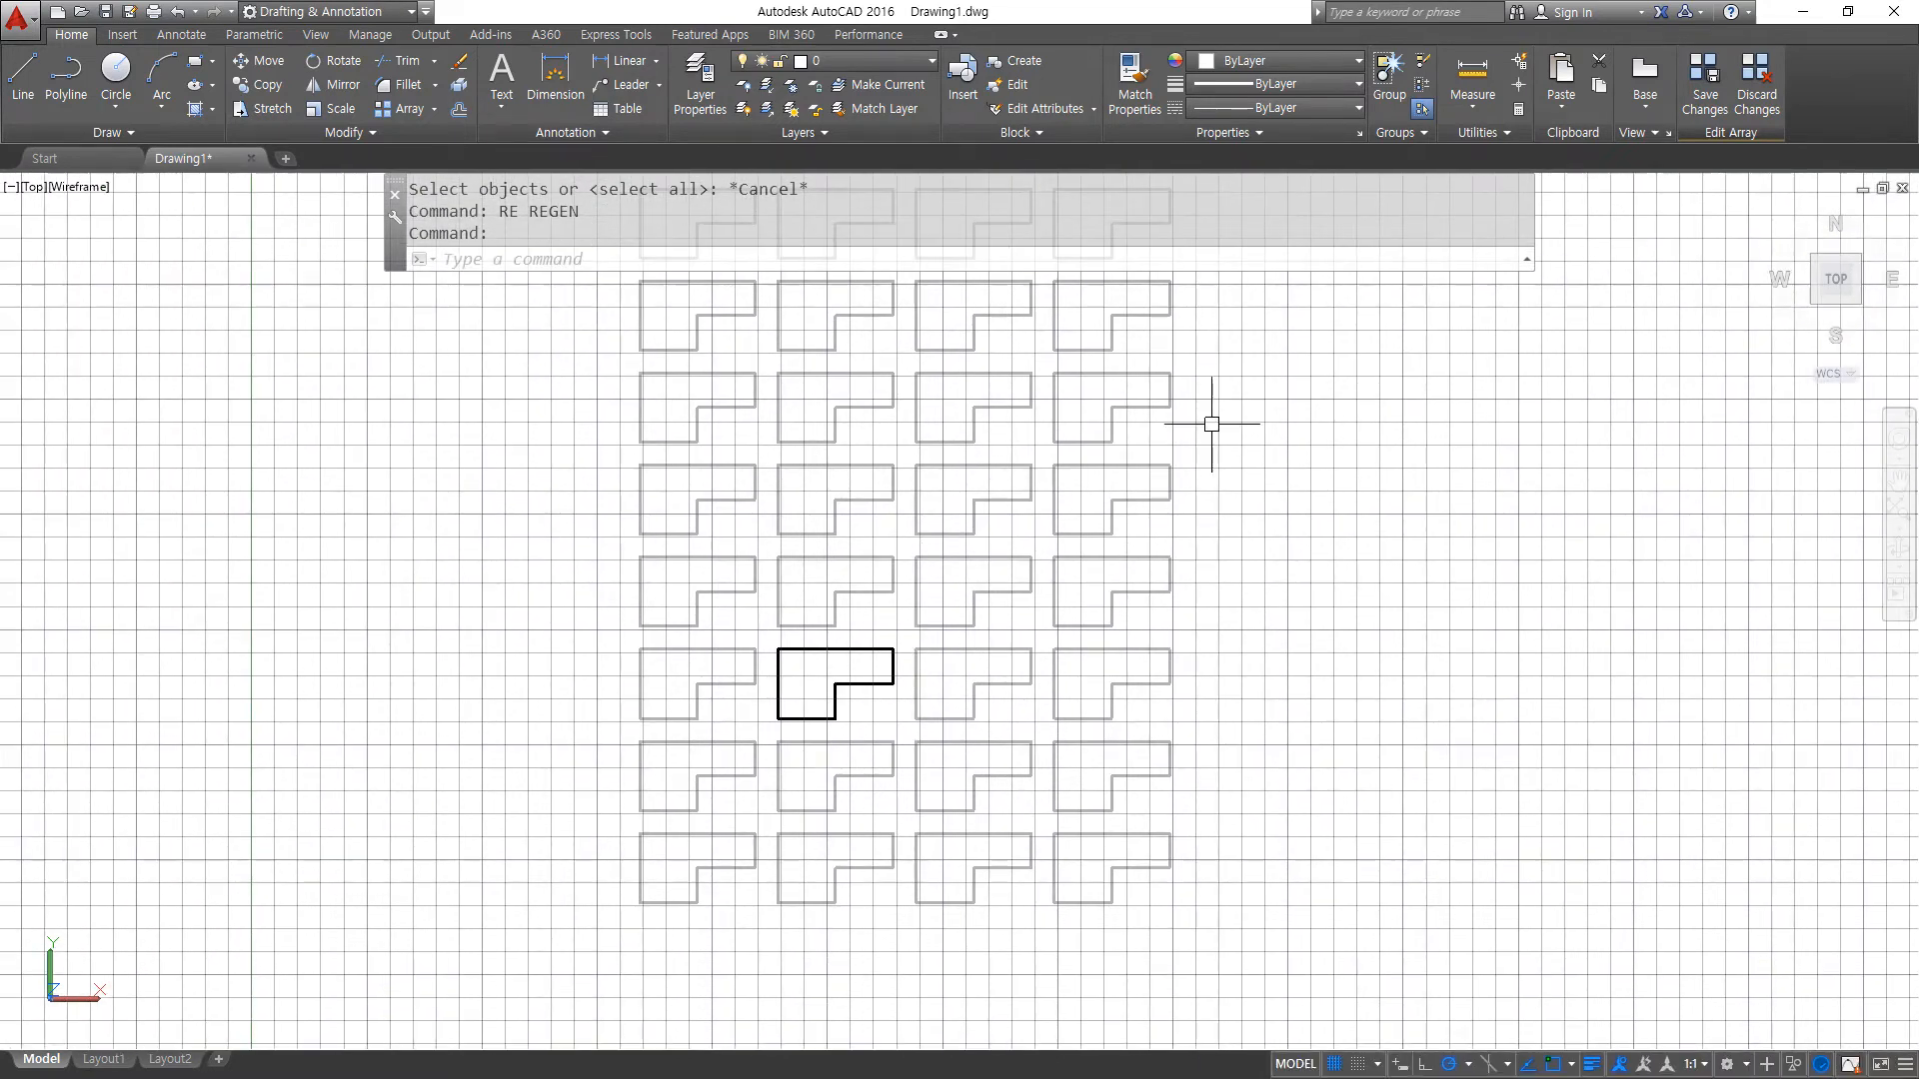
# - Save the source changes to the array and close the array editing state
pyautogui.click(1815, 75)
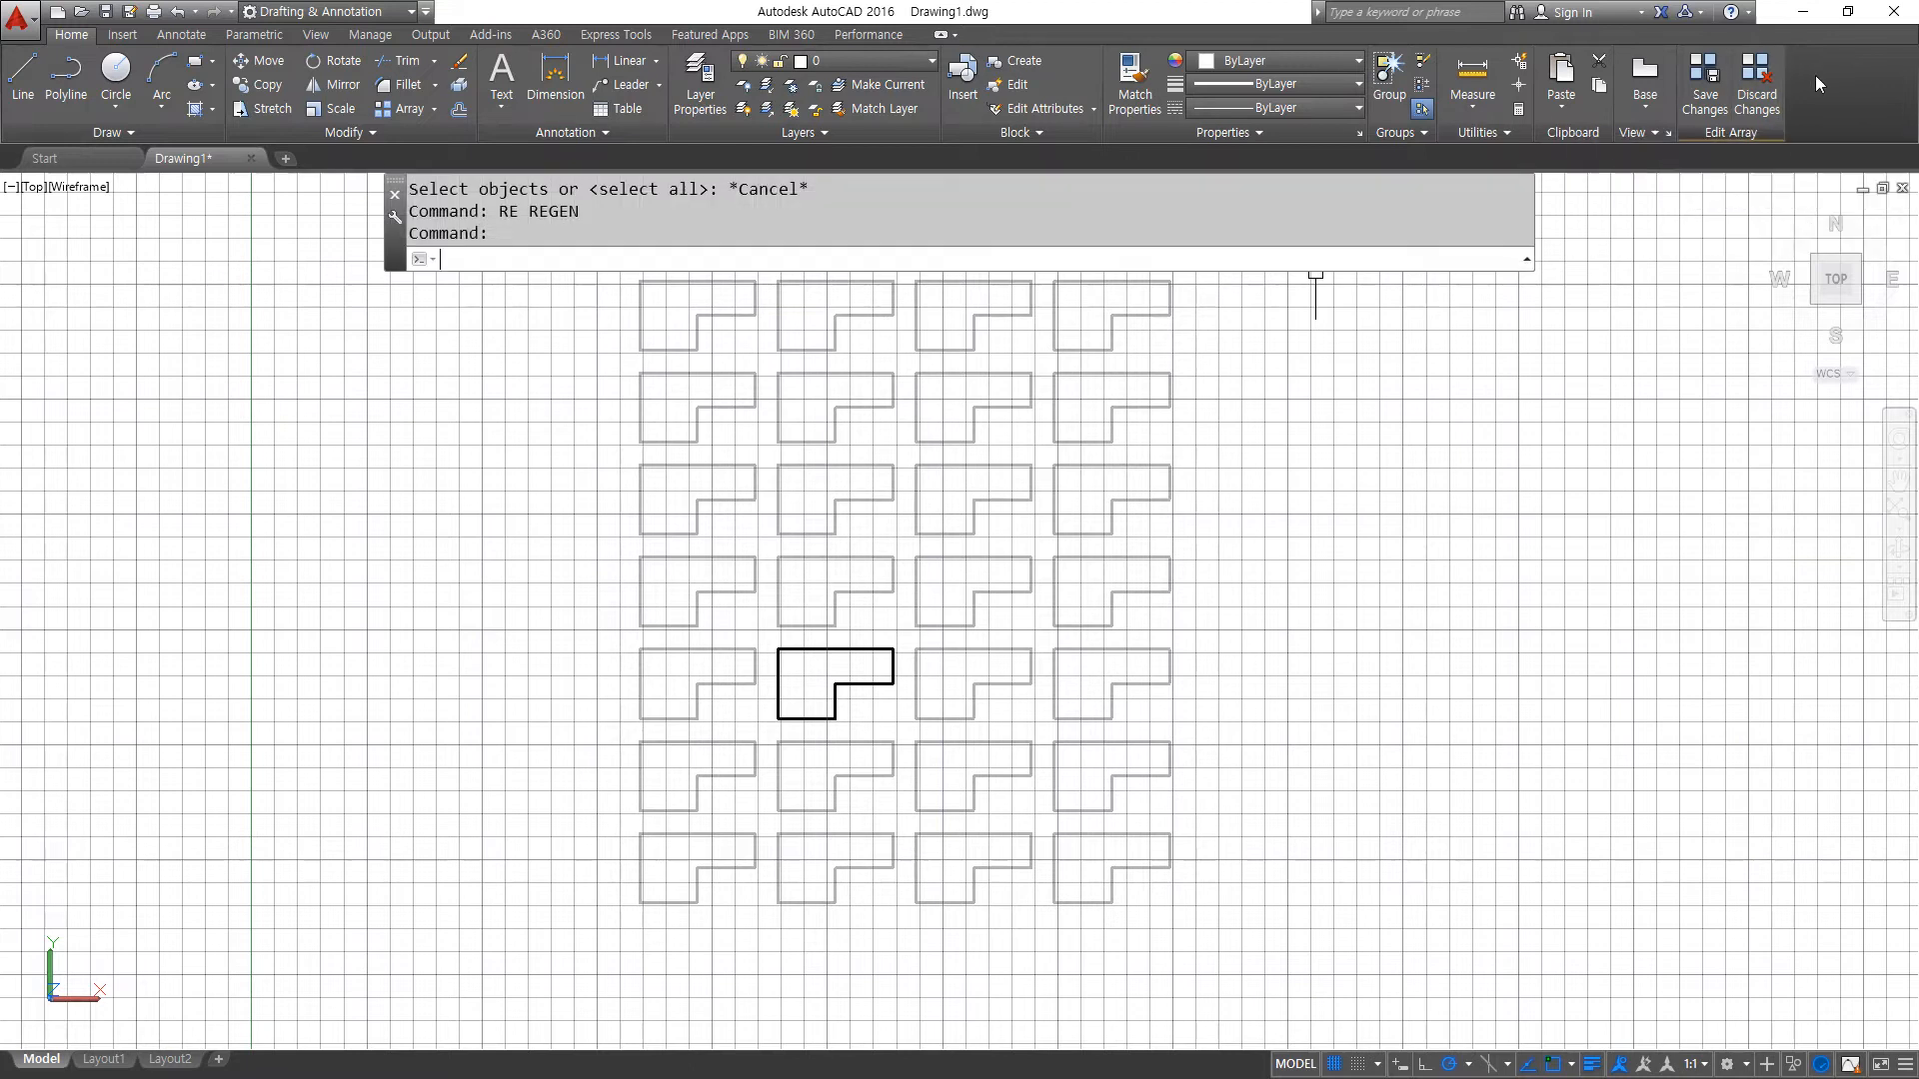
pyautogui.moveTo(1741, 2)
pyautogui.mouseDown()
pyautogui.moveTo(1716, 82)
pyautogui.moveTo(1734, 86)
pyautogui.moveTo(1713, 88)
pyautogui.moveTo(1743, 97)
pyautogui.moveTo(1715, 103)
pyautogui.mouseUp()
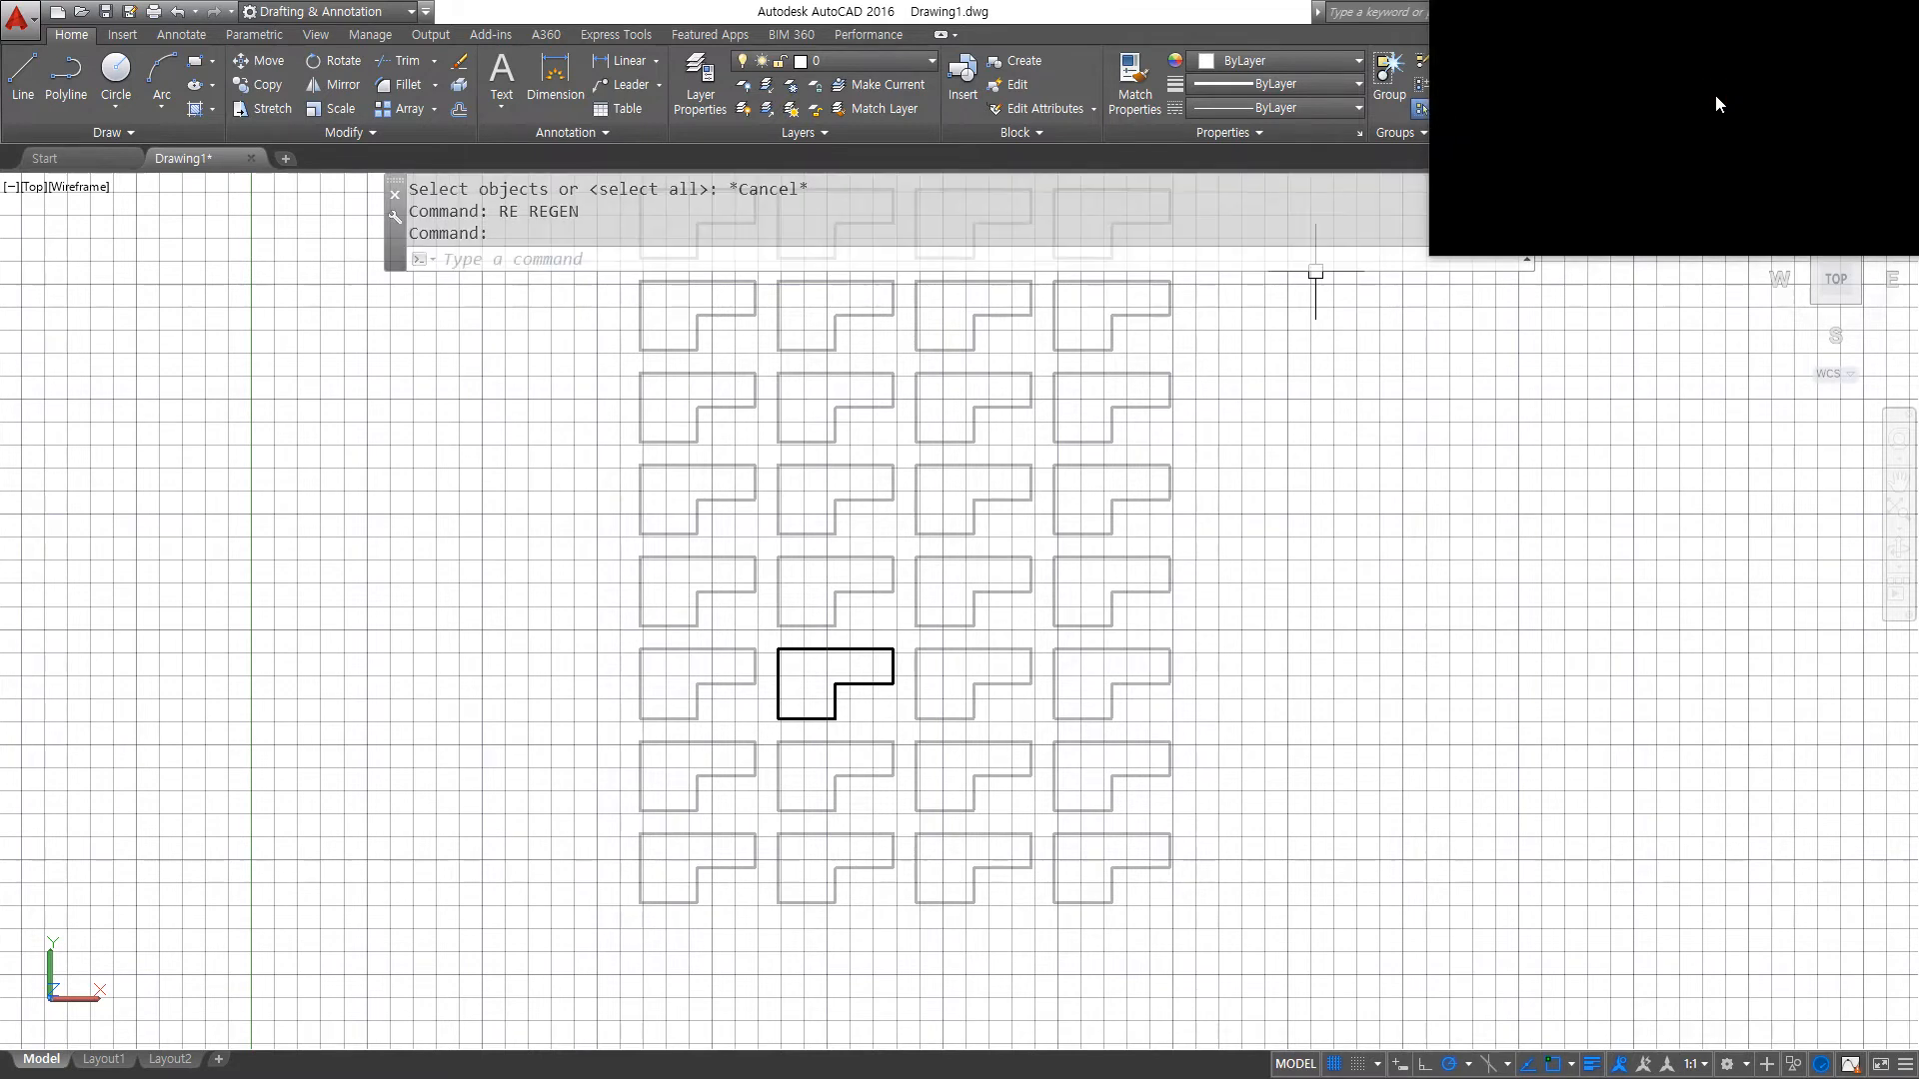
pyautogui.click(1701, 106)
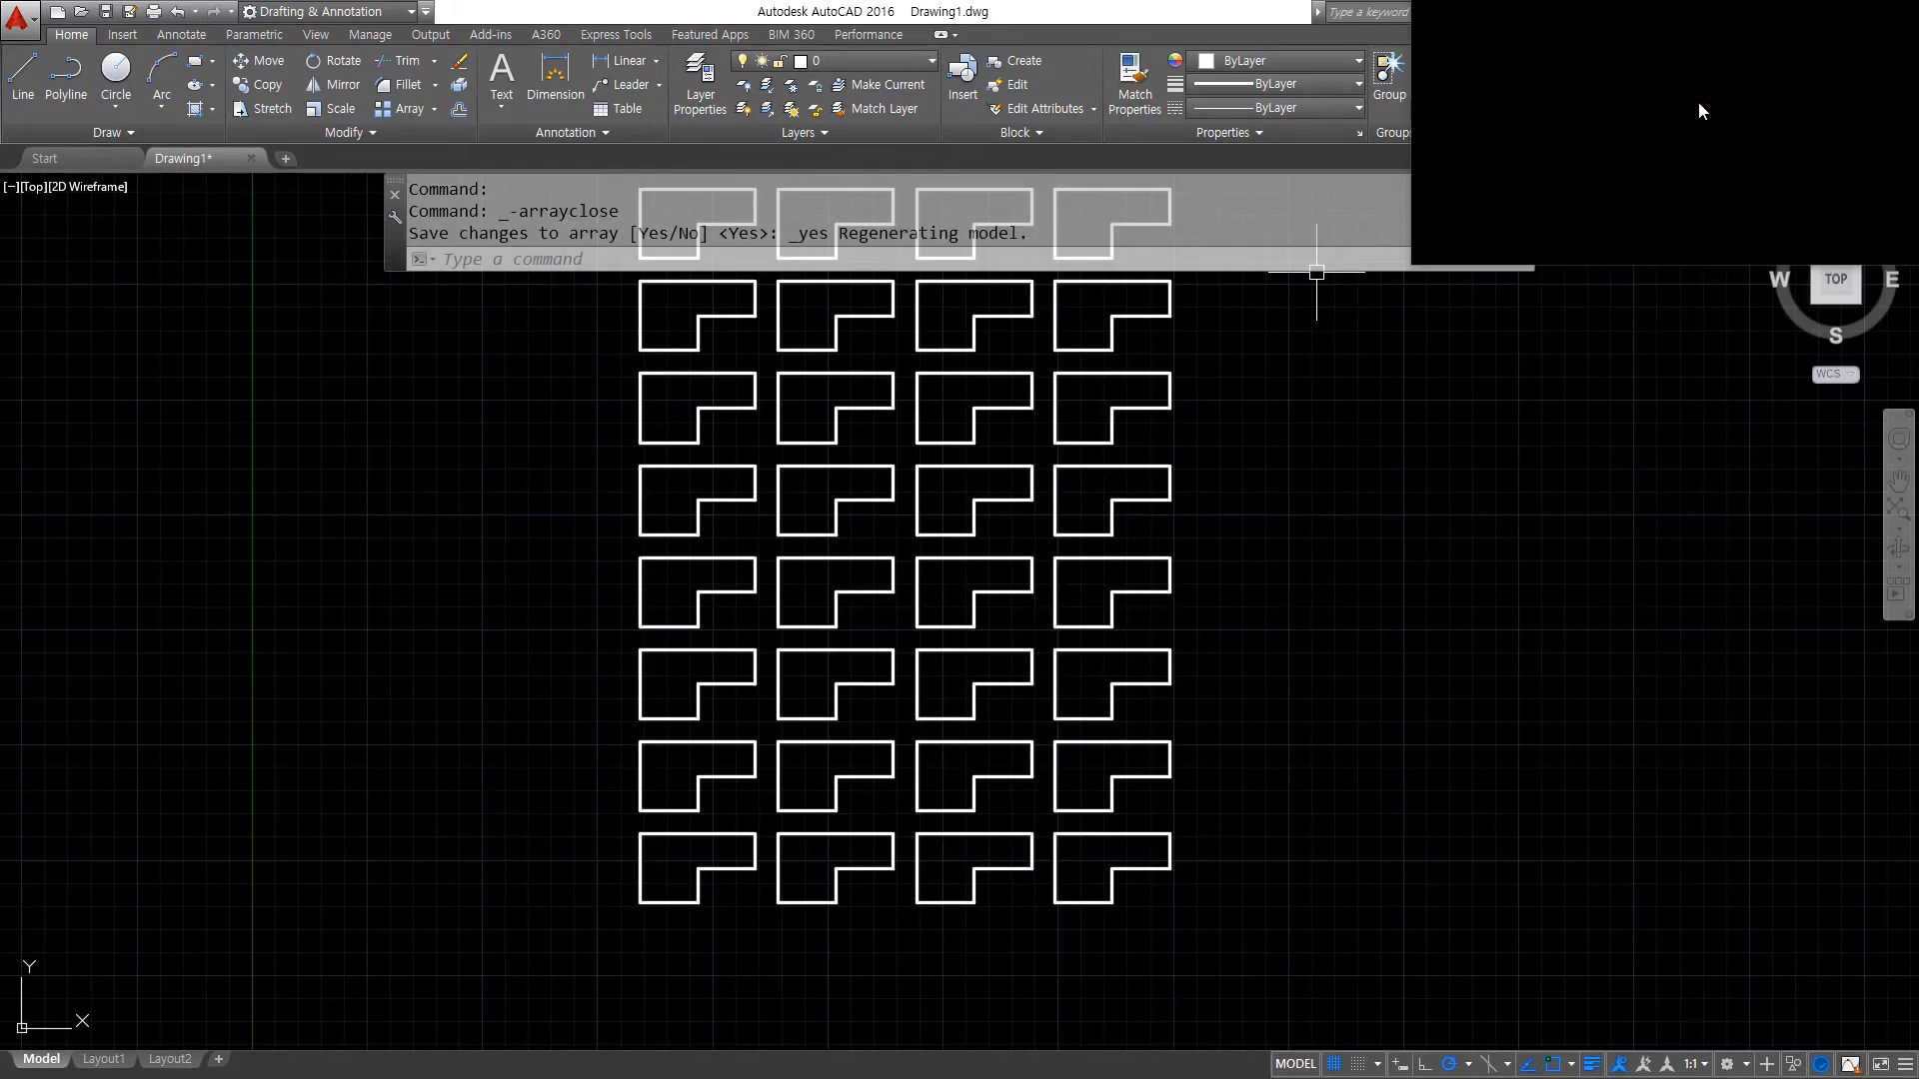
pyautogui.moveTo(1013, 563)
pyautogui.mouseDown(button='middle')
pyautogui.moveTo(802, 729)
pyautogui.moveTo(814, 715)
pyautogui.mouseUp(button='middle')
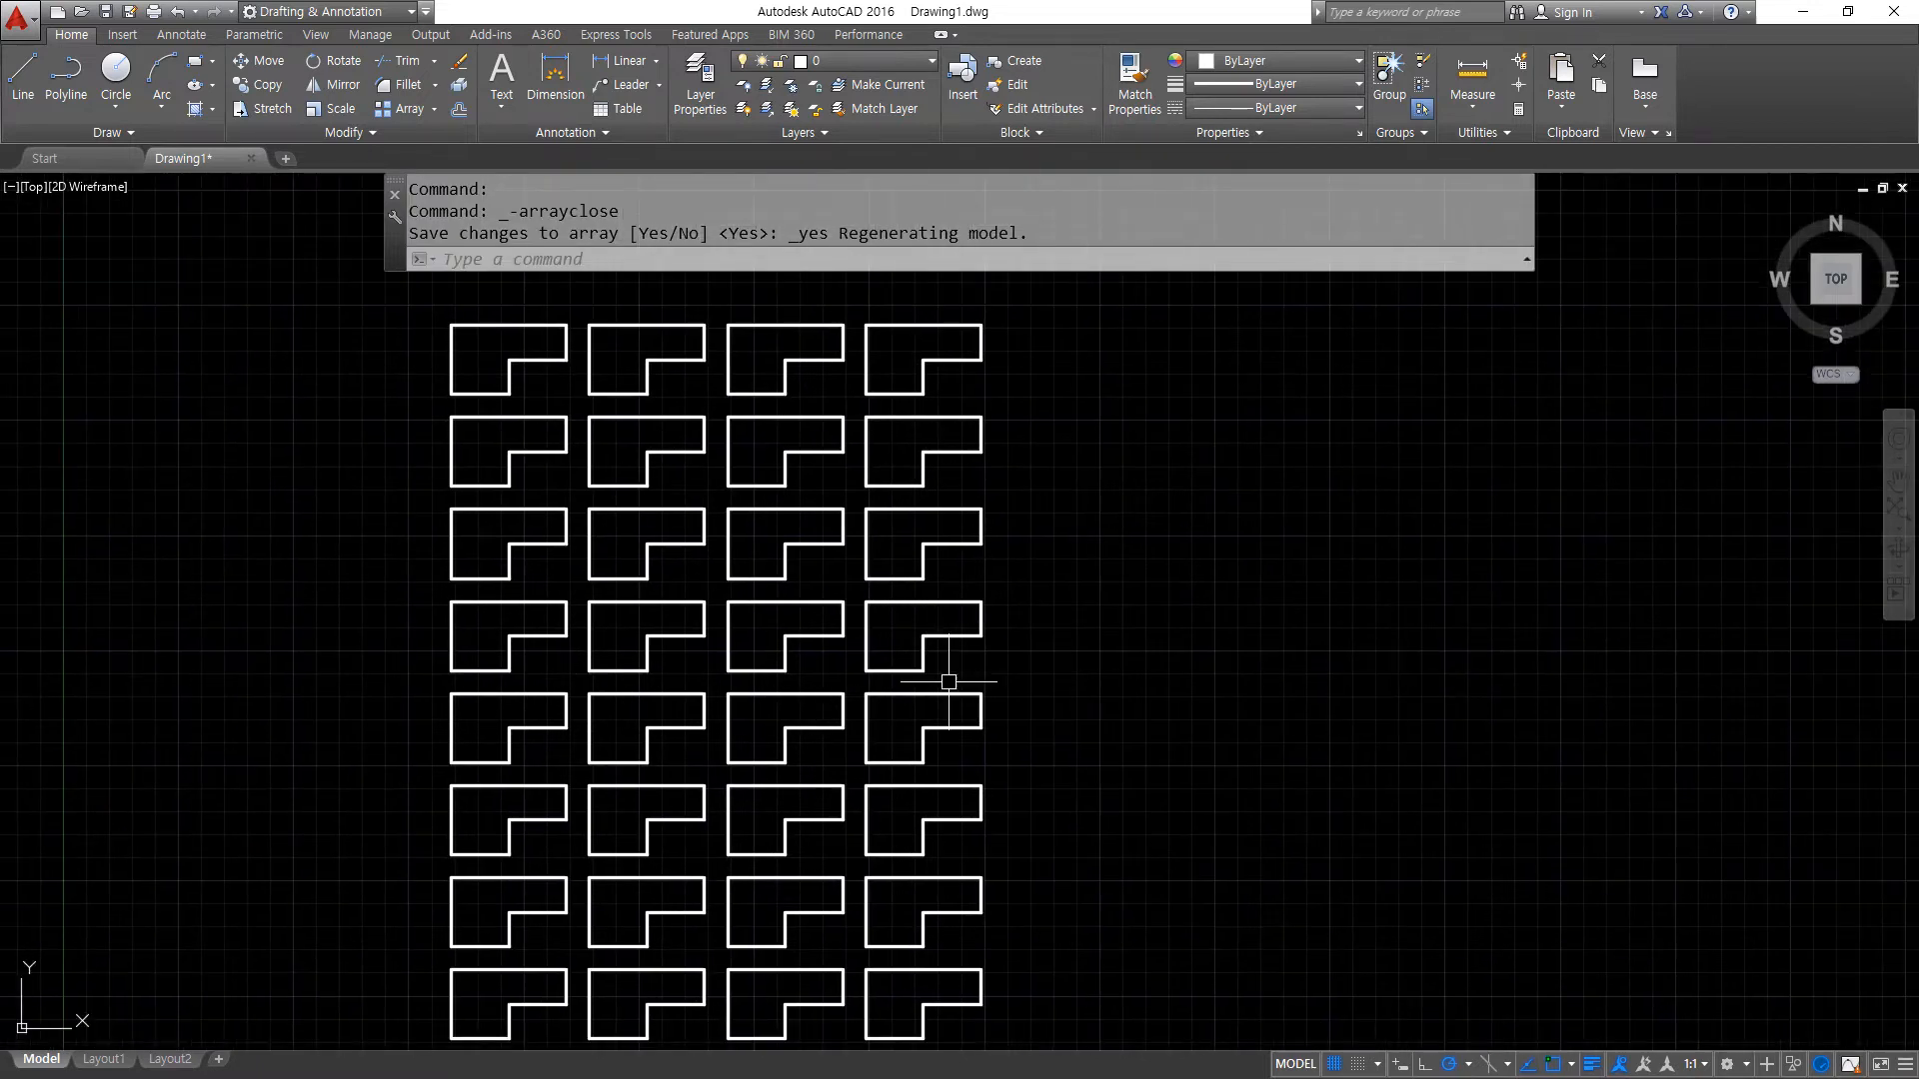
pyautogui.moveTo(950, 686); pyautogui.dragTo(1044, 602, button='middle')
pyautogui.write('c')
pyautogui.press('Return')
pyautogui.click(1399, 670)
pyautogui.click(1357, 627)
pyautogui.click(1404, 707)
pyautogui.click(1388, 751)
pyautogui.write('e')
pyautogui.press('Return')
# - Draw a circle with radius 10 in the empty area to the right of the array
pyautogui.write('c')
pyautogui.press('Return')
pyautogui.click(1341, 662)
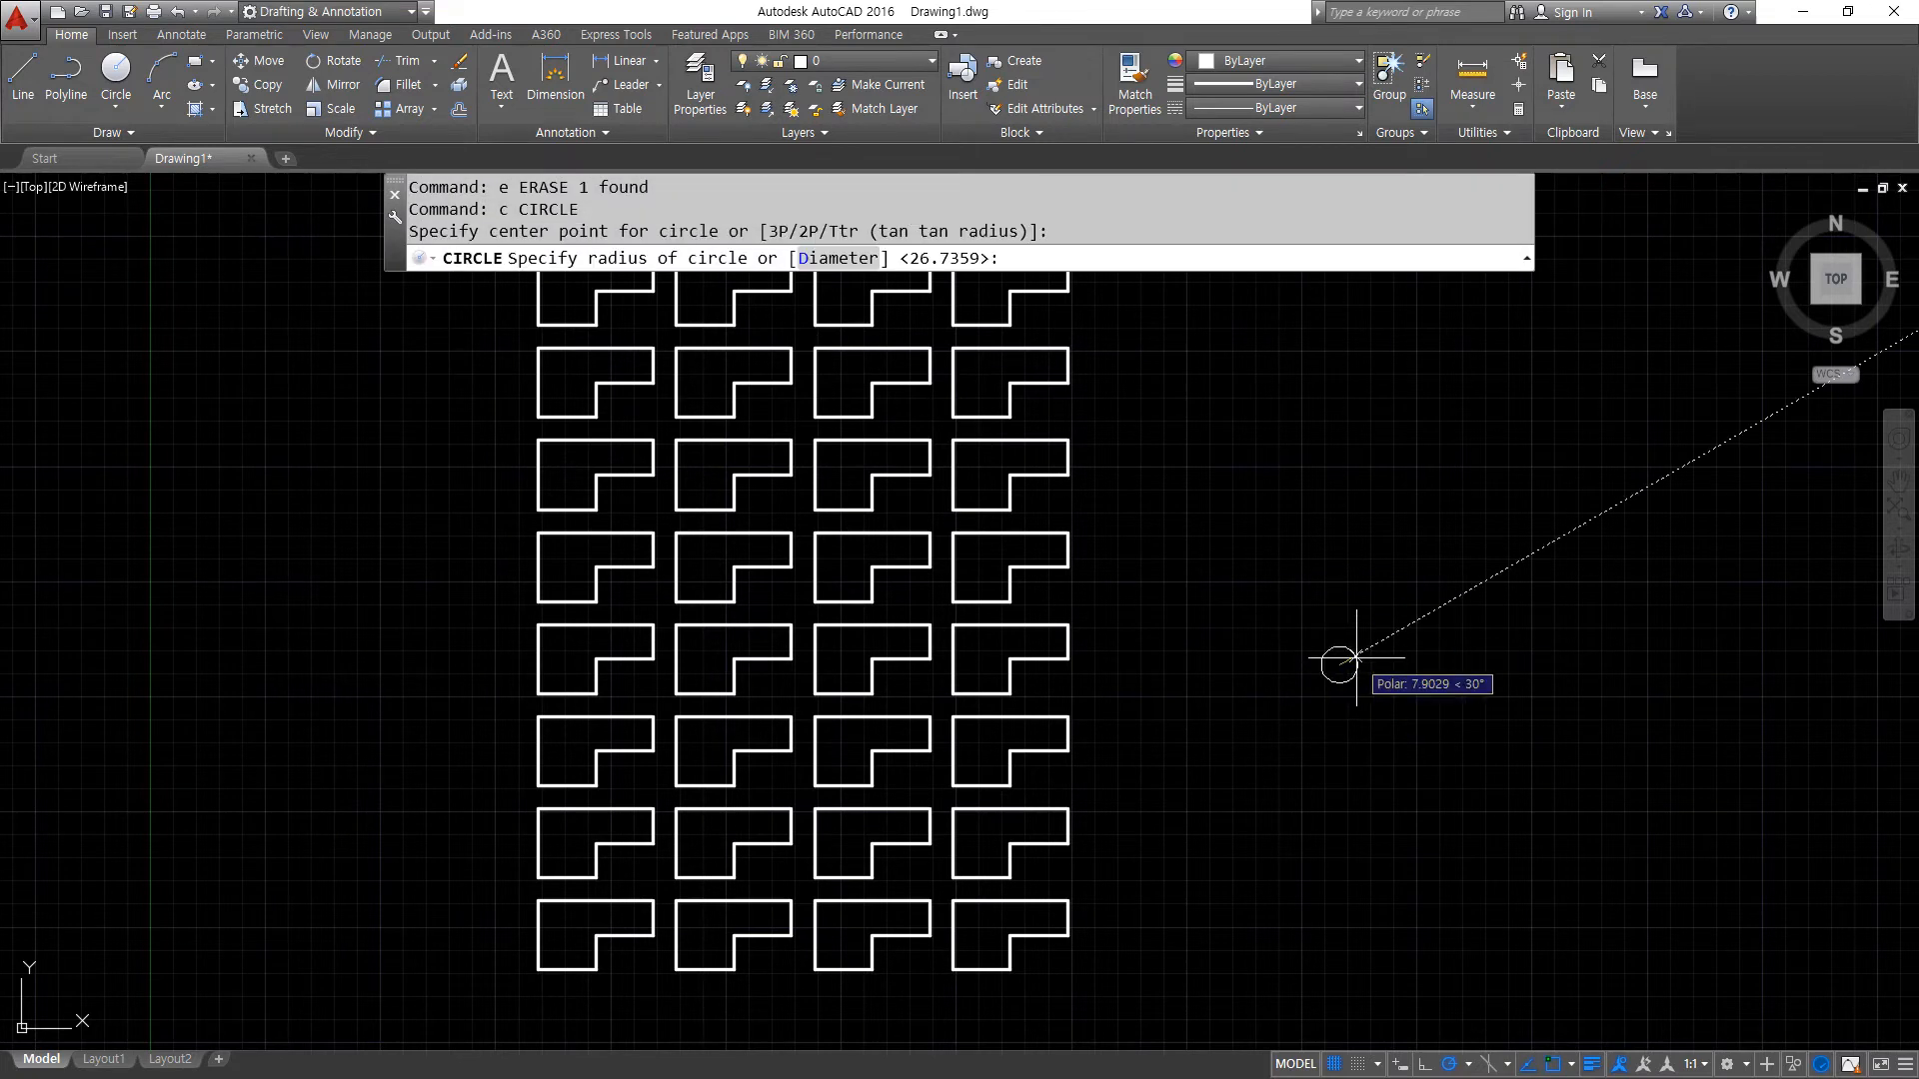
pyautogui.write('10')
pyautogui.press('Return')
# - Try to replace the array's lower-left item with the circle, using a base point picked near that item, and undo the replacement
pyautogui.scroll(2, 741, 641)
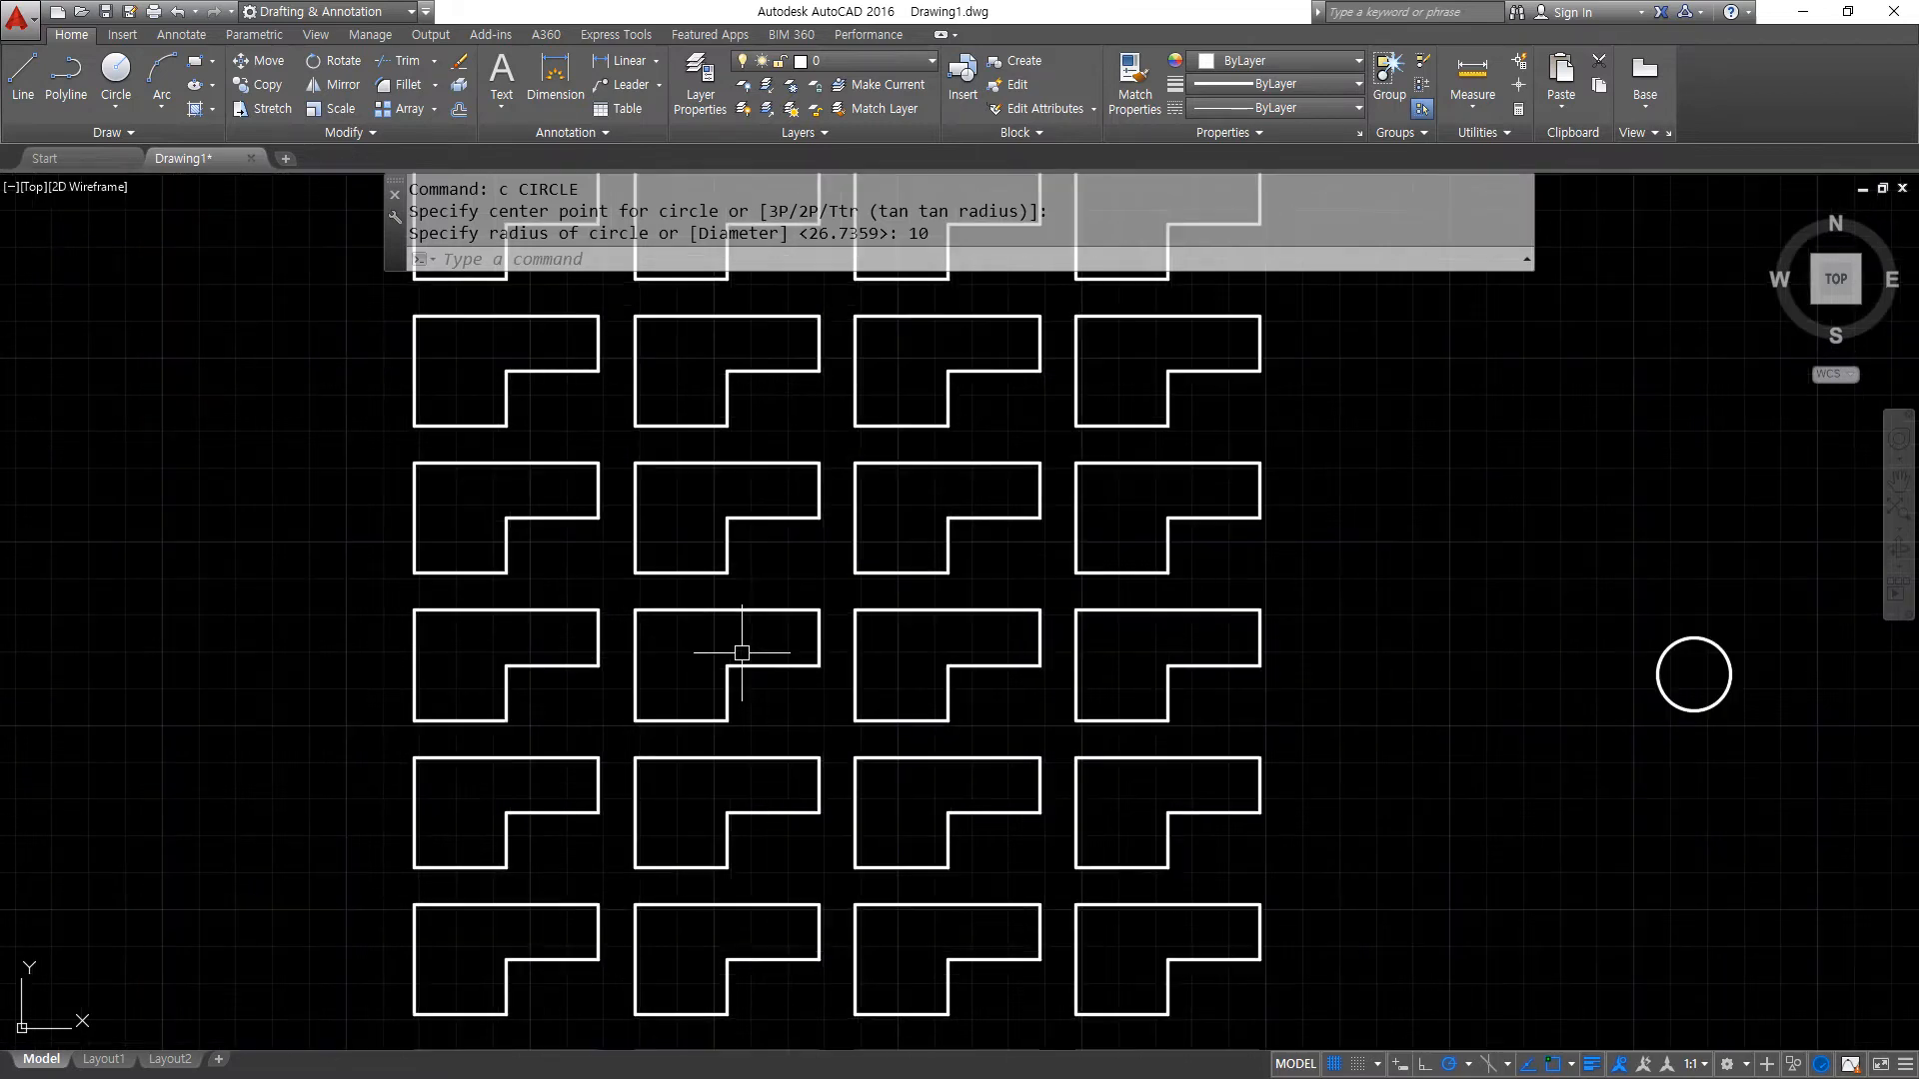
pyautogui.click(816, 659)
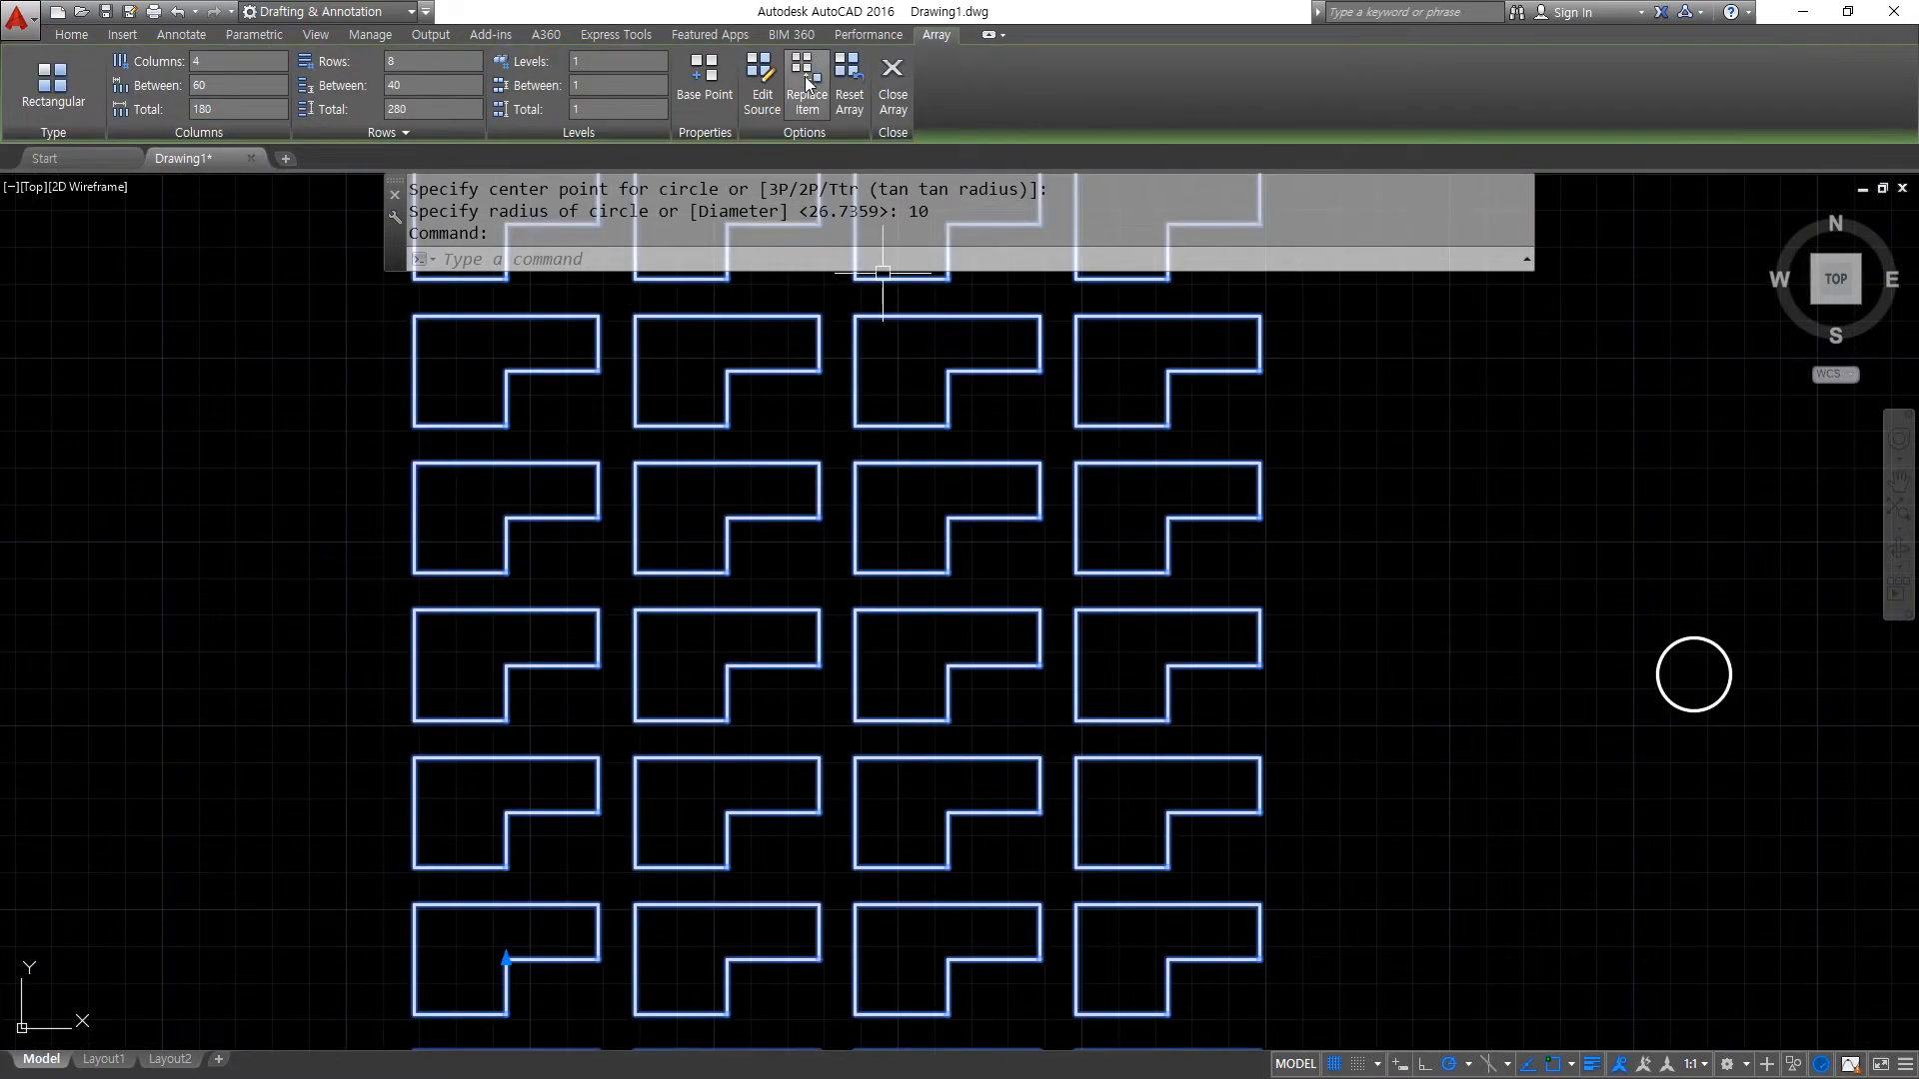
pyautogui.click(805, 87)
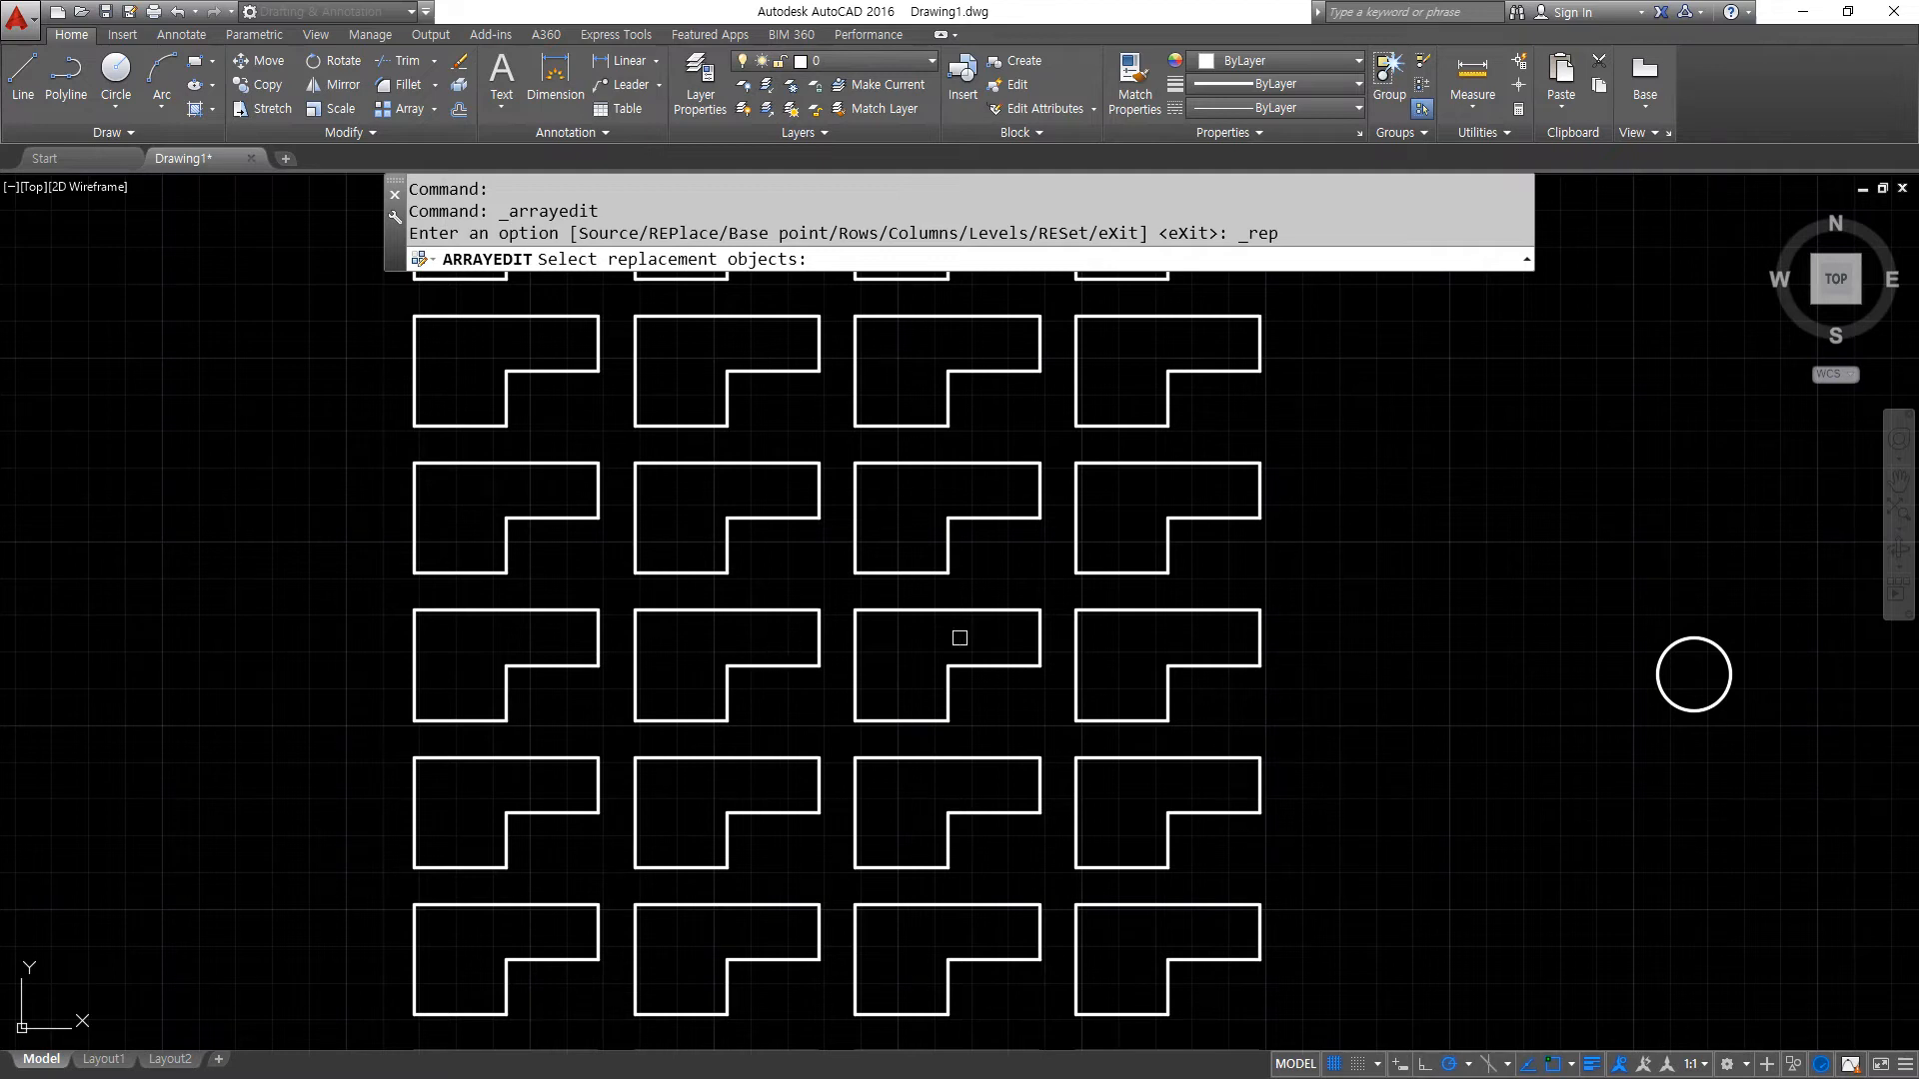
pyautogui.click(1684, 702)
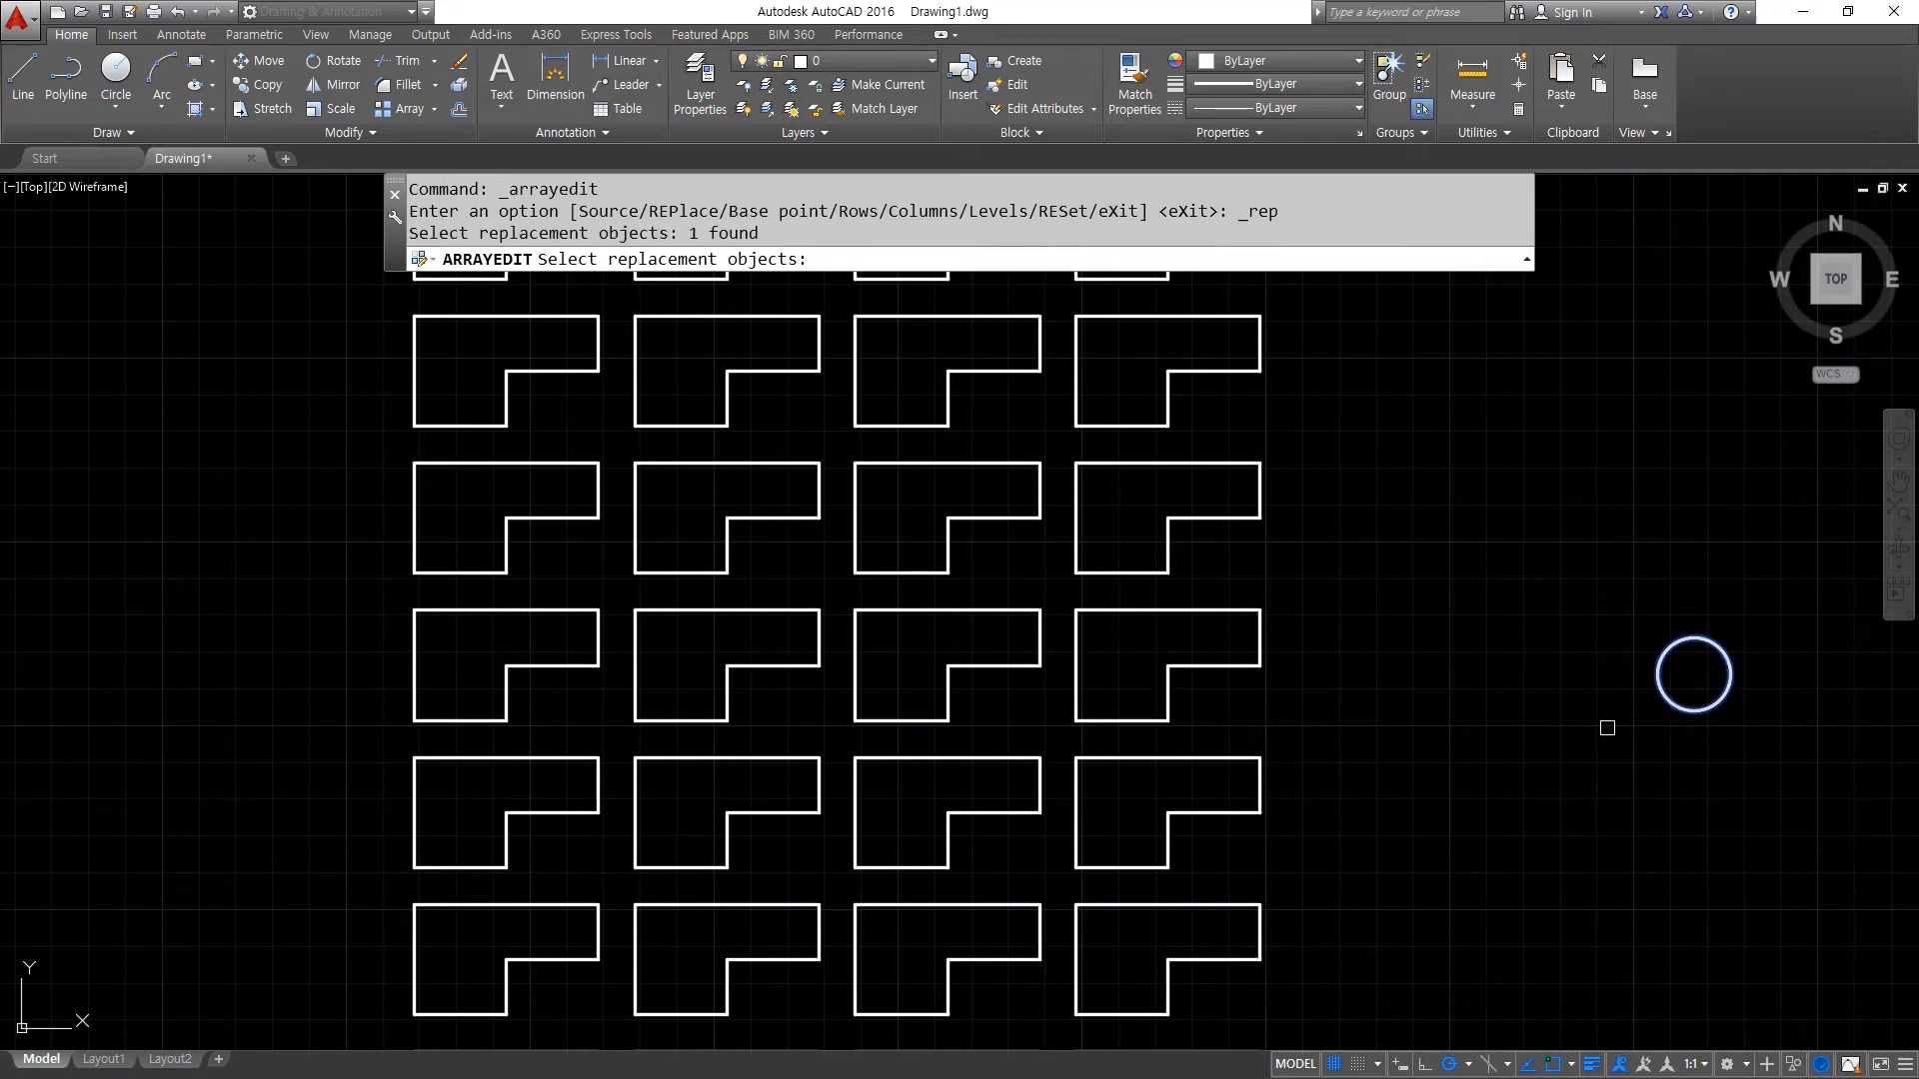
pyautogui.click(777, 665)
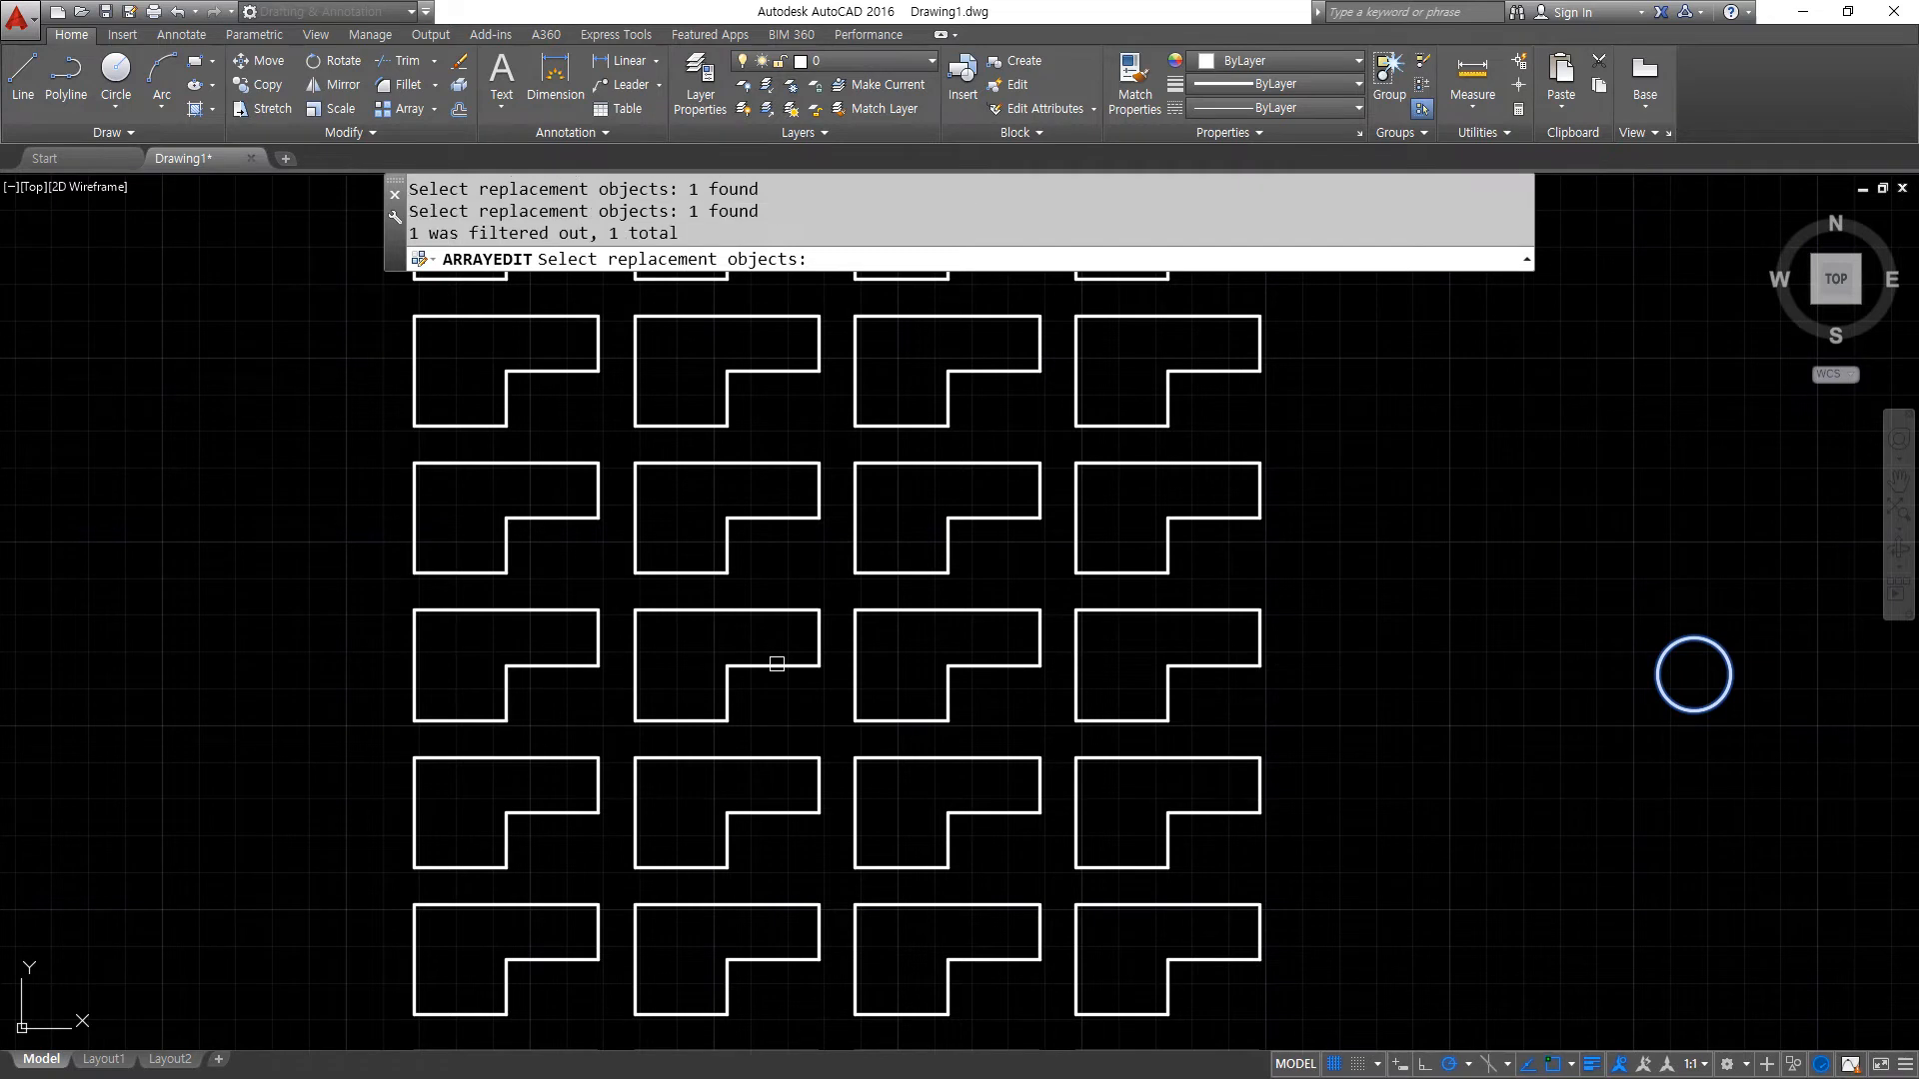
pyautogui.press('Return')
pyautogui.scroll(-3, 664, 762)
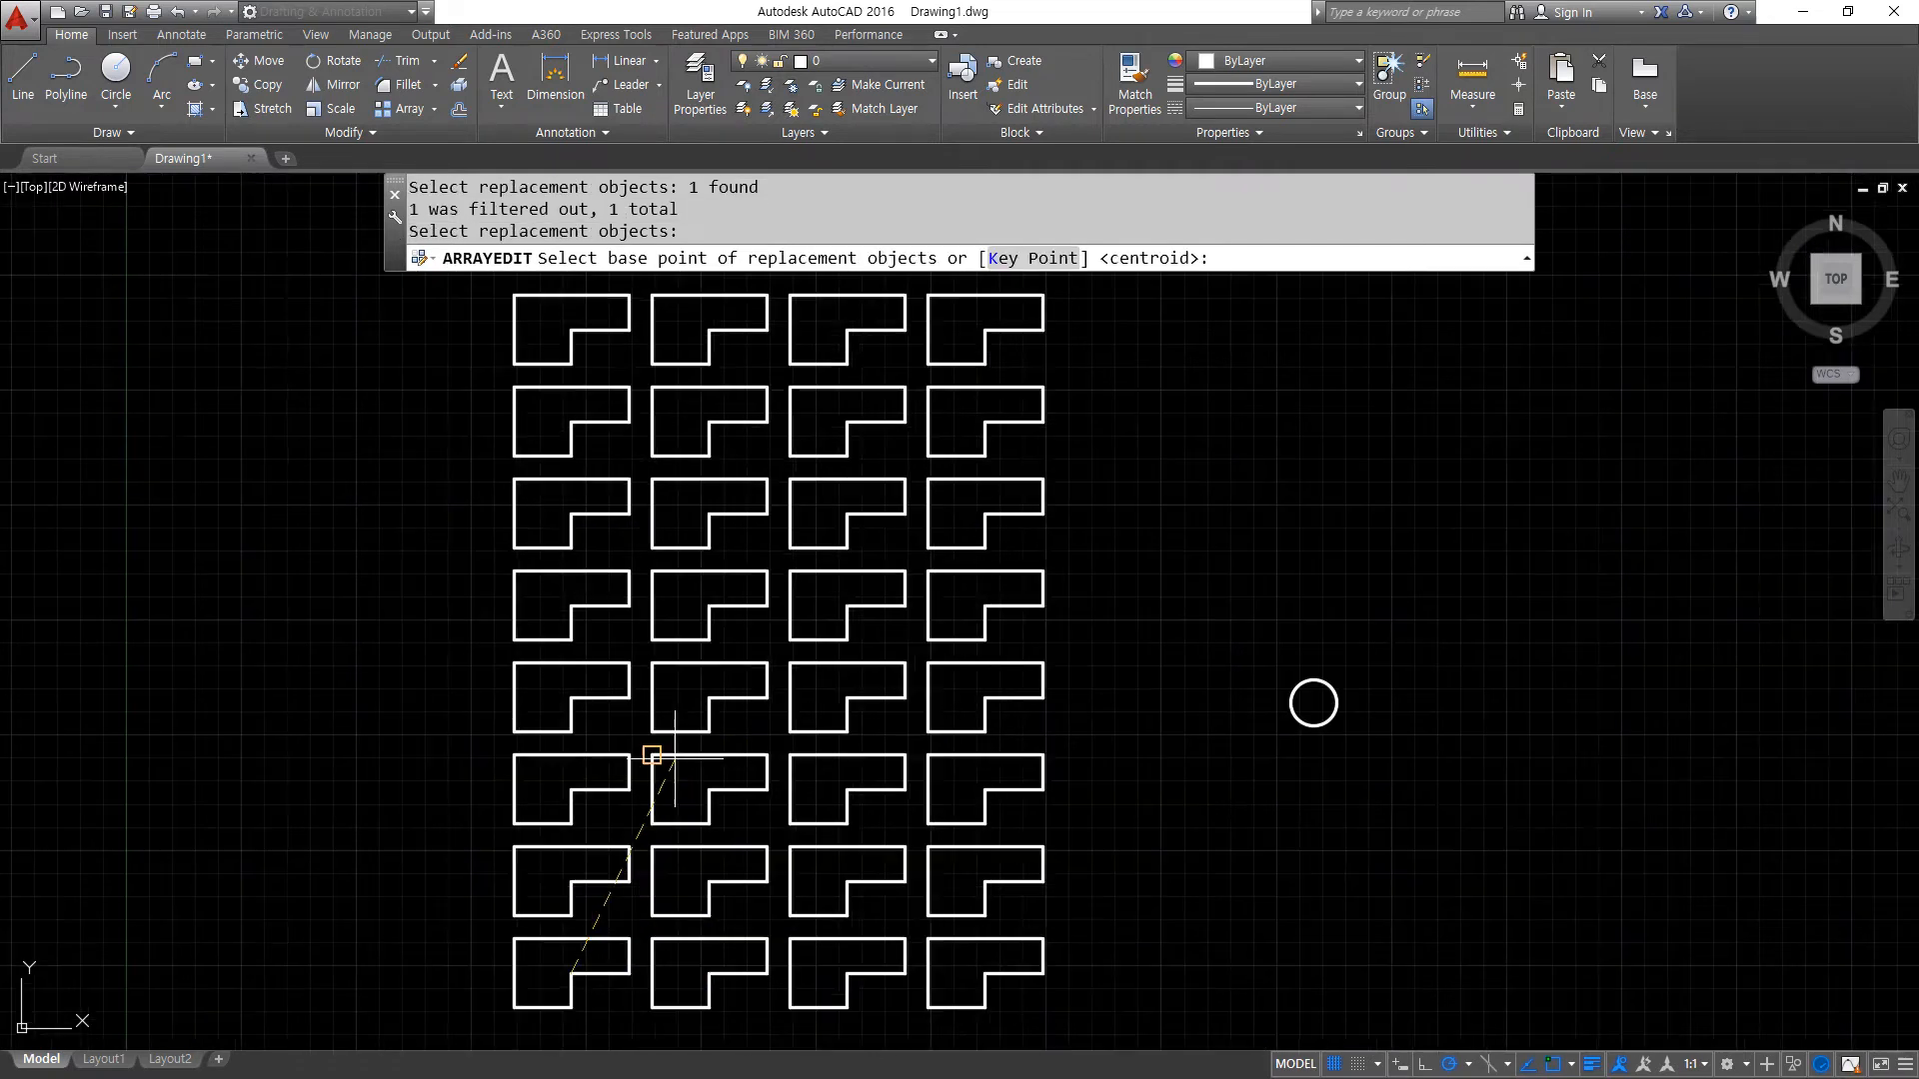
pyautogui.click(593, 911)
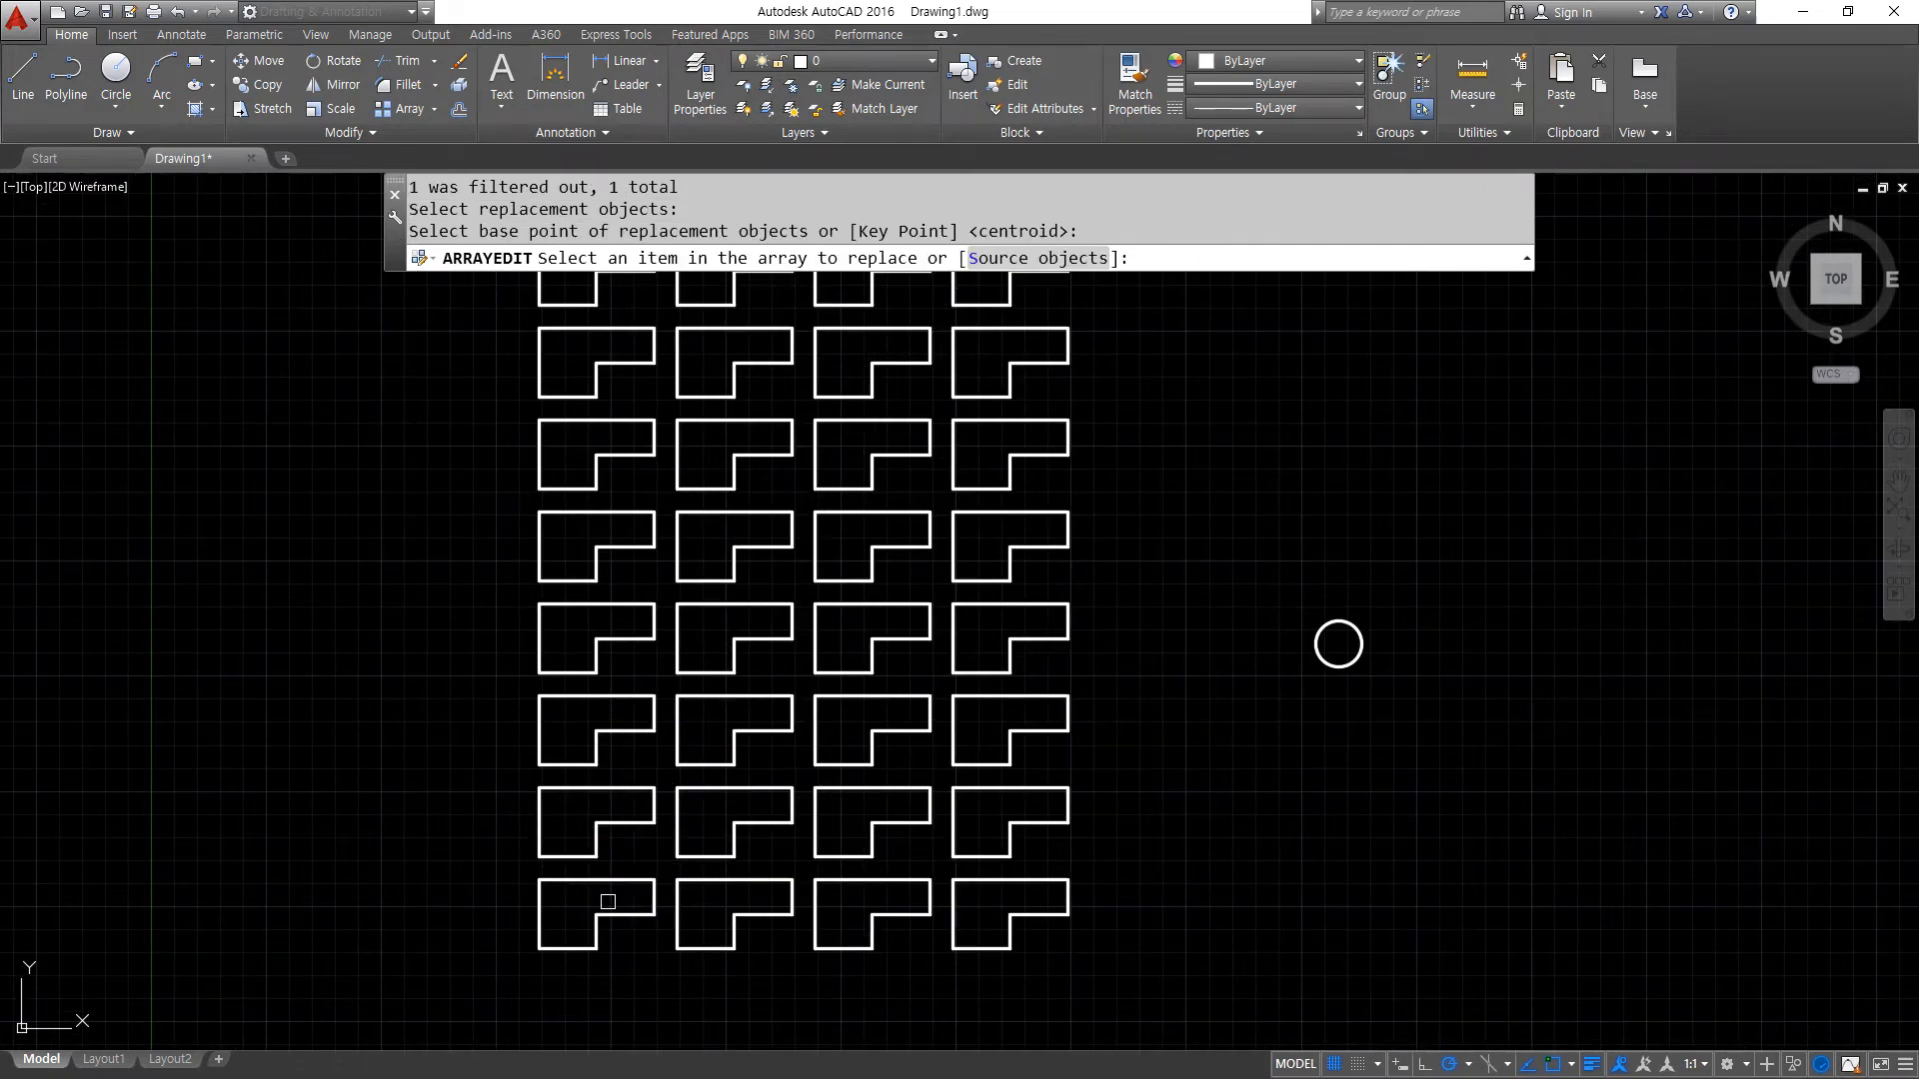
pyautogui.click(612, 913)
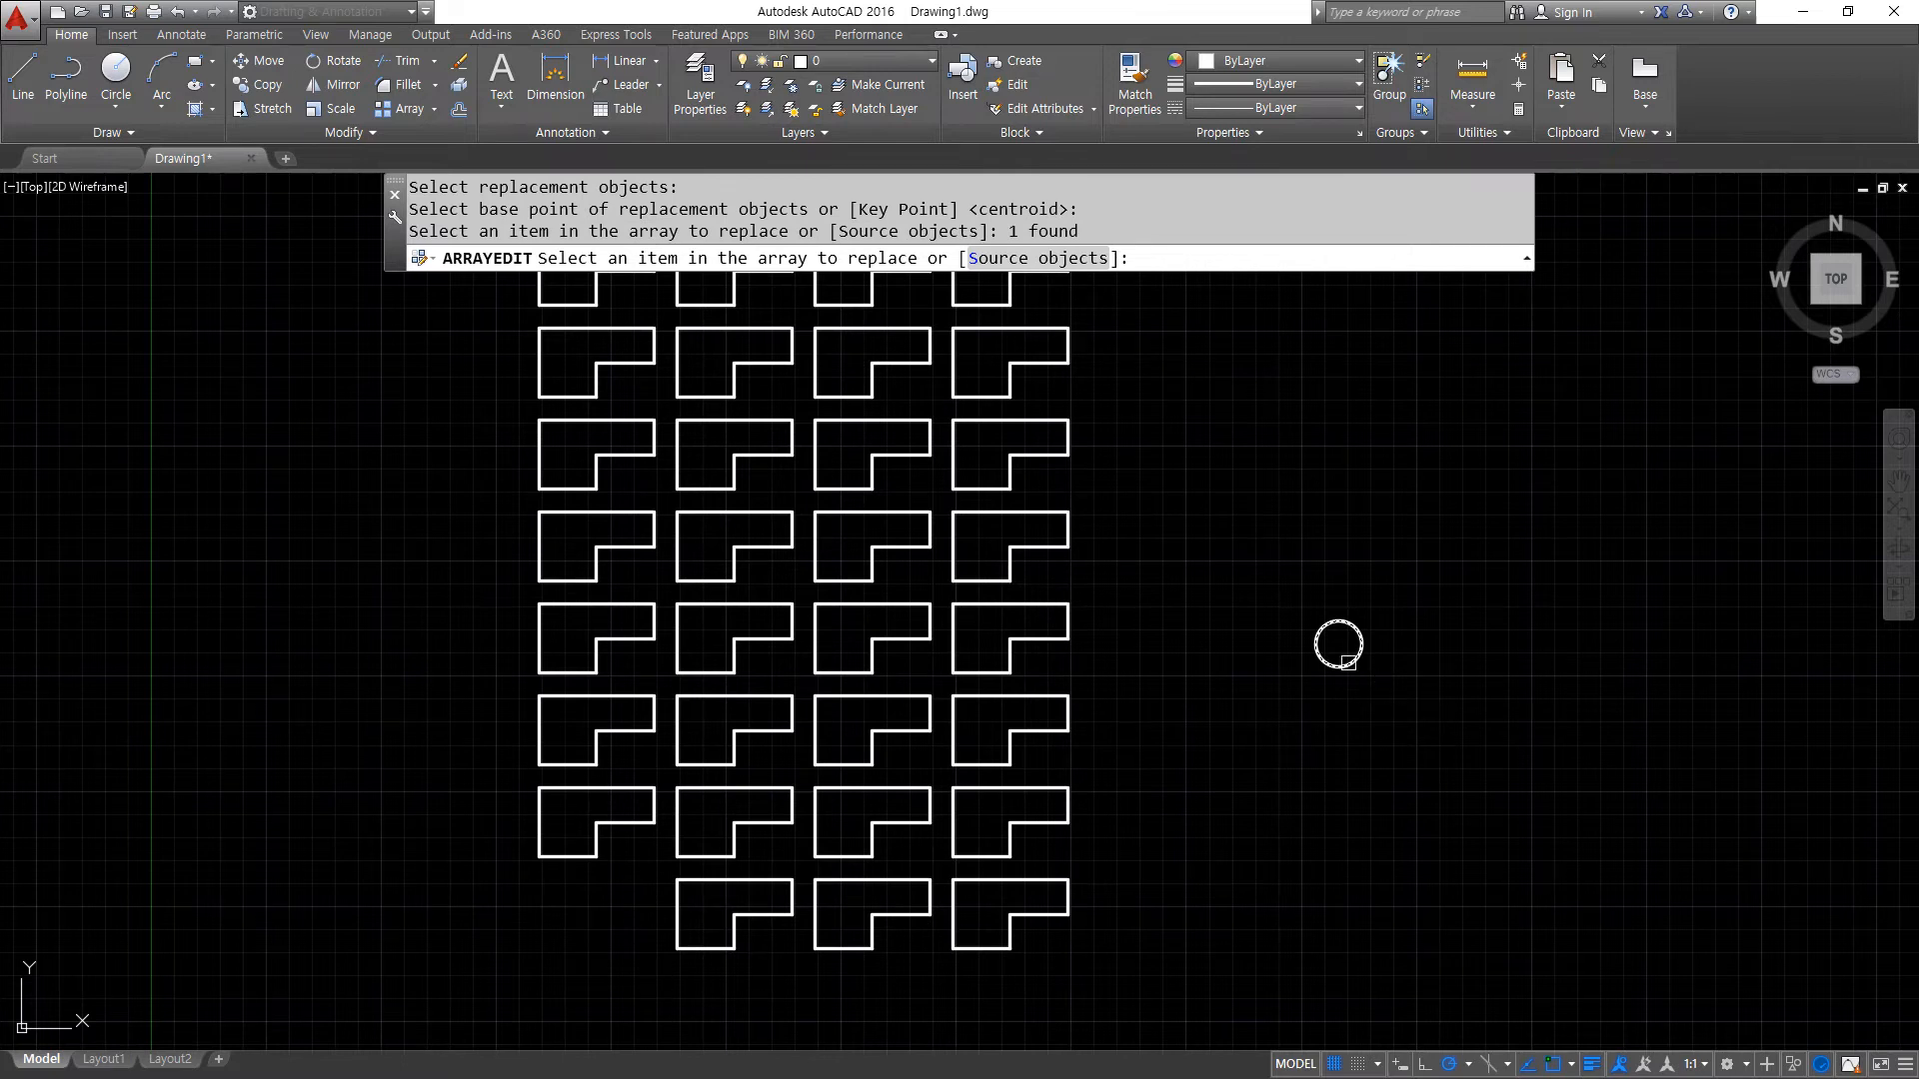
pyautogui.click(1348, 663)
pyautogui.press('Return')
pyautogui.press('Escape')
pyautogui.hotkey('ctrl', 'z')
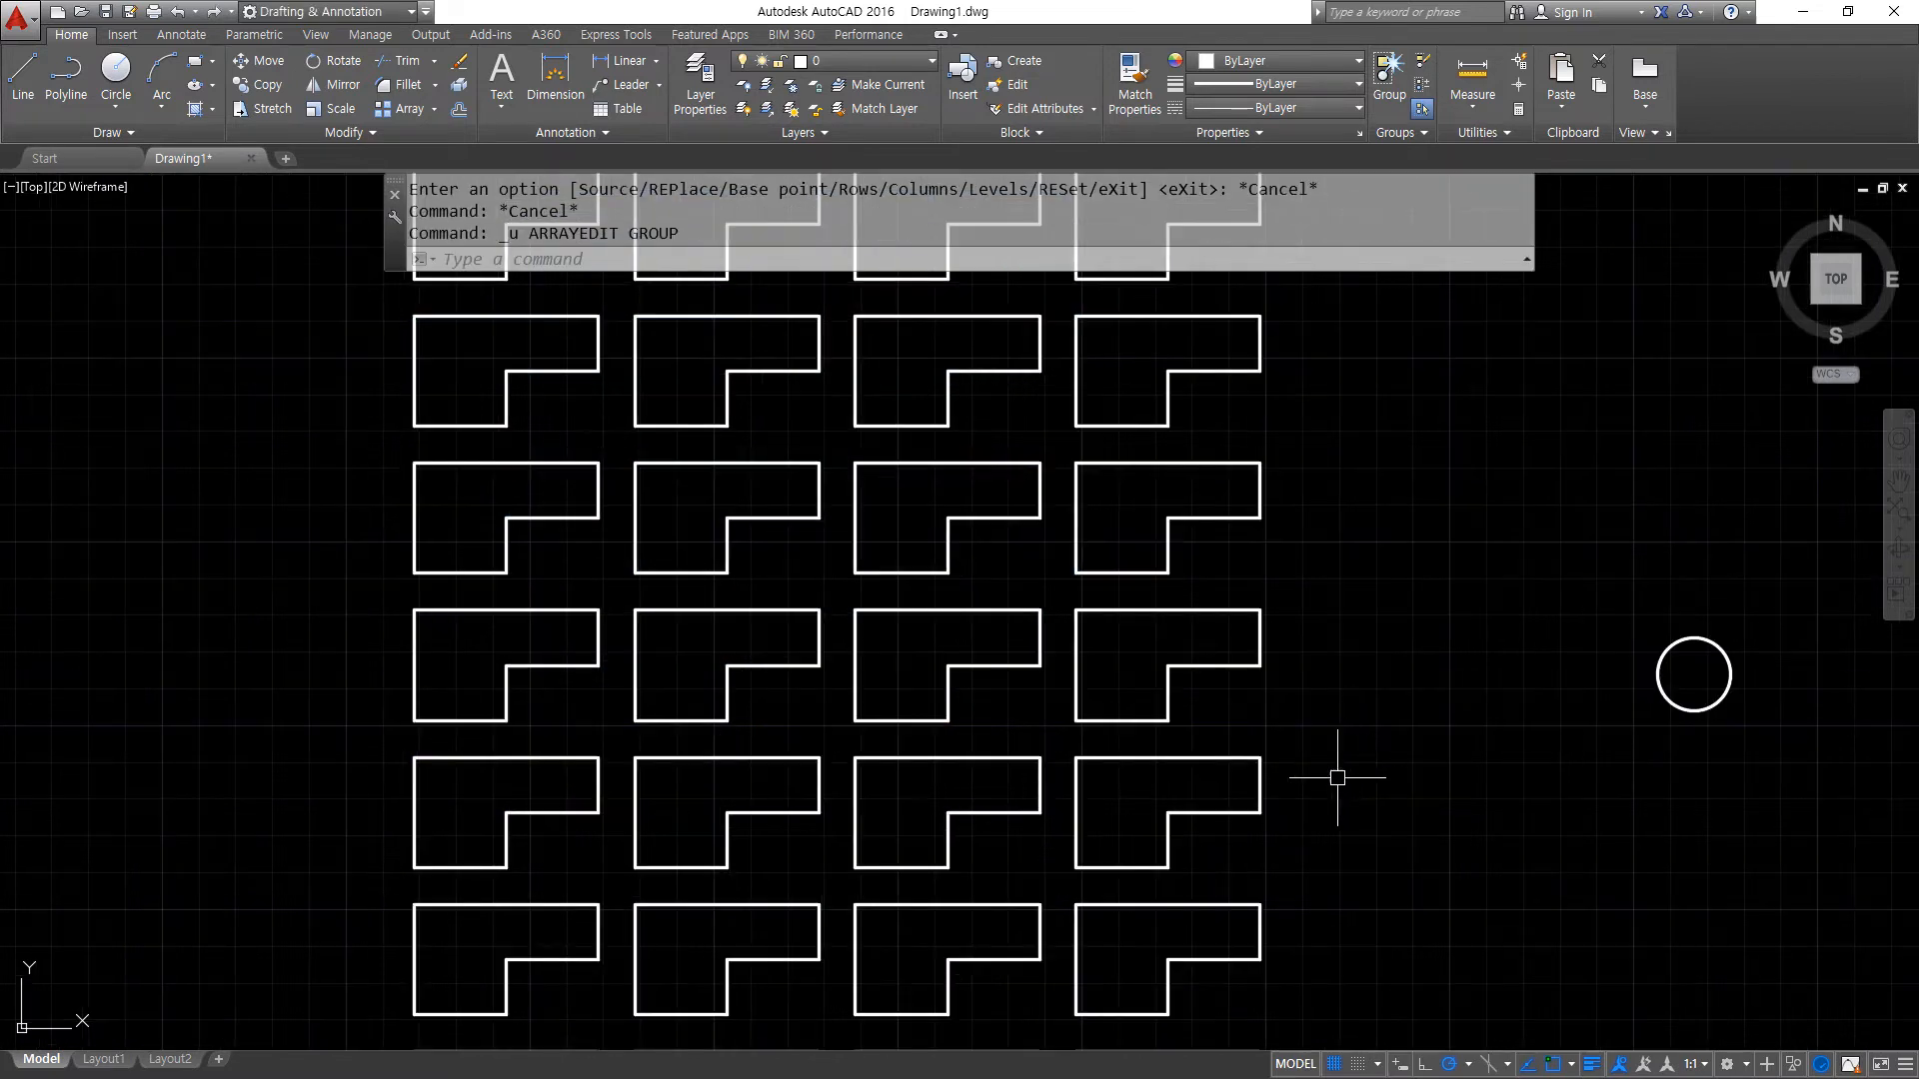
# - Try to replace an item using the array itself as the replacement object, and cancel a grip stretch of the circle by its center
pyautogui.click(737, 827)
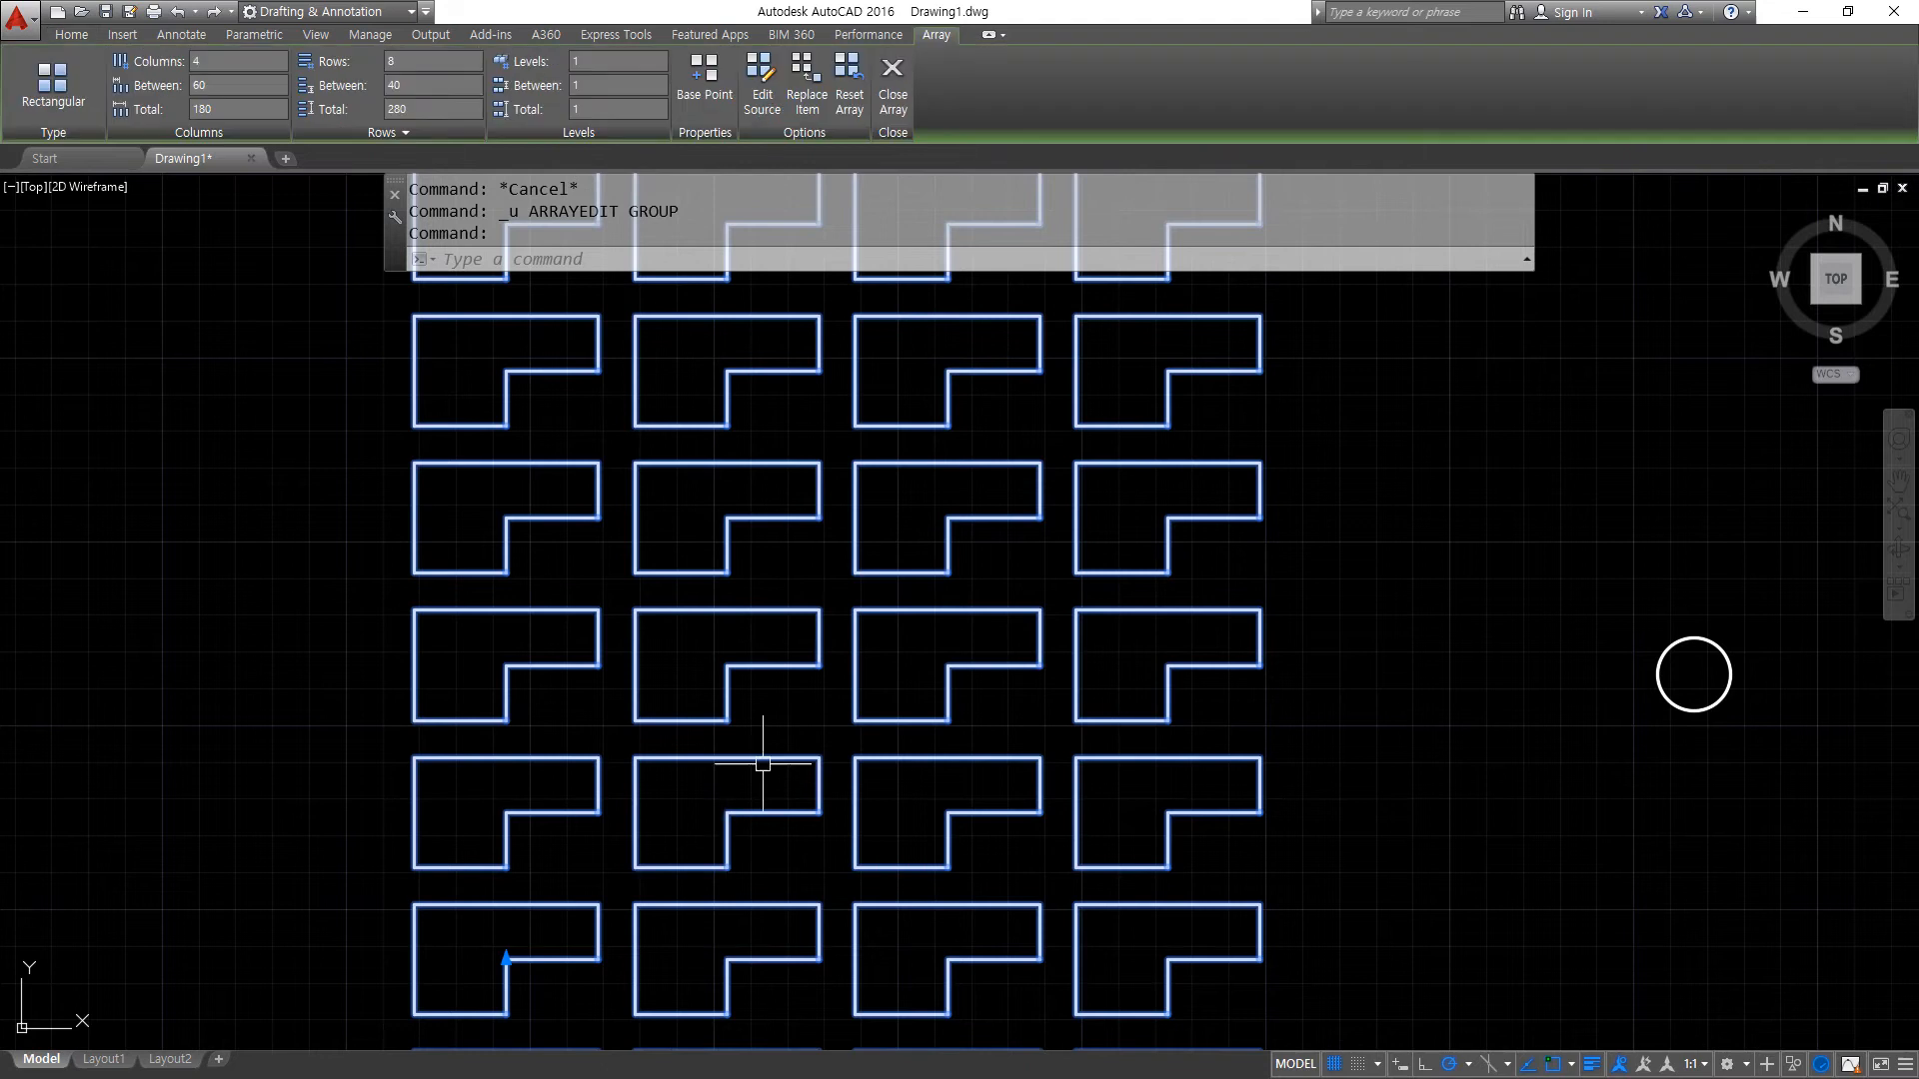
pyautogui.click(807, 98)
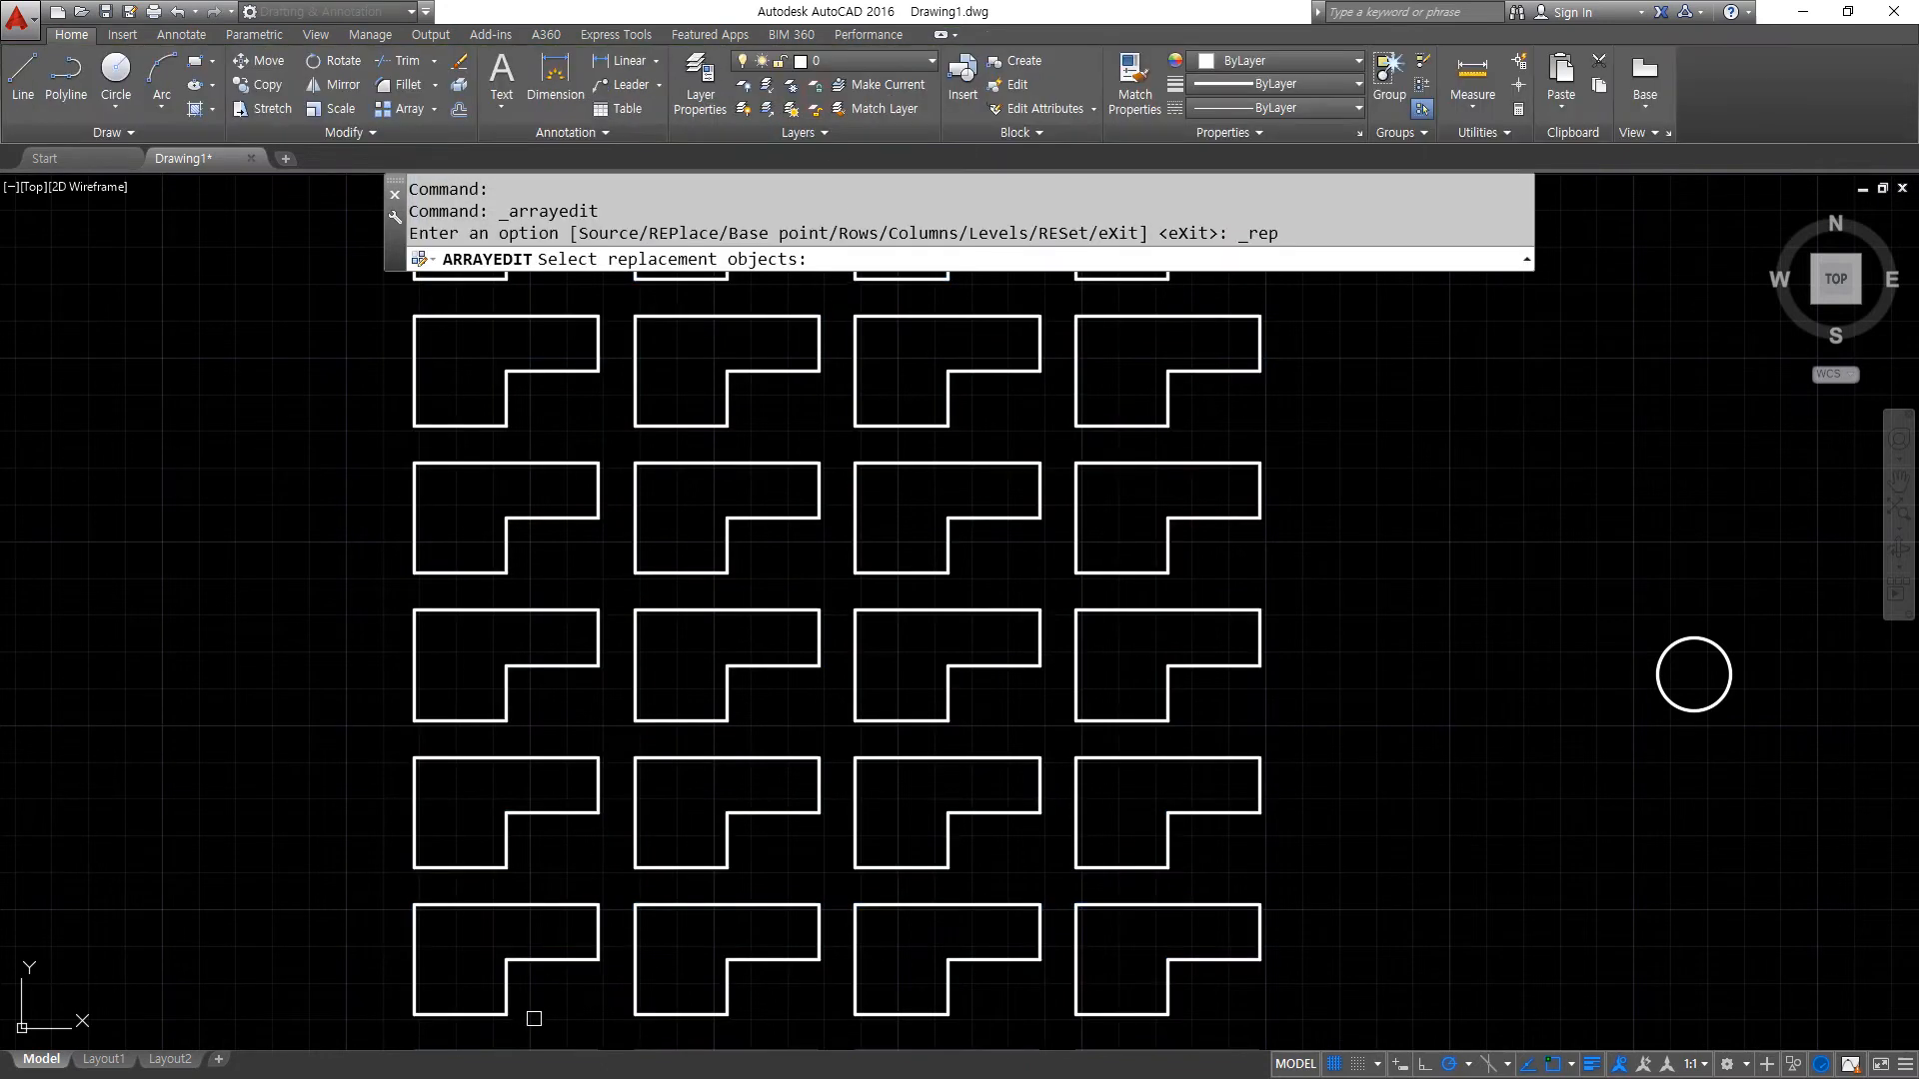
pyautogui.click(506, 991)
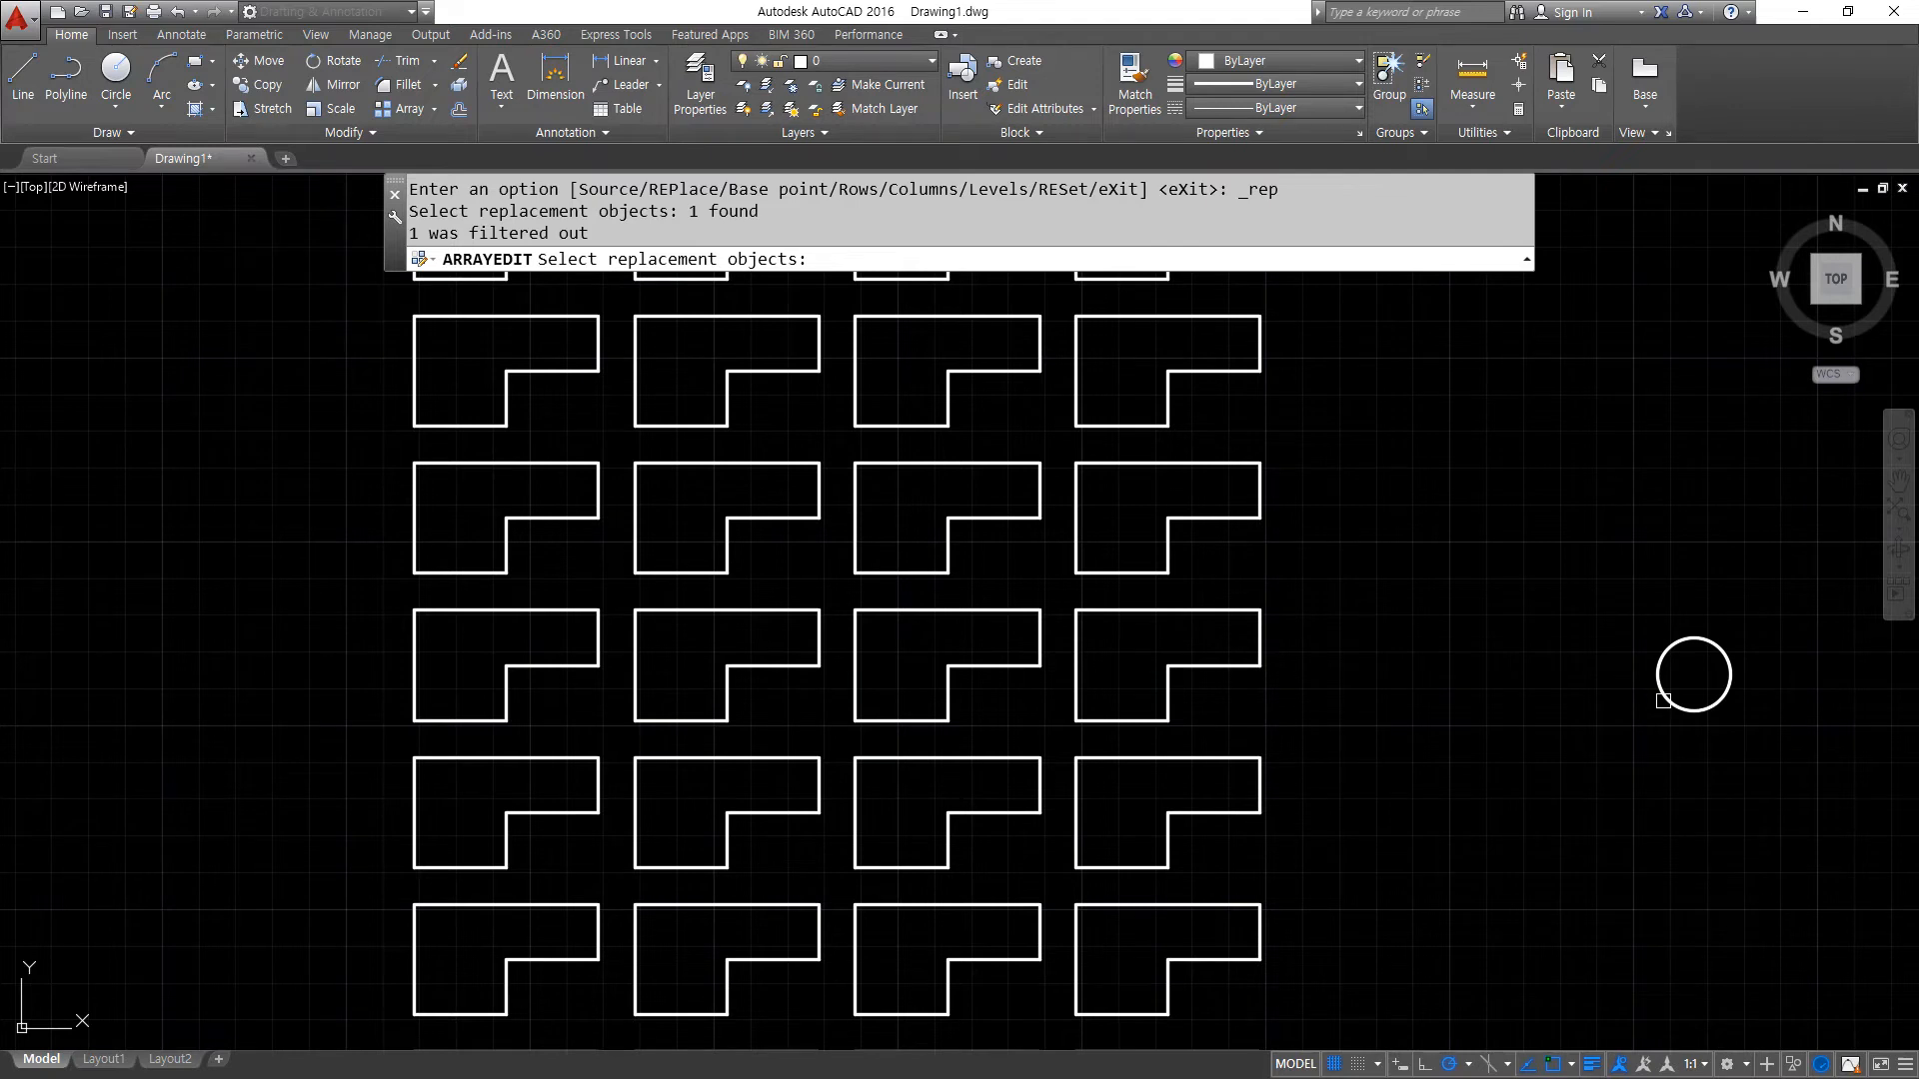
pyautogui.press('Return')
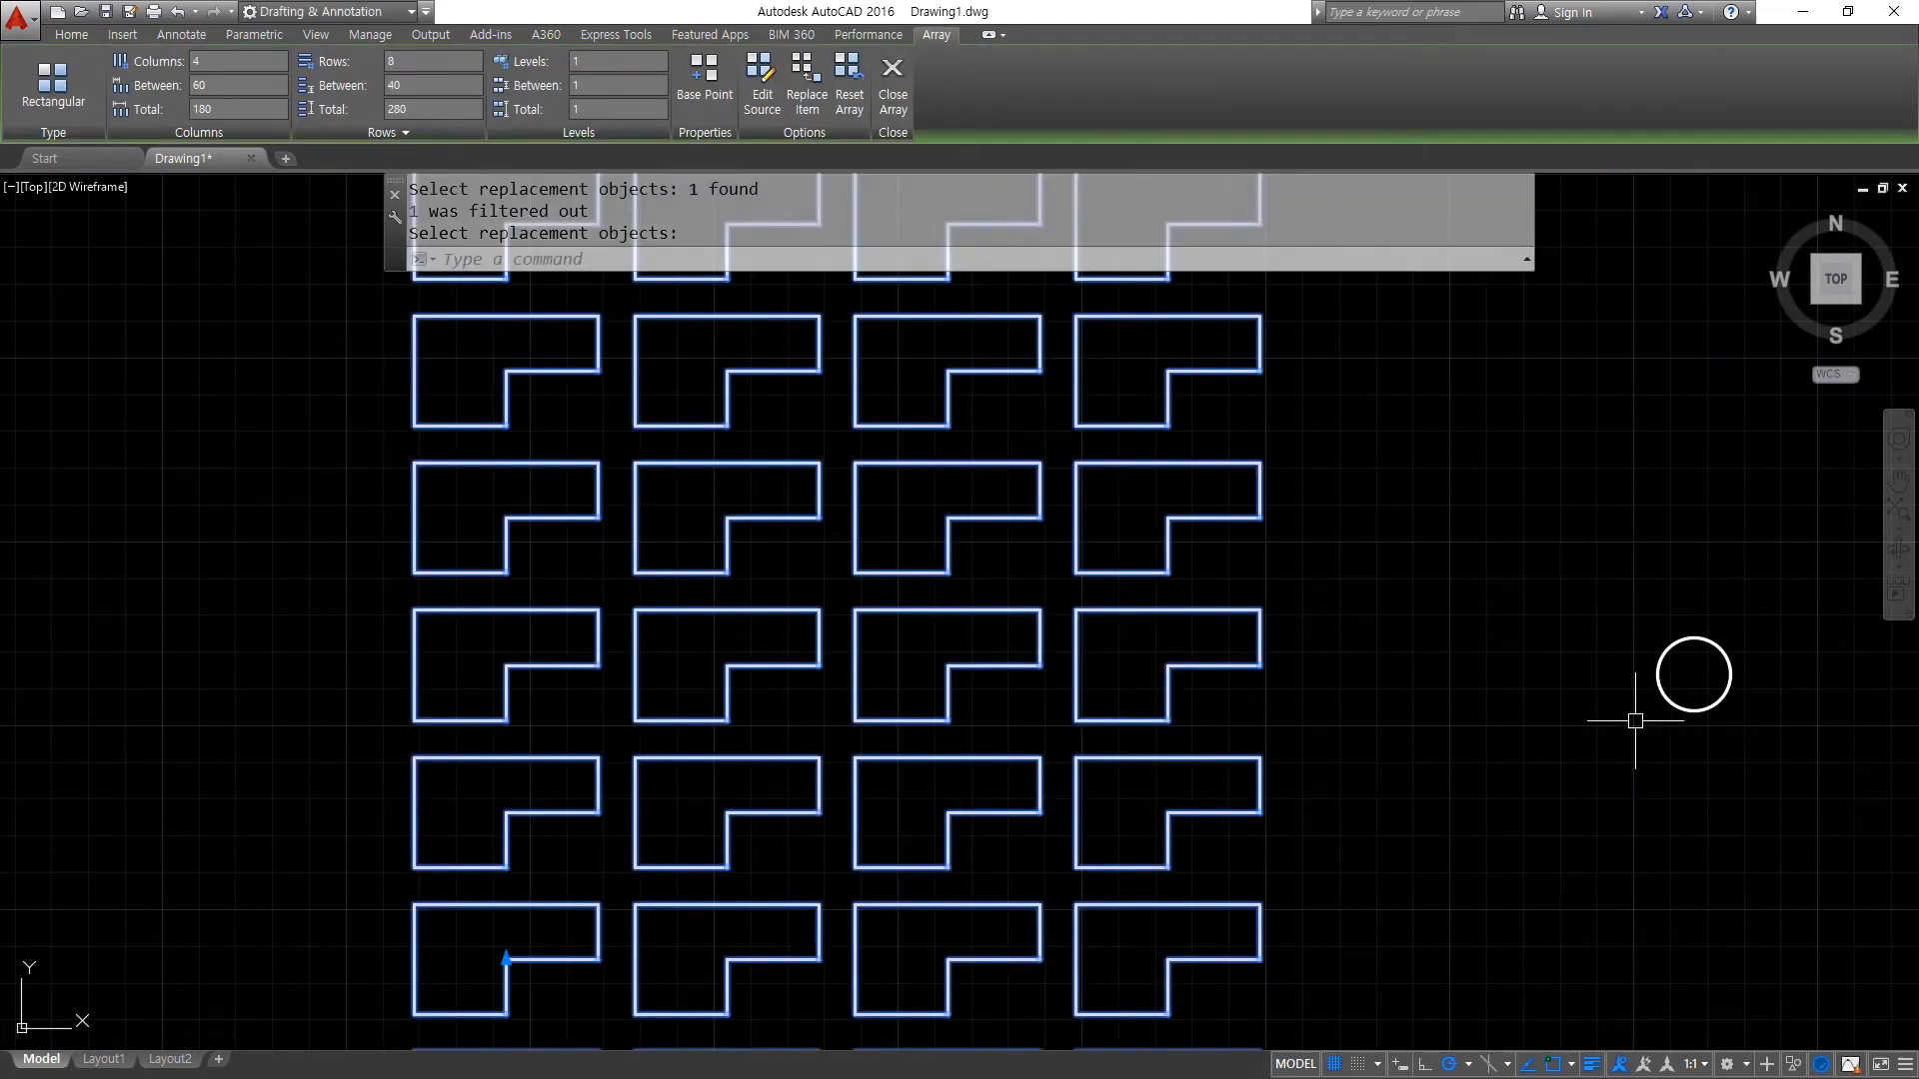
pyautogui.click(1677, 709)
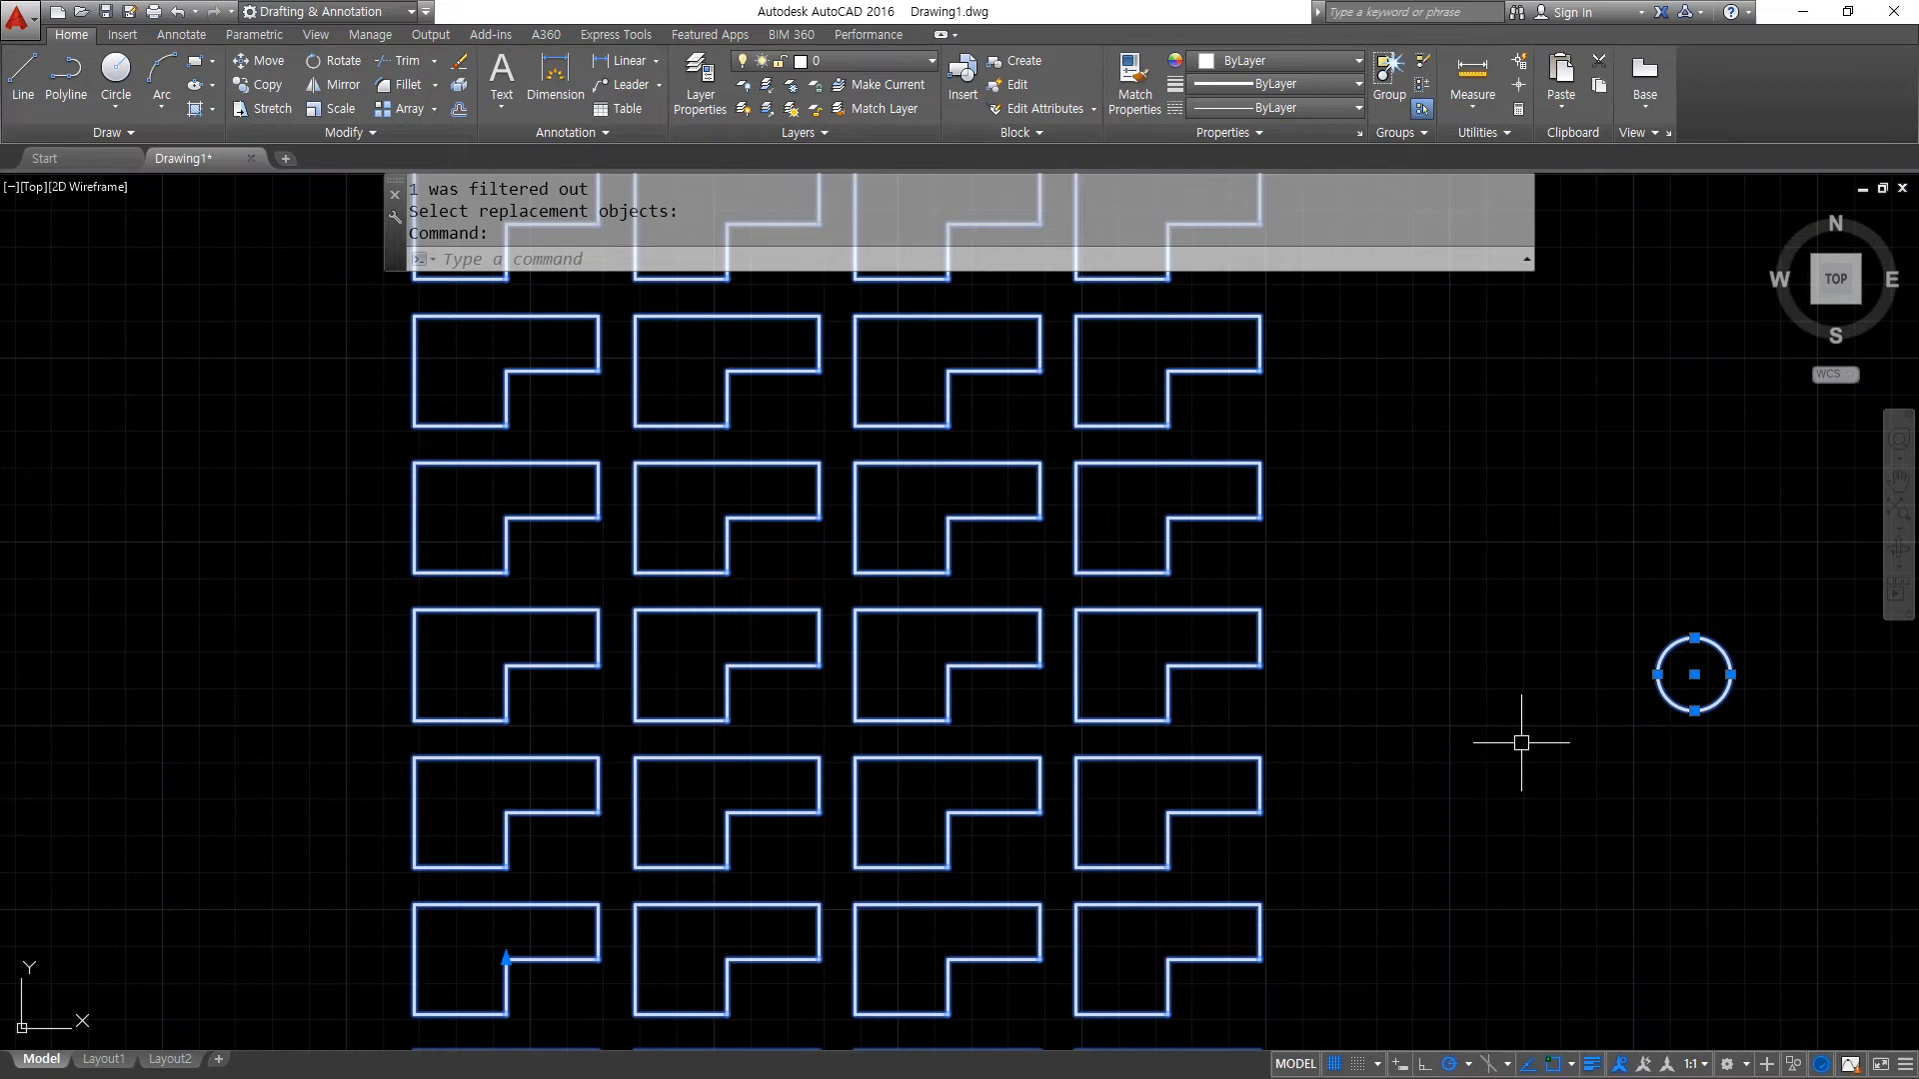
pyautogui.scroll(-2, 1460, 741)
pyautogui.moveTo(1456, 755); pyautogui.dragTo(1375, 670, button='middle')
pyautogui.click(1525, 614)
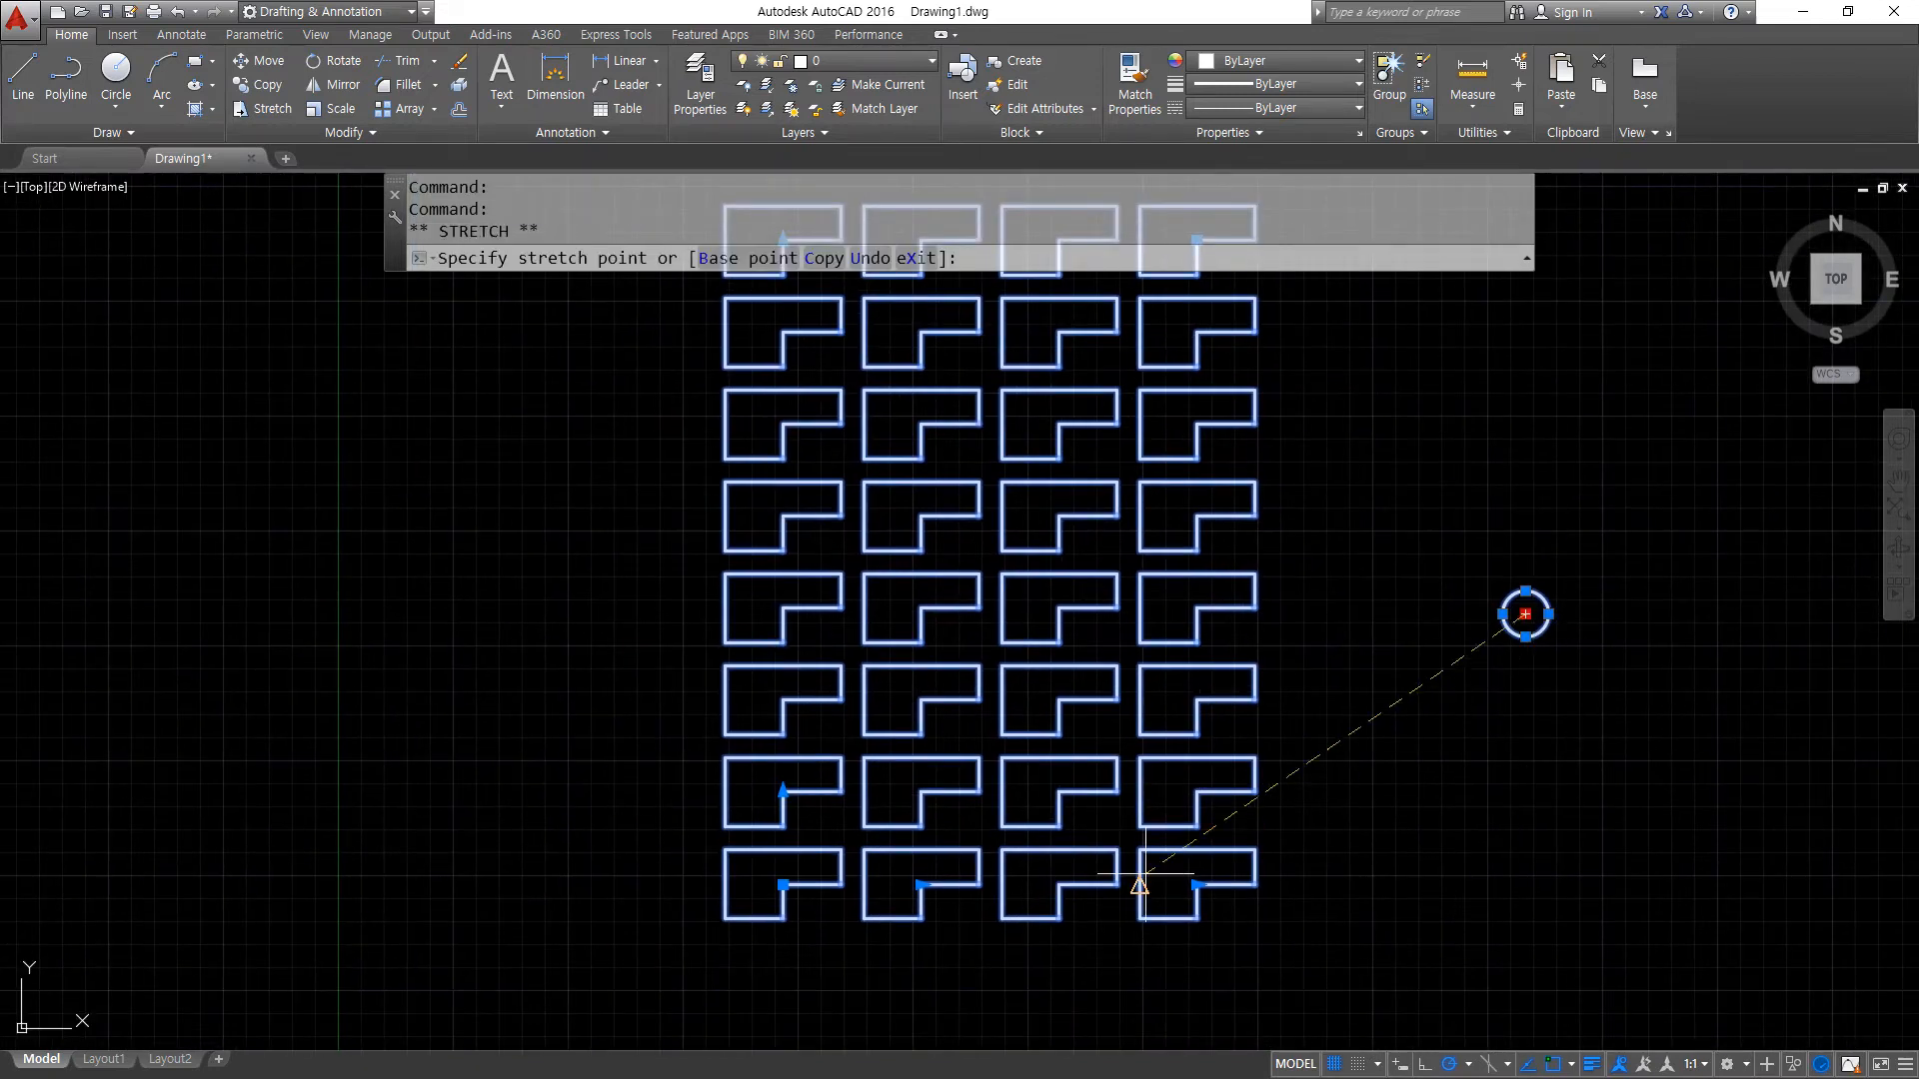
pyautogui.press('Escape')
pyautogui.press('Escape')
pyautogui.press('Escape')
pyautogui.press('Escape')
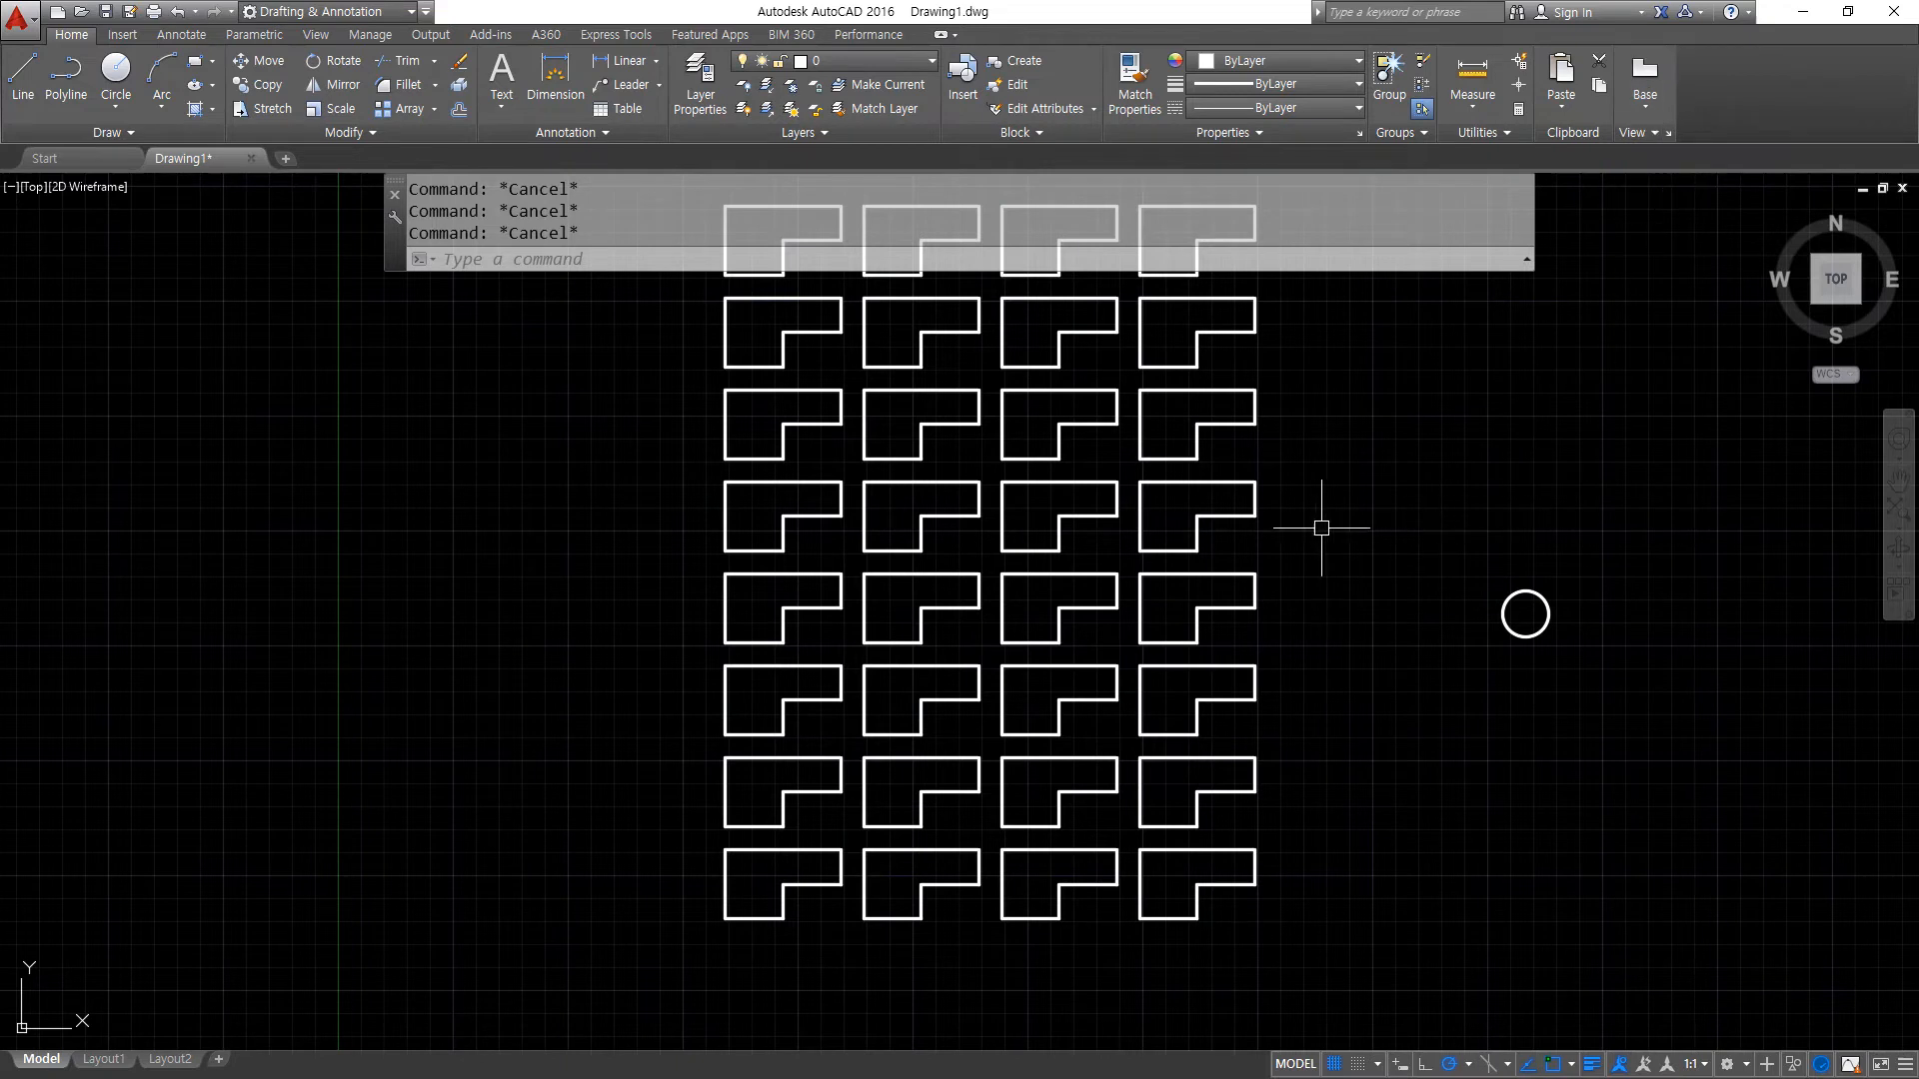
pyautogui.click(864, 804)
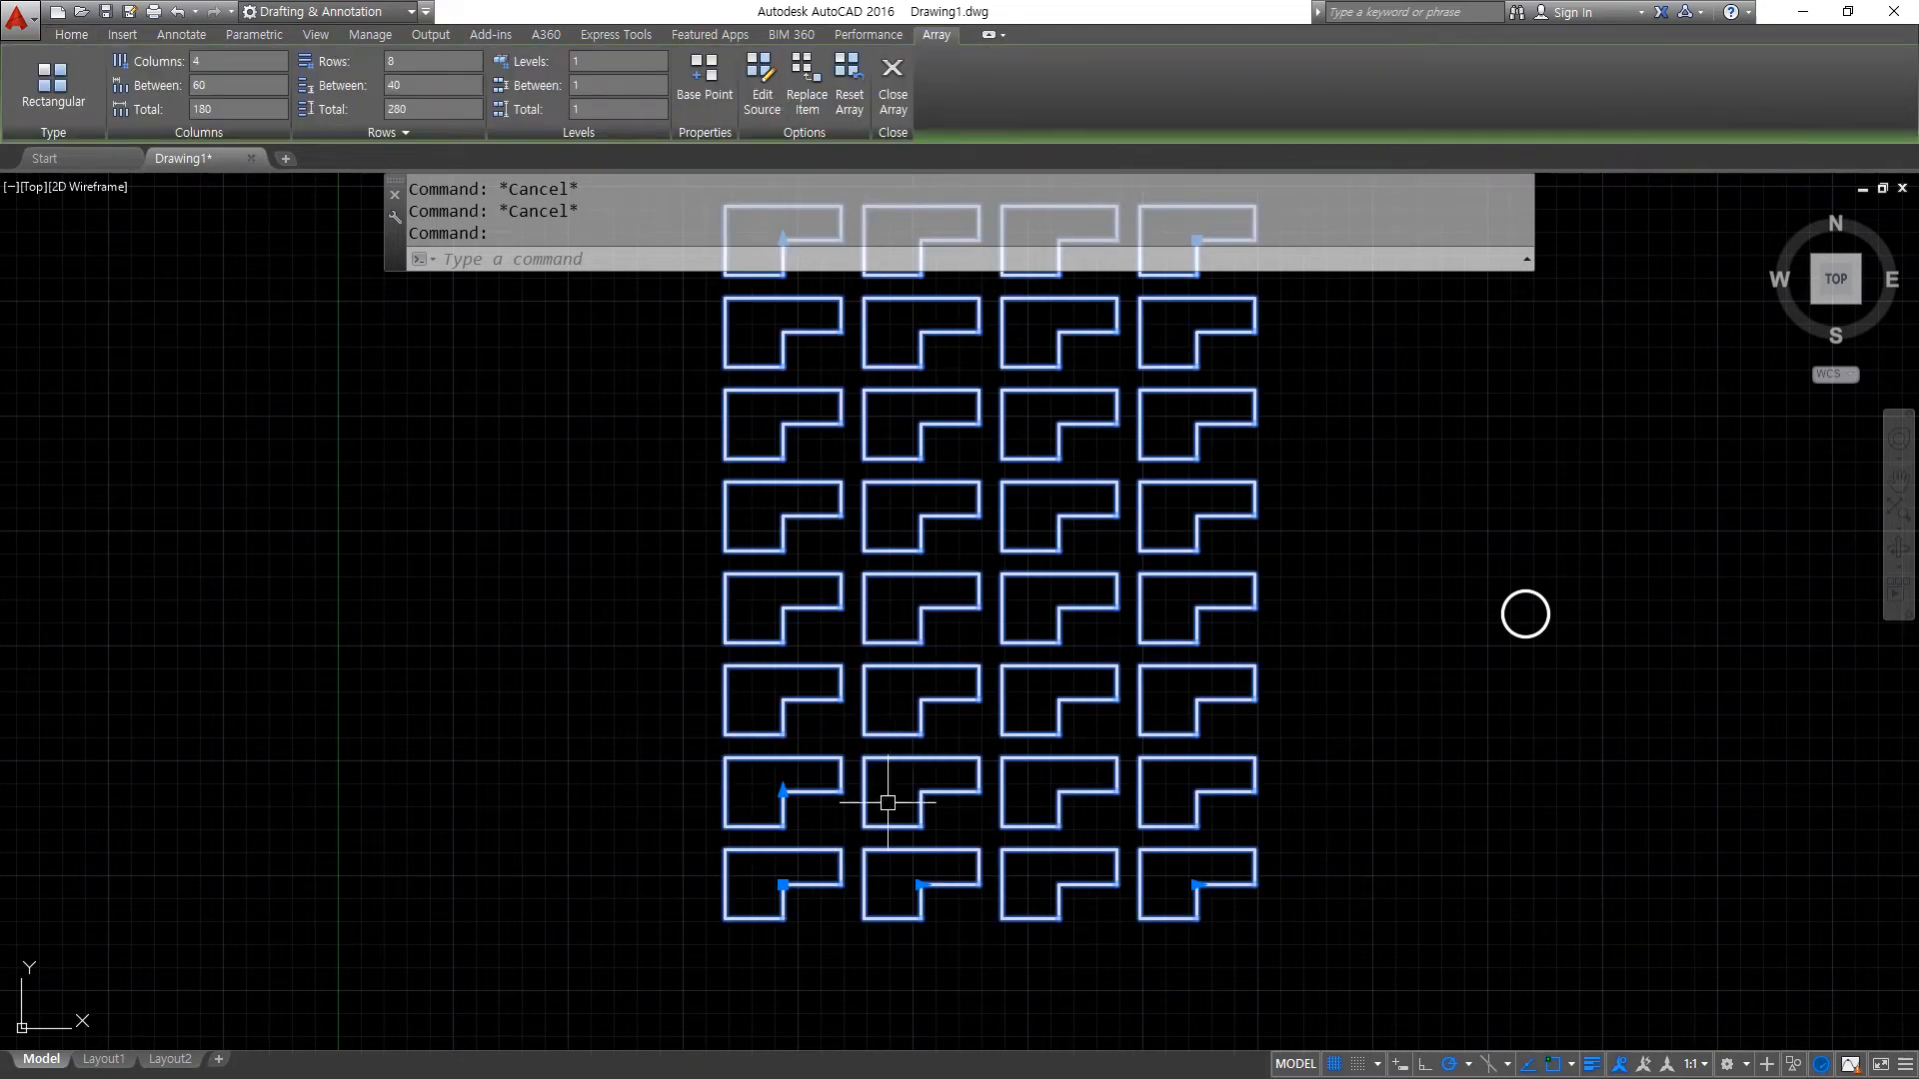
pyautogui.scroll(2, 925, 748)
pyautogui.moveTo(846, 811); pyautogui.dragTo(750, 706, button='middle')
pyautogui.moveTo(468, 960)
pyautogui.mouseDown()
pyautogui.moveTo(434, 672)
pyautogui.moveTo(1339, 567)
pyautogui.moveTo(640, 991)
pyautogui.moveTo(523, 966)
pyautogui.mouseUp()
pyautogui.moveTo(598, 852)
pyautogui.mouseDown()
pyautogui.moveTo(720, 415)
pyautogui.moveTo(649, 439)
pyautogui.mouseUp()
pyautogui.moveTo(707, 410); pyautogui.dragTo(765, 469)
pyautogui.moveTo(660, 844)
pyautogui.mouseDown()
pyautogui.moveTo(749, 856)
pyautogui.moveTo(1267, 377)
pyautogui.moveTo(1189, 397)
pyautogui.mouseUp()
pyautogui.moveTo(1254, 364); pyautogui.dragTo(1371, 436)
pyautogui.press('Escape')
pyautogui.press('Escape')
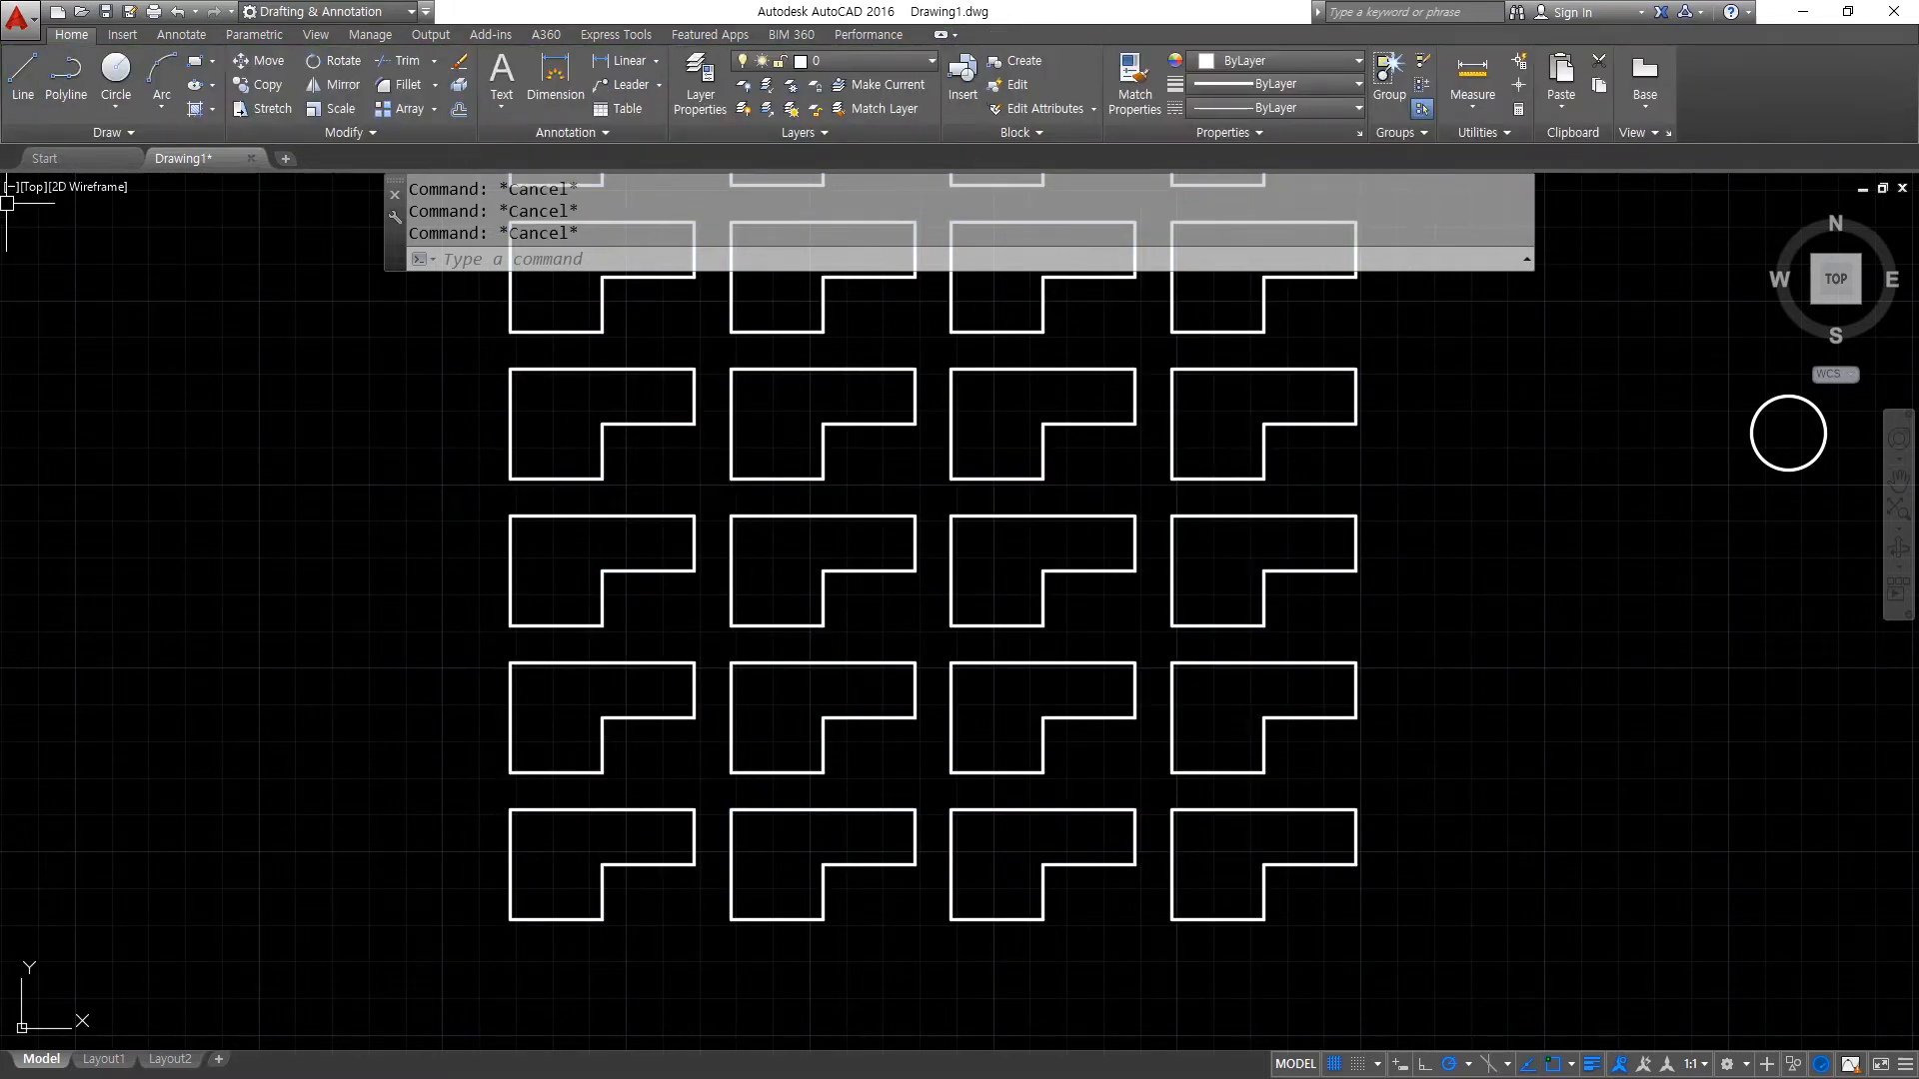
pyautogui.click(665, 545)
pyautogui.click(669, 591)
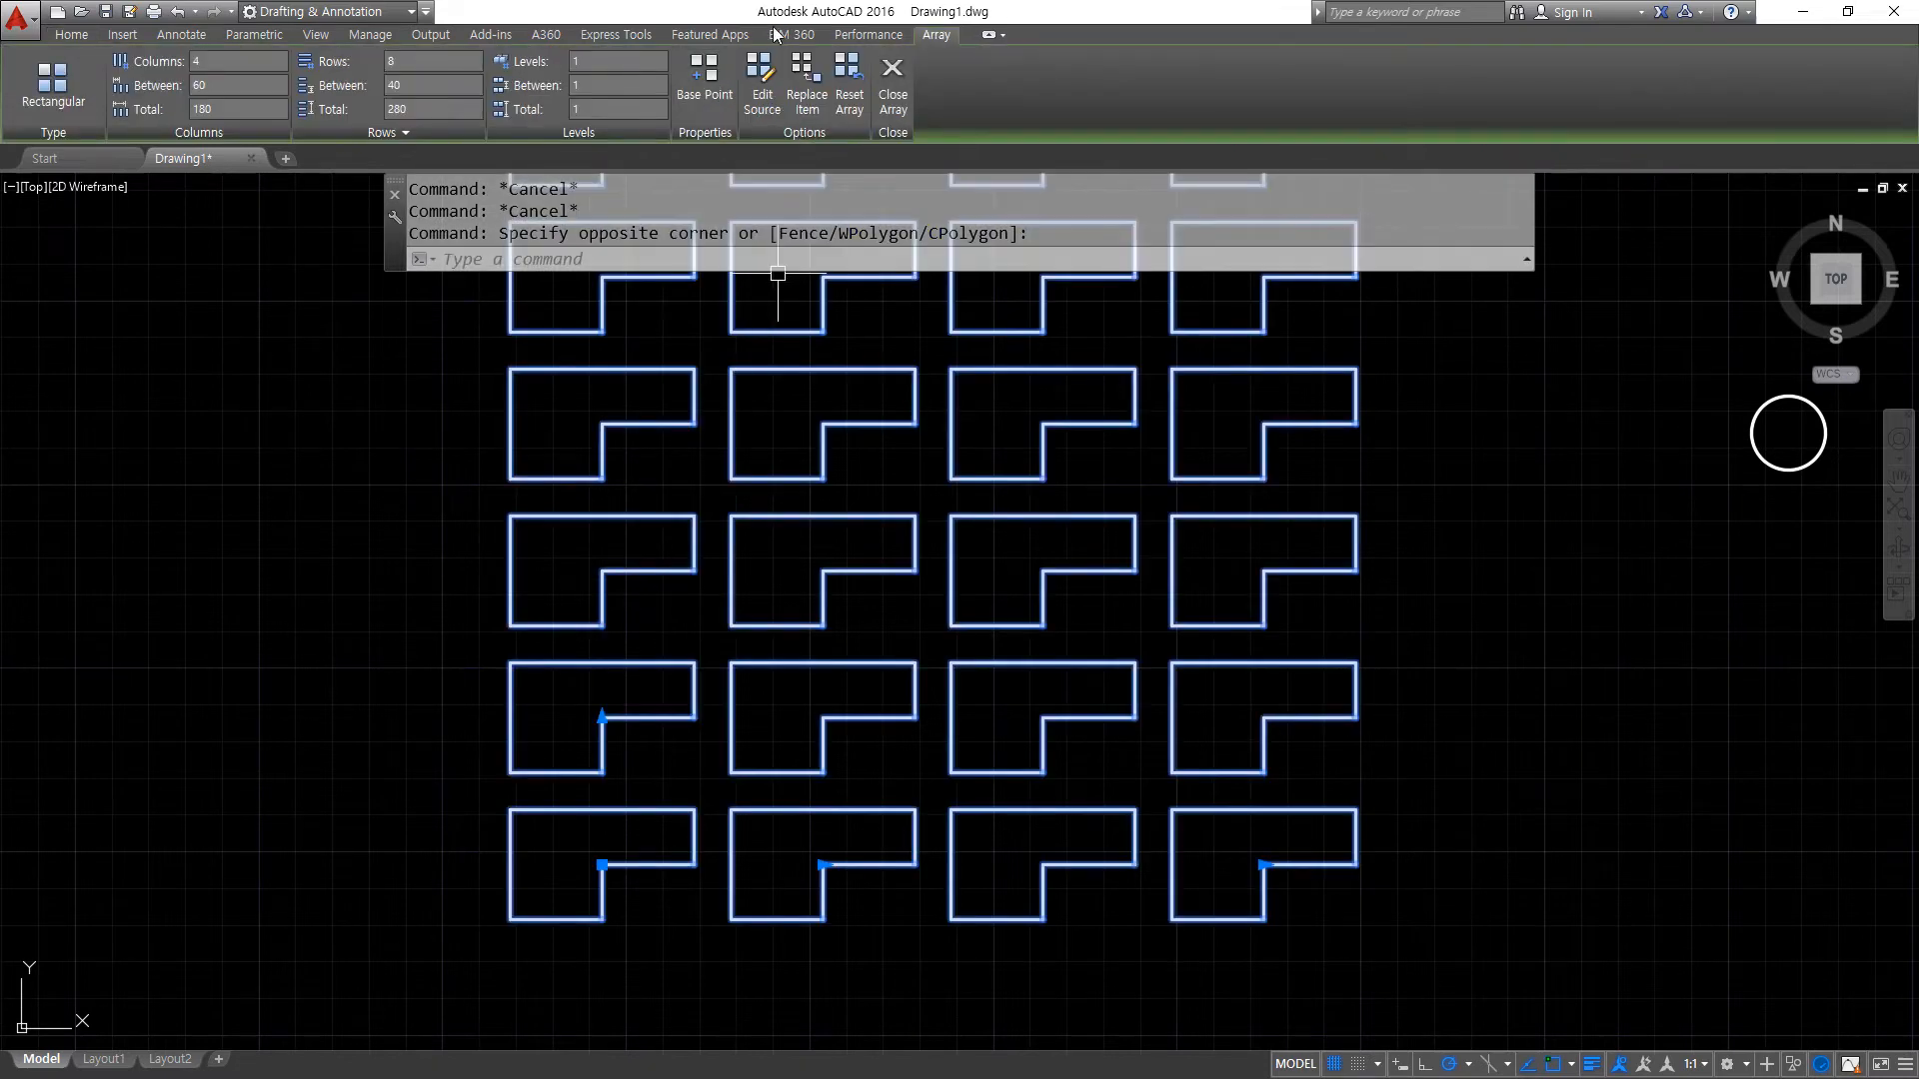
pyautogui.press('Escape')
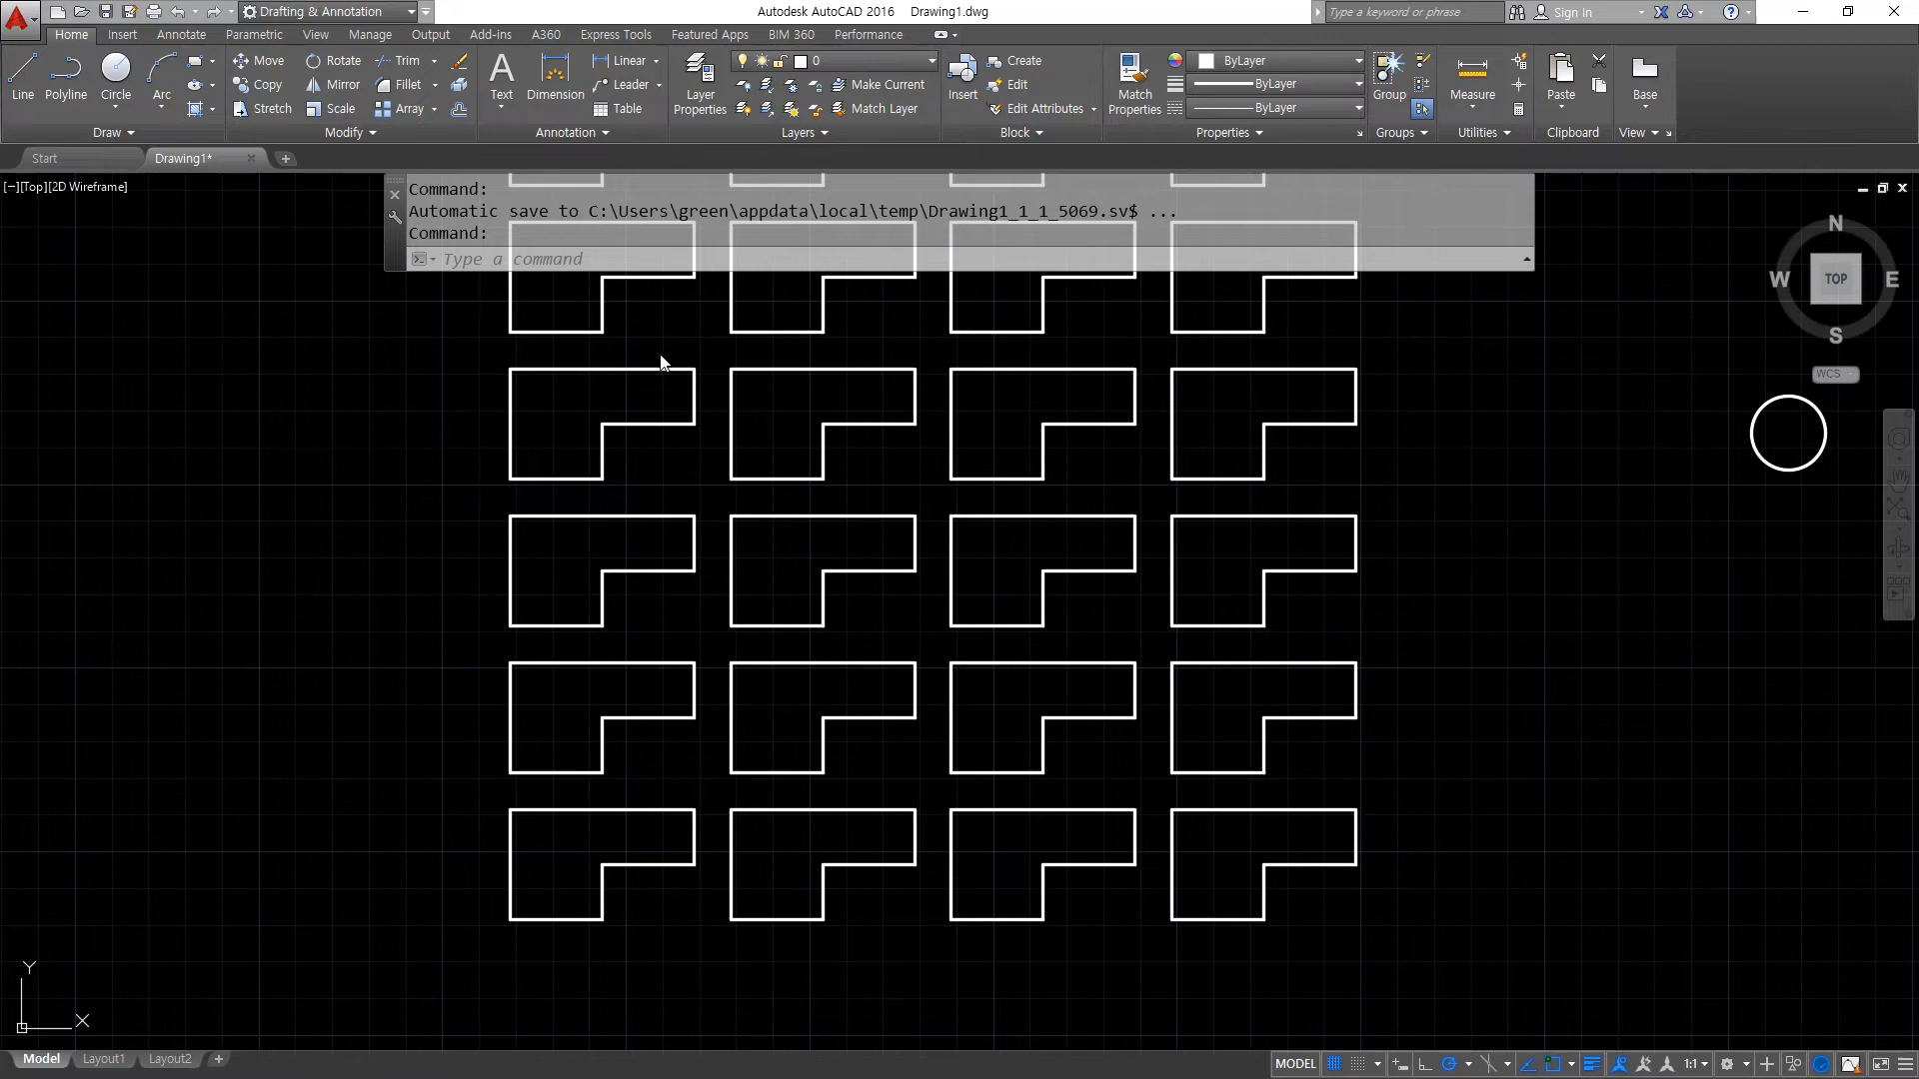
# - Start replacing items of the L-shaped array with the radius 10 circle, using the circle's center as the replacement base point
pyautogui.click(767, 479)
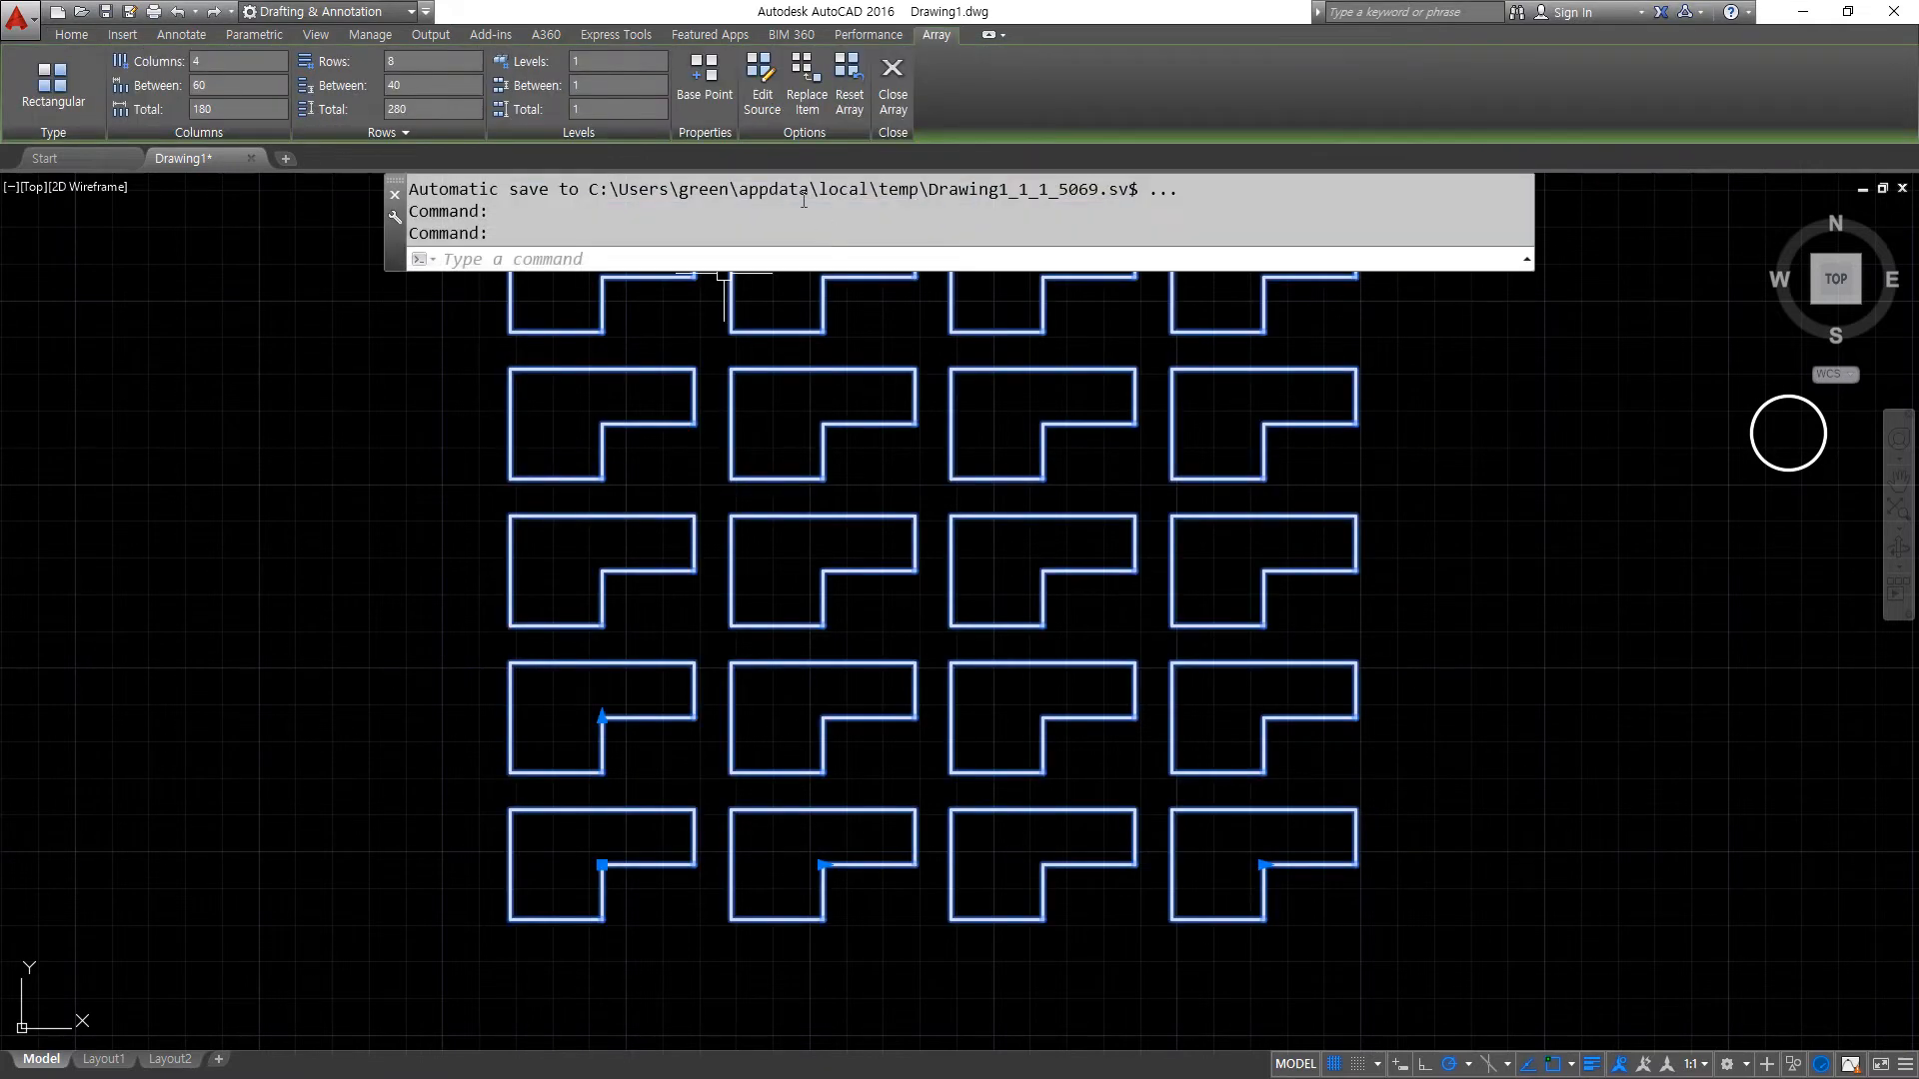
pyautogui.click(808, 104)
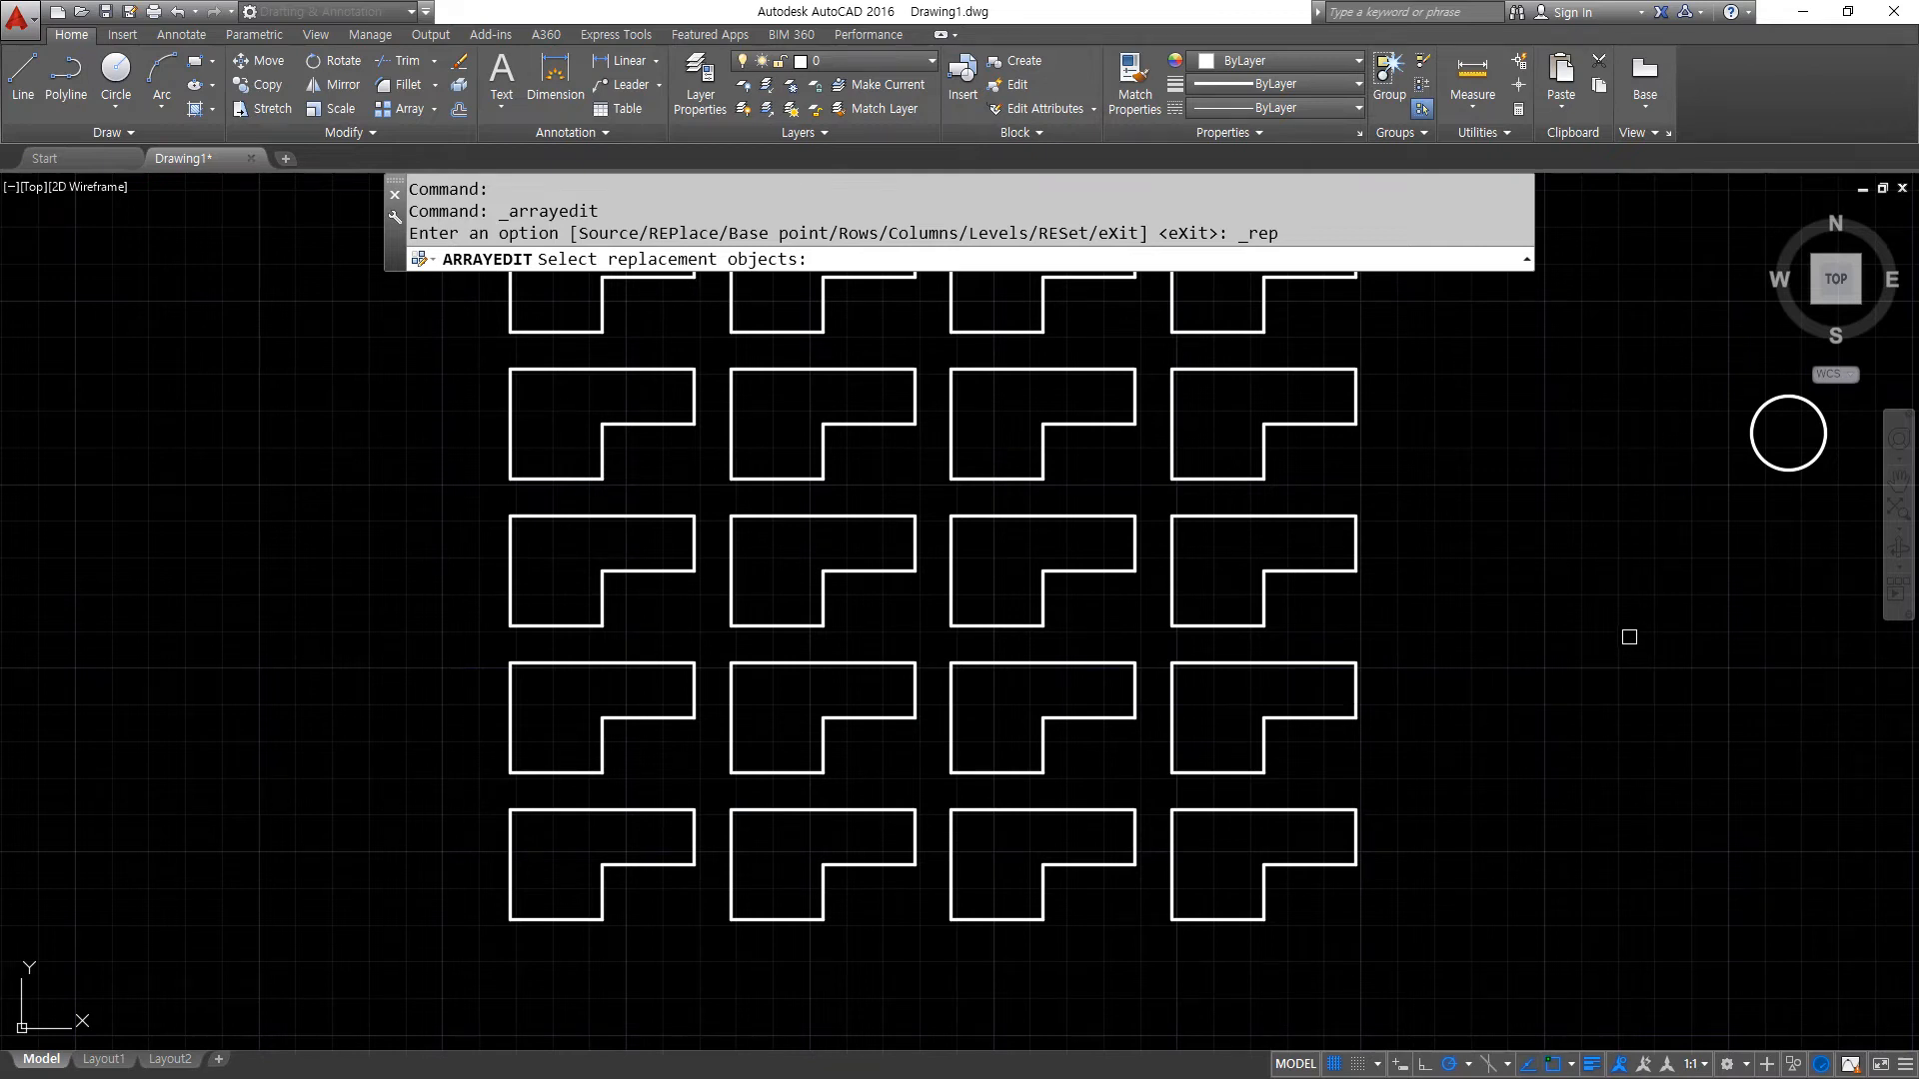
pyautogui.click(1771, 465)
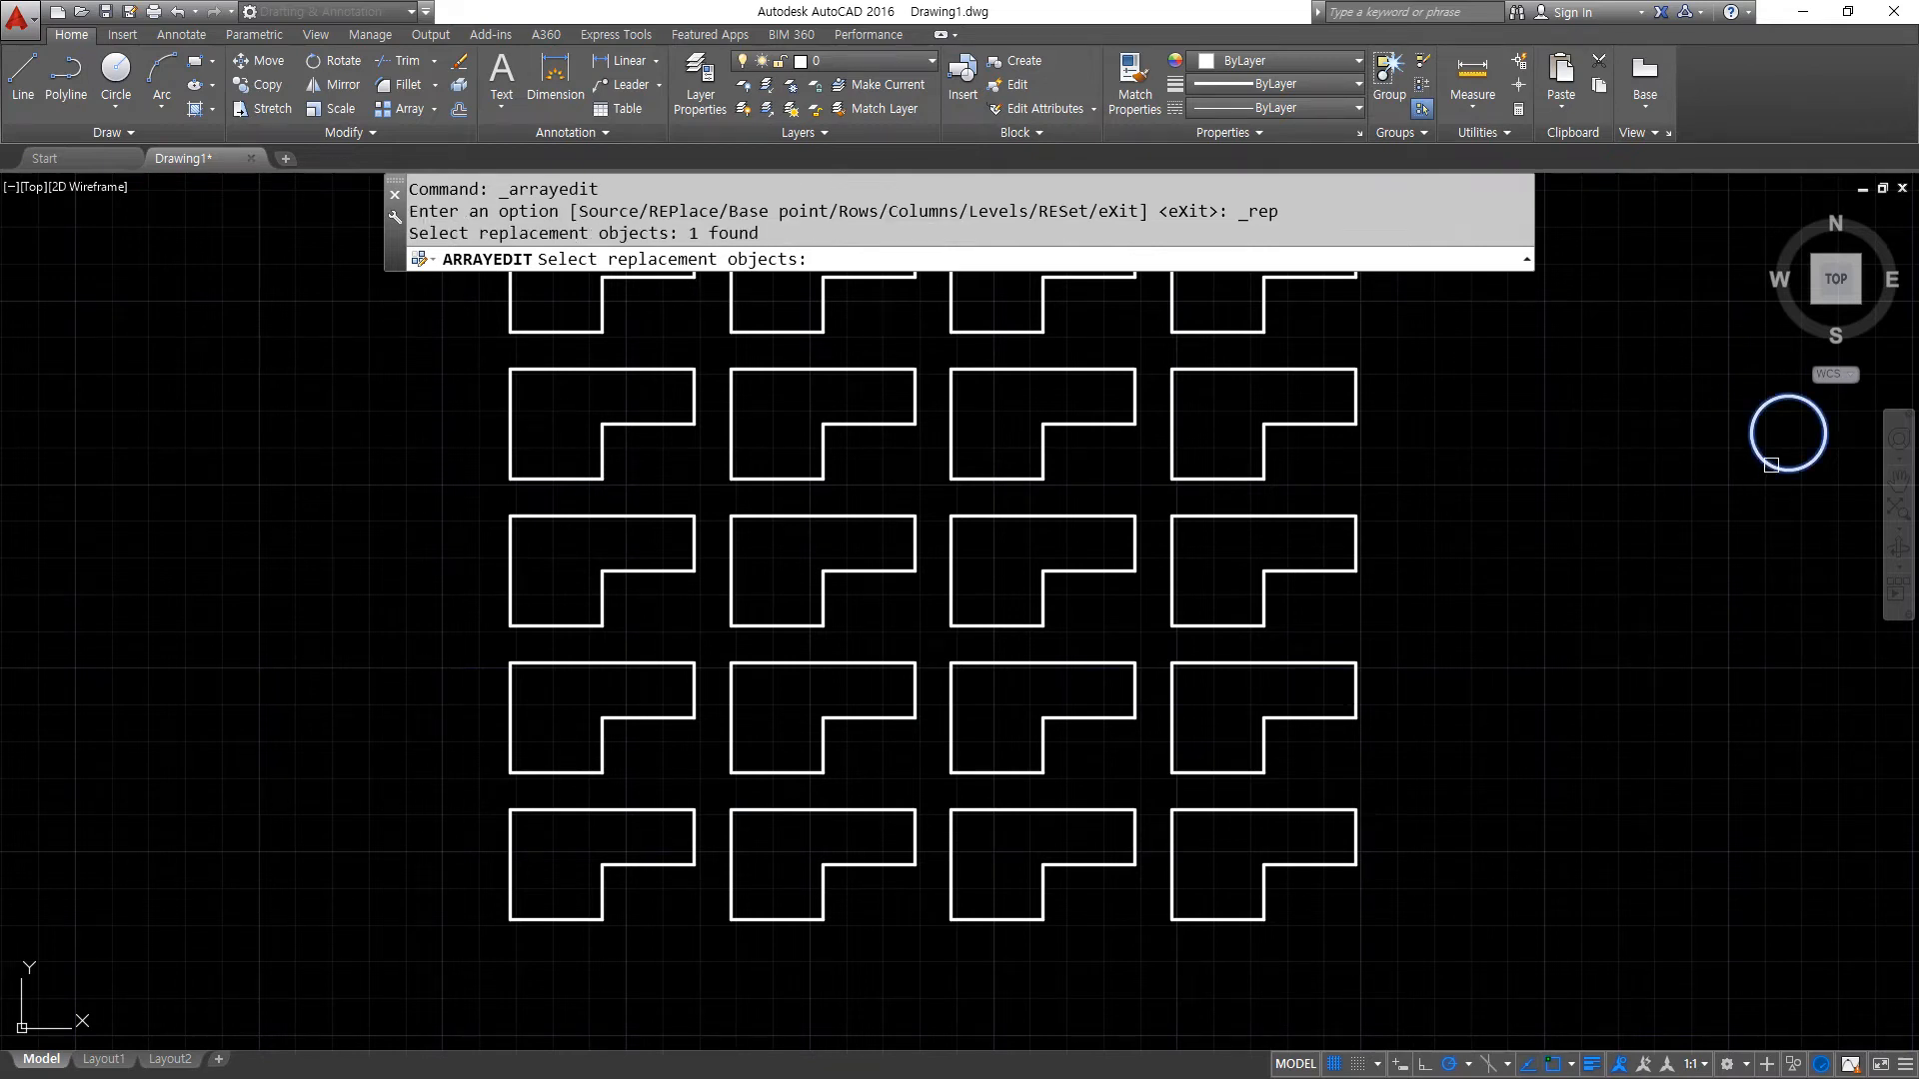
pyautogui.moveTo(1774, 526)
pyautogui.mouseDown()
pyautogui.moveTo(1744, 529)
pyautogui.moveTo(1879, 400)
pyautogui.moveTo(1766, 532)
pyautogui.mouseUp()
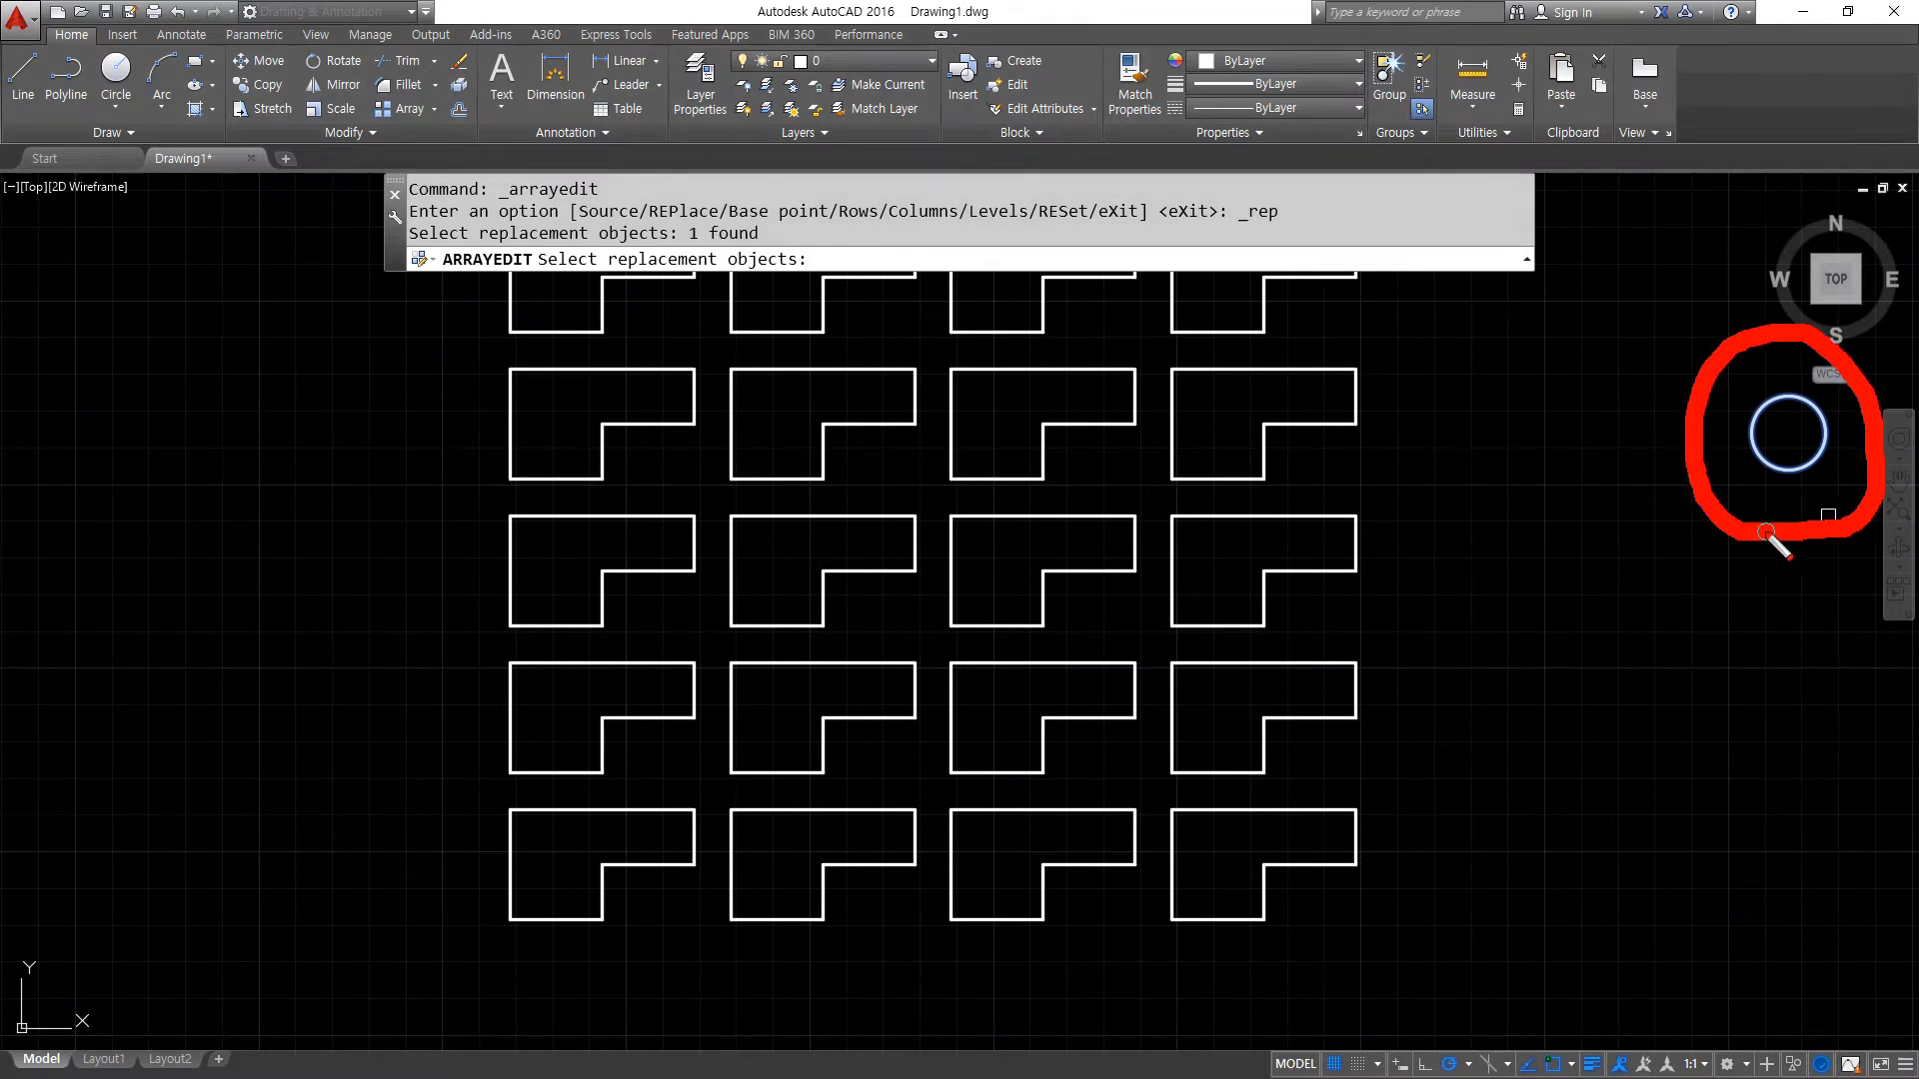
pyautogui.press('Escape')
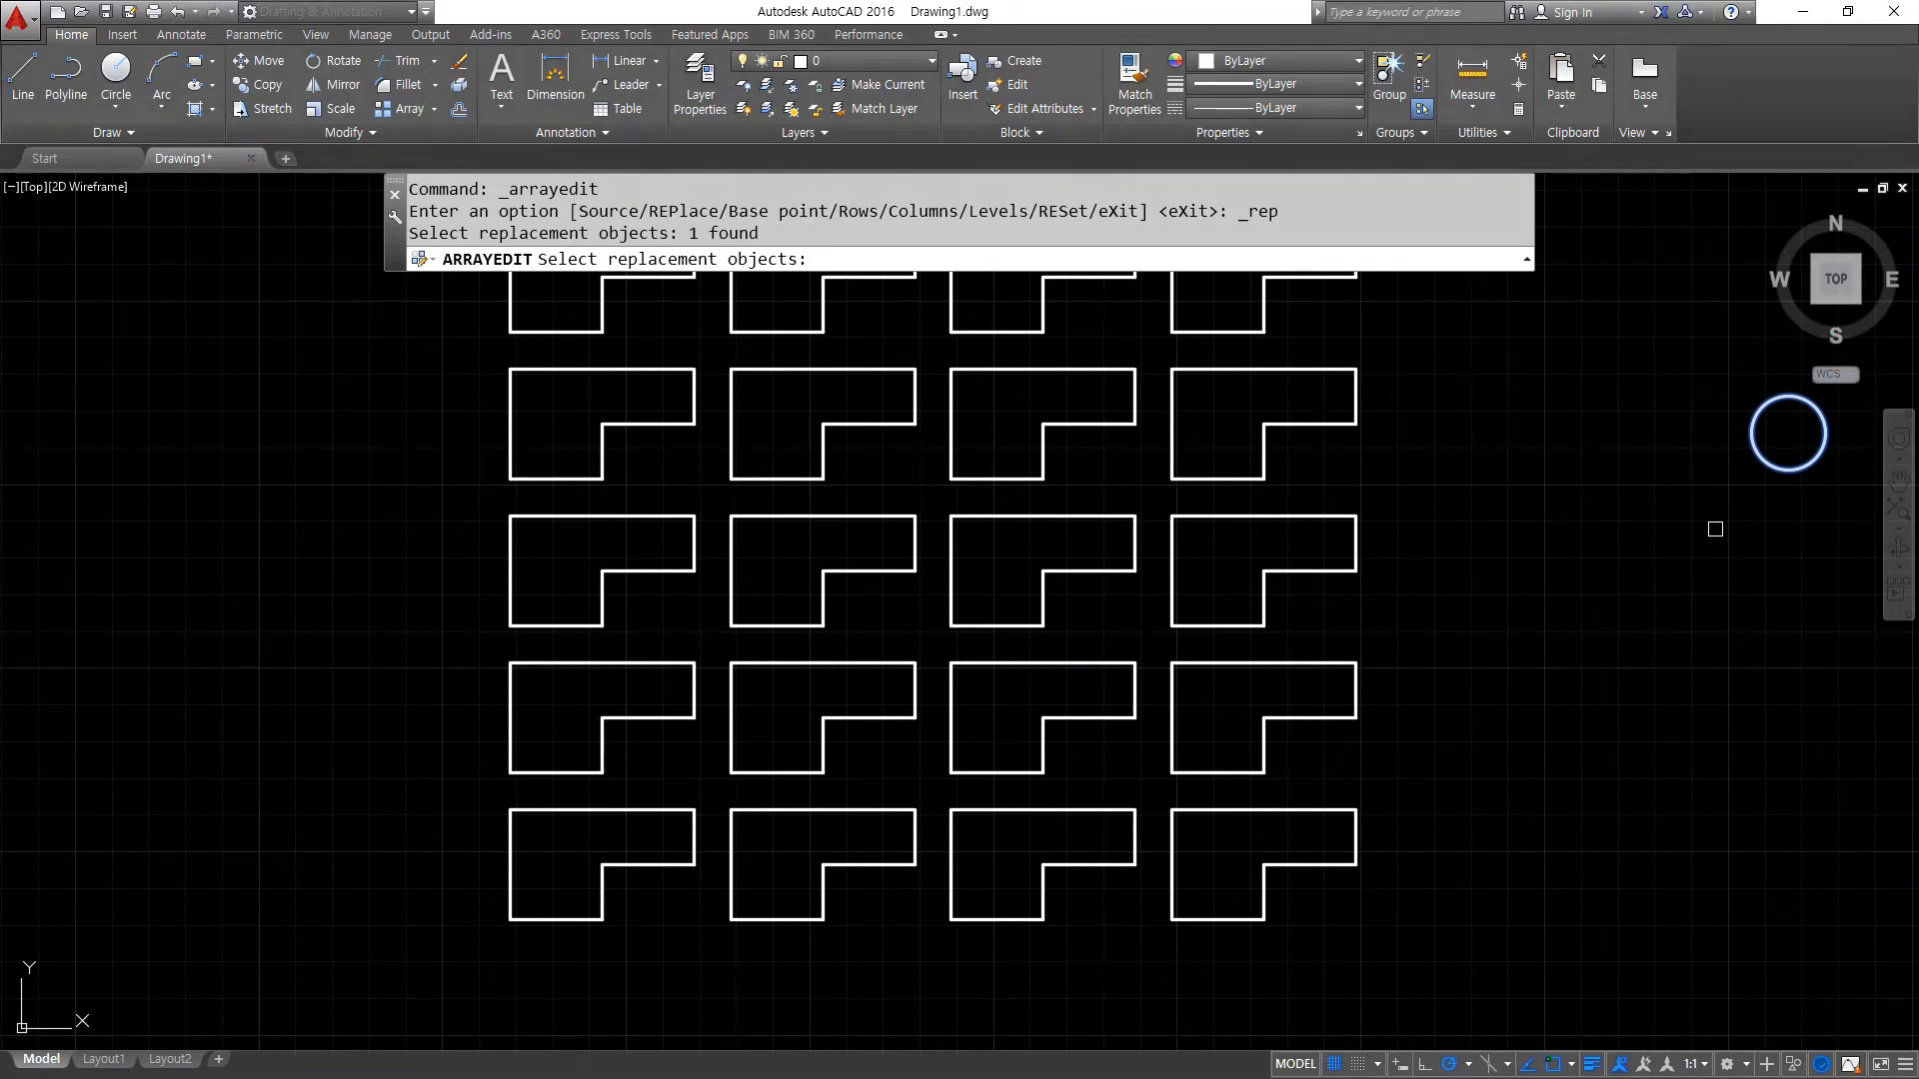
pyautogui.press('Return')
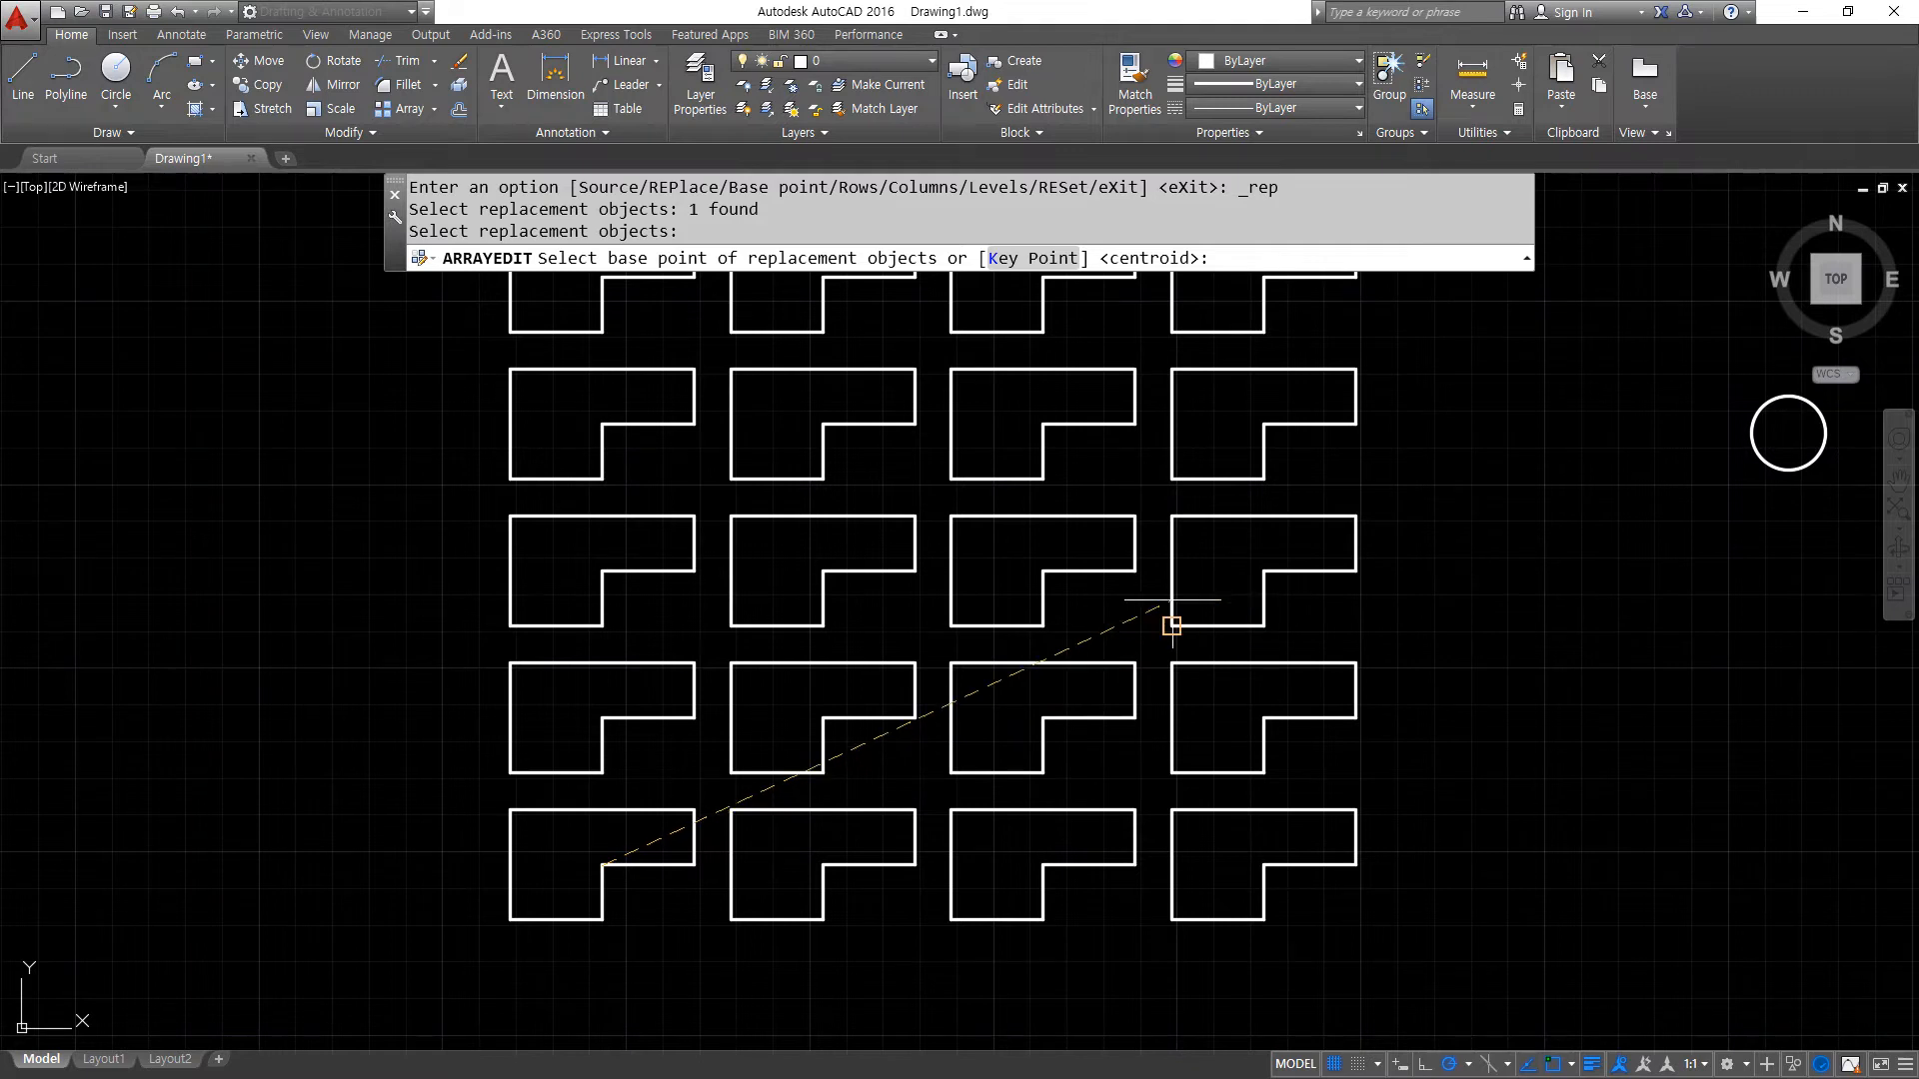
pyautogui.moveTo(1751, 430)
pyautogui.mouseDown()
pyautogui.moveTo(1828, 490)
pyautogui.moveTo(1749, 425)
pyautogui.mouseUp()
pyautogui.press('Escape')
pyautogui.click(1789, 432)
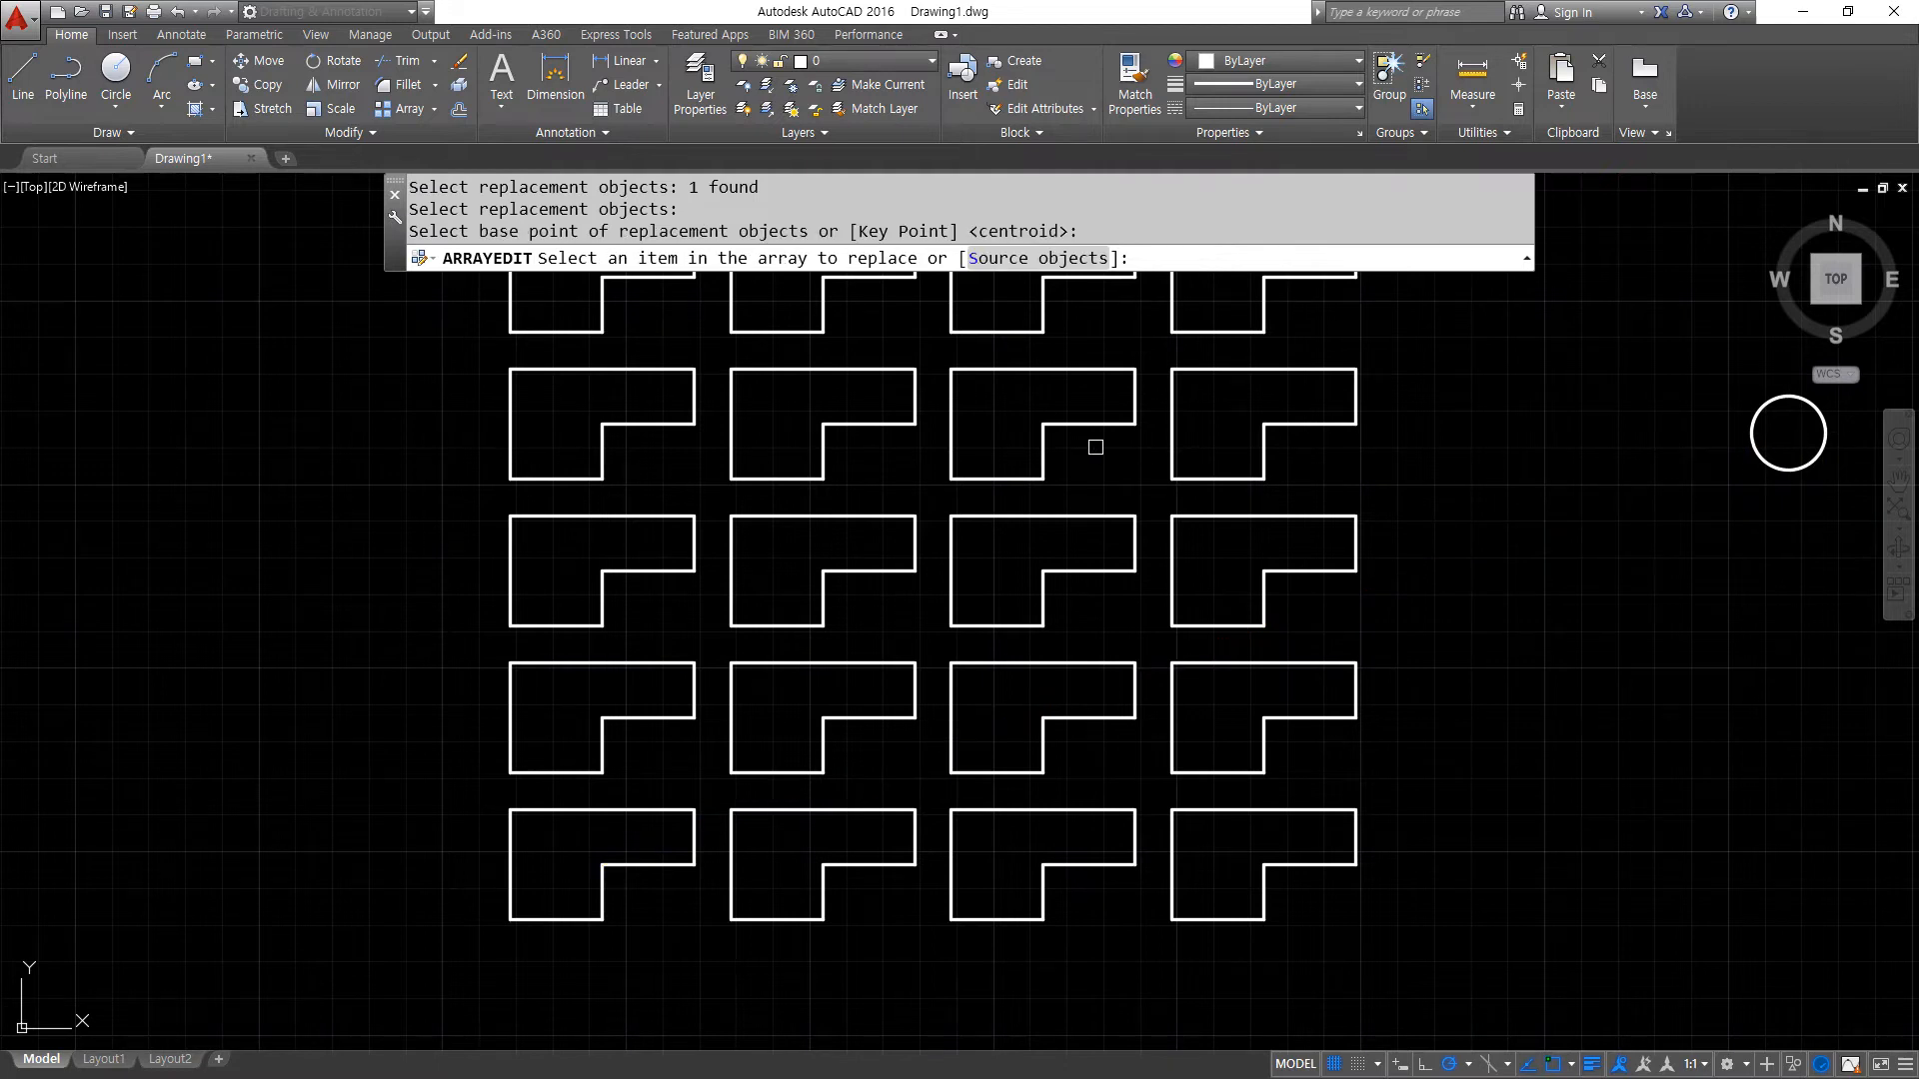
# - Pick nine items in a checkerboard pattern across the array's lower rows to replace with the circle, and finish the array edit
pyautogui.click(822, 516)
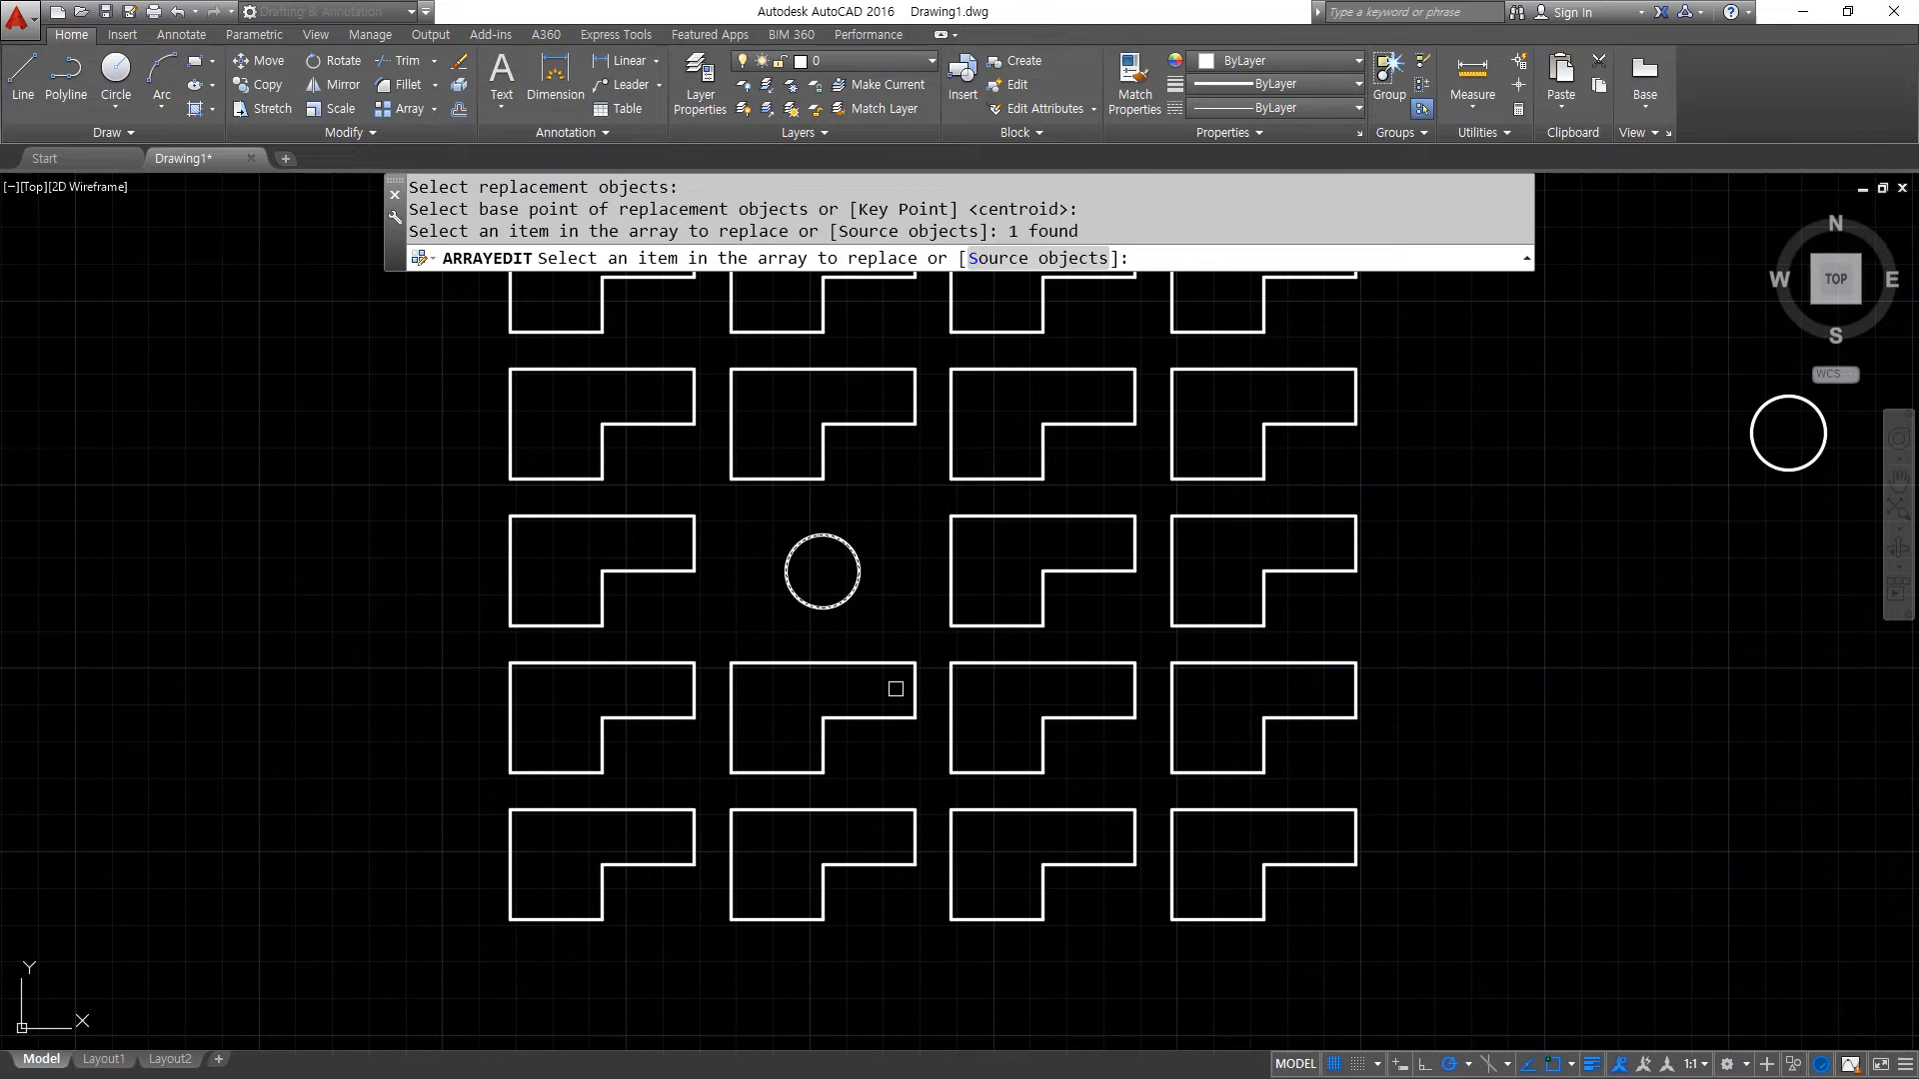
pyautogui.click(1098, 714)
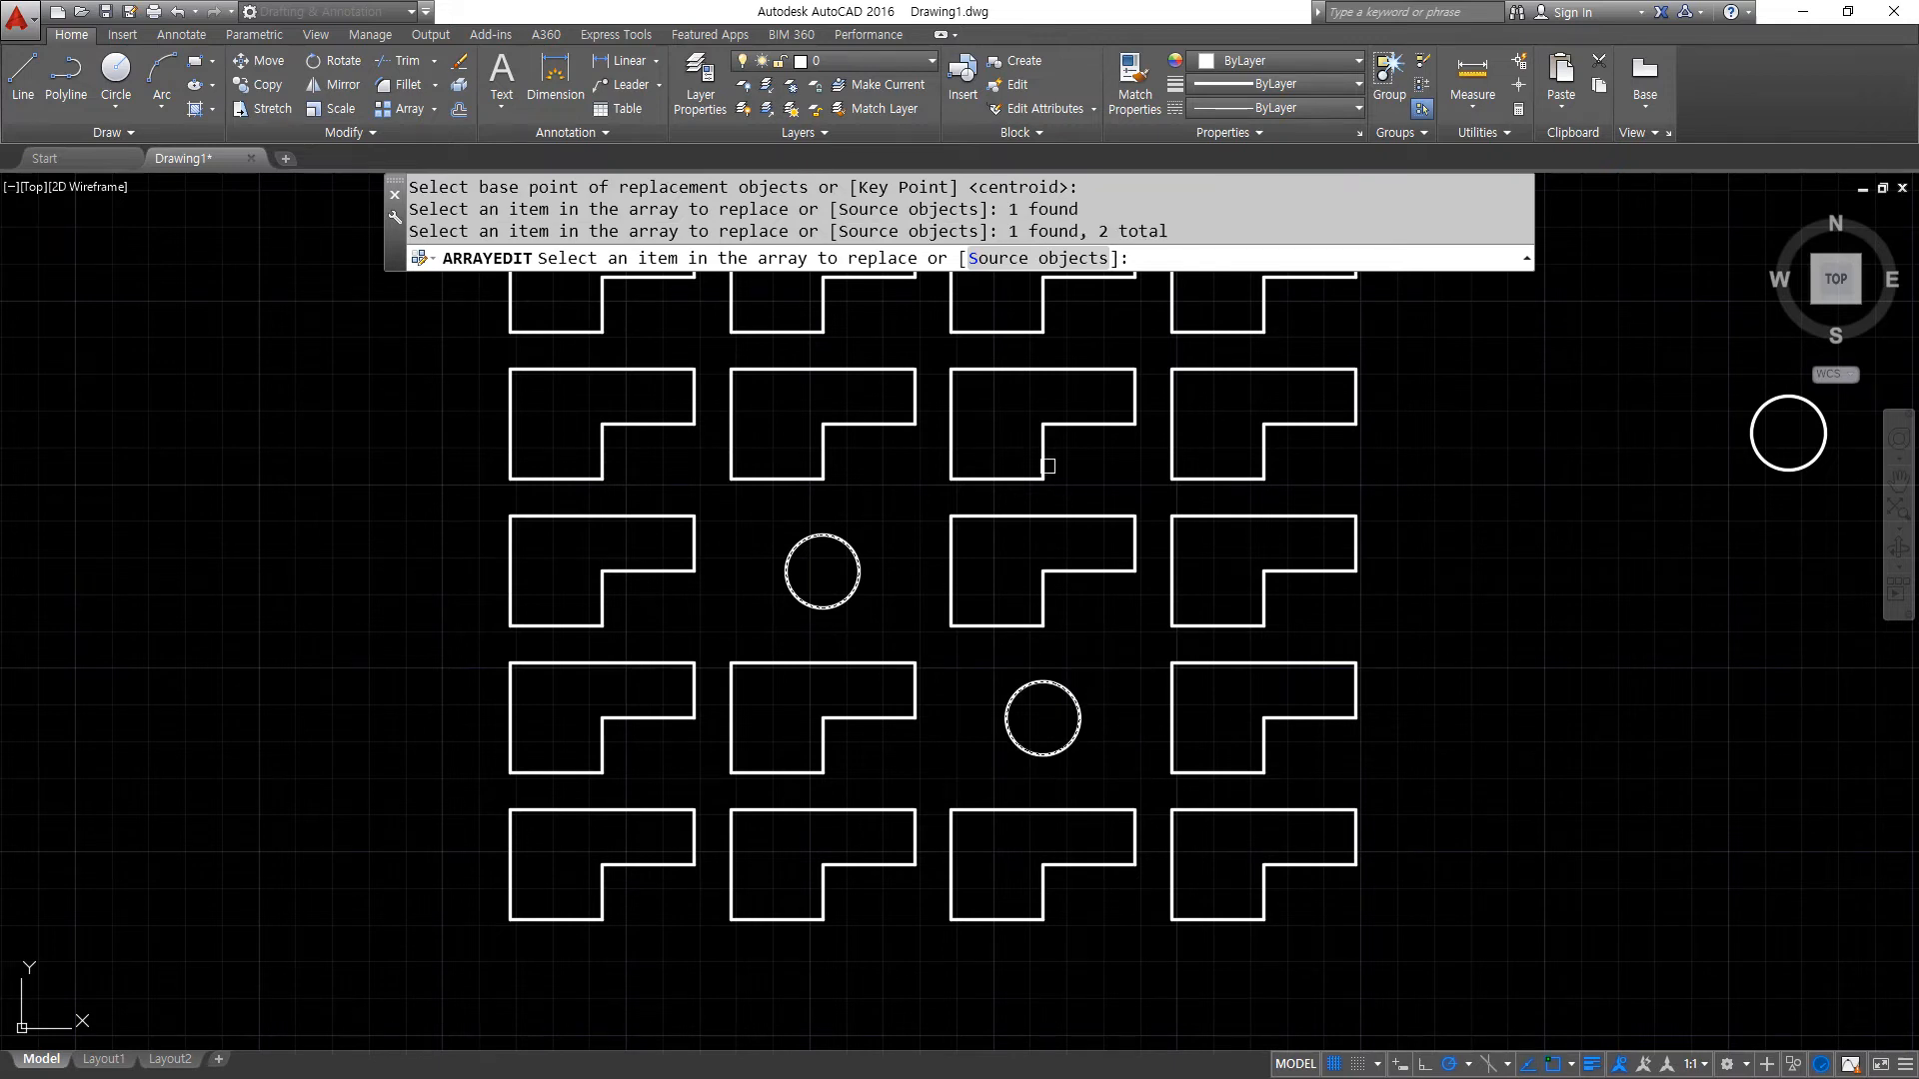
pyautogui.click(594, 431)
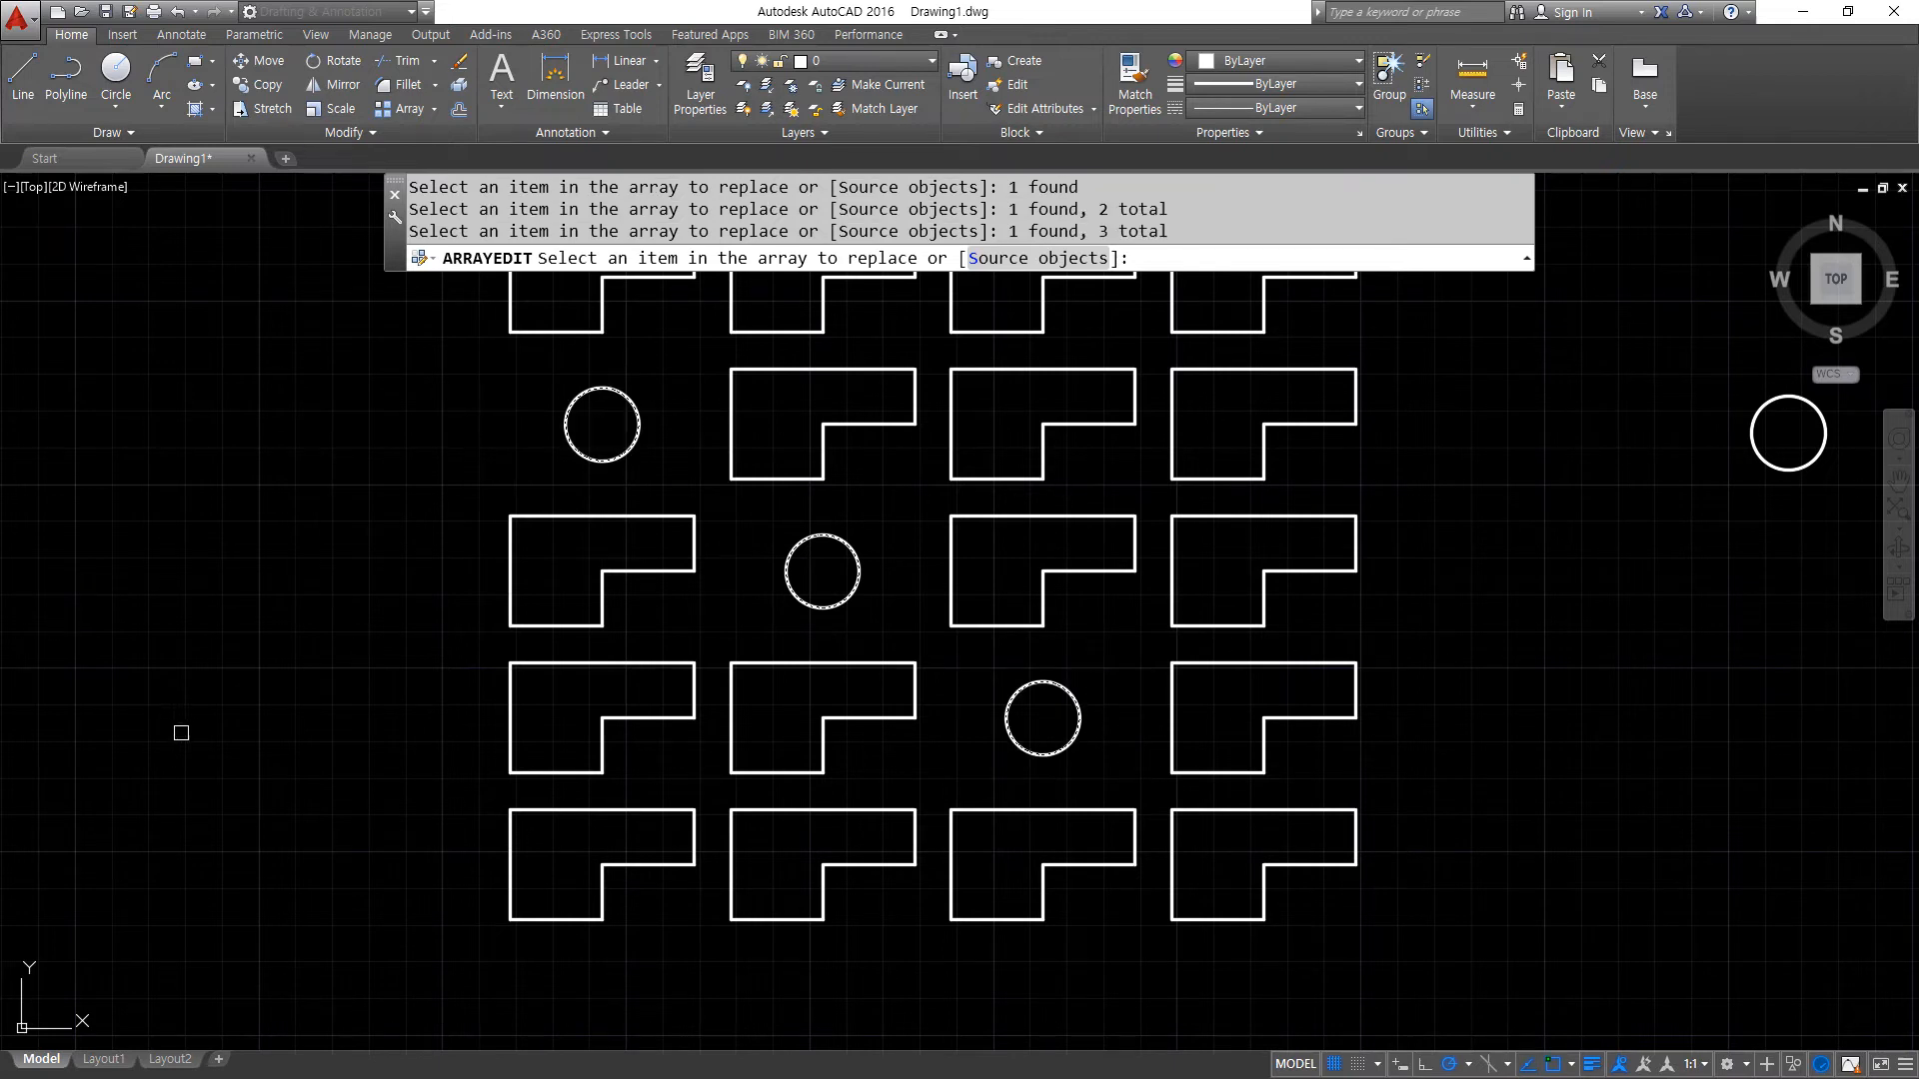
pyautogui.click(1235, 810)
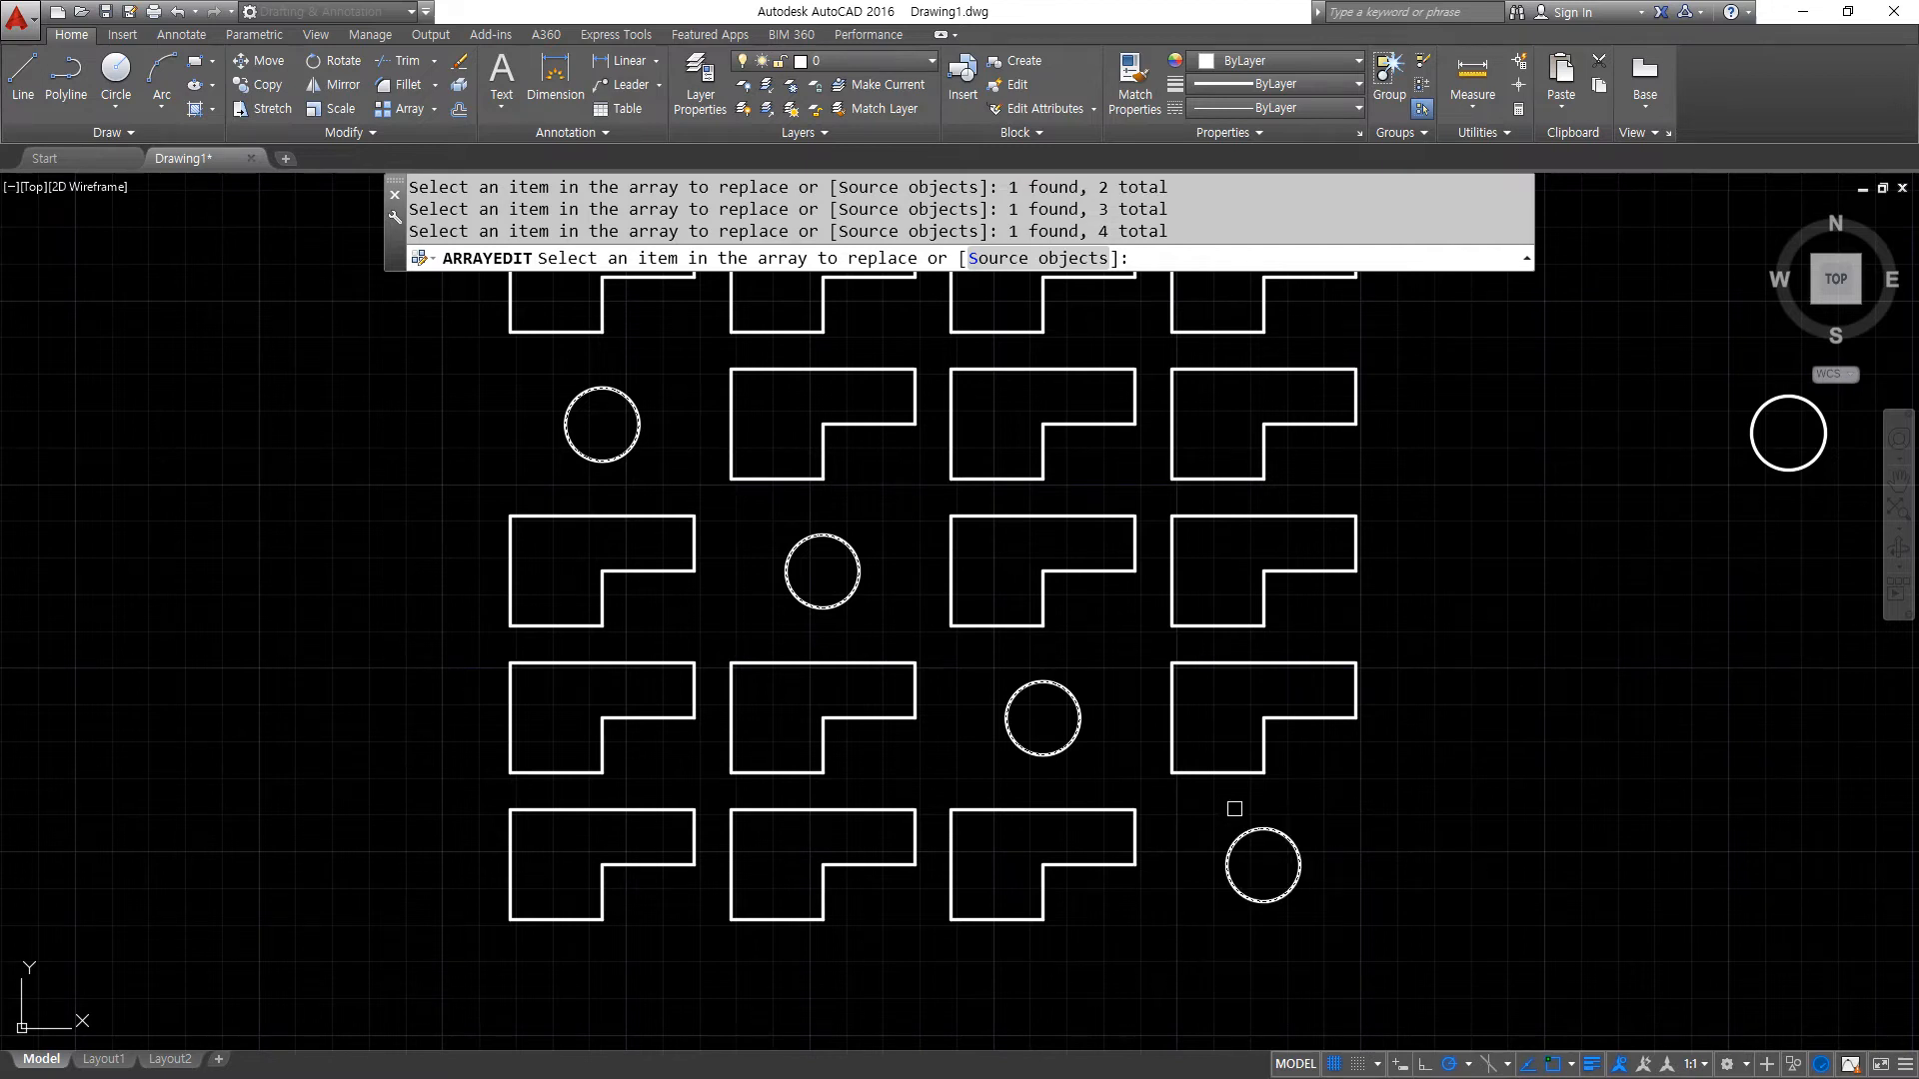
pyautogui.click(759, 917)
pyautogui.click(1177, 621)
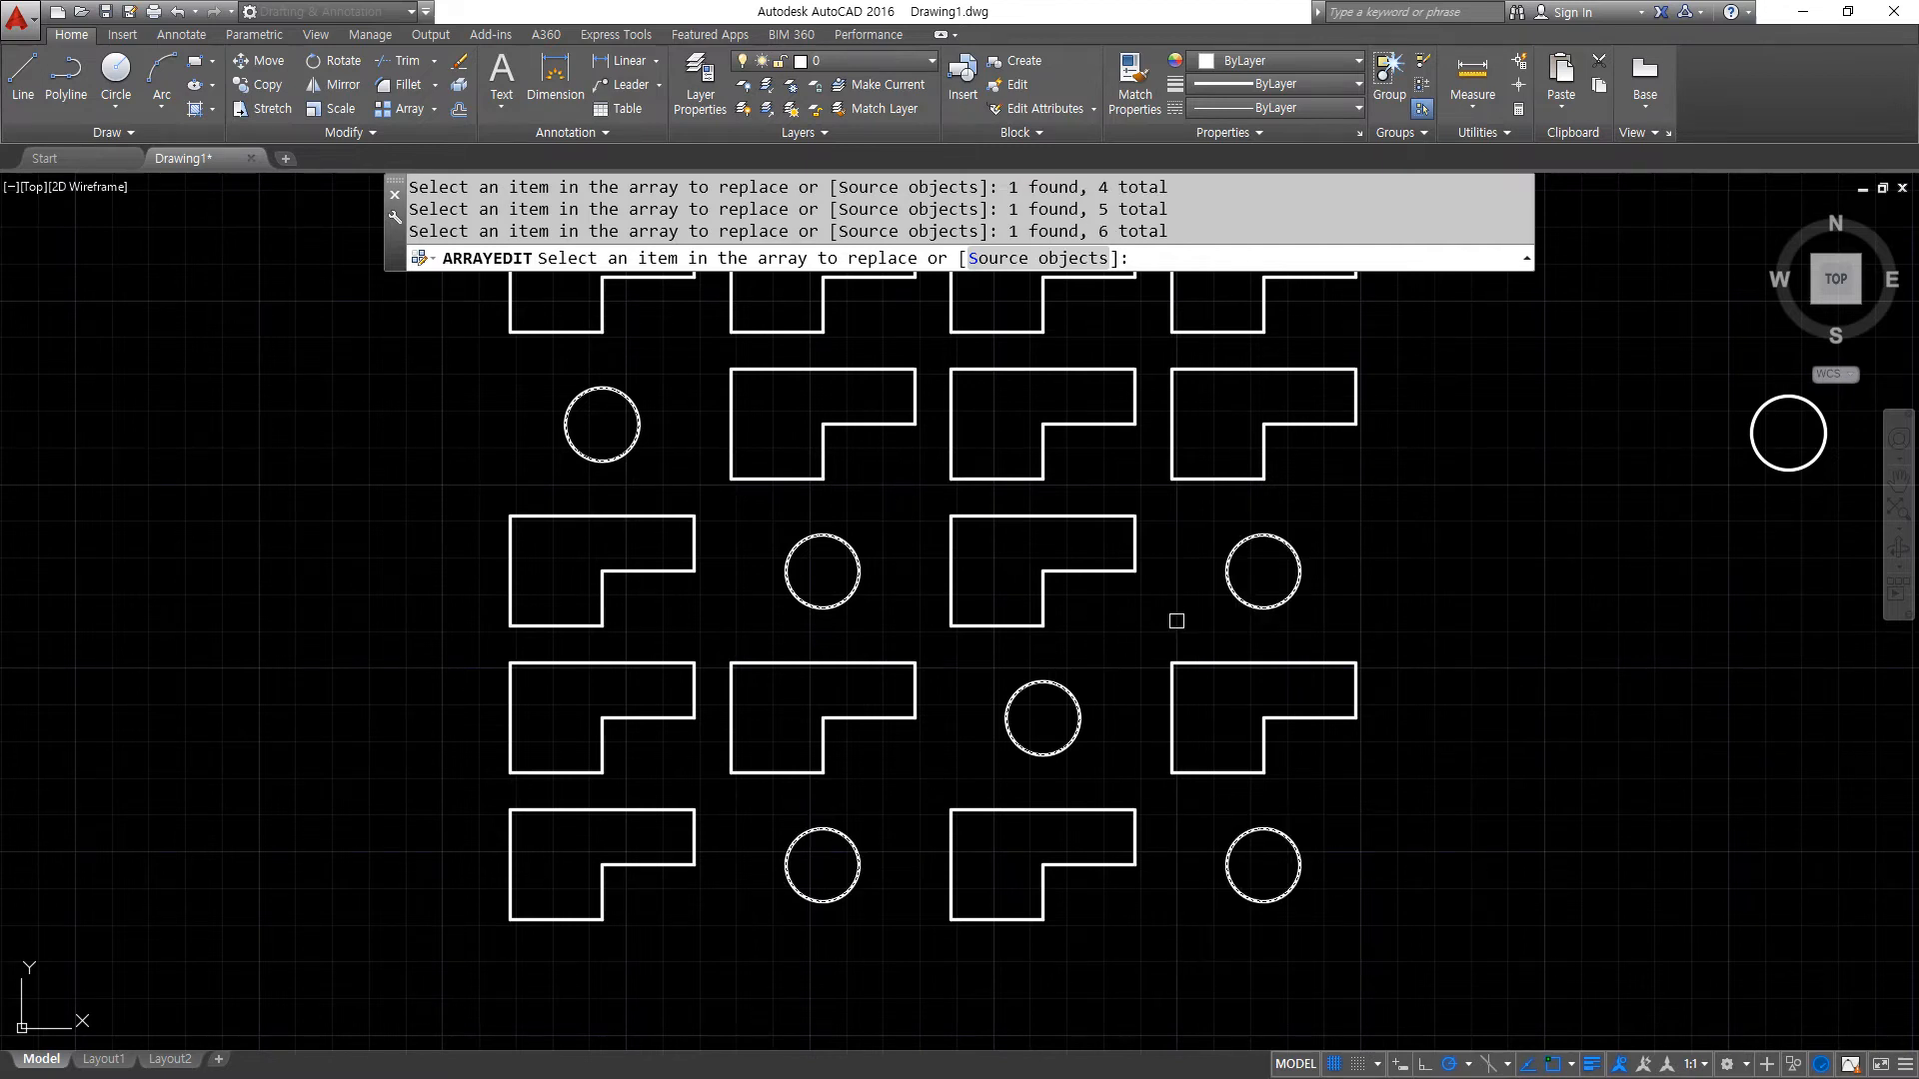
pyautogui.click(555, 661)
pyautogui.click(991, 471)
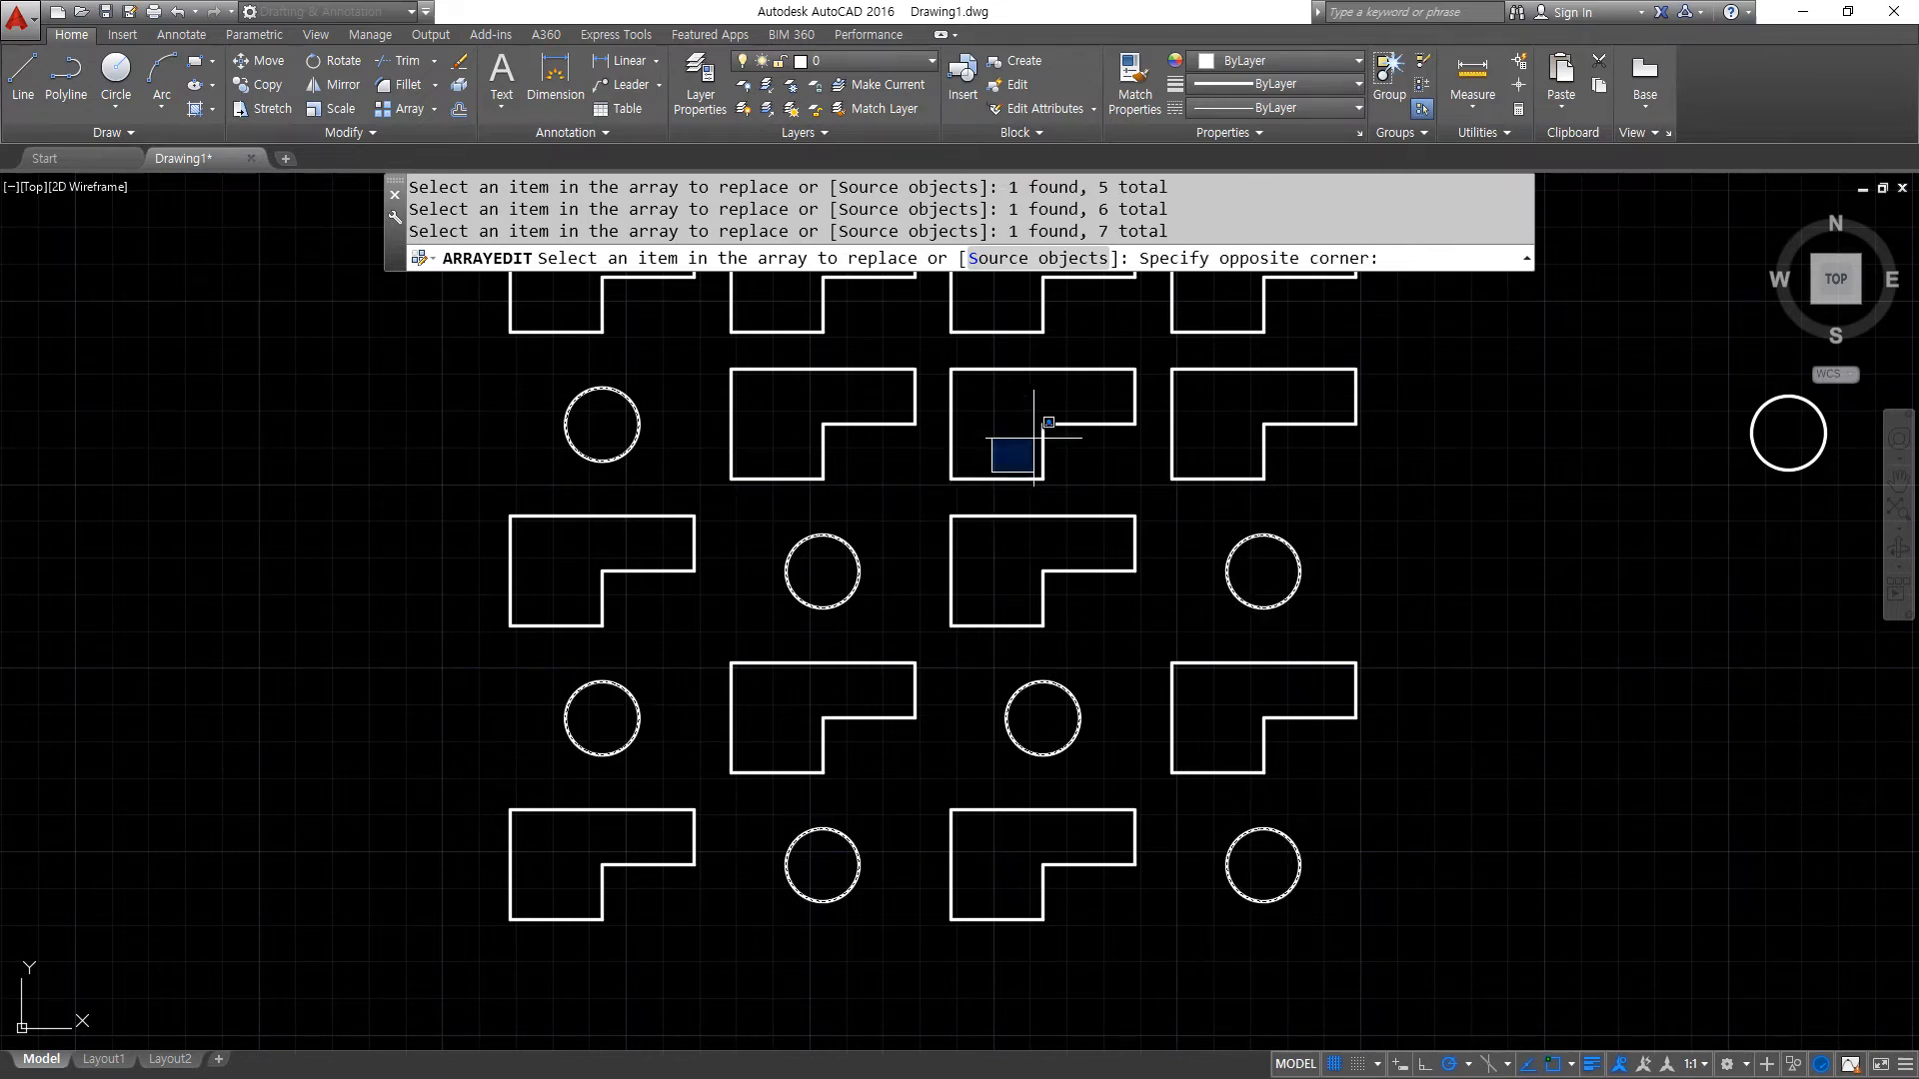
pyautogui.click(910, 480)
pyautogui.moveTo(952, 468); pyautogui.dragTo(861, 653, button='middle')
pyautogui.click(862, 653)
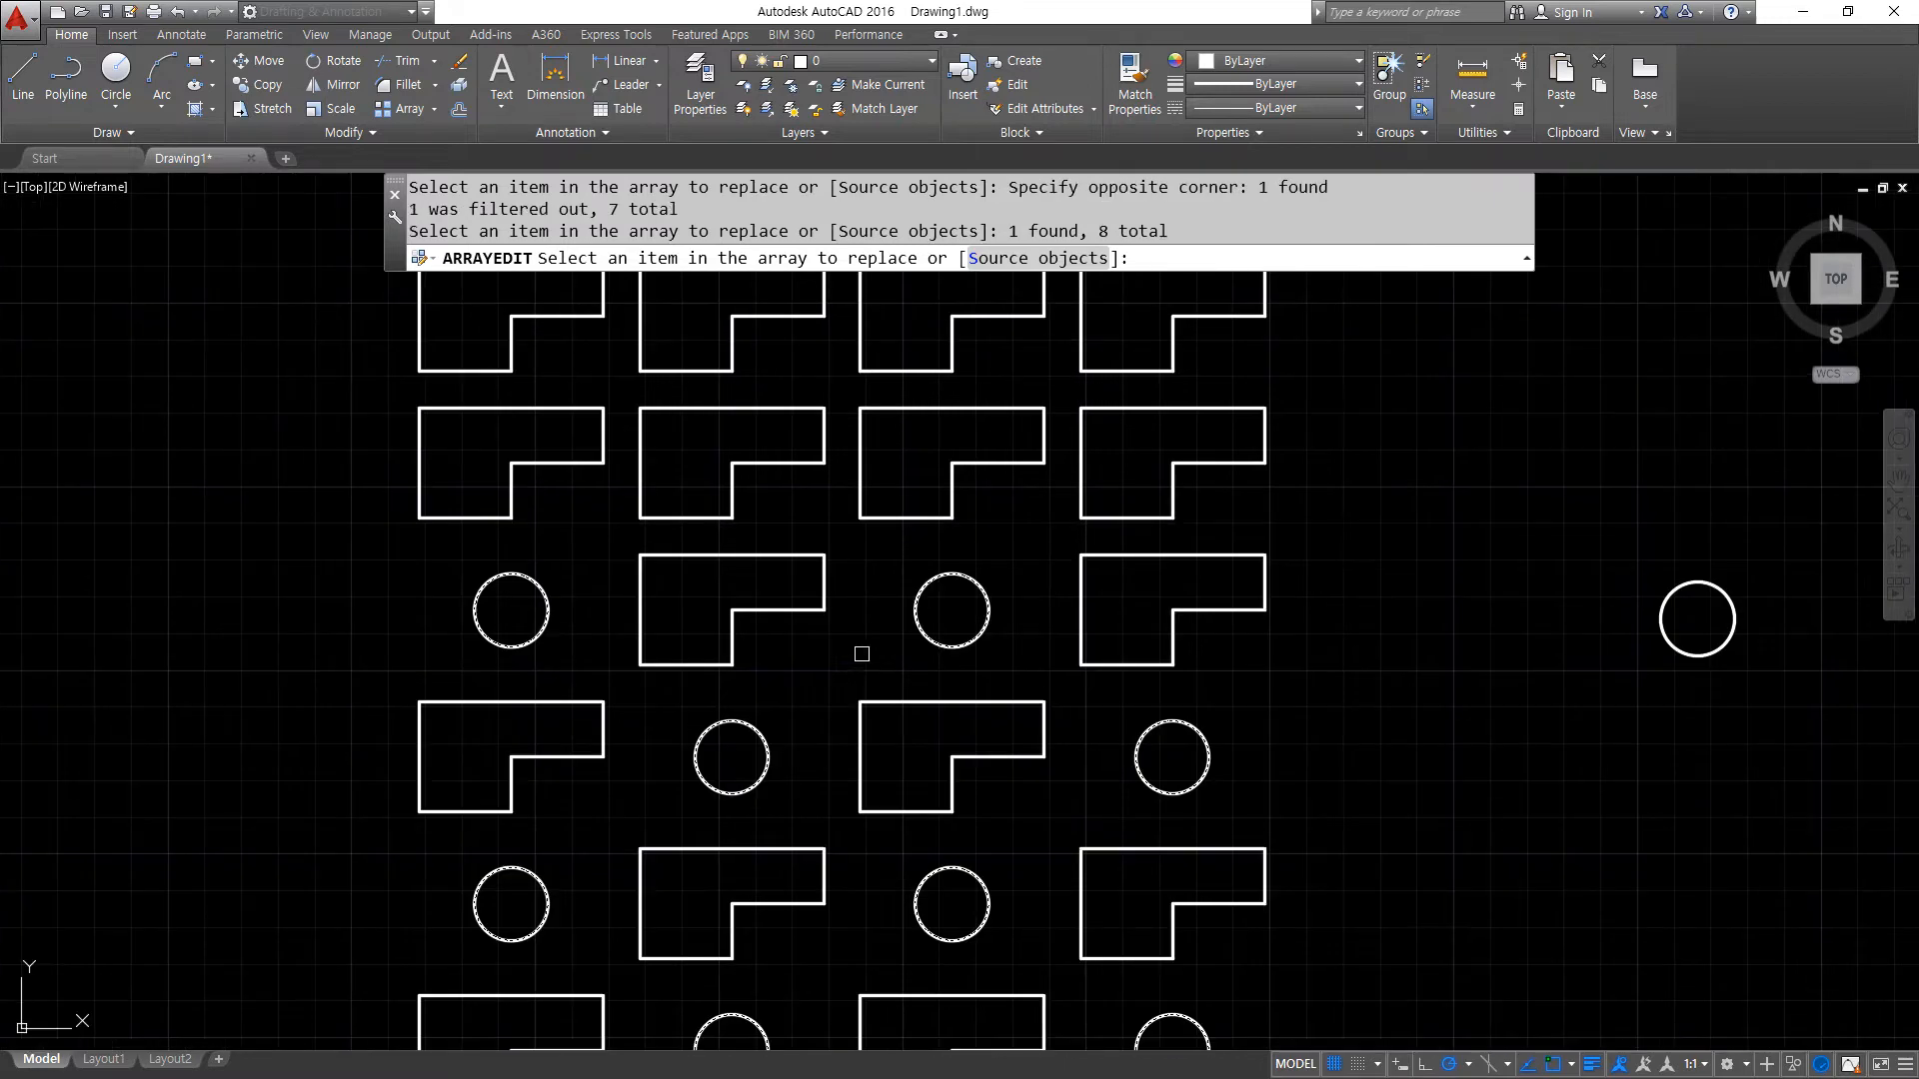
pyautogui.click(1159, 518)
pyautogui.scroll(-1, 1297, 552)
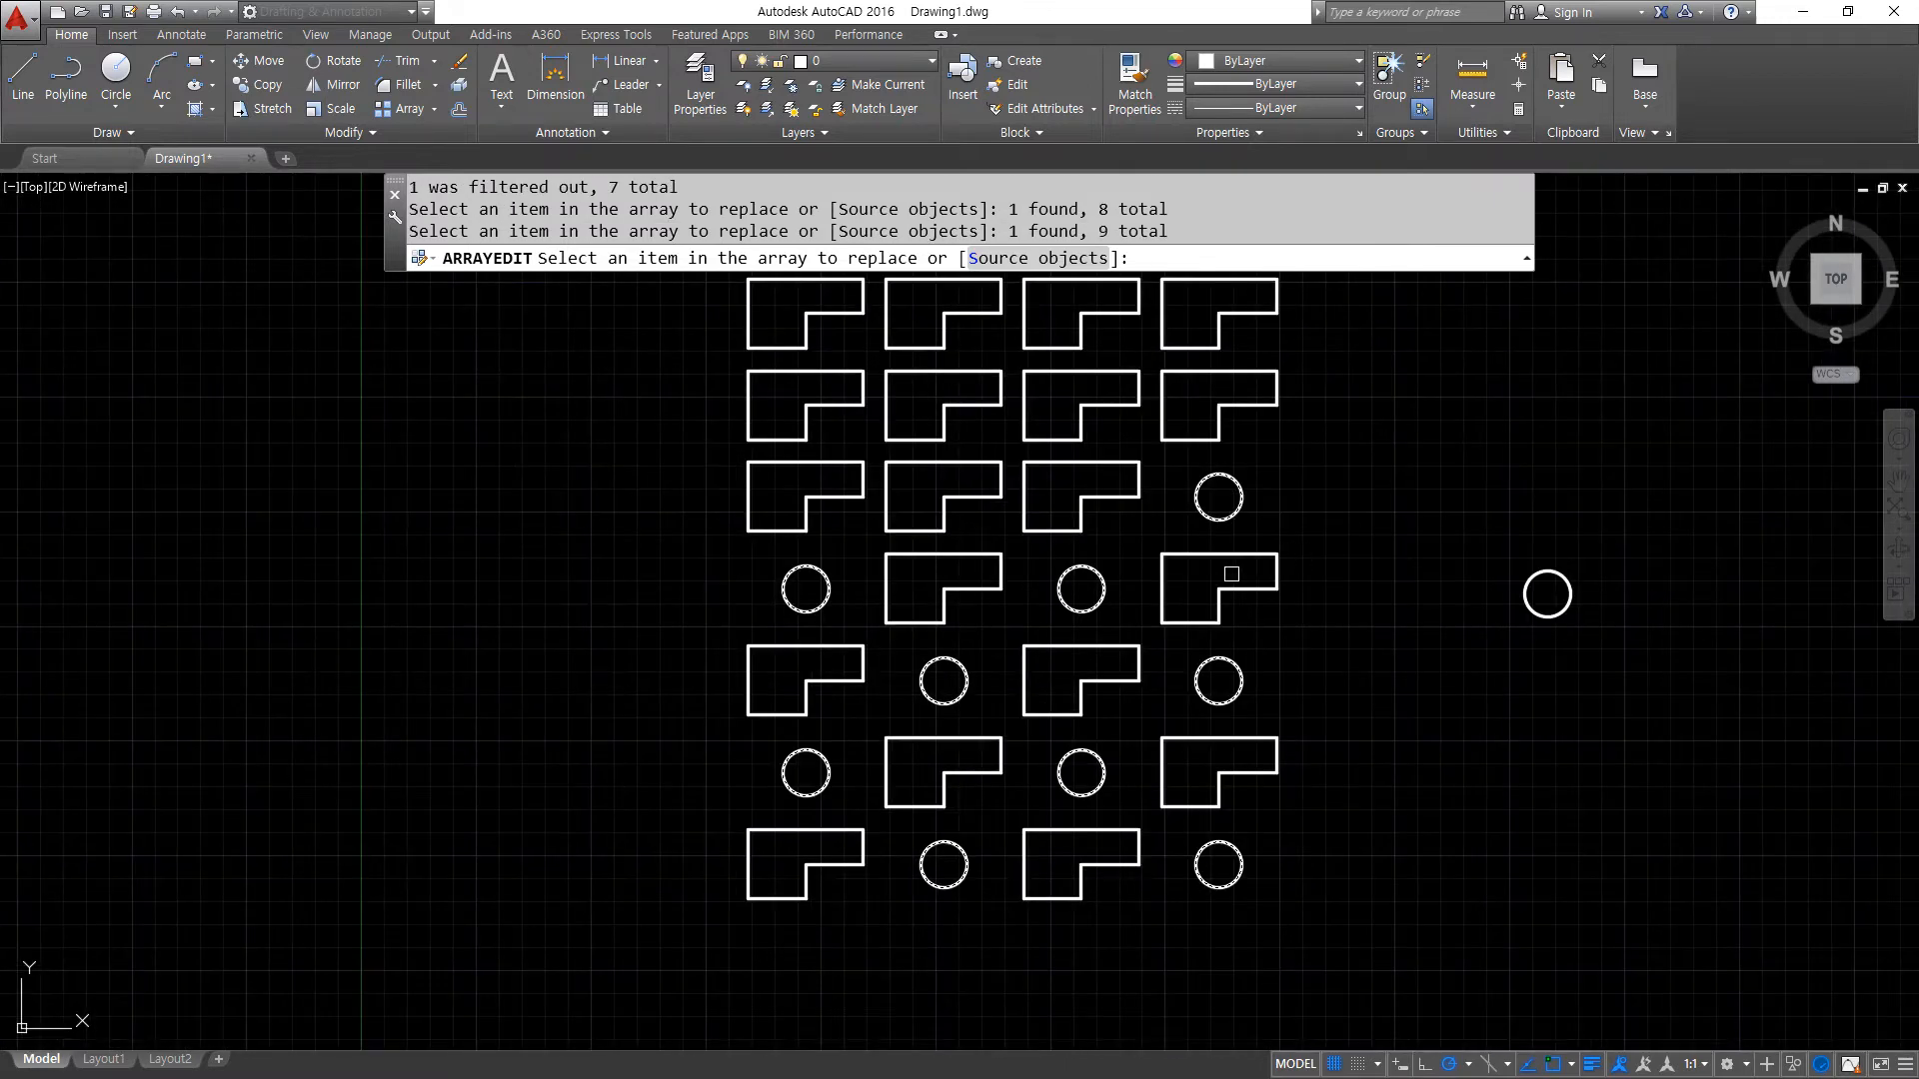
pyautogui.press('Return')
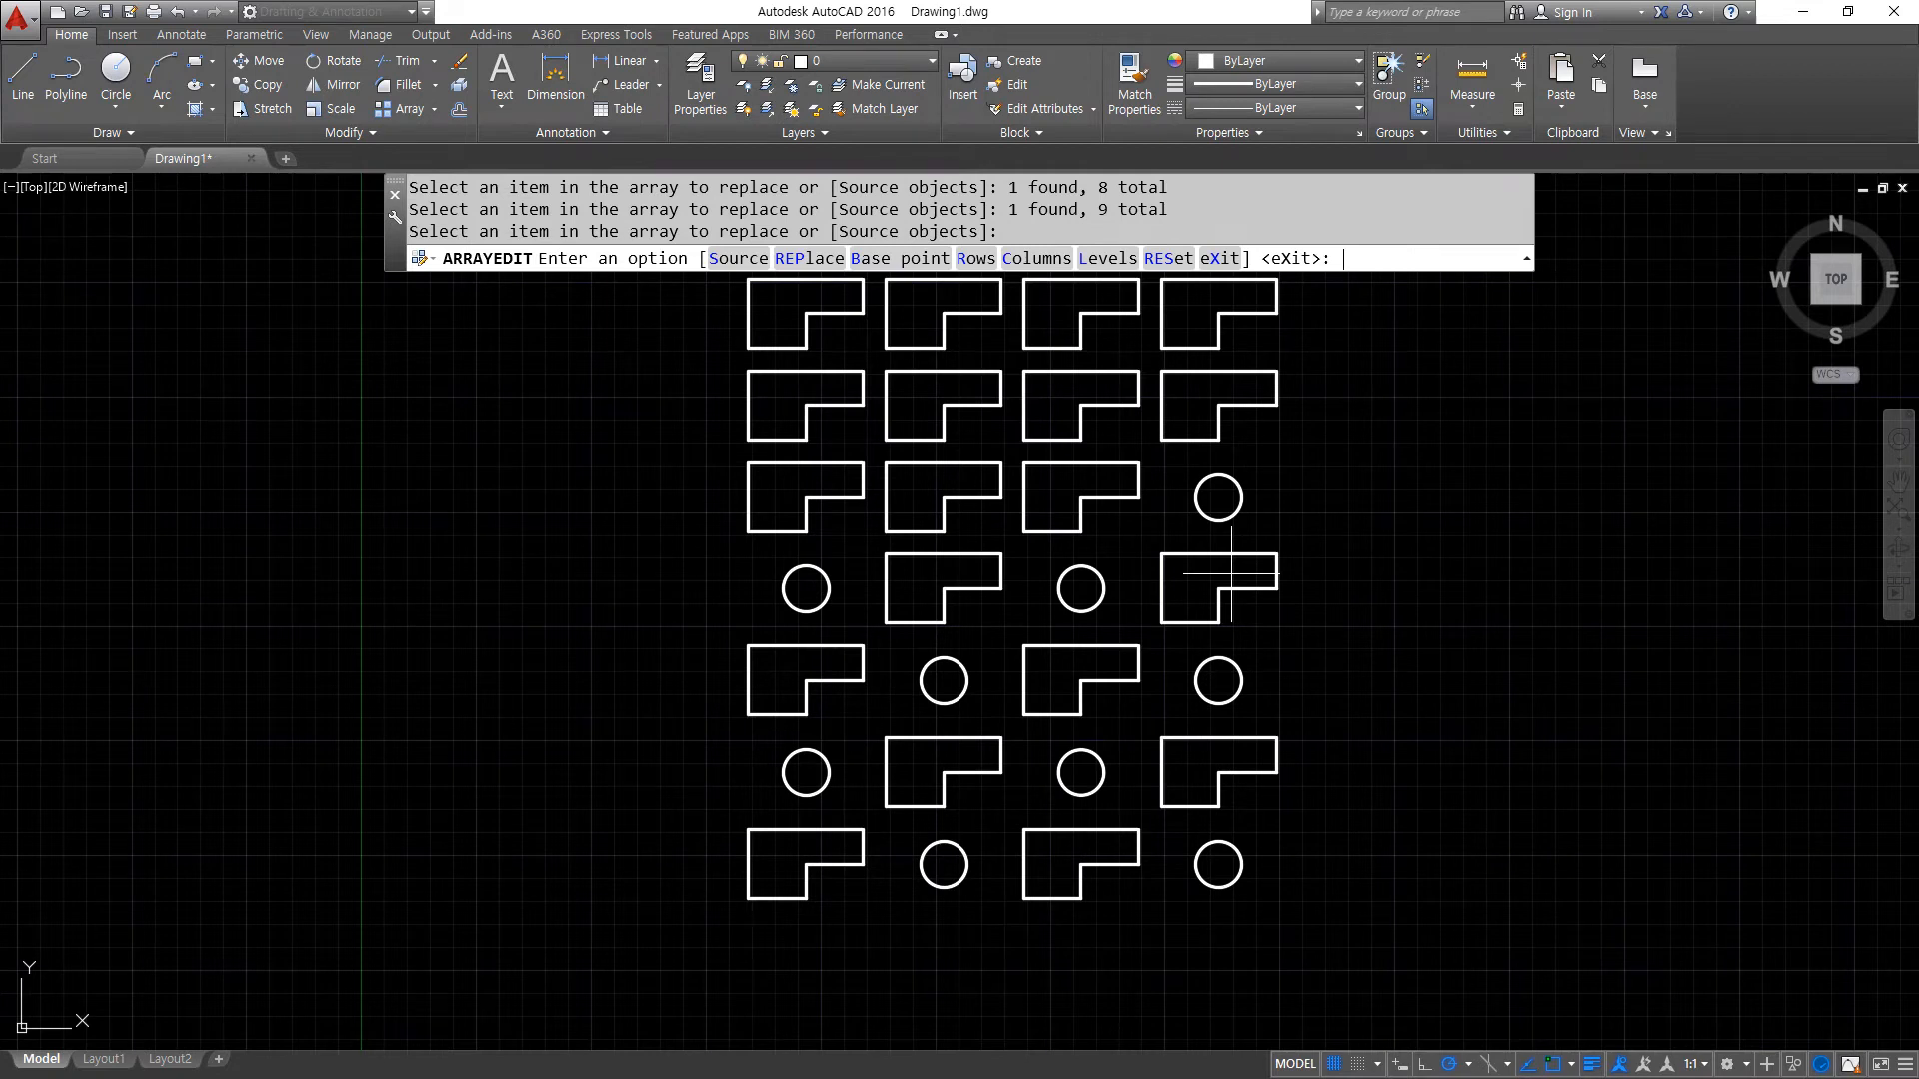
pyautogui.press('Return')
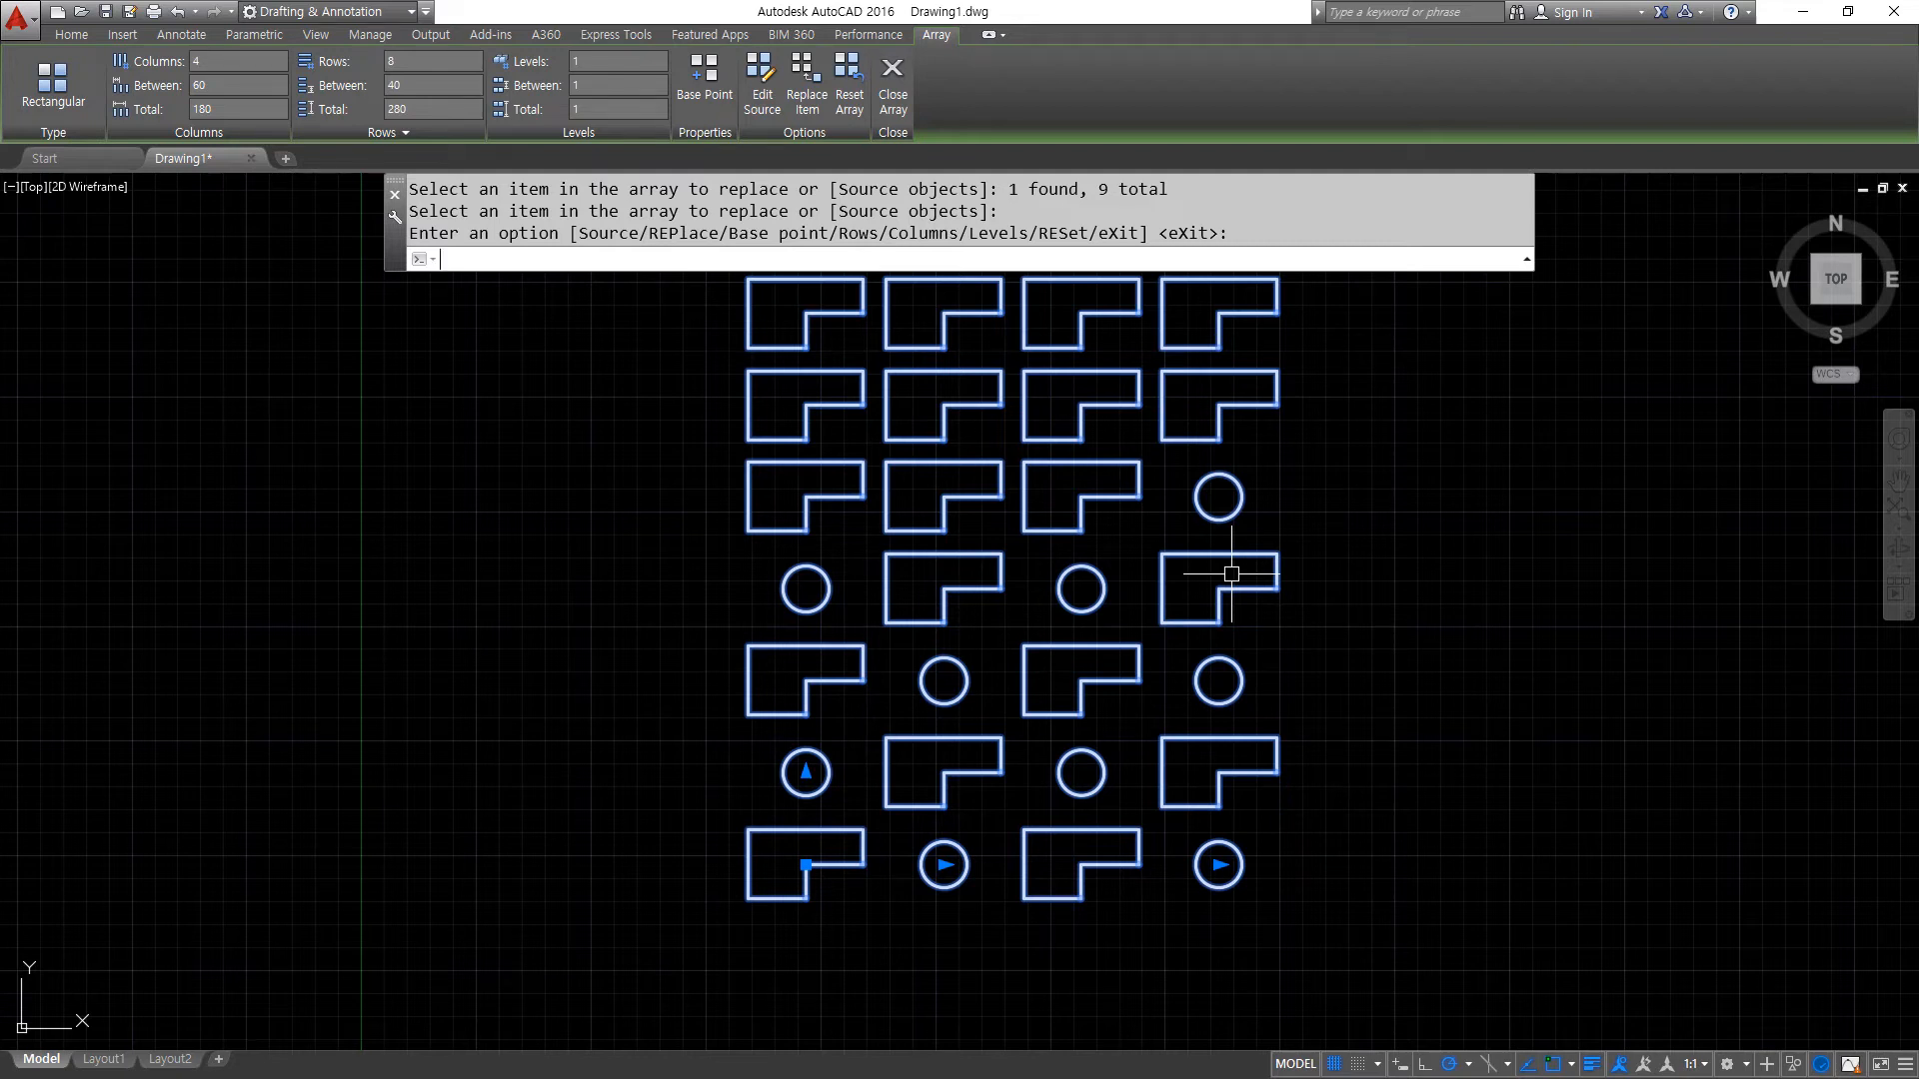
# - Exit the restarted array edit and erase the whole array of L shapes and circles
pyautogui.press('Return')
pyautogui.scroll(-4, 1132, 611)
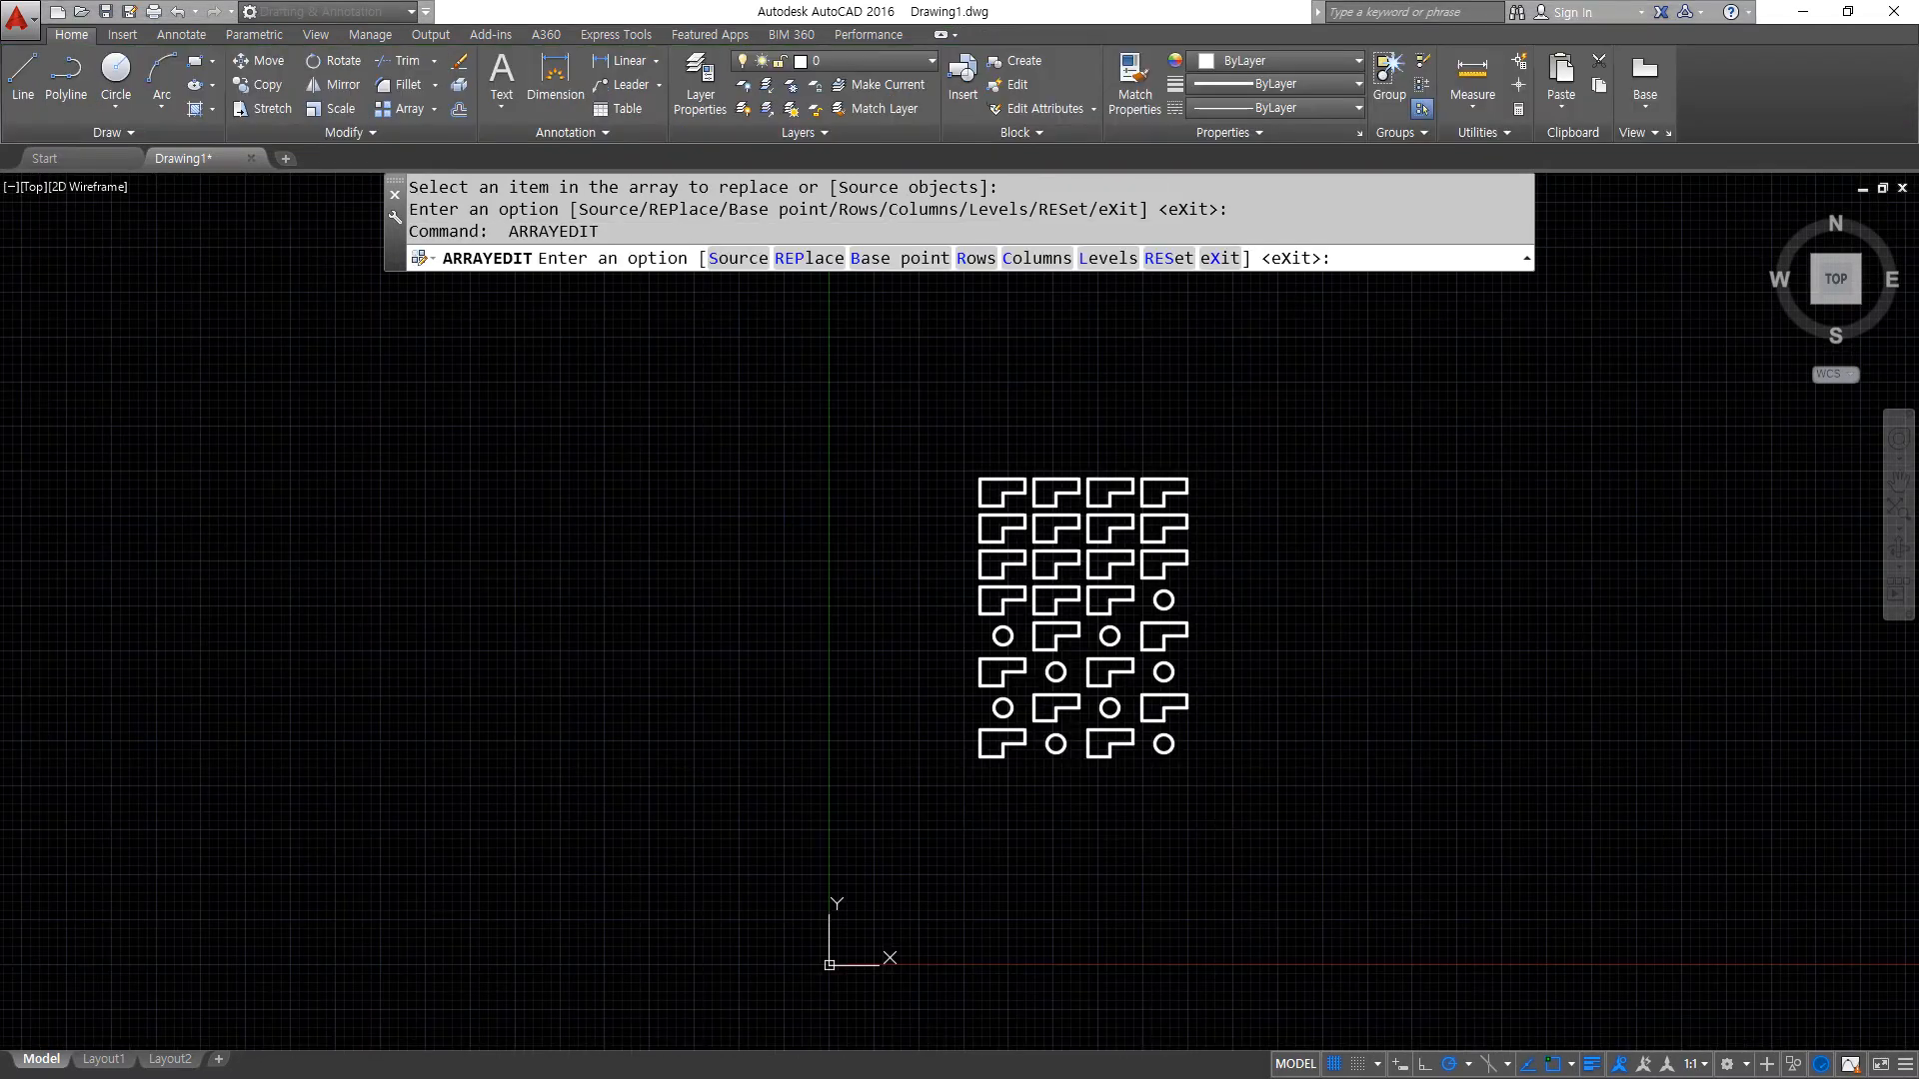
pyautogui.press('Escape')
pyautogui.press('Escape')
pyautogui.click(1315, 813)
pyautogui.click(899, 459)
pyautogui.write('e')
pyautogui.press('Return')
pyautogui.moveTo(1119, 688); pyautogui.dragTo(570, 716, button='middle')
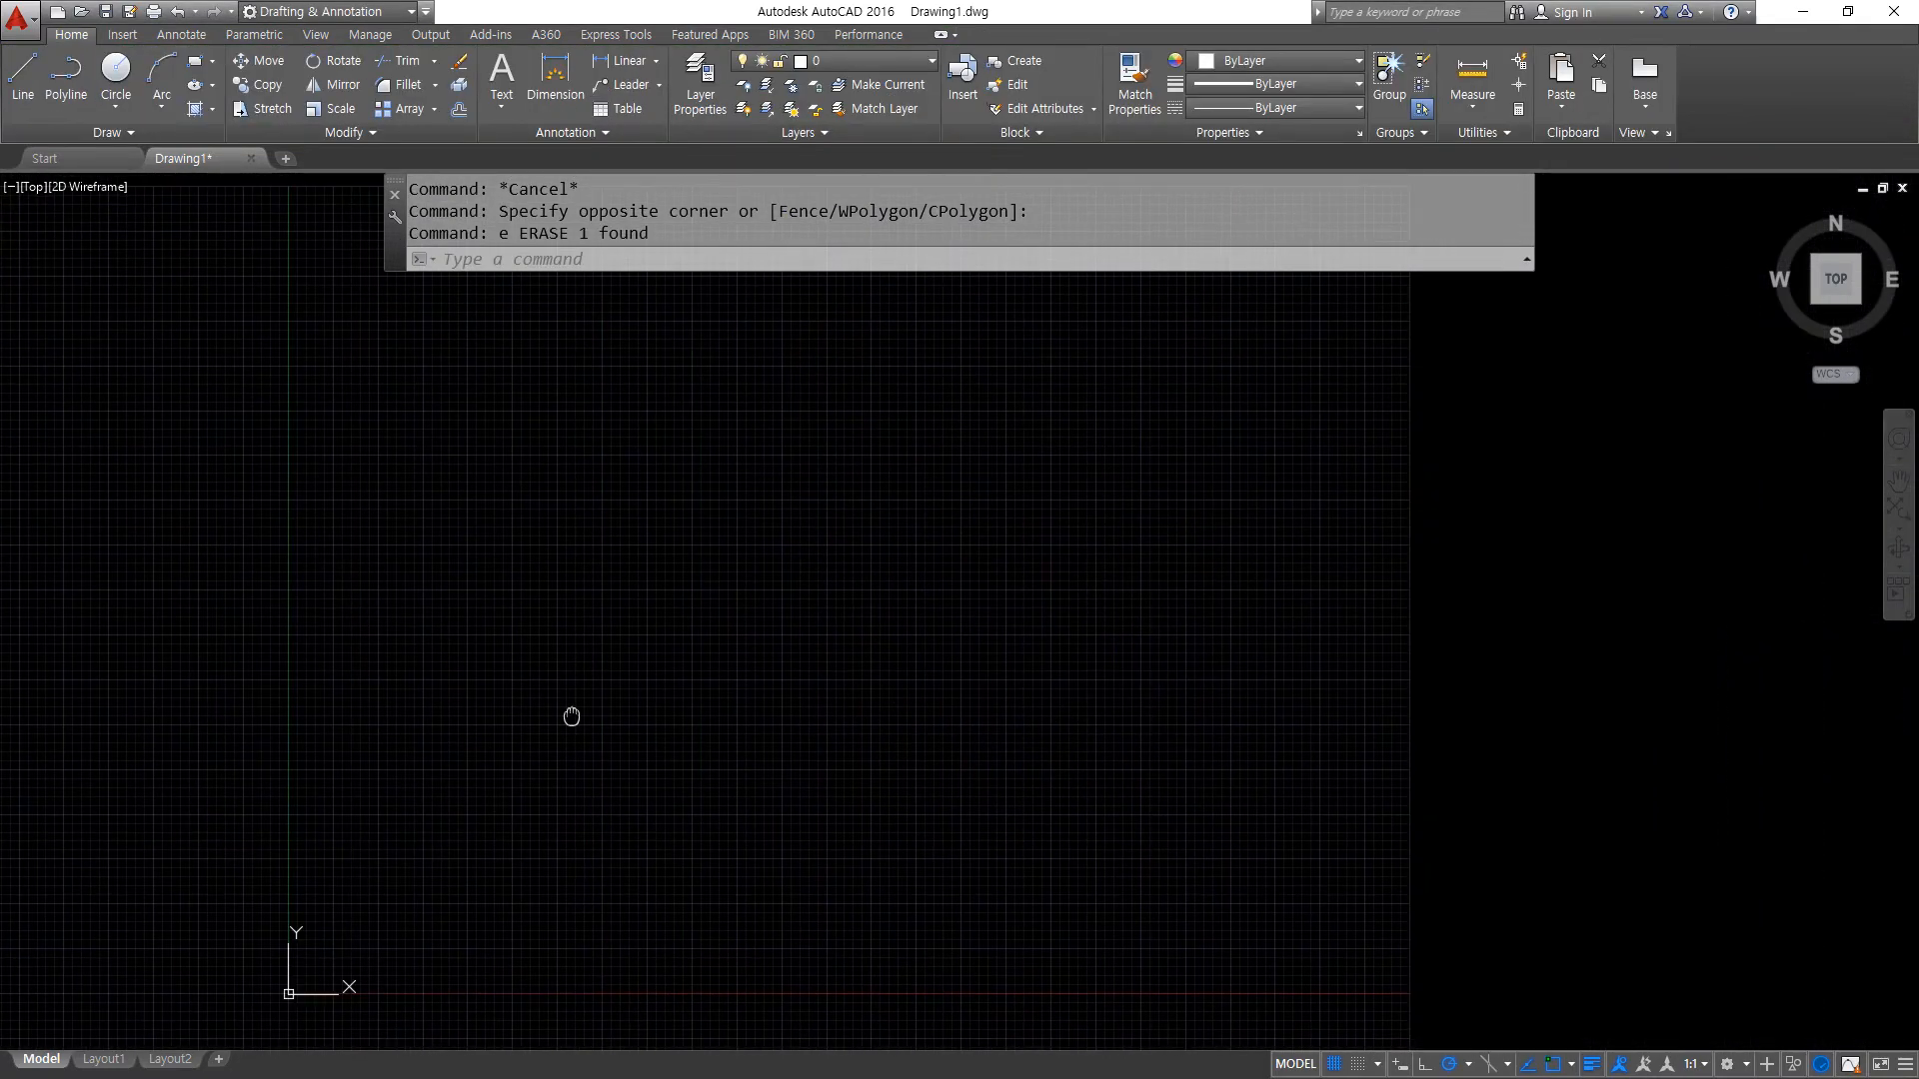
# - Draw a circle with radius 150 in the empty drawing area
pyautogui.write('c')
pyautogui.press('Return')
pyautogui.click(658, 642)
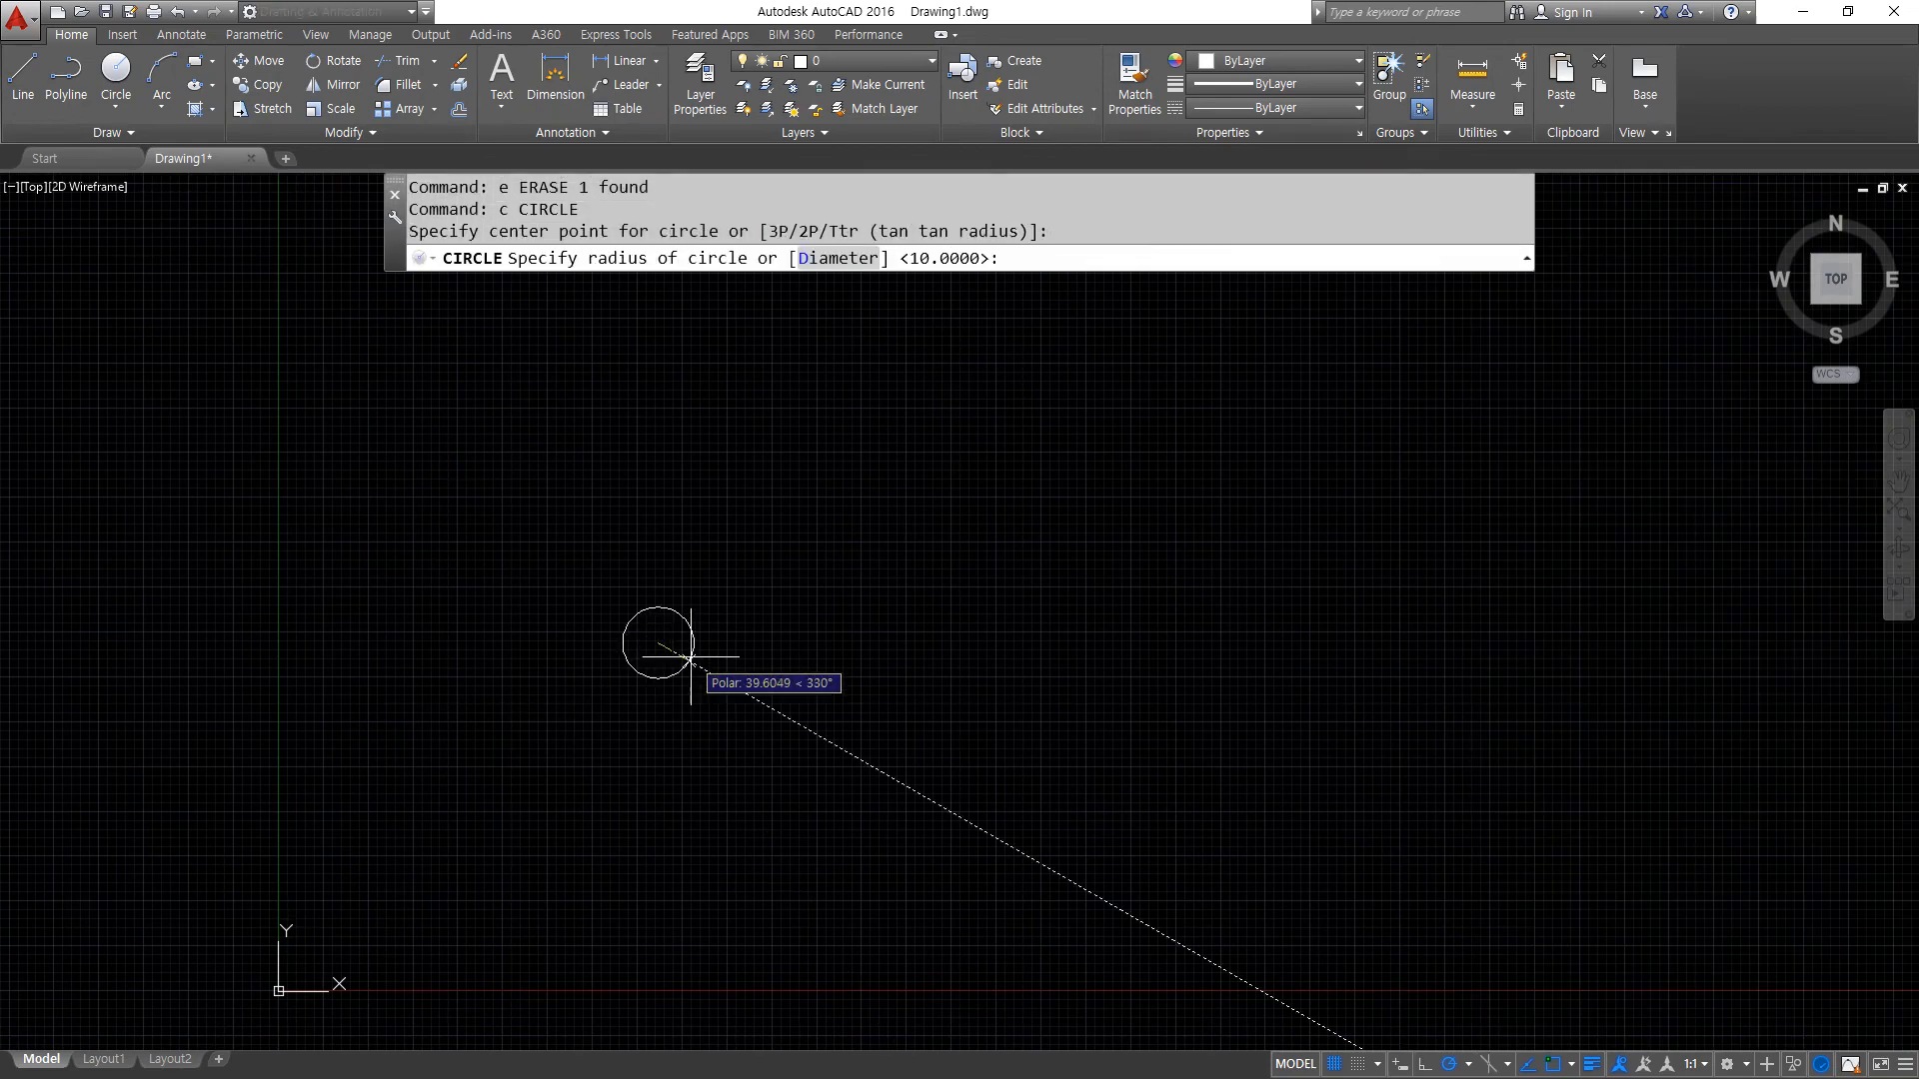
pyautogui.write('150')
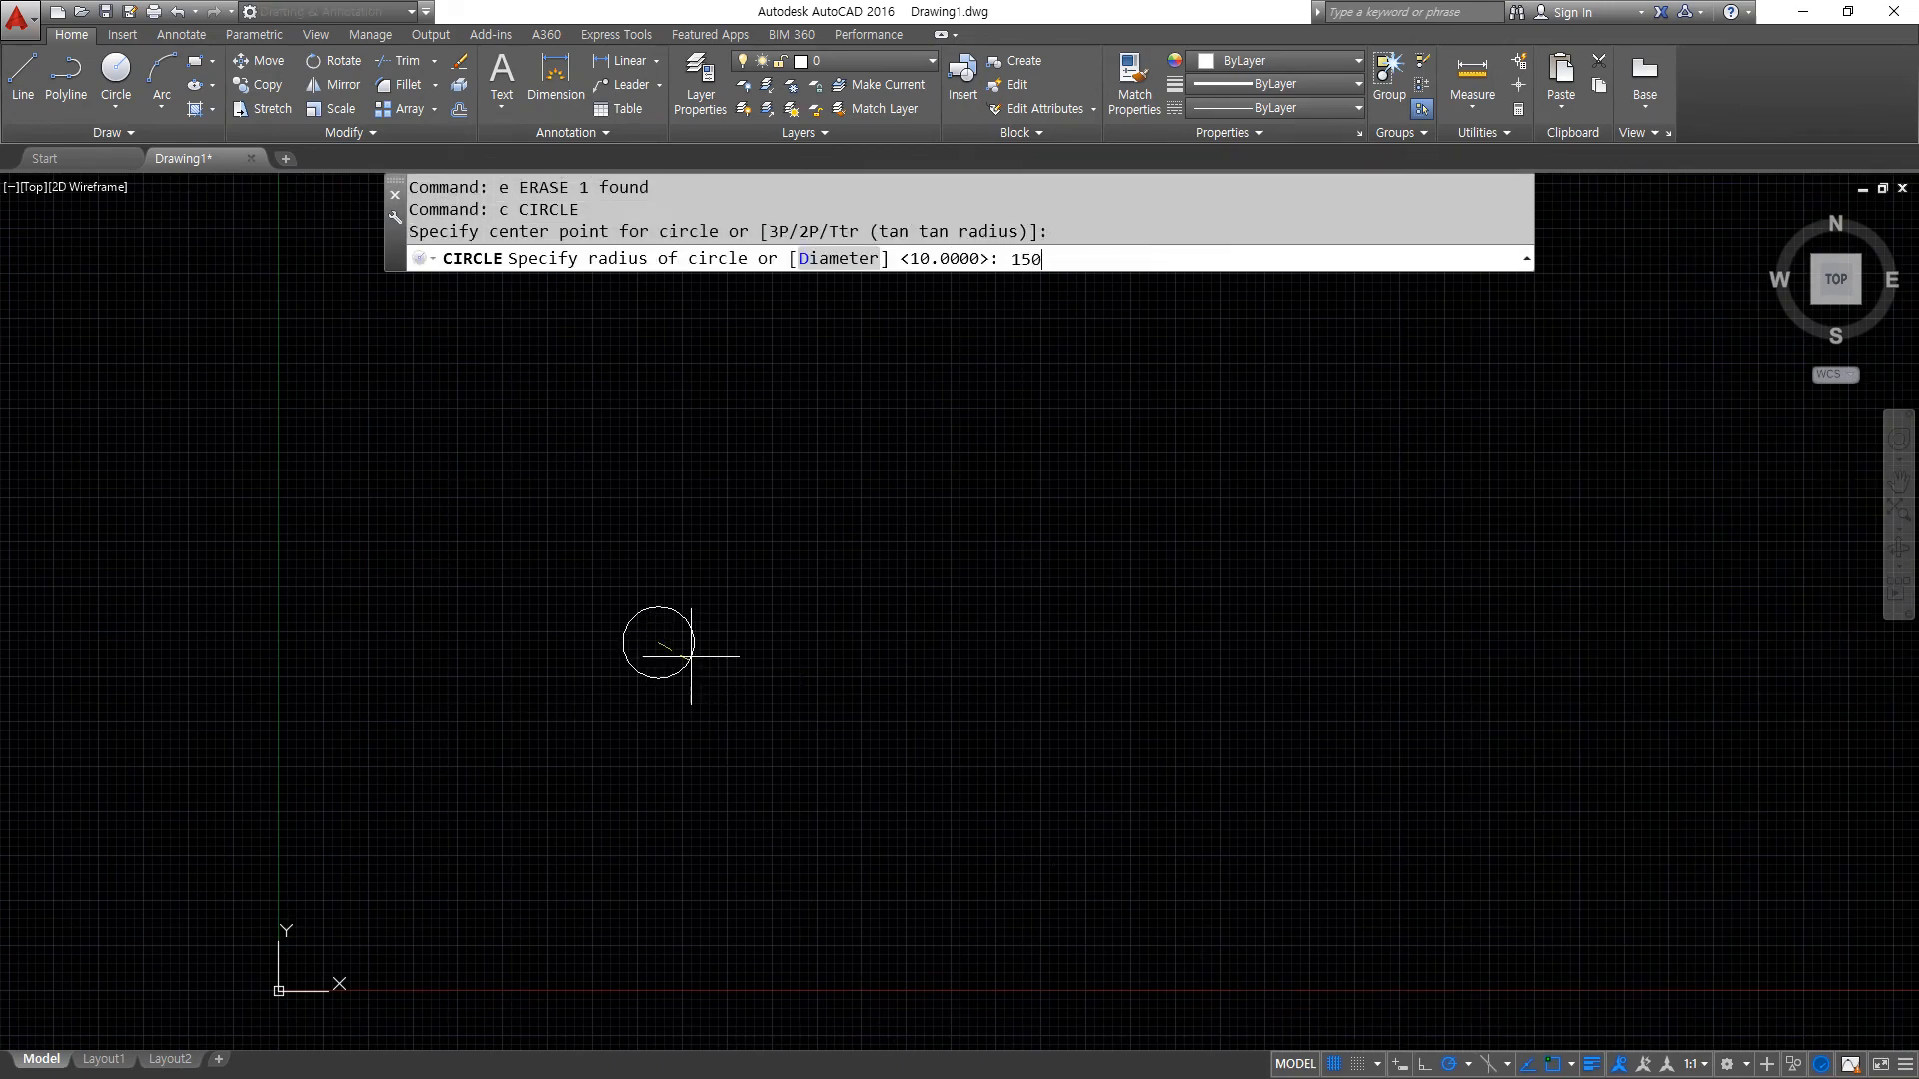
pyautogui.press('Return')
pyautogui.scroll(2, 686, 655)
pyautogui.scroll(2, 753, 505)
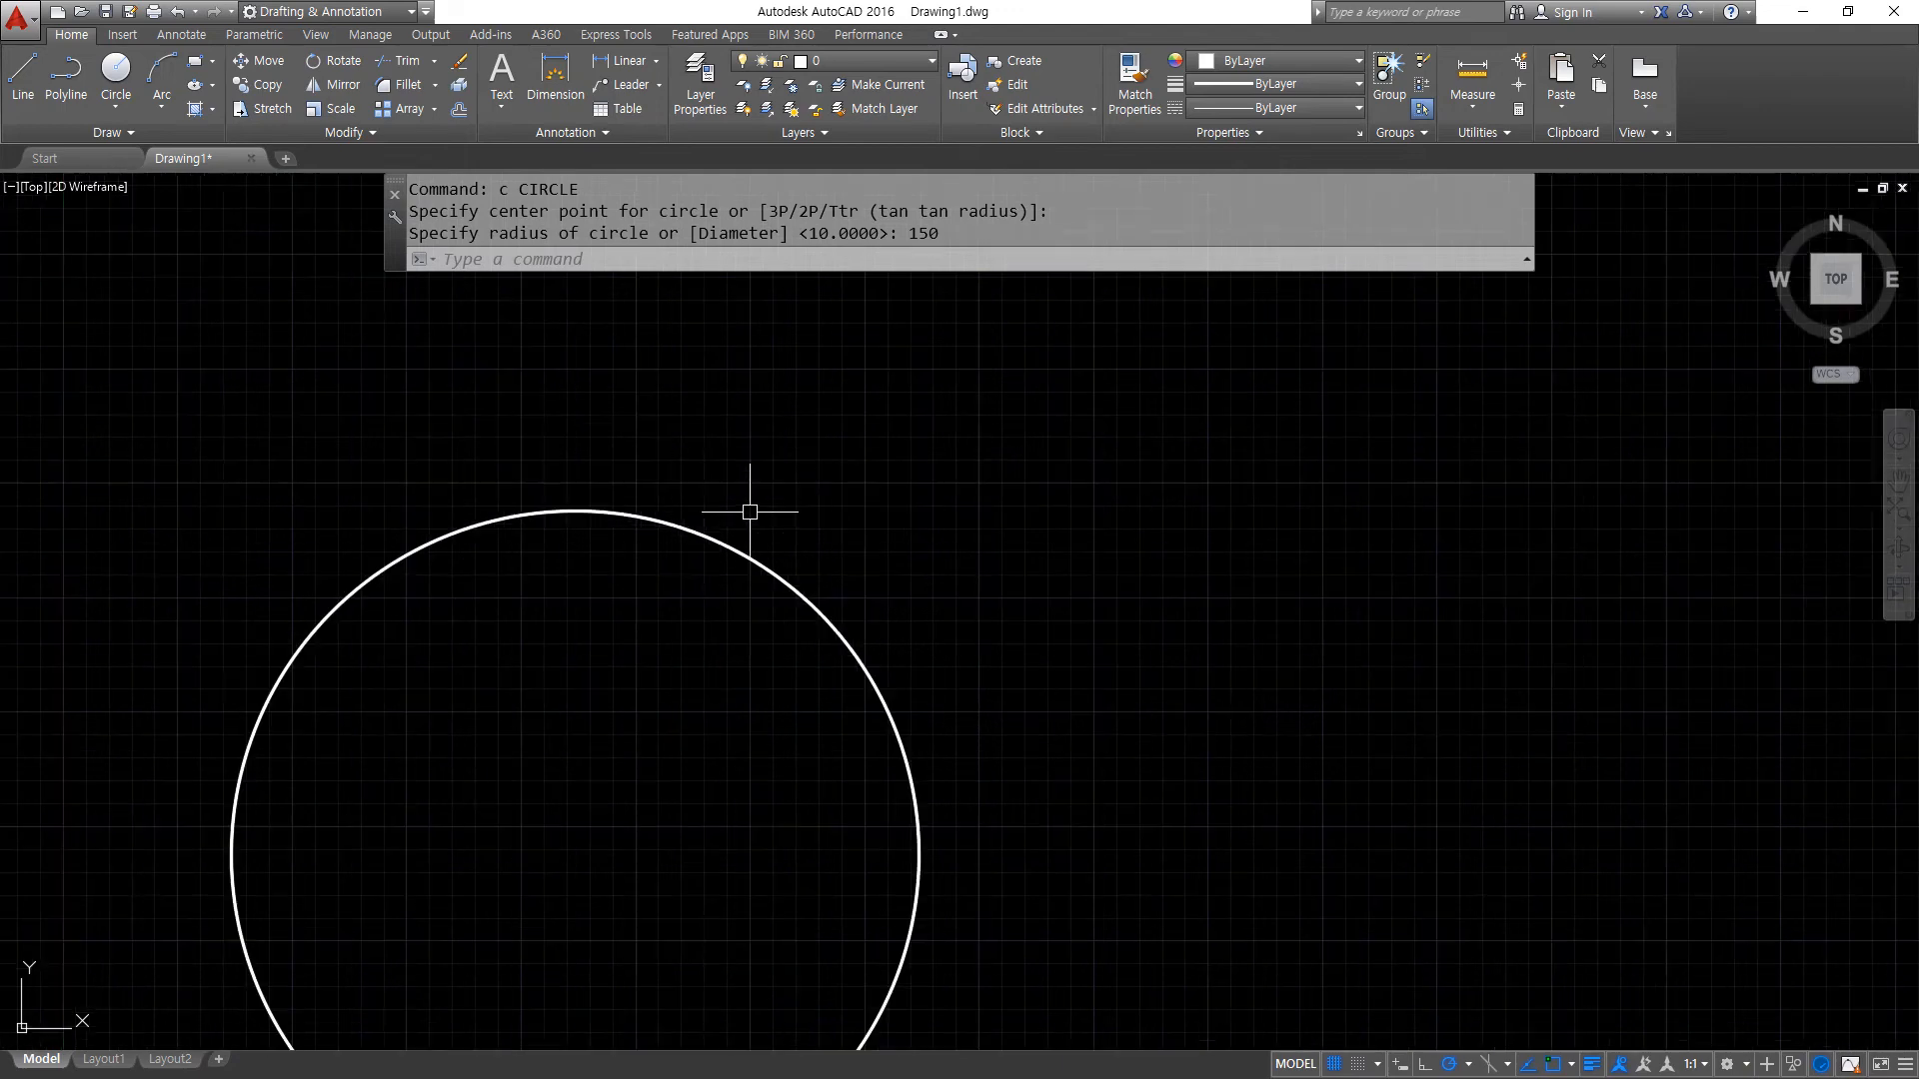
# - Draw a 50 by 30 rectangle in the empty area above and to the right of the large circle
pyautogui.moveTo(753, 506); pyautogui.dragTo(813, 479, button='middle')
pyautogui.write('rec')
pyautogui.press('Return')
pyautogui.click(959, 440)
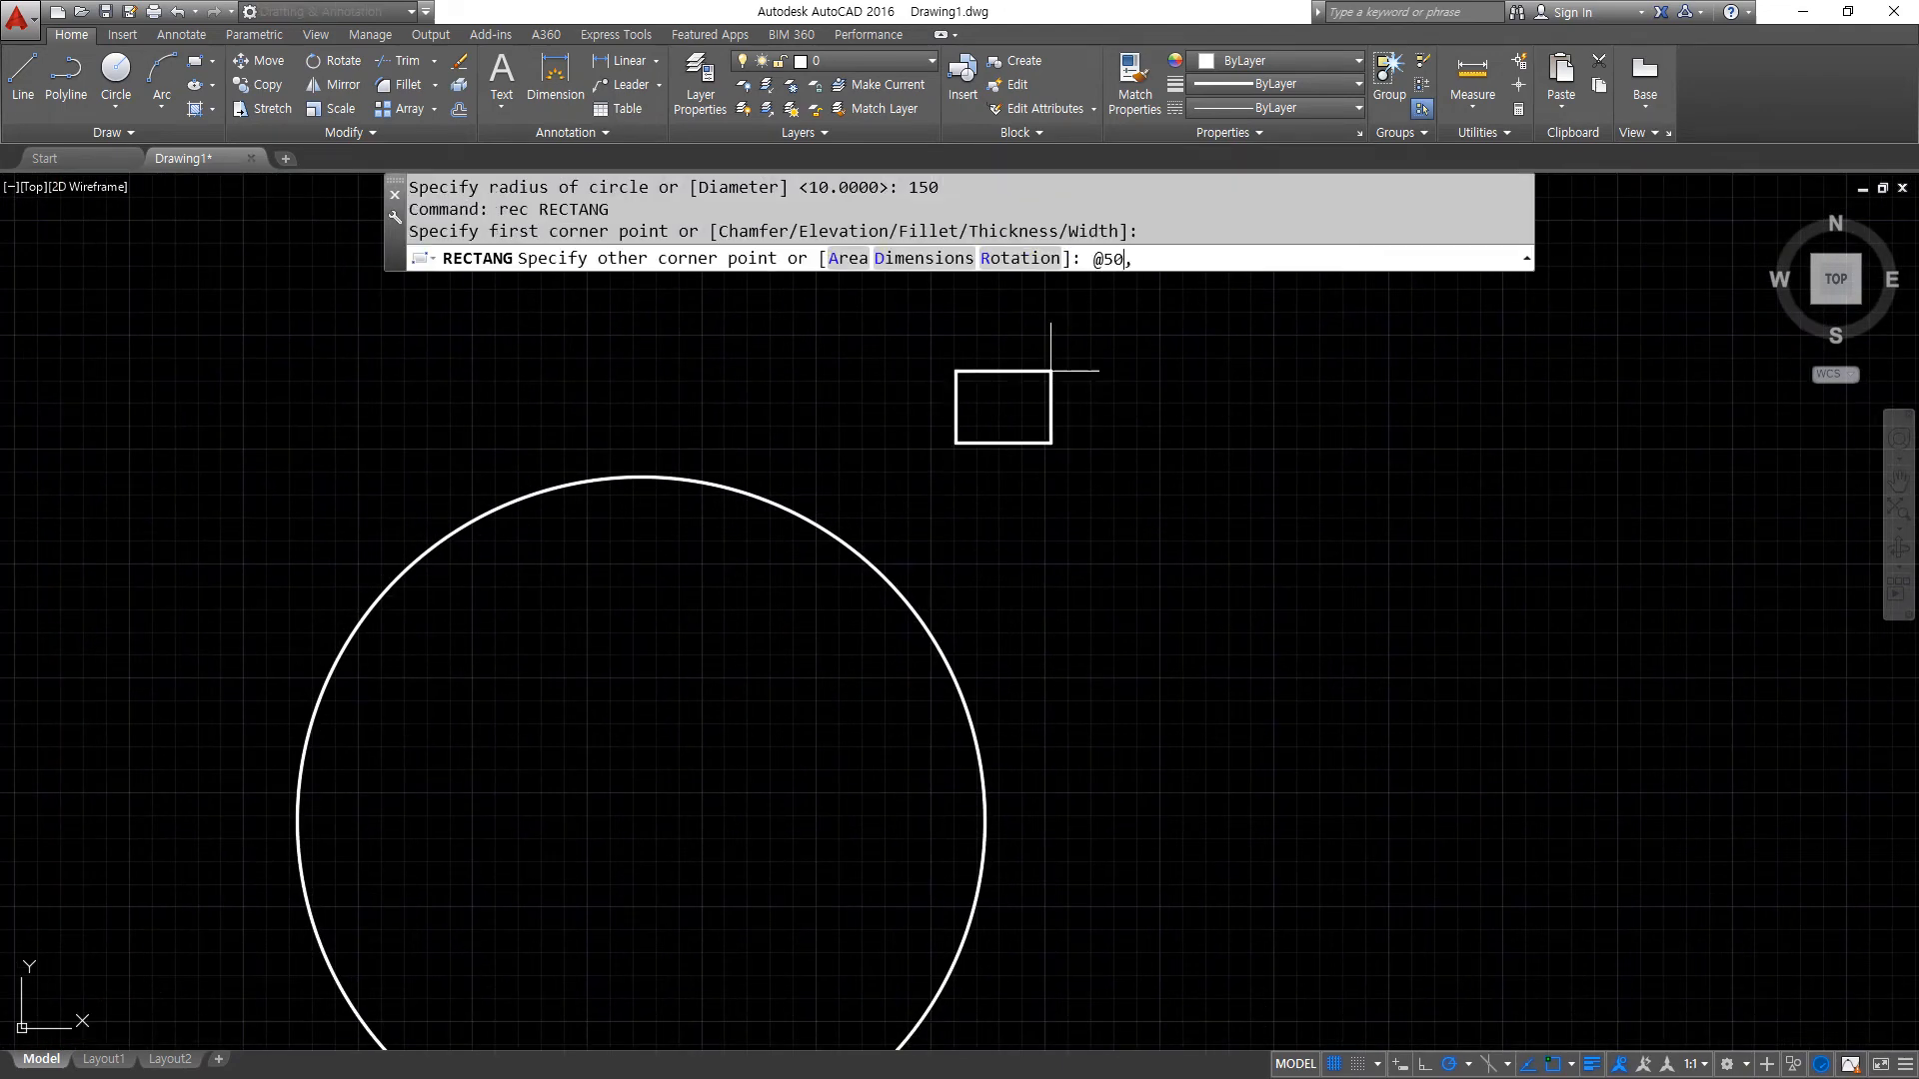
pyautogui.press('Return')
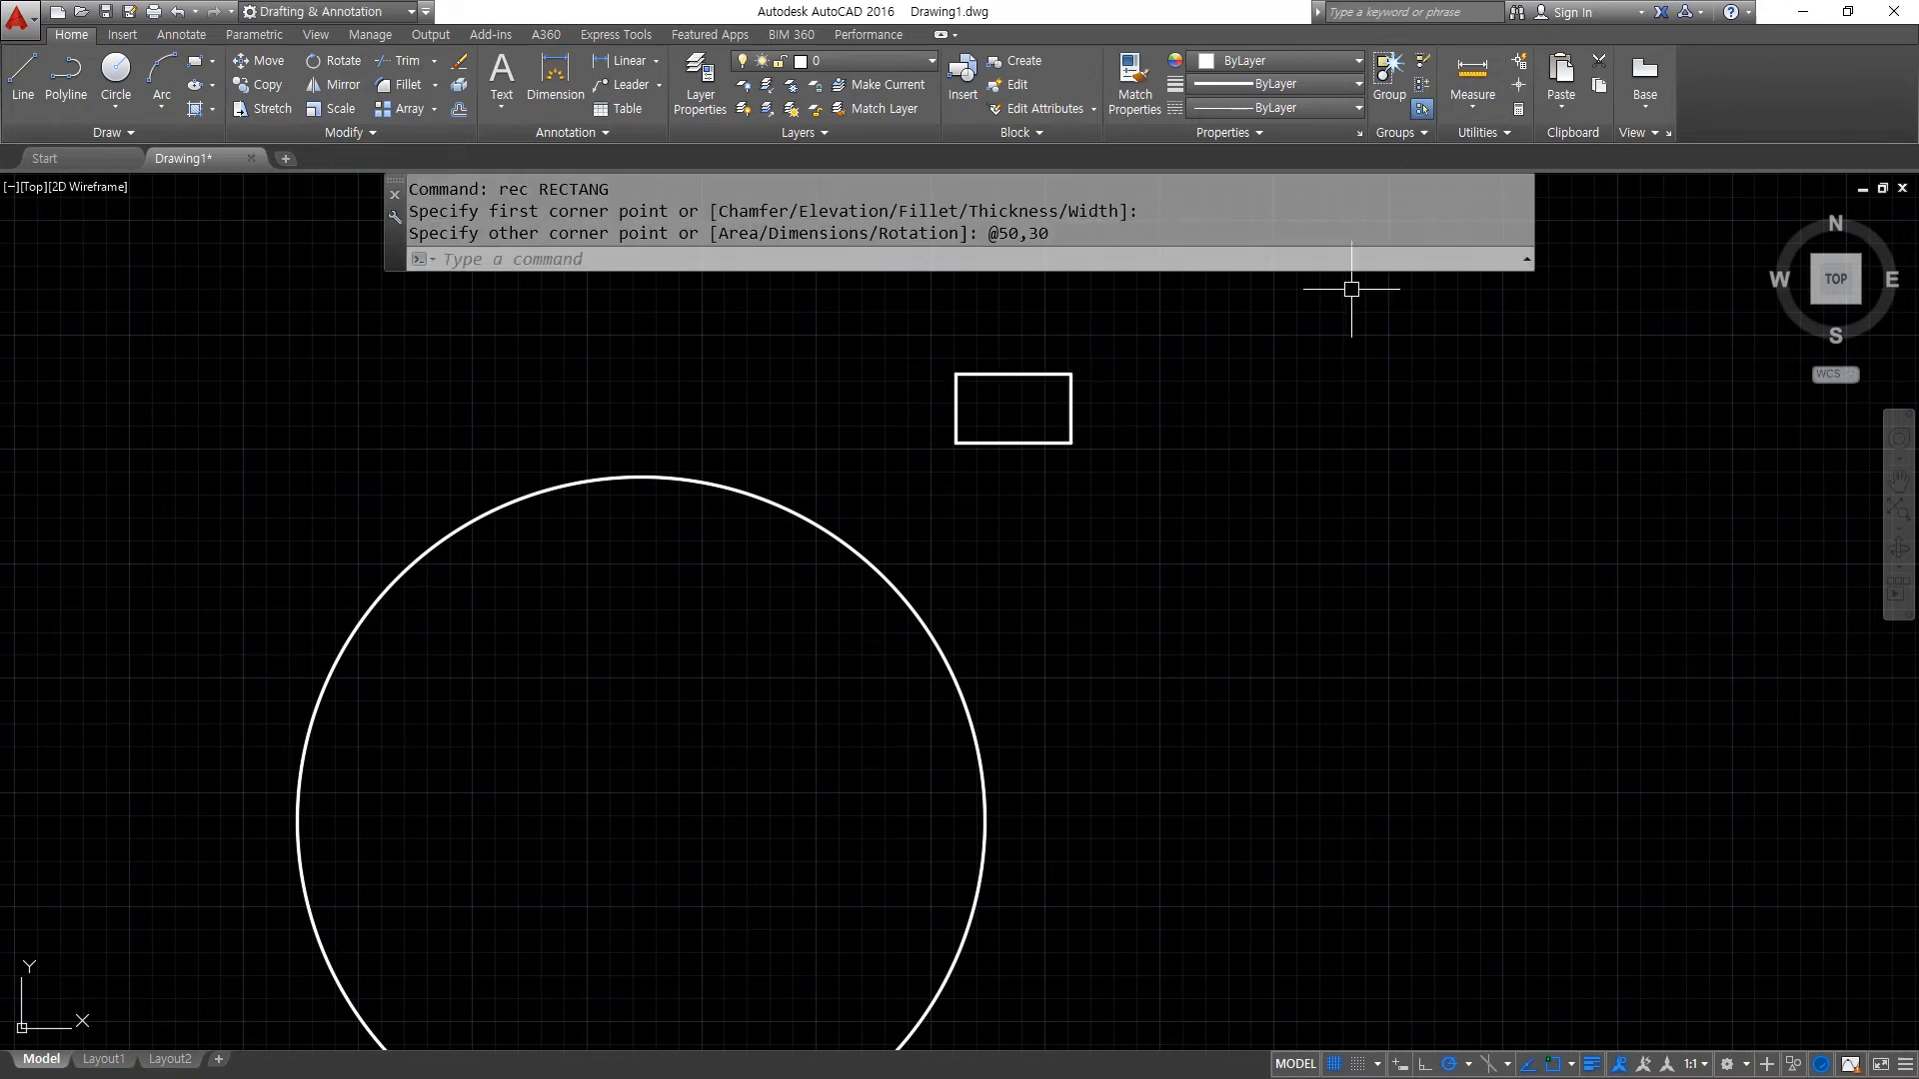
# - Move the rectangle by the midpoint of its bottom edge onto the top quadrant of the circle
pyautogui.write('m')
pyautogui.press('Return')
pyautogui.click(1122, 467)
pyautogui.click(918, 341)
pyautogui.press('Return')
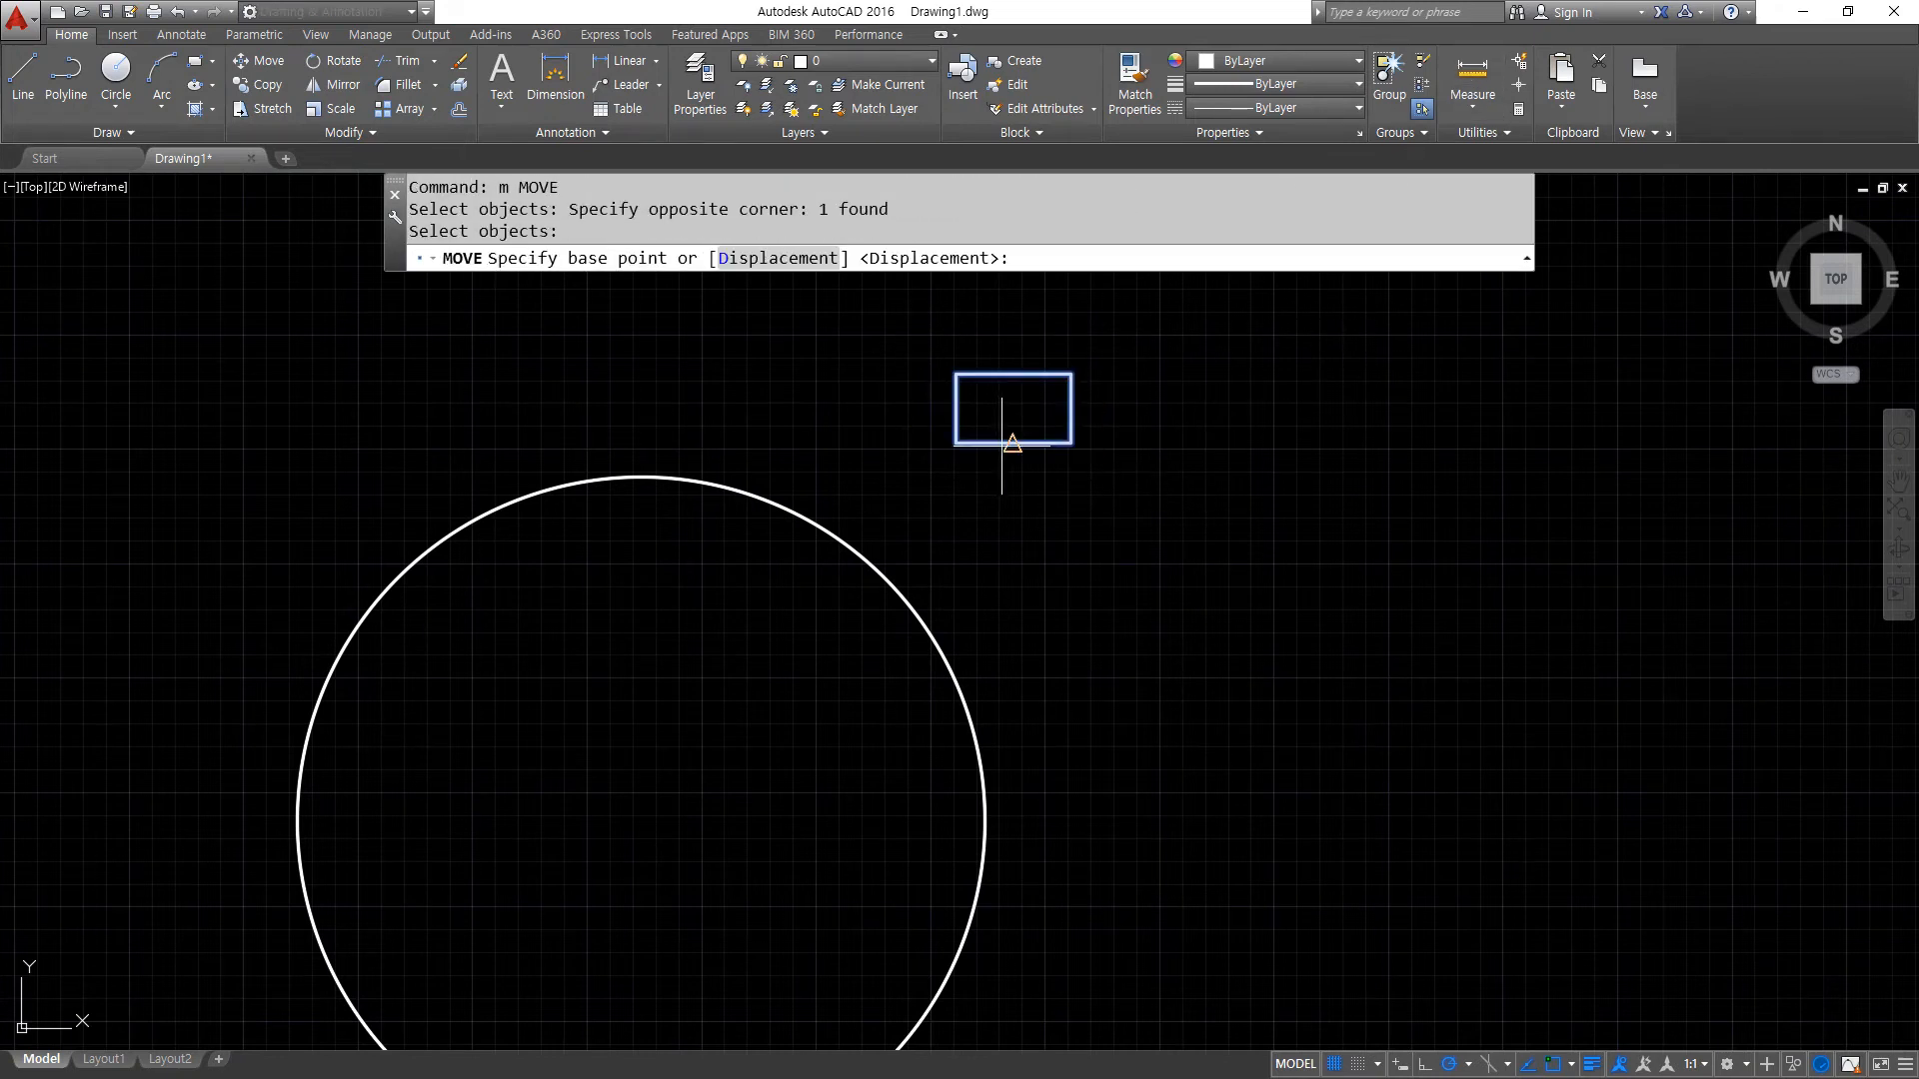
pyautogui.click(1013, 443)
pyautogui.write('qua')
pyautogui.press('space')
pyautogui.click(644, 478)
pyautogui.scroll(-2, 619, 751)
pyautogui.moveTo(617, 752); pyautogui.dragTo(753, 663, button='middle')
pyautogui.scroll(2, 715, 600)
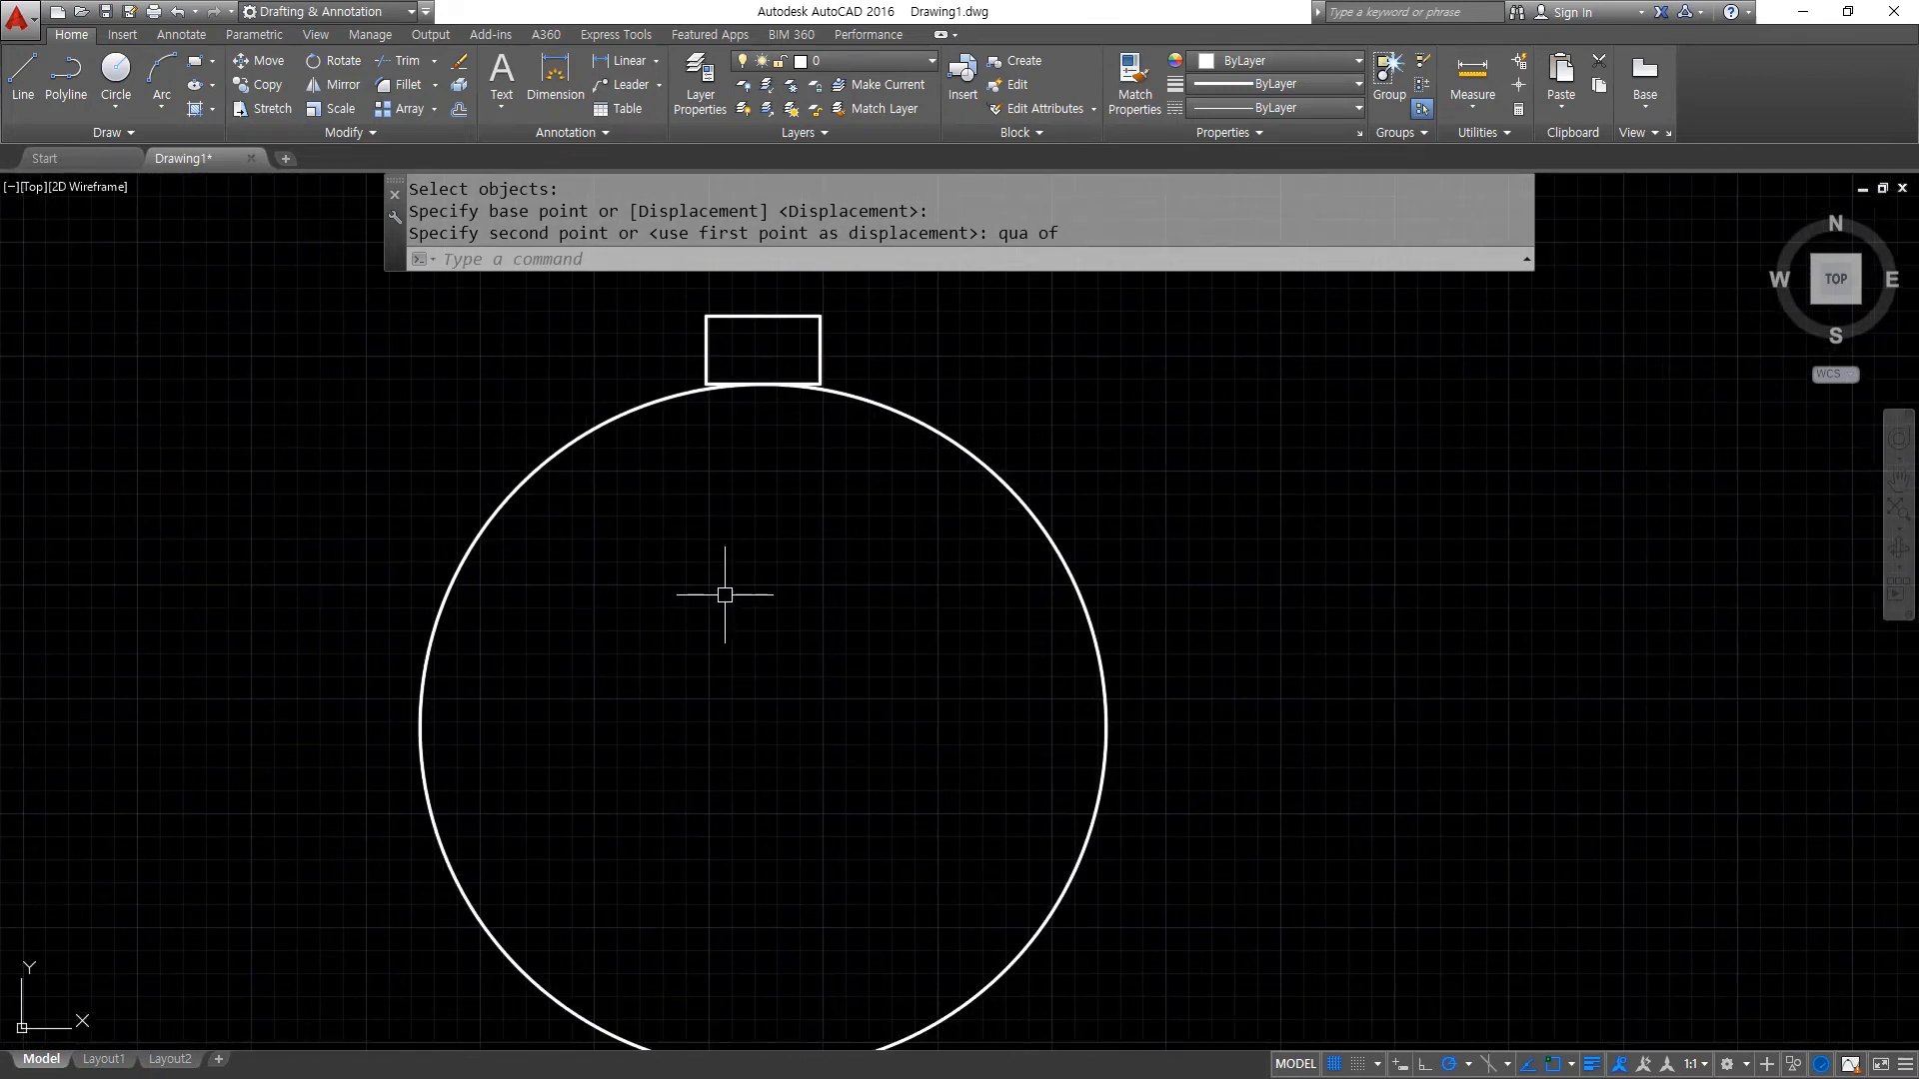
pyautogui.moveTo(1057, 548)
pyautogui.mouseDown()
pyautogui.moveTo(1039, 568)
pyautogui.moveTo(1084, 505)
pyautogui.moveTo(1154, 487)
pyautogui.moveTo(1141, 518)
pyautogui.mouseUp()
pyautogui.moveTo(1229, 448); pyautogui.dragTo(1231, 508)
pyautogui.moveTo(1279, 377); pyautogui.dragTo(1304, 518)
pyautogui.moveTo(1367, 426); pyautogui.dragTo(1371, 428)
pyautogui.moveTo(806, 337)
pyautogui.mouseDown()
pyautogui.moveTo(924, 339)
pyautogui.moveTo(907, 350)
pyautogui.mouseUp()
pyautogui.moveTo(977, 295)
pyautogui.mouseDown()
pyautogui.moveTo(1000, 341)
pyautogui.moveTo(987, 359)
pyautogui.mouseUp()
pyautogui.moveTo(998, 305); pyautogui.dragTo(1067, 306)
pyautogui.moveTo(1163, 296); pyautogui.dragTo(1122, 334)
pyautogui.moveTo(1131, 295); pyautogui.dragTo(1170, 339)
pyautogui.moveTo(1218, 268)
pyautogui.mouseDown()
pyautogui.moveTo(1252, 299)
pyautogui.moveTo(1228, 332)
pyautogui.mouseUp()
pyautogui.moveTo(1279, 262)
pyautogui.mouseDown()
pyautogui.moveTo(1315, 282)
pyautogui.moveTo(1289, 274)
pyautogui.mouseUp()
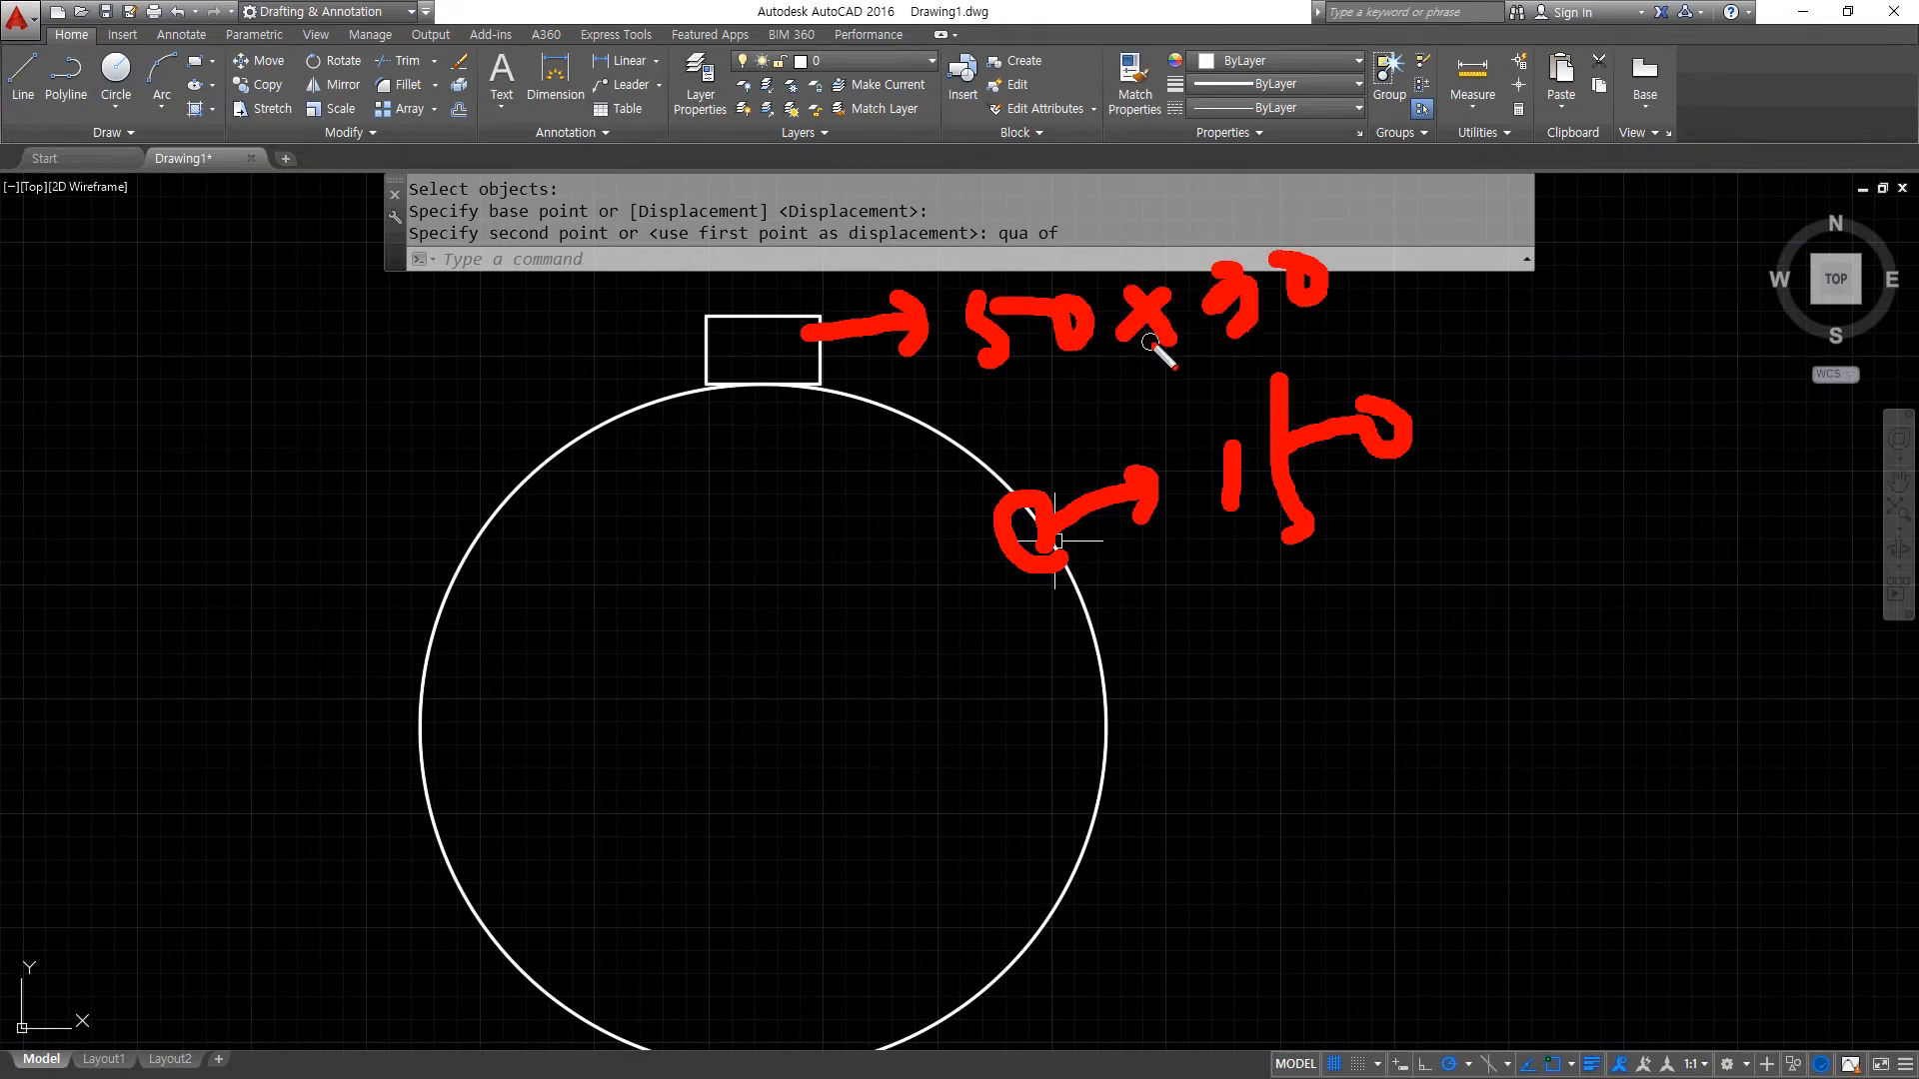
pyautogui.press('Escape')
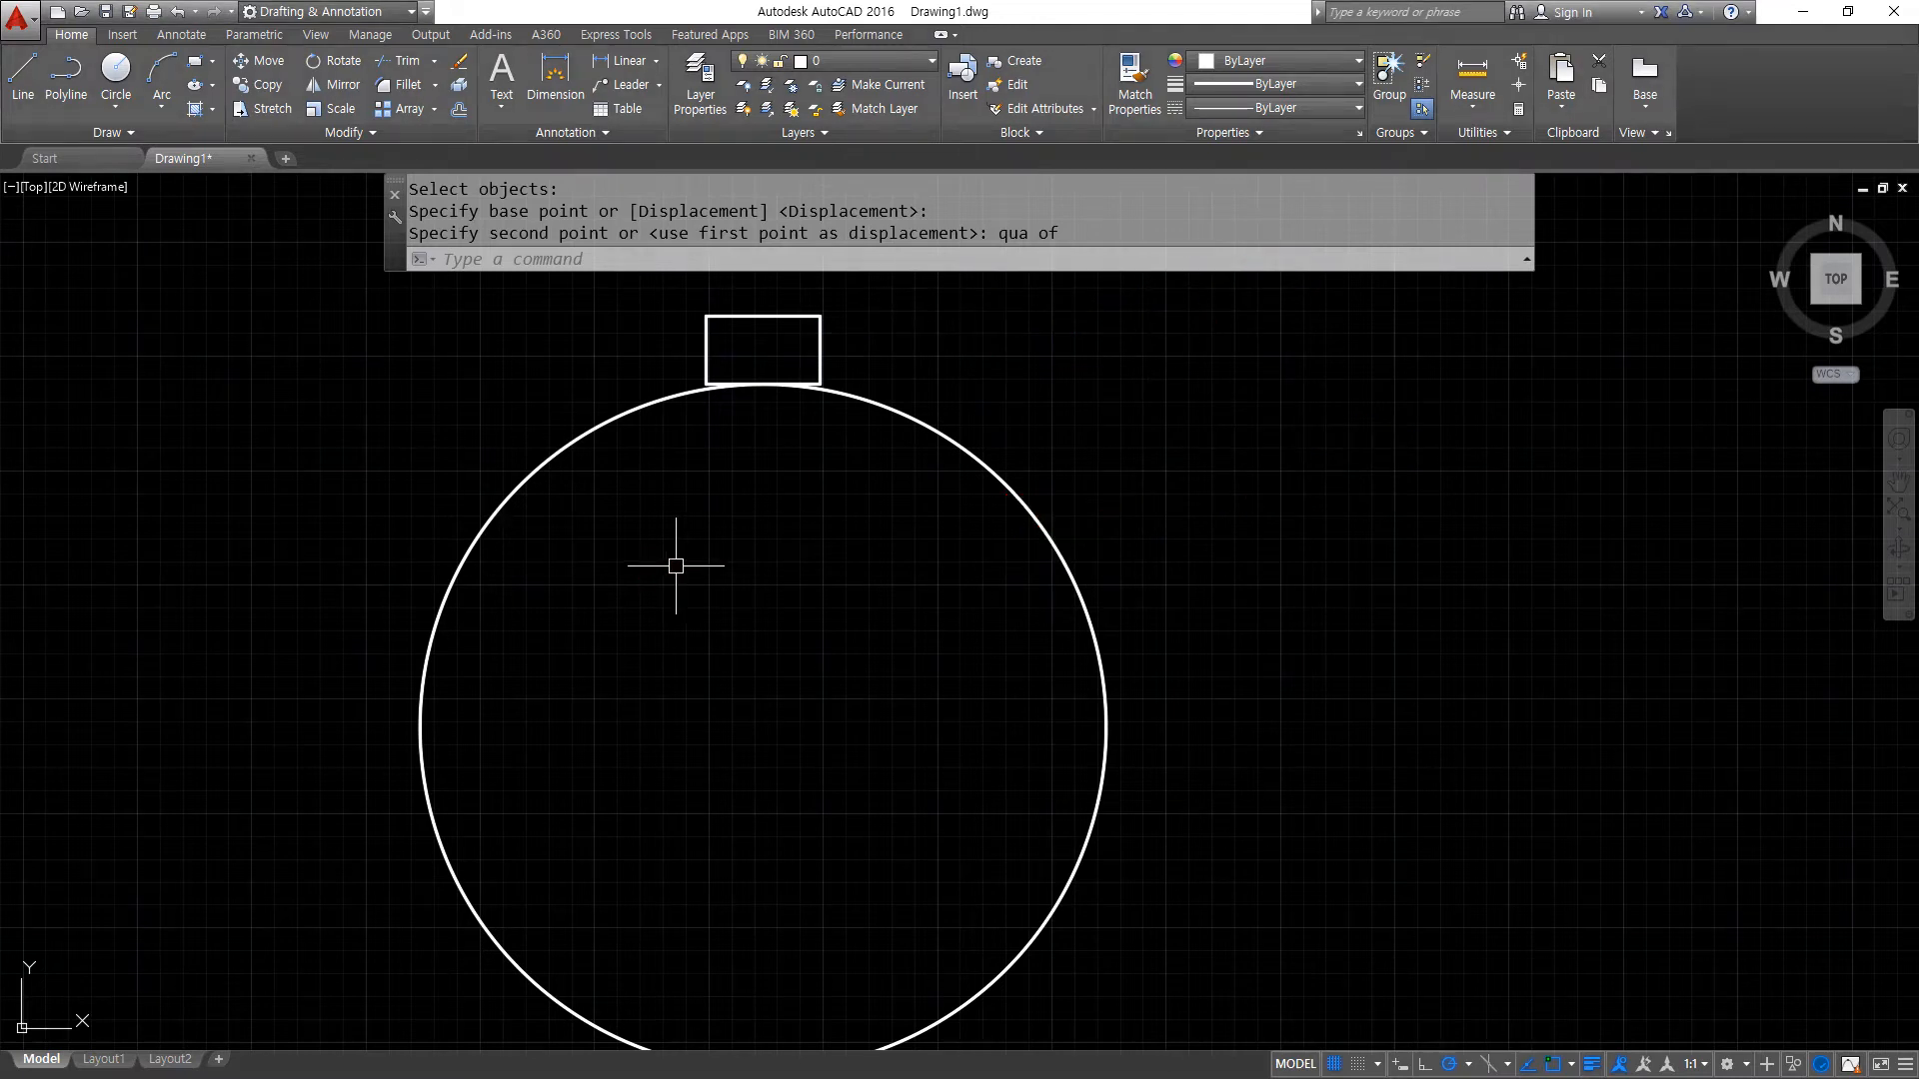
# - Create a polar array of the rectangle around the center of the large circle
pyautogui.write('ar')
pyautogui.press('Return')
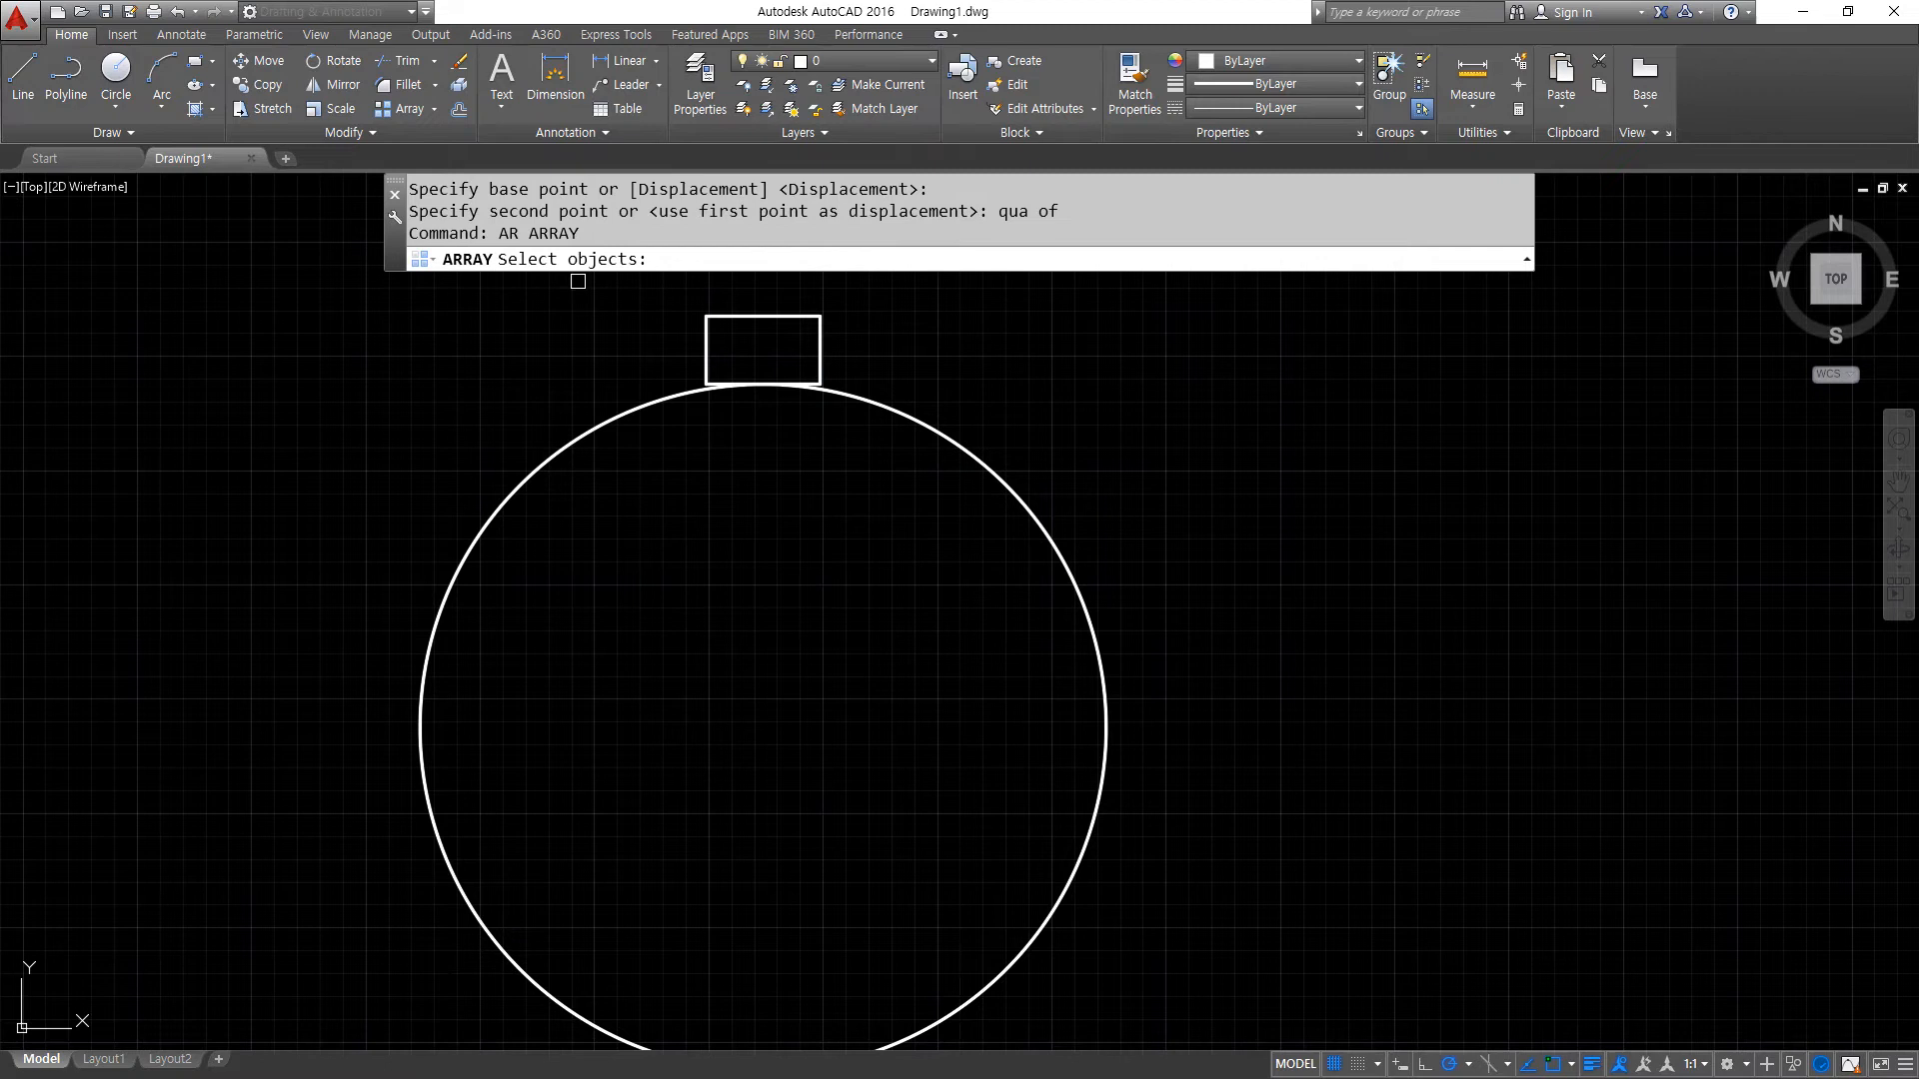
pyautogui.moveTo(549, 302); pyautogui.dragTo(586, 296)
pyautogui.press('Escape')
pyautogui.click(750, 320)
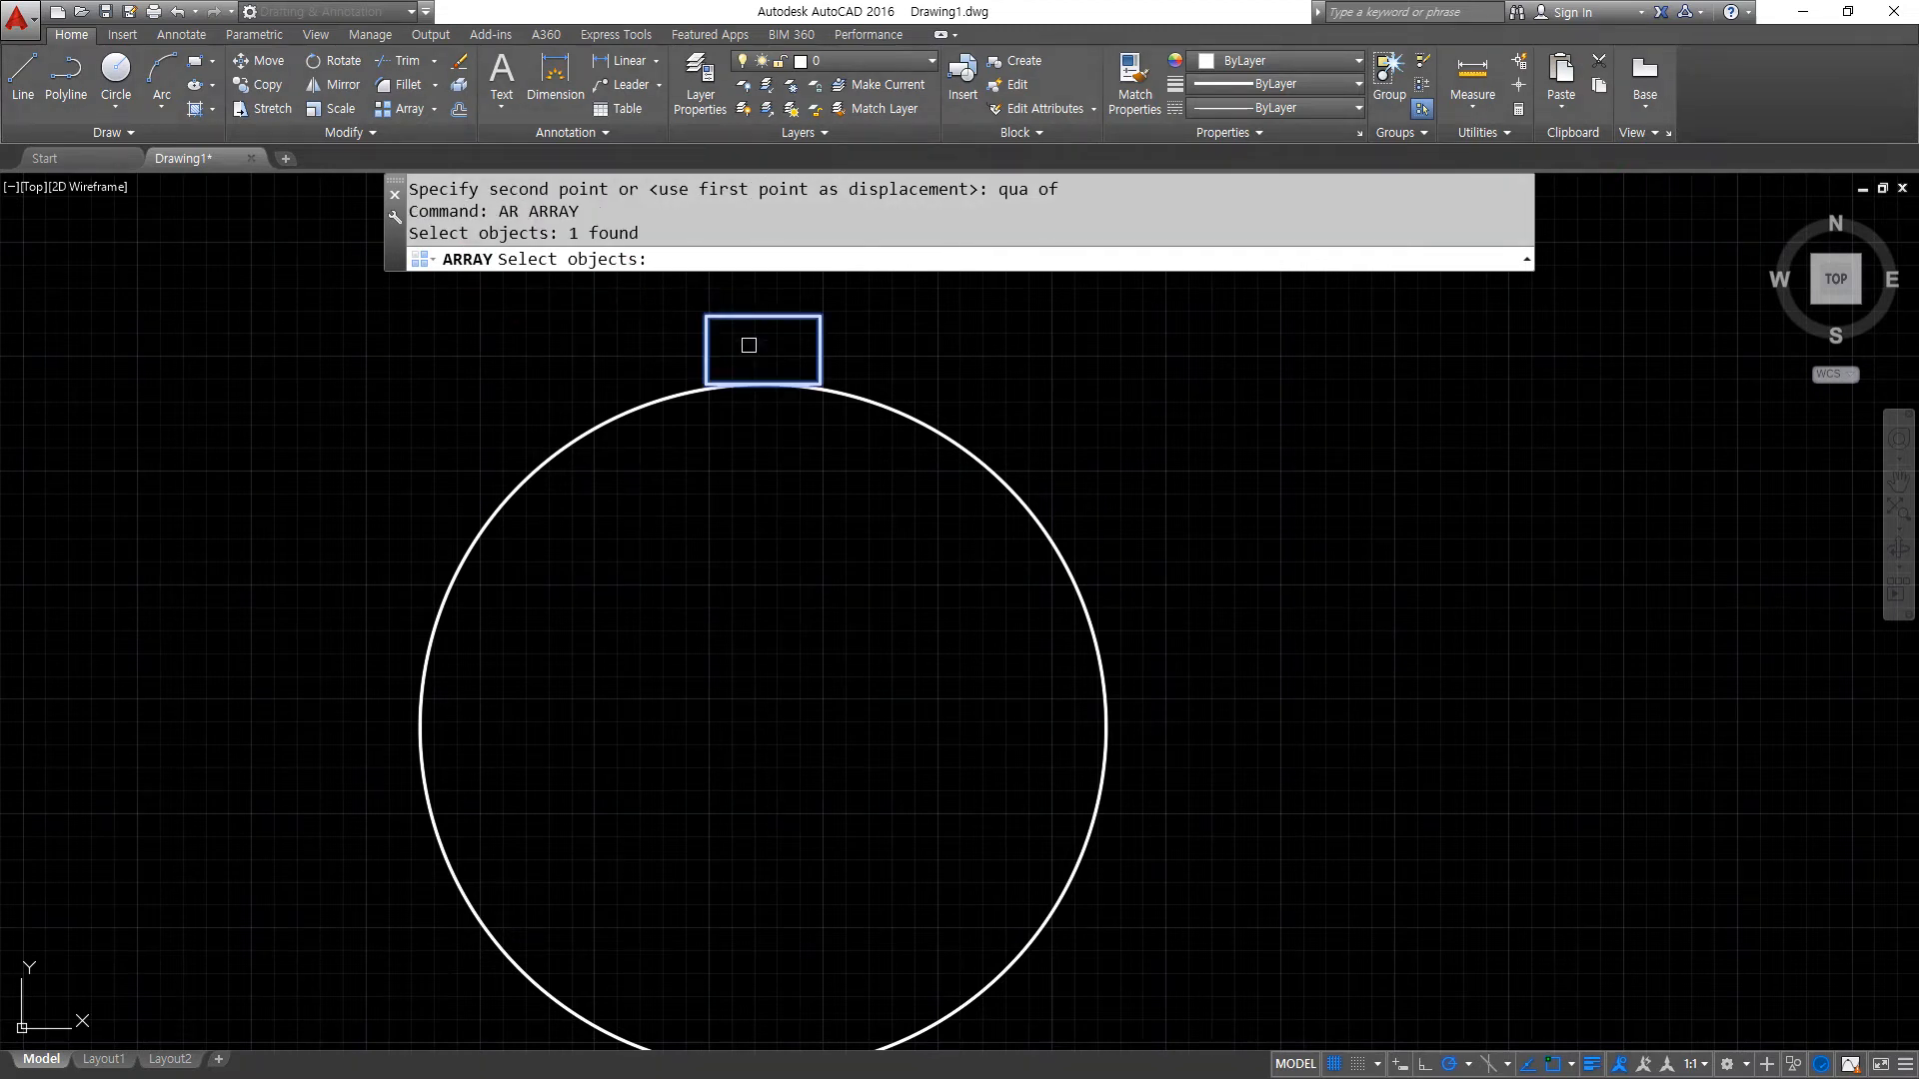
pyautogui.press('Return')
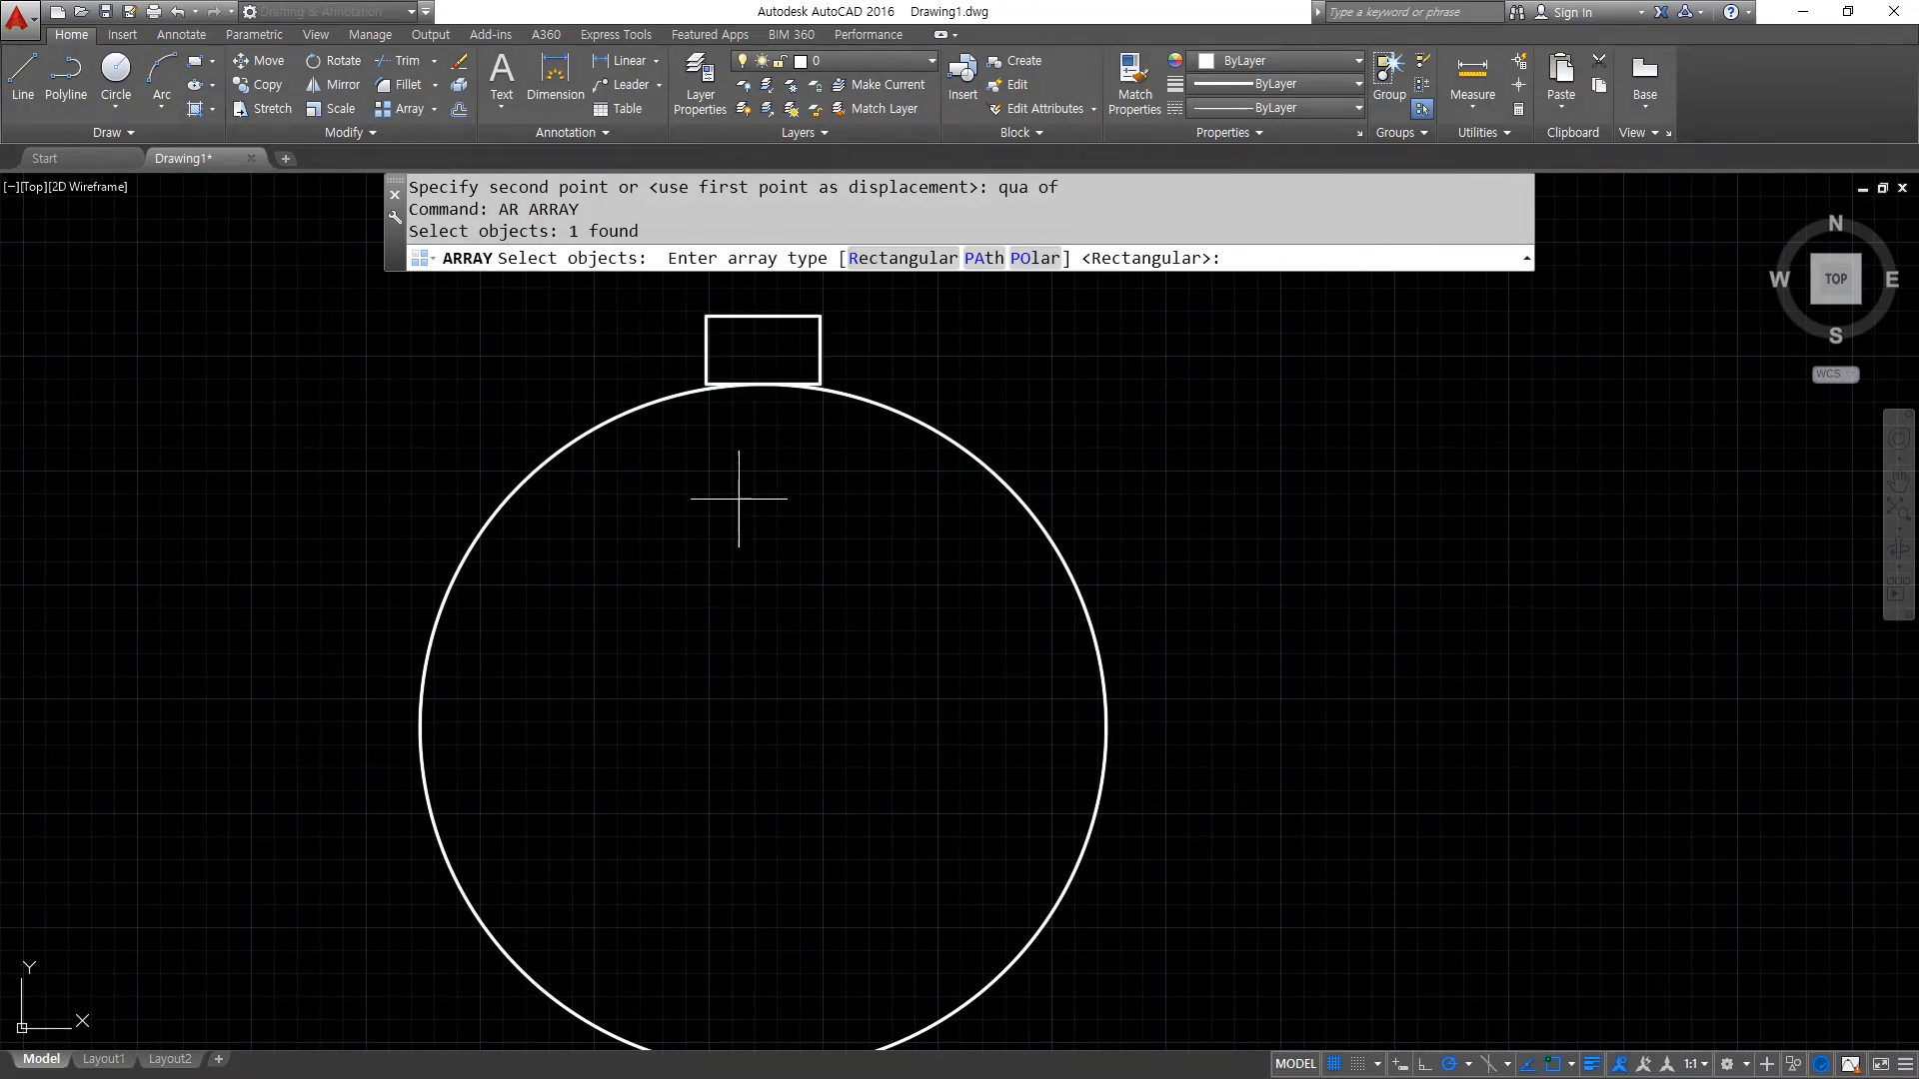
pyautogui.click(1037, 260)
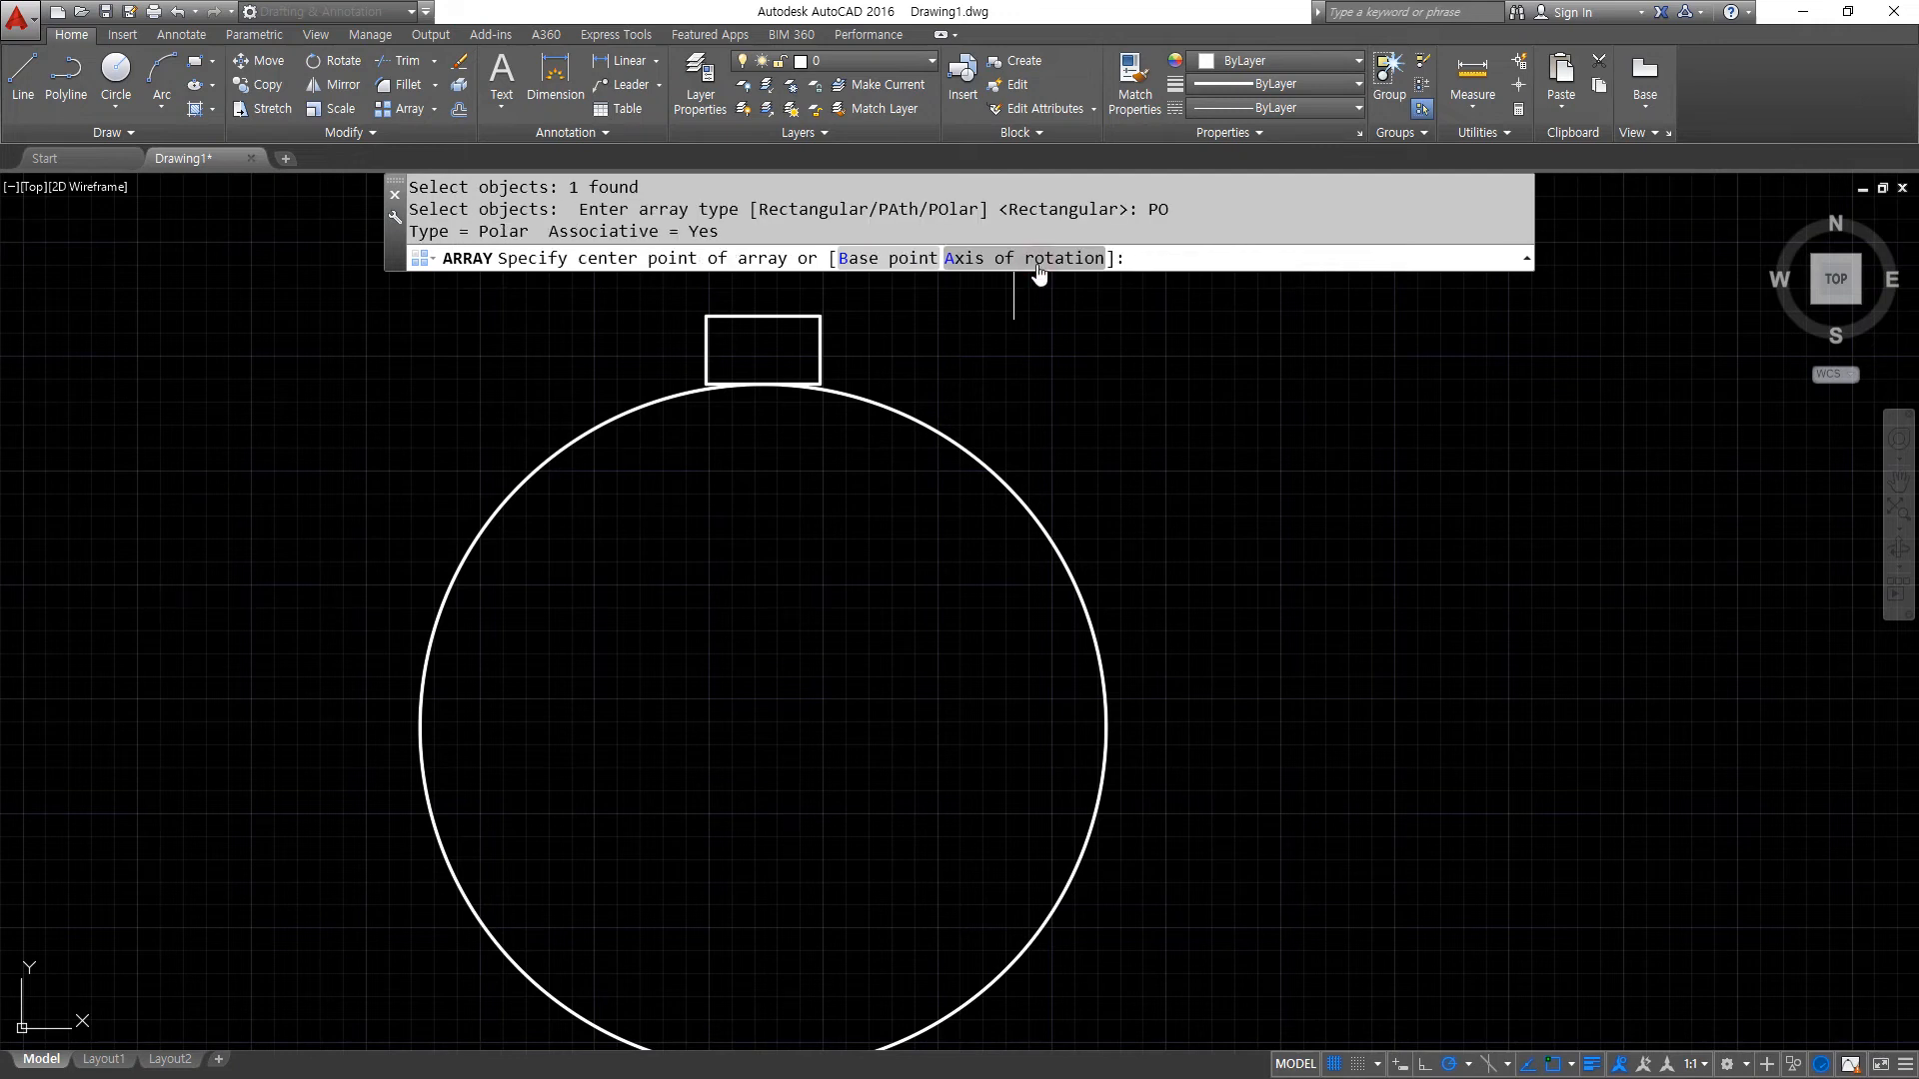
pyautogui.click(762, 727)
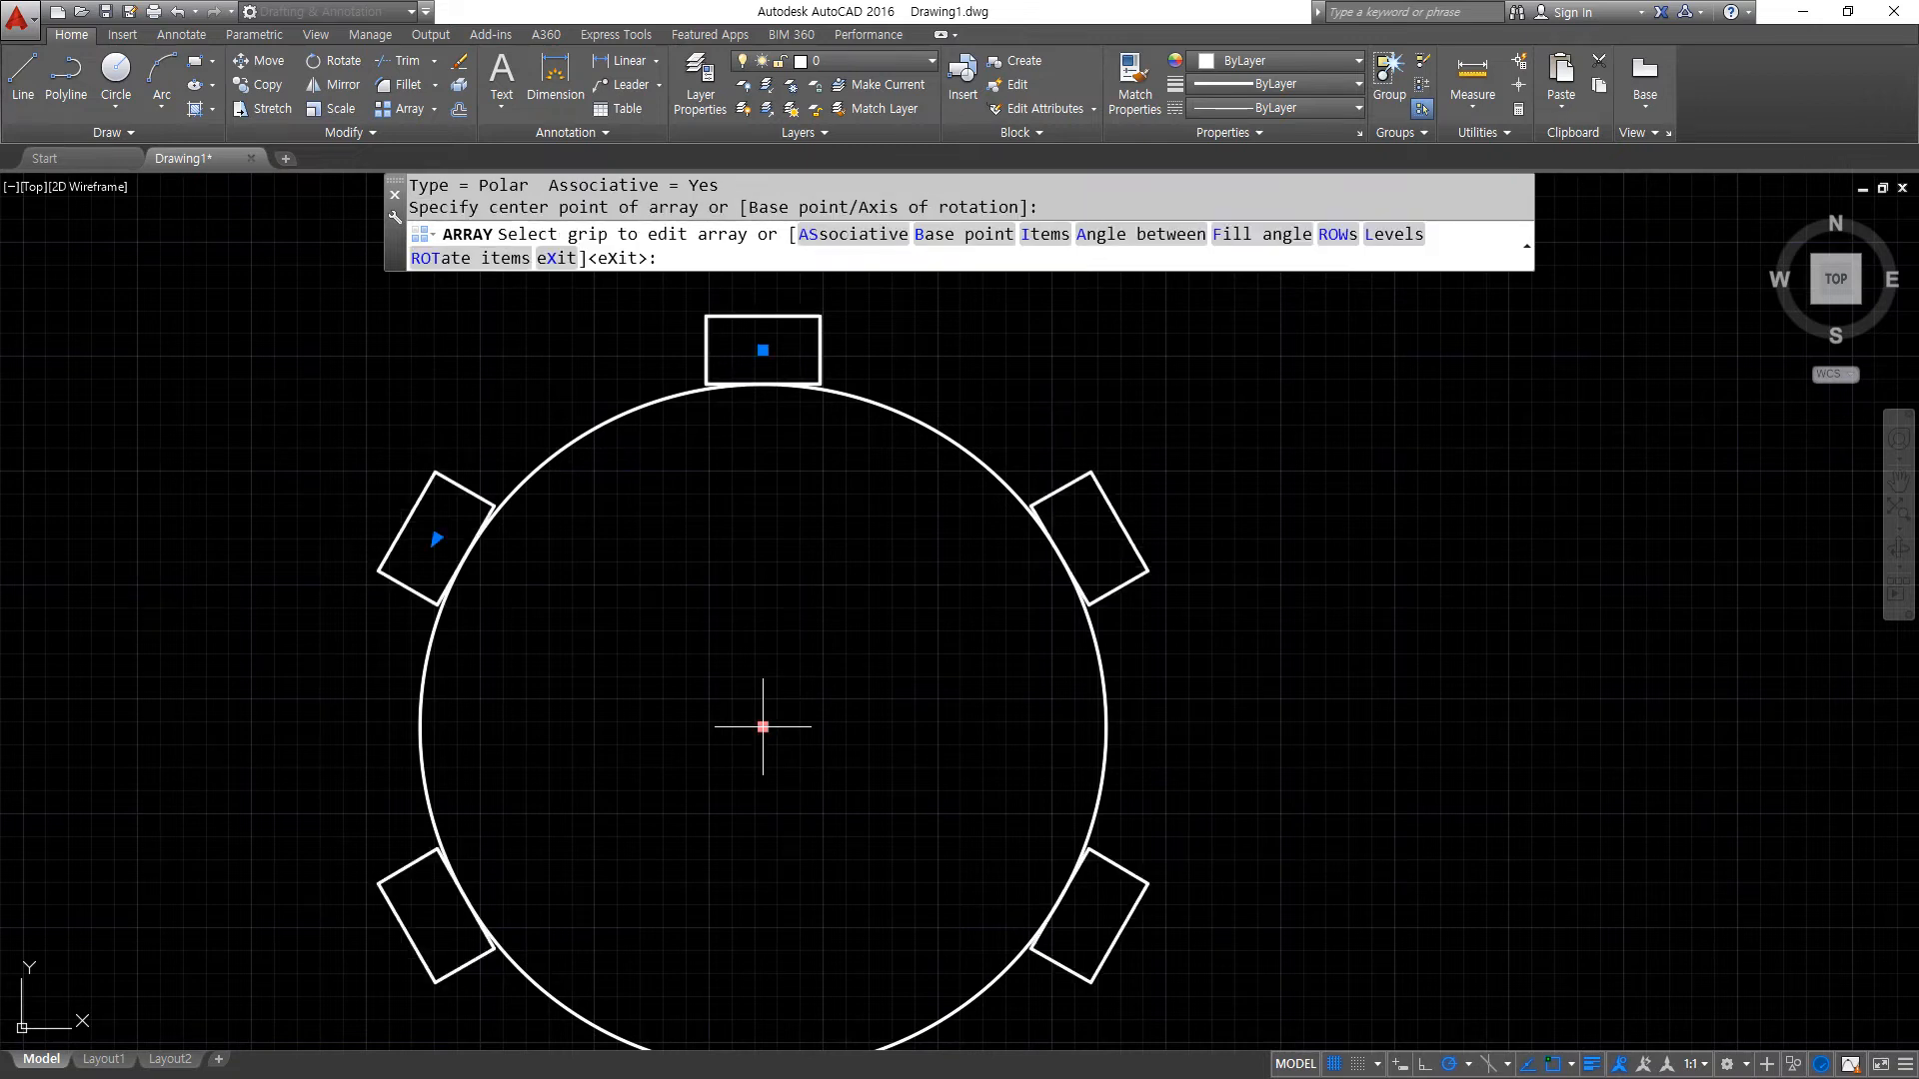
# - Set the polar array's item count to 12
pyautogui.scroll(-2, 763, 721)
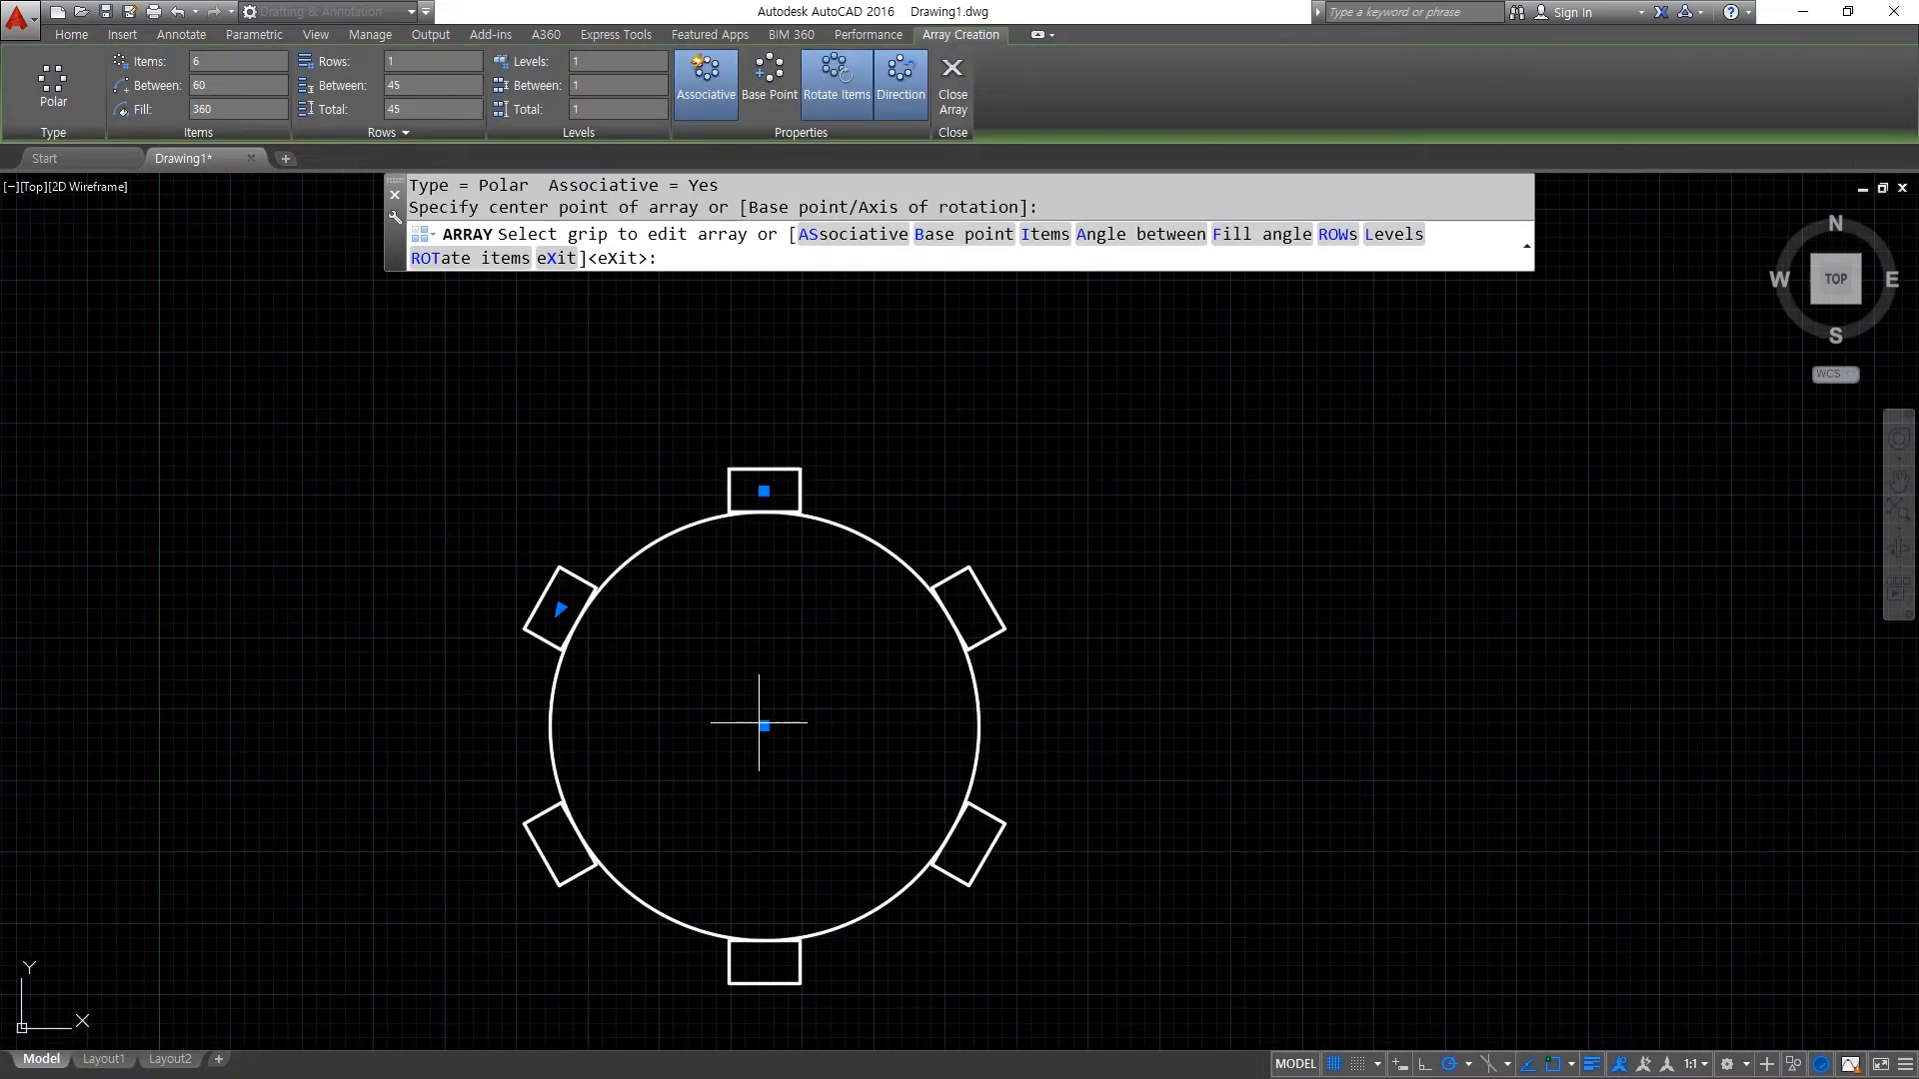
pyautogui.click(214, 62)
pyautogui.write('12')
pyautogui.press('Return')
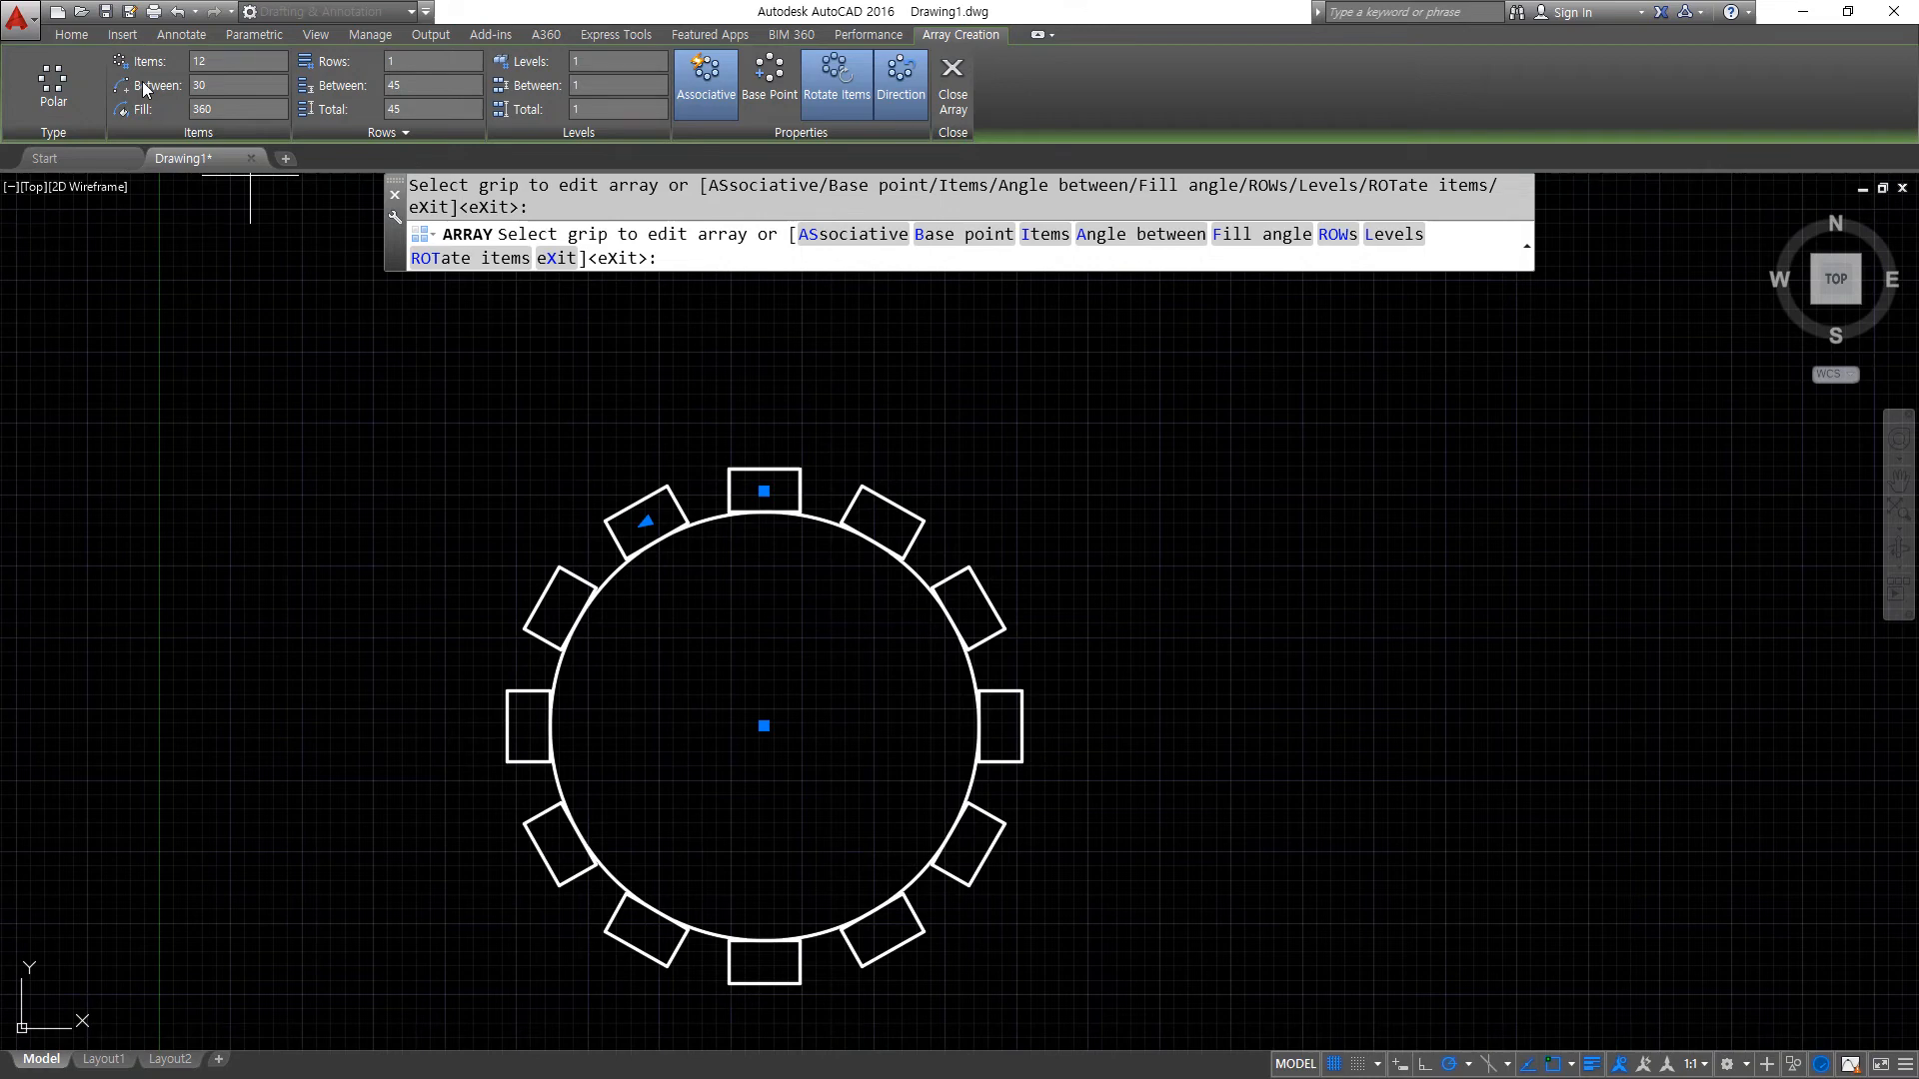
# - Set the polar array's fill angle to 180 degrees
pyautogui.click(225, 109)
pyautogui.press('Return')
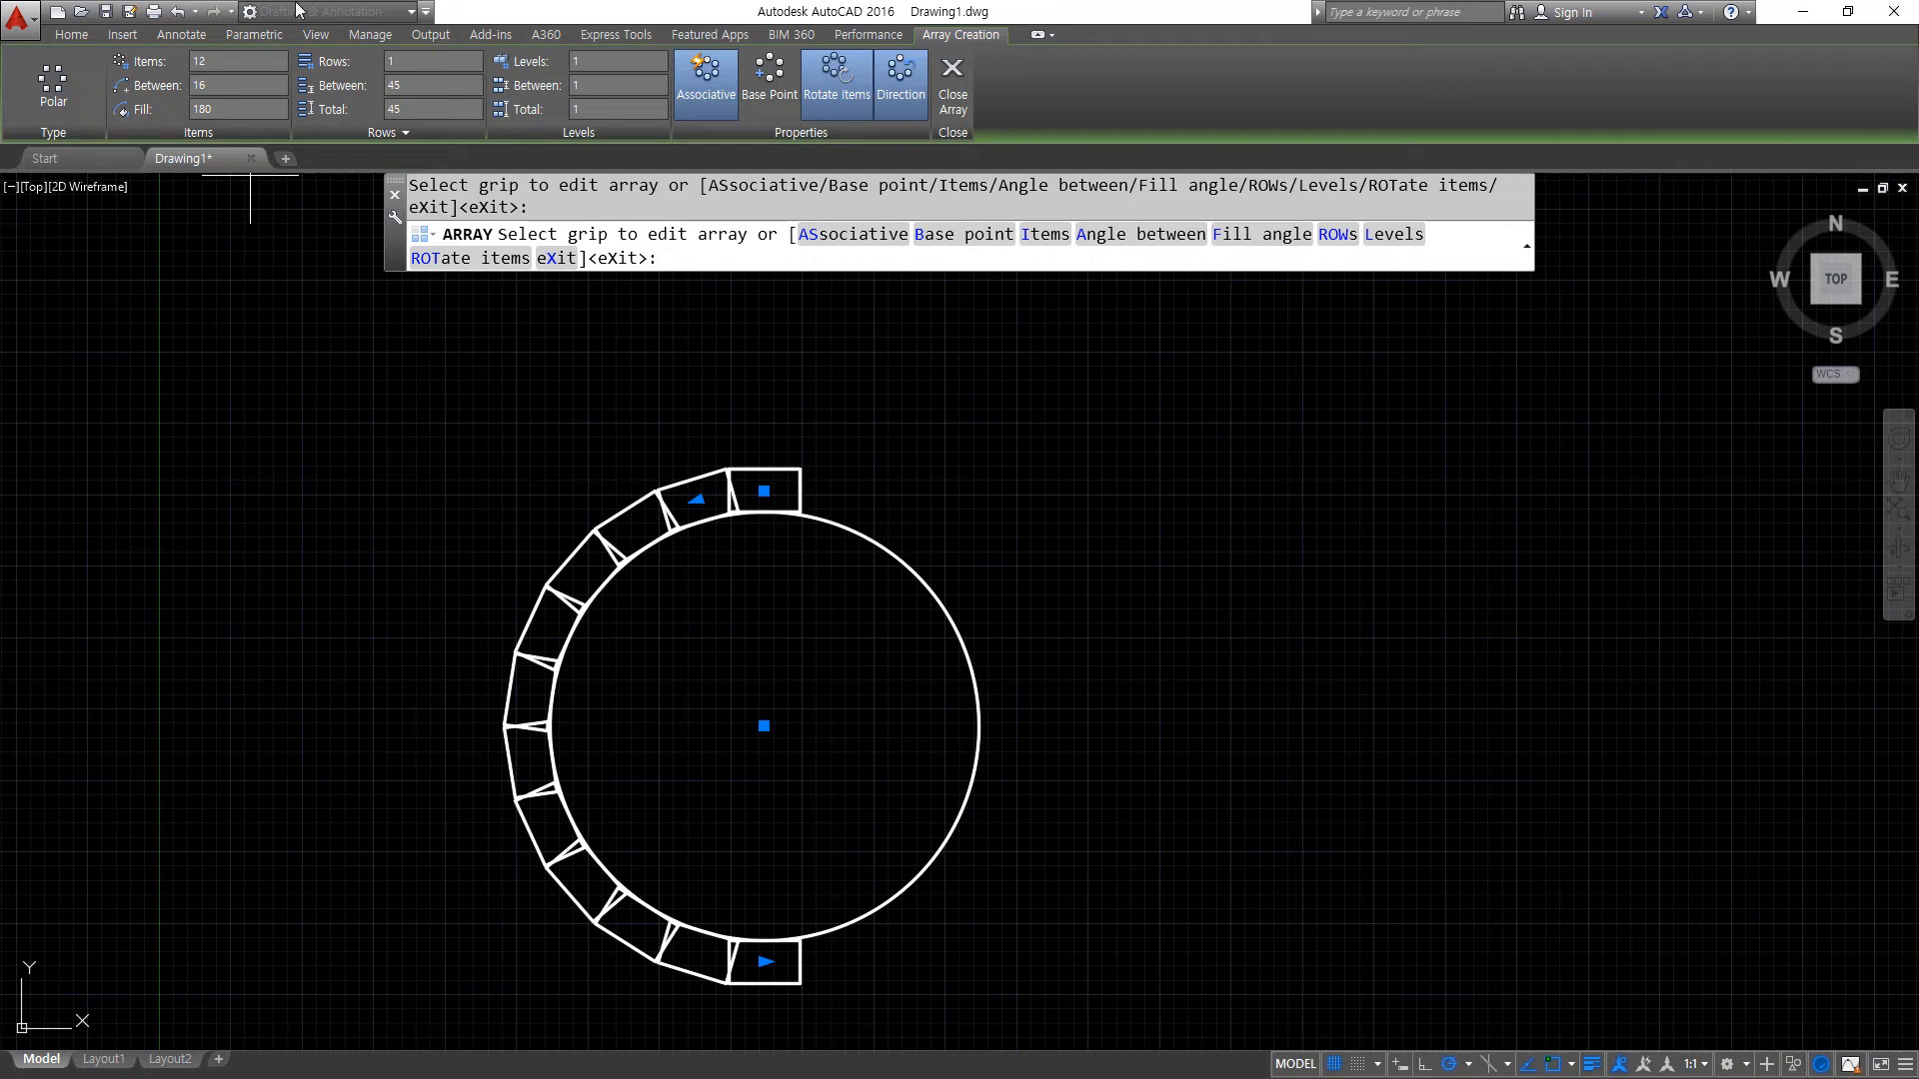
# - Turn off the Associative option of the polar array
pyautogui.click(721, 91)
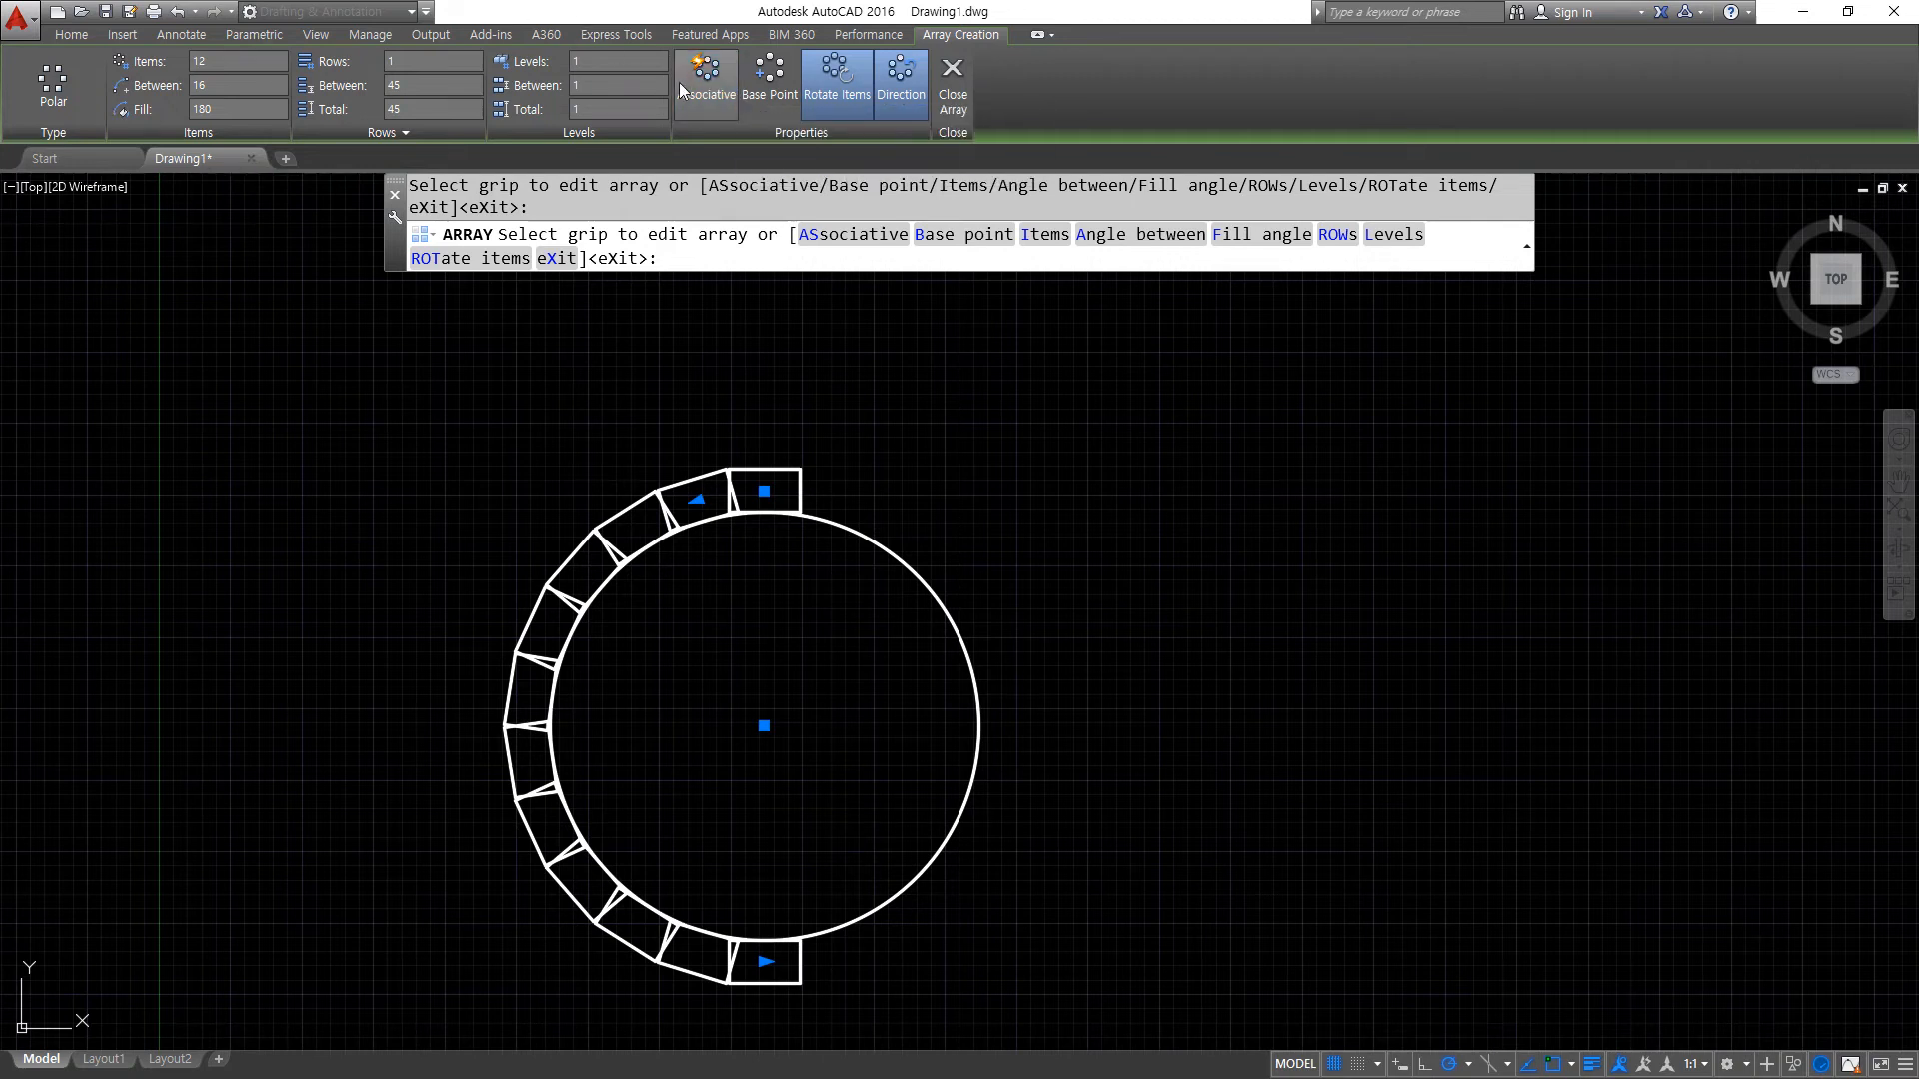
pyautogui.click(862, 35)
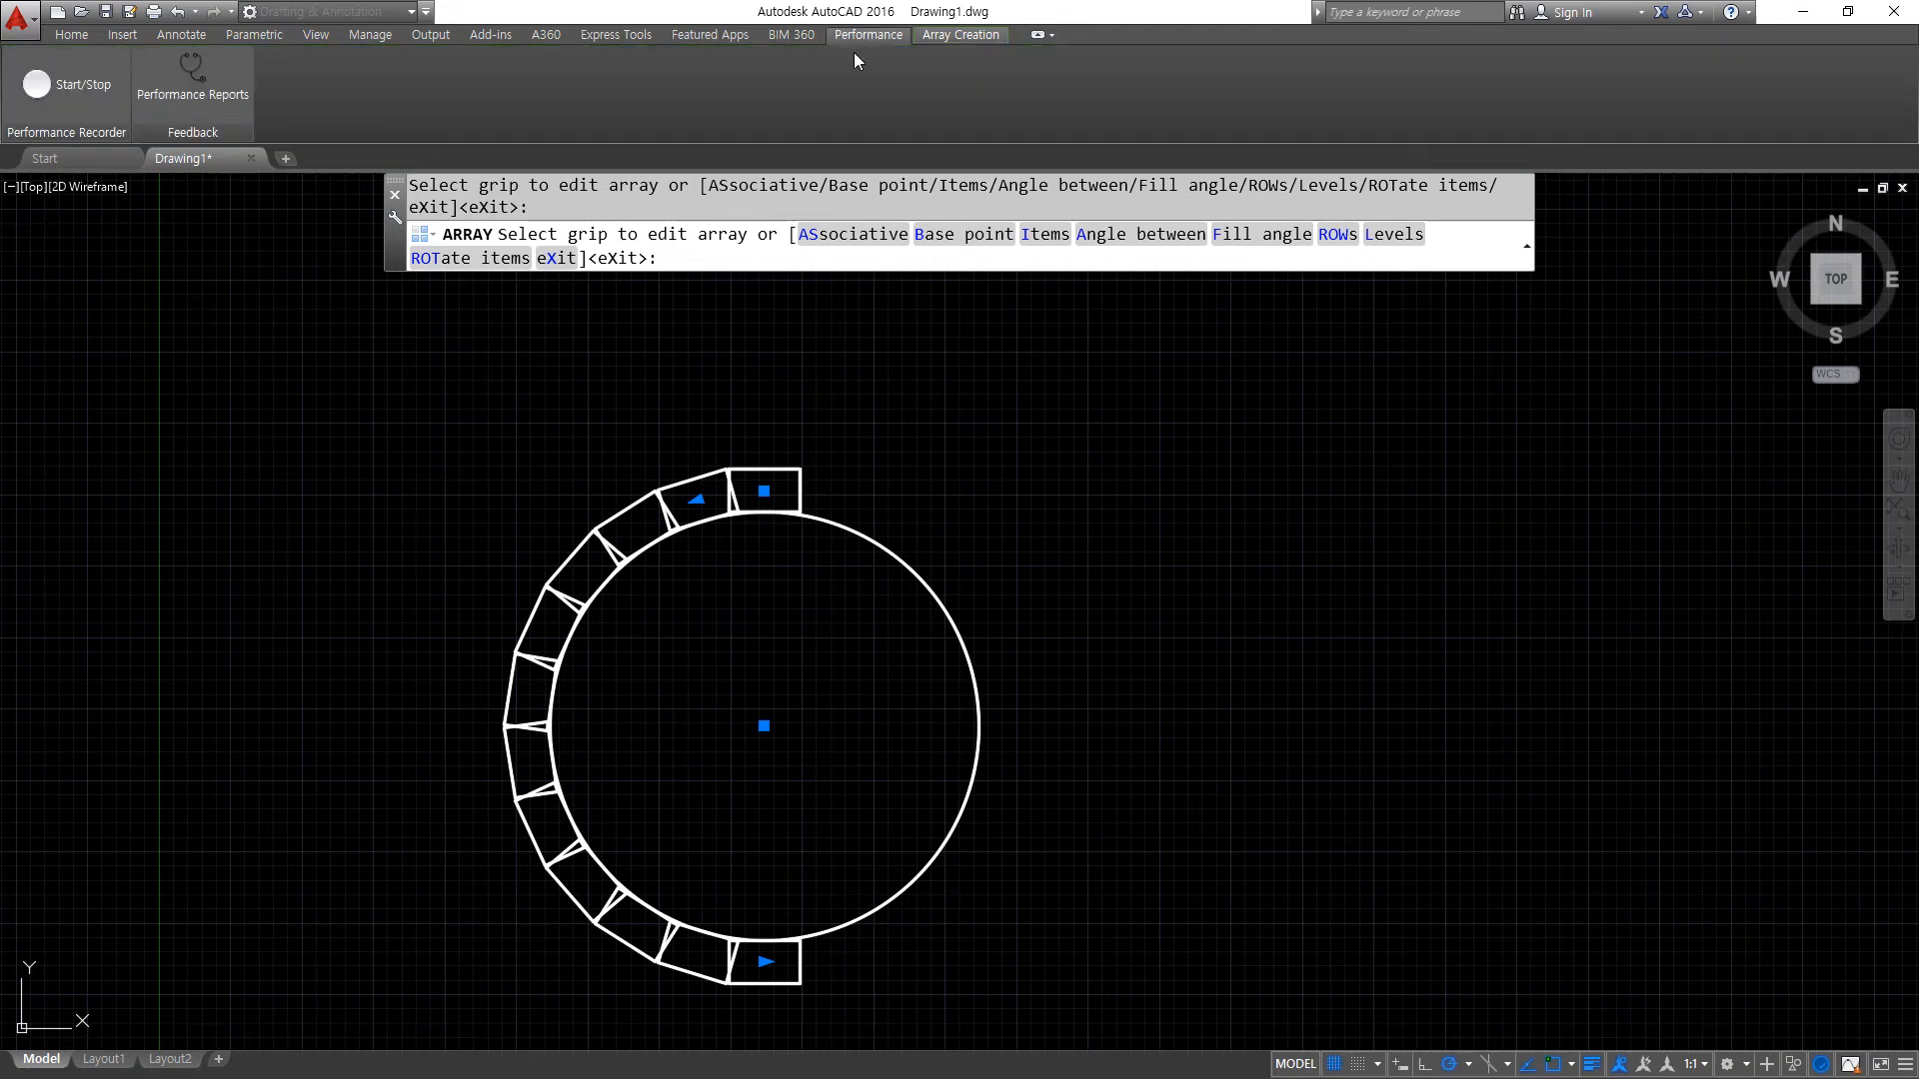
pyautogui.click(946, 35)
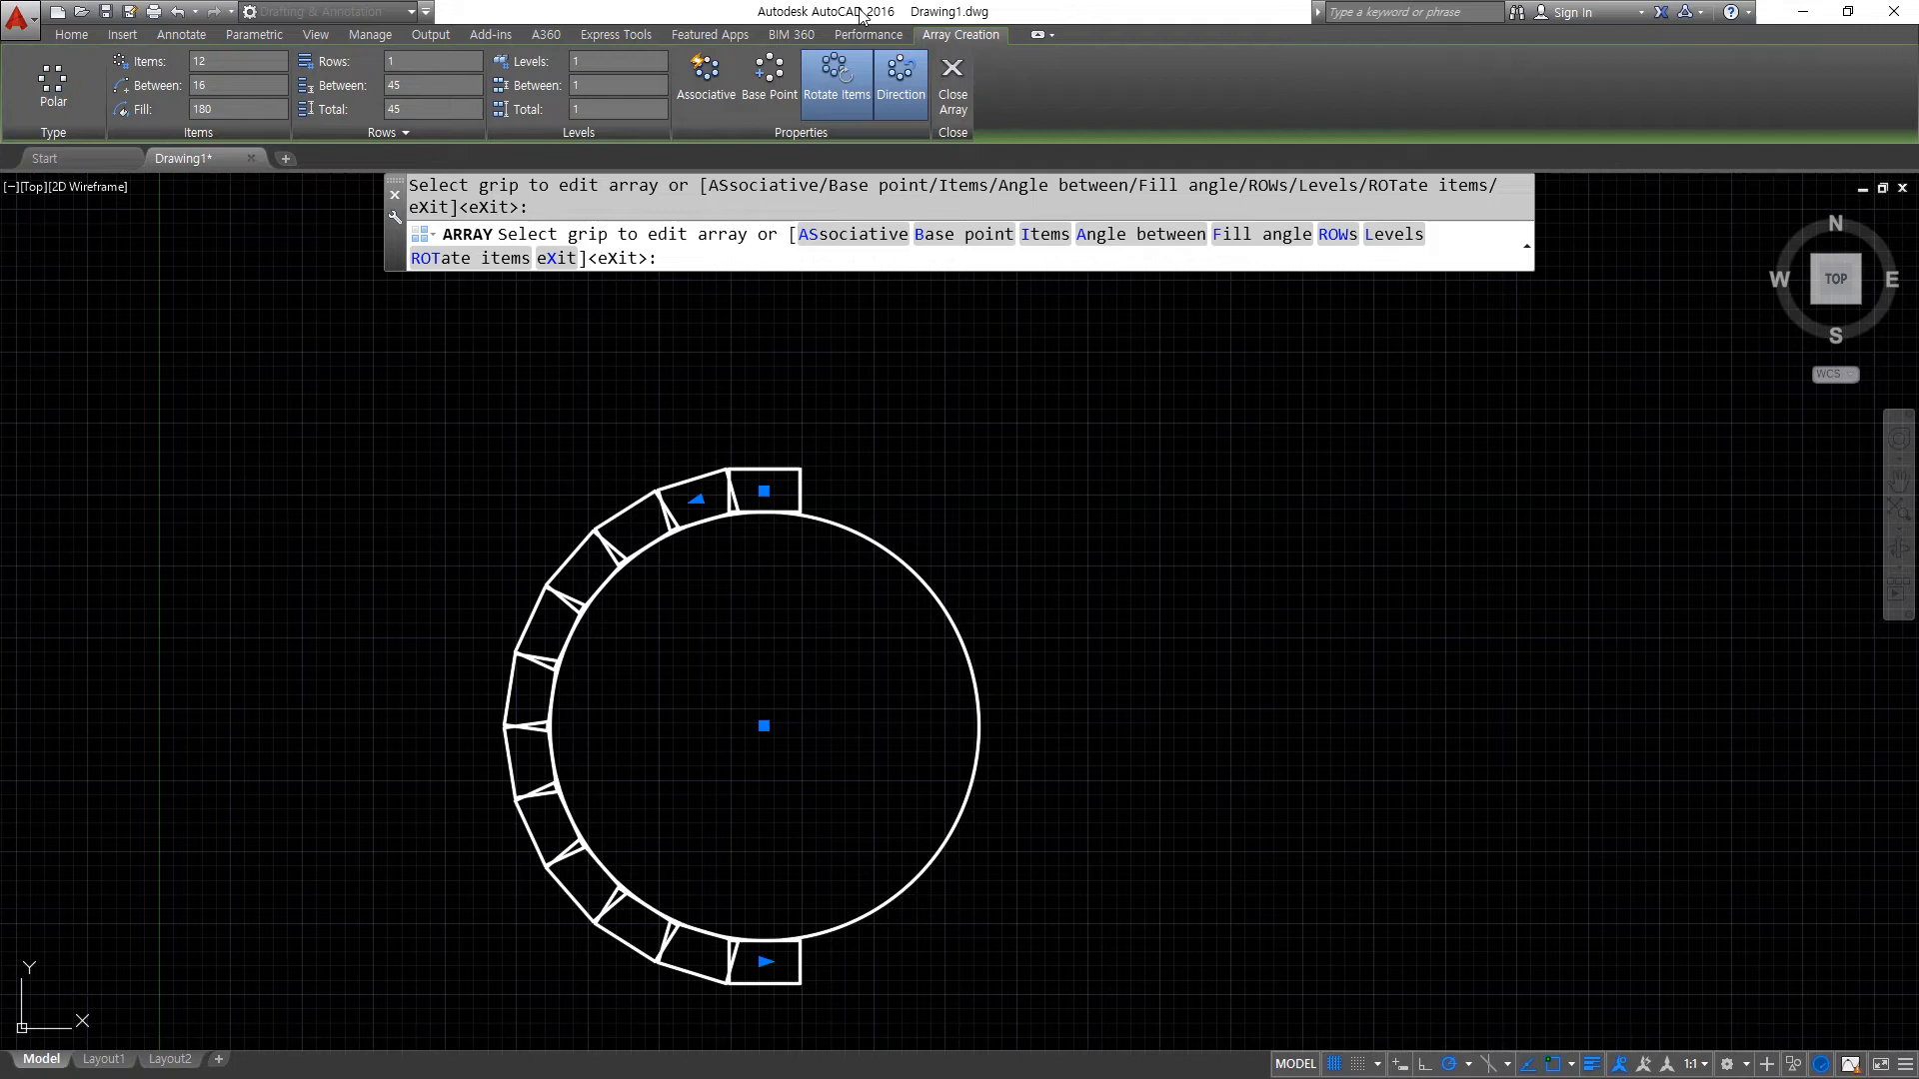
pyautogui.press('super+plus')
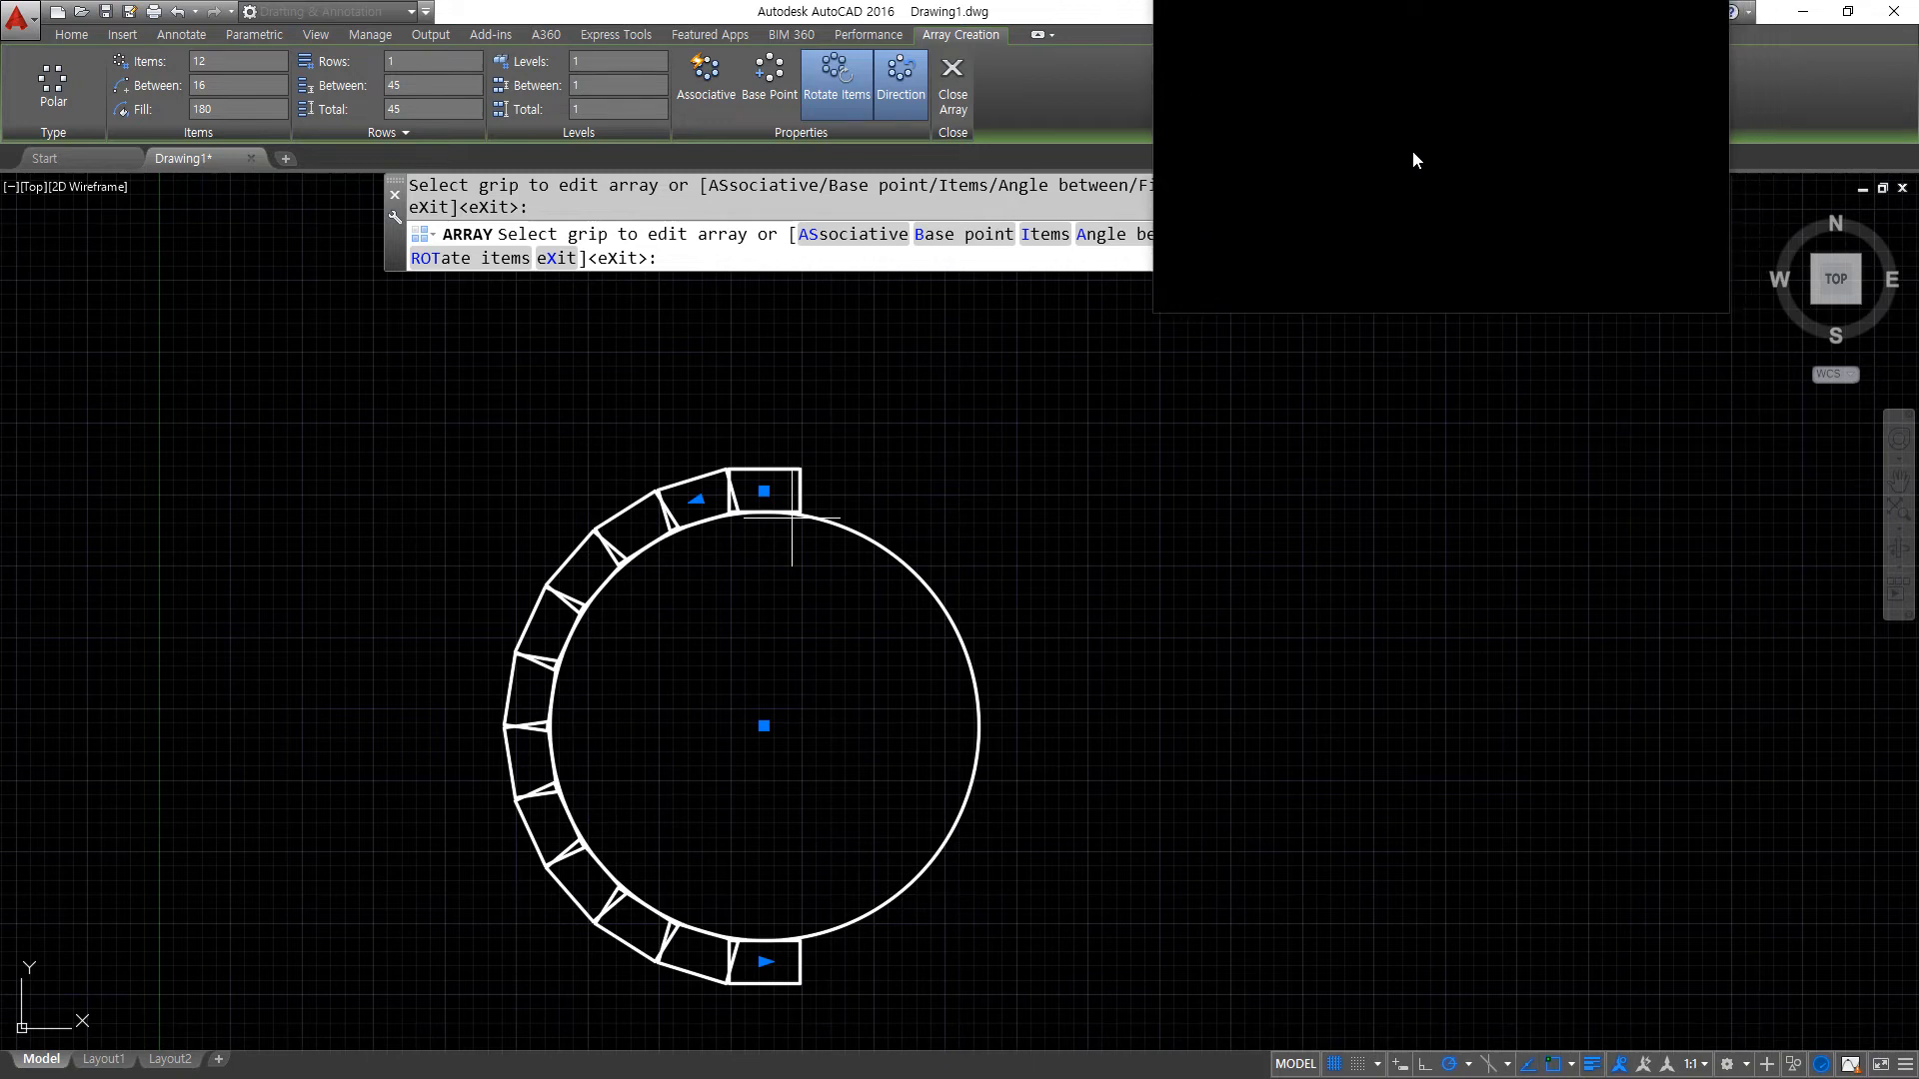
# - Set the polar array's fill angle to 360 degrees
pyautogui.click(205, 109)
pyautogui.write('3')
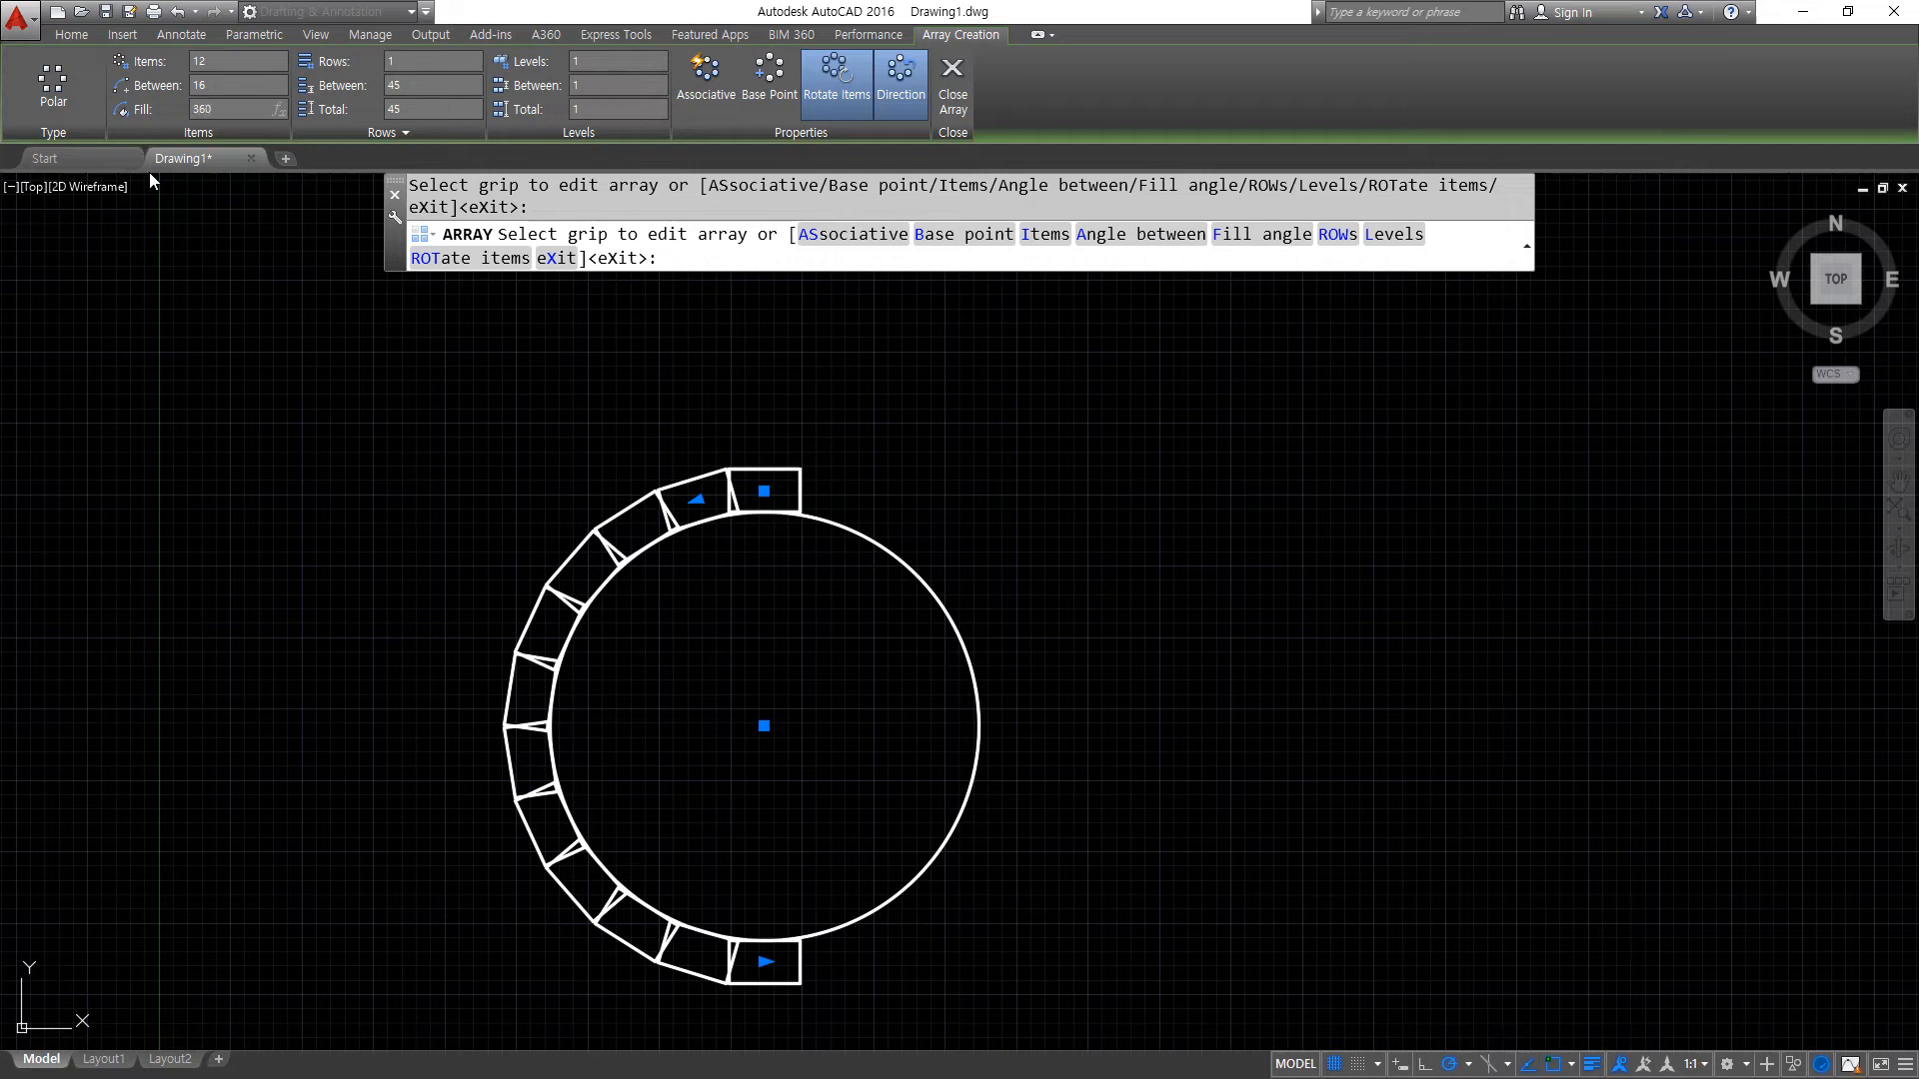
pyautogui.write('60')
pyautogui.press('Return')
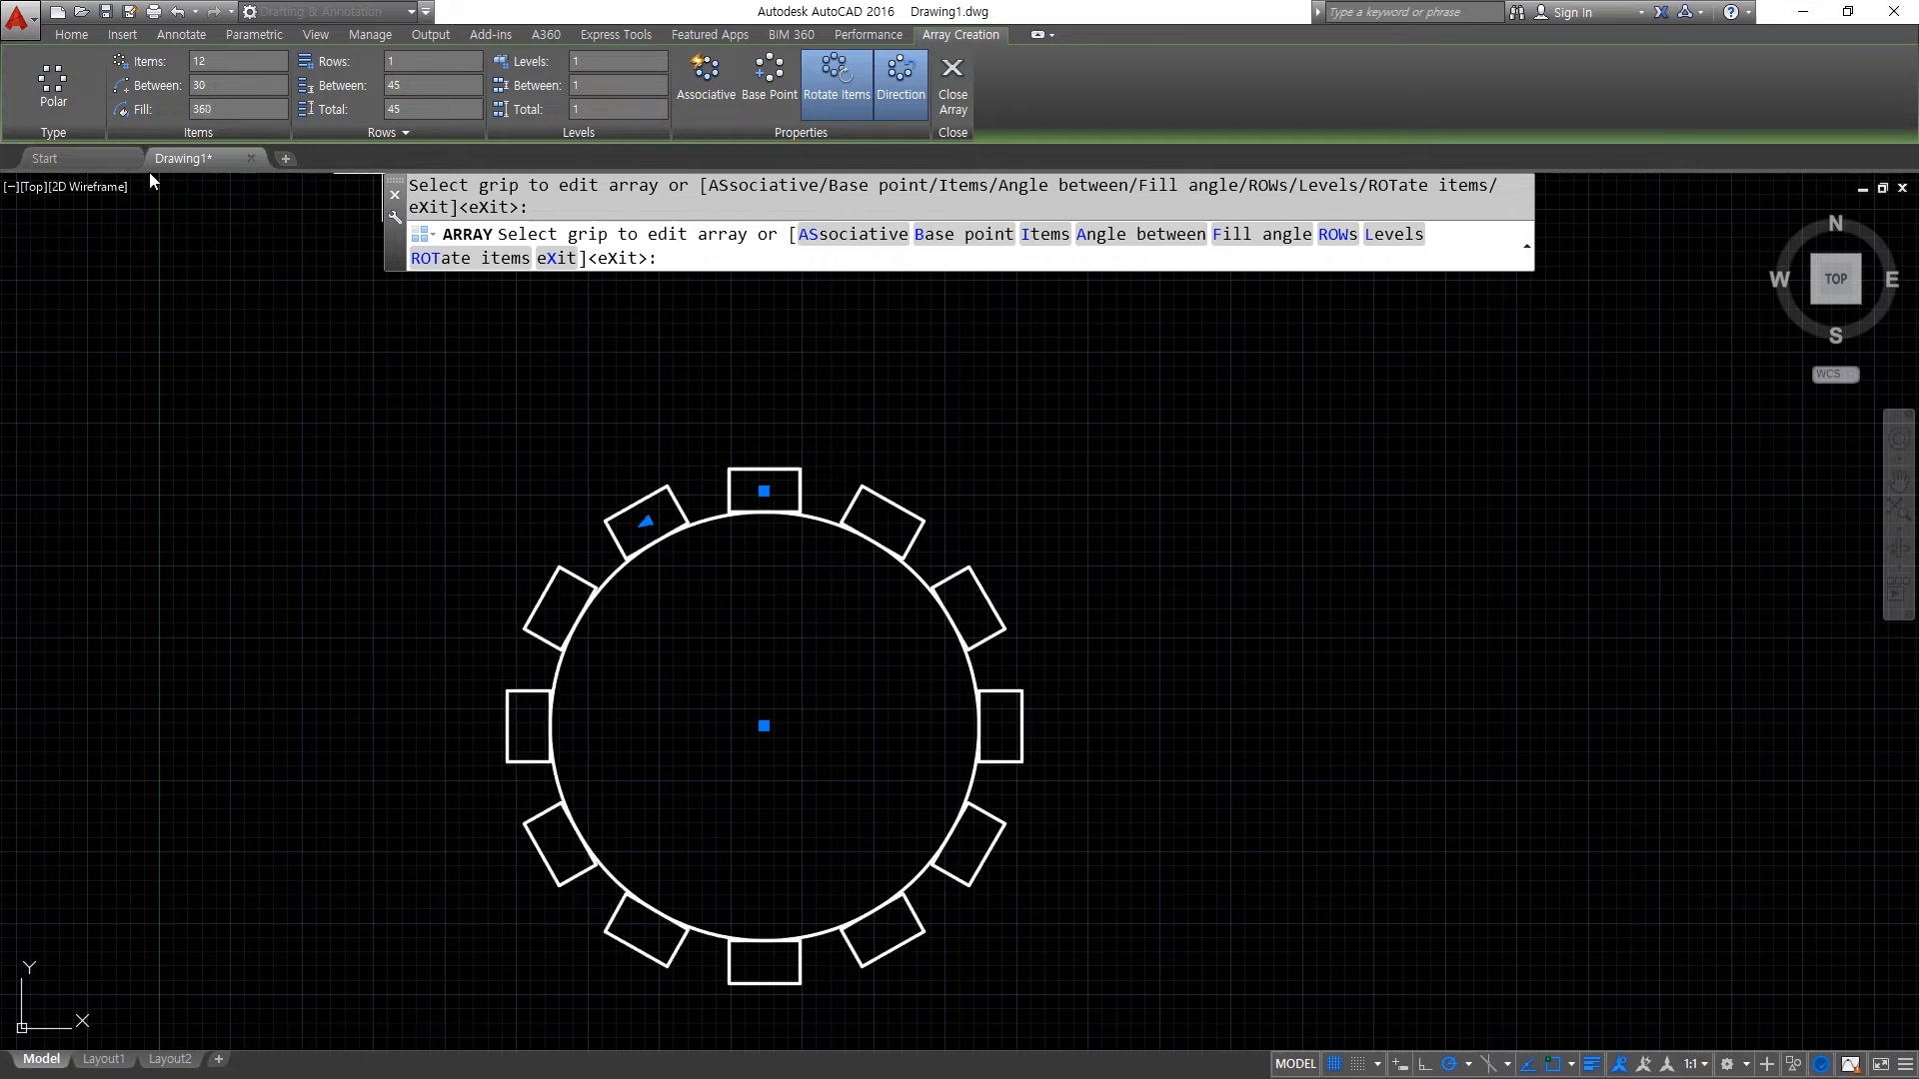
# - Switch the array's Rotate Items option off and on again, and toggle its Direction option repeatedly
pyautogui.click(828, 90)
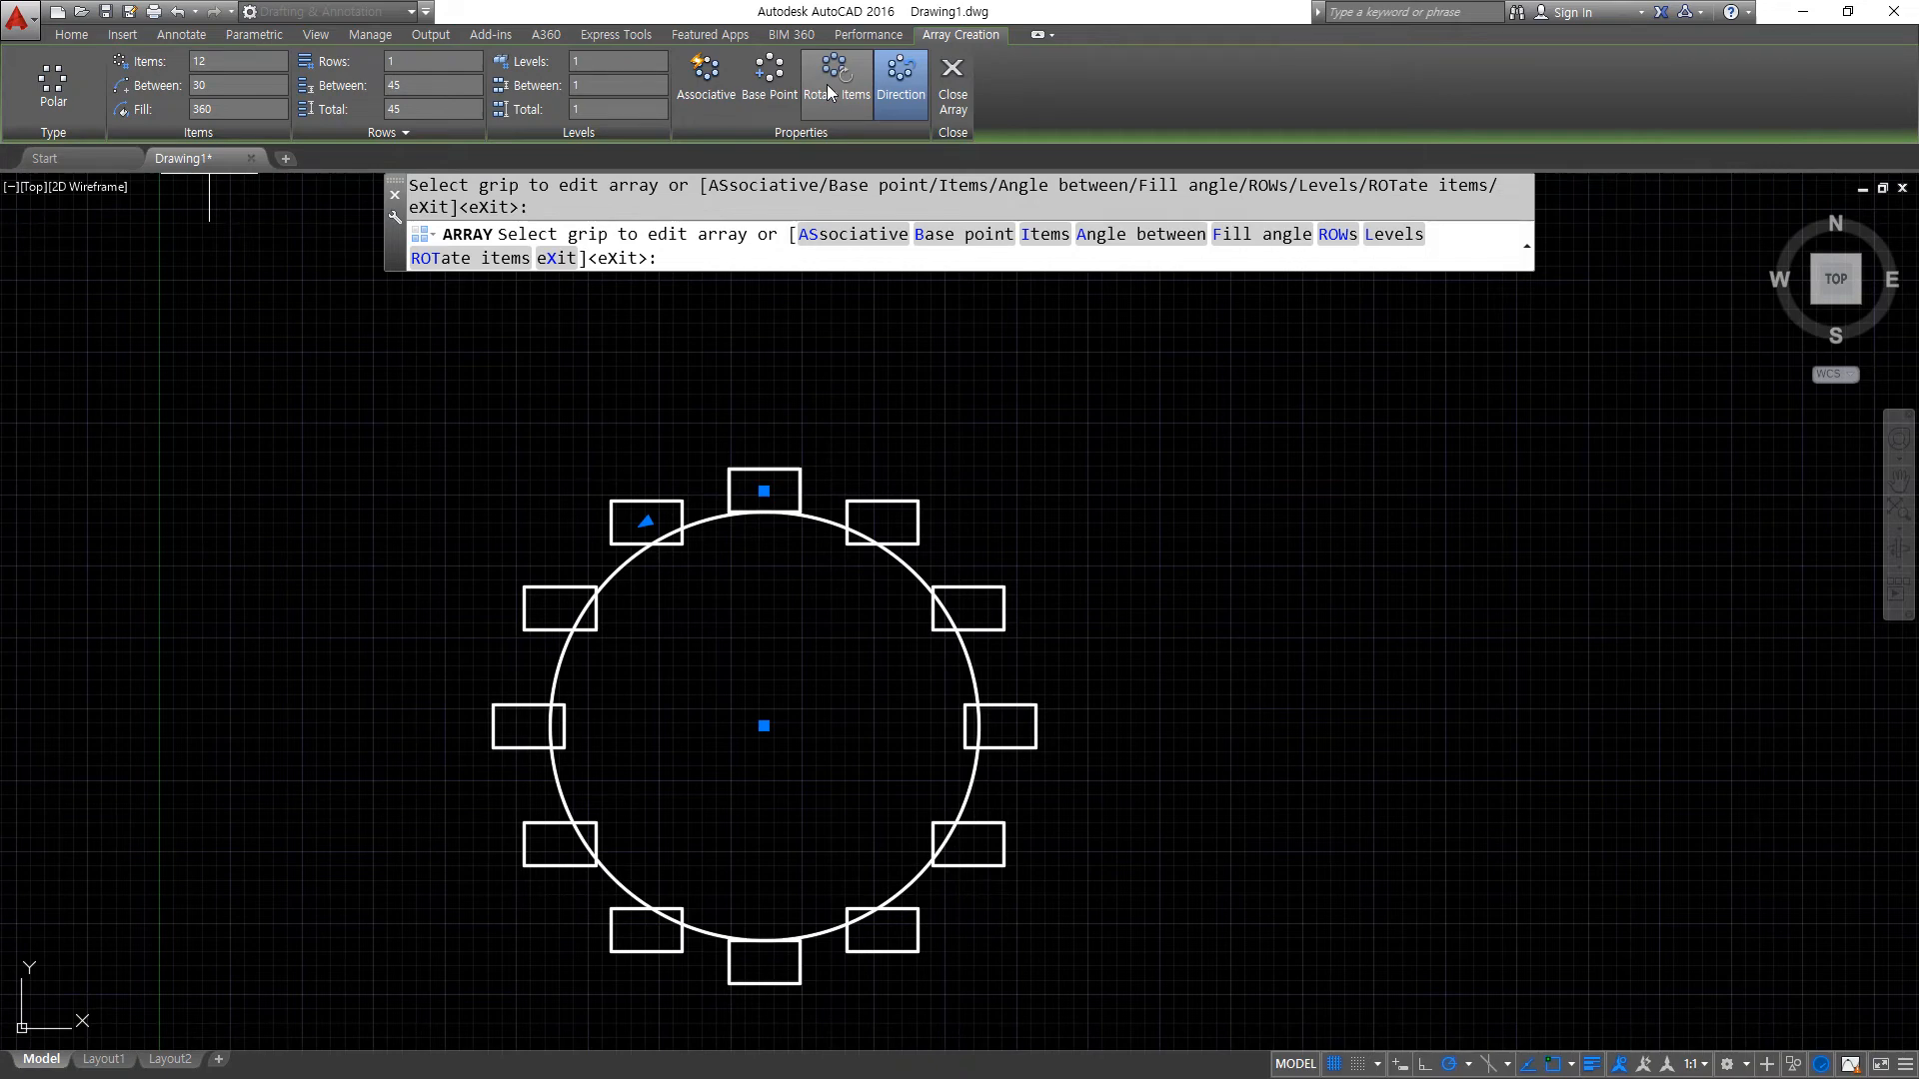
pyautogui.click(828, 90)
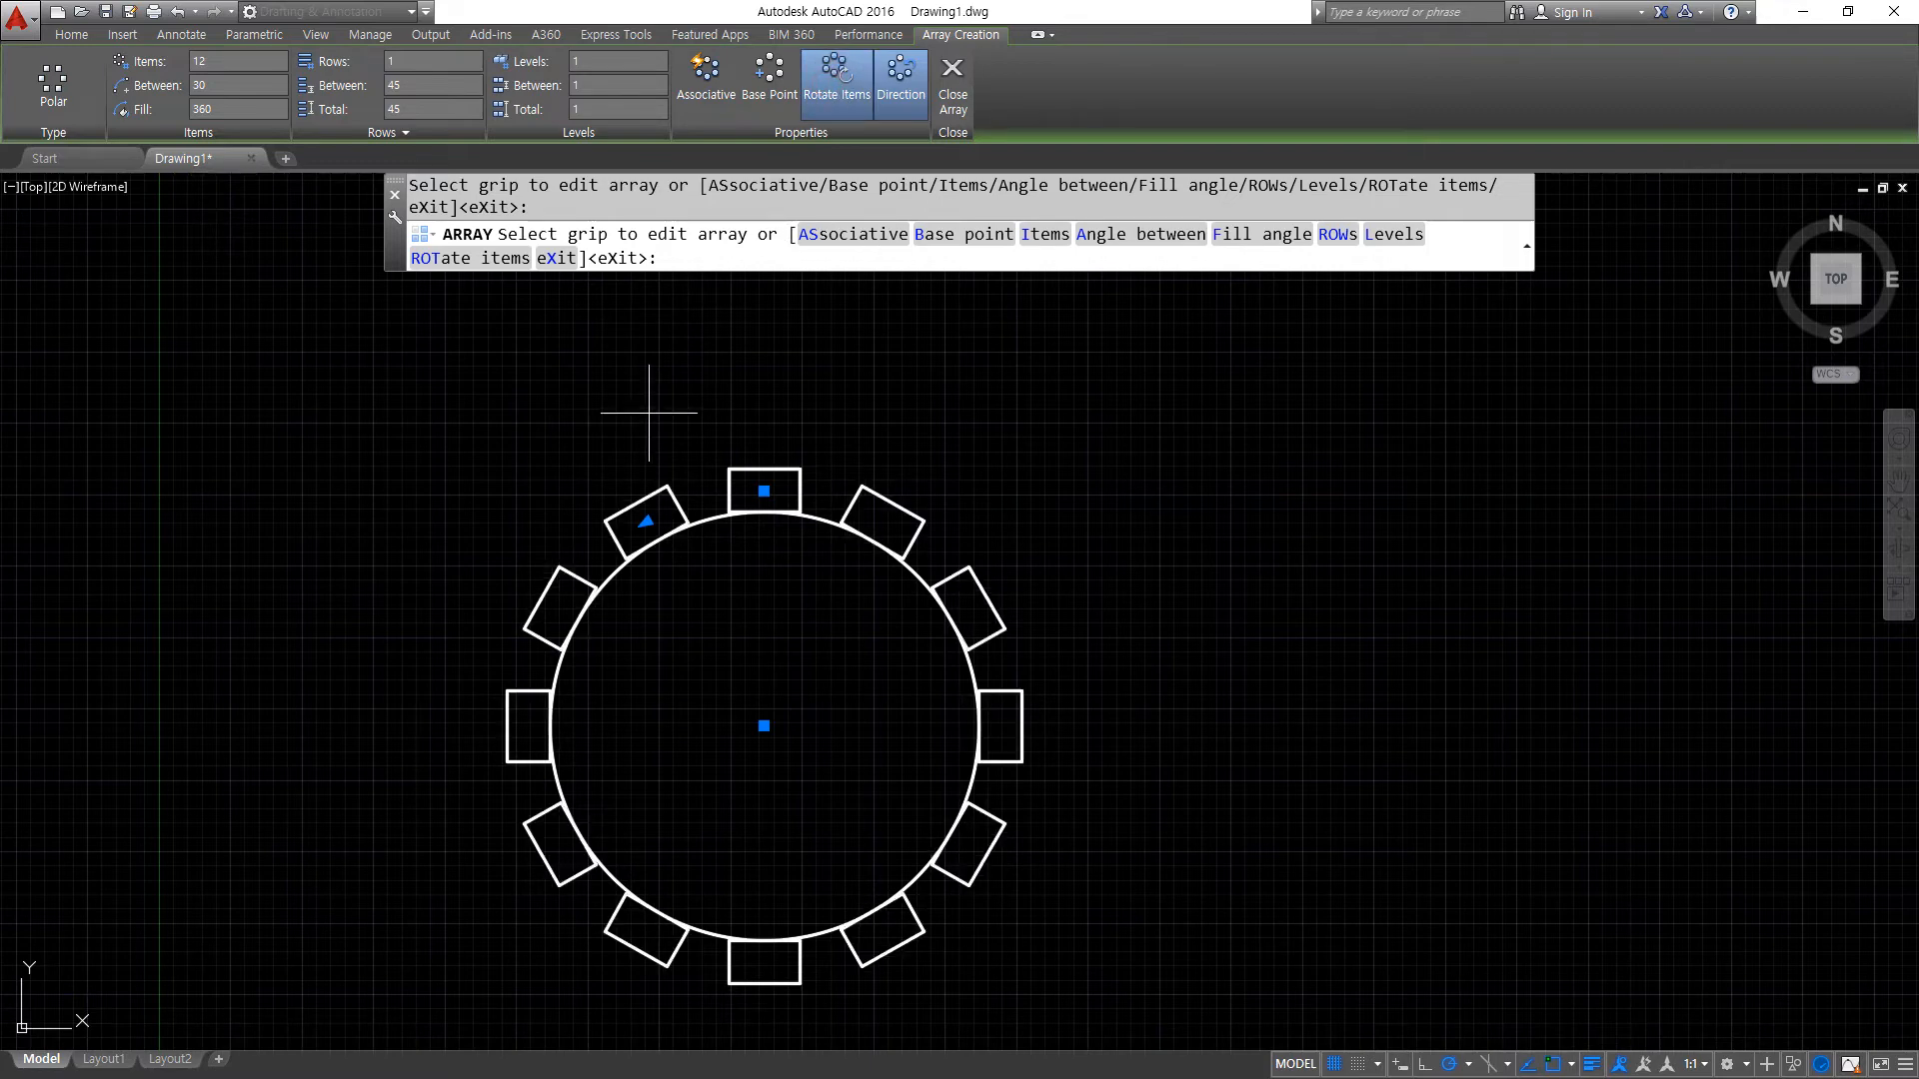
pyautogui.click(902, 100)
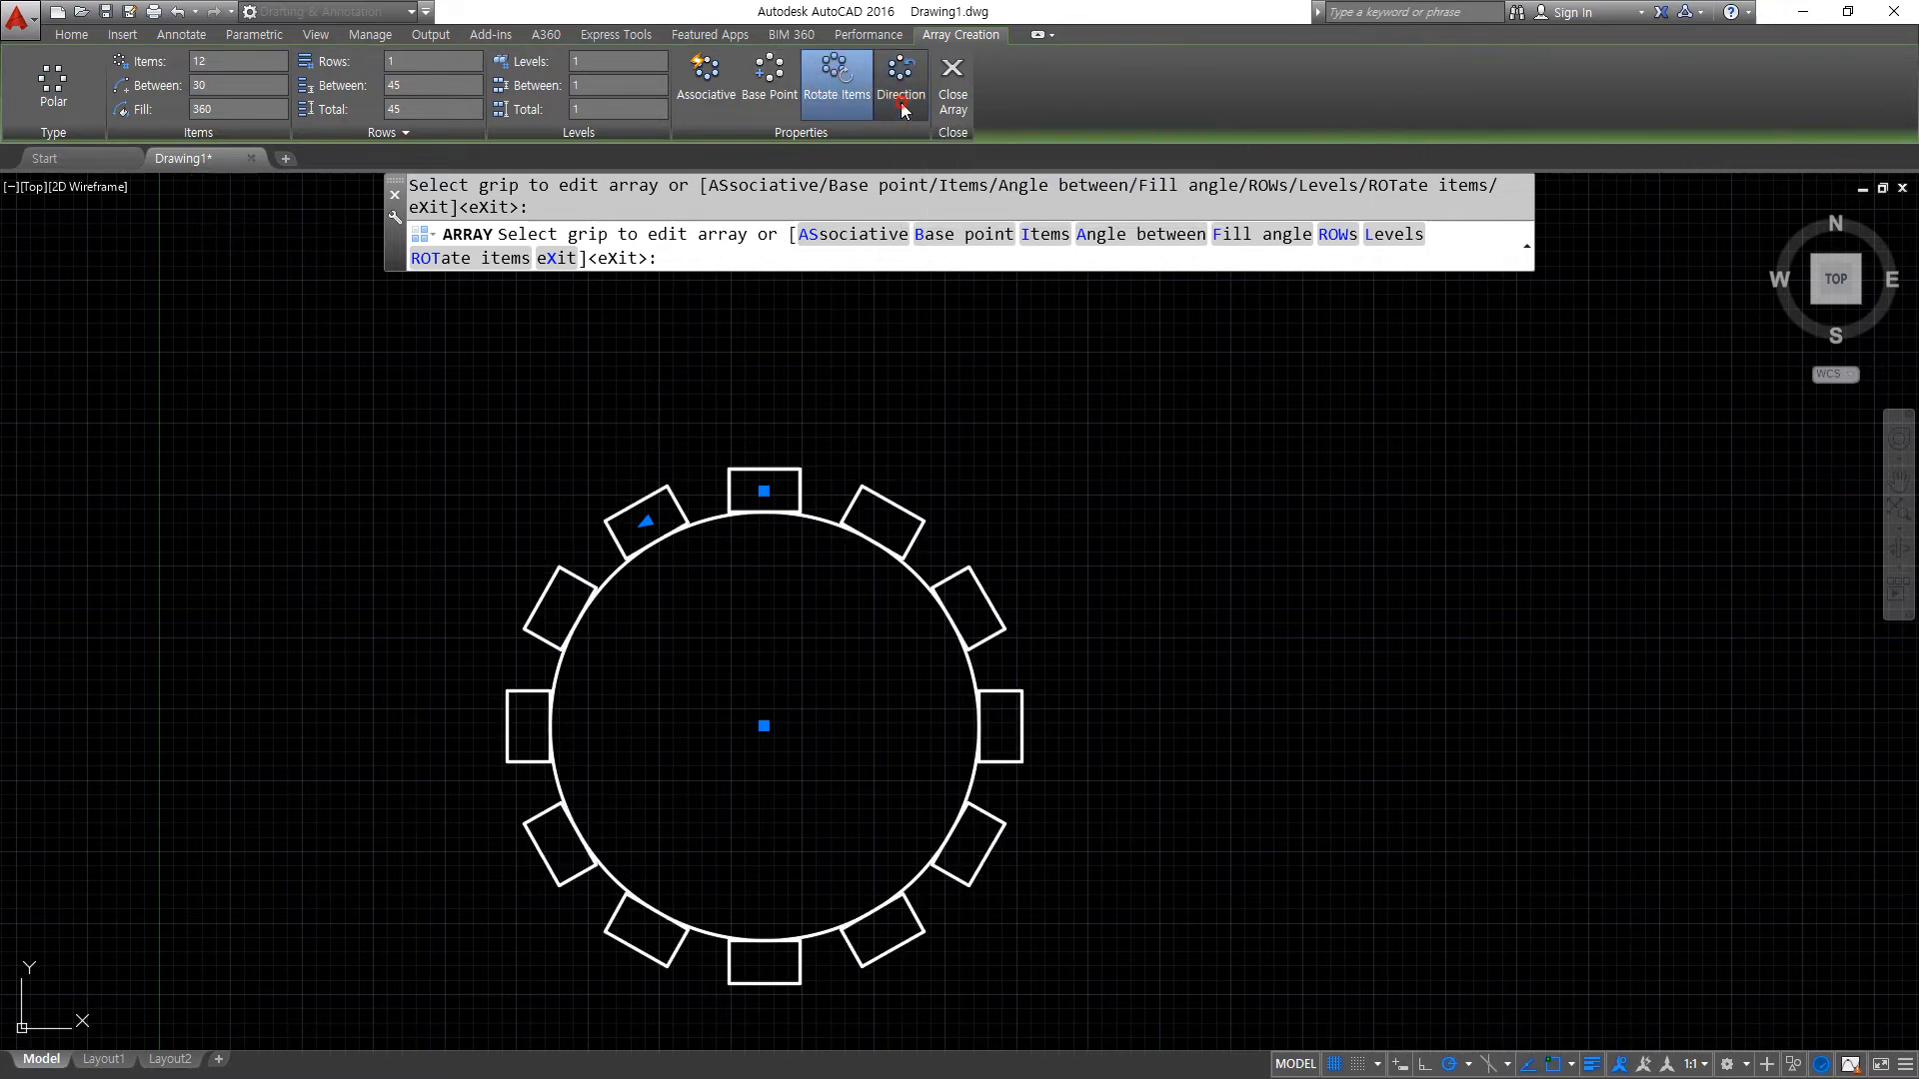
pyautogui.click(903, 98)
pyautogui.click(903, 95)
pyautogui.click(904, 91)
pyautogui.click(904, 83)
pyautogui.click(904, 83)
# - Finish the polar array of rectangles around the circle
pyautogui.click(944, 90)
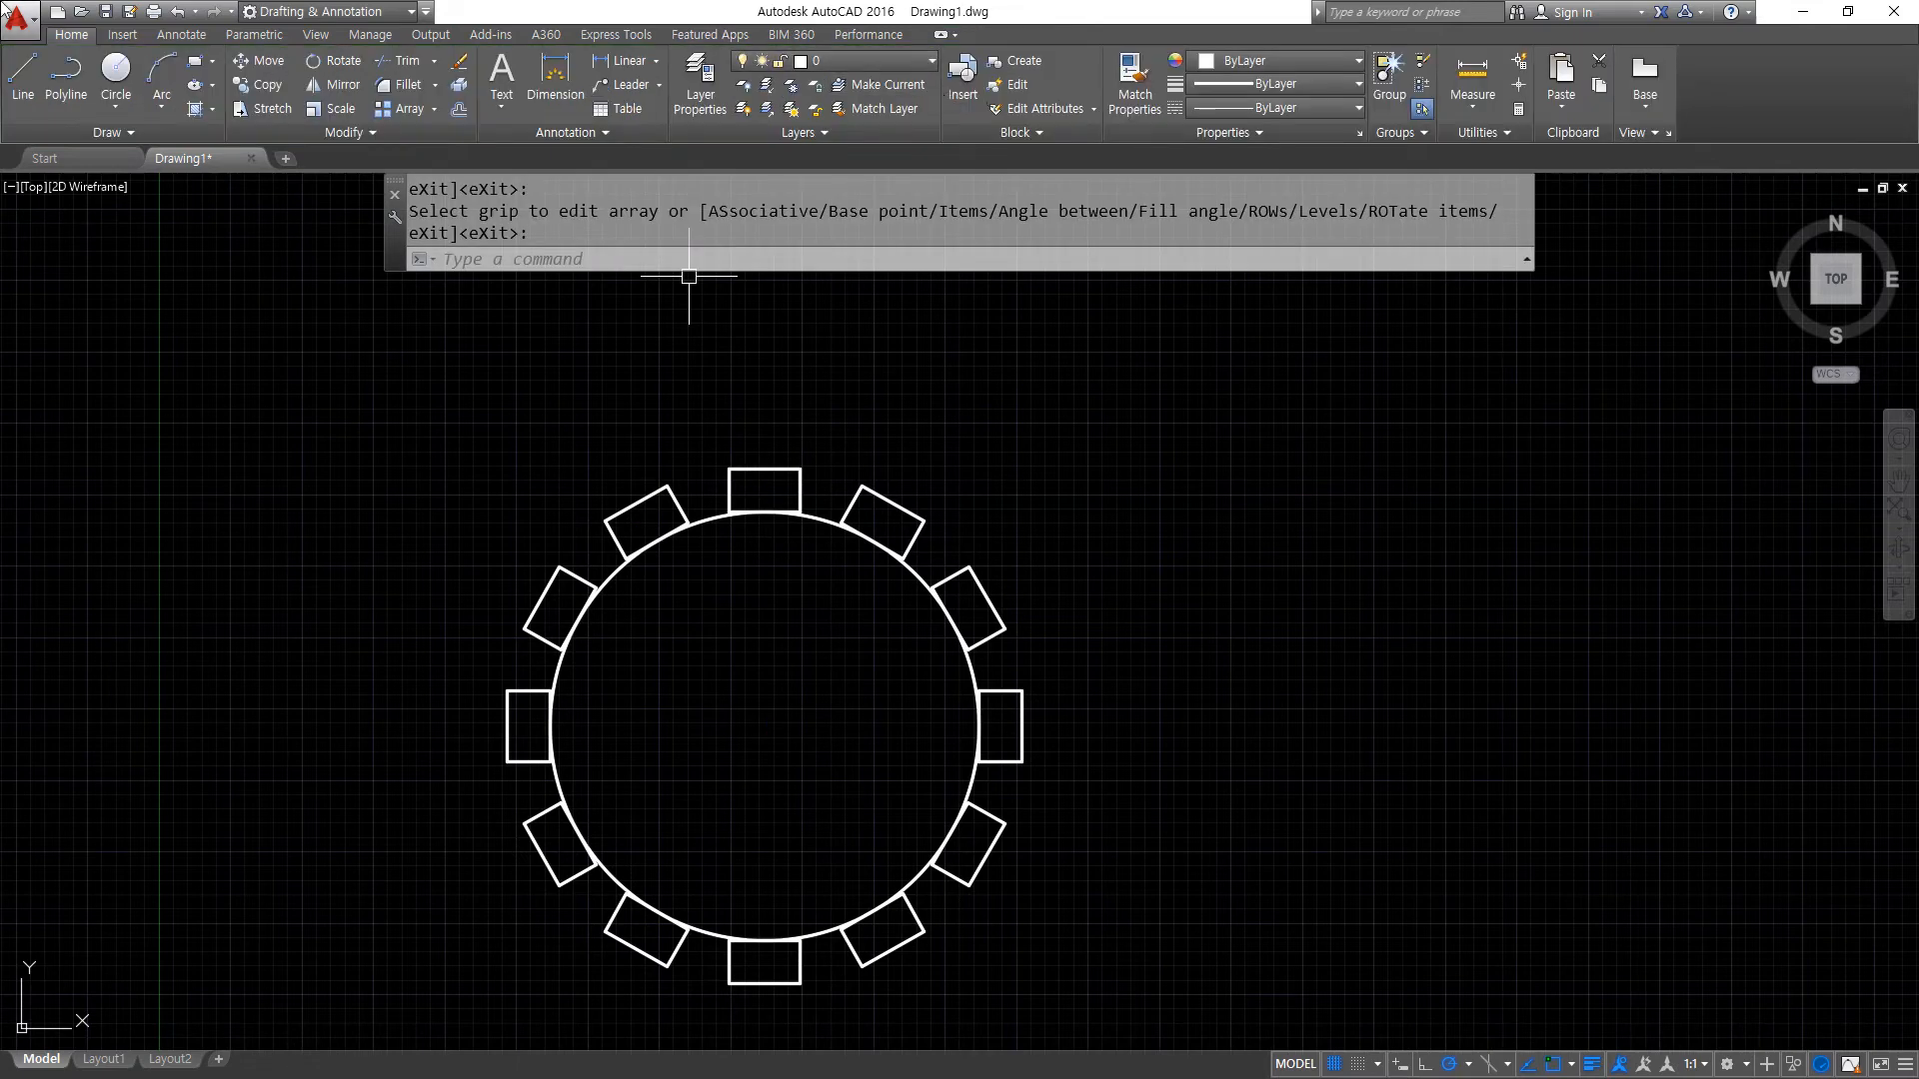
# - Switch to the browser and look through the practice drawings for parts with circularly repeated features, up to the six-lobed flange
pyautogui.hotkey('alt', 'Tab')
pyautogui.moveTo(1043, 391); pyautogui.dragTo(879, 467)
pyautogui.moveTo(882, 412)
pyautogui.mouseDown()
pyautogui.moveTo(896, 468)
pyautogui.moveTo(932, 463)
pyautogui.mouseUp()
pyautogui.press('Escape')
pyautogui.scroll(6, 827, 715)
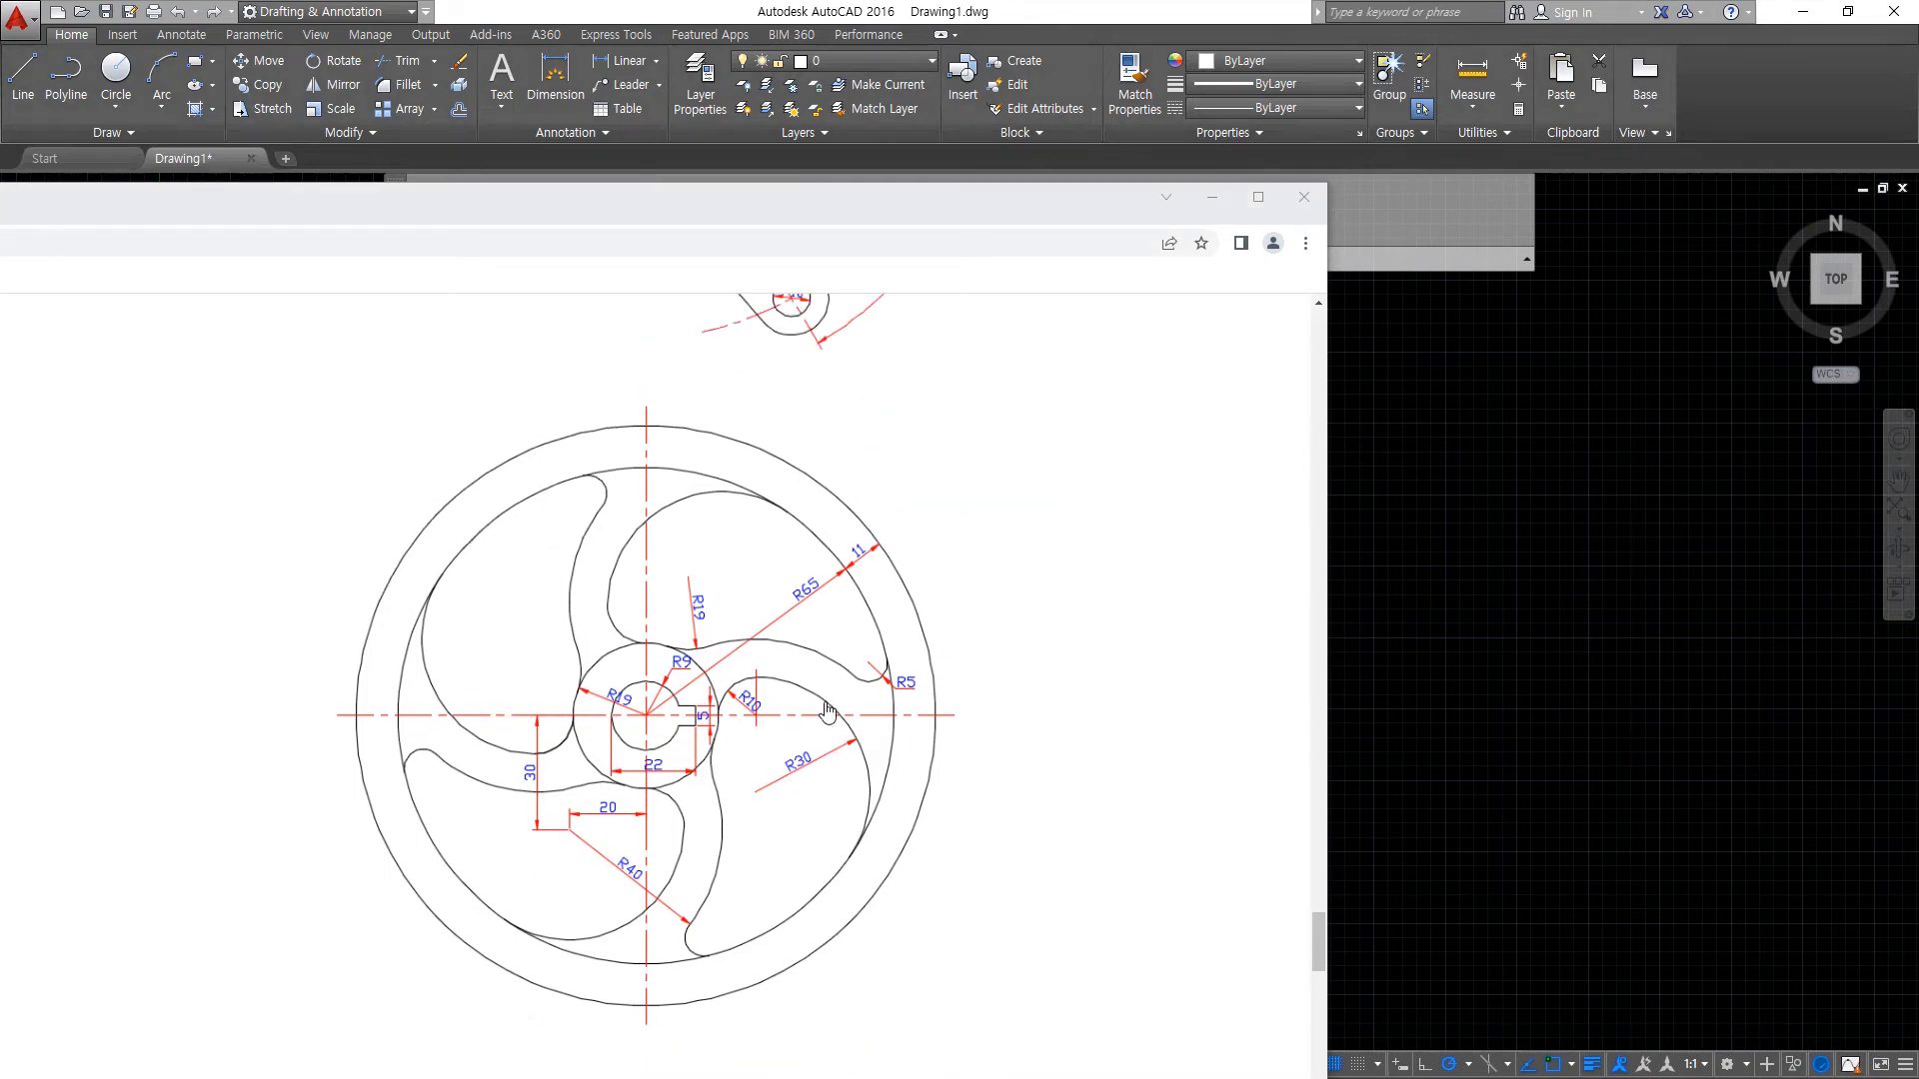
pyautogui.scroll(5, 865, 630)
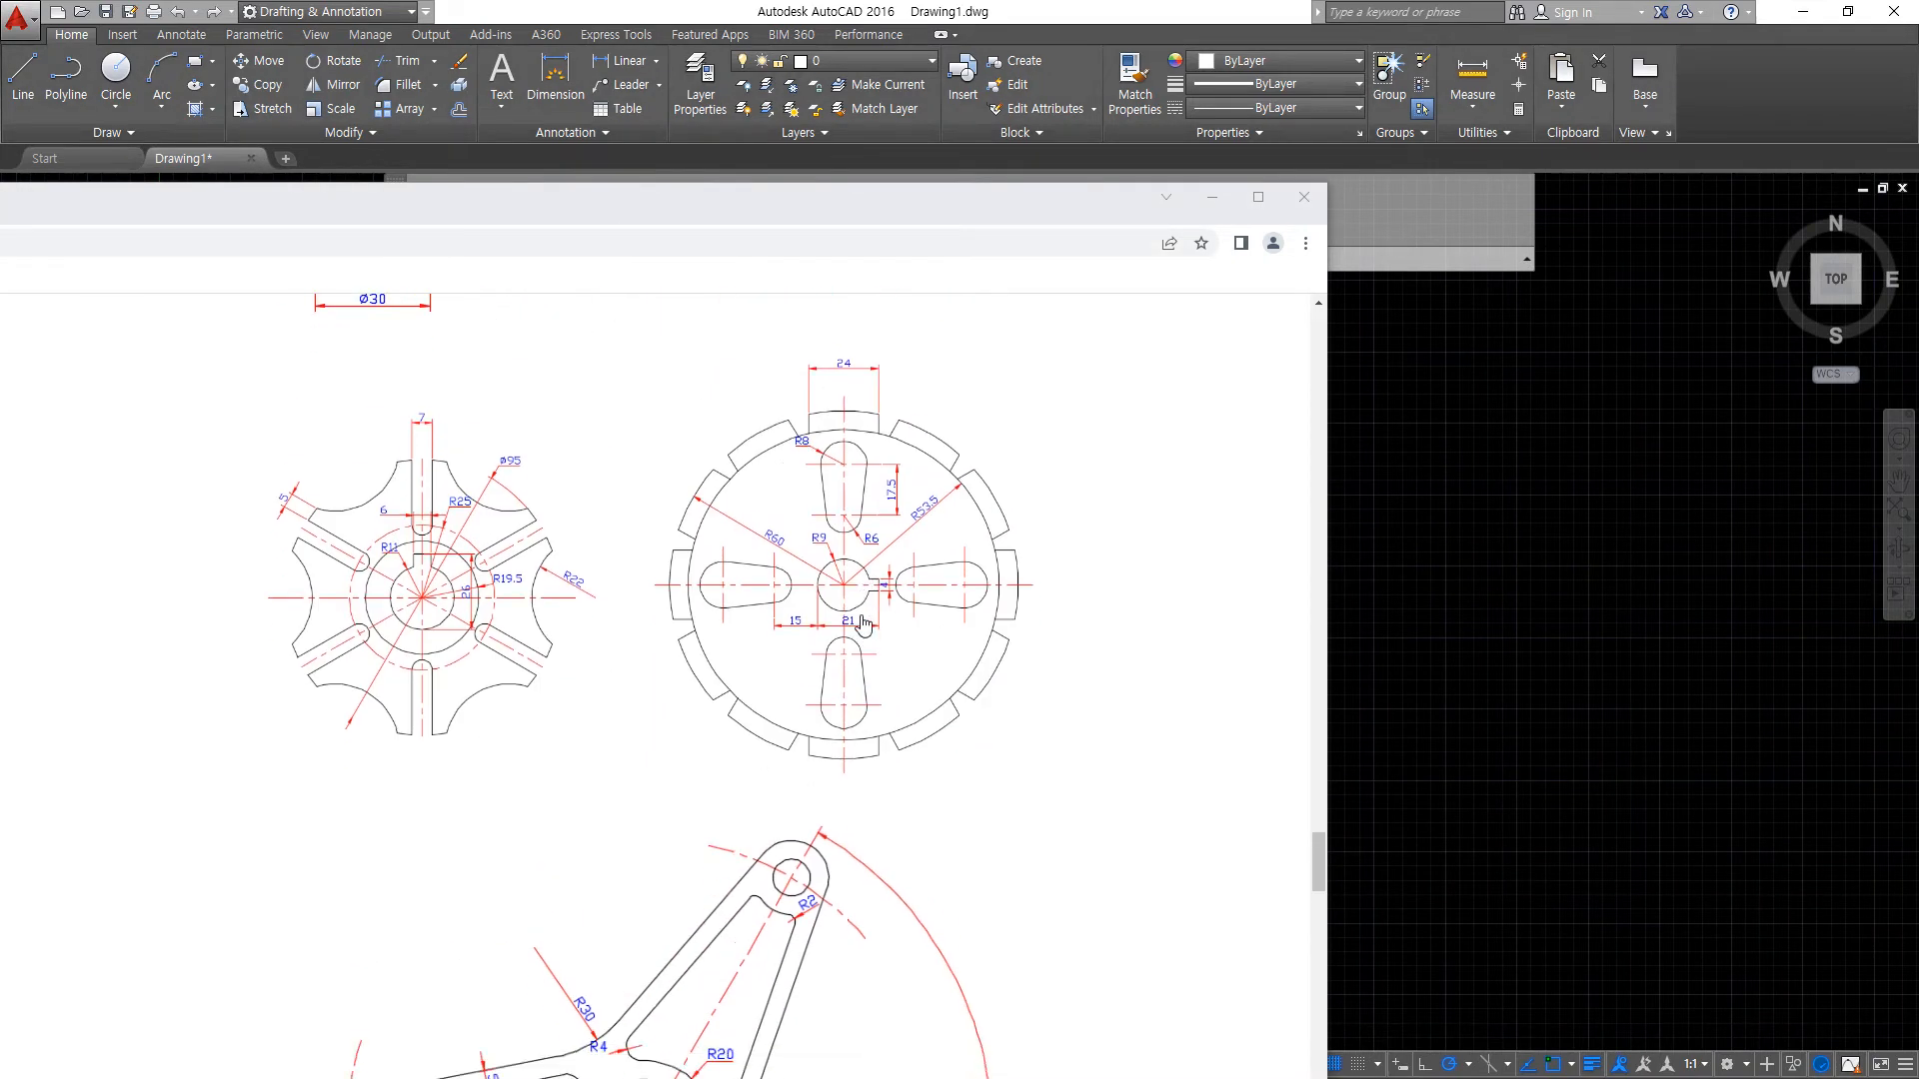
pyautogui.moveTo(421, 713)
pyautogui.mouseDown()
pyautogui.moveTo(986, 405)
pyautogui.moveTo(510, 662)
pyautogui.mouseUp()
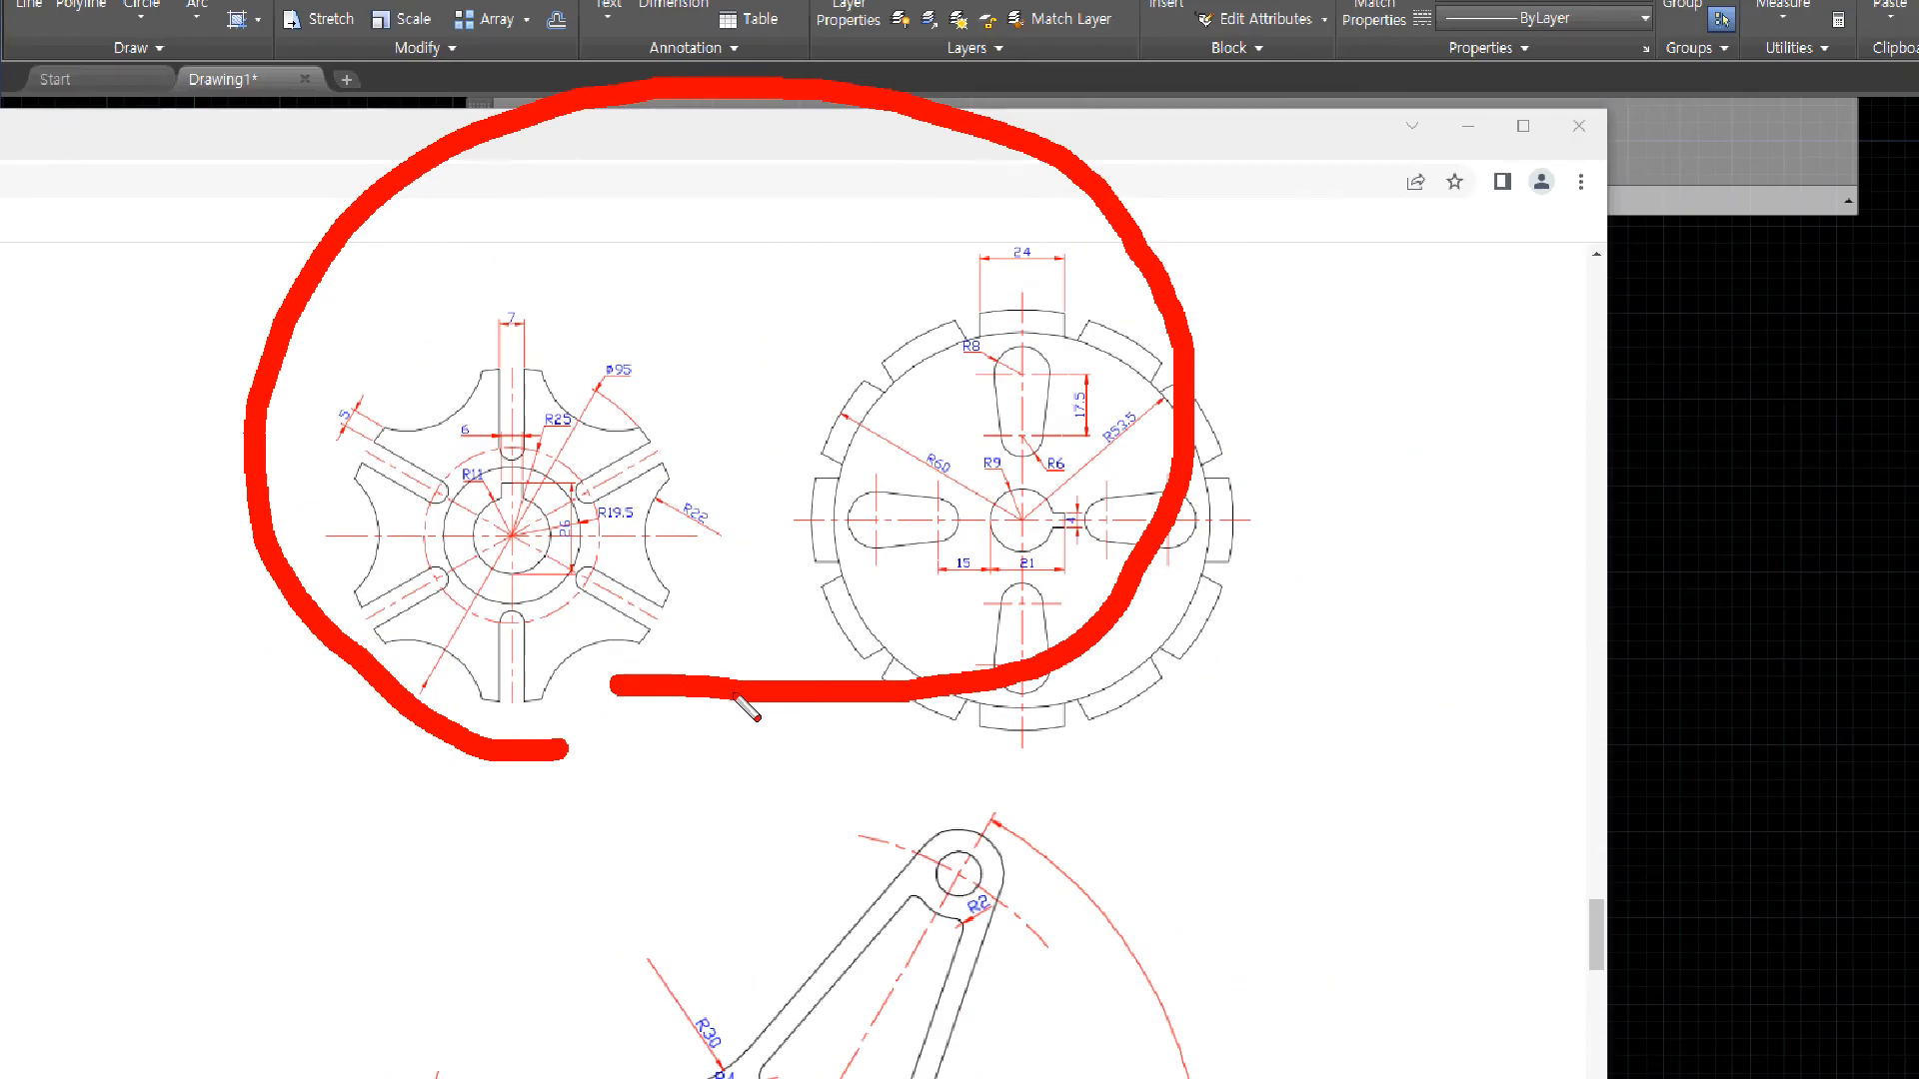
pyautogui.press('Escape')
pyautogui.scroll(5, 1039, 680)
pyautogui.scroll(6, 735, 702)
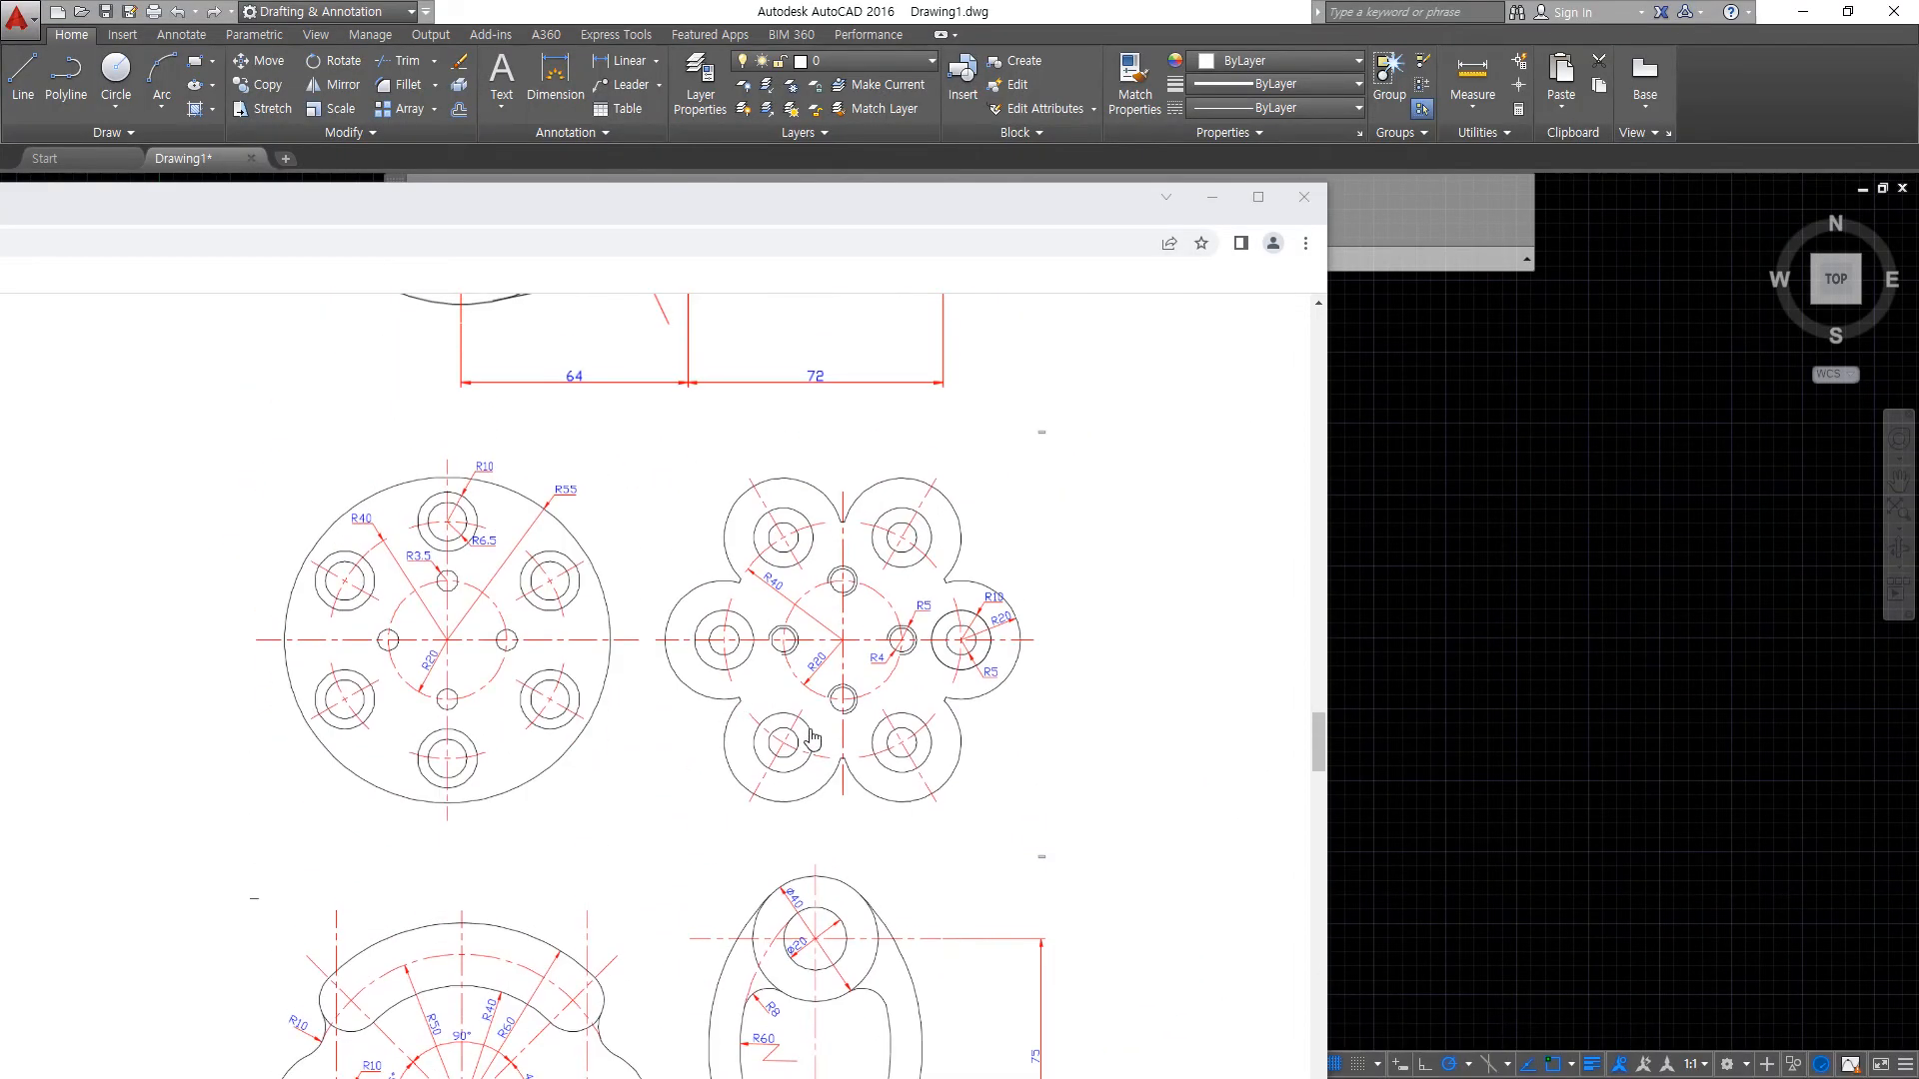
pyautogui.moveTo(936, 821)
pyautogui.mouseDown()
pyautogui.moveTo(747, 430)
pyautogui.moveTo(664, 823)
pyautogui.moveTo(600, 441)
pyautogui.moveTo(795, 565)
pyautogui.mouseUp()
pyautogui.press('Escape')
pyautogui.moveTo(1094, 423)
pyautogui.mouseDown()
pyautogui.moveTo(979, 492)
pyautogui.moveTo(1020, 519)
pyautogui.moveTo(989, 500)
pyautogui.mouseUp()
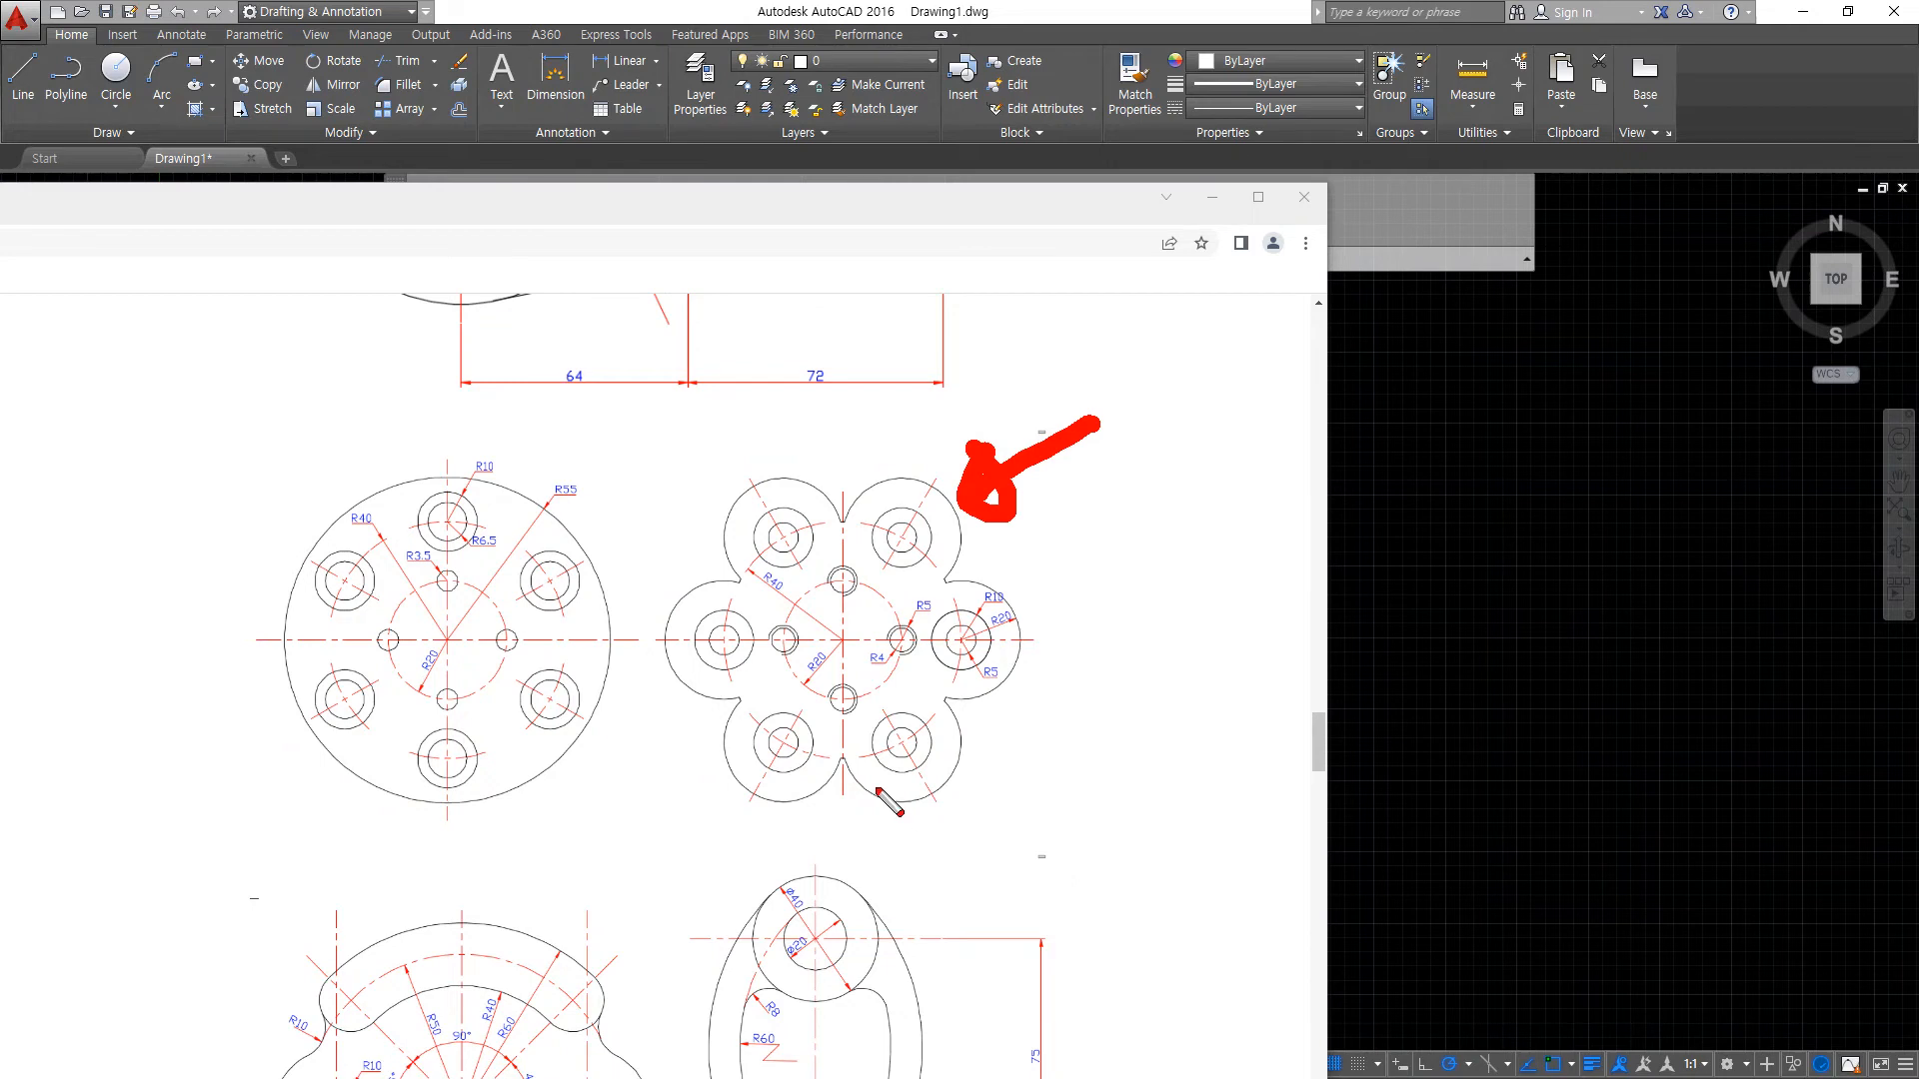
pyautogui.press('Escape')
# - Open the image of the six-lobed flange drawing in a new tab and move the browser window aside
pyautogui.rightClick(825, 619)
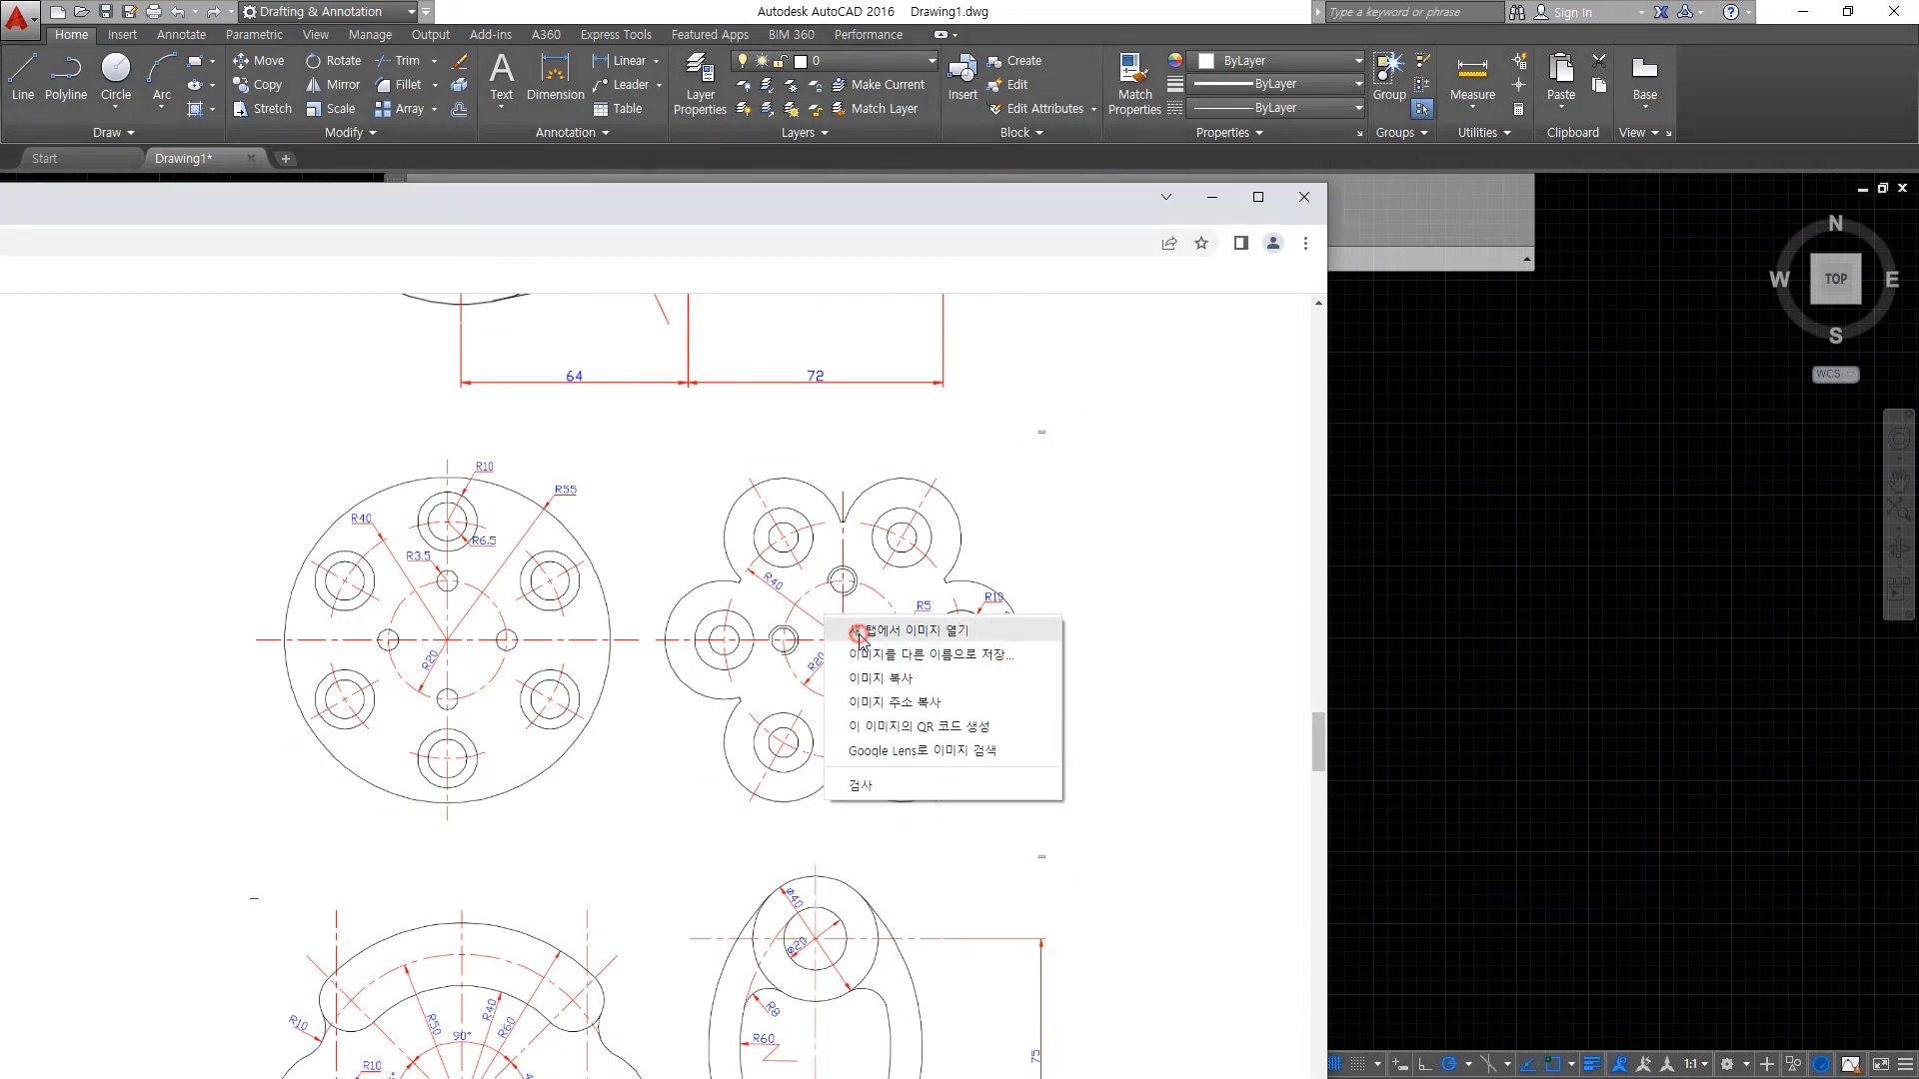
pyautogui.click(857, 639)
pyautogui.moveTo(286, 214); pyautogui.dragTo(0, 104)
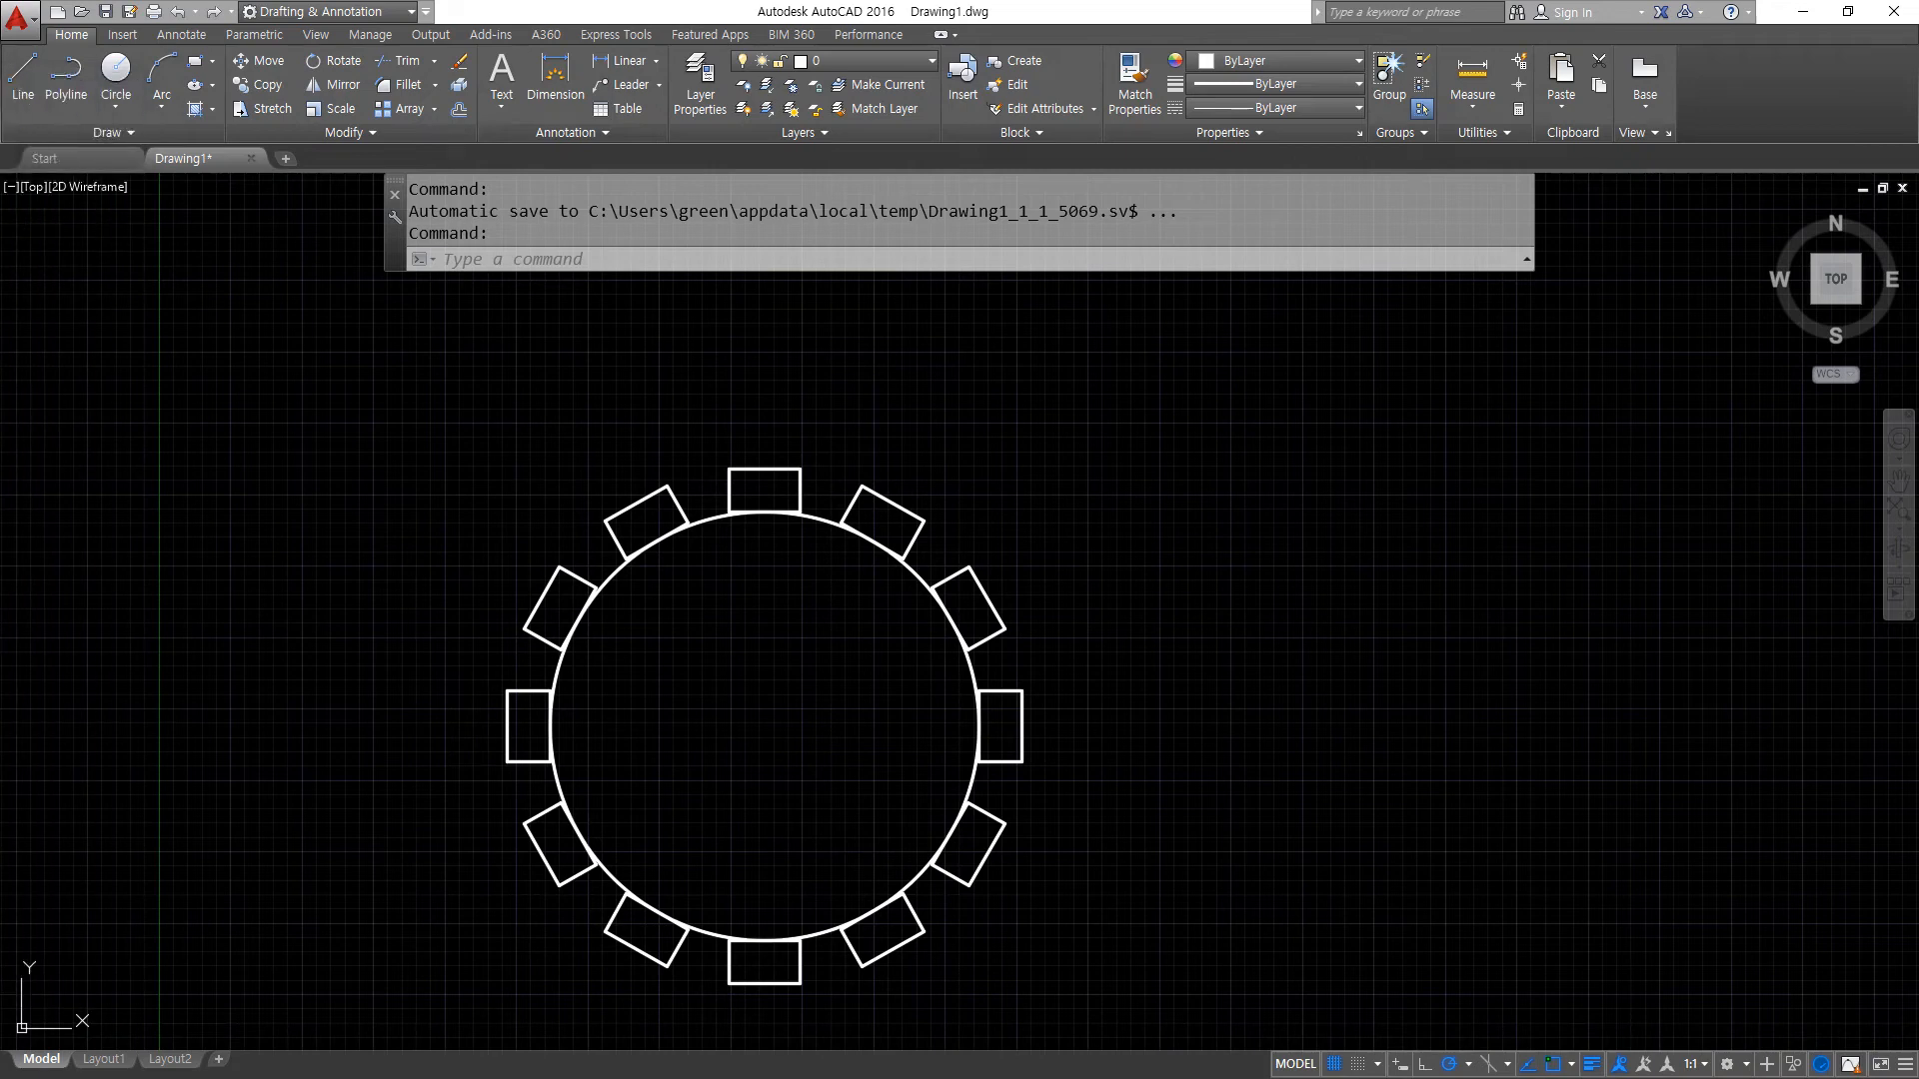
# - In AutoCAD, erase the large circle with its ring of rectangles and zoom to the whole drawing area
pyautogui.click(1104, 1010)
pyautogui.click(320, 415)
pyautogui.write('e')
pyautogui.press('Return')
pyautogui.write('z')
pyautogui.press('Return')
pyautogui.write('a')
pyautogui.press('Return')
# - Examine the enlarged flange image in the browser for its hole positions, radii and outer lobe outline
pyautogui.moveTo(0, 84); pyautogui.dragTo(722, 65)
pyautogui.keyDown('ctrl'); pyautogui.scroll(4, 715, 651); pyautogui.keyUp('ctrl')
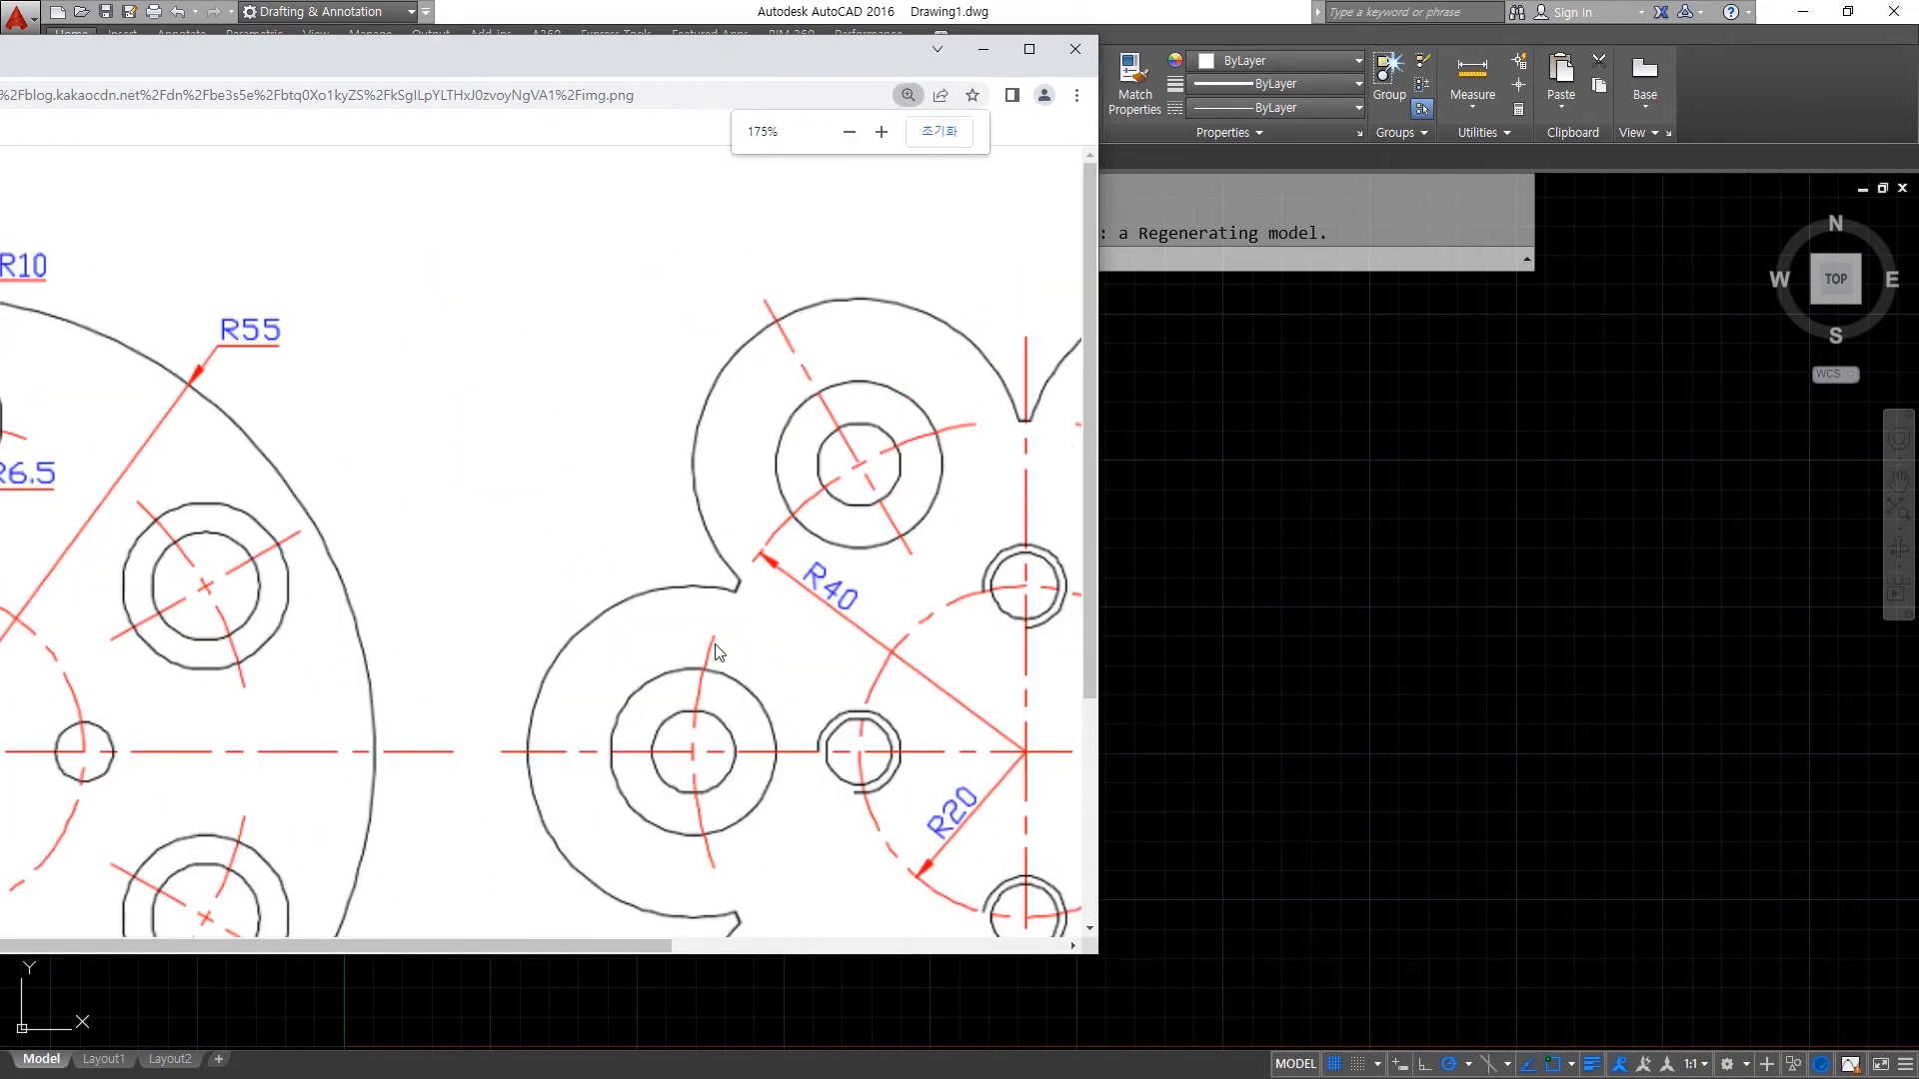
pyautogui.scroll(-1, 672, 891)
pyautogui.moveTo(626, 947); pyautogui.dragTo(941, 949)
pyautogui.moveTo(661, 703)
pyautogui.mouseDown()
pyautogui.moveTo(618, 692)
pyautogui.moveTo(687, 645)
pyautogui.moveTo(681, 702)
pyautogui.moveTo(651, 712)
pyautogui.mouseUp()
pyautogui.moveTo(490, 541)
pyautogui.mouseDown()
pyautogui.moveTo(448, 492)
pyautogui.moveTo(551, 515)
pyautogui.moveTo(515, 574)
pyautogui.mouseUp()
pyautogui.moveTo(354, 727)
pyautogui.mouseDown()
pyautogui.moveTo(299, 679)
pyautogui.moveTo(352, 727)
pyautogui.mouseUp()
pyautogui.moveTo(530, 864); pyautogui.dragTo(512, 900)
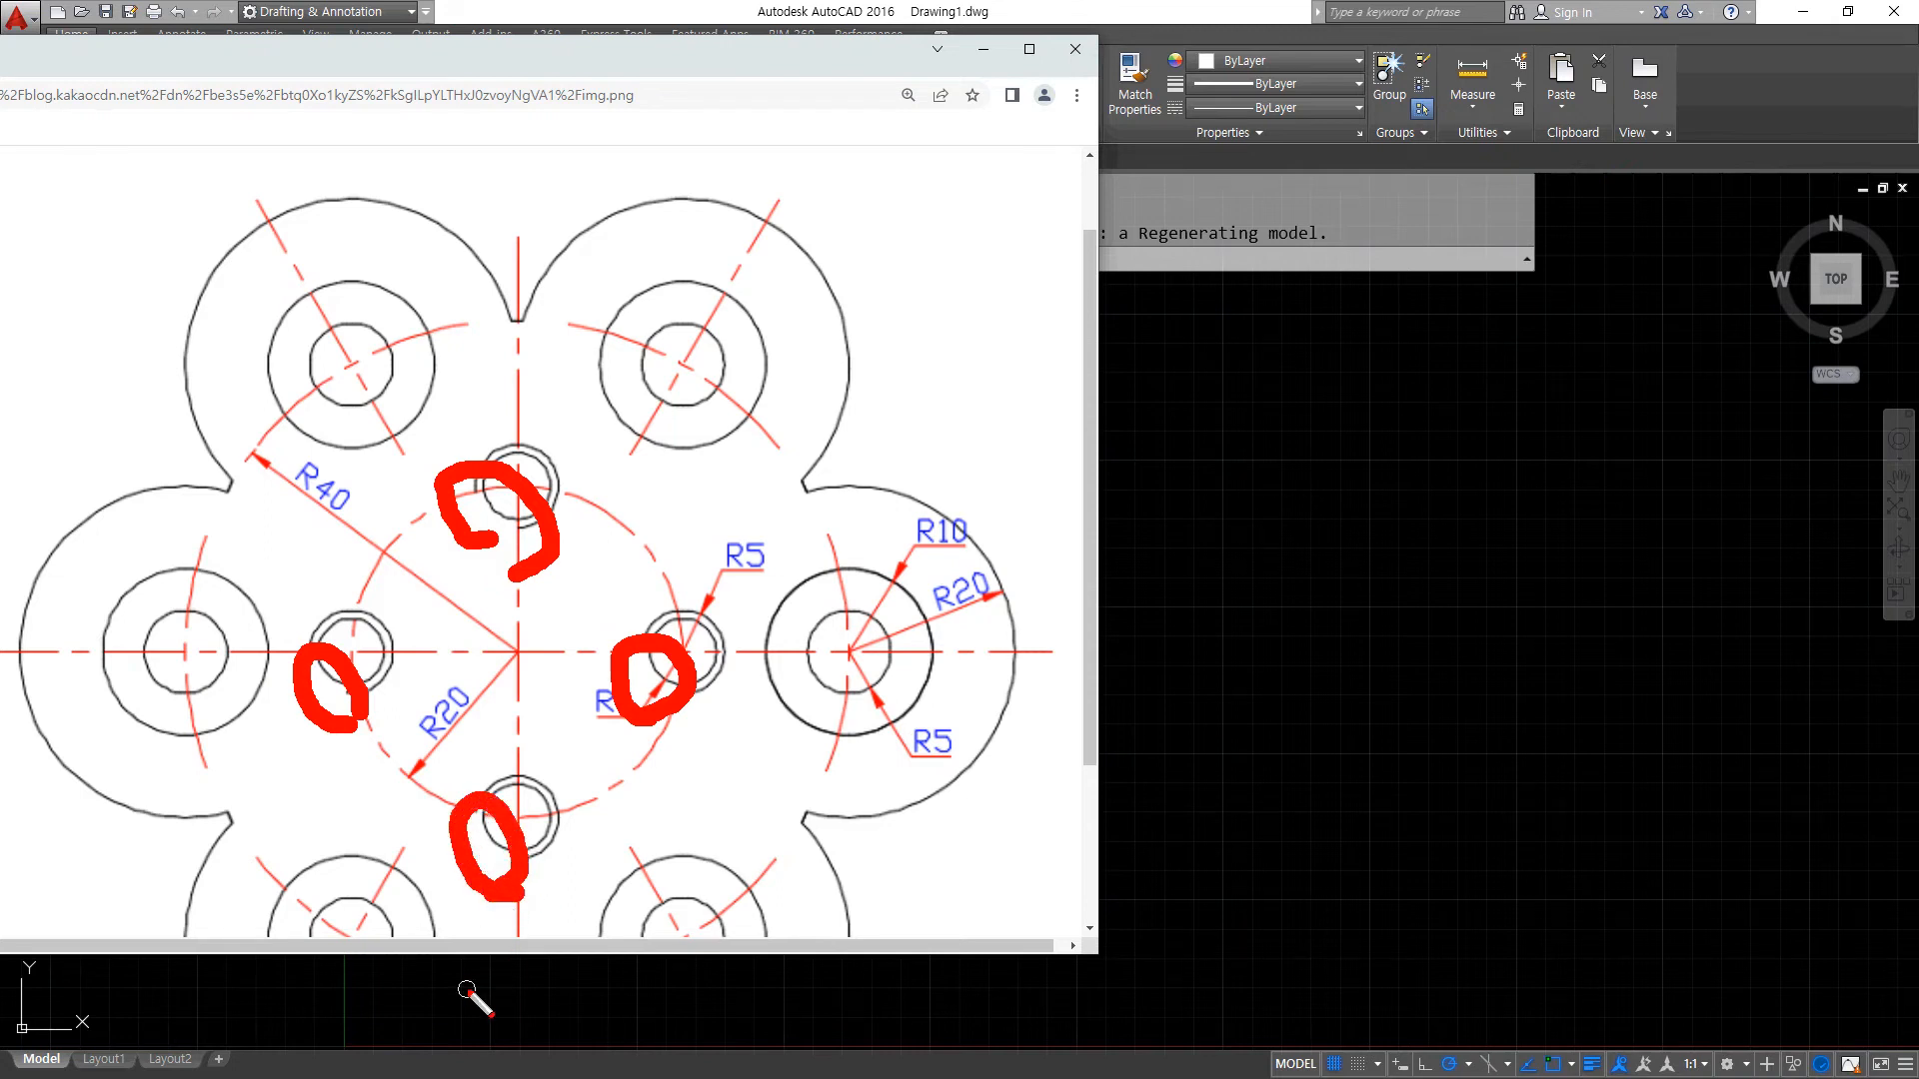
pyautogui.press('Escape')
pyautogui.moveTo(799, 473)
pyautogui.mouseDown()
pyautogui.moveTo(832, 418)
pyautogui.moveTo(788, 228)
pyautogui.moveTo(690, 208)
pyautogui.moveTo(605, 228)
pyautogui.mouseUp()
pyautogui.press('e')
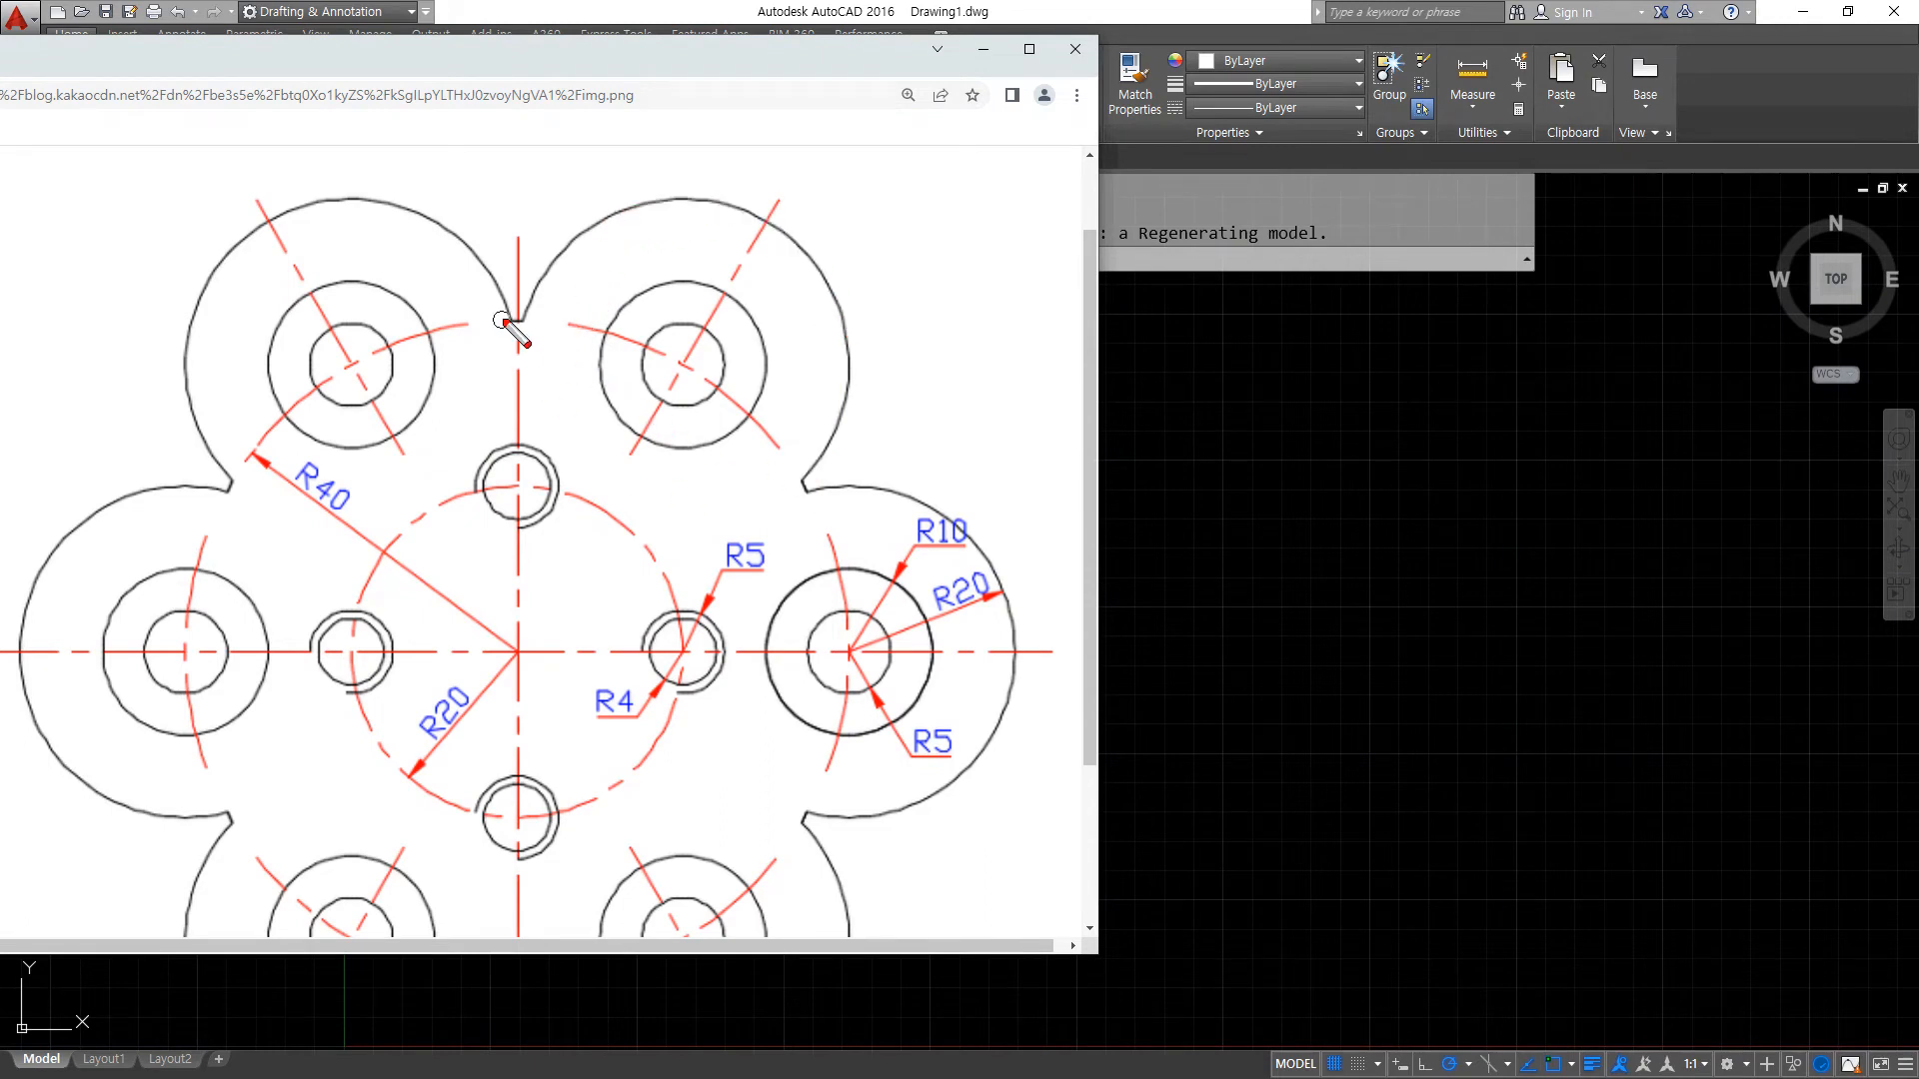
pyautogui.moveTo(502, 323)
pyautogui.mouseDown()
pyautogui.moveTo(522, 330)
pyautogui.moveTo(574, 258)
pyautogui.moveTo(786, 250)
pyautogui.moveTo(833, 452)
pyautogui.moveTo(792, 478)
pyautogui.mouseUp()
pyautogui.moveTo(554, 62); pyautogui.dragTo(0, 60)
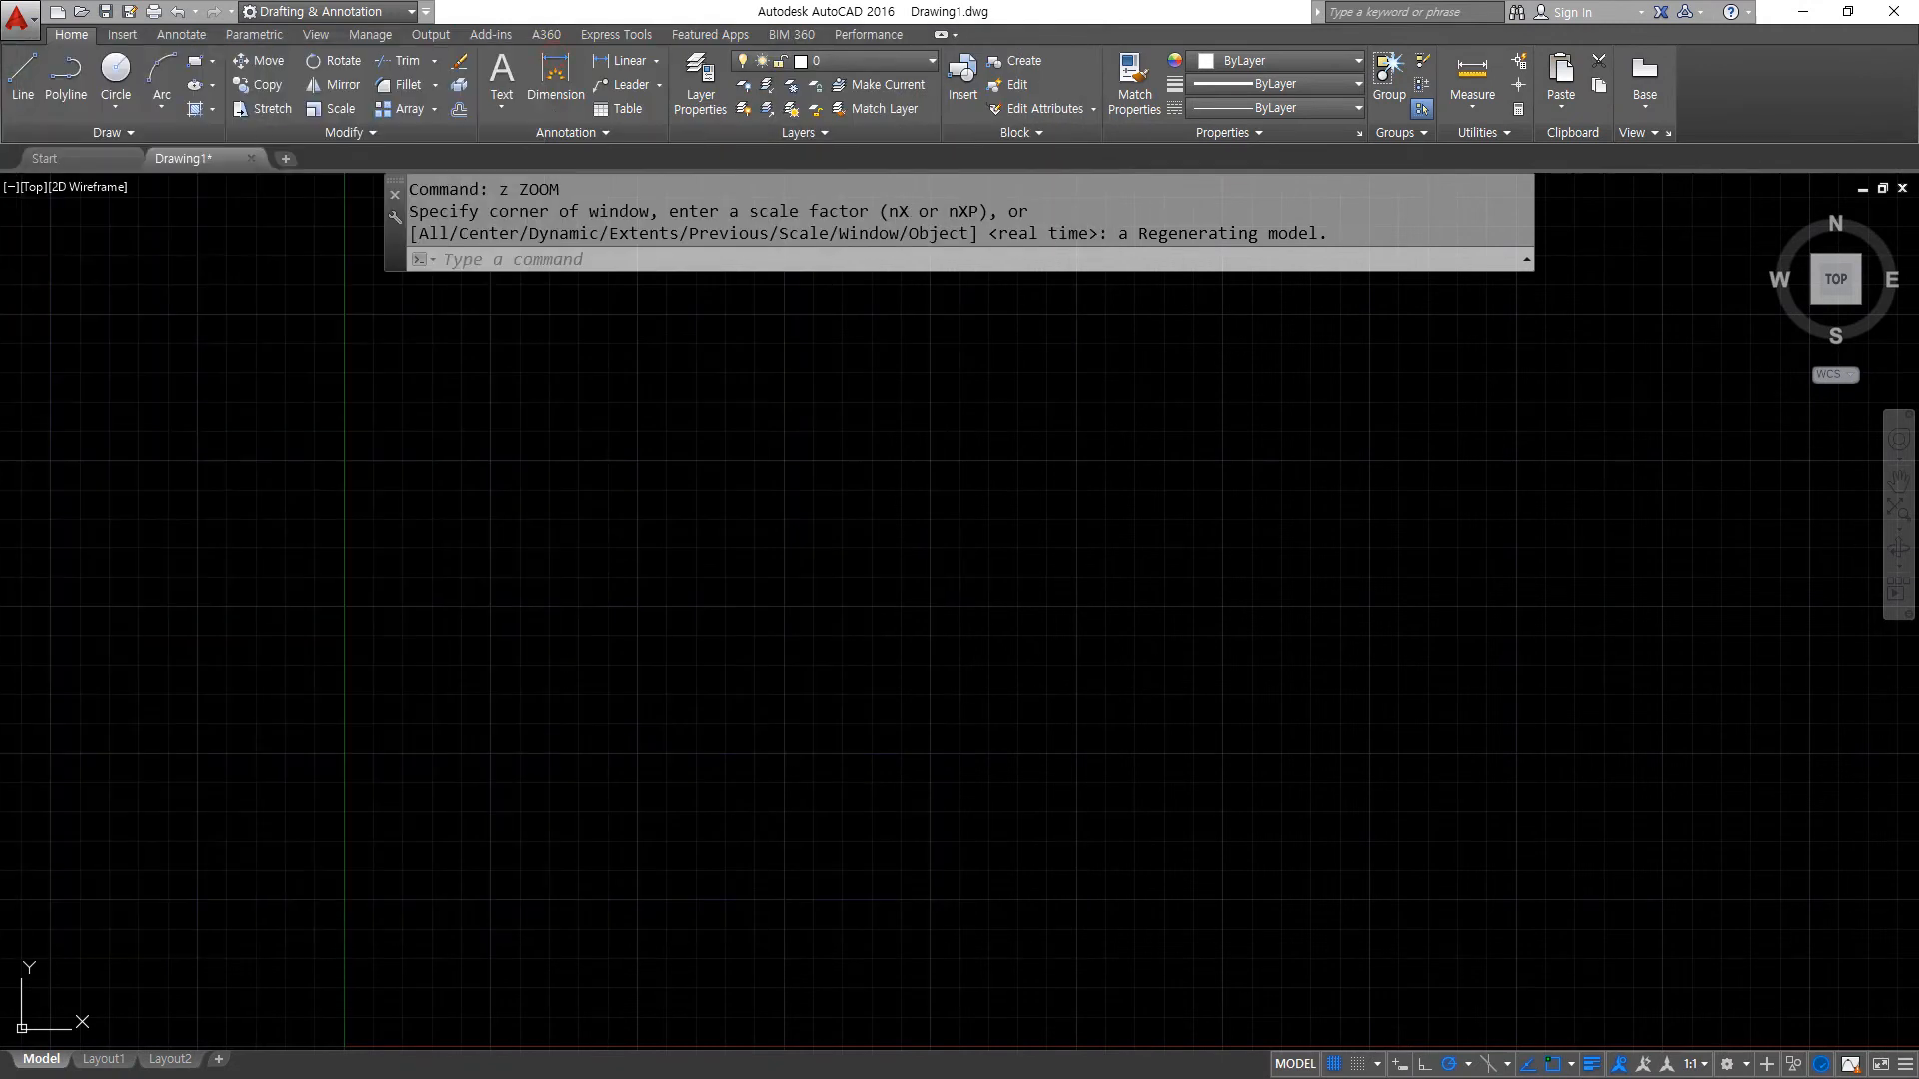
# - Draw construction lines through one common centre point: horizontal, vertical, and at 60 and 120 degrees
pyautogui.write('xl')
pyautogui.press('Return')
pyautogui.click(896, 647)
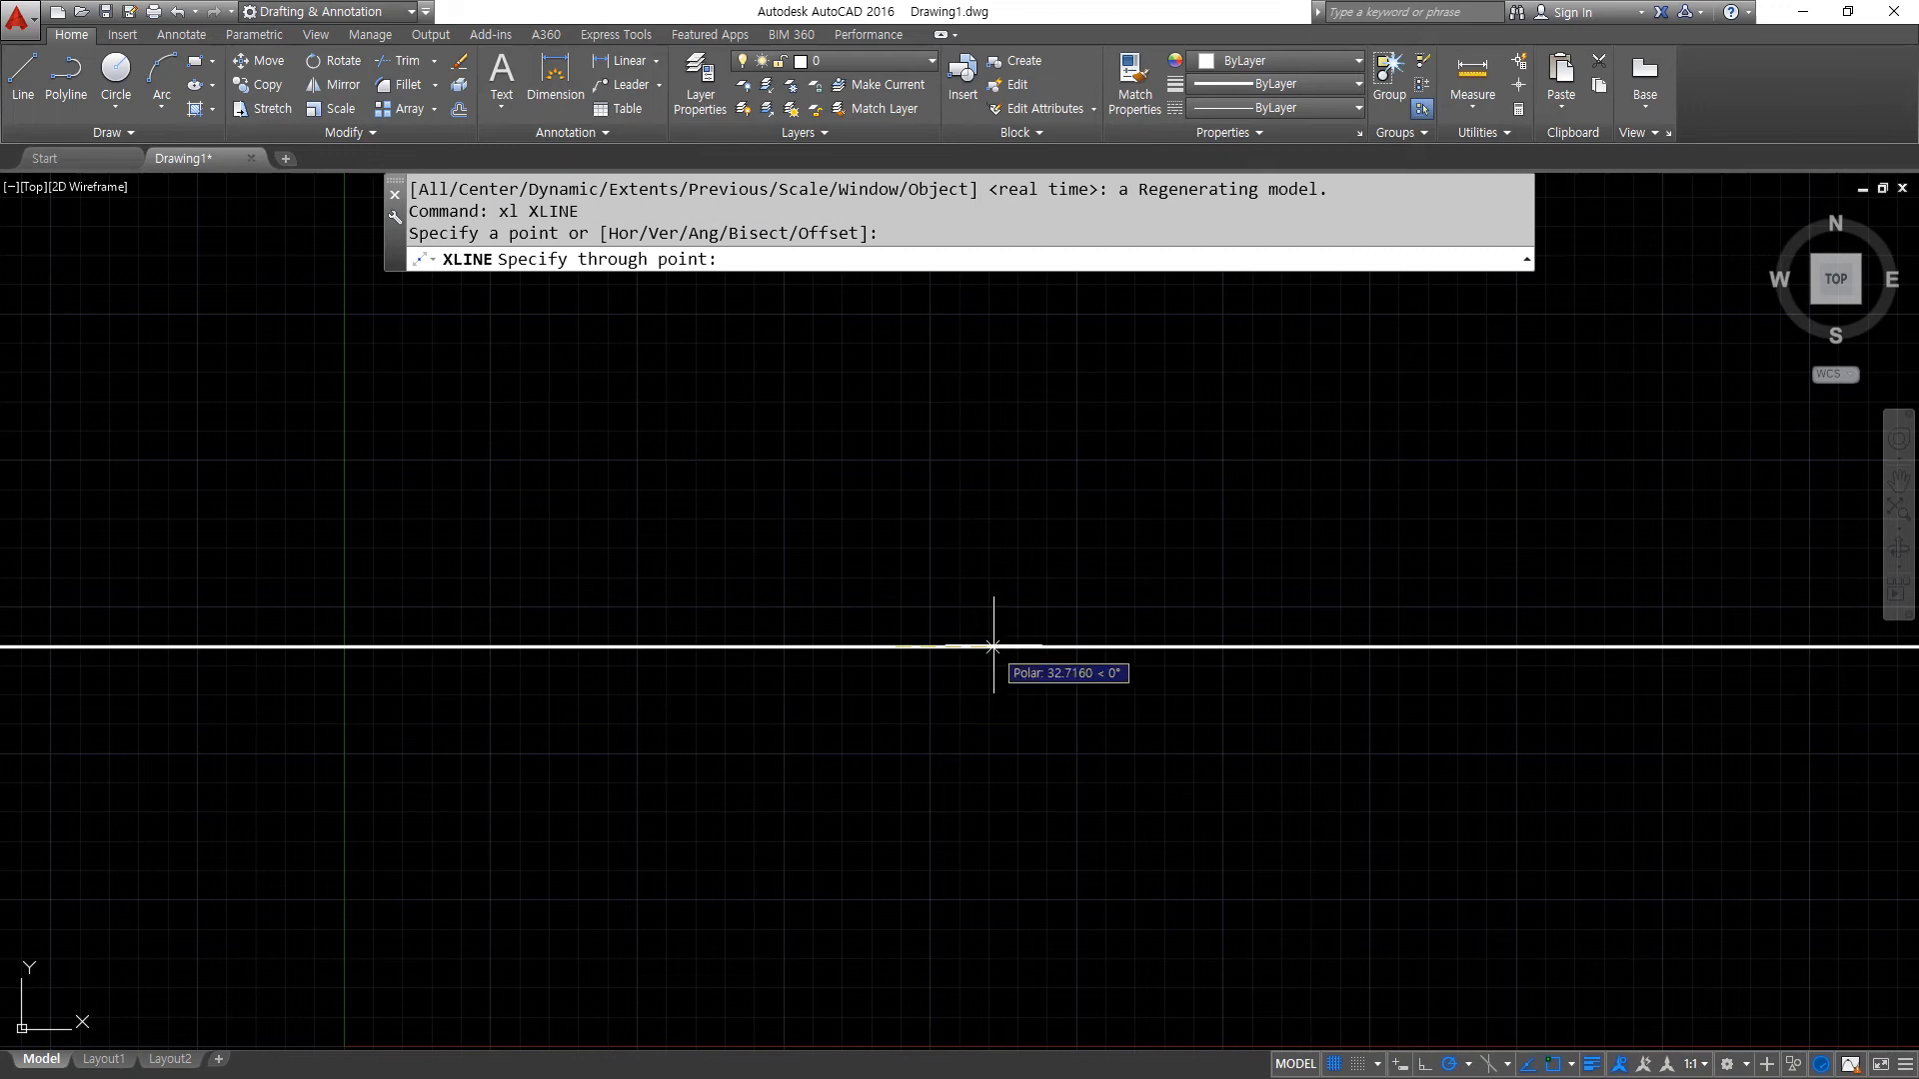
pyautogui.click(1026, 648)
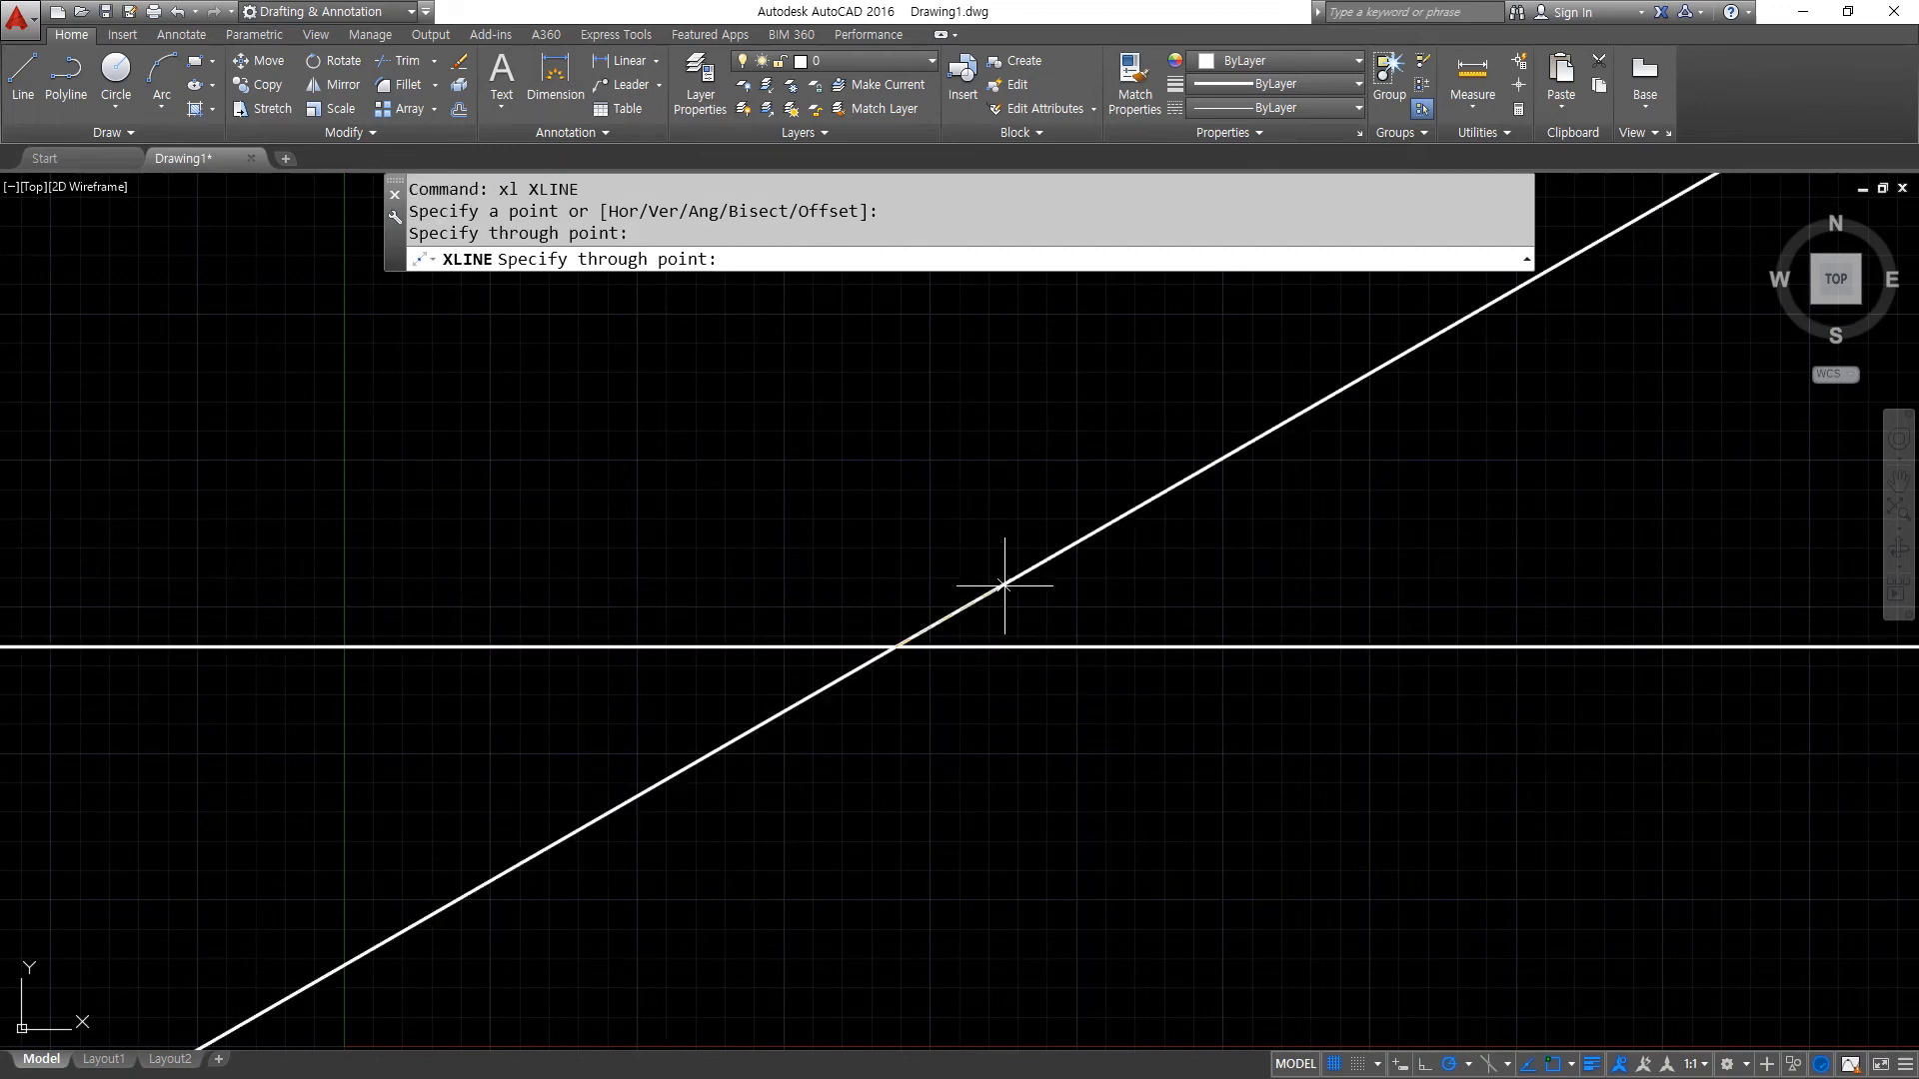
pyautogui.click(893, 534)
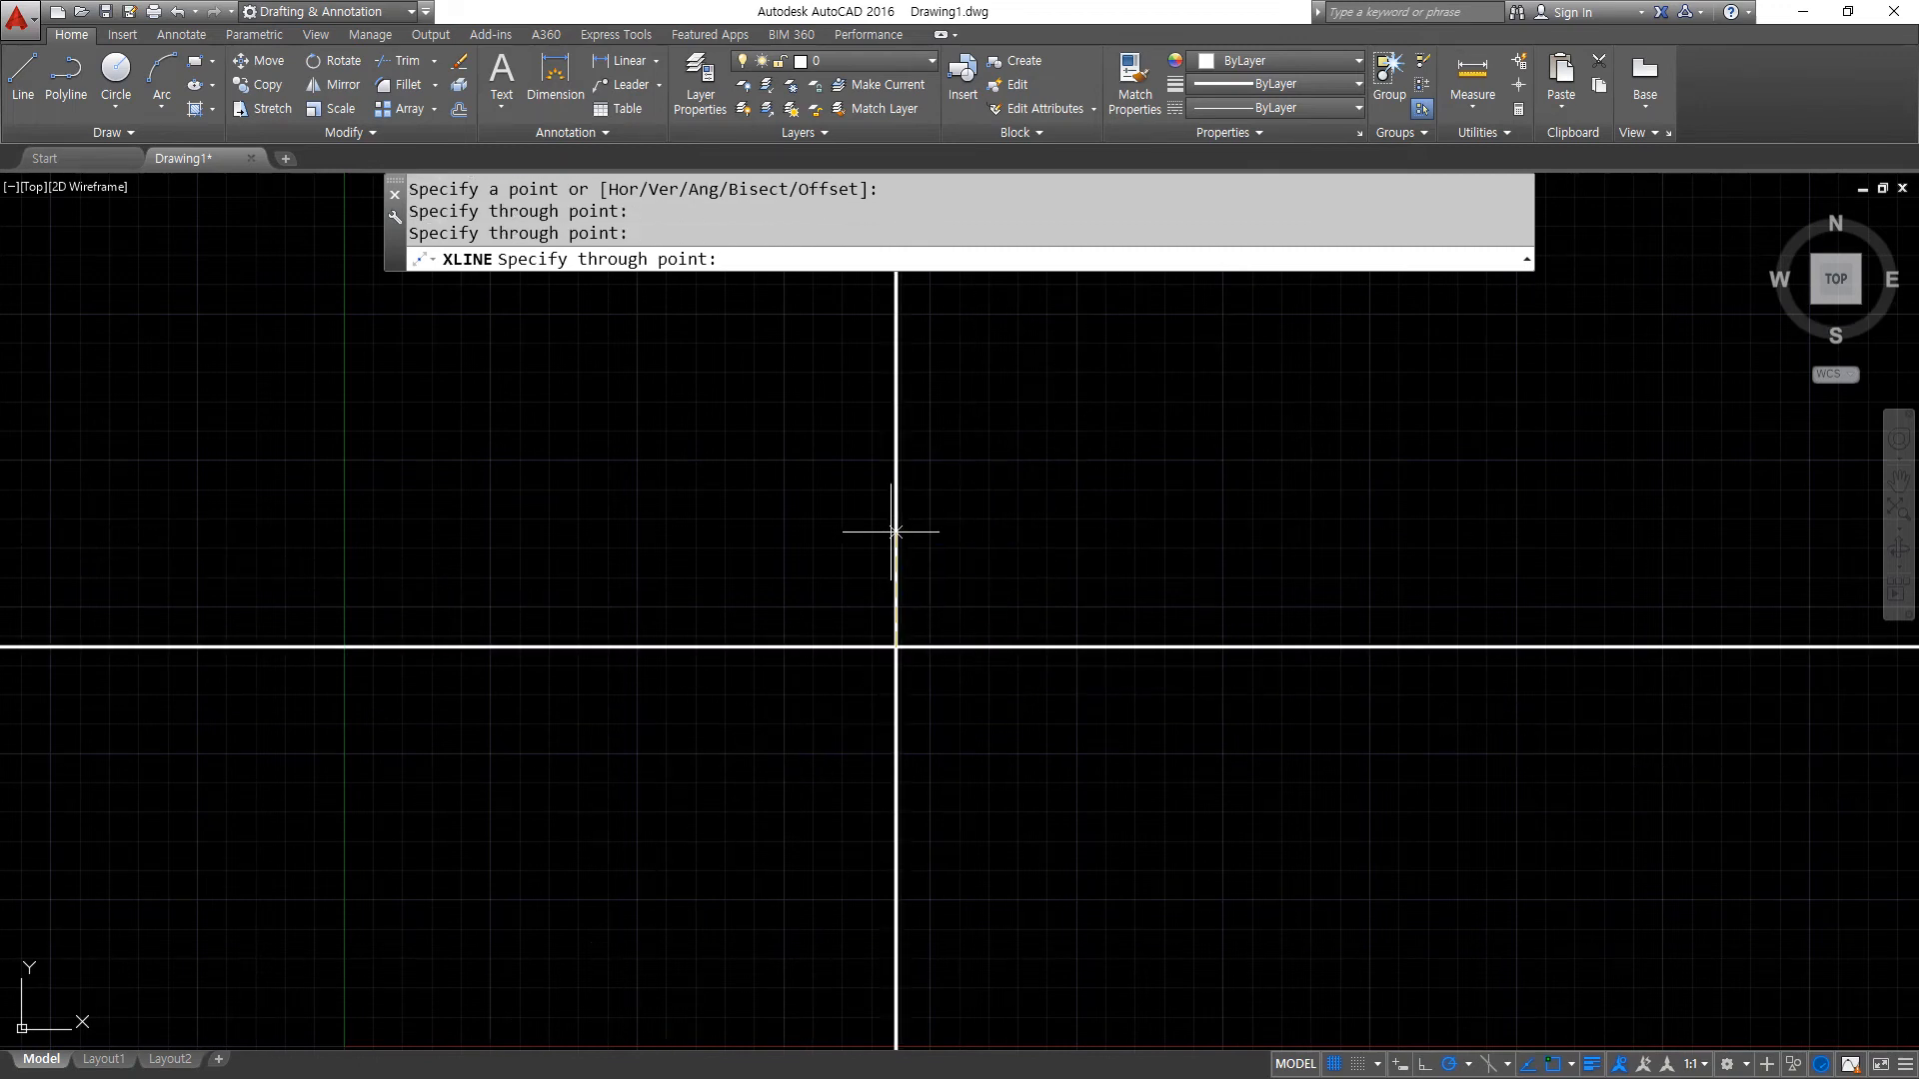
pyautogui.click(955, 518)
pyautogui.click(828, 535)
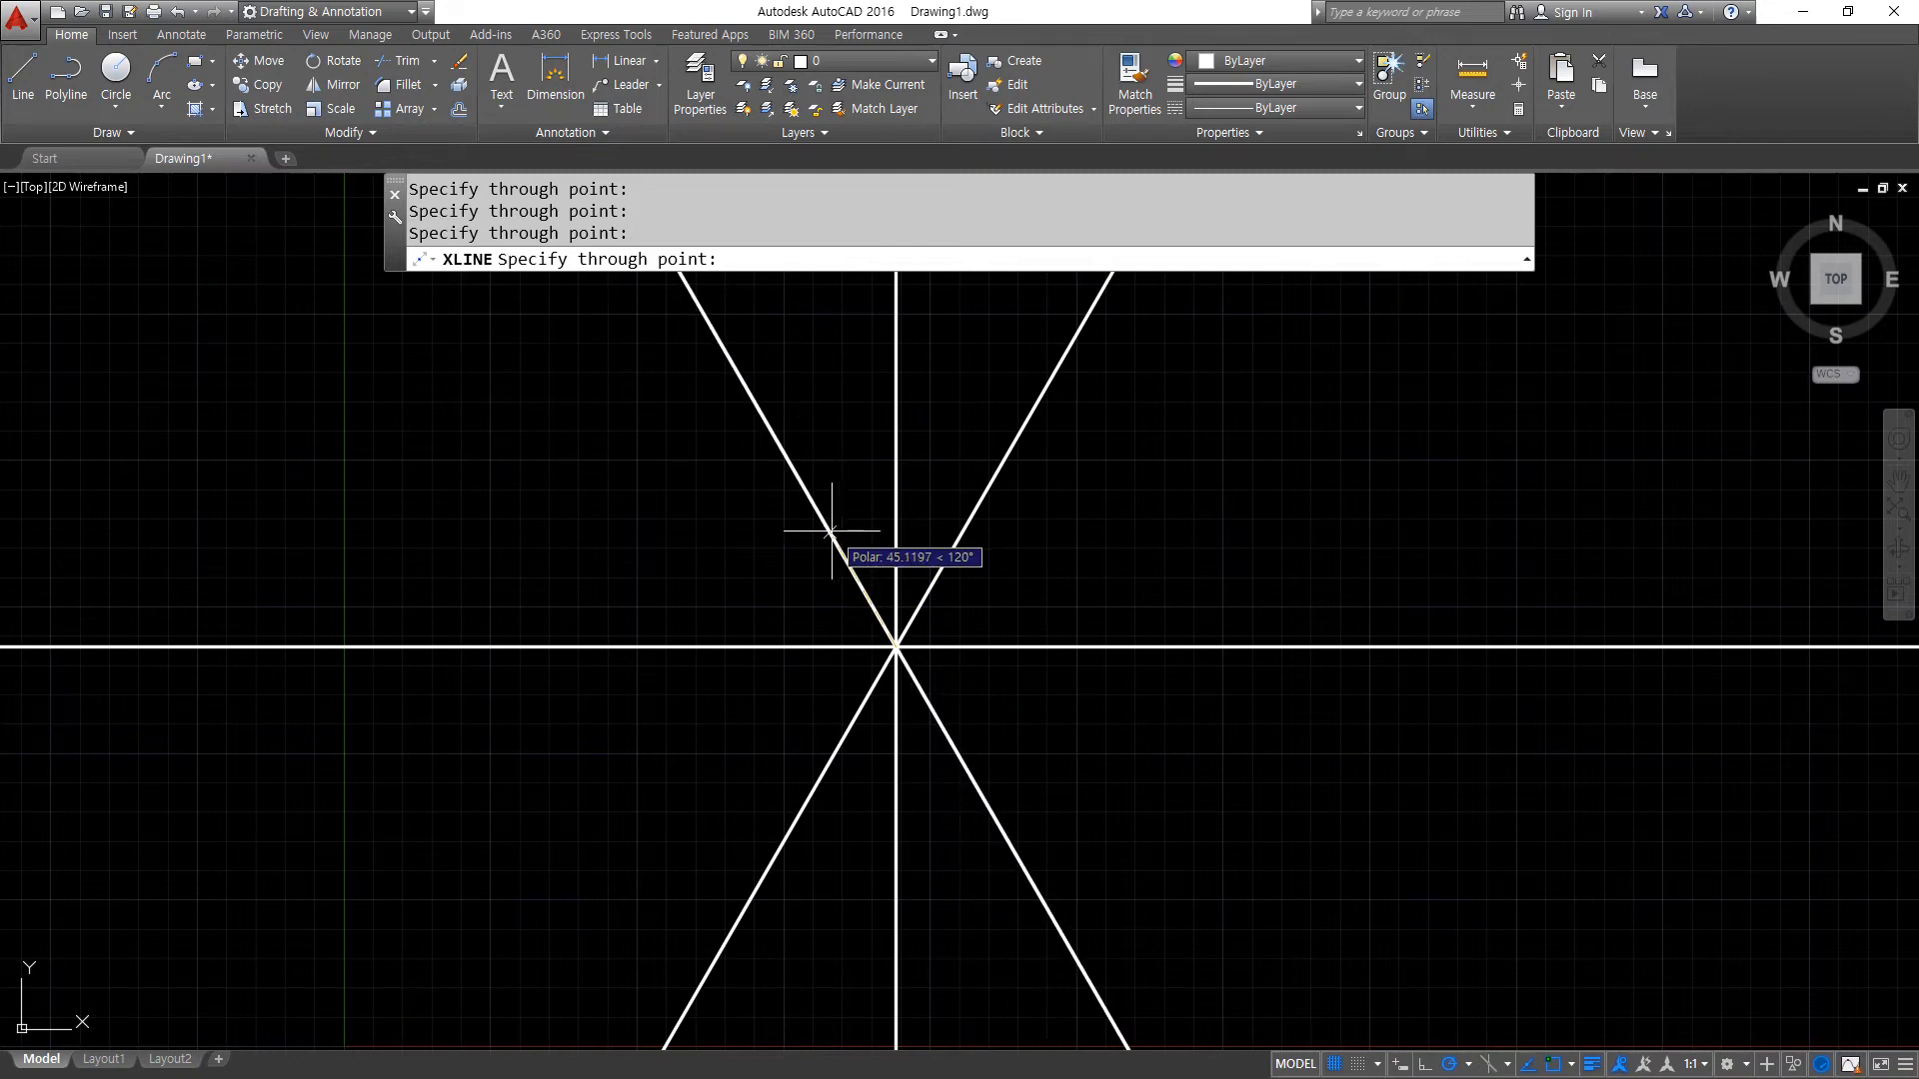
pyautogui.press('Return')
# - Assign all four construction lines to the cen layer
pyautogui.click(1026, 685)
pyautogui.click(771, 536)
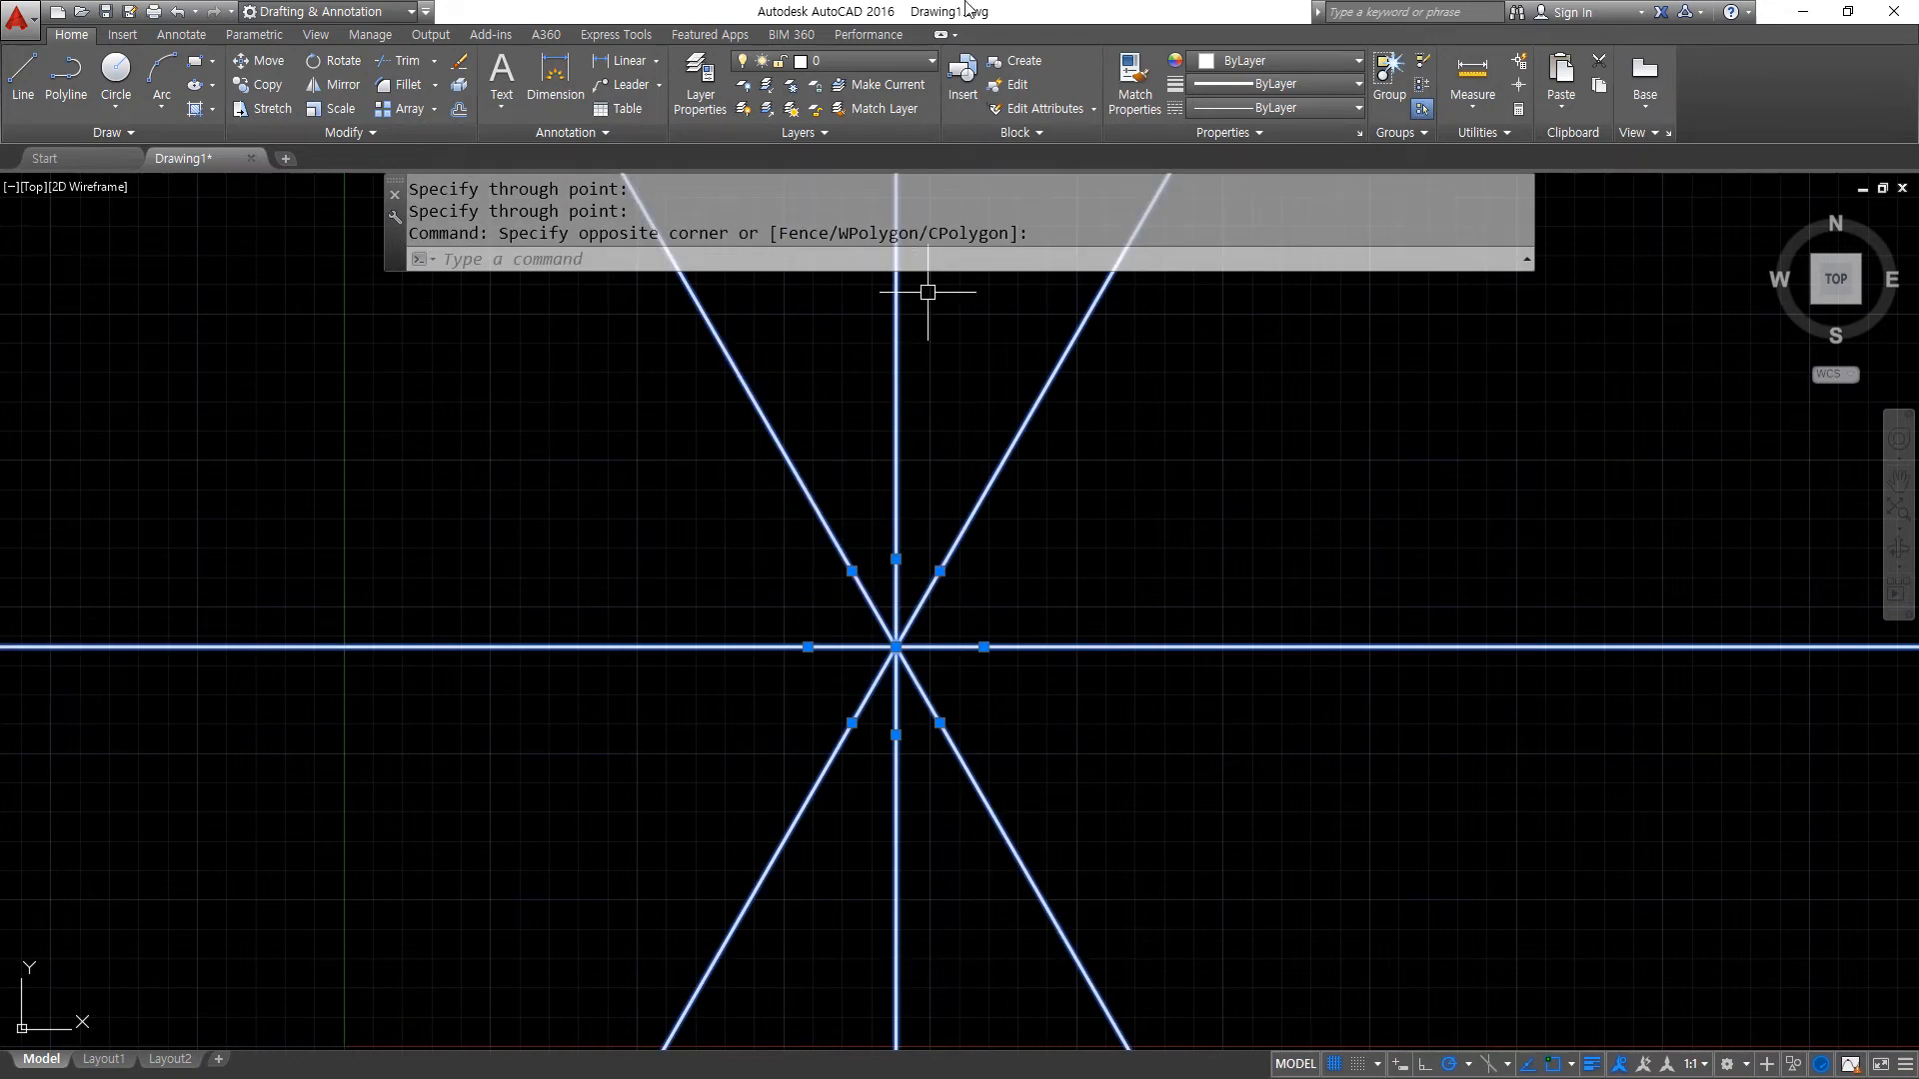
pyautogui.click(889, 50)
pyautogui.click(867, 108)
pyautogui.press('Escape')
pyautogui.press('Escape')
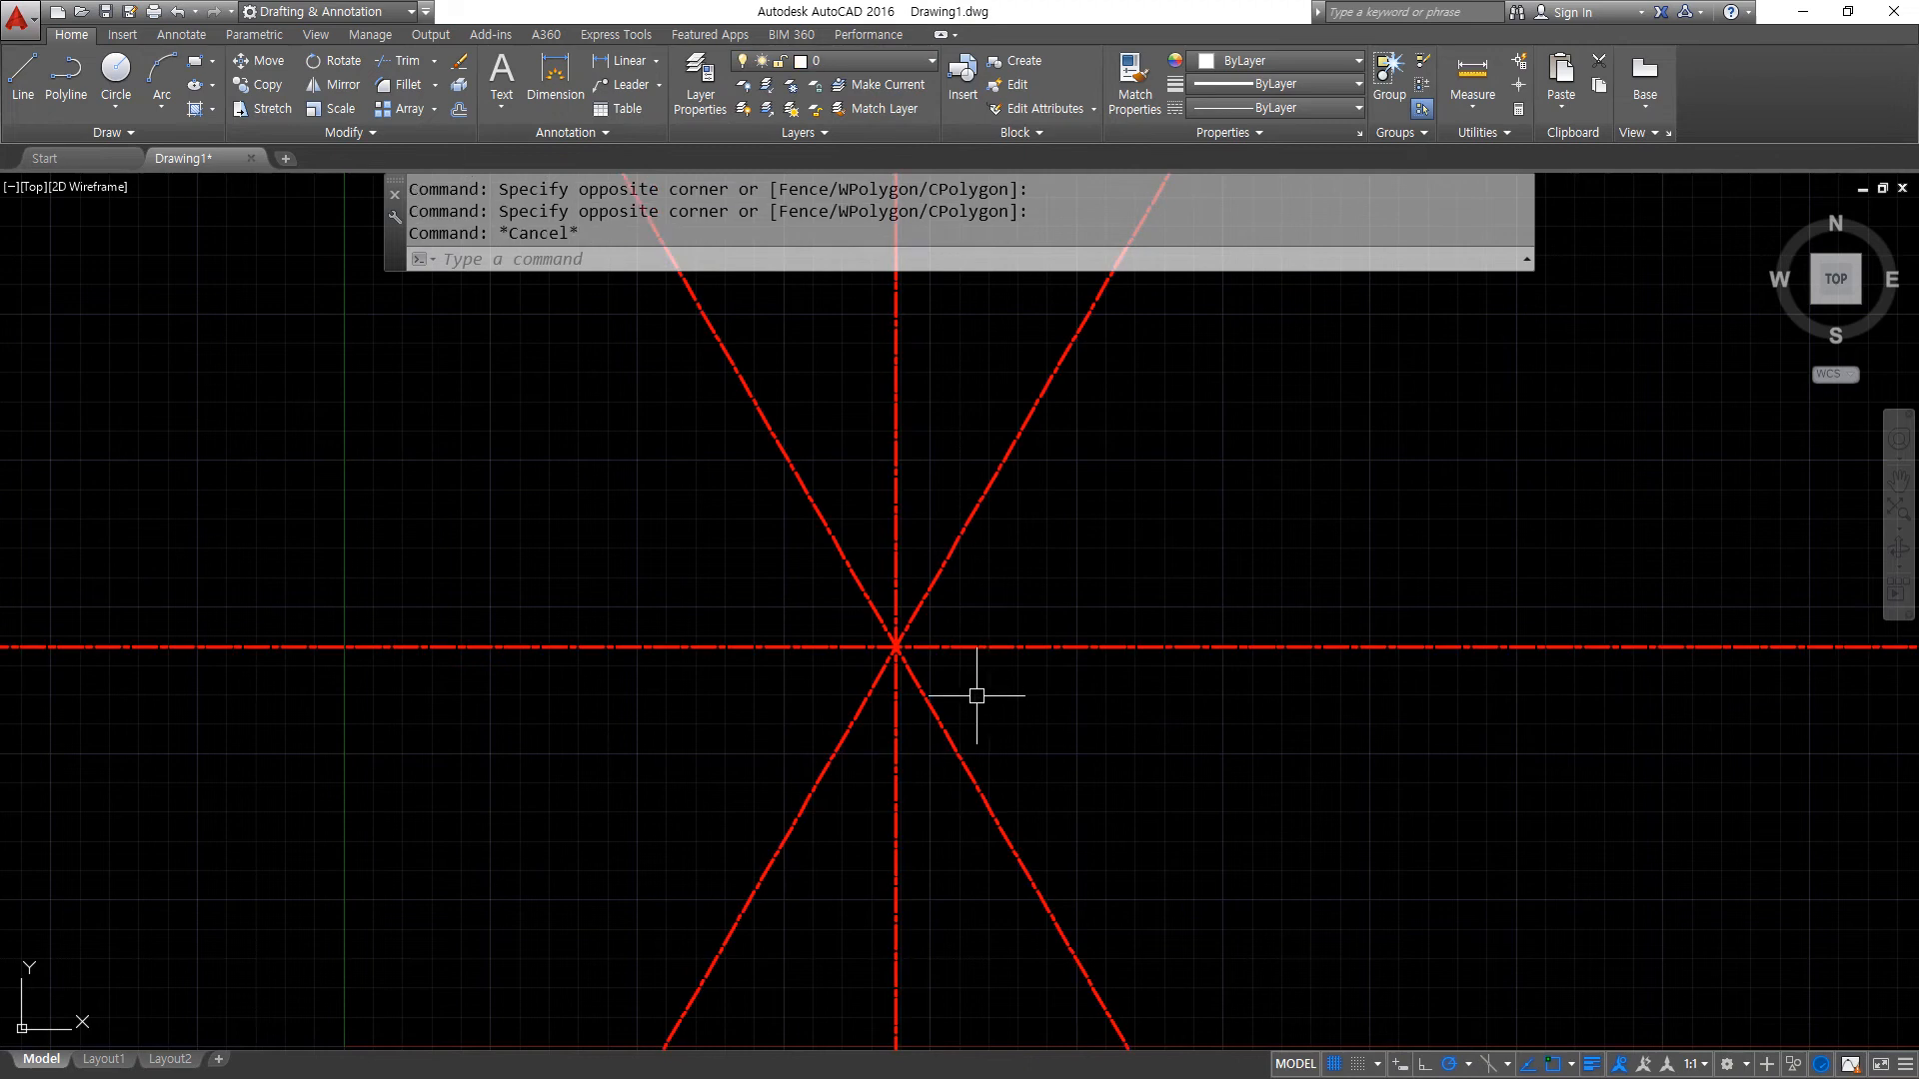
# - Draw two concentric circles with radii 20 and 40 at the intersection of the centre lines
pyautogui.write('c')
pyautogui.press('Return')
pyautogui.click(888, 628)
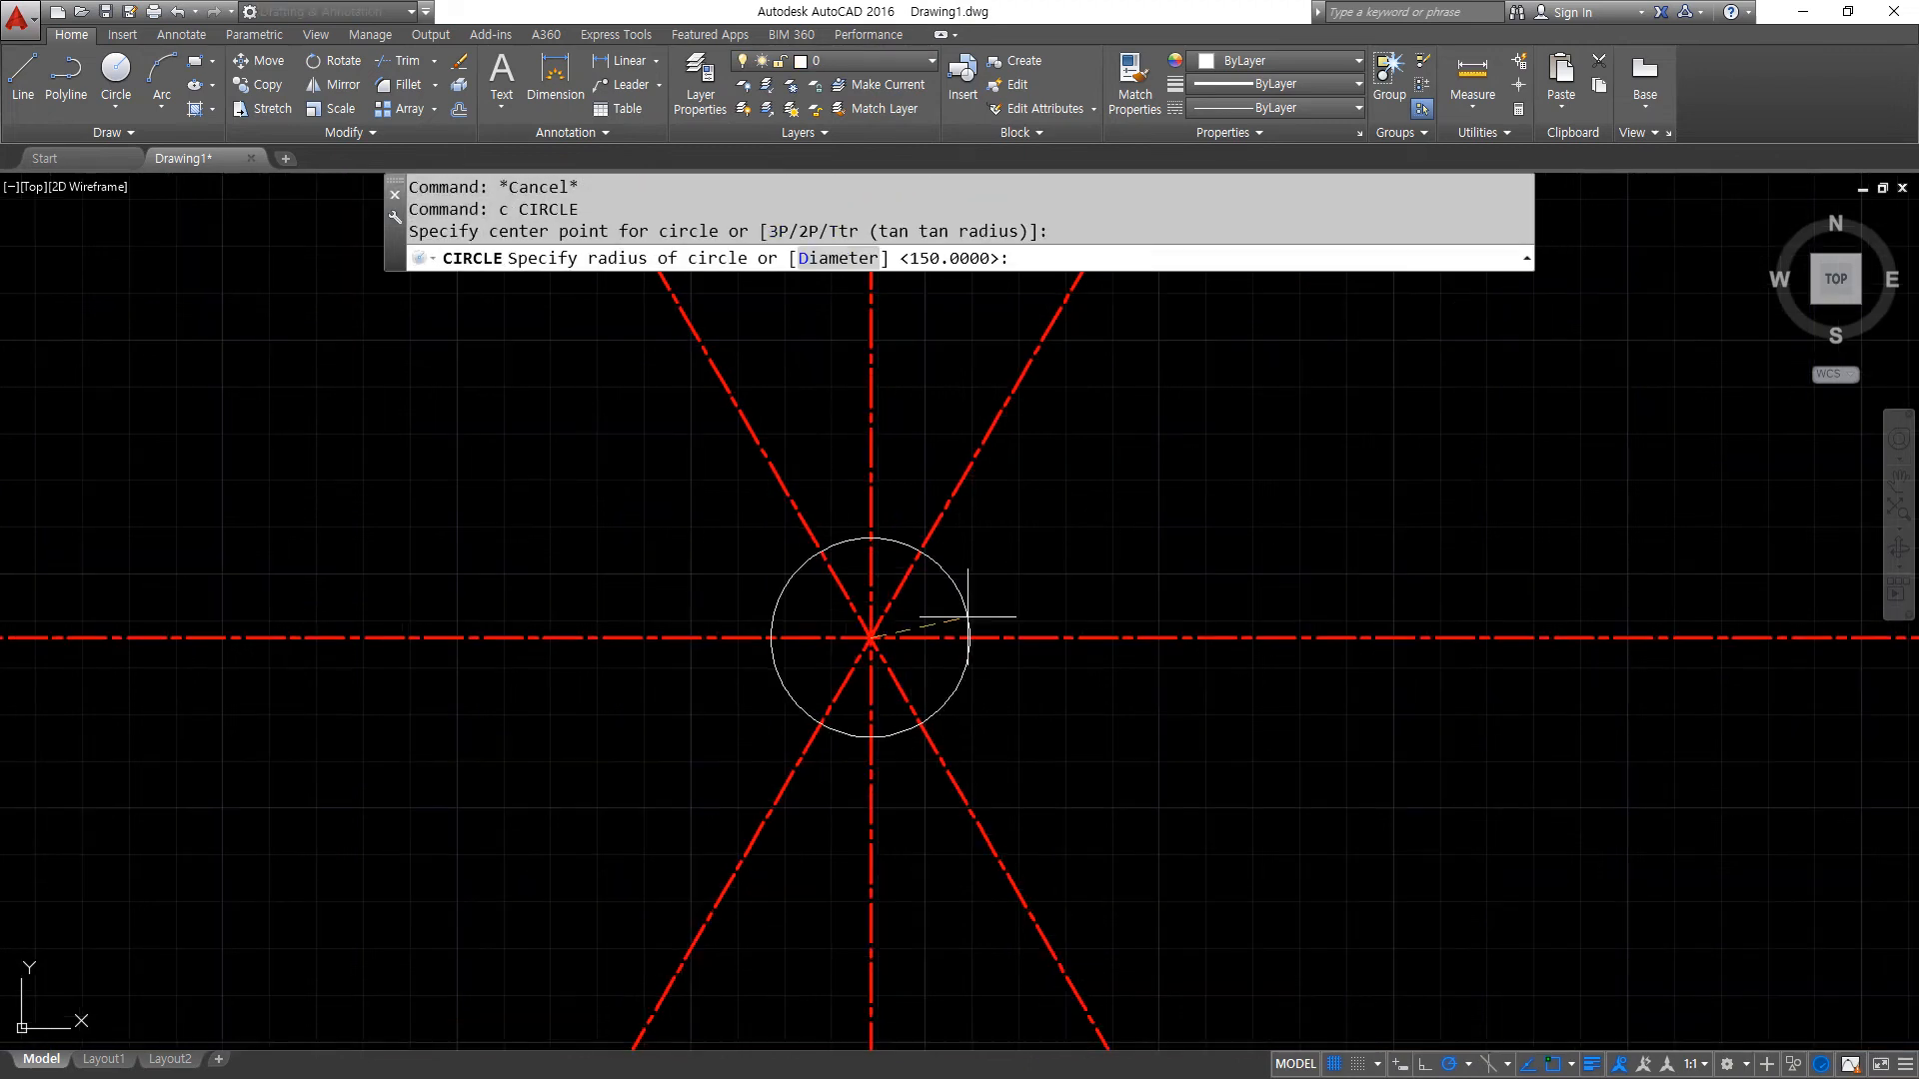
pyautogui.write('20')
pyautogui.press('Return')
pyautogui.press('Return')
pyautogui.click(871, 638)
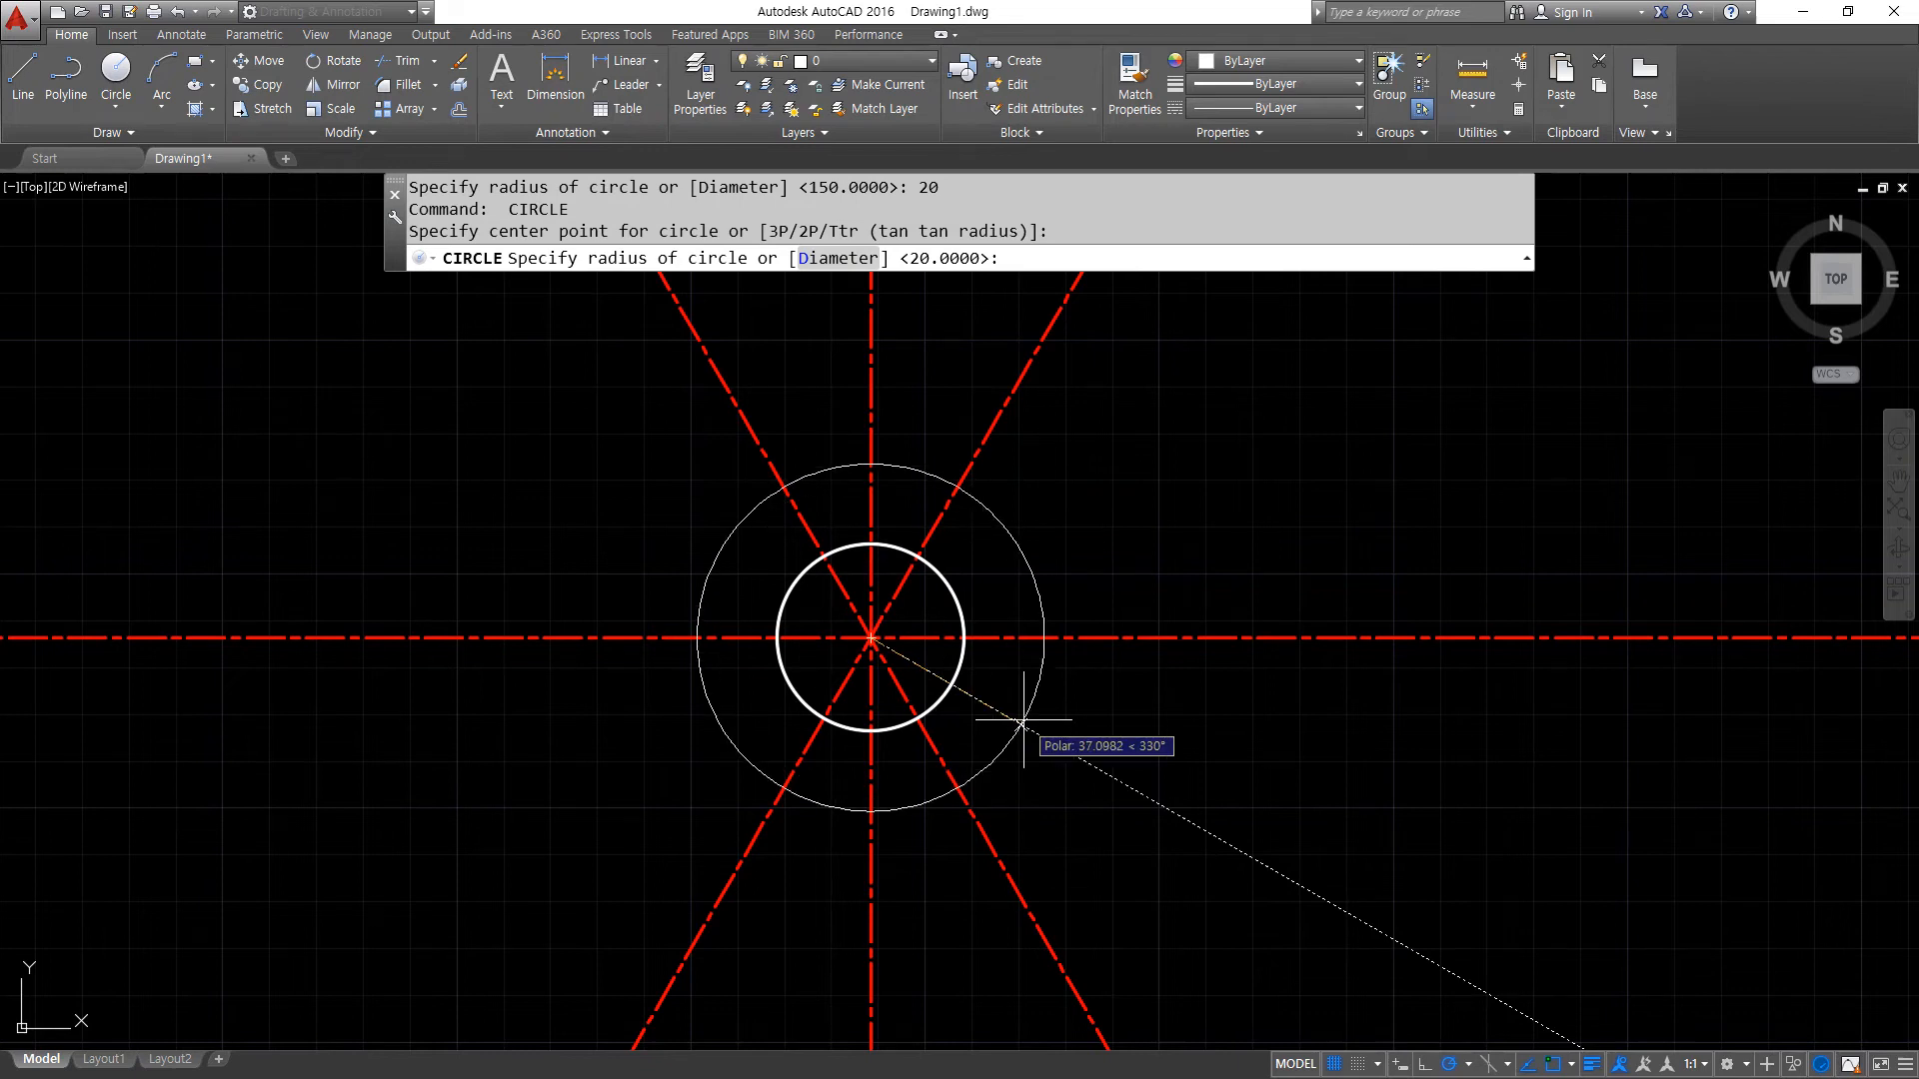
pyautogui.write('40')
pyautogui.press('Return')
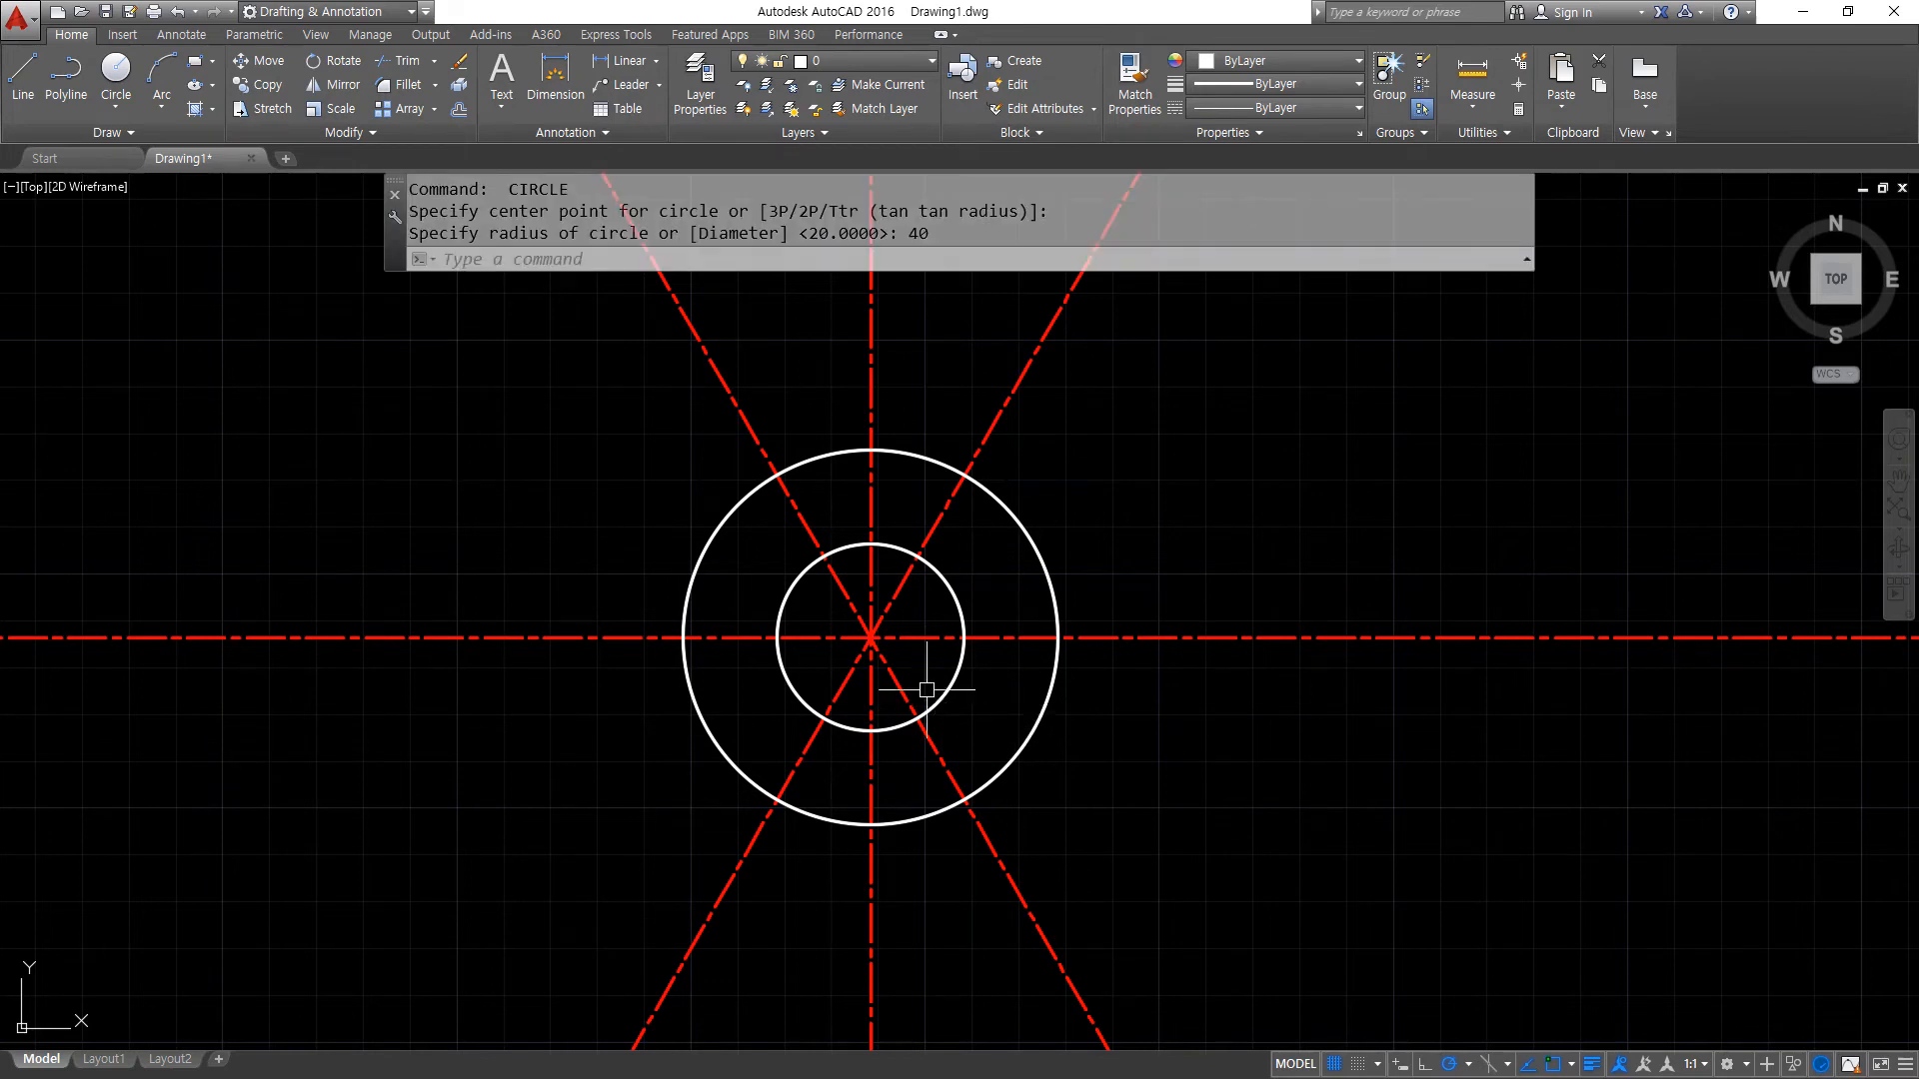
# - Offset the radius 40 circle outward by 25
pyautogui.write('o')
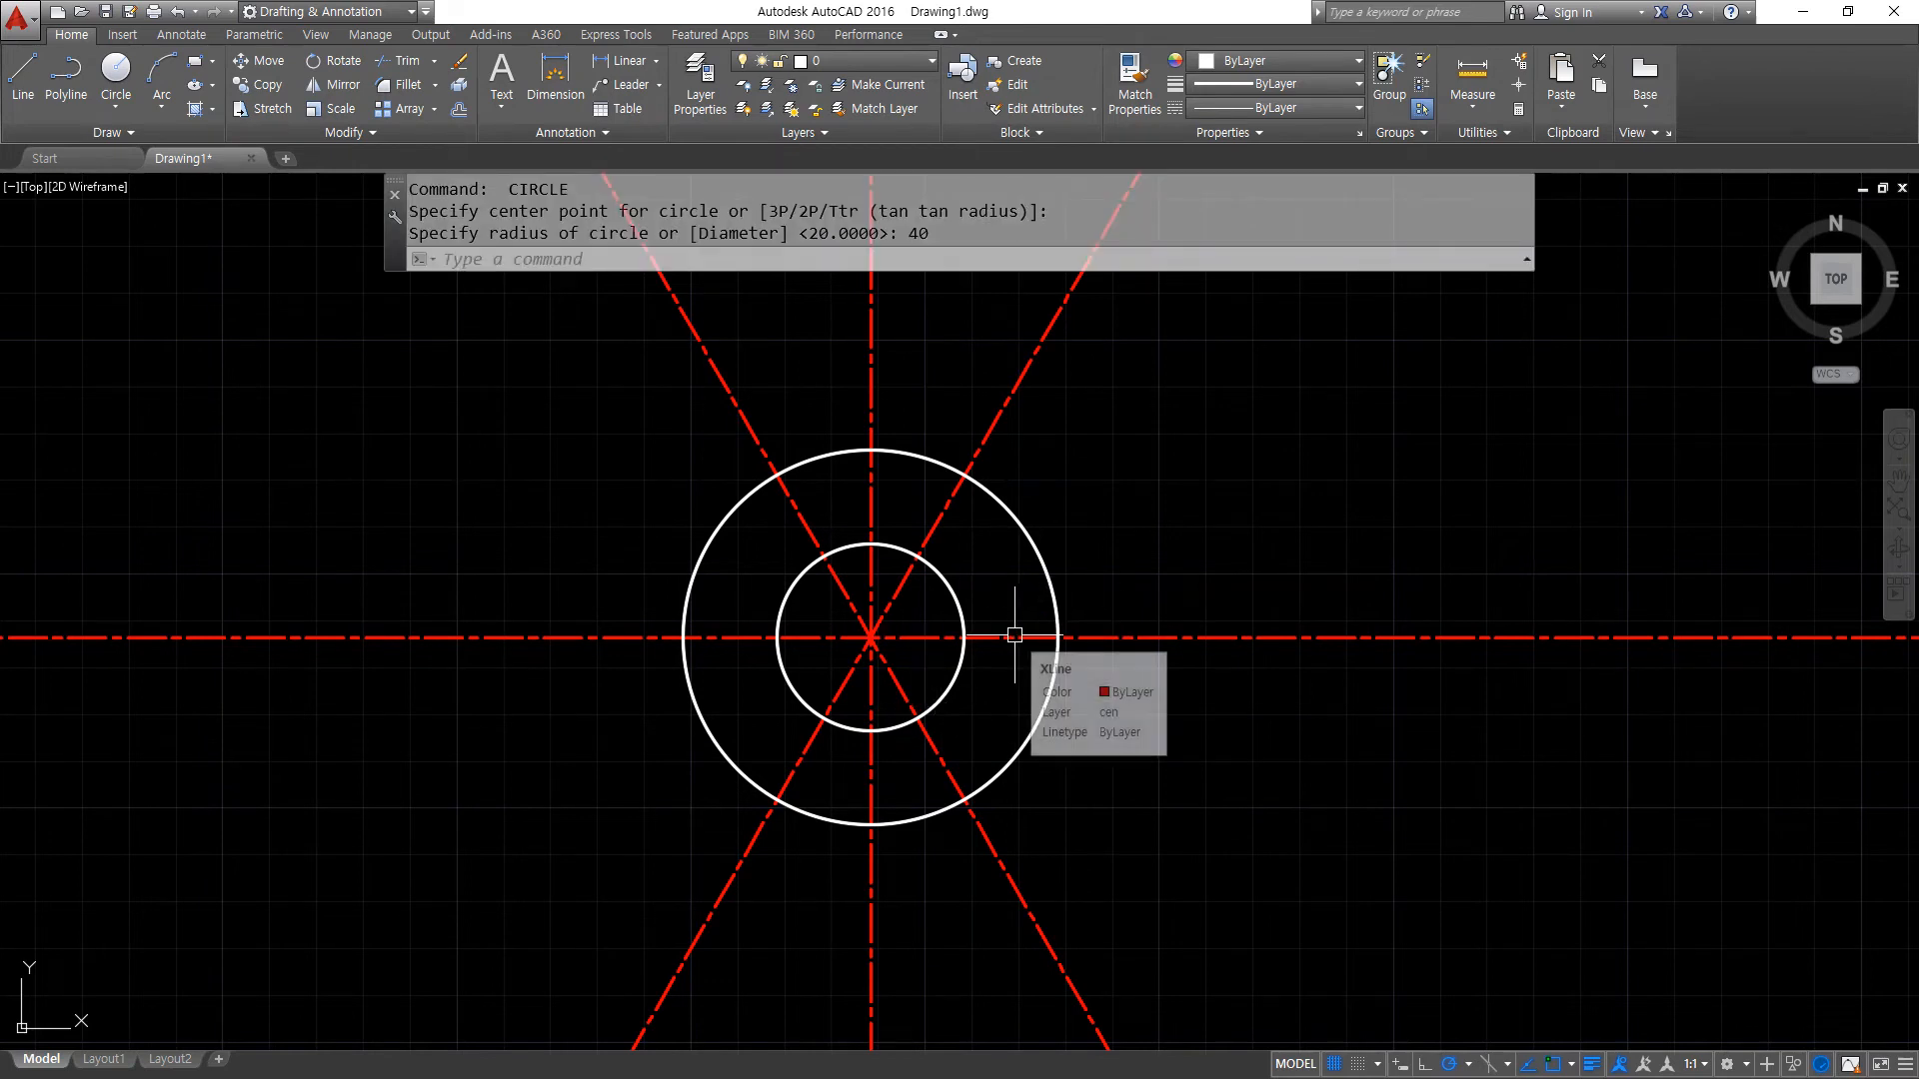
pyautogui.press('Return')
pyautogui.write('25')
pyautogui.press('Return')
pyautogui.click(1044, 561)
pyautogui.click(1190, 548)
pyautogui.press('Return')
pyautogui.write('t')
pyautogui.press('Return')
pyautogui.press('Return')
pyautogui.click(1335, 681)
pyautogui.click(1289, 596)
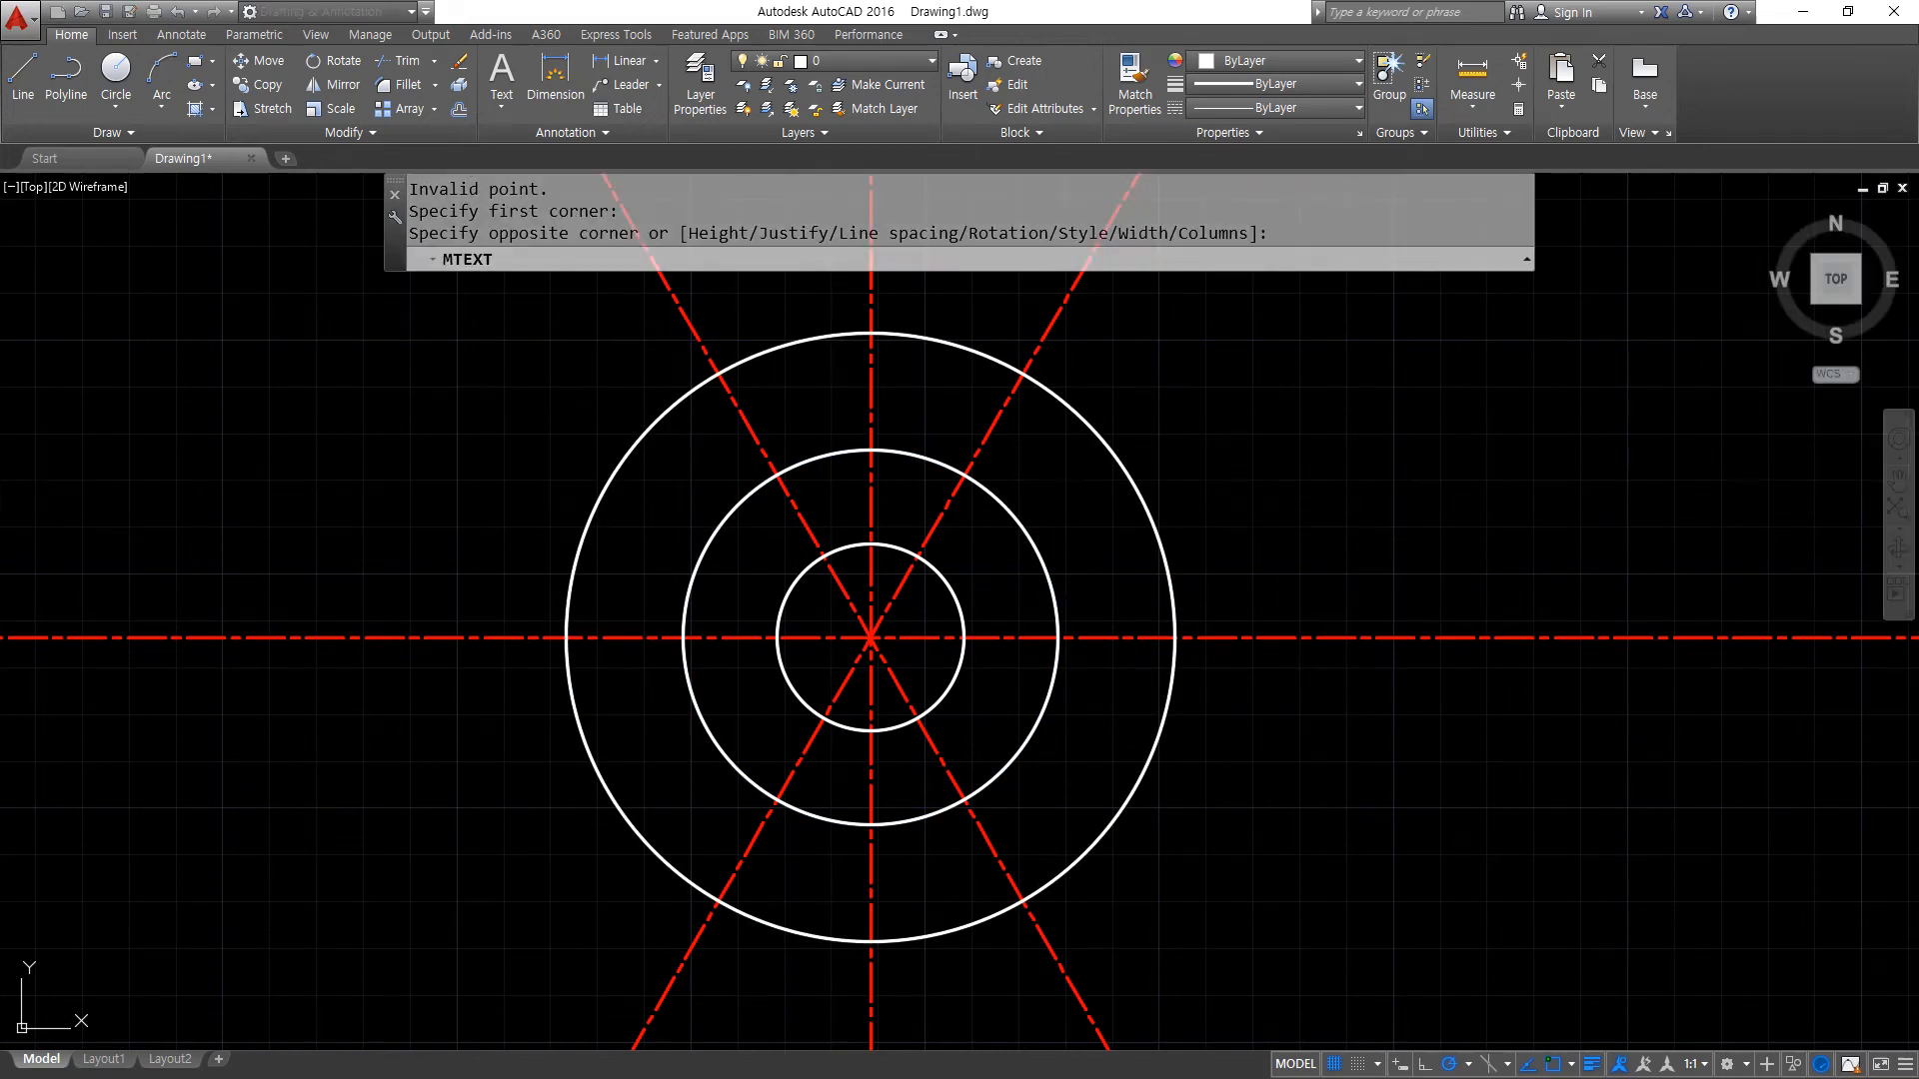
pyautogui.press('Escape')
# - Trim all four centre lines where they extend beyond the outermost circle
pyautogui.write('tr')
pyautogui.press('Return')
pyautogui.press('Return')
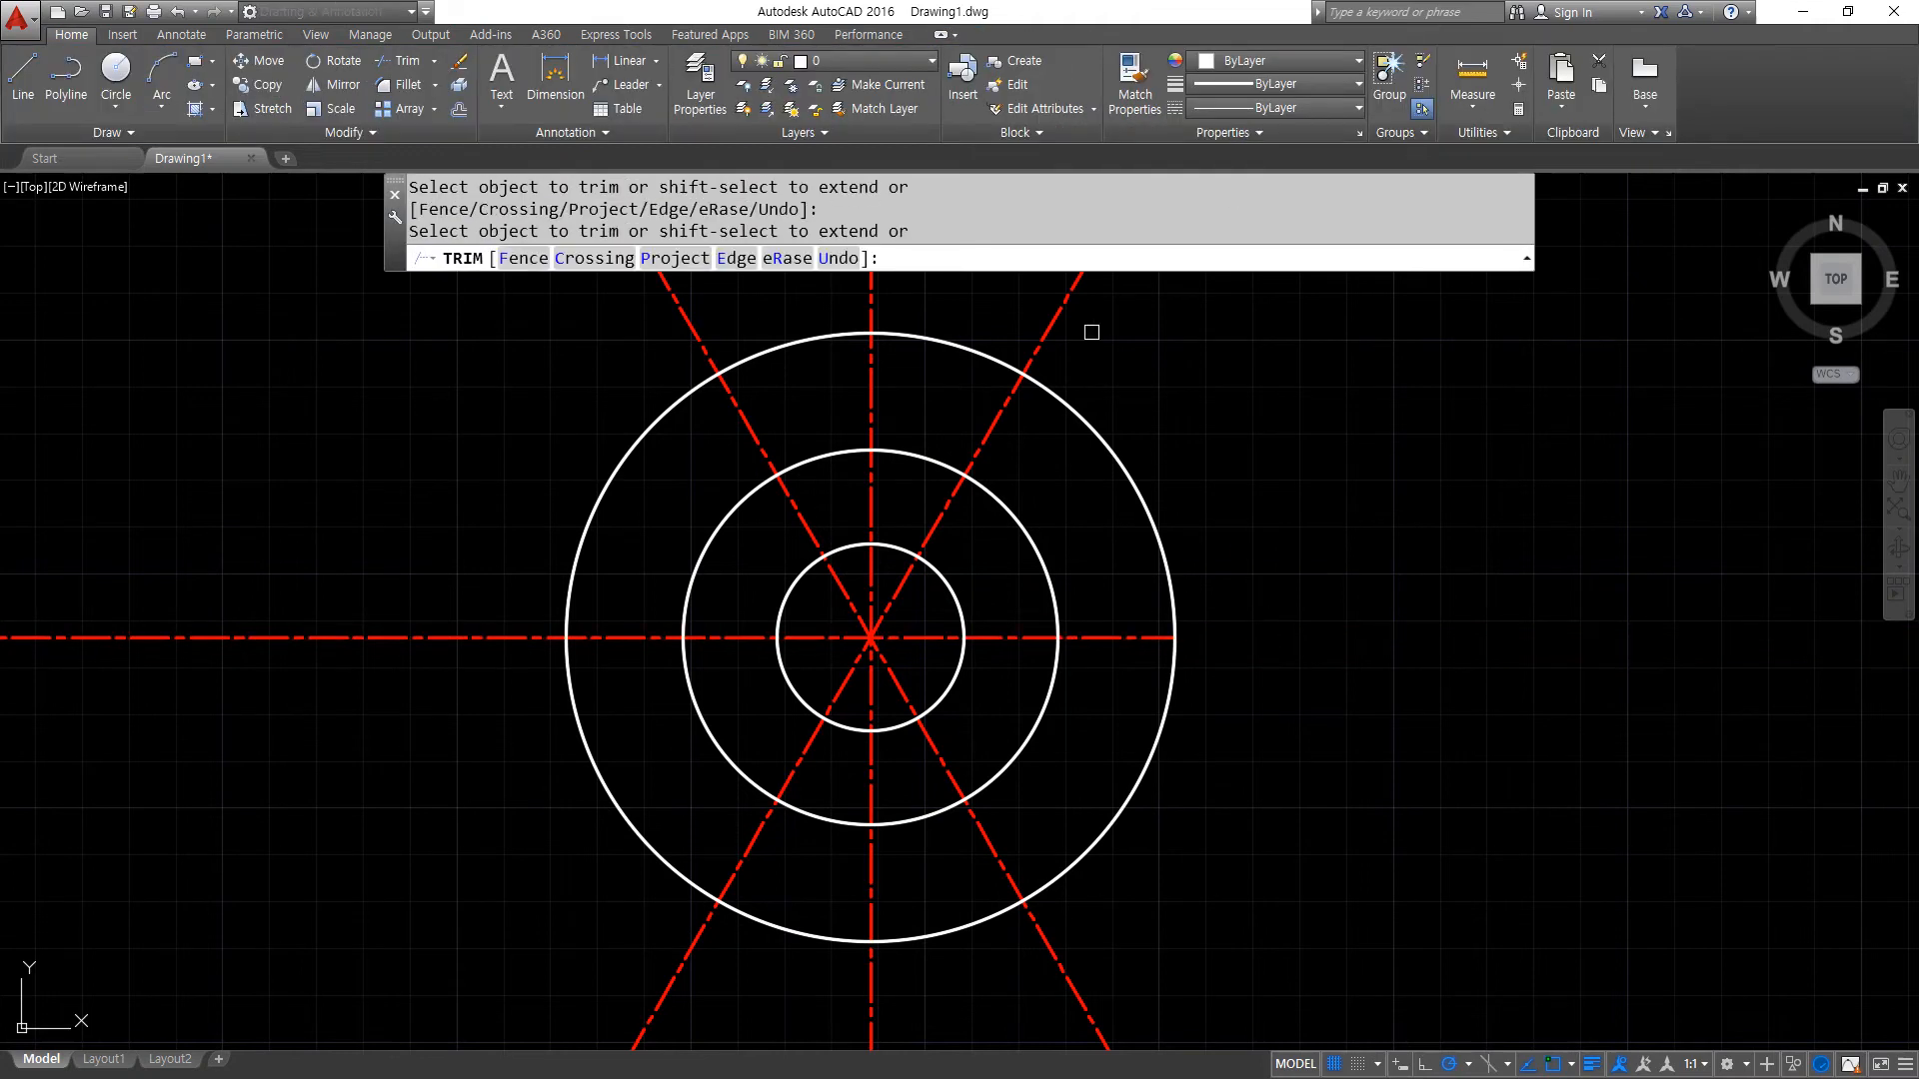
pyautogui.click(480, 633)
pyautogui.click(660, 1022)
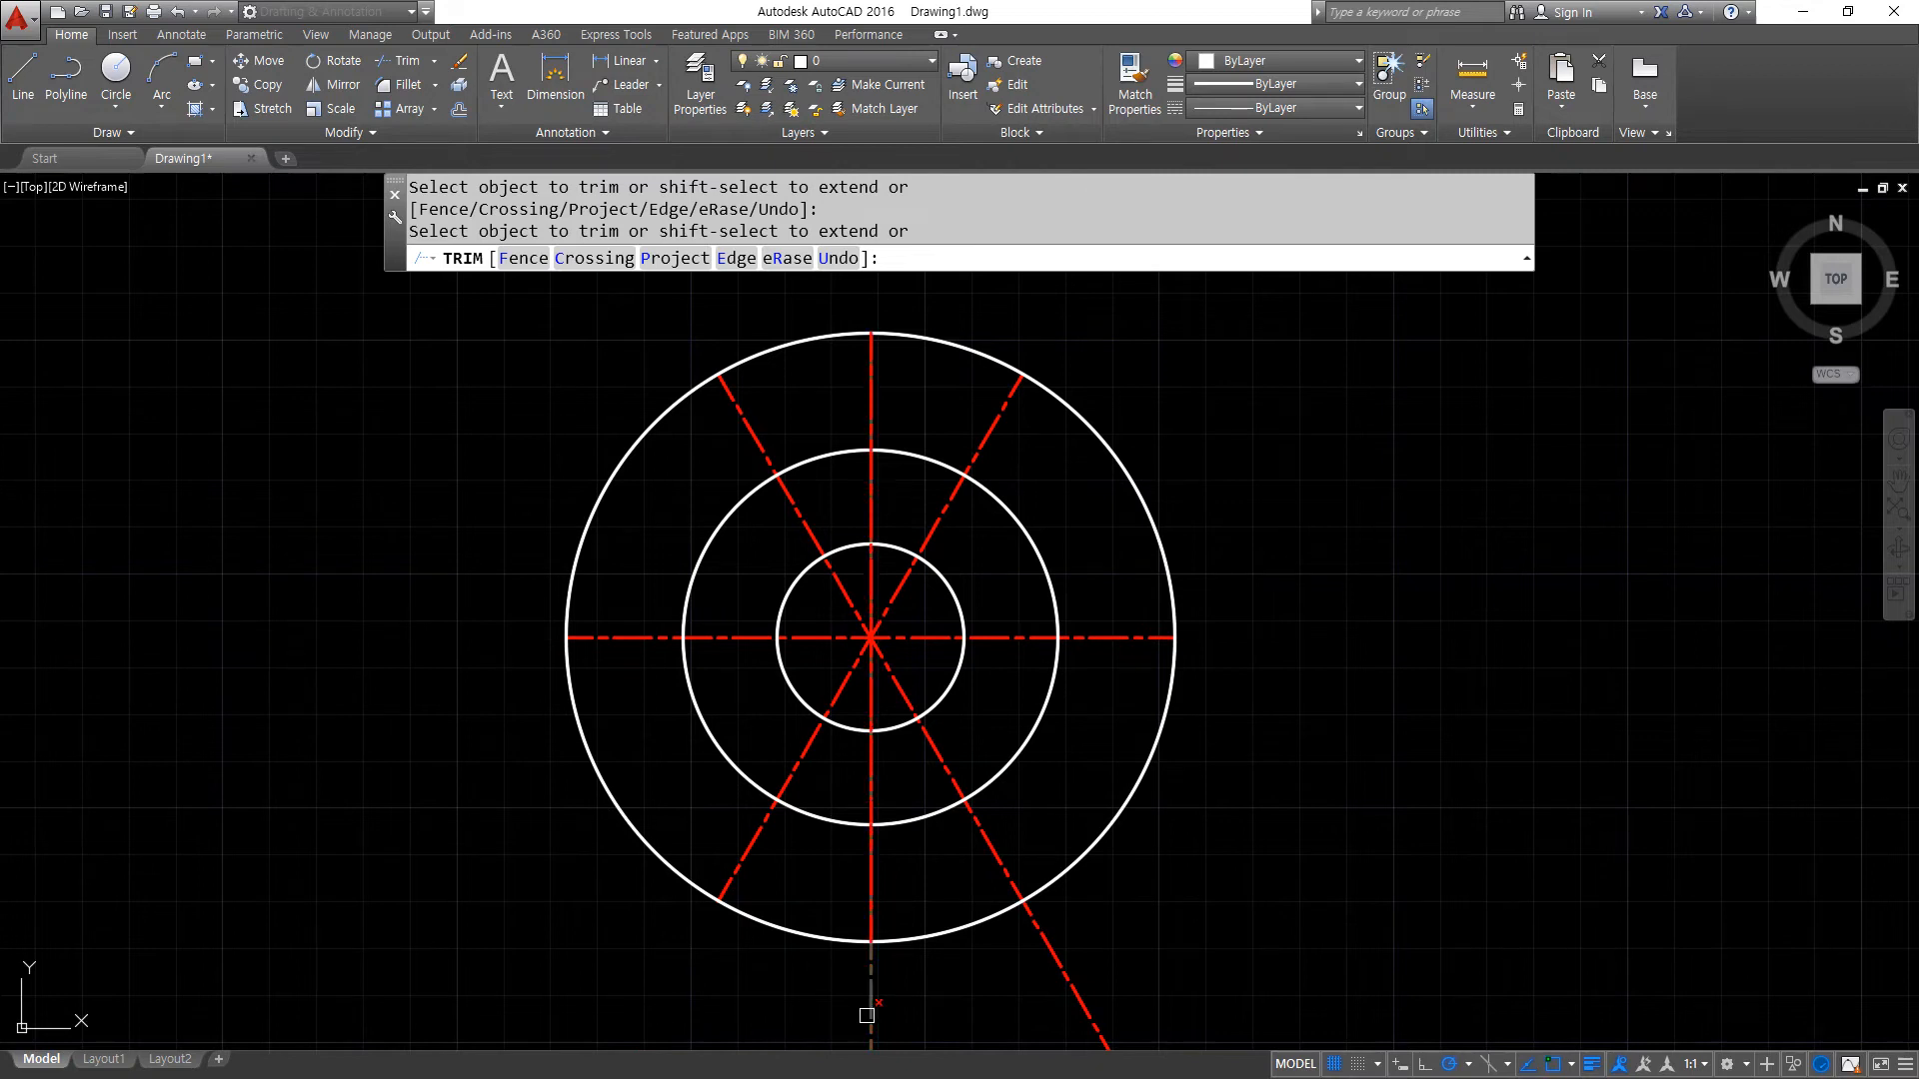
pyautogui.press('Return')
# - Erase the outermost circle that served as the trimming boundary for the centre lines
pyautogui.click(1100, 840)
pyautogui.click(1059, 909)
pyautogui.write('e')
pyautogui.press('Return')
# - Match the properties of a centre line onto both remaining concentric circles
pyautogui.write('ma')
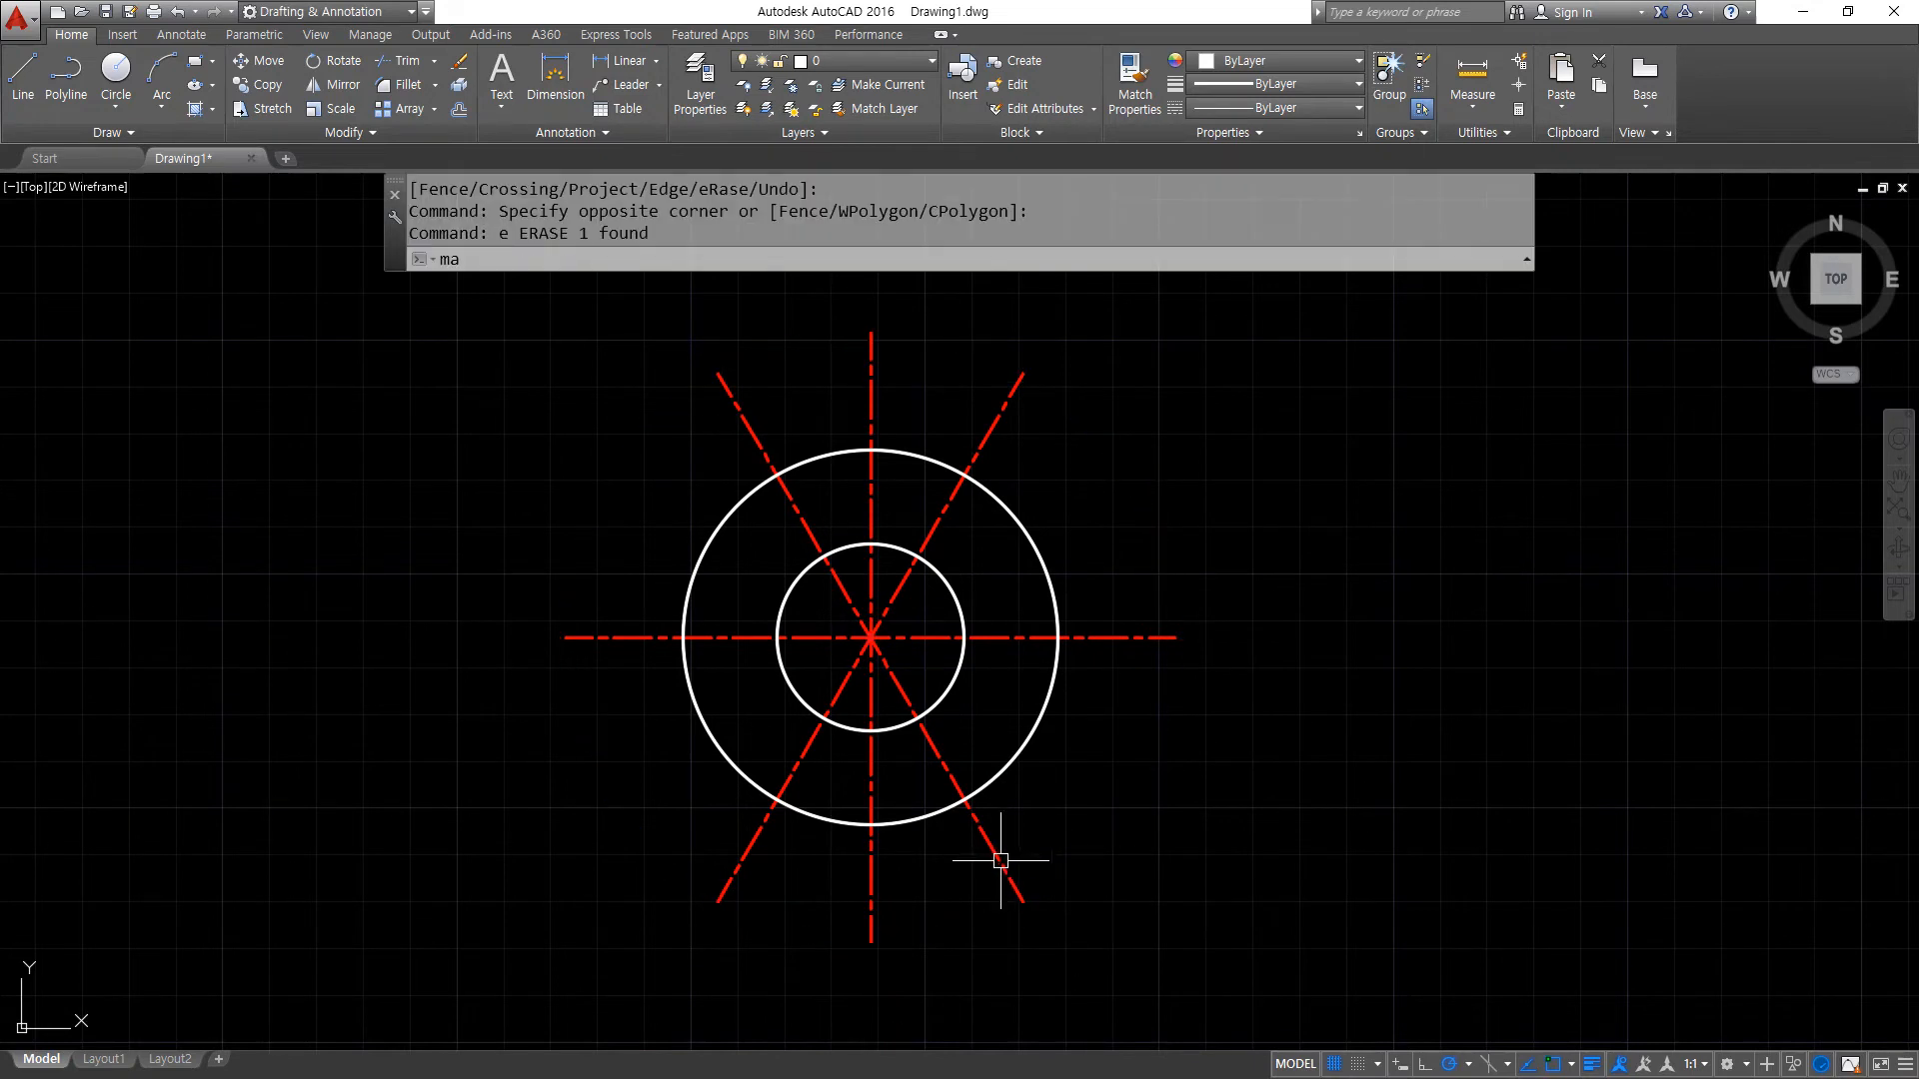
pyautogui.press('Return')
pyautogui.click(992, 844)
pyautogui.click(1072, 784)
pyautogui.click(926, 685)
pyautogui.press('Return')
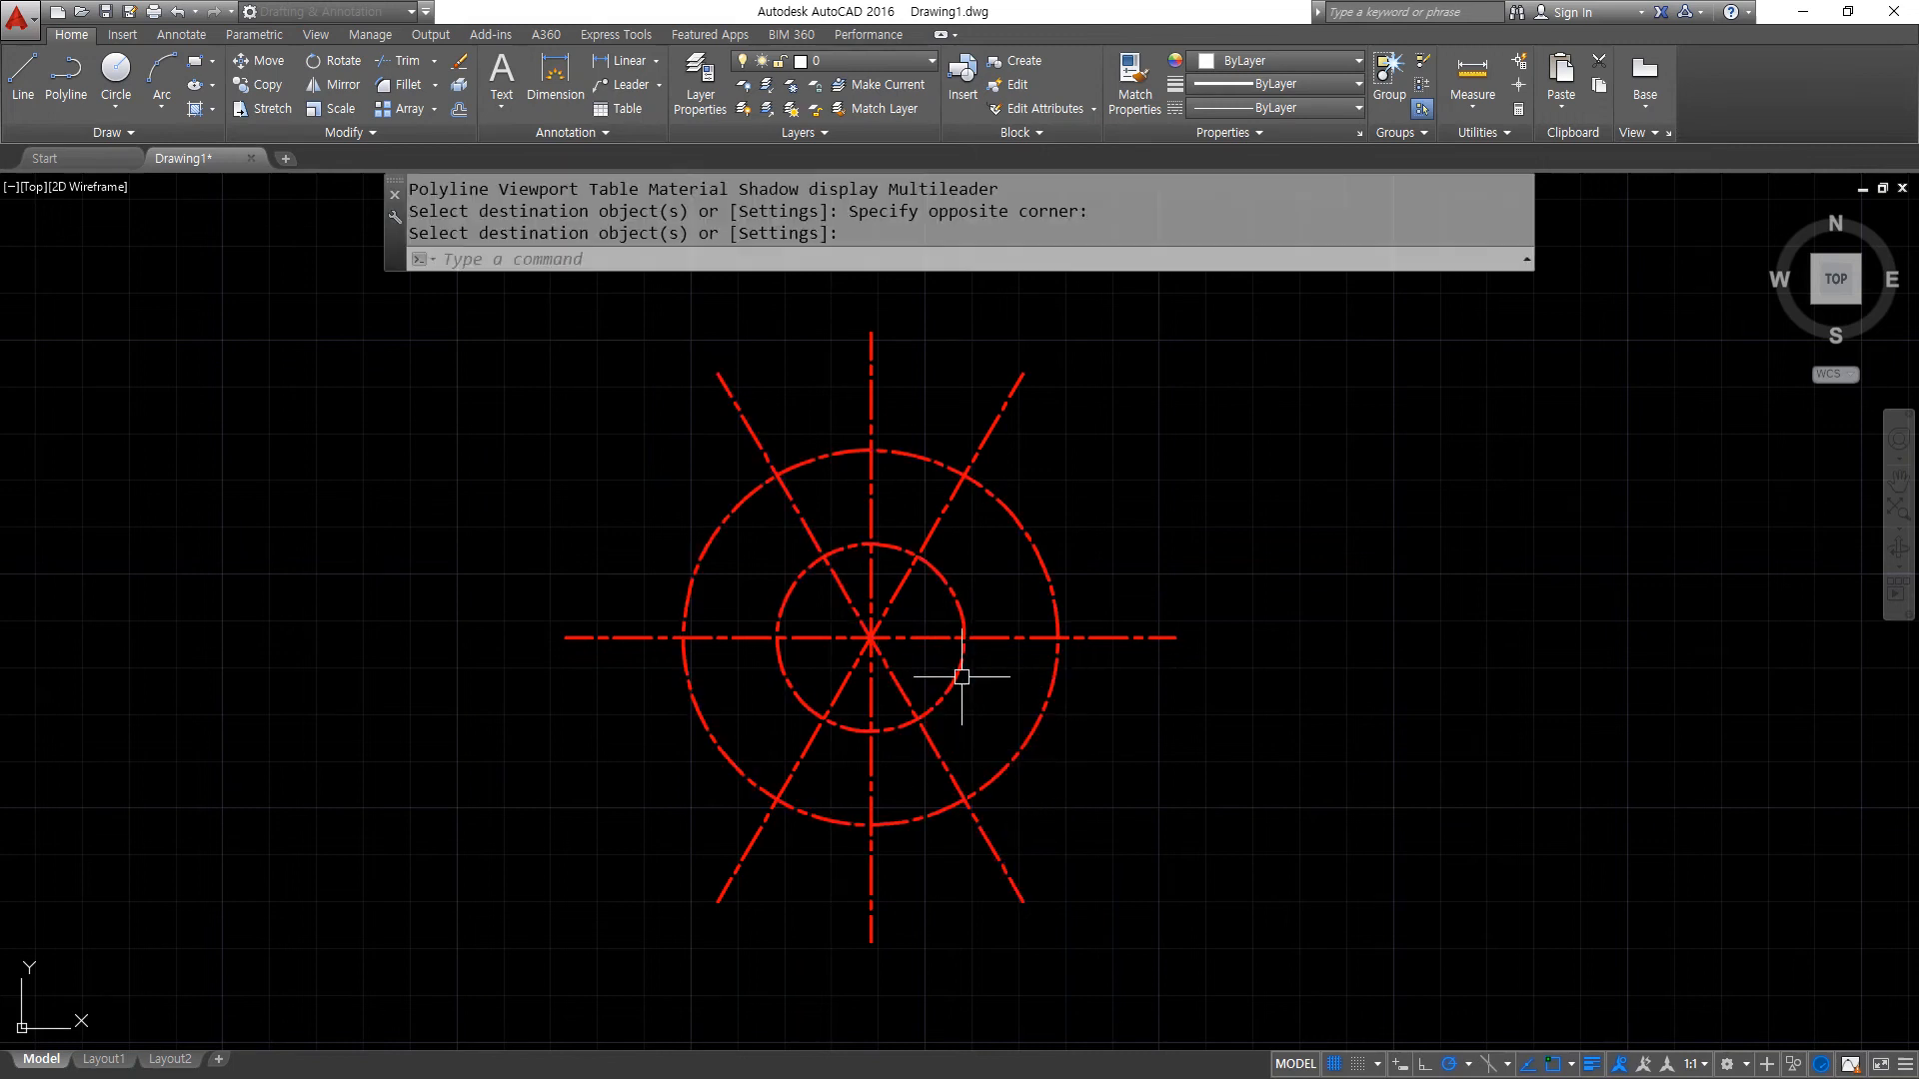
# - Draw two concentric circles with radii 4 and 5 where the inner centre-line circle meets the horizontal centre line, on its right side
pyautogui.scroll(3, 945, 643)
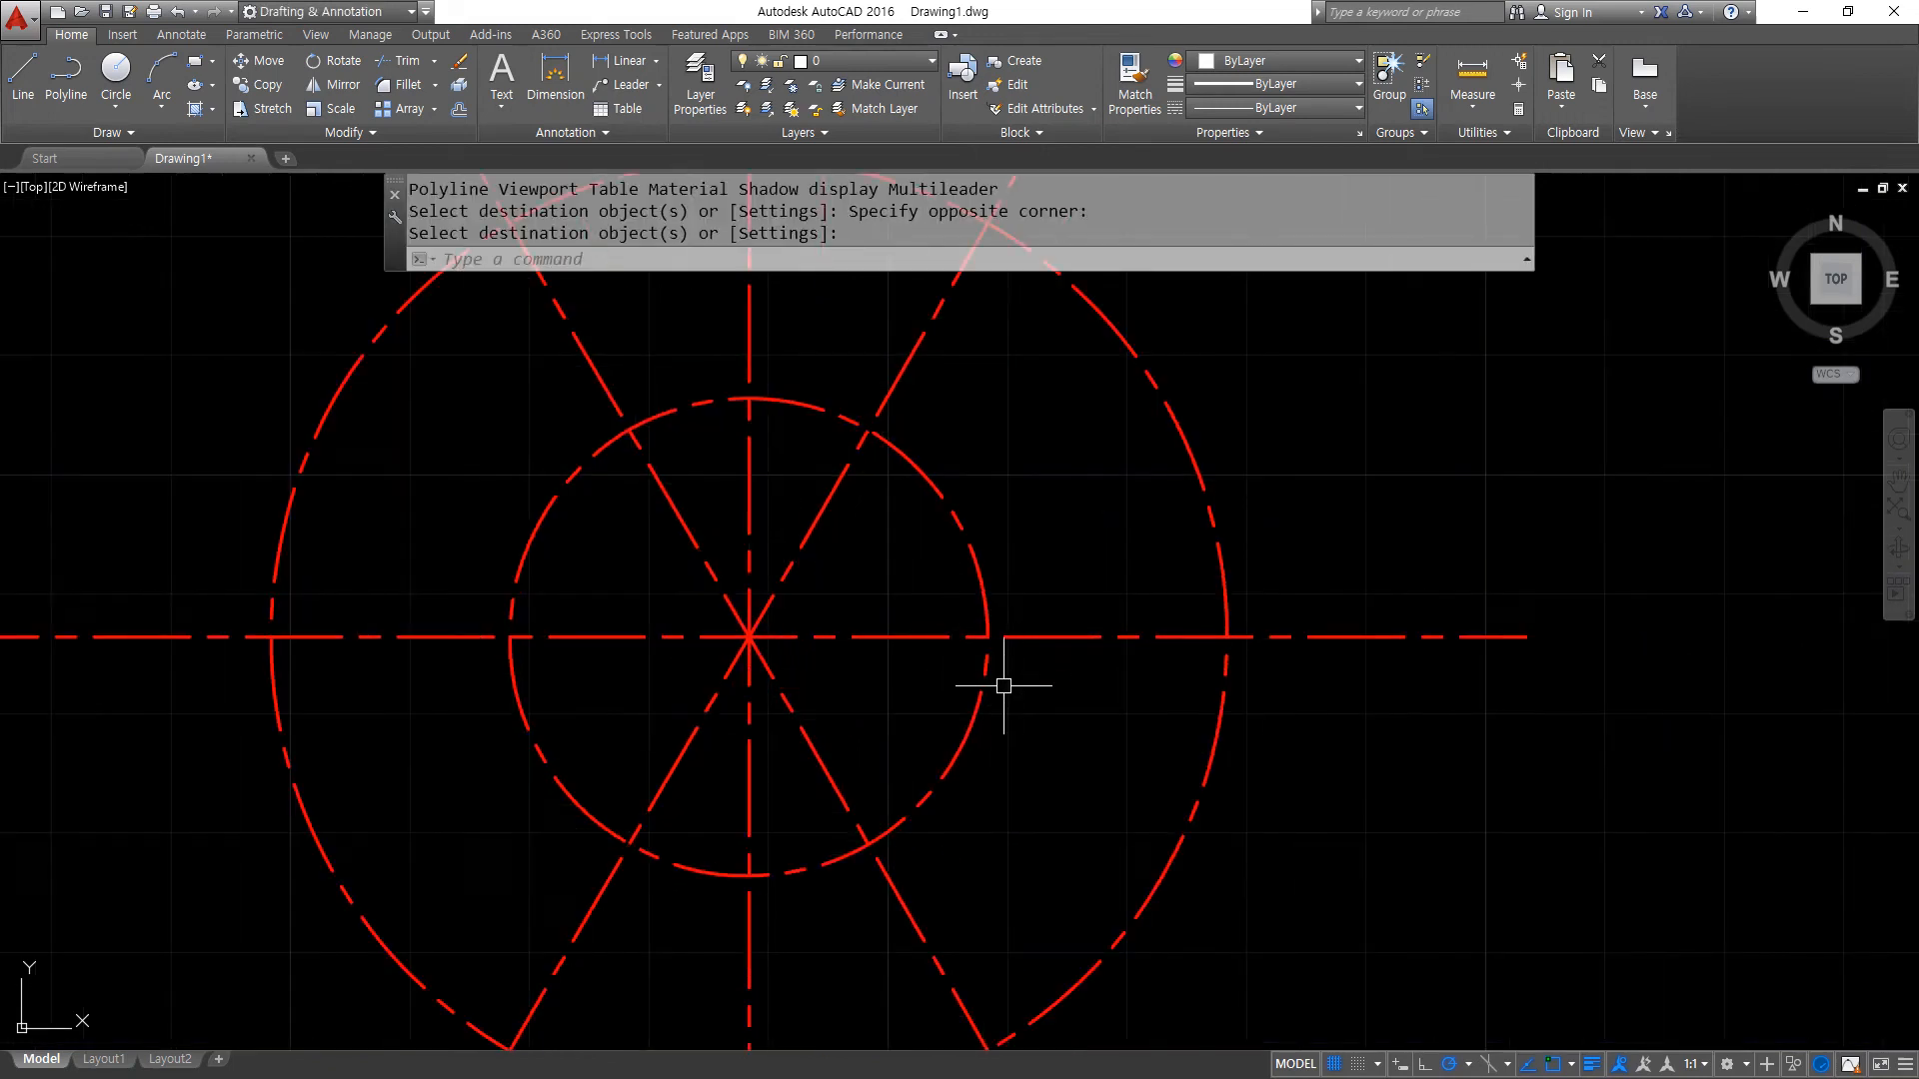
pyautogui.write('c')
pyautogui.press('Return')
pyautogui.click(987, 636)
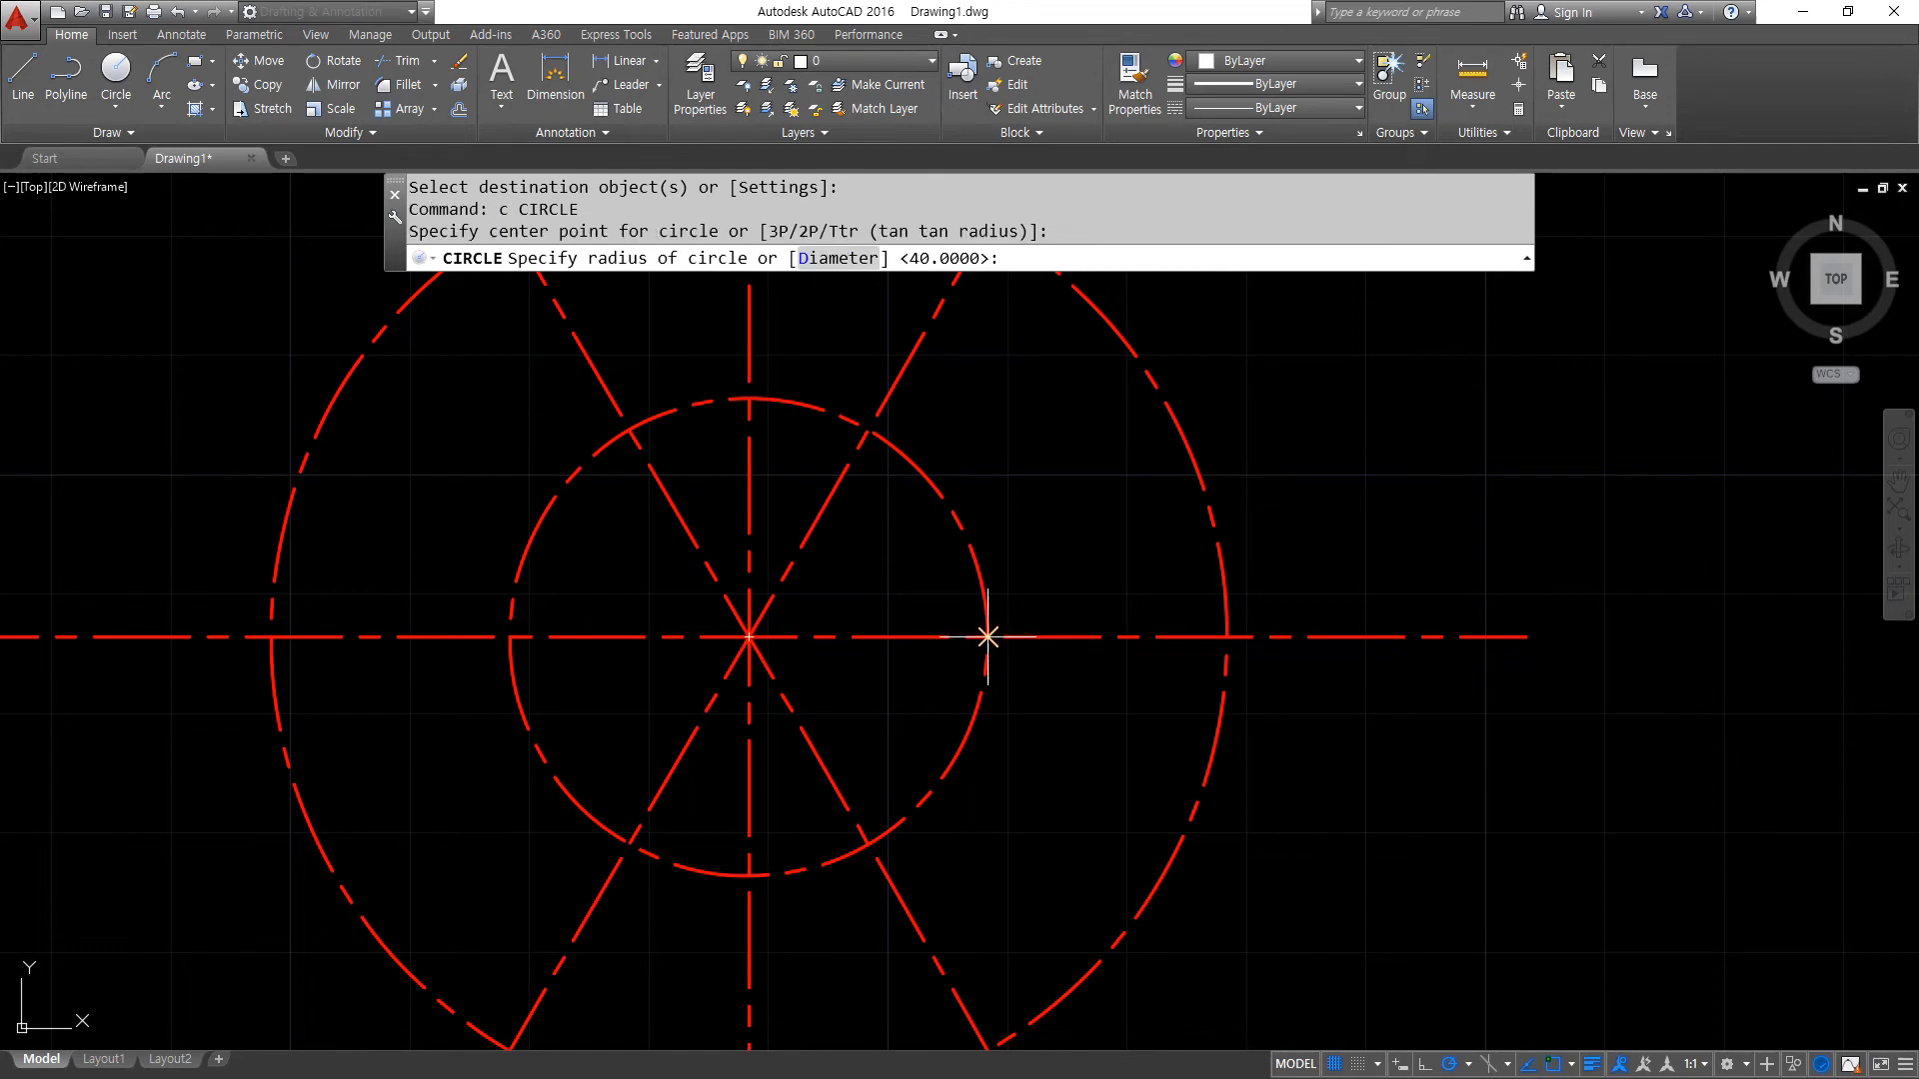
pyautogui.write('4')
pyautogui.press('Return')
pyautogui.press('Return')
pyautogui.click(987, 636)
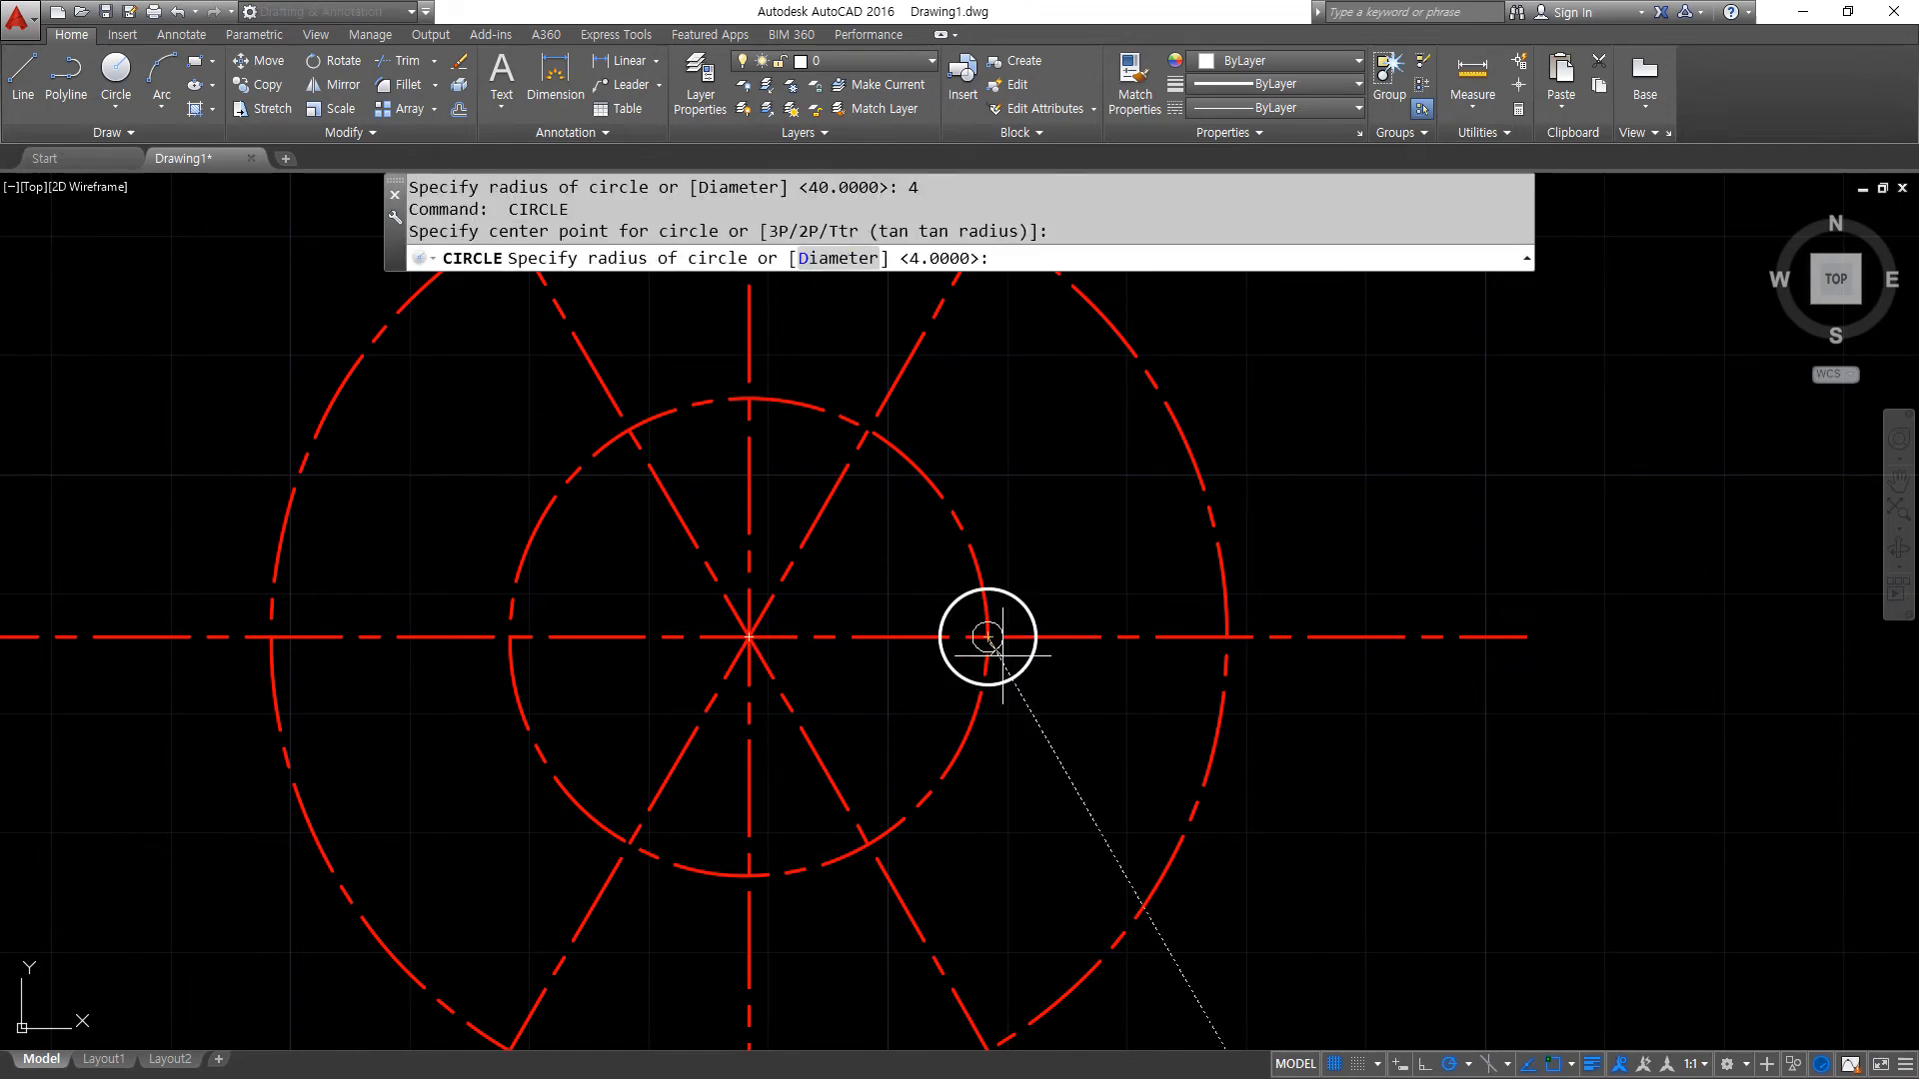
pyautogui.write('5')
pyautogui.press('Return')
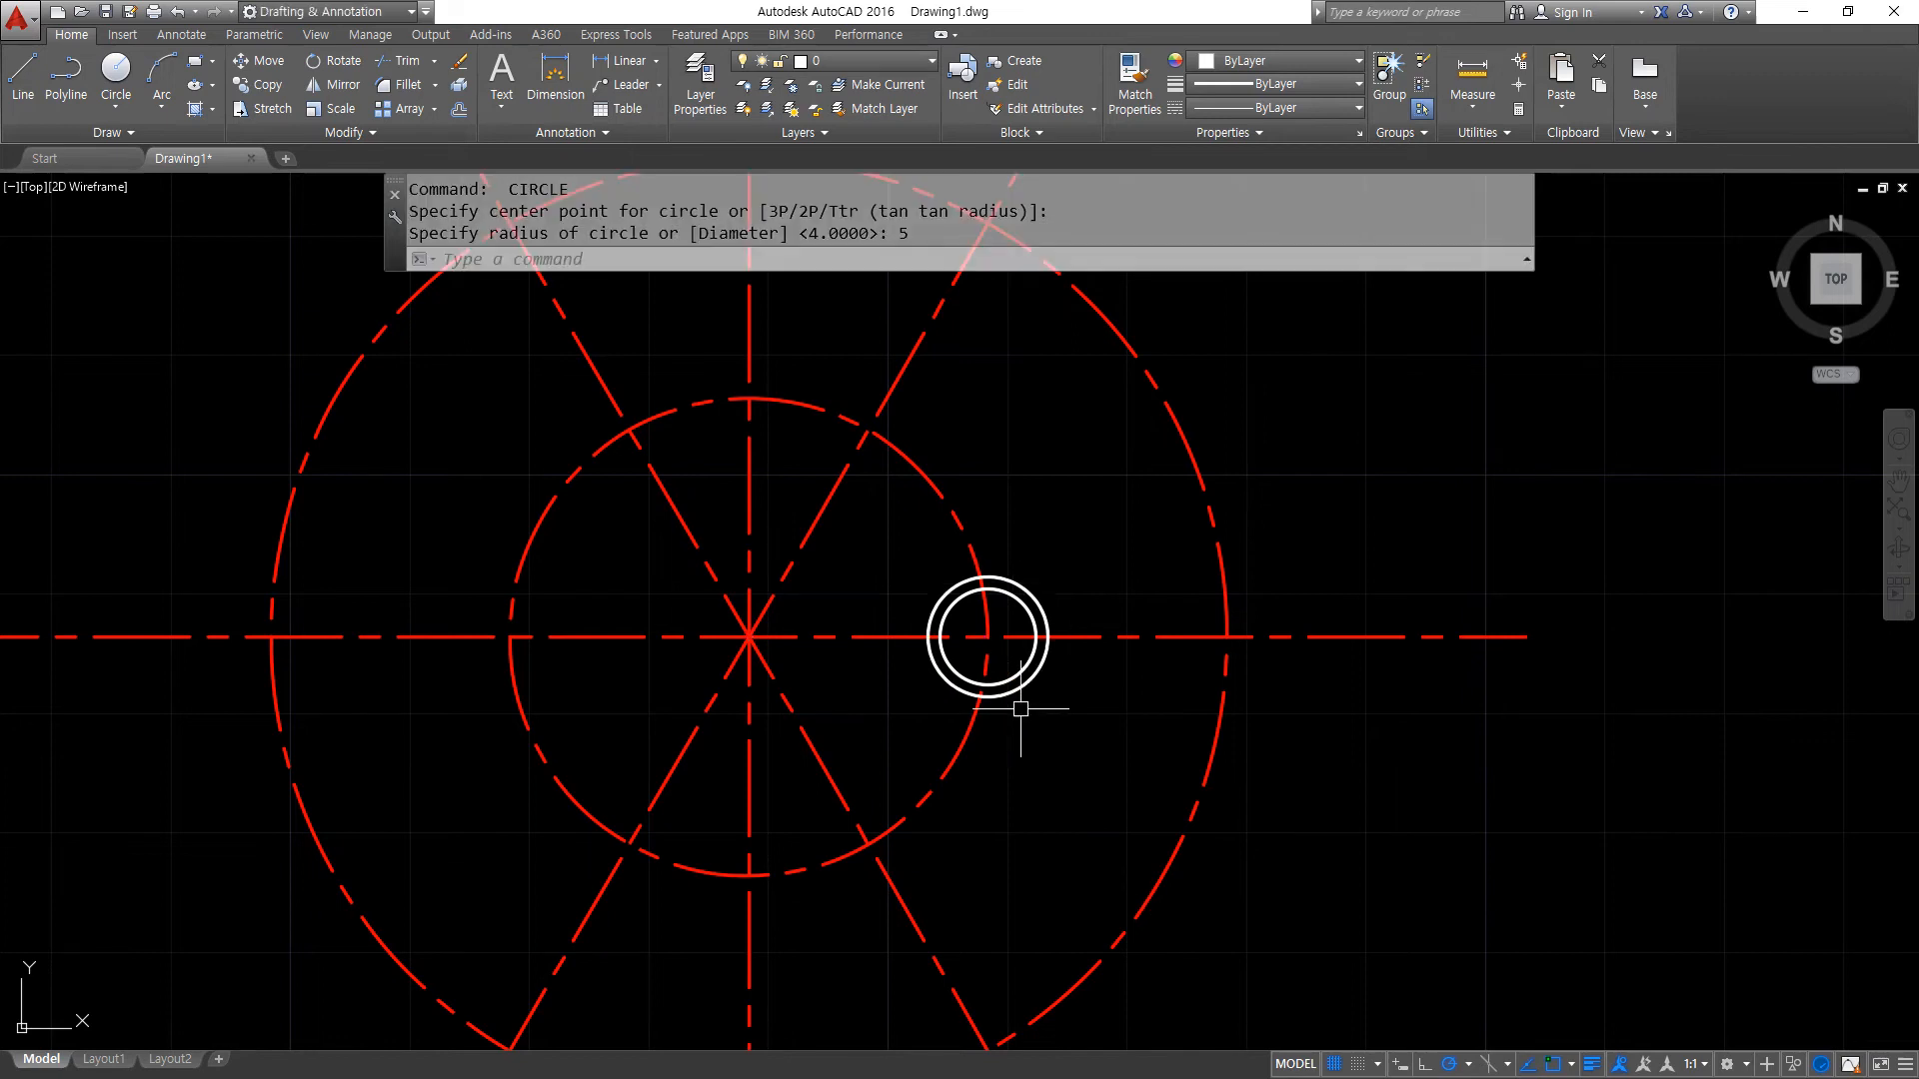
# - Trim away the lower-left quarter of both small circles between the horizontal centre line and the inner centre-line circle
pyautogui.scroll(4, 1027, 706)
pyautogui.write('tr')
pyautogui.press('Return')
pyautogui.press('Return')
pyautogui.click(848, 585)
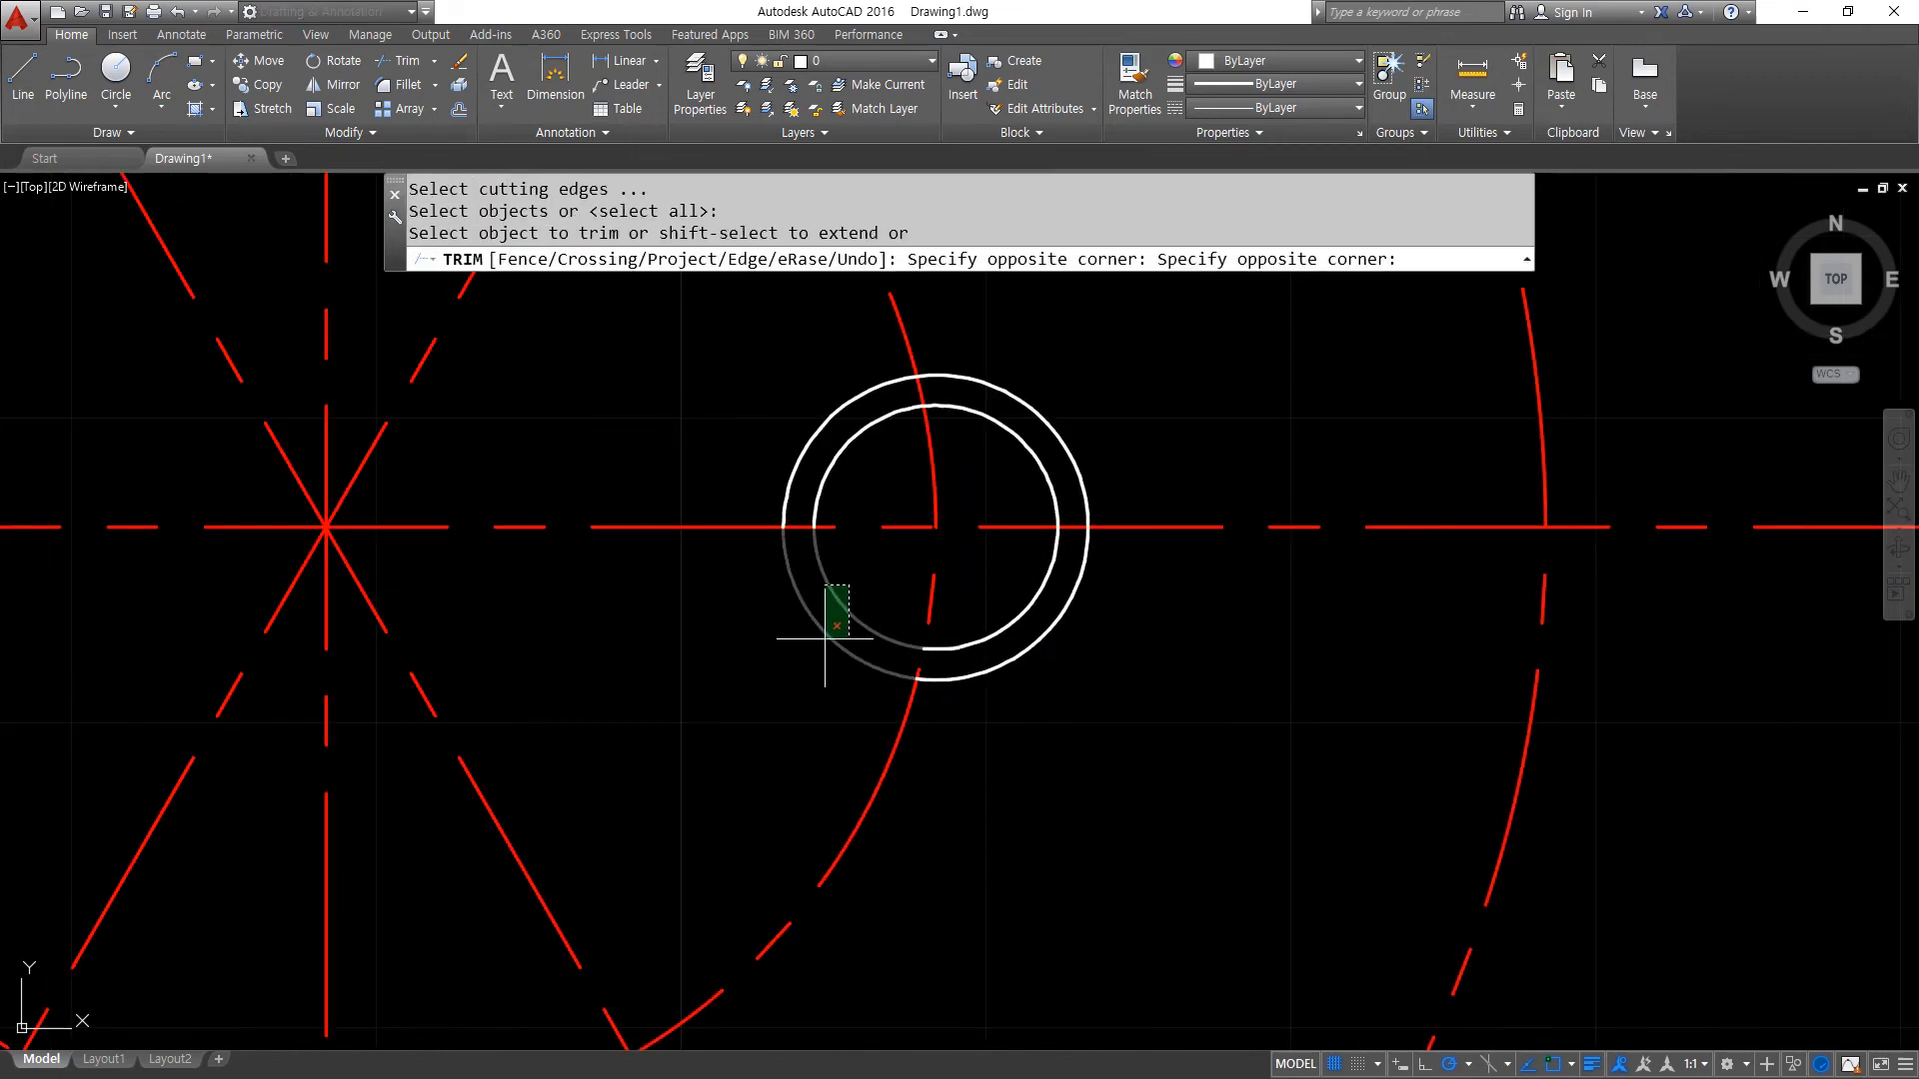
pyautogui.click(820, 649)
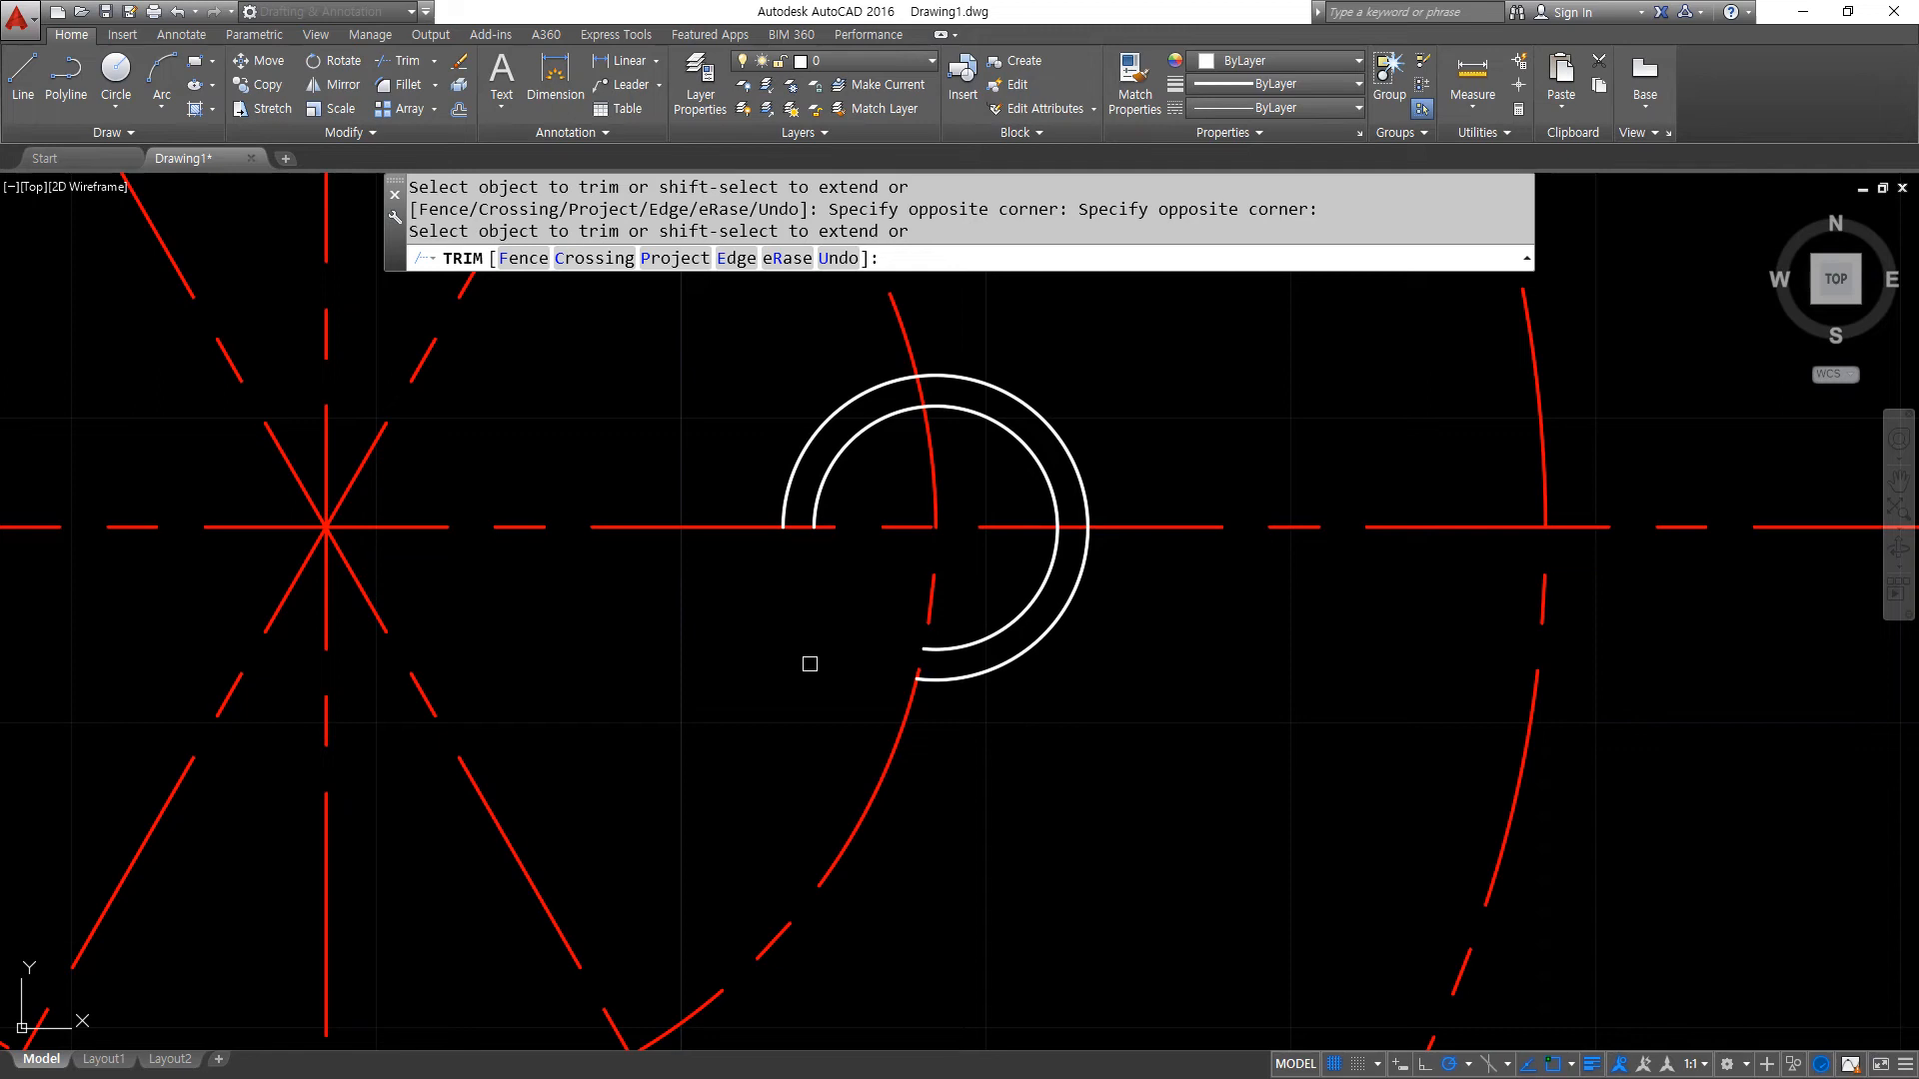
pyautogui.press('Return')
# - Create a polar array of the two trimmed arcs about the common centre point with 4 items
pyautogui.scroll(-4, 798, 700)
pyautogui.moveTo(798, 704); pyautogui.dragTo(975, 698, button='middle')
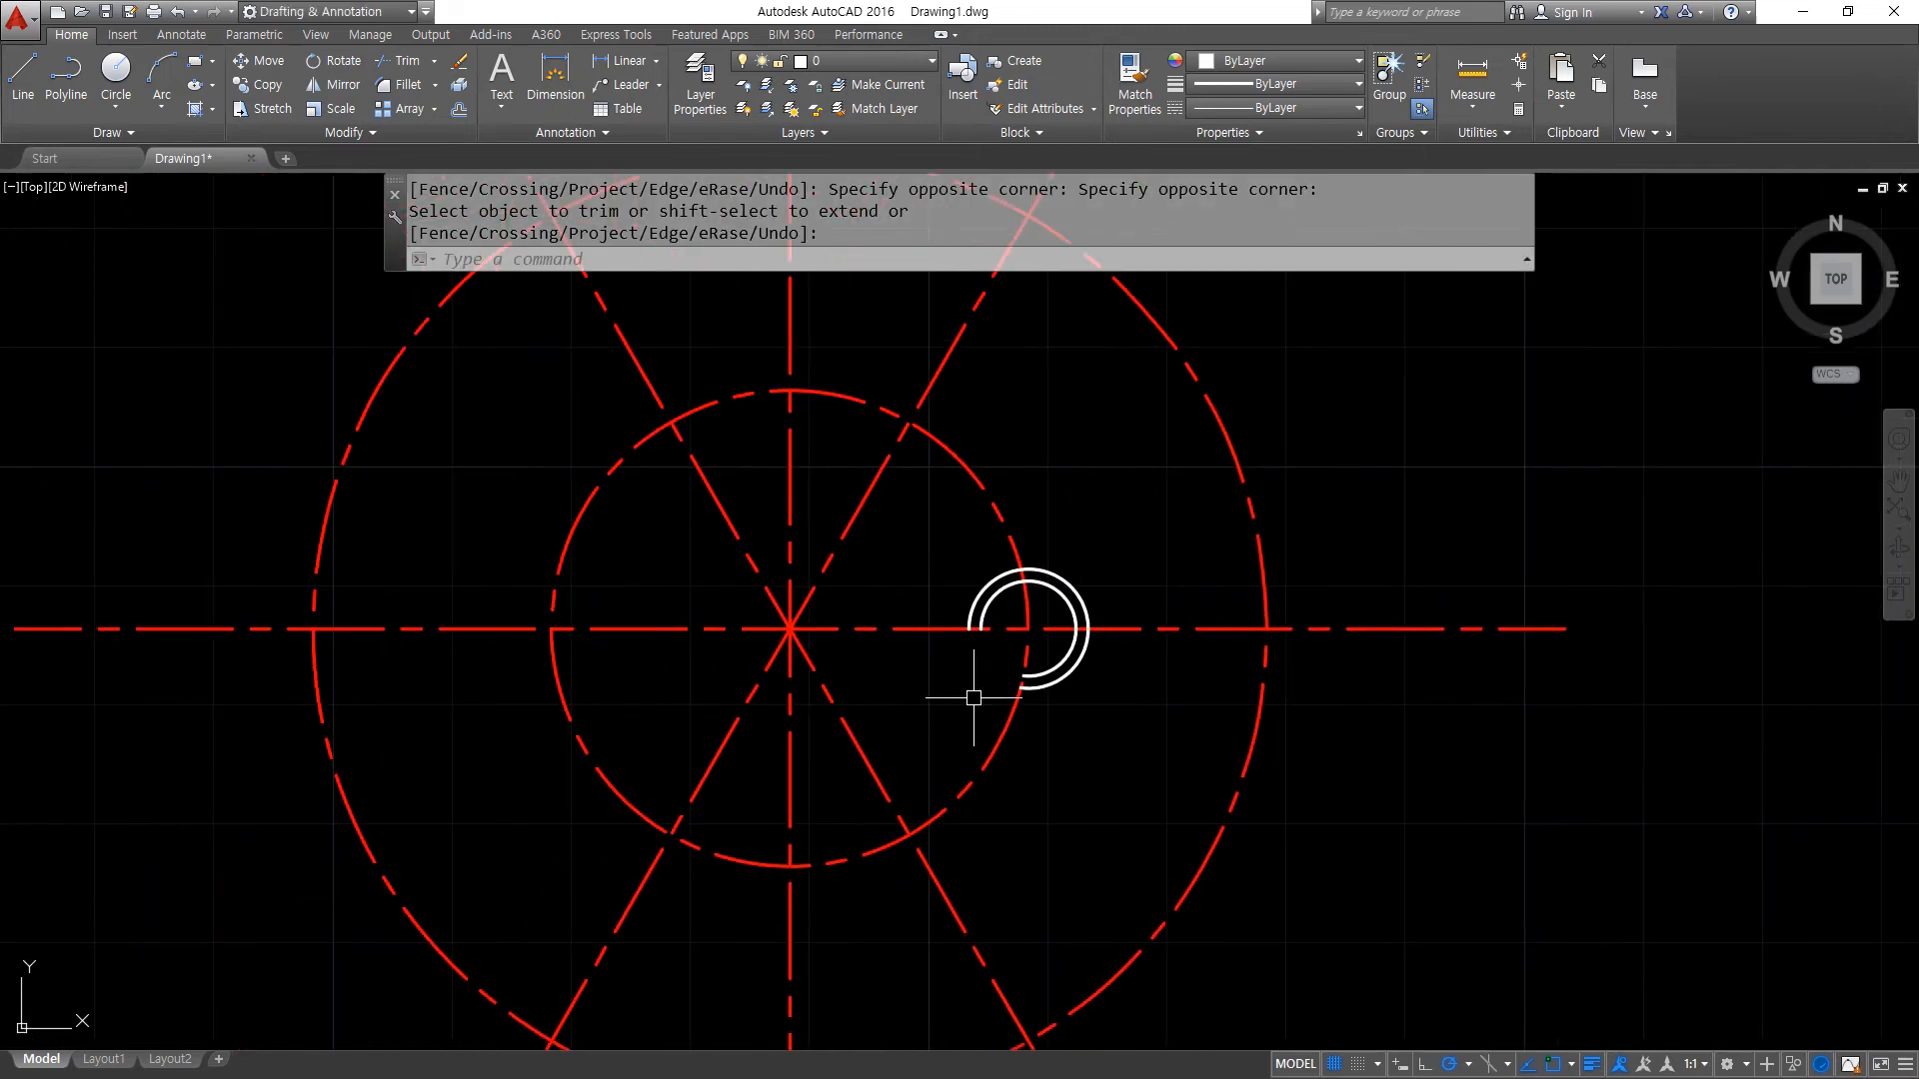
pyautogui.write('ar')
pyautogui.press('Return')
pyautogui.click(927, 531)
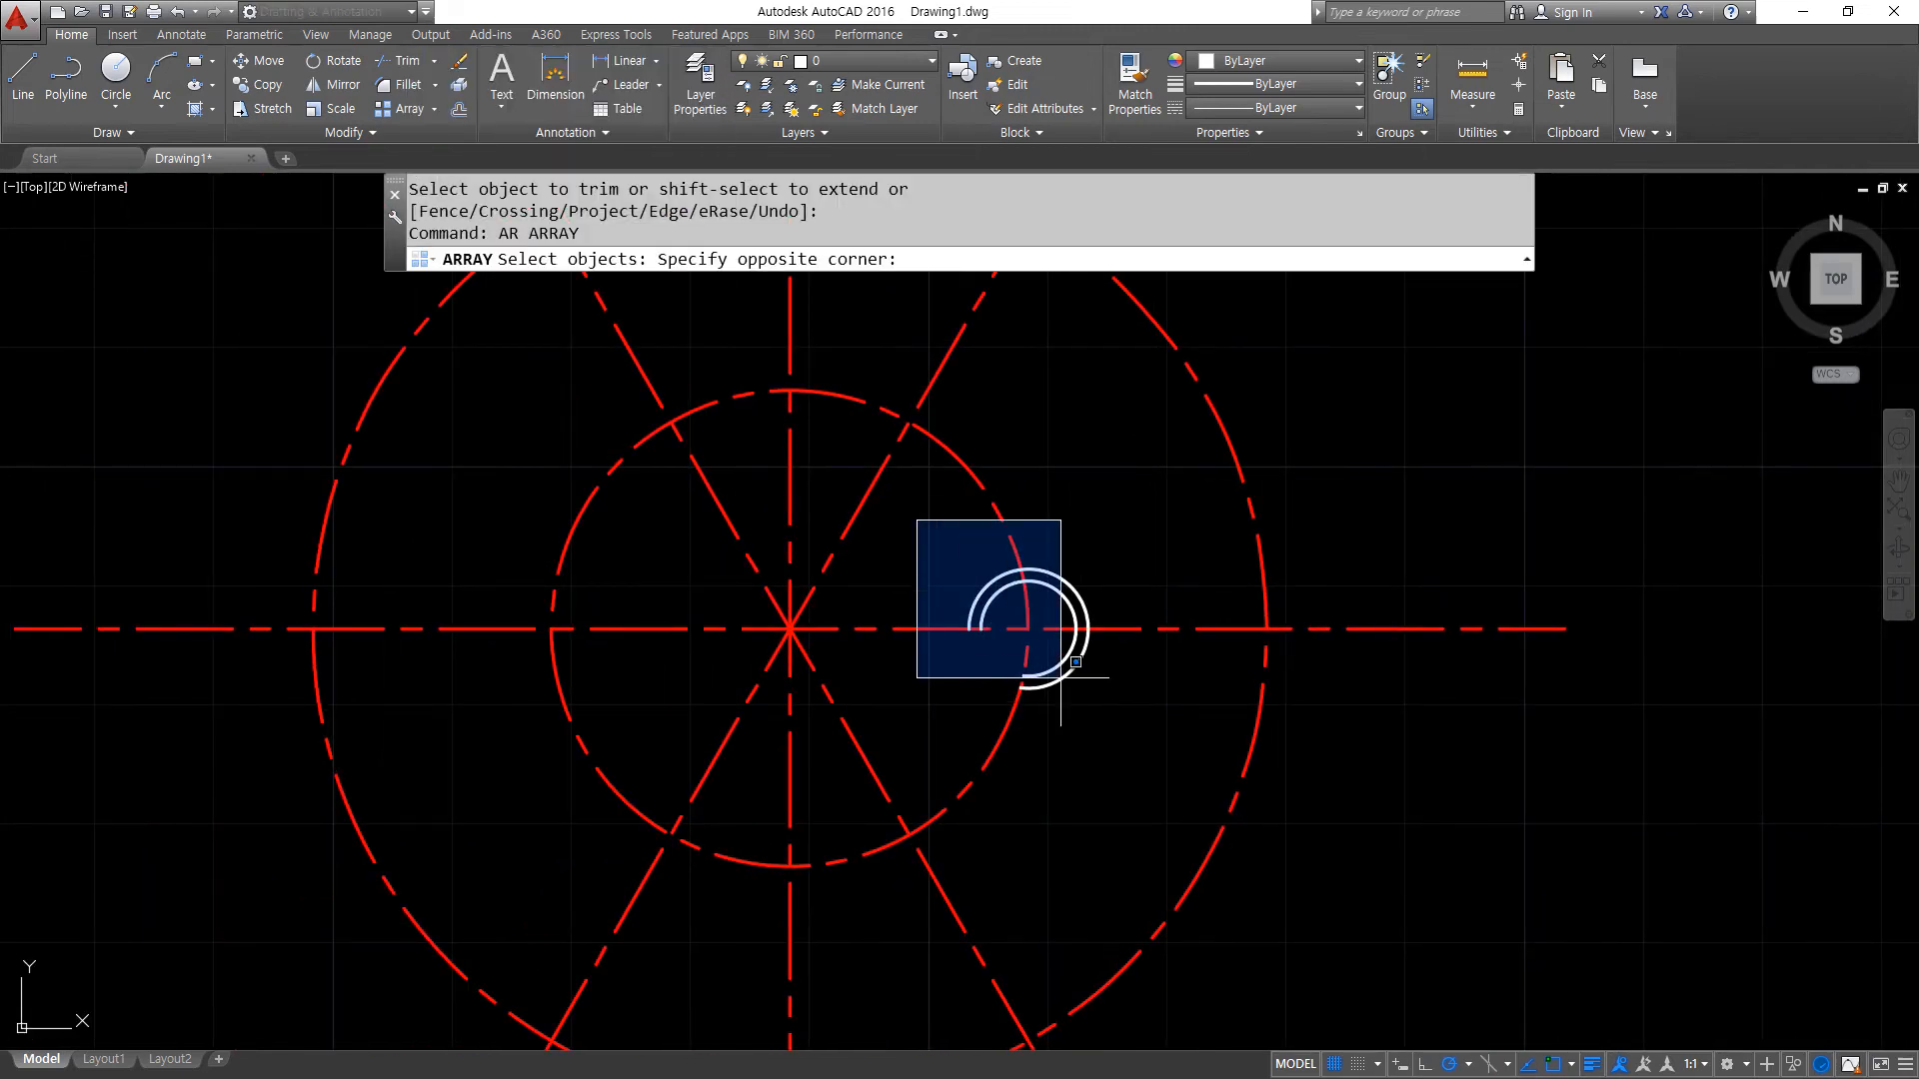
pyautogui.click(1158, 756)
pyautogui.press('Return')
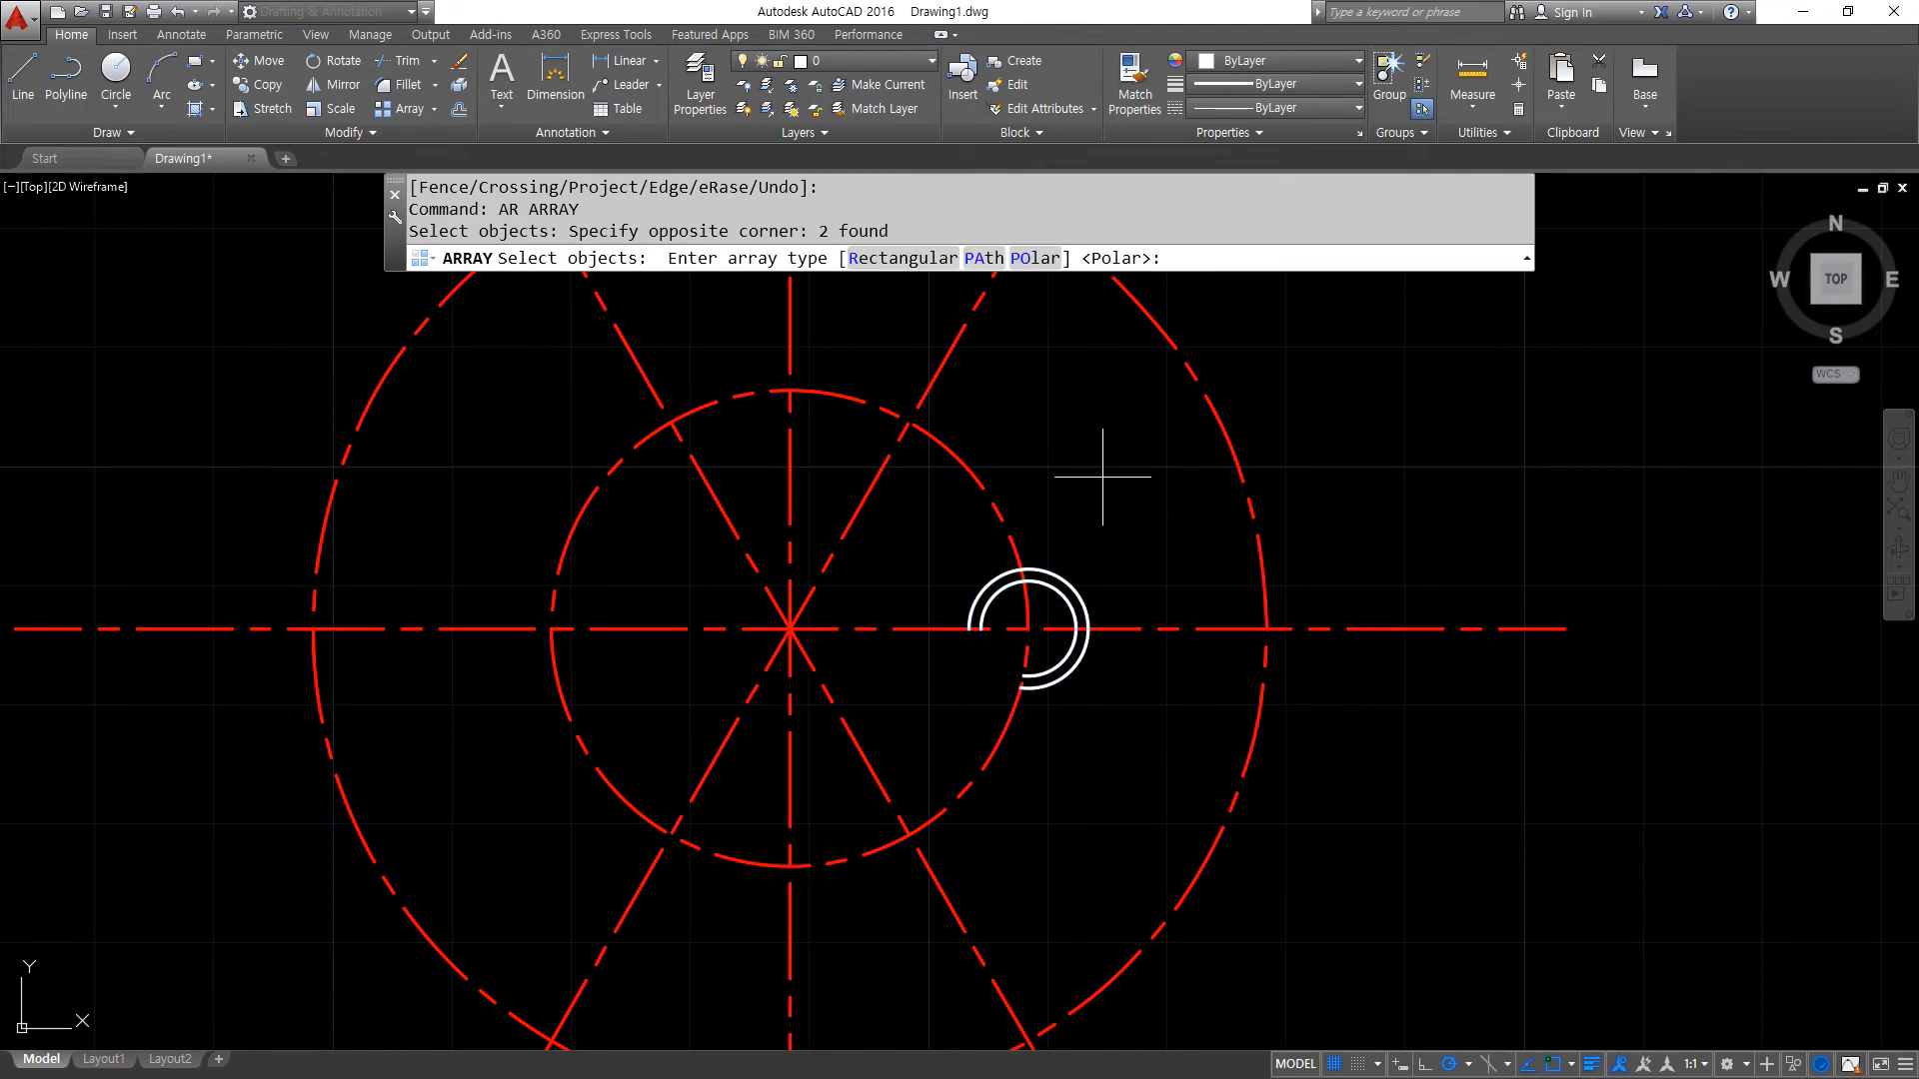
pyautogui.click(1039, 259)
pyautogui.click(789, 628)
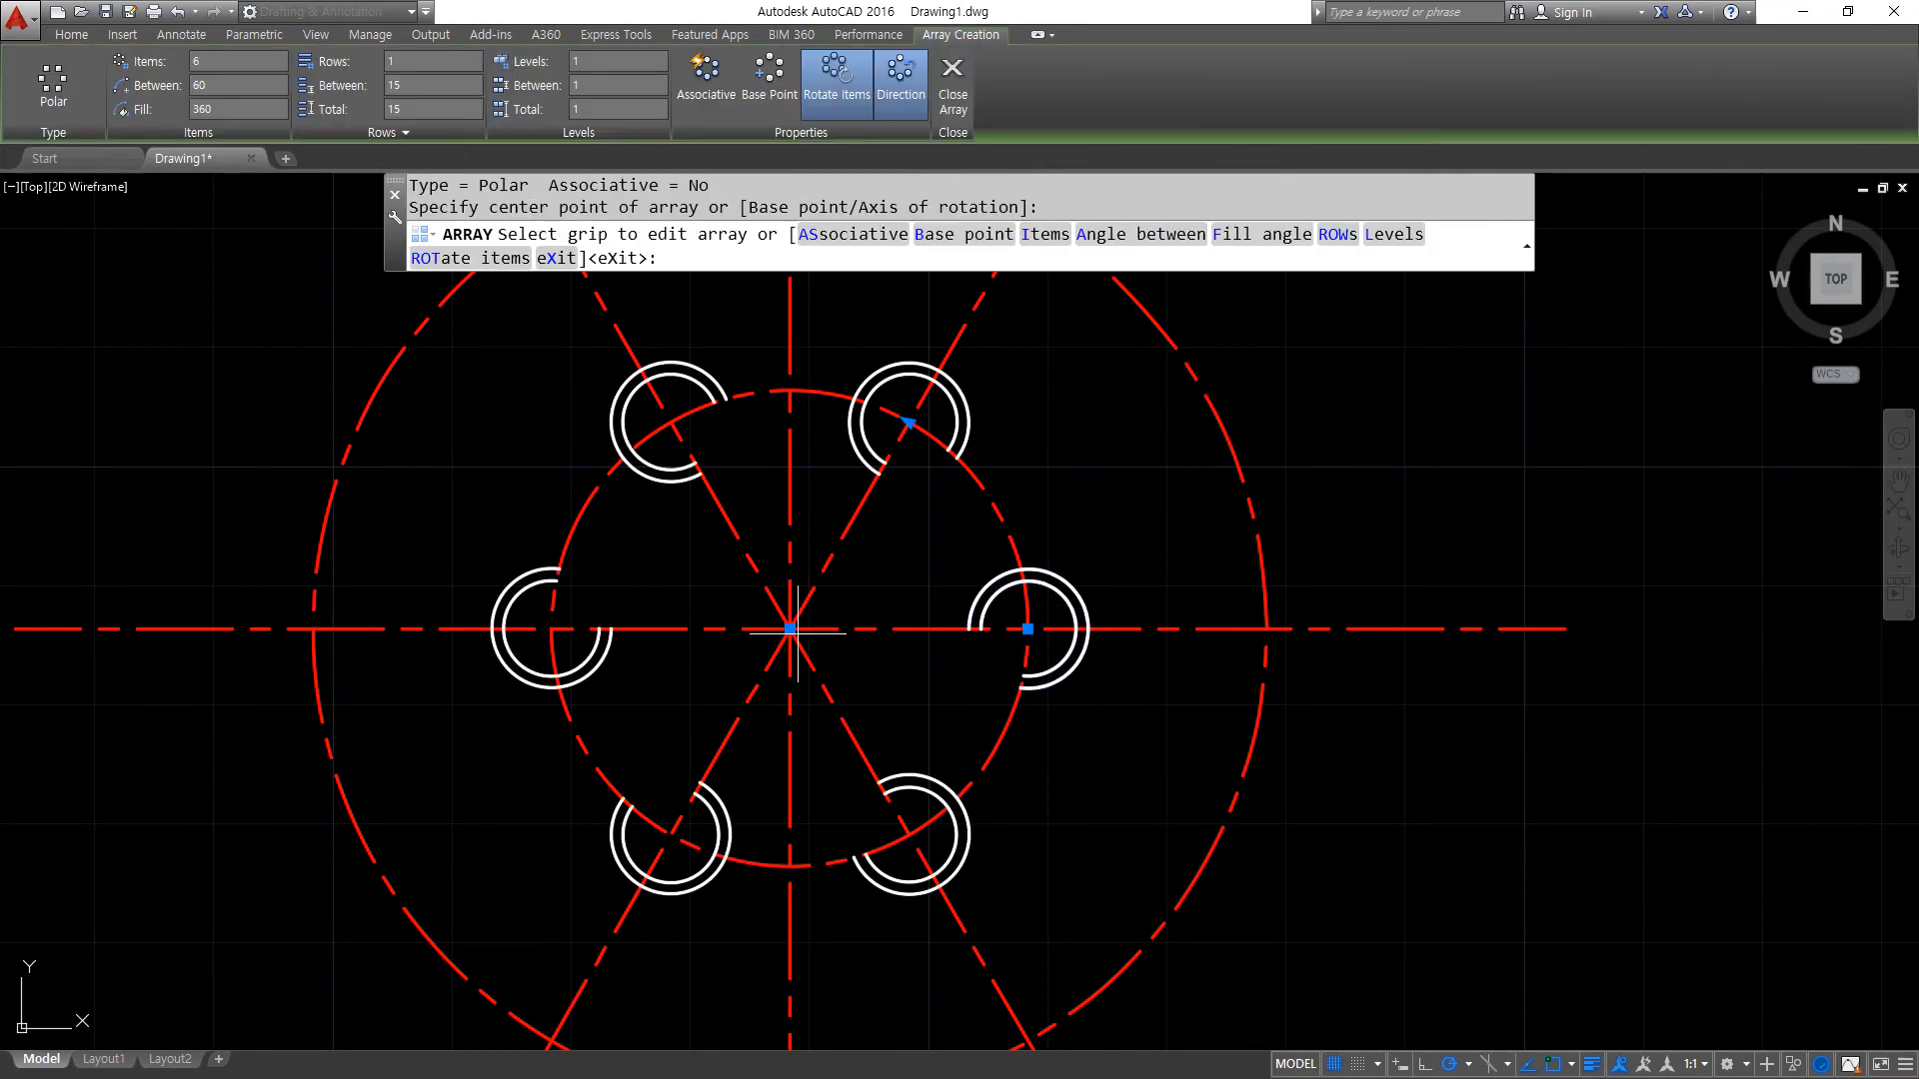
pyautogui.click(199, 66)
pyautogui.write('4')
pyautogui.press('Return')
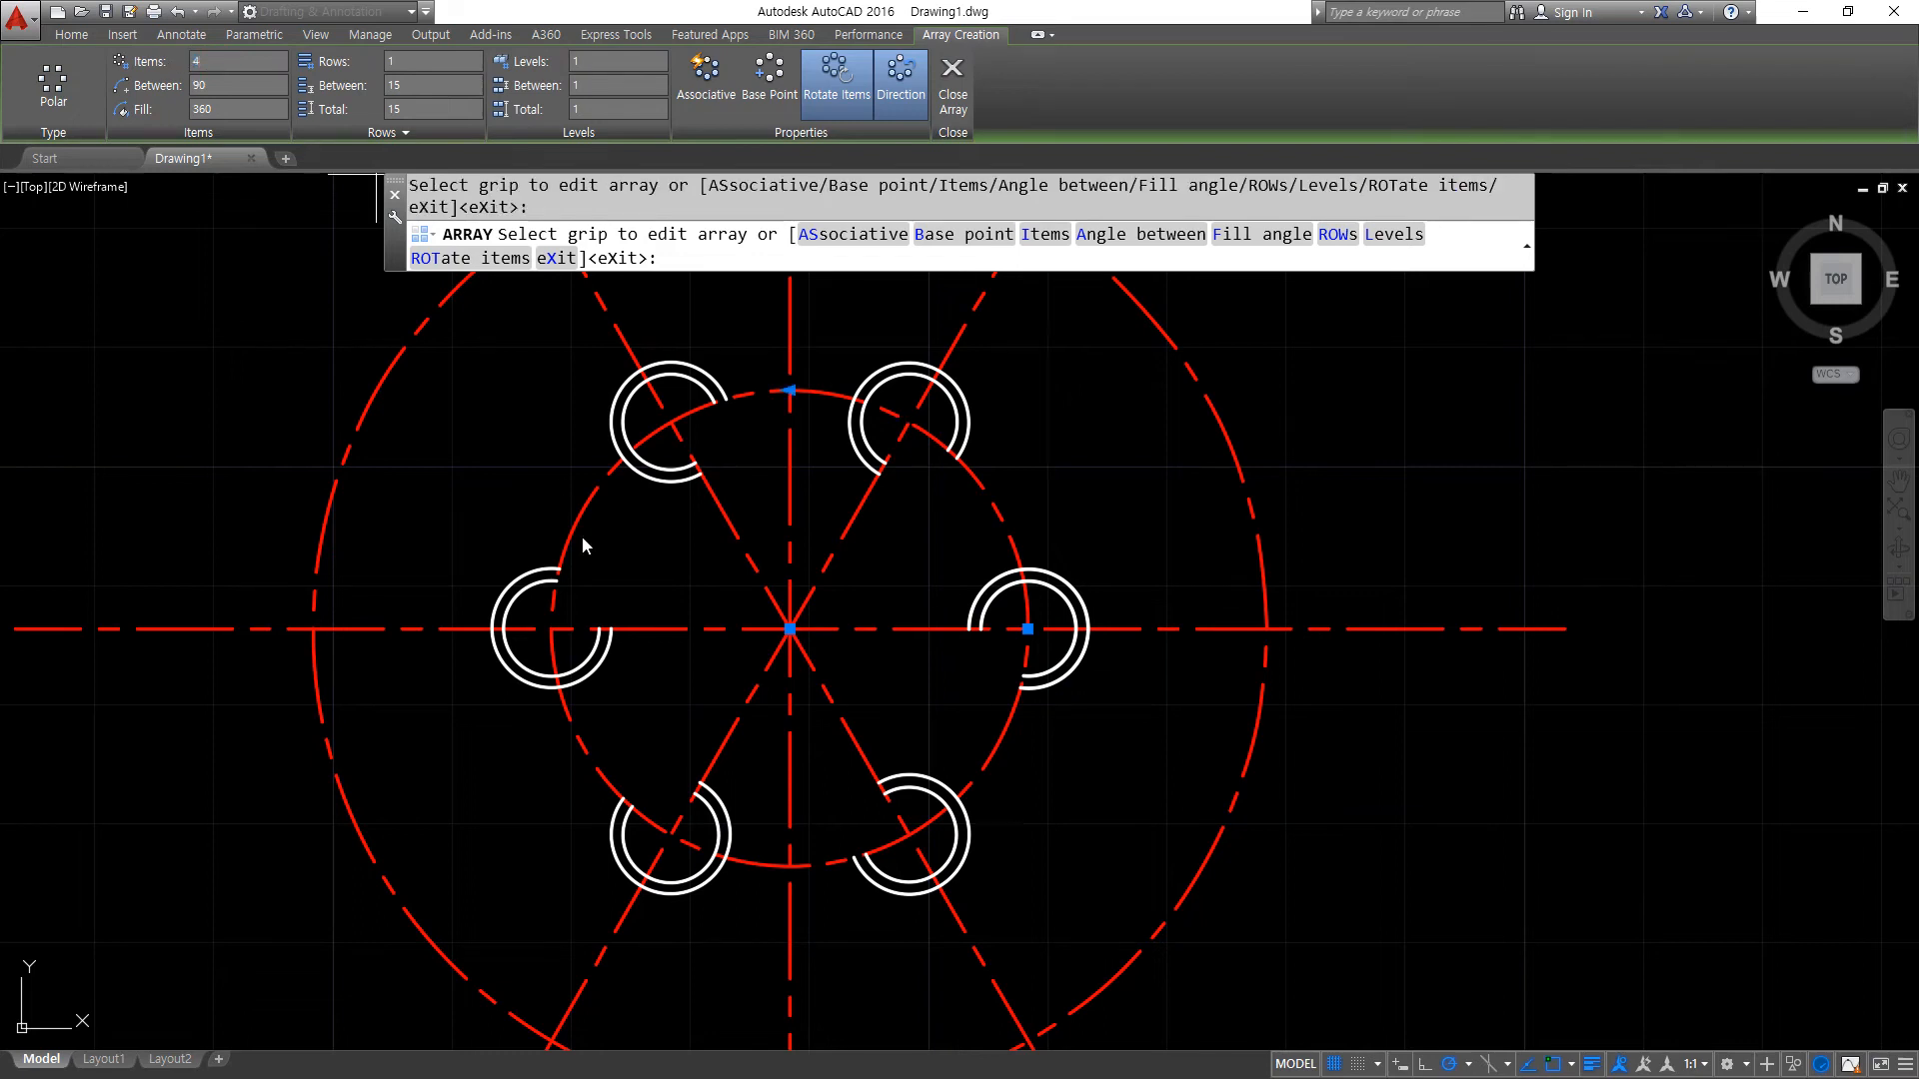
pyautogui.moveTo(1019, 647)
pyautogui.mouseDown()
pyautogui.moveTo(979, 668)
pyautogui.moveTo(964, 714)
pyautogui.mouseUp()
pyautogui.moveTo(817, 400); pyautogui.dragTo(892, 465)
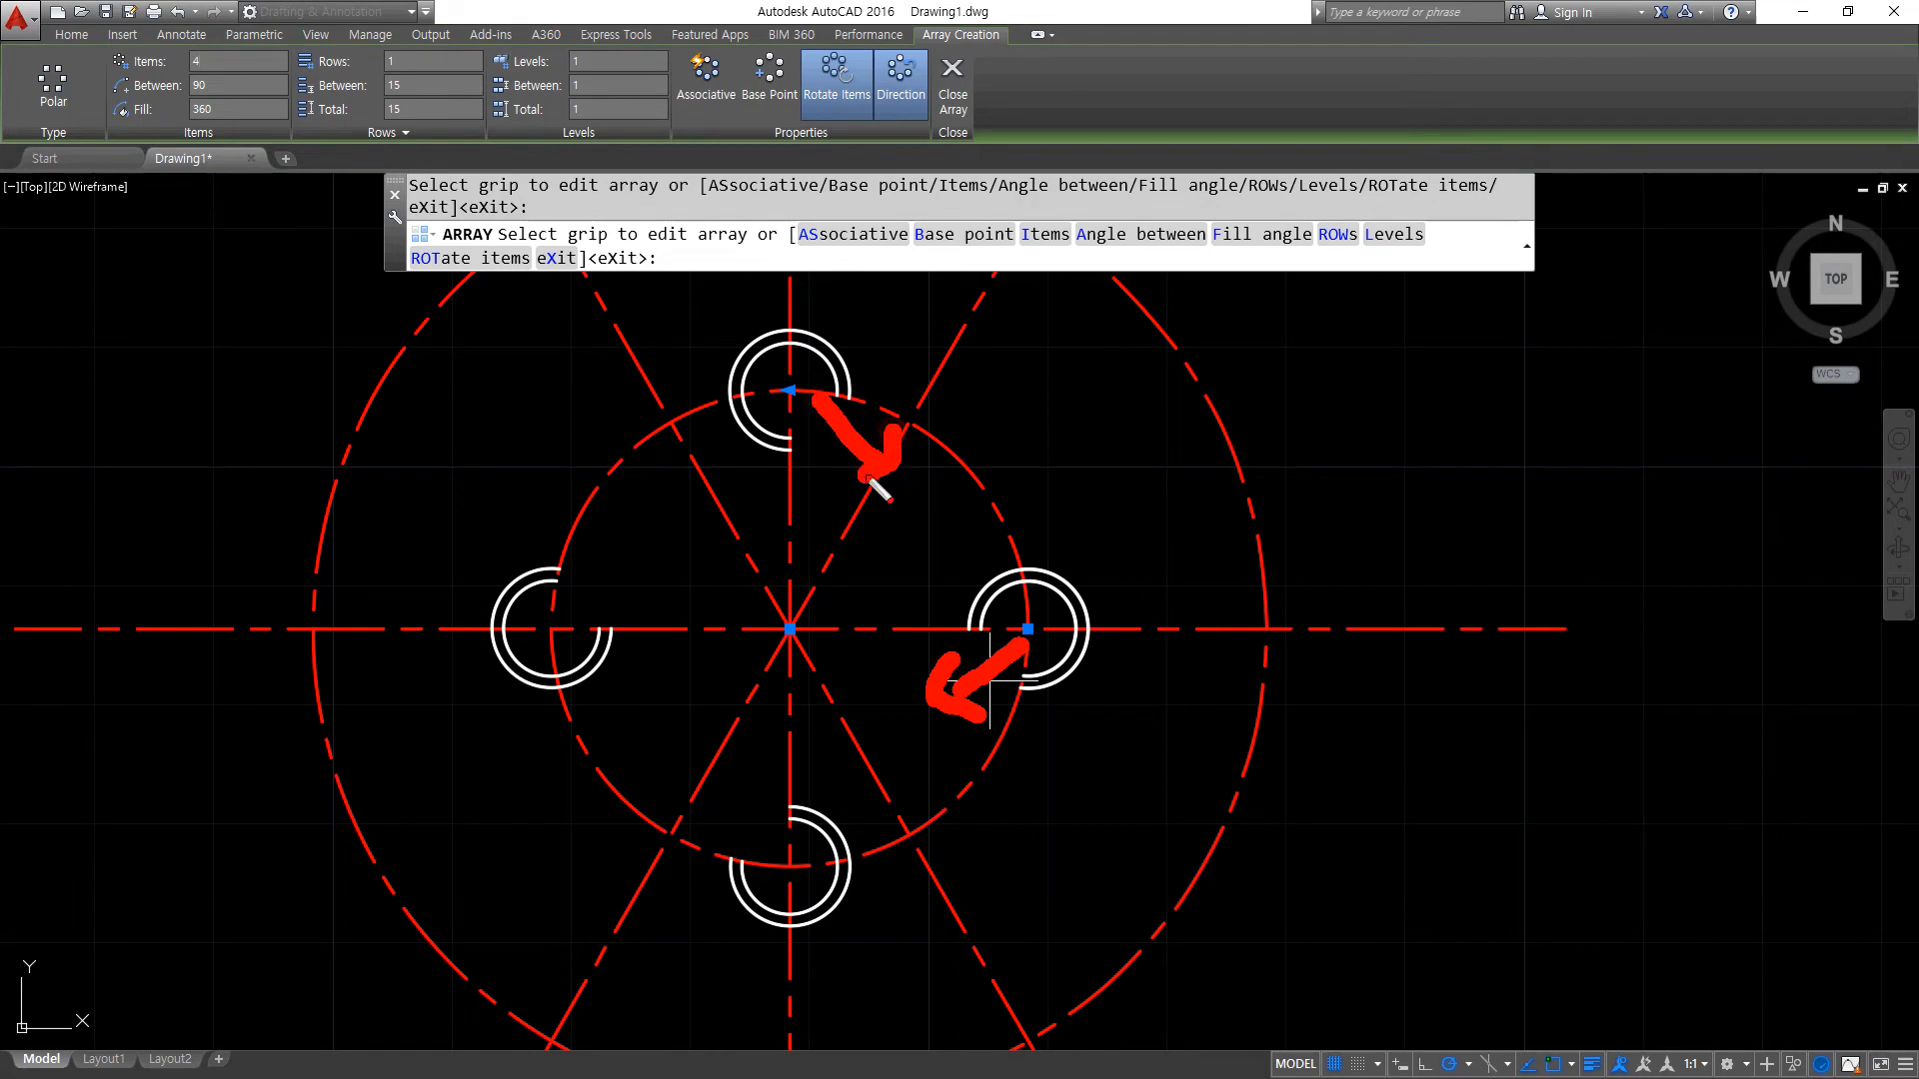
pyautogui.moveTo(585, 608)
pyautogui.mouseDown()
pyautogui.moveTo(628, 528)
pyautogui.moveTo(635, 555)
pyautogui.mouseUp()
pyautogui.moveTo(764, 791)
pyautogui.mouseDown()
pyautogui.moveTo(712, 727)
pyautogui.moveTo(756, 714)
pyautogui.mouseUp()
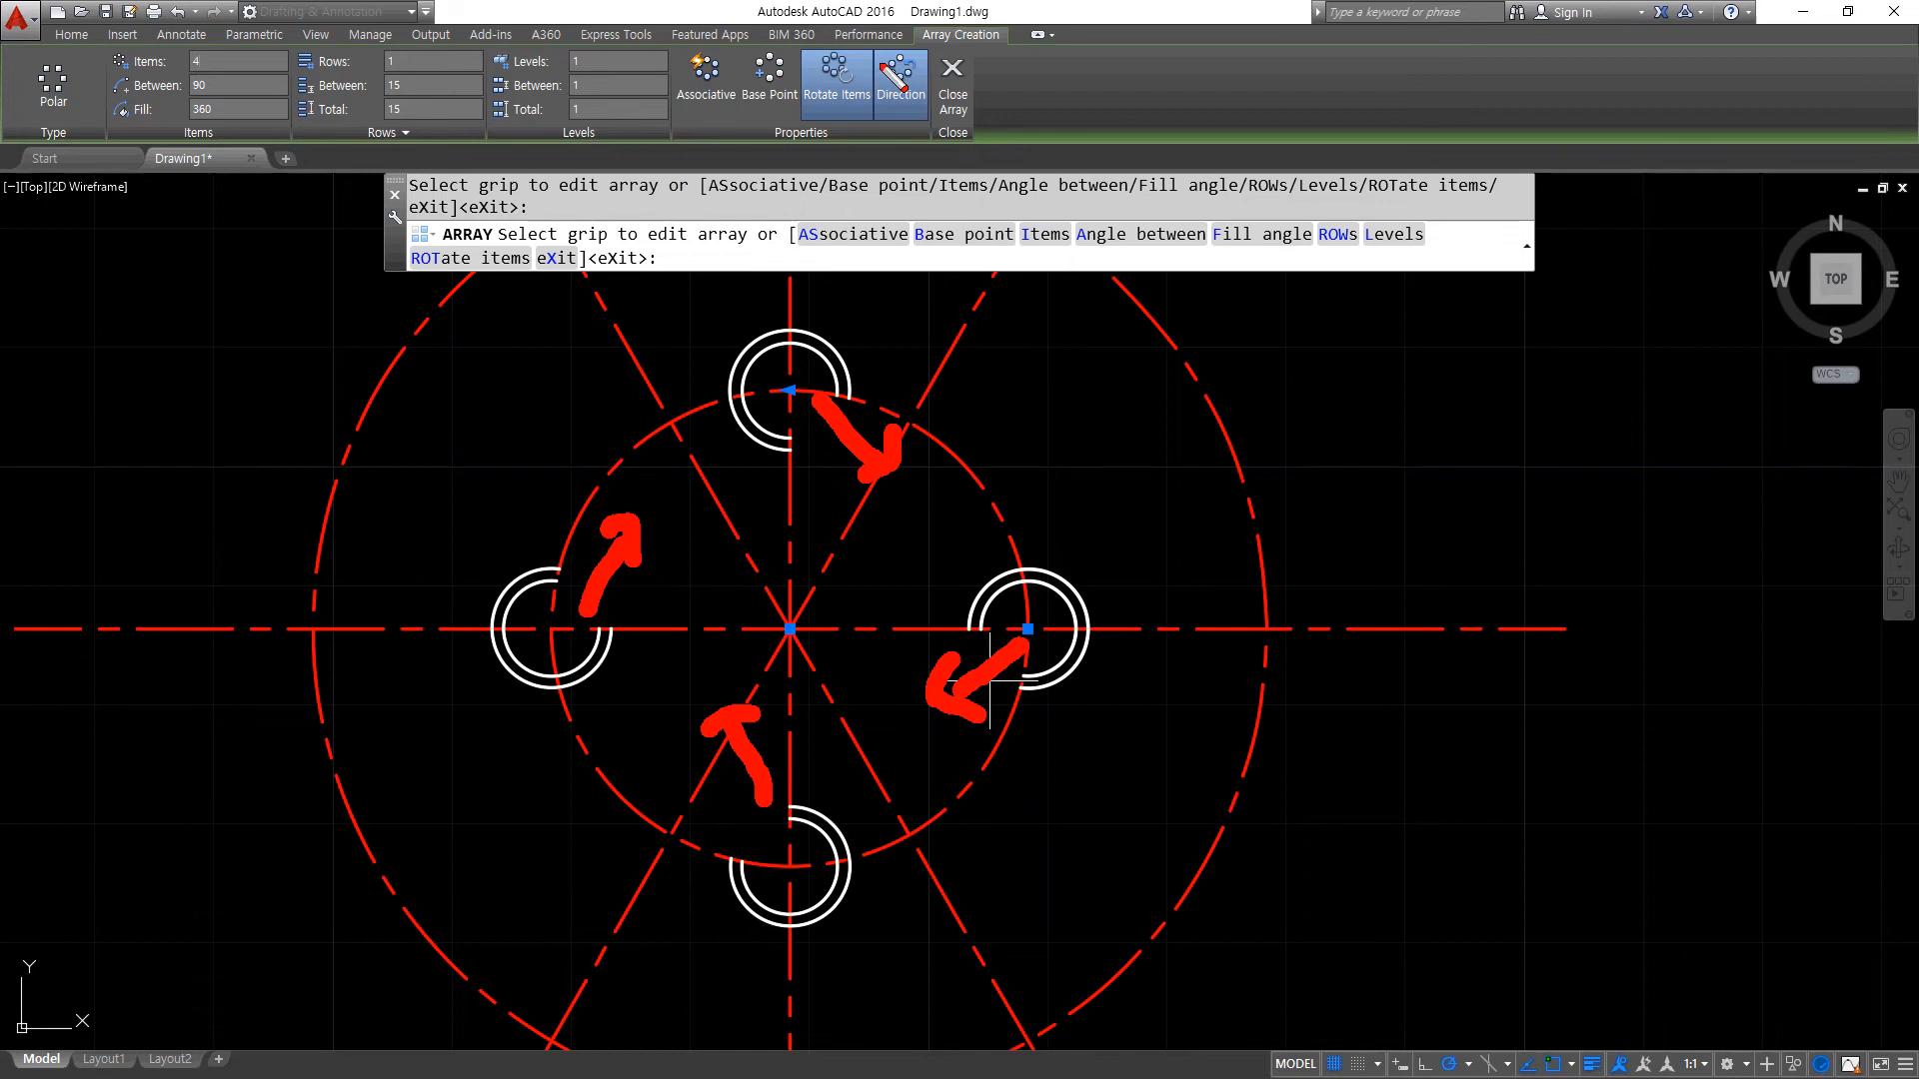
pyautogui.press('Escape')
# - Turn off Rotate Items for the polar array so the arc copies keep their original orientation
pyautogui.click(837, 85)
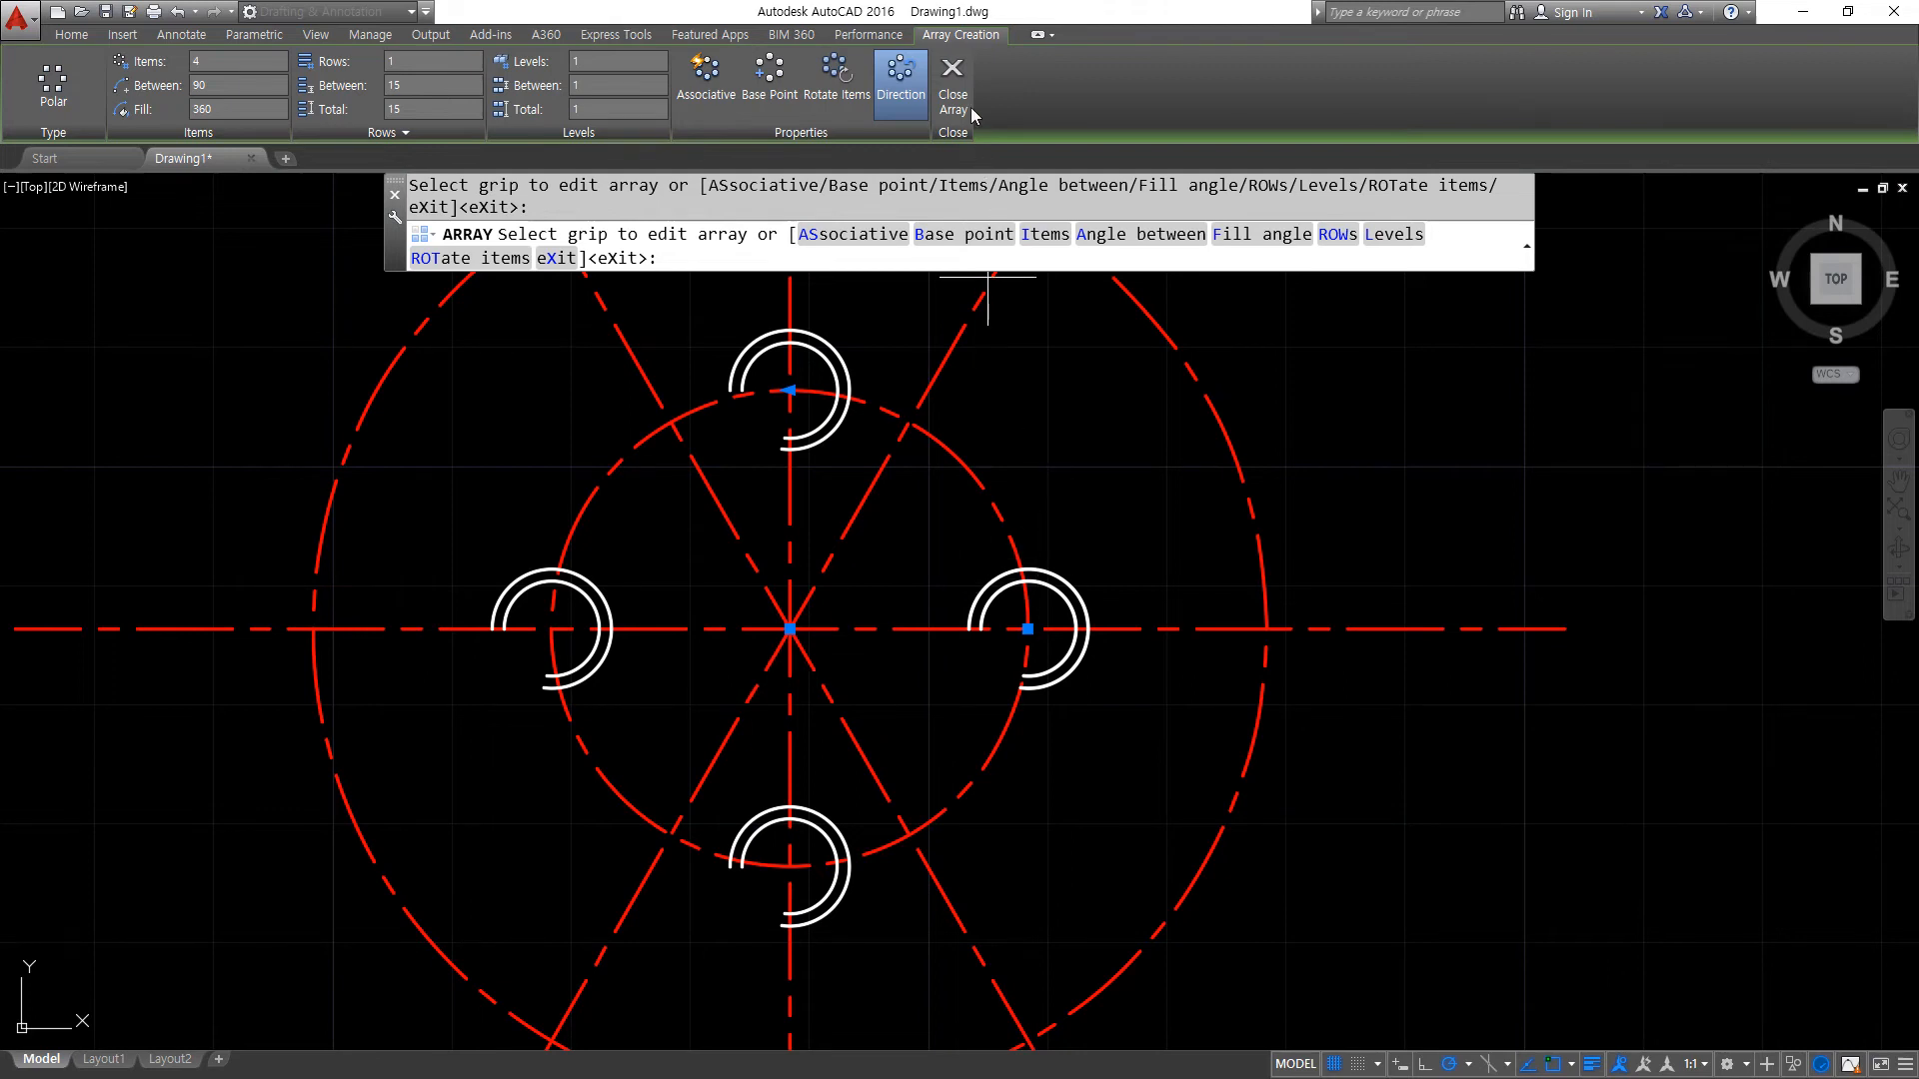
# - Close the array editing and draw concentric circles of radii 5 and 10 where the outer centre-line circle meets the horizontal centre line on its right side
pyautogui.click(961, 95)
pyautogui.scroll(-2, 1175, 484)
pyautogui.moveTo(1221, 548); pyautogui.dragTo(933, 580, button='middle')
pyautogui.write('c')
pyautogui.press('Return')
pyautogui.click(945, 607)
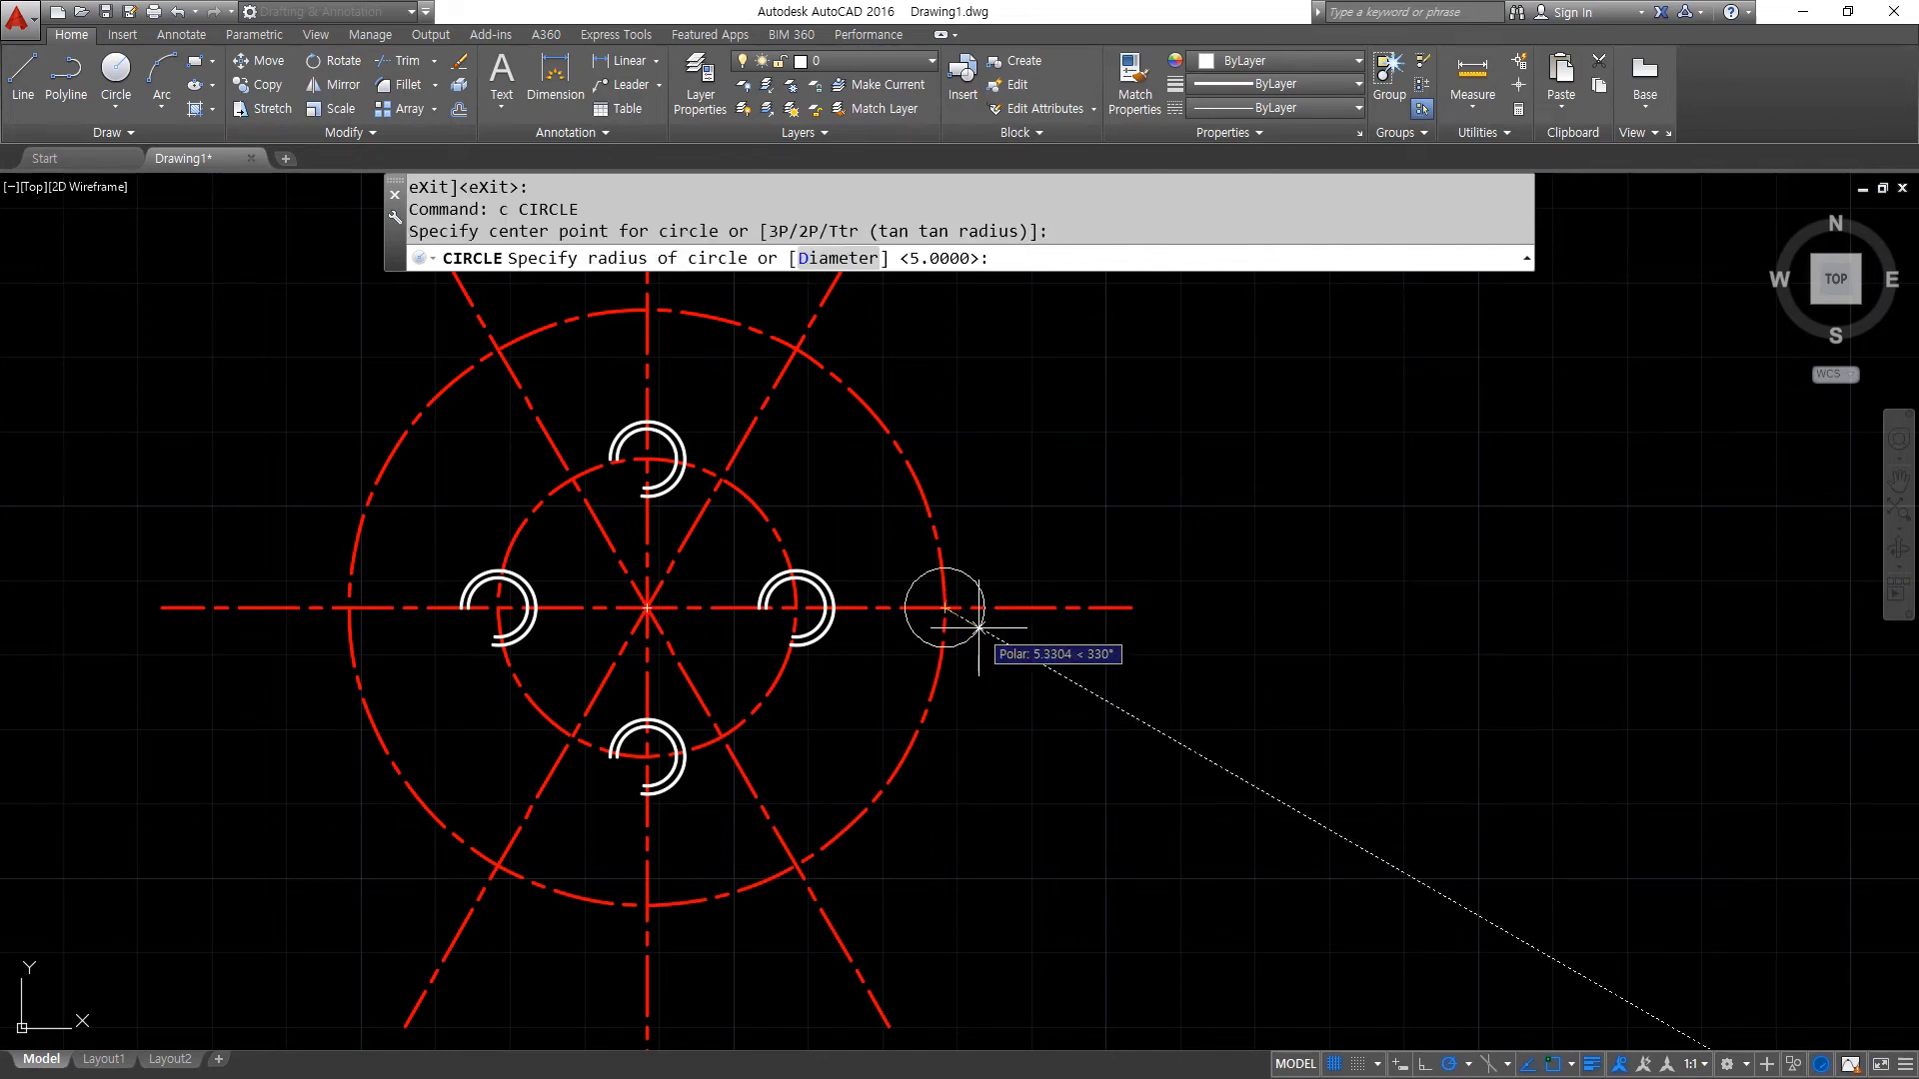
pyautogui.write('5')
pyautogui.press('Return')
pyautogui.press('Return')
pyautogui.click(957, 607)
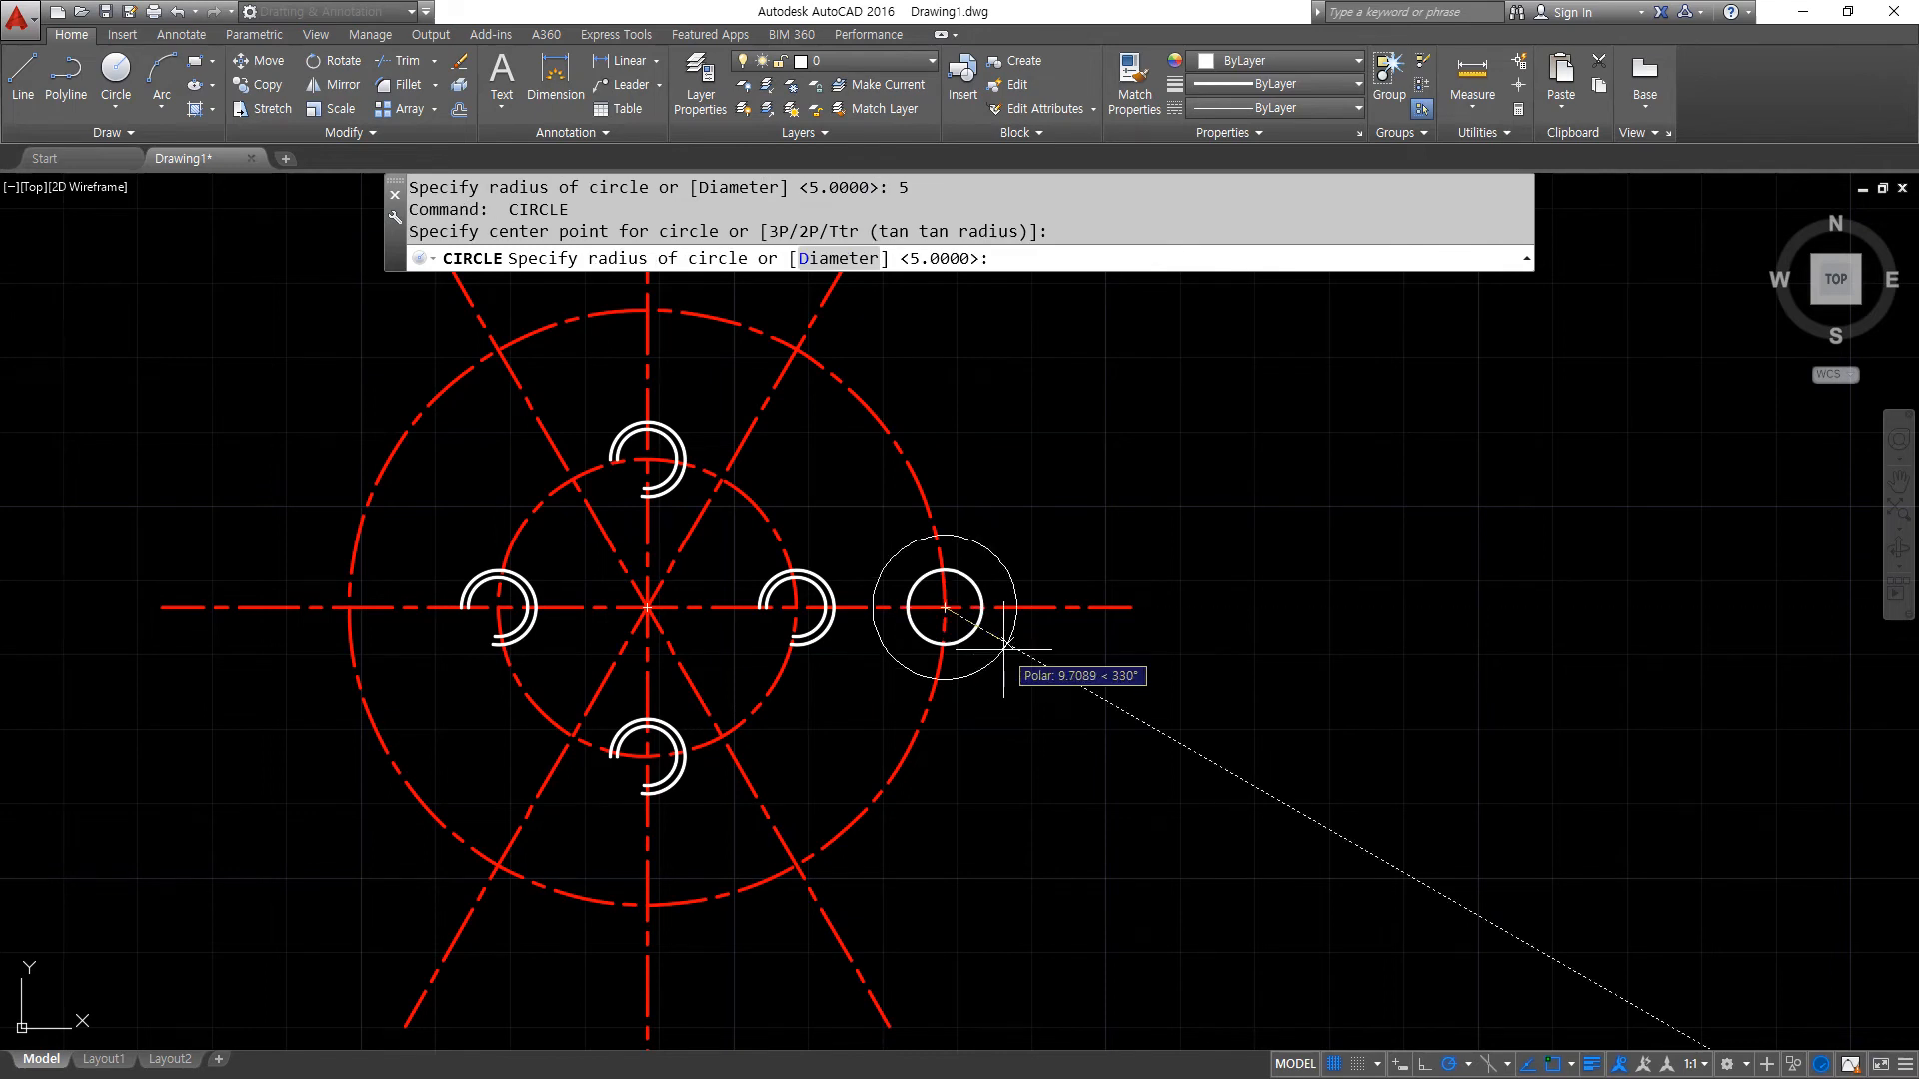
pyautogui.write('10')
pyautogui.press('Return')
pyautogui.press('Return')
# - Draw a radius 20 circle around the same centre and another where the outer centre-line circle crosses the upper-right diagonal centre line
pyautogui.click(945, 608)
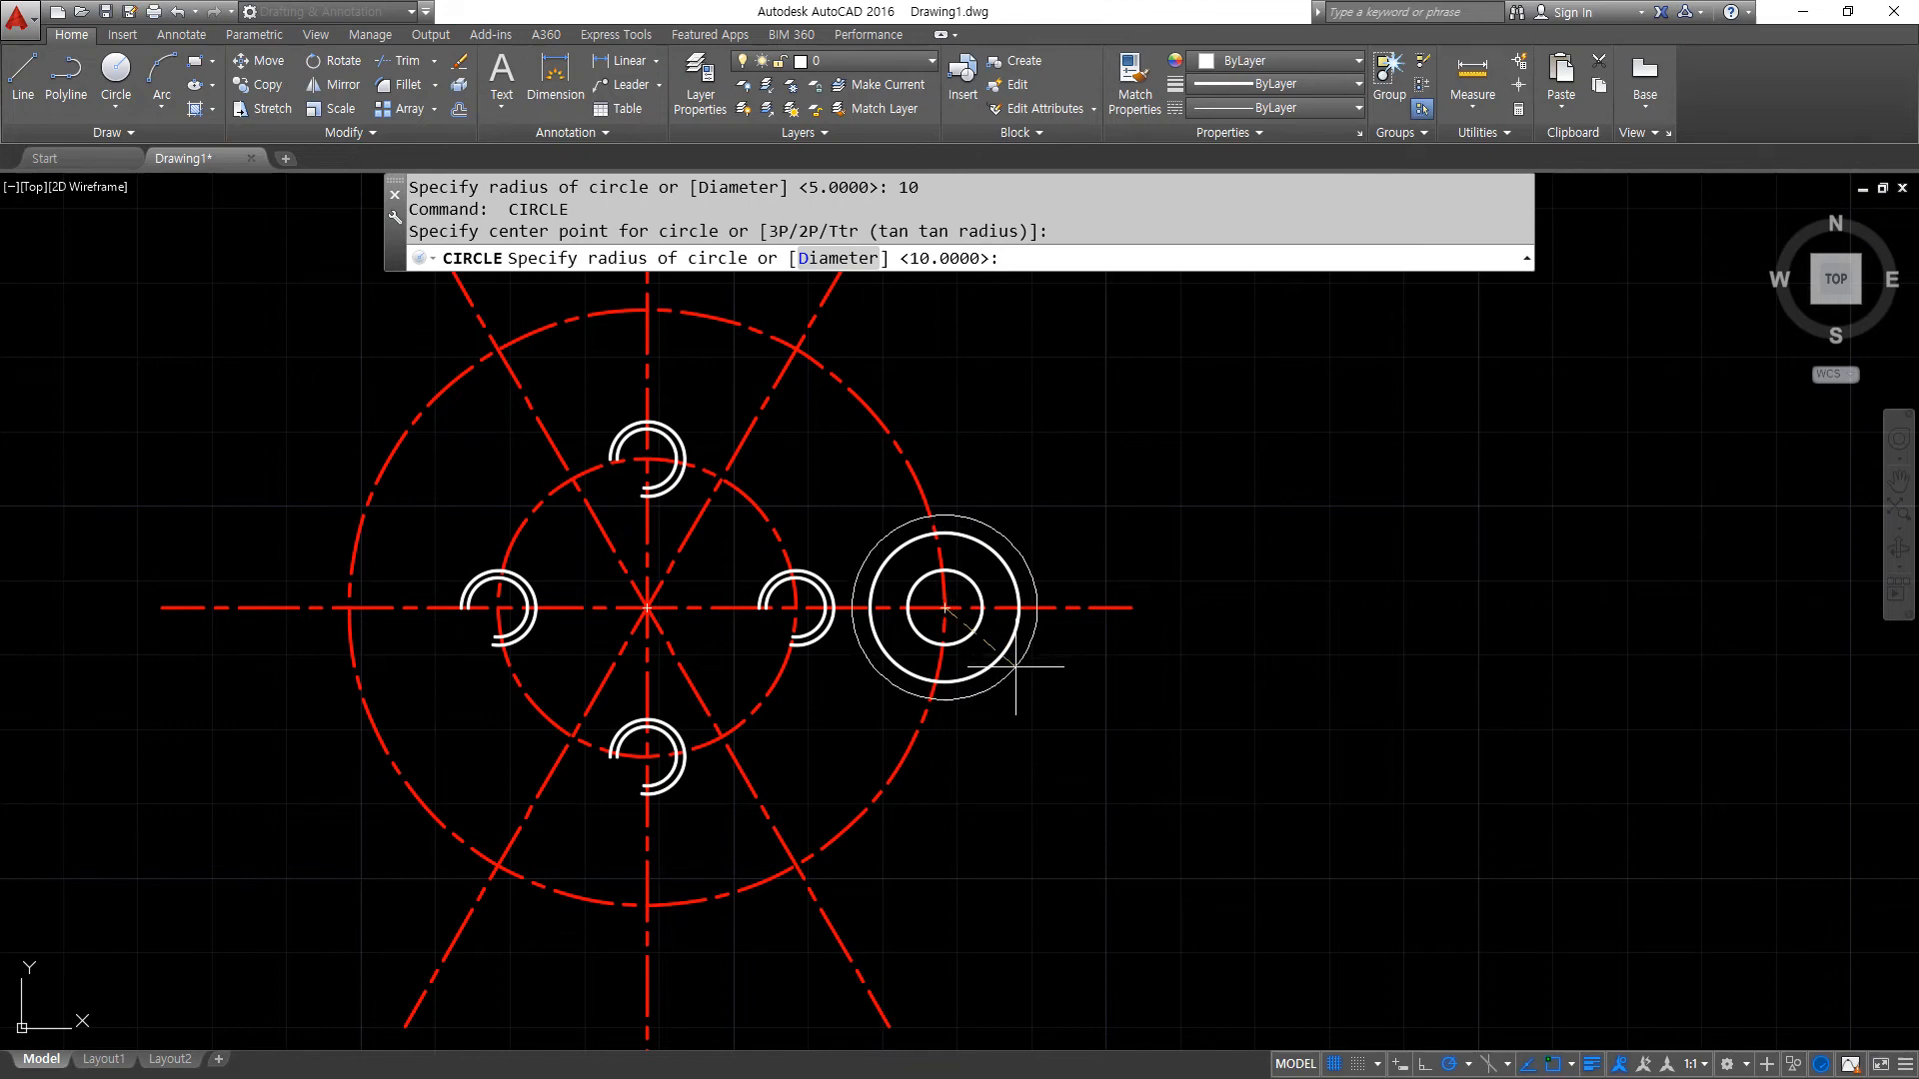
pyautogui.write('20')
pyautogui.press('Return')
pyautogui.moveTo(835, 341); pyautogui.dragTo(840, 442, button='middle')
pyautogui.press('Return')
pyautogui.click(795, 441)
pyautogui.press('Return')
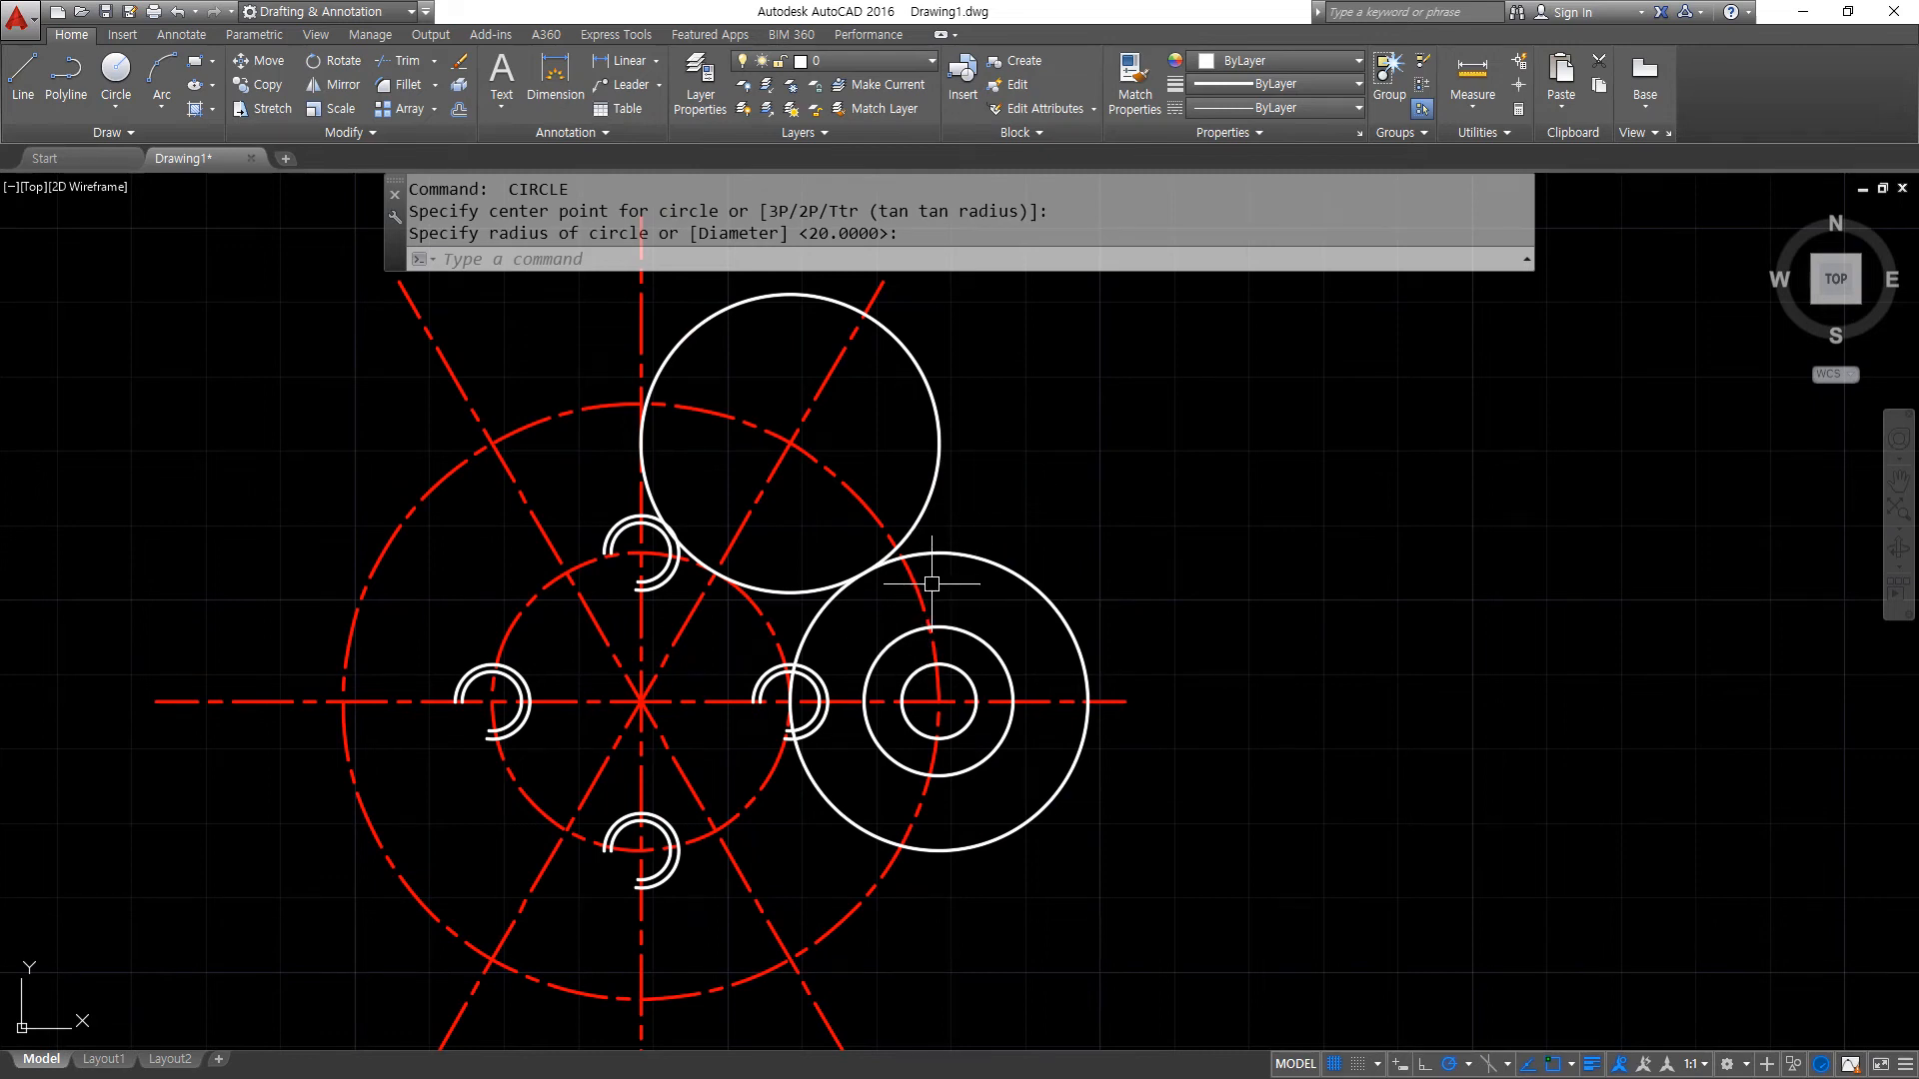
# - Trim the outer centre-line circle inside both radius 20 circles, leaving the short piece between them
pyautogui.scroll(5, 956, 627)
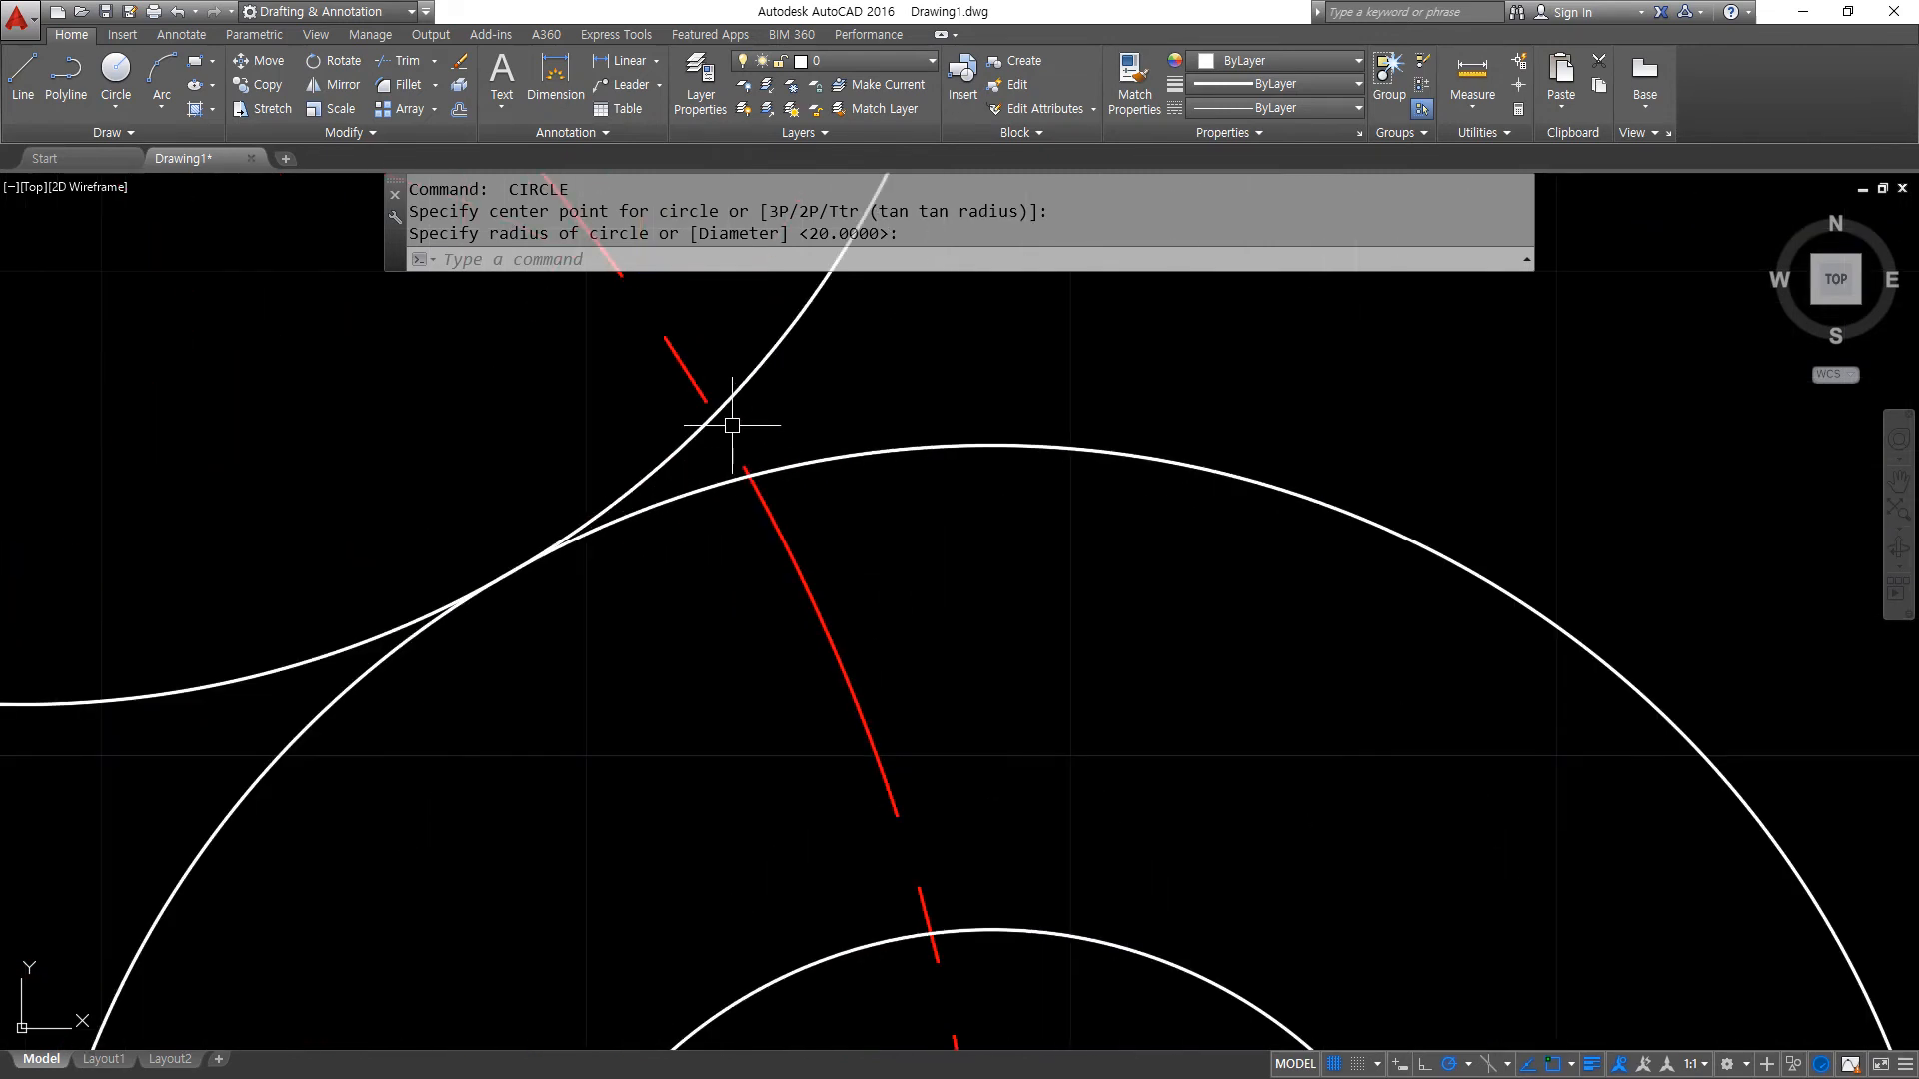
pyautogui.write('tr')
pyautogui.press('Return')
pyautogui.click(901, 481)
pyautogui.click(813, 332)
pyautogui.press('Return')
pyautogui.click(791, 541)
pyautogui.click(757, 477)
pyautogui.click(723, 415)
pyautogui.press('Return')
pyautogui.scroll(-1, 738, 519)
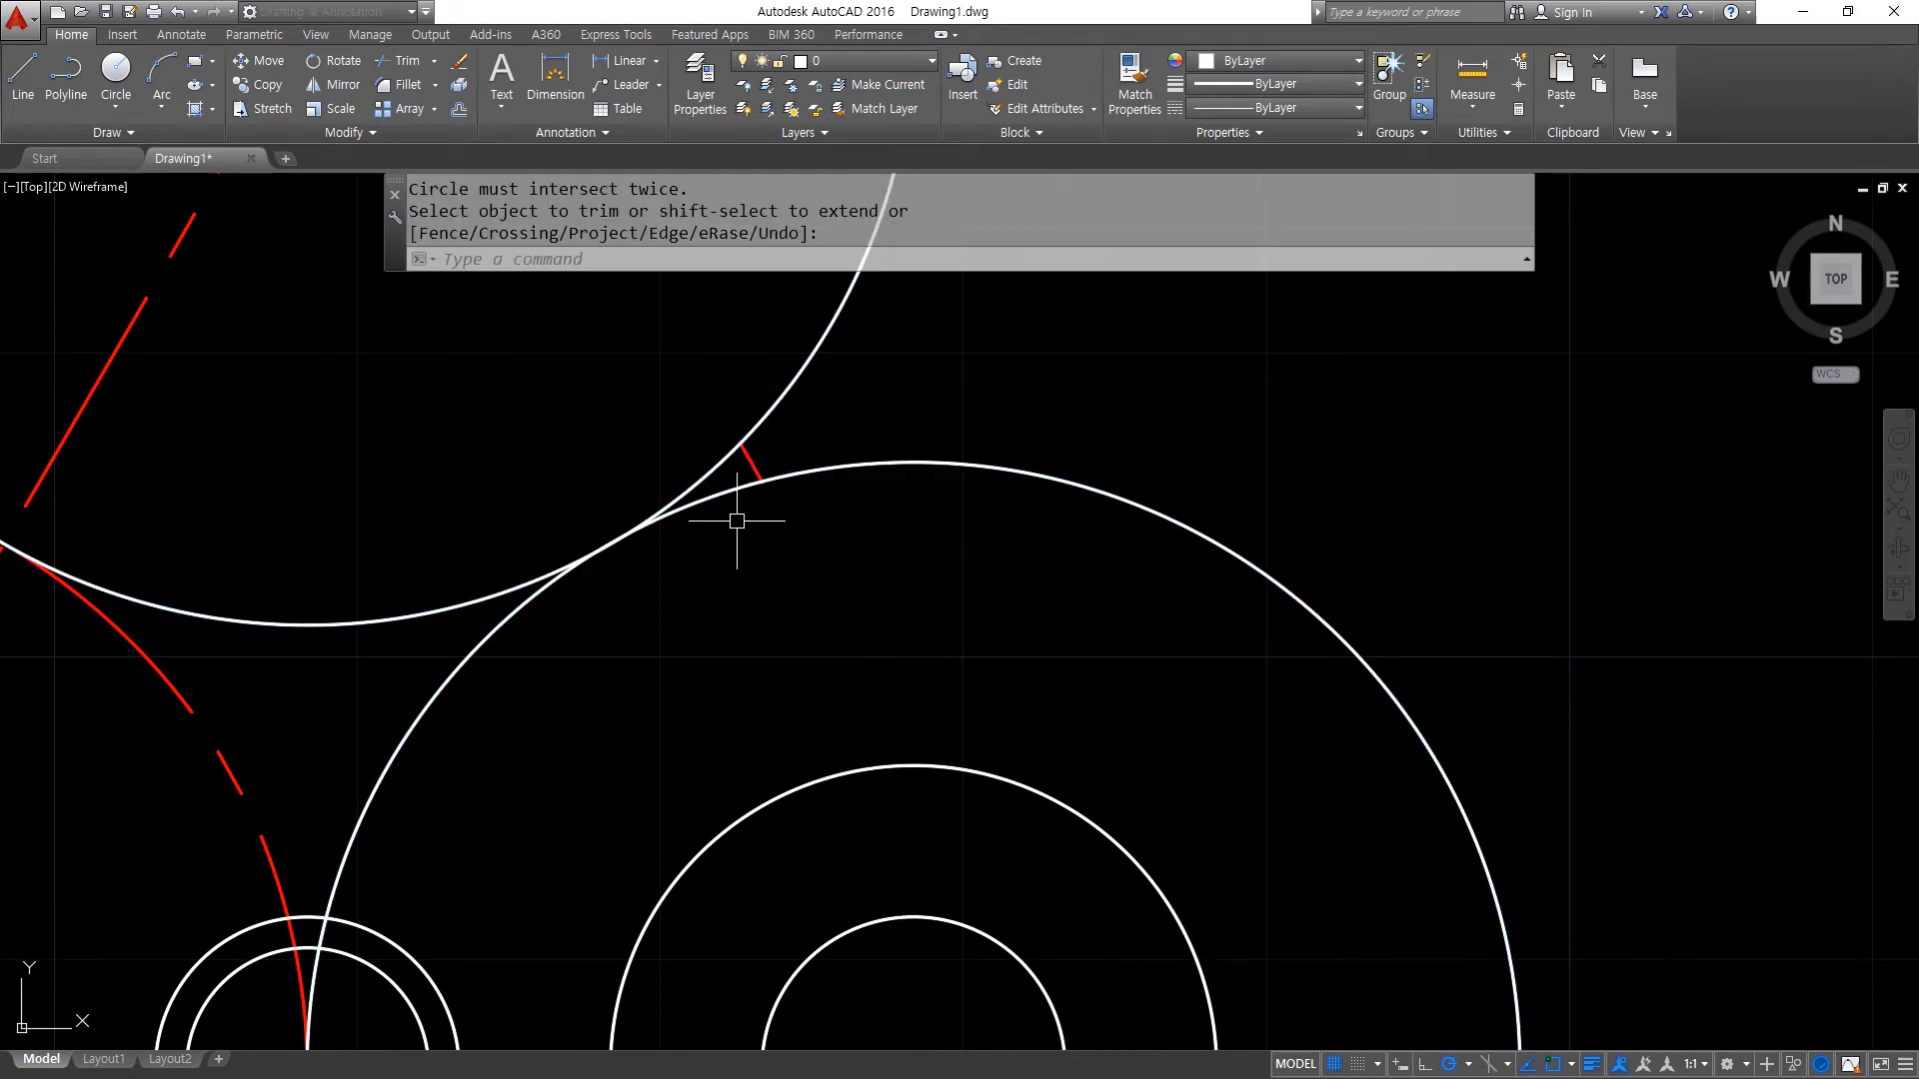
pyautogui.moveTo(859, 645); pyautogui.dragTo(812, 440, button='middle')
pyautogui.scroll(-1, 818, 460)
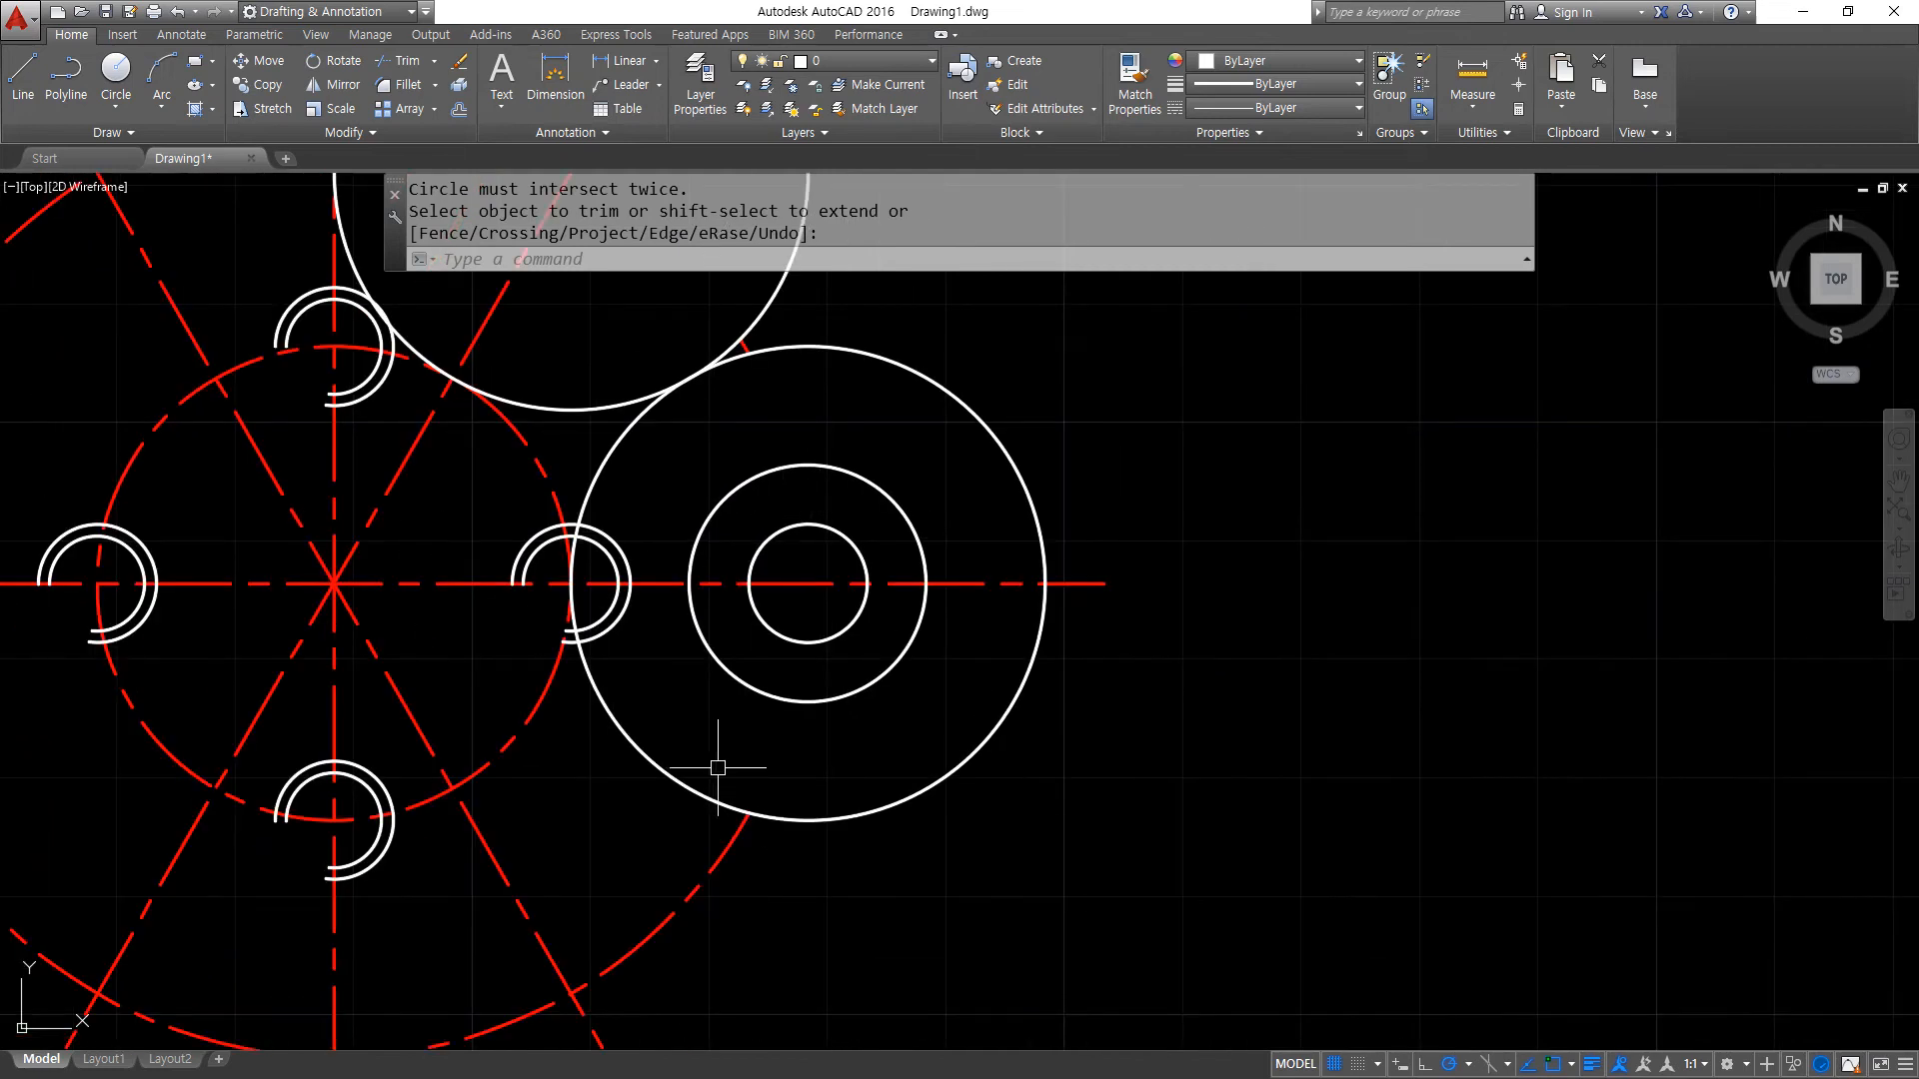
# - Trim away the inner portion of the right radius 20 circle at the remaining centre-line pieces and erase the upper radius 20 circle
pyautogui.write('tr')
pyautogui.press('Return')
pyautogui.click(715, 856)
pyautogui.click(691, 295)
pyautogui.click(857, 430)
pyautogui.press('Return')
pyautogui.click(609, 452)
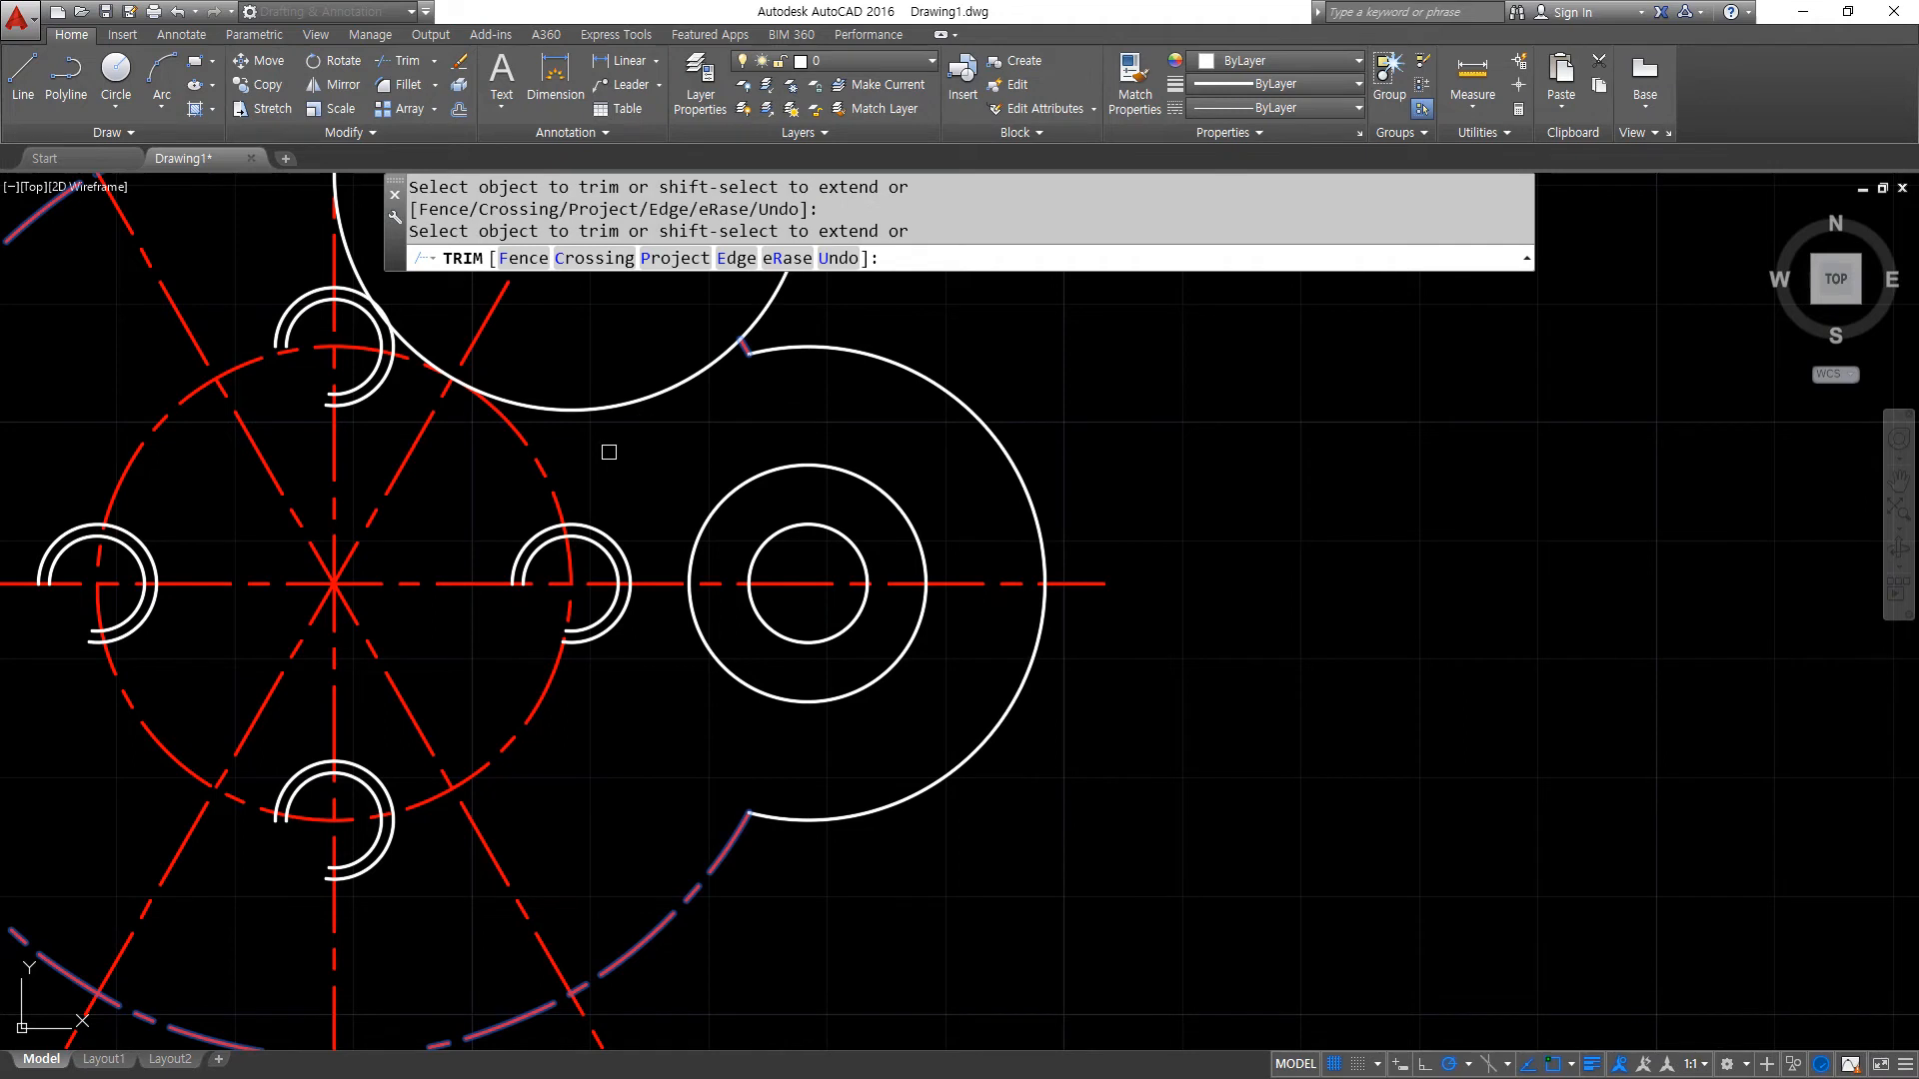
pyautogui.press('Return')
pyautogui.click(652, 394)
pyautogui.write('e')
pyautogui.press('Return')
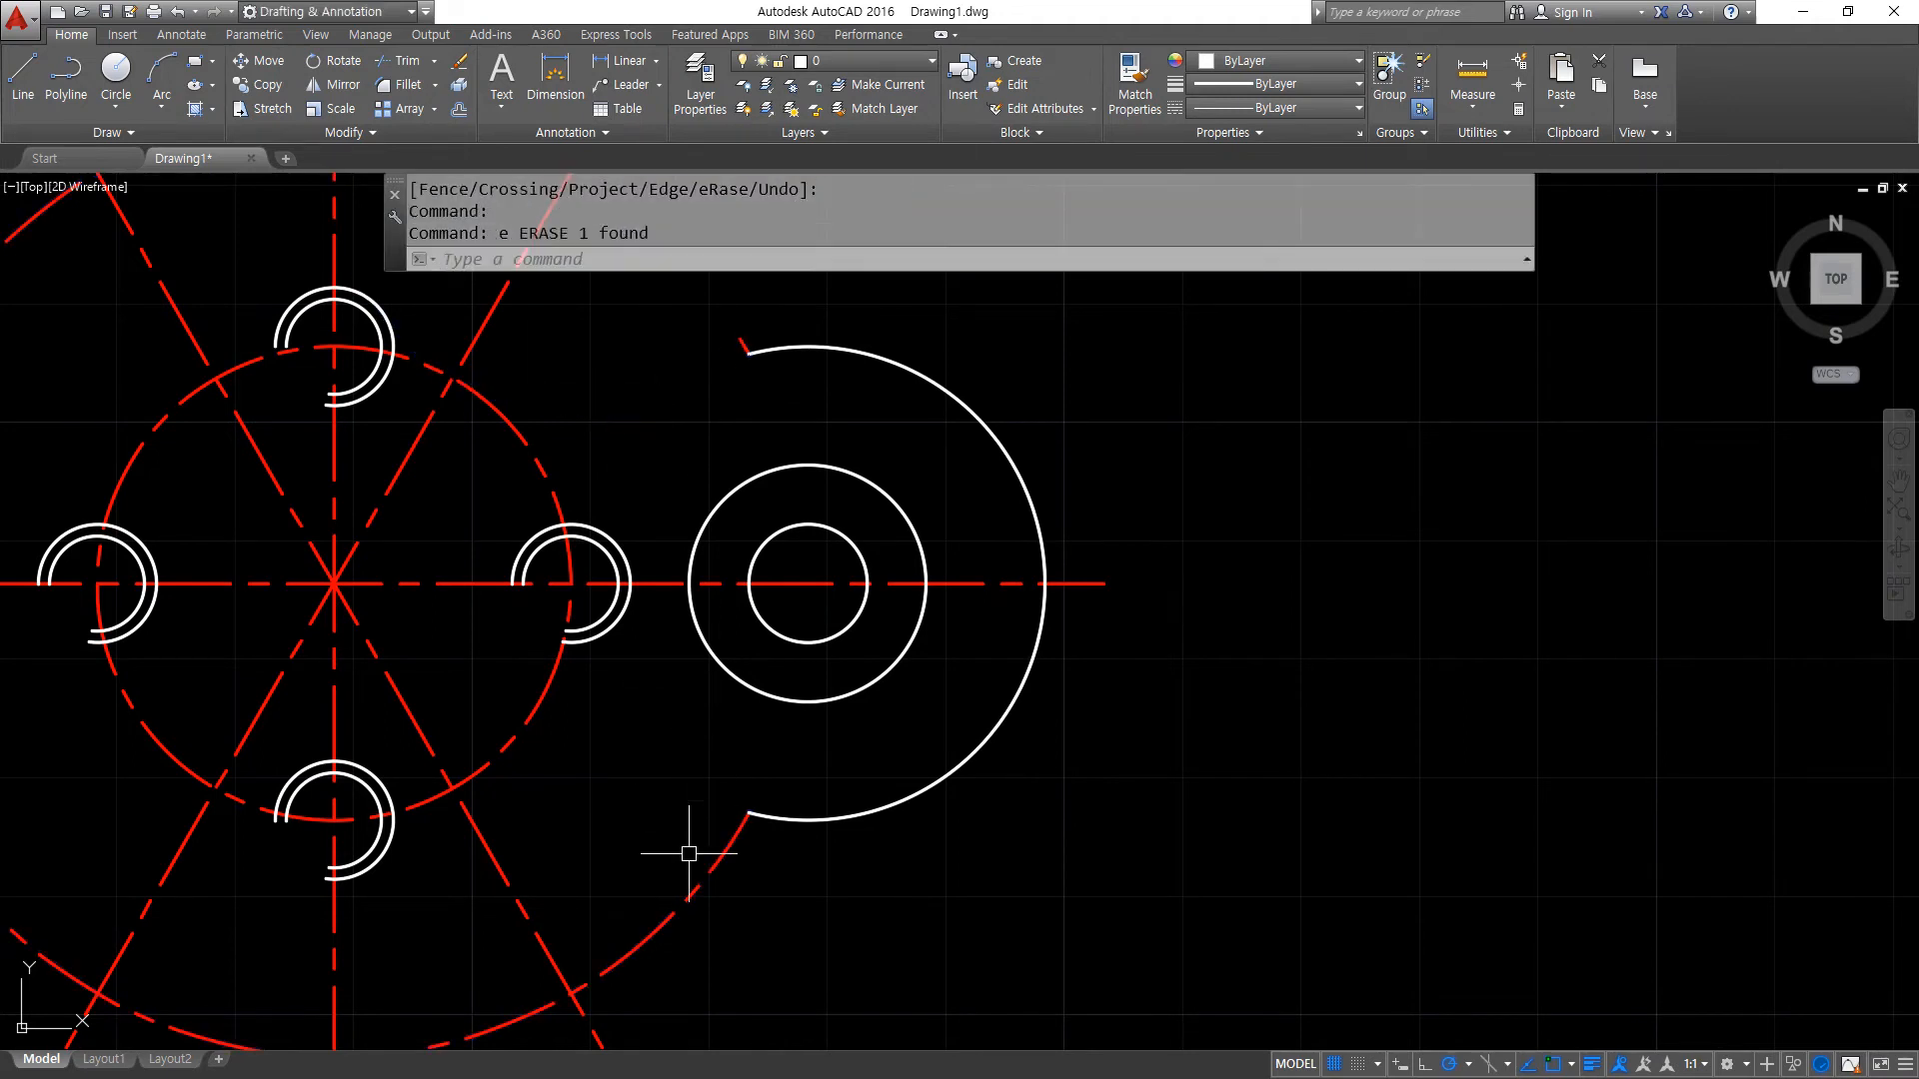
# - Undo the erasing of the upper circle and the trims on the lobe circle and outer centre-line circle
pyautogui.hotkey('ctrl', 'z')
pyautogui.hotkey('ctrl', 'z')
pyautogui.hotkey('ctrl', 'z')
pyautogui.scroll(-4, 982, 816)
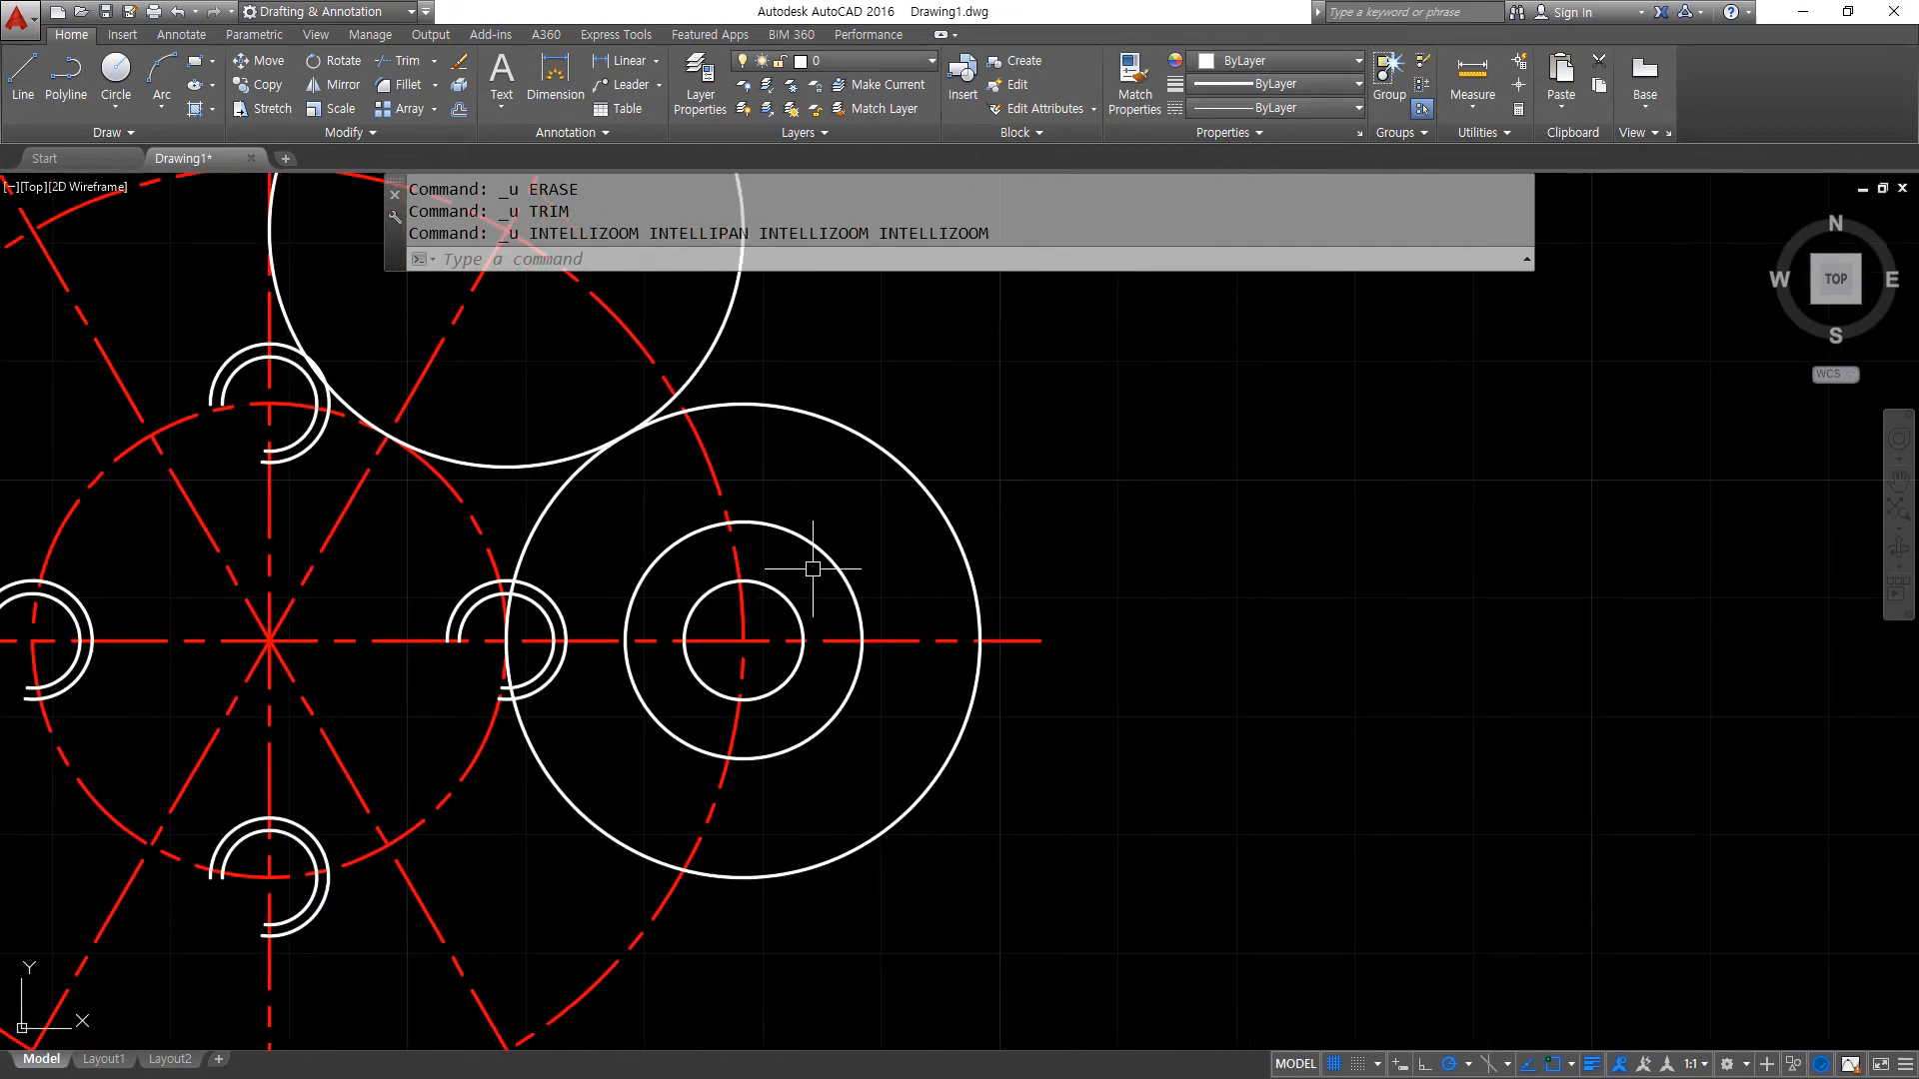
# - Offset the right-hand radius 10 circle outward by 5
pyautogui.write('o')
pyautogui.press('Return')
pyautogui.write('5')
pyautogui.press('Return')
pyautogui.click(794, 535)
pyautogui.click(880, 513)
pyautogui.press('Return')
# - Trim the outer centre-line circle between the offset circle and the radius 20 circle at both crossings
pyautogui.write('tr')
pyautogui.press('Return')
pyautogui.press('Return')
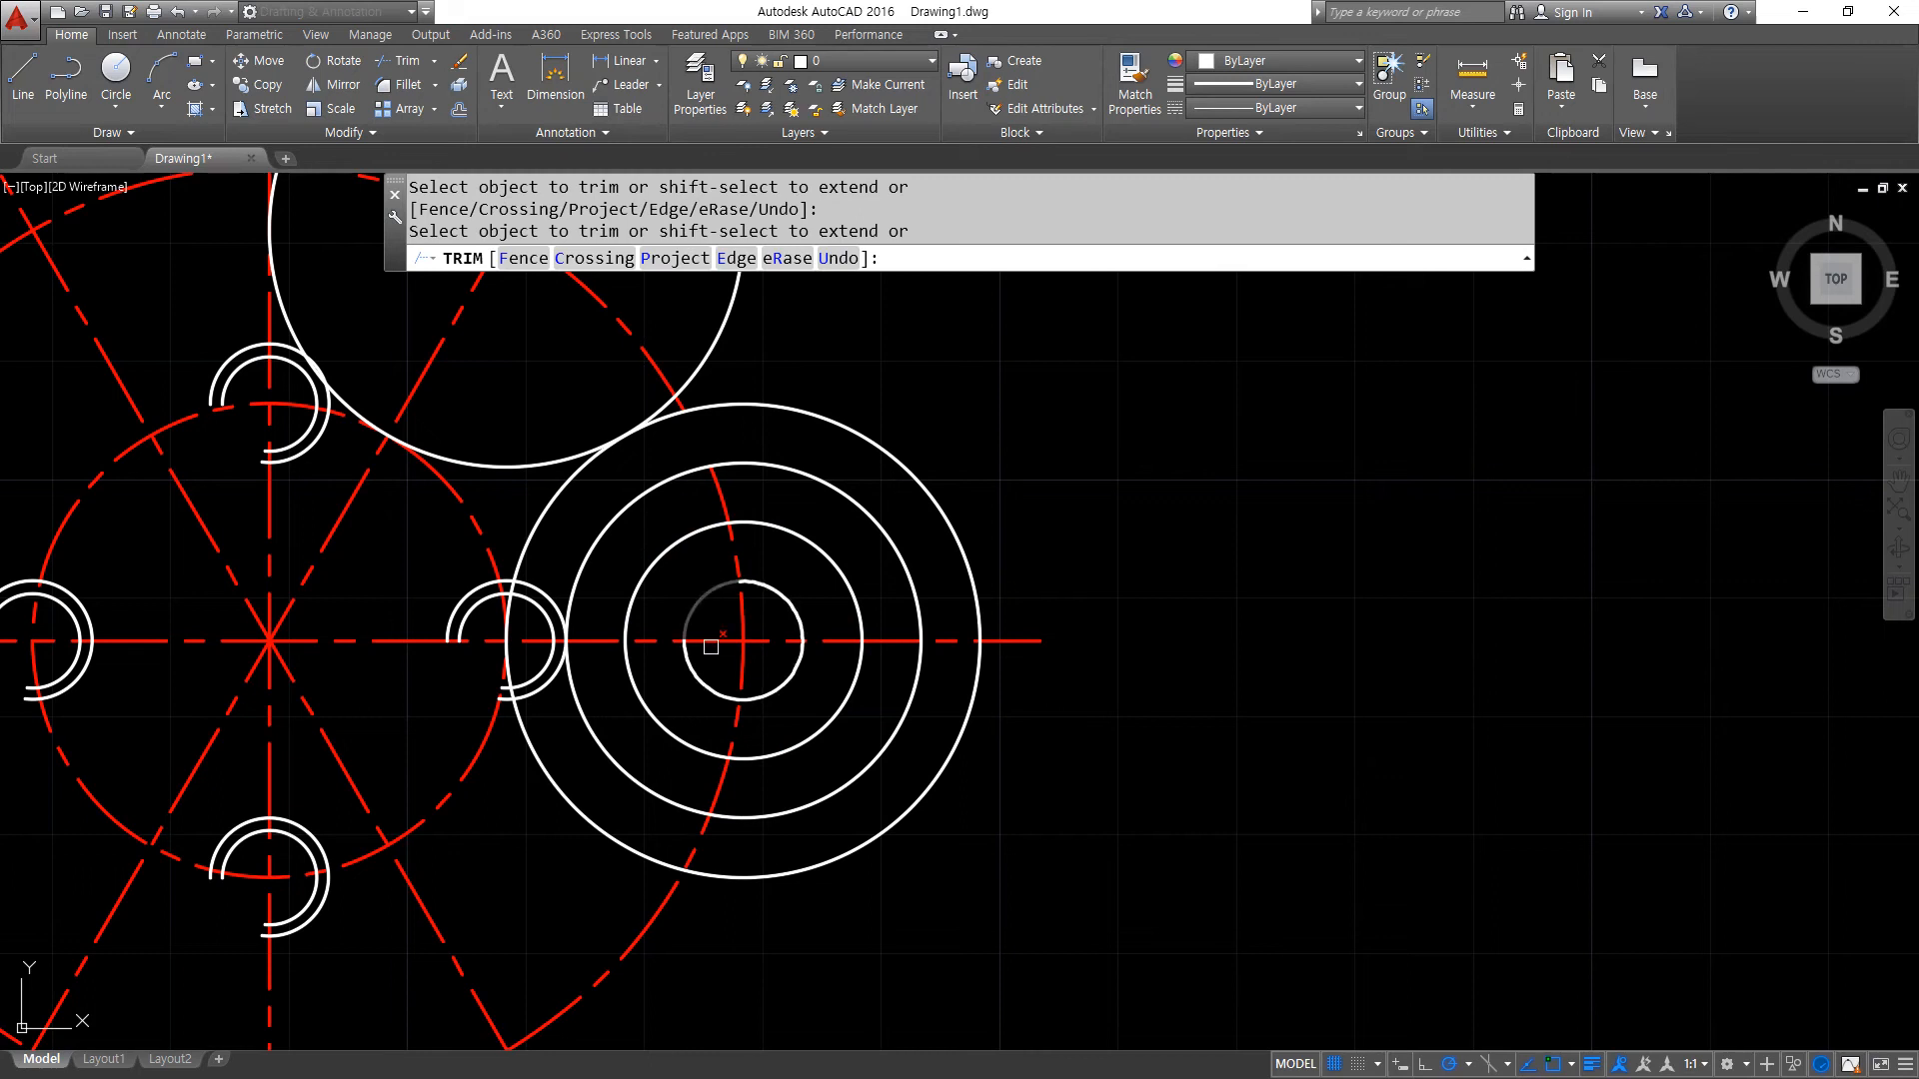
pyautogui.click(700, 842)
pyautogui.click(696, 855)
pyautogui.click(696, 843)
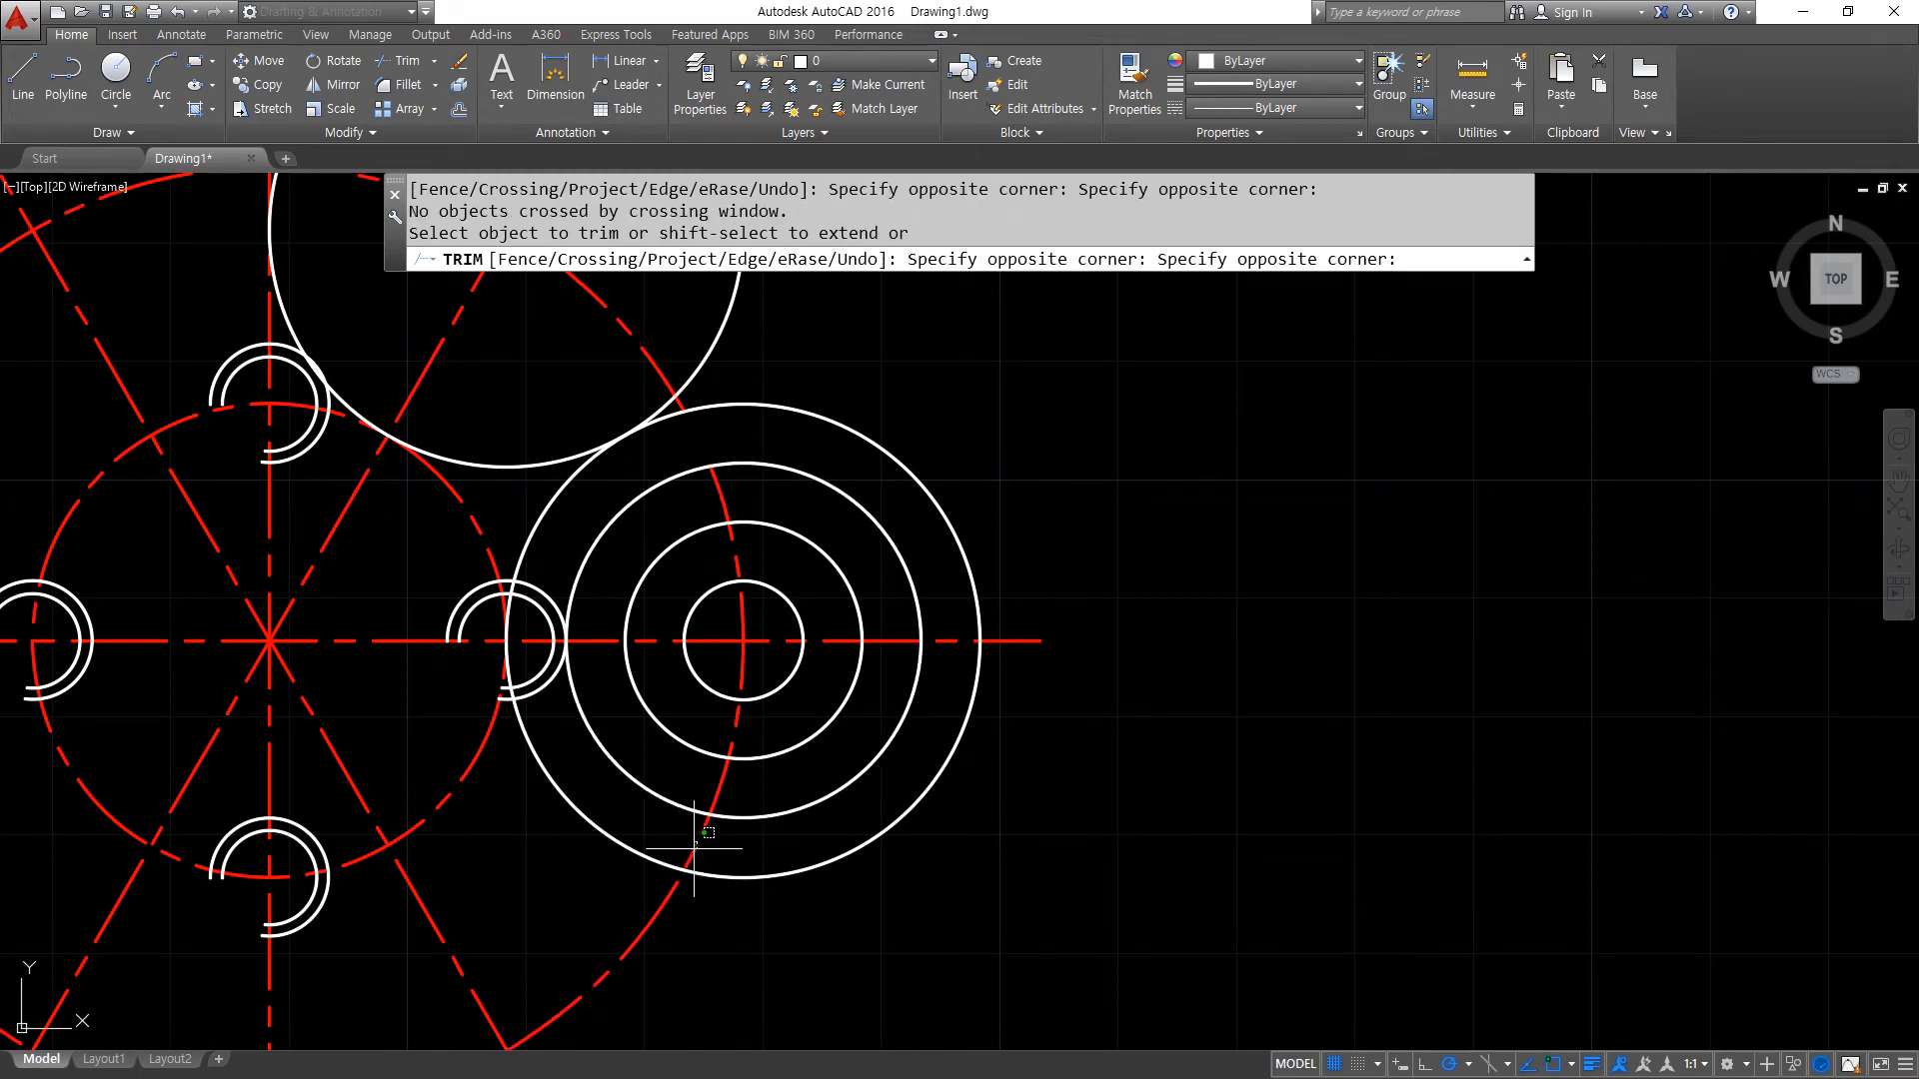
pyautogui.press('Escape')
# - Erase the helper circle offset from the radius 10 circle
pyautogui.write('e')
pyautogui.press('Return')
pyautogui.click(759, 818)
pyautogui.press('Return')
pyautogui.moveTo(667, 464); pyautogui.dragTo(690, 479, button='middle')
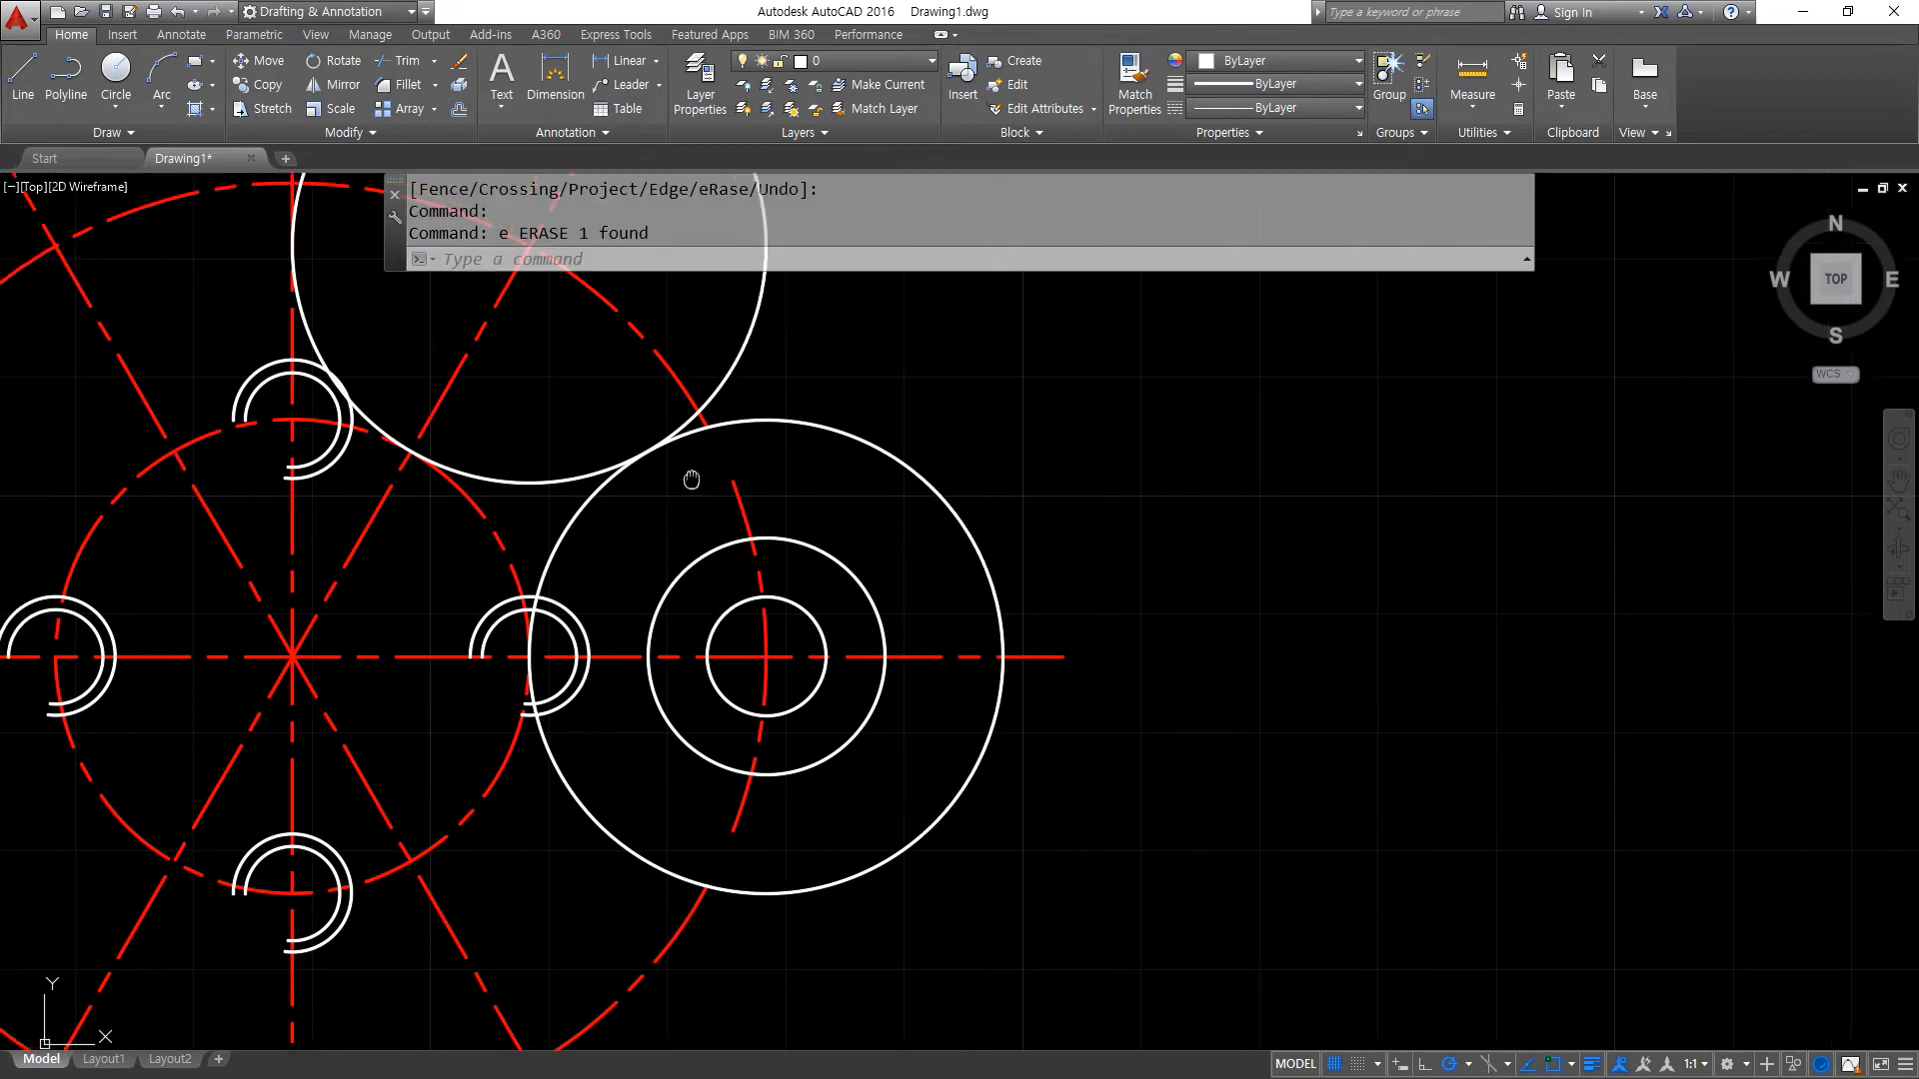
pyautogui.scroll(2, 691, 425)
pyautogui.write('tr')
pyautogui.press('Return')
pyautogui.click(700, 440)
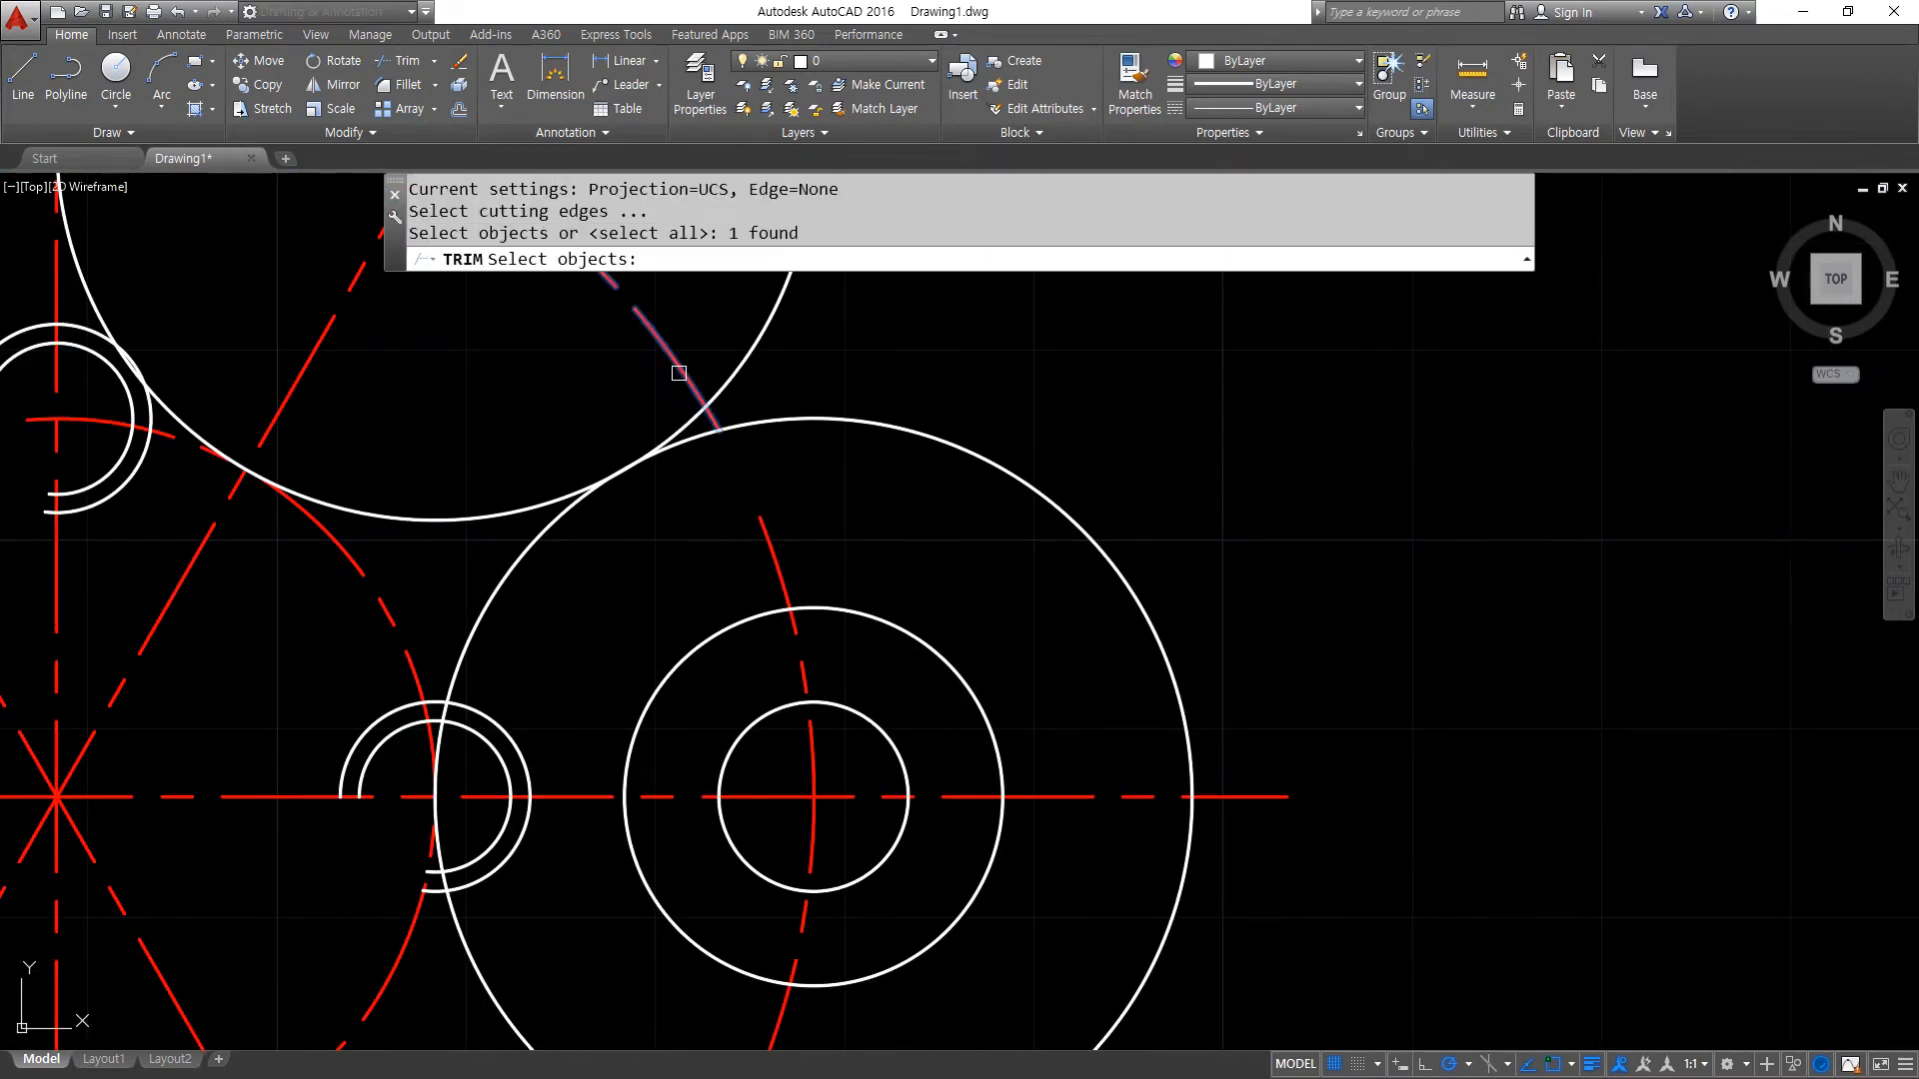
pyautogui.scroll(-4, 720, 552)
pyautogui.press('Escape')
# - Trim away the inner portion of the right radius 20 circle using the outer centre-line arc as the cutting edge
pyautogui.write('tr')
pyautogui.press('Return')
pyautogui.click(683, 817)
pyautogui.press('Return')
pyautogui.click(680, 769)
pyautogui.press('Return')
# - Trim the outer centre-line arc inside the upper radius 20 circle, keeping the short piece next to the right lobe
pyautogui.write('tr')
pyautogui.press('Return')
pyautogui.click(729, 461)
pyautogui.press('Return')
pyautogui.click(640, 405)
pyautogui.press('Return')
# - Erase the rest of the outer centre-line arc and the upper radius 20 circle
pyautogui.click(416, 347)
pyautogui.write('e')
pyautogui.press('Return')
pyautogui.click(755, 375)
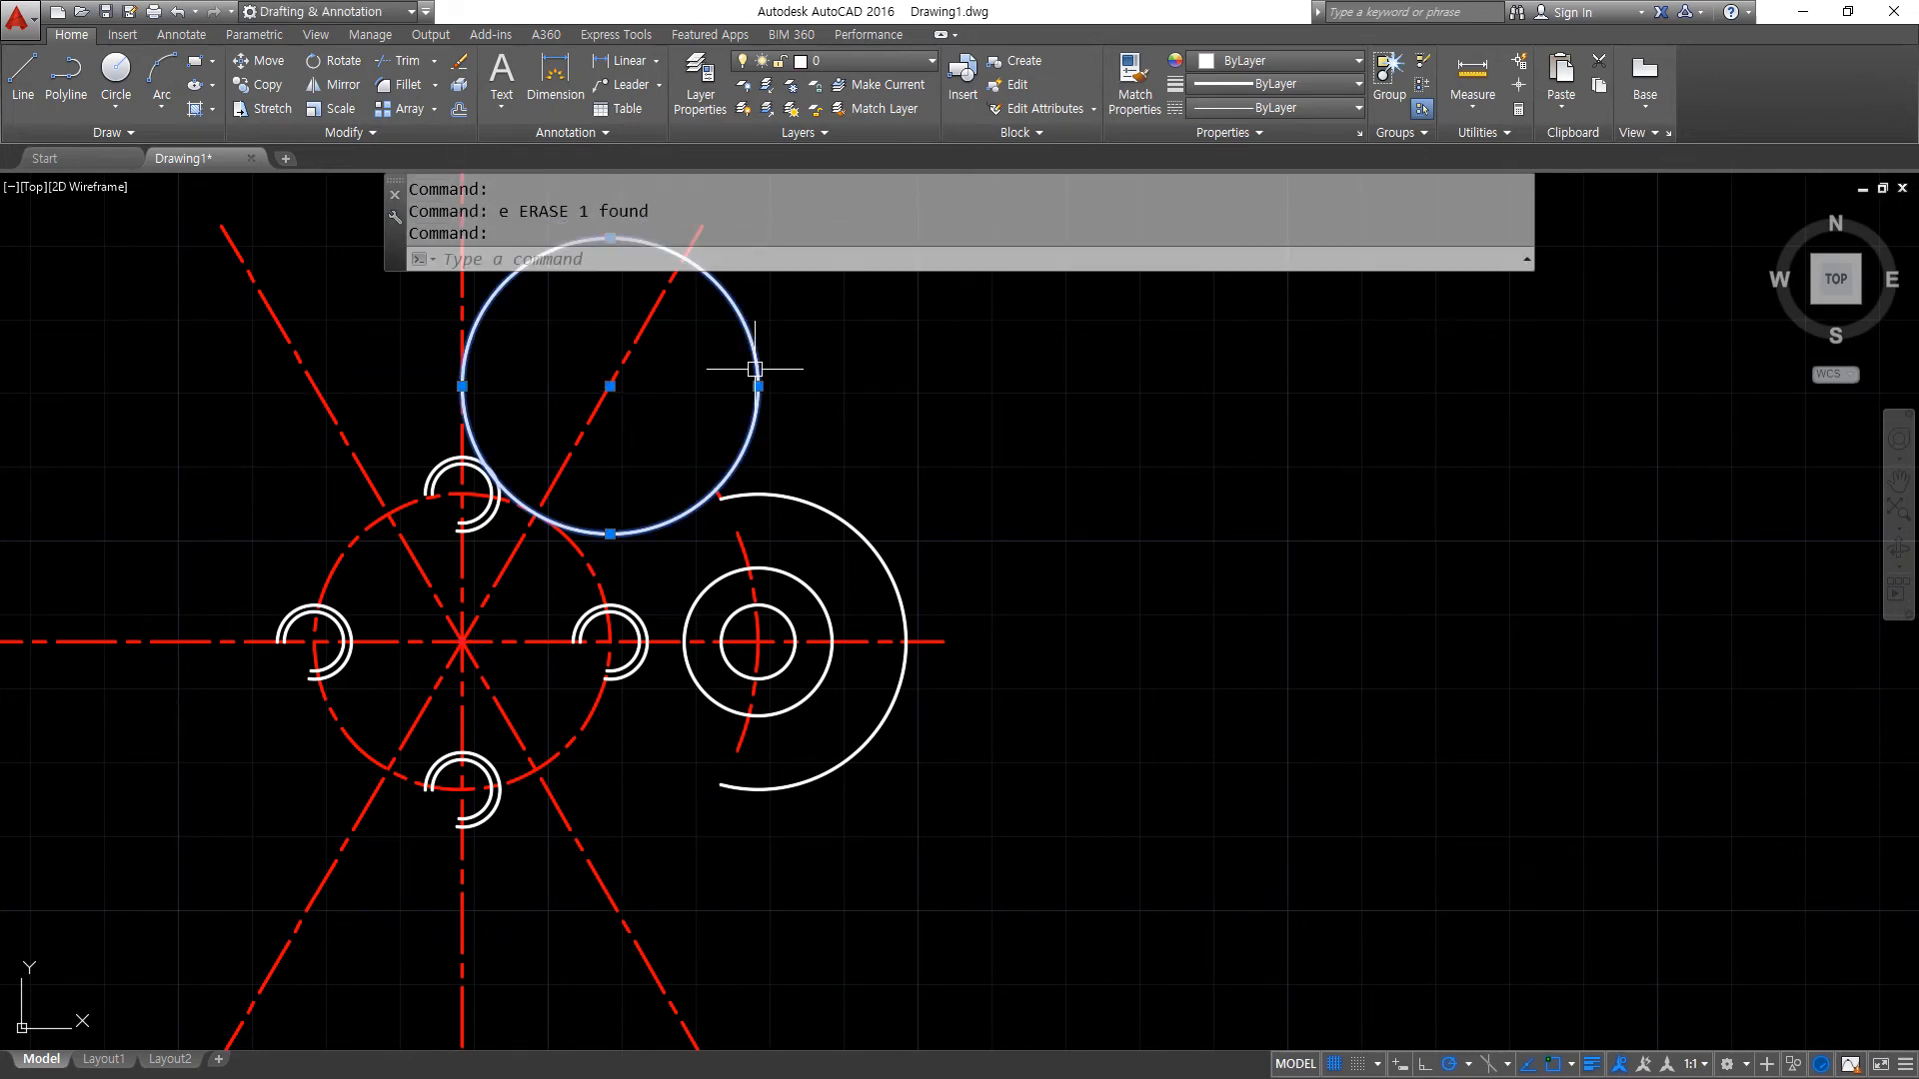
pyautogui.write('e')
pyautogui.press('Return')
# - Match the properties of the short centre-line piece at the lobe's upper end to those of the white lobe arc
pyautogui.scroll(2, 756, 518)
pyautogui.write('ma')
pyautogui.press('Return')
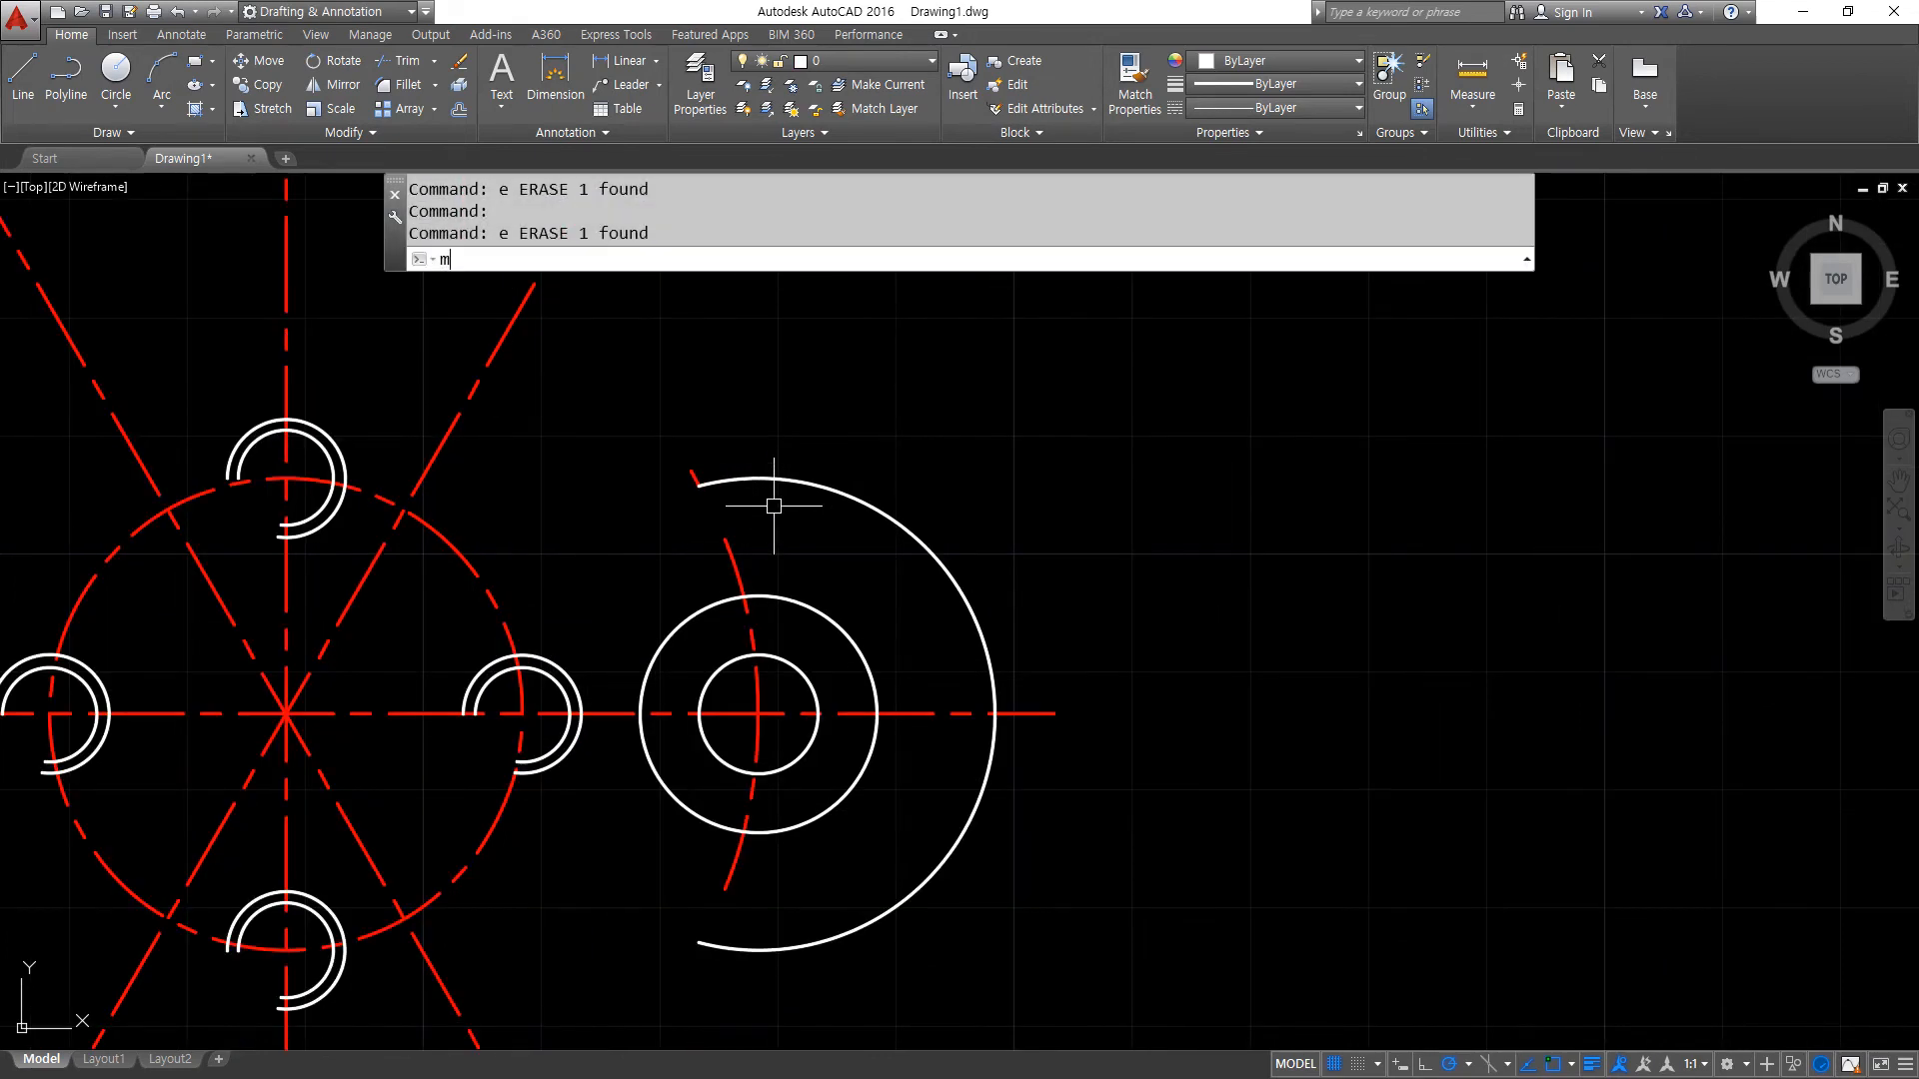
pyautogui.click(749, 475)
pyautogui.click(649, 442)
pyautogui.click(730, 509)
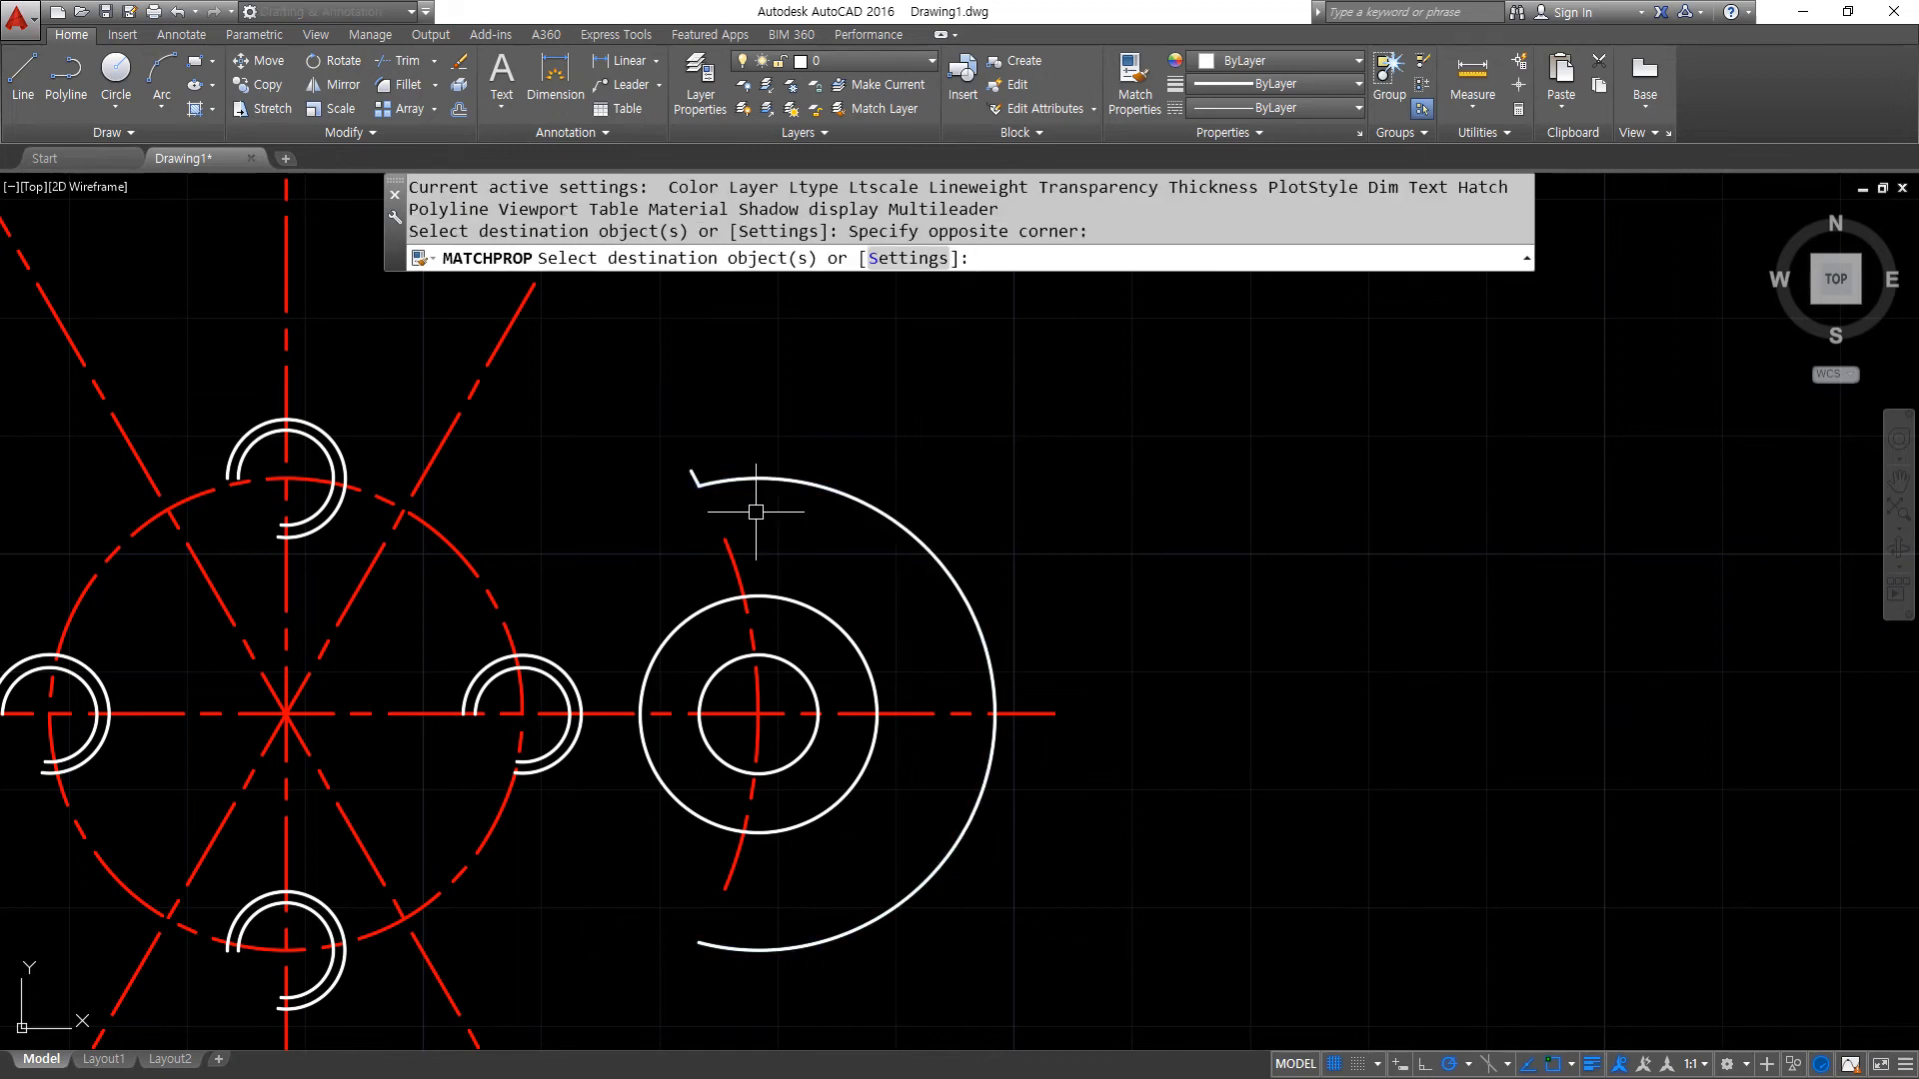
pyautogui.press('Return')
# - Create a 6-item polar array of the lobe arc, its short end piece, both inner circles and the centre-line arc about the common centre
pyautogui.scroll(-1, 1113, 751)
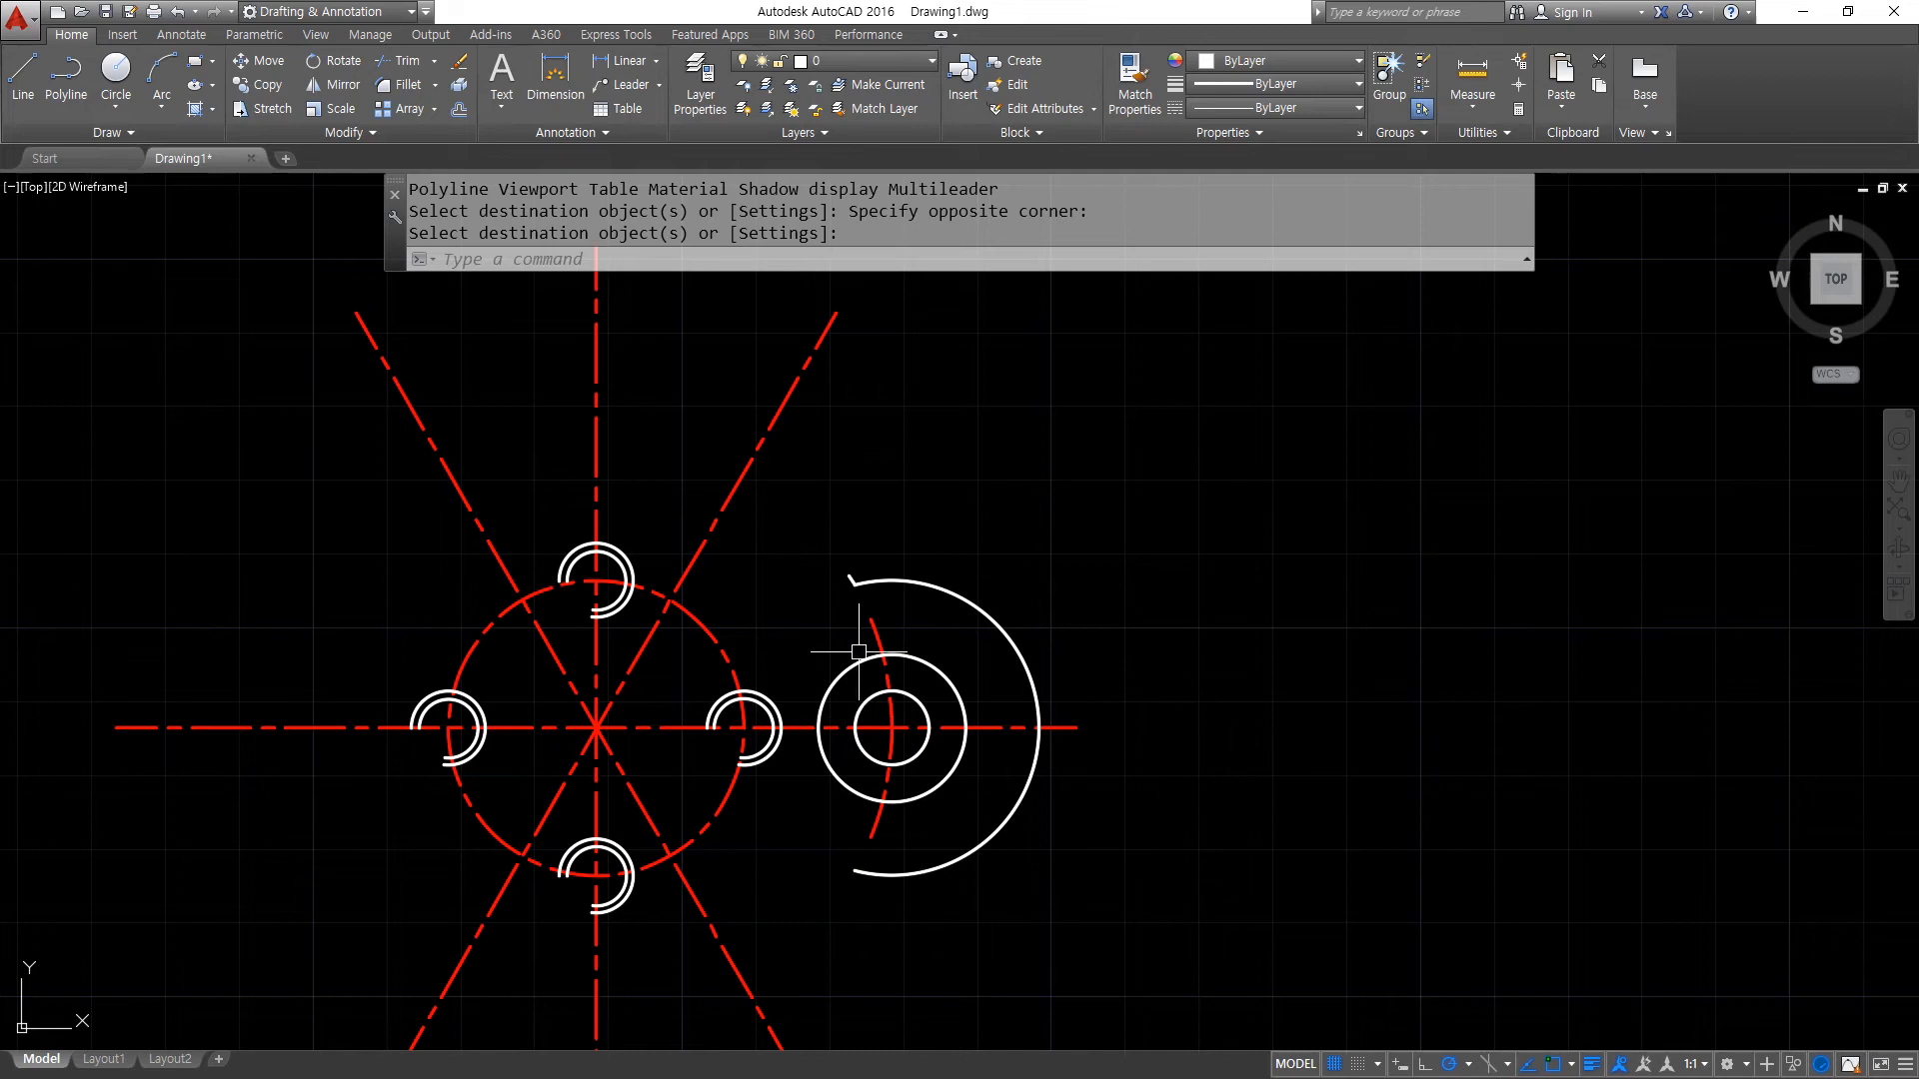
pyautogui.write('ar')
pyautogui.press('Return')
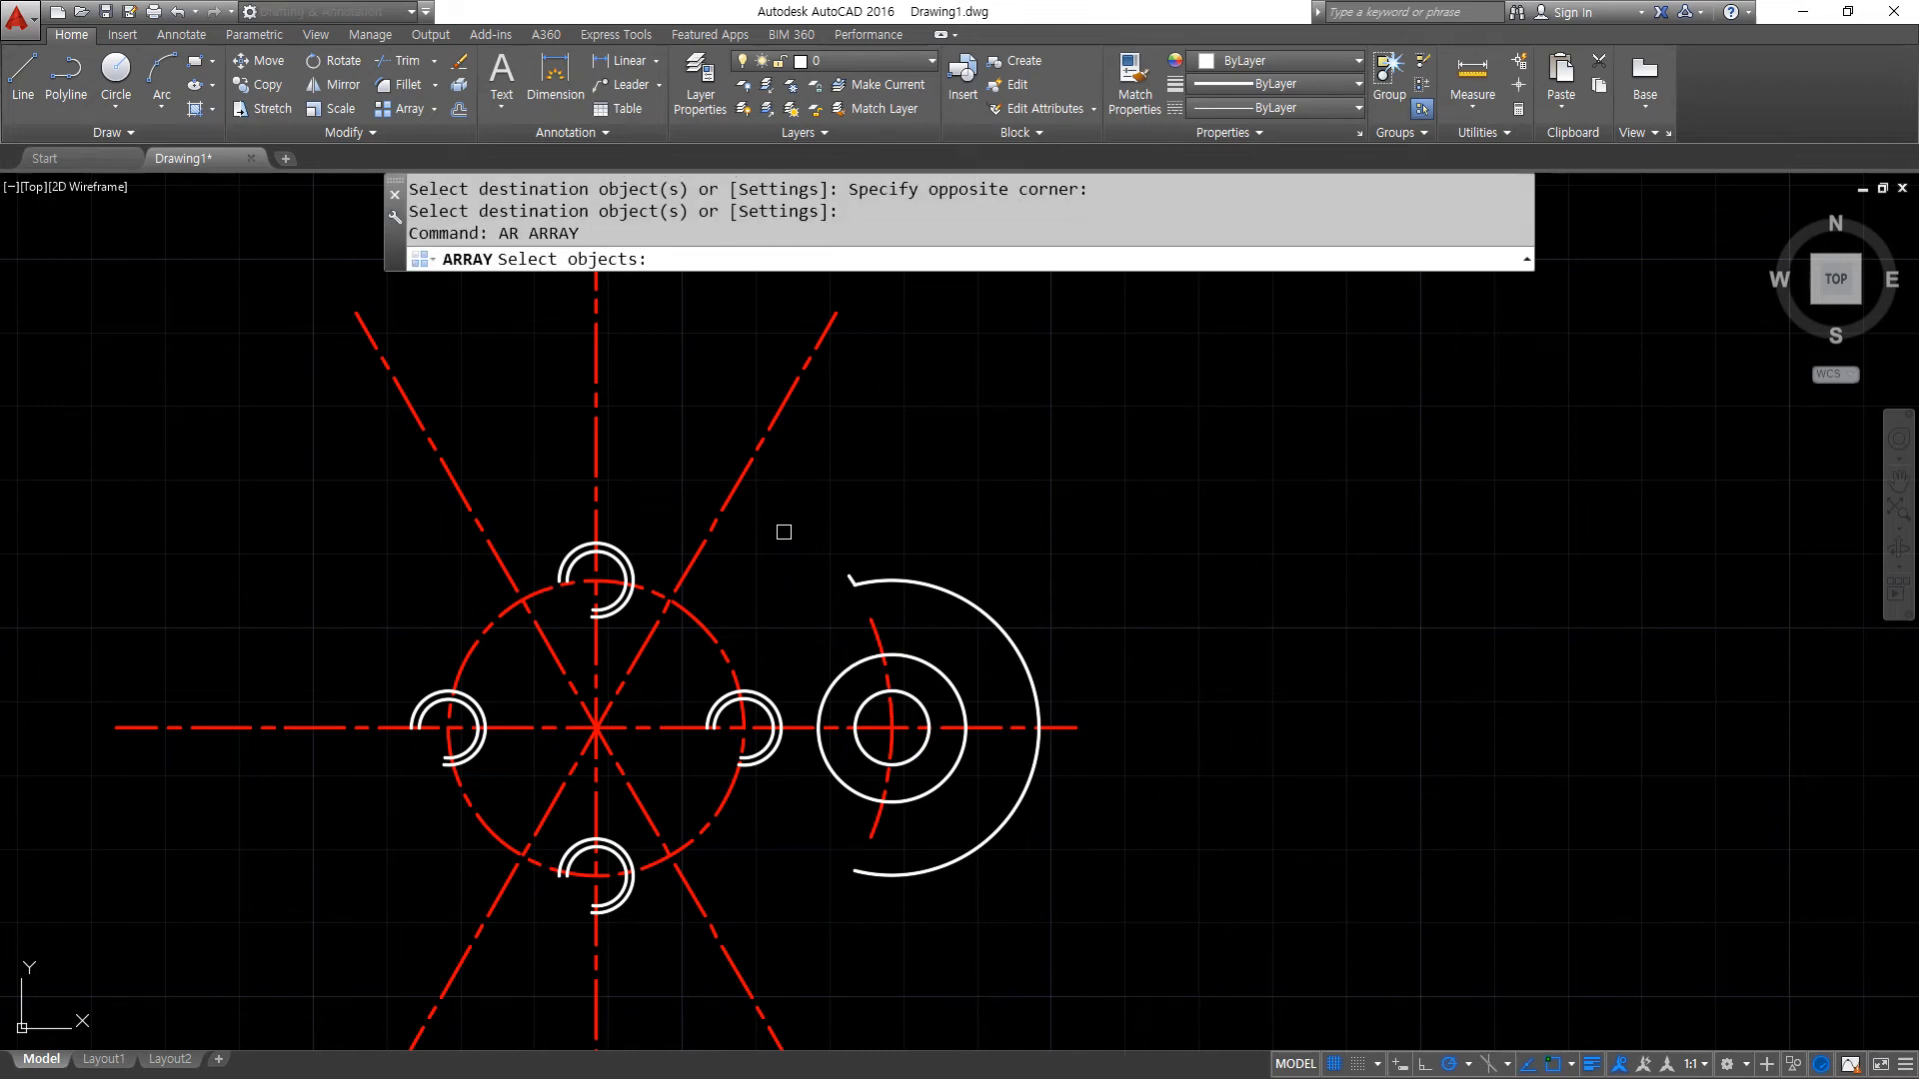
pyautogui.click(801, 506)
pyautogui.click(1099, 920)
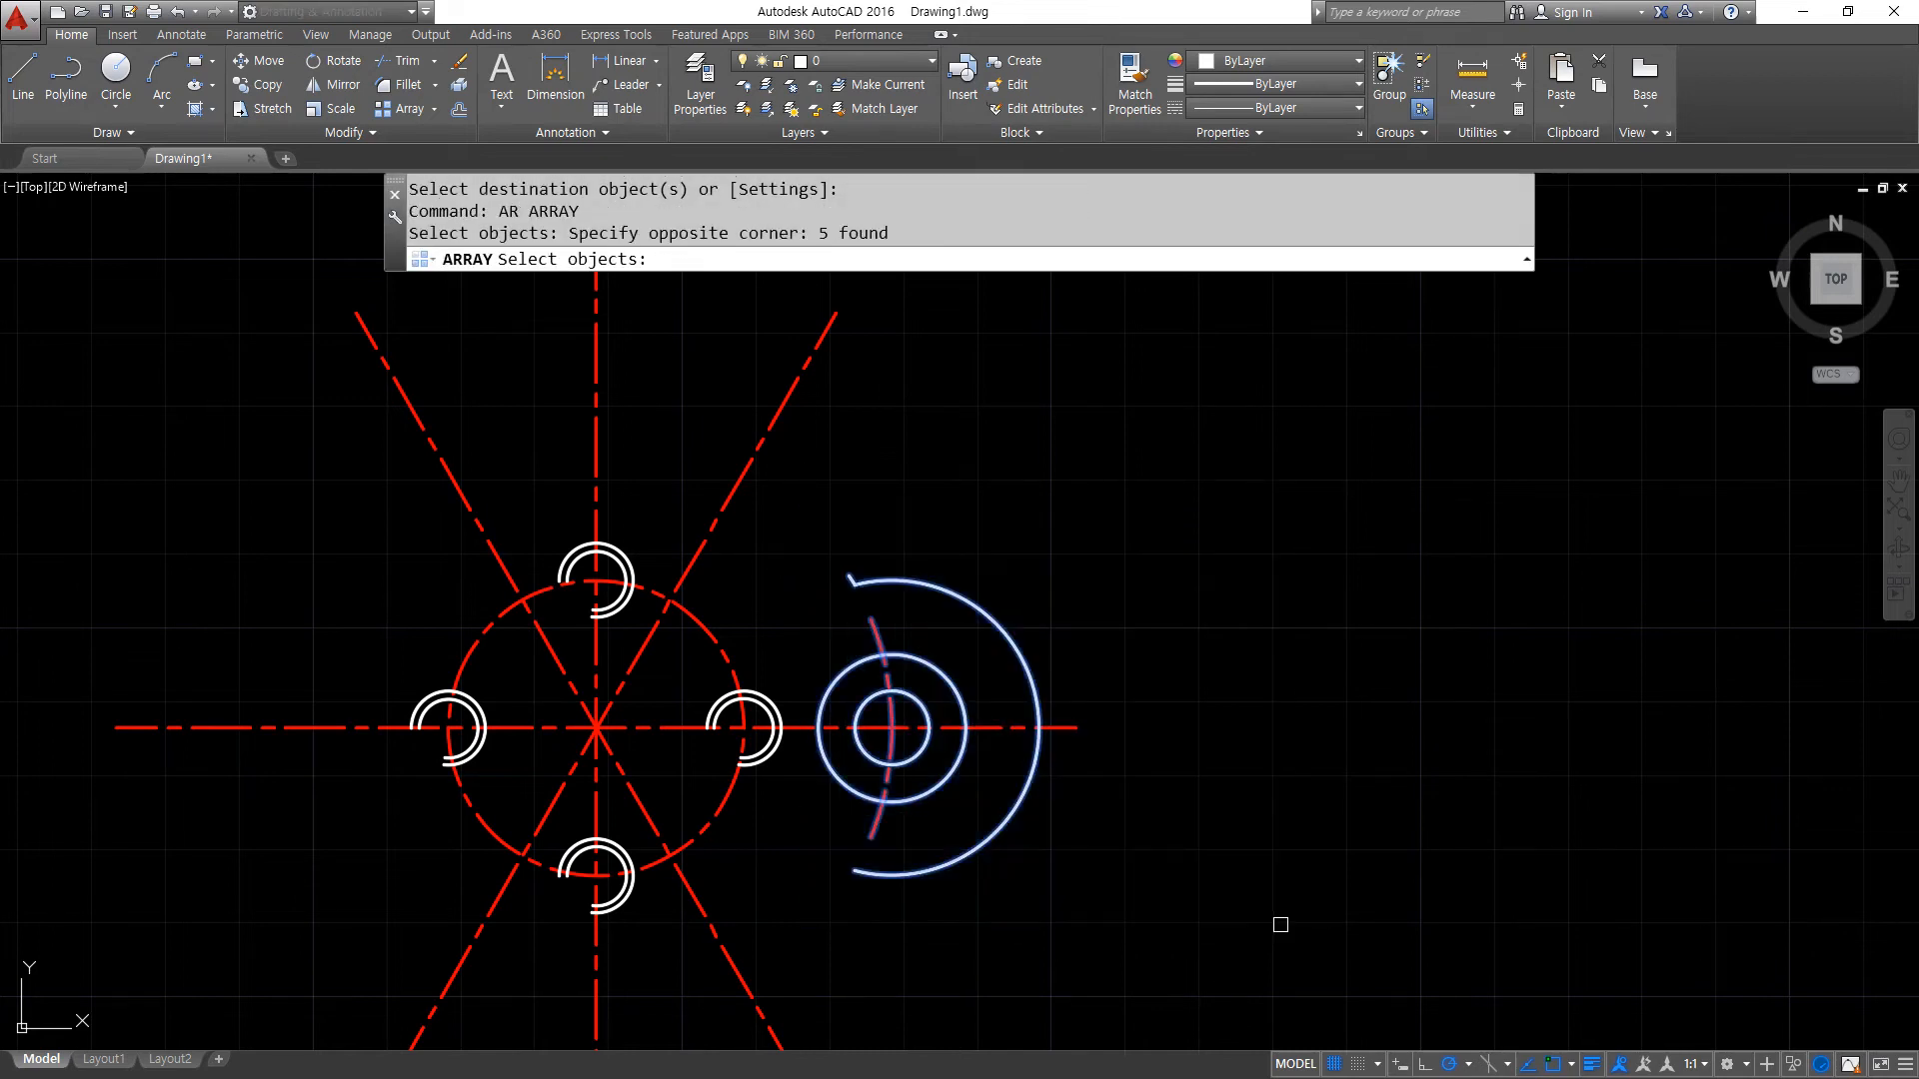
pyautogui.press('Return')
pyautogui.click(1035, 258)
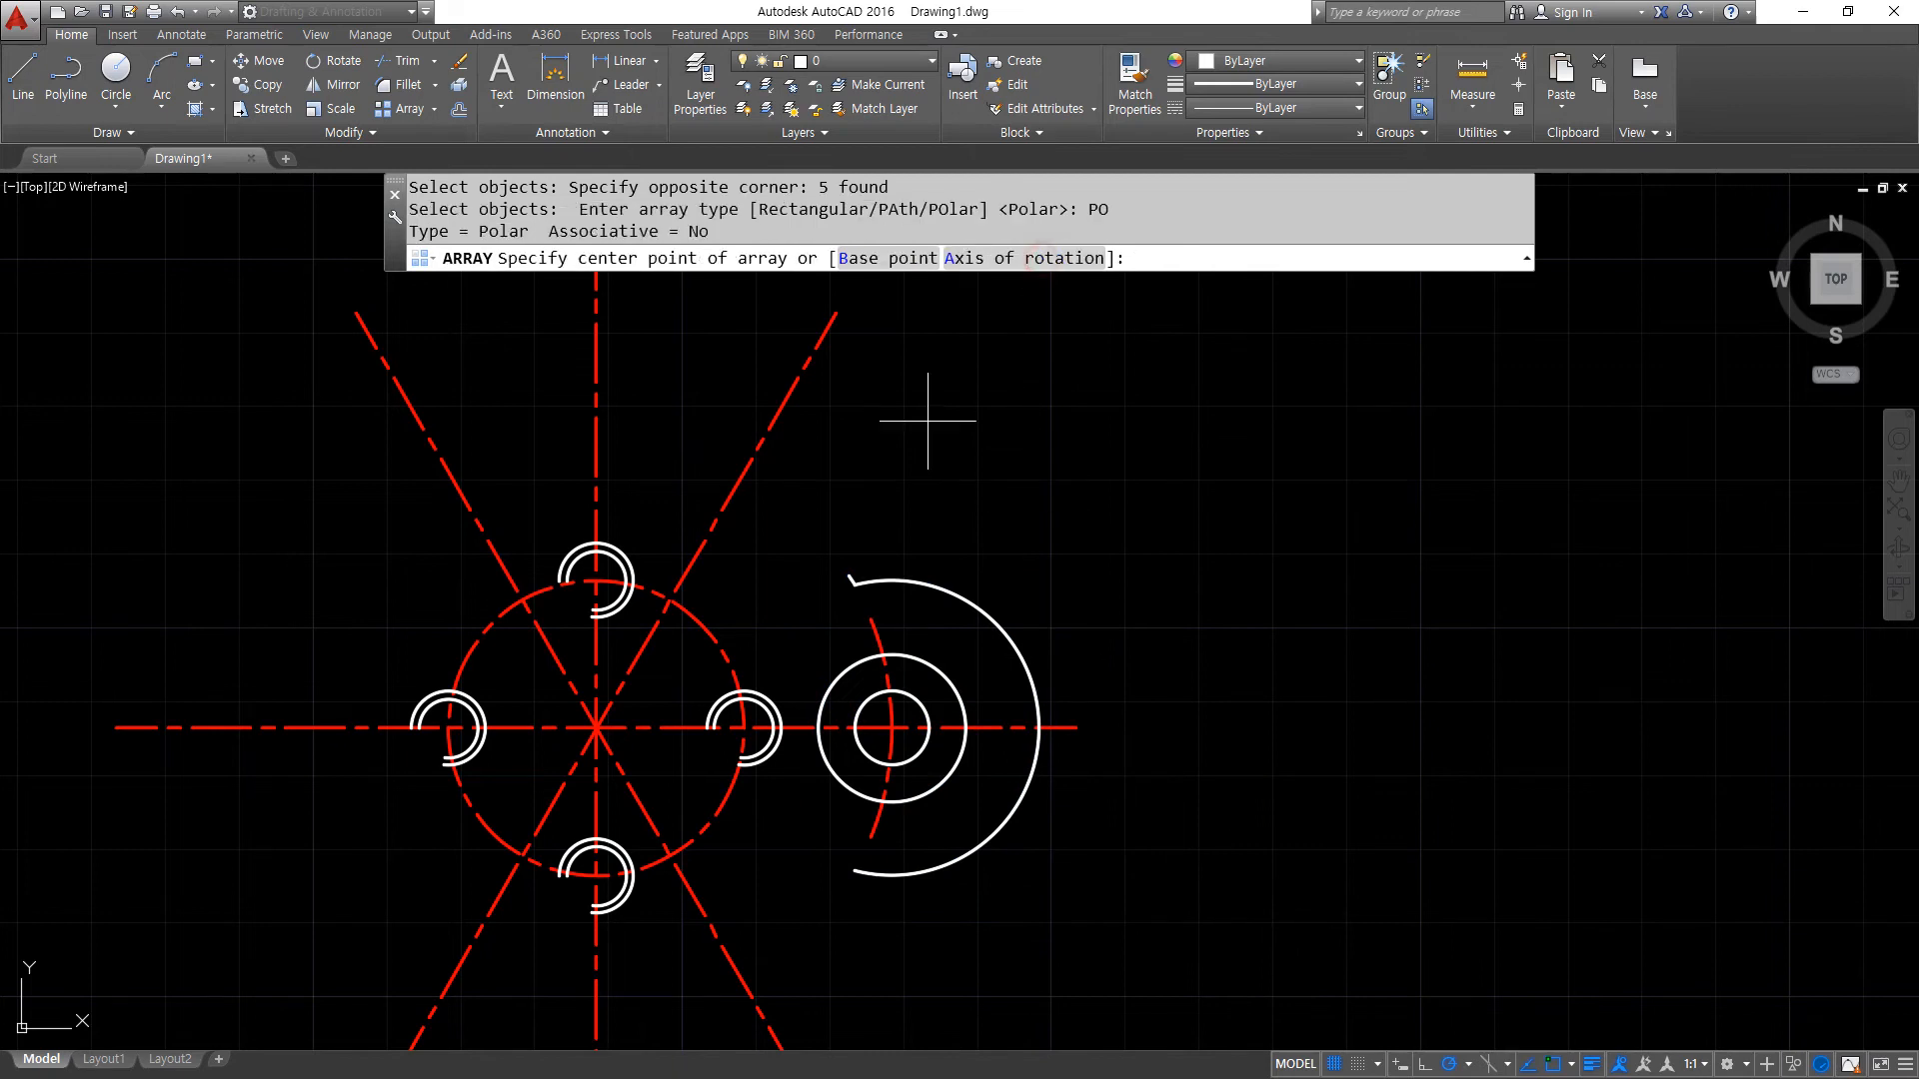
pyautogui.click(595, 728)
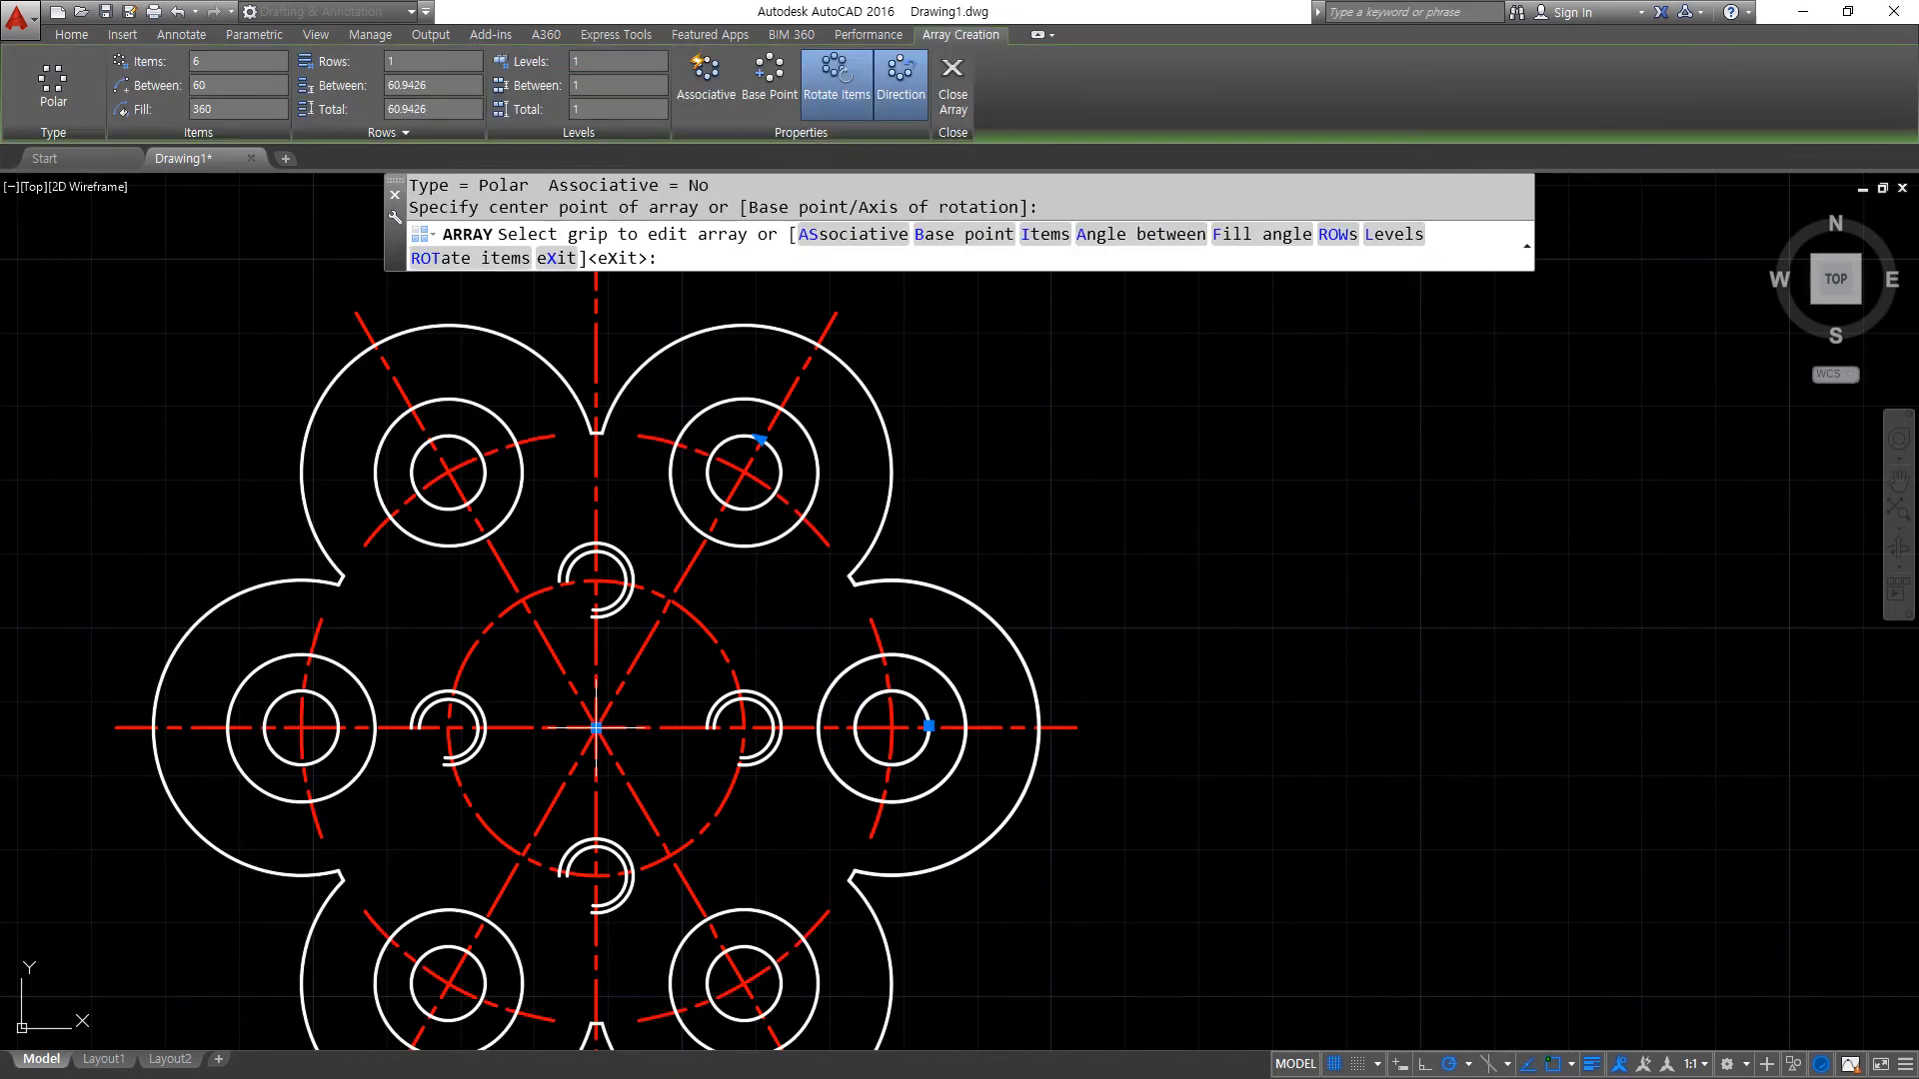
pyautogui.scroll(-1, 639, 770)
pyautogui.scroll(1, 639, 769)
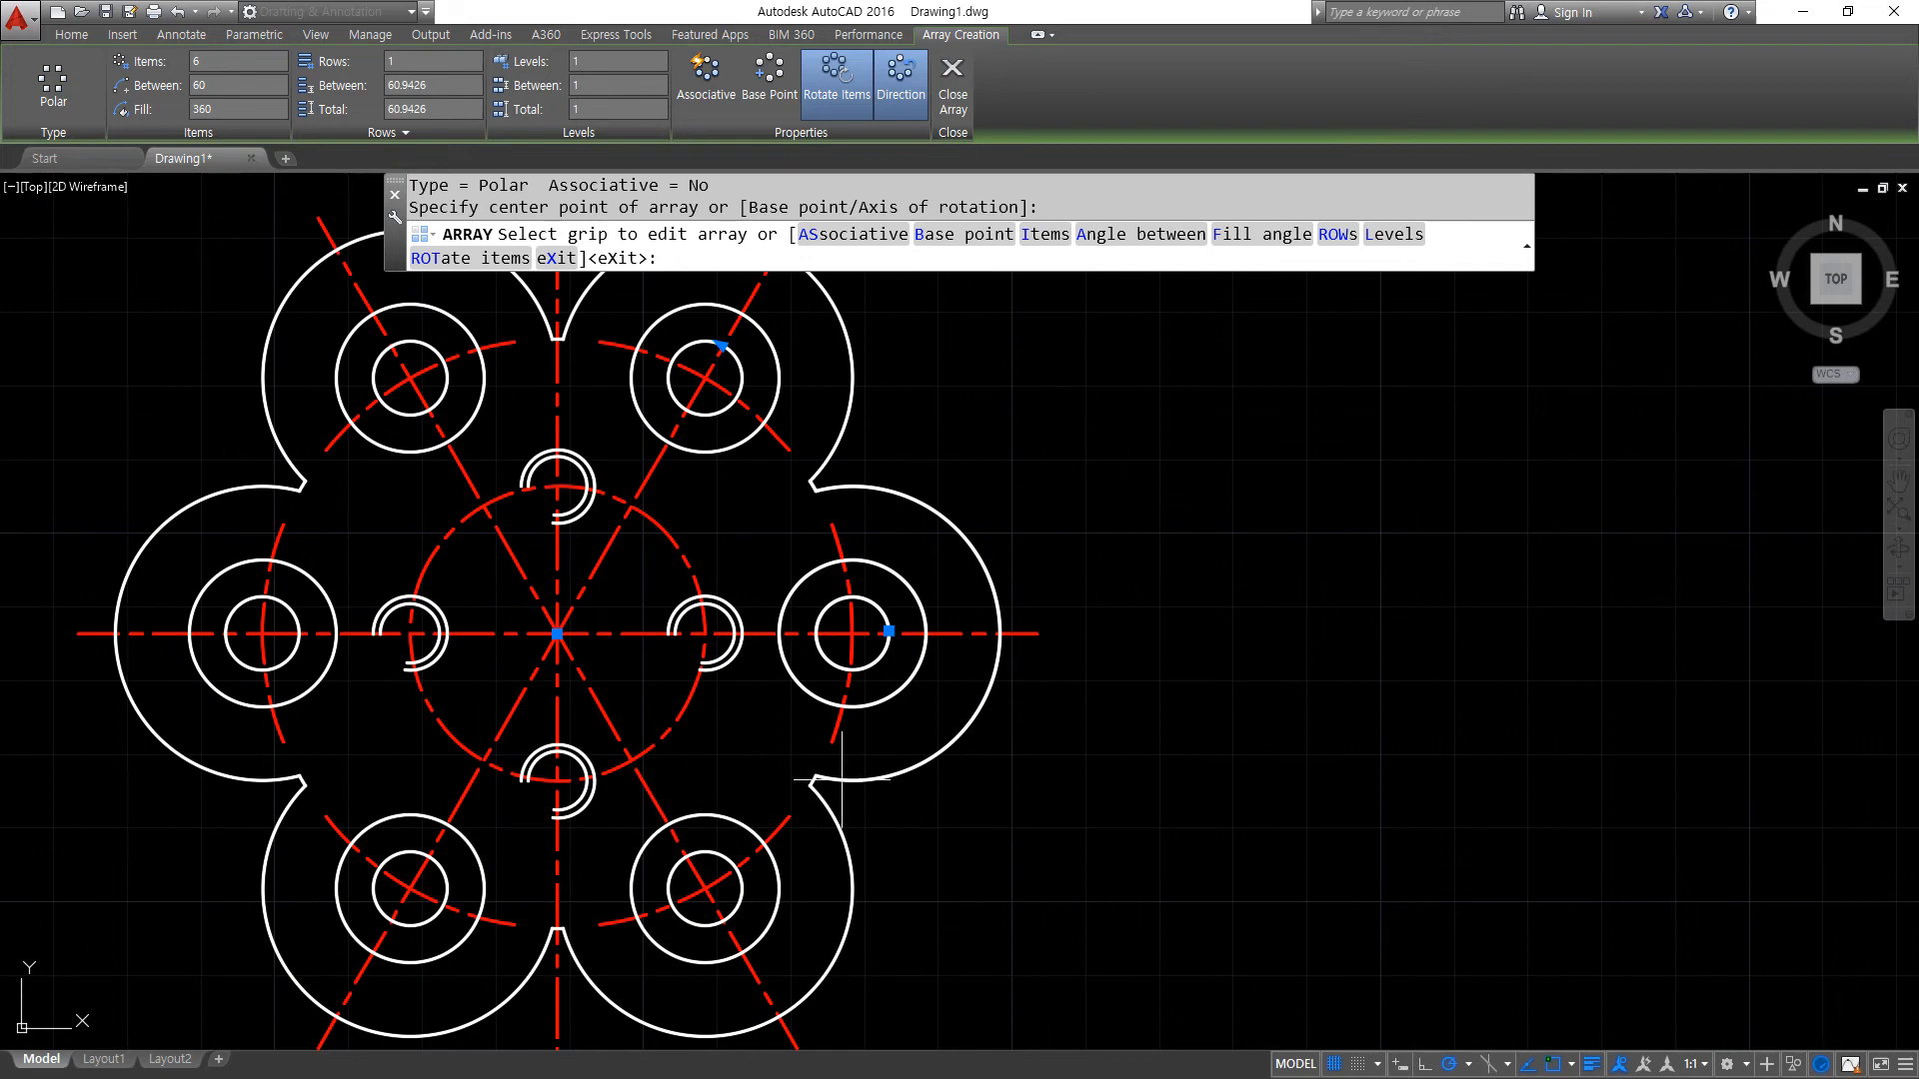
pyautogui.scroll(-2, 842, 779)
pyautogui.press('Return')
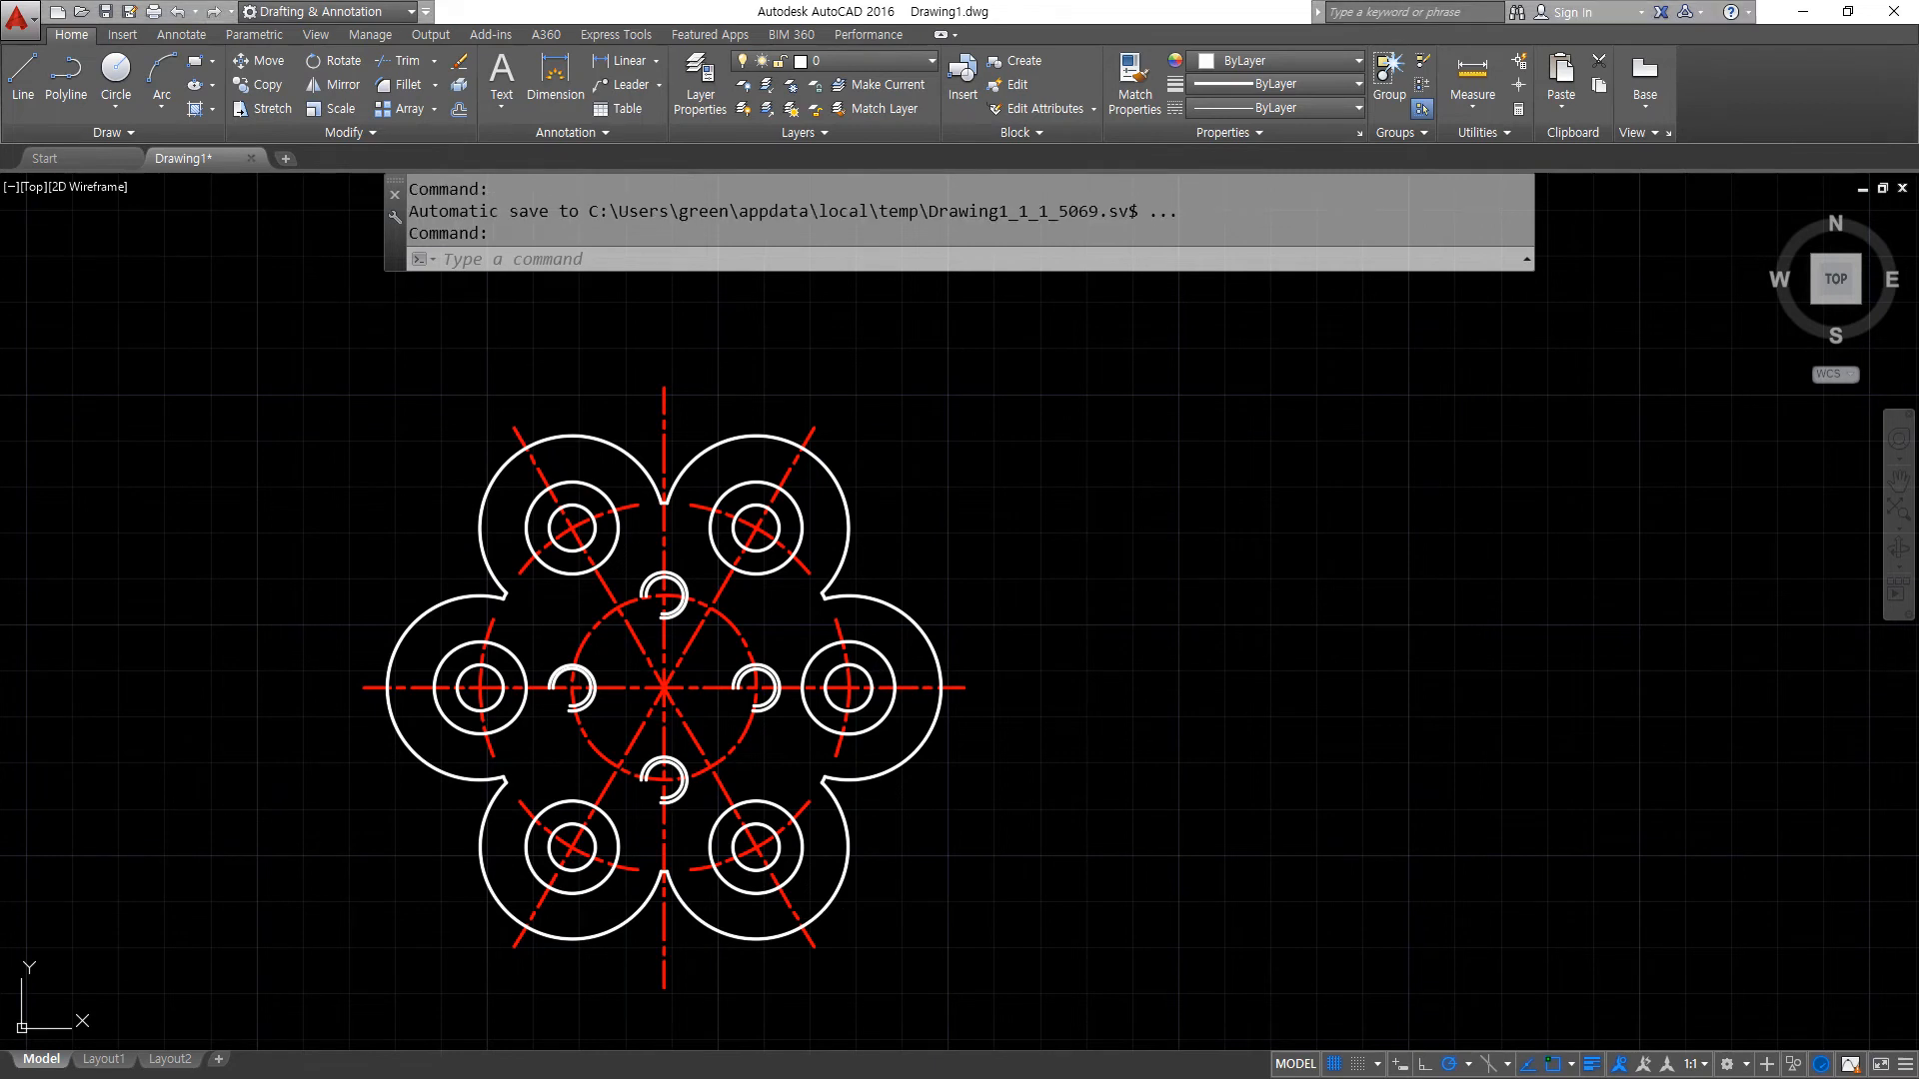
# - Bring the browser page with the practice drawings into view and examine the two slotted wheel drawings
pyautogui.moveTo(0, 160); pyautogui.dragTo(988, 162)
pyautogui.moveTo(757, 299)
pyautogui.mouseDown()
pyautogui.moveTo(944, 285)
pyautogui.moveTo(912, 304)
pyautogui.mouseUp()
pyautogui.moveTo(785, 248)
pyautogui.mouseDown()
pyautogui.moveTo(770, 267)
pyautogui.moveTo(801, 293)
pyautogui.mouseUp()
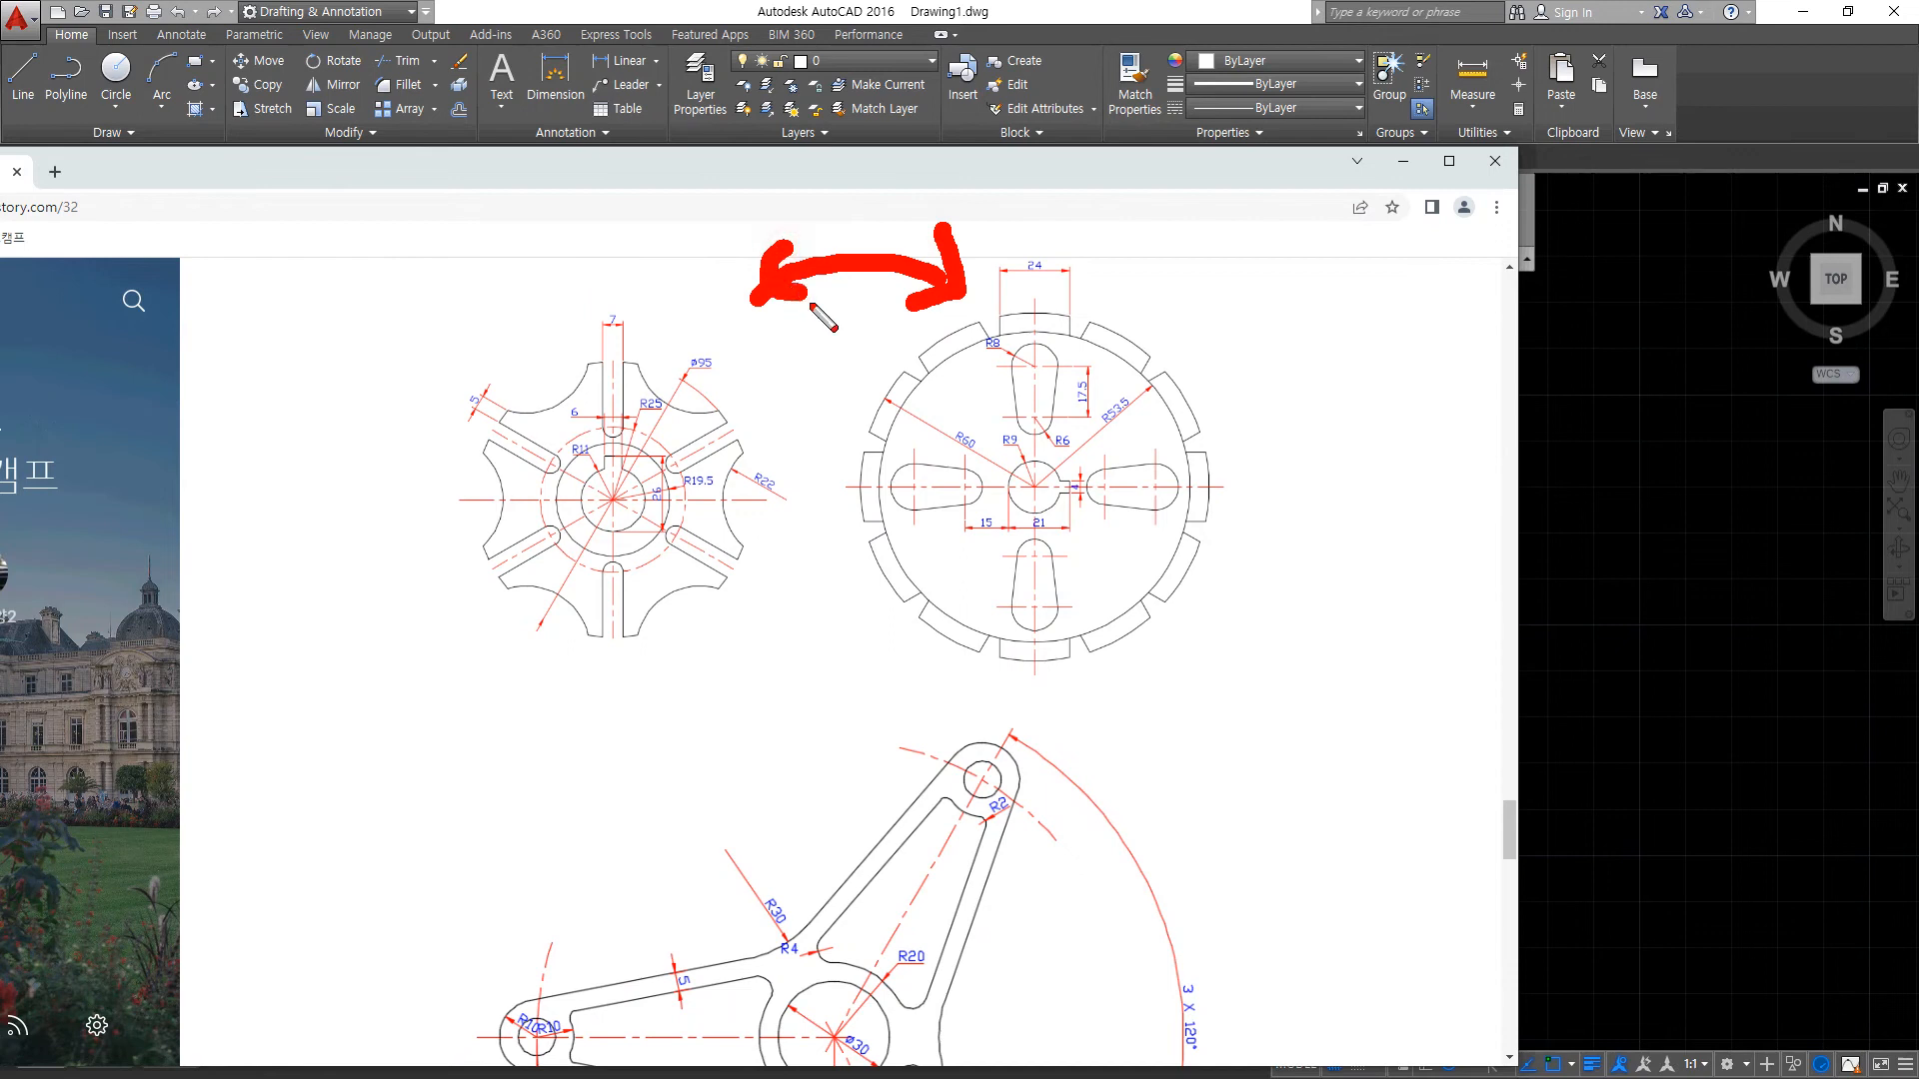
pyautogui.press('Escape')
pyautogui.moveTo(925, 165); pyautogui.dragTo(0, 165)
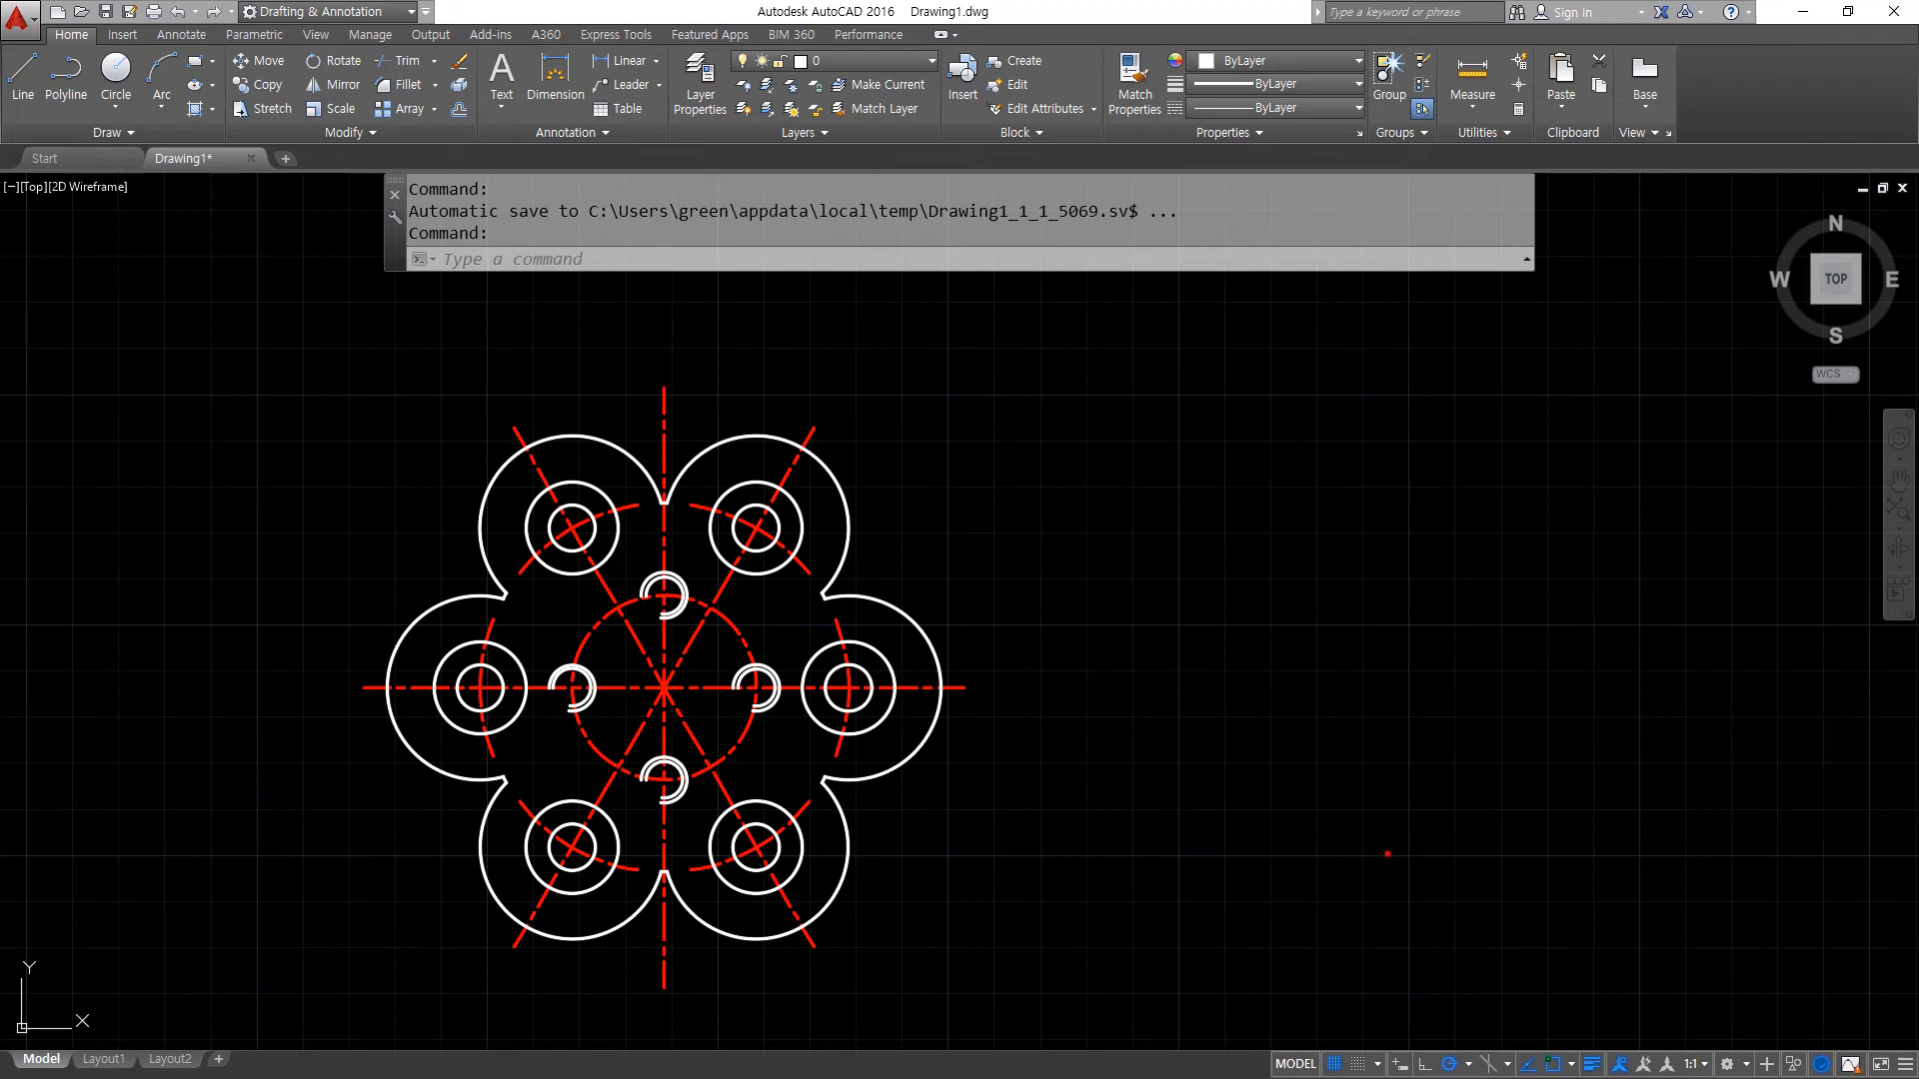
# - Erase the whole finished six-lobed flange drawing
pyautogui.click(997, 965)
pyautogui.click(236, 393)
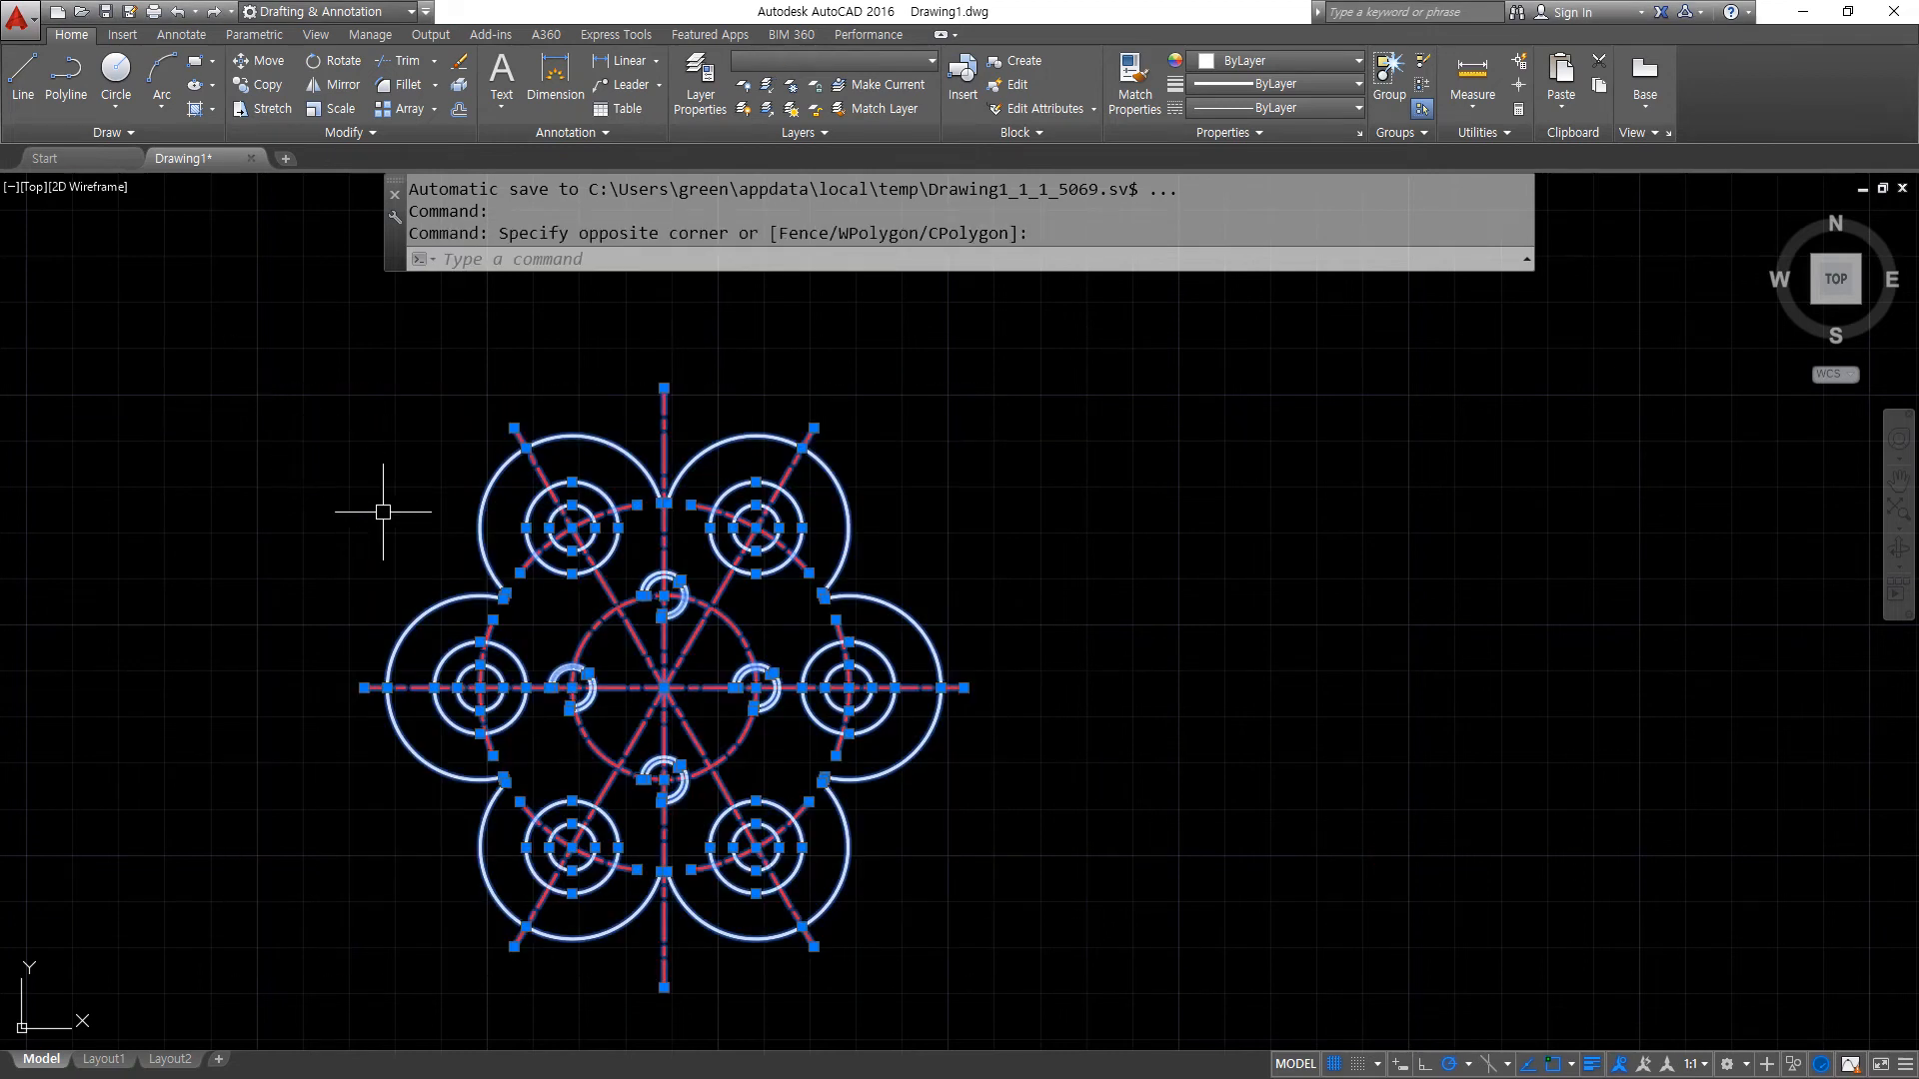
pyautogui.write('E')
pyautogui.press('Return')
# - Draw four construction lines through one centre point: horizontal, vertical and two inclined 30° to the horizontal on opposite sides
pyautogui.write('xl')
pyautogui.press('Return')
pyautogui.click(760, 566)
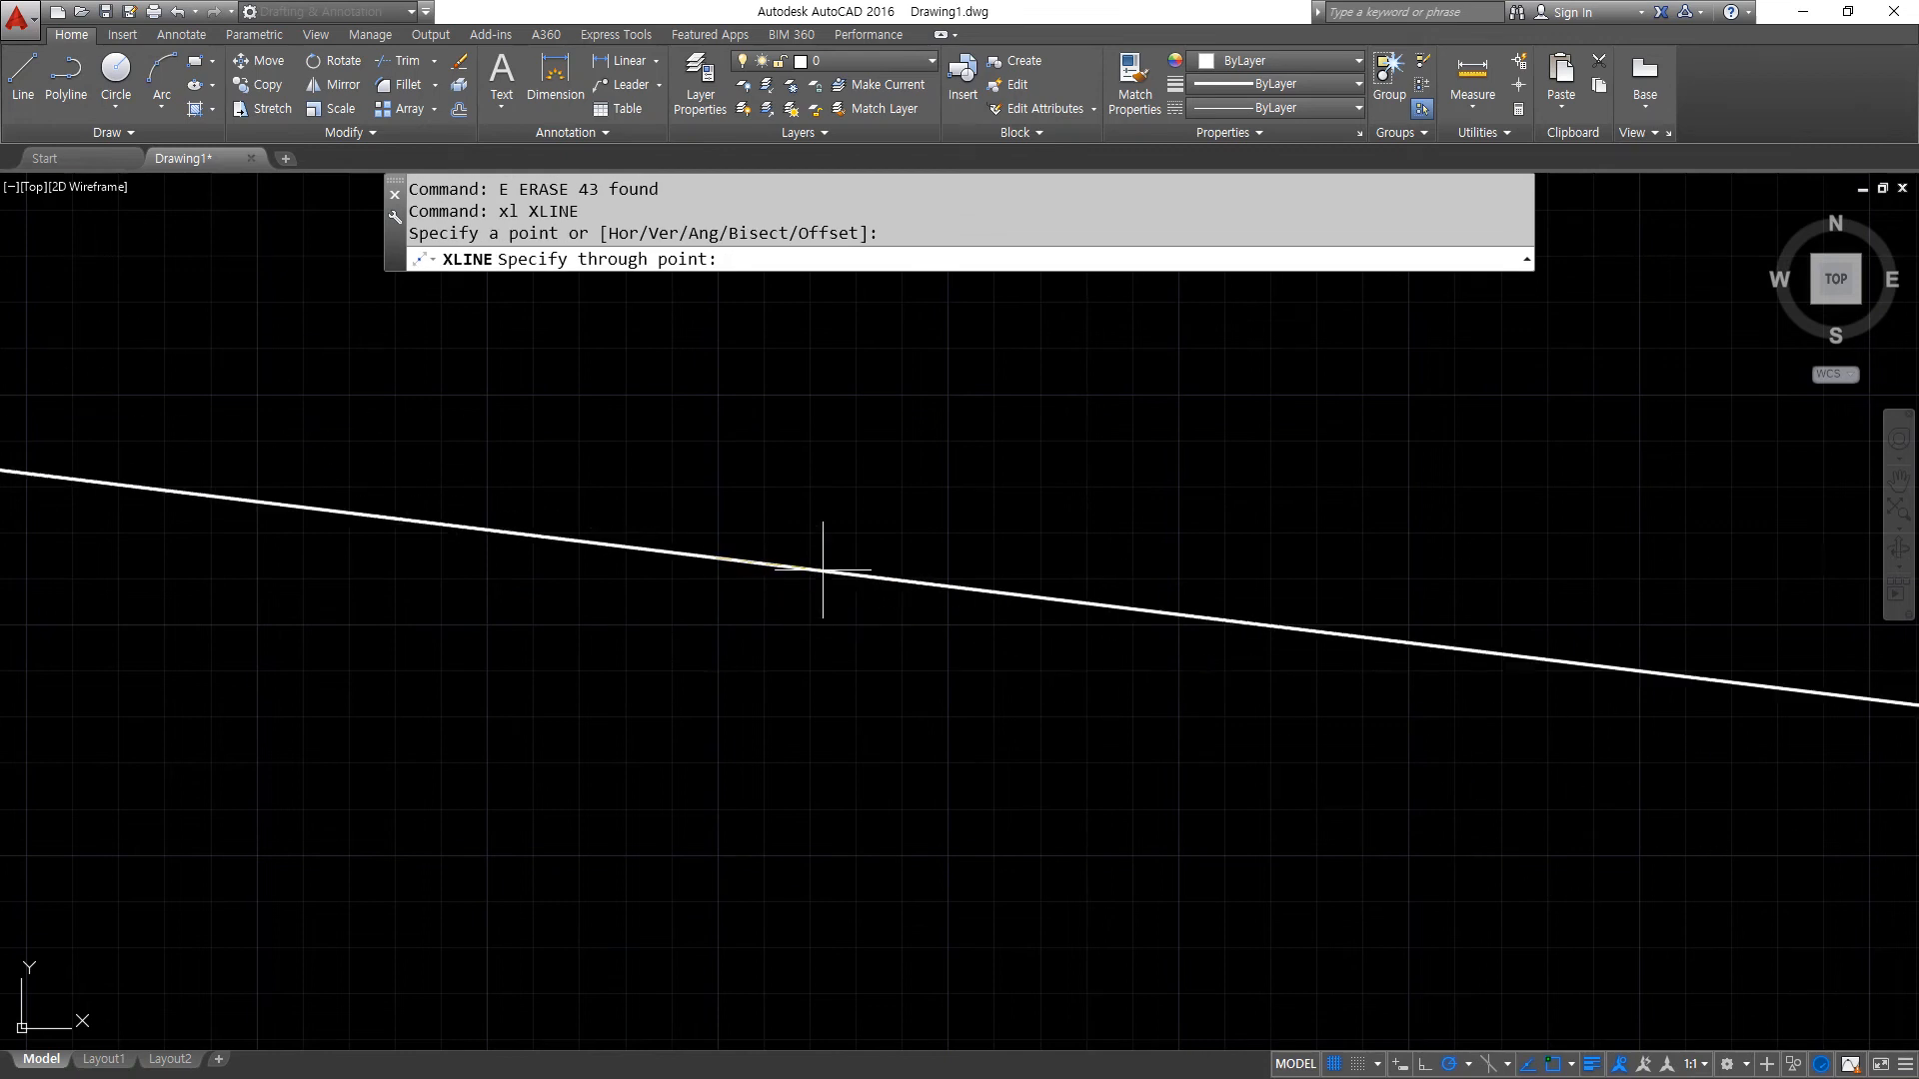
pyautogui.click(826, 557)
pyautogui.click(716, 467)
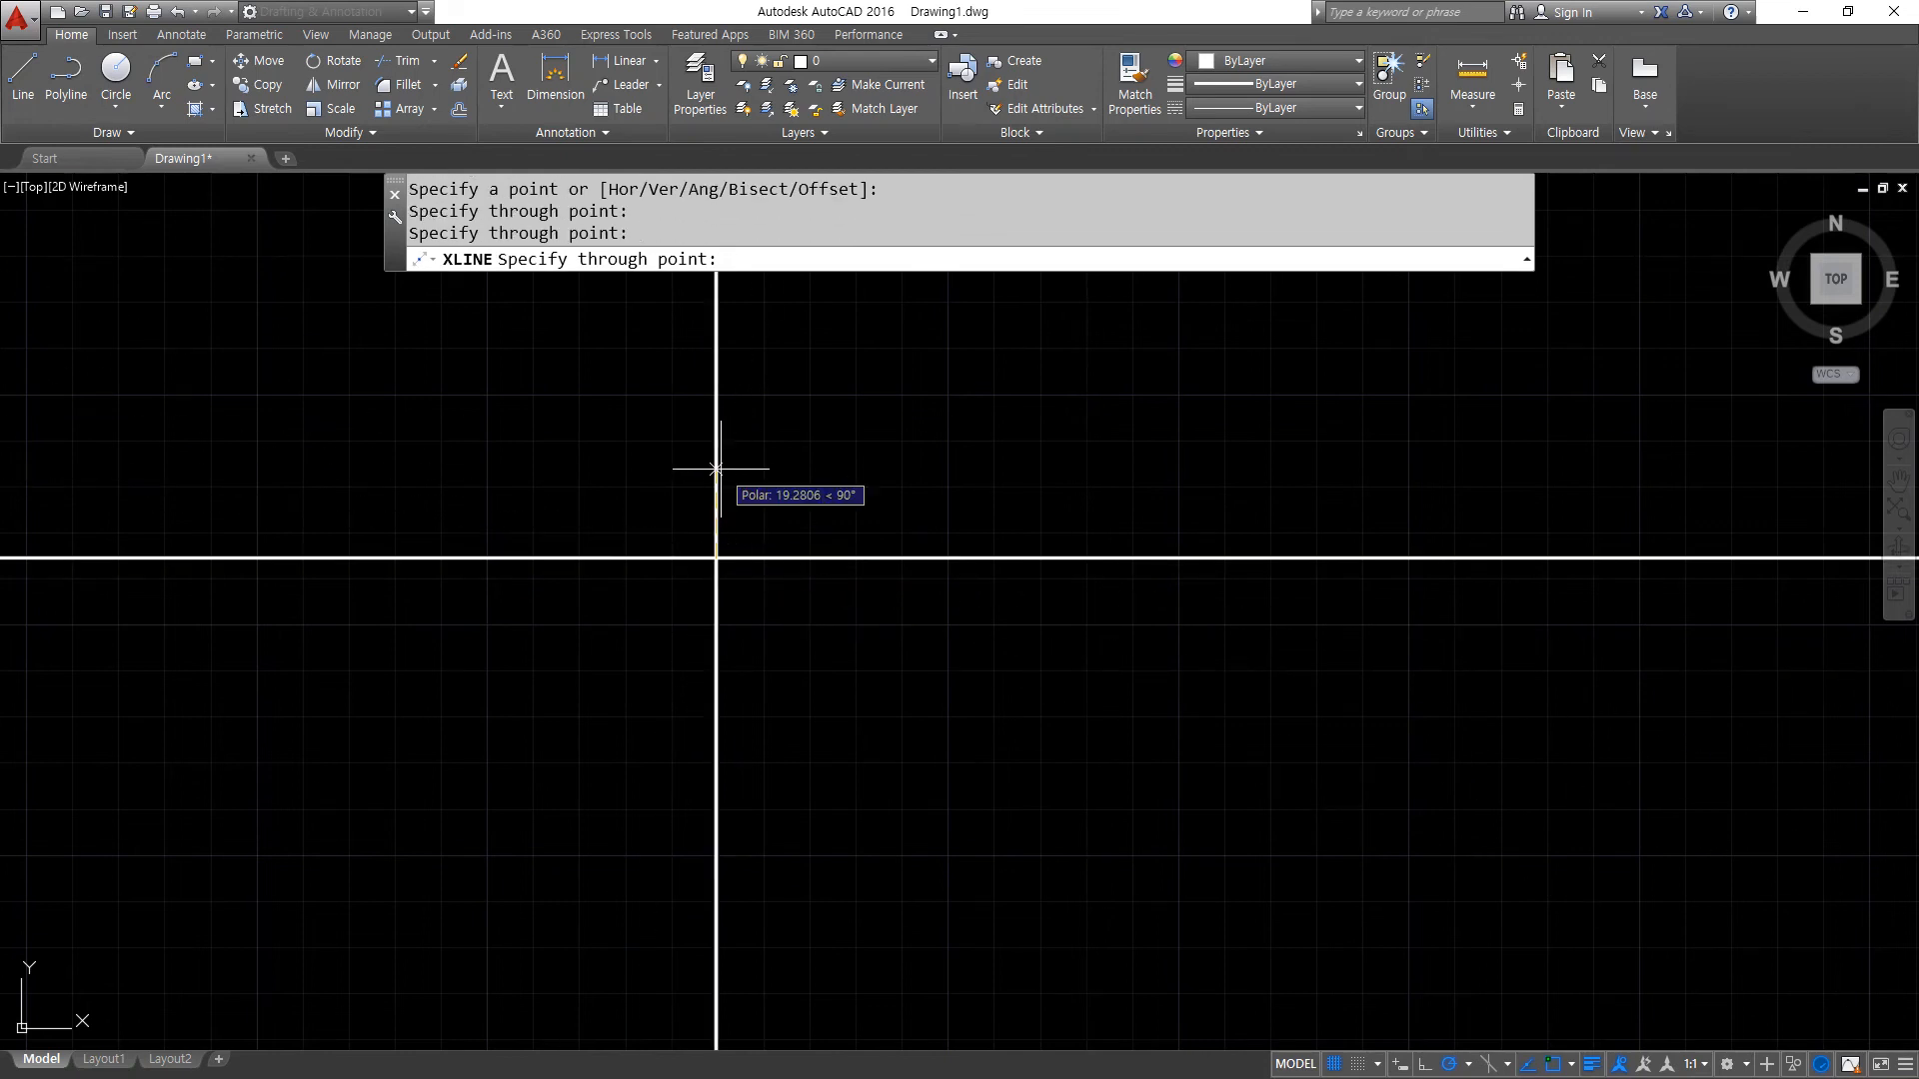
pyautogui.click(888, 459)
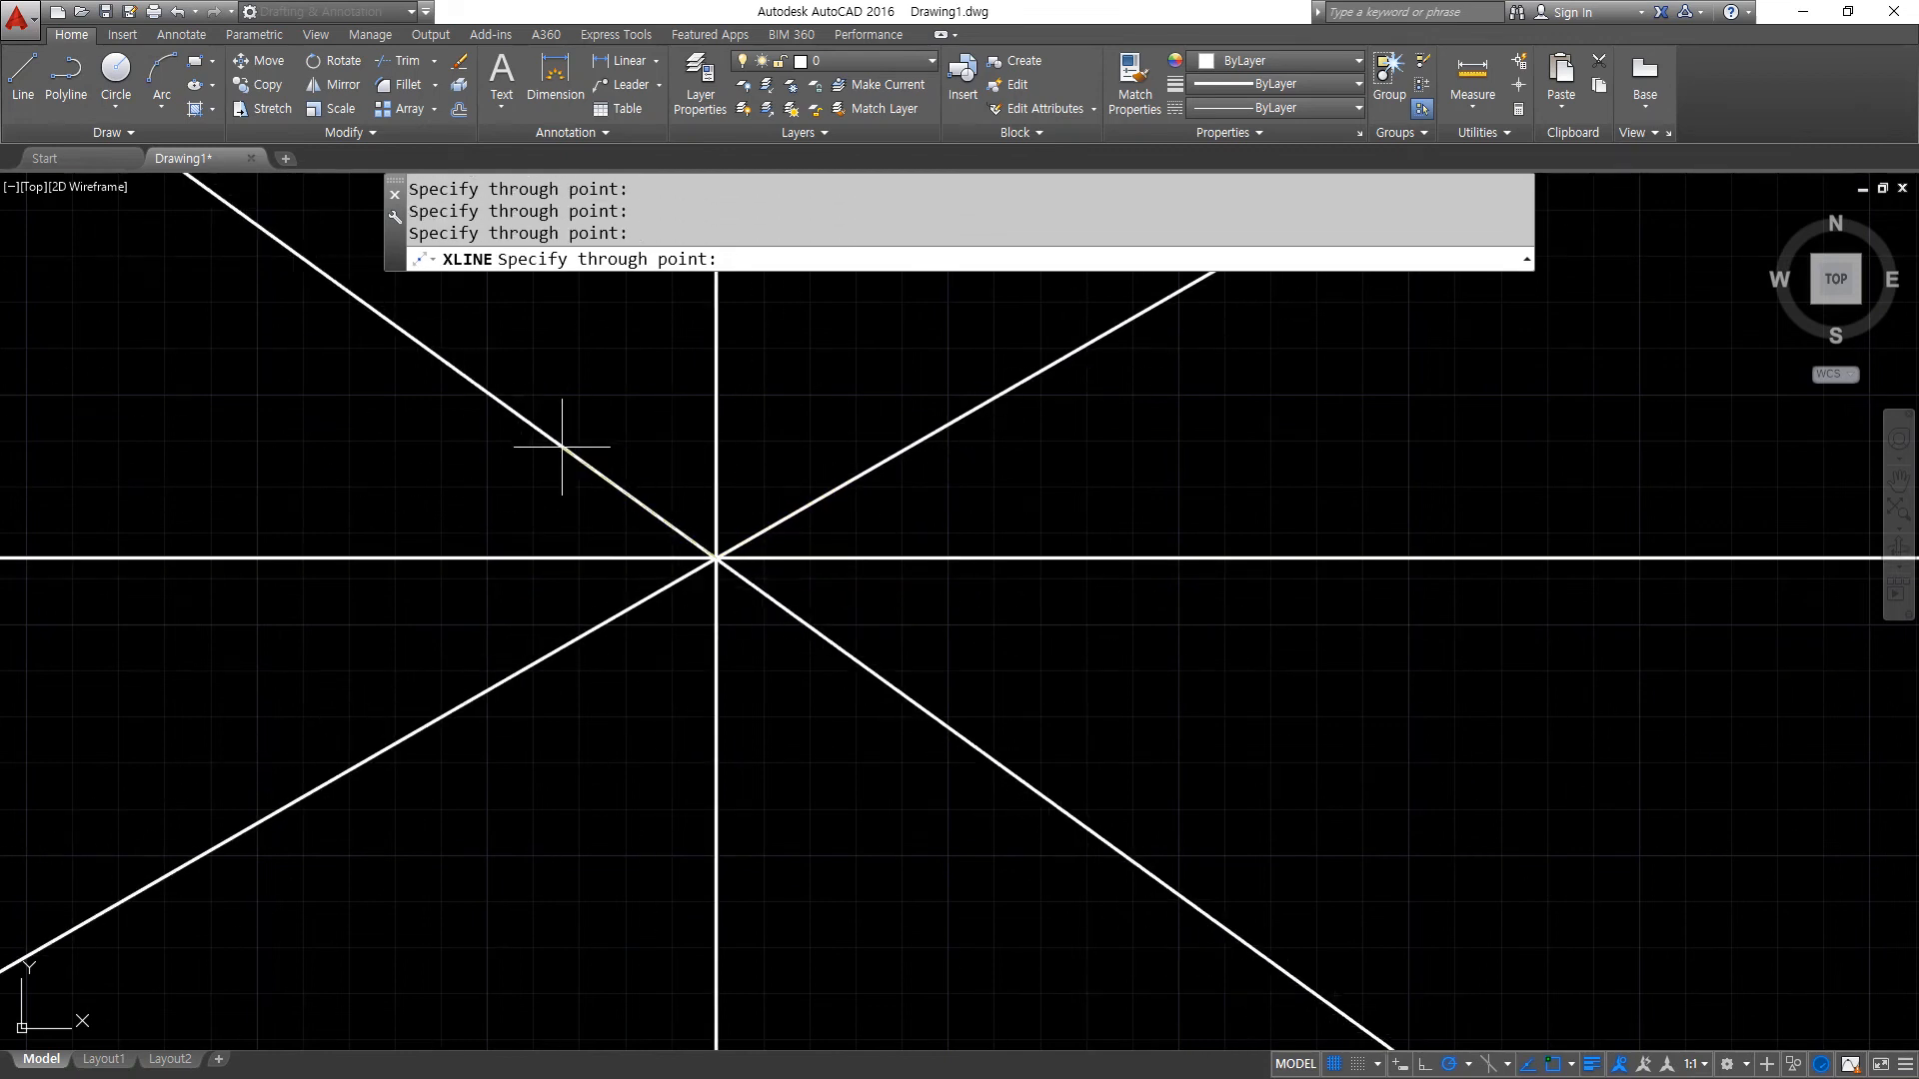
pyautogui.click(568, 474)
pyautogui.press('Return')
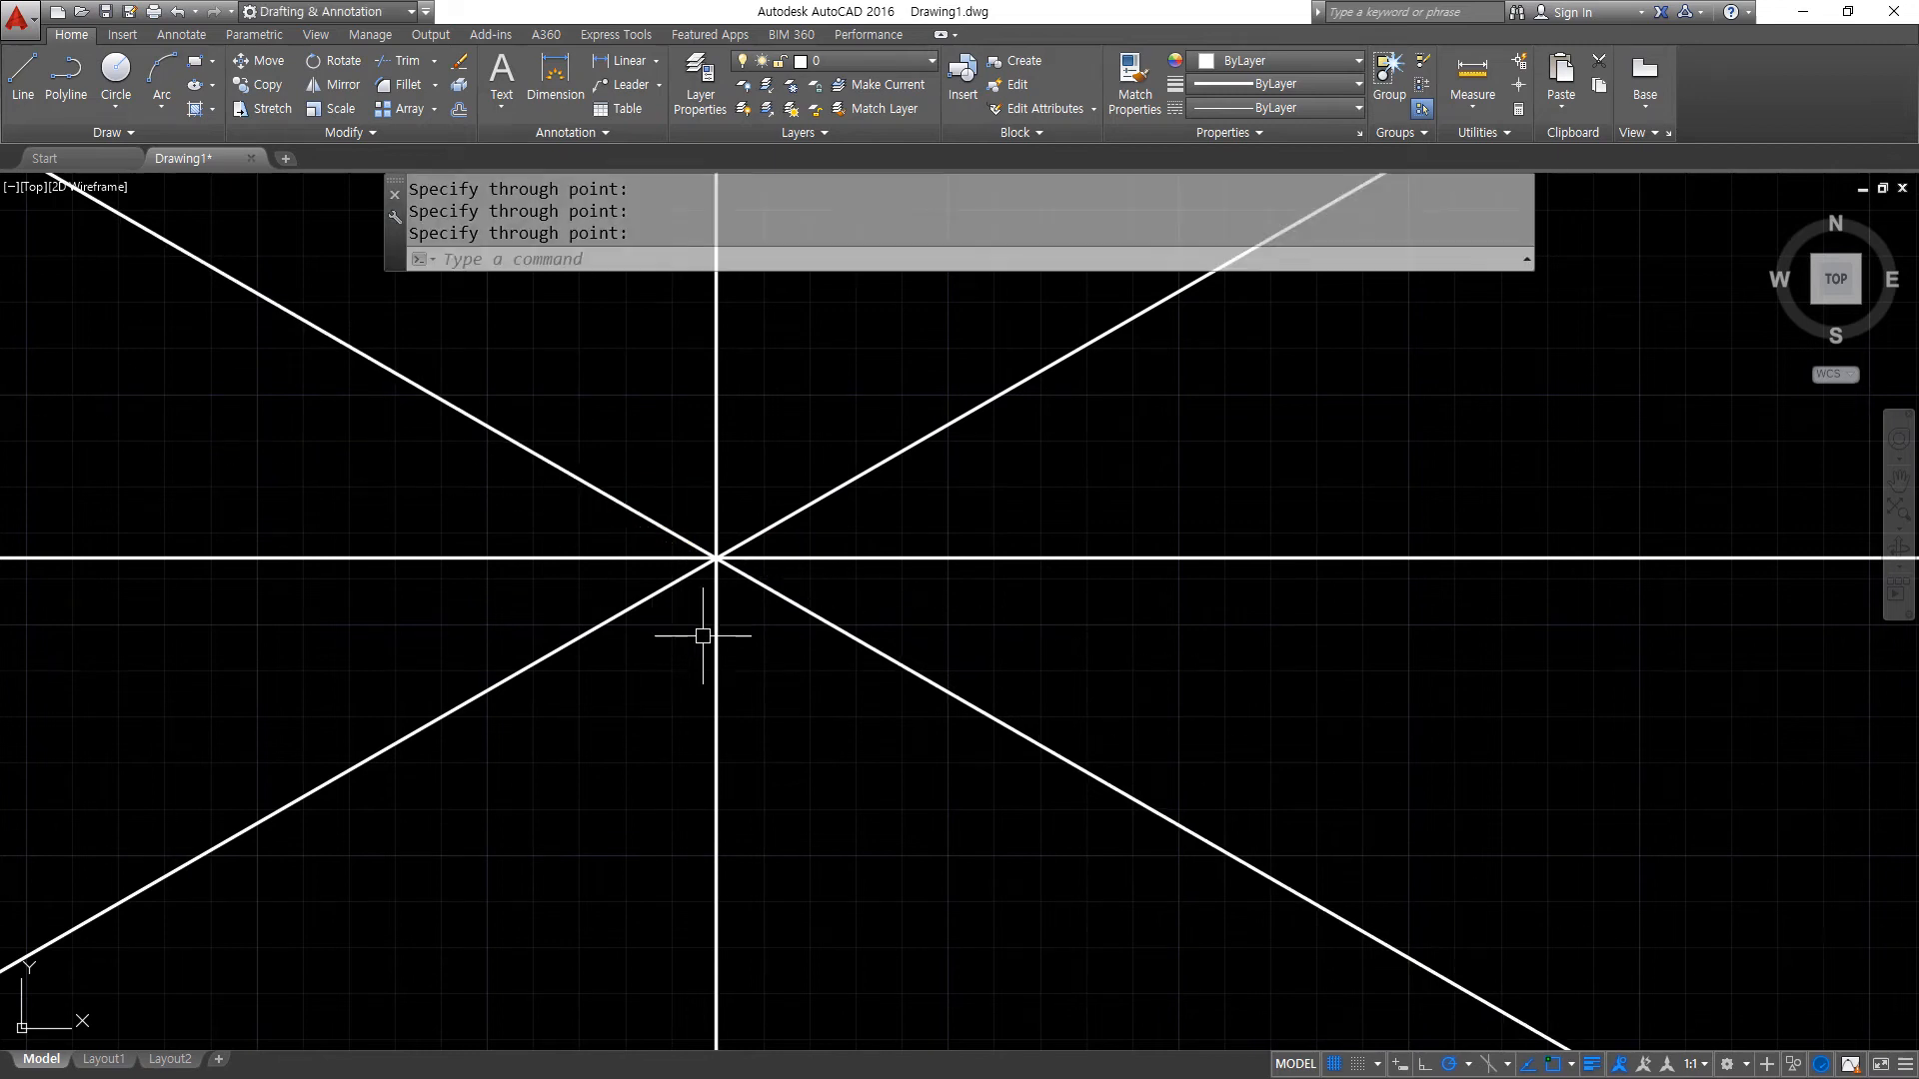
pyautogui.write('c')
pyautogui.press('Return')
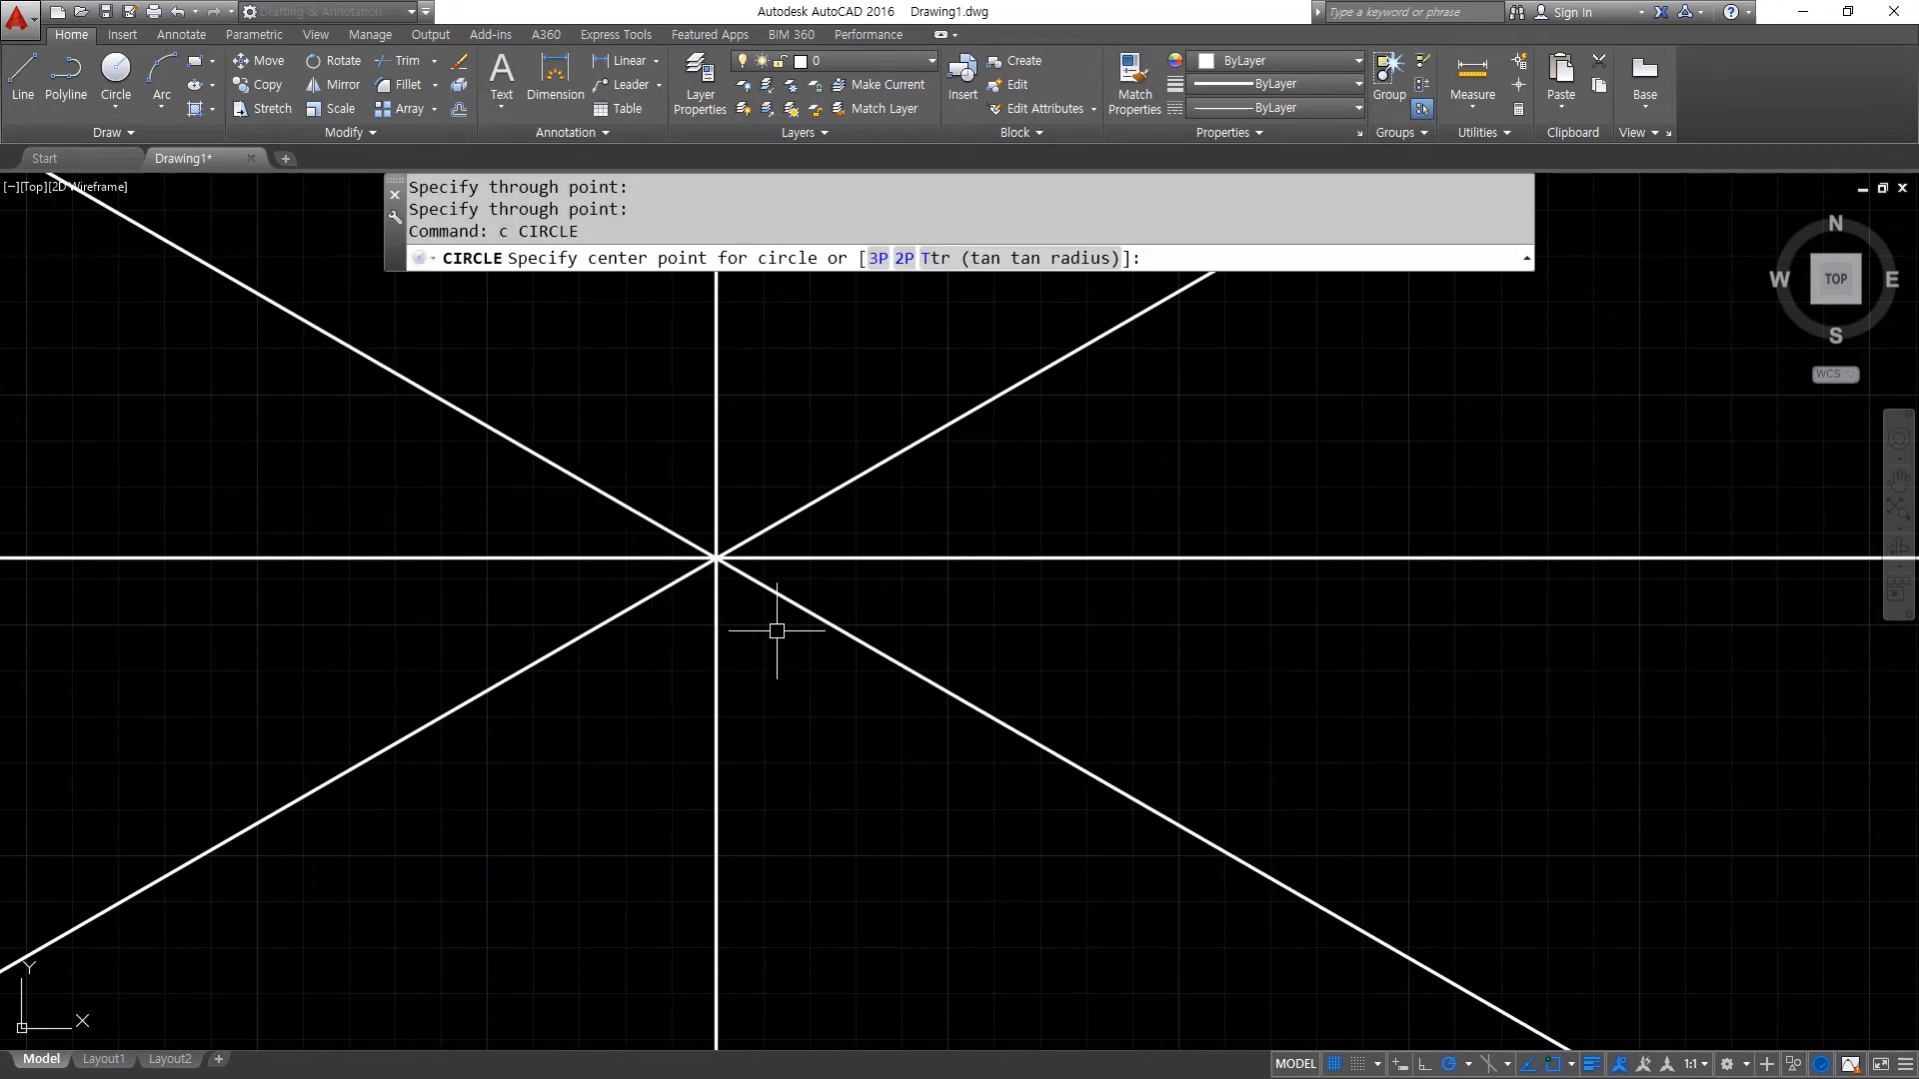
pyautogui.press('Escape')
# - Assign all four construction lines to the red centre-line layer
pyautogui.click(777, 631)
pyautogui.click(642, 471)
pyautogui.click(887, 60)
pyautogui.click(873, 114)
pyautogui.press('Escape')
# - Draw a circle of radius 11 centred on the intersection of the centre lines
pyautogui.write('c')
pyautogui.press('Return')
pyautogui.click(716, 558)
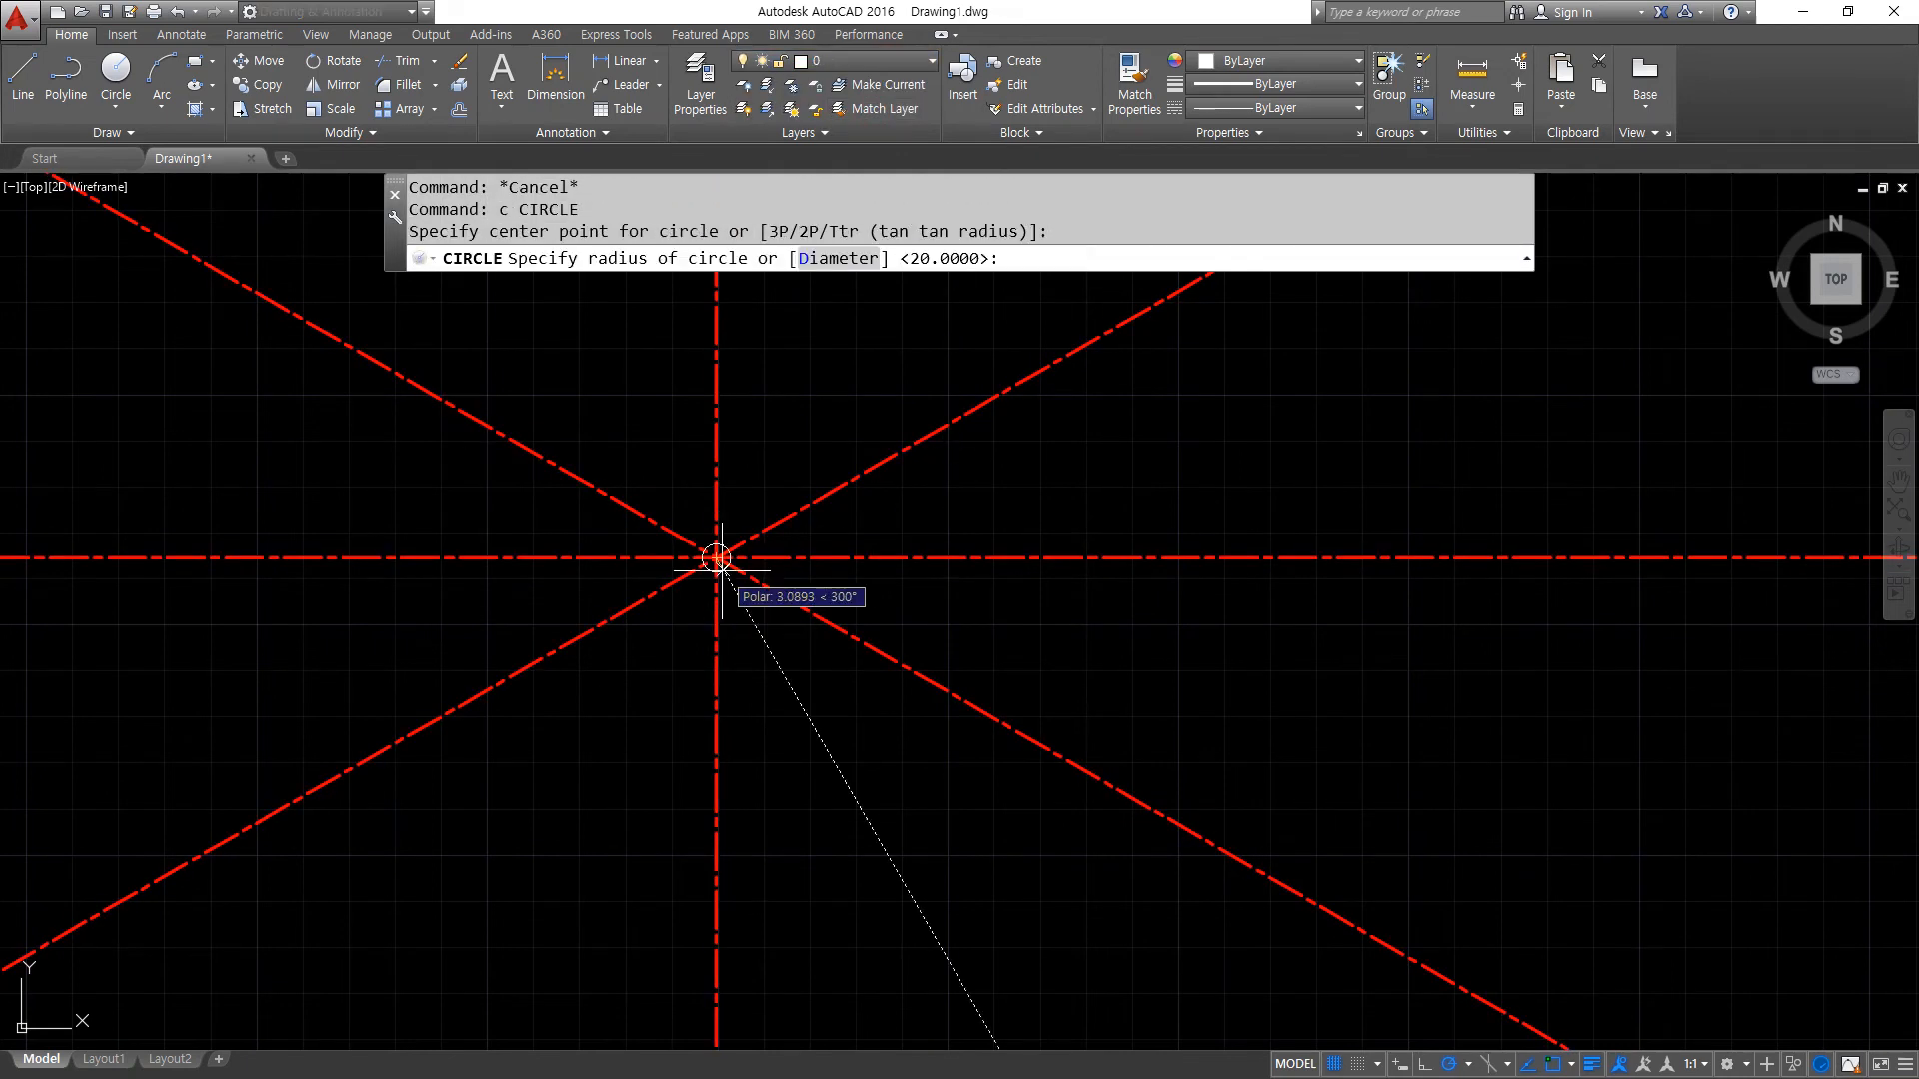
pyautogui.write('11')
pyautogui.press('Return')
pyautogui.scroll(7, 721, 568)
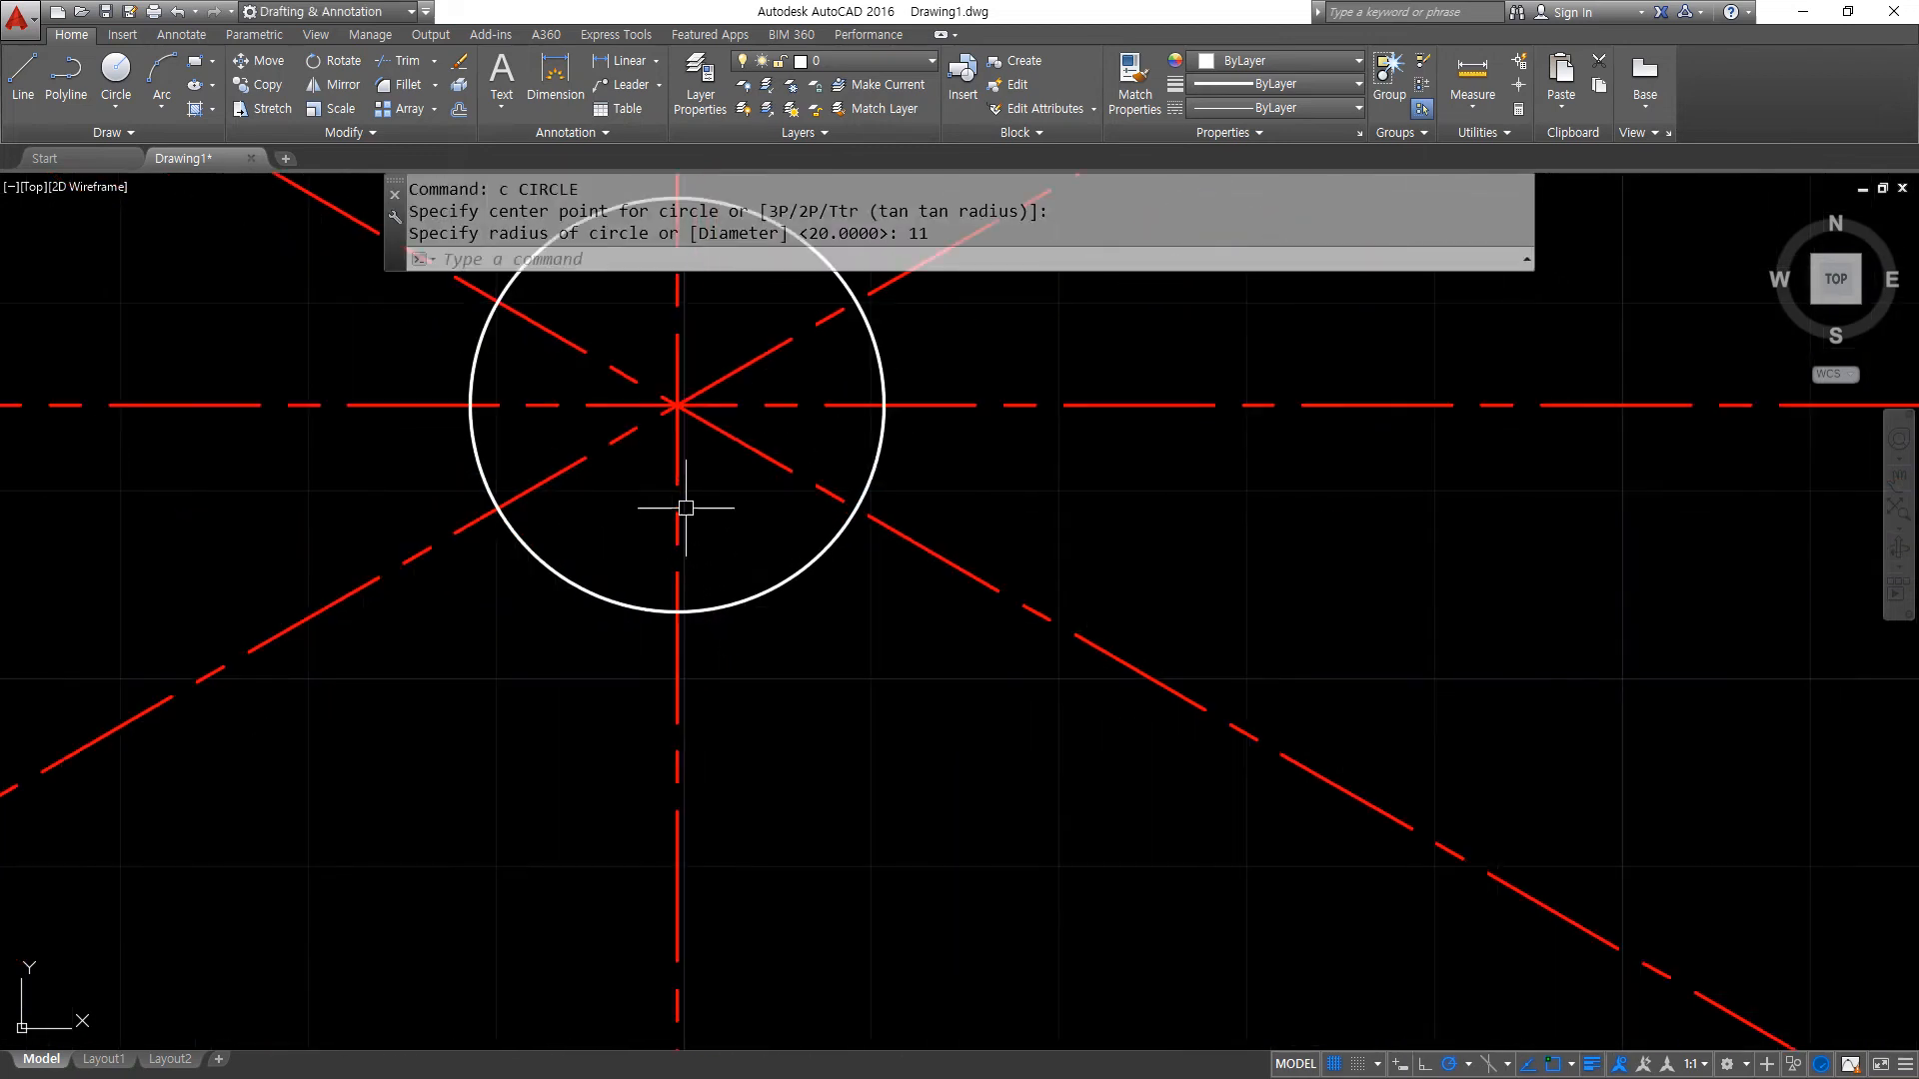
# - Draw a horizontal construction line through the bottom quadrant of the radius 11 circle
pyautogui.moveTo(681, 513); pyautogui.dragTo(665, 717, button='middle')
pyautogui.write('xl')
pyautogui.press('Return')
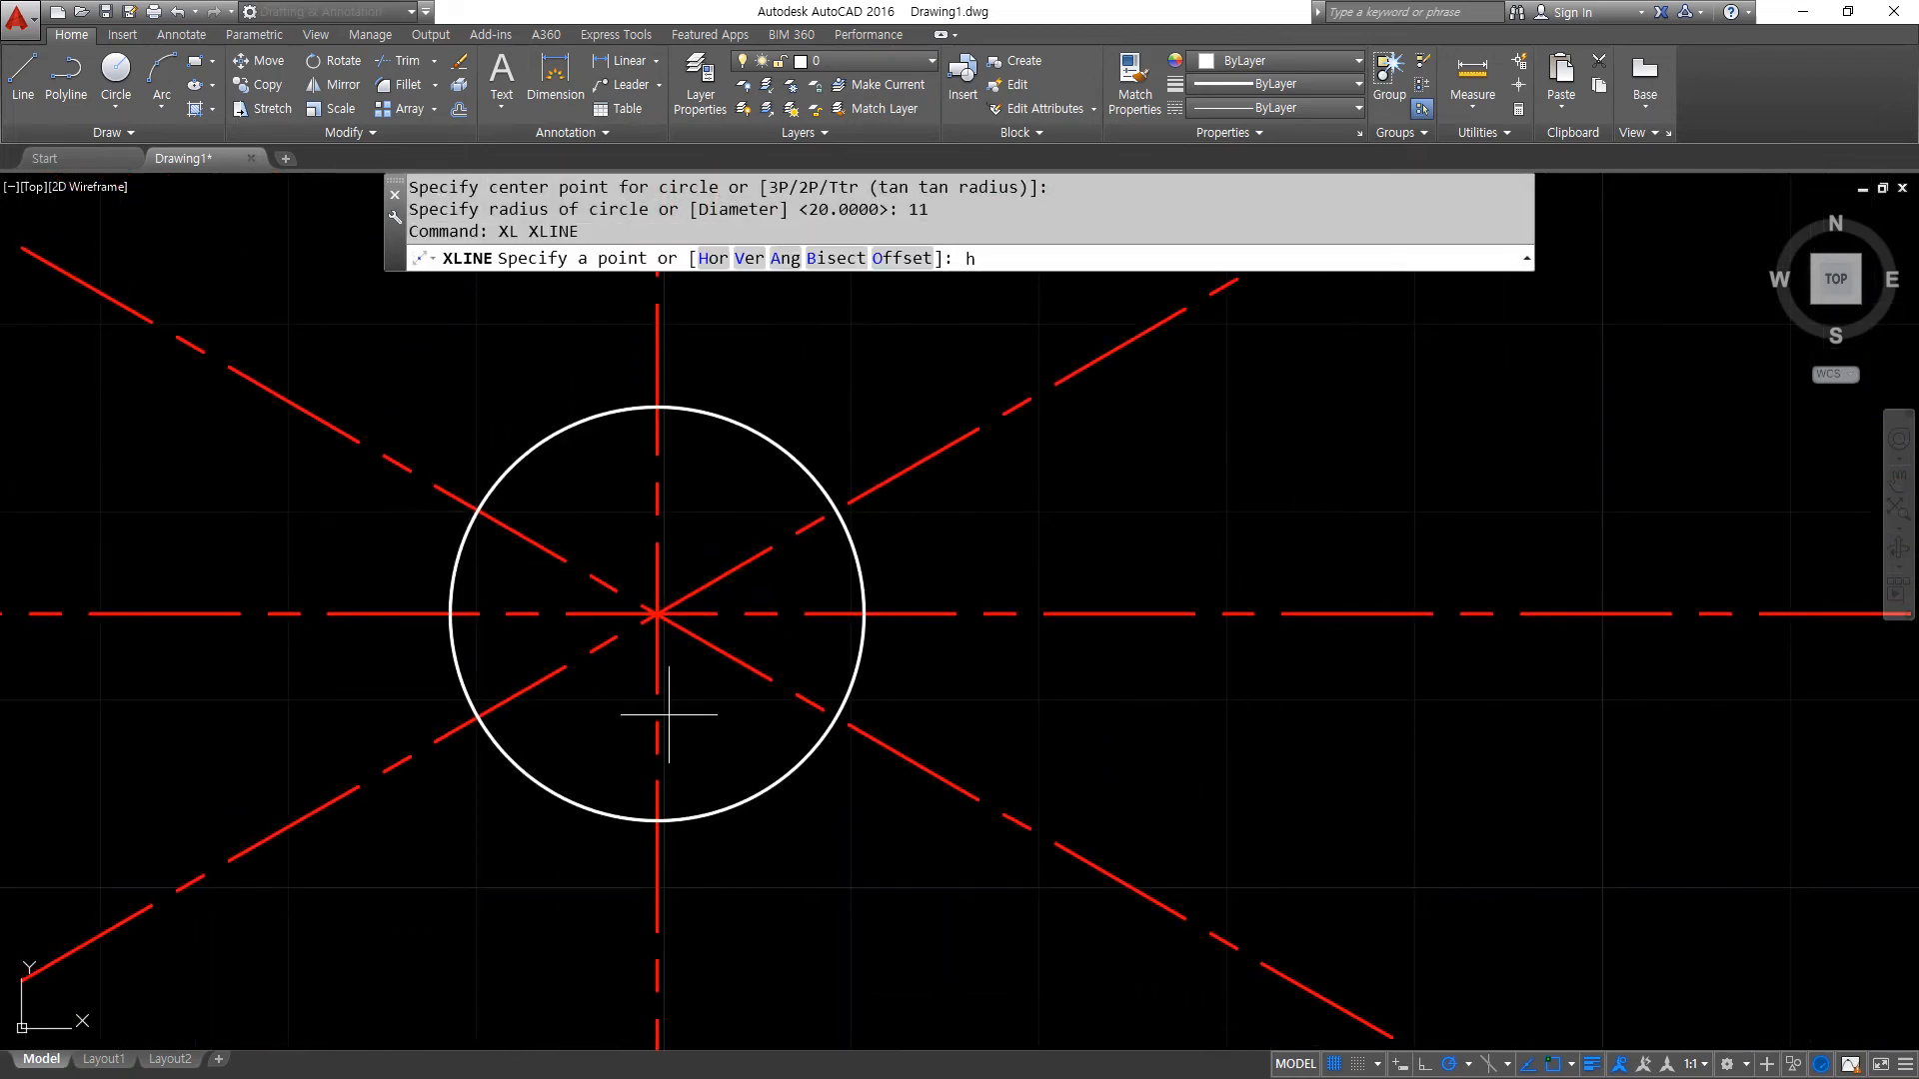
pyautogui.write('h')
pyautogui.press('Return')
pyautogui.click(656, 822)
pyautogui.press('Return')
# - Offset the horizontal construction line upward by 26 to set the top of the keyway
pyautogui.write('o')
pyautogui.press('Return')
pyautogui.write('26')
pyautogui.press('Return')
pyautogui.click(825, 820)
pyautogui.click(844, 794)
pyautogui.press('Return')
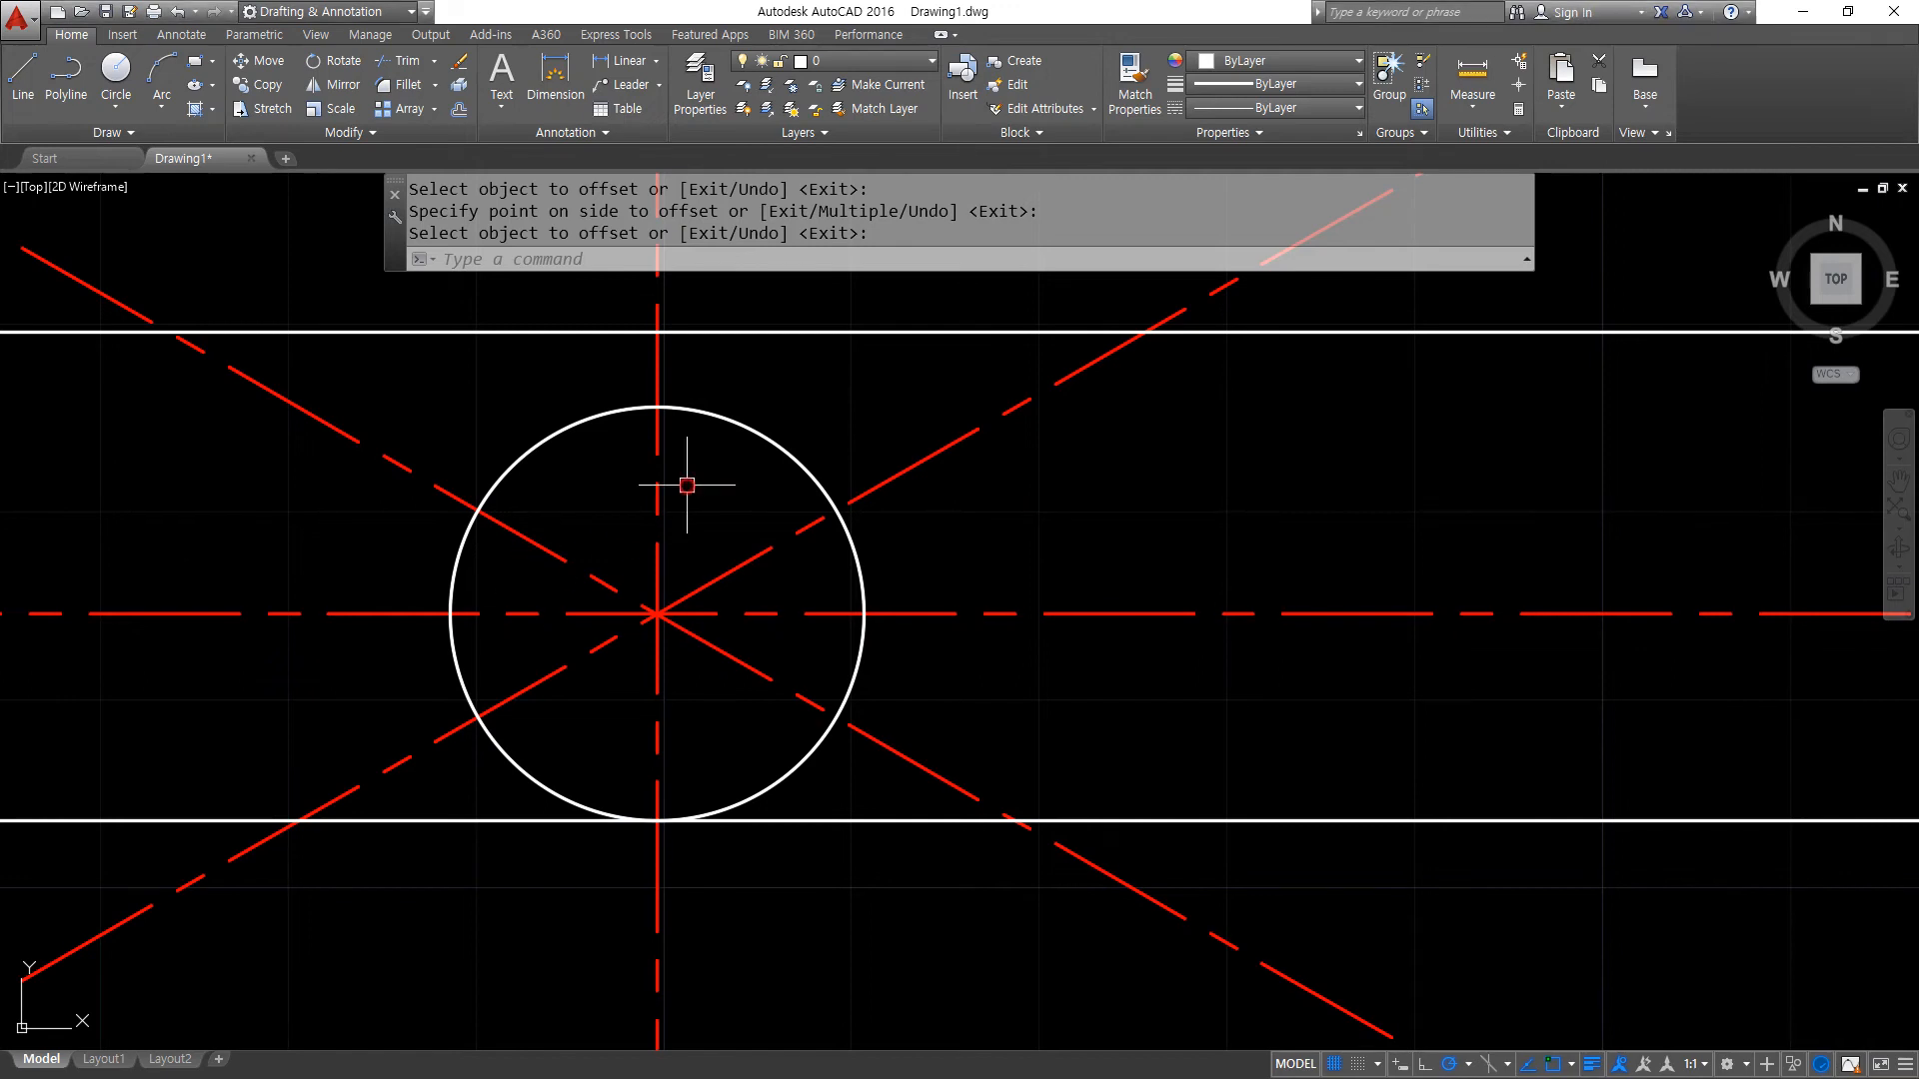
# - Offset the vertical centre line by 3 to both sides for the keyway walls
pyautogui.write('o')
pyautogui.press('Return')
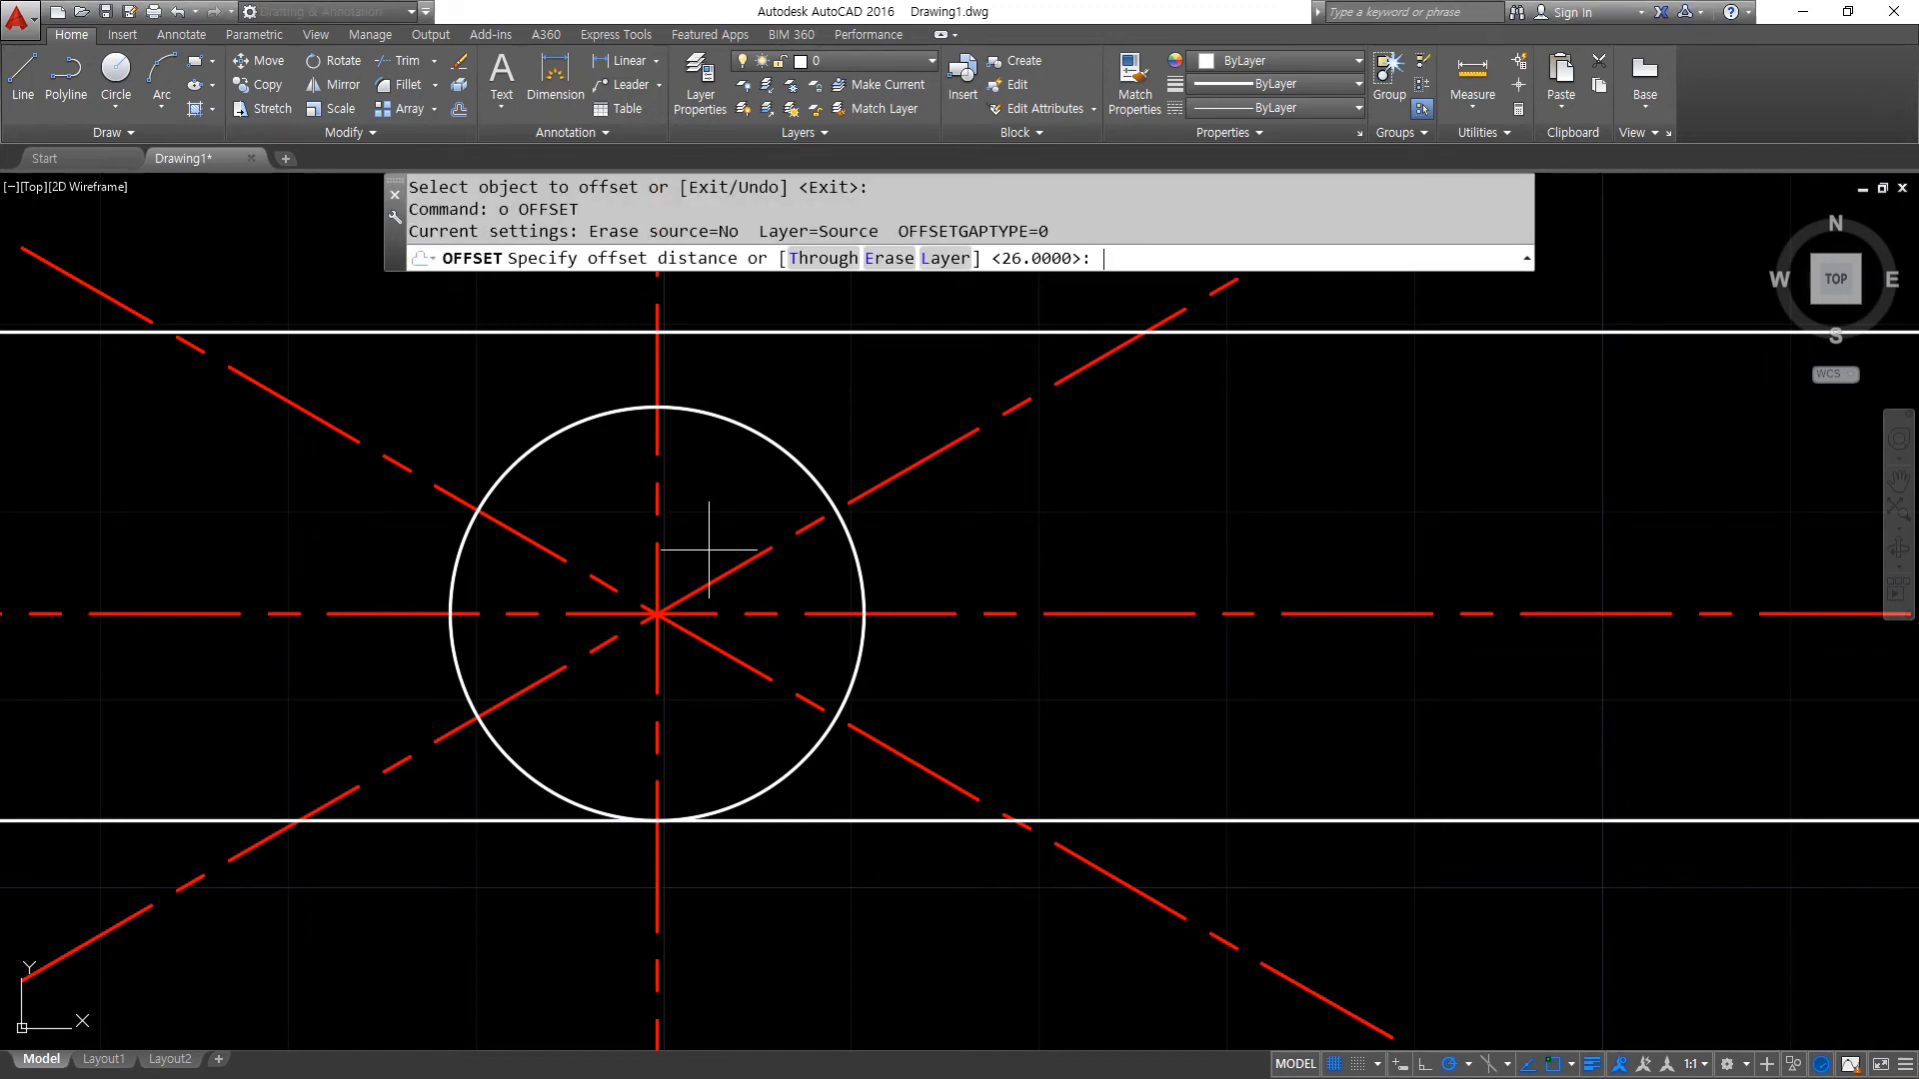
pyautogui.write('3')
pyautogui.press('Return')
pyautogui.click(656, 367)
pyautogui.click(656, 365)
pyautogui.click(726, 370)
pyautogui.press('Return')
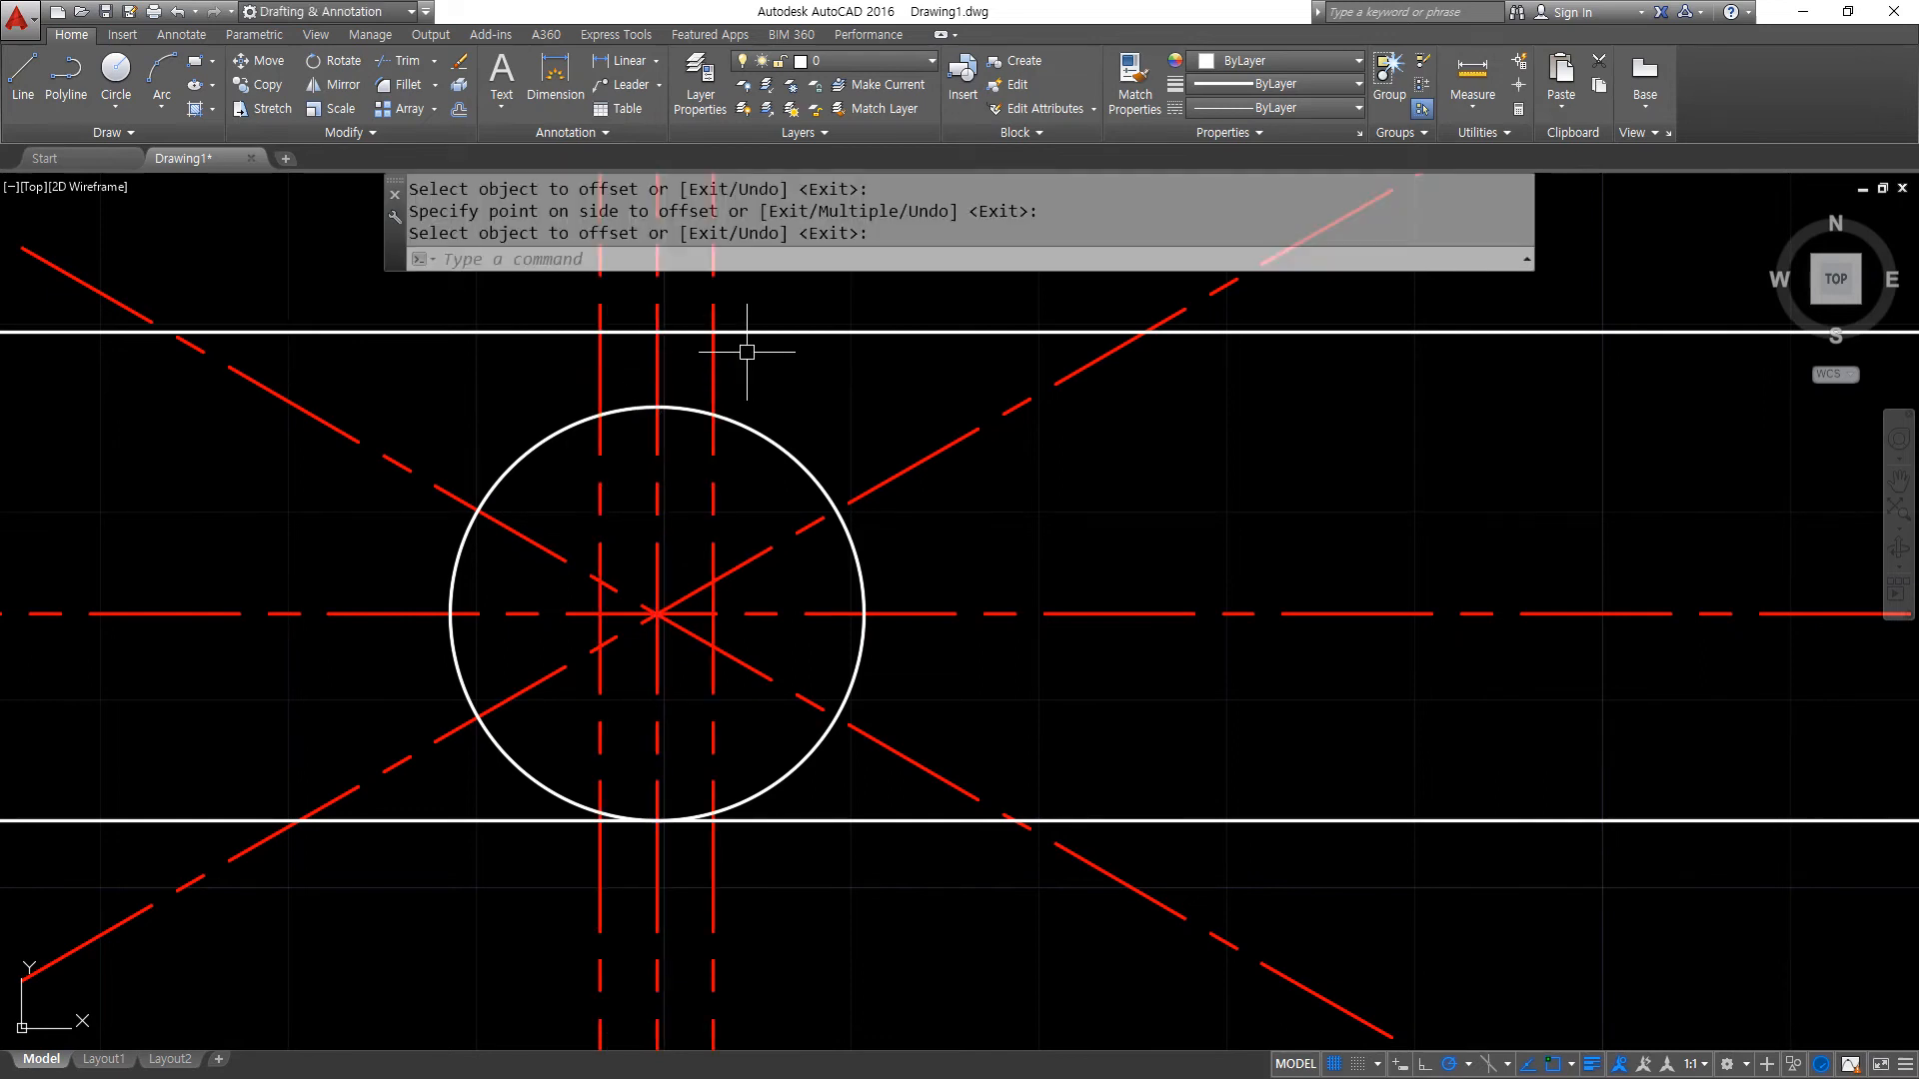
# - Match the two offset vertical lines to the properties of the white upper horizontal line
pyautogui.write('m')
pyautogui.click(746, 332)
pyautogui.click(711, 364)
pyautogui.click(729, 355)
pyautogui.click(713, 360)
pyautogui.click(600, 376)
pyautogui.press('Return')
# - Fillet the upper horizontal line with both keyway side lines at radius 0 to form square corners
pyautogui.write('f')
pyautogui.press('Return')
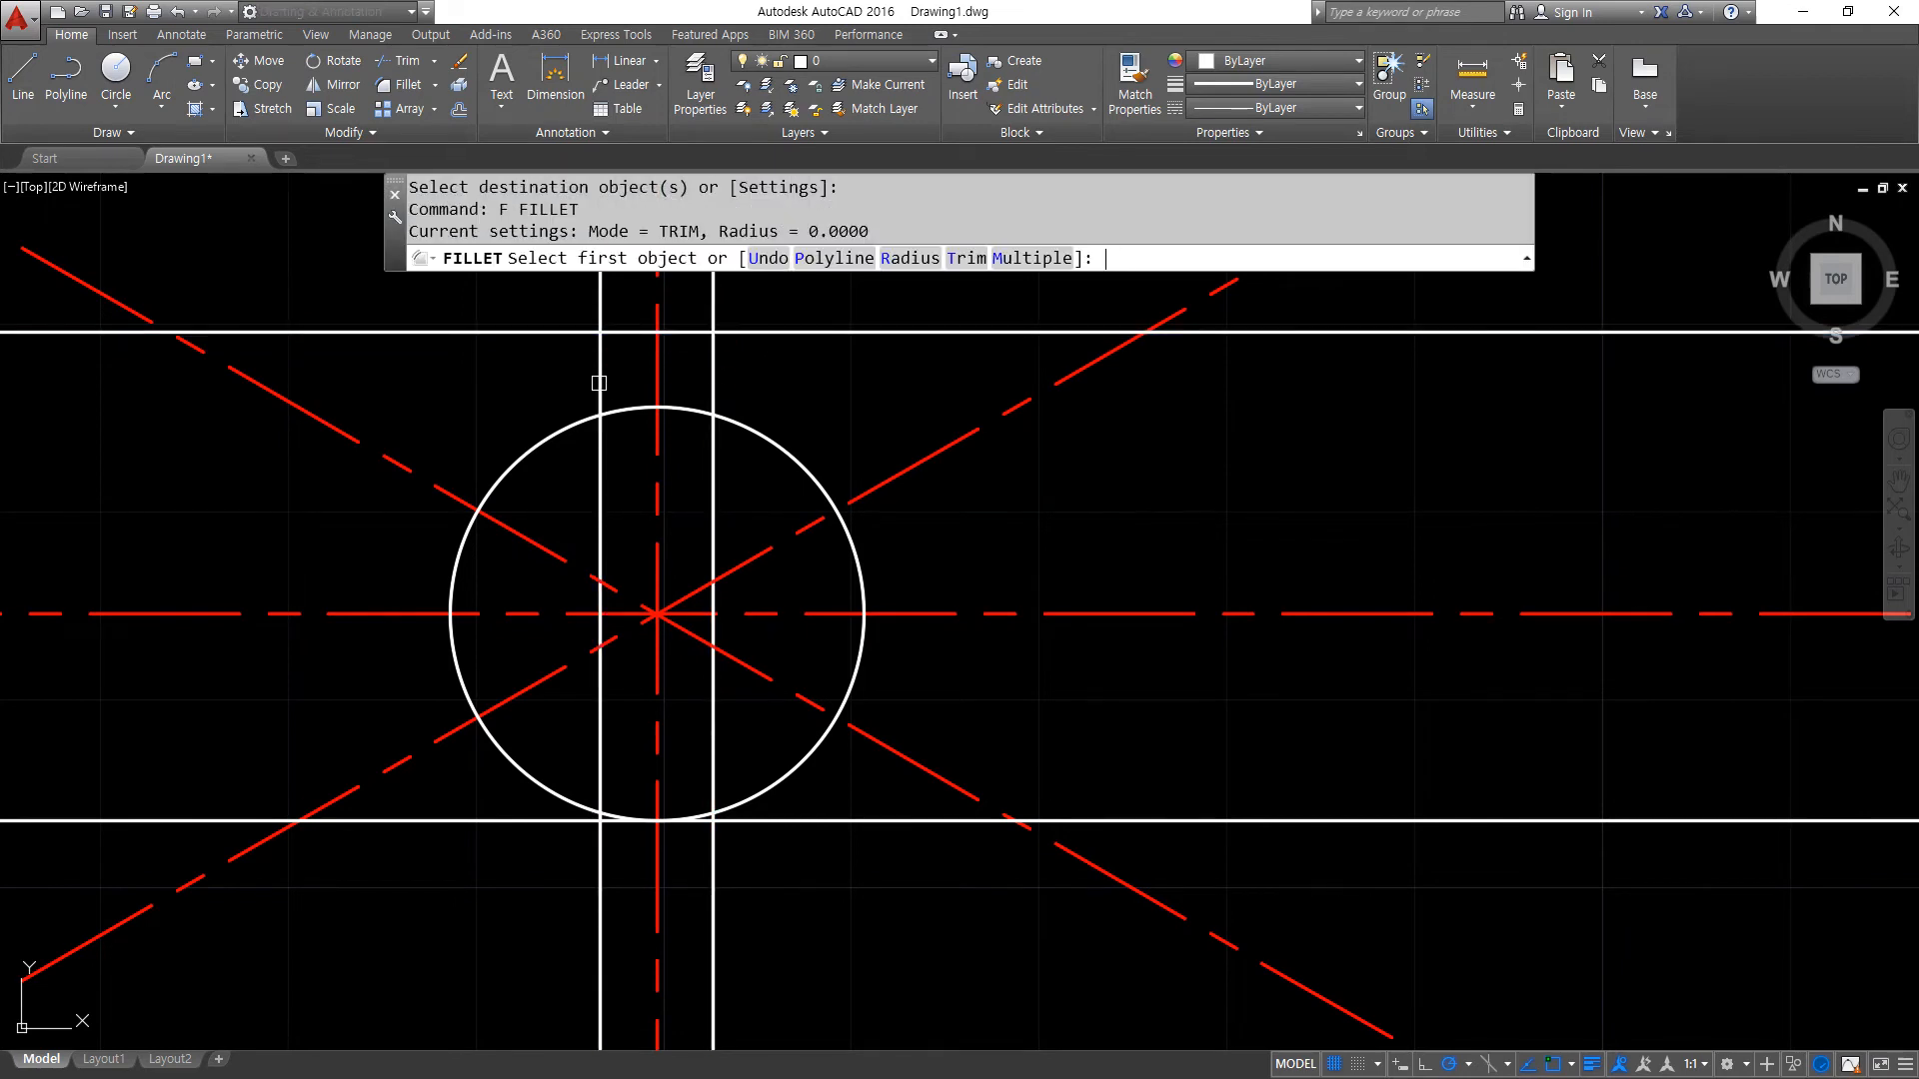
pyautogui.click(612, 332)
pyautogui.click(599, 363)
pyautogui.press('Return')
pyautogui.click(690, 331)
pyautogui.click(712, 376)
# - Fillet both keyway side lines against the radius 11 circle at radius 0 so they end on it
pyautogui.press('Return')
pyautogui.click(712, 376)
pyautogui.click(689, 410)
pyautogui.press('Return')
pyautogui.click(628, 408)
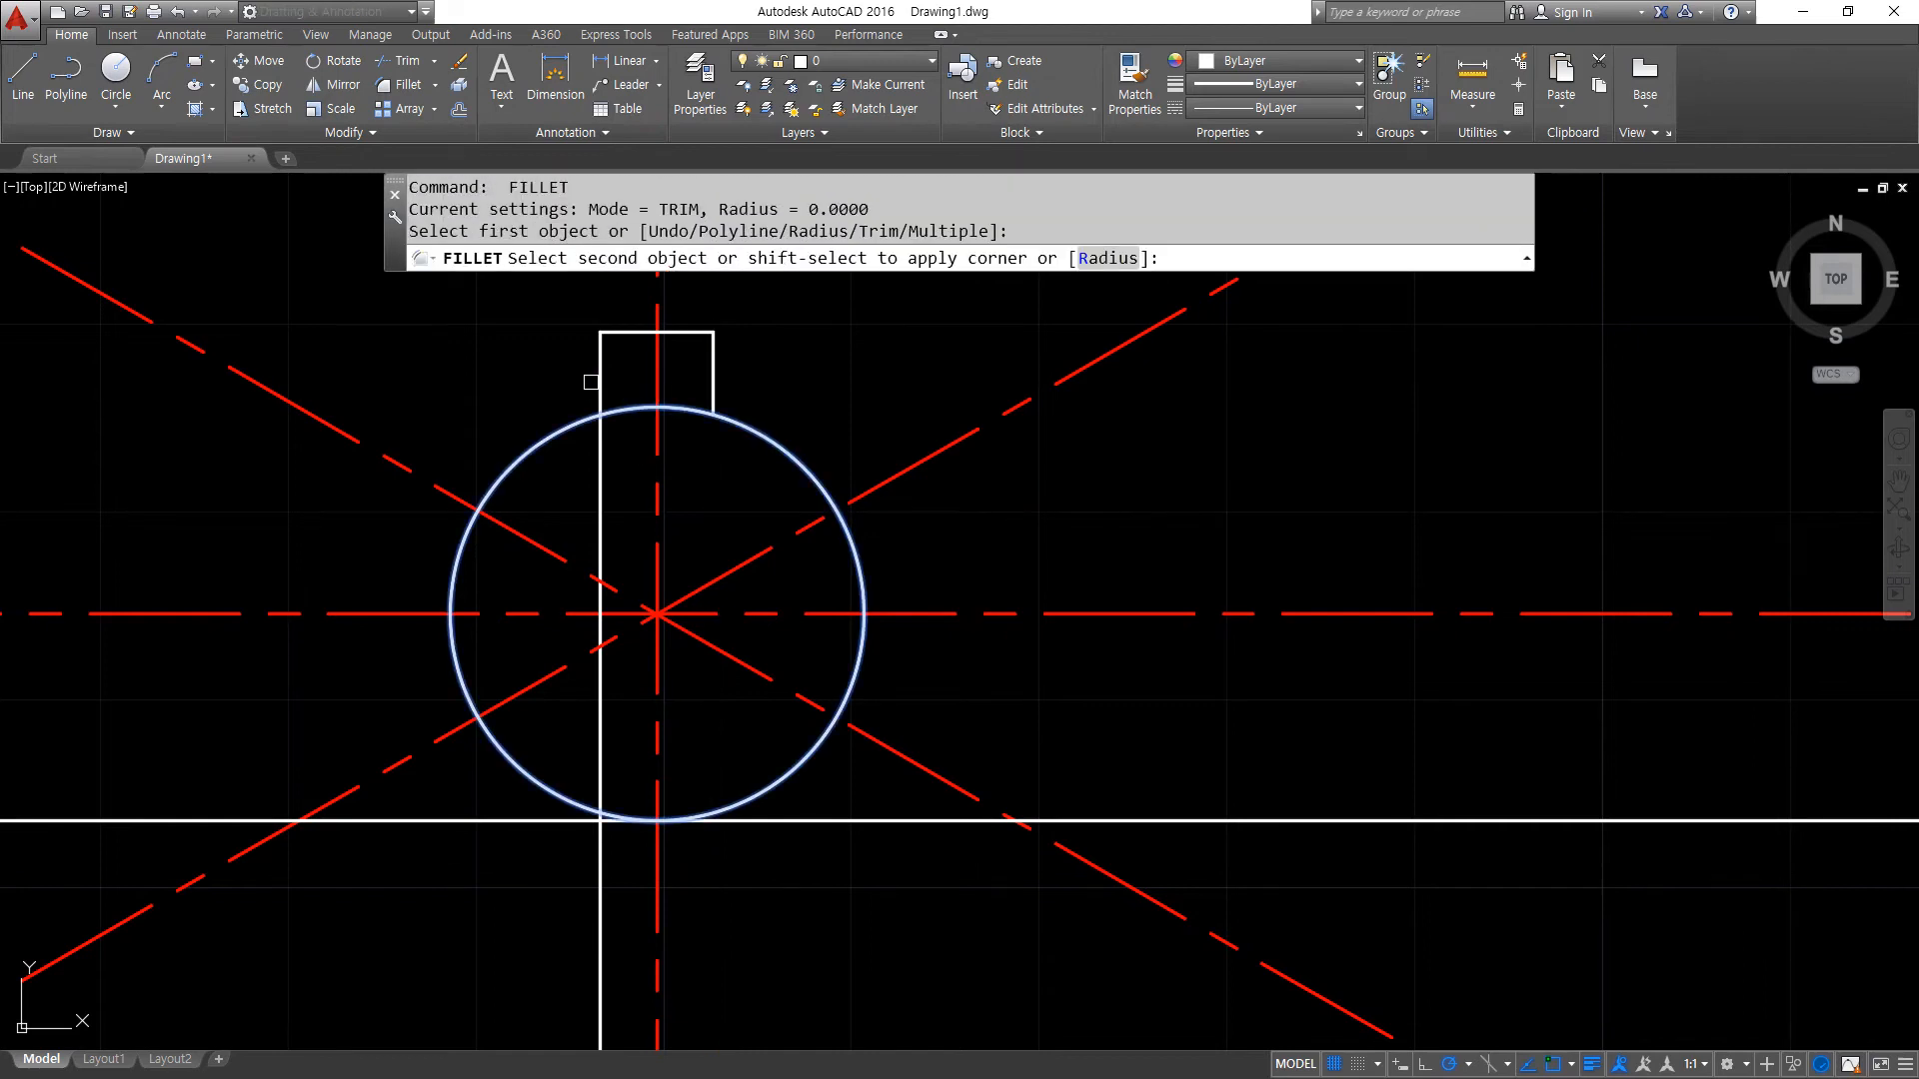
pyautogui.click(597, 386)
# - Trim the circle's arc across the keyway opening and erase the lower horizontal construction line
pyautogui.write('t')
pyautogui.press('Return')
pyautogui.press('Return')
pyautogui.click(662, 408)
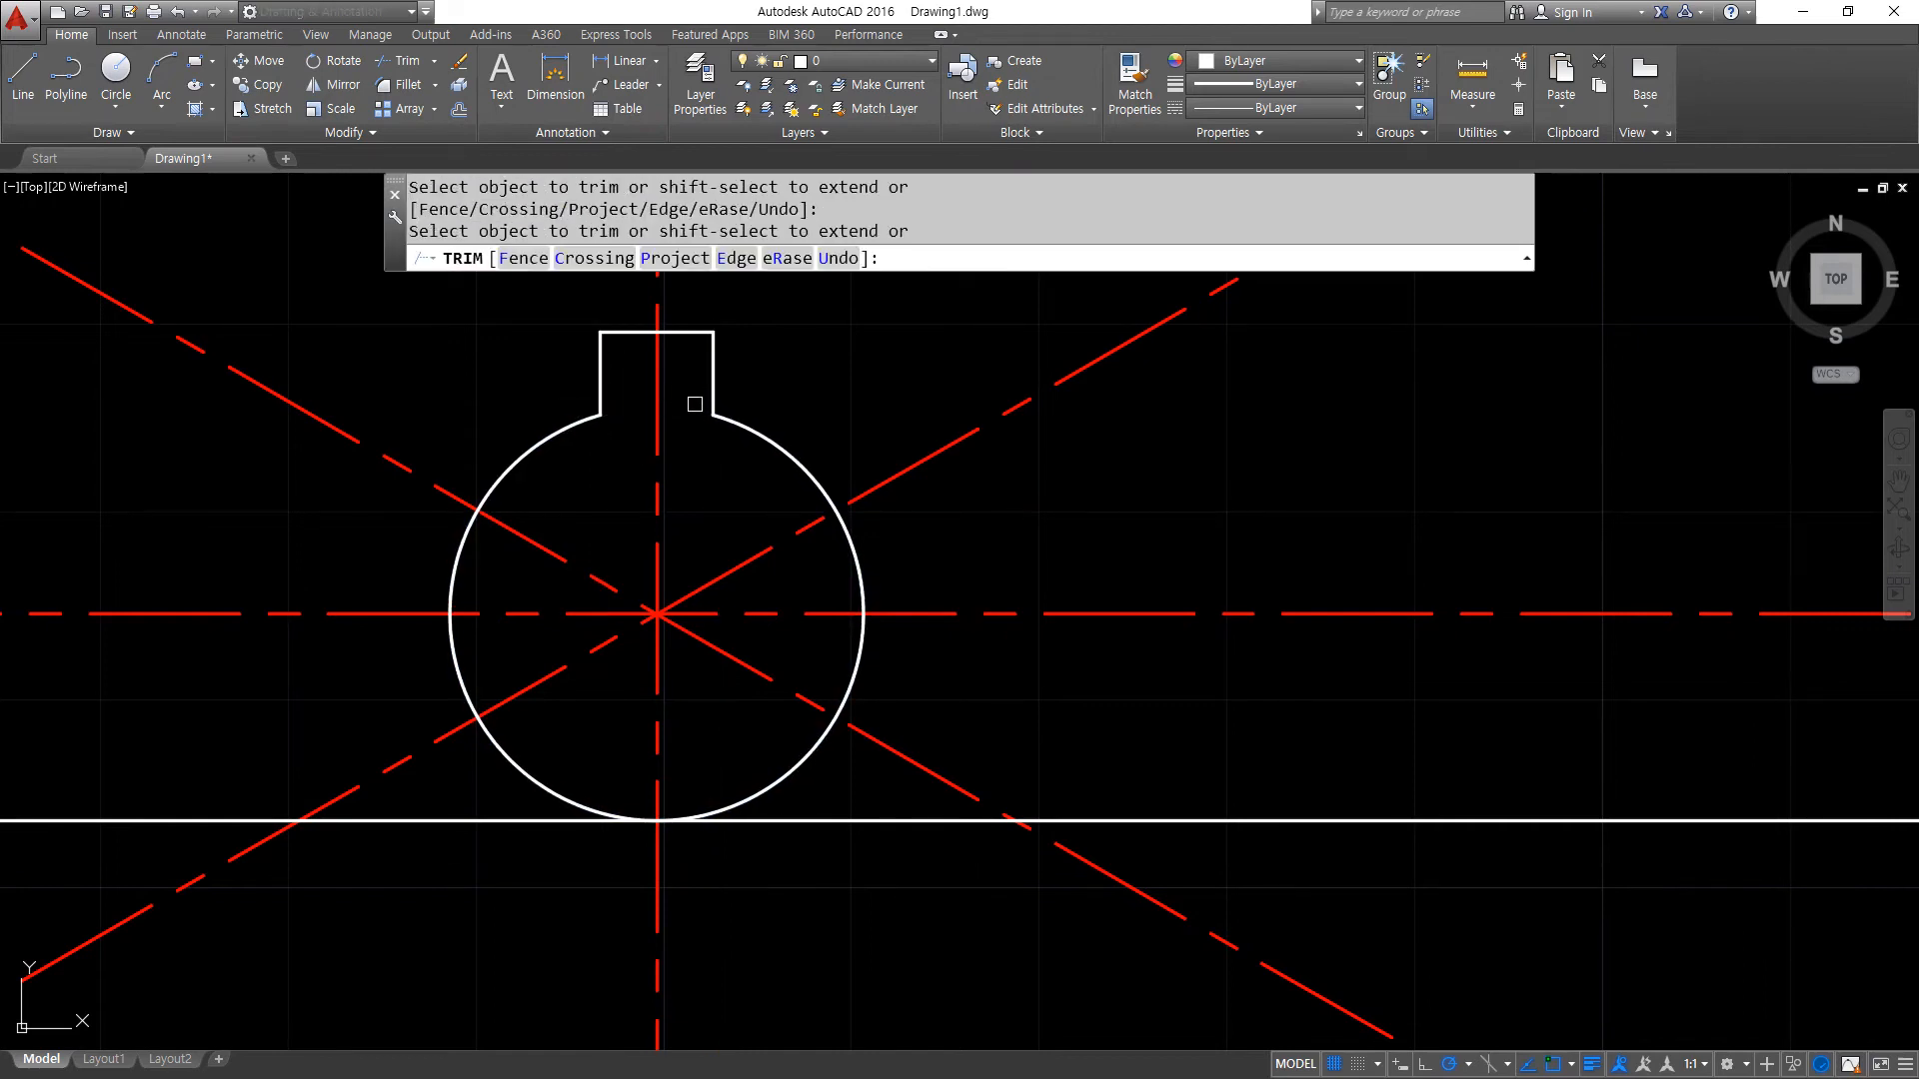
pyautogui.press('Return')
pyautogui.press('Return')
pyautogui.click(794, 821)
pyautogui.write('E')
# - Draw a circle of radius 19.5 on the intersection of the centre lines
pyautogui.press('Return')
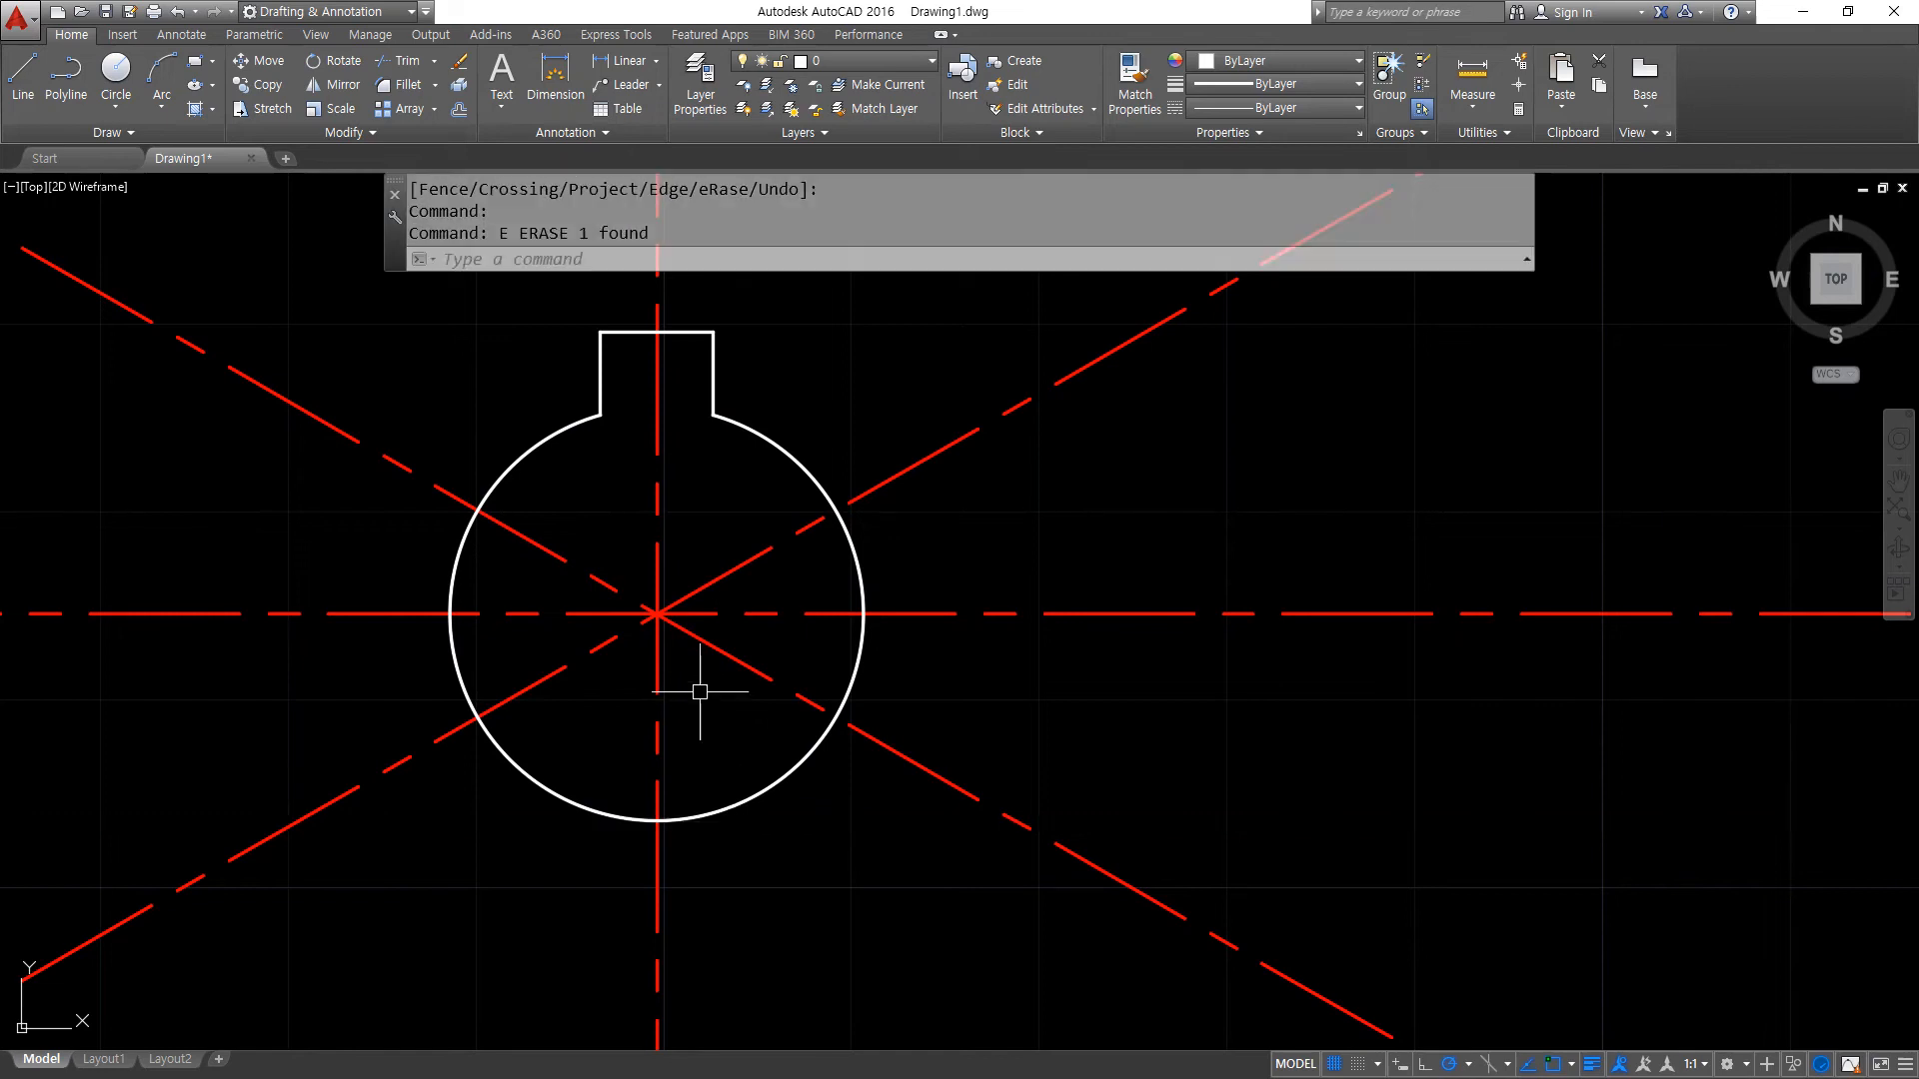
pyautogui.write('c')
pyautogui.press('Return')
pyautogui.click(657, 614)
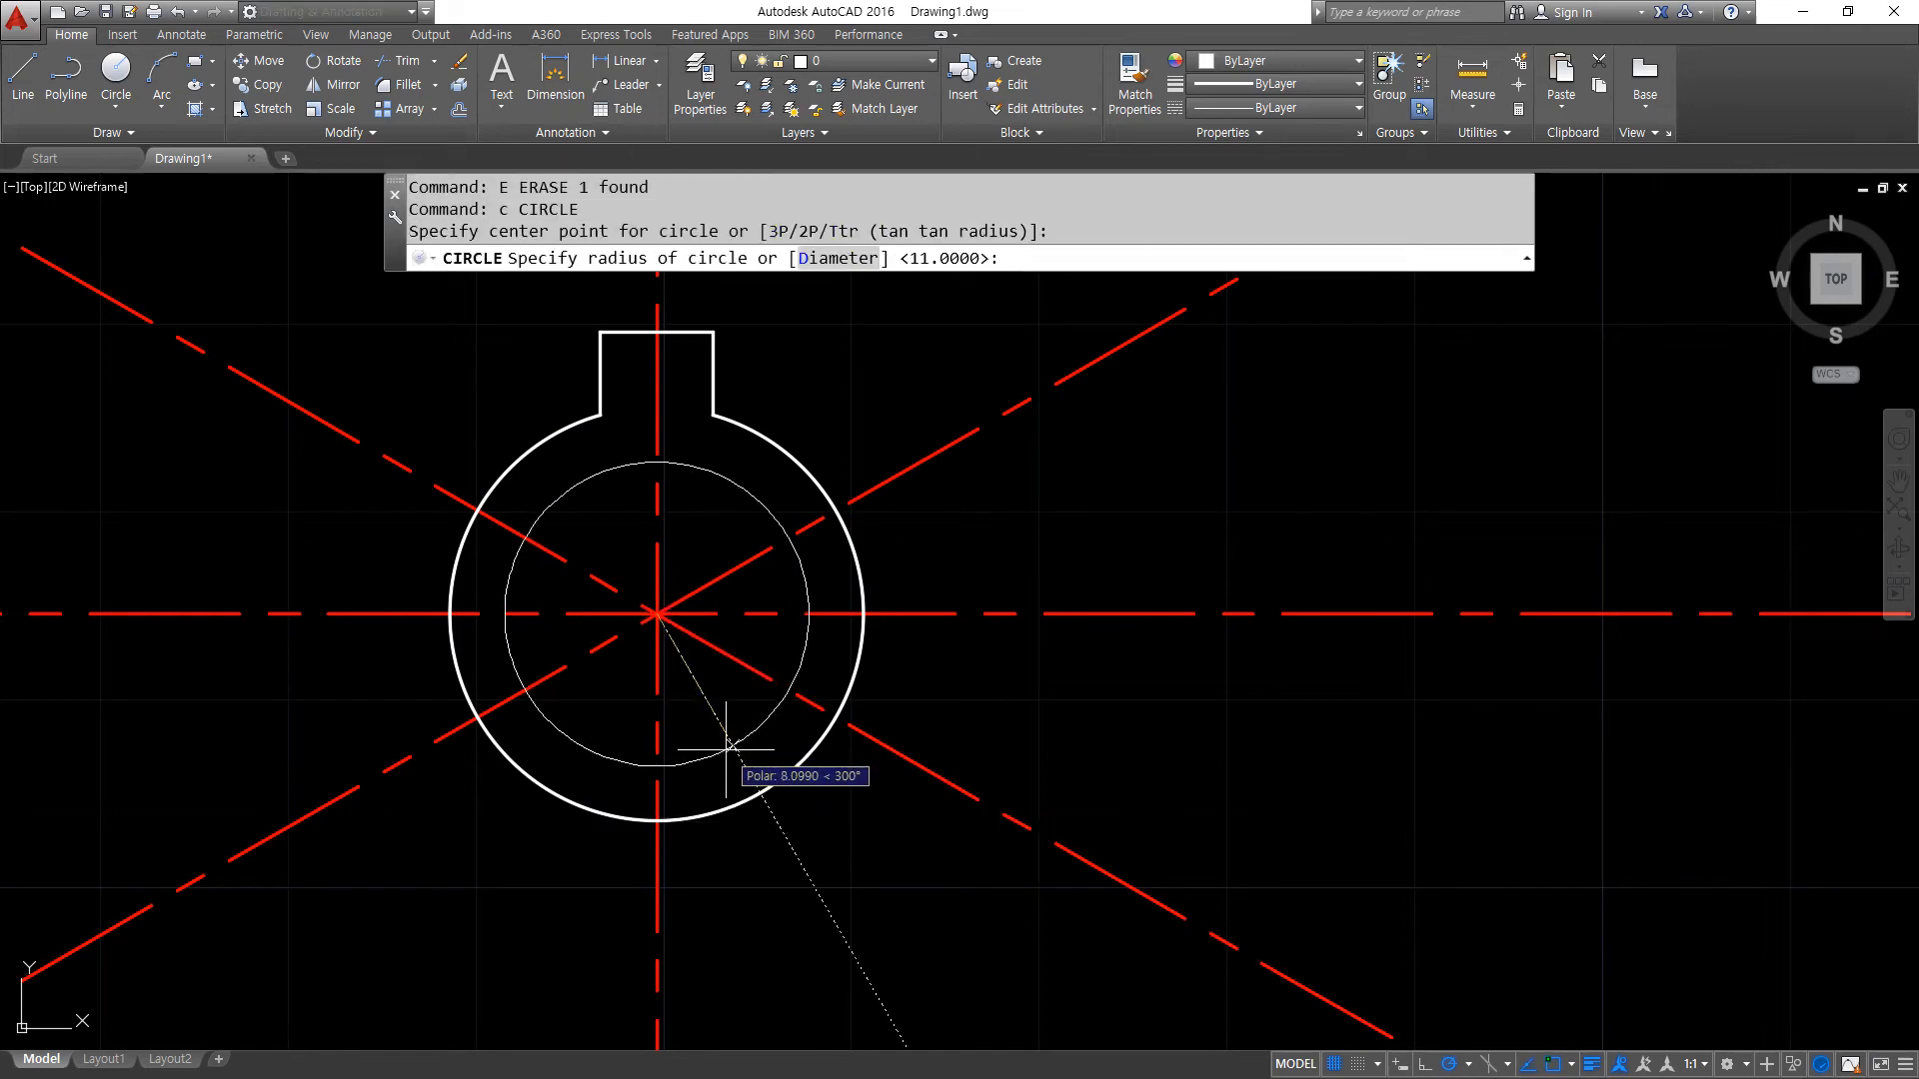
pyautogui.write('19.5')
pyautogui.press('Return')
# - Draw a circle of radius 25 on the intersection of the centre lines
pyautogui.scroll(-1, 710, 690)
pyautogui.moveTo(721, 555); pyautogui.dragTo(663, 636, button='middle')
pyautogui.write('c')
pyautogui.press('Return')
pyautogui.click(617, 721)
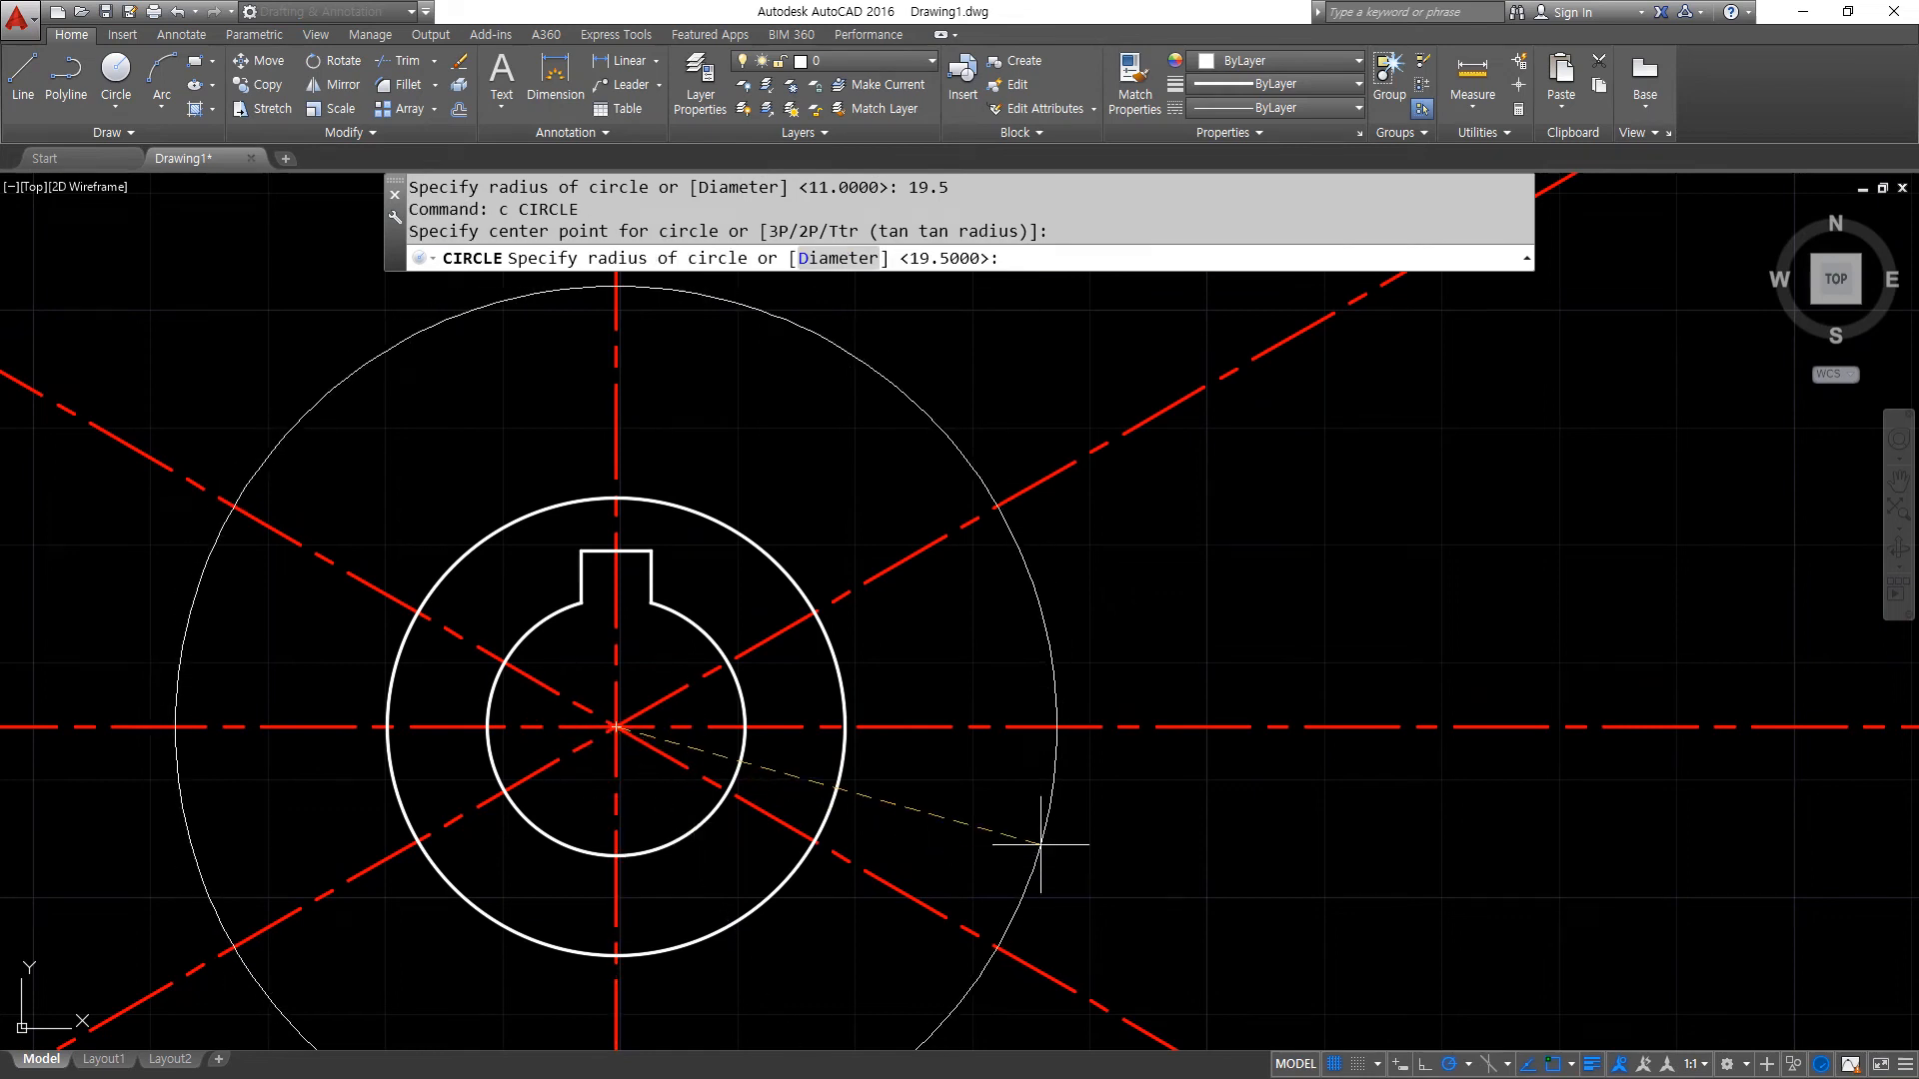
pyautogui.write('25')
pyautogui.press('Return')
# - Match the radius 25 circle to the properties of the red centre lines
pyautogui.write('ma')
pyautogui.press('Return')
pyautogui.click(927, 547)
pyautogui.click(853, 547)
# - Draw a circle of diameter 95 on the intersection of the centre lines
pyautogui.write('c')
pyautogui.press('Return')
pyautogui.click(614, 726)
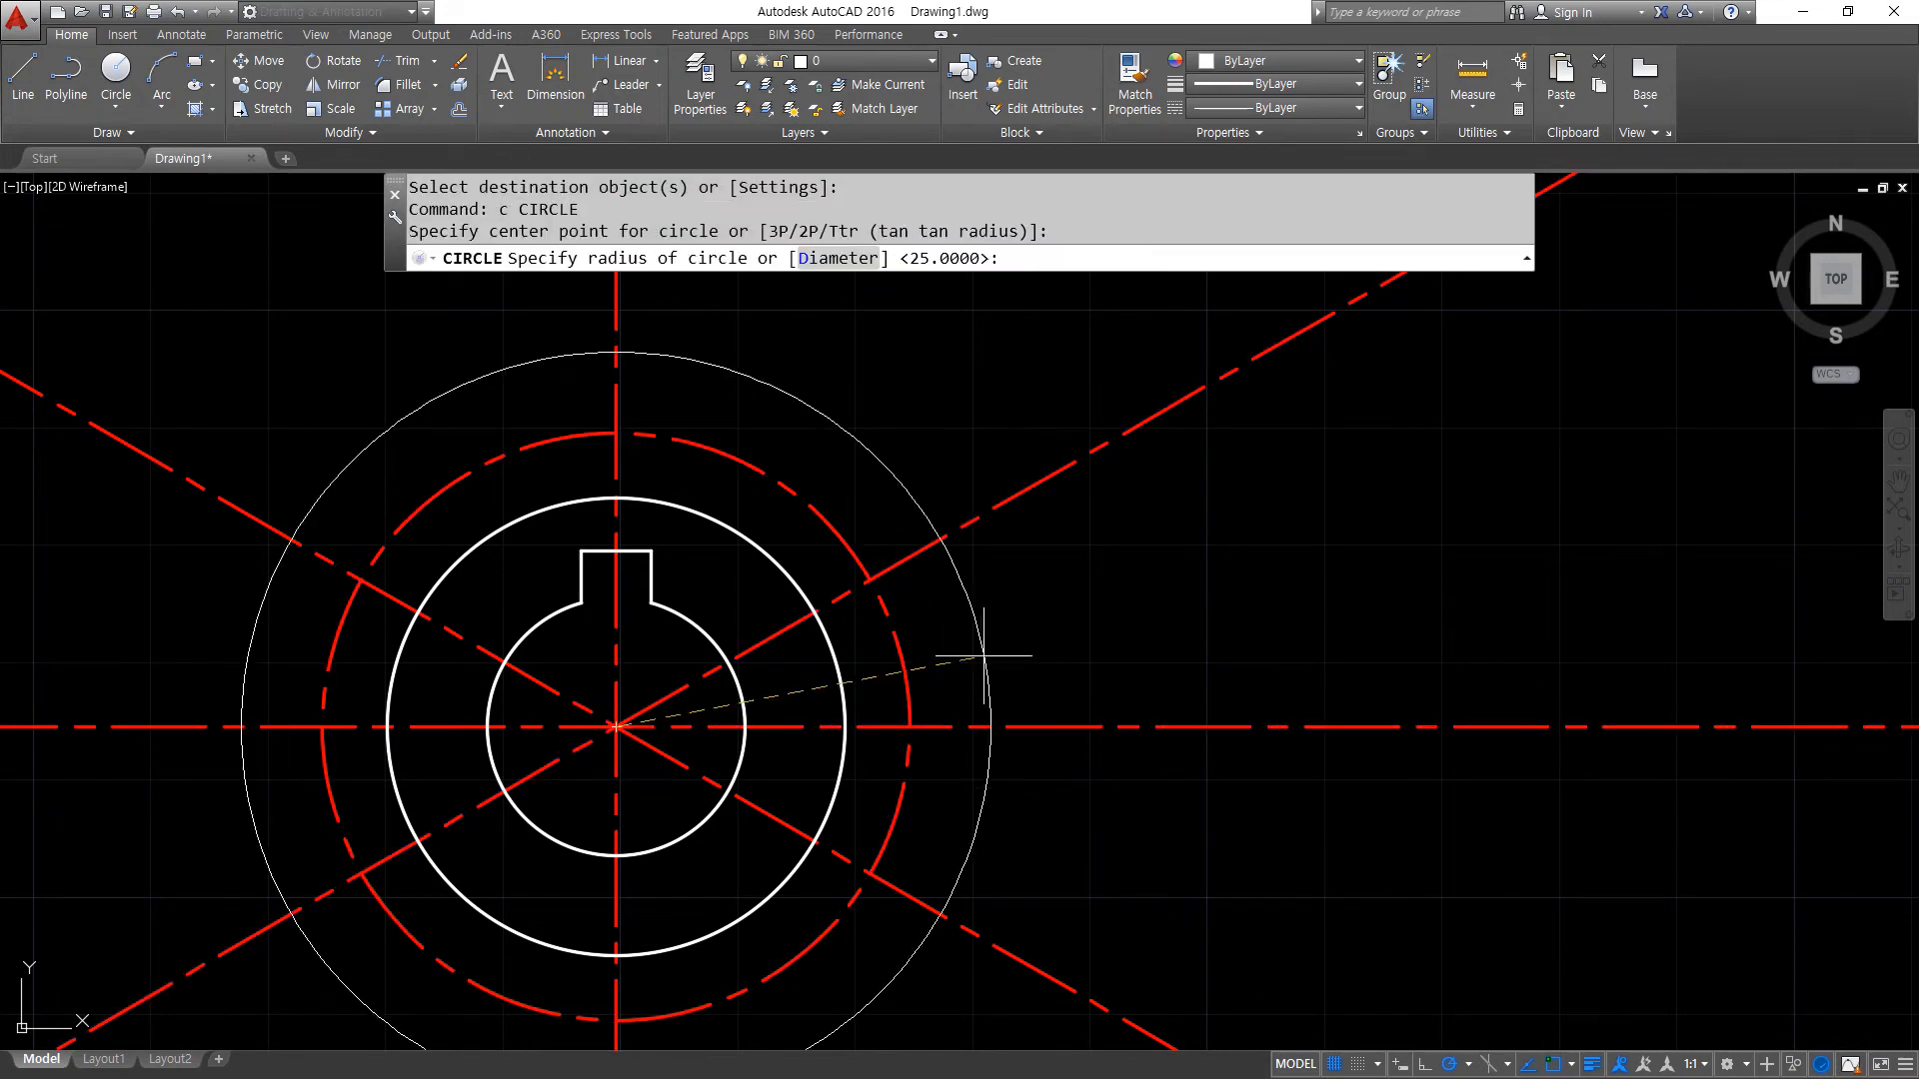
pyautogui.write('d')
pyautogui.press('Return')
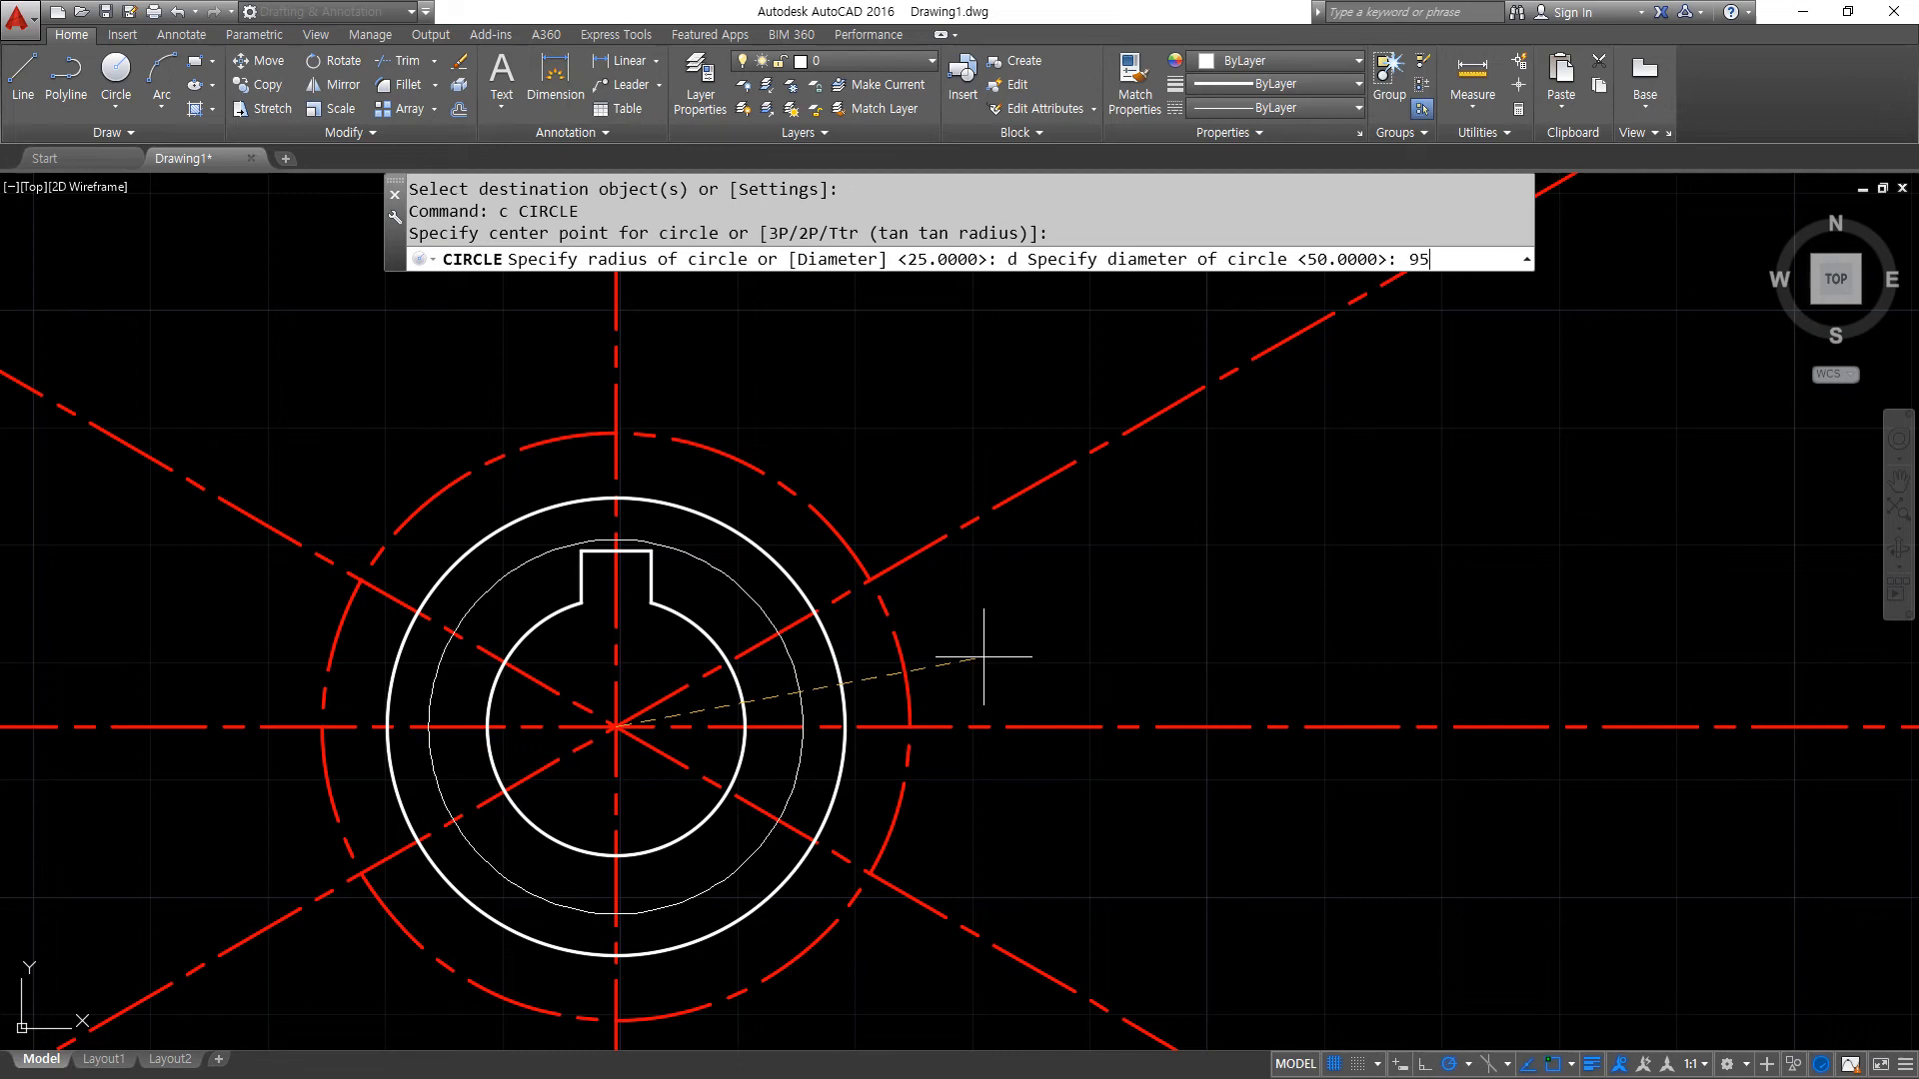
pyautogui.write('95')
pyautogui.press('Return')
pyautogui.scroll(-3, 979, 650)
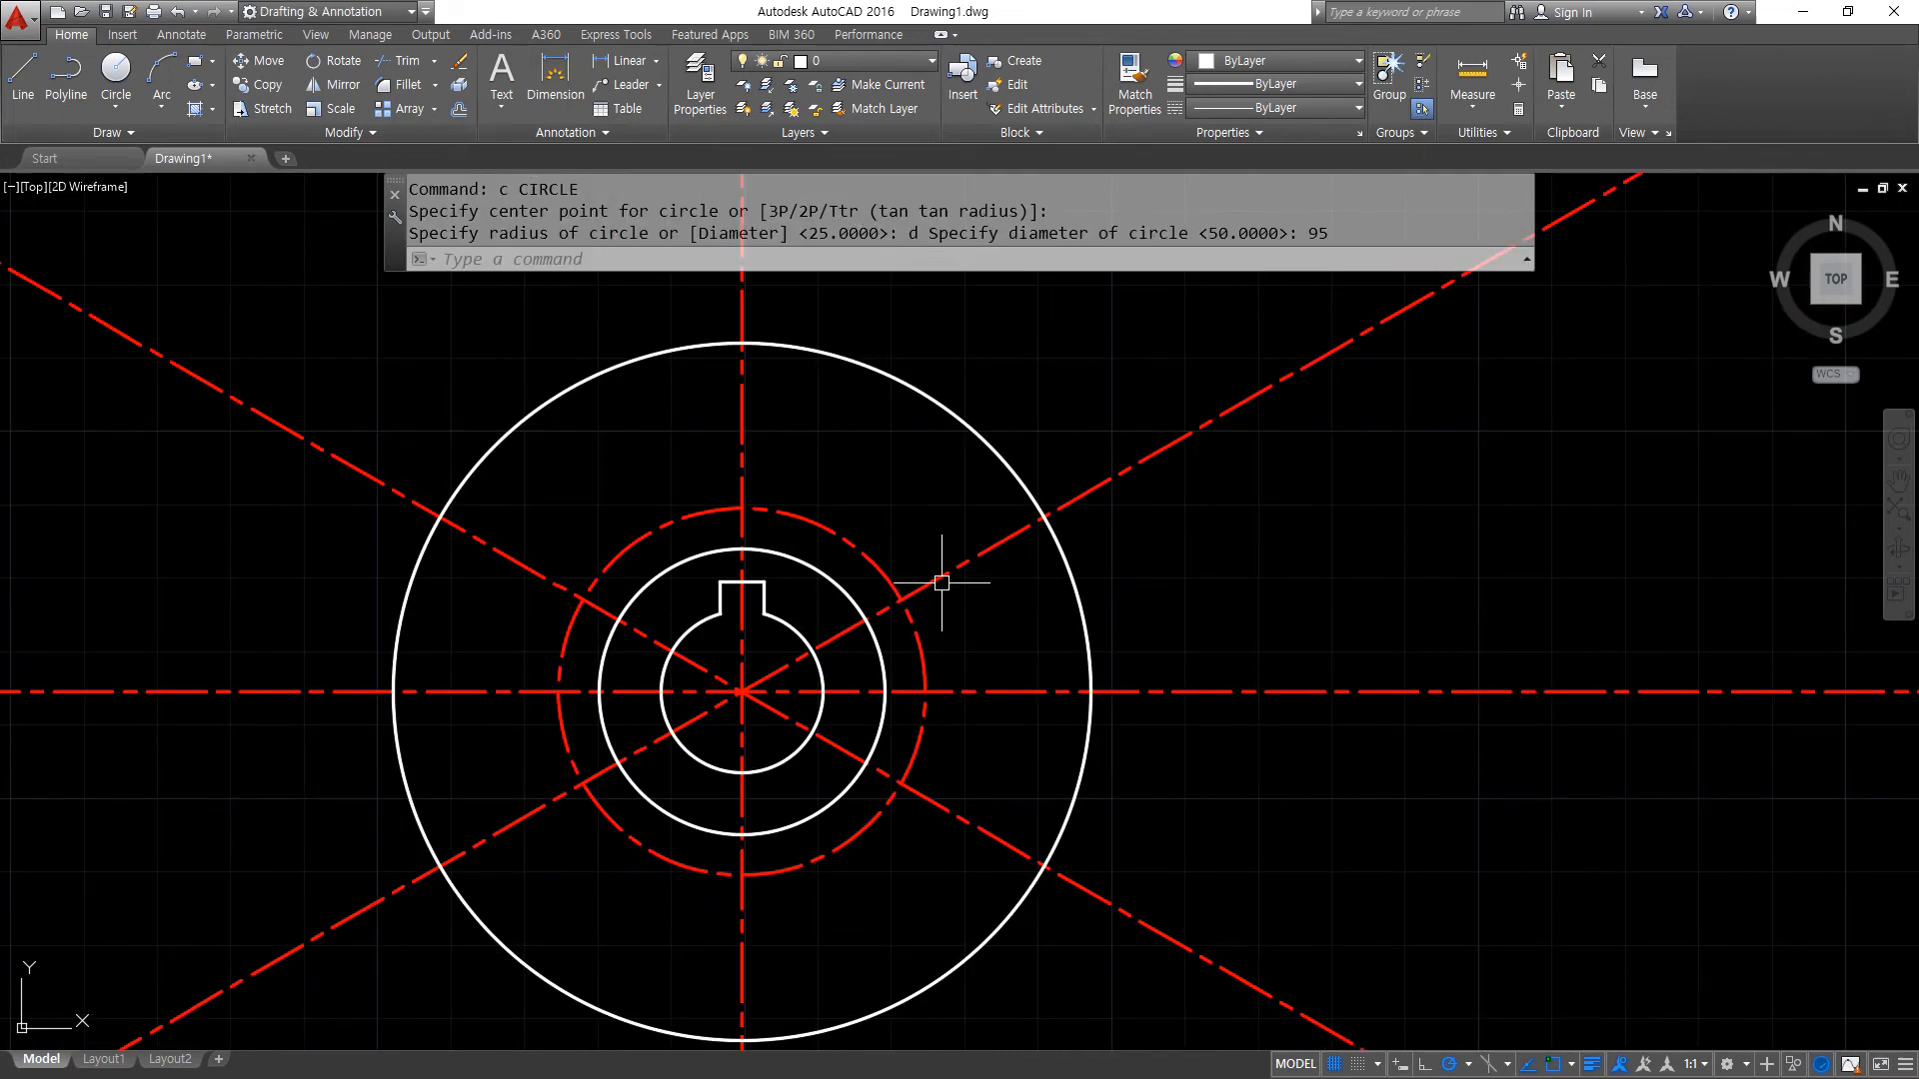
pyautogui.moveTo(816, 491)
pyautogui.mouseDown(button='middle')
pyautogui.moveTo(750, 492)
pyautogui.moveTo(728, 532)
pyautogui.mouseUp(button='middle')
pyautogui.write('c')
pyautogui.press('Return')
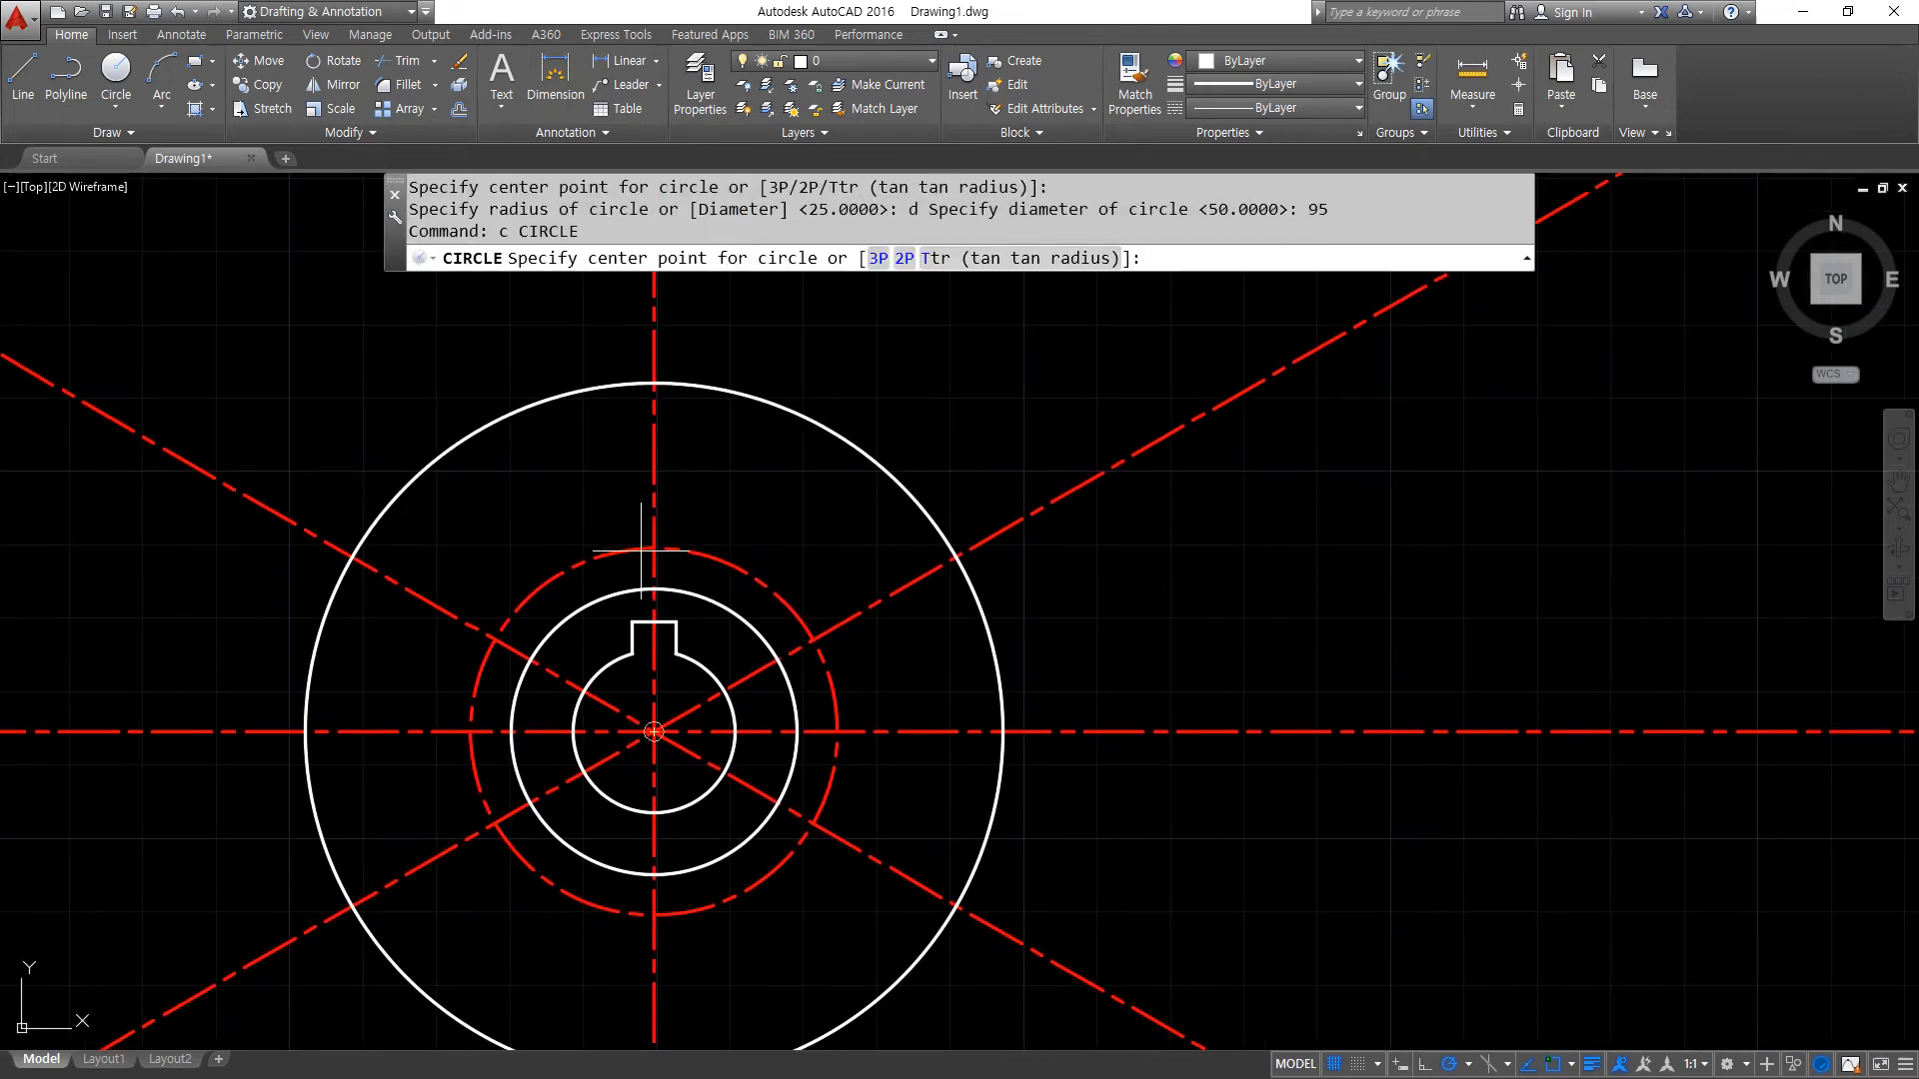
pyautogui.press('Escape')
pyautogui.press('Escape')
# - Offset the diameter 95 circle outward by 5 as a trimming boundary
pyautogui.write('O')
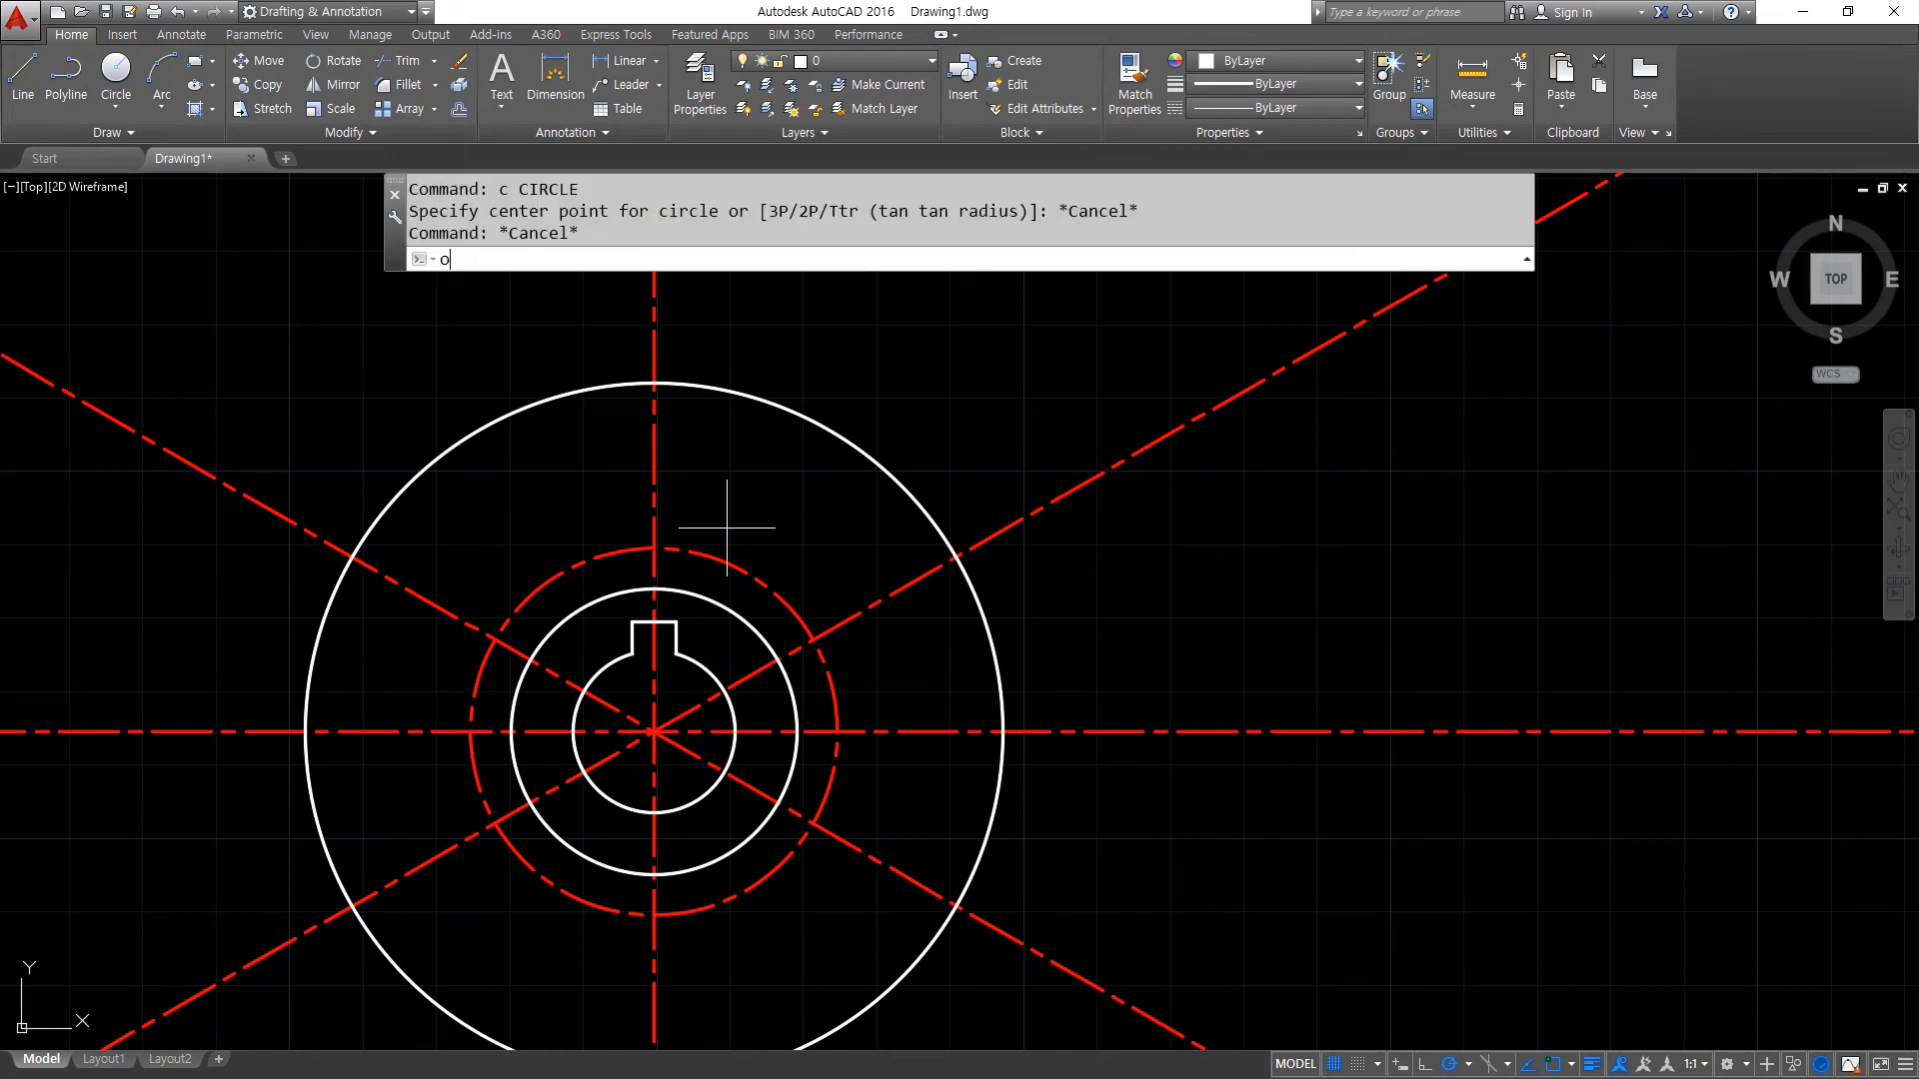
pyautogui.press('Return')
pyautogui.write('5')
pyautogui.press('Return')
pyautogui.click(826, 433)
pyautogui.click(912, 364)
pyautogui.press('Return')
# - Trim the ends of all four centre lines that extend beyond the outer offset circle
pyautogui.write('tr')
pyautogui.press('Return')
pyautogui.press('Return')
pyautogui.click(1237, 358)
pyautogui.click(1165, 799)
pyautogui.moveTo(1164, 804); pyautogui.dragTo(1248, 420, button='middle')
pyautogui.click(1373, 597)
pyautogui.click(1209, 764)
pyautogui.click(967, 961)
pyautogui.click(655, 930)
pyautogui.click(306, 797)
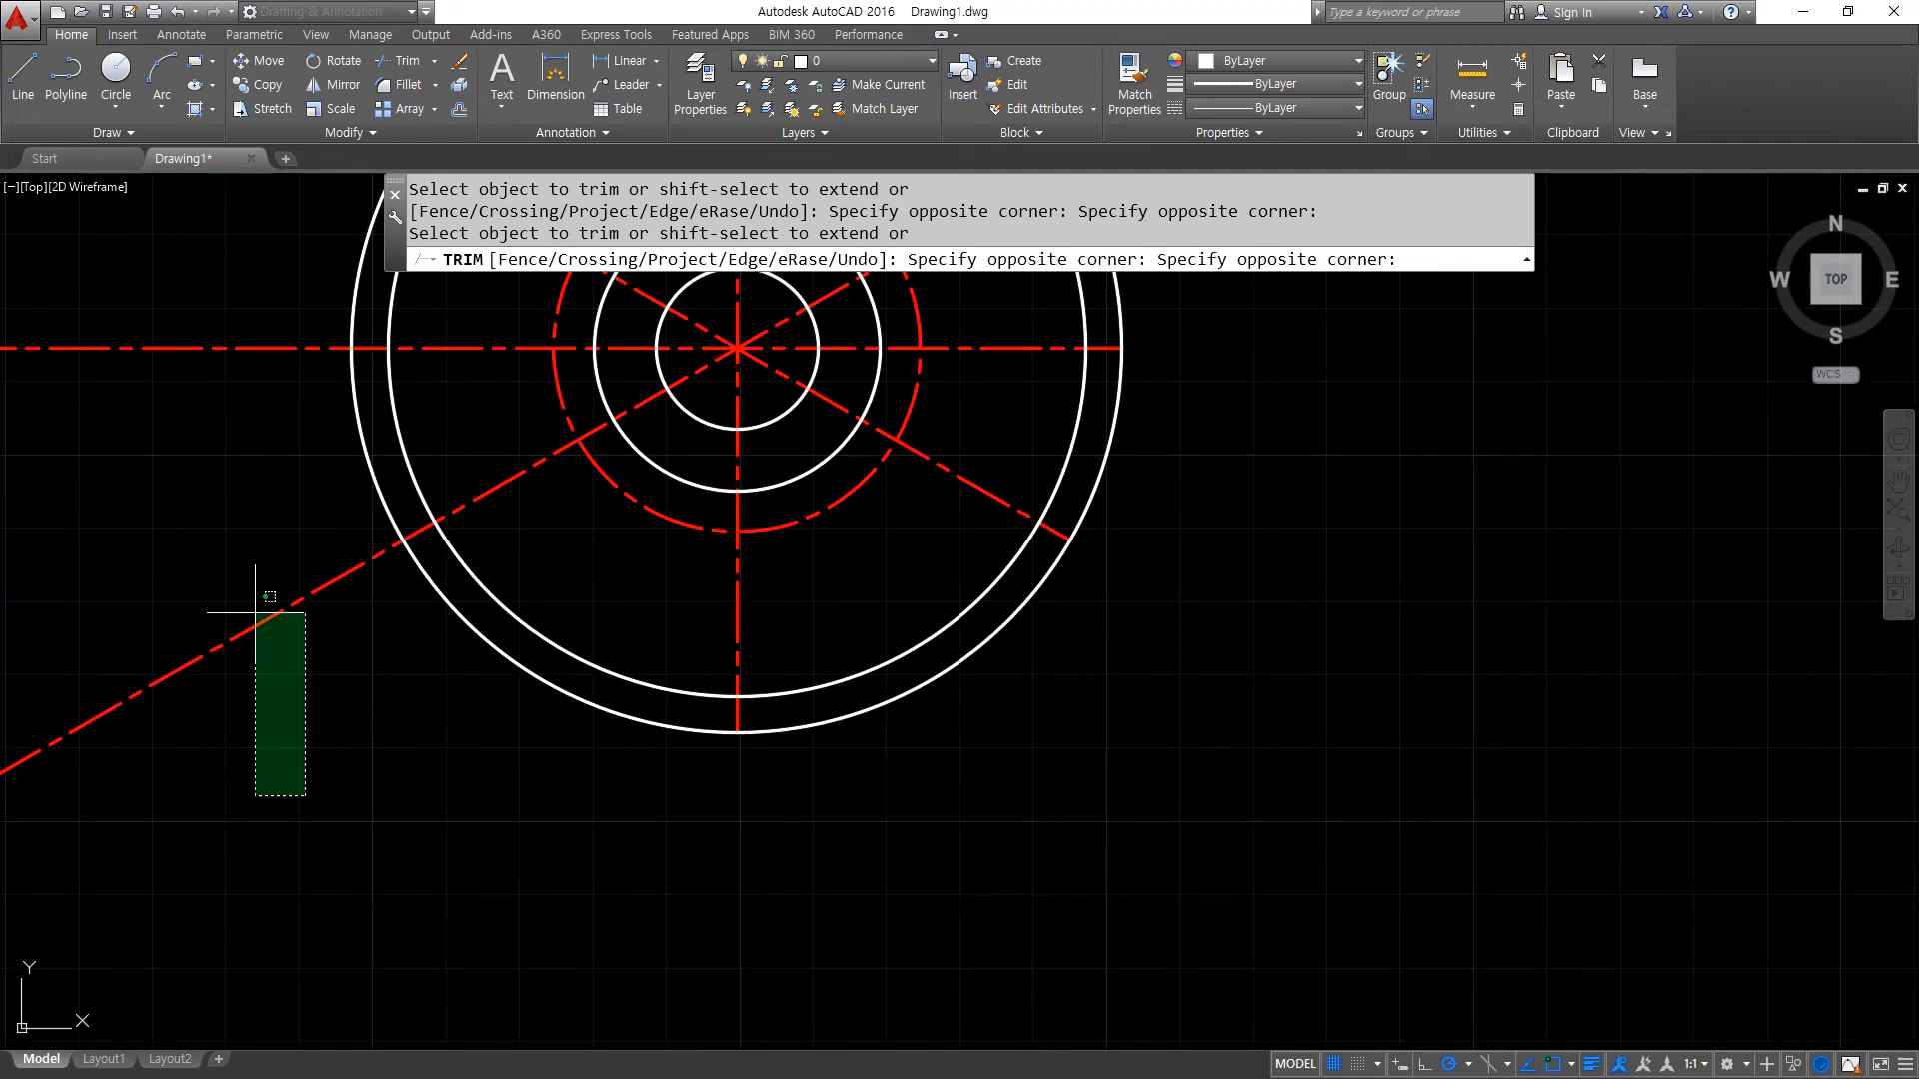
pyautogui.click(179, 322)
pyautogui.moveTo(207, 245); pyautogui.dragTo(185, 822, button='middle')
pyautogui.click(258, 661)
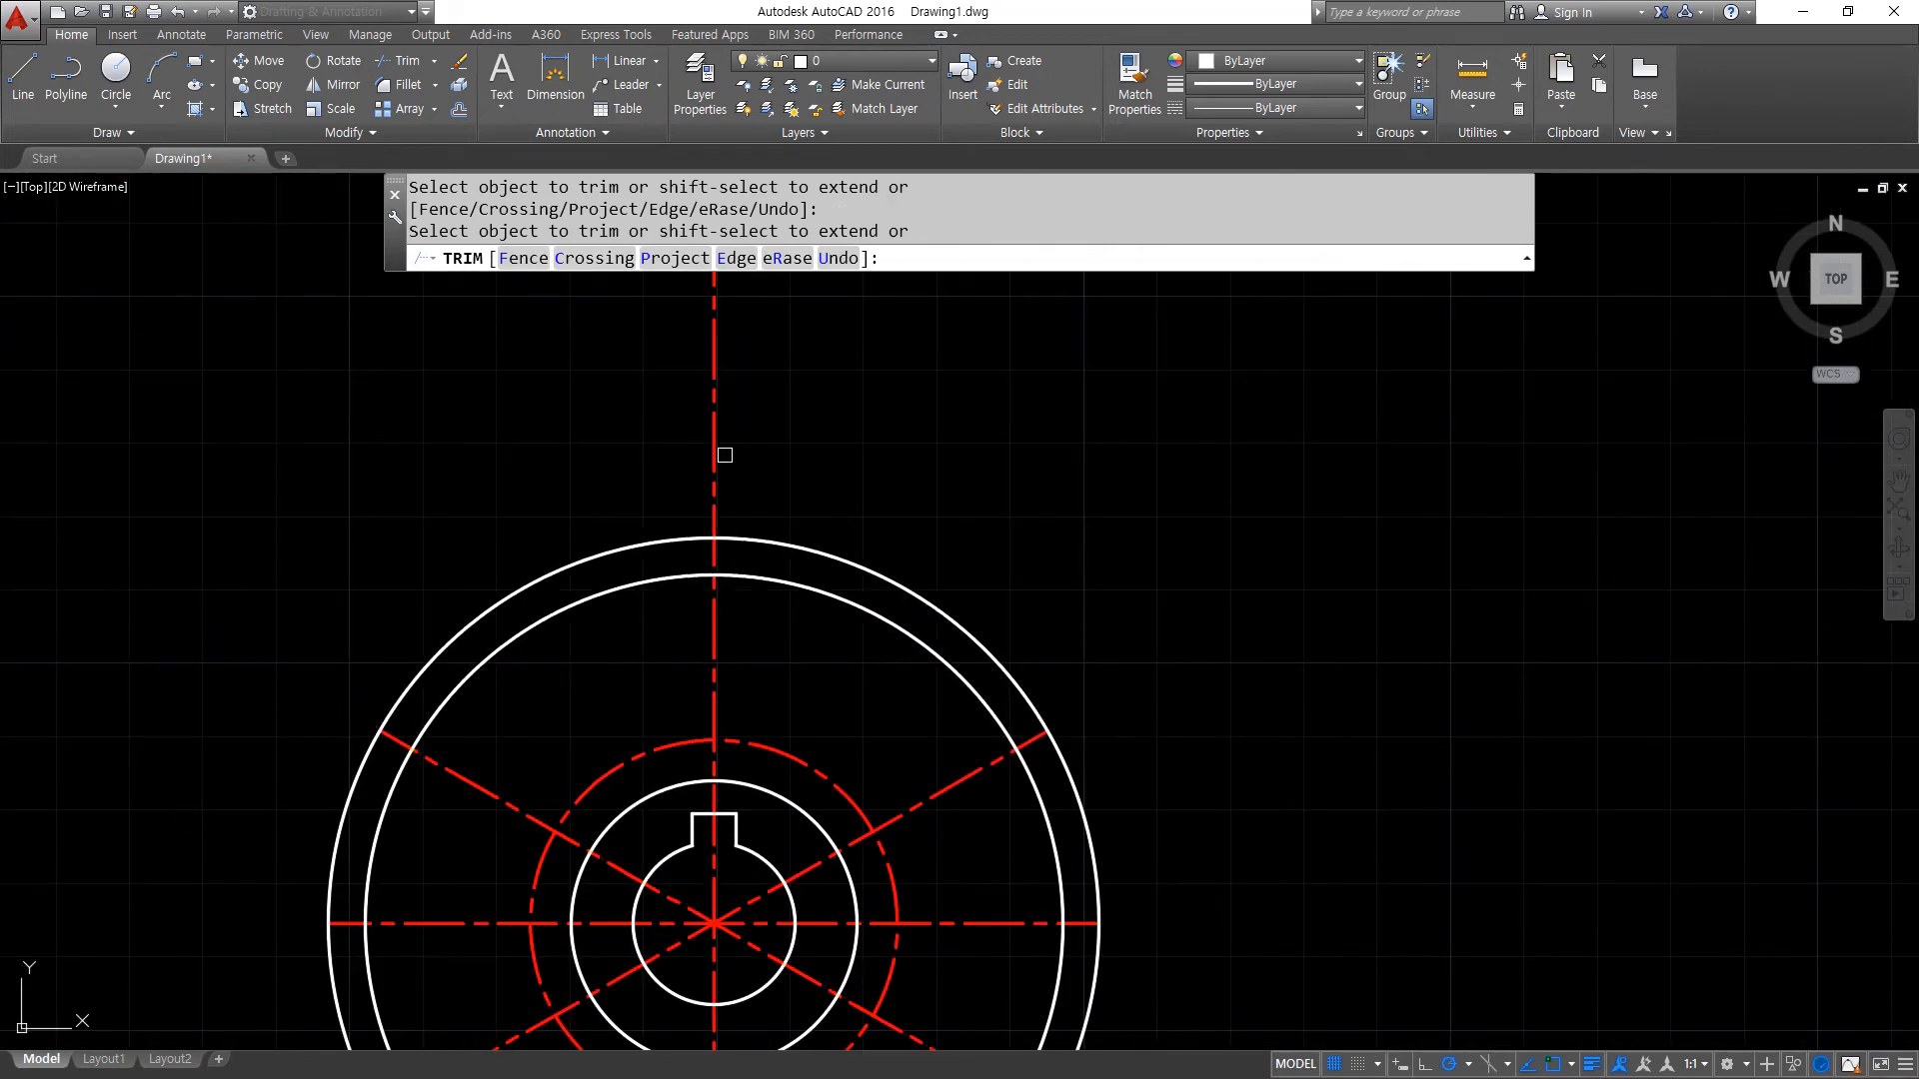
pyautogui.press('Return')
# - Erase the outer offset circle used as the trimming boundary
pyautogui.click(820, 556)
pyautogui.write('e')
pyautogui.press('Return')
# - Draw circles of diameter 7 where the red circle meets the upper vertical and upper-right inclined centre lines
pyautogui.scroll(3, 639, 560)
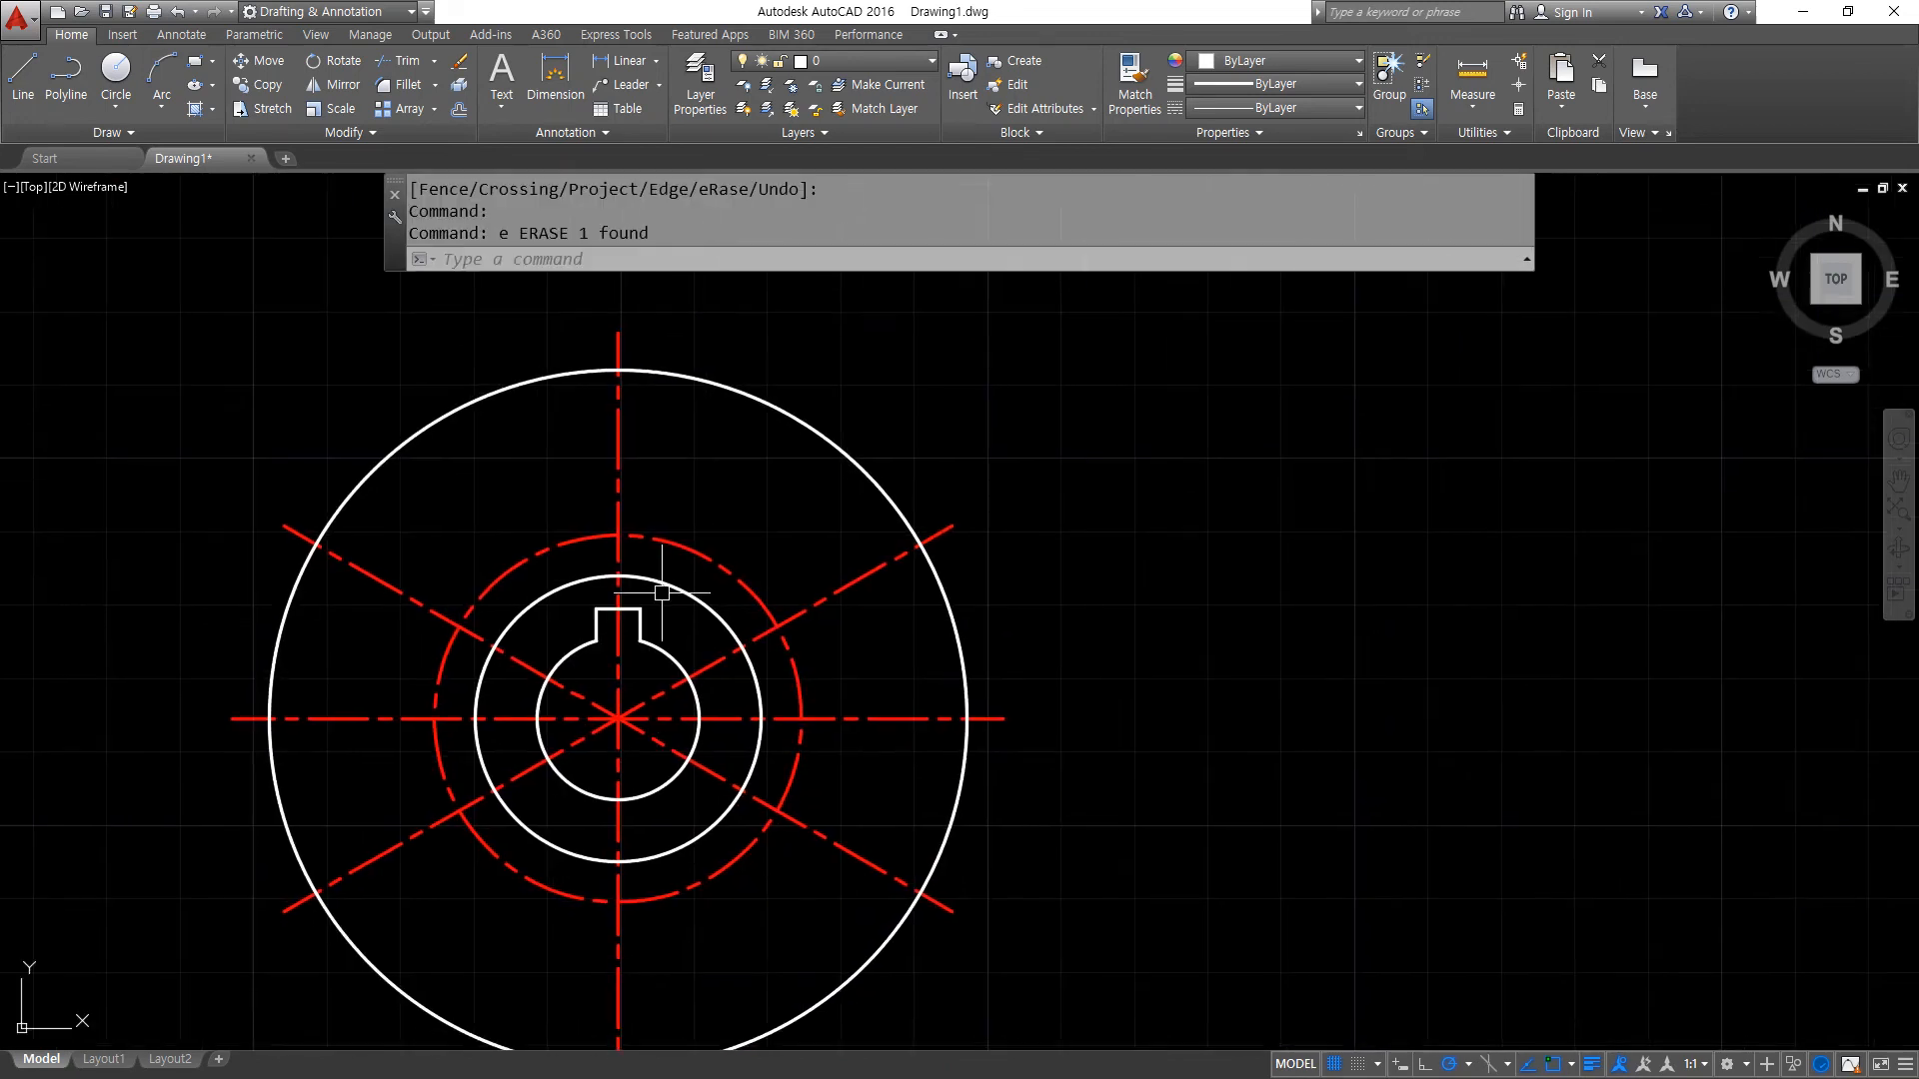
pyautogui.write('c')
pyautogui.press('Return')
pyautogui.click(609, 516)
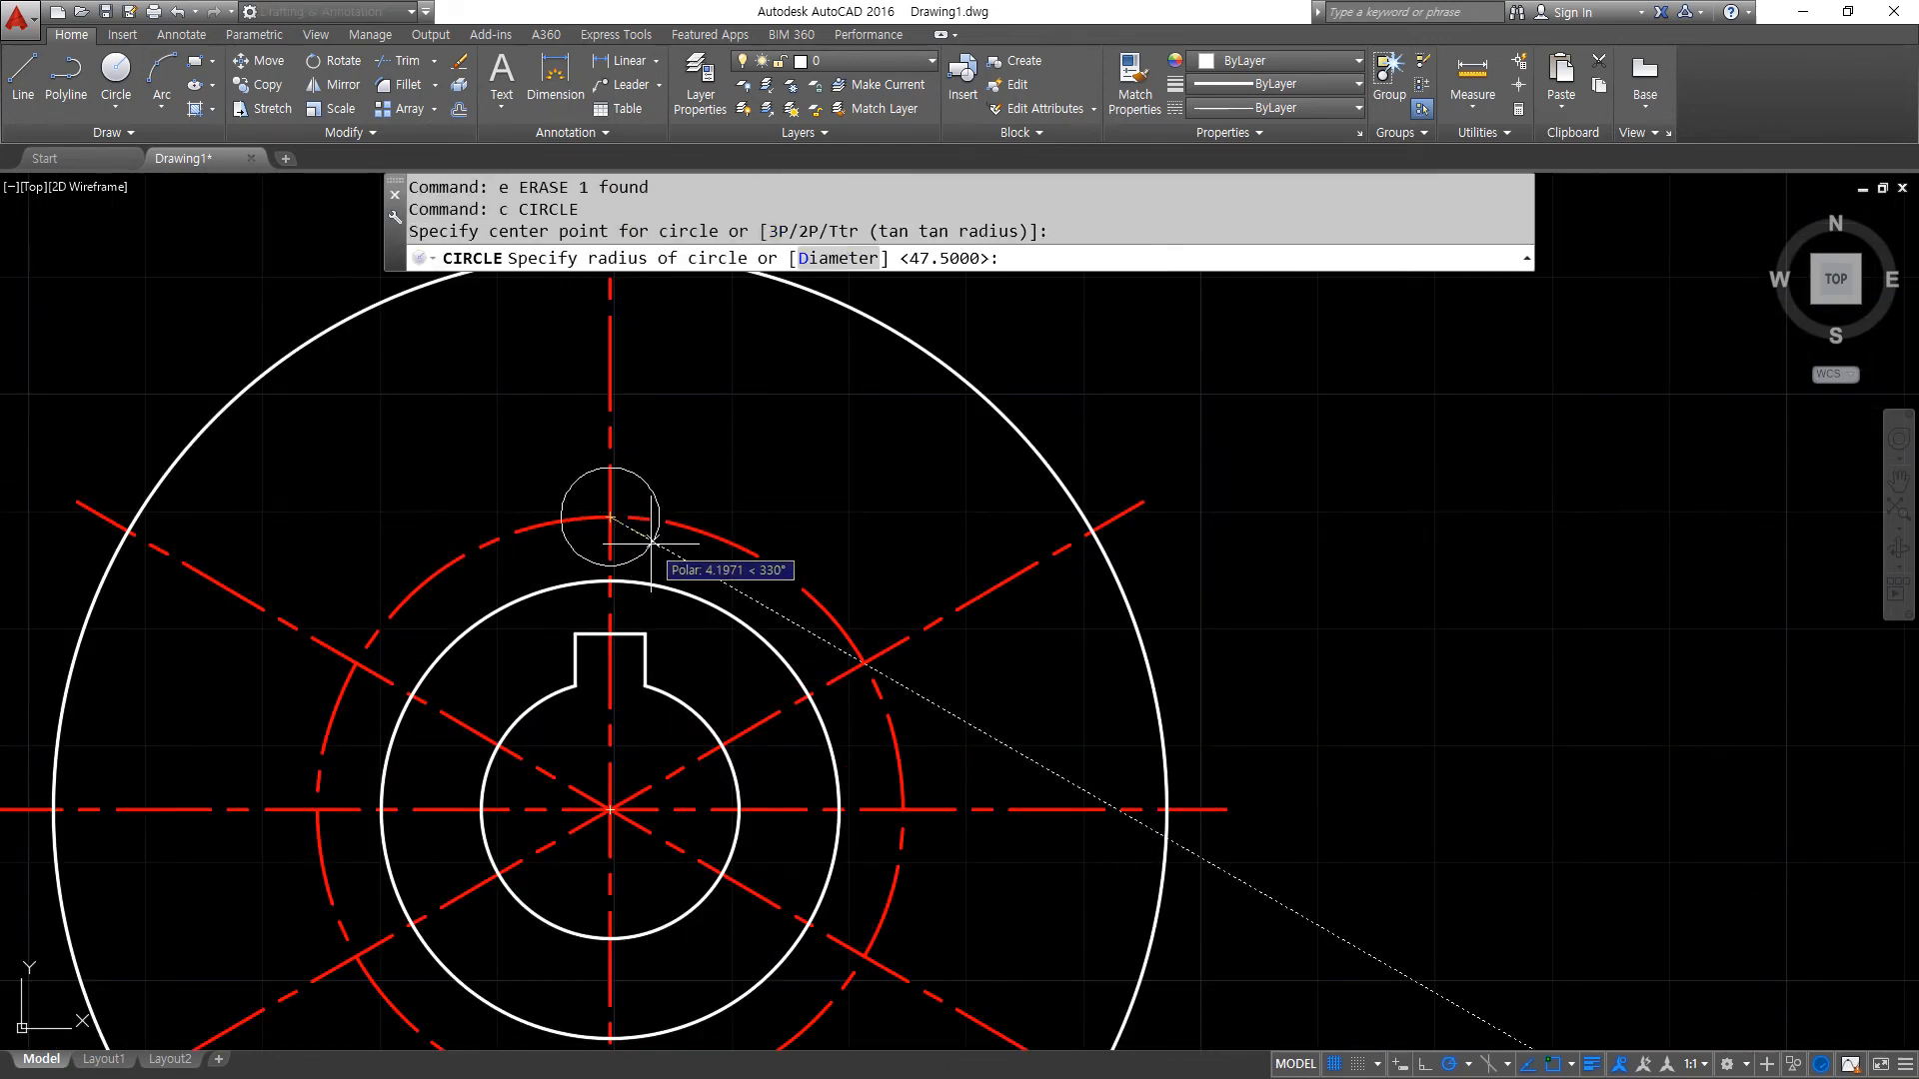
pyautogui.write('d')
pyautogui.press('Return')
pyautogui.write('7')
pyautogui.press('Return')
pyautogui.press('Return')
pyautogui.click(862, 662)
# - Offset the upper-right inclined centre line upward and the vertical centre line to the right by 3.5
pyautogui.press('Return')
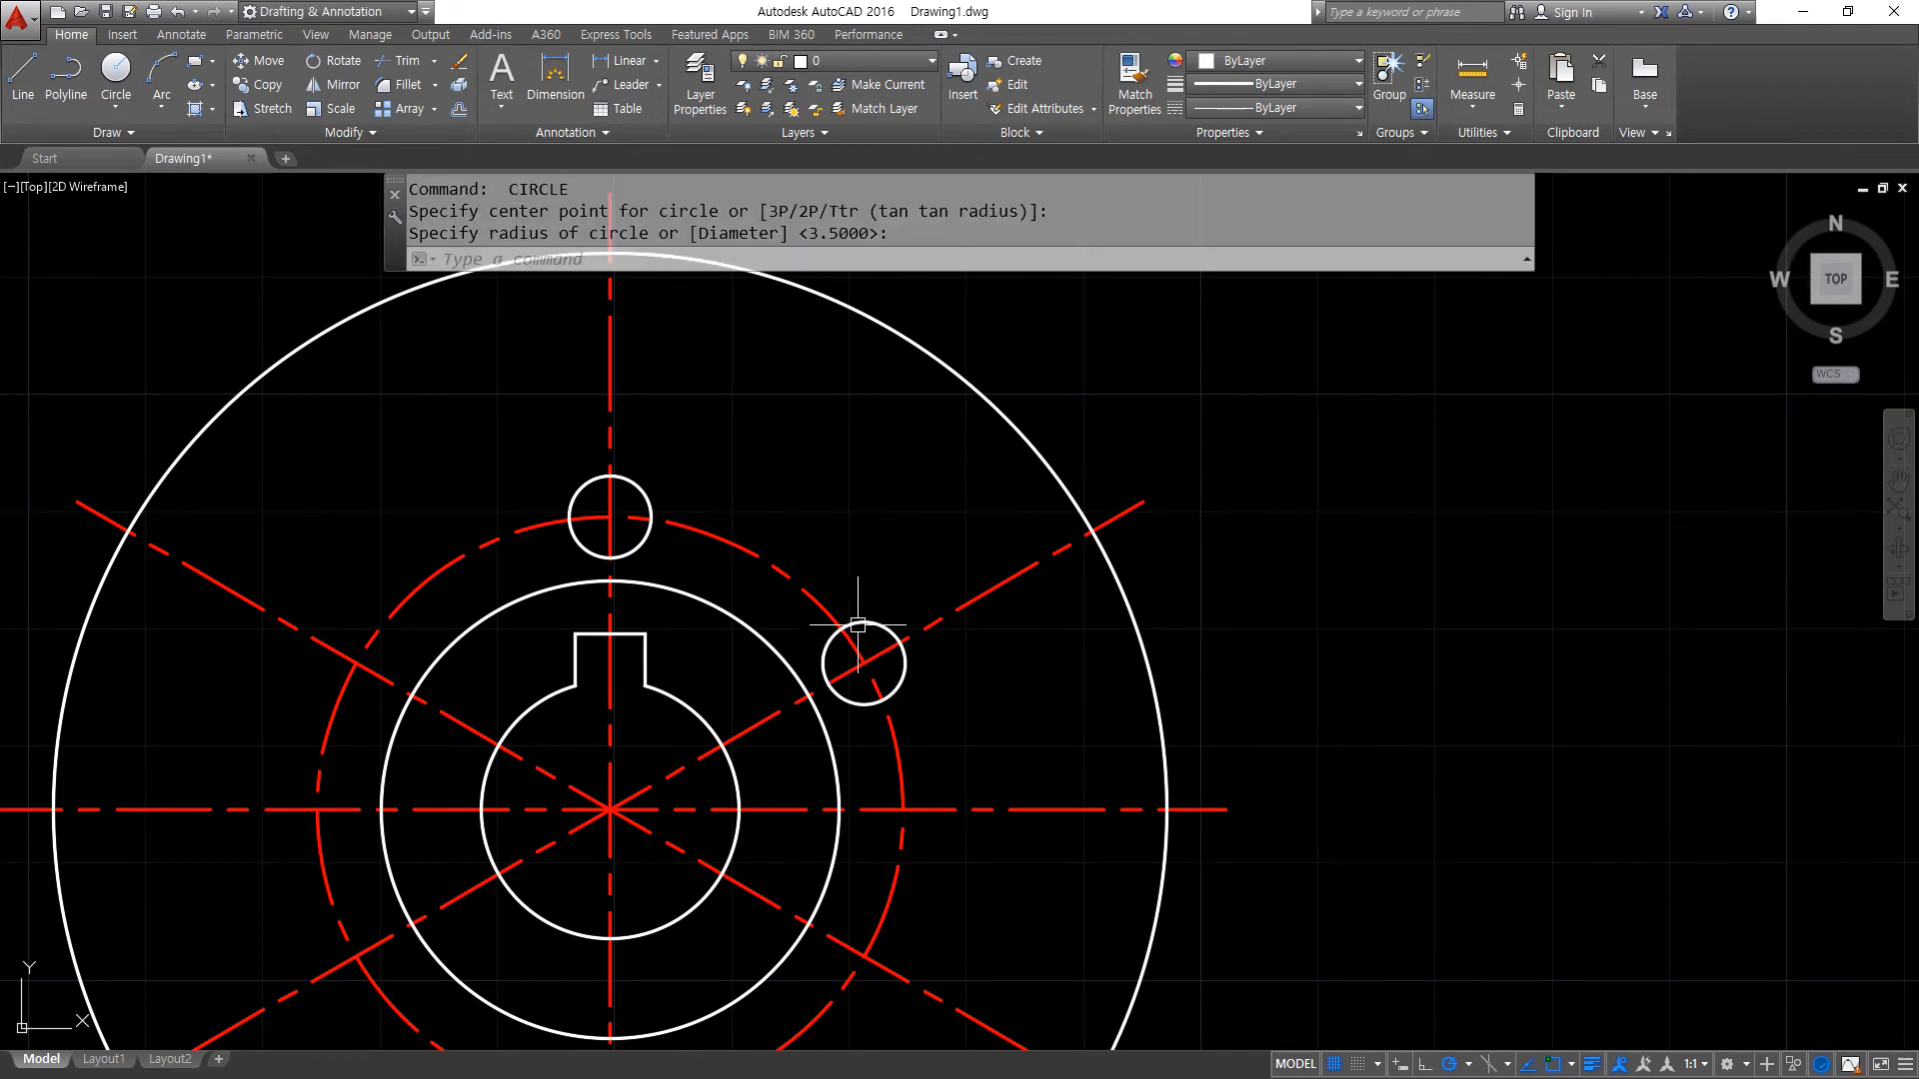
pyautogui.write('o')
pyautogui.press('Return')
pyautogui.write('3.5')
pyautogui.press('Return')
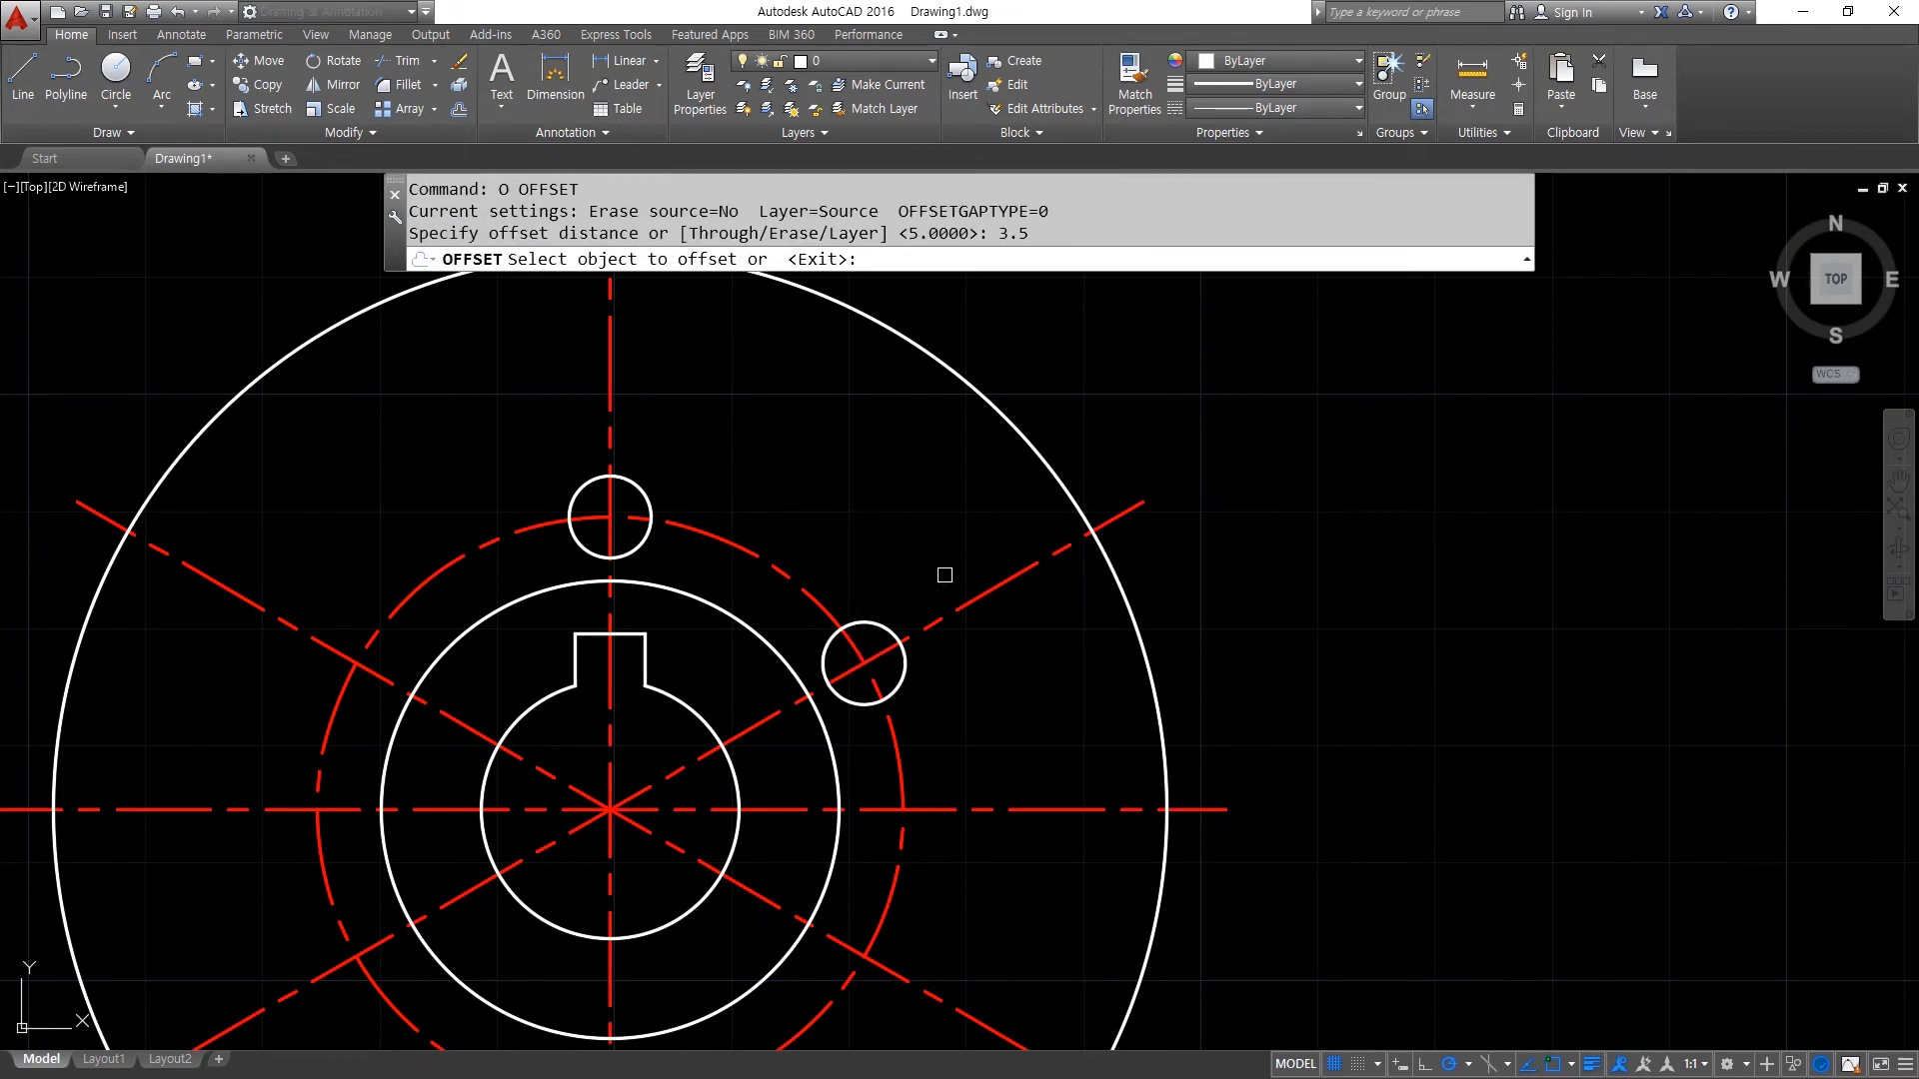
pyautogui.click(979, 593)
pyautogui.click(776, 488)
pyautogui.click(606, 397)
pyautogui.click(697, 390)
# - Fillet each offset line against its diameter 7 circle at radius 0 to end it on the circle
pyautogui.press('Return')
pyautogui.write('f')
pyautogui.press('Return')
pyautogui.click(636, 485)
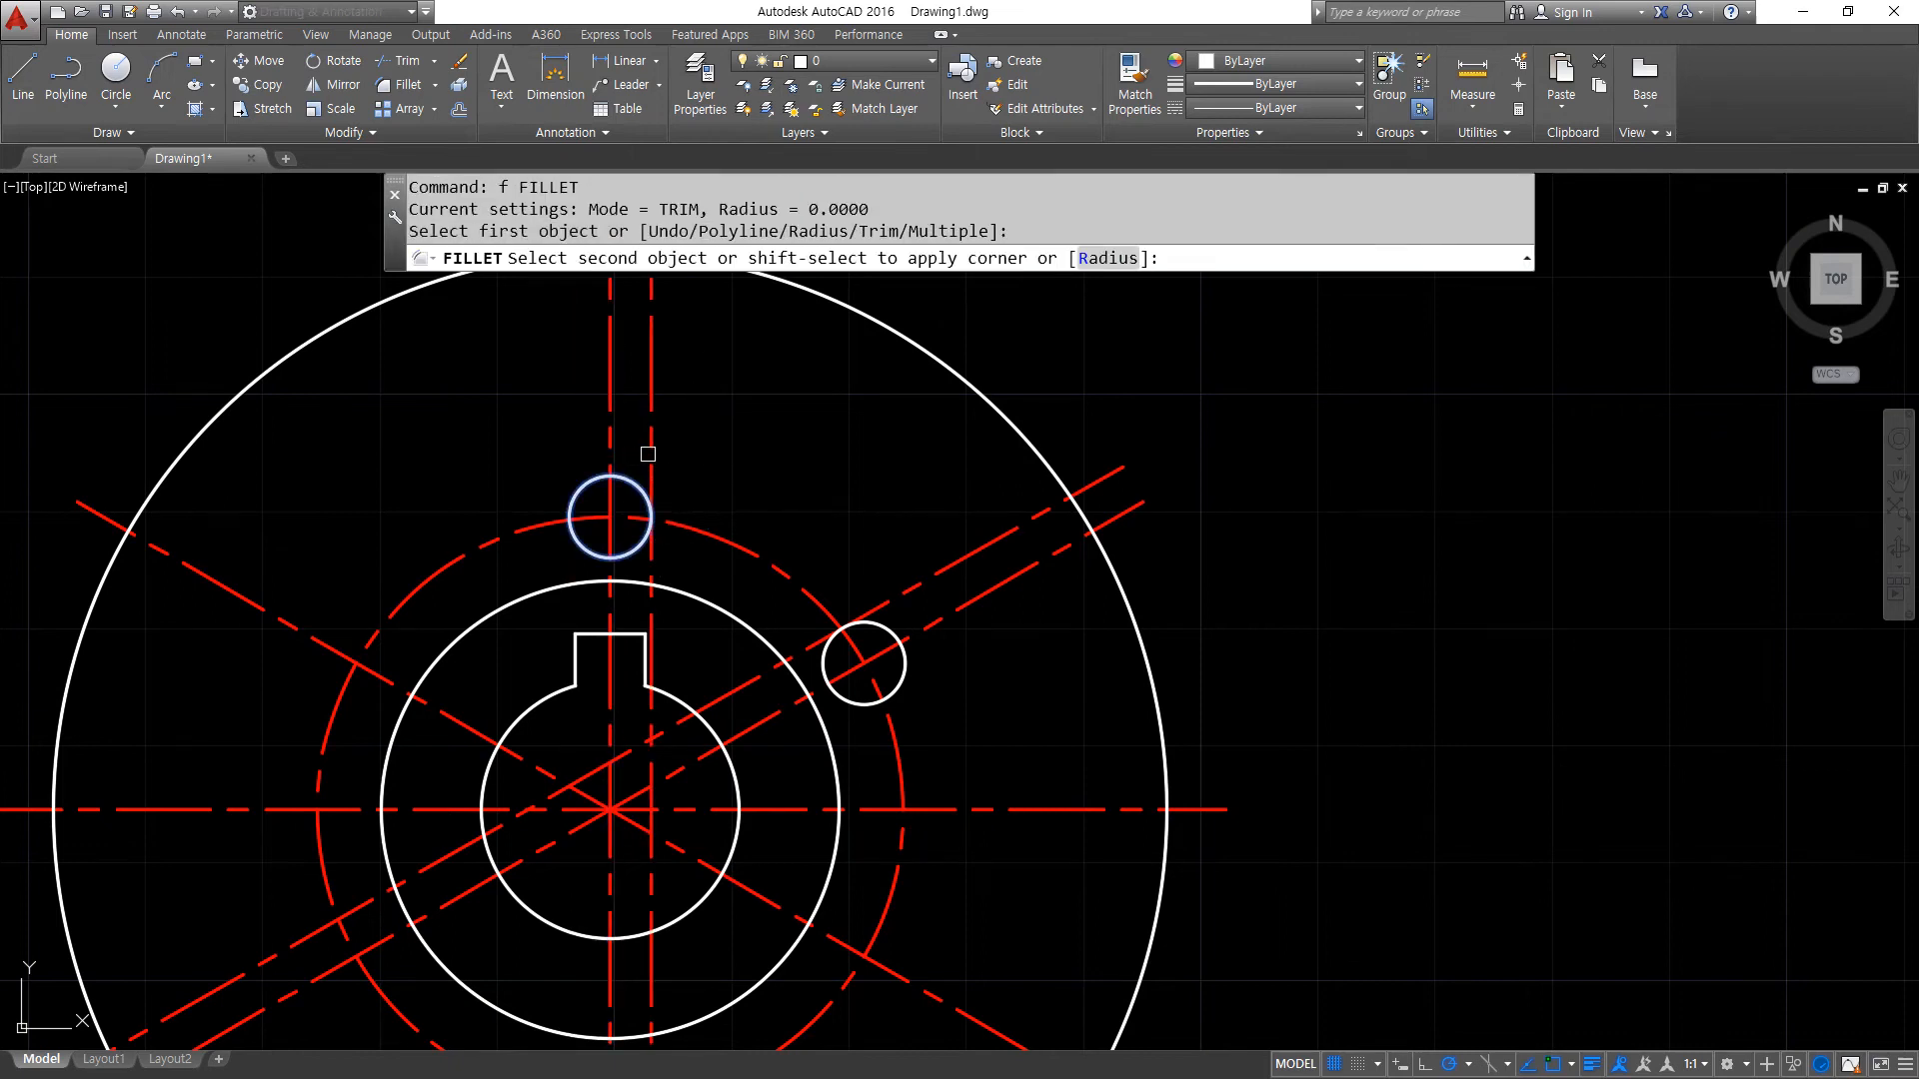
pyautogui.click(650, 455)
pyautogui.press('Return')
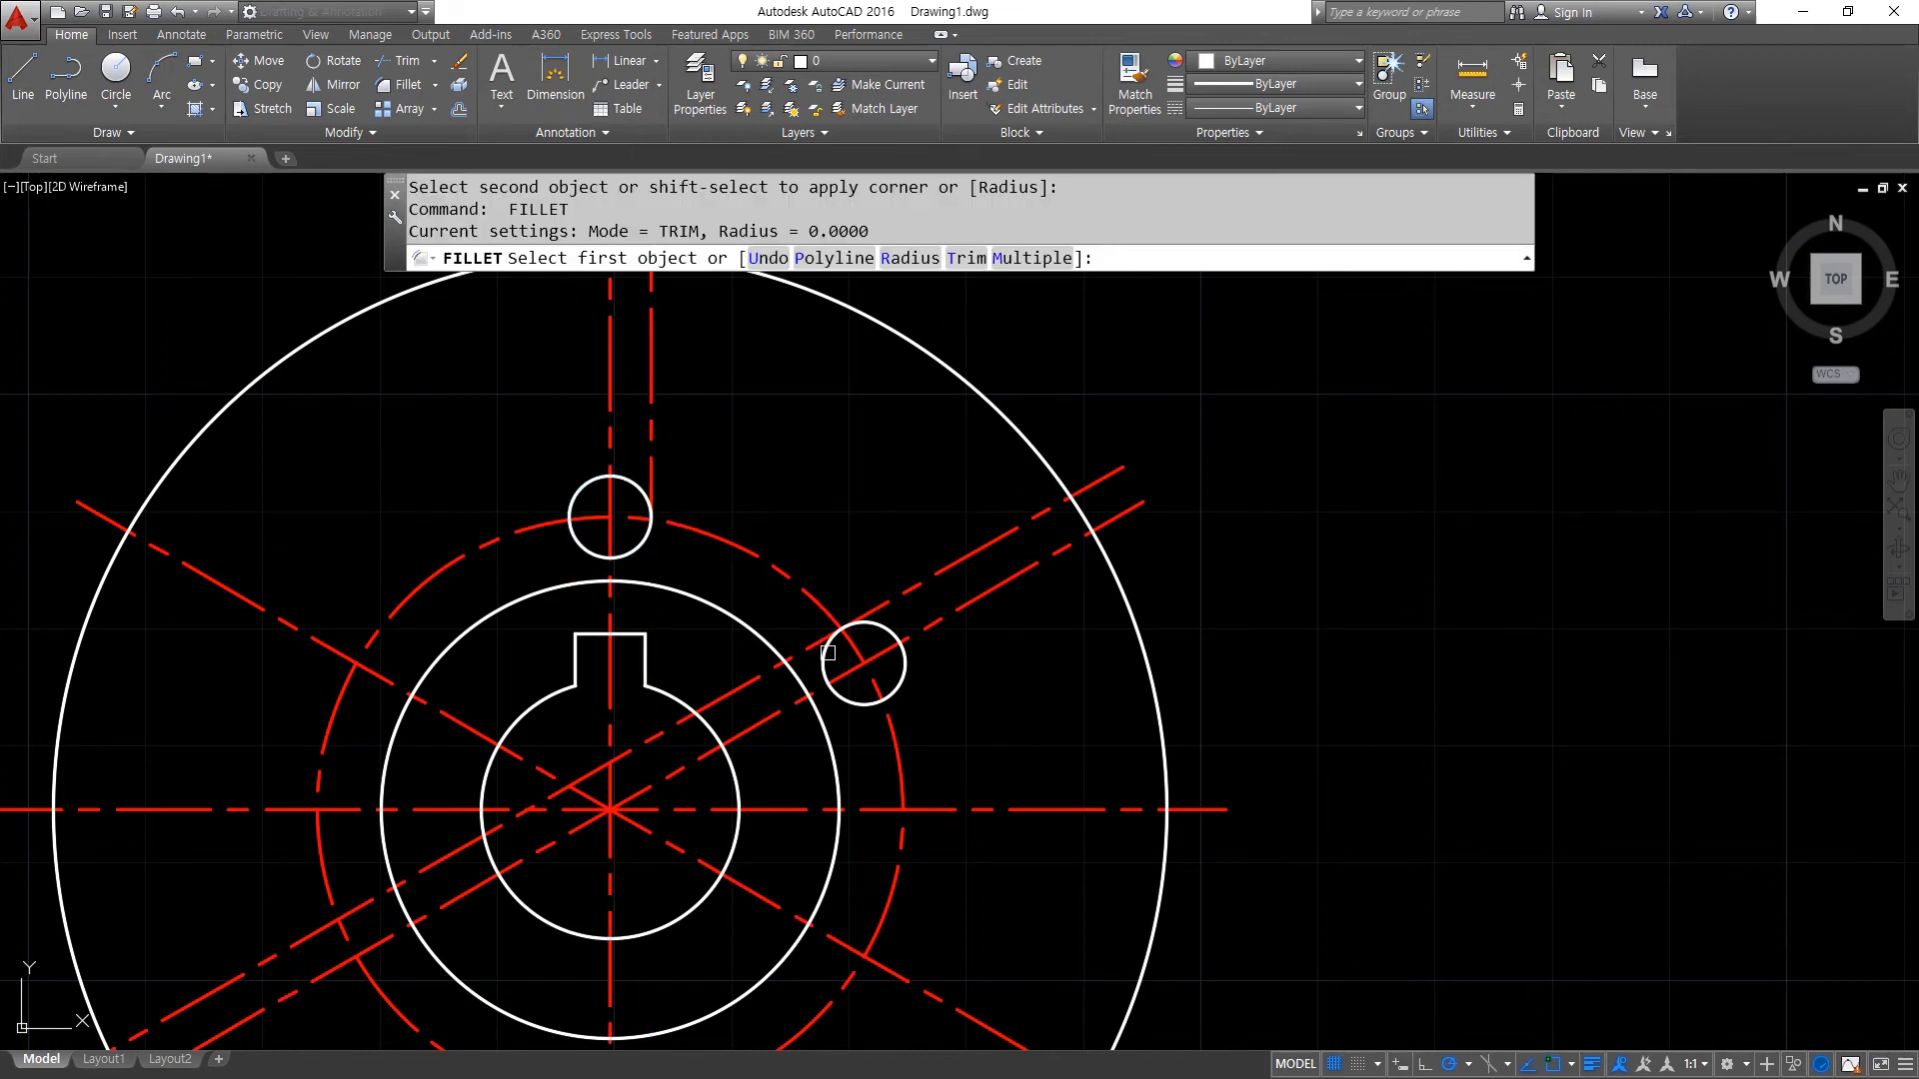
pyautogui.click(829, 652)
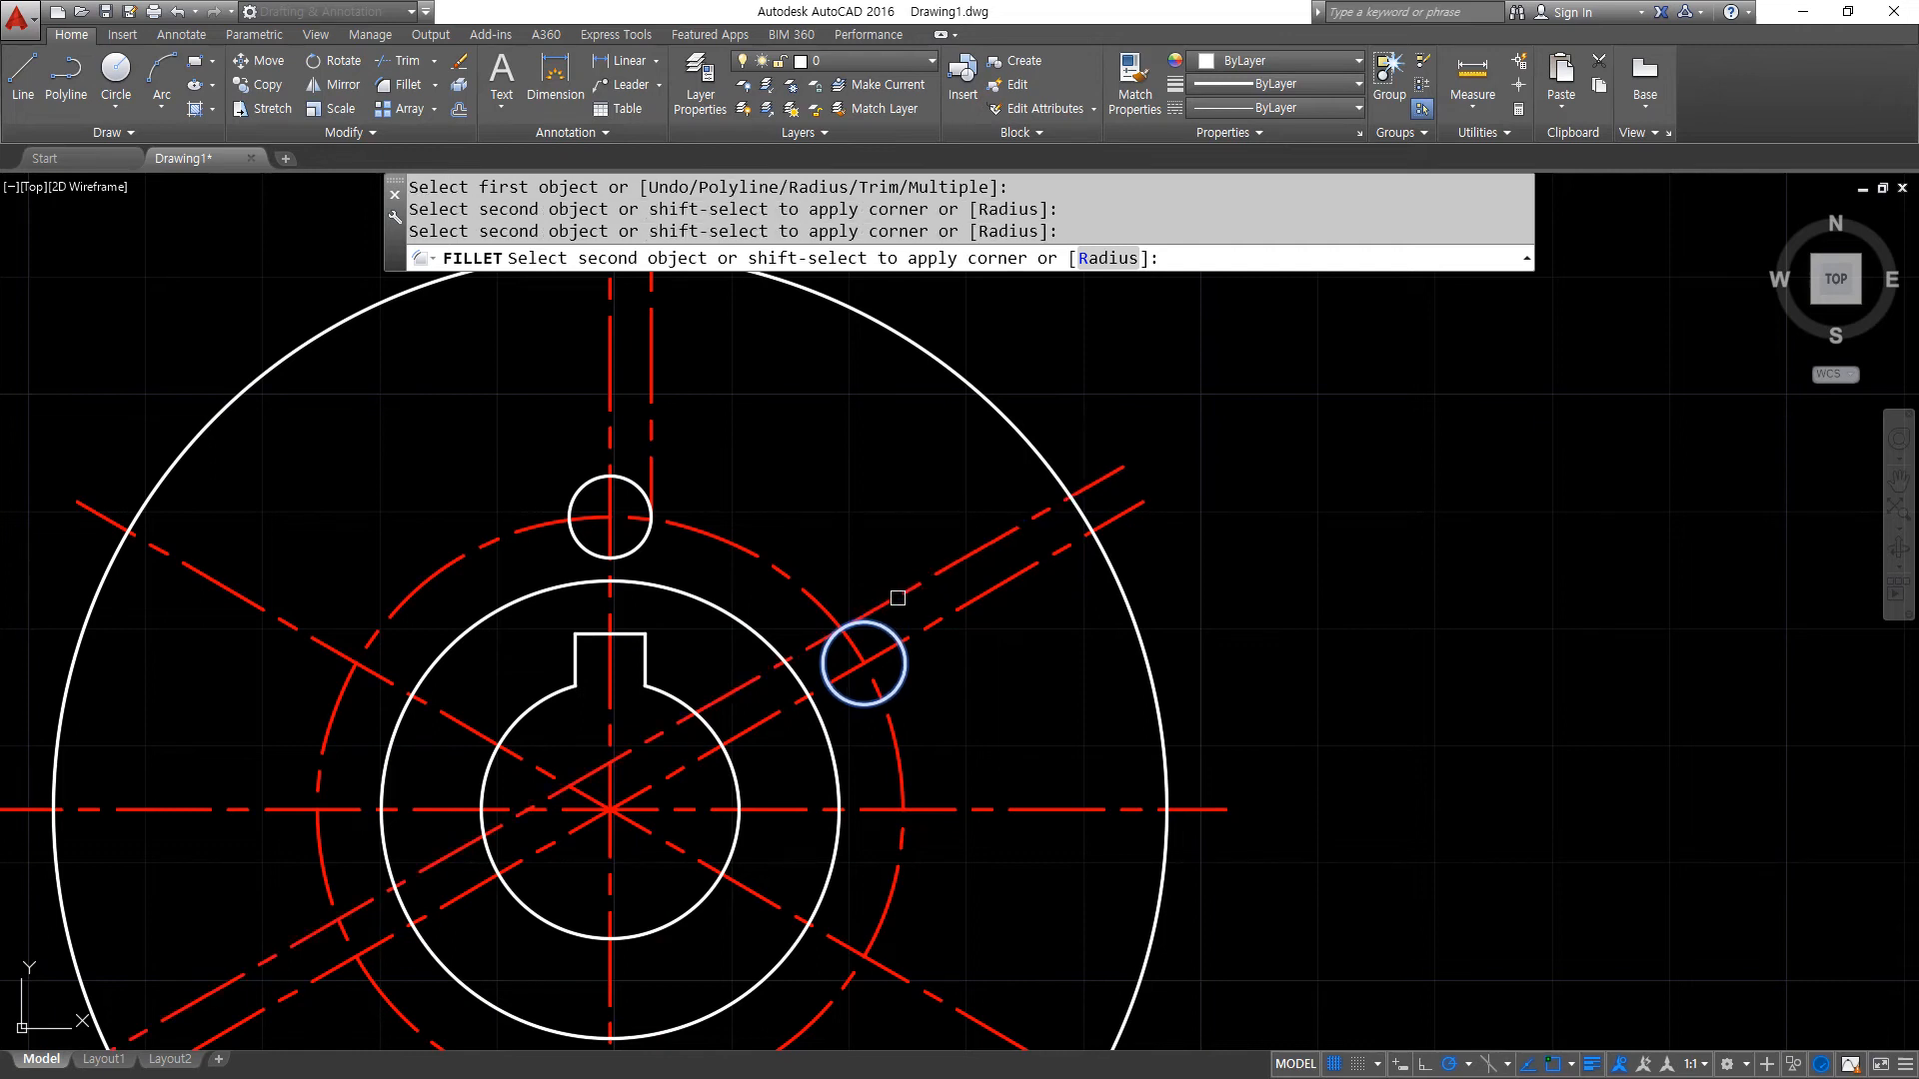
pyautogui.click(892, 600)
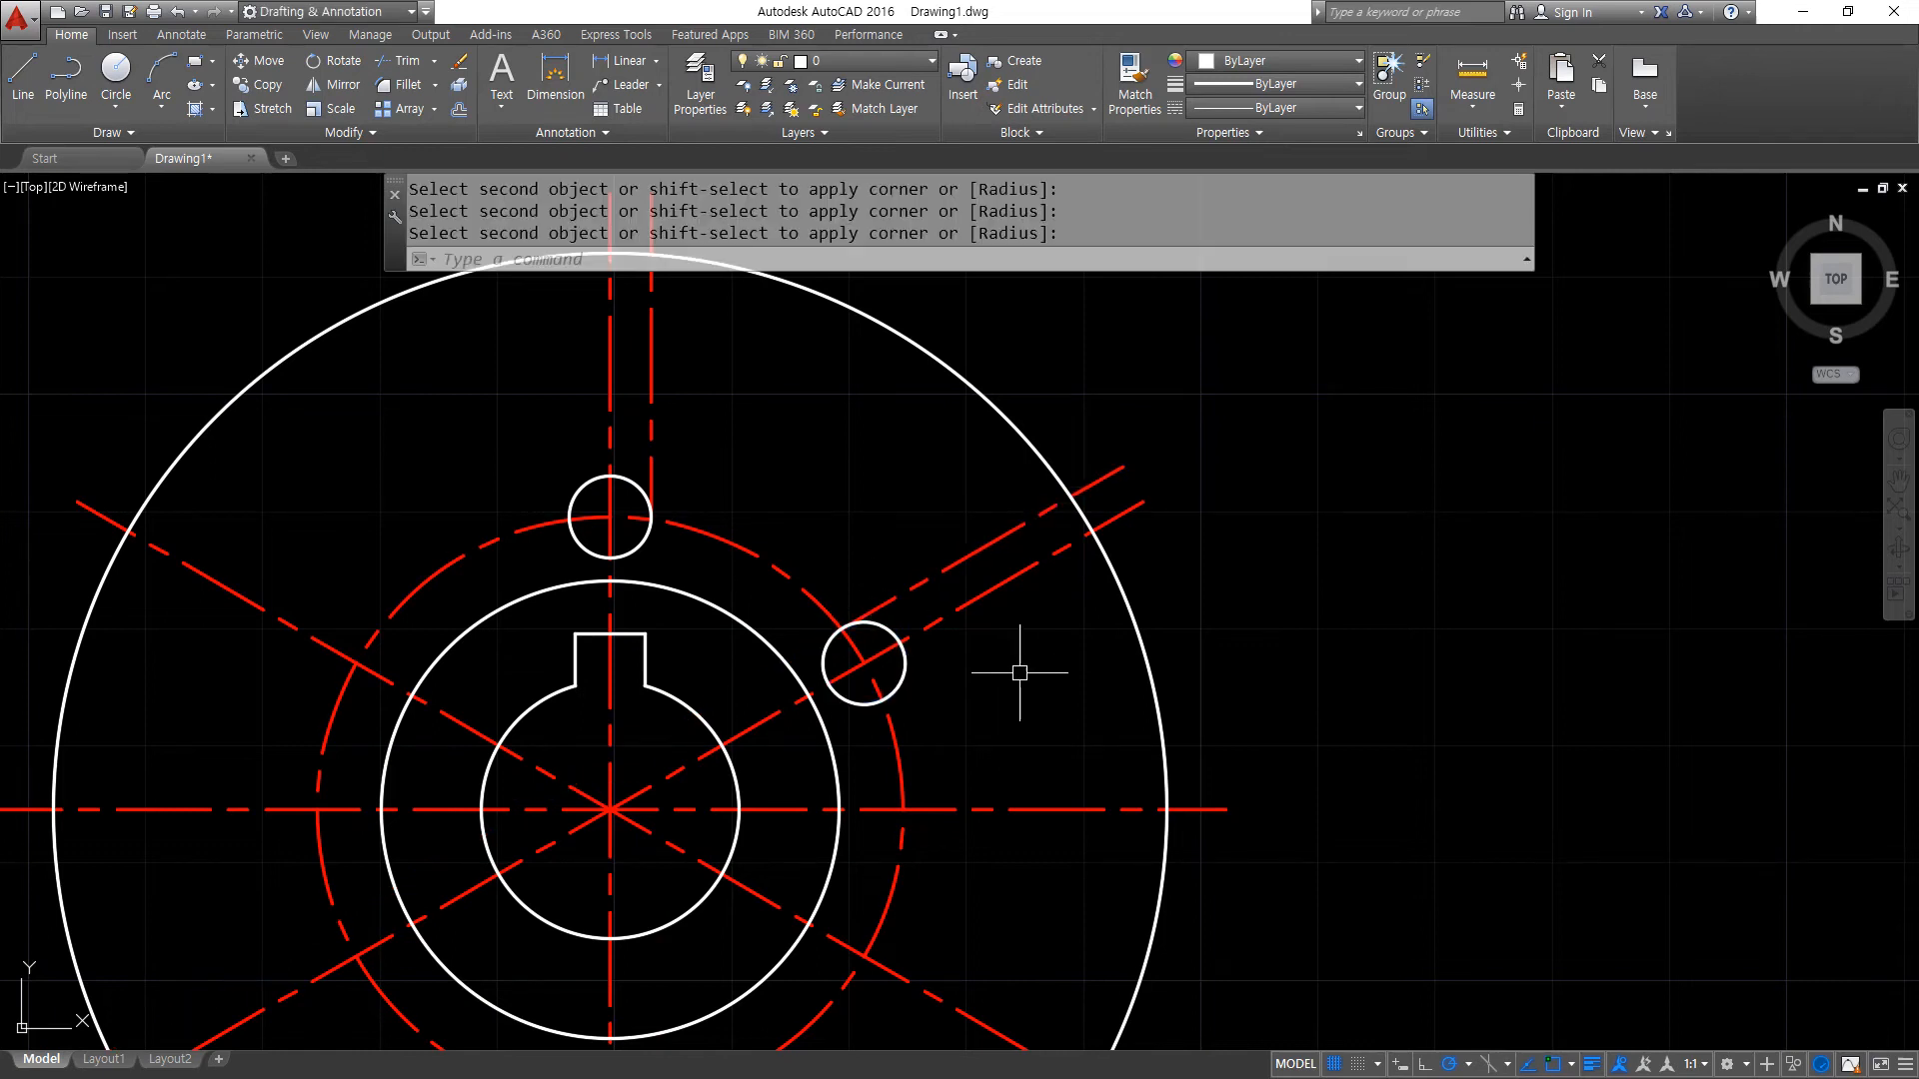
# - Match the two offset slot lines to the properties of the white diameter 7 circle
pyautogui.write('ma')
pyautogui.press('Return')
pyautogui.click(904, 650)
pyautogui.click(879, 606)
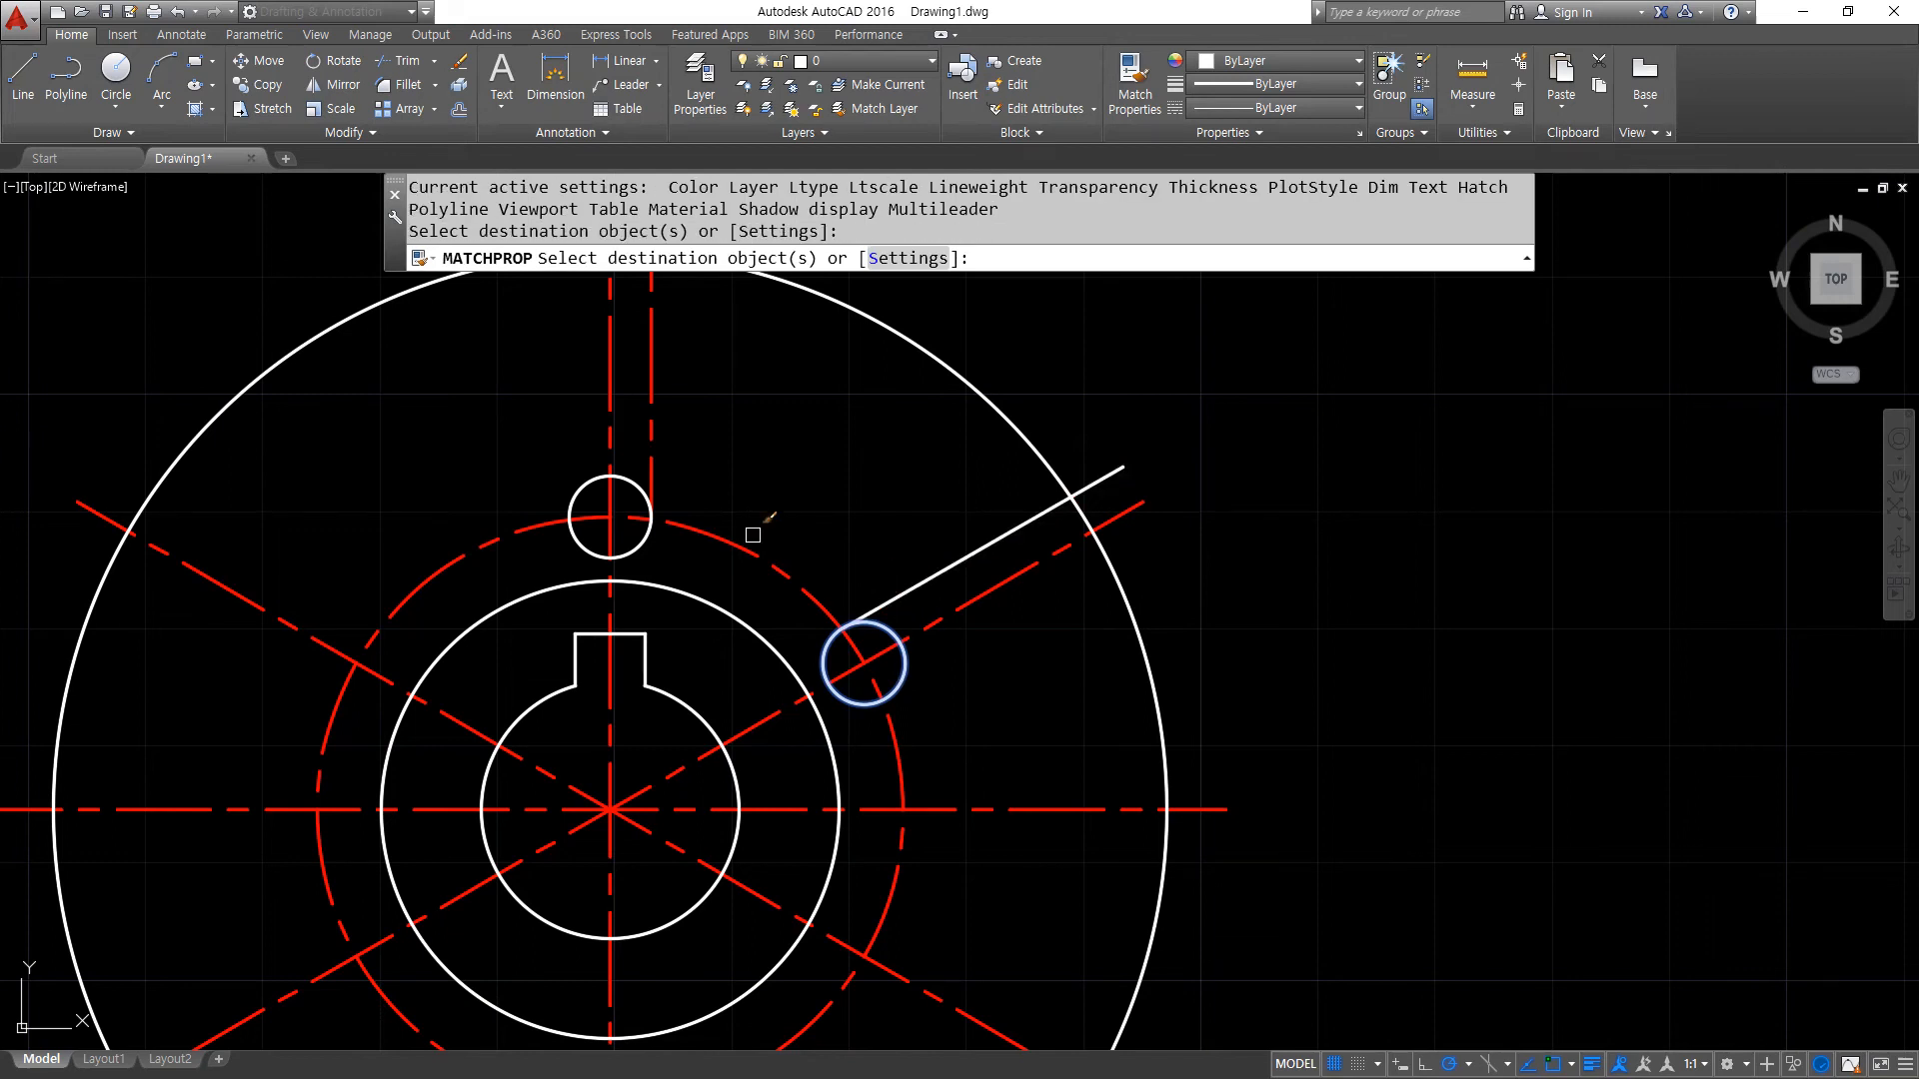
pyautogui.click(653, 449)
pyautogui.click(654, 478)
pyautogui.click(616, 471)
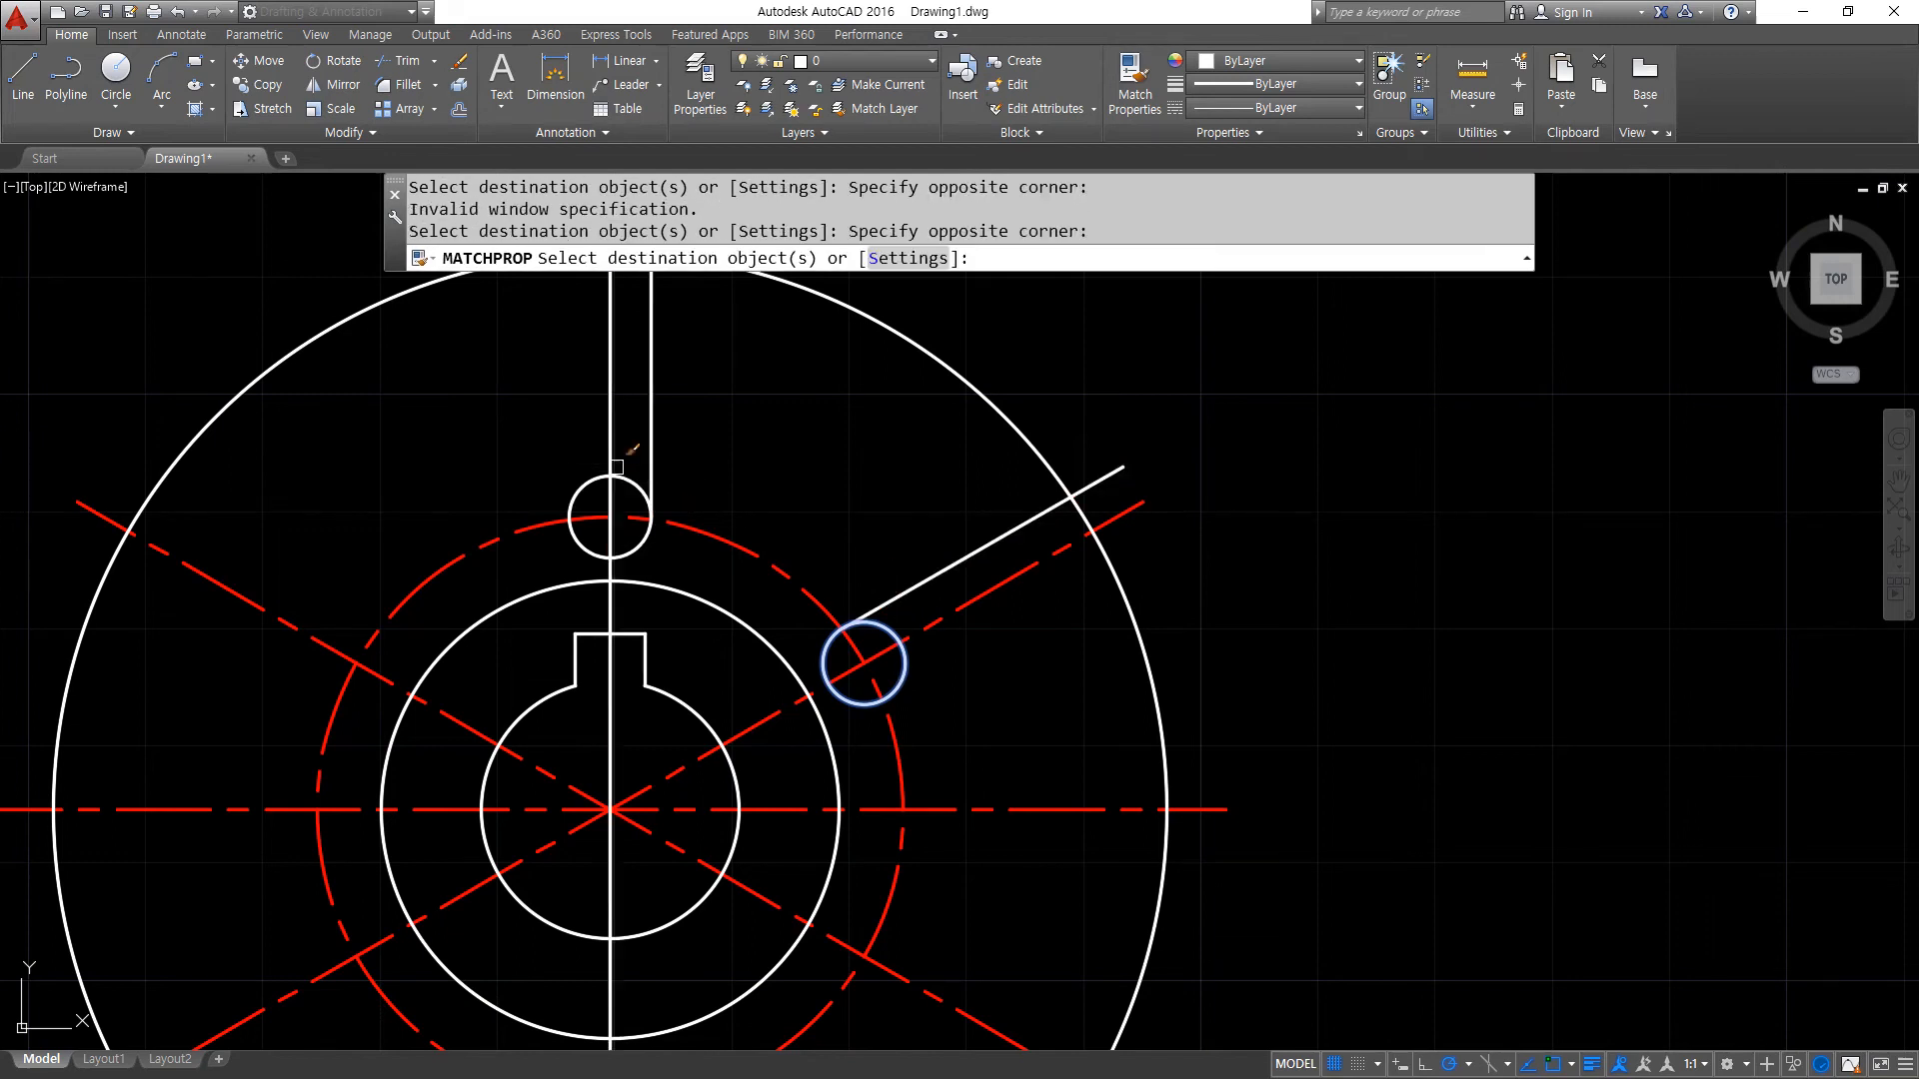
pyautogui.press('Return')
# - Trim both diameter 7 circles to the arcs running from each slot line to its centre line
pyautogui.write('tr')
pyautogui.press('Return')
pyautogui.press('Return')
pyautogui.click(598, 482)
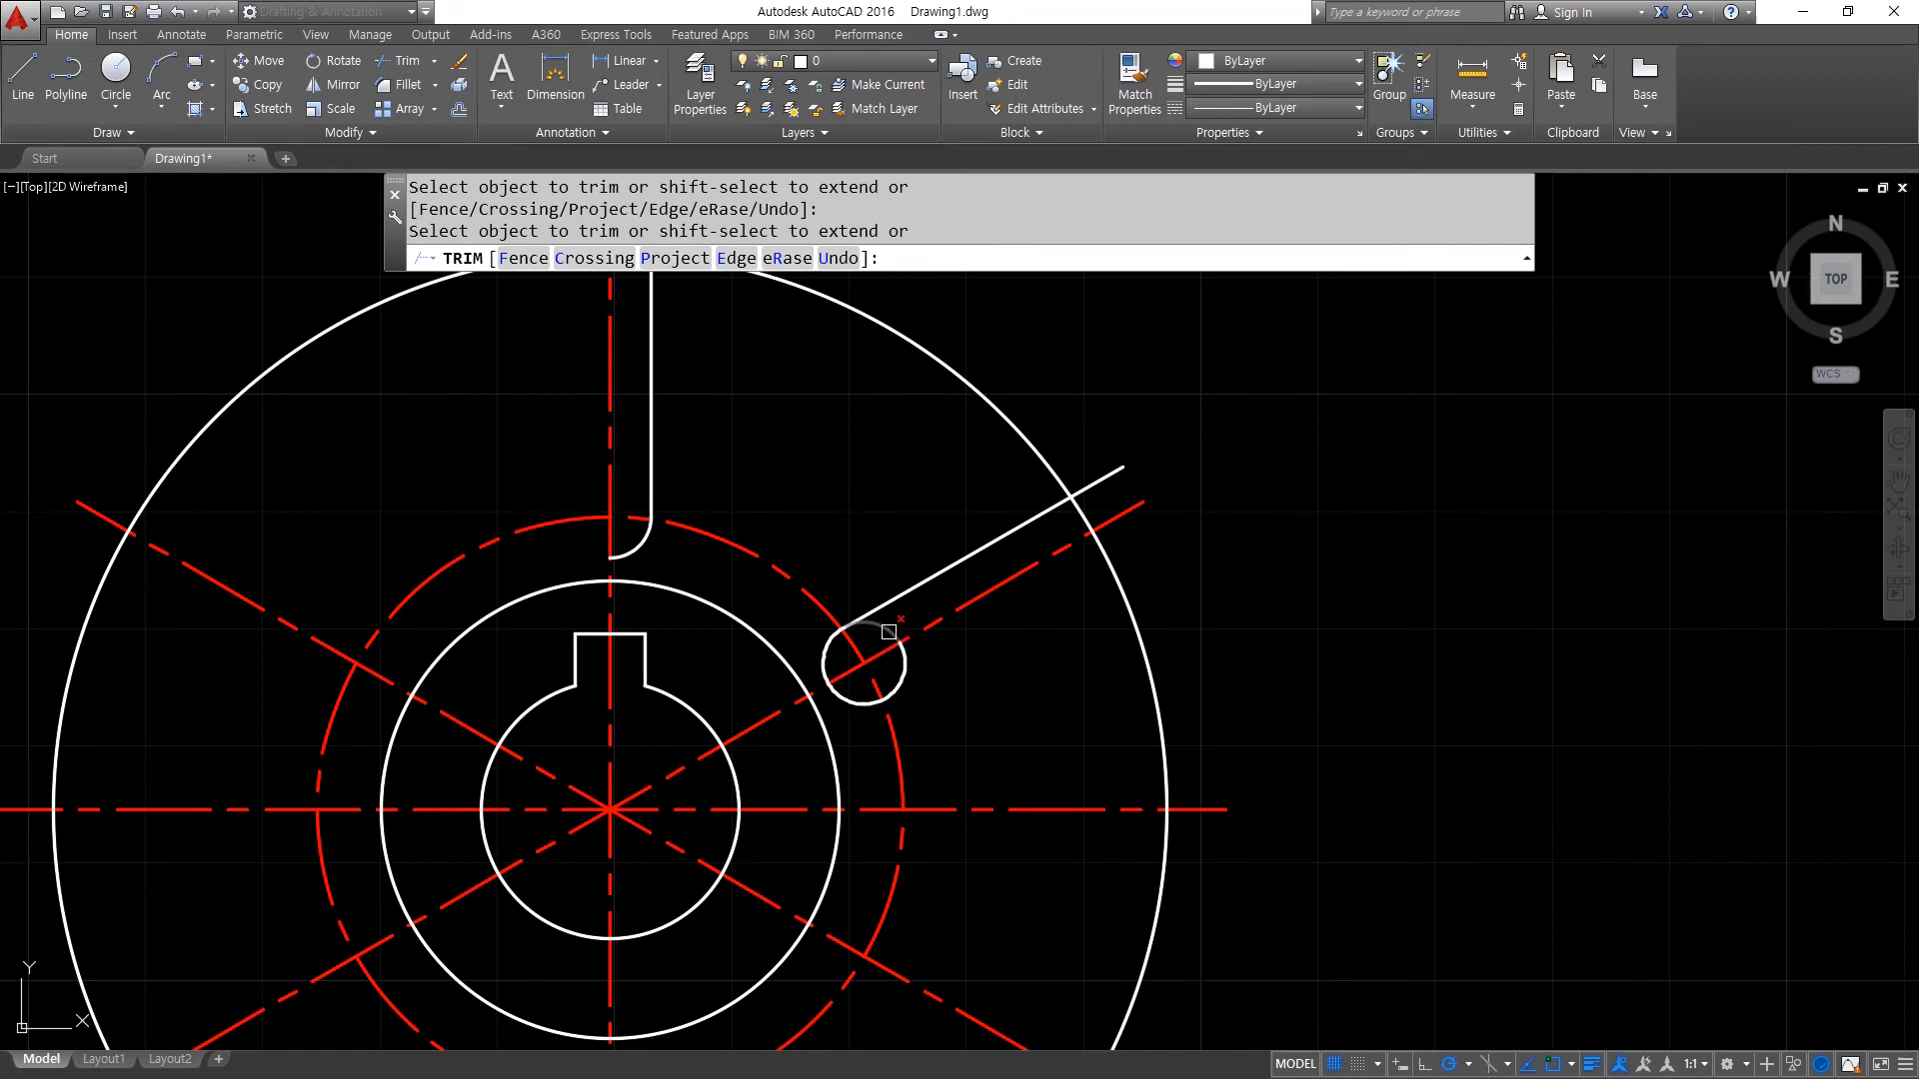
pyautogui.press('Return')
pyautogui.moveTo(910, 525); pyautogui.dragTo(878, 685, button='middle')
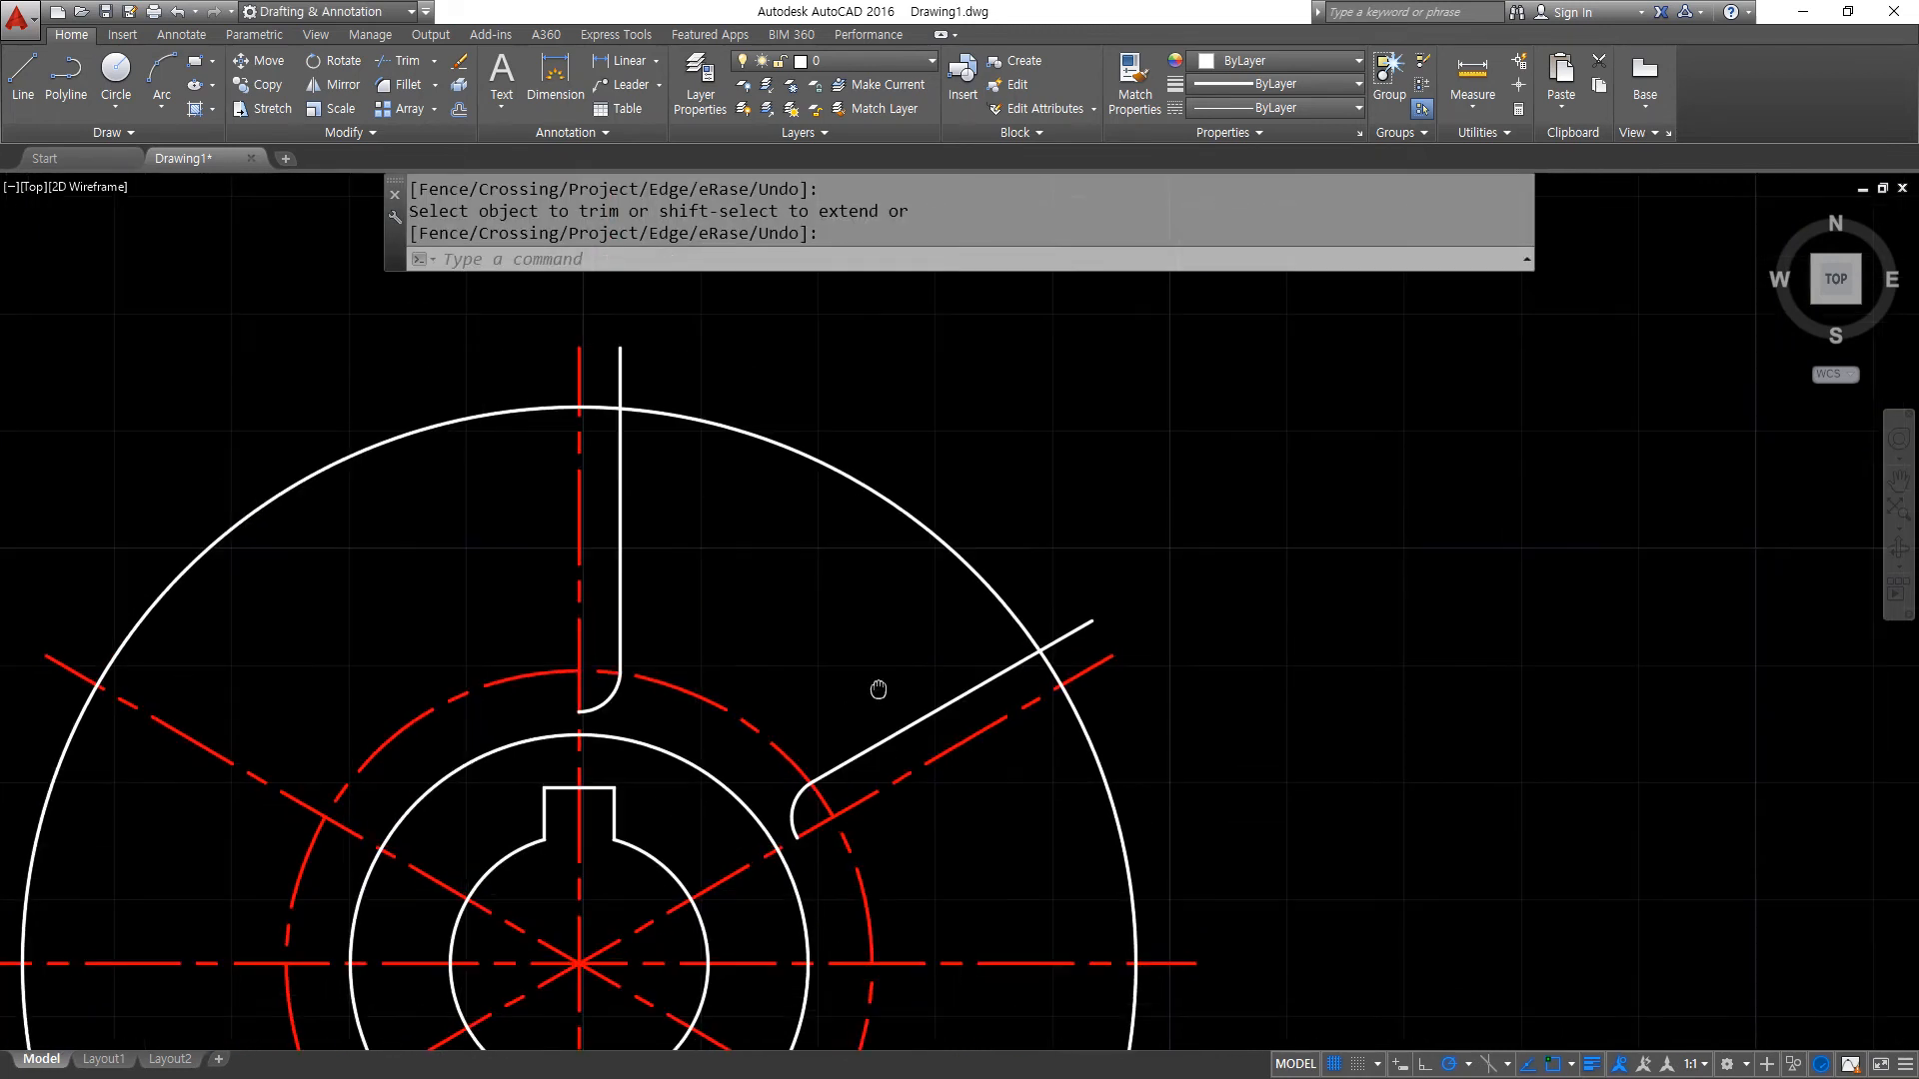
# - Offset the vertical and inclined slot lines by 5 into the sector between the two slots
pyautogui.write('o')
pyautogui.press('Return')
pyautogui.write('5')
pyautogui.press('Return')
pyautogui.click(620, 512)
pyautogui.click(723, 563)
pyautogui.click(949, 714)
pyautogui.click(899, 629)
pyautogui.press('Return')
# - Trim away the outer circle's portion between the two new offset lines
pyautogui.write('t')
pyautogui.press('Return')
pyautogui.press('Return')
pyautogui.click(881, 534)
pyautogui.press('Escape')
pyautogui.press('Escape')
pyautogui.press('Return')
pyautogui.press('Return')
pyautogui.click(896, 505)
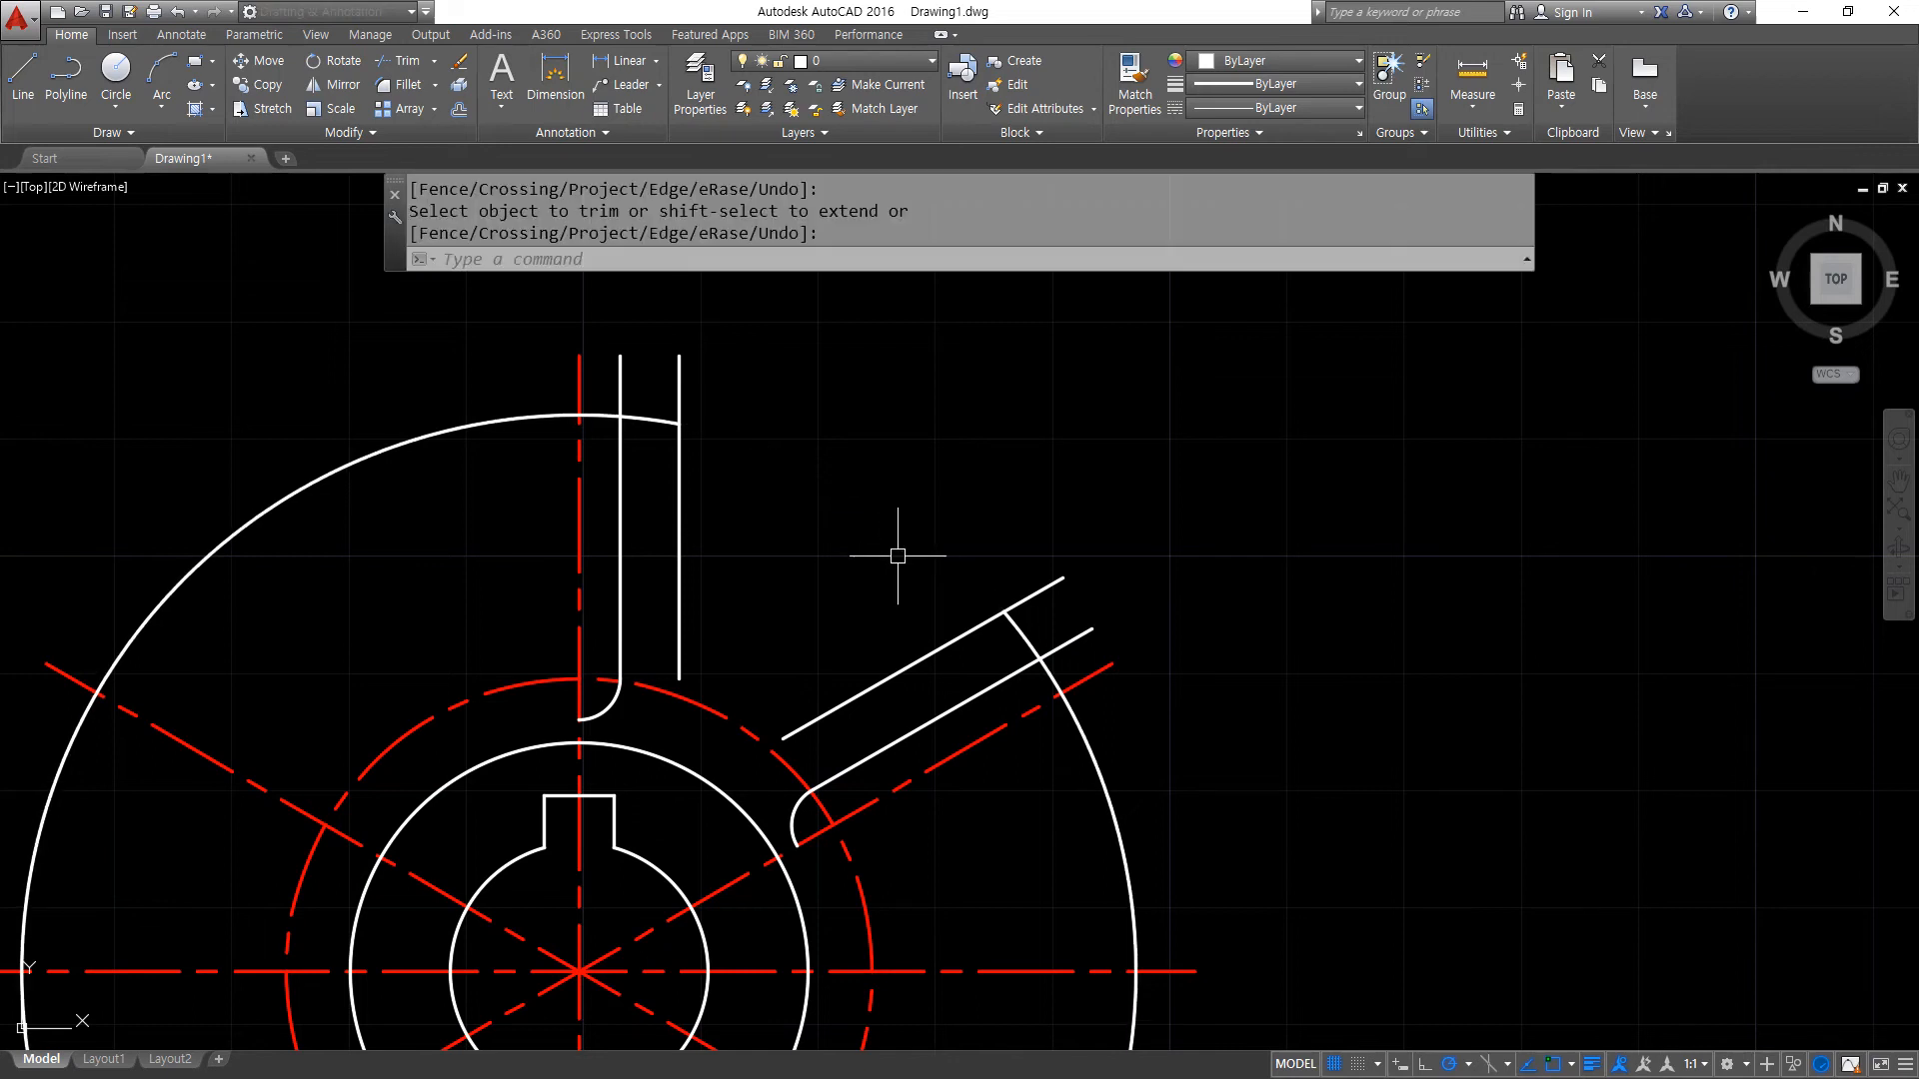
pyautogui.press('Return')
# - Erase the two offset helper lines between the slots
pyautogui.click(899, 670)
pyautogui.click(687, 557)
pyautogui.click(669, 534)
pyautogui.write('e')
pyautogui.press('Return')
pyautogui.click(1198, 779)
pyautogui.click(1095, 816)
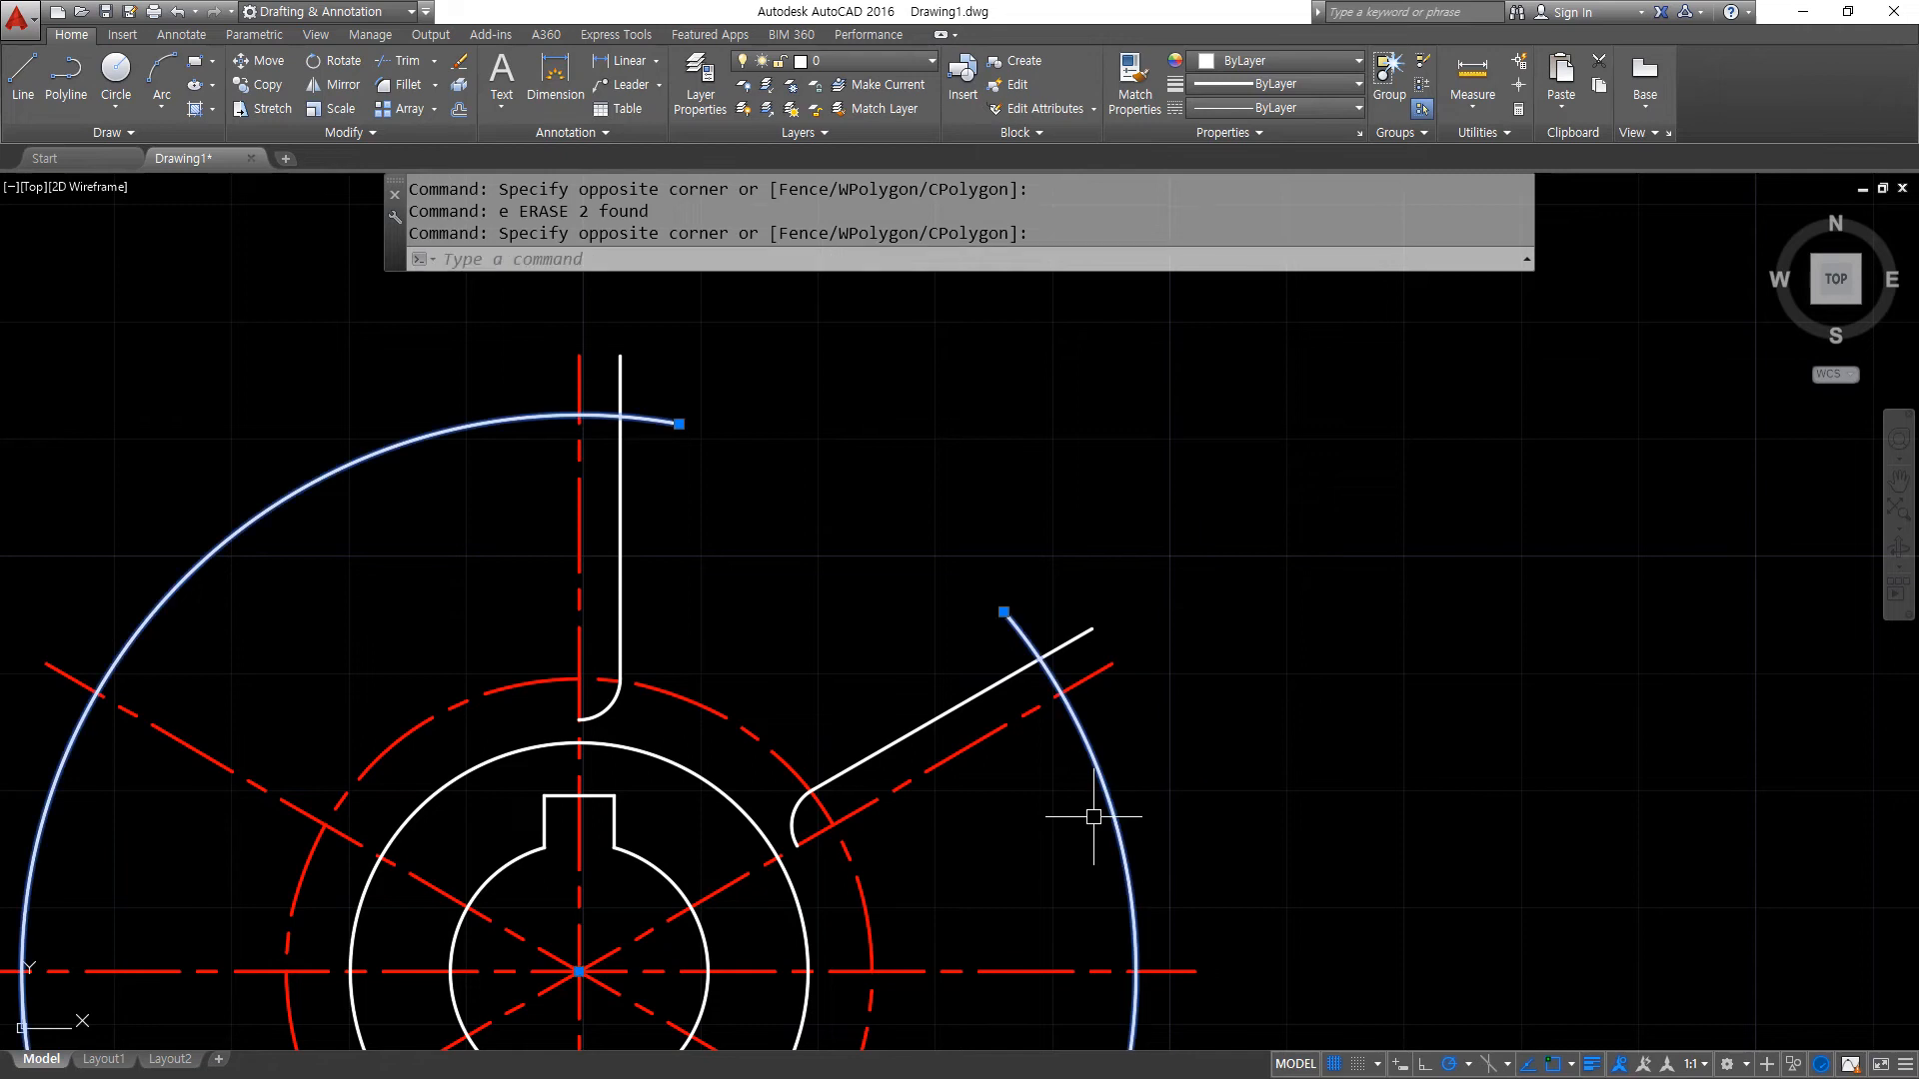
pyautogui.press('Escape')
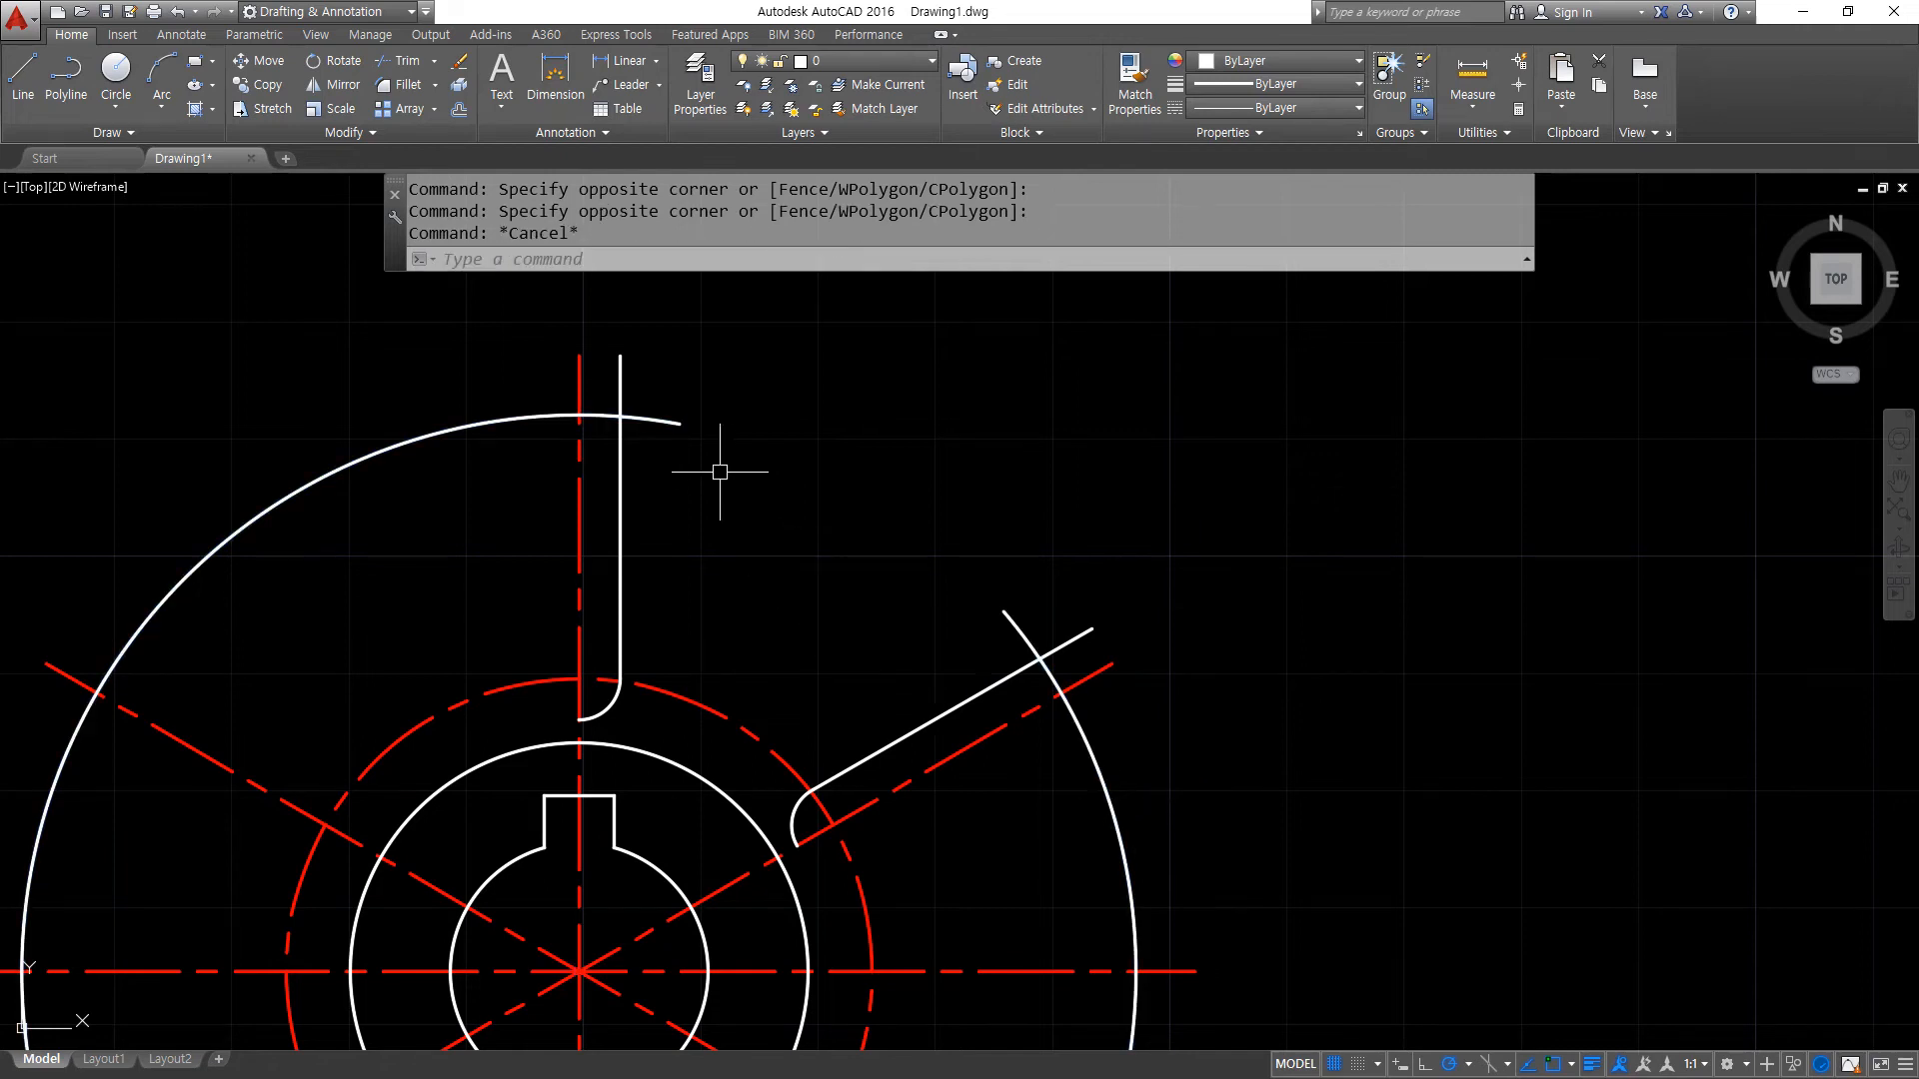
# - Trim the outer circle on the slot side of both slot lines, keeping a short tip arc at each
pyautogui.write('tr')
pyautogui.press('Return')
pyautogui.press('Return')
pyautogui.click(535, 422)
pyautogui.click(1100, 793)
pyautogui.press('Return')
pyautogui.write('tr')
pyautogui.press('Return')
pyautogui.press('Return')
pyautogui.click(597, 419)
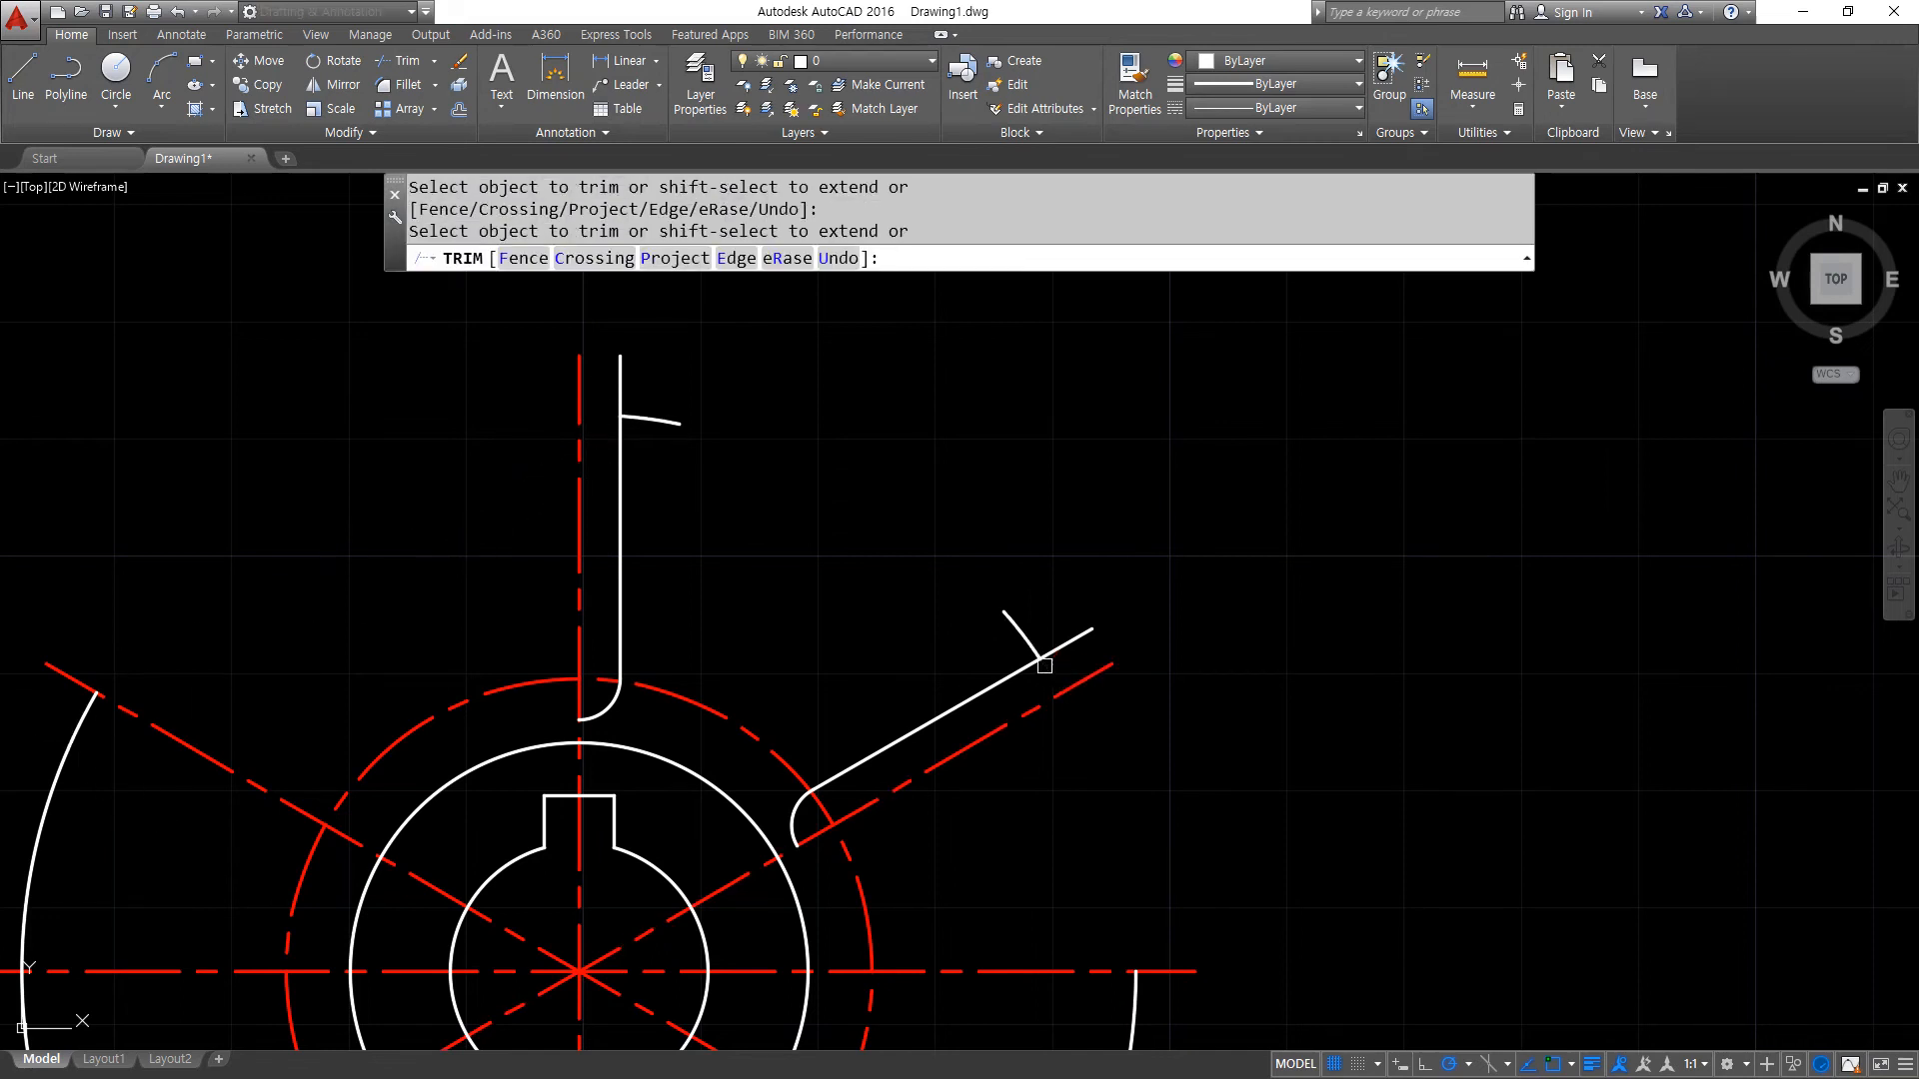
# - Cut the slot lines at their short tip arcs and erase the leftover portion of the outer circle
pyautogui.press('Return')
pyautogui.click(52, 769)
pyautogui.write('e')
pyautogui.press('Return')
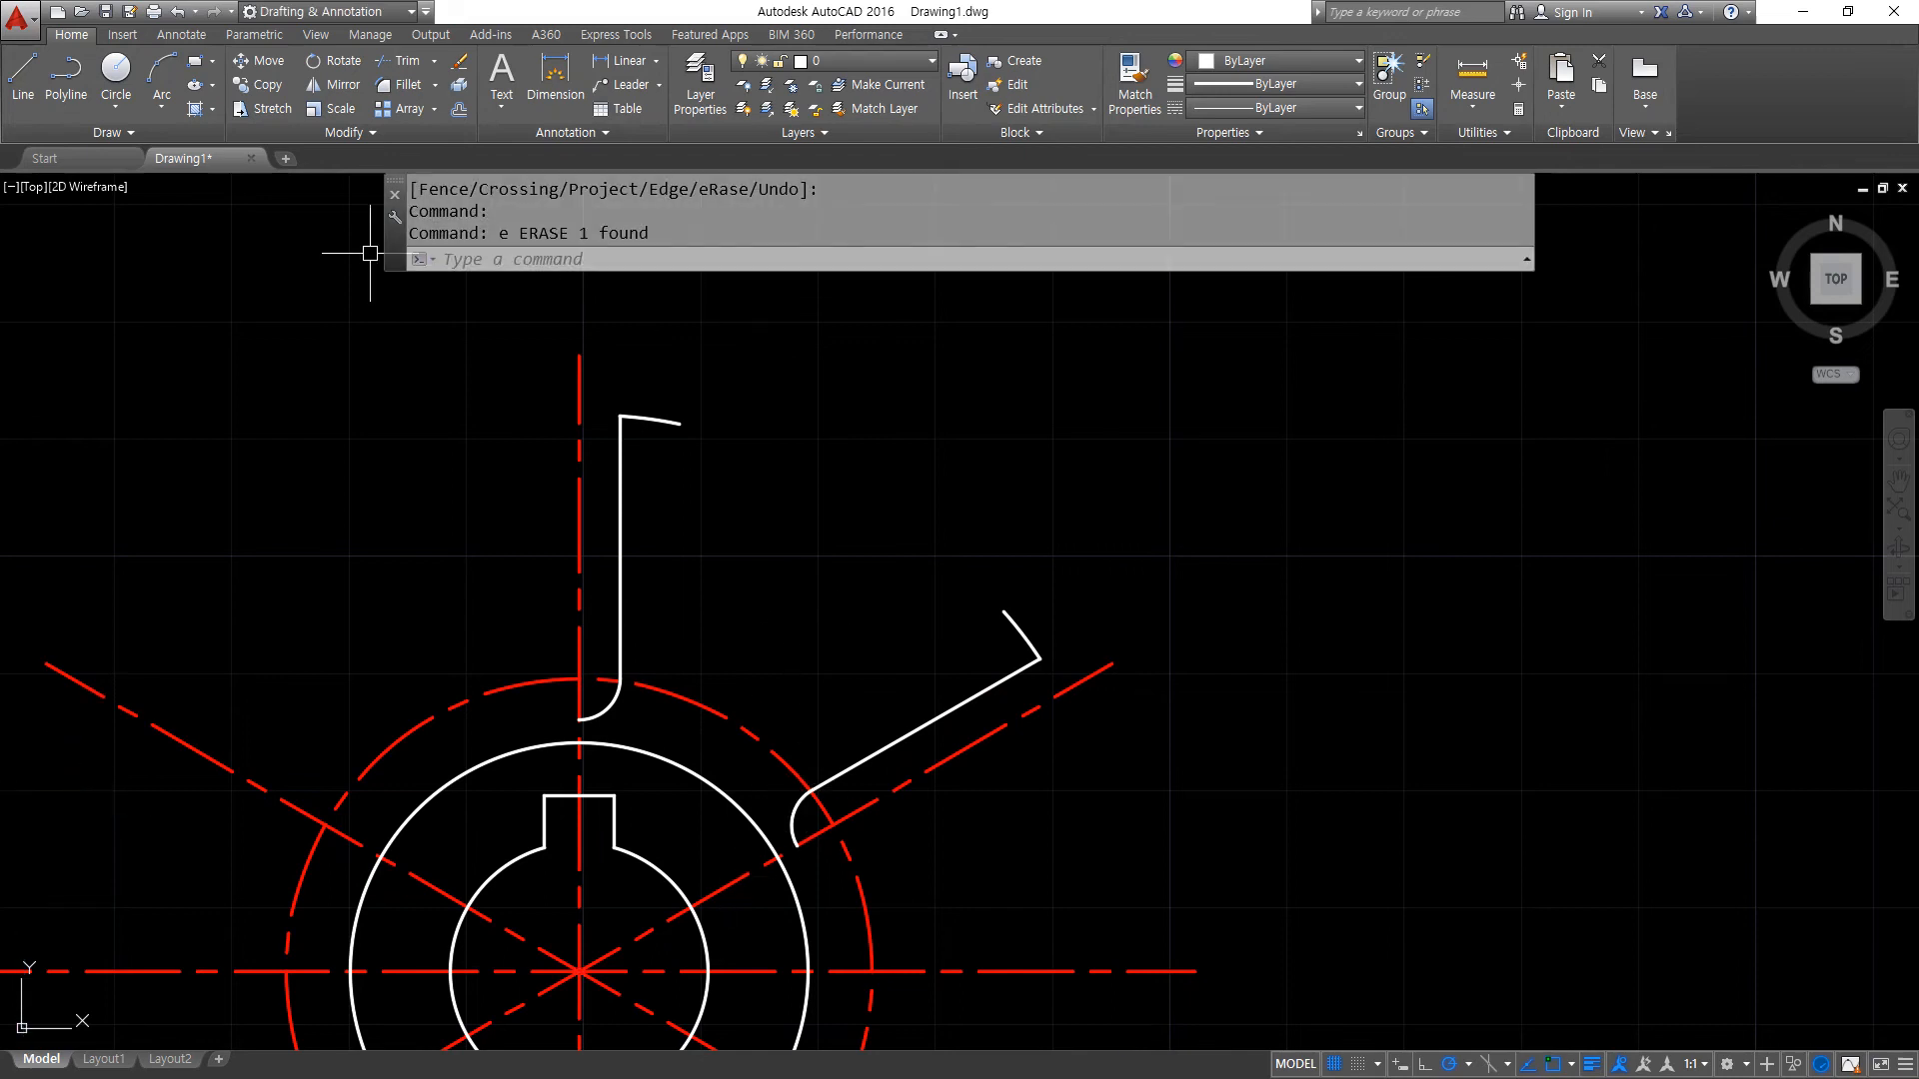
# - Draw a start-end-radius arc of radius 22 curving inward between the free ends of the two tip arcs
pyautogui.click(161, 100)
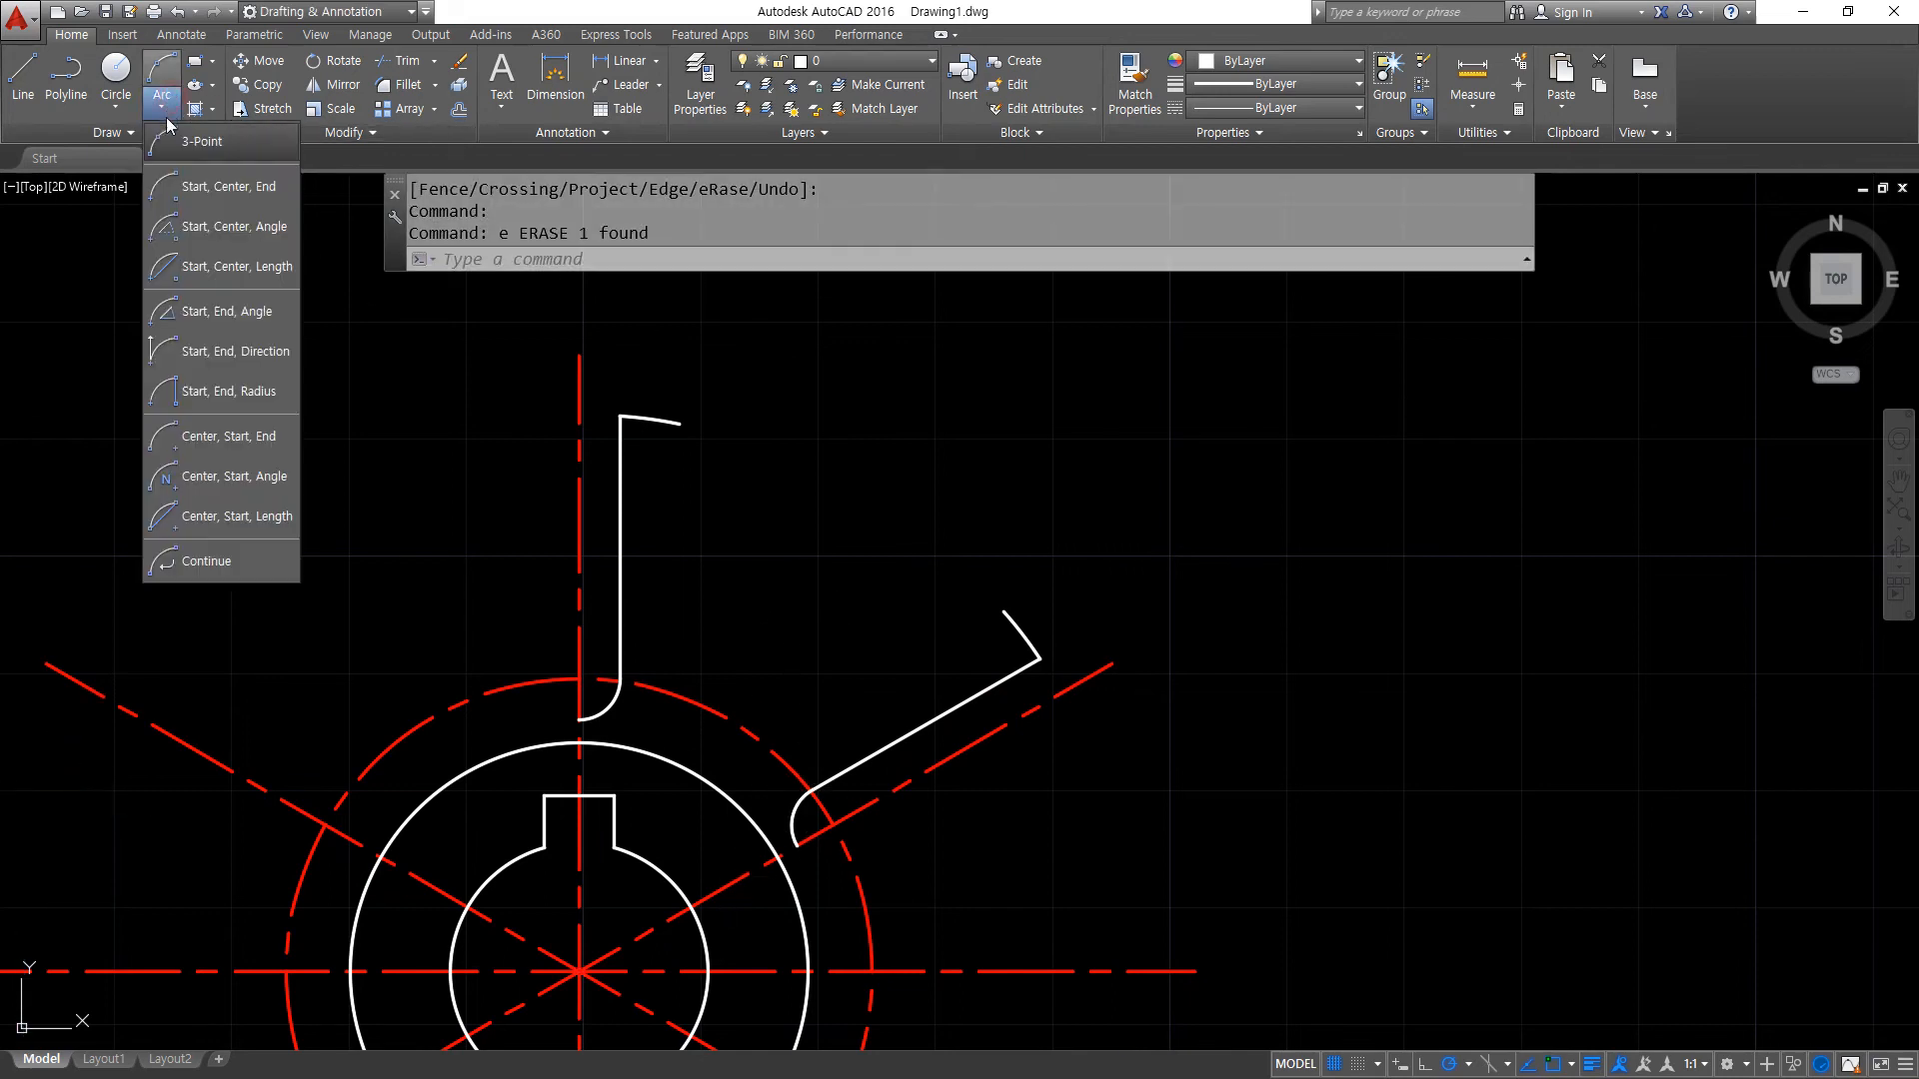
pyautogui.click(262, 391)
pyautogui.click(679, 424)
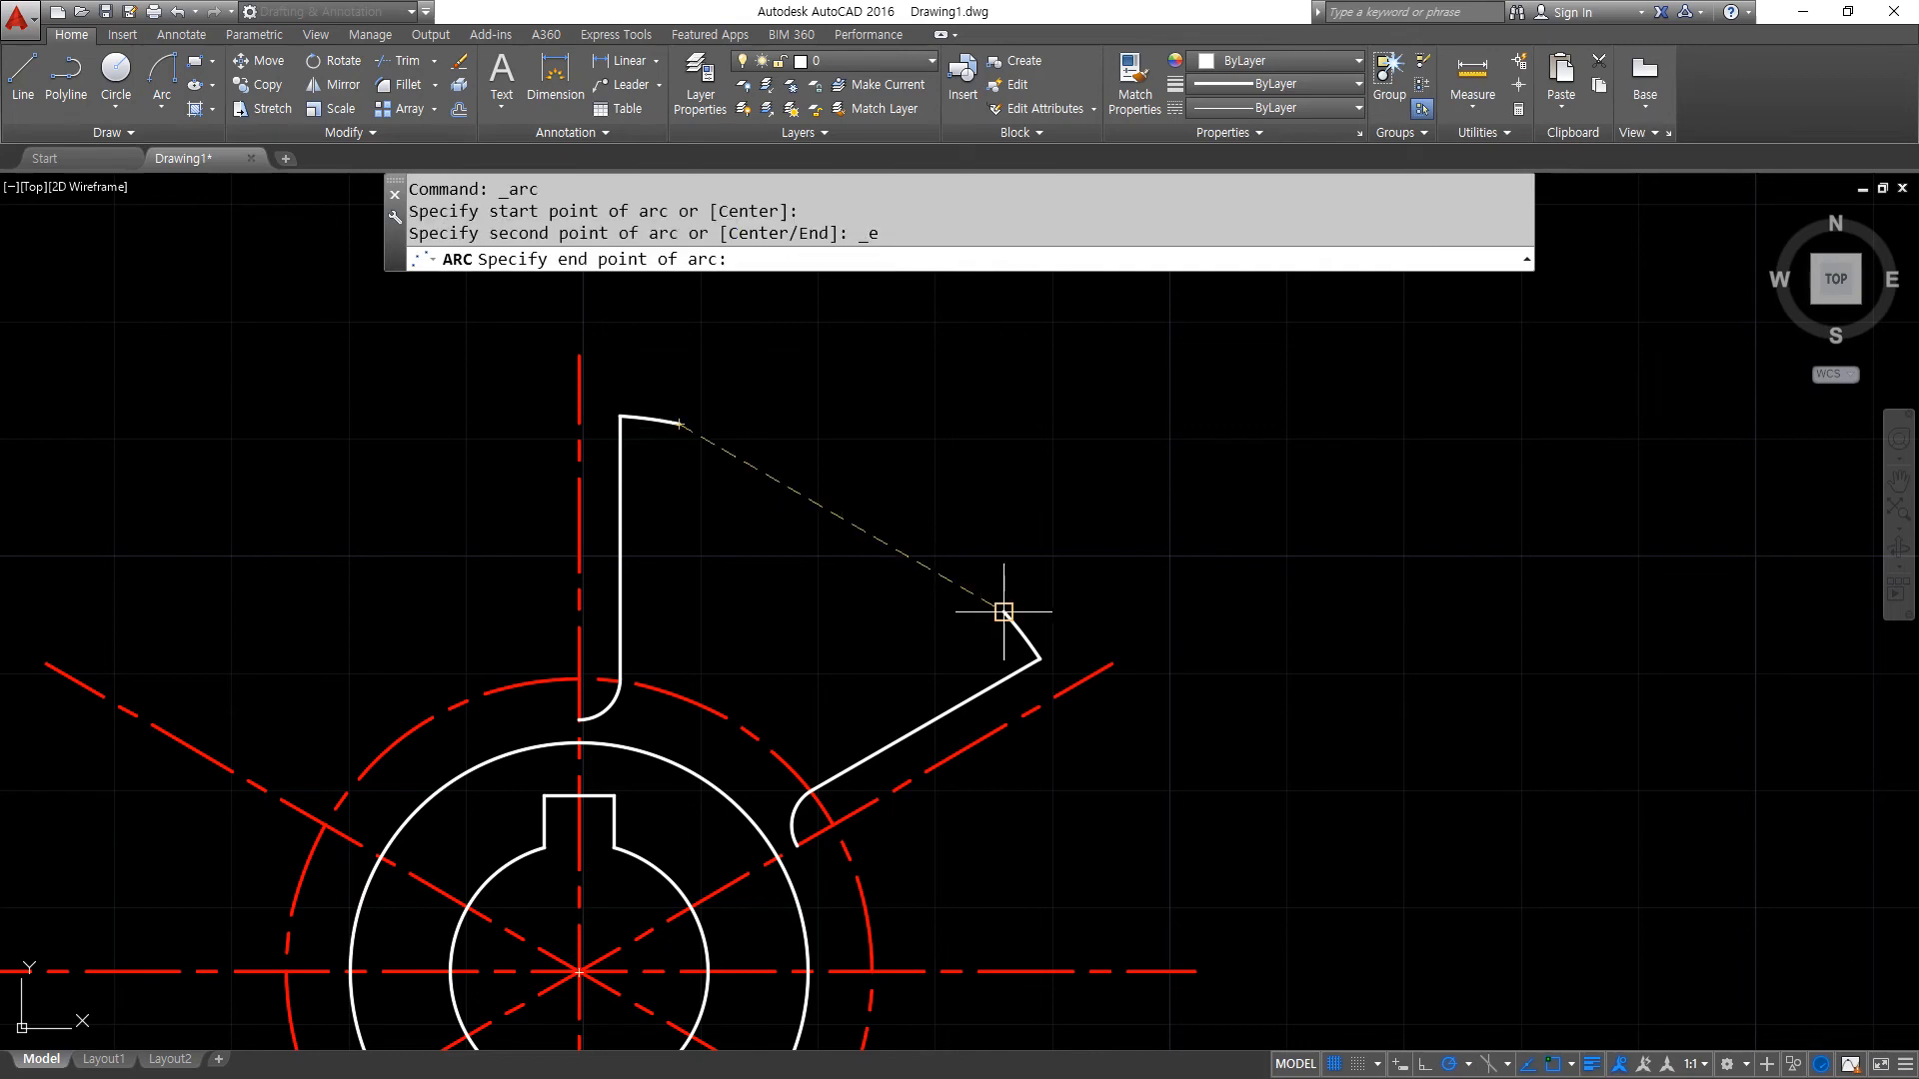
pyautogui.click(1005, 611)
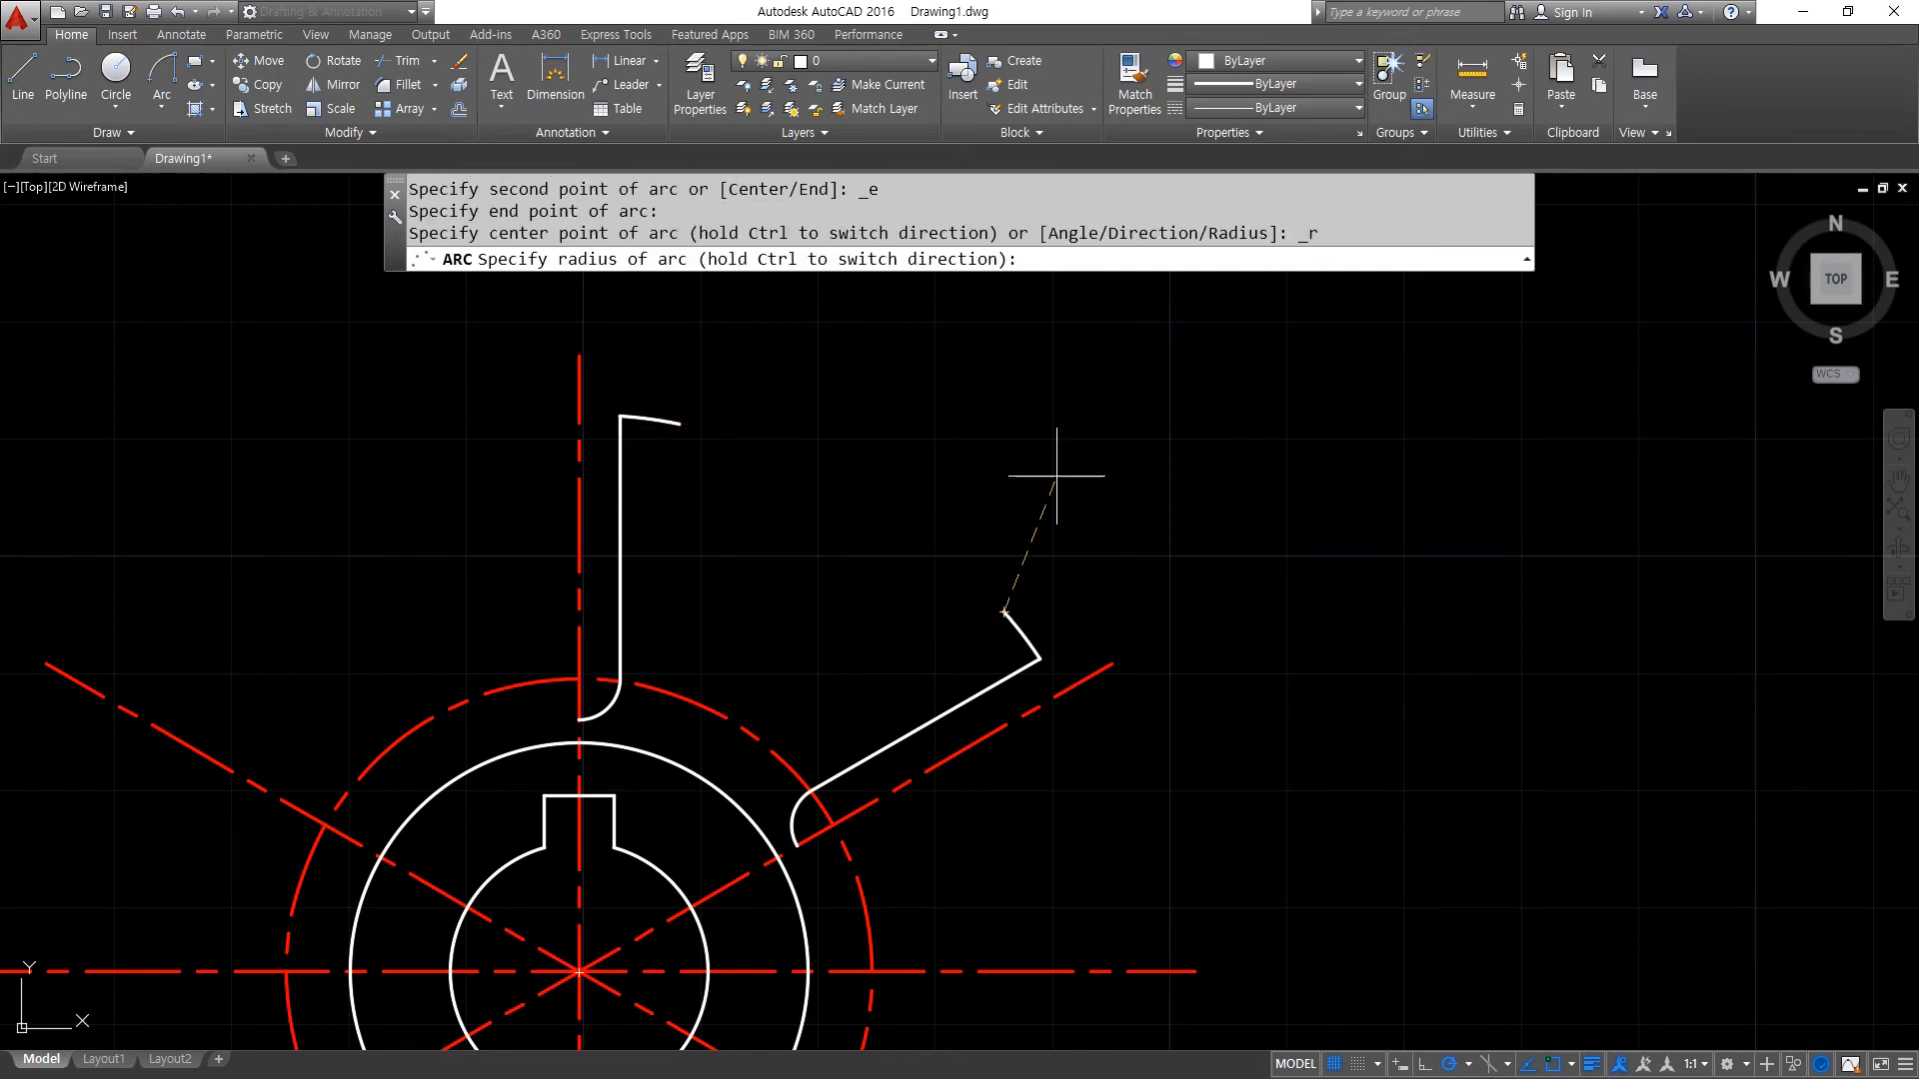
pyautogui.write('22')
pyautogui.press('Return')
# - Polar array the slot lines, end arcs, tip arcs and radius 22 arc about the wheel centre, 6 items over 360 degrees
pyautogui.write('ar')
pyautogui.press('Return')
pyautogui.click(470, 371)
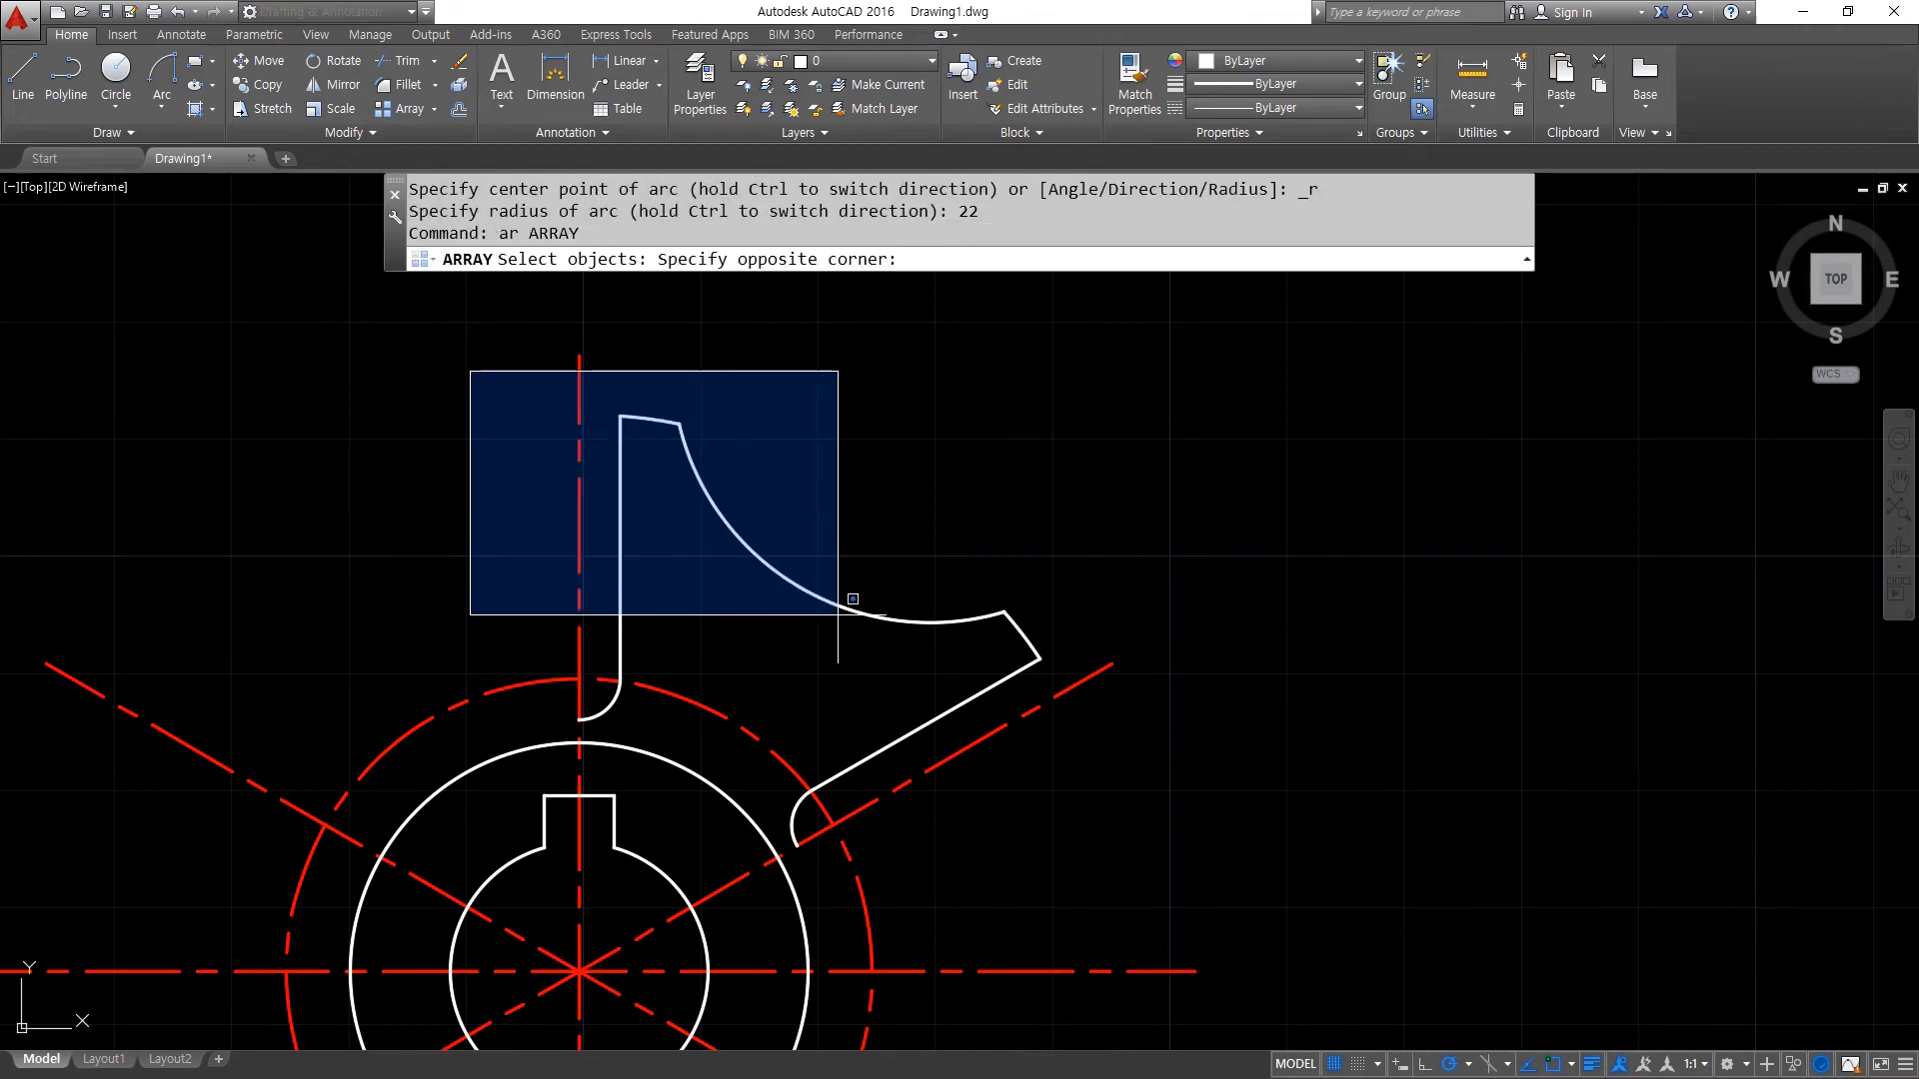
pyautogui.click(777, 725)
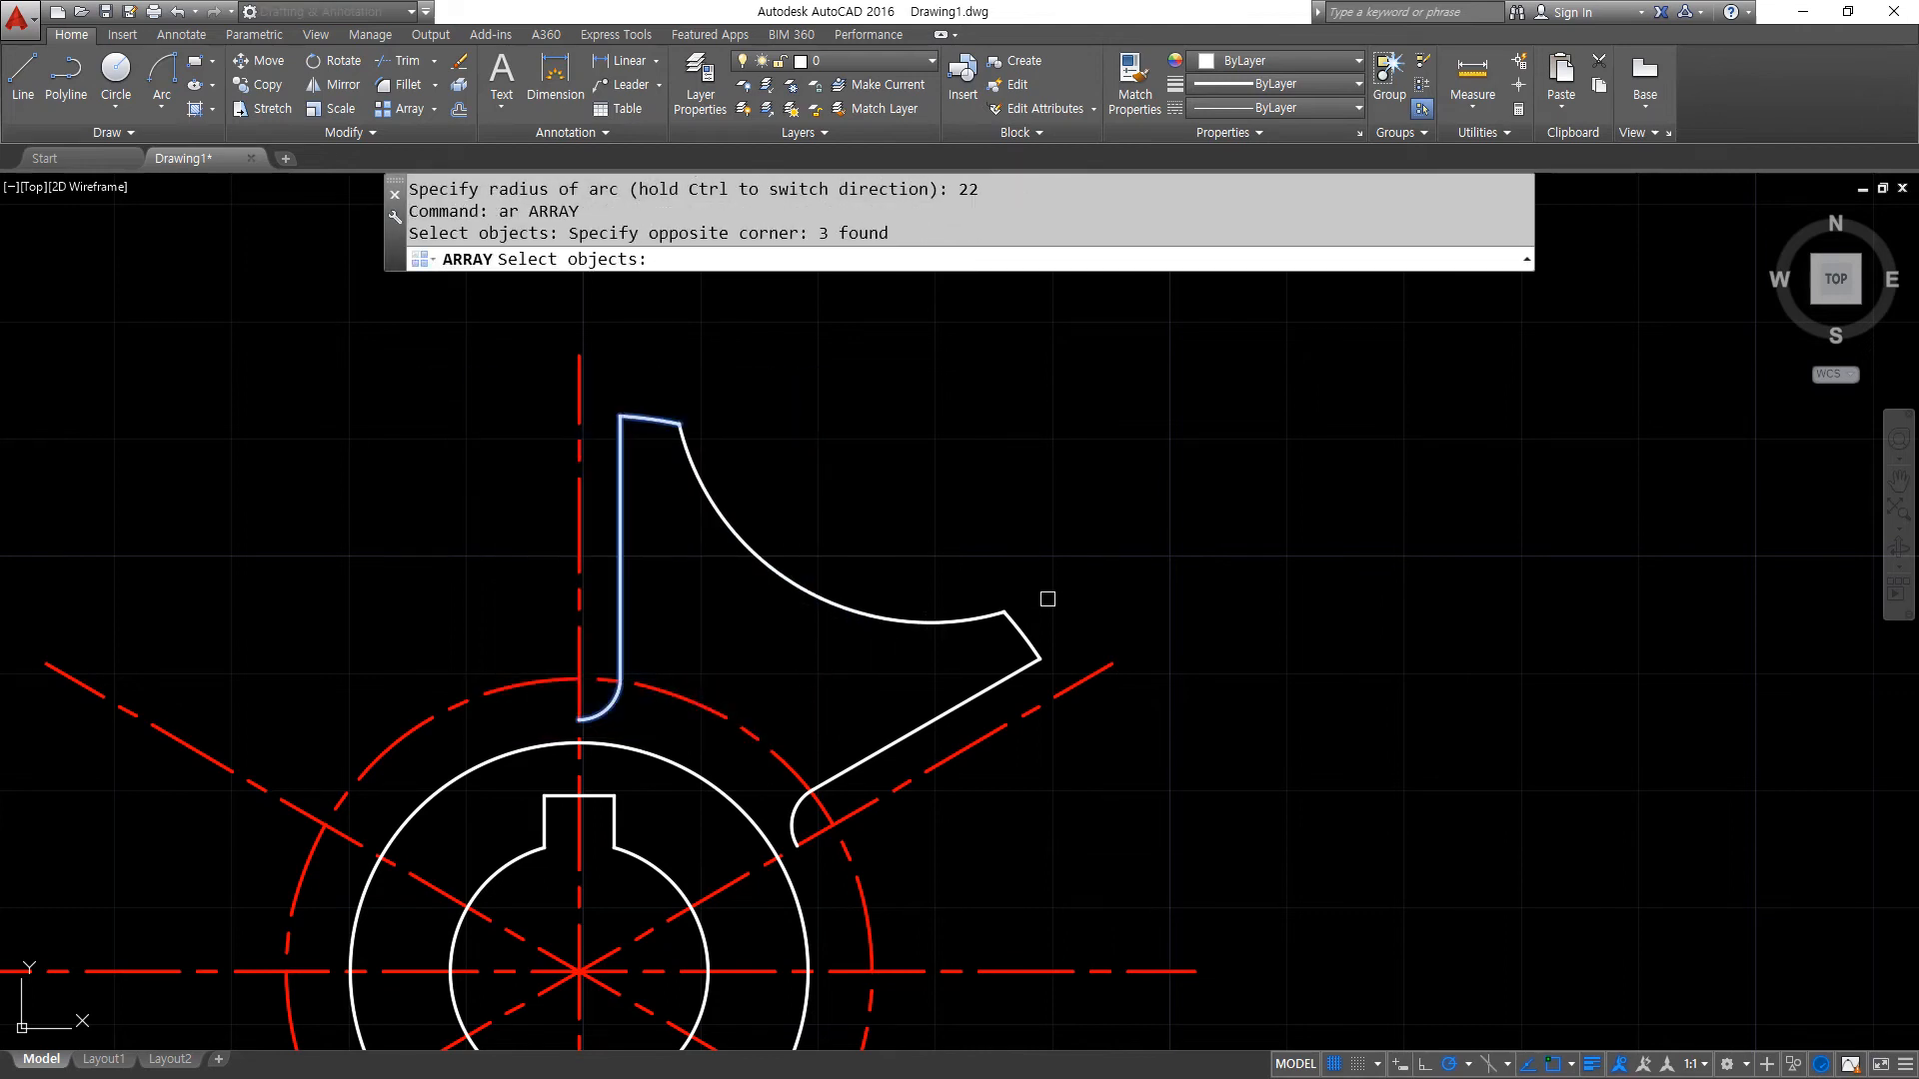
pyautogui.click(769, 427)
pyautogui.click(1150, 886)
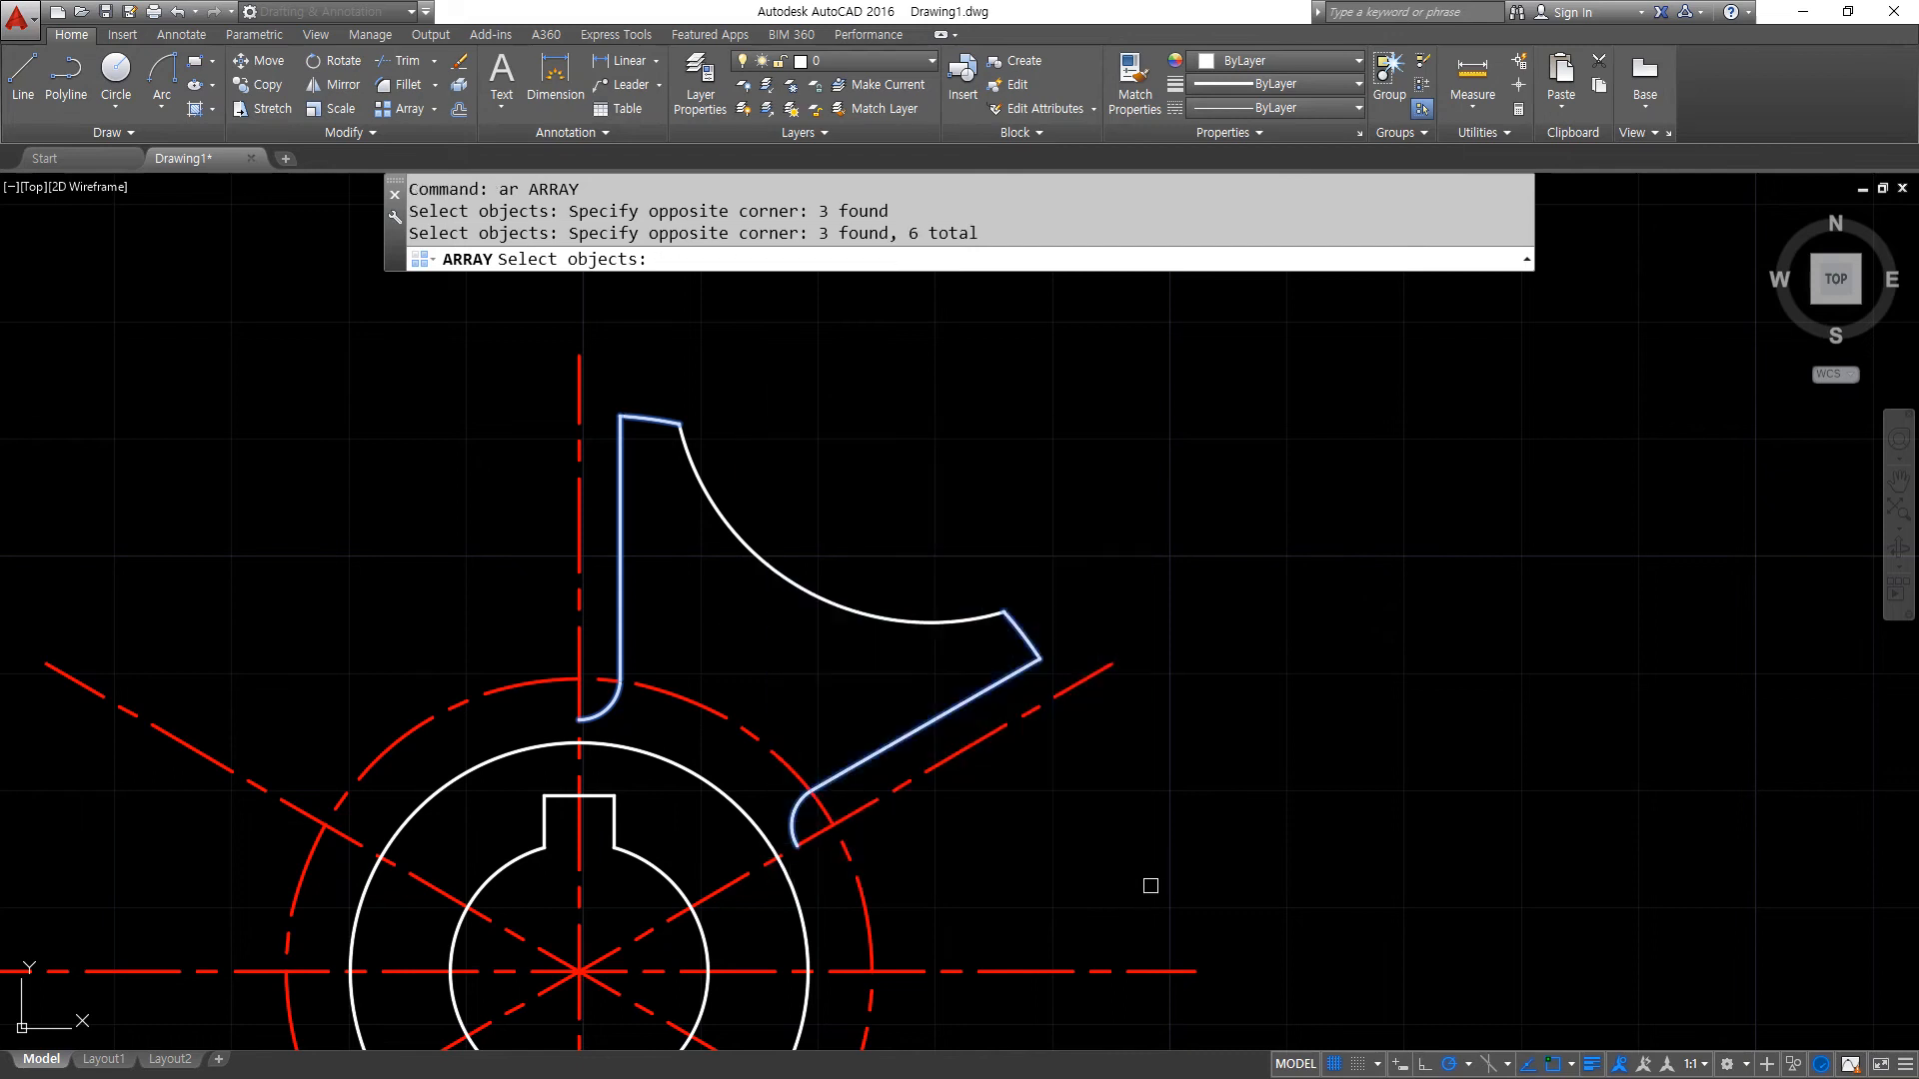
pyautogui.click(874, 626)
pyautogui.press('Return')
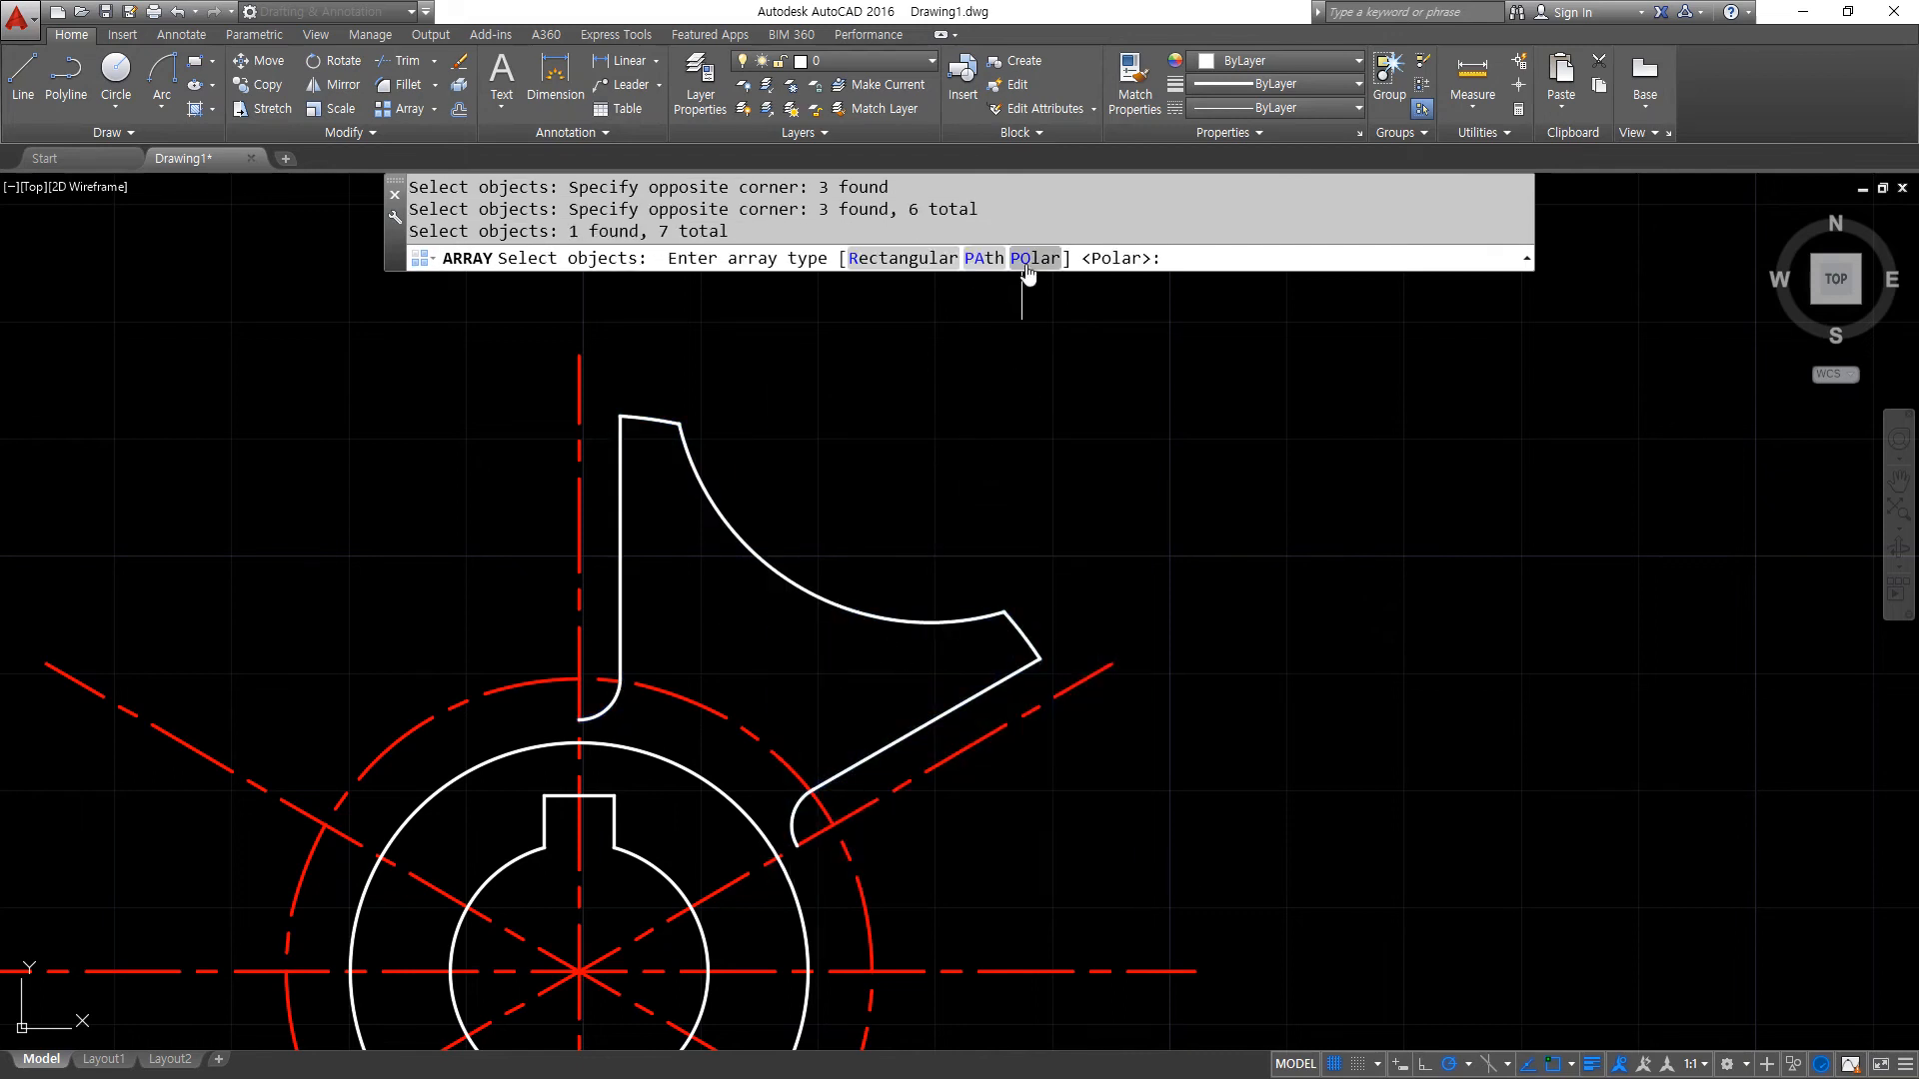
pyautogui.click(1027, 258)
pyautogui.scroll(-2, 856, 442)
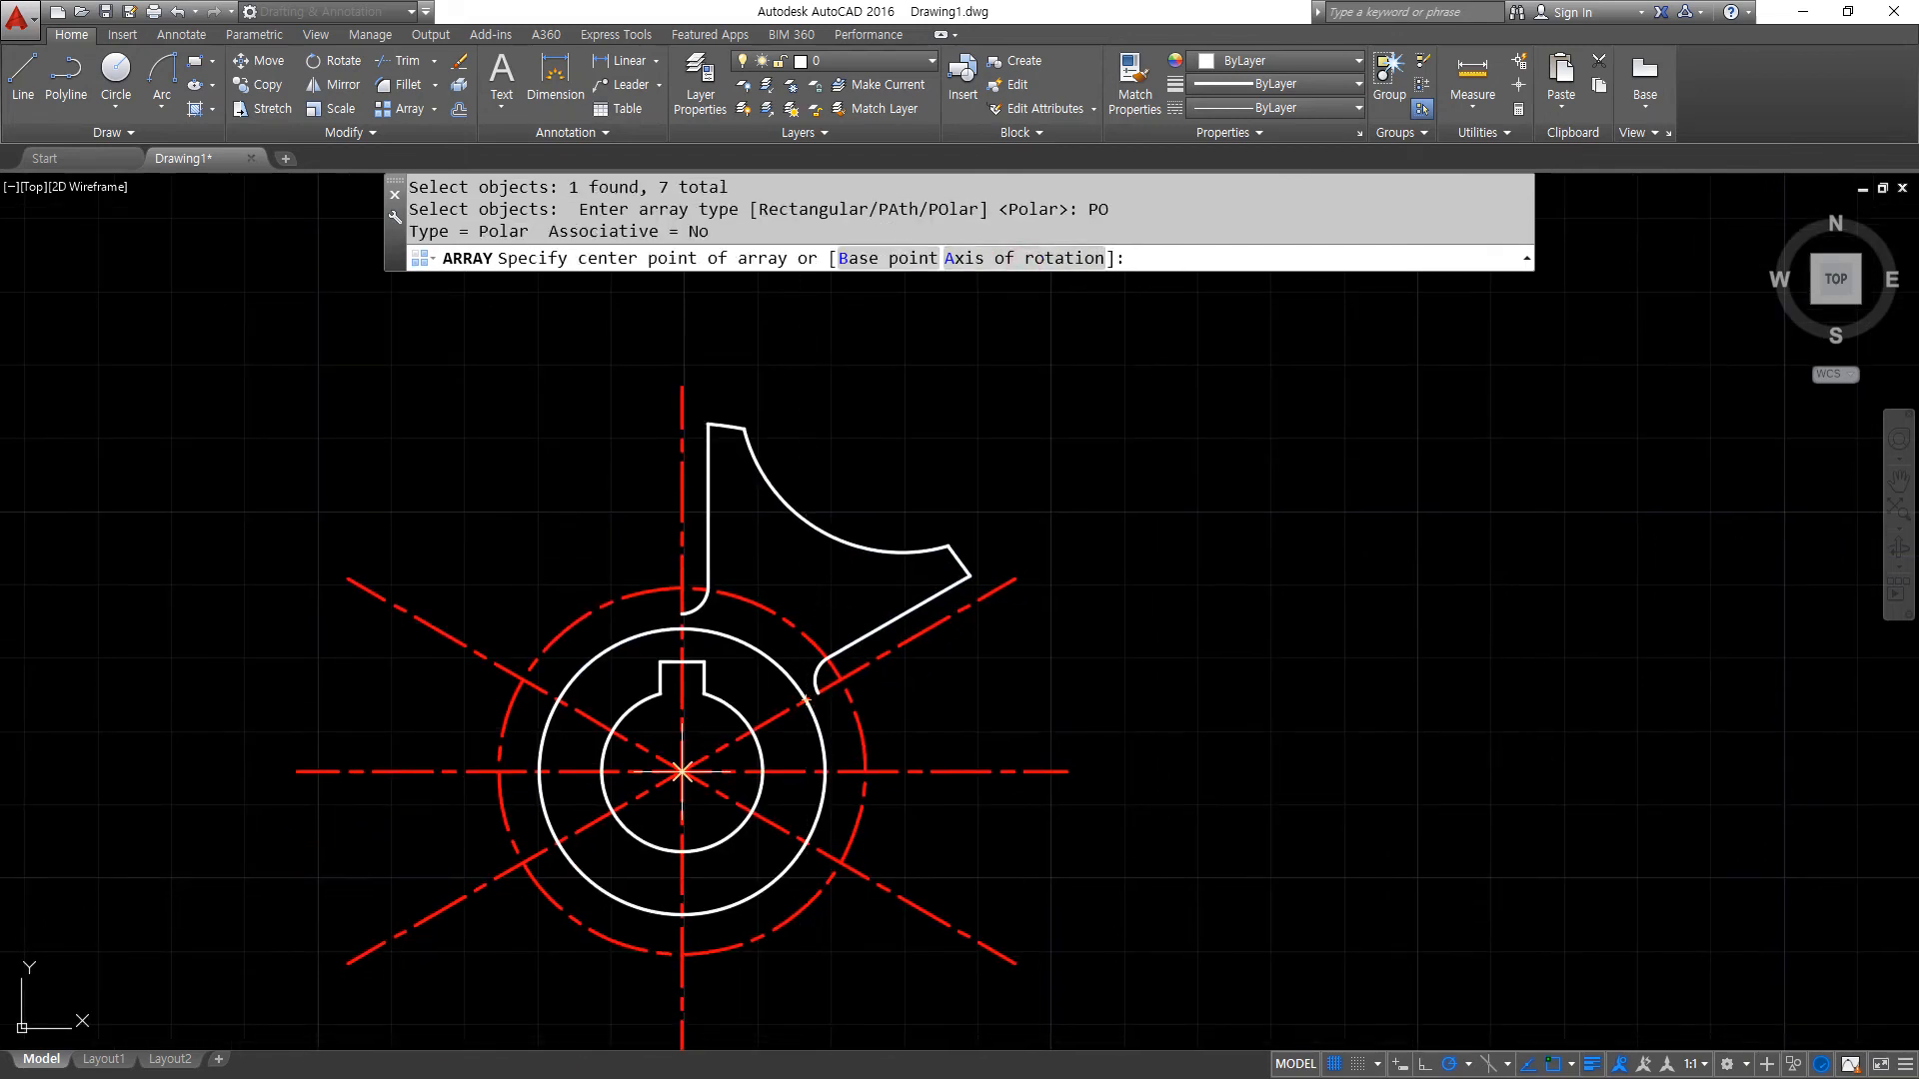
pyautogui.click(682, 772)
pyautogui.moveTo(894, 832); pyautogui.dragTo(622, 632, button='middle')
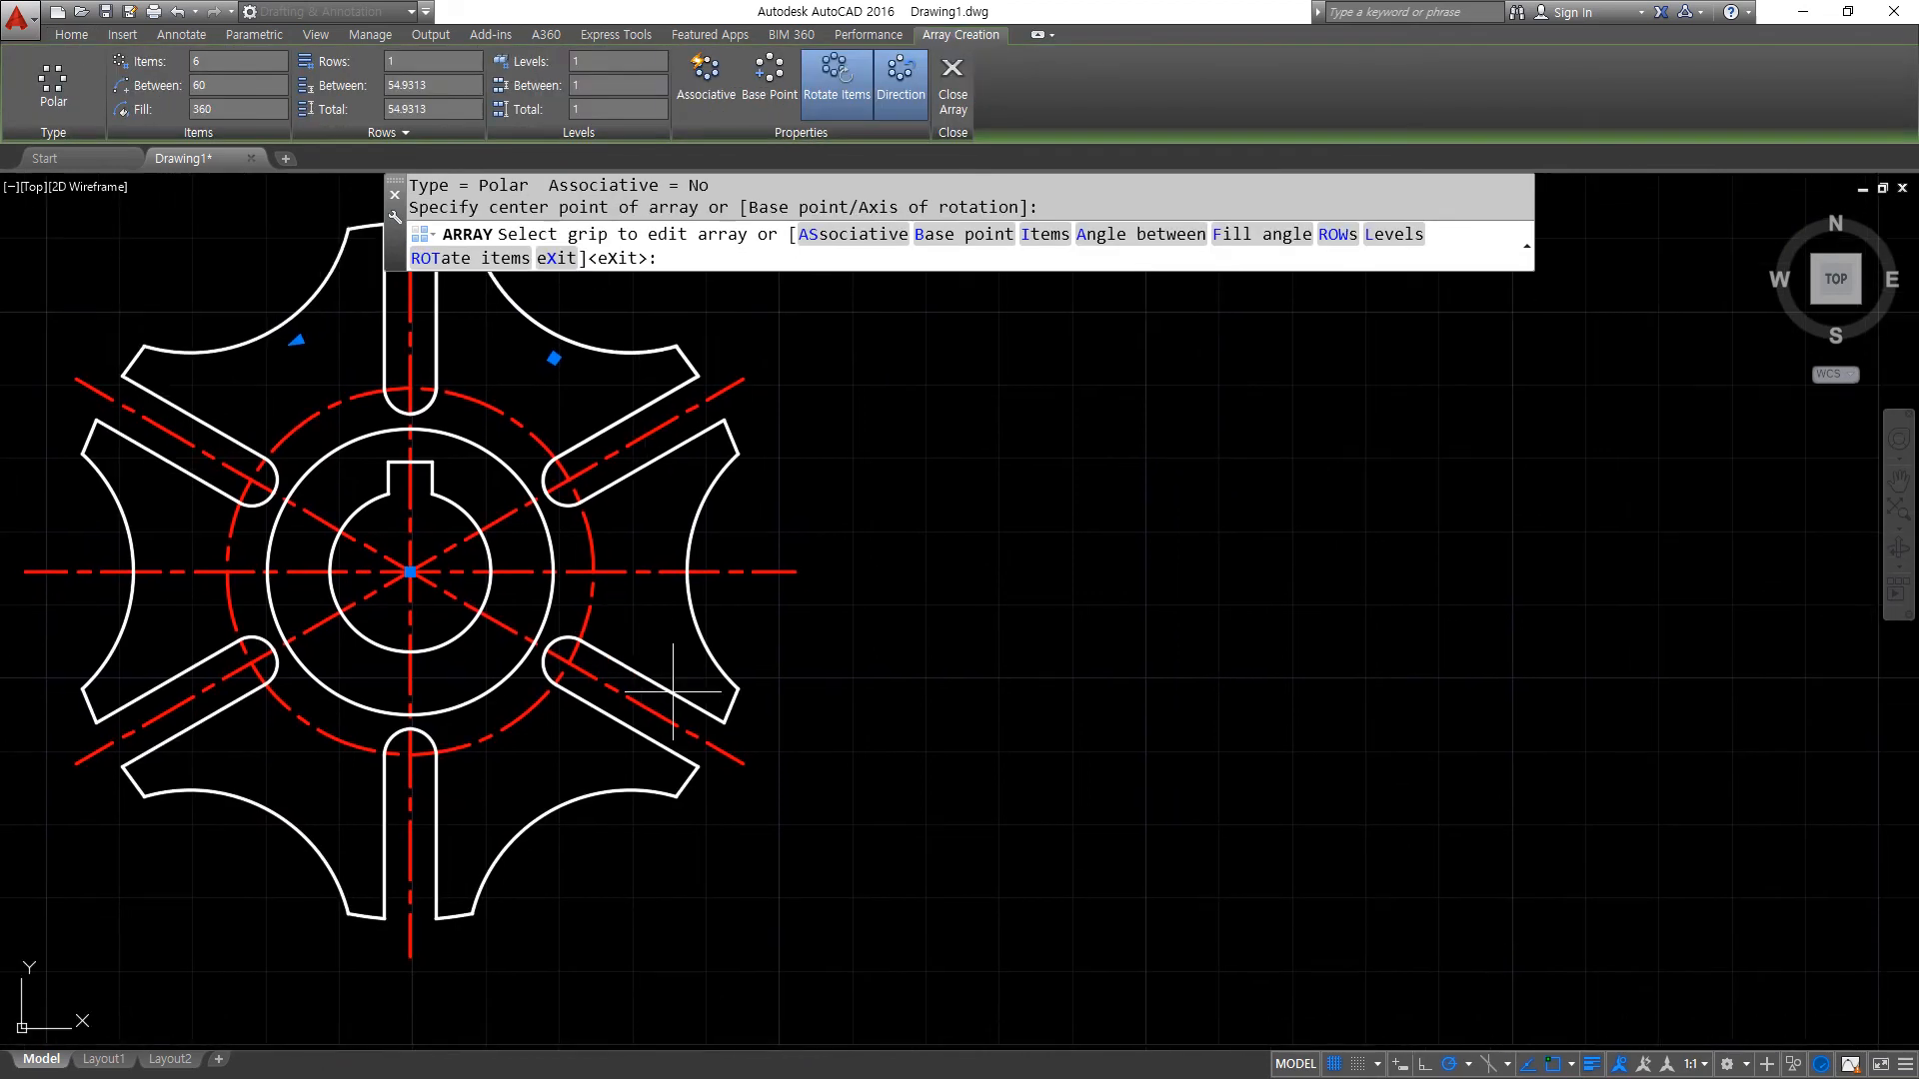
pyautogui.press('Return')
# - Draw crossing horizontal and vertical construction lines beyond the wheel's right side, with the horizontal one aligned to the wheel's centre line
pyautogui.scroll(-2, 805, 600)
pyautogui.write('xl')
pyautogui.press('Return')
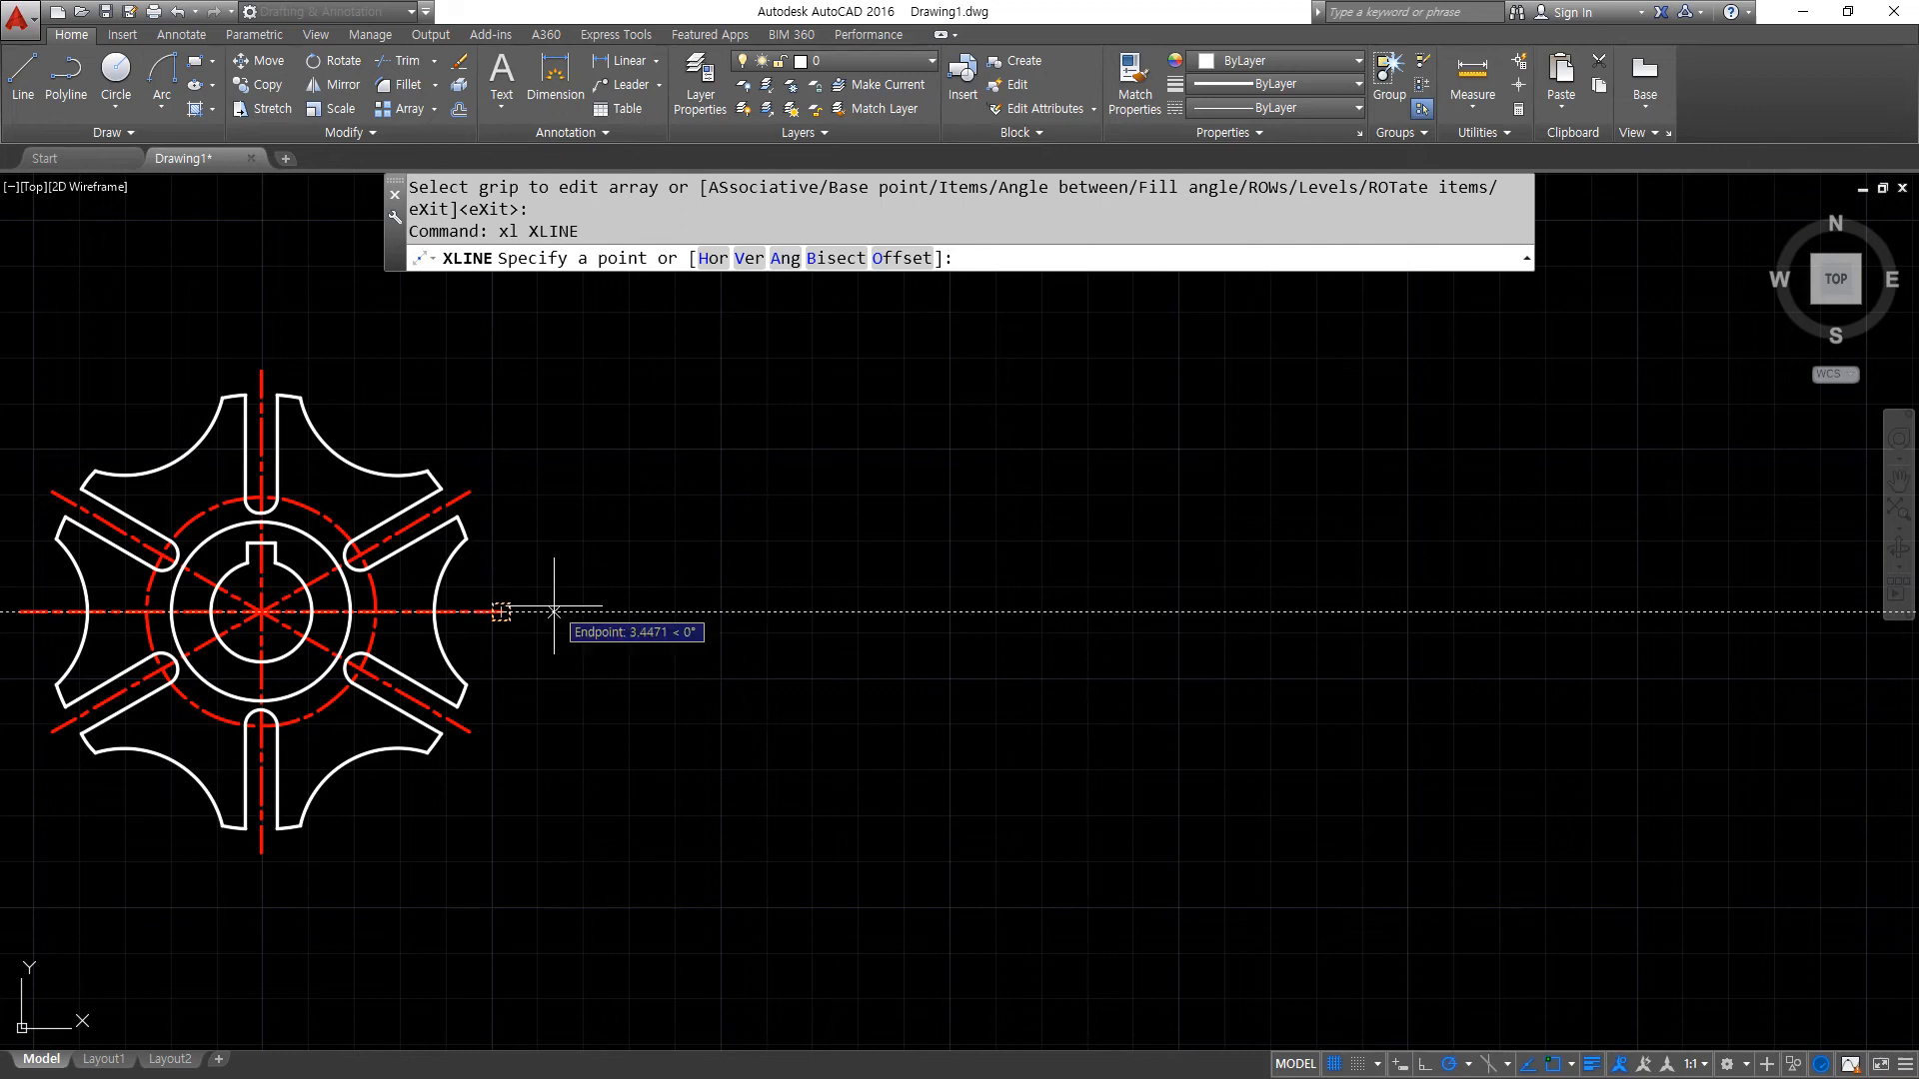
pyautogui.click(1249, 610)
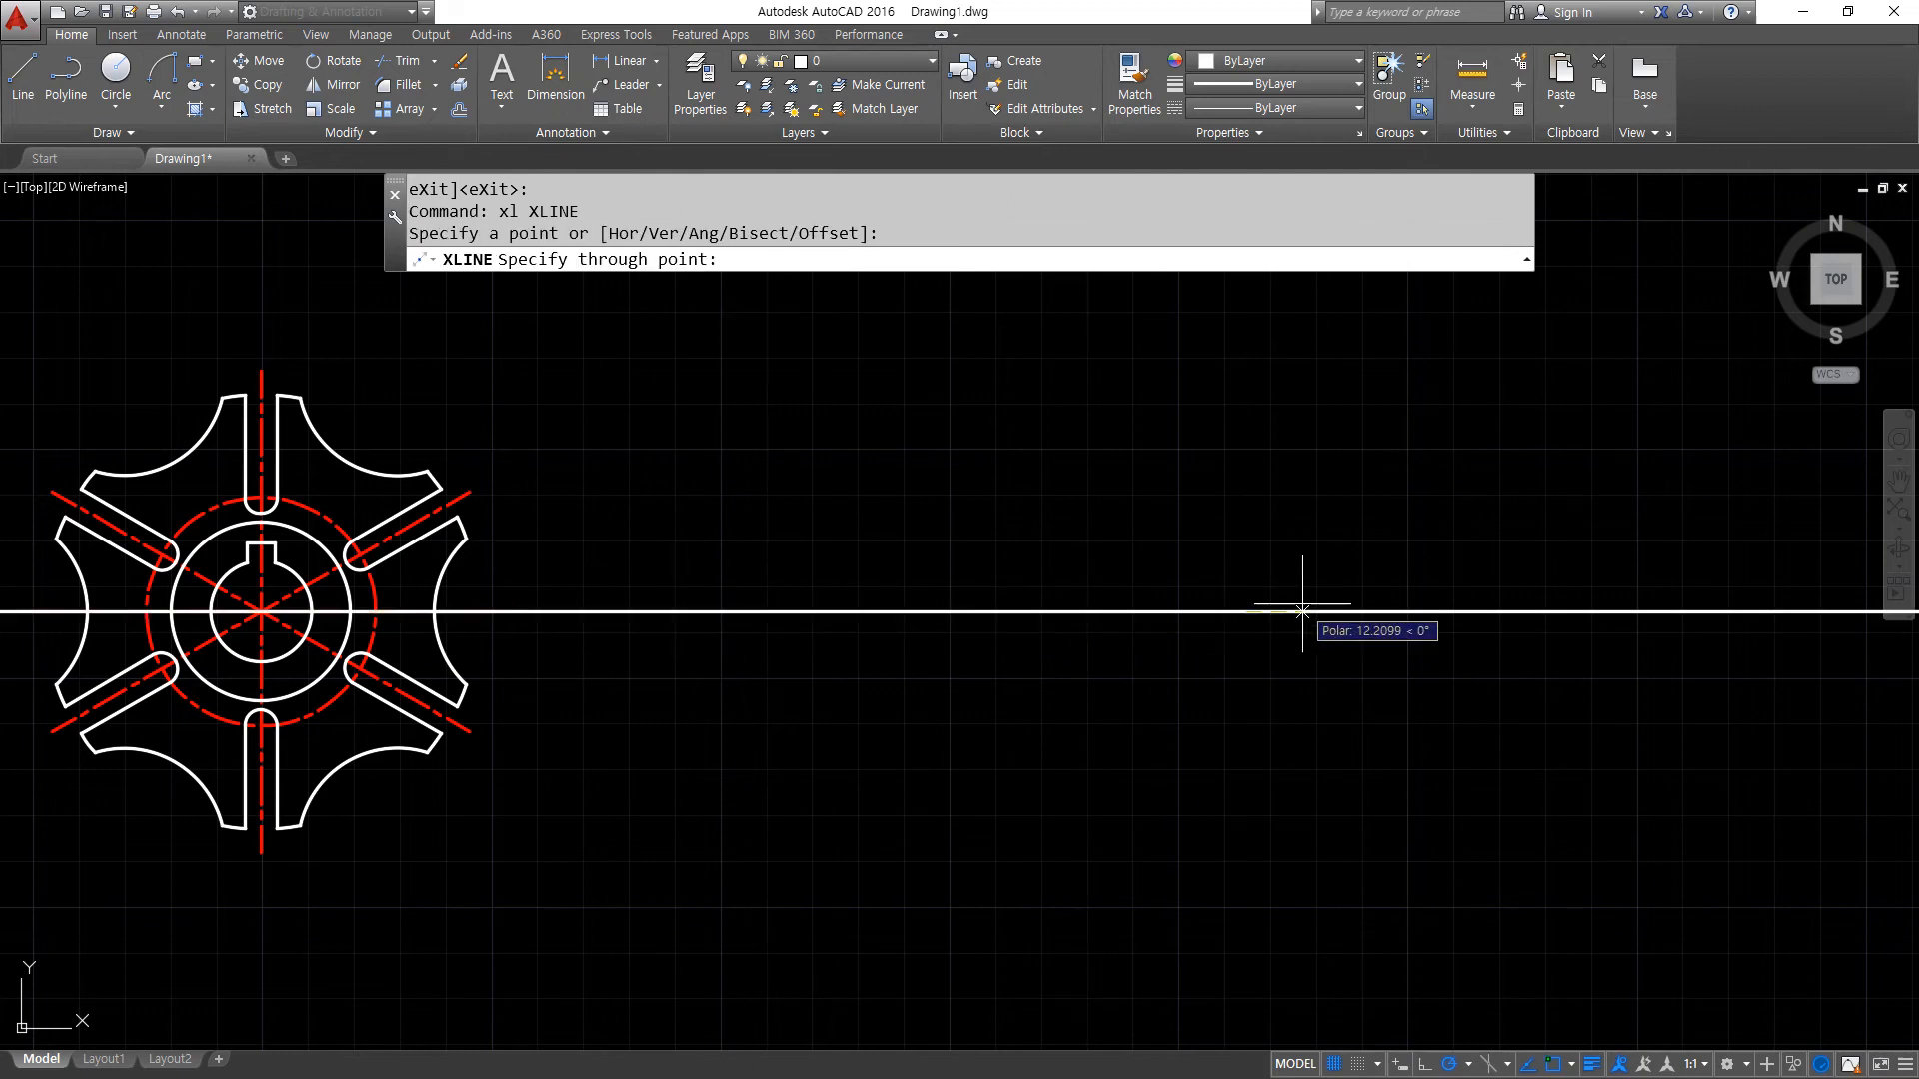
pyautogui.click(1300, 611)
pyautogui.click(1224, 555)
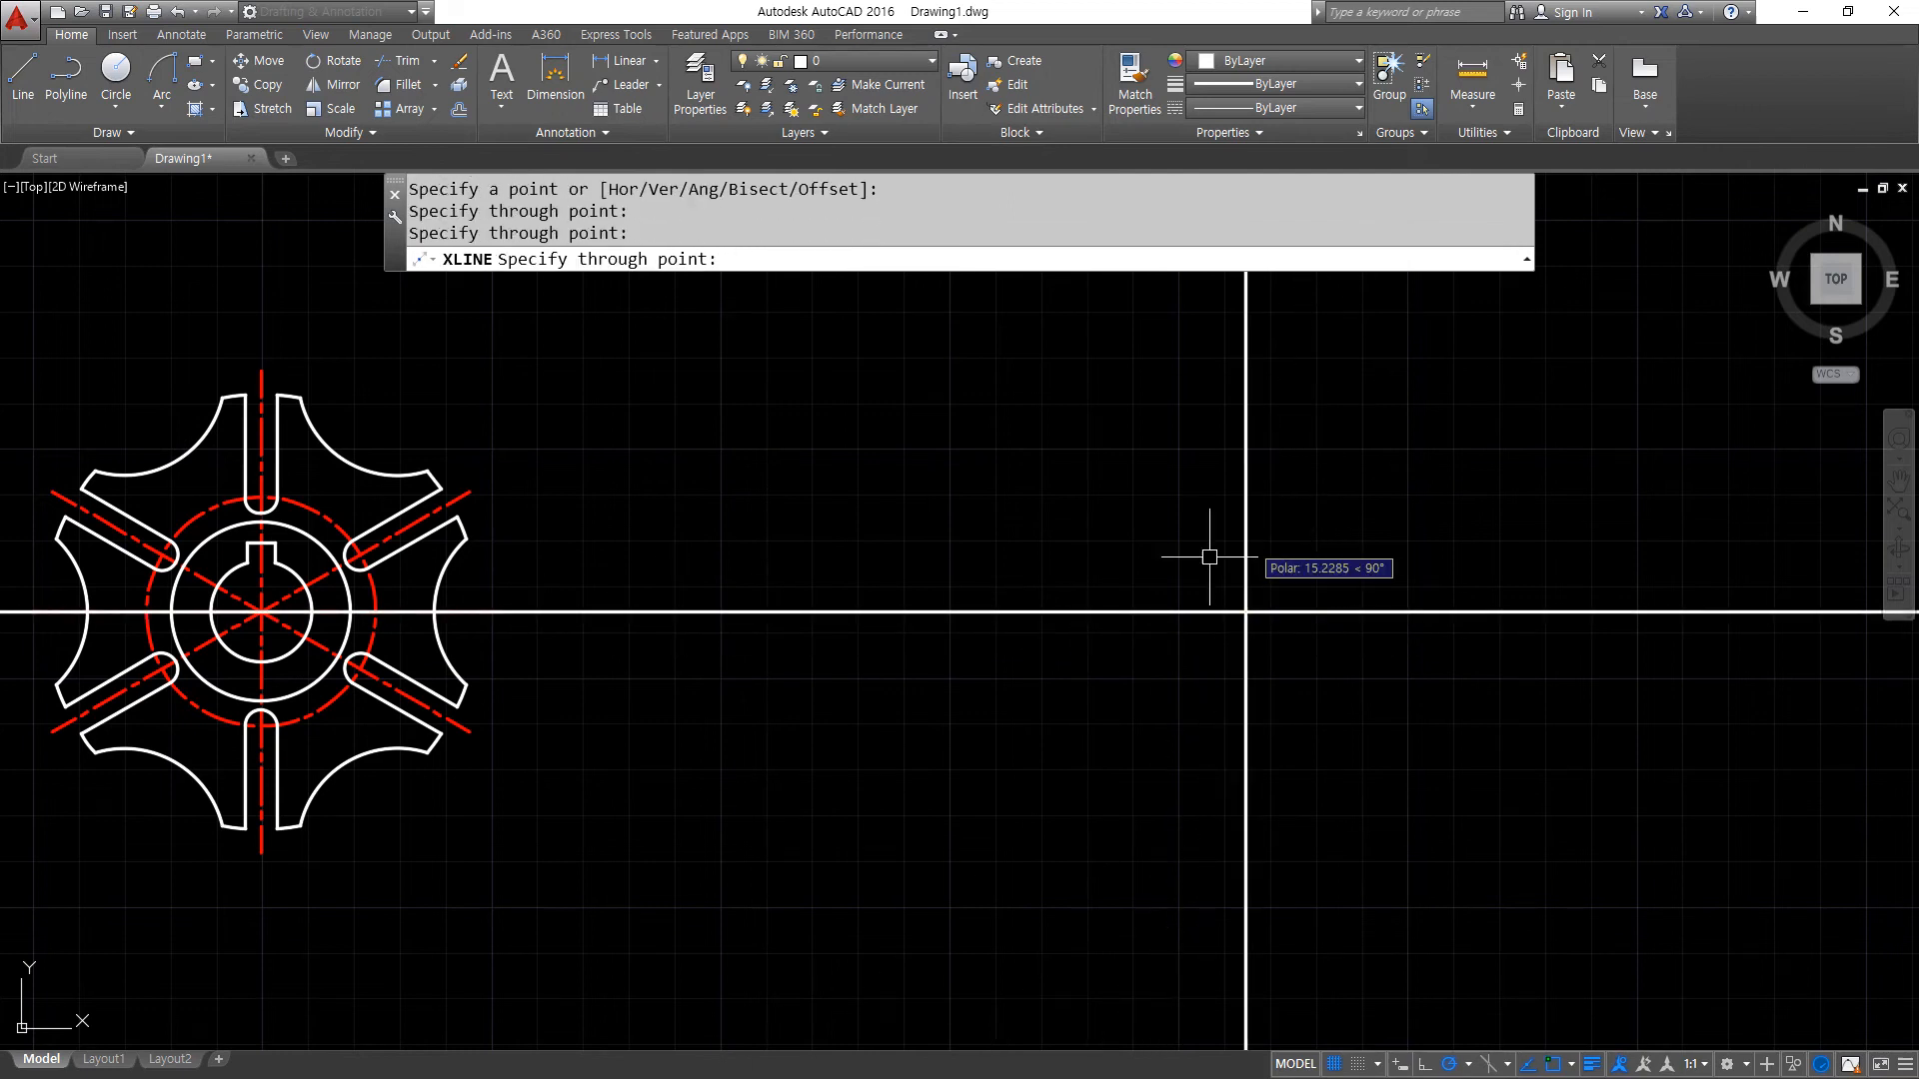
pyautogui.press('Return')
# - Match both new construction lines to the properties of the wheel's red centre line
pyautogui.write('ma')
pyautogui.press('Return')
pyautogui.click(459, 495)
pyautogui.click(1397, 696)
pyautogui.click(1114, 544)
pyautogui.moveTo(1209, 613); pyautogui.dragTo(846, 622, button='middle')
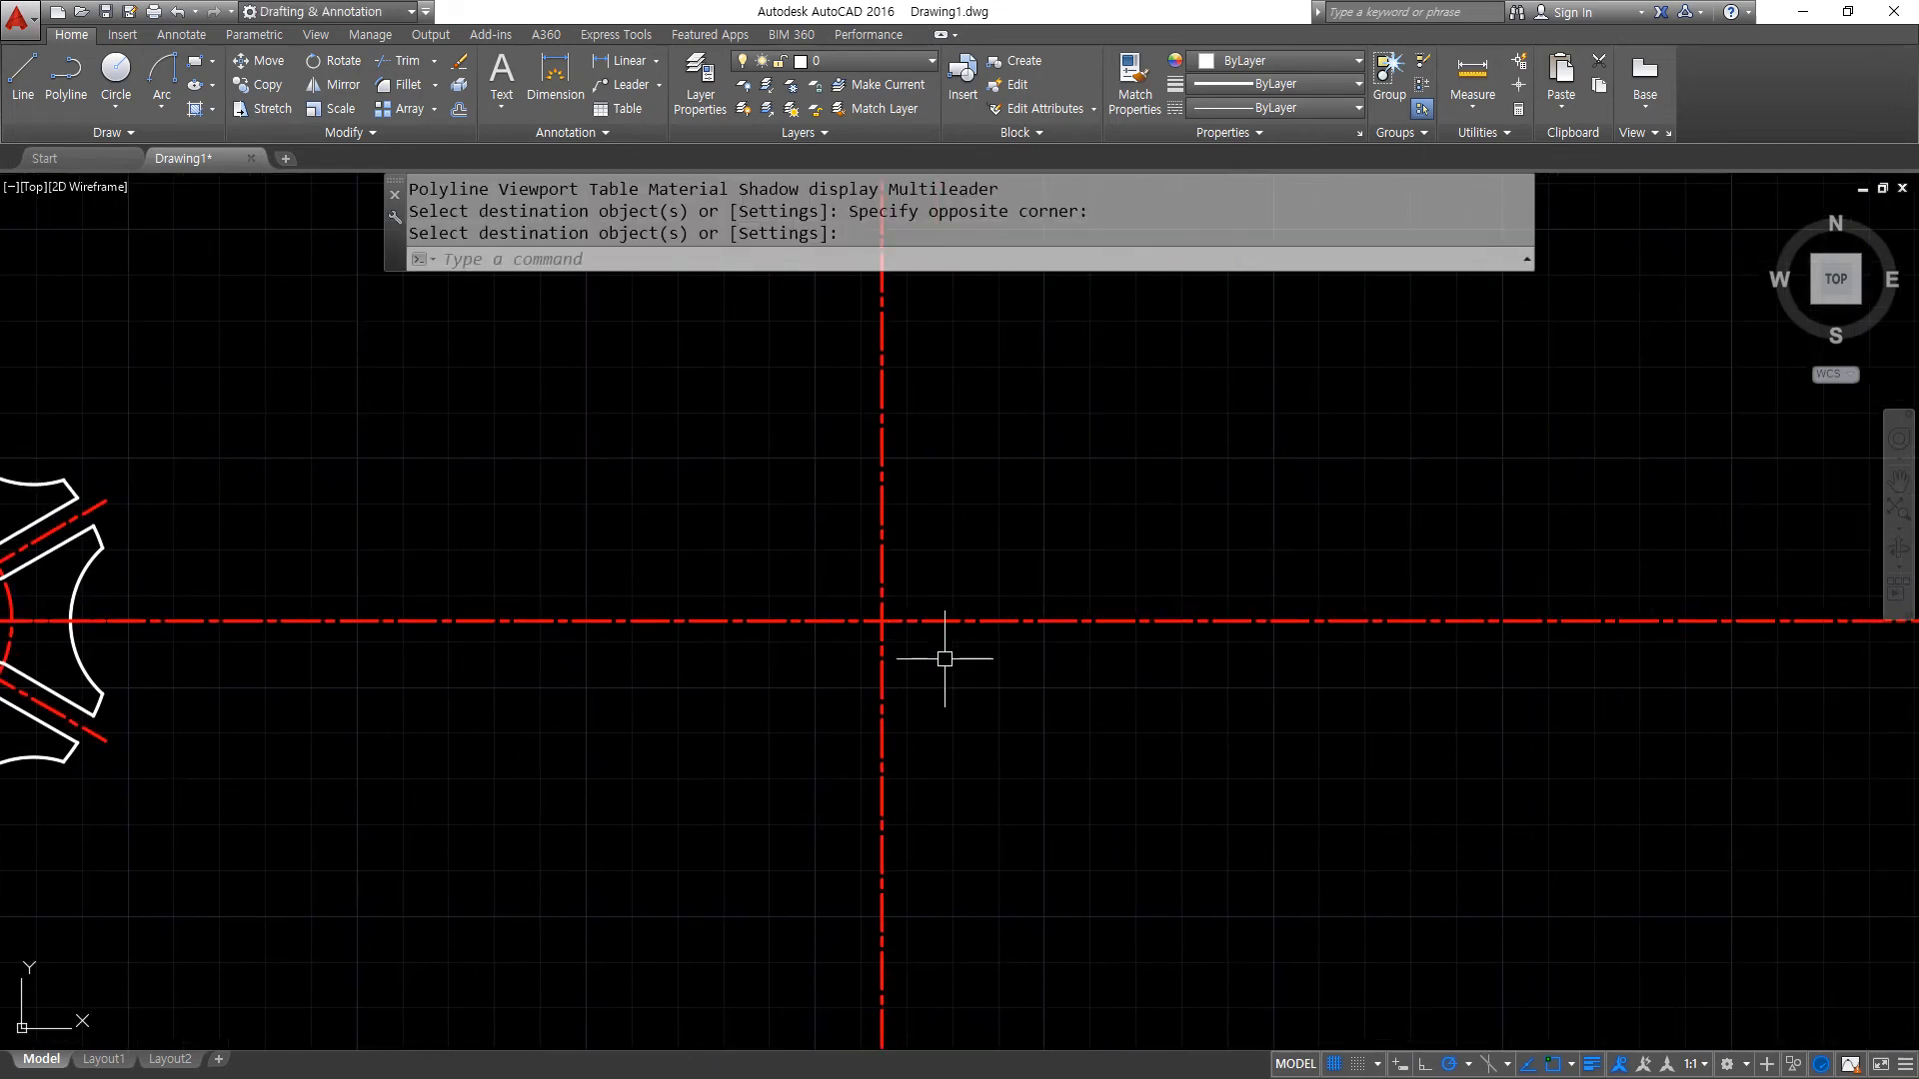
pyautogui.press('Return')
# - Draw a circle of radius 9 at the intersection of the new centre lines
pyautogui.write('c')
pyautogui.press('Return')
pyautogui.click(881, 621)
pyautogui.scroll(6, 921, 644)
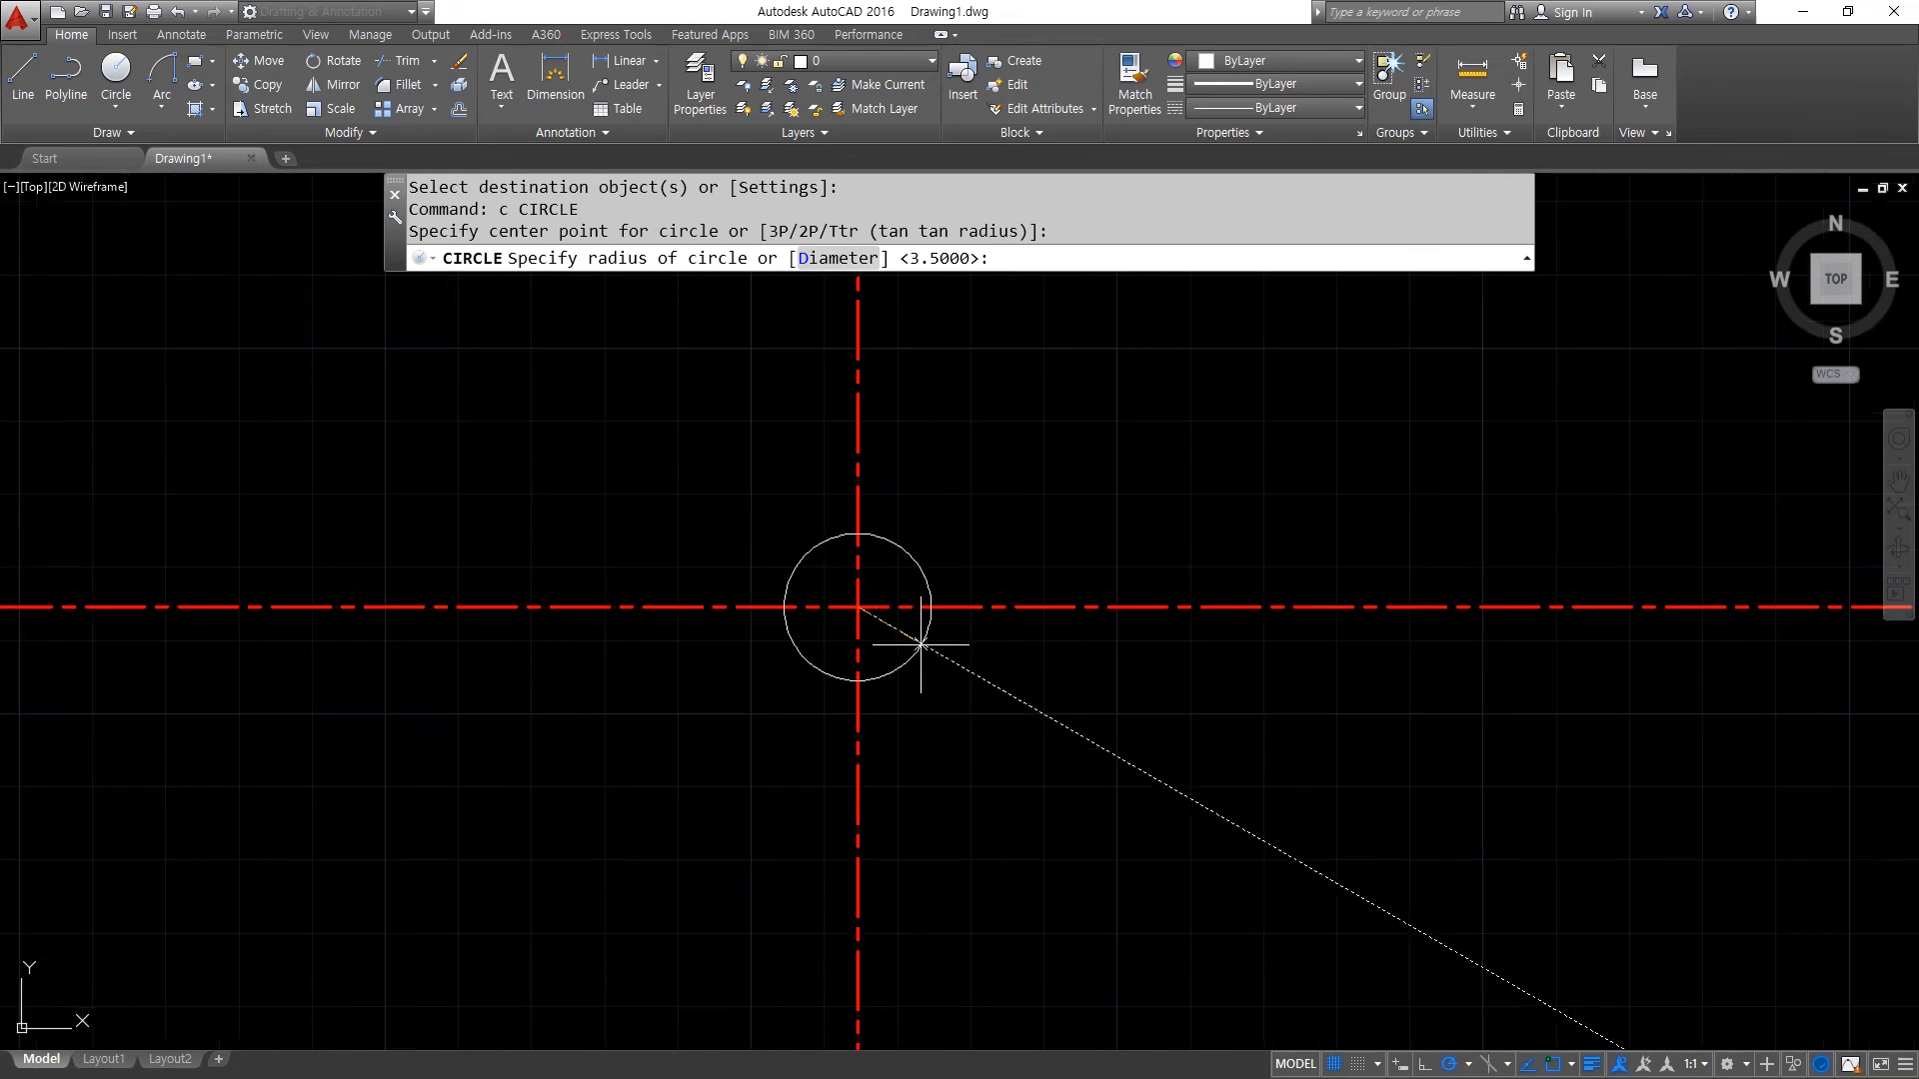
pyautogui.write('9')
pyautogui.press('Return')
# - Draw a vertical construction line through the left quadrant of the radius 9 circle
pyautogui.write('xl')
pyautogui.press('Return')
pyautogui.write('v')
pyautogui.press('Return')
pyautogui.click(591, 553)
pyautogui.press('Return')
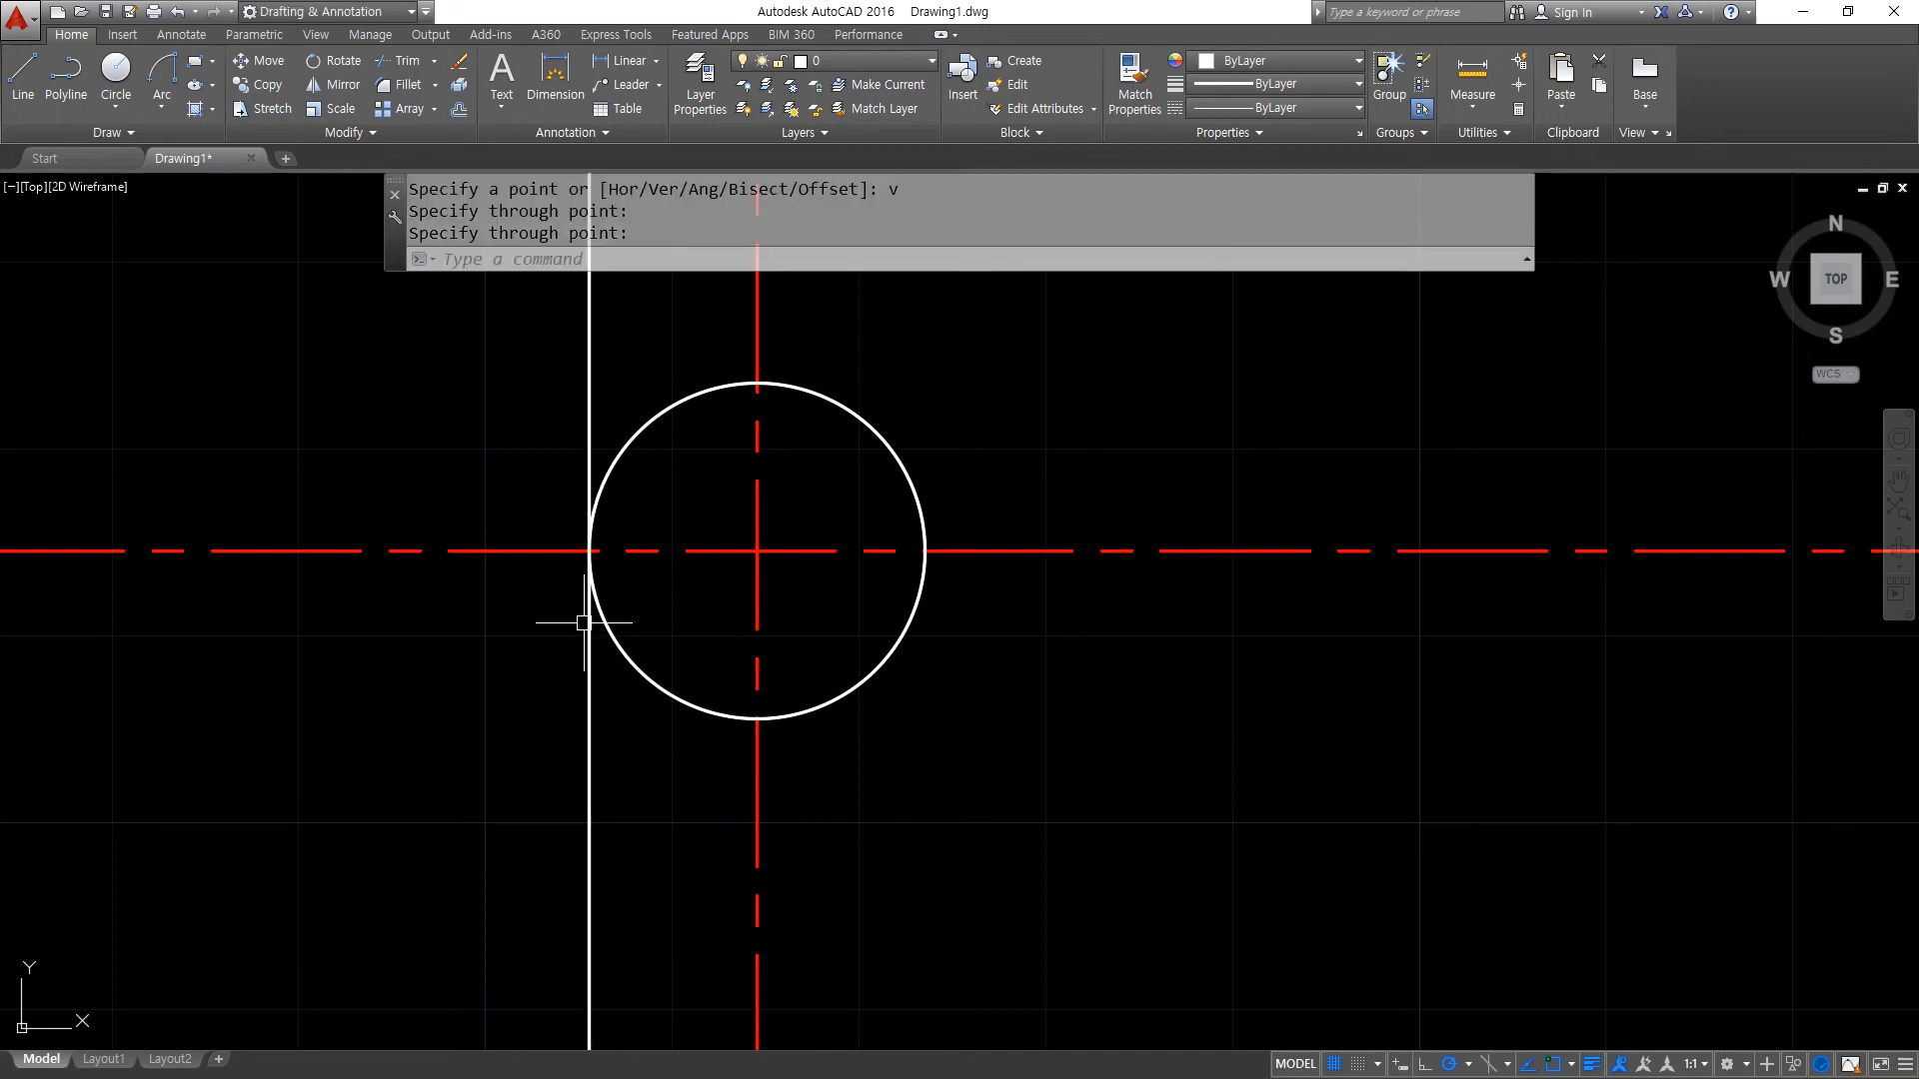
# - Offset the vertical construction line 21 to the right, past the bore circle
pyautogui.write('o')
pyautogui.press('Return')
pyautogui.press('Return')
pyautogui.click(589, 694)
pyautogui.click(1199, 761)
# - Offset the horizontal centre line by 2 above and below to set the keyway width
pyautogui.press('Return')
pyautogui.press('Return')
pyautogui.write('2')
pyautogui.press('Return')
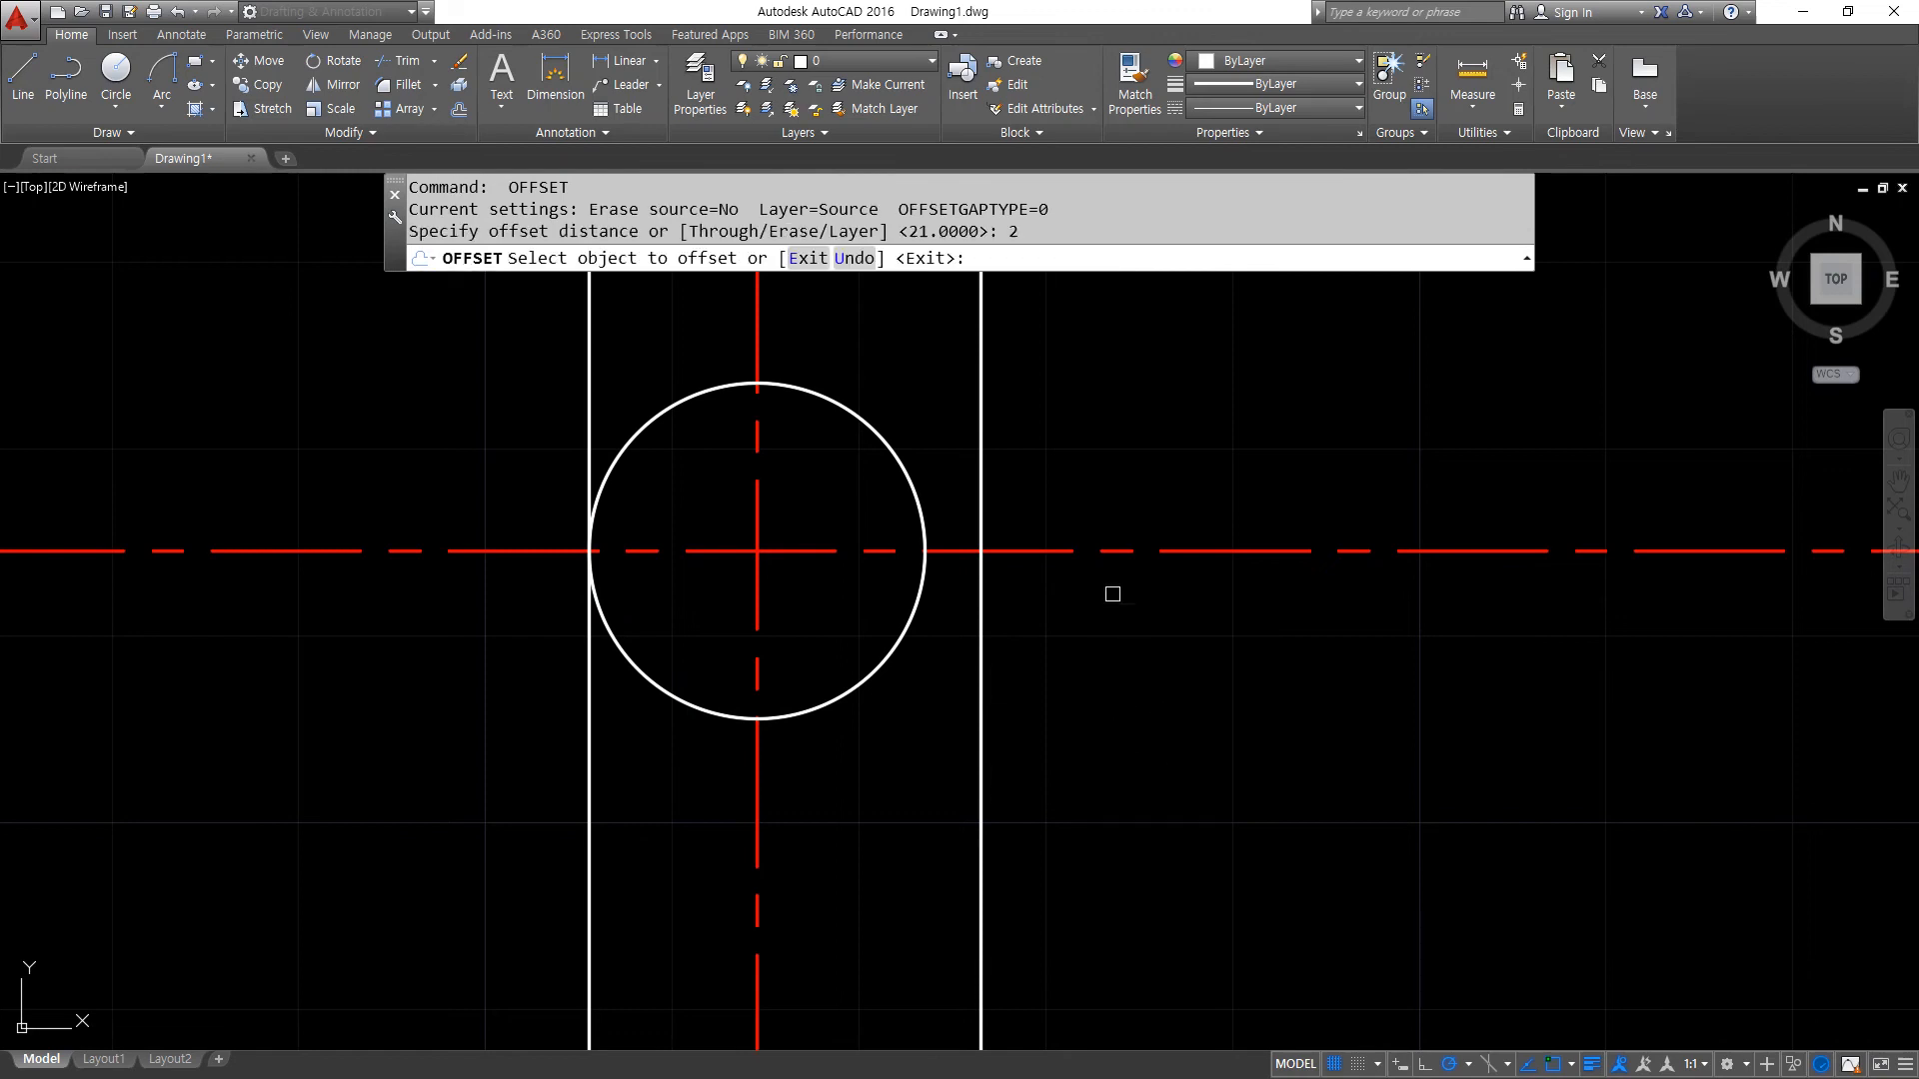
pyautogui.click(1057, 551)
pyautogui.click(1054, 530)
pyautogui.click(1047, 551)
pyautogui.click(1045, 640)
# - Match the two offset keyway lines to the properties of the white vertical line
pyautogui.press('Return')
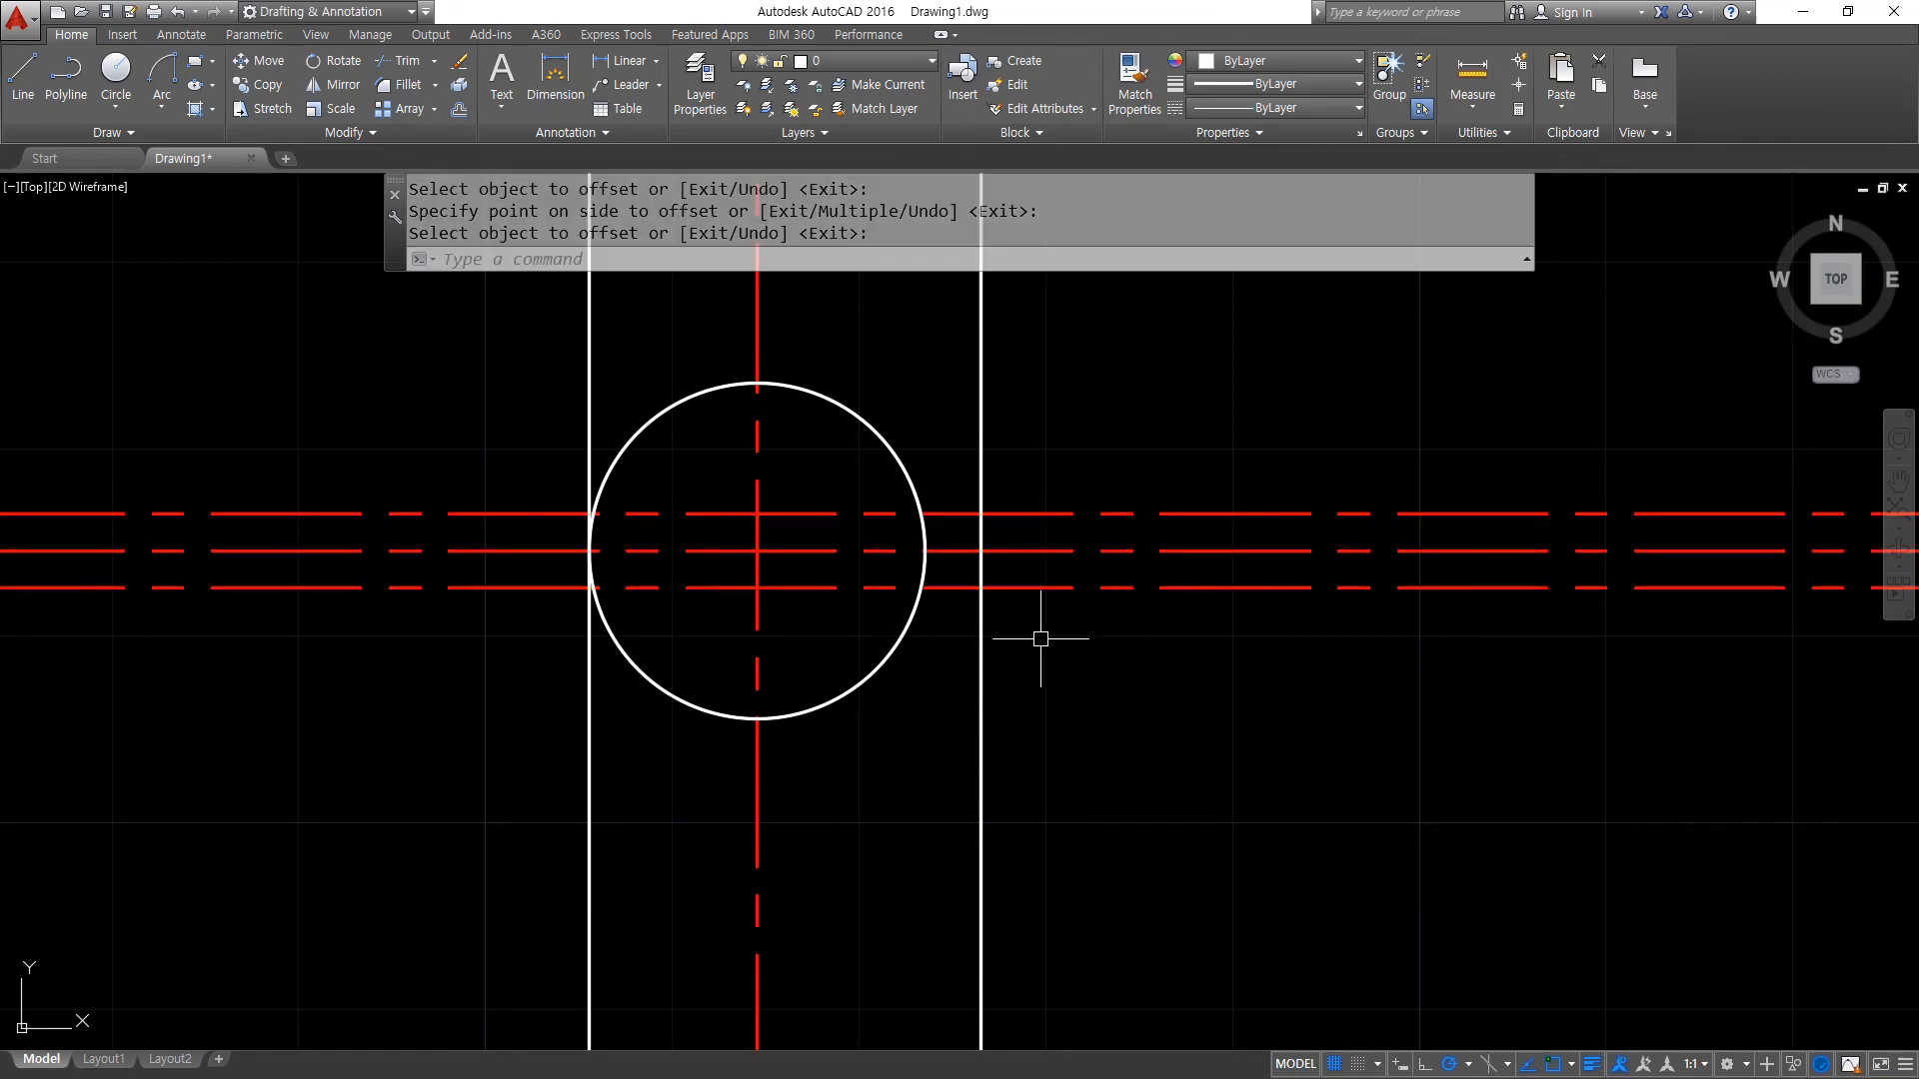
pyautogui.write('ma')
pyautogui.press('Return')
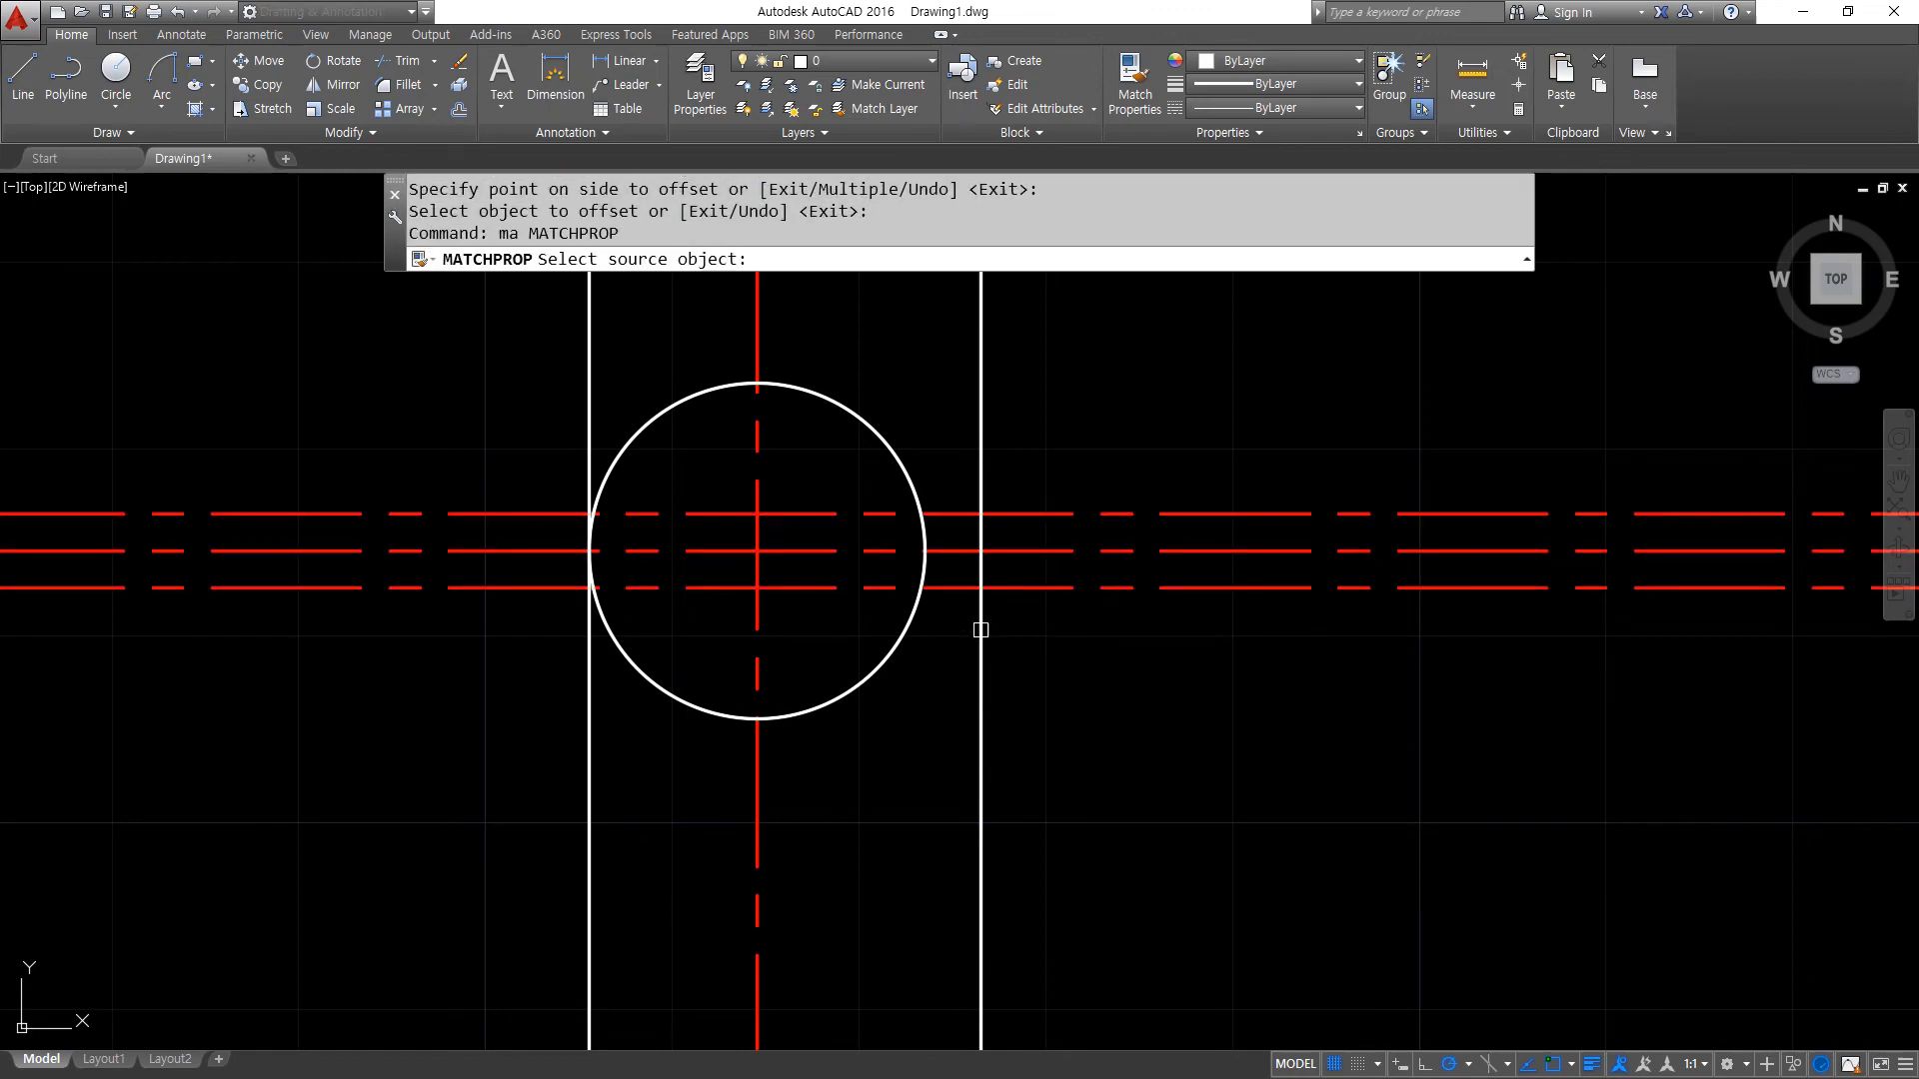
pyautogui.click(980, 630)
pyautogui.click(1016, 587)
pyautogui.click(1028, 513)
# - Fillet the upper and lower keyway lines with the right vertical line to form the keyway's outer corners
pyautogui.press('Return')
pyautogui.write('f')
pyautogui.press('Return')
pyautogui.click(965, 516)
pyautogui.click(979, 544)
# - Fillet the lower and upper keyway lines against the bore circle so that both end on it
pyautogui.press('Return')
pyautogui.click(981, 552)
pyautogui.click(968, 588)
pyautogui.press('Return')
pyautogui.click(967, 588)
pyautogui.click(923, 570)
pyautogui.press('Return')
pyautogui.click(925, 544)
pyautogui.click(927, 515)
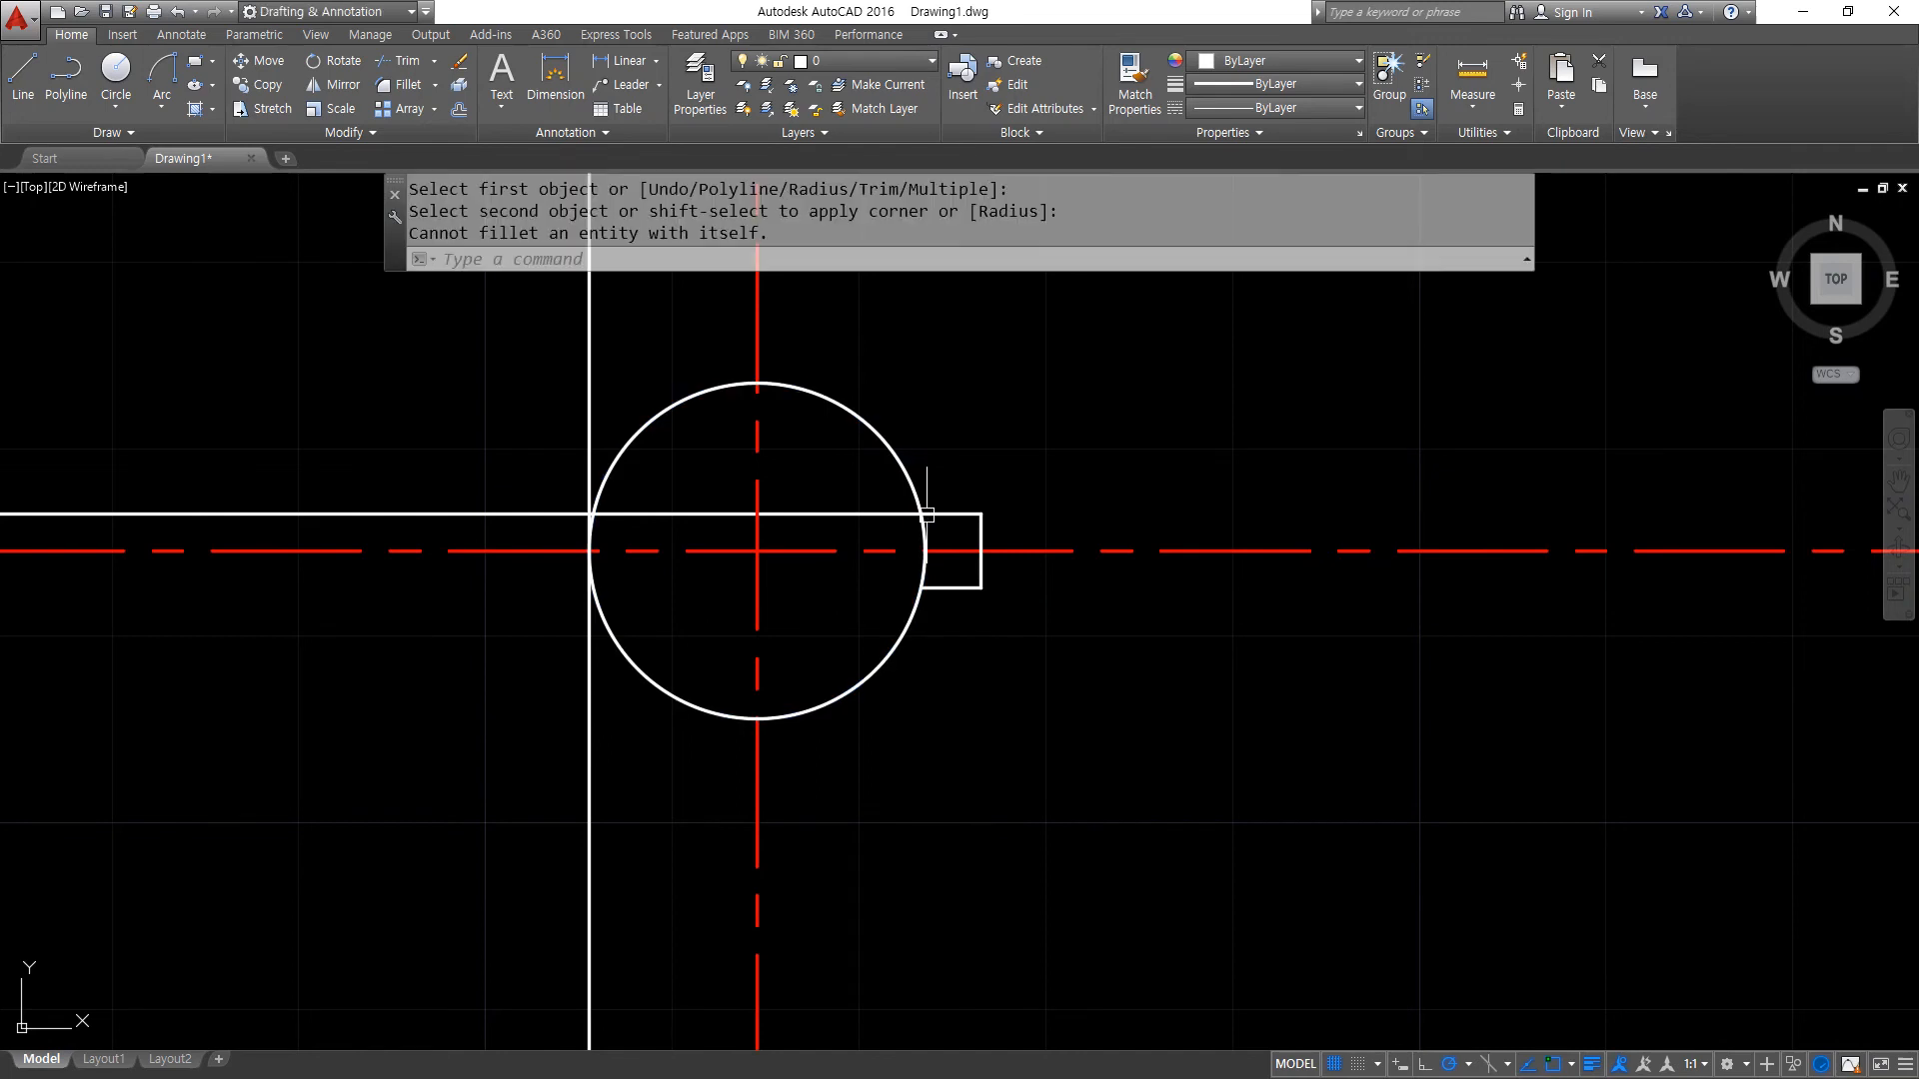
# - Trim the bore circle between the two keyway lines to open the keyway
pyautogui.press('Return')
pyautogui.click(927, 514)
pyautogui.click(921, 534)
pyautogui.write('tr')
pyautogui.press('Return')
pyautogui.press('Return')
pyautogui.click(921, 534)
pyautogui.click(922, 570)
pyautogui.press('Return')
pyautogui.scroll(-2, 666, 579)
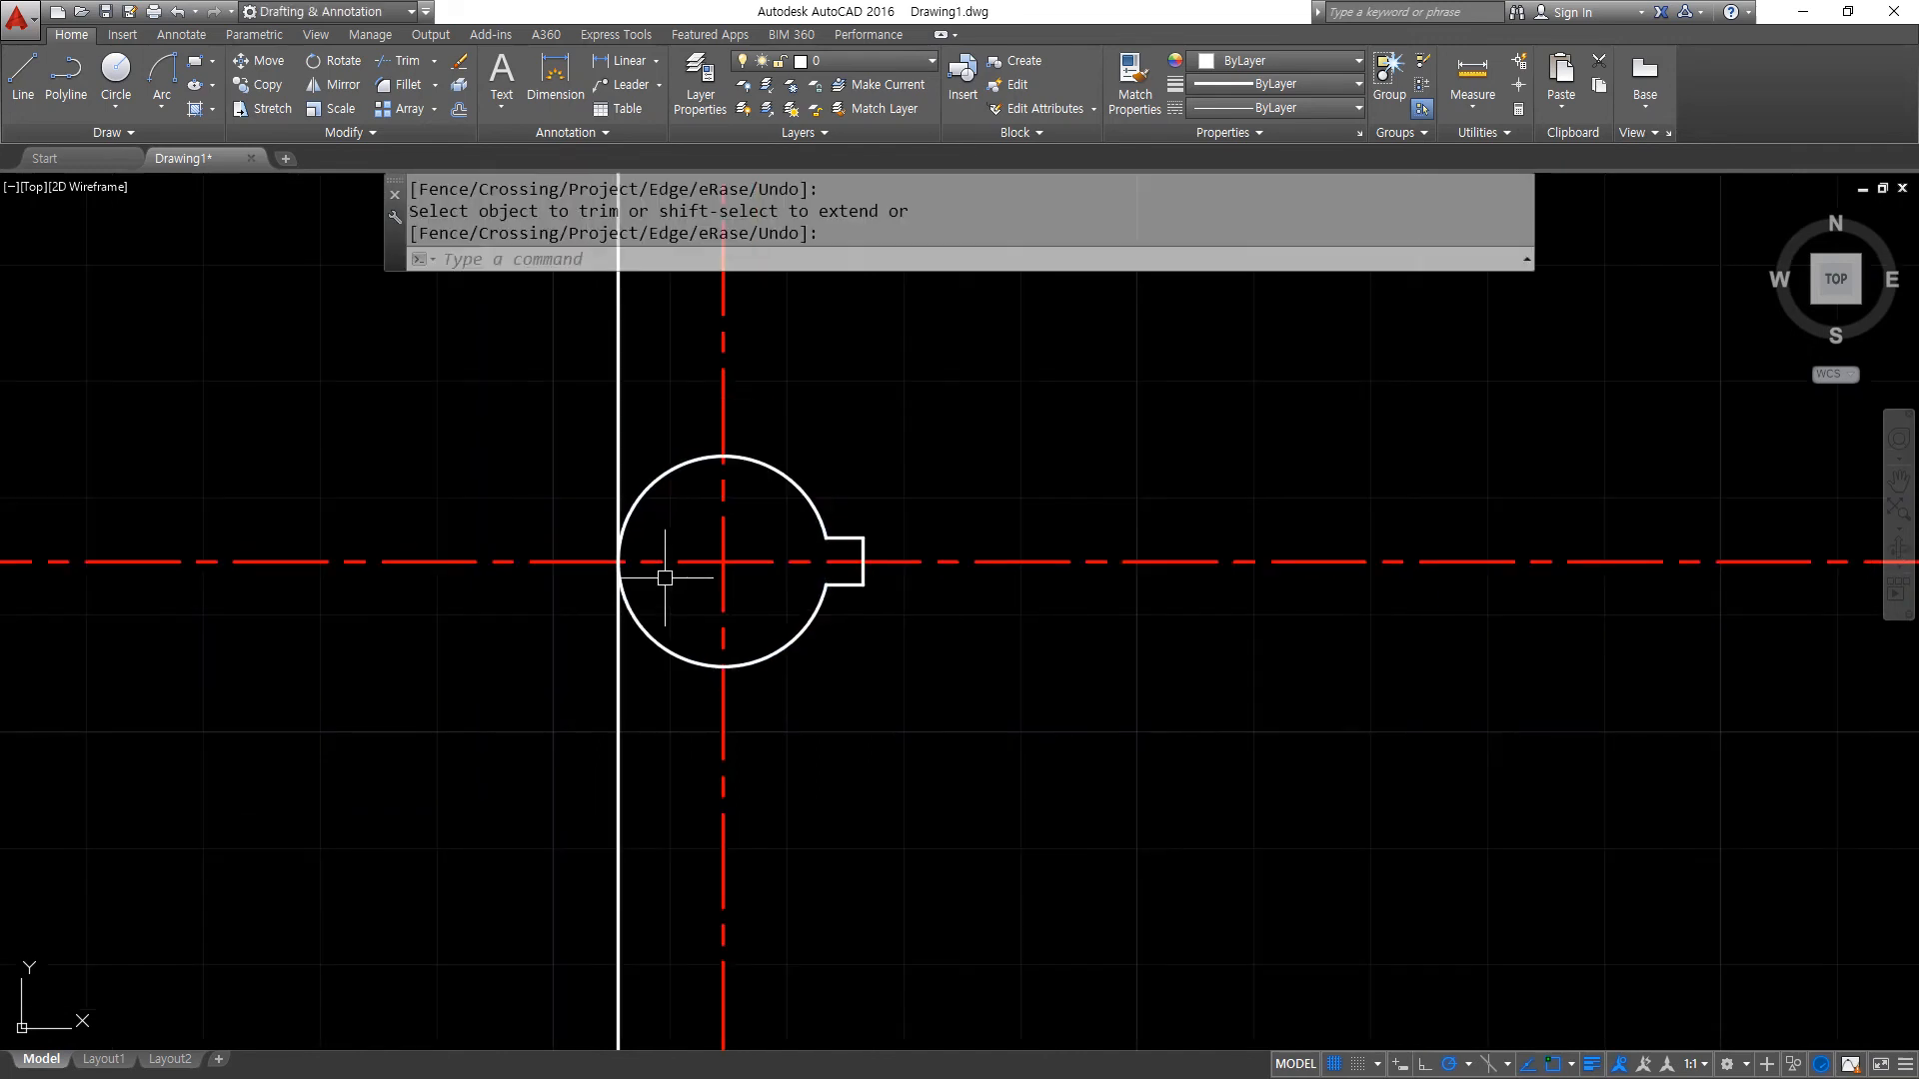
# - Draw two circles of radius 53.5 and 60 concentric with the keyed bore
pyautogui.moveTo(666, 579); pyautogui.dragTo(864, 576, button='middle')
pyautogui.scroll(-2, 864, 575)
pyautogui.write('c')
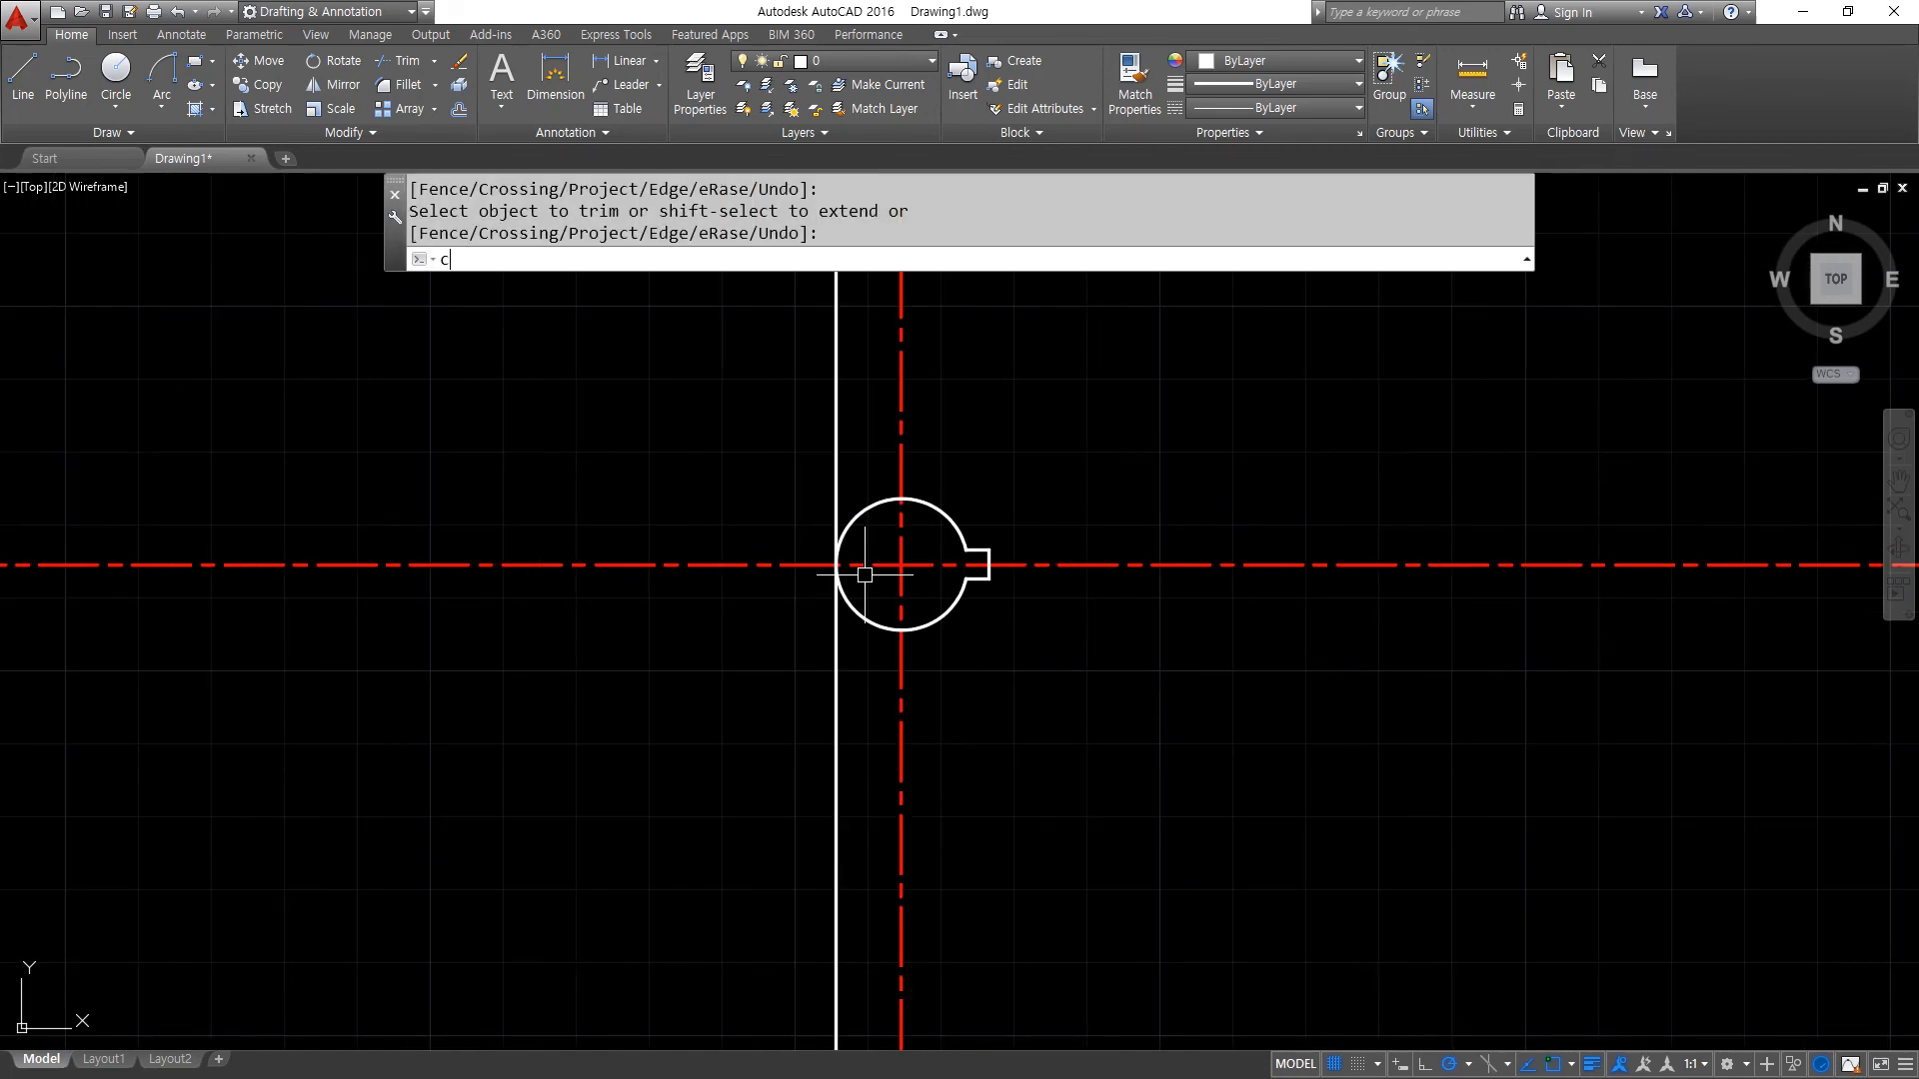
pyautogui.press('Return')
pyautogui.click(901, 566)
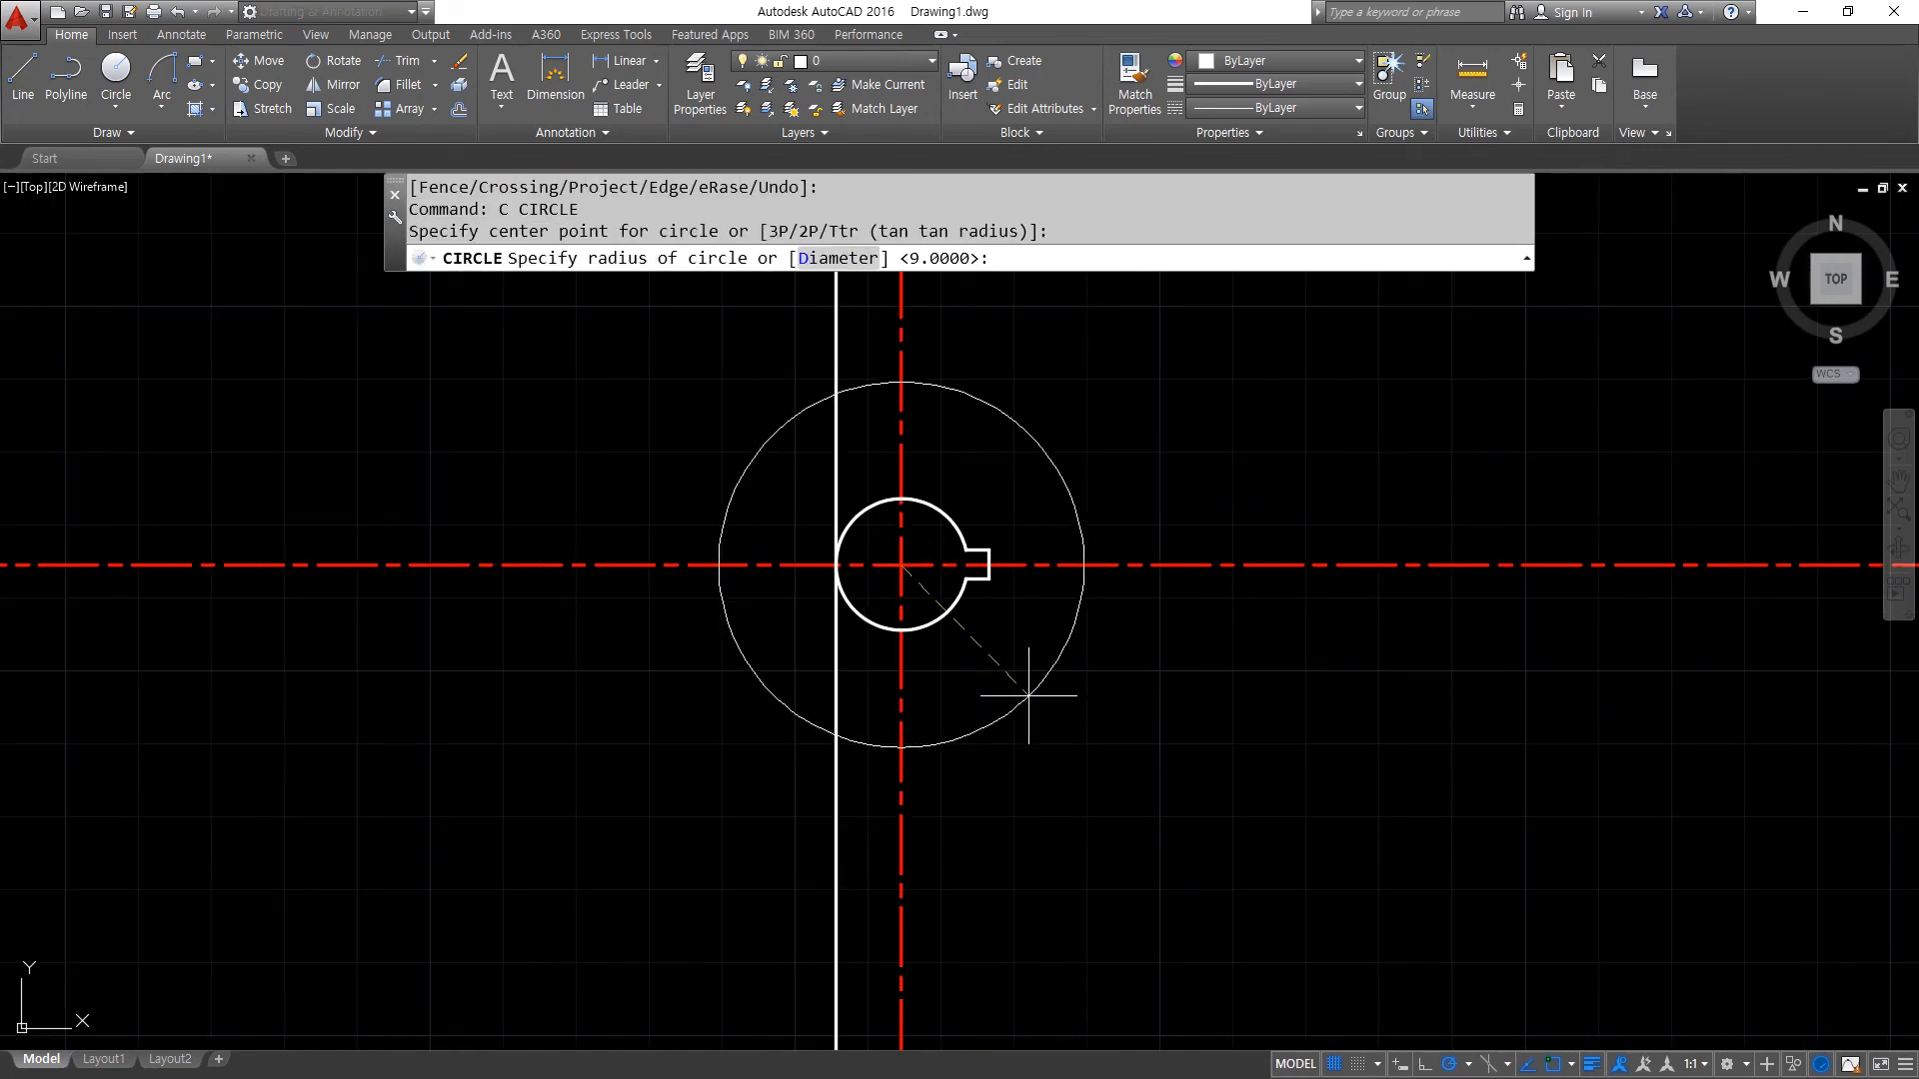
pyautogui.write('53.5')
pyautogui.press('Return')
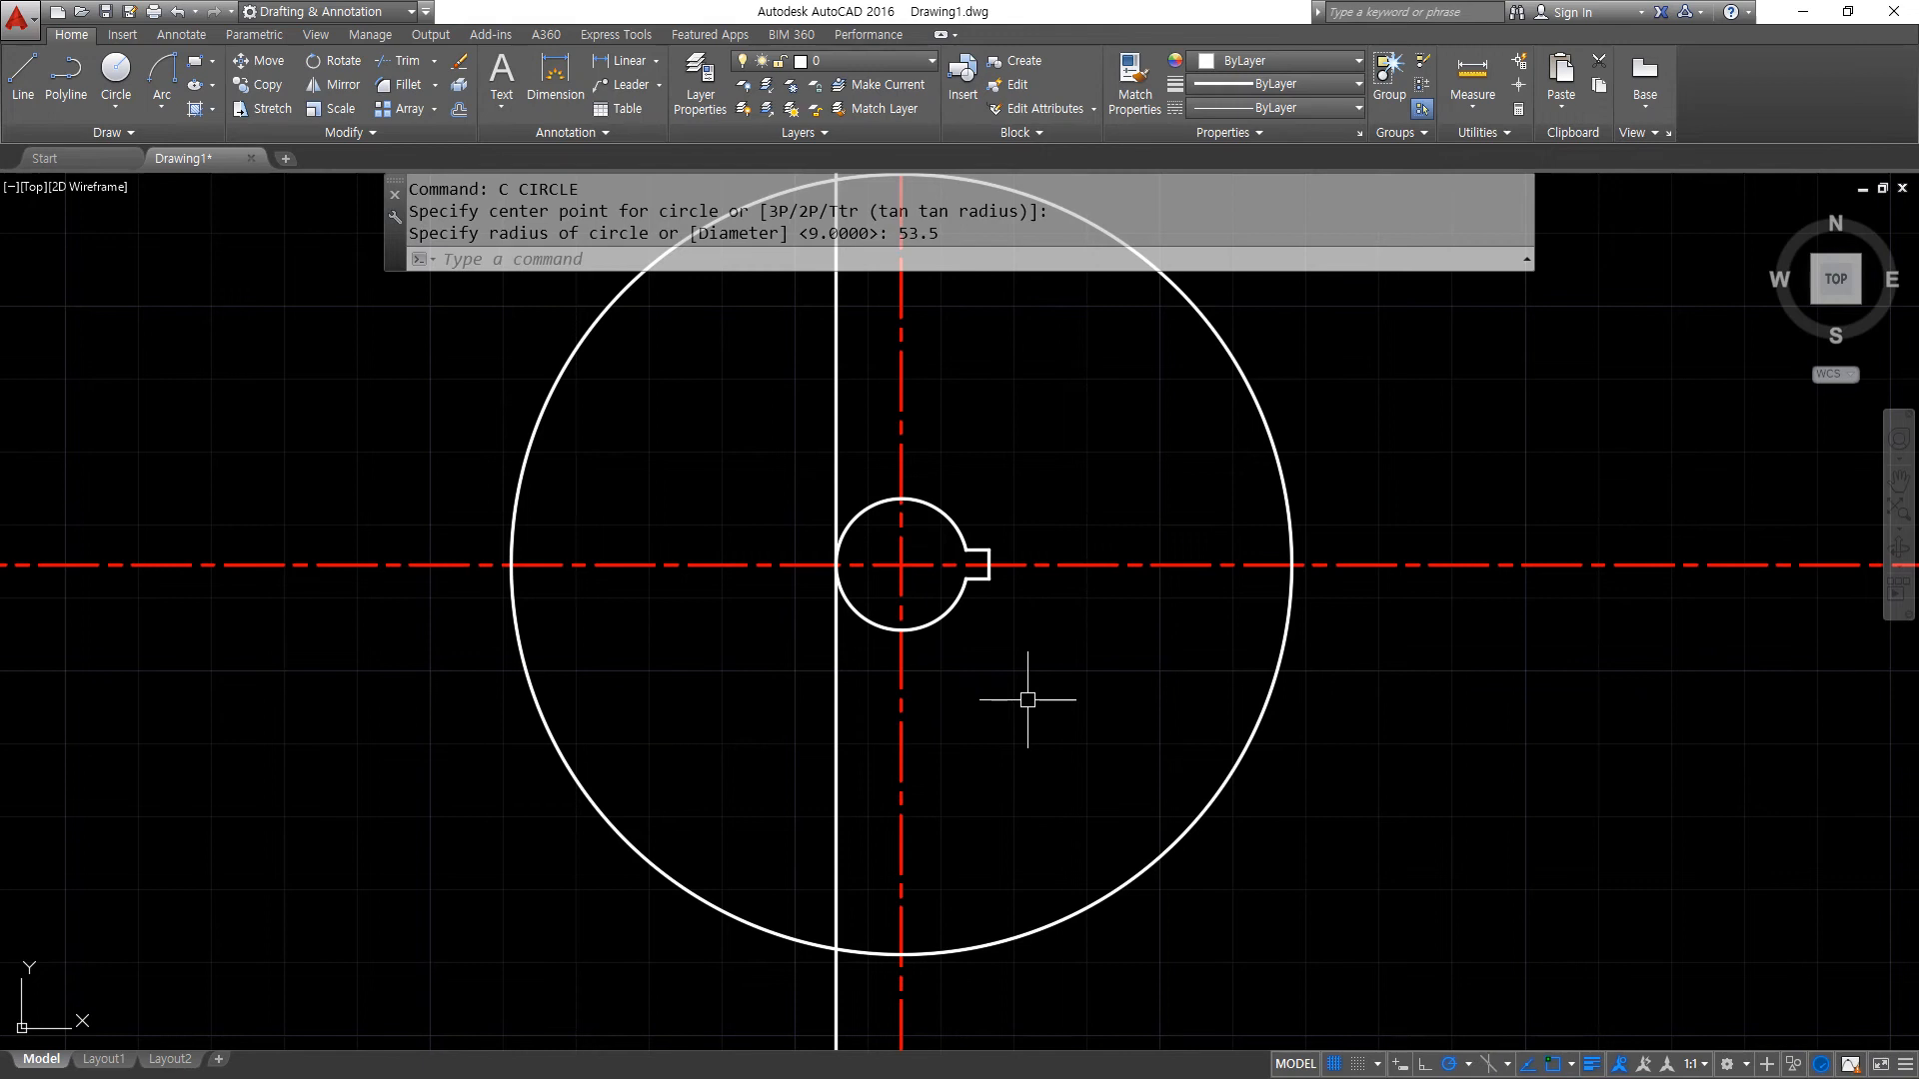
pyautogui.press('Return')
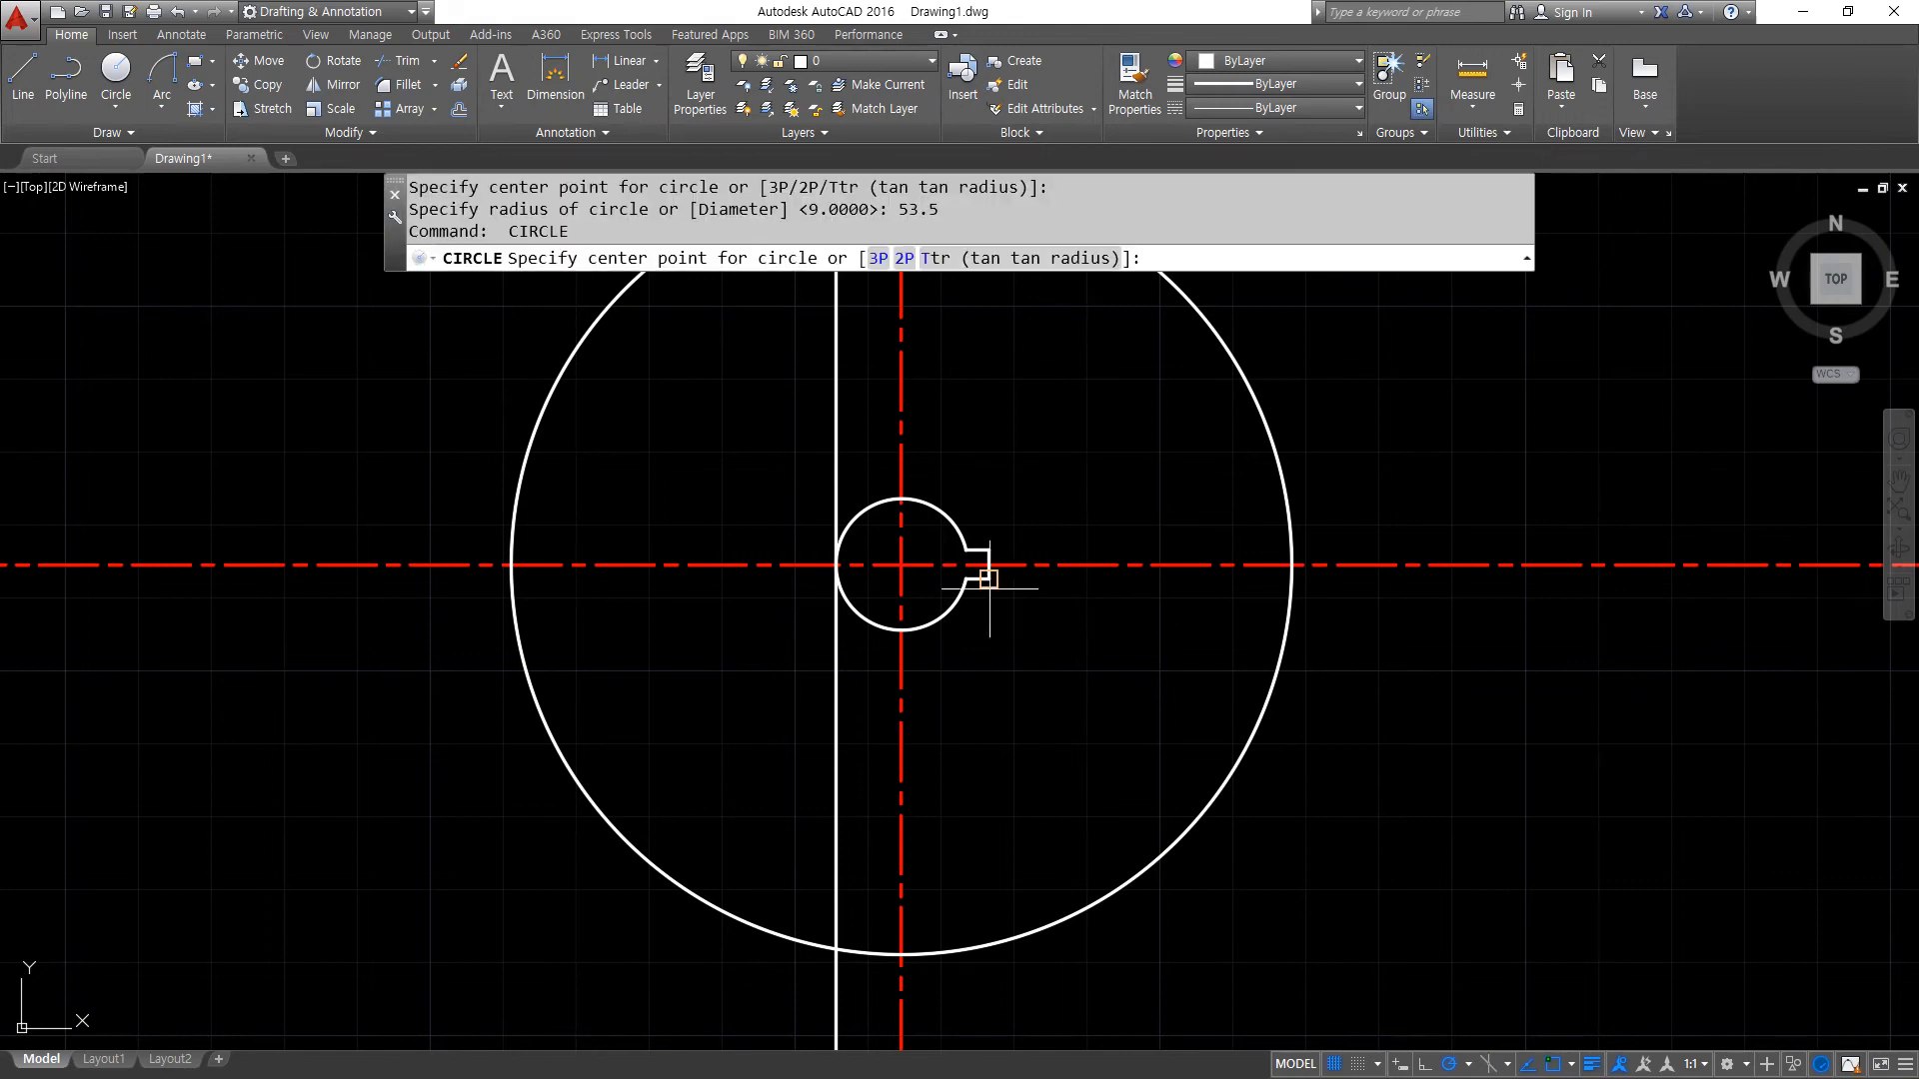
pyautogui.click(901, 566)
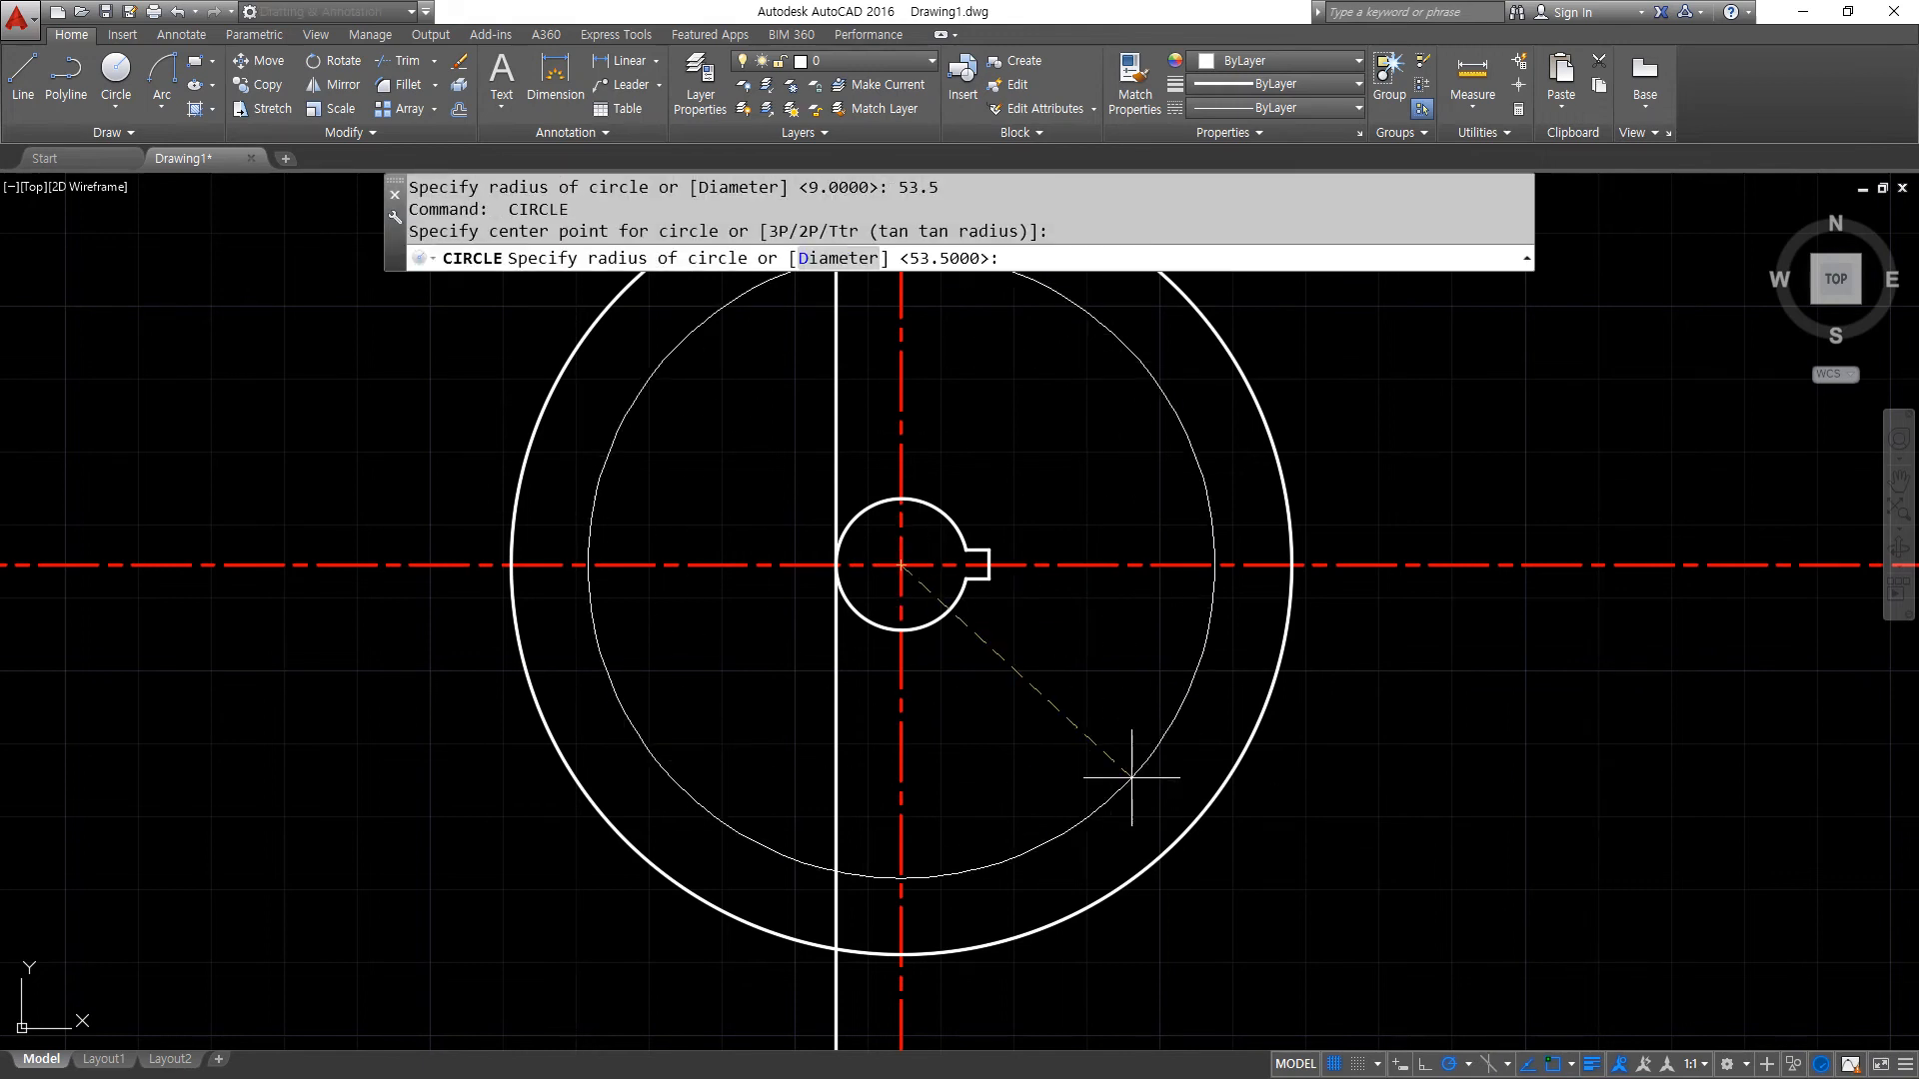
pyautogui.write('60')
pyautogui.press('Return')
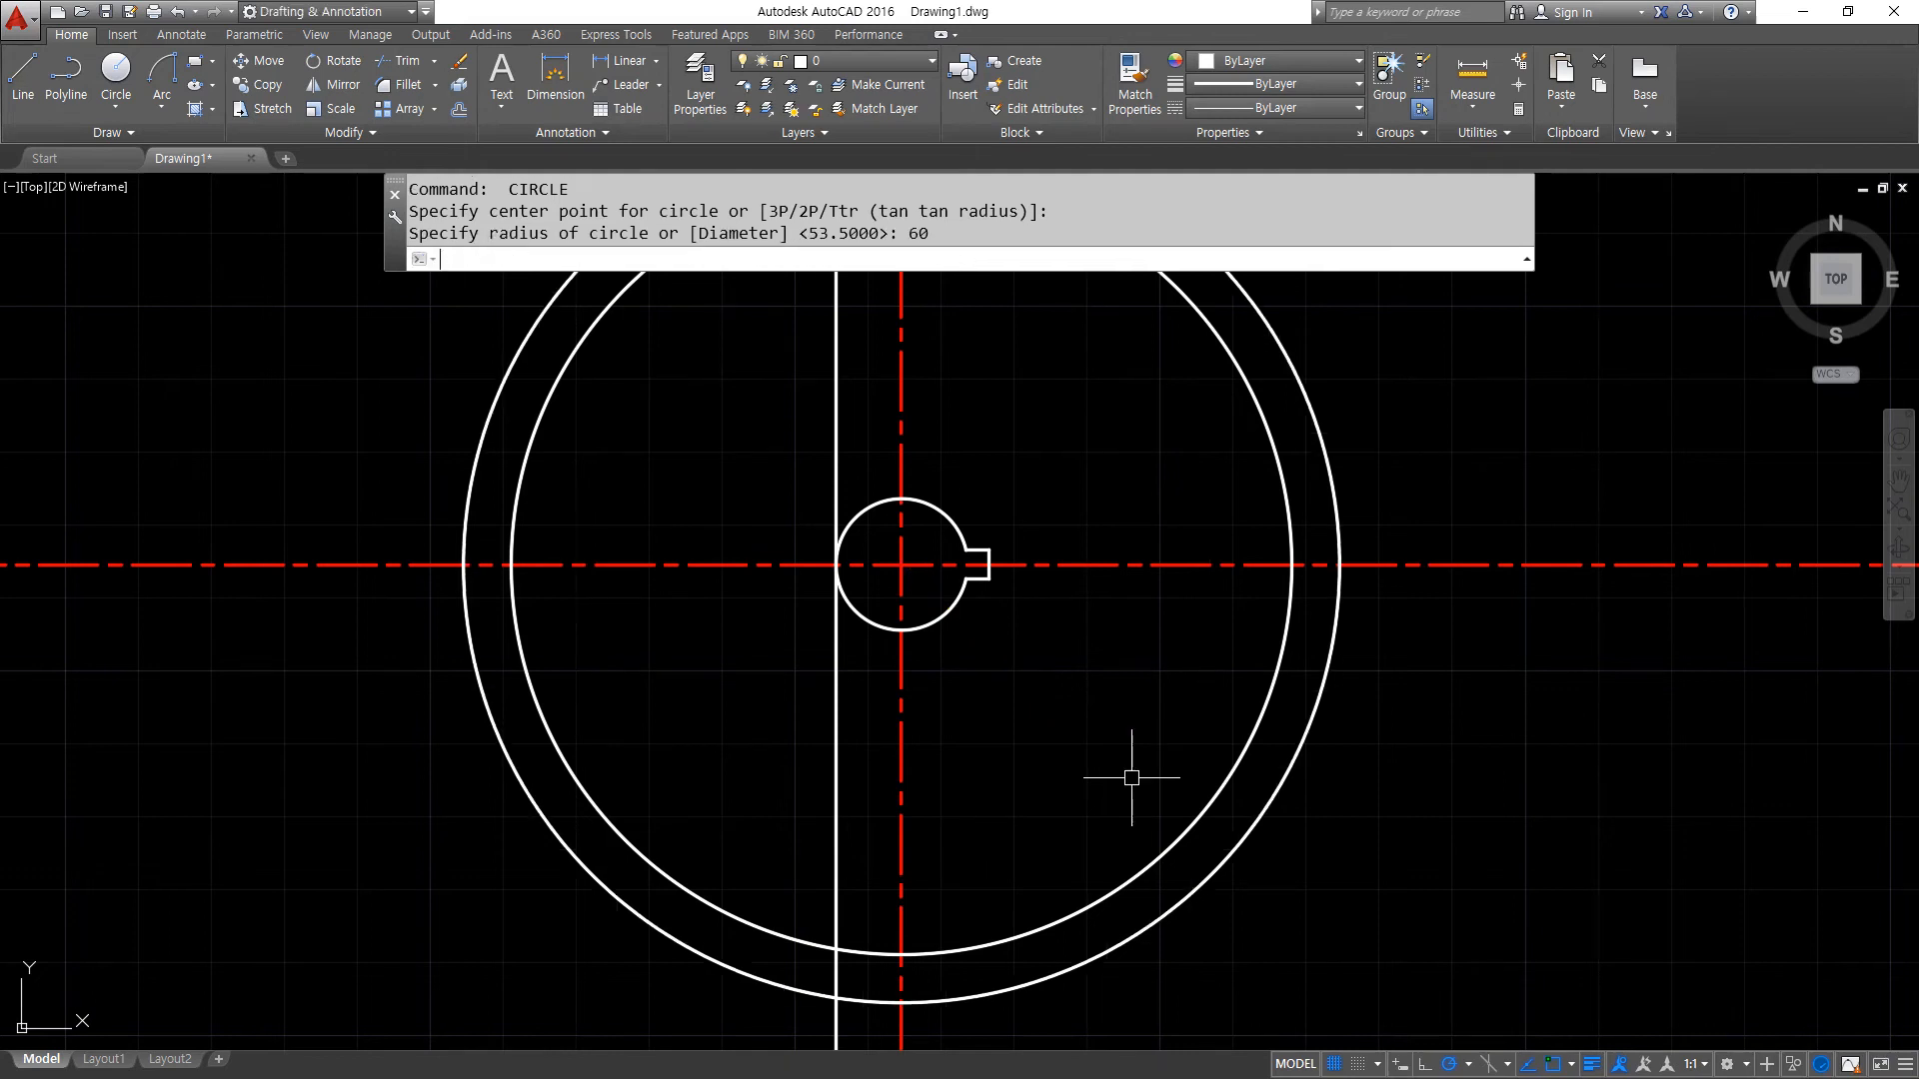
# - Offset the outer circle 5 outward
pyautogui.scroll(-2, 1121, 762)
pyautogui.write('o')
pyautogui.press('Return')
pyautogui.press('Return')
pyautogui.click(1209, 809)
pyautogui.click(1254, 813)
# - Trim the horizontal and vertical centrelines and the line tangent to the bore where they extend beyond the outer offset circle
pyautogui.press('Return')
pyautogui.write('tr')
pyautogui.press('Return')
pyautogui.click(1208, 827)
pyautogui.press('Return')
pyautogui.click(1032, 1016)
pyautogui.click(875, 1005)
pyautogui.click(557, 705)
pyautogui.click(511, 565)
pyautogui.click(836, 334)
pyautogui.click(1081, 306)
pyautogui.click(1546, 531)
pyautogui.click(1454, 757)
# - Erase the offset circle outside the wheel
pyautogui.press('Return')
pyautogui.click(1243, 793)
pyautogui.write('e')
# - Offset the vertical line tangent to the bore 15 to the left
pyautogui.press('Return')
pyautogui.scroll(5, 878, 627)
pyautogui.write('o')
pyautogui.press('Return')
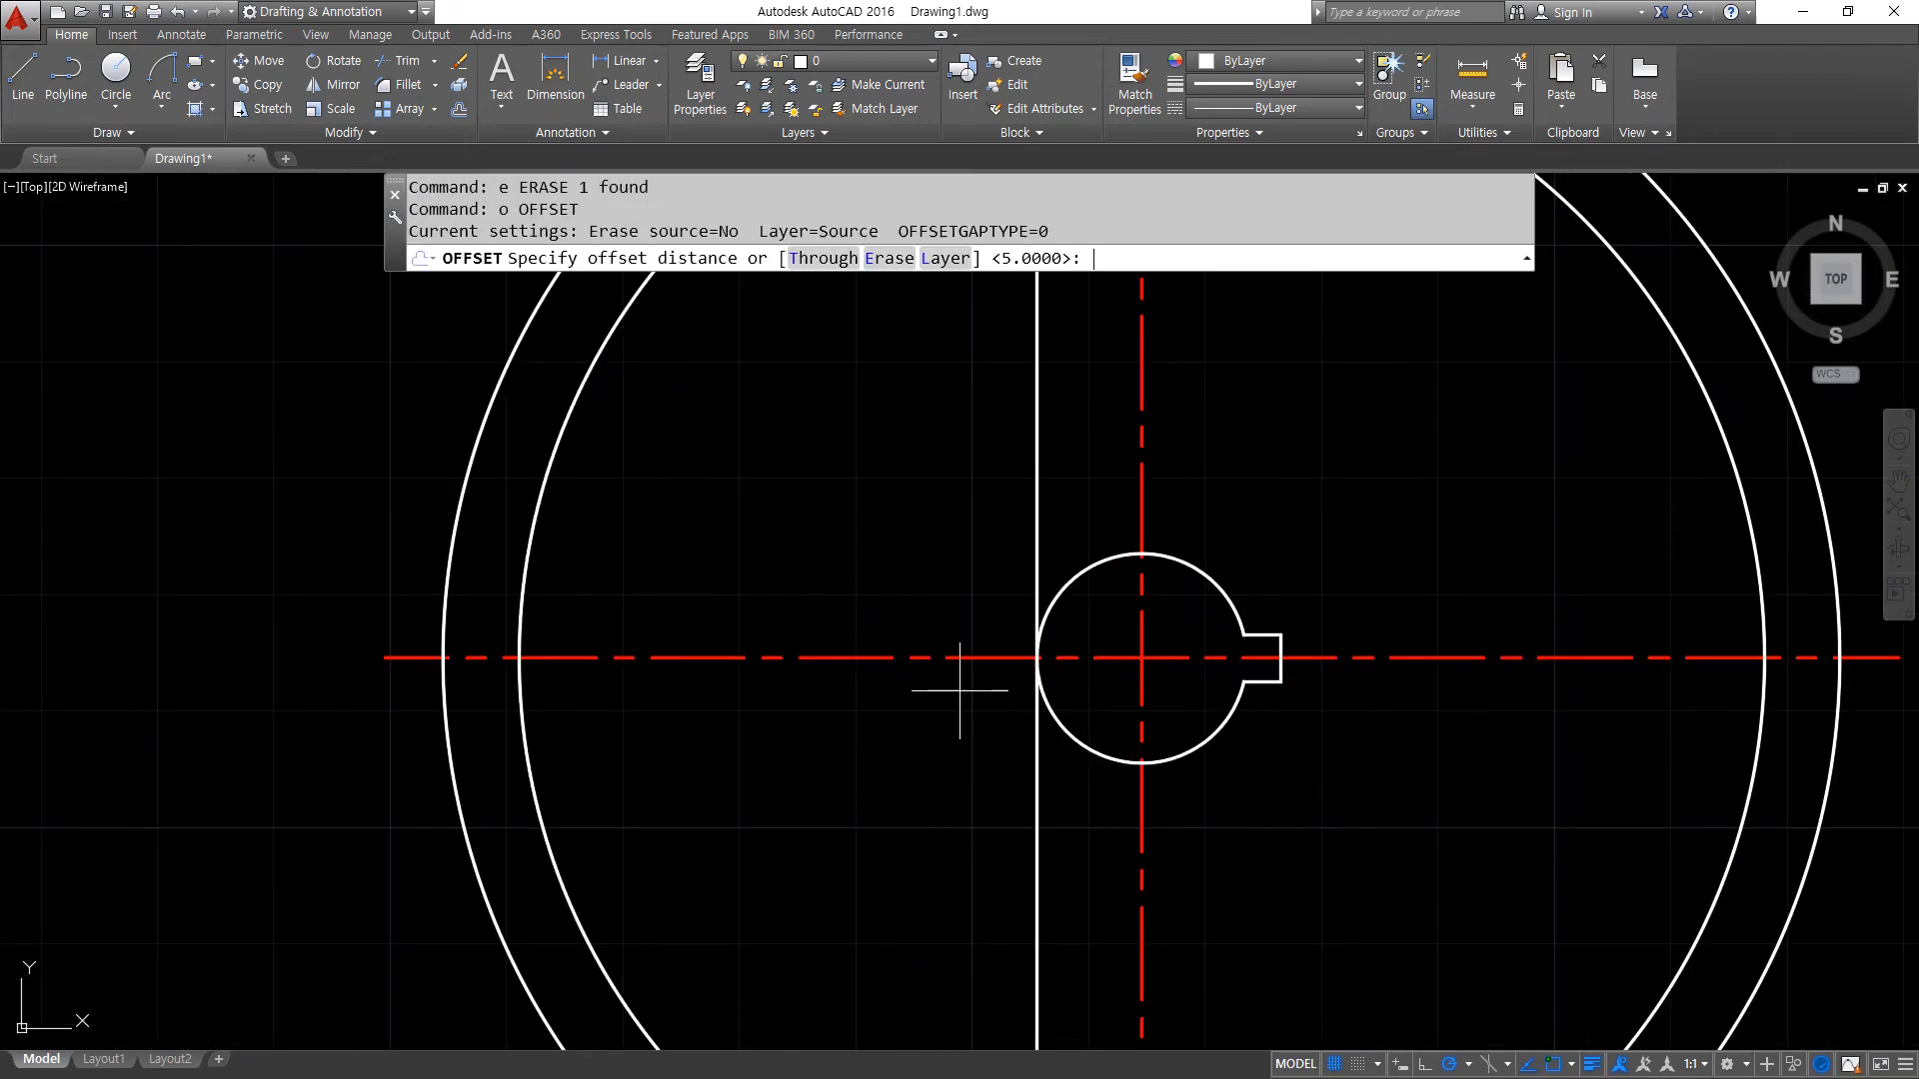
pyautogui.write('15')
pyautogui.press('Return')
pyautogui.click(1038, 727)
pyautogui.click(968, 739)
# - Offset the new vertical line another 17.5 to the left
pyautogui.press('Return')
pyautogui.press('Return')
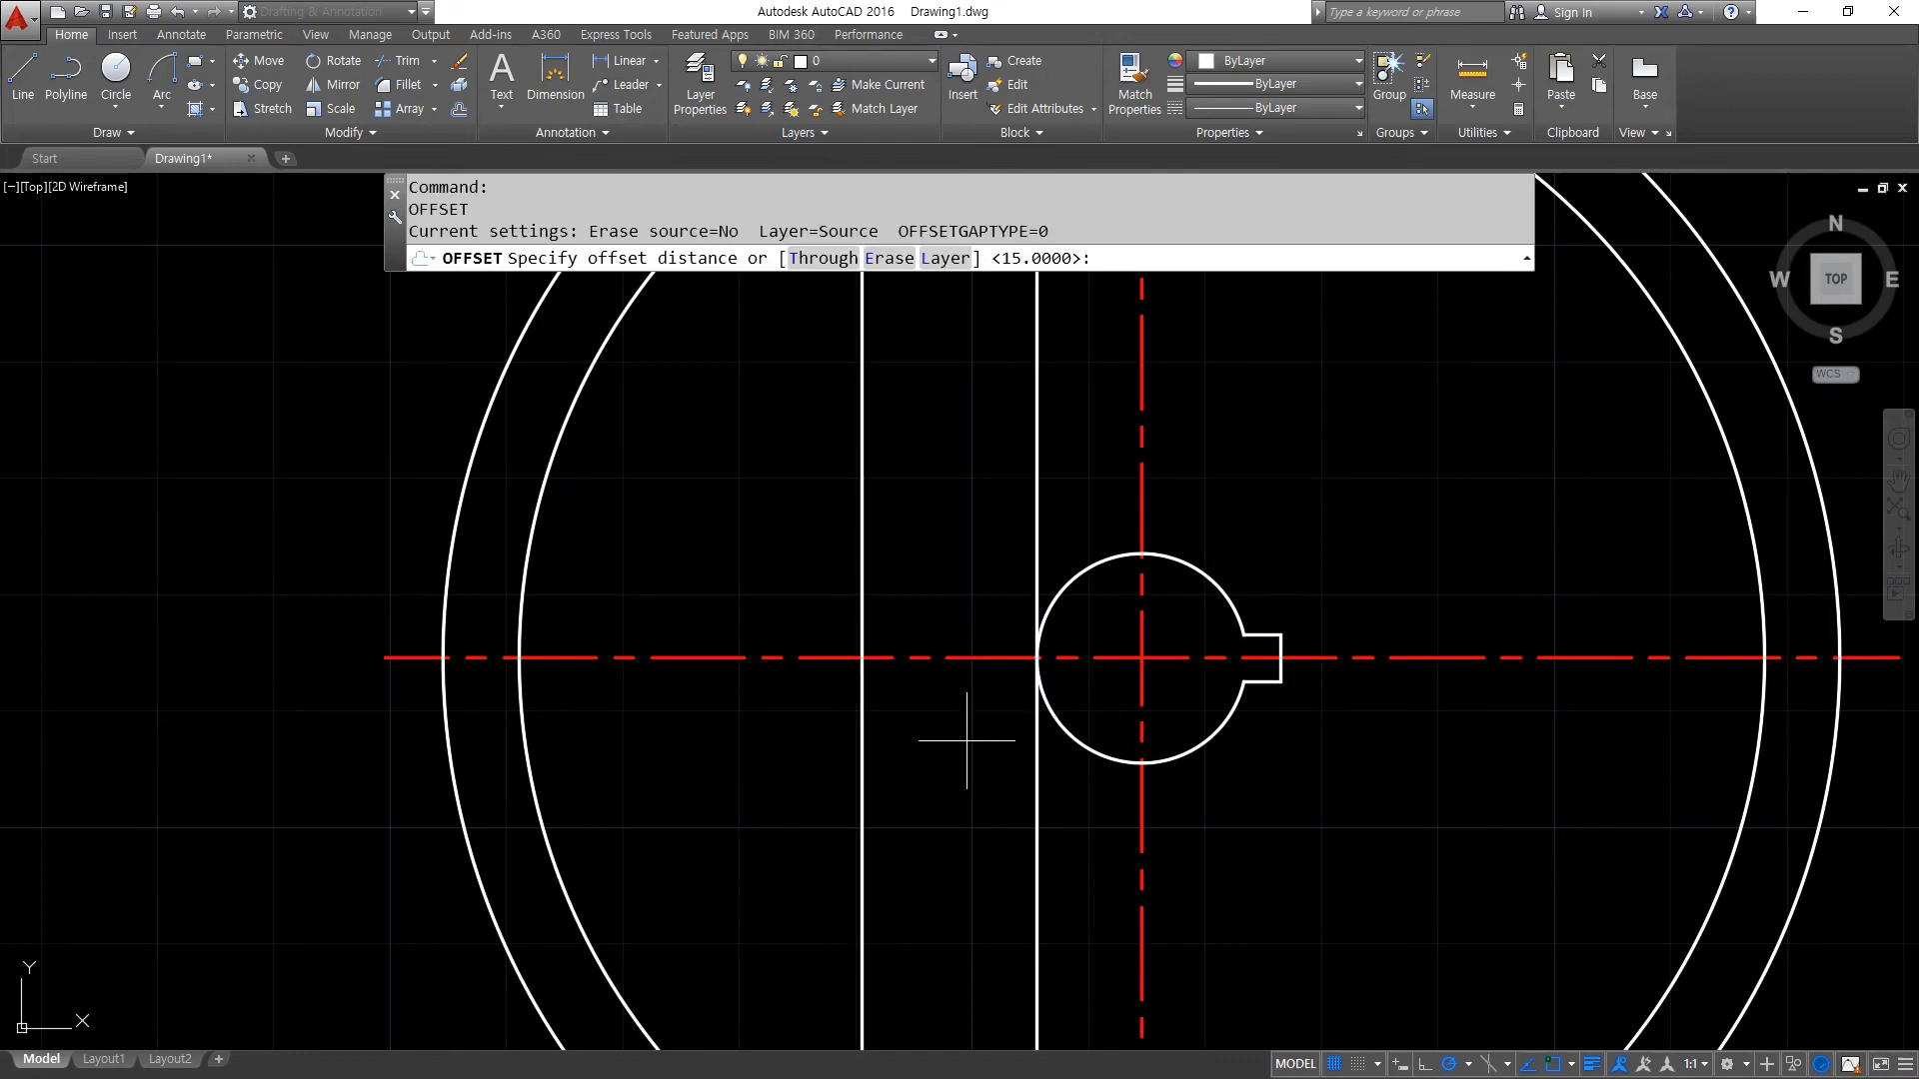
pyautogui.press('Return')
pyautogui.click(863, 737)
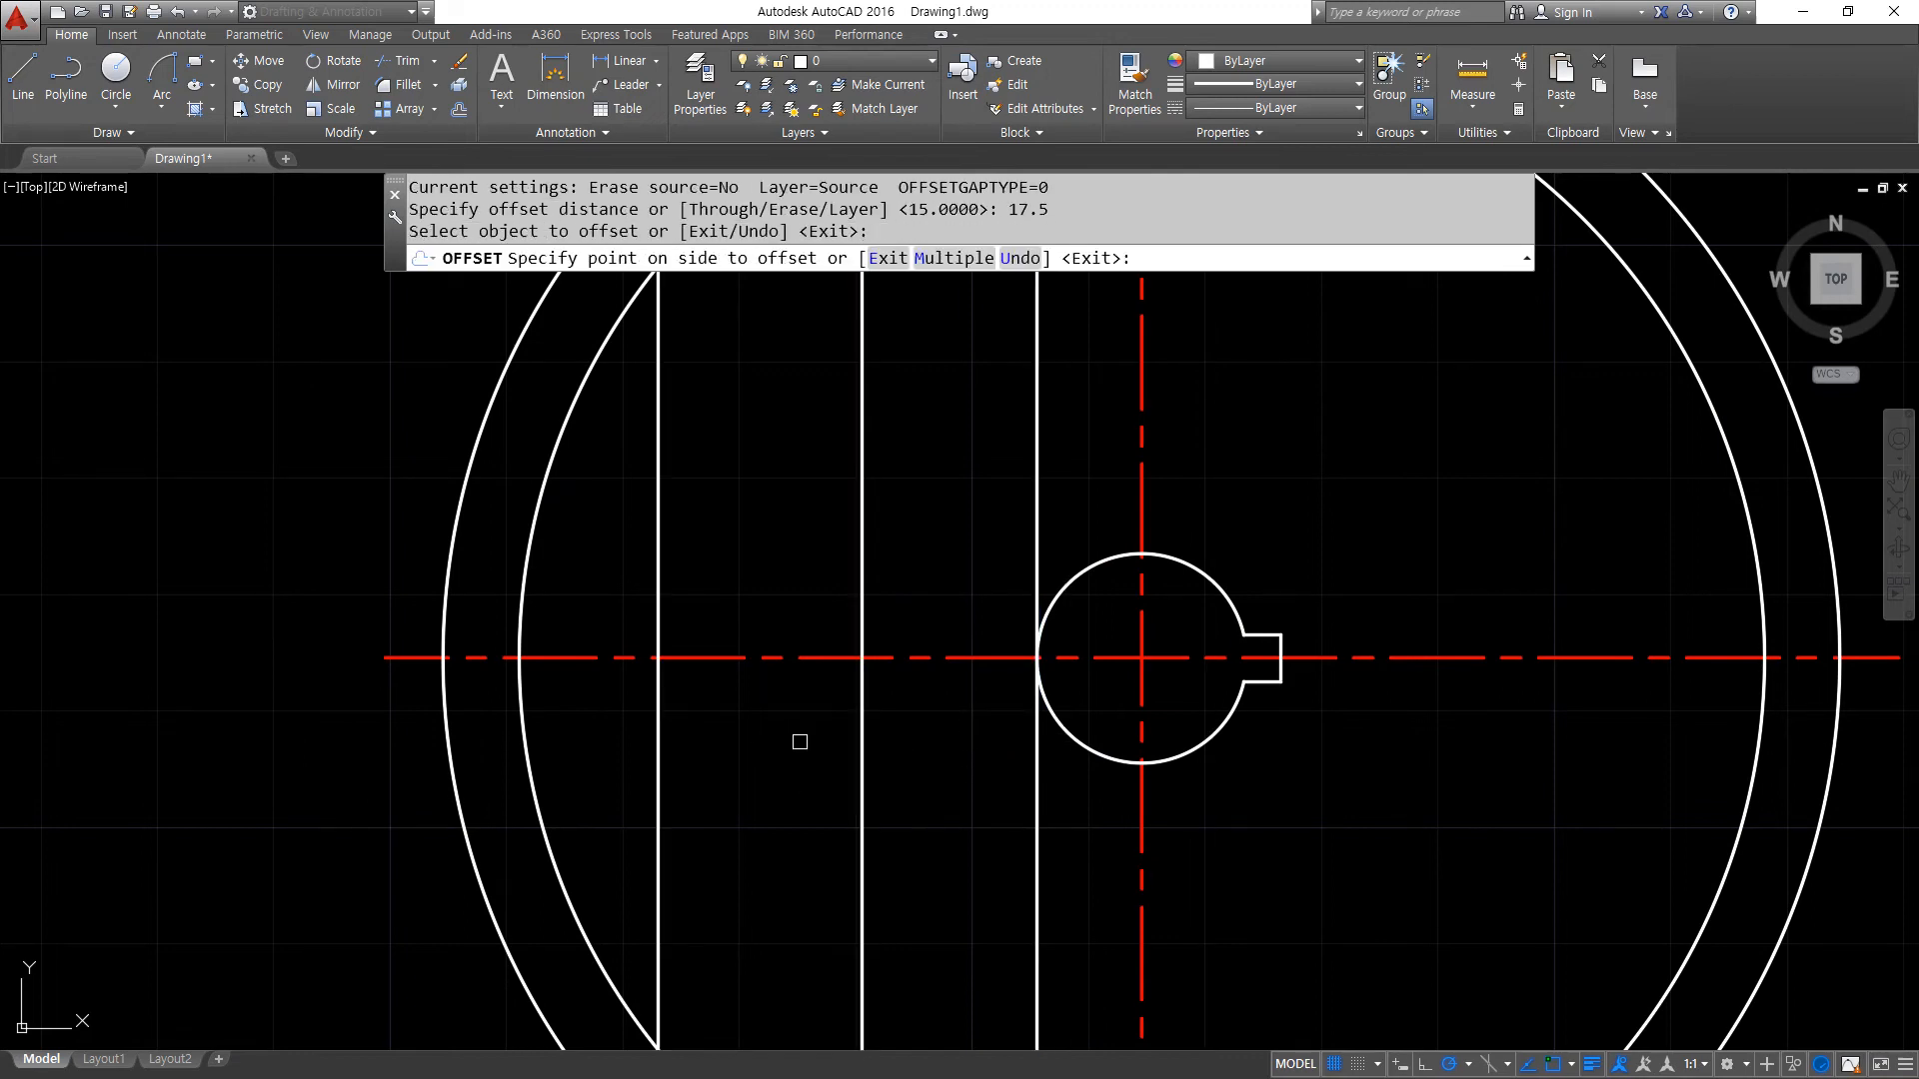
pyautogui.click(804, 733)
pyautogui.press('Return')
pyautogui.press('Escape')
# - Match the horizontal centreline's properties onto the two offset vertical lines left of the bore
pyautogui.write('ma')
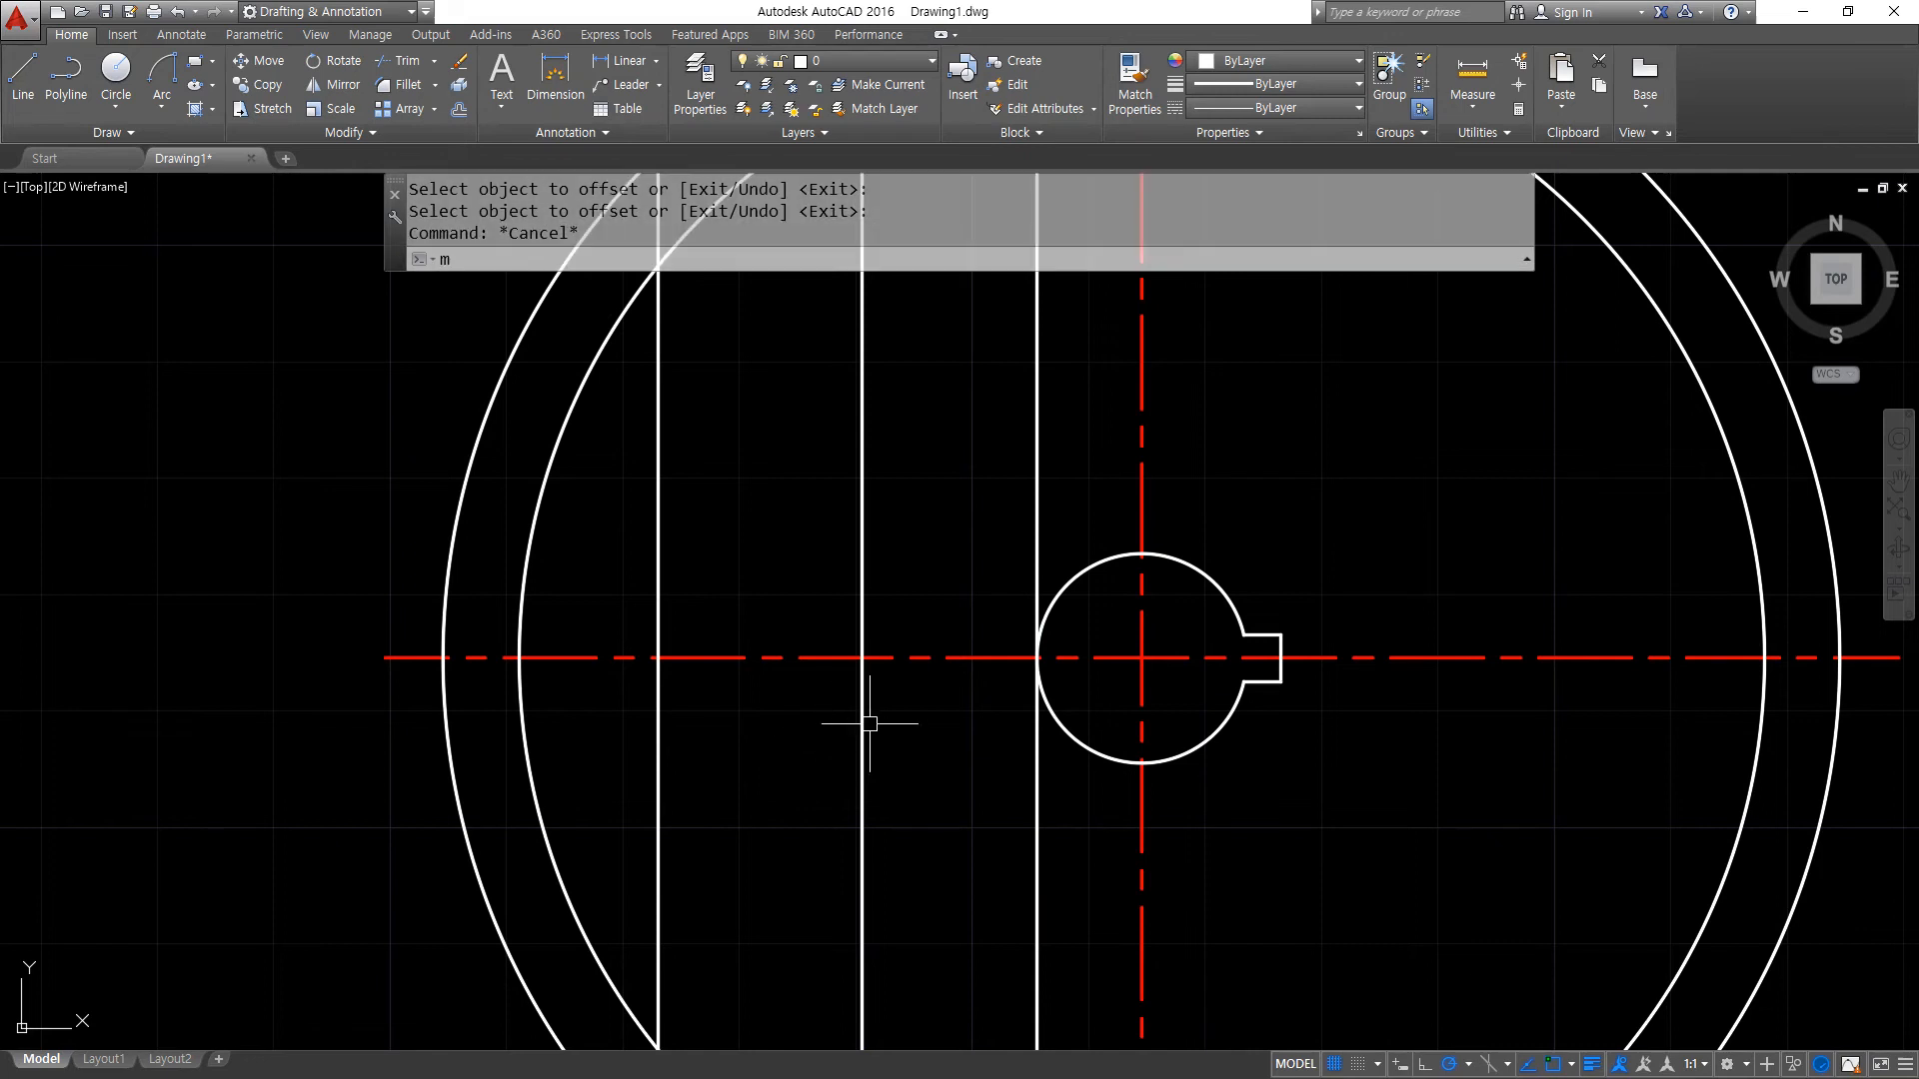
pyautogui.press('Return')
pyautogui.click(890, 658)
pyautogui.click(886, 752)
pyautogui.click(650, 697)
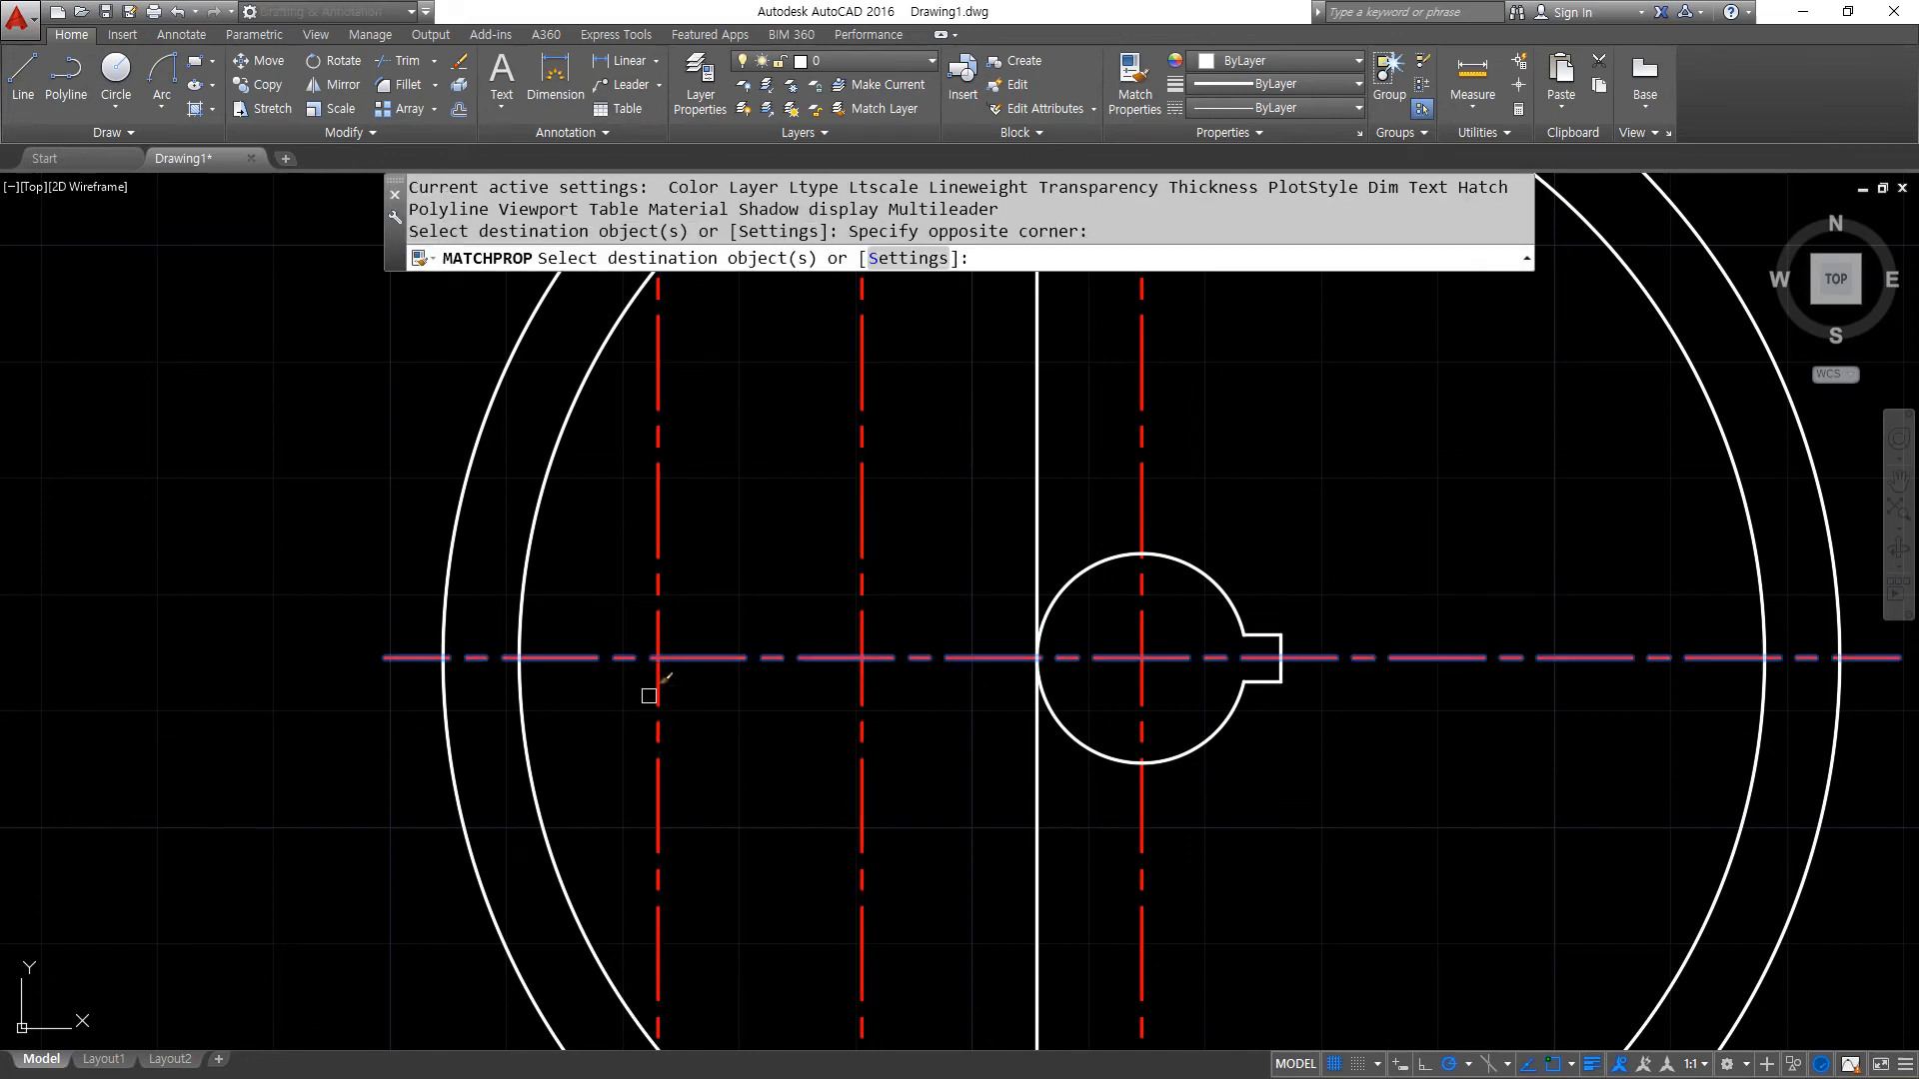
pyautogui.press('Return')
# - Erase the vertical line tangent to the left side of the bore
pyautogui.click(1034, 764)
pyautogui.write('e')
pyautogui.press('Return')
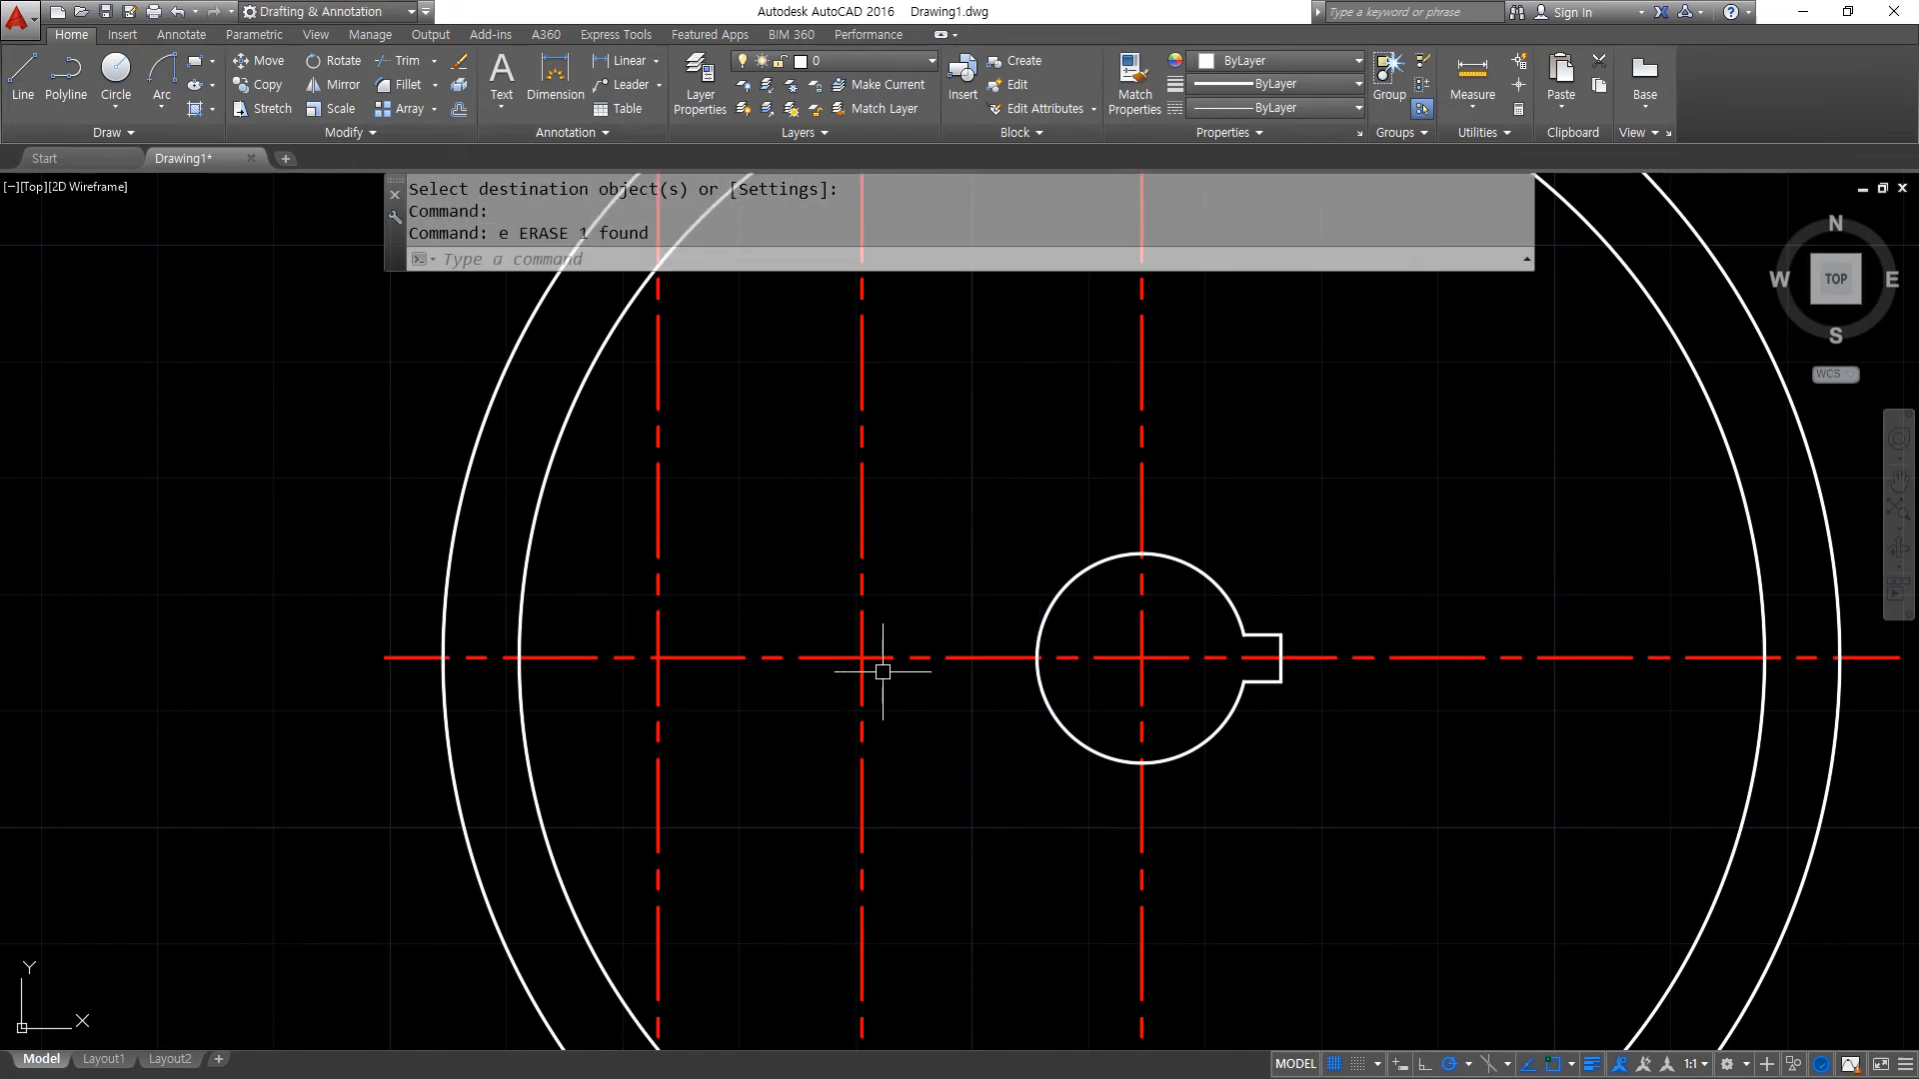
# - Draw circles of radius 6 and 8 where the near and far left vertical centrelines cross the horizontal centreline
pyautogui.write('c')
pyautogui.press('Return')
pyautogui.click(861, 657)
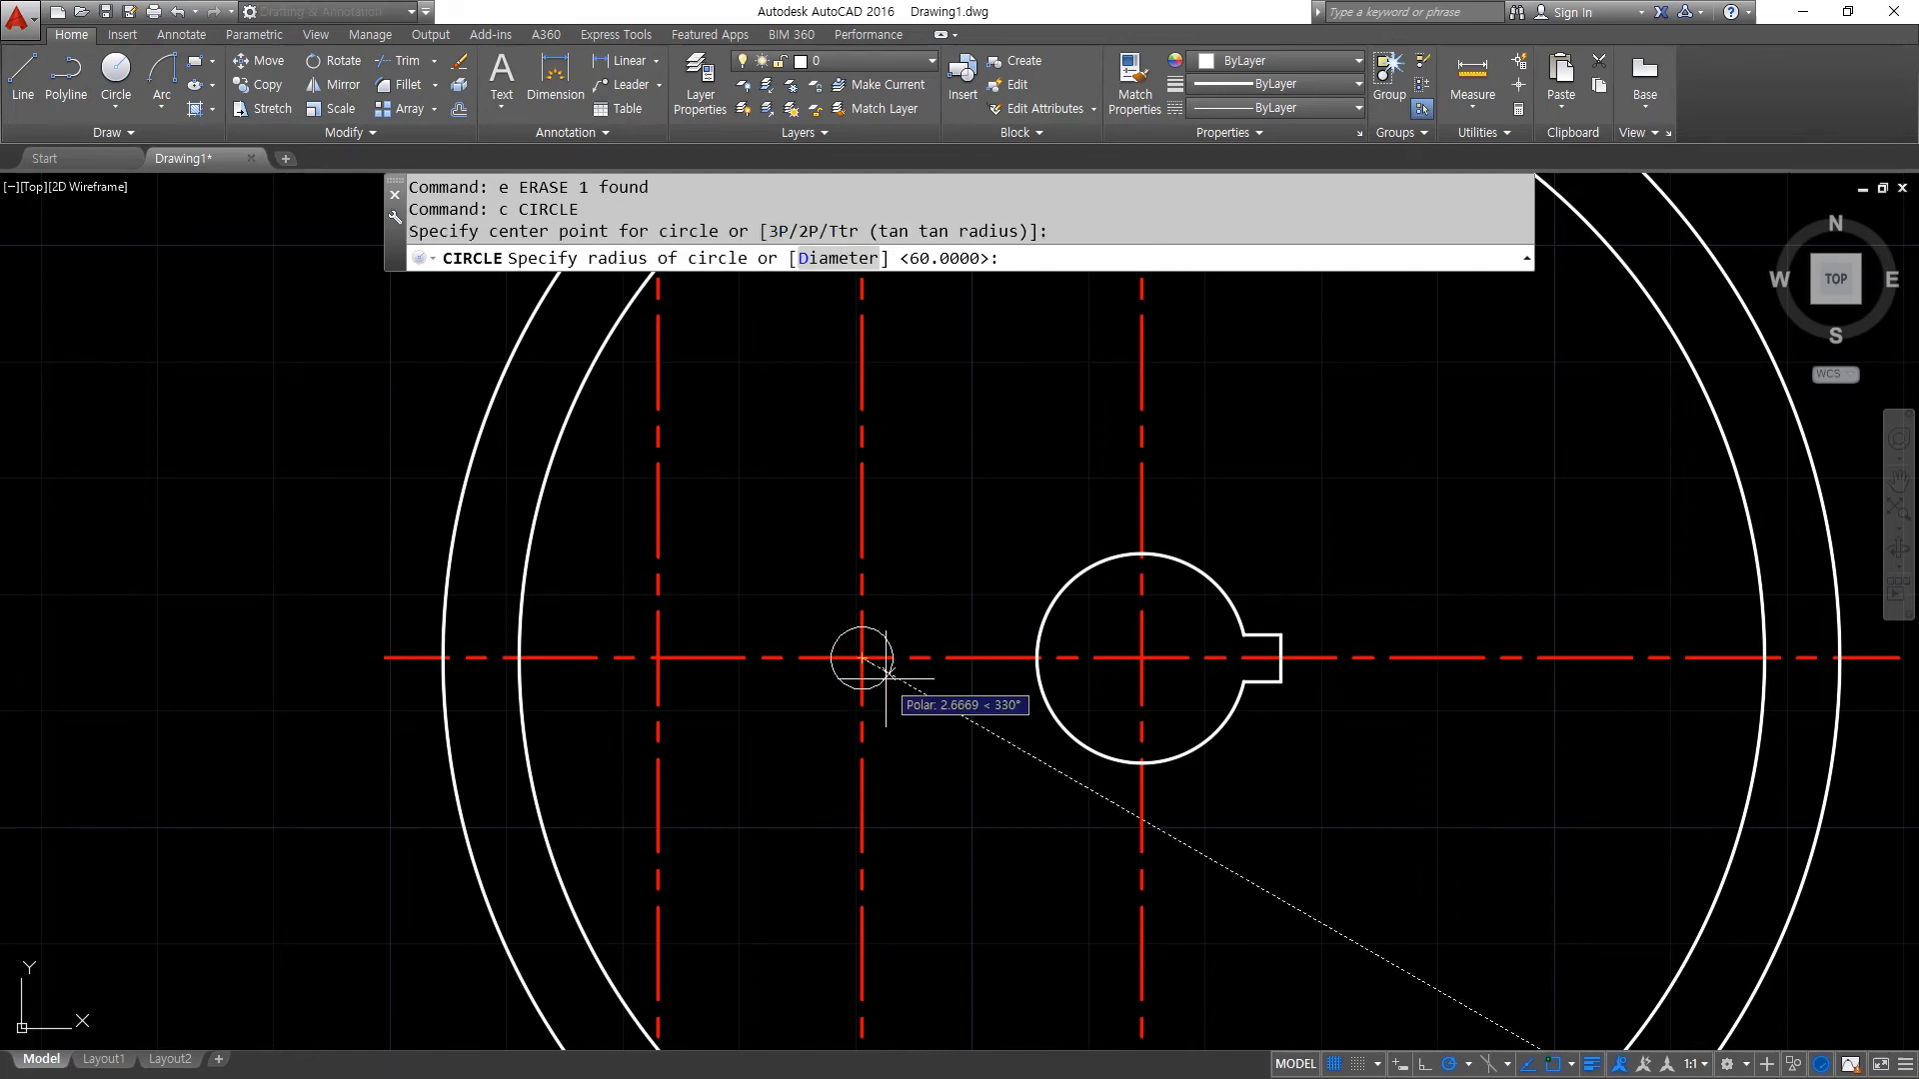
pyautogui.write('6')
pyautogui.press('Return')
pyautogui.click(657, 657)
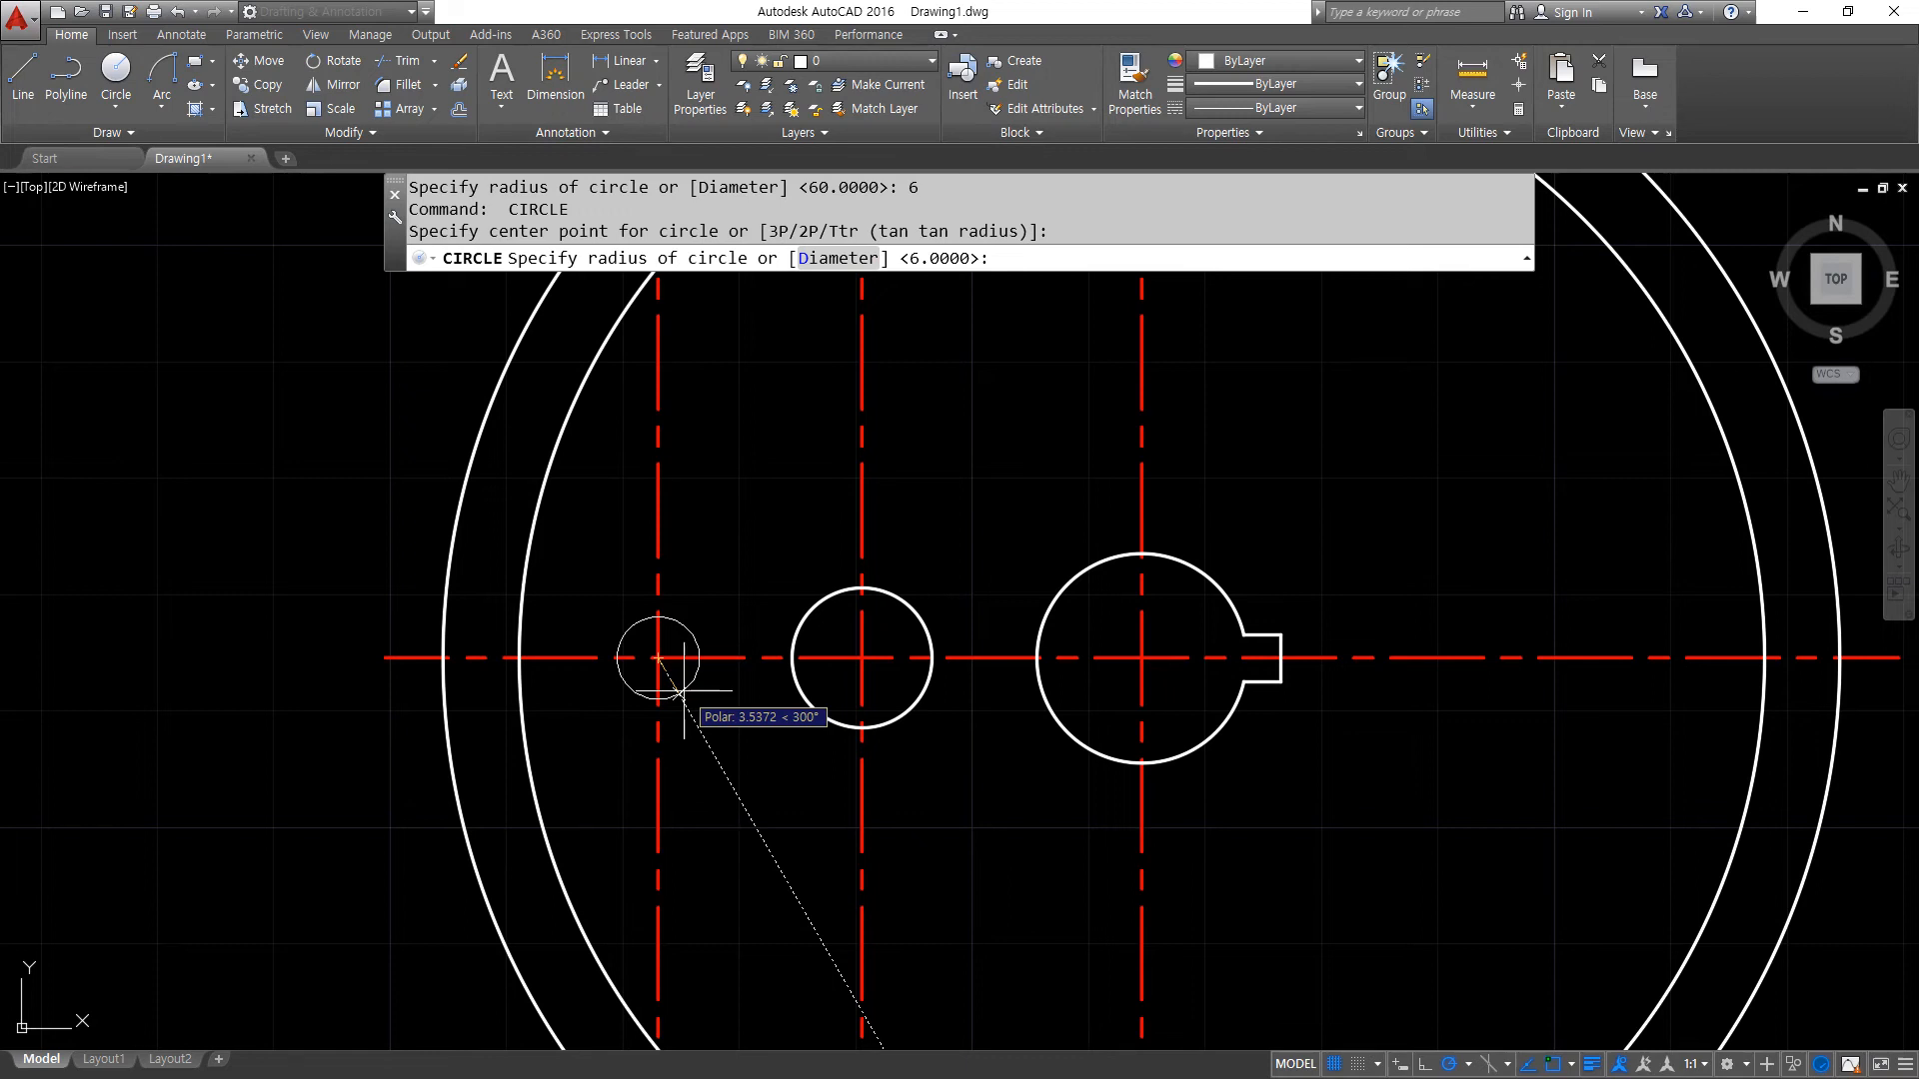
pyautogui.write('8')
pyautogui.press('Return')
# - Draw a line tangent to the upper sides of the radius 8 and radius 6 circles
pyautogui.scroll(4, 729, 619)
pyautogui.write('l')
pyautogui.press('Return')
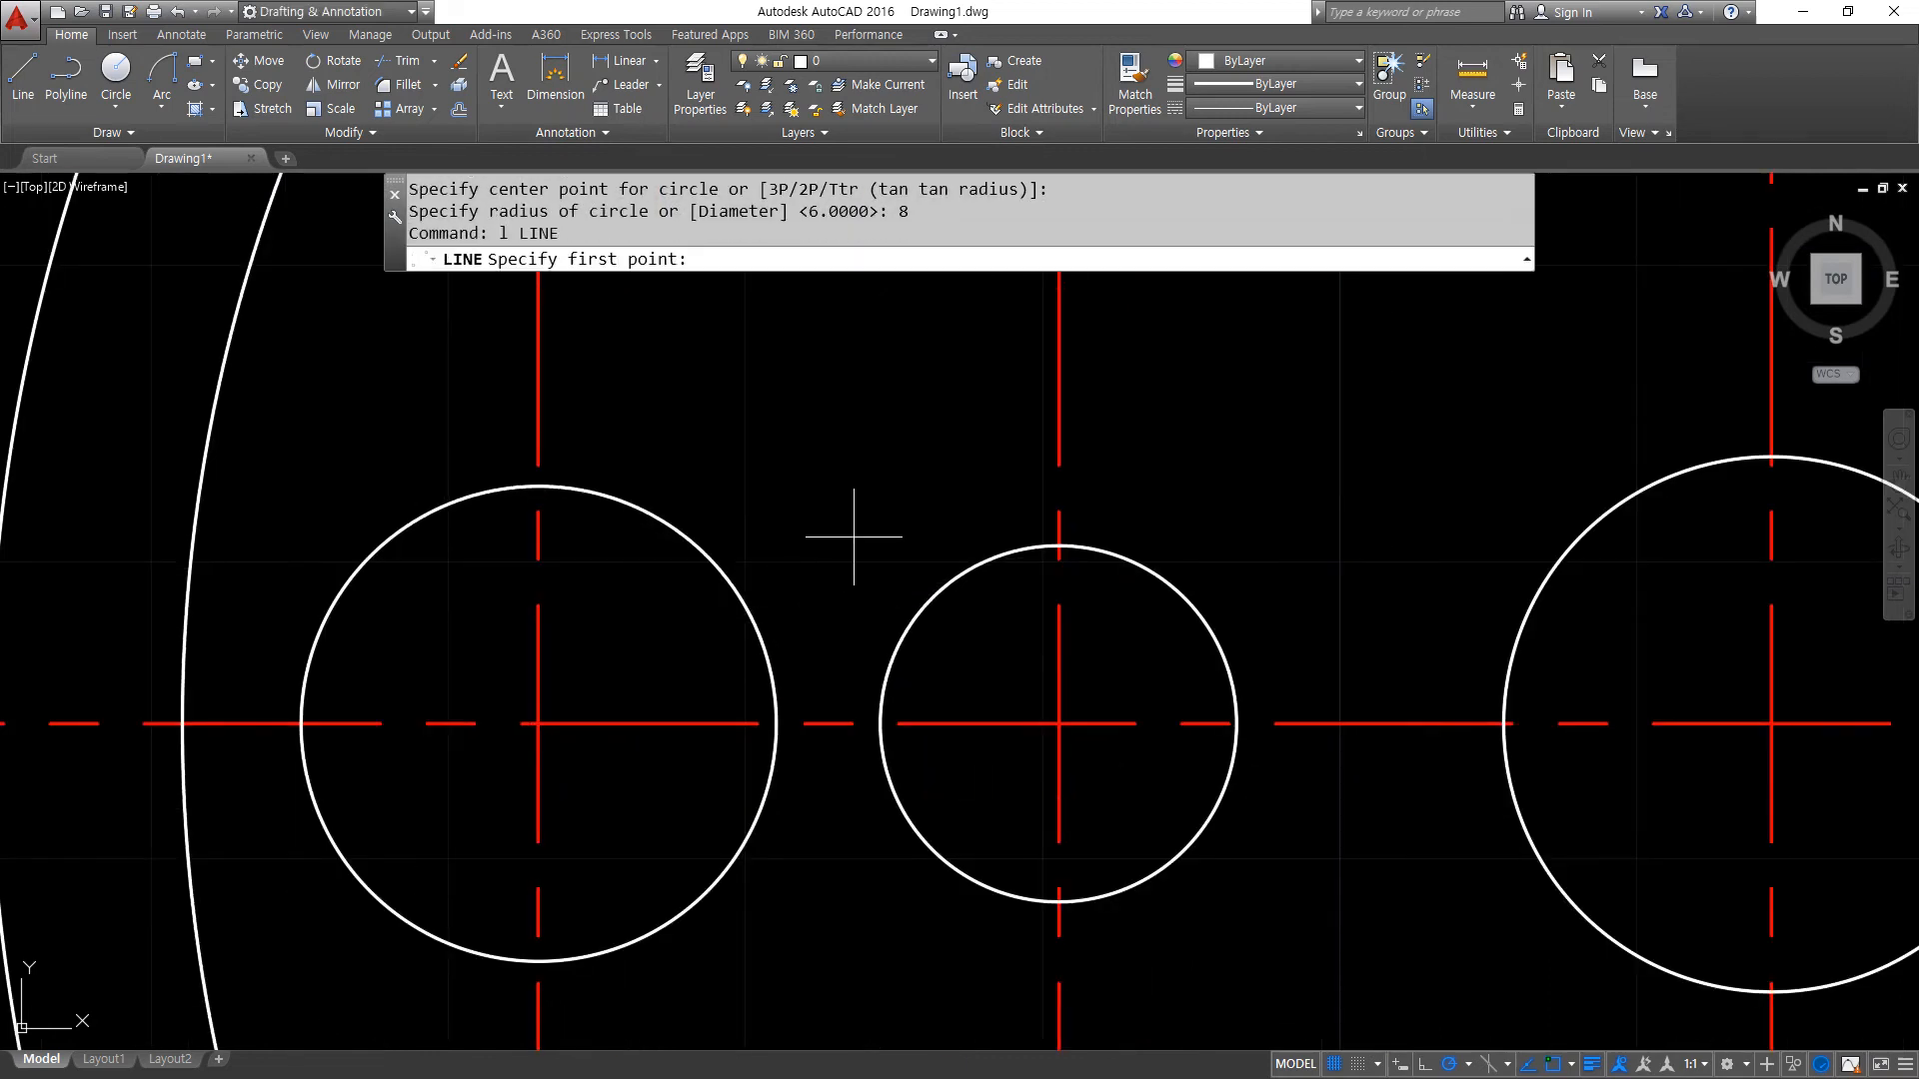
pyautogui.keyDown('shift'); pyautogui.rightClick(806, 434); pyautogui.keyUp('shift')
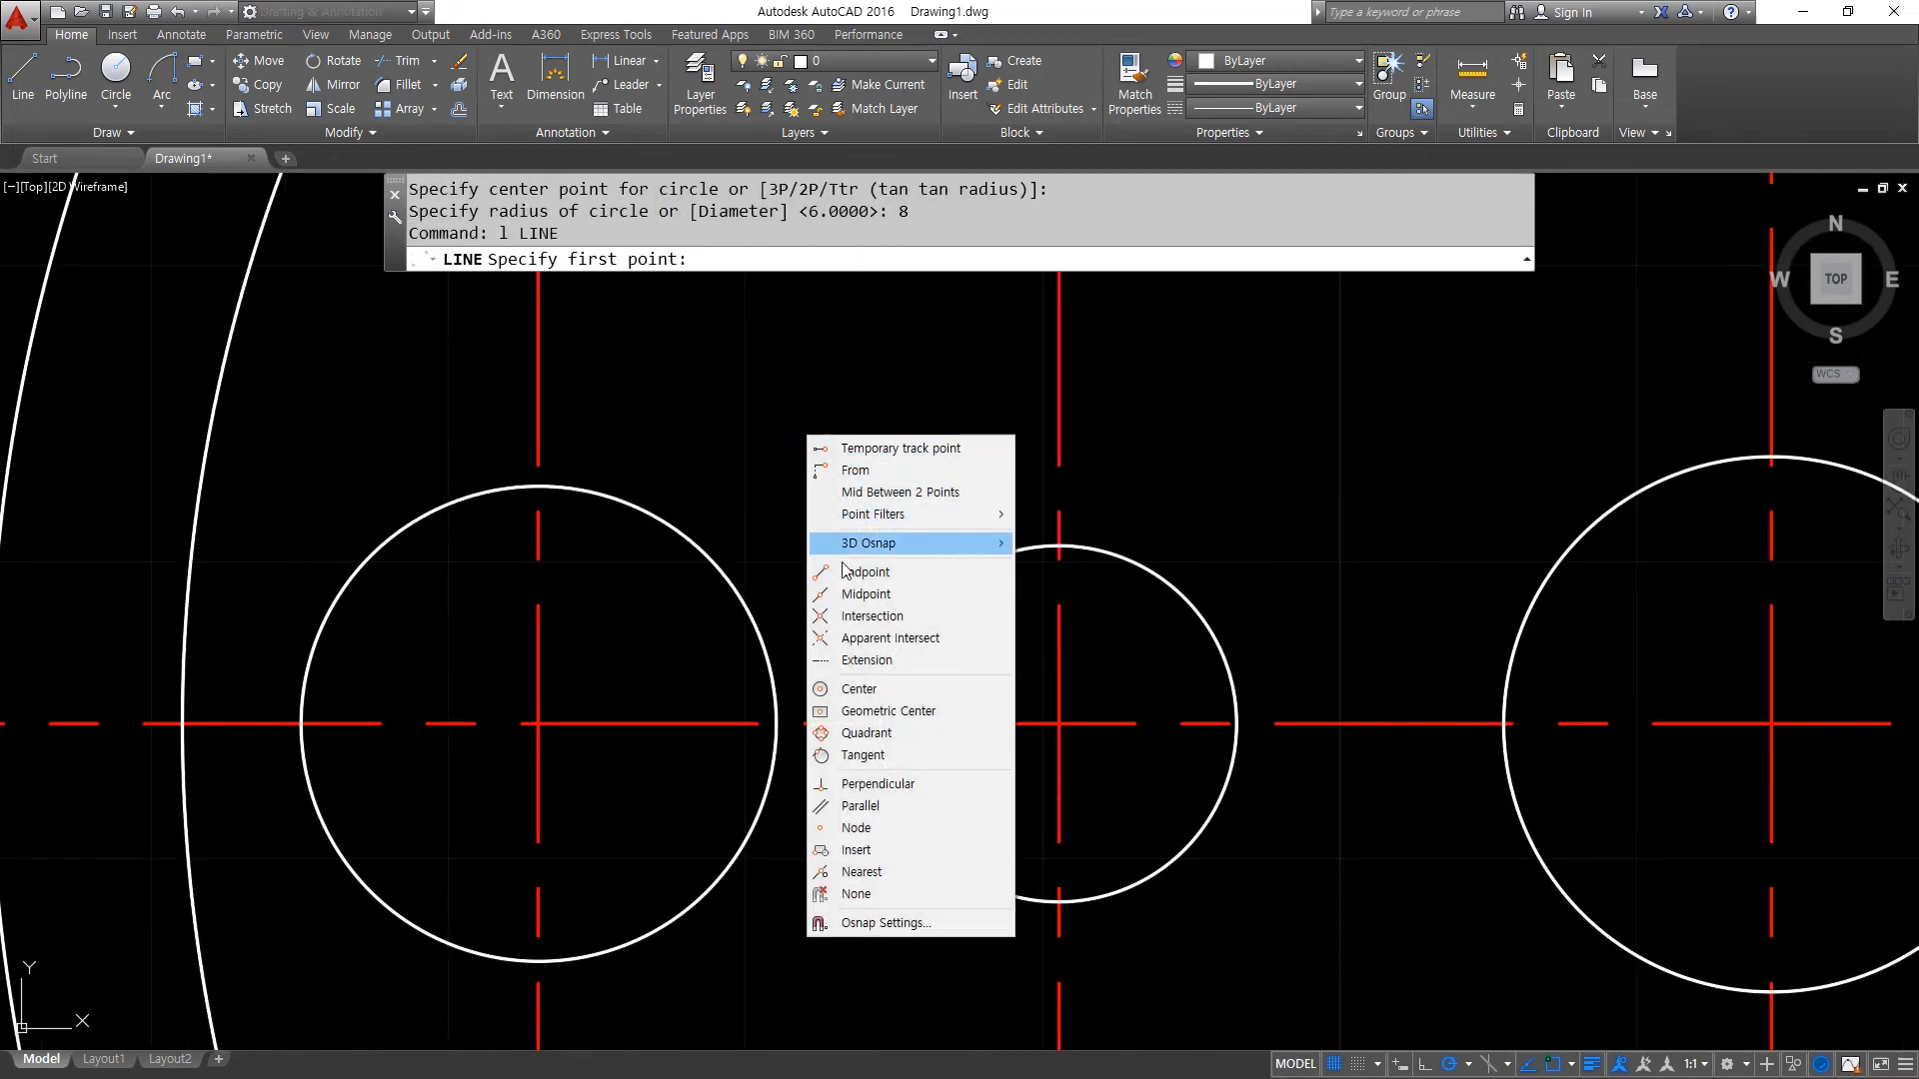
pyautogui.click(862, 756)
pyautogui.click(621, 507)
pyautogui.keyDown('shift'); pyautogui.rightClick(764, 470); pyautogui.keyUp('shift')
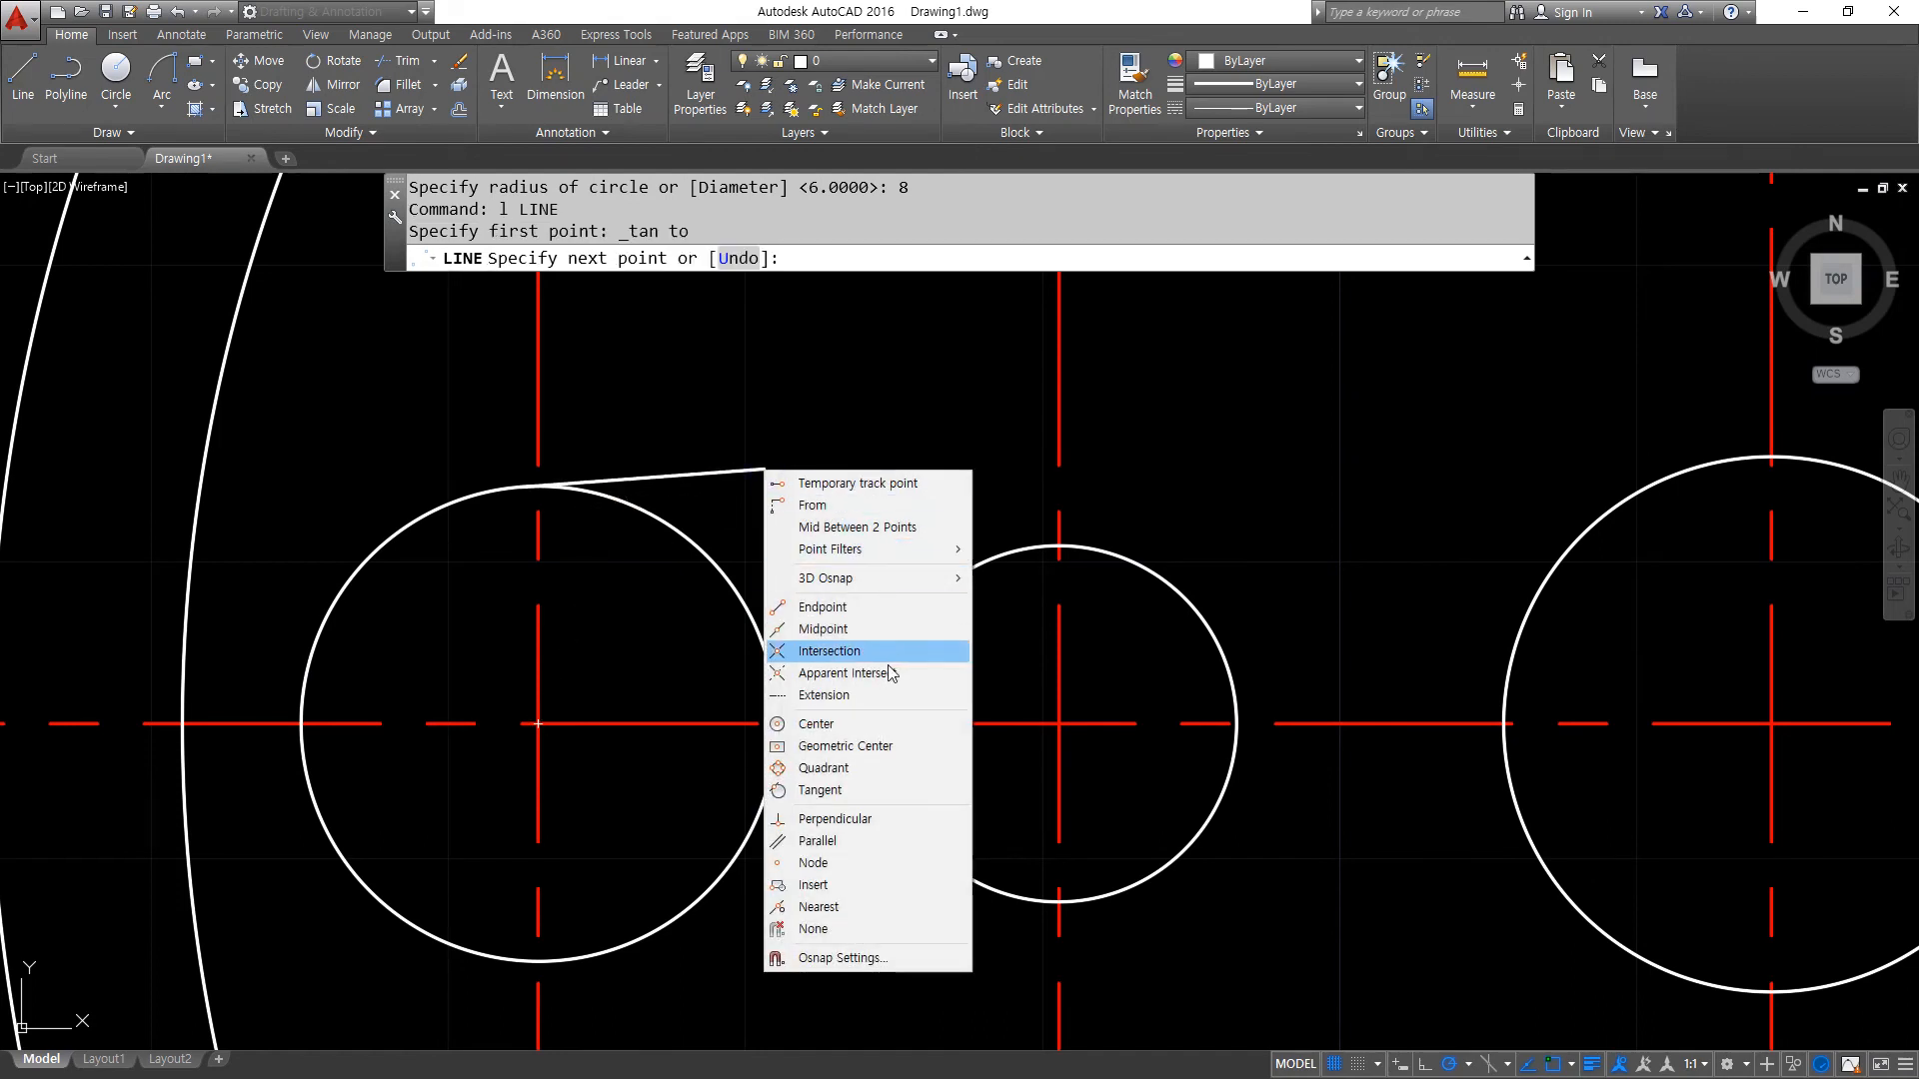
pyautogui.click(825, 789)
pyautogui.click(995, 550)
pyautogui.press('Return')
pyautogui.press('Return')
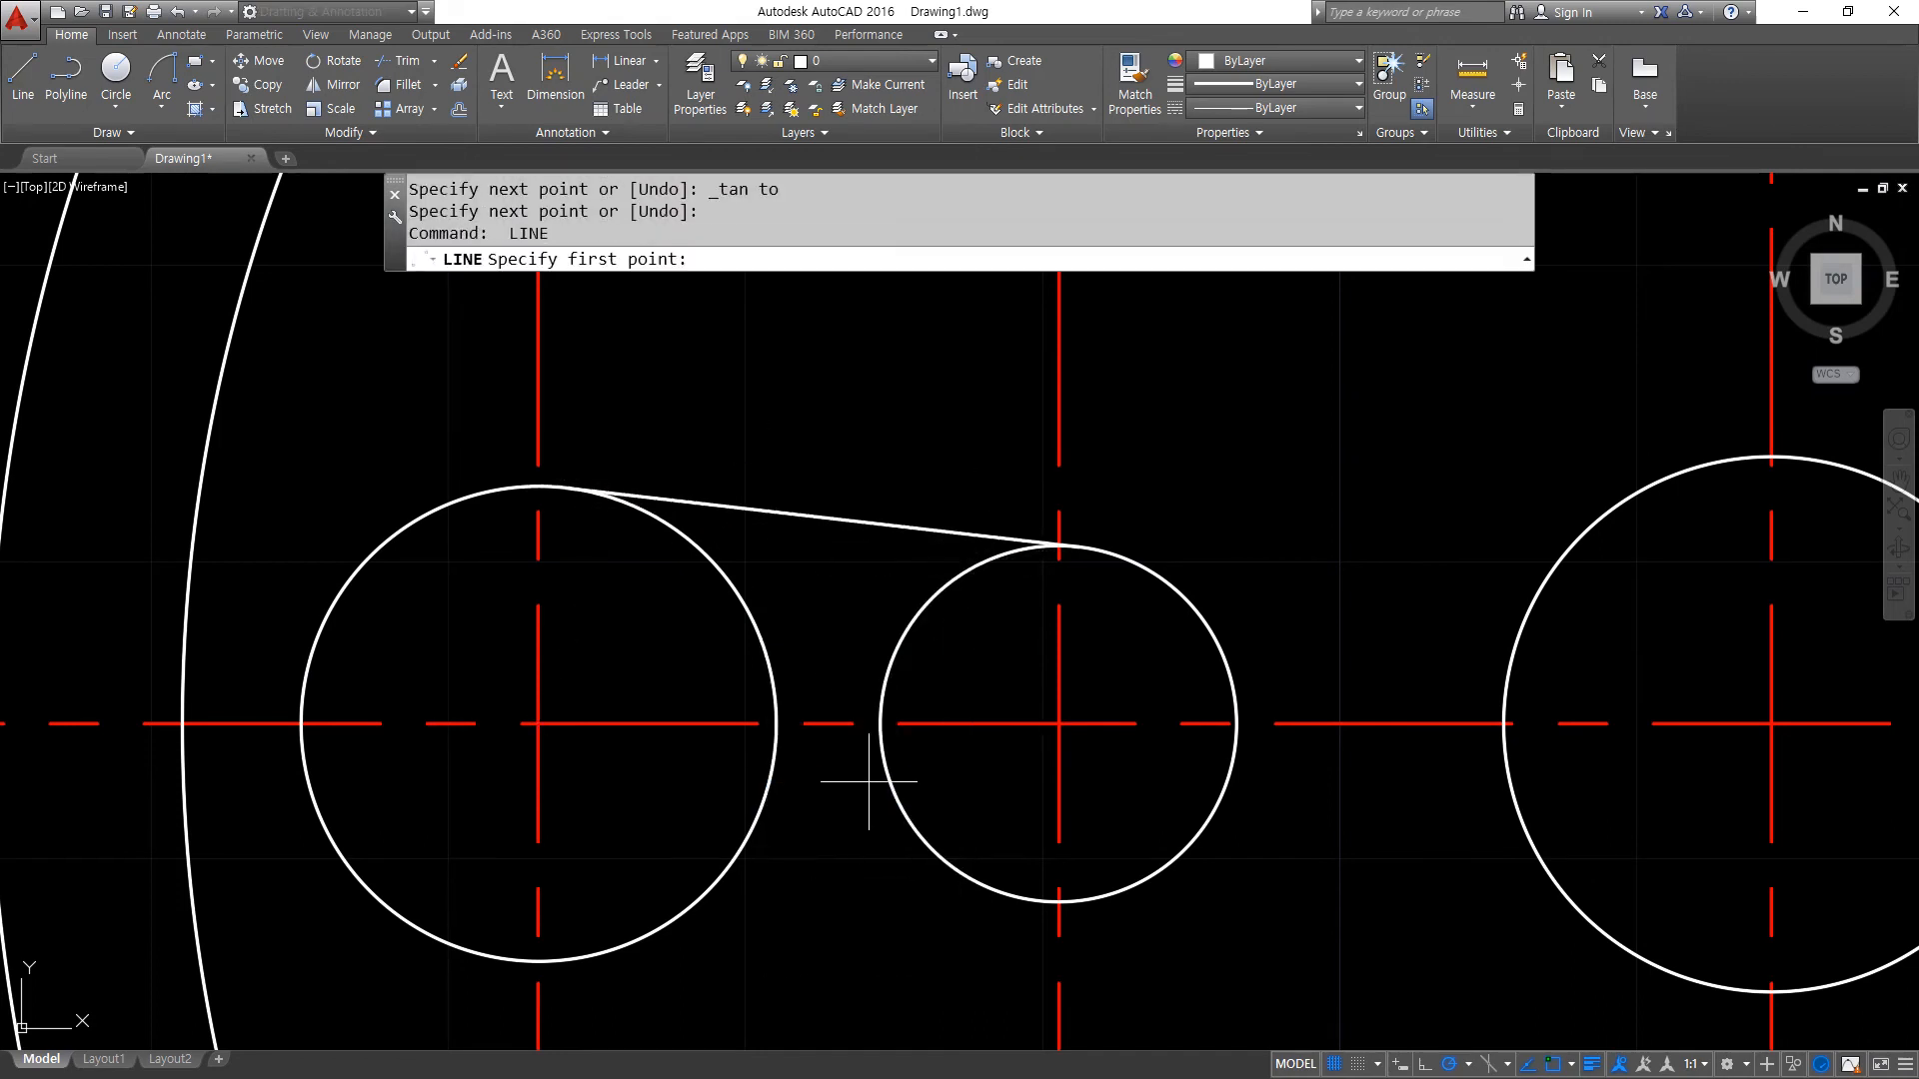
# - Draw a line tangent to the lower sides of the radius 8 and radius 6 circles
pyautogui.keyDown('shift'); pyautogui.rightClick(870, 649); pyautogui.keyUp('shift')
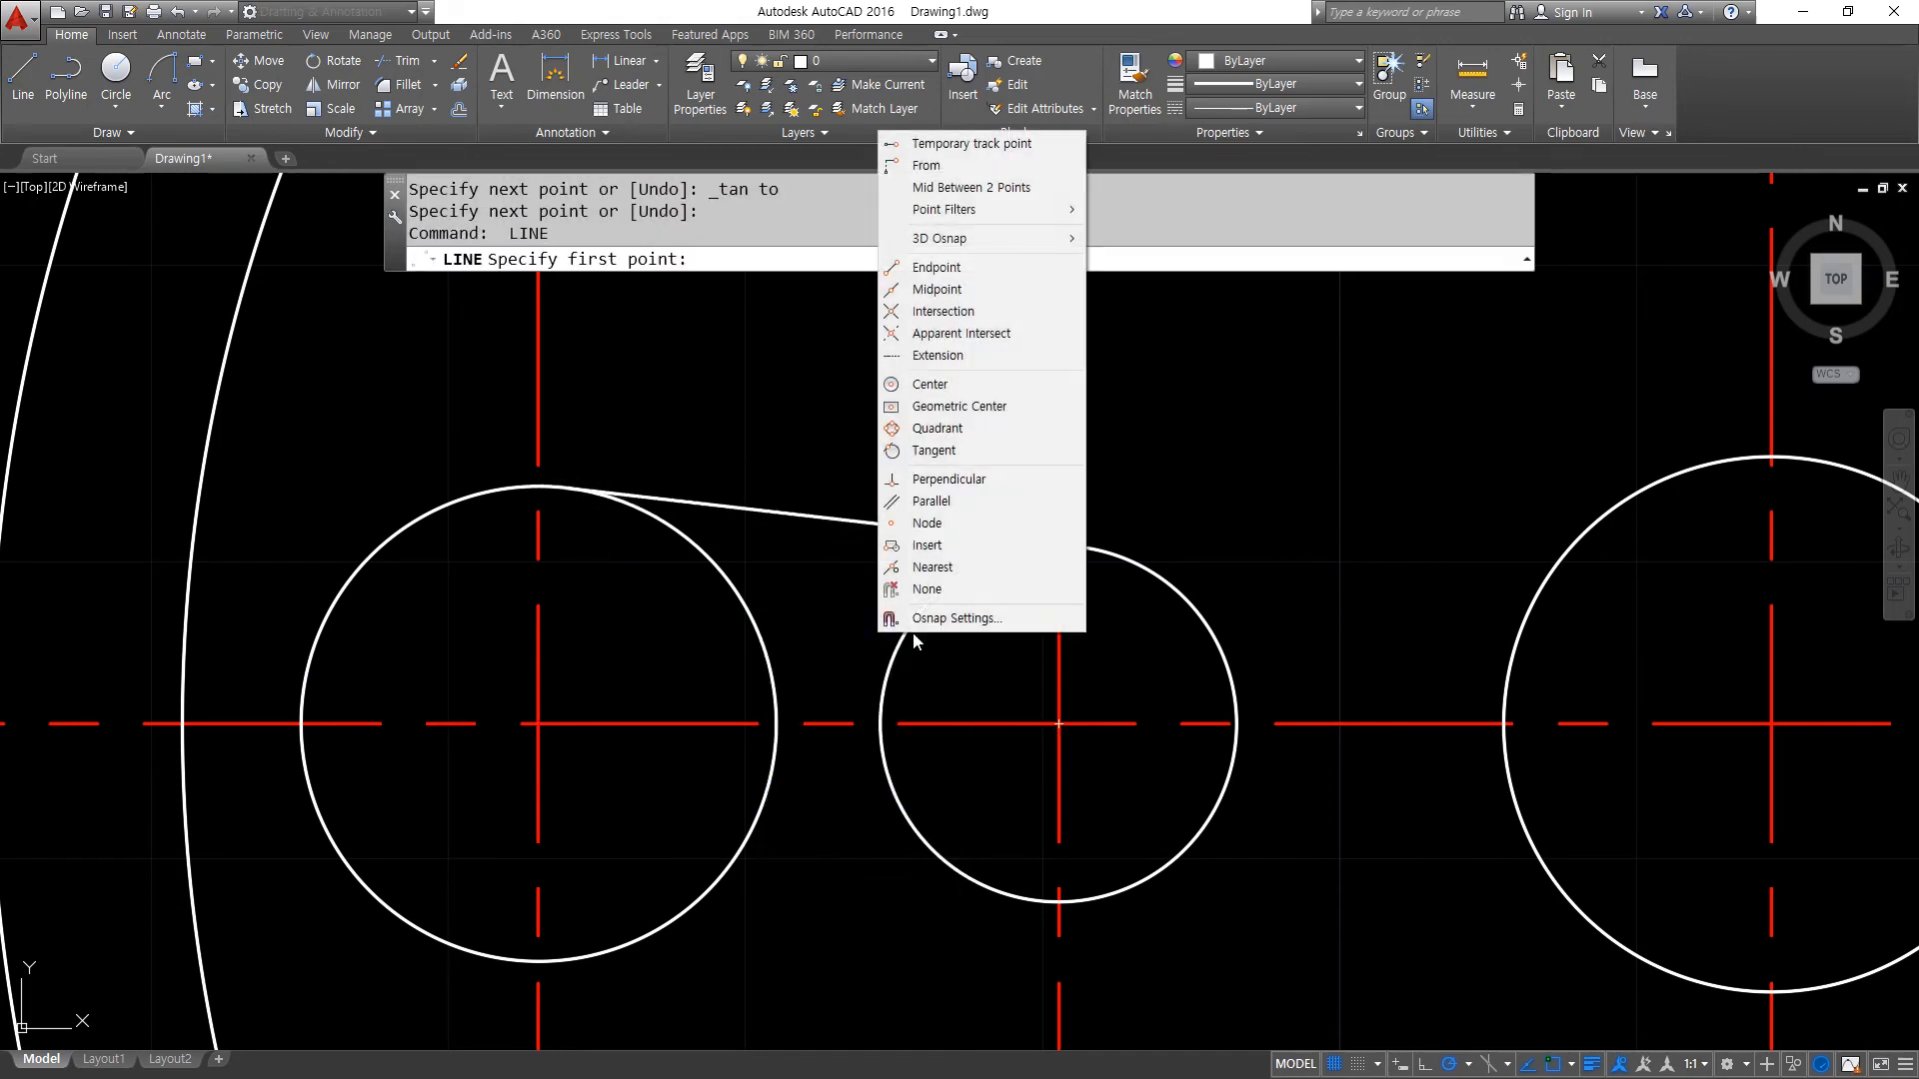
pyautogui.click(930, 452)
pyautogui.click(715, 906)
pyautogui.keyDown('shift'); pyautogui.rightClick(790, 888); pyautogui.keyUp('shift')
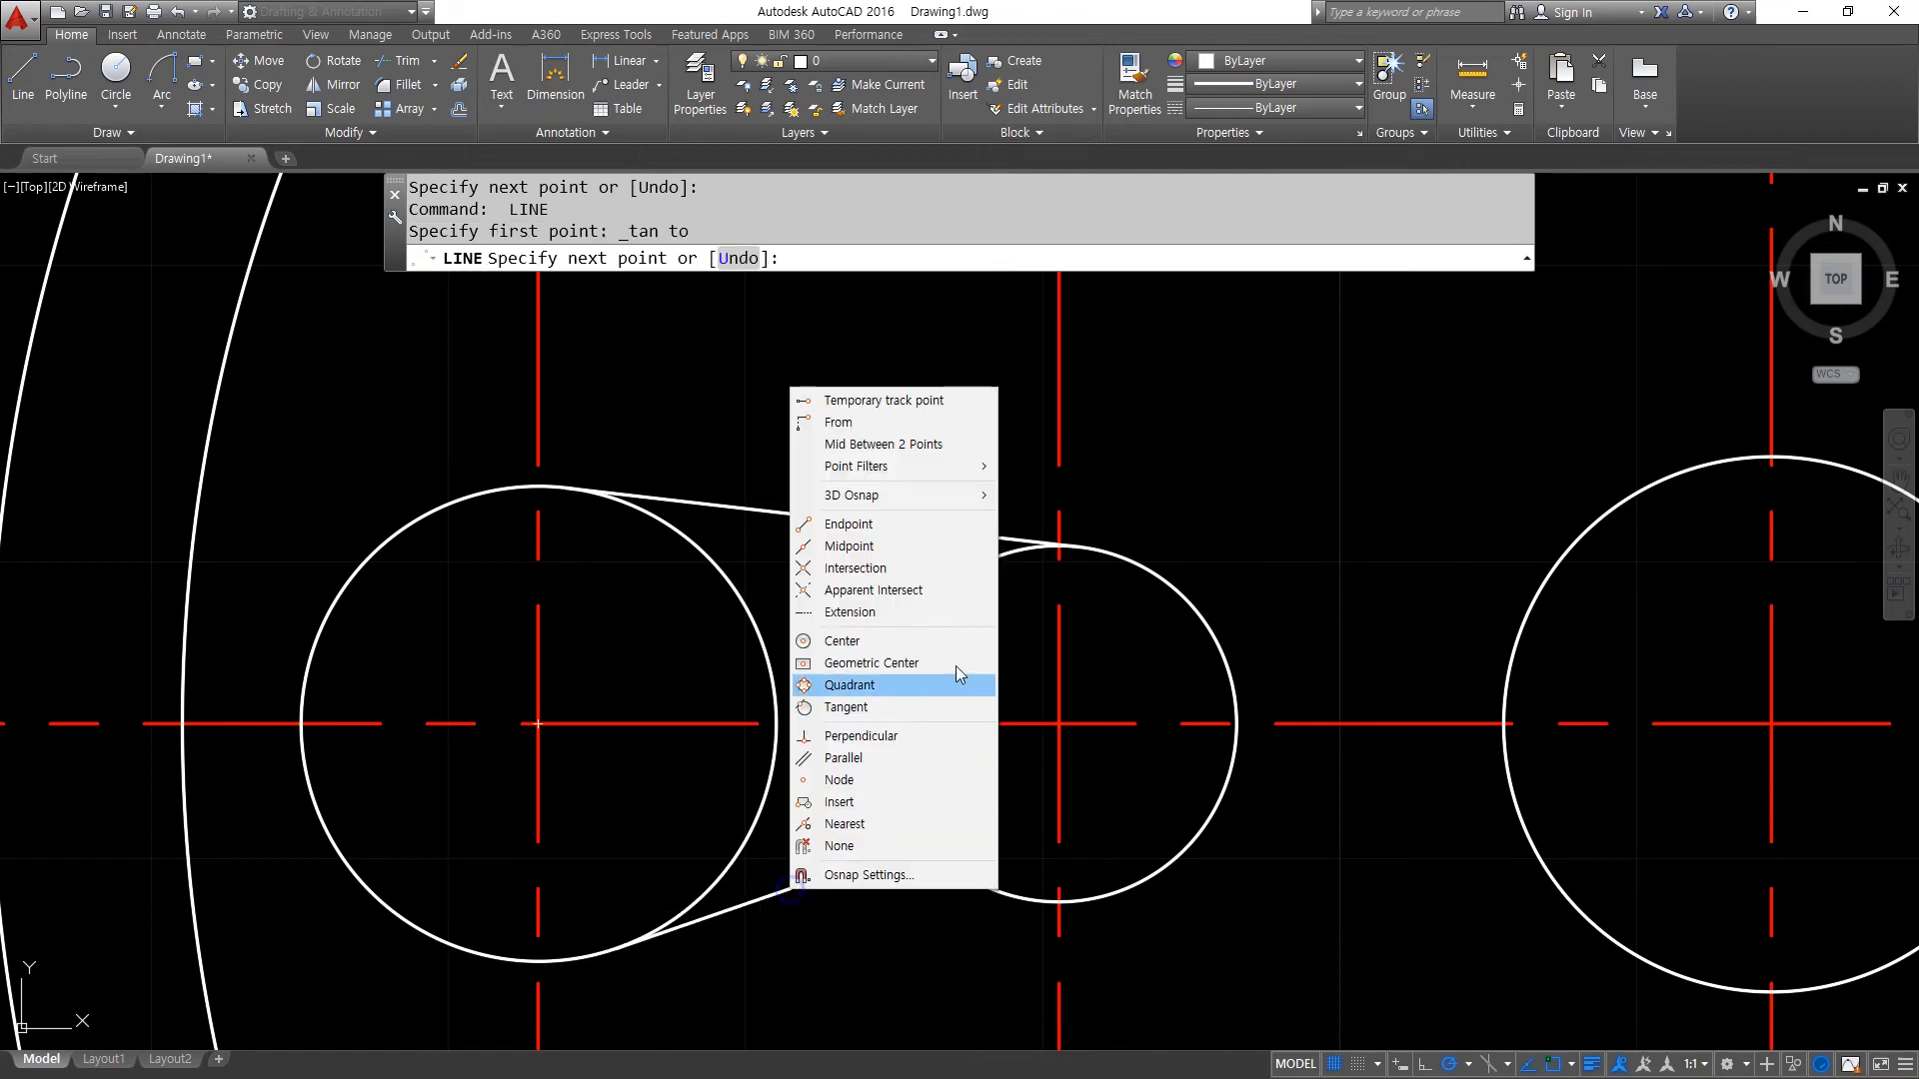
pyautogui.click(915, 707)
pyautogui.click(956, 872)
pyautogui.press('Return')
# - Trim the inner arcs of both circles between the two tangent lines to form a tapered slot
pyautogui.write('tr')
pyautogui.press('Return')
pyautogui.click(830, 927)
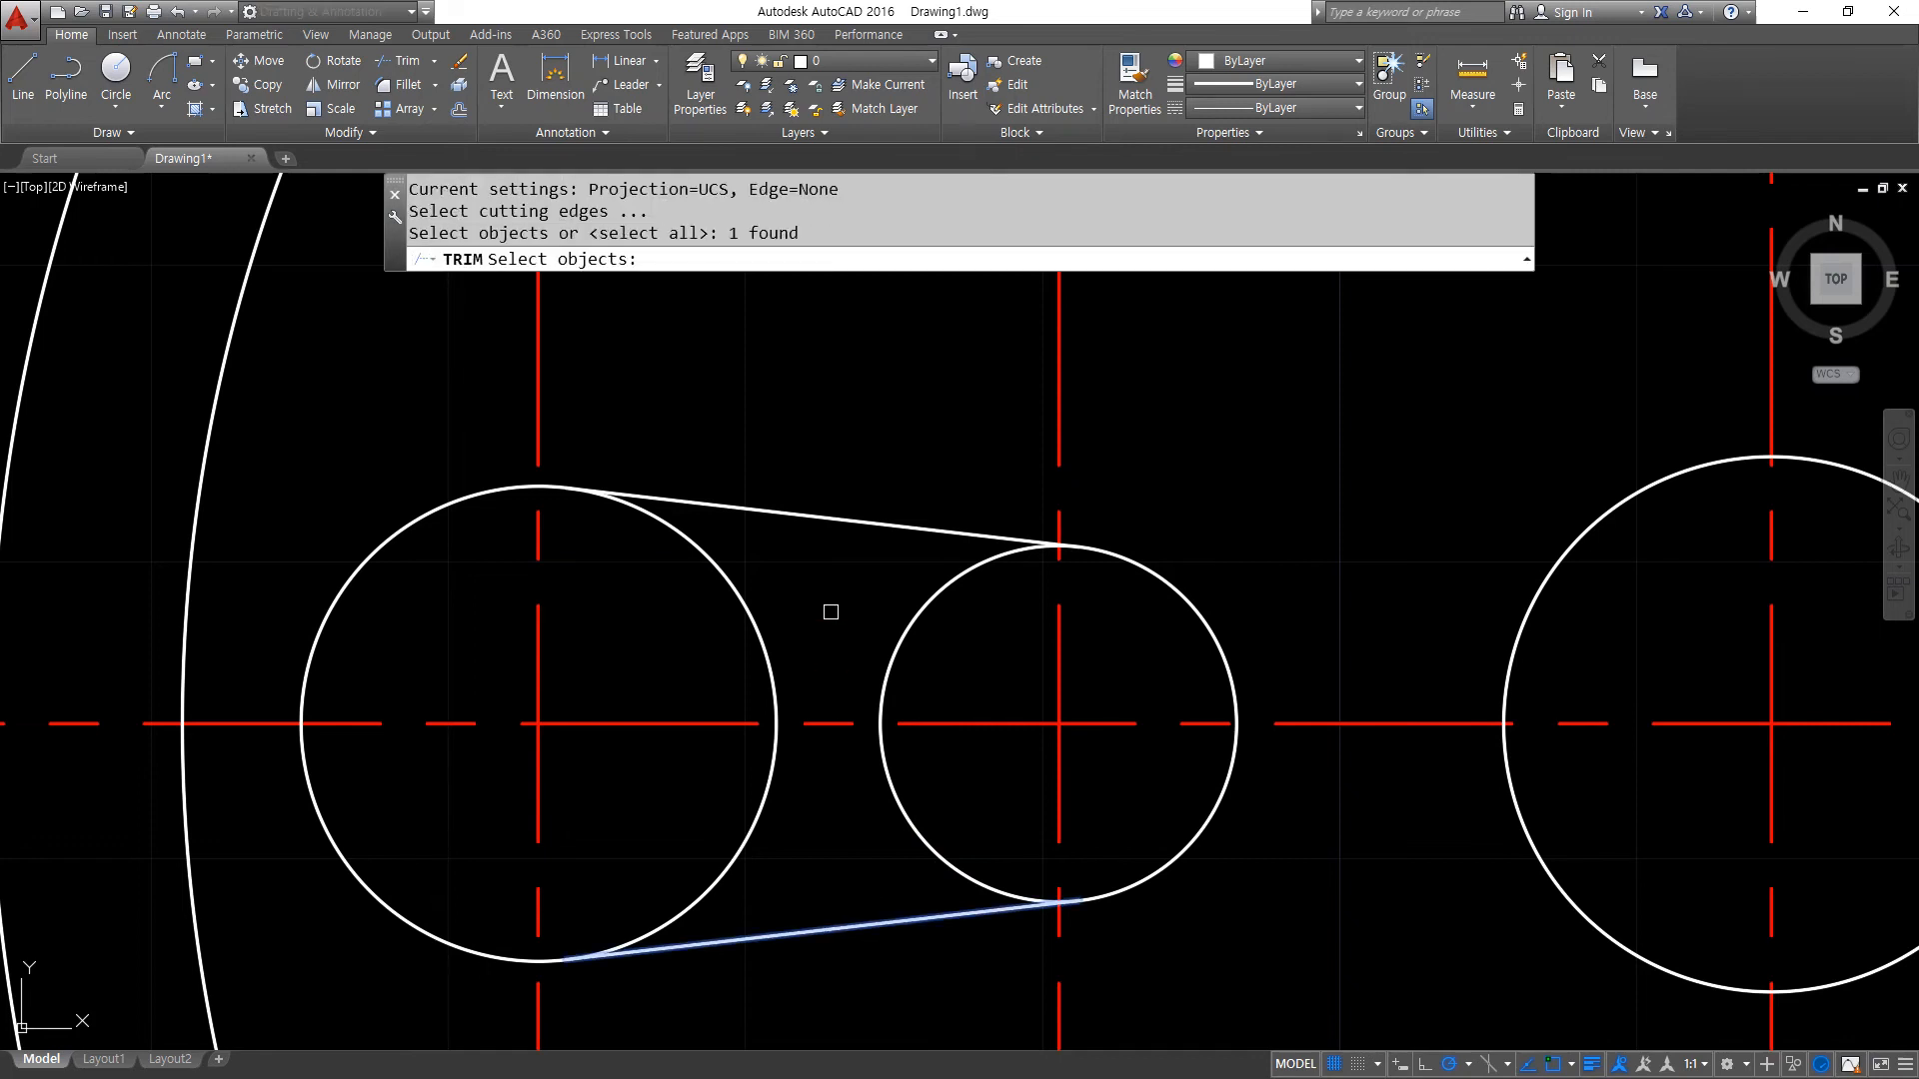
pyautogui.click(818, 519)
pyautogui.press('Return')
pyautogui.click(927, 655)
pyautogui.click(704, 597)
pyautogui.press('Return')
# - Offset the slot's large left arc and its upper and lower lines 5 outward
pyautogui.write('o')
pyautogui.press('Return')
pyautogui.write('5')
pyautogui.press('Return')
pyautogui.click(502, 488)
pyautogui.click(475, 446)
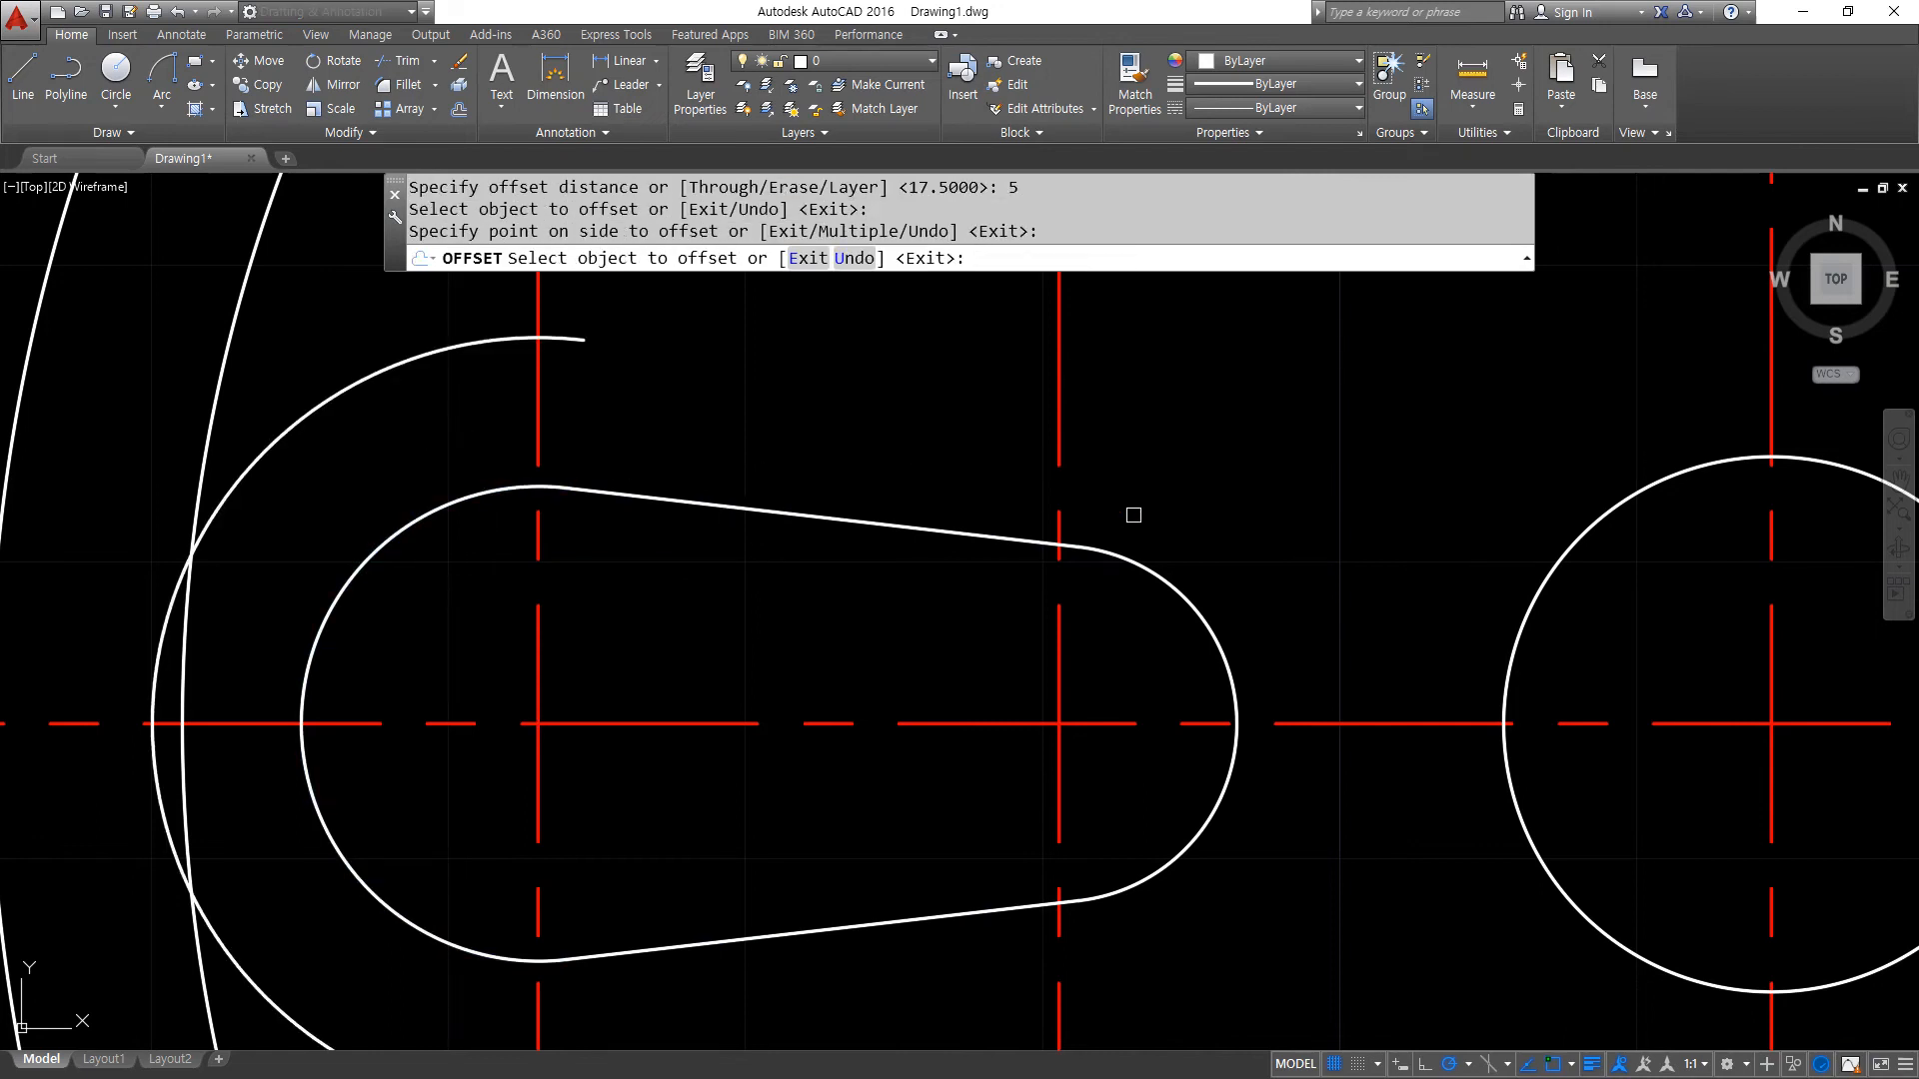
pyautogui.click(1056, 547)
pyautogui.click(1010, 506)
pyautogui.click(939, 921)
pyautogui.click(949, 971)
pyautogui.scroll(-2, 925, 844)
pyautogui.press('Return')
# - Trim the slot's two vertical centrelines above and below the offset slot outline
pyautogui.write('tr')
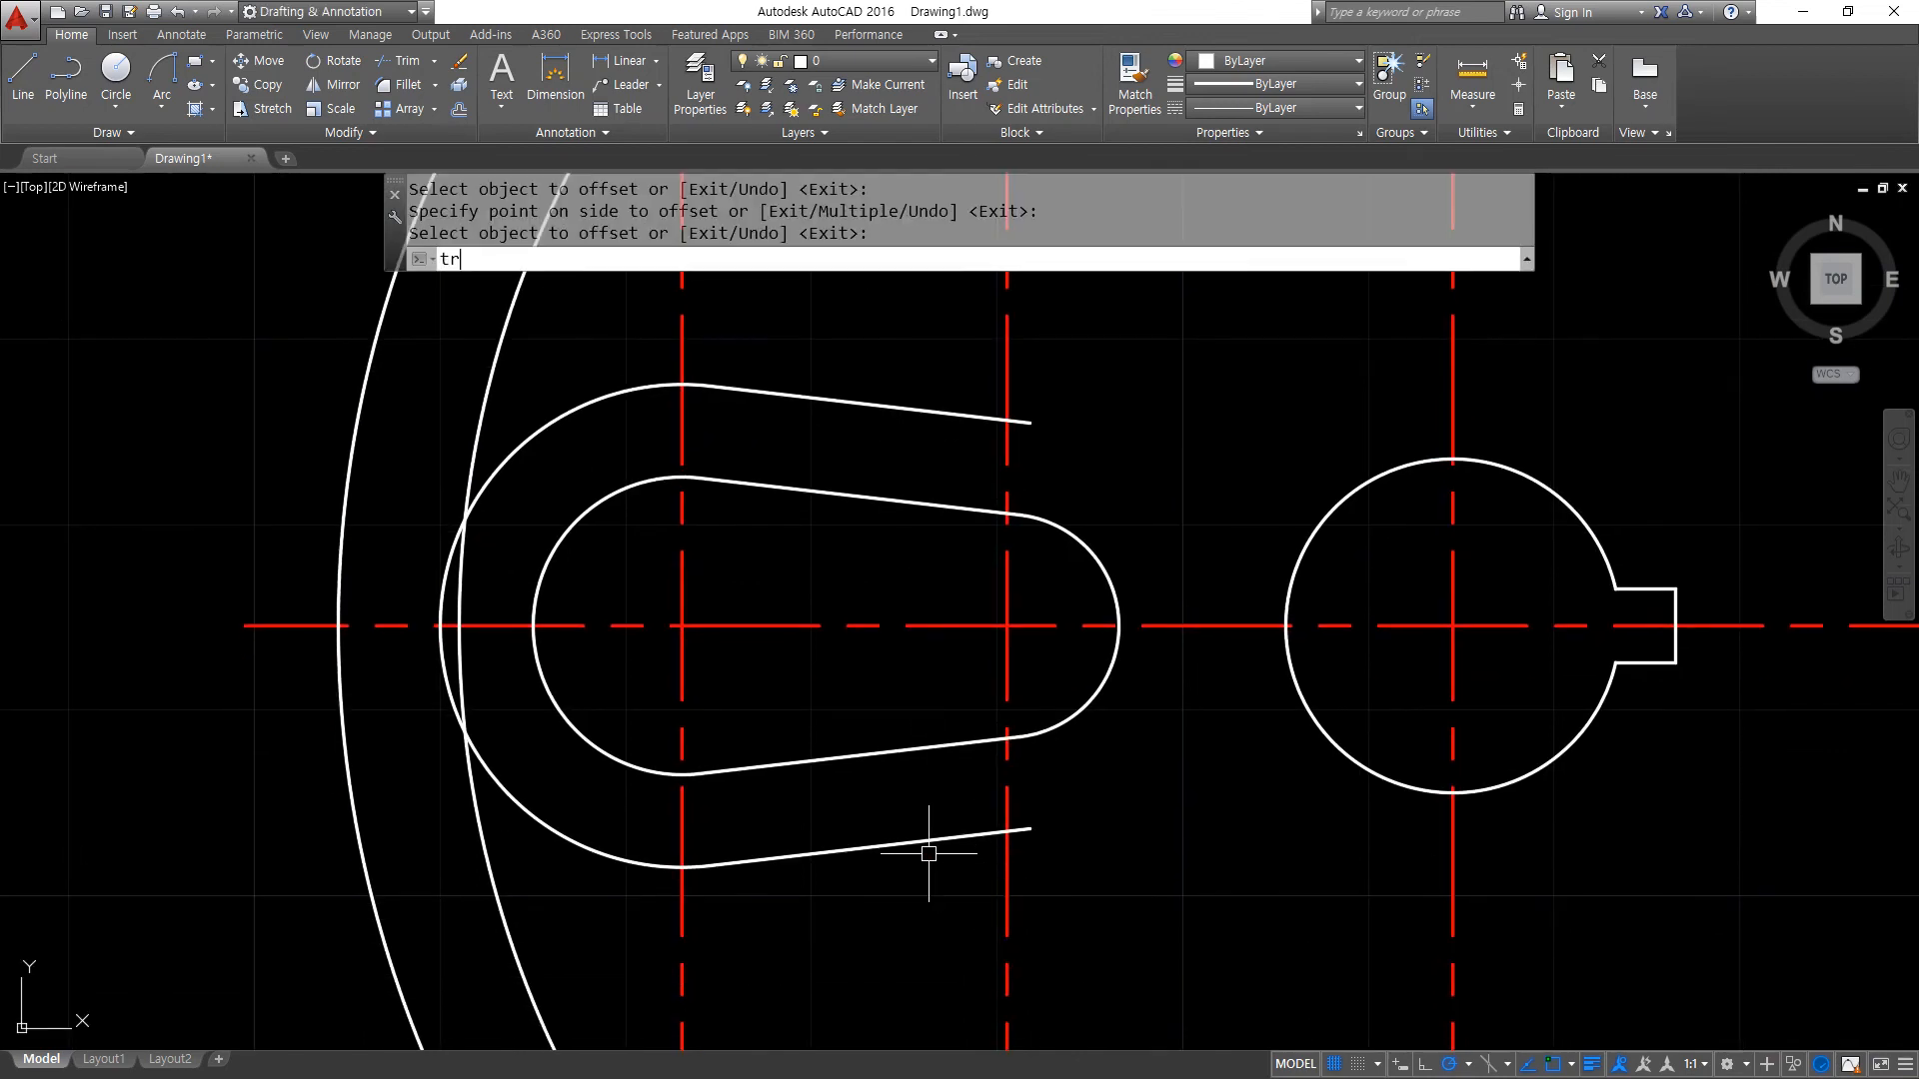
pyautogui.press('Return')
pyautogui.click(923, 846)
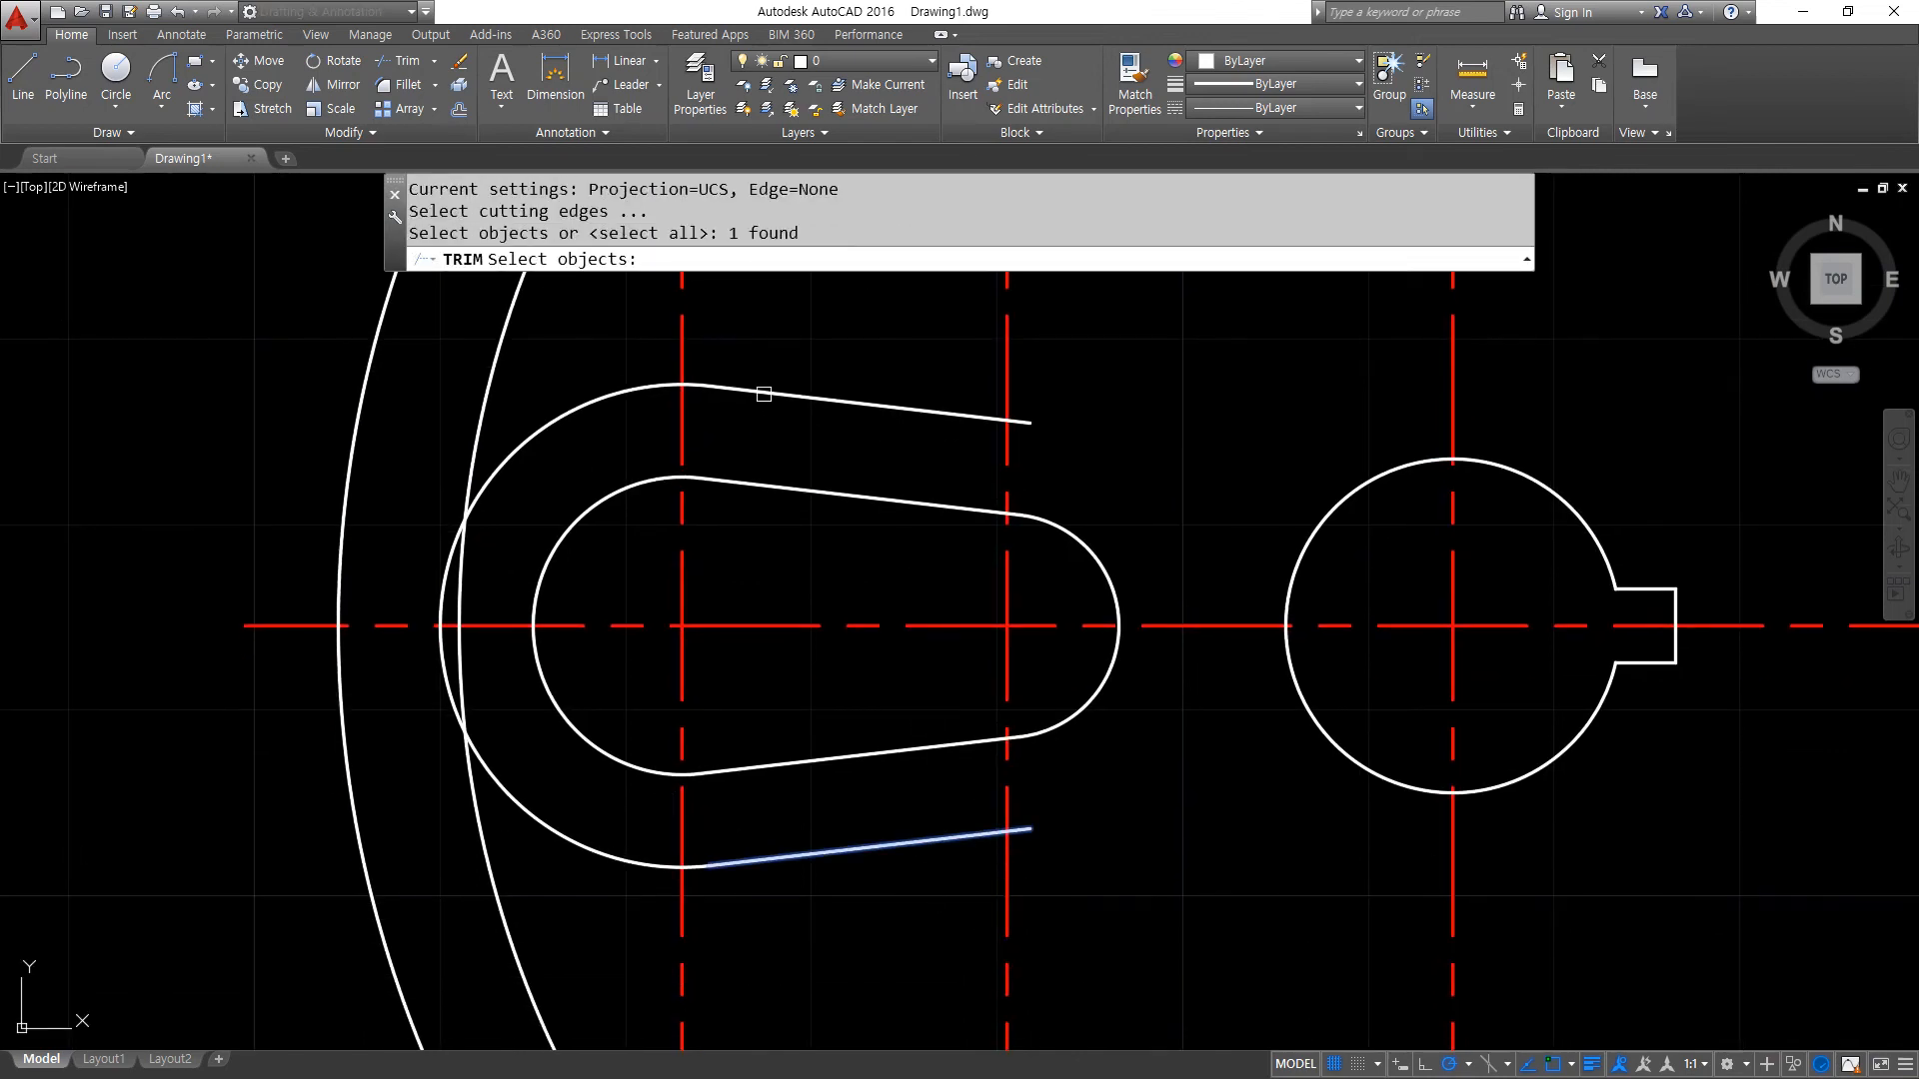
pyautogui.click(650, 384)
pyautogui.click(765, 386)
pyautogui.press('Return')
pyautogui.click(1077, 979)
pyautogui.click(602, 906)
pyautogui.click(1076, 359)
pyautogui.click(605, 299)
pyautogui.press('Return')
# - Erase the offset arc and two offset lines around the slot
pyautogui.click(817, 399)
pyautogui.click(594, 391)
pyautogui.click(576, 441)
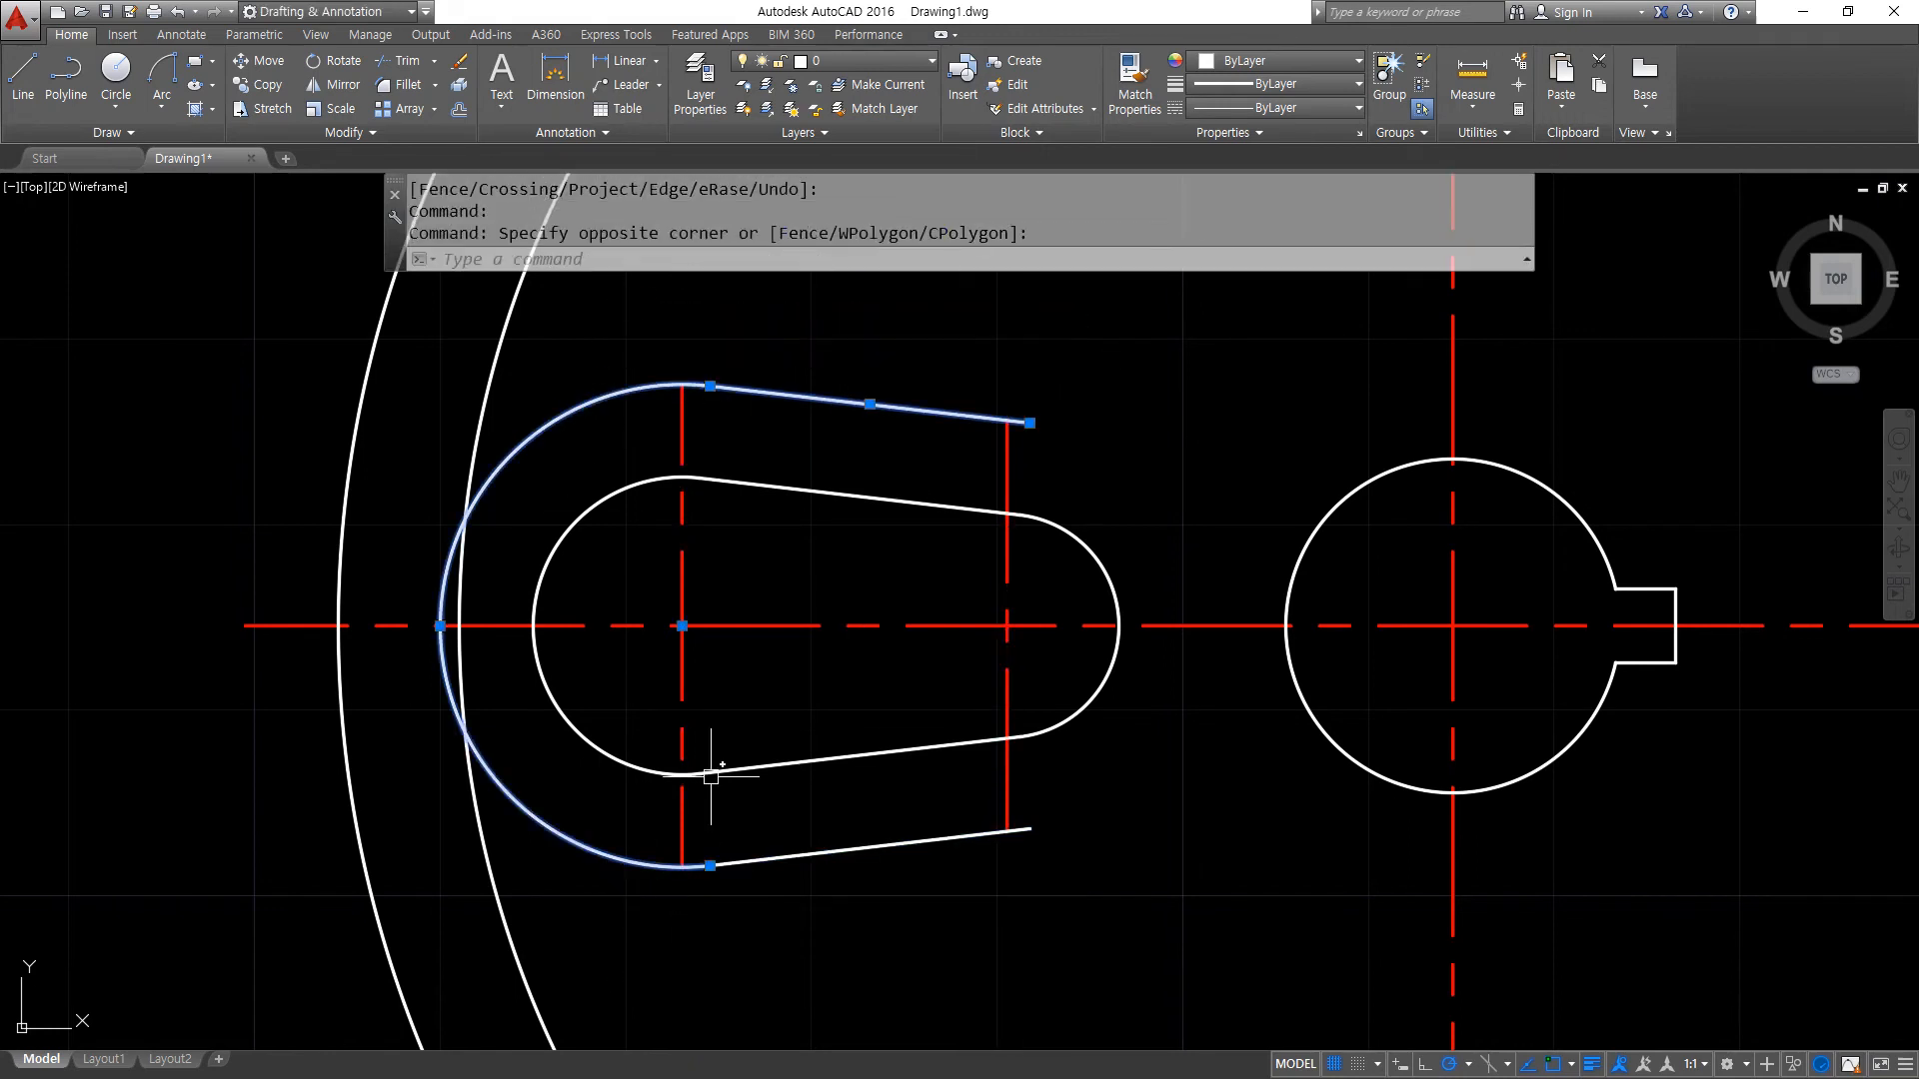
pyautogui.click(756, 850)
pyautogui.write('e')
pyautogui.press('Return')
# - Offset the horizontal centreline 12 upward and 12 downward
pyautogui.scroll(-4, 1049, 856)
pyautogui.moveTo(1049, 857)
pyautogui.mouseDown(button='middle')
pyautogui.moveTo(768, 688)
pyautogui.moveTo(750, 740)
pyautogui.mouseUp(button='middle')
pyautogui.scroll(3, 405, 669)
pyautogui.moveTo(438, 650); pyautogui.dragTo(709, 670, button='middle')
pyautogui.write('o')
pyautogui.press('Return')
pyautogui.write('12')
pyautogui.press('Return')
pyautogui.click(626, 687)
pyautogui.click(633, 660)
pyautogui.click(629, 685)
pyautogui.click(642, 750)
pyautogui.press('Return')
pyautogui.write('tr')
pyautogui.press('Return')
pyautogui.press('Escape')
pyautogui.press('Escape')
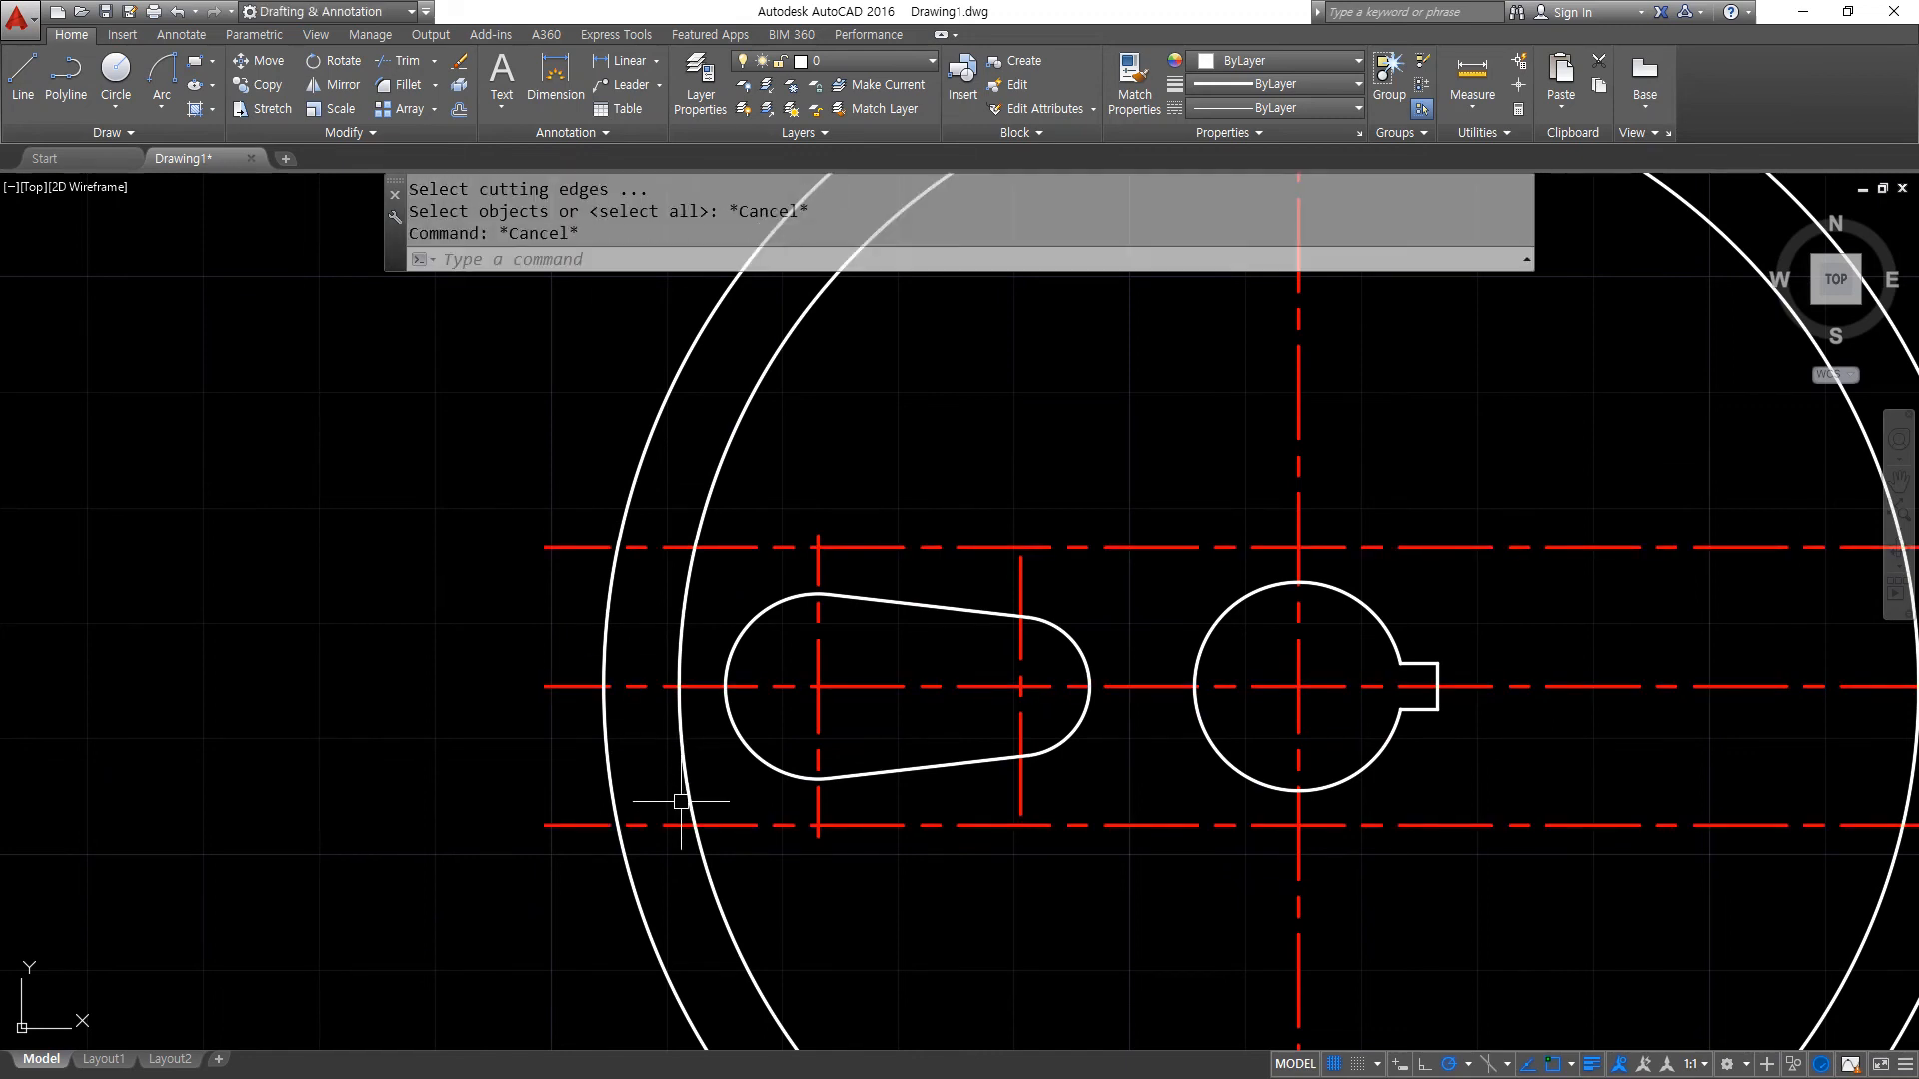
# - Trim the lower-left part of the outer circle below the lower offset line
pyautogui.write('tr')
pyautogui.press('Return')
pyautogui.press('Return')
pyautogui.click(647, 910)
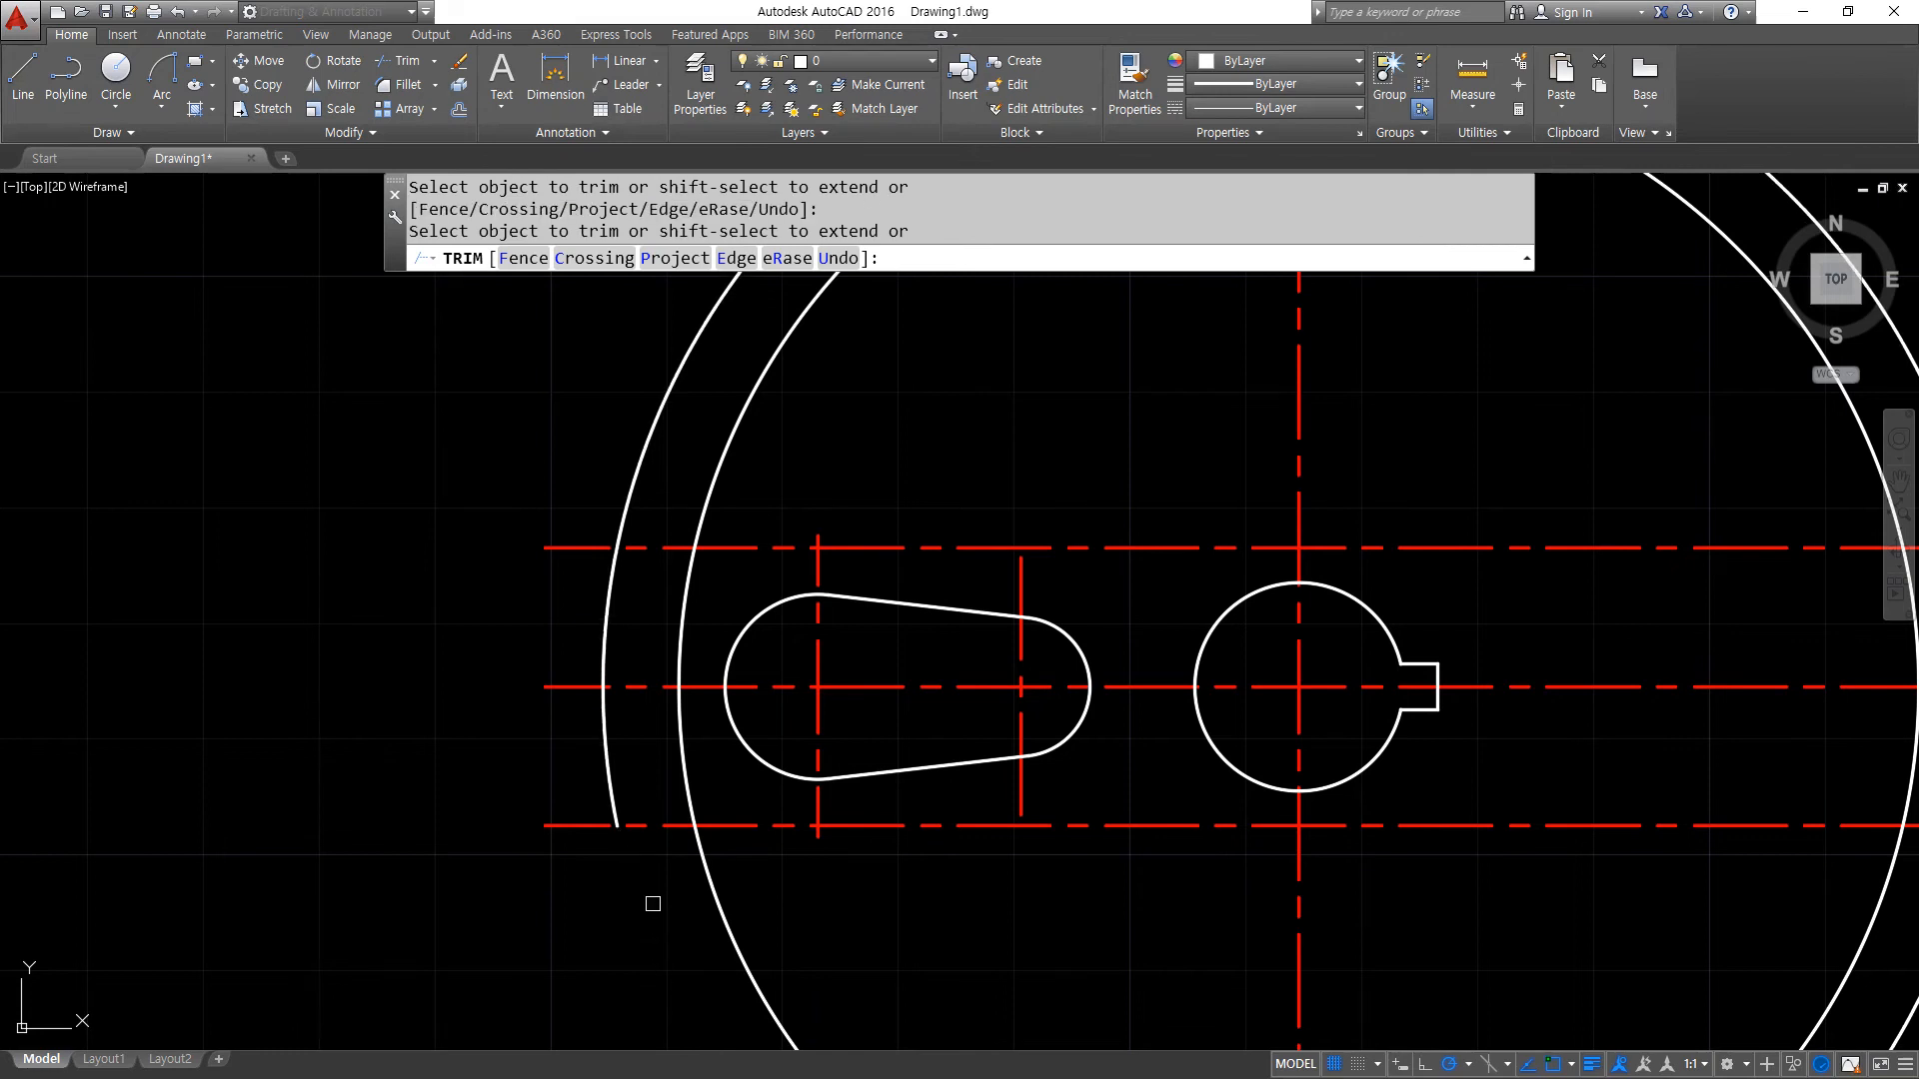
# - Match the outer circle's properties onto the upper and lower offset horizontal lines
pyautogui.press('Return')
pyautogui.write('ma')
pyautogui.press('Return')
pyautogui.click(604, 740)
pyautogui.click(643, 823)
pyautogui.click(644, 548)
# - Fillet the outer arc with the upper and lower horizontal lines to form the tab's sharp outer corners
pyautogui.press('Return')
pyautogui.write('f')
pyautogui.press('Return')
pyautogui.click(611, 589)
pyautogui.click(639, 548)
# - Fillet the tab's lower and upper lines against the radius 53.5 circle so that both end on it
pyautogui.press('Return')
pyautogui.click(612, 780)
pyautogui.click(638, 827)
pyautogui.press('Return')
pyautogui.click(638, 827)
pyautogui.click(687, 786)
pyautogui.press('Return')
pyautogui.click(691, 572)
pyautogui.click(678, 547)
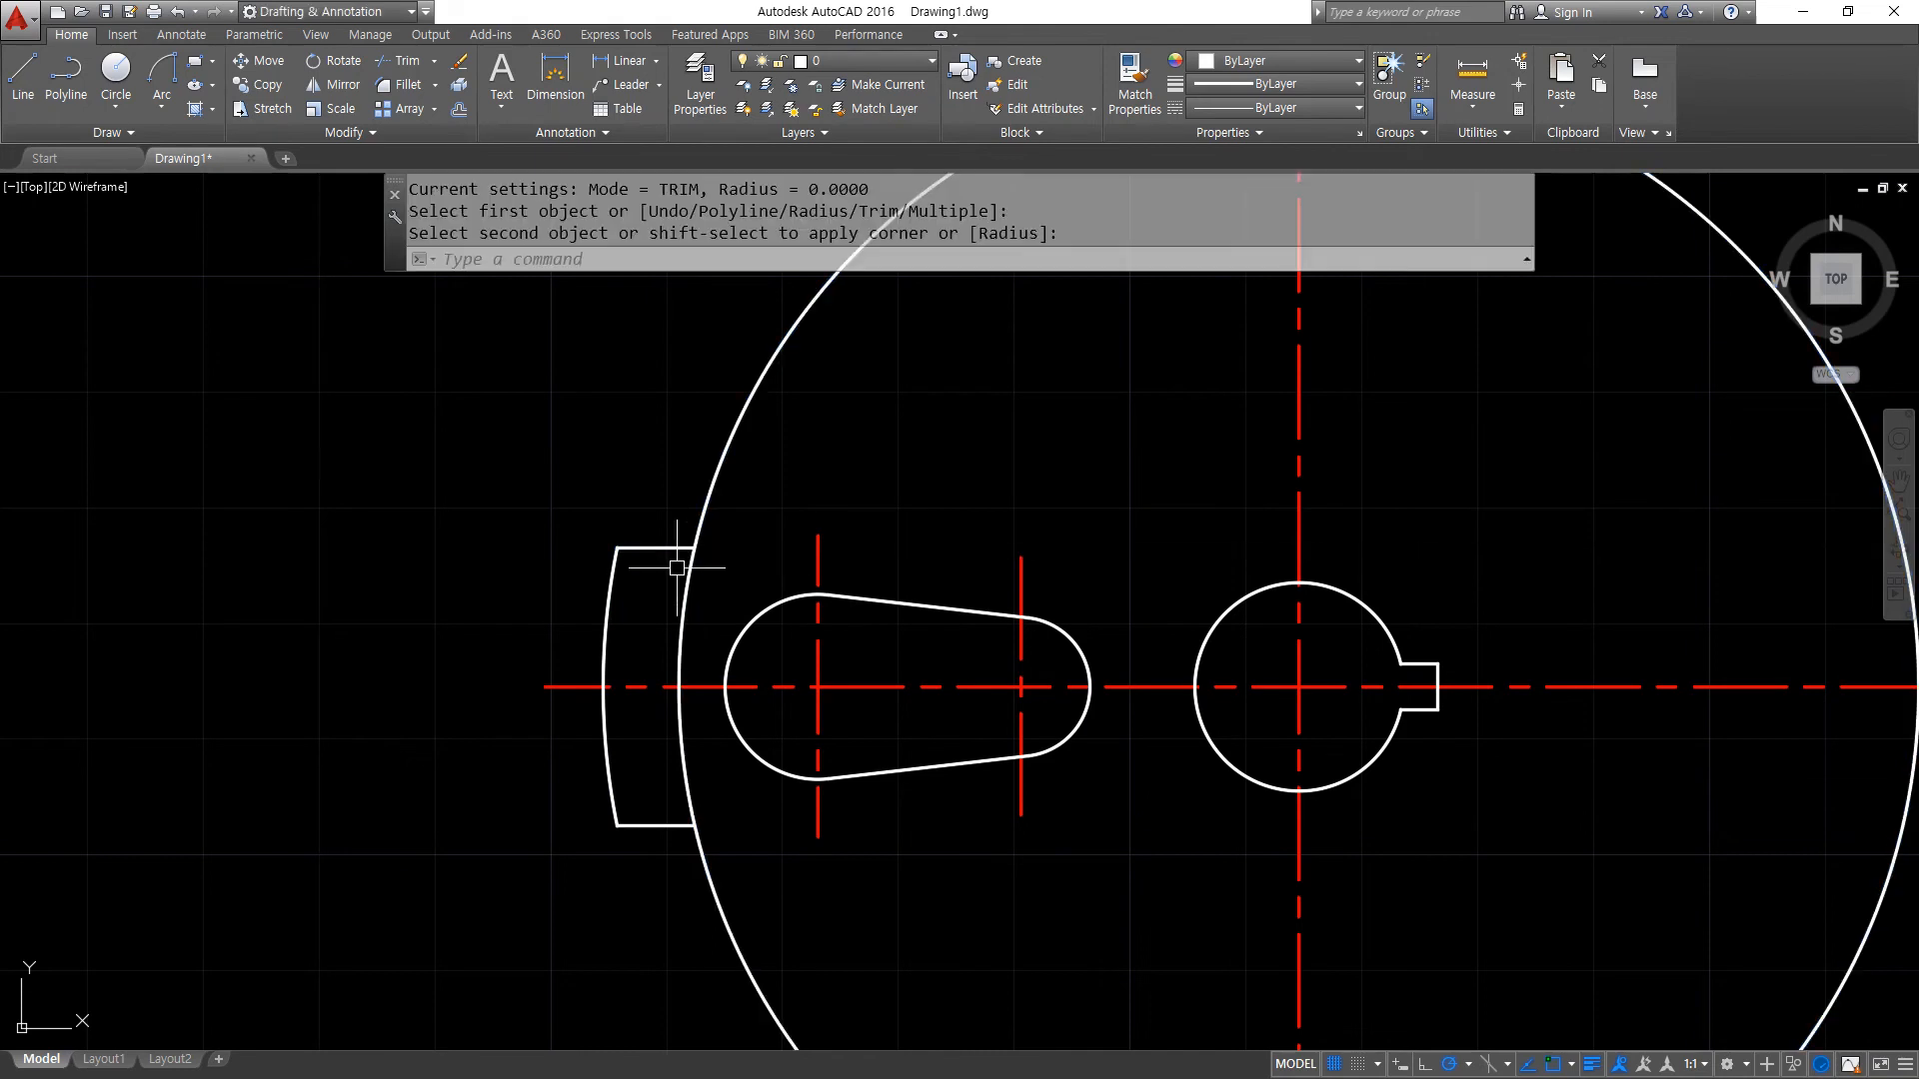
# - Create a polar array of the tapered slot and its short centre lines with 4 items around the bore centre
pyautogui.scroll(-2, 690, 593)
pyautogui.moveTo(918, 662); pyautogui.dragTo(827, 647, button='middle')
pyautogui.write('ar')
pyautogui.press('Return')
pyautogui.click(603, 465)
pyautogui.click(878, 769)
pyautogui.press('Return')
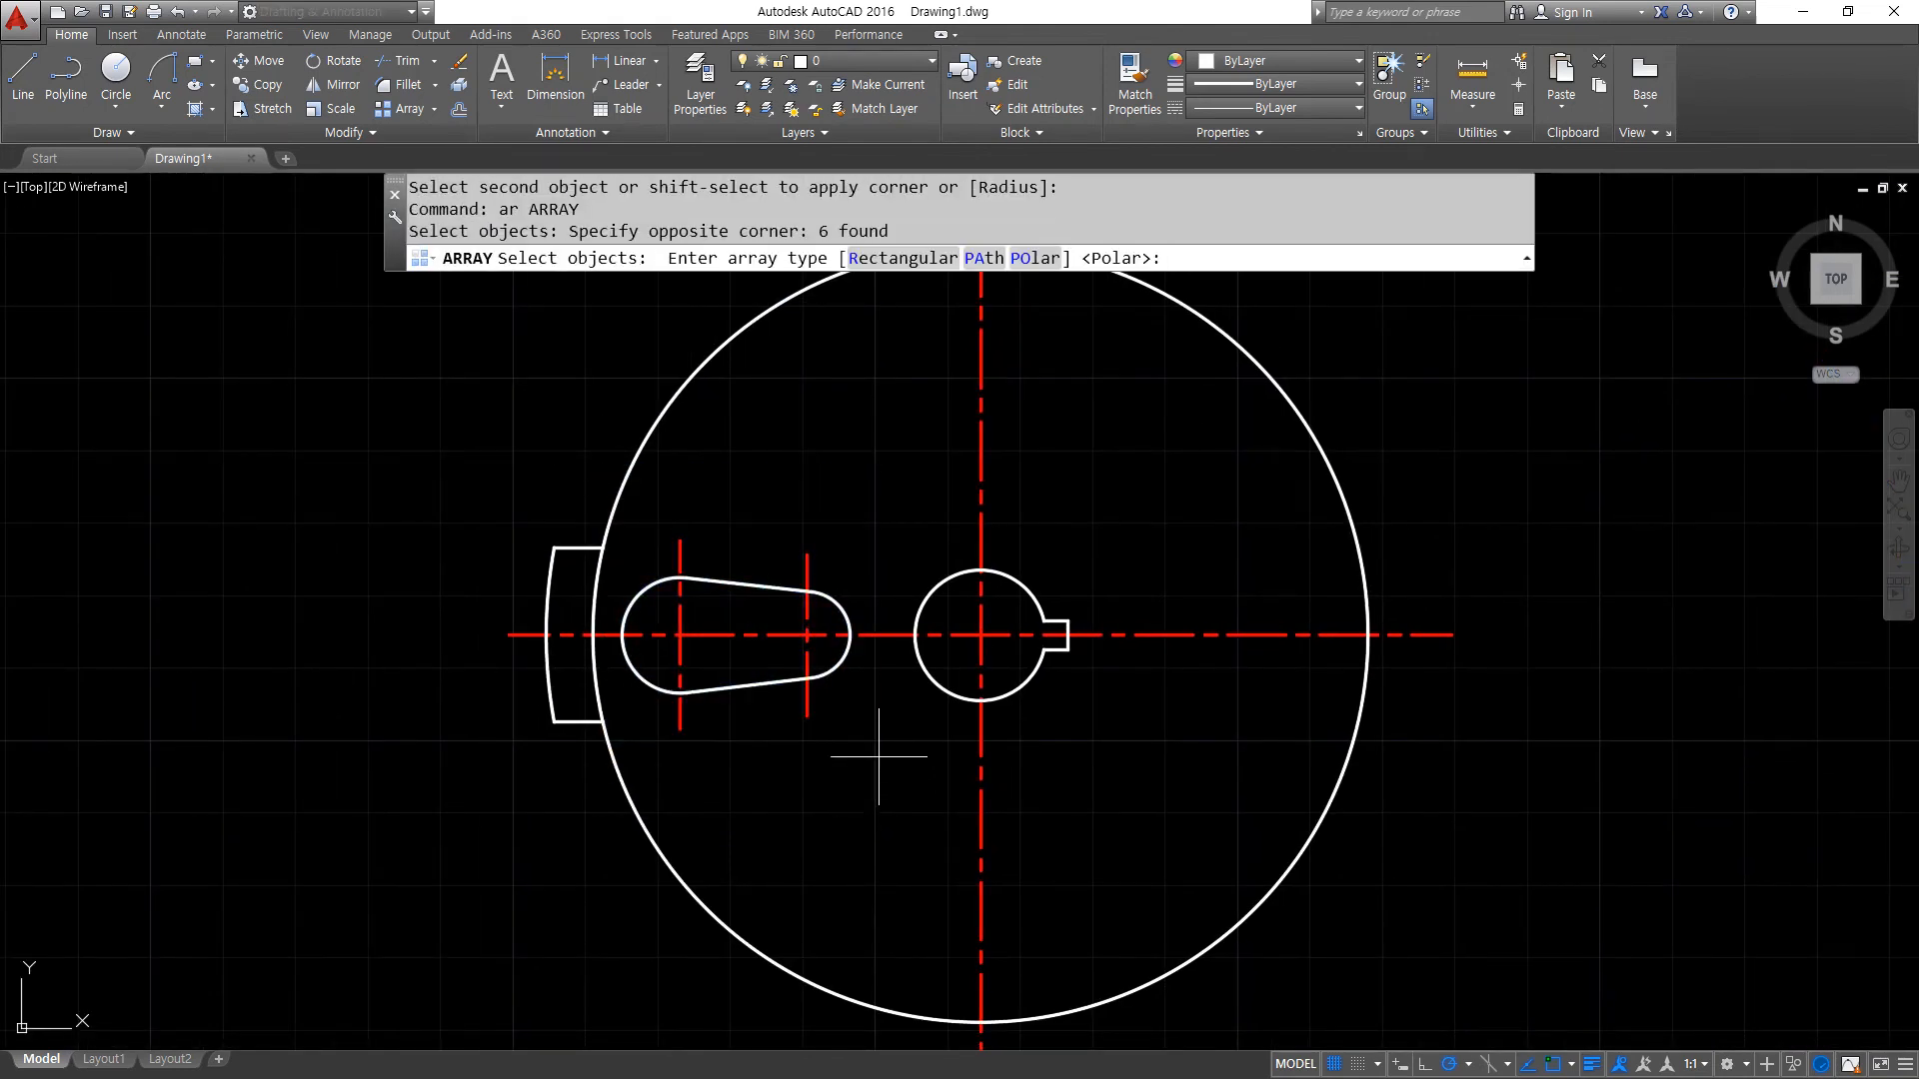
pyautogui.click(1032, 258)
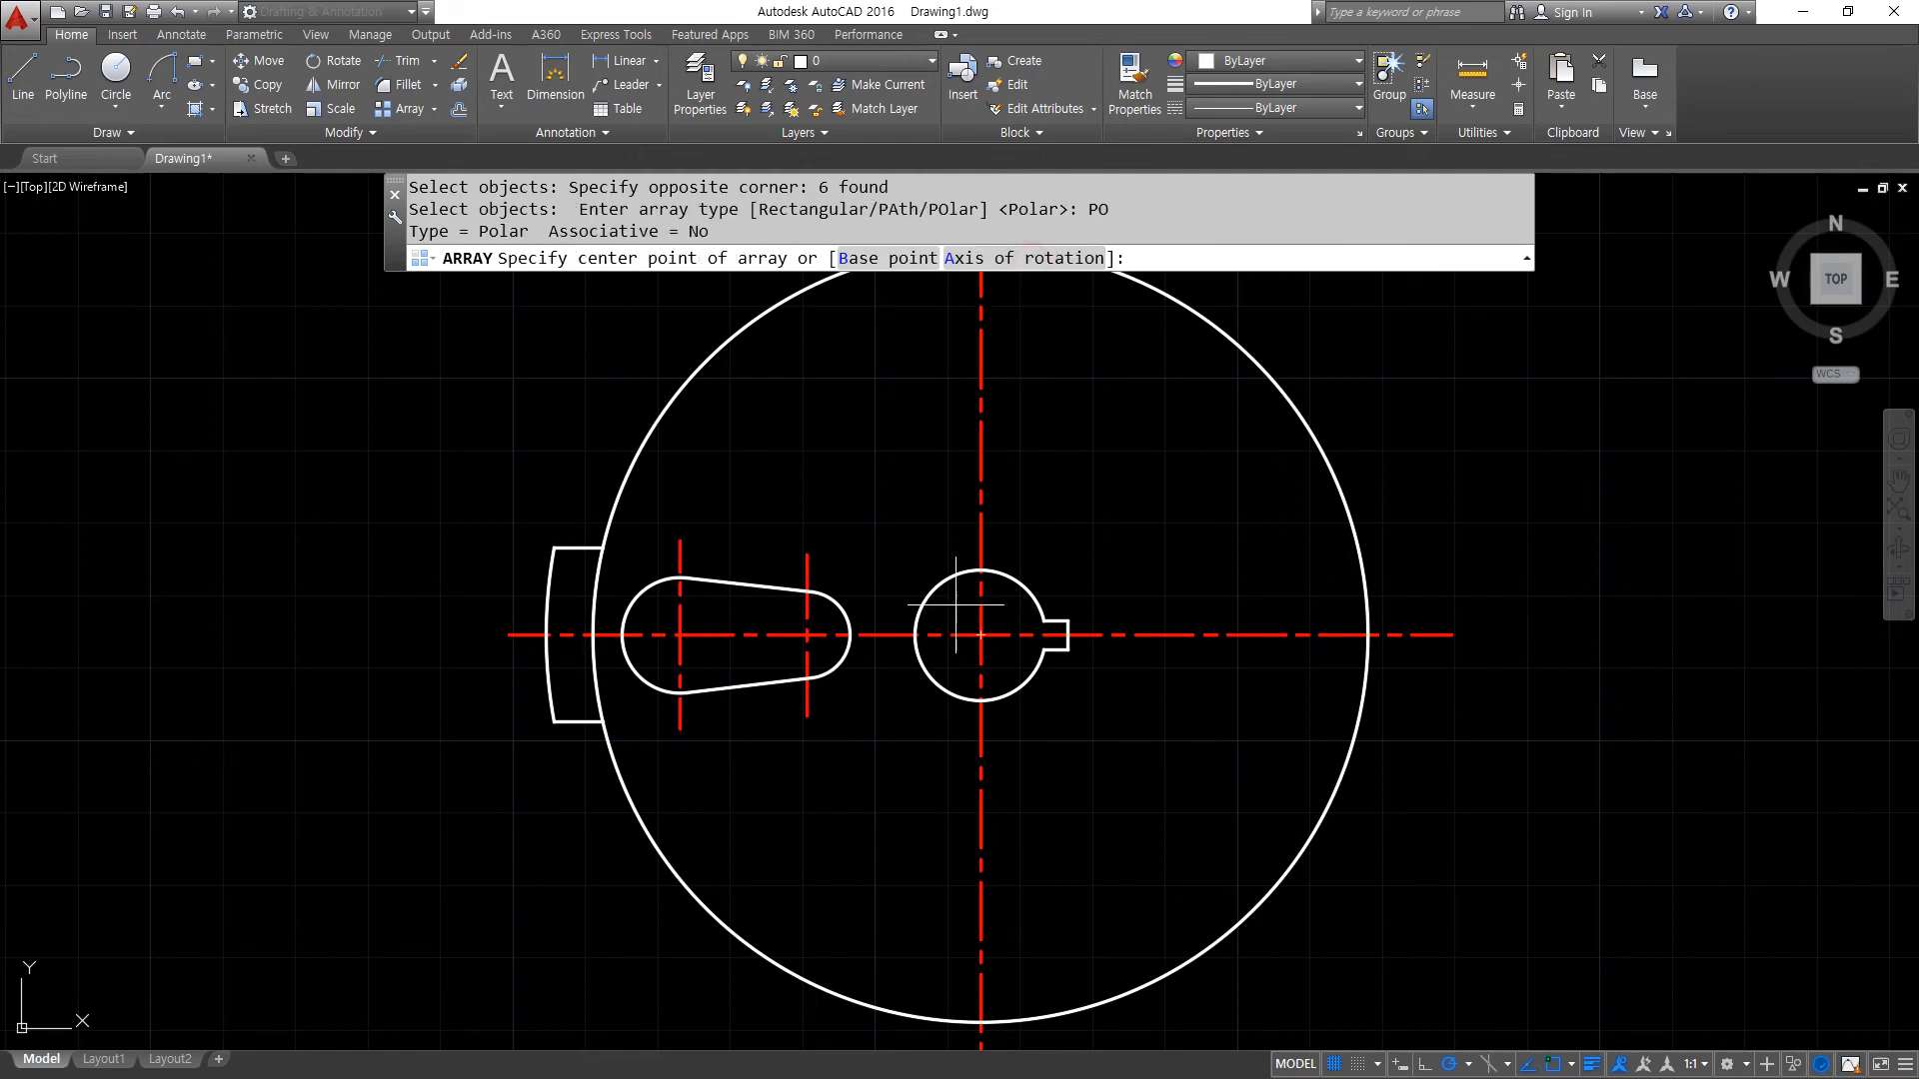
pyautogui.click(980, 634)
pyautogui.click(215, 61)
pyautogui.write('4')
pyautogui.press('Return')
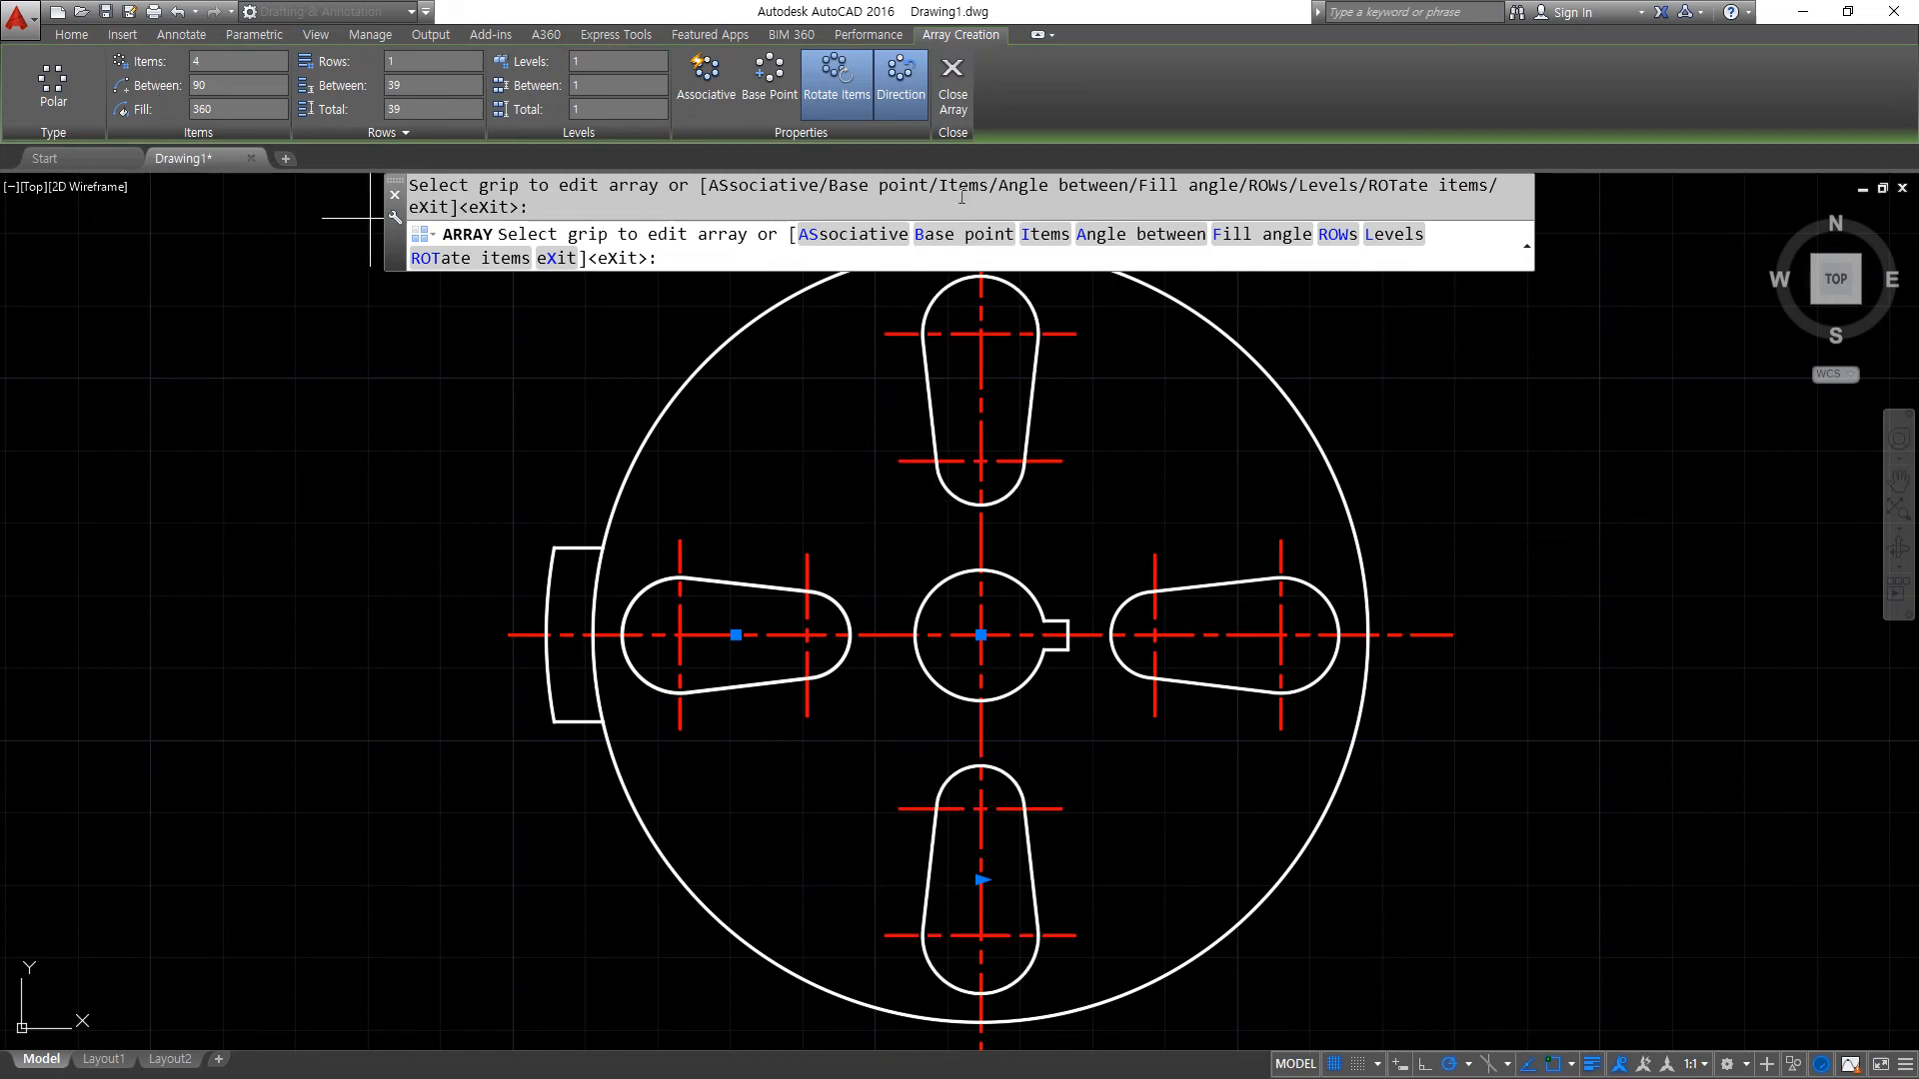
pyautogui.click(952, 90)
# - Create a polar array of the outer tab with 12 items over 360 degrees around the wheel centre
pyautogui.press('Return')
pyautogui.click(510, 468)
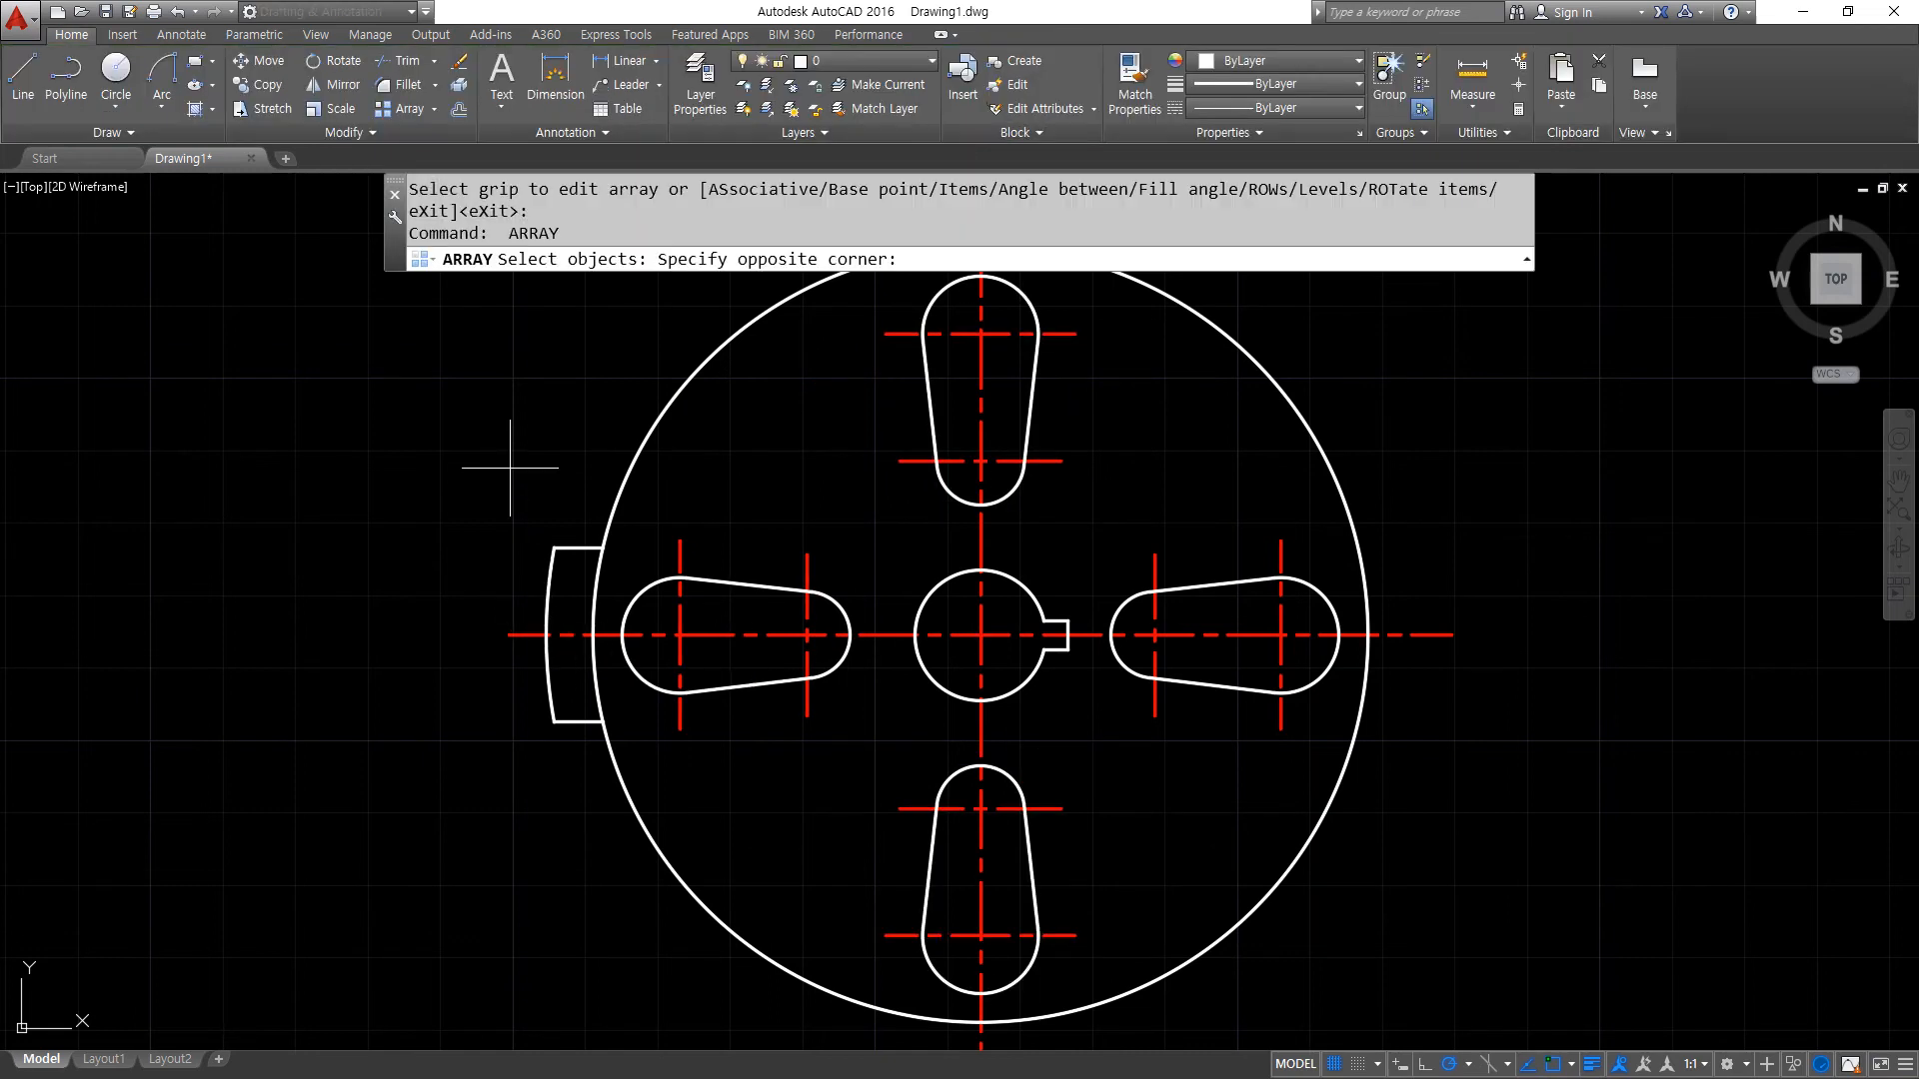
pyautogui.click(610, 753)
pyautogui.press('Return')
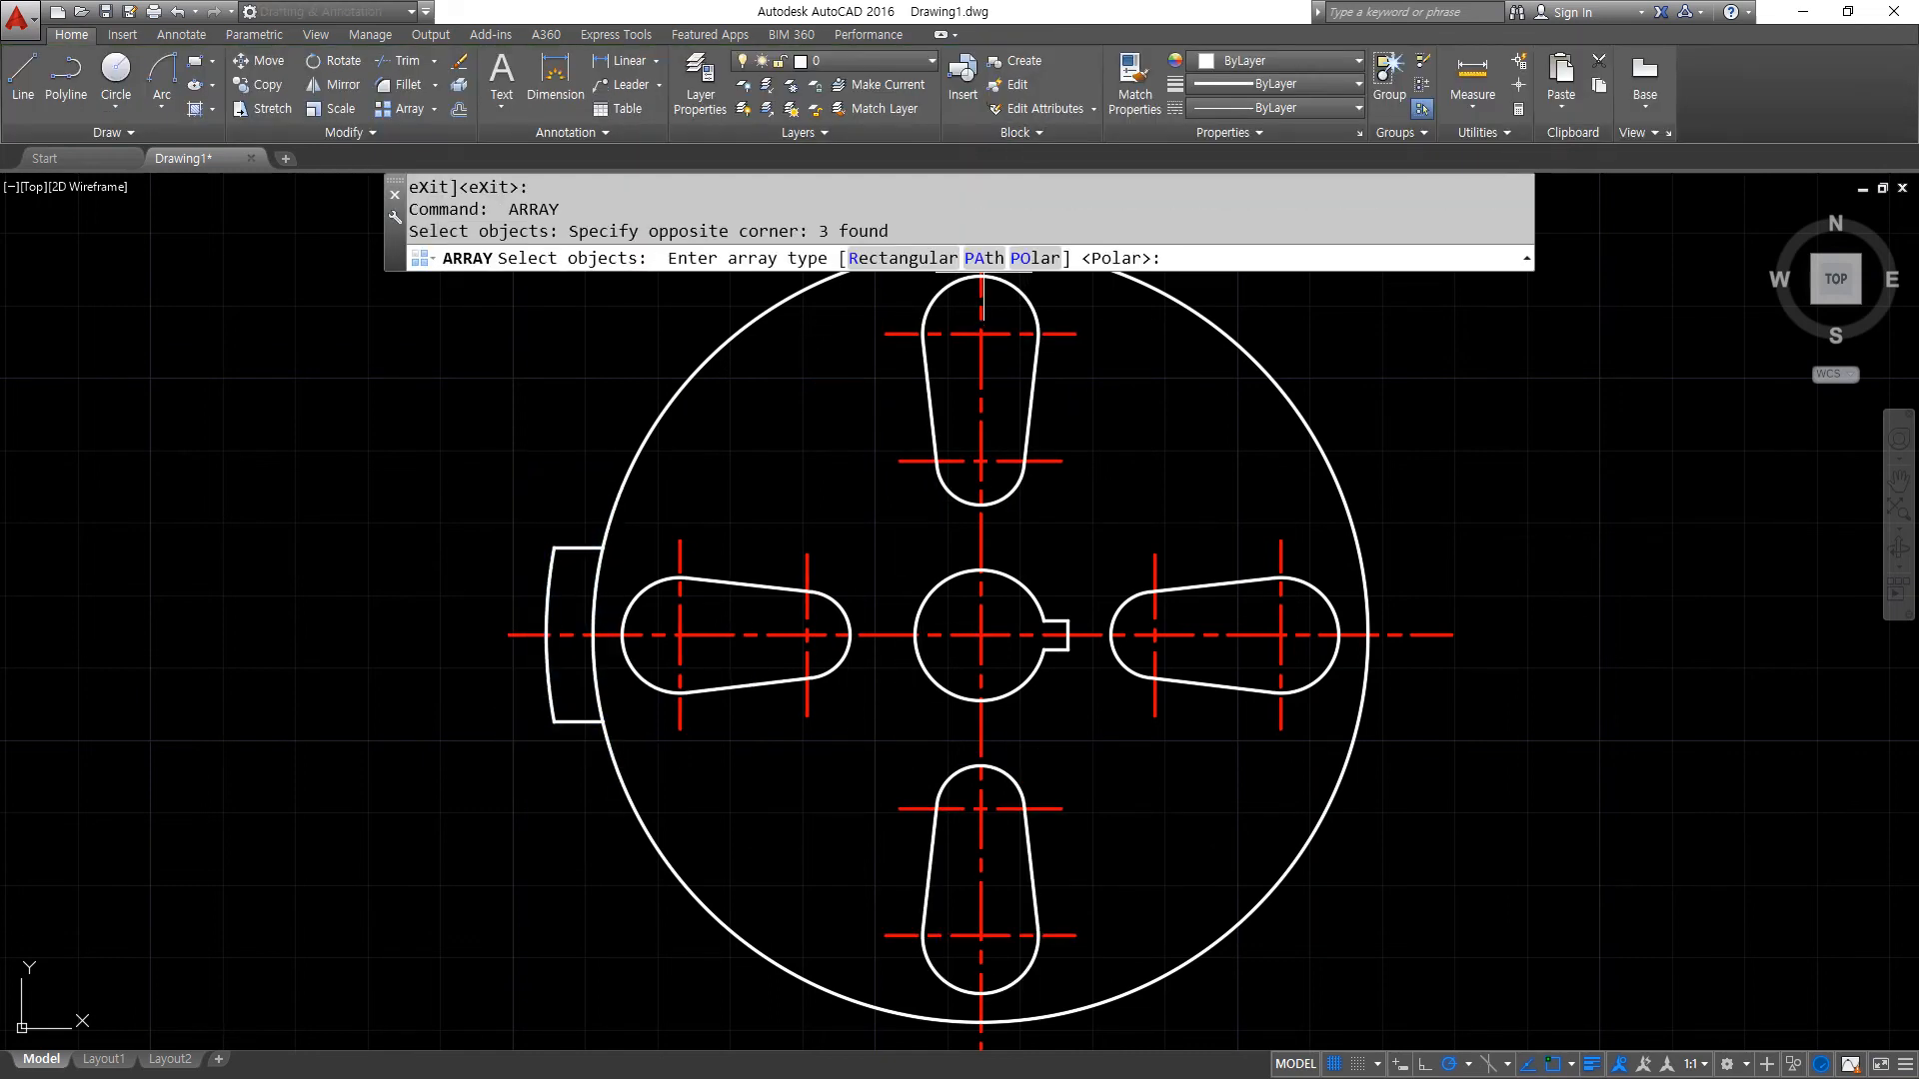
pyautogui.click(1035, 258)
pyautogui.click(980, 635)
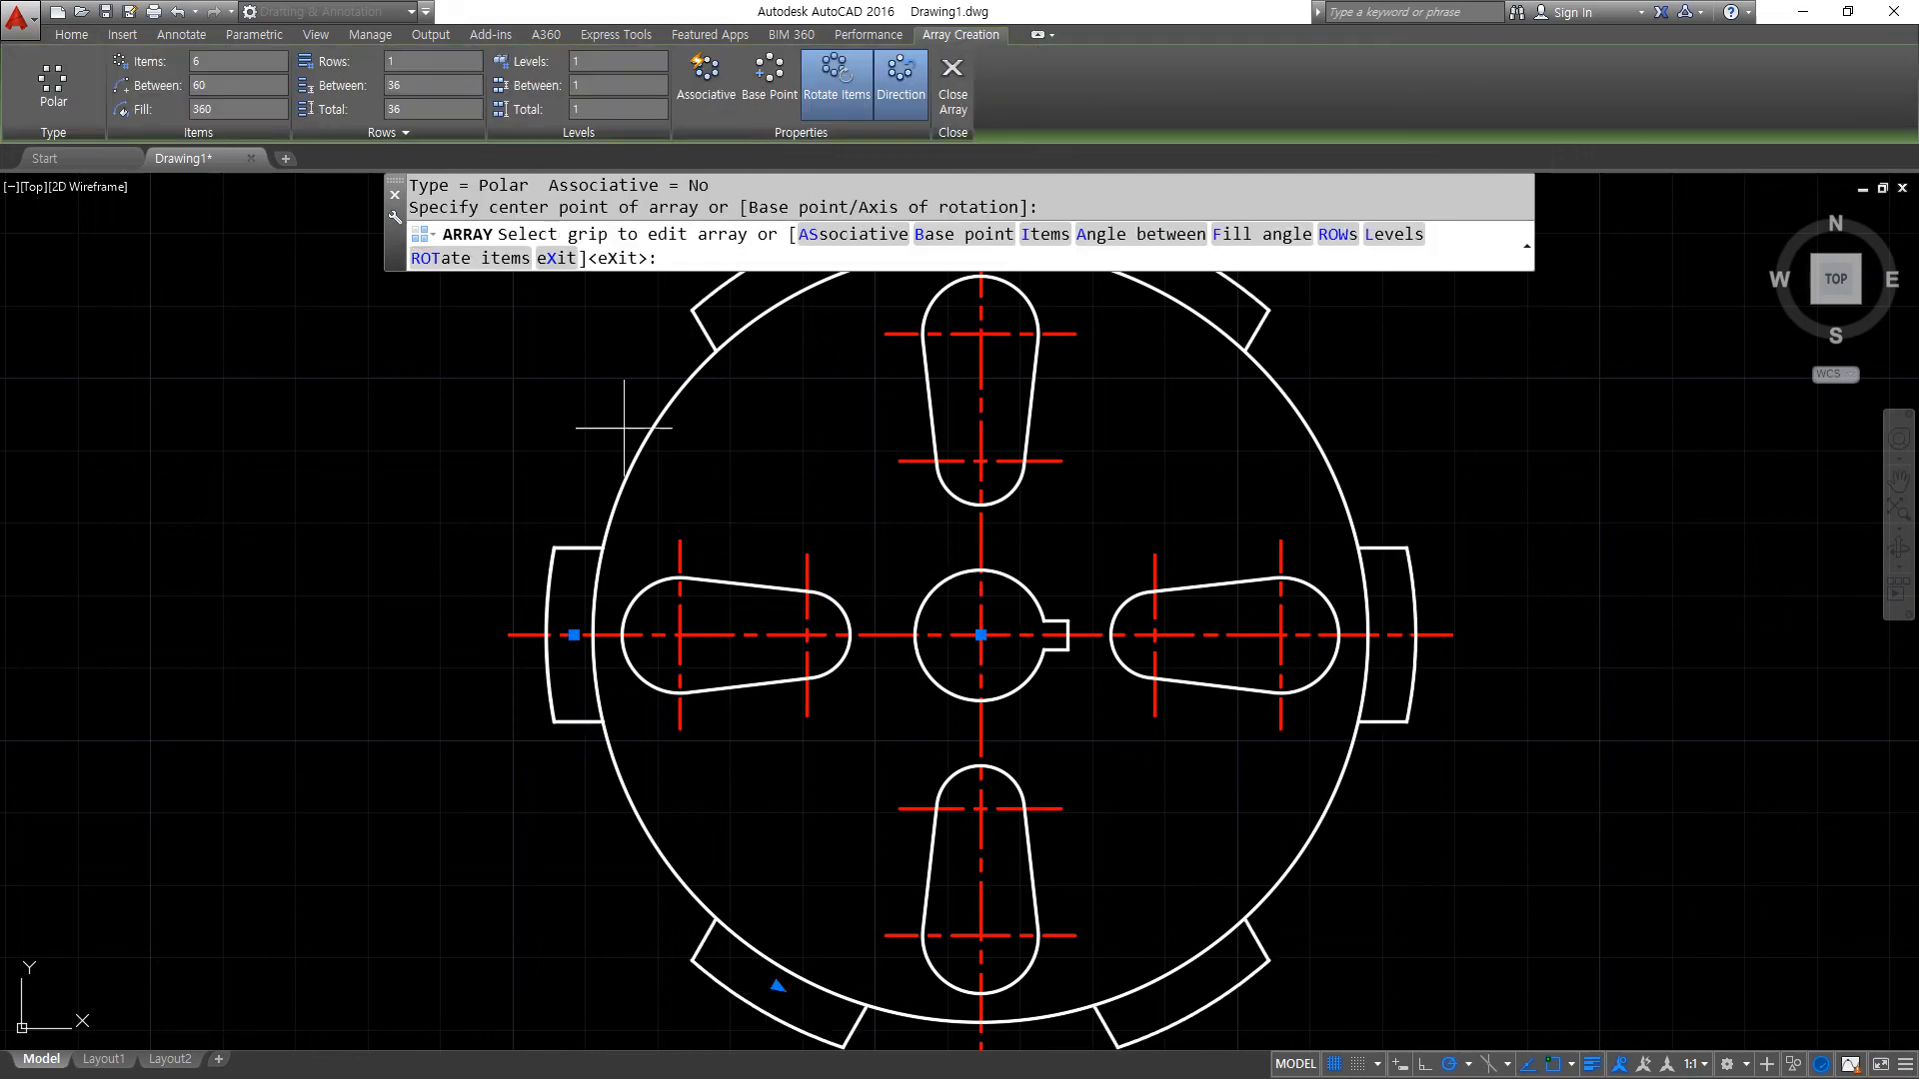
pyautogui.click(235, 61)
pyautogui.write('12')
pyautogui.press('Return')
pyautogui.scroll(-2, 899, 536)
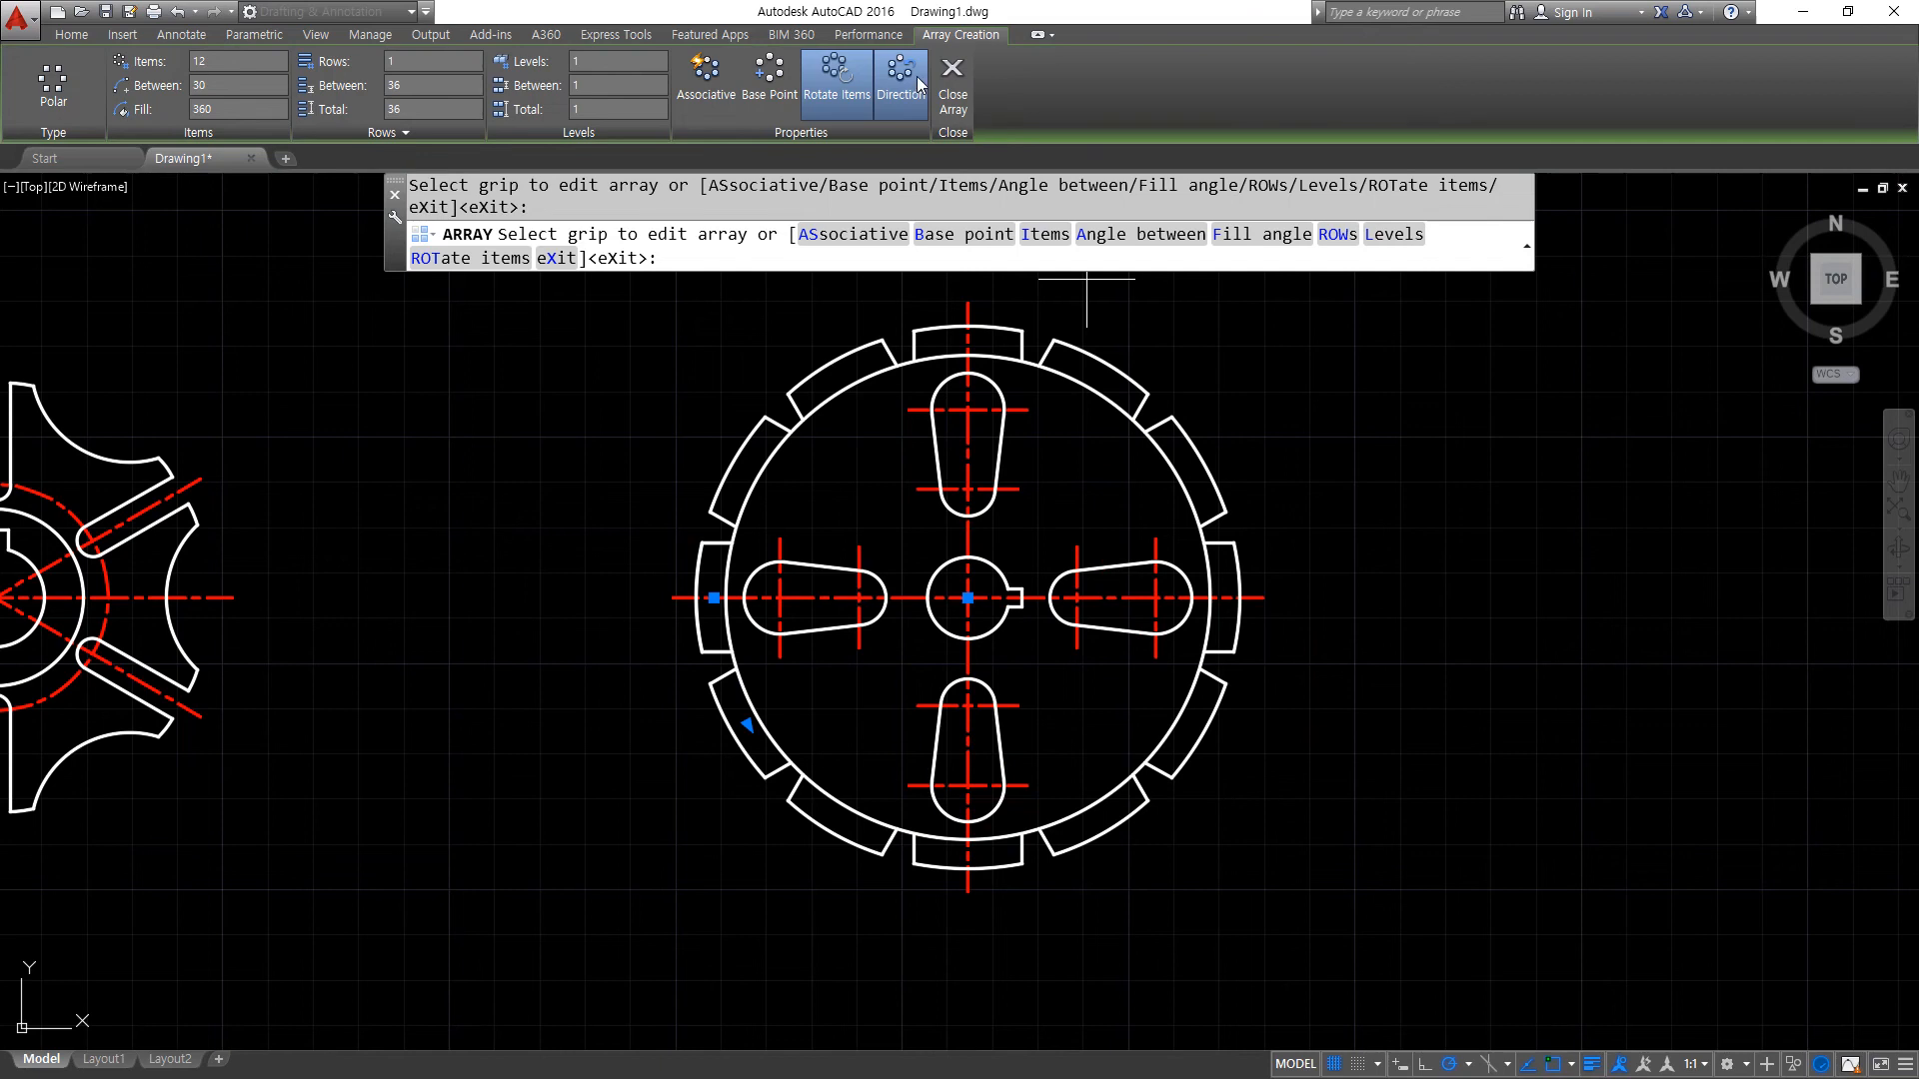
pyautogui.click(961, 75)
# - Move the entire second wheel about 78 units horizontally toward the first wheel
pyautogui.scroll(-2, 652, 621)
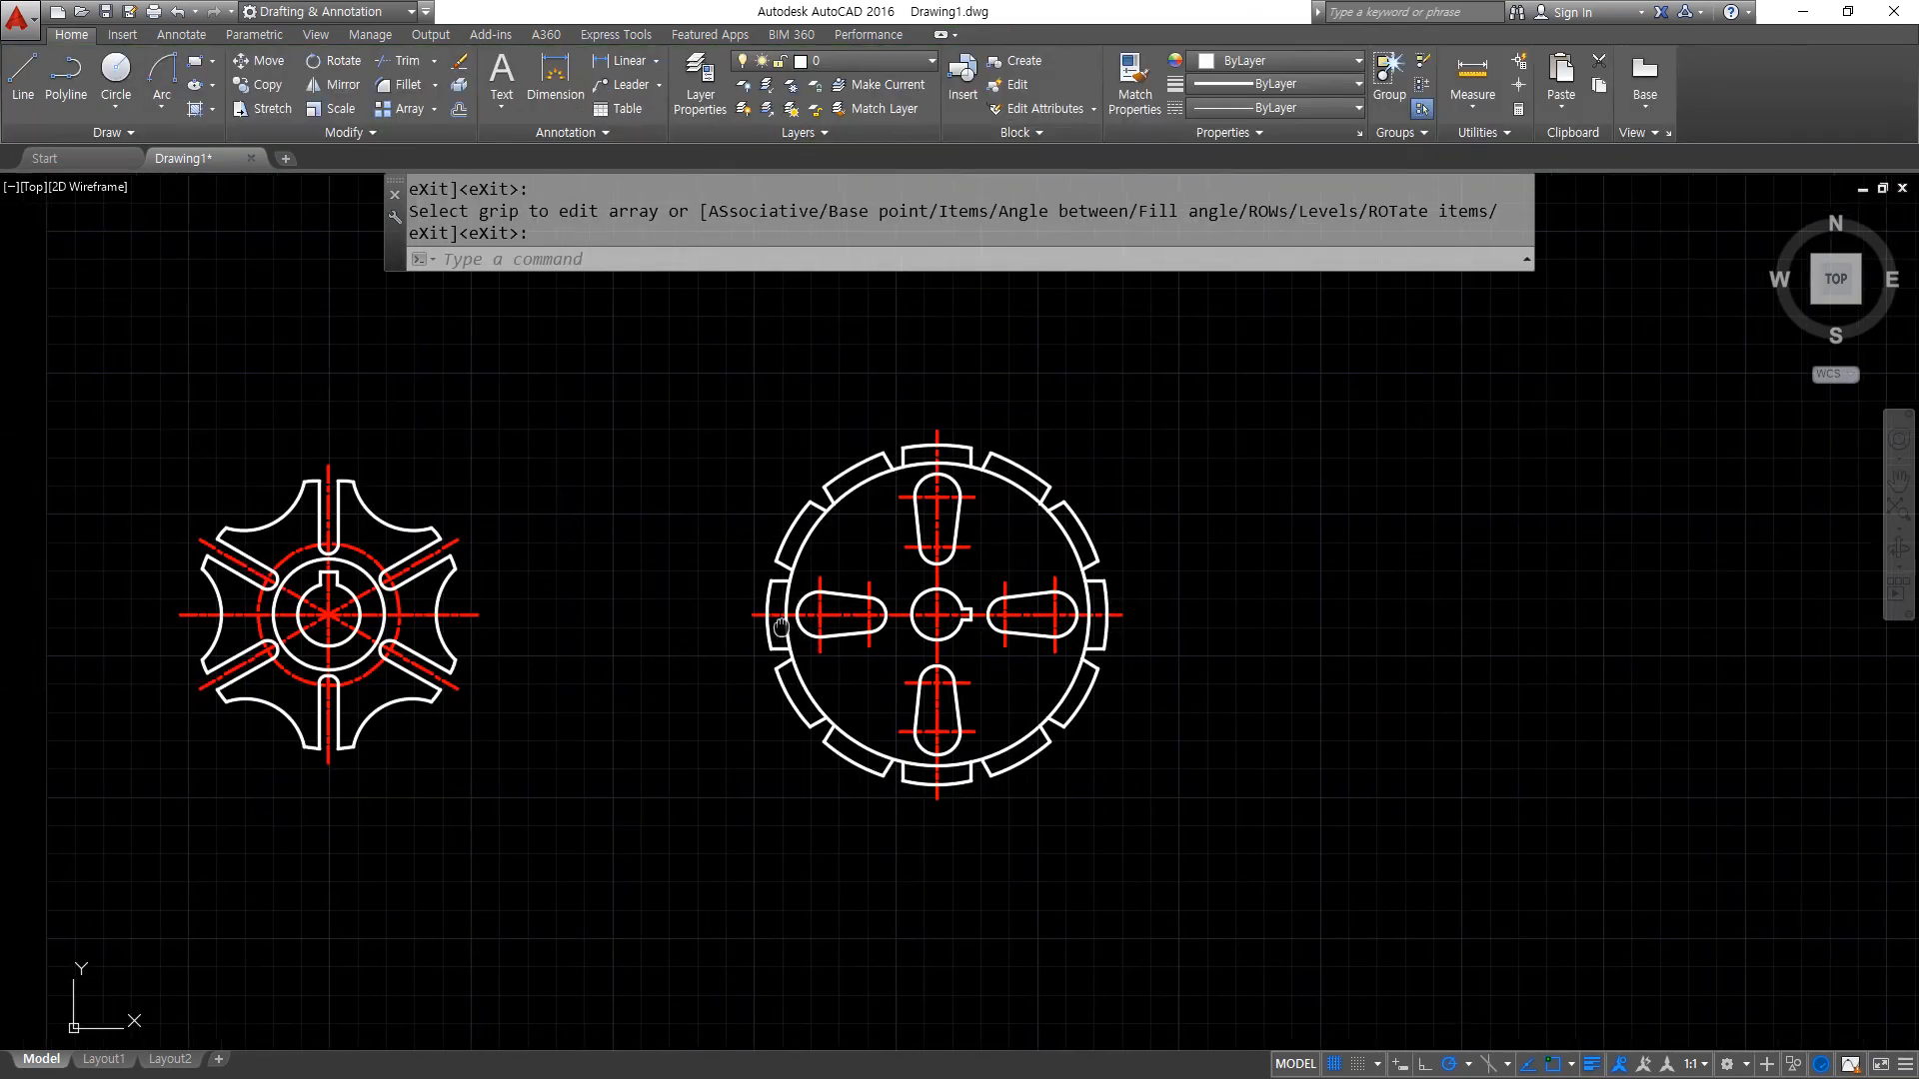
pyautogui.moveTo(652, 621); pyautogui.dragTo(983, 615, button='middle')
pyautogui.write('m')
pyautogui.press('Return')
pyautogui.click(1658, 848)
pyautogui.click(927, 401)
pyautogui.press('Return')
pyautogui.click(1005, 343)
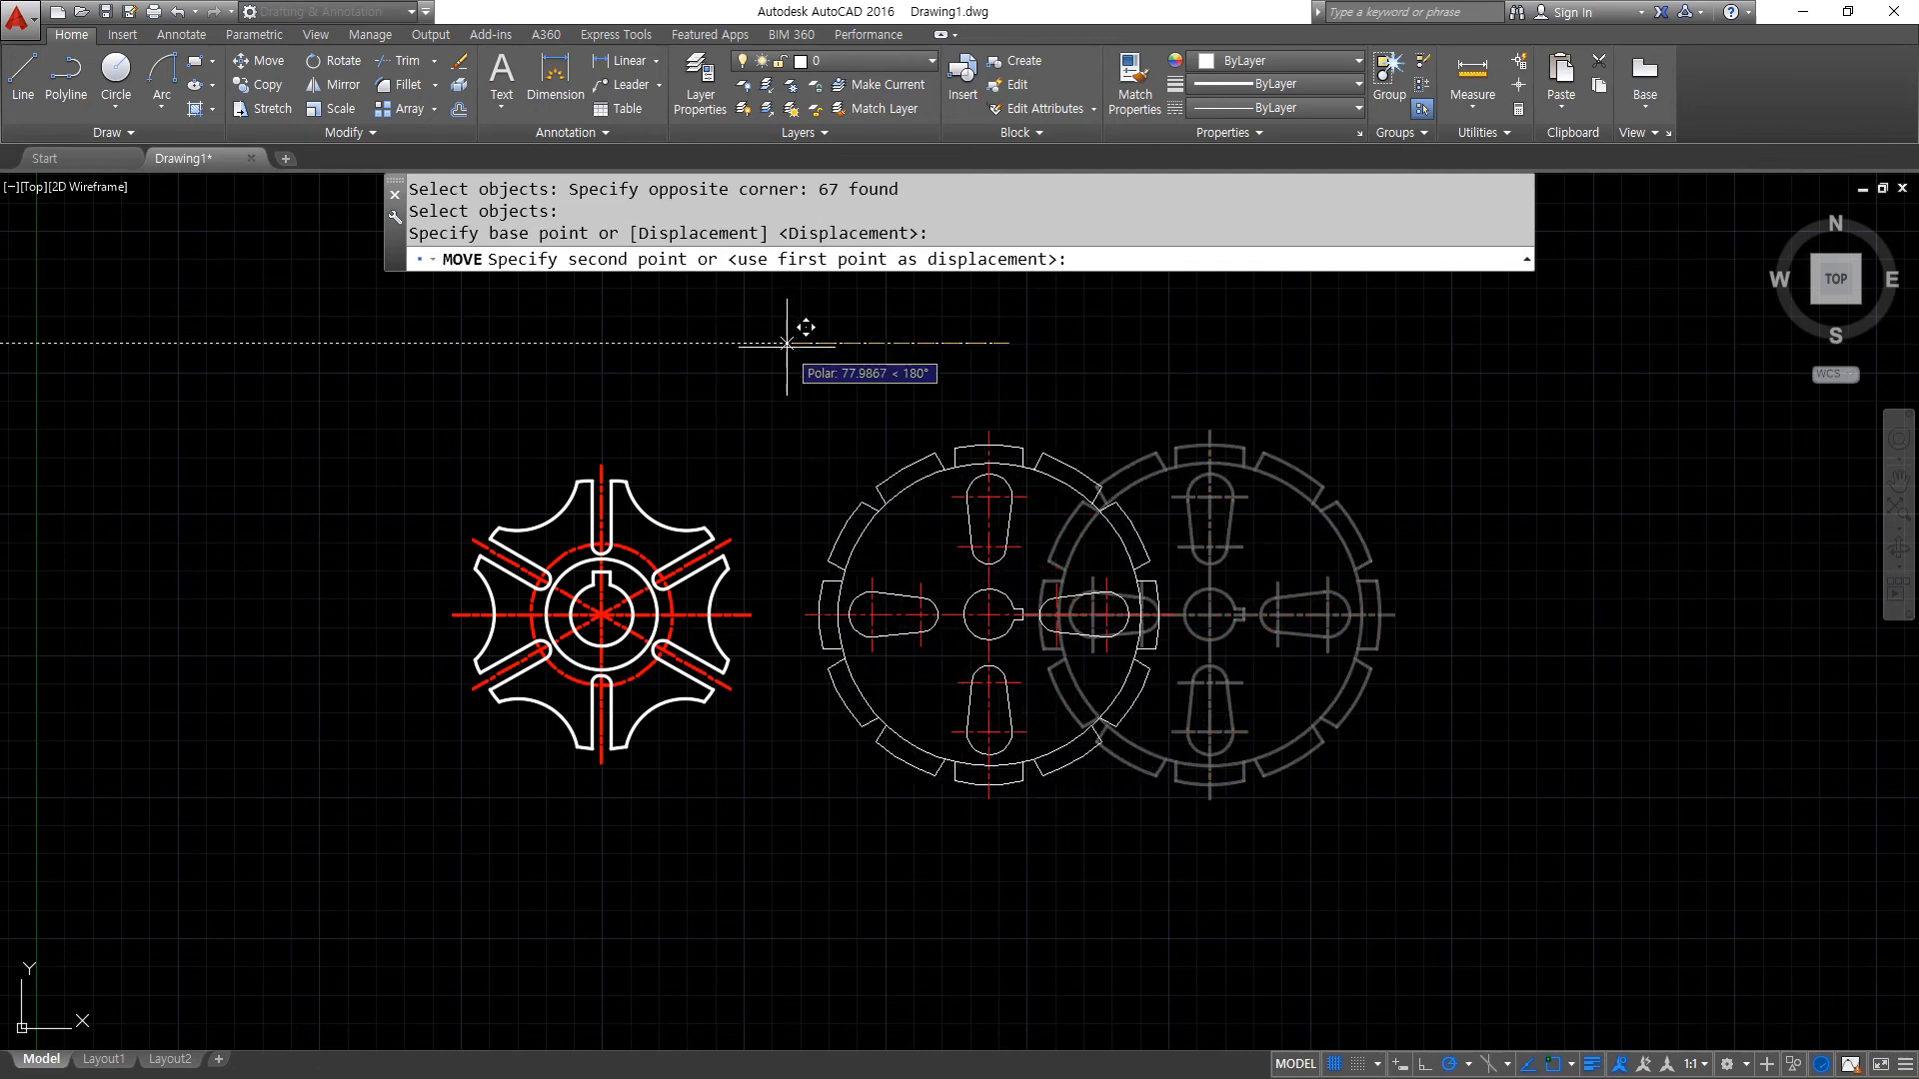
pyautogui.click(786, 346)
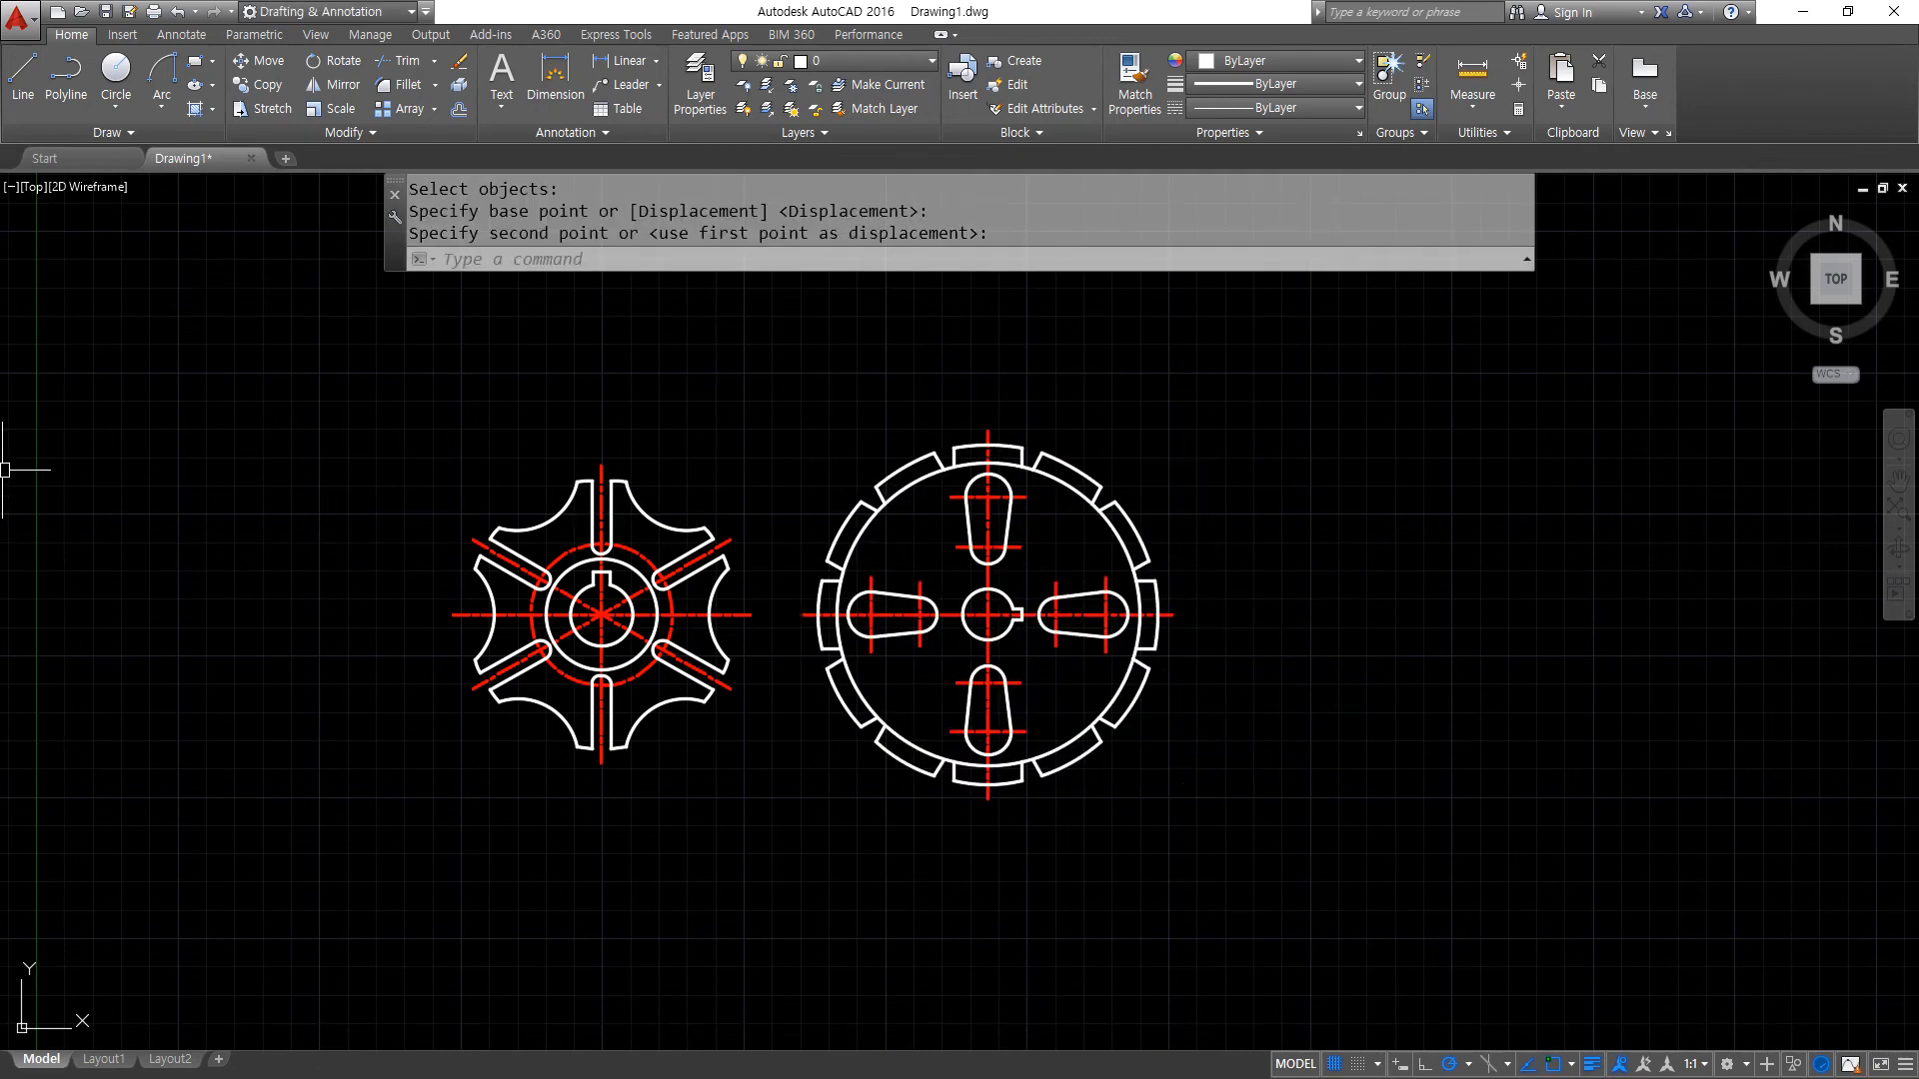
# - Zoom to the full drawing area with the All option
pyautogui.write('z')
pyautogui.press('Return')
pyautogui.write('a')
pyautogui.press('Return')
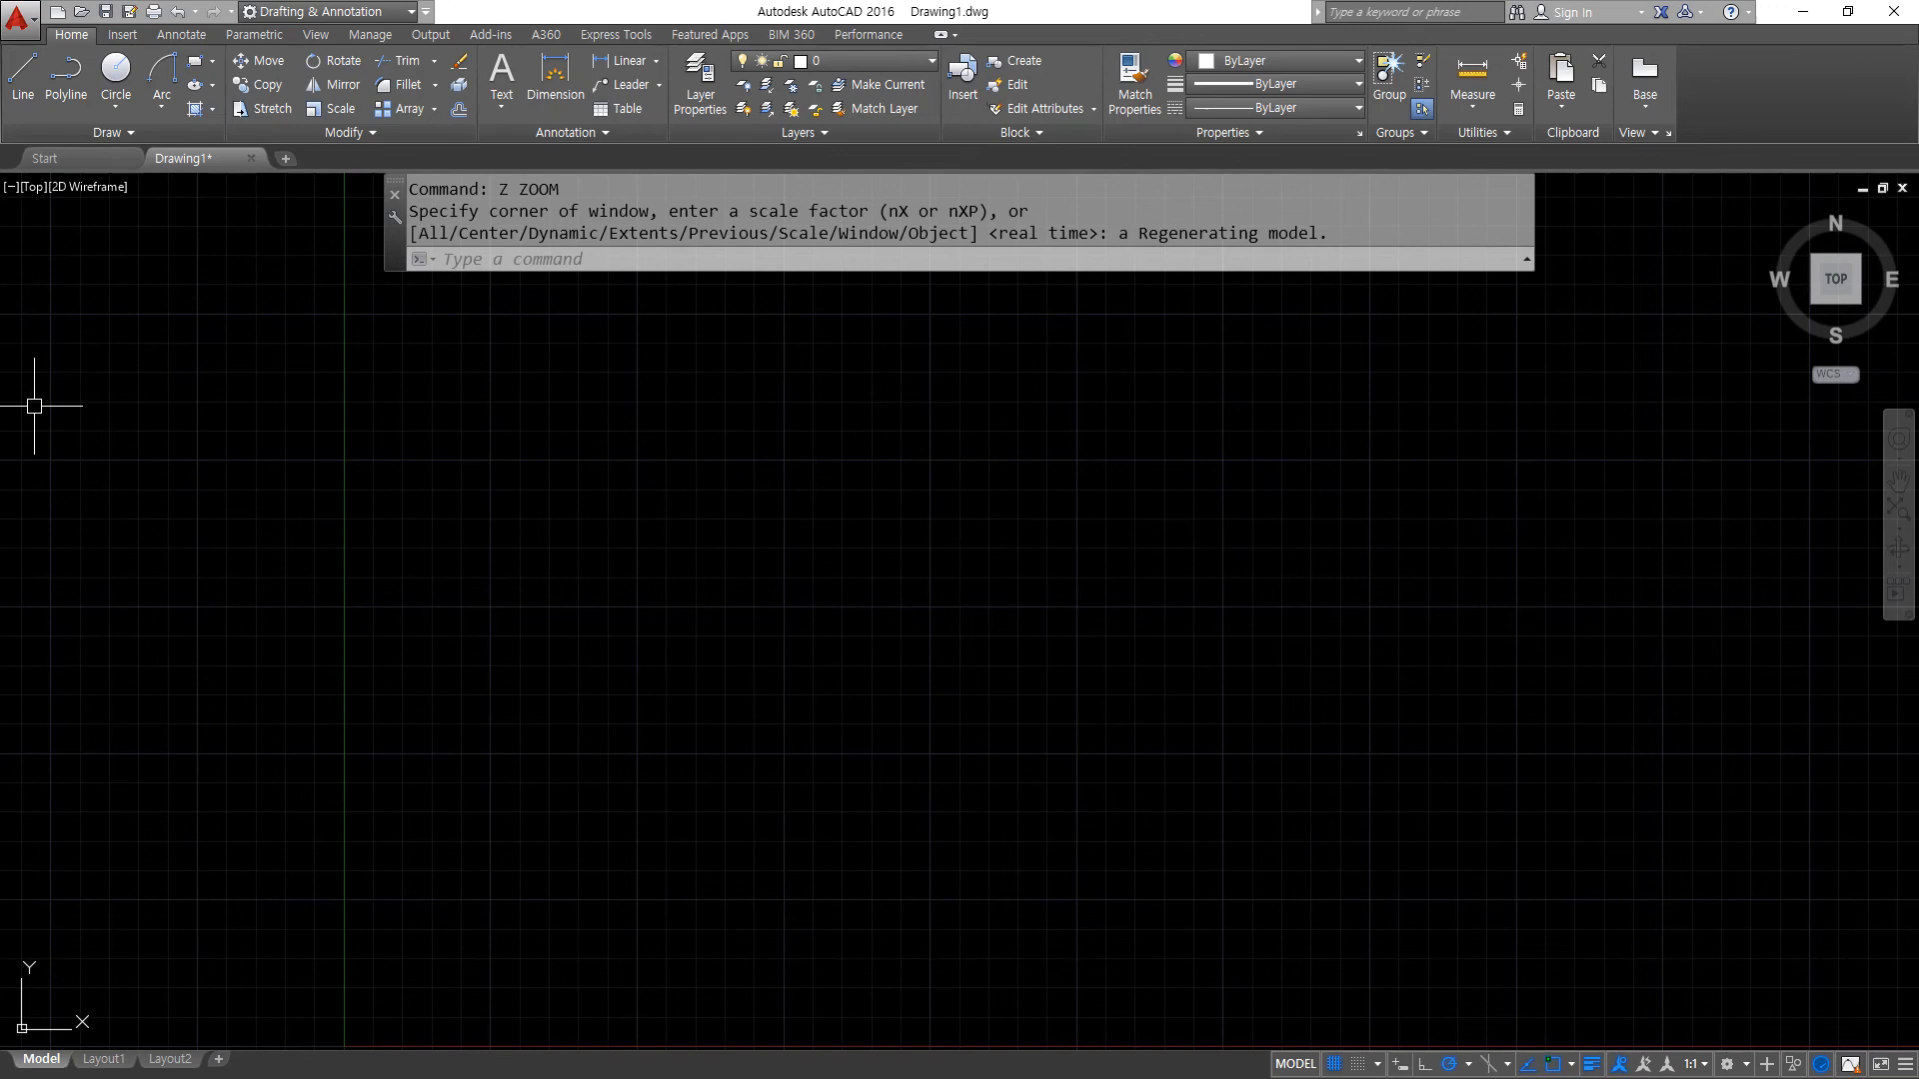
# - Switch to the Notepad command list and add "(결합)" after Join
pyautogui.hotkey('alt', 'Tab')
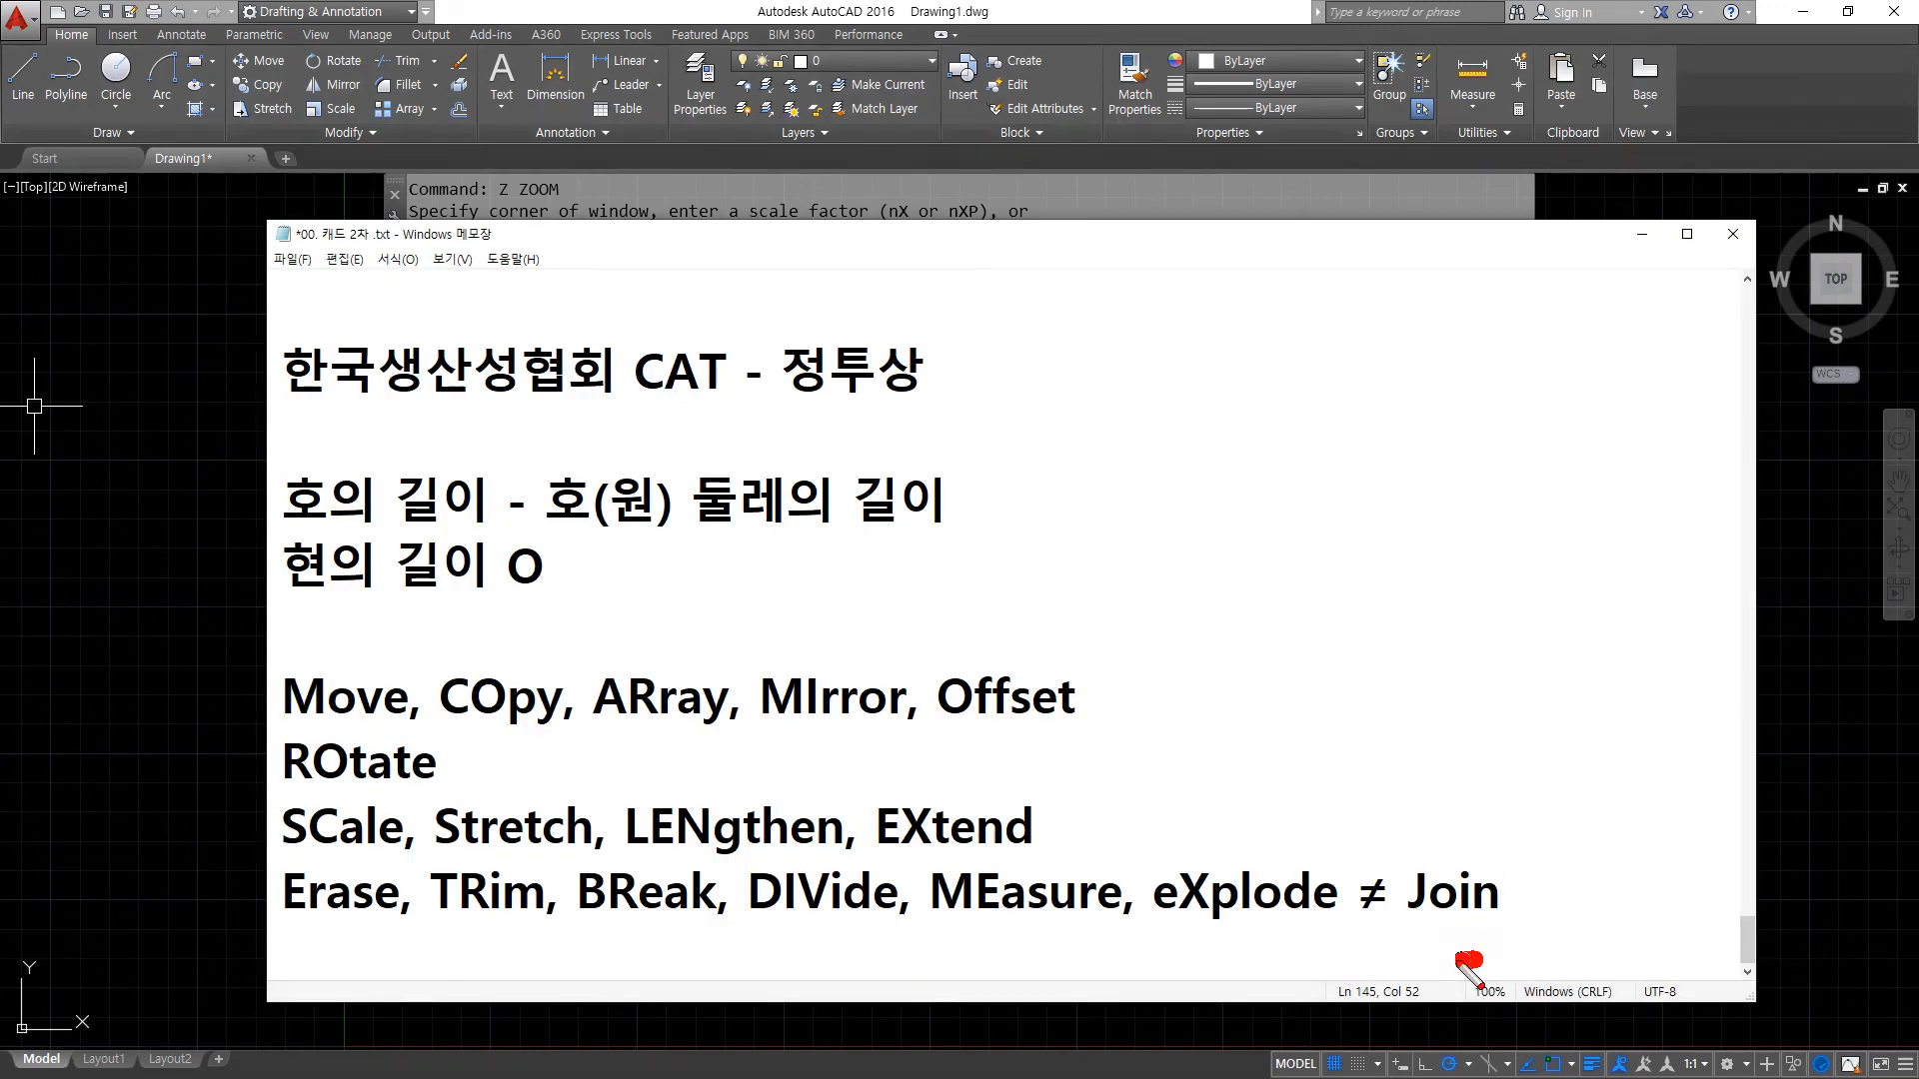
pyautogui.moveTo(1469, 958)
pyautogui.mouseDown()
pyautogui.moveTo(1439, 839)
pyautogui.moveTo(1564, 934)
pyautogui.moveTo(1529, 930)
pyautogui.mouseUp()
pyautogui.press('Escape')
pyautogui.write('(결라')
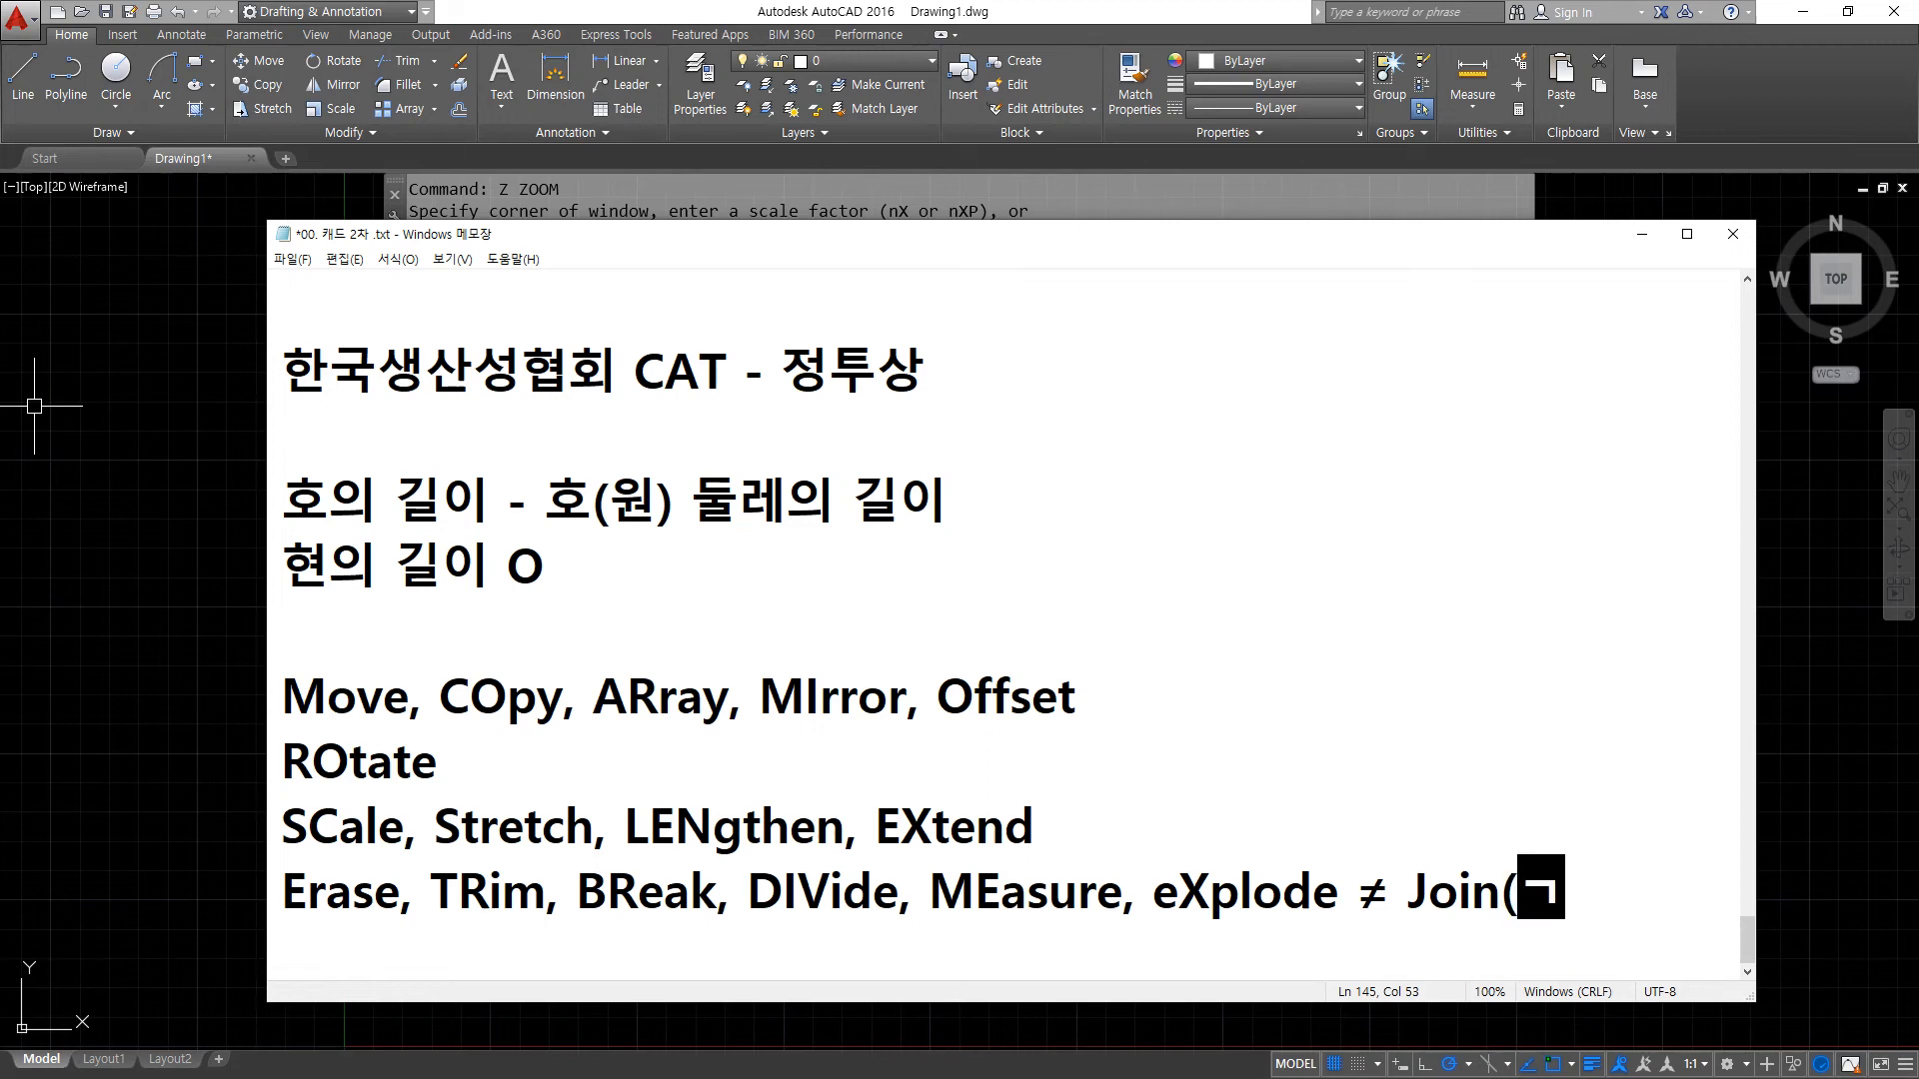
pyautogui.press('BackSpace')
pyautogui.press('BackSpace')
pyautogui.write('합)')
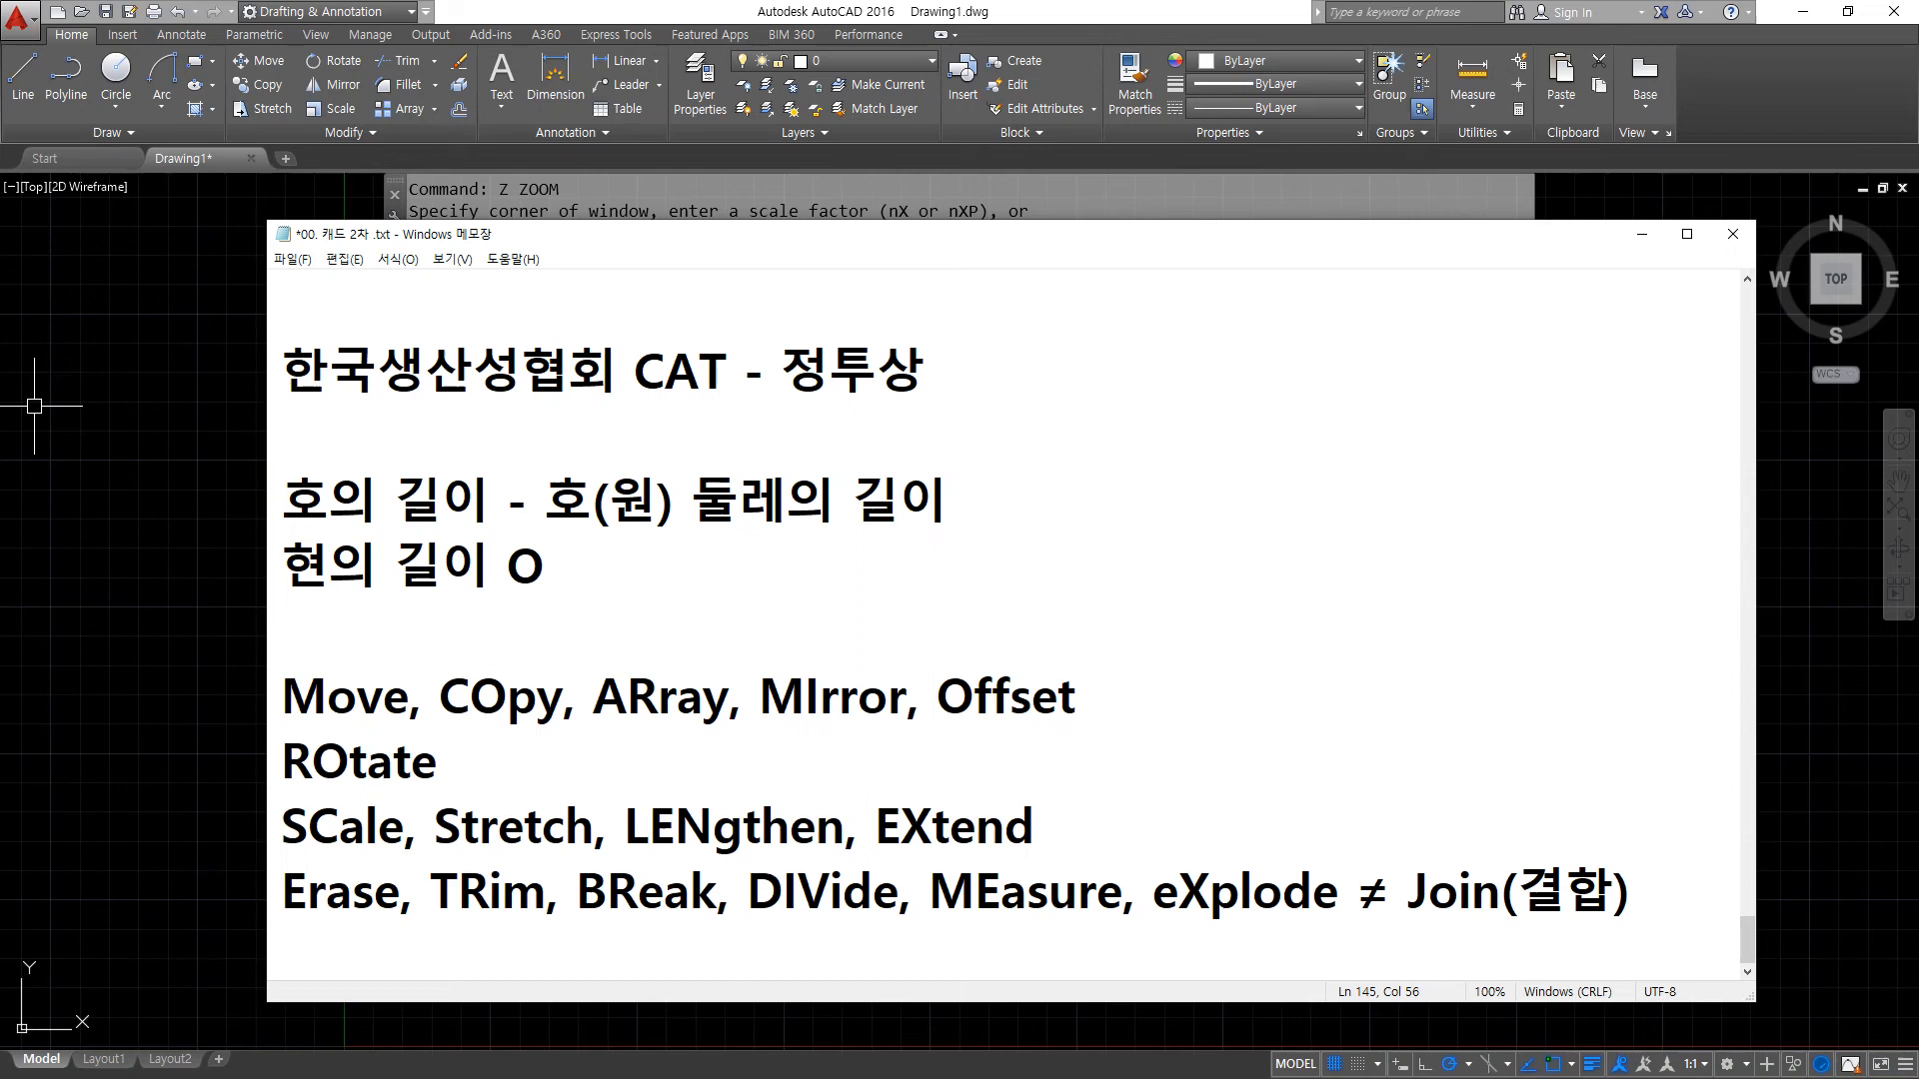
# - Switch back to AutoCAD and draw a stepped chain of five connected lines, alternating horizontal and vertical, with a first drop of about 89 units
pyautogui.click(34, 405)
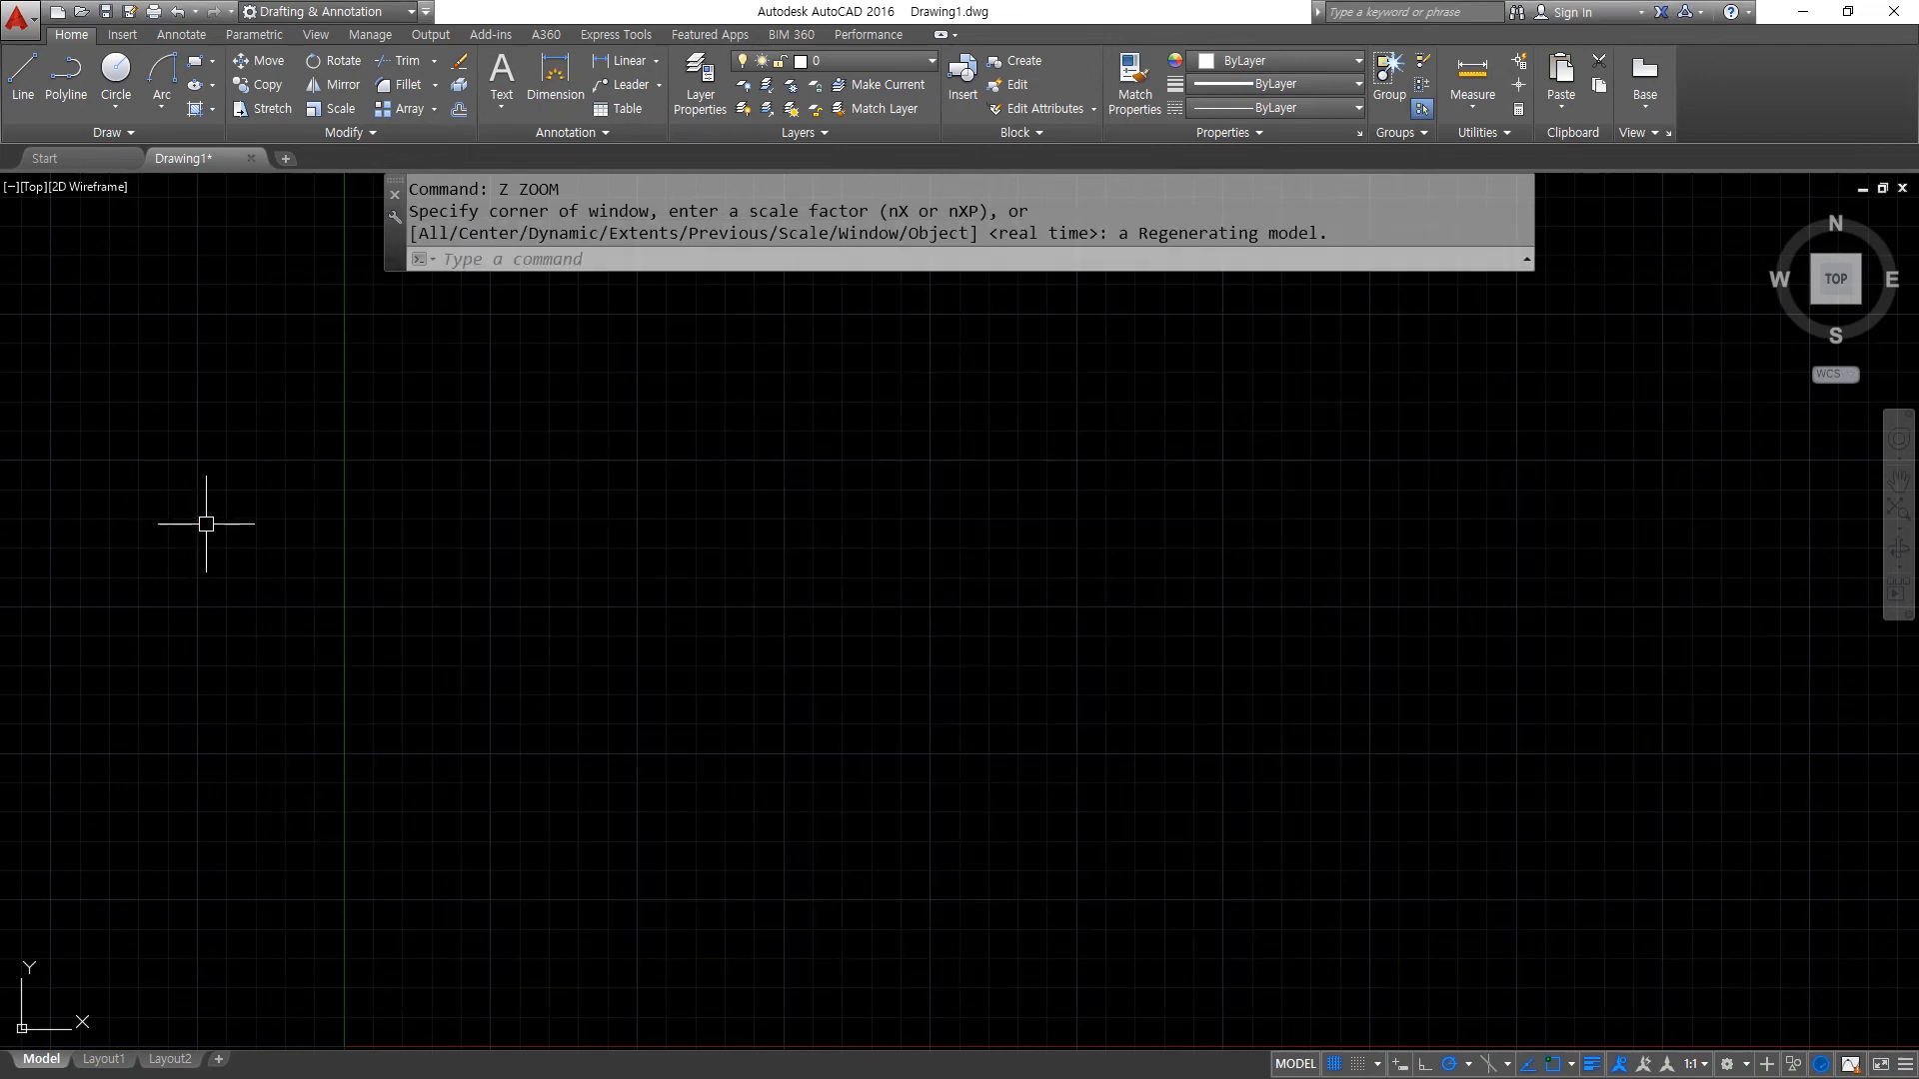
pyautogui.write('l')
pyautogui.press('Return')
pyautogui.click(441, 389)
pyautogui.click(618, 389)
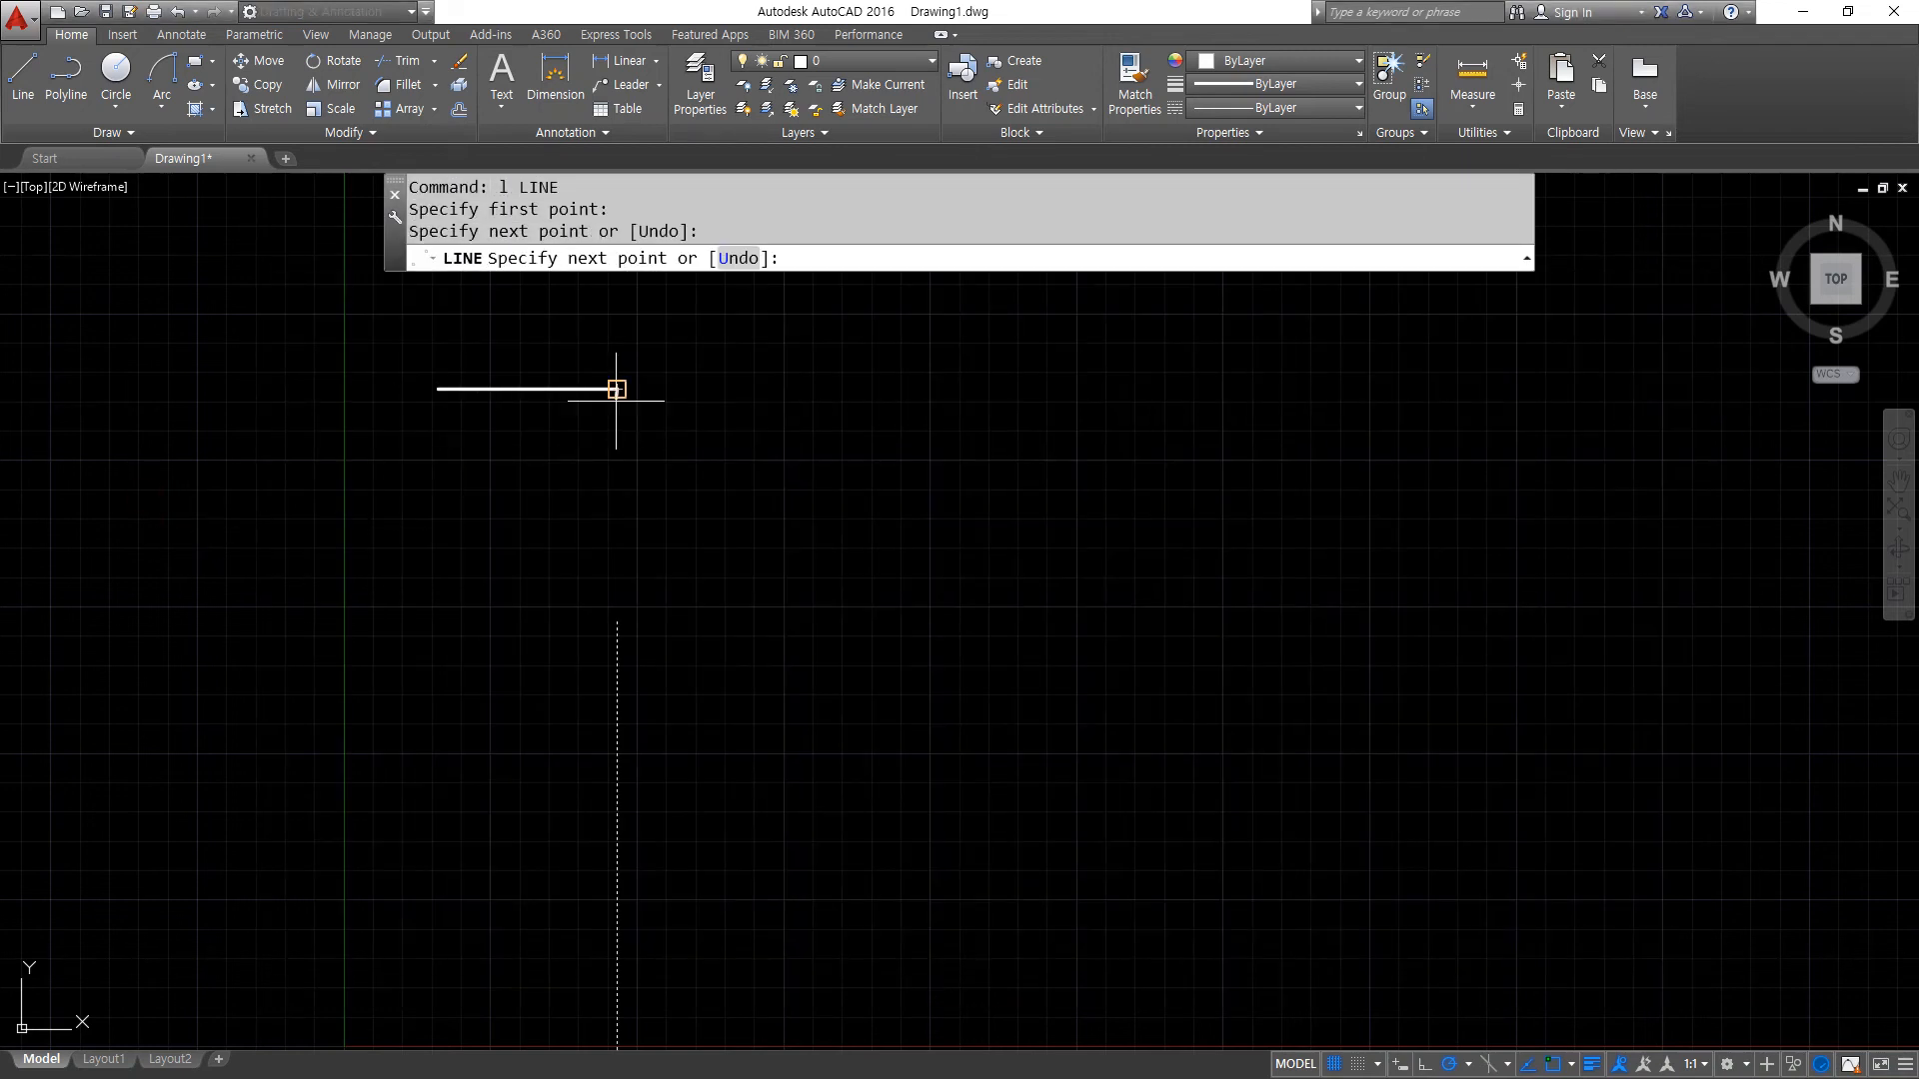
pyautogui.click(617, 649)
pyautogui.click(796, 648)
pyautogui.click(796, 508)
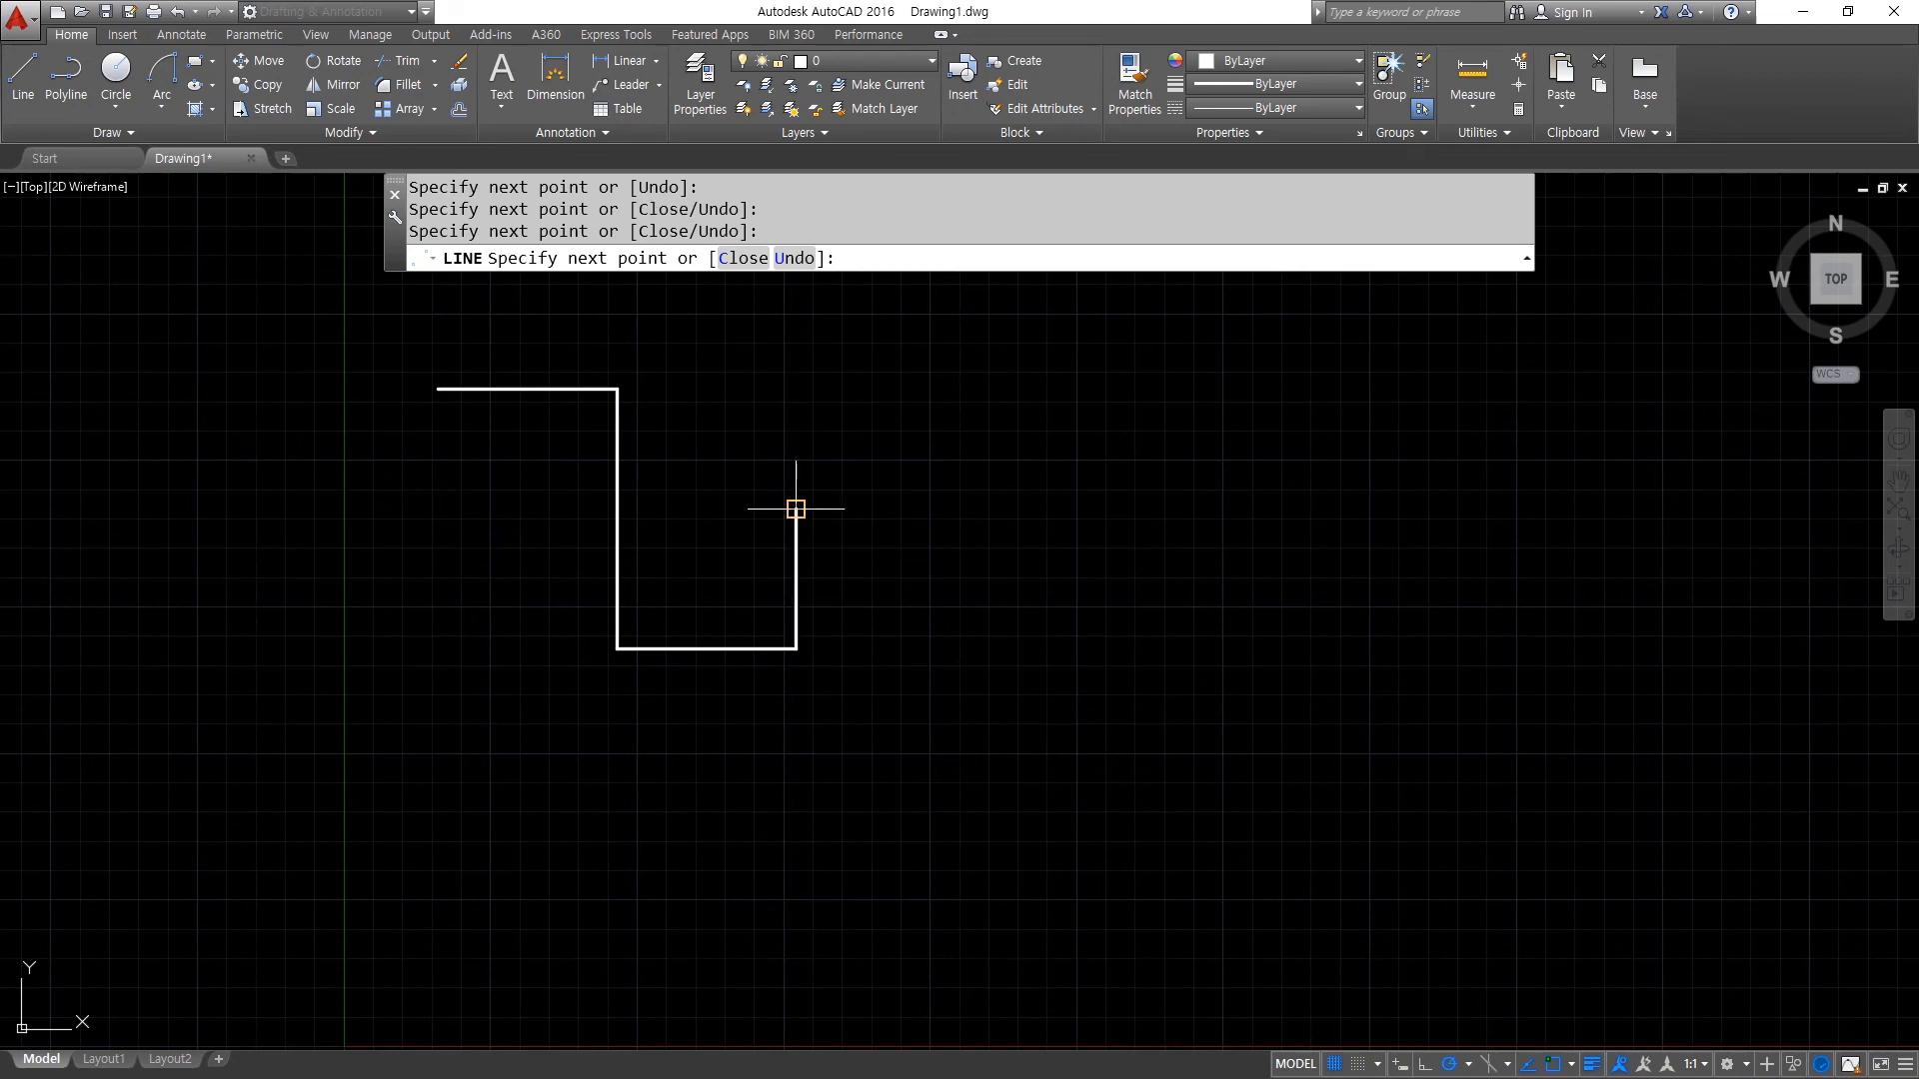
pyautogui.click(1089, 509)
pyautogui.press('Return')
# - Select the segments of the stepped line individually to check whether they are separate objects
pyautogui.click(543, 389)
pyautogui.click(617, 518)
pyautogui.click(699, 648)
pyautogui.click(911, 509)
pyautogui.click(805, 561)
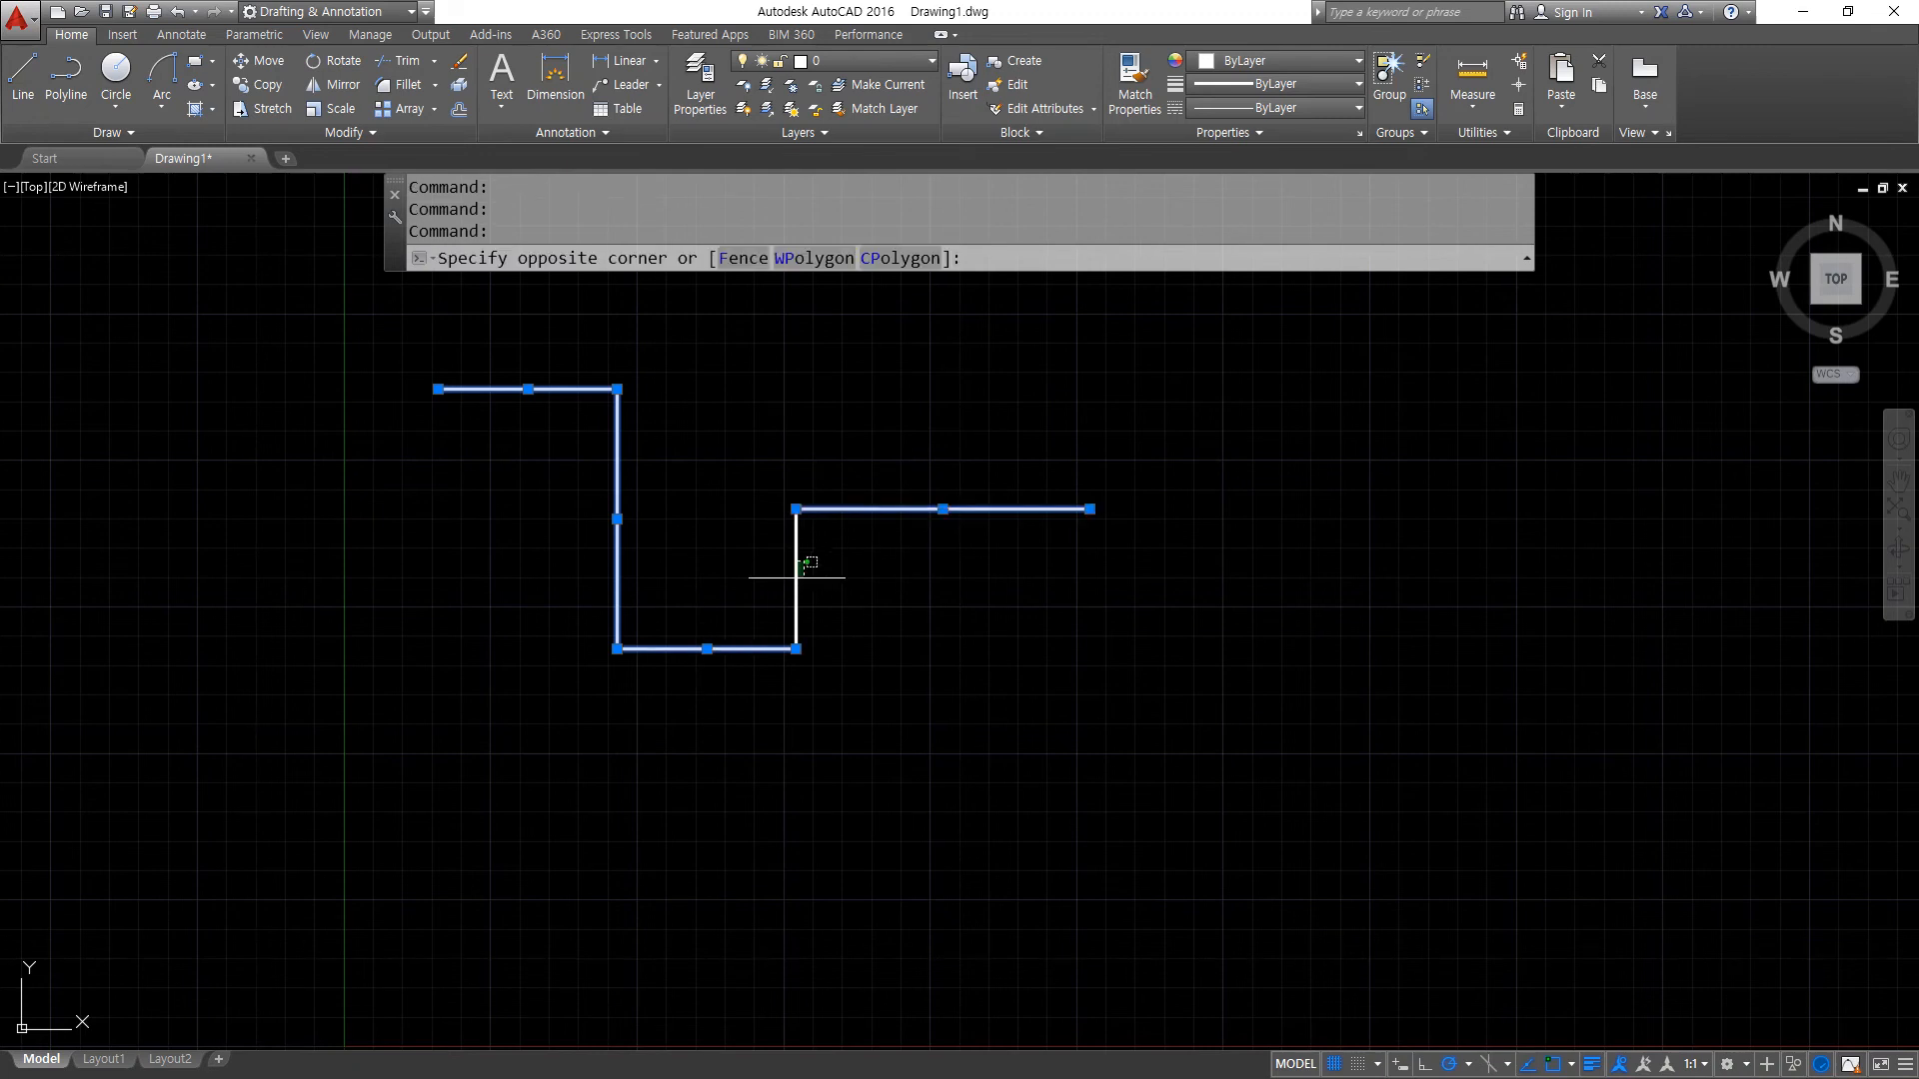
pyautogui.click(689, 532)
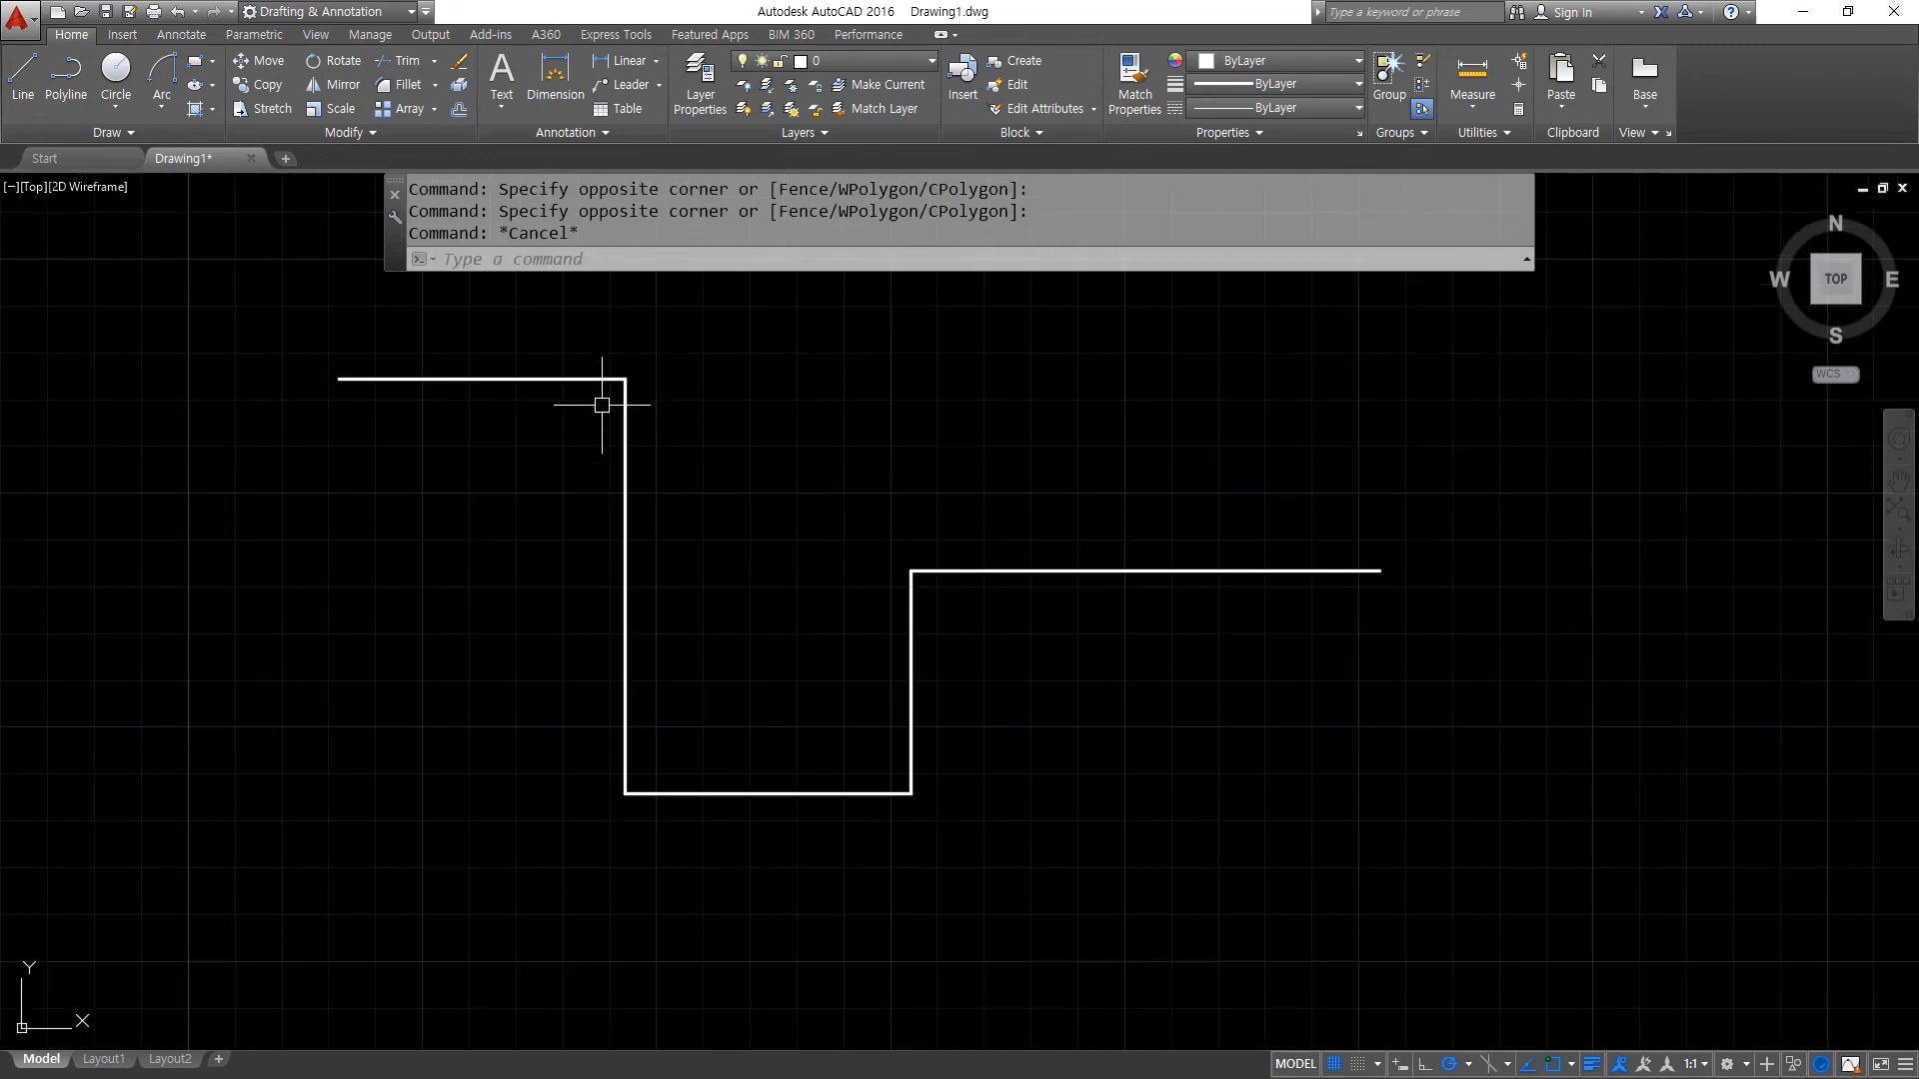
pyautogui.scroll(2, 602, 404)
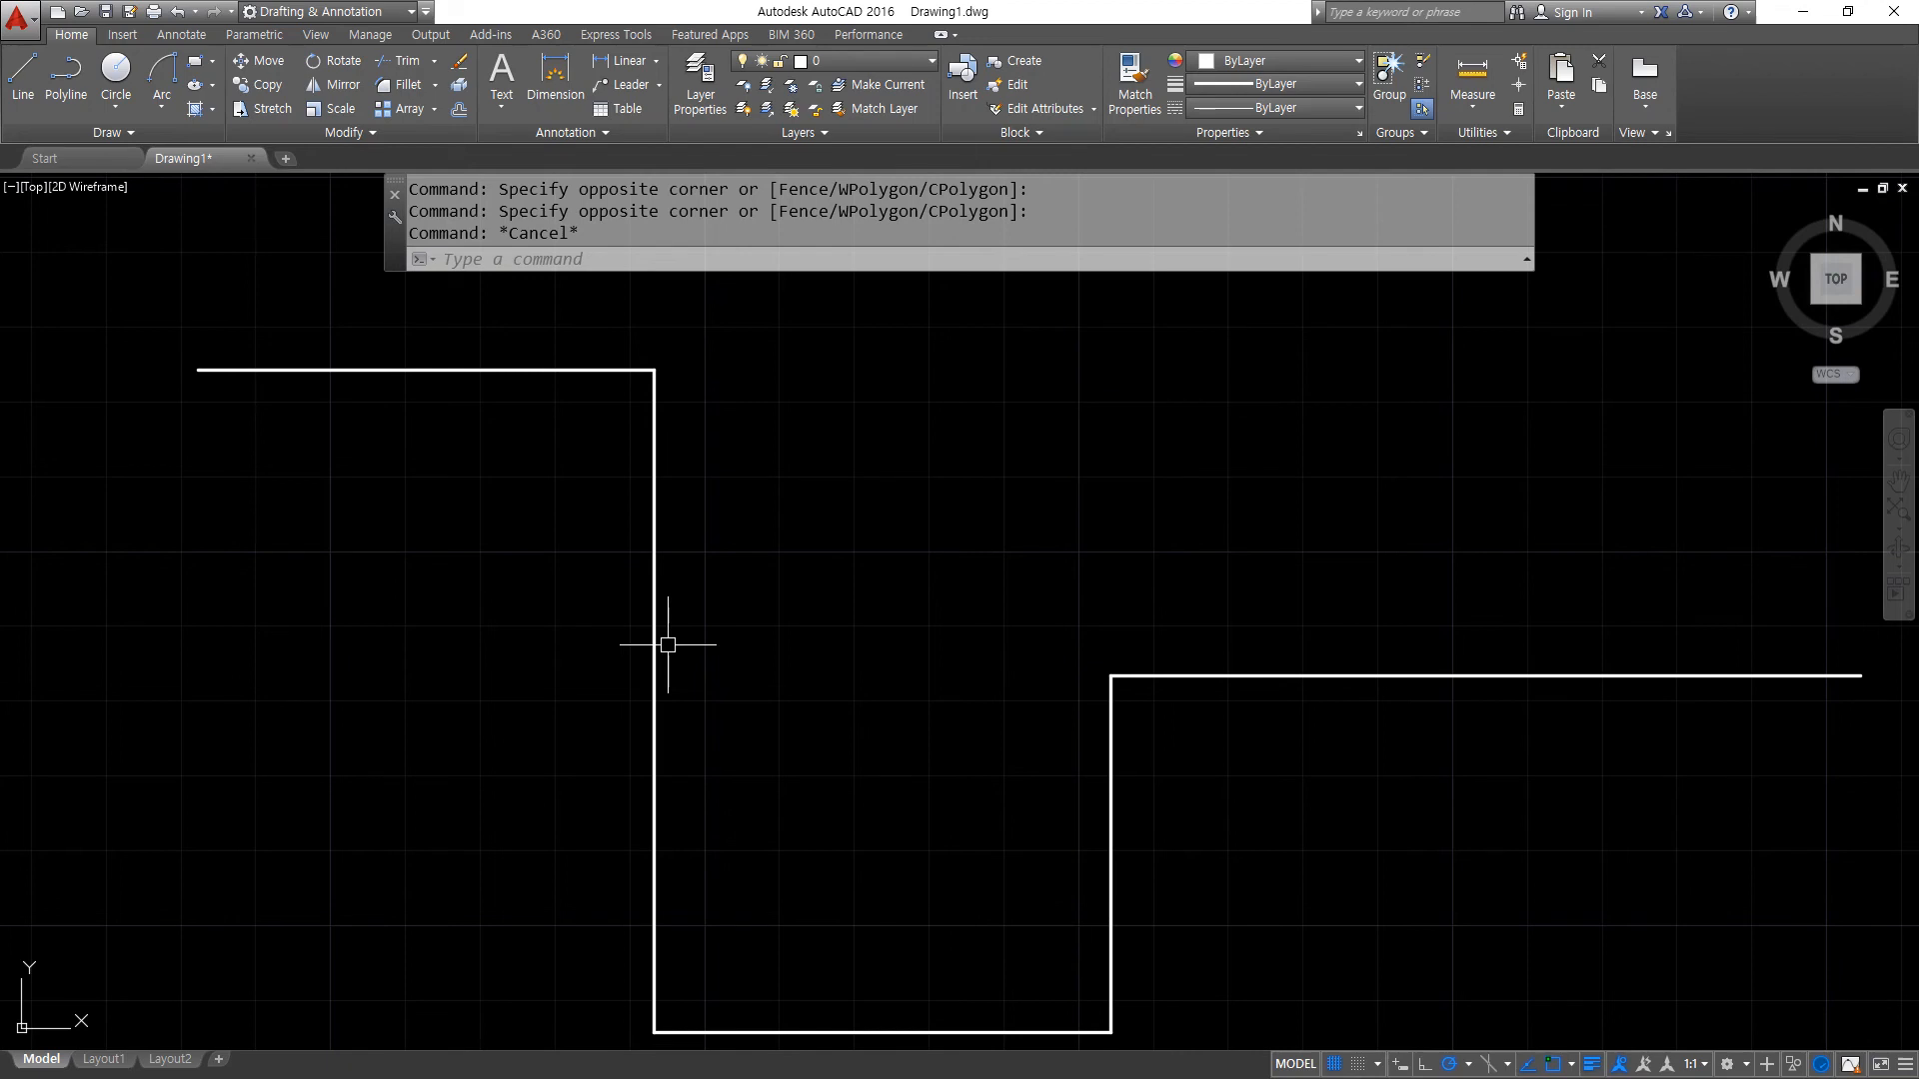
# - Join the five stepped line segments into one polyline and select it to check the result
pyautogui.write('J')
pyautogui.press('Return')
pyautogui.scroll(-2, 735, 505)
pyautogui.click(1176, 324)
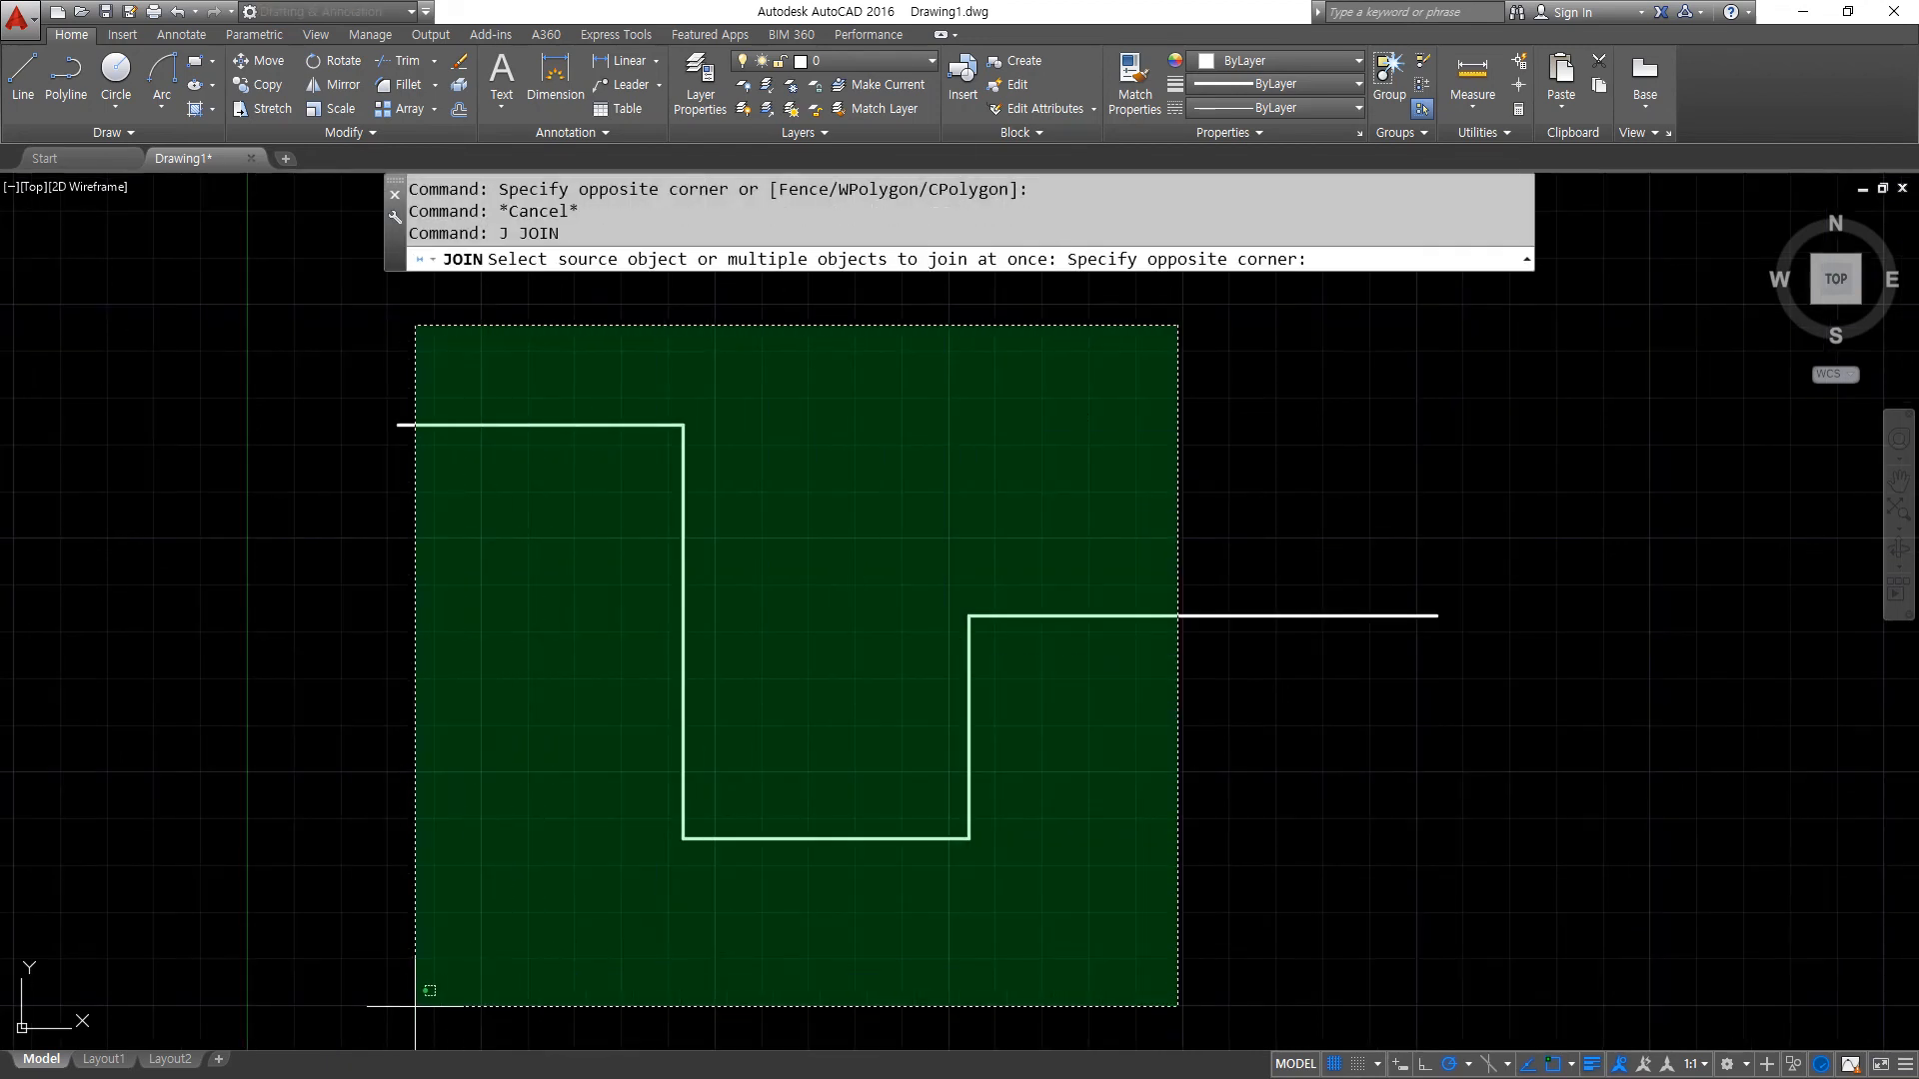
pyautogui.click(446, 950)
pyautogui.press('Return')
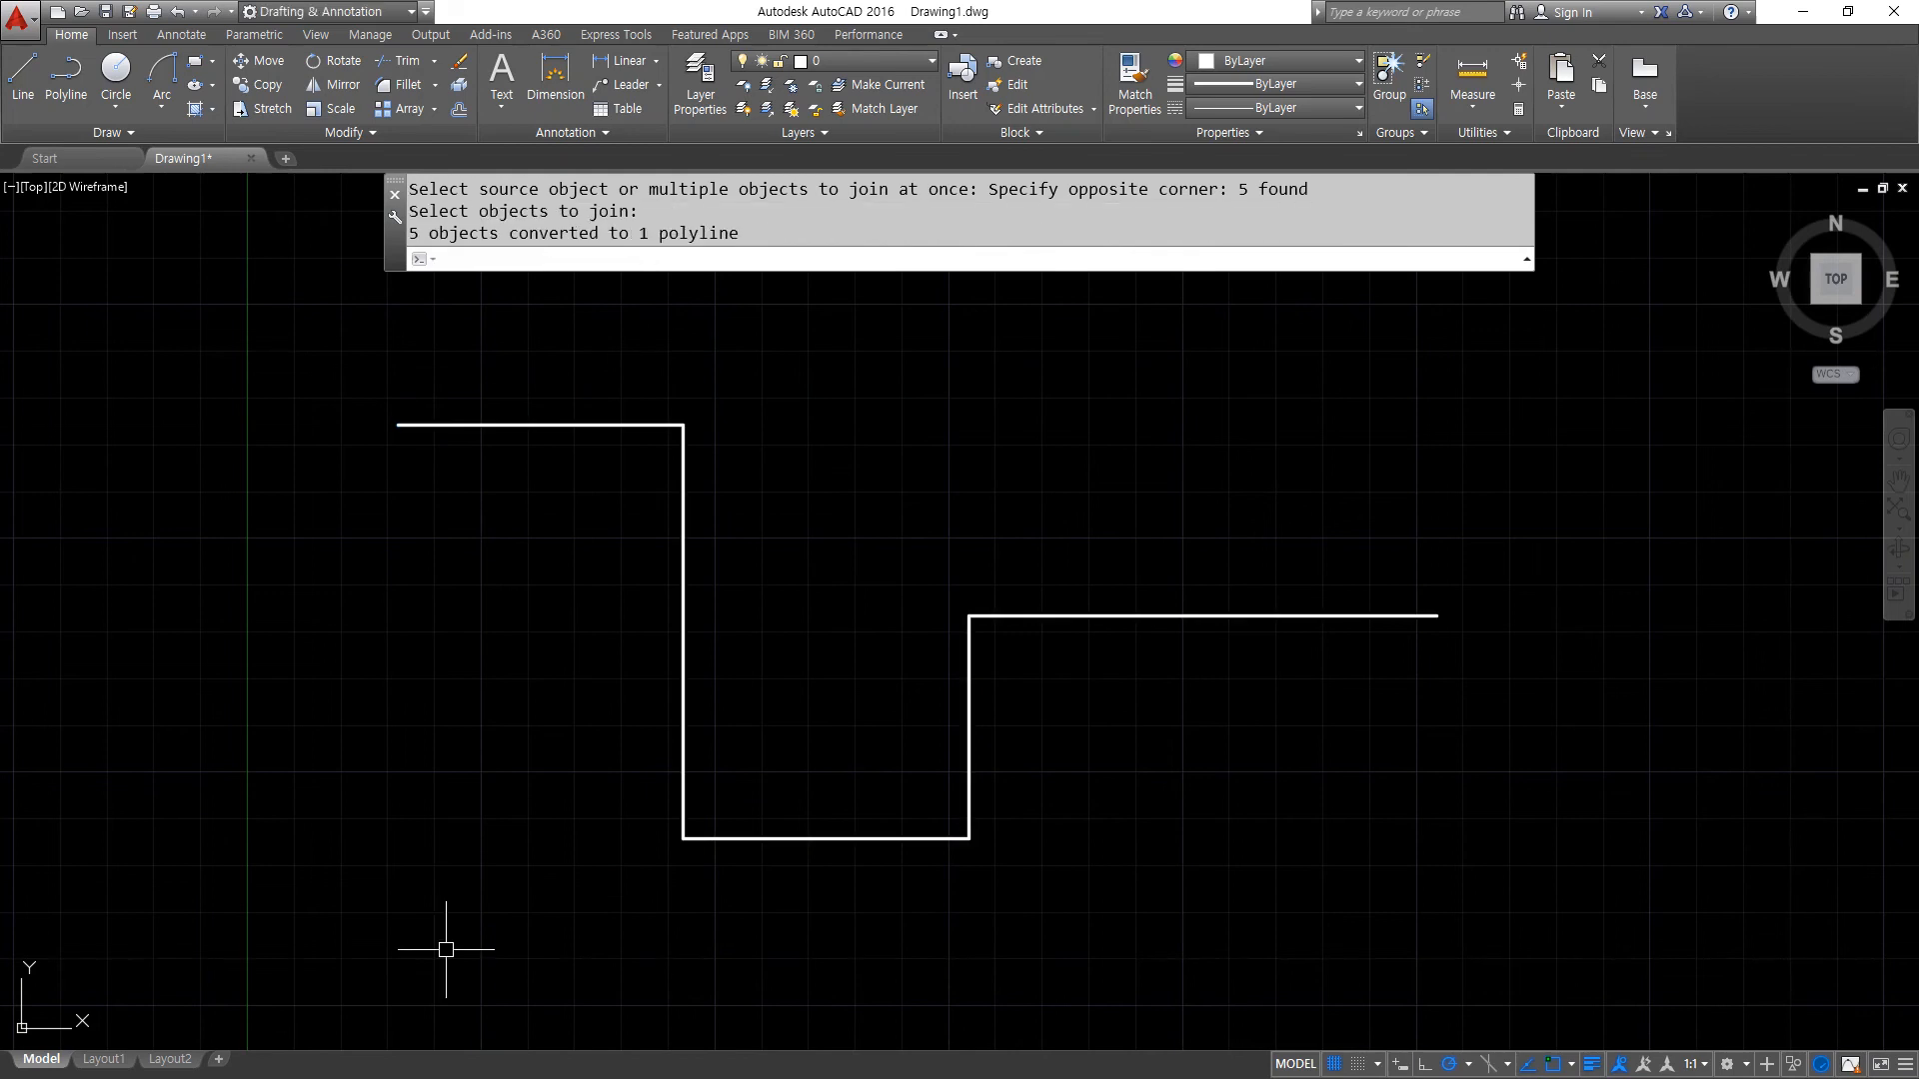
pyautogui.click(600, 424)
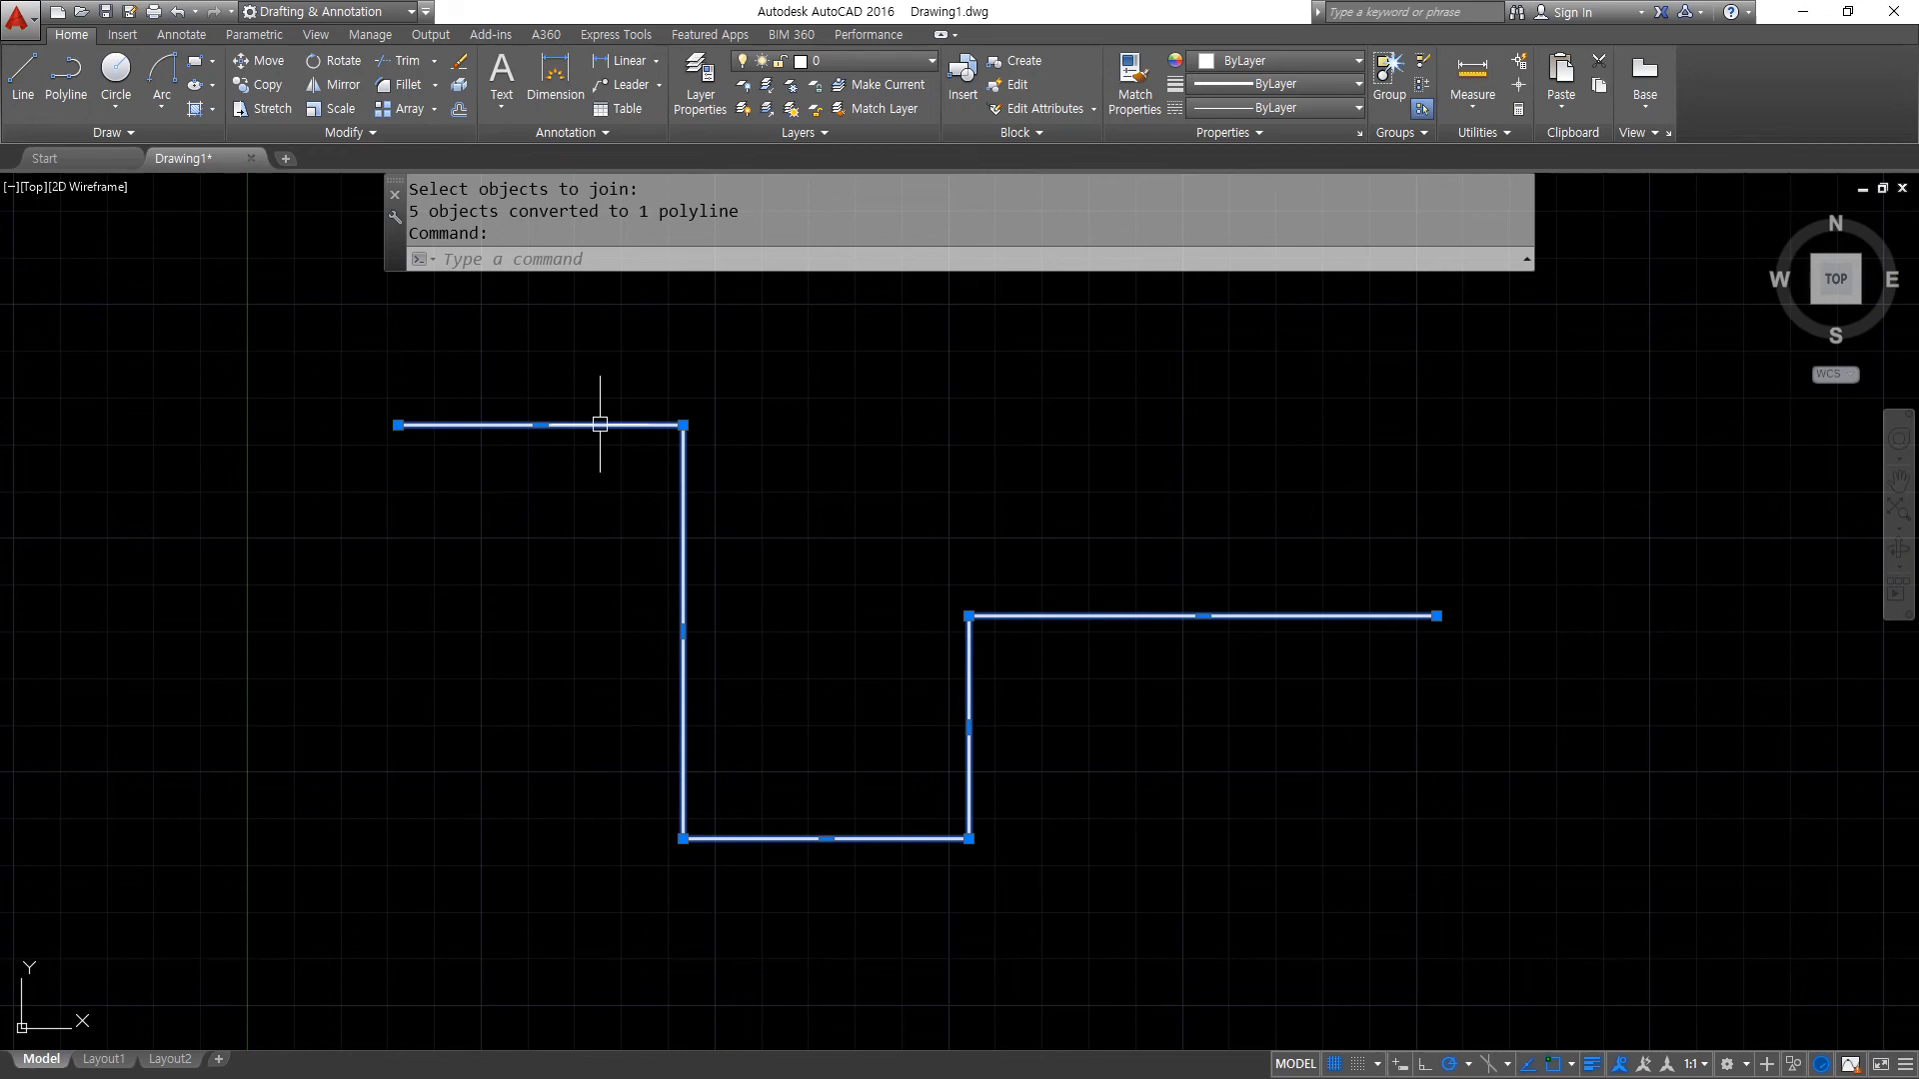
pyautogui.press('Escape')
# - Delete the stepped polyline
pyautogui.click(1170, 857)
pyautogui.click(589, 467)
pyautogui.press('Delete')
# - Draw a single long horizontal line across the middle of the empty drawing area
pyautogui.write('z')
pyautogui.press('Return')
pyautogui.write('a')
pyautogui.press('Return')
pyautogui.write('l;')
pyautogui.press('Escape')
pyautogui.press('Escape')
pyautogui.press('Escape')
pyautogui.write('l')
pyautogui.press('Return')
pyautogui.click(478, 548)
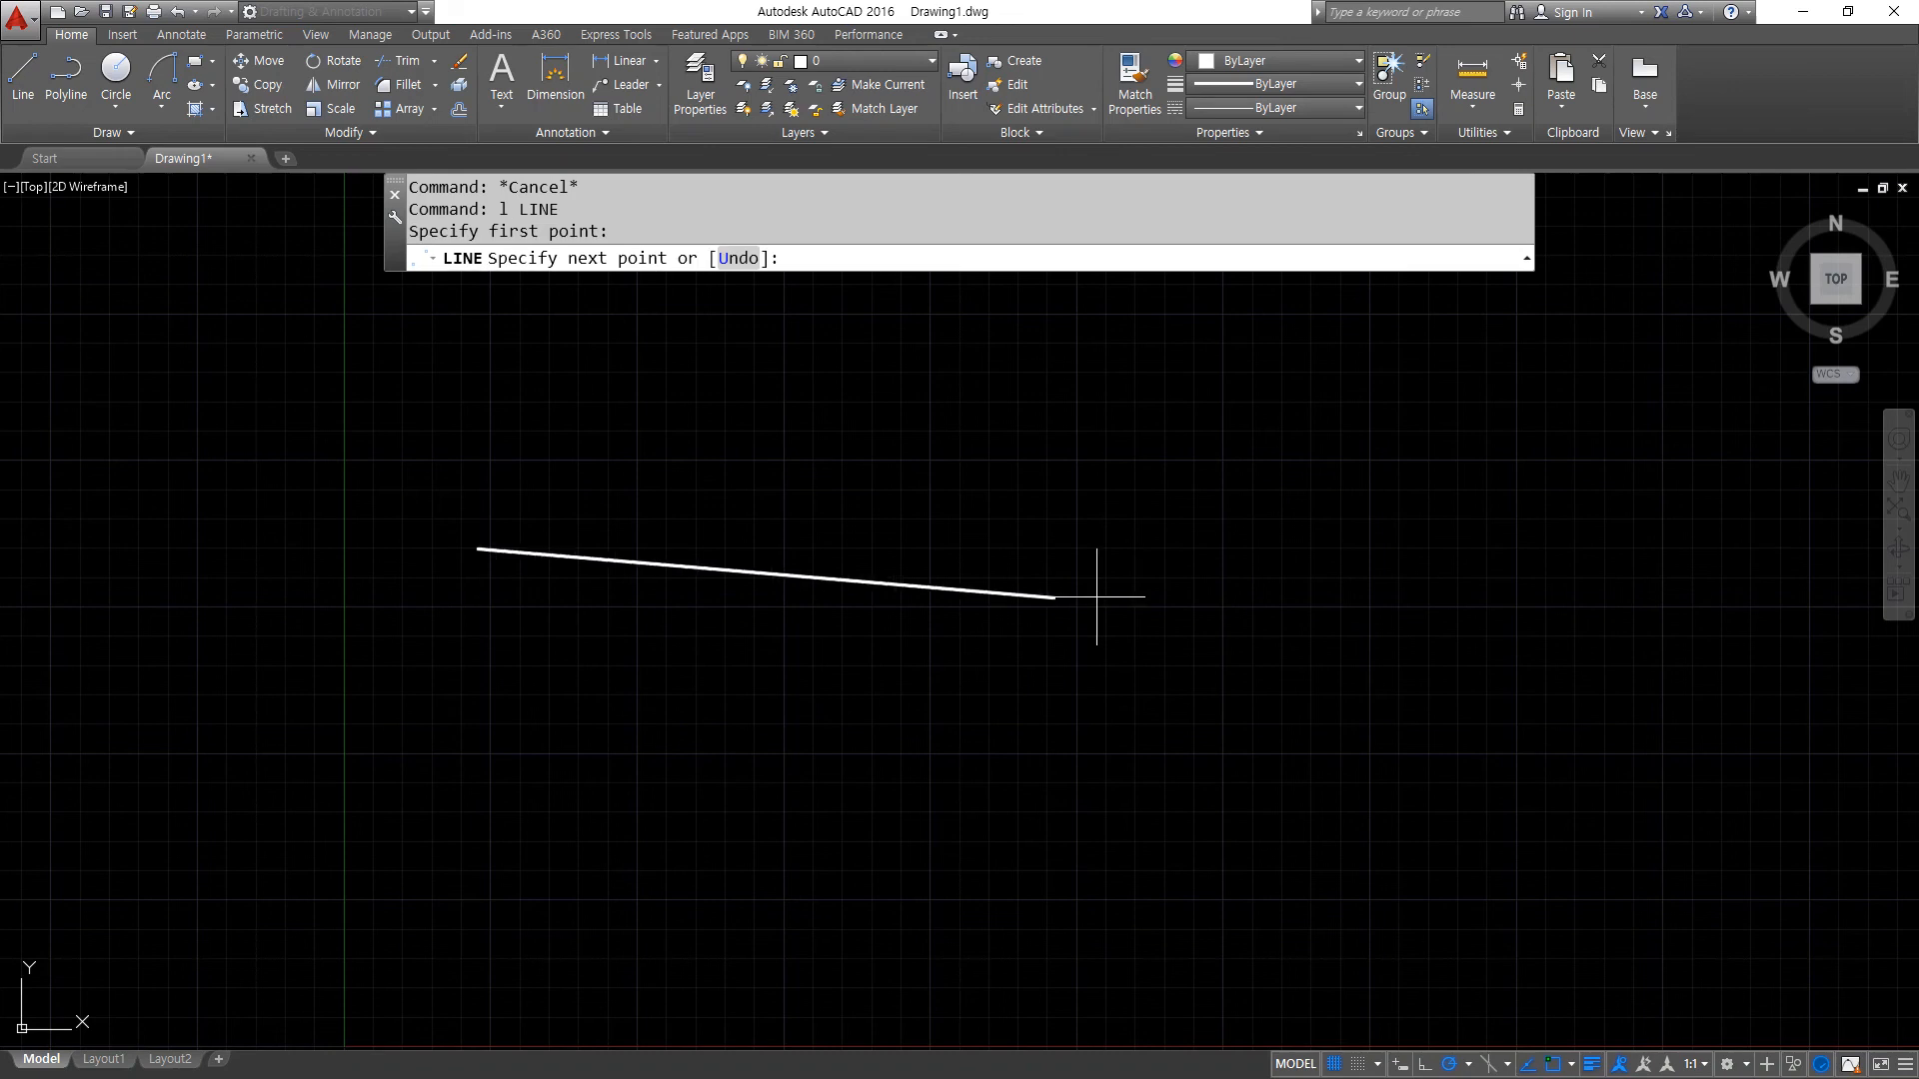
pyautogui.click(1523, 548)
pyautogui.press('Return')
pyautogui.press('Return')
# - Draw a V shape of two connected lines crossing the horizontal line
pyautogui.click(782, 438)
pyautogui.click(1035, 800)
pyautogui.click(1200, 394)
pyautogui.press('Return')
# - Trim the part of the horizontal line between the two sides of the V
pyautogui.write('tr')
pyautogui.press('Return')
pyautogui.press('Return')
pyautogui.click(1016, 549)
# - Erase the two lines of the V, leaving only the separated horizontal lines
pyautogui.press('Return')
pyautogui.click(1230, 839)
pyautogui.click(753, 668)
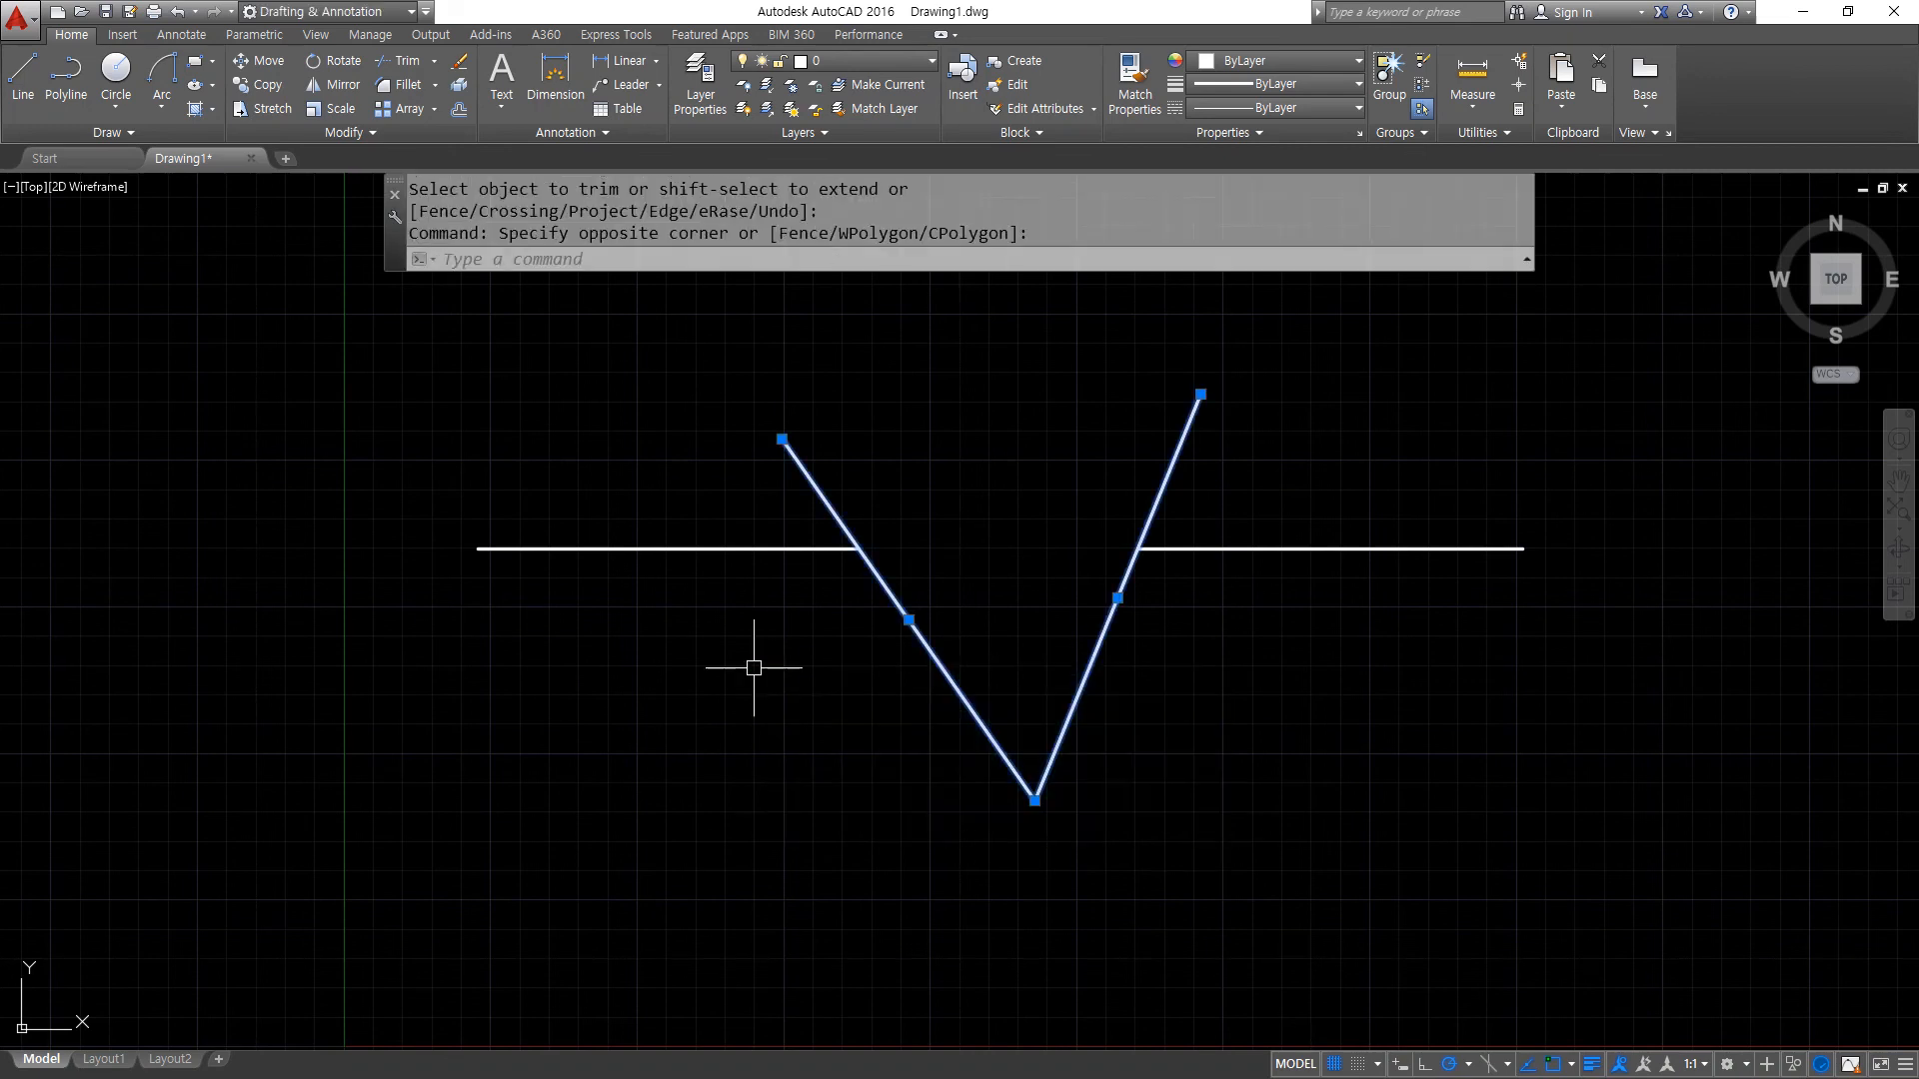
pyautogui.write('e')
pyautogui.press('Return')
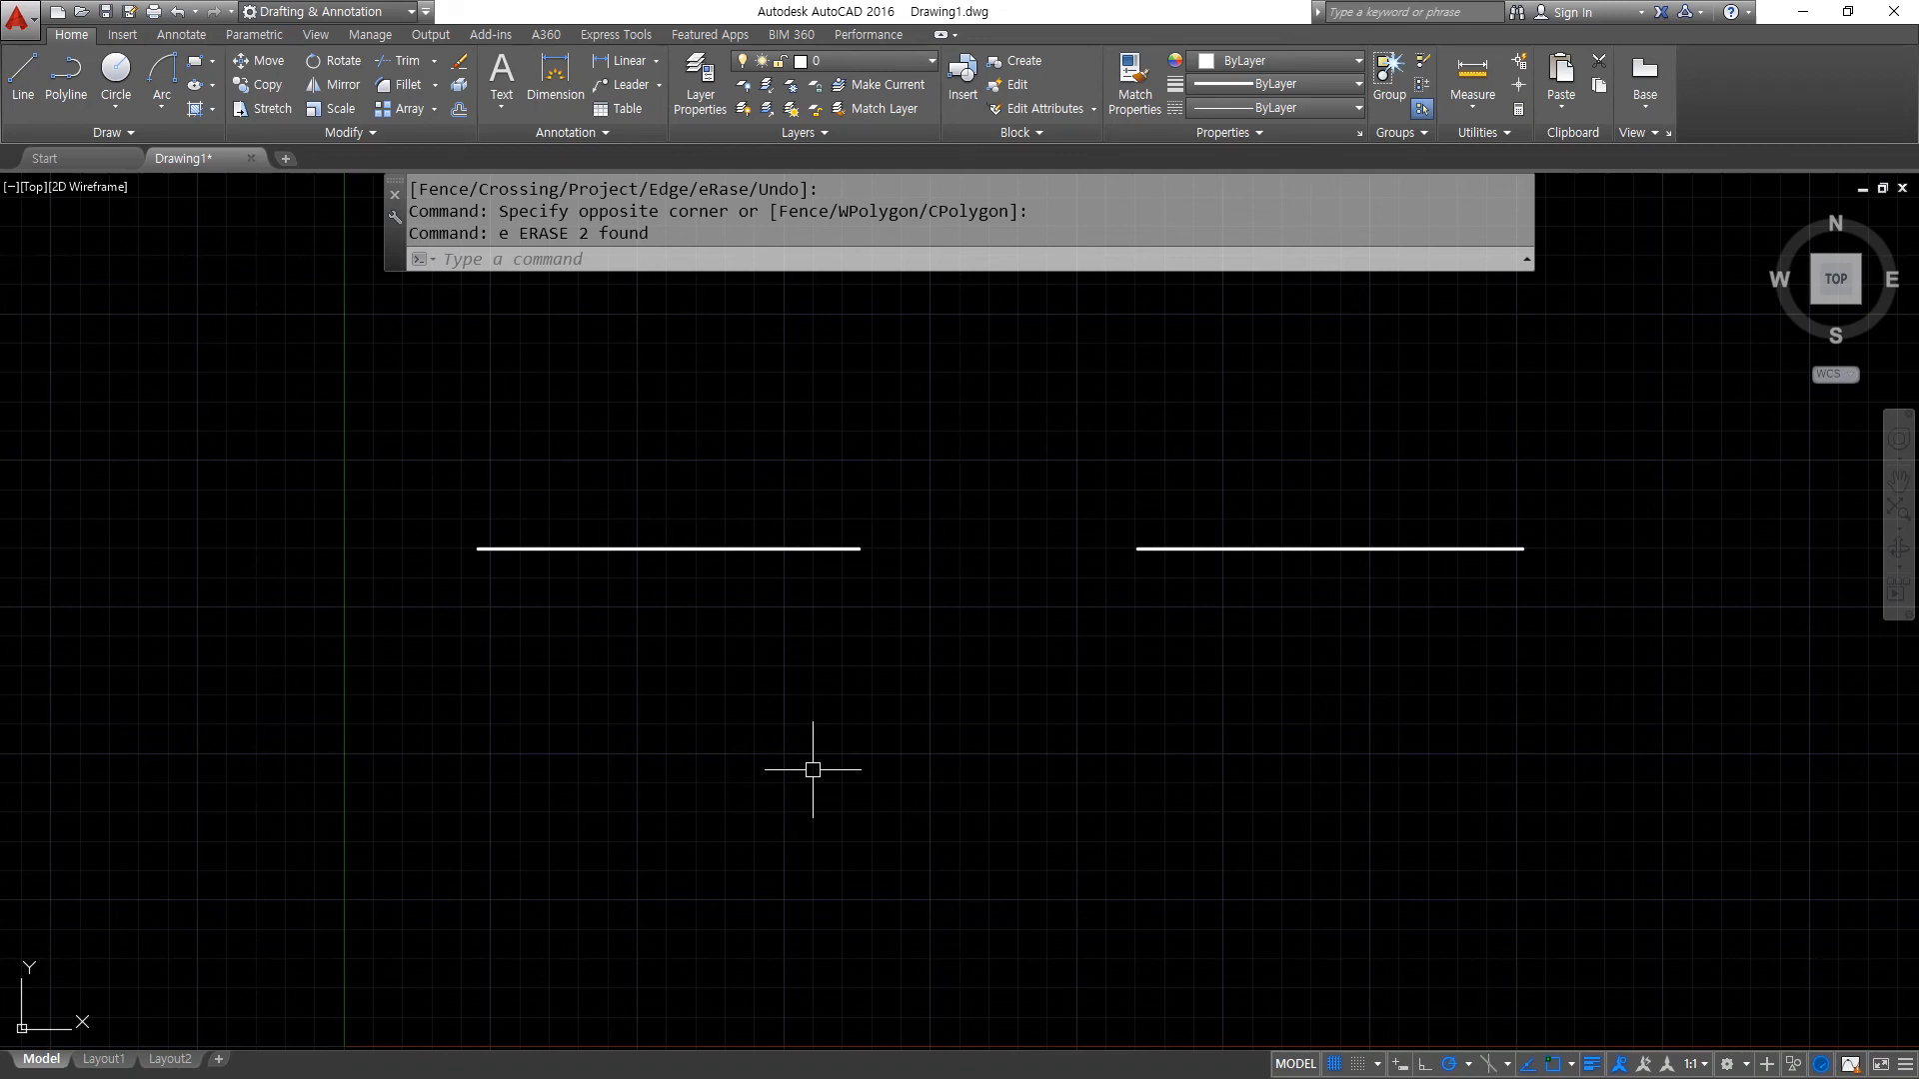
# - Join the left and right collinear horizontal lines into a single line
pyautogui.write('J')
pyautogui.press('Return')
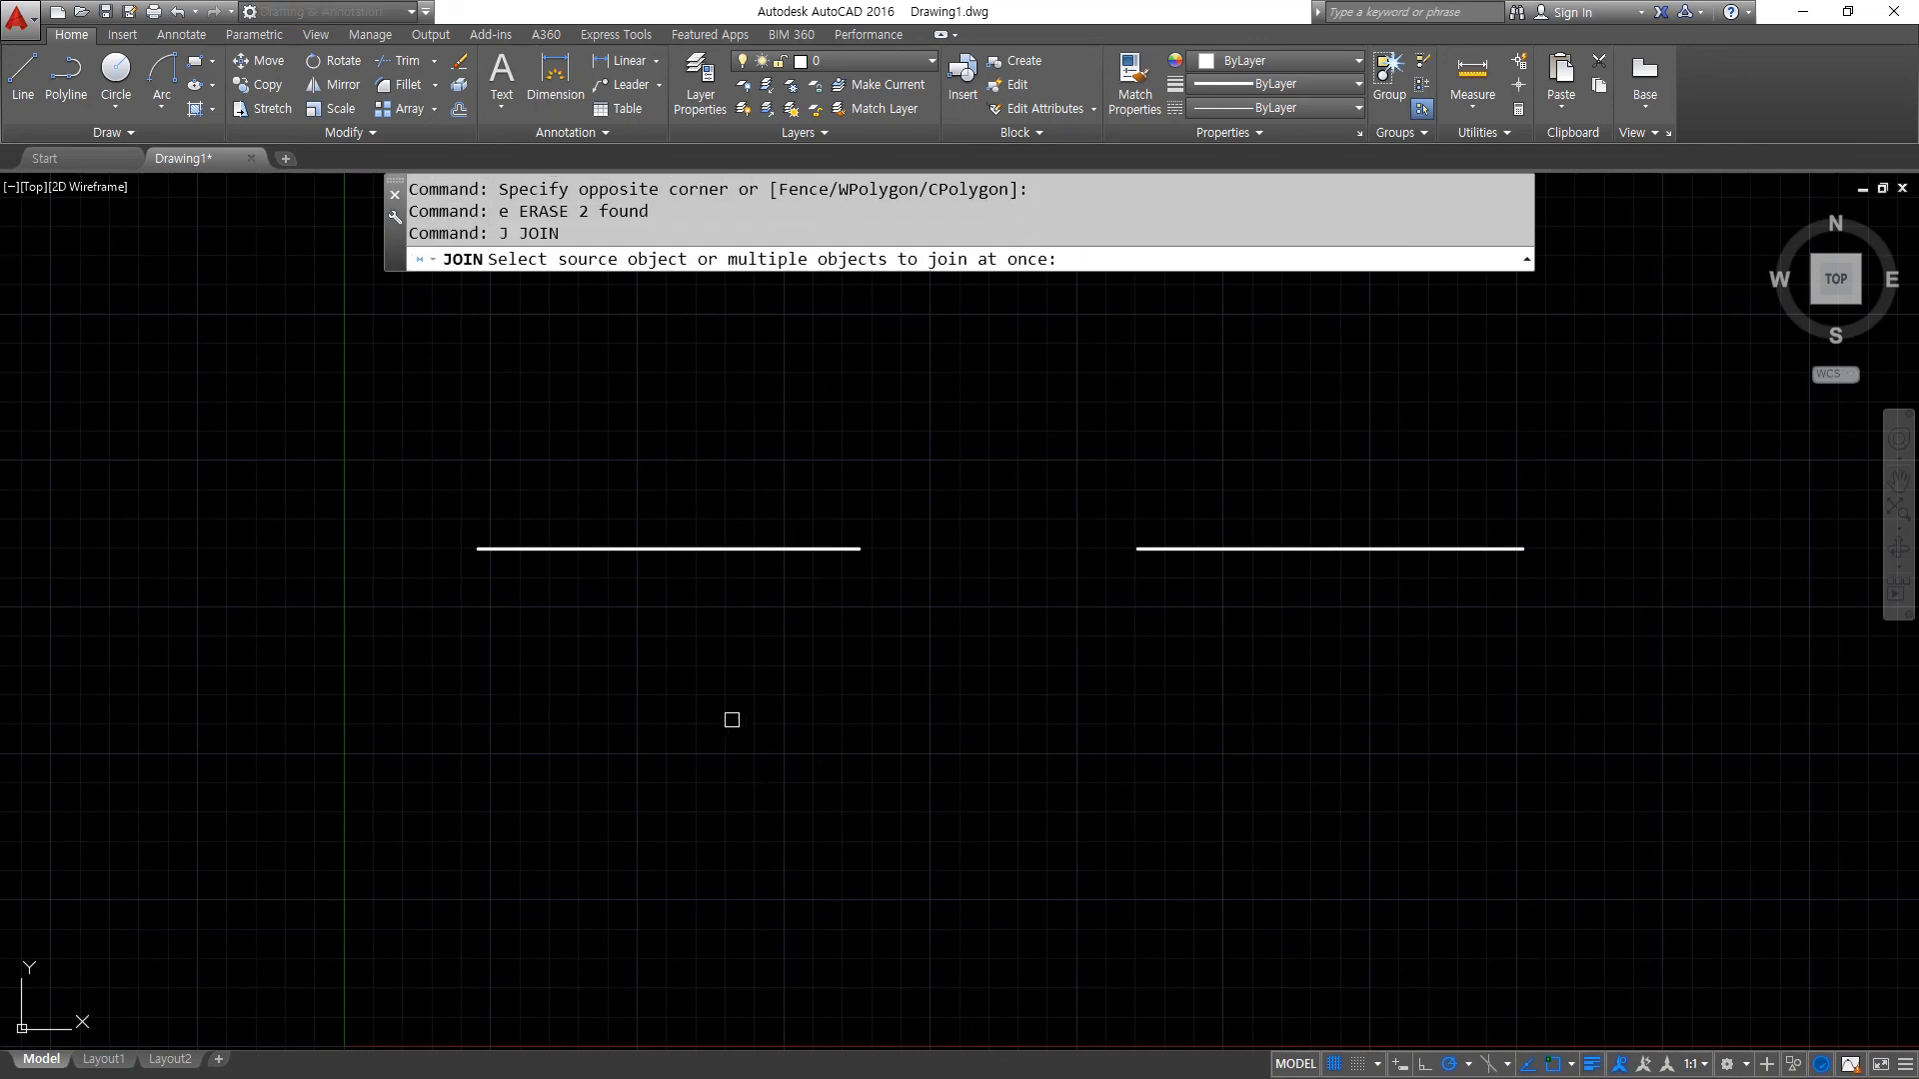
pyautogui.click(727, 554)
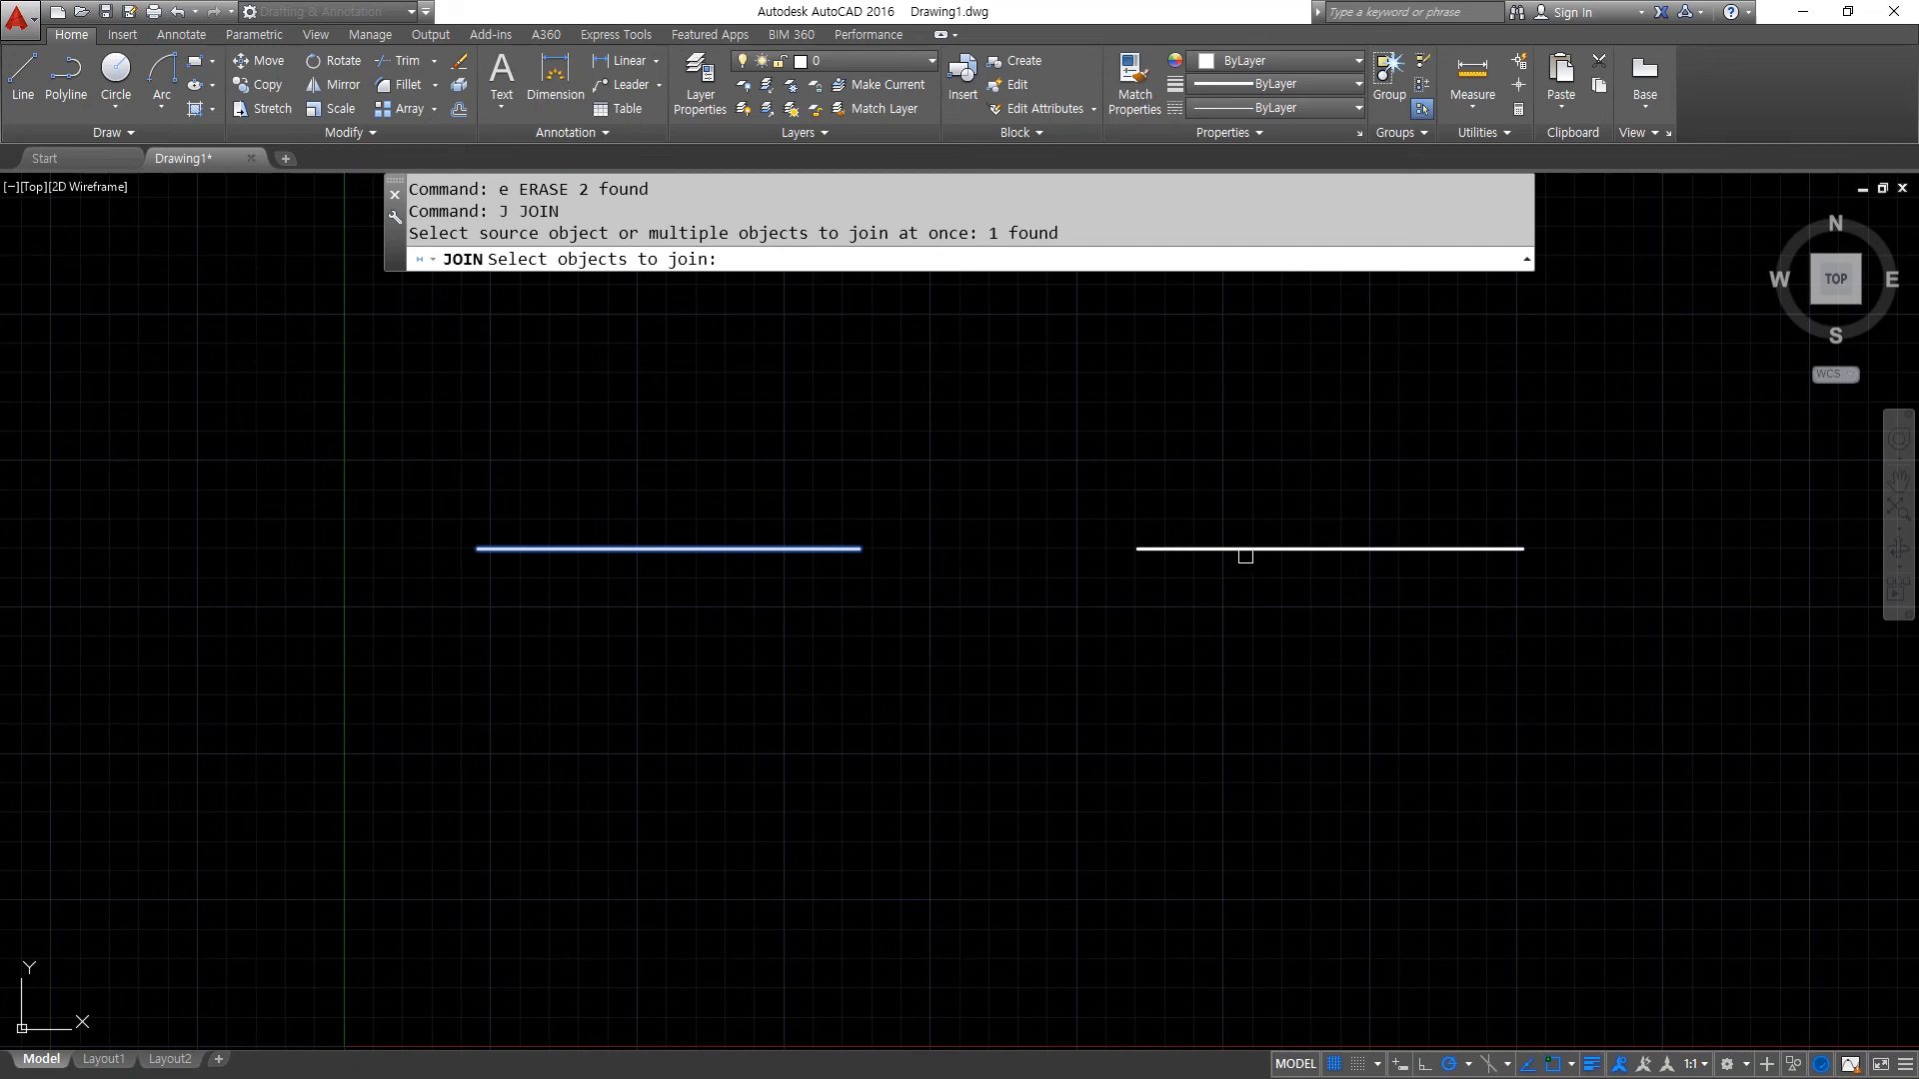
pyautogui.click(1255, 547)
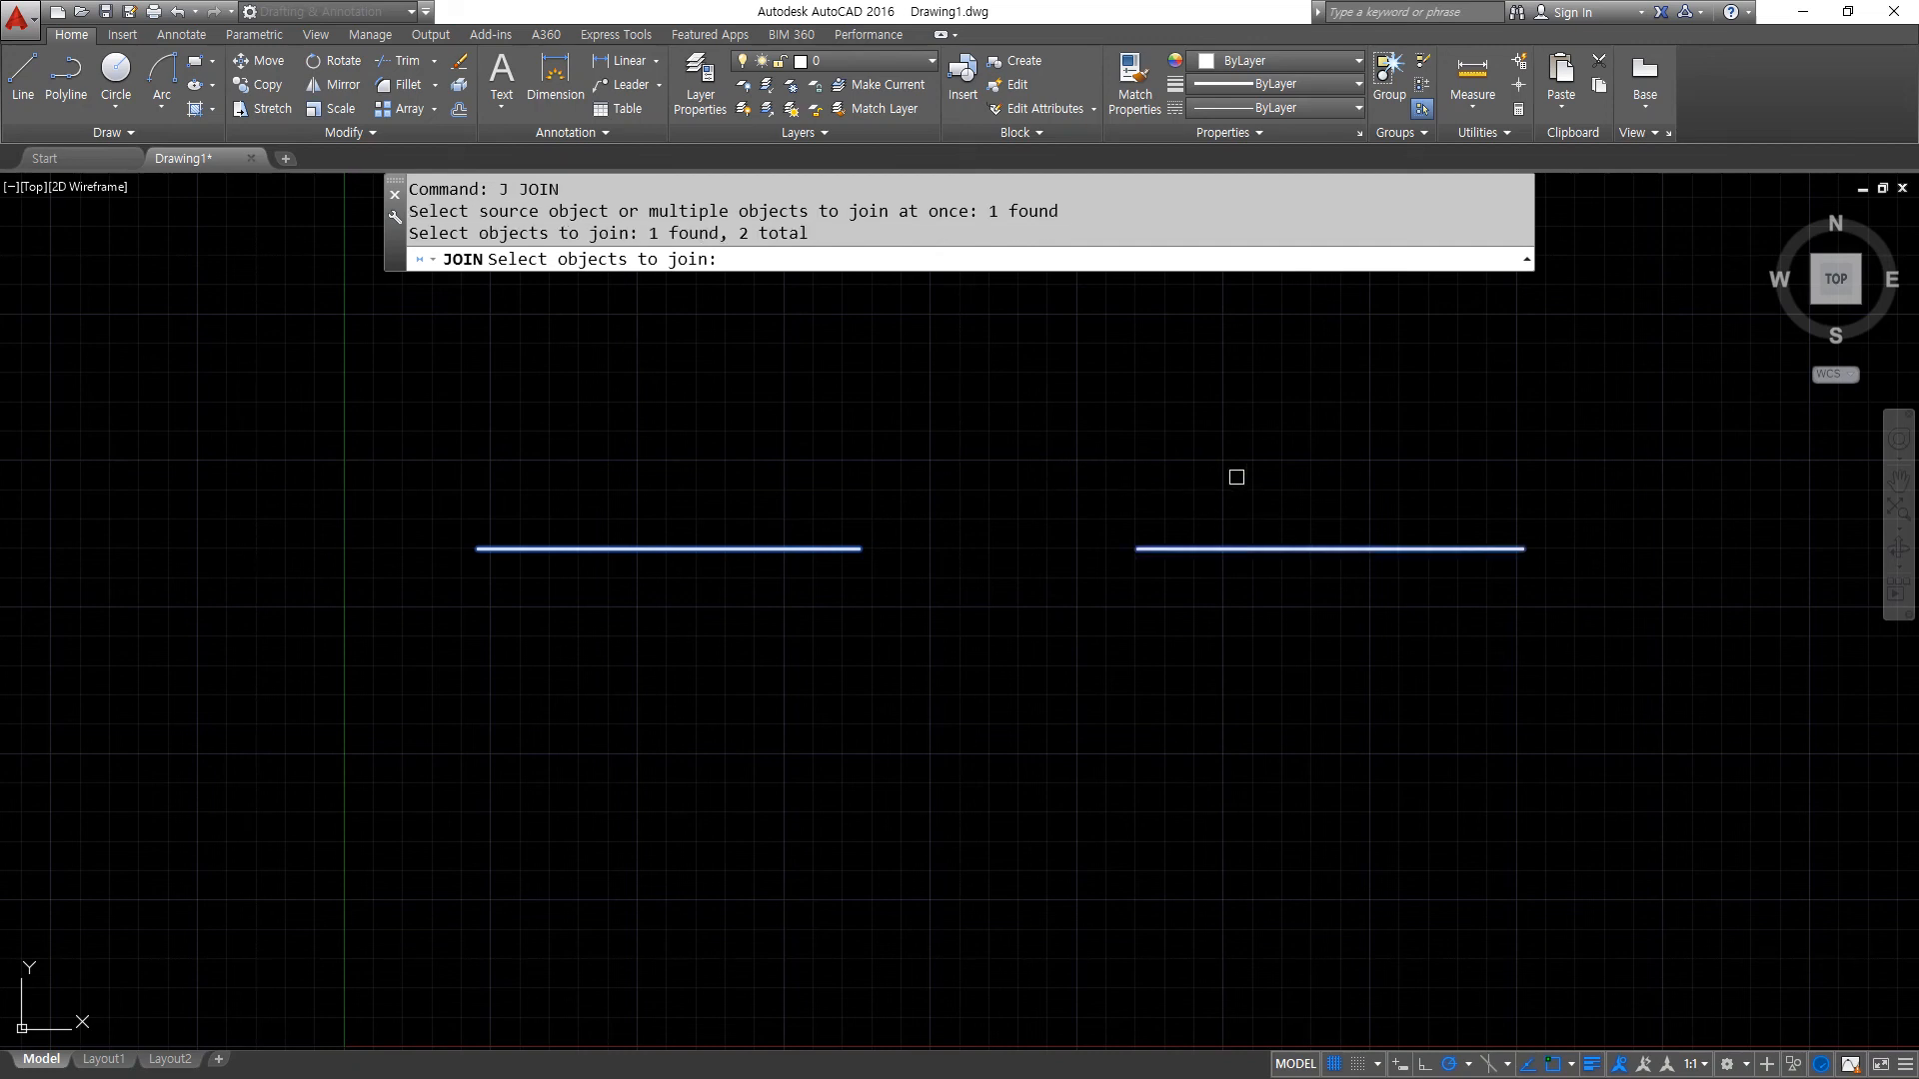
pyautogui.press('Return')
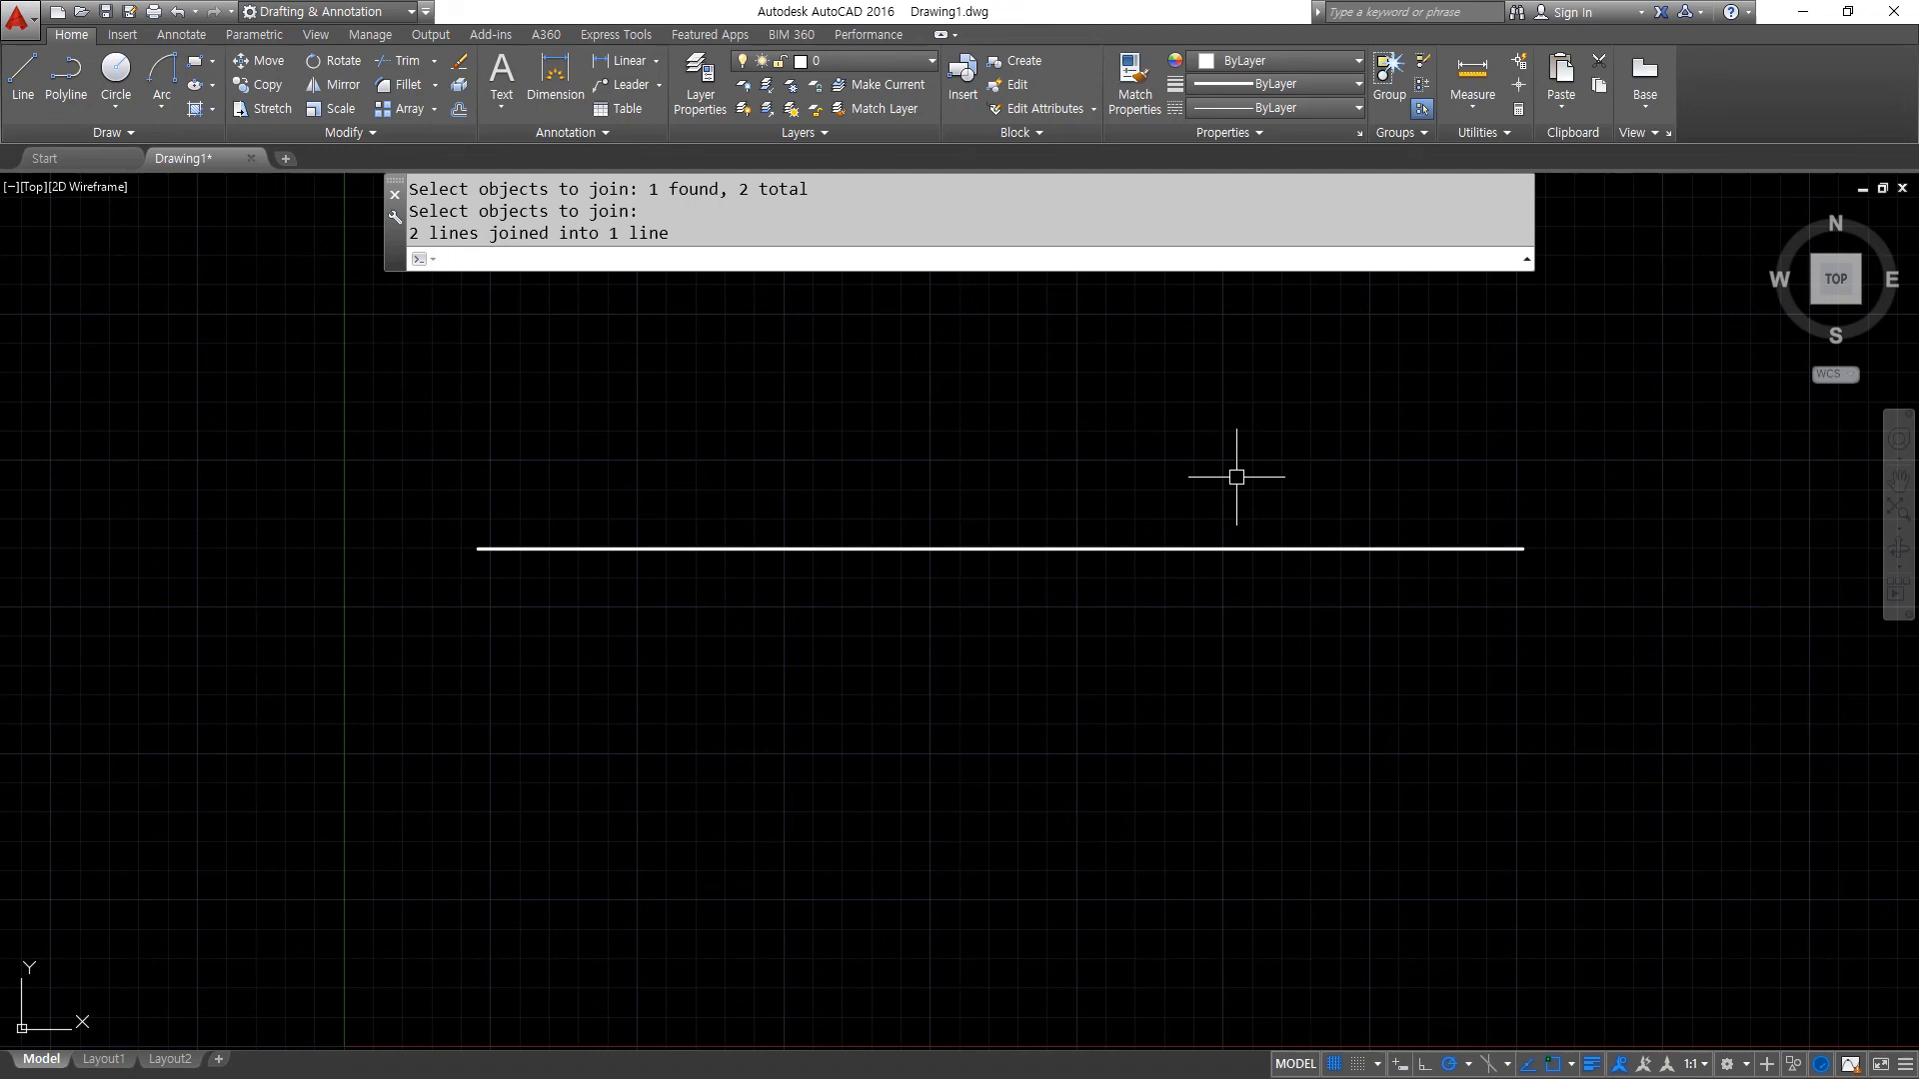
# - Undo the join of the two horizontal lines
pyautogui.hotkey('ctrl', '2')
pyautogui.press('Escape')
pyautogui.click(1142, 628)
pyautogui.click(1119, 825)
pyautogui.press('Escape')
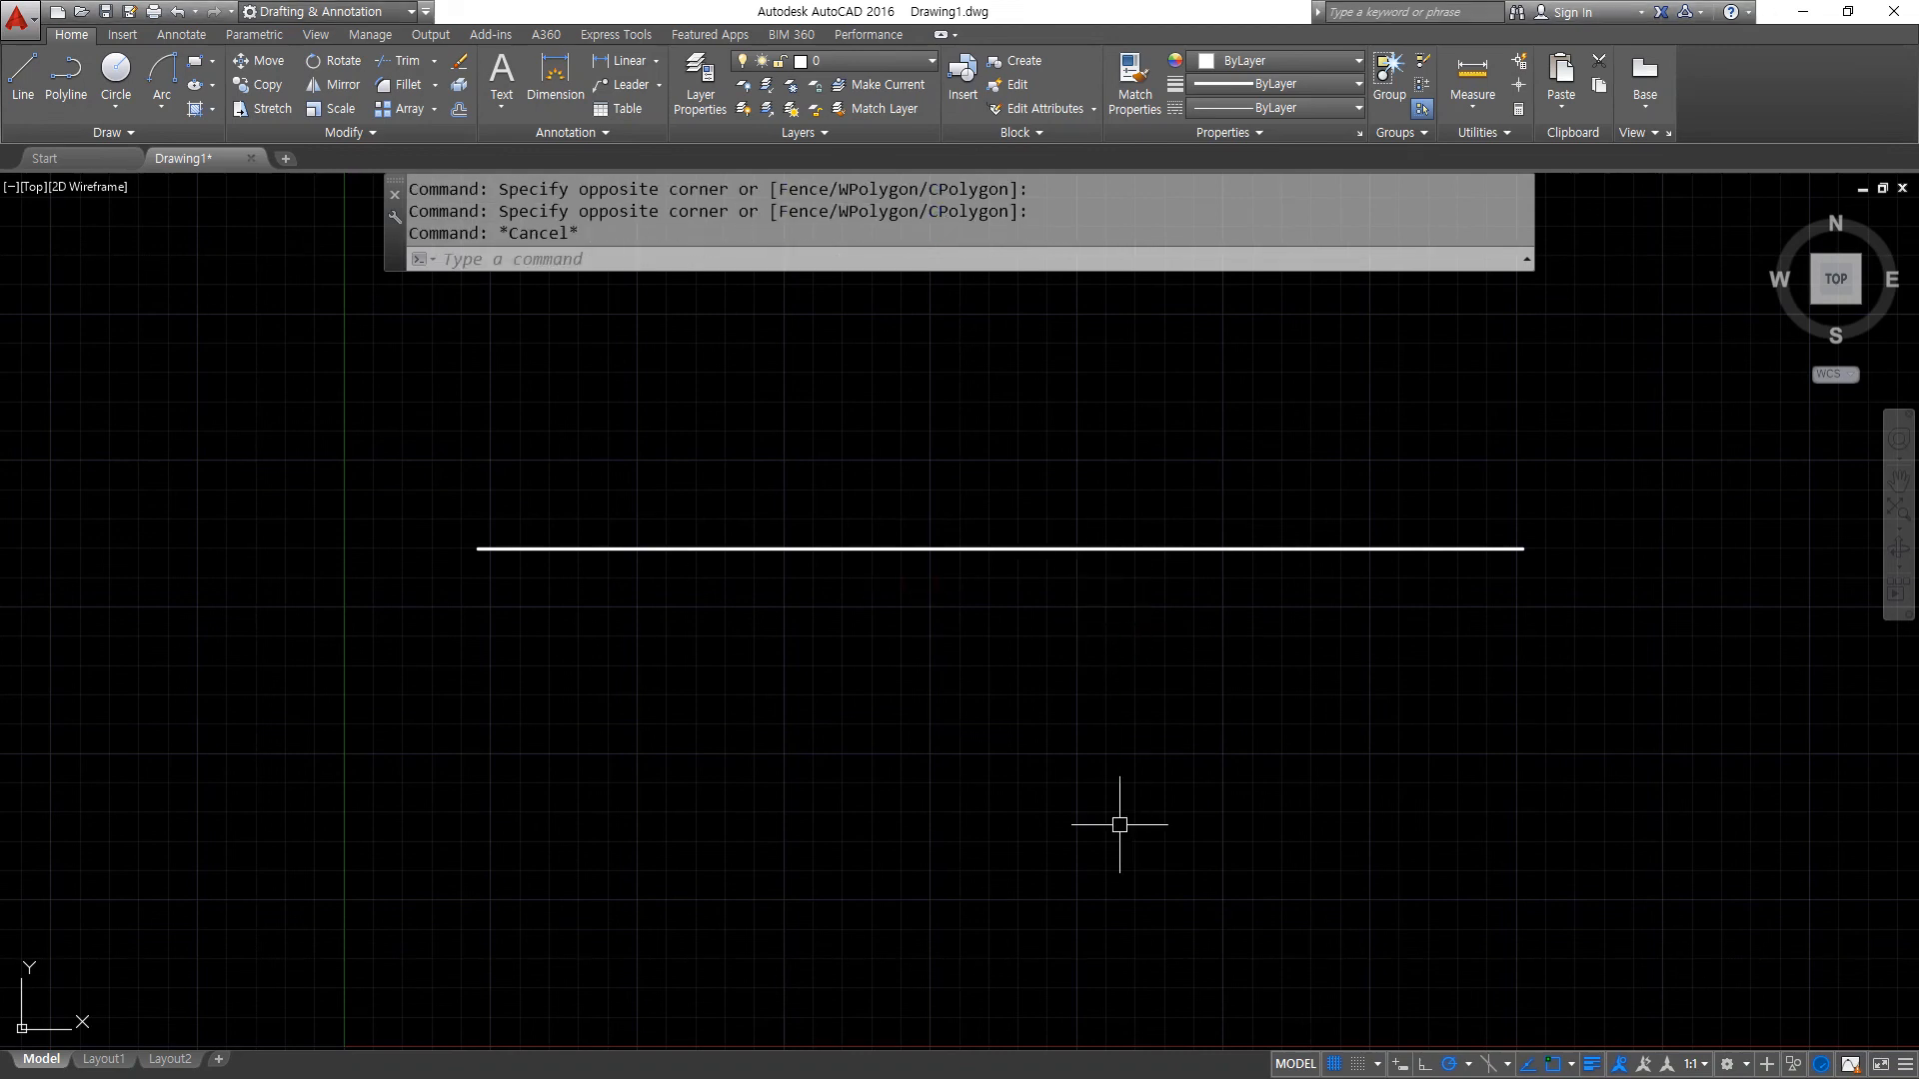
pyautogui.hotkey('ctrl', 'z')
# - Assign the left horizontal line to the cen layer and clear the selection
pyautogui.click(685, 587)
pyautogui.click(550, 440)
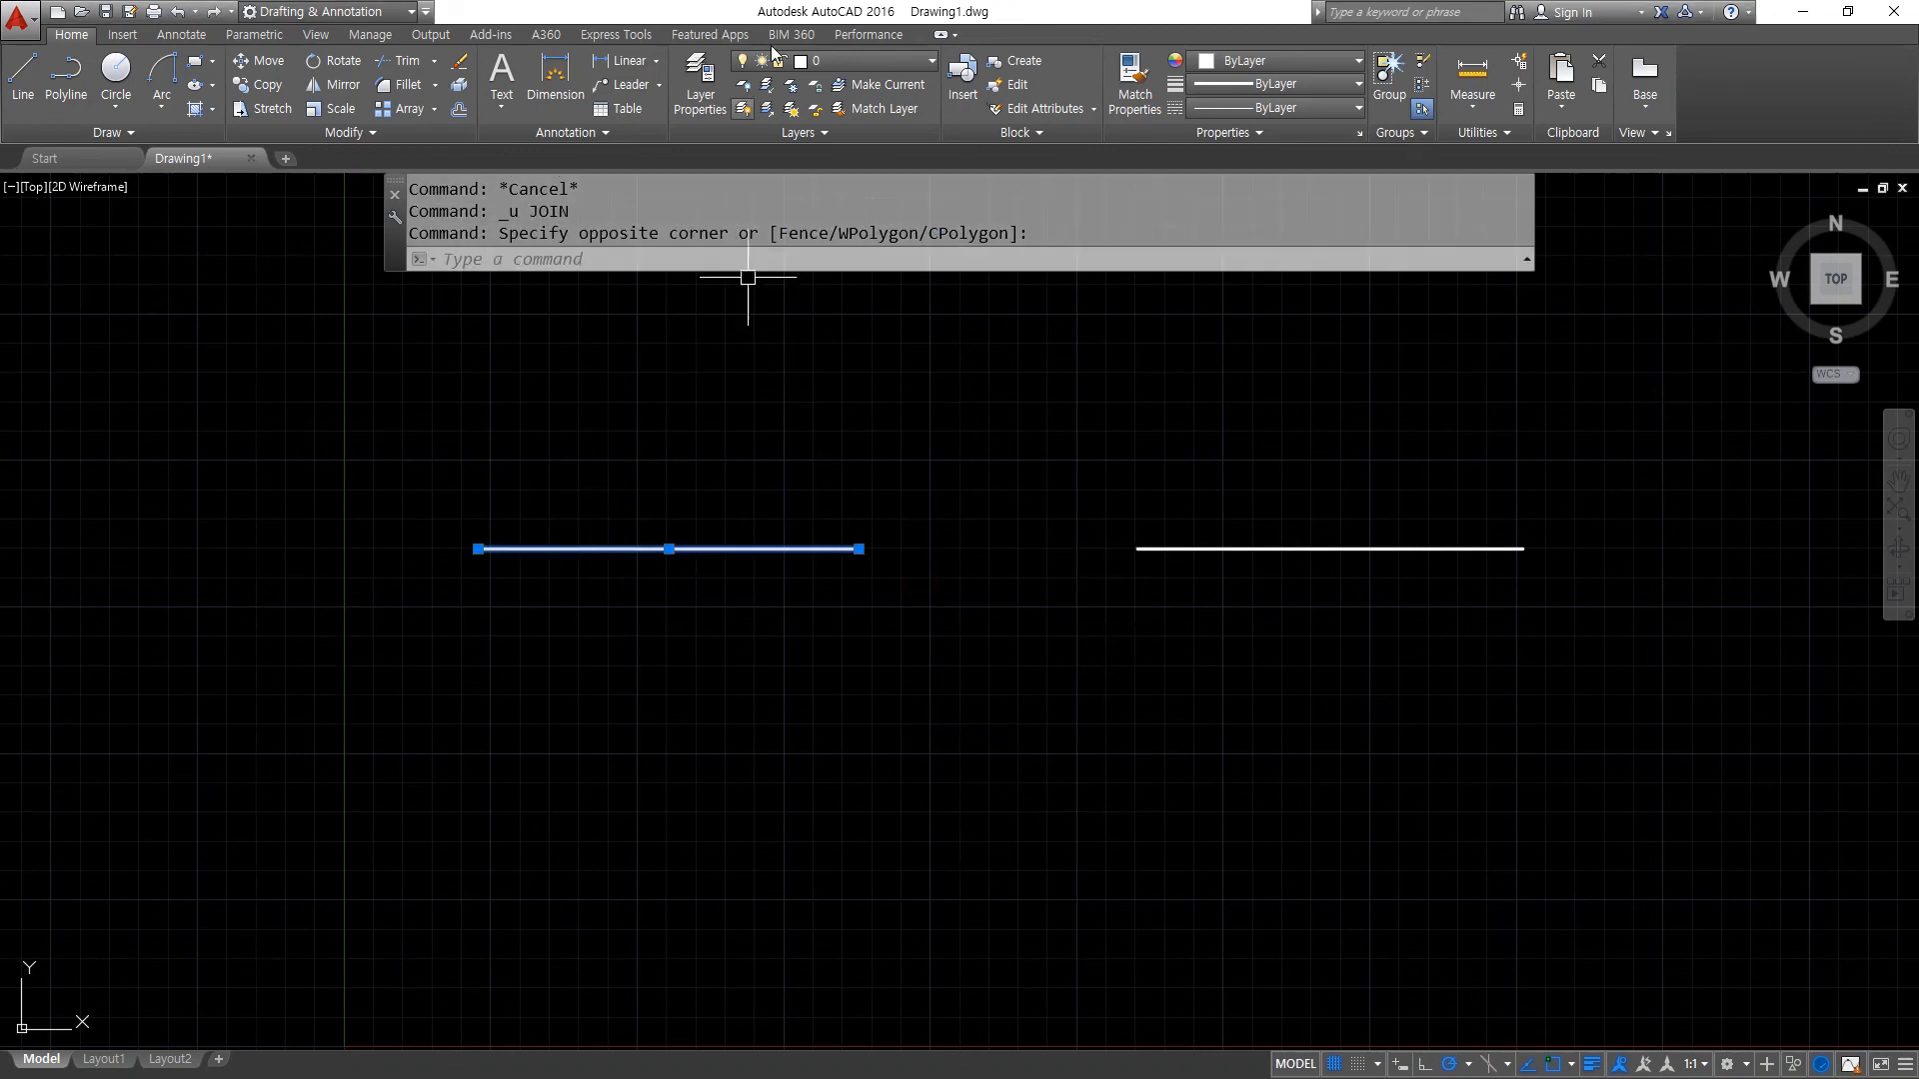
pyautogui.click(860, 58)
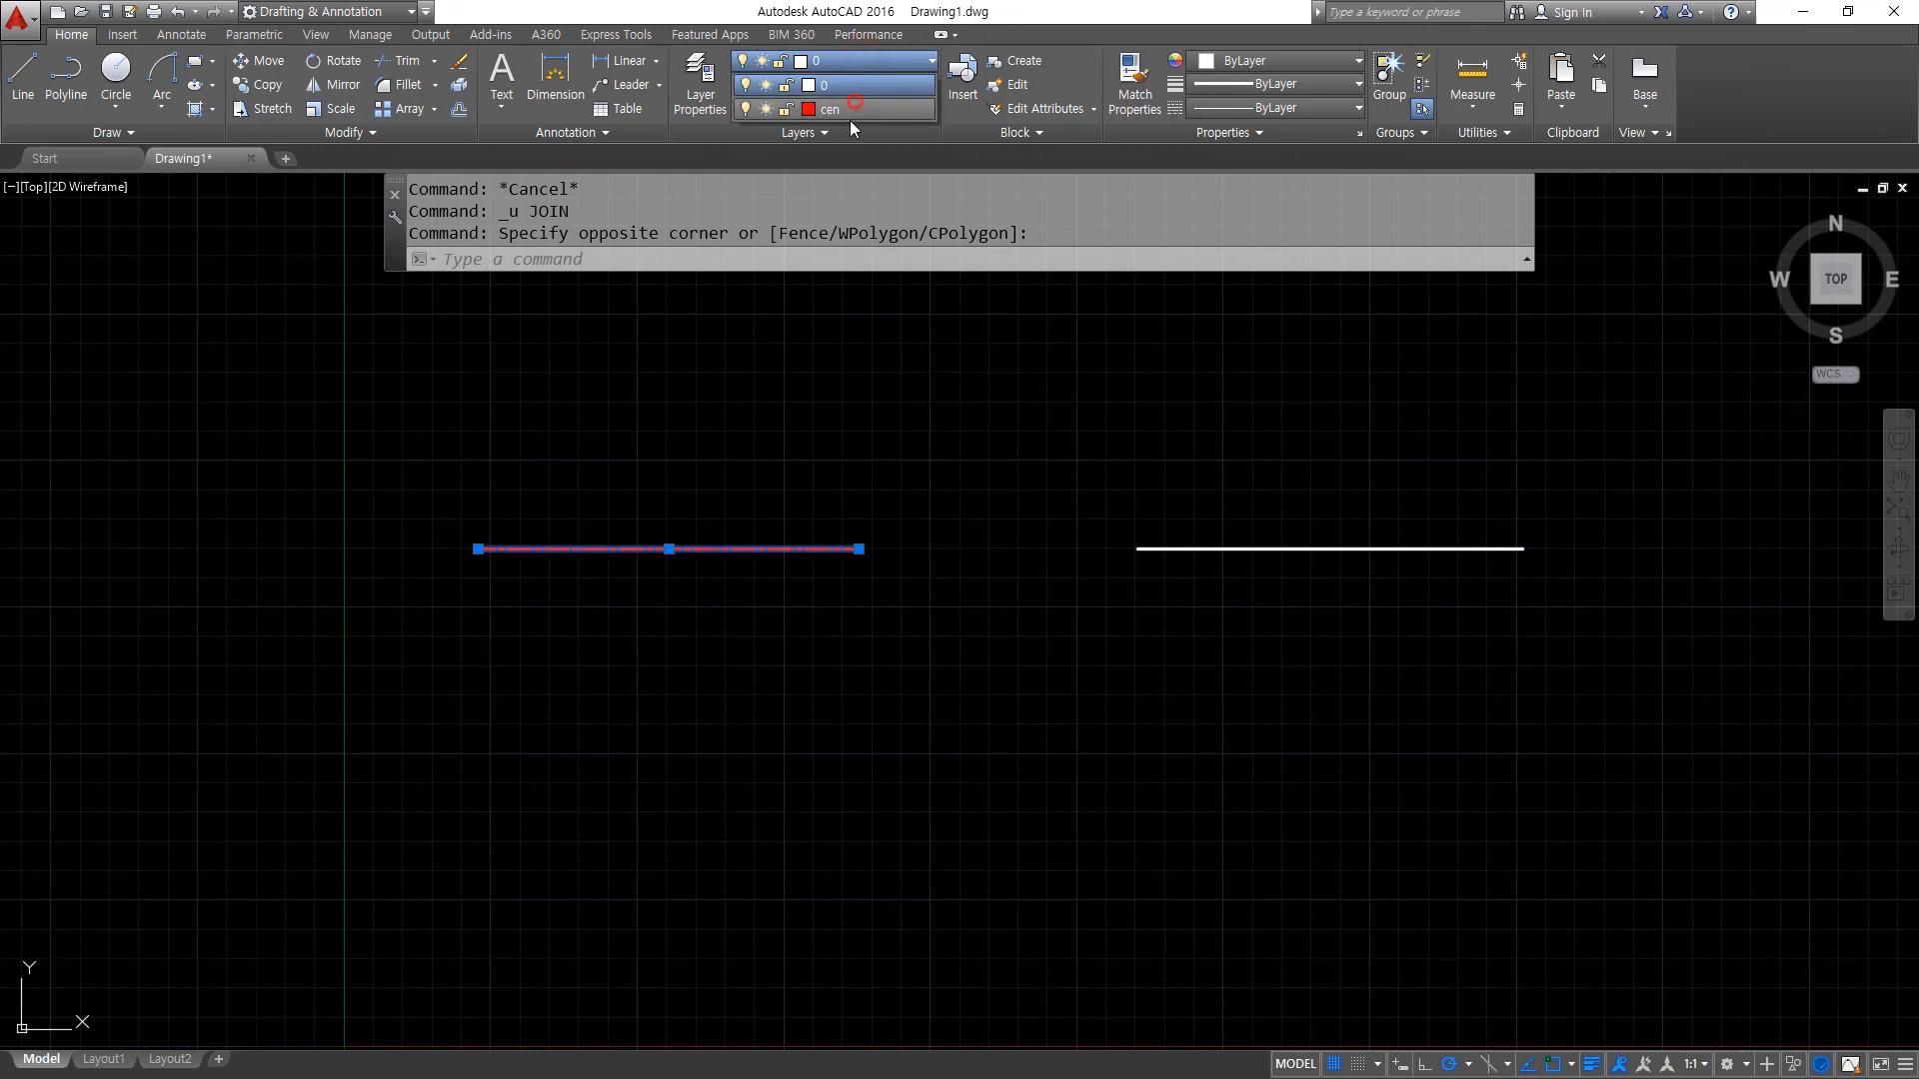
pyautogui.click(855, 108)
pyautogui.scroll(2, 1049, 568)
pyautogui.press('Escape')
pyautogui.moveTo(528, 385)
pyautogui.mouseDown()
pyautogui.moveTo(446, 532)
pyautogui.moveTo(529, 515)
pyautogui.mouseUp()
pyautogui.moveTo(1403, 591)
pyautogui.mouseDown()
pyautogui.moveTo(1444, 740)
pyautogui.moveTo(1456, 609)
pyautogui.mouseUp()
pyautogui.press('Escape')
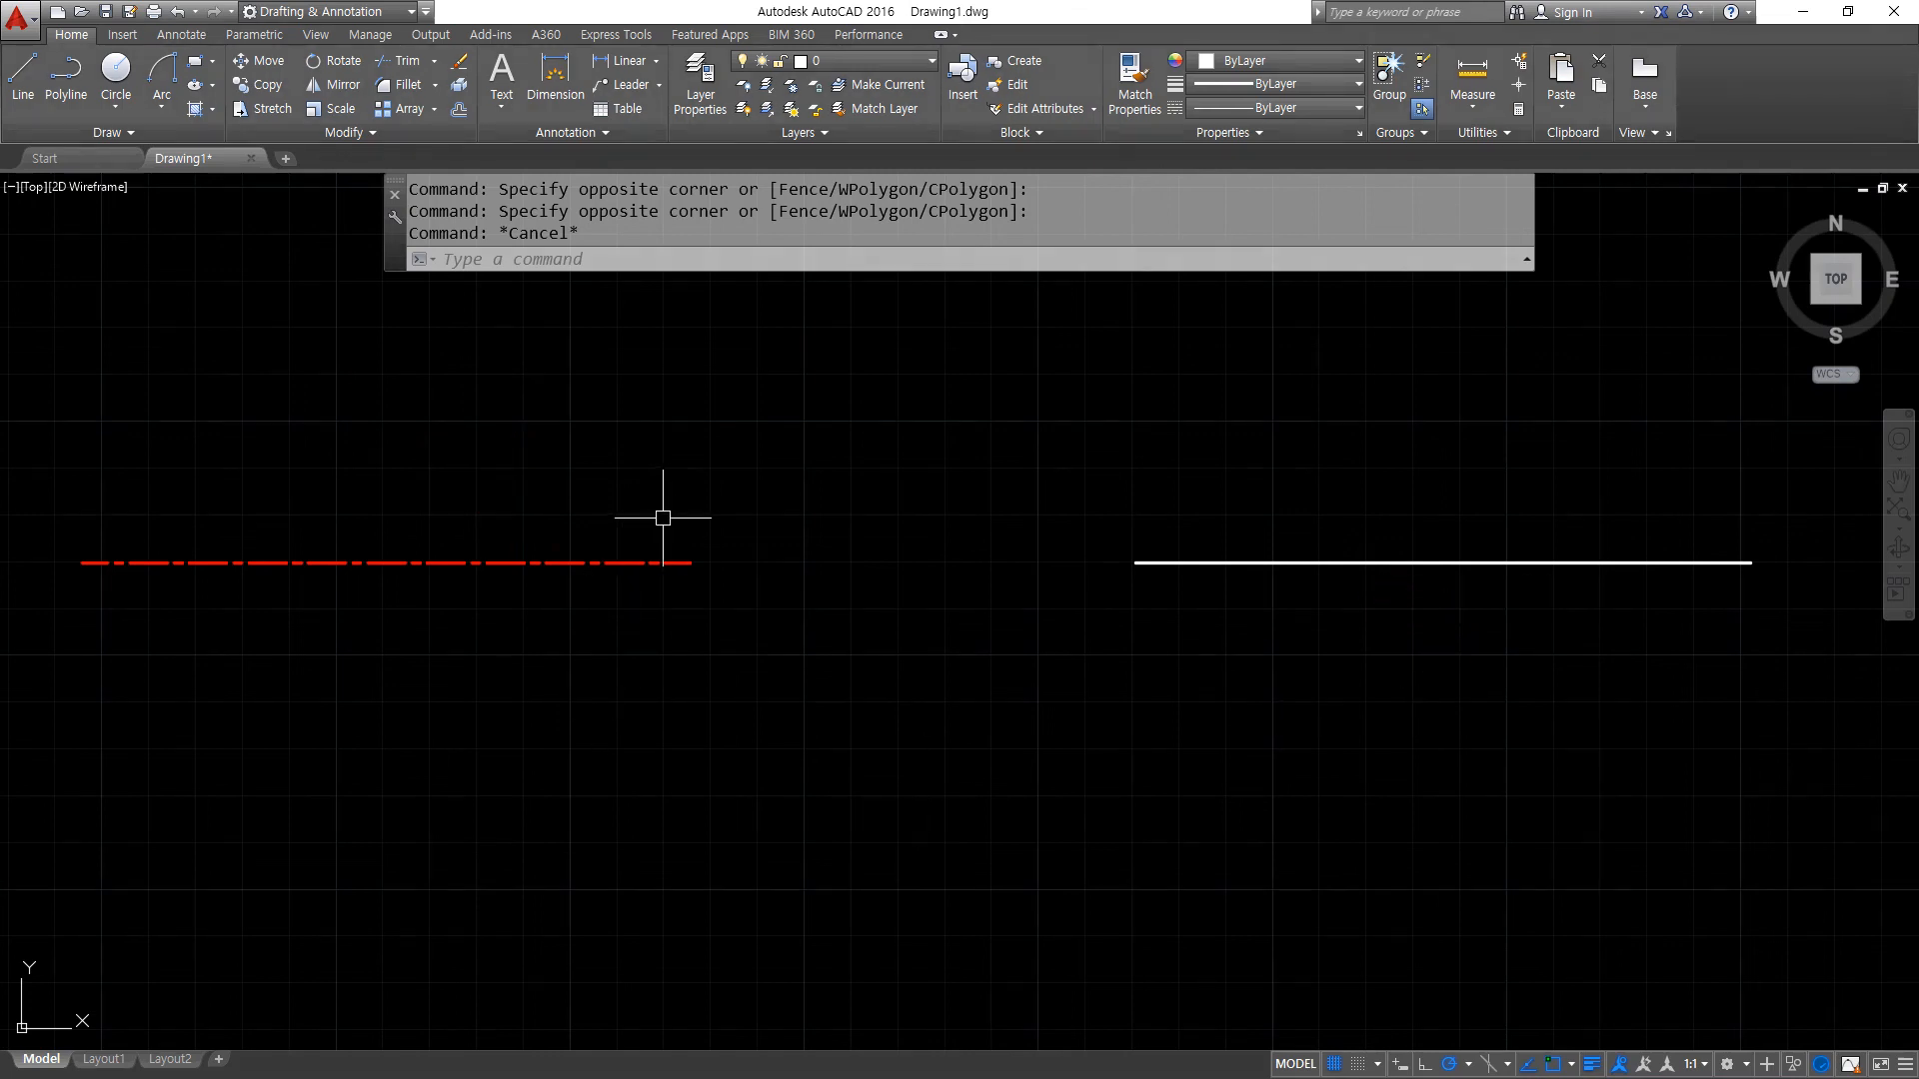
# - Join the two collinear lines, picking the red centre line as the source and the white line second
pyautogui.write('j')
pyautogui.press('Return')
pyautogui.click(606, 564)
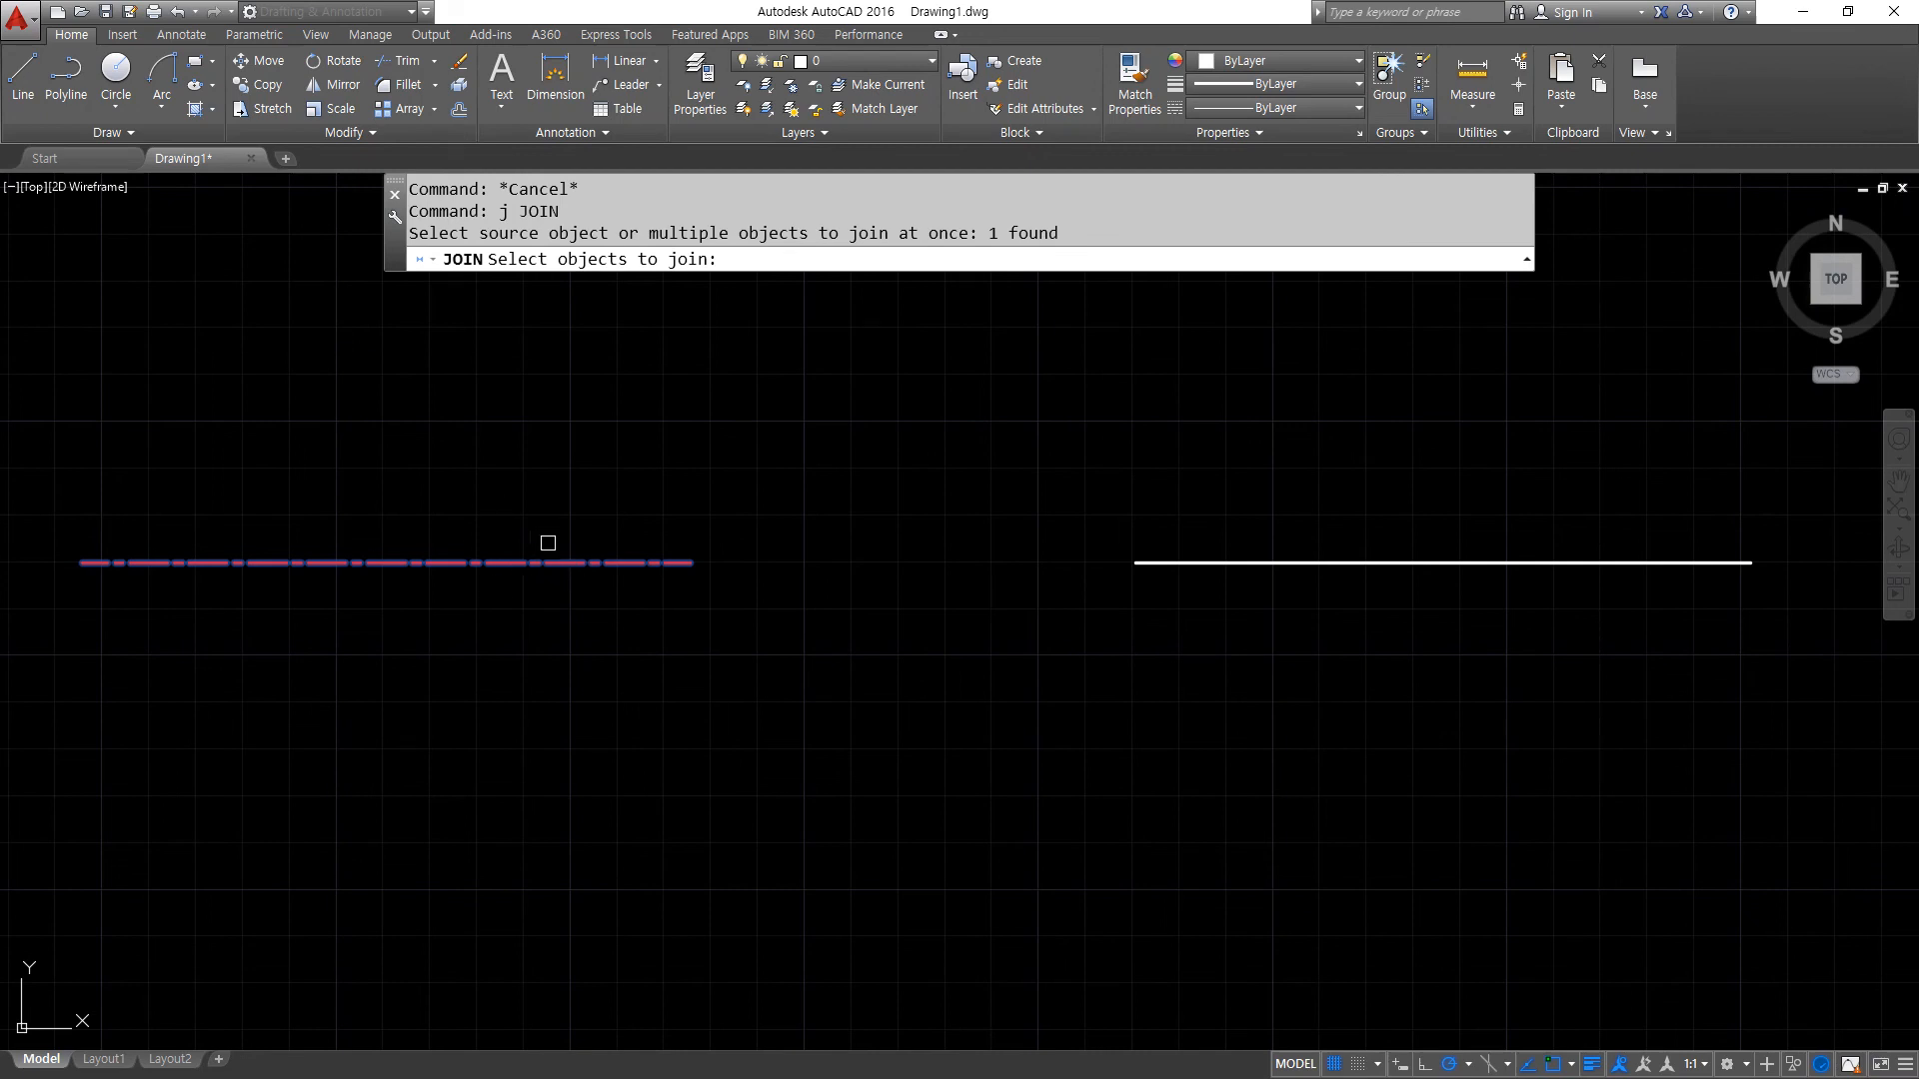
pyautogui.click(1244, 563)
pyautogui.press('Return')
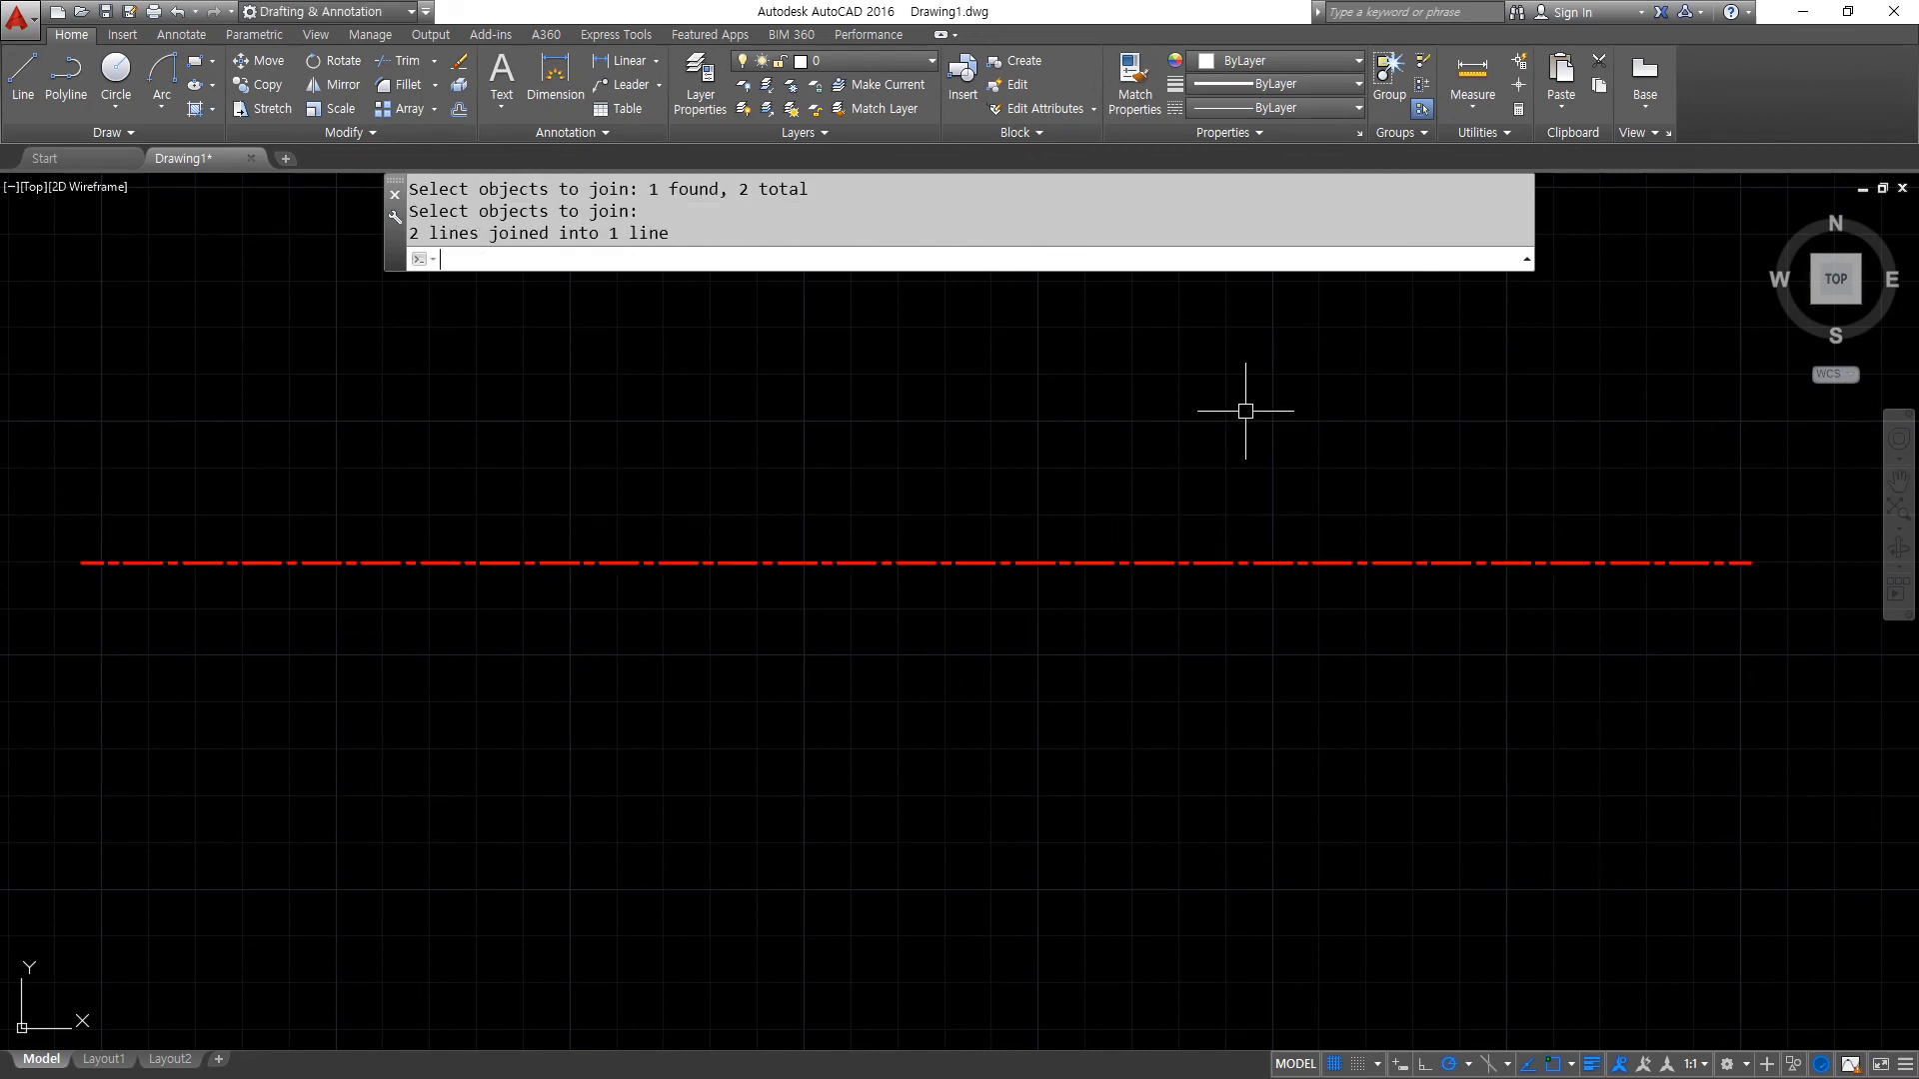
# - Draw a stepped chain of five connected horizontal and vertical lines below the red centre line
pyautogui.scroll(-4, 1217, 460)
pyautogui.moveTo(1233, 634); pyautogui.dragTo(857, 484, button='middle')
pyautogui.write('l')
pyautogui.press('Return')
pyautogui.click(654, 446)
pyautogui.click(773, 446)
pyautogui.click(773, 620)
pyautogui.click(935, 619)
pyautogui.click(936, 533)
pyautogui.click(1321, 534)
pyautogui.press('Return')
# - Assign the first short horizontal line of the stepped chain to the cen layer and clear the selection
pyautogui.click(672, 467)
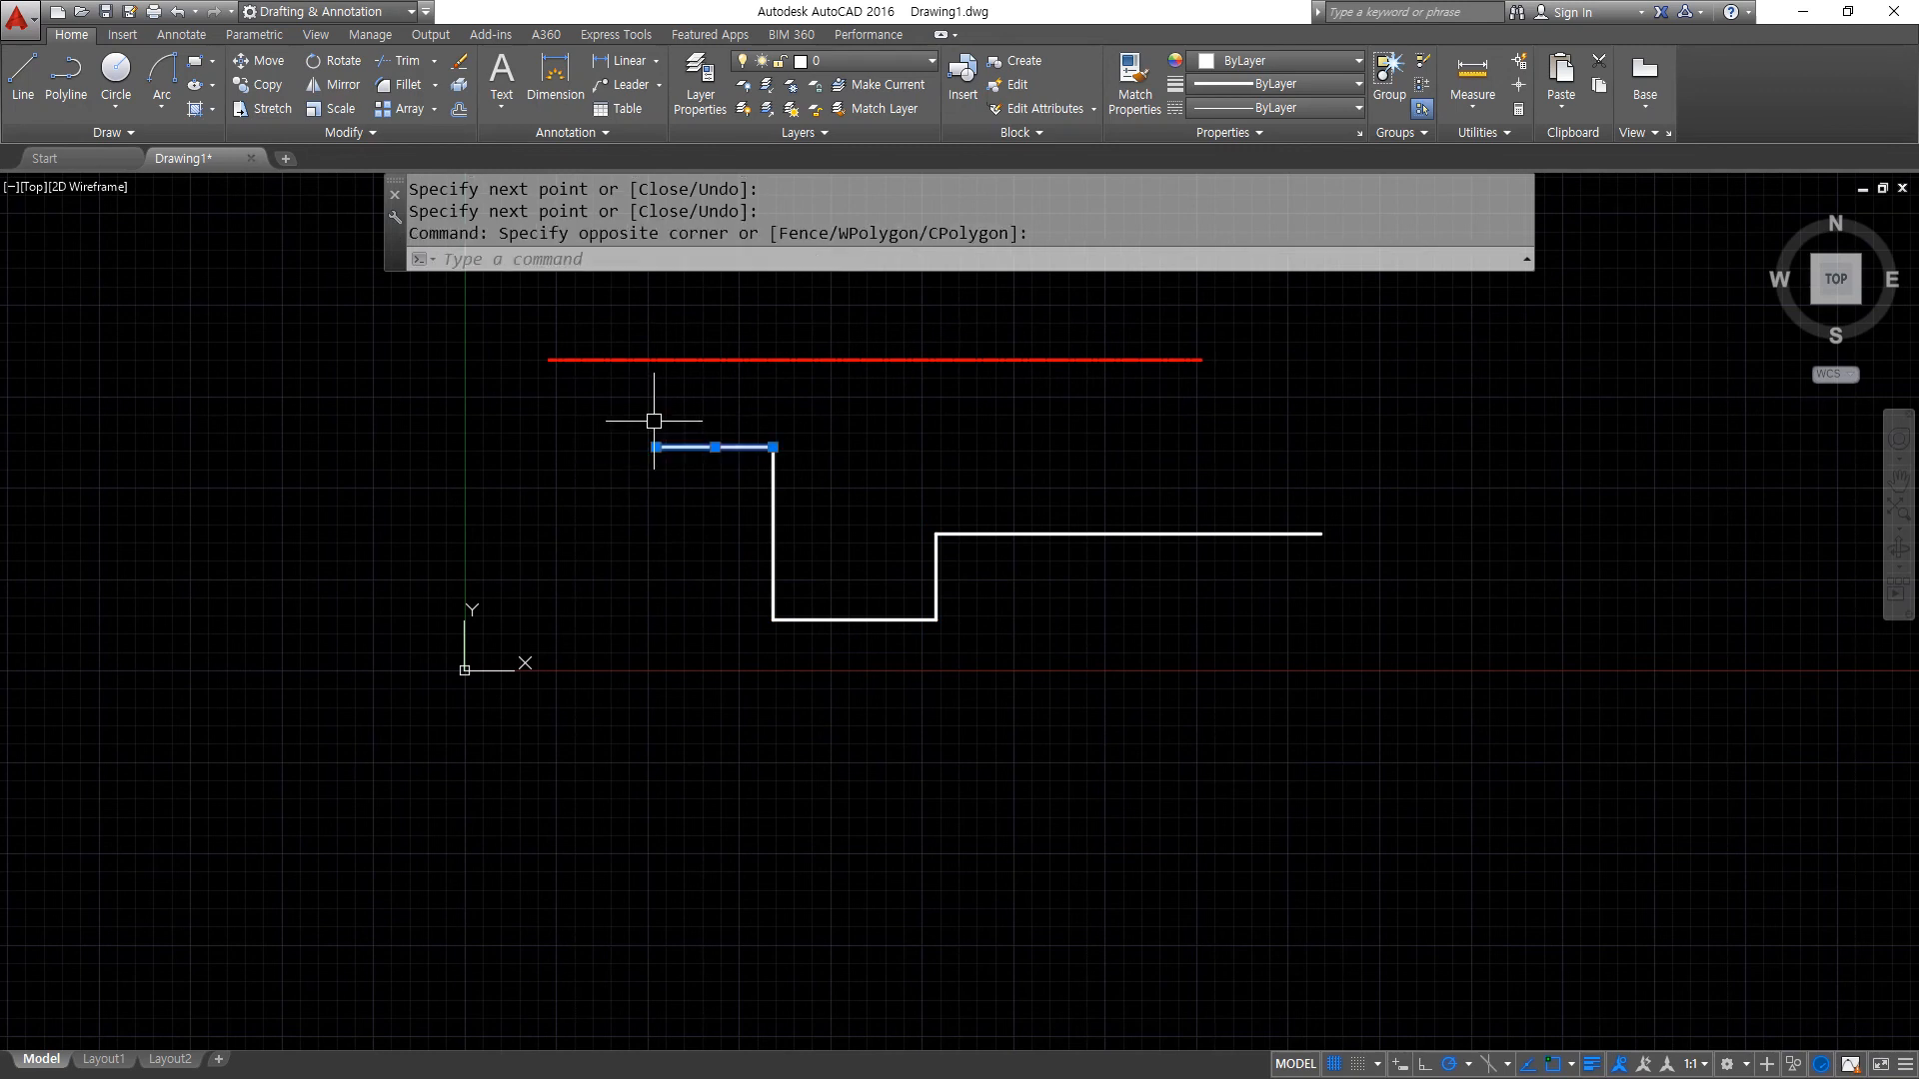
pyautogui.click(843, 58)
pyautogui.click(829, 108)
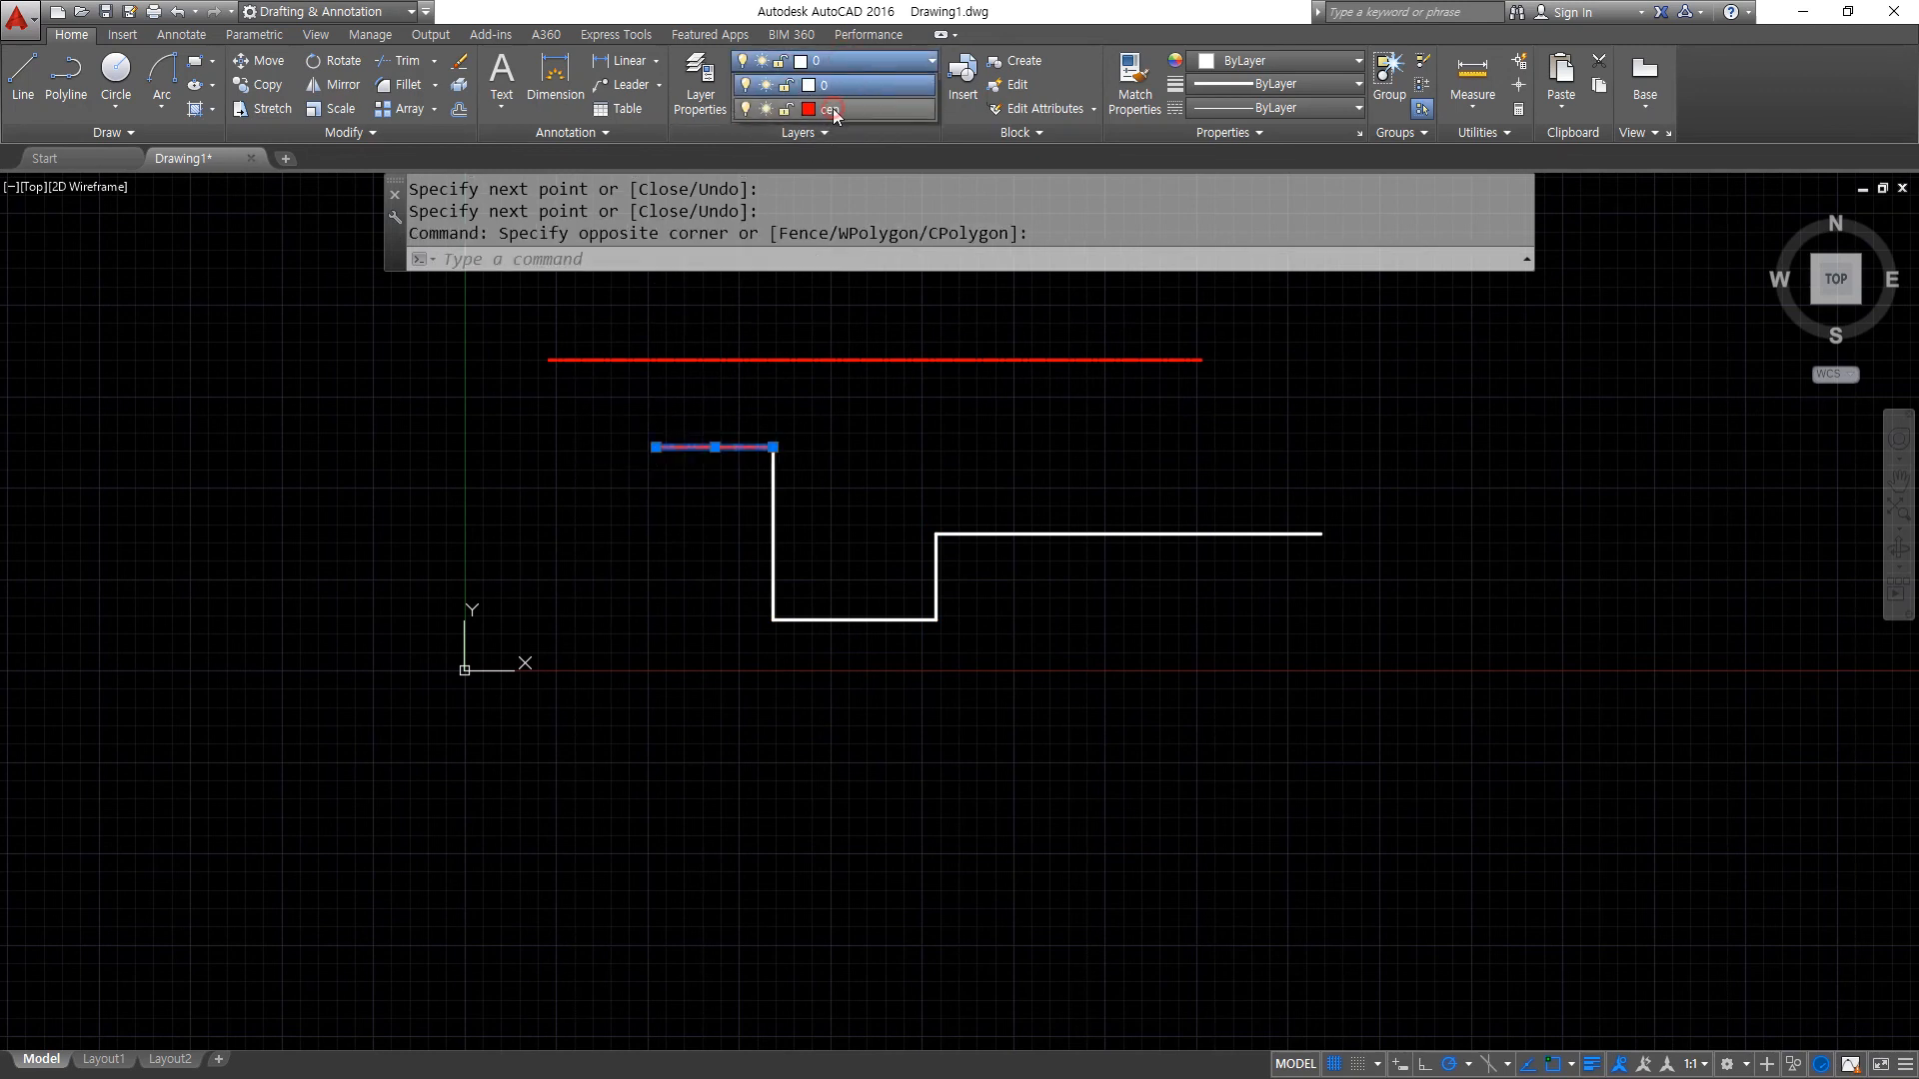
pyautogui.press('Escape')
pyautogui.scroll(4, 873, 439)
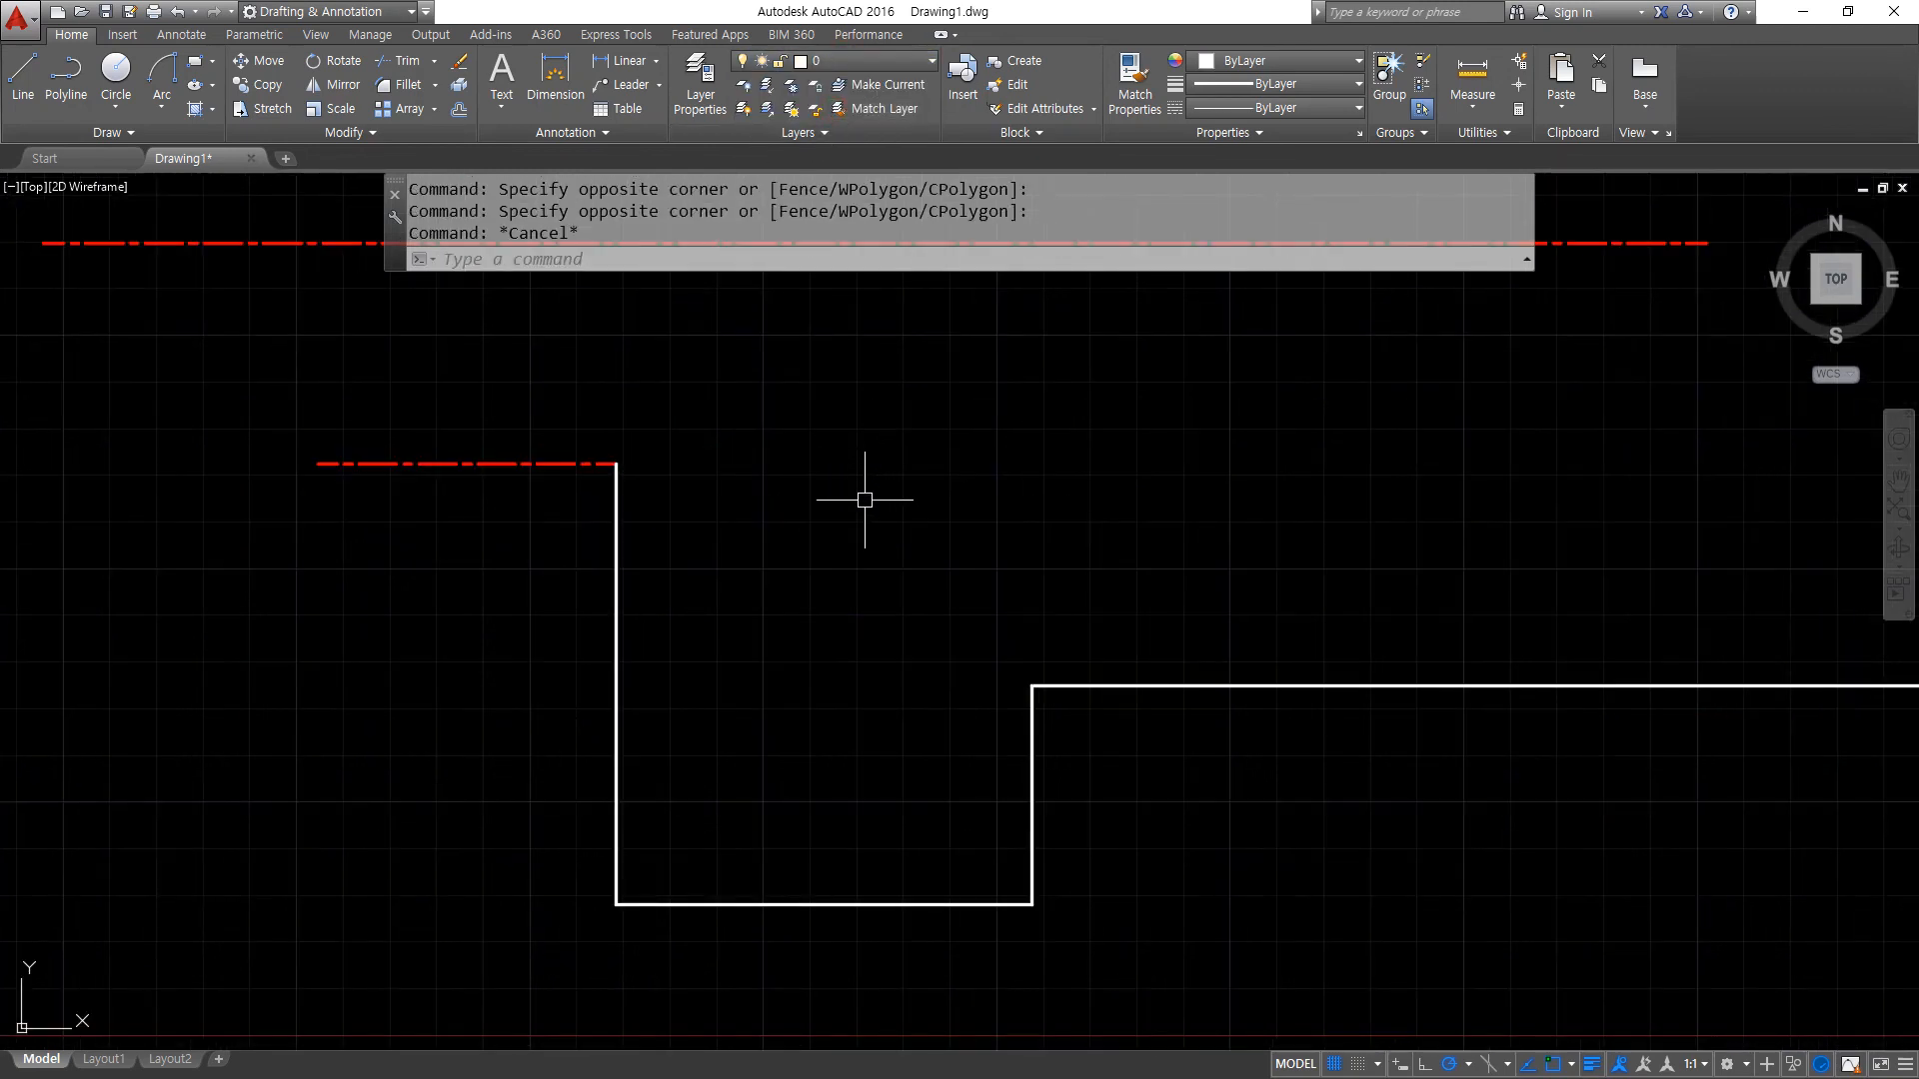
# - Join the five stepped lines into one polyline, picking the red centre line segment as the source
pyautogui.write('j')
pyautogui.press('Return')
pyautogui.click(552, 464)
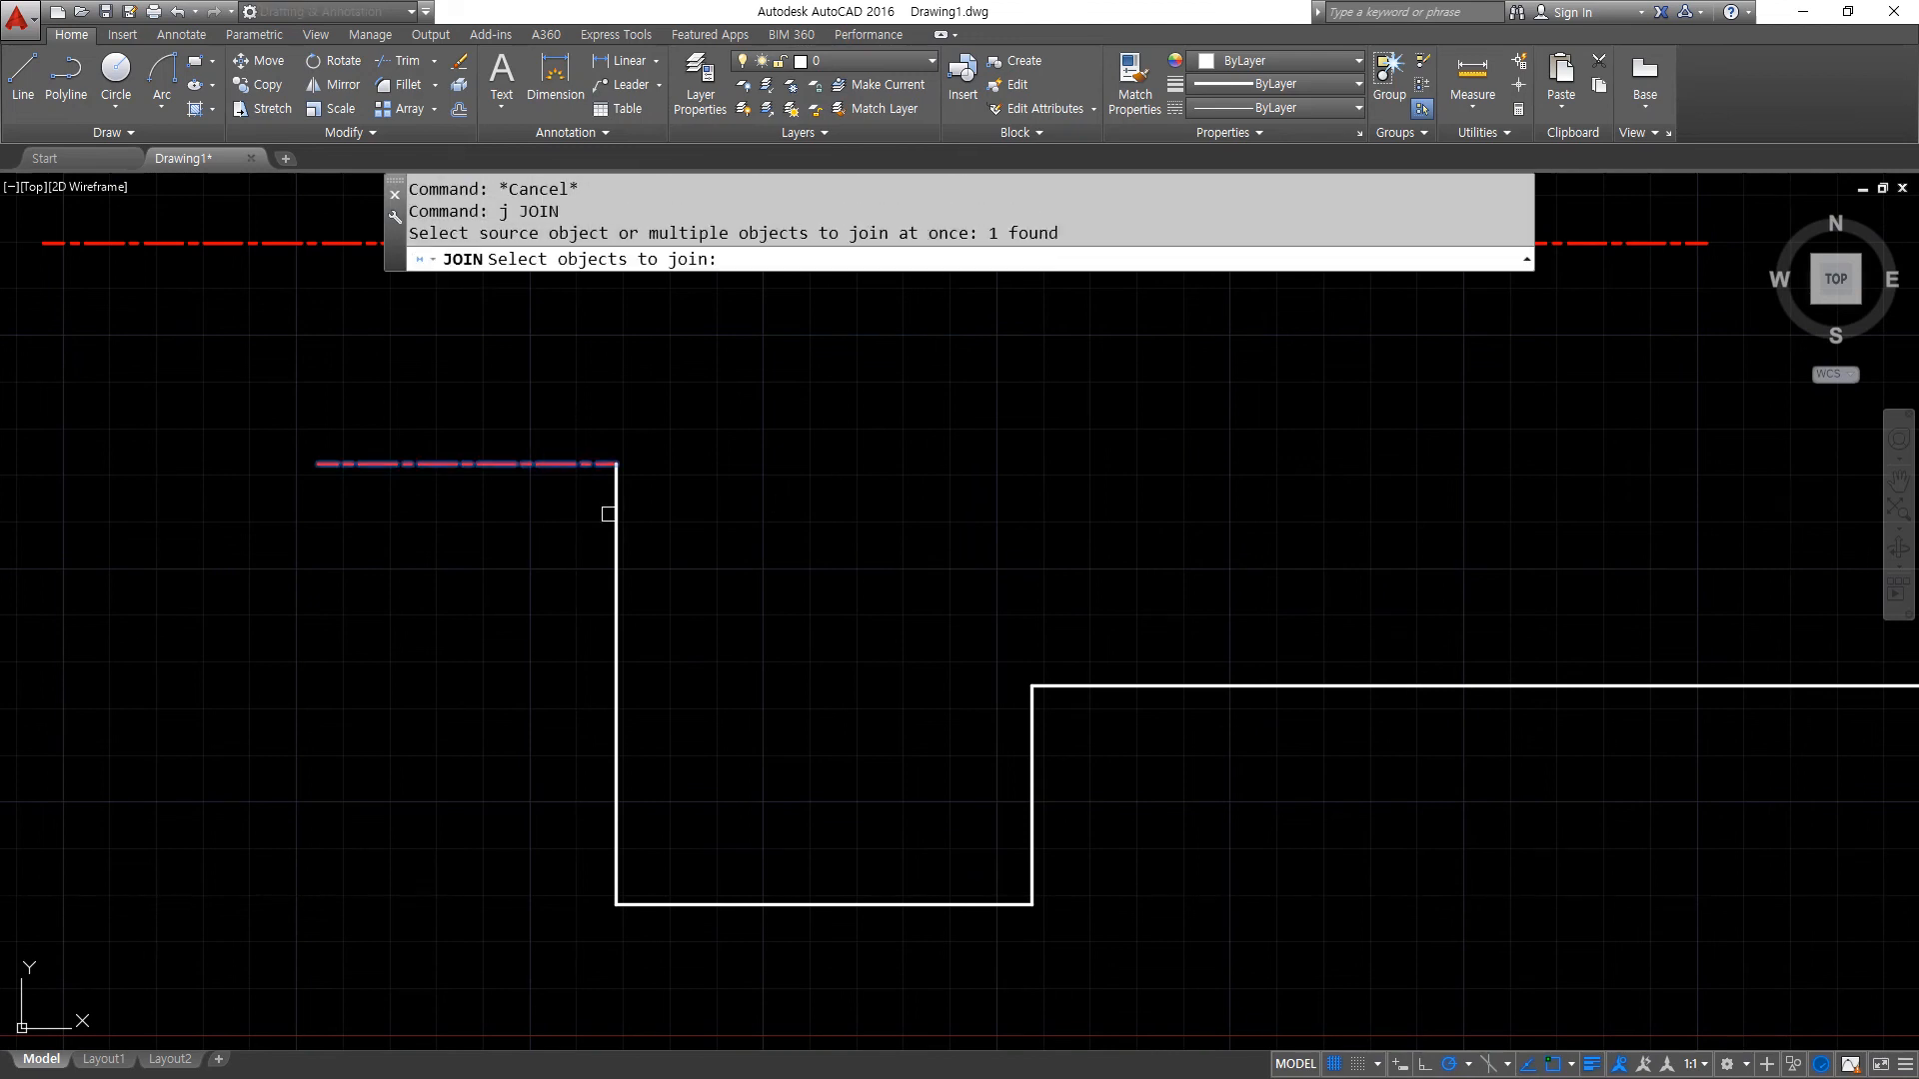
pyautogui.click(1344, 965)
pyautogui.click(537, 585)
pyautogui.press('Return')
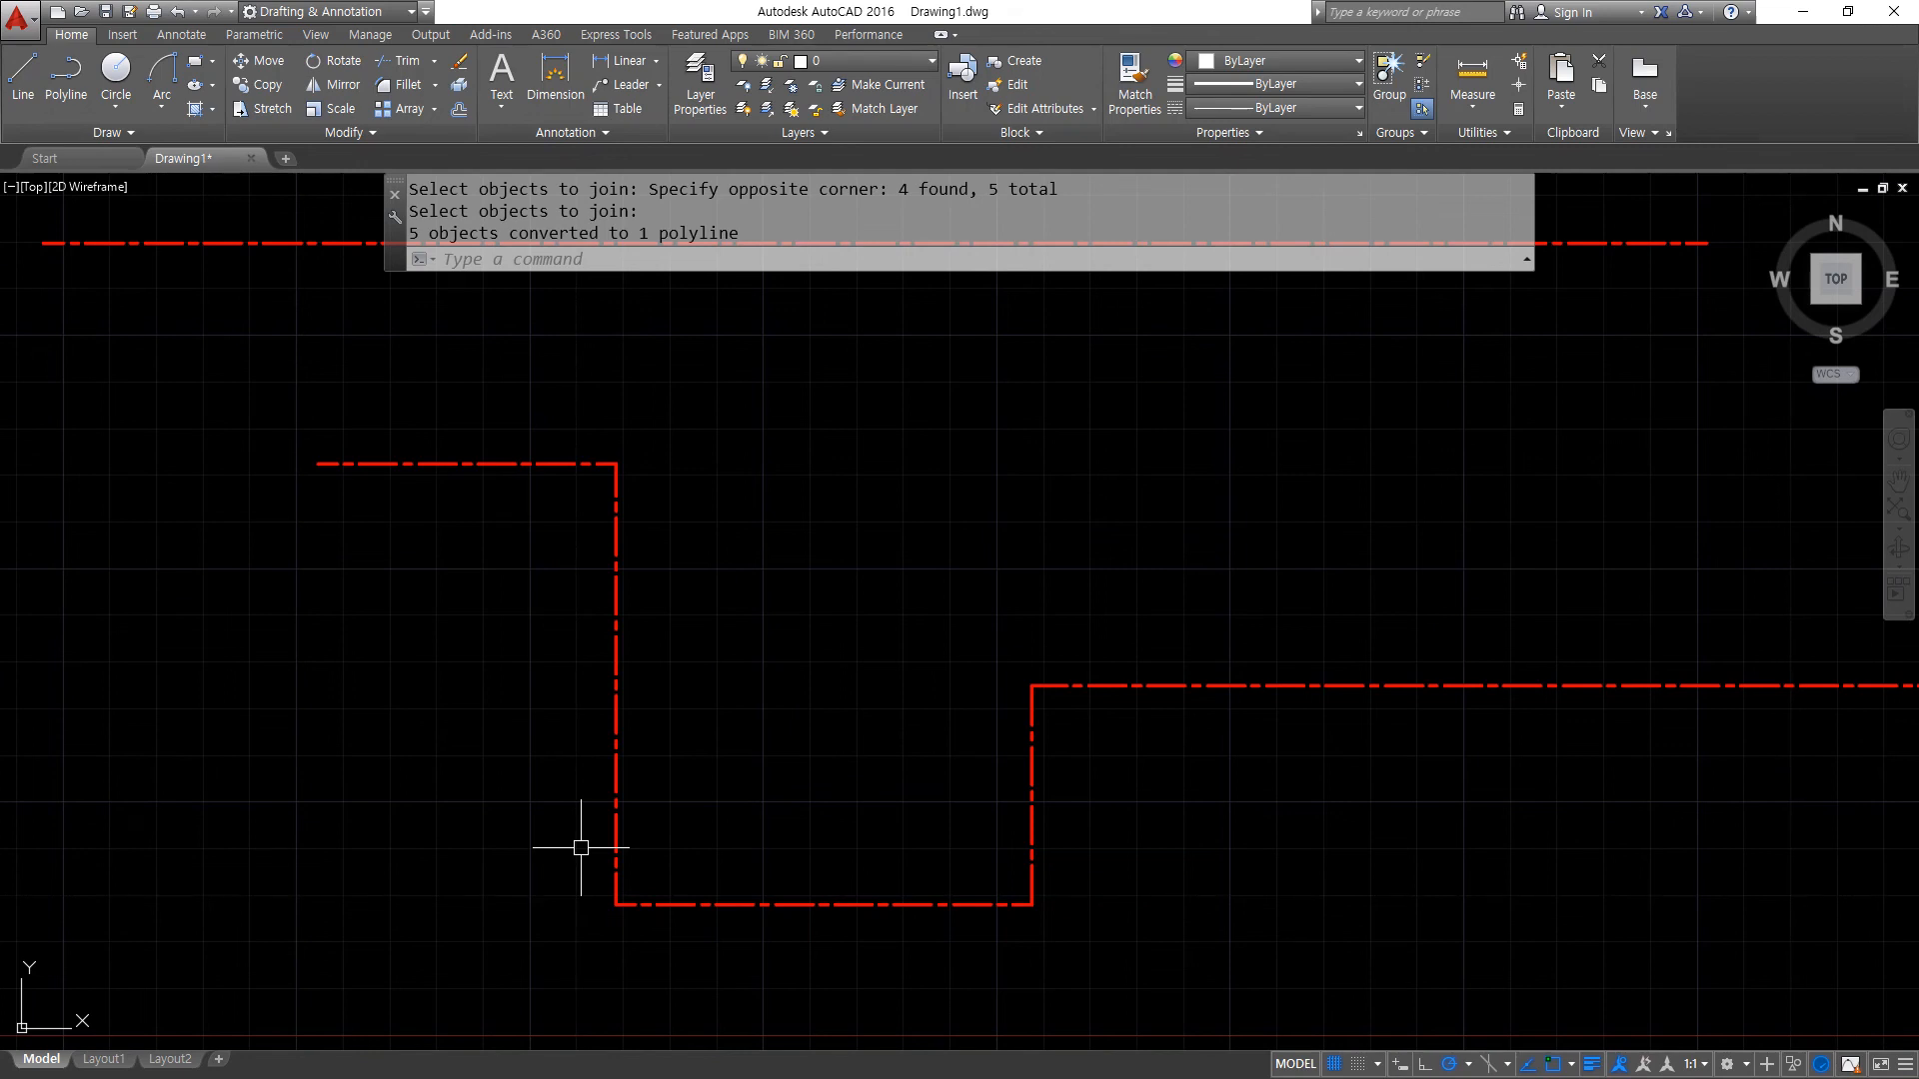
# - Assign the long straight line above the stepped polyline to layer 0 and clear the selection
pyautogui.scroll(-1, 376, 912)
pyautogui.click(761, 601)
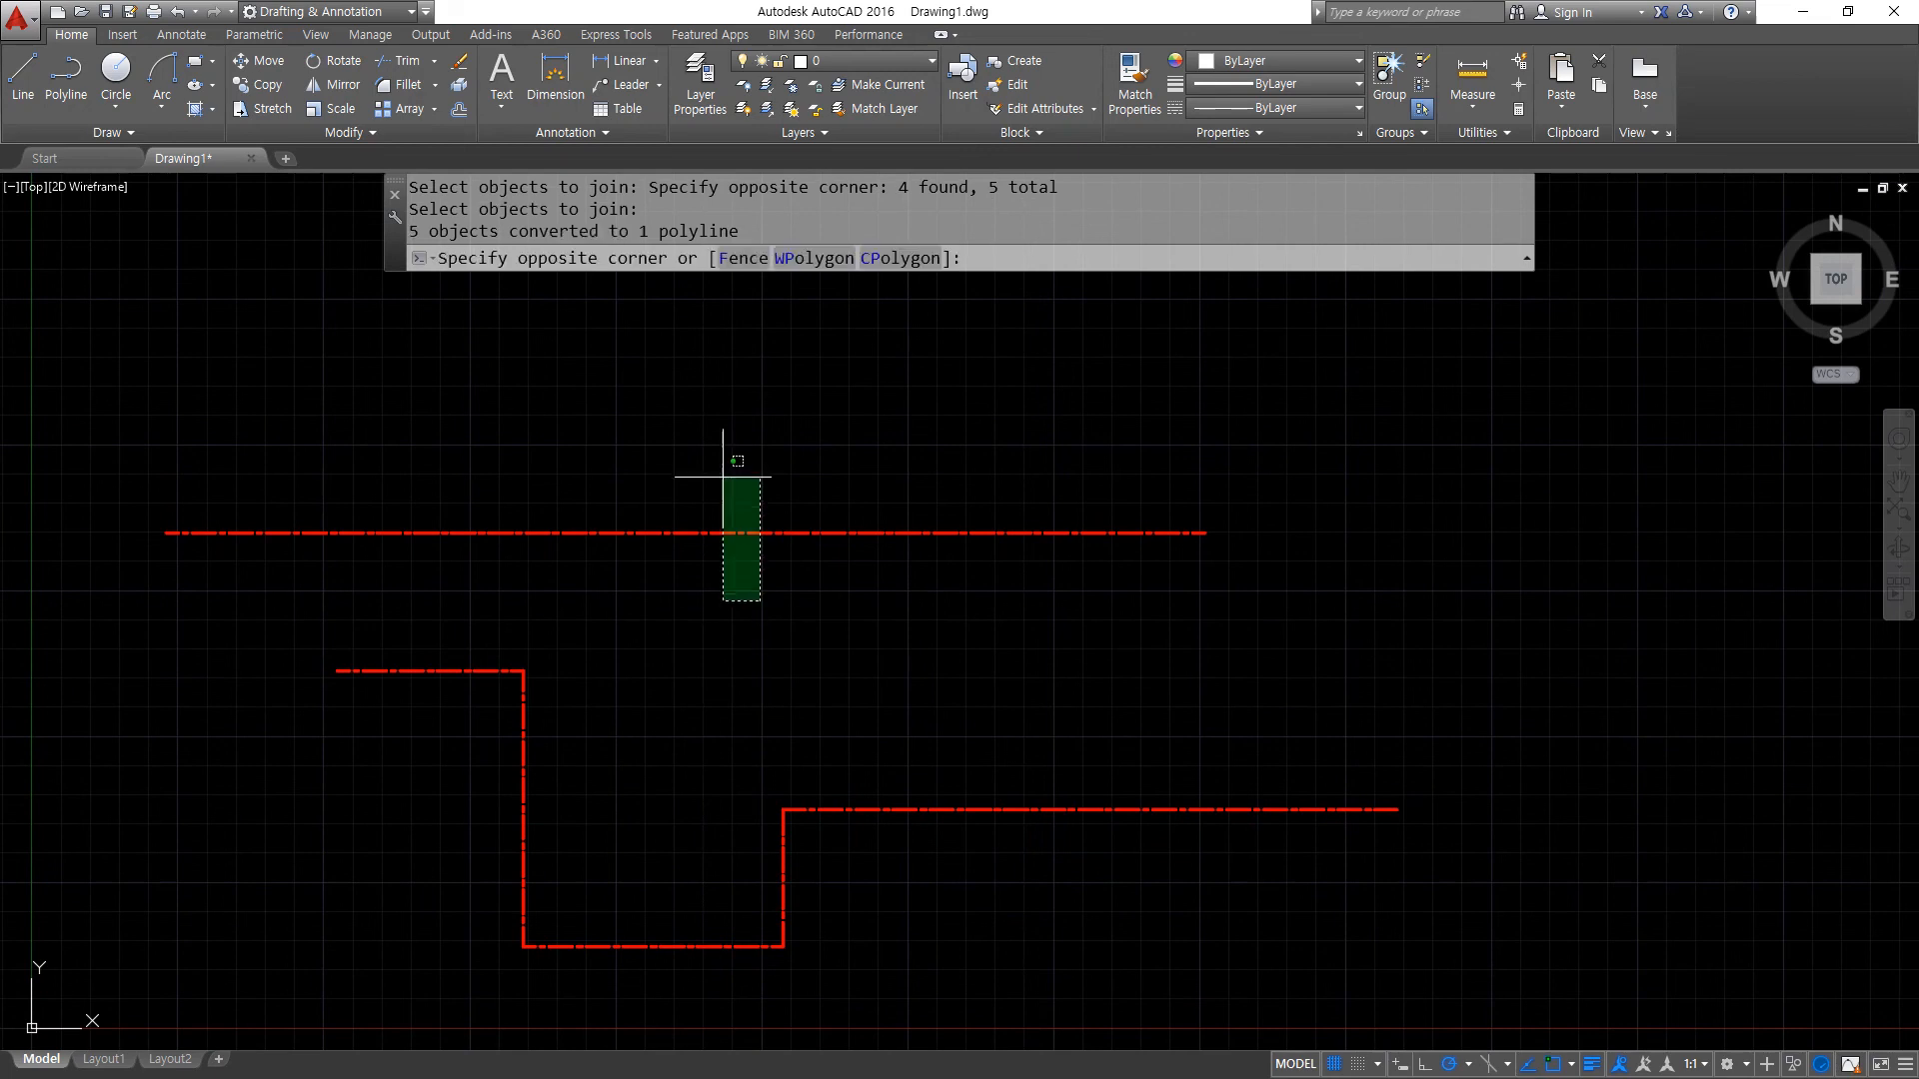
pyautogui.click(699, 443)
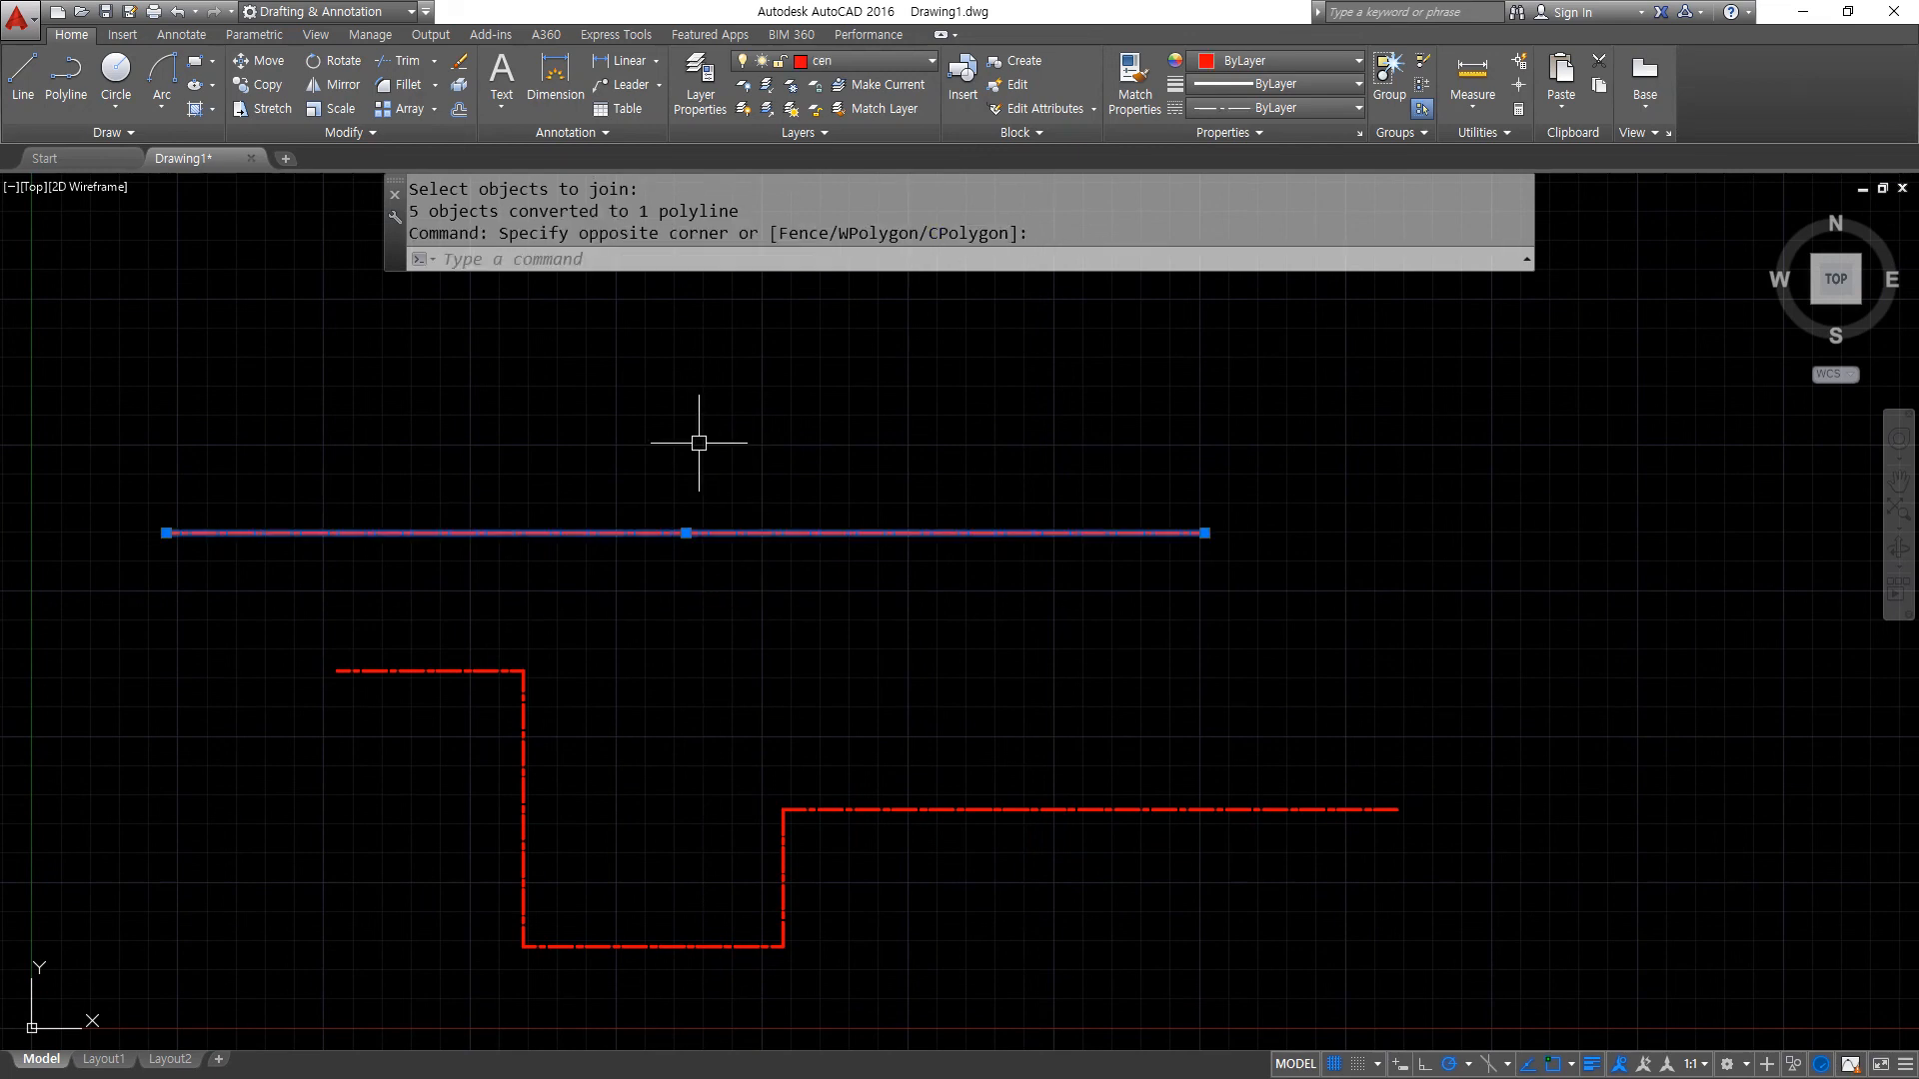
pyautogui.click(888, 58)
pyautogui.click(881, 88)
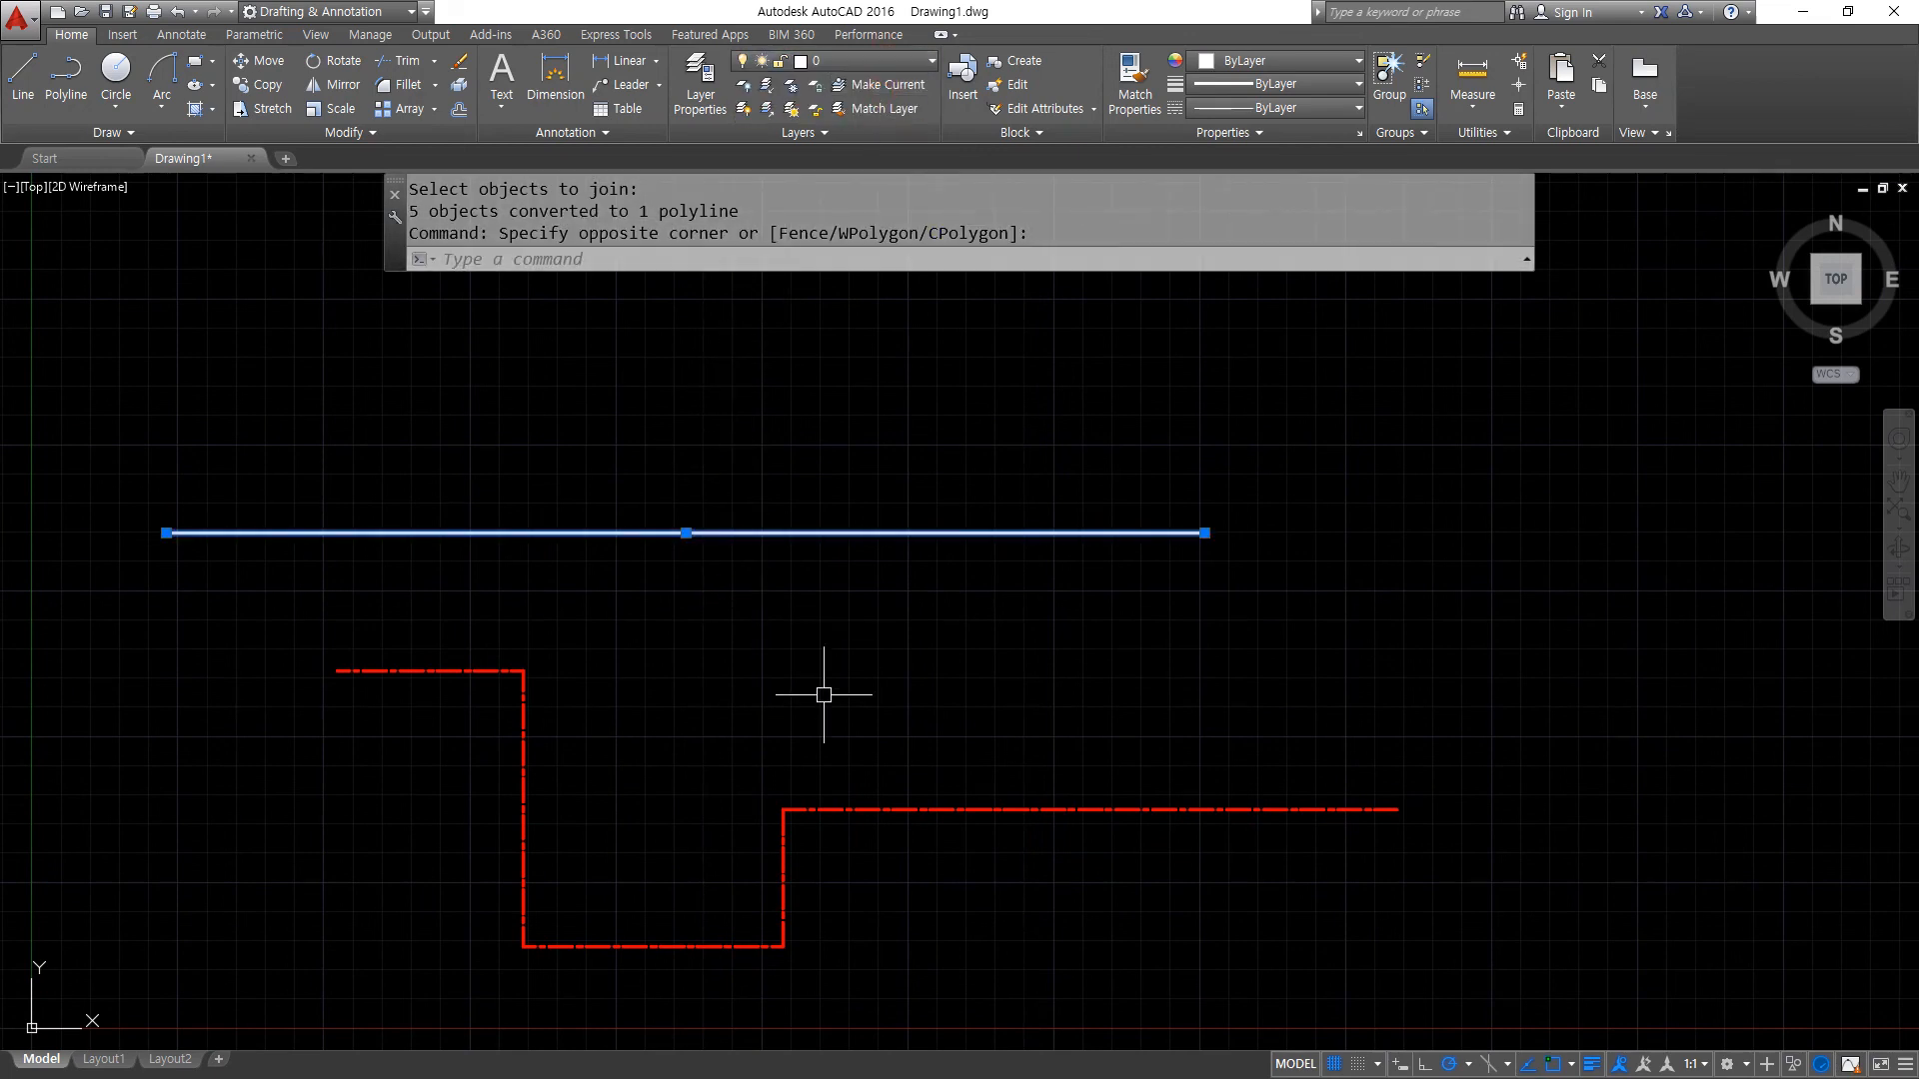
pyautogui.press('Escape')
# - Assign the red stepped polyline to layer 0
pyautogui.click(881, 1003)
pyautogui.click(600, 874)
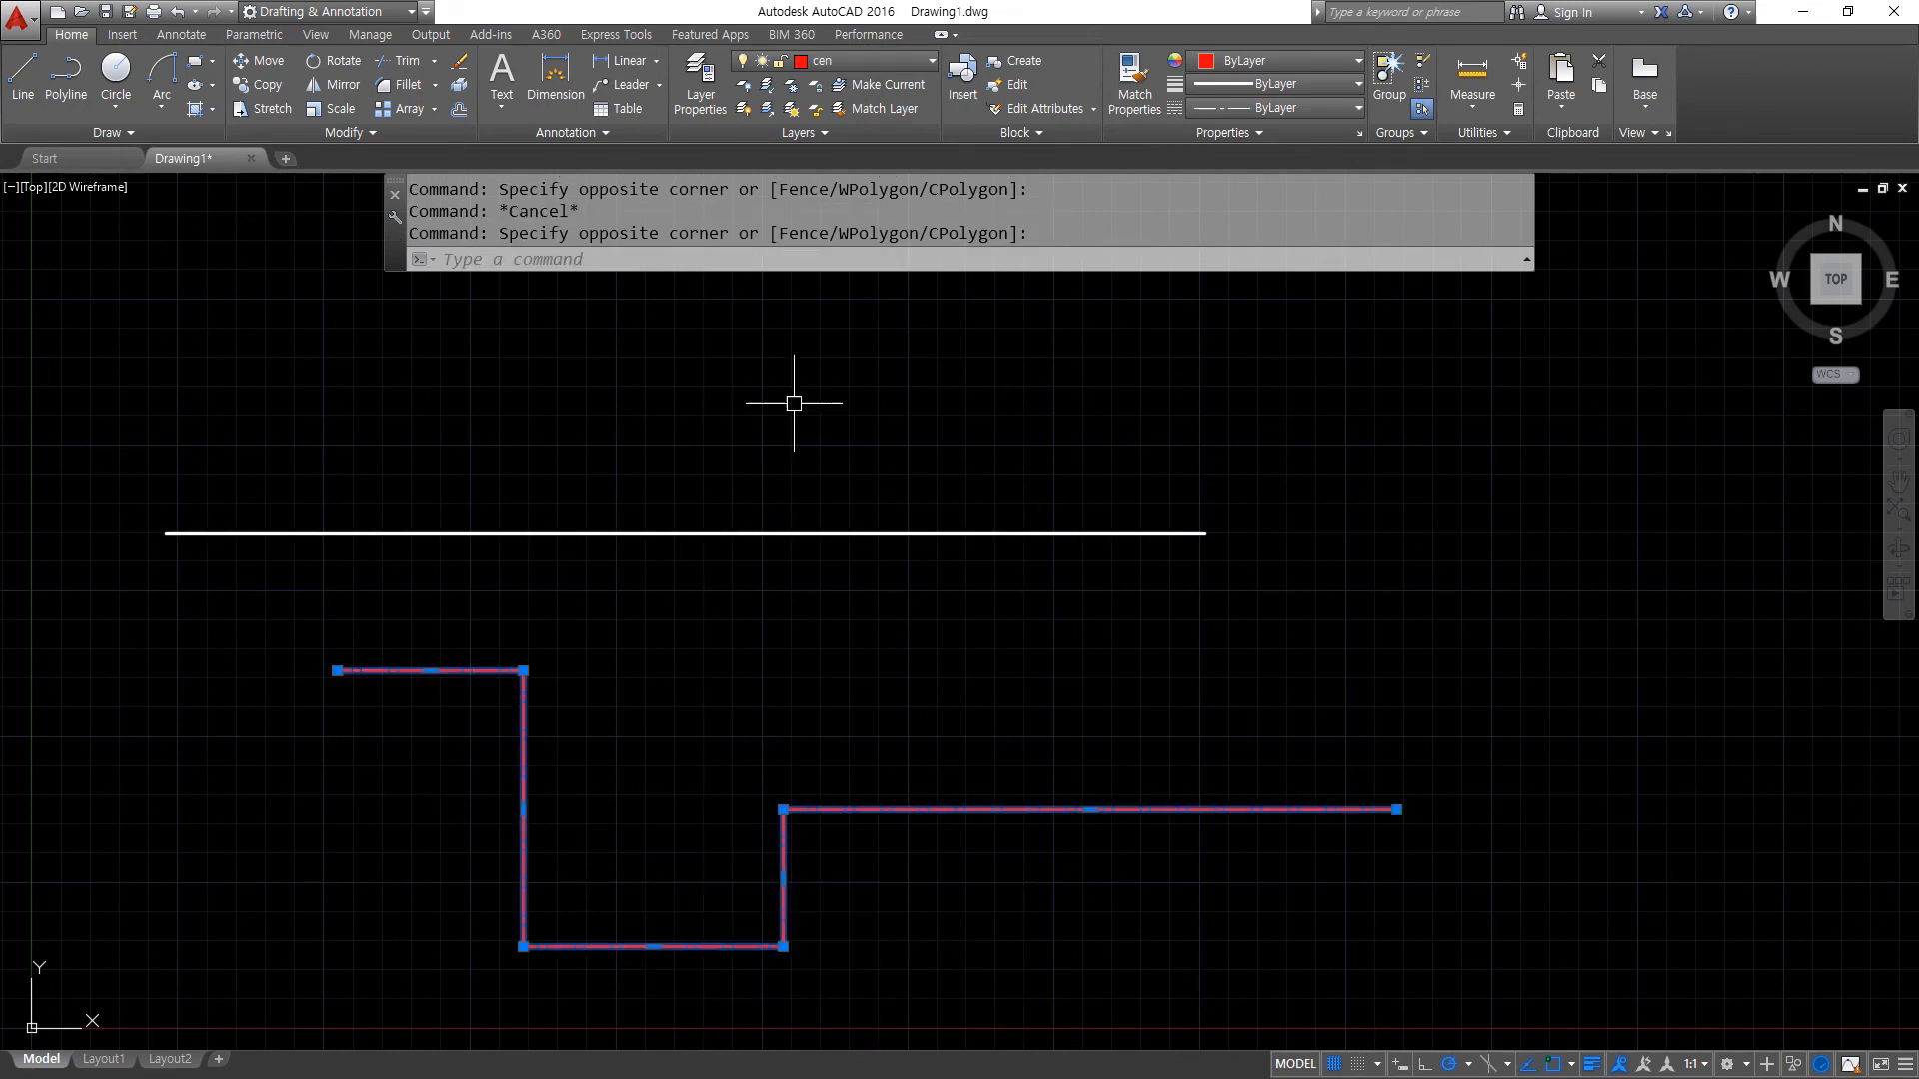
pyautogui.click(817, 66)
pyautogui.click(821, 86)
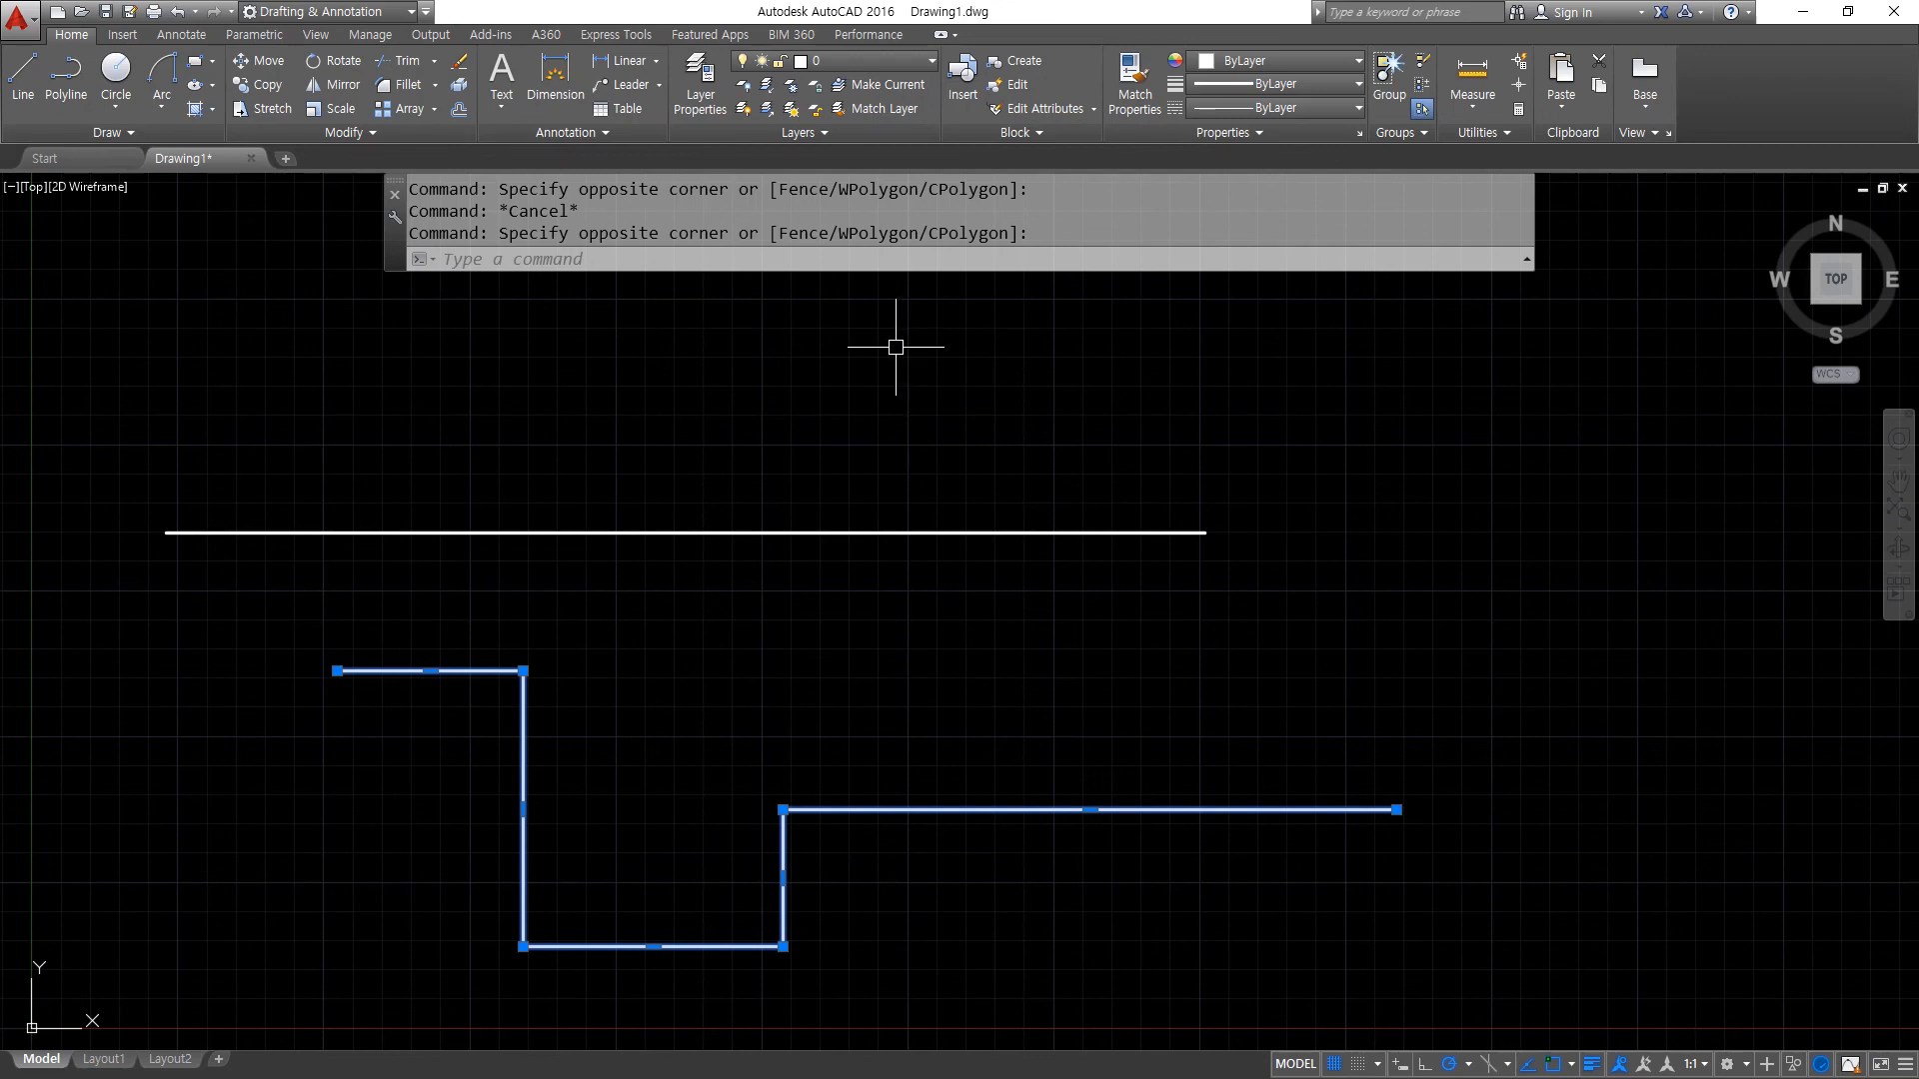
# - Explode the stepped polyline, check its horizontal segments by selecting them individually, and clear the selection
pyautogui.write('x')
pyautogui.press('Return')
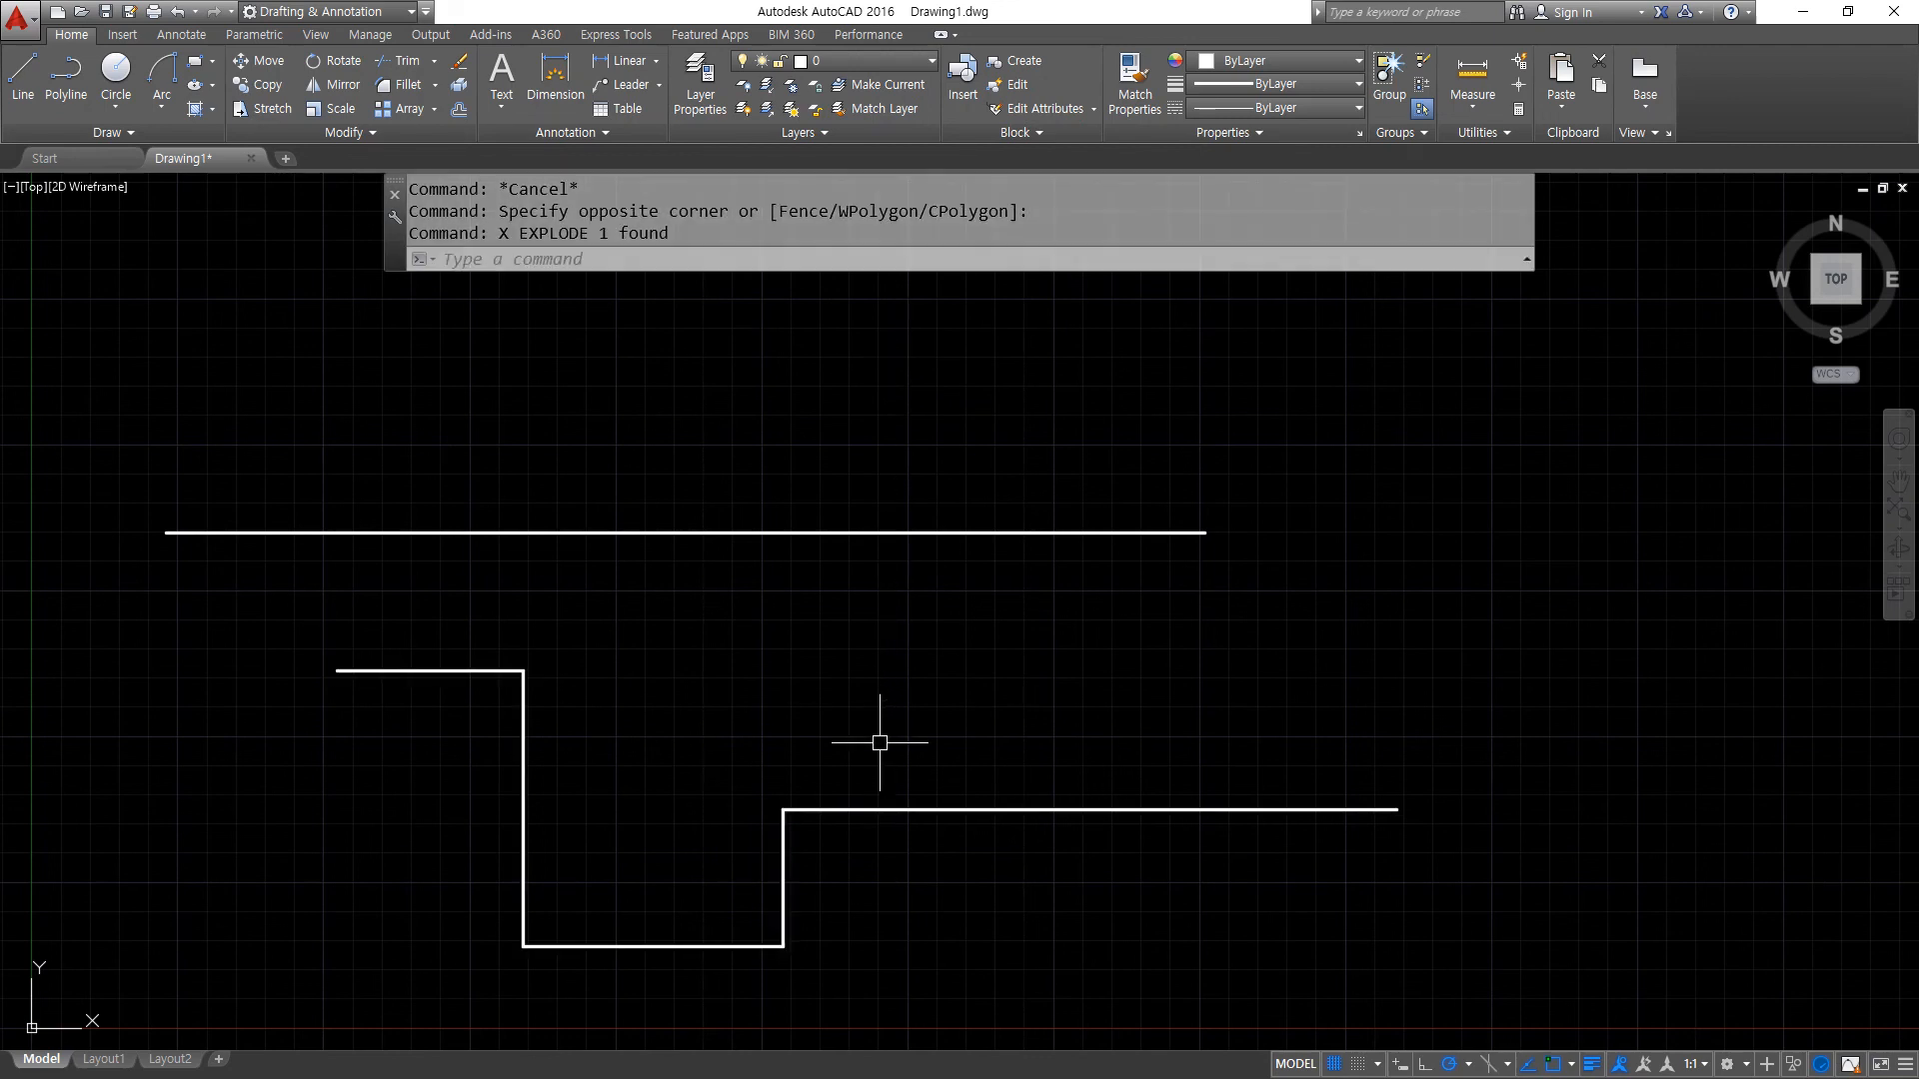
pyautogui.click(865, 809)
pyautogui.click(718, 941)
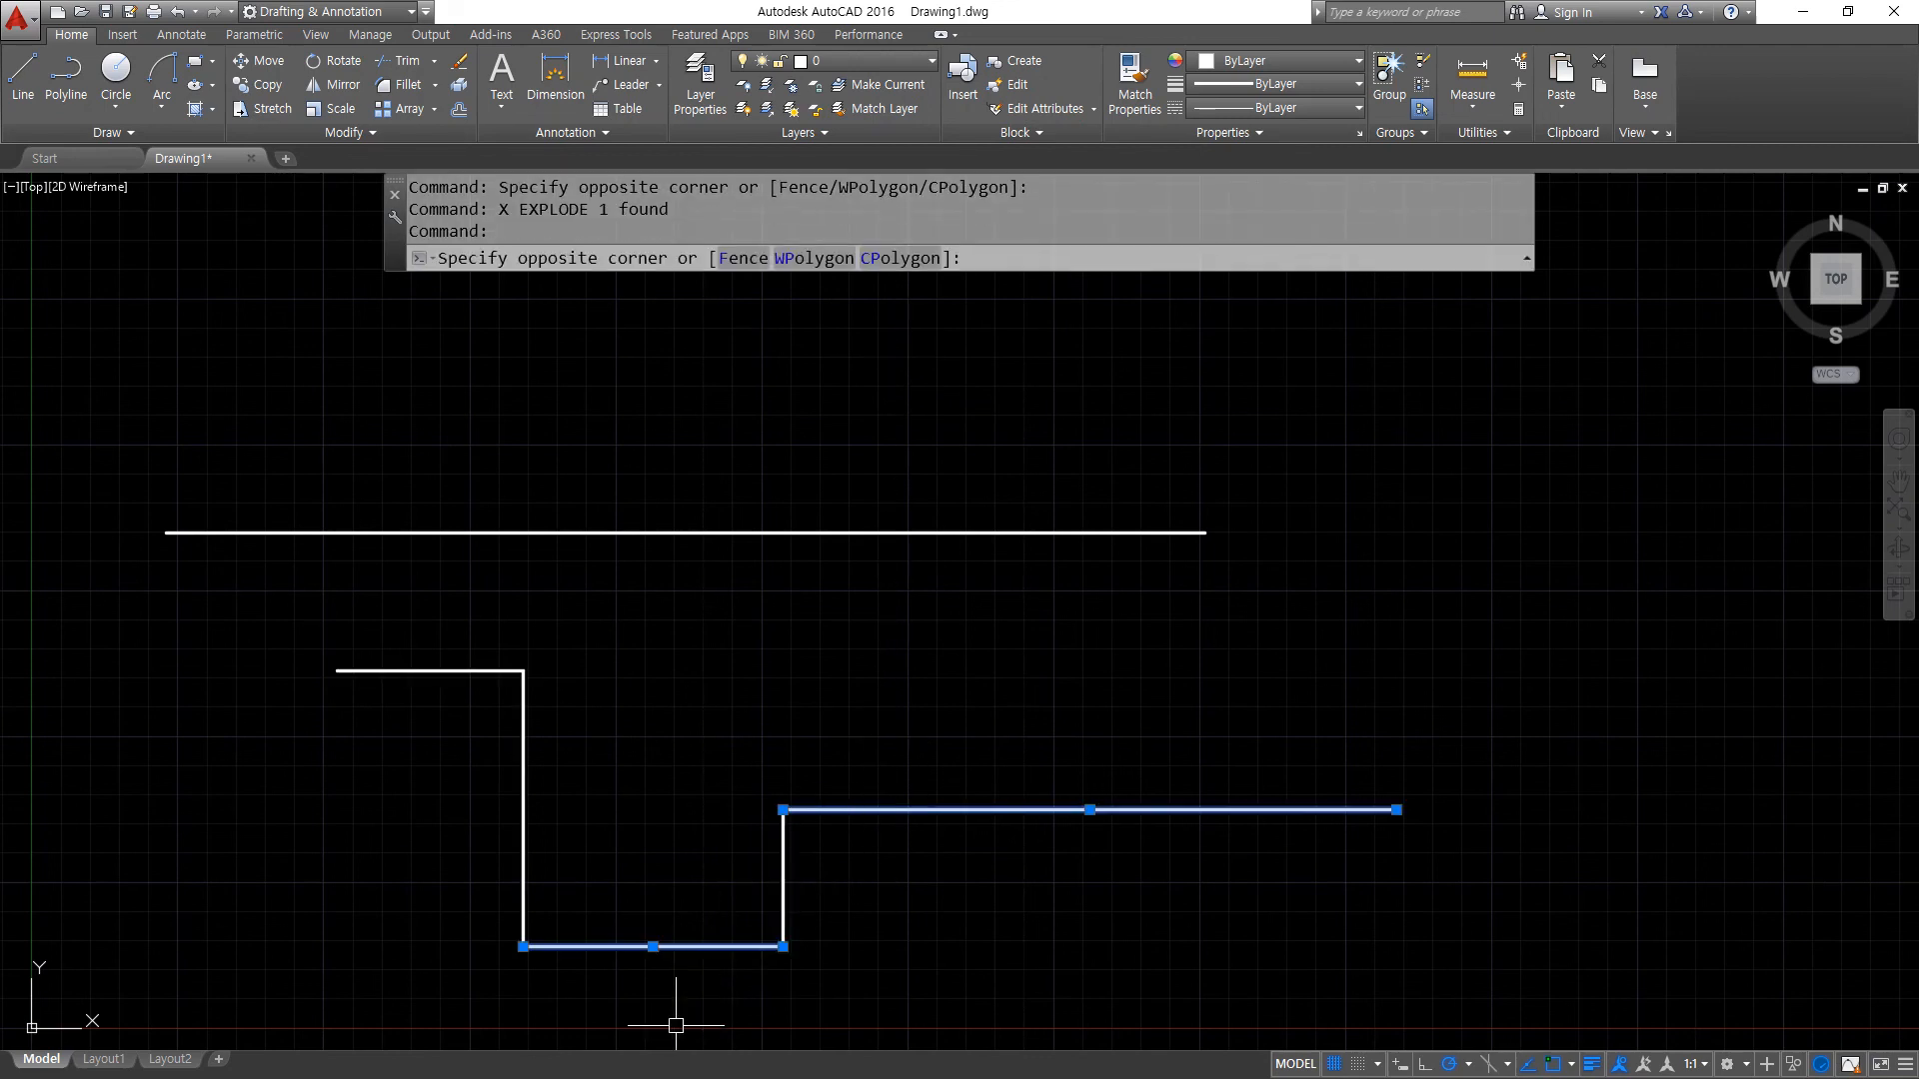
pyautogui.click(676, 1024)
pyautogui.click(377, 671)
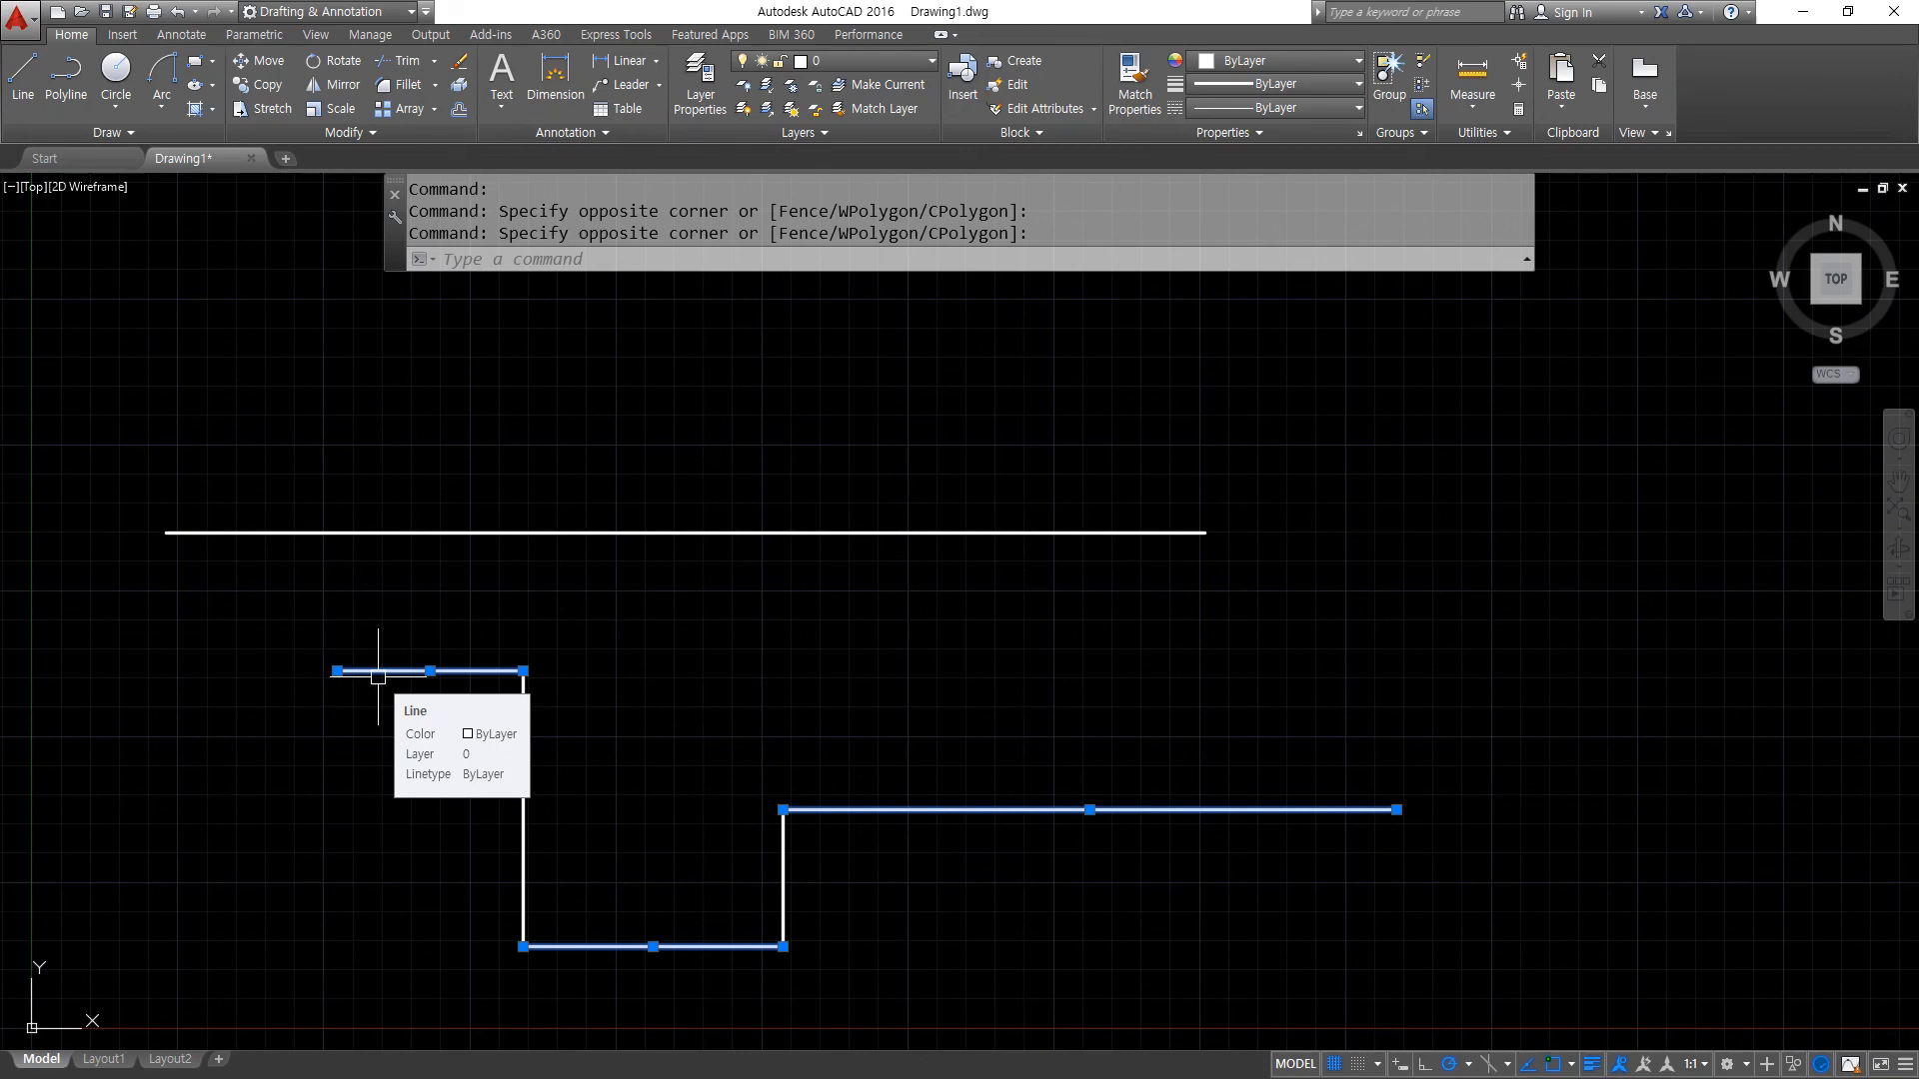
pyautogui.press('Escape')
# - Delete the straight line and all of the exploded stepped segments
pyautogui.click(987, 1017)
pyautogui.click(373, 440)
pyautogui.press('Delete')
# - Draw connected lines running 500 right, 500 down, 500 right and 1000 up
pyautogui.write('z')
pyautogui.press('Return')
pyautogui.write('a')
pyautogui.press('Return')
pyautogui.write('l')
pyautogui.press('Return')
pyautogui.click(571, 497)
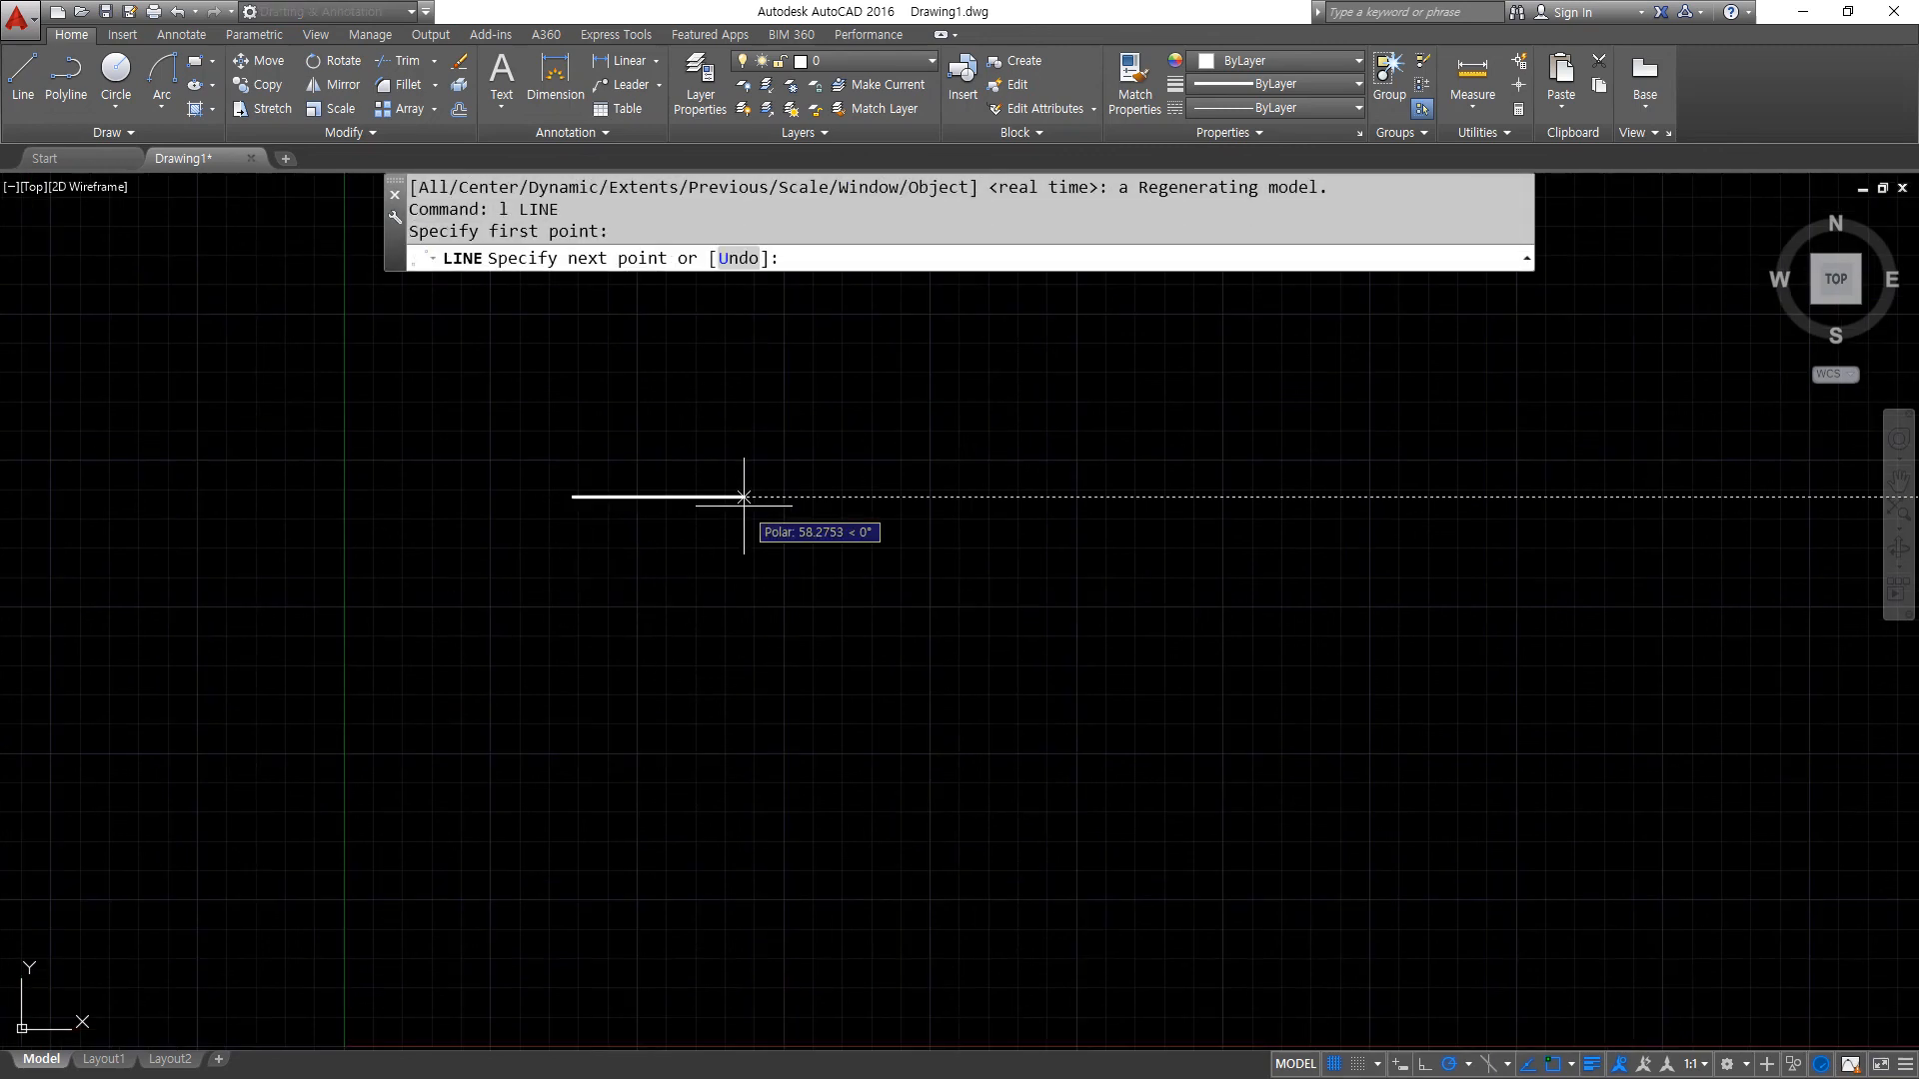
pyautogui.write('500')
pyautogui.press('Return')
pyautogui.scroll(-6, 749, 514)
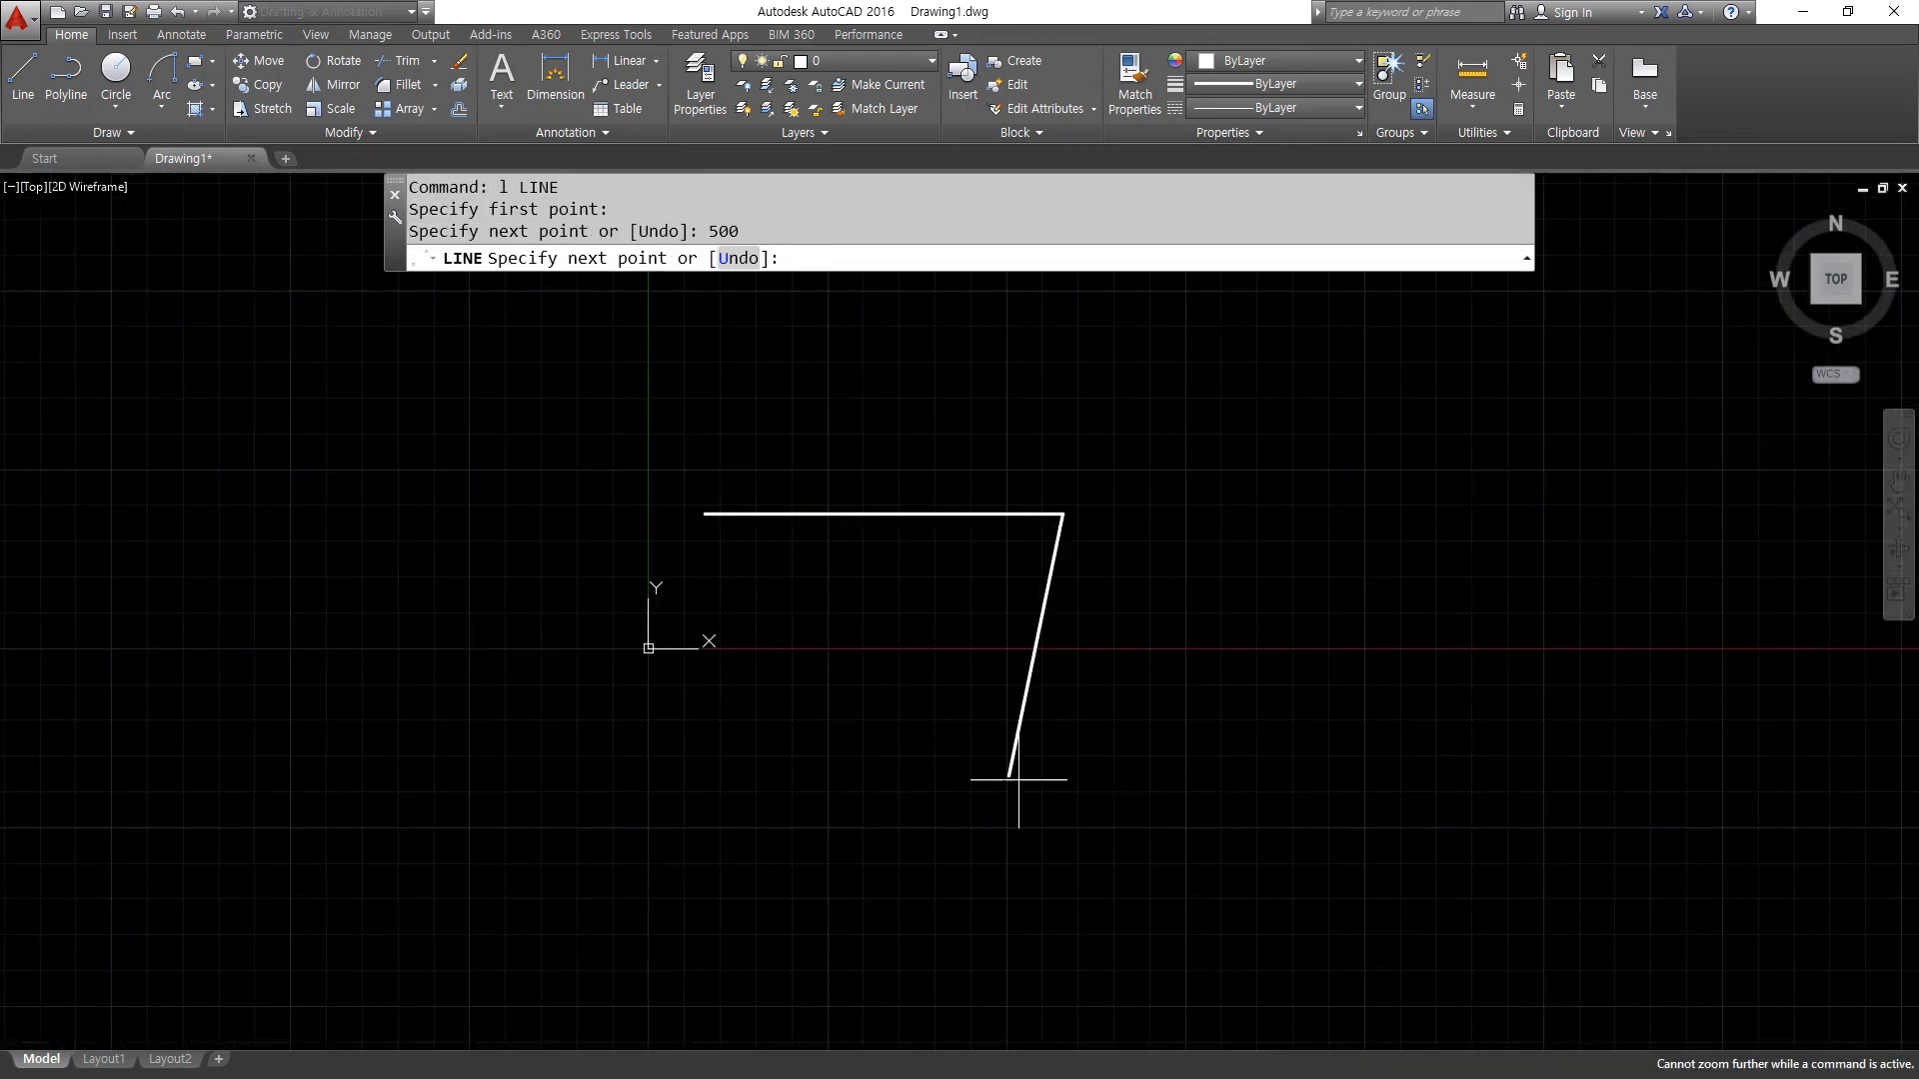
pyautogui.write('500')
pyautogui.press('Return')
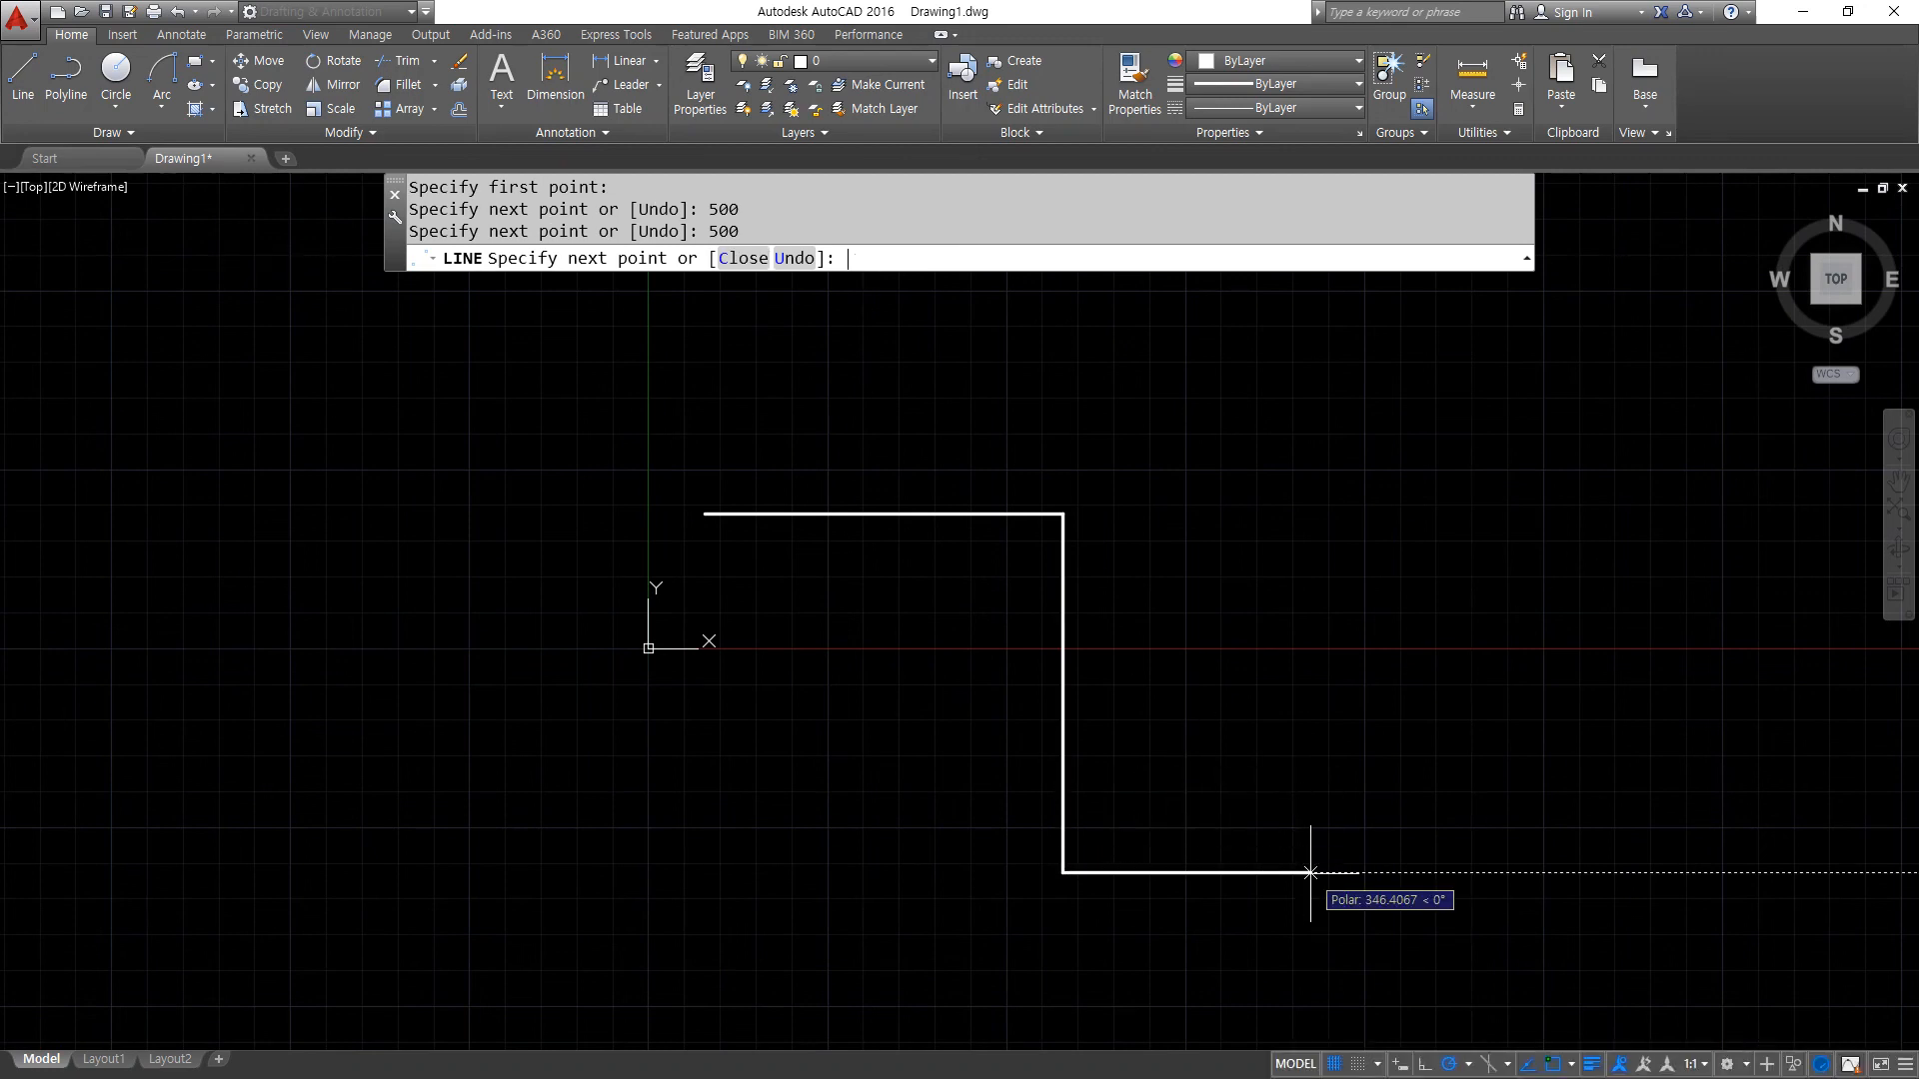
pyautogui.write('500')
pyautogui.press('Return')
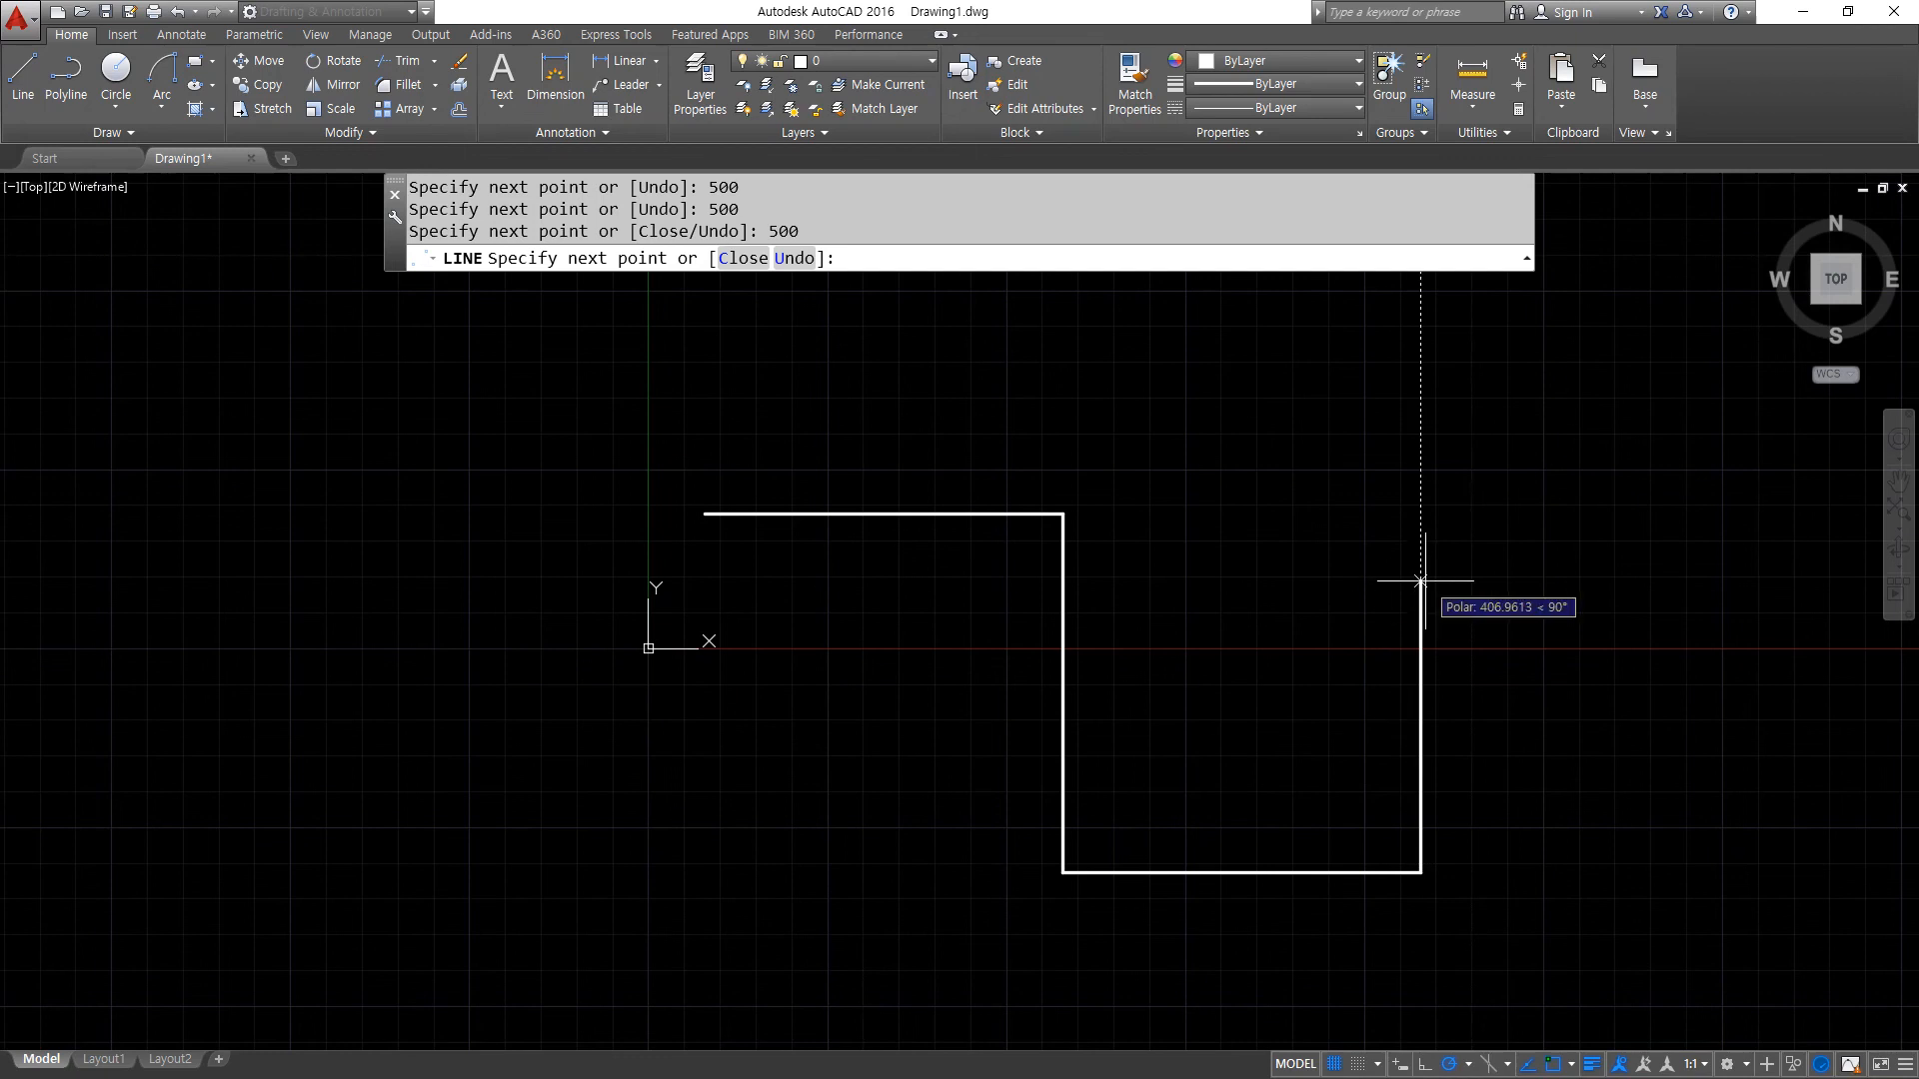
pyautogui.write('1000')
pyautogui.press('Return')
# - Finish the chain with a 1000-long horizontal line to the right, undoing the mistyped .1000 segment
pyautogui.scroll(1, 1422, 578)
pyautogui.write('.')
pyautogui.moveTo(1054, 609); pyautogui.dragTo(985, 775, button='middle')
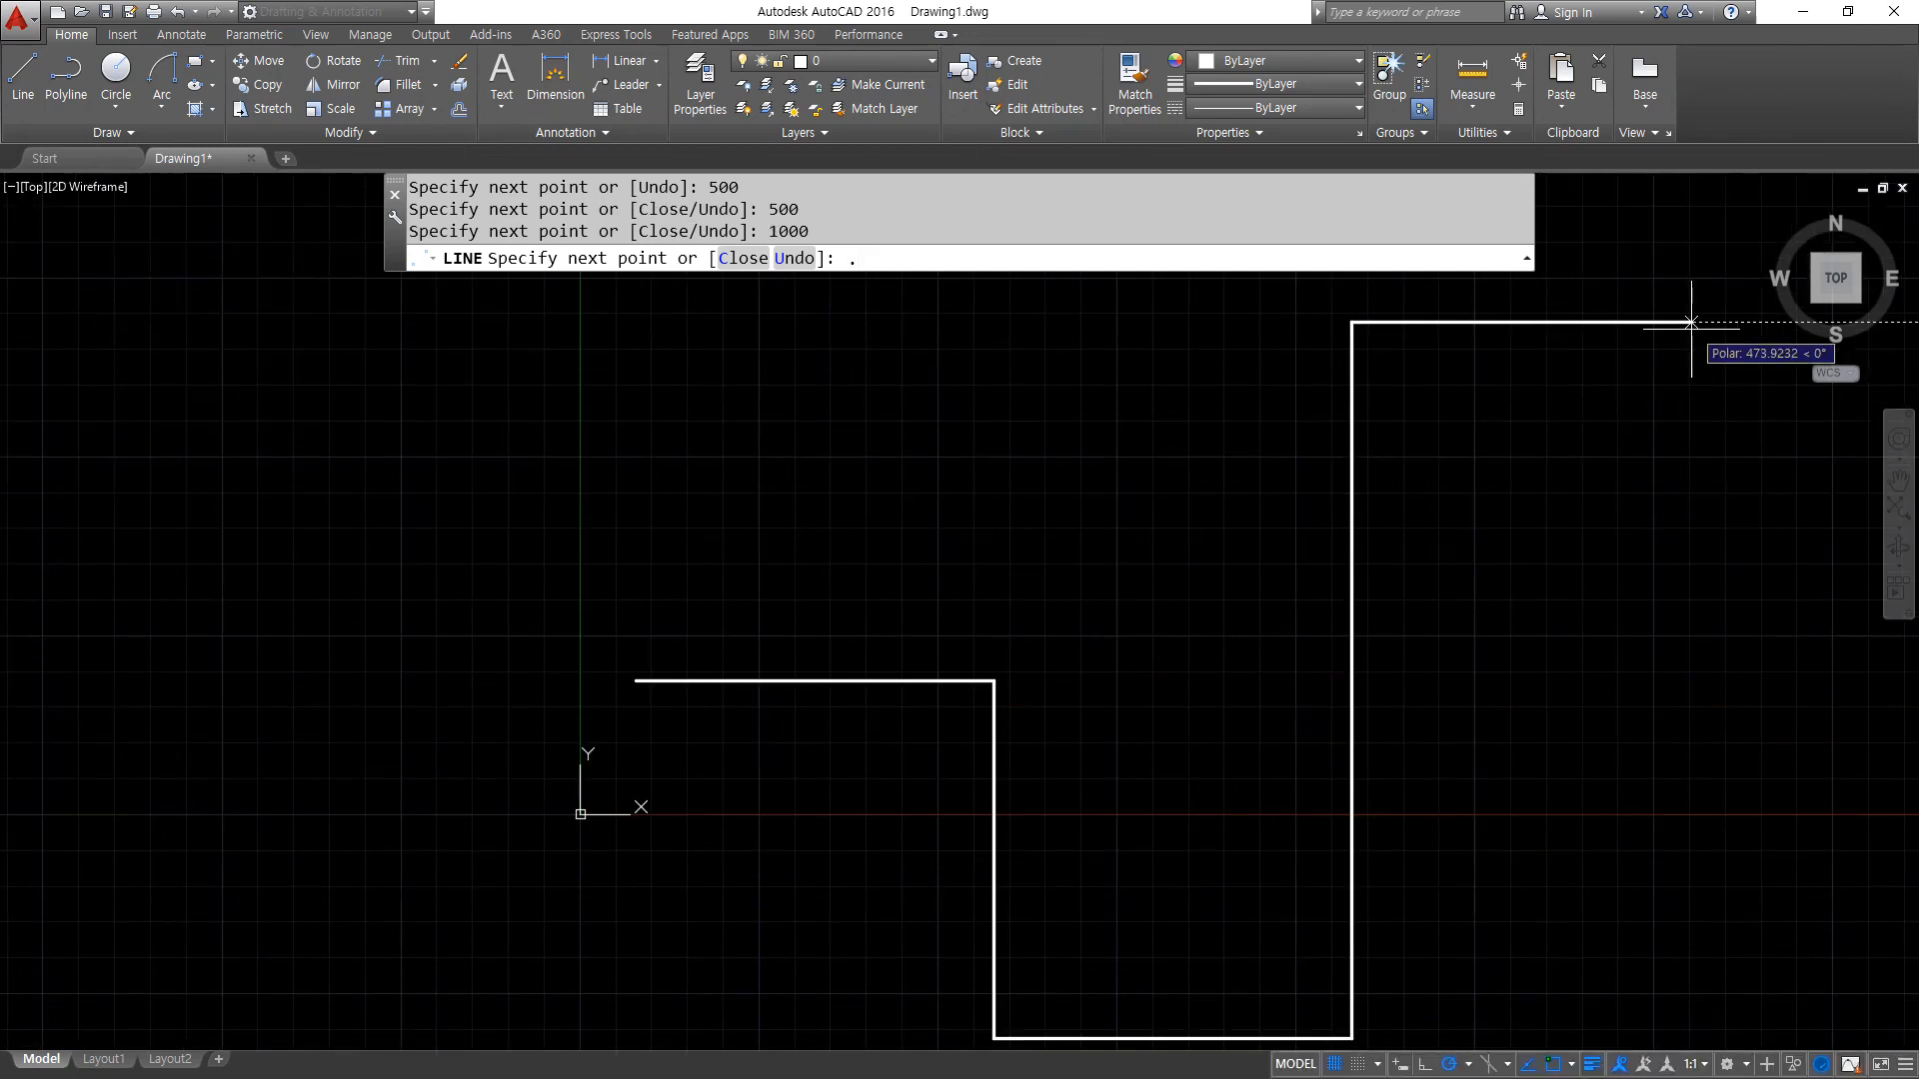
pyautogui.write('1000')
pyautogui.press('Return')
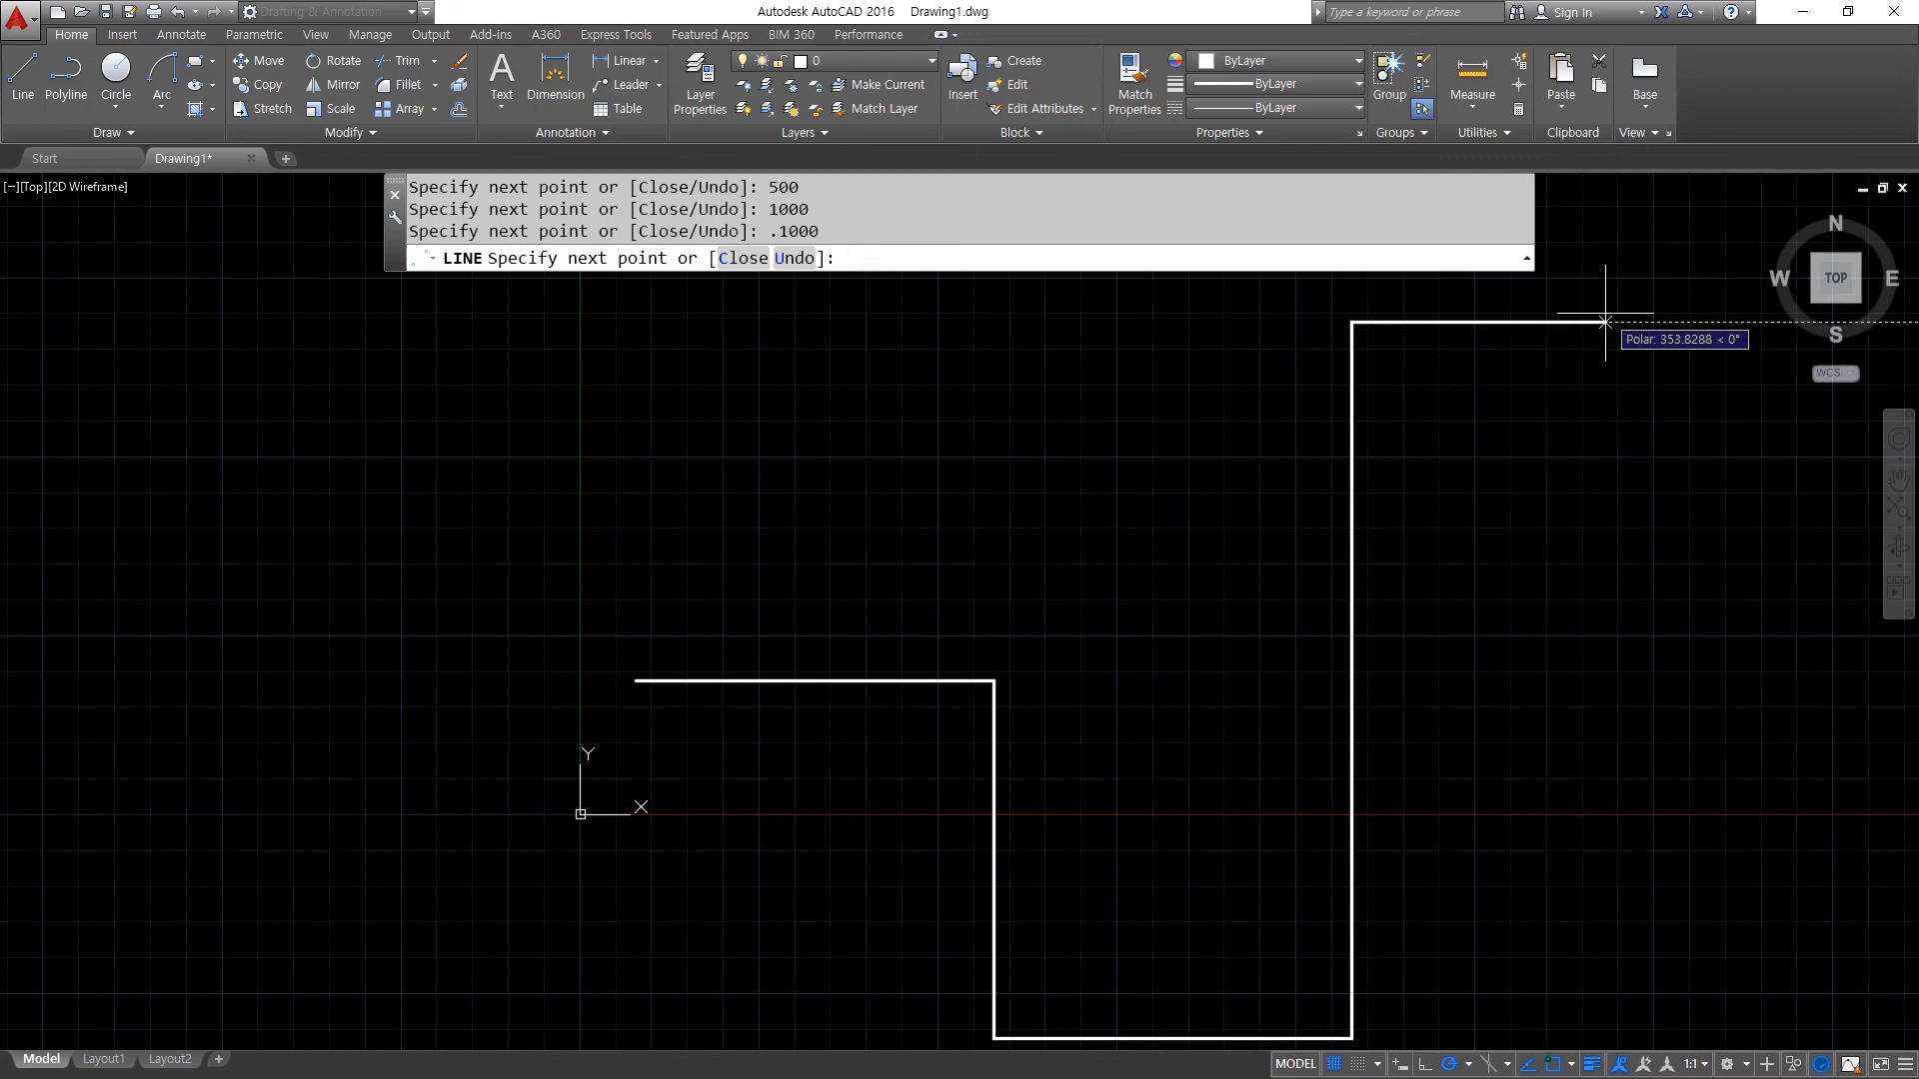
pyautogui.hotkey('ctrl', 'z')
pyautogui.write('1000')
pyautogui.press('Return')
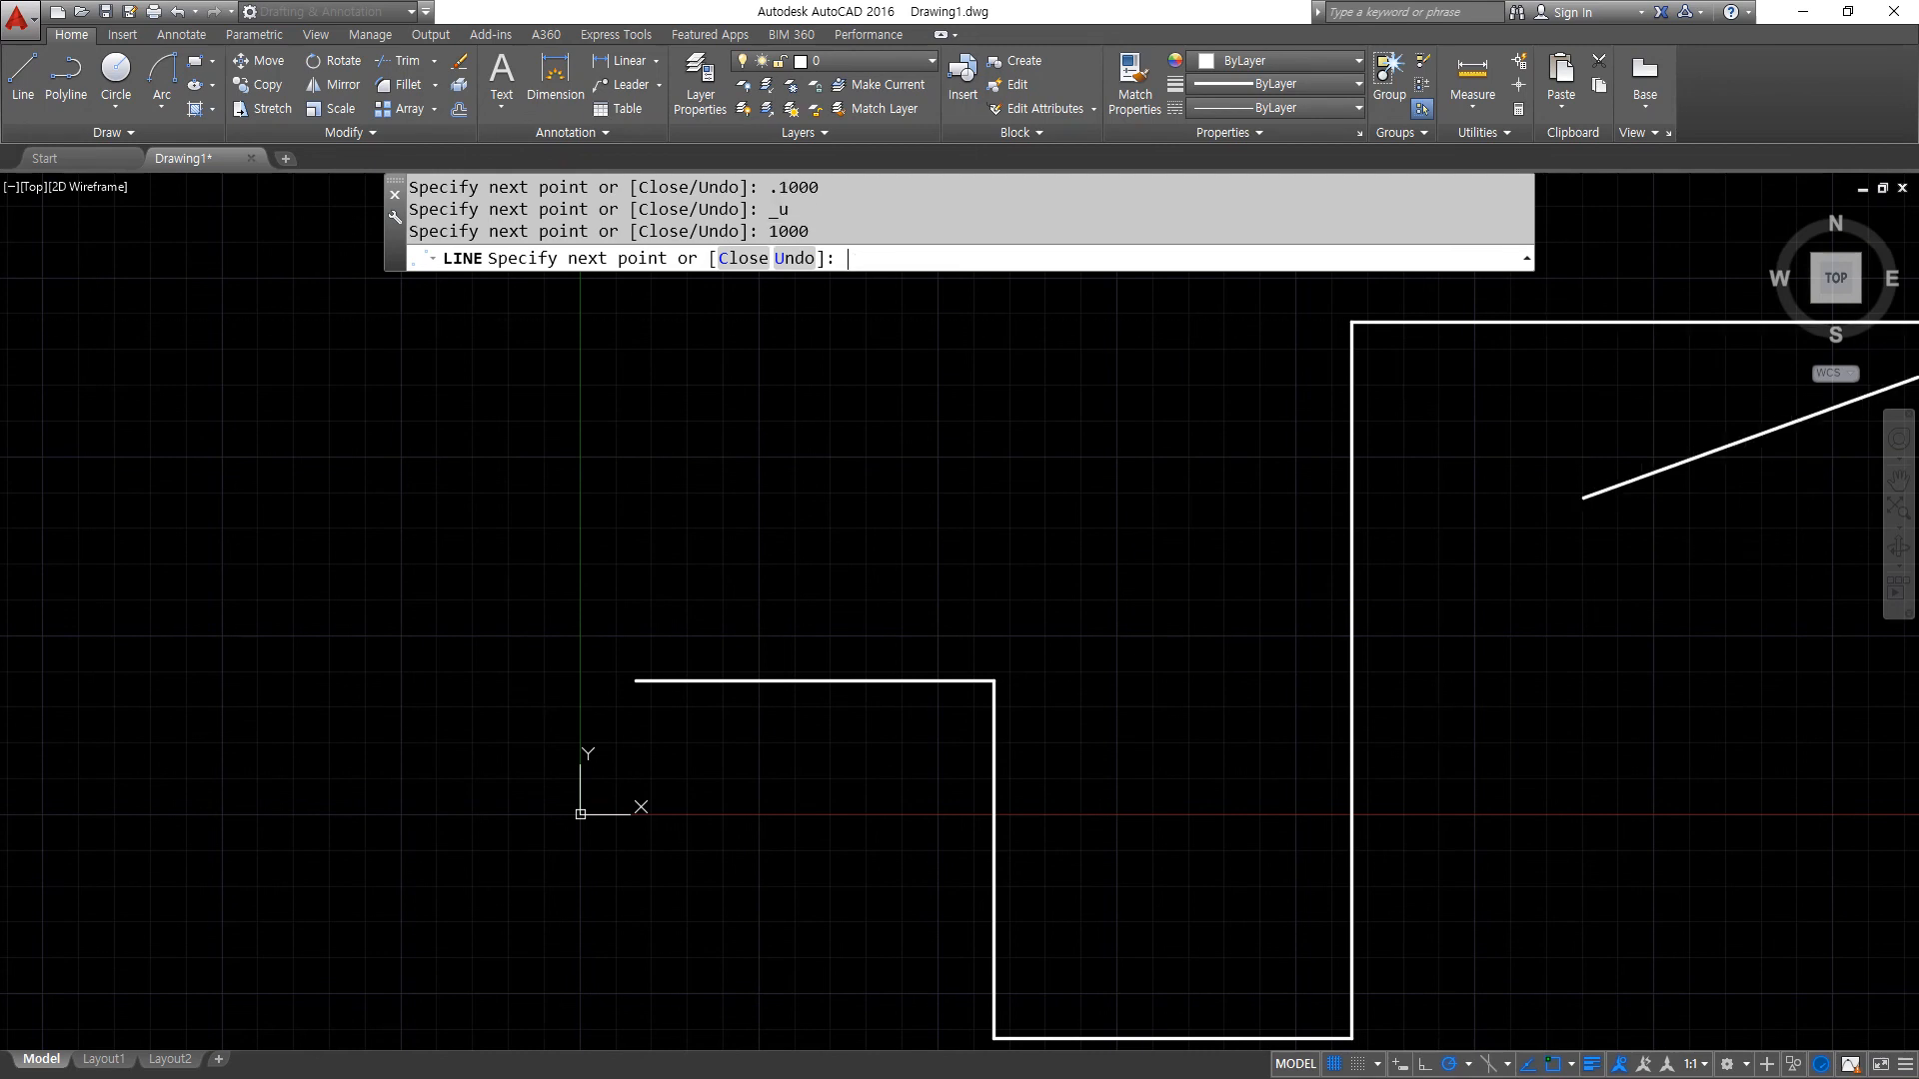
pyautogui.press('Escape')
# - Join all five lines of the new stepped chain into a single polyline
pyautogui.scroll(-4, 1568, 564)
pyautogui.moveTo(1547, 606)
pyautogui.mouseDown(button='middle')
pyautogui.moveTo(1183, 587)
pyautogui.moveTo(1083, 656)
pyautogui.mouseUp(button='middle')
pyautogui.scroll(2, 1165, 565)
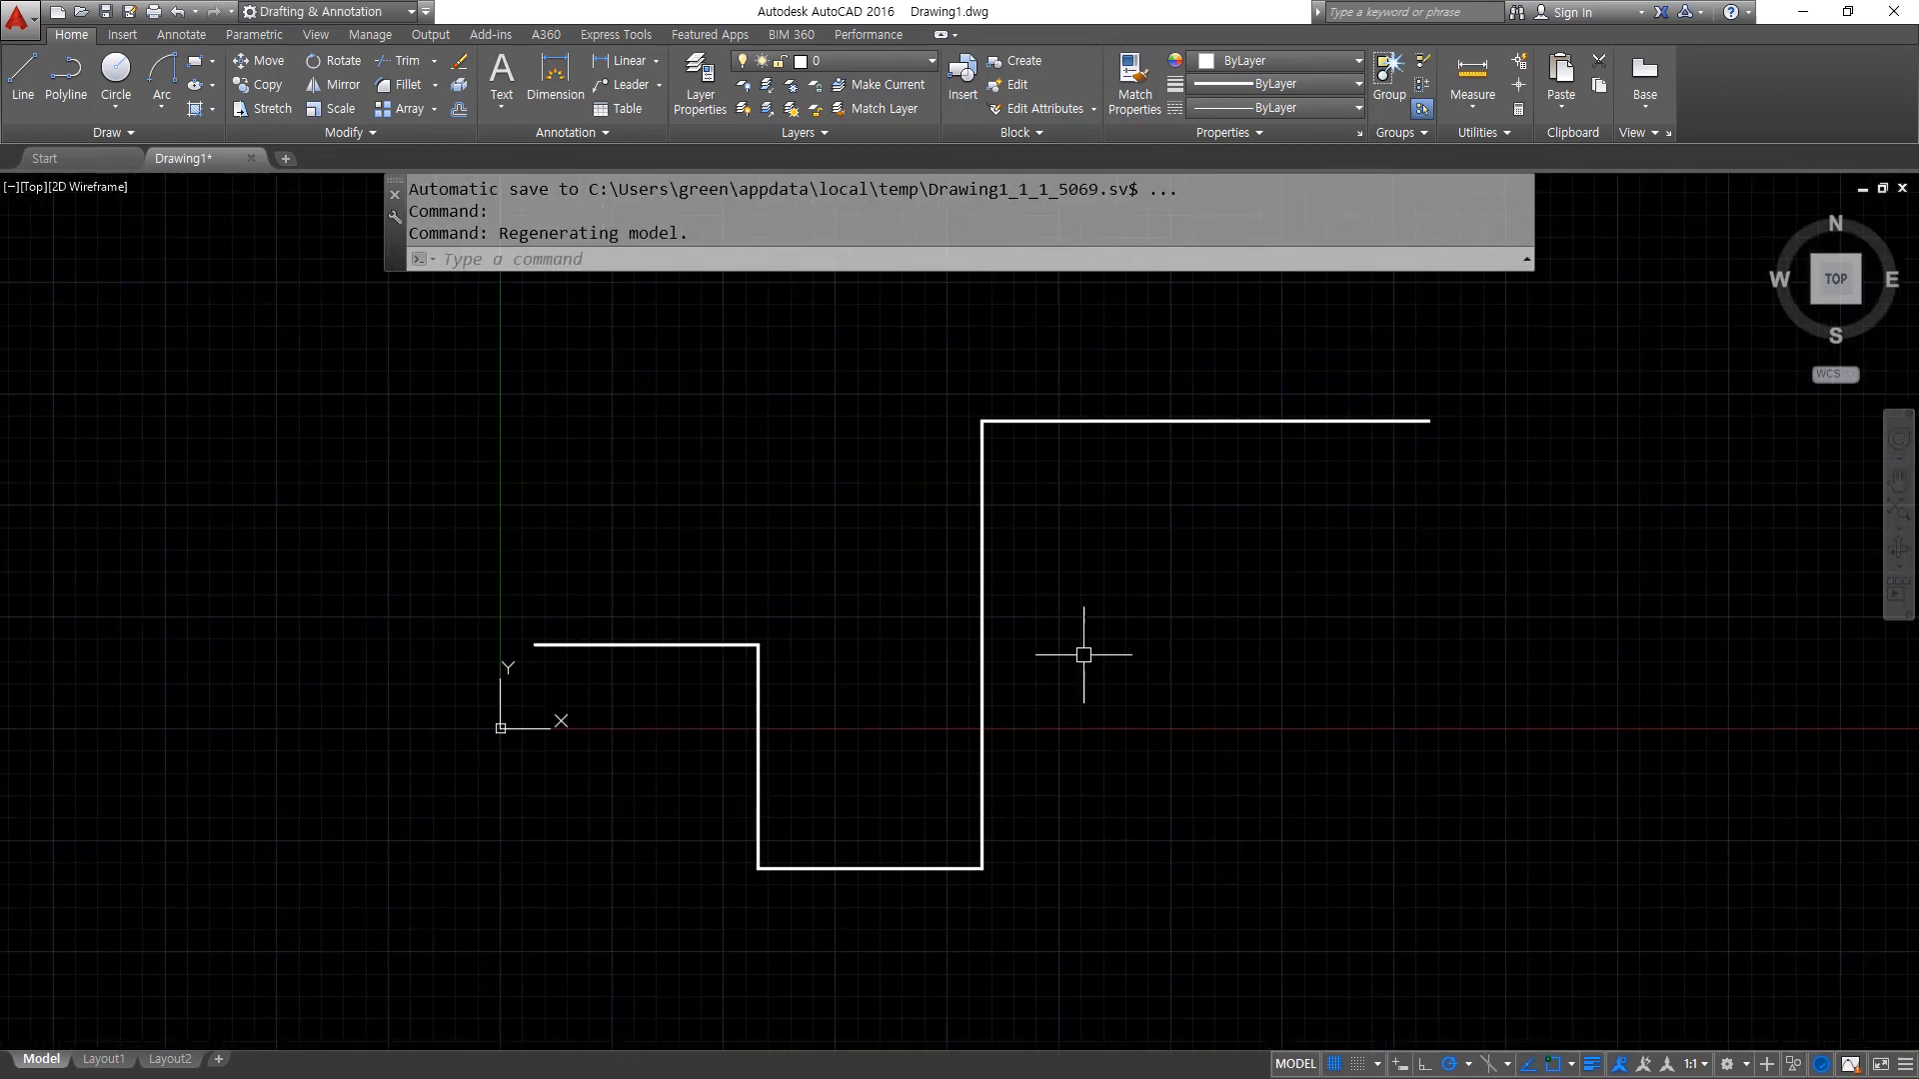
pyautogui.write('j')
pyautogui.press('Return')
pyautogui.click(1149, 342)
pyautogui.click(645, 934)
pyautogui.press('Return')
# - Assign the joined polyline to the cen layer and clear the selection
pyautogui.click(628, 645)
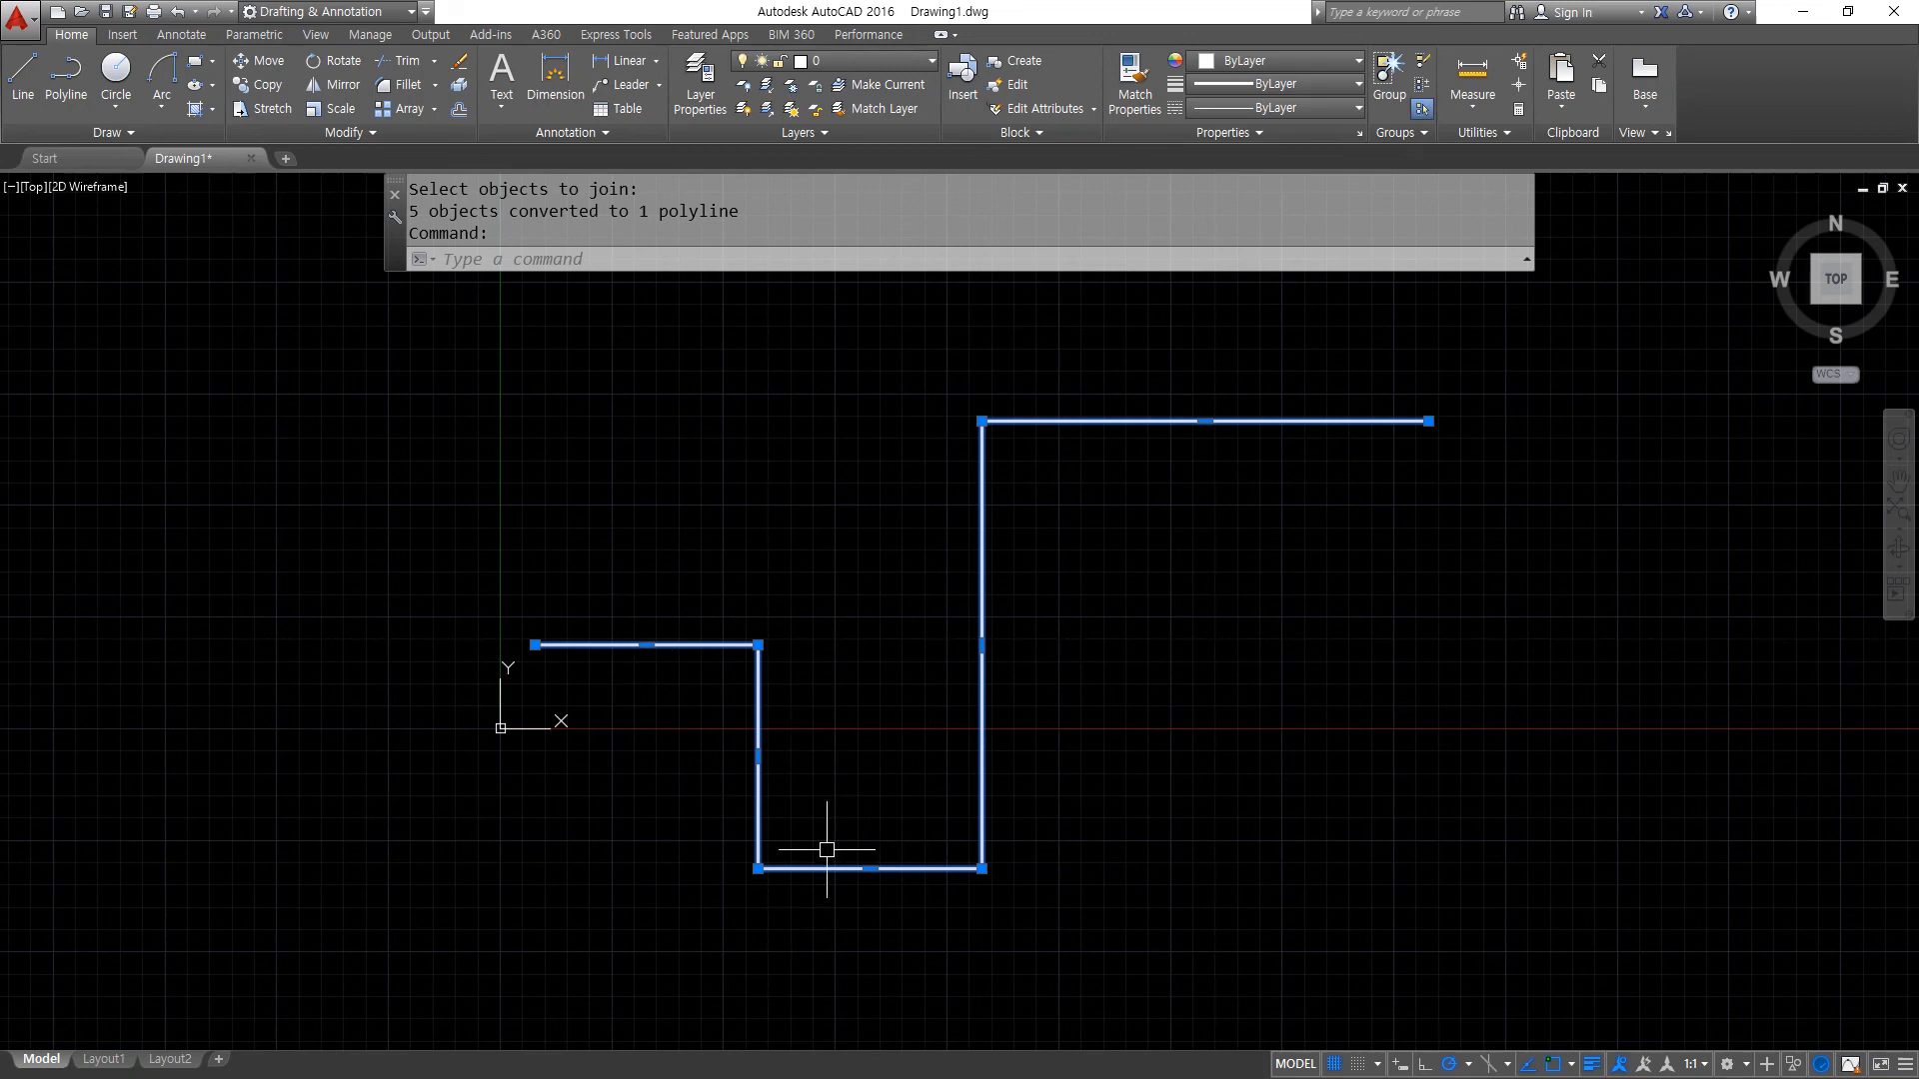
pyautogui.click(840, 61)
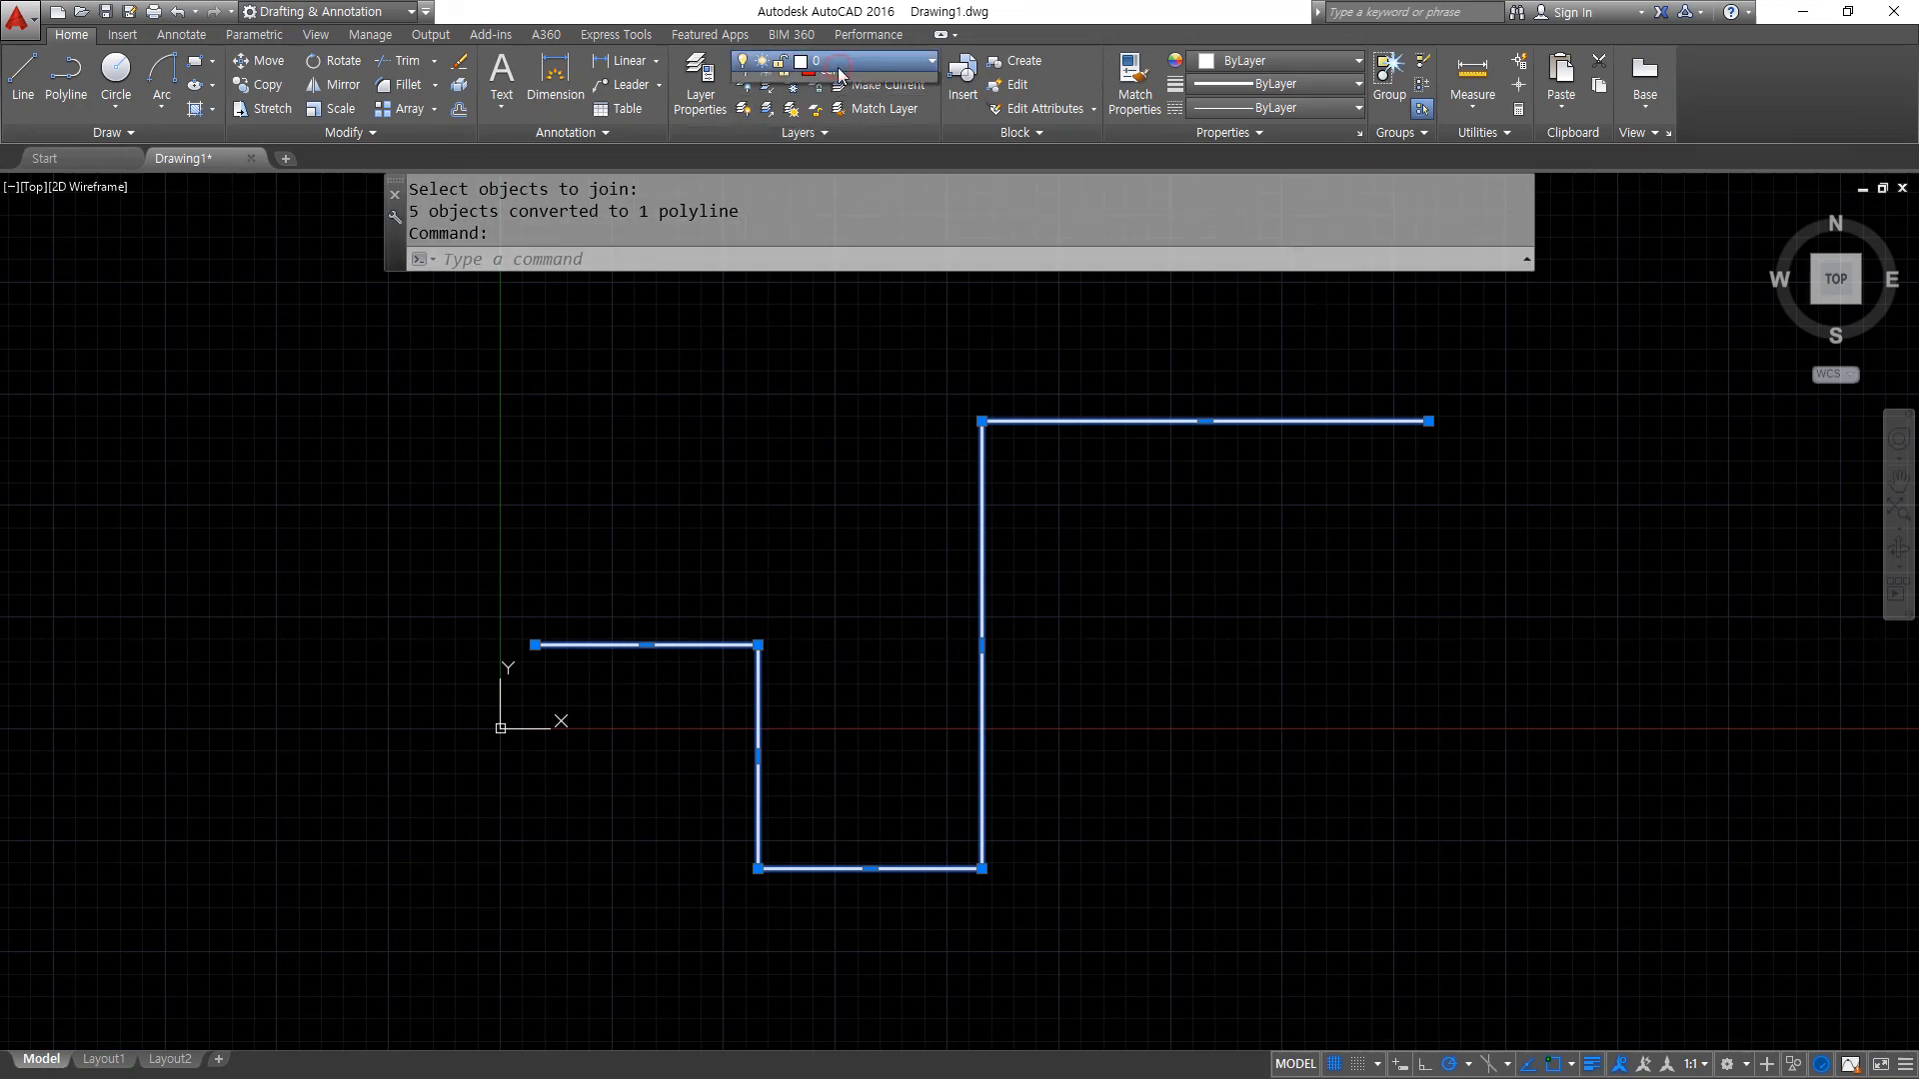
pyautogui.click(834, 110)
pyautogui.press('Escape')
pyautogui.press('Escape')
# - Draw a circle of radius 20 centred on the left endpoint of the red polyline
pyautogui.scroll(5, 557, 625)
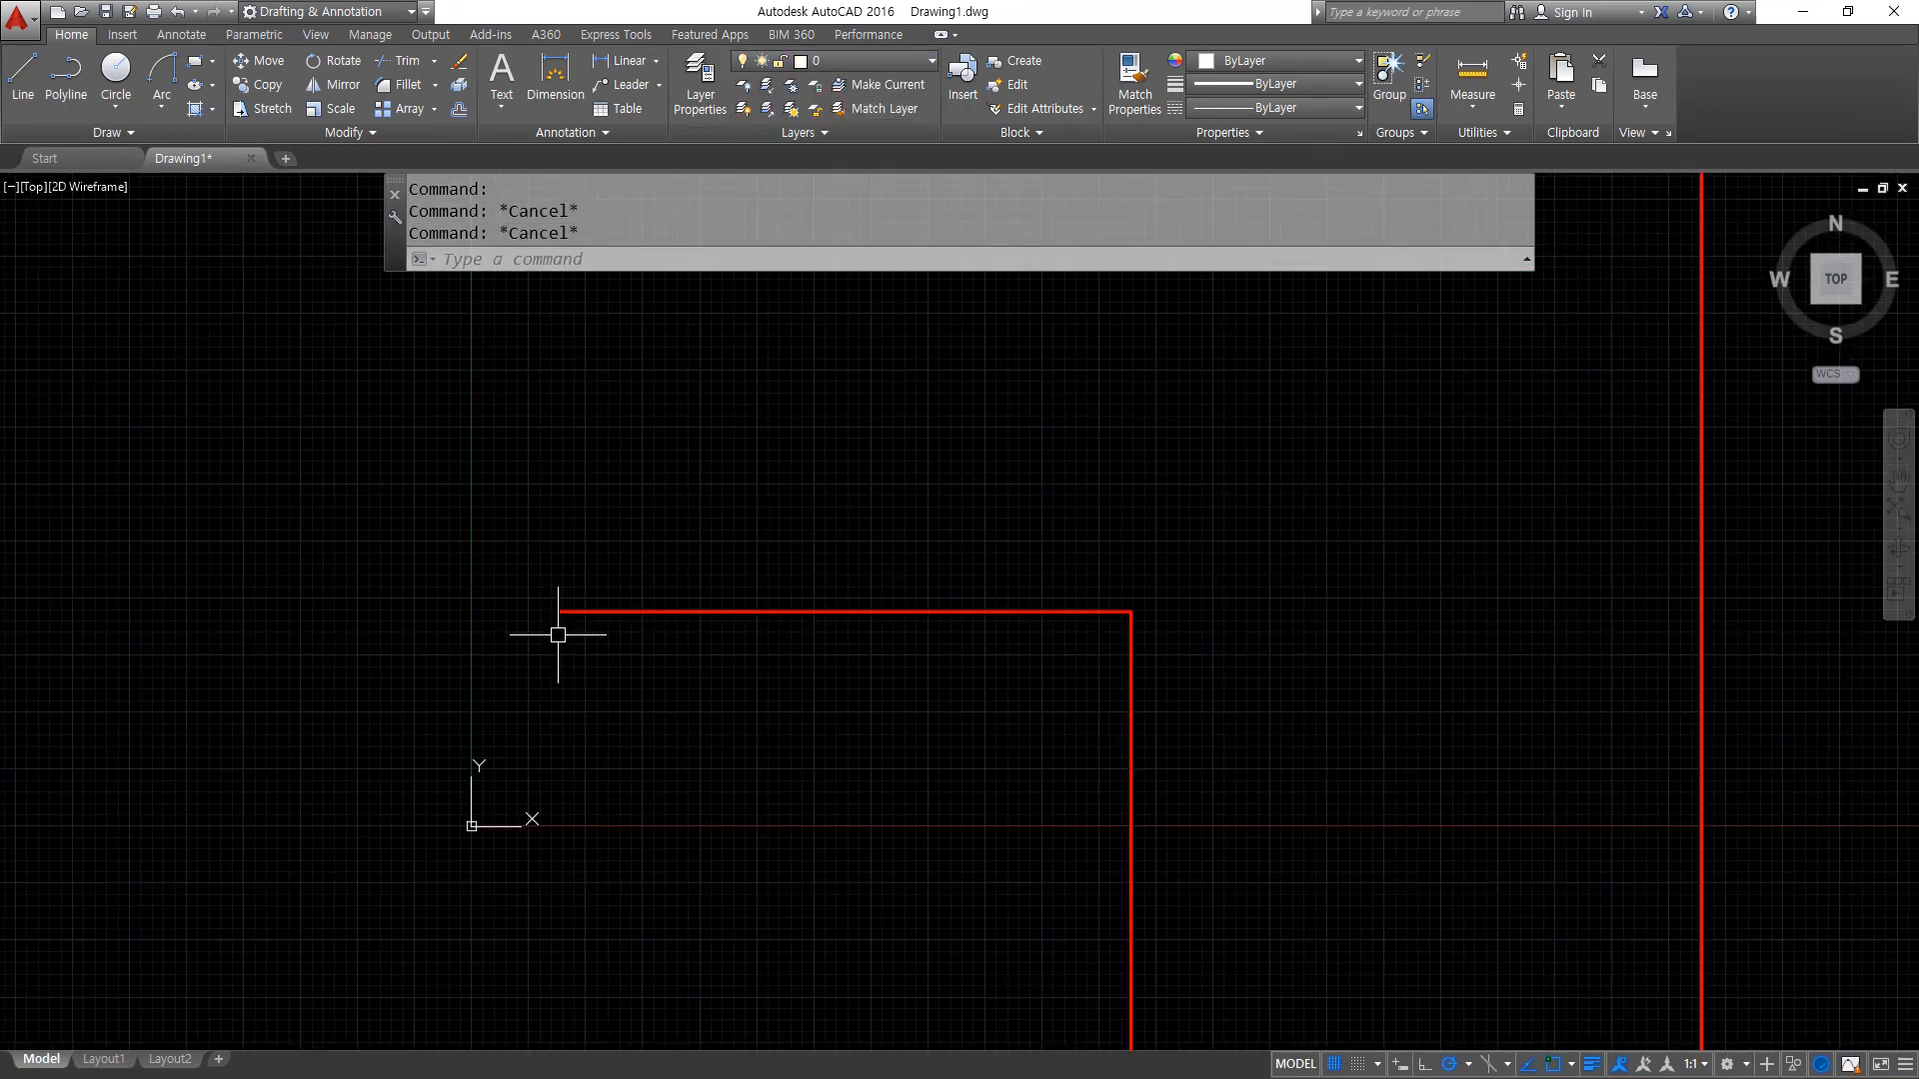
pyautogui.write('c')
pyautogui.press('Return')
pyautogui.click(562, 600)
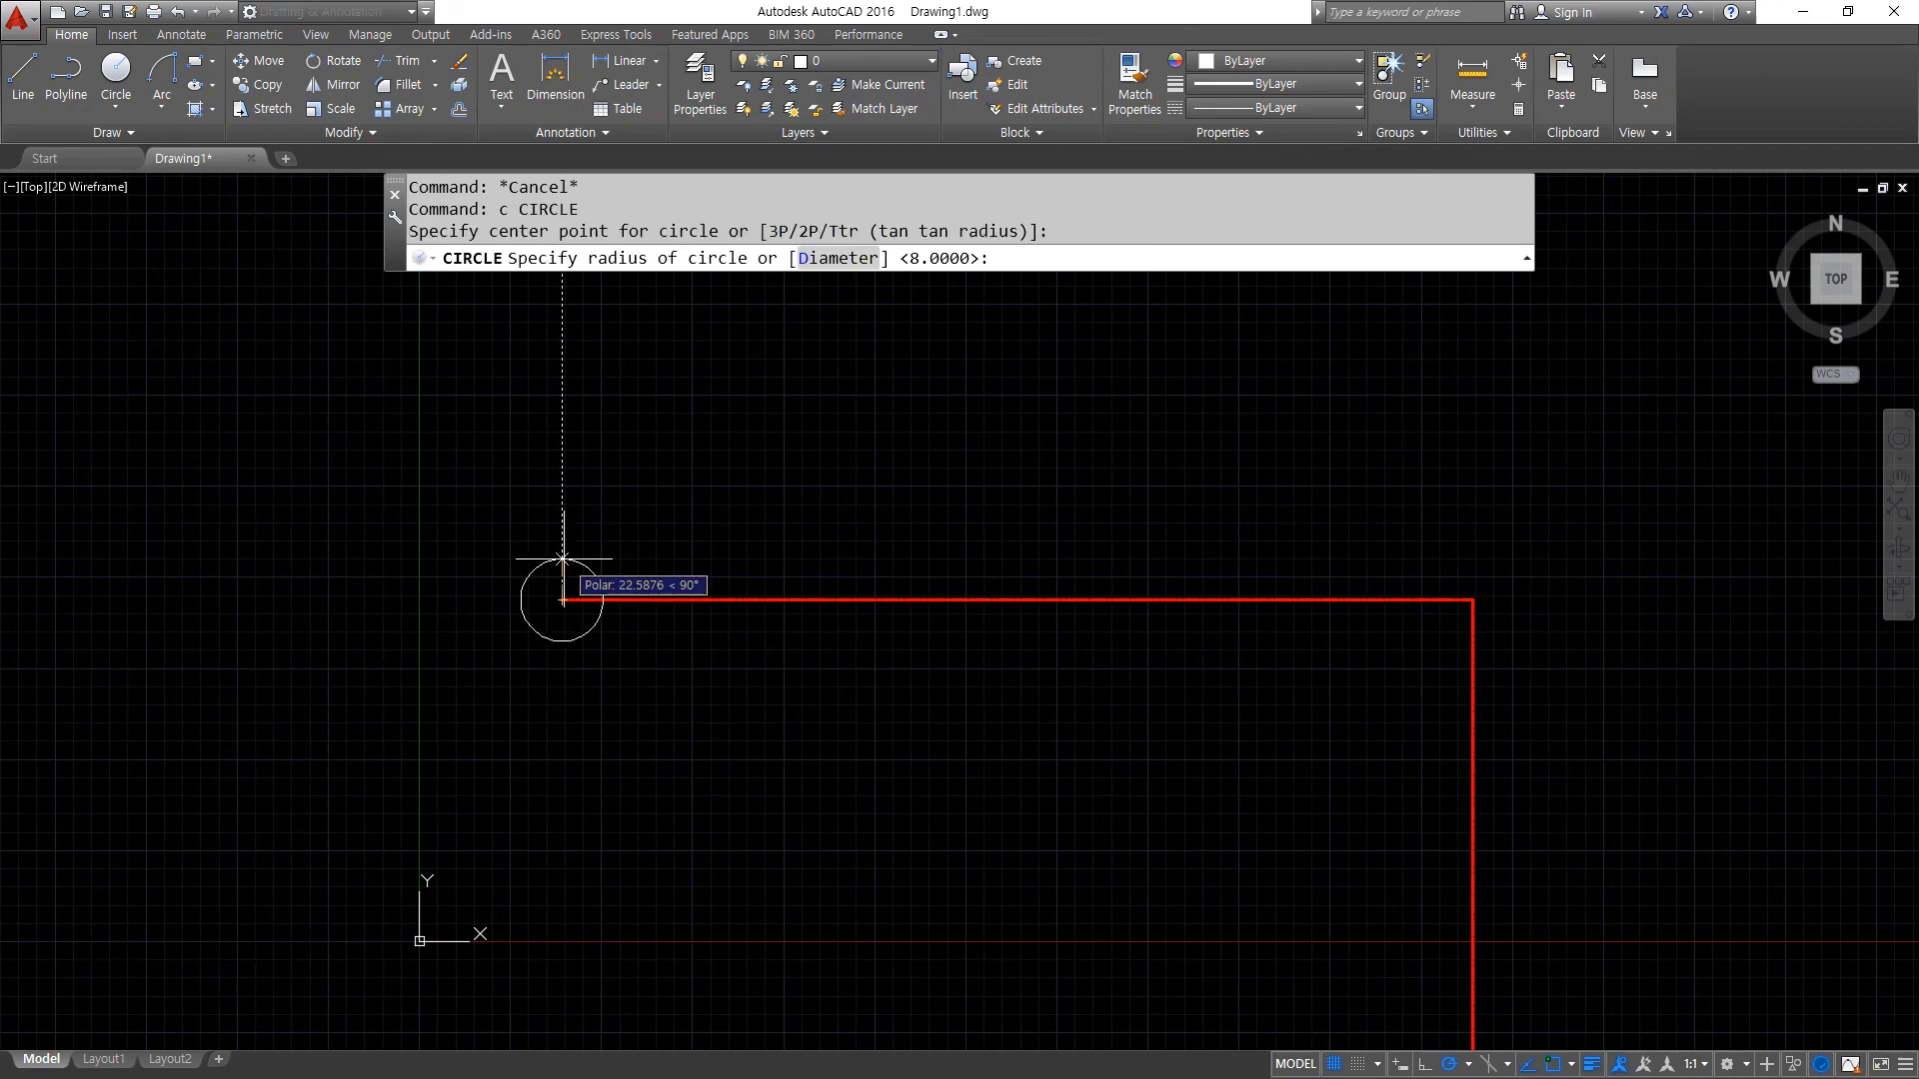
pyautogui.write('20')
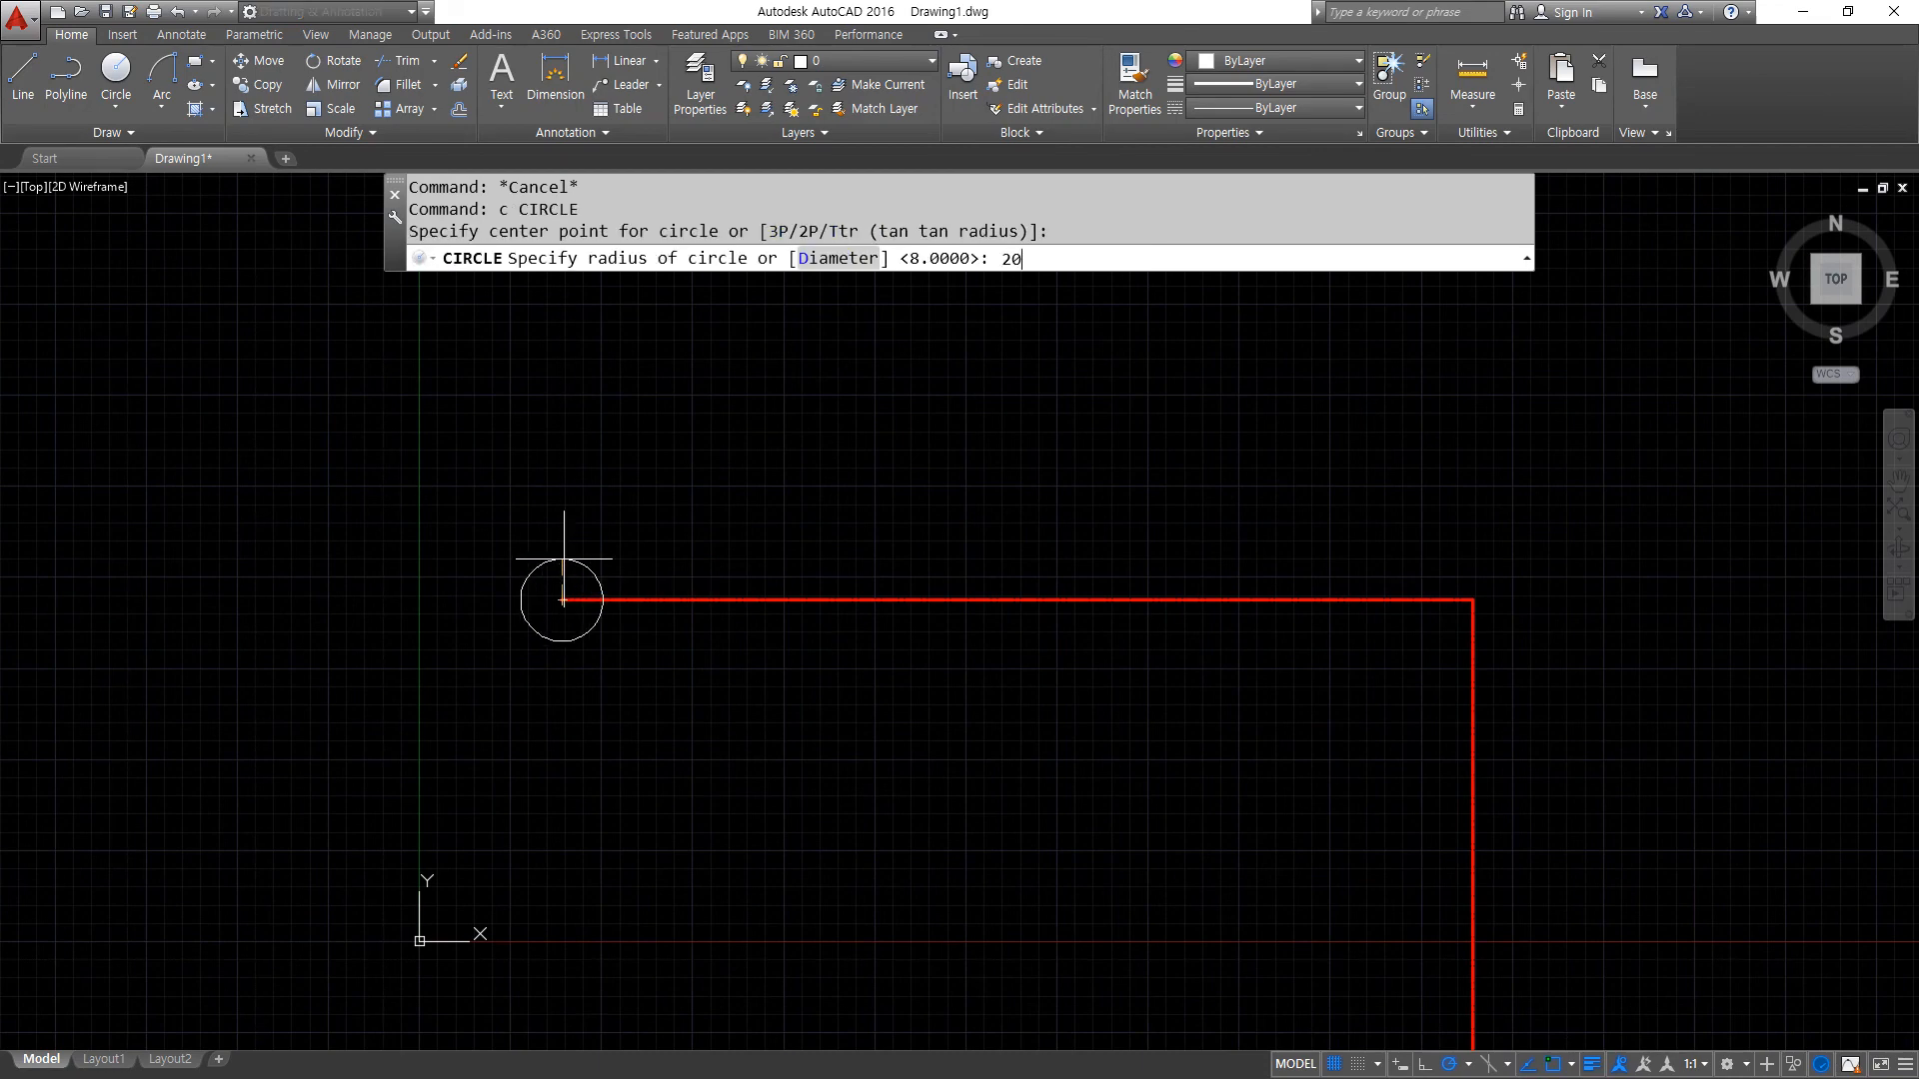
pyautogui.press('Return')
# - Create a path array of the circle using the red stepped polyline as the path
pyautogui.scroll(-6, 859, 765)
pyautogui.moveTo(933, 753)
pyautogui.mouseDown(button='middle')
pyautogui.moveTo(502, 679)
pyautogui.moveTo(741, 708)
pyautogui.mouseUp(button='middle')
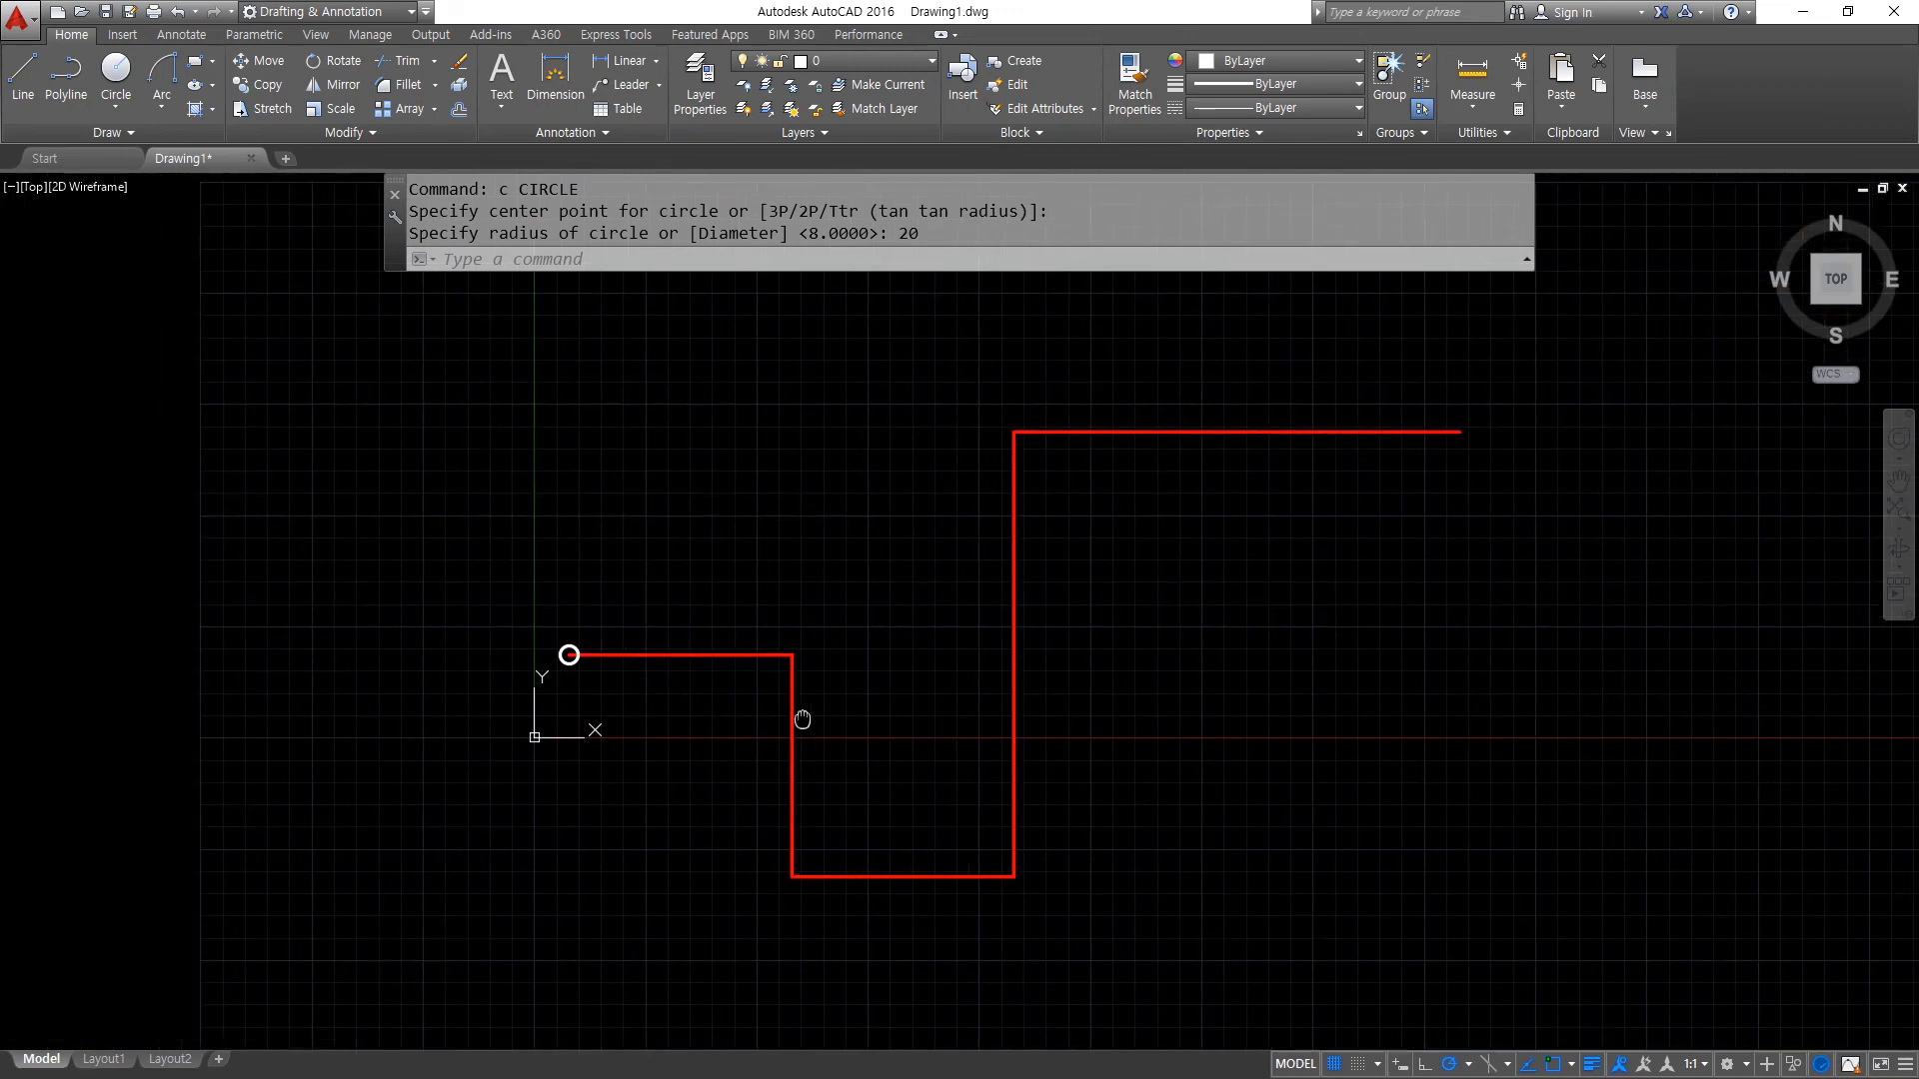
pyautogui.scroll(2, 792, 675)
pyautogui.moveTo(793, 673); pyautogui.dragTo(594, 713, button='middle')
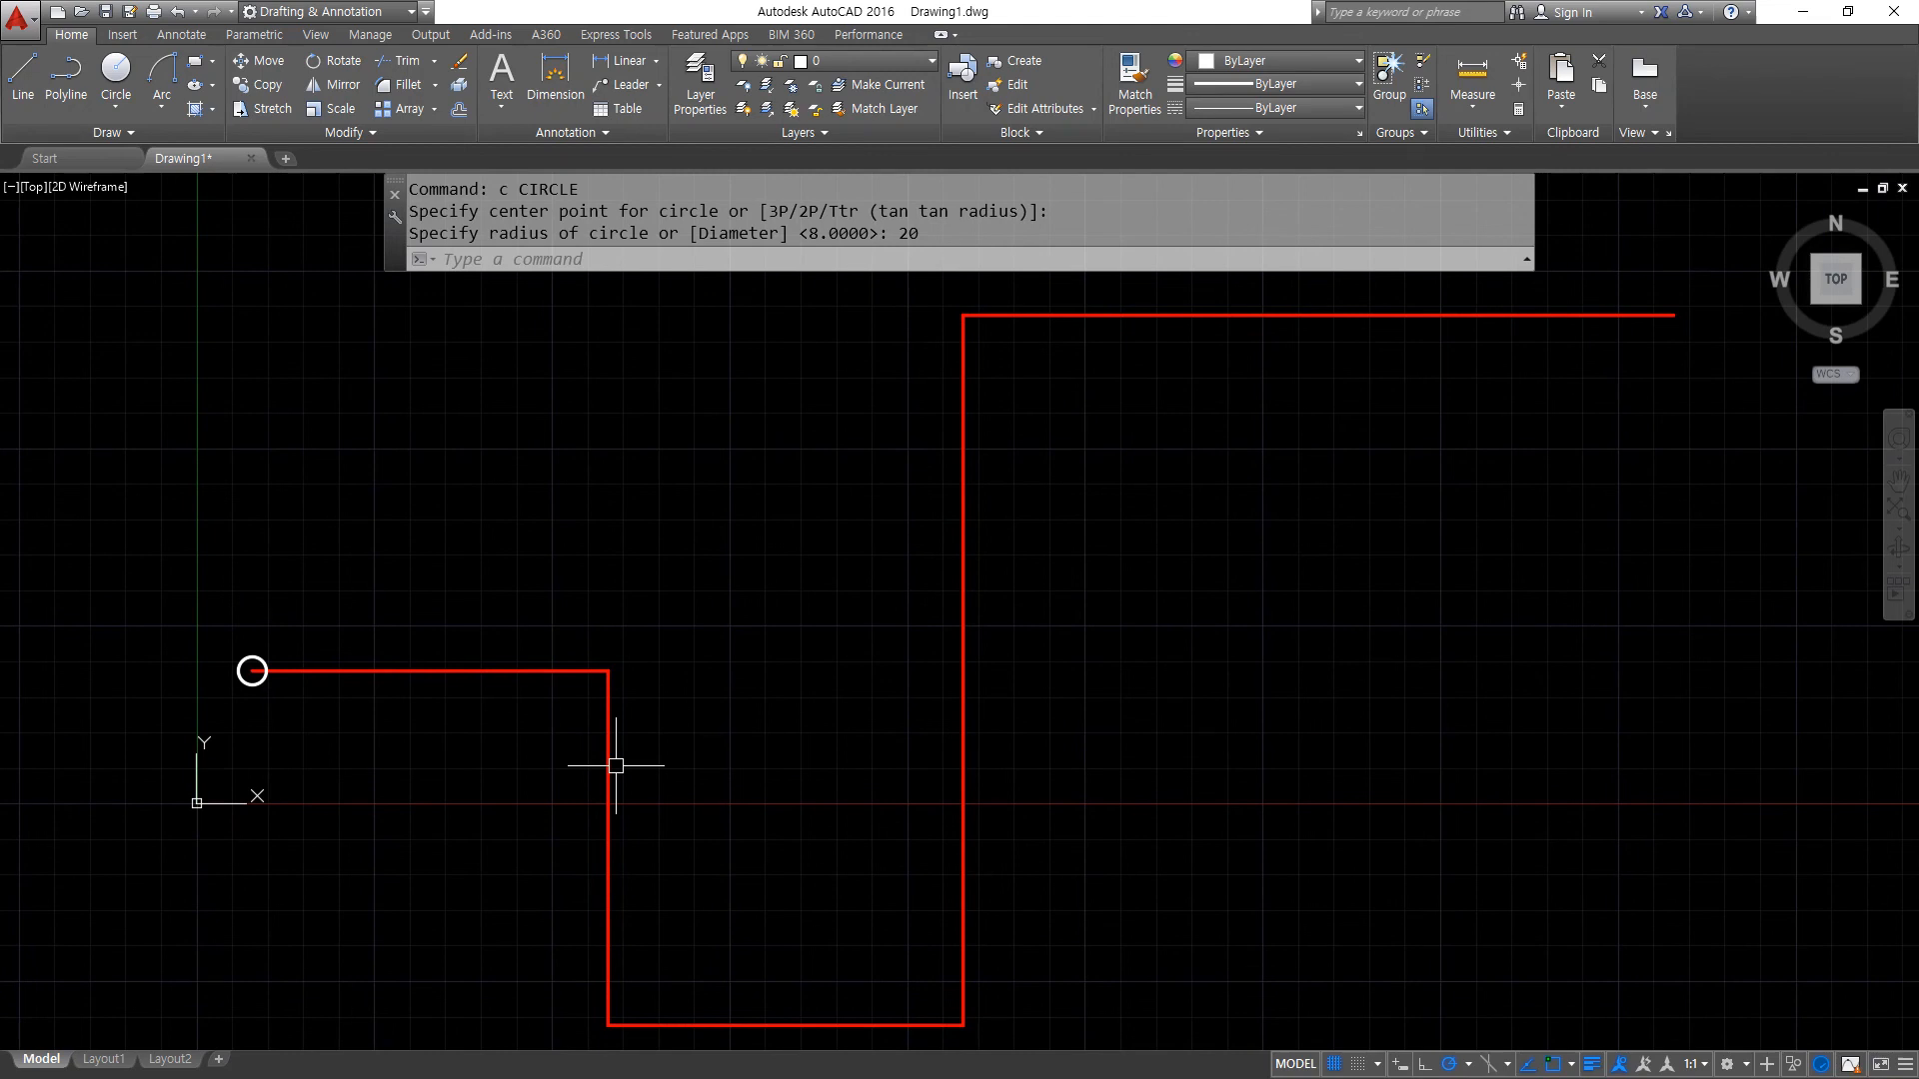
pyautogui.moveTo(475, 668); pyautogui.dragTo(466, 645, button='middle')
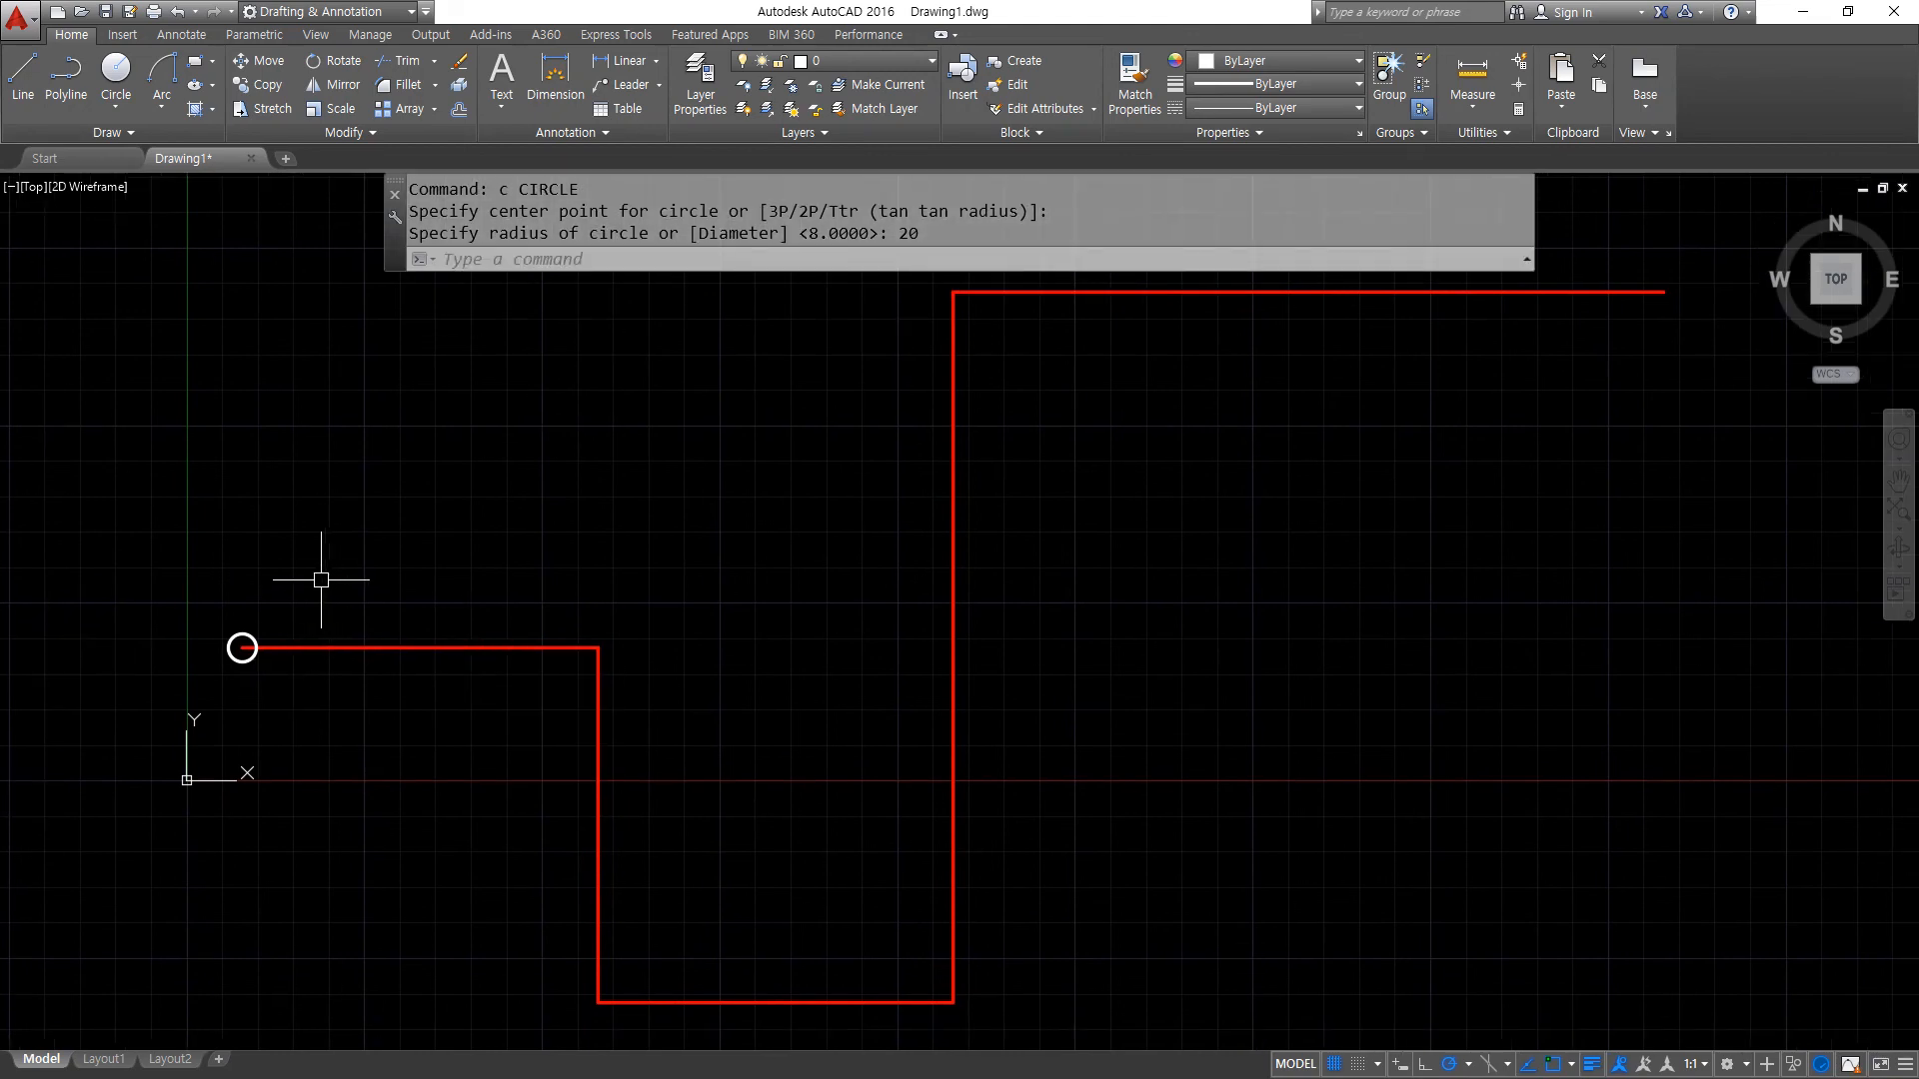
pyautogui.write('ar')
pyautogui.press('Return')
pyautogui.click(171, 566)
pyautogui.click(377, 780)
pyautogui.press('Return')
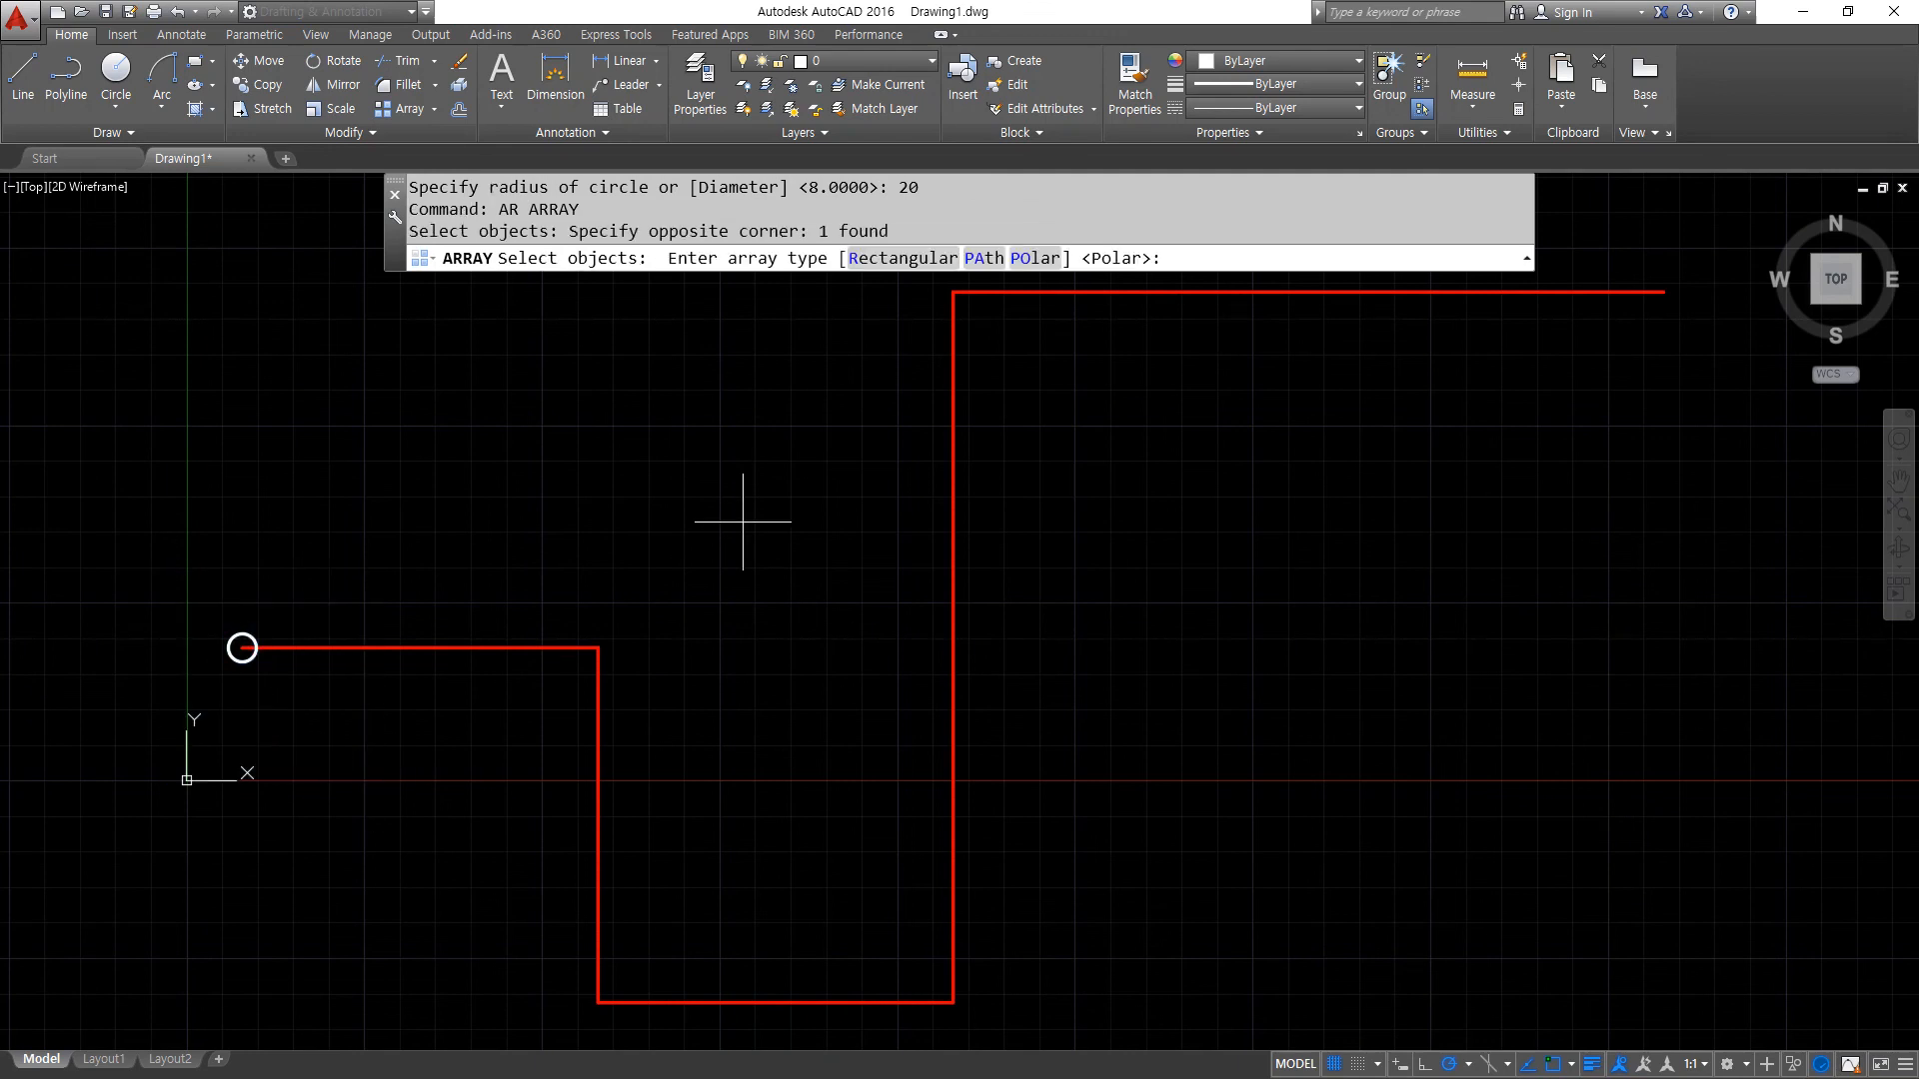
pyautogui.click(980, 260)
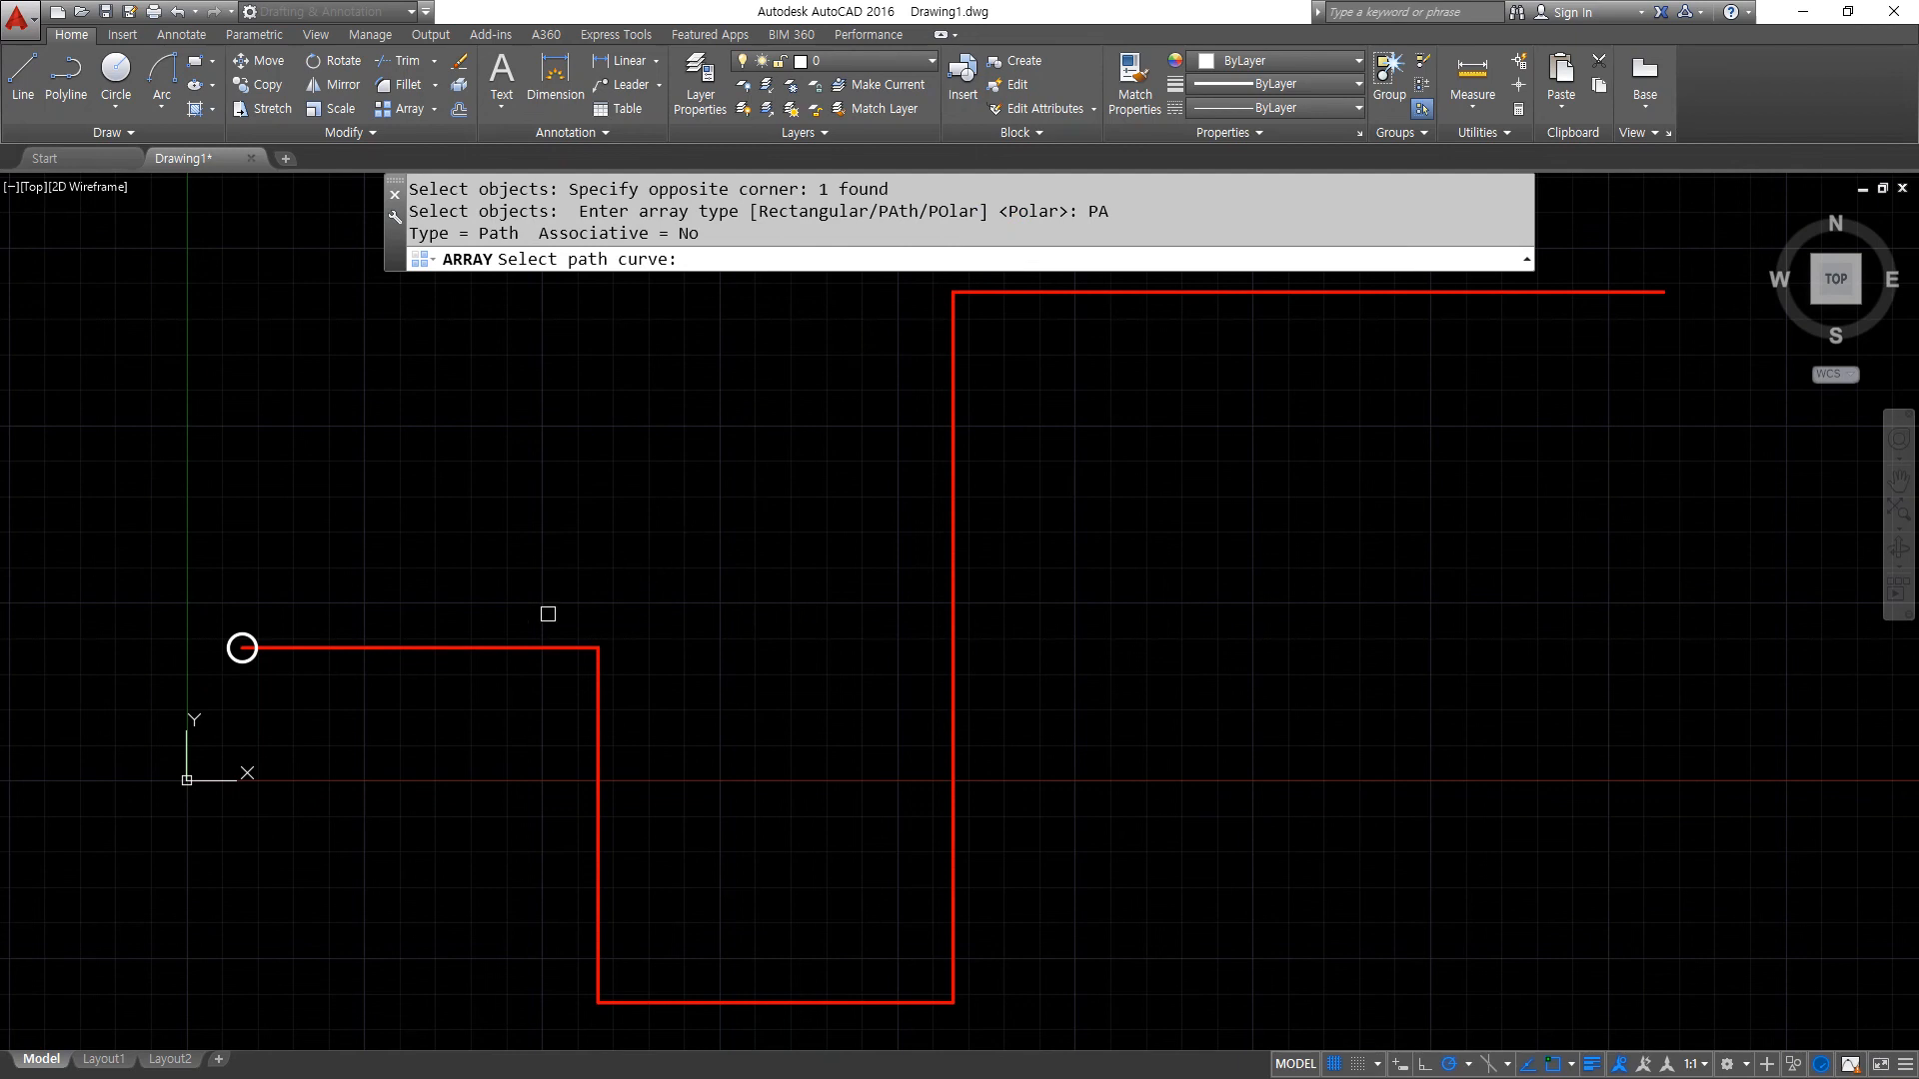
pyautogui.click(536, 647)
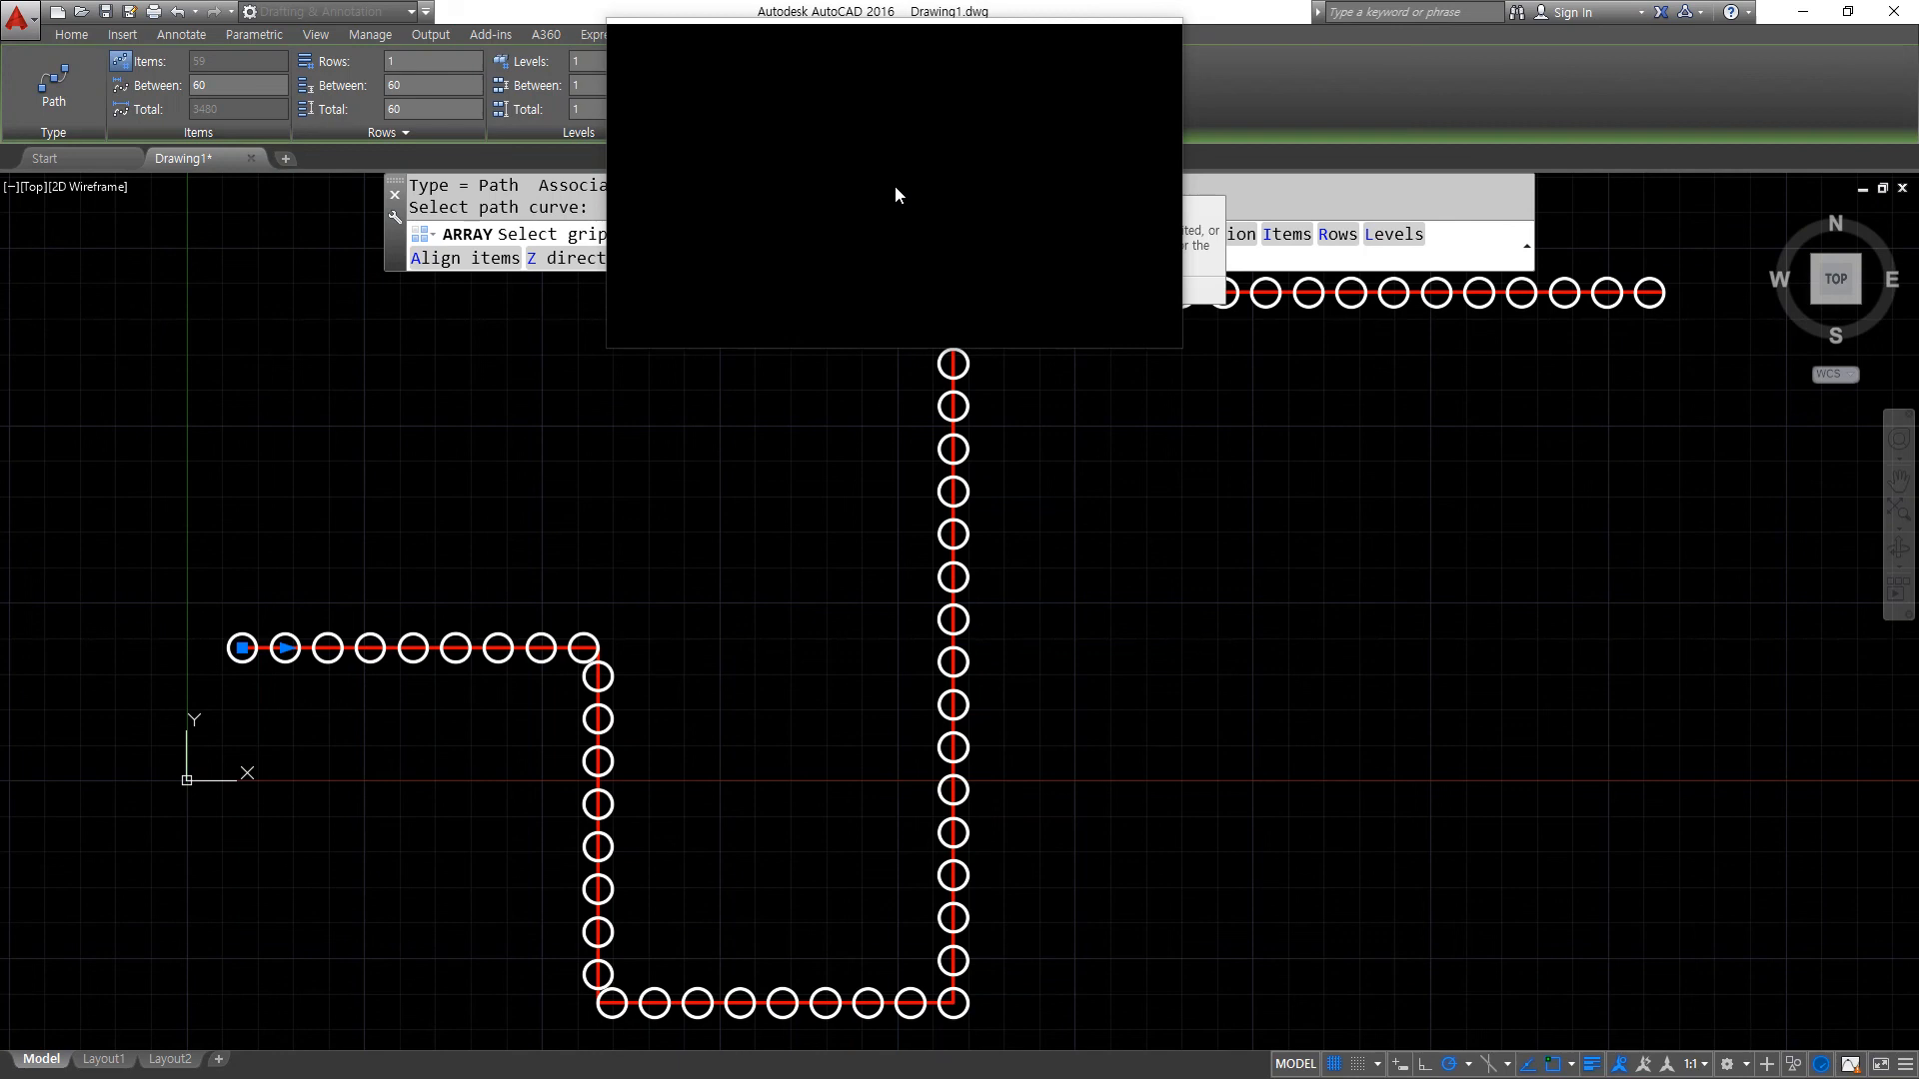
# - Set the spacing between the path array's items to 100
pyautogui.moveTo(896, 184); pyautogui.dragTo(1172, 98)
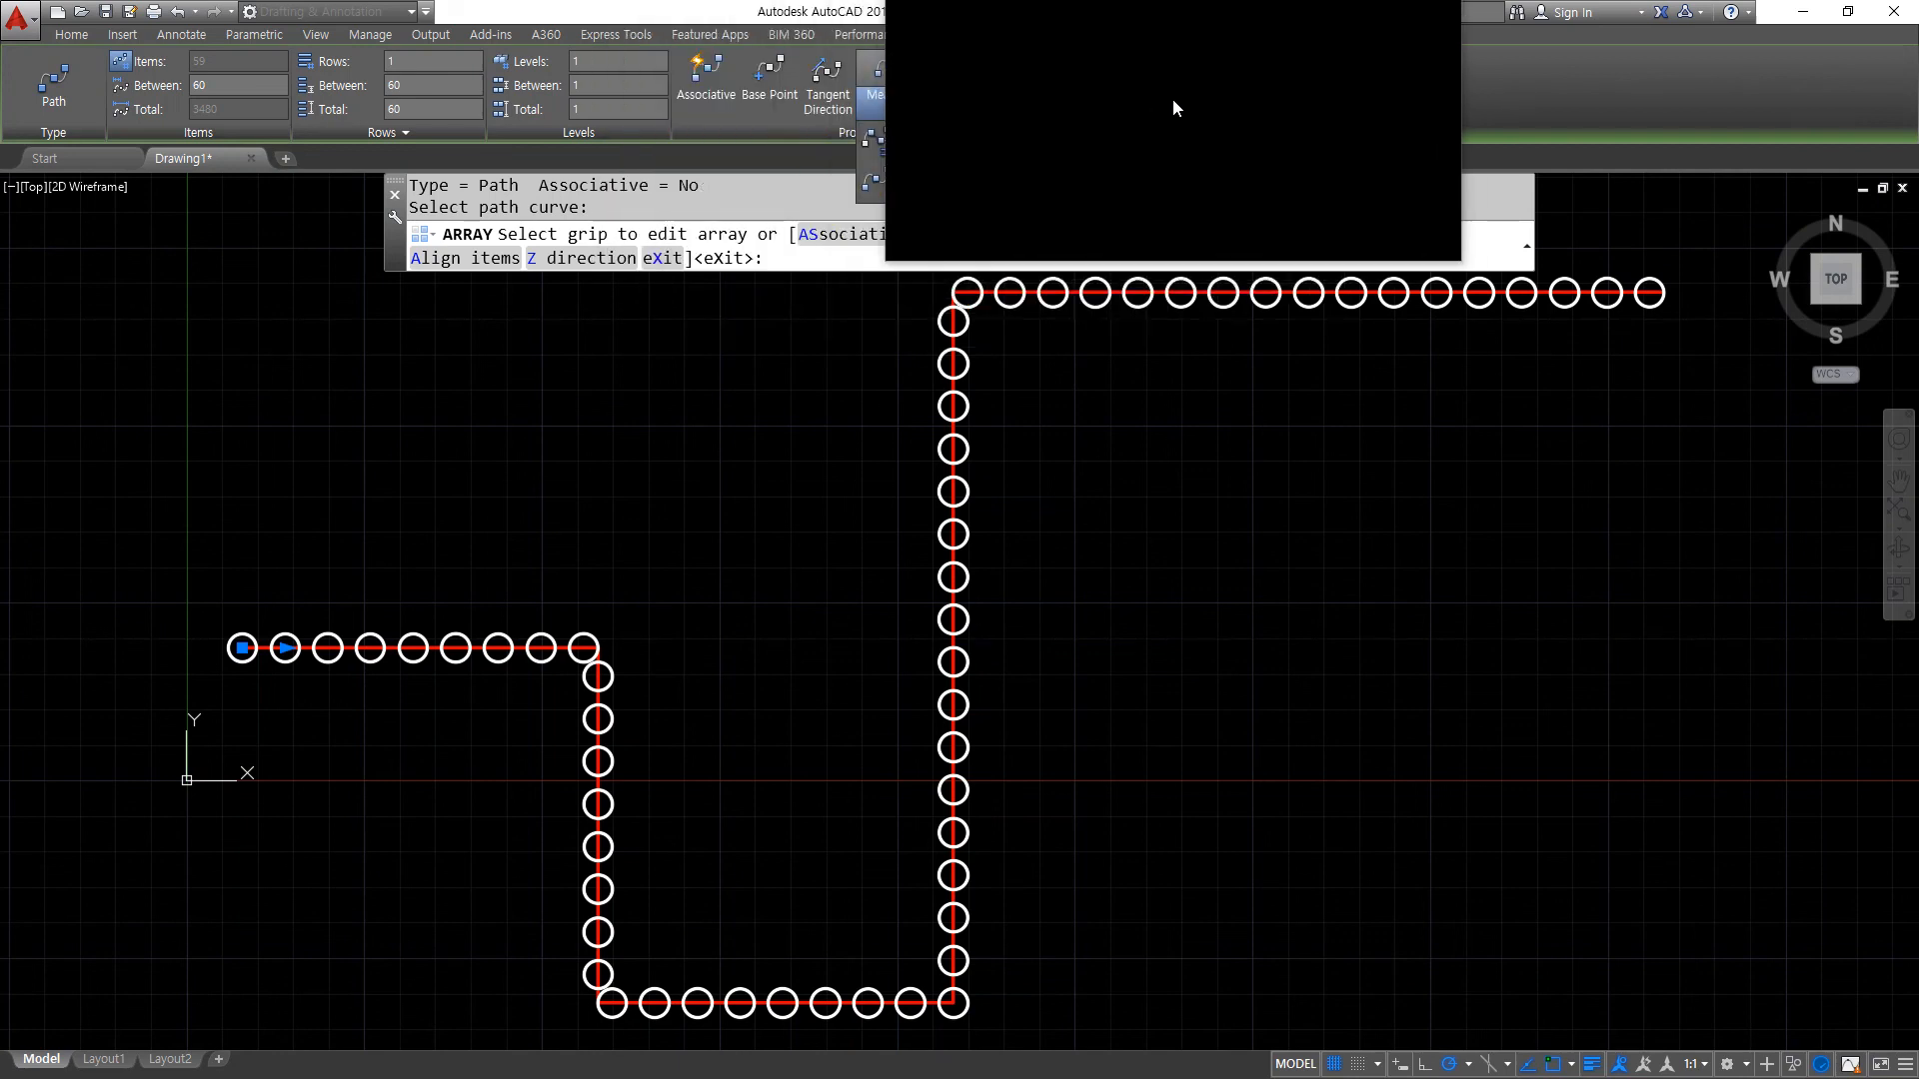
pyautogui.press('super+Escape')
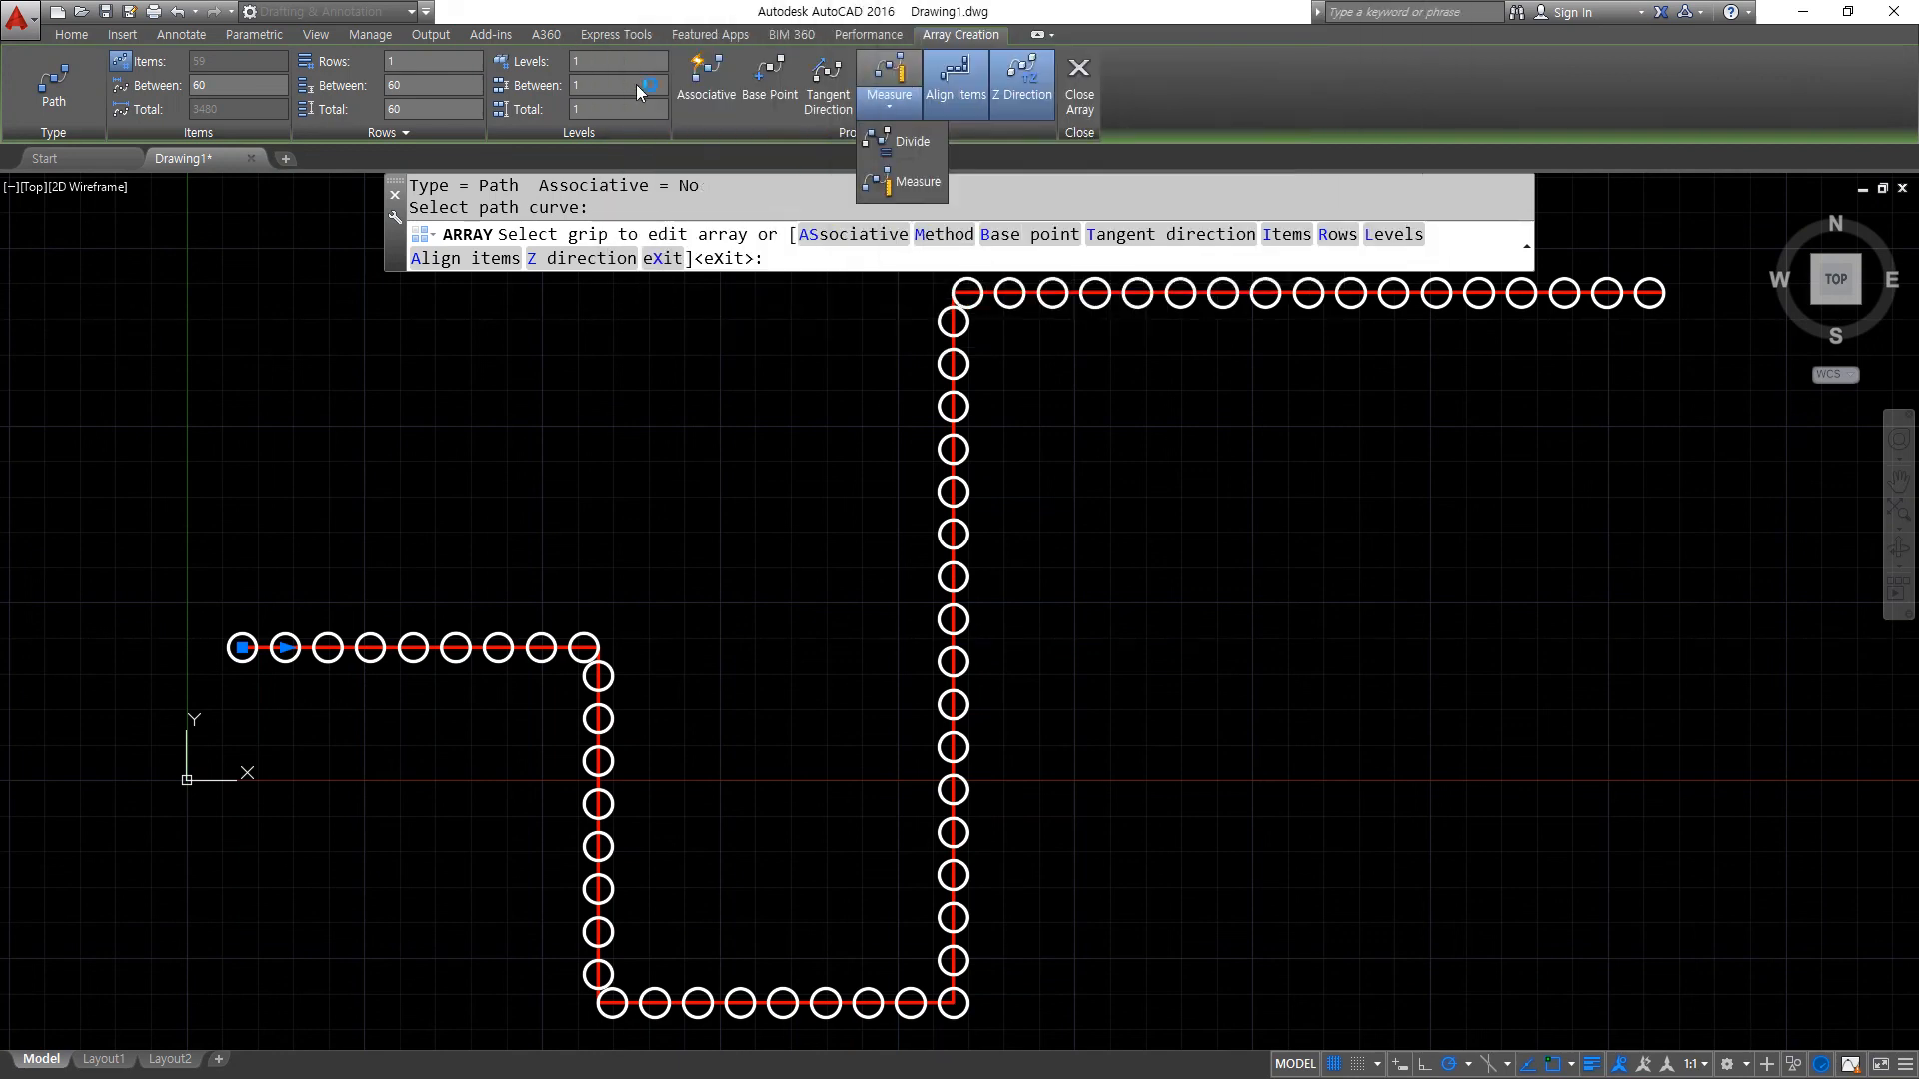
pyautogui.press('super+plus')
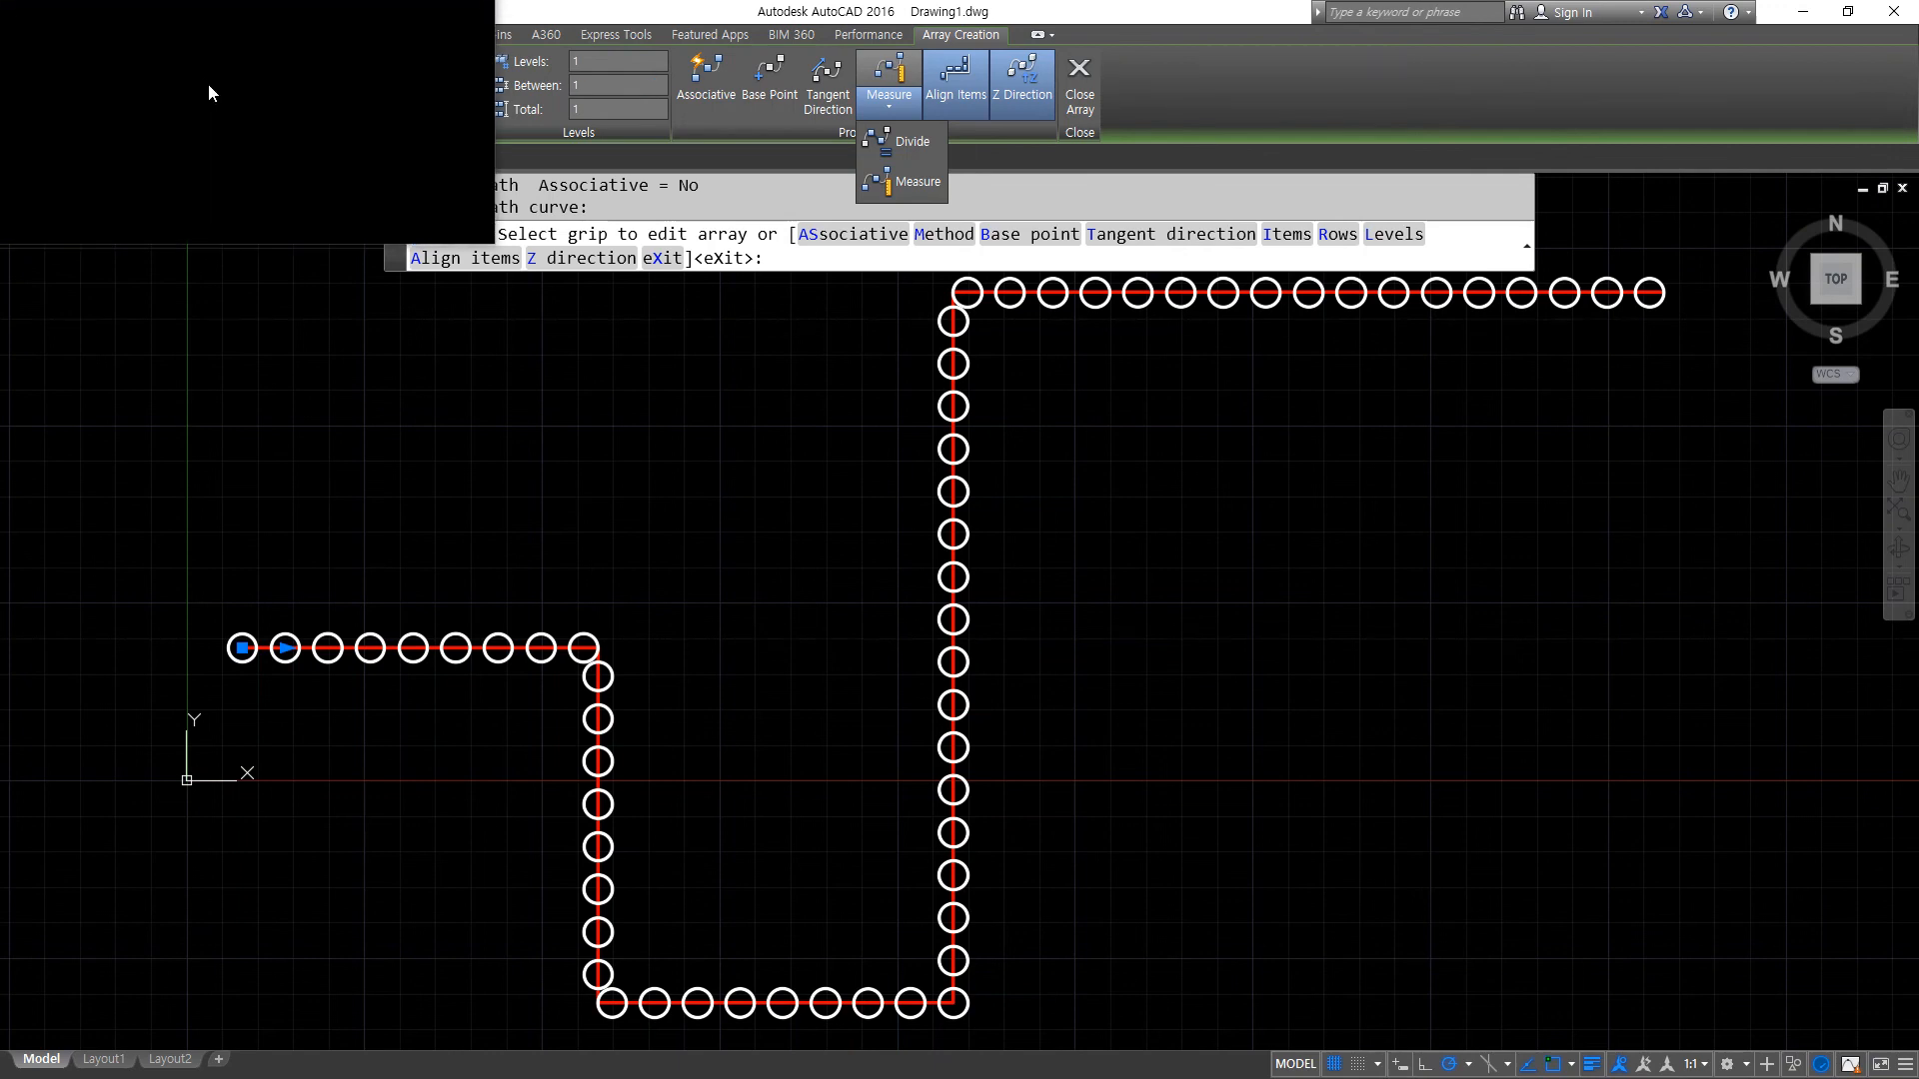
pyautogui.click(210, 62)
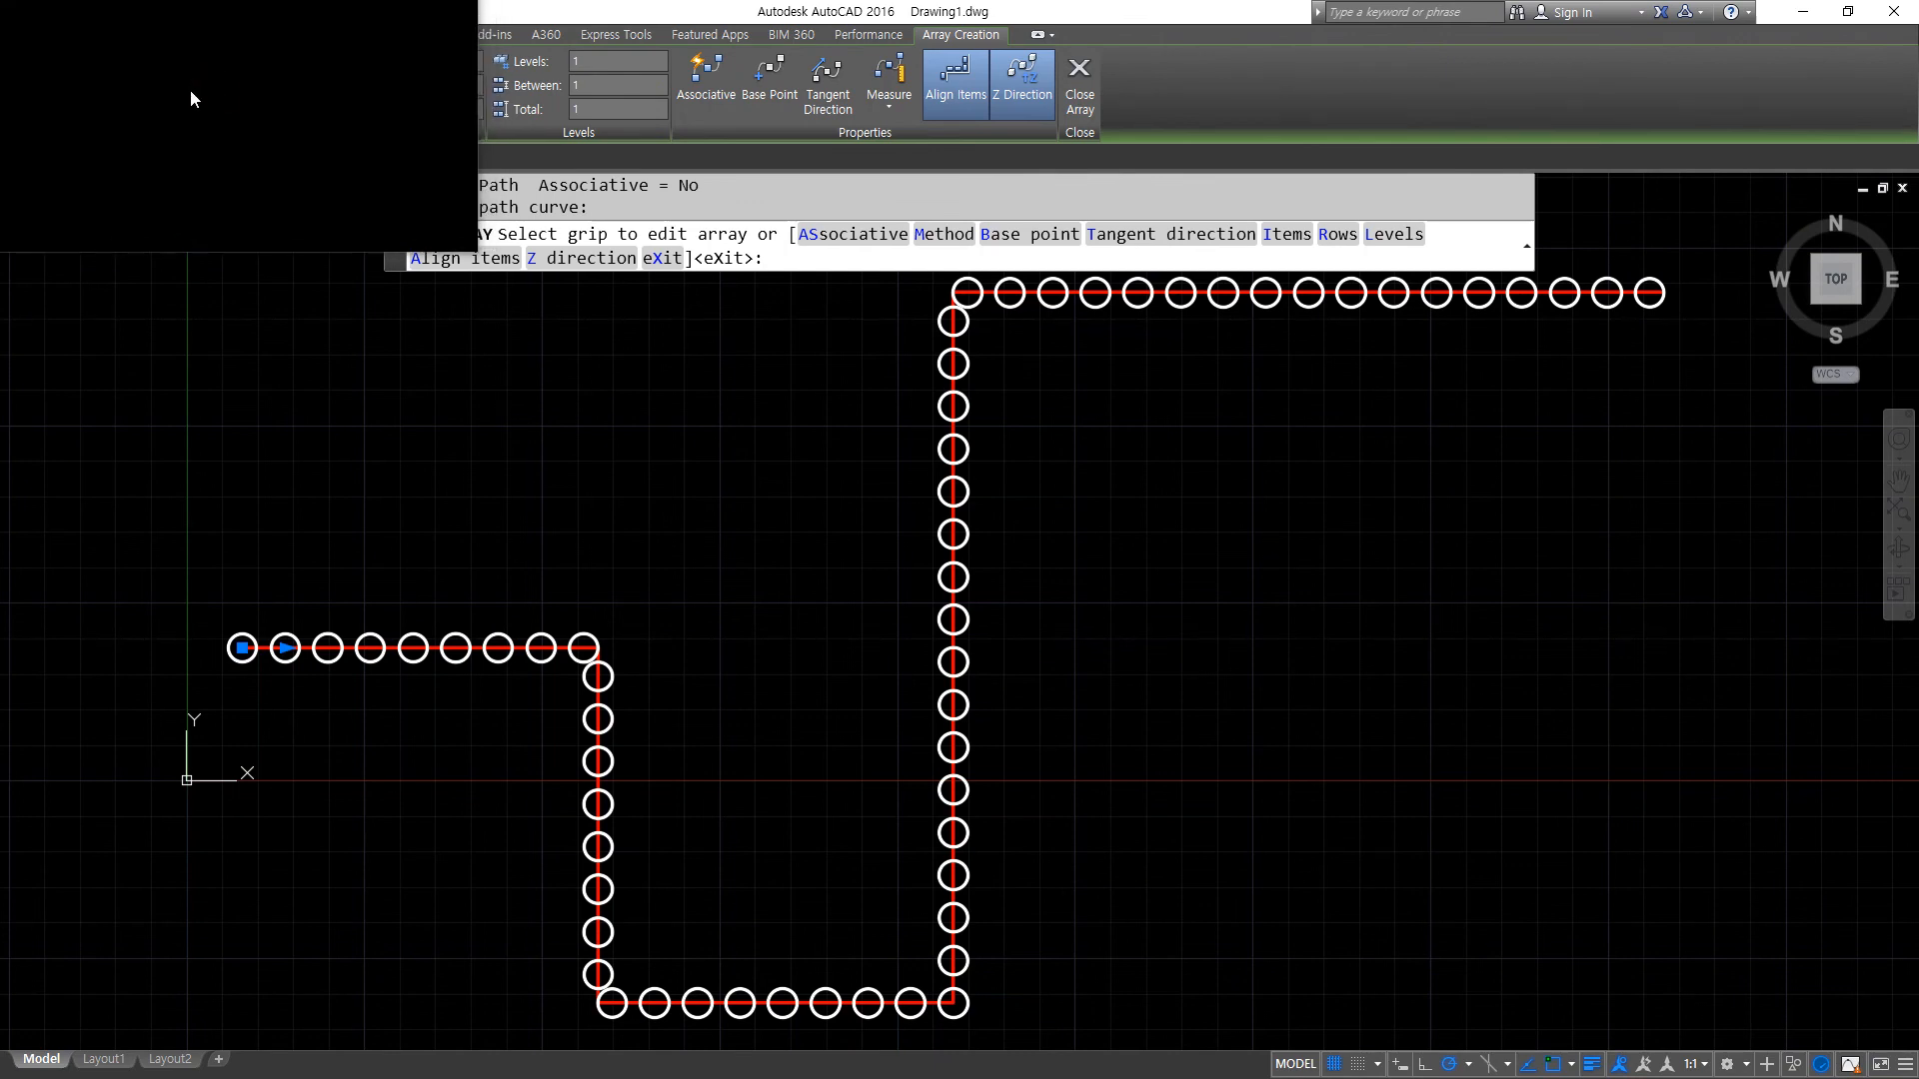
pyautogui.press('Return')
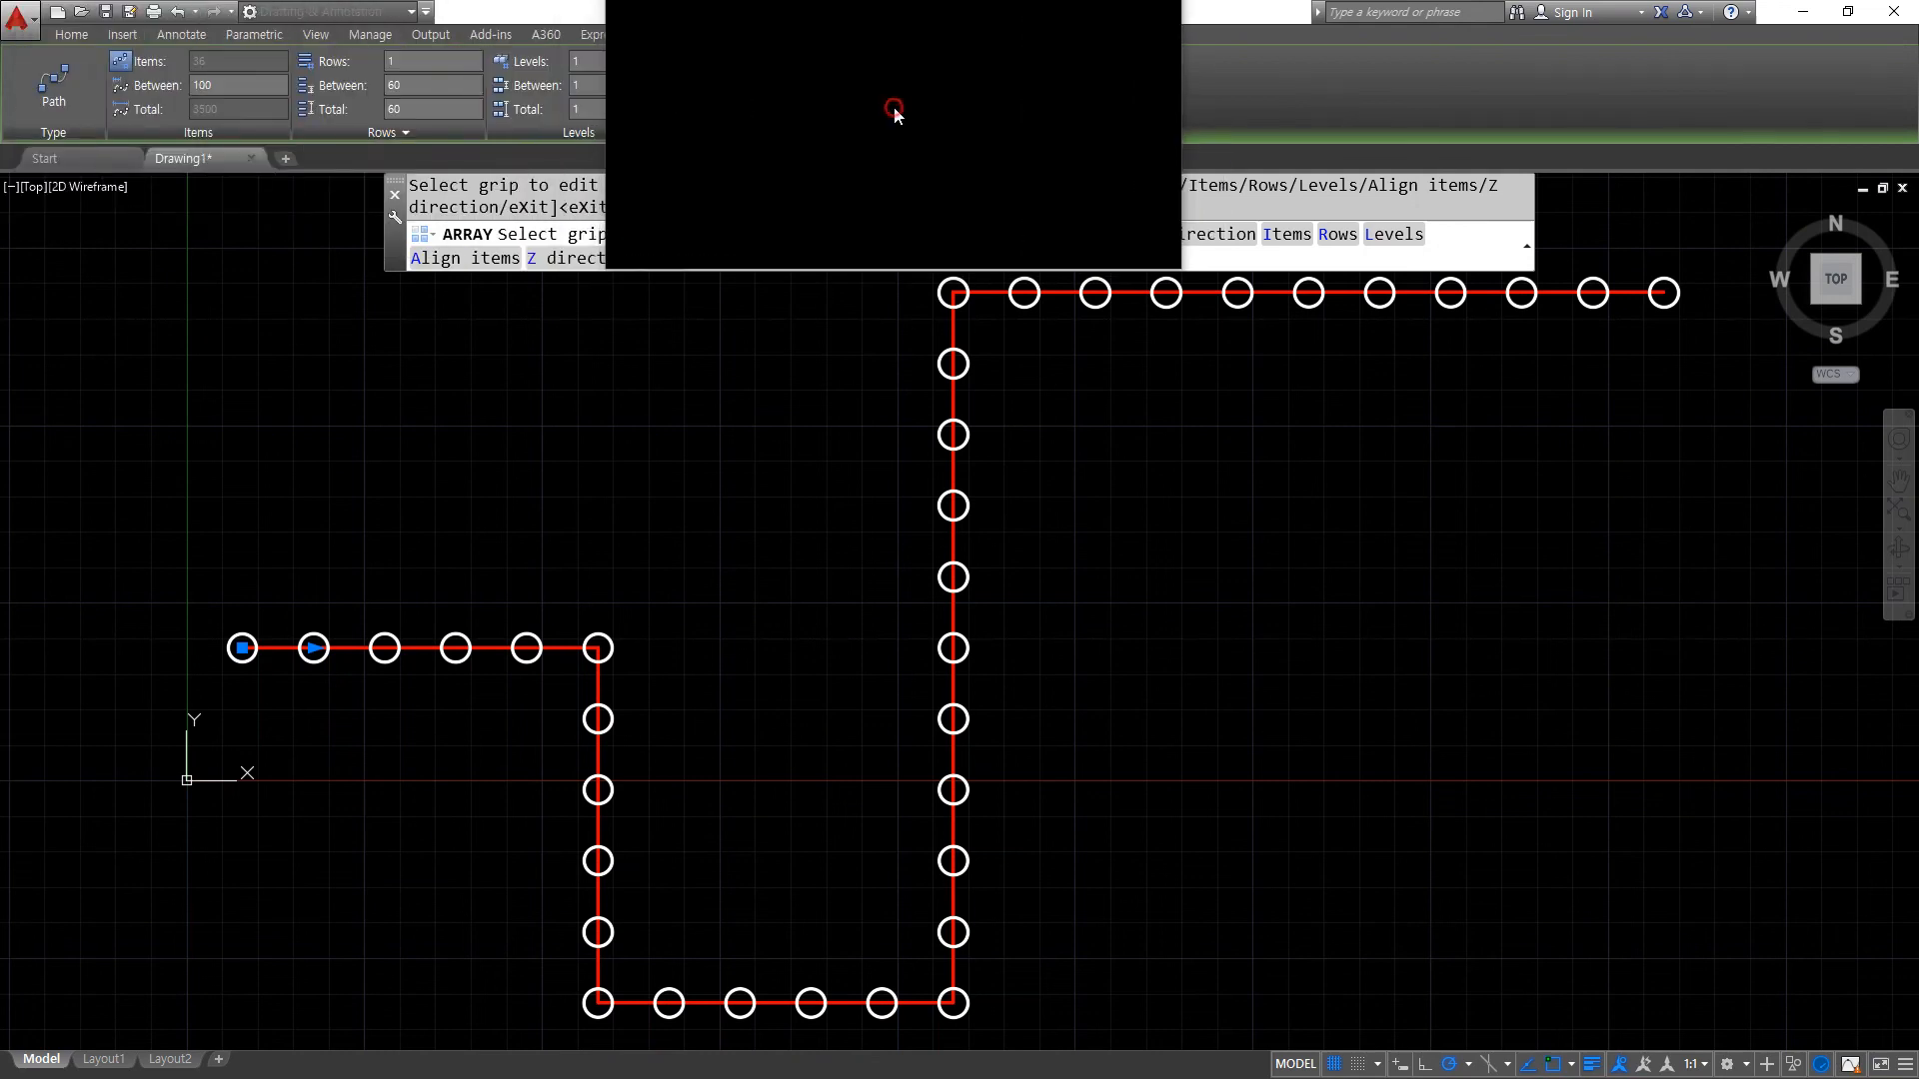
# - Switch the path array to the Divide method and set the number of items to 40
pyautogui.click(892, 141)
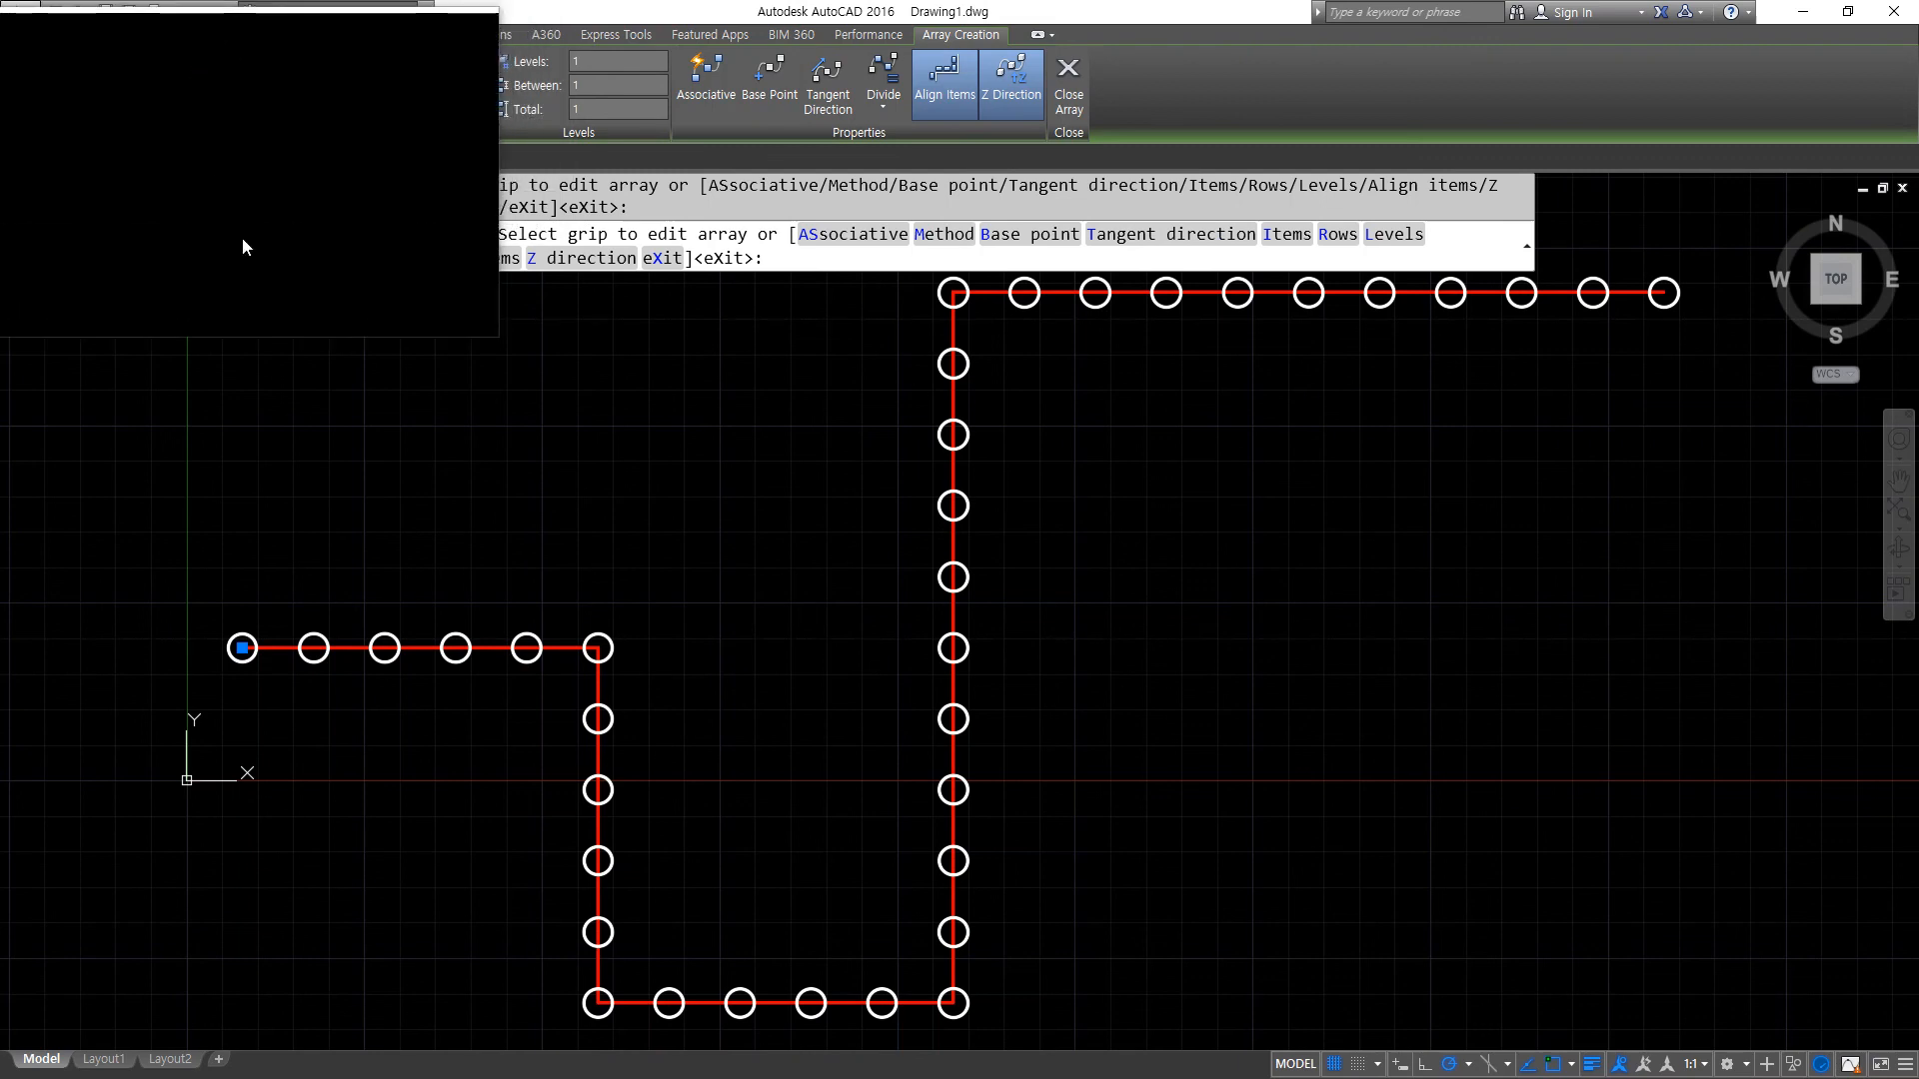
pyautogui.write('40')
pyautogui.press('Return')
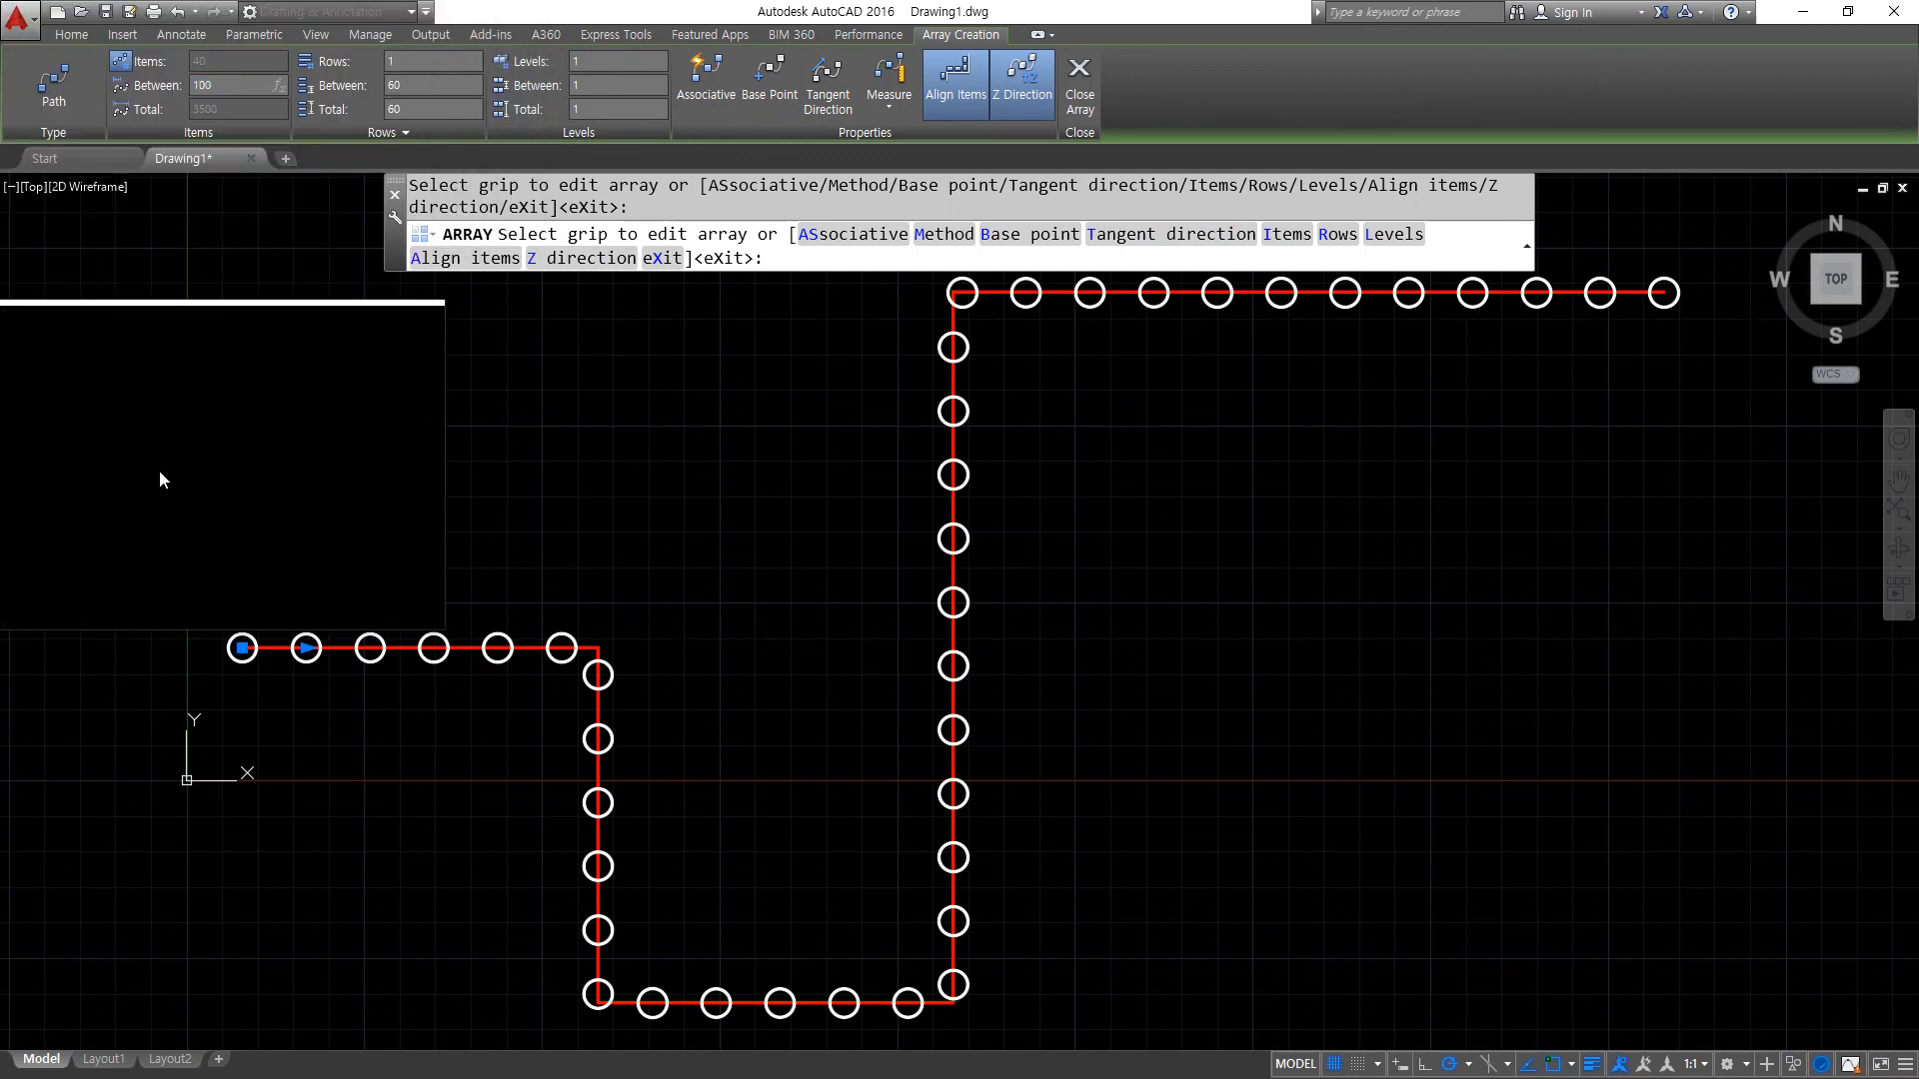
# - Apply an item spacing of 100 to the path array with the Measure method
pyautogui.press('Return')
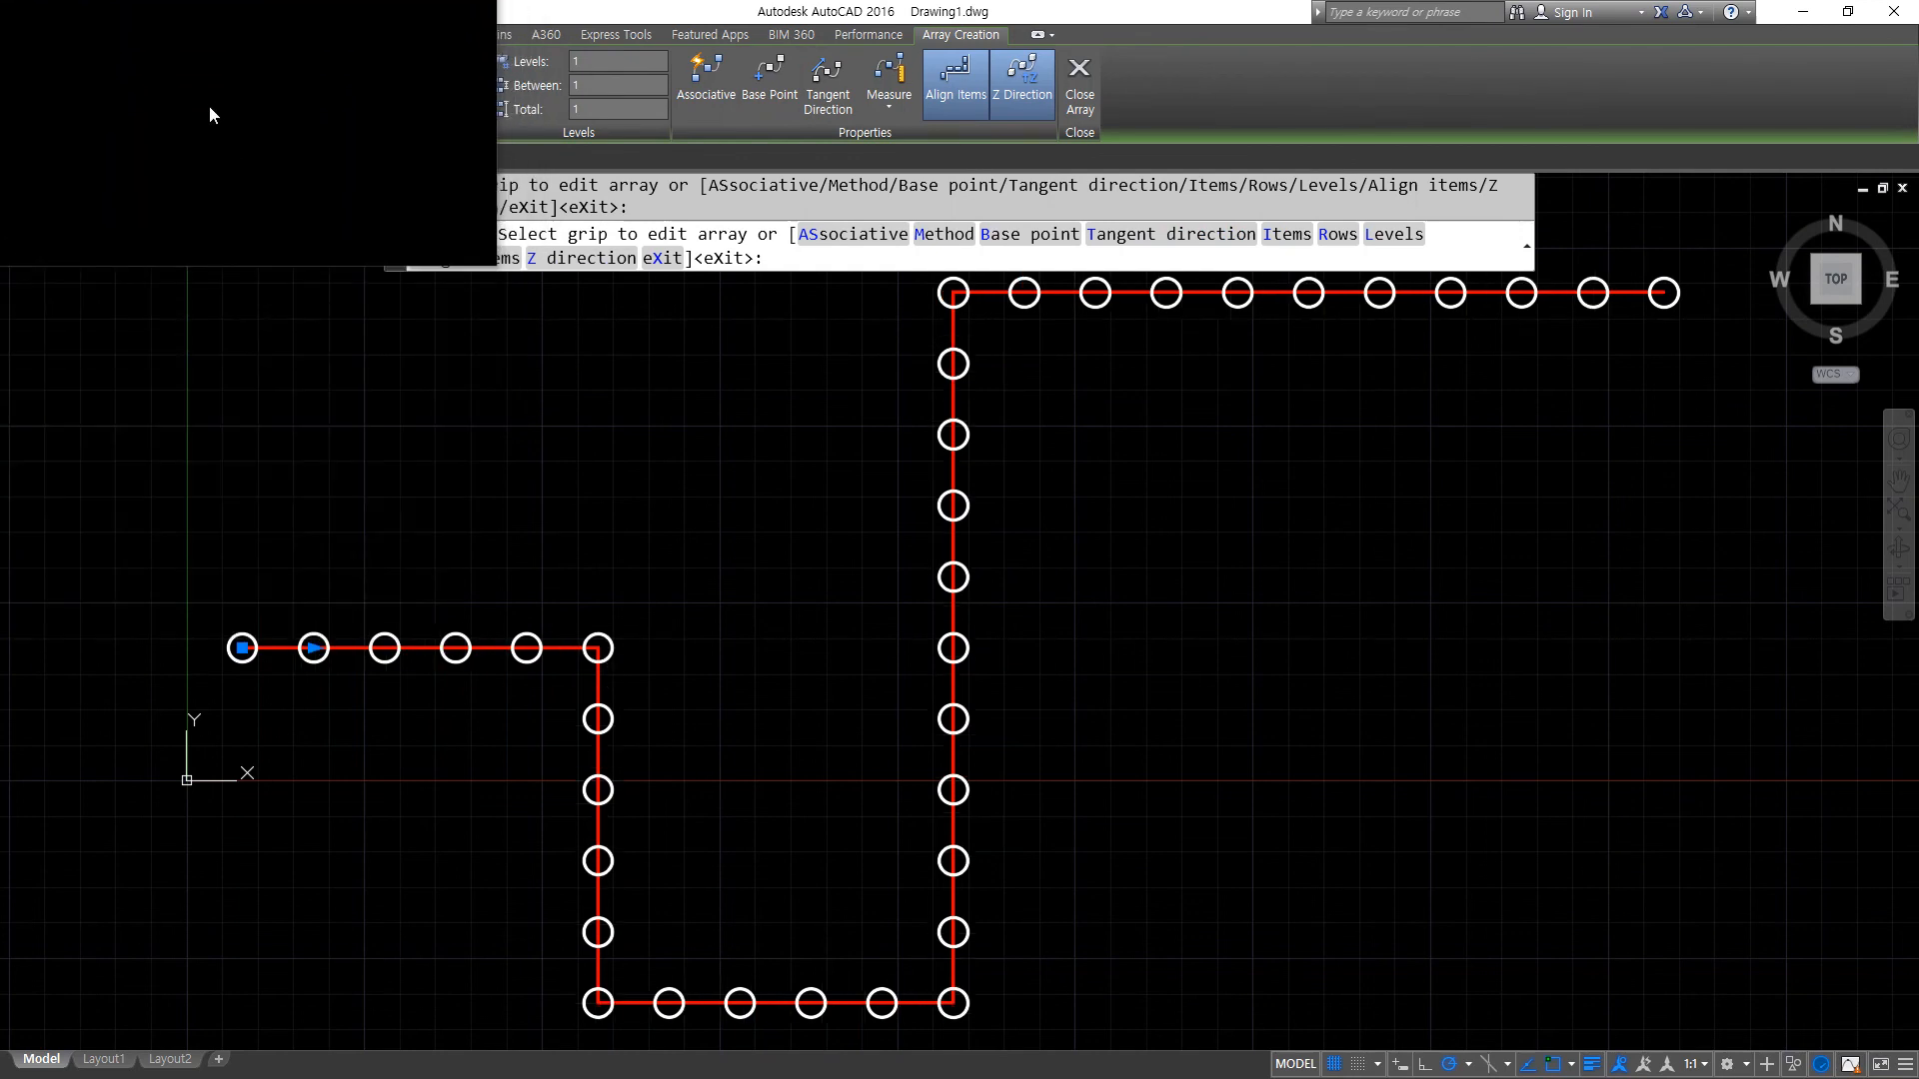